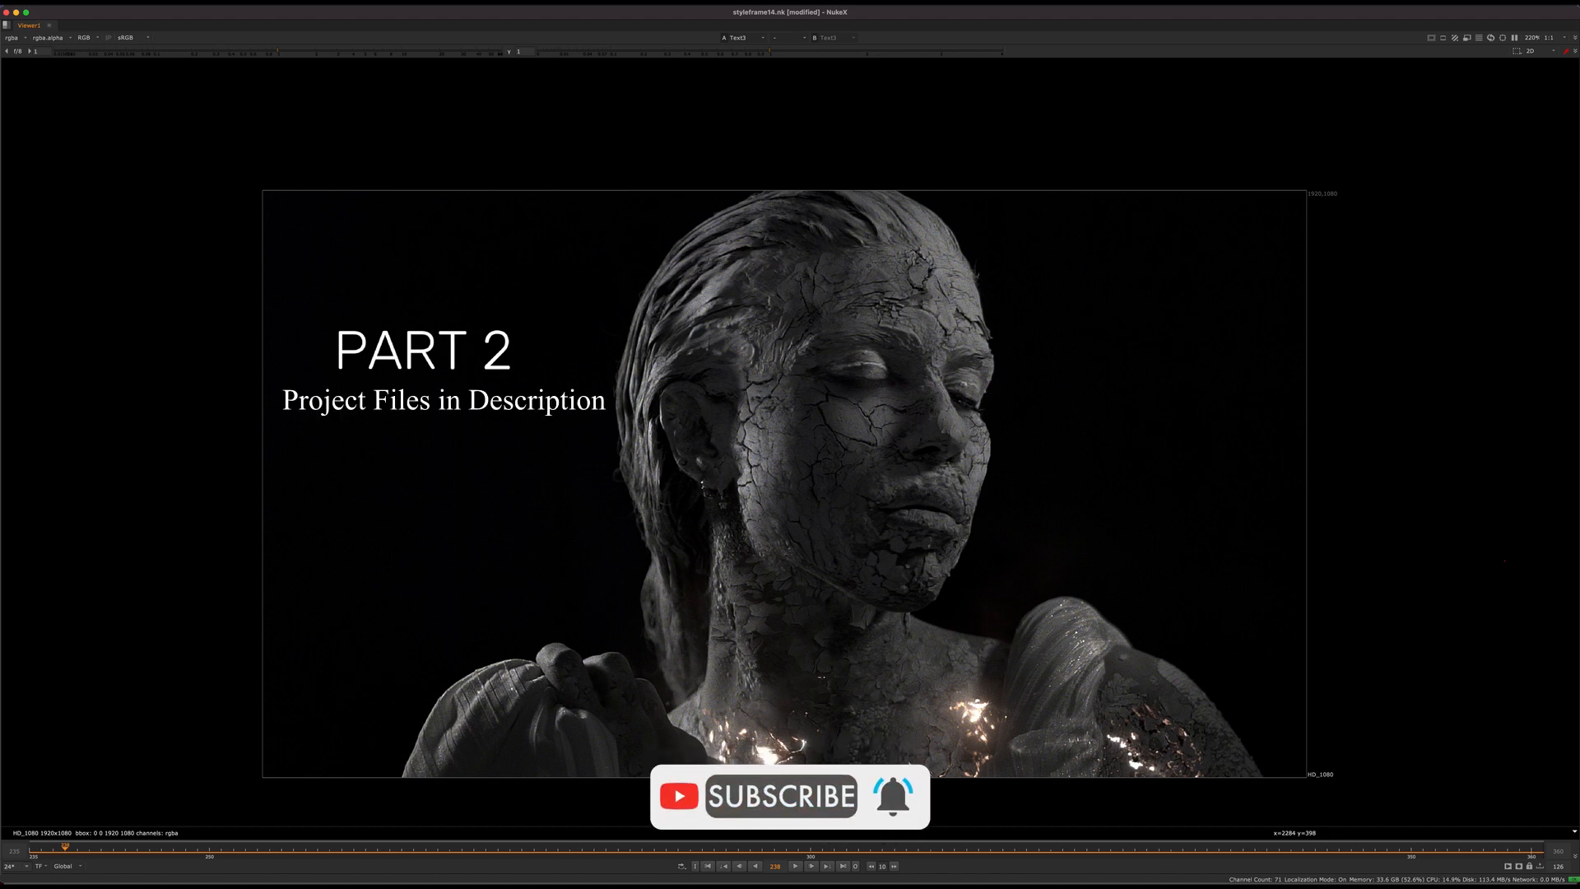
Step: Play back the finished cracked-statue composite and return the playhead to frame 240
click(798, 867)
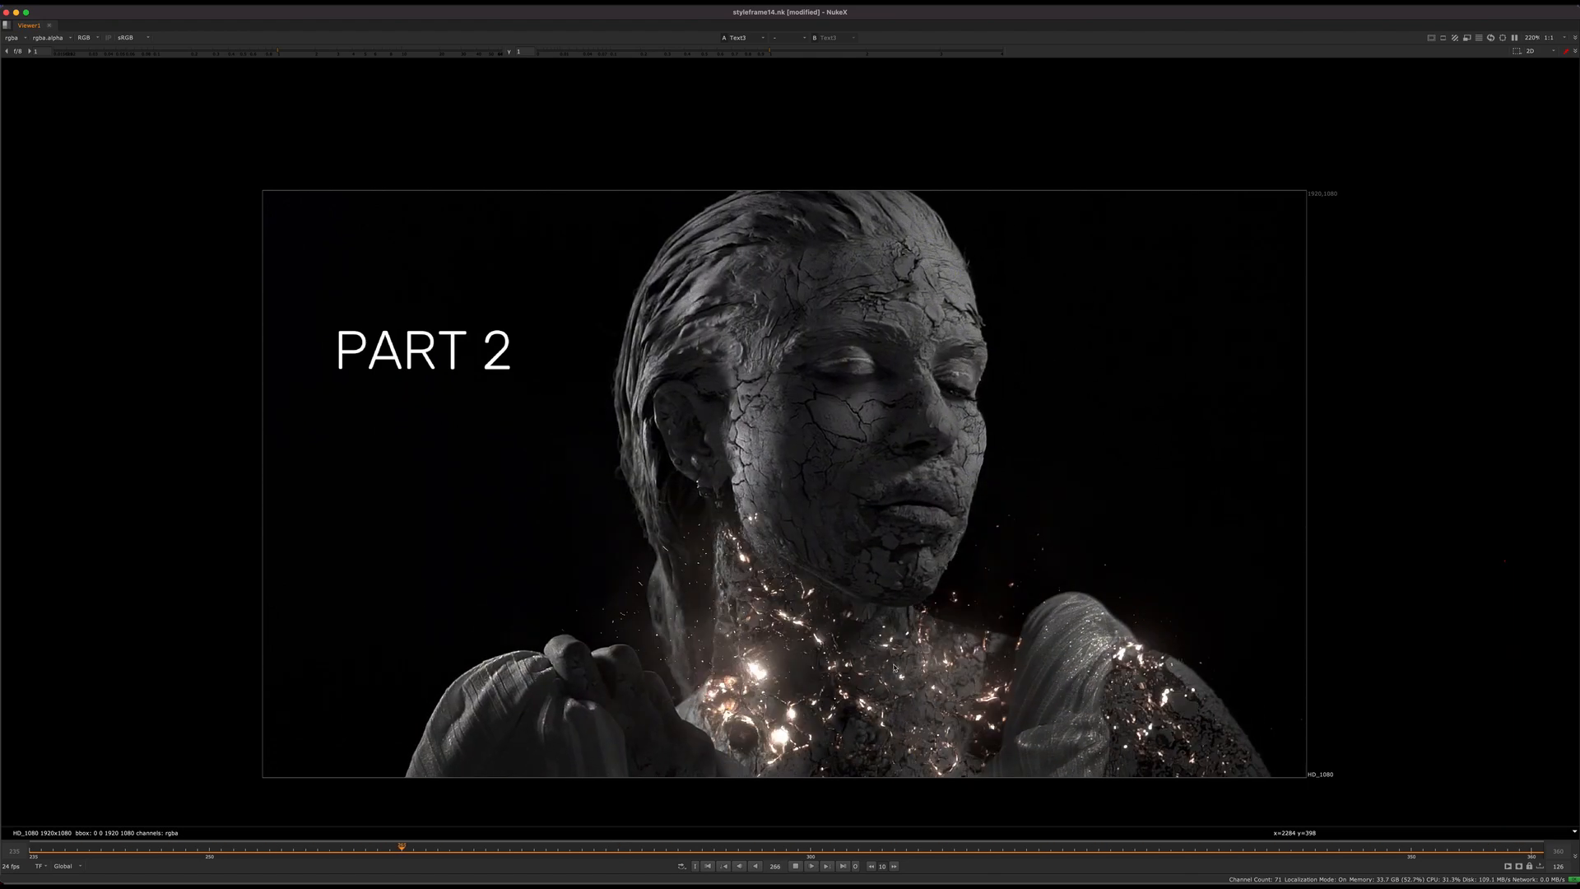
key(space)
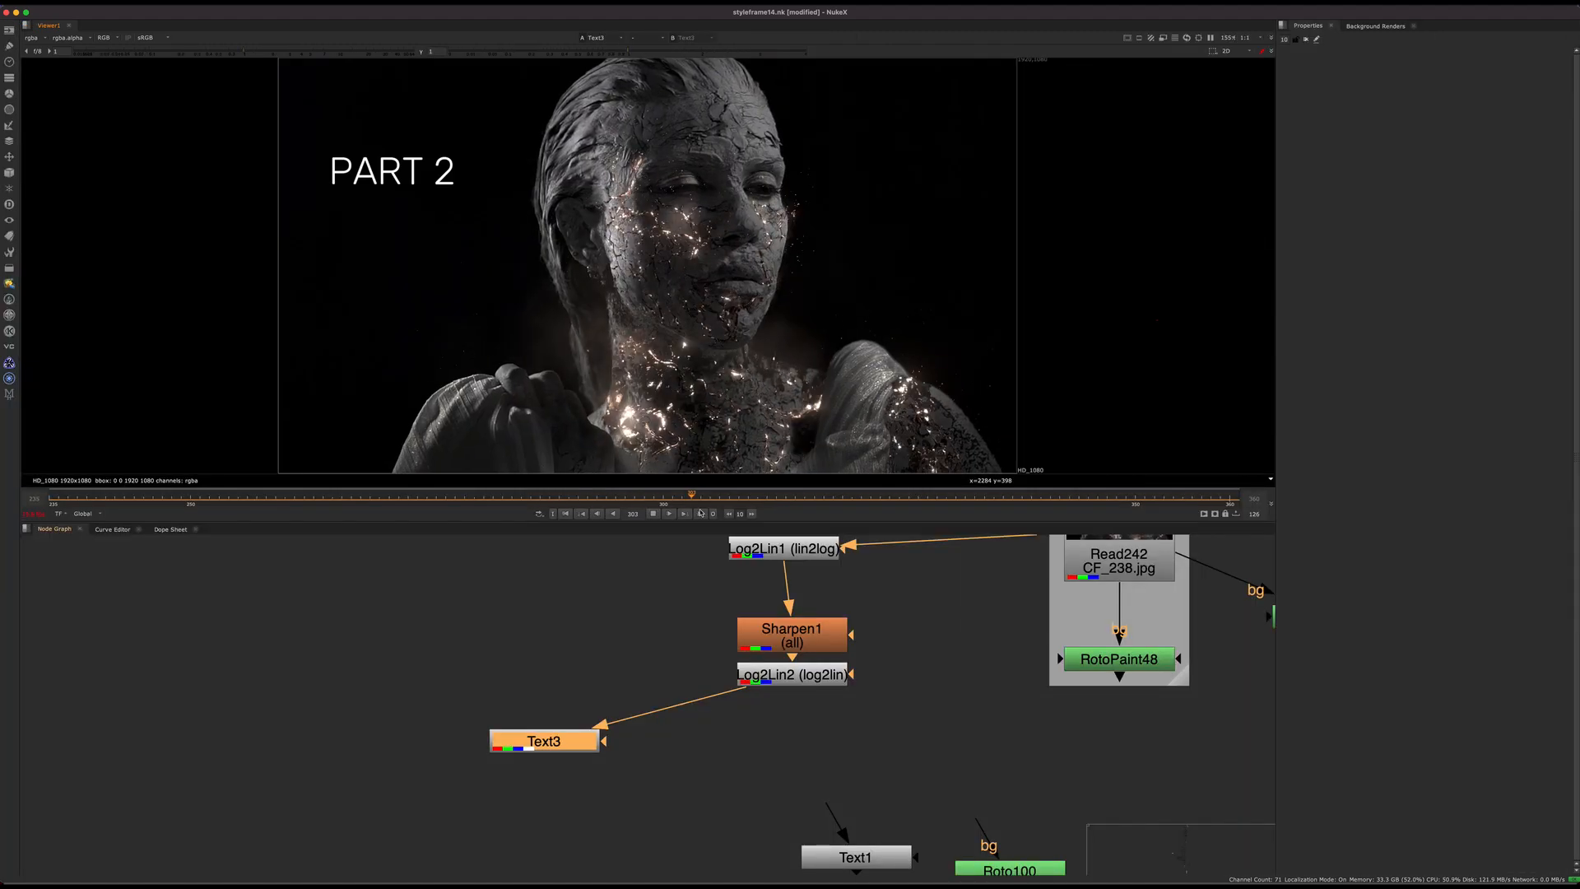
click(652, 516)
drag(712, 498, 96, 497)
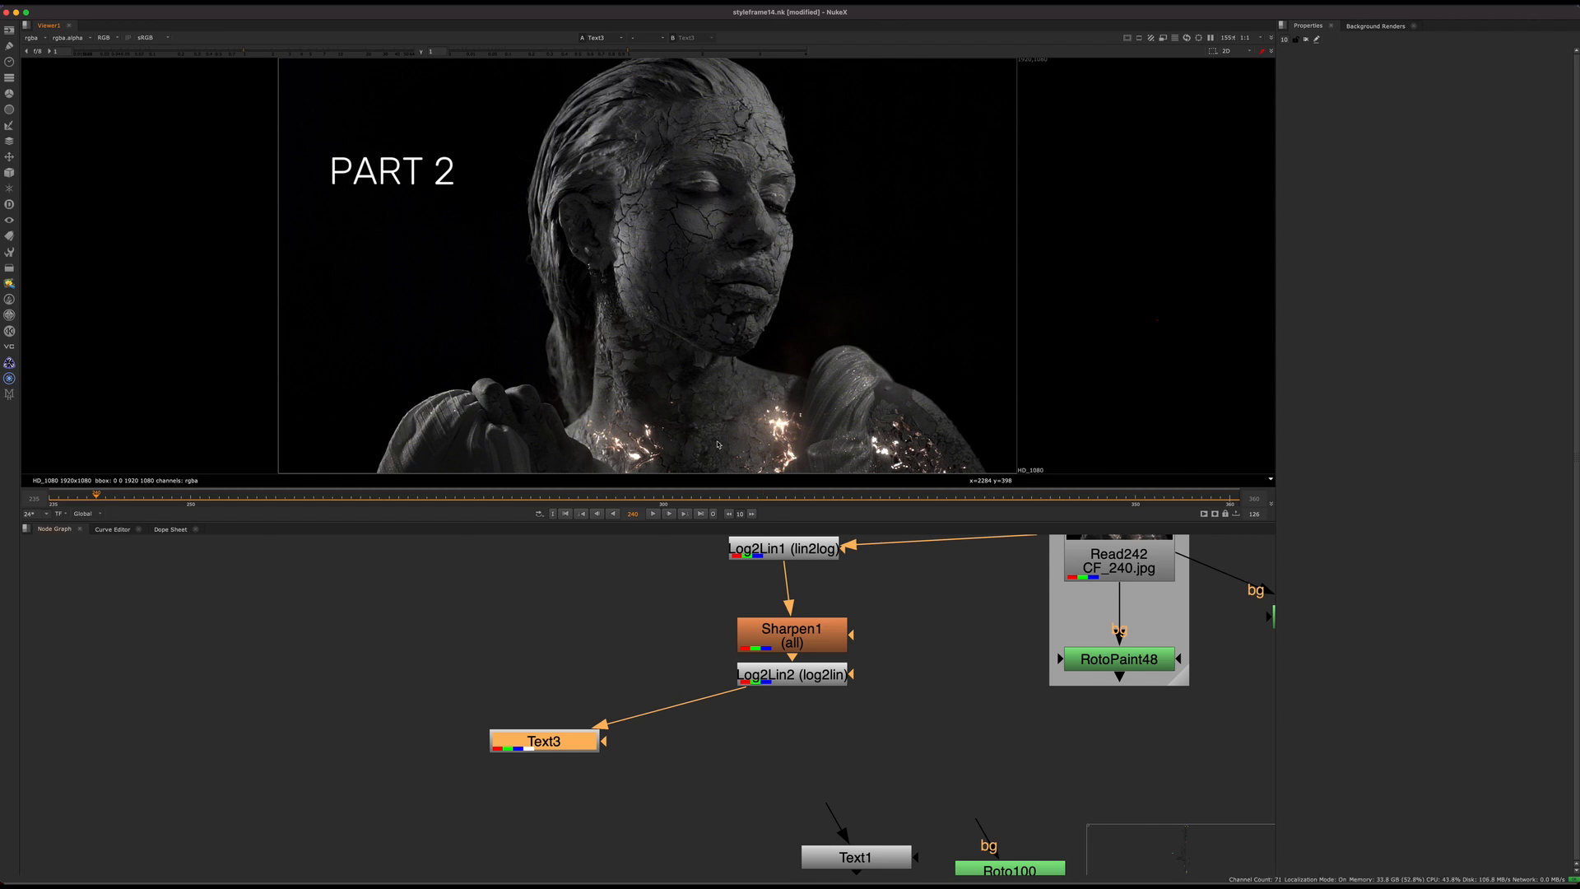
Step: Find the sticky notes outlining the lesson and its tasks in the node graph and frame them for reading
middle_drag(715, 642, 818, 638)
scroll(818, 640, down, 5)
middle_drag(608, 665, 820, 653)
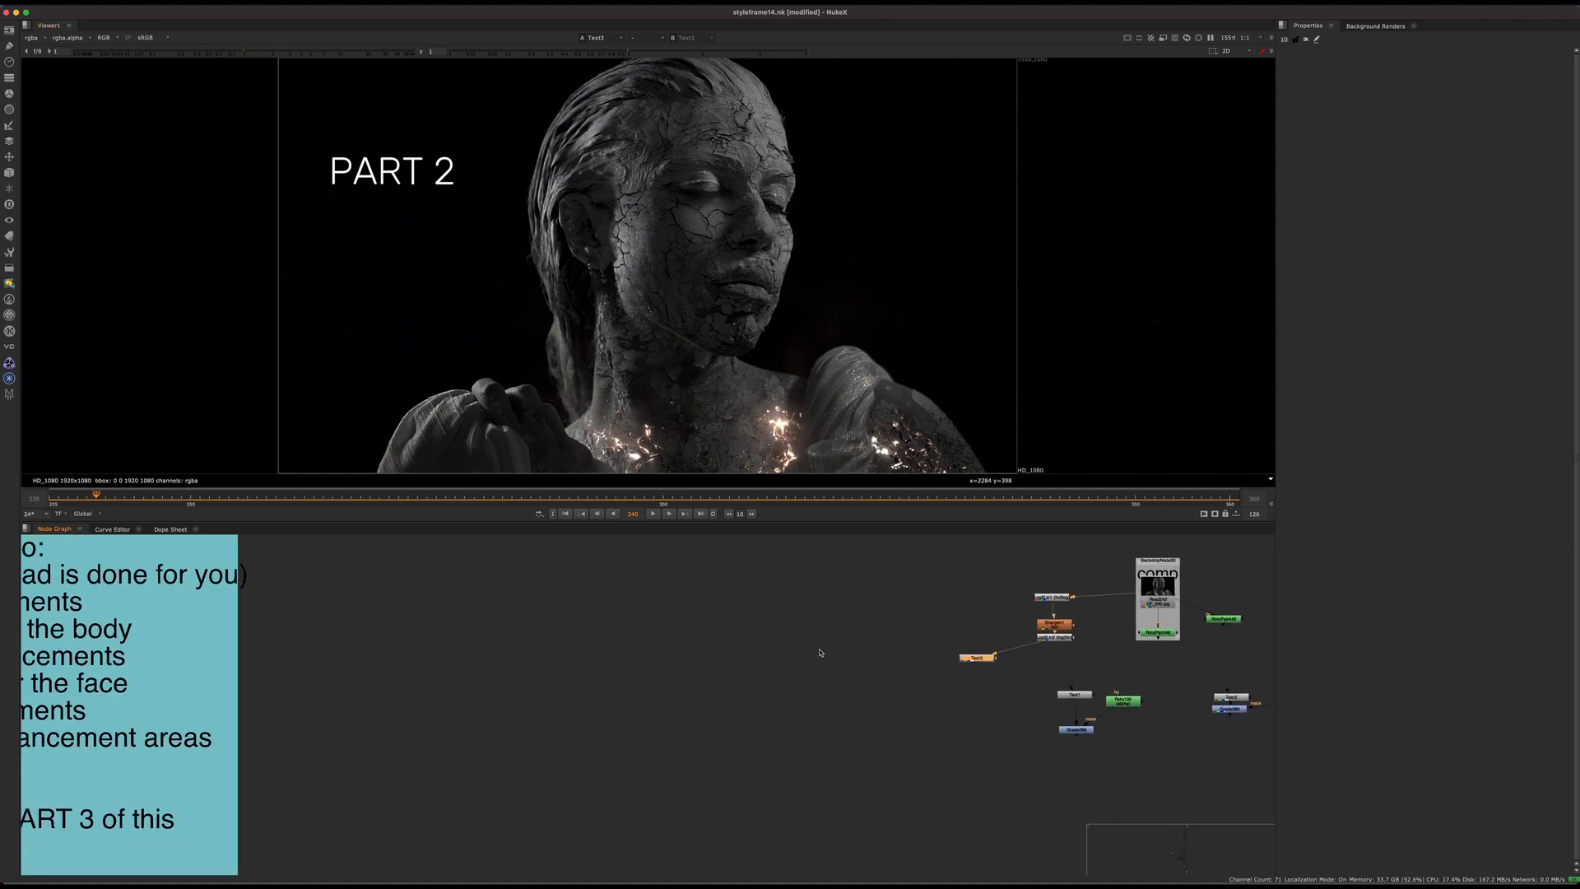
middle_drag(269, 645, 659, 611)
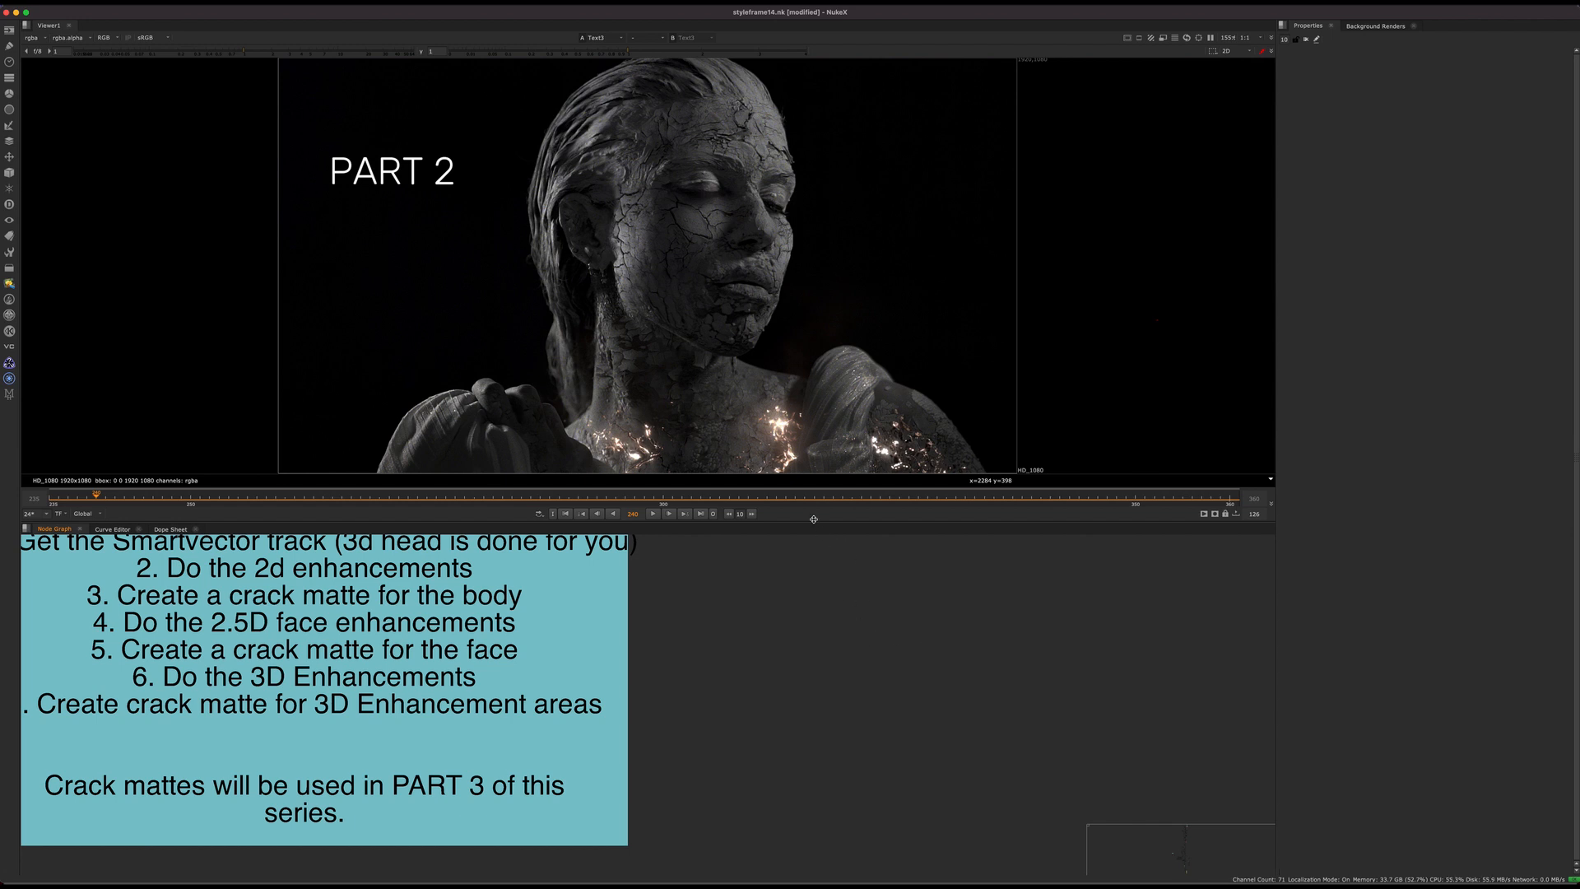
middle_drag(808, 217, 840, 242)
middle_click(839, 241)
key(f)
scroll(768, 666, down, 6)
middle_drag(738, 748, 885, 803)
scroll(593, 733, up, 5)
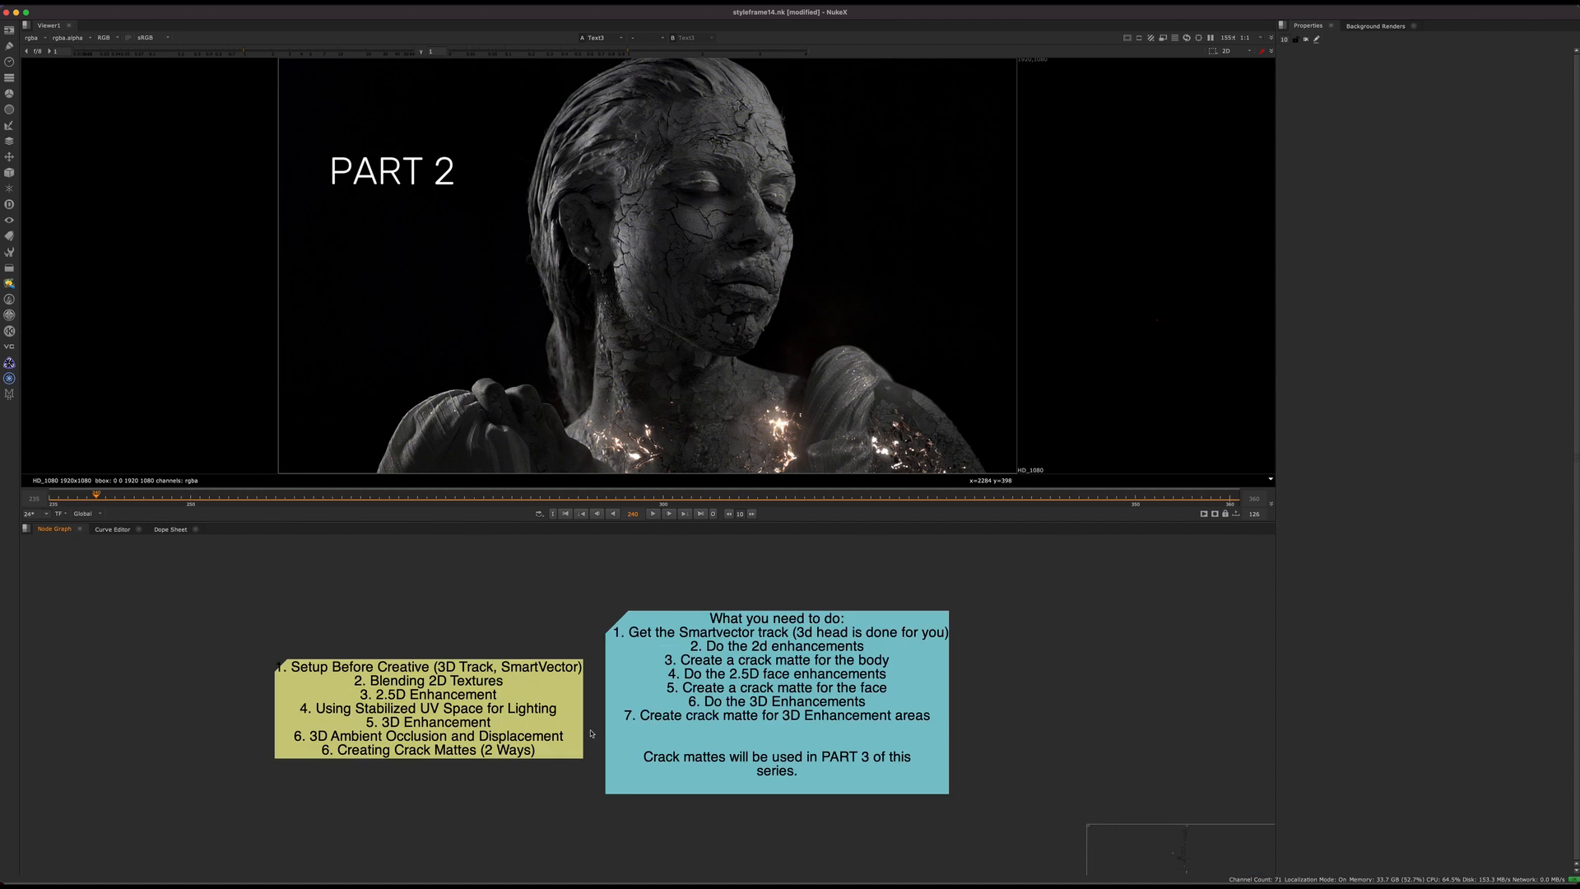
Step: Read through the topic outline note, from Setup Before Creative to Creating Crack Mattes
drag(161, 637, 411, 630)
drag(81, 600, 590, 633)
drag(354, 585, 584, 635)
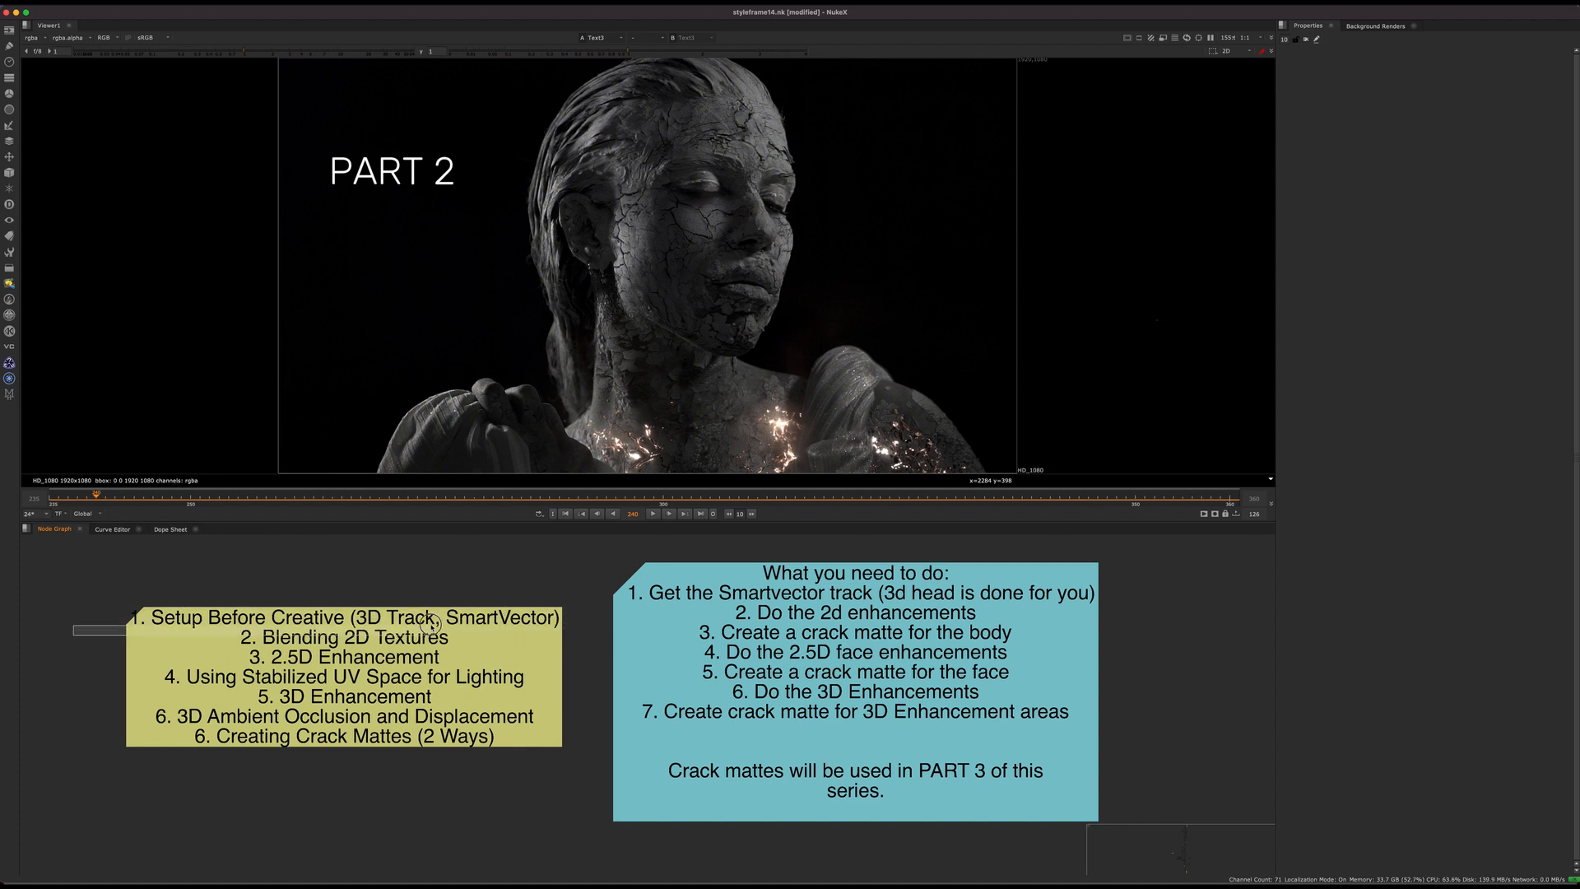
click(318, 646)
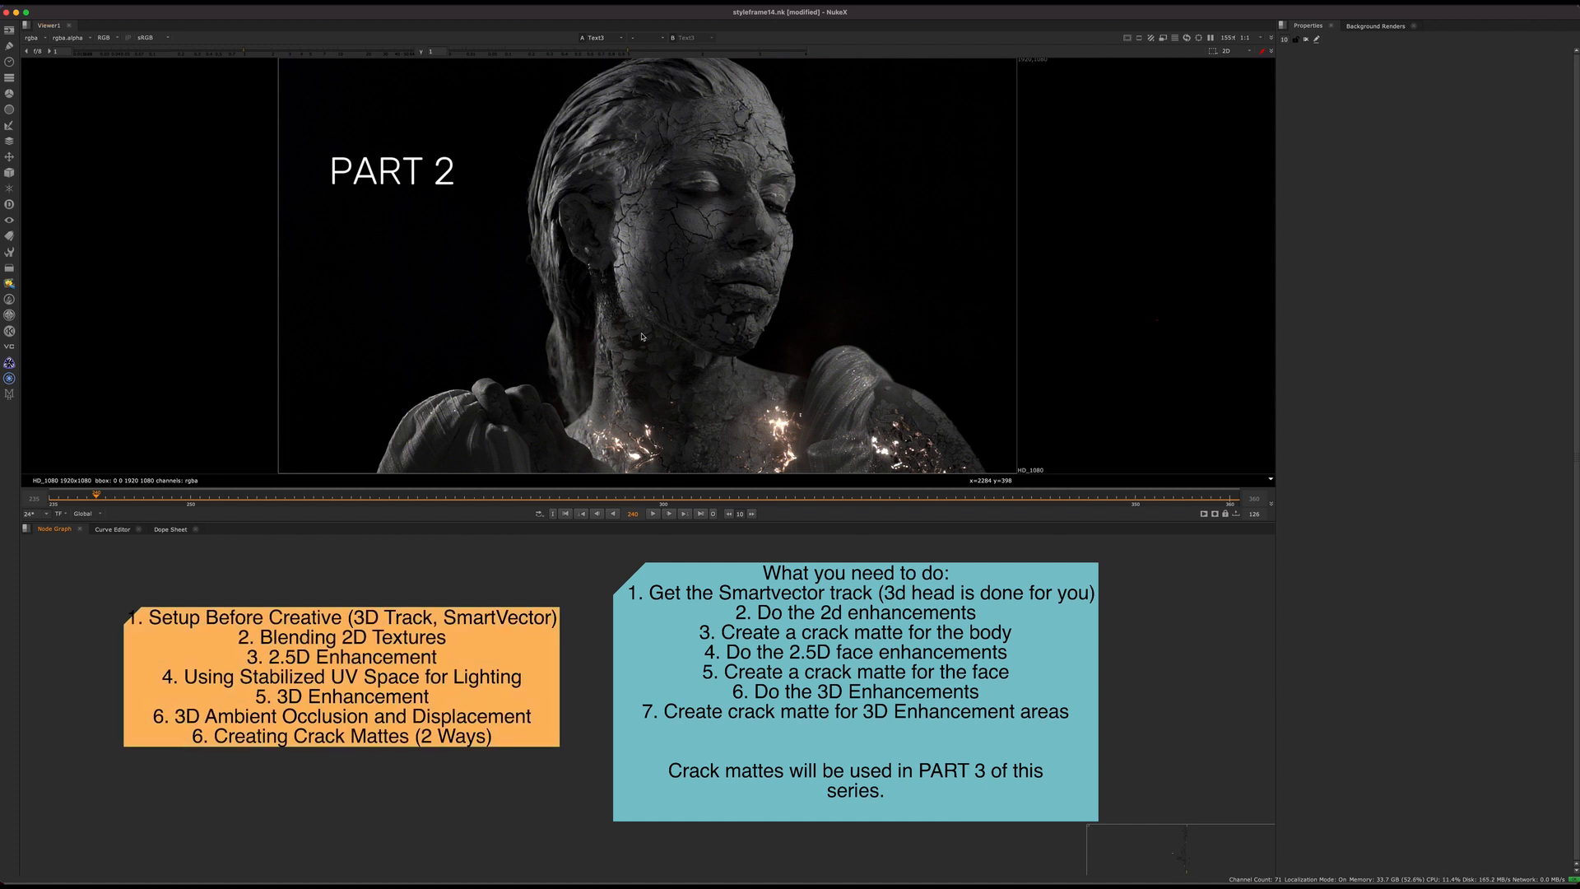
drag(46, 660, 551, 688)
drag(73, 670, 520, 706)
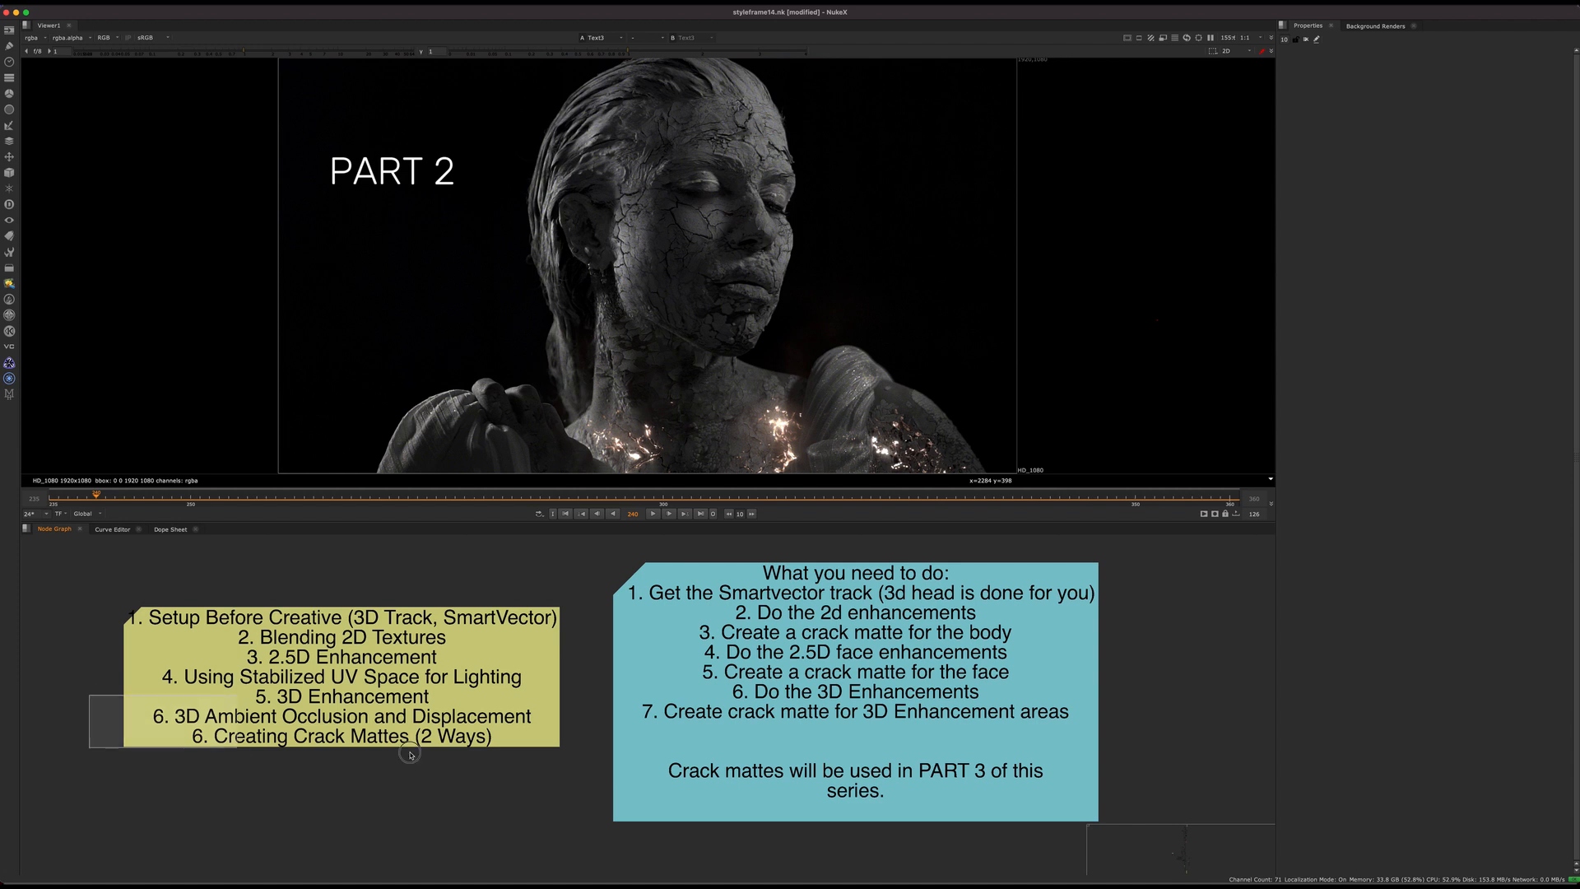
drag(65, 725, 359, 761)
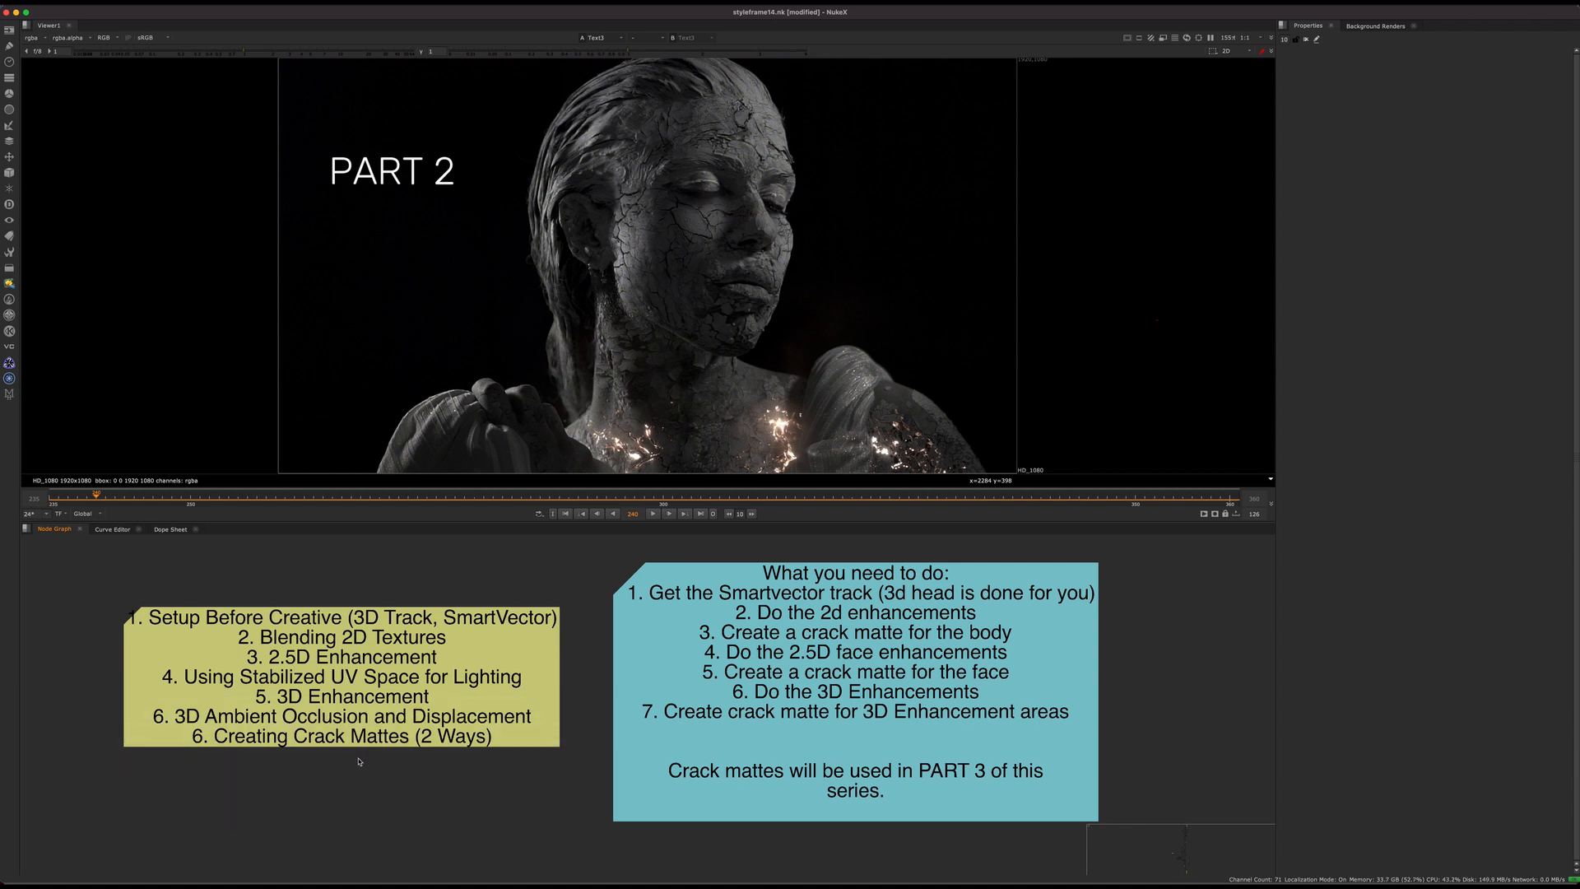
Step: Review the task list in the "What you need to do" note alongside the composite and the topic outline
click(853, 635)
middle_drag(853, 636, 679, 595)
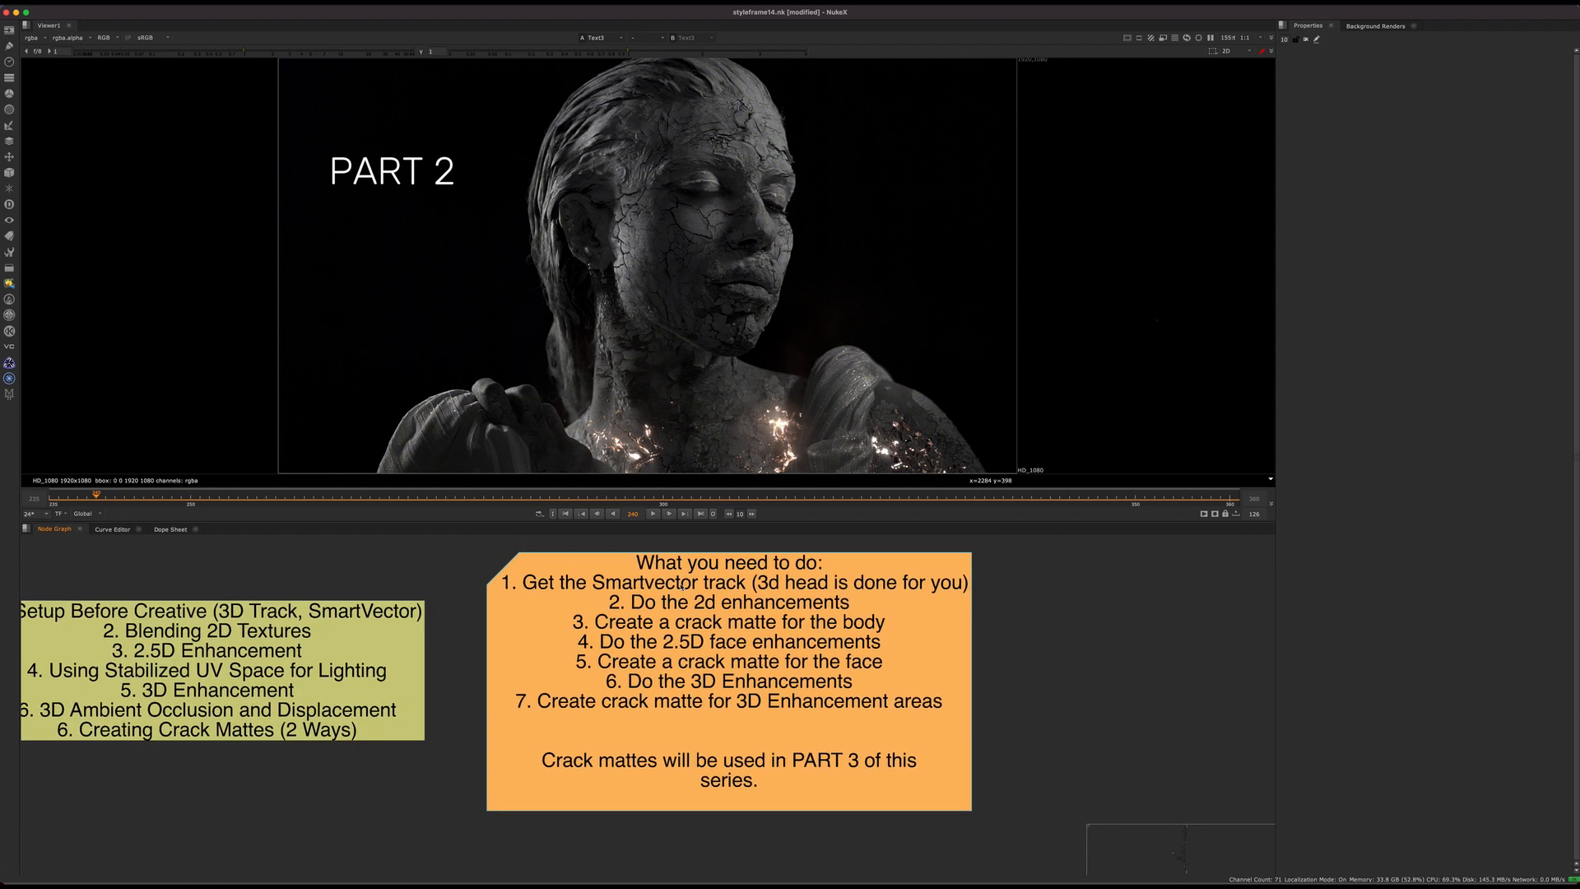
drag(679, 595, 741, 600)
click(992, 606)
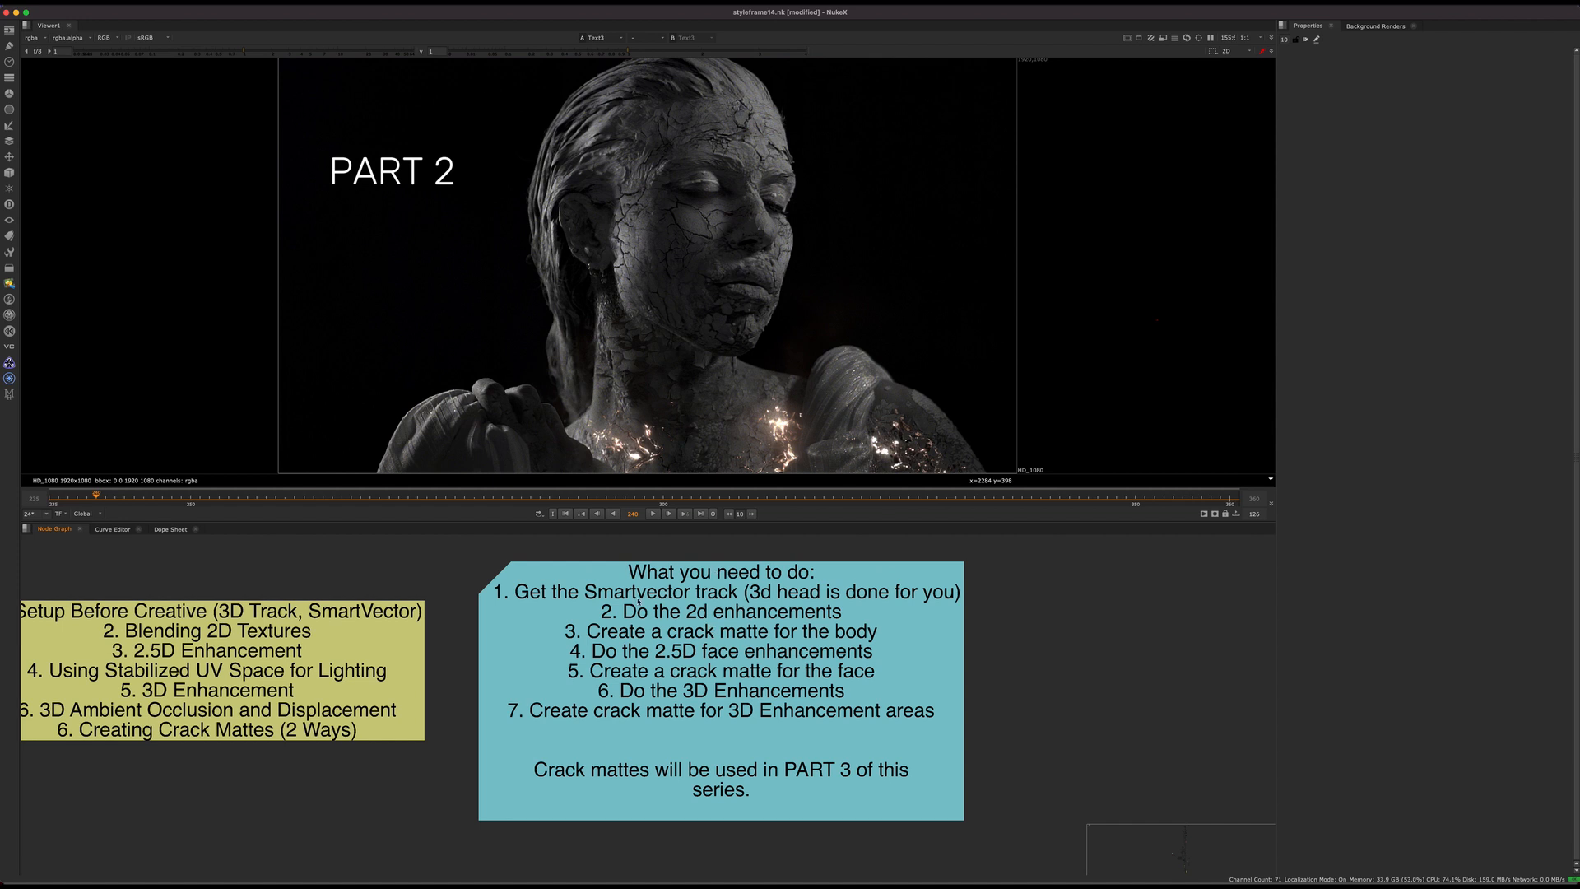
click(690, 650)
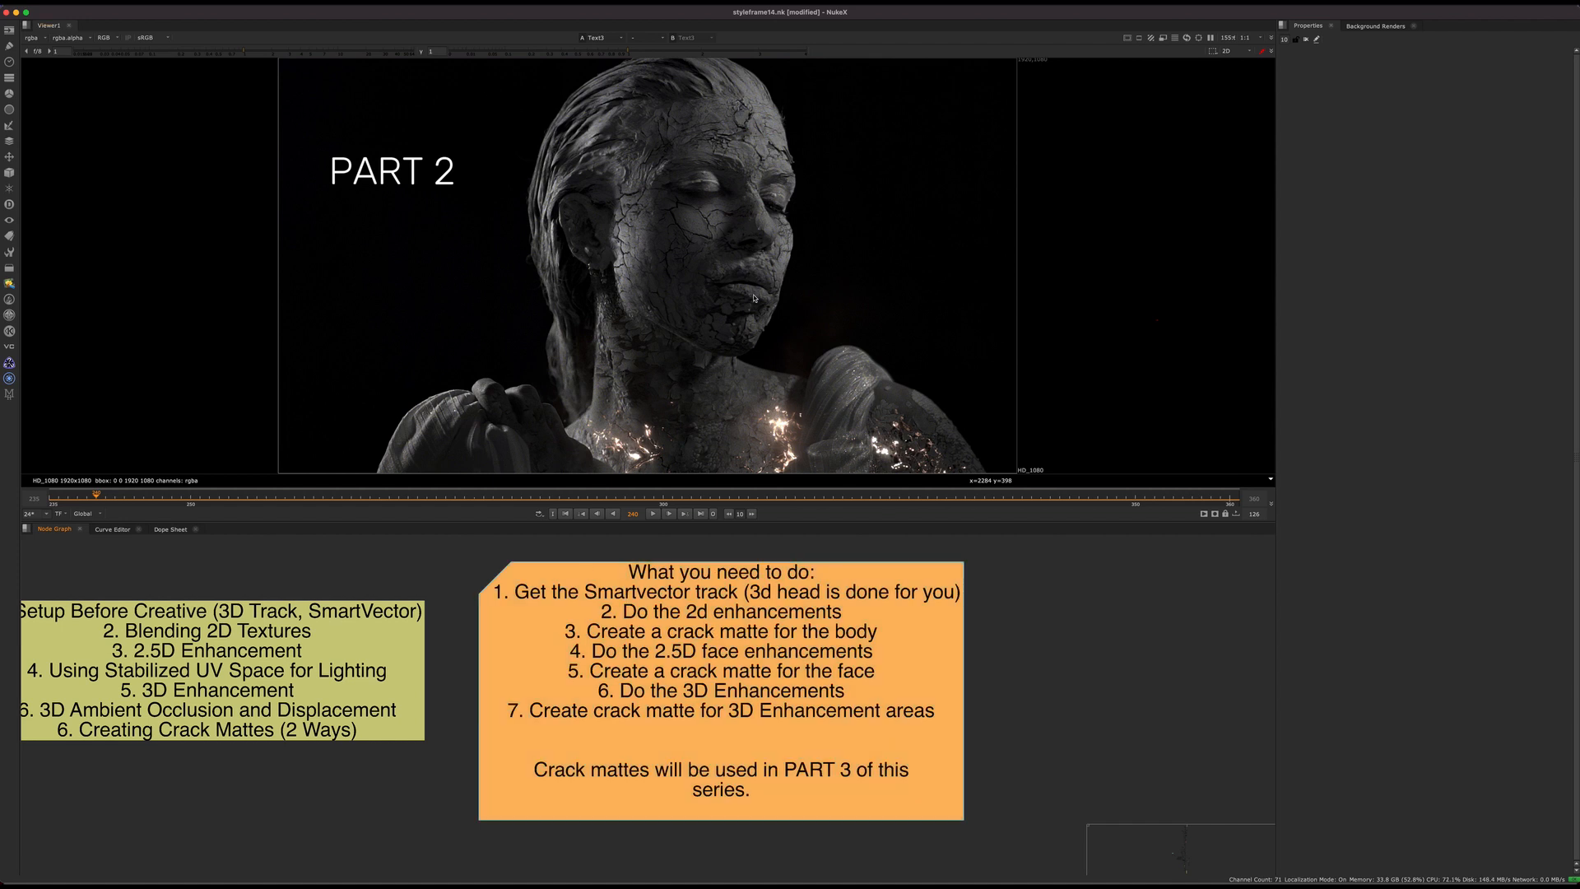
middle_drag(754, 298, 725, 285)
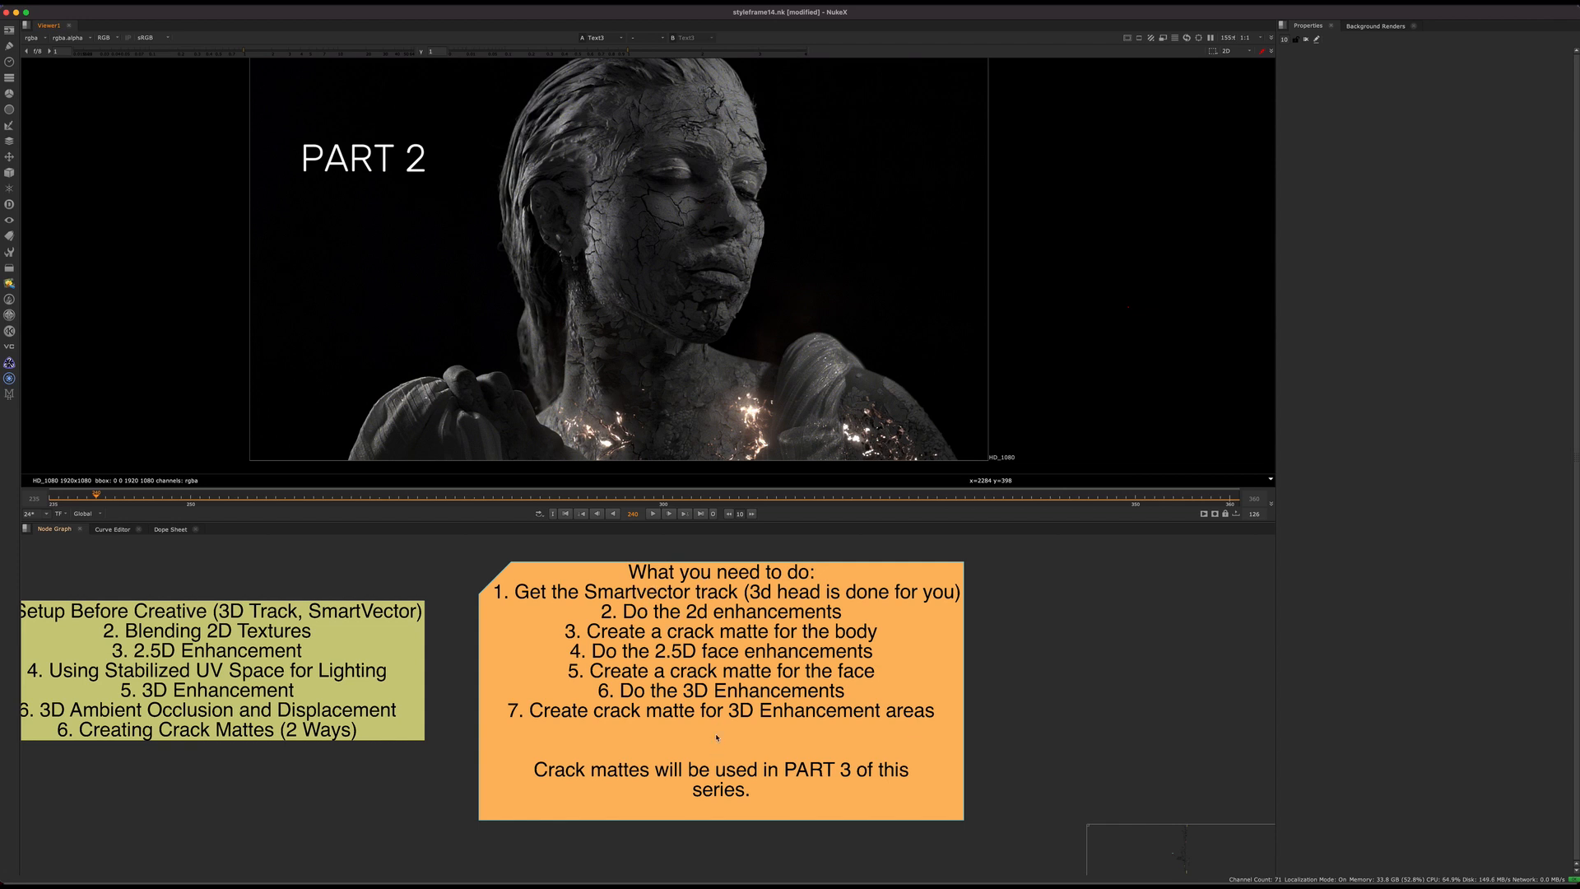
middle_drag(754, 631, 837, 620)
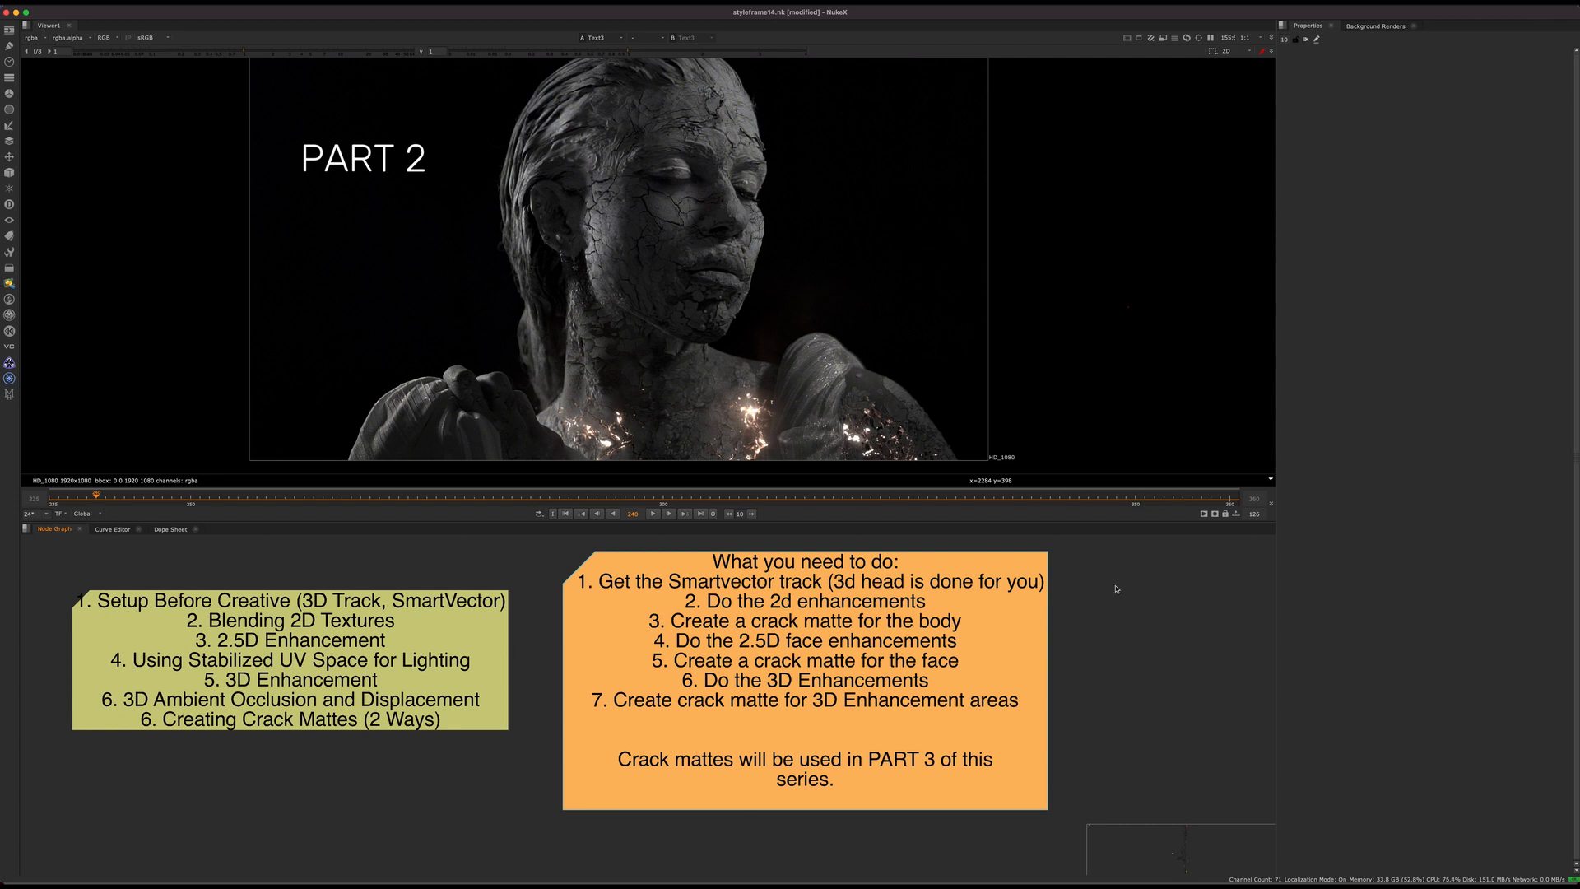
click(921, 619)
click(806, 780)
scroll(672, 655, down, 5)
click(590, 656)
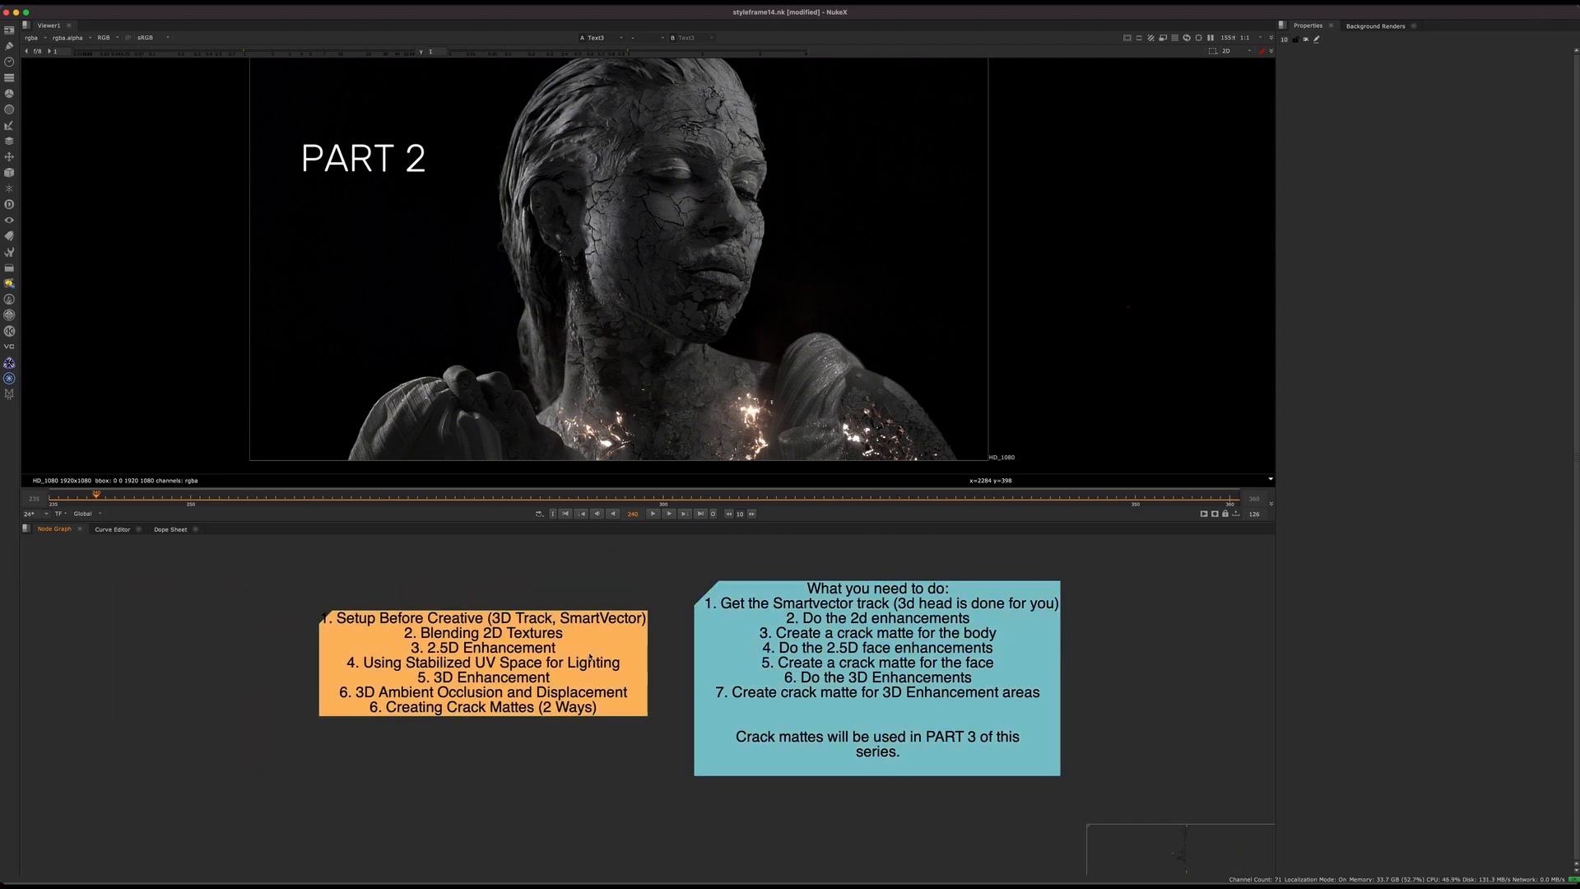
scroll(582, 660, up, 3)
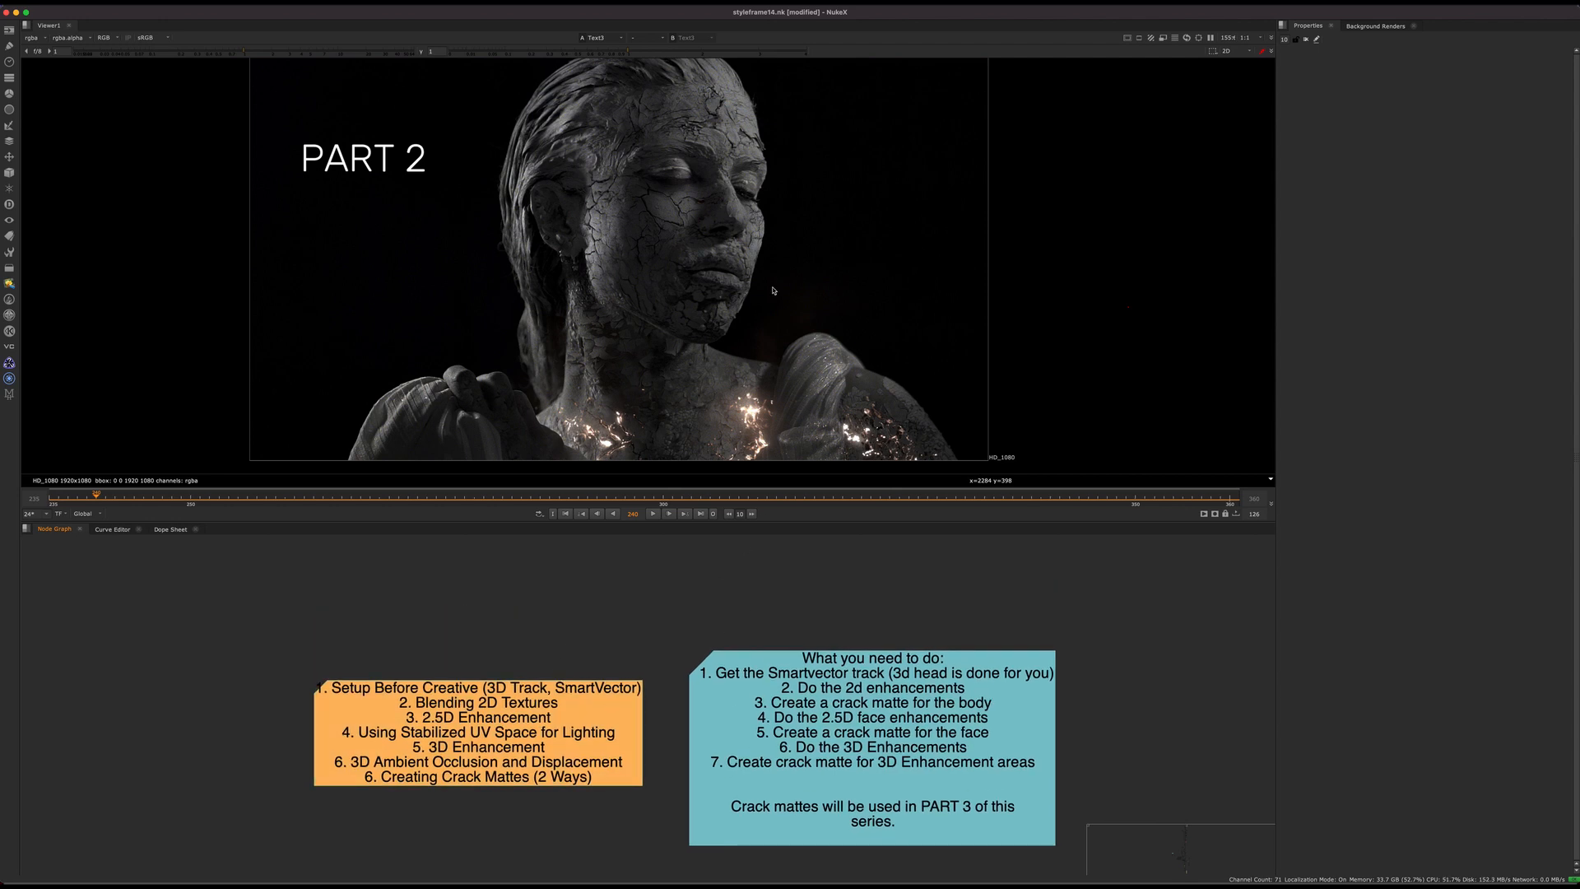
scroll(588, 633, down, 10)
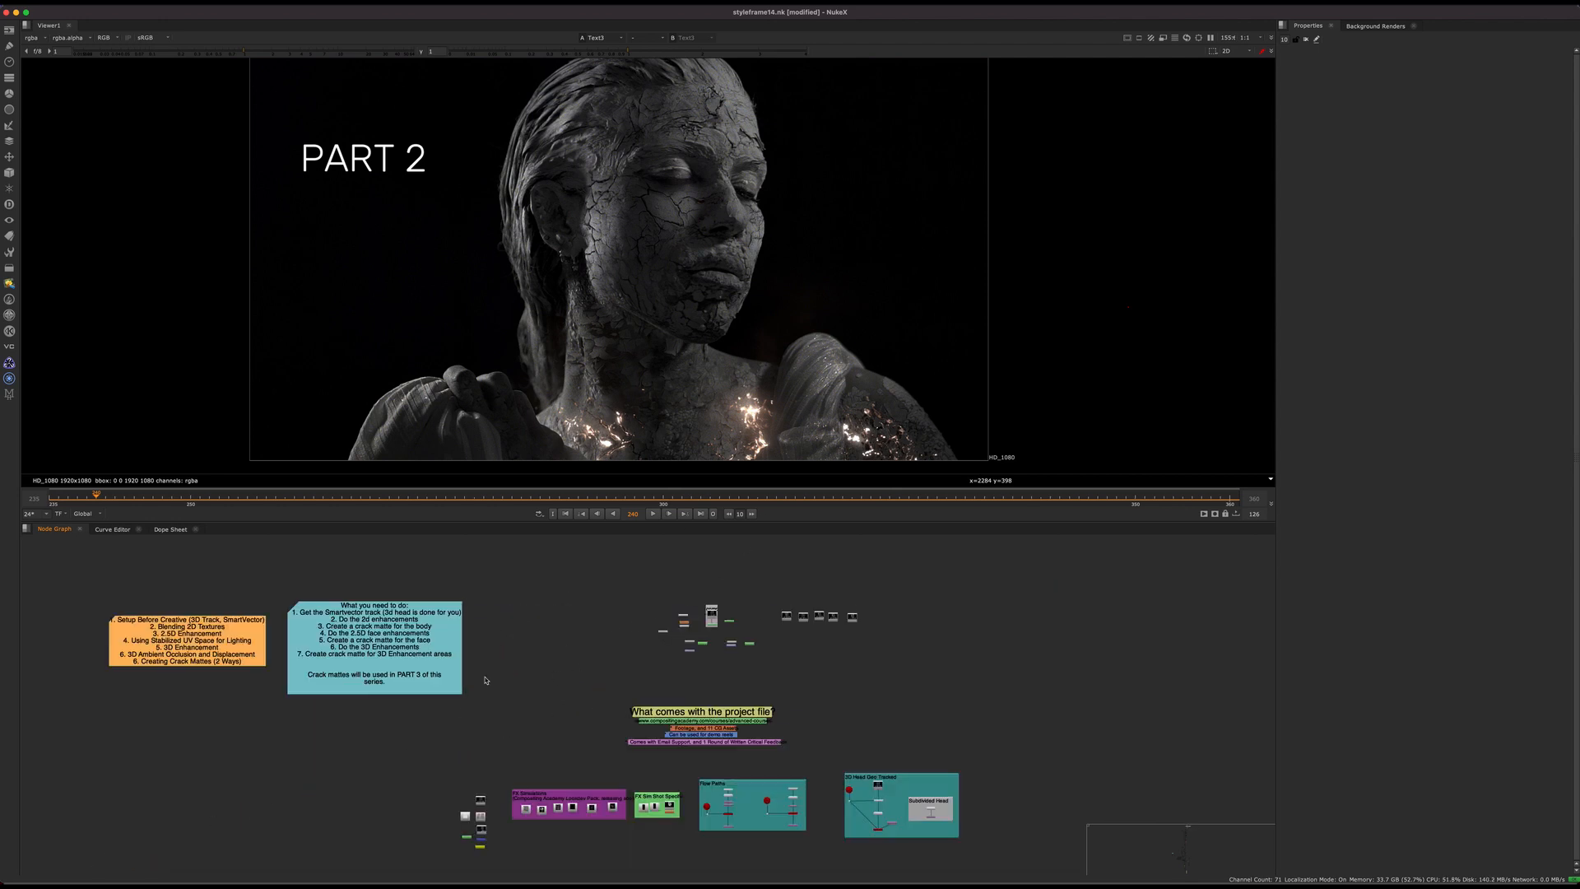
Step: View the original plate's Read node and place a copy of it in an empty area of the node graph
middle_drag(589, 633, 811, 613)
scroll(636, 615, up, 10)
click(628, 613)
key(1)
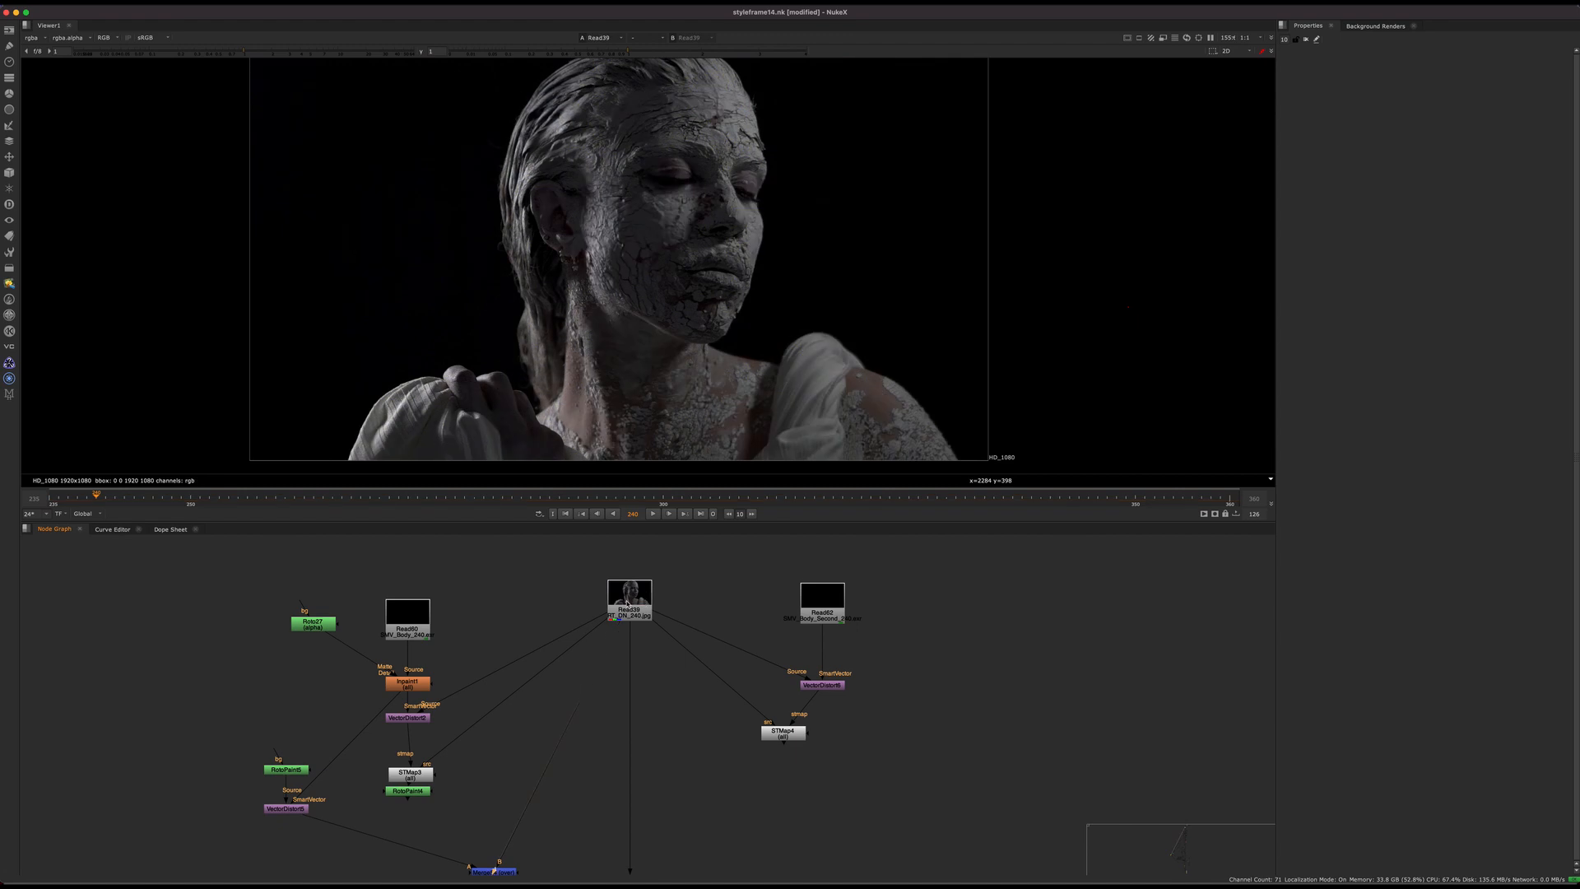
scroll(629, 616, down, 10)
scroll(663, 628, up, 15)
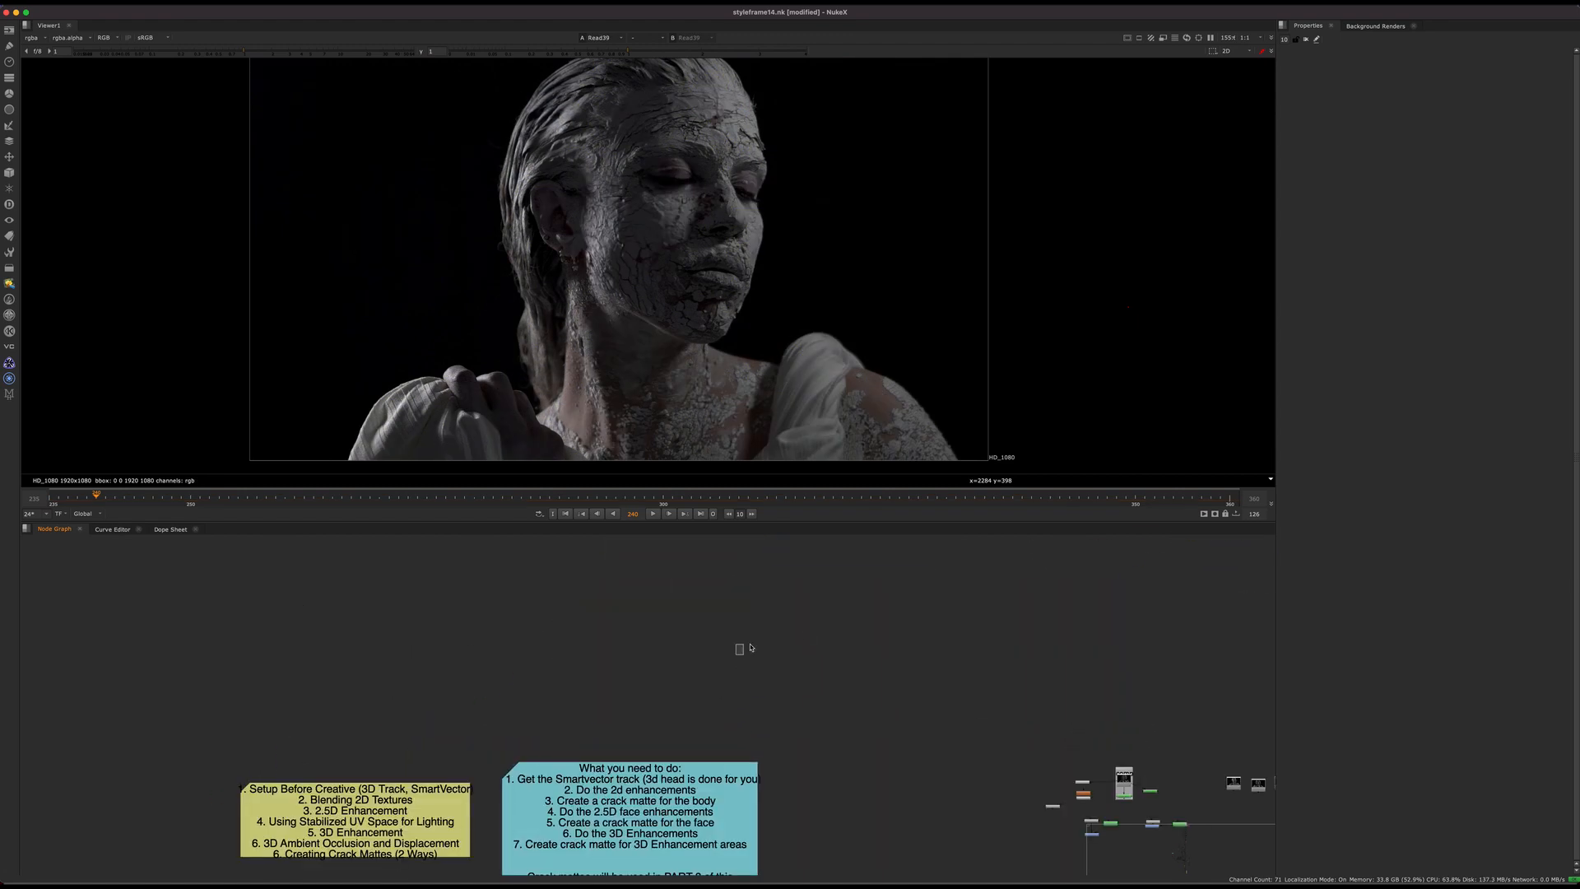
Step: Play and scrub through the copied plate to examine the original footage, returning to its early frames
click(653, 514)
click(642, 630)
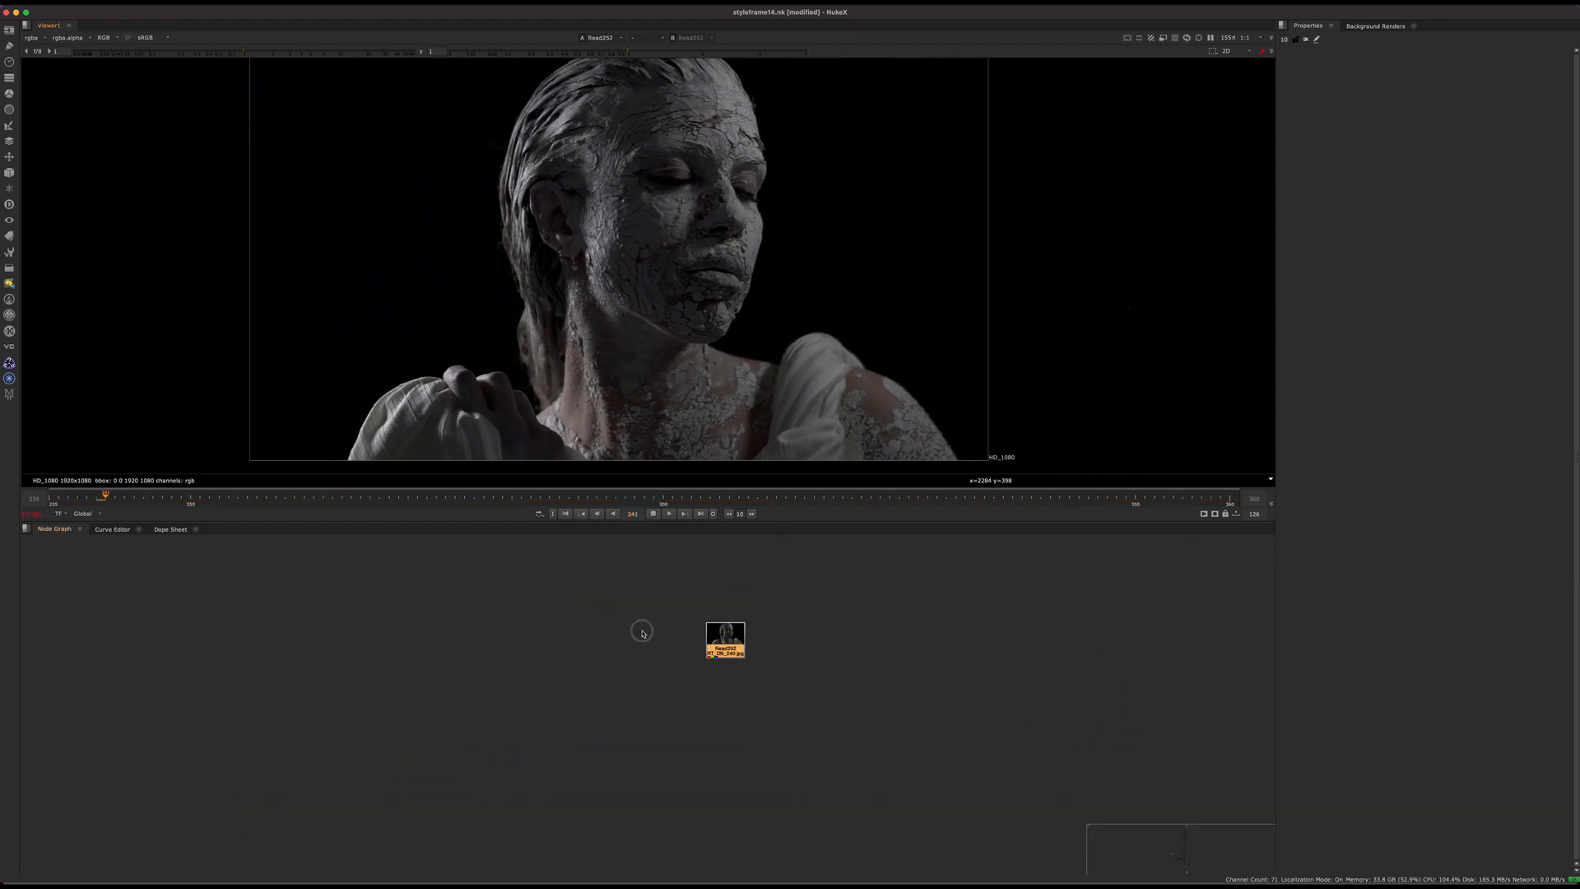
click(635, 497)
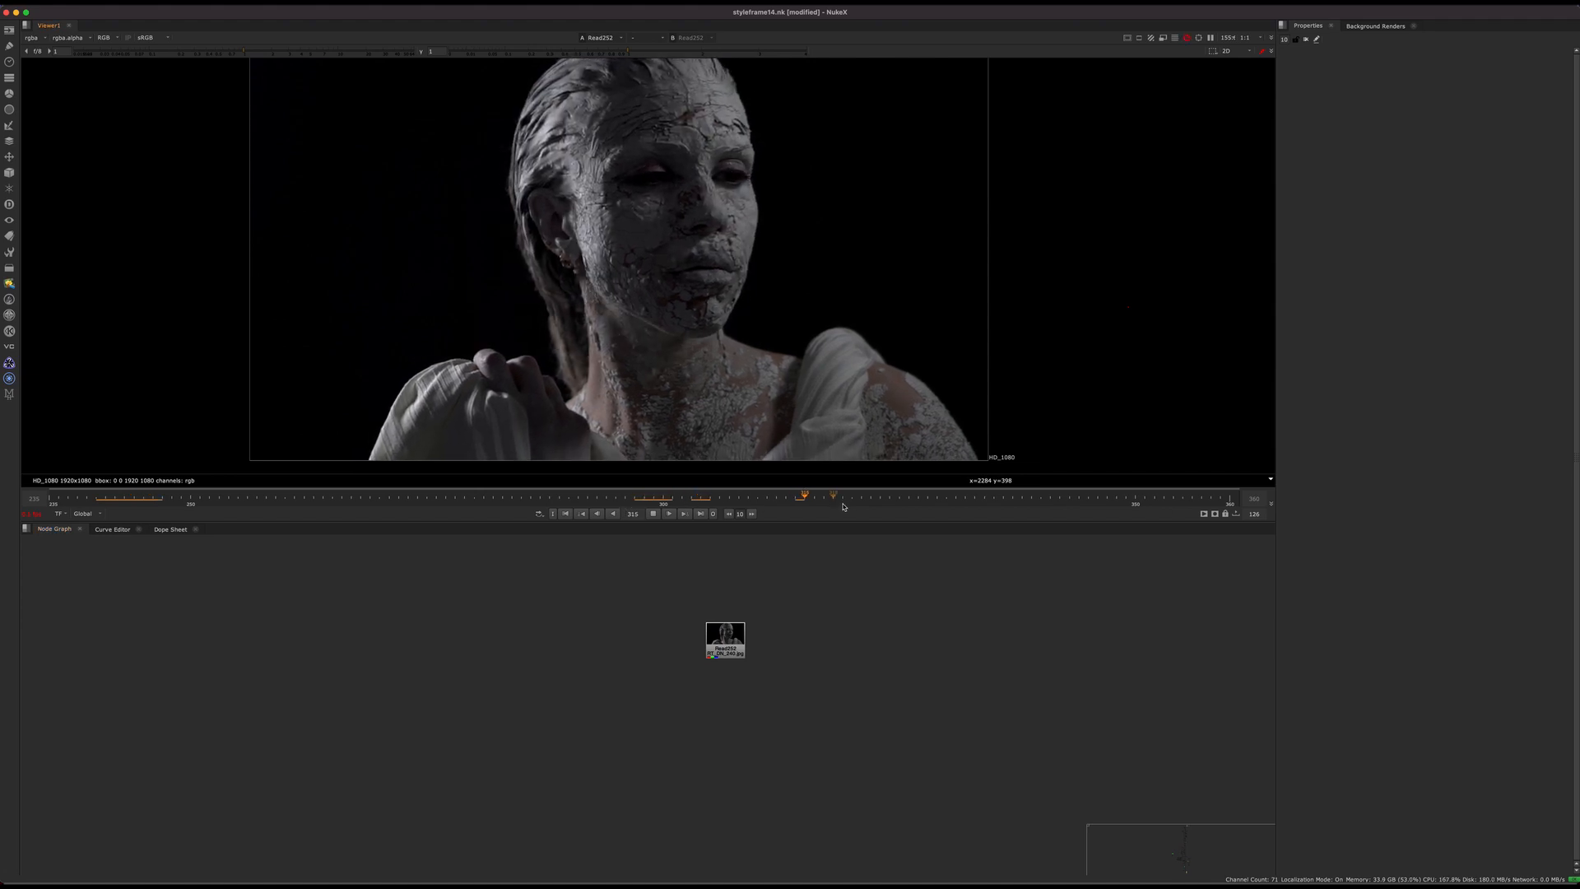
click(1049, 495)
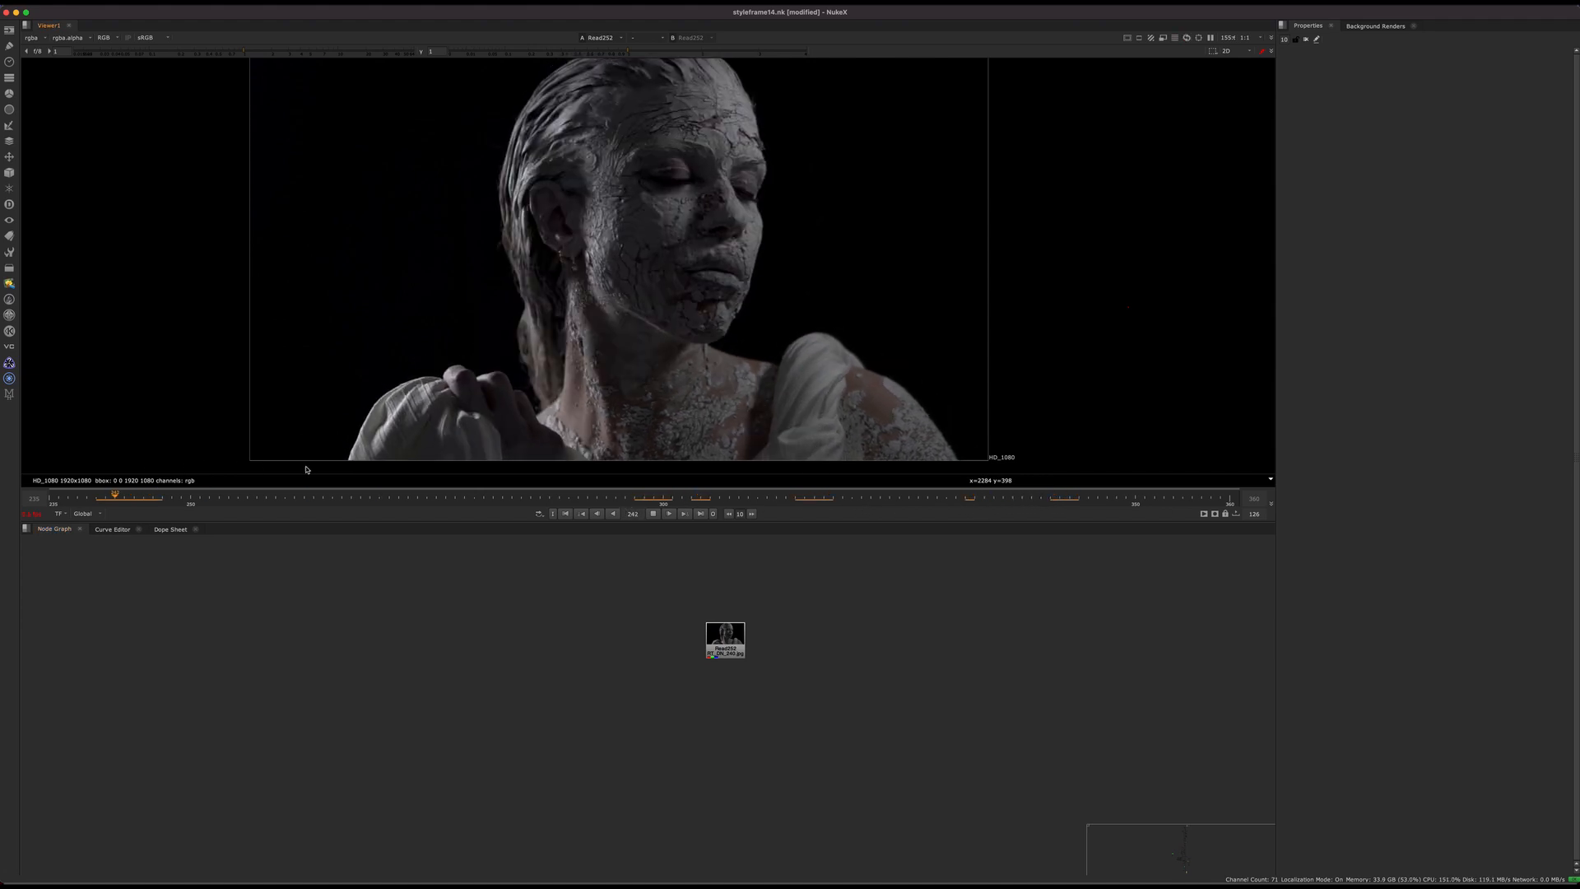
click(95, 496)
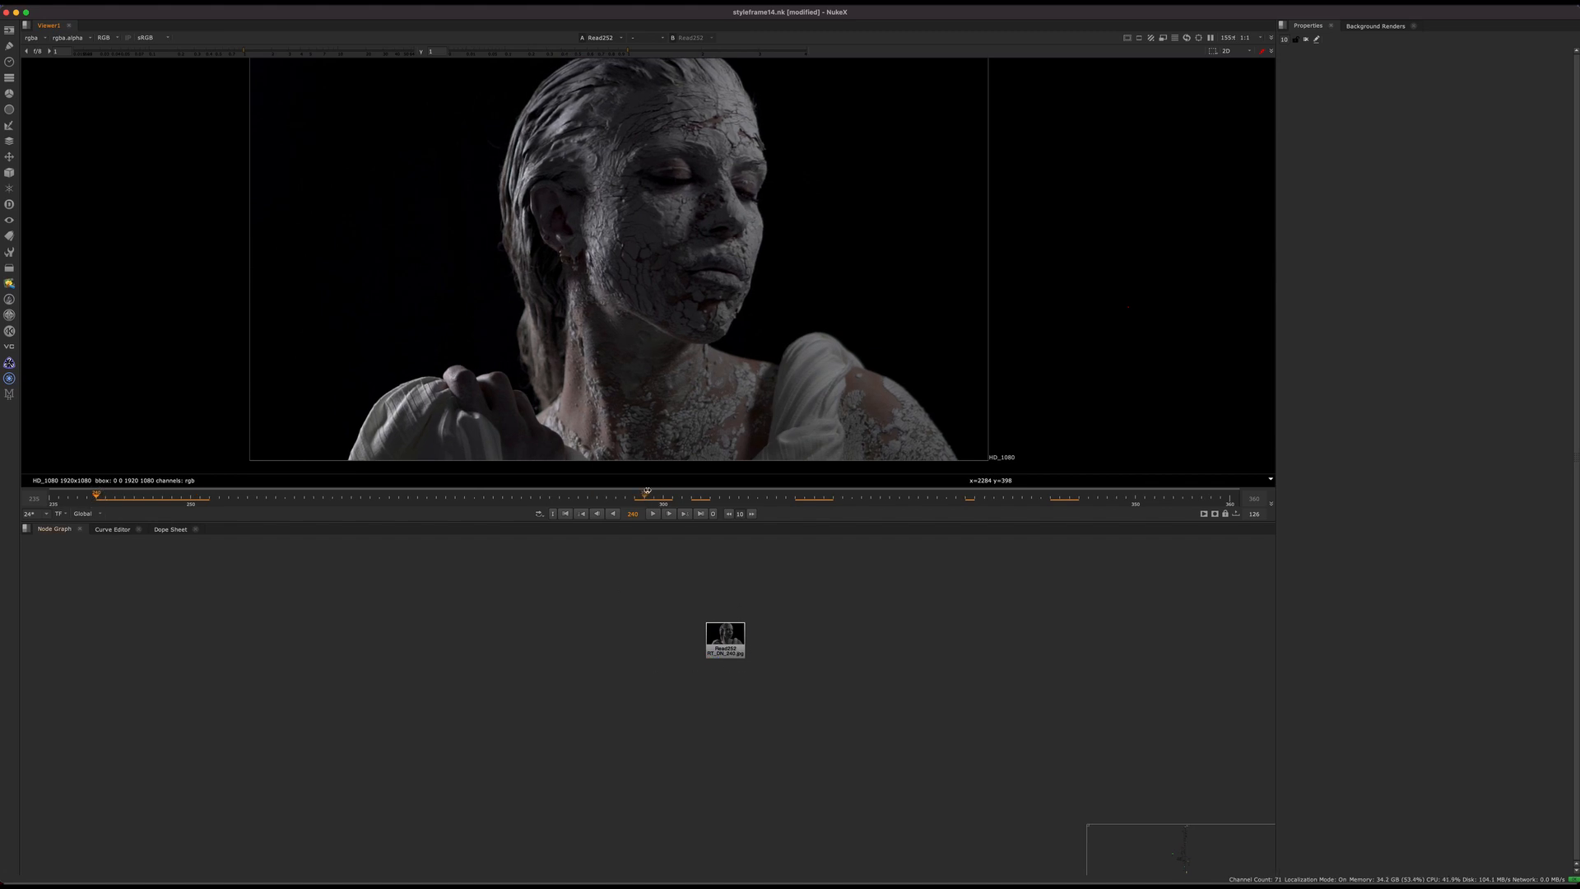
drag(646, 492, 105, 523)
Step: Add a RotoPaint node below the copied plate Read node
scroll(675, 669, up, 3)
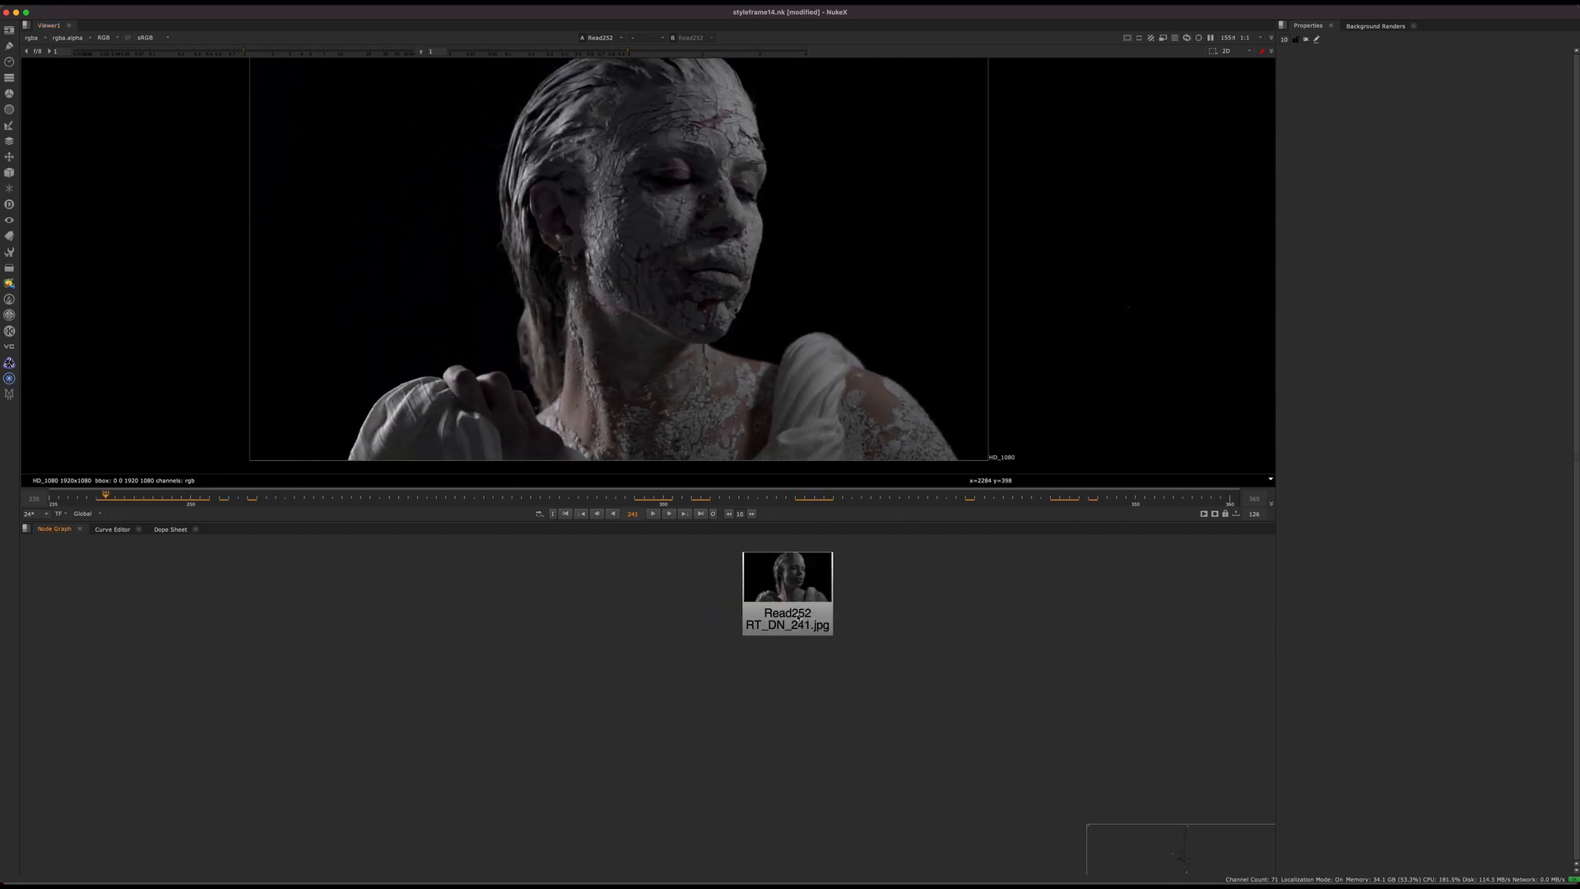
key(Tab)
text(rotopaint)
key(Return)
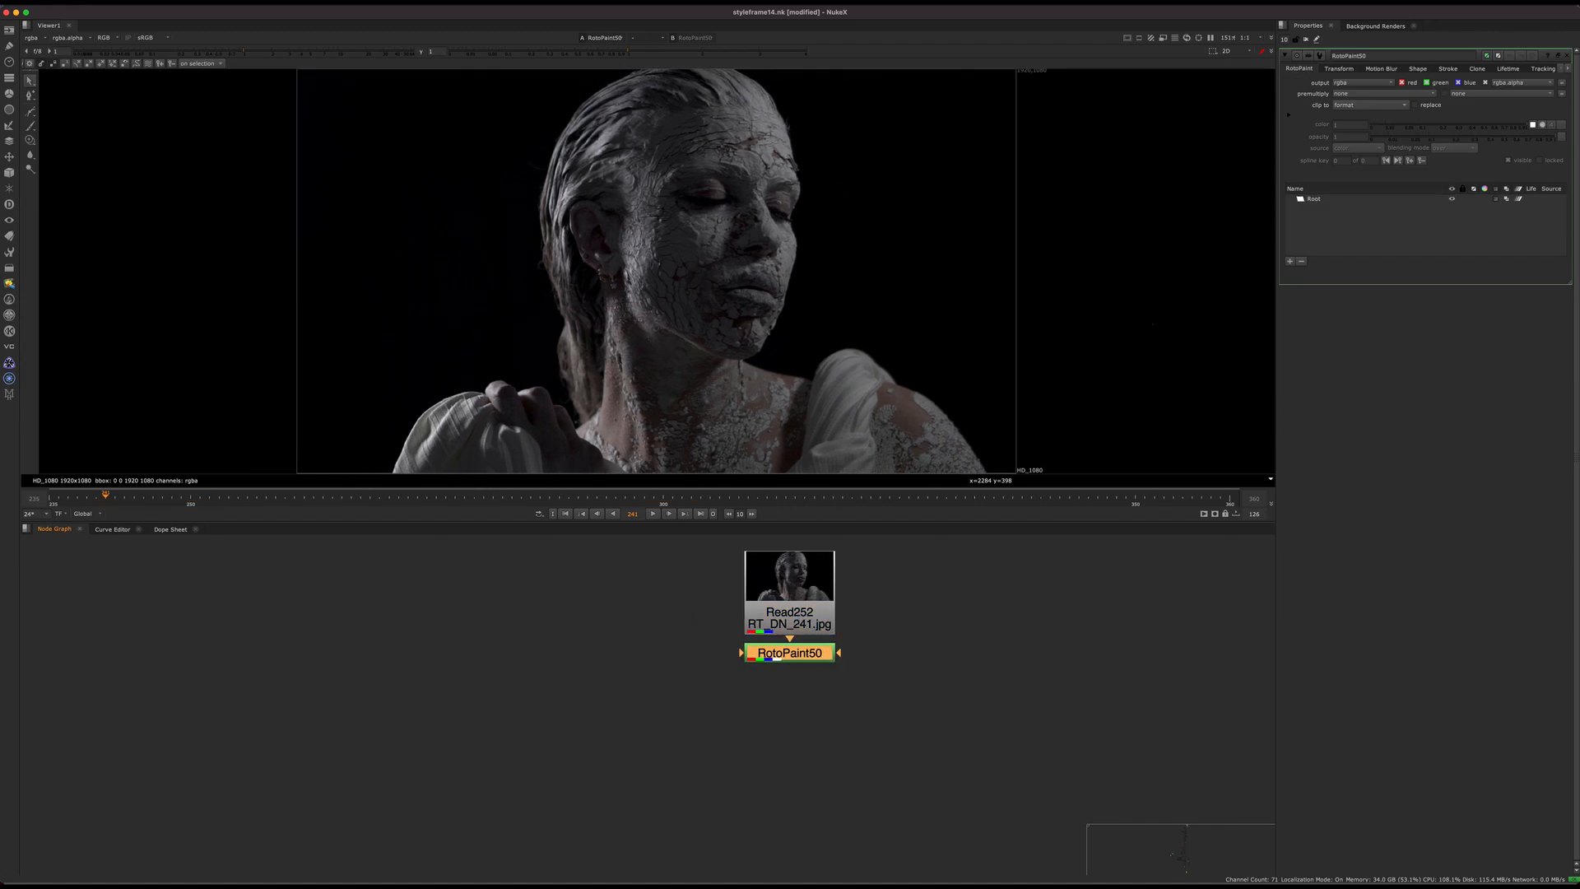
Step: Choose the paint brush for the RotoPaint node and set its colour to pink
click(30, 126)
middle_drag(672, 341, 660, 306)
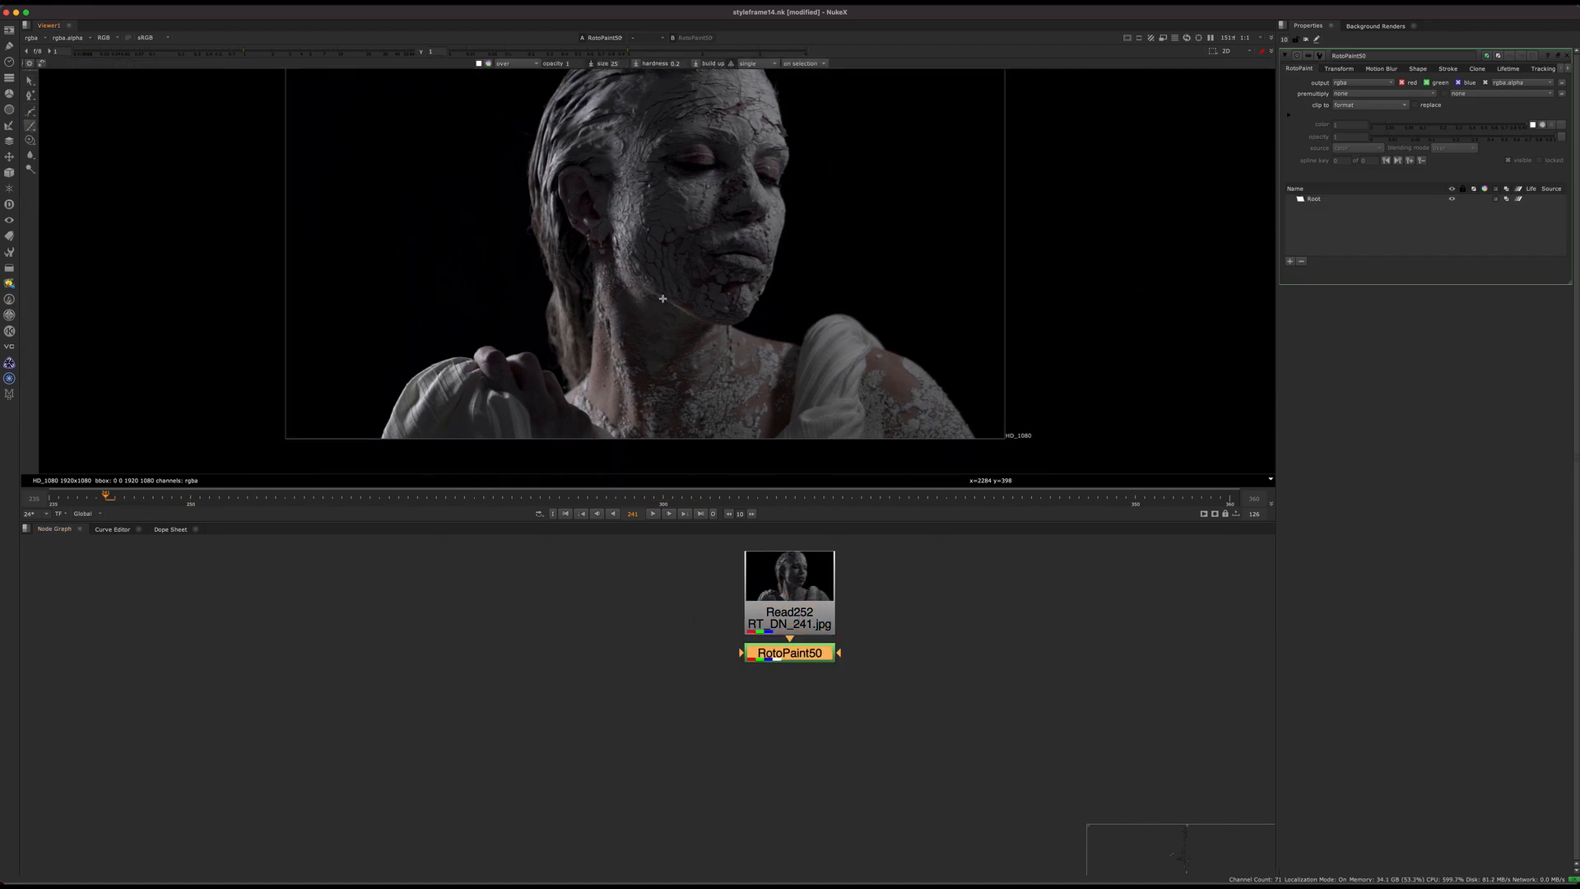
key(q)
key(q)
click(488, 63)
click(1108, 696)
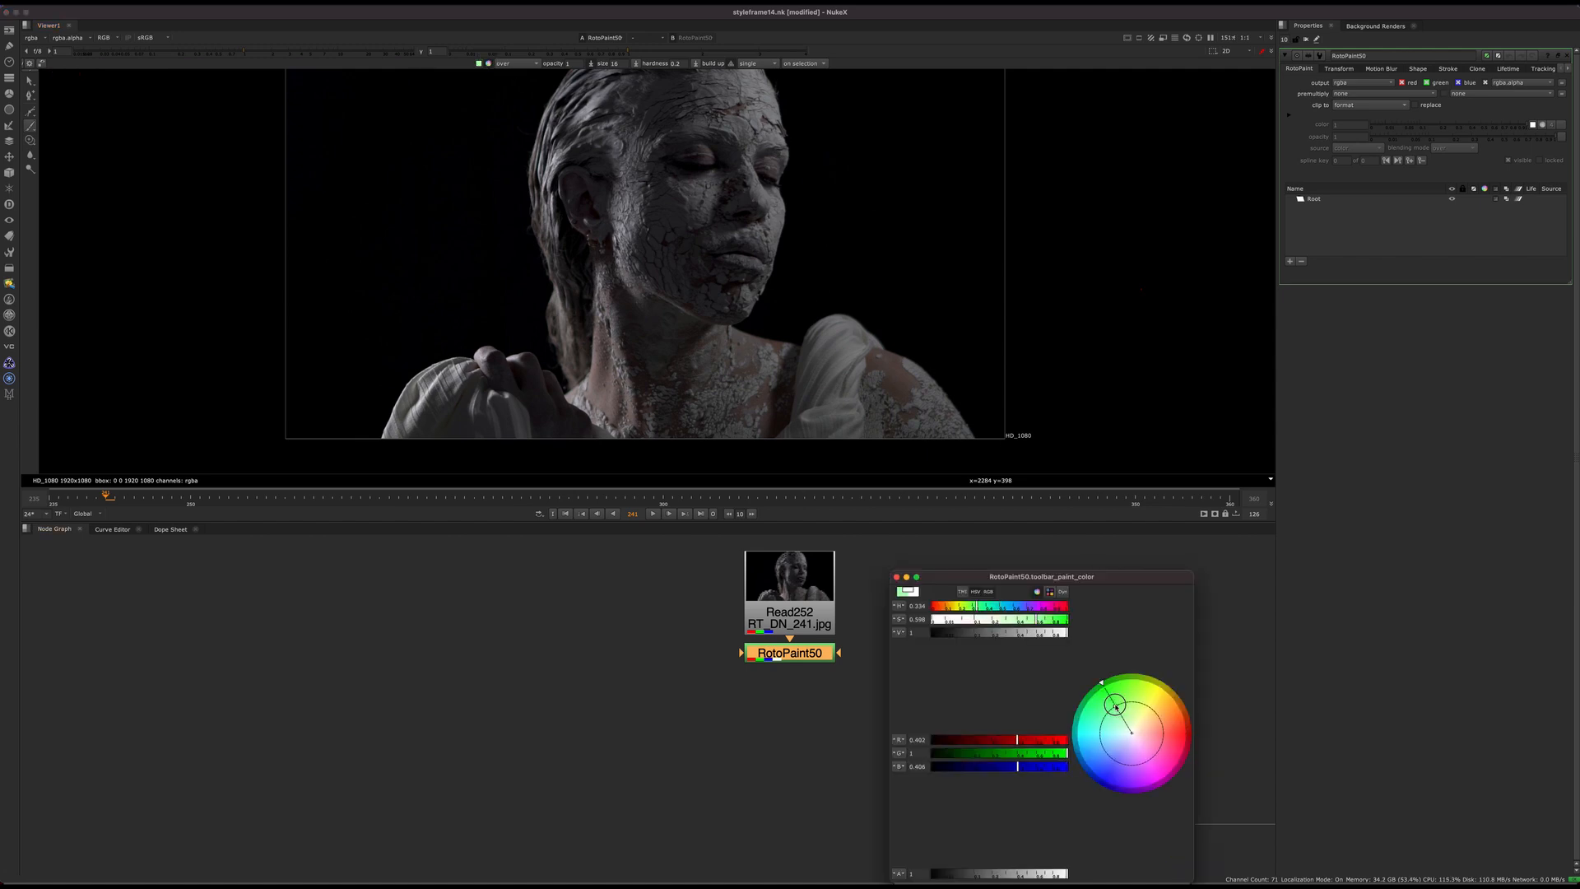
drag(1103, 724, 1156, 769)
Step: Enlarge the viewer to full screen, move the colour picker aside and paint a pink box around the bare patch on the draped shoulder
middle_drag(800, 307, 804, 377)
key(space)
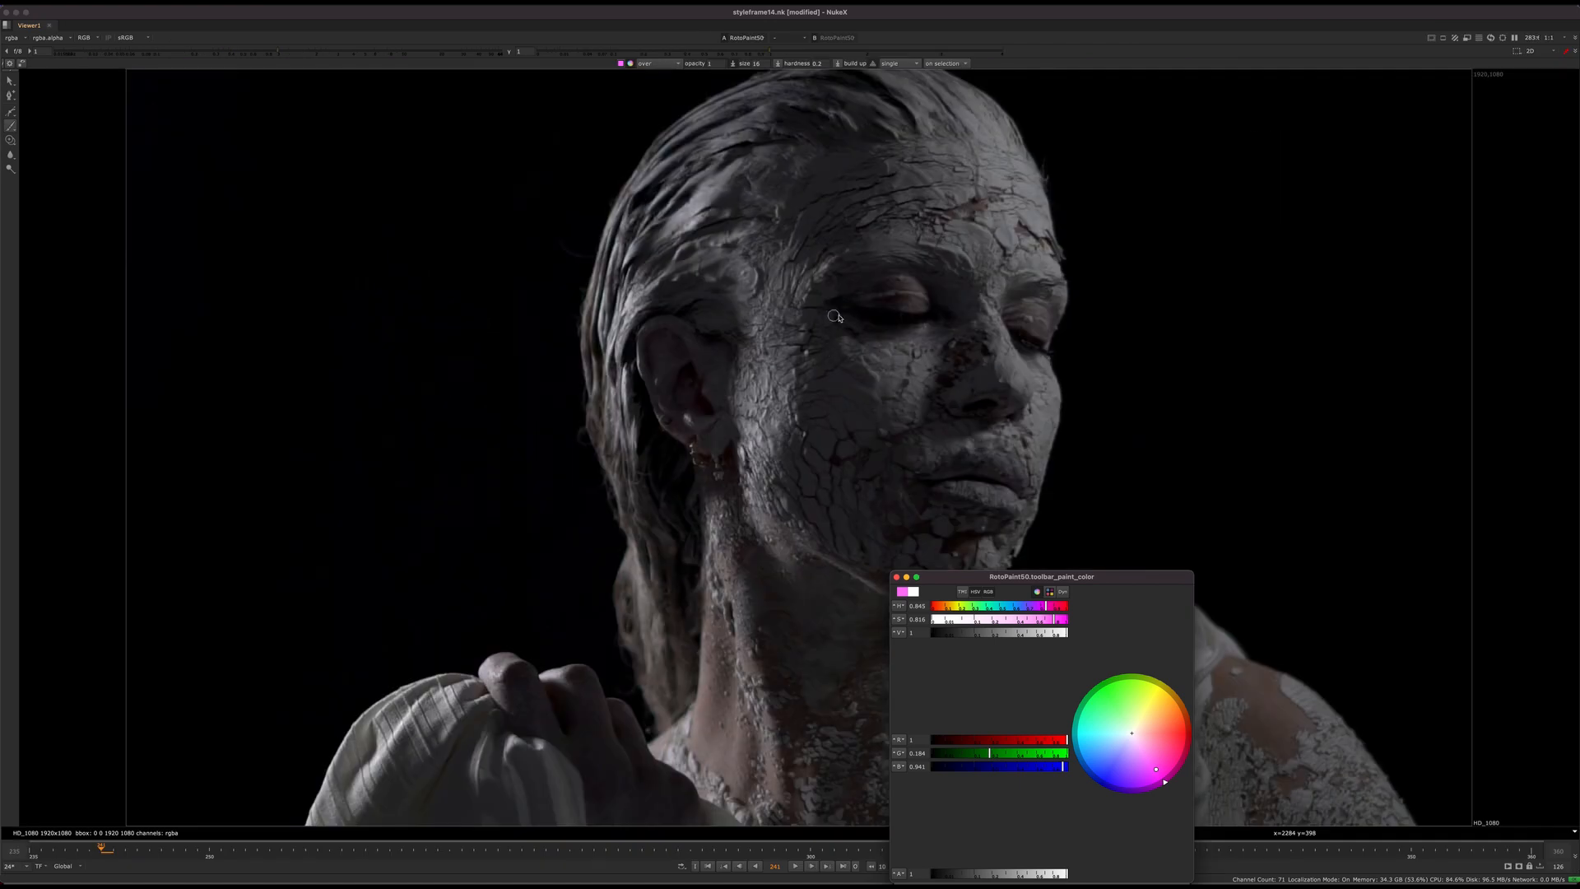
middle_drag(1033, 553, 885, 492)
drag(1034, 584, 1444, 540)
scroll(855, 460, down, 5)
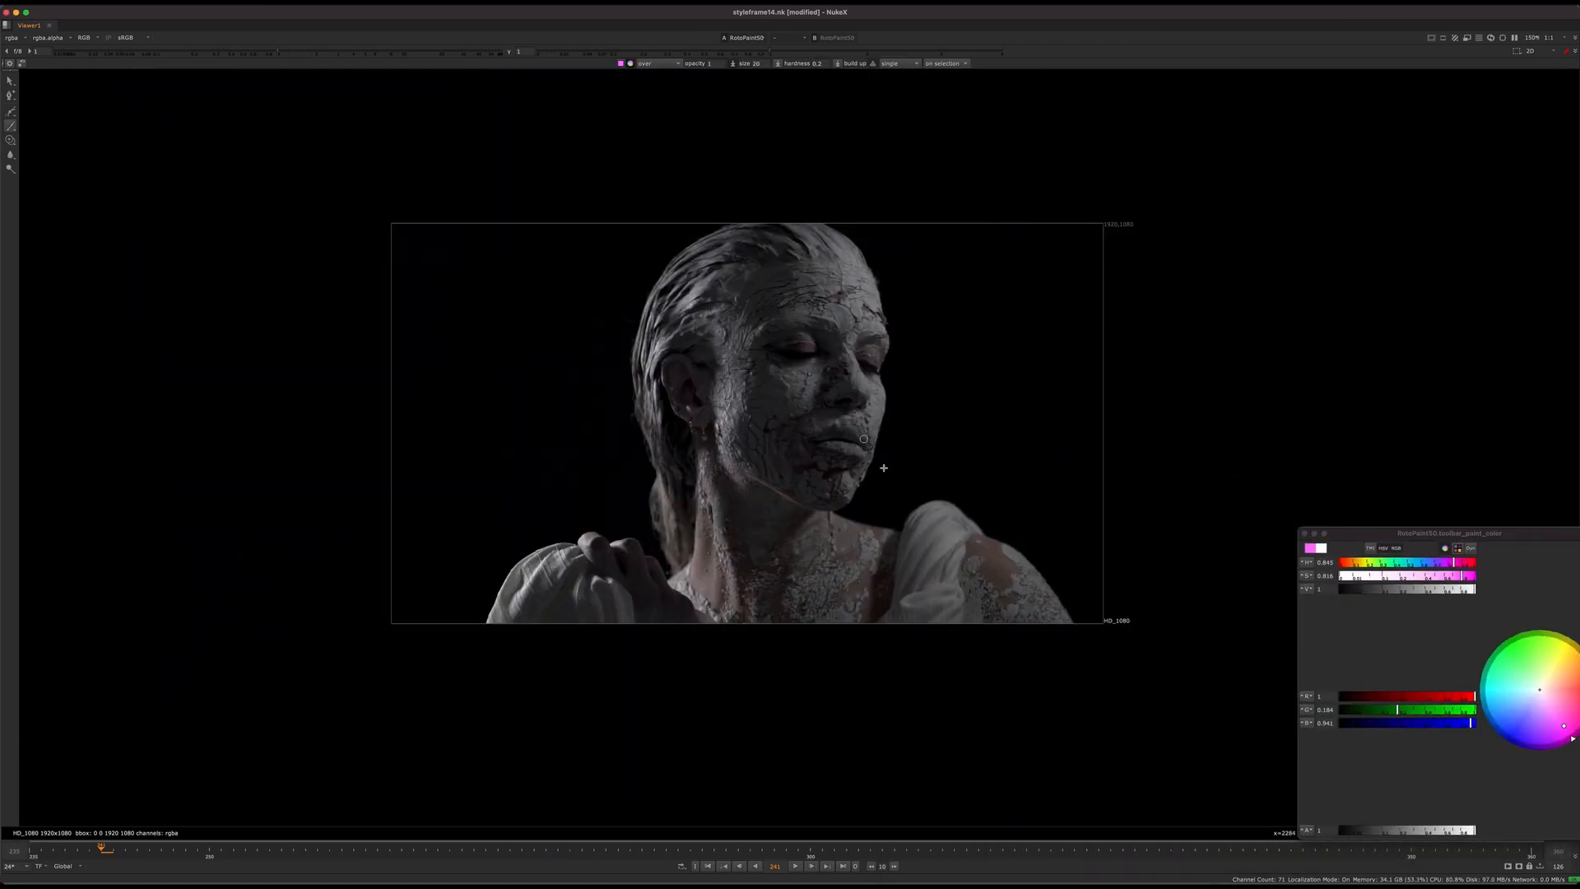
scroll(874, 465, up, 4)
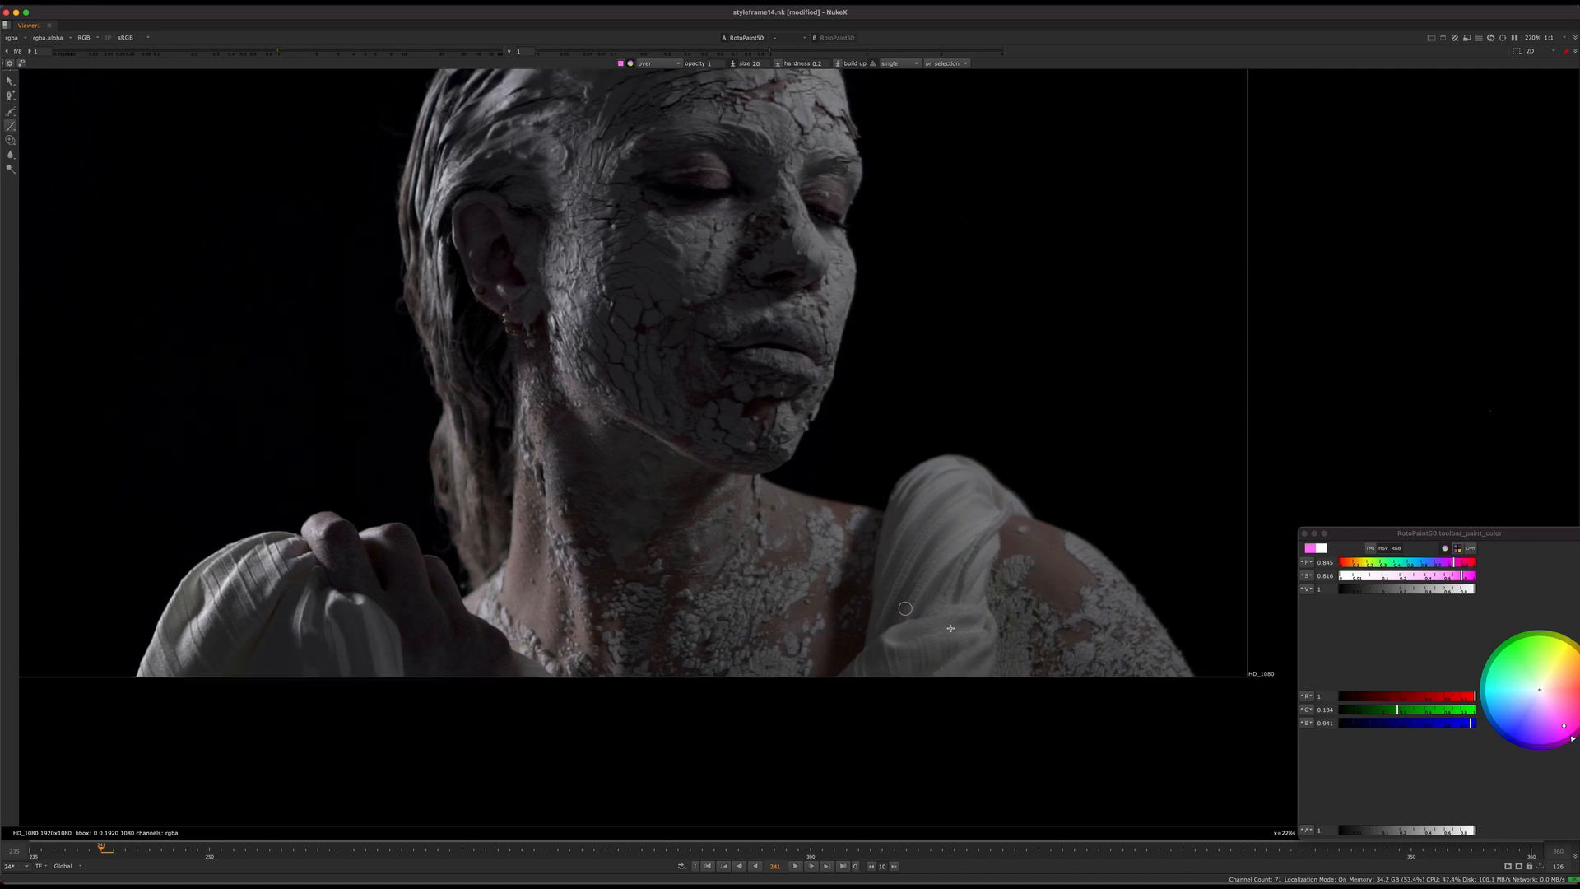
mouse_move(1006, 544)
mouse_down()
mouse_move(983, 676)
mouse_move(1139, 609)
mouse_move(985, 660)
mouse_up()
Step: Paint a rounded pink outline around the bare skin at the side of the neck, undoing the first angular attempt
middle_drag(698, 533, 765, 533)
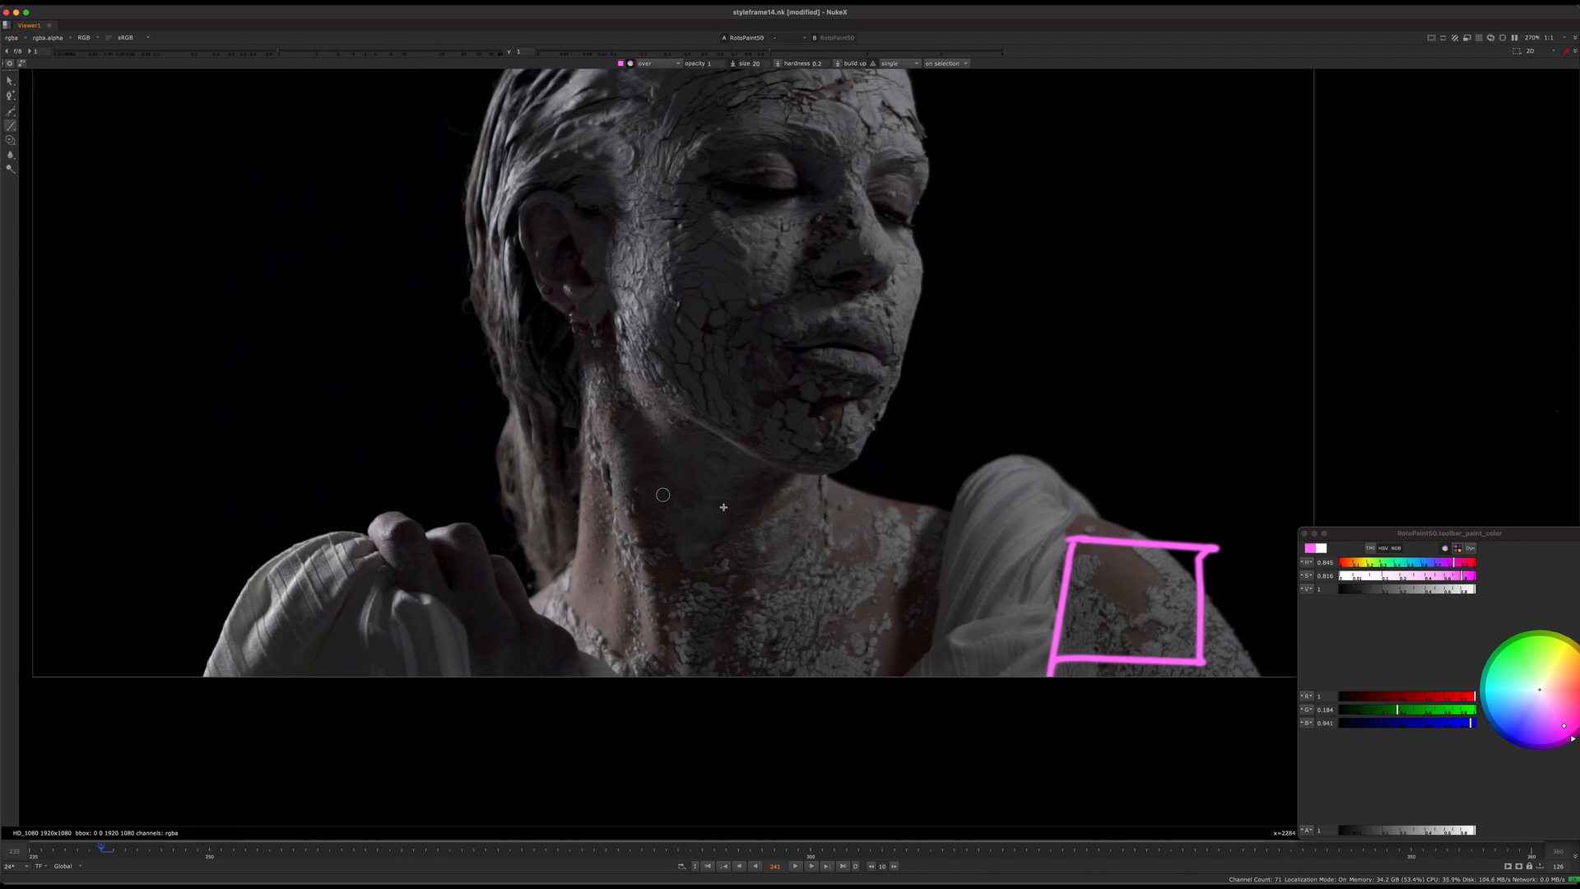
mouse_move(650, 471)
mouse_down()
mouse_move(607, 478)
mouse_move(676, 548)
mouse_up()
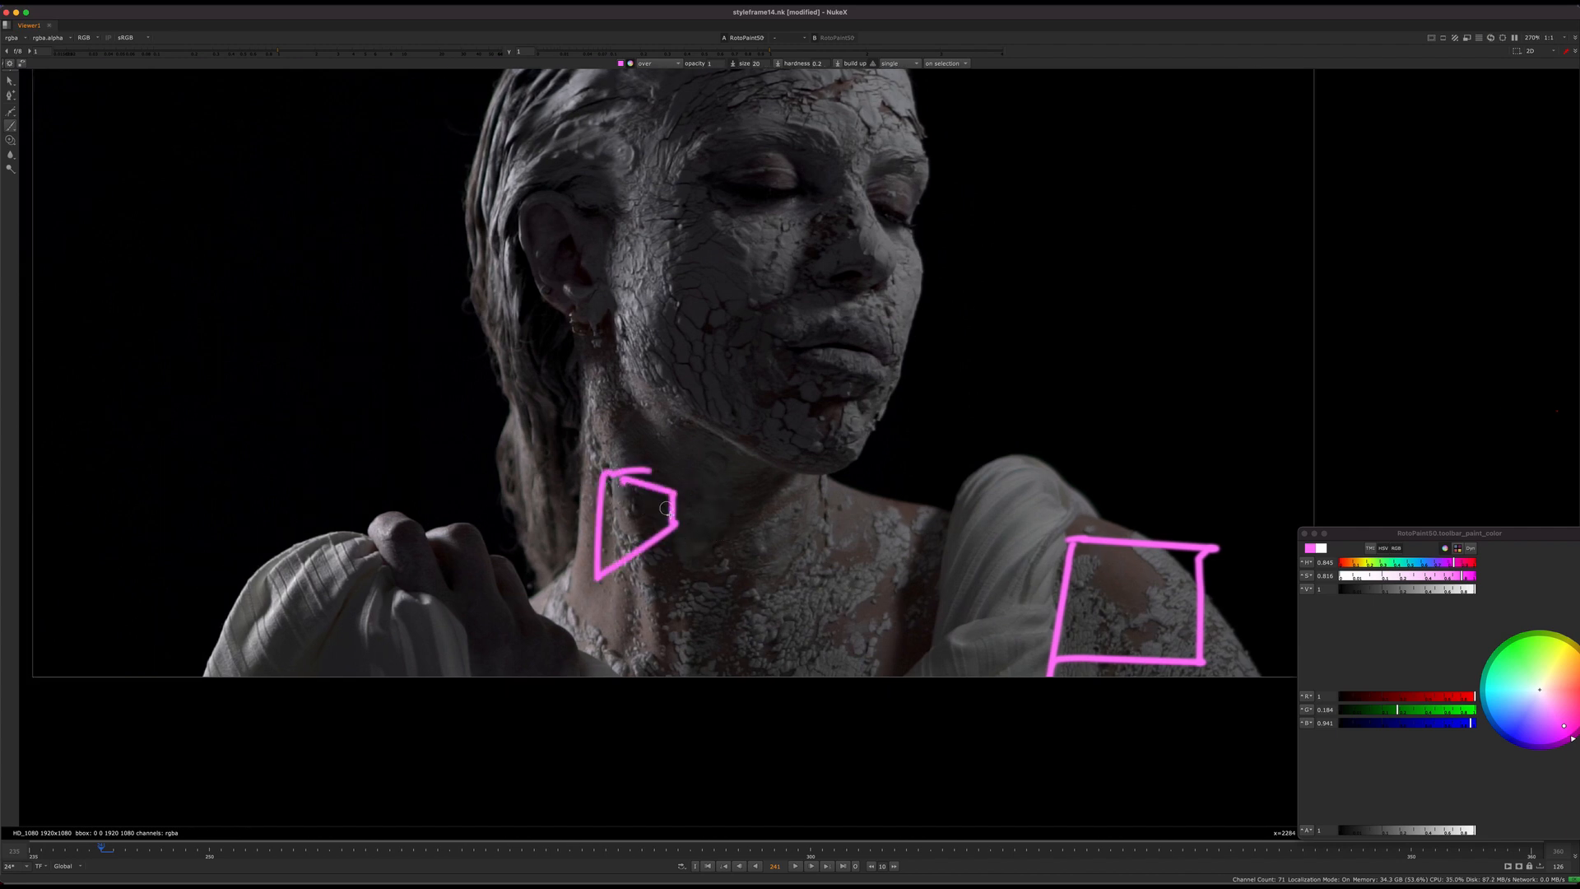
key(ctrl+z)
mouse_move(637, 491)
mouse_down()
mouse_move(597, 599)
mouse_move(638, 491)
mouse_up()
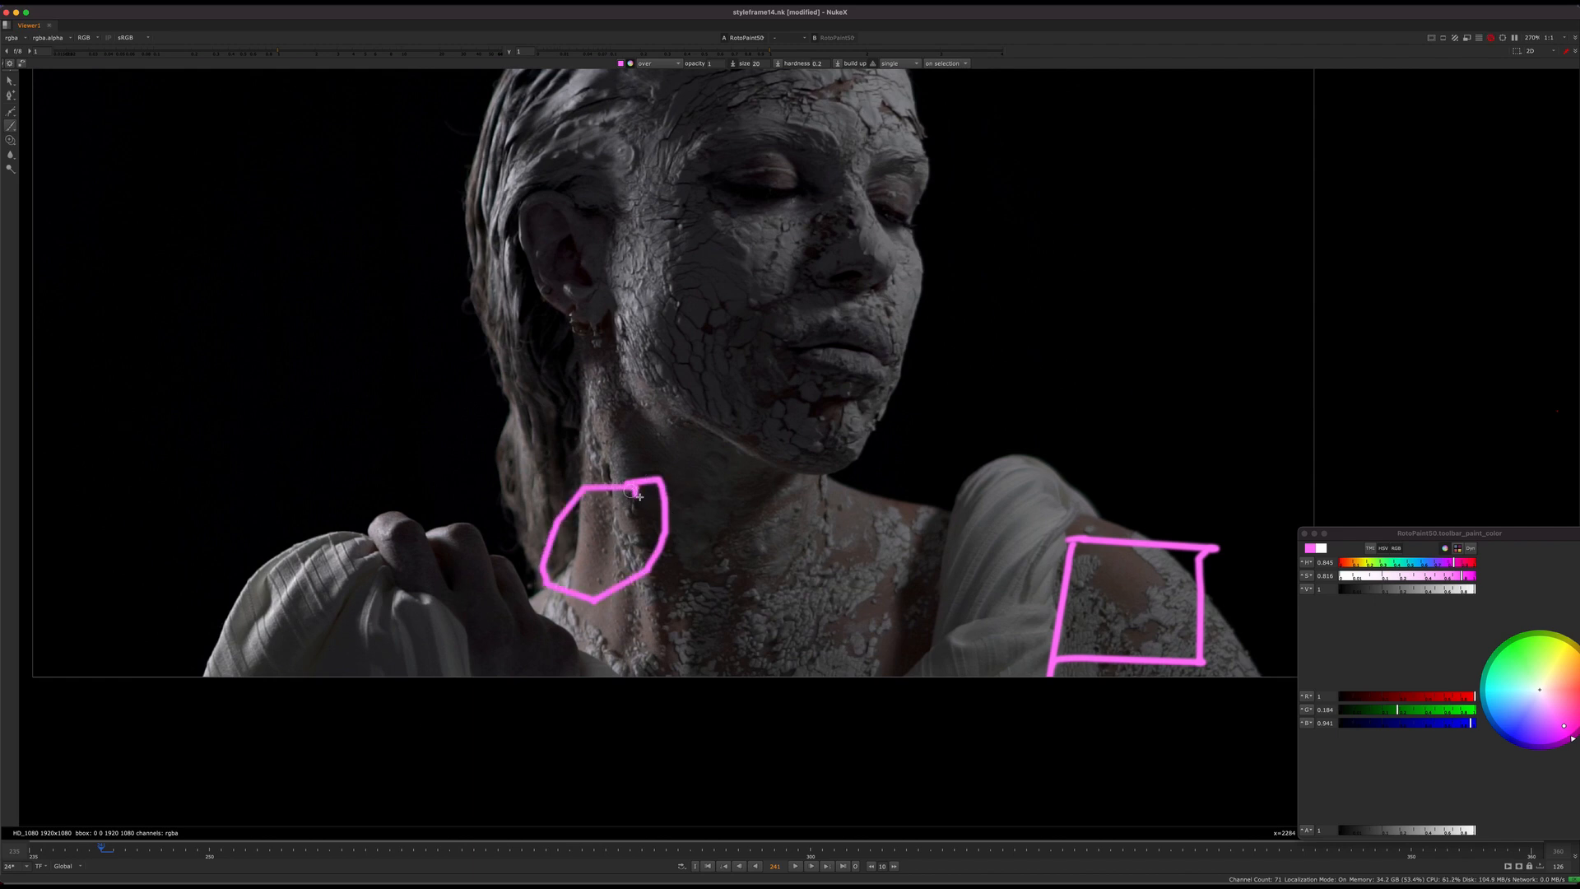
mouse_move(642, 517)
middle_down()
mouse_move(727, 550)
mouse_move(733, 530)
middle_up()
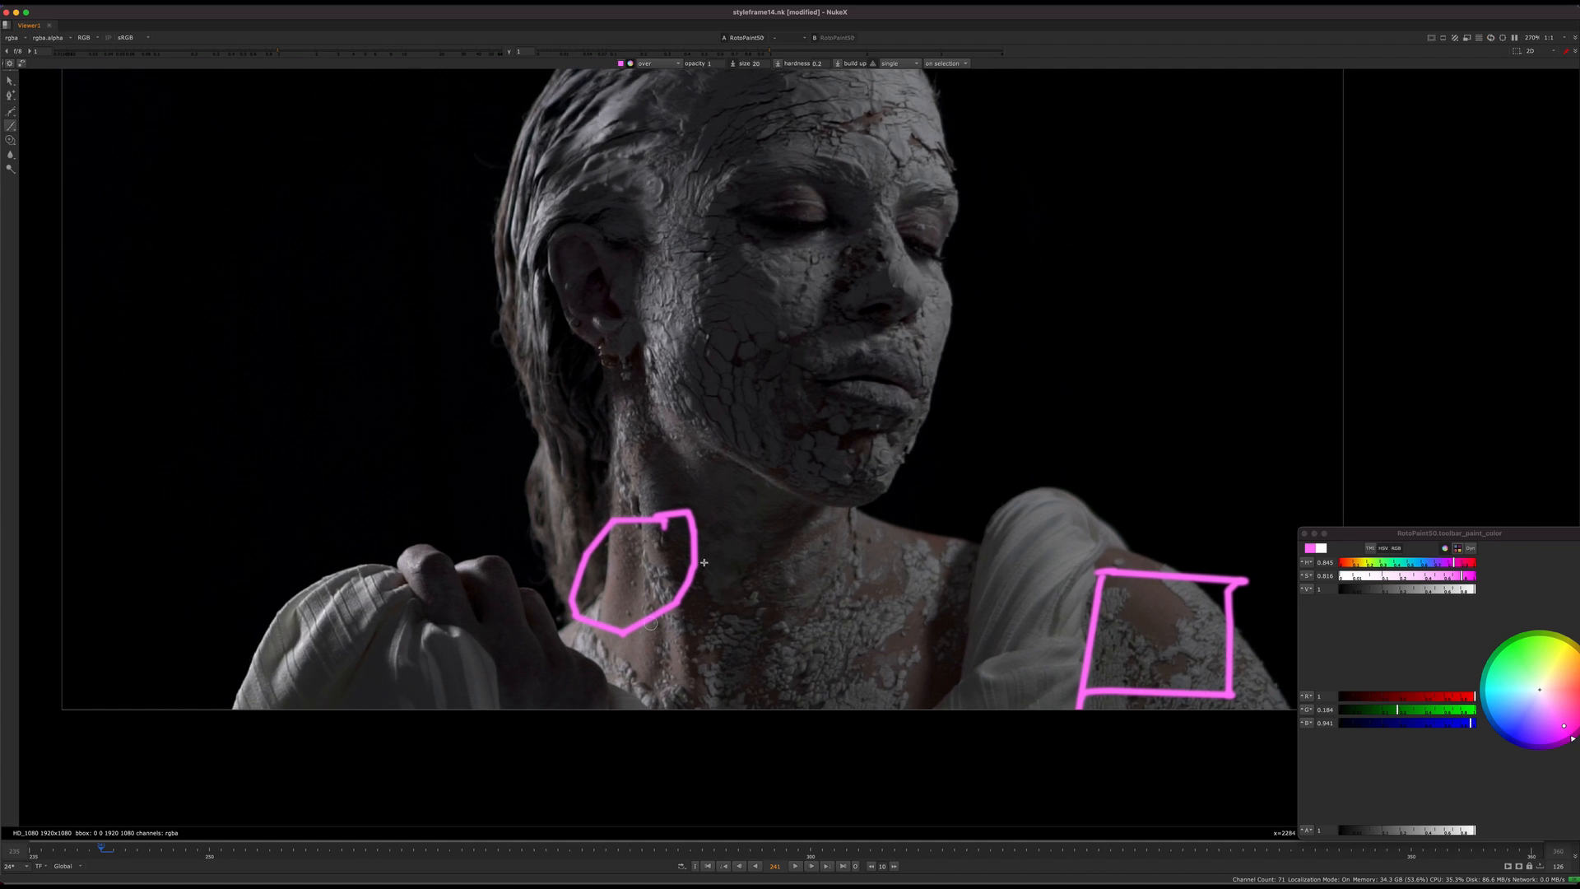
Step: Undo the pink outline at the side of the neck and the pink box on the draped shoulder
key(ctrl+z)
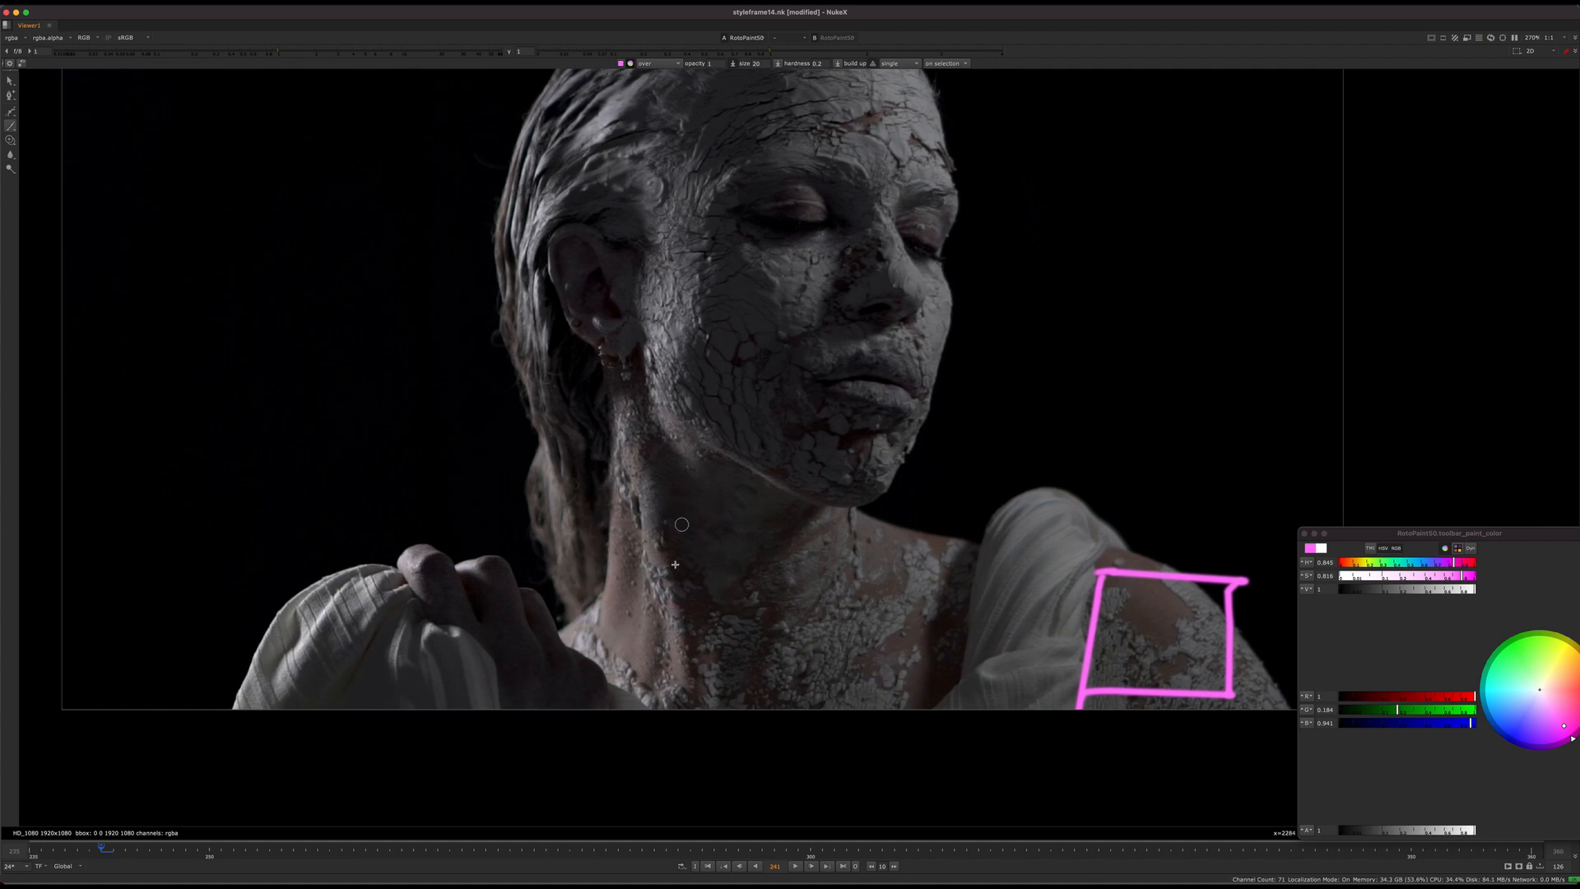
mouse_move(760, 599)
middle_down()
mouse_move(680, 636)
mouse_move(744, 640)
mouse_move(738, 609)
middle_up()
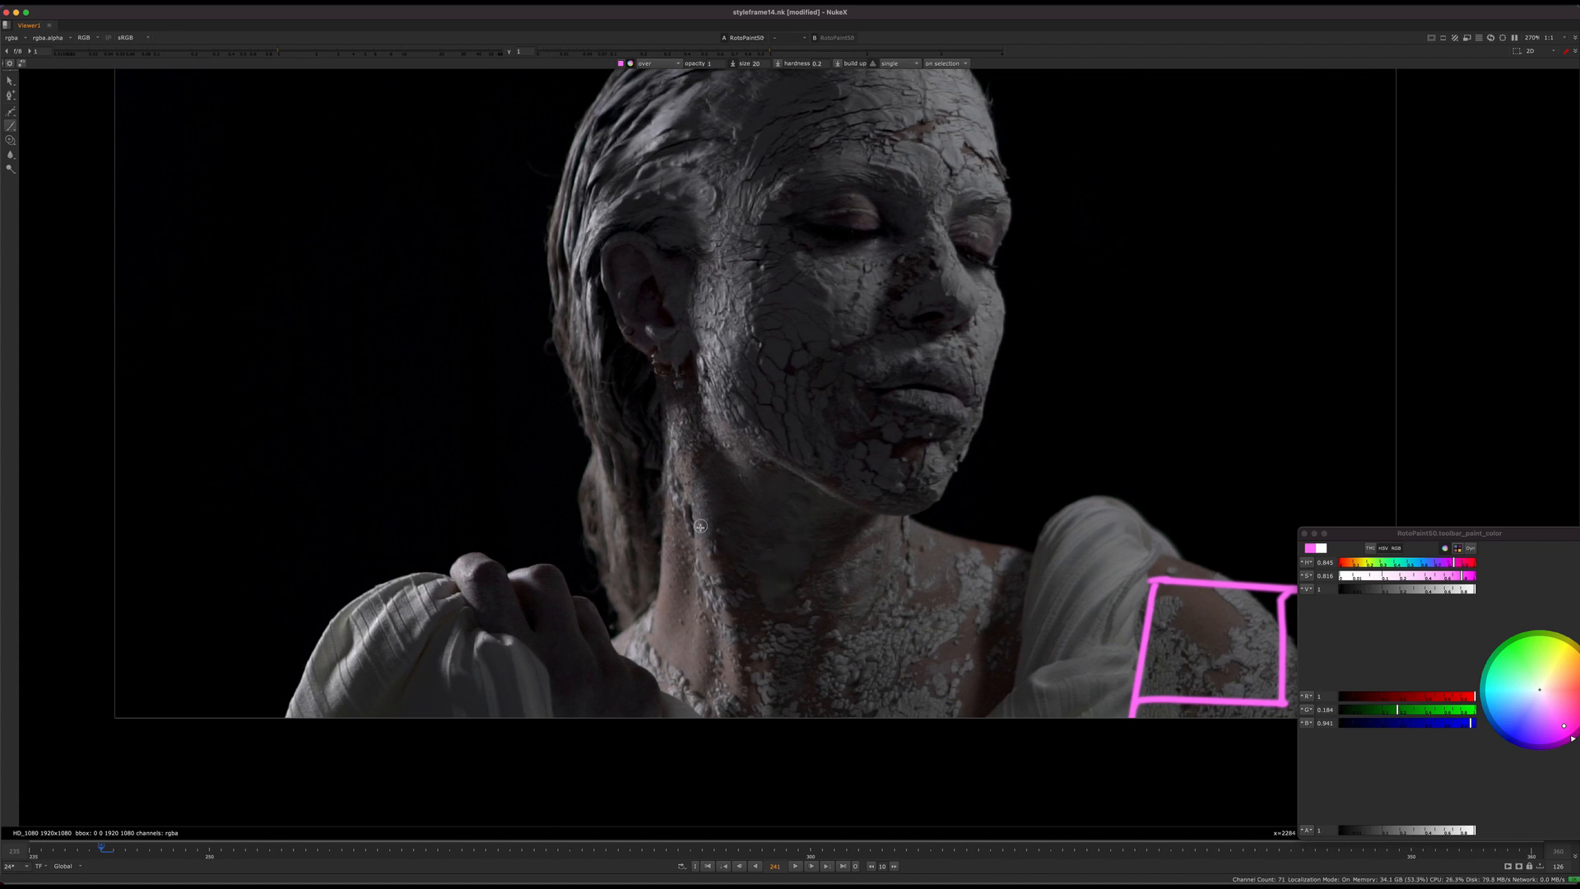
middle_drag(871, 530, 849, 540)
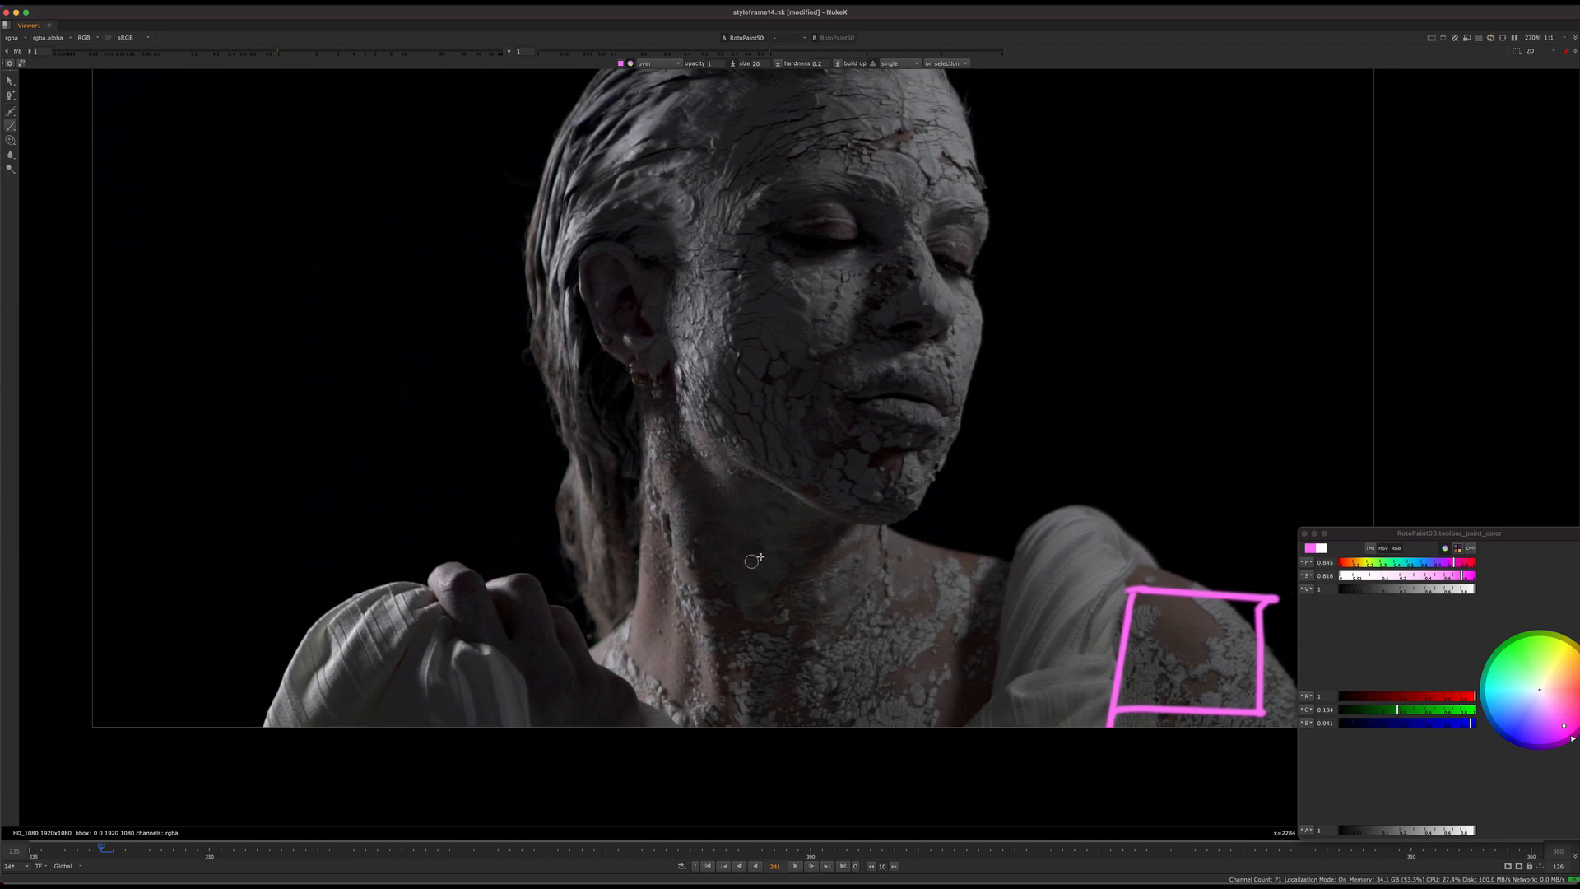
mouse_move(752, 562)
middle_down()
mouse_move(747, 593)
mouse_move(625, 554)
mouse_move(669, 572)
middle_up()
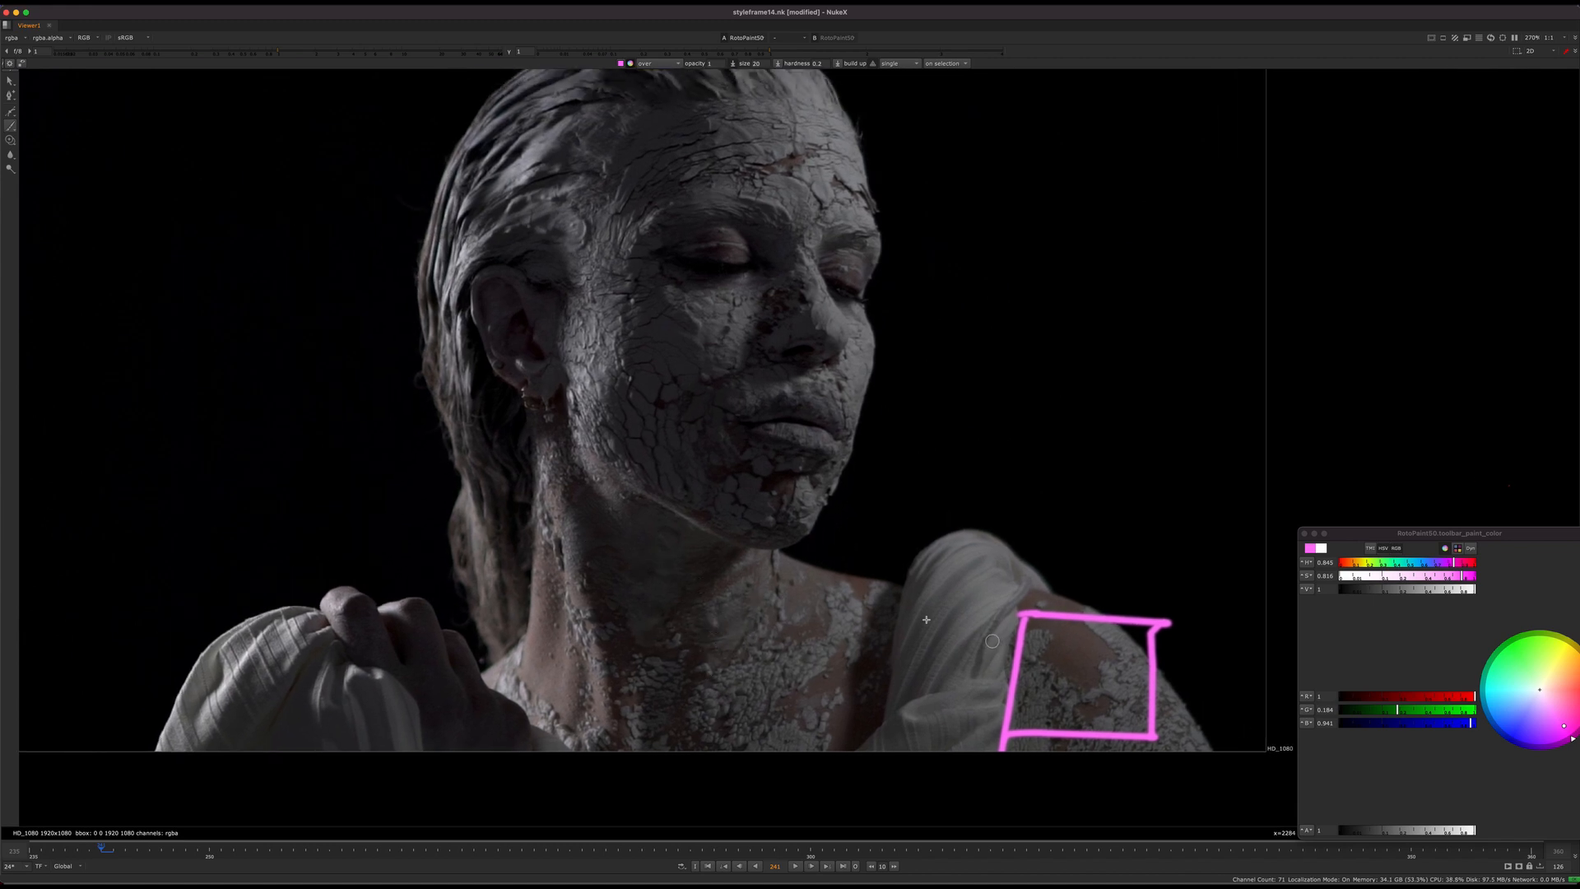
key(super+z)
middle_drag(943, 617, 851, 582)
key(super+z)
mouse_move(996, 572)
mouse_down()
mouse_move(976, 657)
mouse_move(994, 599)
mouse_up()
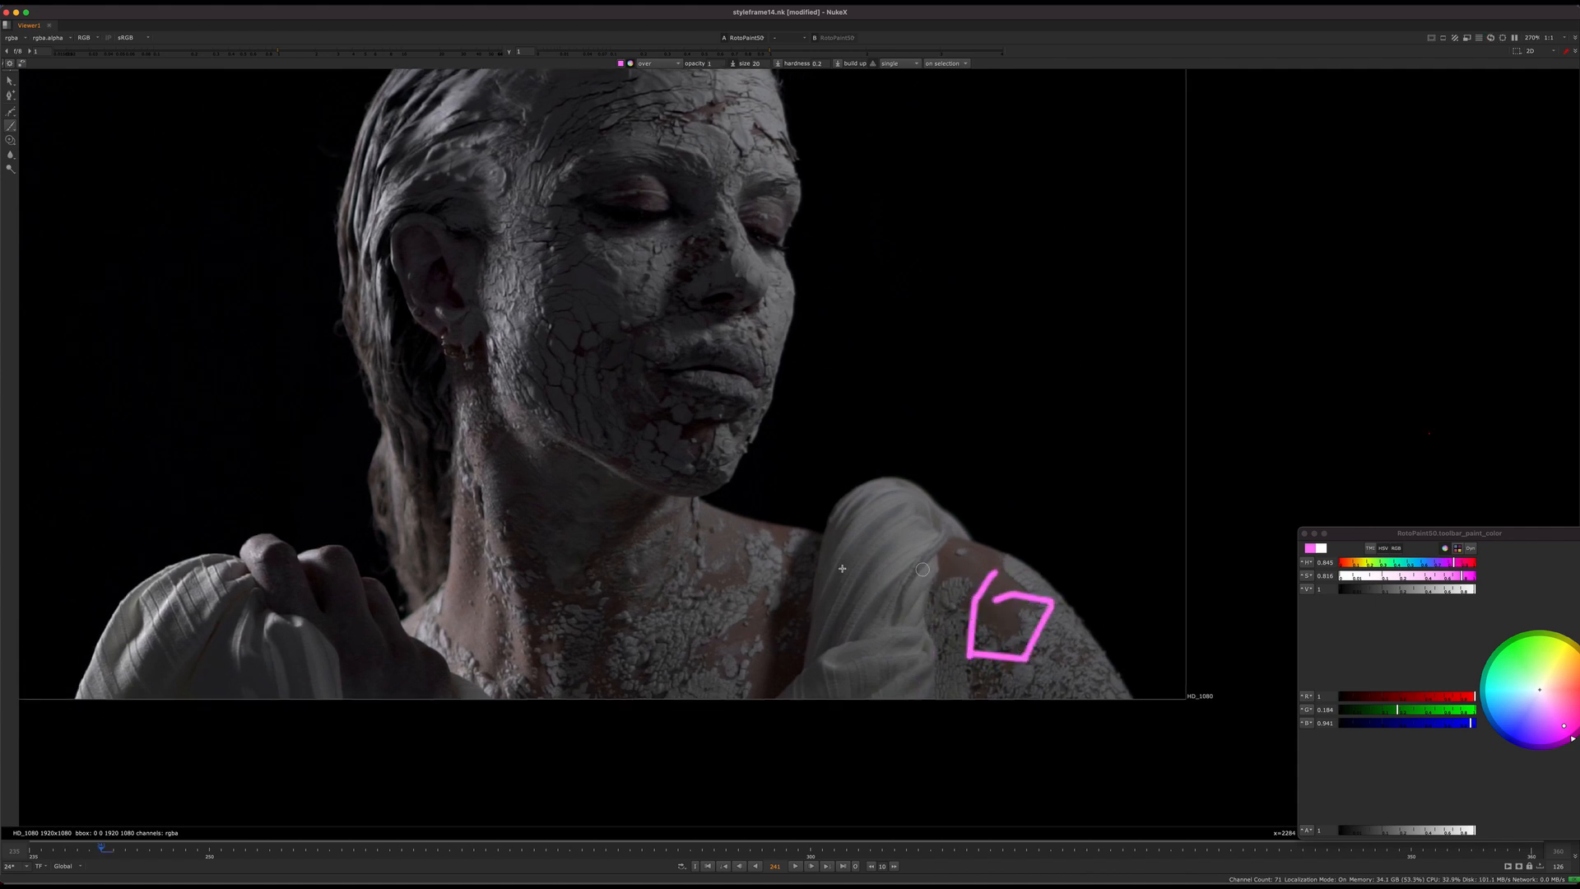
drag(531, 504, 519, 531)
mouse_move(491, 593)
mouse_down()
mouse_move(663, 568)
mouse_move(580, 539)
mouse_up()
key(super+z)
key(super+z)
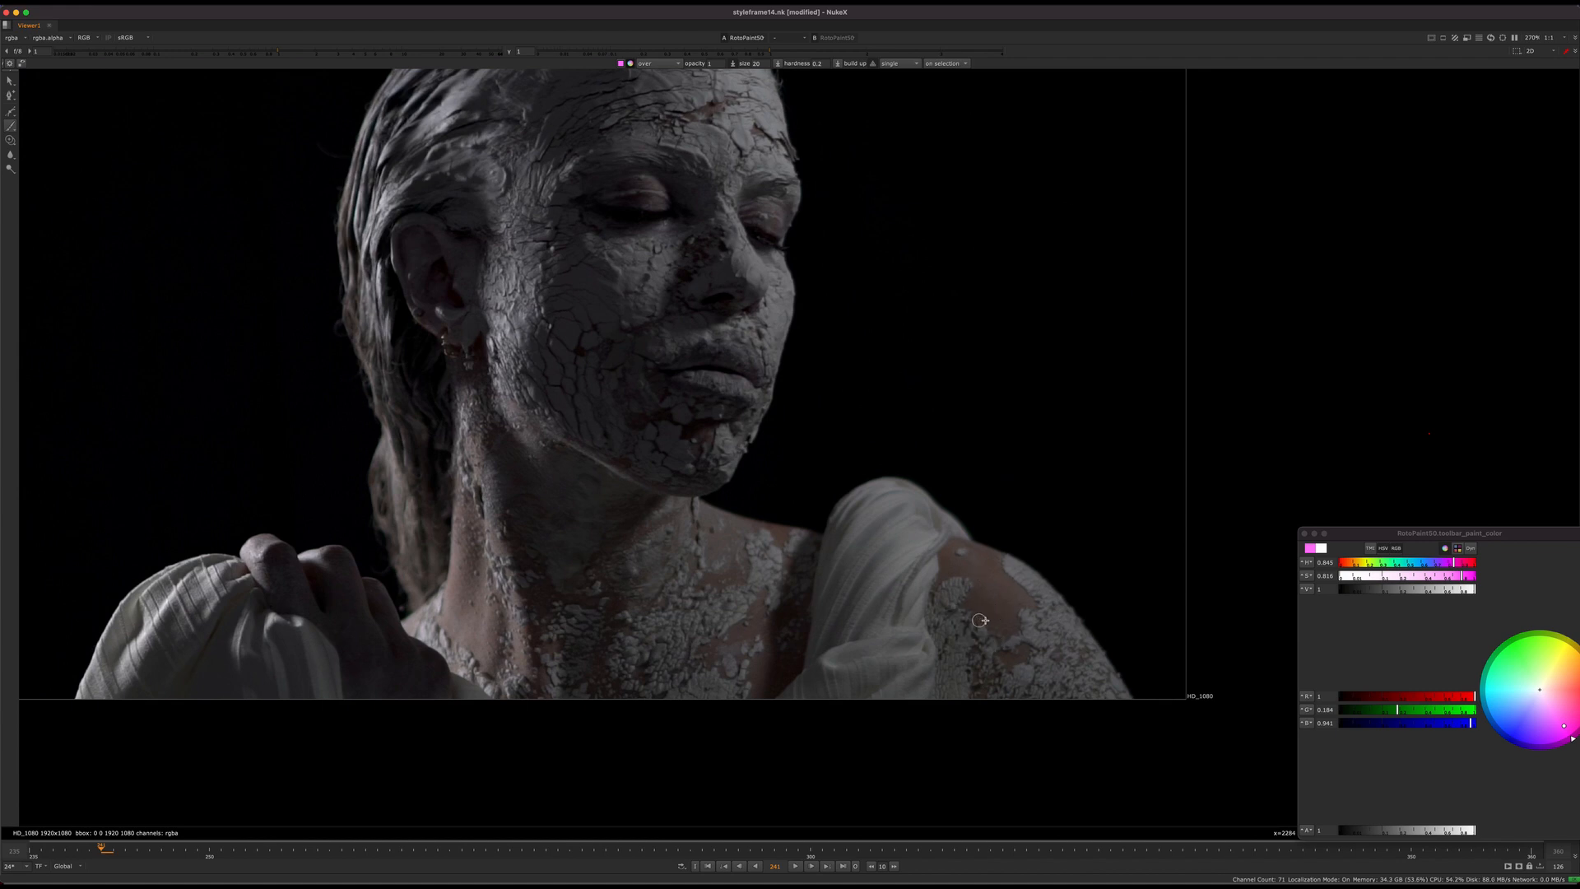
Step: Paint one large pink box across the neck, chest and draped shoulder
middle_drag(851, 571, 880, 582)
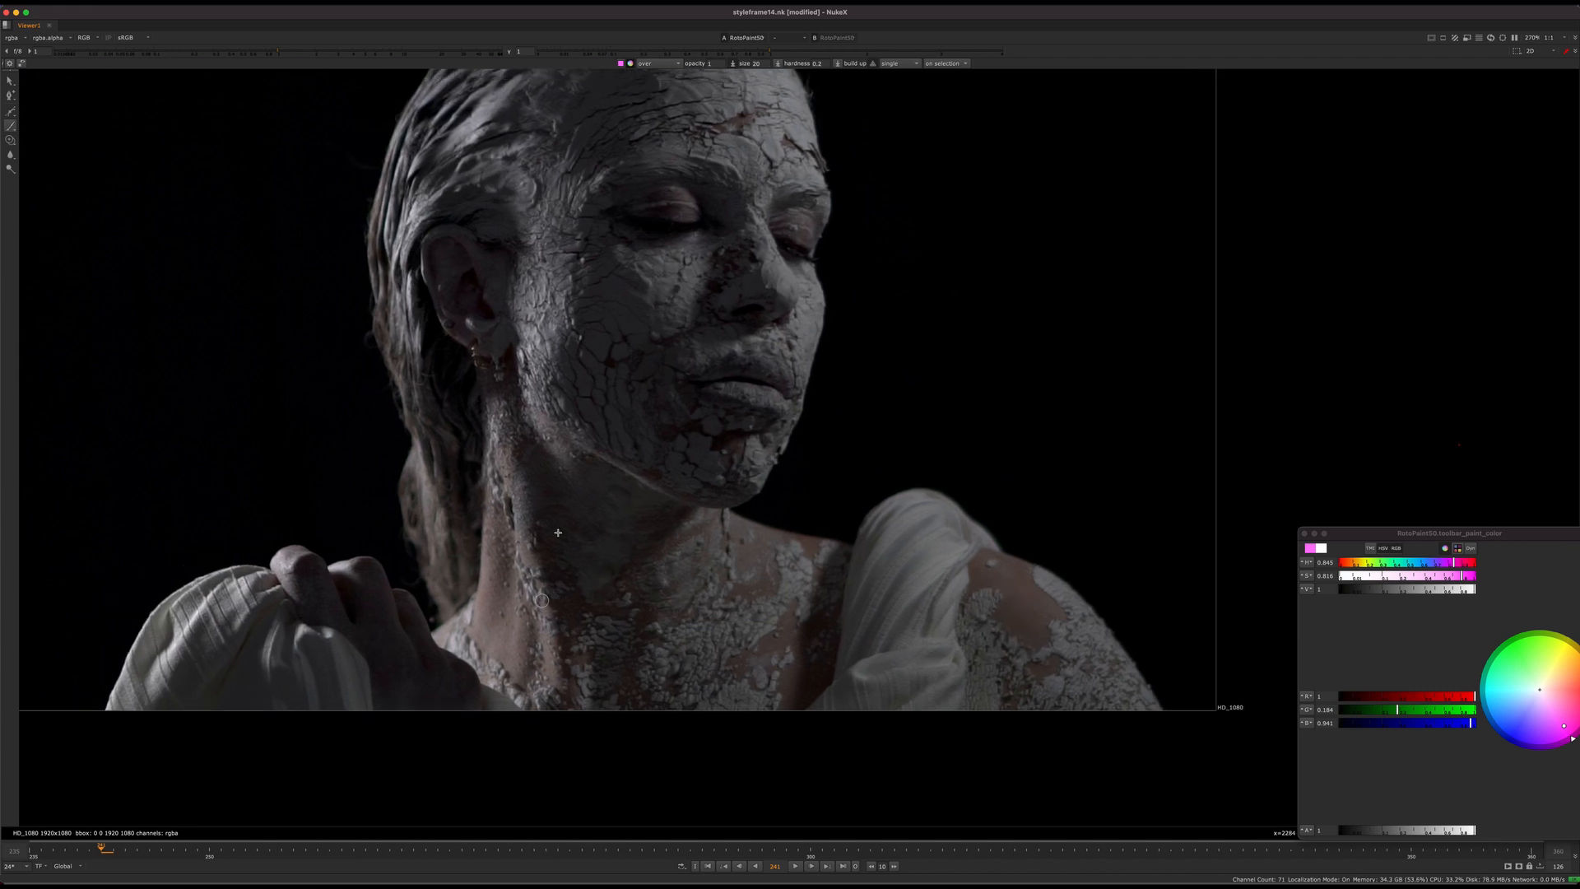
mouse_move(524, 472)
mouse_down()
mouse_move(491, 618)
mouse_move(743, 690)
mouse_move(1005, 693)
mouse_move(1053, 530)
mouse_move(743, 487)
mouse_move(512, 480)
mouse_up()
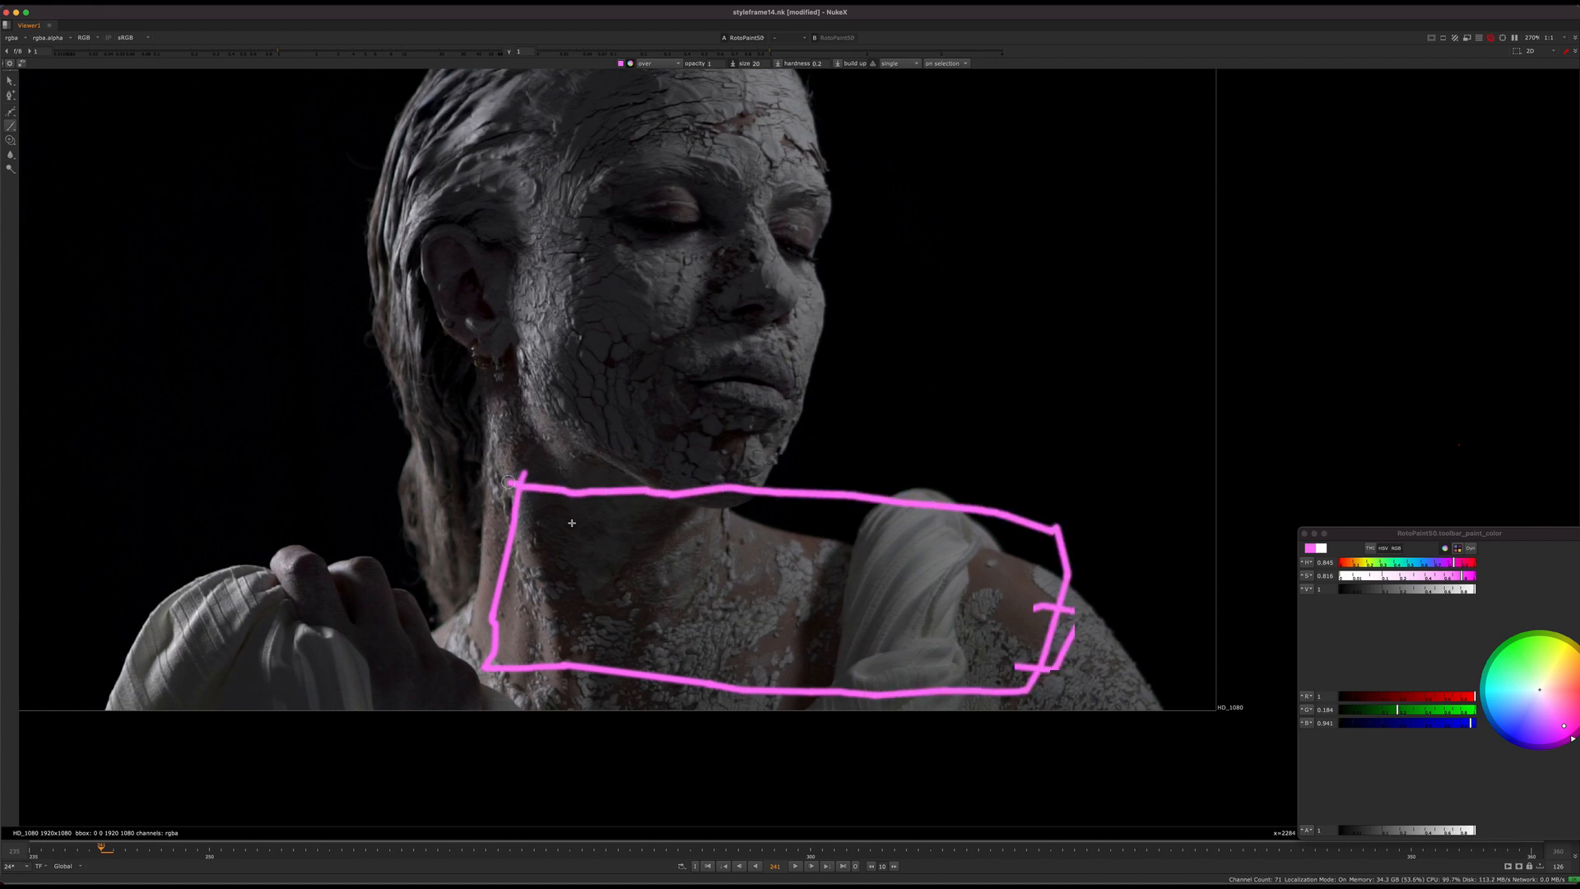
middle_drag(702, 580, 737, 594)
middle_drag(488, 580, 595, 548)
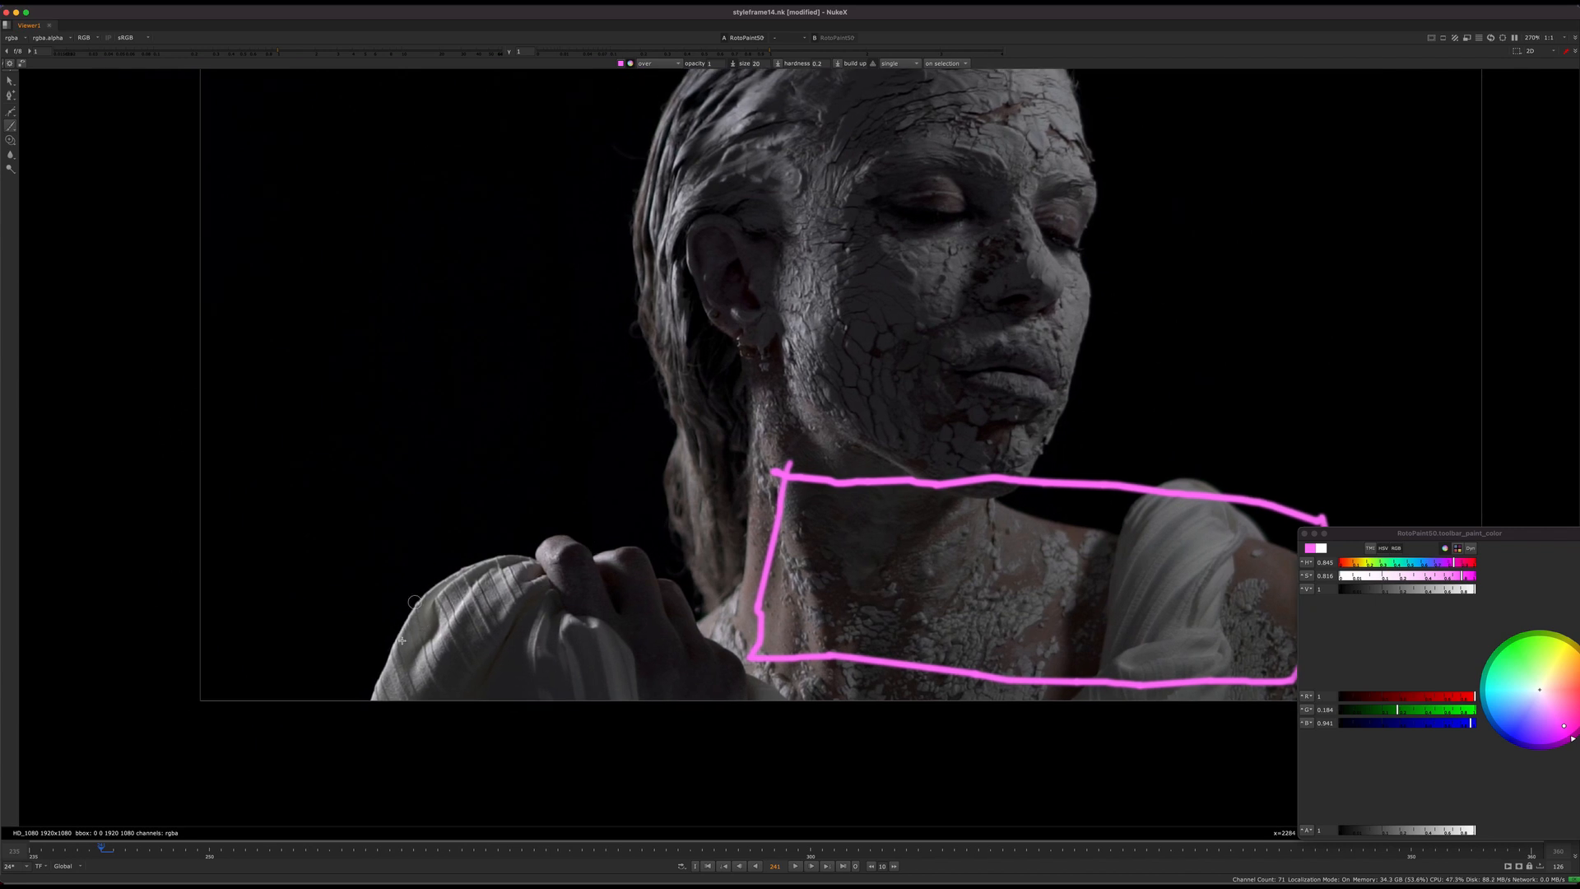
Step: Paint a pink outline around the upper part of the sleeve by the hand and raise the viewer gain strongly
mouse_move(379, 591)
mouse_down()
mouse_move(381, 613)
mouse_move(509, 605)
mouse_move(627, 545)
mouse_move(459, 520)
mouse_move(365, 597)
mouse_up()
drag(302, 56, 426, 53)
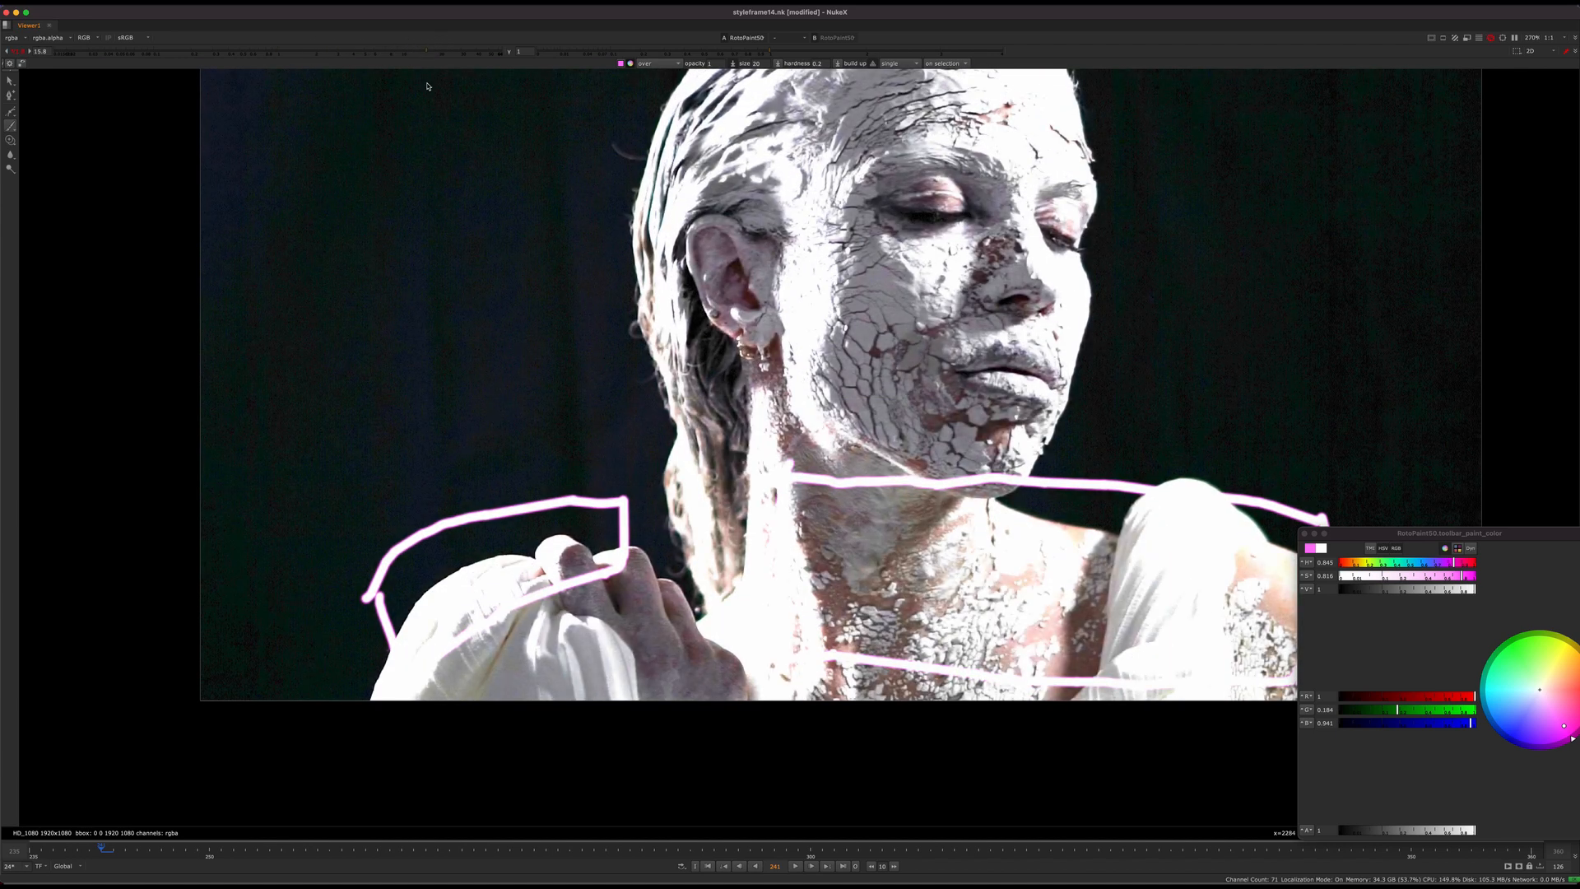
scroll(646, 617, up, 4)
scroll(645, 583, down, 2)
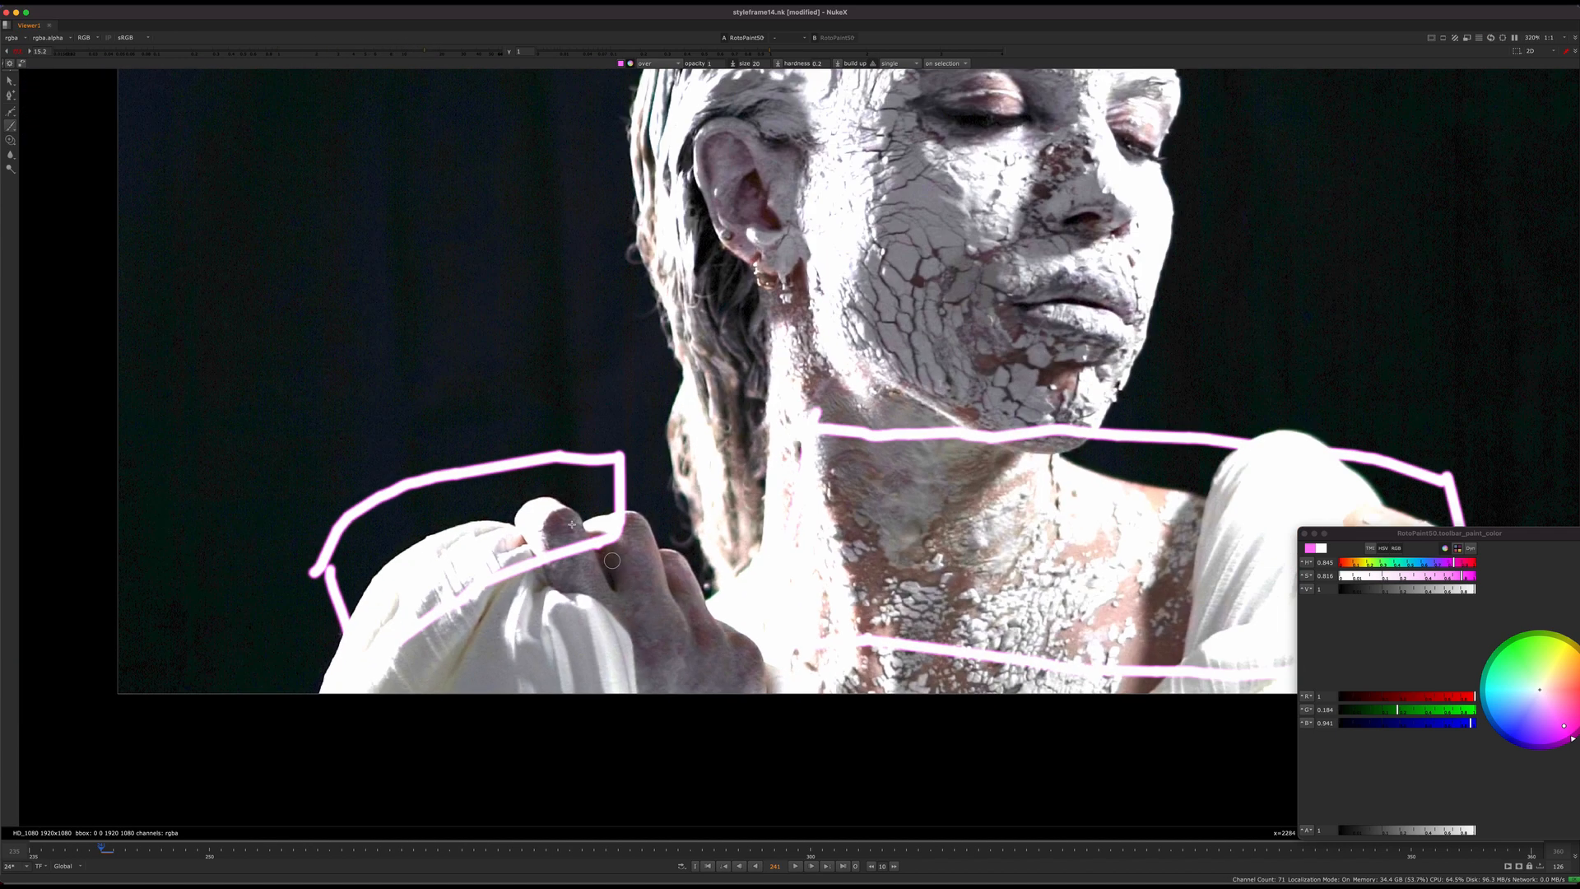
Step: Paint a pink outline around the clenched hand and reset the viewer gain to normal brightness
mouse_move(551, 509)
mouse_down()
mouse_move(650, 659)
mouse_move(770, 691)
mouse_move(732, 549)
mouse_move(647, 497)
mouse_move(581, 520)
mouse_up()
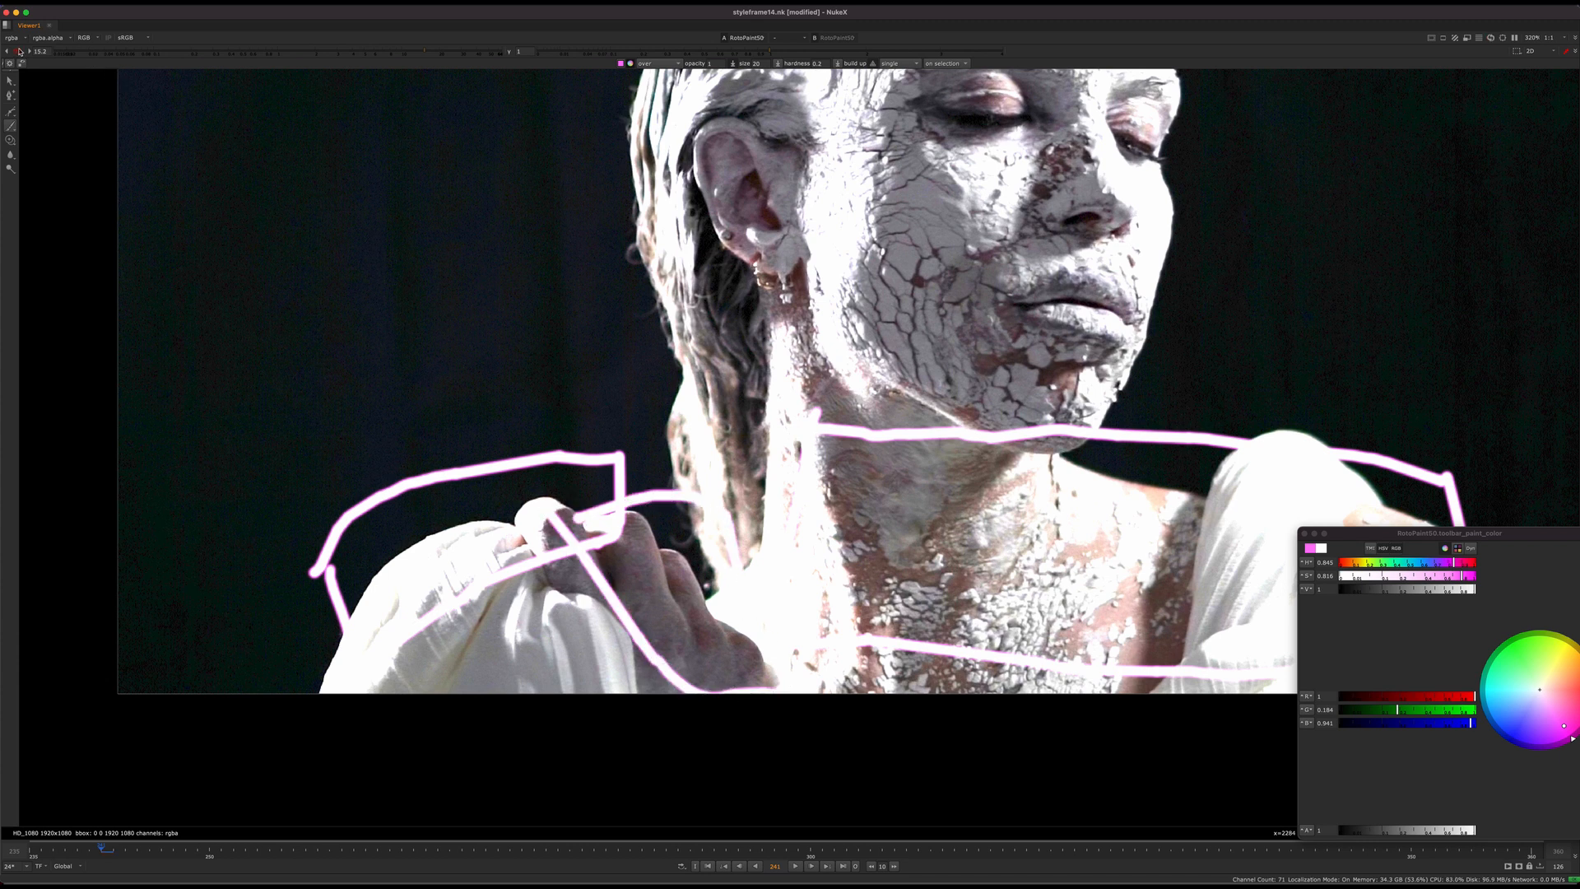
click(20, 51)
mouse_move(534, 612)
middle_down()
mouse_move(501, 617)
mouse_move(536, 649)
middle_up()
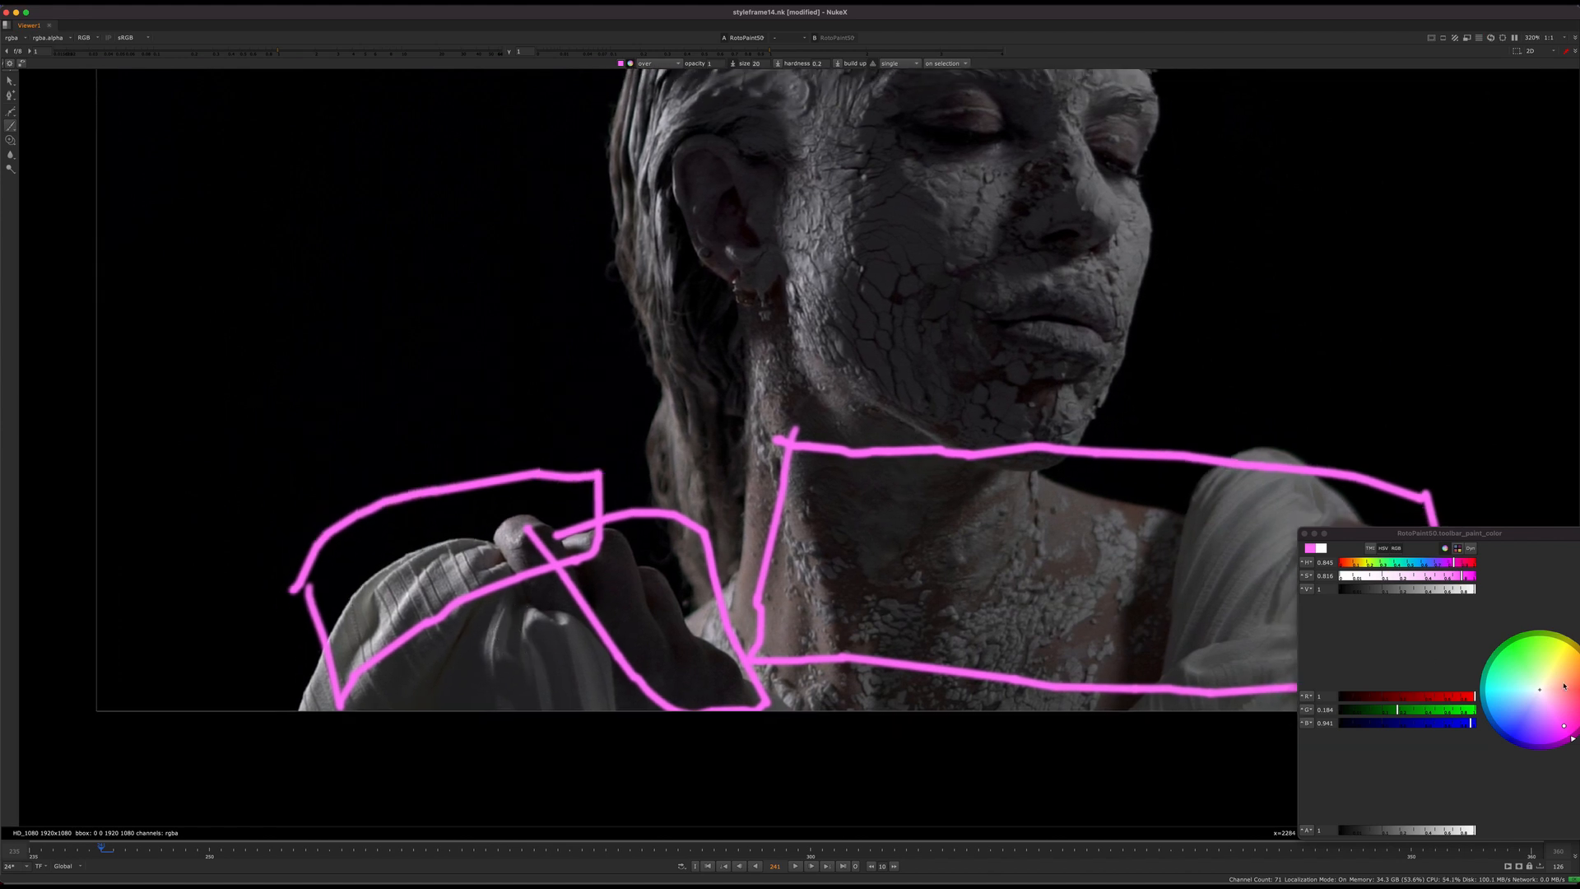
Step: Set the brush colour to green and paint a four-sided outline around the sleeve folds below the hand
click(1508, 652)
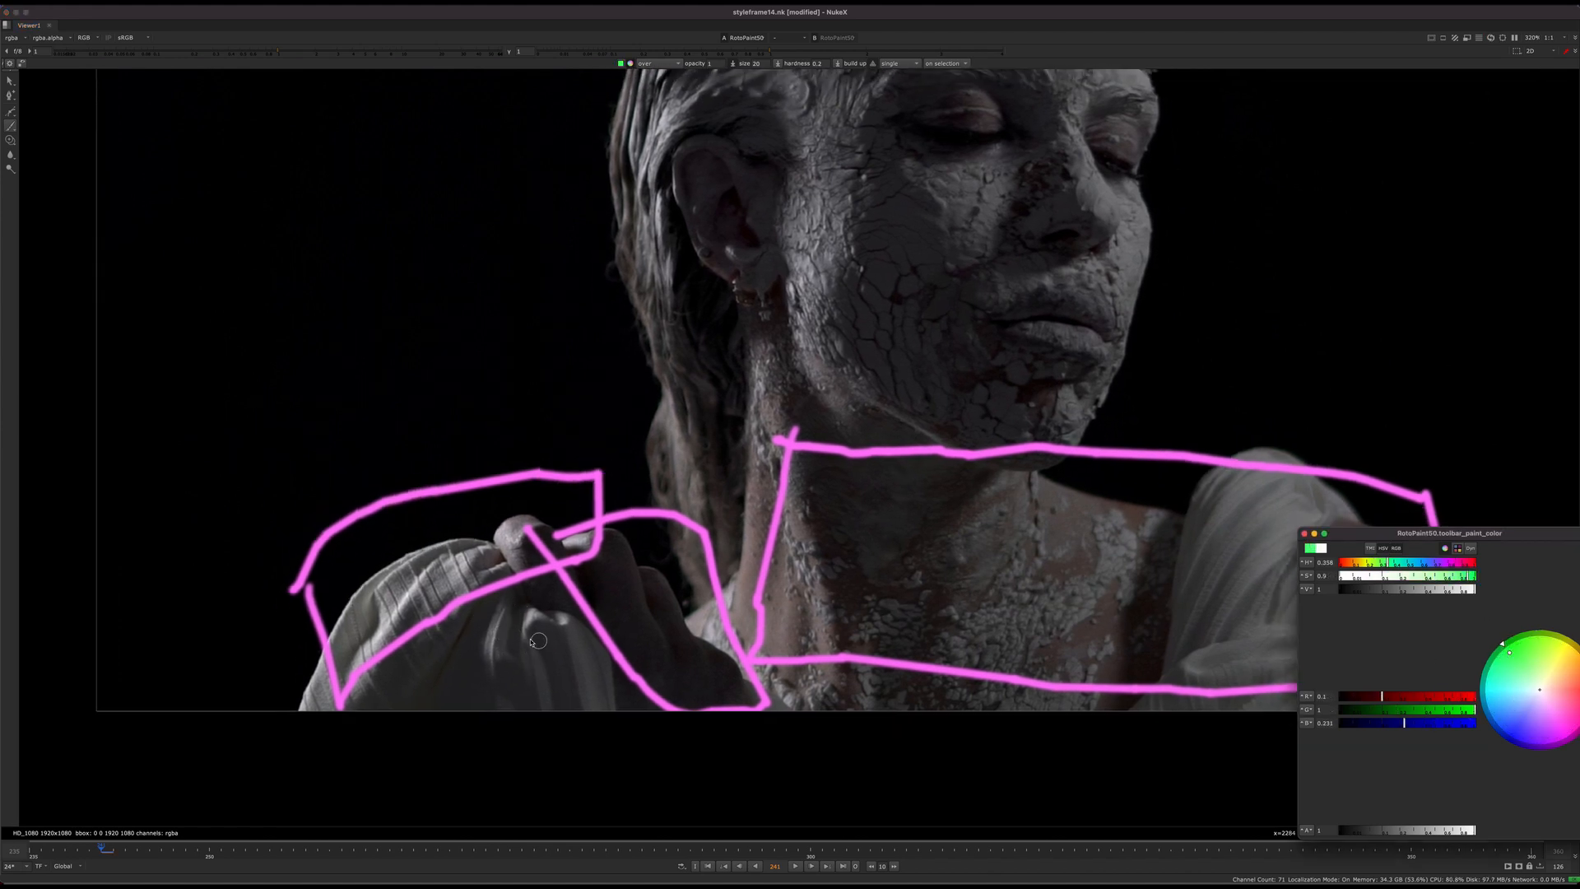
middle_drag(532, 641, 546, 634)
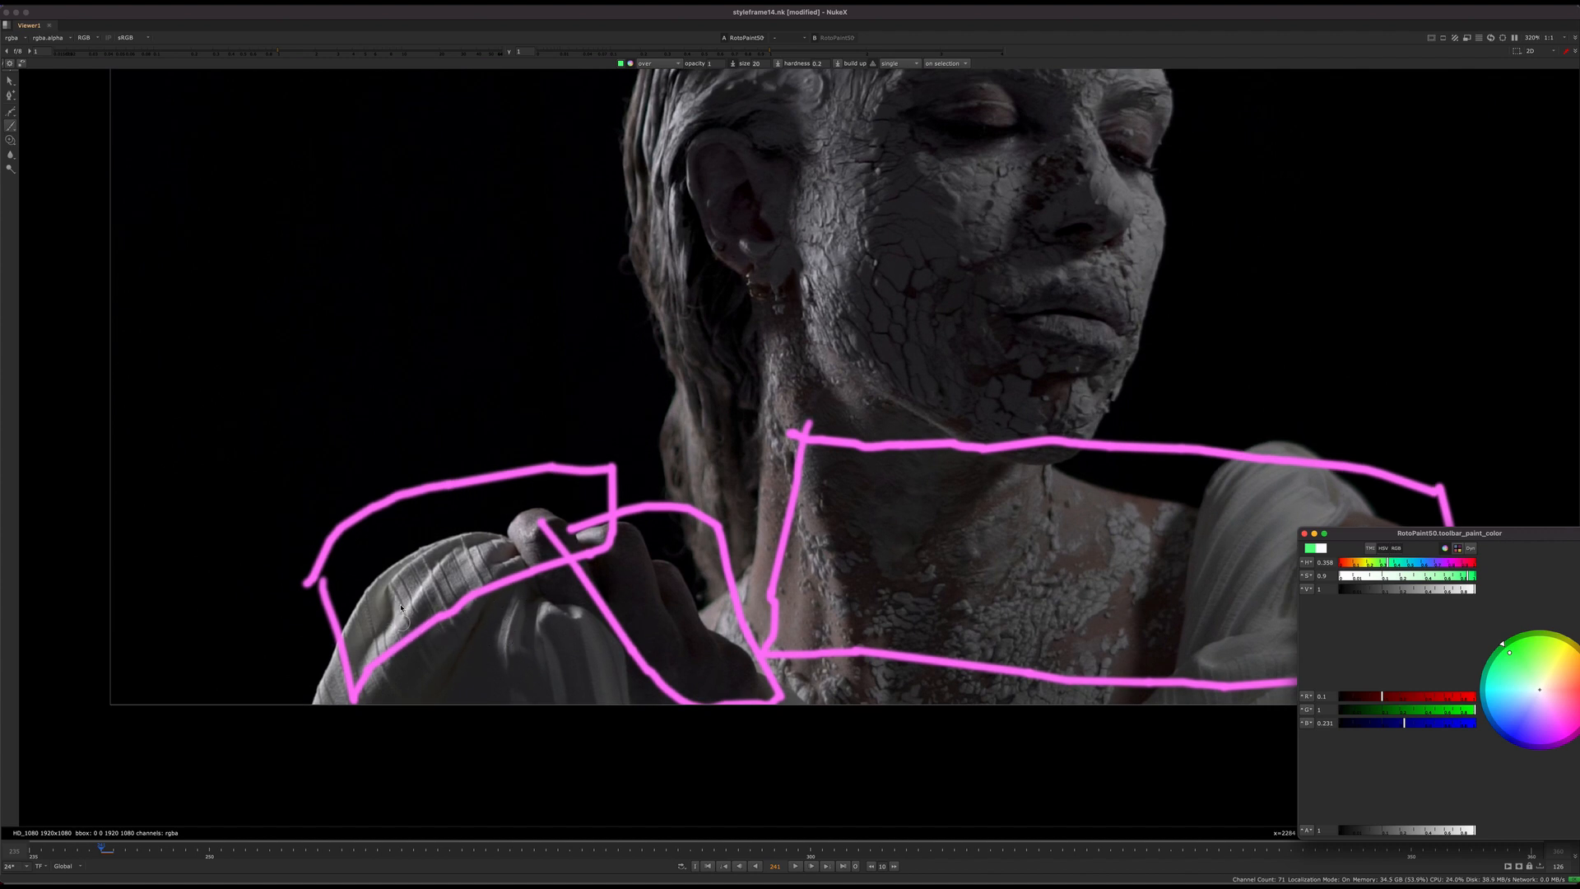
mouse_move(400, 607)
mouse_down()
mouse_move(482, 683)
mouse_move(625, 679)
mouse_move(594, 560)
mouse_move(403, 608)
mouse_up()
scroll(539, 650, up, 5)
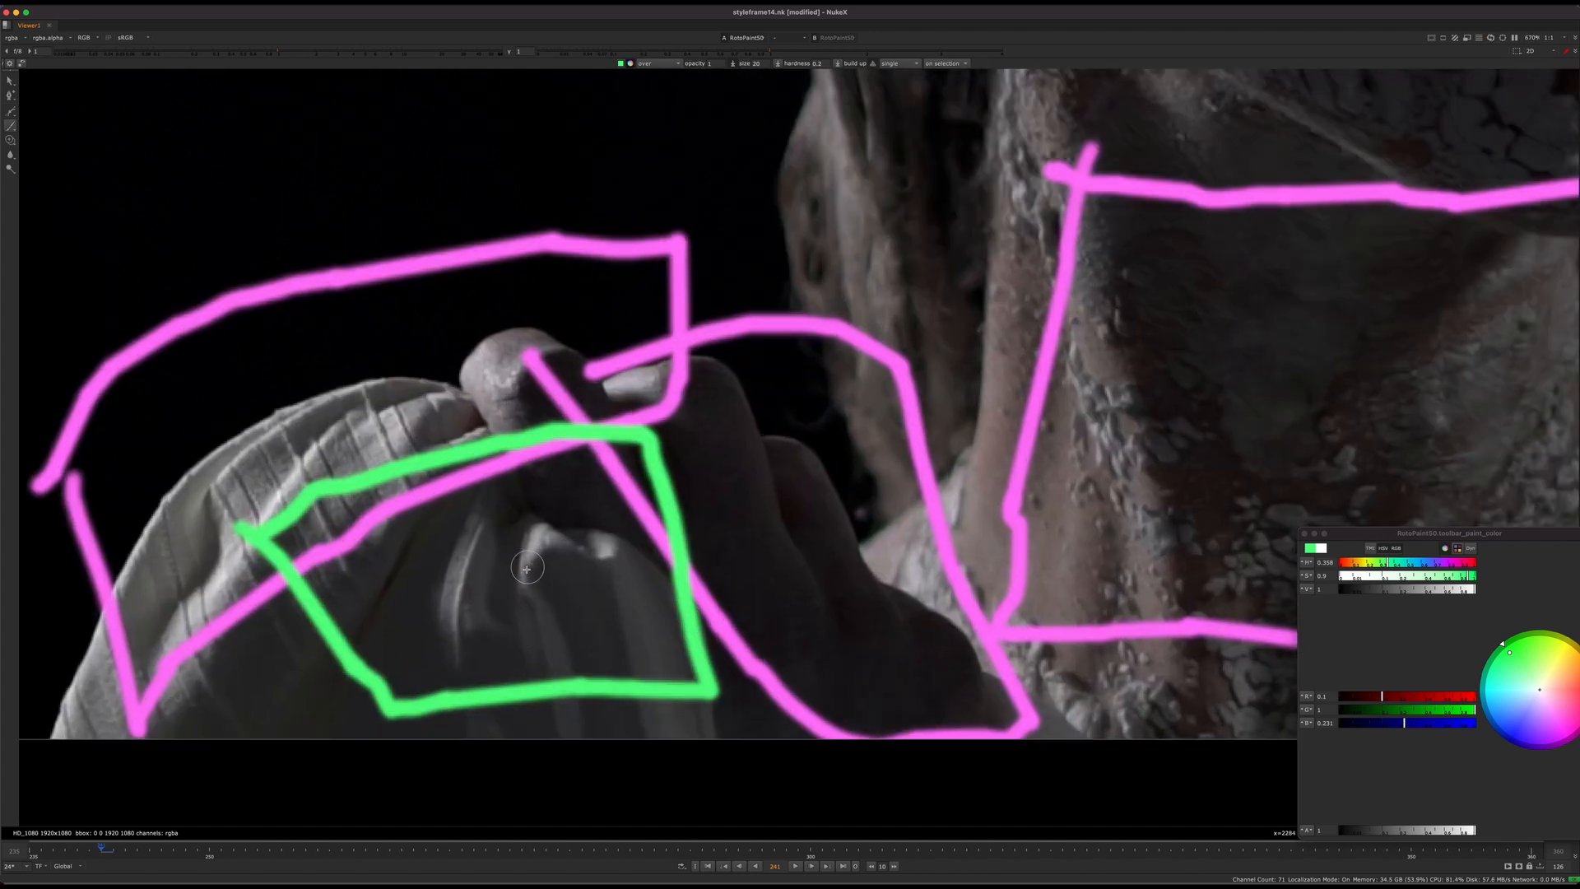
shift+drag(532, 571, 521, 573)
Step: Set the brush size to 7, try thin green lines along the sleeve folds and undo them
middle_drag(521, 574, 514, 510)
mouse_move(535, 498)
mouse_down()
mouse_move(568, 615)
mouse_move(623, 658)
mouse_up()
key(super+z)
drag(594, 495, 635, 659)
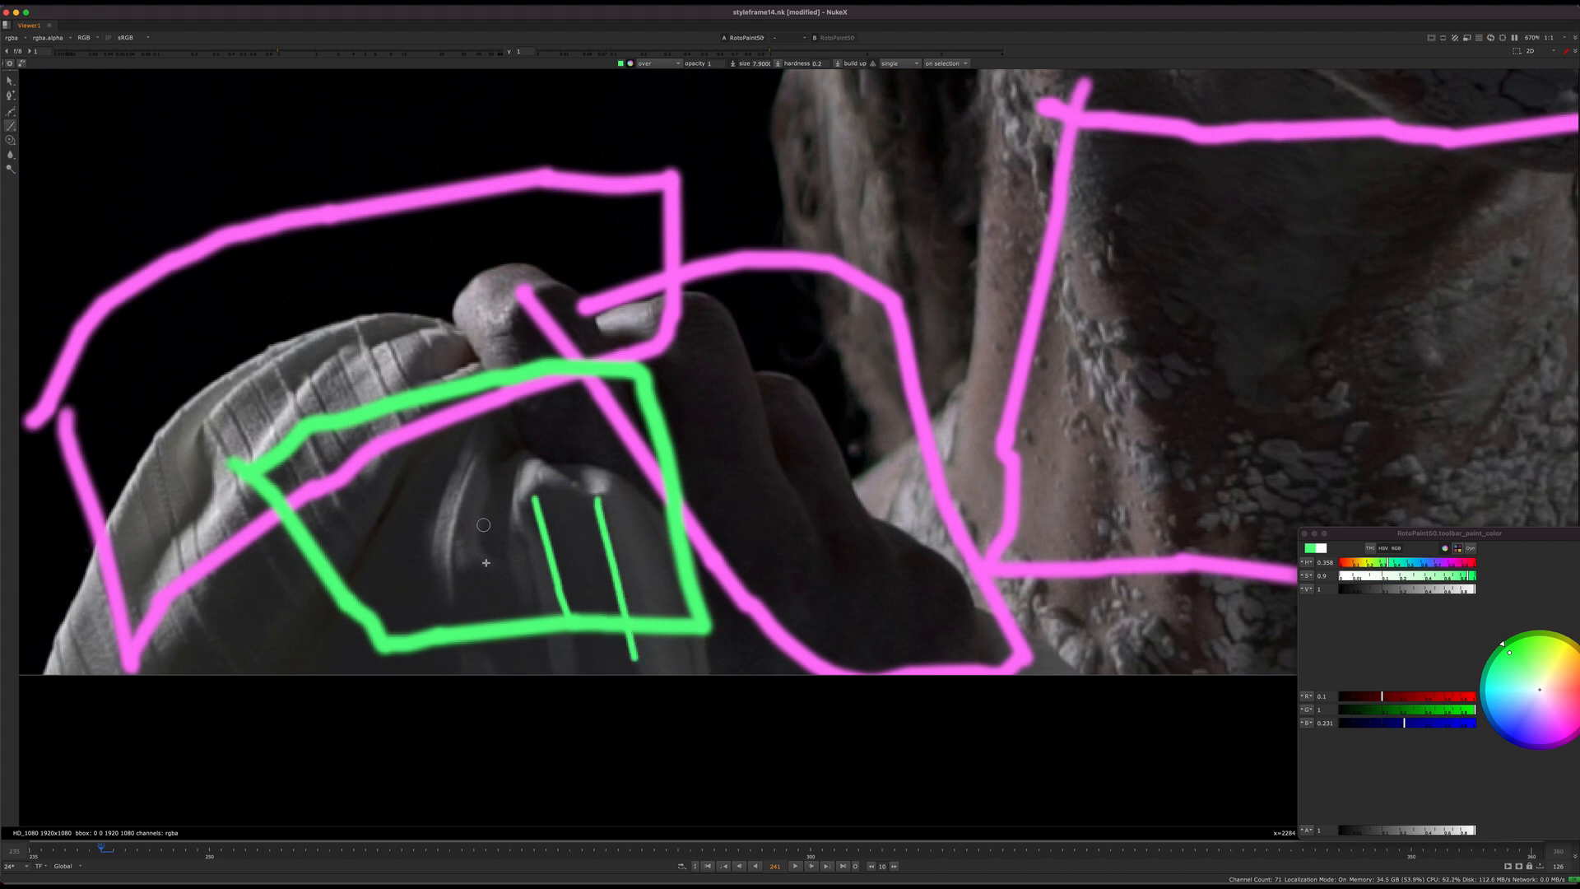
drag(463, 519, 494, 671)
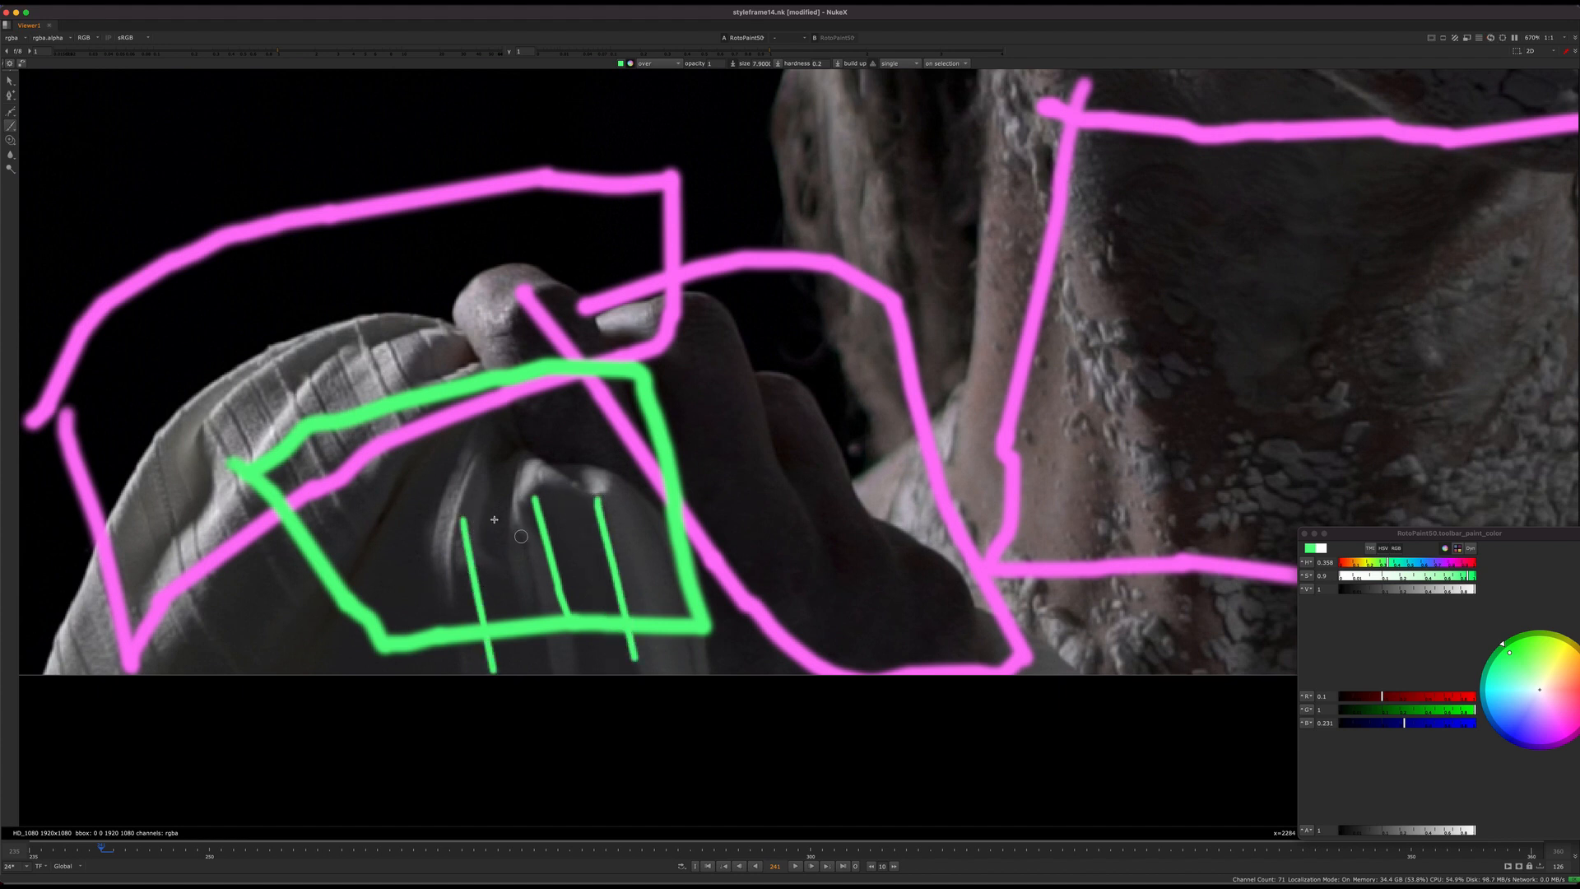
scroll(477, 535, down, 2)
middle_drag(510, 543, 488, 558)
key(super+z)
key(super+z)
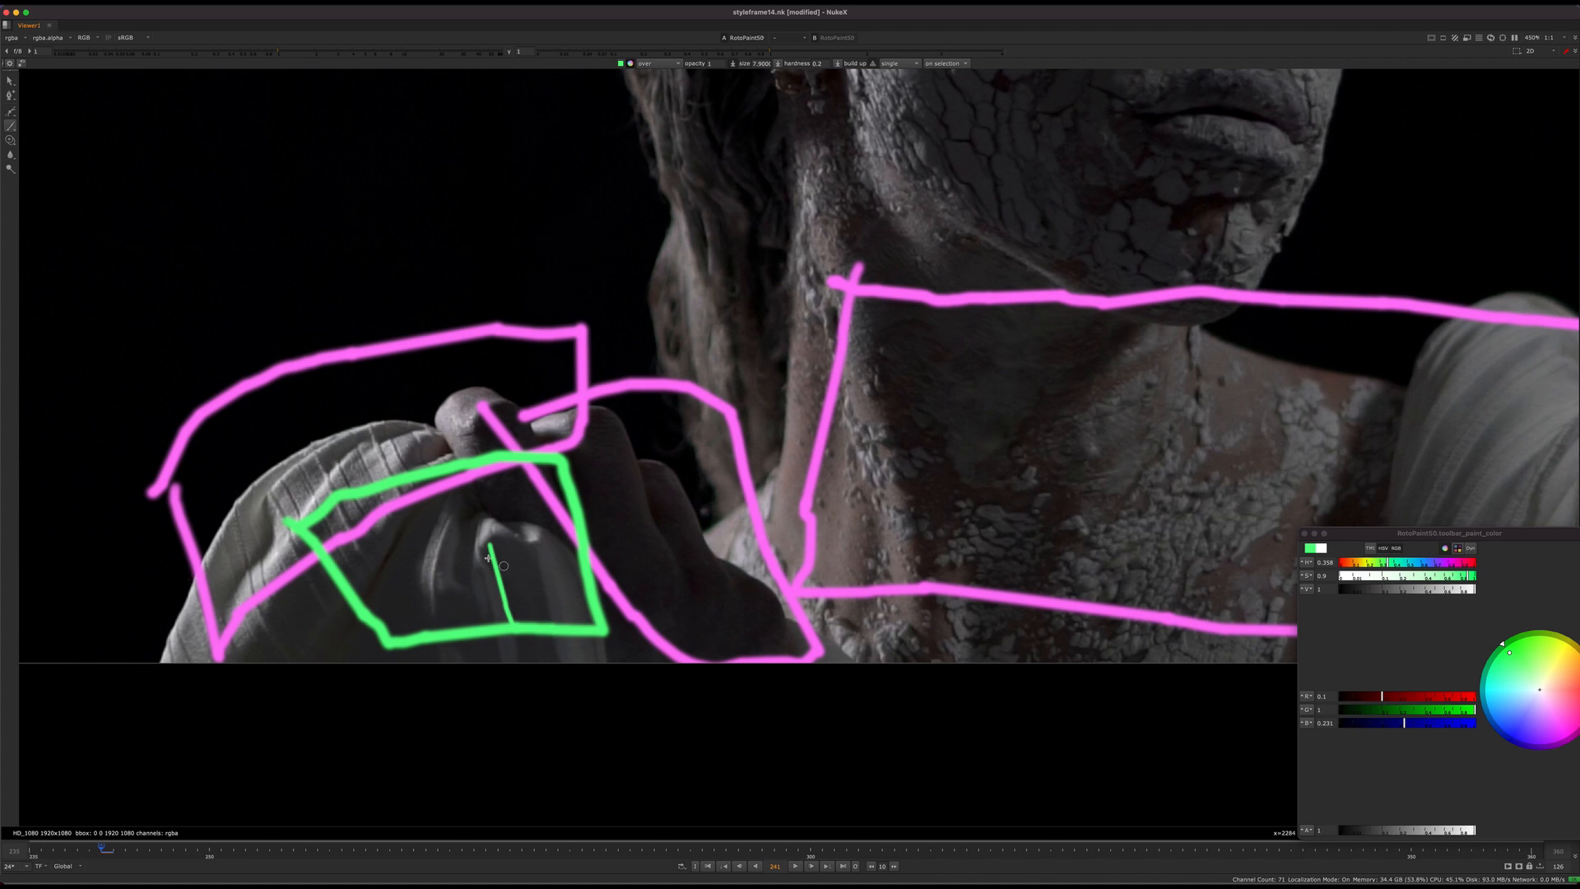
key(super+z)
Step: Set the brush colour to violet-blue and scribble one small mark on the sleeve's upper edge and another inside the green outline
scroll(488, 558, down, 3)
scroll(444, 599, up, 2)
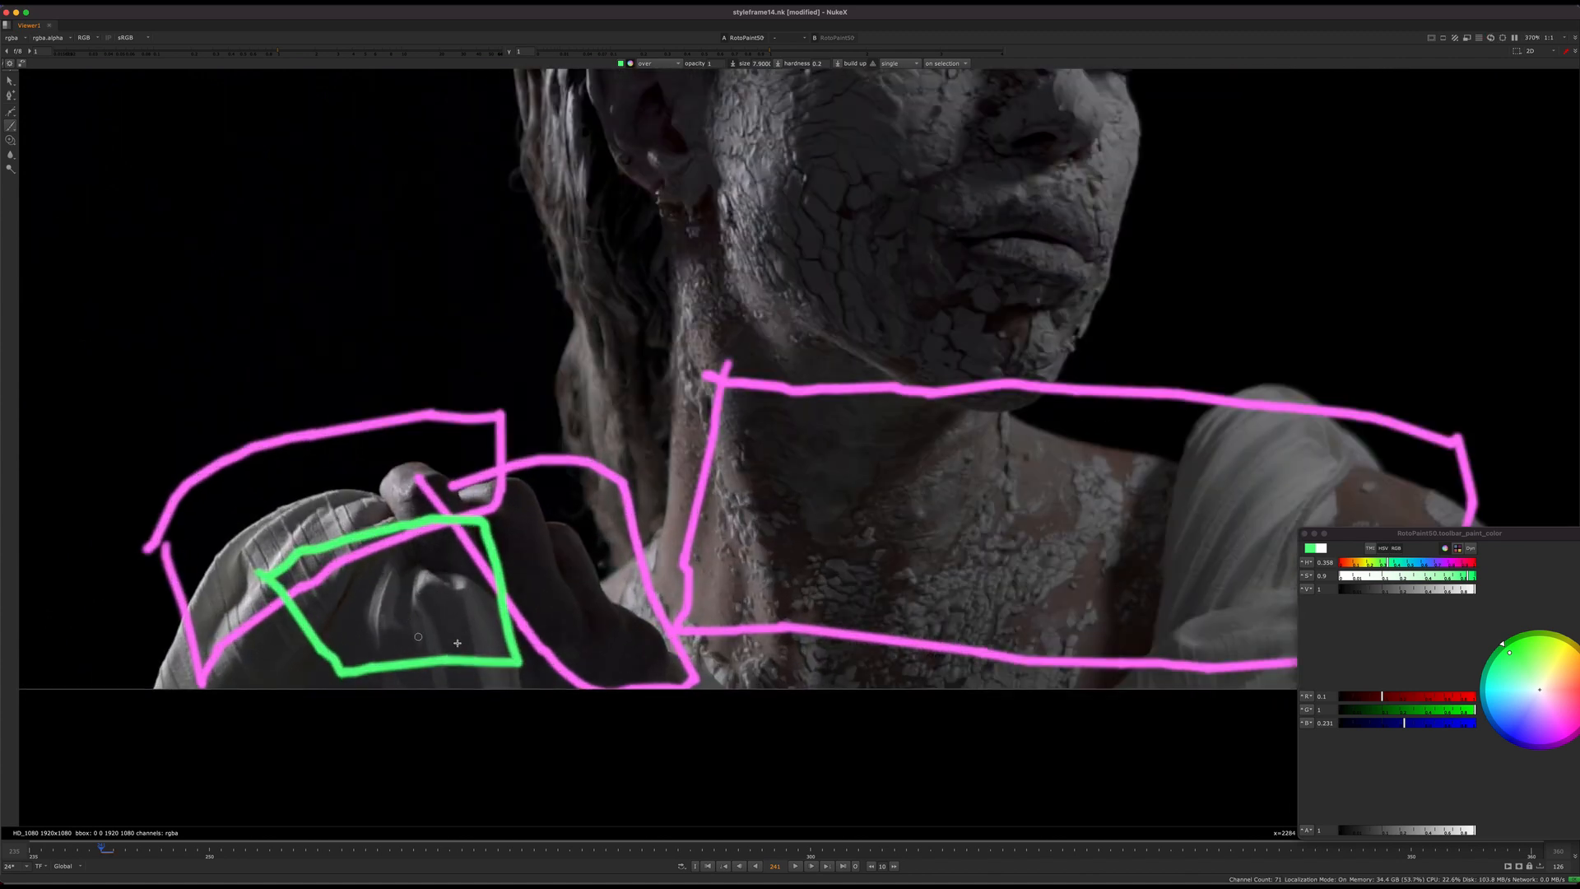
middle_drag(457, 643, 546, 631)
middle_drag(663, 576, 706, 553)
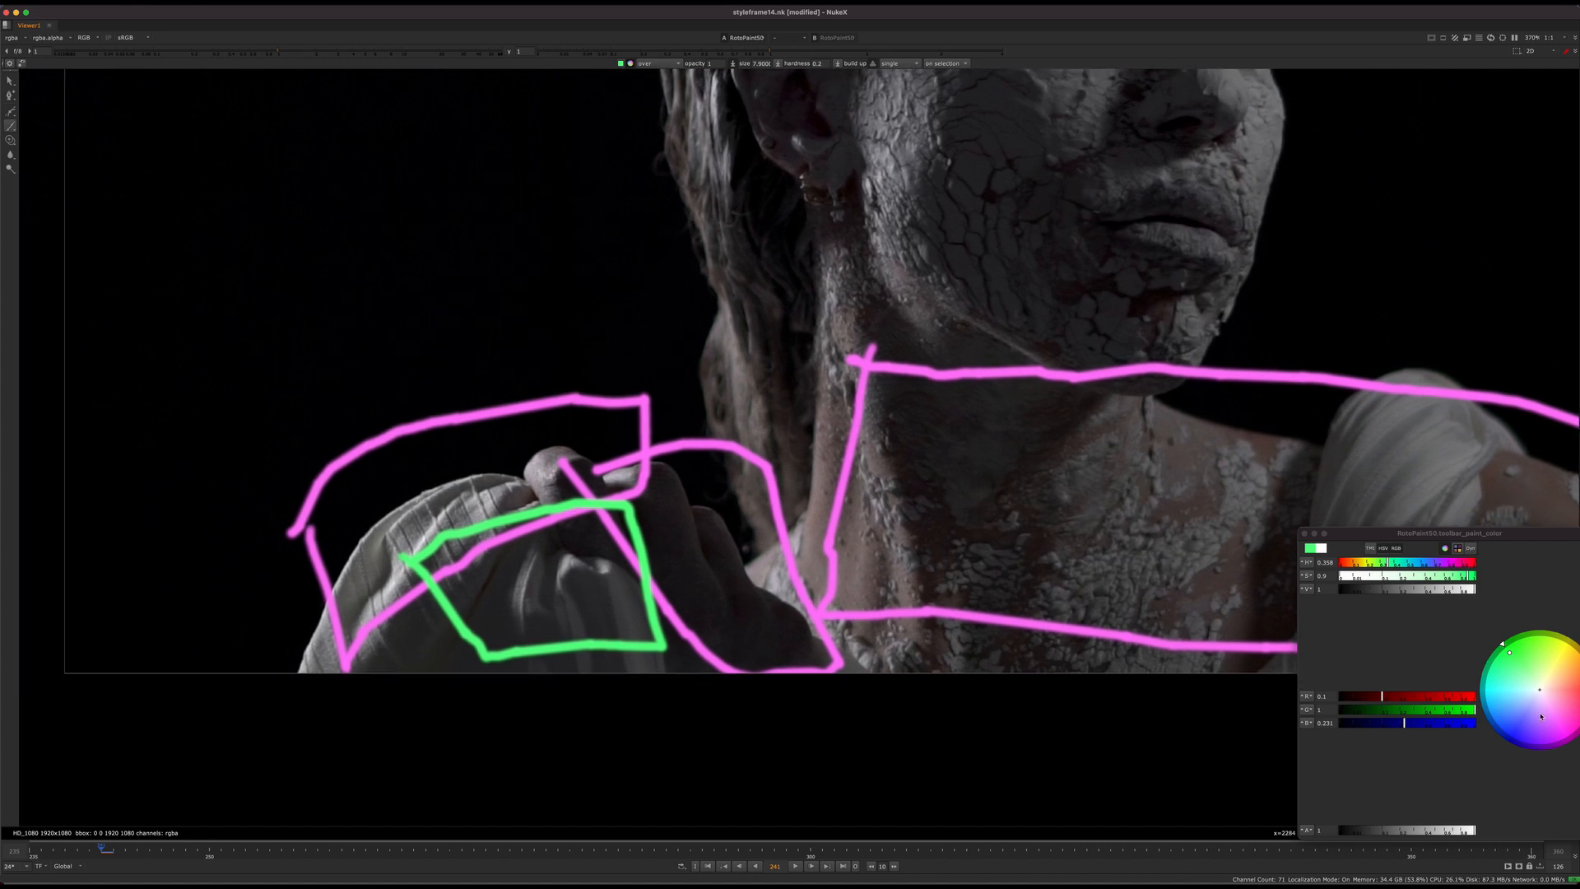
drag(1541, 717, 1521, 732)
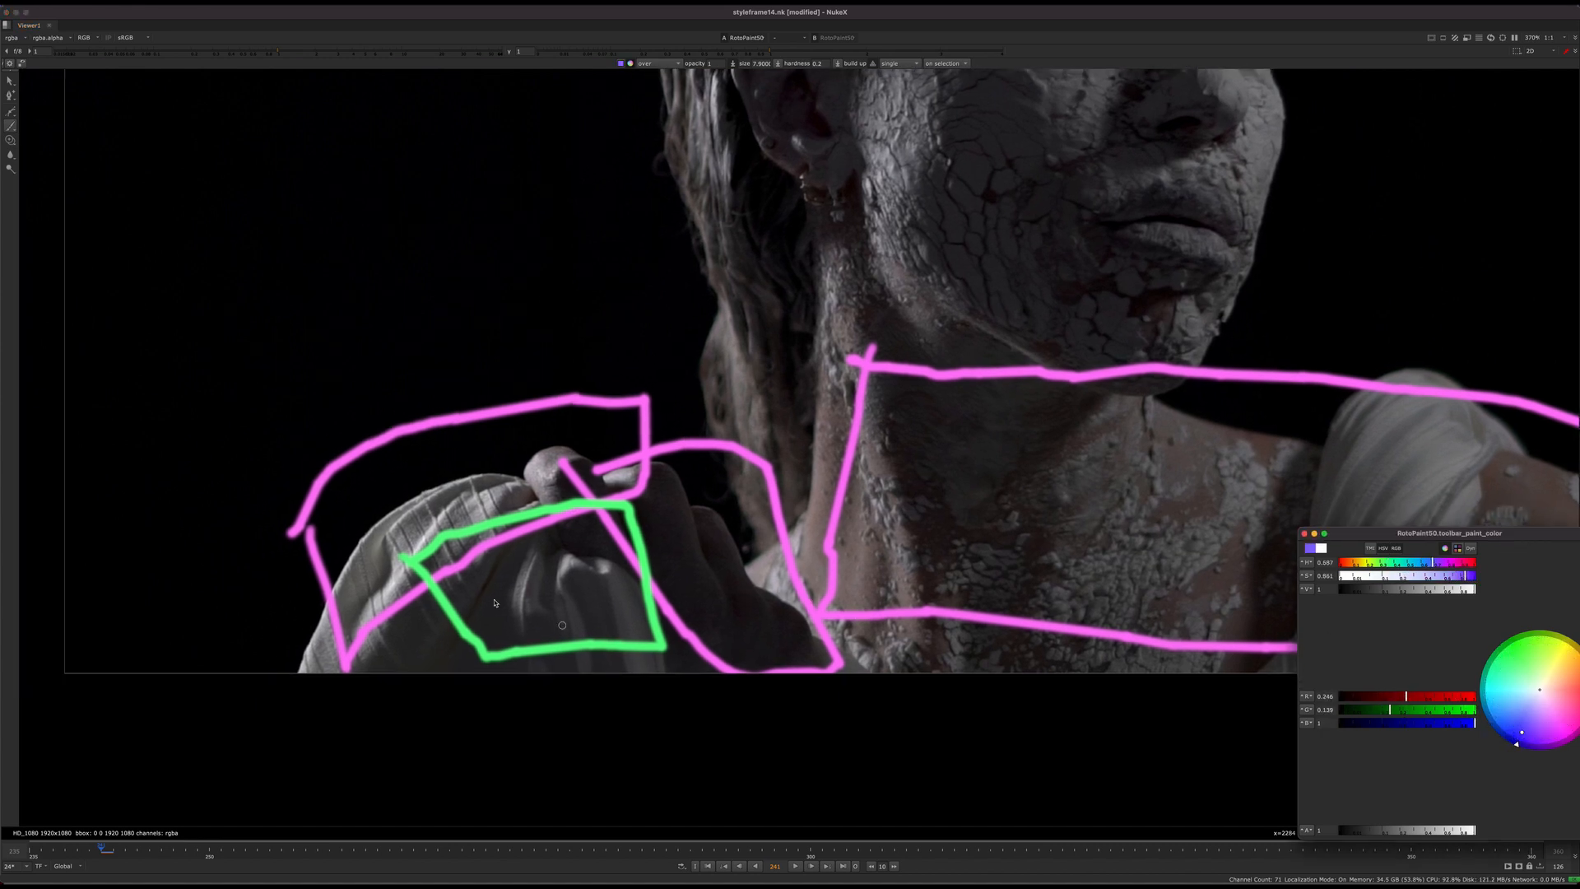
middle_drag(524, 575, 623, 581)
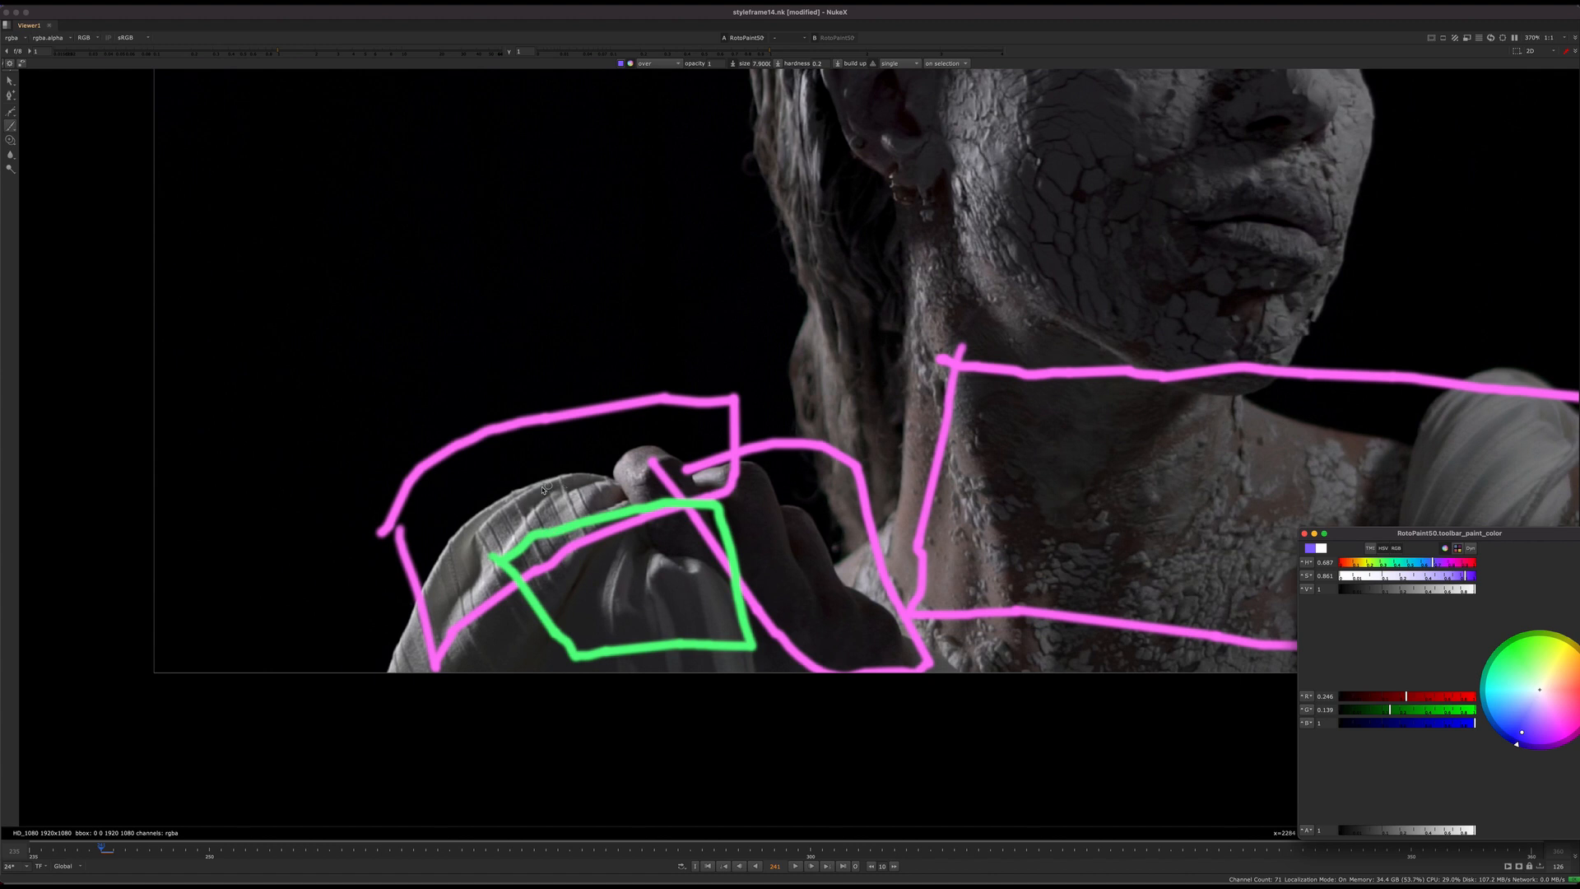
drag(543, 490, 548, 492)
mouse_move(642, 590)
mouse_down()
mouse_move(621, 601)
mouse_move(628, 570)
mouse_up()
Step: Set the brush colour to yellow and paint a line connecting the two violet-blue marks on the sleeve
click(1567, 642)
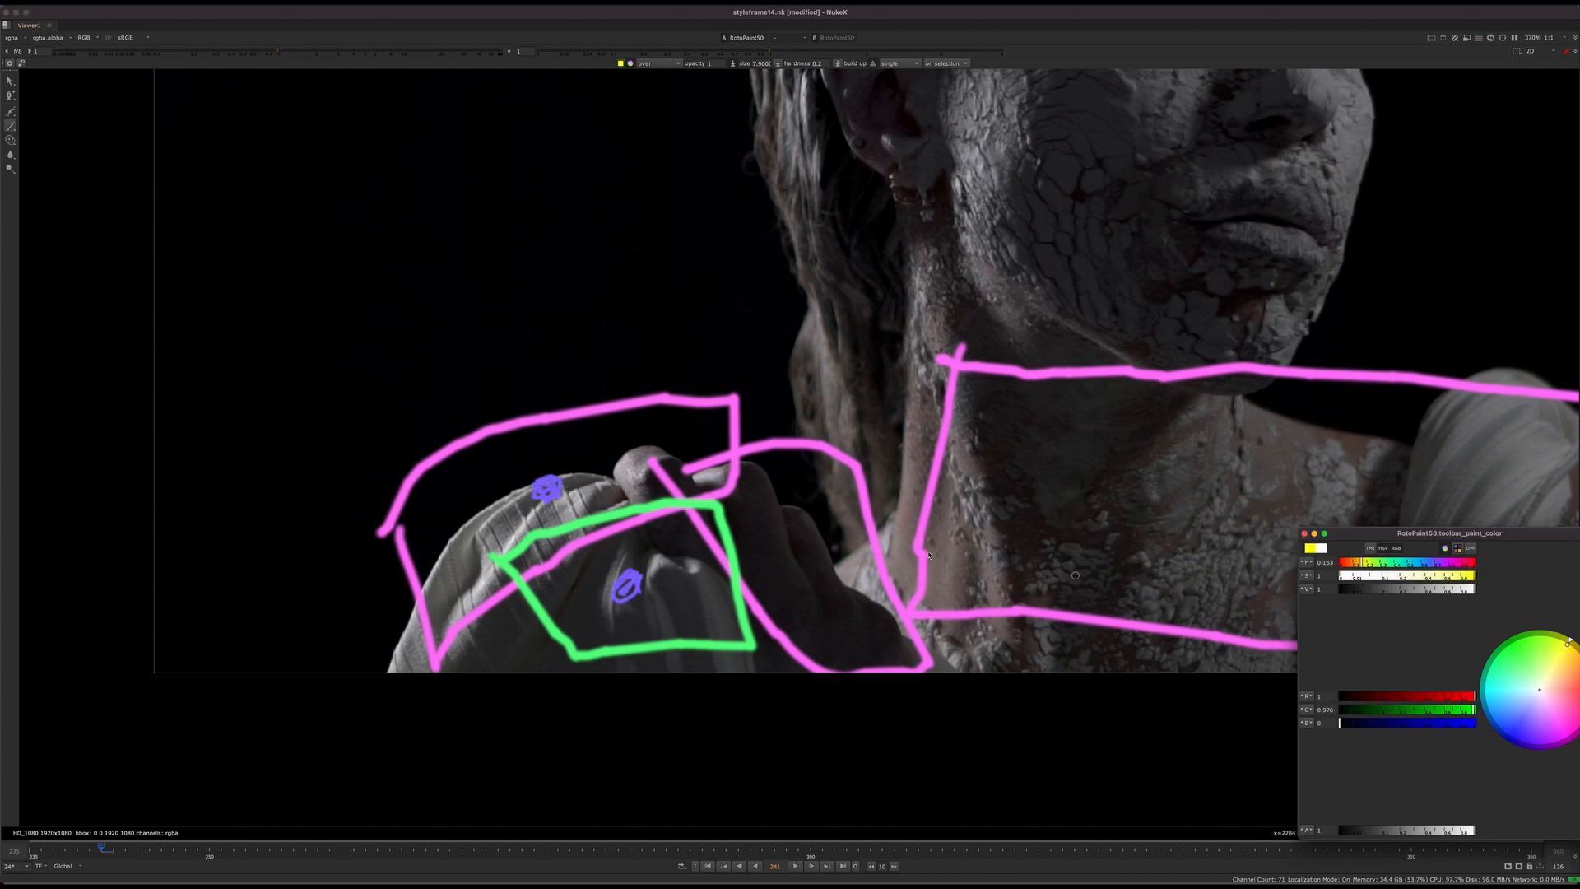
drag(554, 486, 644, 591)
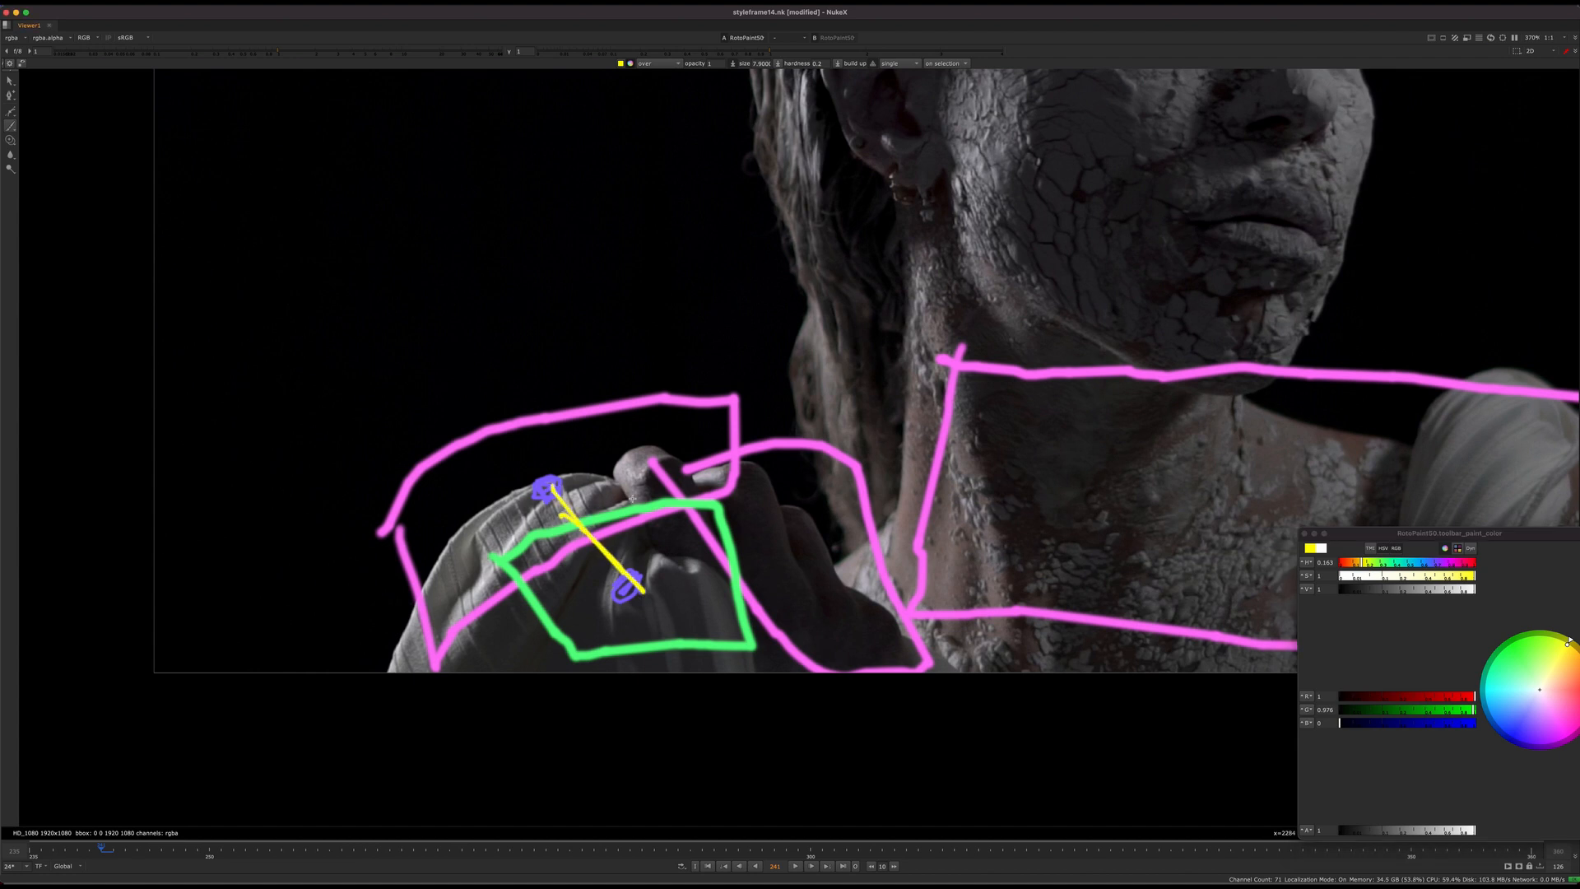
scroll(632, 498, up, 5)
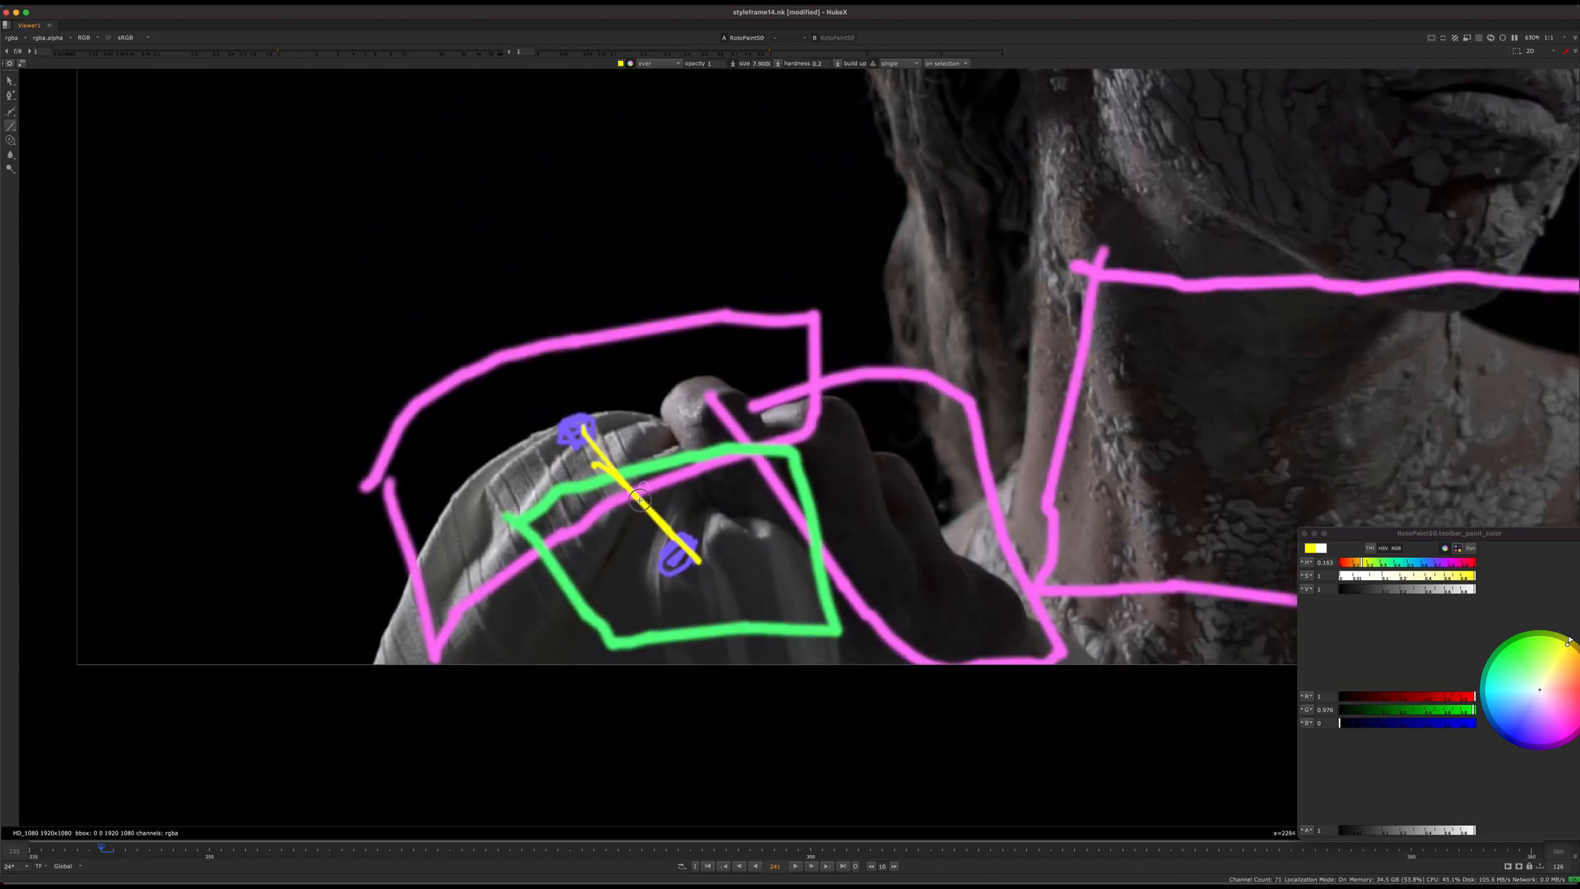
scroll(640, 500, down, 4)
middle_drag(640, 481, 572, 491)
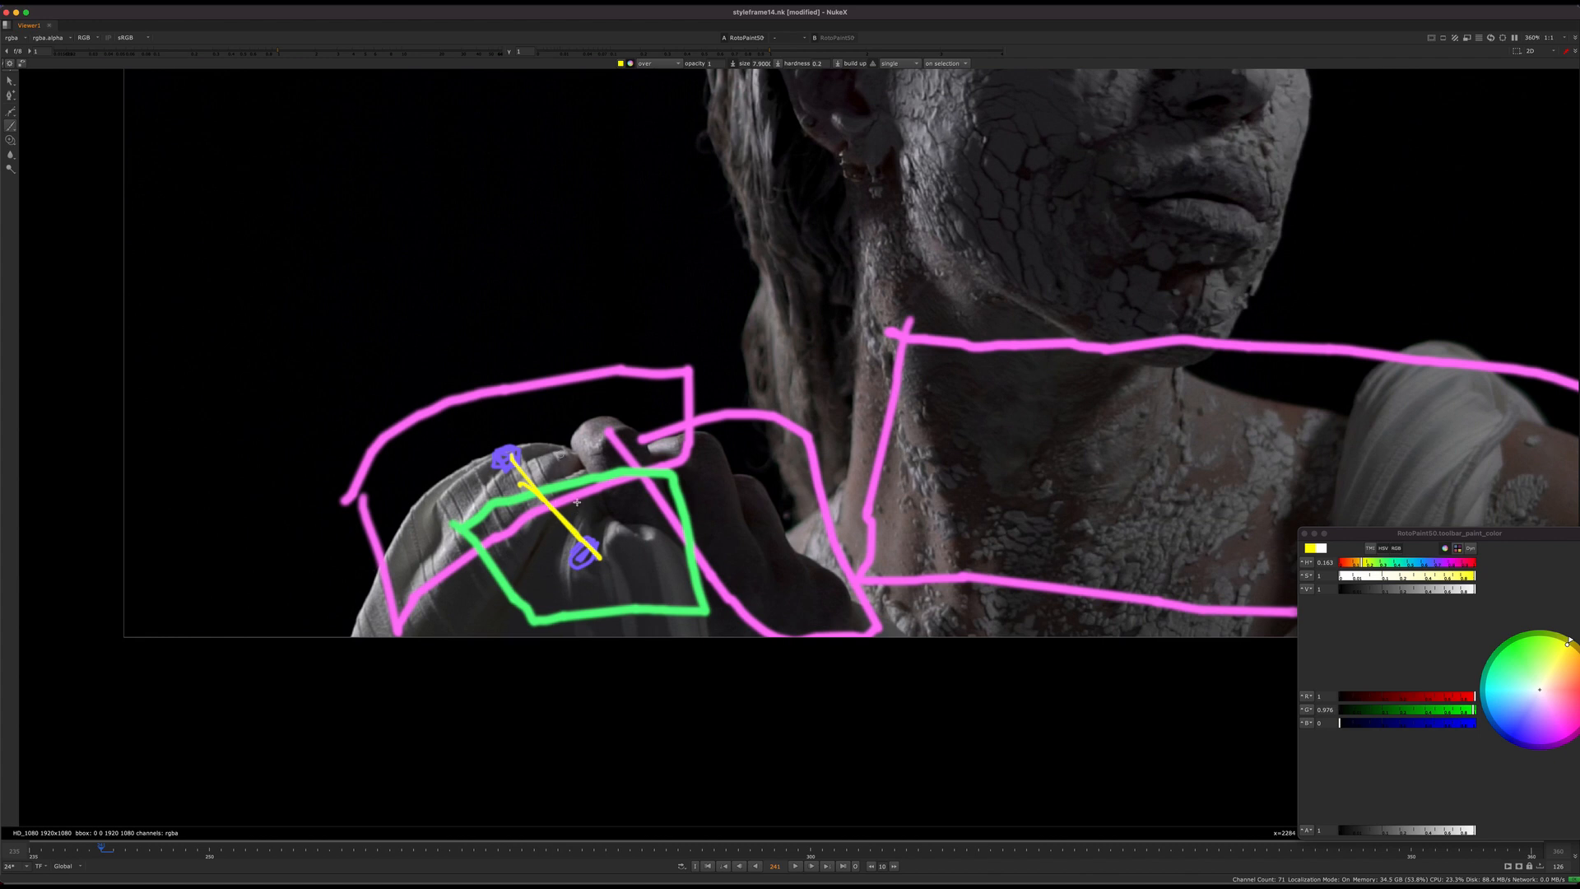
middle_drag(577, 501, 492, 502)
middle_drag(600, 539, 484, 597)
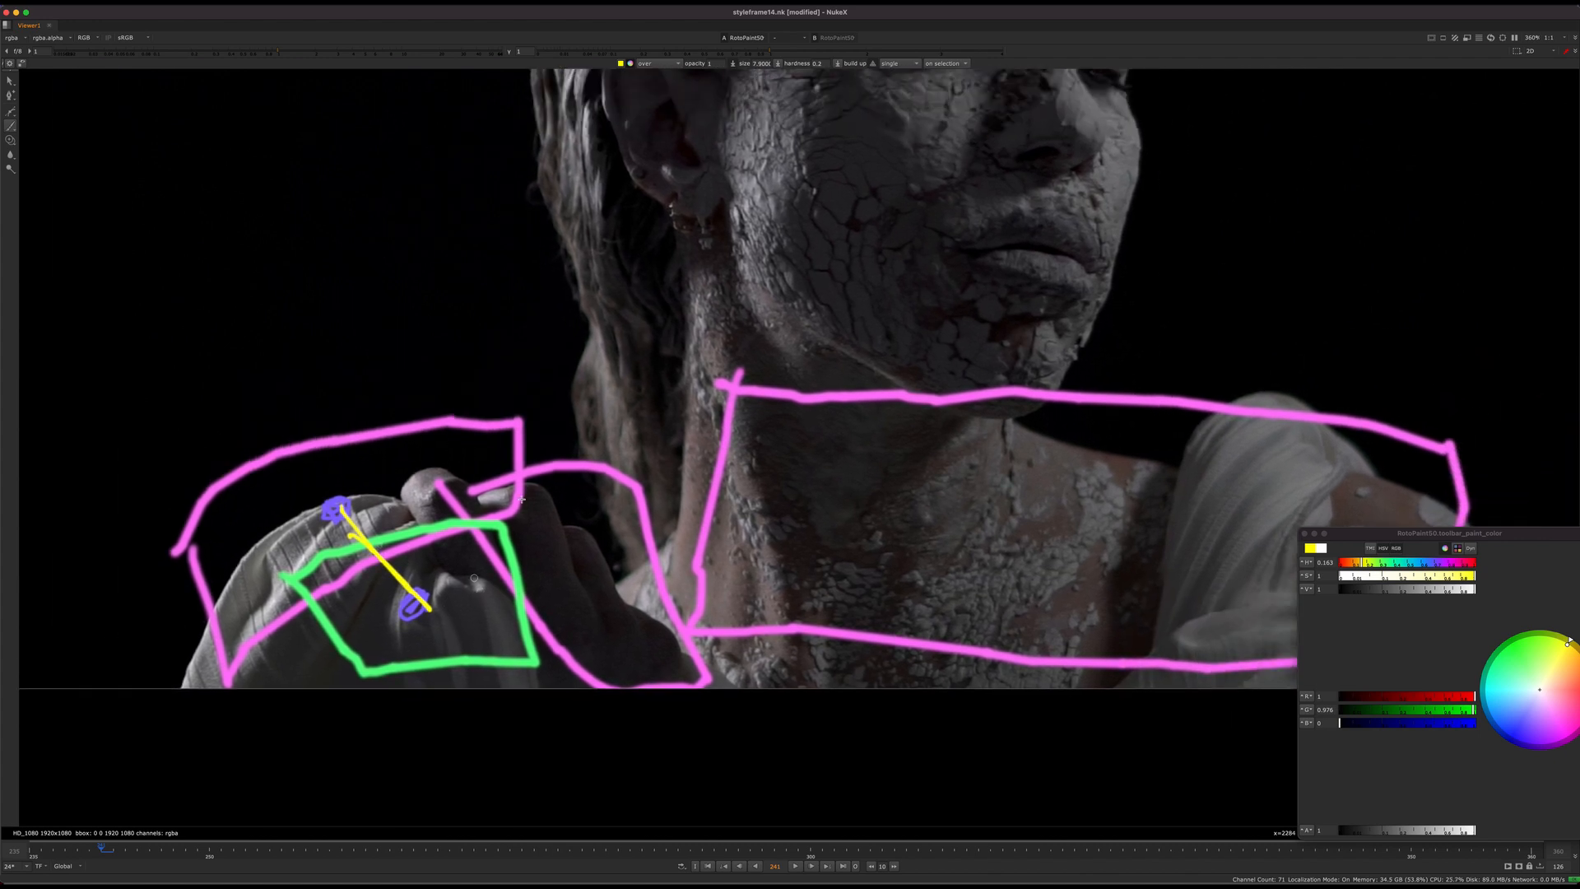
scroll(680, 586, down, 4)
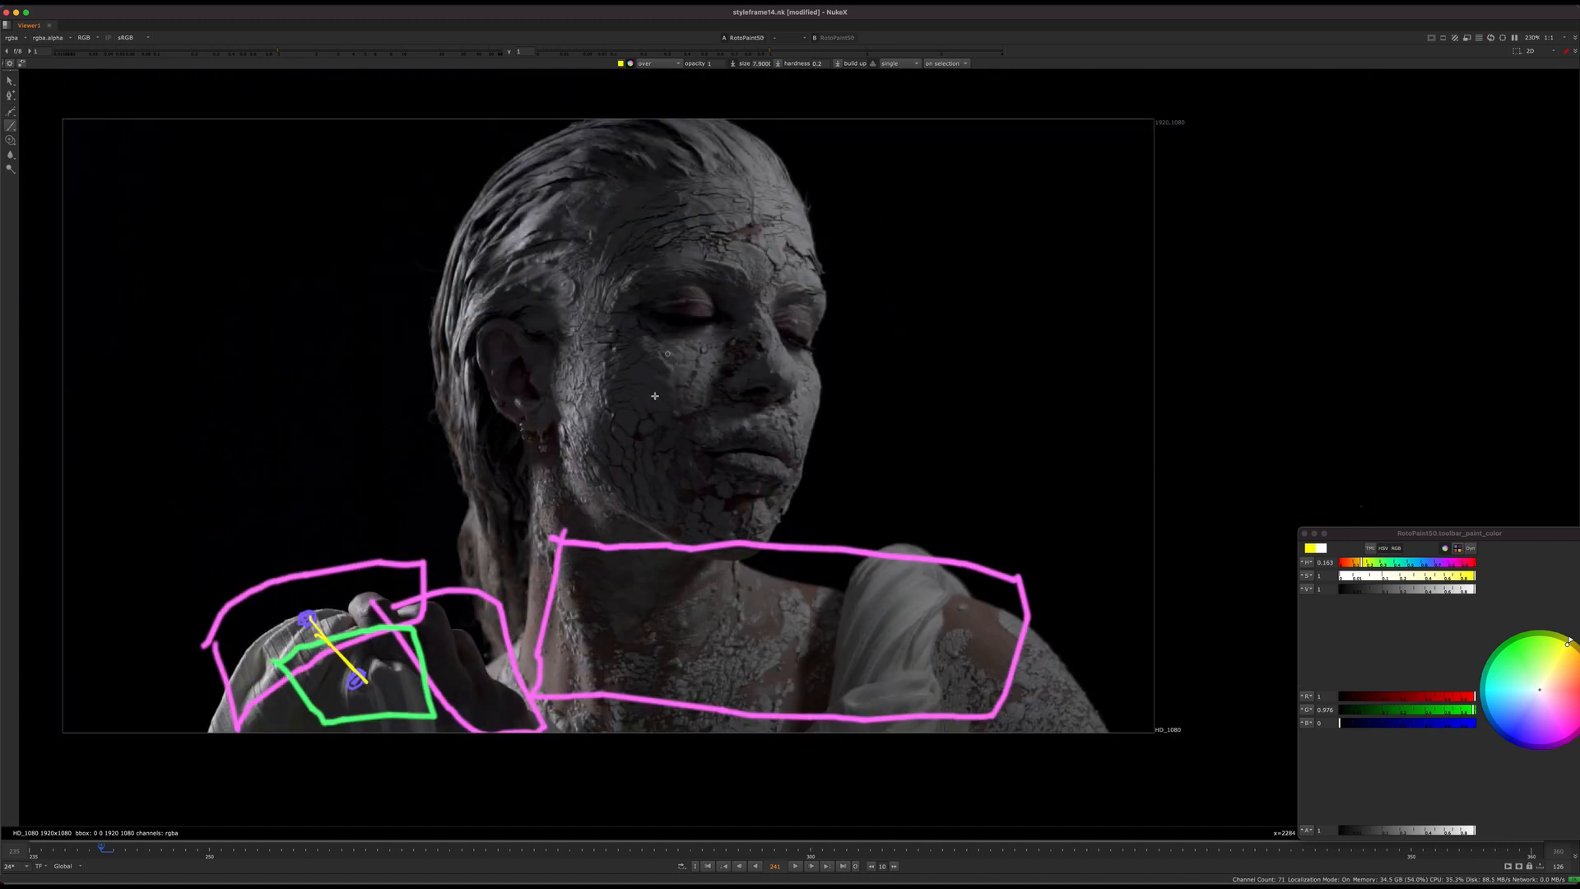
scroll(568, 231, up, 1)
mouse_move(661, 174)
mouse_down()
mouse_move(694, 253)
mouse_move(741, 175)
mouse_move(664, 175)
mouse_up()
mouse_move(628, 349)
mouse_down()
mouse_move(693, 454)
mouse_move(673, 356)
mouse_up()
scroll(817, 385, up, 4)
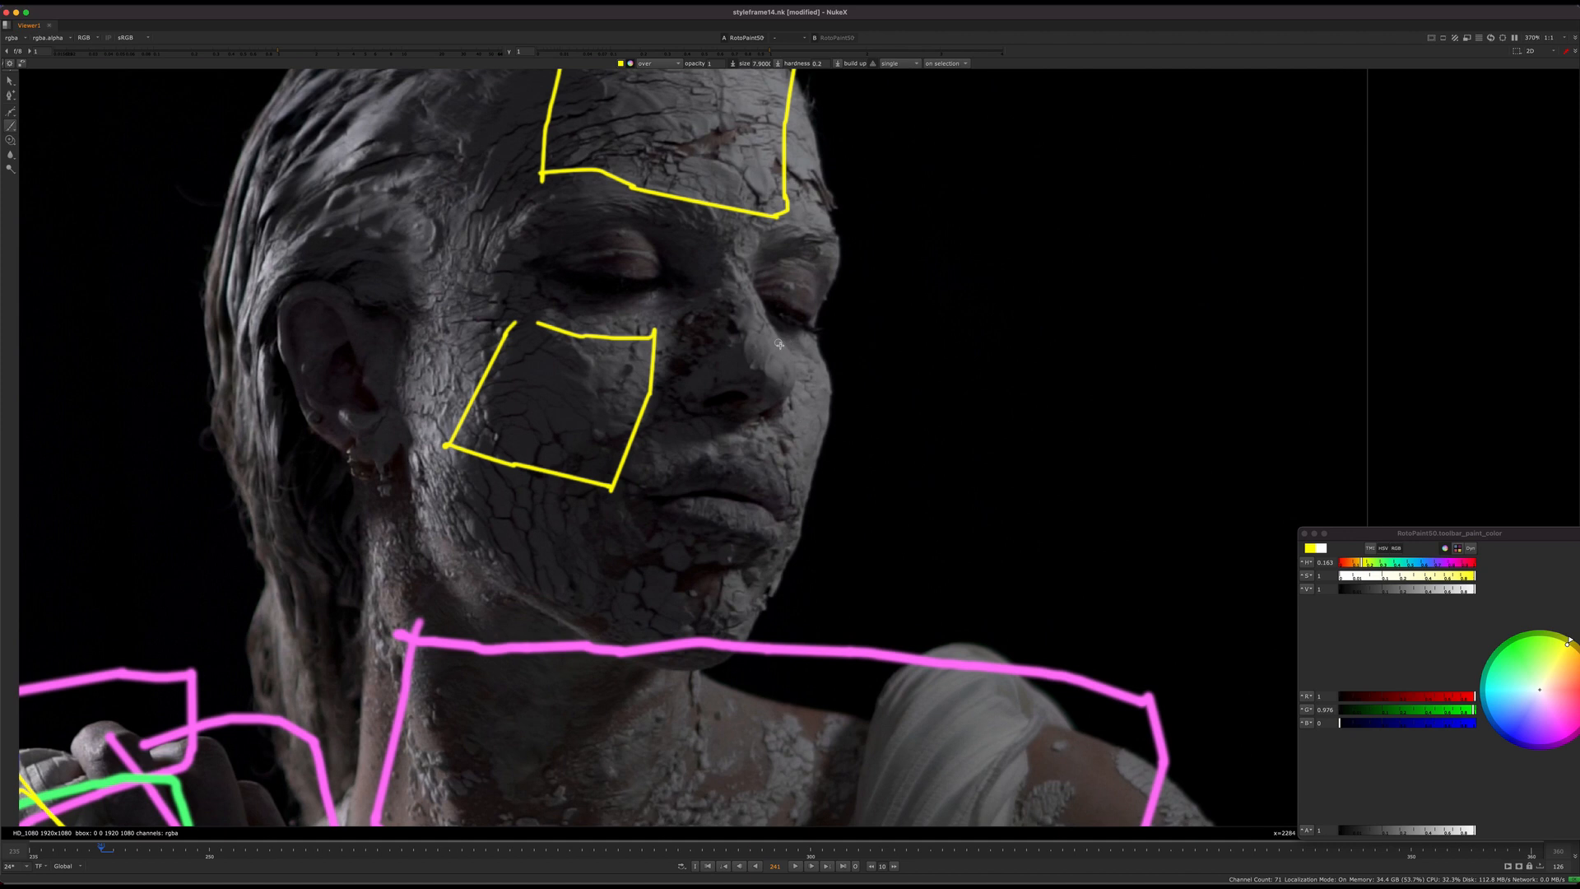
key(ctrl+z)
key(ctrl+z)
Step: Paint a yellow line along the nose's far contour and a parallel blue line beside it on the cheek
drag(760, 304, 779, 411)
scroll(785, 345, up, 5)
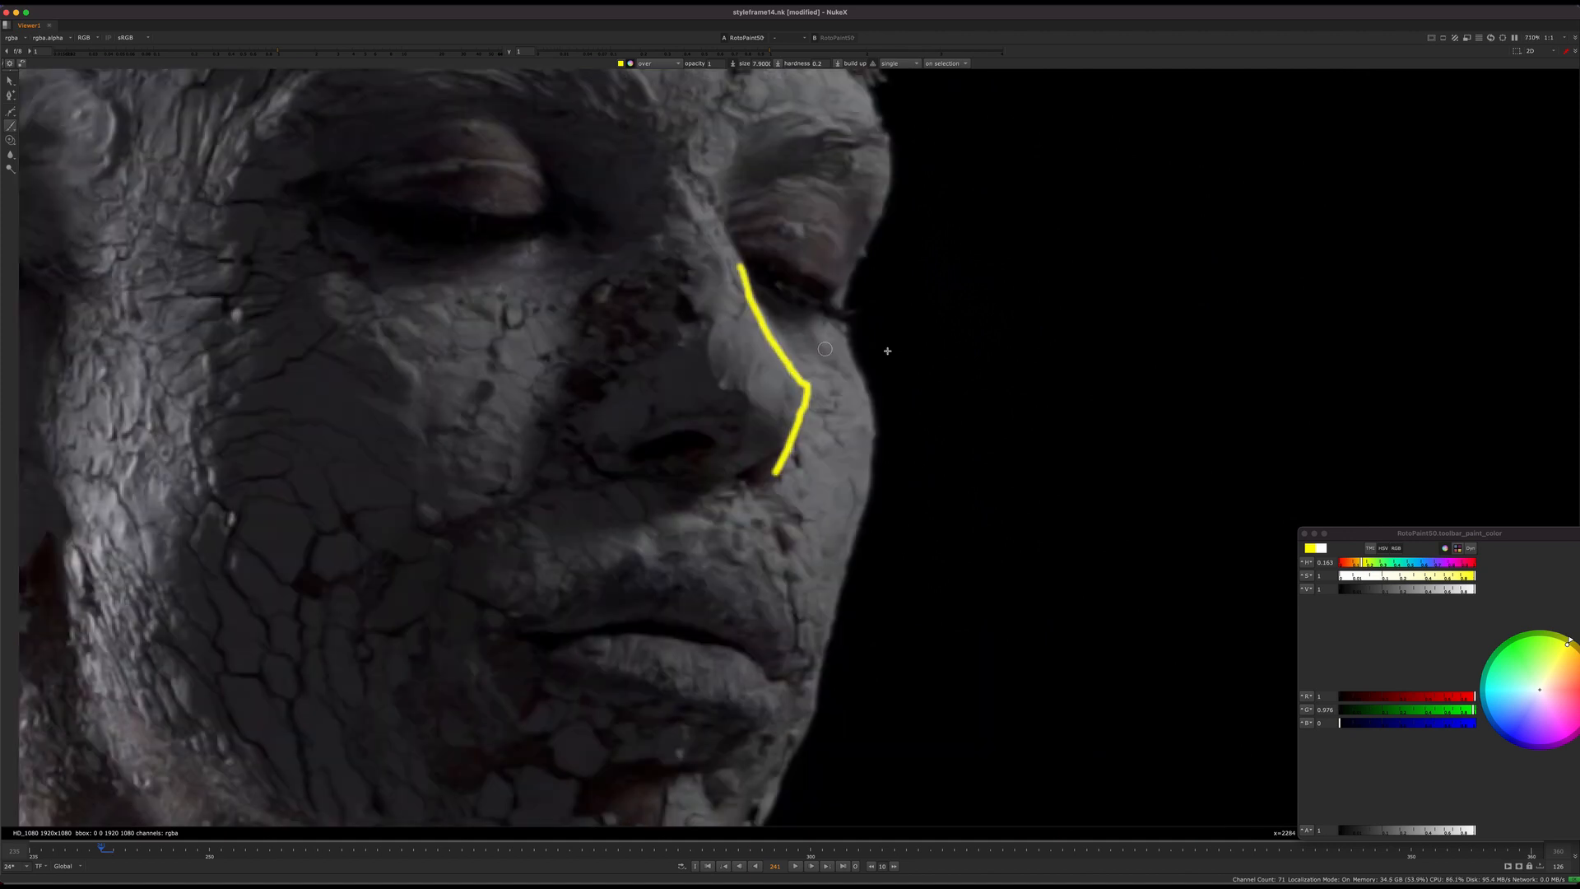
click(1497, 732)
middle_drag(809, 353, 767, 338)
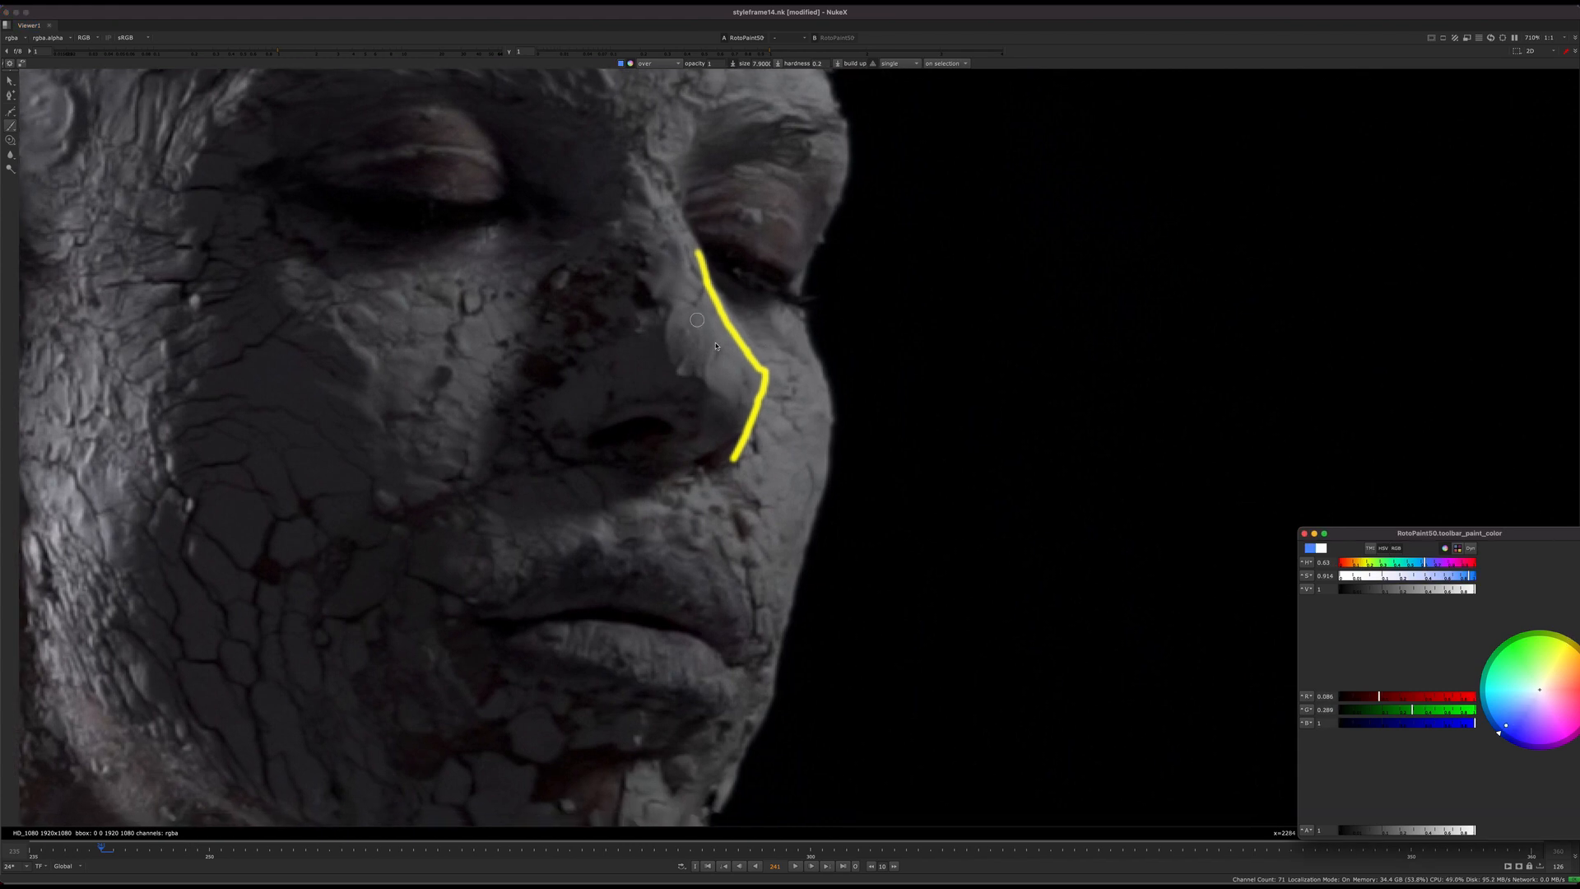
mouse_move(754, 332)
mouse_down()
mouse_move(778, 377)
mouse_move(762, 443)
mouse_up()
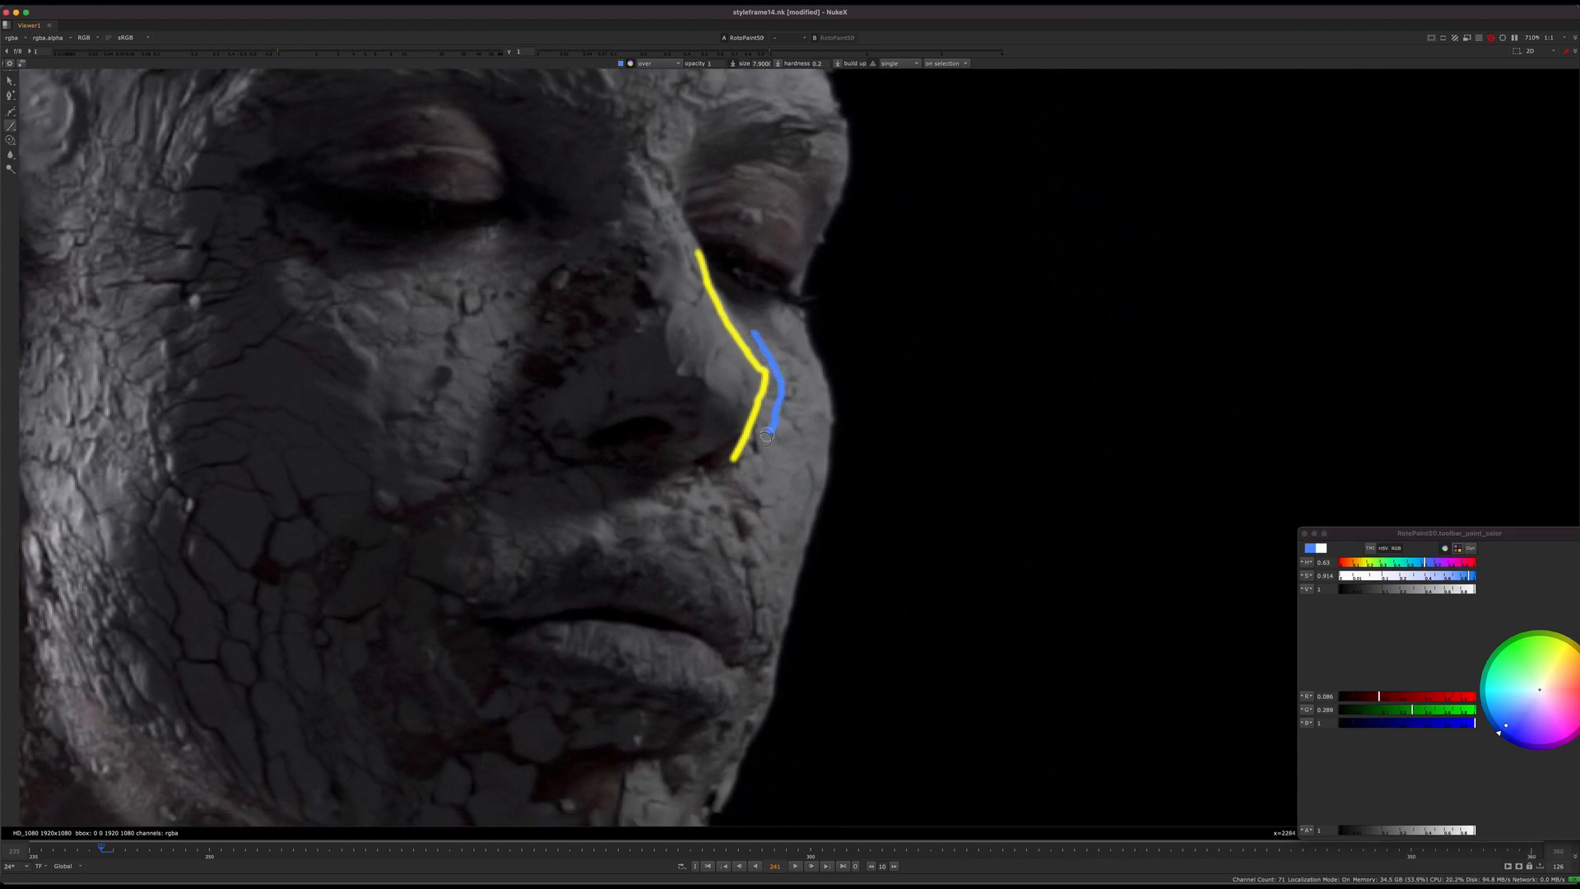
scroll(781, 397, down, 4)
scroll(782, 387, up, 2)
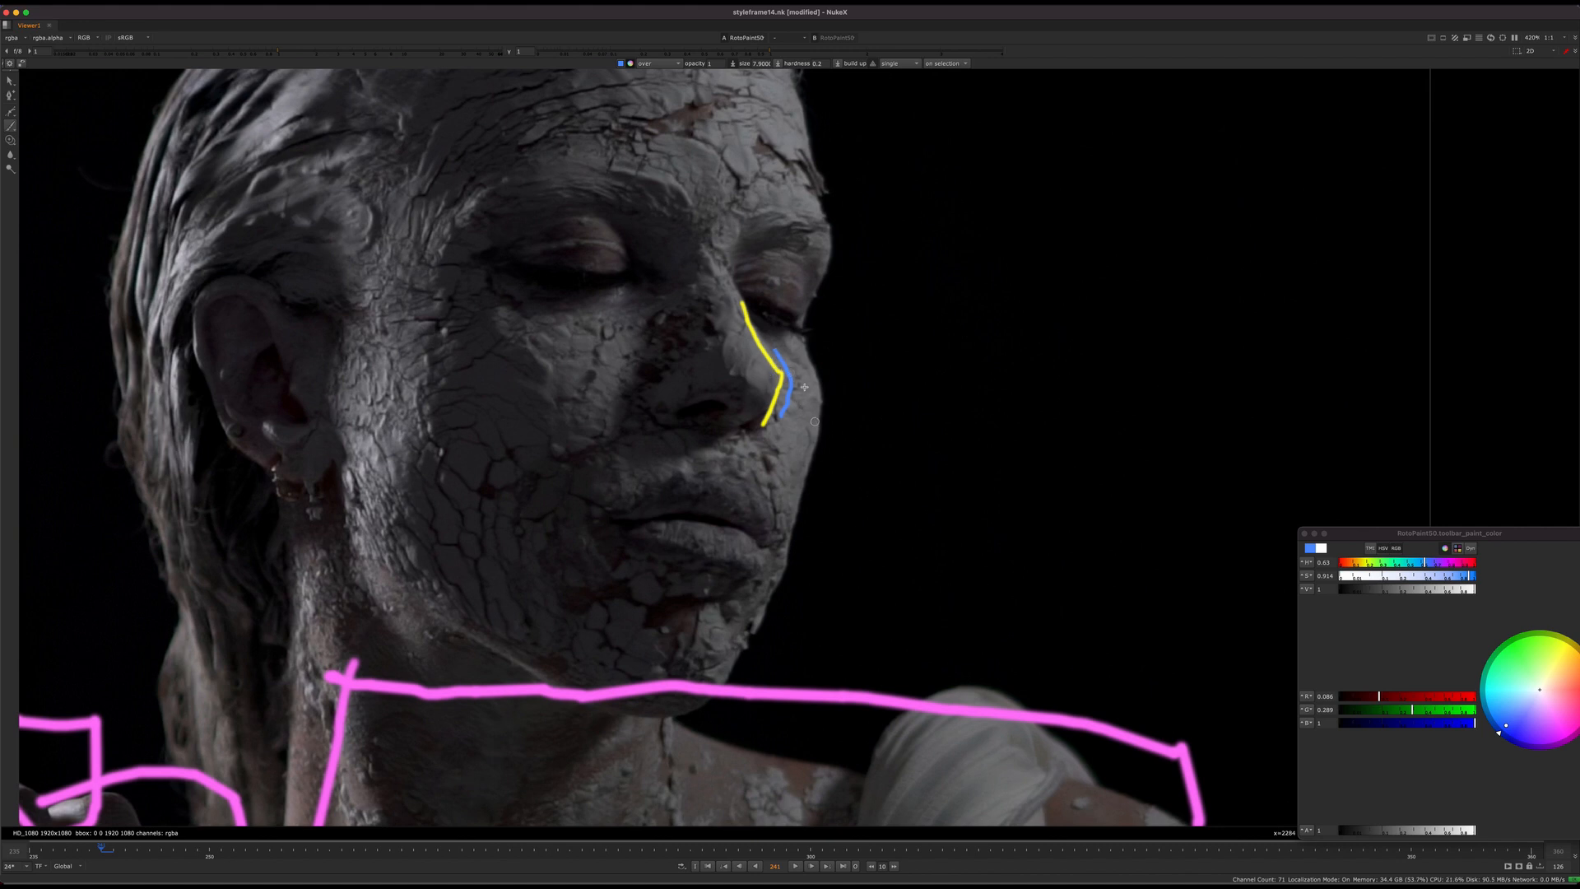
mouse_move(804, 387)
middle_down()
mouse_move(782, 387)
mouse_move(811, 342)
mouse_move(900, 264)
mouse_move(876, 354)
mouse_move(975, 207)
middle_up()
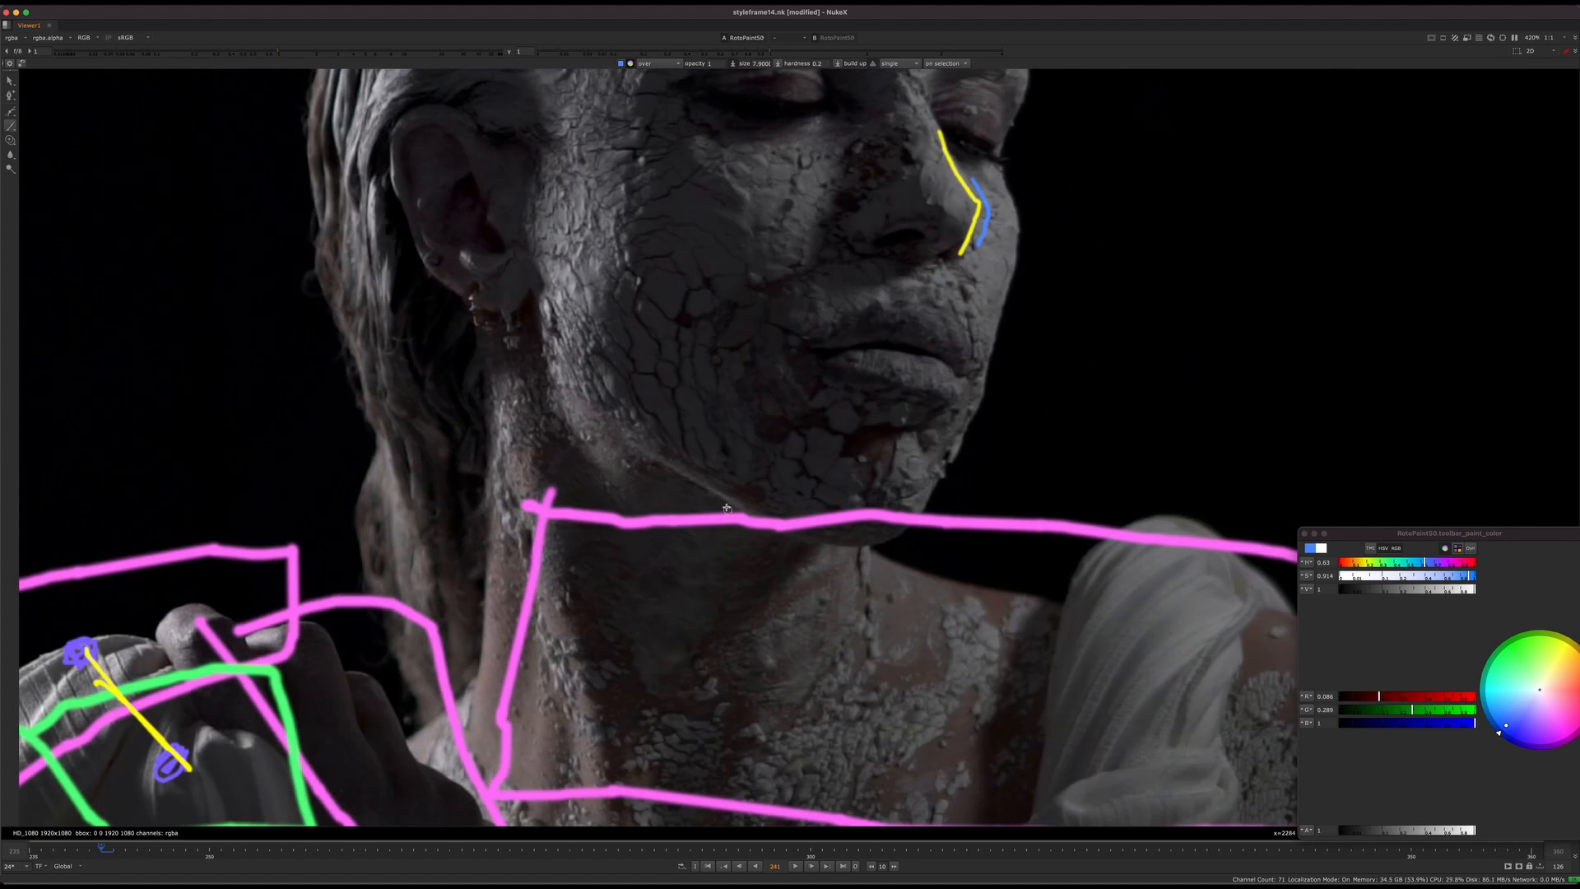
Step: Set the brush colour to yellow and try a line along the jawline from below the ear past the chin, redoing it once
middle_drag(727, 508, 685, 453)
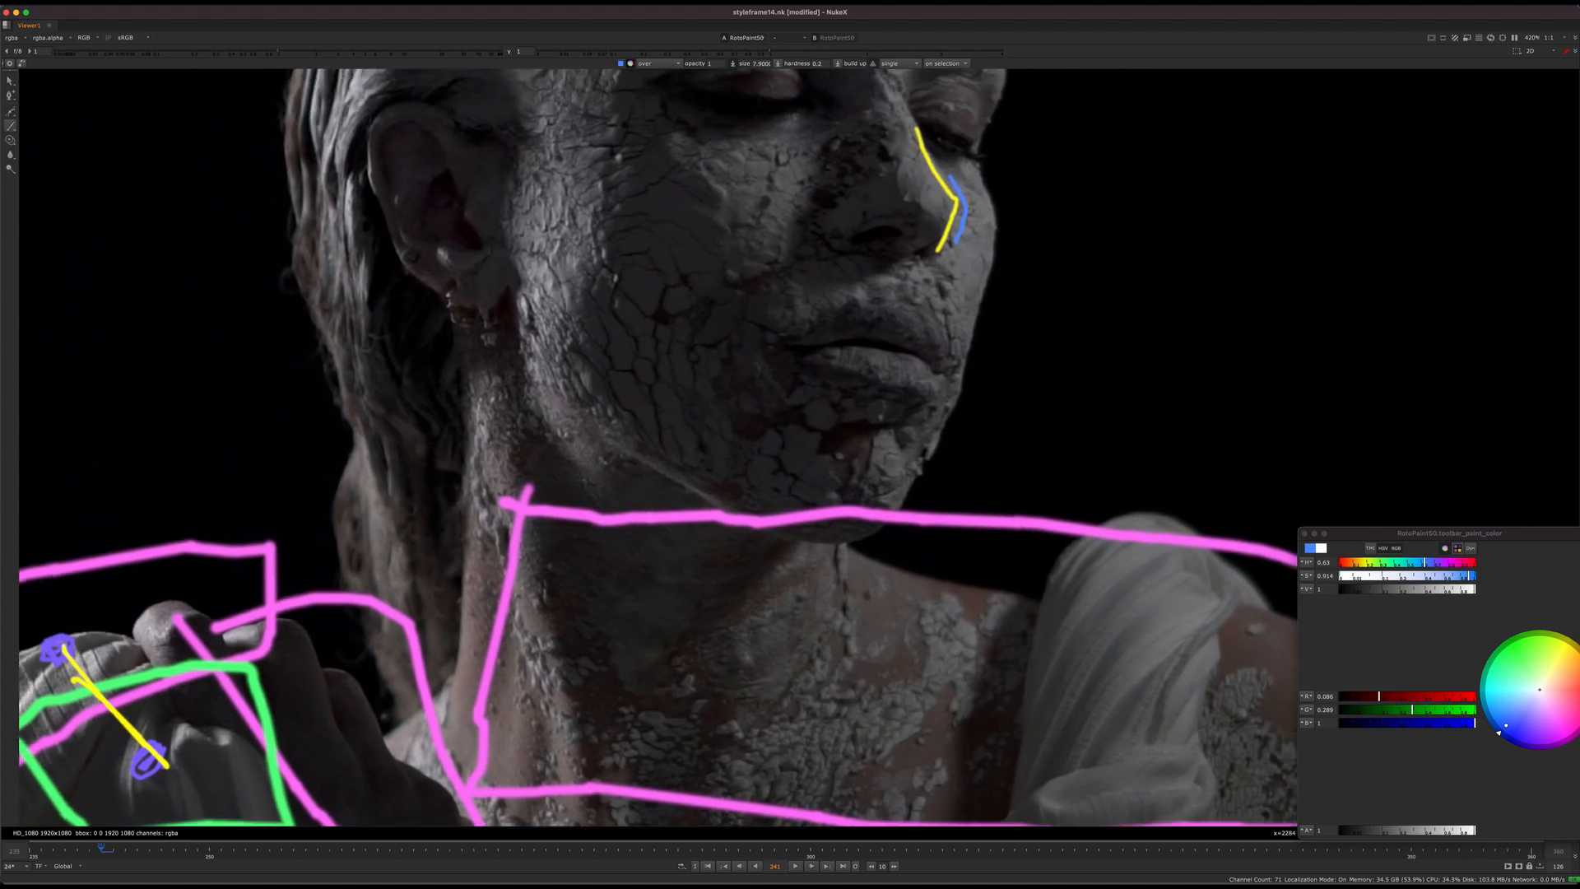
click(1569, 647)
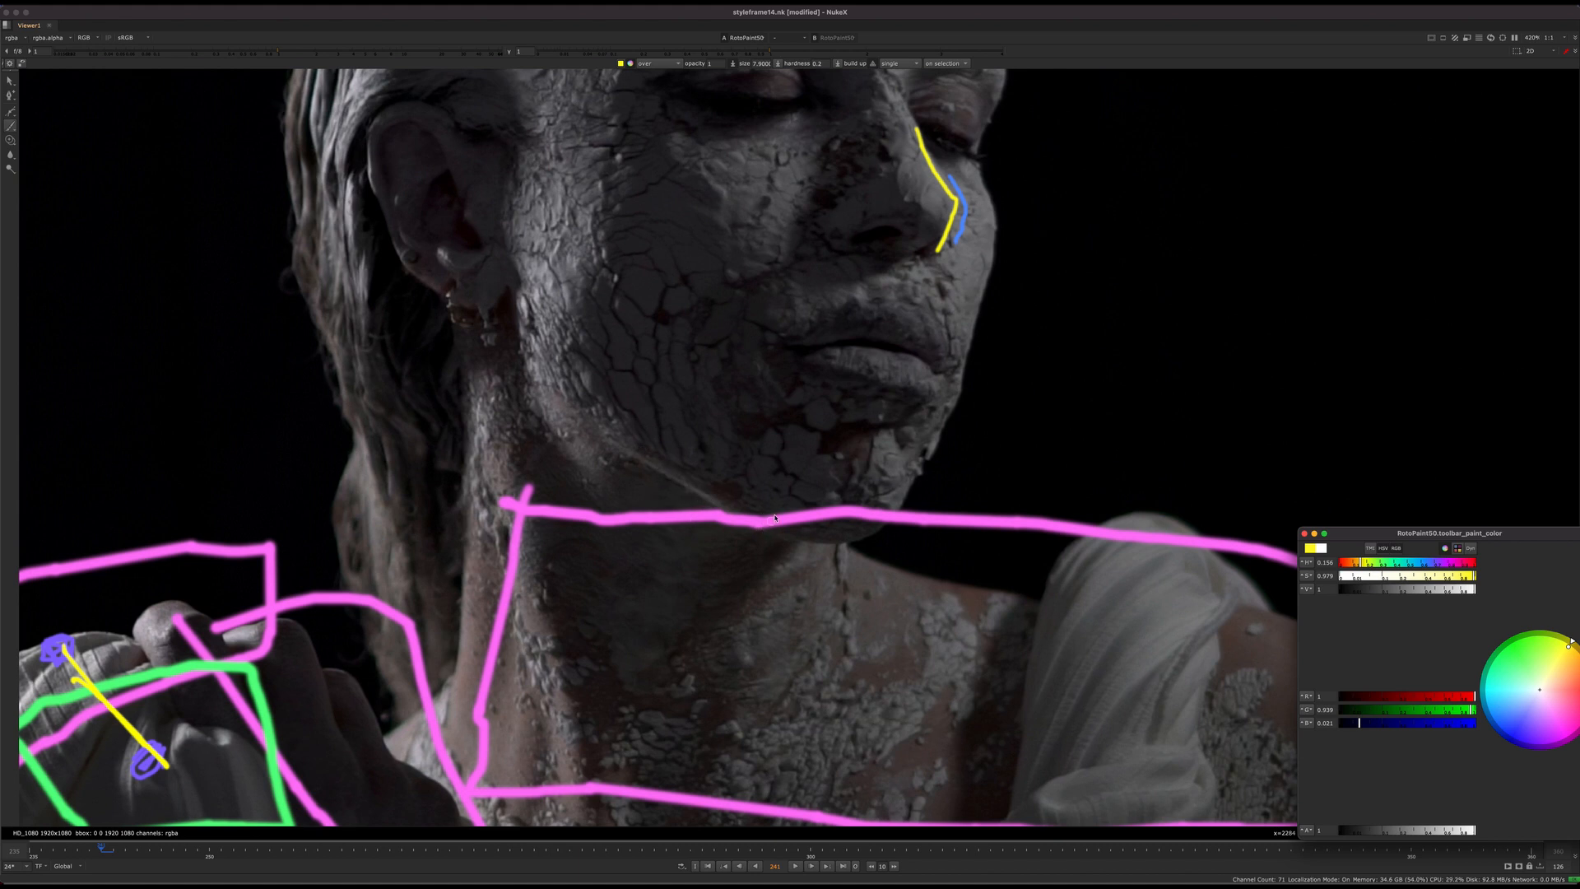
middle_drag(792, 518, 742, 524)
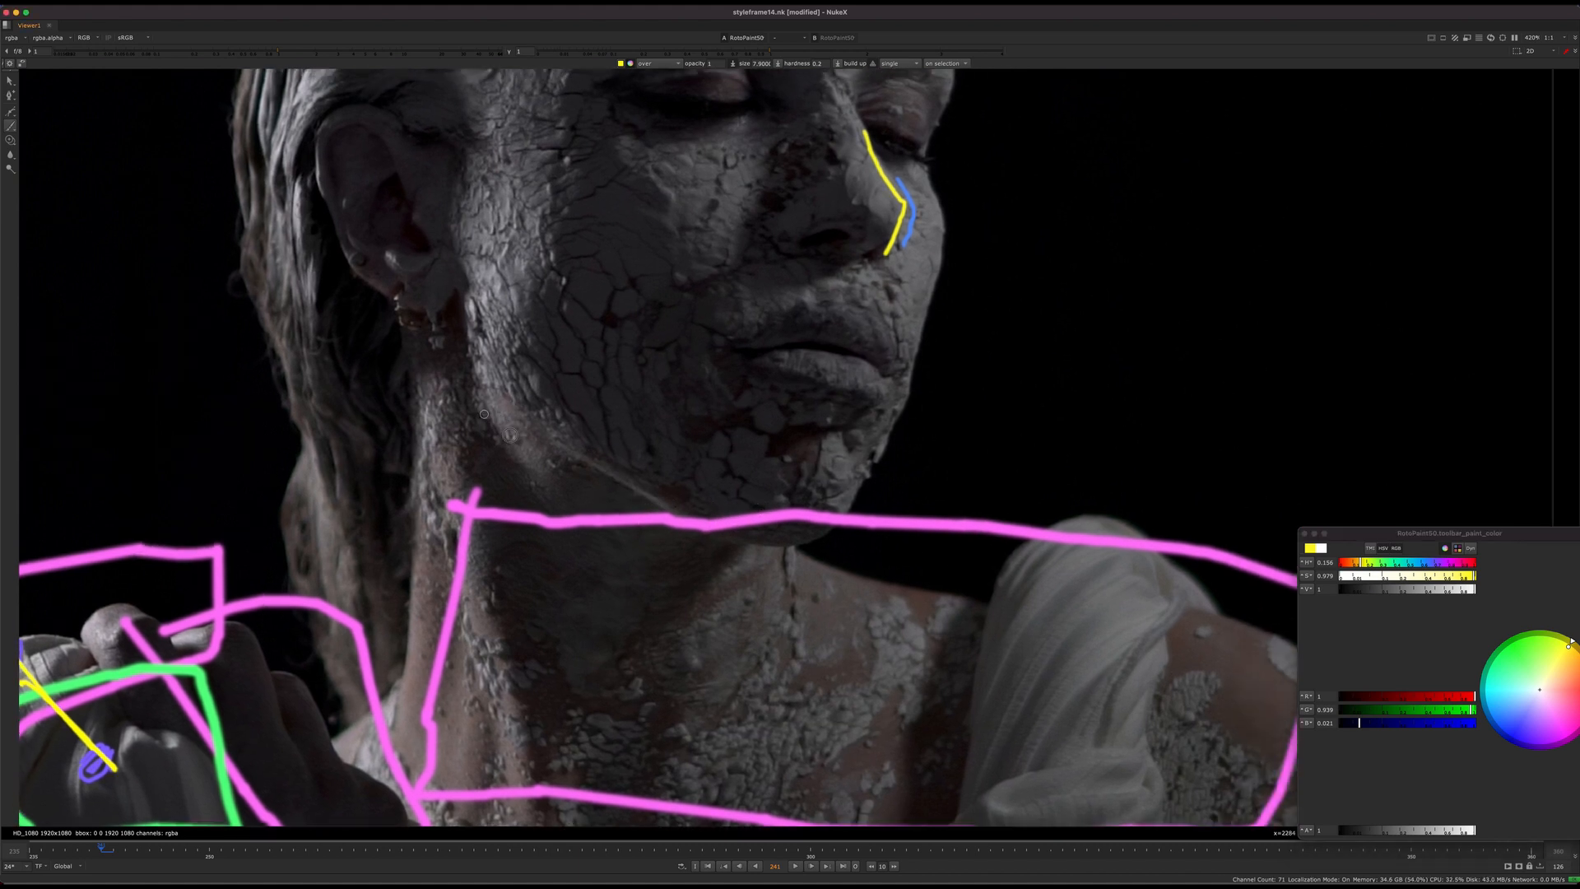
mouse_move(484, 415)
mouse_down()
mouse_move(647, 528)
mouse_move(747, 558)
mouse_move(914, 537)
mouse_up()
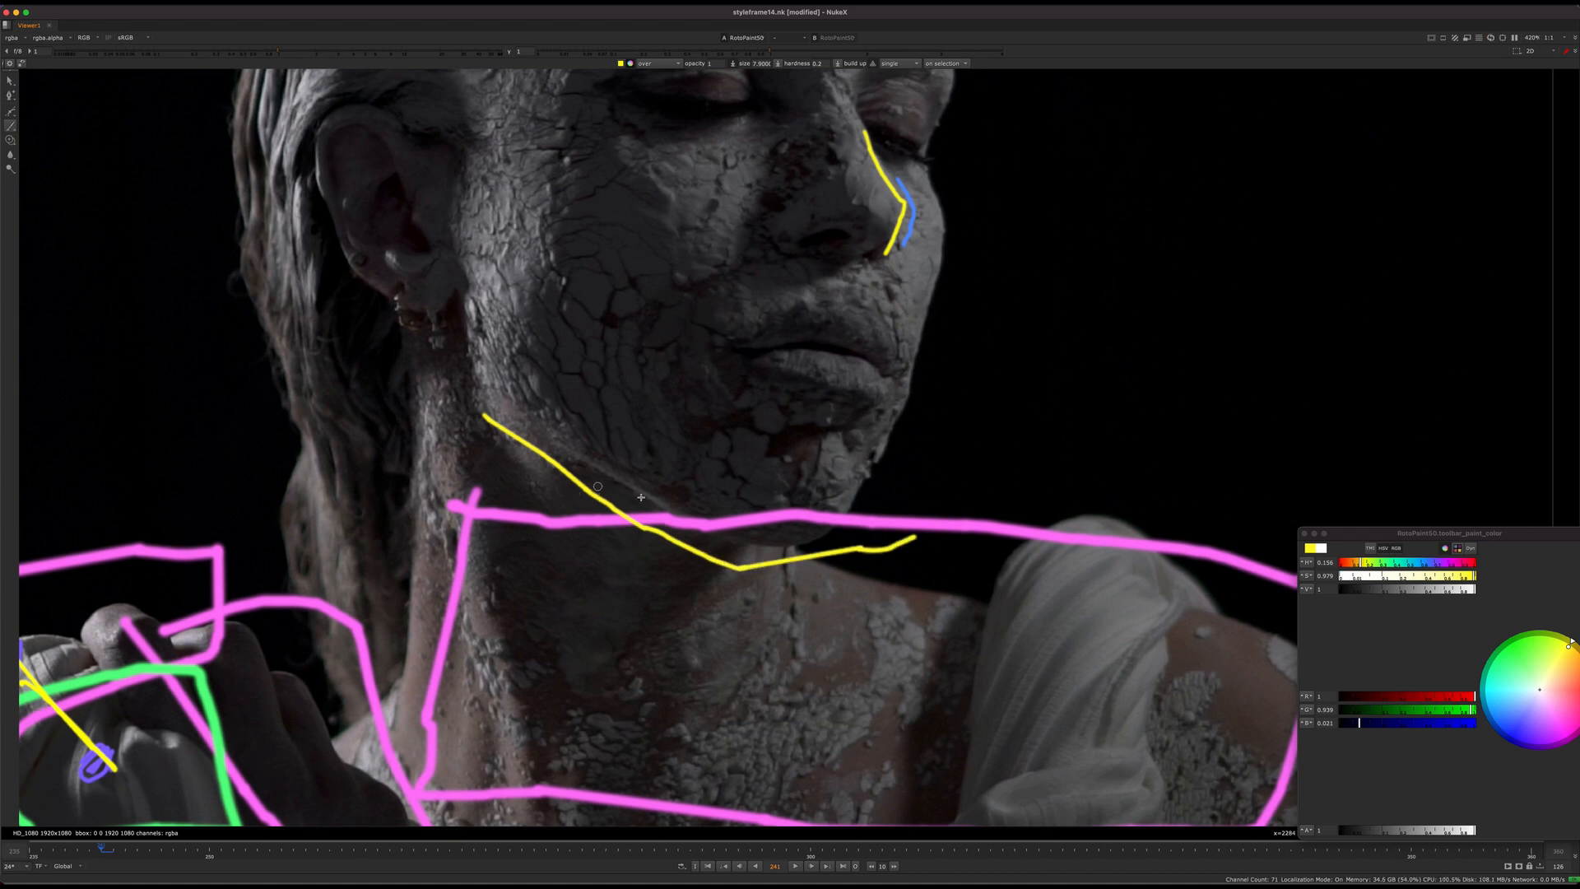
key(super+z)
mouse_move(487, 416)
mouse_down()
mouse_move(699, 541)
mouse_move(788, 565)
mouse_move(892, 504)
mouse_up()
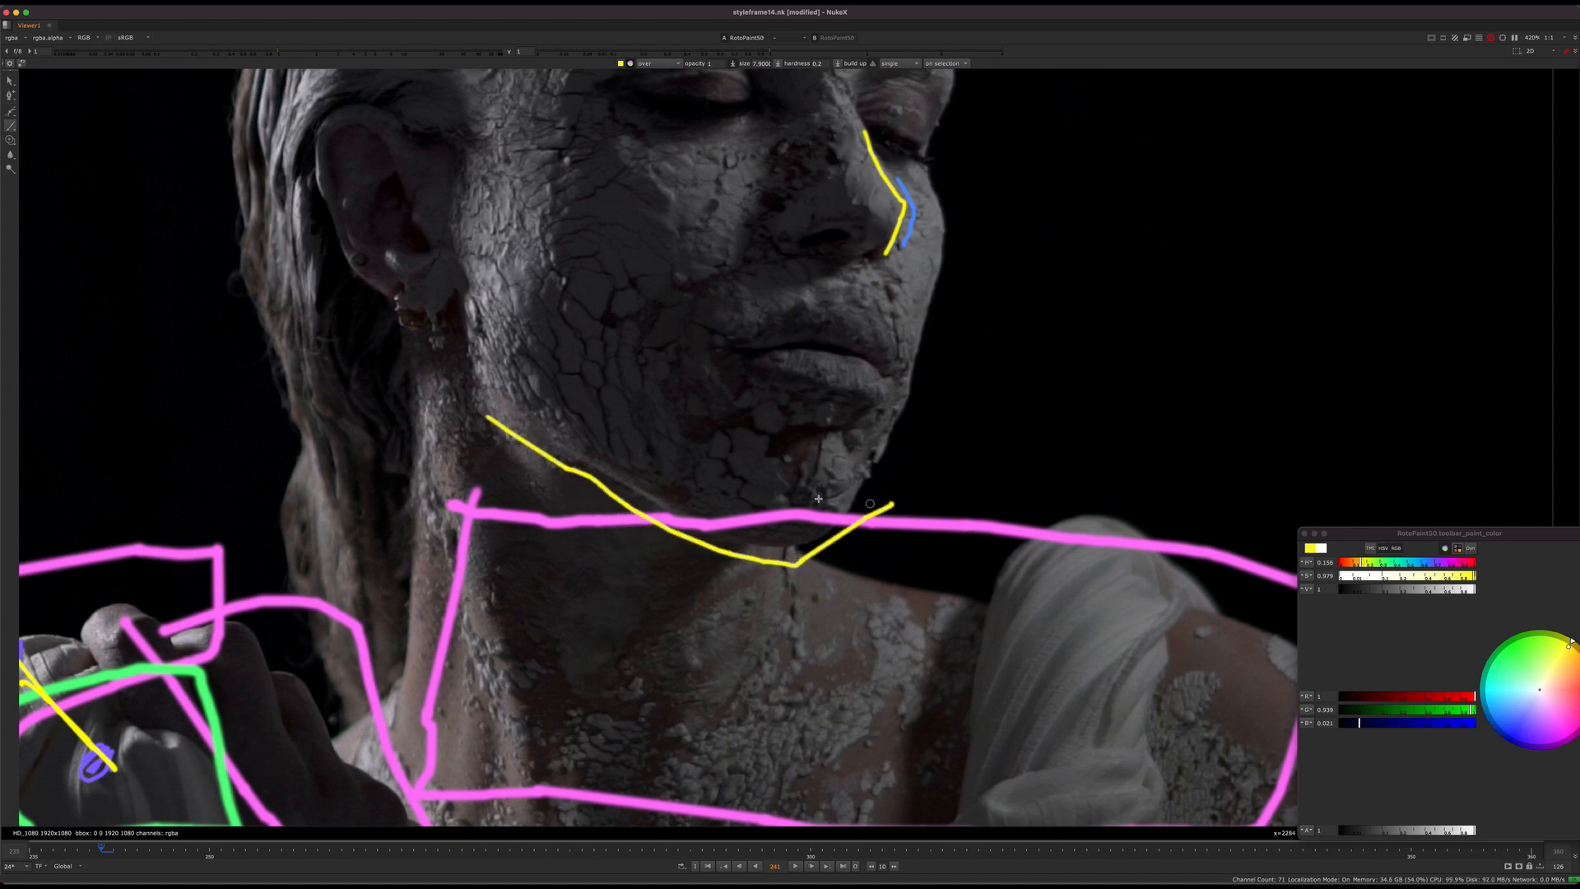
Step: Set the brush colour to green, try a short mark at the jaw, and undo it together with the yellow jawline
click(1513, 645)
mouse_move(664, 478)
mouse_down()
mouse_move(583, 491)
mouse_move(595, 503)
mouse_up()
scroll(660, 521, down, 3)
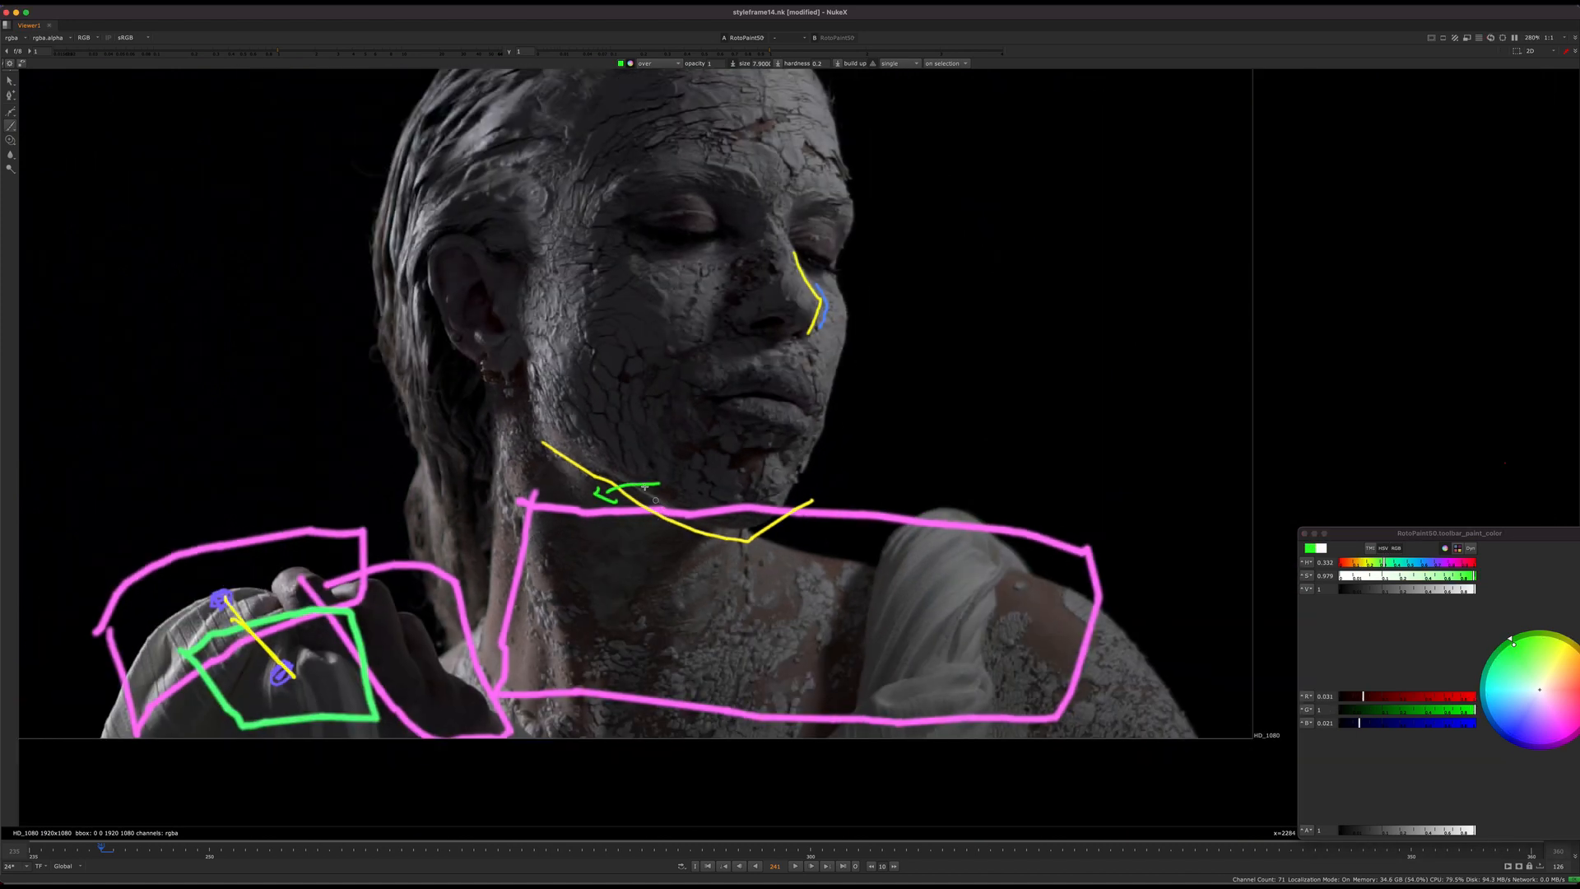
scroll(644, 487, up, 4)
key(super+z)
key(super+z)
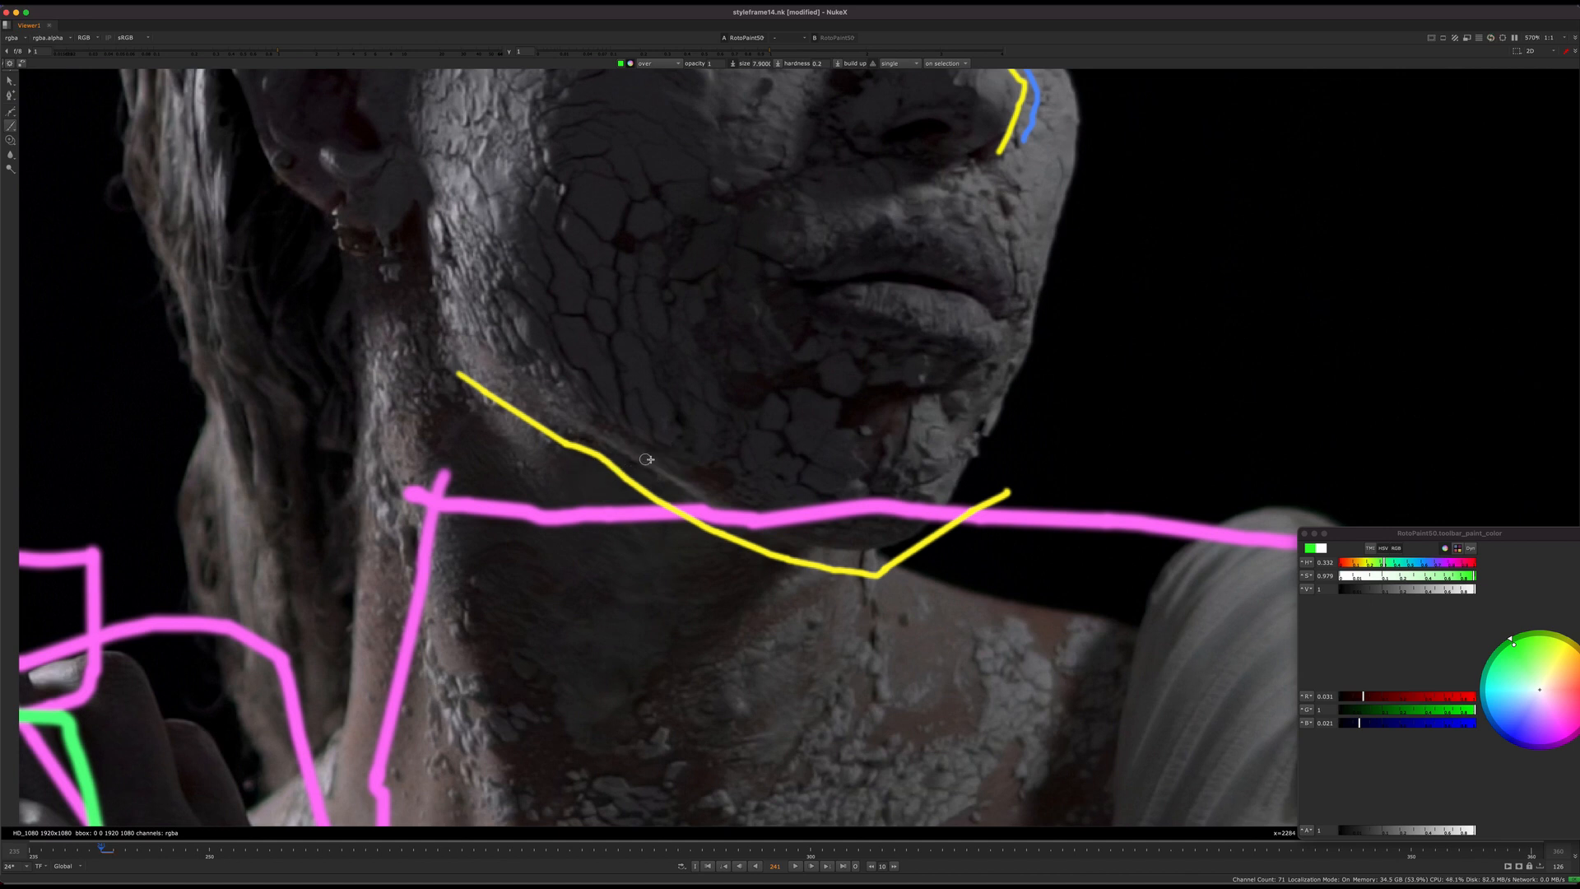
key(super+z)
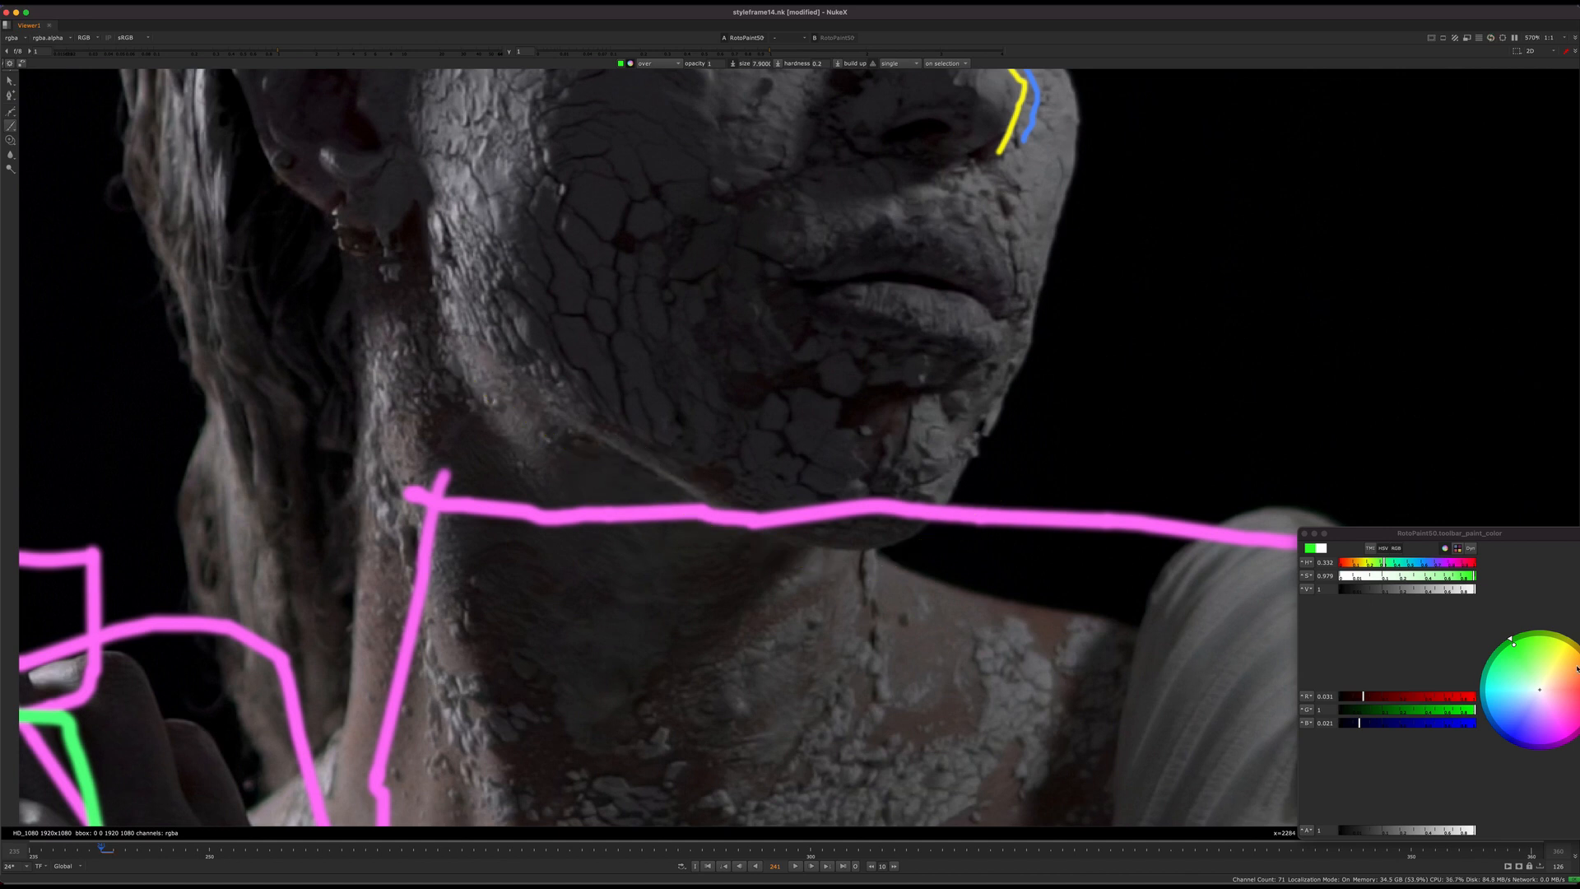
Step: Set the brush colour back to yellow and try a long curved line under the jaw, rising beyond the chin
drag(1576, 670, 1568, 653)
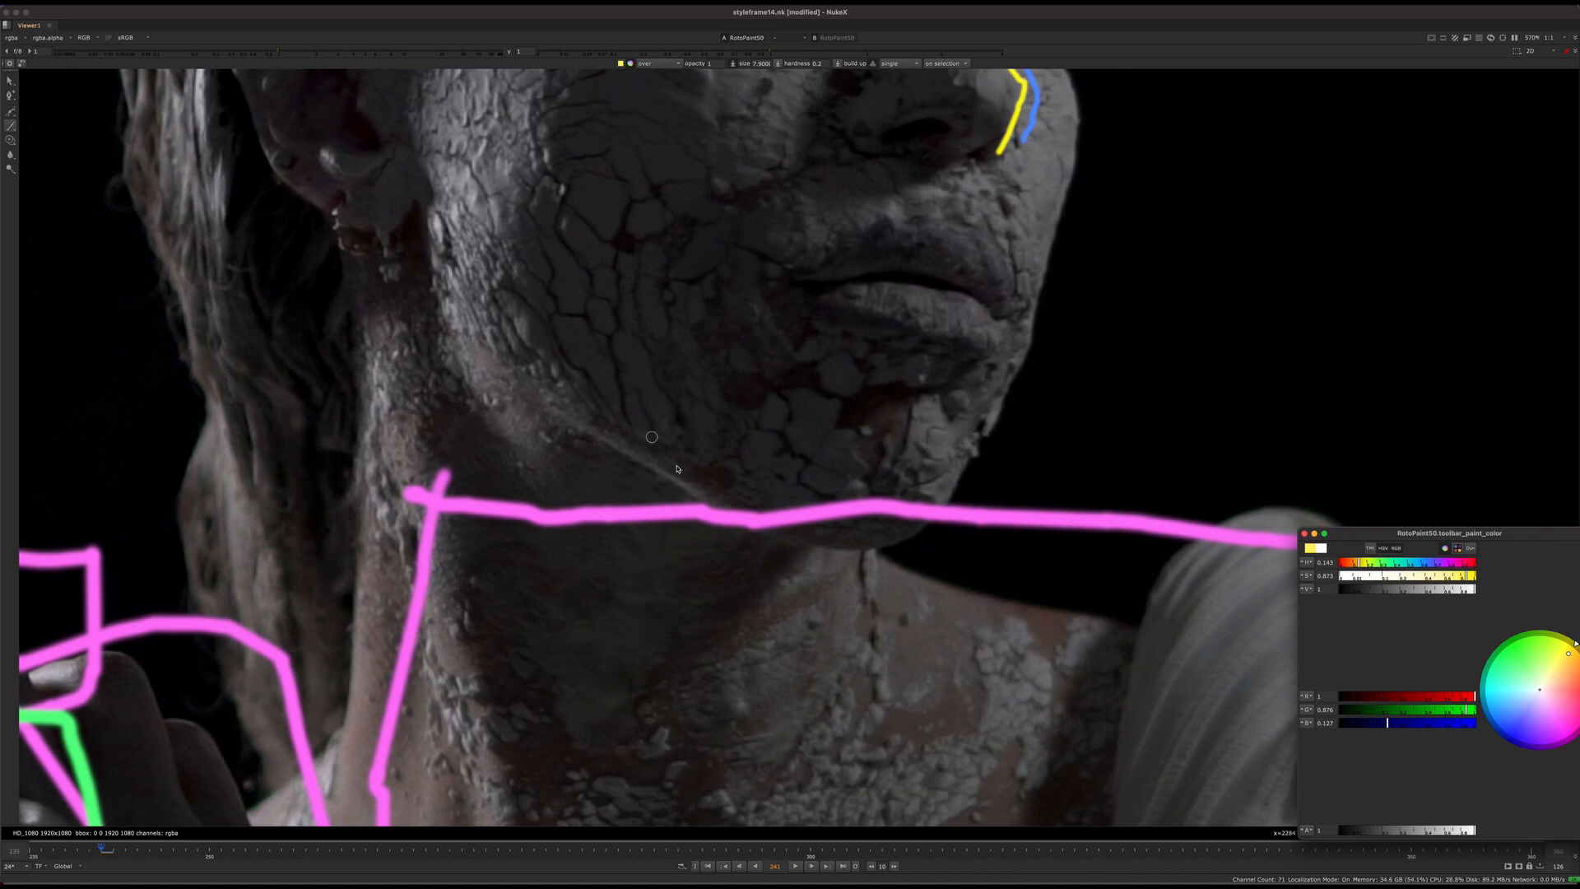
mouse_move(411, 321)
mouse_down()
mouse_move(710, 500)
mouse_move(840, 553)
mouse_move(917, 529)
mouse_move(1169, 389)
mouse_up()
scroll(777, 491, down, 3)
scroll(777, 491, up, 3)
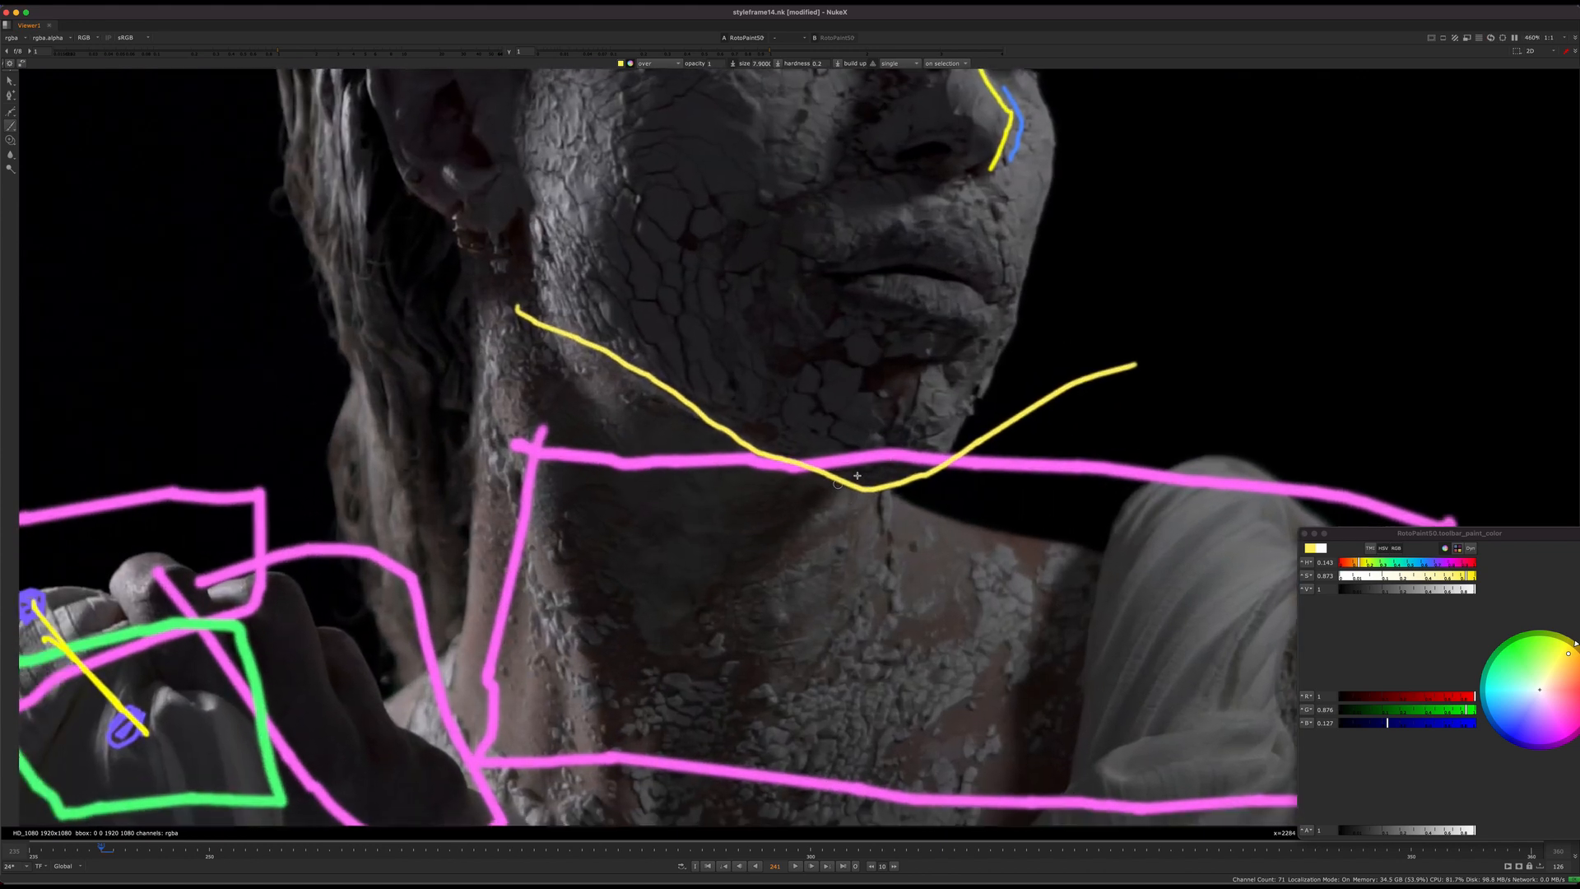
Step: Set the brush colour to light blue and try a scribble across the shadowed neck below the yellow line
click(1515, 718)
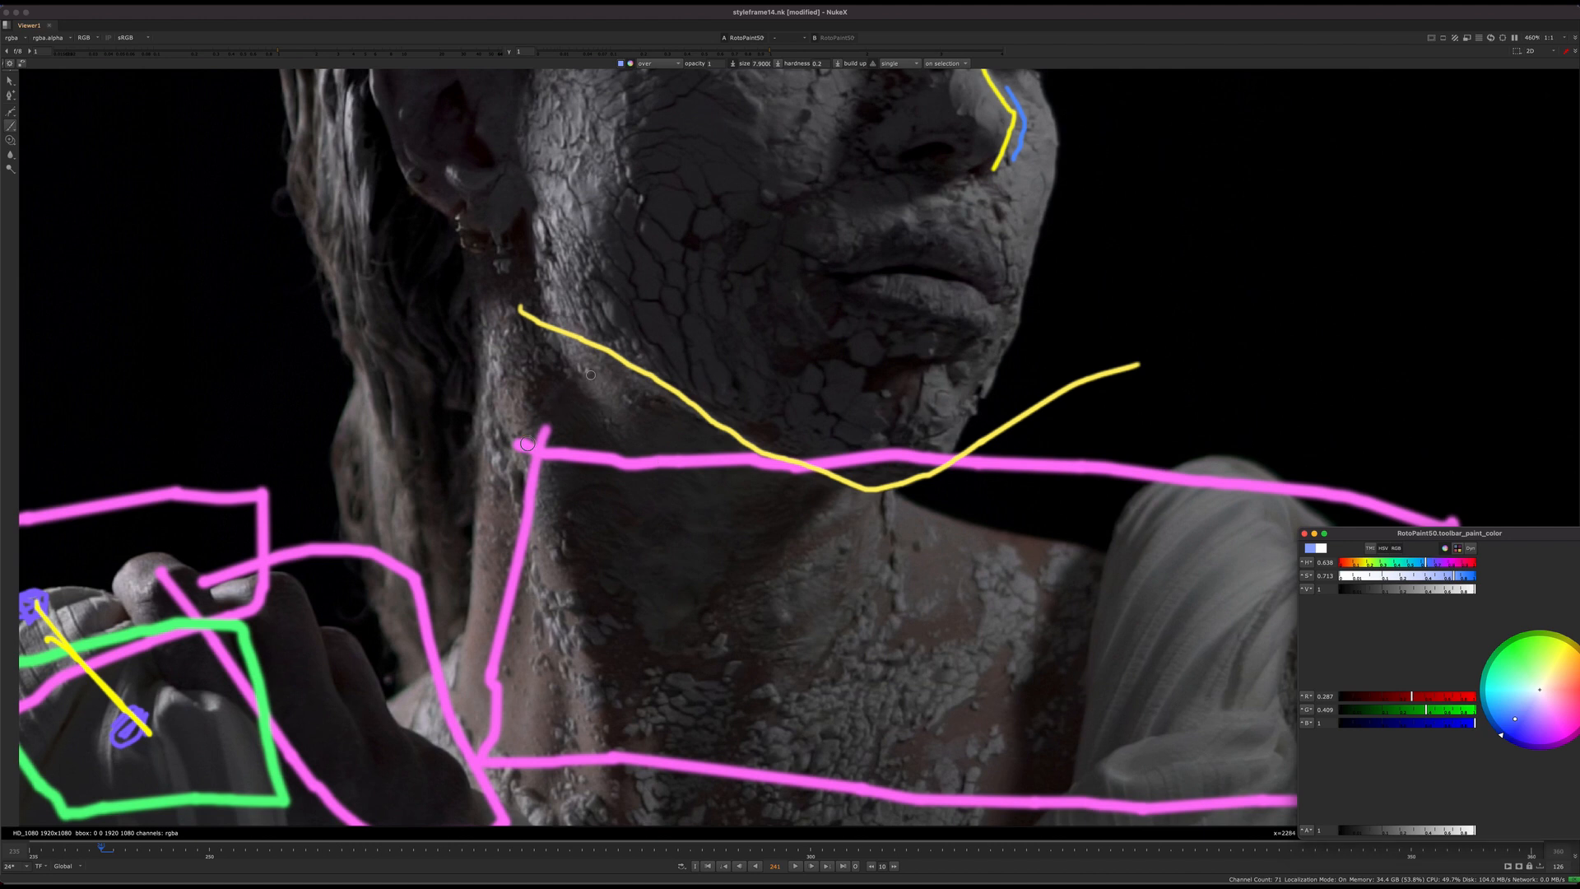
drag(587, 373, 658, 510)
drag(732, 474, 953, 546)
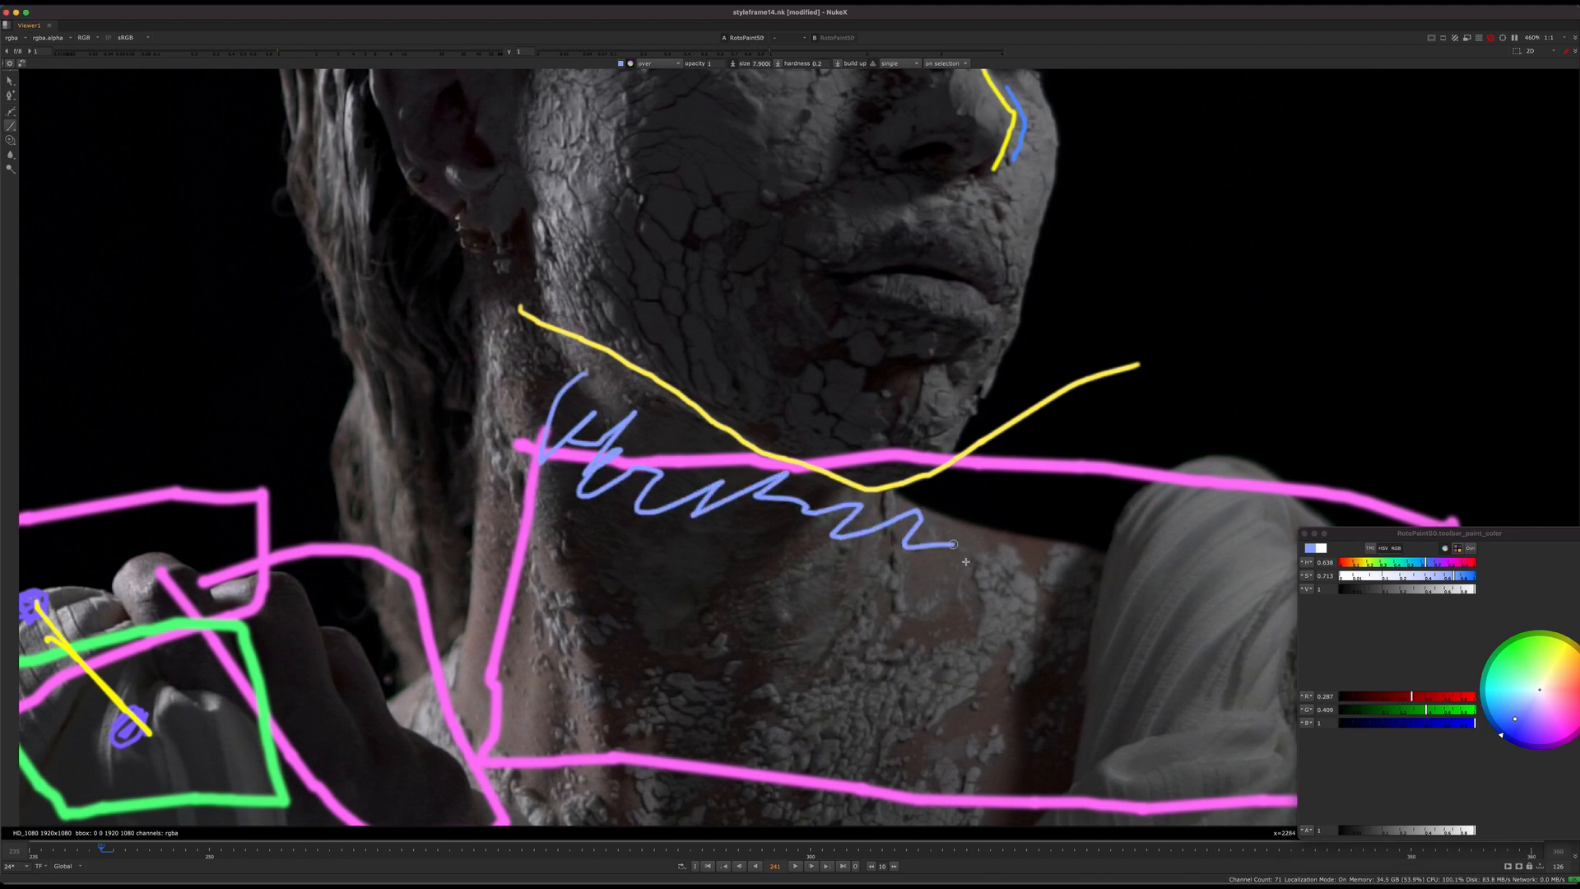
Step: Undo all painted strokes, including the earlier face, sleeve and shoulder marks, to clear the plate
scroll(817, 497, down, 3)
middle_drag(858, 525, 780, 531)
key(super+z)
key(super+z)
key(super+z)
key(super+z)
key(super+z)
key(super+z)
key(super+z)
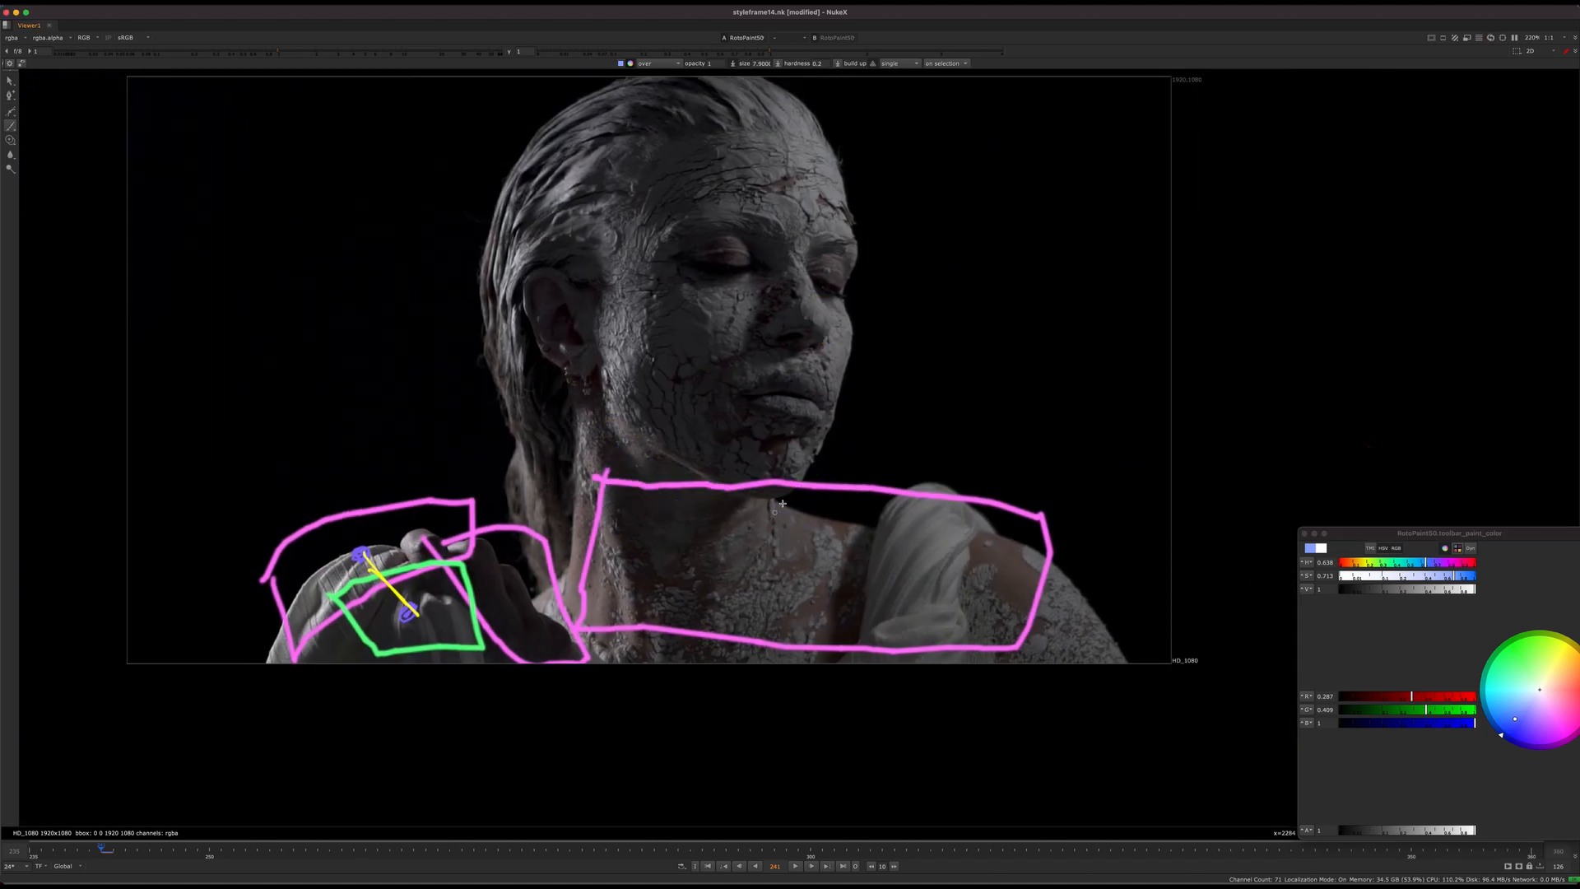
key(super+z)
key(super+z)
Step: Paint a light-blue zigzag over the neck shadow and a yellow line along the jawline, extended past the chin
scroll(779, 478, up, 2)
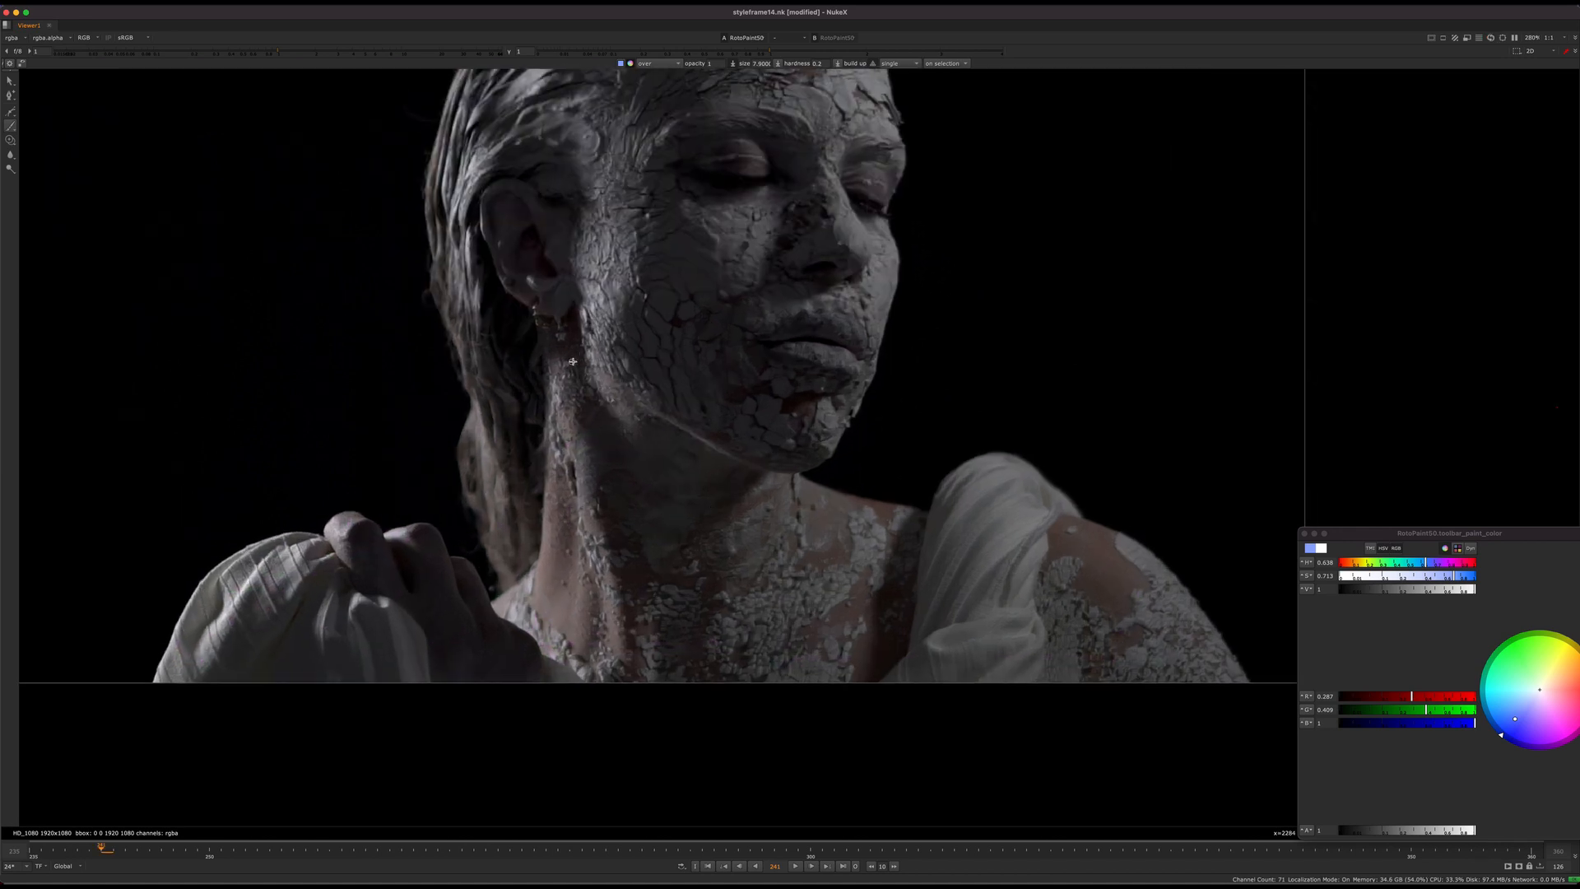
scroll(677, 447, up, 2)
mouse_move(574, 460)
mouse_down()
mouse_move(650, 428)
mouse_move(765, 471)
mouse_move(856, 584)
mouse_up()
click(1571, 655)
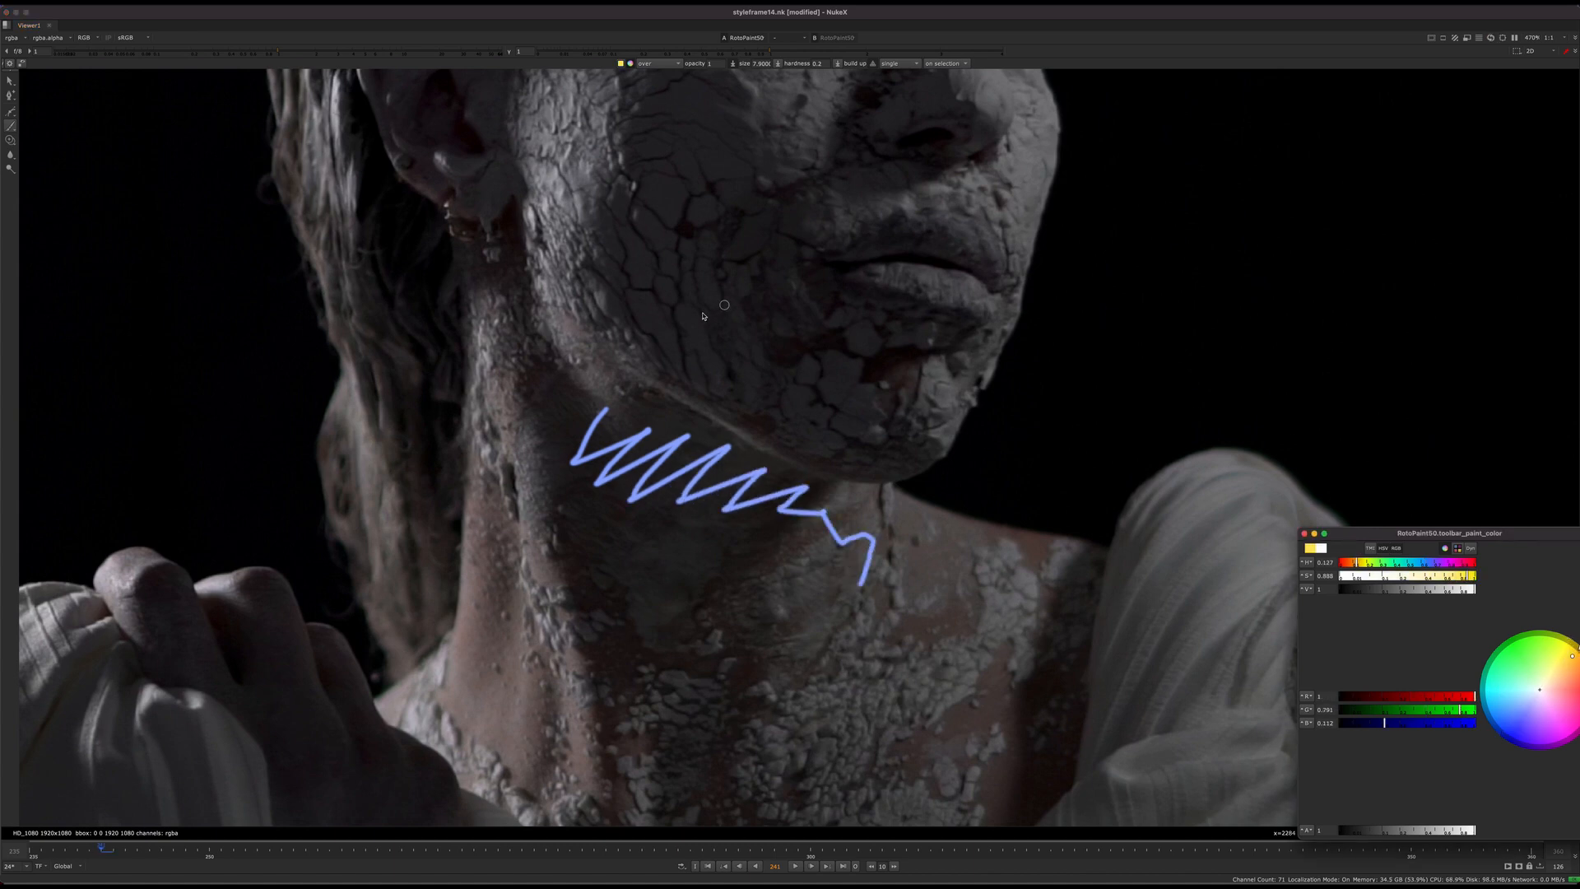
mouse_move(552, 313)
mouse_down()
mouse_move(723, 426)
mouse_move(872, 481)
mouse_move(1102, 394)
mouse_up()
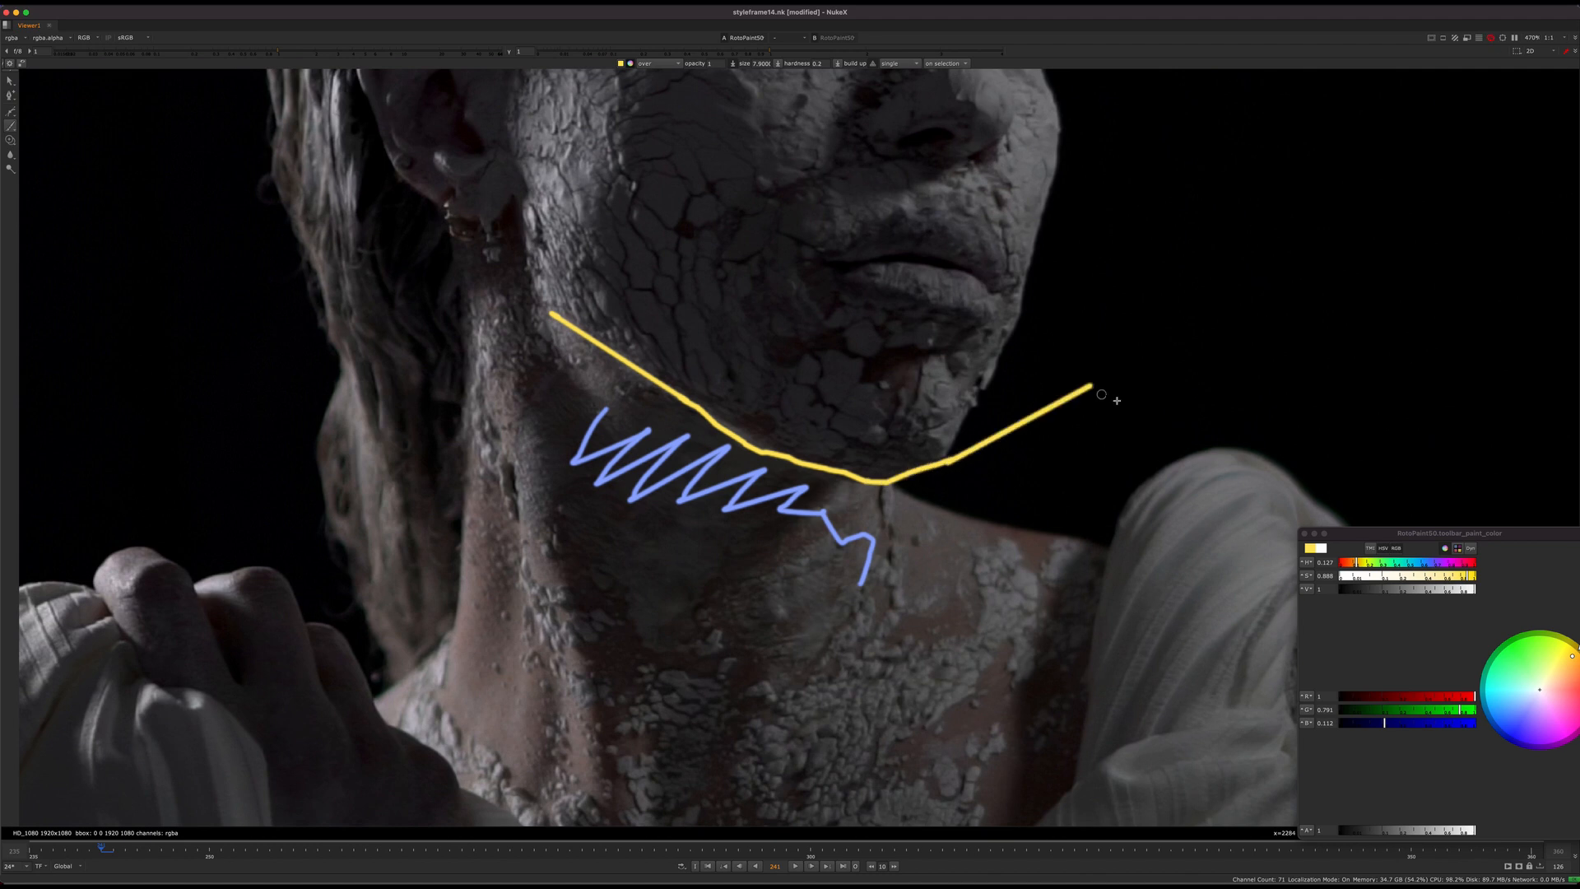
Step: Set the brush colour to magenta and paint three small arrows pointing from the neck across the yellow jawline into the face
click(1516, 717)
click(1560, 728)
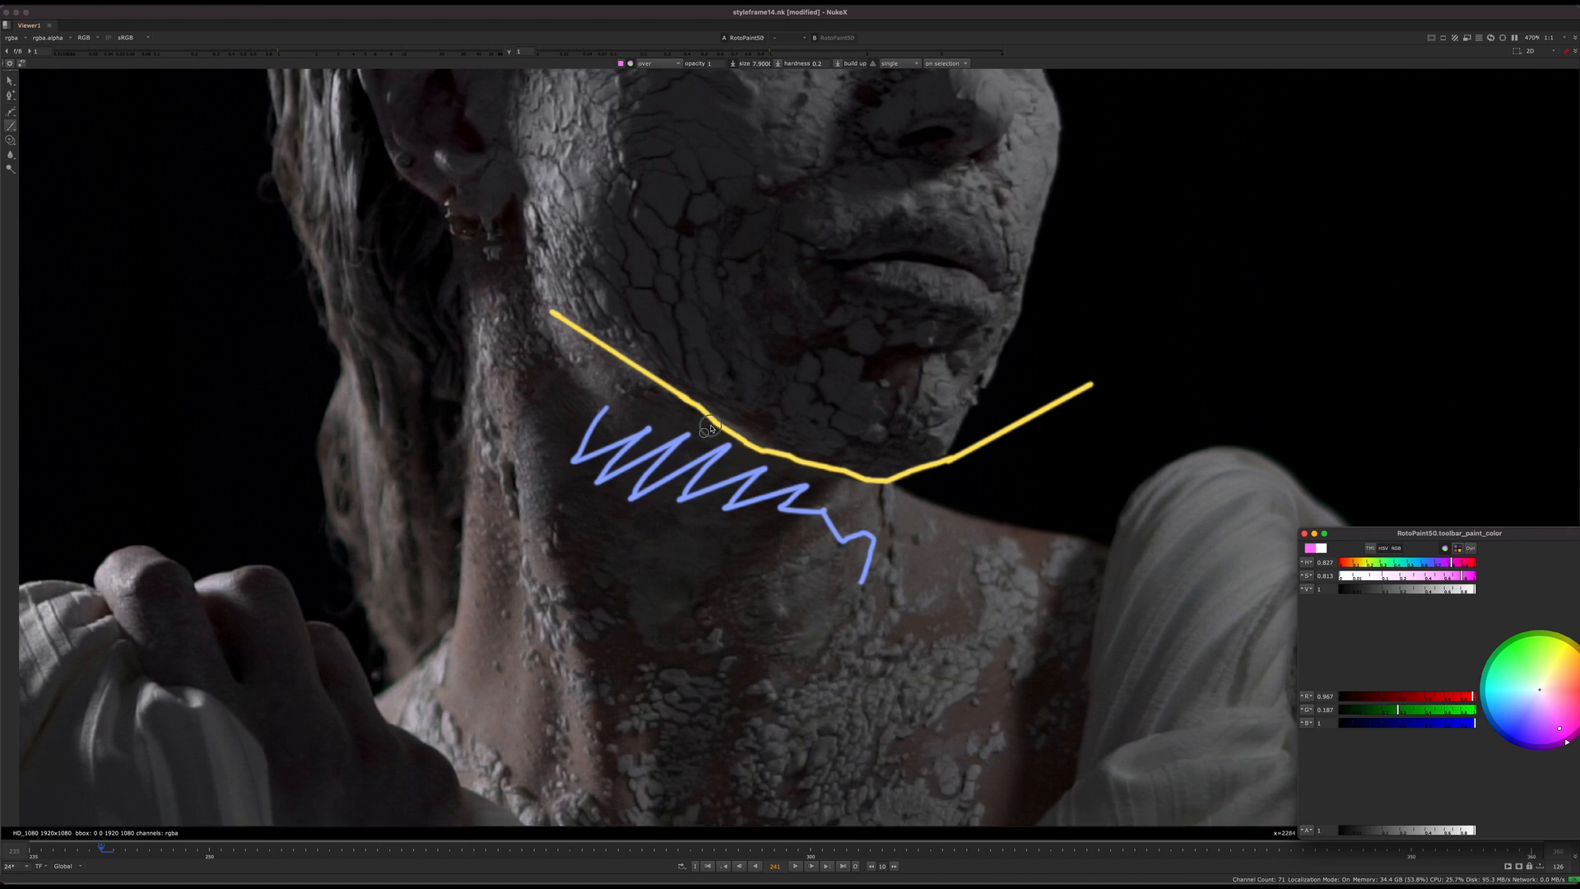
scroll(692, 425, up, 4)
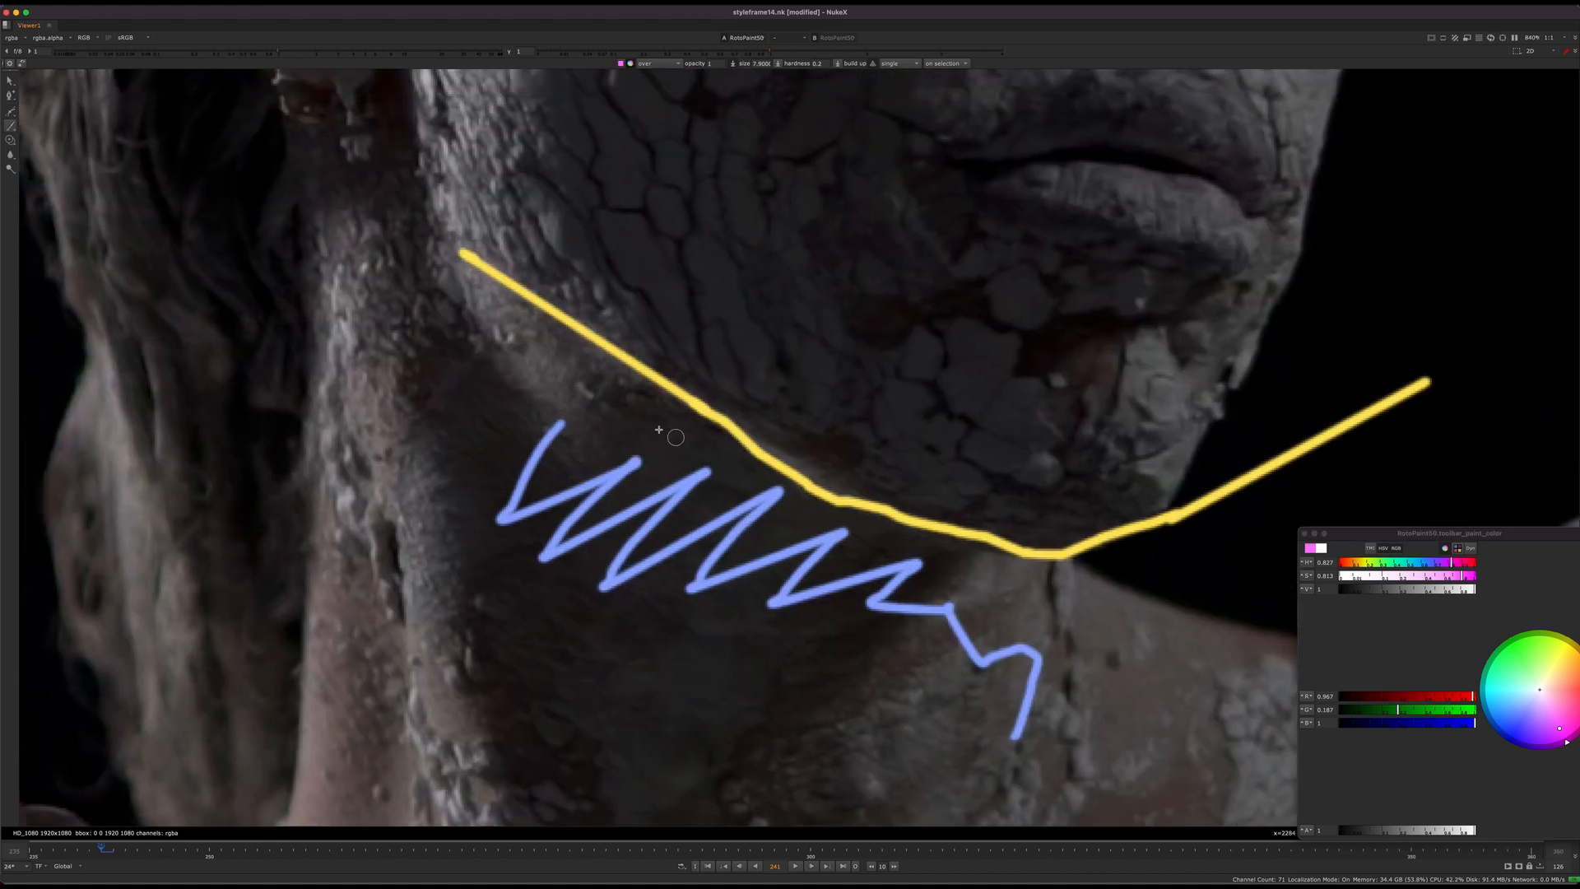
middle_drag(659, 430, 570, 400)
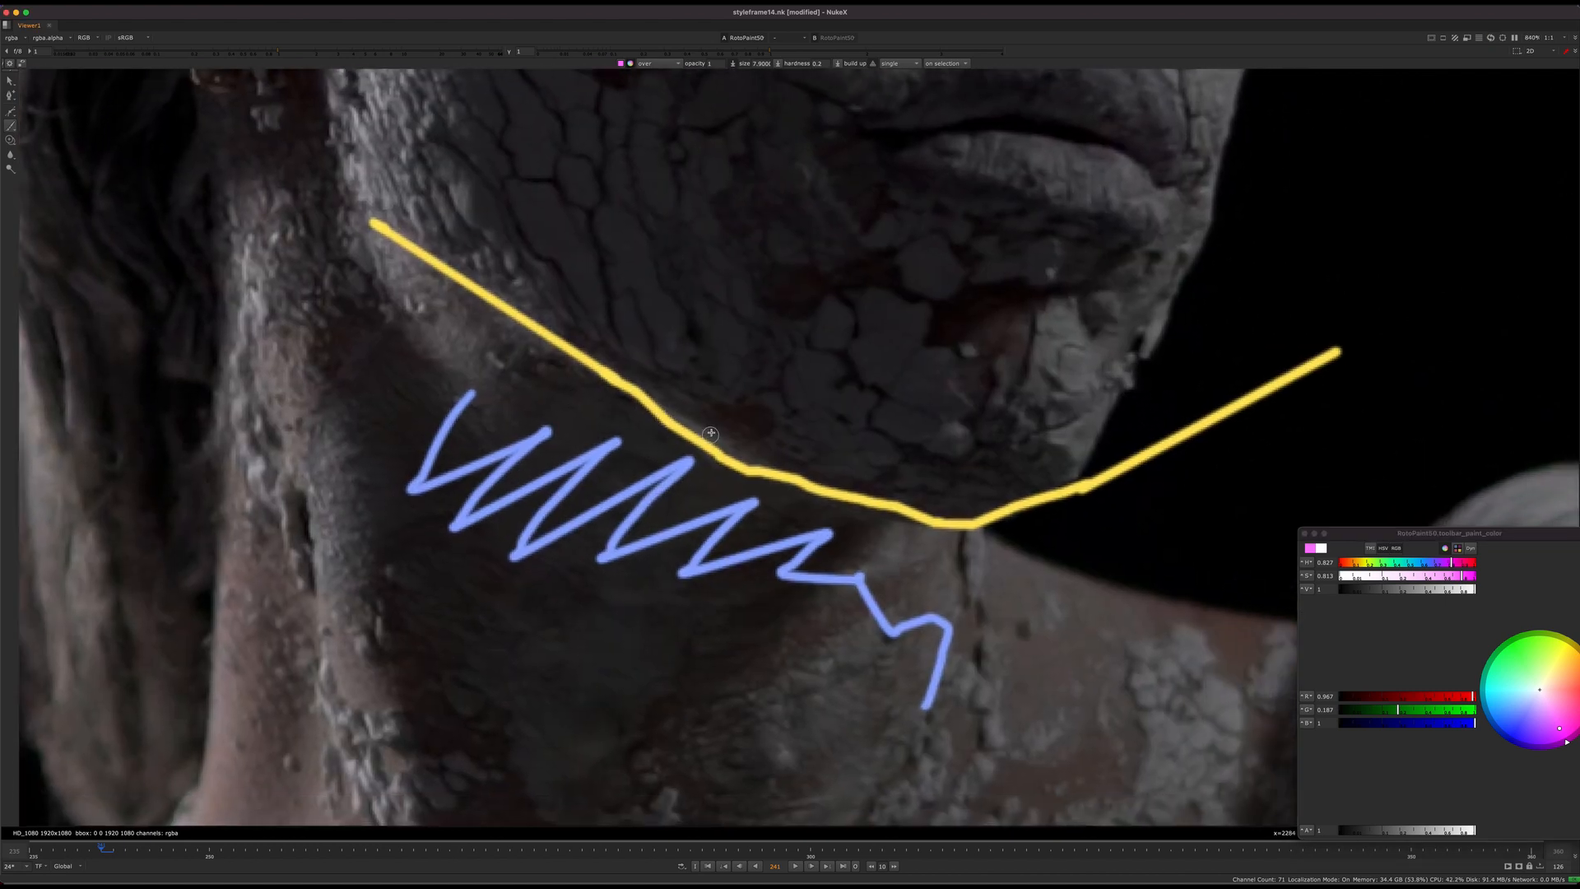
mouse_move(656, 434)
middle_down()
mouse_move(781, 424)
mouse_move(644, 461)
middle_up()
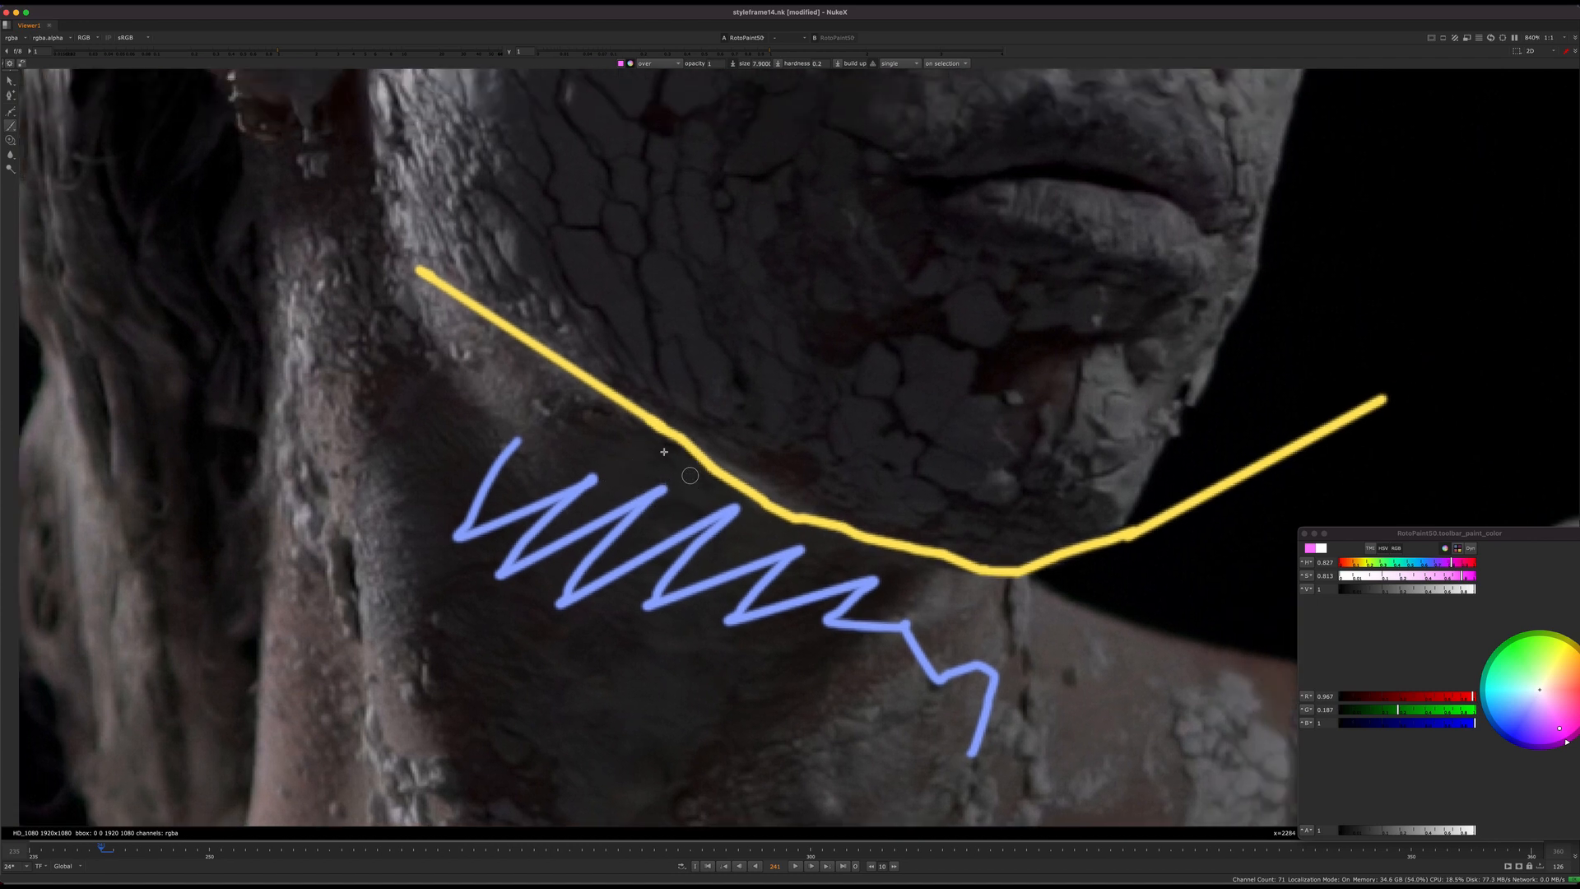
mouse_move(671, 472)
mouse_down()
mouse_move(718, 383)
mouse_move(741, 408)
mouse_up()
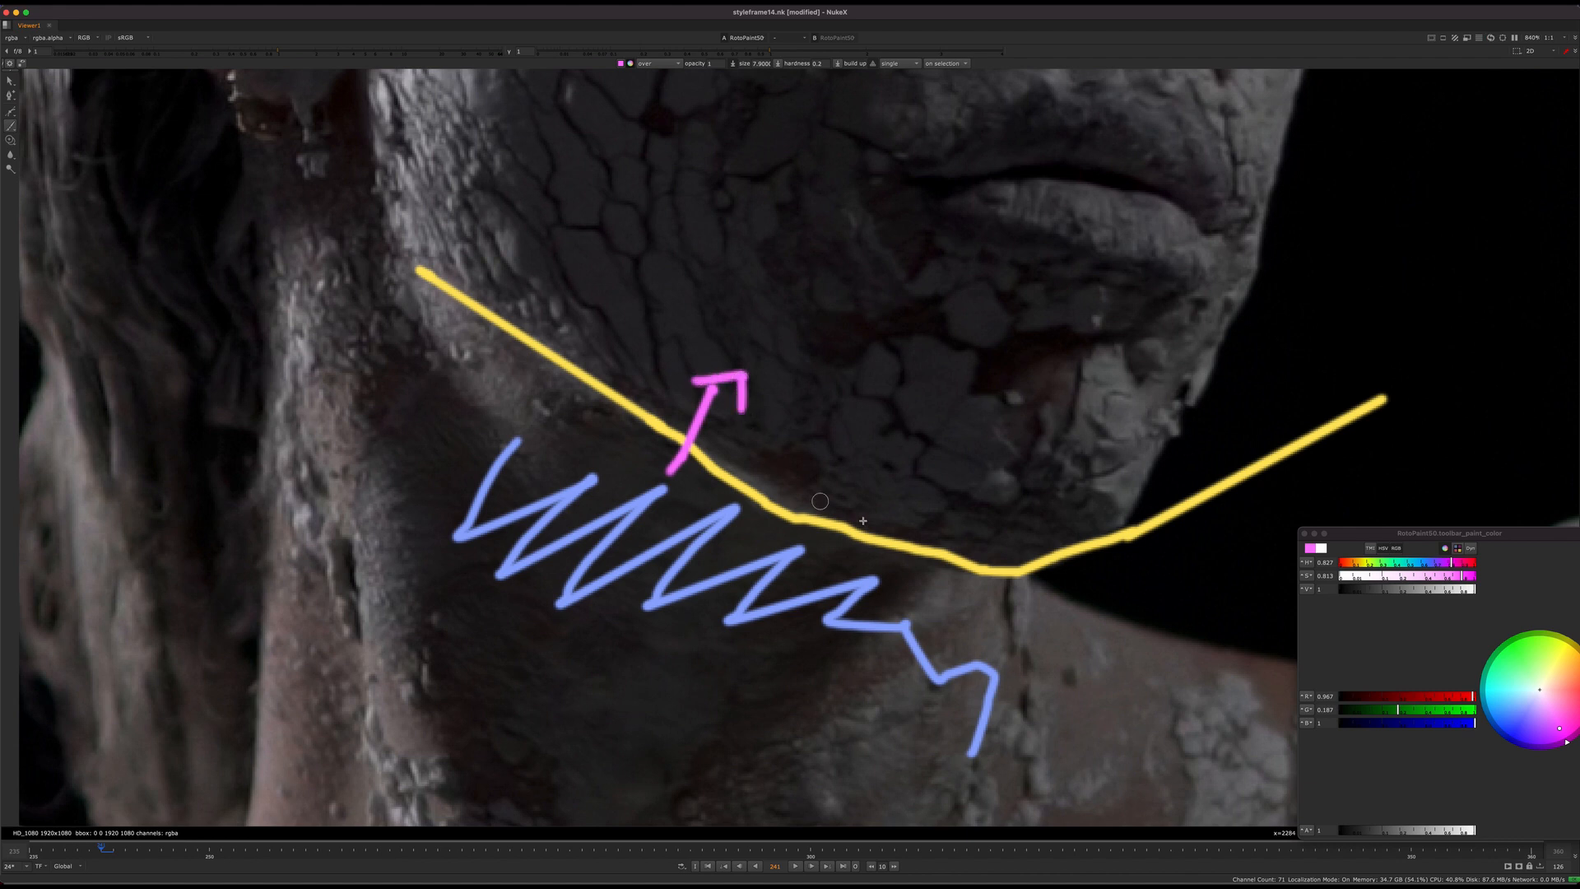
mouse_move(916, 584)
mouse_down()
mouse_move(961, 491)
mouse_move(976, 536)
mouse_up()
scroll(863, 524, down, 3)
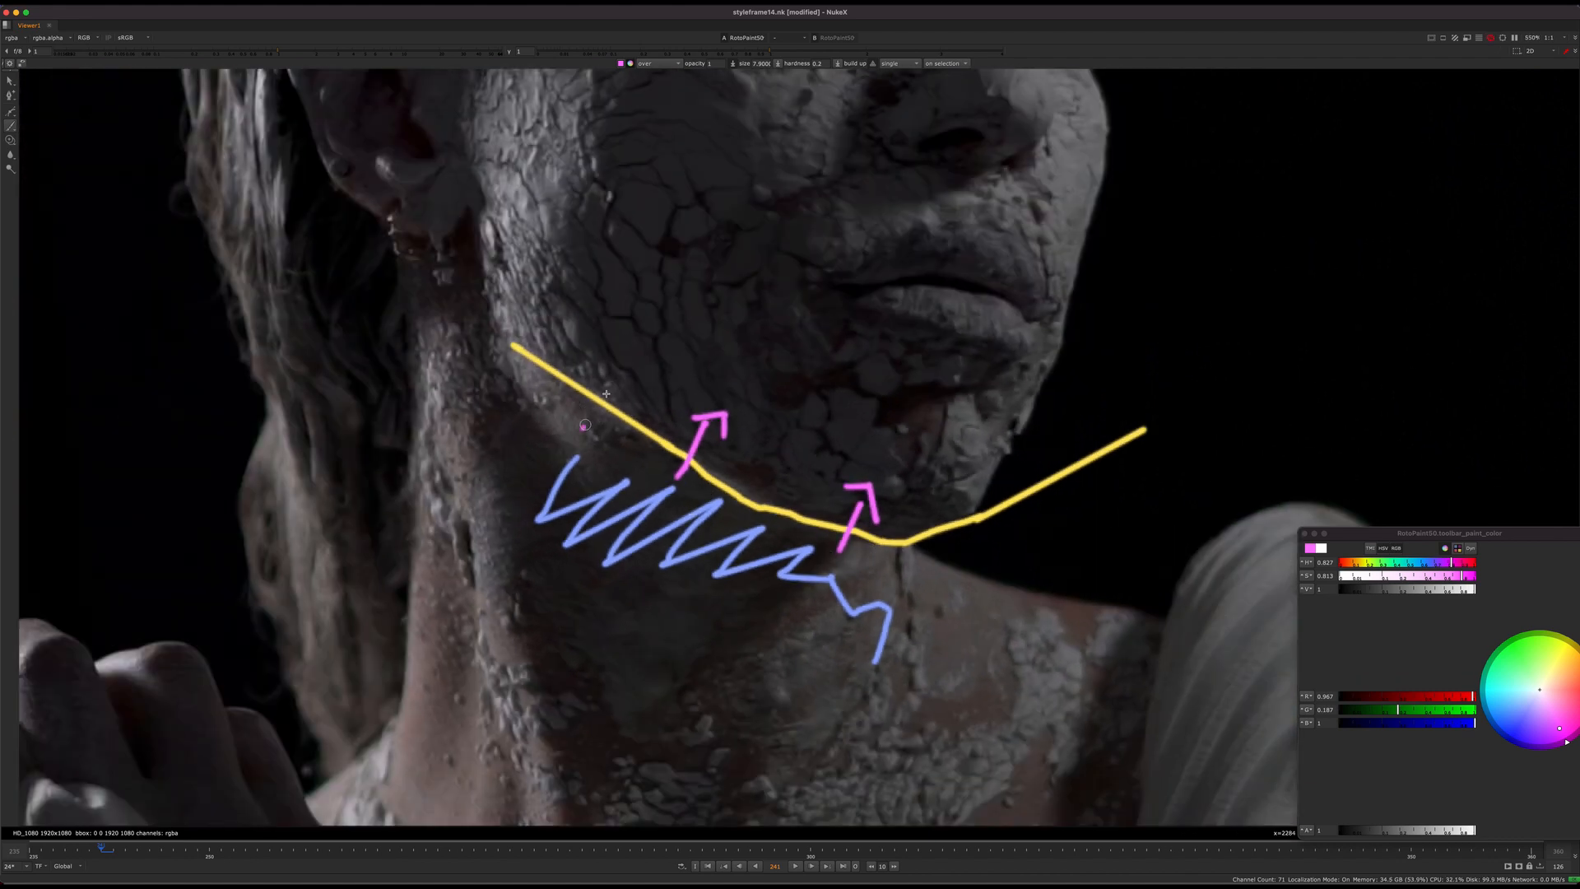
mouse_move(583, 429)
mouse_down()
mouse_move(613, 385)
mouse_move(644, 400)
mouse_up()
scroll(675, 428, down, 4)
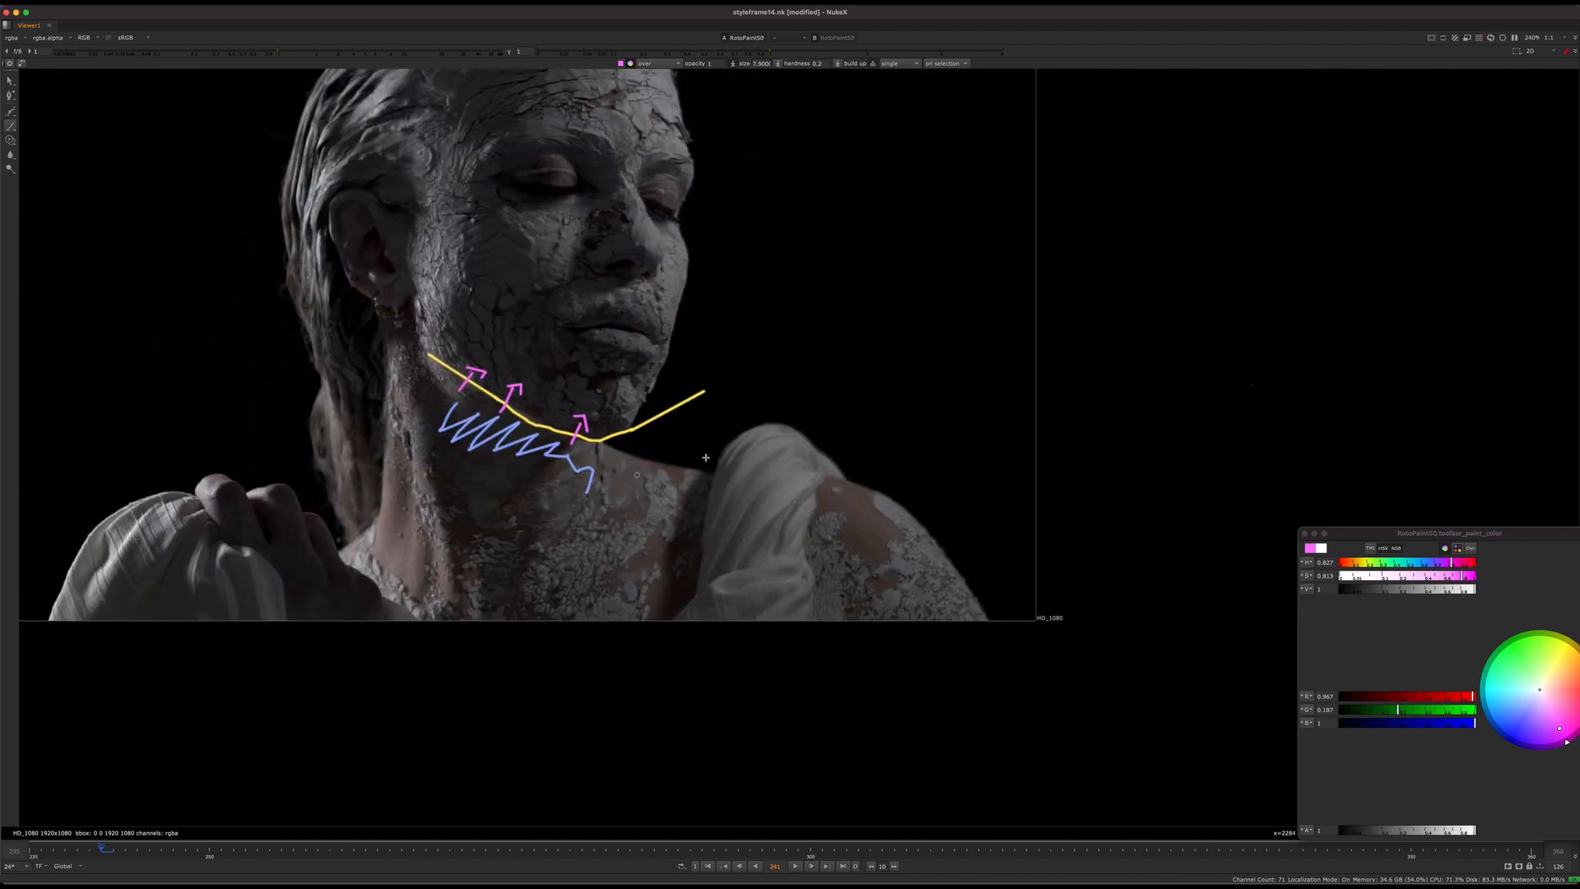
Step: Paint a magenta line in two strokes along the bare shoulder, just inside its outer edge down to the plate's lower border
scroll(786, 514, up, 5)
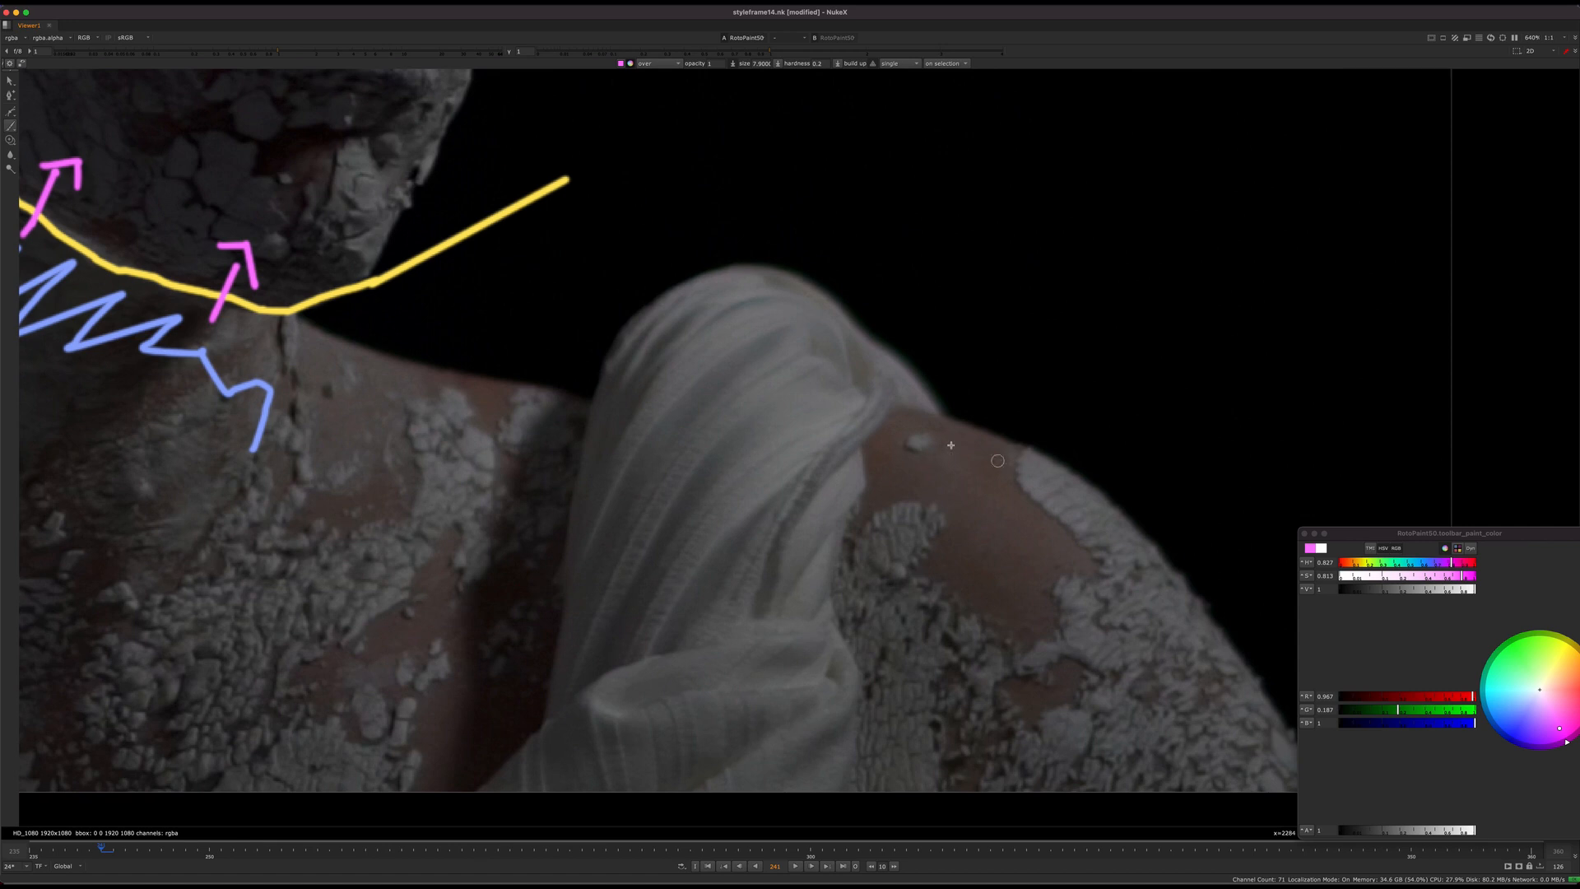
middle_drag(1100, 509, 902, 476)
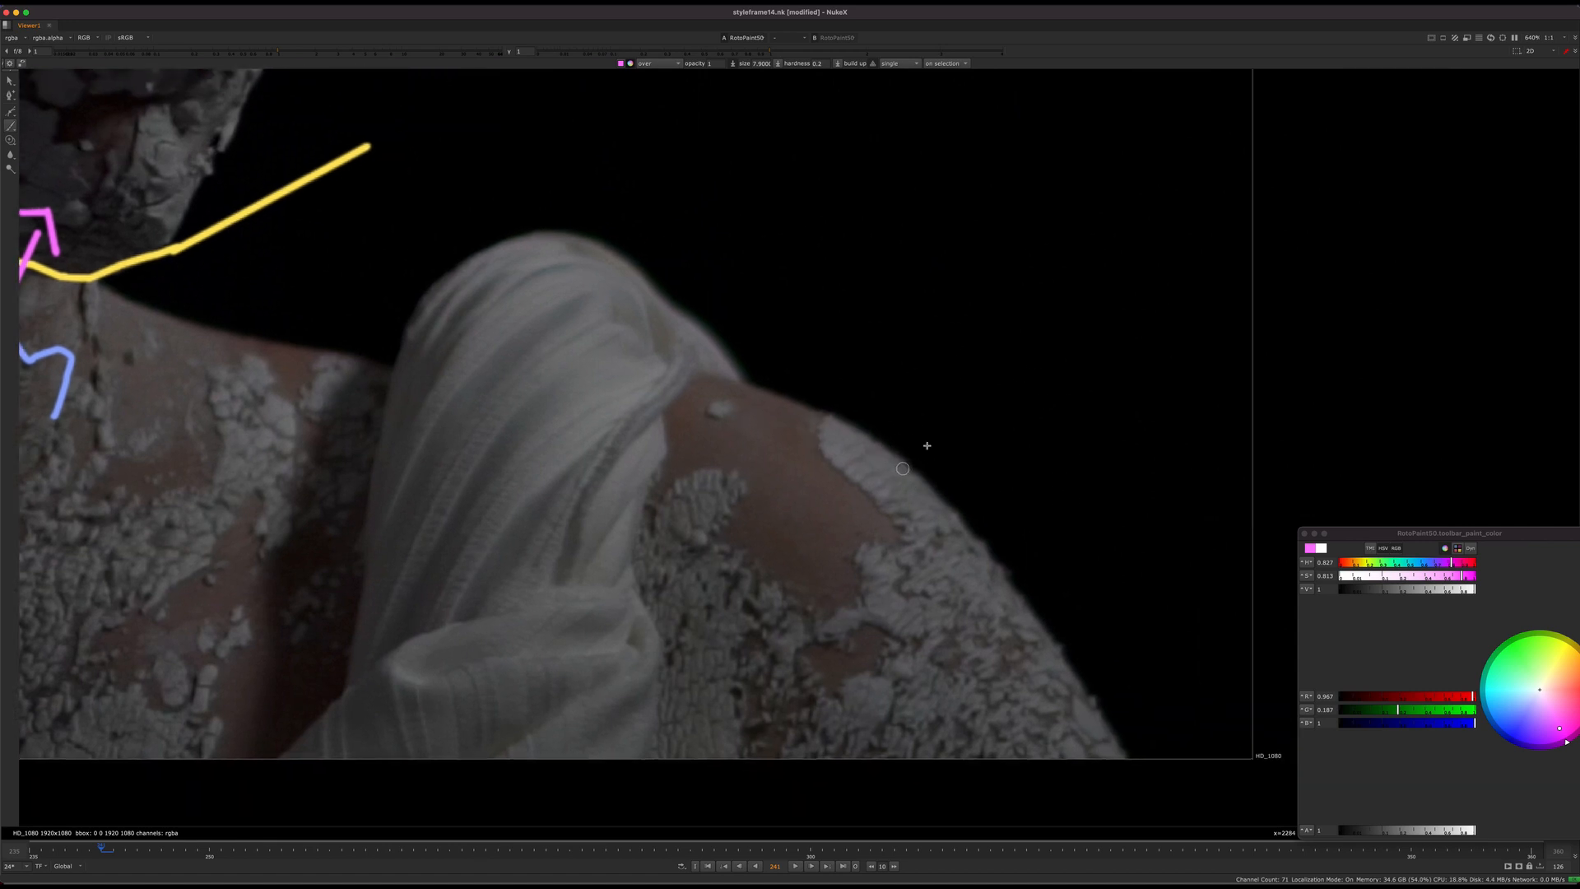
middle_drag(913, 455, 980, 486)
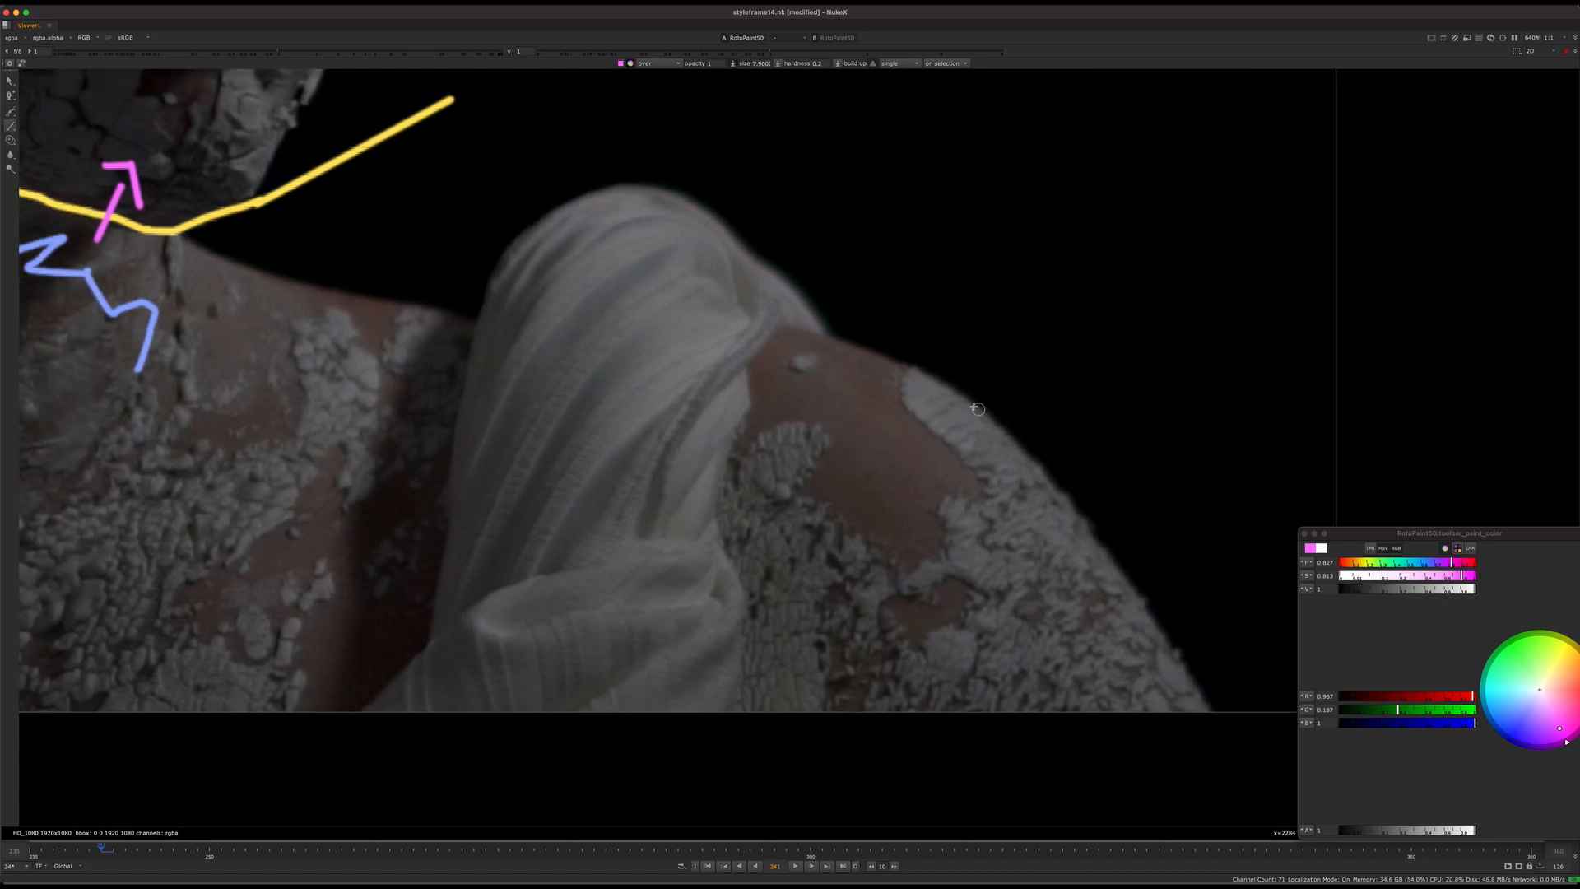
drag(952, 393, 994, 411)
mouse_move(705, 222)
mouse_down()
mouse_move(851, 312)
mouse_move(947, 444)
mouse_up()
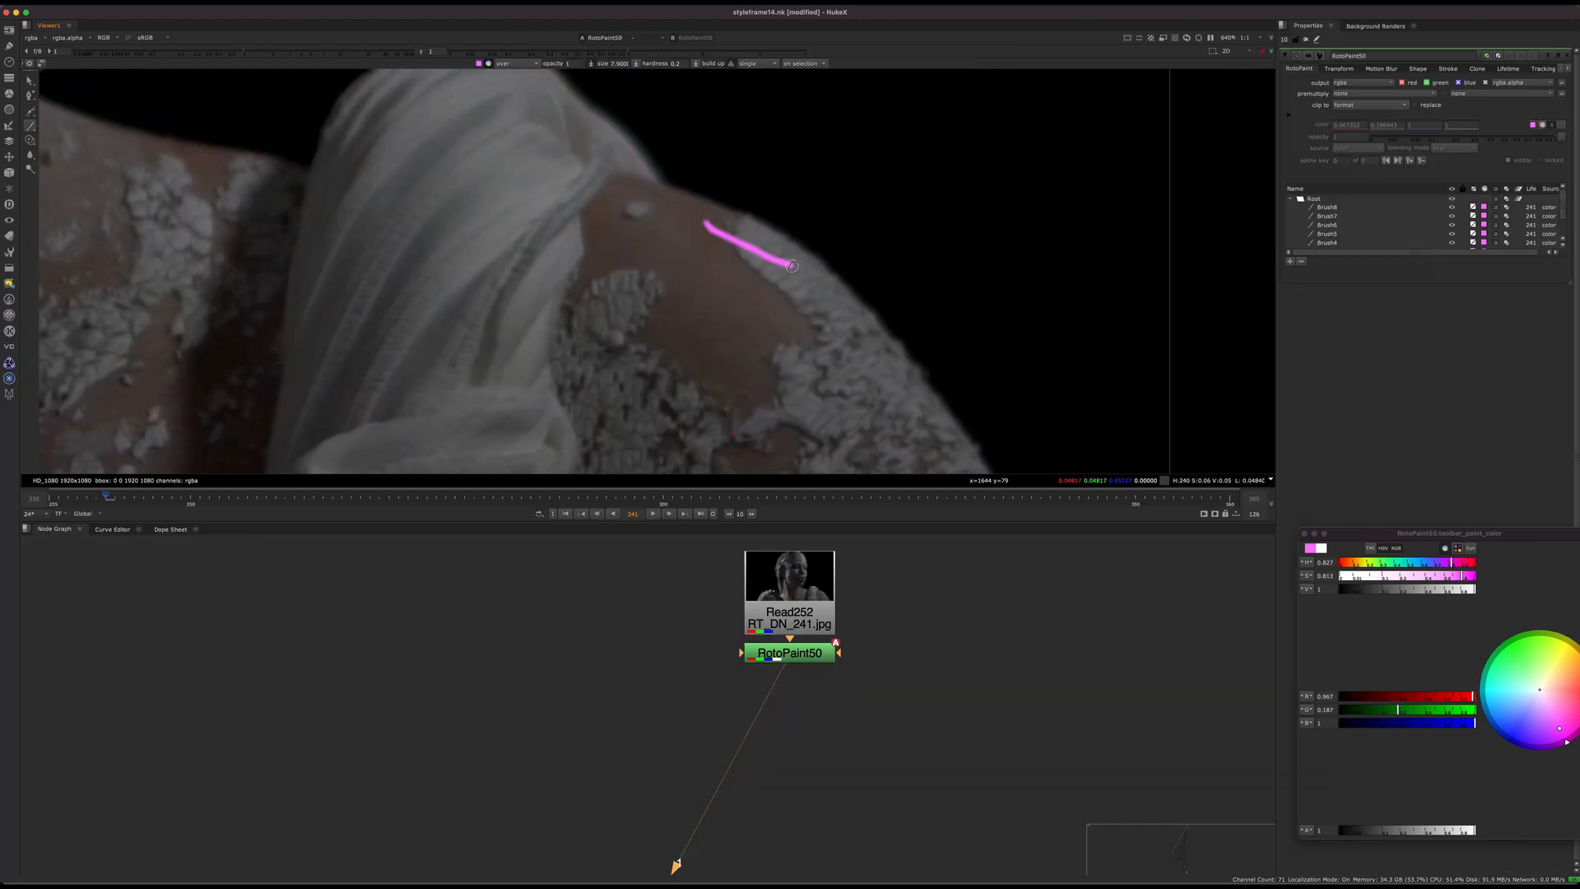
middle_drag(948, 444, 896, 340)
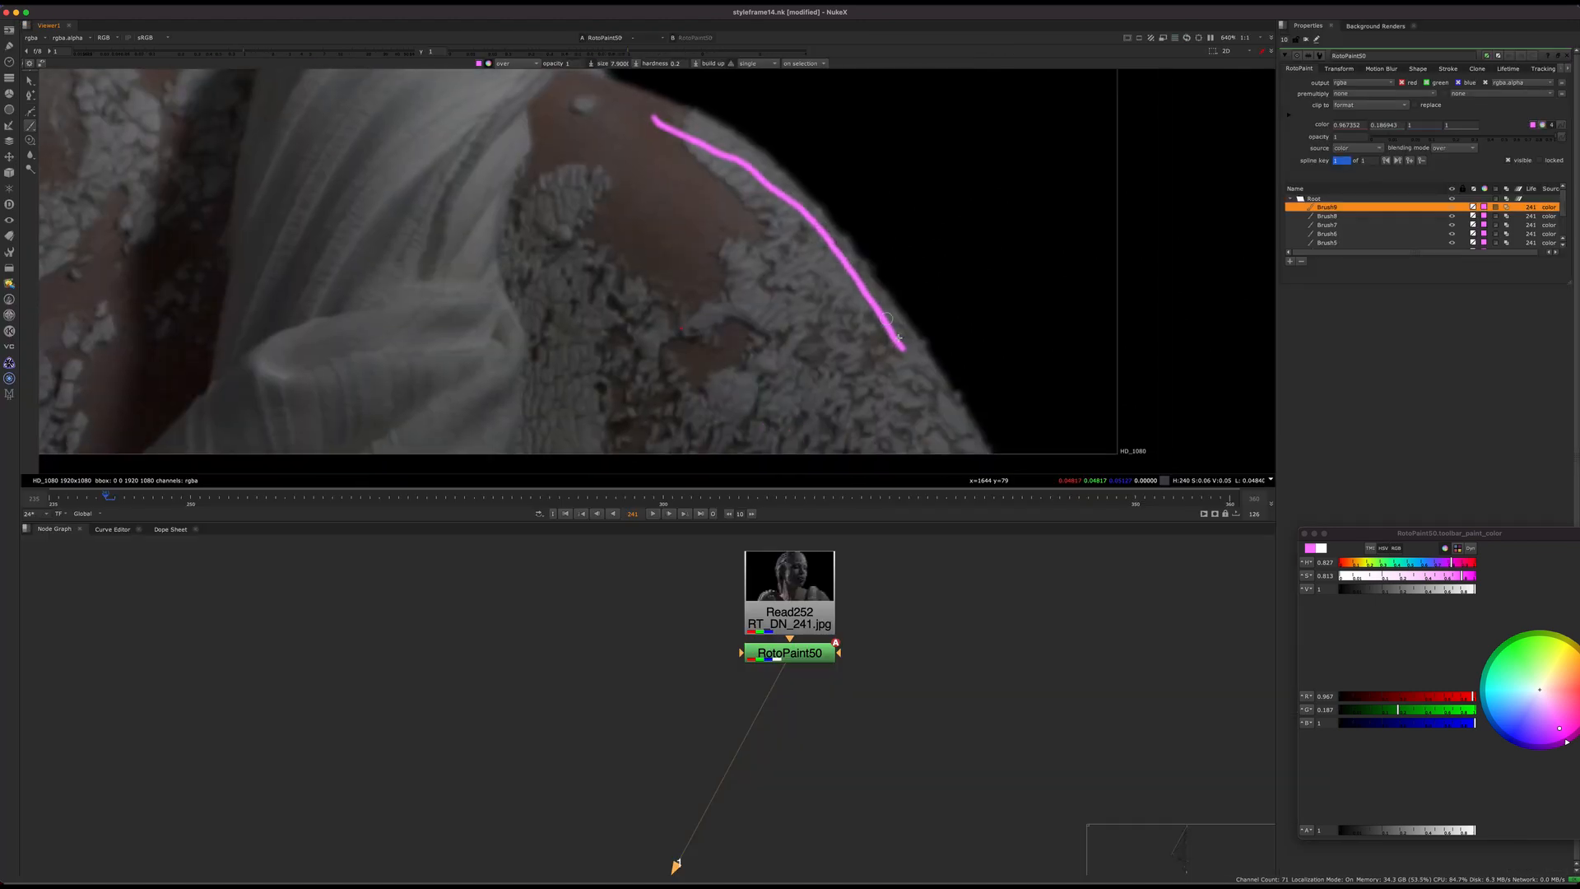
drag(900, 339, 943, 452)
middle_drag(925, 334, 928, 398)
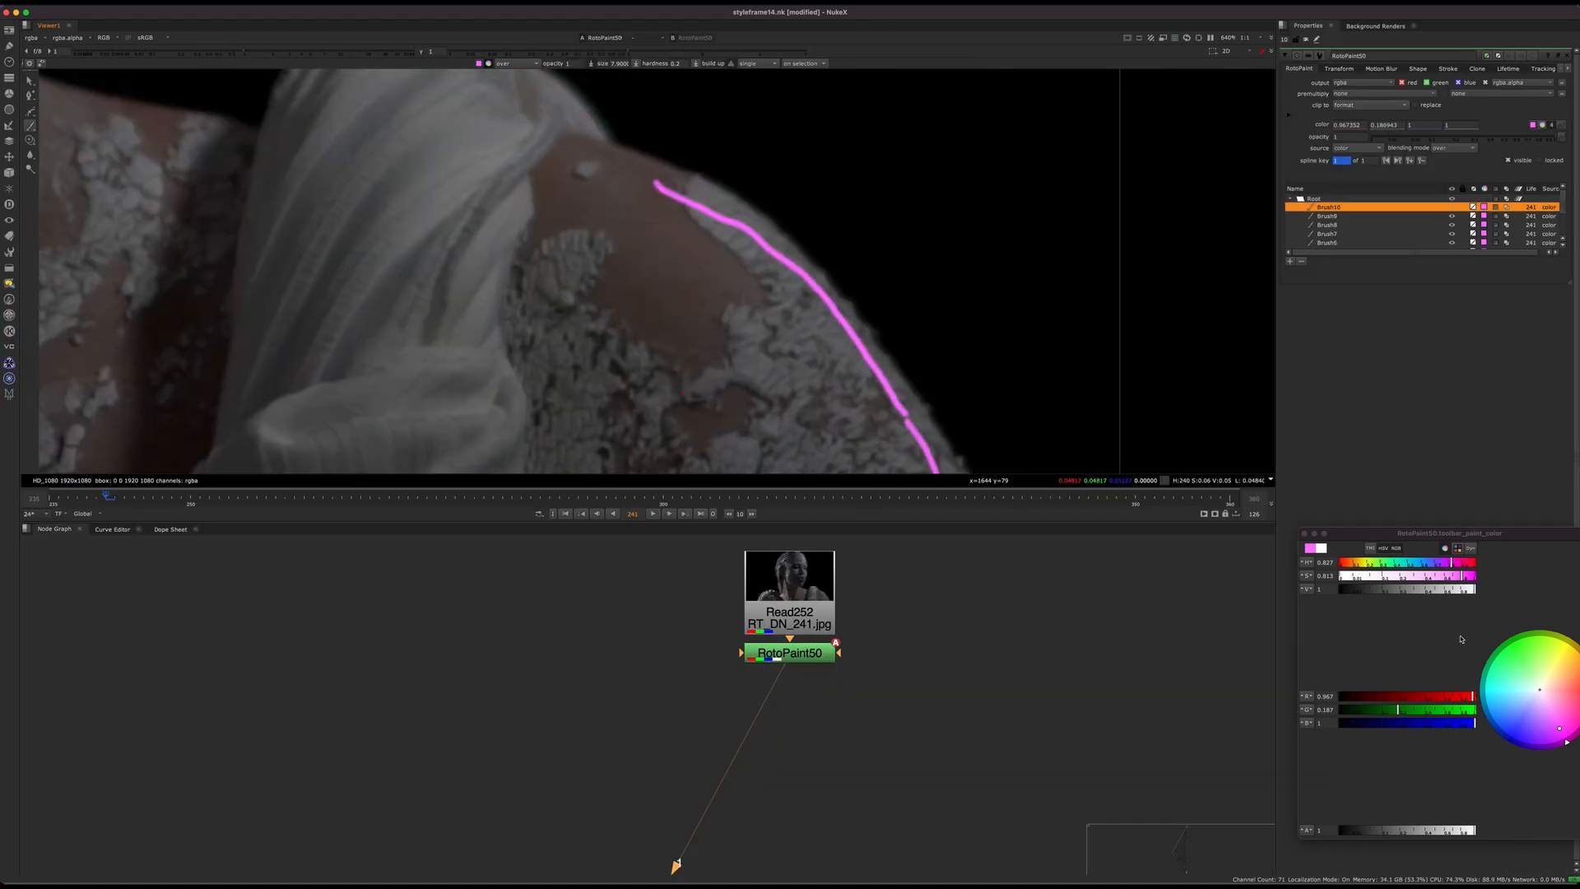
Step: Set the brush colour to blue and paint two arrows pointing outward from the magenta shoulder line
drag(1548, 730, 1512, 730)
middle_drag(821, 250, 831, 323)
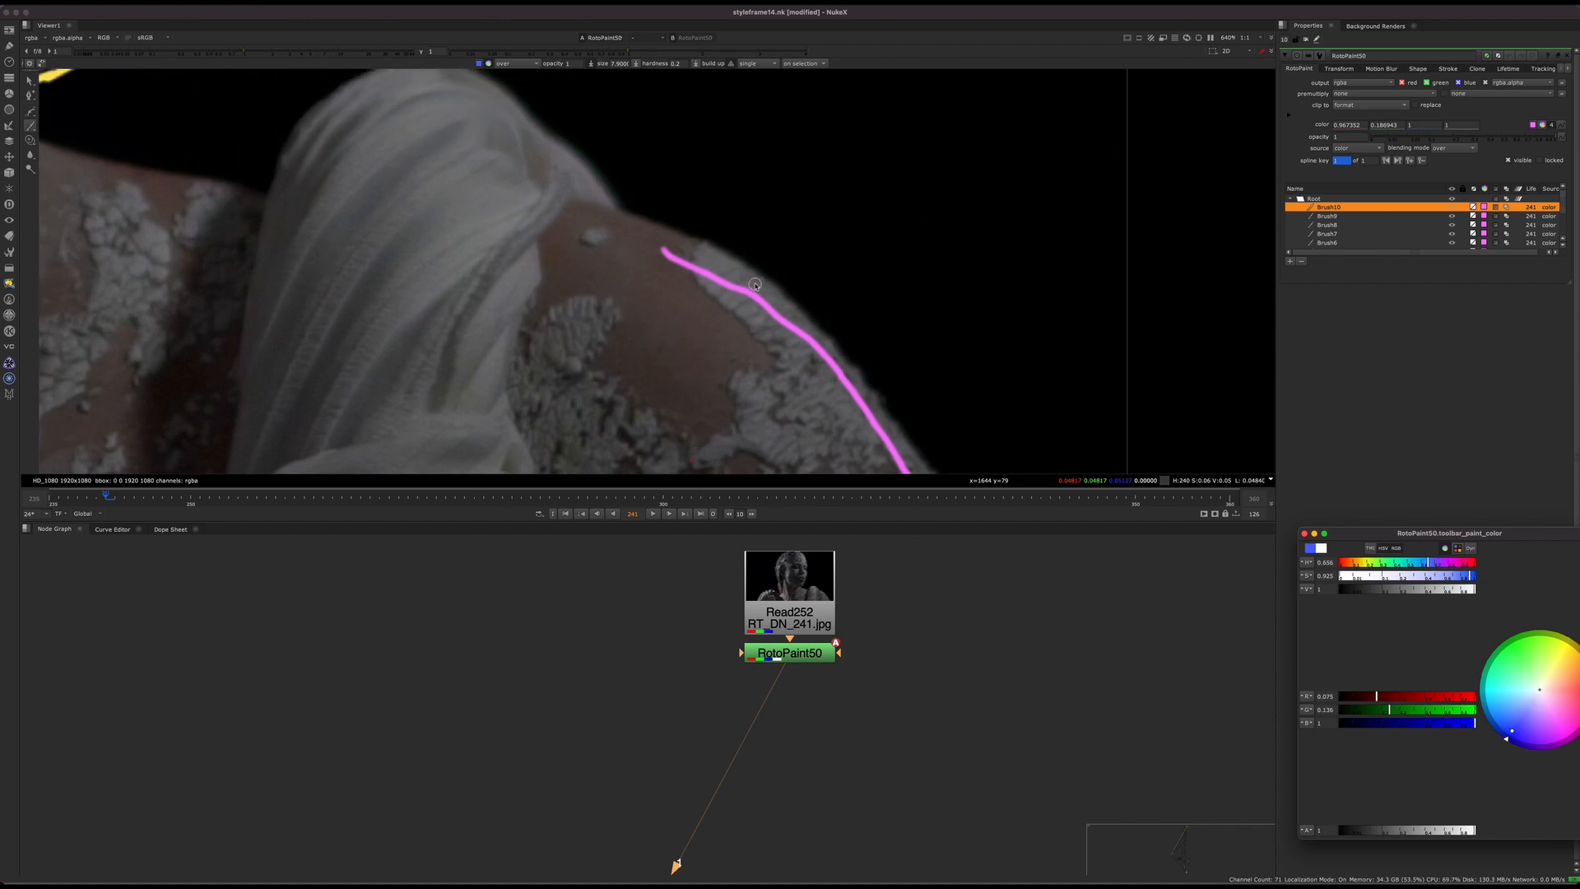
mouse_move(749, 284)
mouse_down()
mouse_move(797, 231)
mouse_move(806, 267)
mouse_up()
mouse_move(904, 418)
mouse_down()
mouse_move(994, 363)
mouse_move(998, 395)
mouse_up()
scroll(823, 347, down, 3)
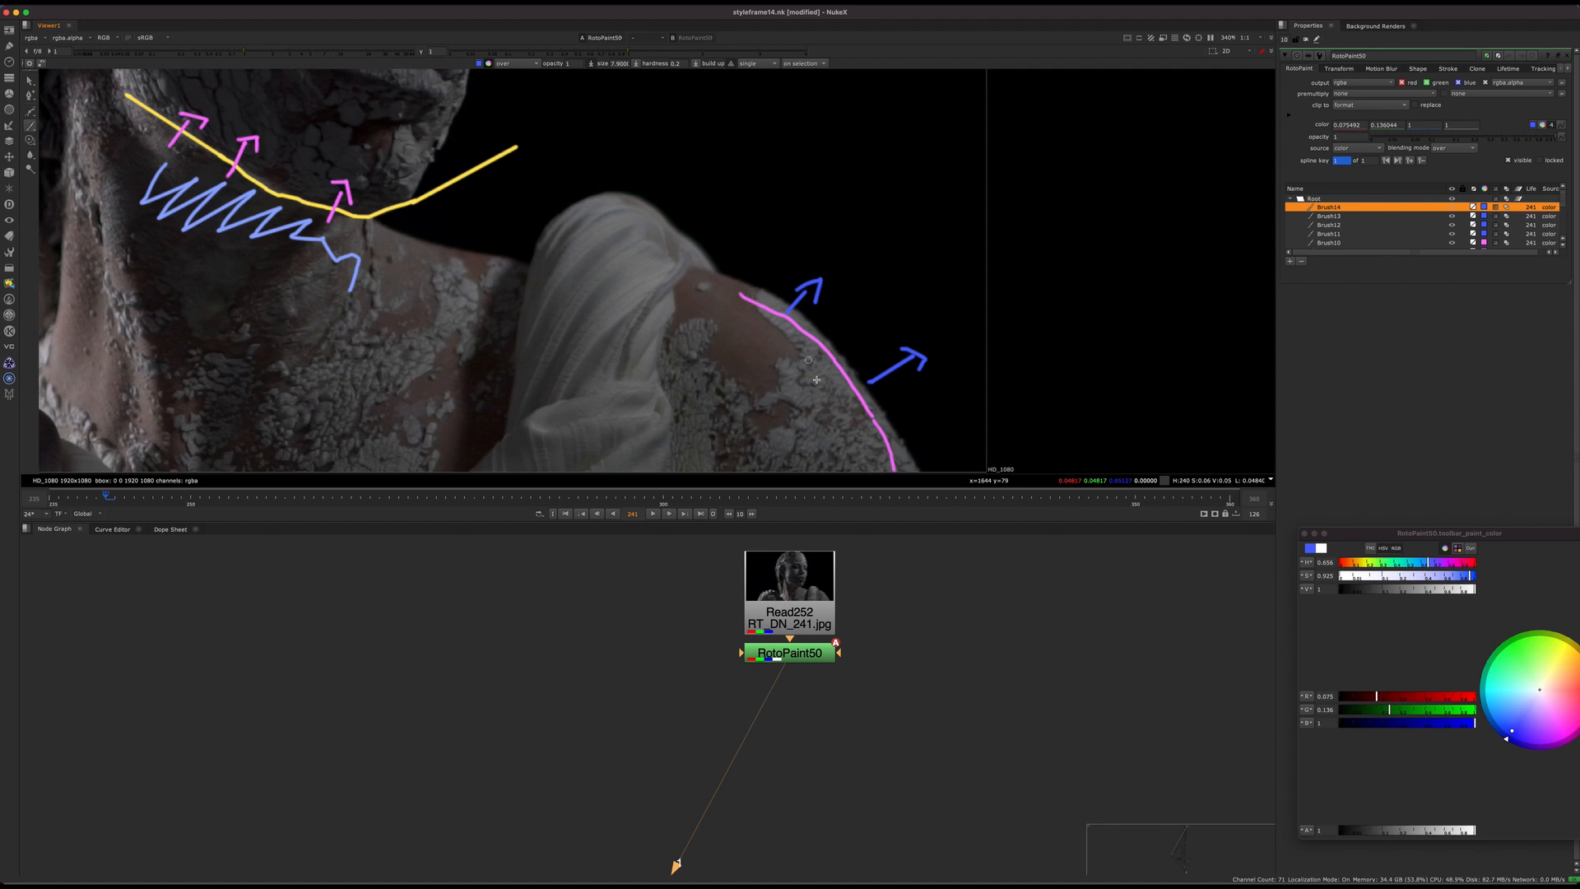
Step: Examine the annotated jawline, neck shadow and shoulder edge across the statue plate
middle_drag(804, 351, 1053, 341)
scroll(698, 238, down, 2)
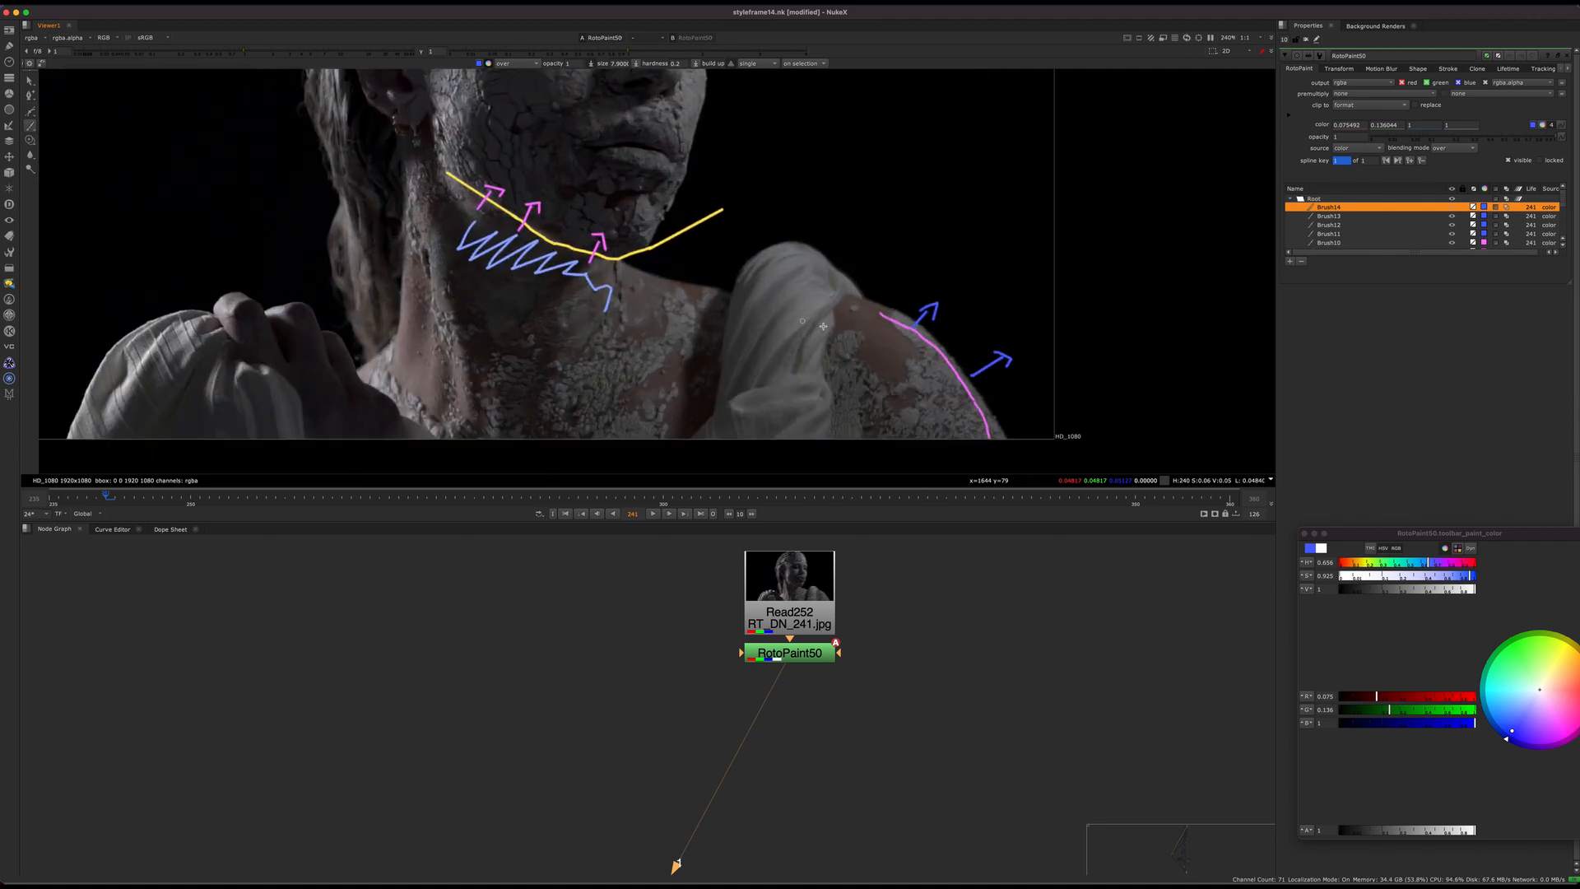
middle_drag(917, 329, 978, 343)
middle_drag(757, 268, 768, 345)
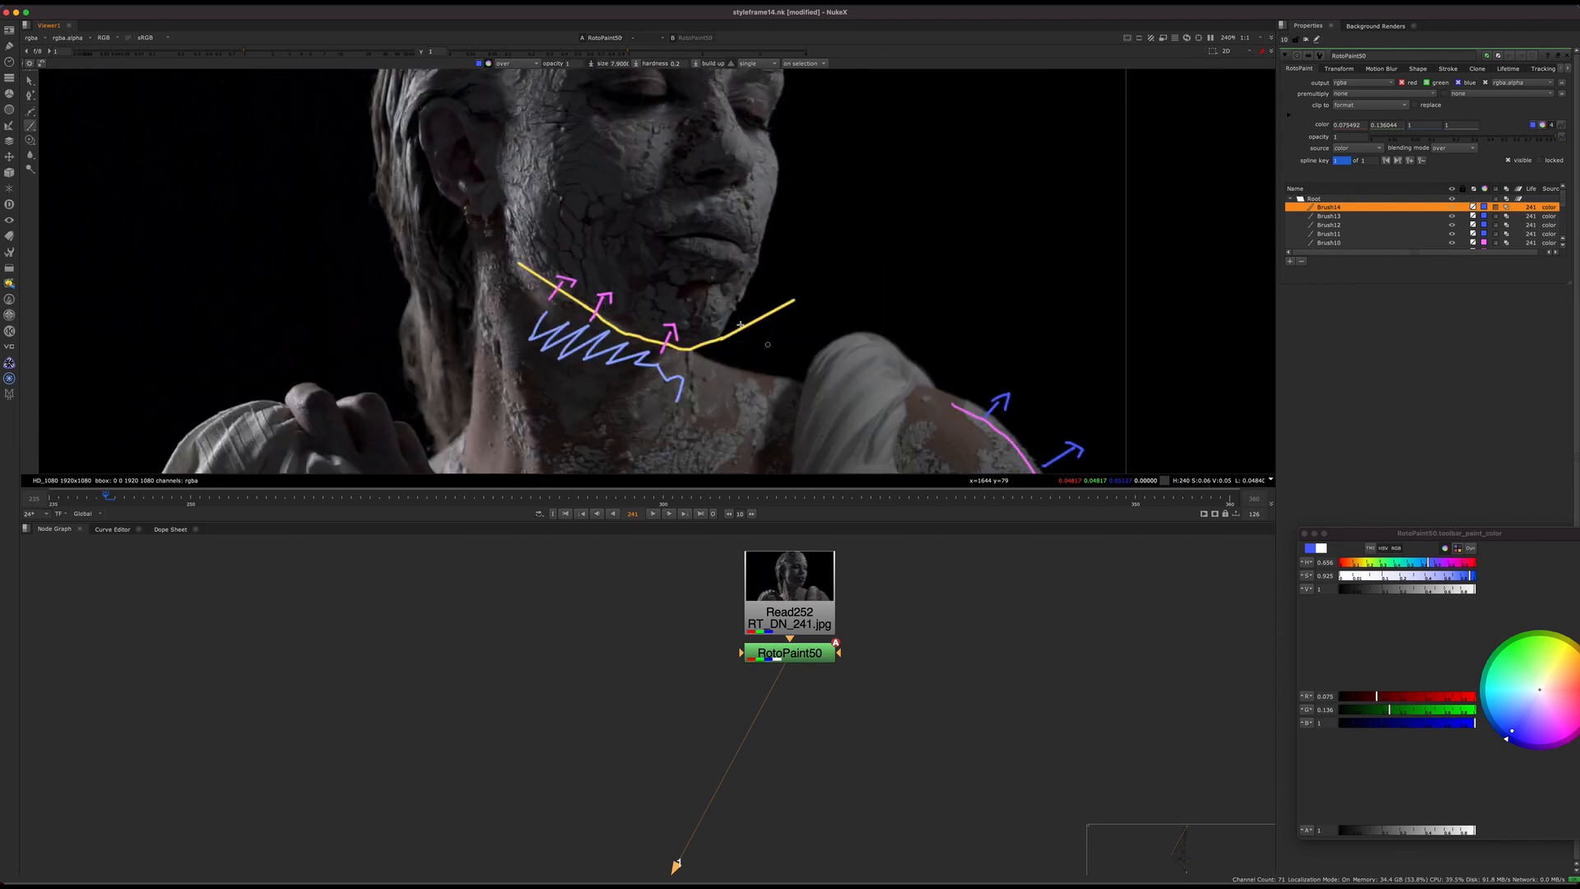
middle_drag(812, 283, 773, 313)
middle_drag(856, 341, 822, 342)
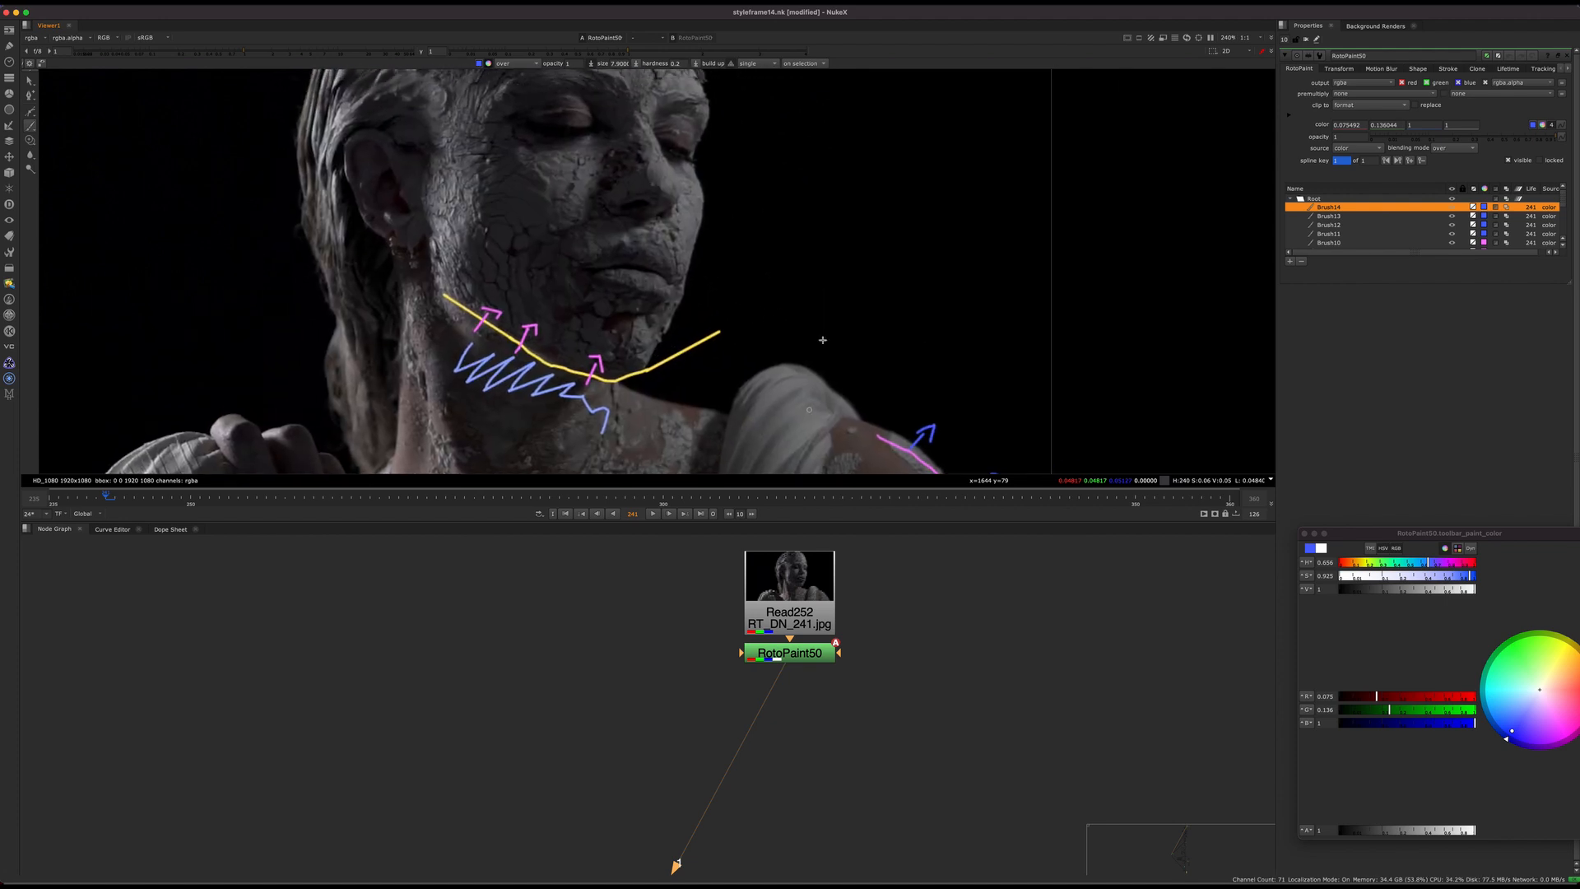
middle_drag(900, 467, 1042, 501)
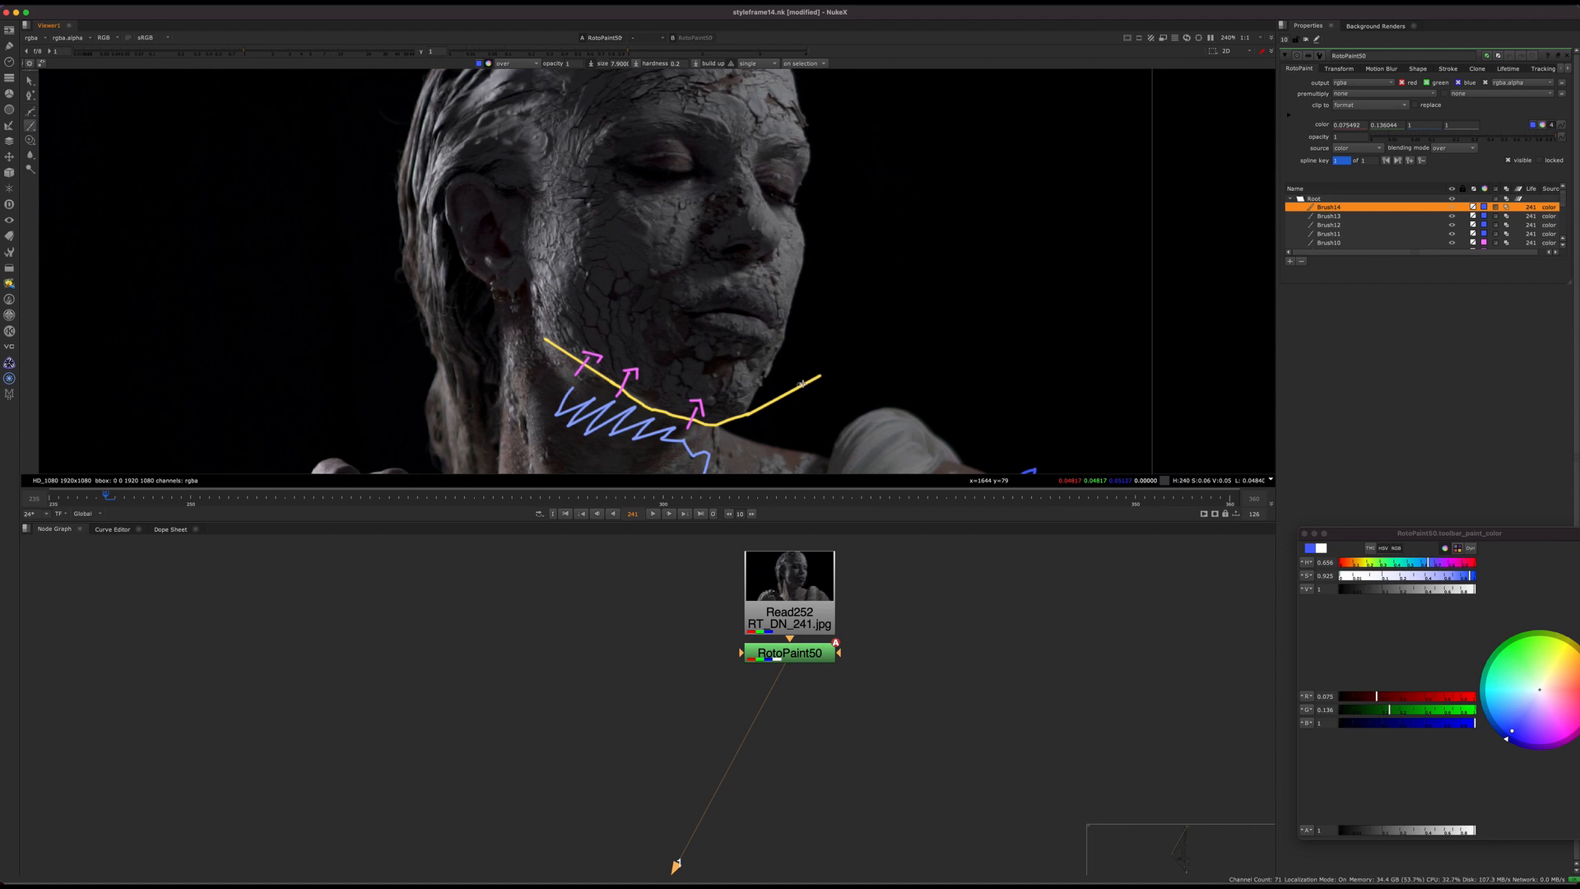
middle_drag(795, 352, 1040, 101)
middle_drag(1197, 208, 887, 326)
middle_drag(749, 270, 797, 370)
Step: Turn off the viewer overlay and fit the whole annotated plate in the viewer
key(q)
alt+middle_drag(887, 305, 813, 348)
middle_drag(834, 401, 811, 357)
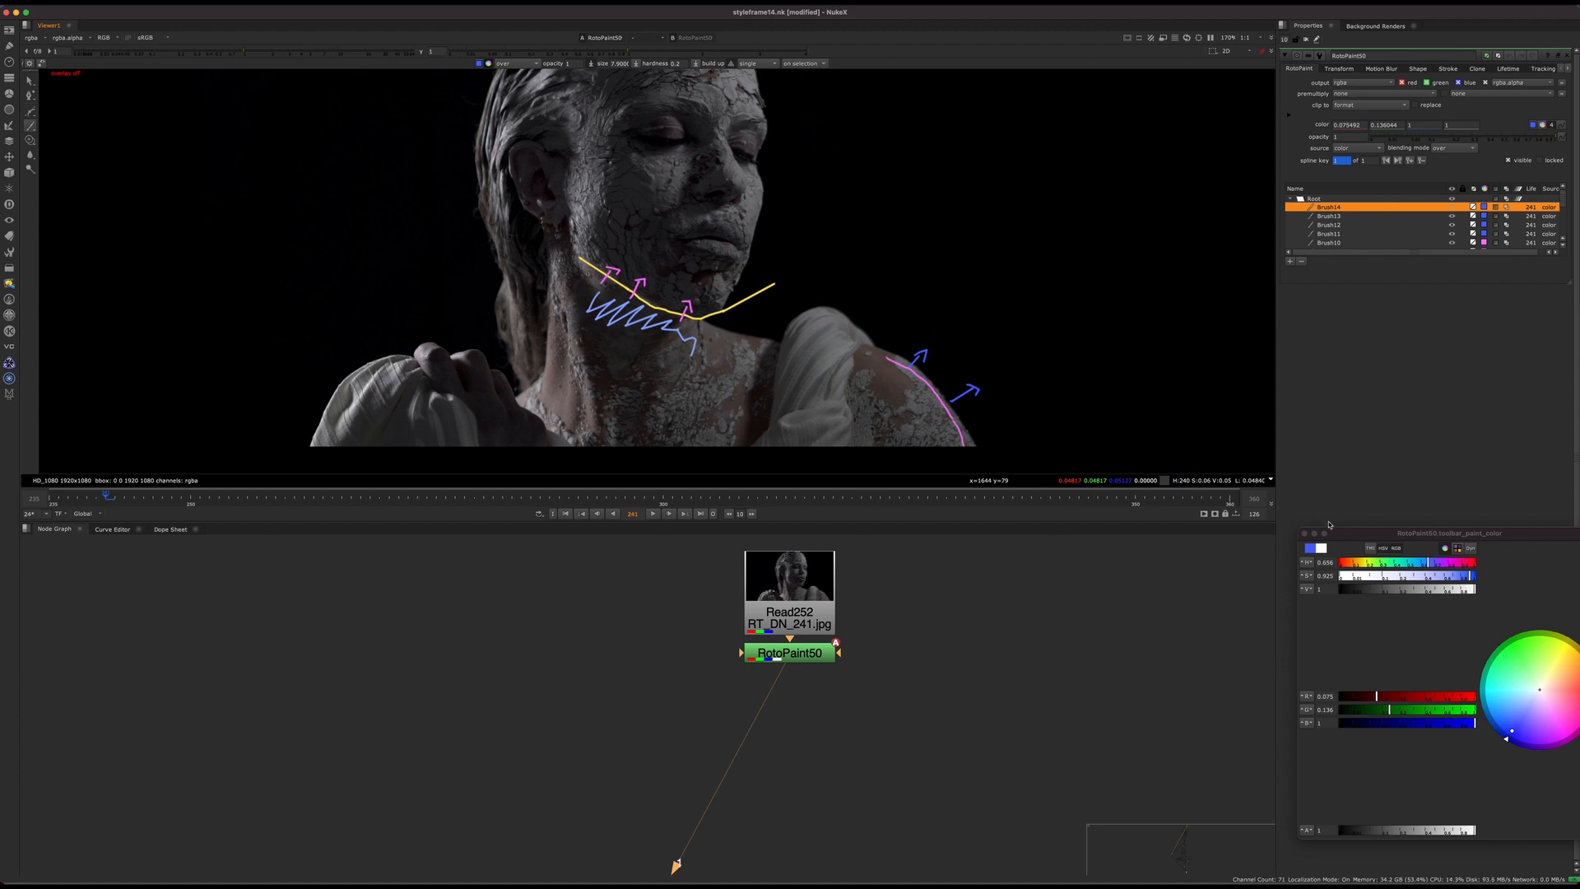
middle_drag(658, 444, 702, 513)
key(f)
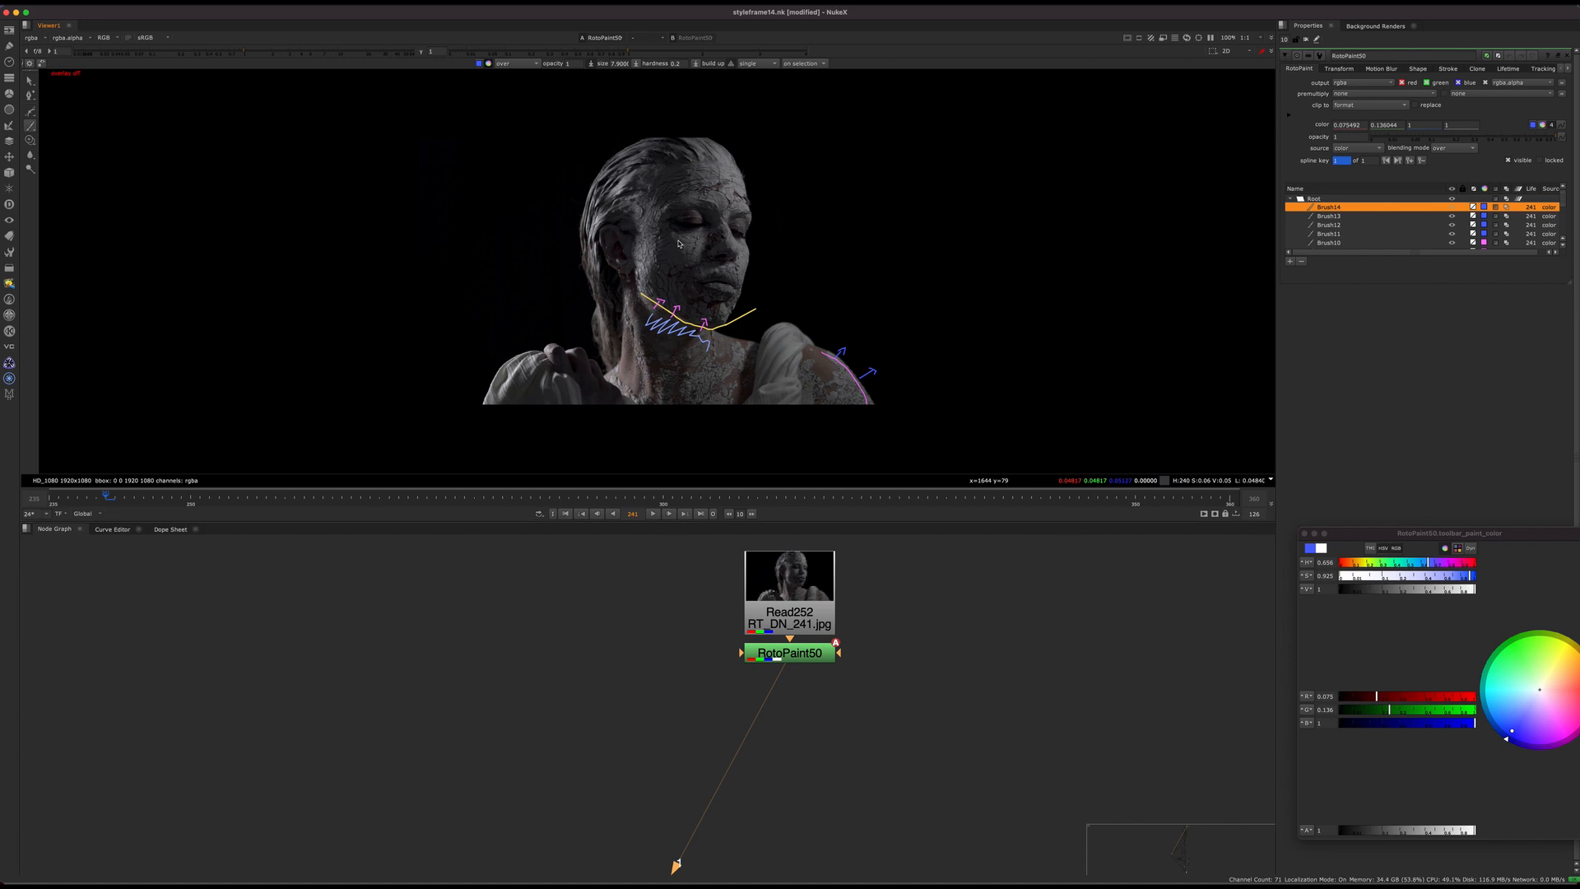
Step: Set the brush colour to green and try painting a line down the nose and around its tip
scroll(798, 340, up, 6)
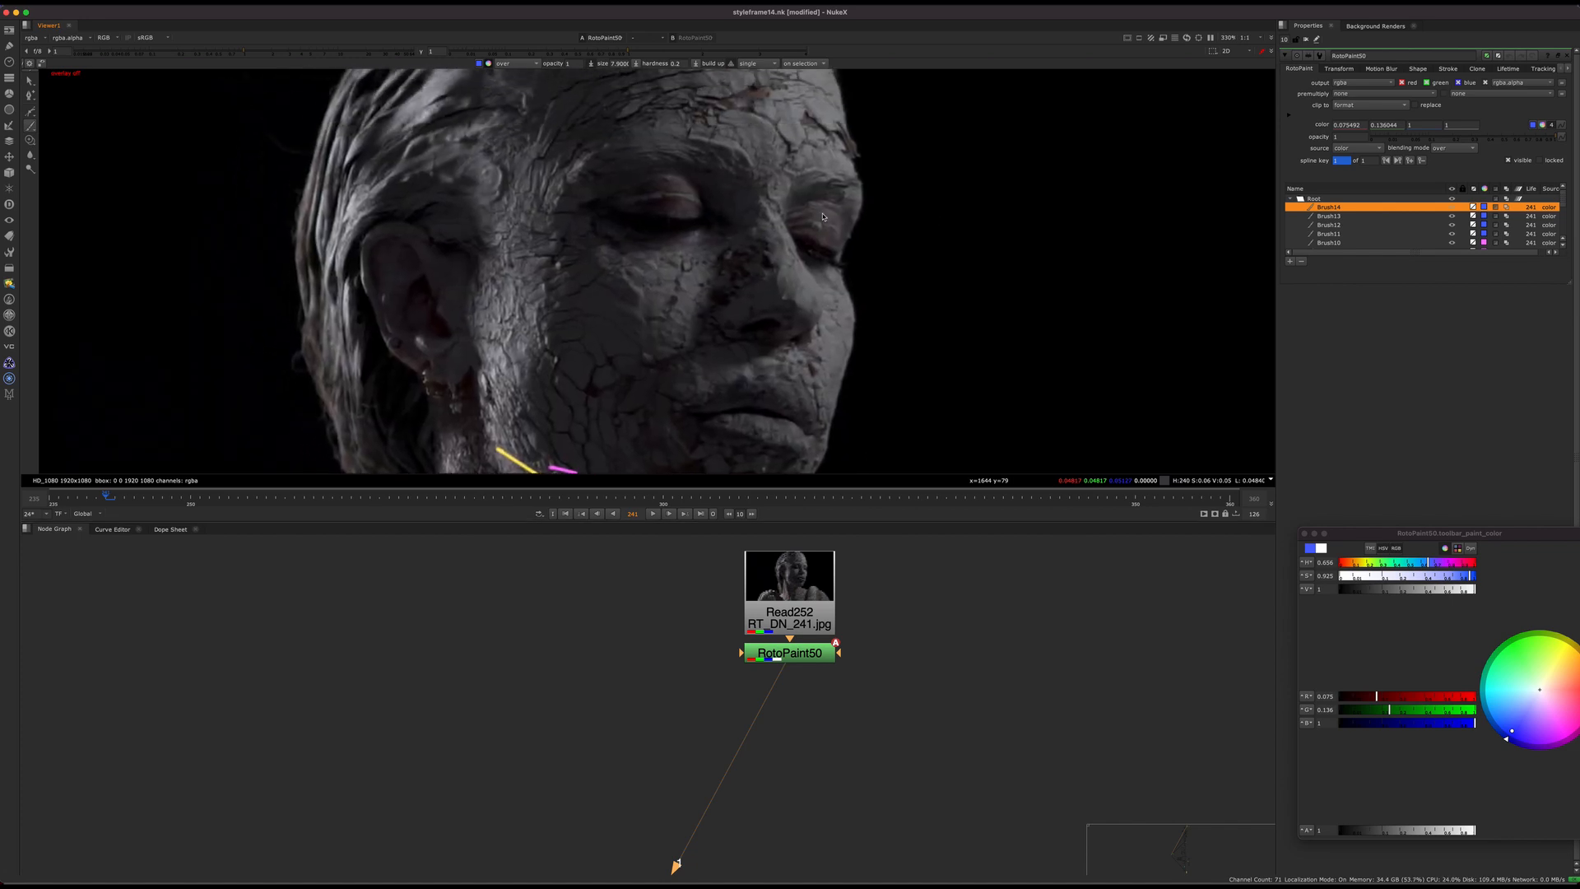
drag(1519, 672, 1509, 656)
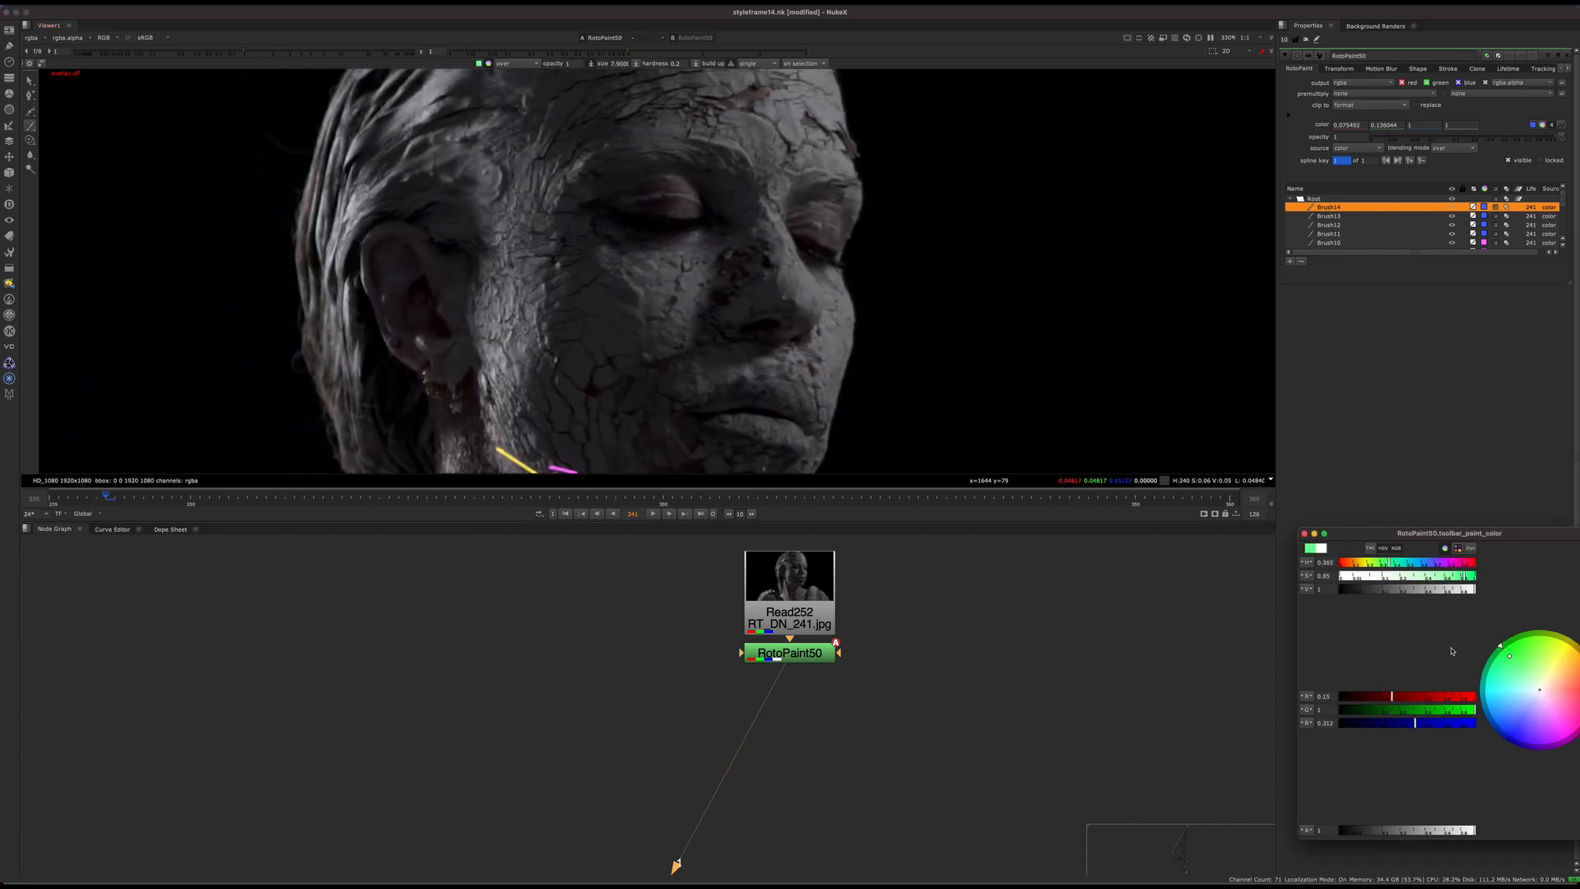
middle_drag(804, 277, 845, 284)
key(q)
mouse_move(824, 227)
mouse_down()
mouse_move(864, 311)
mouse_move(830, 358)
mouse_up()
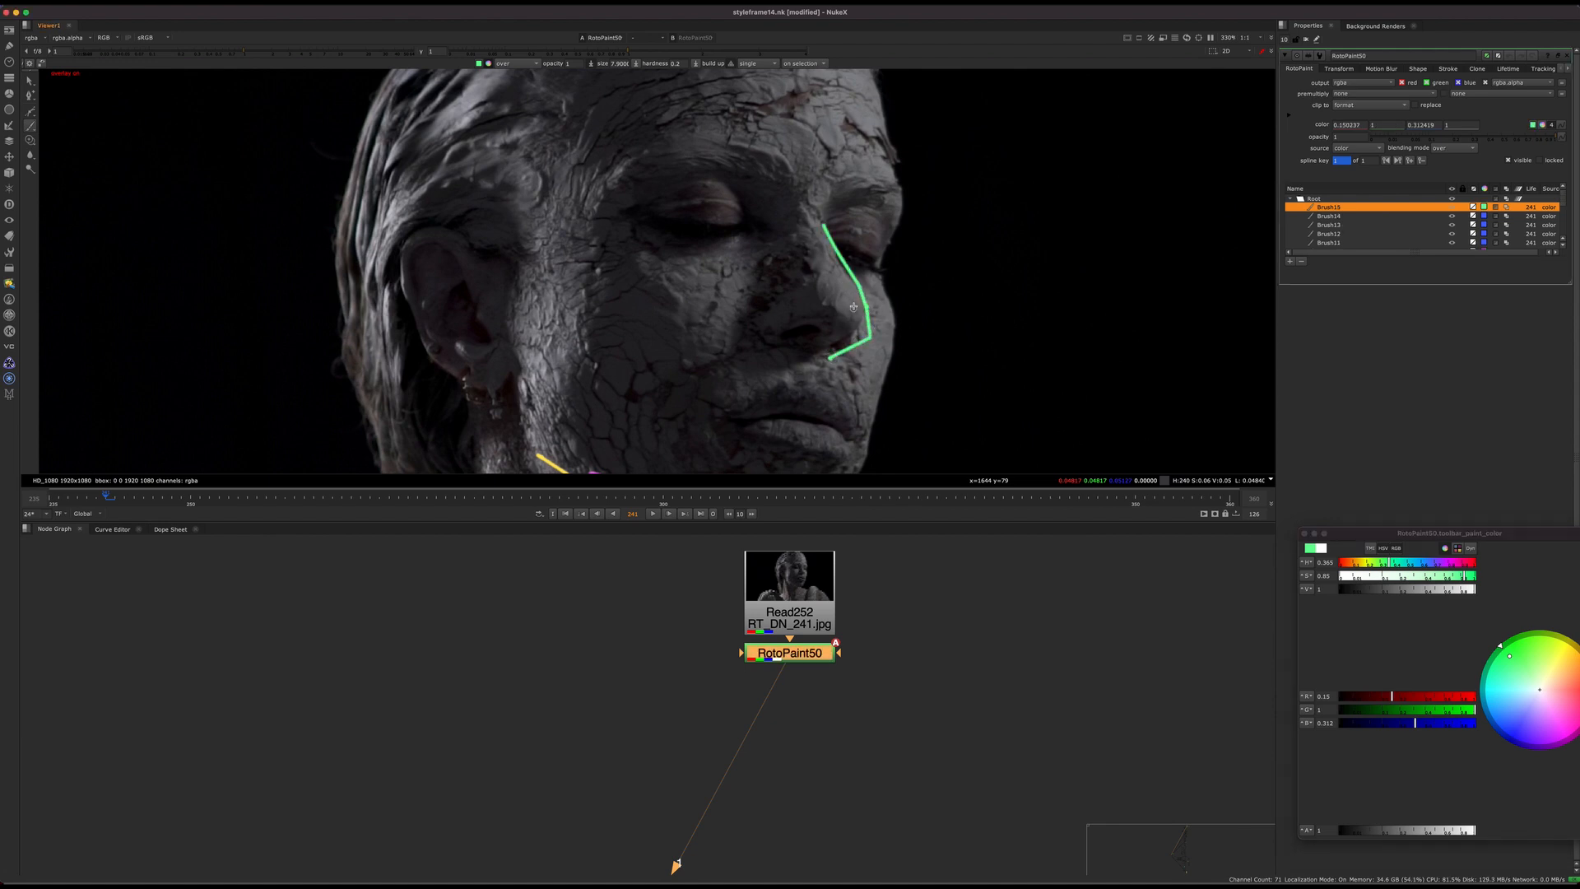
key(ctrl+z)
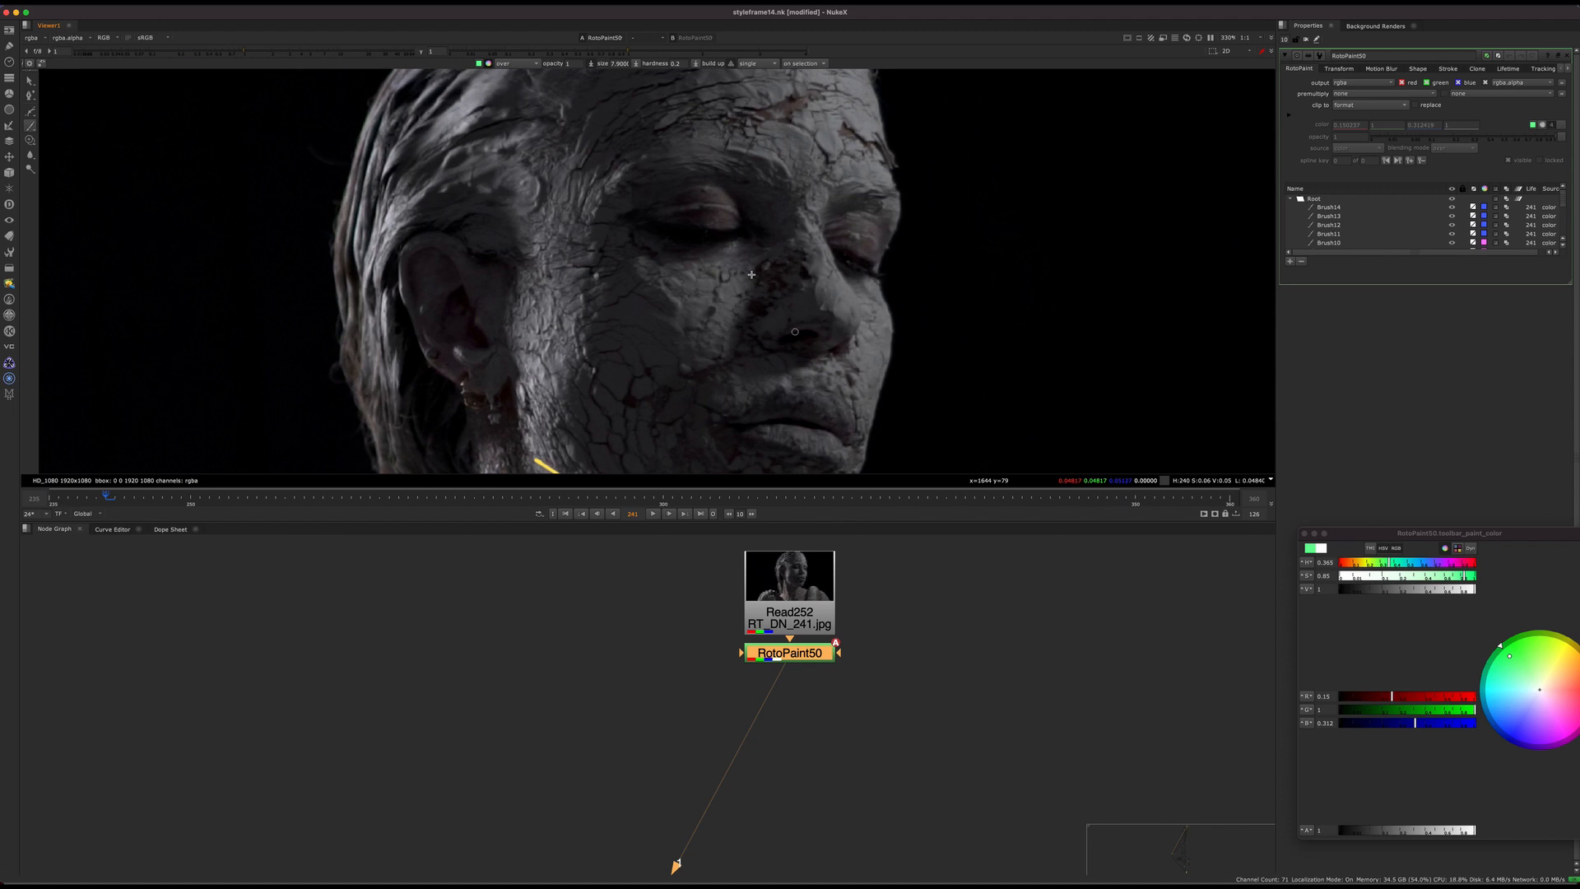
Step: Examine the statue's face and the annotated jawline, neck and shoulder both close up and across the whole plate
scroll(794, 280, down, 4)
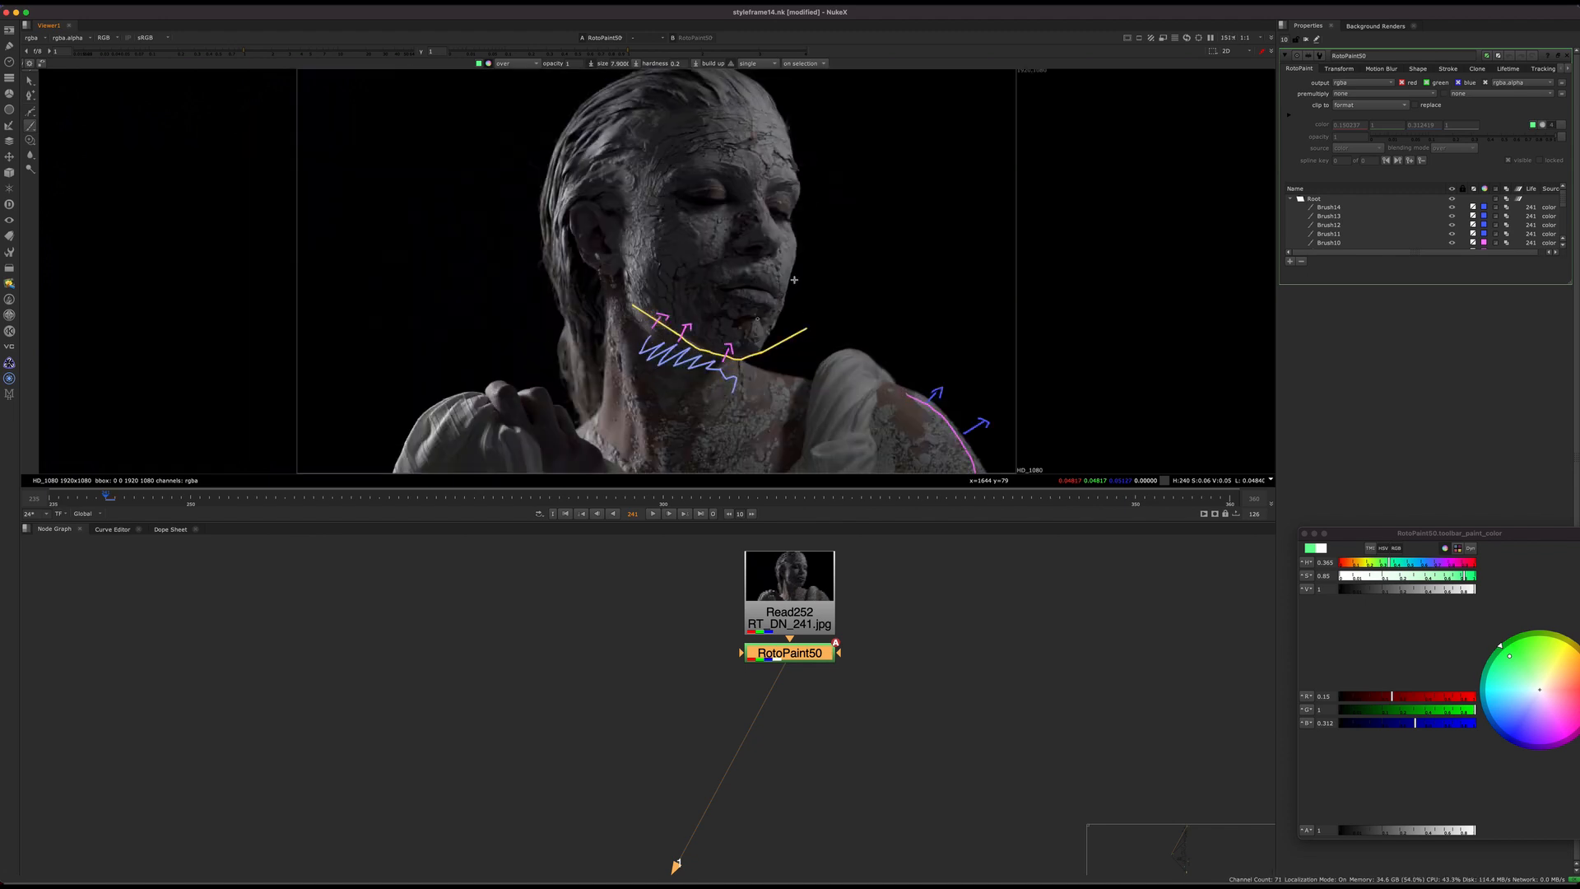
scroll(731, 202, up, 2)
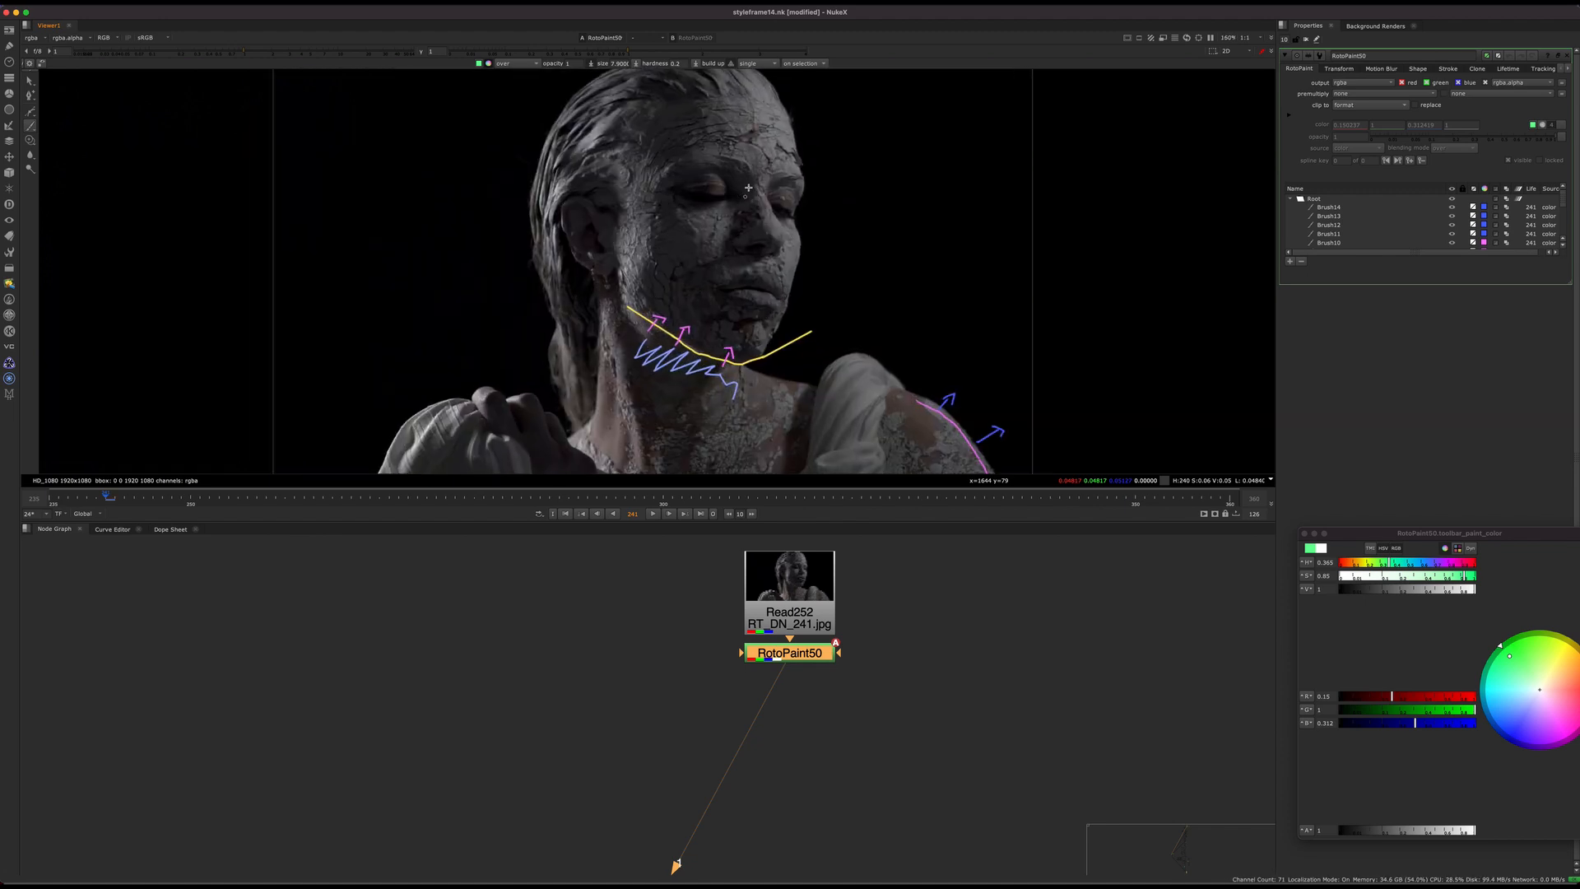
scroll(754, 254, down, 2)
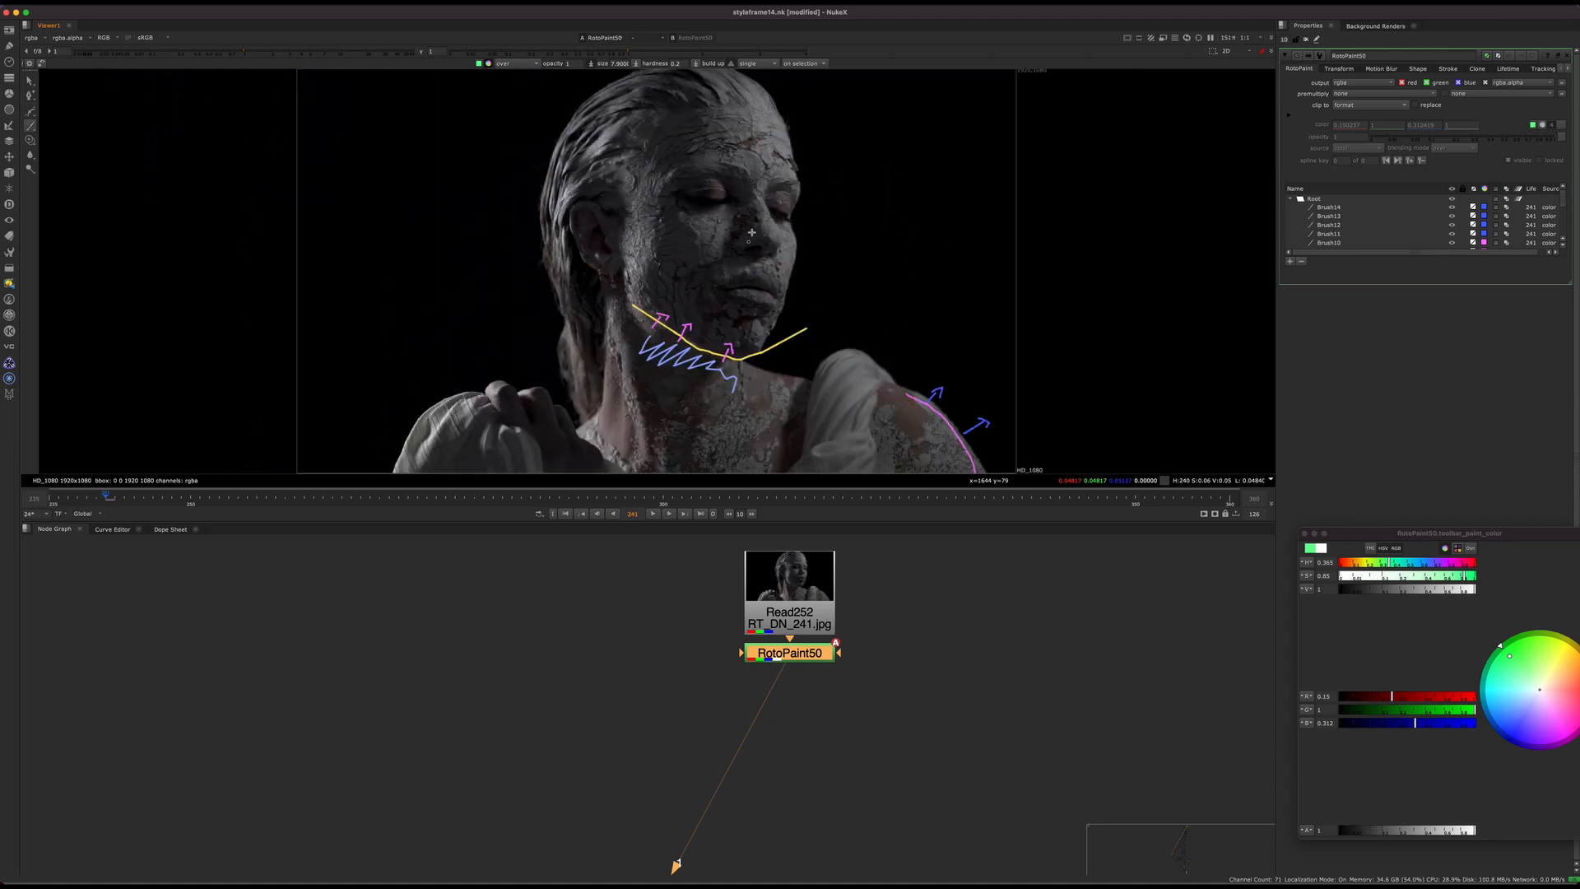
scroll(775, 272, up, 1)
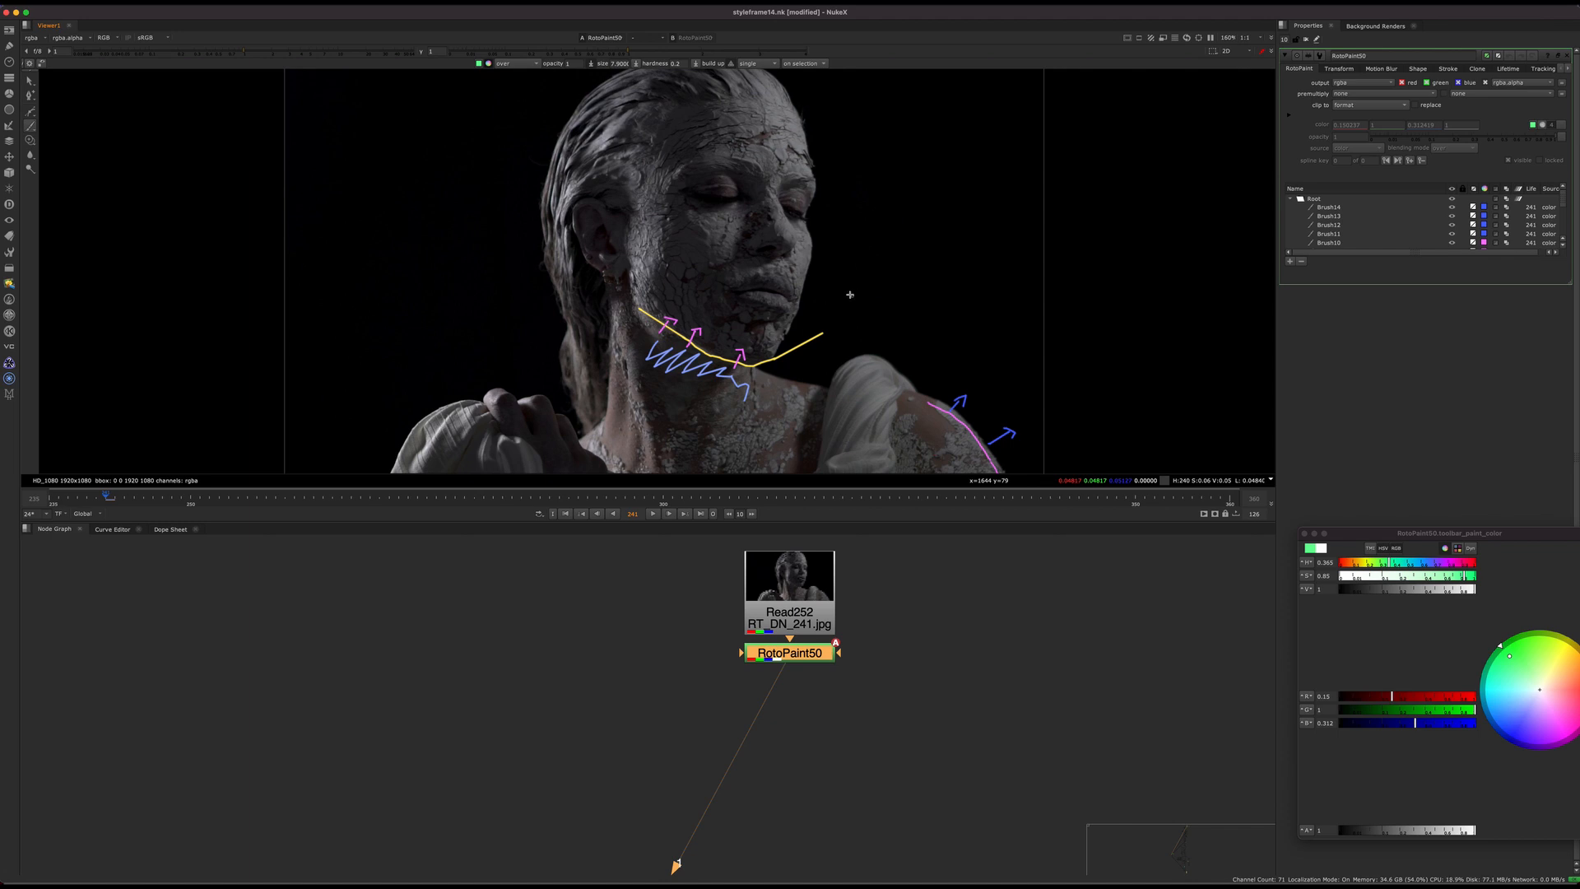
scroll(795, 346, up, 3)
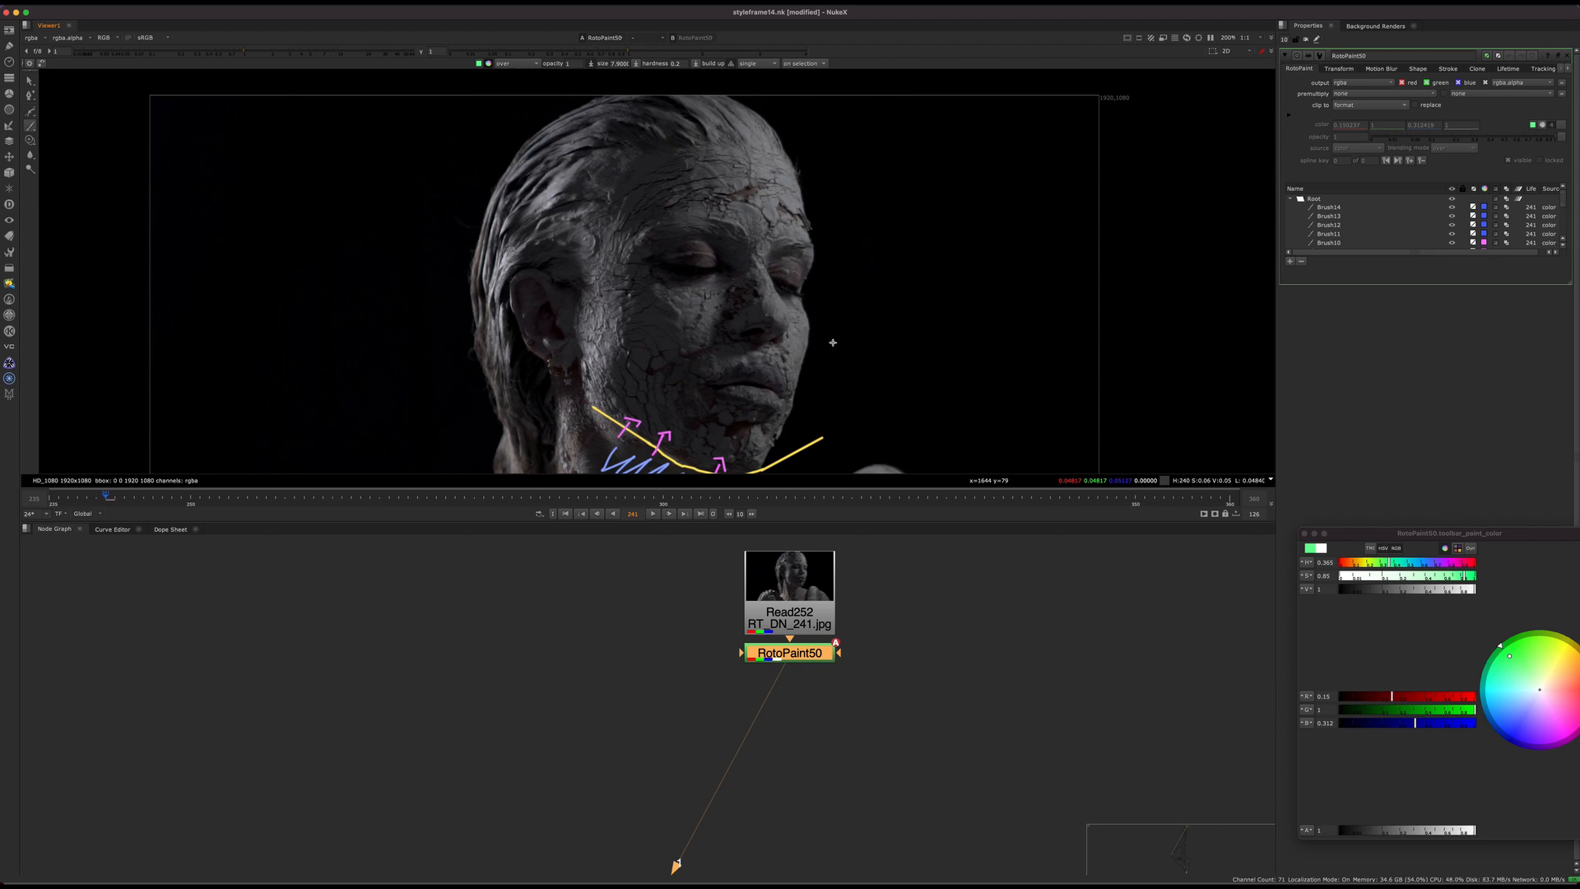
mouse_move(826, 349)
middle_down()
mouse_move(806, 337)
mouse_move(841, 252)
mouse_move(832, 365)
middle_up()
key(q)
scroll(709, 198, down, 3)
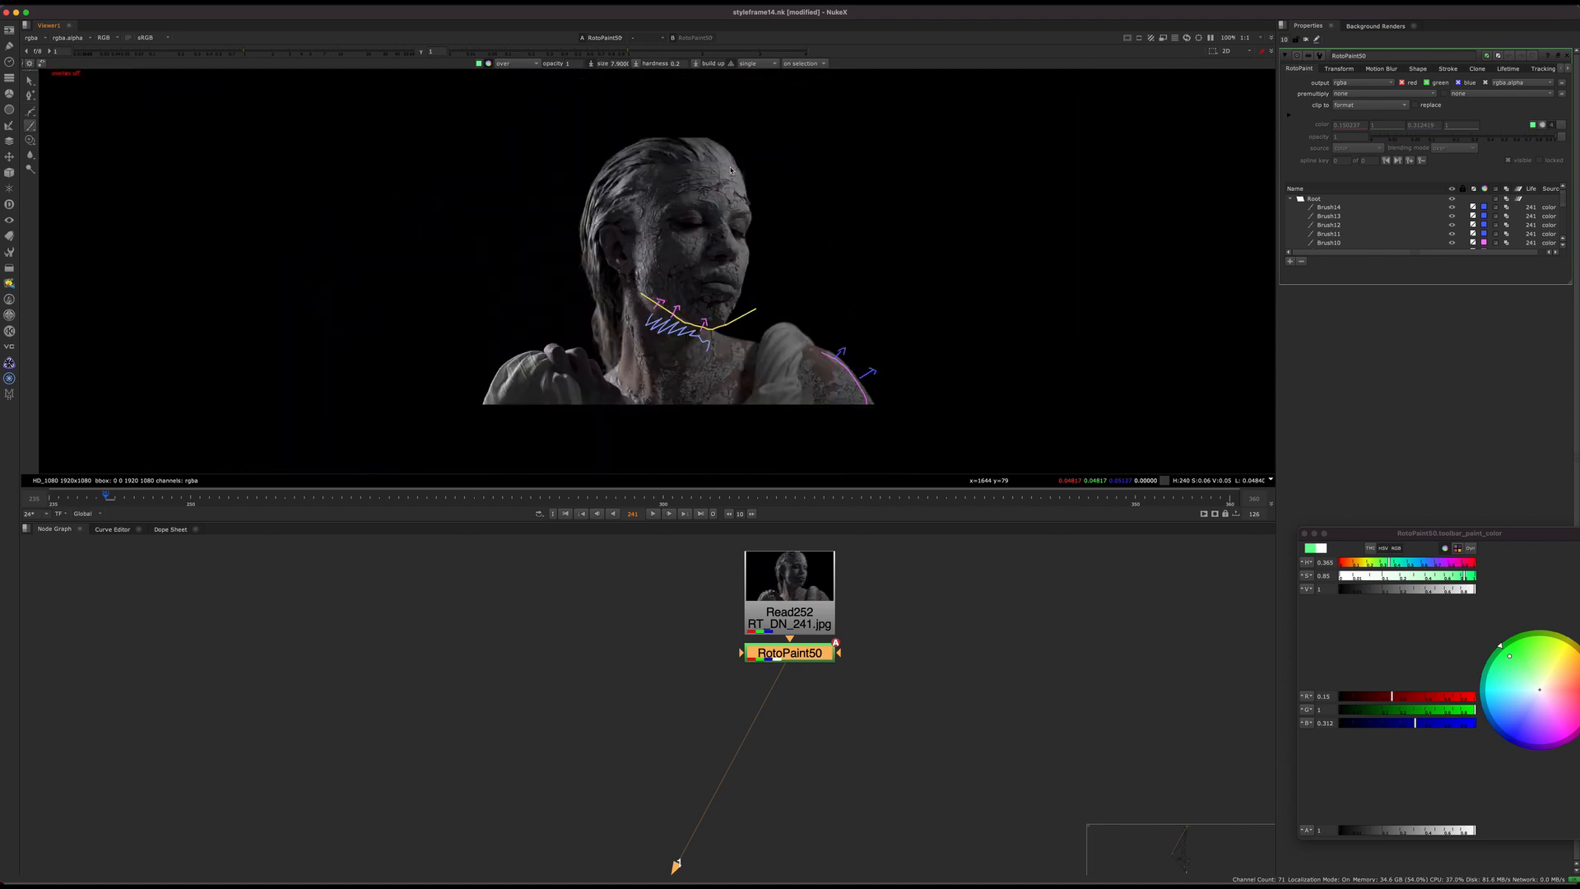
key(f)
Step: Delete the annotated RotoPaint node and add a fresh RotoPaint node below the Read252 plate
drag(935, 618, 684, 705)
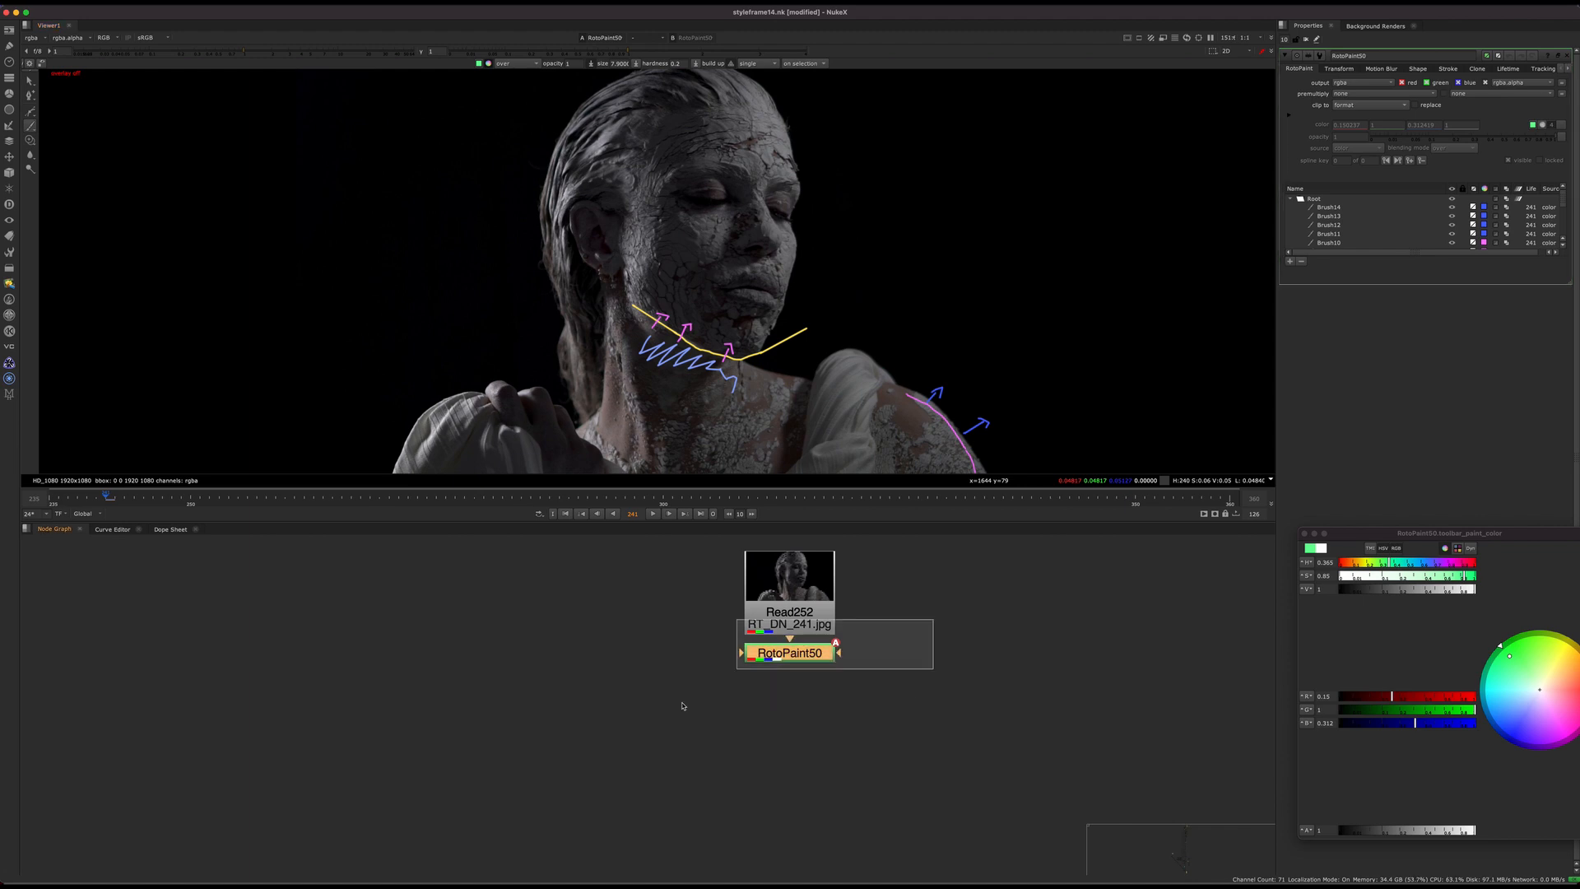
key(Delete)
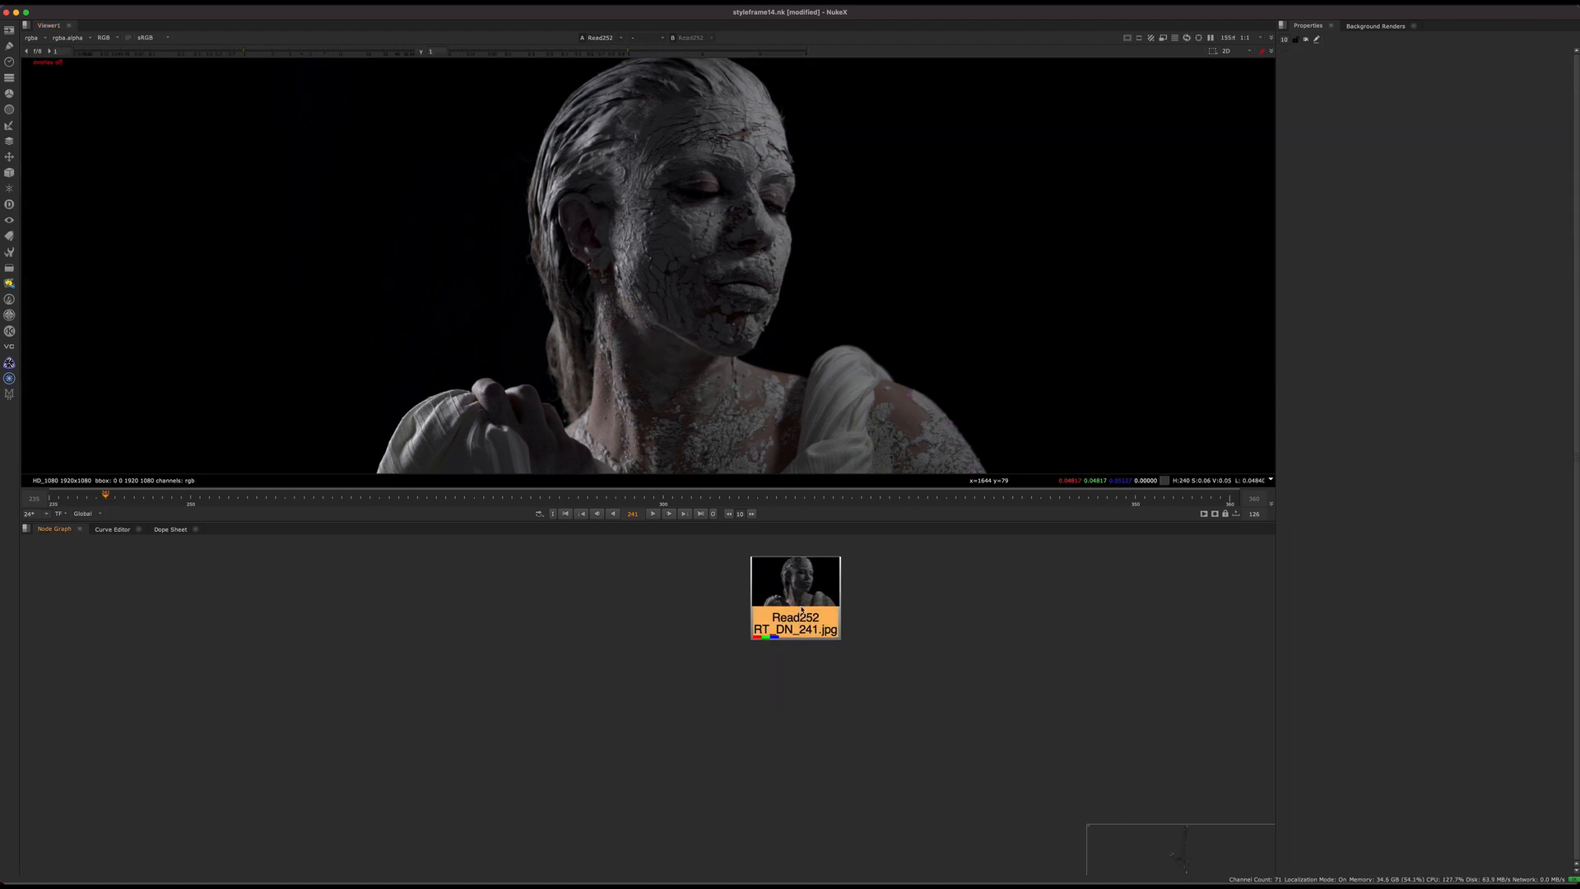
key(Tab)
text(rotopai)
key(Return)
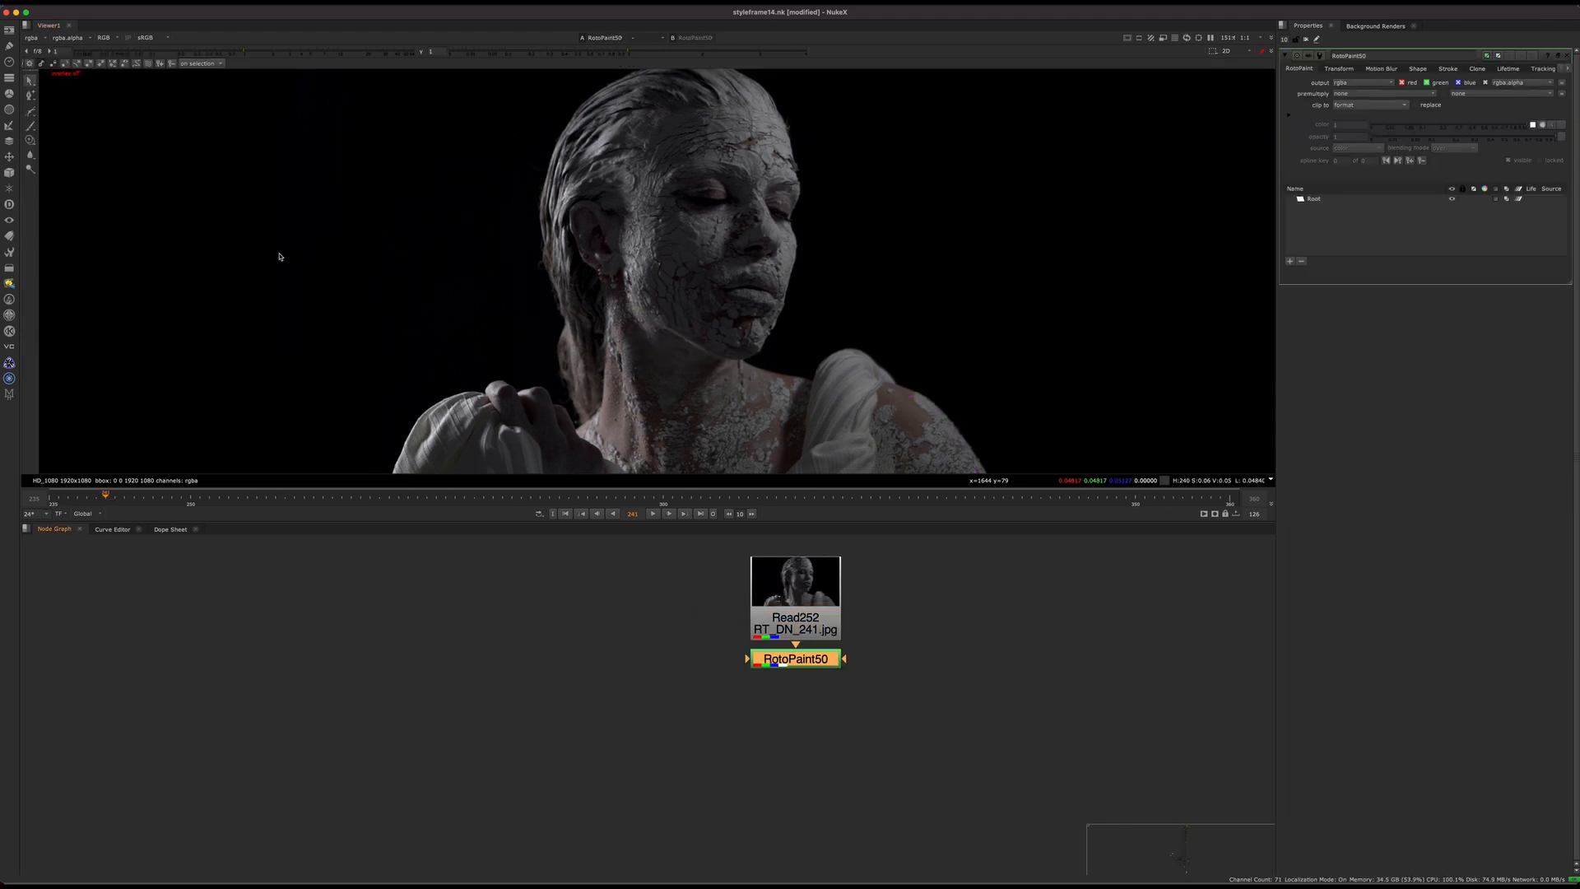
Step: Activate the paint brush in the new RotoPaint node, with a magenta colour and a size of 18
click(30, 125)
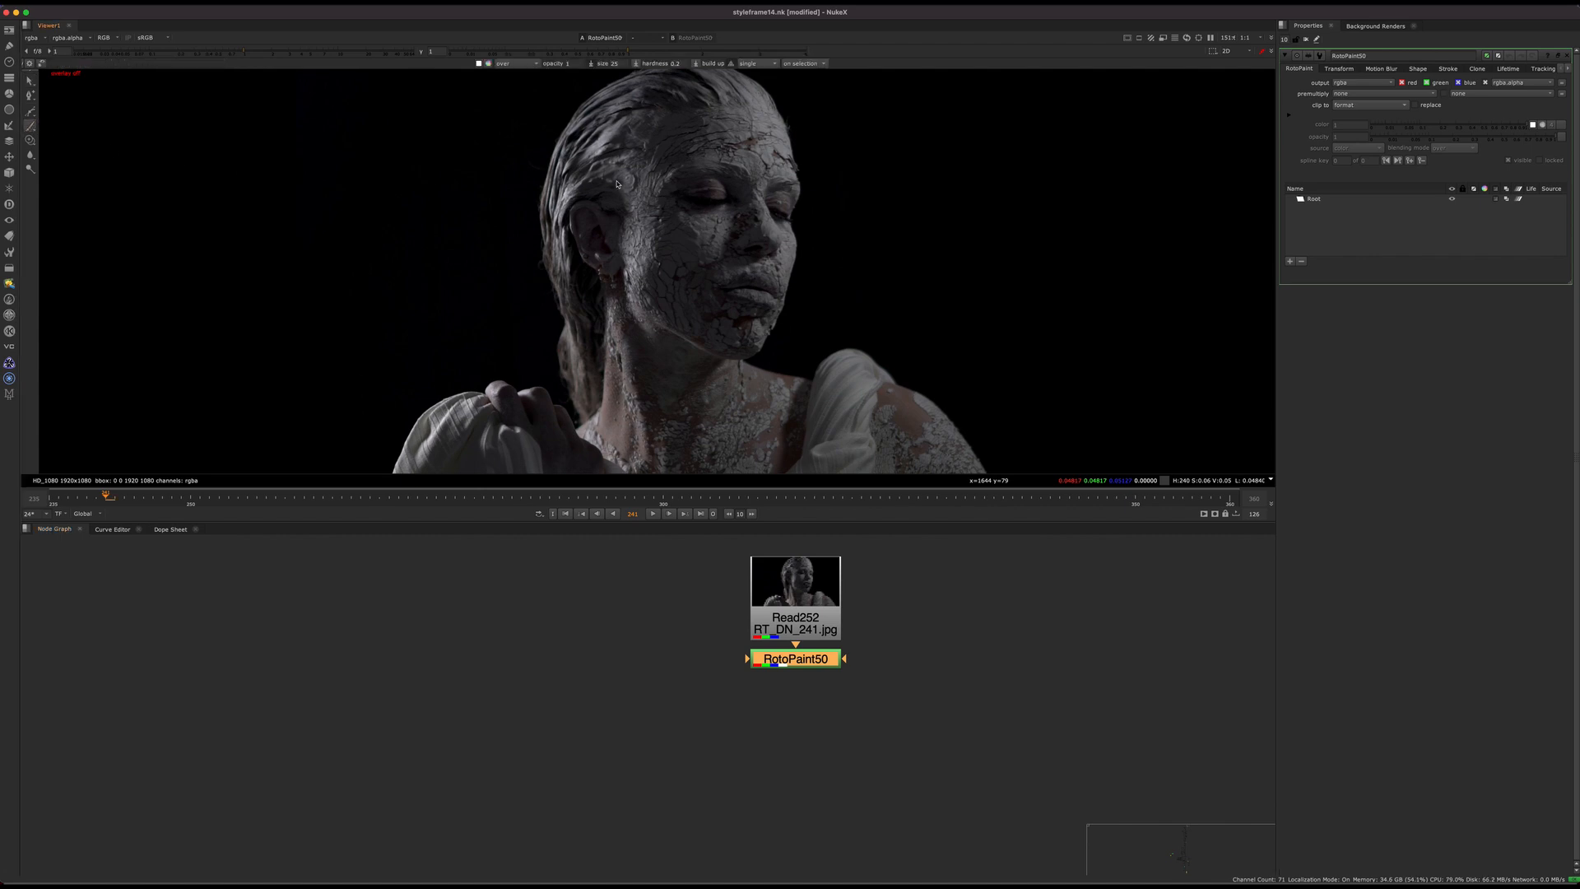
shift+drag(604, 156, 606, 155)
click(488, 63)
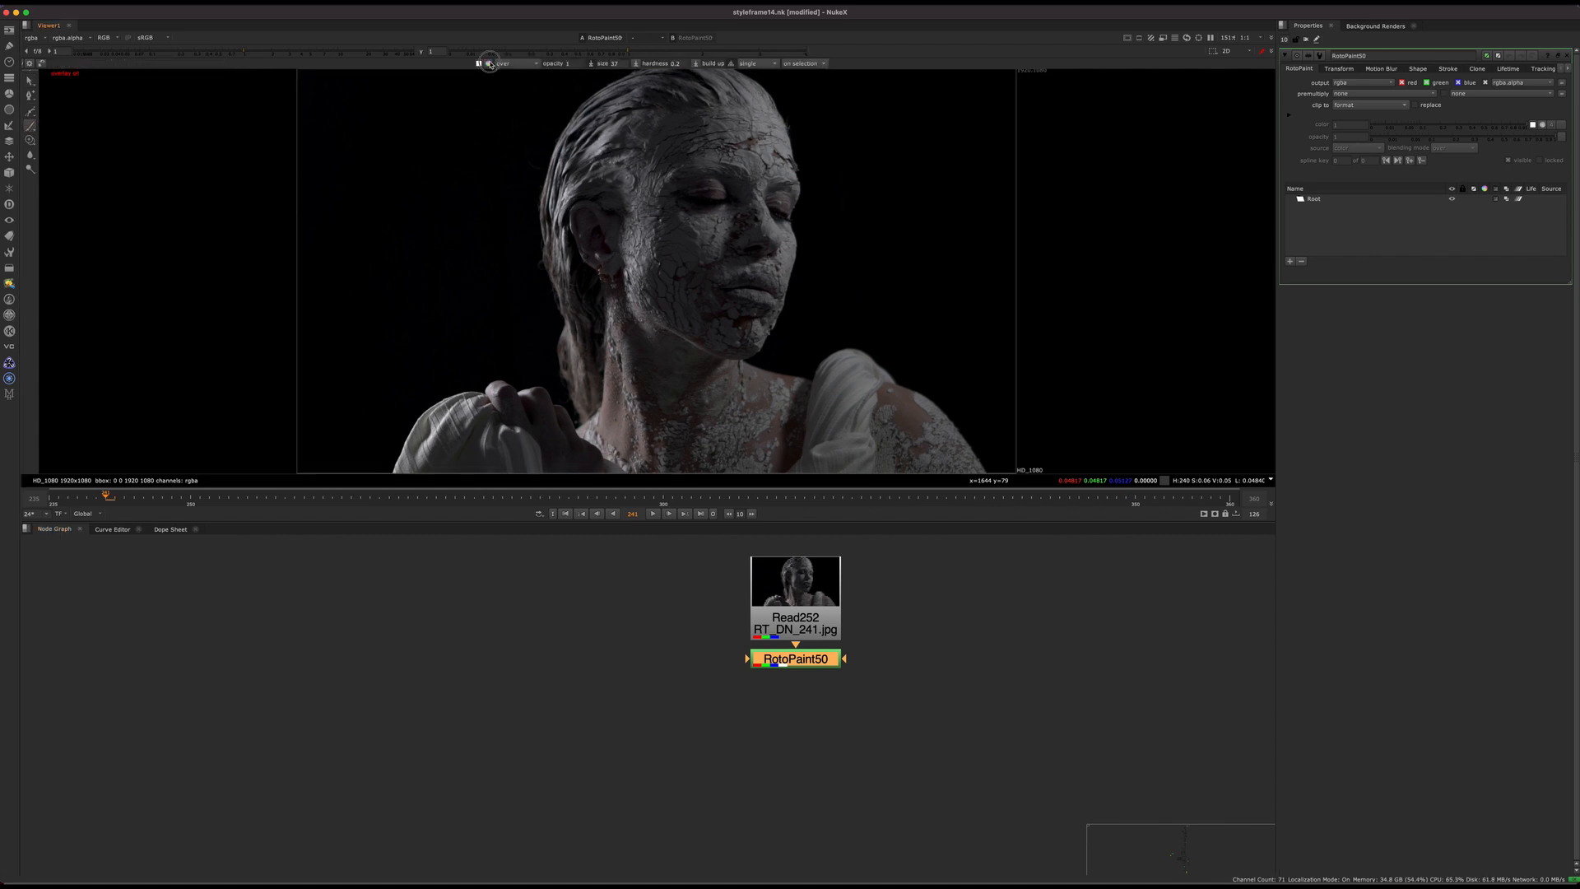
drag(1527, 696, 1534, 729)
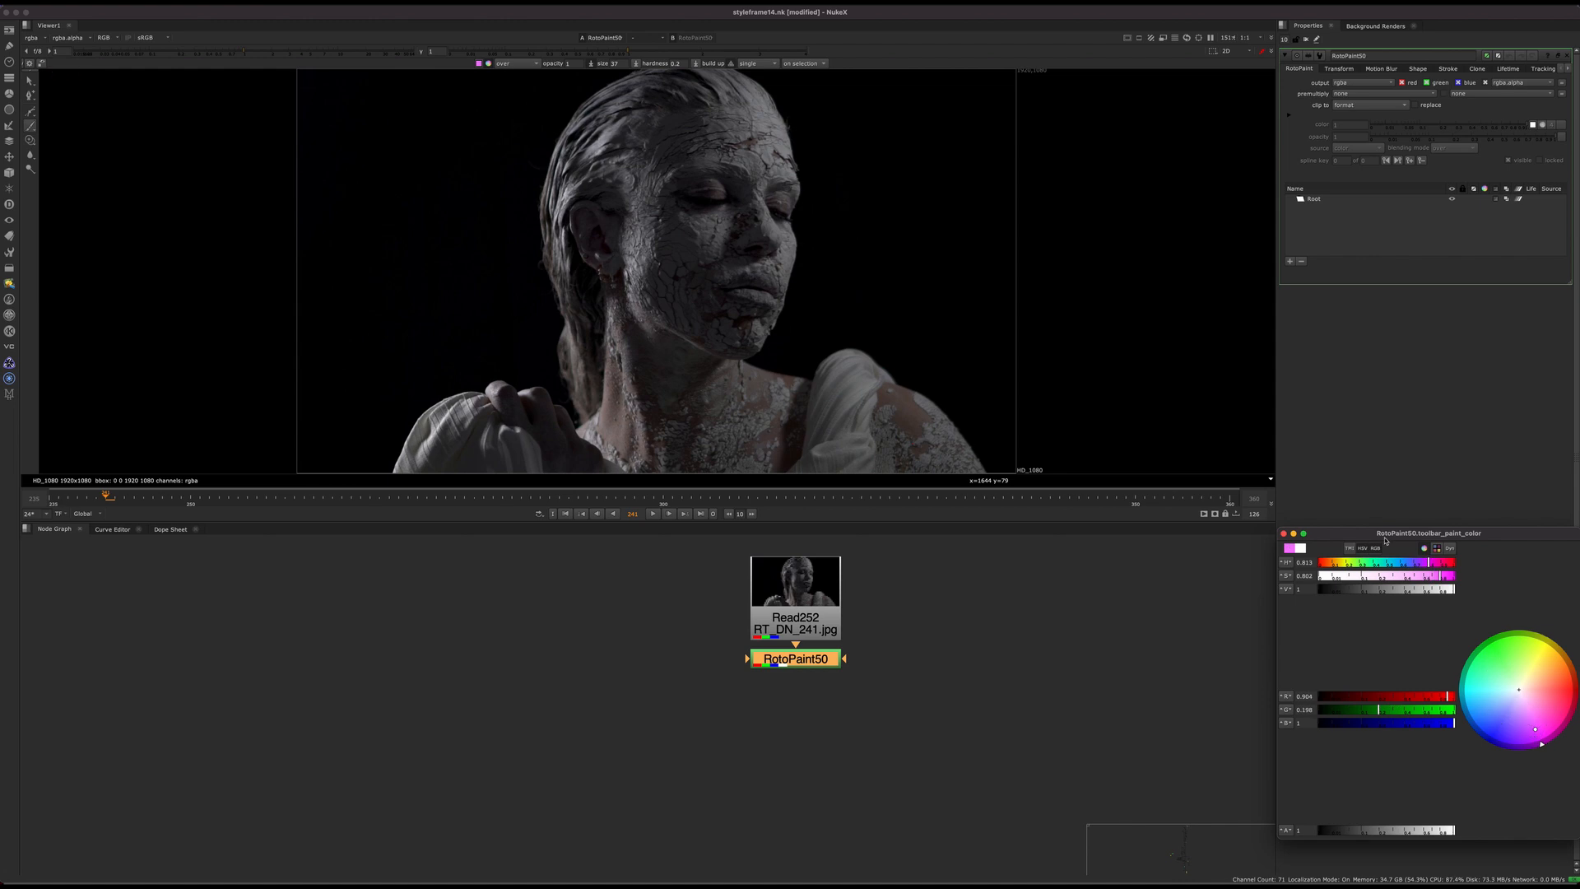
middle_drag(686, 215, 705, 278)
shift+drag(778, 327, 777, 335)
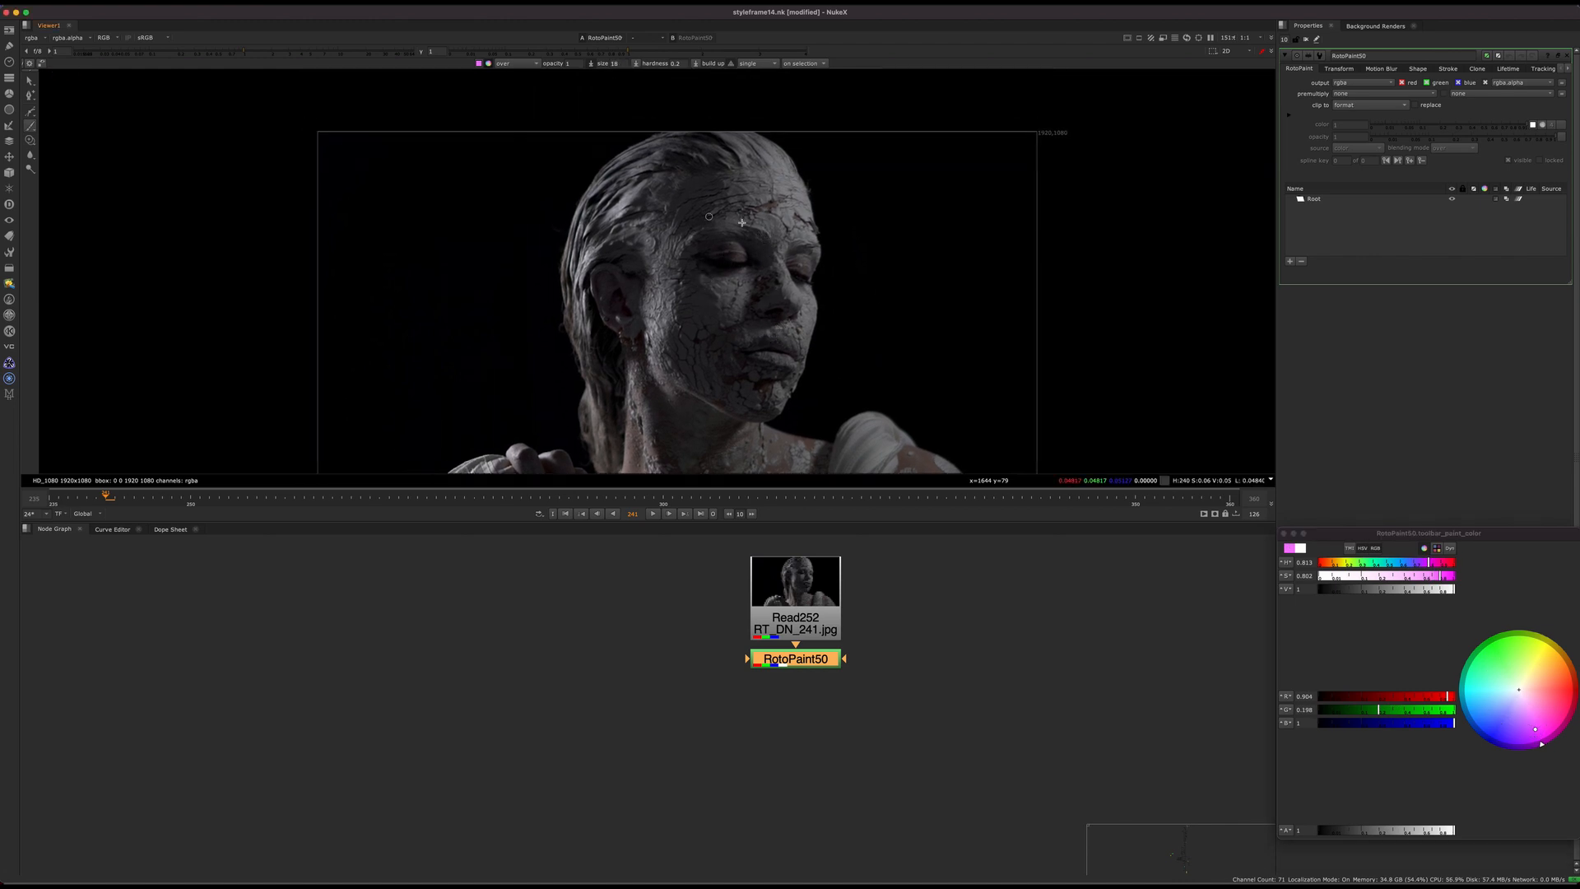
Step: Examine the cracked clay texture on the statue's forehead, cheek and jaw
middle_drag(773, 157, 763, 130)
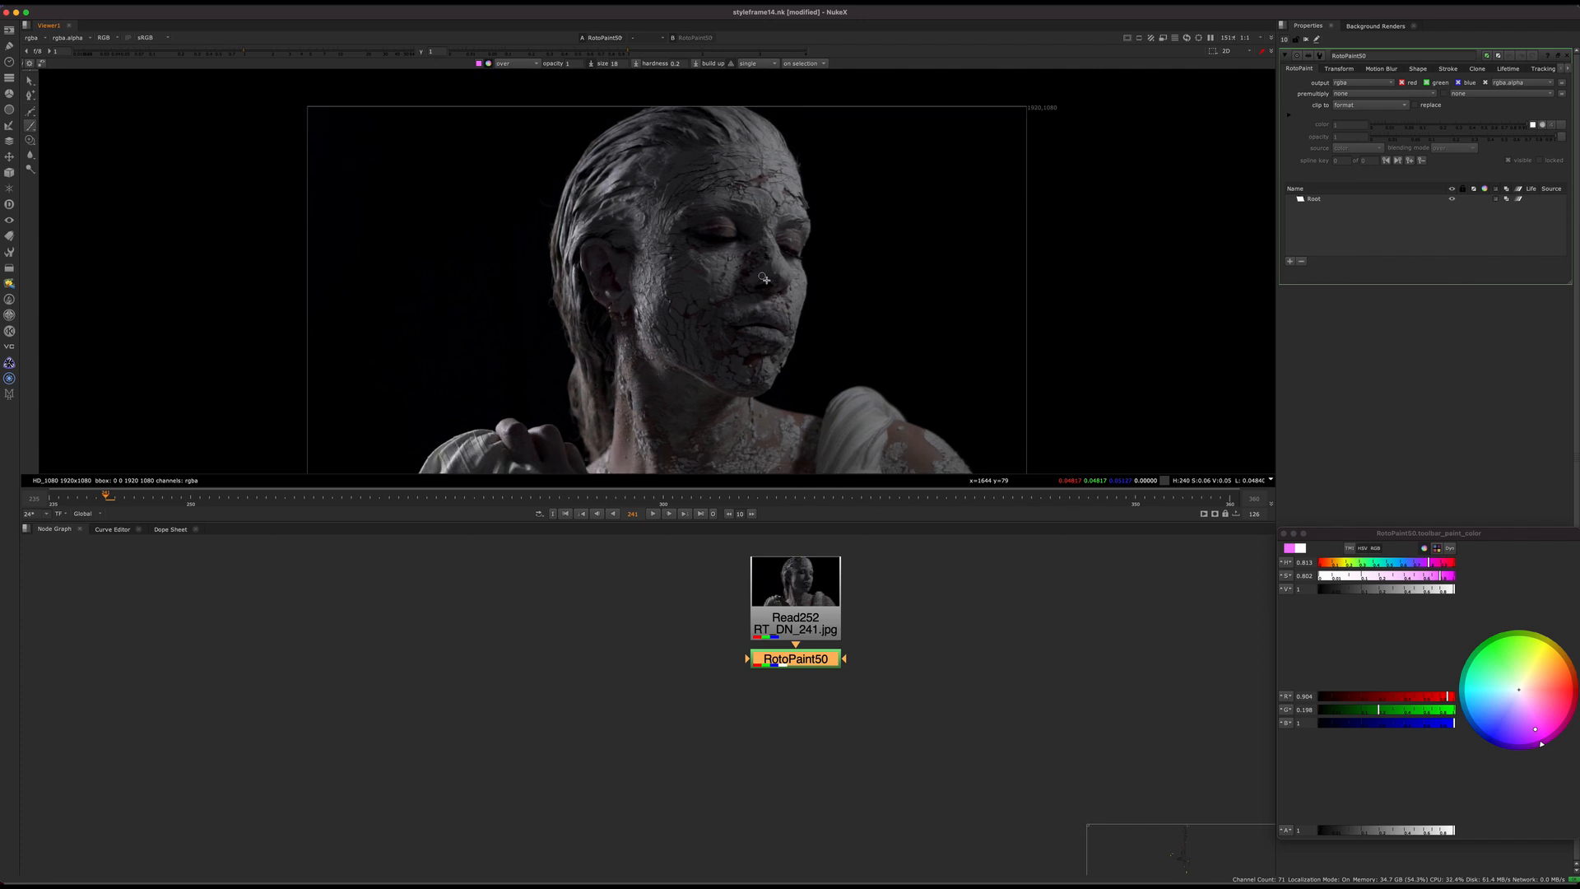
middle_drag(764, 280, 776, 241)
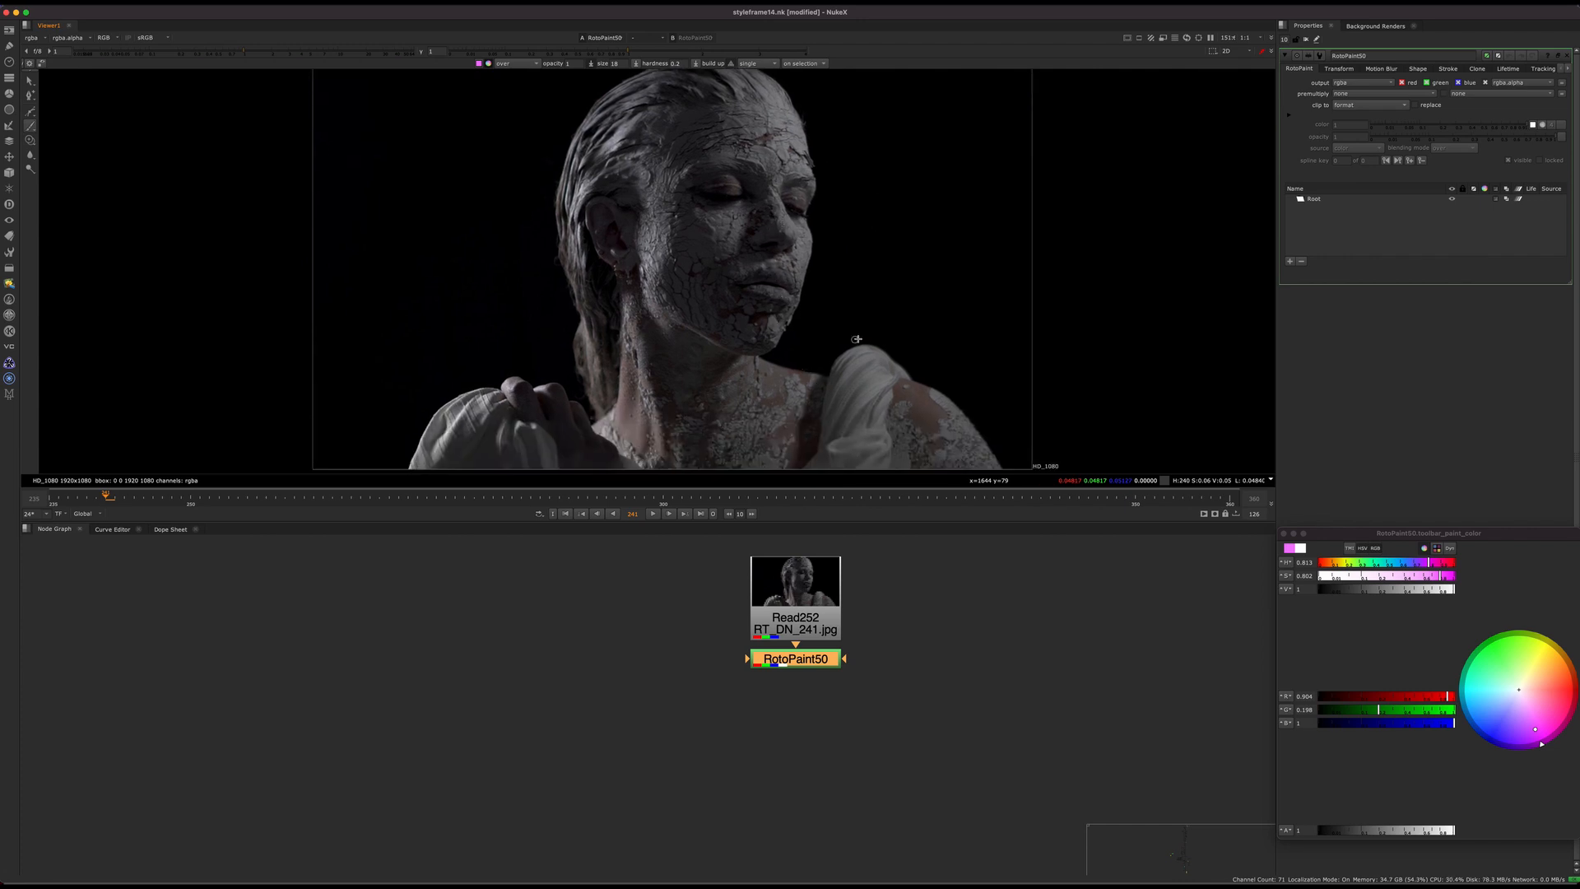
middle_drag(715, 307, 697, 329)
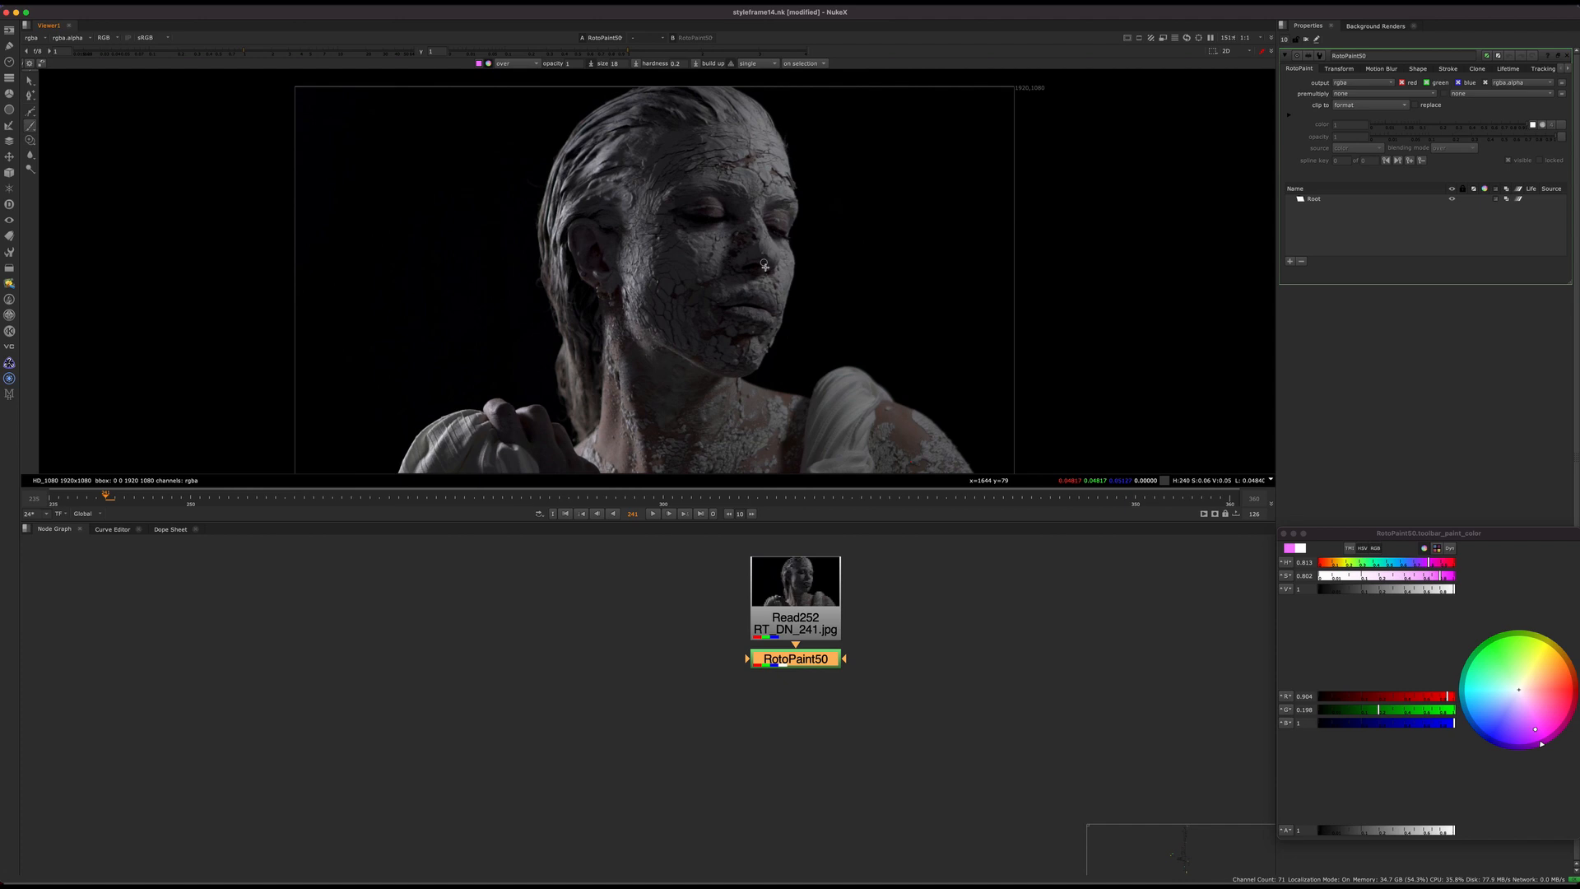
scroll(725, 153, up, 5)
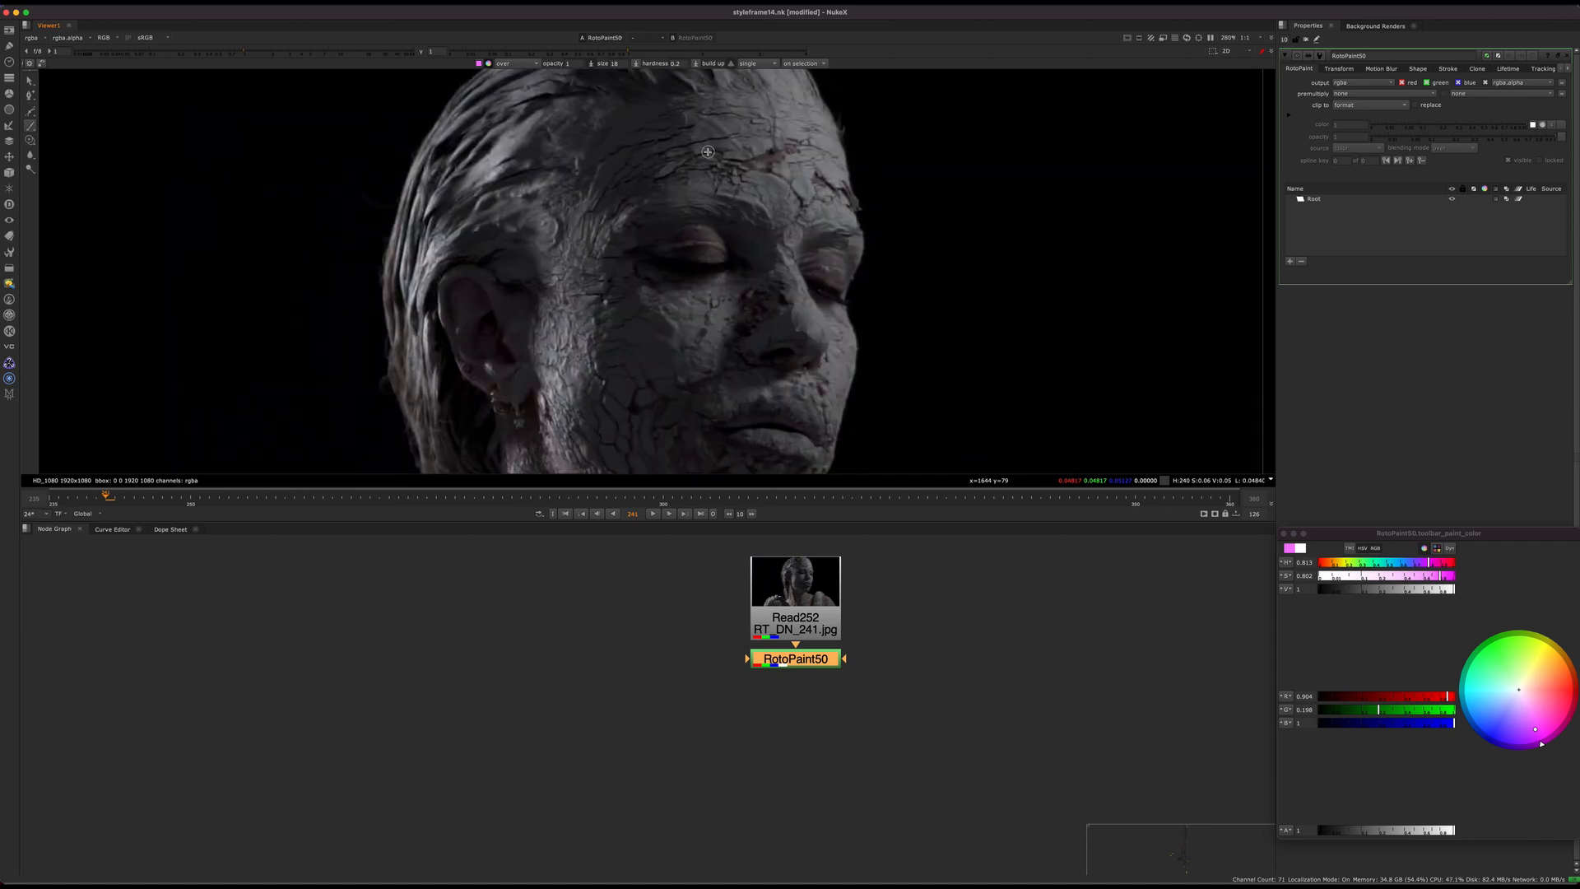
scroll(730, 172, down, 4)
scroll(669, 243, up, 3)
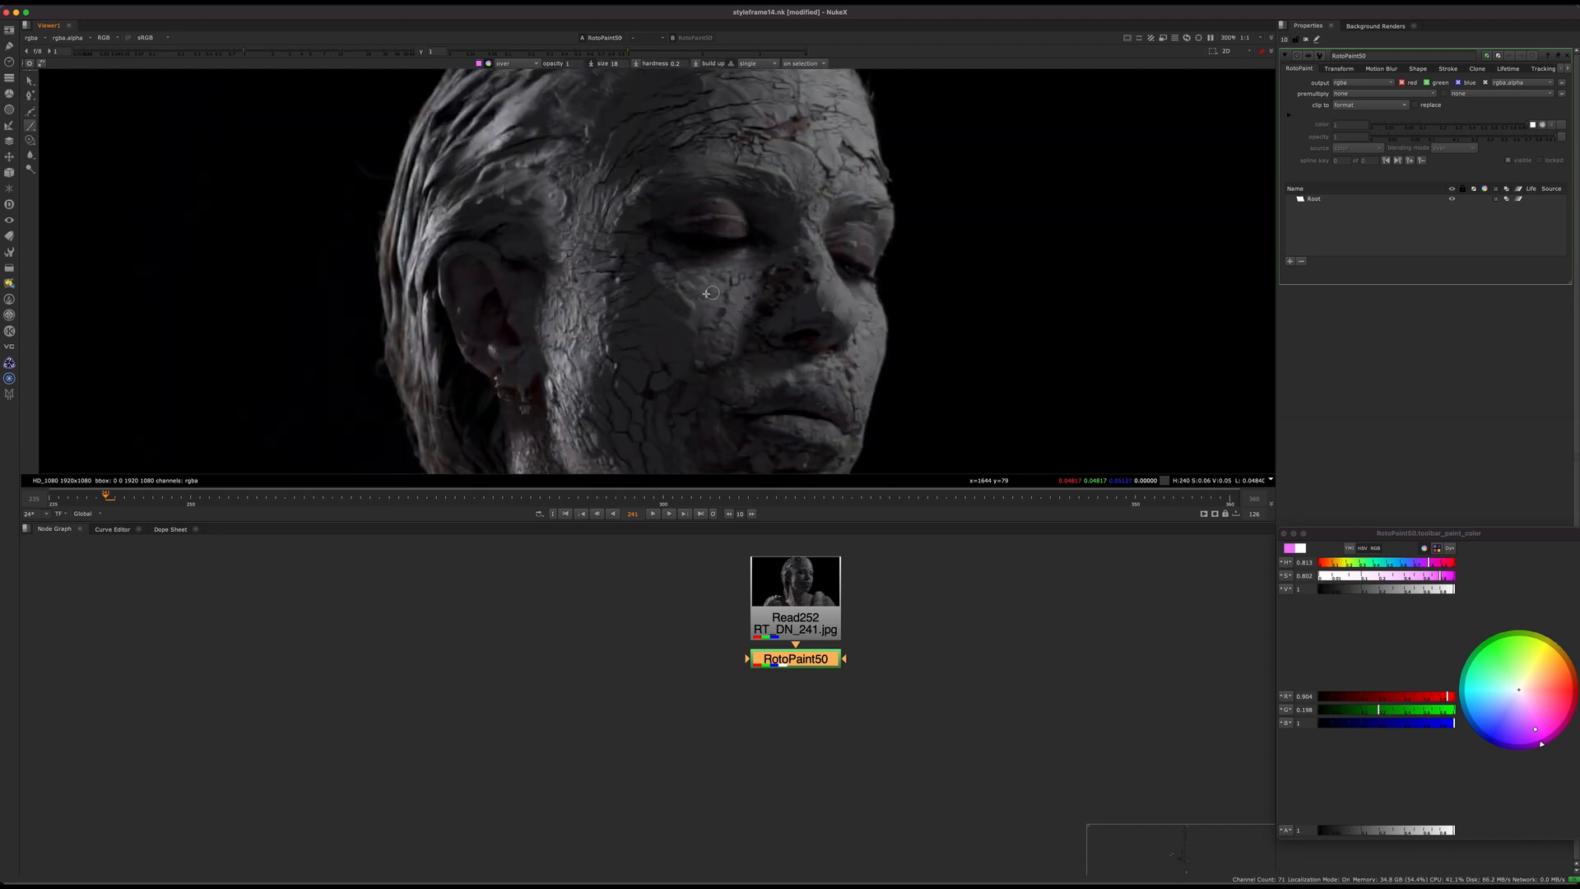
middle_drag(693, 295, 703, 235)
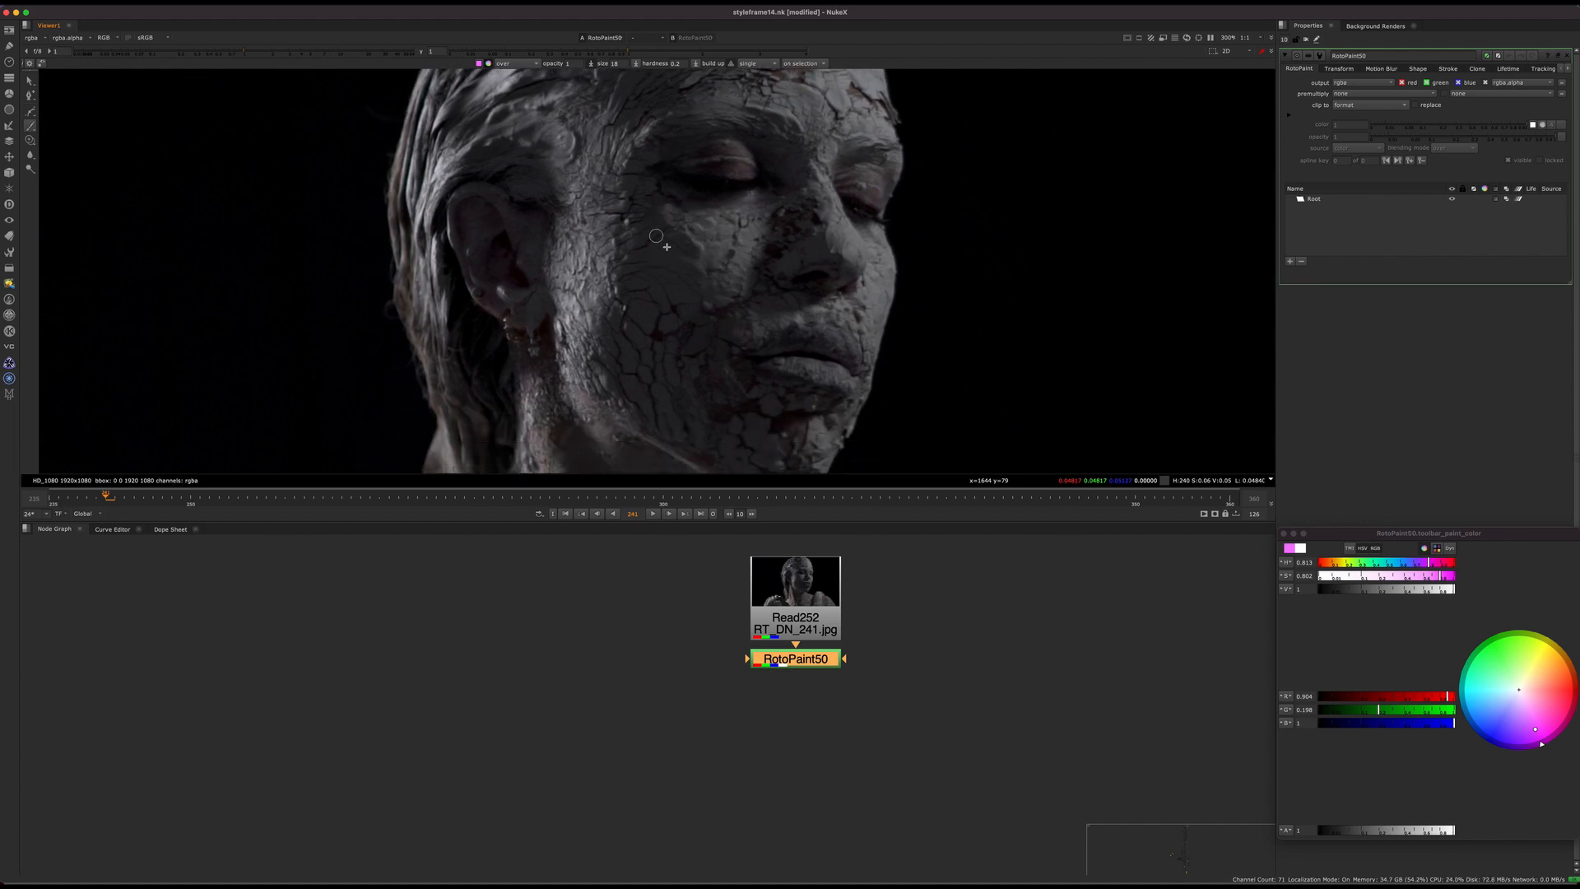
Step: Scrub the plate to frame 250 and paint a magenta four-sided outline on the cheek below the nearer eye
drag(526, 496, 719, 419)
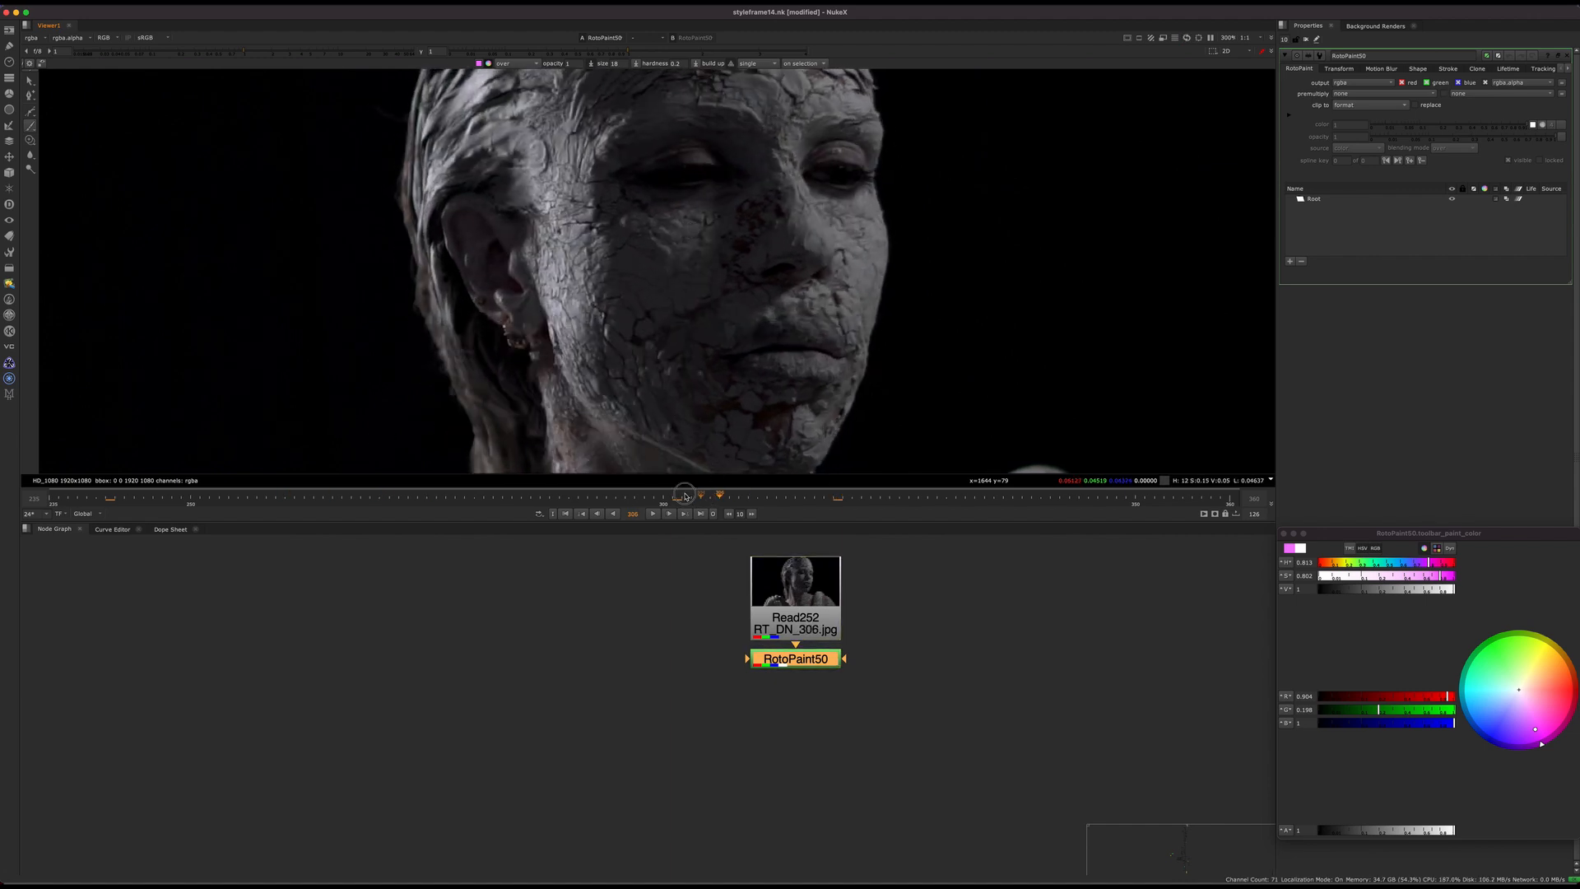
drag(691, 497, 191, 458)
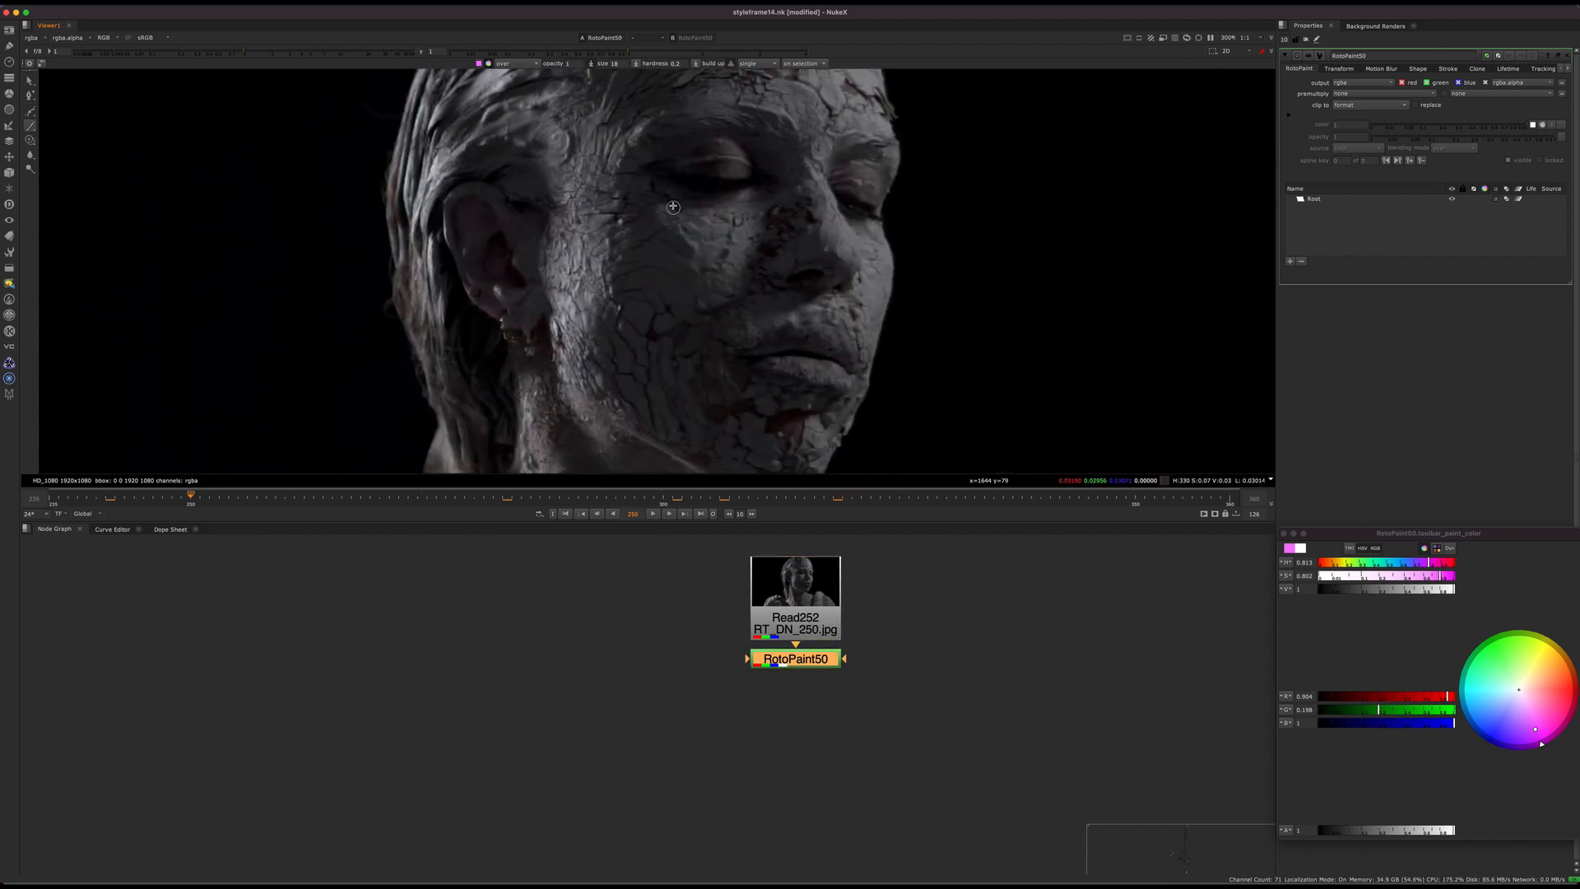
mouse_move(668, 198)
mouse_down()
mouse_move(724, 300)
mouse_move(753, 204)
mouse_move(673, 197)
mouse_up()
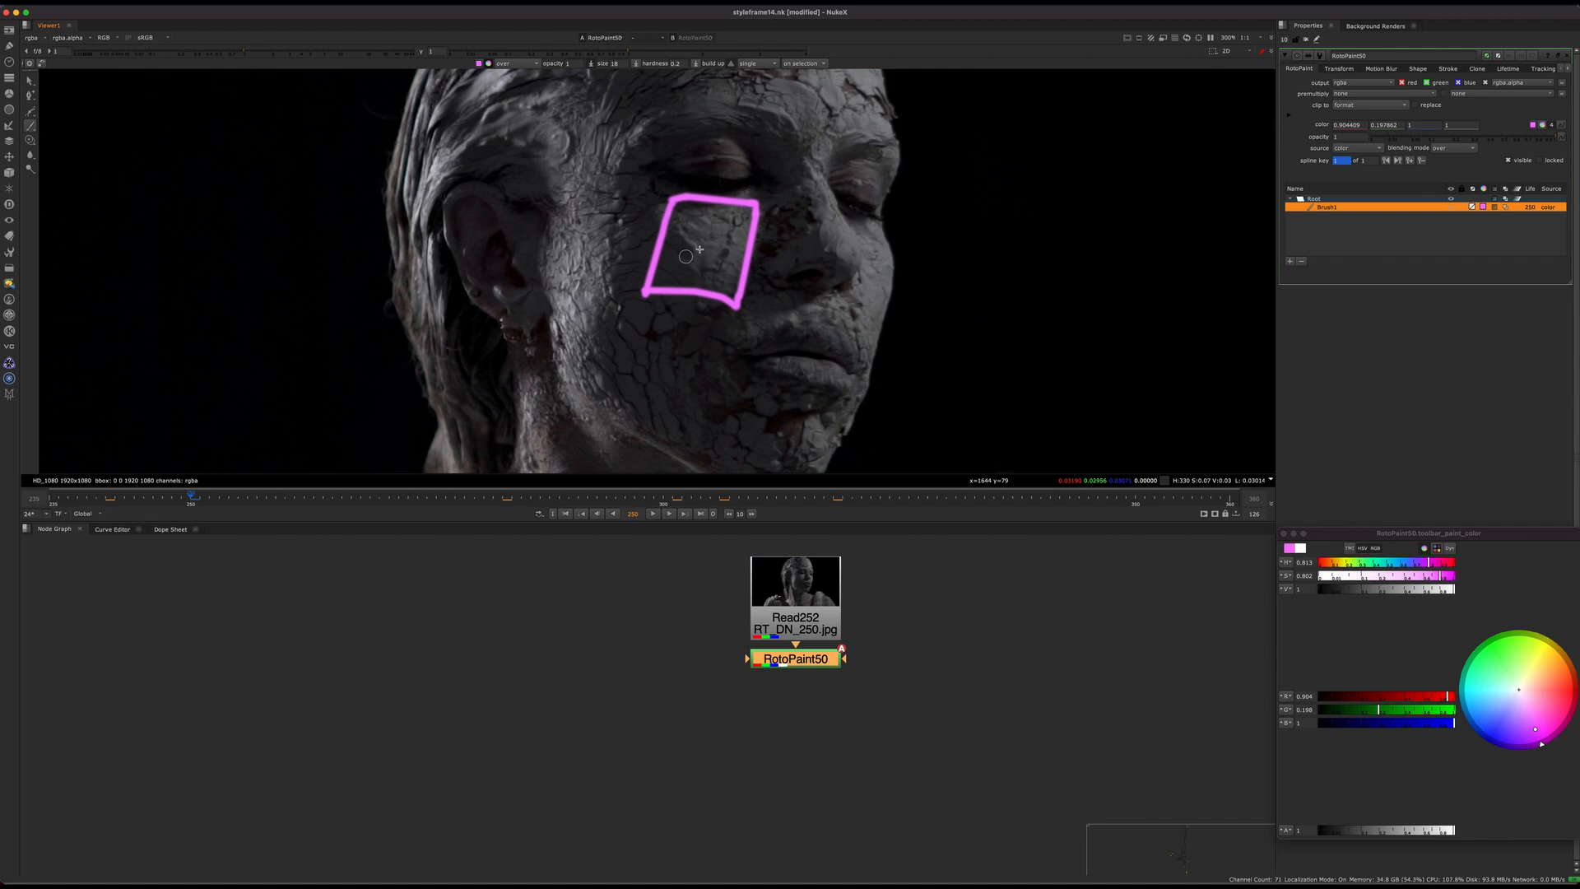
middle_drag(707, 225, 709, 261)
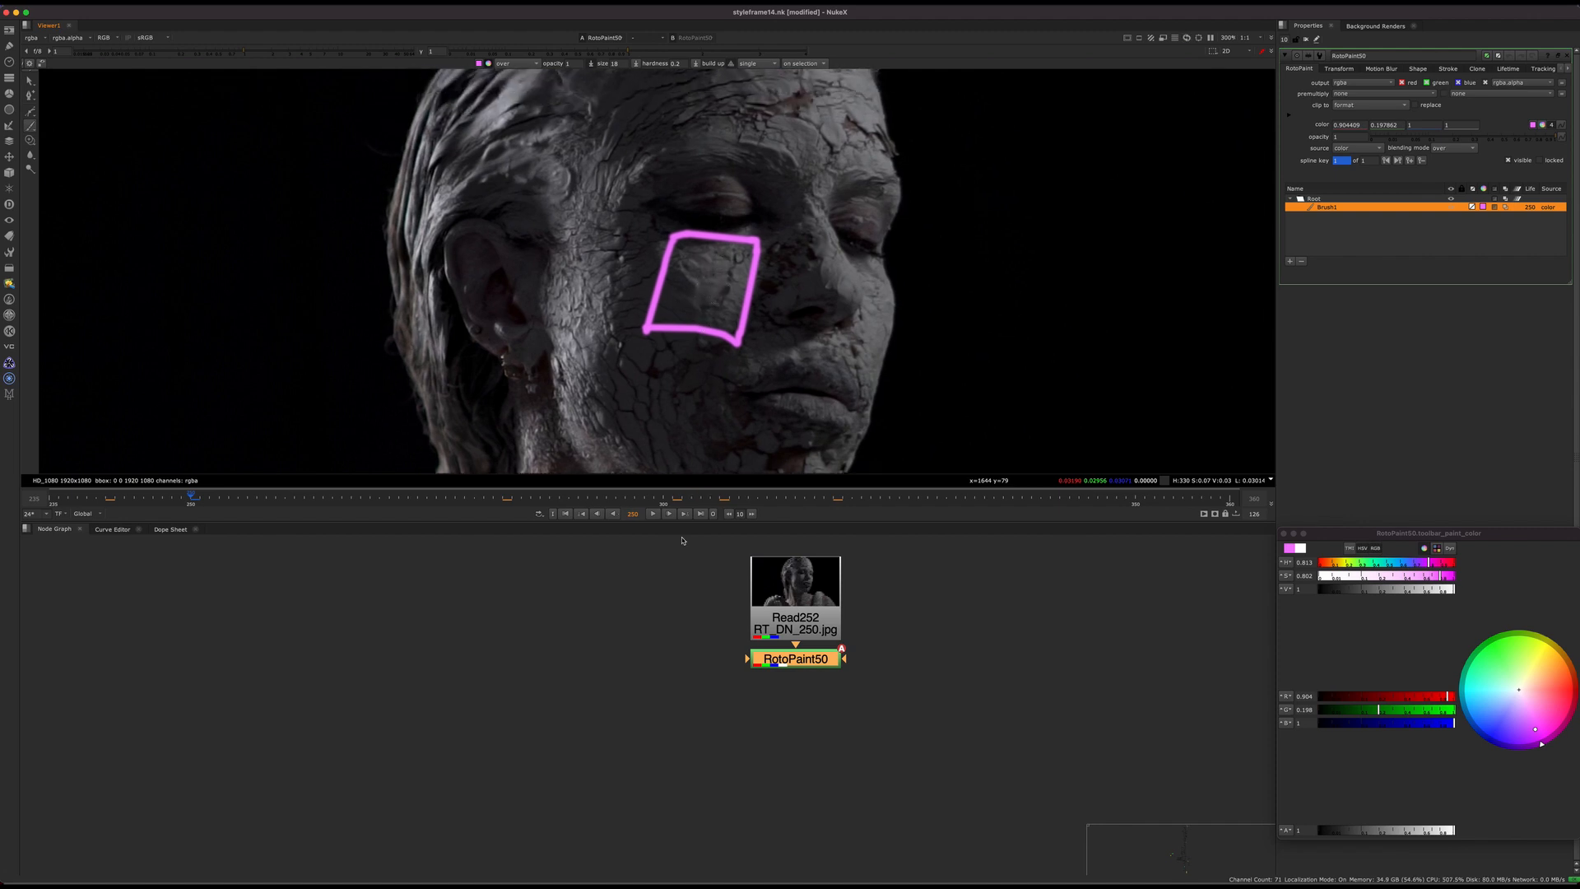
Step: View the unpainted Read252 plate, scrub through its frames, and return to frame 250 with the RotoPaint node selected
click(806, 615)
key(1)
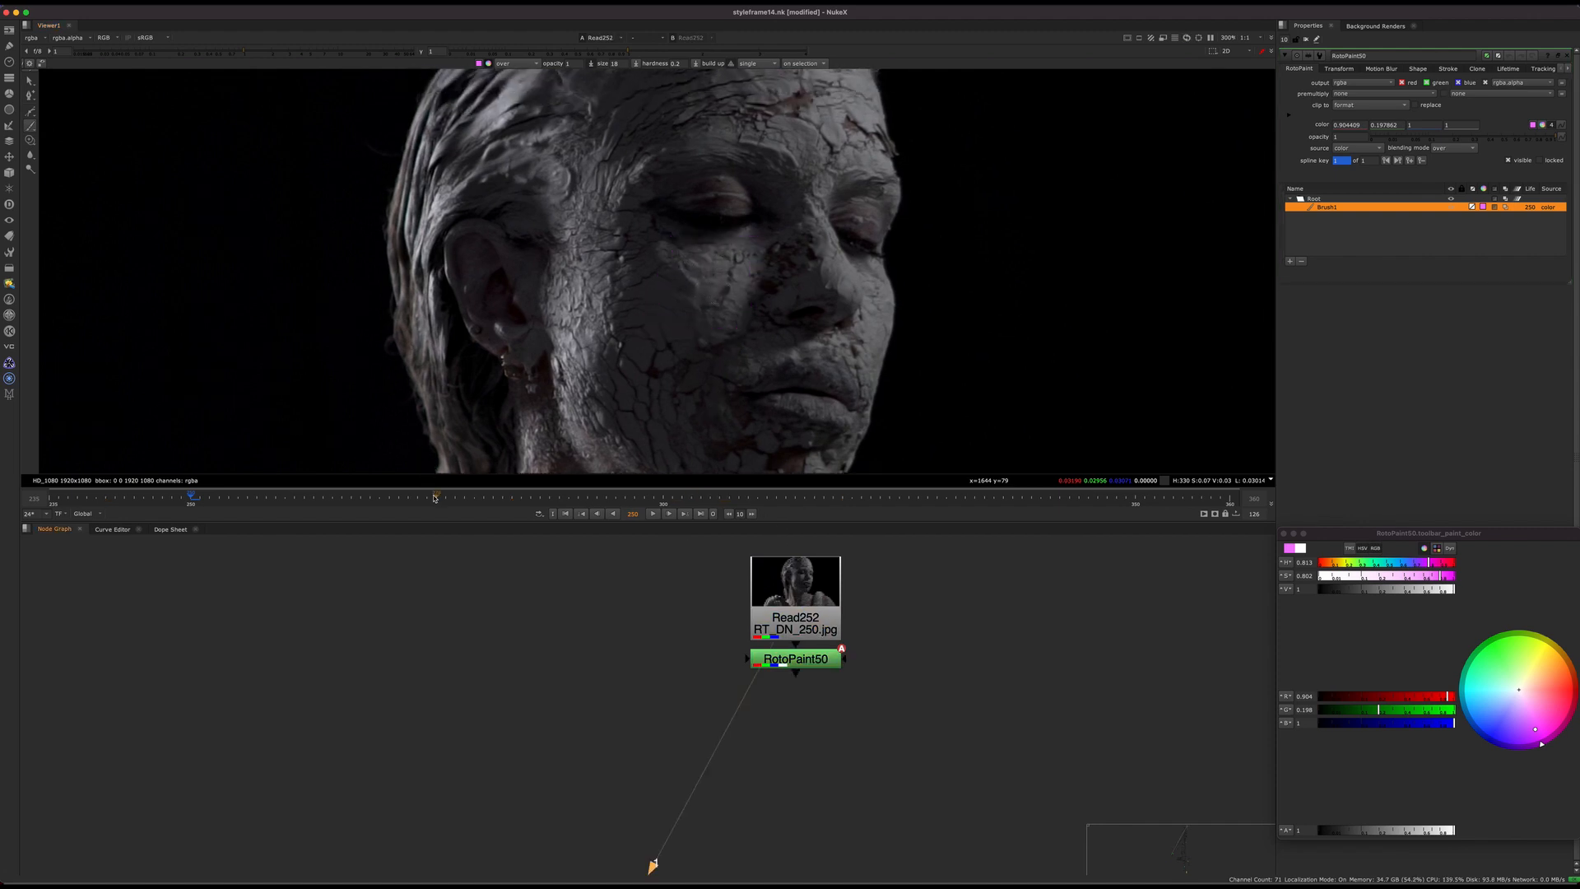
drag(561, 487, 673, 487)
middle_click(505, 497)
mouse_move(520, 498)
mouse_down()
mouse_move(945, 473)
mouse_move(276, 461)
mouse_move(305, 477)
mouse_move(920, 462)
mouse_move(192, 499)
mouse_up()
click(795, 658)
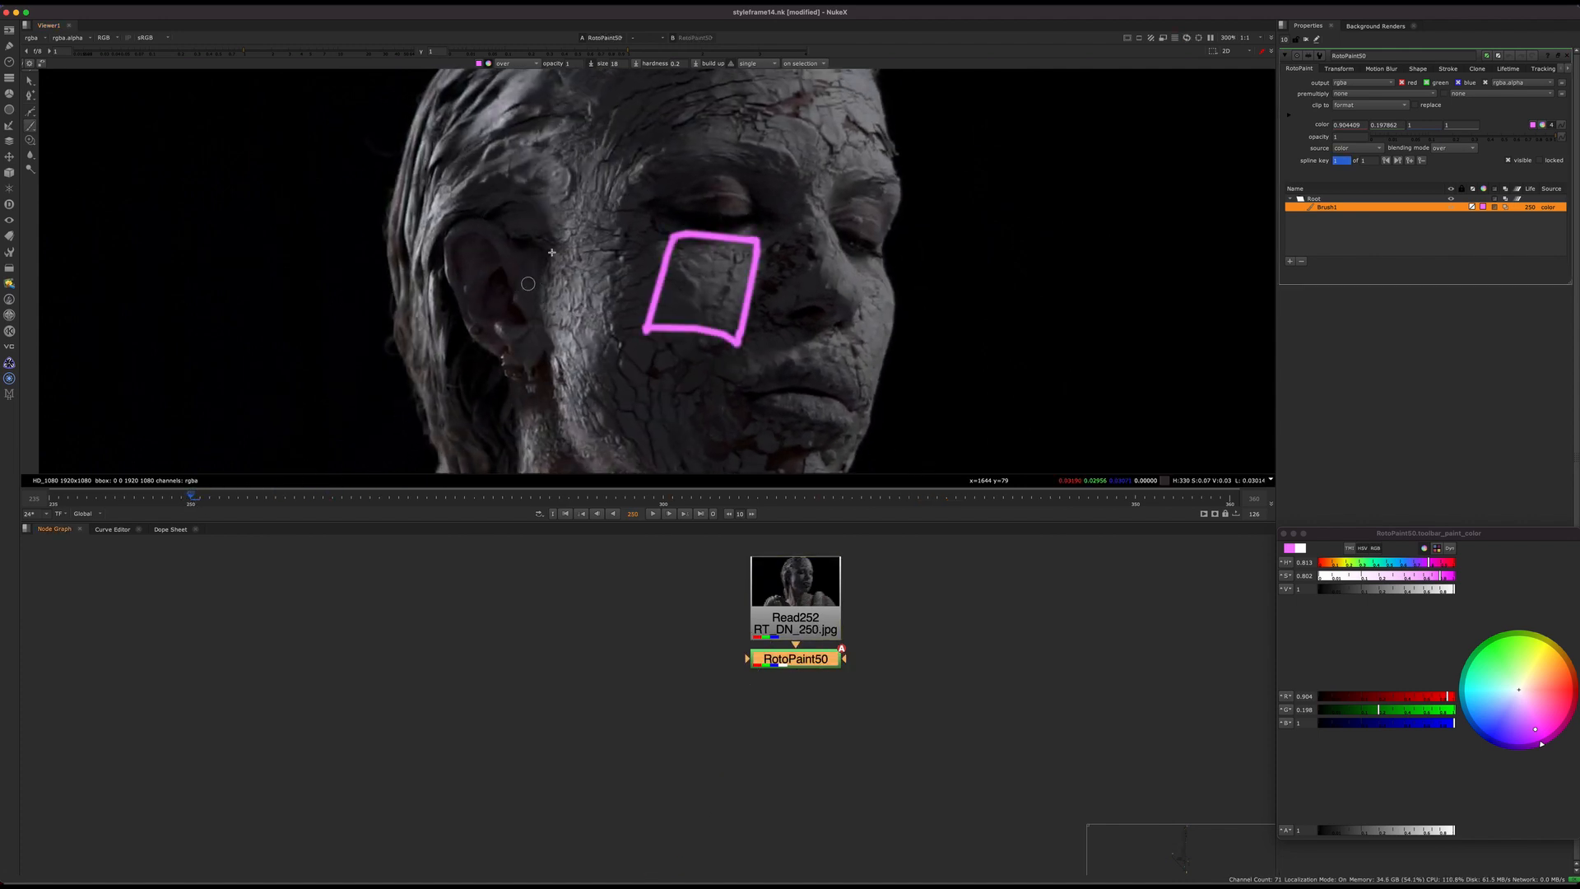
Step: Undo the stray magenta stroke and paint a green oval around the textured area in front of the ear
mouse_move(550, 237)
mouse_down()
mouse_move(512, 280)
mouse_move(593, 272)
mouse_move(562, 240)
mouse_up()
key(super+z)
drag(1508, 668, 1489, 649)
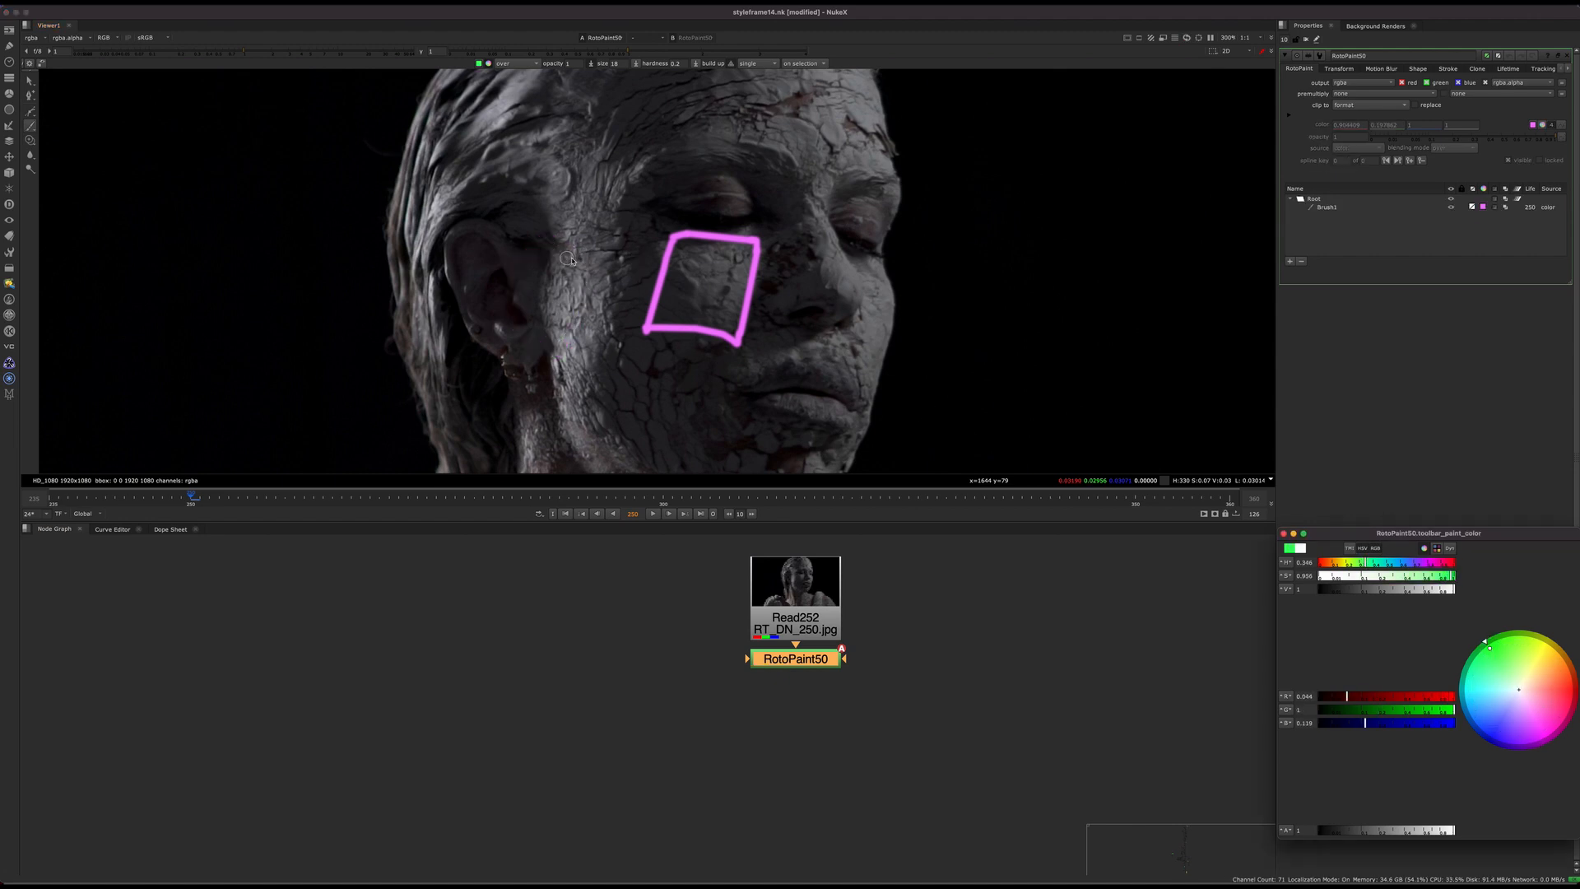
mouse_move(580, 218)
mouse_down()
mouse_move(527, 317)
mouse_move(607, 211)
mouse_move(572, 221)
mouse_up()
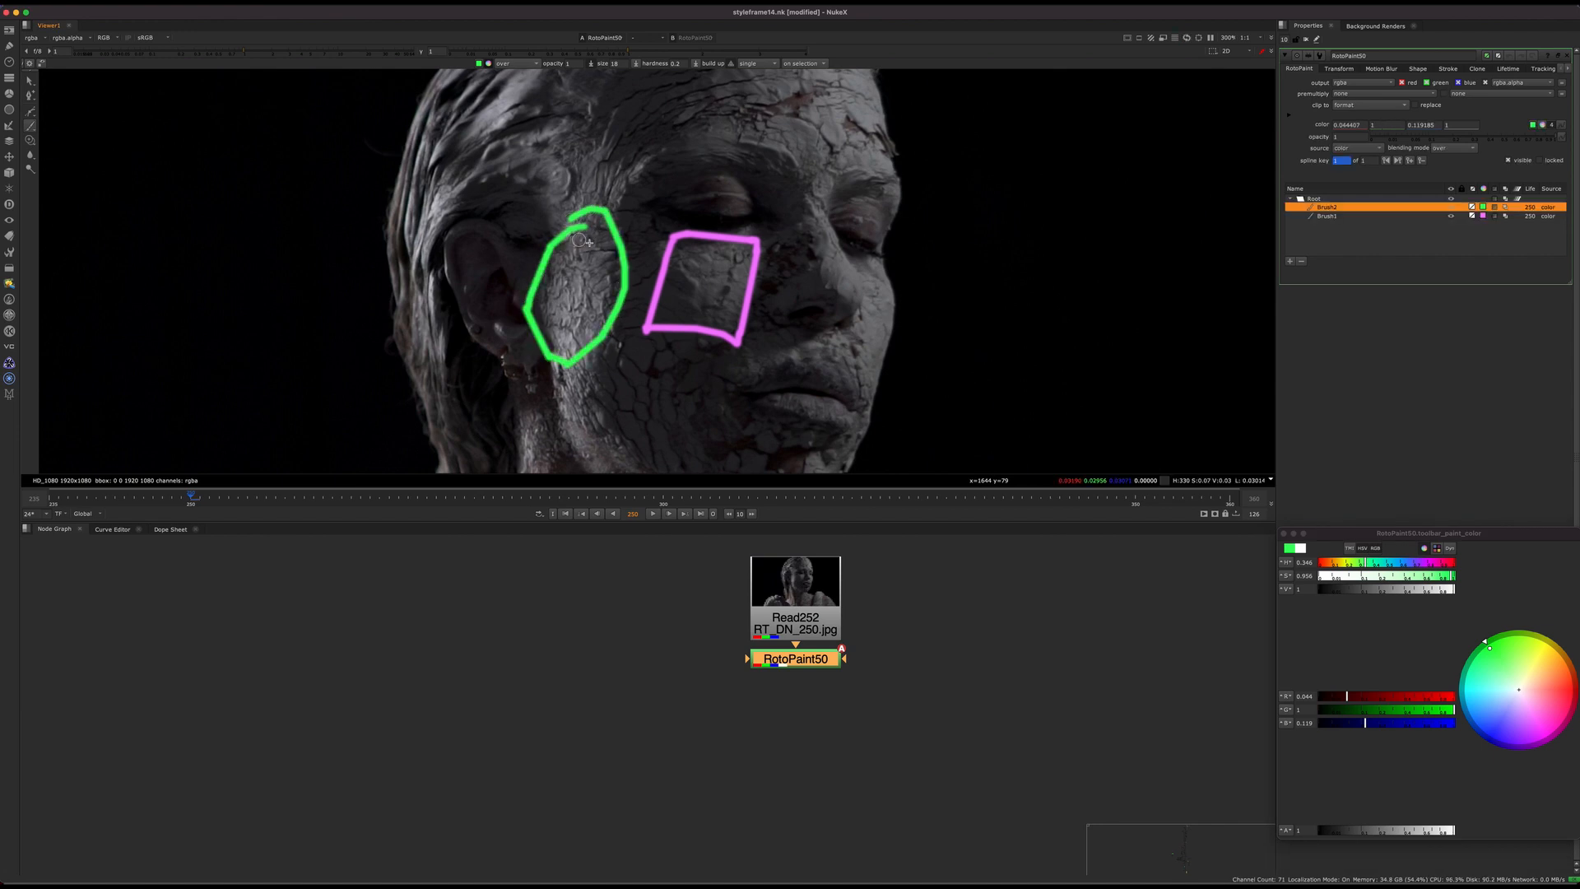
Step: Set the brush colour to blue and paint an arrow from inside the green oval towards the ear
click(1496, 723)
mouse_move(573, 271)
mouse_down()
mouse_move(522, 258)
mouse_move(523, 281)
mouse_up()
scroll(650, 267, down, 6)
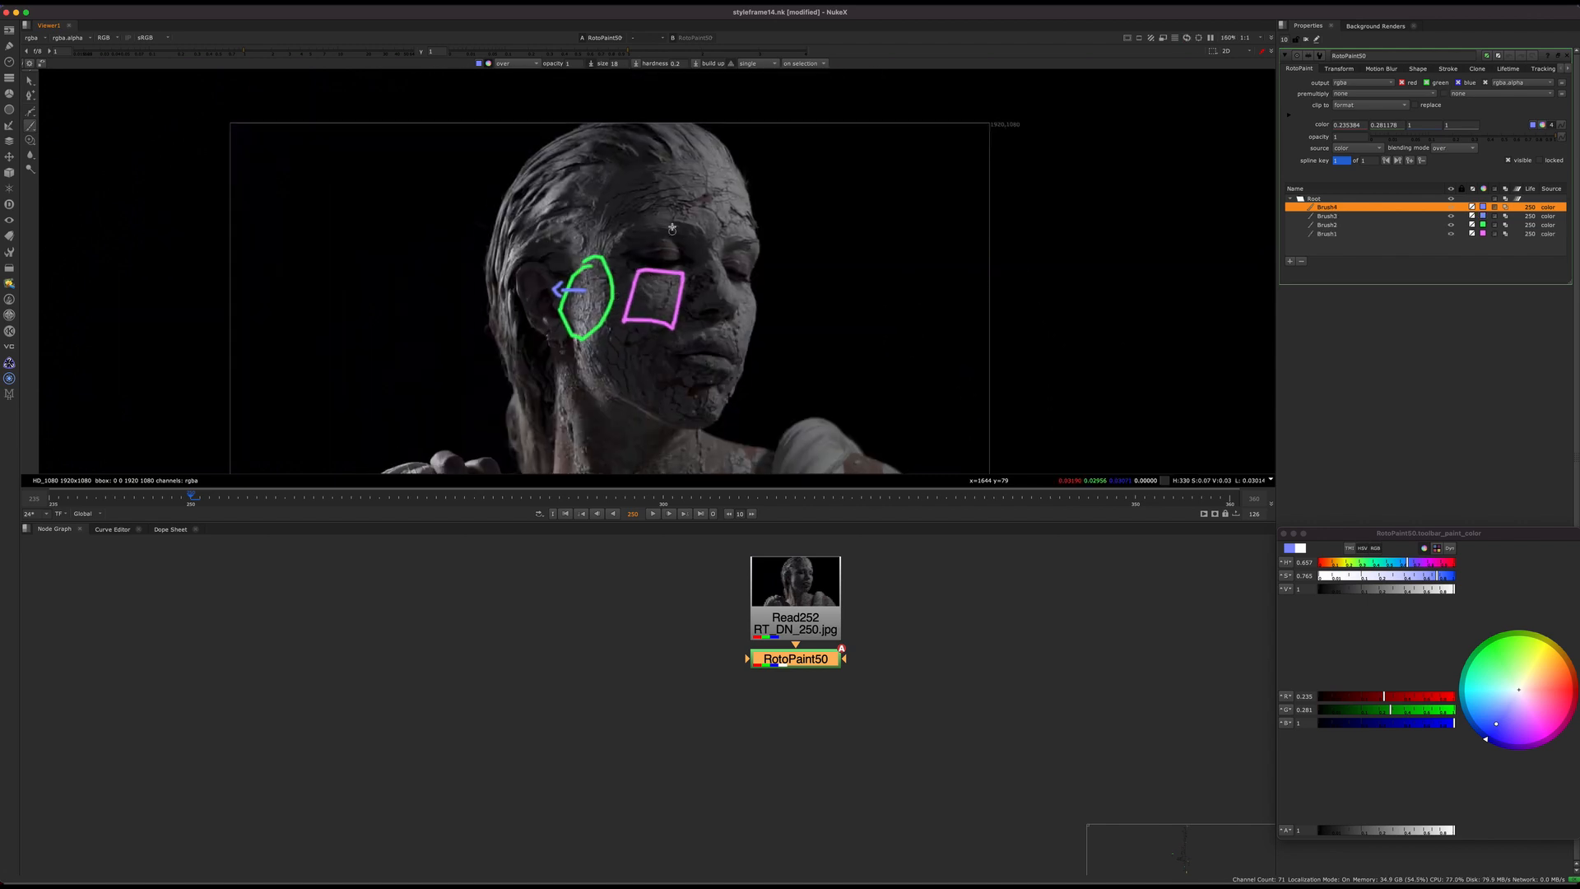
Step: Paint a blue loop on the forehead with an upward arrow, and a blue triangle on the temple with an arrow towards the hair
scroll(679, 209, up, 5)
mouse_move(668, 131)
mouse_down()
mouse_move(655, 128)
mouse_move(646, 210)
mouse_move(623, 153)
mouse_move(629, 100)
mouse_move(648, 118)
mouse_up()
mouse_move(540, 180)
mouse_down()
mouse_move(587, 191)
mouse_move(537, 199)
mouse_move(487, 179)
mouse_move(492, 202)
mouse_up()
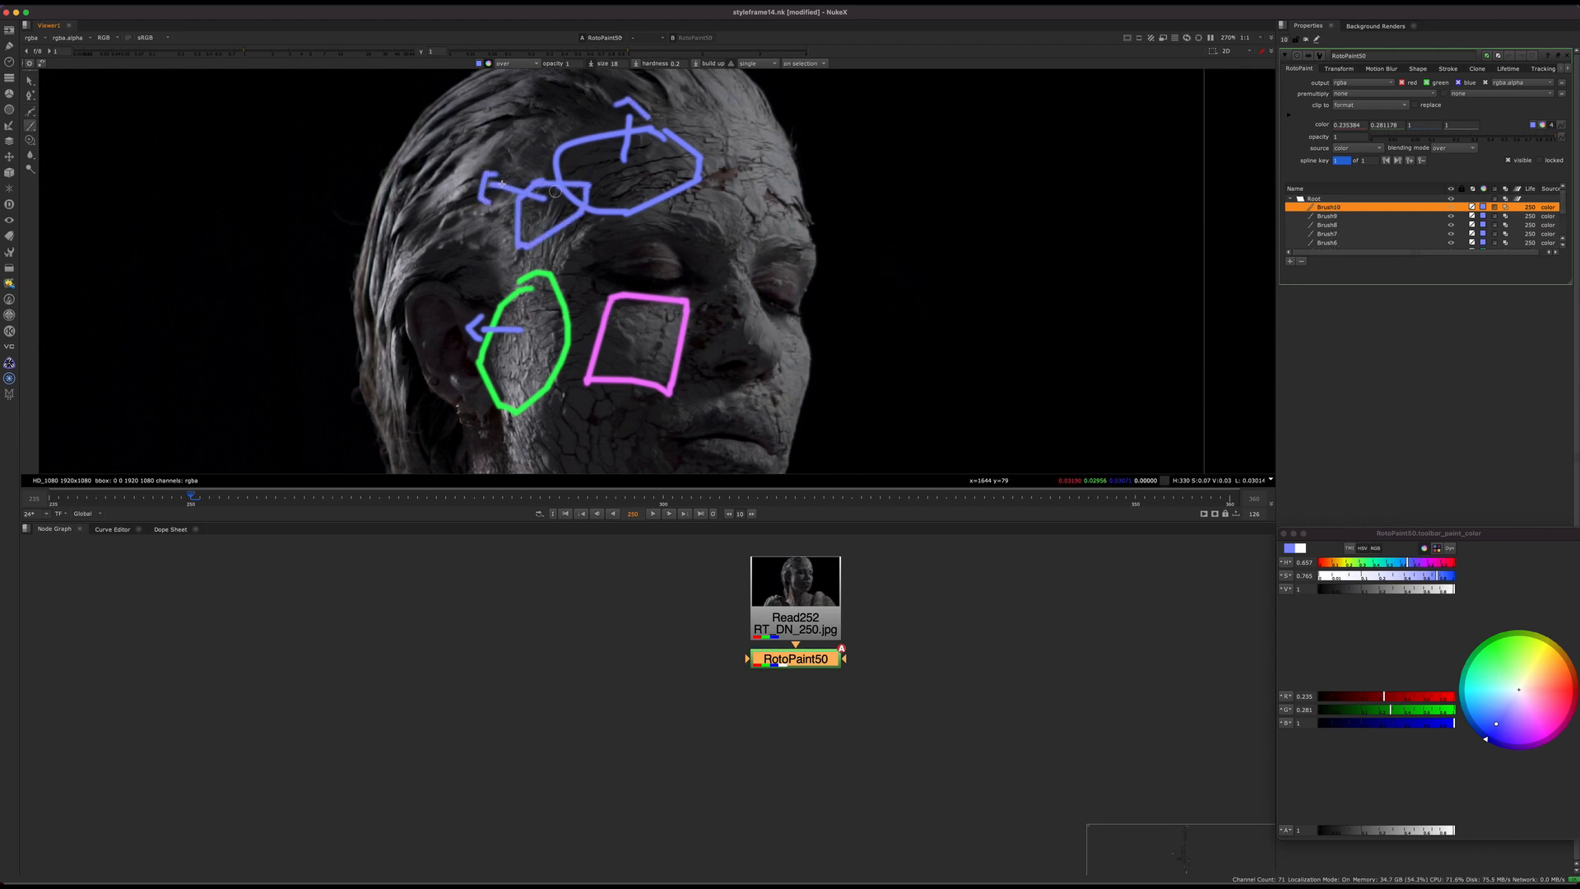
Step: Set the brush colour to green and write "2.5D" in thin strokes inside the magenta square on the cheek
mouse_move(658, 323)
middle_down()
mouse_move(612, 276)
mouse_move(608, 292)
mouse_move(664, 262)
mouse_move(626, 246)
mouse_move(649, 204)
middle_up()
drag(1542, 689, 1494, 660)
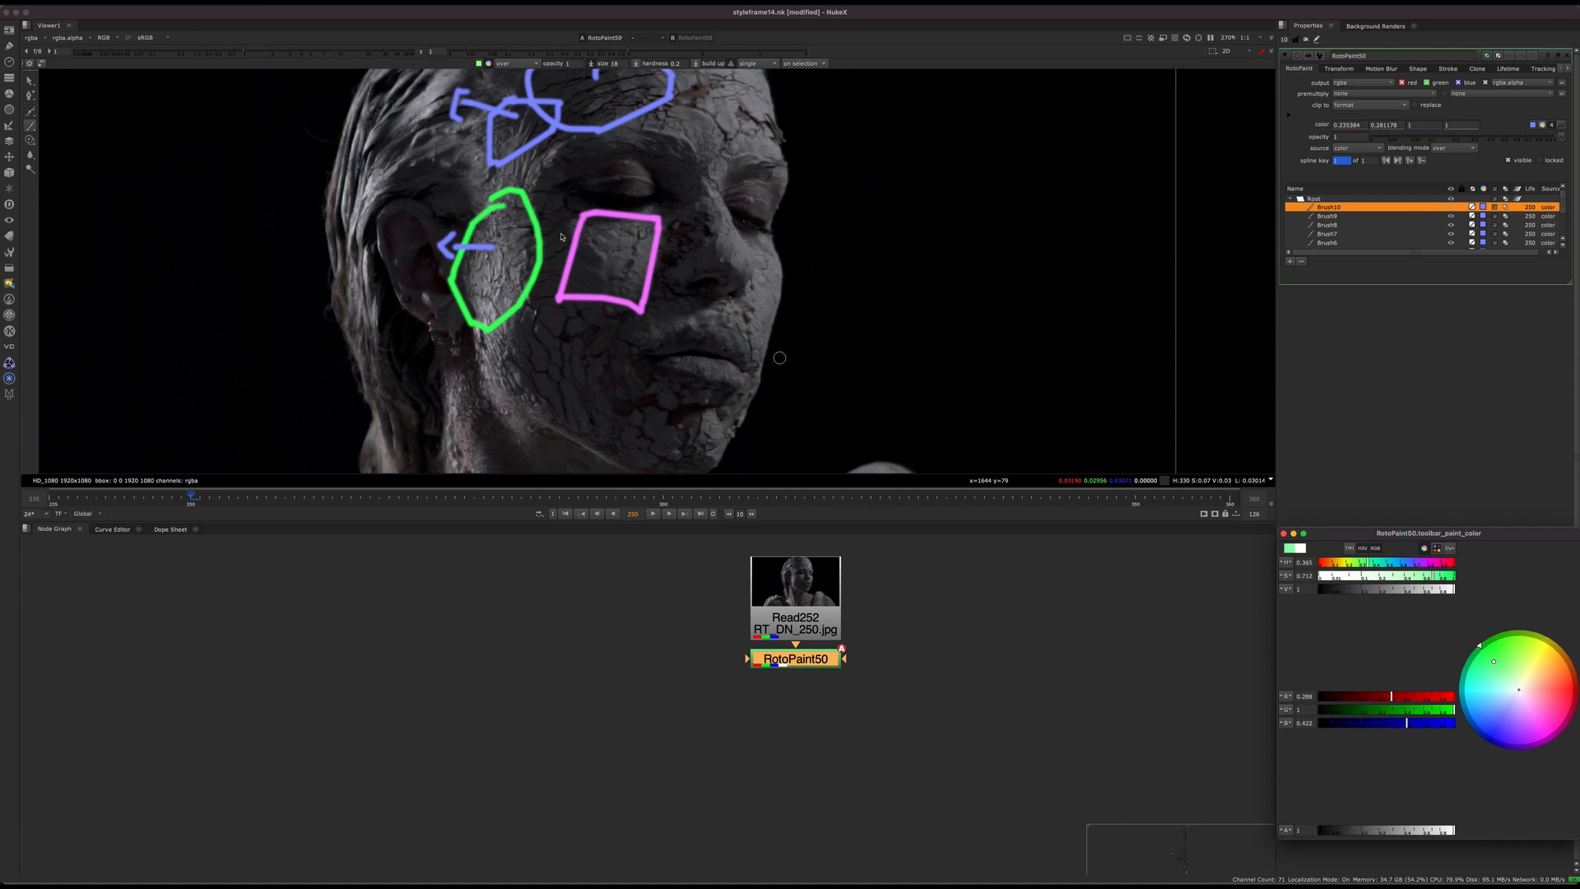
scroll(628, 246, up, 3)
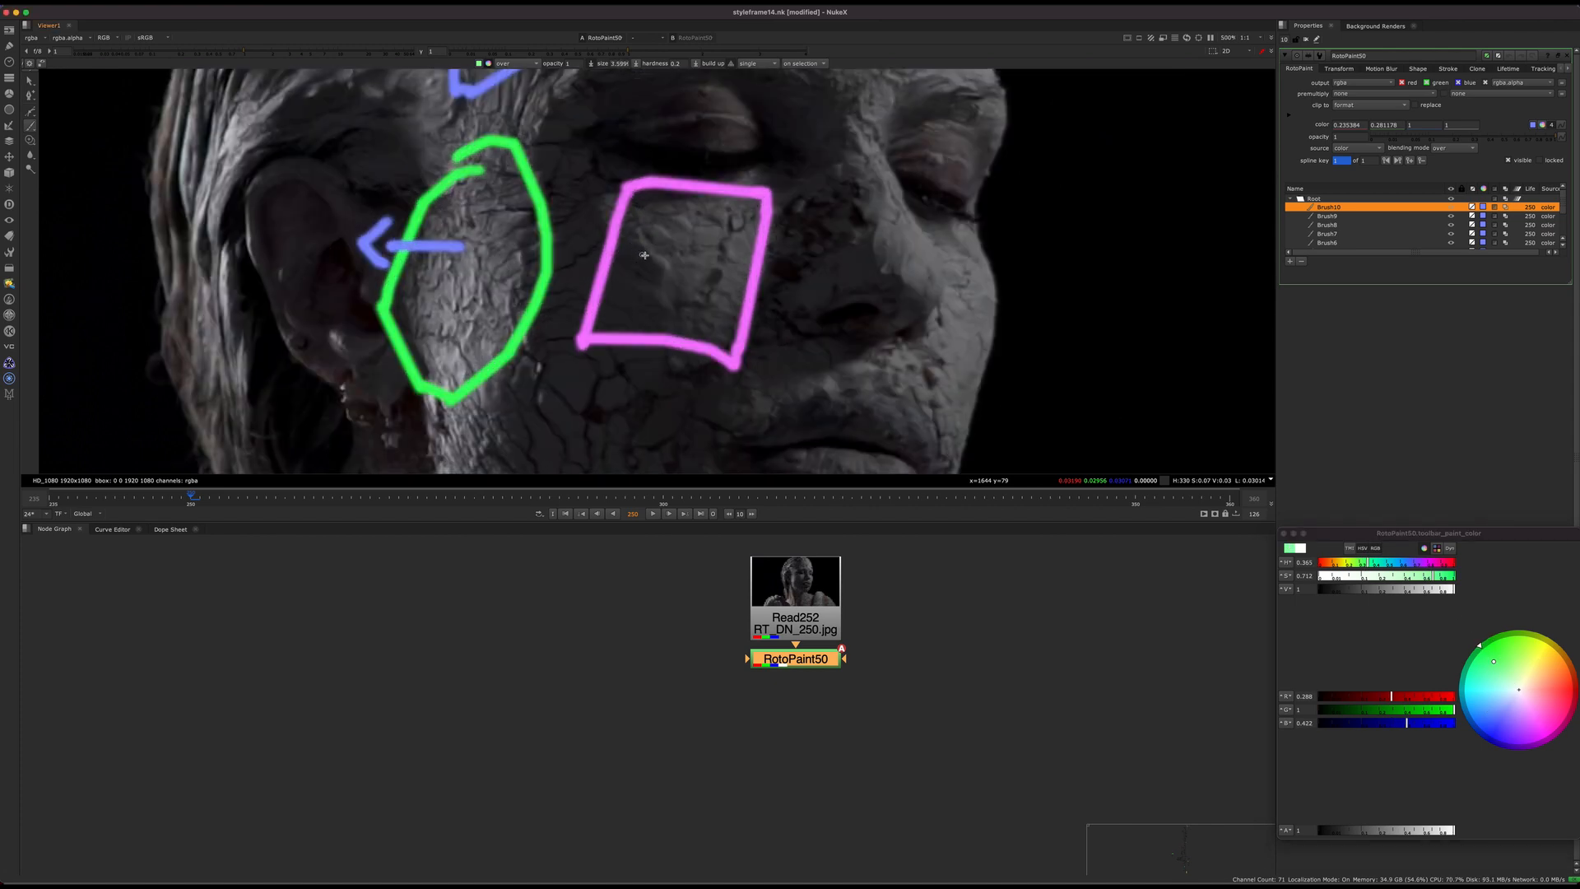
mouse_move(627, 245)
mouse_down()
mouse_move(674, 278)
mouse_move(710, 259)
mouse_move(683, 320)
mouse_up()
click(681, 276)
middle_drag(761, 286, 746, 281)
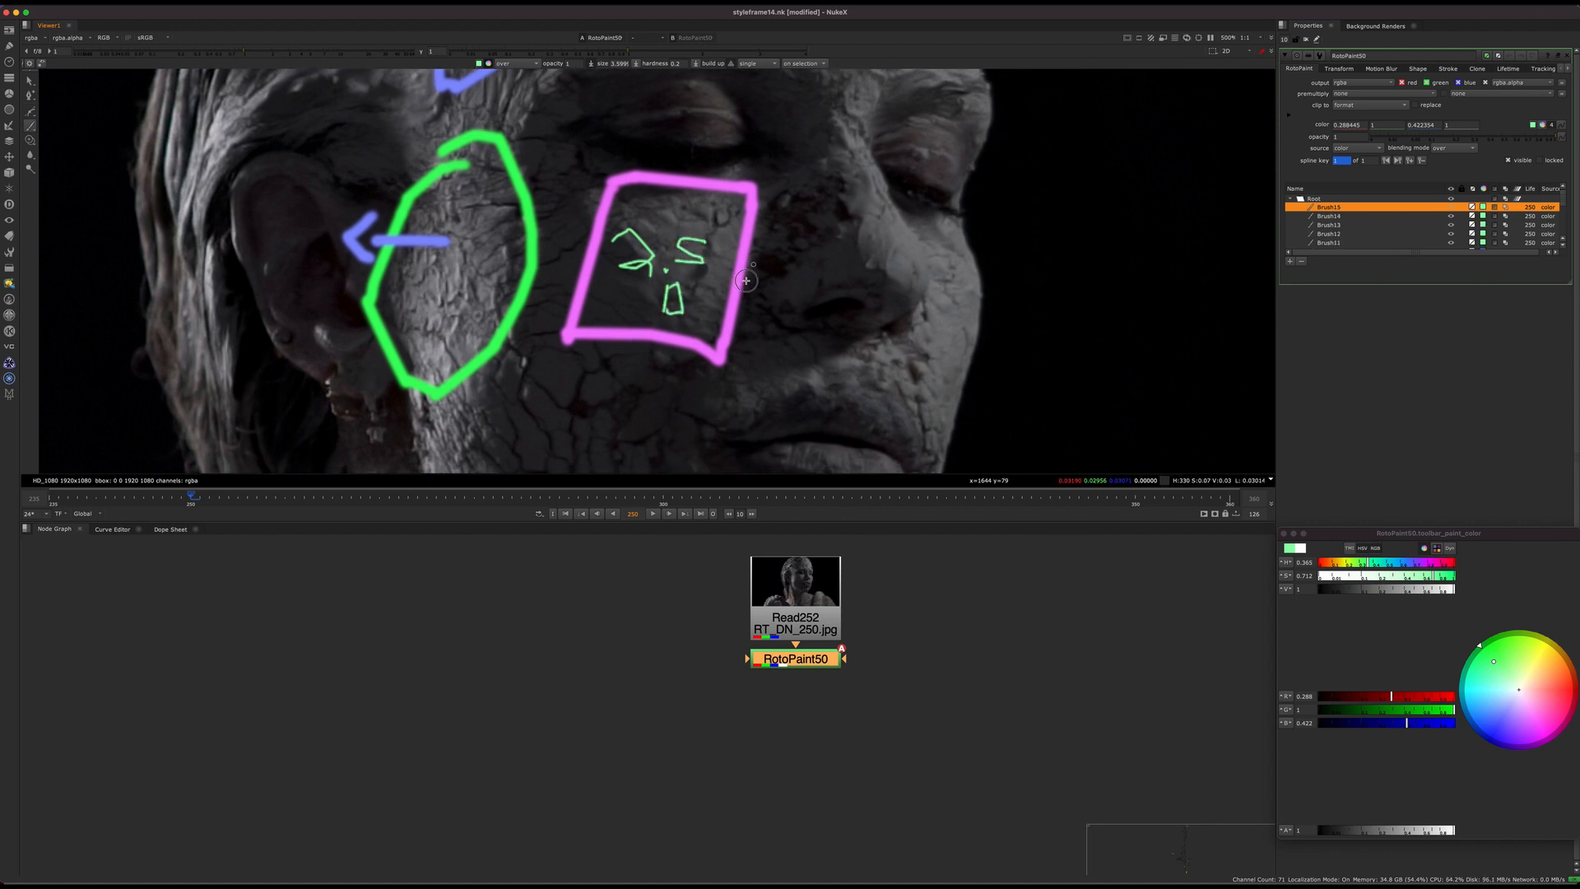
scroll(751, 261, down, 3)
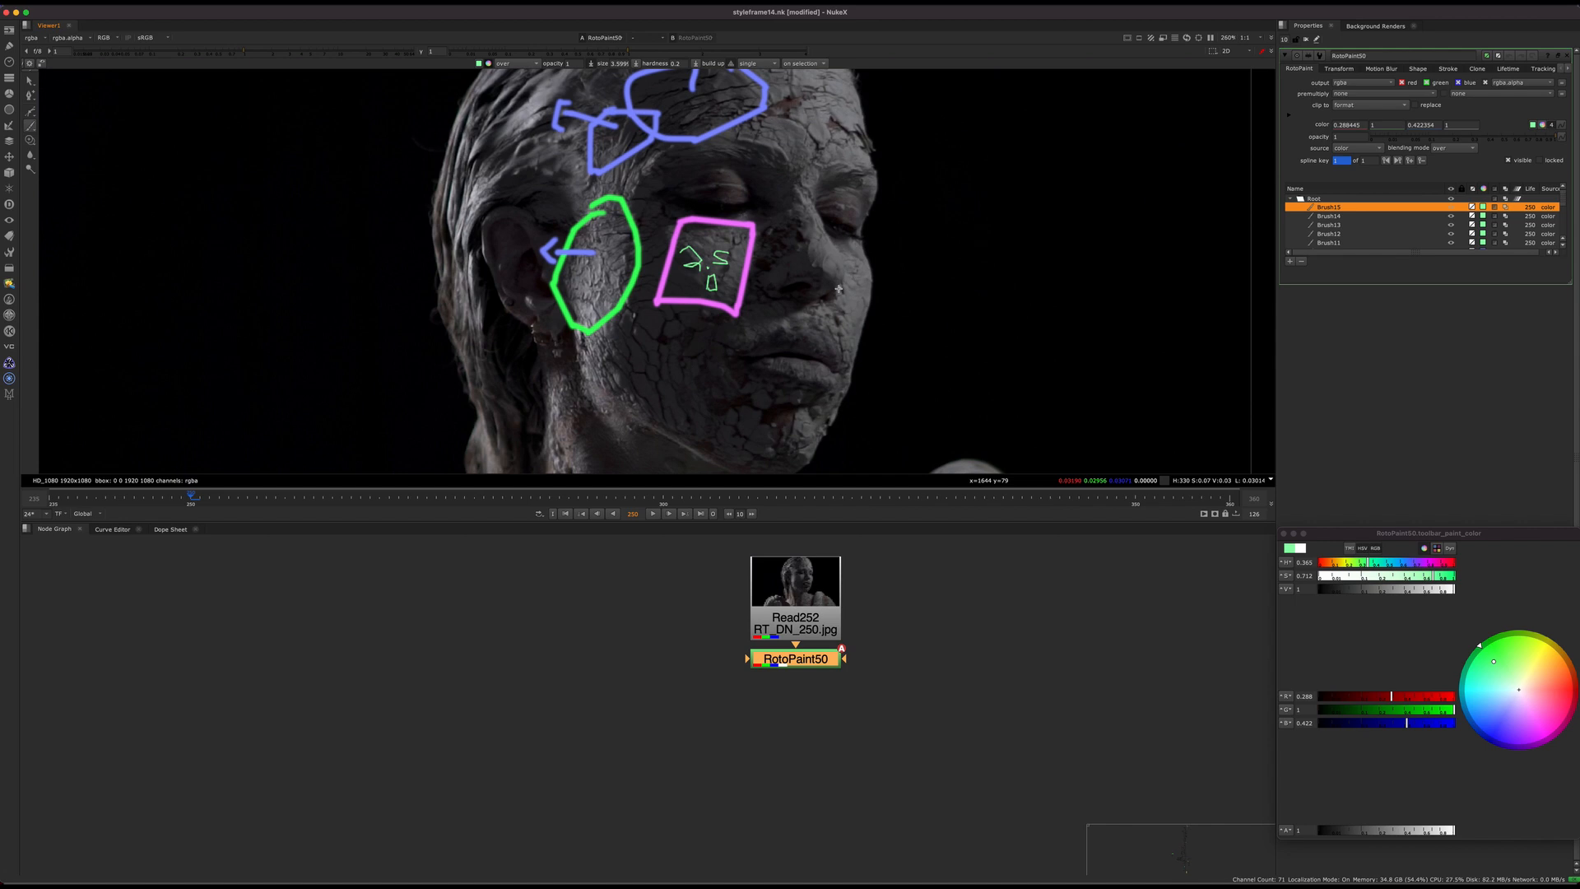
click(1529, 723)
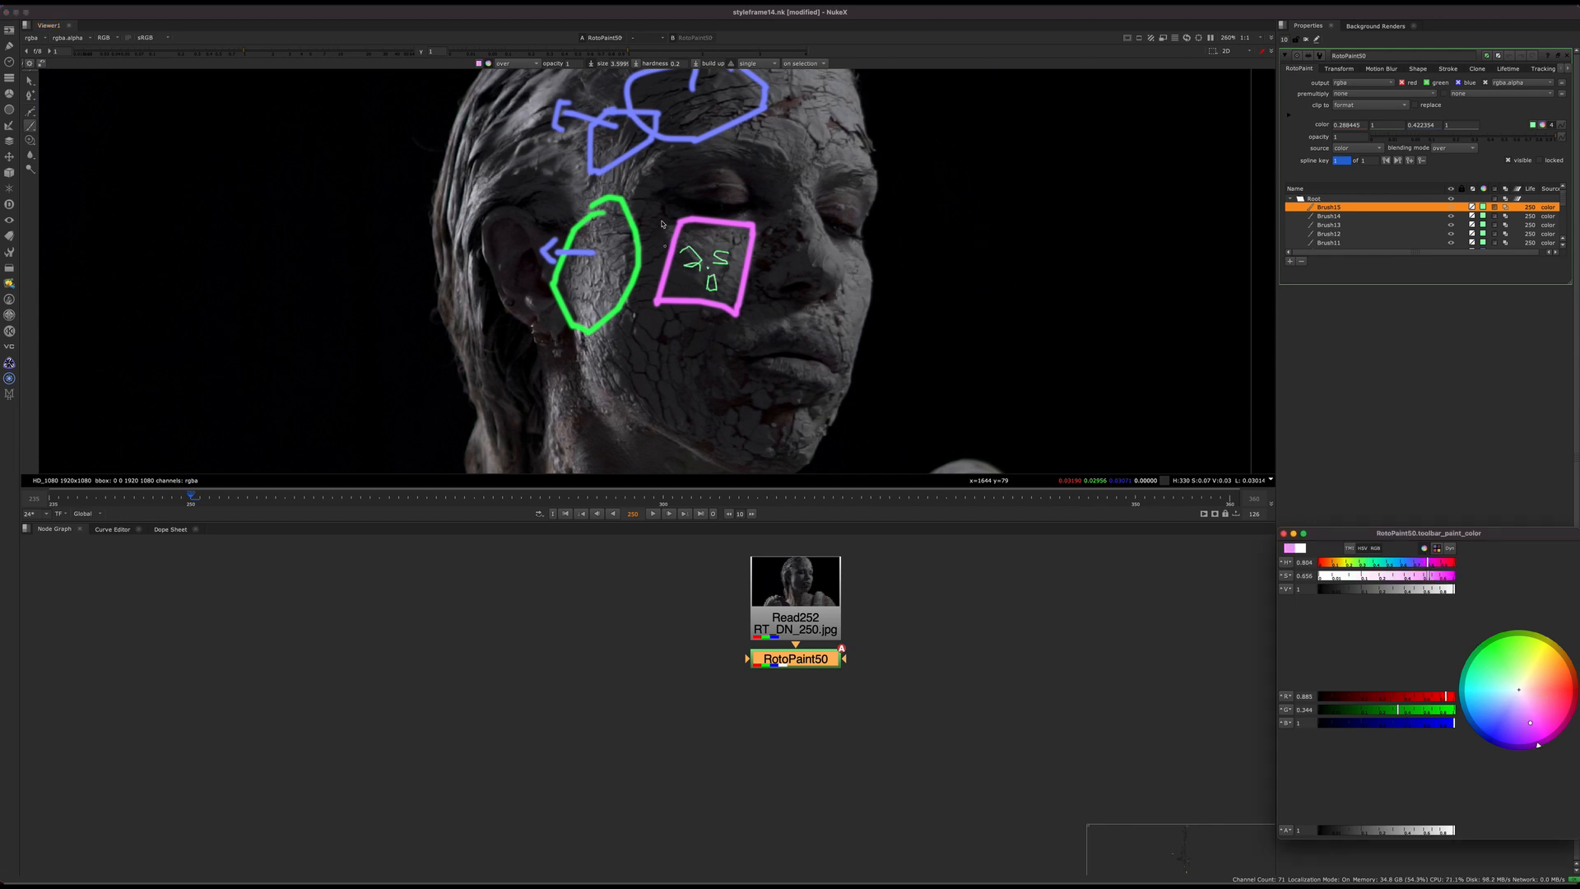
middle_drag(611, 270, 610, 295)
scroll(615, 257, up, 2)
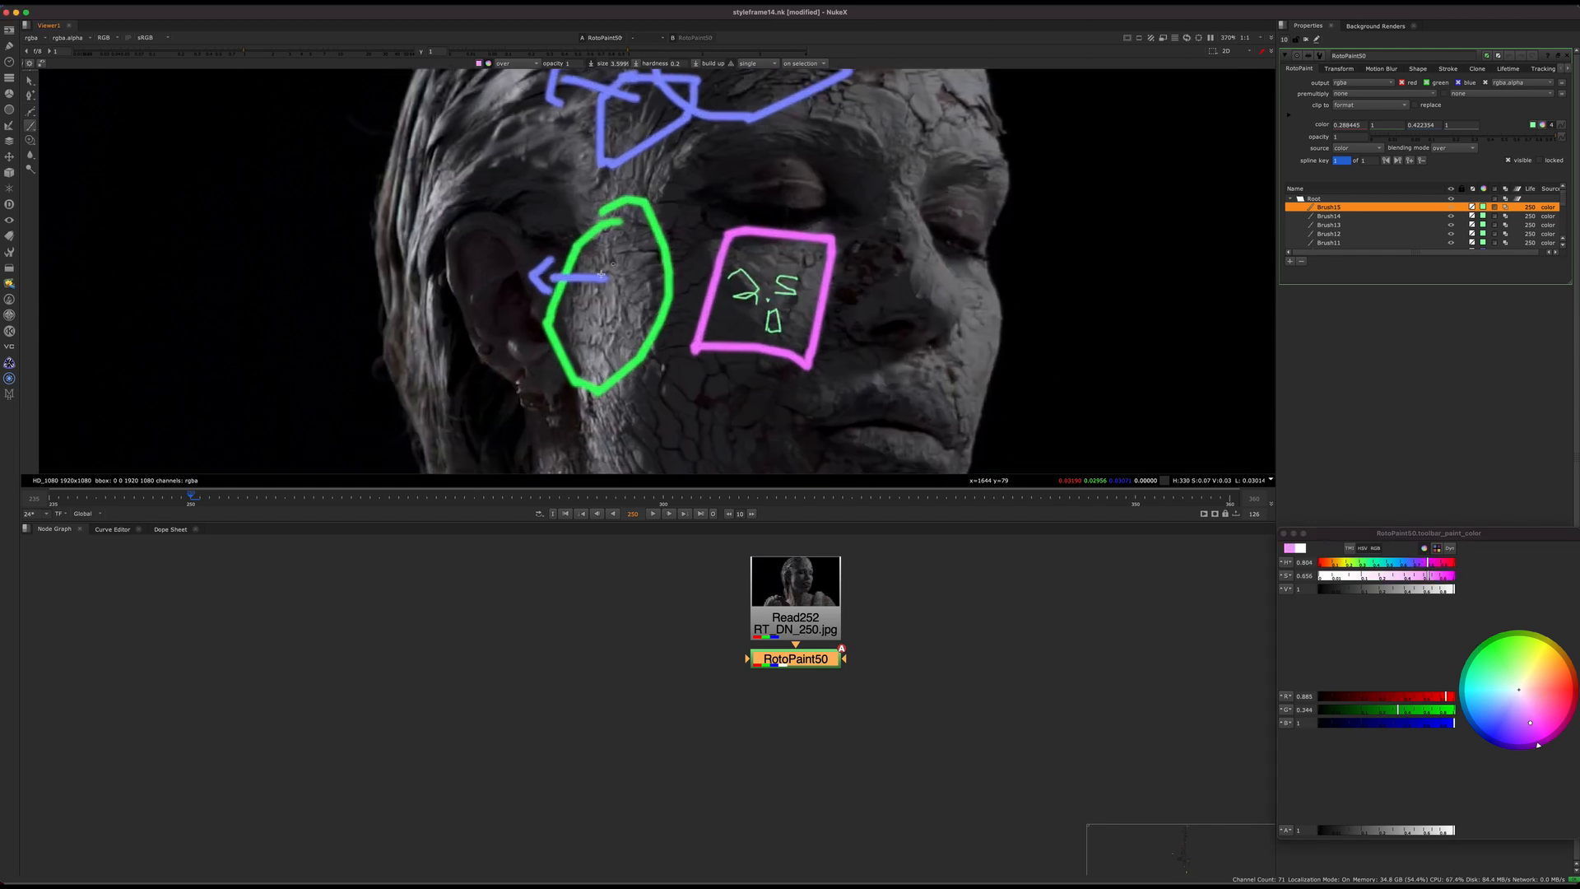
mouse_move(646, 287)
middle_down()
mouse_move(603, 355)
mouse_move(667, 289)
middle_up()
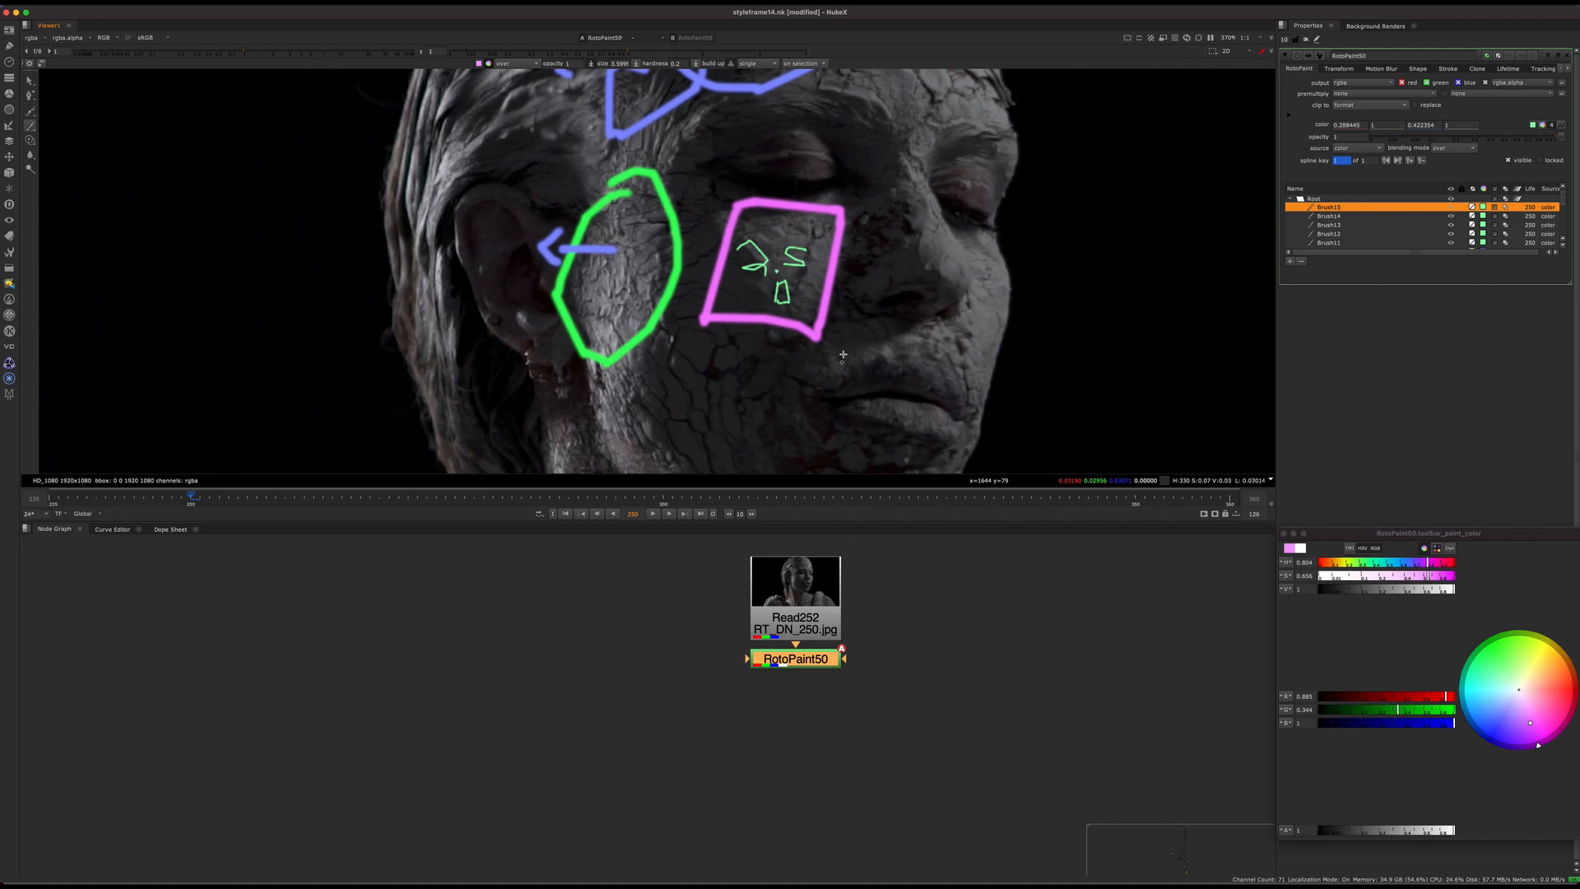
mouse_move(632, 122)
middle_down()
mouse_move(496, 183)
mouse_move(512, 233)
middle_up()
mouse_move(686, 281)
middle_down()
mouse_move(584, 292)
mouse_move(643, 144)
mouse_move(570, 135)
middle_up()
Step: Set the brush colour to green and paint a narrow oval around the outer edge of the far cheek
drag(1498, 690, 1496, 653)
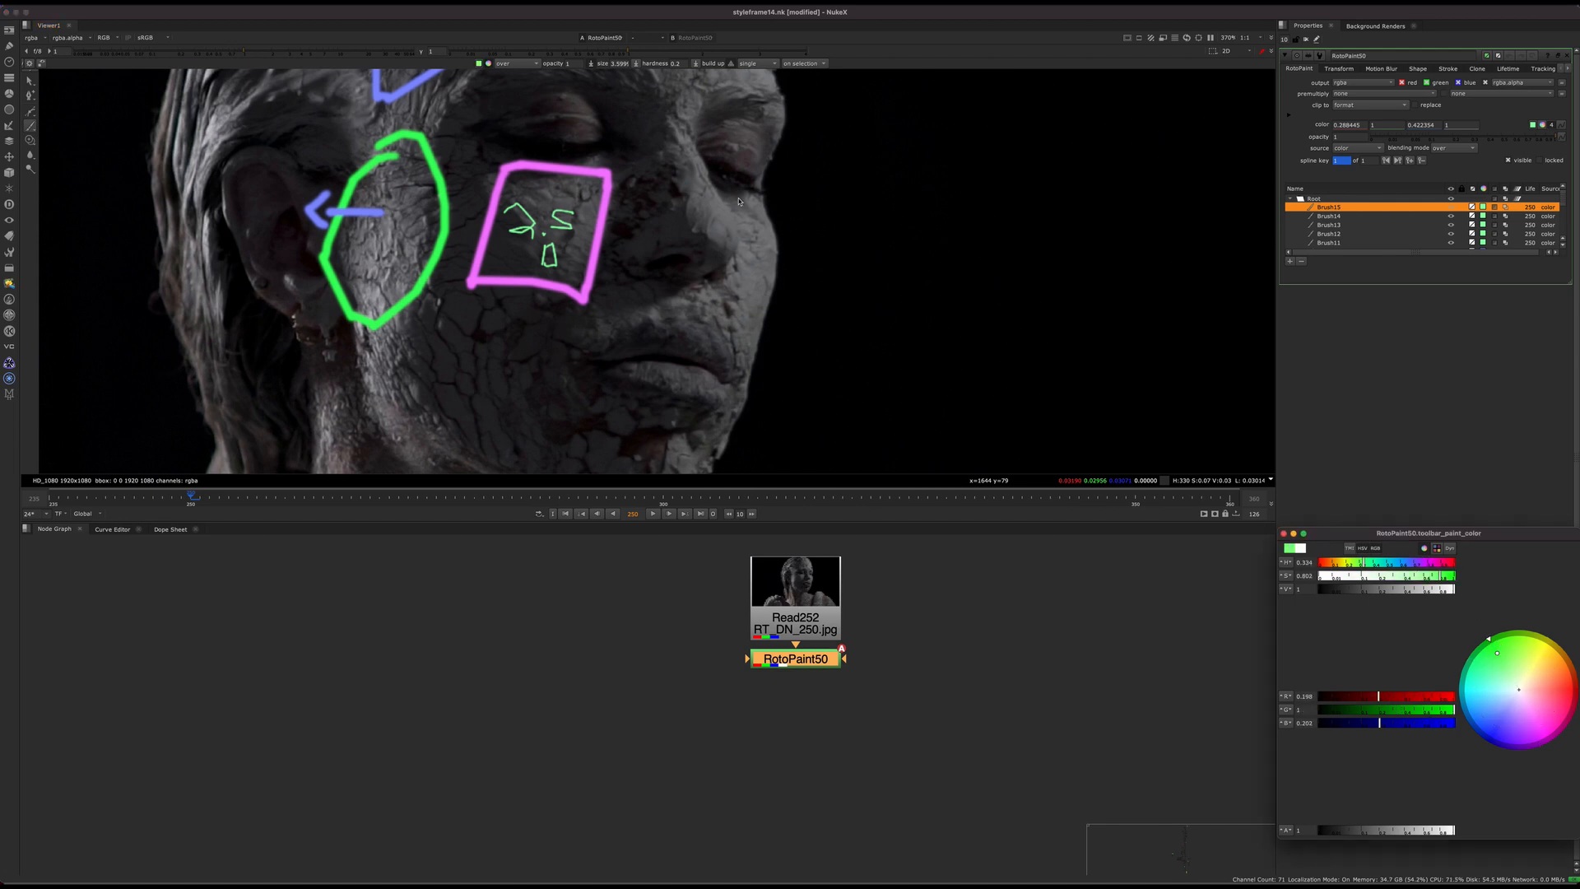
middle_drag(770, 216, 777, 250)
mouse_move(782, 258)
mouse_down()
mouse_move(751, 281)
mouse_move(798, 284)
mouse_move(786, 257)
mouse_up()
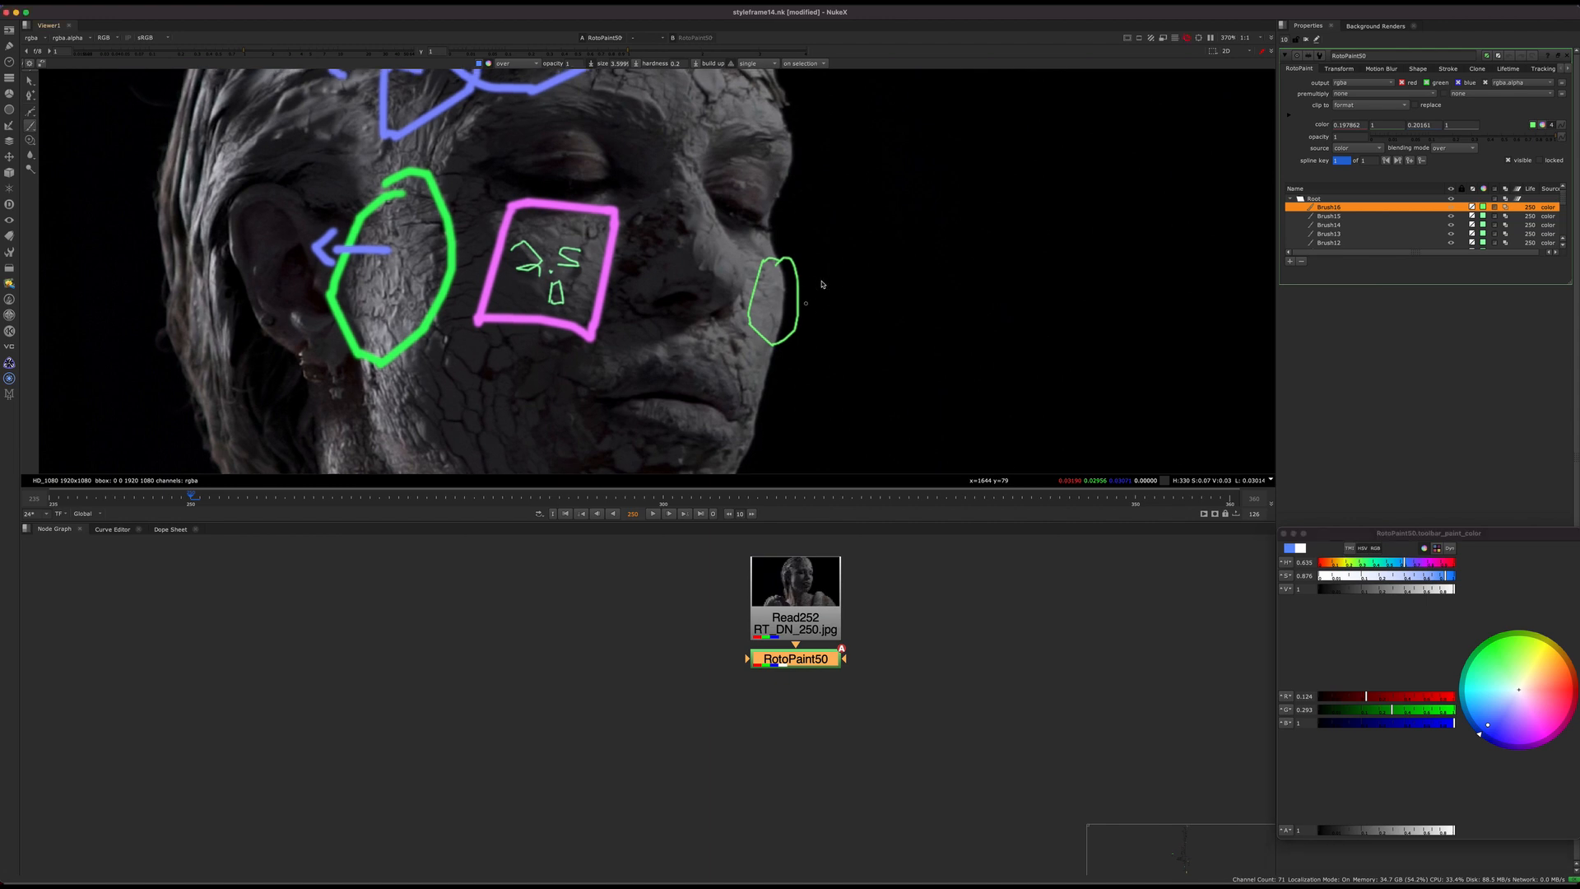
Step: Try a jagged blue line along the face edge inside the small green oval, and undo it
scroll(744, 233, up, 5)
scroll(768, 241, down, 3)
scroll(768, 240, up, 2)
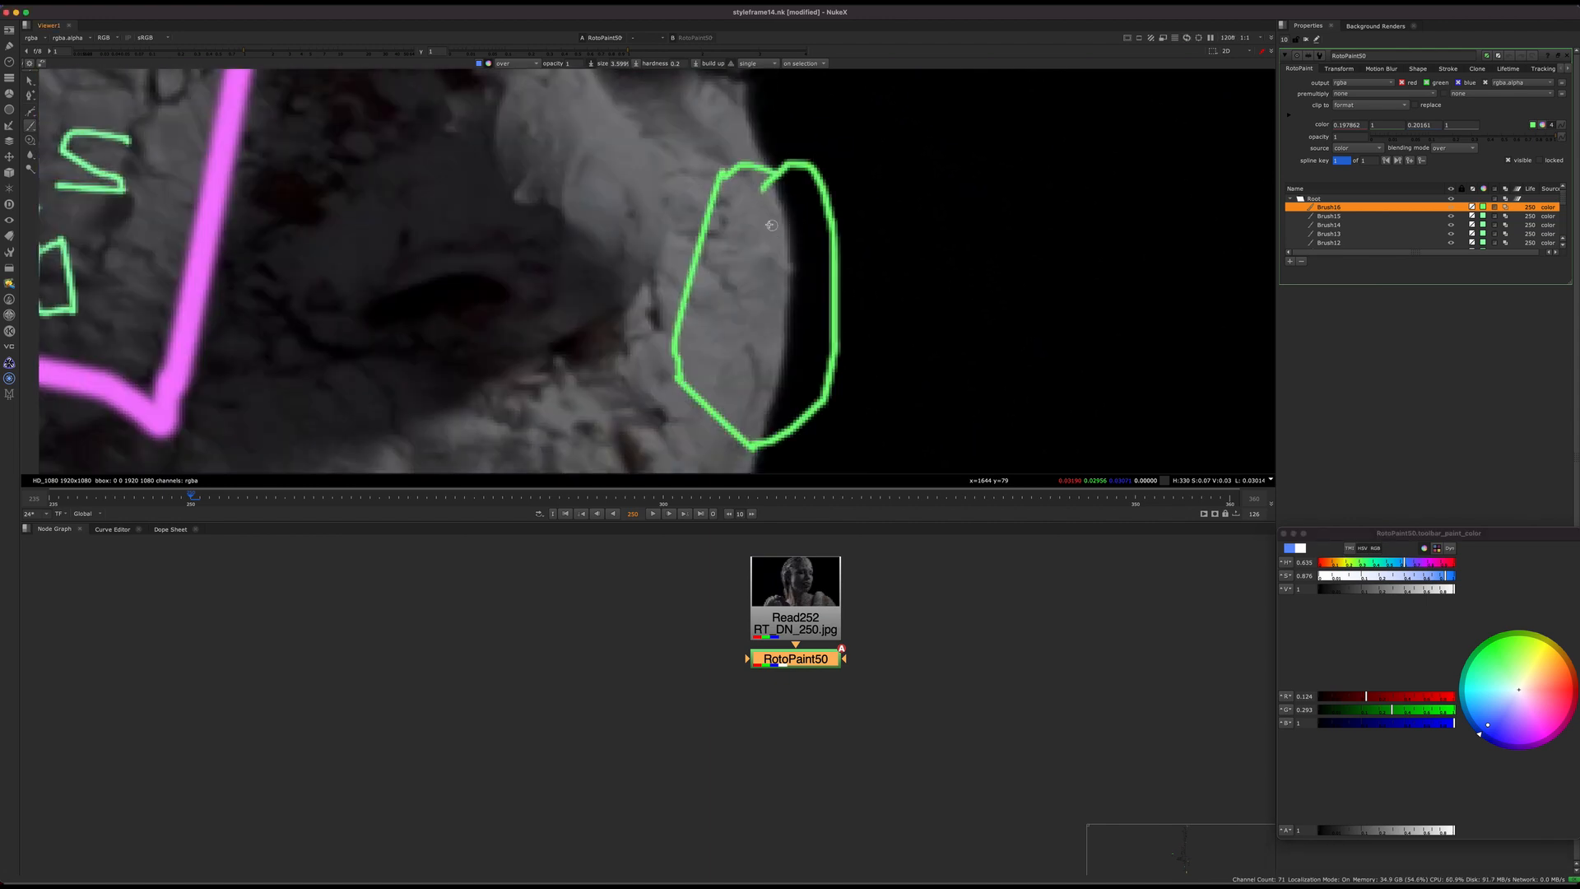
mouse_move(763, 219)
mouse_down()
mouse_move(804, 251)
mouse_move(784, 300)
mouse_move(777, 428)
mouse_up()
scroll(794, 292, down, 3)
scroll(798, 290, up, 2)
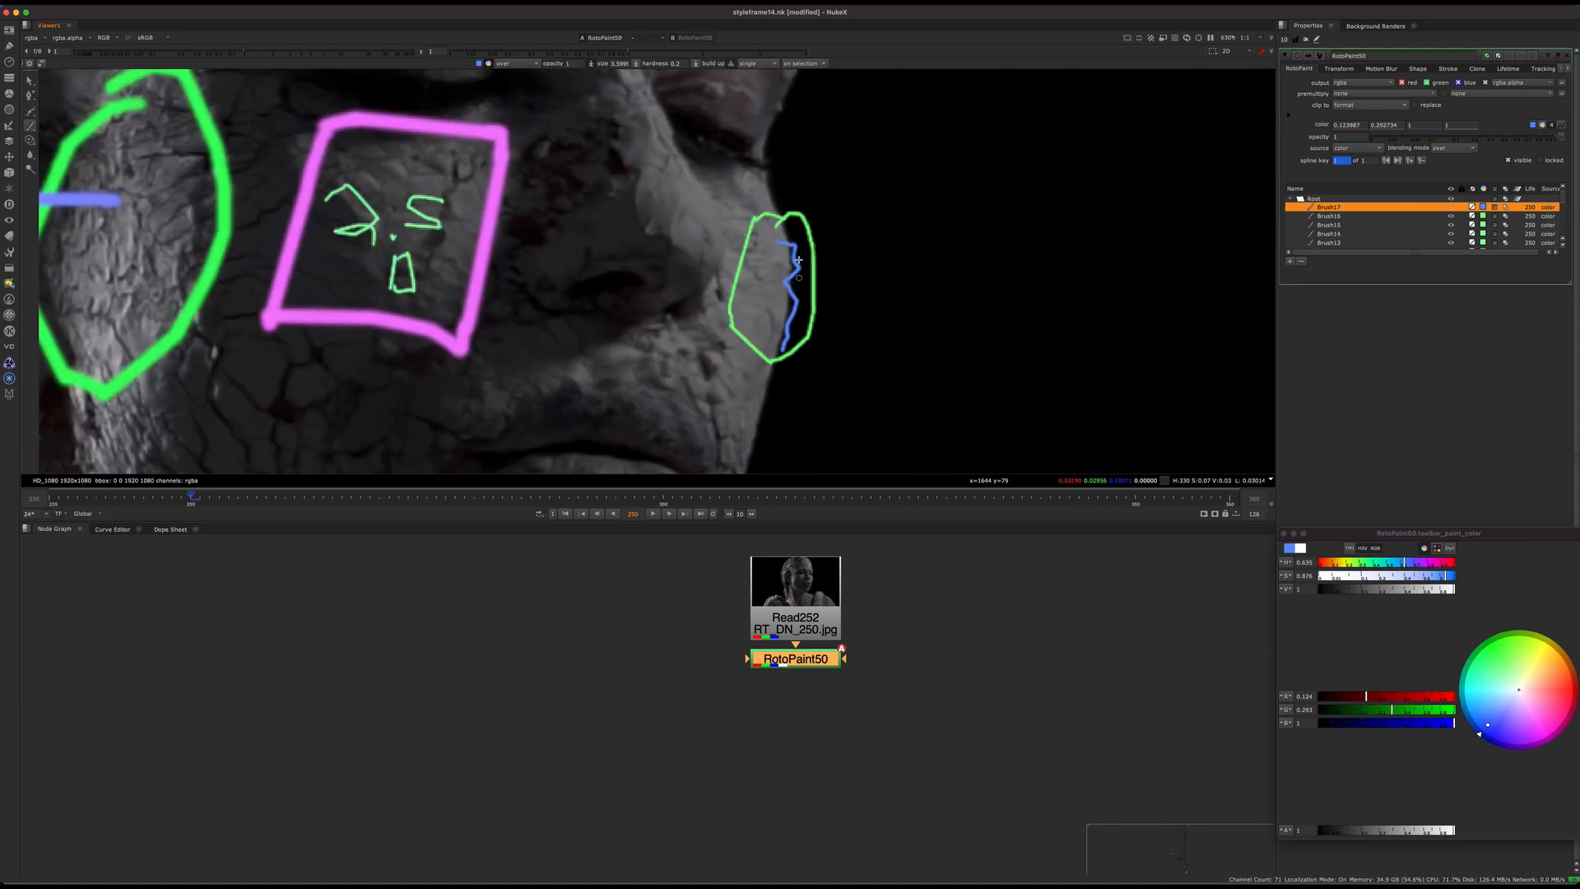
scroll(798, 289, up, 2)
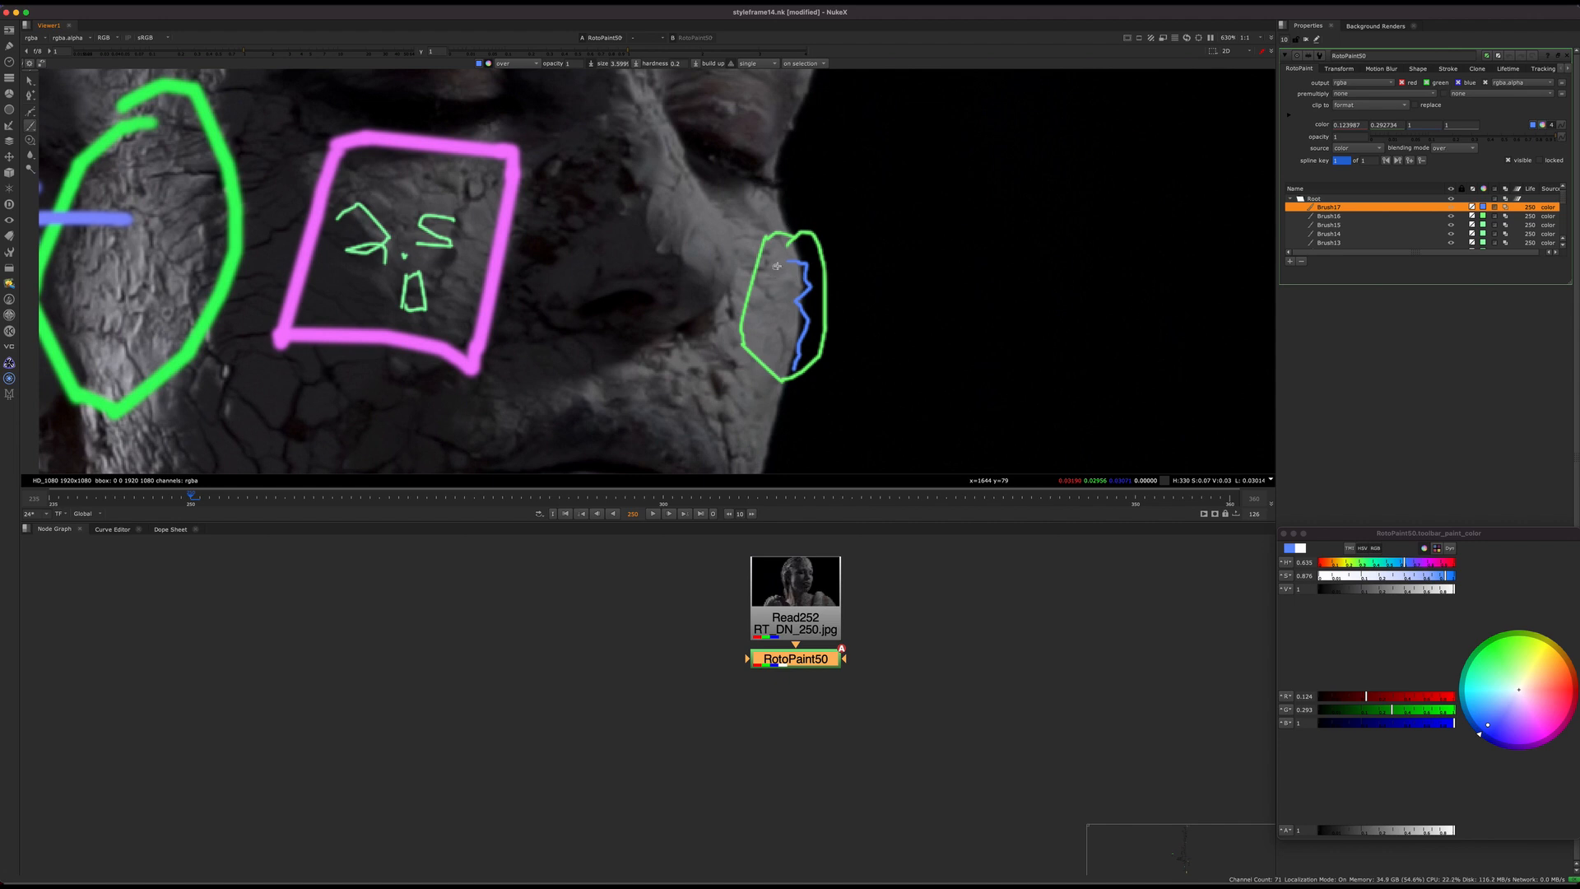
scroll(839, 322, down, 3)
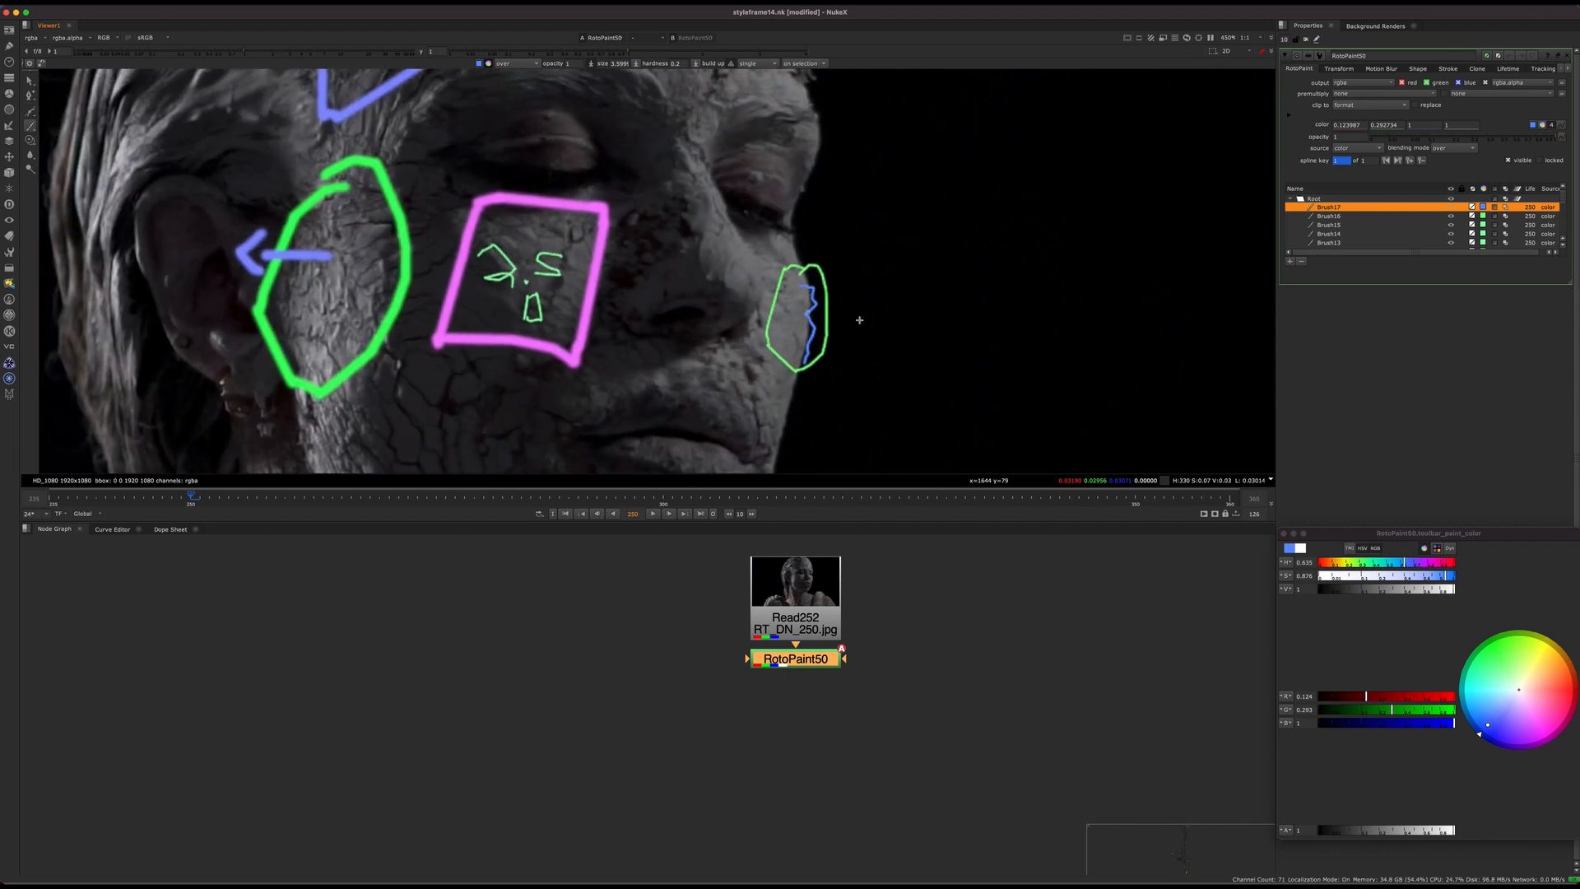
scroll(847, 308, up, 5)
key(super+z)
Step: Try a blue profile line bulging outward past the far cheek's edge, and undo it
mouse_move(846, 298)
mouse_down()
mouse_move(868, 271)
mouse_move(856, 395)
mouse_move(827, 419)
mouse_up()
scroll(852, 303, down, 3)
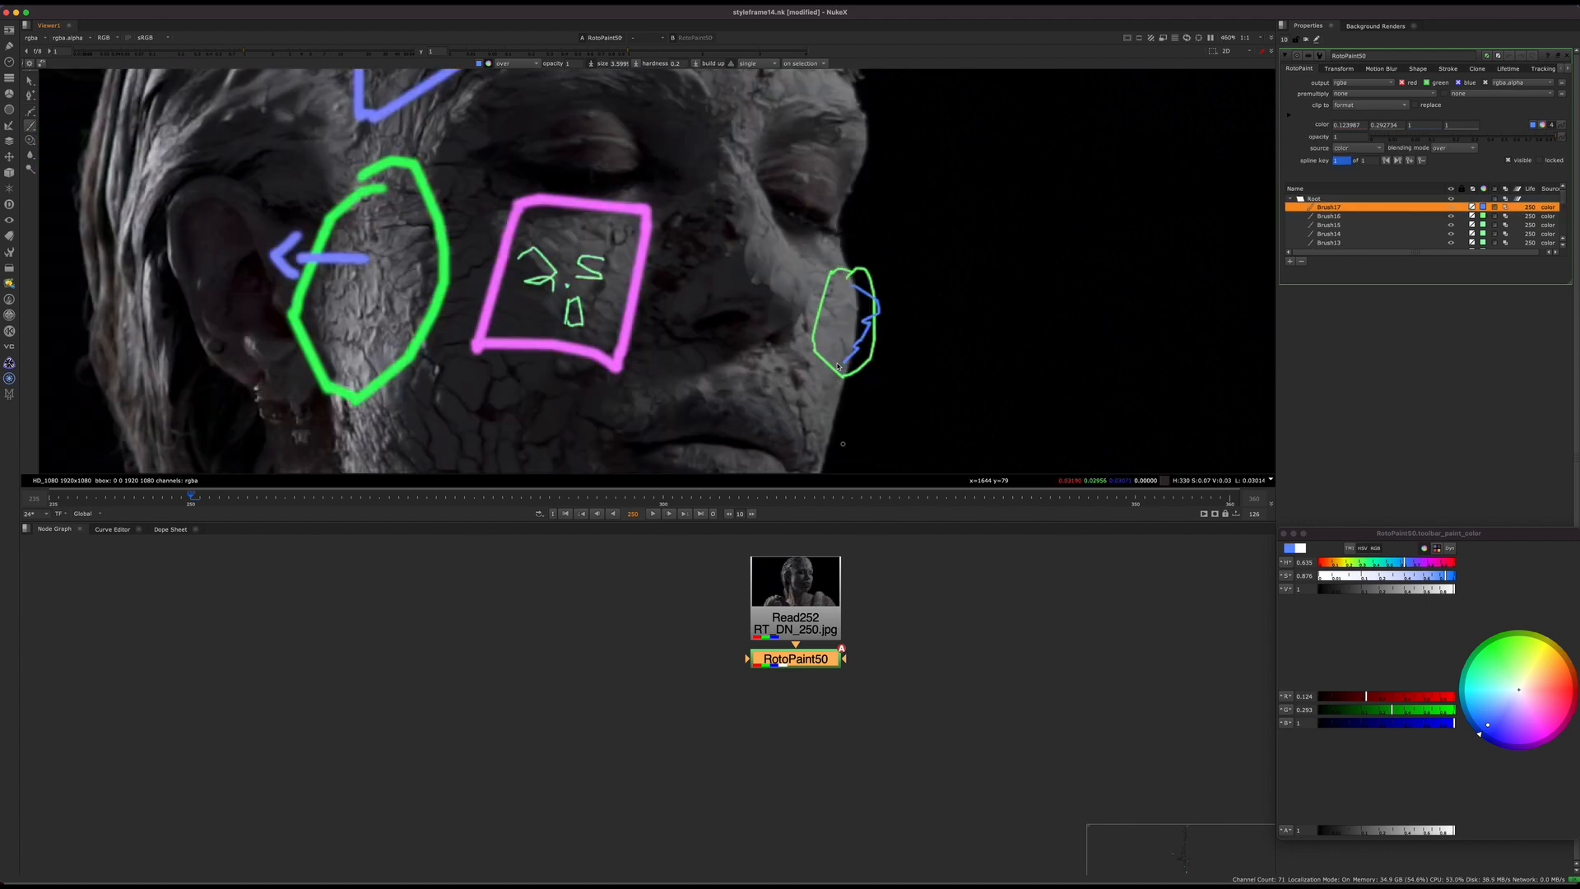
scroll(838, 366, up, 5)
key(super+z)
Step: Paint a blue contour line along the far cheek's edge within the small green oval
mouse_move(819, 212)
mouse_down()
mouse_move(843, 226)
mouse_move(852, 265)
mouse_move(850, 350)
mouse_move(798, 438)
mouse_up()
scroll(851, 330, down, 5)
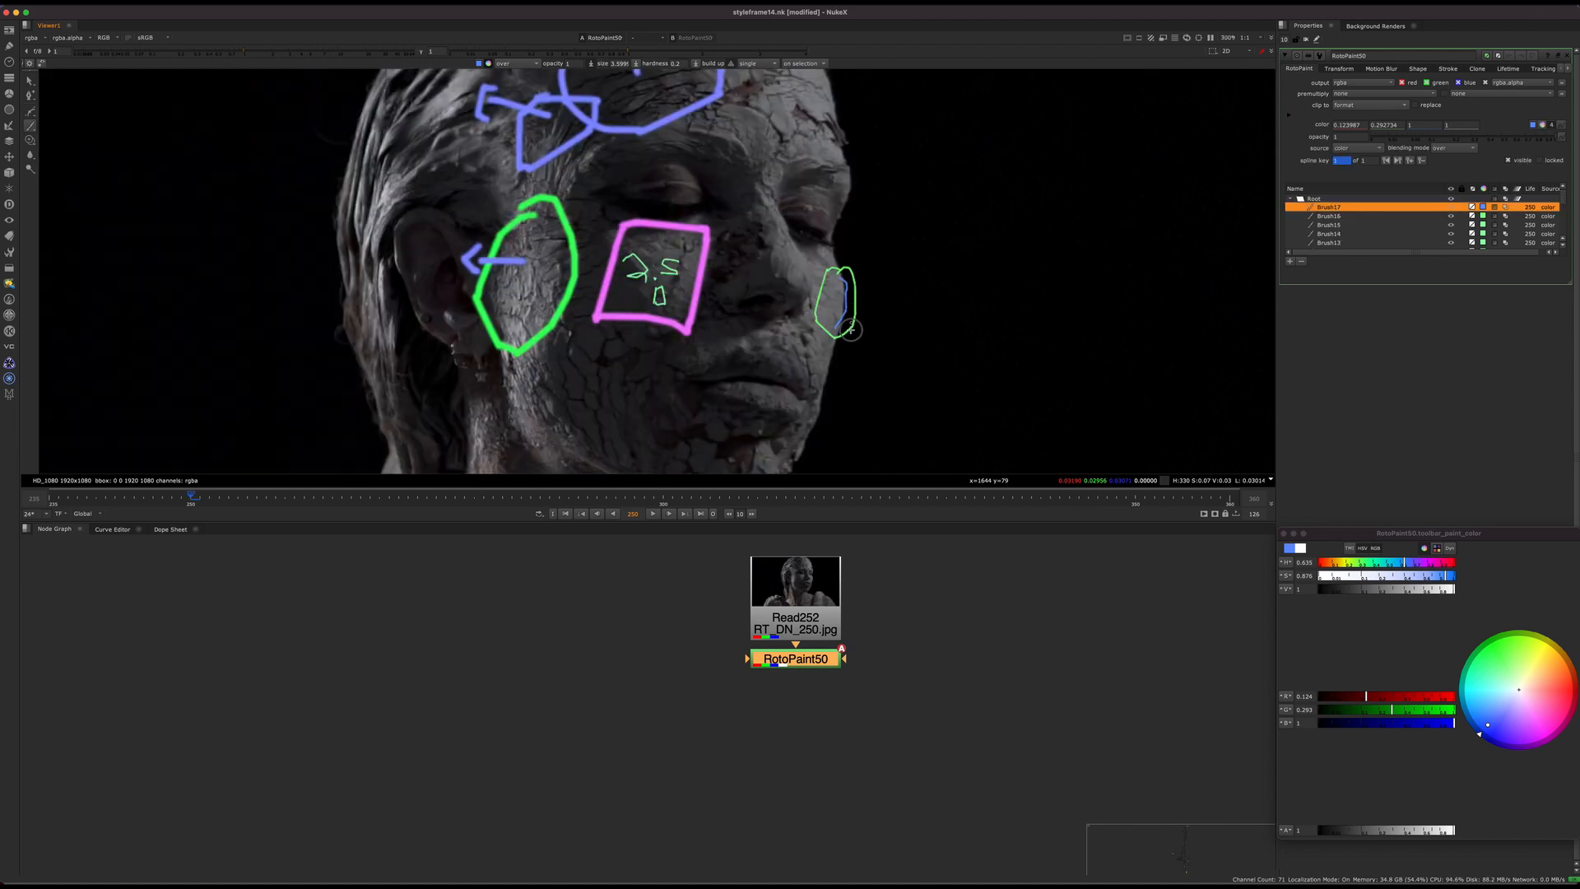
scroll(849, 327, up, 2)
scroll(839, 305, up, 4)
key(f)
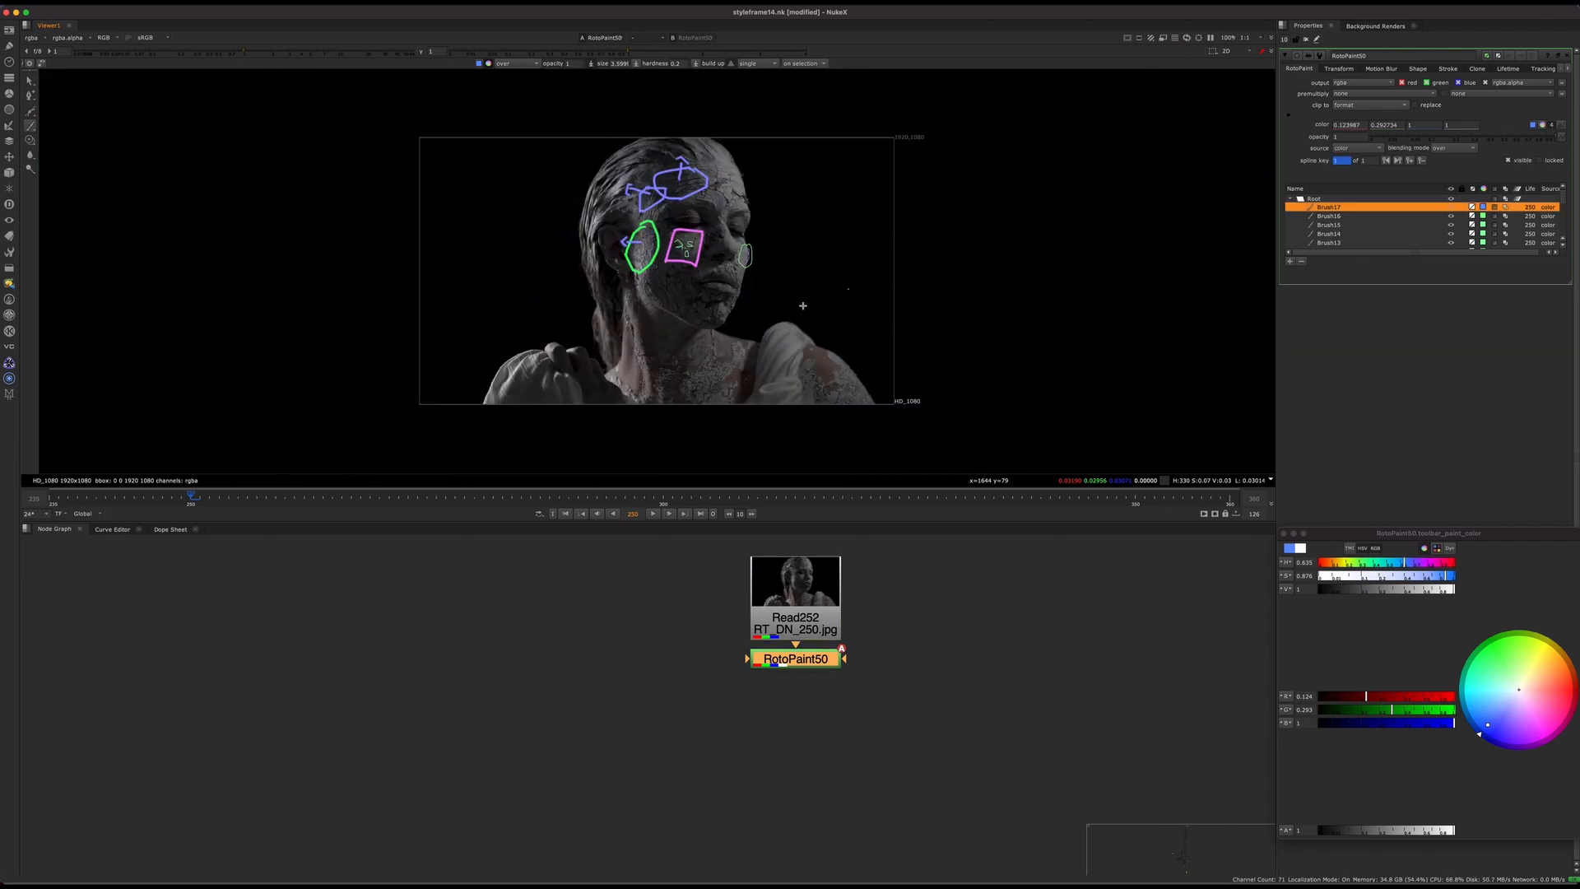
Step: Paint a thin blue outline running over the neck and shoulders to mark off the body area
scroll(771, 262, up, 2)
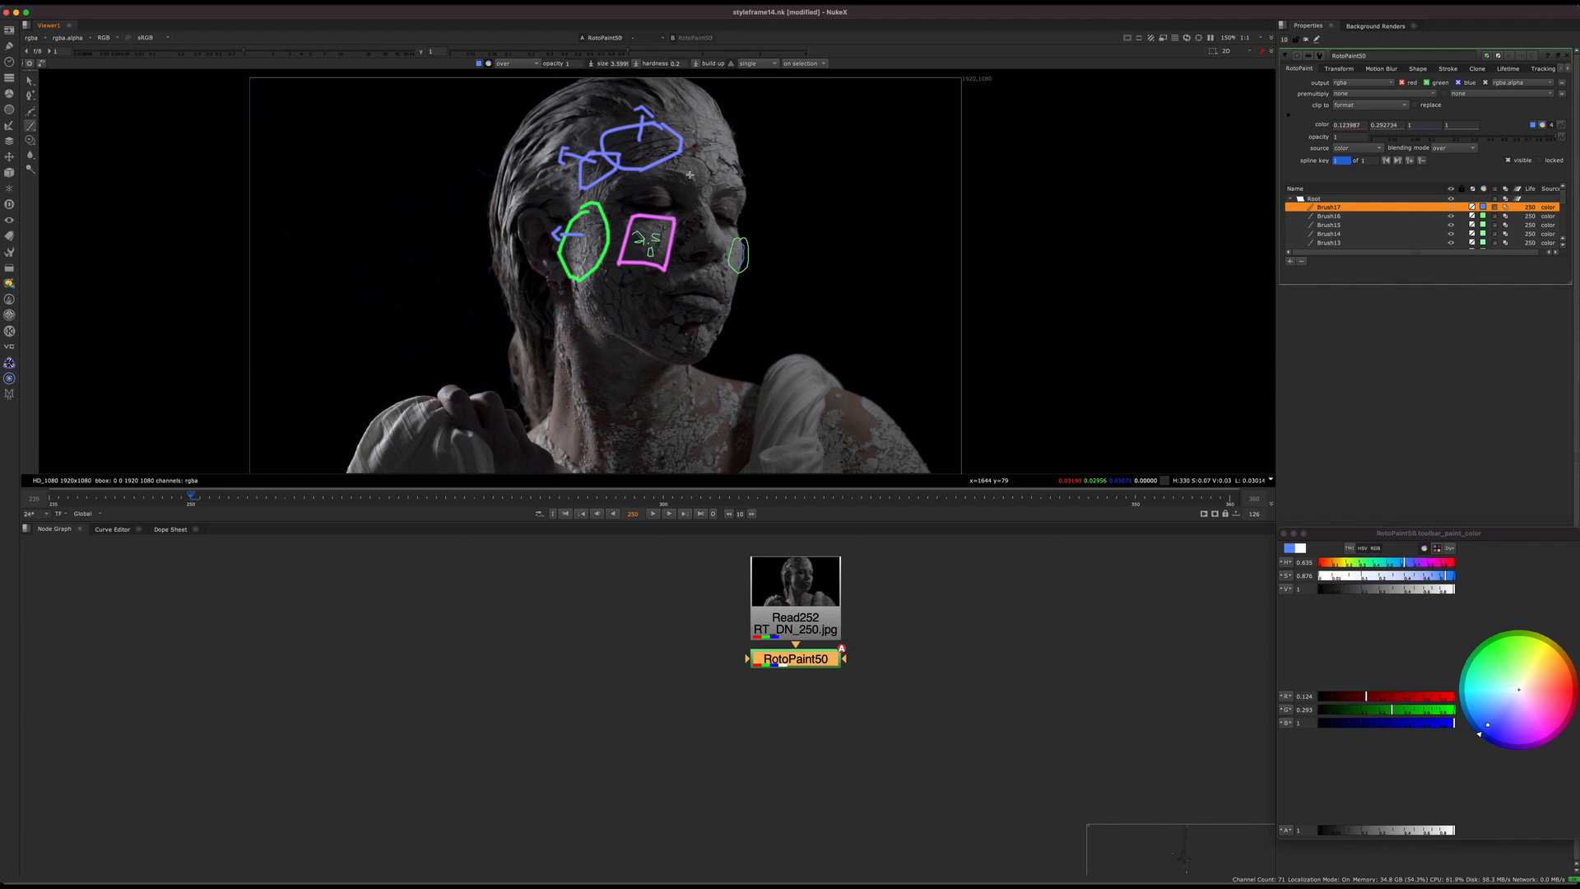
key(h)
middle_drag(737, 402, 778, 310)
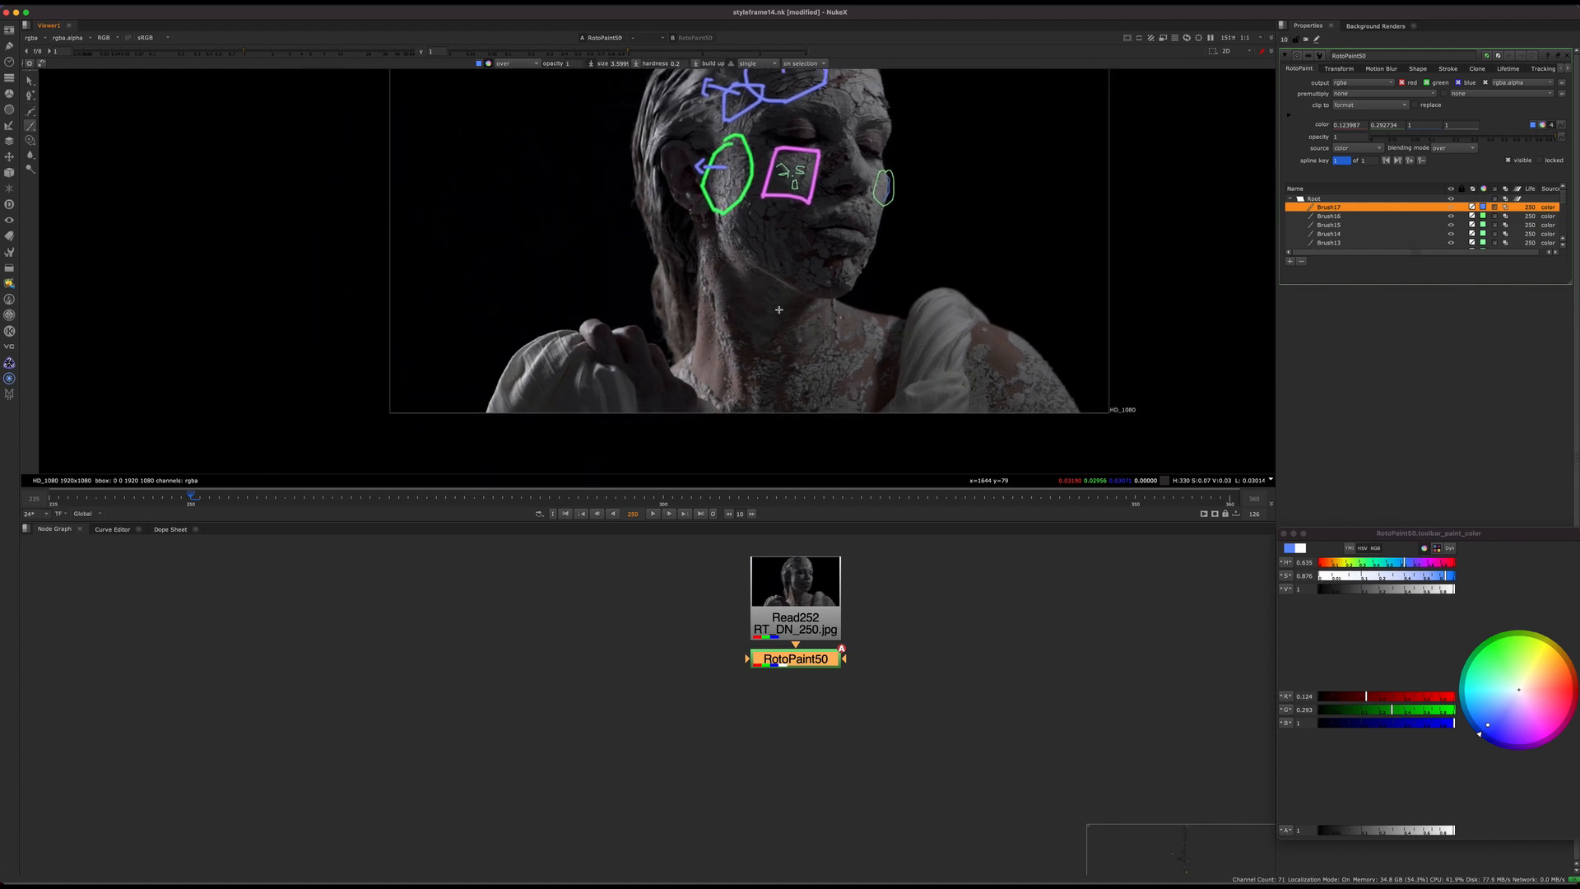
middle_drag(659, 279, 644, 333)
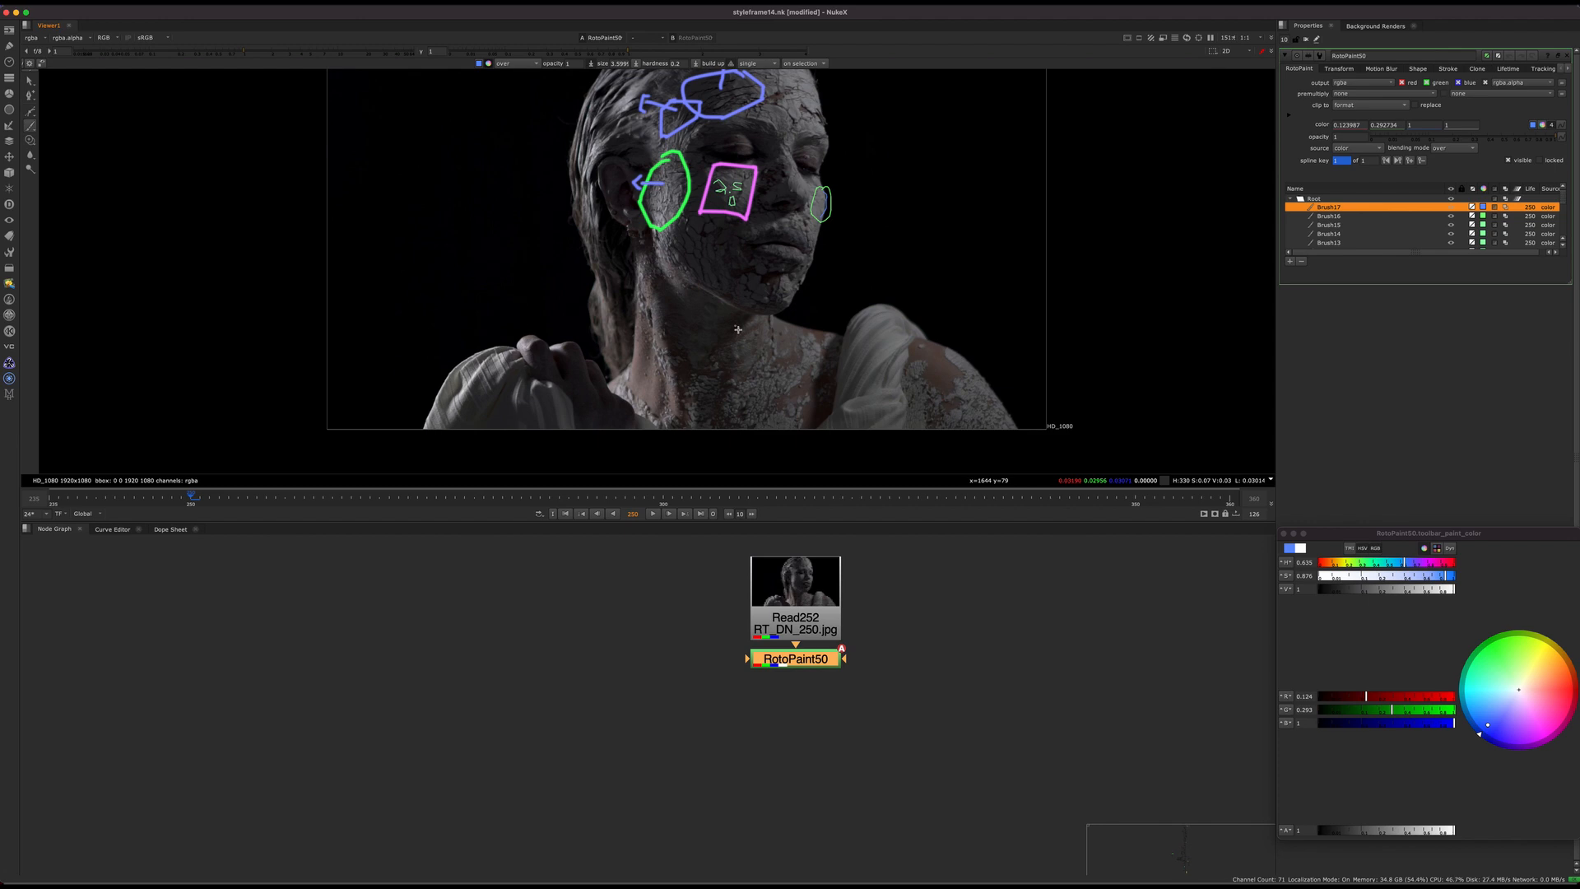
mouse_move(473, 290)
mouse_down()
mouse_move(1000, 311)
mouse_move(1045, 335)
mouse_move(467, 297)
mouse_move(365, 430)
mouse_up()
Step: Undo the small thin strokes on the chest and write a large blue "2D" there with a bigger brush
mouse_move(697, 334)
mouse_down()
mouse_move(754, 385)
mouse_move(779, 350)
mouse_up()
key(ctrl+z)
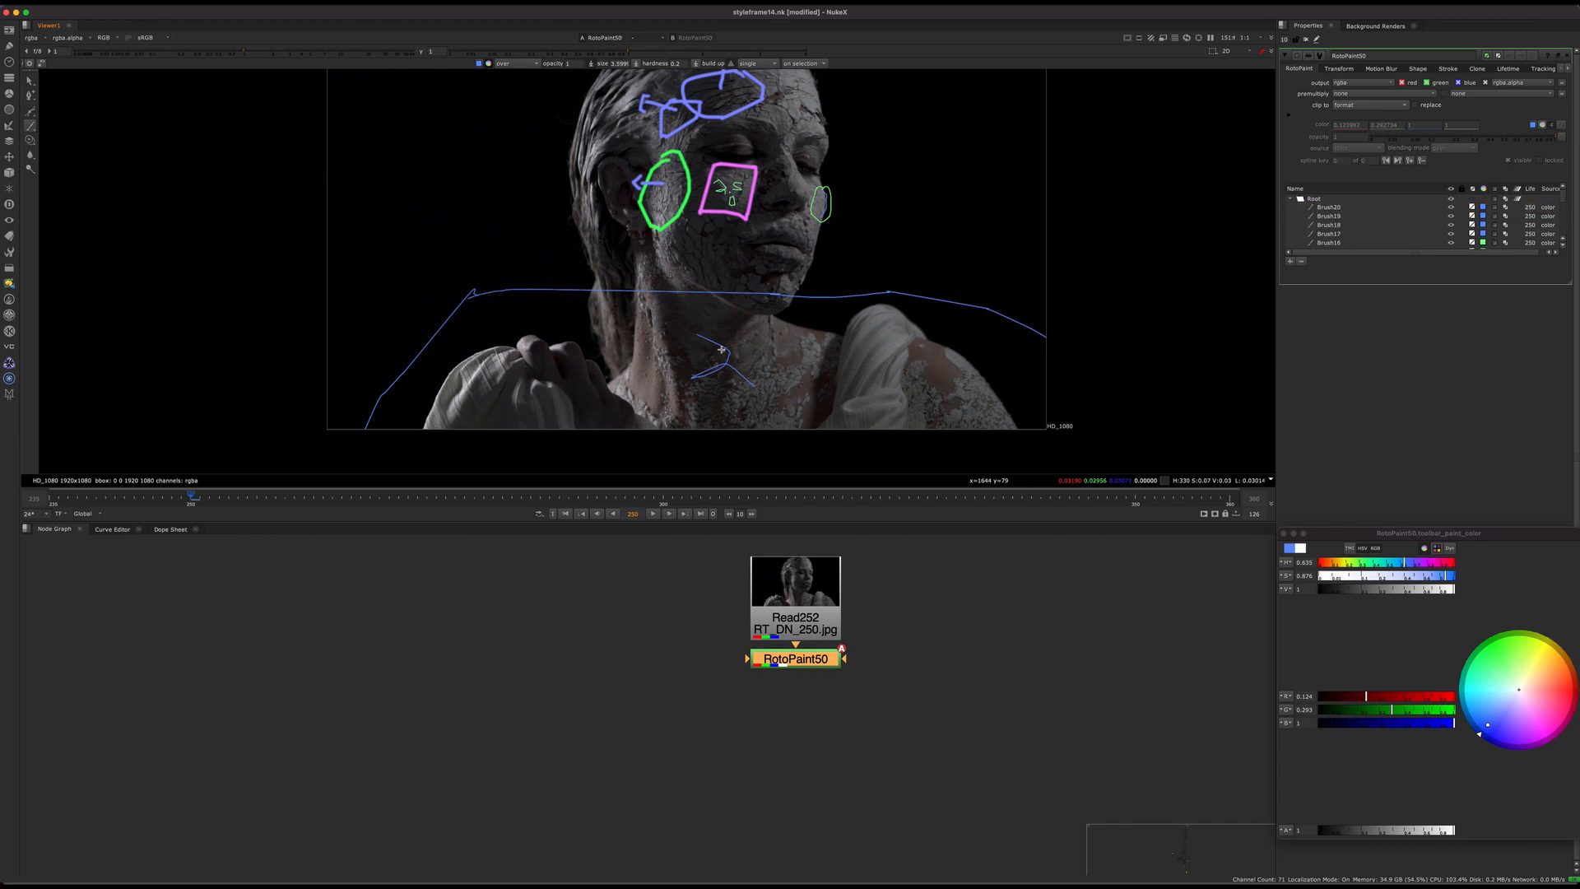
key(super+z)
key(super+z)
mouse_move(701, 333)
mouse_down()
mouse_move(699, 398)
mouse_move(758, 404)
mouse_move(789, 331)
mouse_move(817, 386)
mouse_move(769, 407)
mouse_up()
key(f)
Step: Turn off the viewer overlay and close the paint colour picker
key(o)
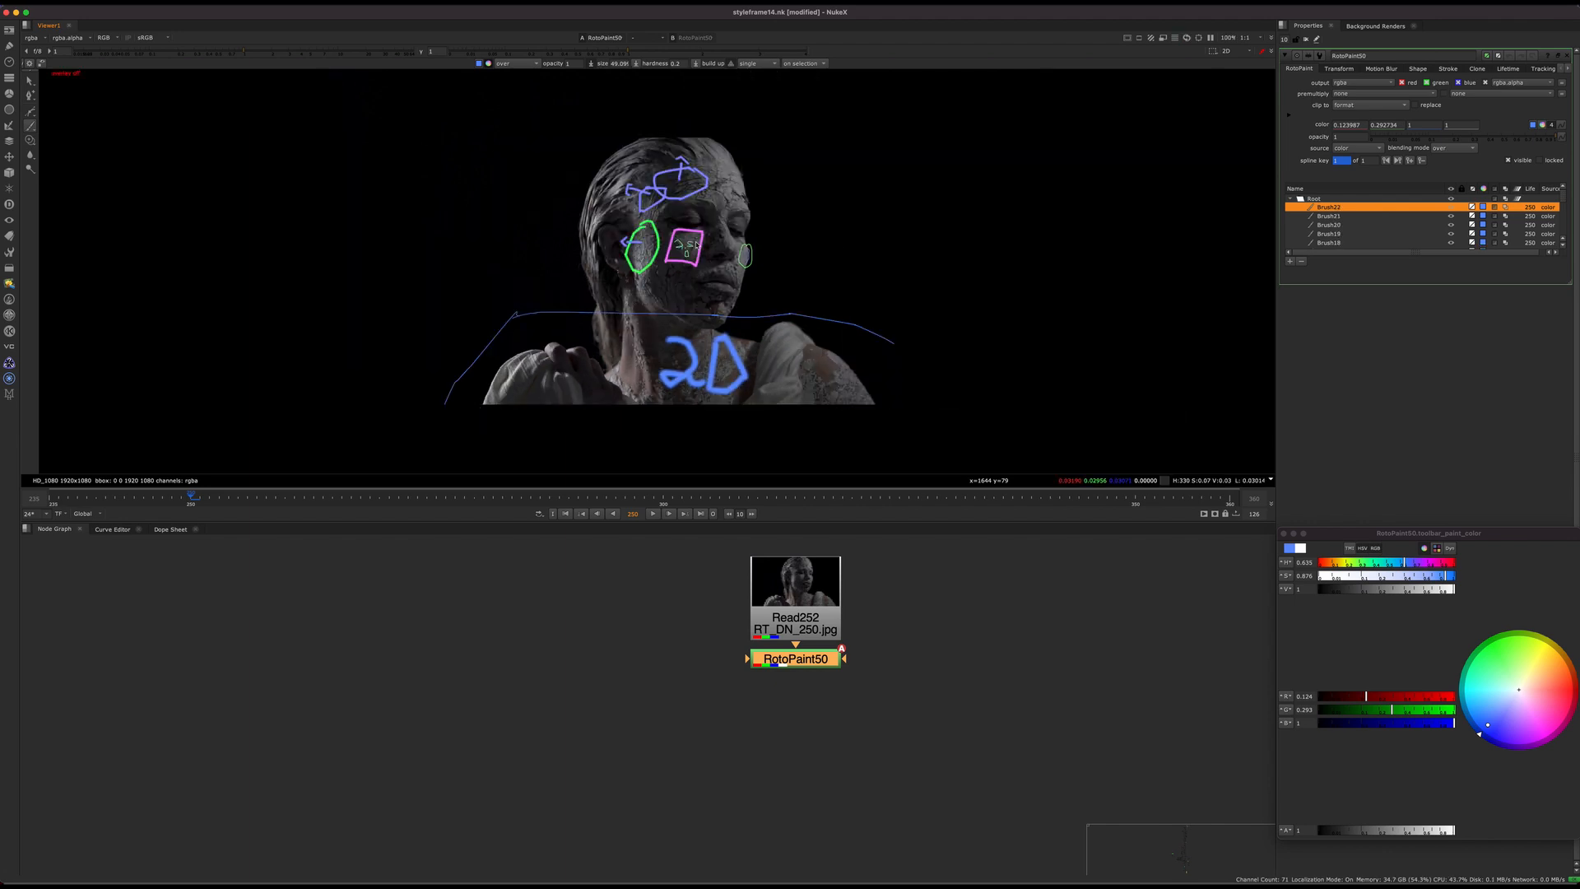
key(h)
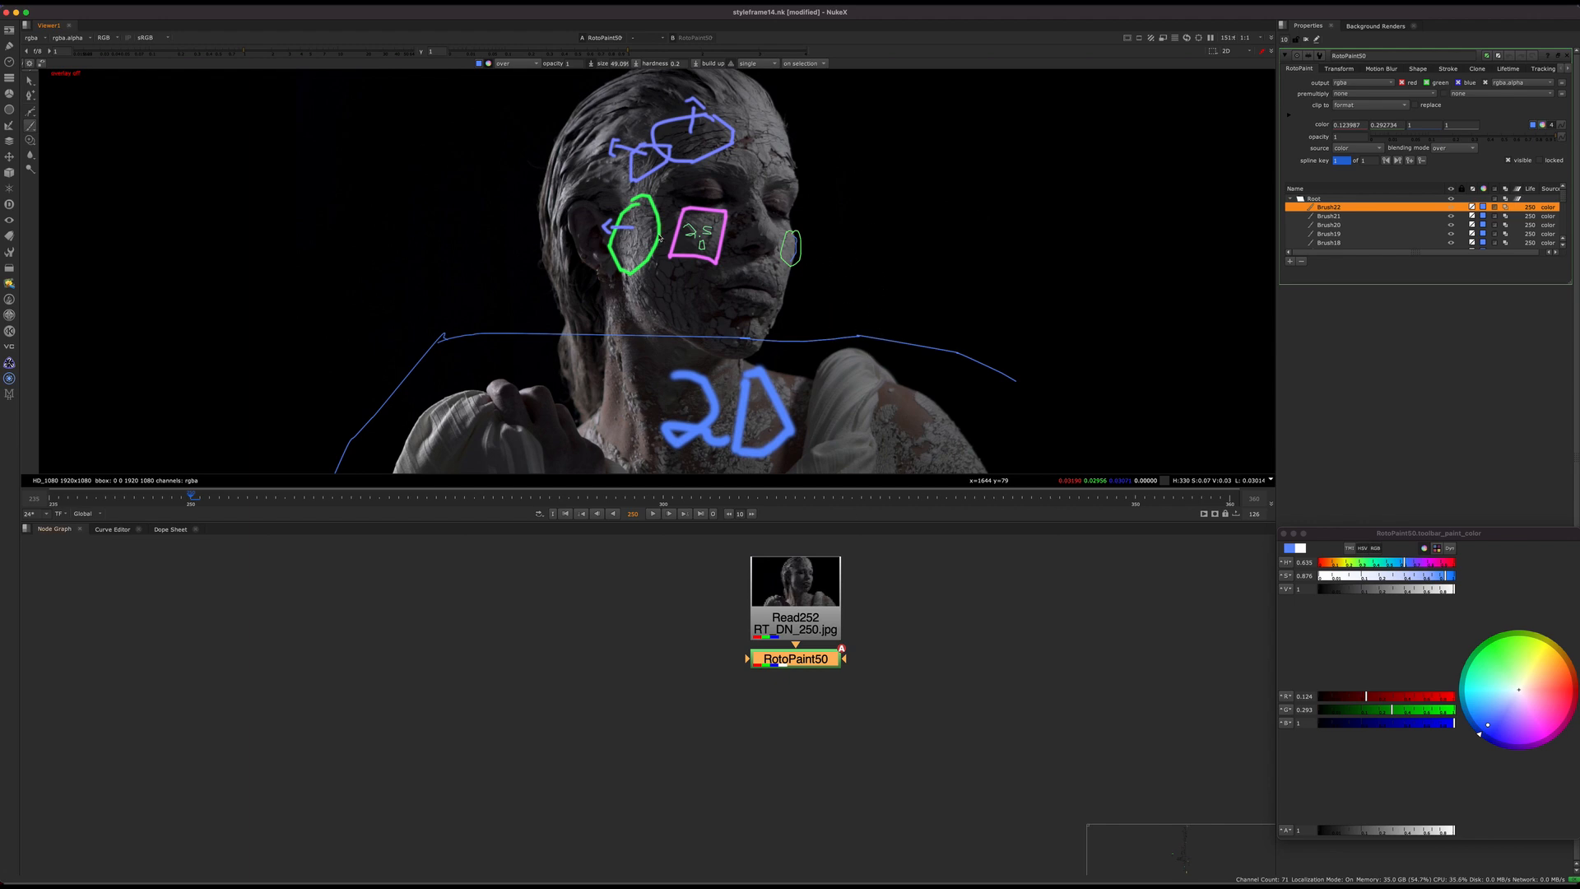
click(1285, 534)
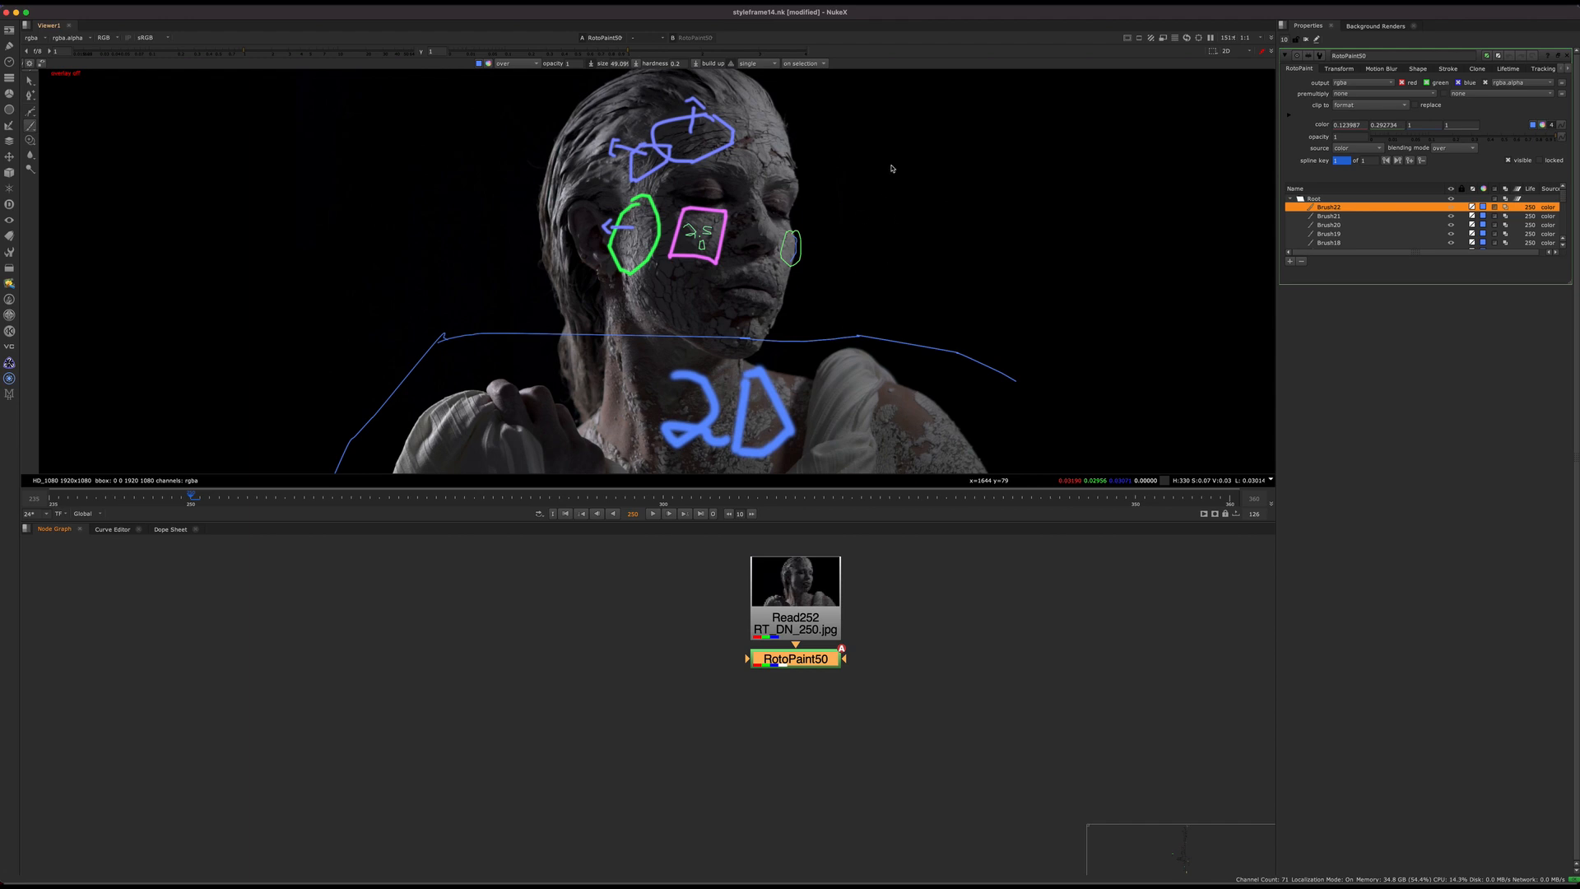
Step: View the unpainted Read252 plate and locate the sticky note that outlines the lesson sections
drag(838, 561, 839, 552)
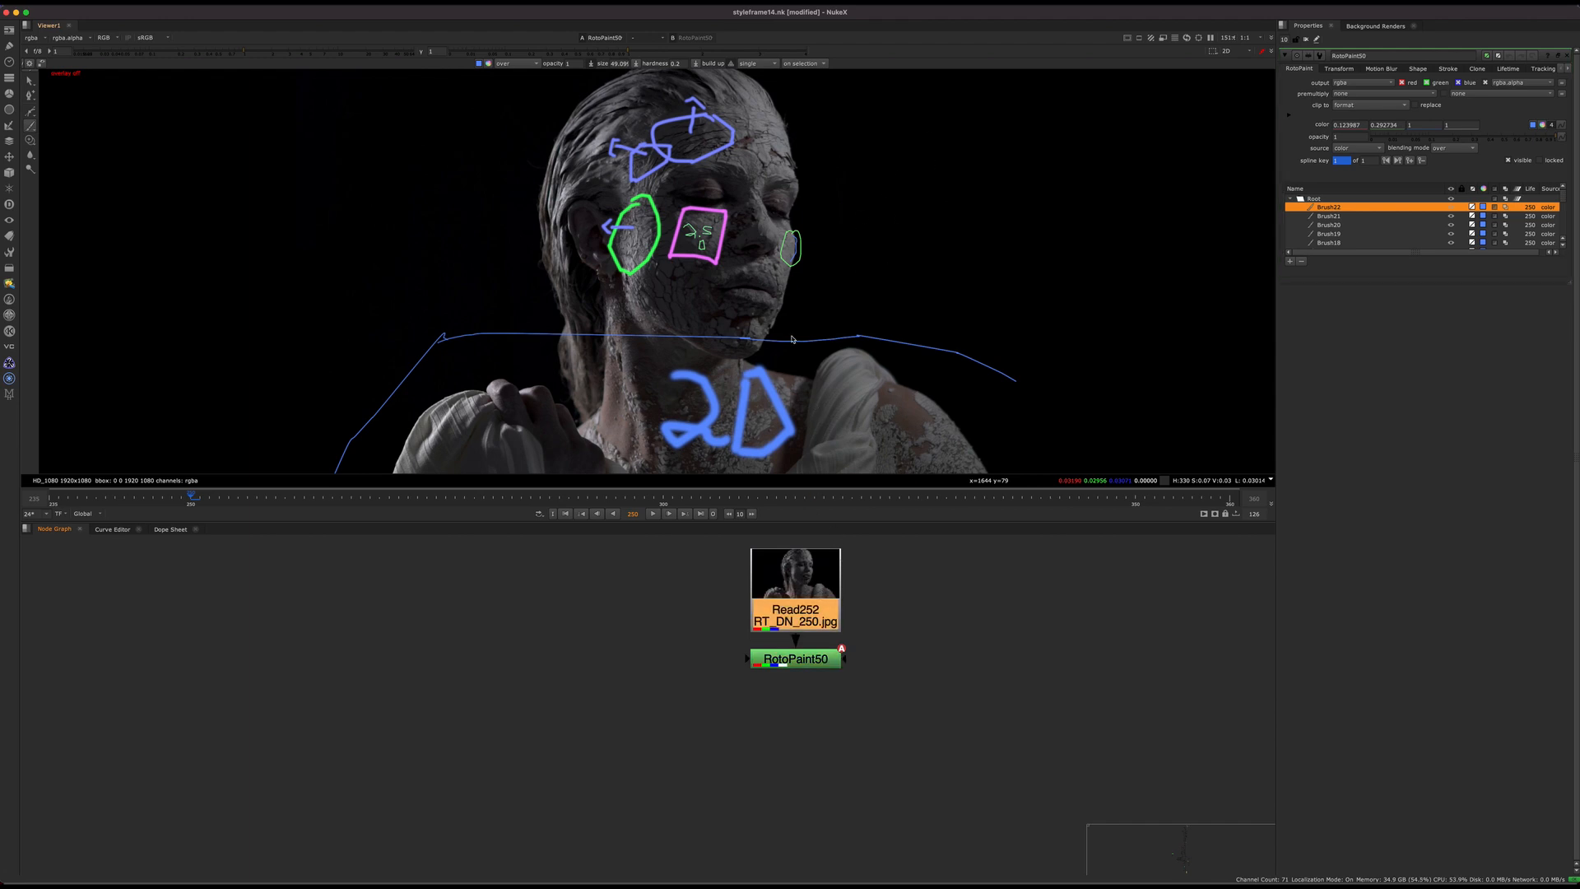
key(1)
click(687, 617)
scroll(660, 590, down, 8)
mouse_move(645, 659)
middle_down()
mouse_move(666, 699)
mouse_move(702, 606)
mouse_move(895, 588)
middle_up()
scroll(532, 637, up, 6)
middle_drag(532, 637, 589, 671)
click(377, 630)
drag(291, 597, 747, 619)
click(685, 649)
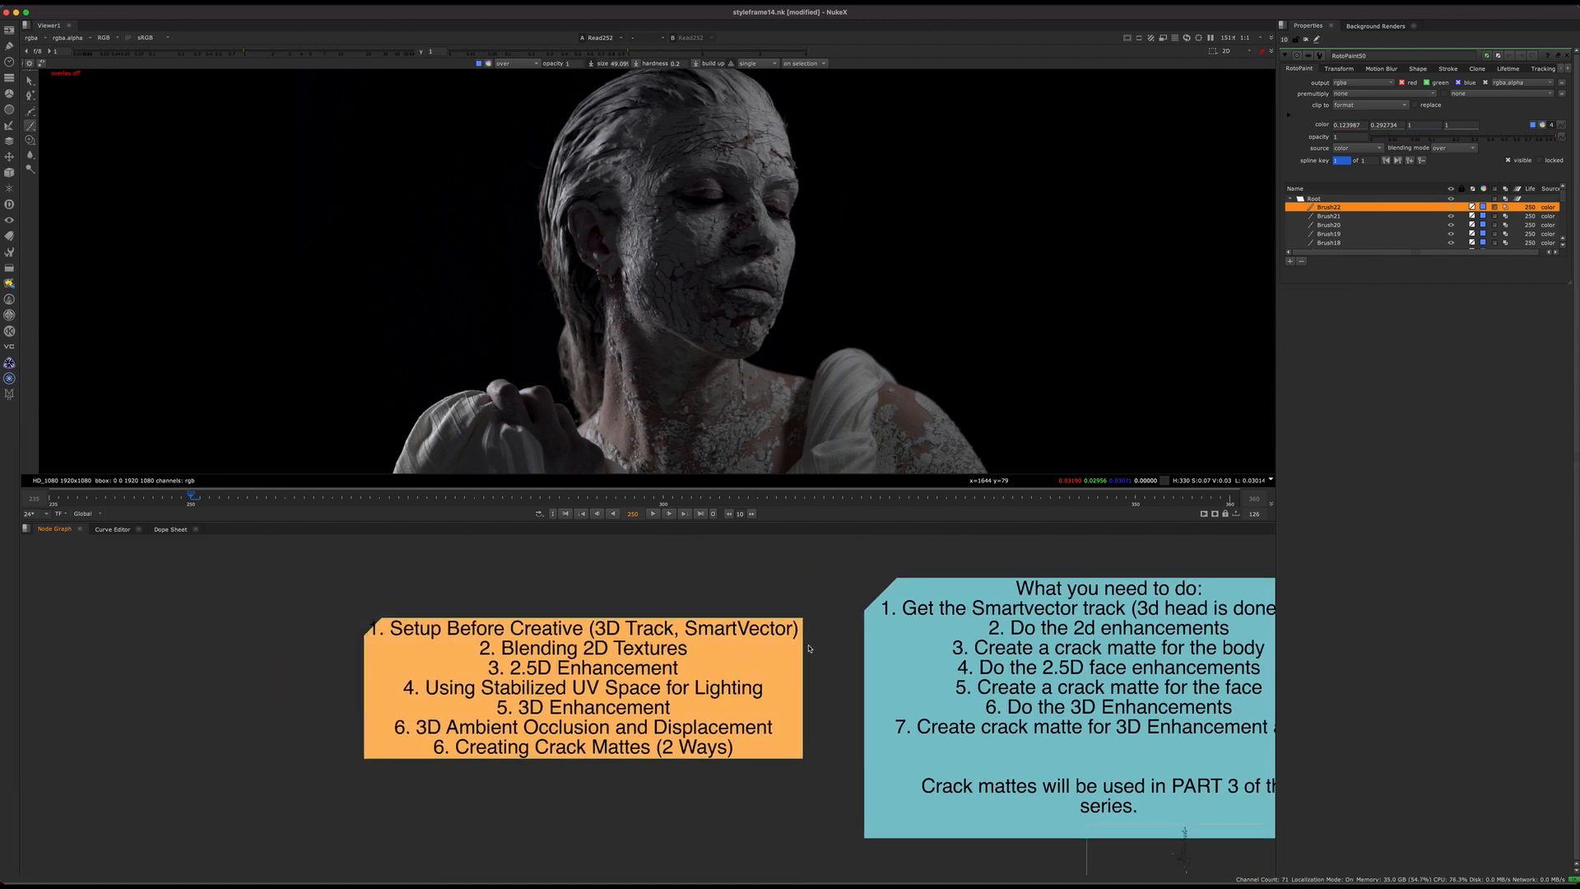
Step: Read the outline note's sections, from the setup before creative through 2D, 2.5D and 3D enhancement to crack mattes
middle_drag(657, 661, 713, 690)
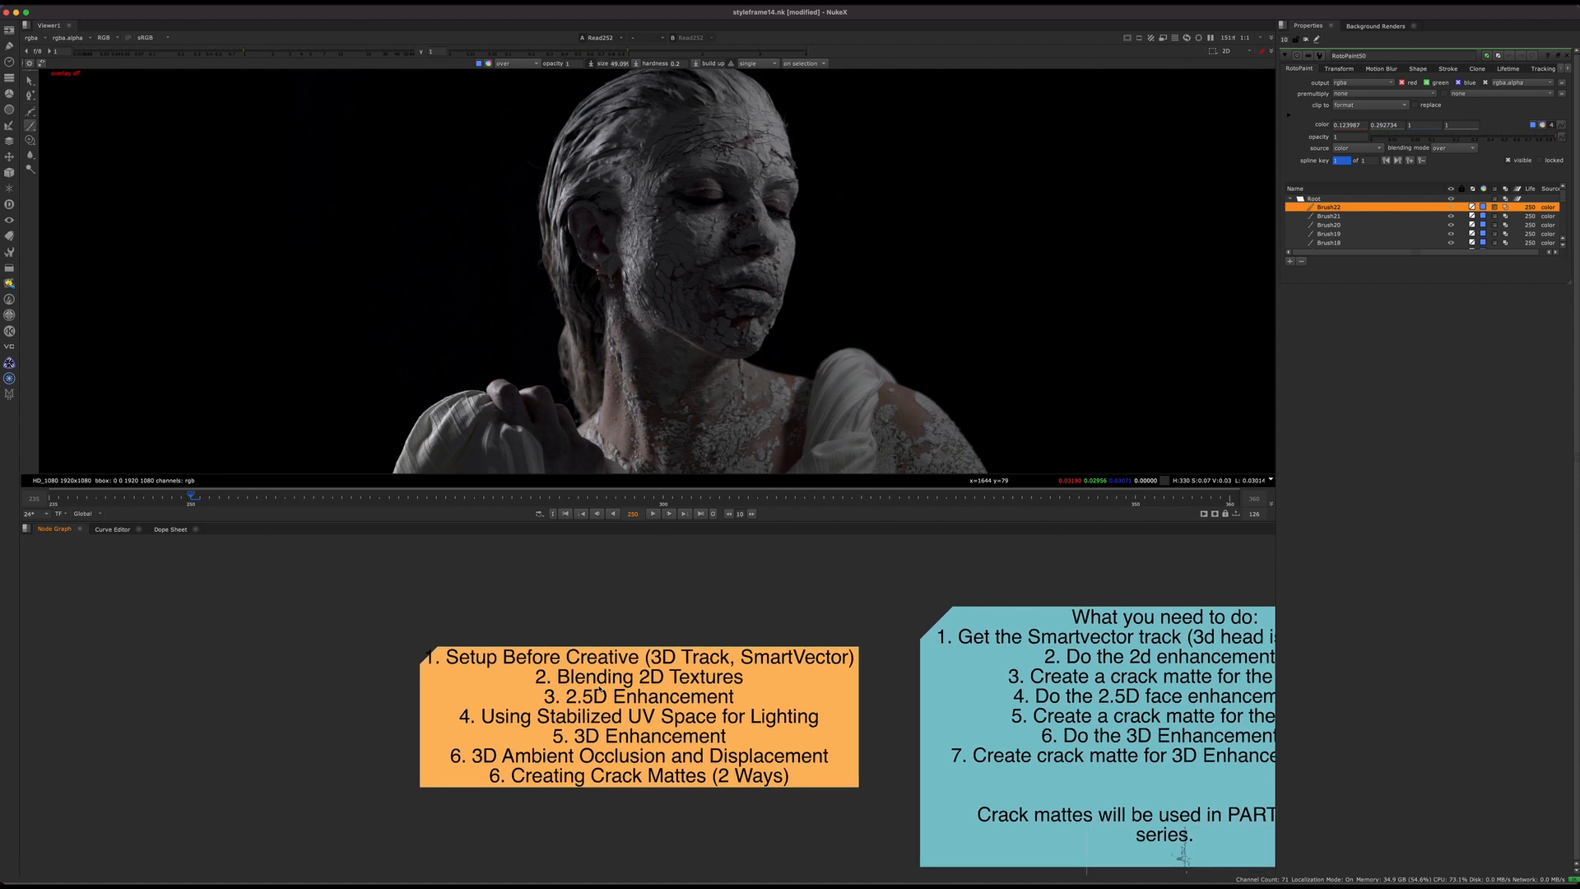
mouse_move(639, 631)
mouse_down()
mouse_move(705, 672)
mouse_move(752, 667)
mouse_up()
mouse_move(903, 628)
mouse_down()
mouse_move(714, 663)
mouse_move(744, 674)
mouse_up()
drag(708, 595, 623, 664)
drag(634, 640, 773, 673)
scroll(680, 658, up, 3)
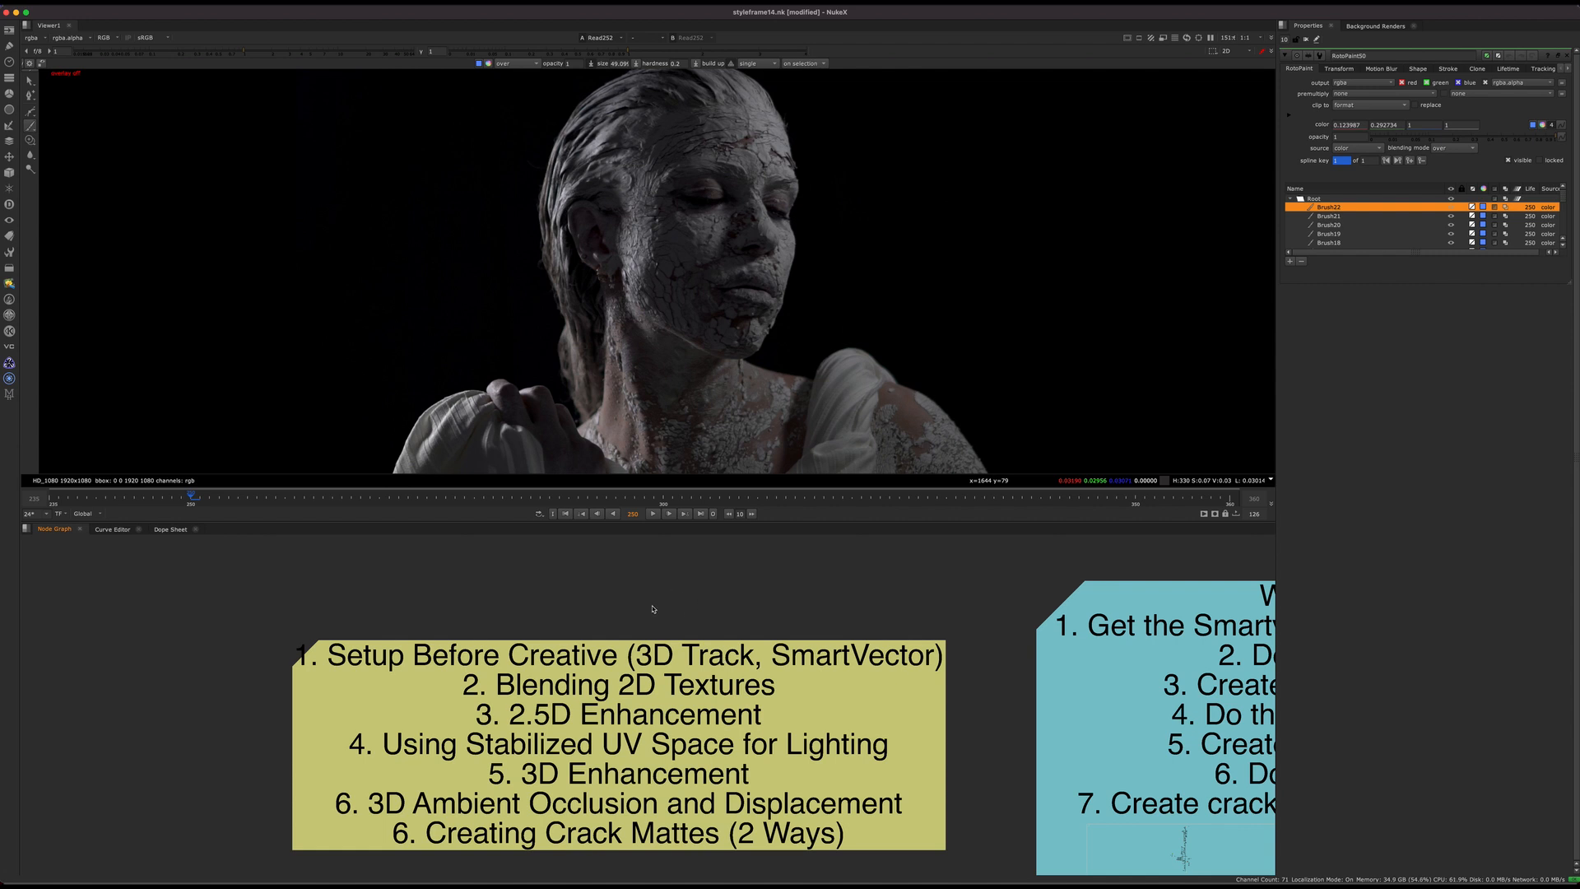
middle_drag(741, 635, 627, 648)
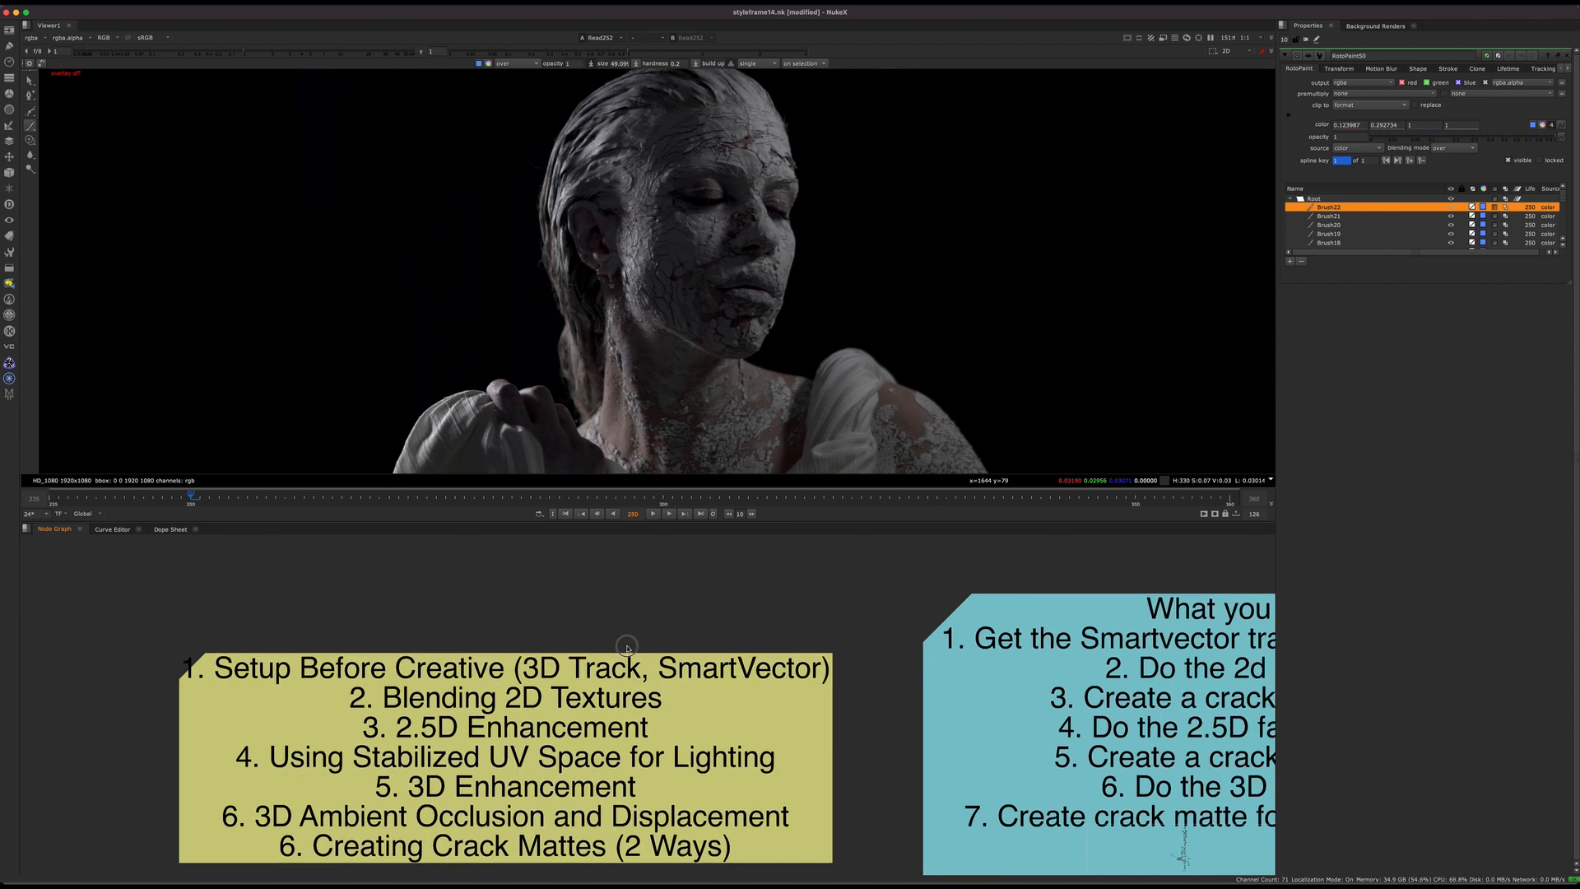
drag(653, 632, 828, 684)
middle_drag(703, 668, 810, 643)
mouse_move(947, 598)
mouse_down()
mouse_move(655, 673)
mouse_move(592, 662)
mouse_move(617, 659)
mouse_up()
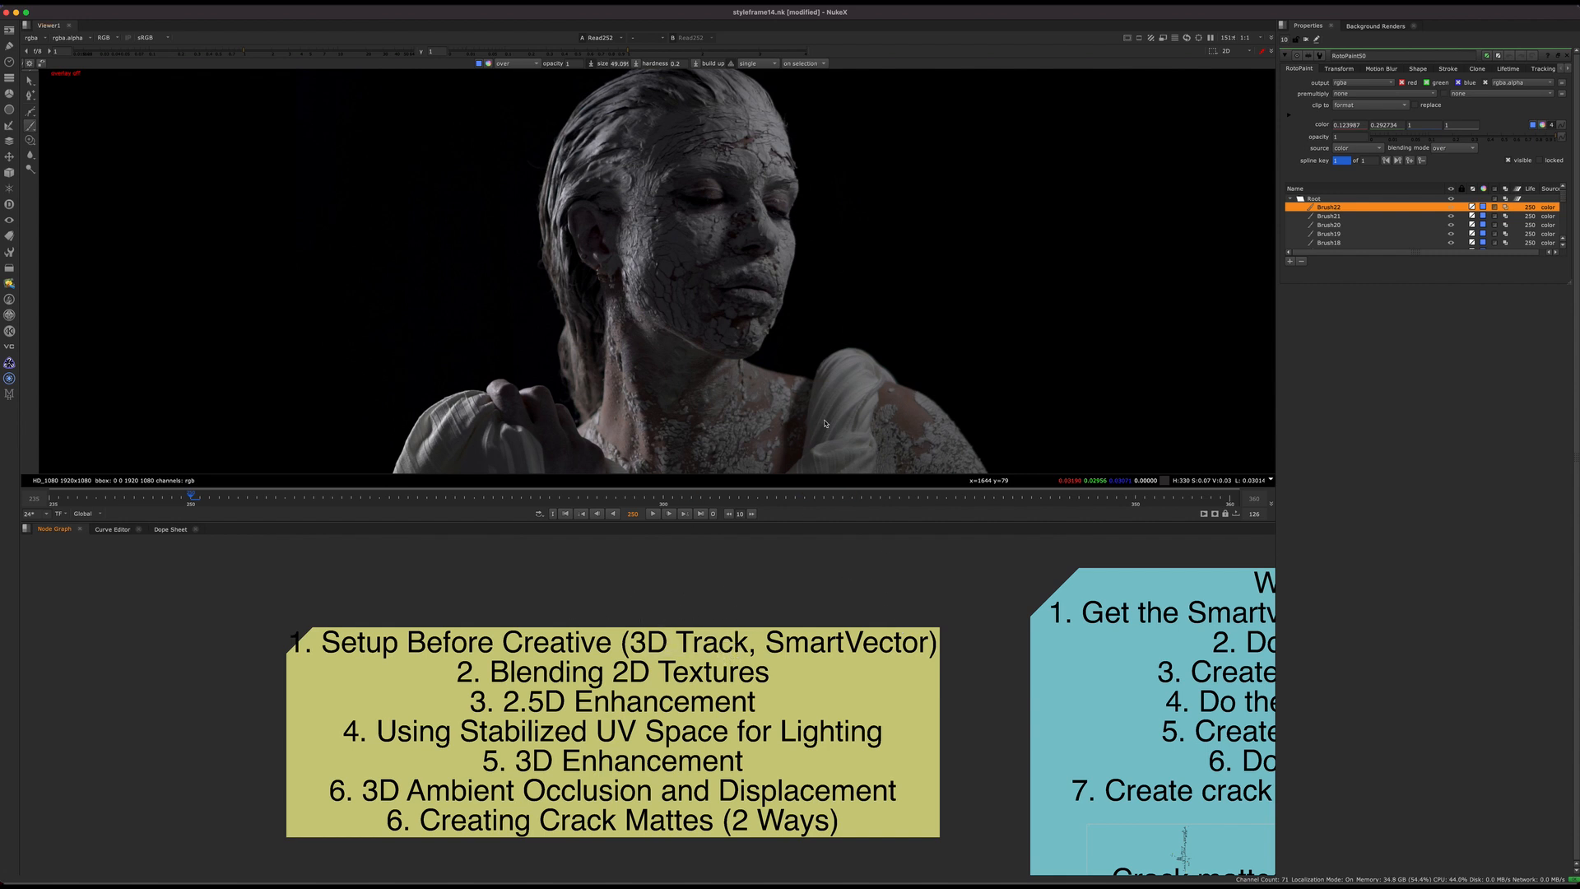
scroll(671, 615, down, 8)
scroll(758, 691, up, 7)
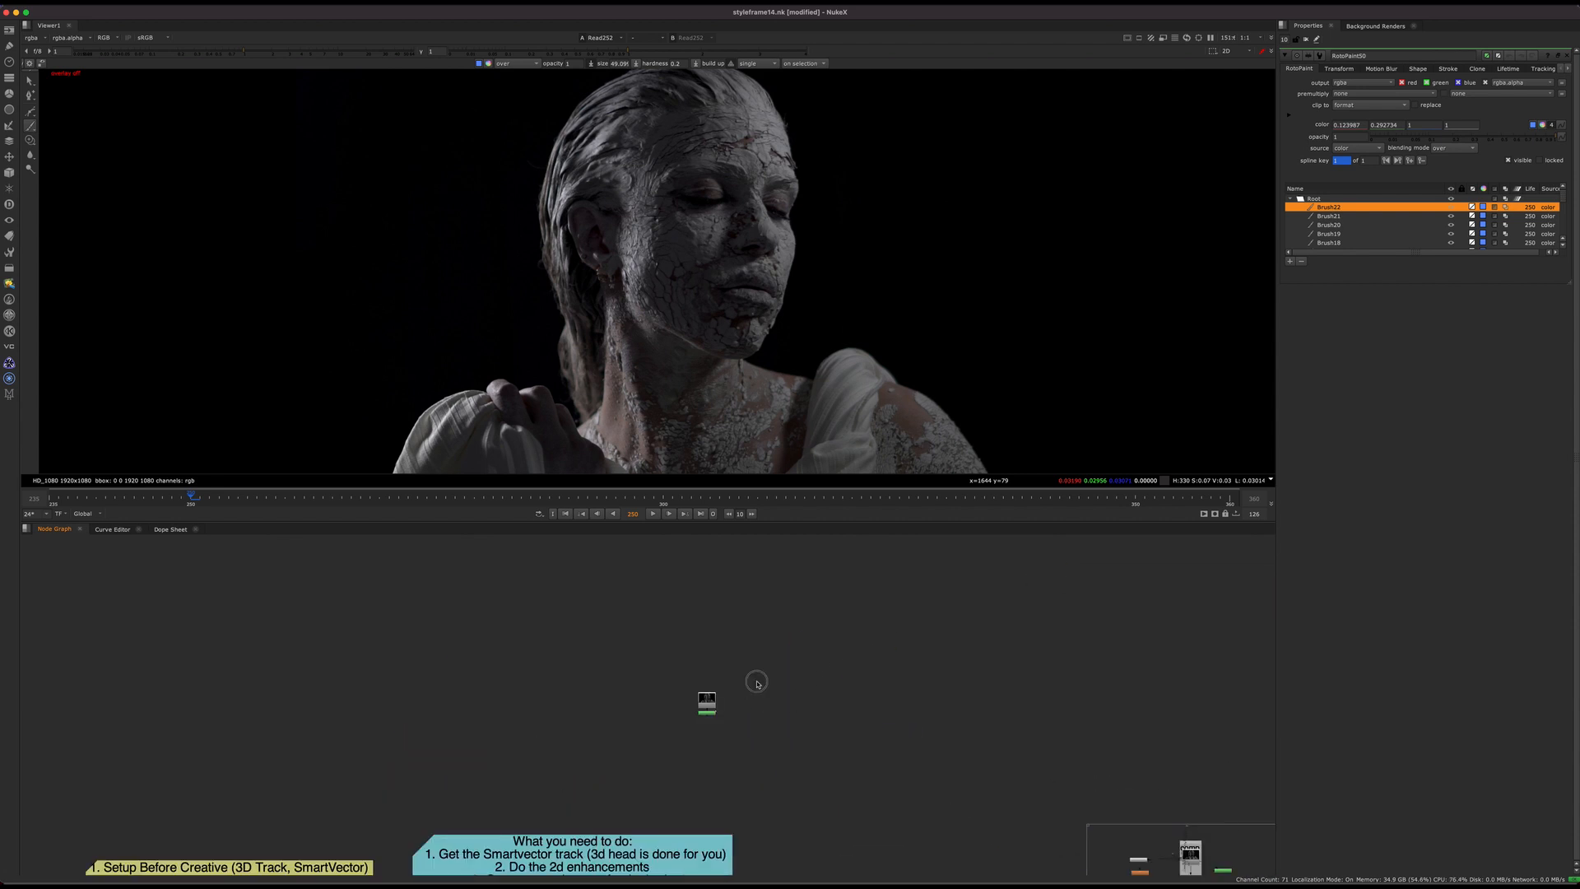
click(740, 650)
scroll(678, 699, down, 6)
middle_drag(668, 756, 1016, 604)
scroll(522, 735, up, 4)
drag(476, 691, 727, 727)
middle_drag(712, 720, 860, 660)
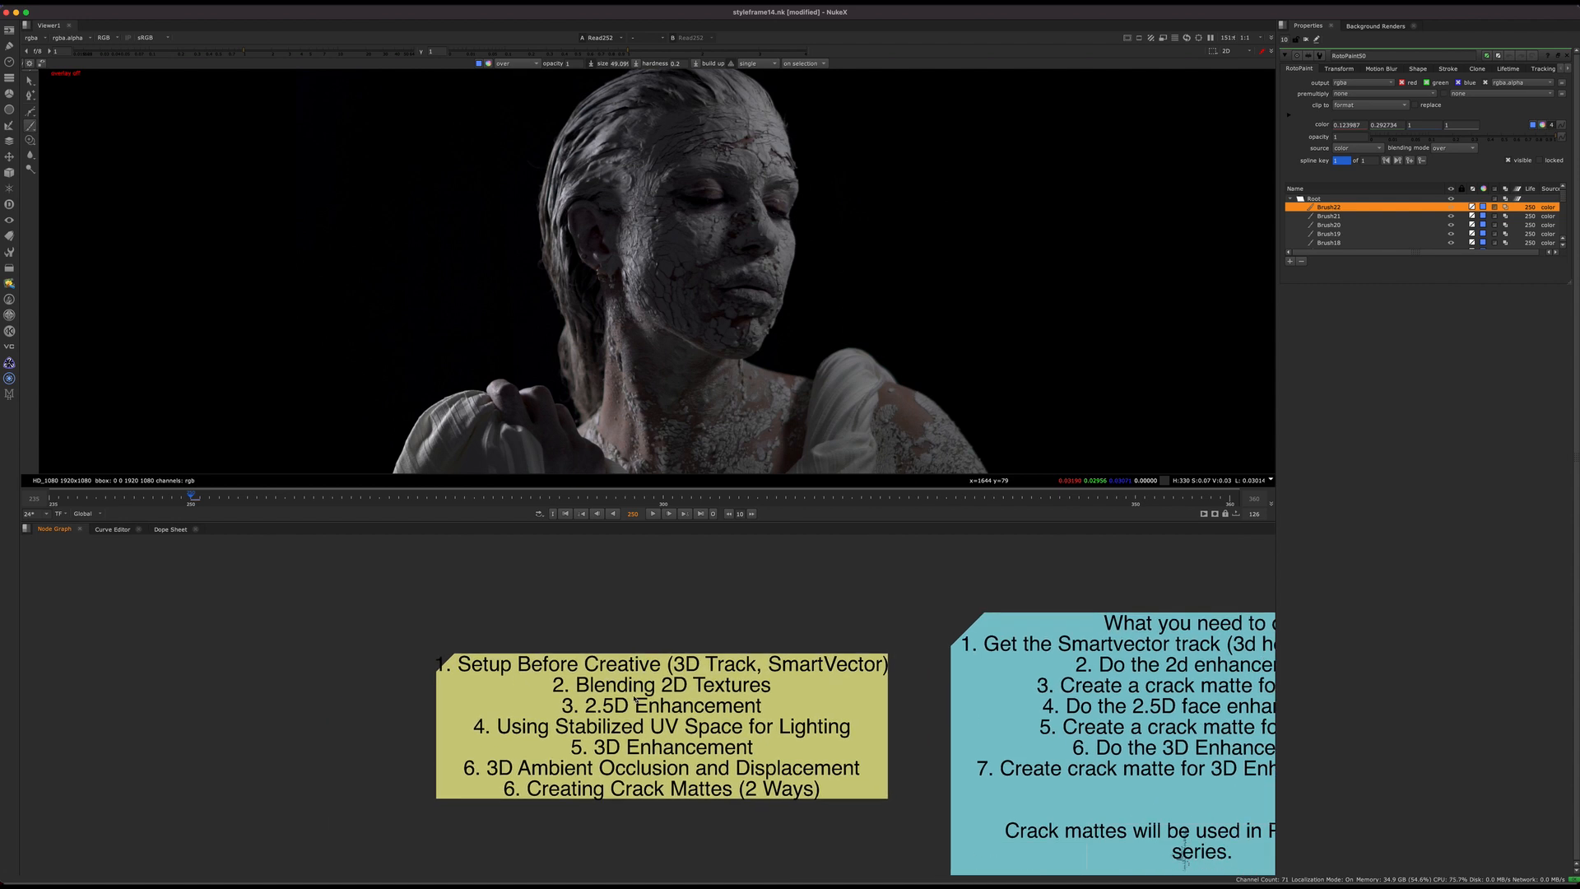
Step: View the finished statue frame with the cracked face and glowing chest in the viewer
scroll(739, 713, down, 4)
middle_drag(740, 714, 427, 713)
middle_drag(1157, 585, 635, 635)
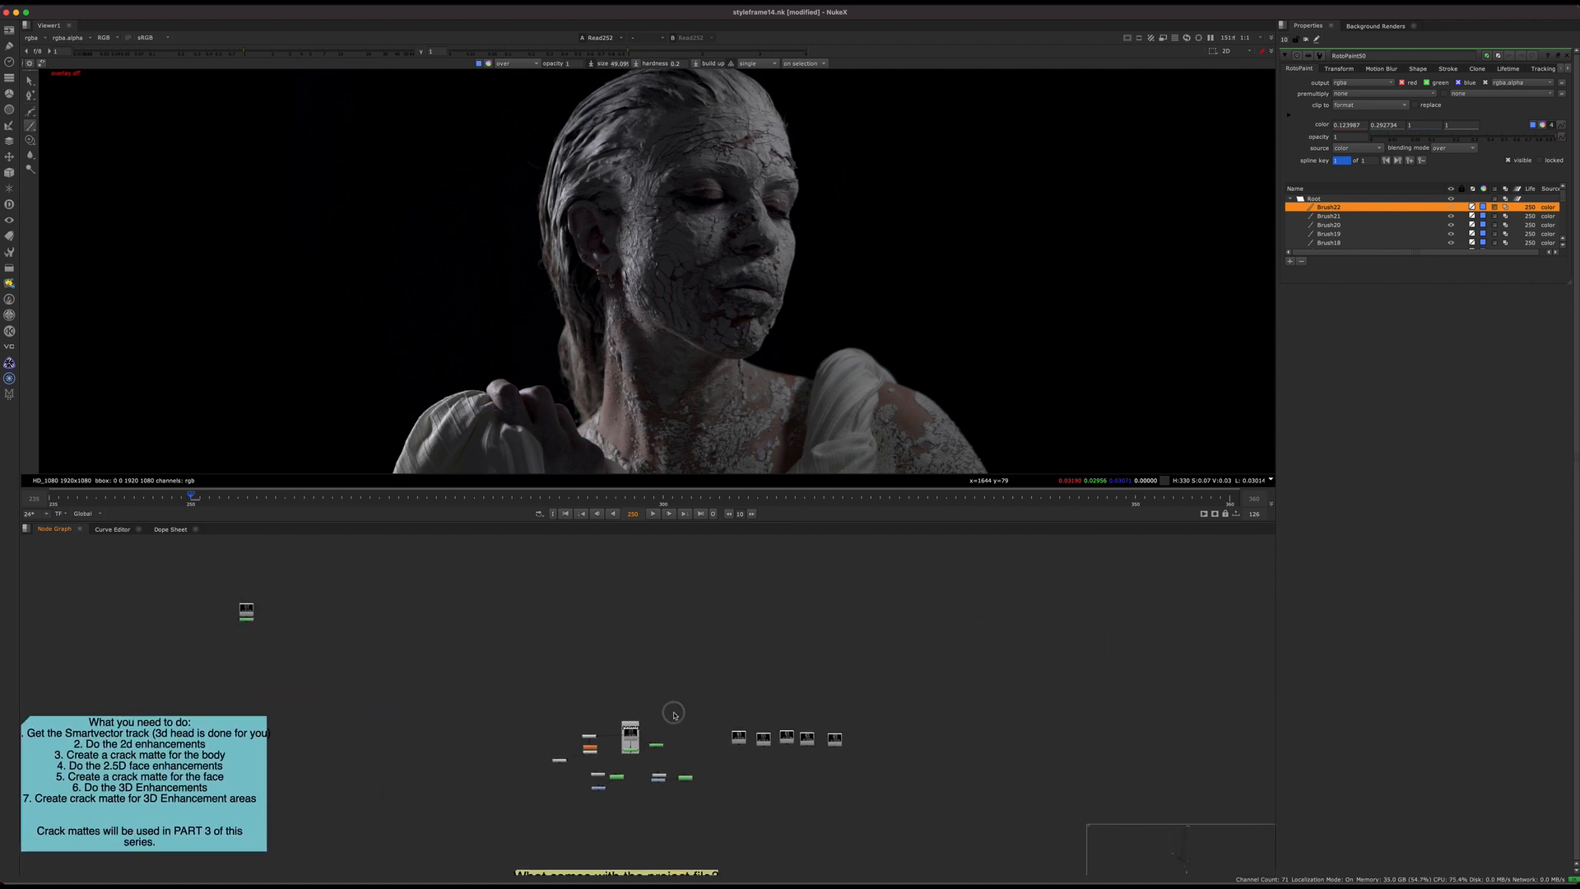
scroll(665, 718, up, 6)
key(1)
middle_drag(243, 660, 1114, 557)
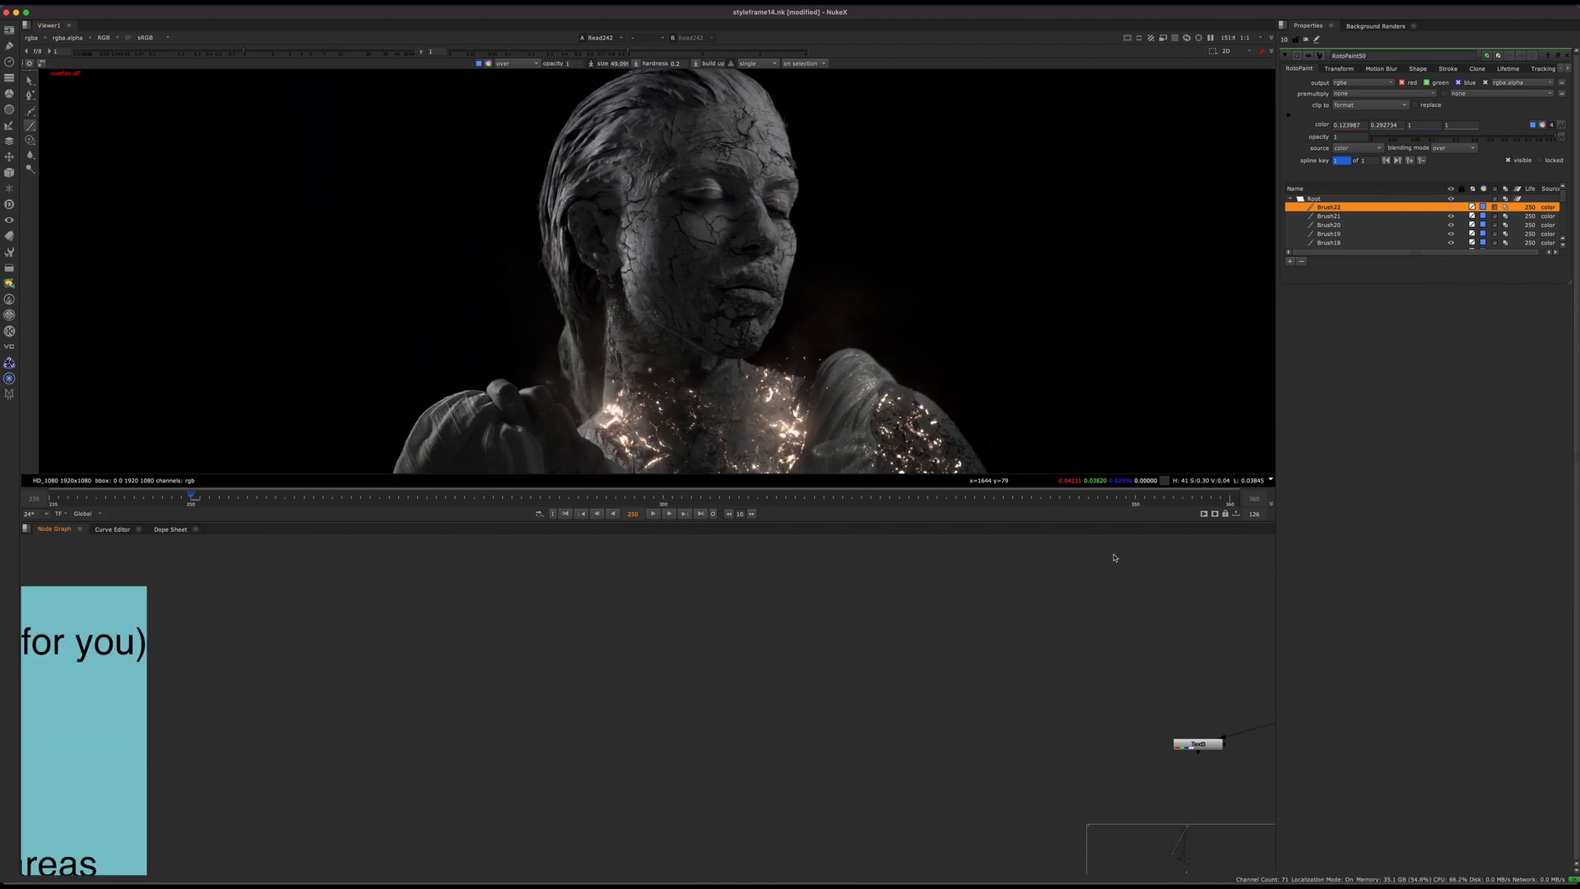
Step: Examine the face-tracking setup, following FaceBuilder3, Read4, Camera1 and CheckerBoard1 into FaceTracker3 and WriteGeo1
middle_drag(268, 779, 1085, 661)
scroll(790, 691, down, 4)
middle_drag(409, 715, 841, 790)
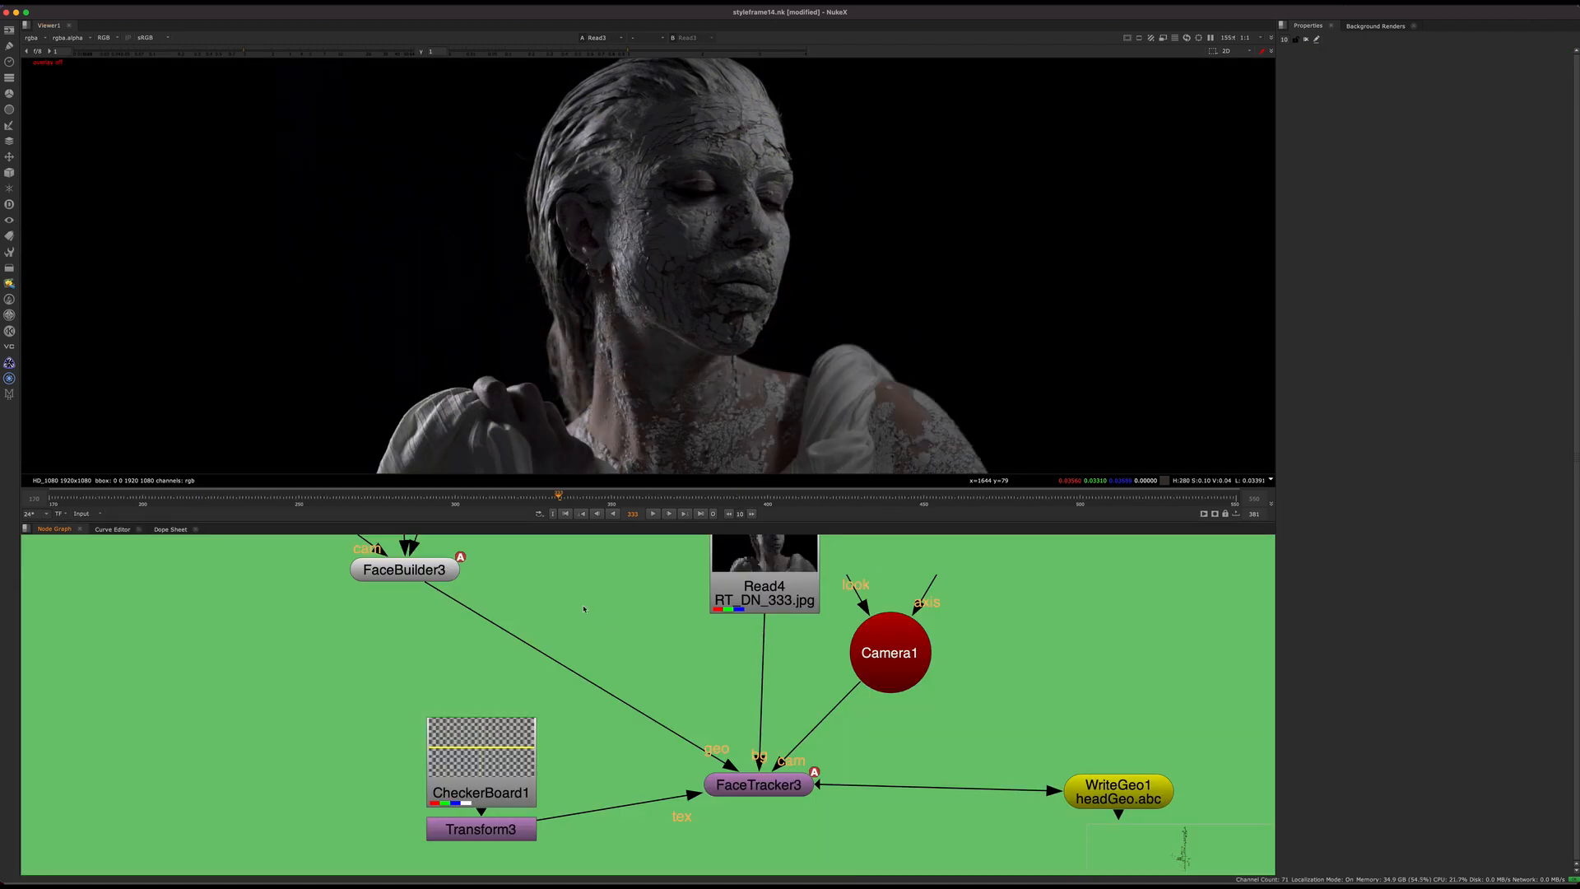
middle_drag(583, 609, 609, 639)
drag(398, 623, 463, 594)
drag(903, 758, 794, 816)
middle_drag(650, 672, 674, 709)
scroll(675, 708, down, 3)
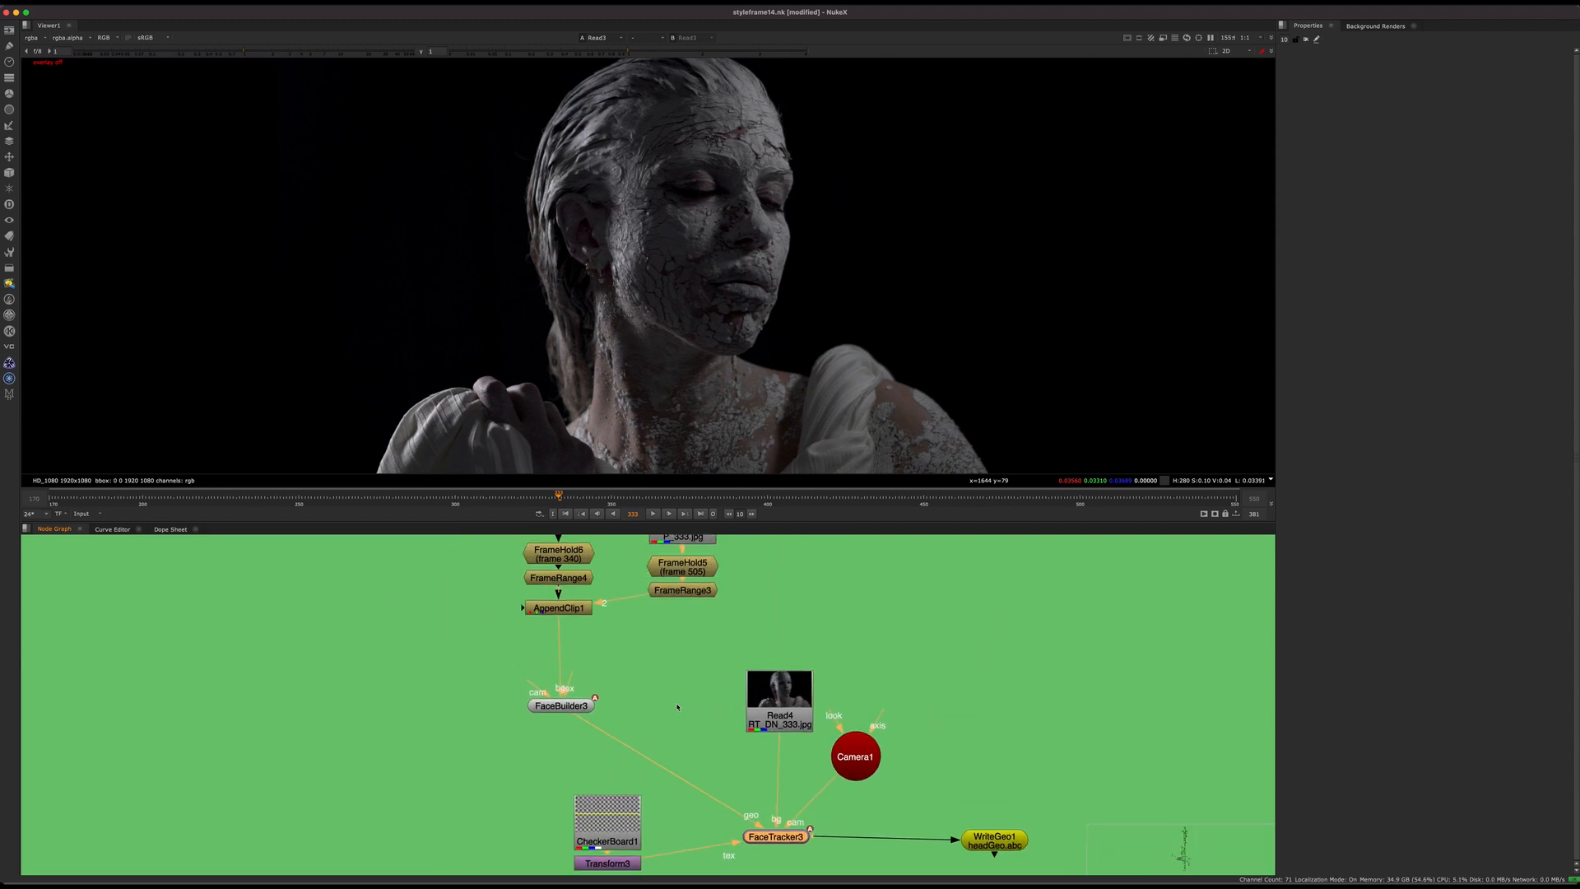
Step: Trace how FaceBuilder3, Read4 and Camera1 feed into FaceTracker3 in the node graph
scroll(574, 739, up, 3)
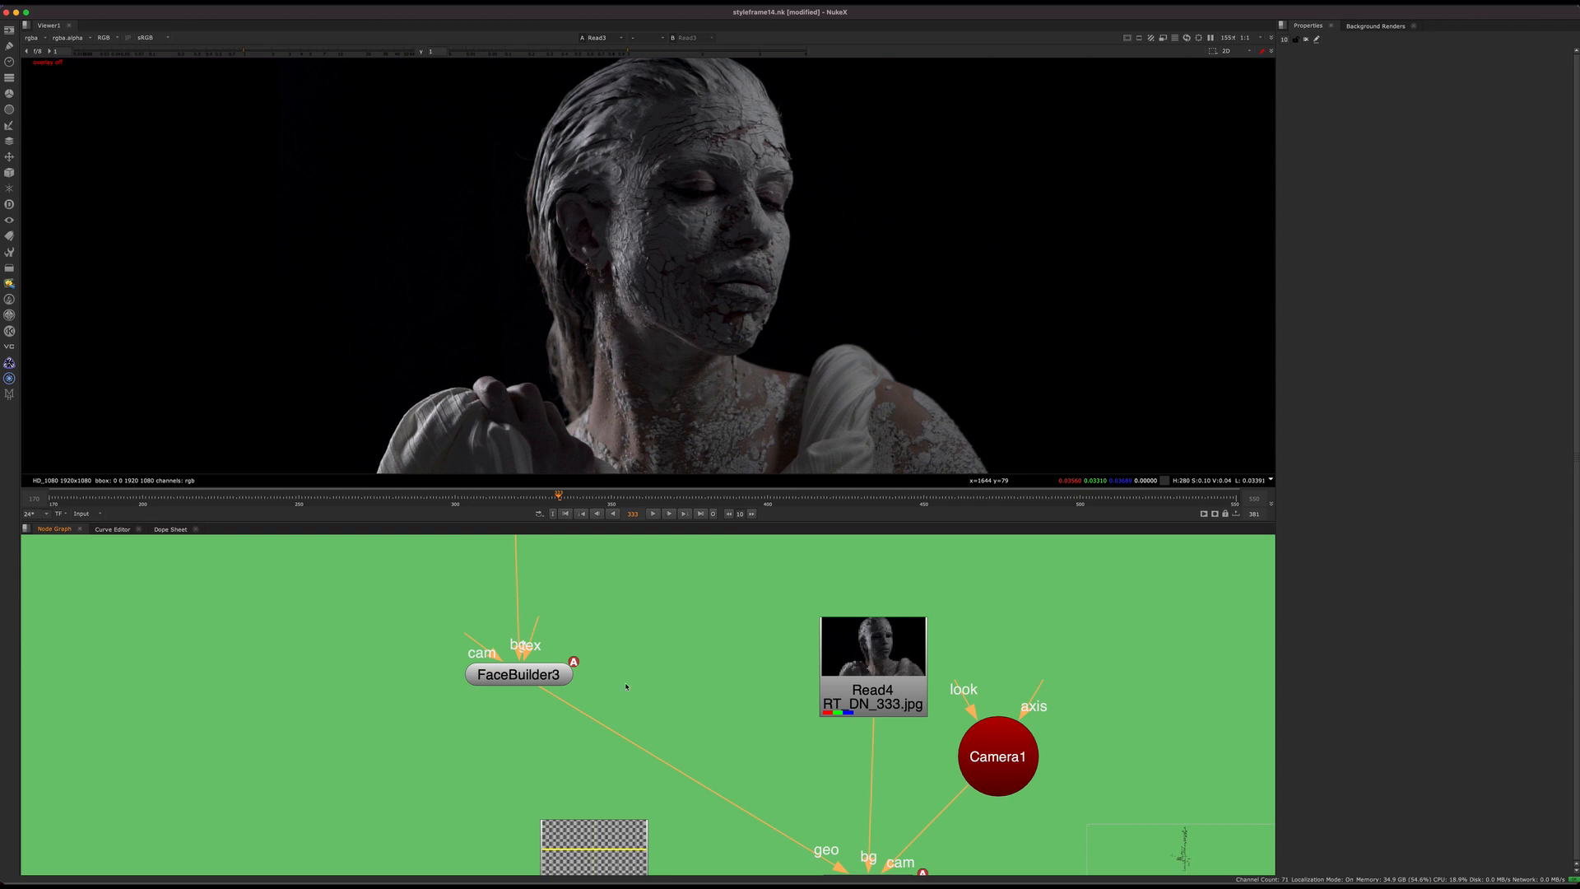
scroll(588, 651, down, 2)
drag(539, 674, 536, 677)
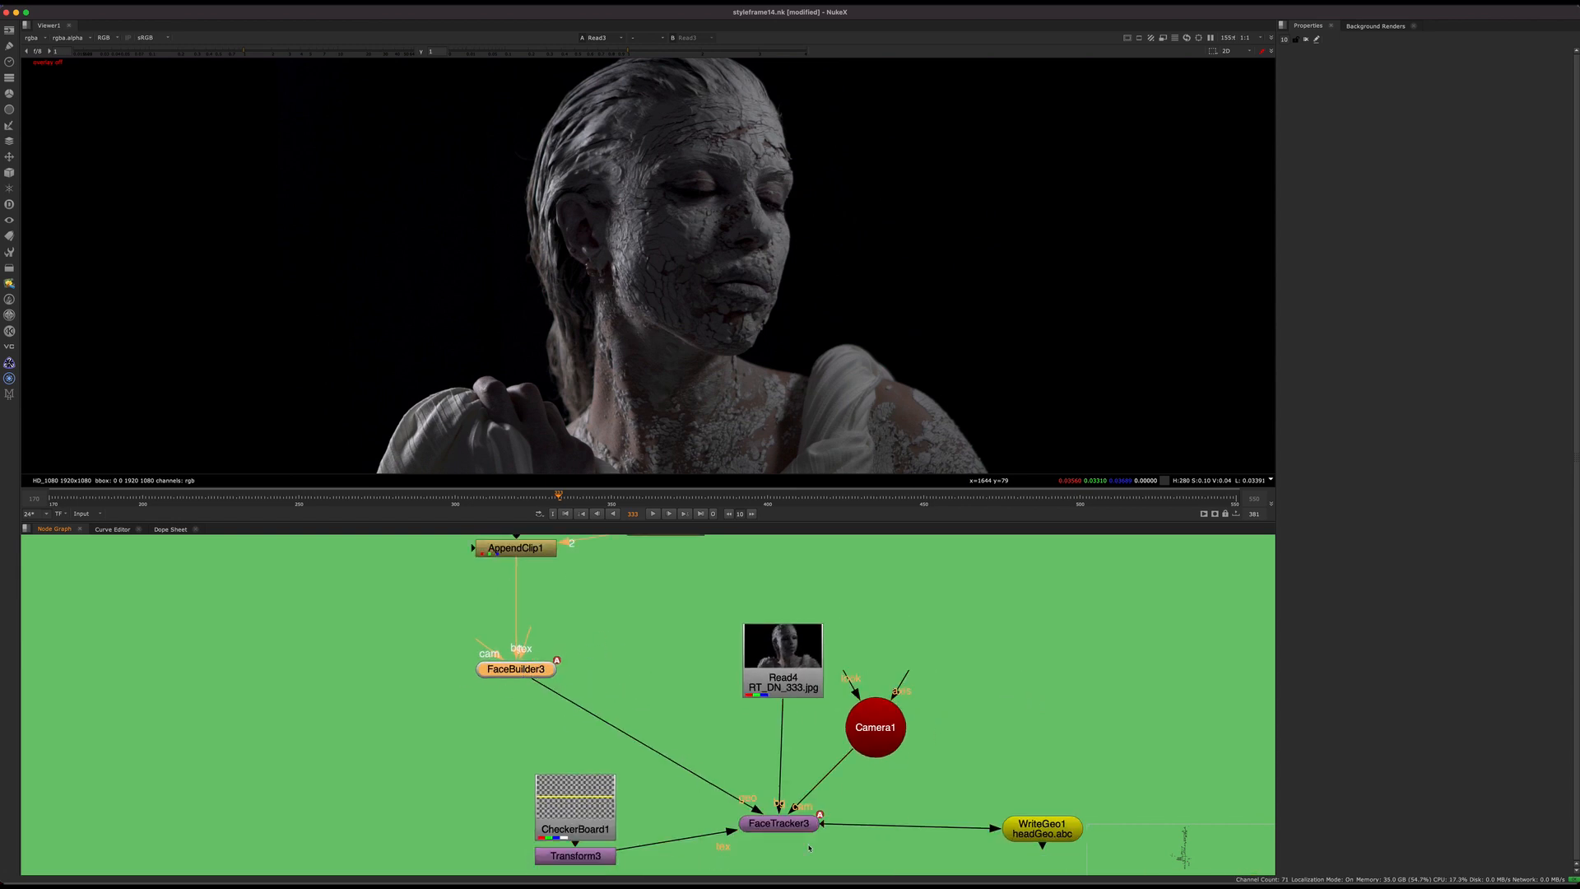
middle_drag(809, 847, 837, 791)
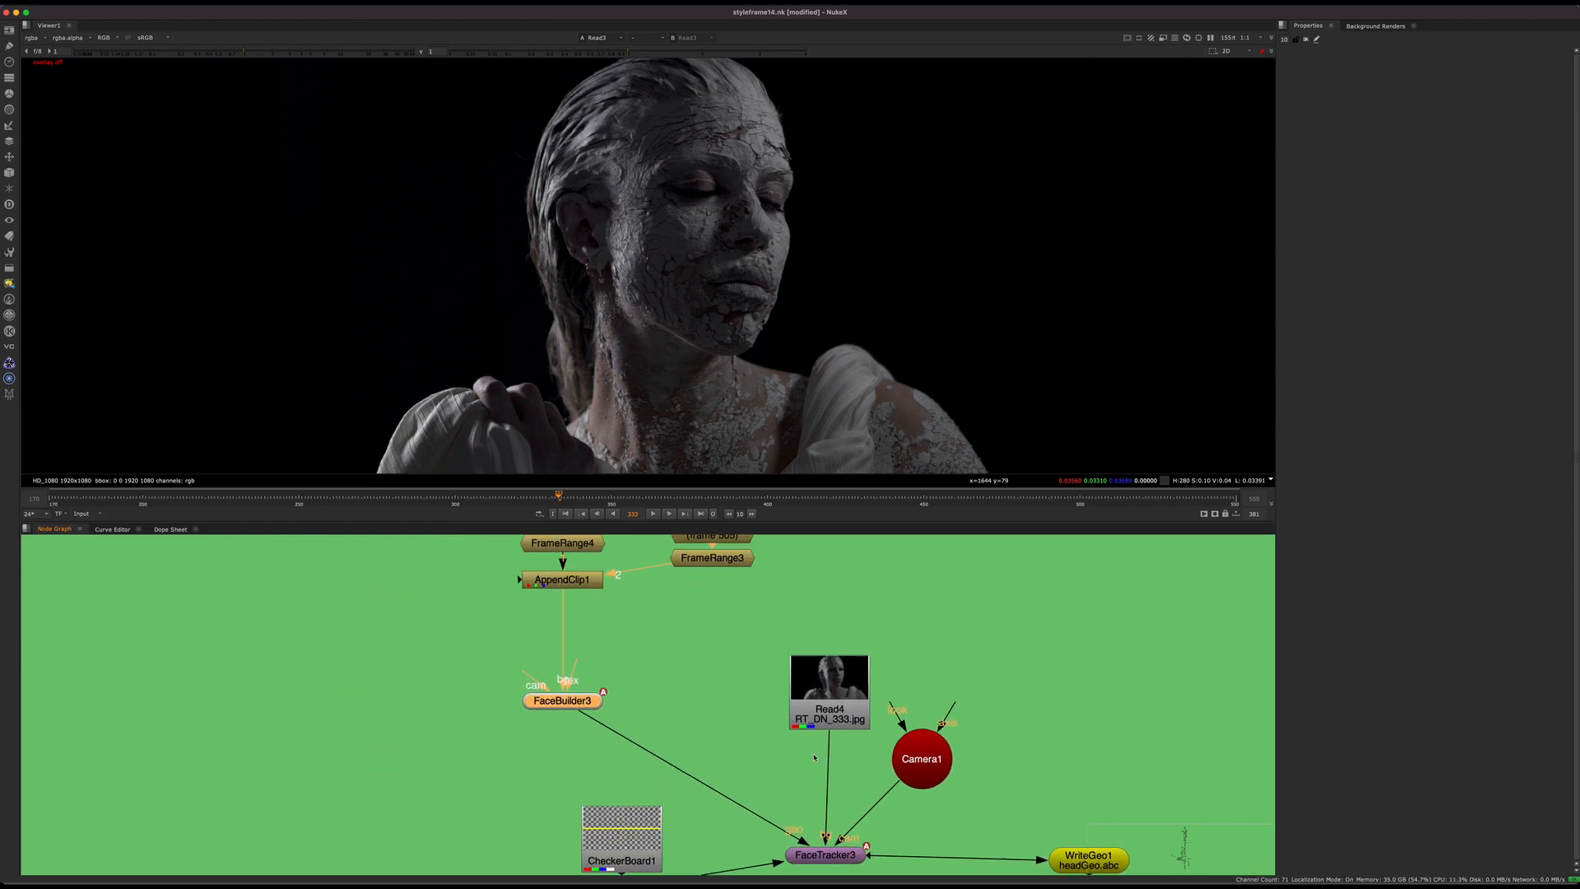
scroll(699, 683, down, 3)
scroll(680, 693, up, 5)
middle_drag(617, 732, 430, 611)
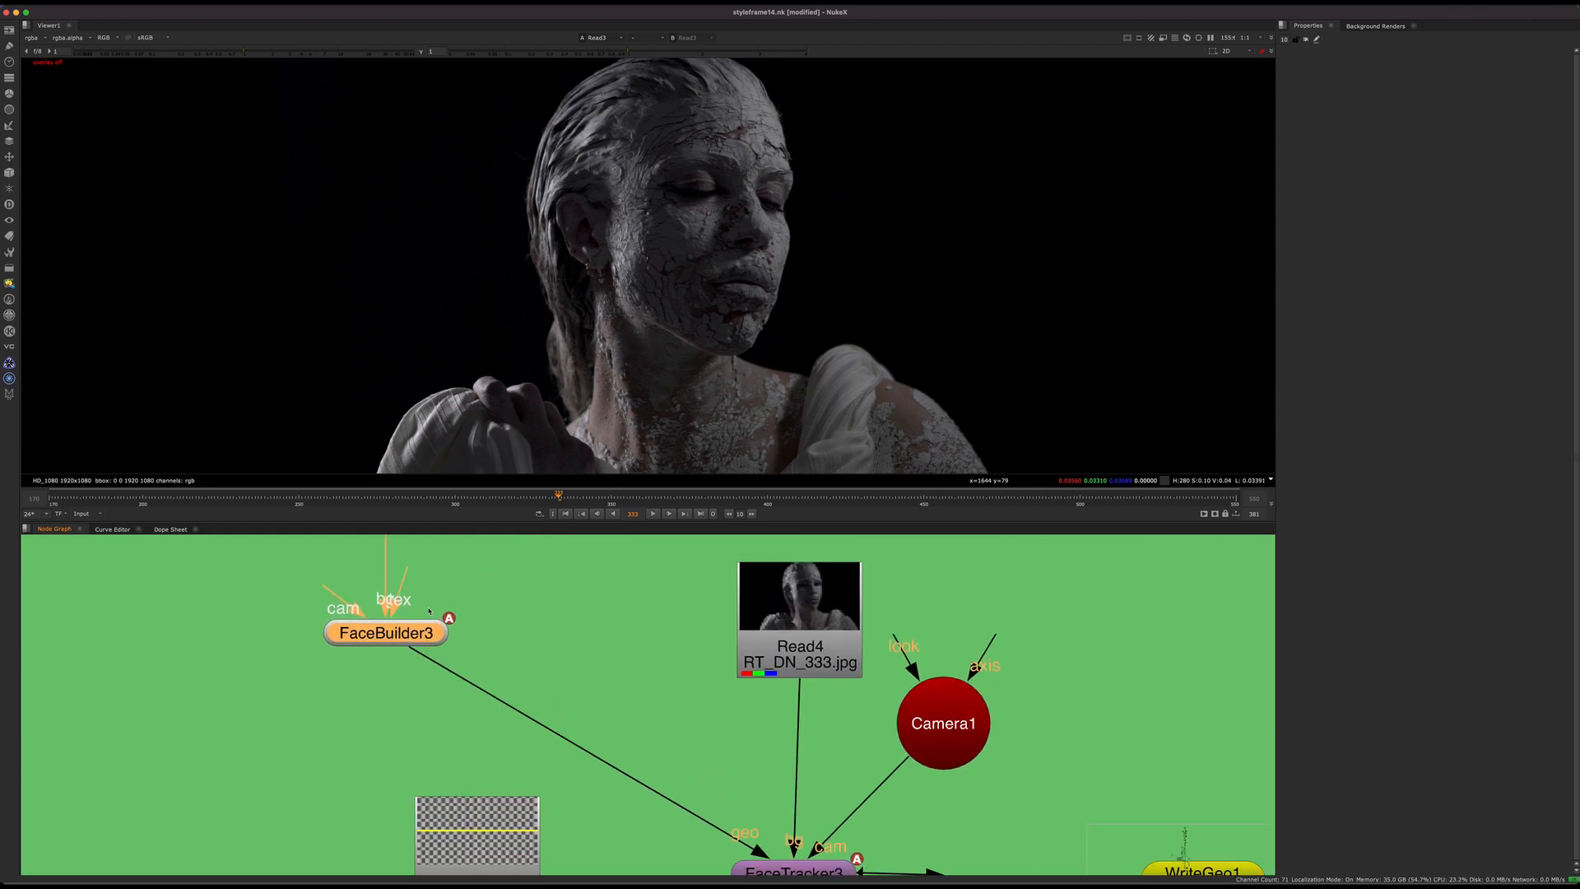
middle_drag(716, 799, 600, 699)
click(678, 774)
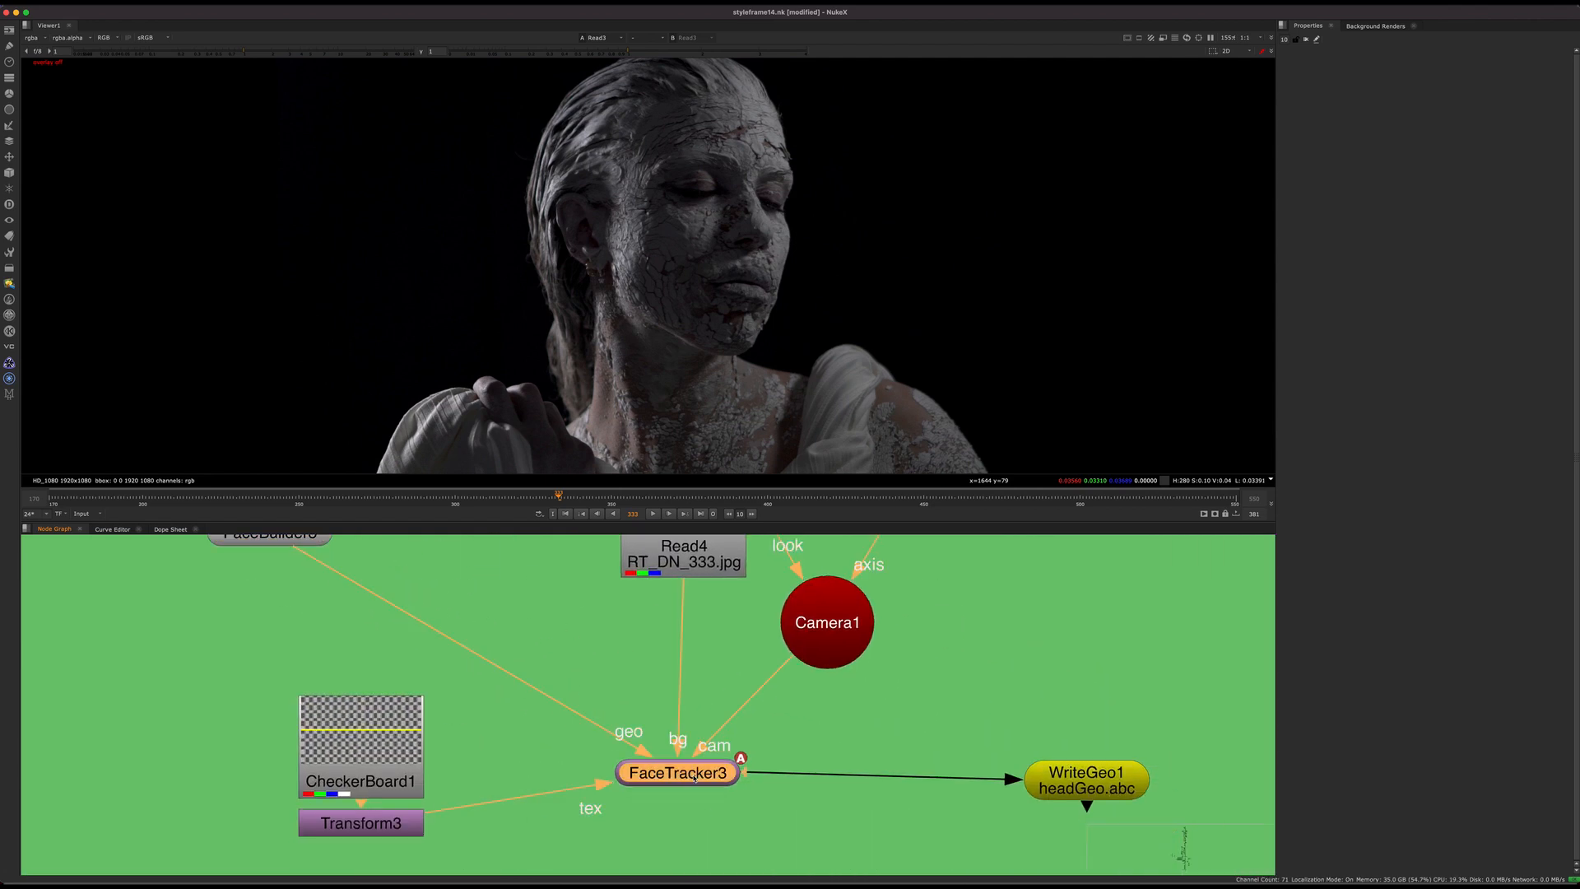
middle_drag(311, 550, 486, 650)
drag(469, 633, 477, 631)
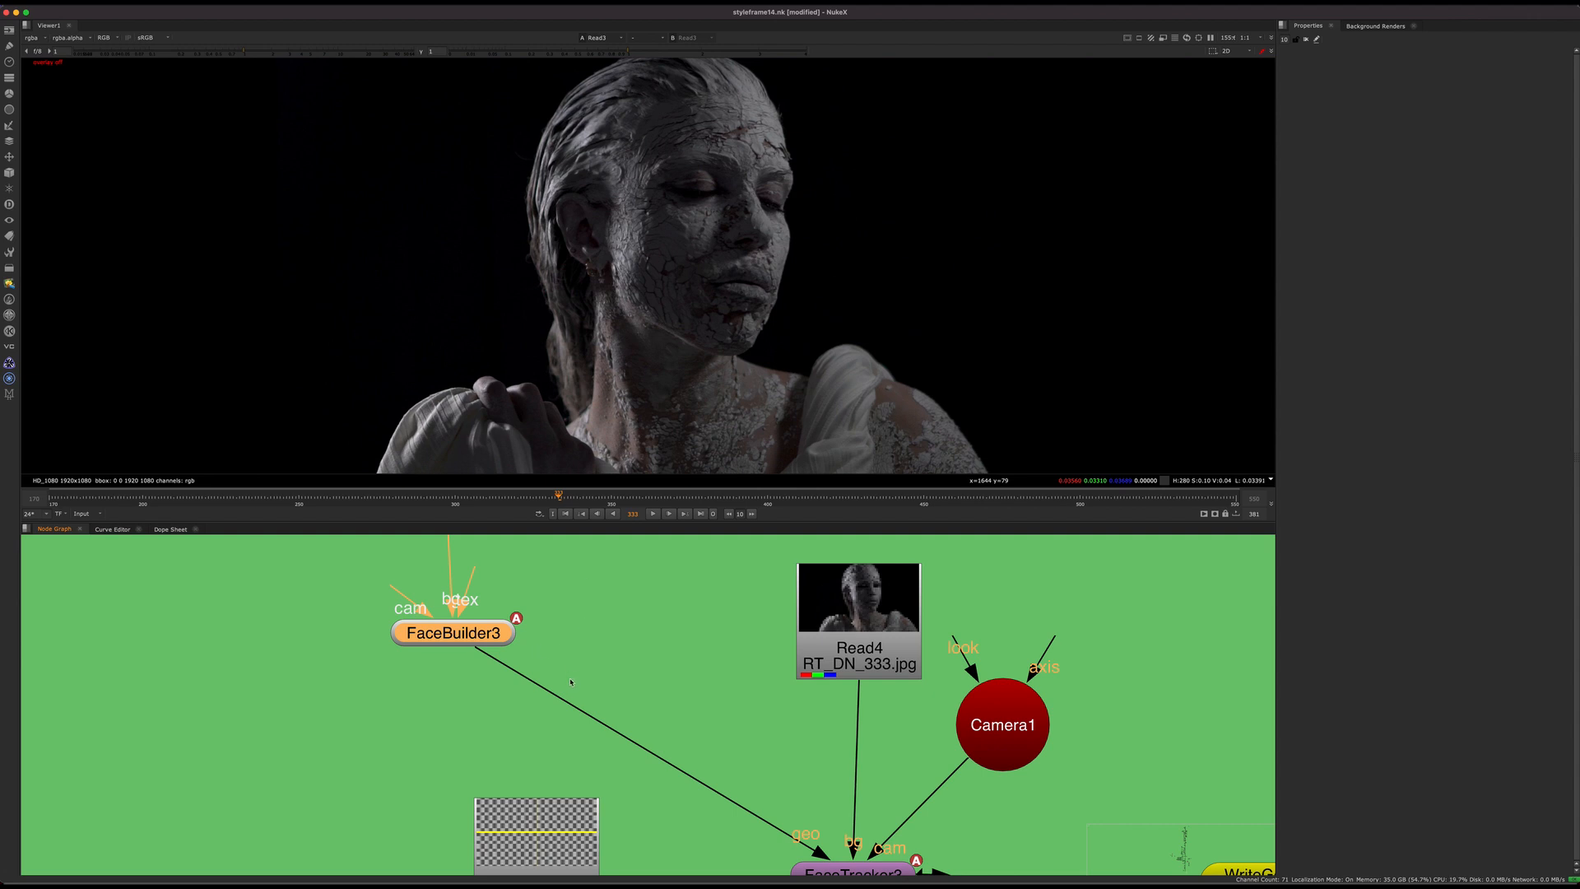
middle_drag(571, 682, 390, 564)
click(724, 761)
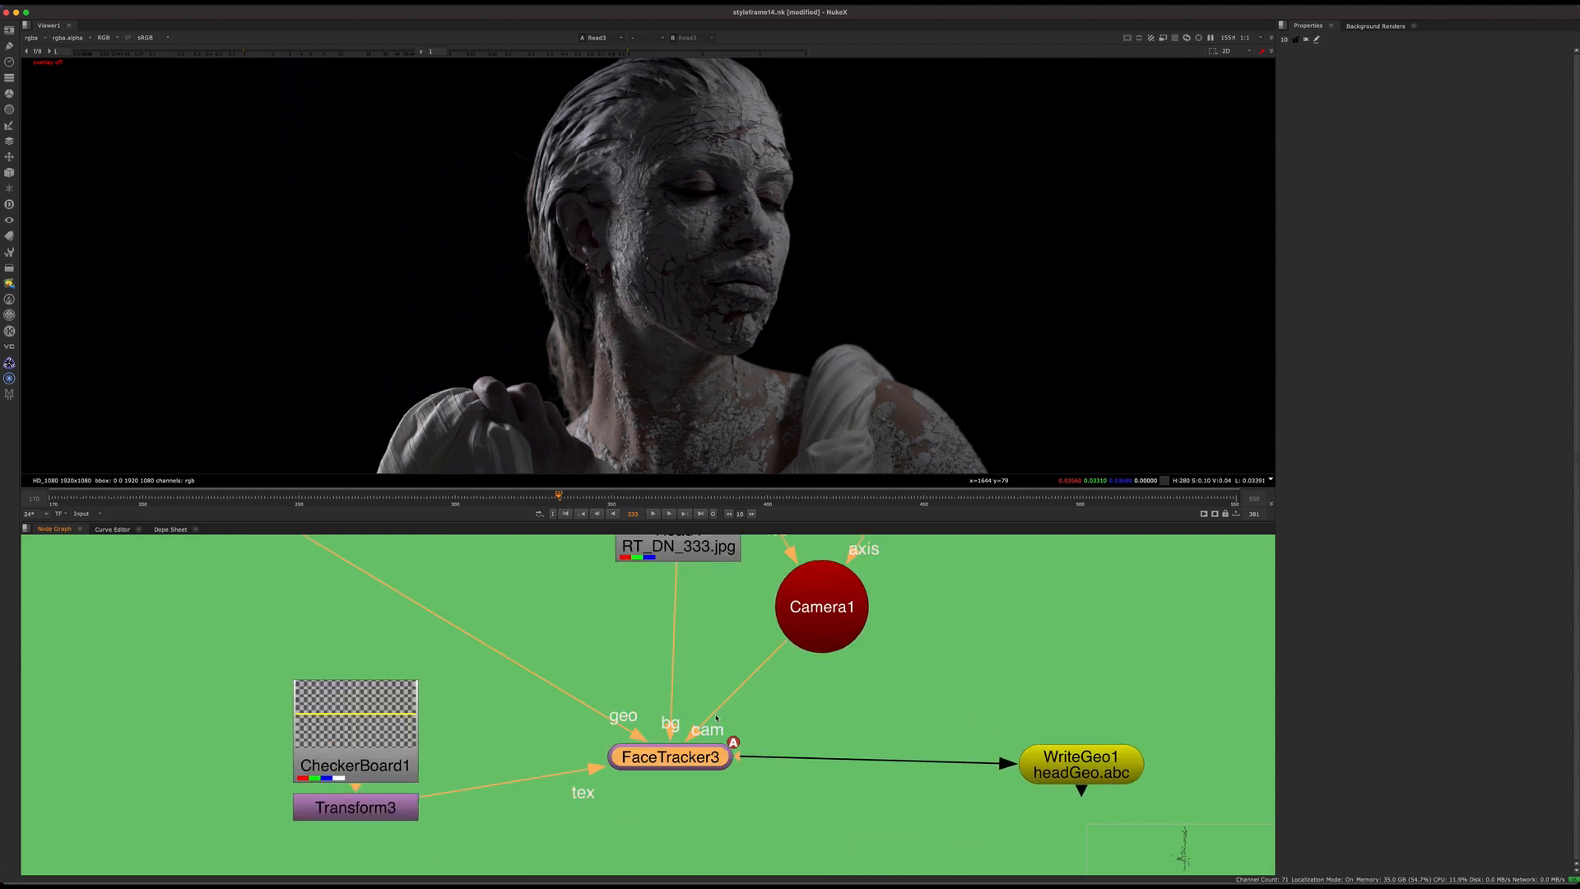
Step: Examine the two Read and FrameHold branches that merge in AppendClip1 above FaceBuilder3
scroll(575, 704, down, 3)
middle_drag(575, 704, 521, 793)
click(581, 707)
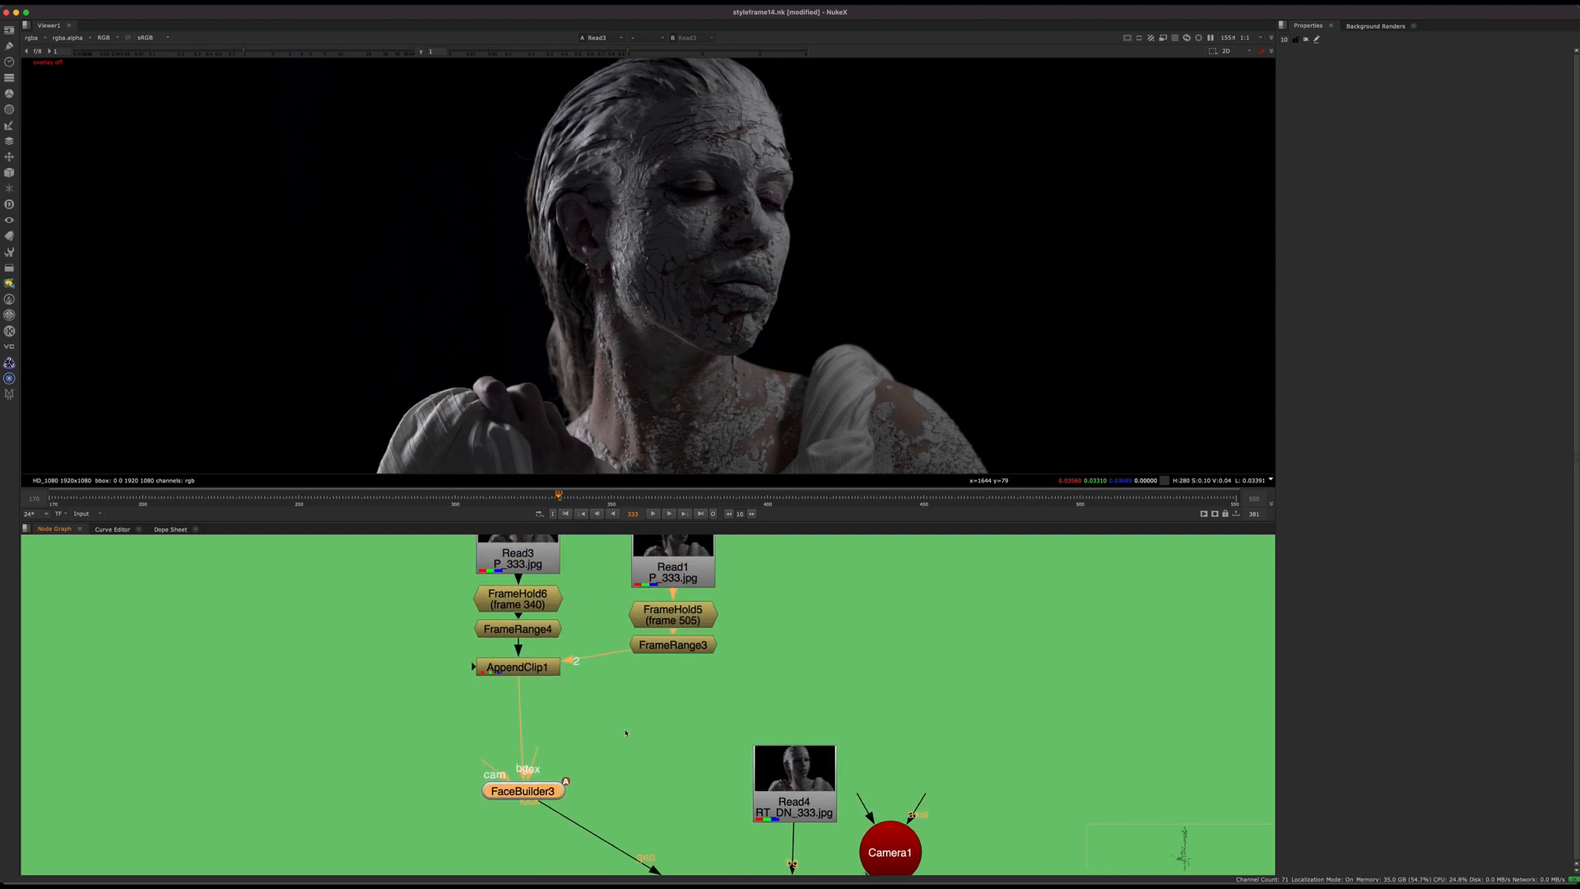
middle_drag(630, 721, 554, 755)
scroll(550, 750, down, 2)
drag(472, 810, 467, 810)
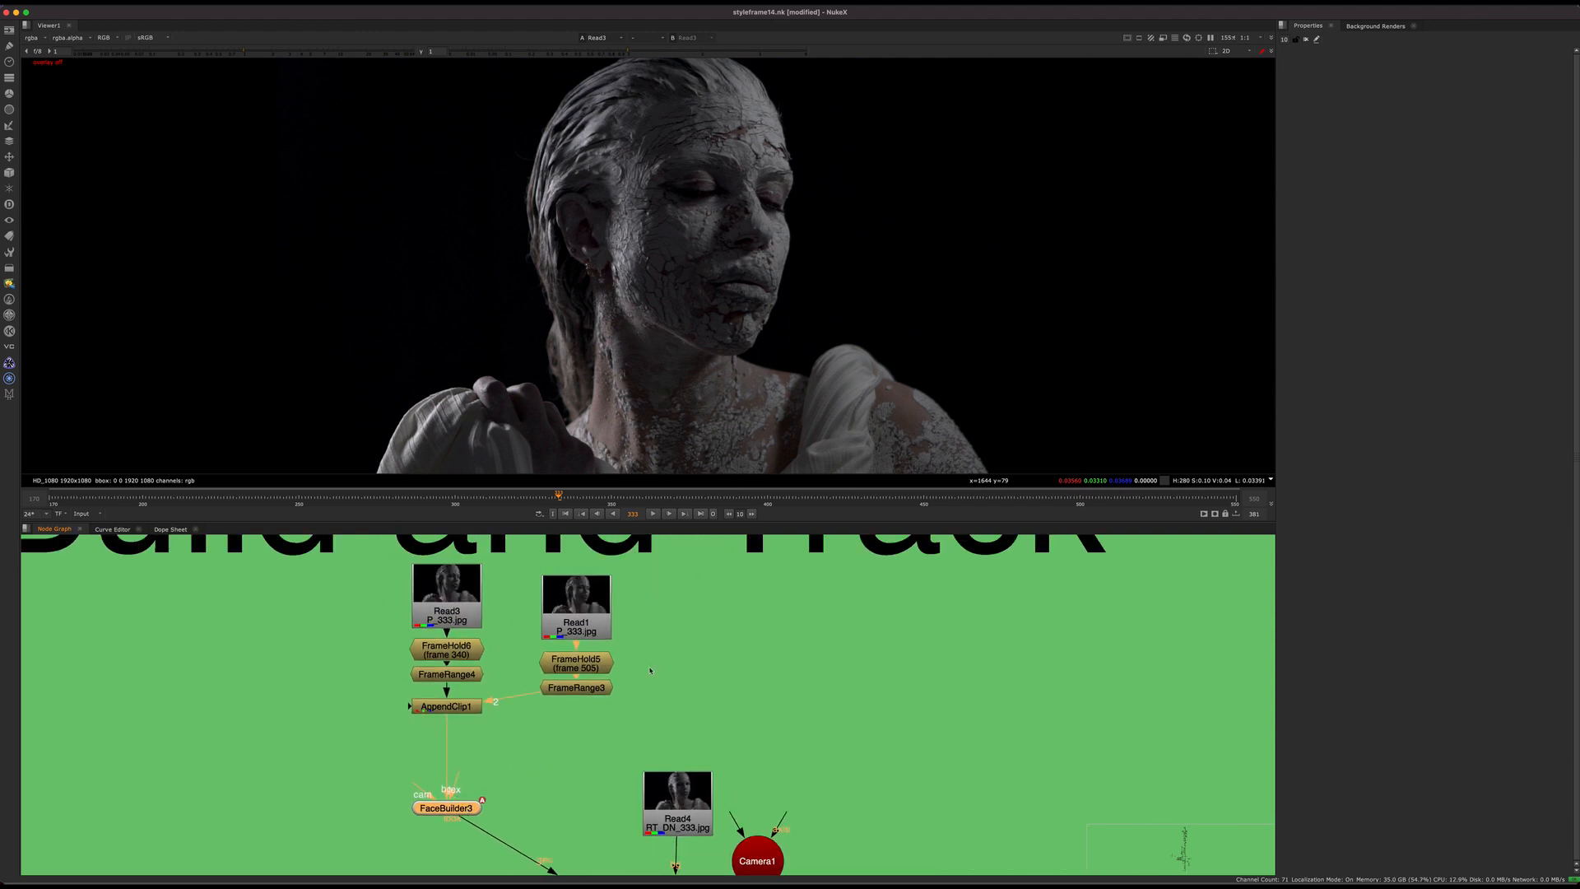
scroll(642, 657, down, 3)
middle_drag(649, 670, 456, 772)
click(594, 694)
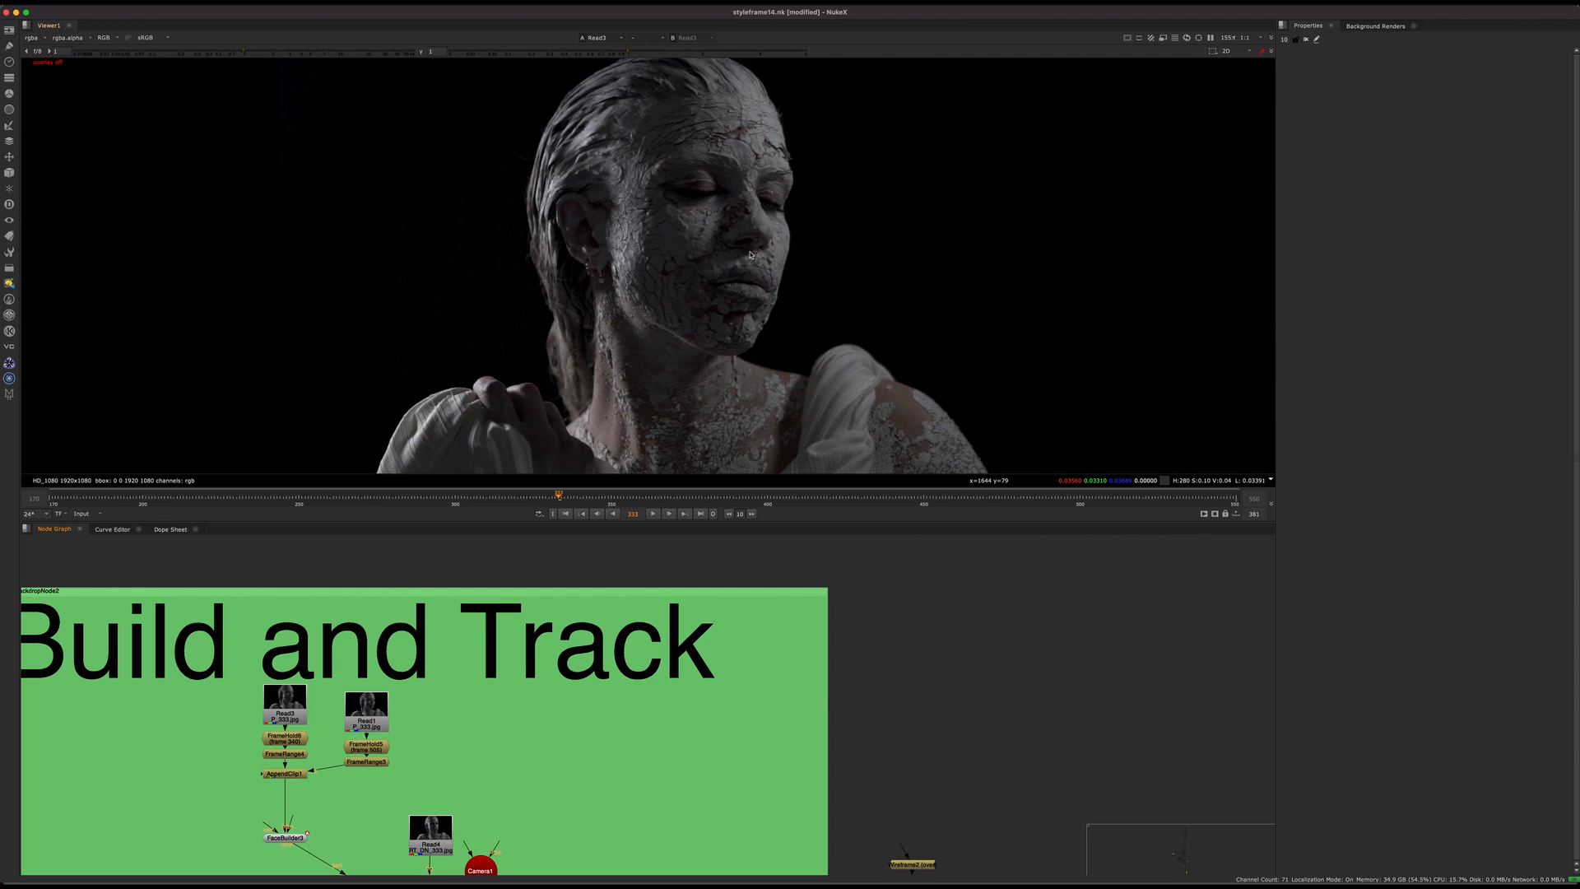
Step: Survey the rest of the script from the Build and Track backdrop to the purple head geometry backdrop
middle_drag(726, 684, 737, 659)
scroll(737, 662, down, 10)
middle_drag(797, 733, 491, 869)
middle_drag(869, 634, 607, 808)
scroll(610, 682, down, 4)
middle_drag(711, 572, 638, 864)
middle_drag(662, 600, 650, 878)
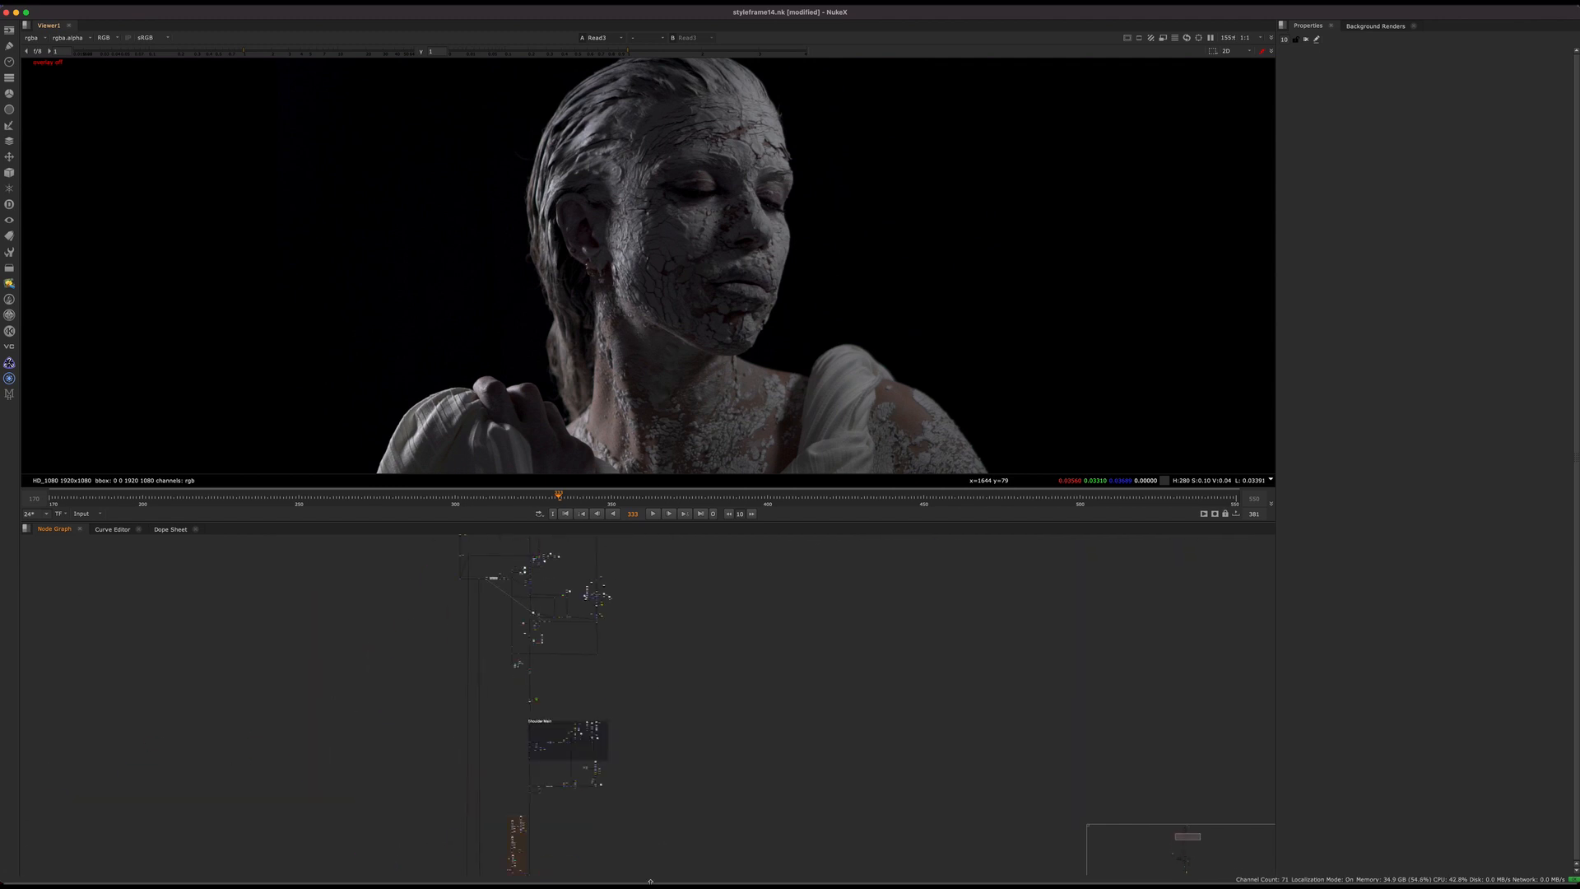
middle_drag(673, 653, 659, 547)
middle_drag(663, 860, 689, 593)
middle_drag(657, 863, 684, 634)
middle_drag(637, 754, 826, 649)
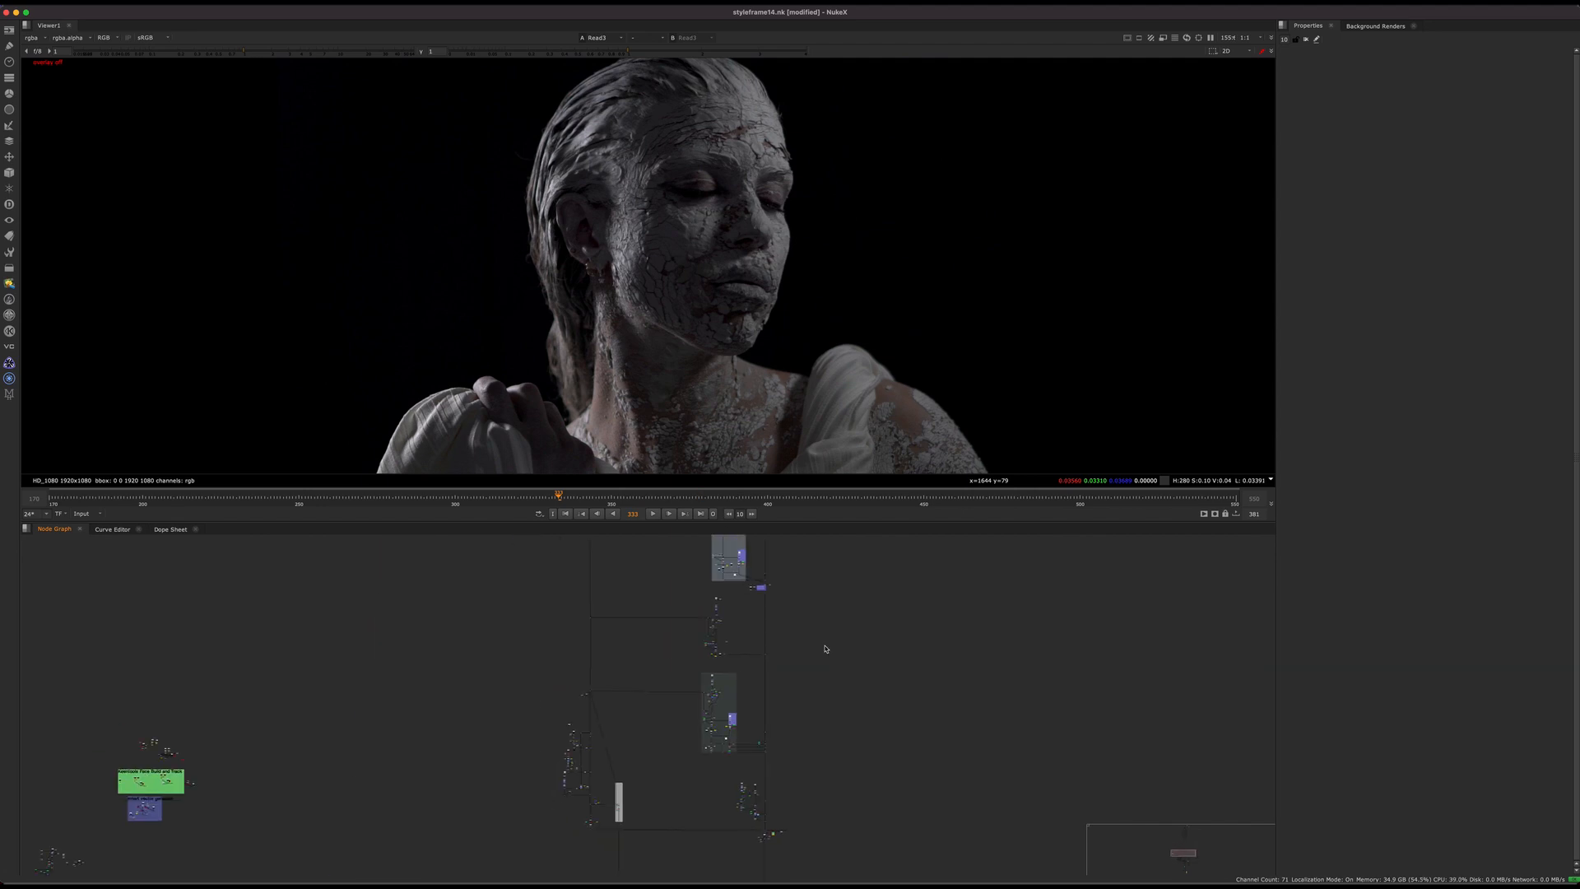
middle_drag(652, 607, 657, 860)
scroll(626, 720, up, 5)
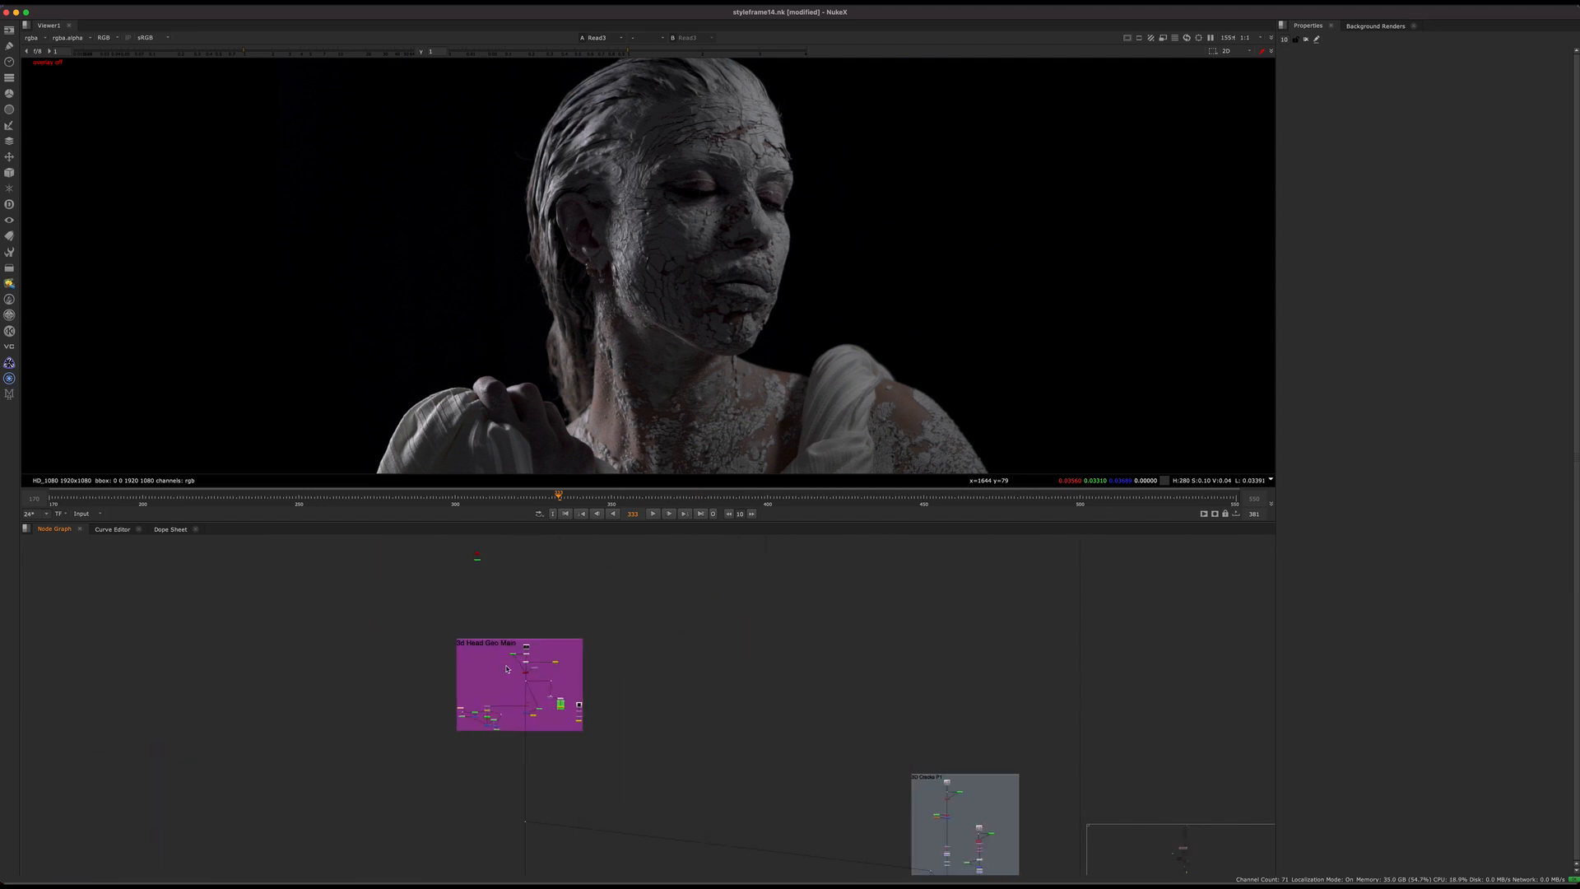
scroll(507, 668, up, 7)
scroll(1054, 616, down, 7)
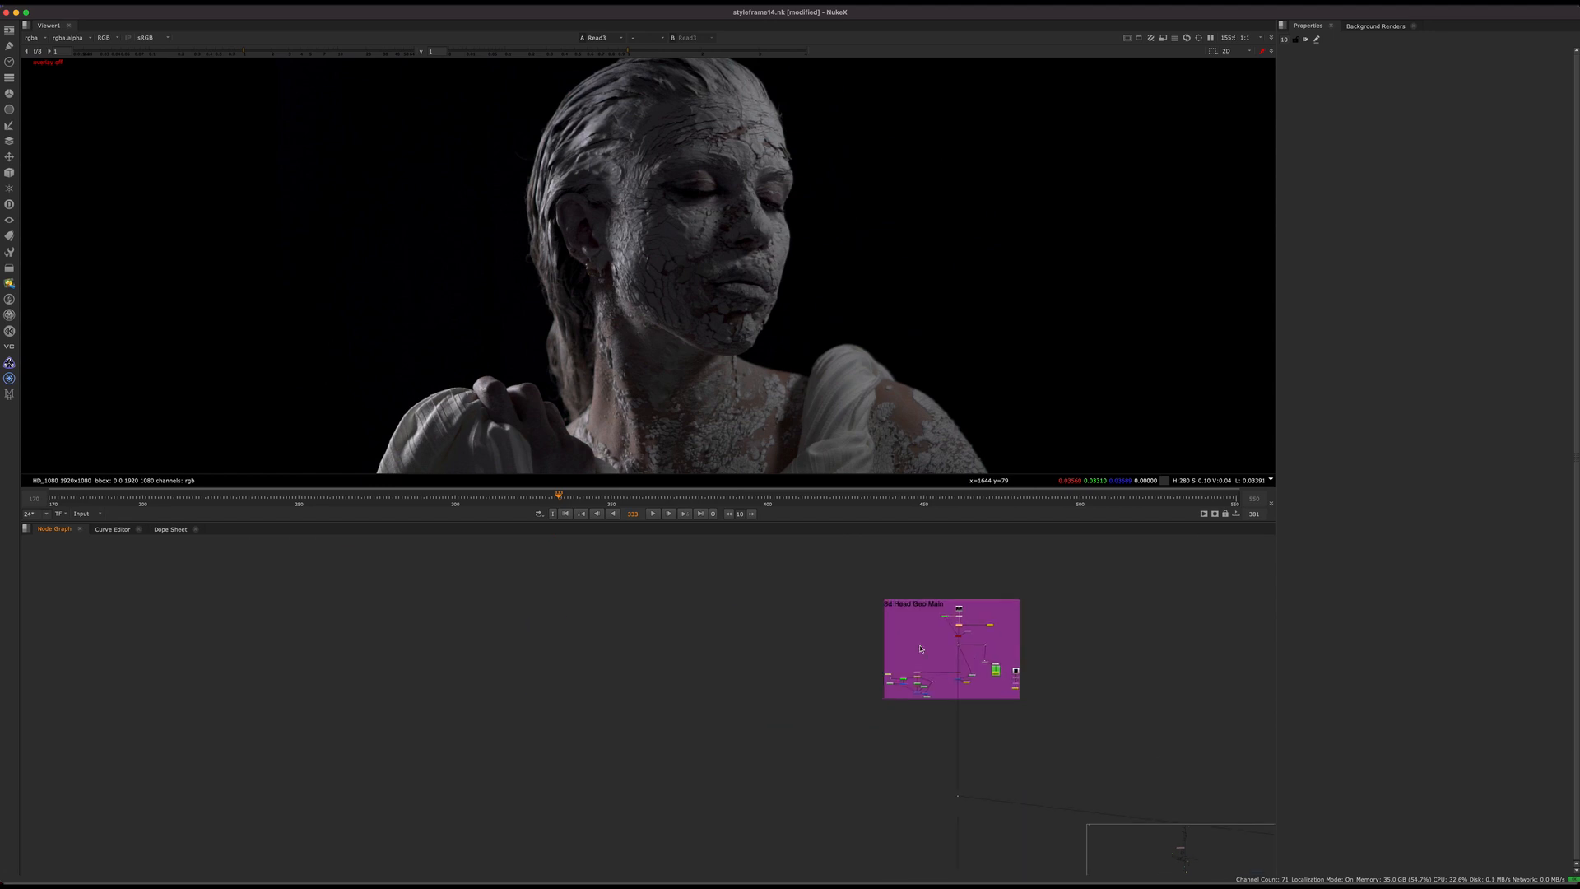
Step: Locate the notes on what comes with the project file and the coloured backdrops beneath them
scroll(921, 649, down, 4)
middle_drag(879, 702, 583, 813)
middle_drag(880, 646, 642, 842)
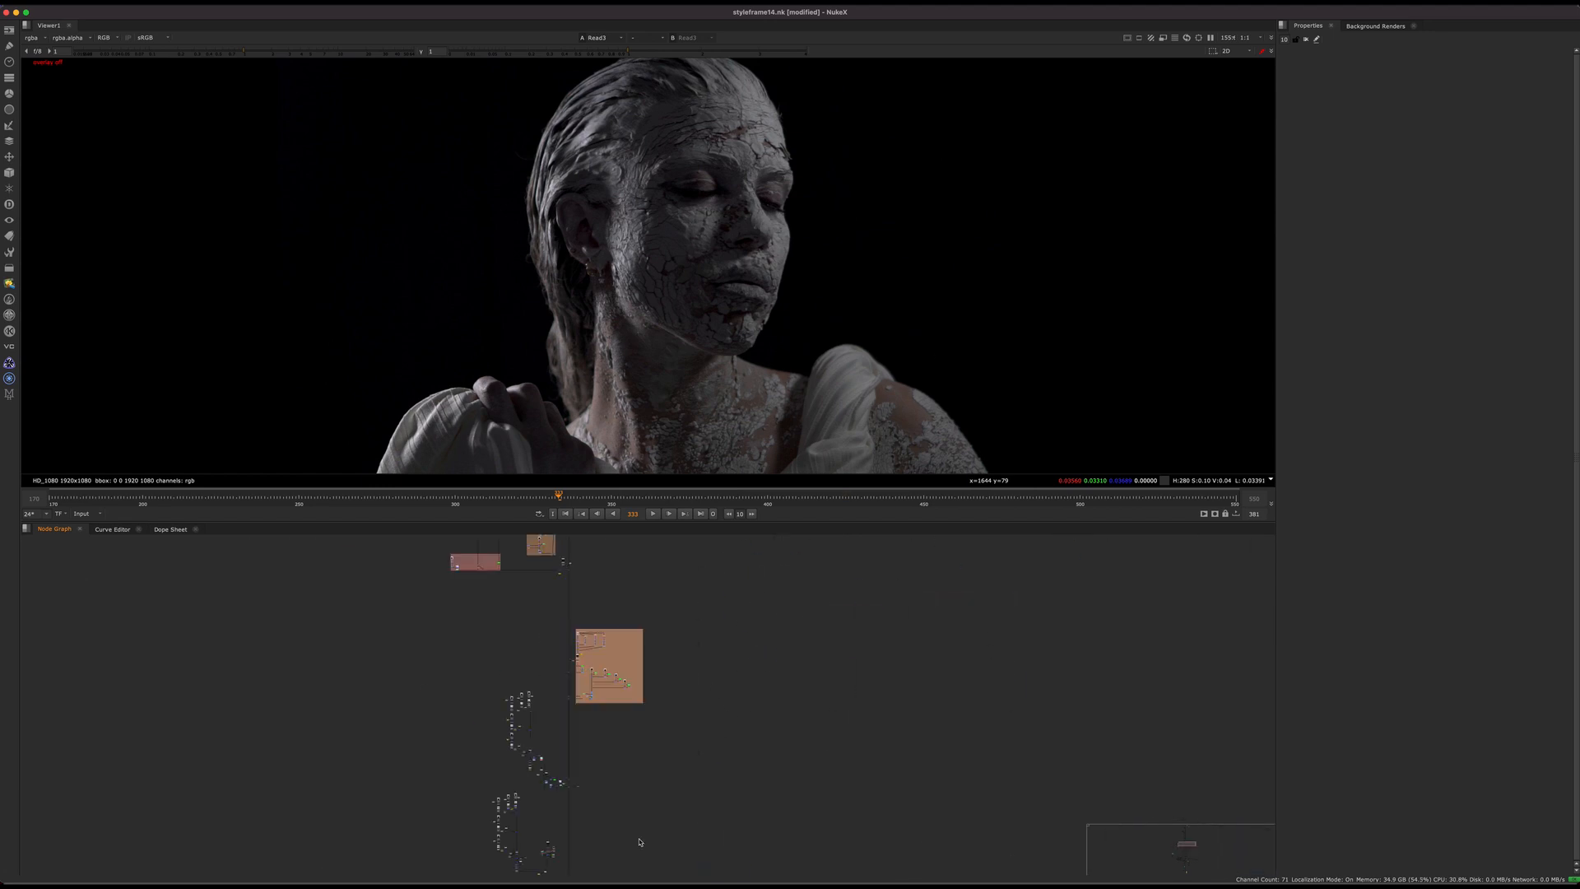
middle_drag(703, 551, 667, 748)
middle_drag(747, 576, 716, 867)
middle_drag(656, 551, 699, 831)
middle_drag(766, 625, 741, 702)
scroll(740, 702, up, 4)
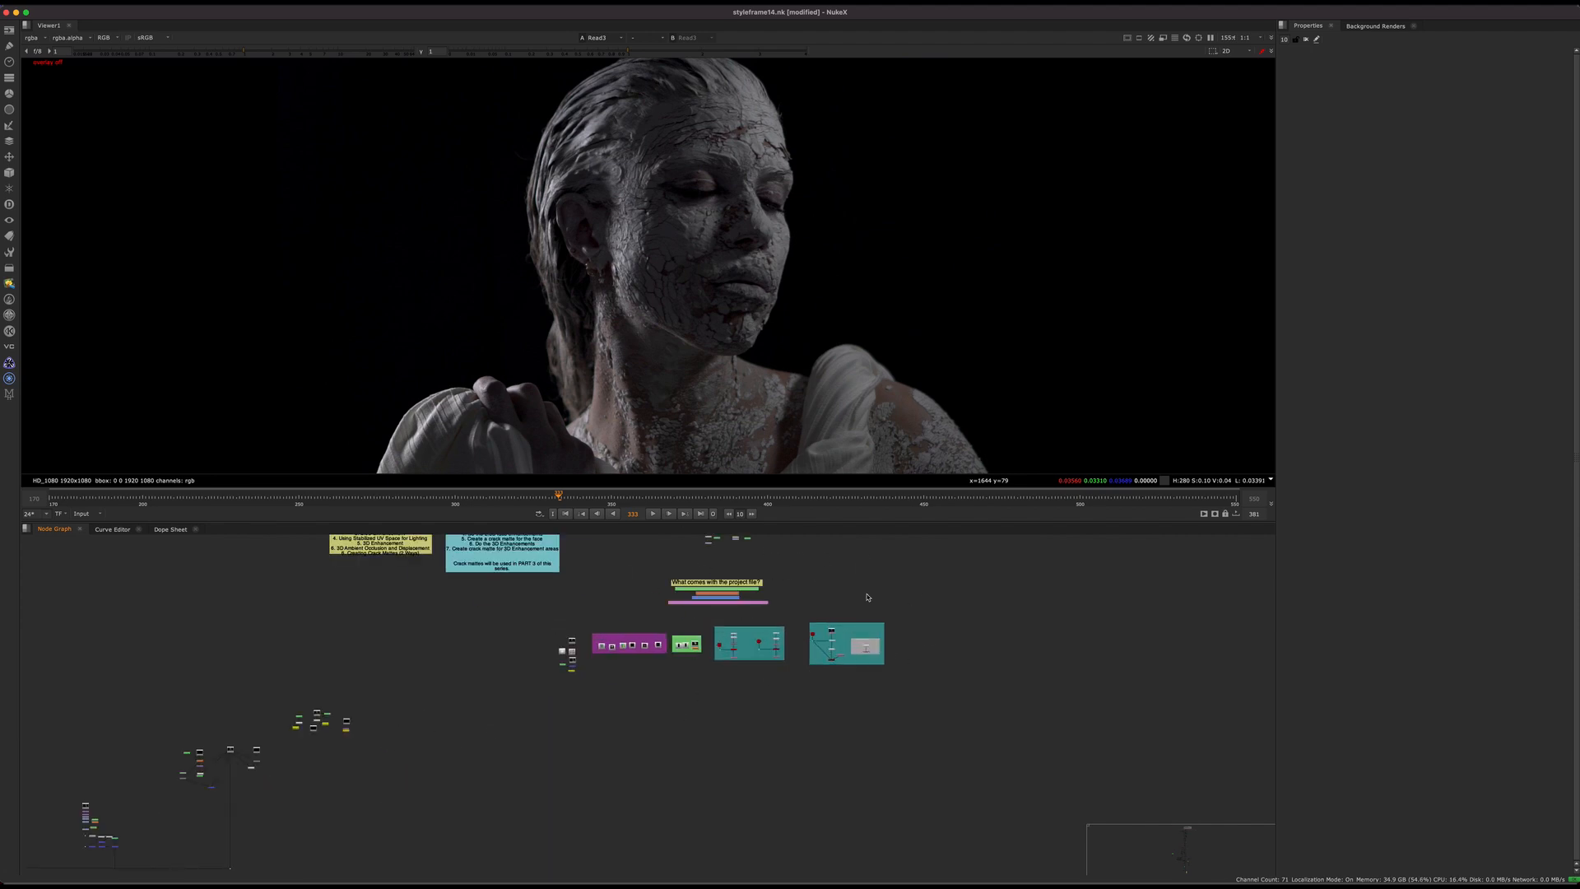
scroll(786, 697, up, 4)
middle_drag(804, 638, 837, 679)
Step: Return to the Build and Track backdrop and find the FaceBuilder3 and FaceTracker3 nodes
scroll(836, 679, down, 10)
middle_drag(732, 716, 836, 625)
middle_drag(842, 699, 782, 600)
scroll(783, 600, up, 8)
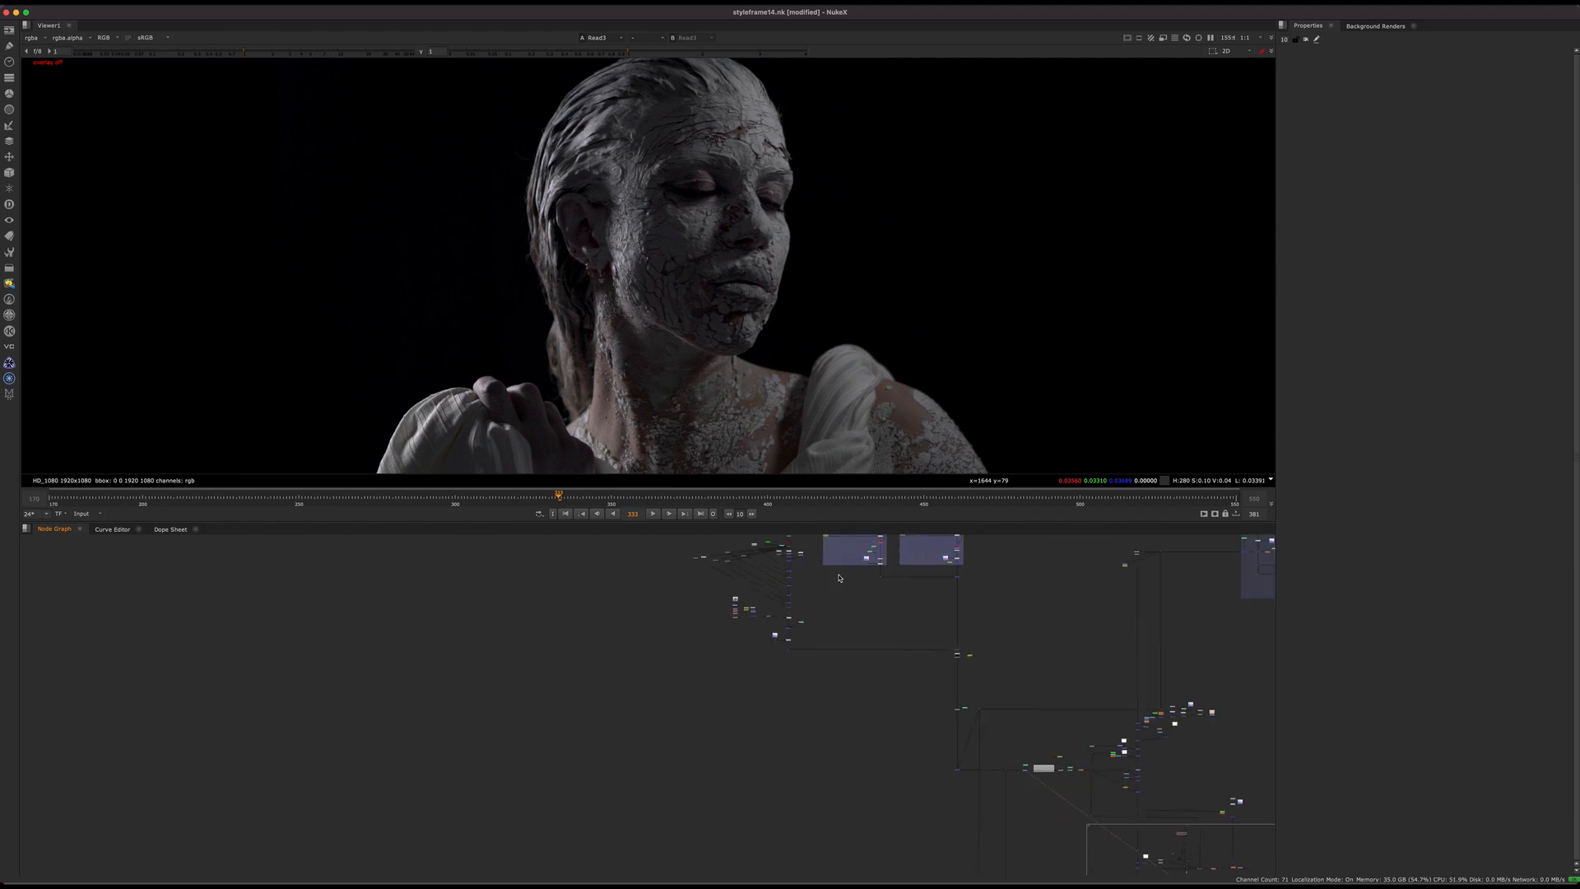
scroll(766, 696, down, 3)
middle_drag(767, 696, 723, 665)
scroll(723, 665, down, 4)
middle_drag(597, 761, 786, 607)
middle_drag(924, 783, 915, 625)
scroll(915, 626, down, 3)
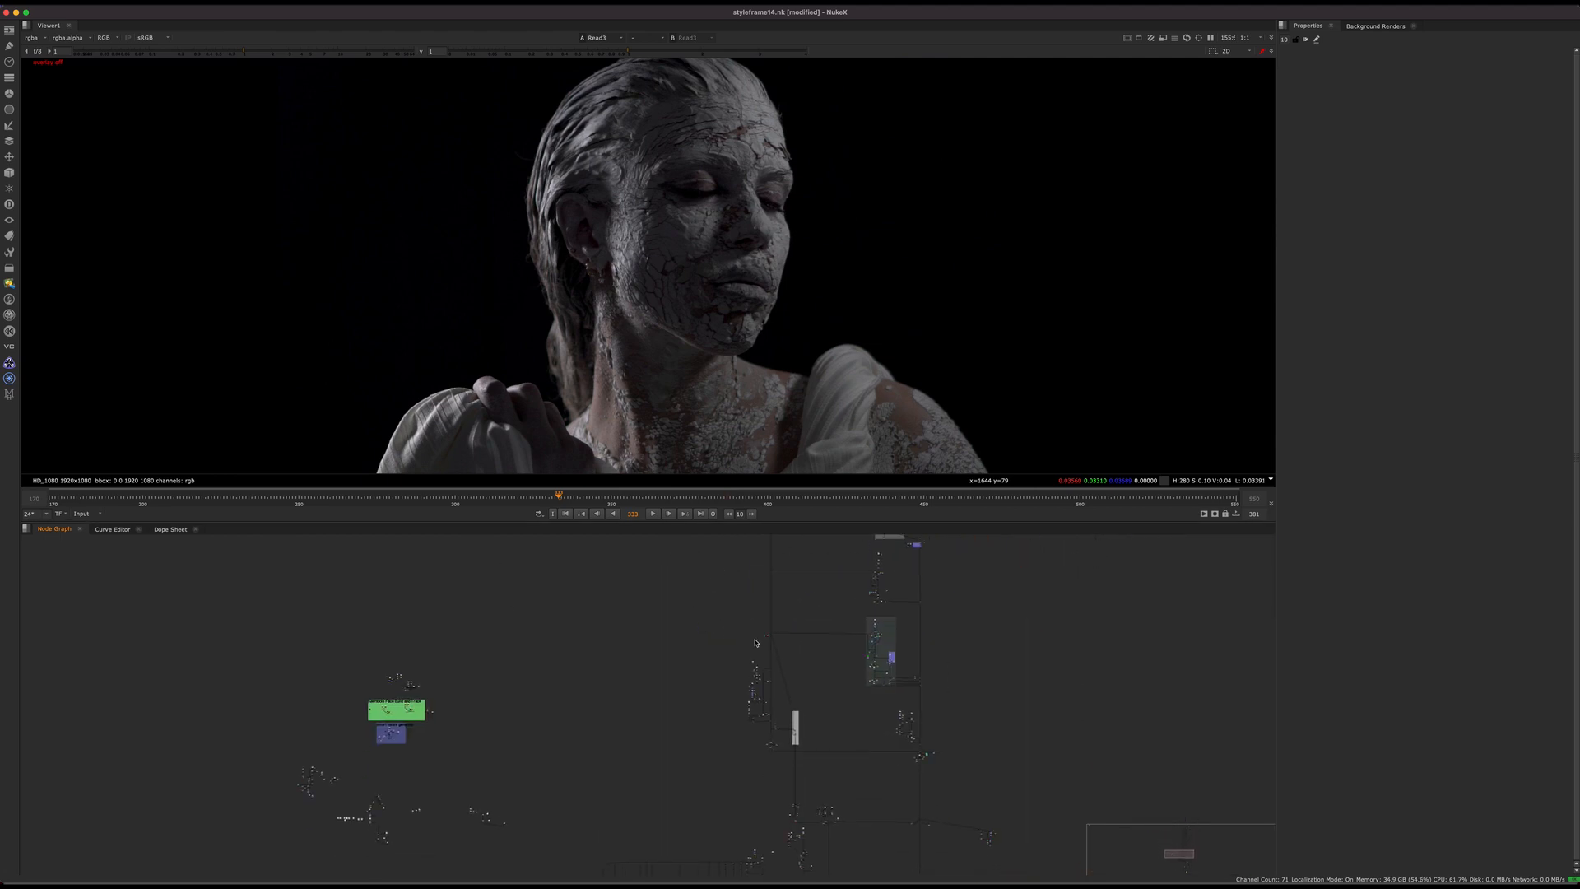
scroll(444, 680, up, 8)
middle_drag(444, 681, 819, 486)
scroll(362, 740, up, 8)
scroll(420, 706, up, 4)
scroll(420, 706, up, 4)
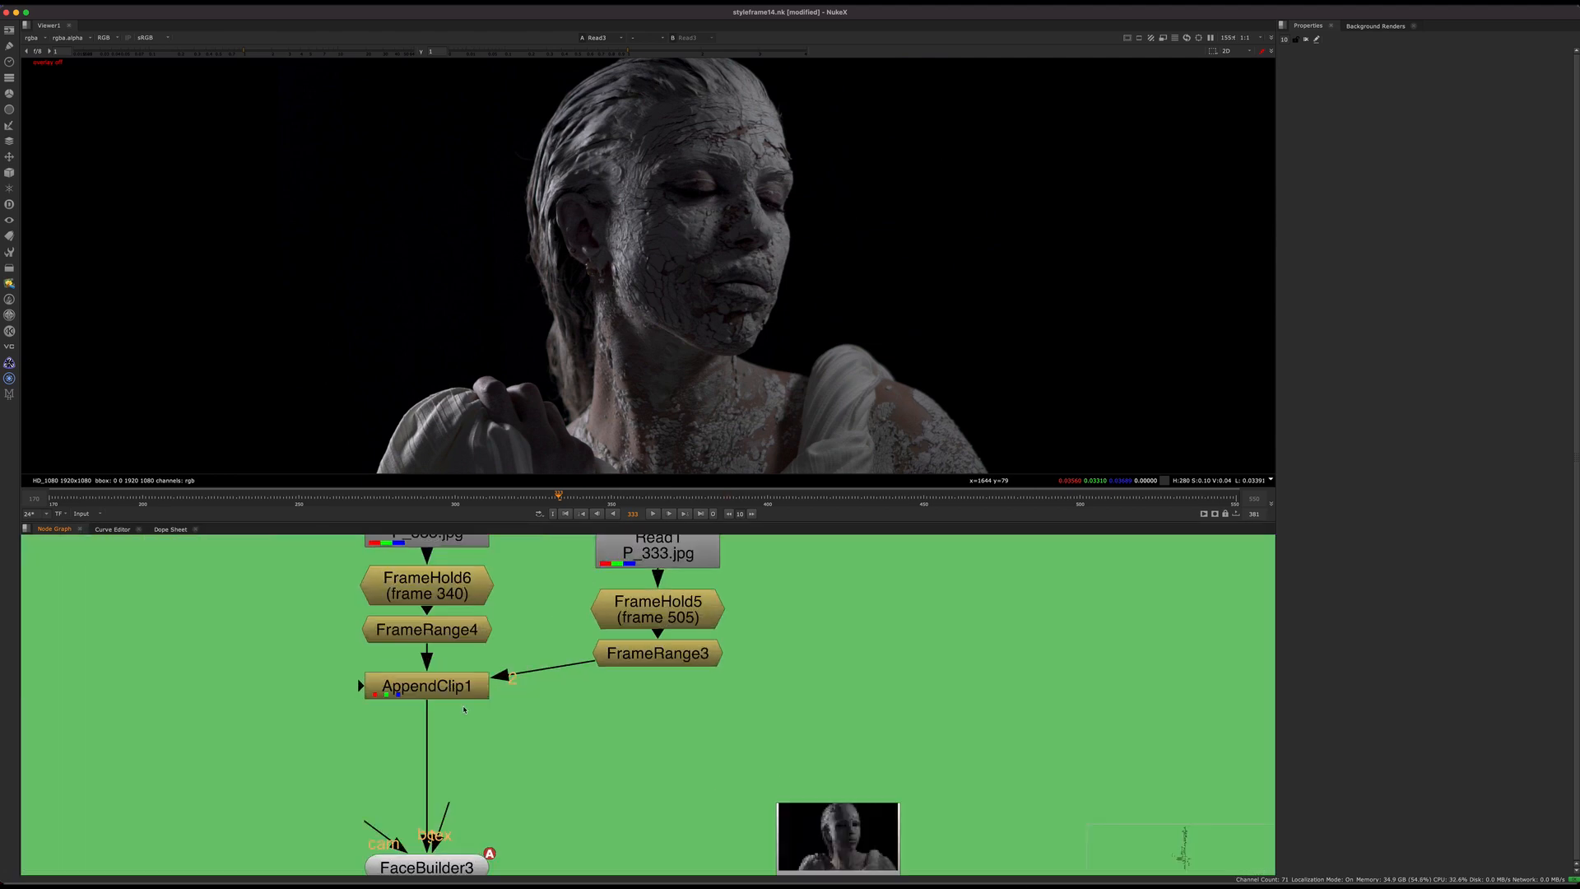
middle_drag(549, 855, 590, 745)
scroll(590, 745, down, 4)
scroll(590, 744, down, 4)
scroll(590, 745, up, 4)
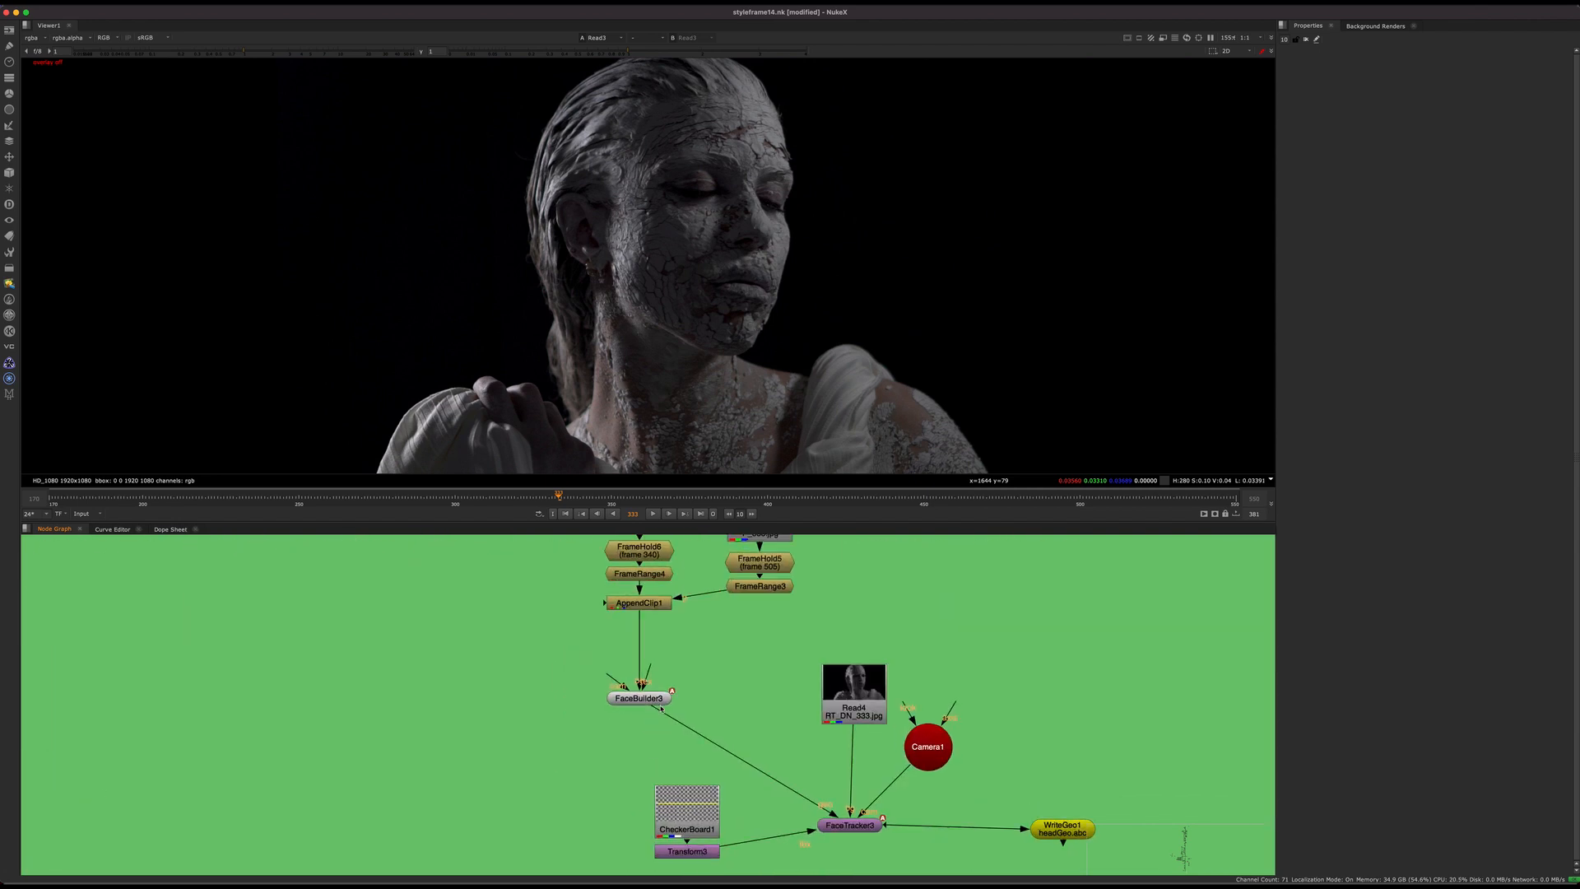
Step: Select FaceBuilder3 and trace its background input through AppendClip1 up to the two Read nodes
click(638, 702)
scroll(668, 701, up, 2)
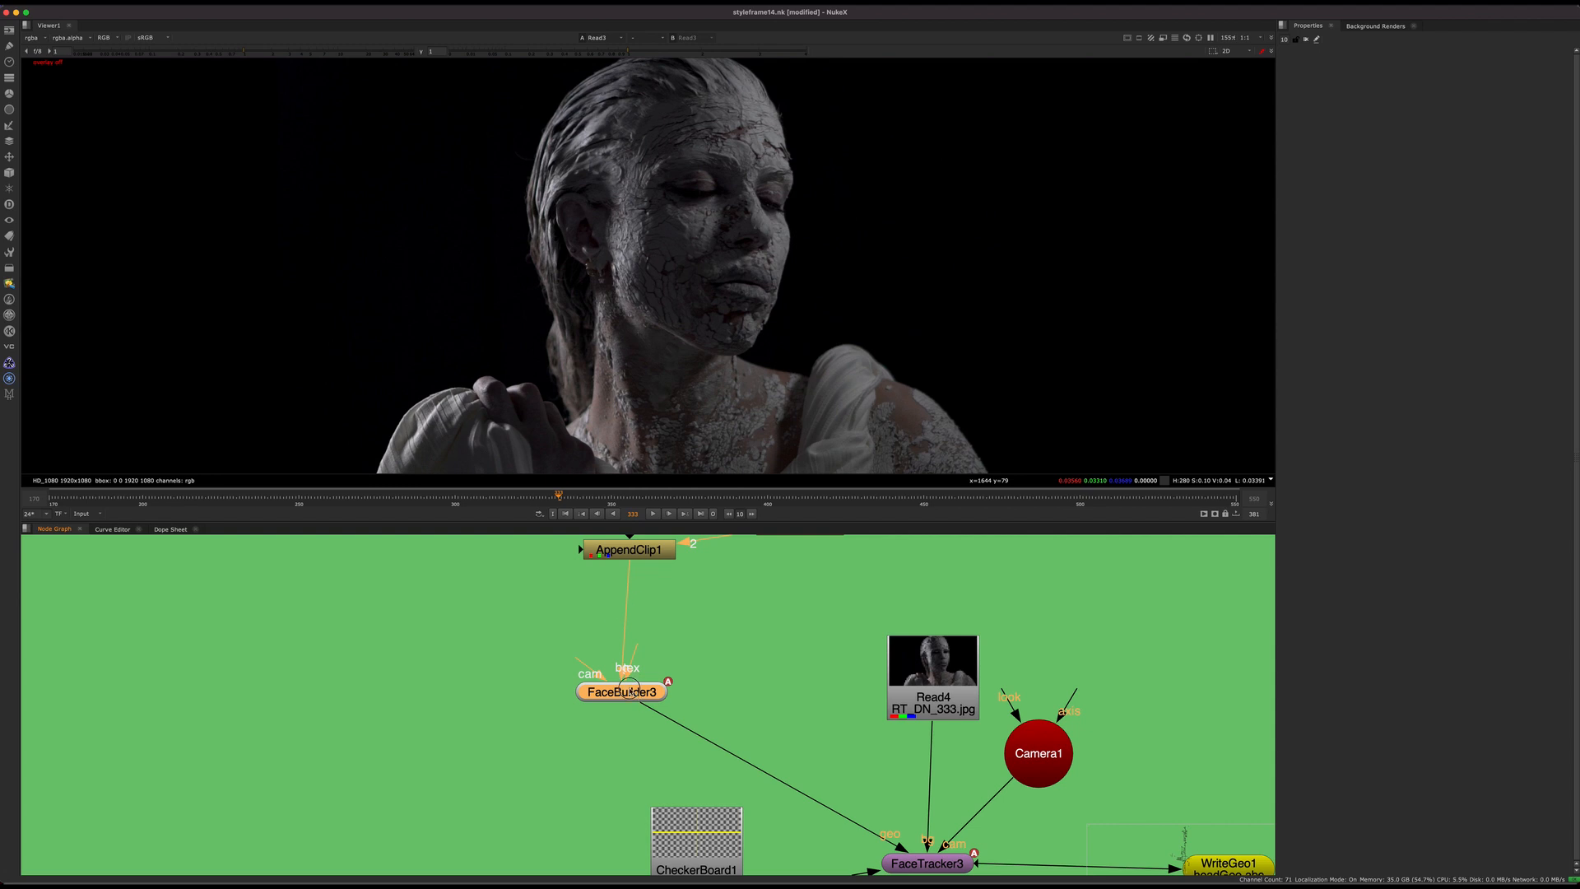
drag(627, 691, 635, 692)
middle_drag(718, 616, 705, 763)
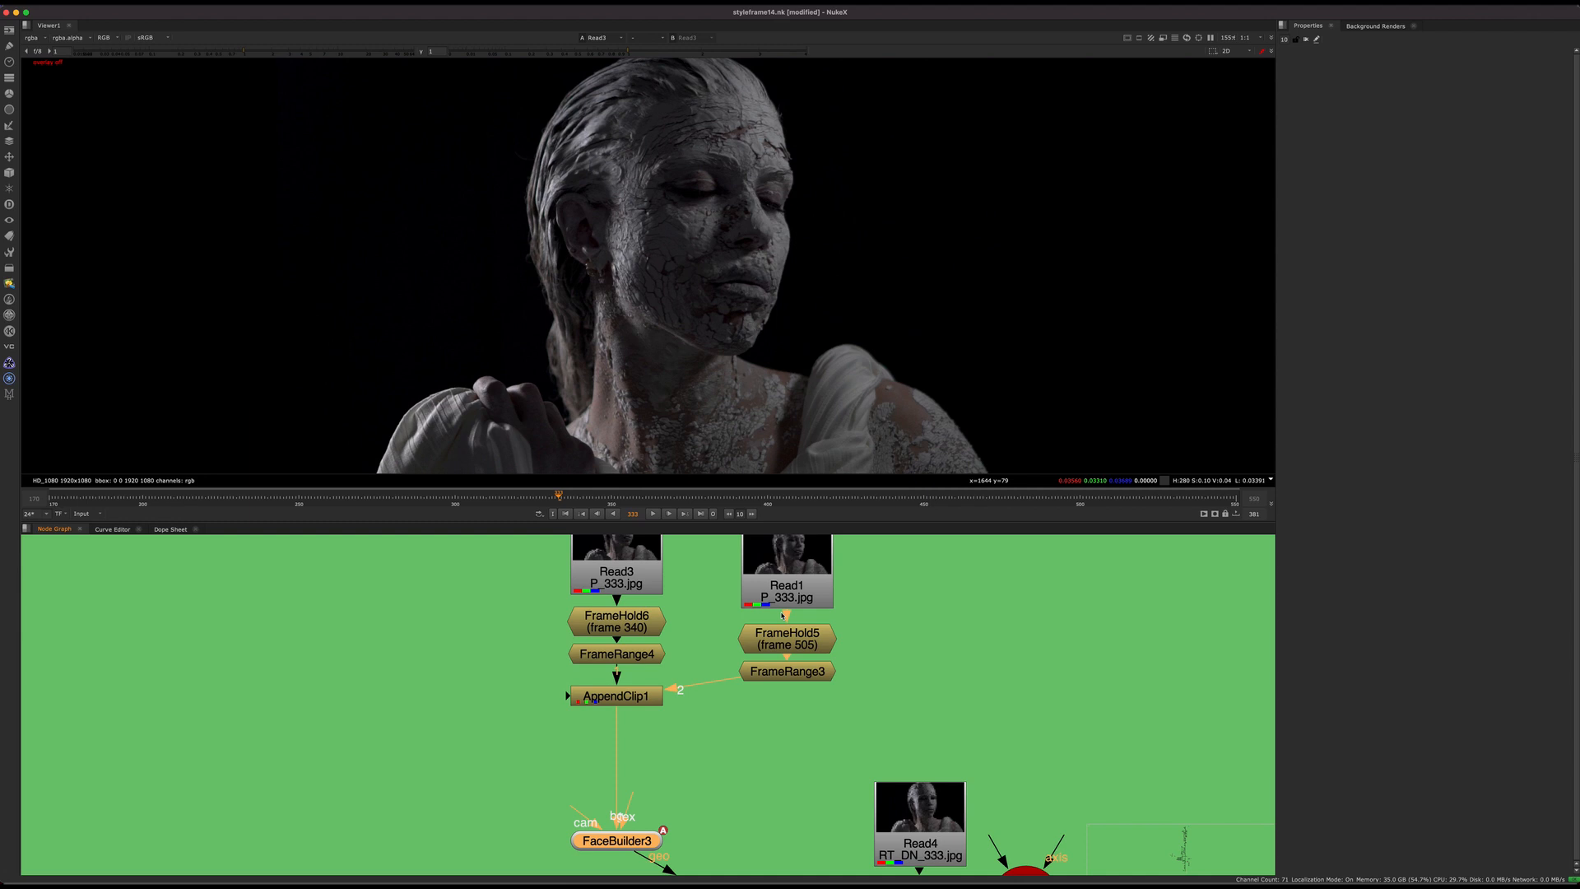
Step: Inspect the Read3 and Read1 source plates and show Read1 in the viewer
click(633, 577)
click(789, 591)
middle_drag(782, 594, 764, 688)
click(610, 669)
click(767, 683)
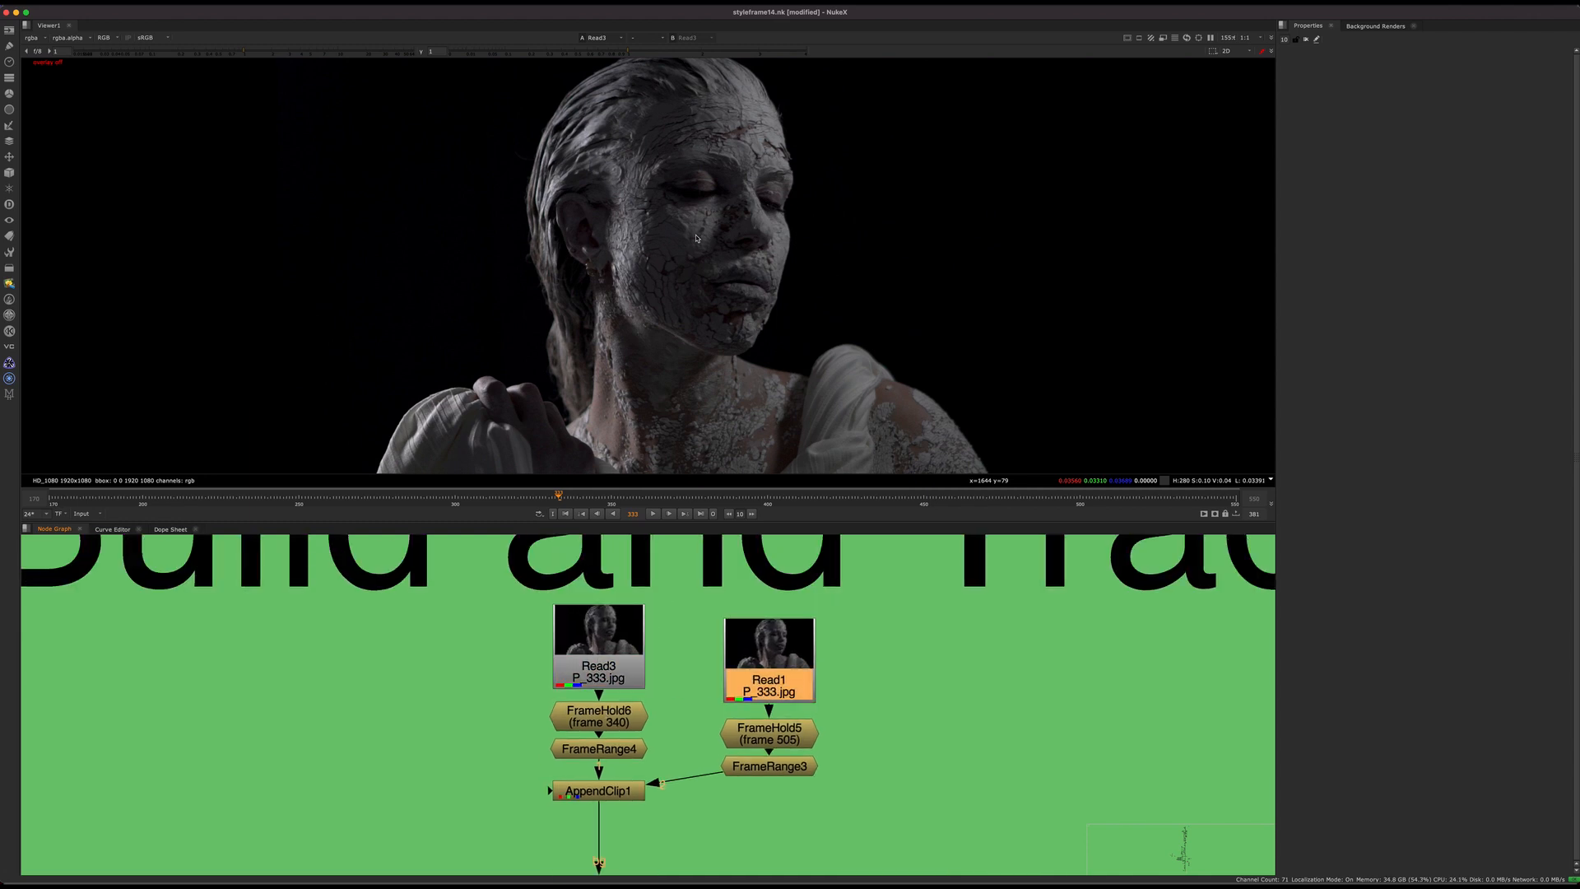
click(611, 672)
click(769, 684)
key(1)
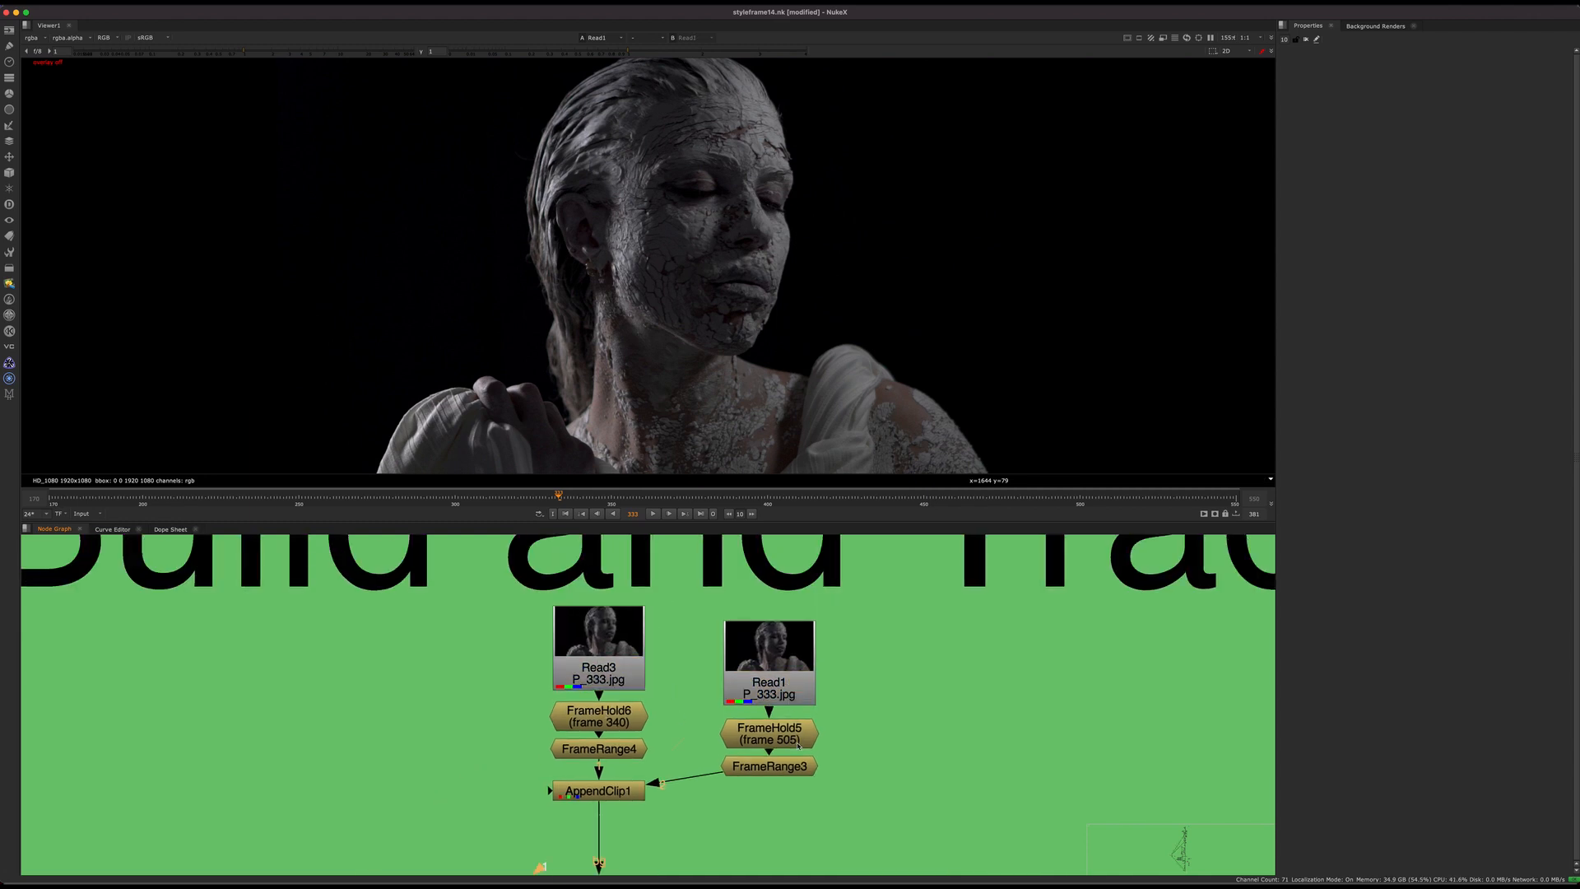
Step: Load FrameHold5 and FrameHold6 into the viewer and compare the head poses at frames 505 and 340
click(768, 733)
click(612, 683)
middle_drag(620, 734, 556, 692)
click(572, 758)
key(1)
key(1)
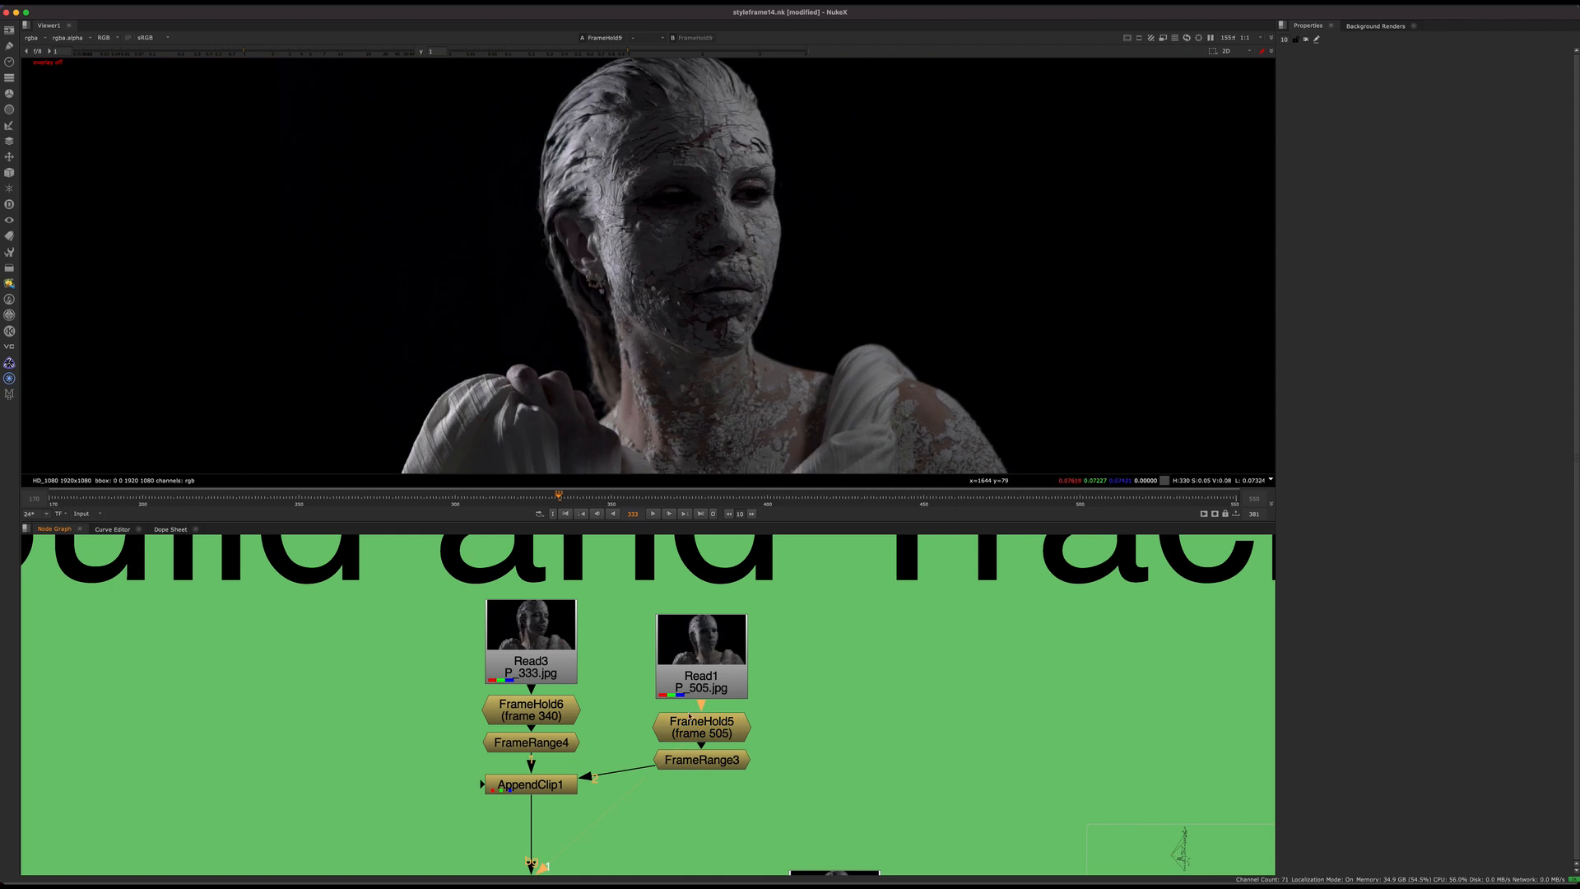
click(549, 723)
key(2)
key(1)
key(2)
key(1)
key(2)
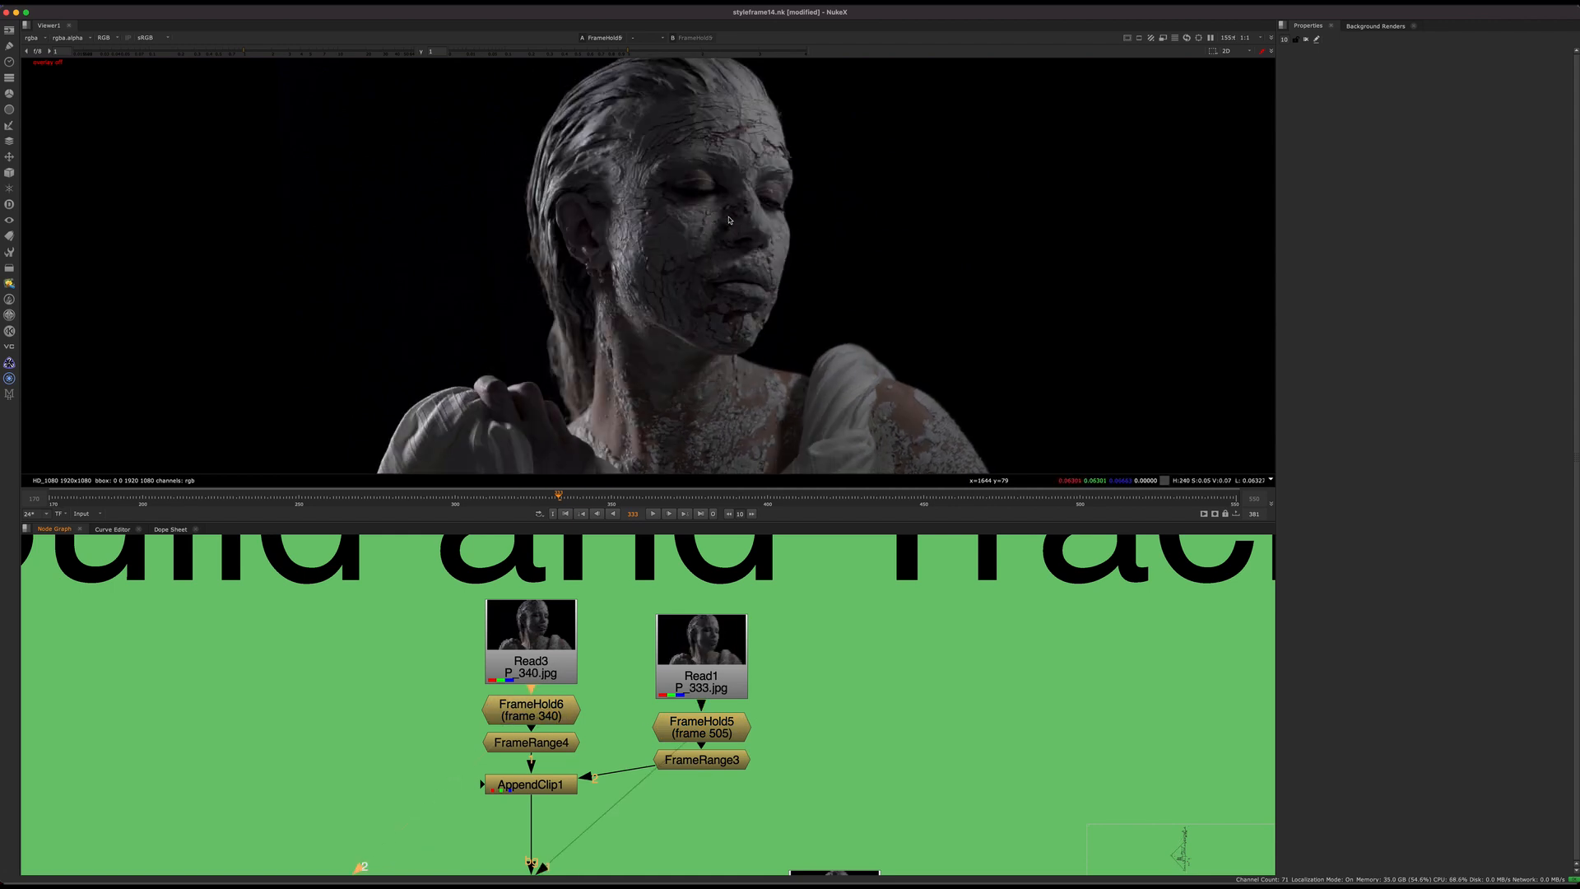
key(1)
key(2)
key(1)
key(2)
key(1)
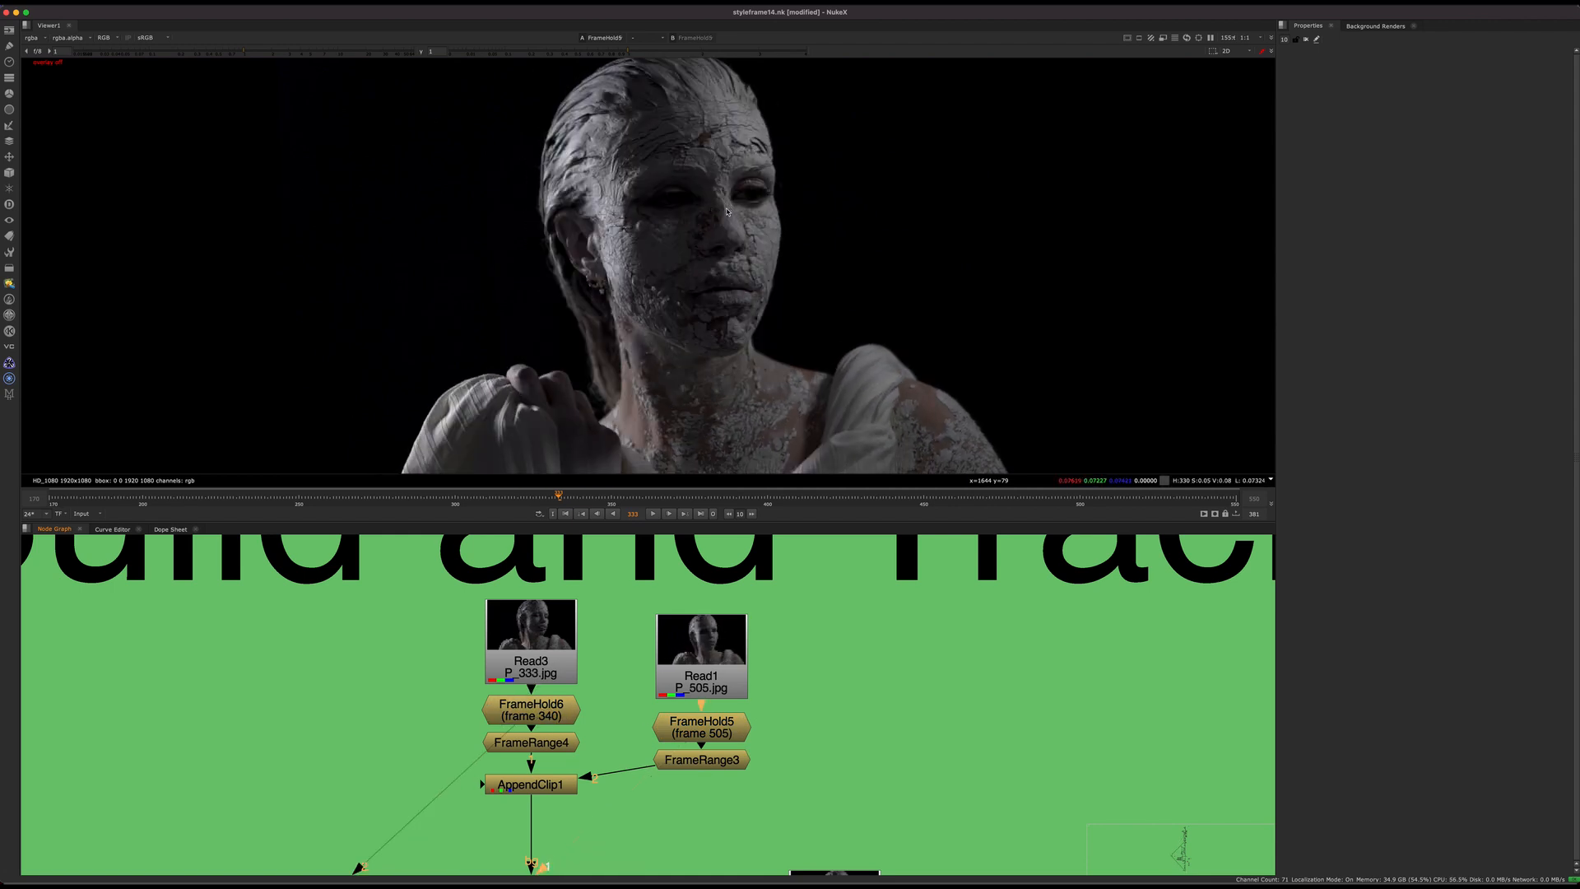
key(2)
key(1)
key(2)
key(1)
key(2)
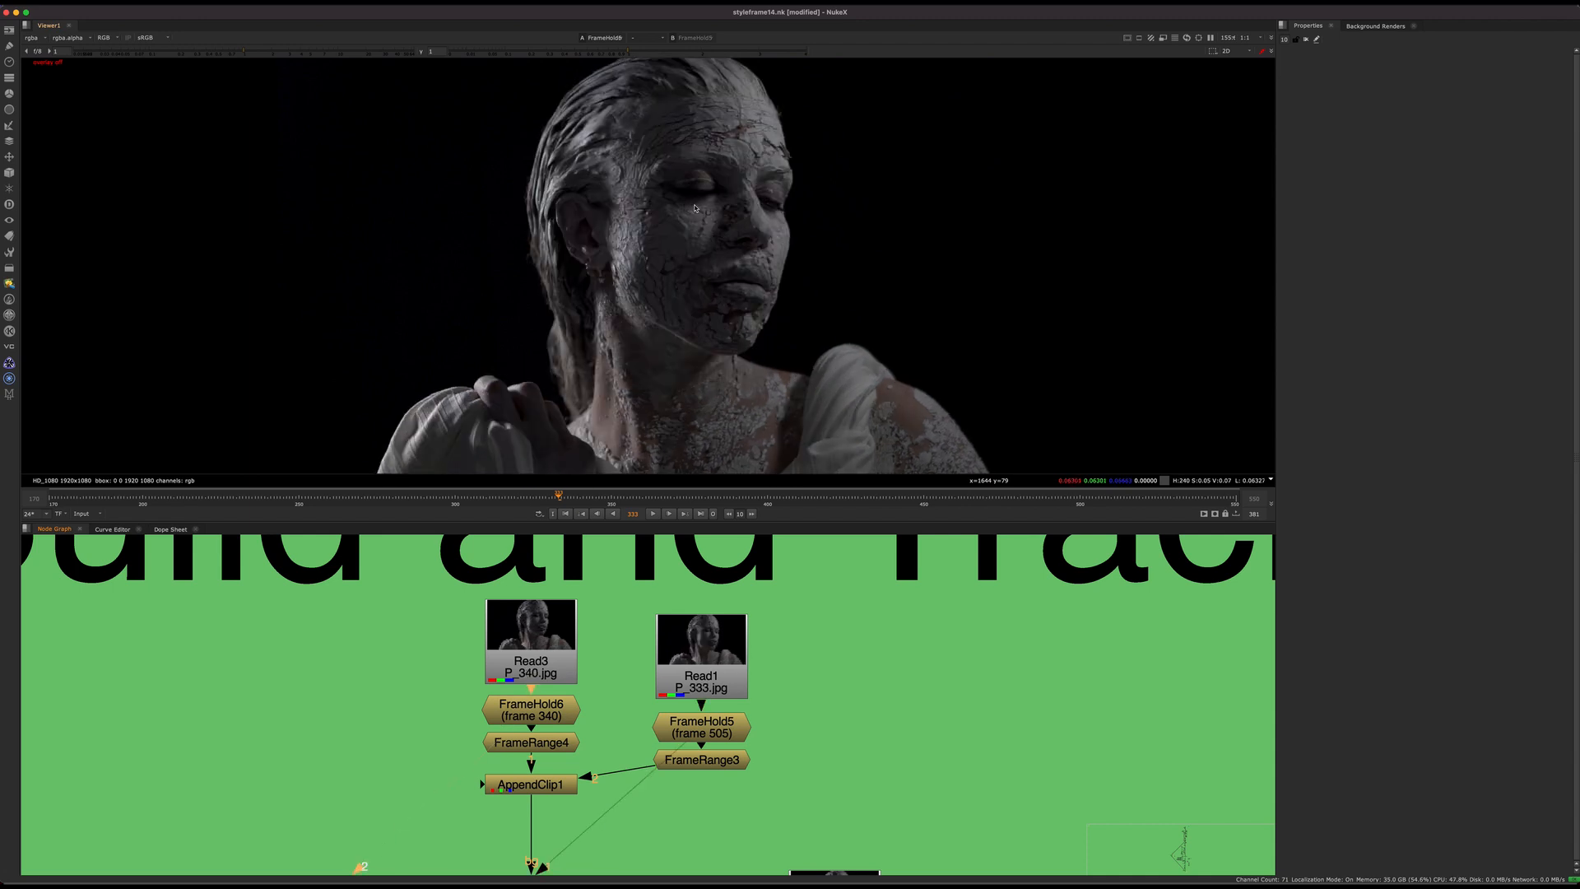
key(1)
key(2)
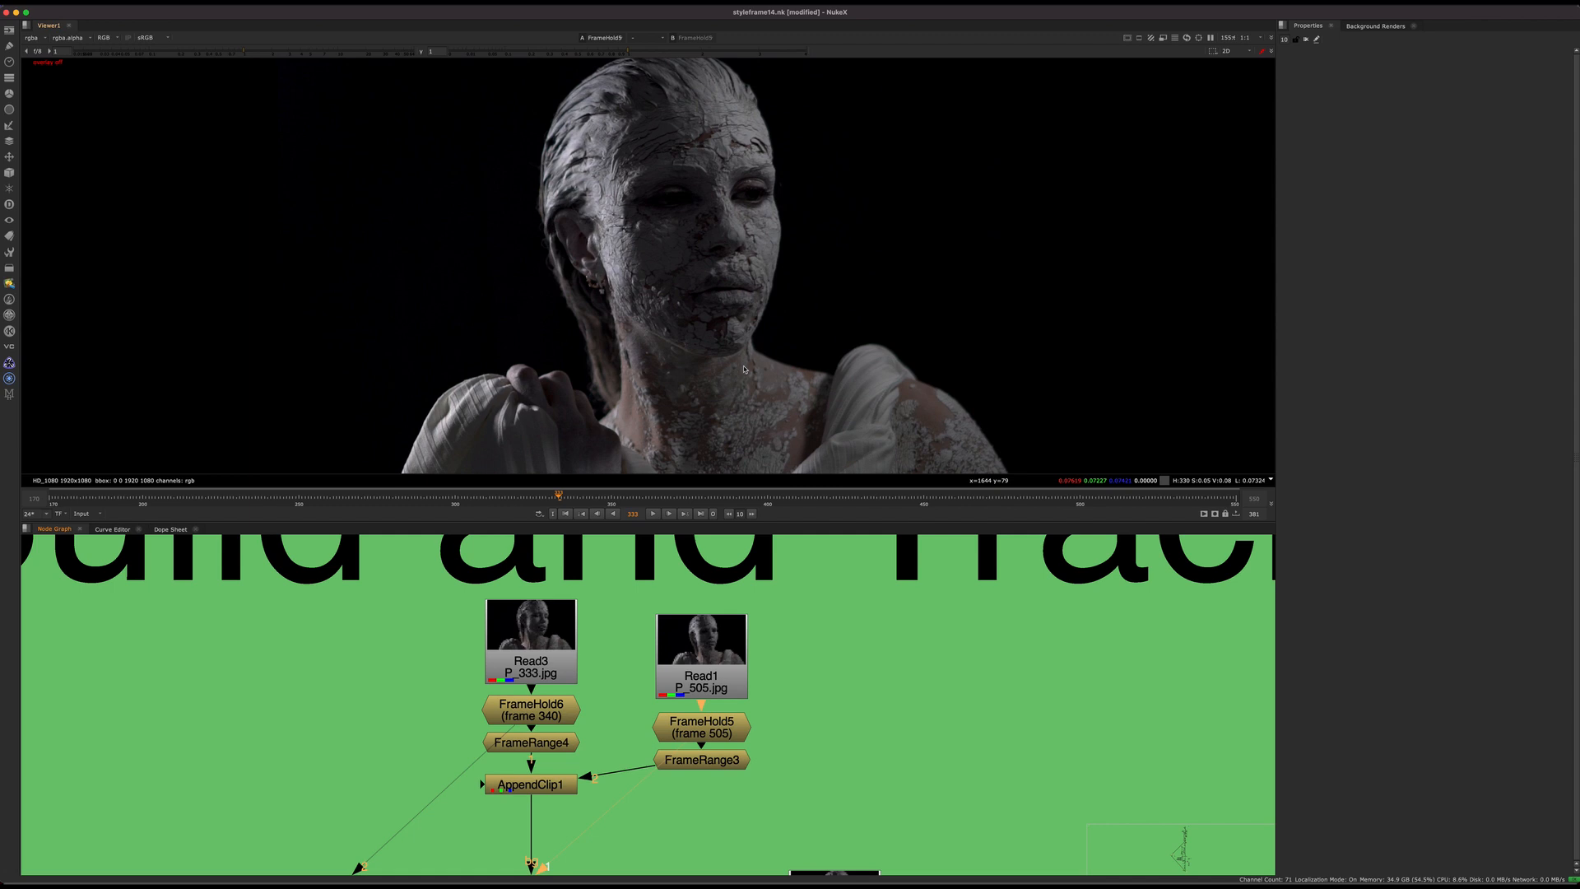
key(1)
key(2)
Step: View FrameRange4 and FrameRange3 and open both nodes' properties to check their frame ranges
middle_drag(556, 751, 588, 672)
scroll(645, 656, up, 1)
click(646, 656)
key(1)
double_click(647, 654)
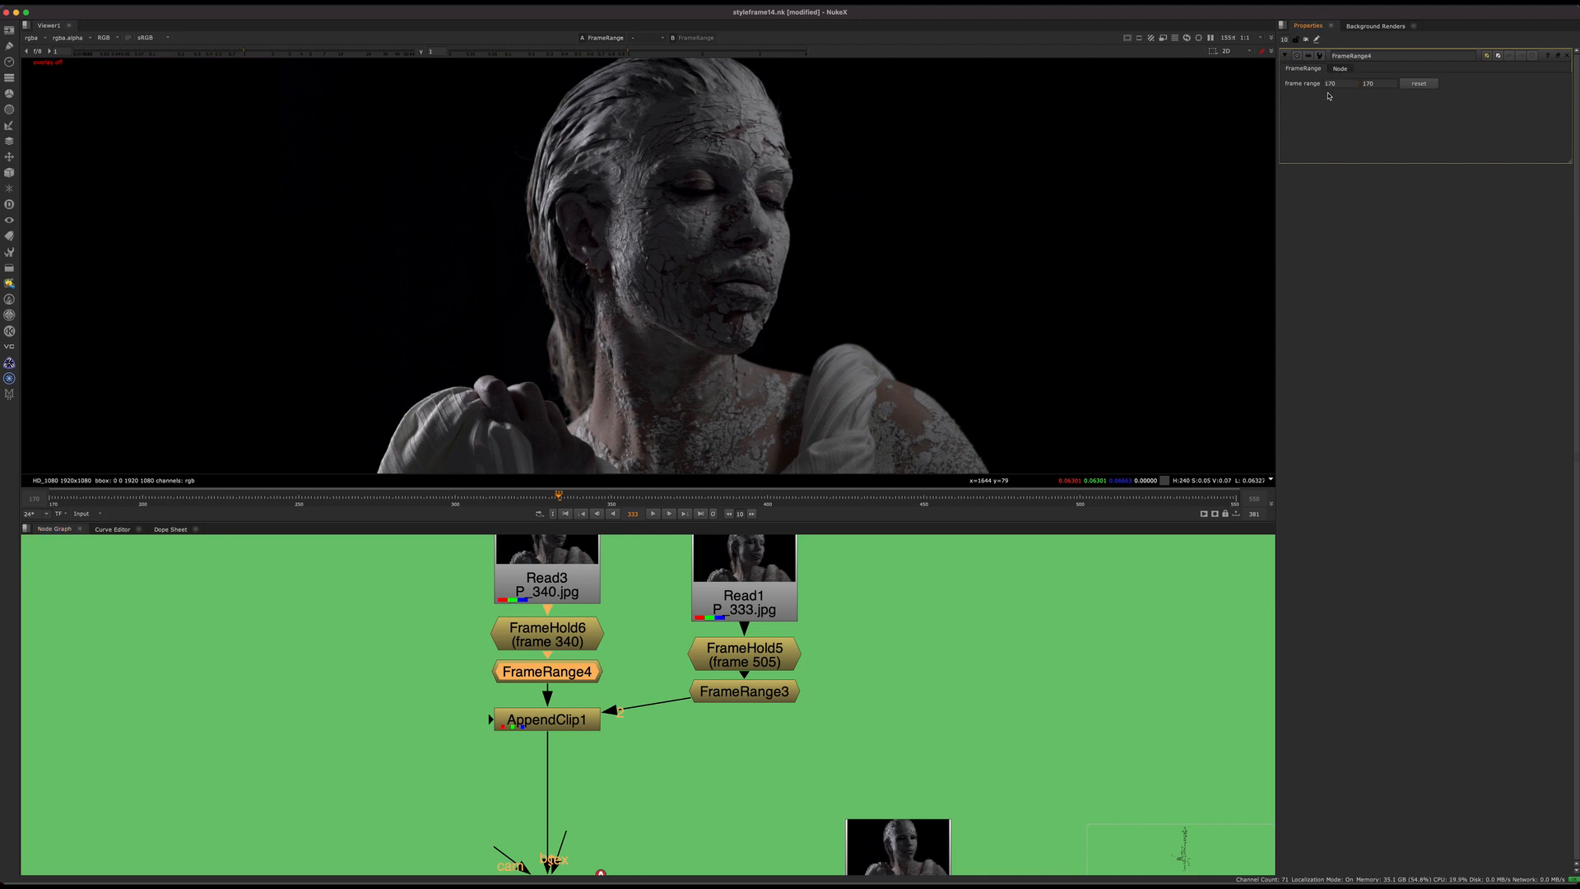
click(769, 696)
key(1)
double_click(769, 695)
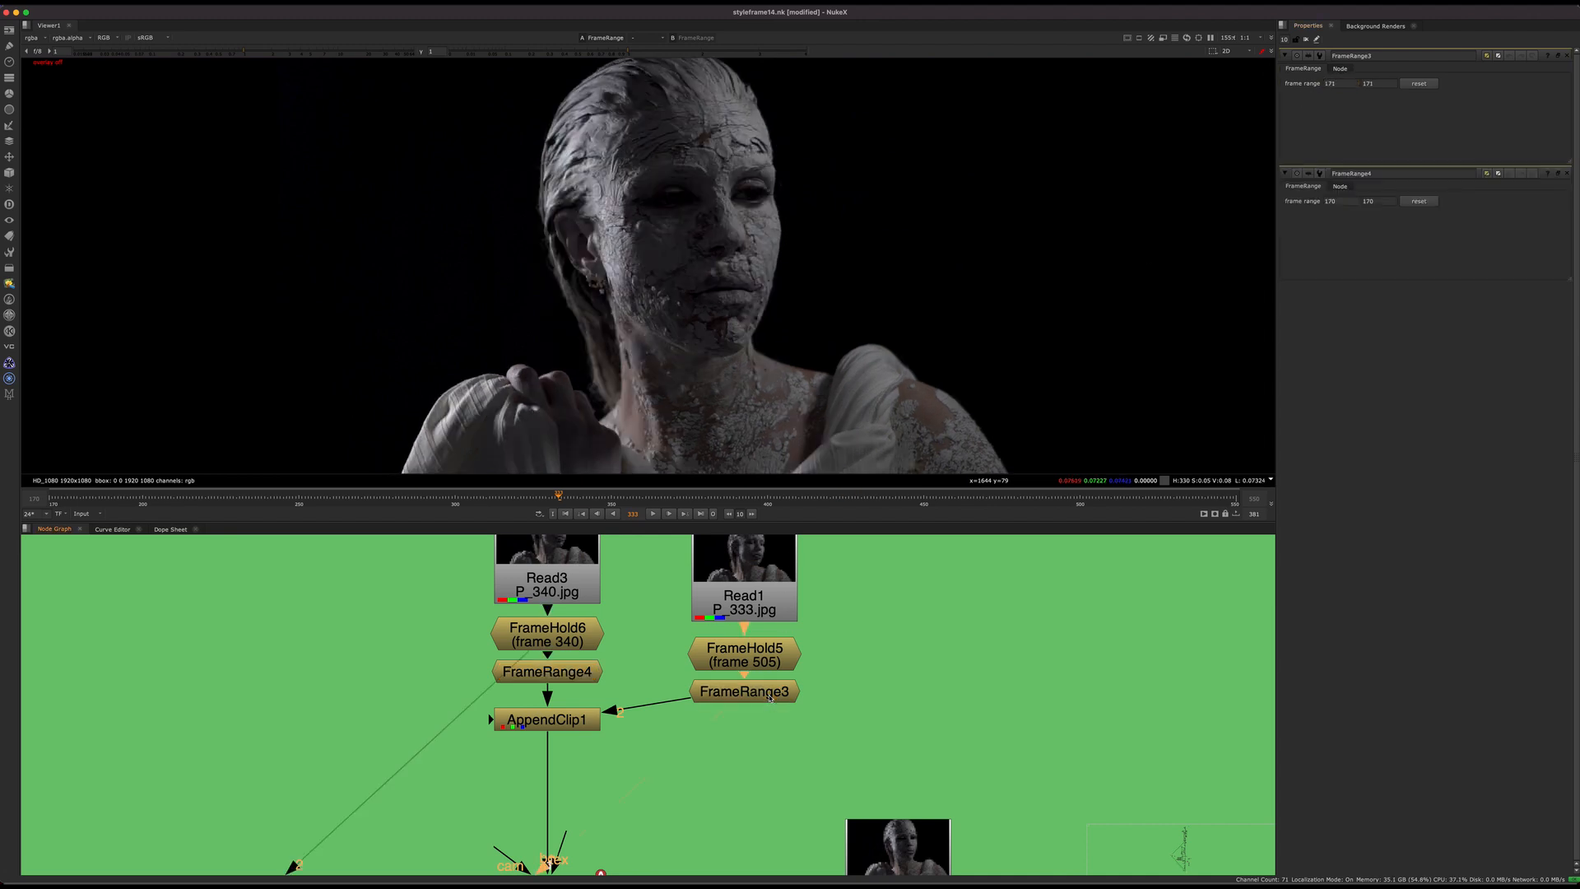
click(595, 677)
key(2)
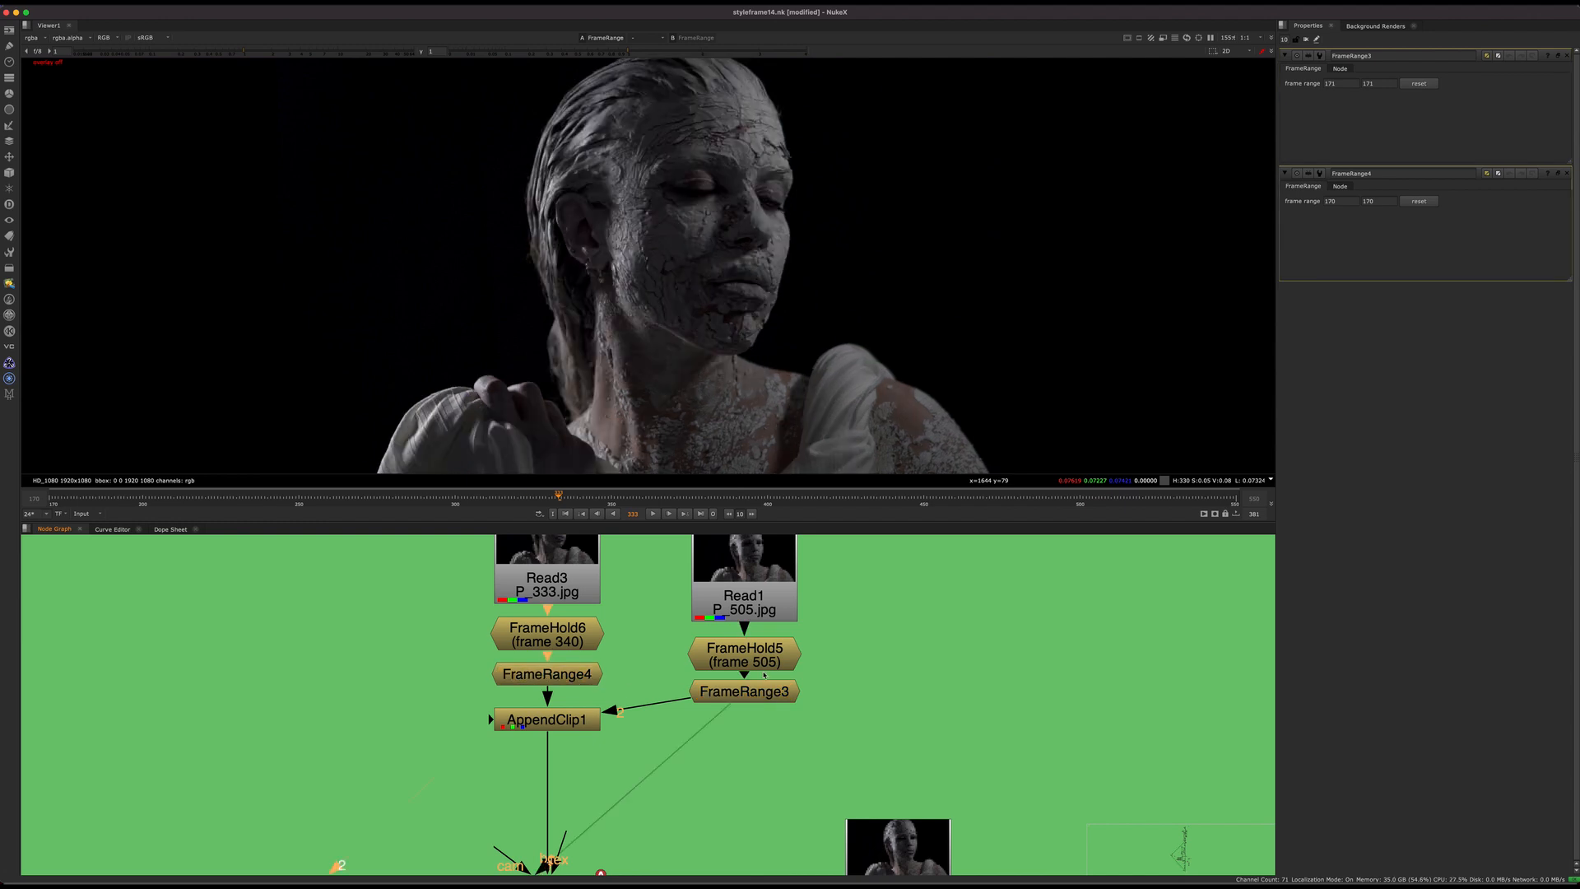
key(1)
Step: Show AppendClip1 in the viewer and go to frame 170, the first frame of the appended clip
scroll(585, 725, up, 5)
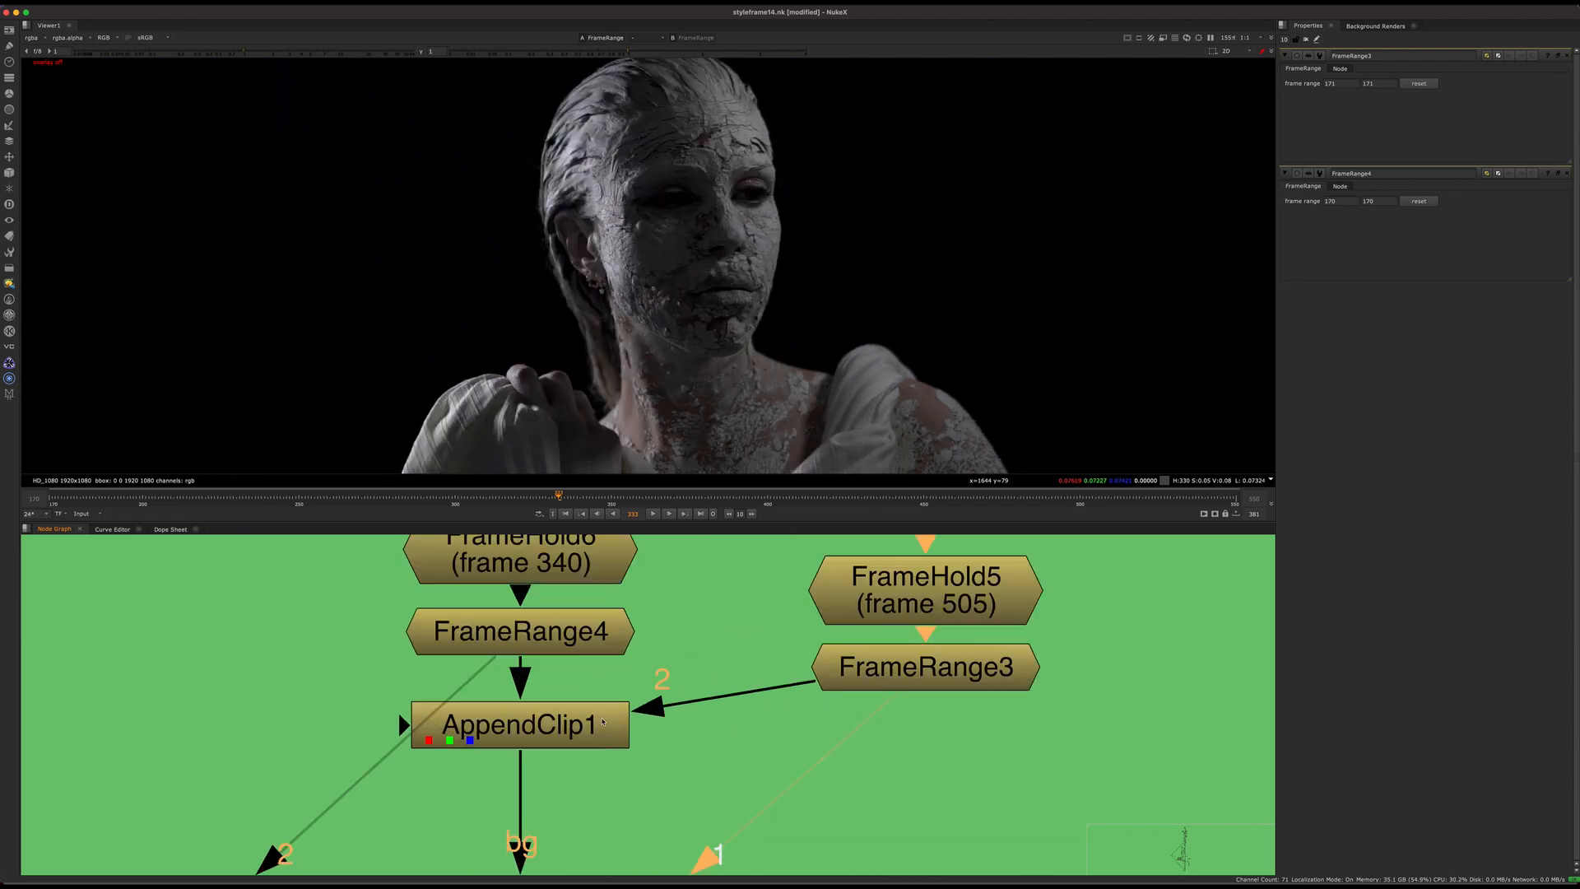
click(594, 724)
middle_drag(598, 723, 591, 670)
key(1)
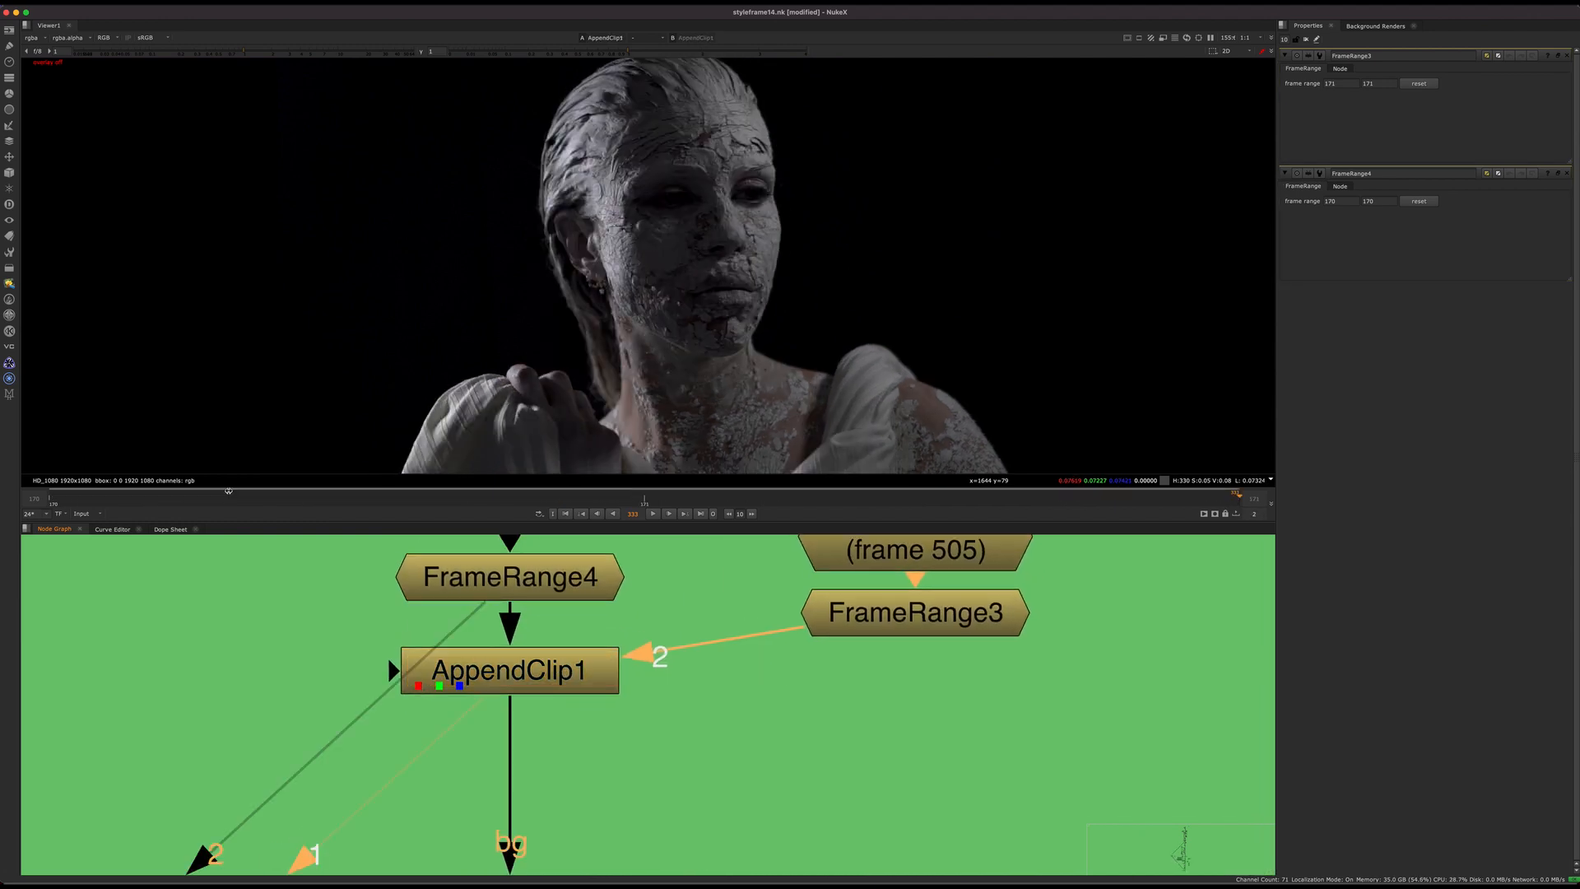
click(52, 501)
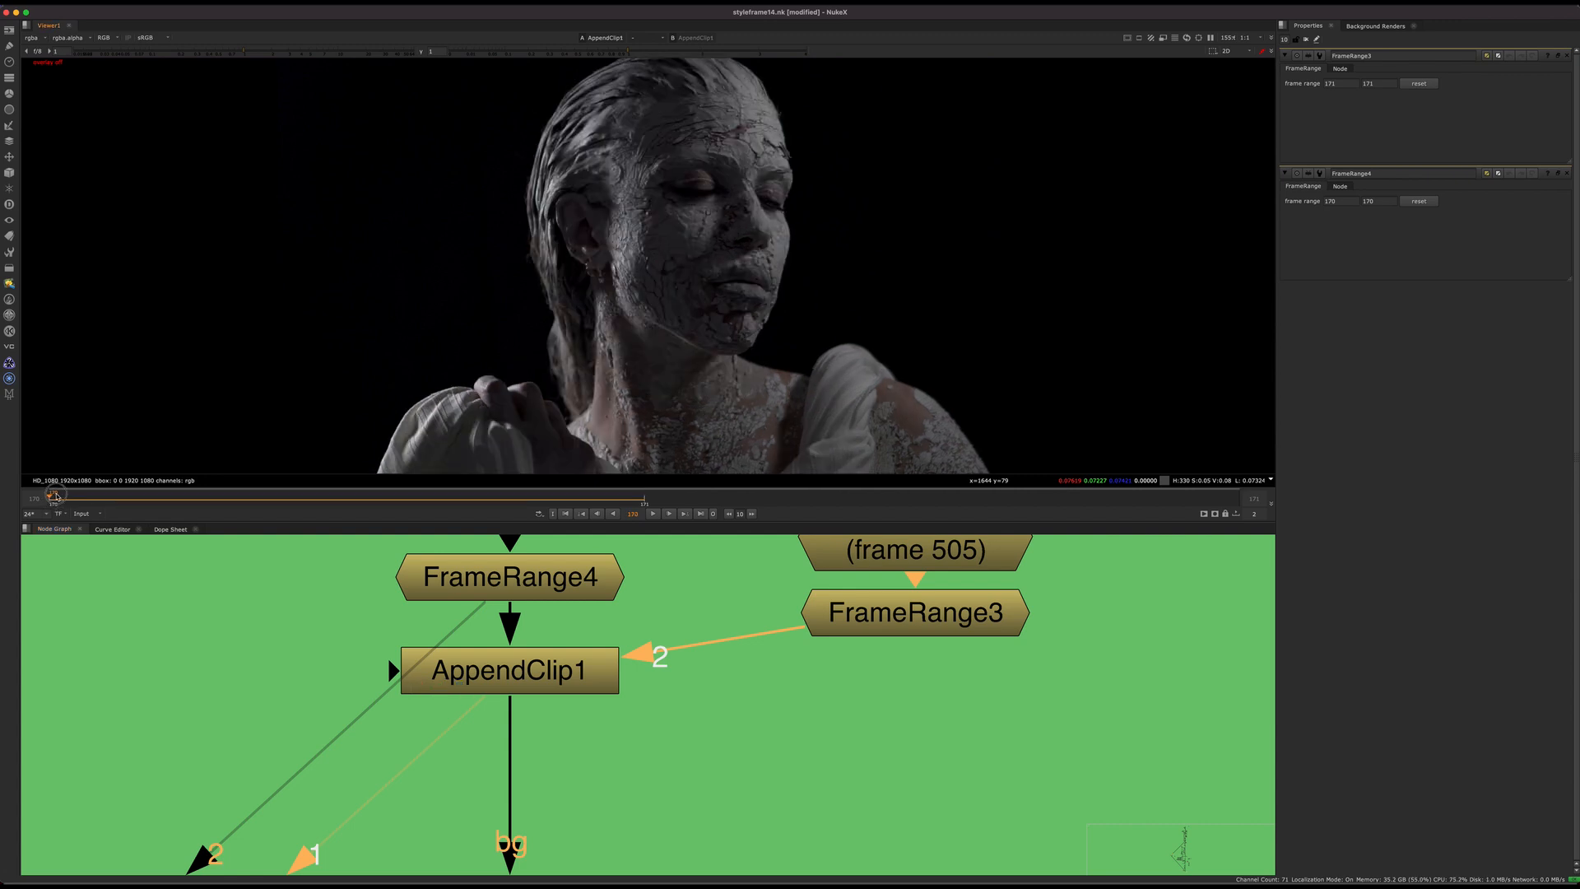
Step: Compare the two appended head poses by switching AppendClip1 between frames 170 and 171
drag(66, 498, 656, 482)
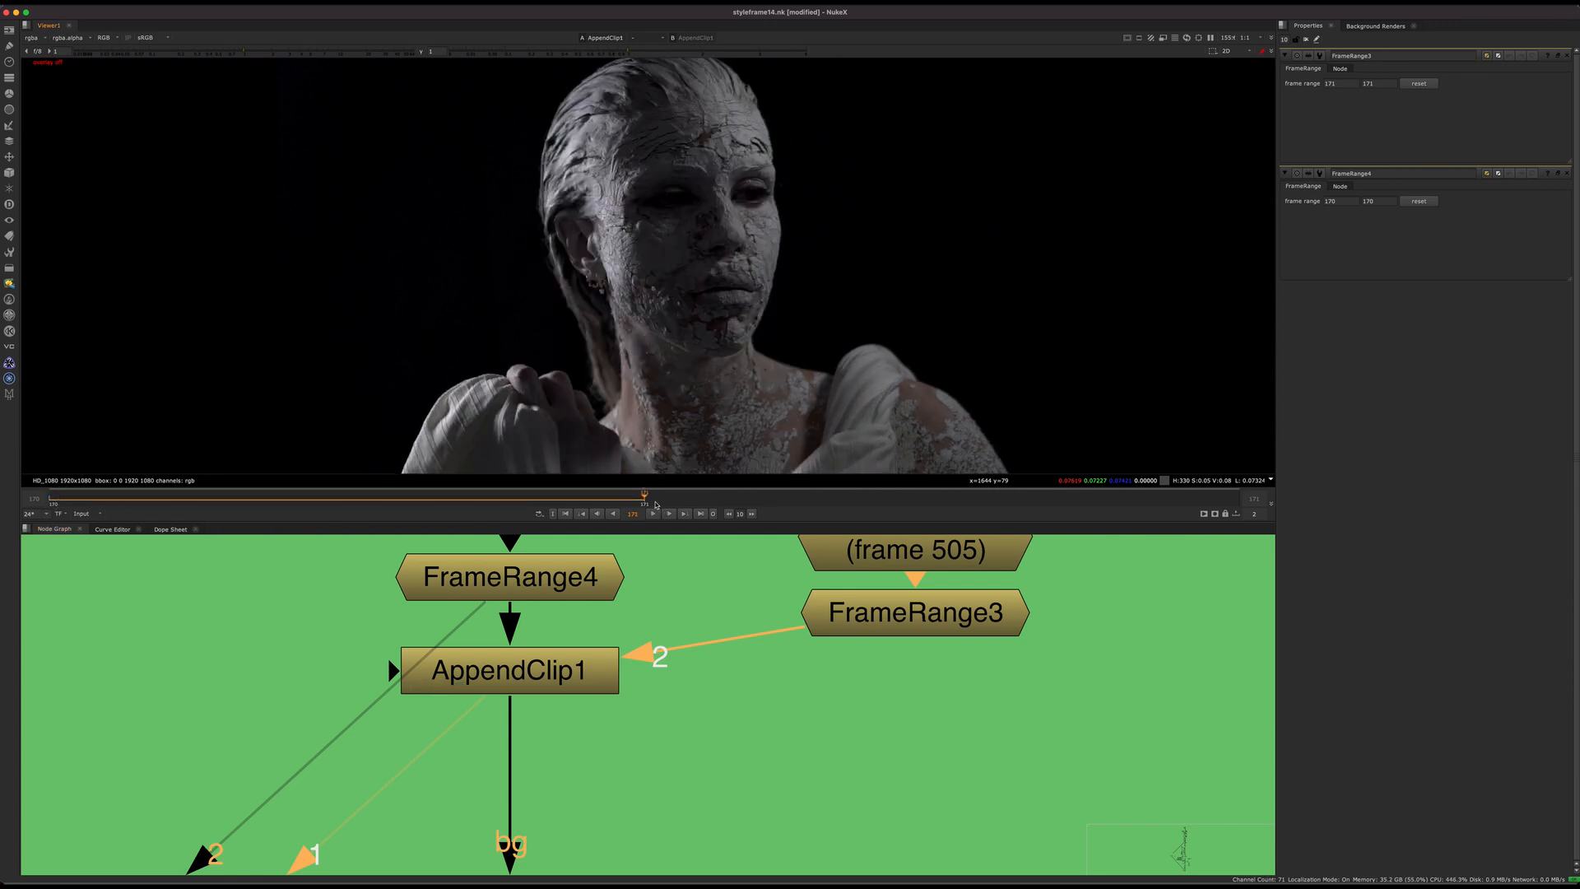
key(Left)
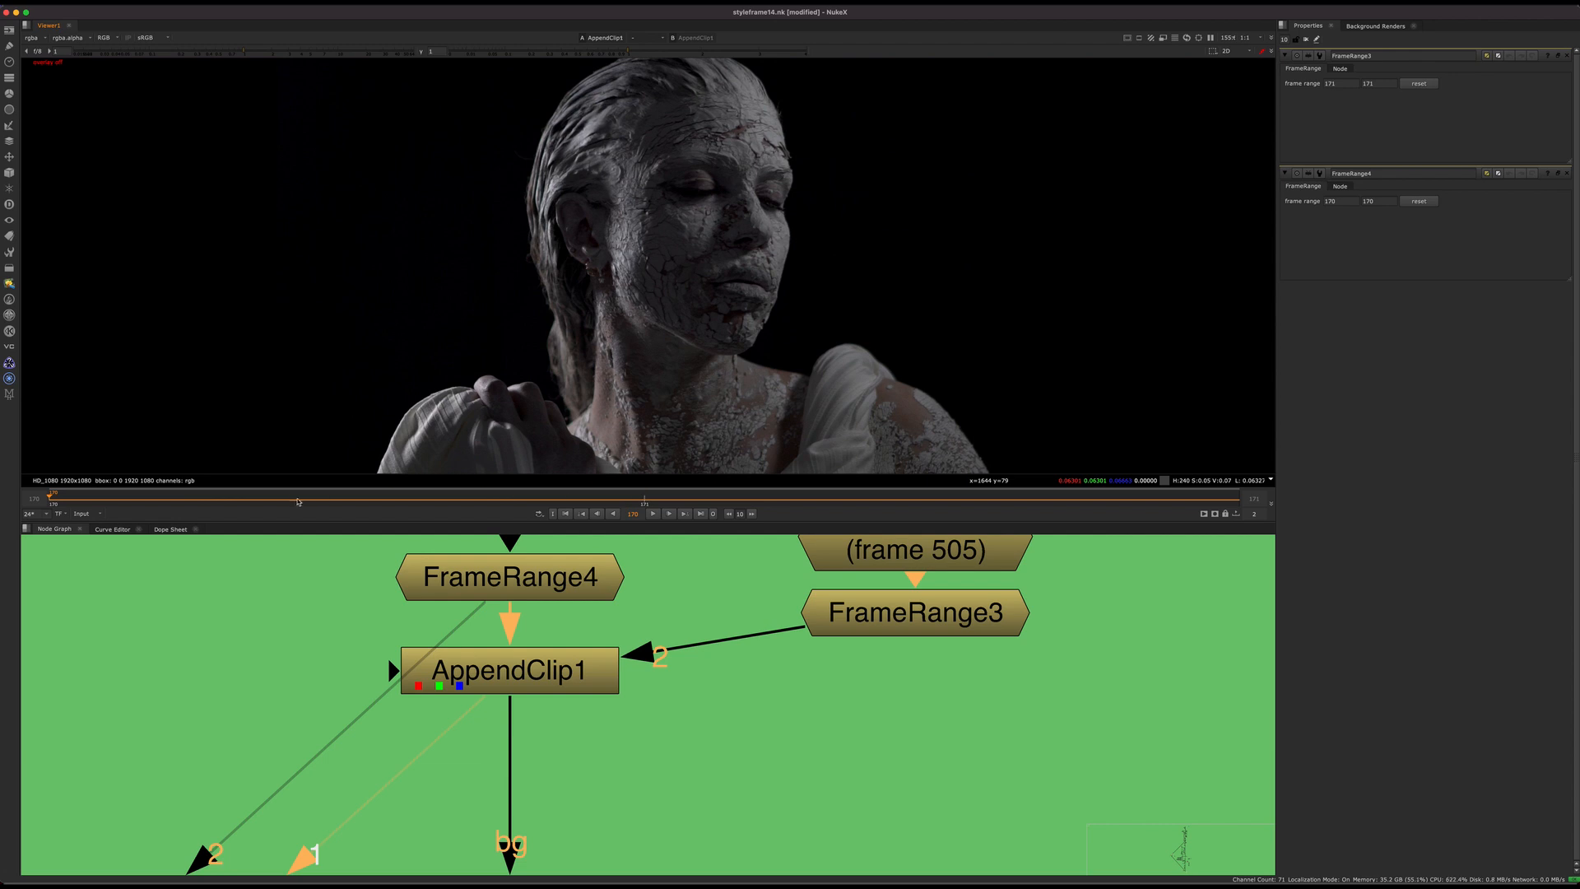
drag(298, 502, 658, 486)
scroll(570, 609, down, 5)
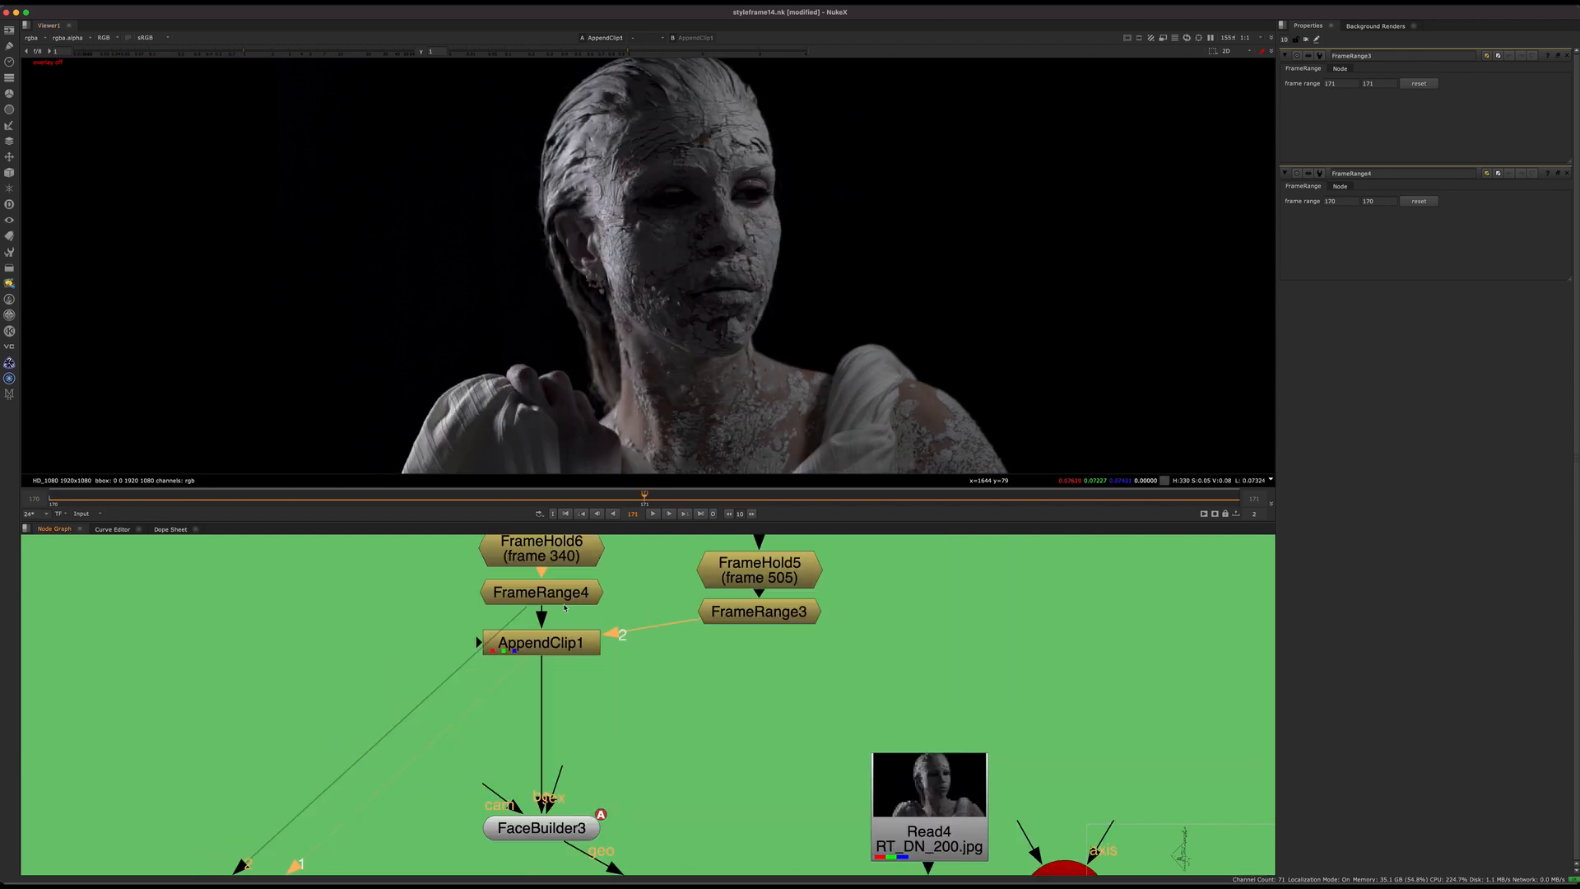
middle_drag(564, 608, 573, 658)
click(165, 504)
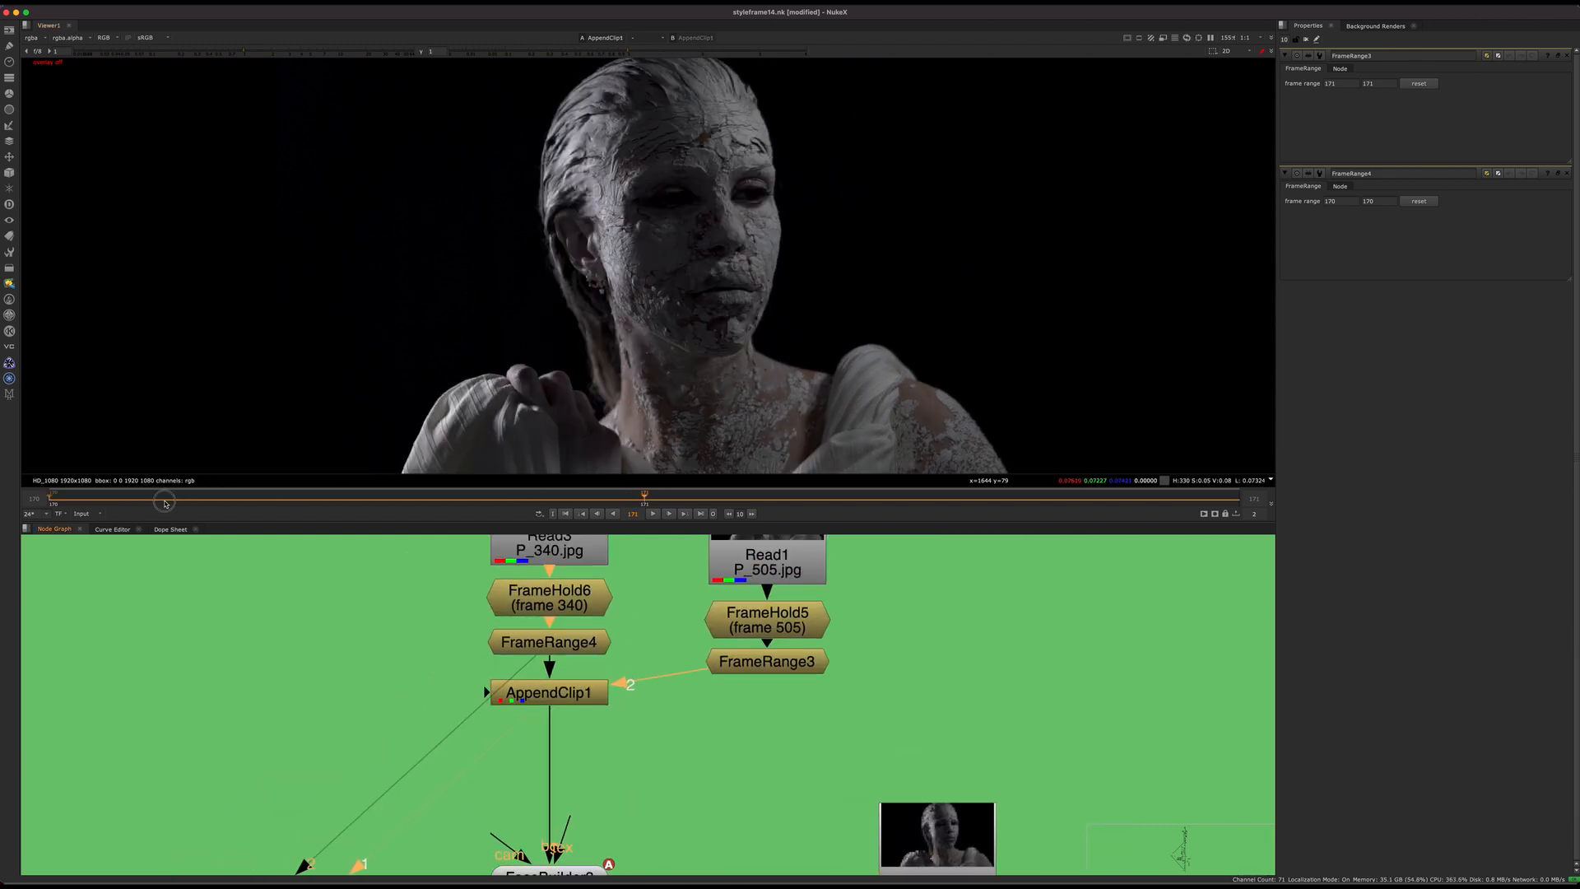
mouse_move(164, 503)
mouse_down()
mouse_move(921, 481)
mouse_move(152, 493)
mouse_up()
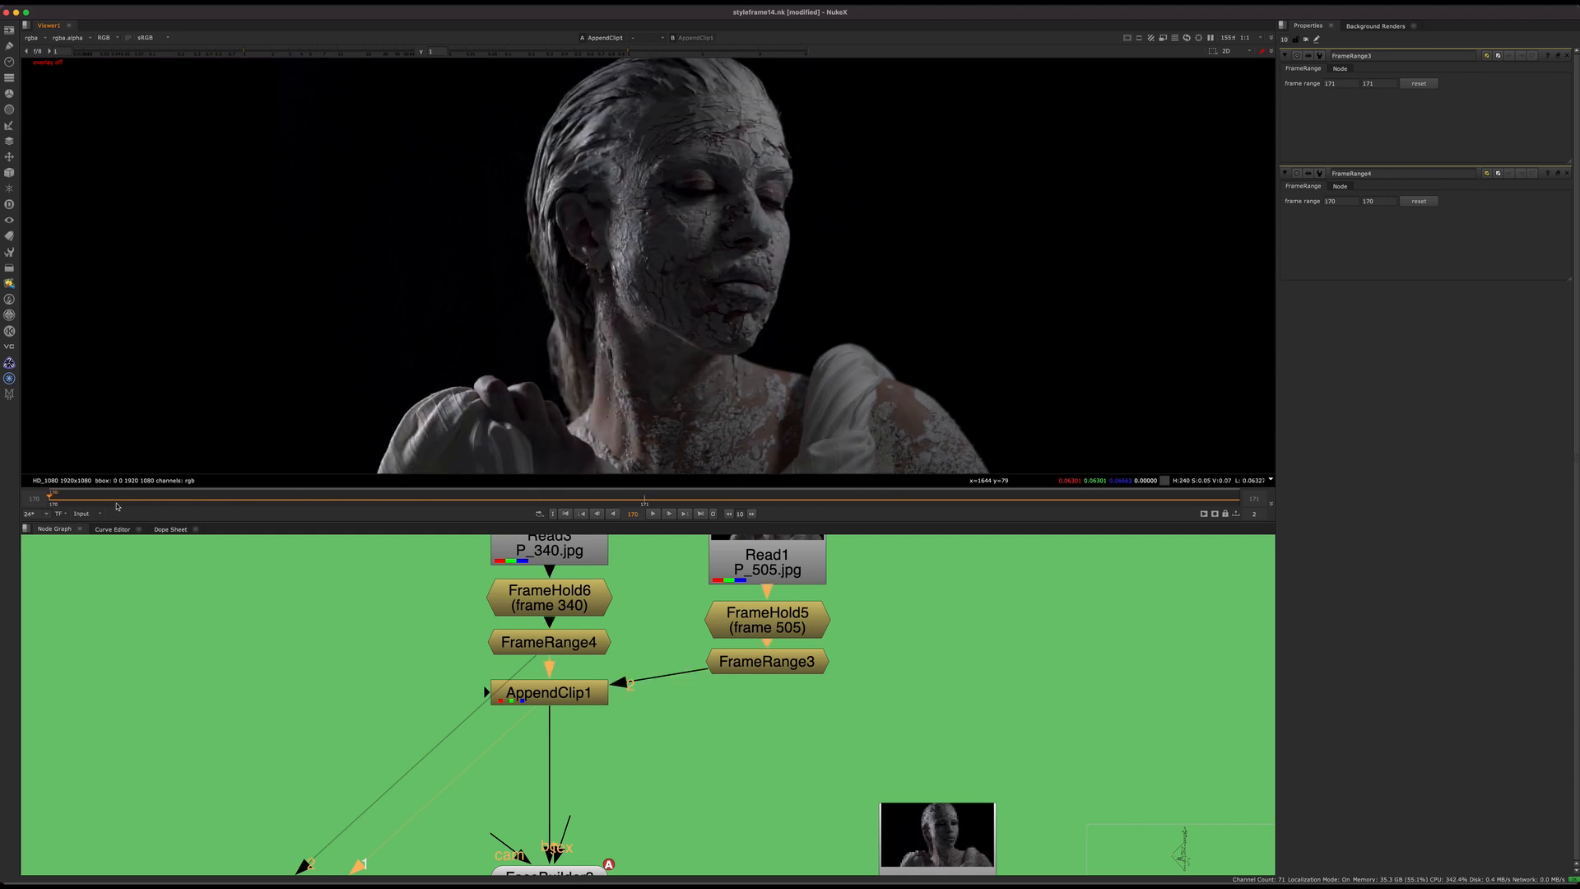
drag(117, 505, 543, 502)
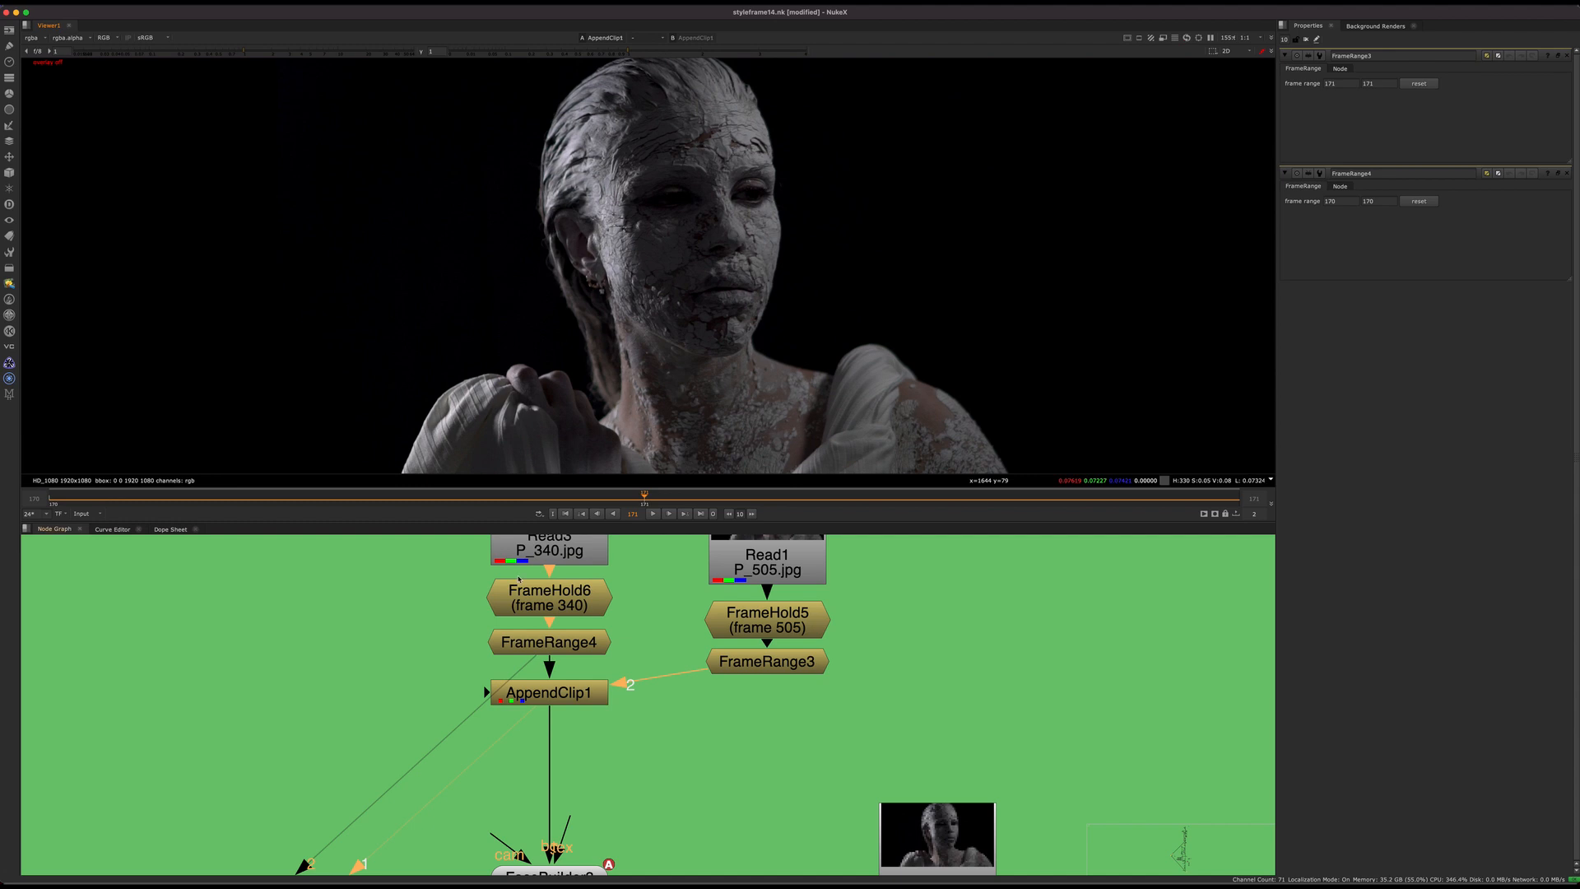
Step: Move the AppendClip1 node farther down below FrameRange4 in the node graph
middle_drag(606, 632, 500, 676)
mouse_move(475, 738)
mouse_down()
mouse_move(472, 773)
mouse_move(483, 745)
mouse_up()
scroll(472, 774, up, 4)
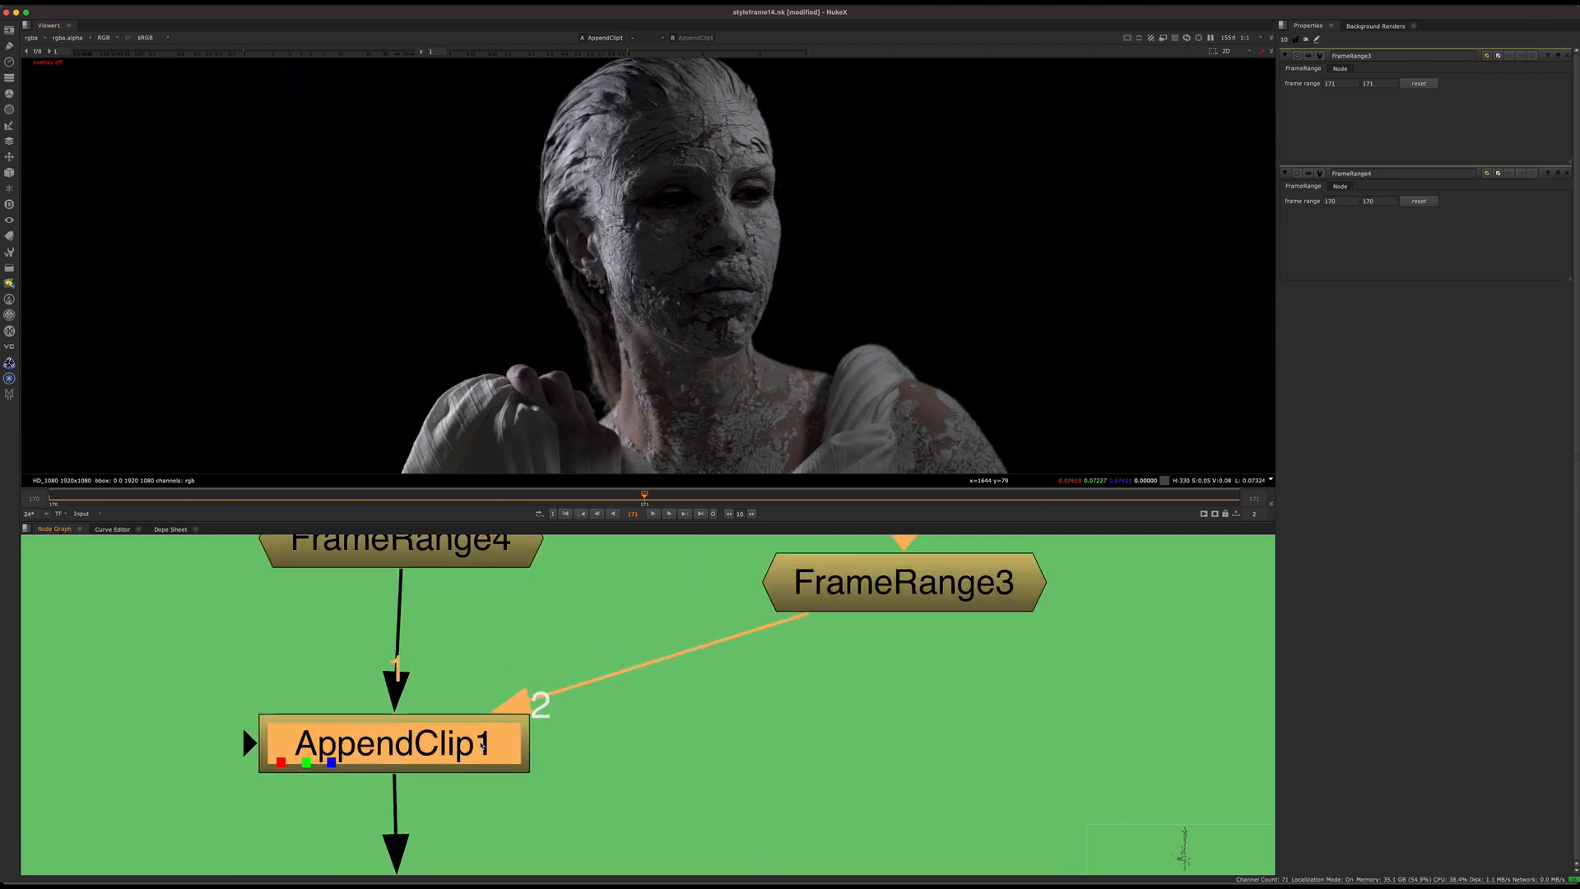
middle_drag(483, 754, 637, 696)
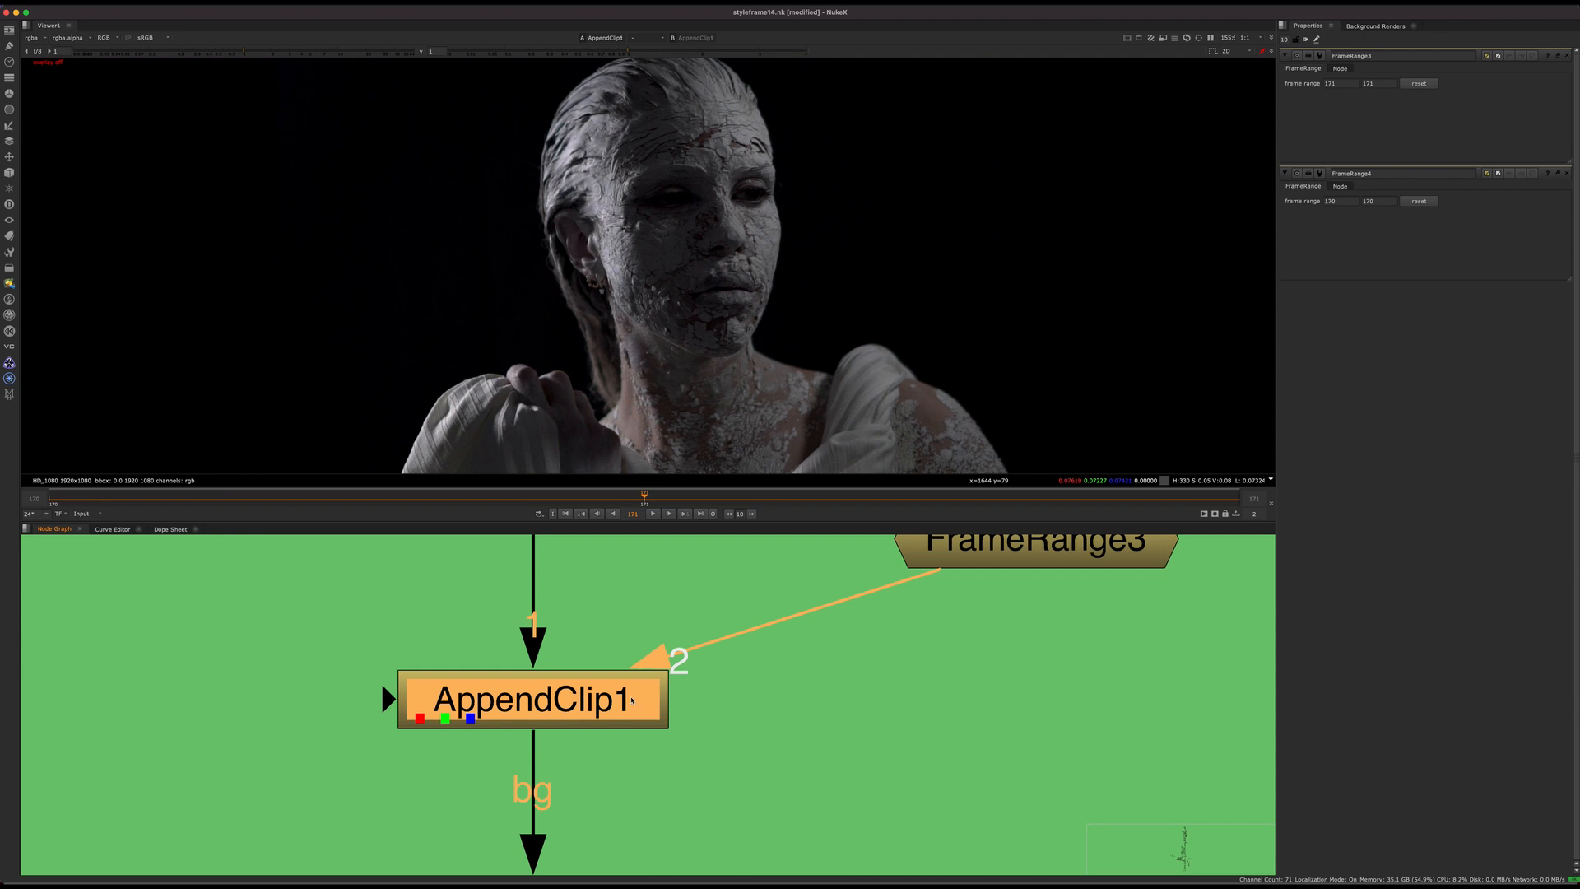
scroll(632, 701, down, 3)
middle_drag(566, 645, 480, 681)
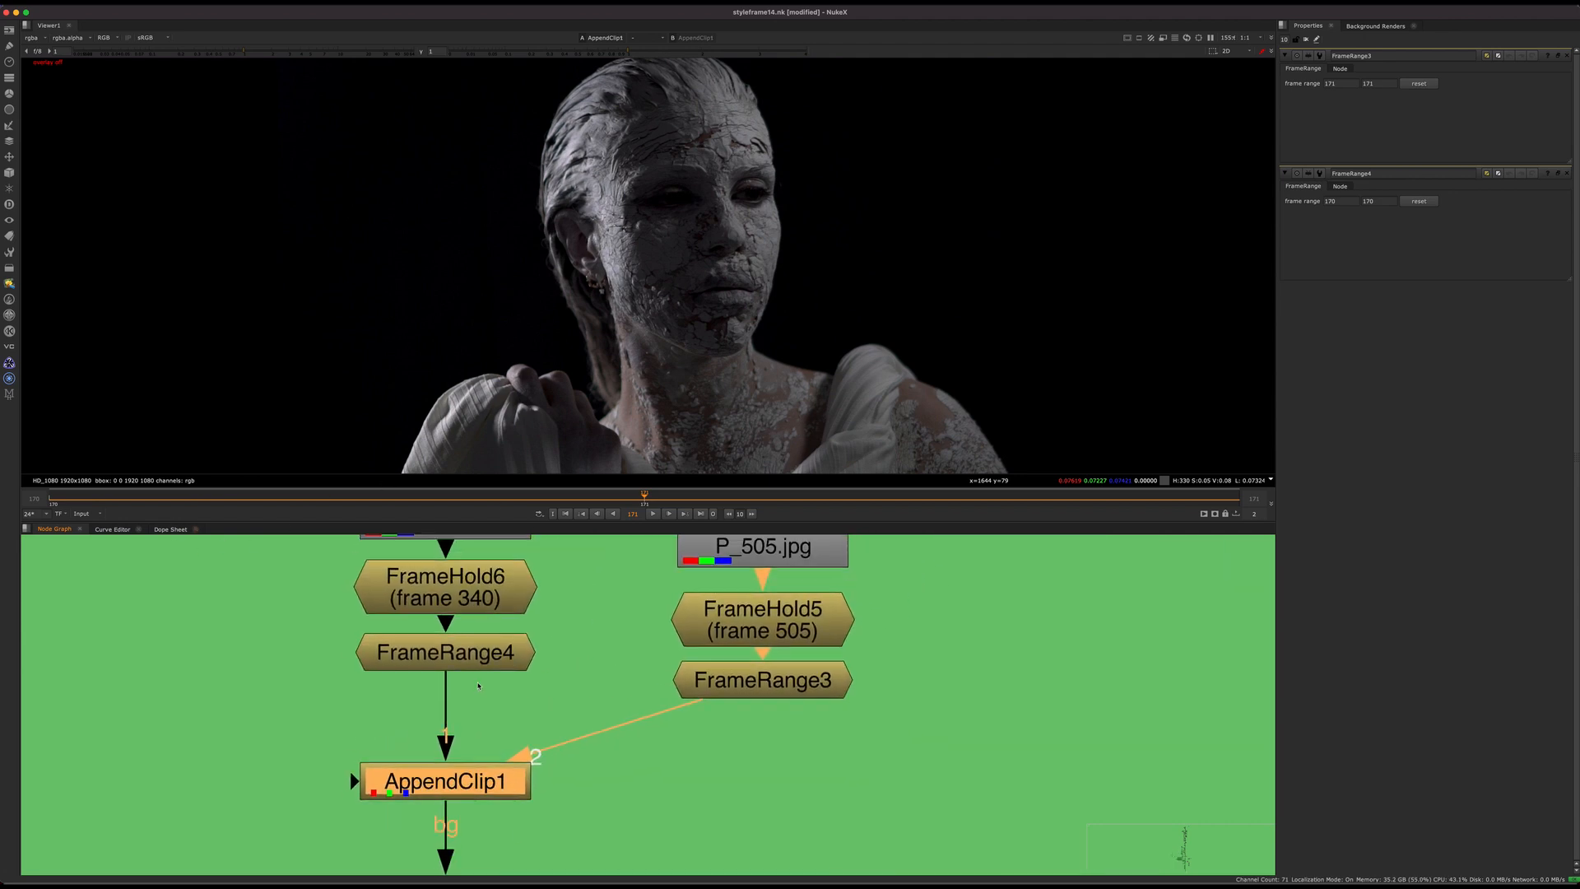
Step: View FrameRange4 and FrameHold6 in the viewer and open FrameRange4's properties to check its frame range
click(505, 653)
key(1)
click(506, 652)
double_click(506, 653)
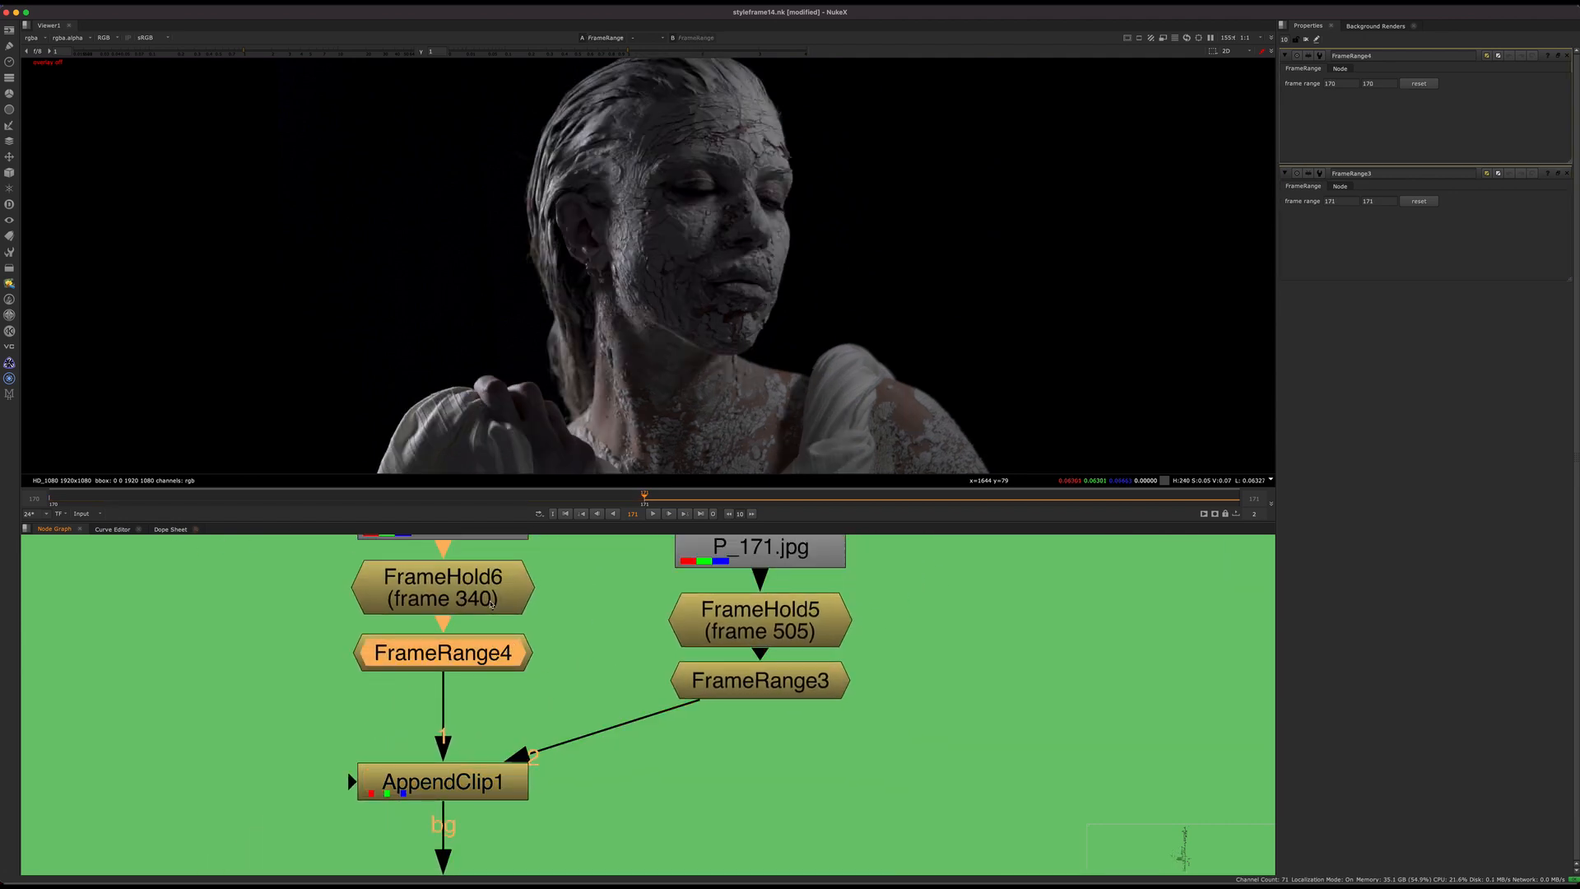
click(500, 594)
key(1)
drag(501, 594, 497, 597)
drag(499, 653, 497, 660)
click(492, 661)
key(1)
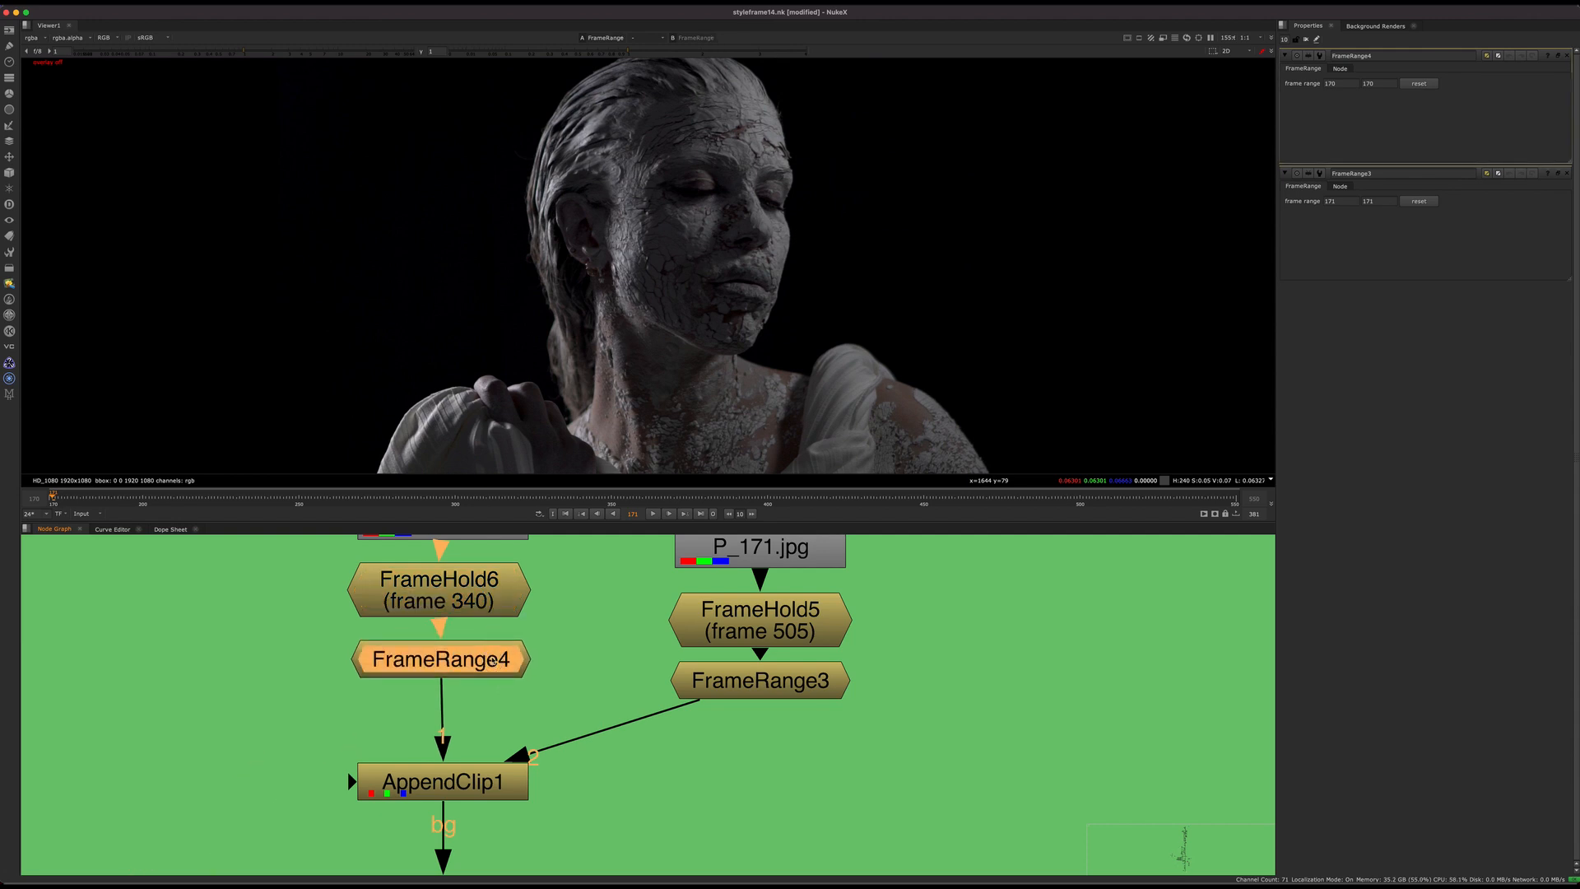
key(1)
Step: Show FrameRange3 in the viewer and open its properties to check its frame range
drag(796, 646, 802, 685)
key(1)
double_click(803, 686)
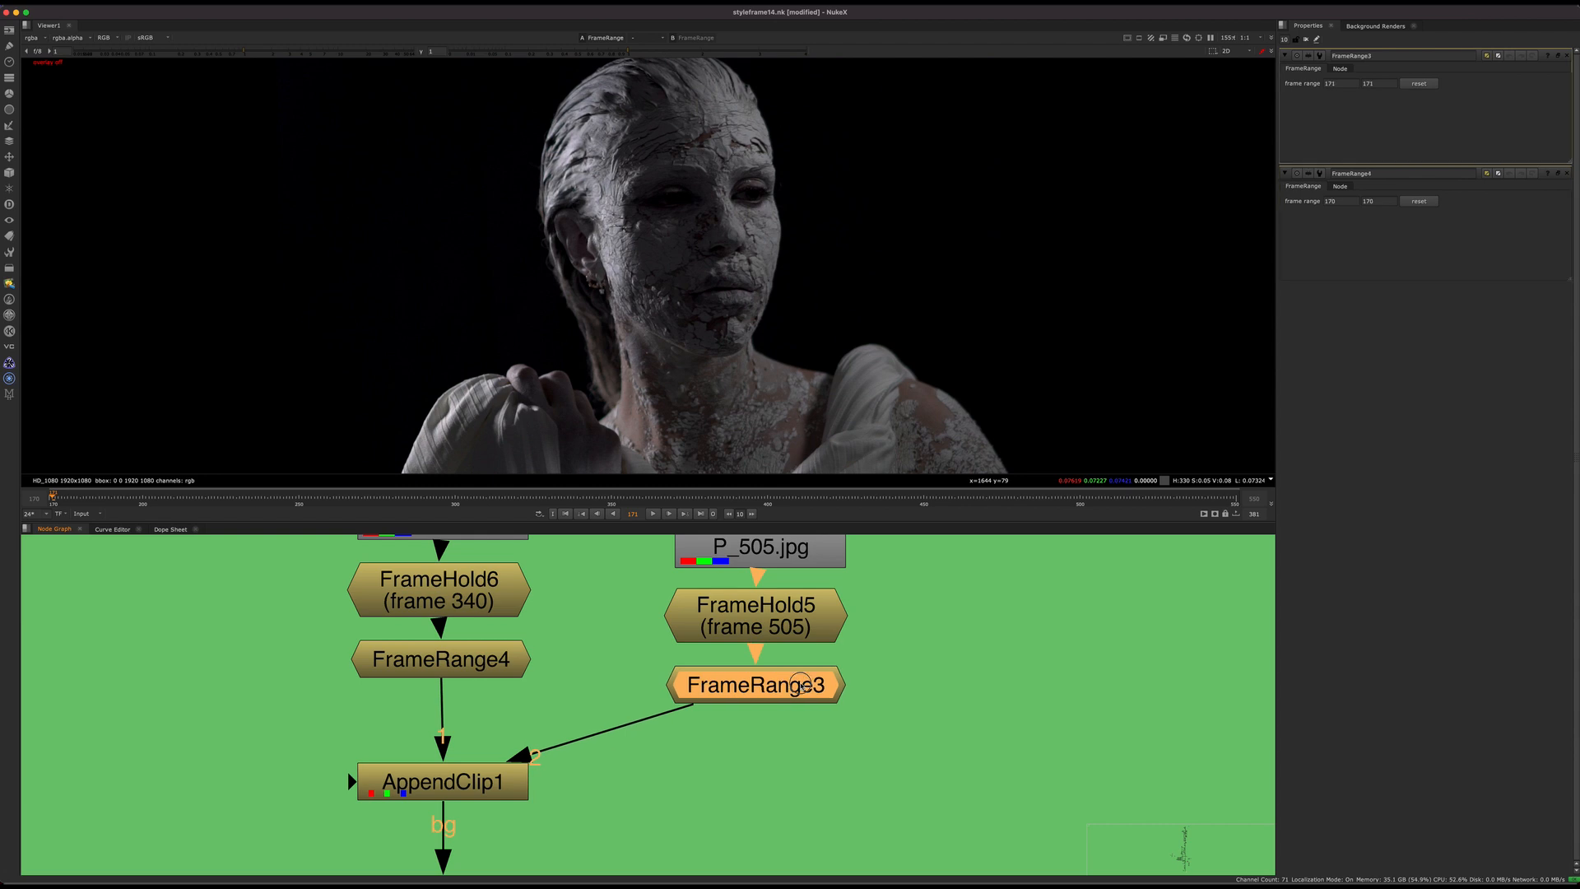
Step: View AppendClip1, open its properties and step between frames 170 and 171 to check the clip order
middle_drag(500, 787, 602, 695)
click(602, 695)
key(1)
double_click(601, 695)
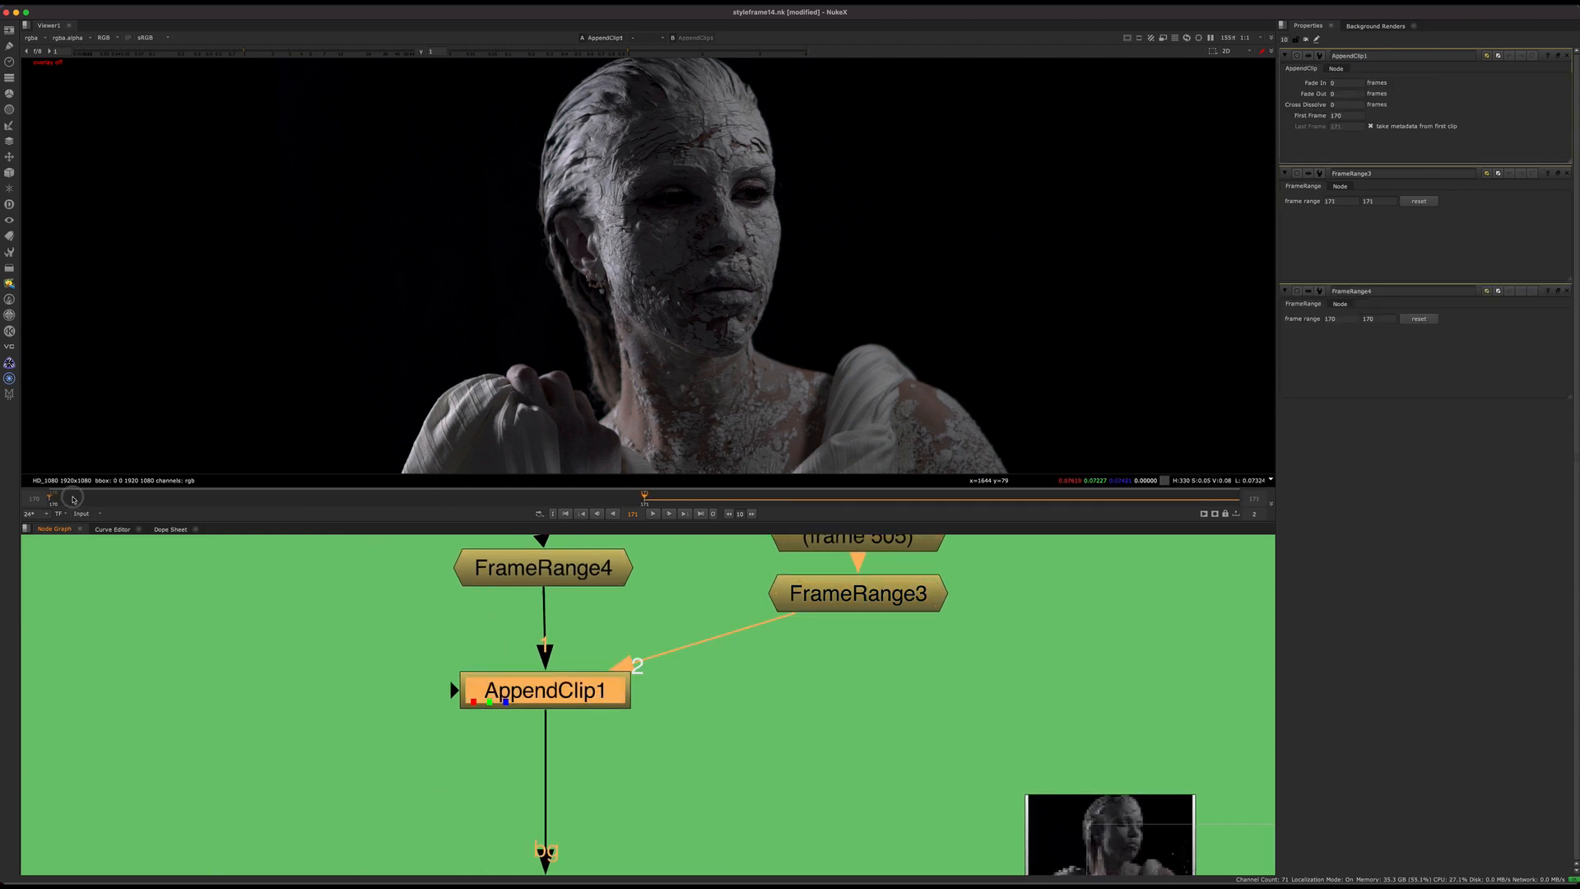
drag(73, 499, 652, 487)
key(Left)
key(Right)
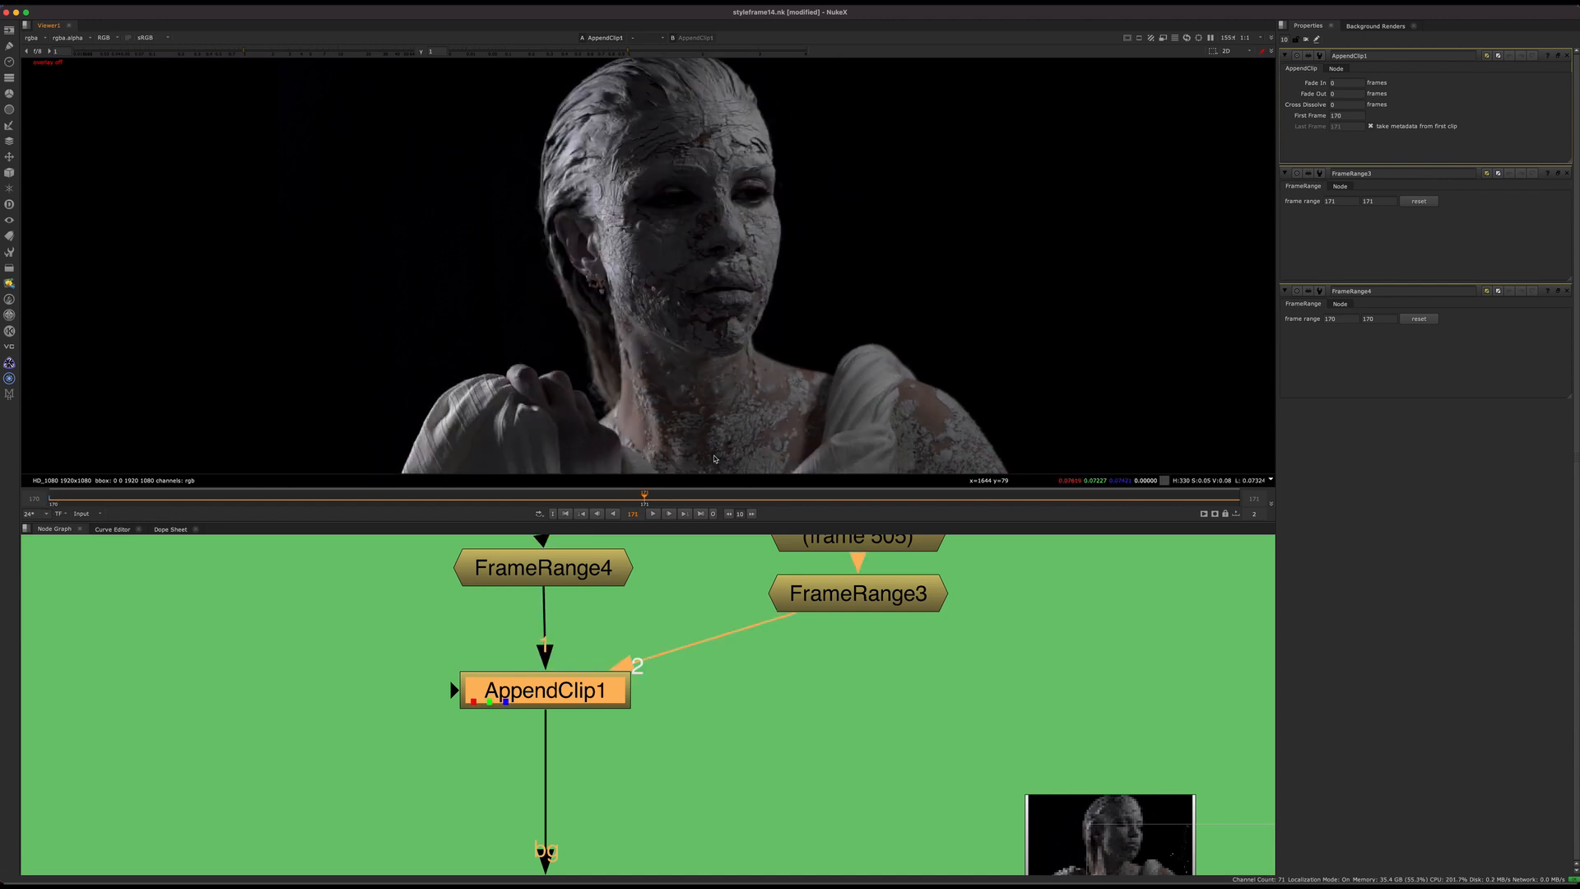
Step: Add a new FaceBuilder node in the empty area beside AppendClip1
scroll(823, 659, down, 5)
key(Tab)
text(face)
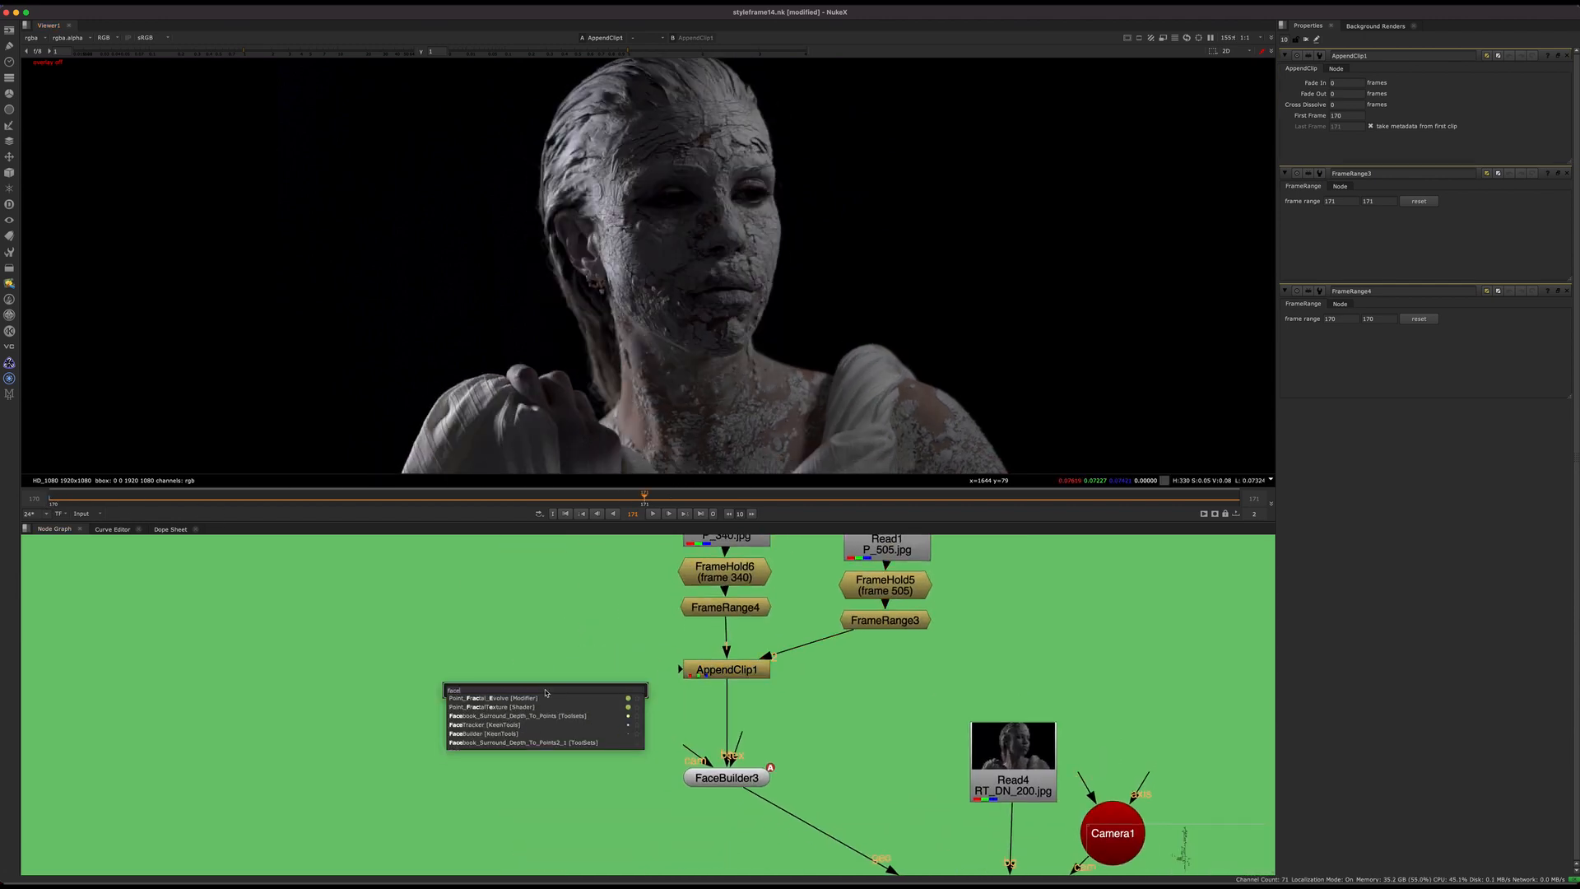
text(builder)
key(Return)
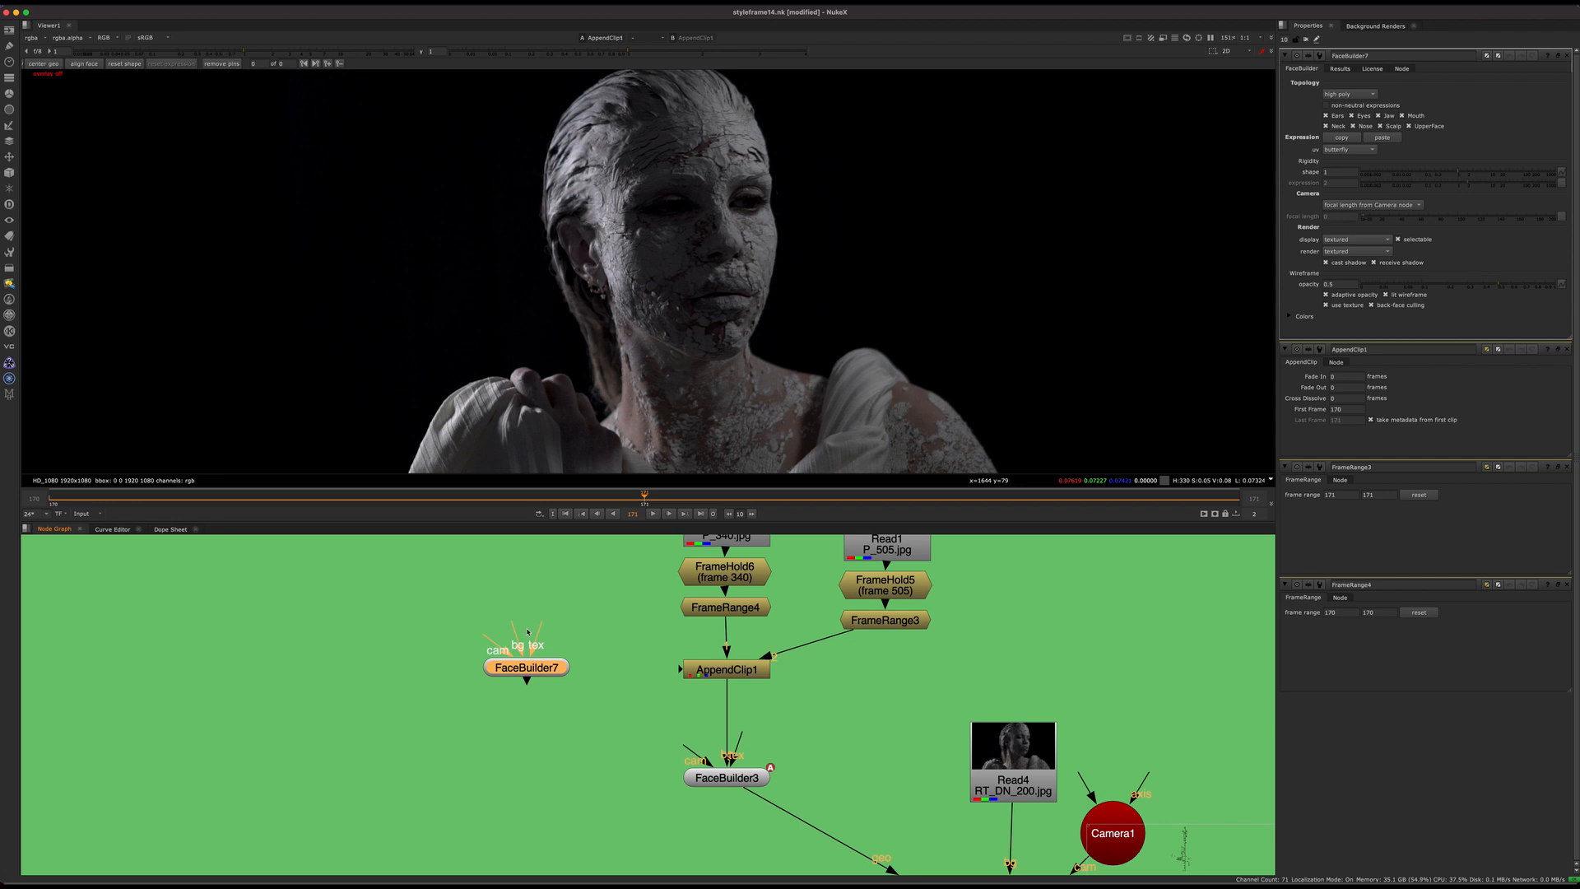
Step: Connect the new FaceBuilder's bg input to AppendClip1 and place the node below it, beside FaceBuilder3
click(527, 631)
drag(503, 628, 704, 672)
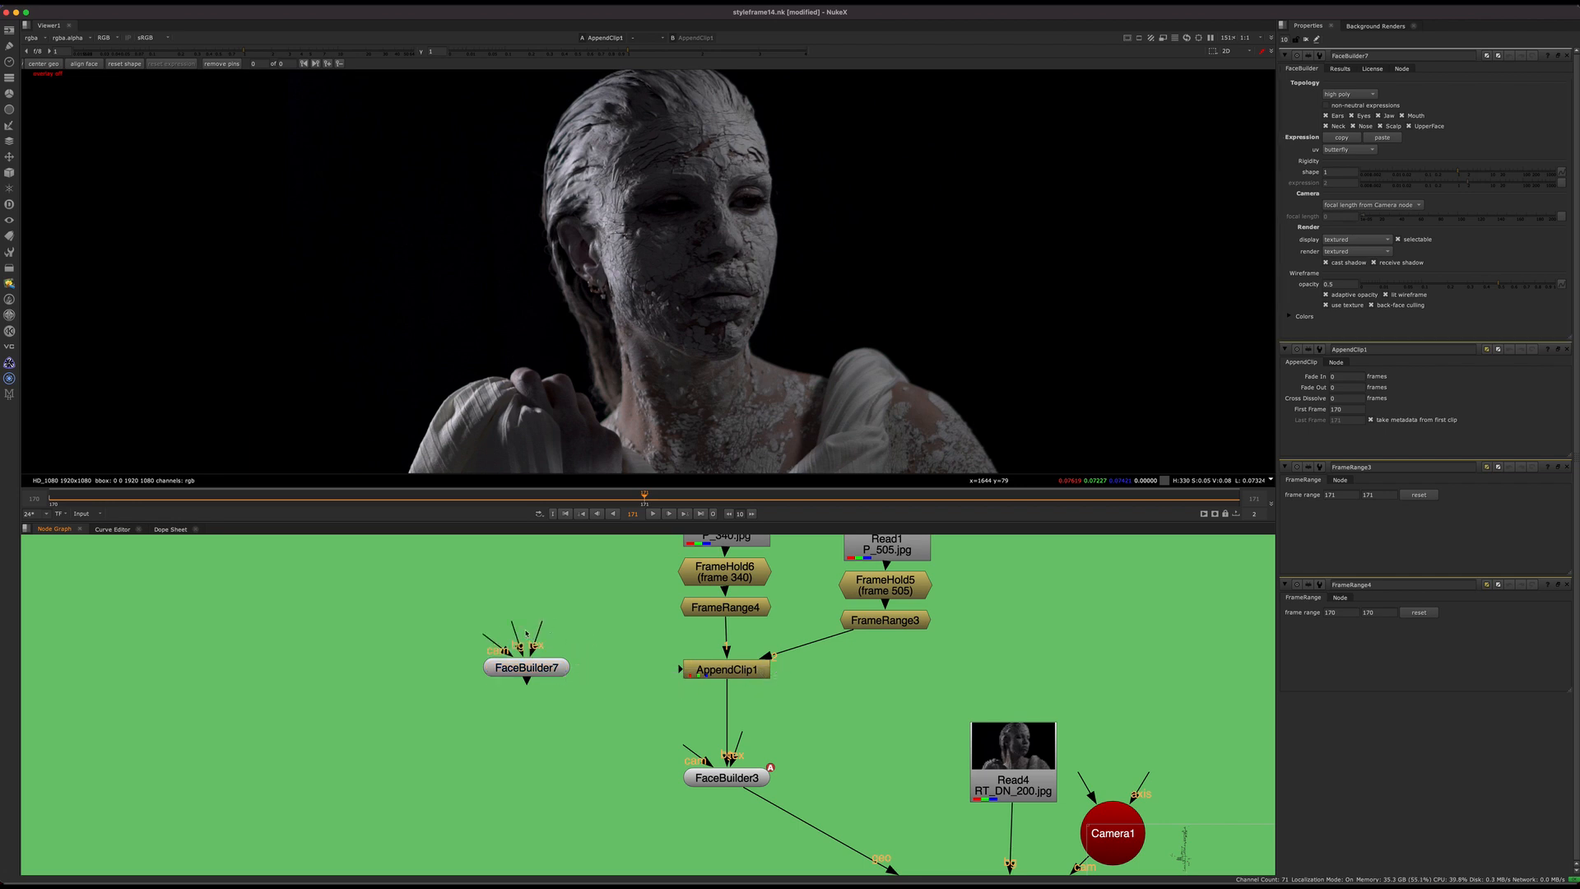
drag(512, 626, 707, 668)
drag(529, 672, 504, 755)
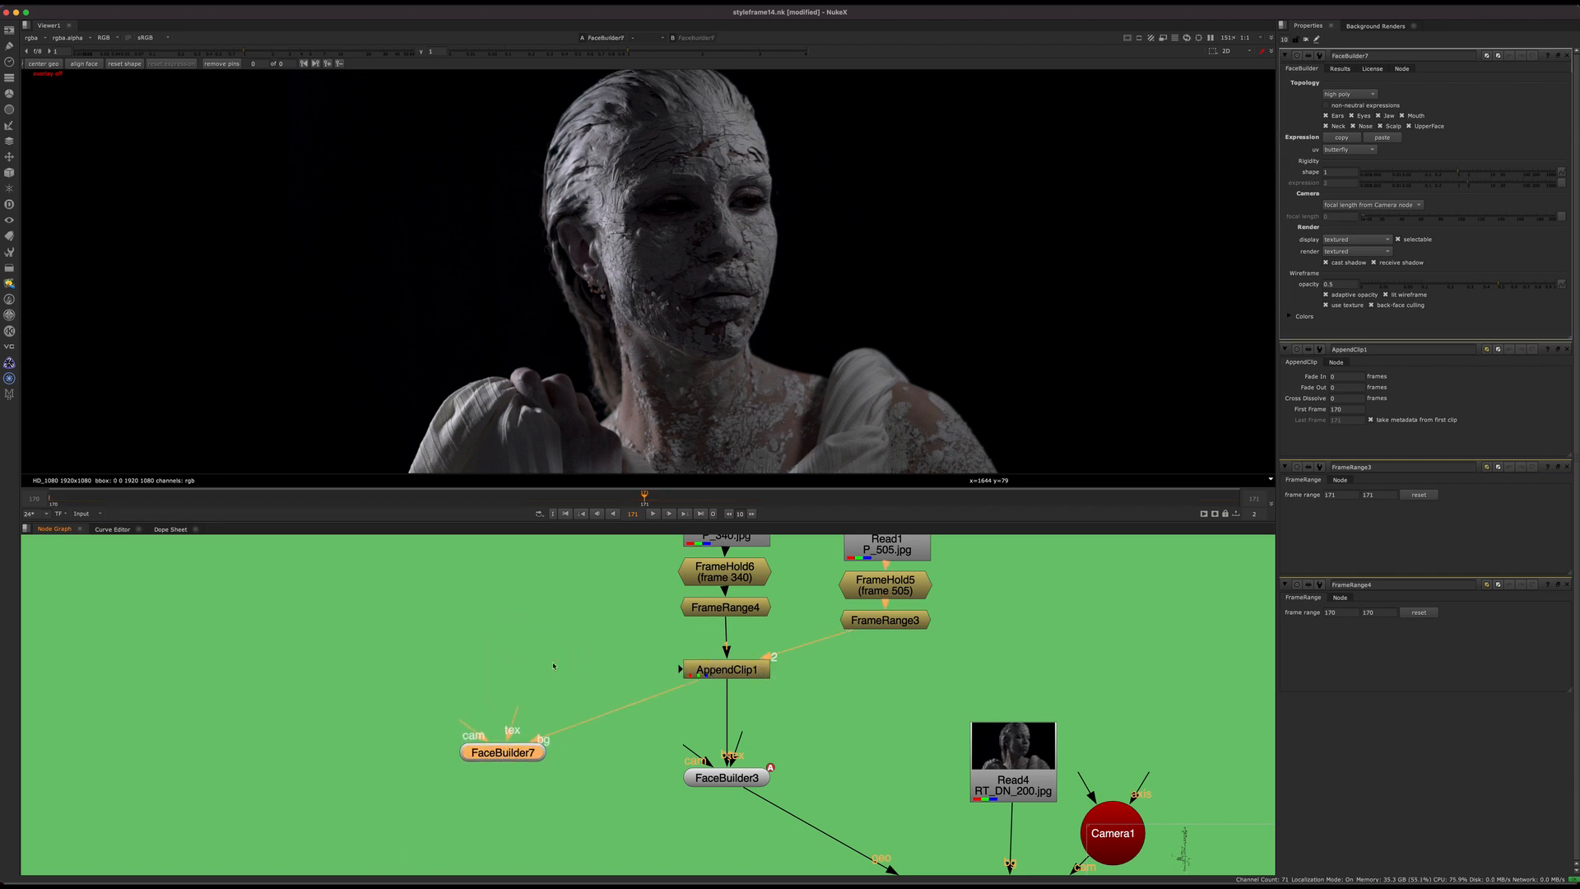
Step: Go to frame 170 and close the AppendClip1 and FrameRange3 properties
click(133, 498)
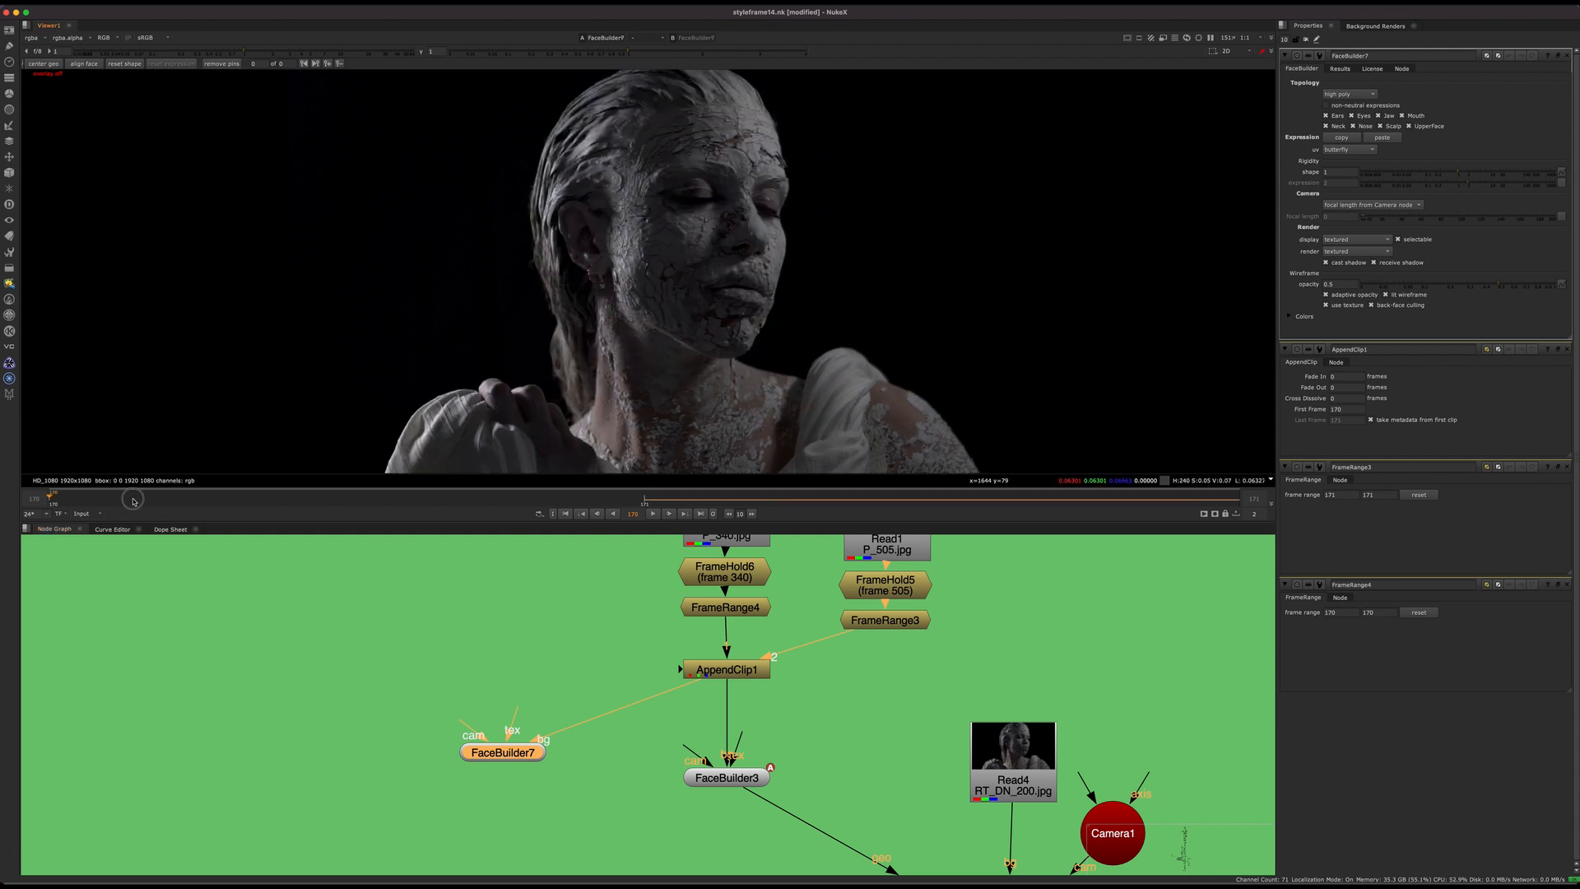
click(1566, 349)
click(1566, 349)
scroll(693, 333, down, 2)
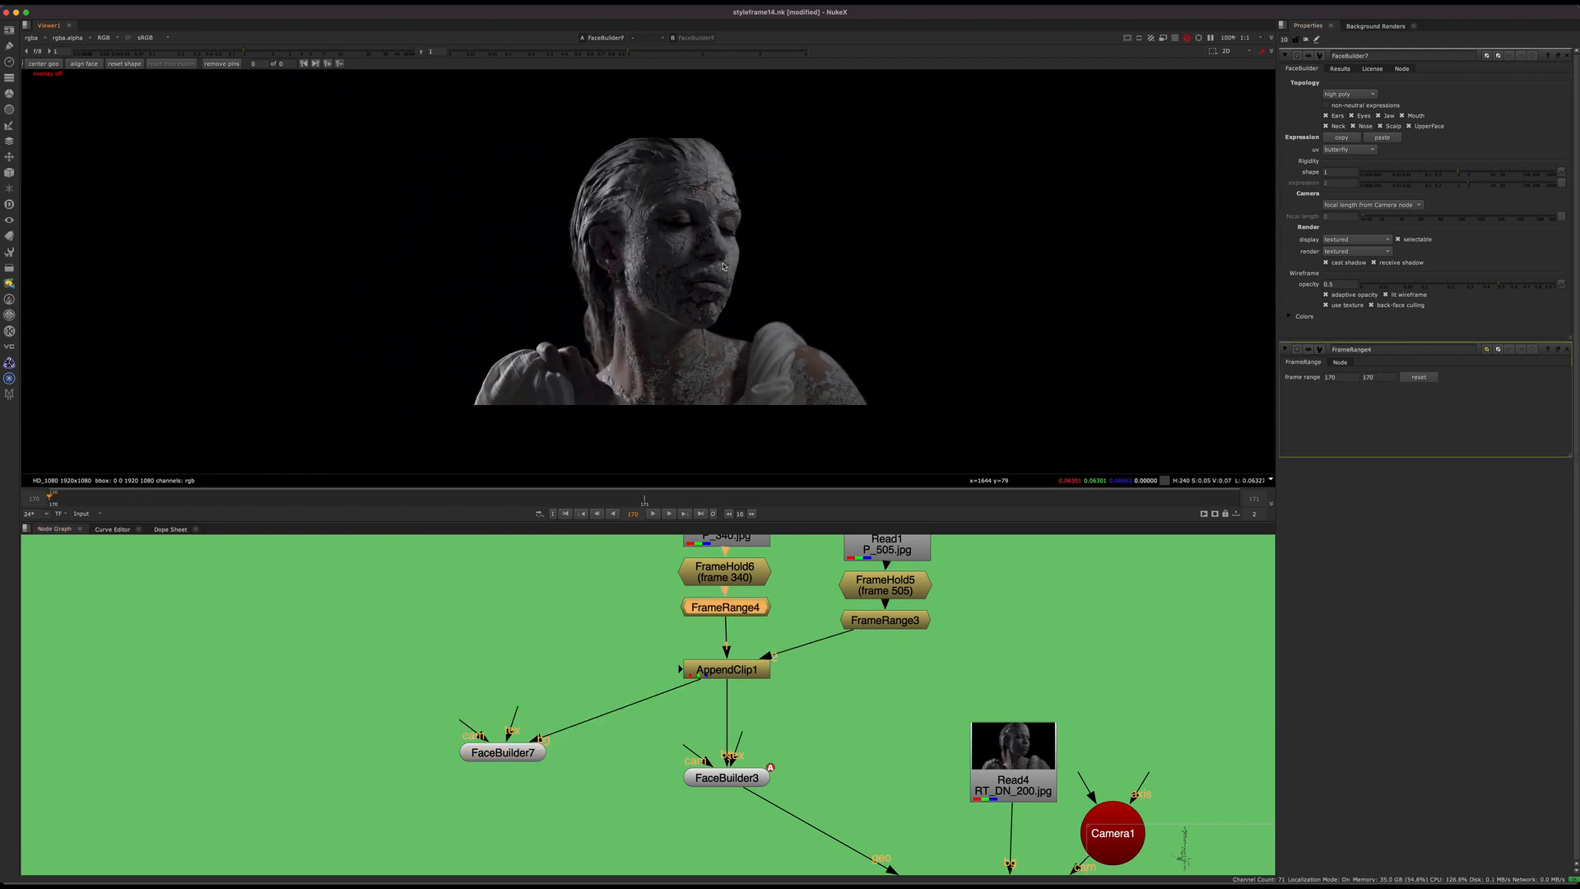
scroll(711, 263, up, 3)
Step: Automatically align FaceBuilder7's face mesh to the woman's head at frame 170 and check the fit
drag(511, 760, 533, 774)
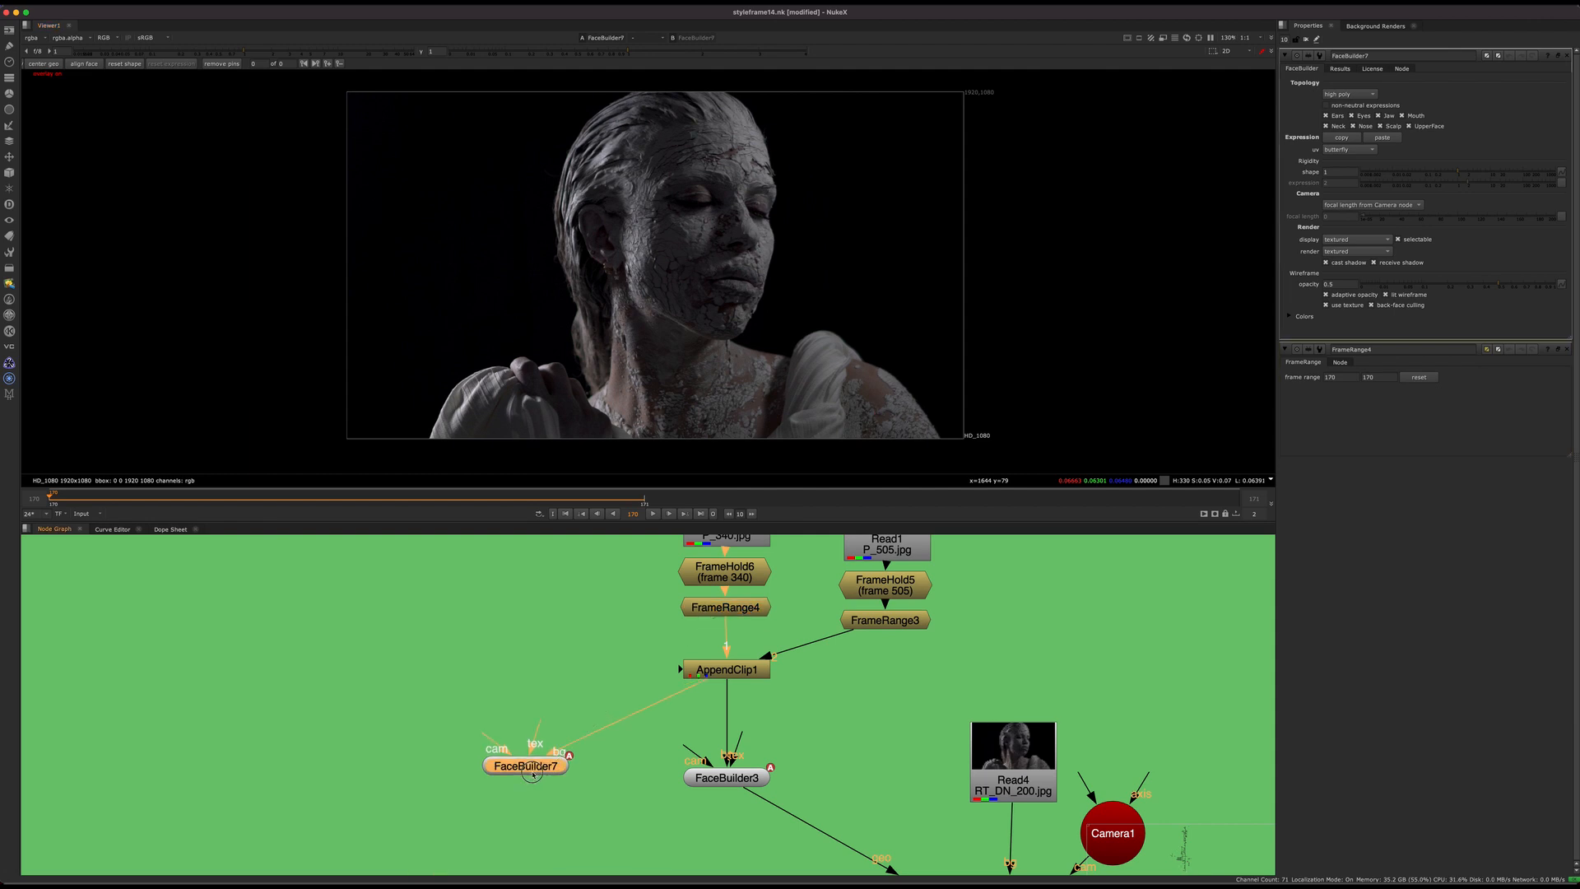
click(90, 65)
scroll(772, 228, up, 5)
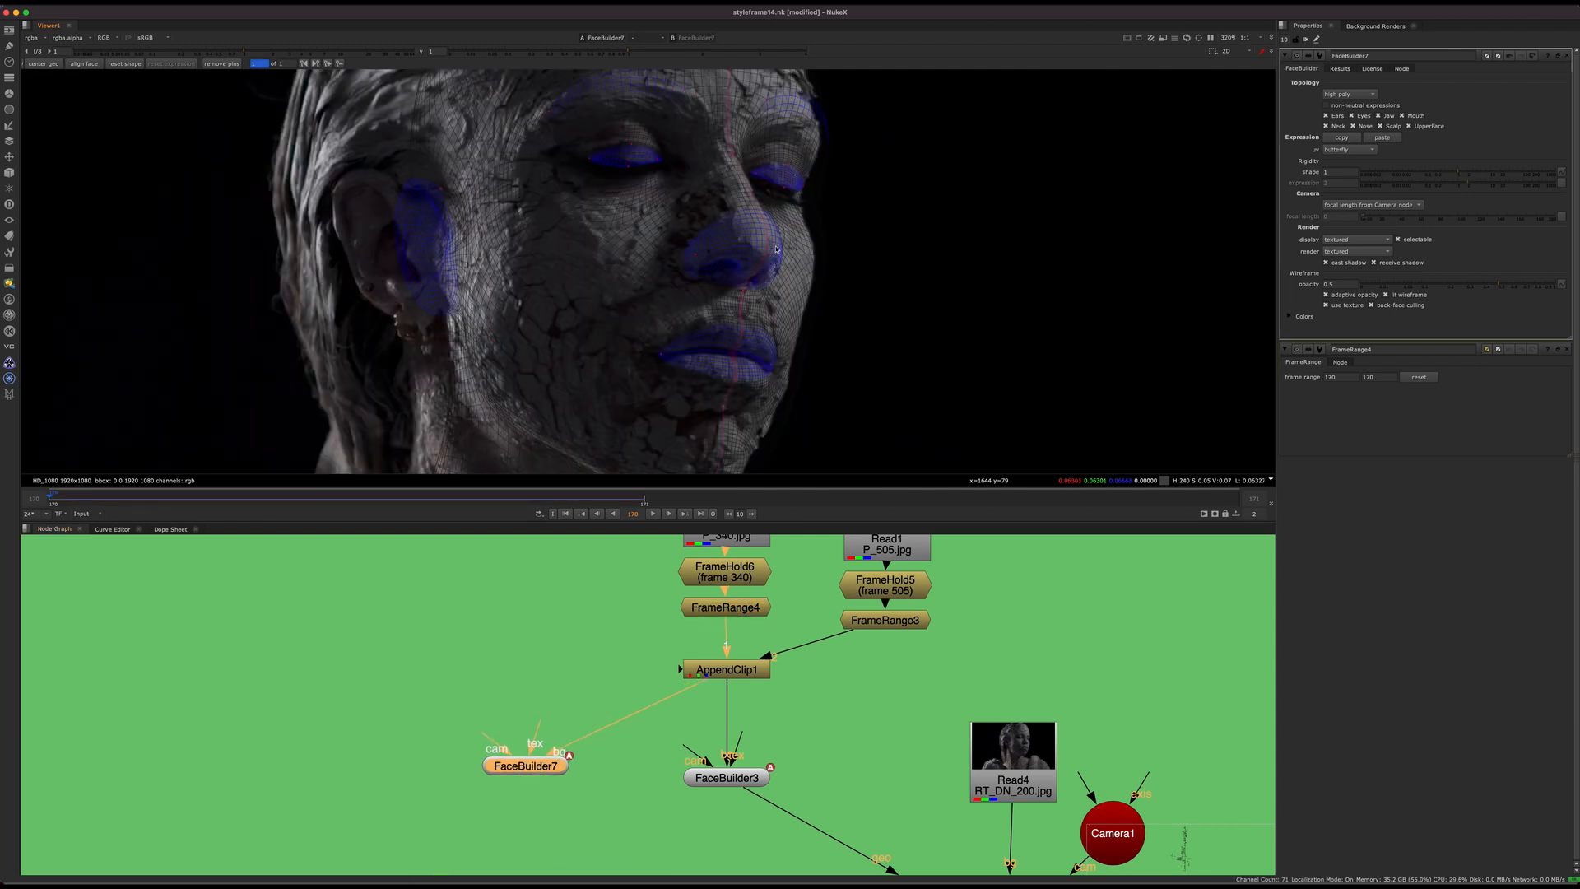
scroll(695, 261, down, 2)
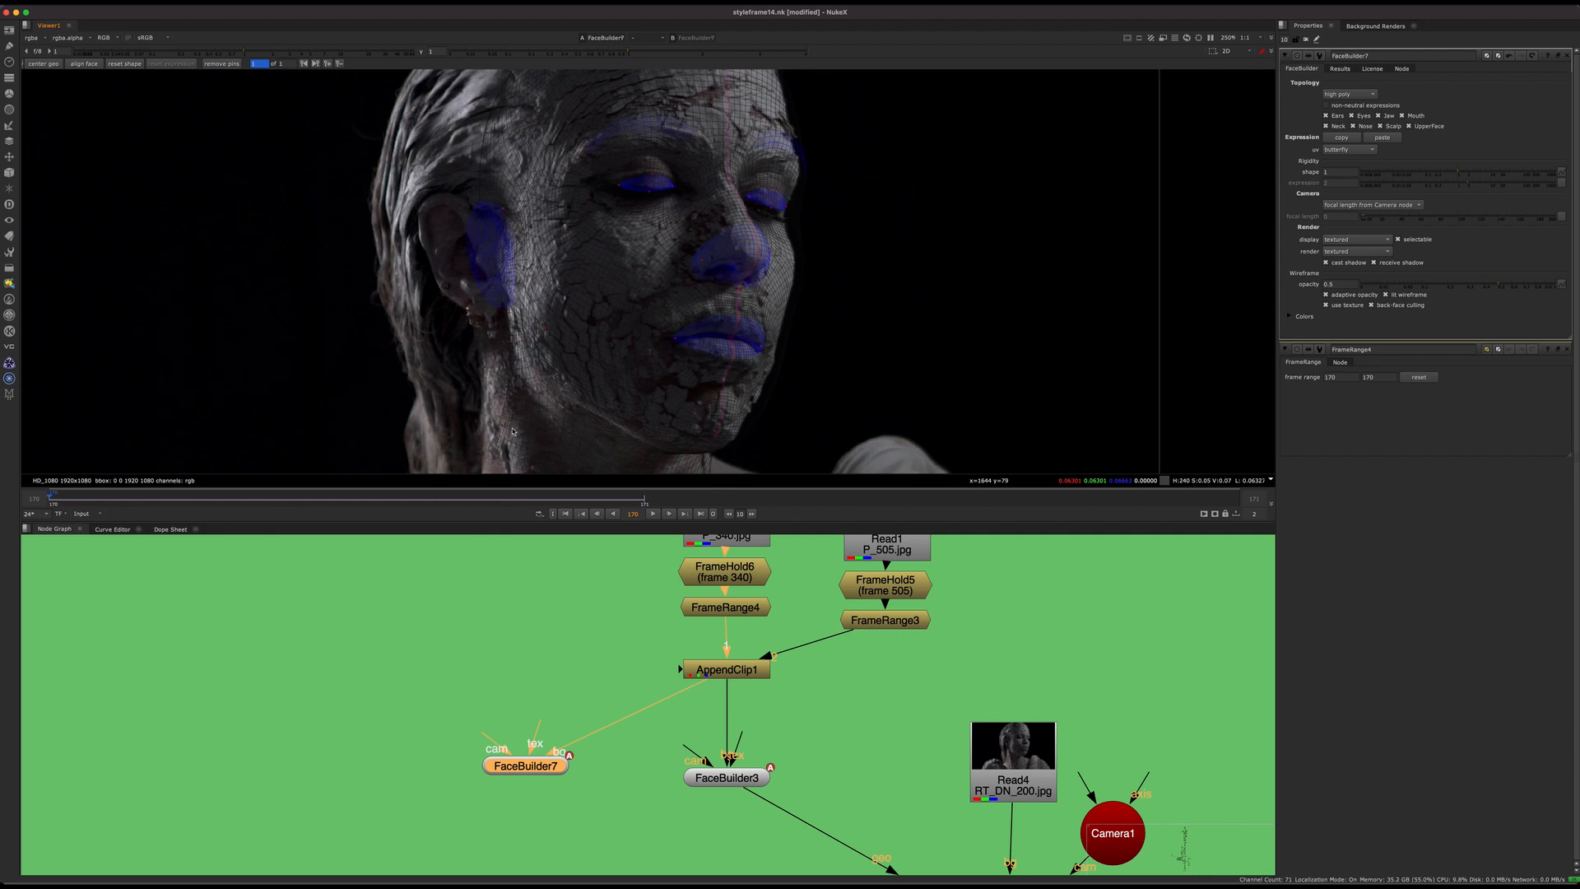
scroll(544, 245, up, 4)
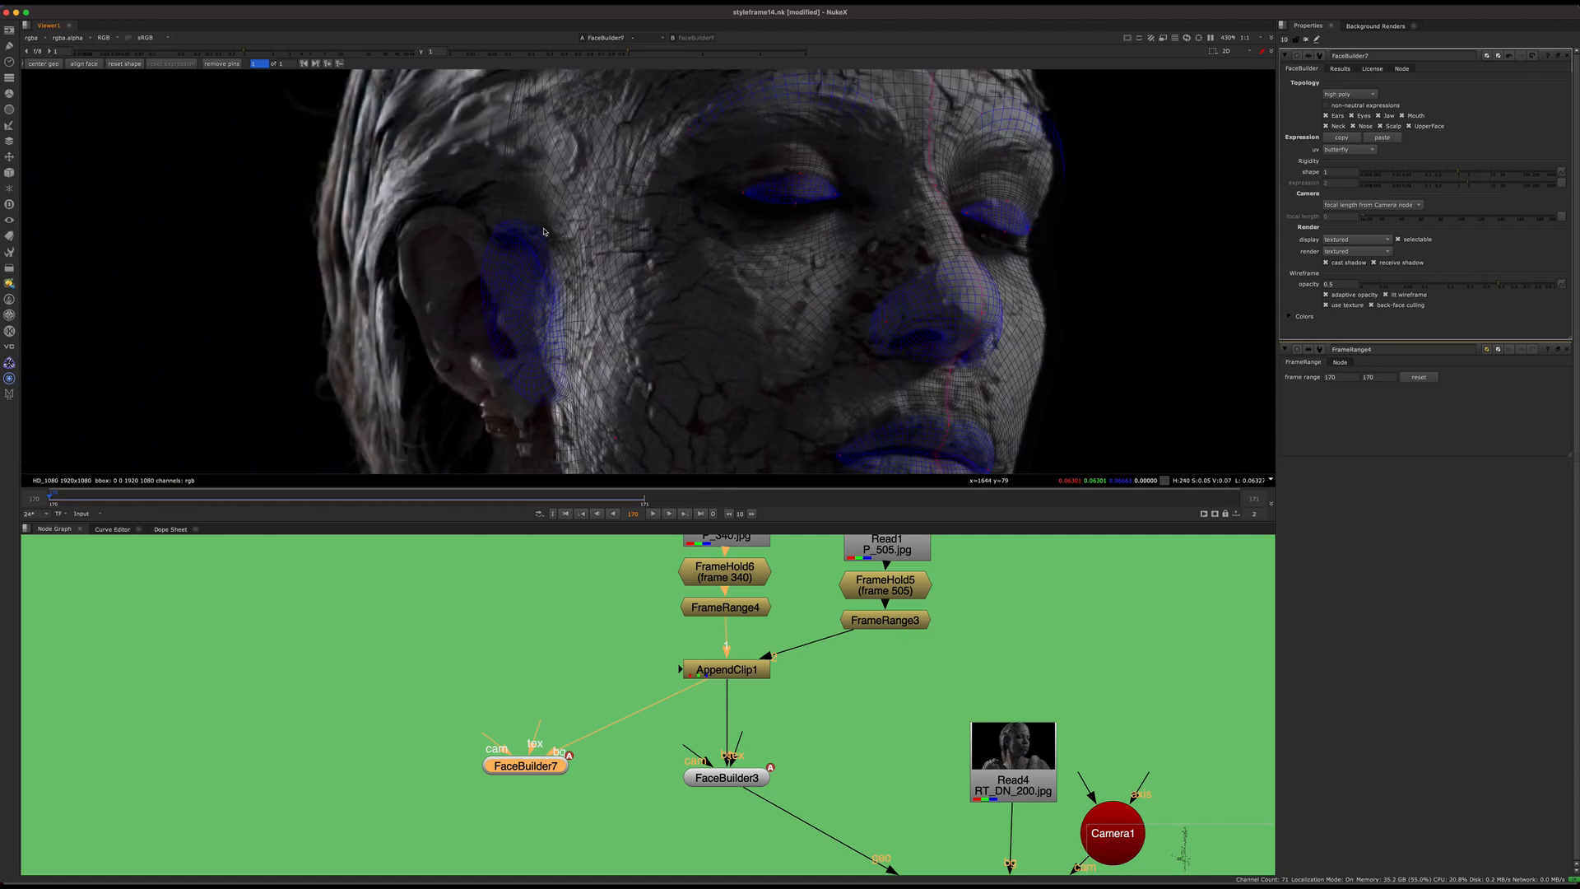
Step: Pin the mesh's ear and far brow edge and pull them onto the matching contours in the plate
drag(545, 234, 478, 221)
middle_drag(1012, 333, 862, 285)
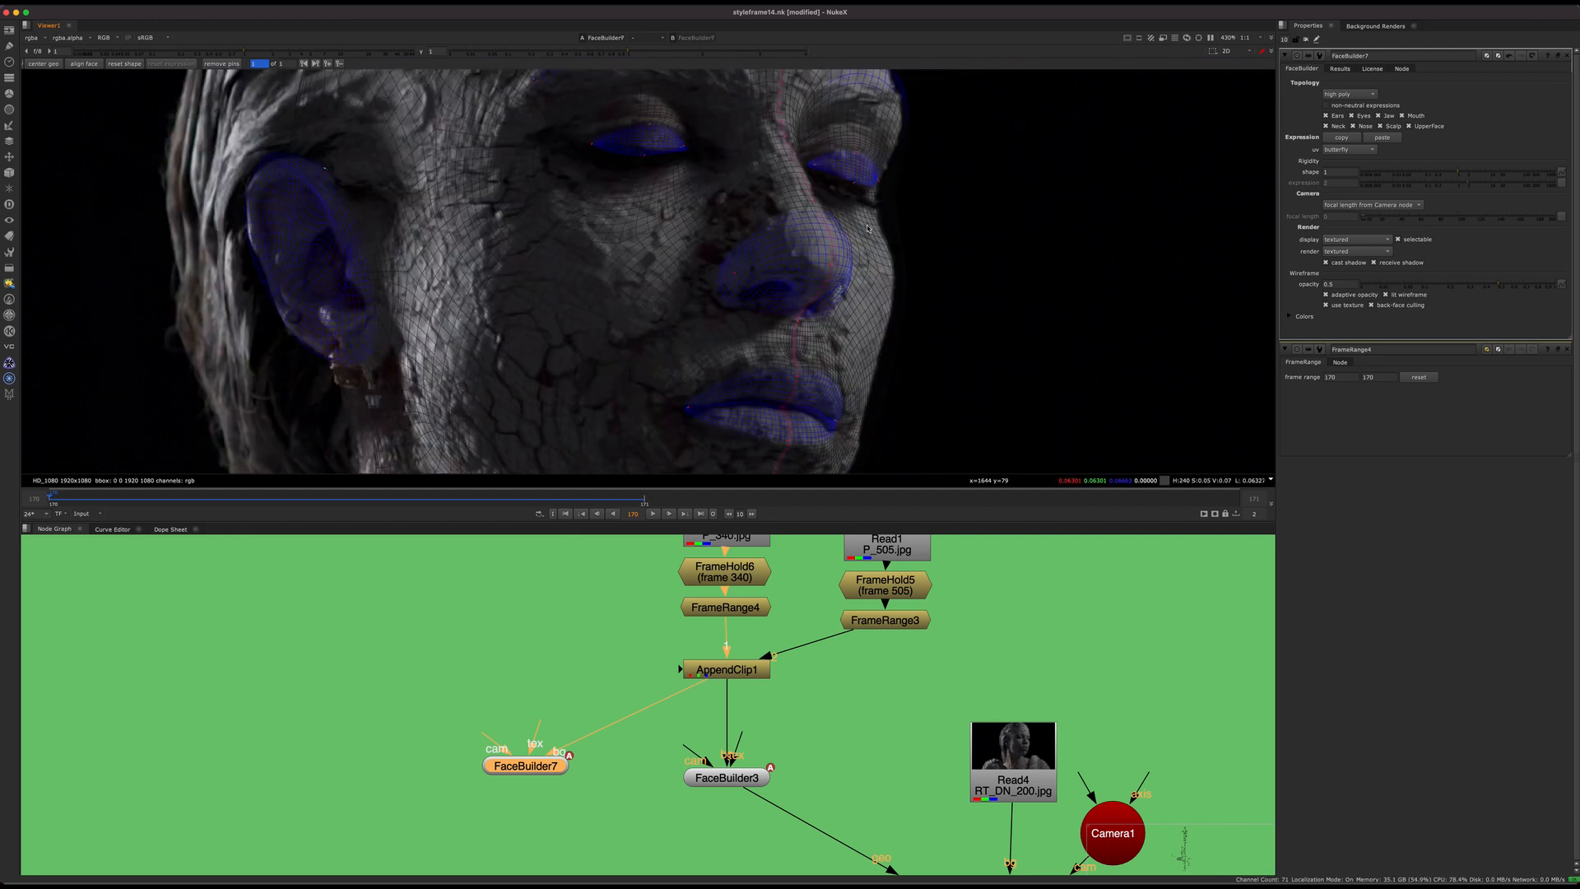
scroll(867, 228, up, 4)
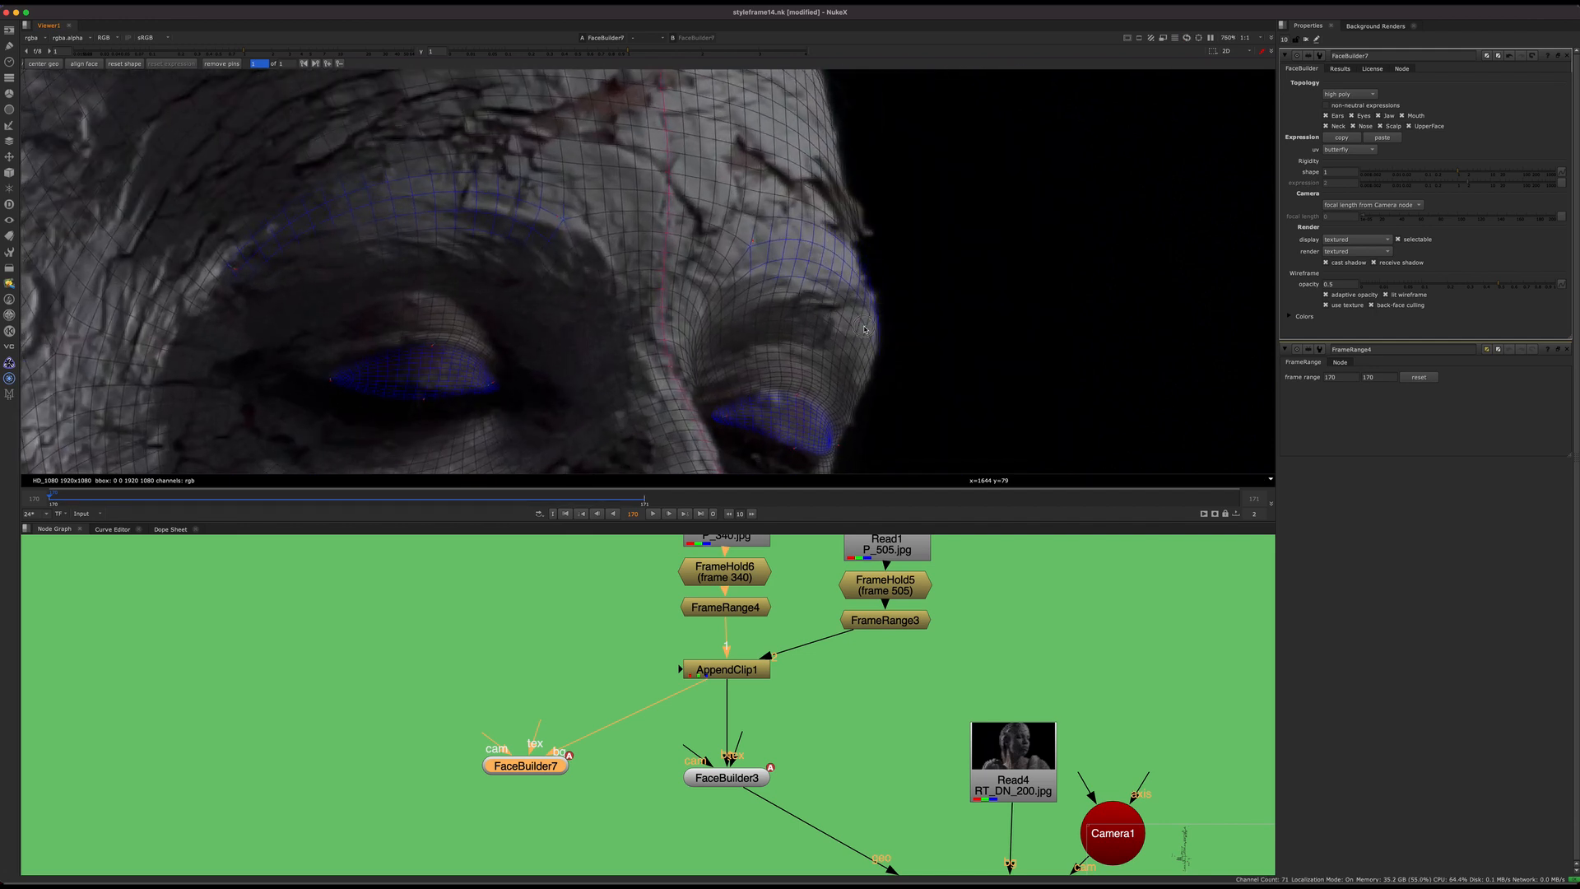
drag(864, 329, 862, 331)
middle_drag(861, 331, 859, 142)
drag(834, 287, 815, 292)
scroll(865, 286, down, 5)
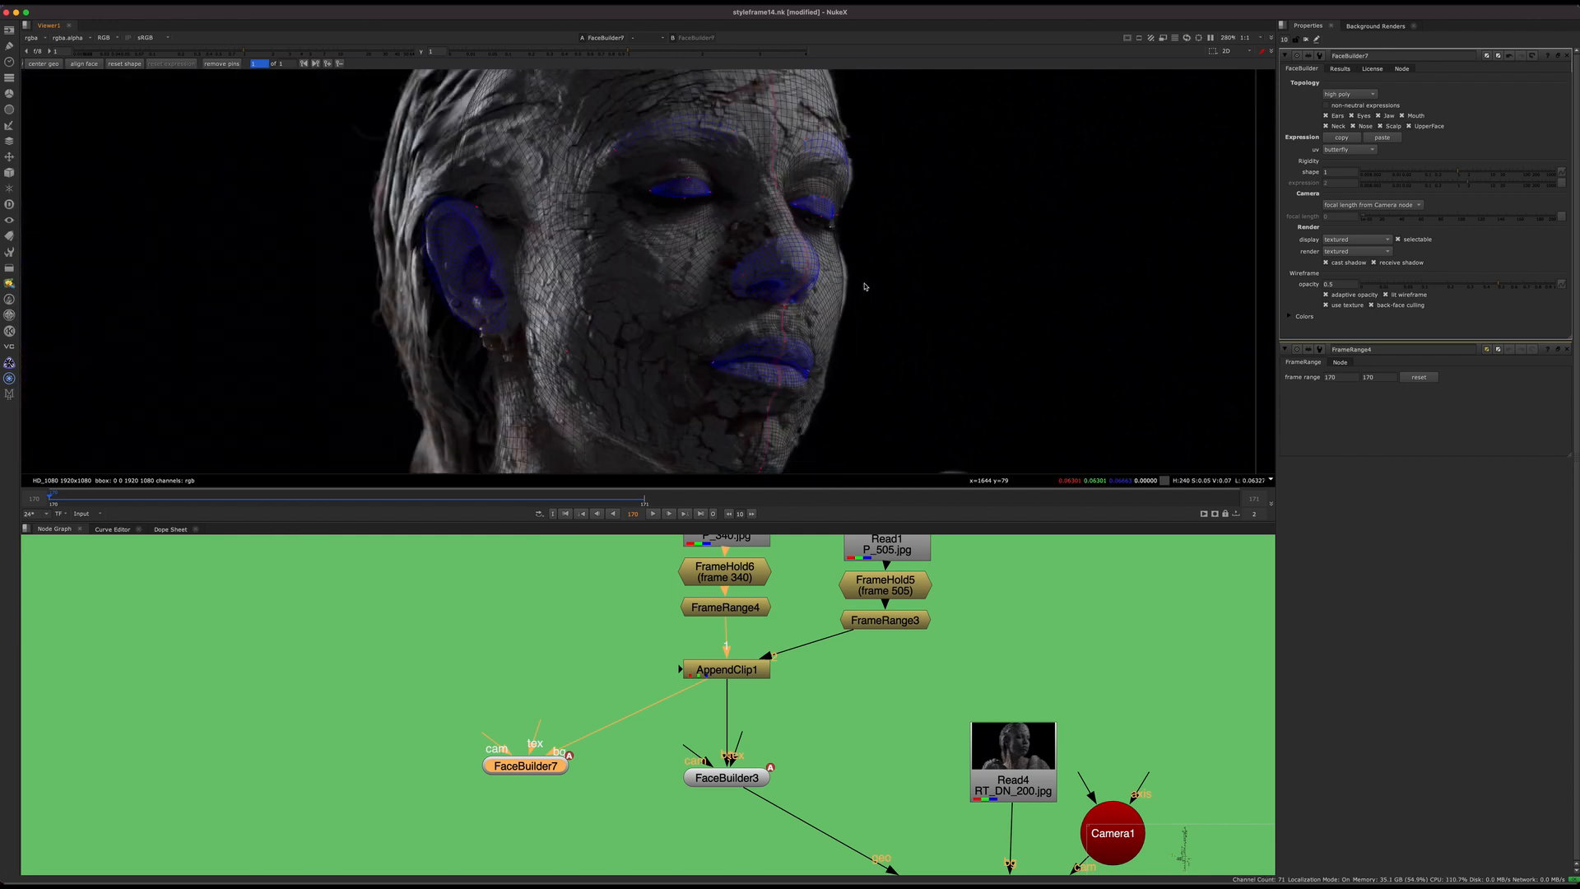
Step: Pull the mesh's jaw and chin area toward the jawline in the plate
scroll(841, 286, up, 2)
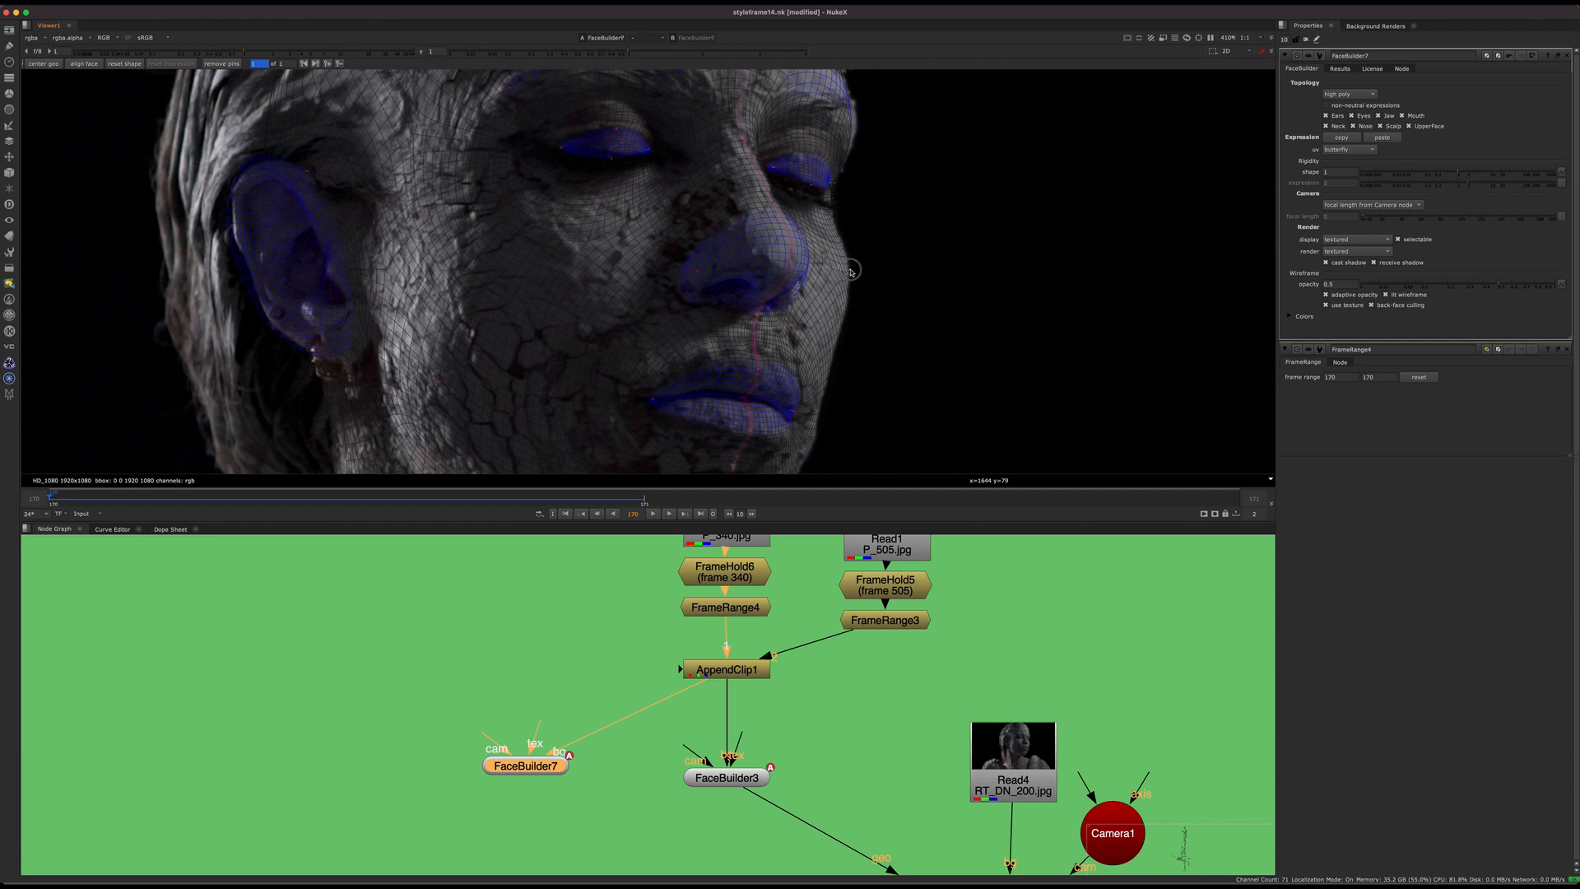
middle_drag(852, 292, 858, 115)
middle_drag(586, 390, 615, 342)
middle_drag(724, 294, 672, 252)
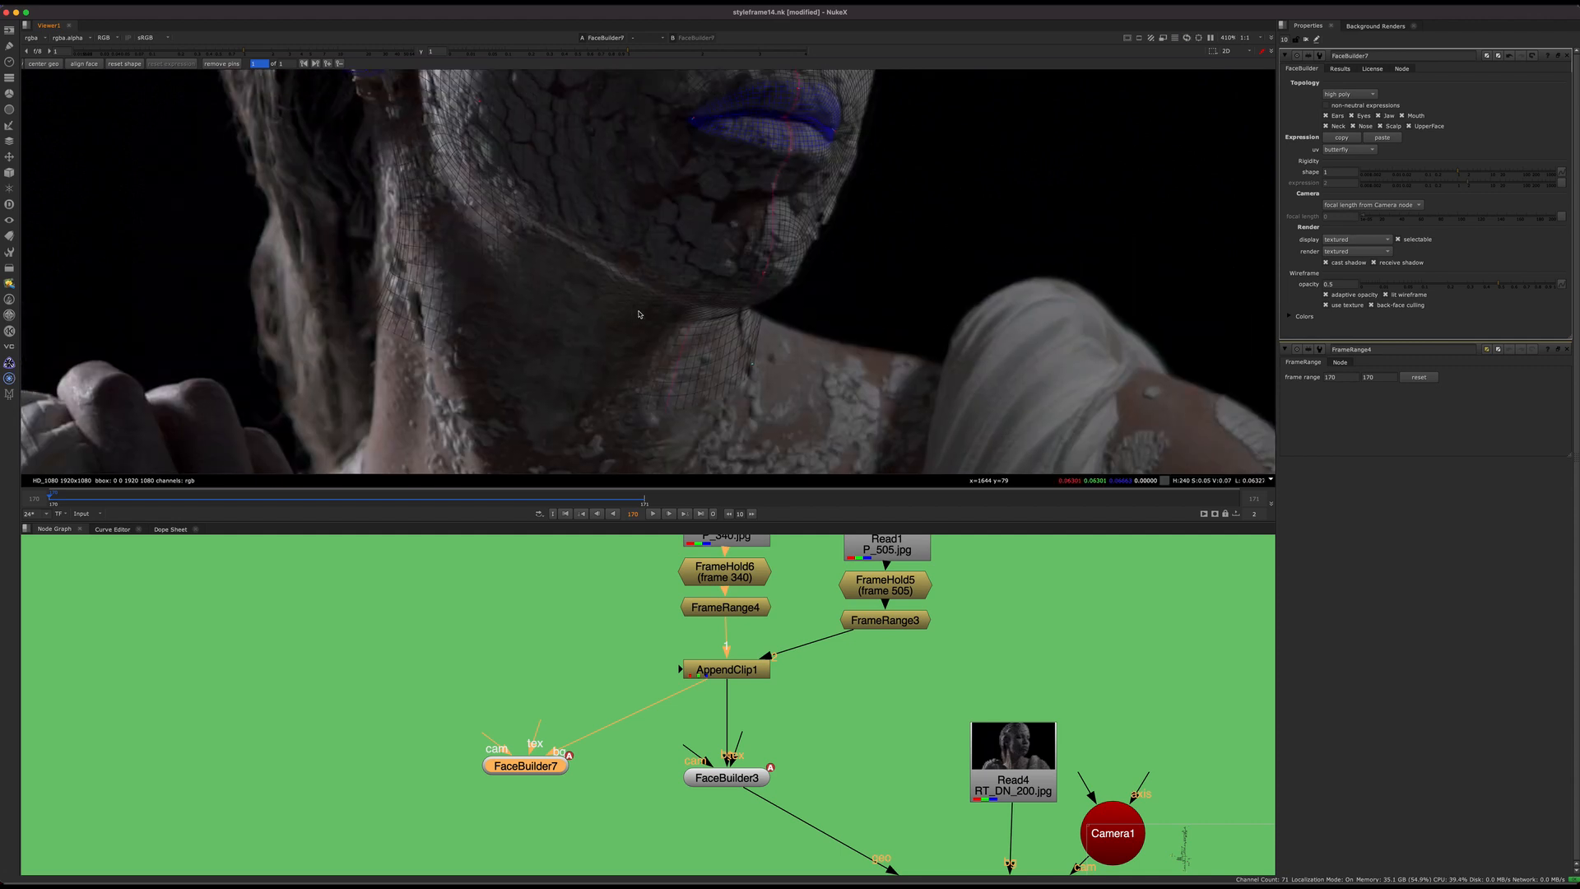
Step: Raise the viewer gain to about 3.85 and refine the mesh along the jawline and under the chin
mouse_move(284, 53)
mouse_down()
mouse_move(311, 54)
mouse_move(298, 58)
mouse_up()
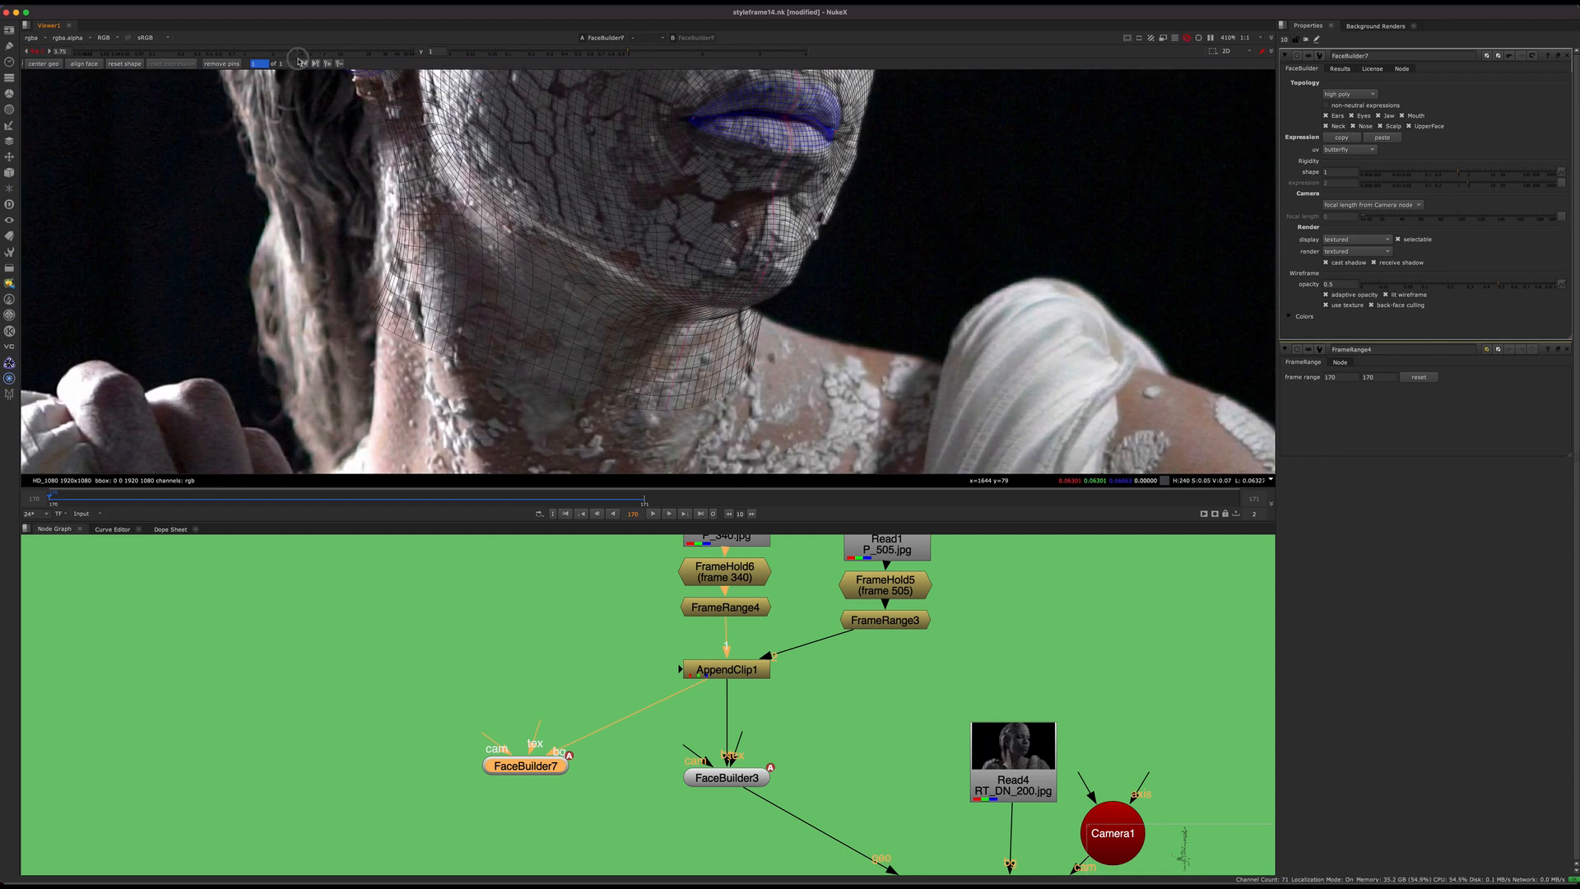
drag(634, 303, 640, 273)
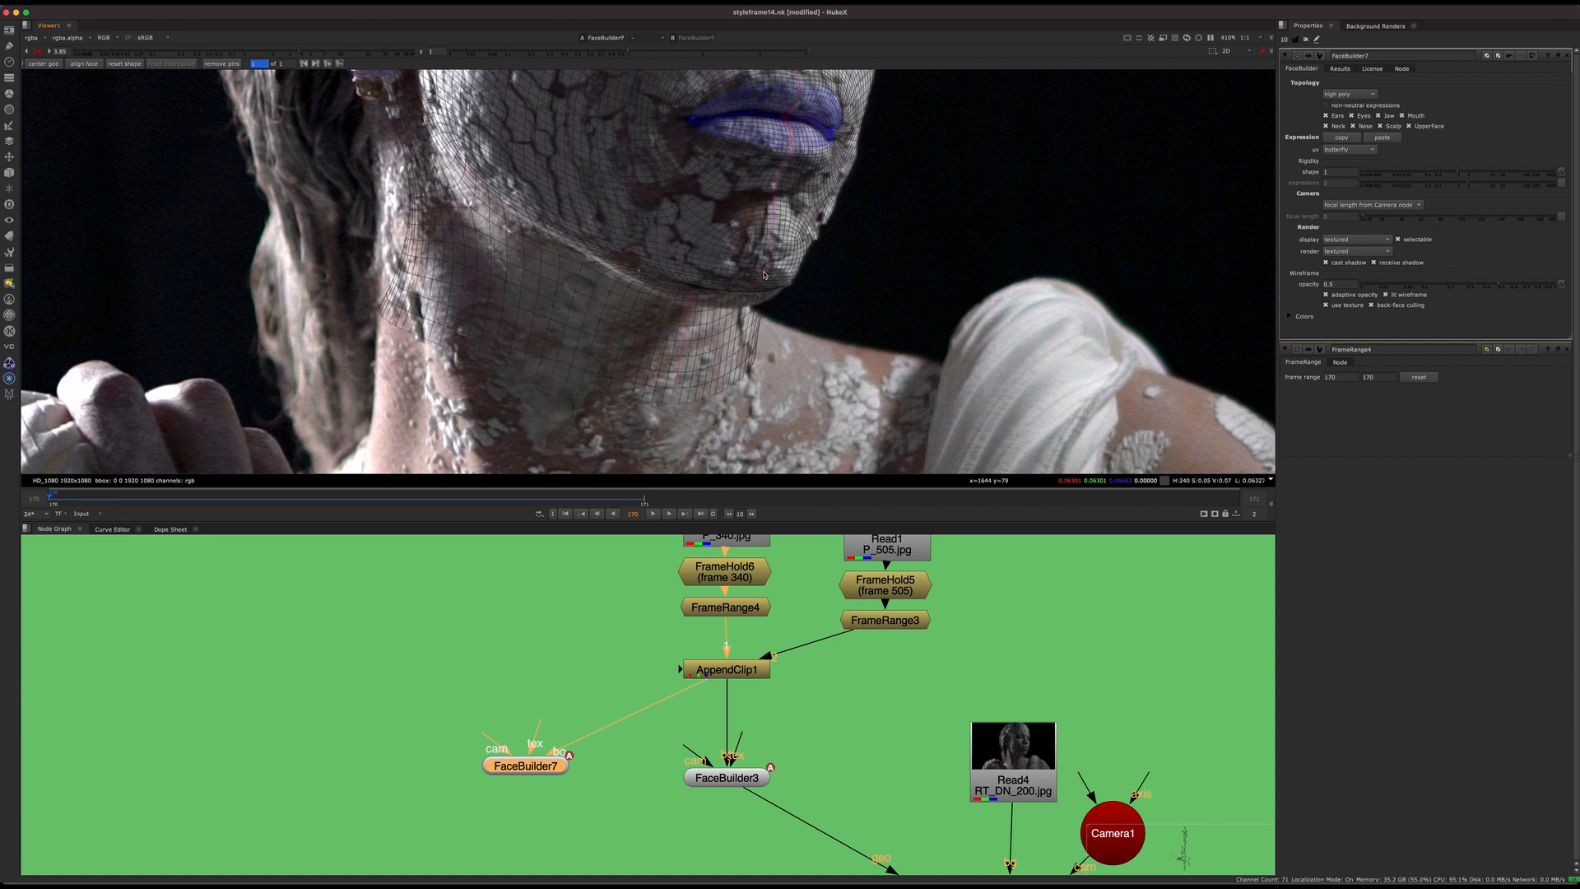
drag(768, 285, 758, 291)
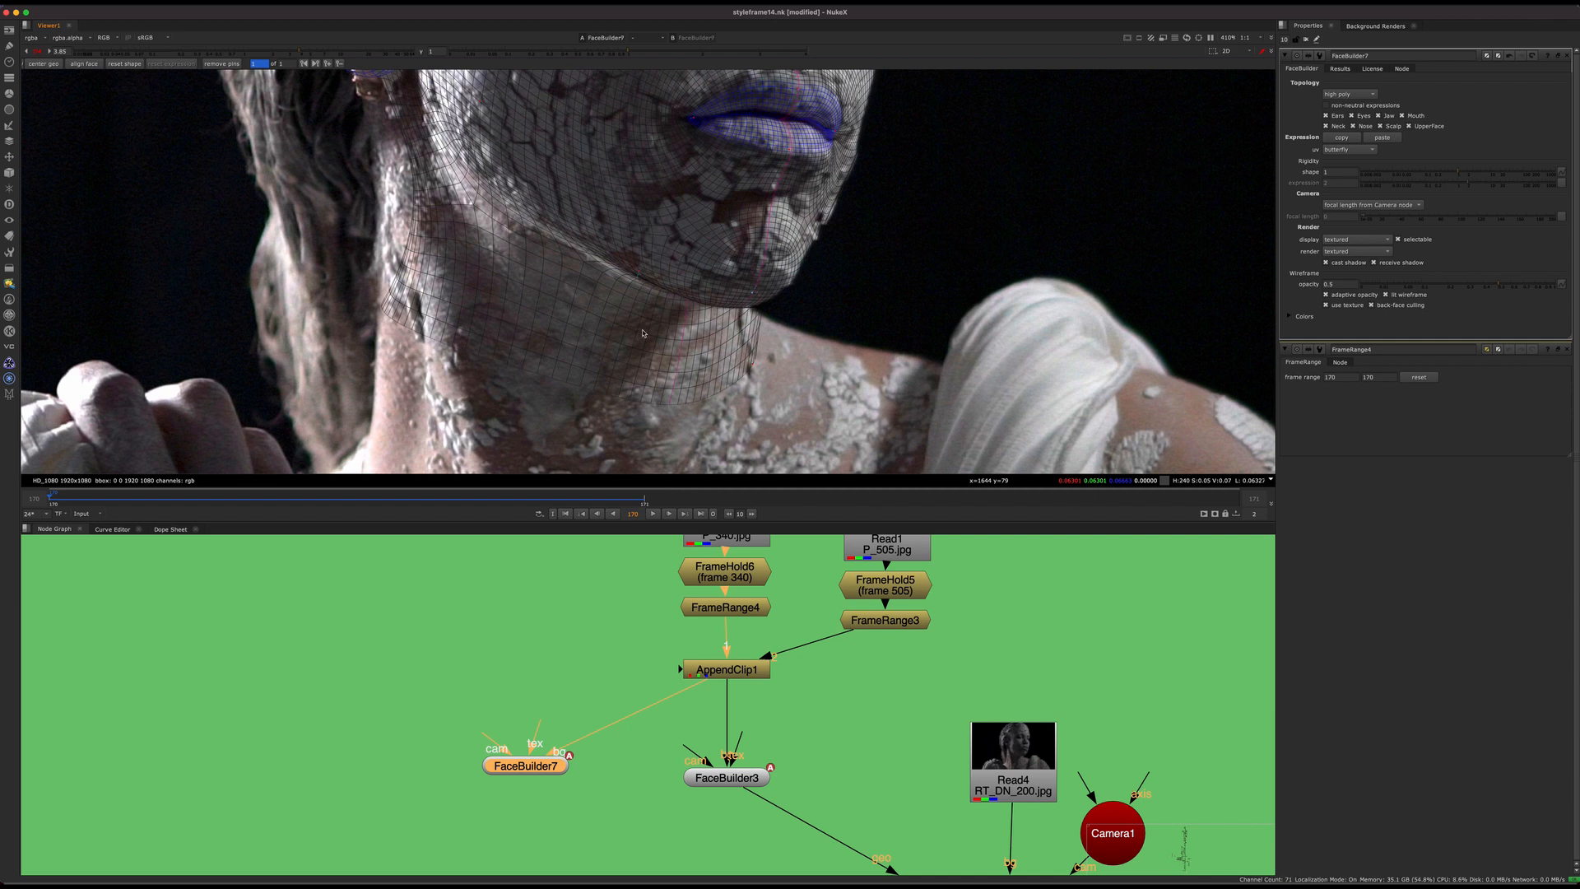
middle_drag(503, 204, 555, 319)
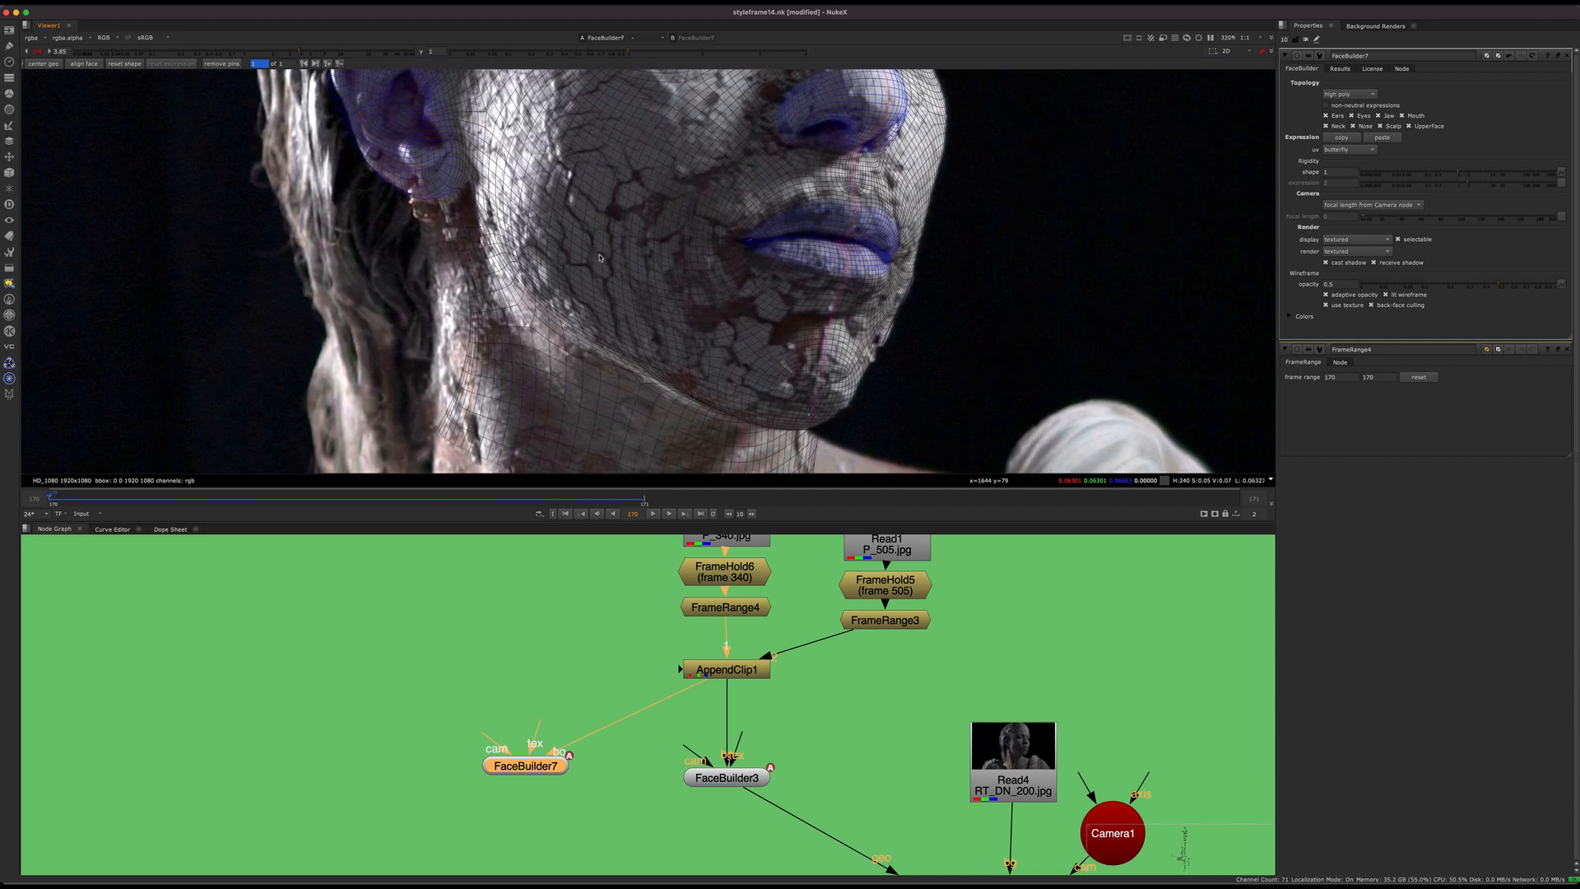
Step: Refine the face mesh around the nostril to match the nose in the plate
scroll(518, 321, down, 3)
scroll(479, 220, up, 5)
middle_drag(1002, 221, 748, 335)
middle_drag(855, 252, 803, 318)
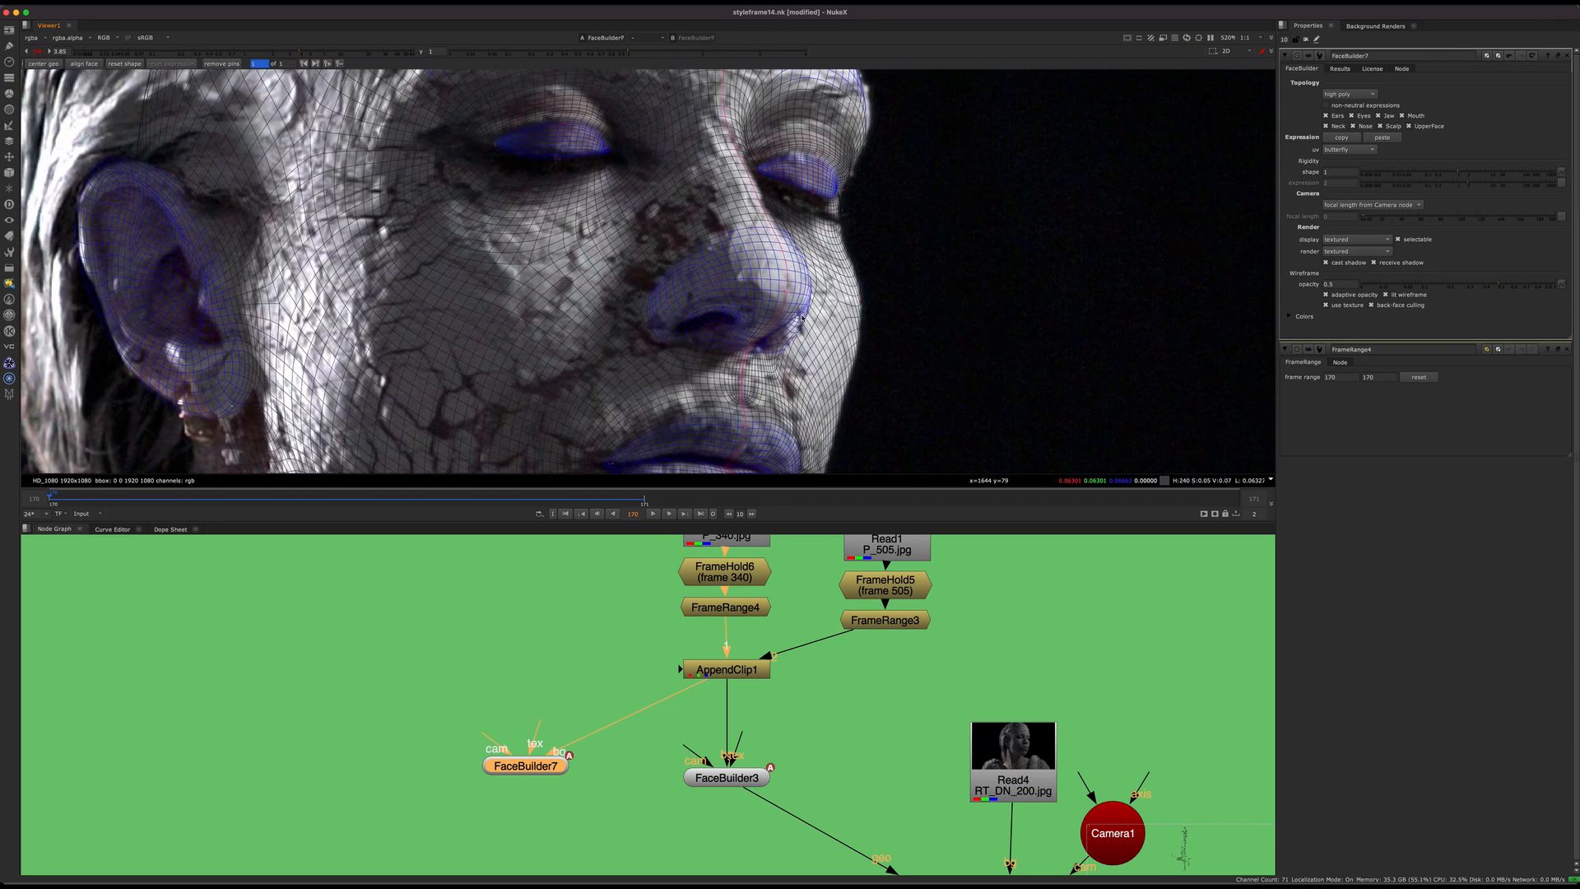
scroll(726, 319, up, 5)
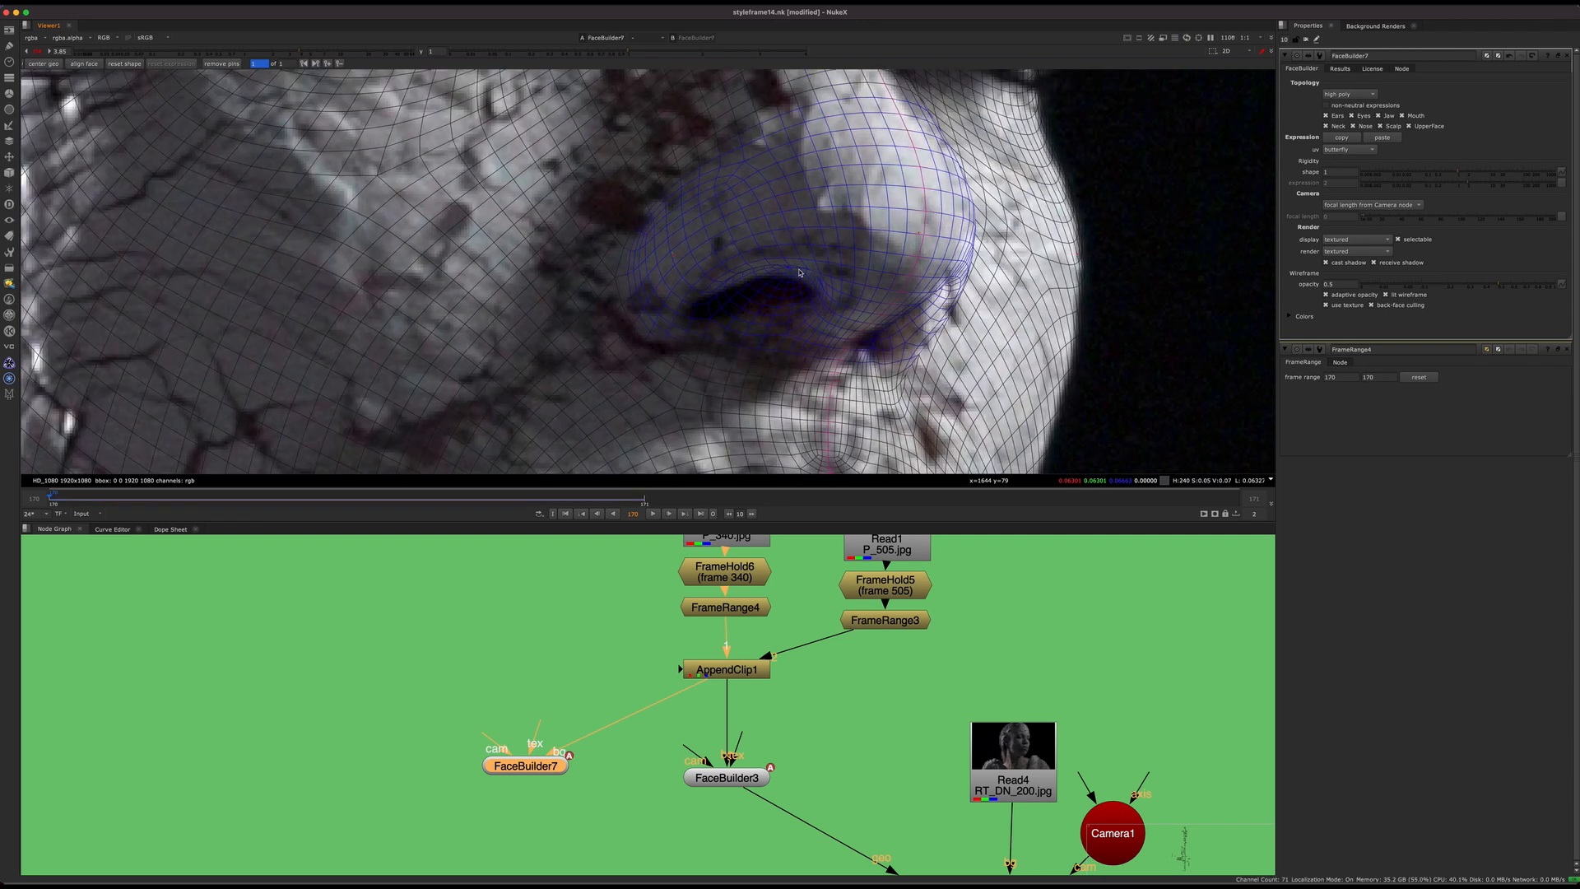
scroll(753, 305, down, 4)
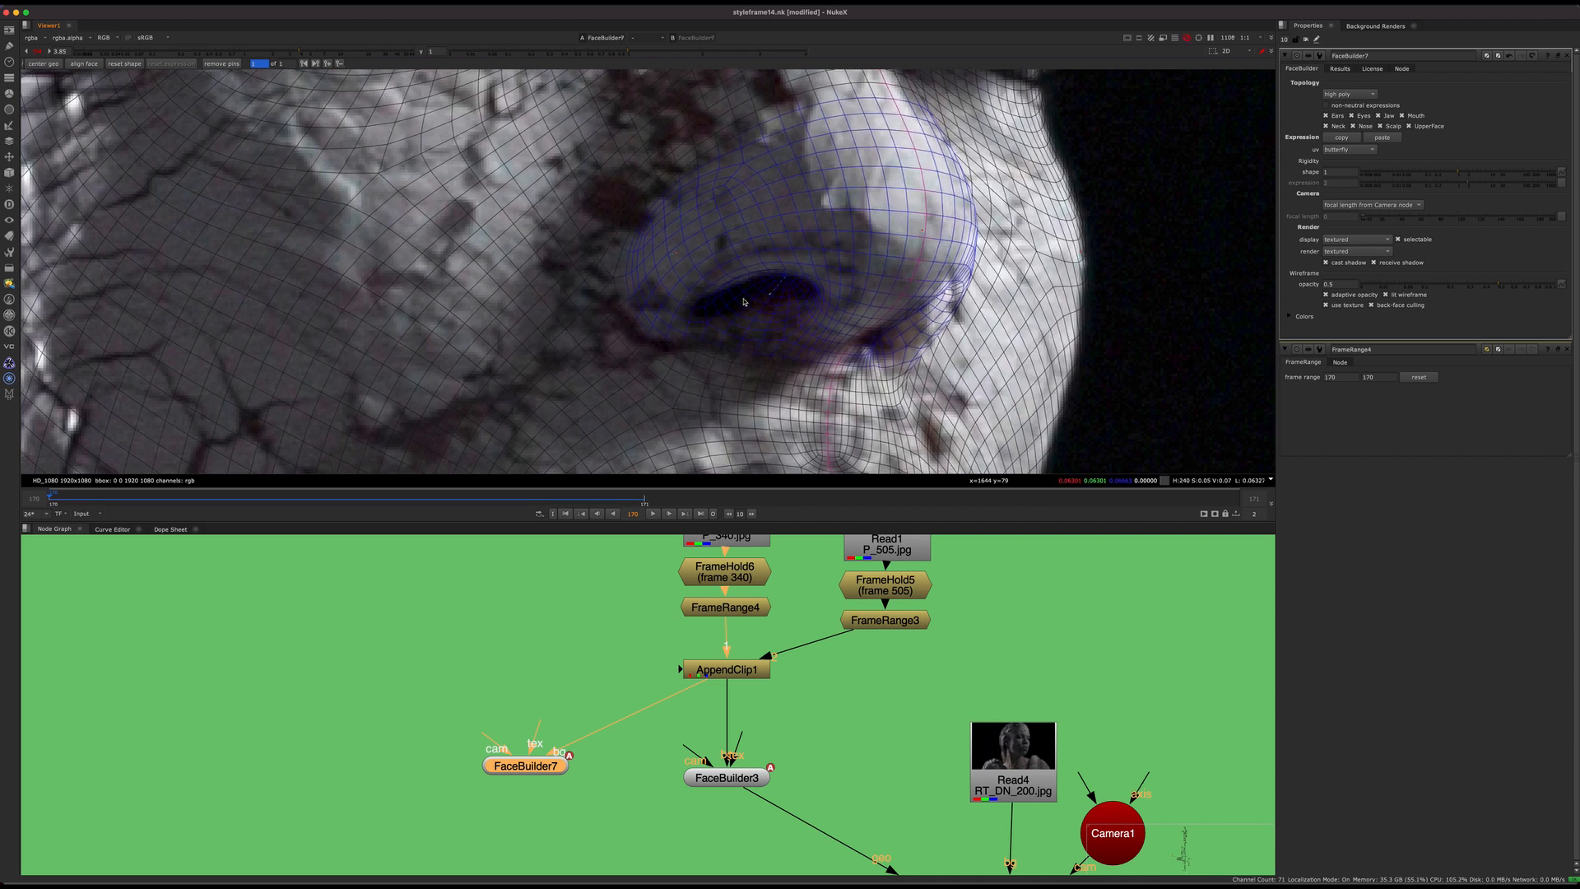
middle_drag(741, 373, 668, 236)
middle_drag(909, 282, 947, 228)
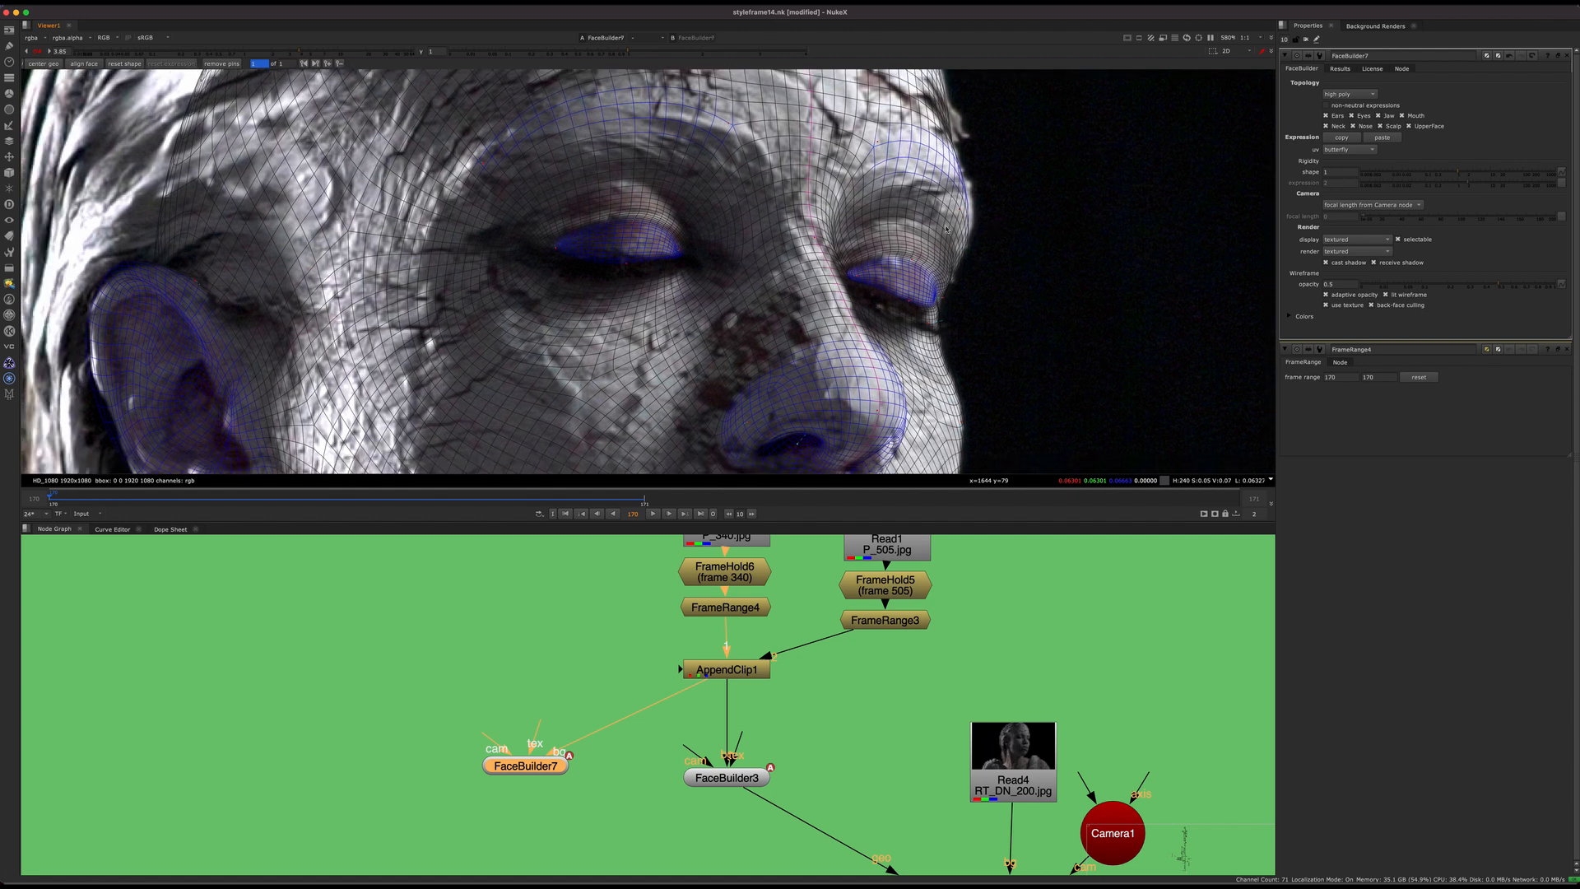
Step: Examine the FaceTracker3 branch of the node graph and the mesh's fit across the eyes, nose and ear
middle_drag(744, 347, 658, 297)
middle_drag(704, 683, 617, 658)
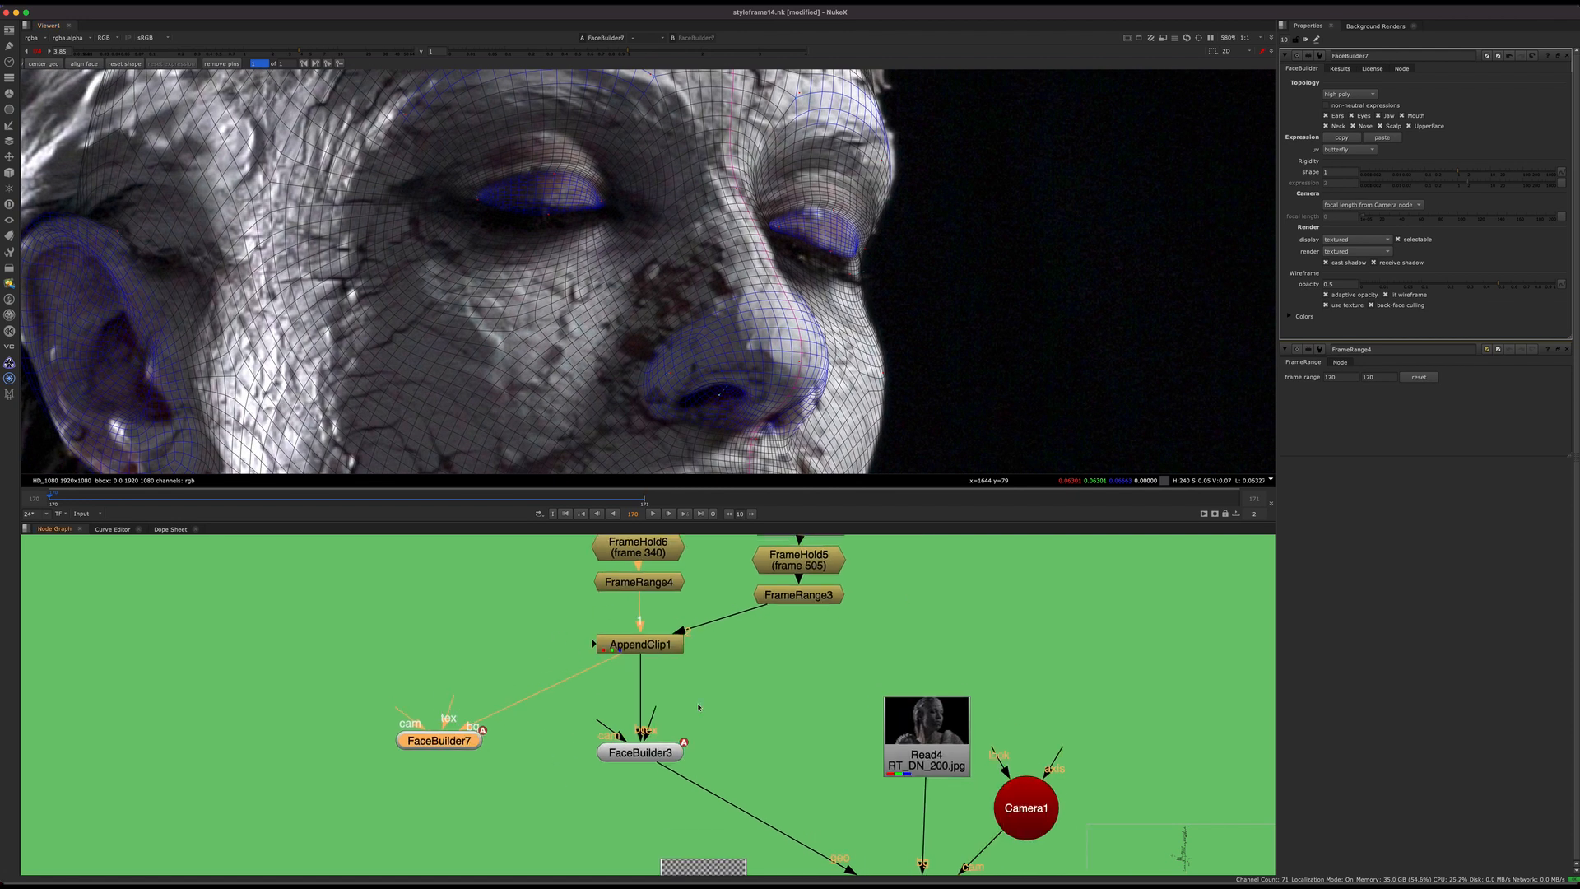
middle_drag(698, 707, 598, 537)
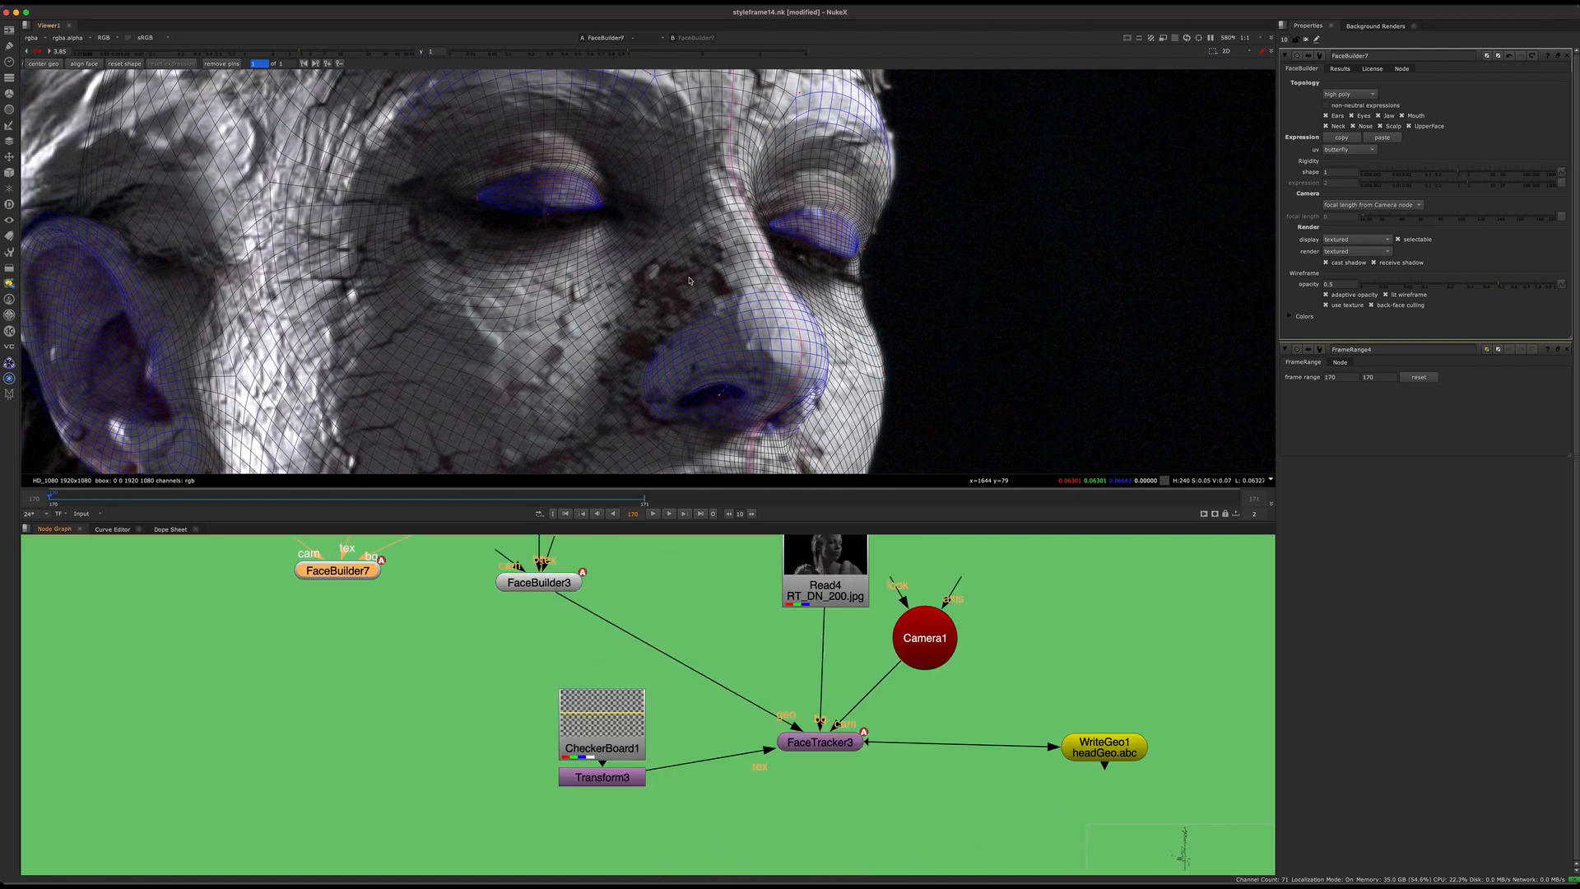
middle_drag(689, 281, 818, 340)
drag(687, 233, 704, 197)
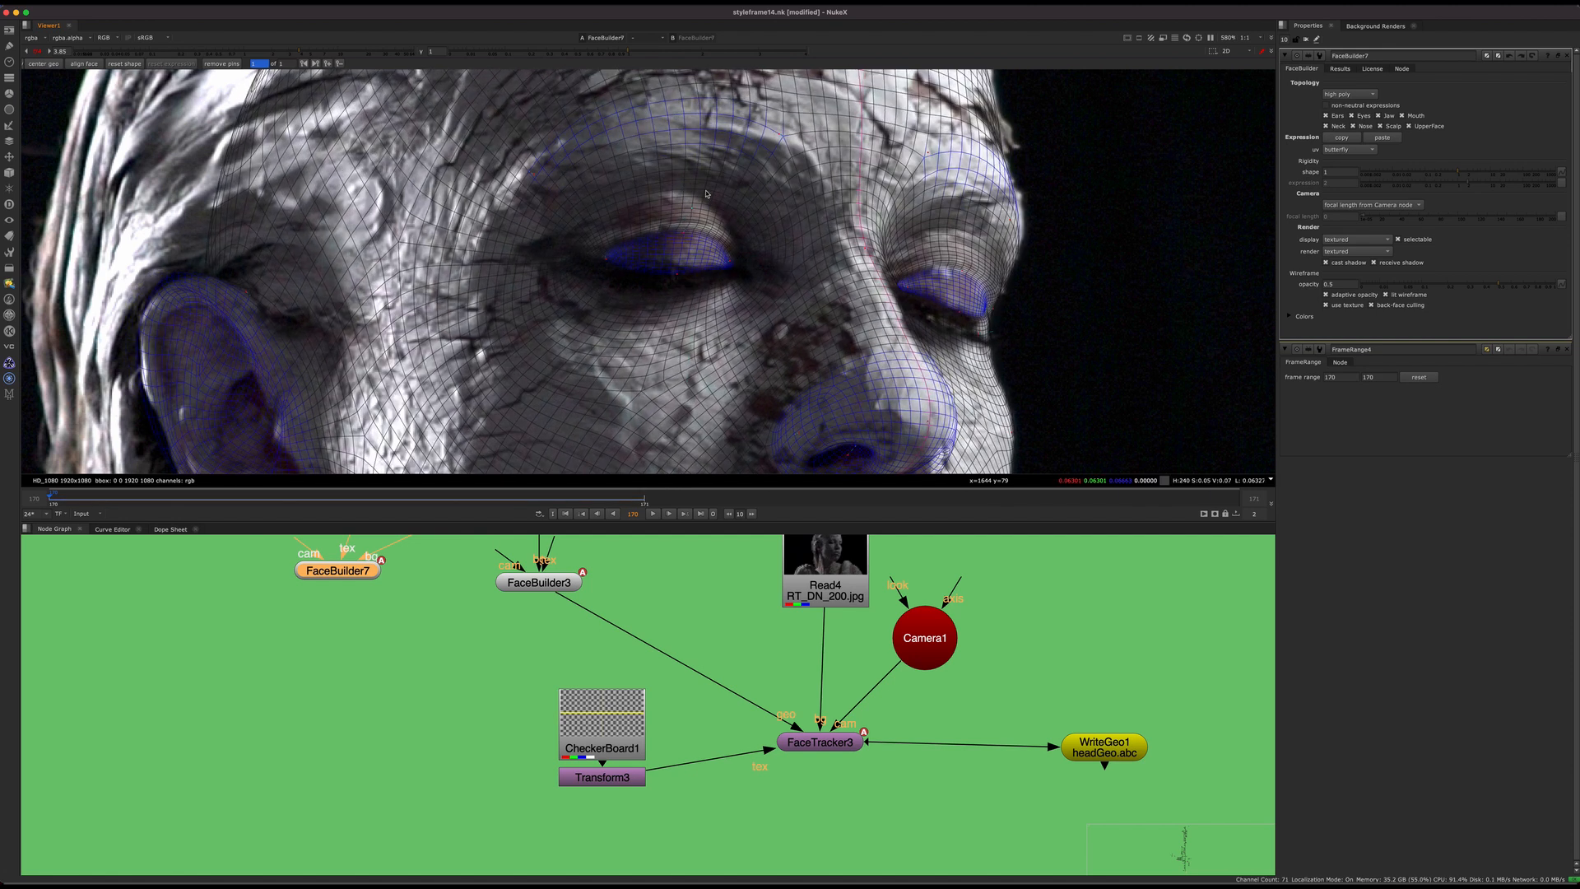
scroll(706, 194, down, 5)
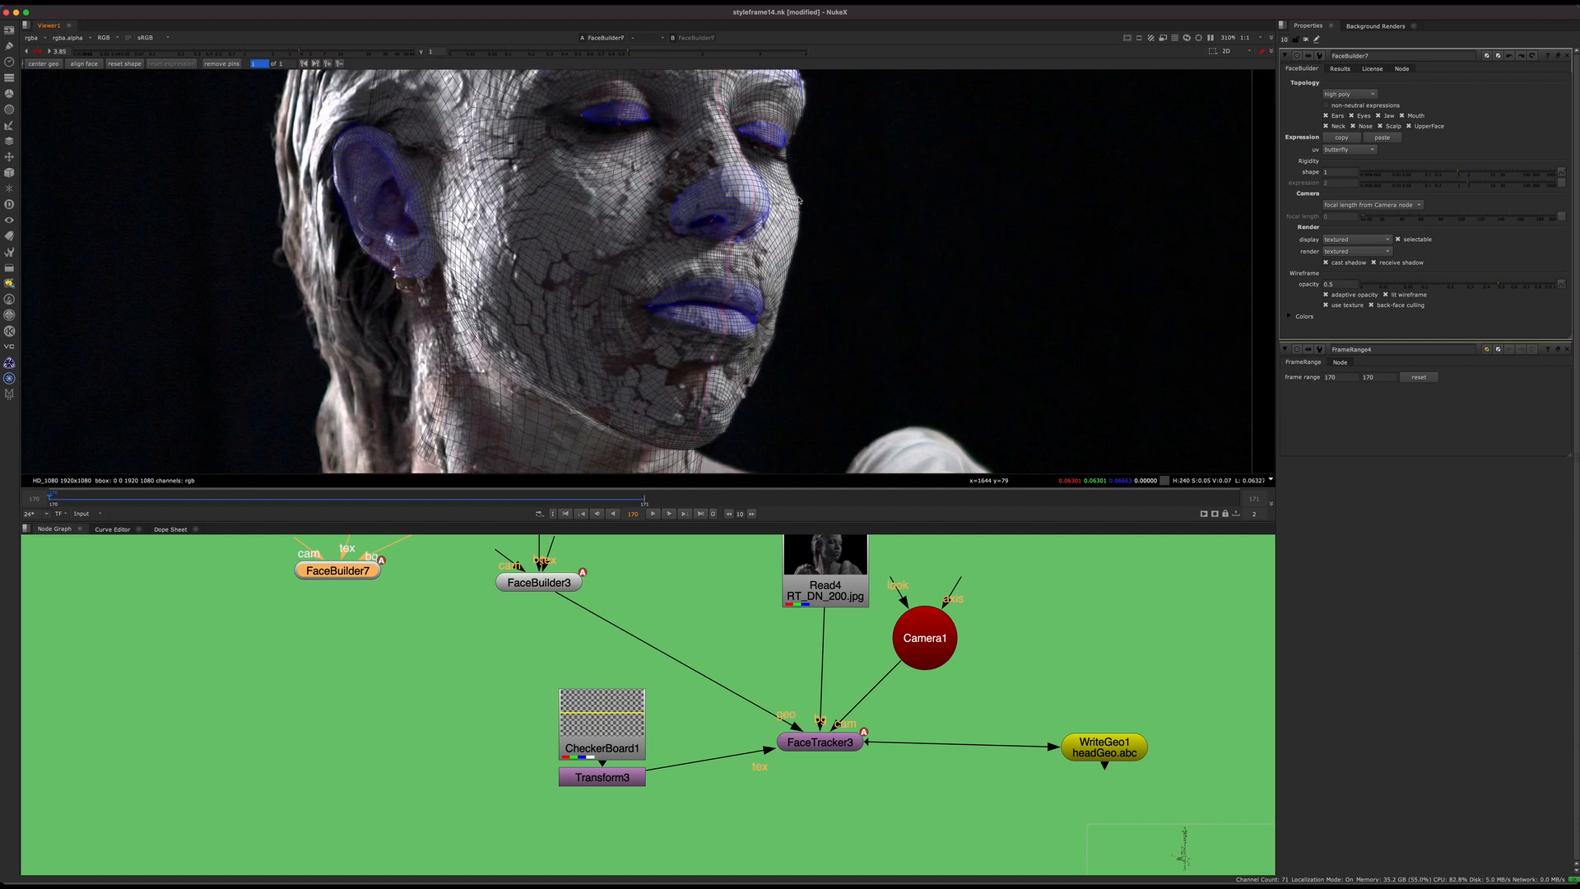
middle_drag(722, 335, 750, 382)
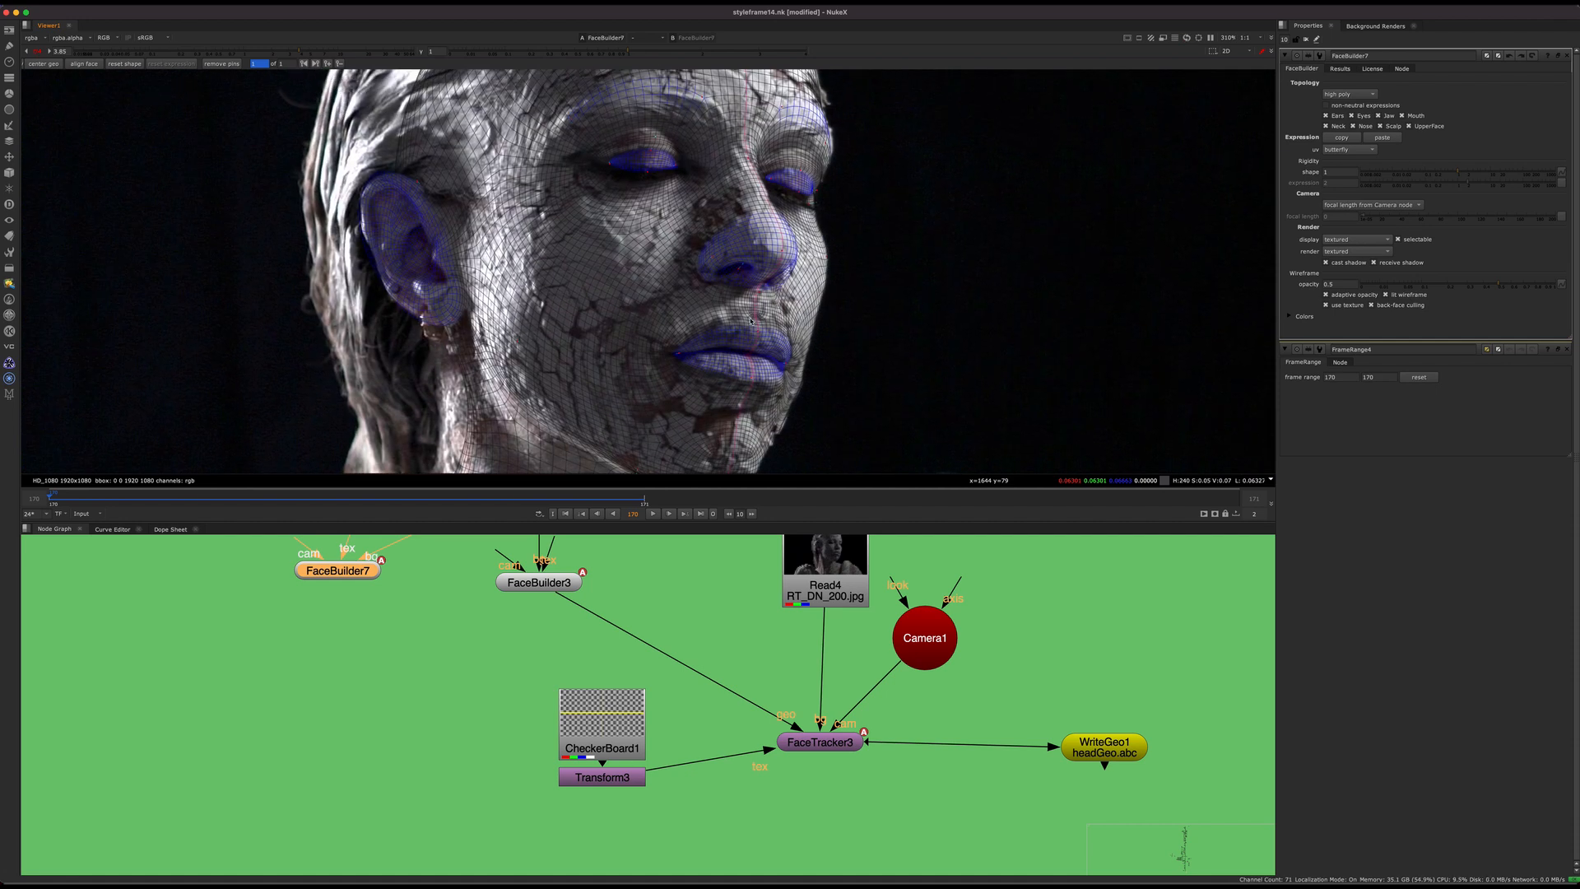
Step: Pull the mesh's upper lip upward onto the plate's lip contour and adjust the eyelids to the lowered eyes
scroll(751, 320, up, 5)
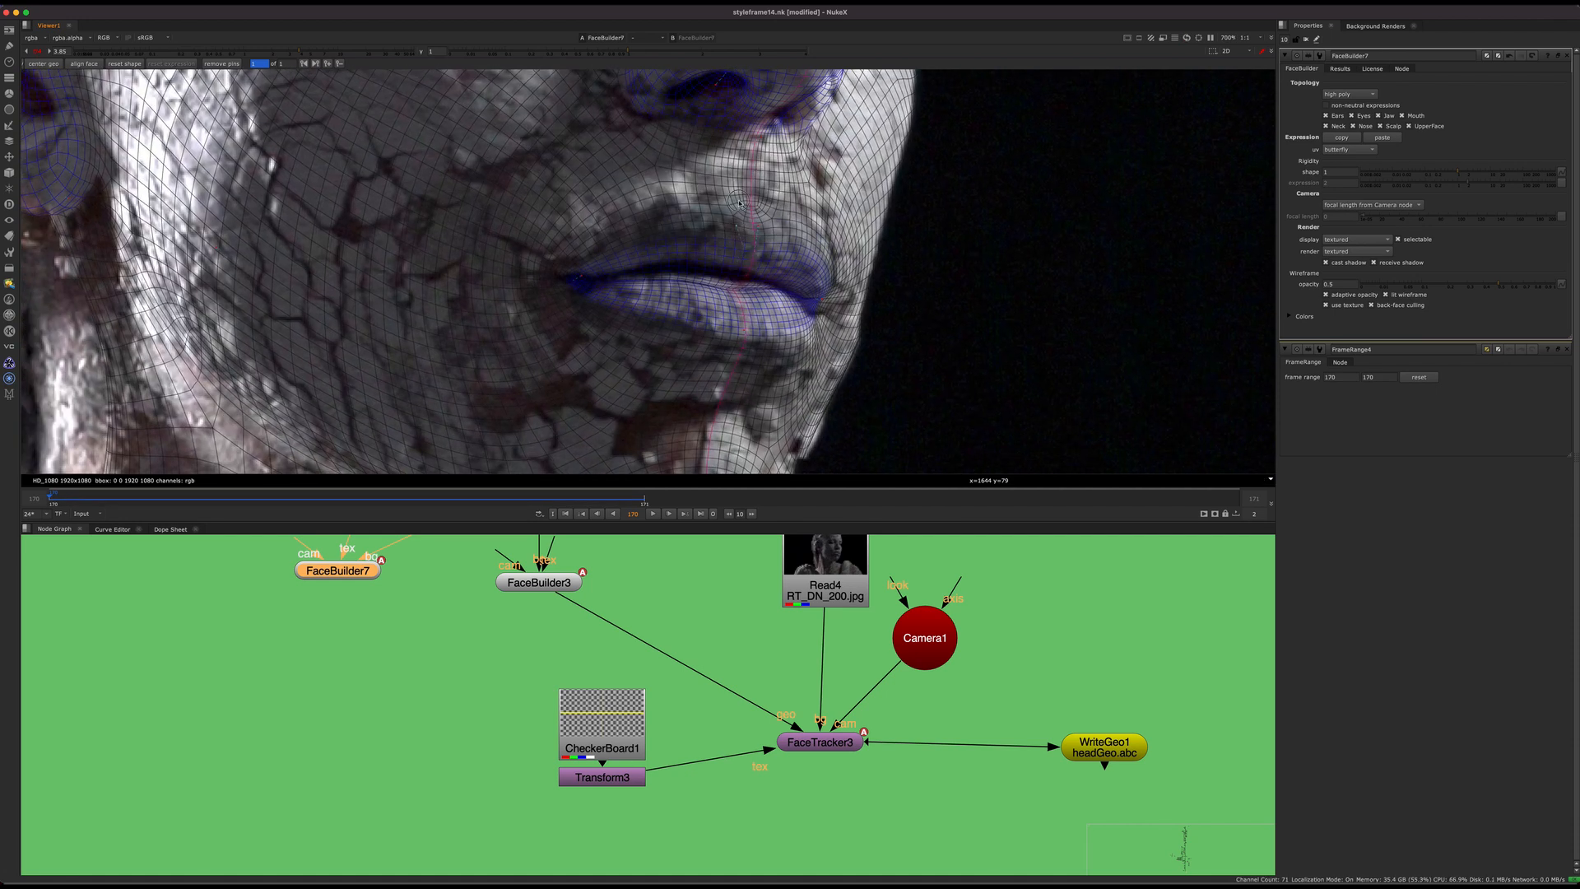
drag(739, 204, 745, 181)
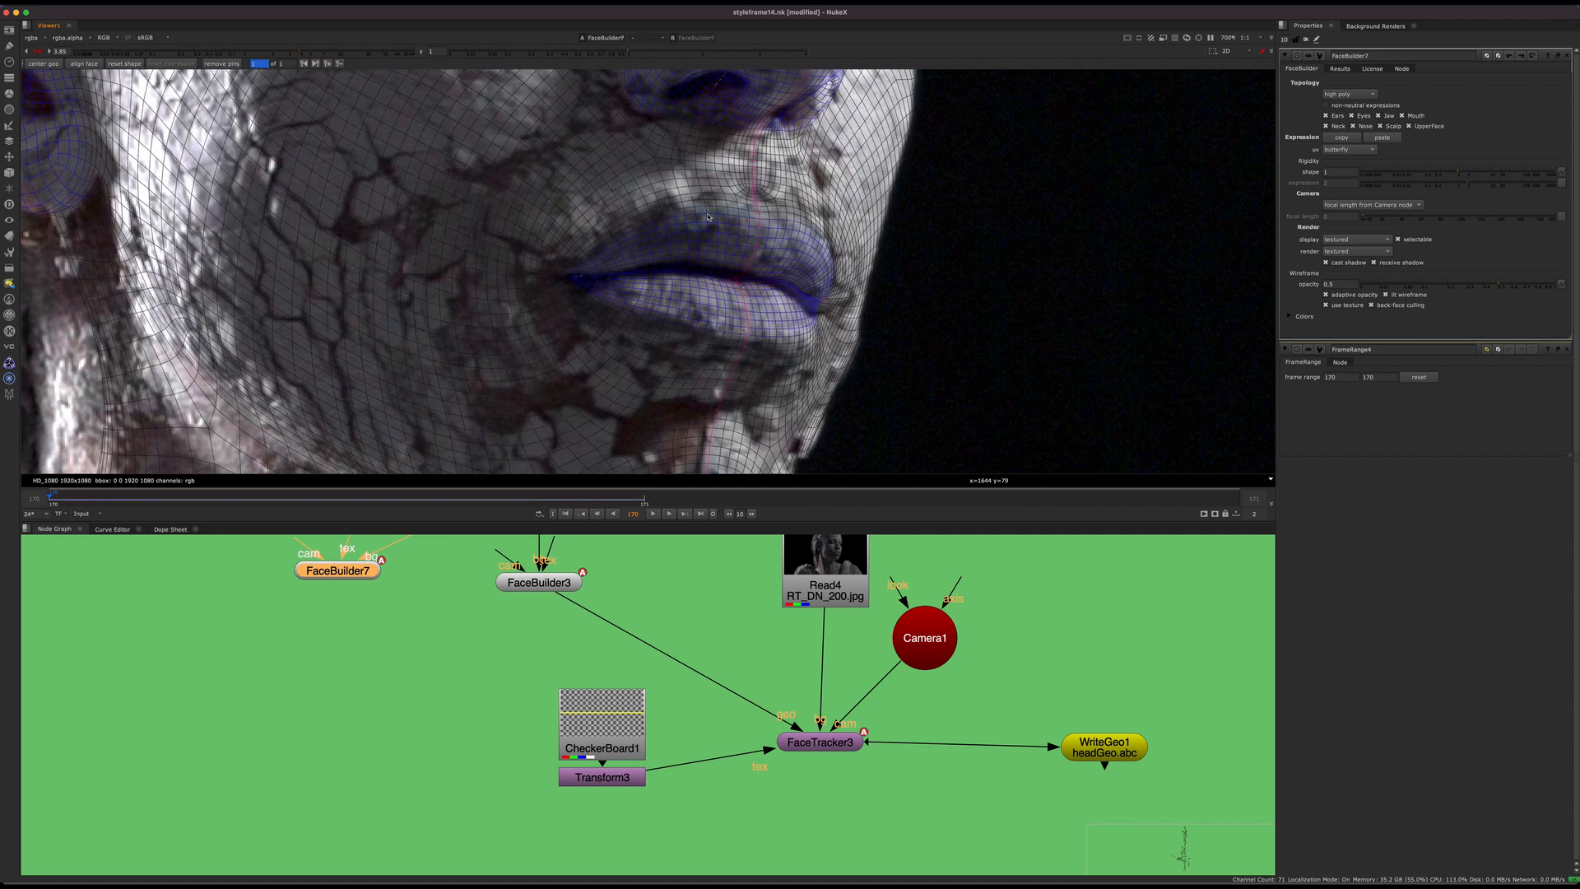
middle_drag(708, 217, 690, 592)
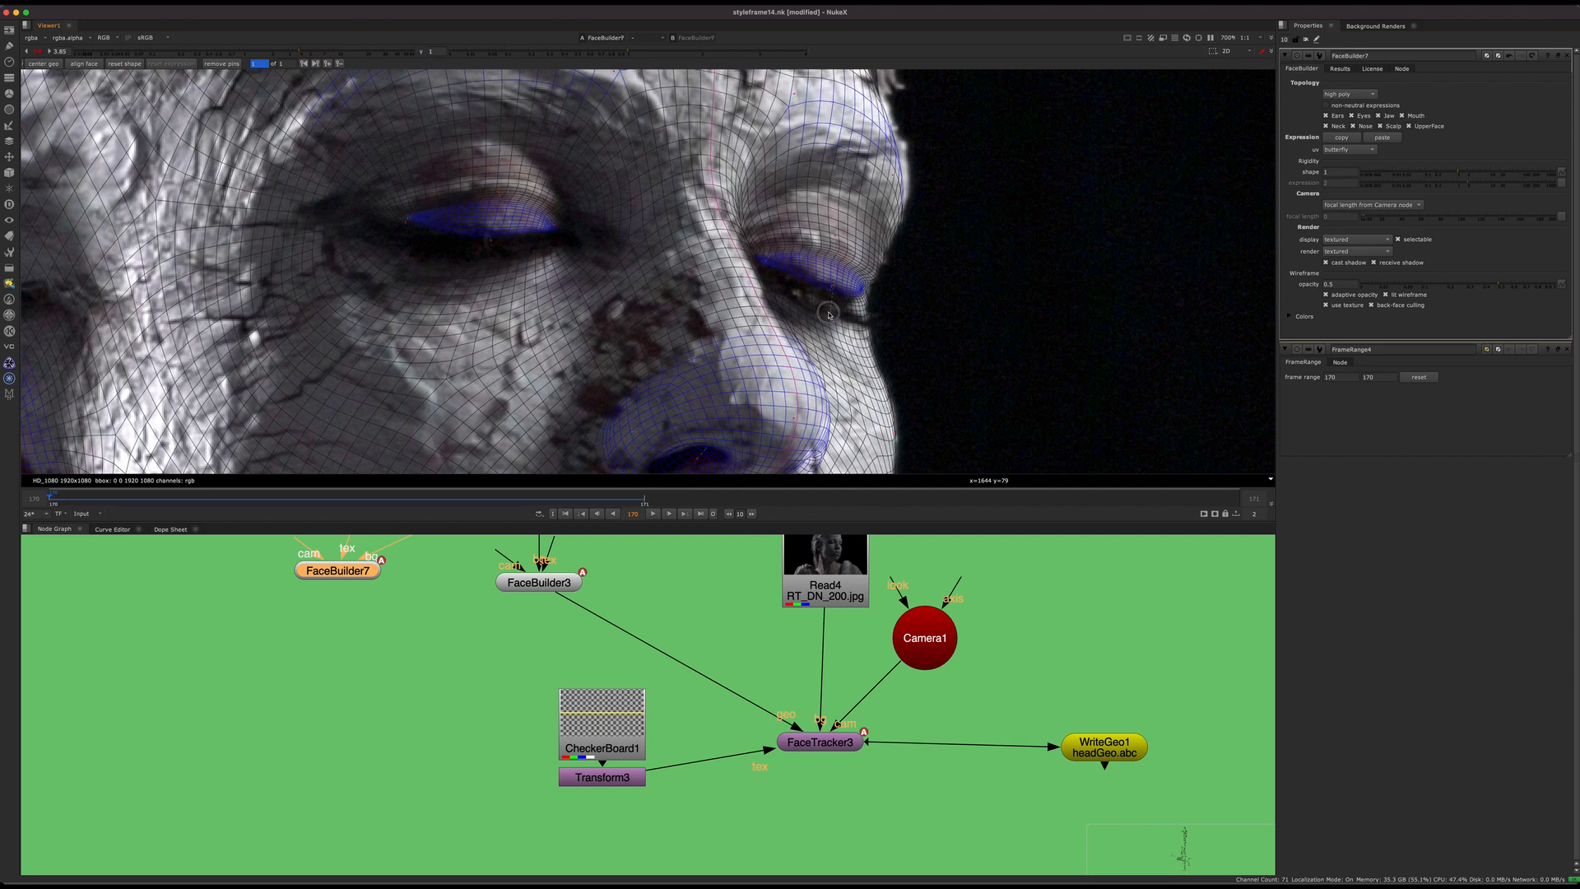
middle_drag(762, 259, 784, 318)
Step: Check the mesh's fit over the forehead and whole head, and reset the viewer gain to 1
scroll(784, 318, down, 8)
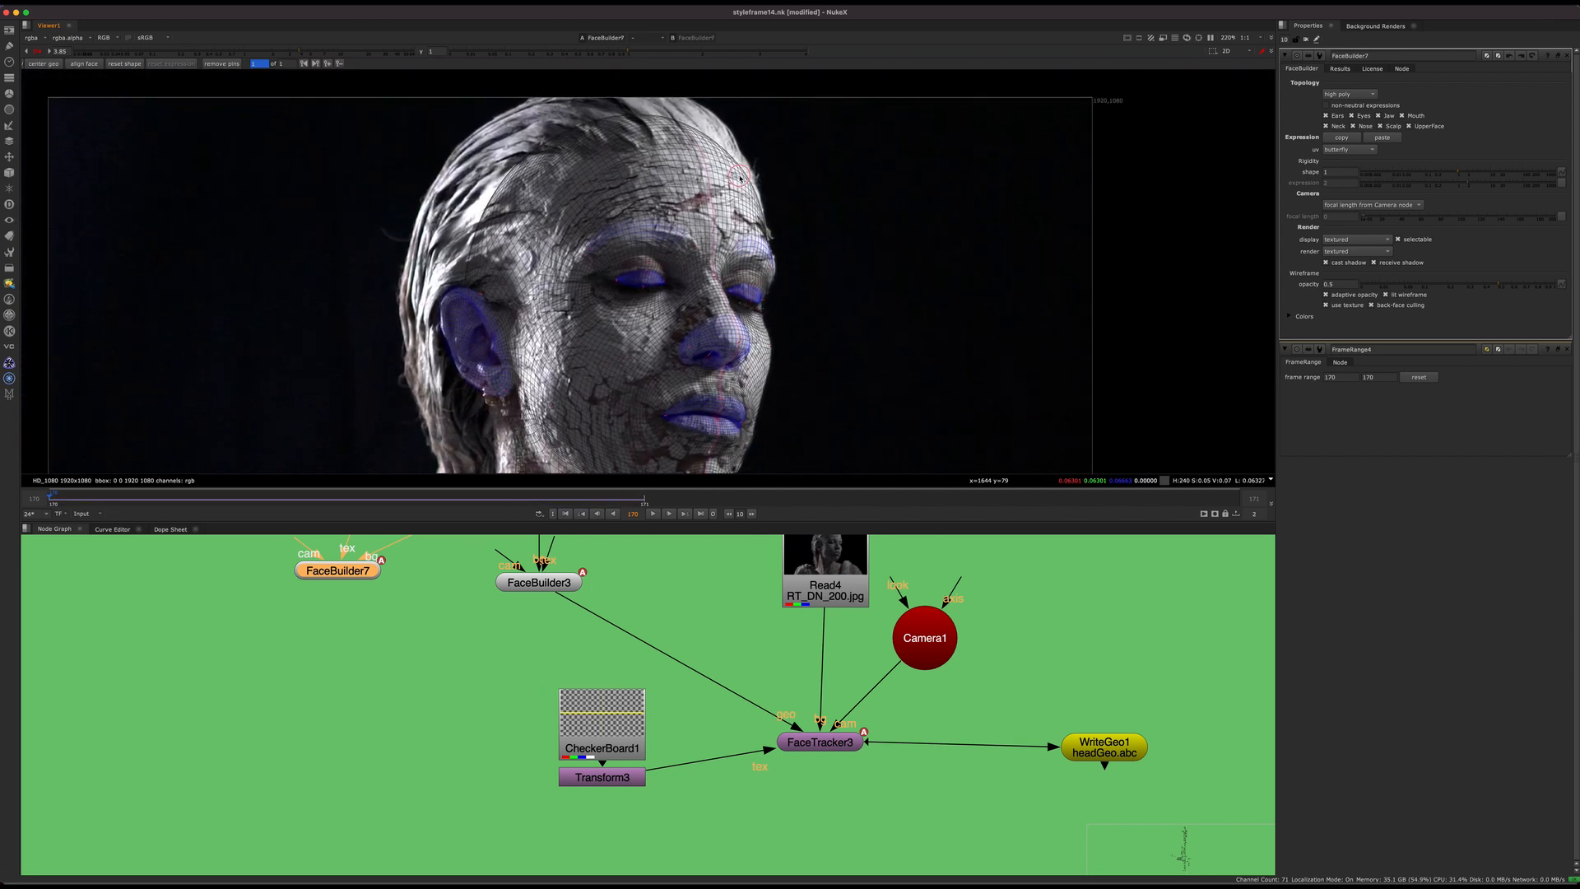
scroll(732, 180, up, 2)
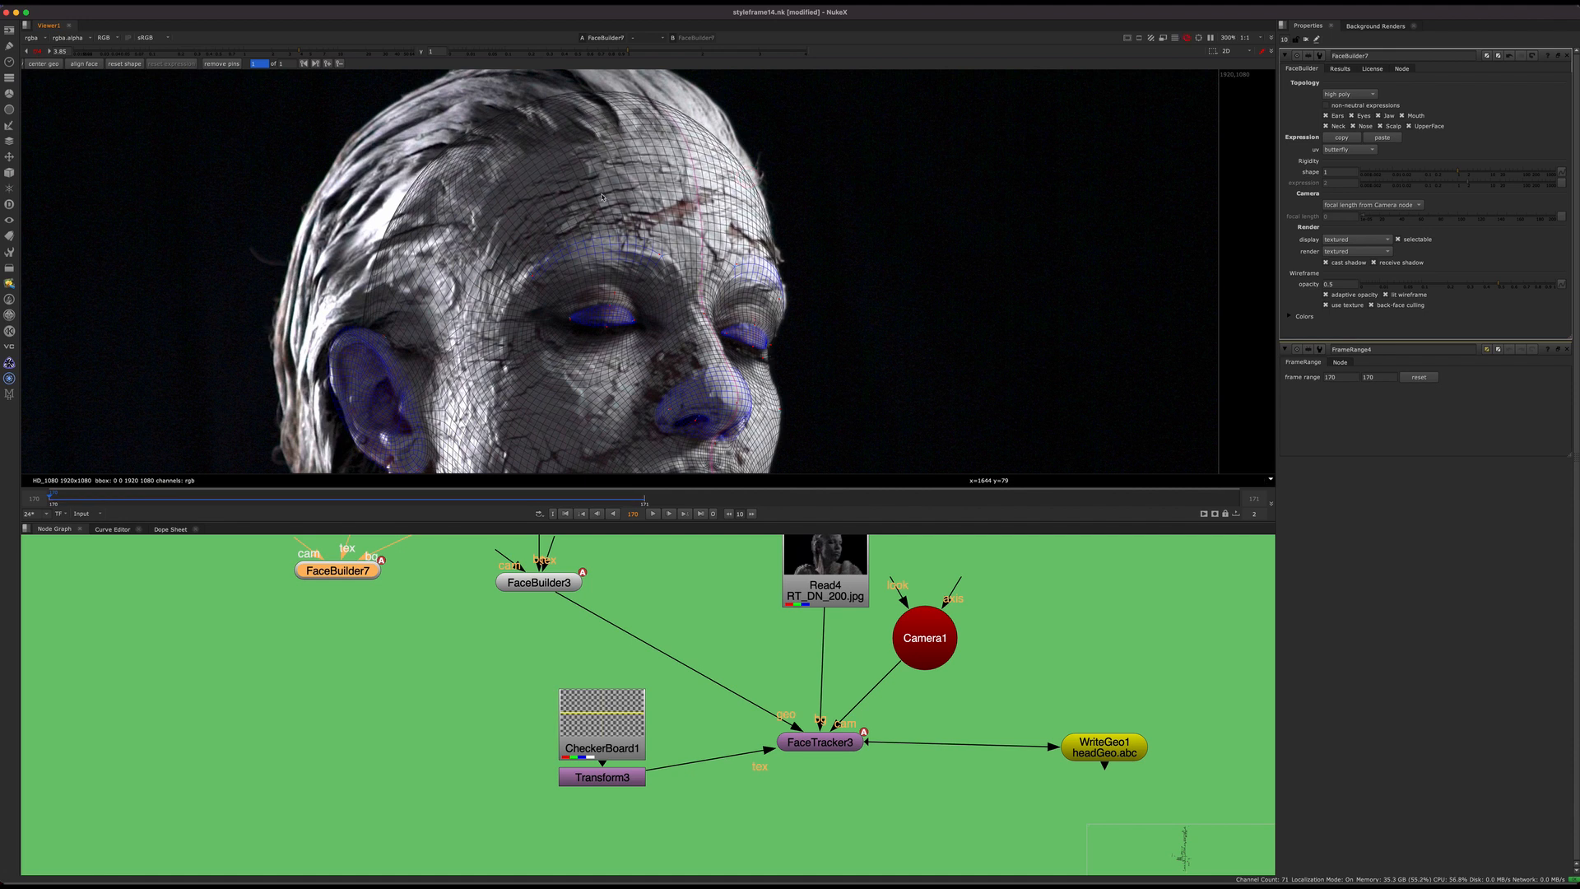
click(40, 52)
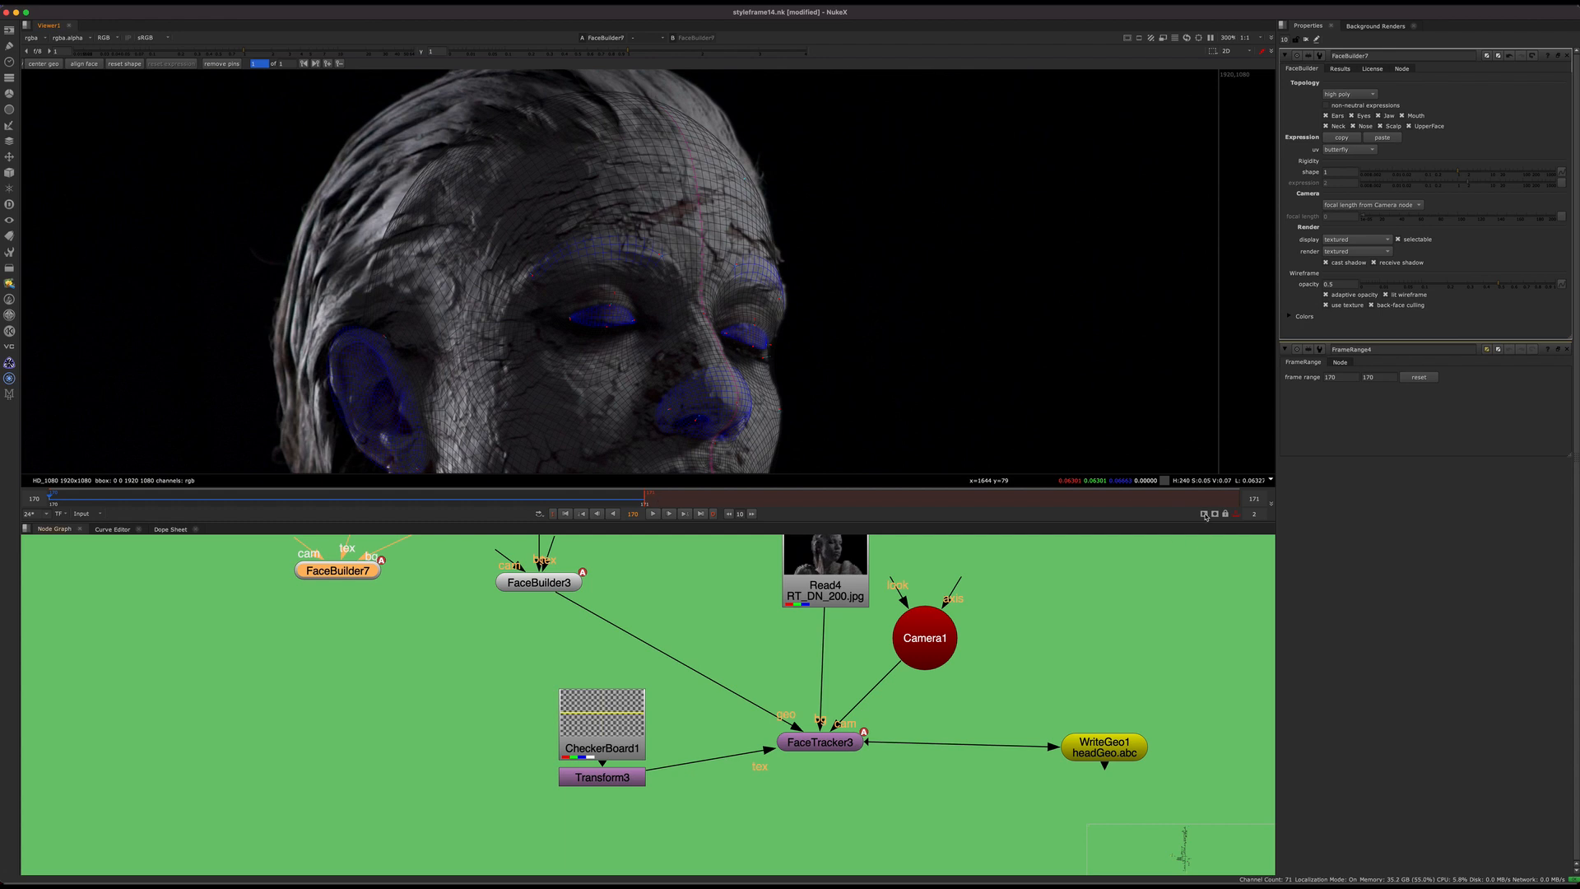
Step: Go to frame 171 and automatically align the face mesh to the head in the plate
click(663, 500)
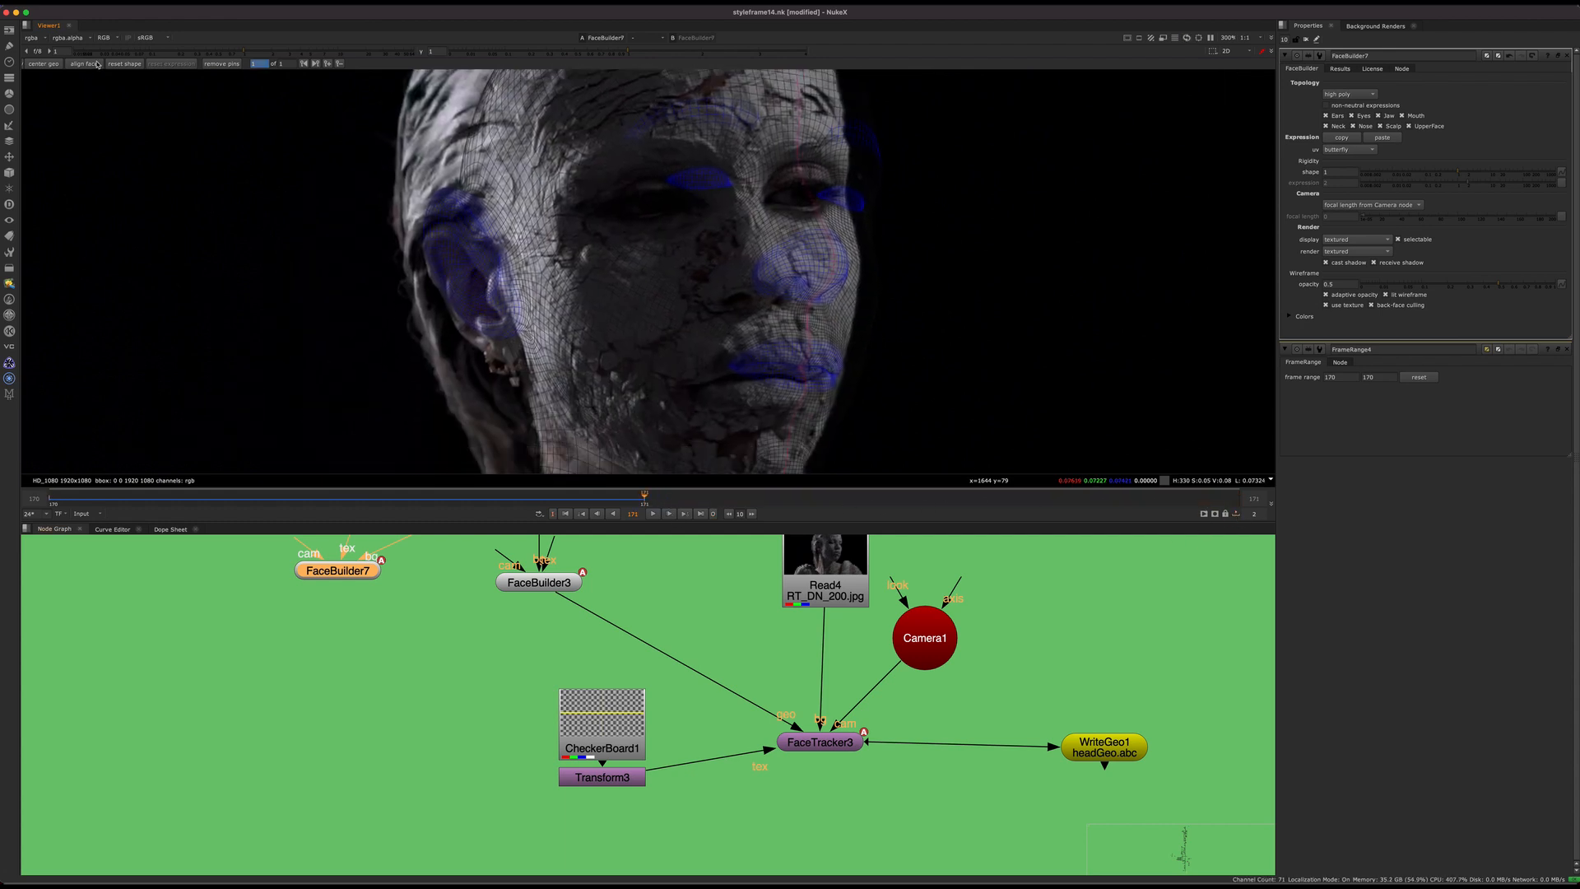
click(85, 64)
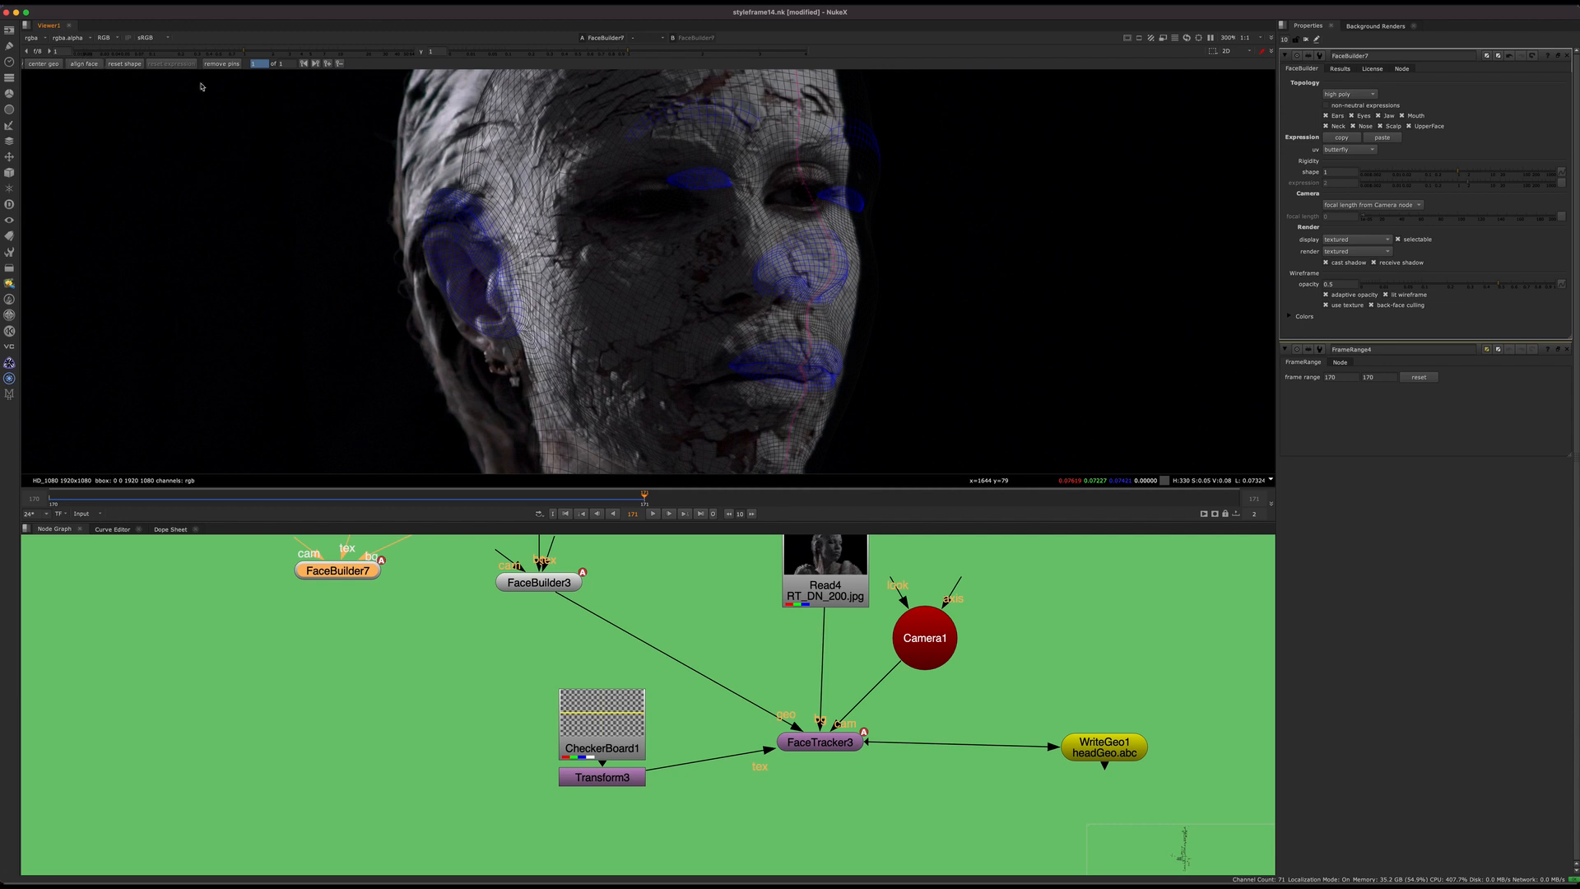
key(super+z)
super+click(687, 497)
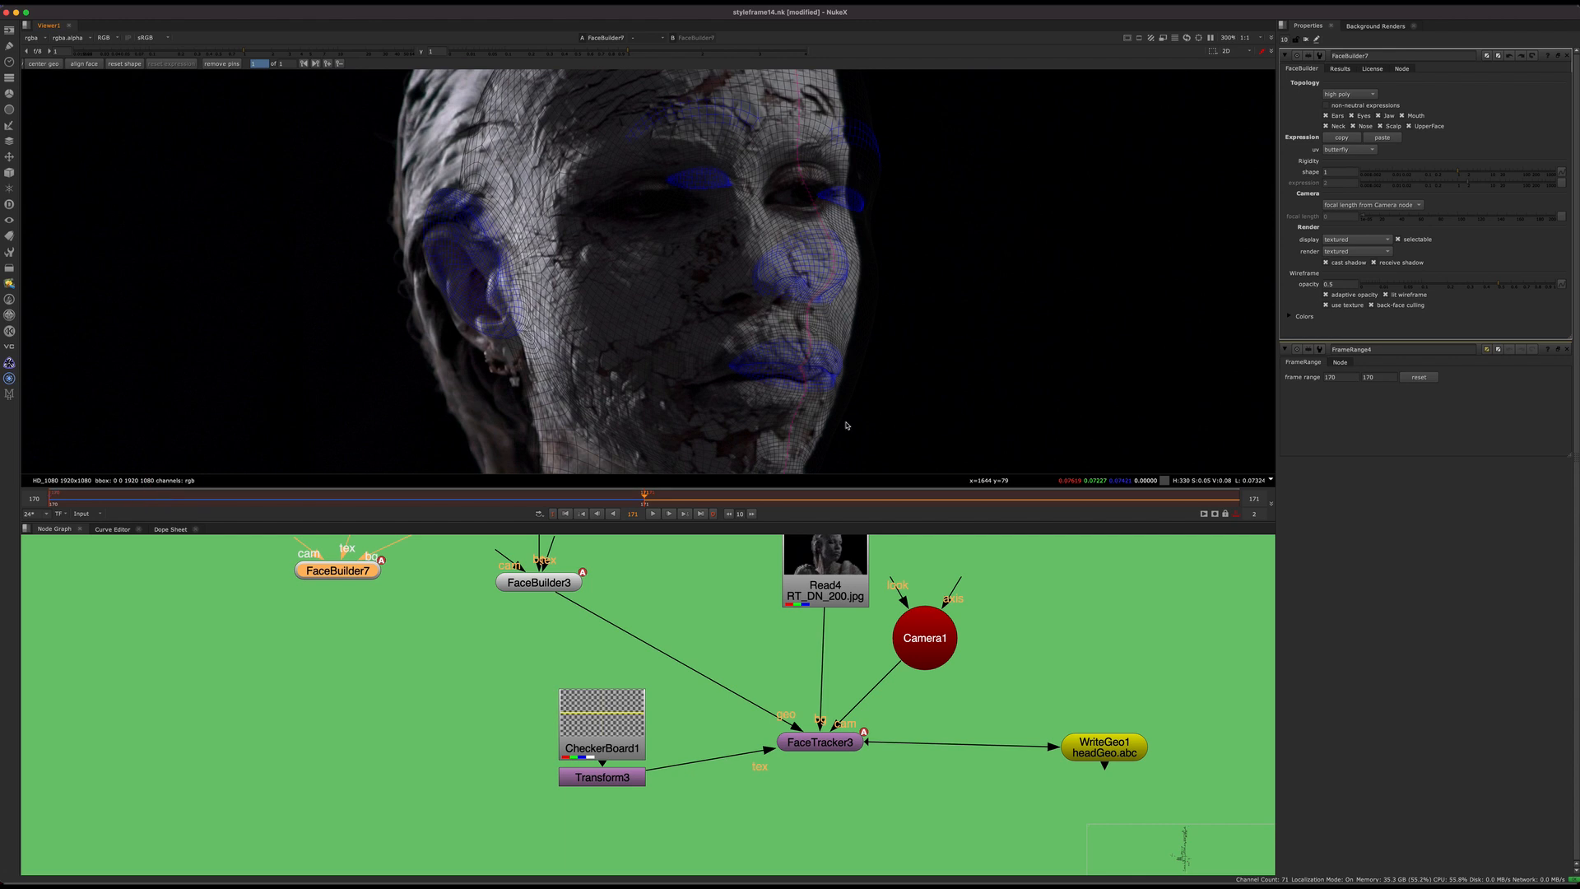
click(1237, 516)
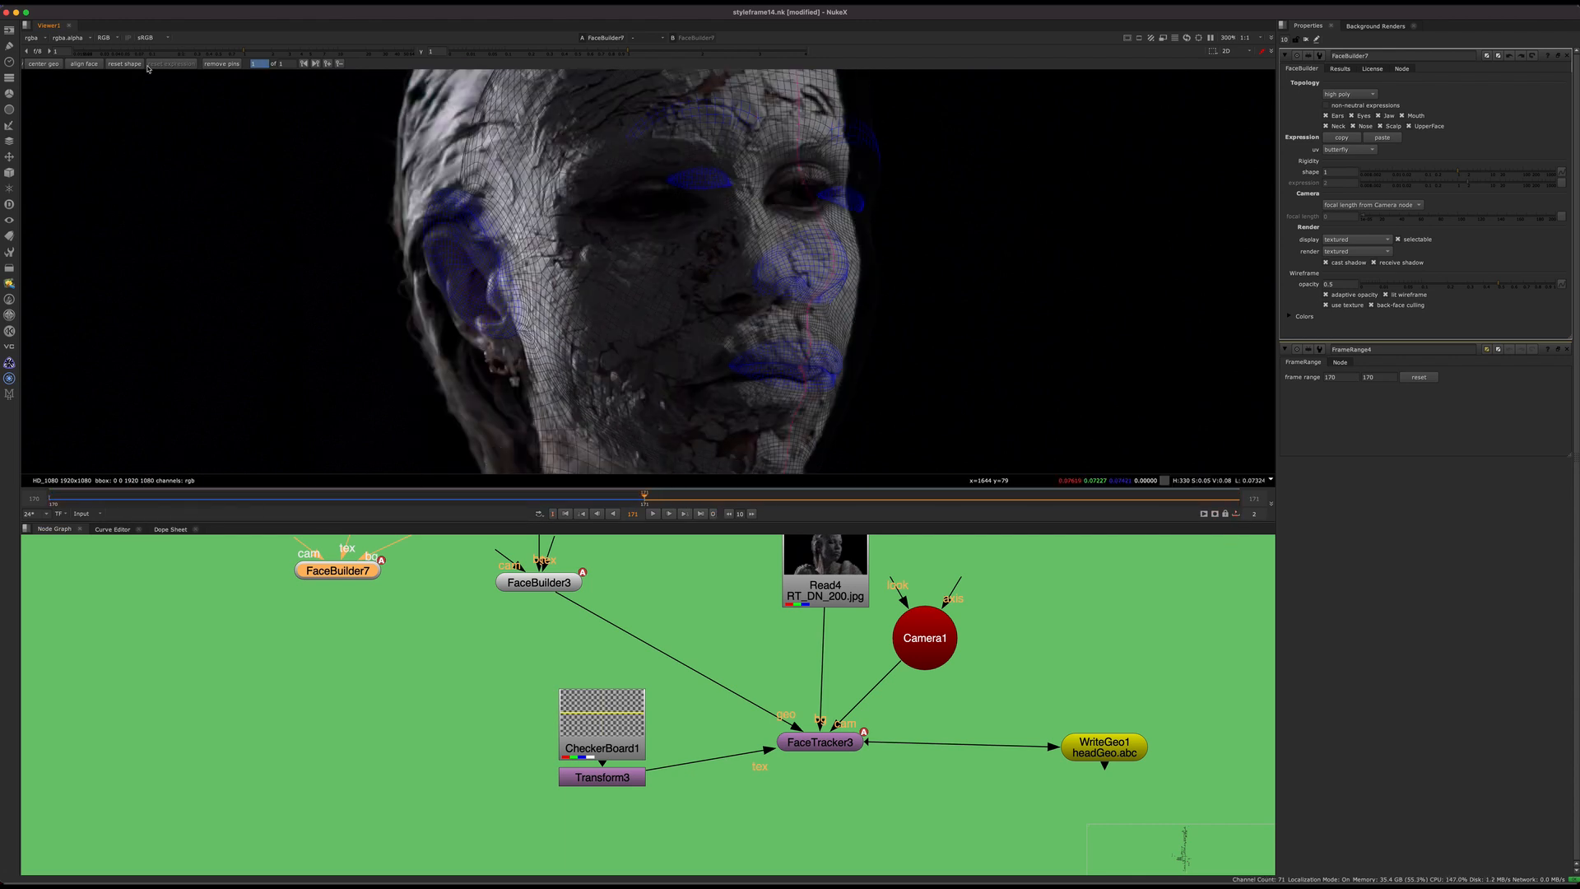
click(88, 65)
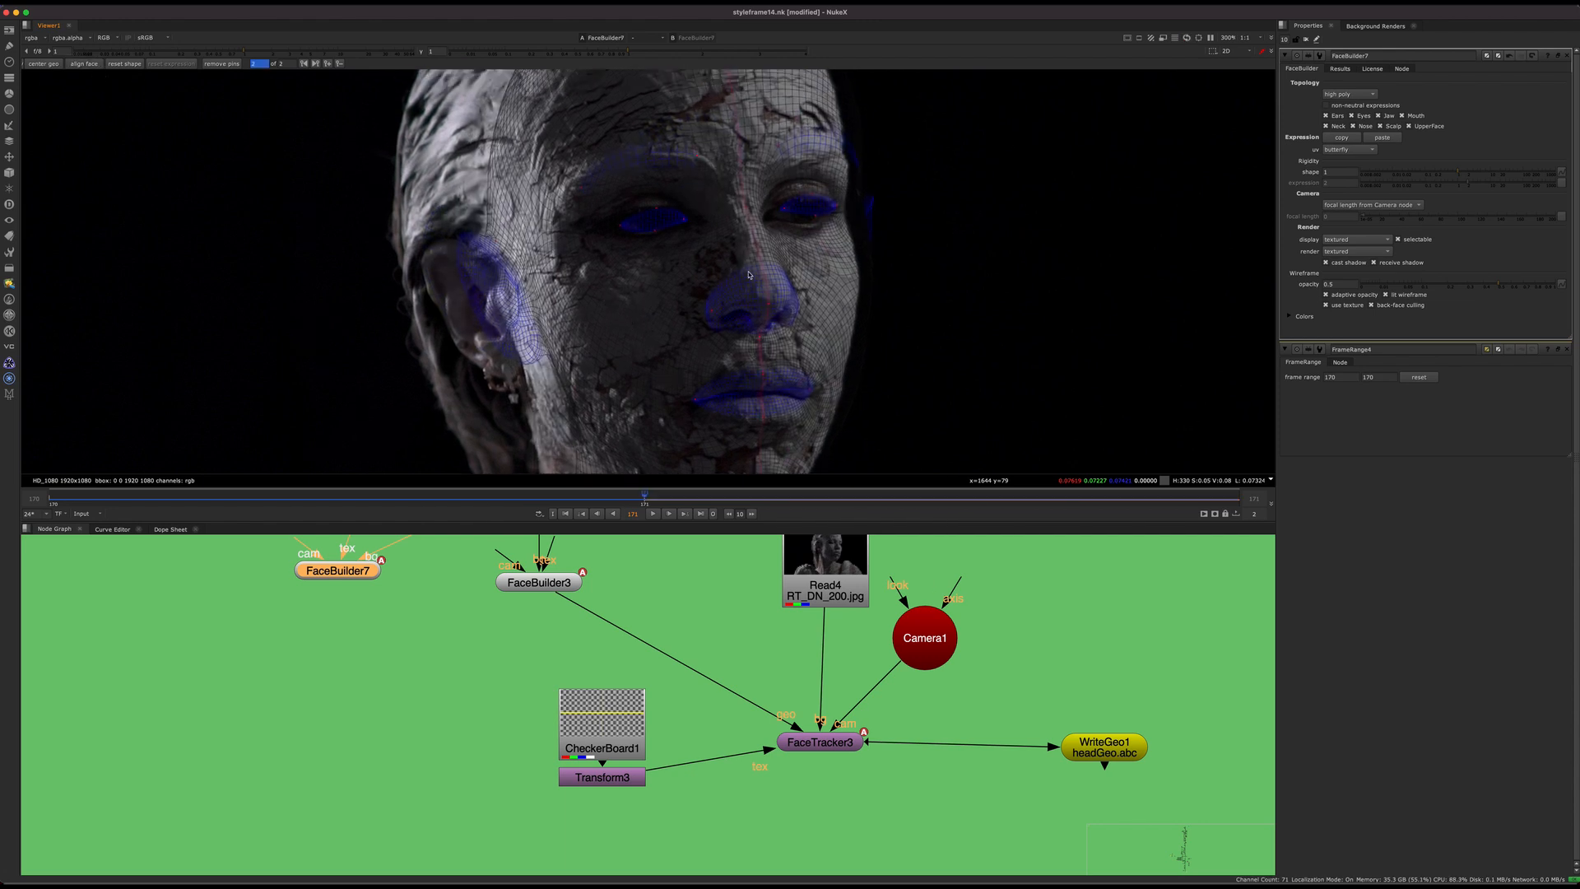
drag(507, 497, 634, 428)
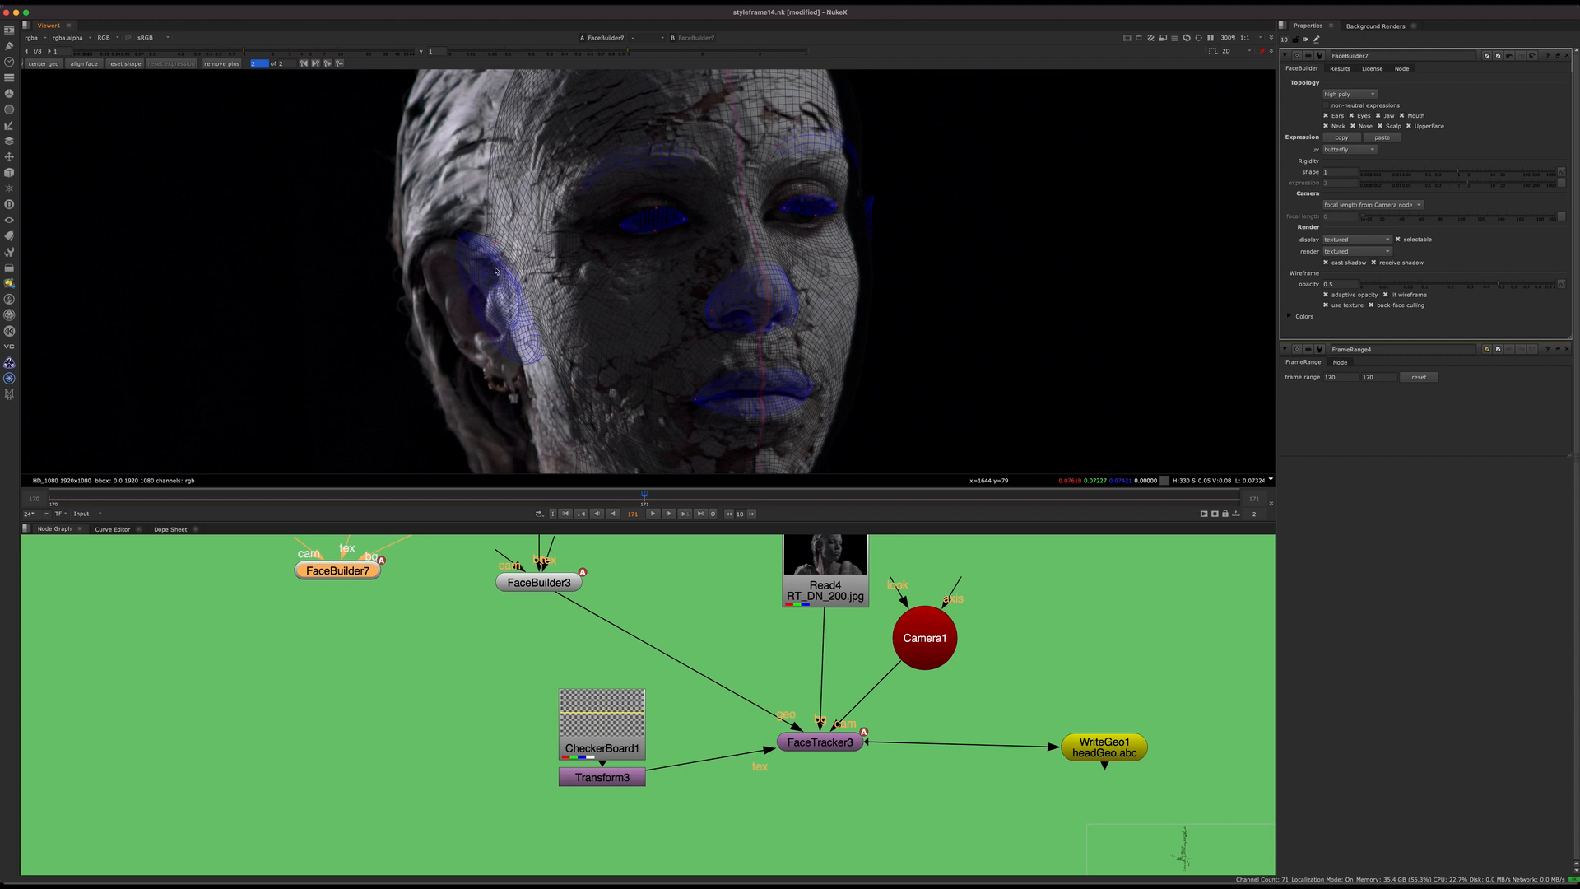
Step: Pull both of the mesh's ears into place and fit the far jaw contour to the plate at frame 171
drag(483, 281, 449, 295)
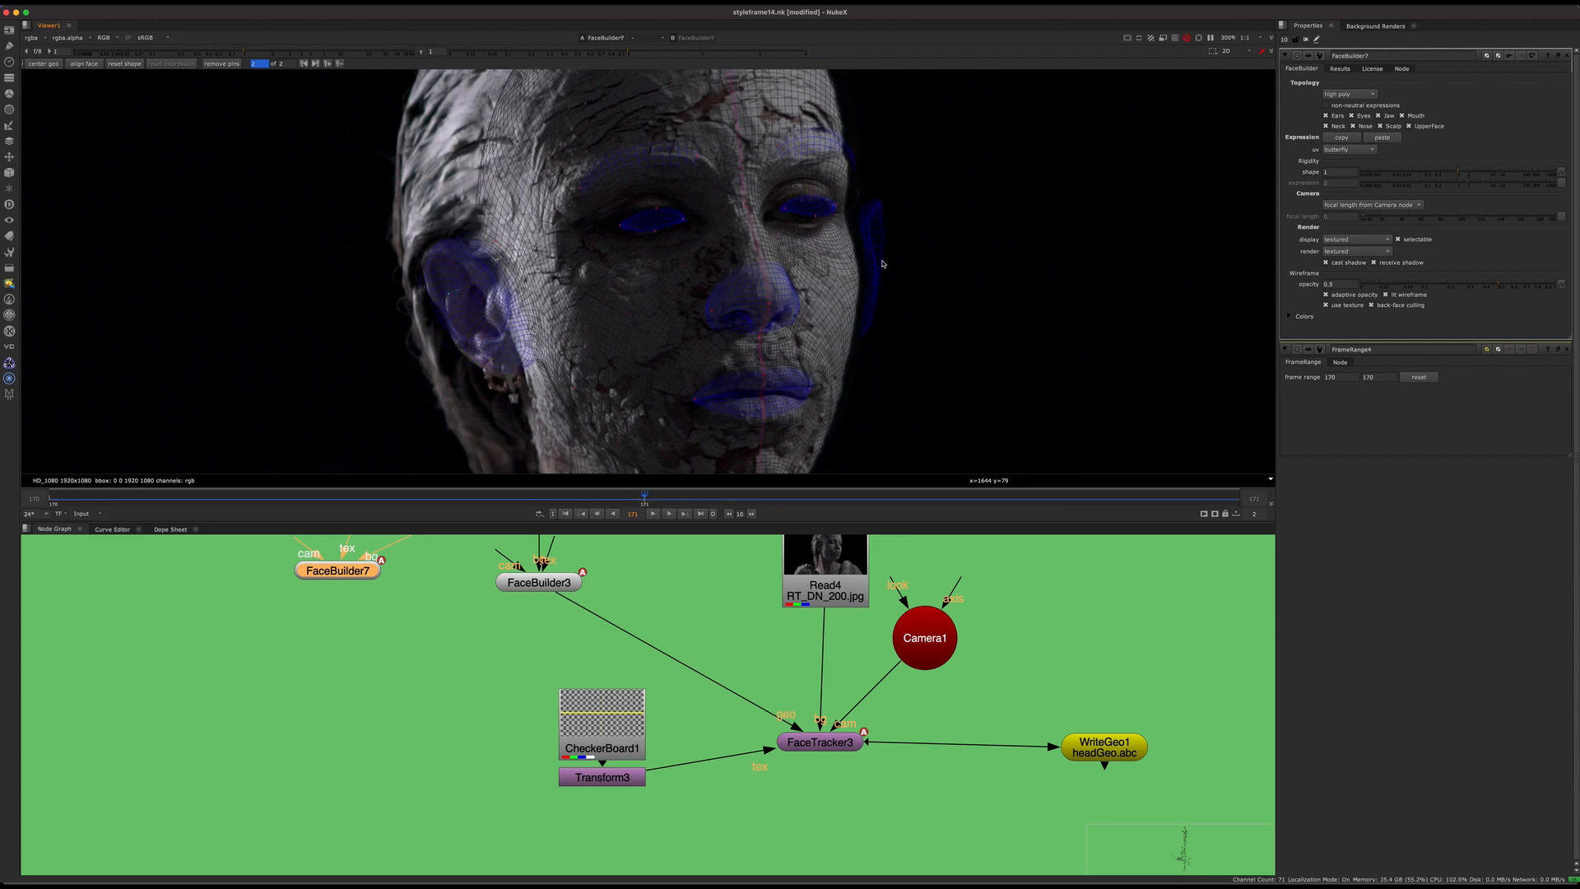
drag(877, 226, 824, 232)
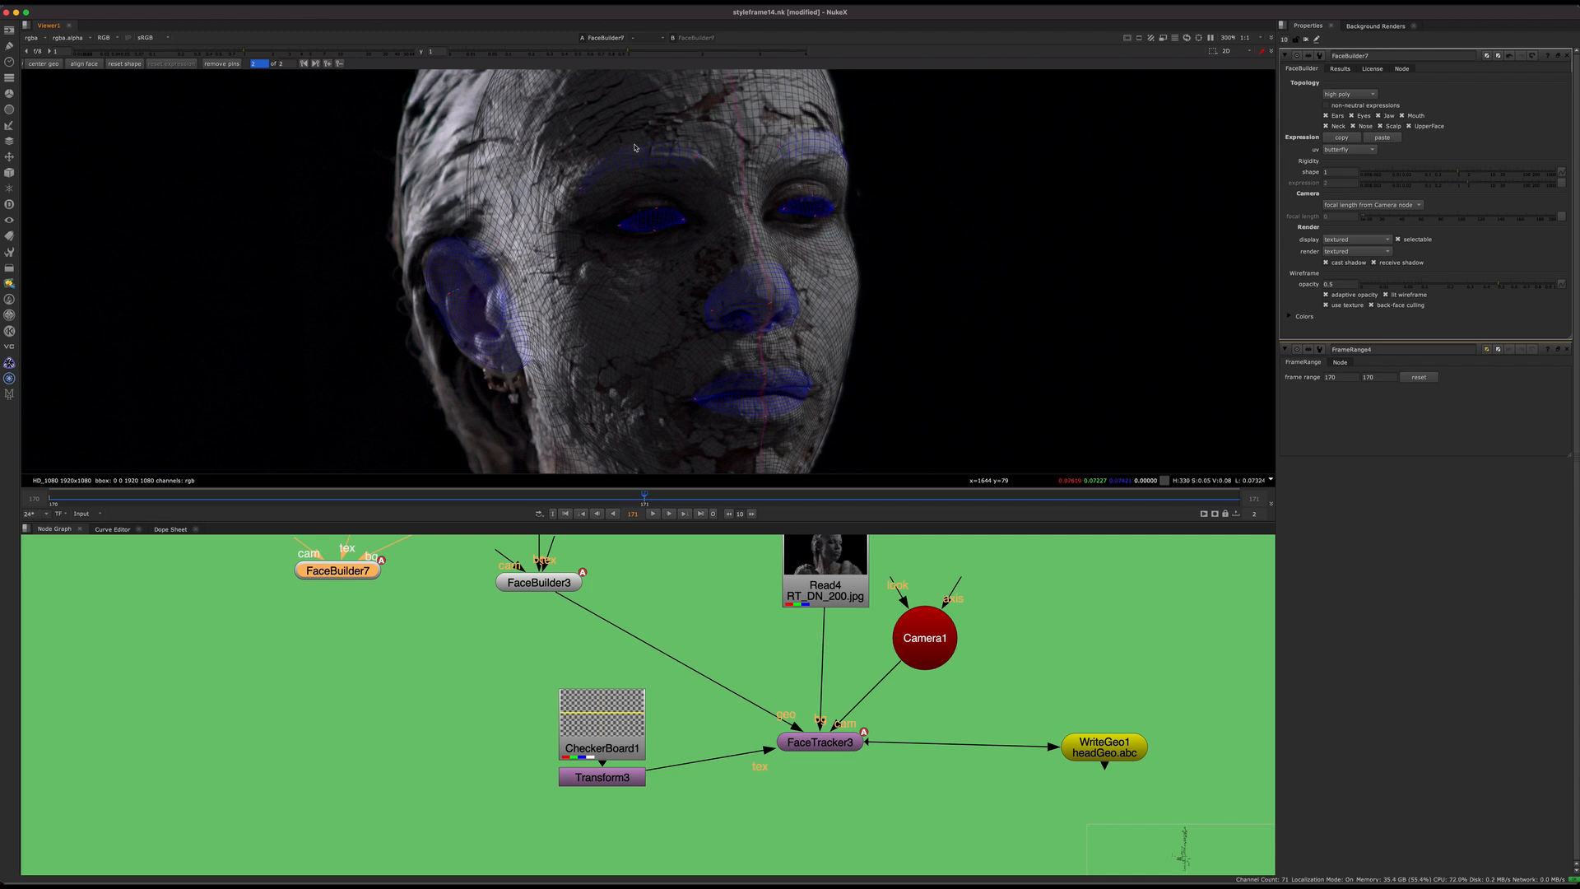
middle_drag(690, 341, 664, 176)
scroll(726, 336, up, 4)
drag(726, 355, 708, 362)
middle_drag(864, 215, 769, 344)
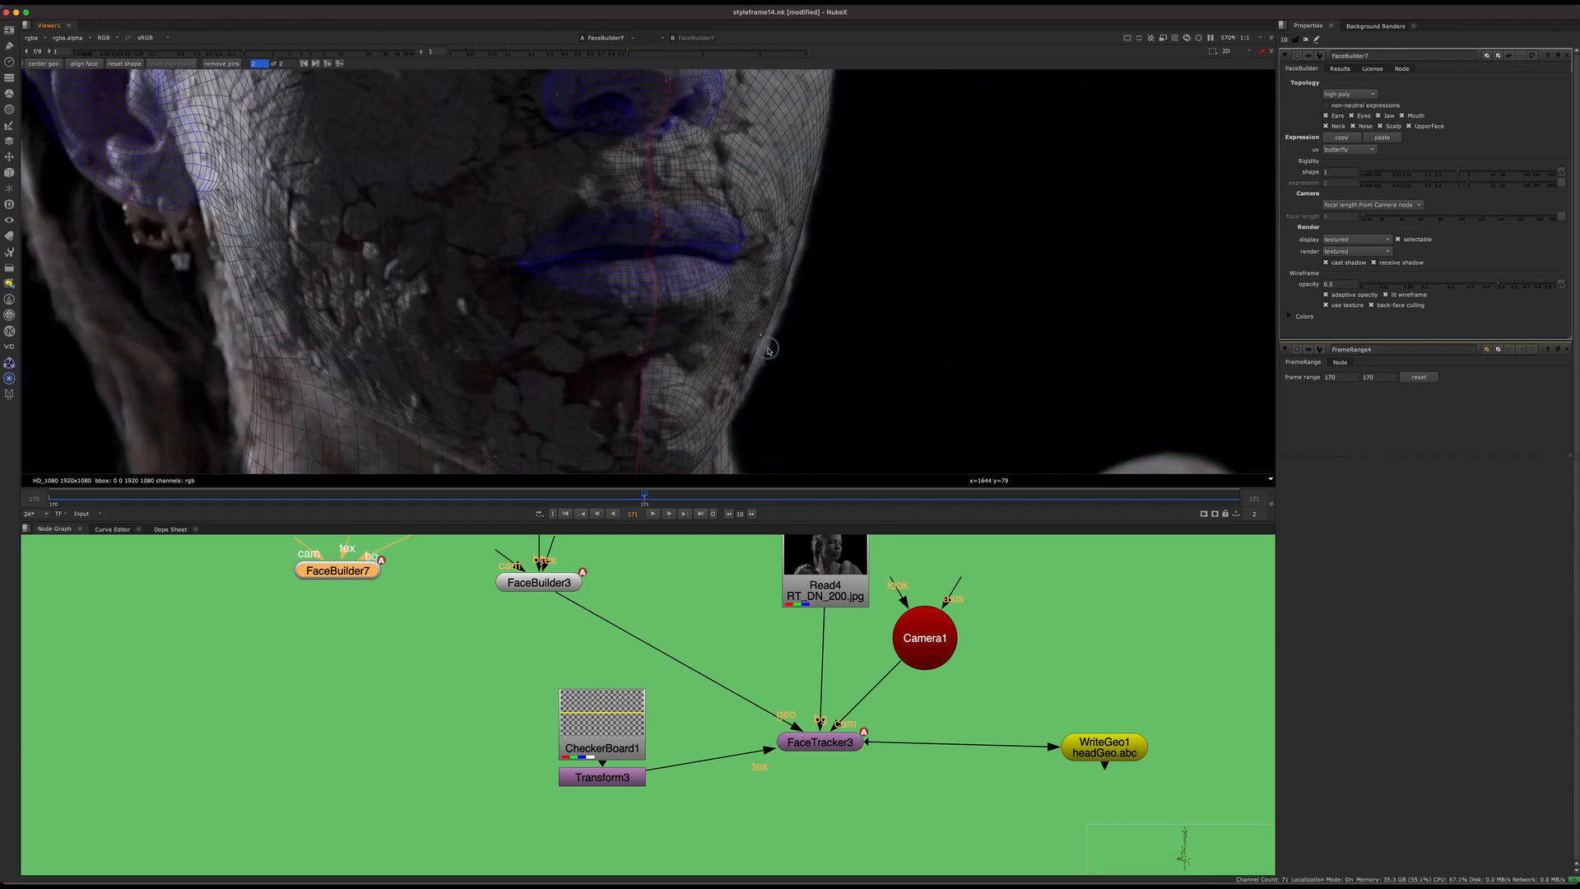
drag(769, 343, 771, 351)
middle_drag(771, 350, 951, 297)
Step: Refine the mesh's near jawline, outer ear edge and earlobe to match the plate at frame 171
scroll(611, 320, down, 5)
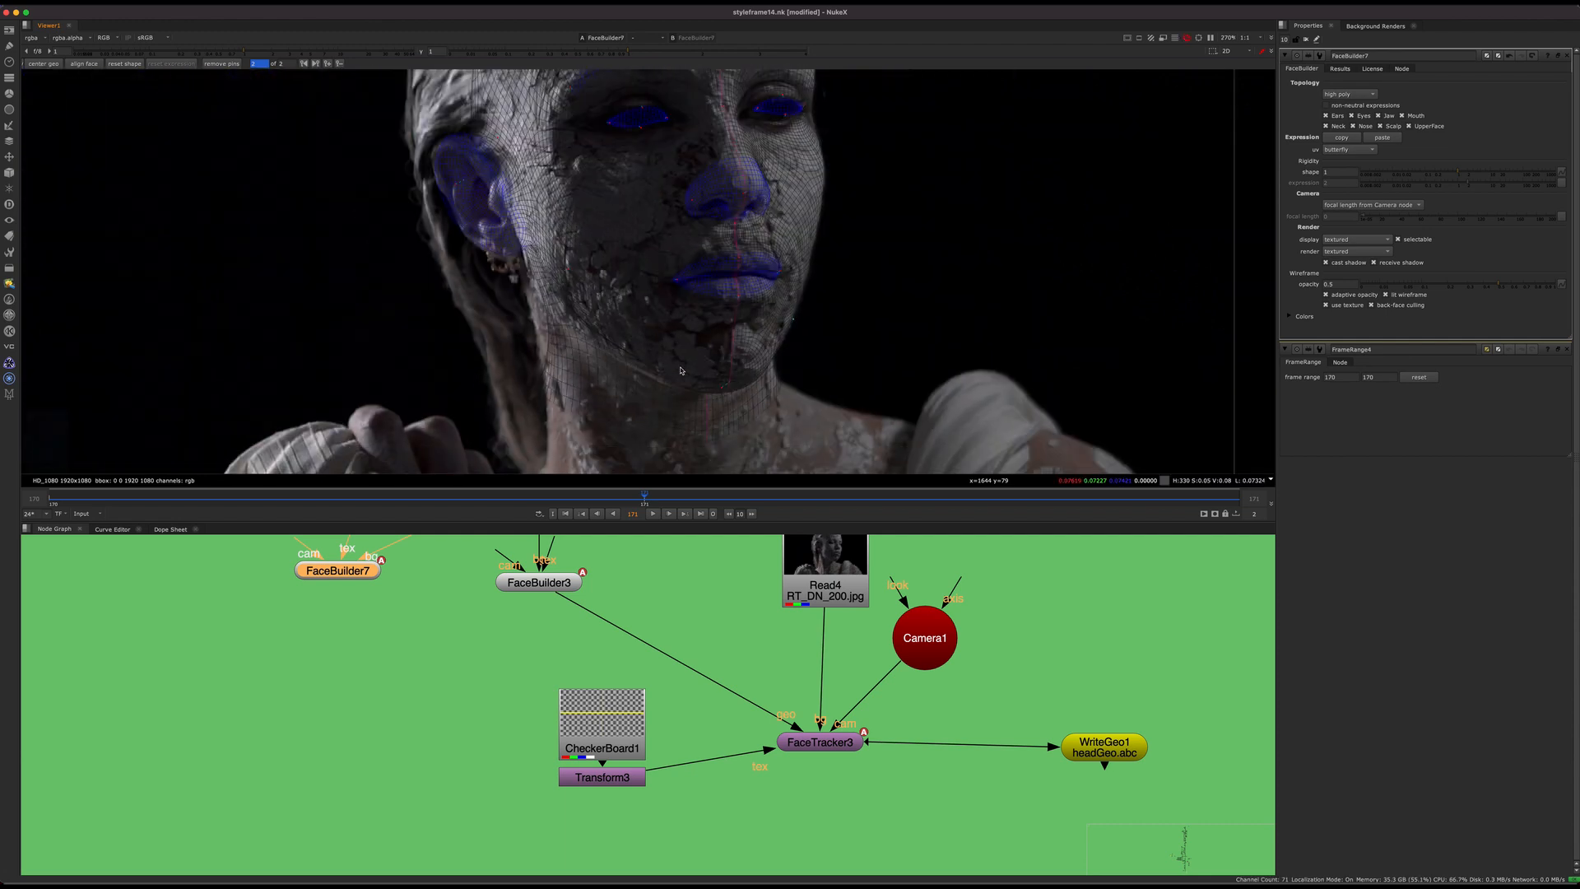
middle_drag(610, 320, 628, 354)
scroll(627, 354, up, 2)
drag(544, 342, 540, 348)
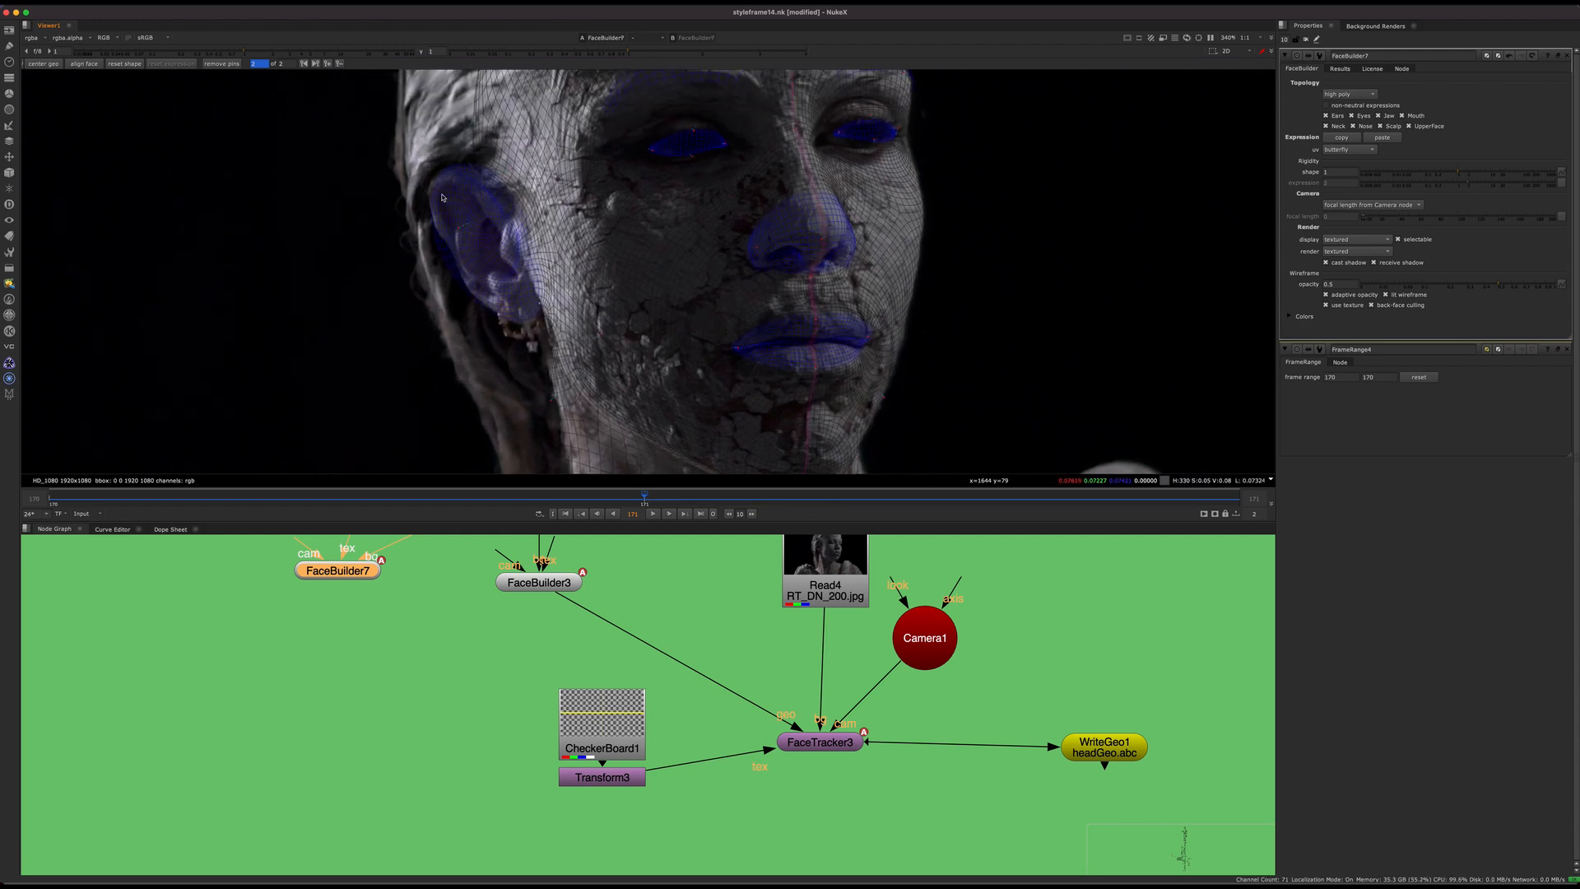
drag(451, 267, 460, 260)
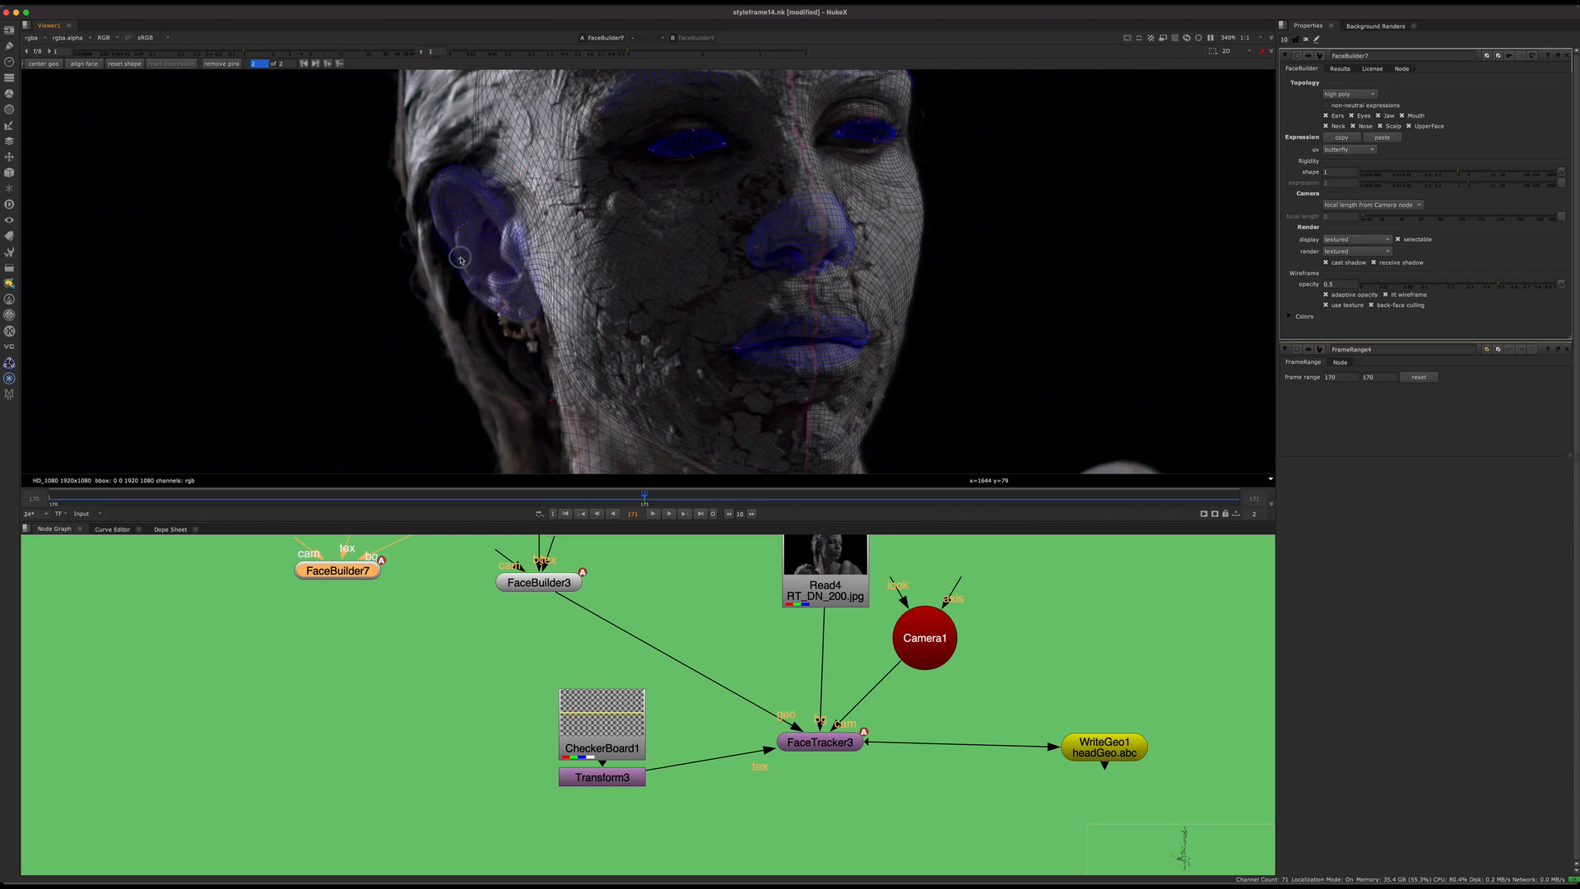
drag(435, 187, 432, 187)
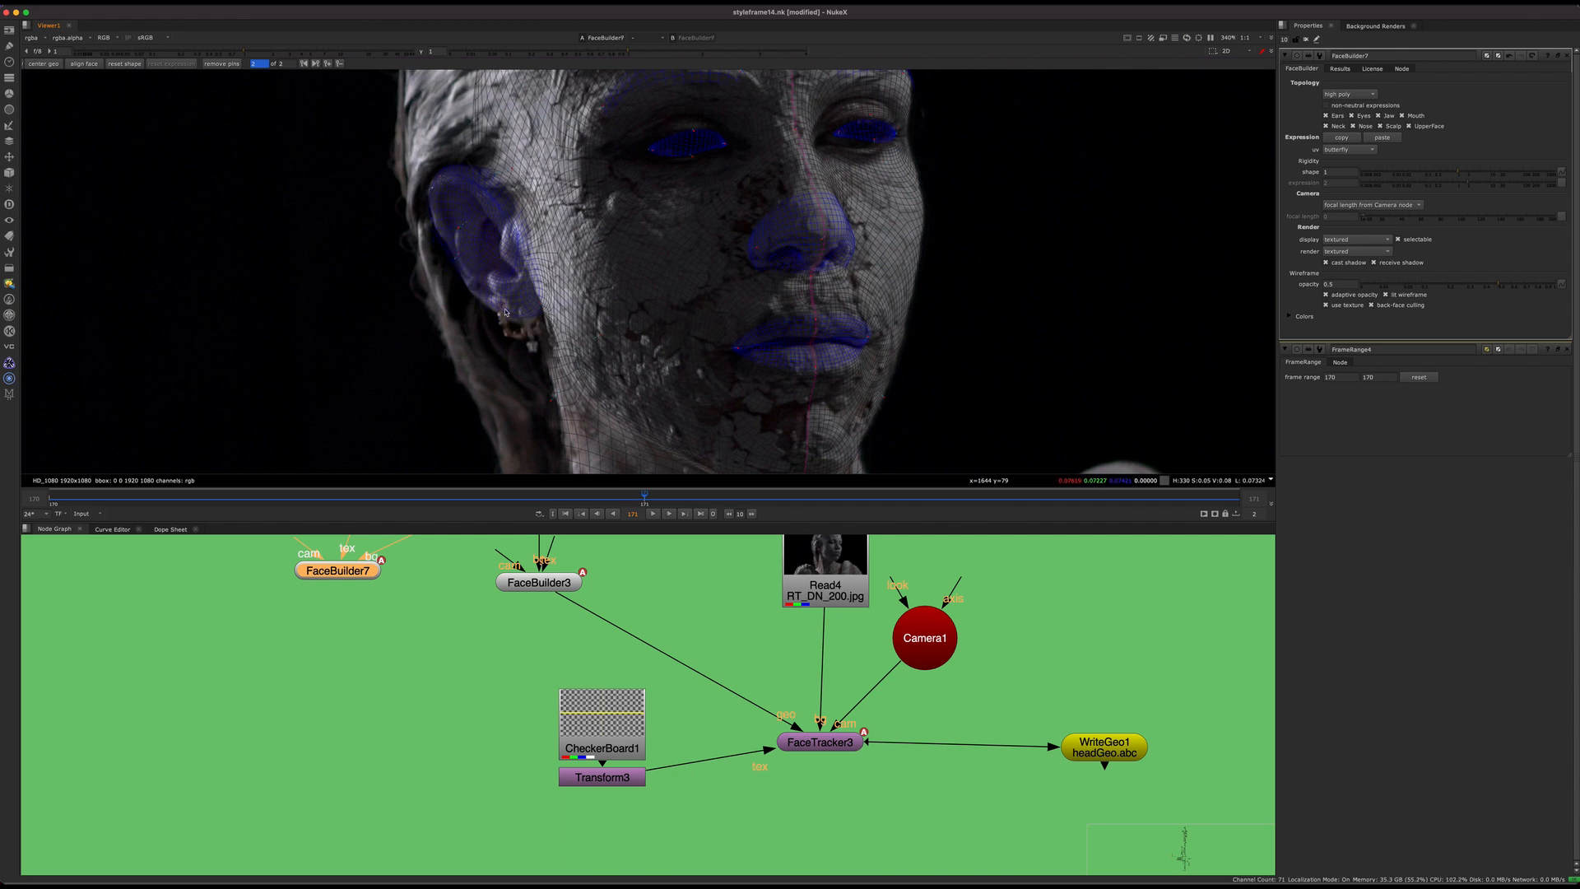
drag(504, 318, 506, 320)
Step: Examine the mesh's lower-face fit and the appended image branches feeding FaceBuilder7 in the node graph
middle_drag(559, 354, 421, 268)
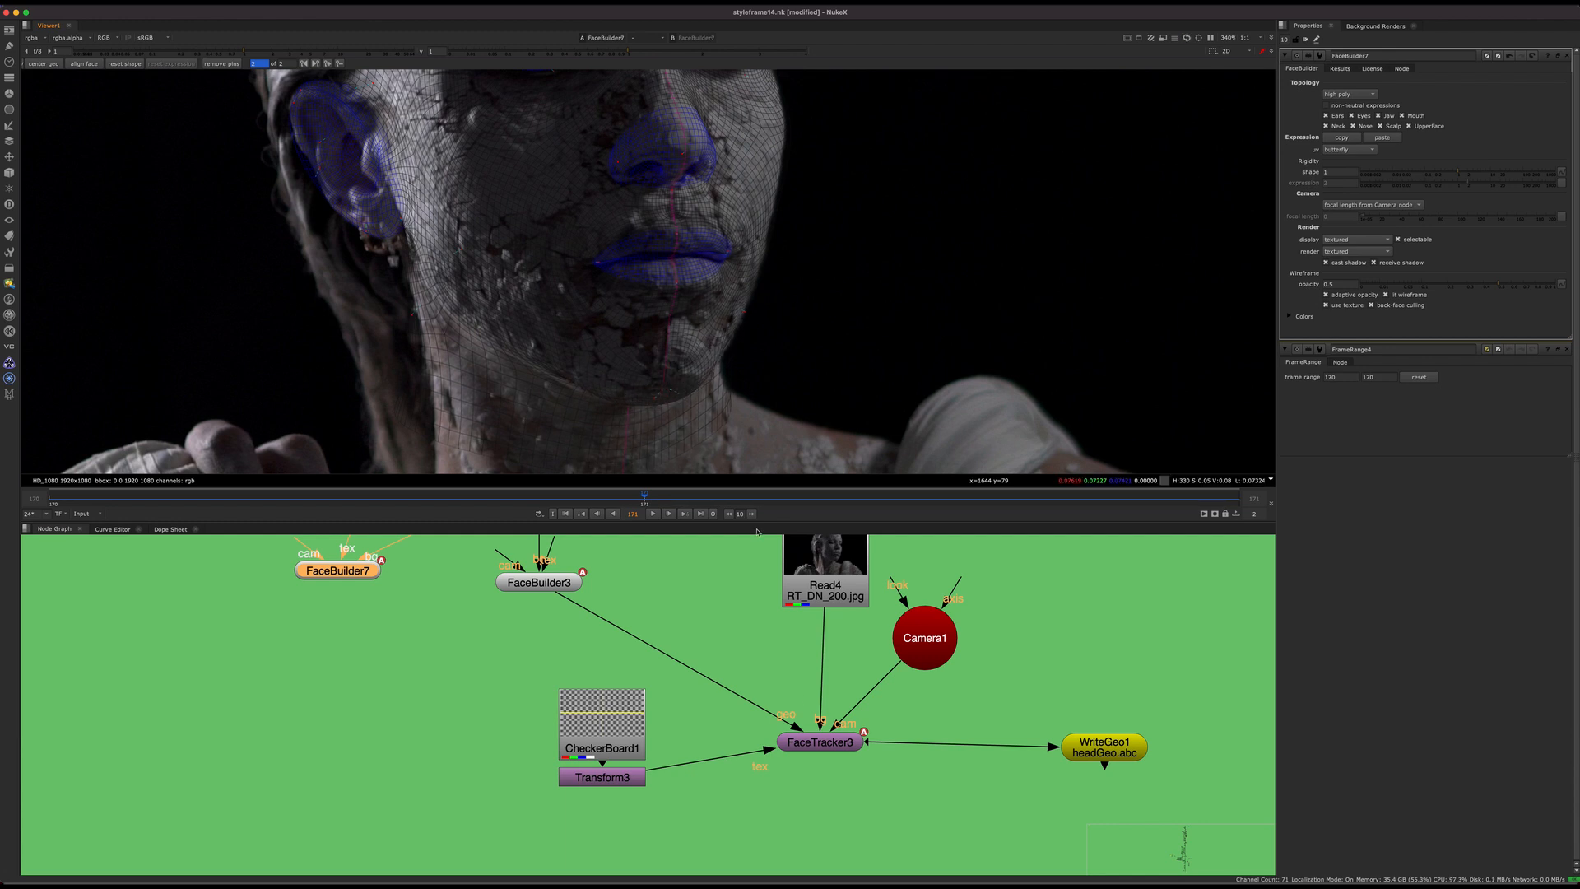
scroll(545, 683, down, 10)
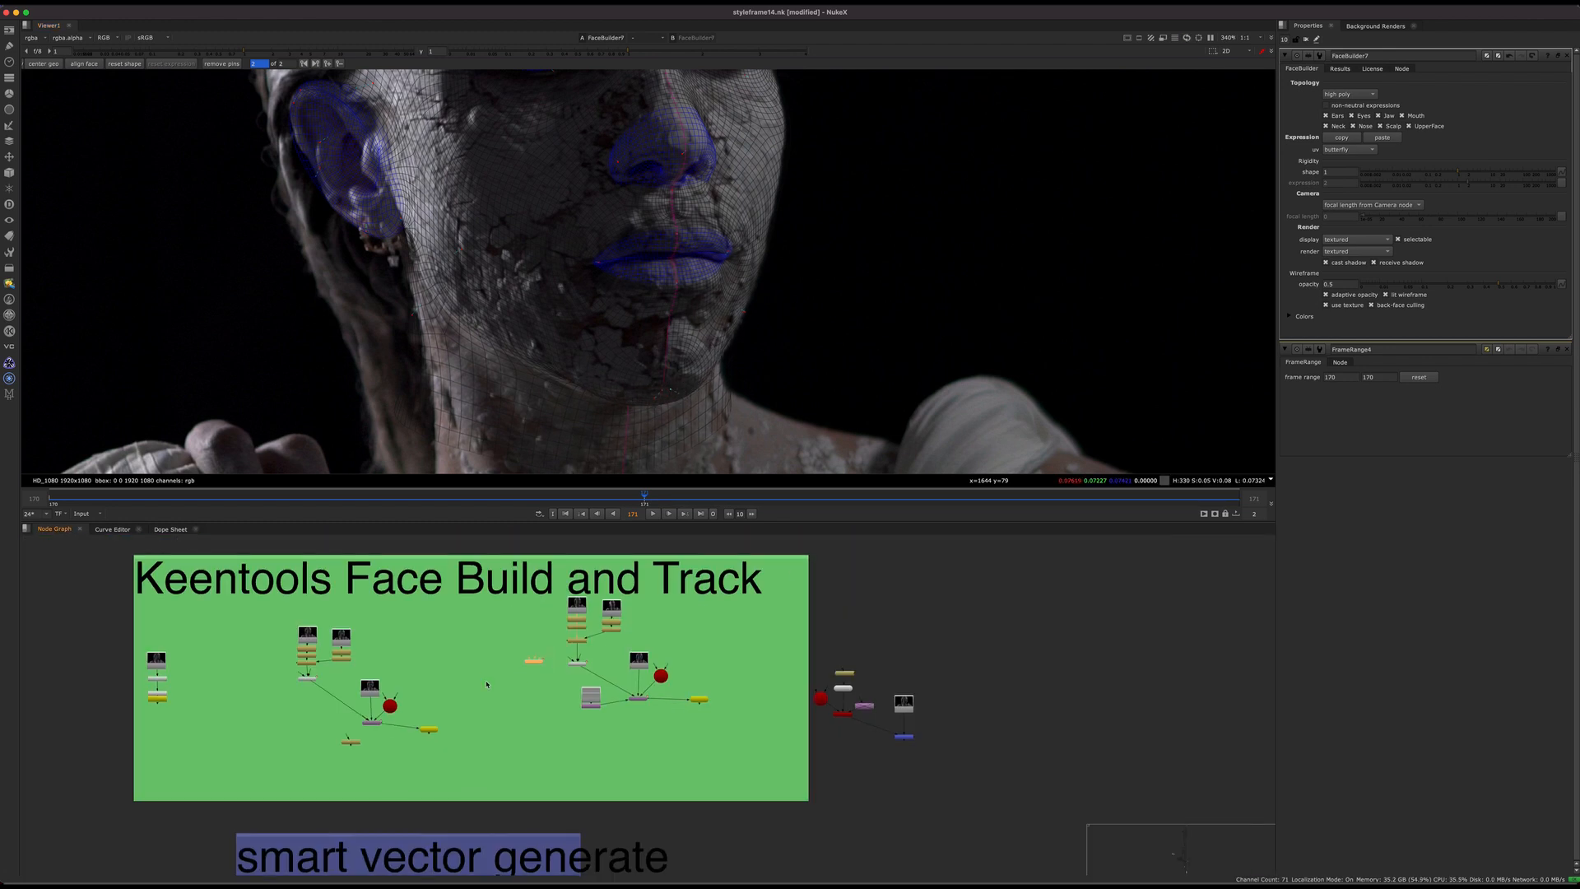
scroll(463, 660, up, 8)
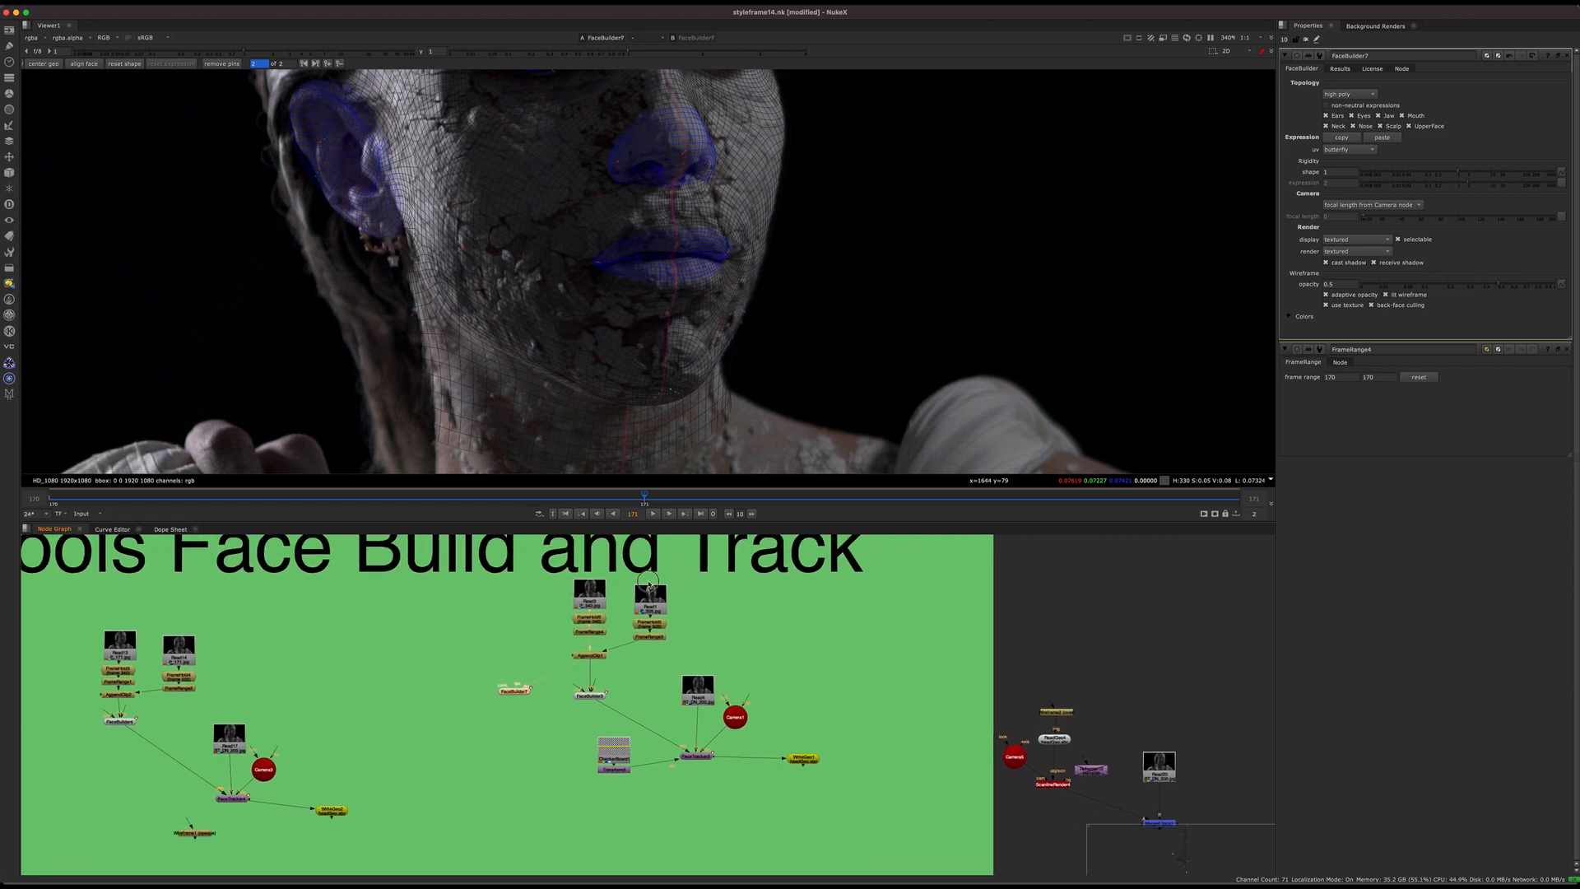
Step: Return to frame 170 and fit the mesh's far chin and cheek contour to the plate
middle_drag(719, 185, 718, 308)
scroll(718, 307, down, 5)
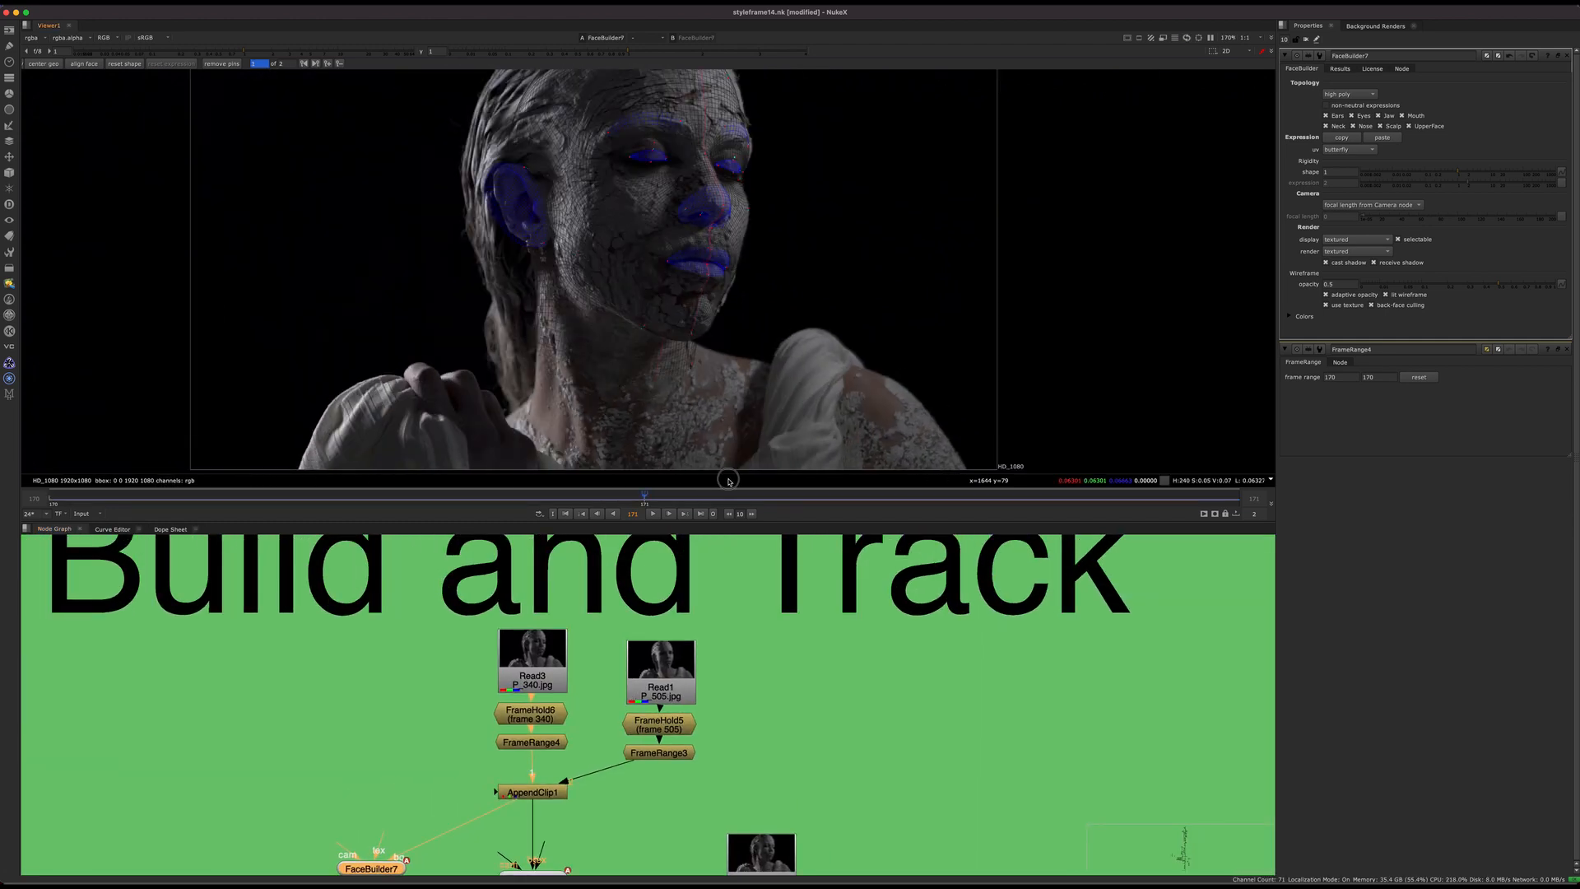
scroll(747, 342, up, 9)
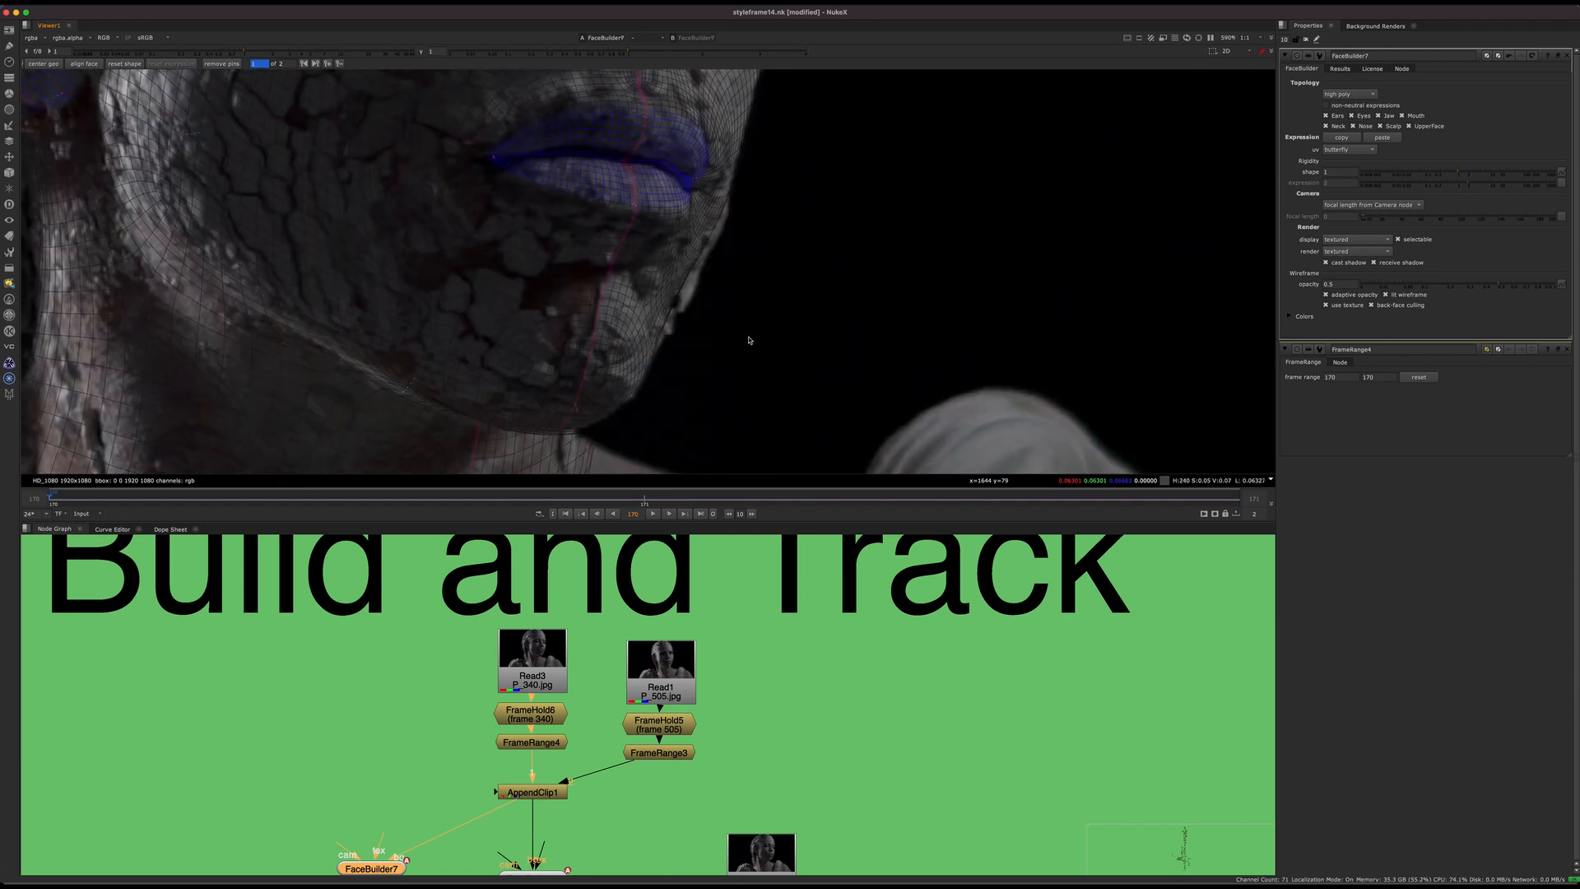
drag(689, 325, 700, 331)
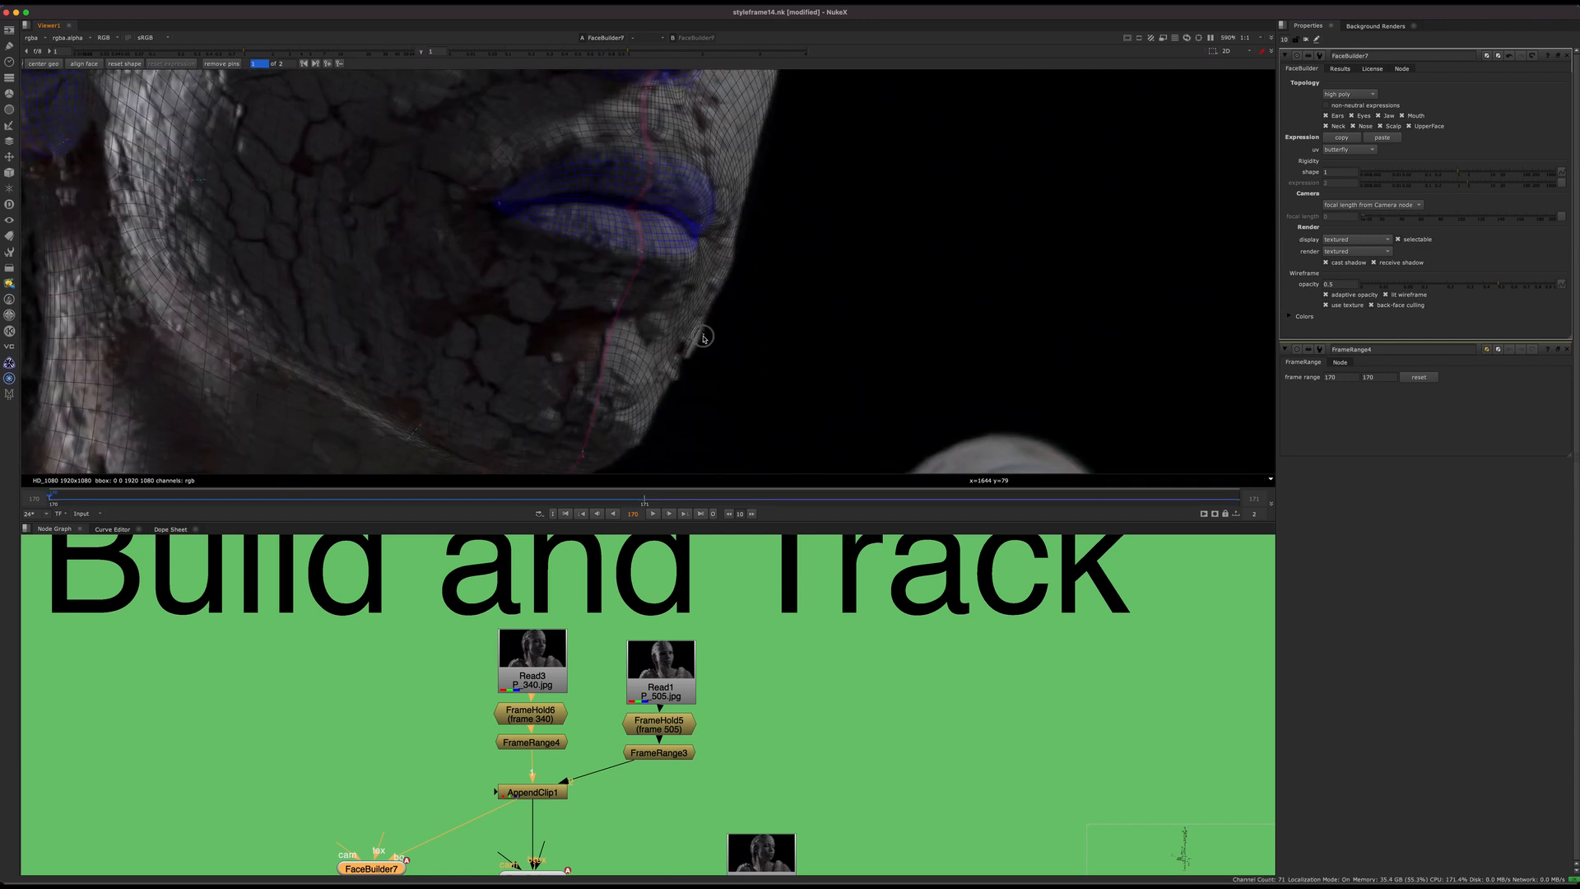
middle_drag(759, 184, 754, 335)
drag(747, 313, 739, 320)
mouse_move(784, 101)
middle_down()
mouse_move(769, 253)
mouse_move(763, 234)
middle_up()
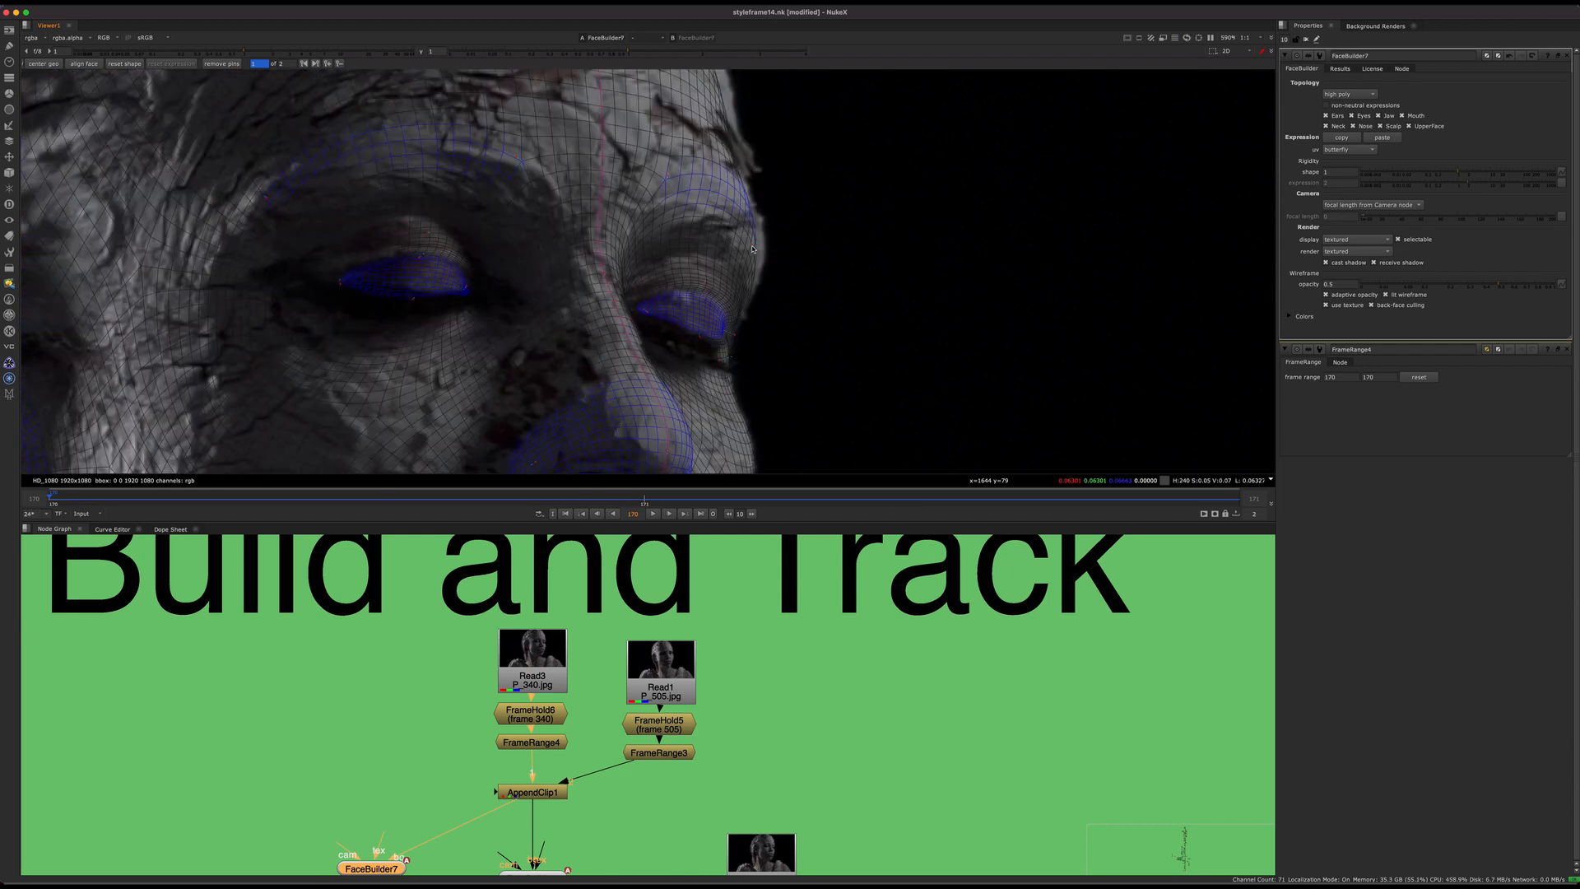
scroll(785, 277, down, 5)
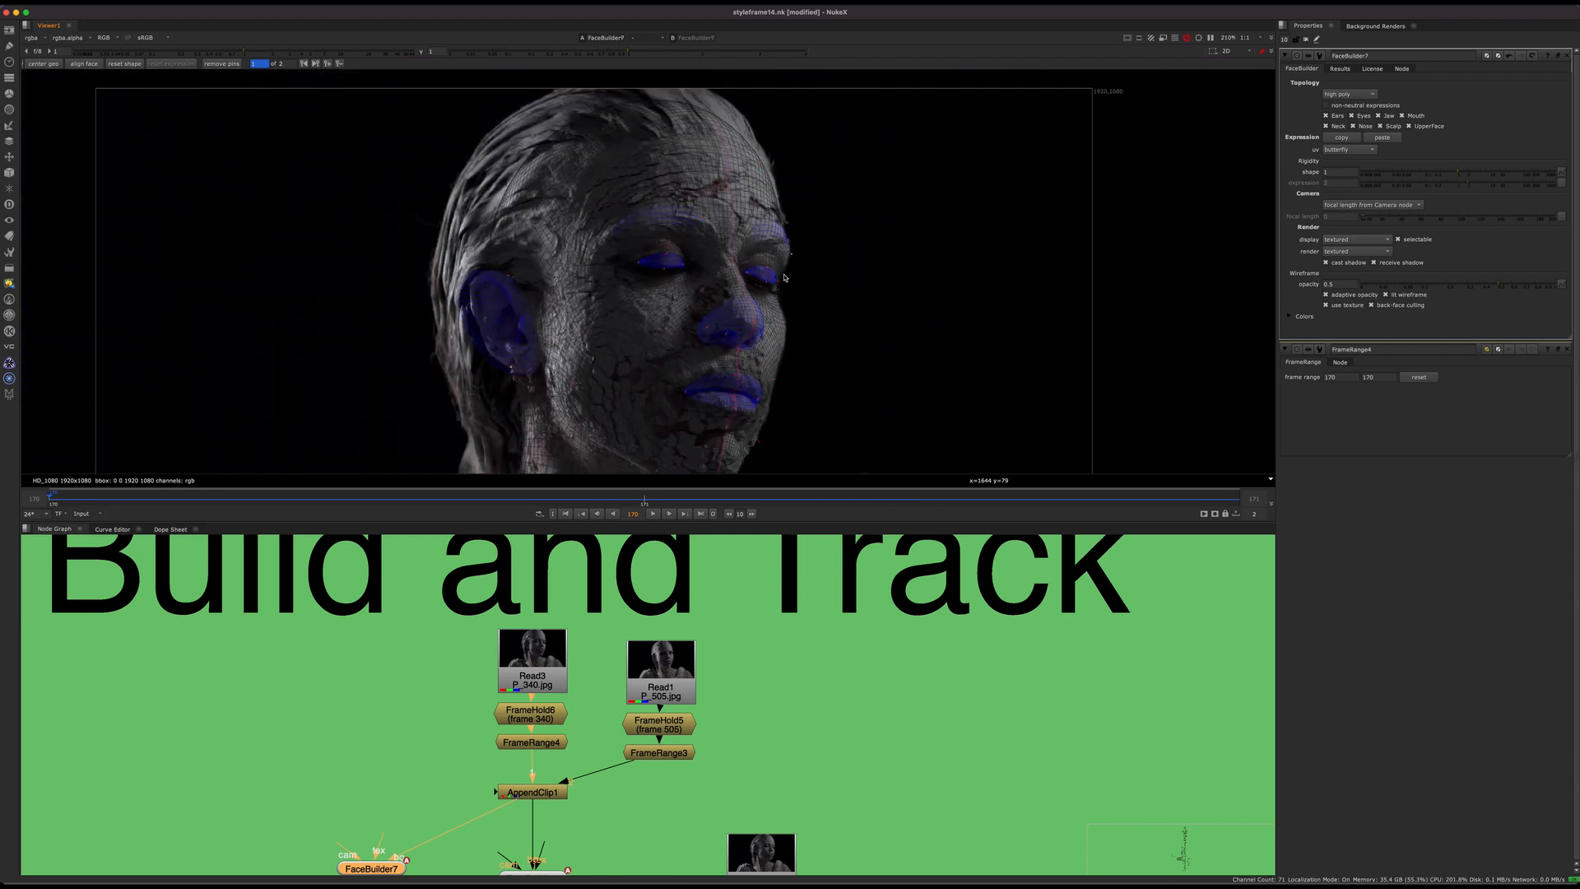
Step: Compare the mesh's fit around the ear and whole face between frames 170 and 171
middle_drag(751, 329, 706, 203)
drag(677, 498, 113, 452)
scroll(409, 231, up, 5)
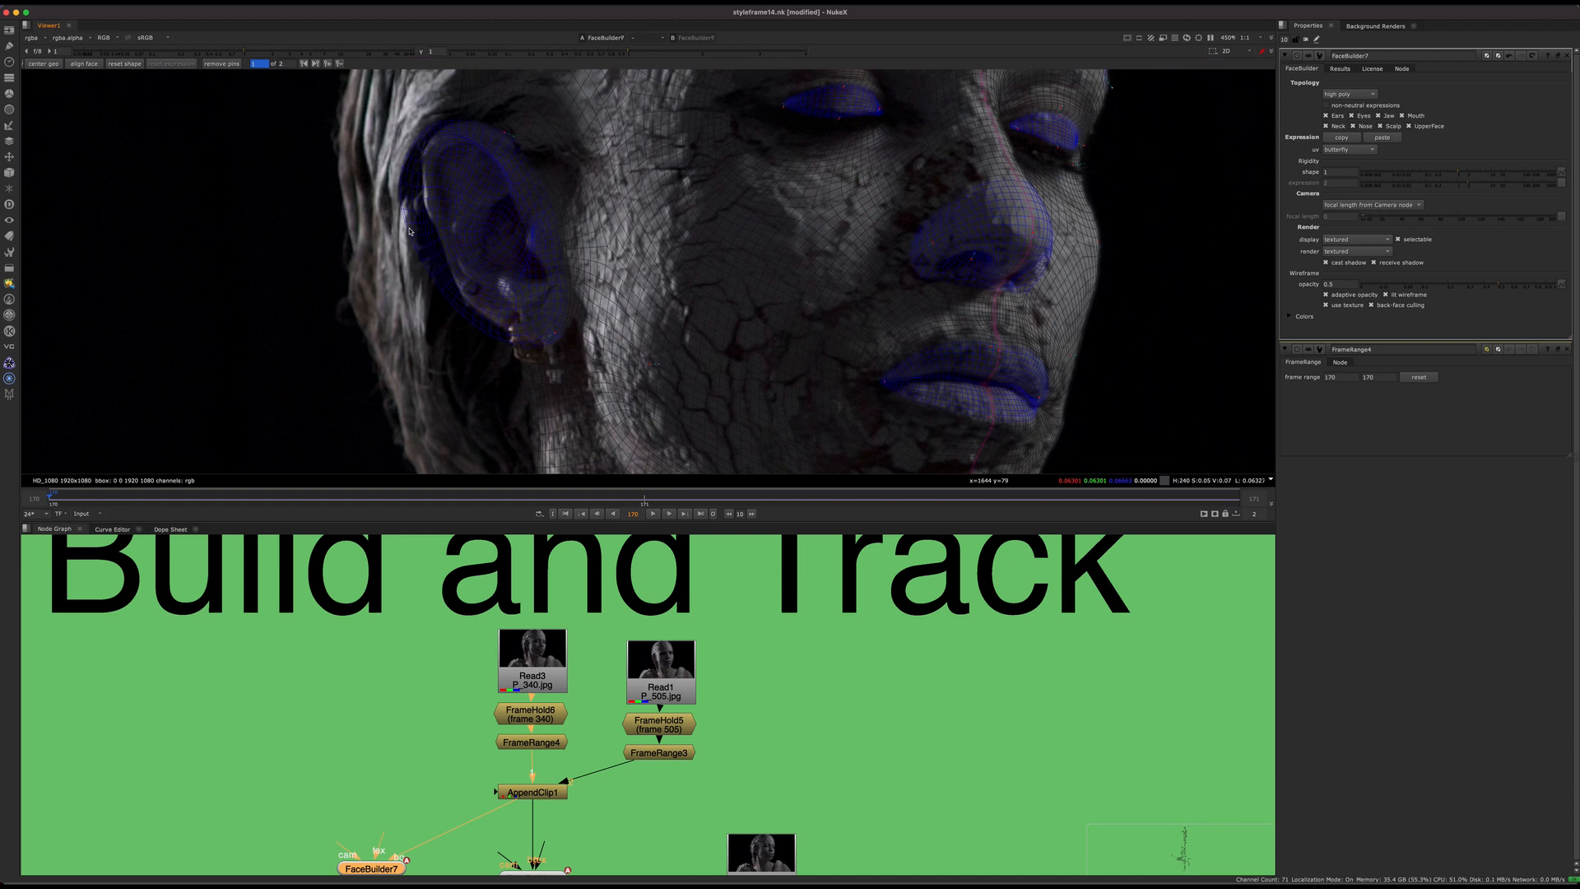
click(693, 499)
click(129, 494)
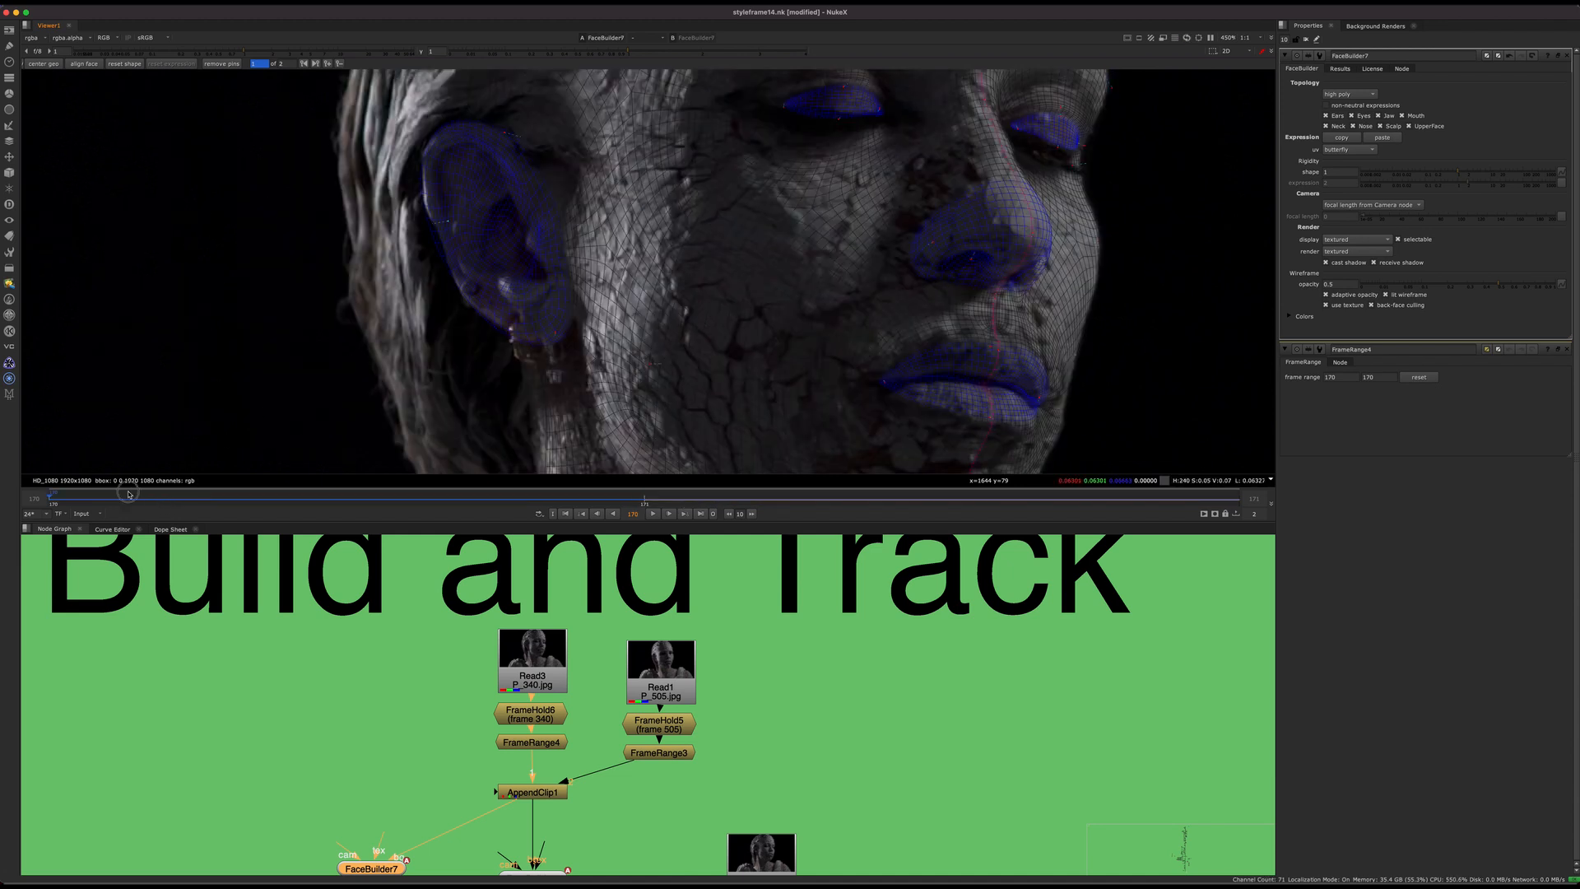
scroll(453, 235, down, 5)
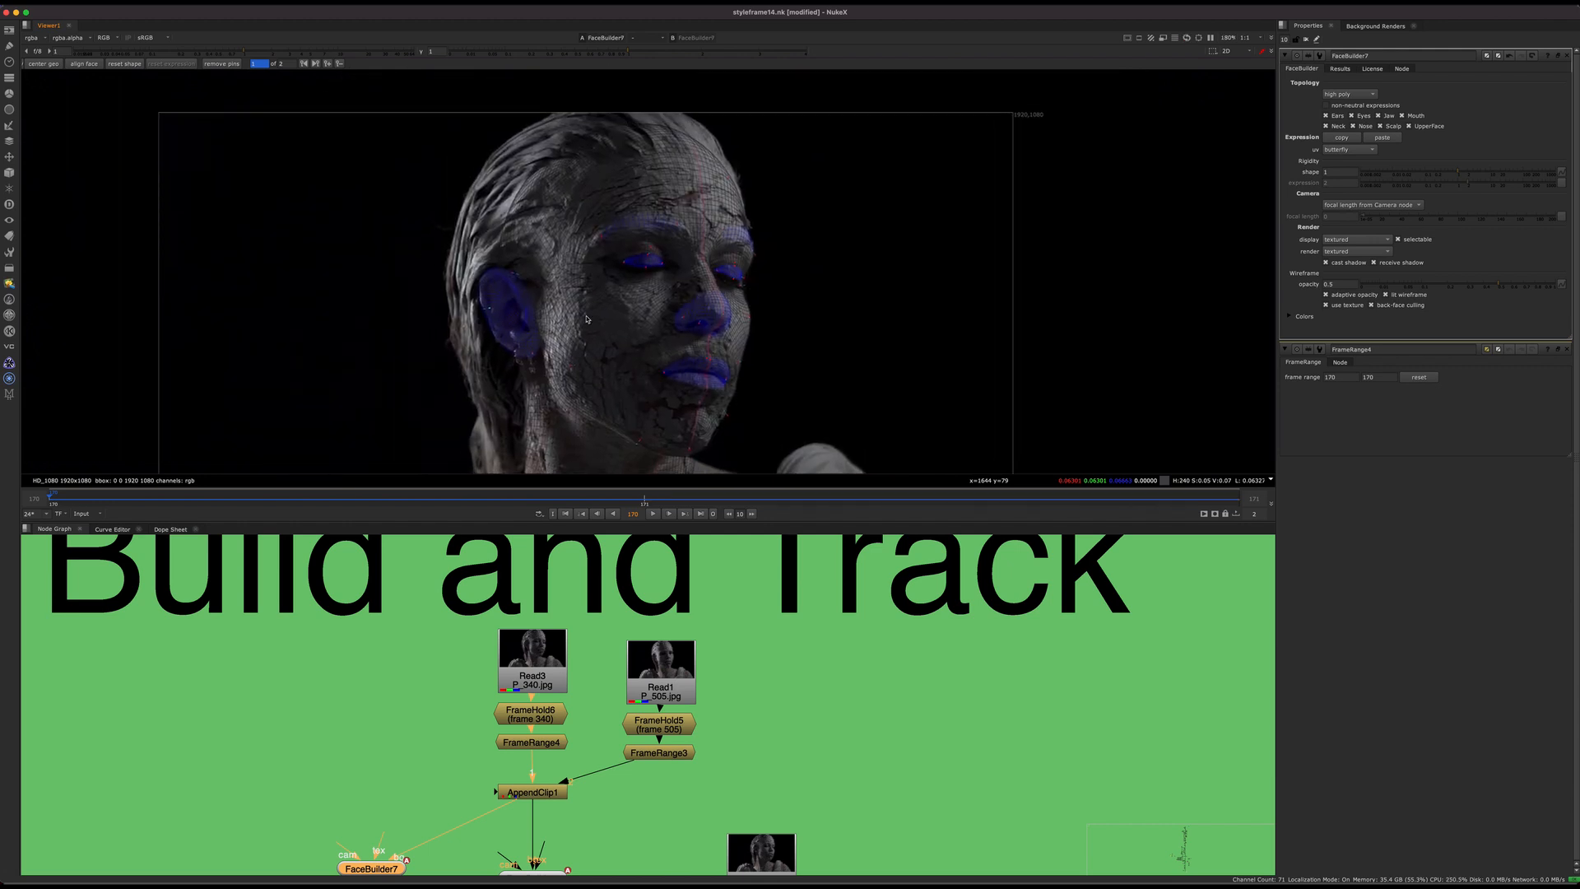
Step: Pull the outer corner of the mesh's near eye outward to match the plate at frame 170
scroll(759, 248, up, 6)
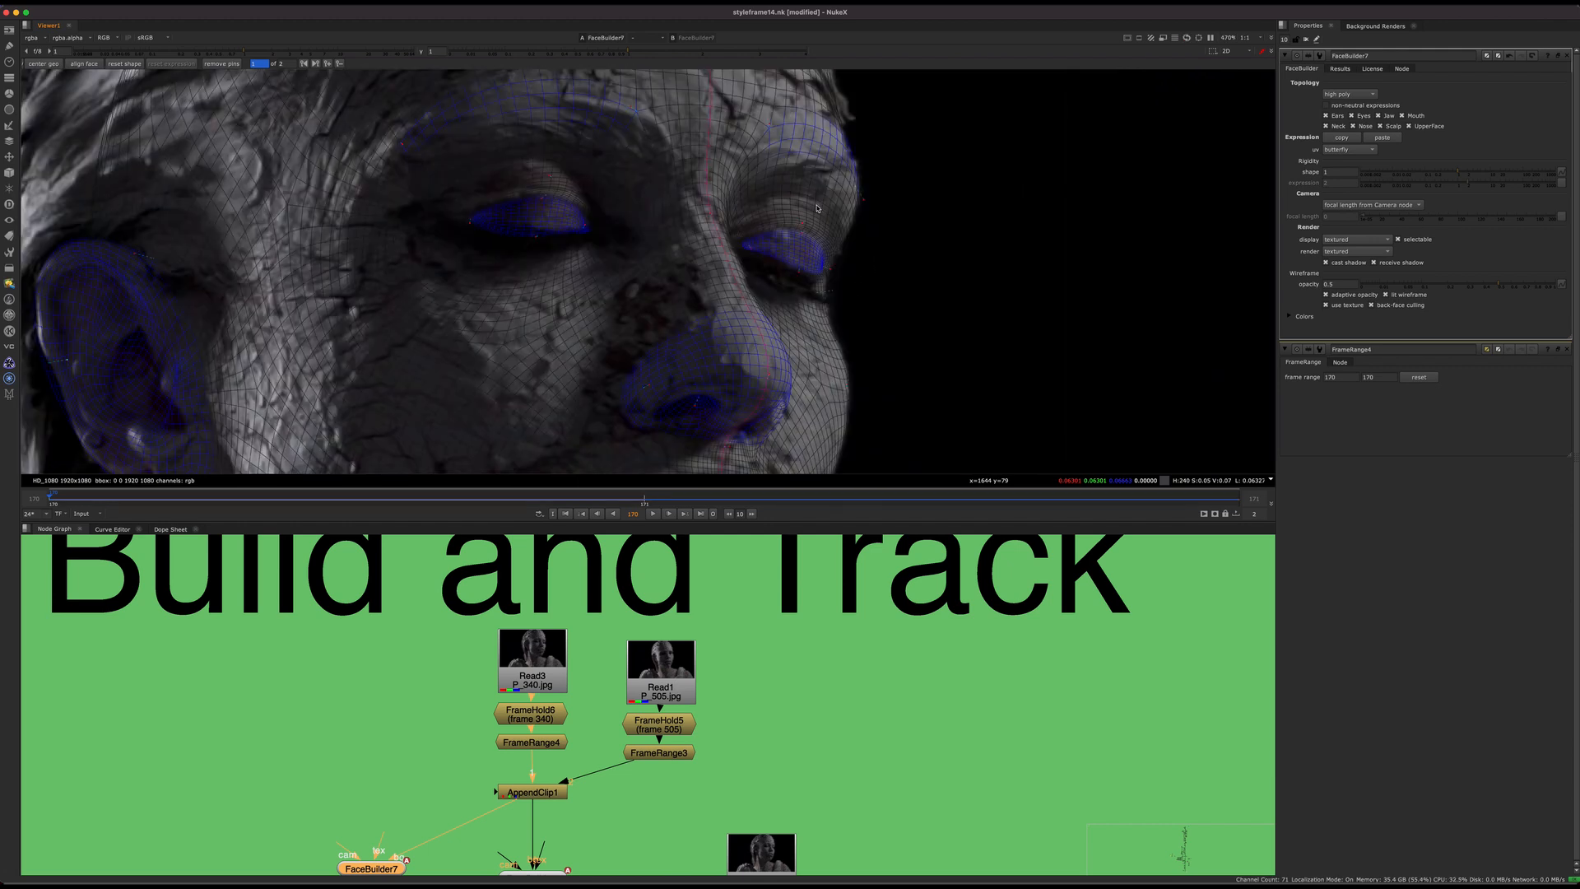
drag(763, 269, 762, 332)
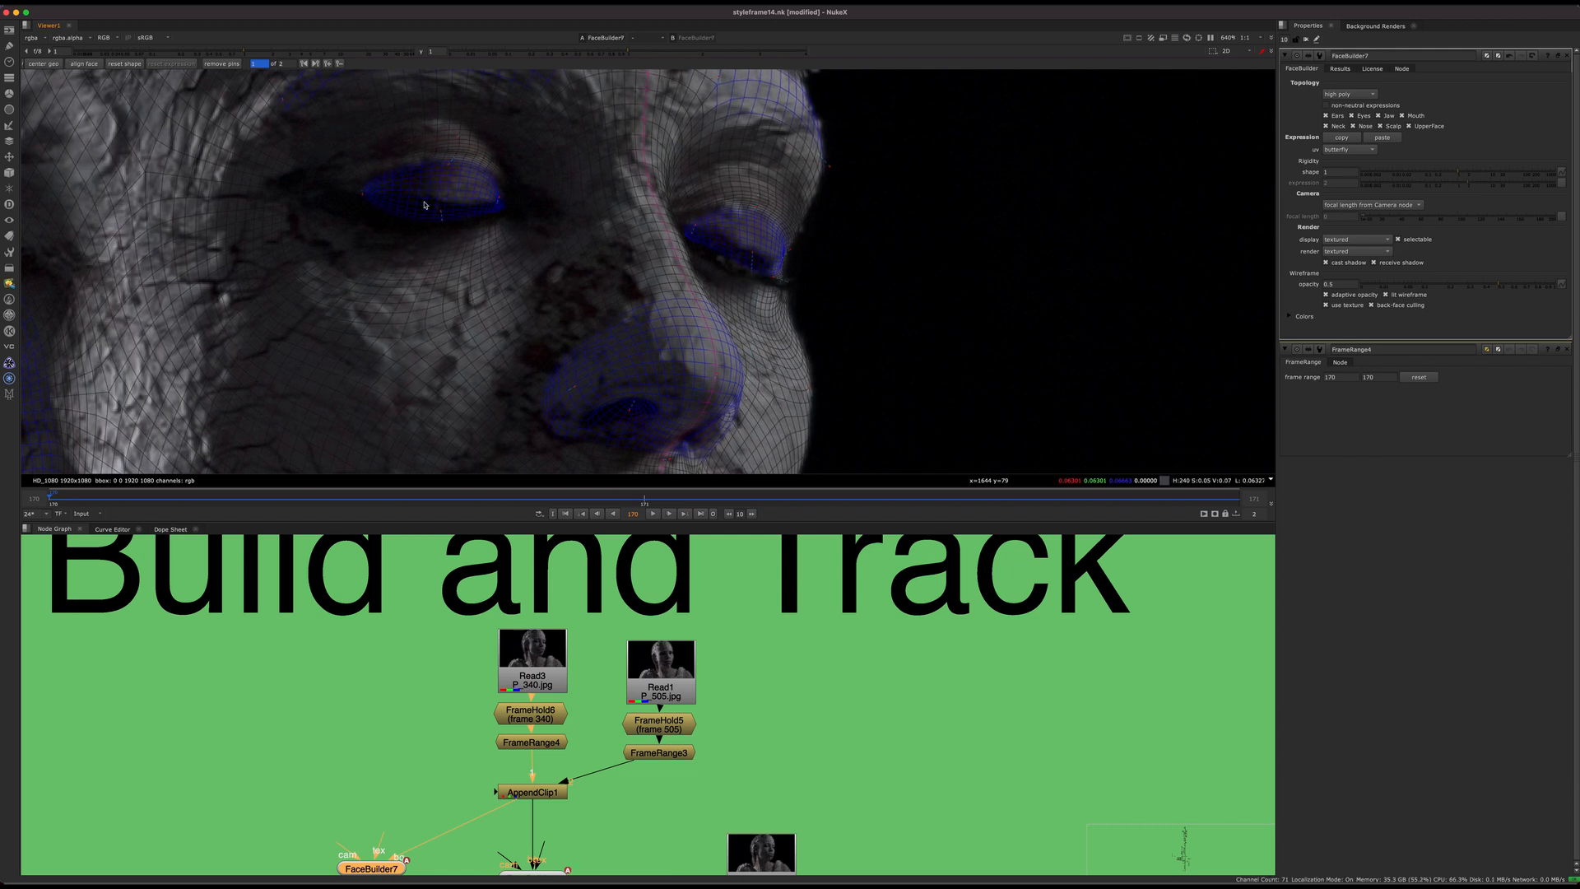
drag(365, 200, 292, 188)
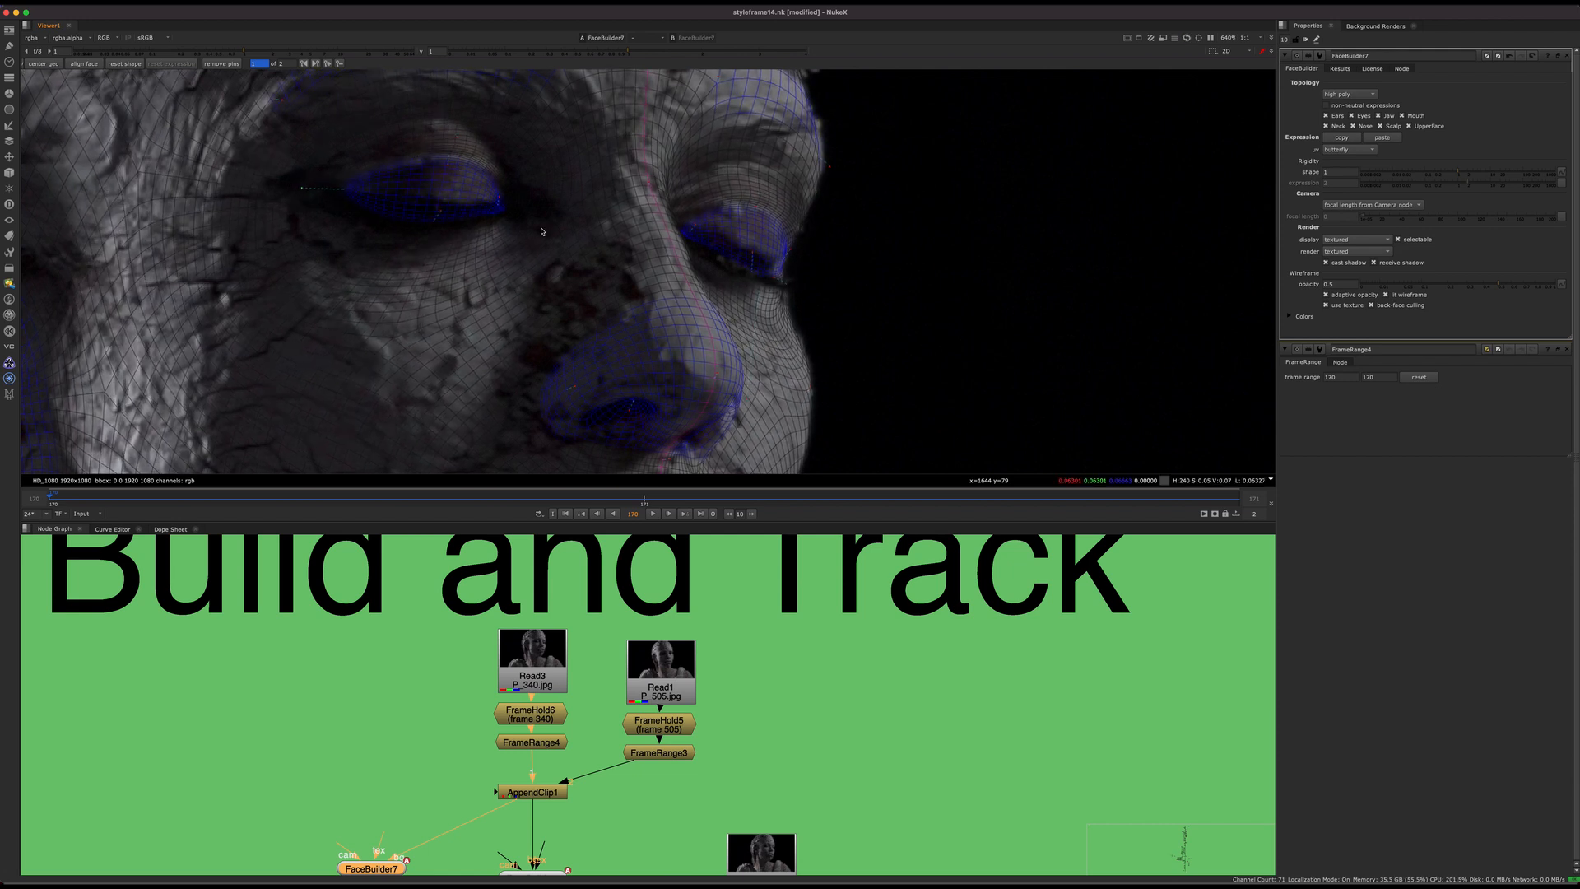
scroll(589, 240, down, 5)
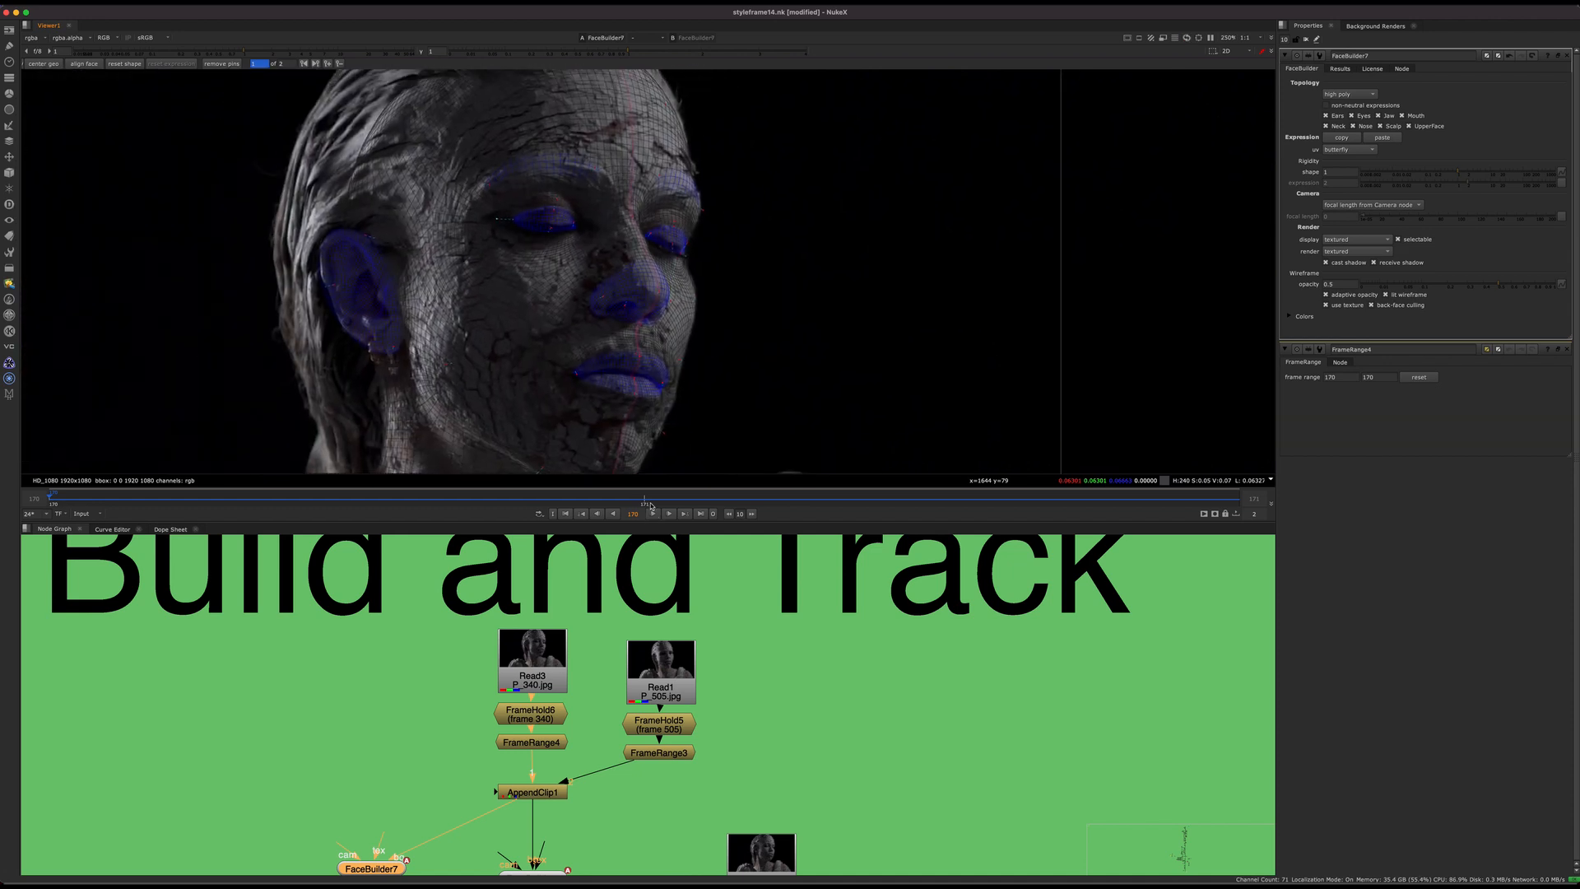
Step: Go to frame 171 and move the outer corner of the mesh's far eye inward onto the plate's eye
click(663, 499)
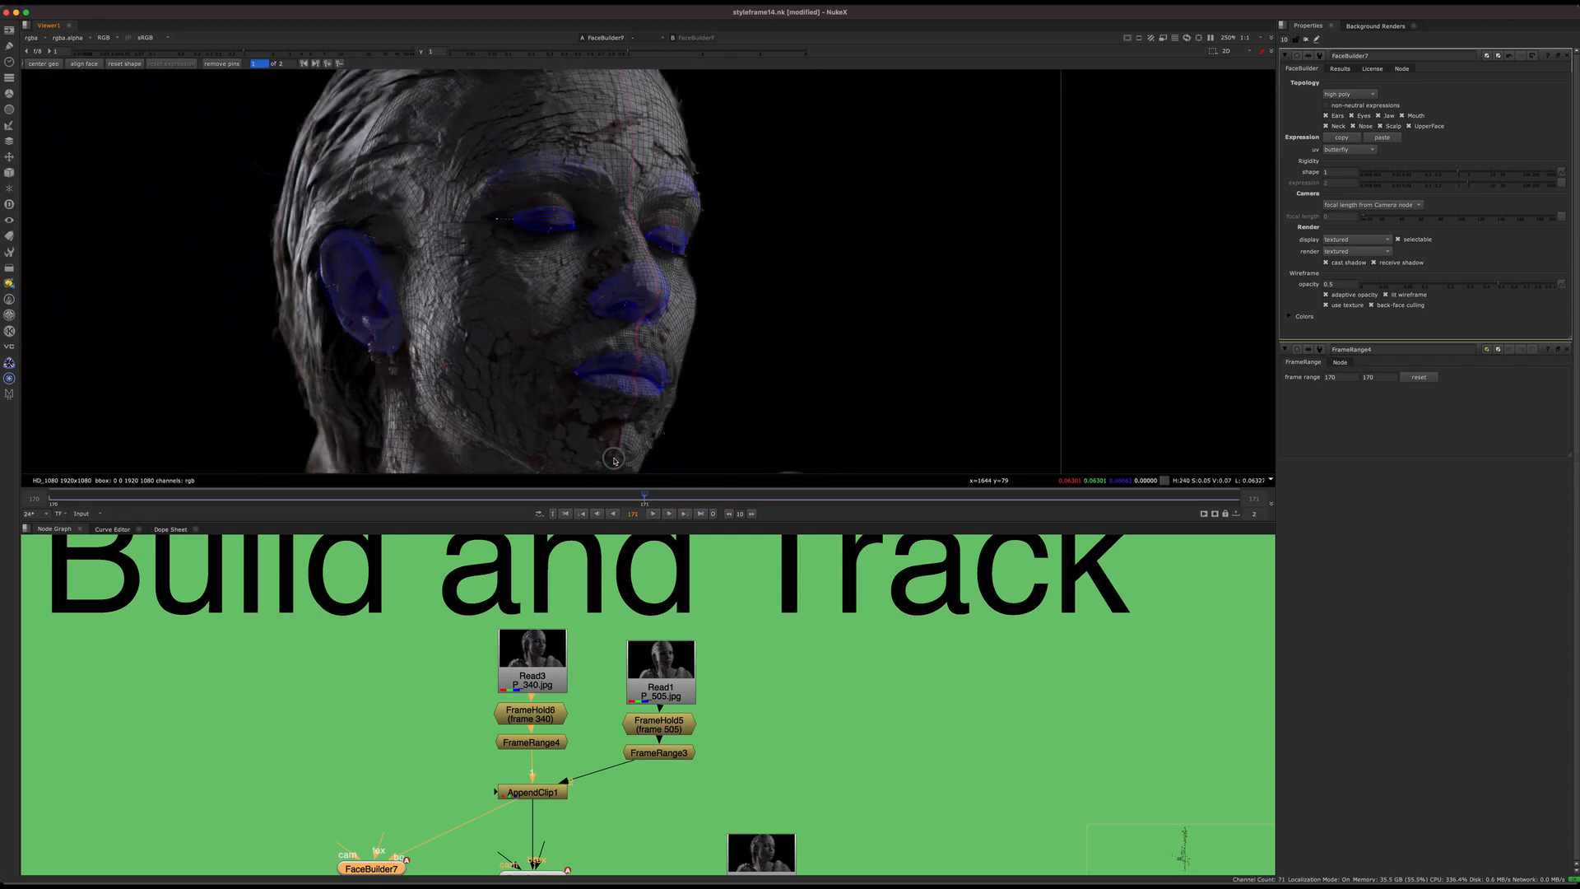
scroll(628, 223, up, 5)
drag(643, 245, 573, 276)
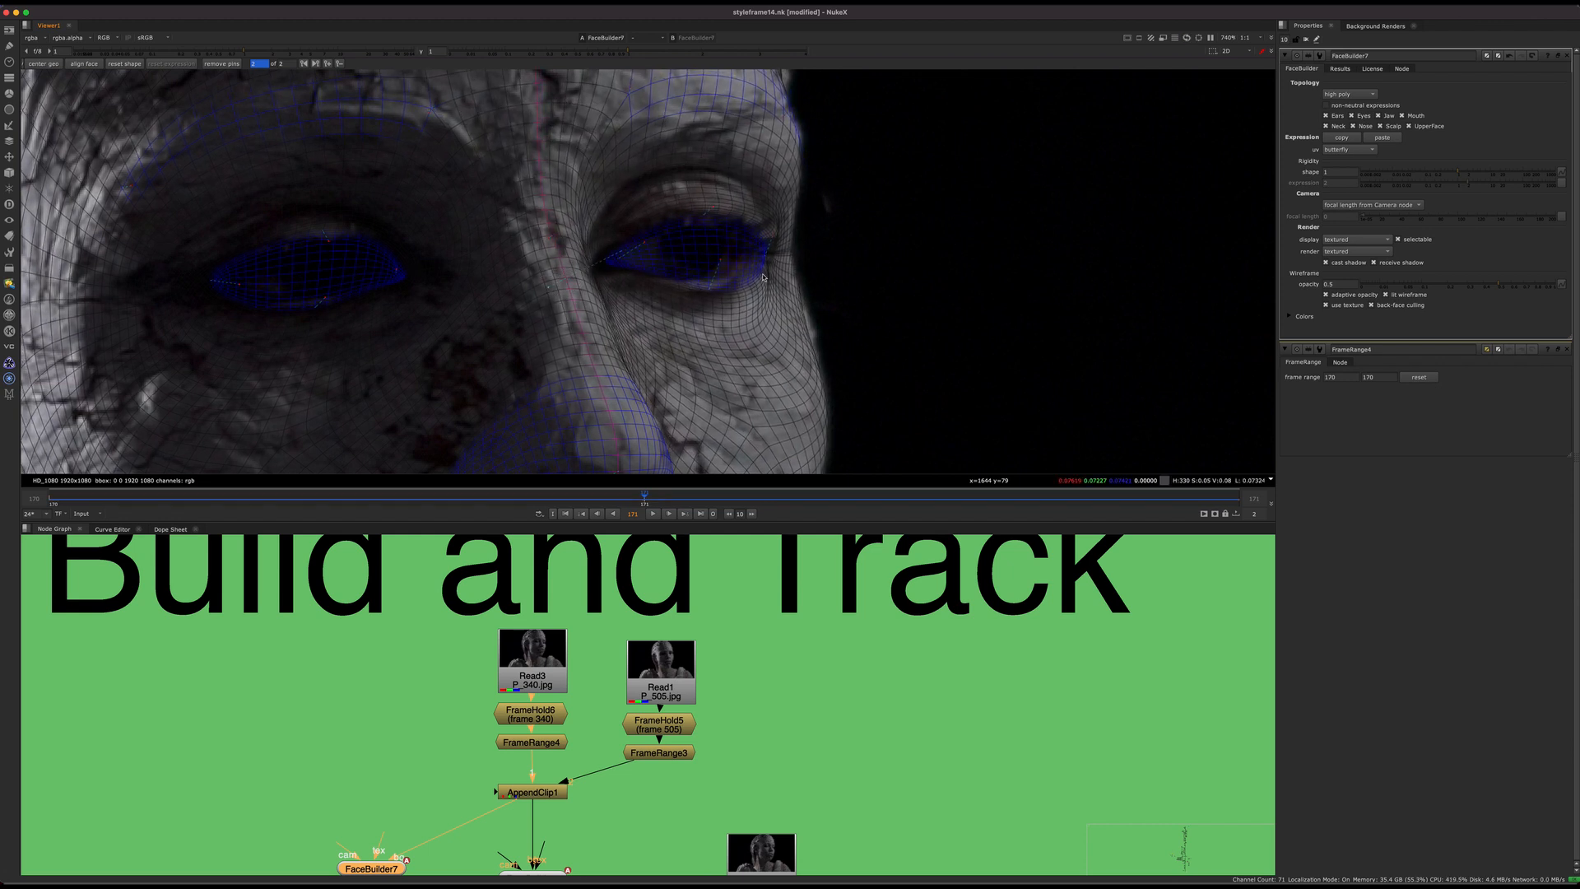
drag(765, 261, 741, 234)
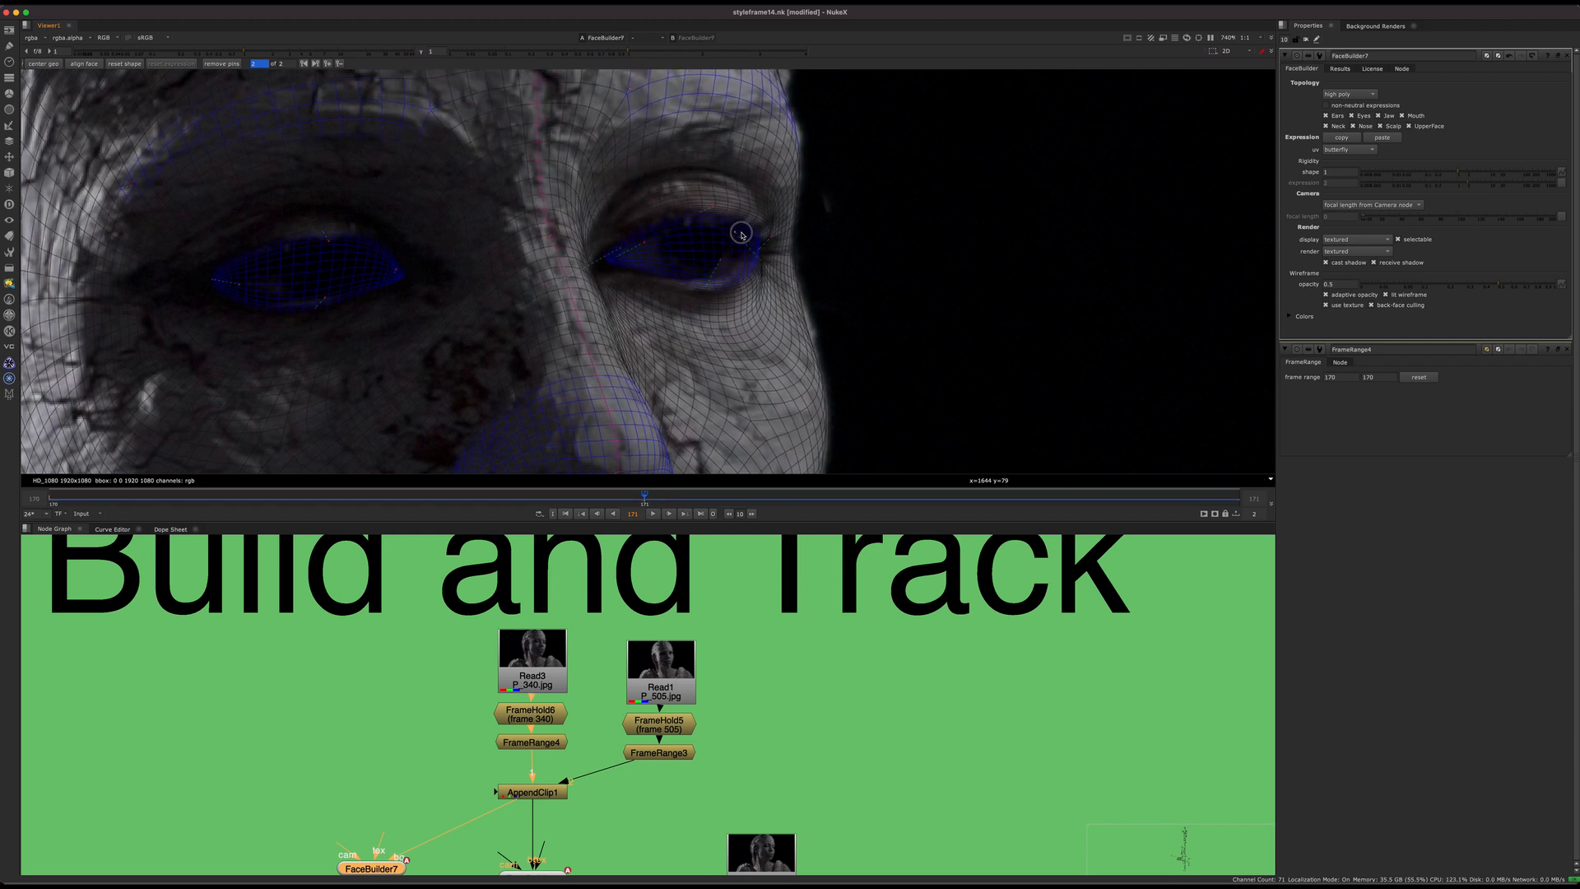
Step: Compare the adjusted face mesh across both frames and examine the FaceTracker3 node's inputs and connections
scroll(806, 318, down, 3)
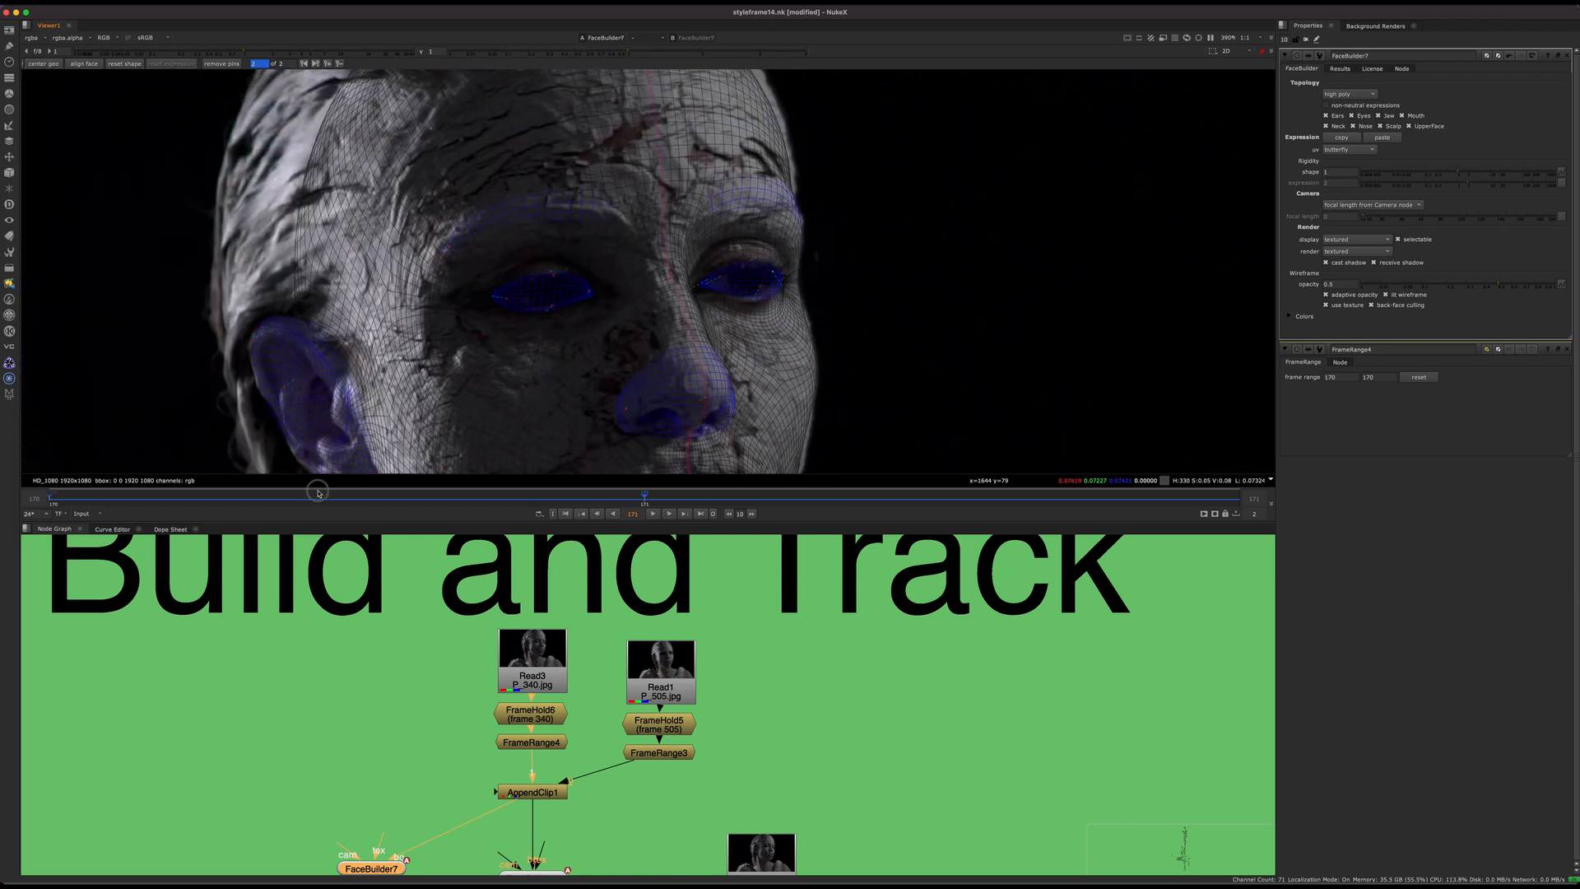
drag(318, 494, 759, 415)
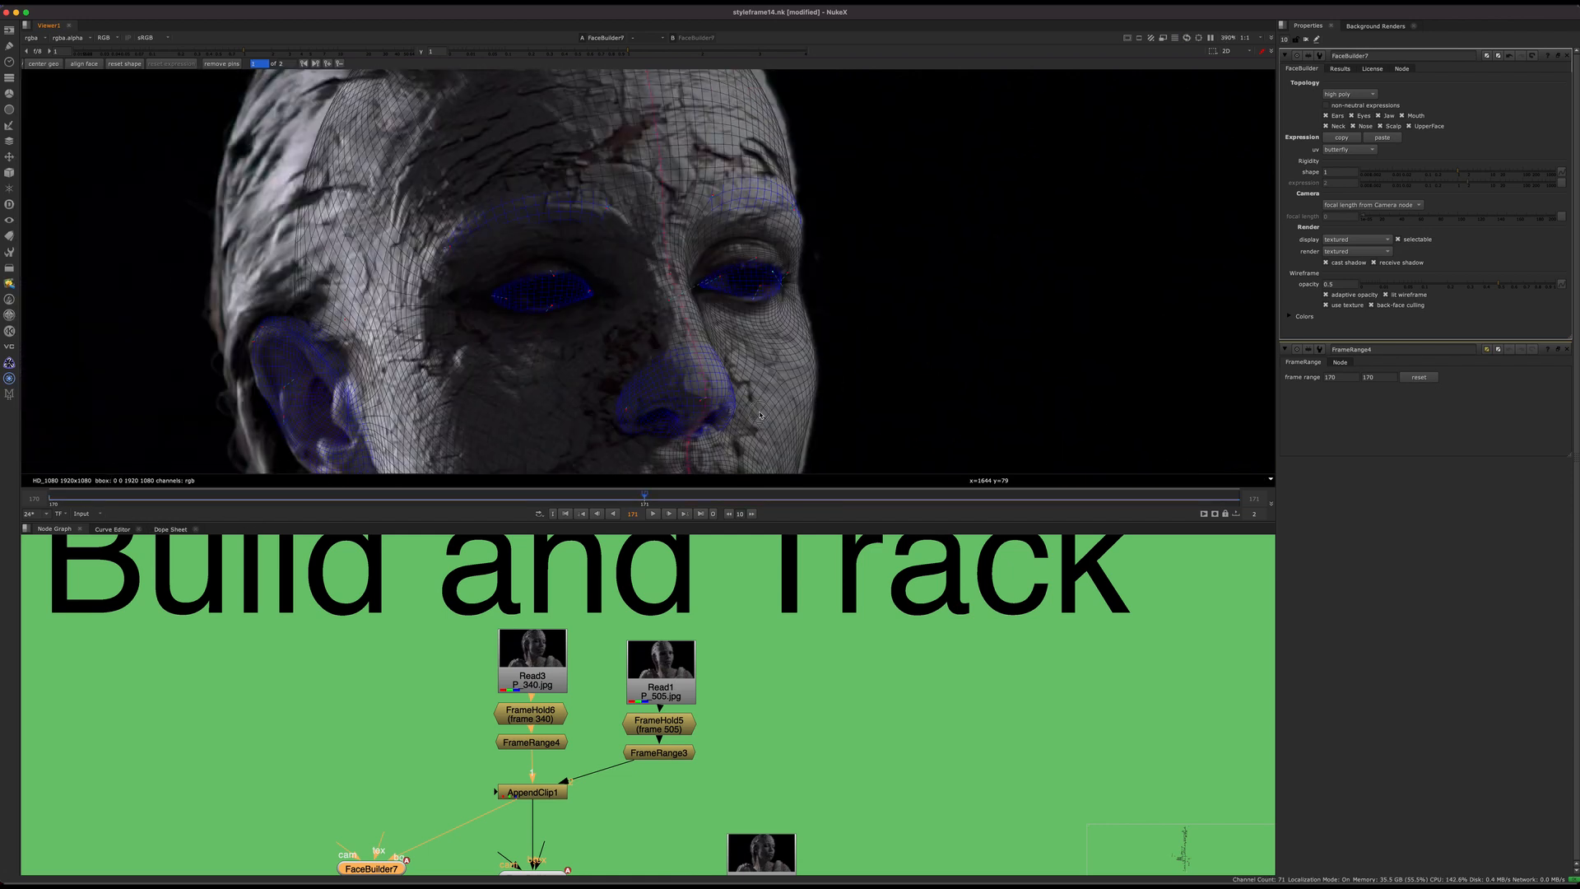
scroll(706, 195, down, 6)
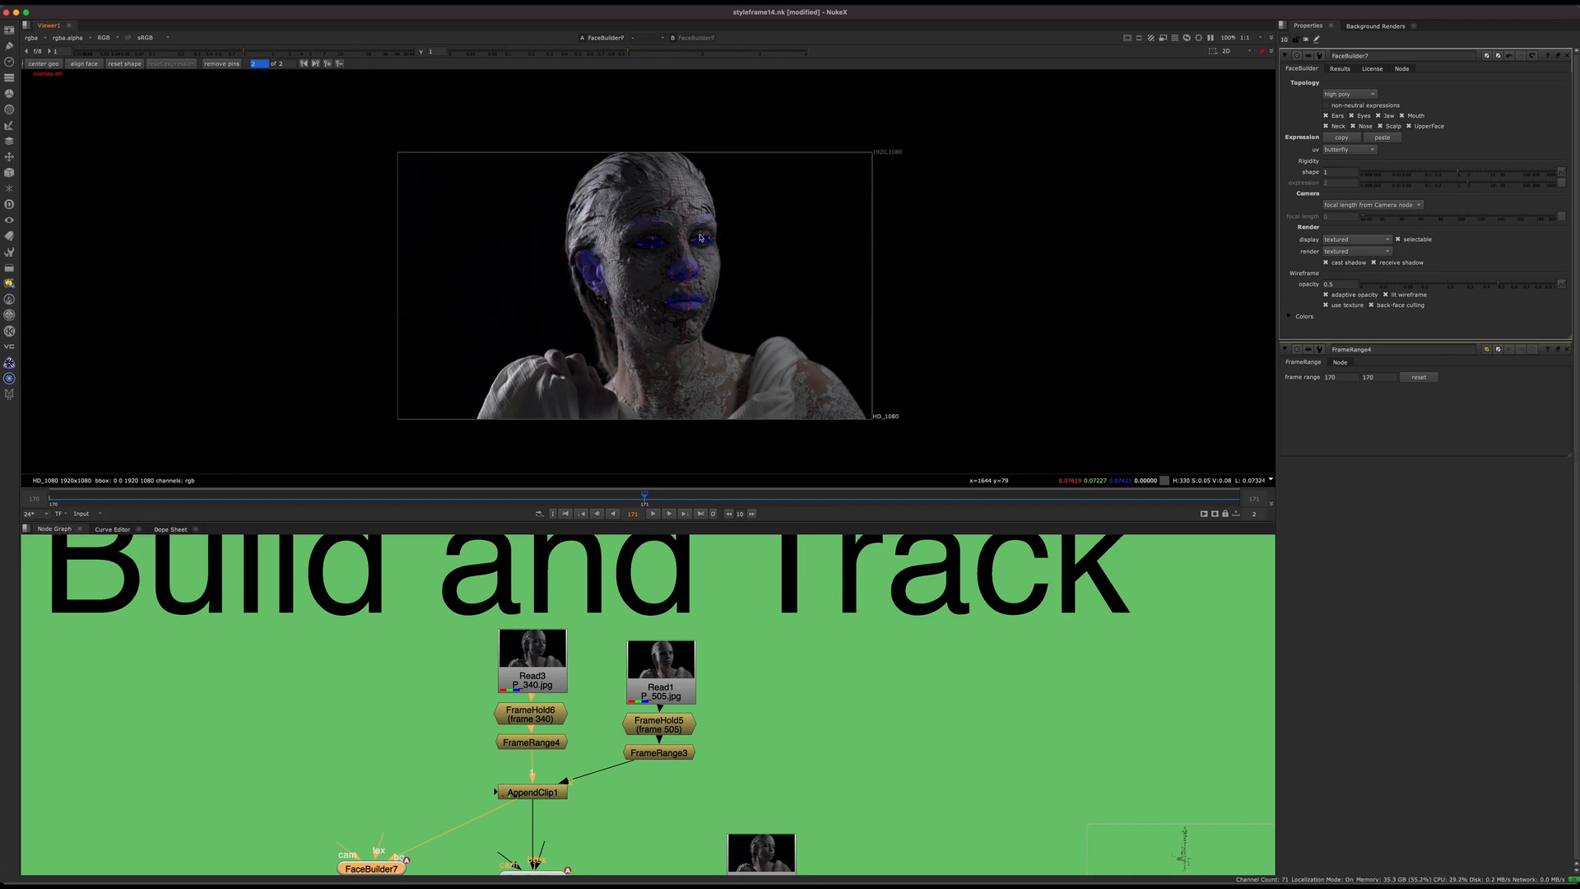
middle_drag(671, 869, 554, 608)
scroll(633, 743, up, 4)
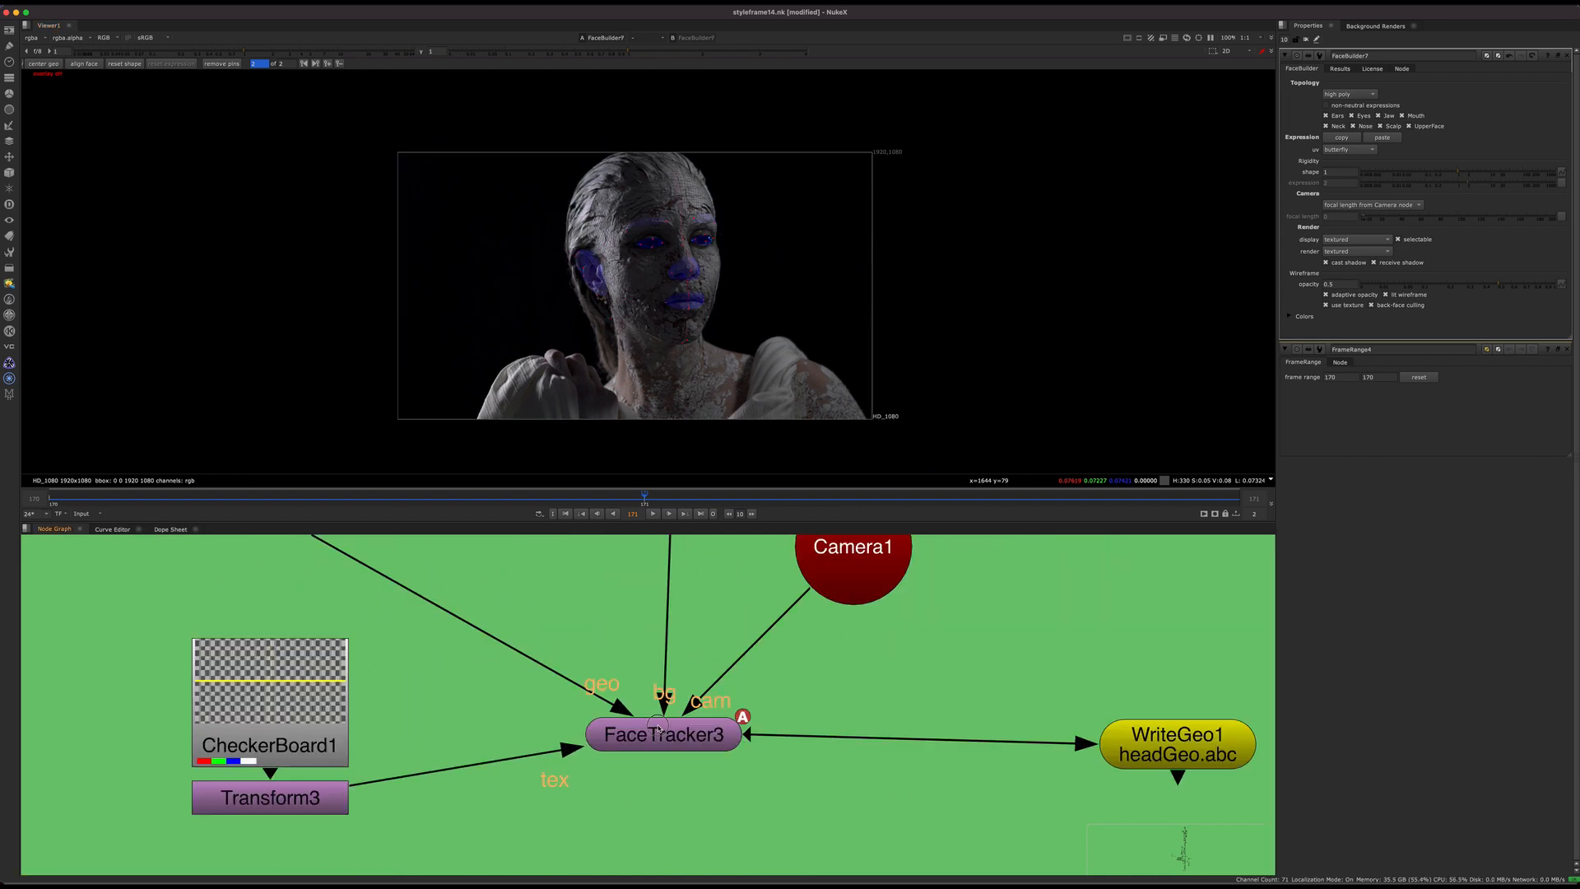
Step: Clear the open node properties, view FaceTracker3's output over the statue plate and reopen its settings
click(656, 740)
double_click(656, 739)
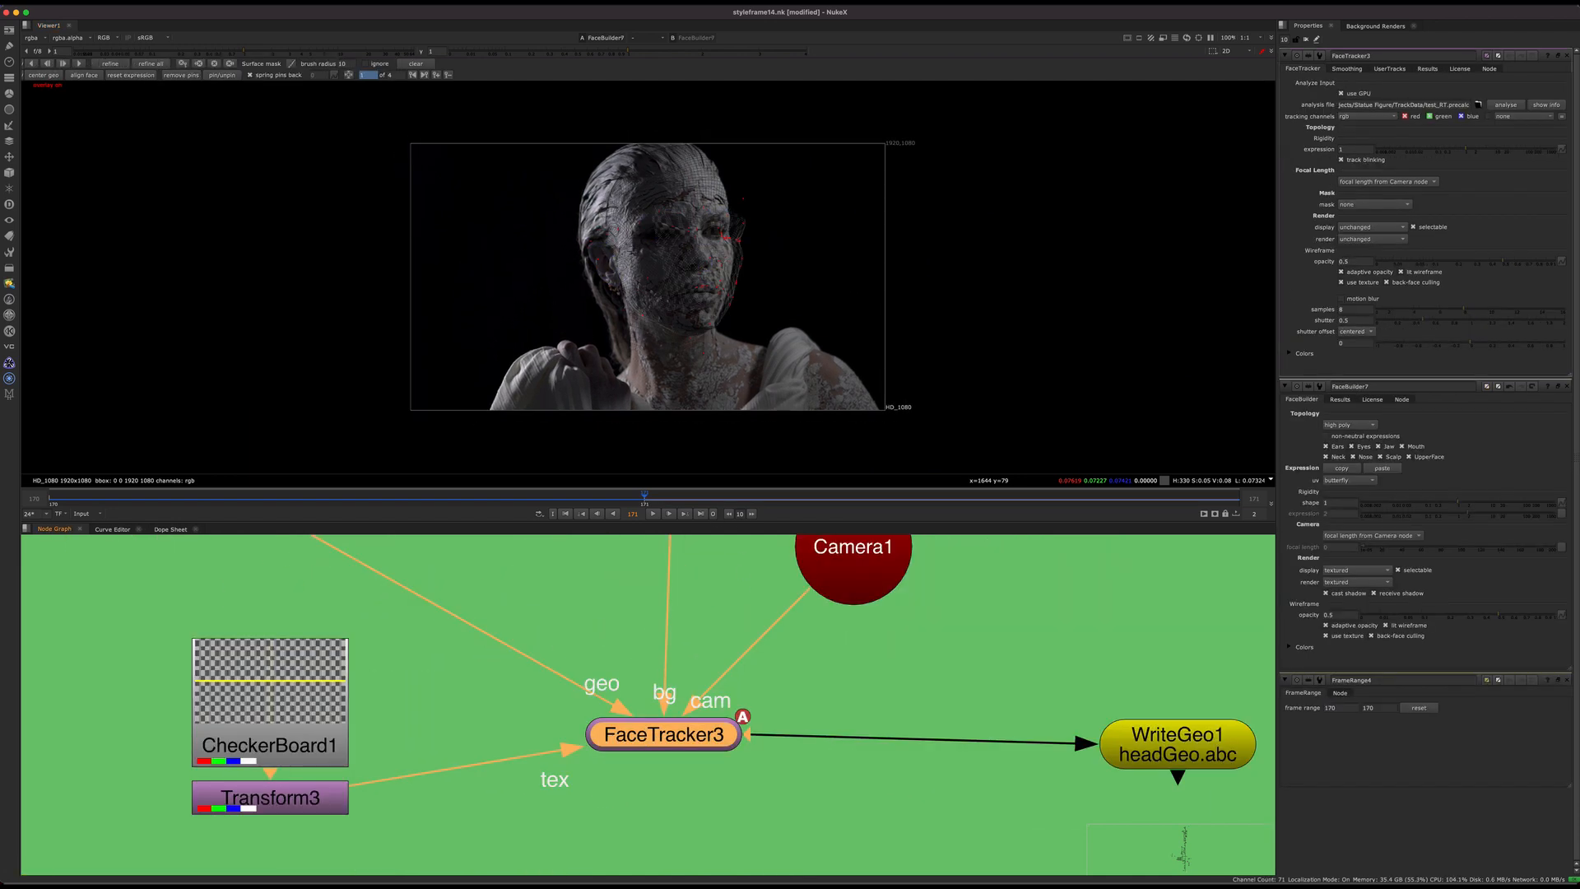
click(1566, 56)
click(1567, 56)
click(1567, 56)
key(1)
double_click(668, 739)
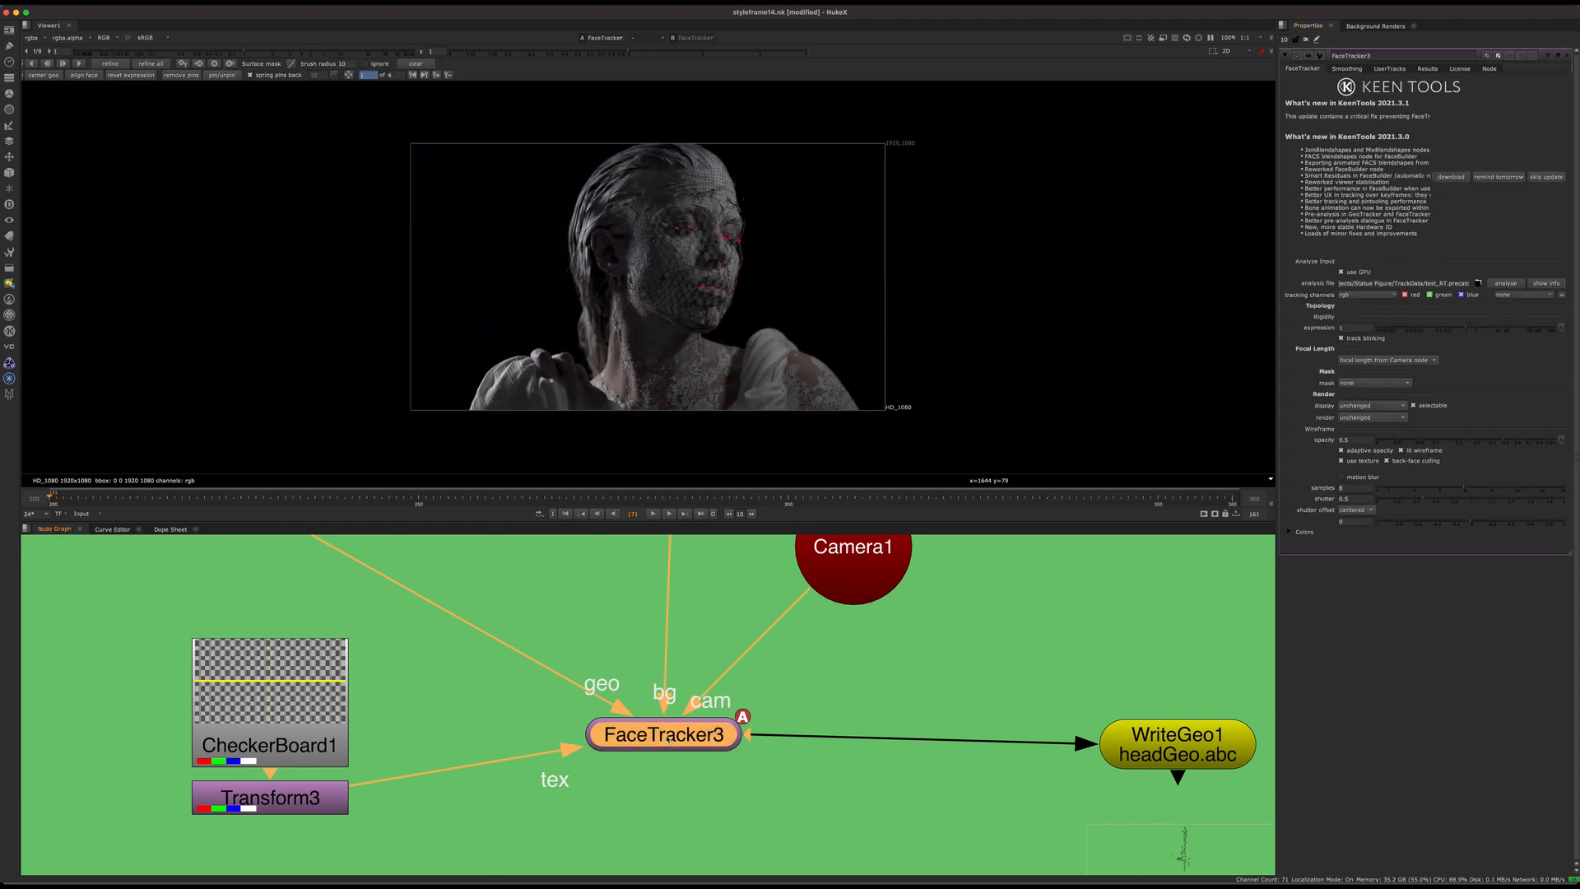
Step: Scrub the FaceTracker3 result from frame 235 to frame 315 to check how the mesh follows the head
scroll(769, 662, down, 5)
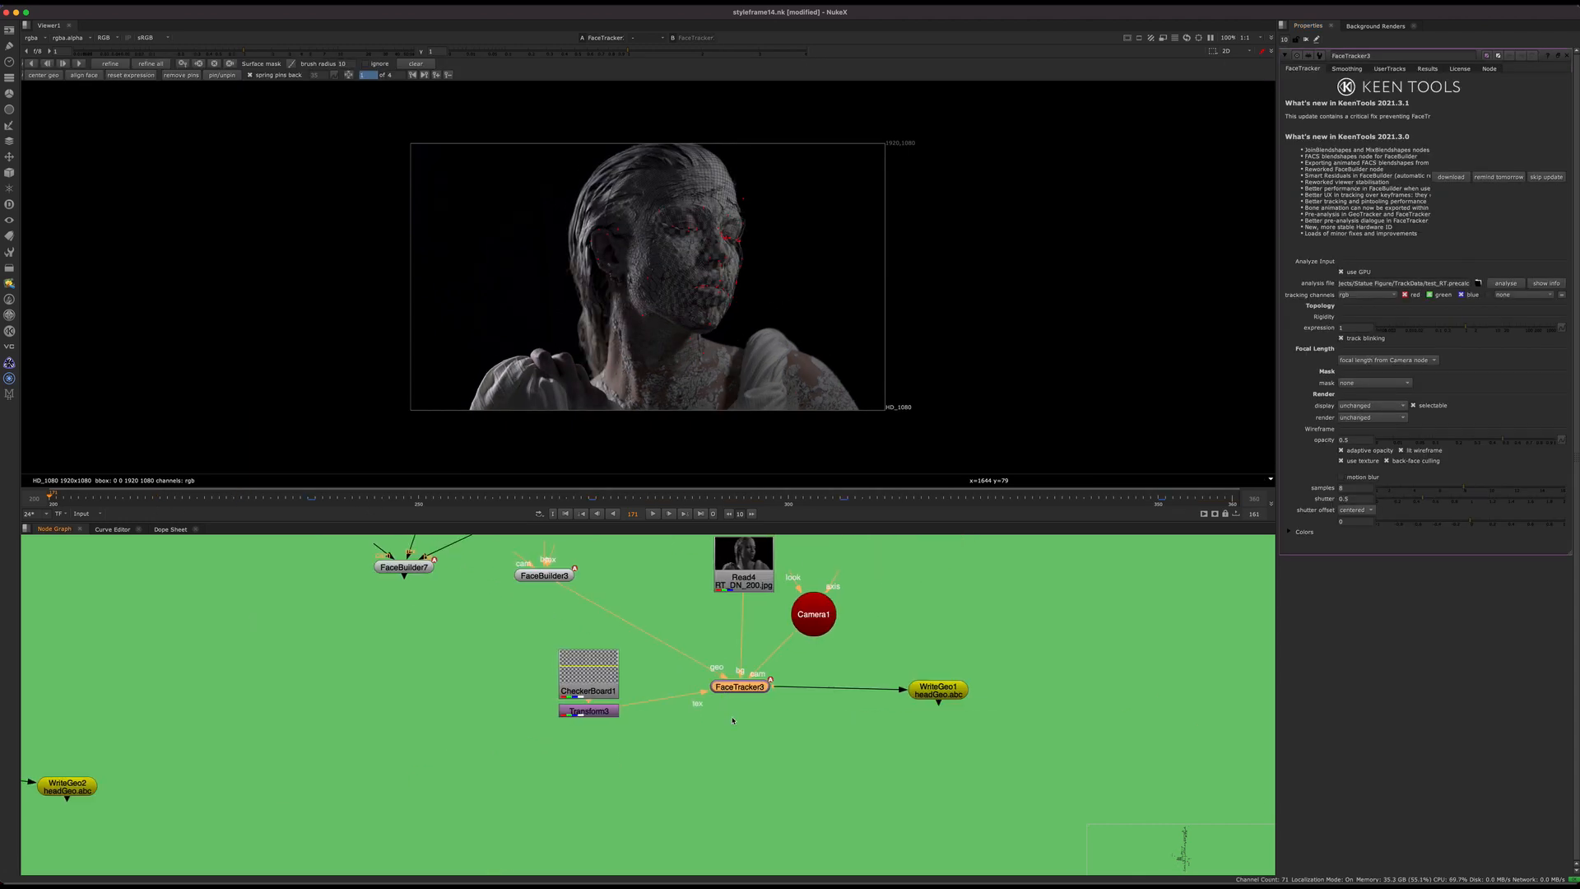
middle_drag(644, 567, 660, 642)
scroll(659, 642, up, 4)
click(307, 502)
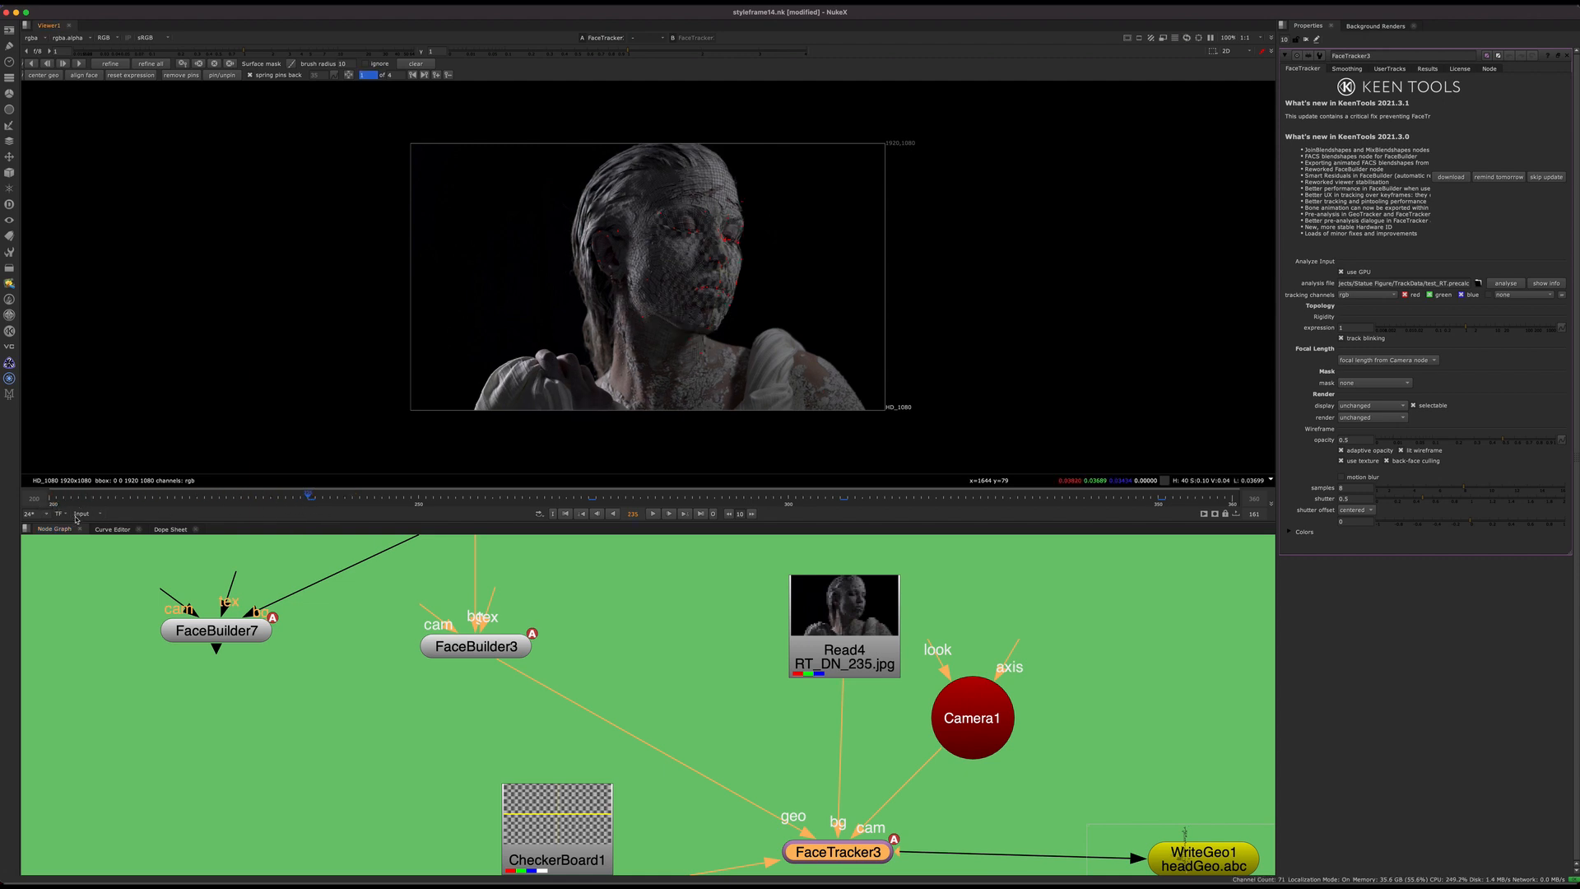
scroll(762, 291, up, 4)
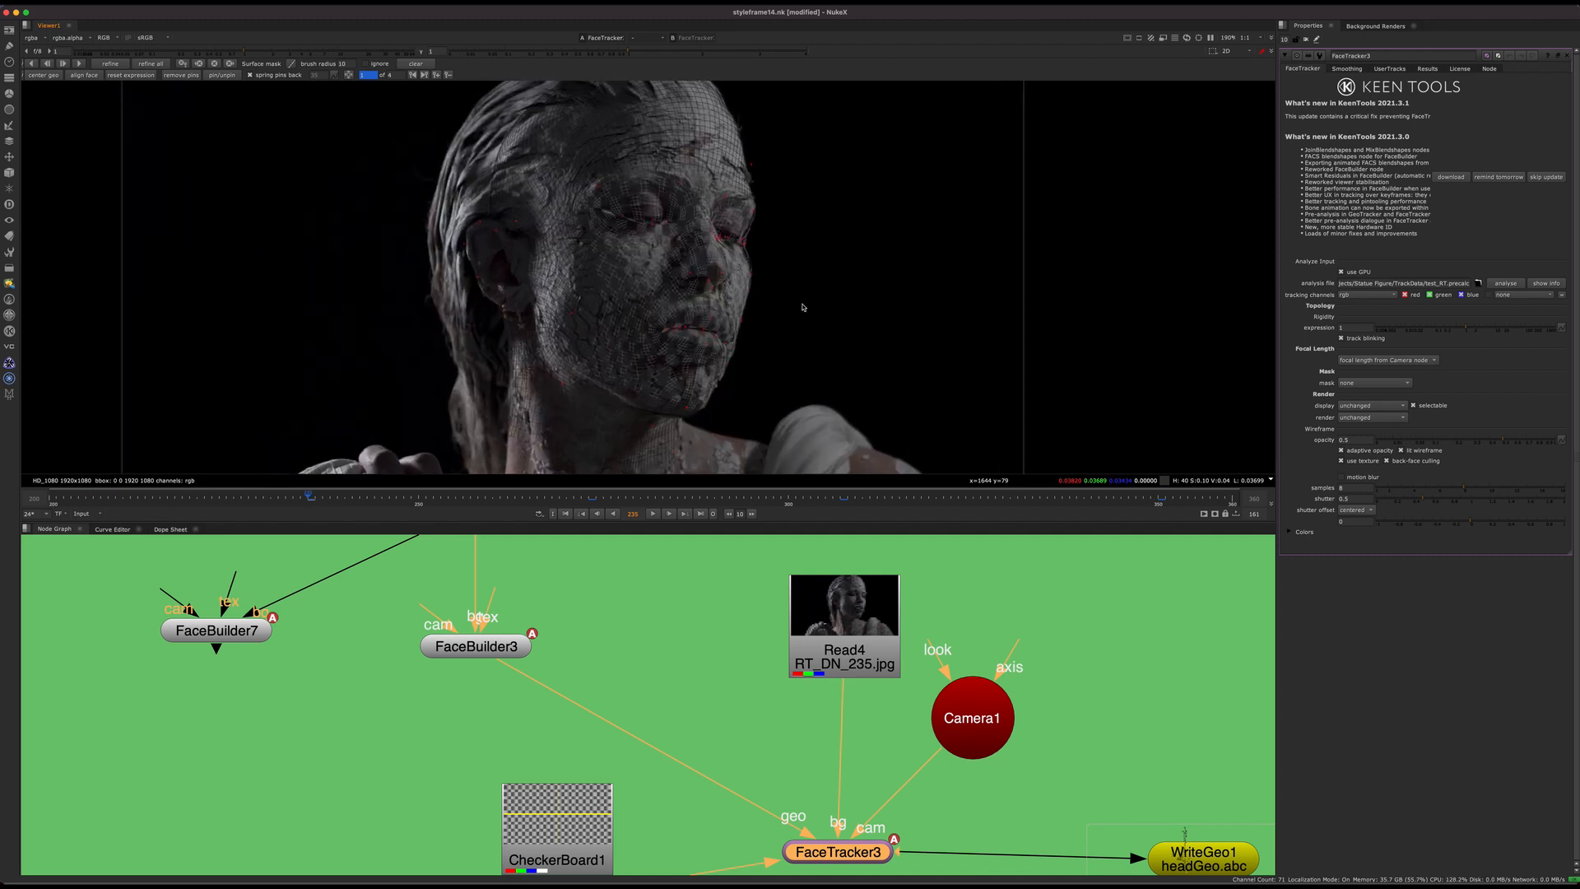
click(633, 505)
key(l)
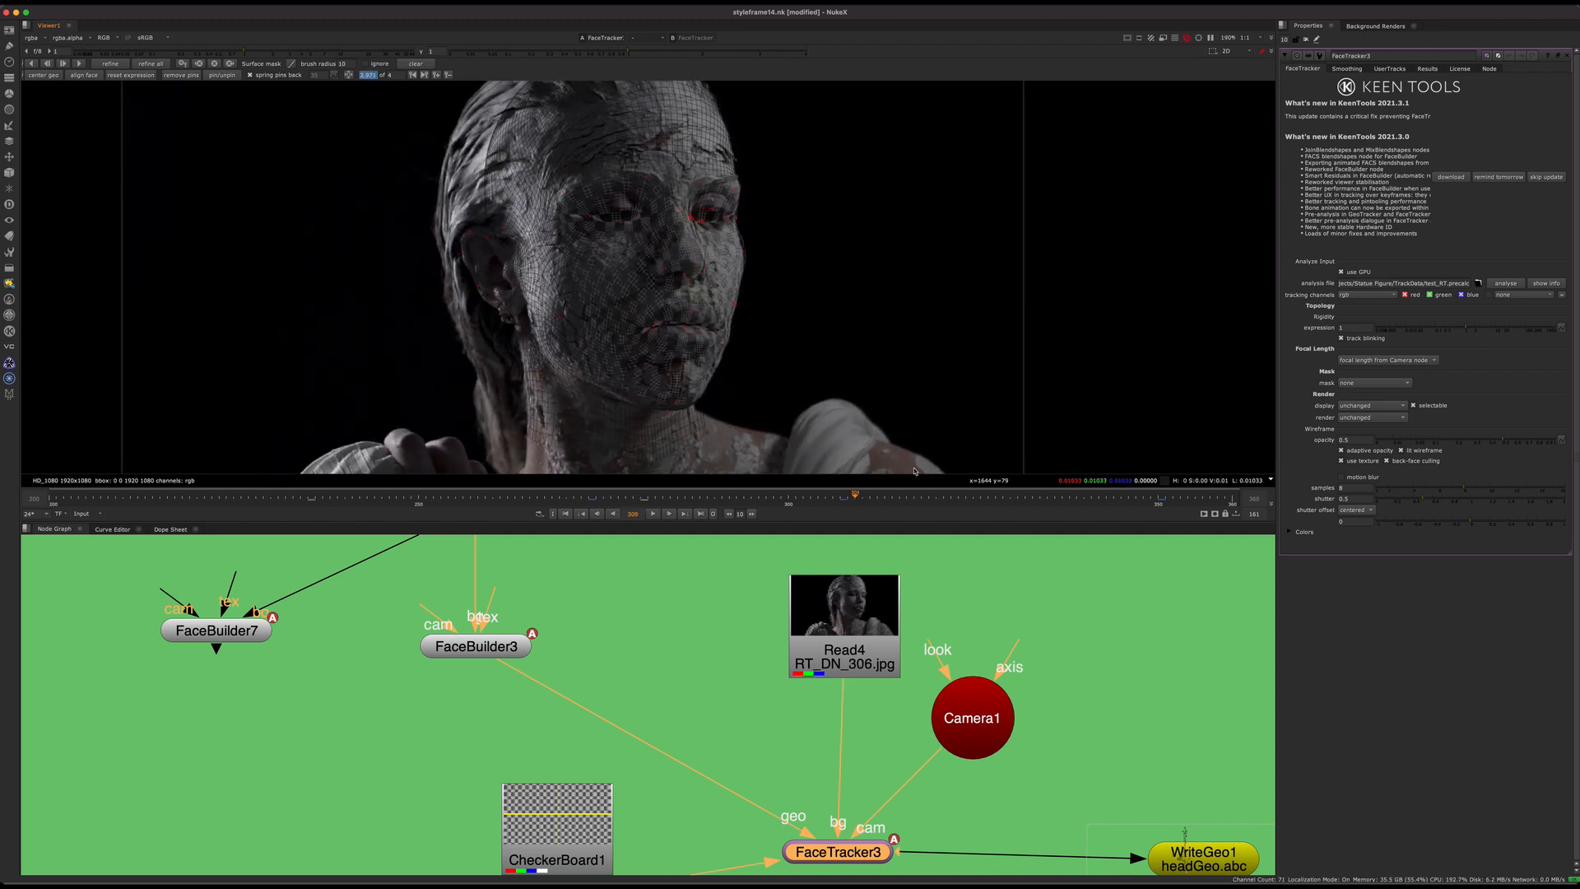
scroll(623, 254, up, 2)
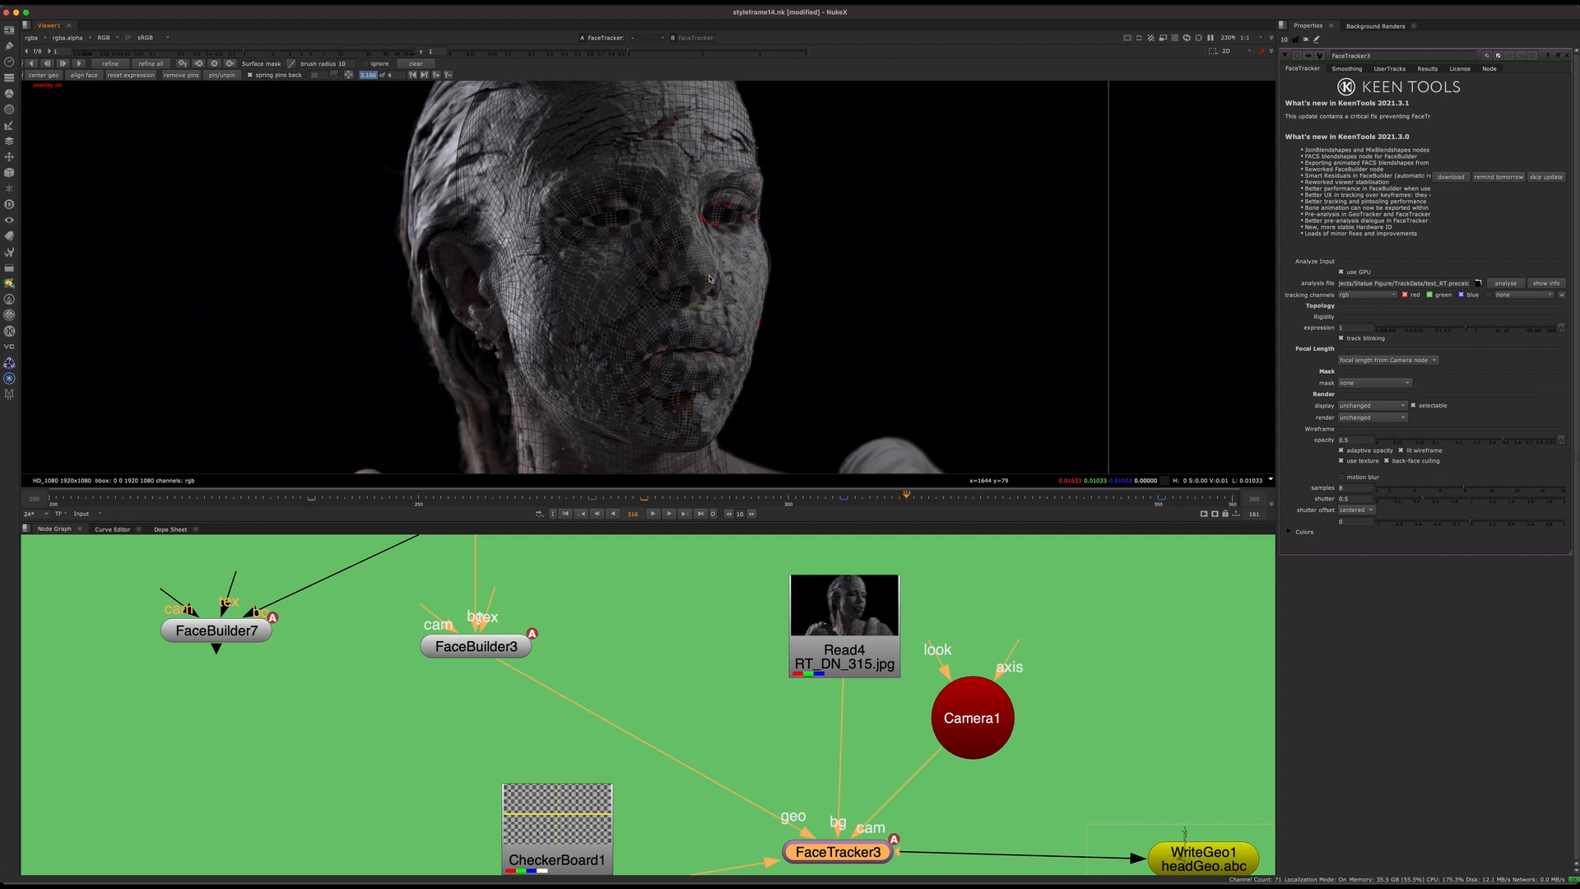
Step: Compare the tracked mesh's alignment around the eyes, nose and mouth at frames 307, 337 and 350
scroll(759, 274, up, 4)
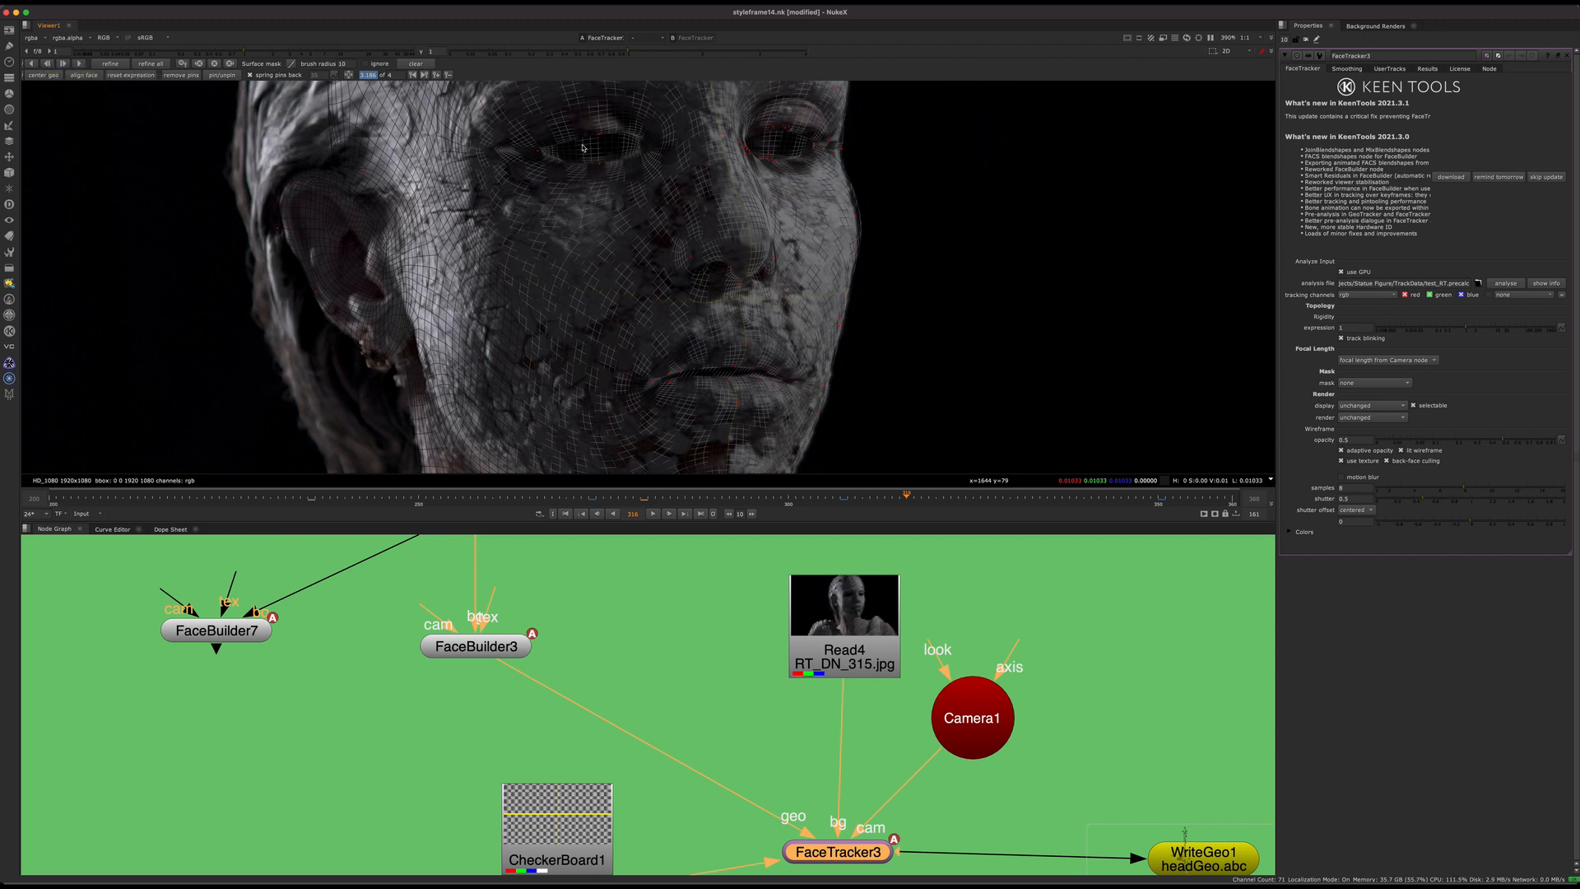
middle_drag(777, 267, 752, 198)
middle_drag(919, 336, 916, 414)
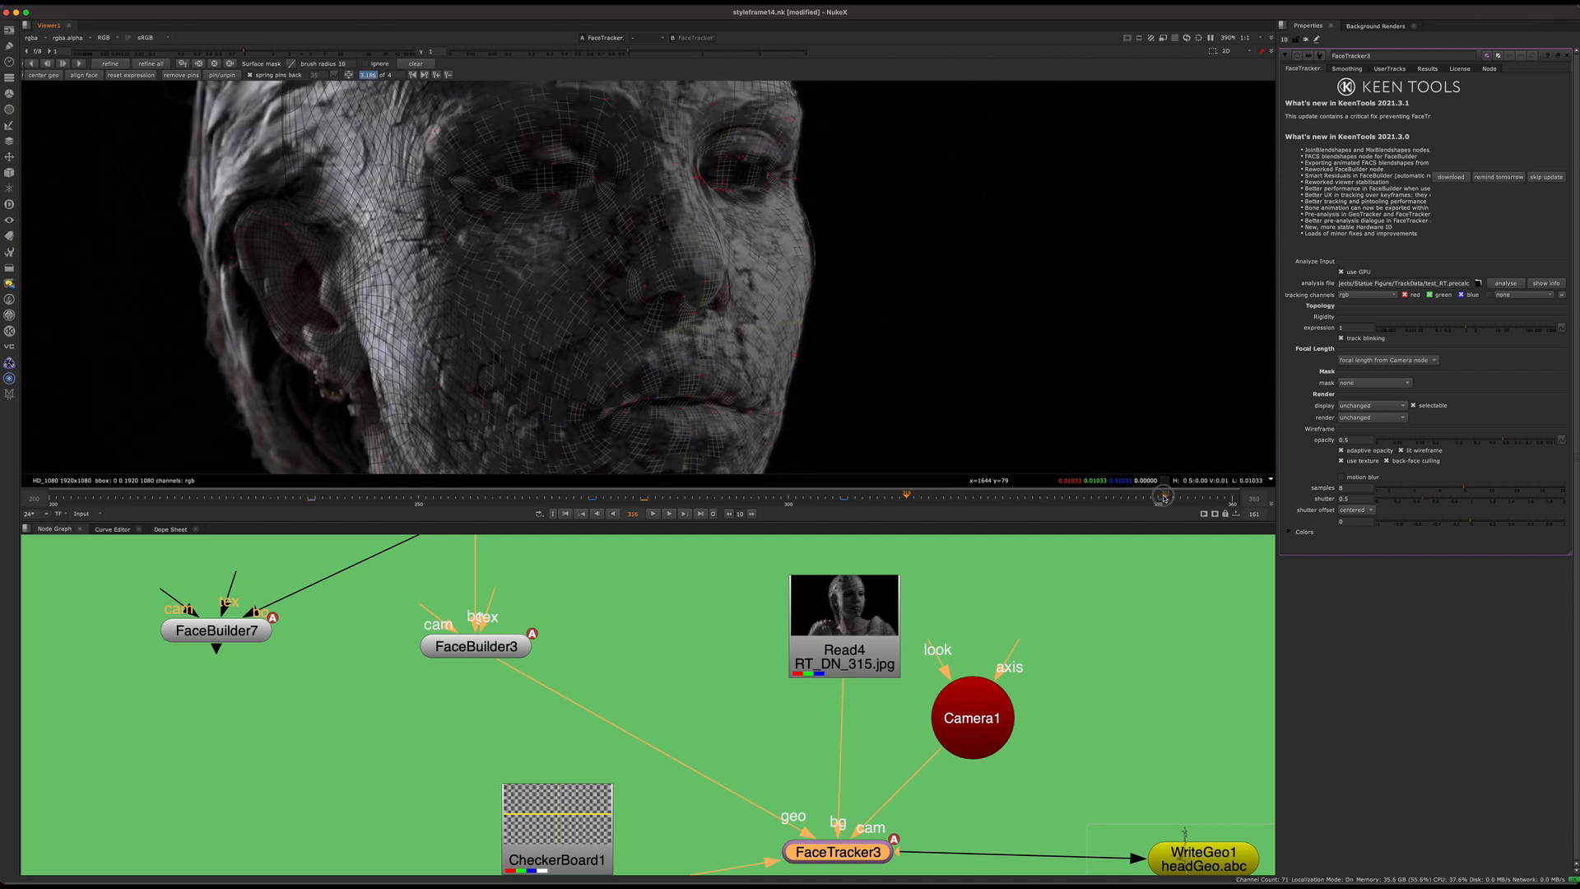
drag(864, 497, 1160, 498)
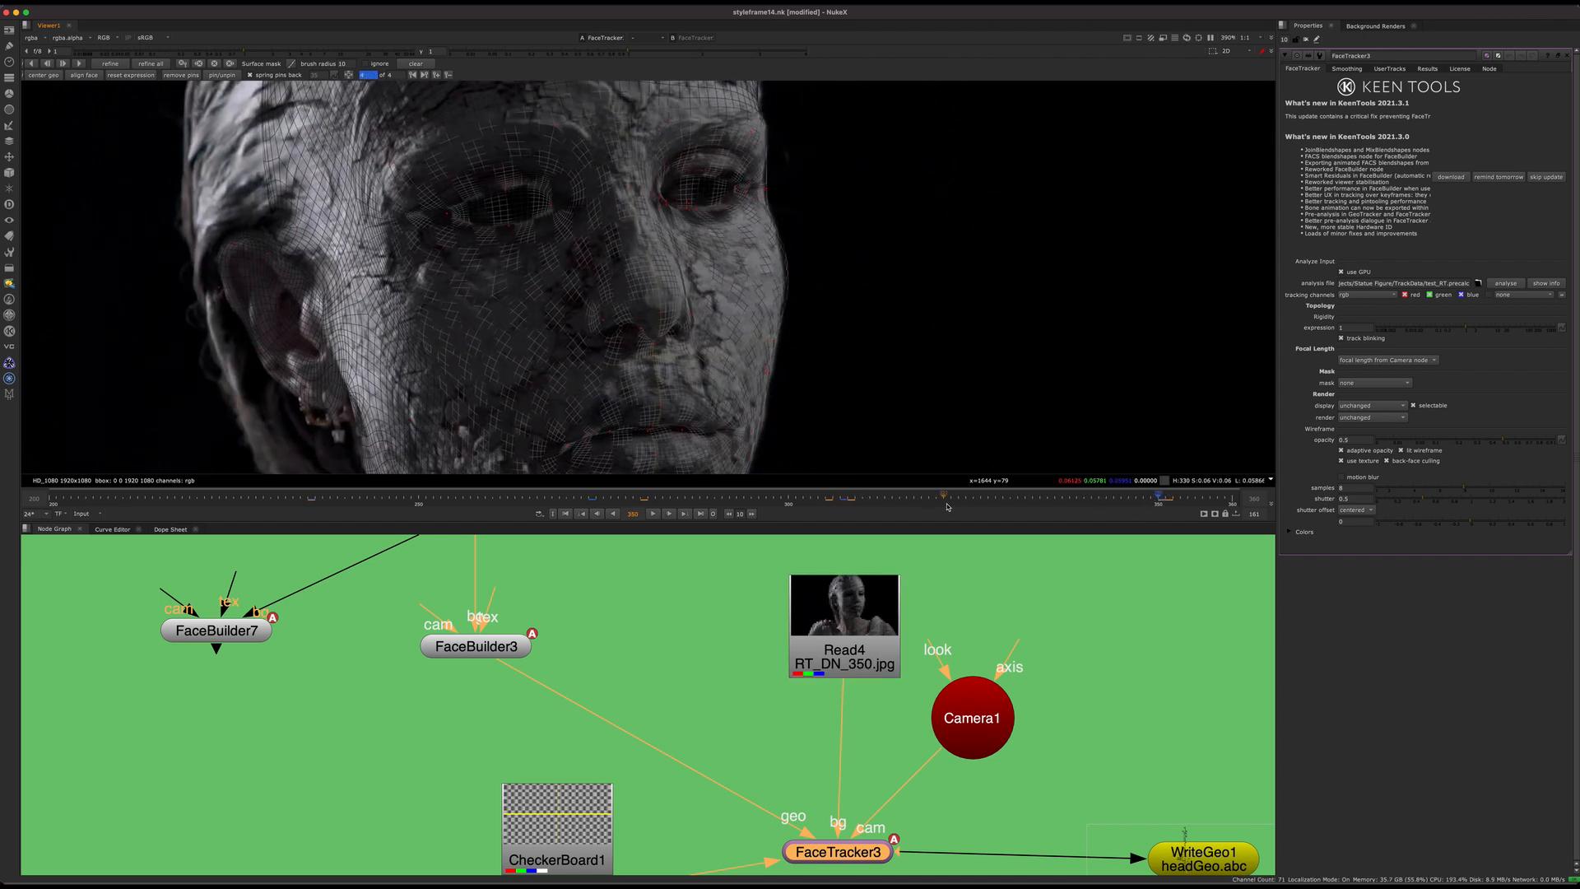
drag(831, 496, 1062, 496)
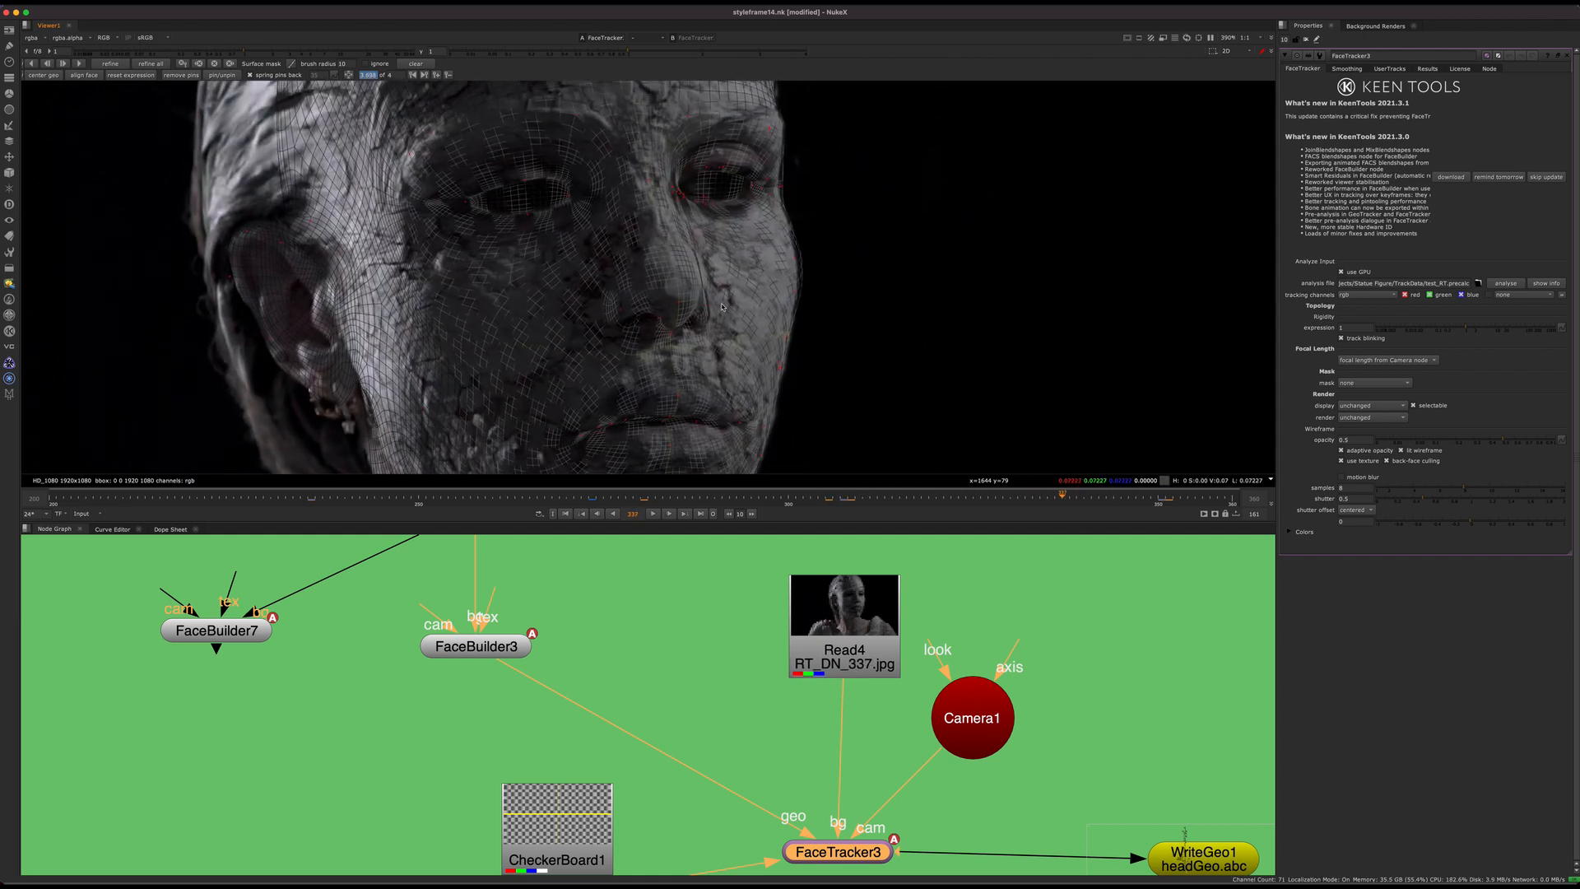
click(842, 502)
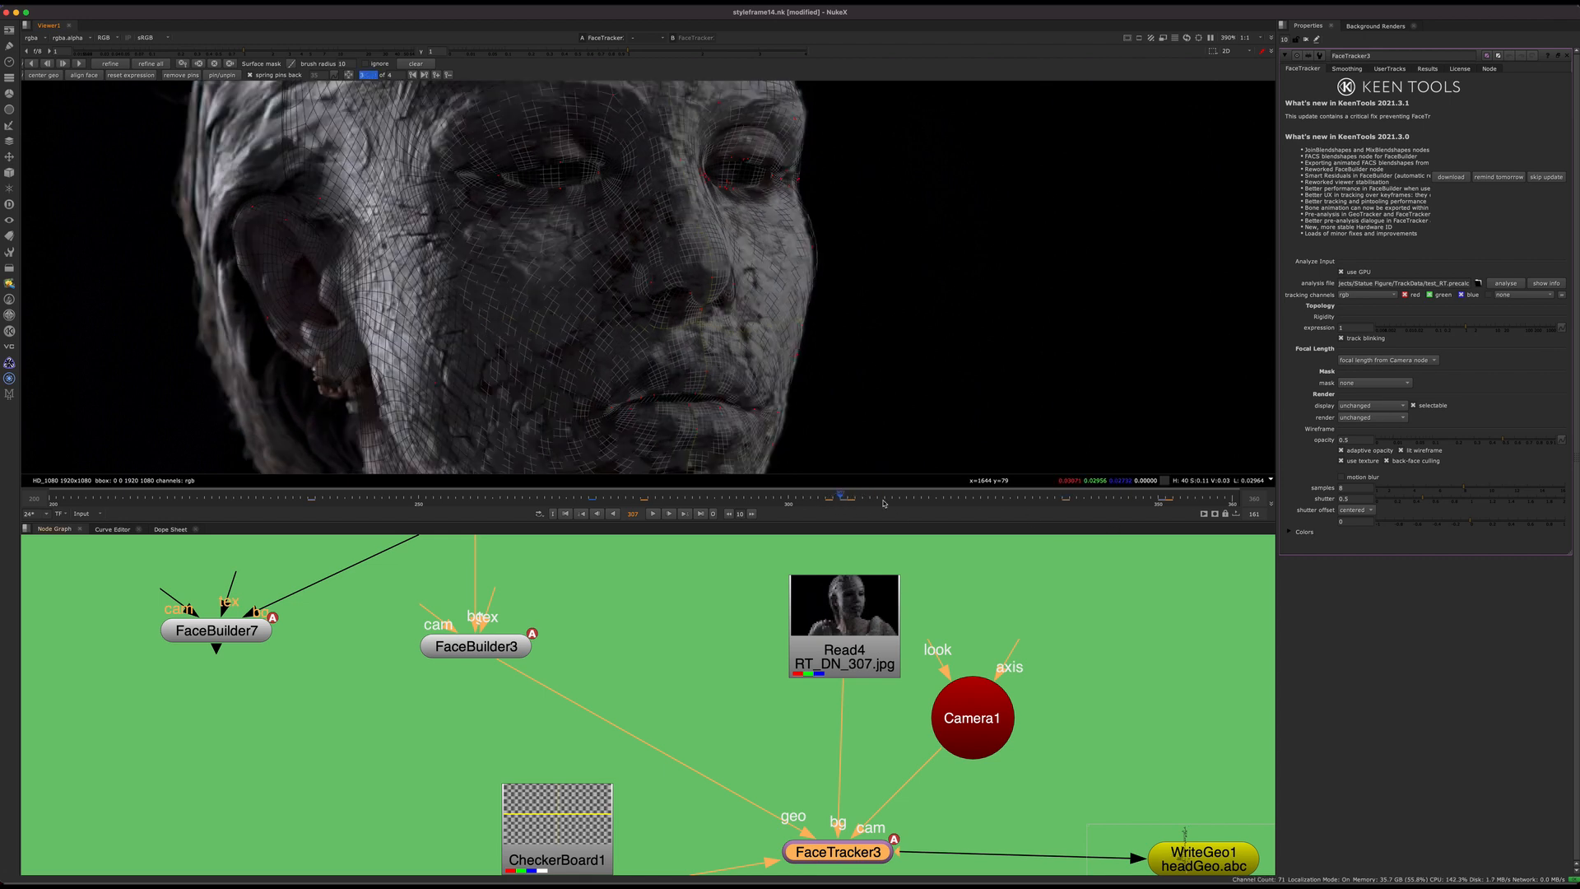
drag(1070, 506, 1162, 503)
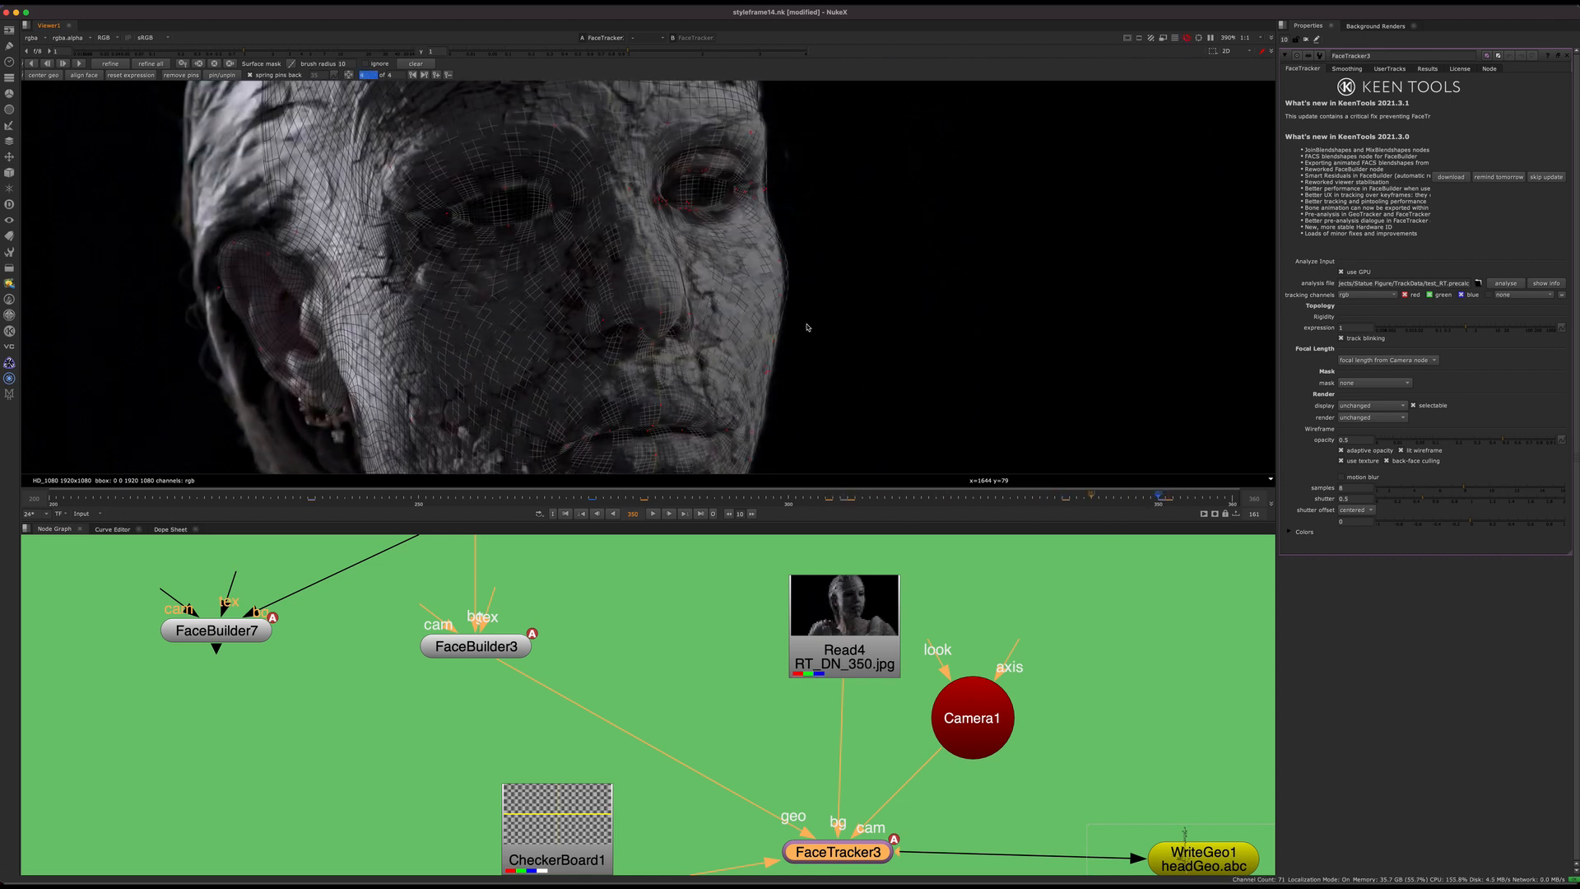
middle_drag(1079, 228, 1100, 228)
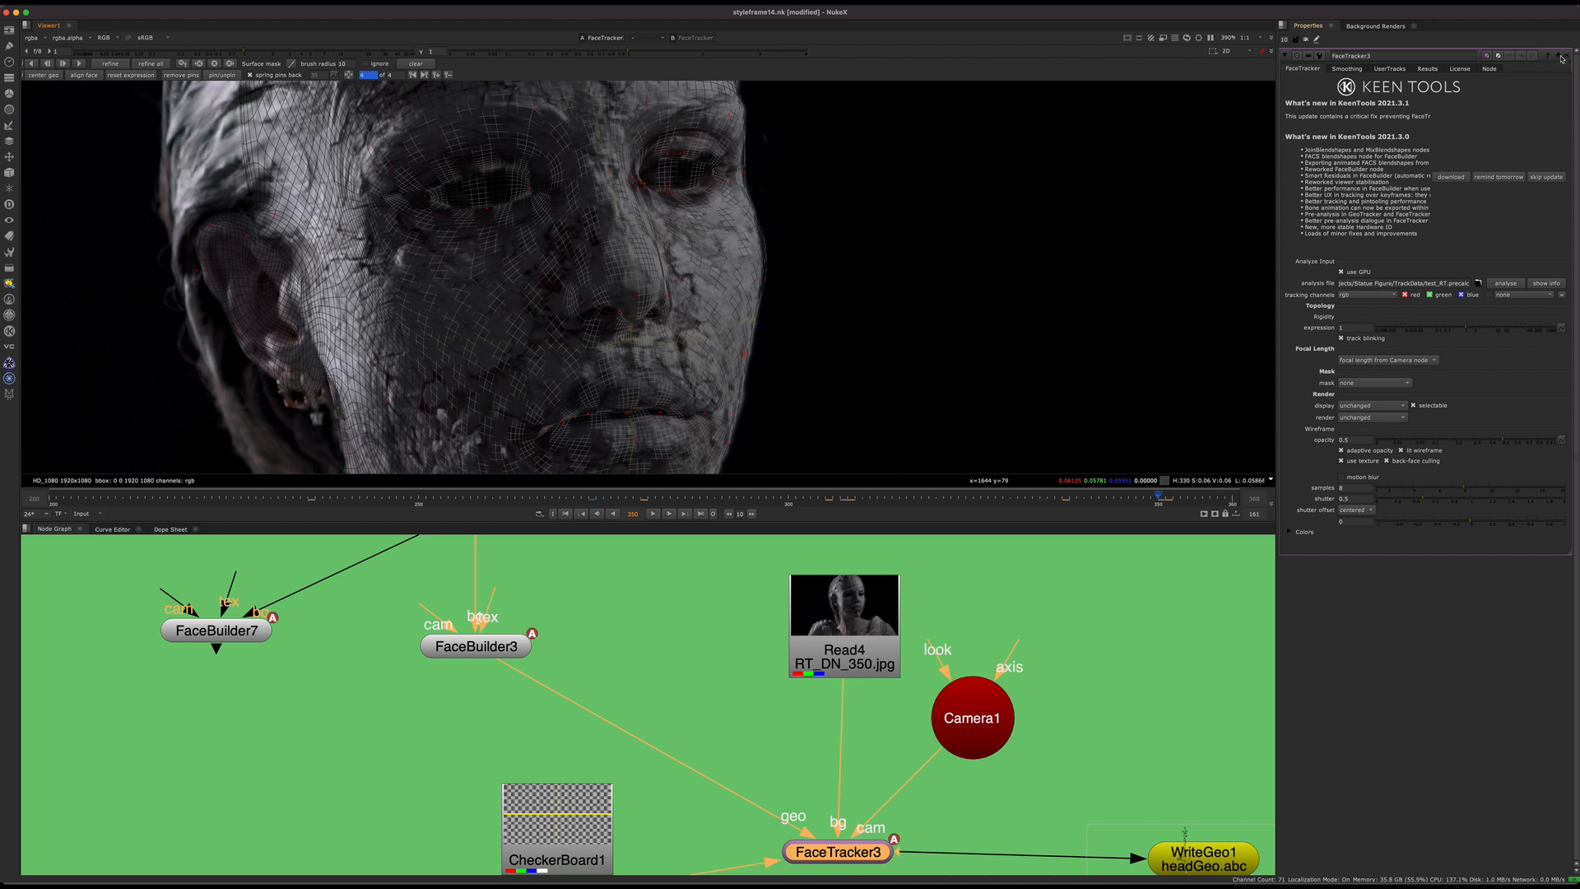
Step: Close the FaceTracker3 properties and locate the ReadGeo7 node with headGeoNew.abc in the purple backdrop
click(1561, 56)
middle_drag(846, 745, 710, 601)
scroll(785, 736, down, 5)
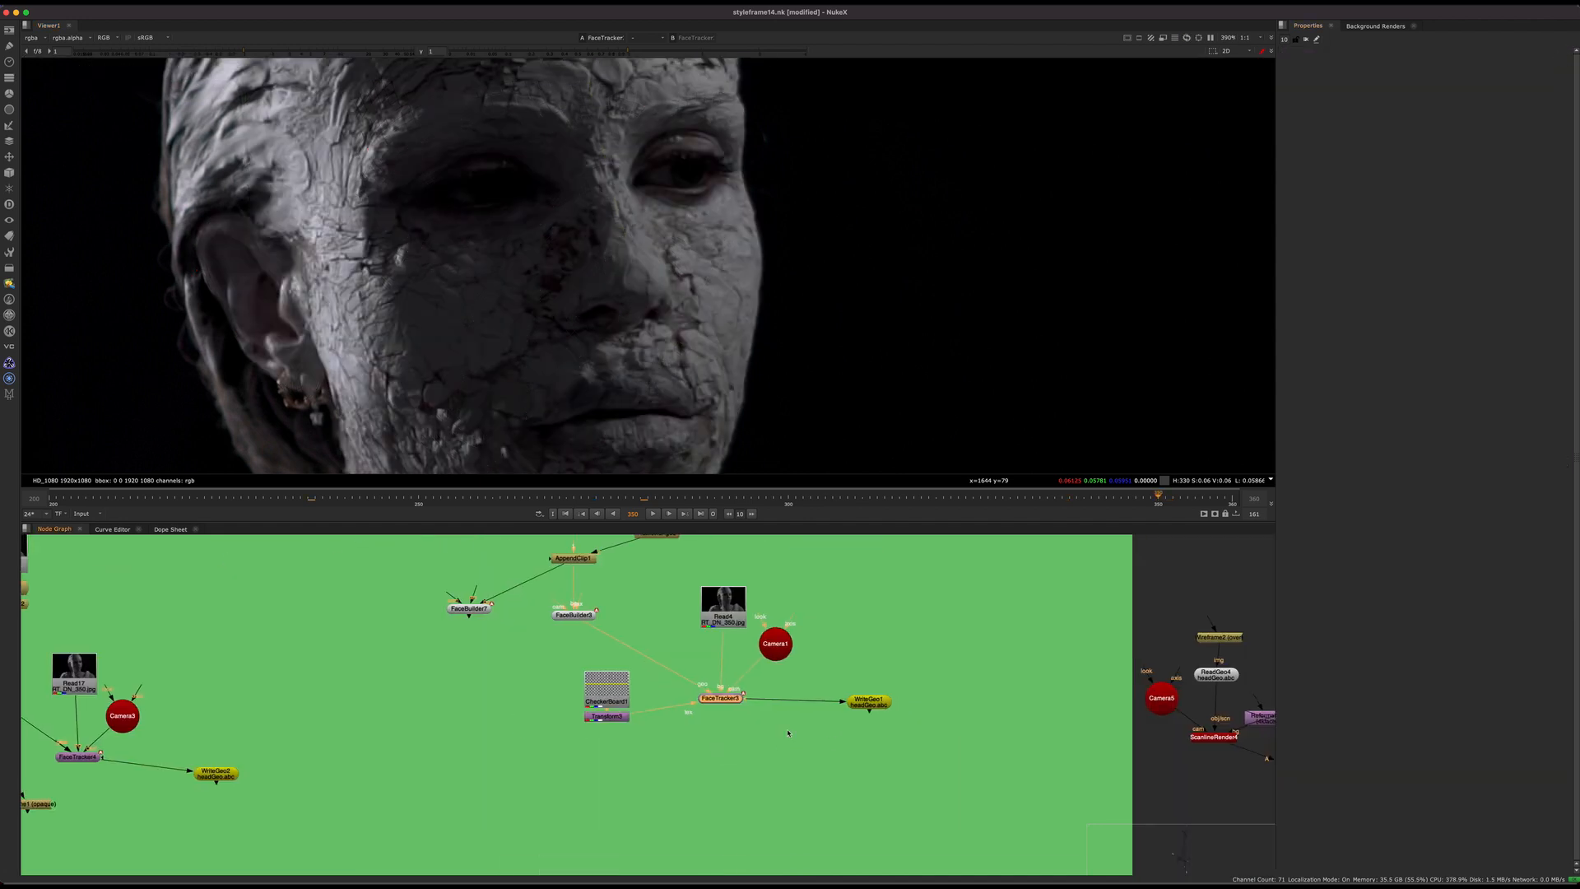
middle_drag(873, 736, 777, 733)
click(773, 701)
middle_drag(732, 661, 656, 872)
scroll(690, 684, down, 12)
middle_drag(758, 635, 680, 787)
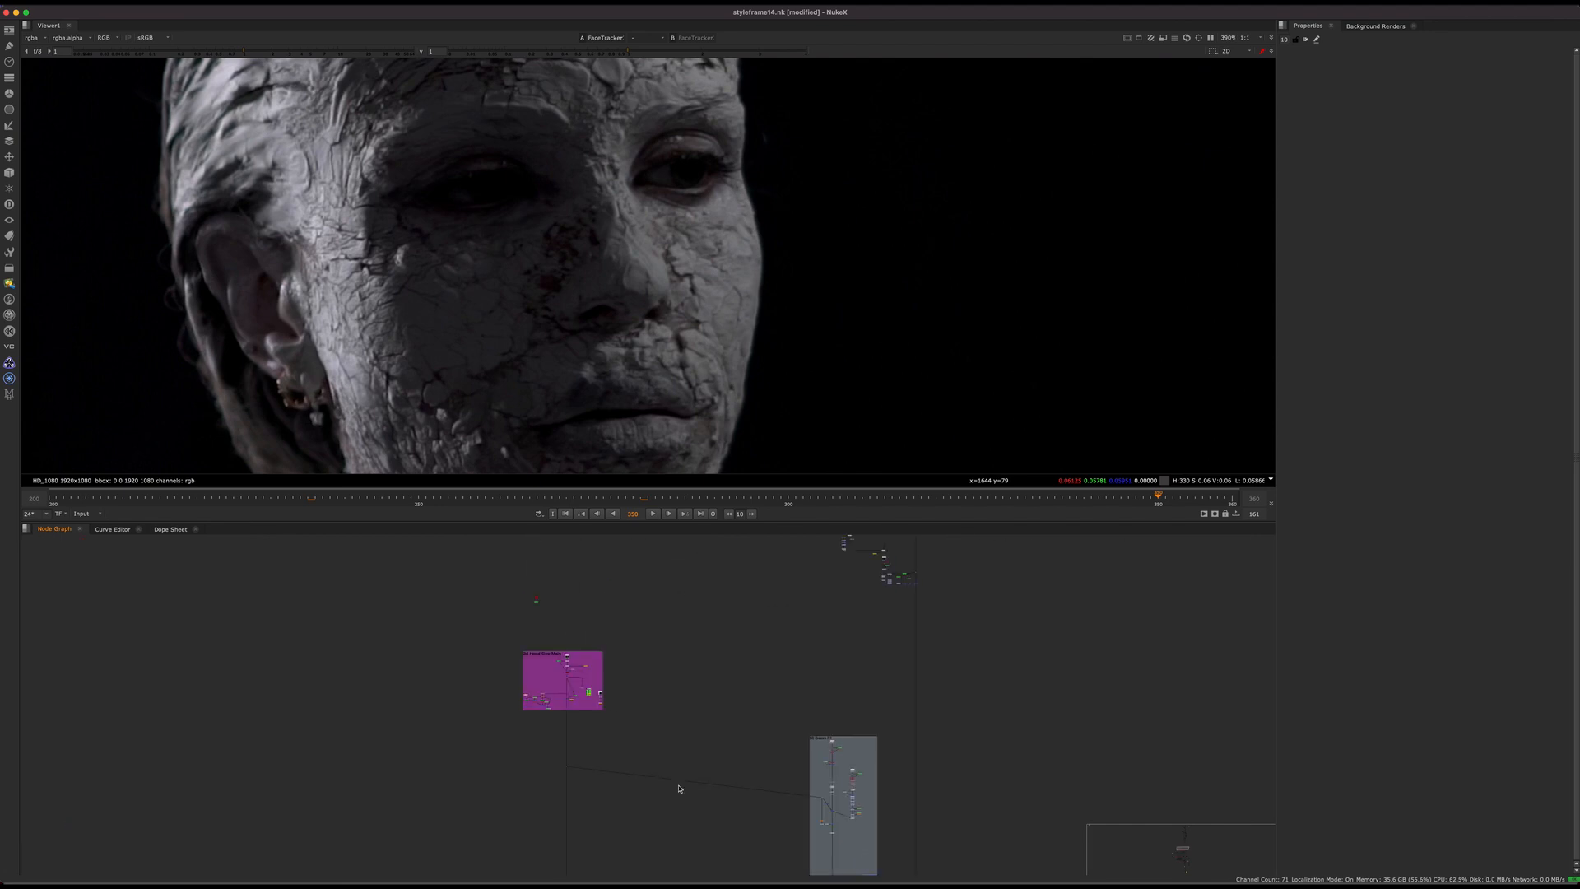
middle_drag(621, 592, 654, 617)
scroll(599, 663, up, 5)
scroll(600, 663, up, 8)
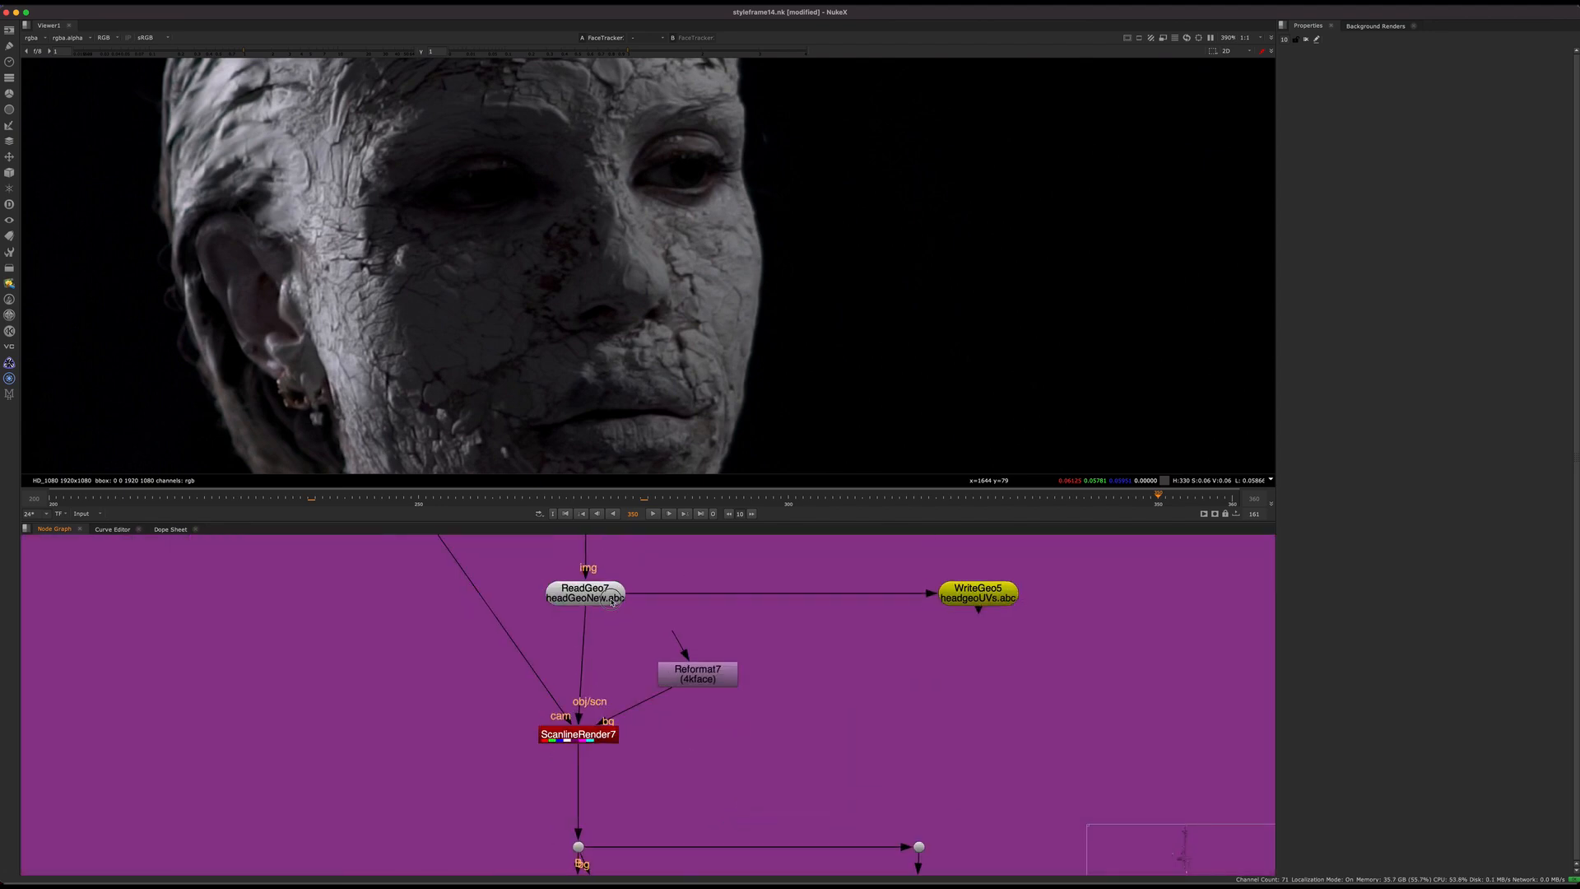
Step: View the ReadGeo7 head geometry in 3D with its settings open and inspect the textured face from several angles
double_click(585, 592)
key(1)
mouse_move(885, 245)
ctrl+mouse_down()
mouse_move(920, 346)
mouse_move(1037, 310)
mouse_move(988, 269)
mouse_move(874, 247)
mouse_move(835, 193)
mouse_move(1135, 260)
mouse_move(889, 190)
mouse_move(1005, 279)
mouse_move(893, 222)
ctrl+mouse_up()
click(688, 205)
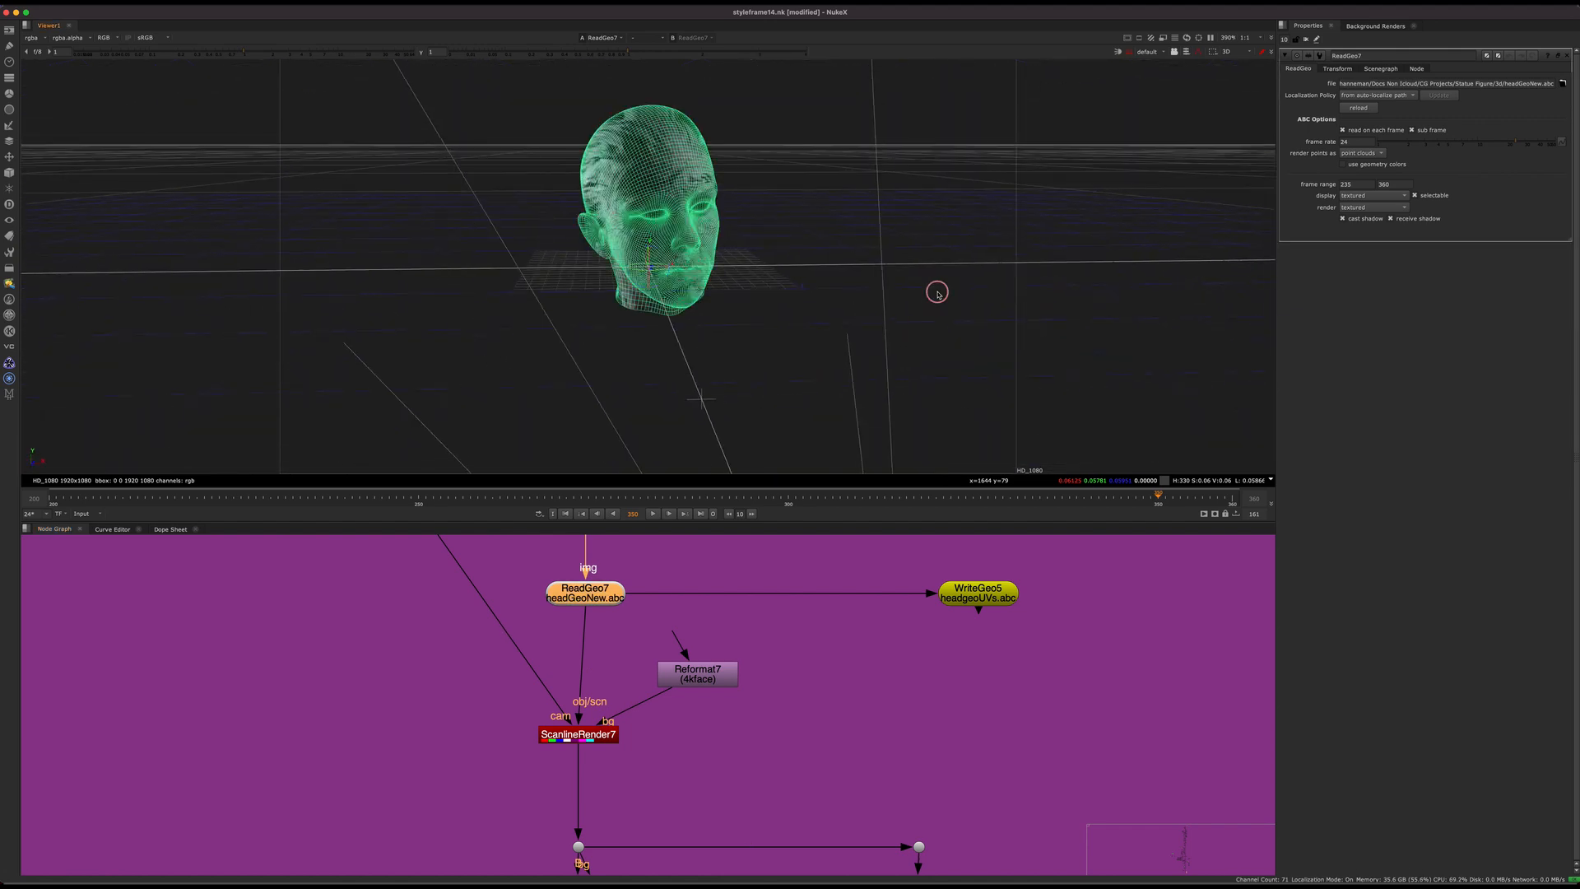
ctrl+drag(936, 293, 988, 359)
click(988, 361)
ctrl+drag(881, 299, 776, 237)
Step: Search the full-size node graph for the Scene2 lighting setup that relights the ReadGeo26 head geometry
scroll(677, 690, down, 10)
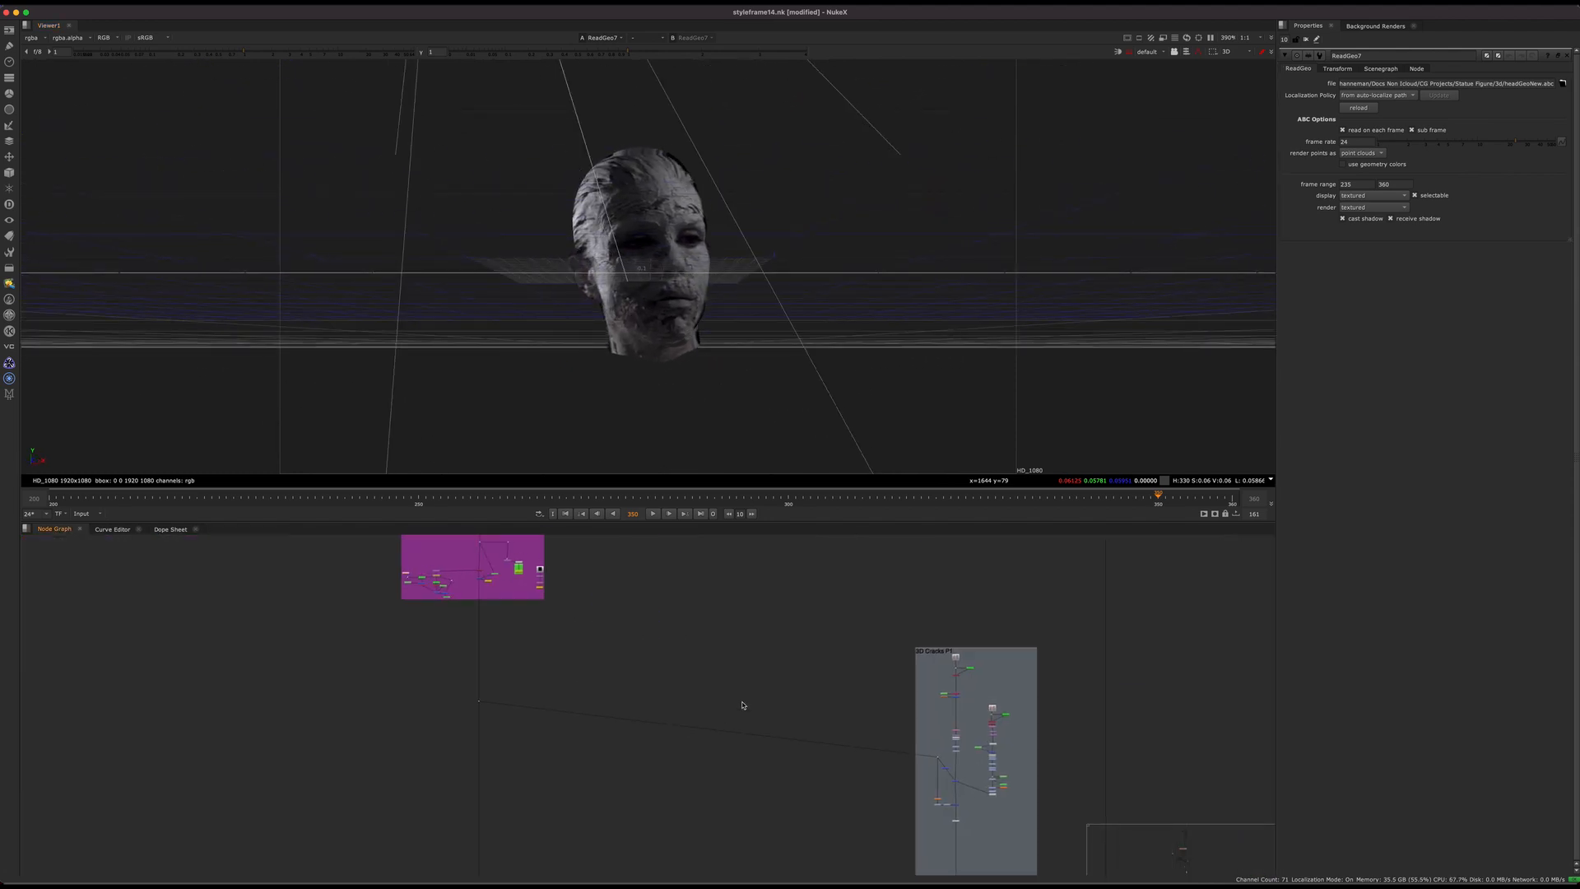
key(space)
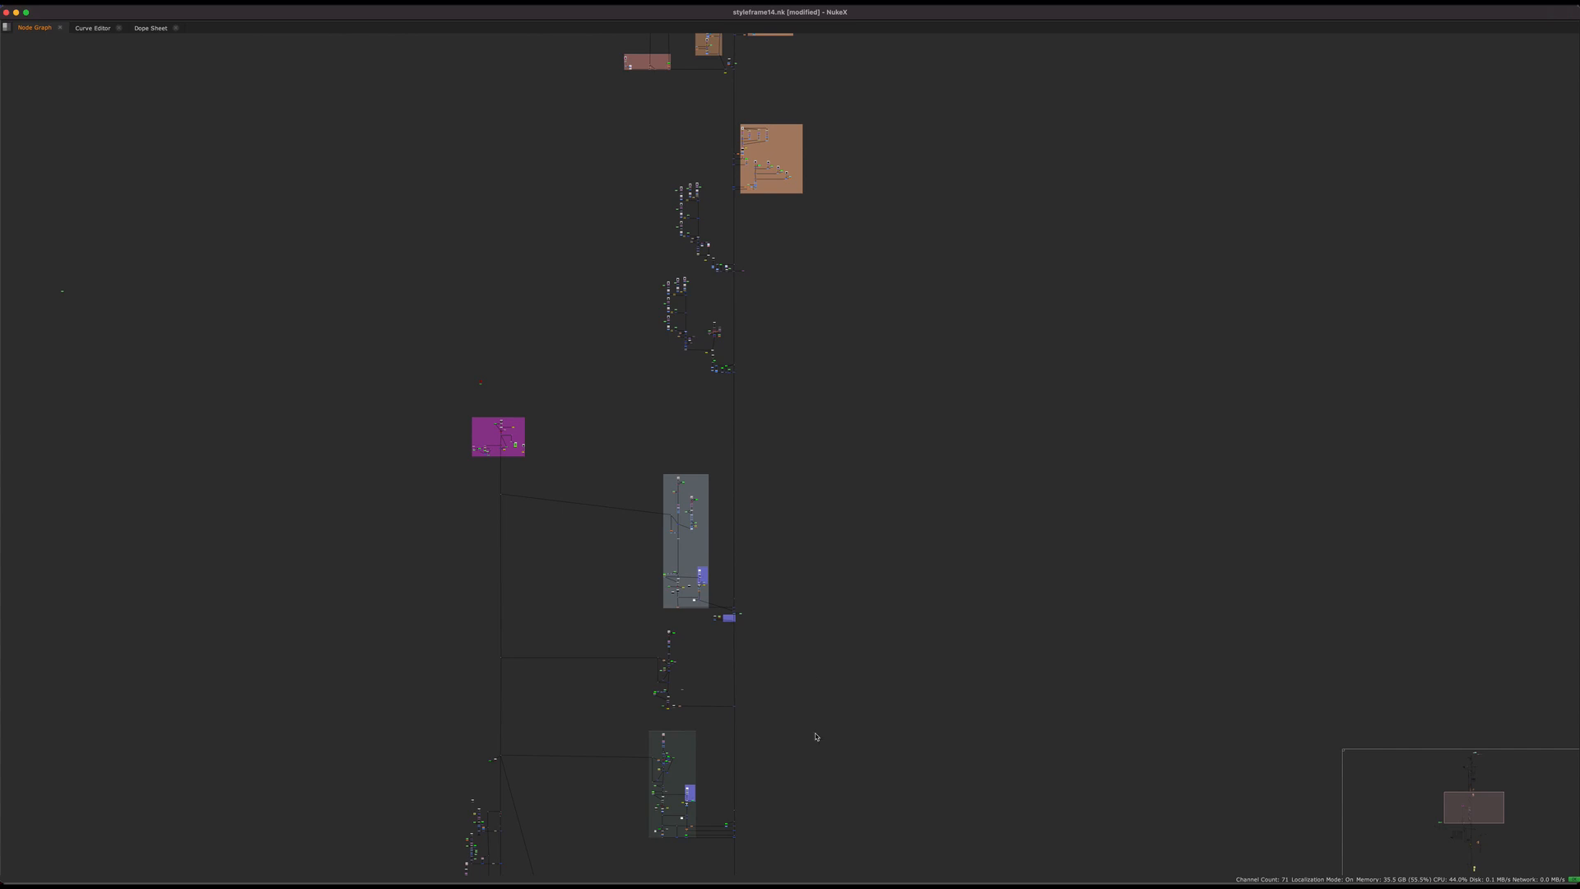
scroll(815, 736, up, 10)
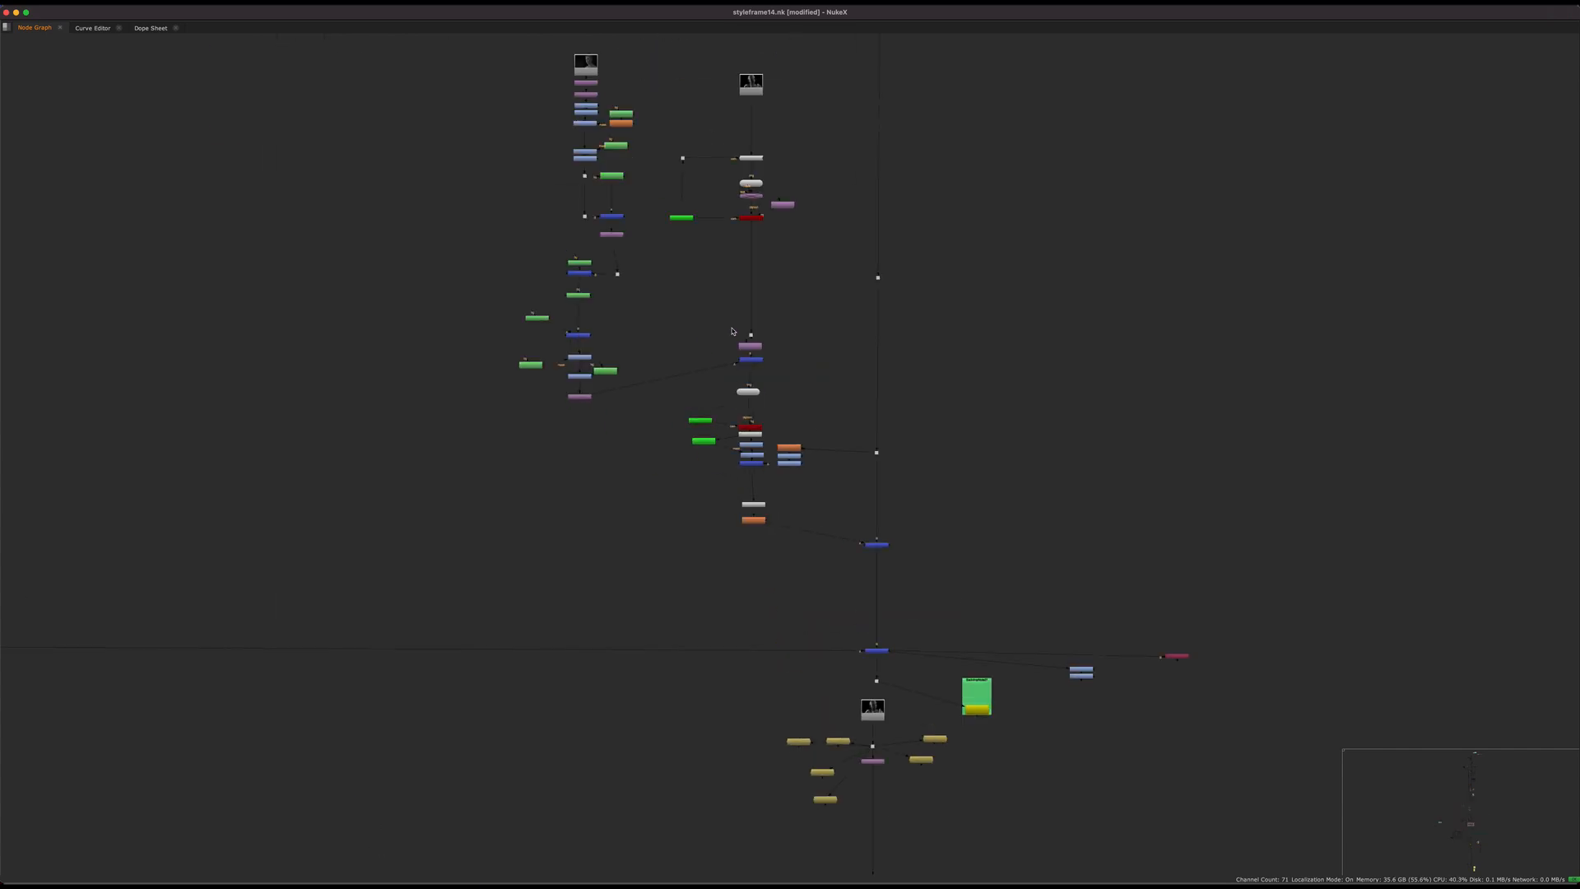
middle_drag(795, 706, 815, 288)
scroll(823, 346, down, 8)
middle_drag(501, 818, 681, 529)
middle_drag(844, 605, 813, 358)
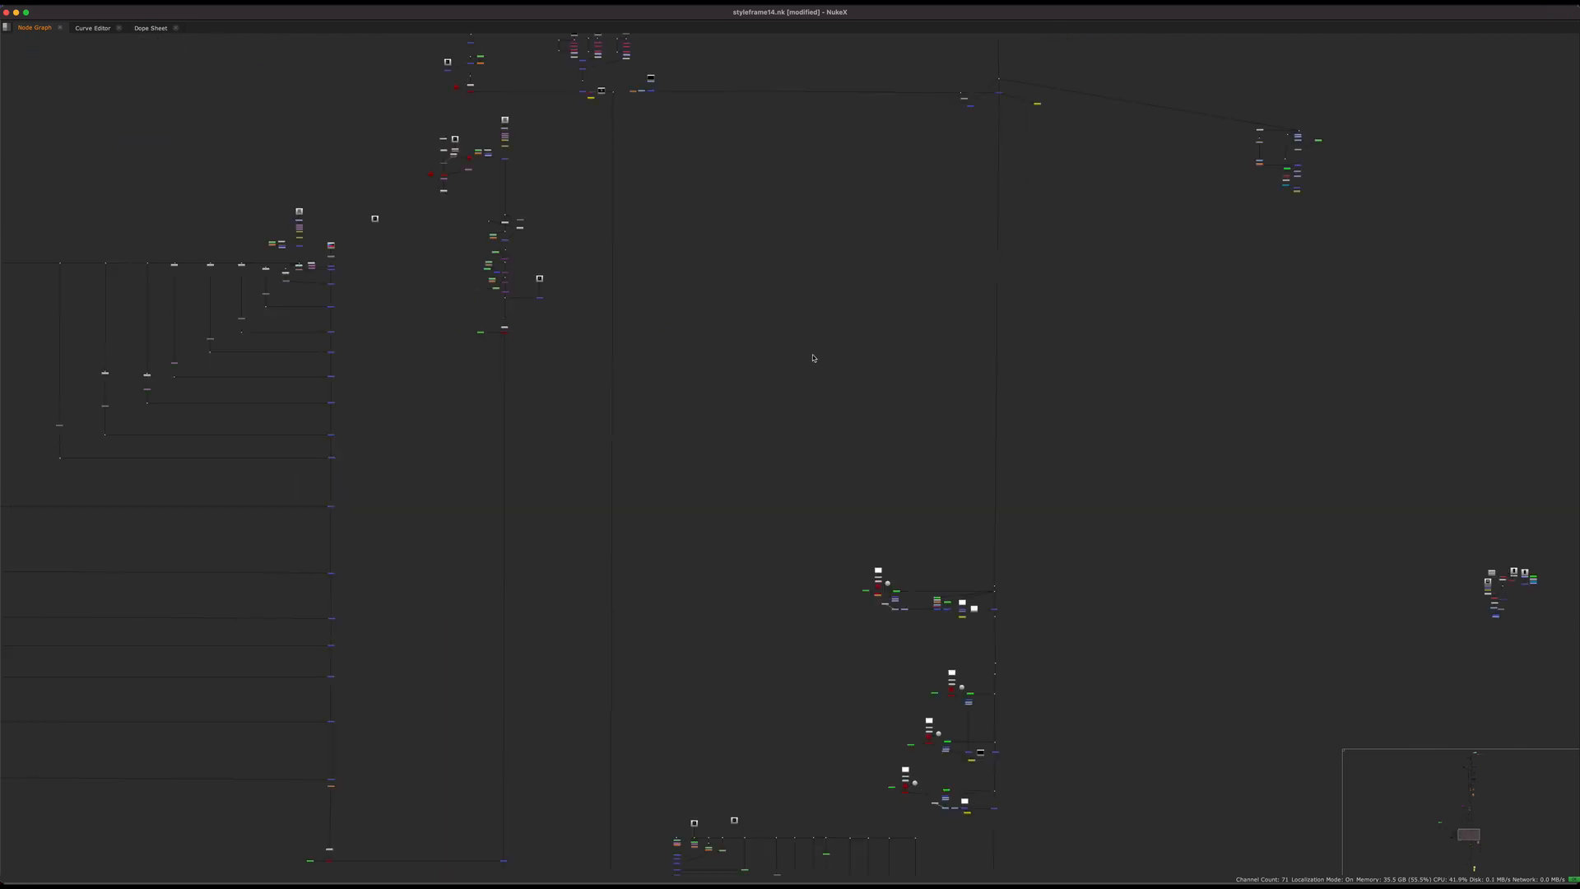
scroll(899, 448, up, 10)
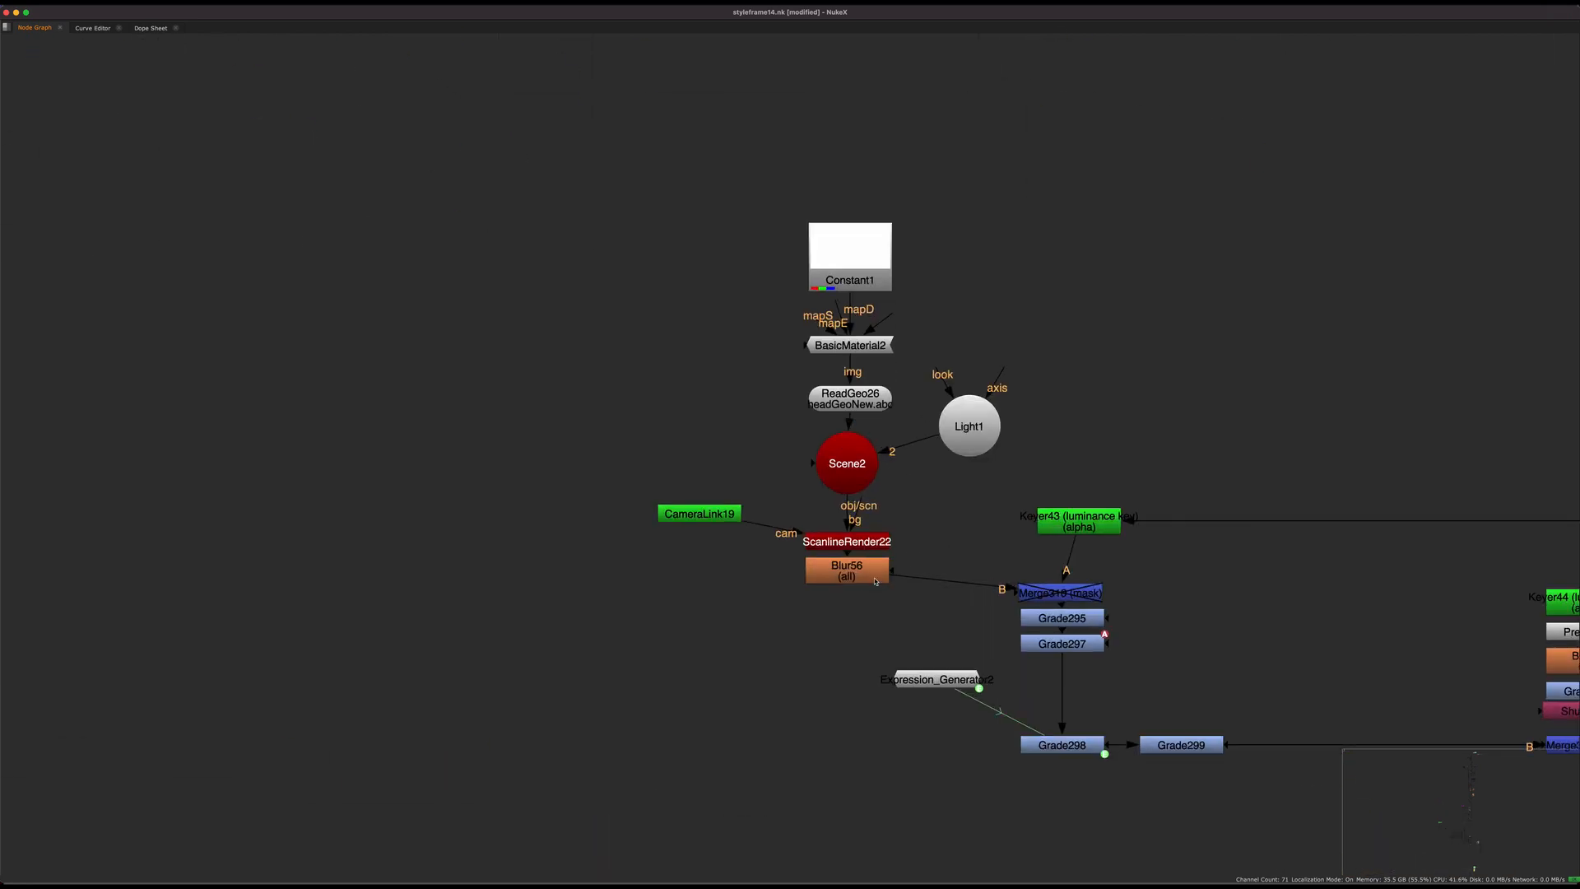
Step: Display the Blur56 output of the Scene2 lighting setup in the viewer
click(876, 580)
middle_drag(876, 581, 576, 699)
scroll(628, 727, down, 3)
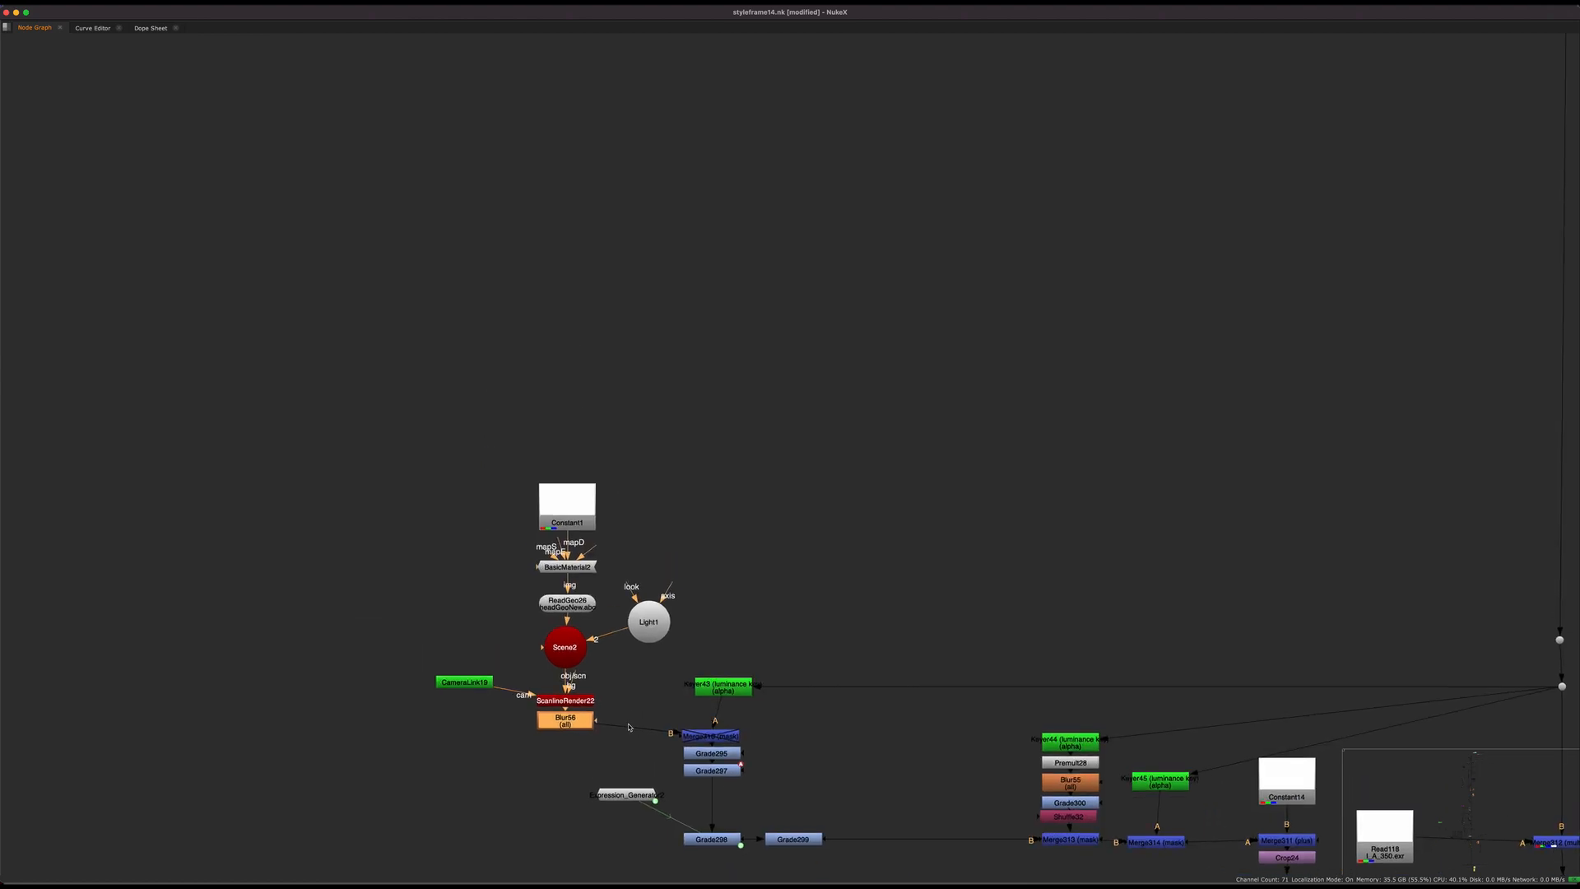
key(space)
key(1)
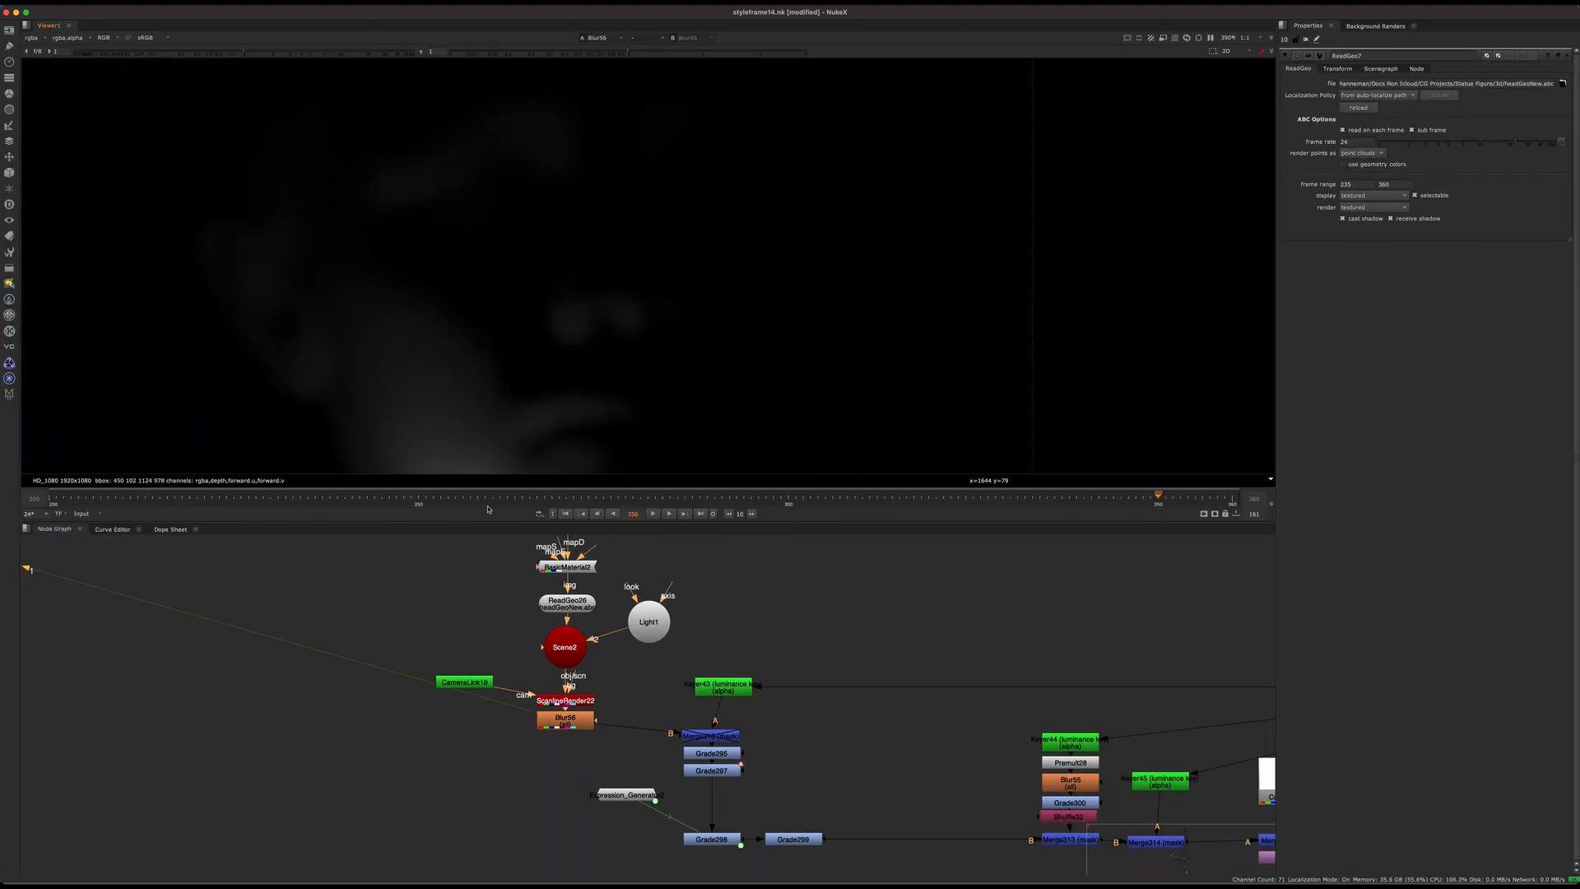
Step: Check how the blurred light render moves over the head at several frames, looking closely at the jaw and mouth
click(537, 494)
scroll(601, 346, down, 4)
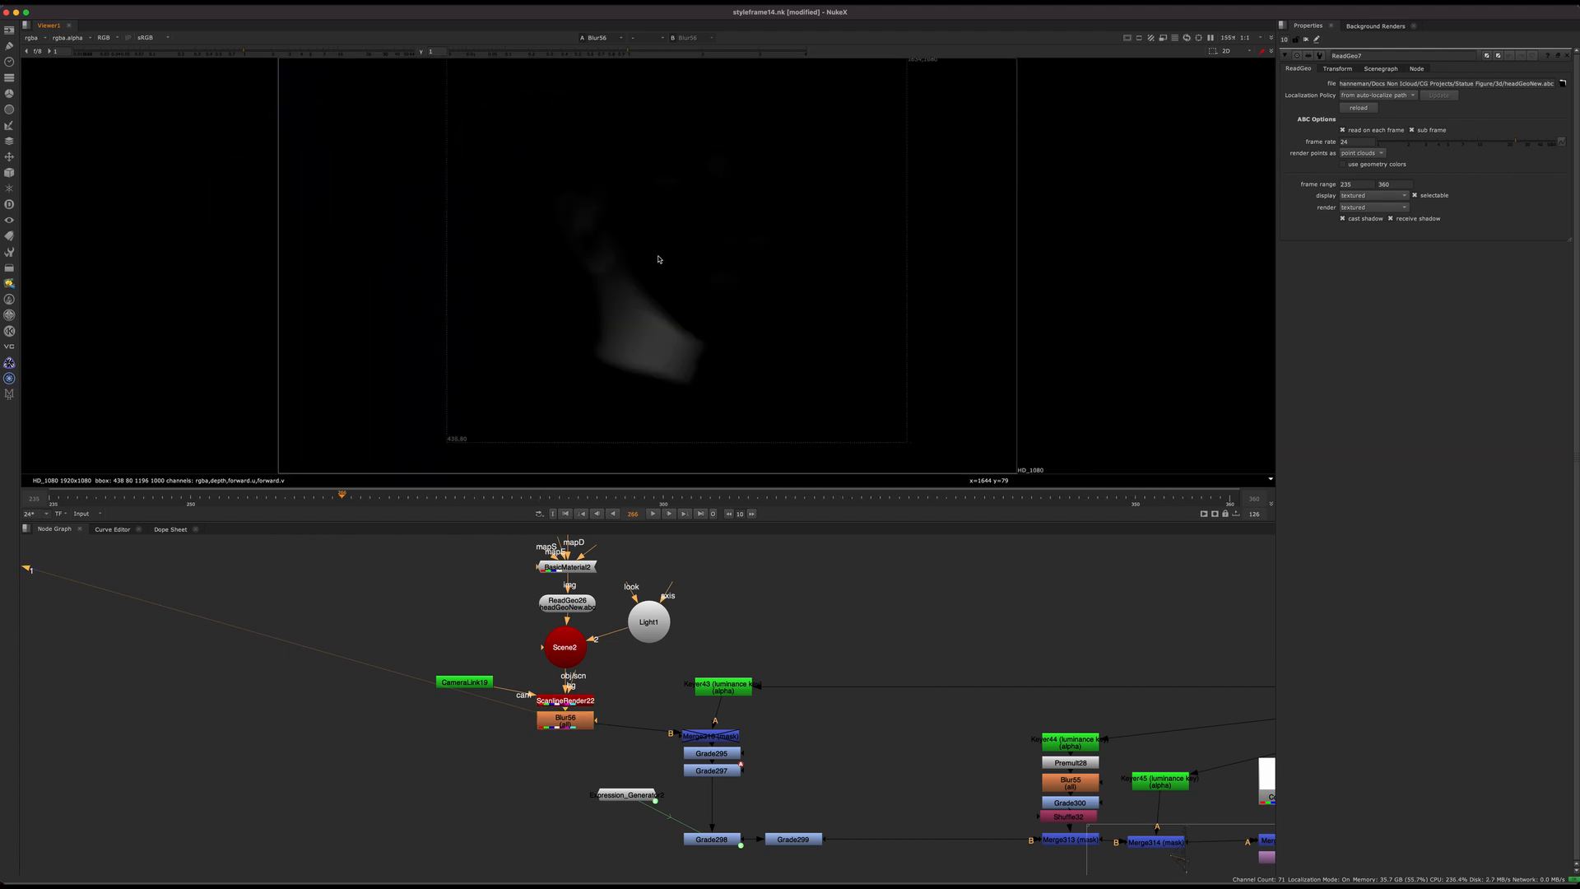
click(723, 496)
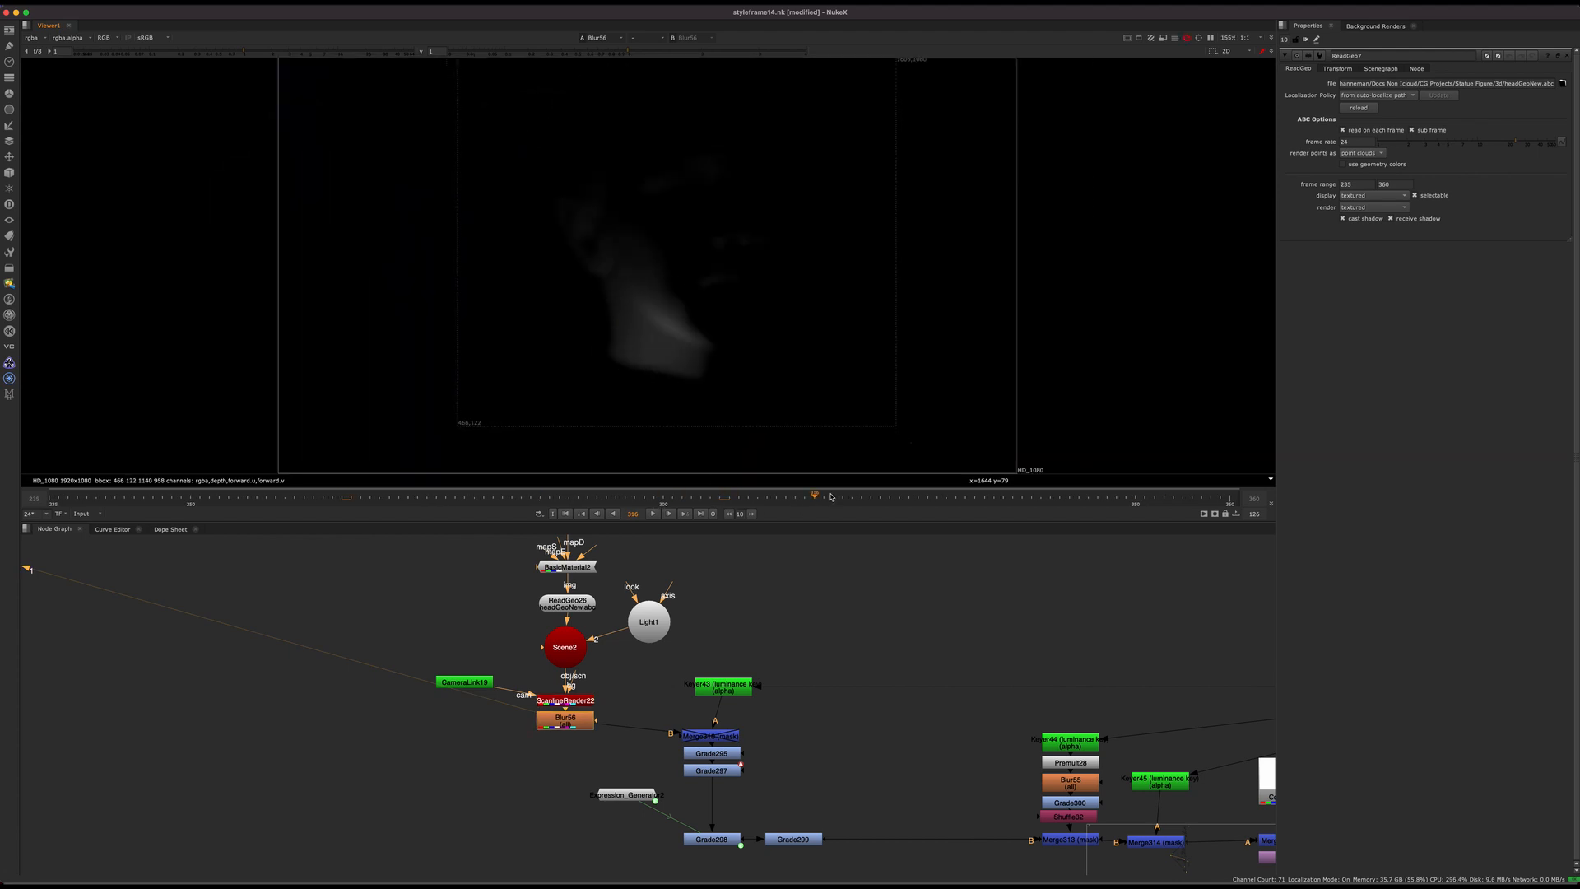
click(1022, 504)
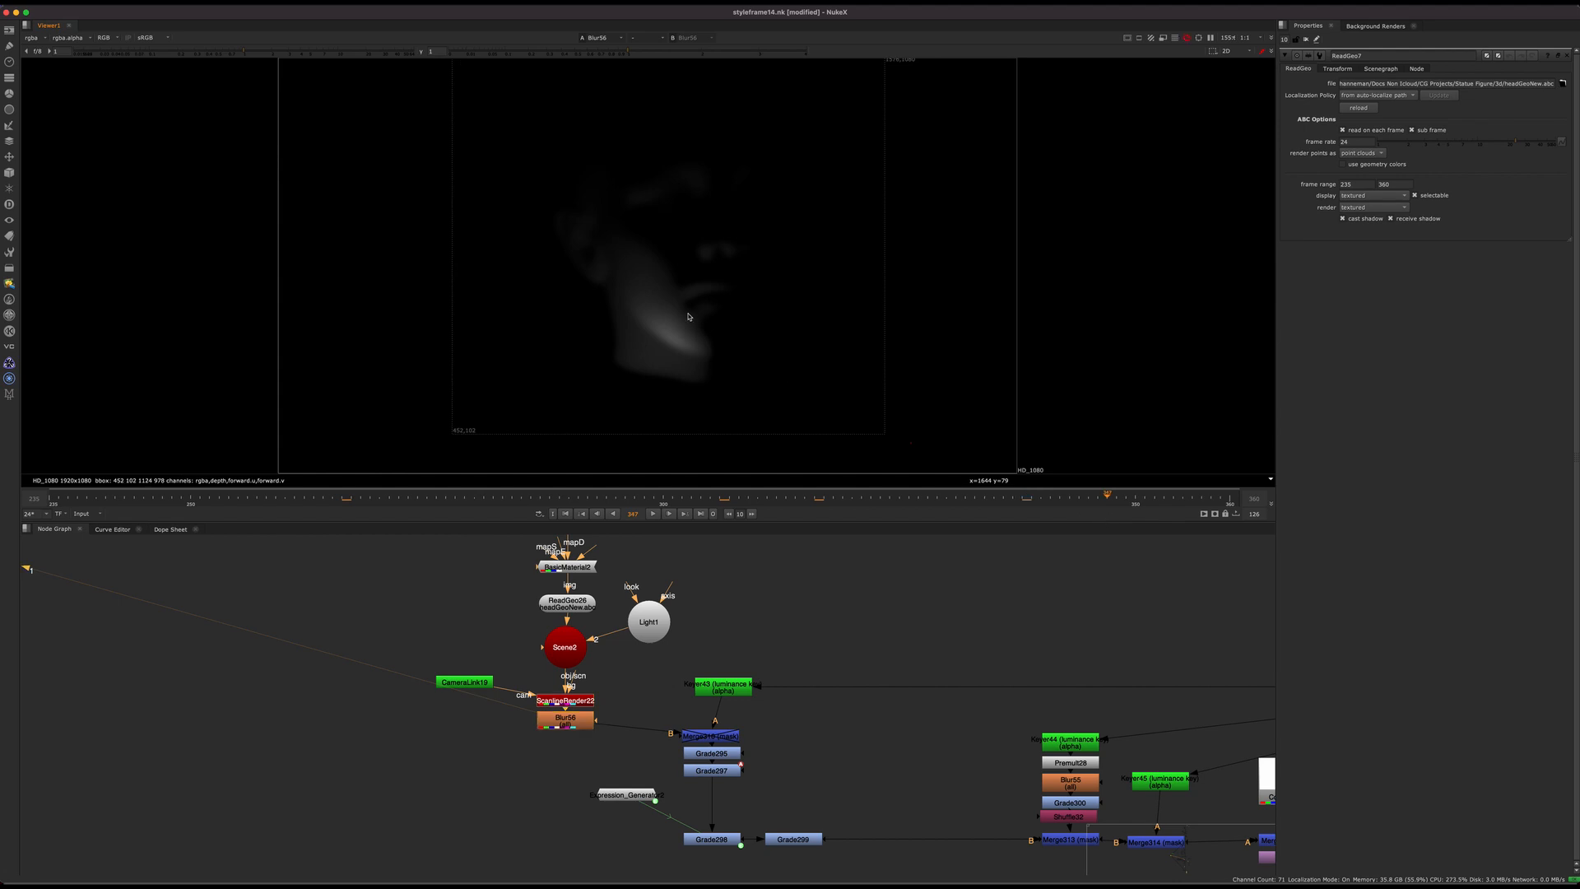
scroll(763, 298, up, 5)
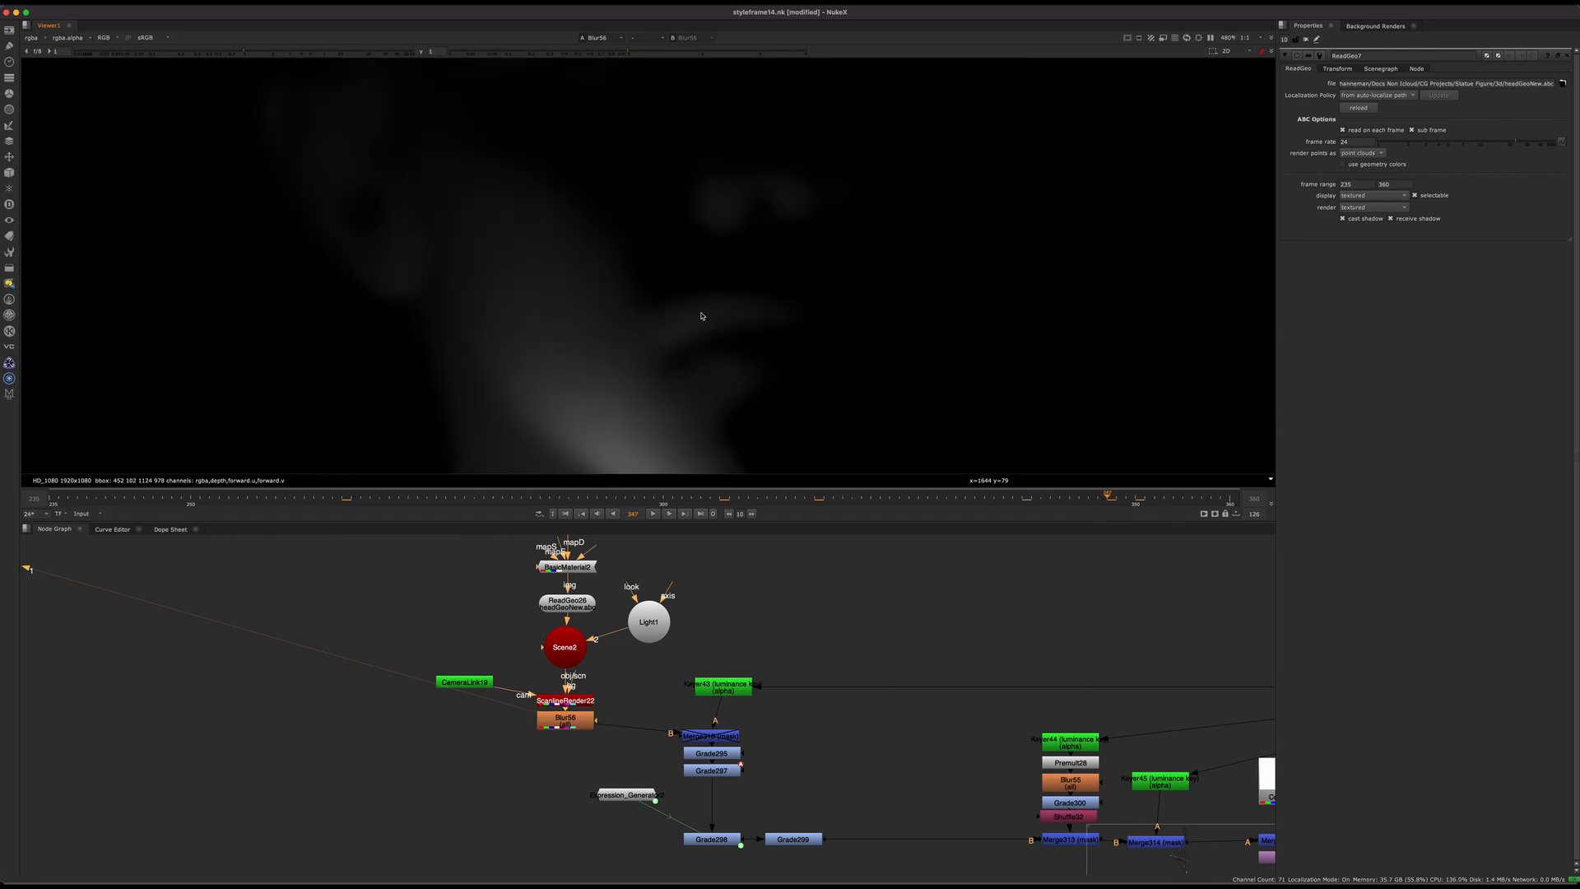
scroll(747, 327, down, 2)
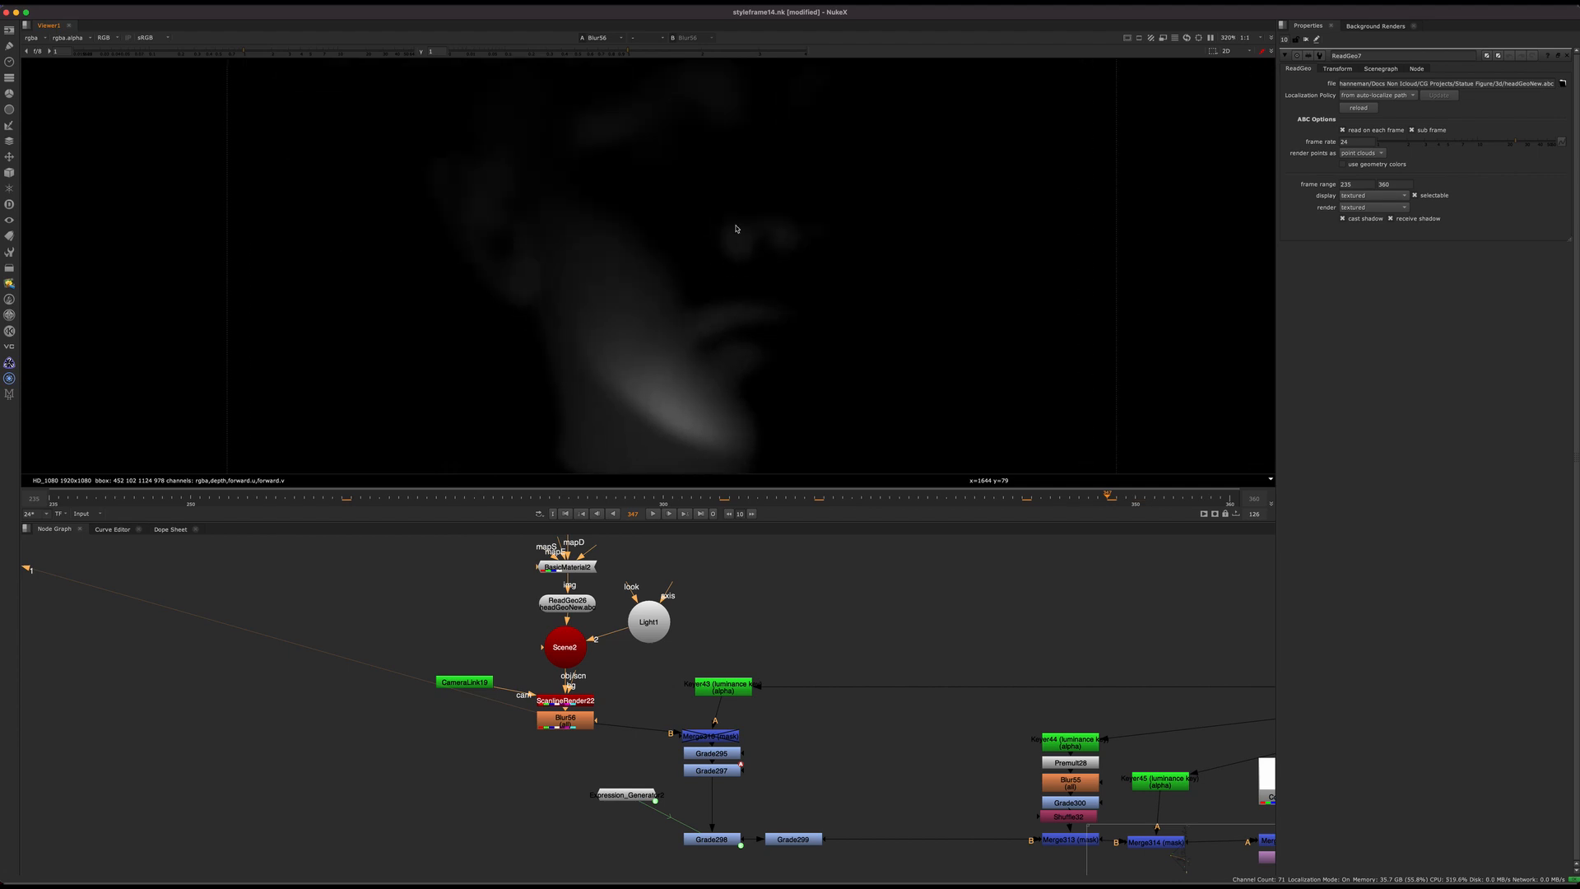
Step: View the ScanlineRender of the neighbouring lit head setup and scrub the timeline to examine its light moving across the face
middle_drag(757, 636, 619, 663)
scroll(751, 614, down, 6)
scroll(618, 663, up, 4)
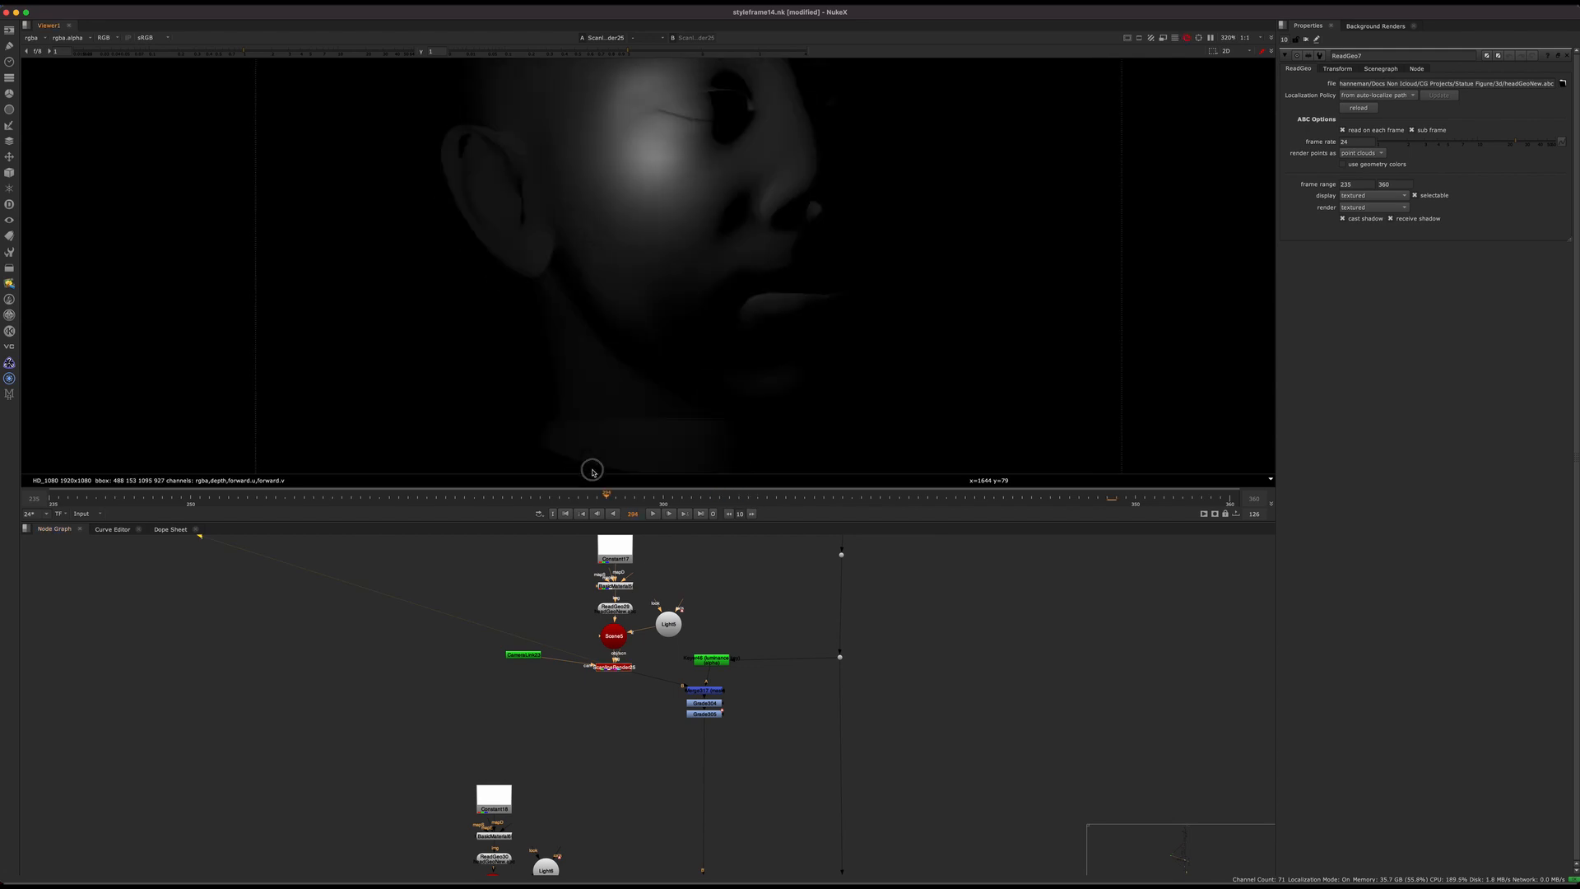
drag(592, 472, 579, 466)
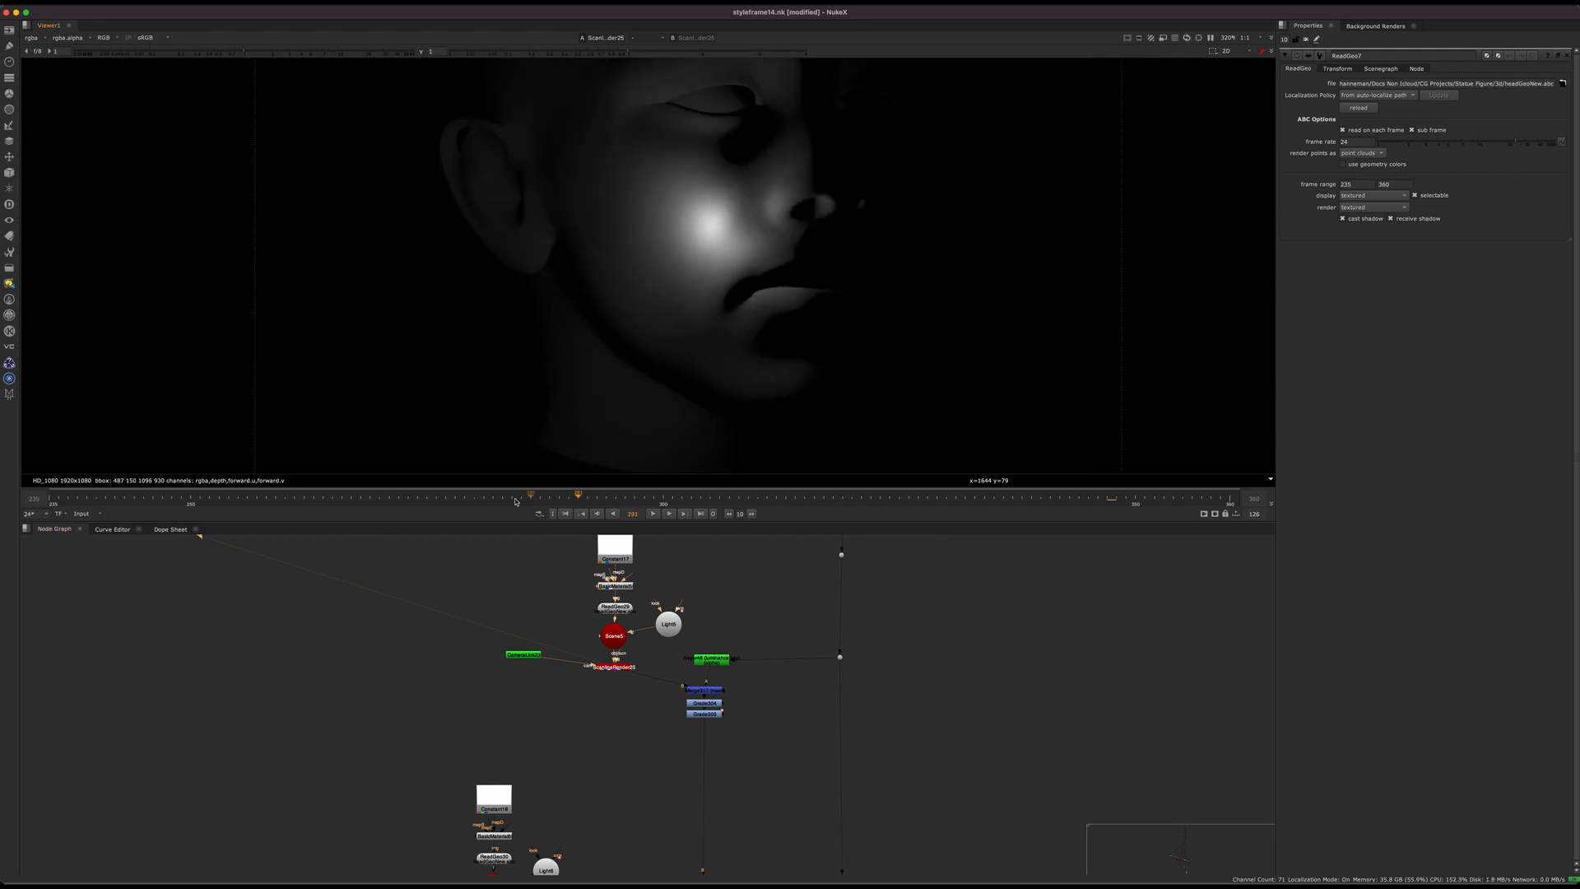
click(379, 504)
drag(270, 521, 771, 487)
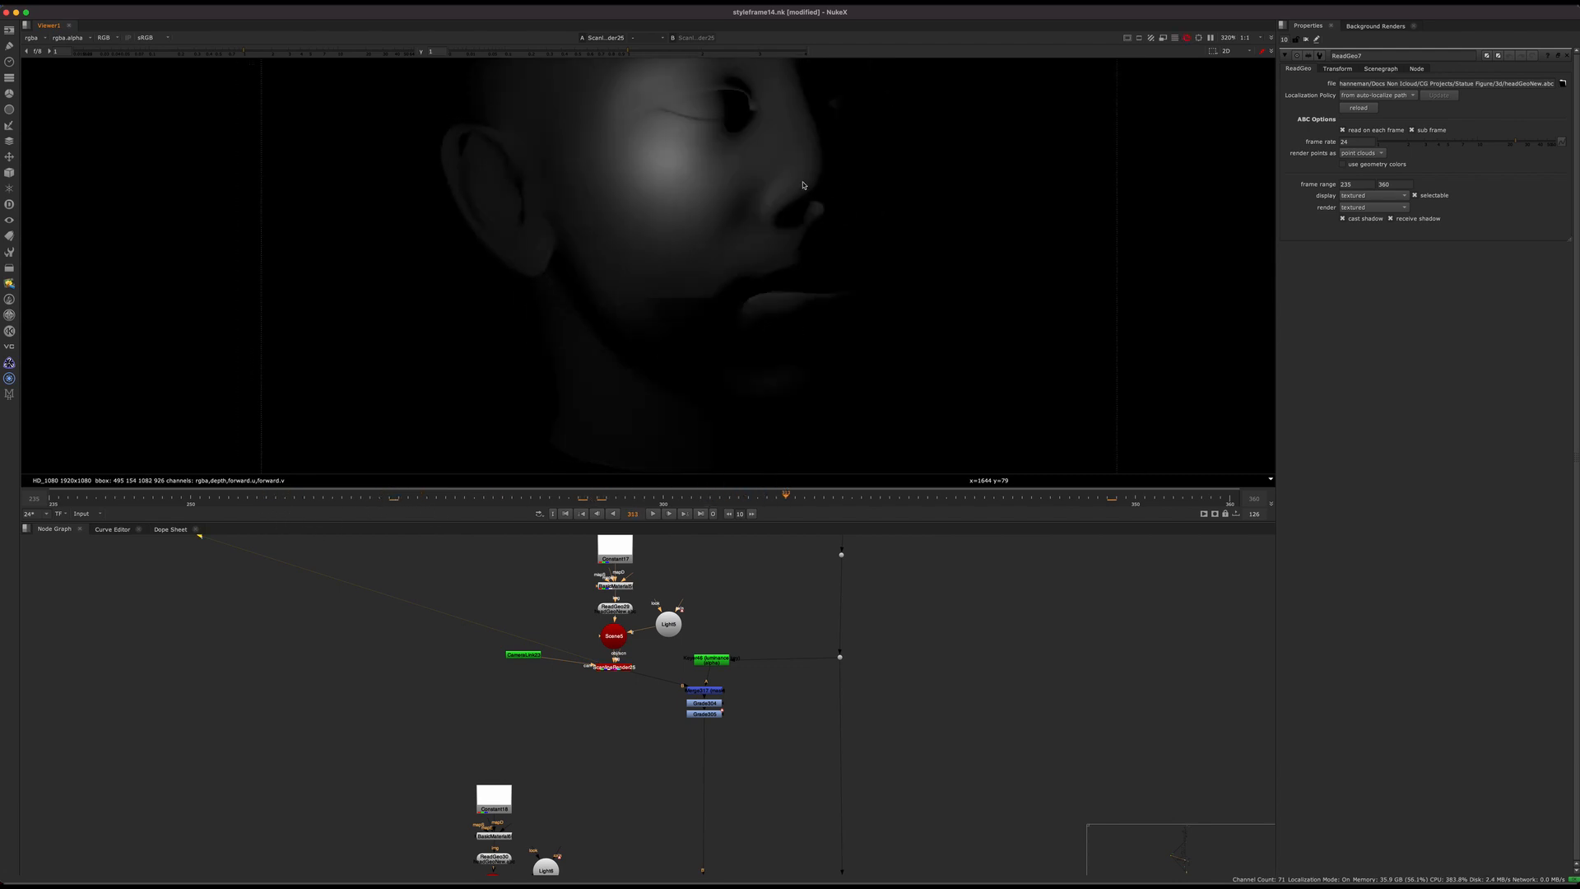
Step: Locate the "What you need to do" and "What comes with the project file?" notes in the node graph
scroll(725, 715, up, 10)
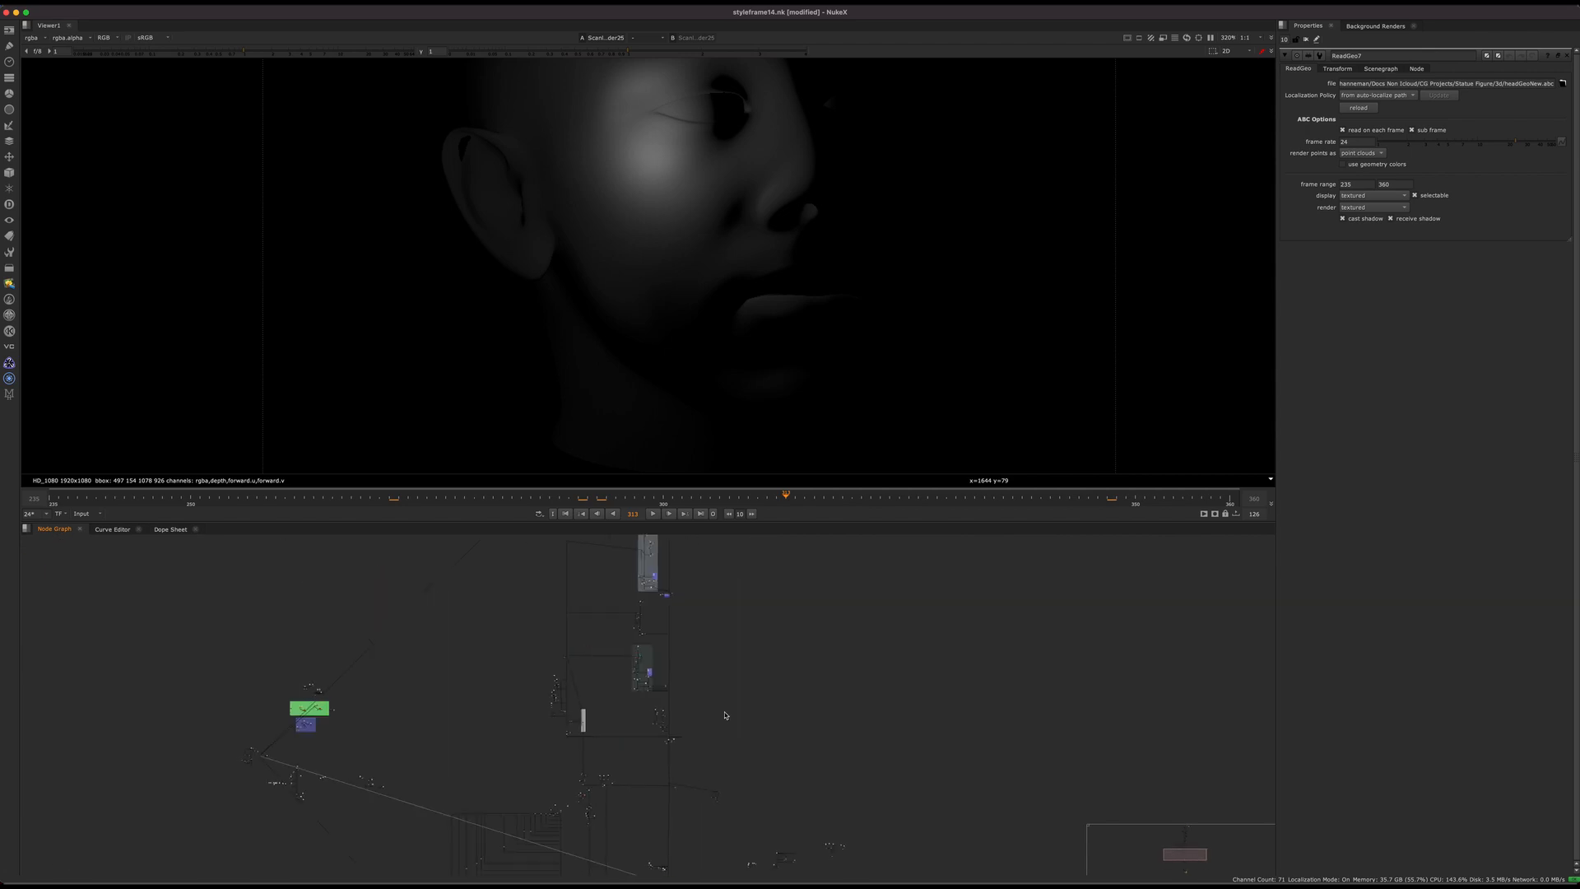
middle_drag(725, 715, 690, 860)
middle_drag(692, 663, 691, 811)
middle_drag(640, 611, 632, 837)
scroll(639, 617, up, 10)
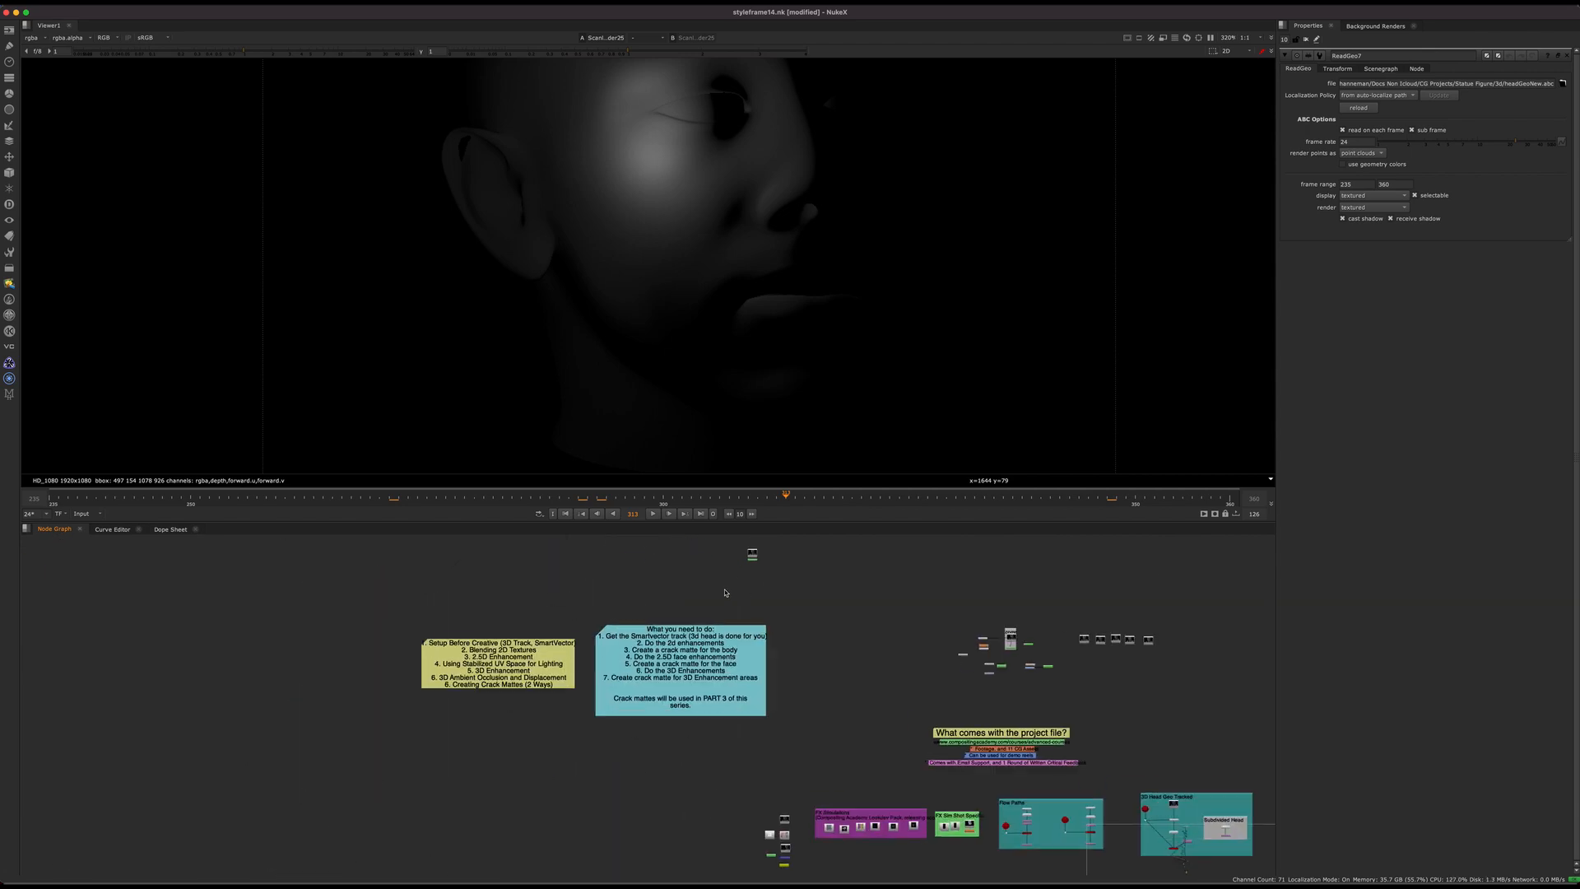
Step: Display the untreated RT_DN plate from Read252 in the viewer
middle_drag(776, 544, 486, 691)
scroll(486, 691, up, 10)
click(334, 725)
key(1)
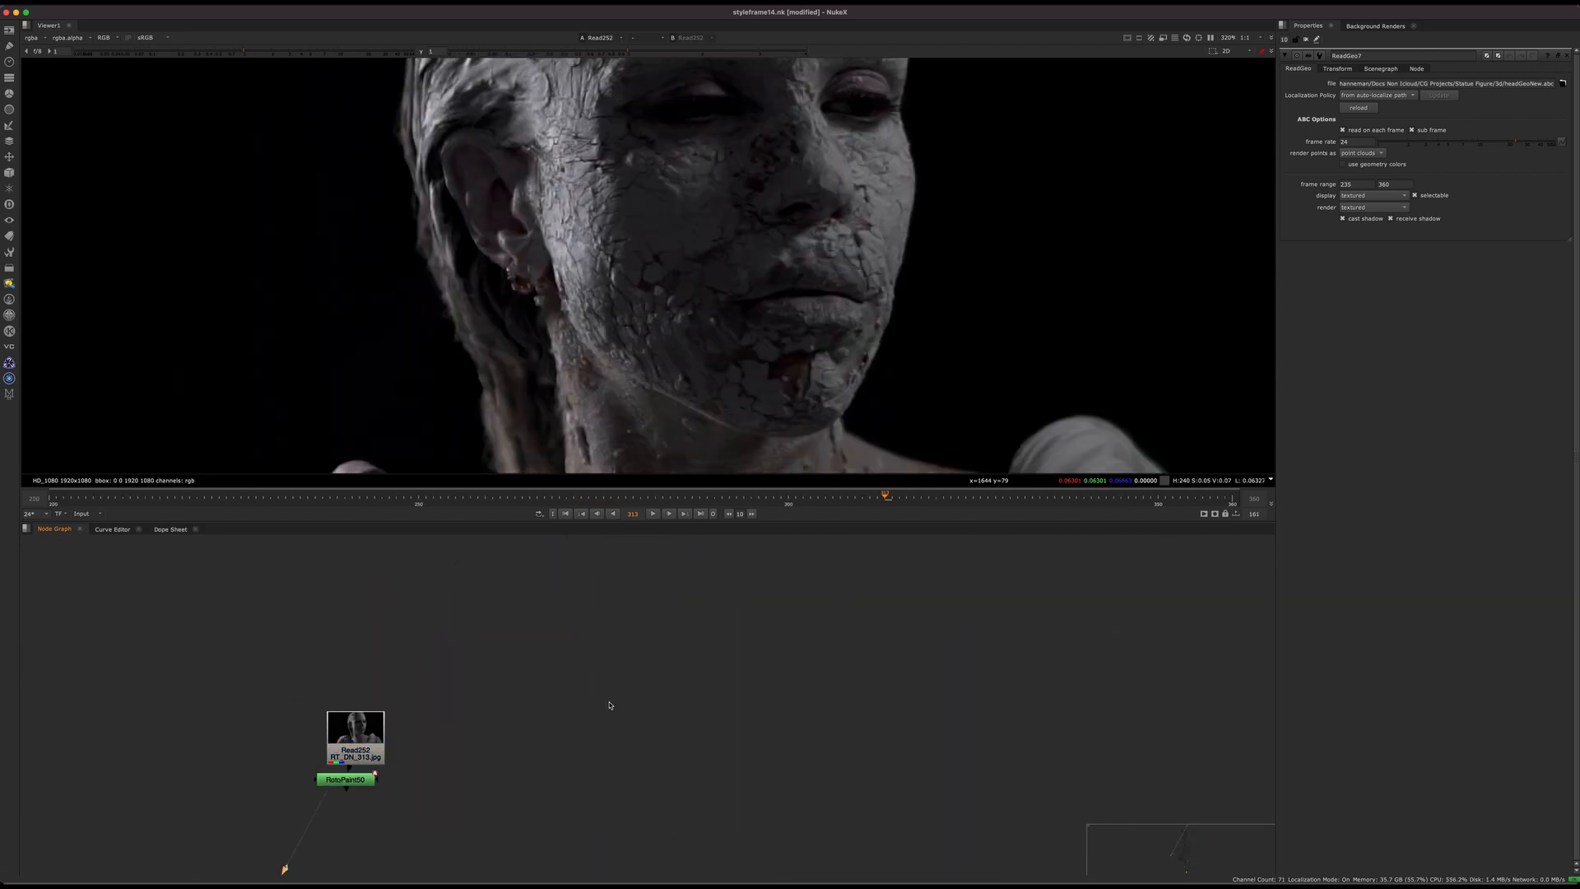
Step: Display the finished render inside the "comp" backdrop in the viewer
scroll(609, 706, down, 4)
middle_drag(709, 786, 445, 610)
middle_drag(839, 741, 675, 711)
click(675, 711)
key(1)
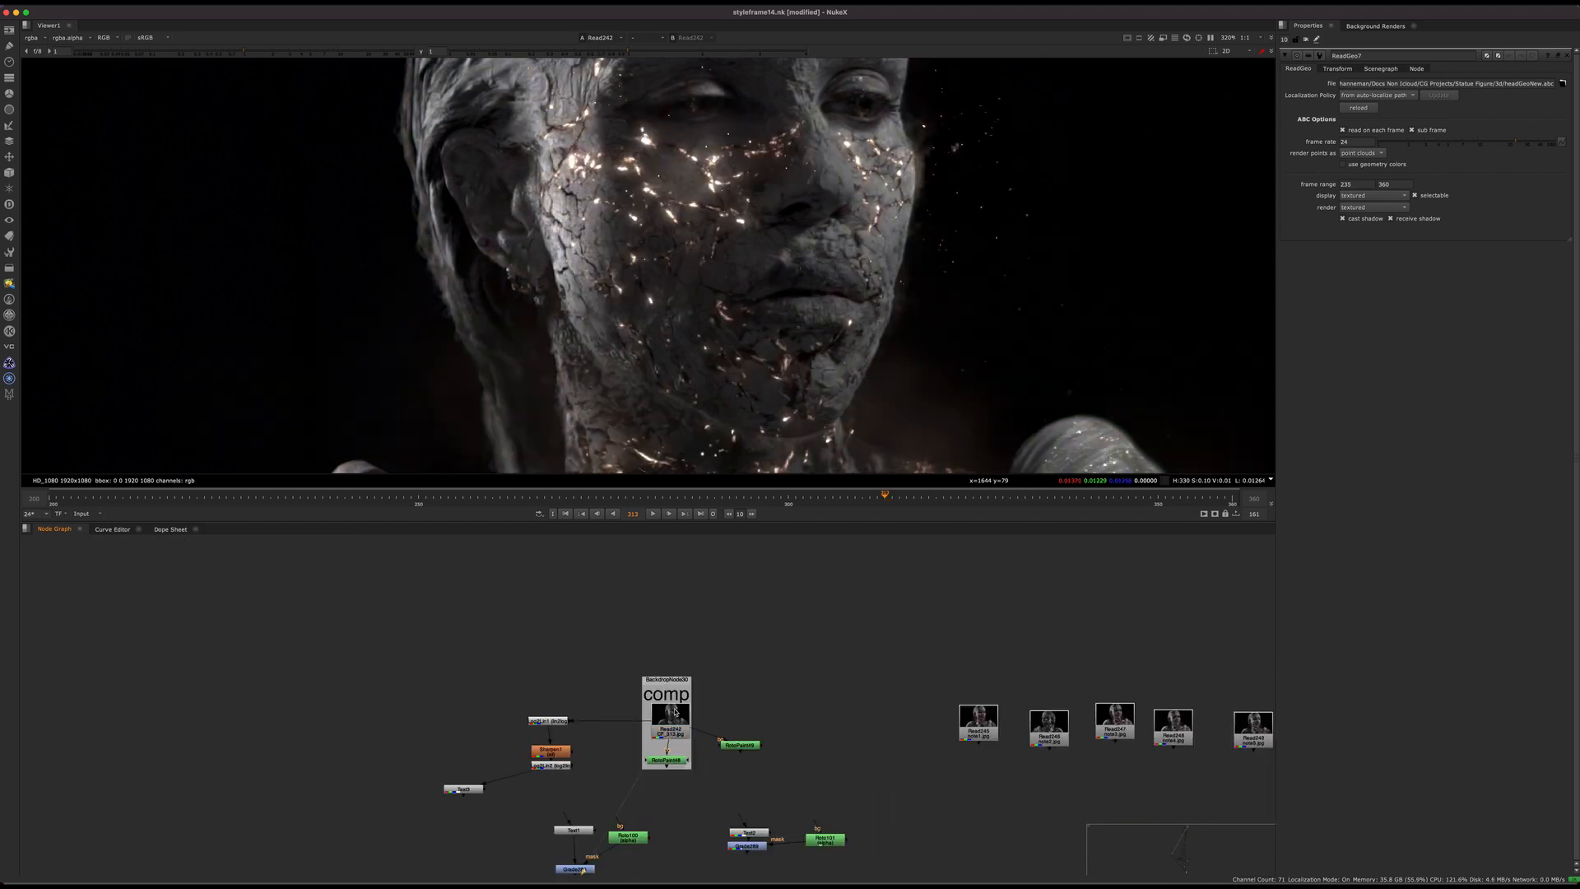
Step: Examine the cracks and glowing embers on the face of the finished comp up close at several frames, then fit the whole frame
mouse_move(565, 499)
mouse_down()
mouse_move(498, 492)
mouse_move(560, 496)
mouse_up()
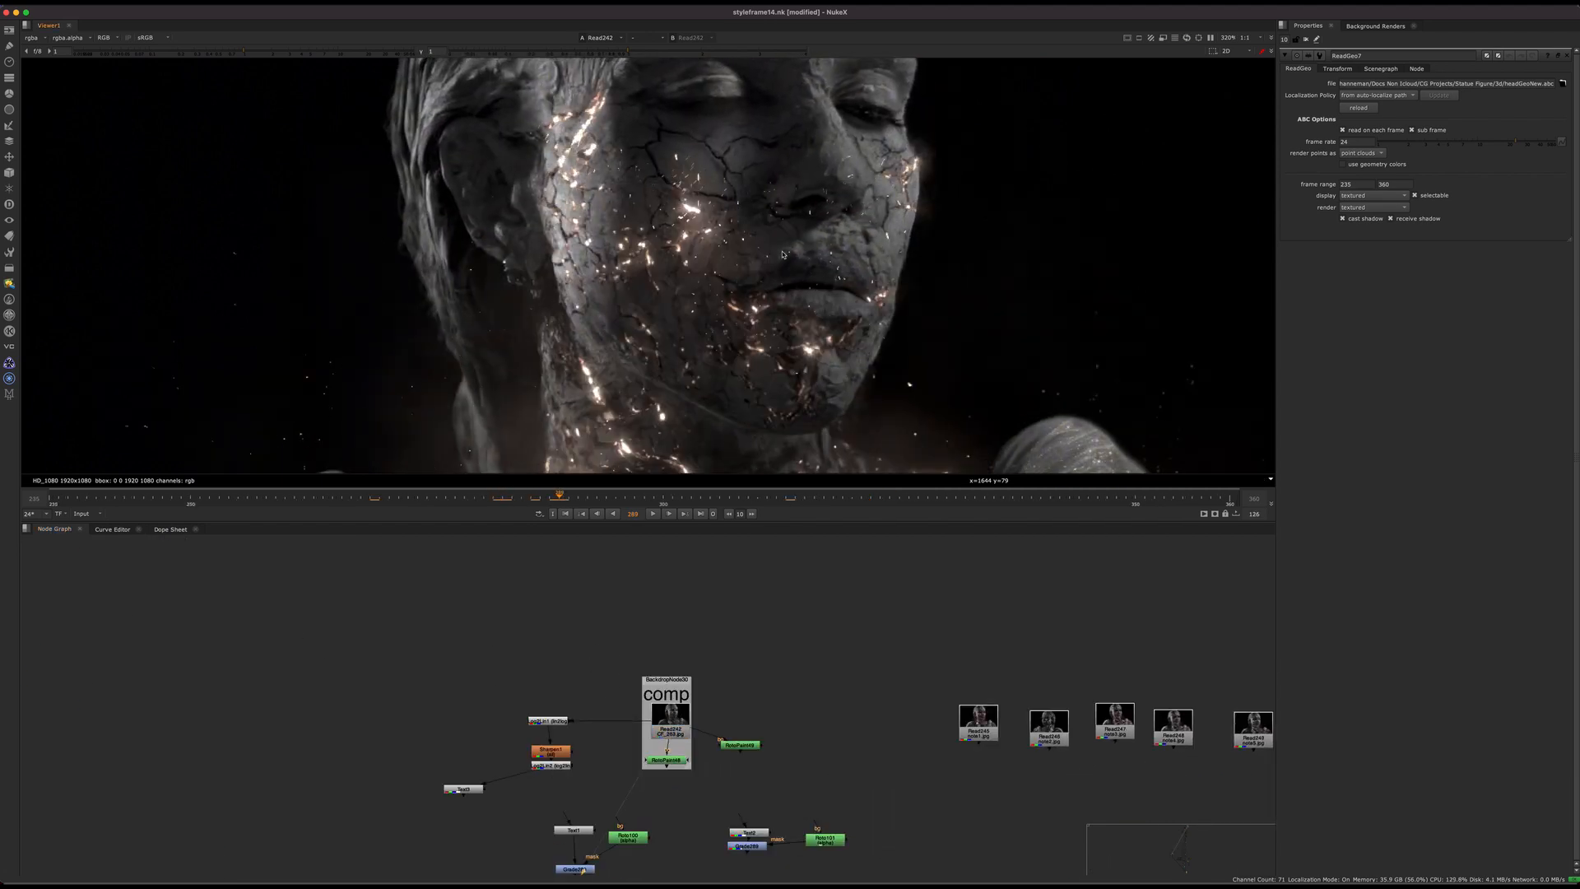
key(Left)
key(Left)
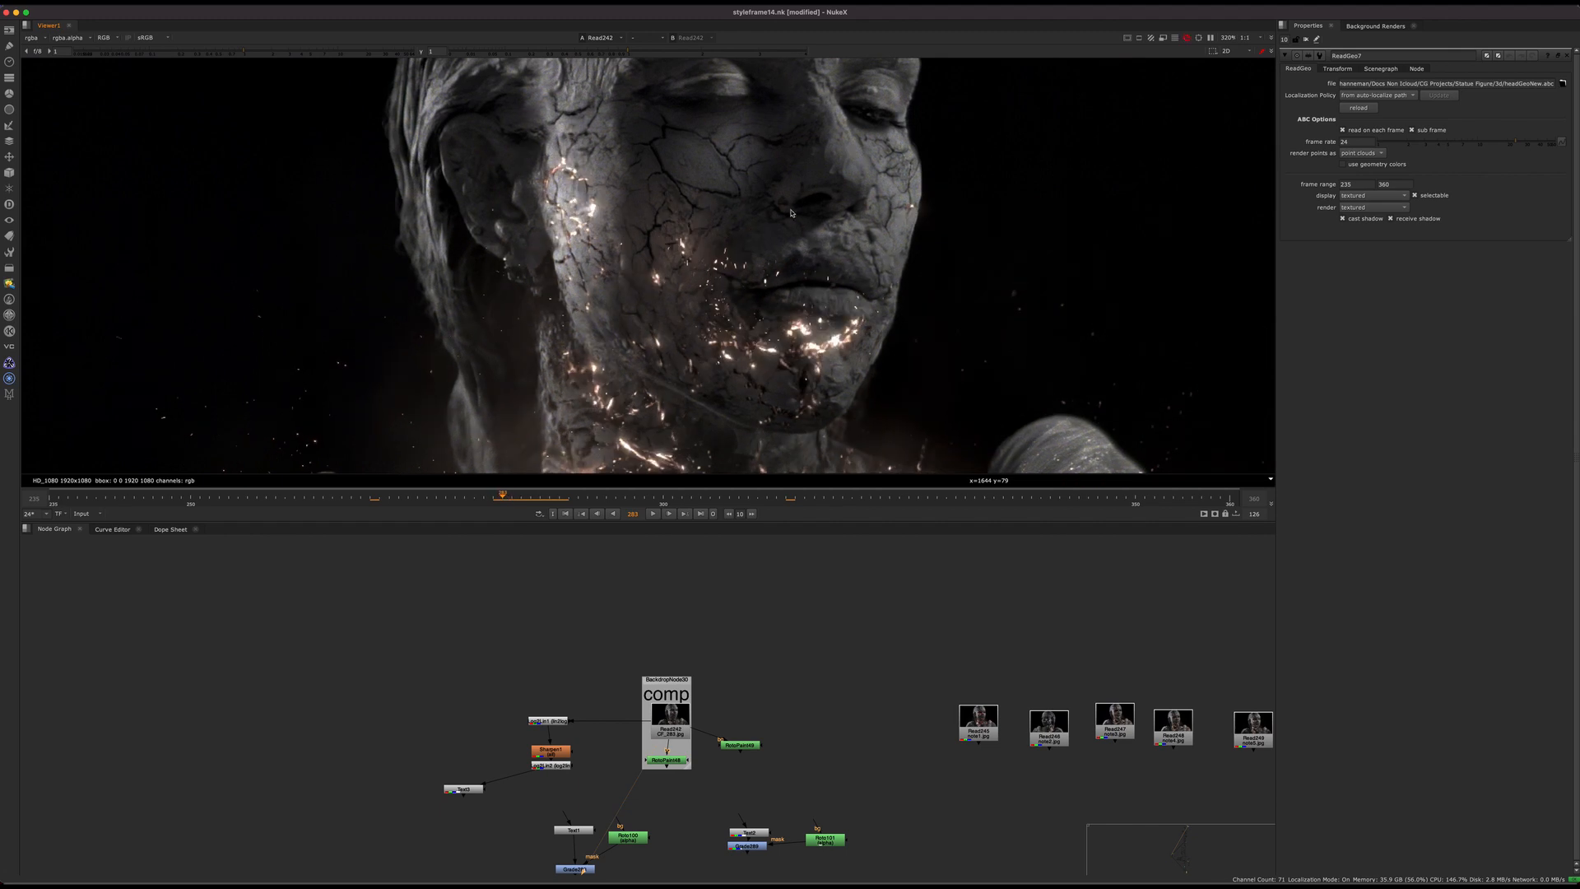
key(Left)
scroll(800, 201, up, 3)
key(Left)
key(Left)
key(Left)
key(Left)
key(Left)
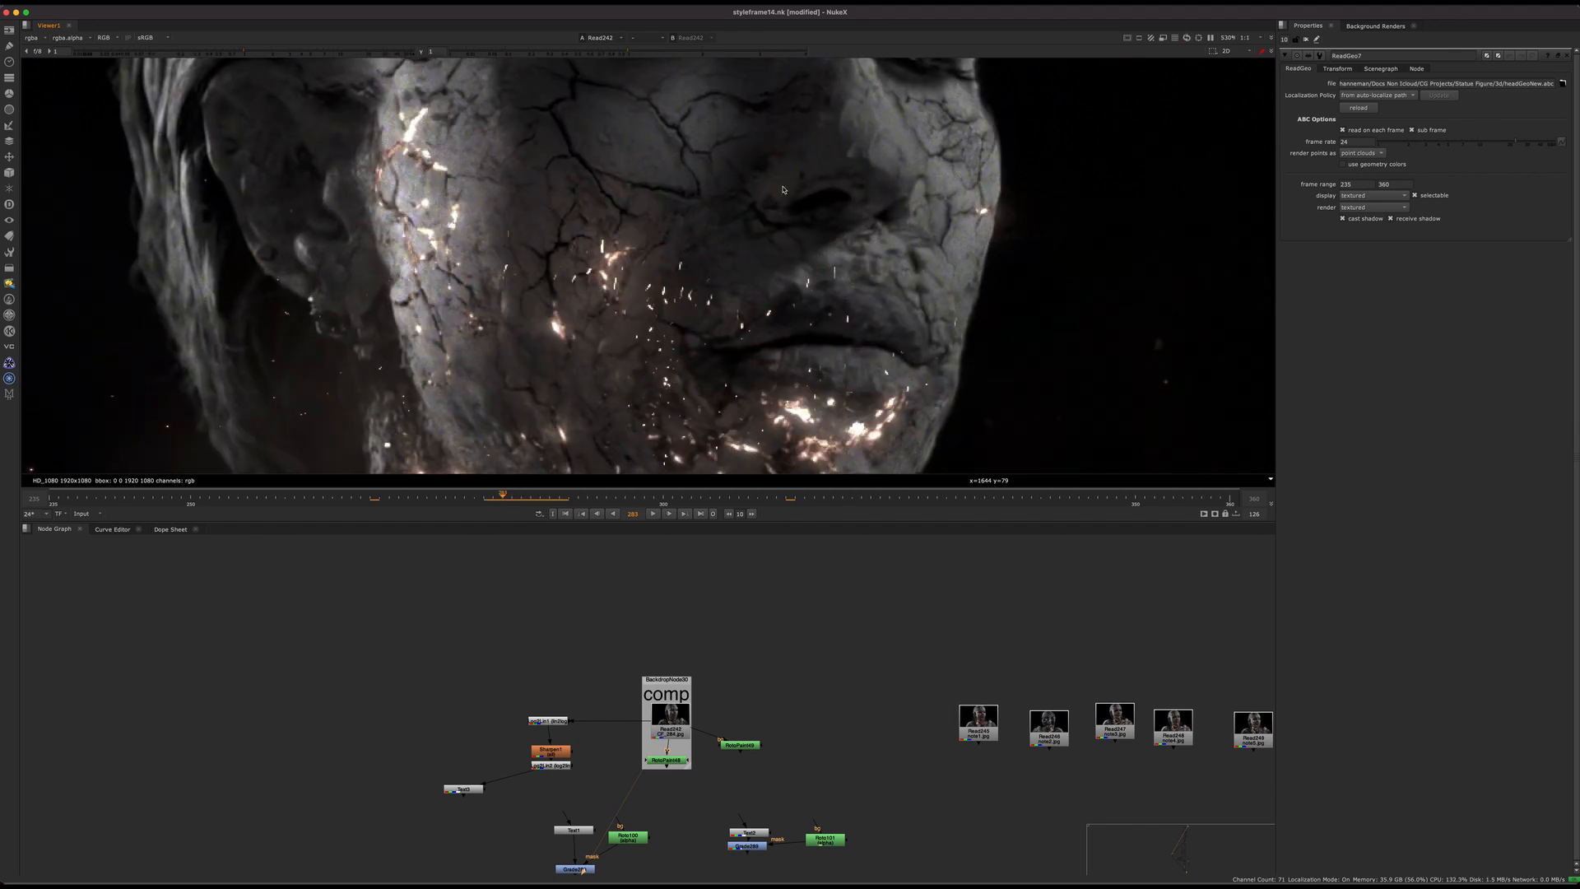
key(Right)
key(Right)
key(Right)
key(Right)
key(Right)
key(Right)
key(Right)
key(Right)
key(Right)
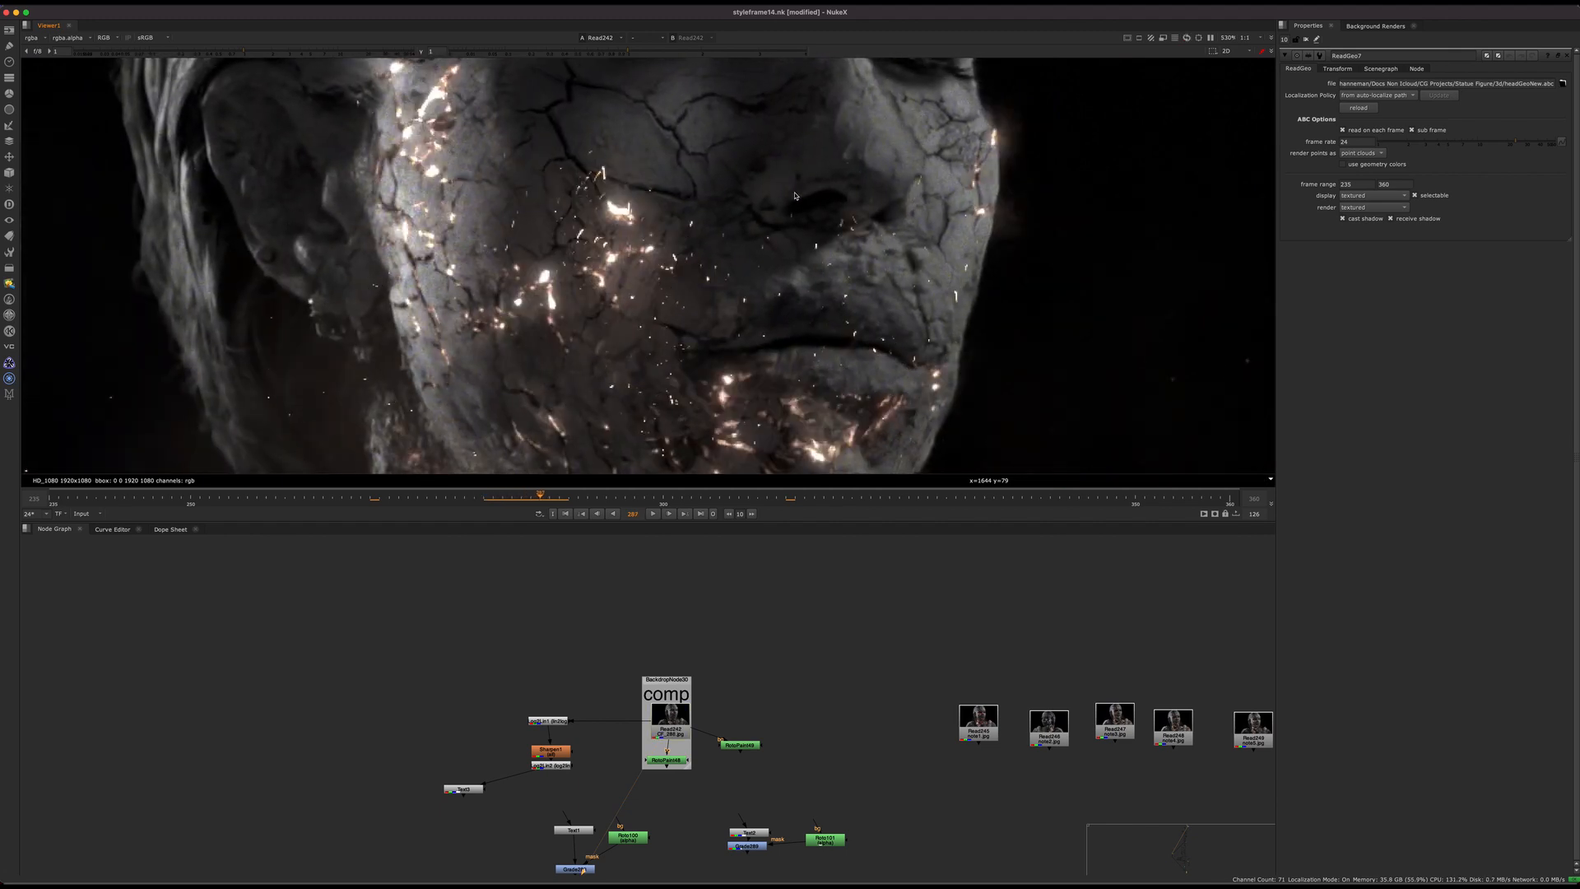
key(Right)
key(Right)
key(Right)
key(Right)
key(Right)
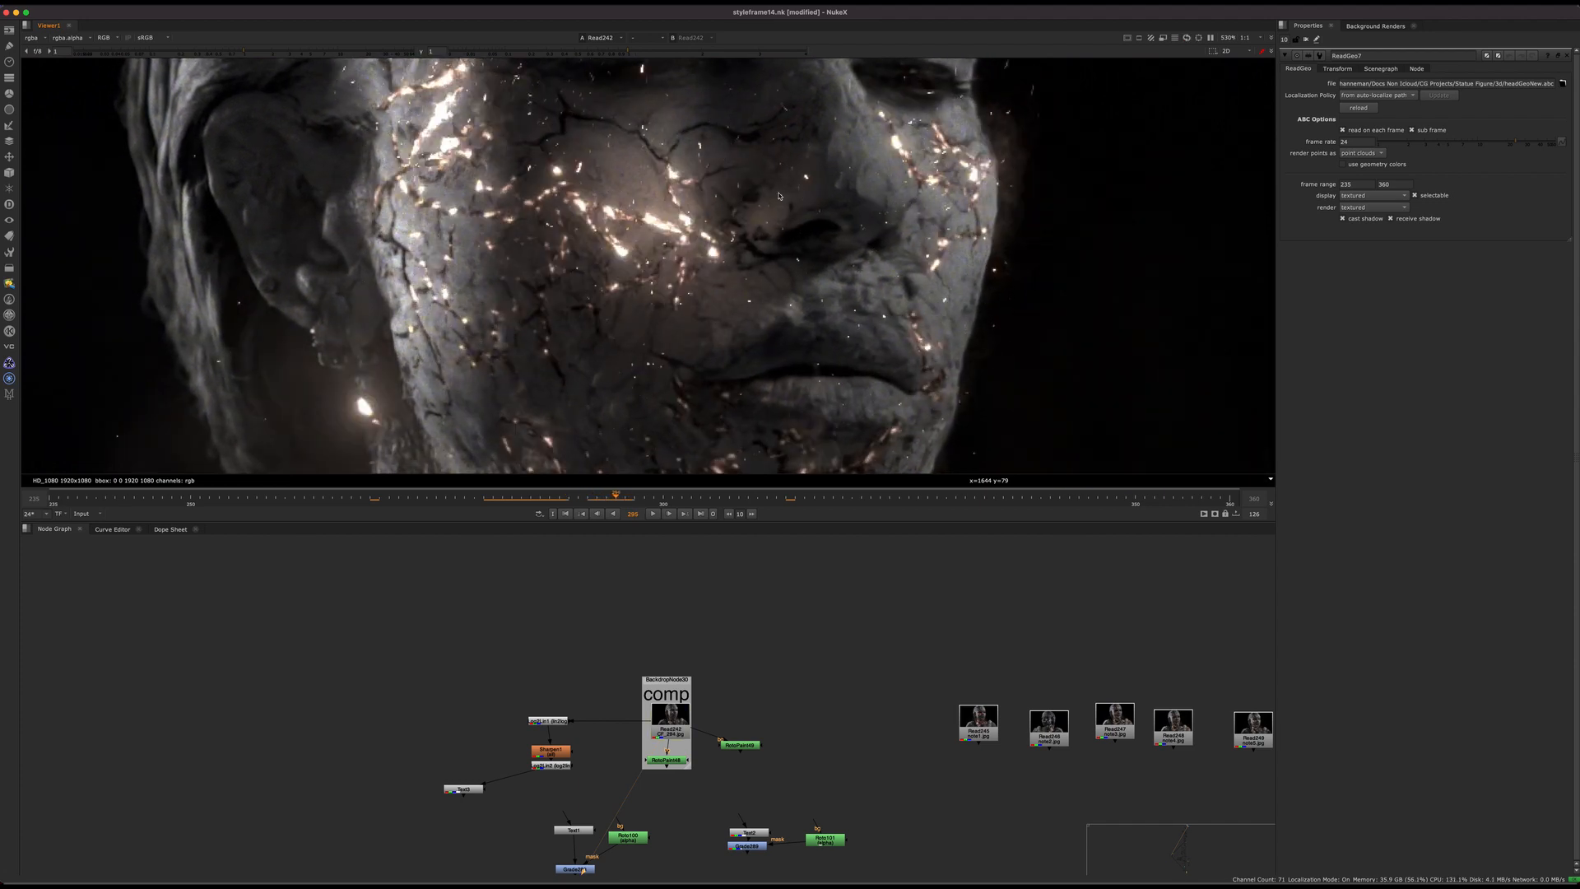
key(f)
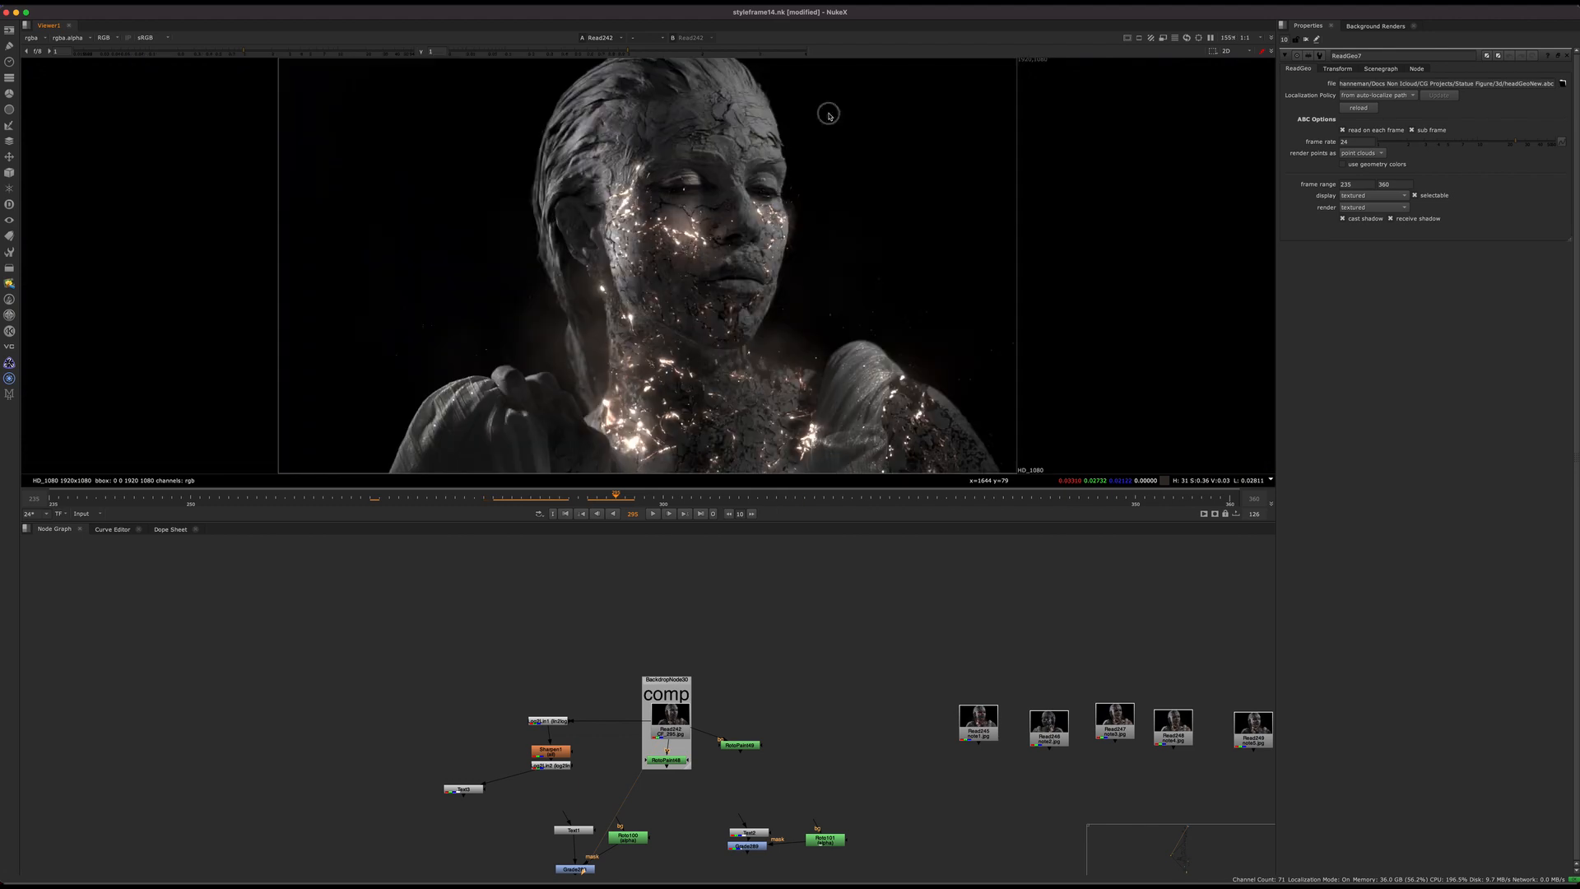
Step: Return to the main node tree below the project notes and save the script
scroll(721, 648, down, 10)
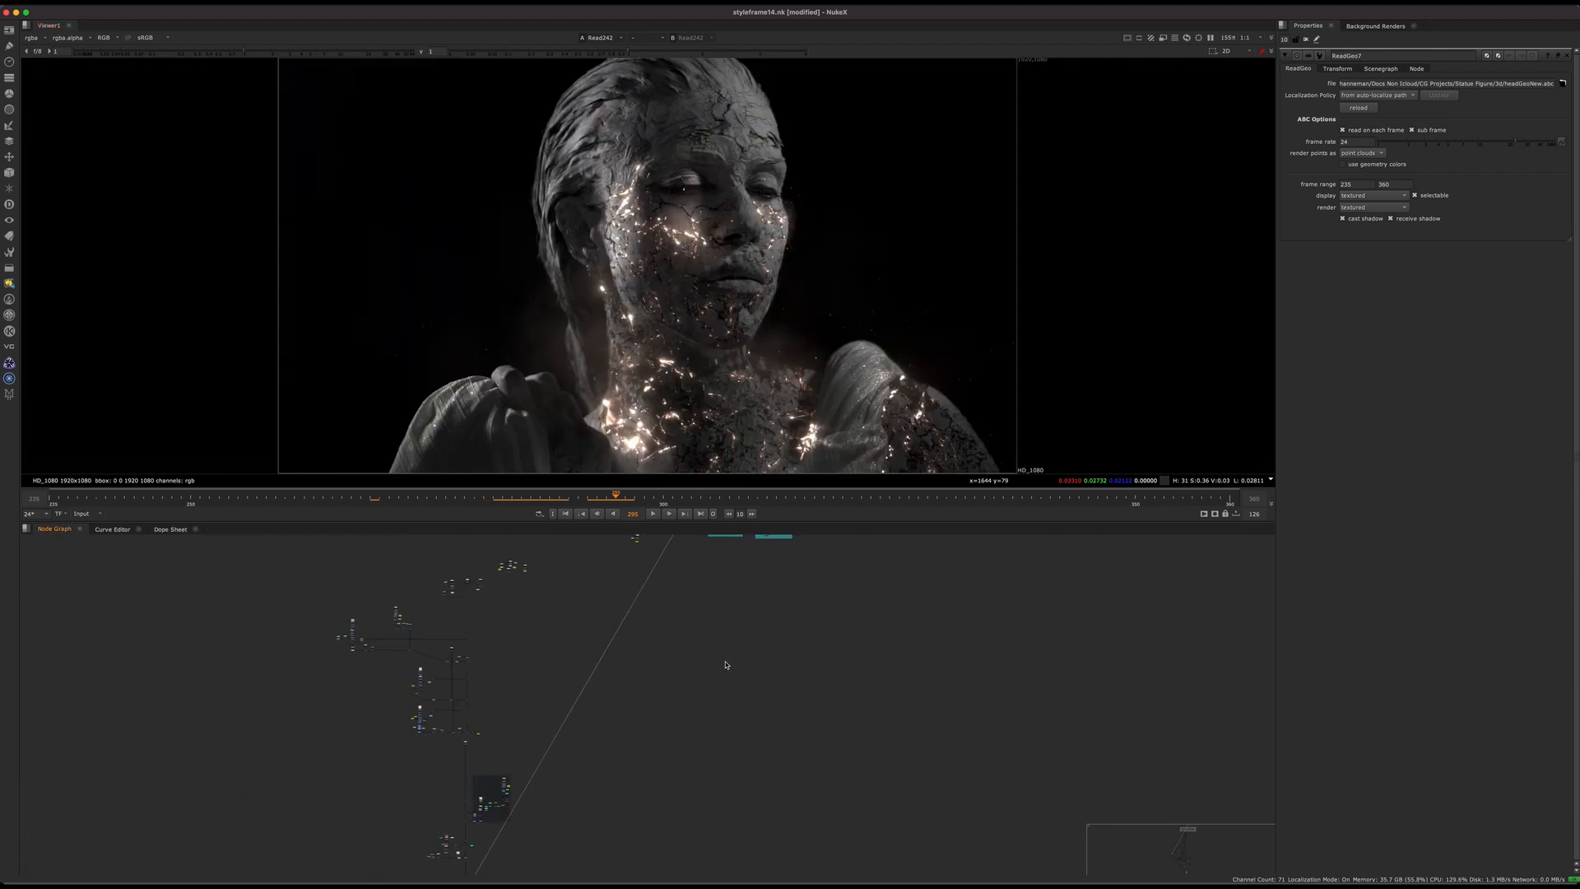
middle_drag(683, 634, 803, 718)
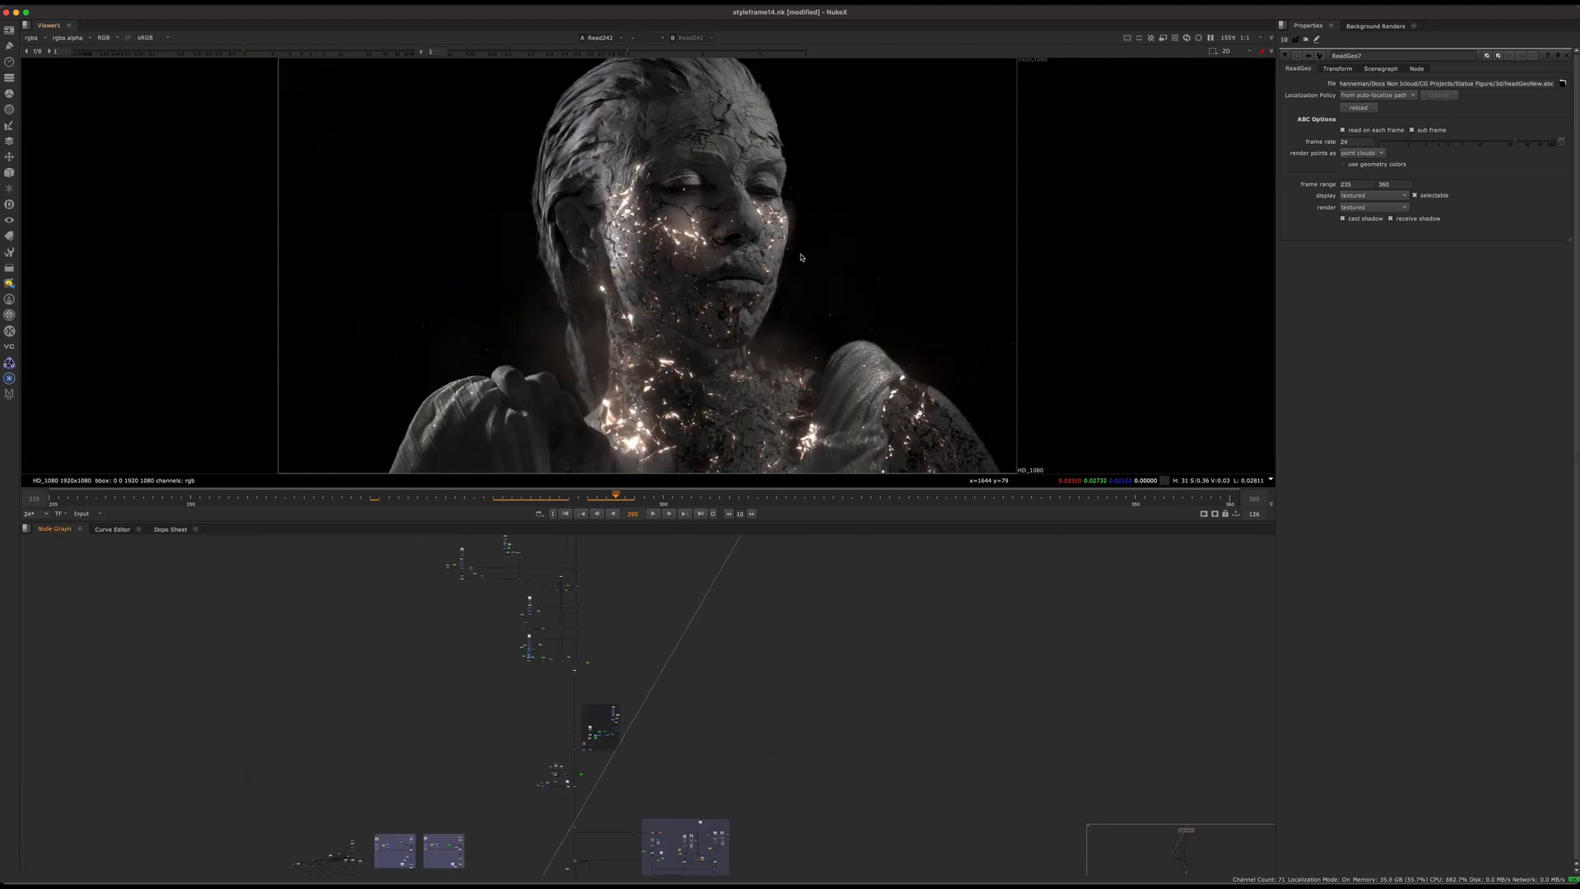
middle_drag(686, 576, 656, 681)
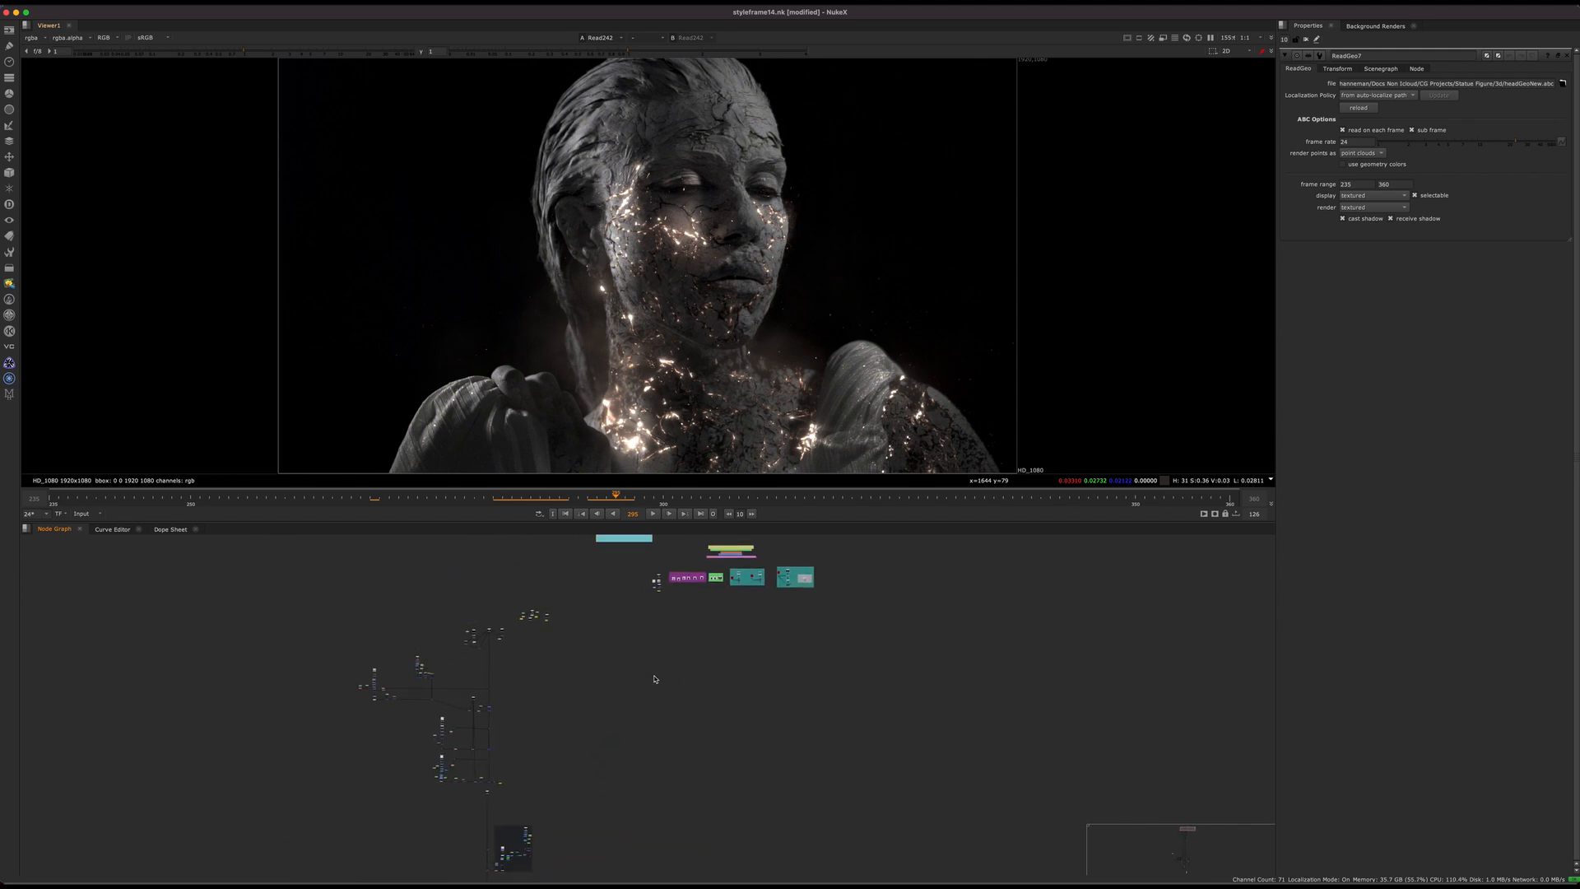
scroll(557, 863, up, 3)
middle_drag(557, 862, 618, 688)
key(ctrl+s)
scroll(617, 686, up, 6)
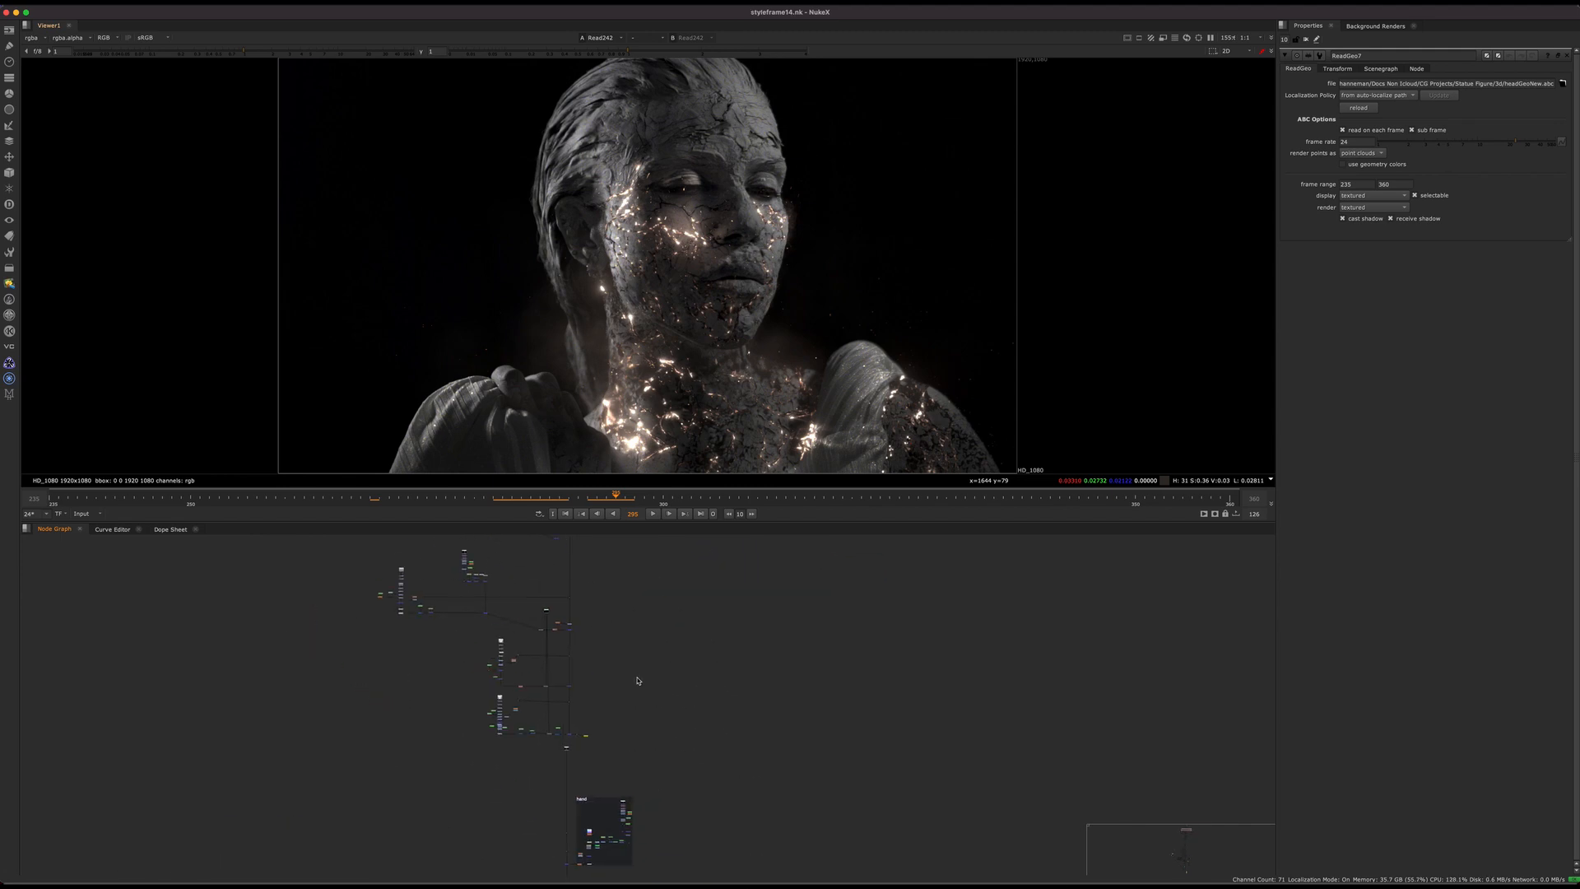
Step: Display the RT_DN plate from Read39, the source of the VectorDistort and STMap branches, in the viewer
click(567, 767)
scroll(606, 808, up, 10)
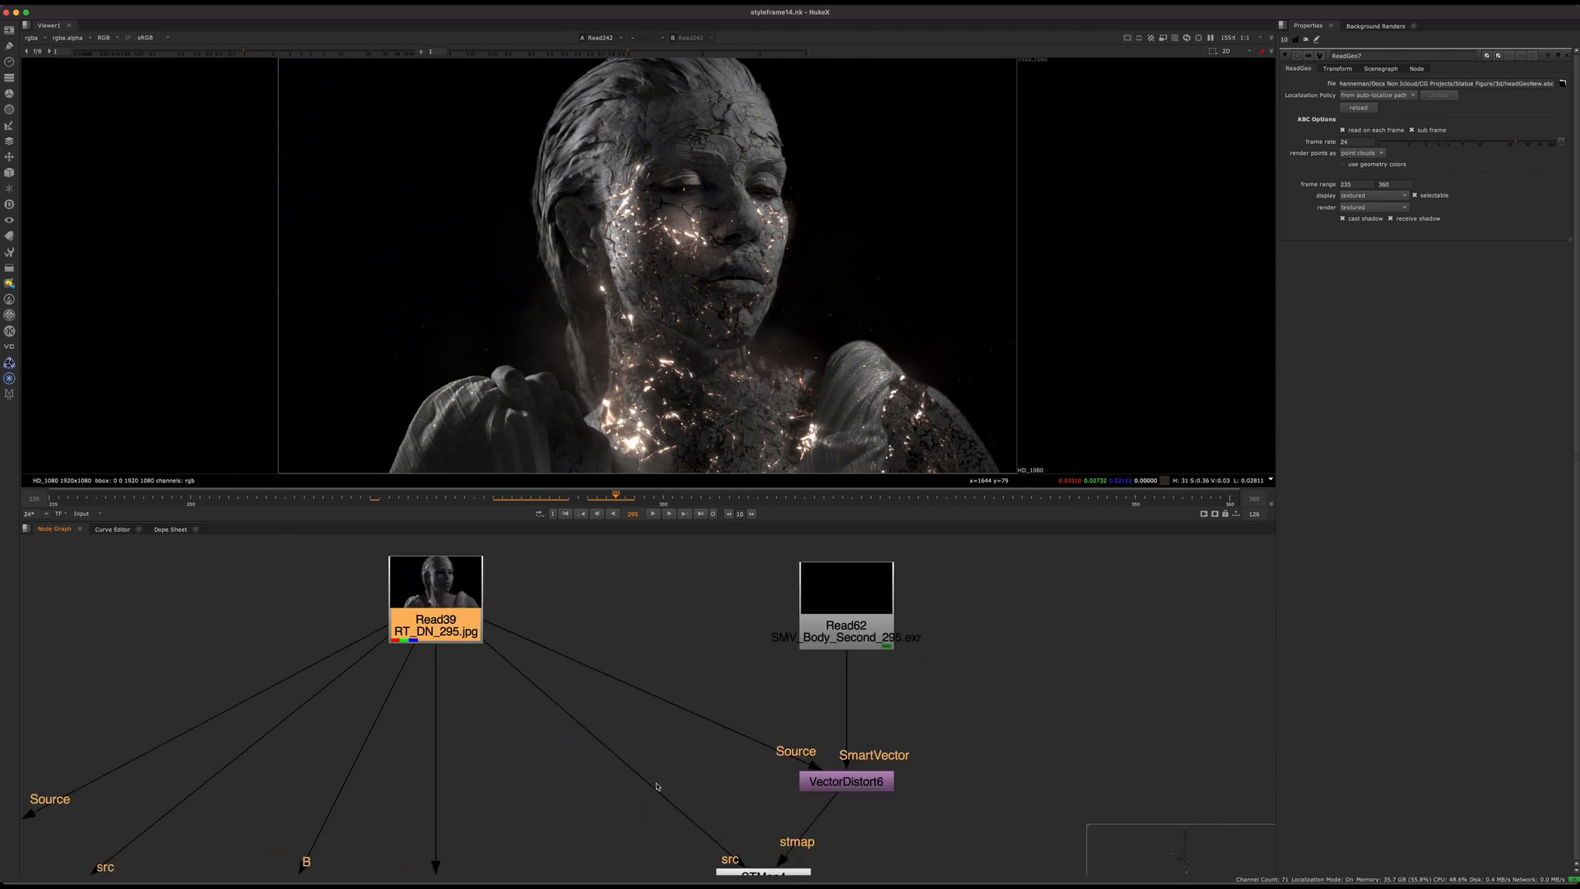
key(1)
click(707, 742)
middle_drag(708, 742, 624, 722)
click(382, 596)
Step: Inspect the body area of the plate up close and locate the SmartVector setup fed by Read58
middle_drag(557, 795, 492, 661)
scroll(492, 661, down, 5)
middle_drag(631, 702, 673, 763)
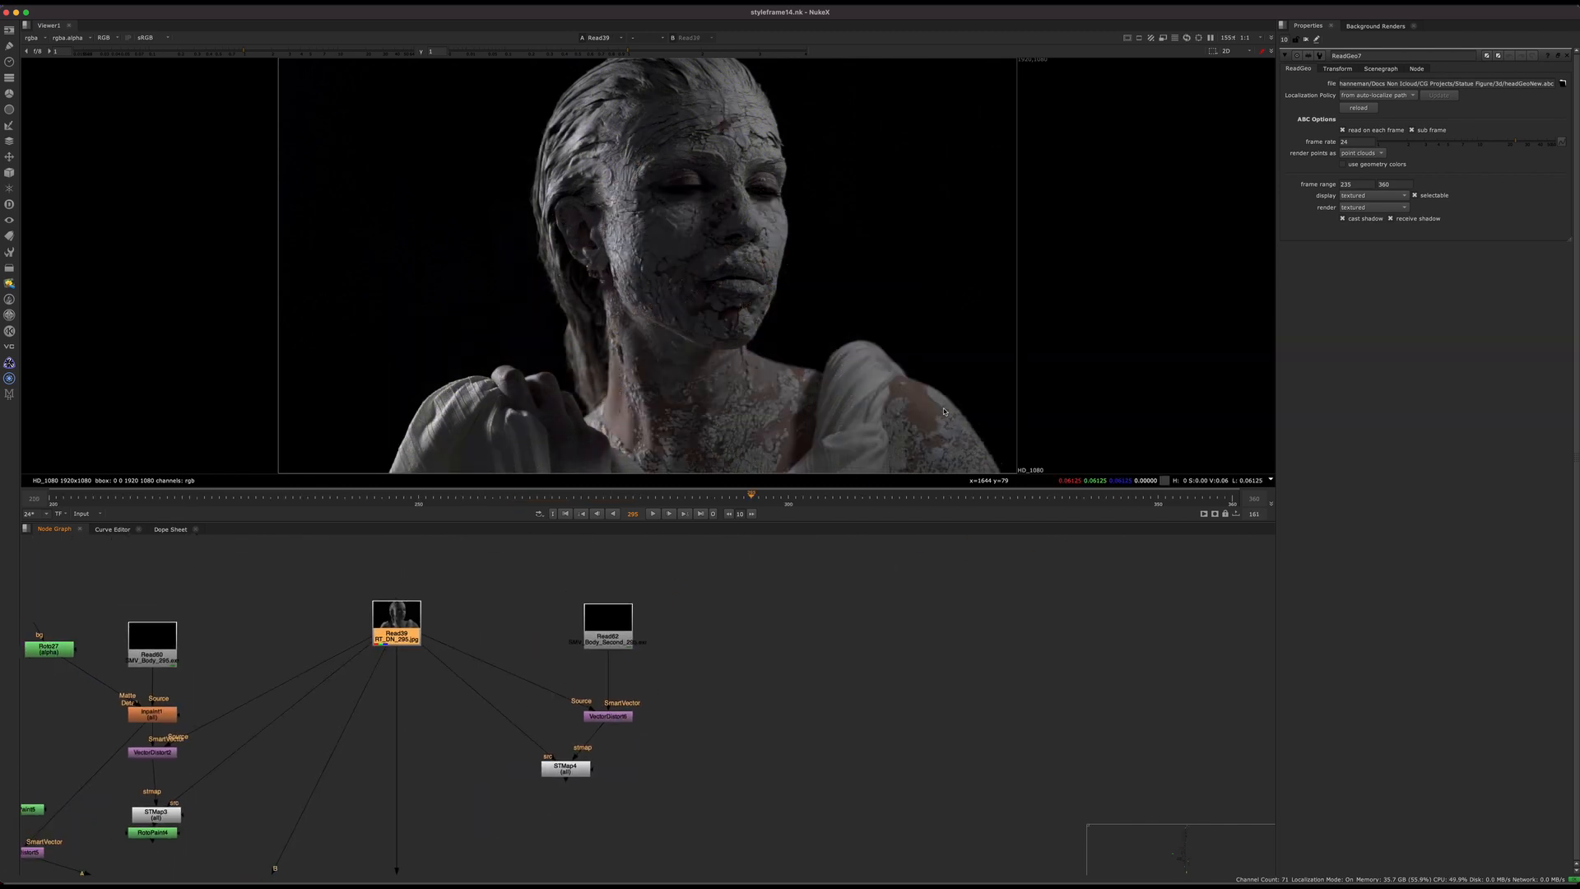
scroll(943, 416, up, 5)
middle_drag(840, 326, 529, 229)
scroll(806, 343, down, 5)
middle_drag(763, 684, 707, 629)
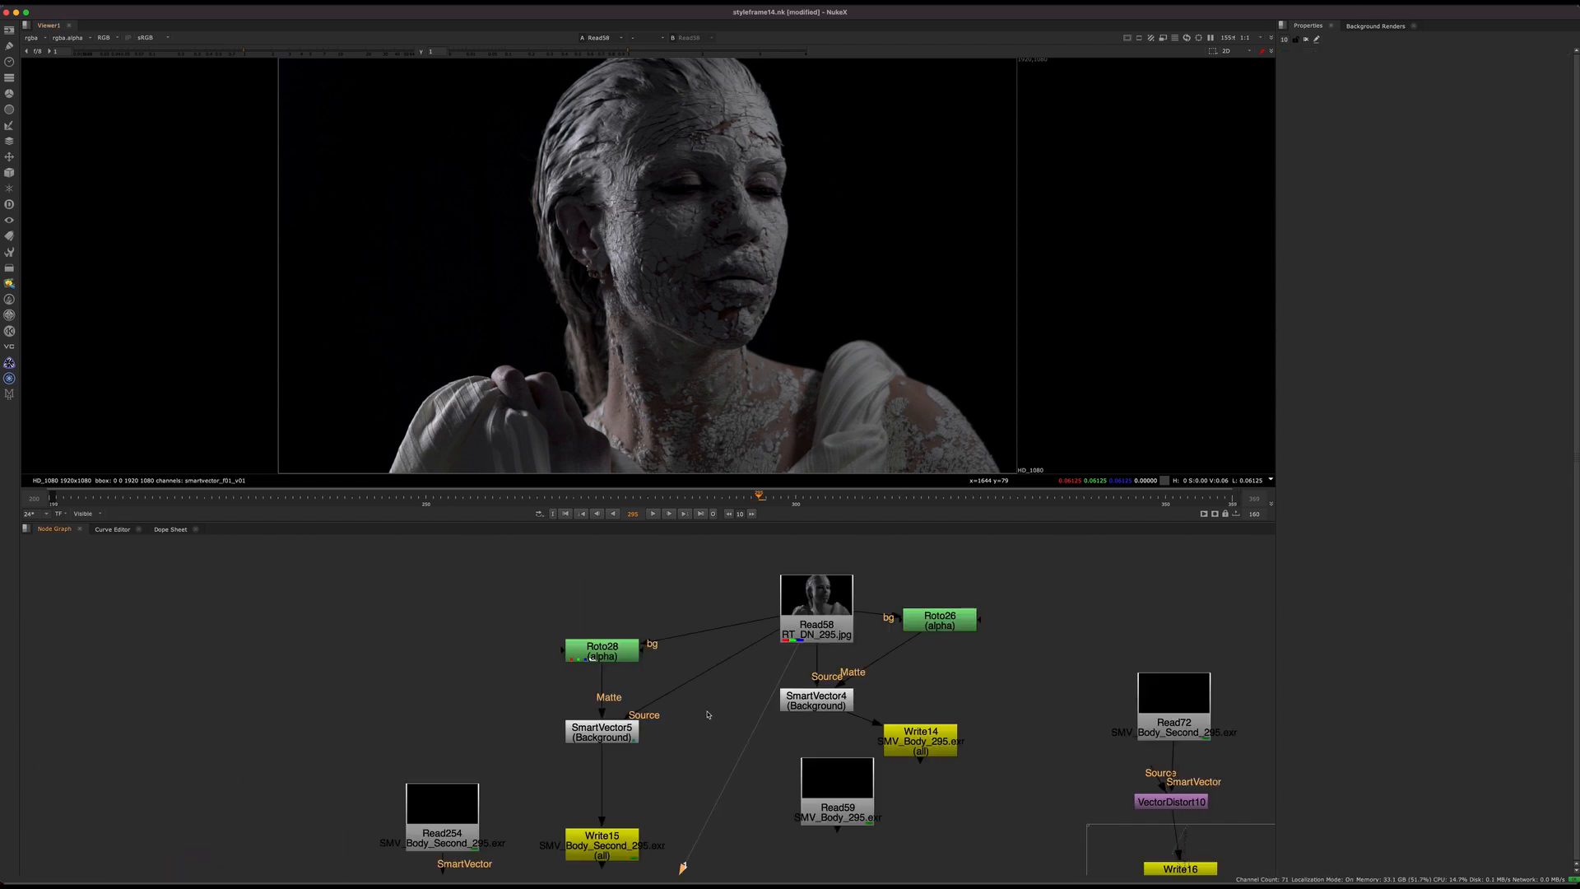
Step: Open the settings of SmartVector5 and its Roto28 matte, and inspect the roto shape around the head
scroll(643, 729, up, 3)
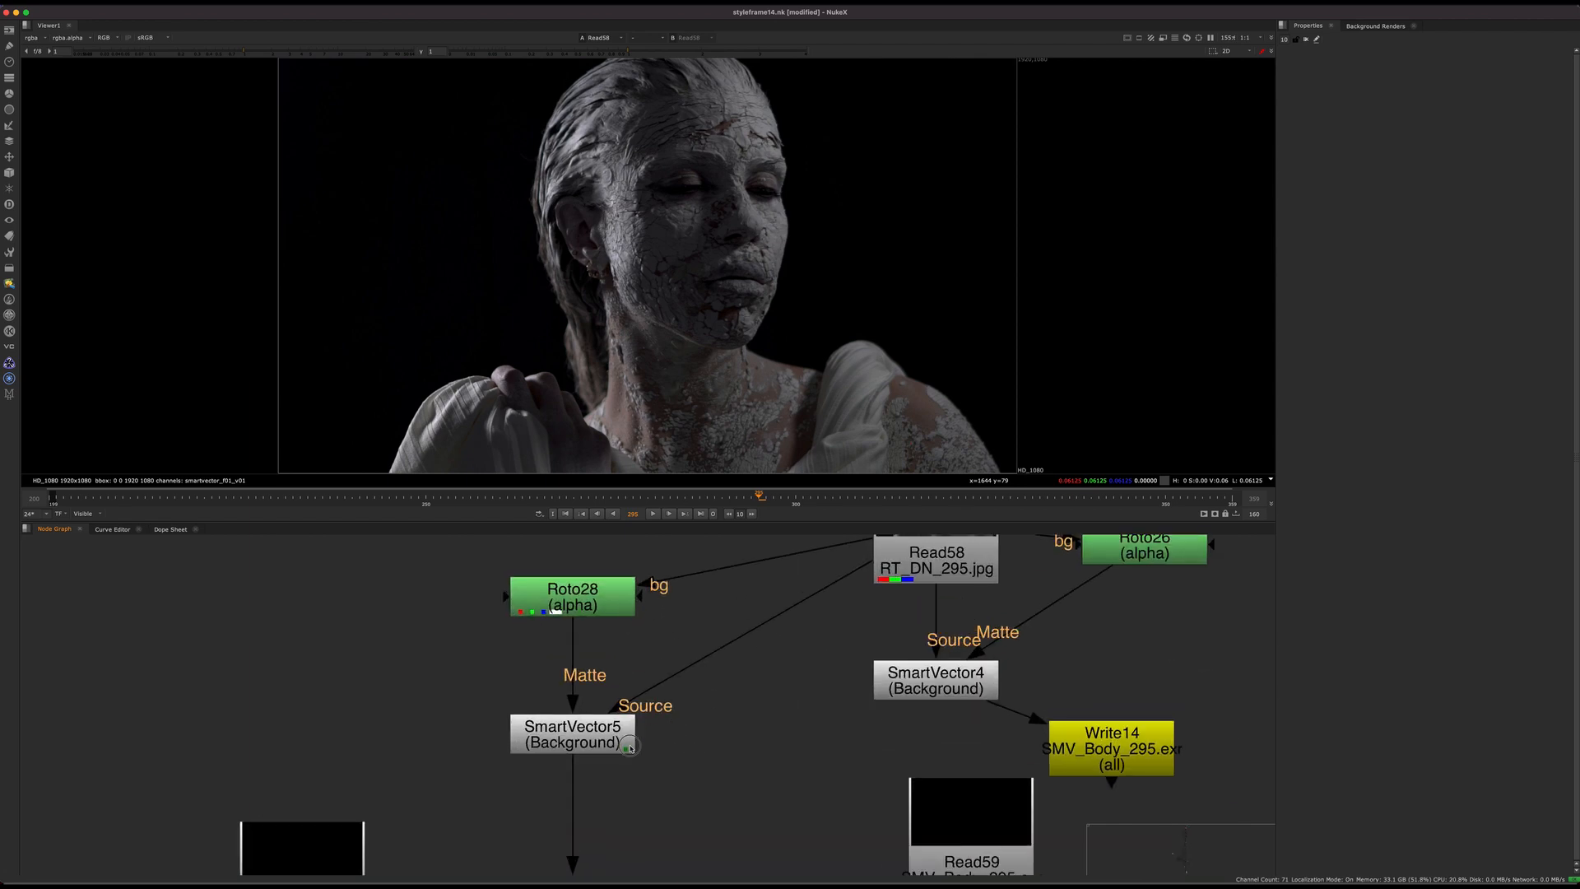
double_click(633, 739)
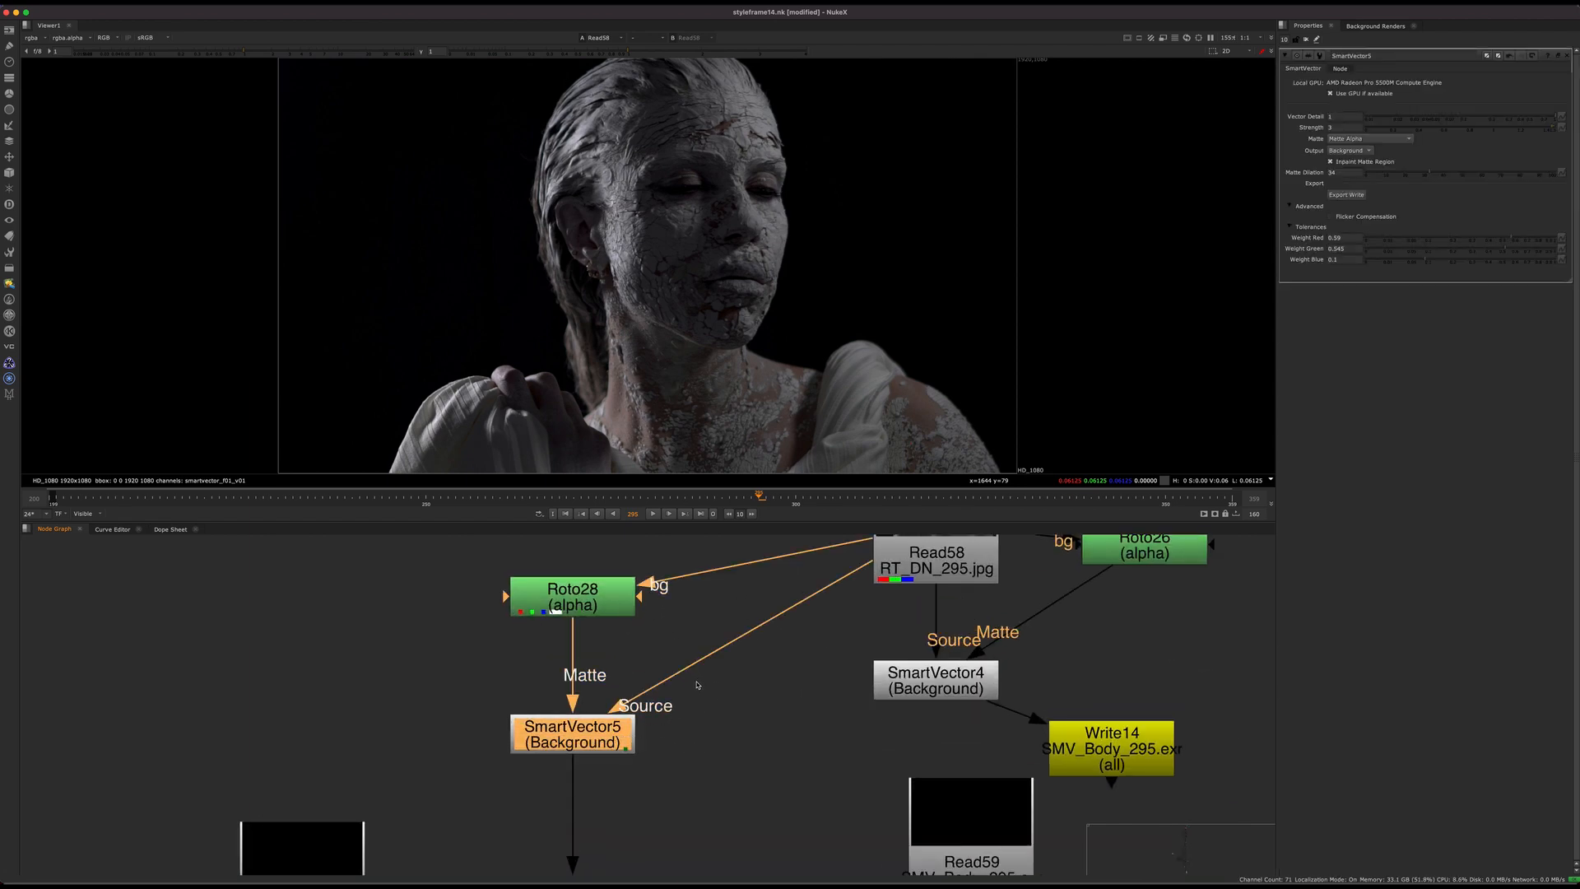
middle_drag(697, 683, 534, 861)
middle_drag(648, 785, 792, 634)
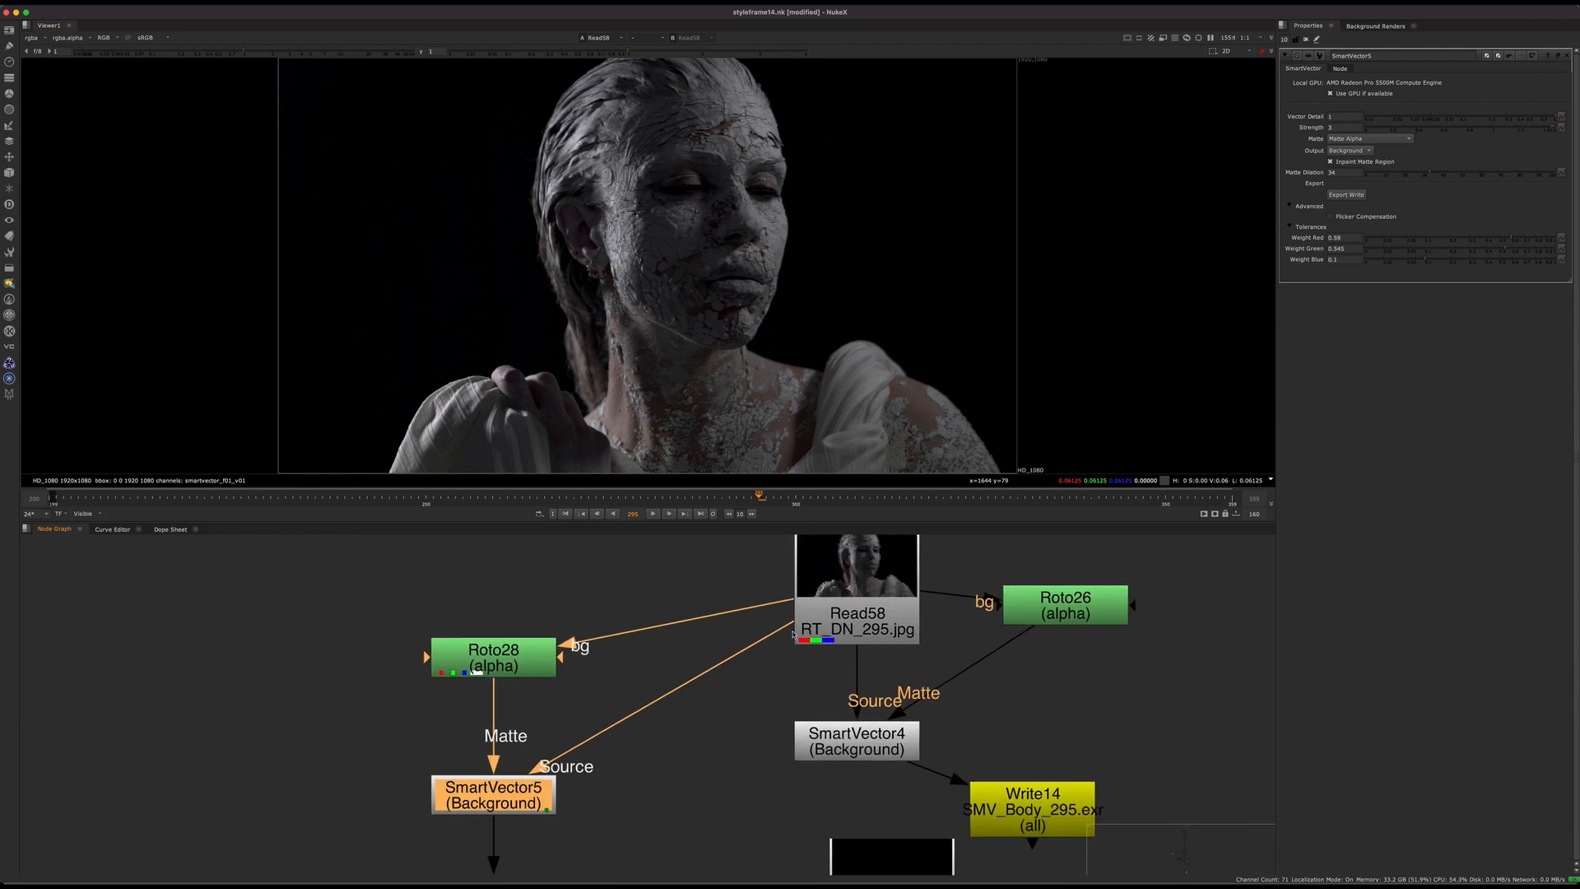
double_click(517, 668)
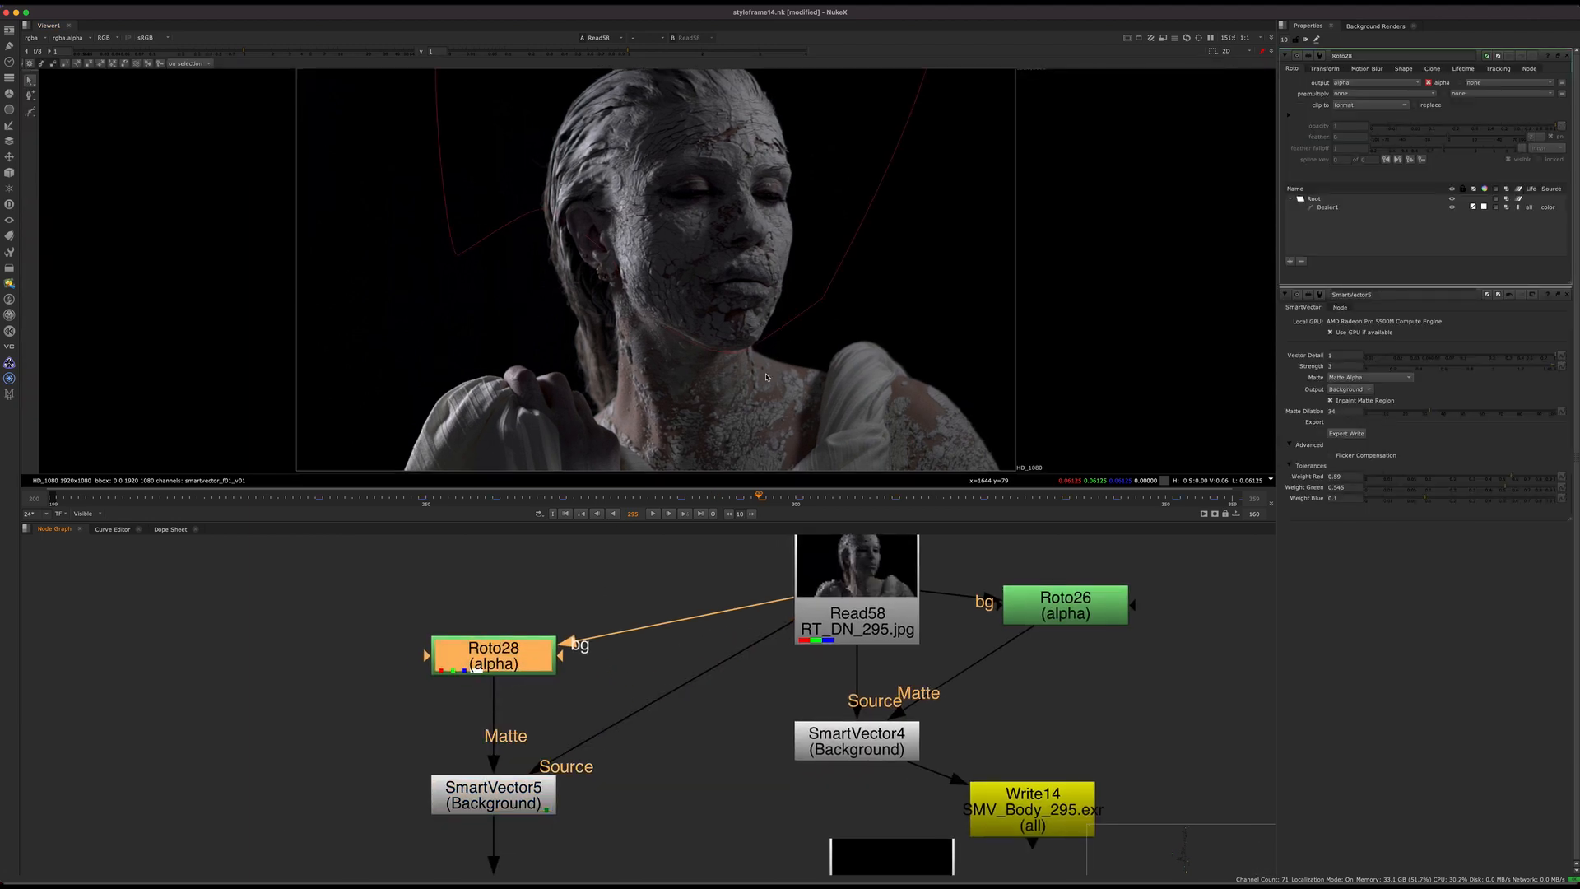
middle_drag(747, 243, 705, 287)
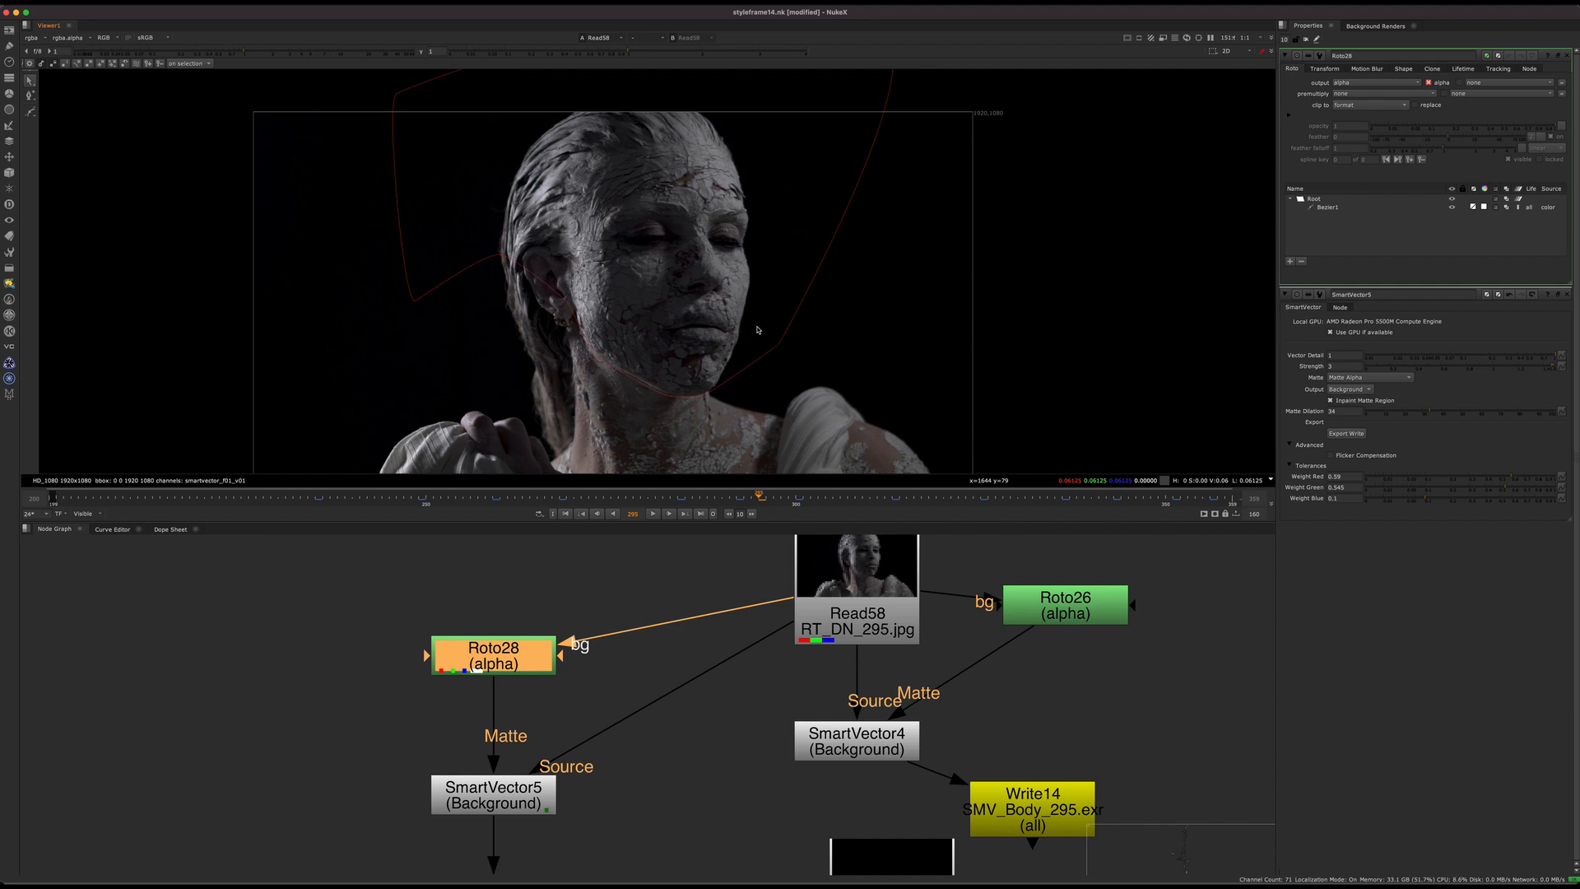
Step: Bring up the SmartVector5 settings again to review its matte options, and close the Roto28 properties
scroll(496, 675, down, 5)
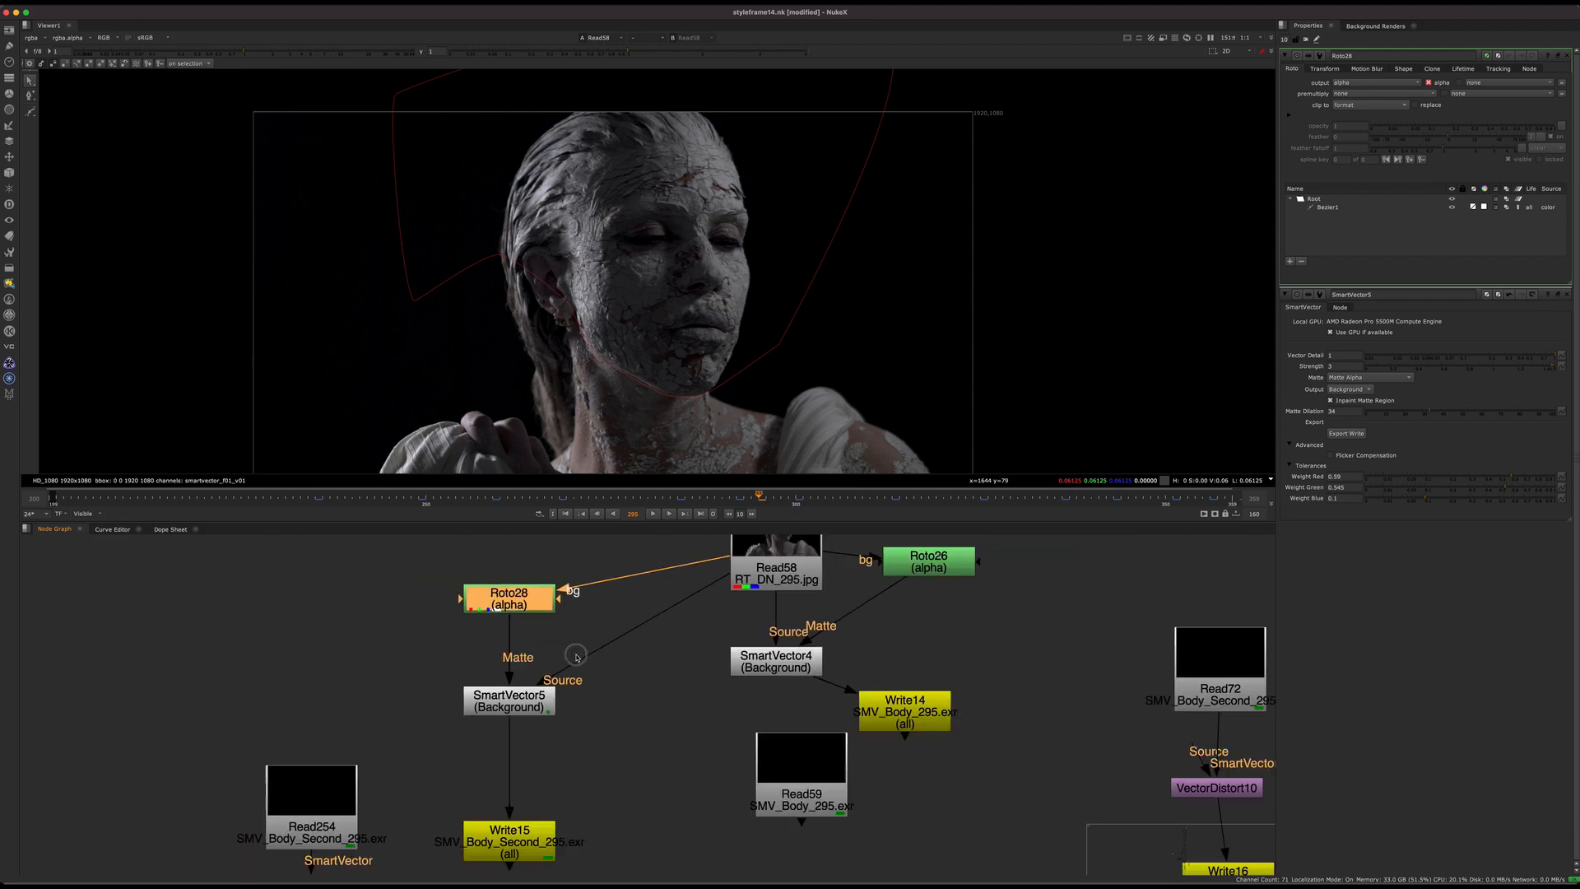
click(507, 764)
click(603, 688)
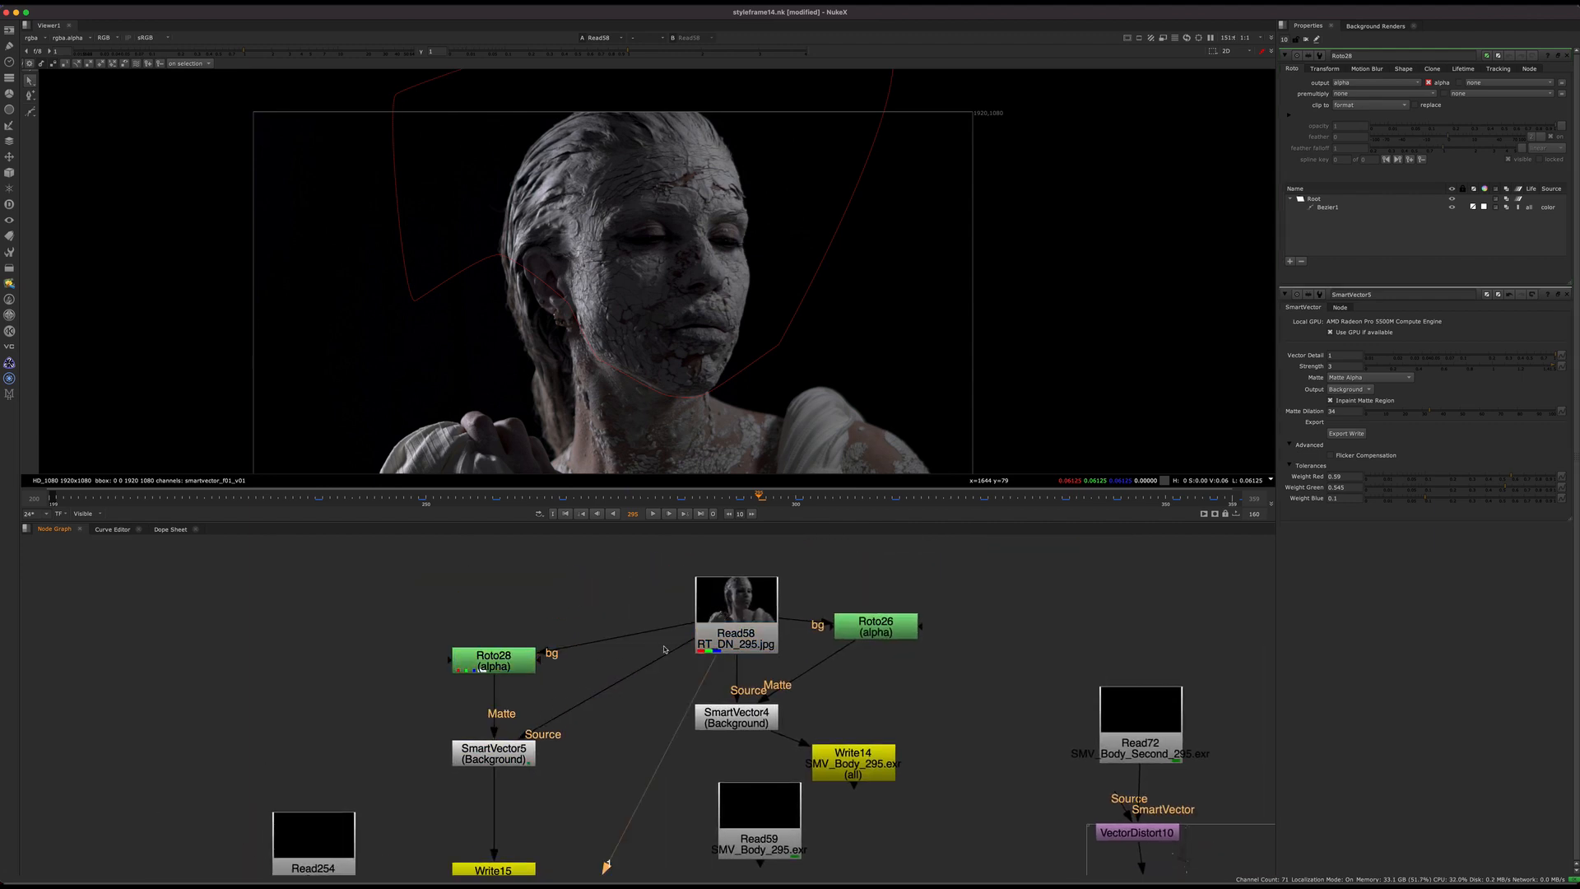
double_click(494, 753)
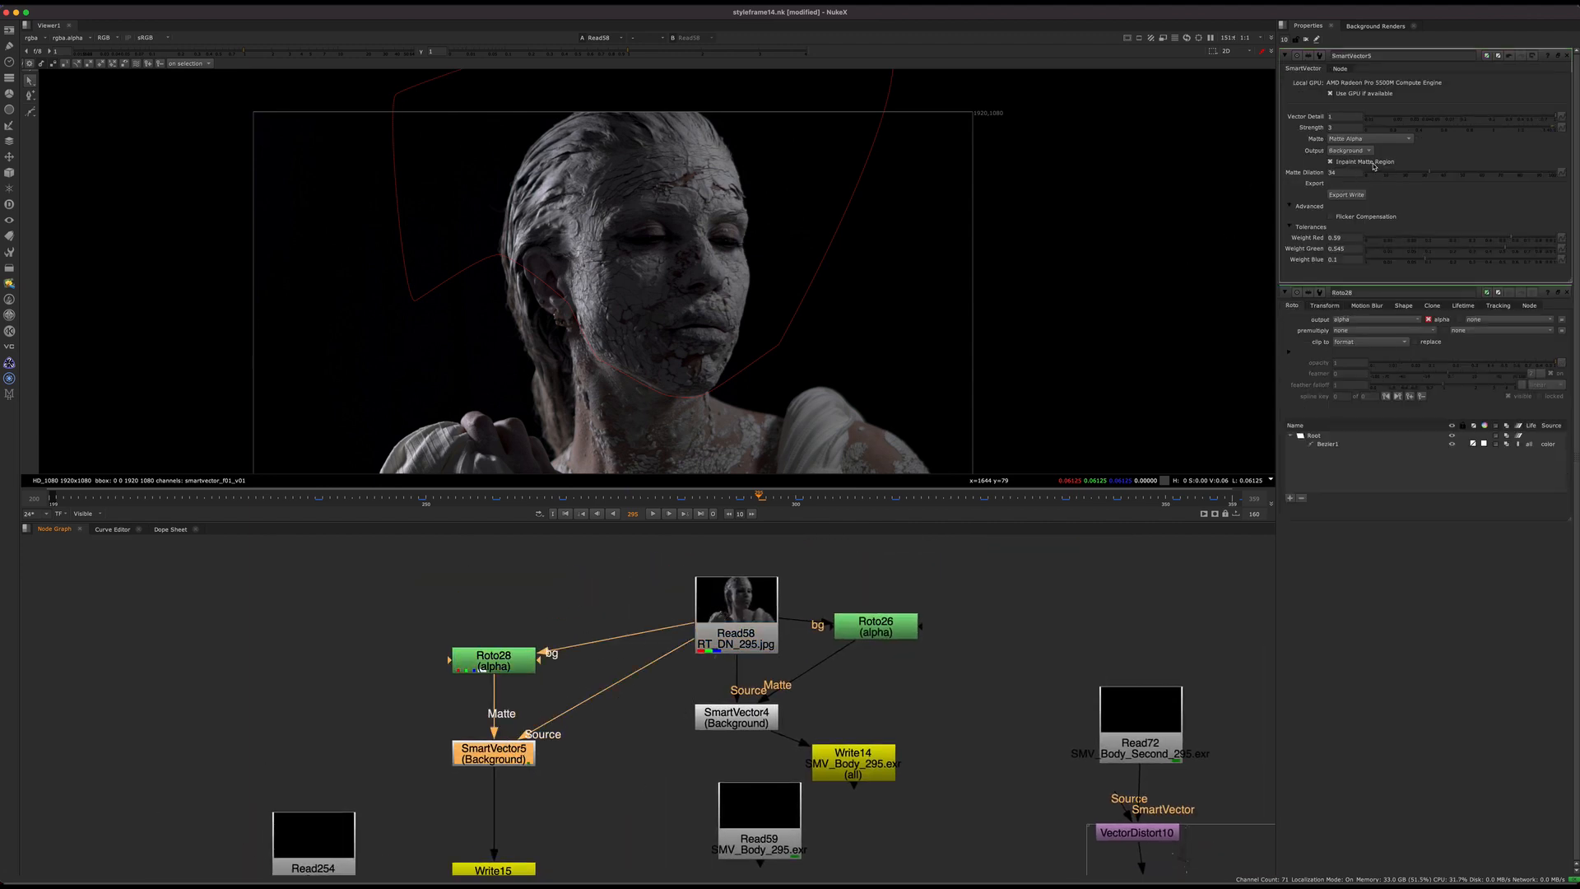
click(1567, 292)
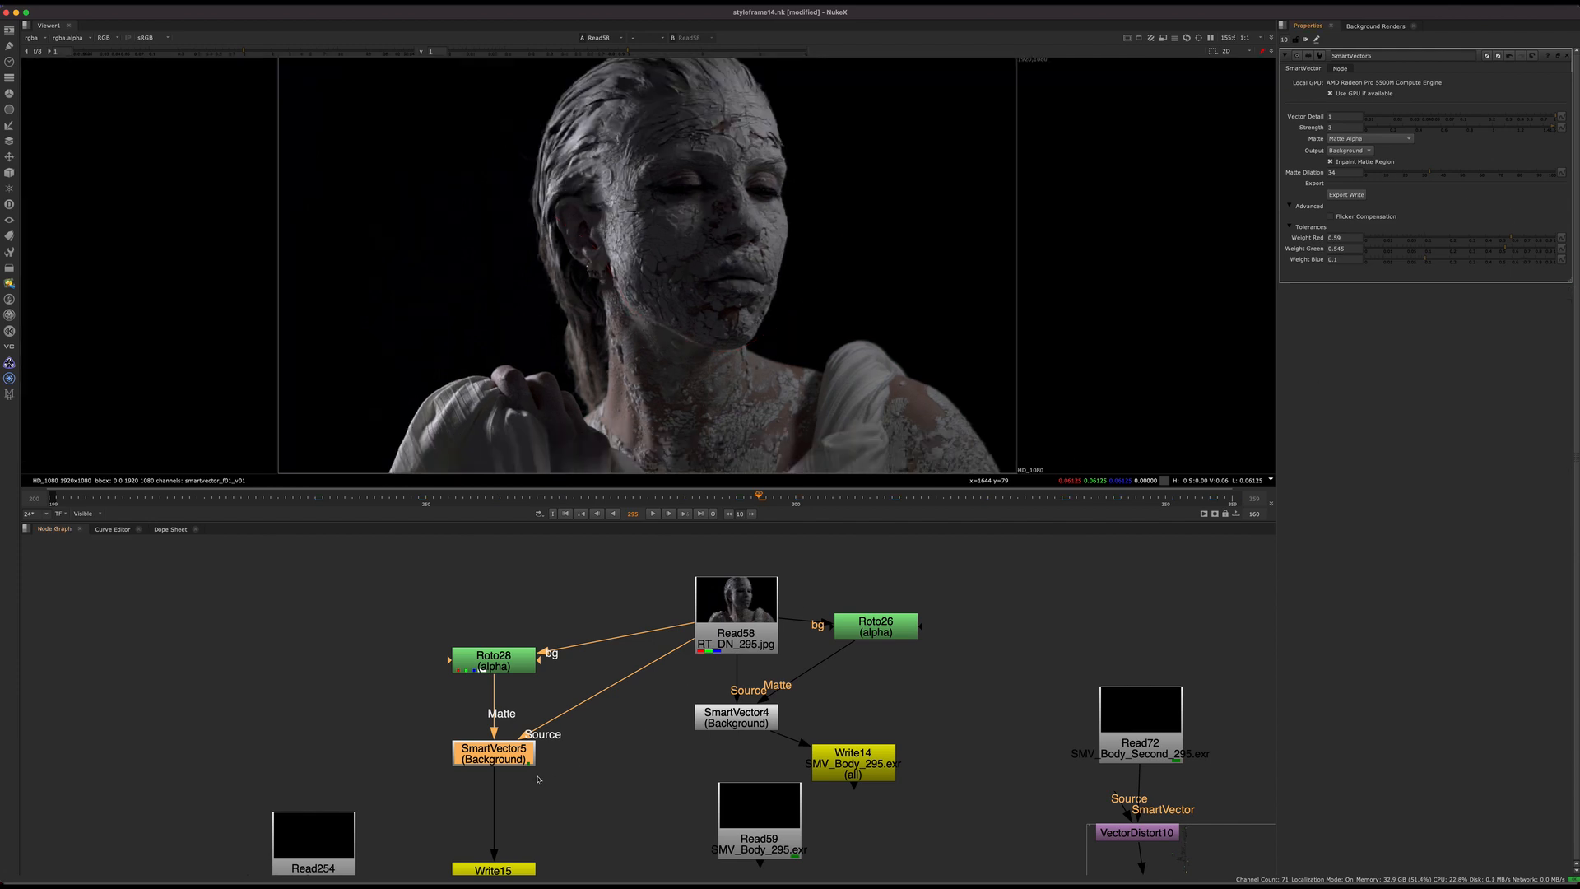
Step: View SmartVector5 and display its smartvector_f01_v01 layer in the viewer
mouse_move(517, 755)
mouse_down()
mouse_move(538, 761)
mouse_move(520, 771)
mouse_up()
scroll(565, 757, up, 2)
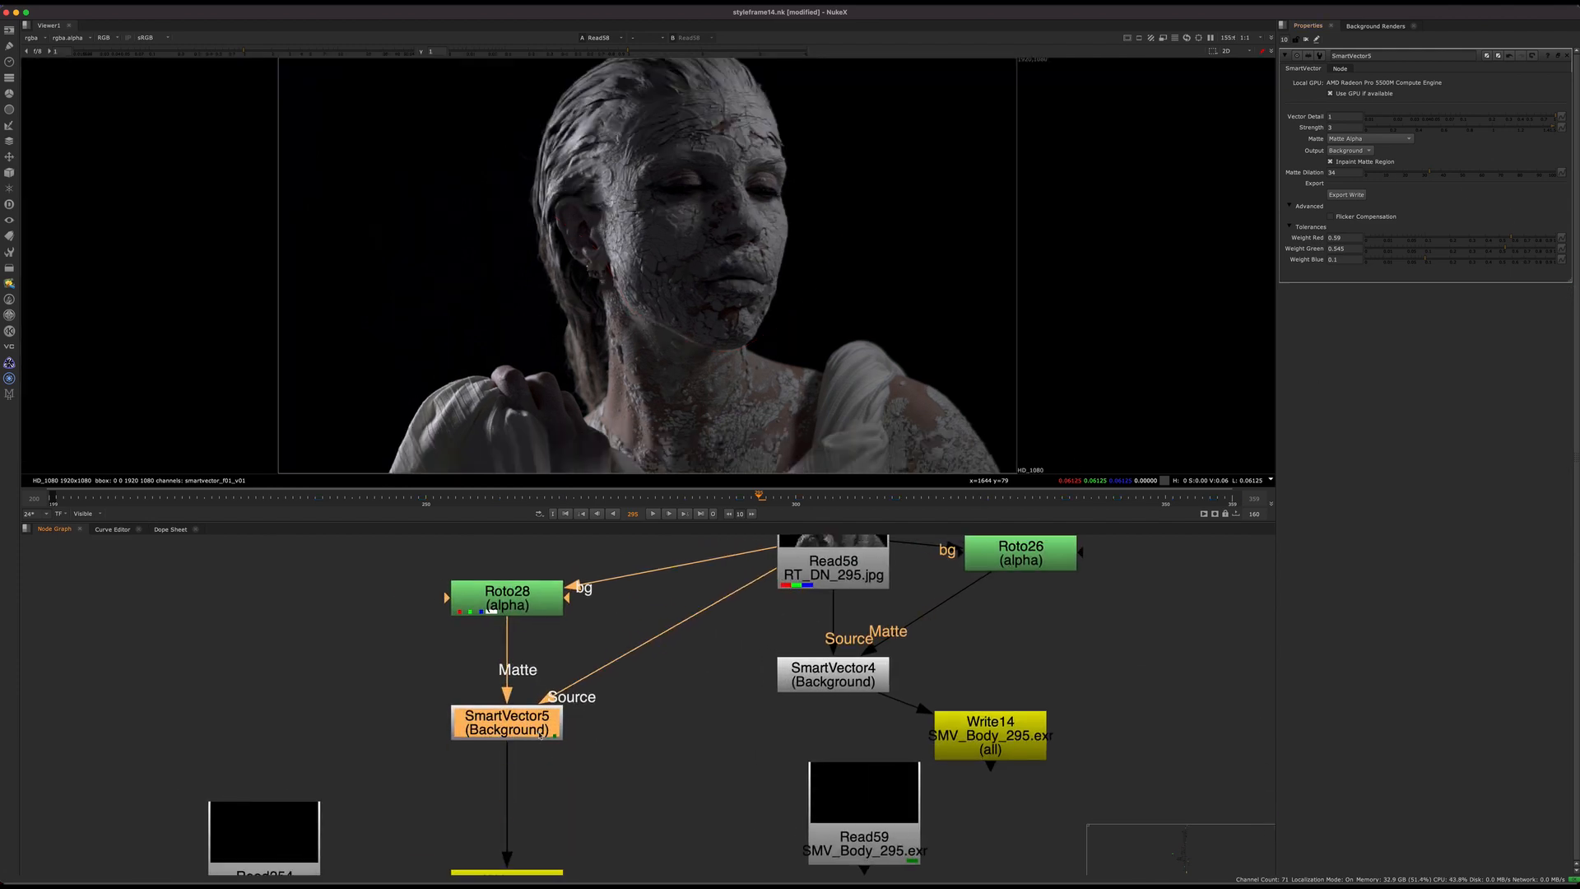
key(1)
click(33, 38)
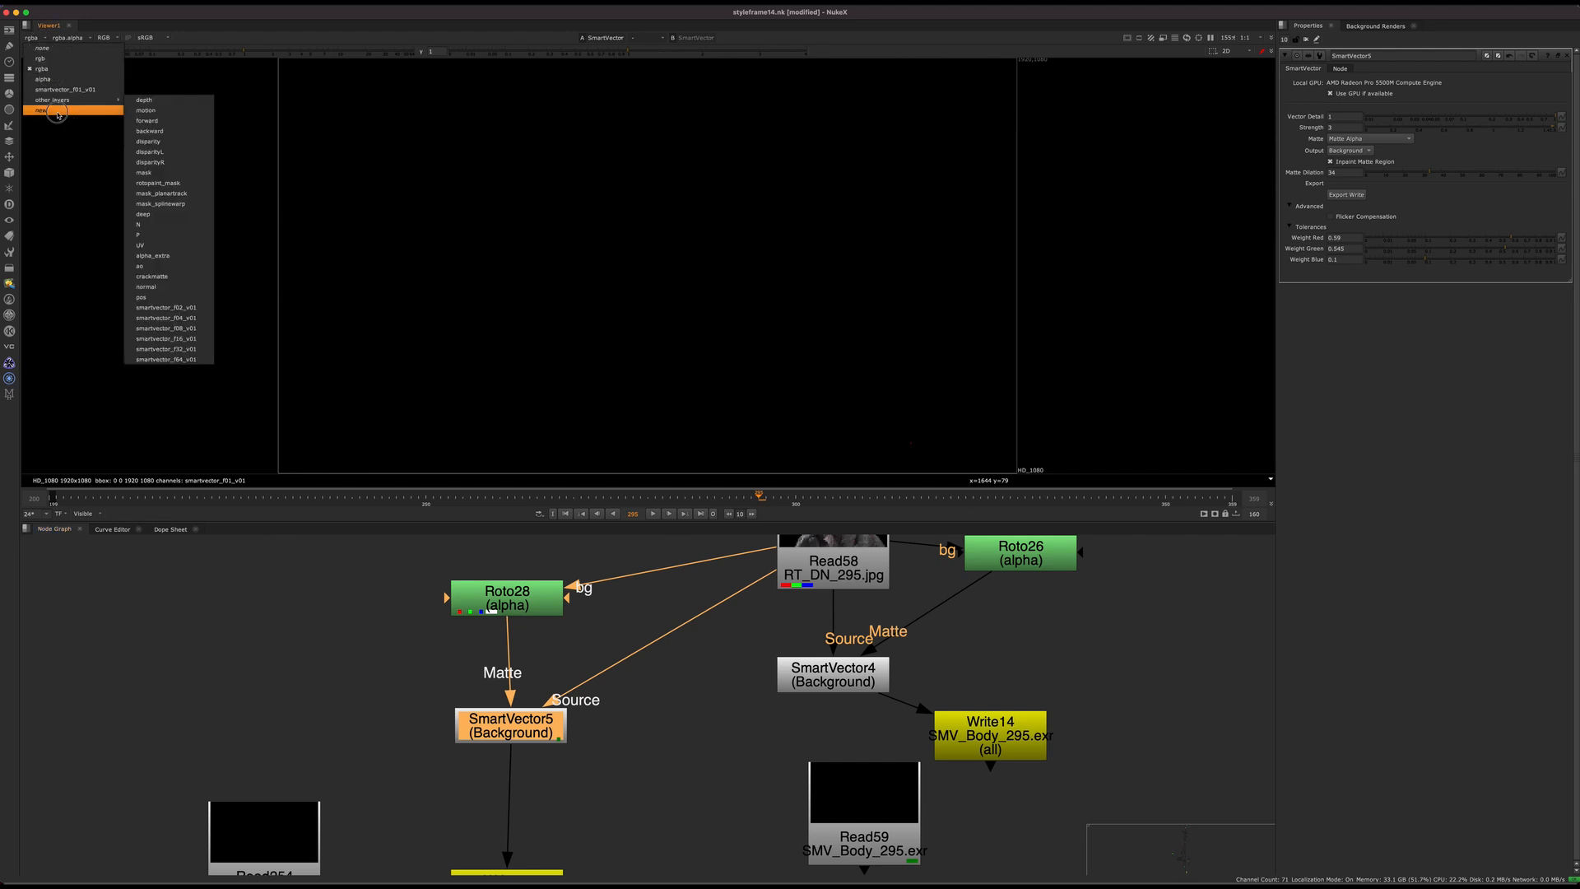
click(102, 100)
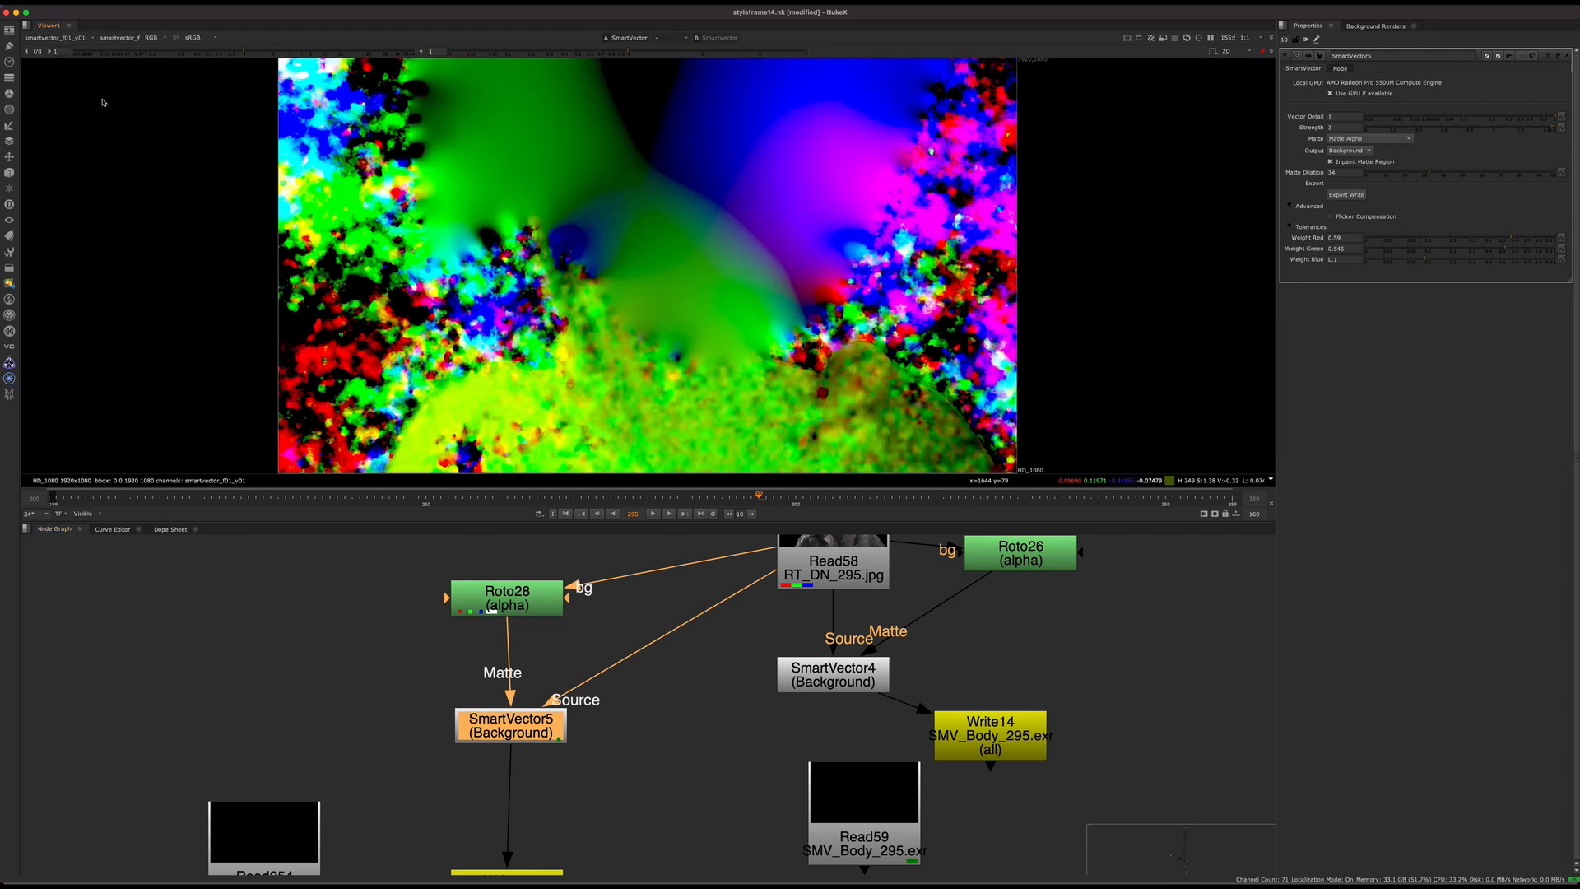
Step: Toggle Inpaint Matte Region off and on in SmartVector5 to compare its effect on the vectors, leaving it enabled
click(1366, 162)
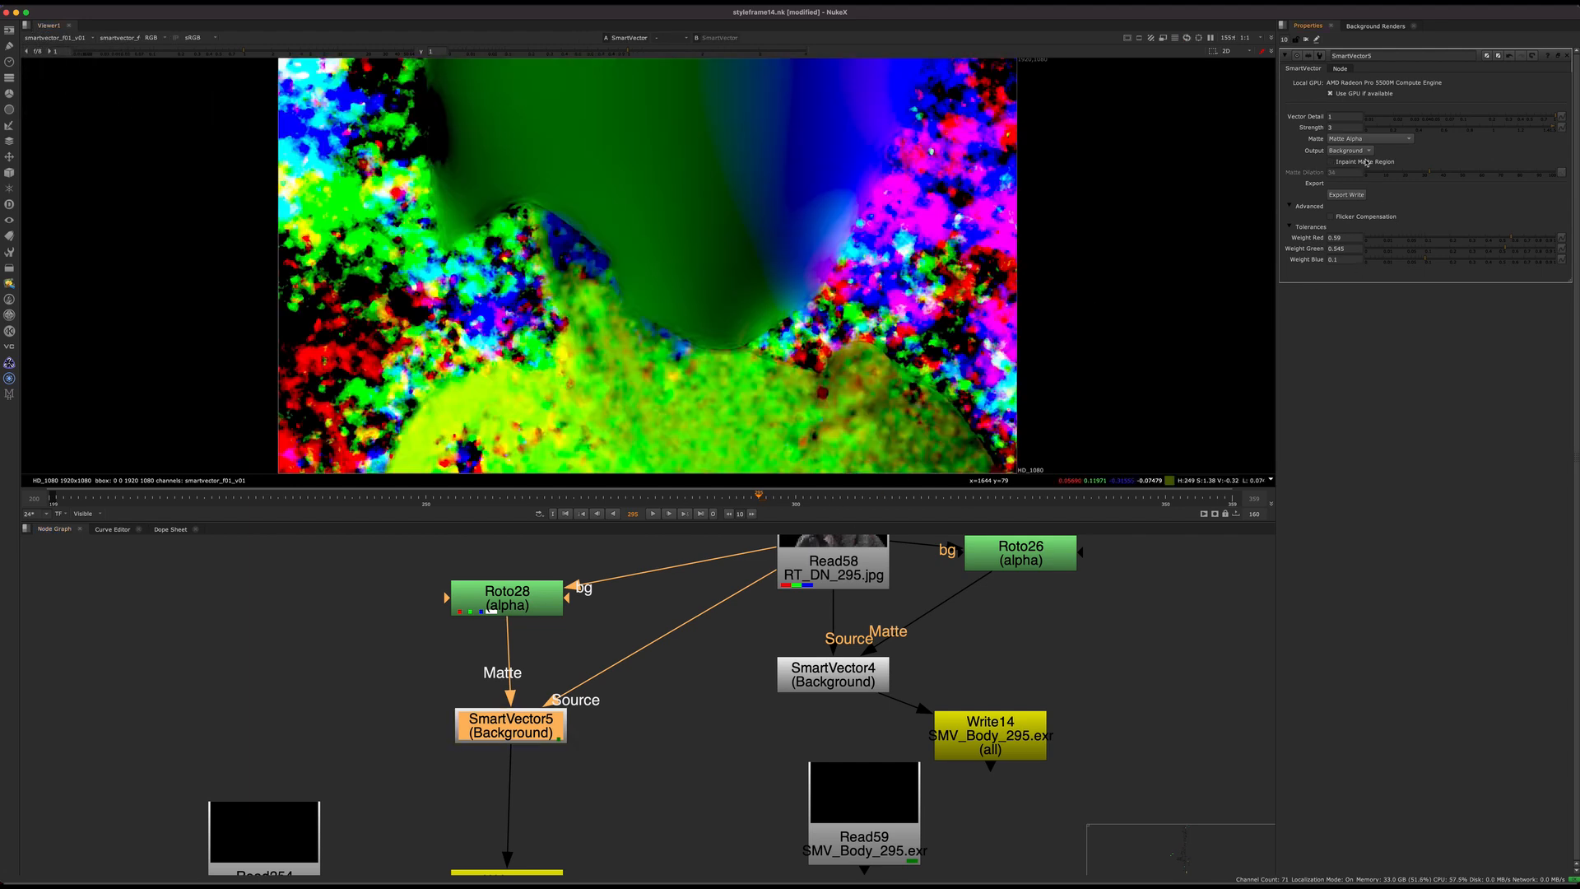
click(1369, 162)
click(1370, 163)
click(1372, 164)
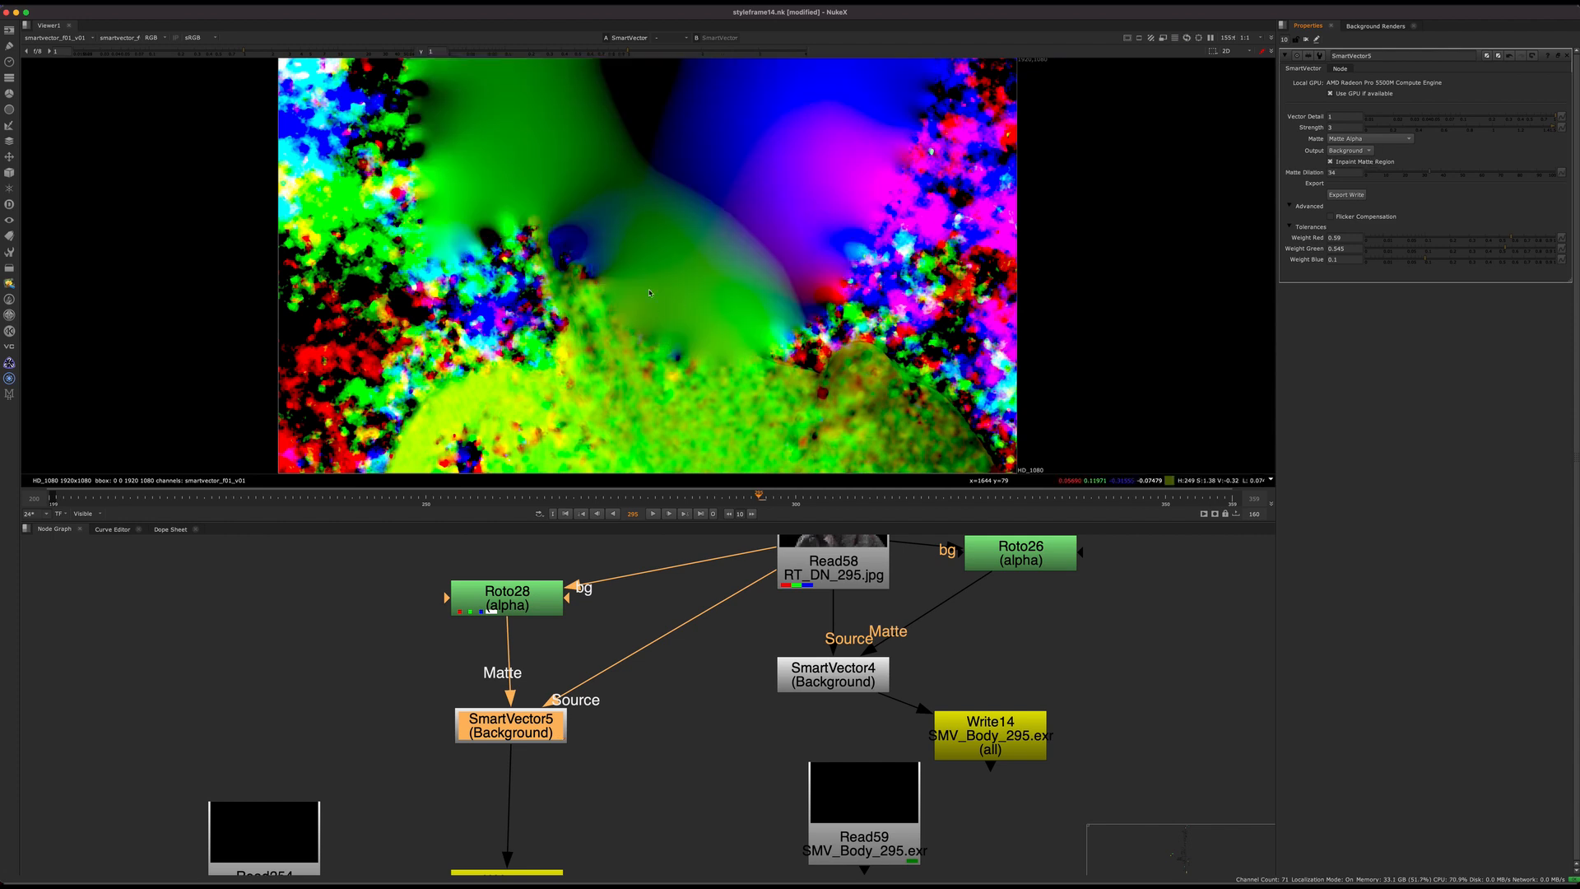
Step: Examine the inpainted vectors around the neck and shoulders where they meet the masked-out head
scroll(641, 337, up, 5)
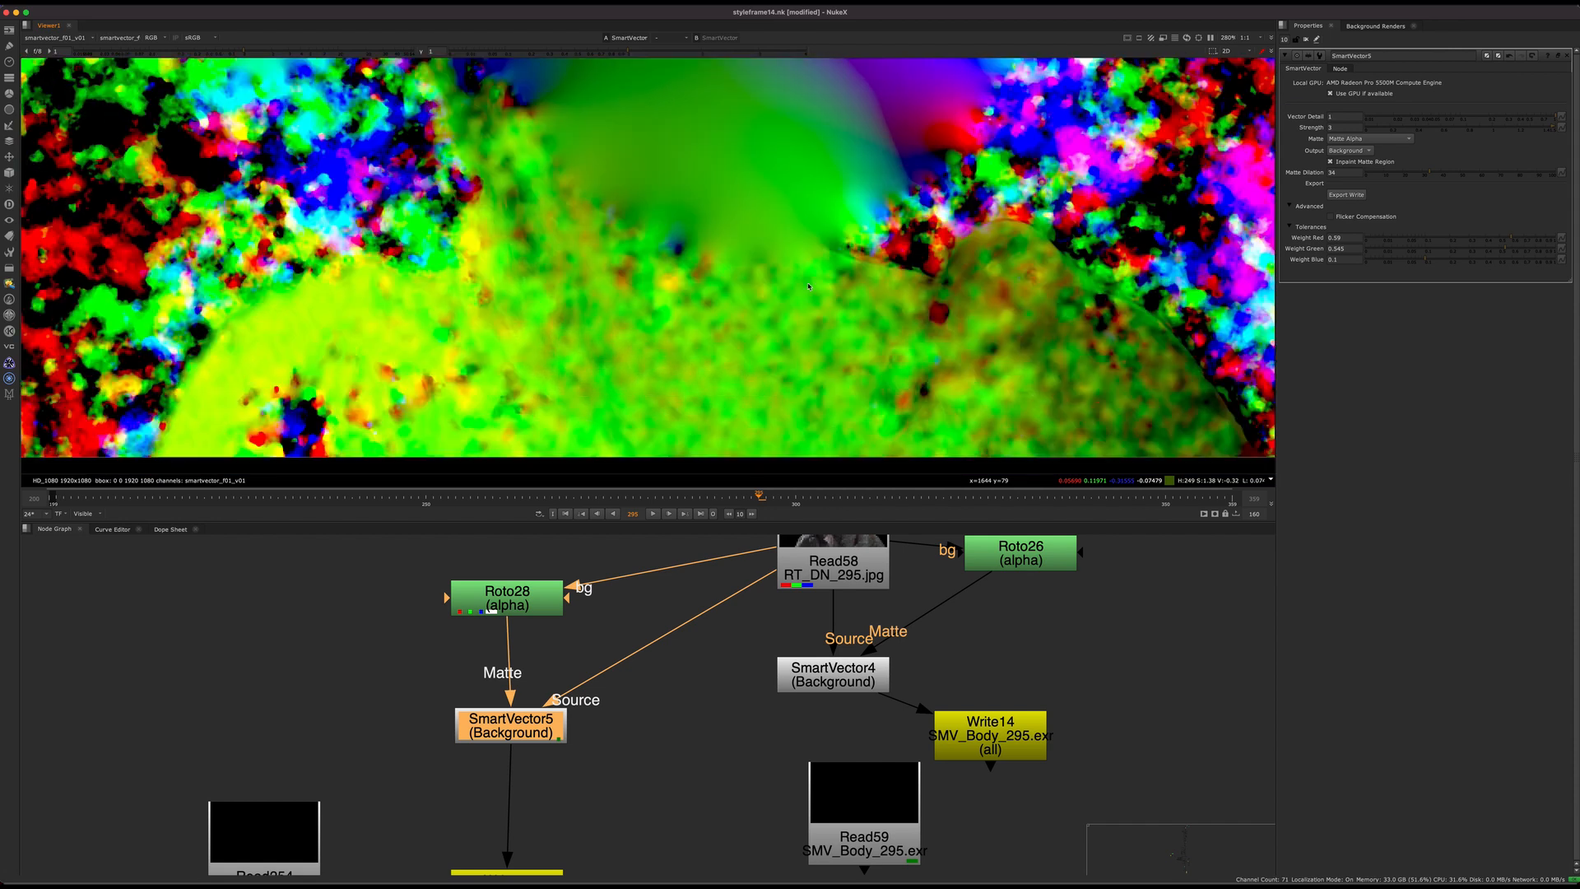
middle_drag(808, 287, 752, 247)
middle_drag(715, 346, 683, 376)
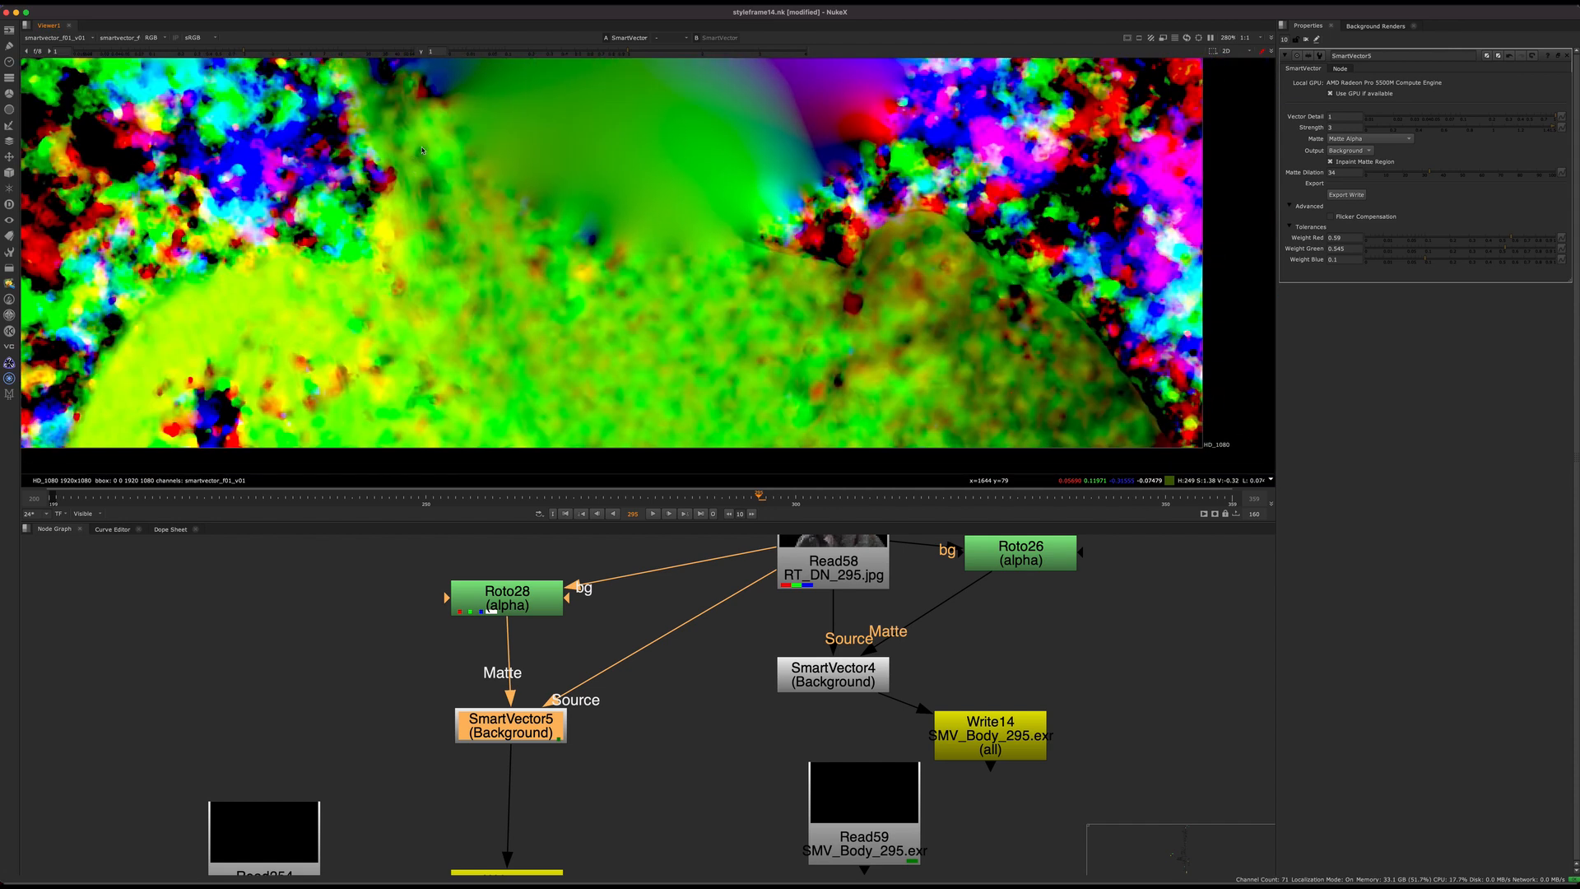
middle_drag(423, 150, 673, 347)
middle_drag(802, 335, 601, 344)
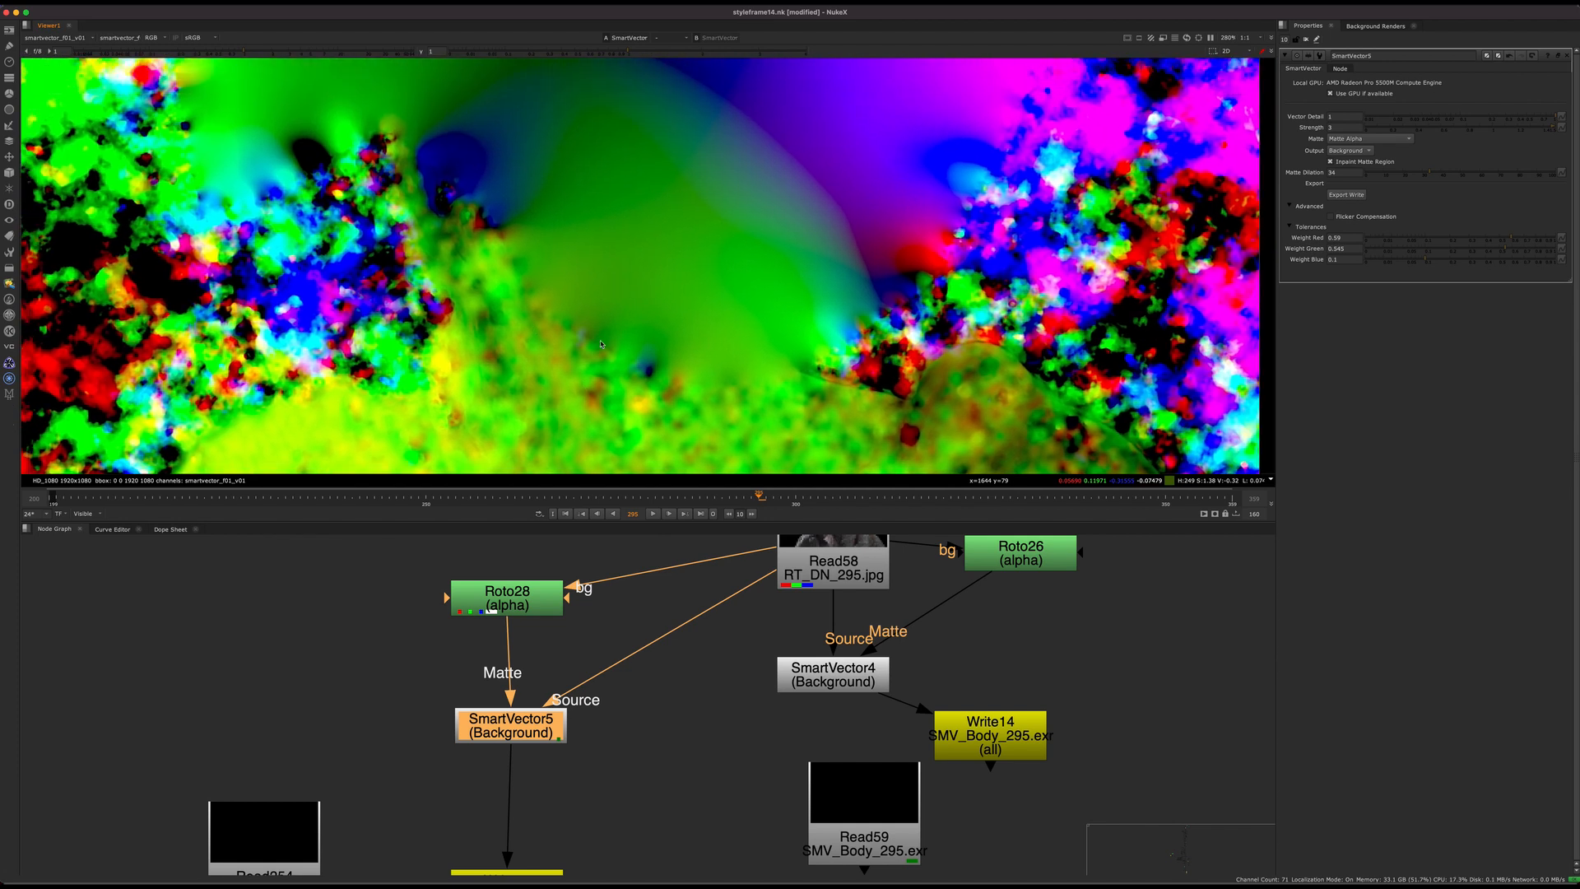
middle_drag(556, 416, 587, 348)
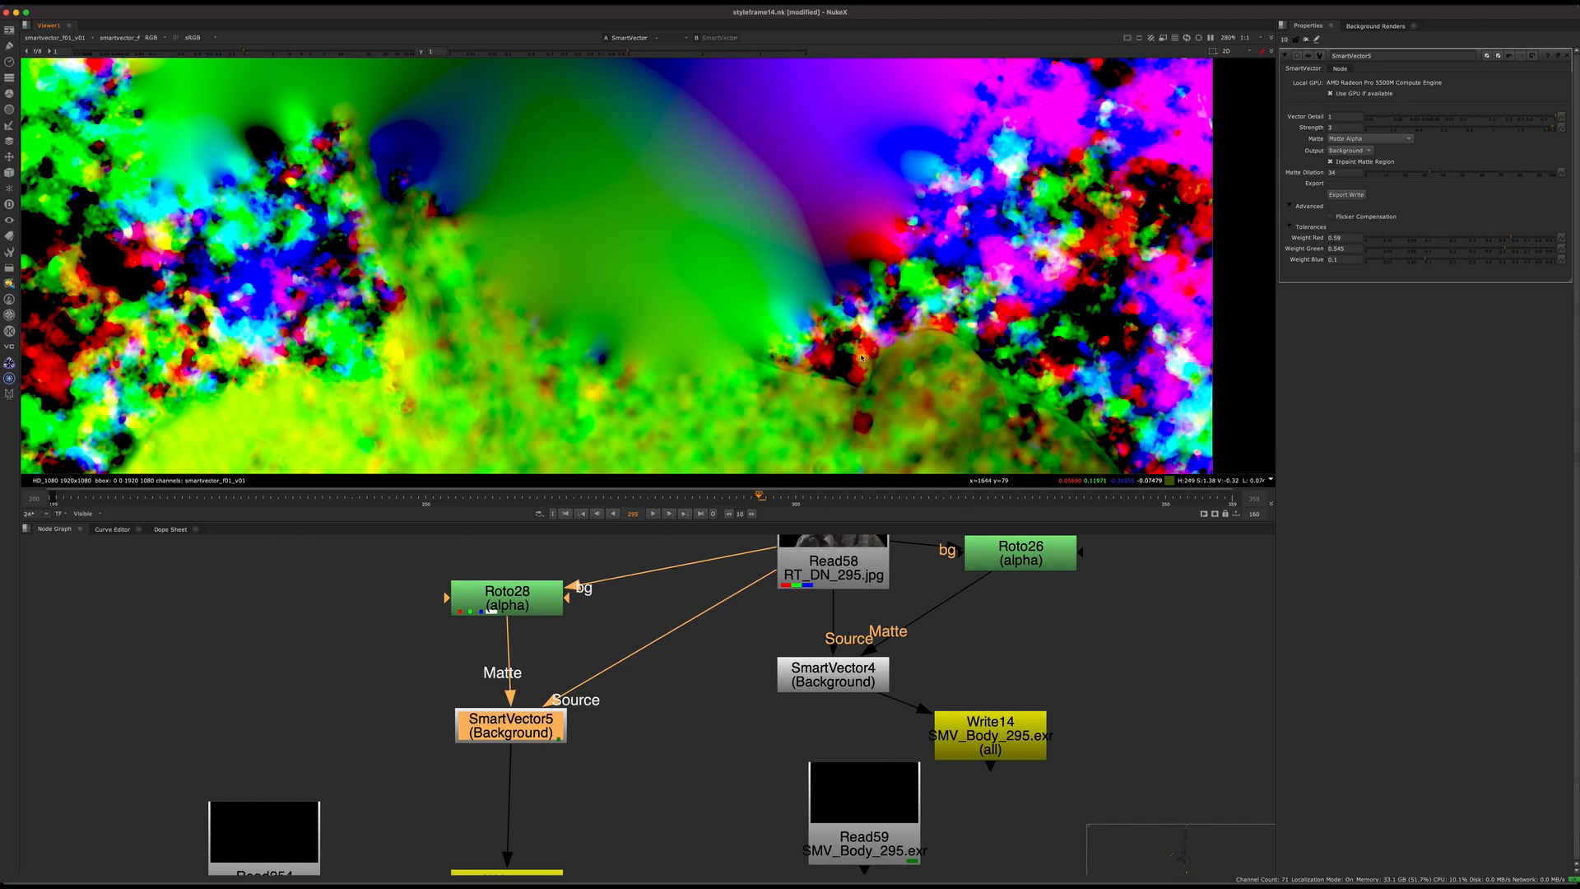
middle_drag(862, 358, 1017, 355)
middle_drag(835, 349, 678, 360)
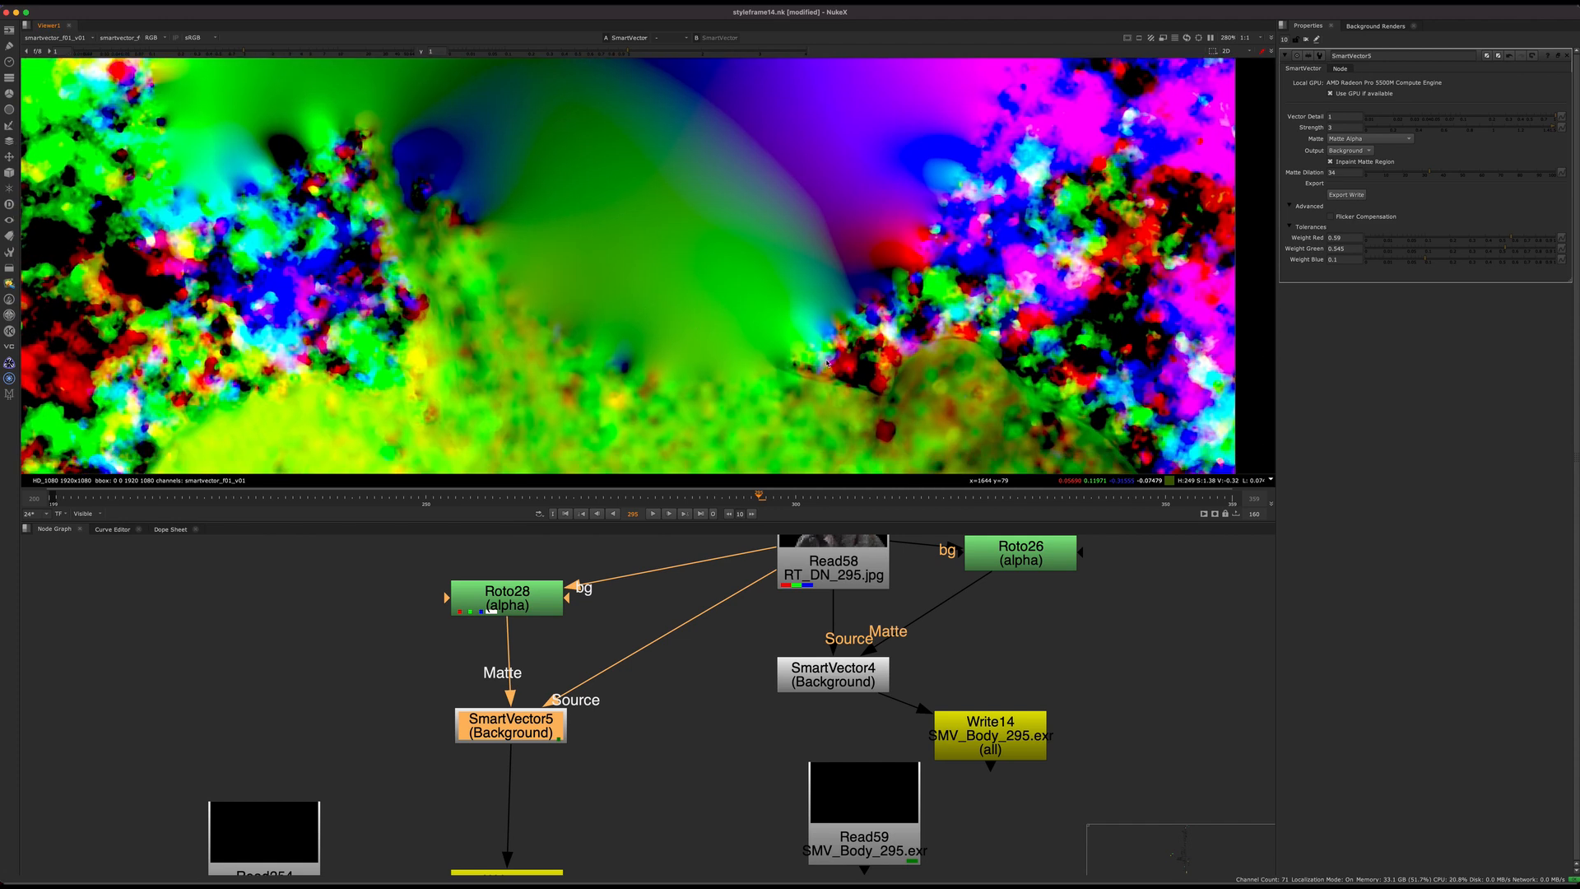
Step: Open the Roto28 matte to overlay its shape on the SmartVector view
double_click(530, 596)
scroll(527, 222, down, 3)
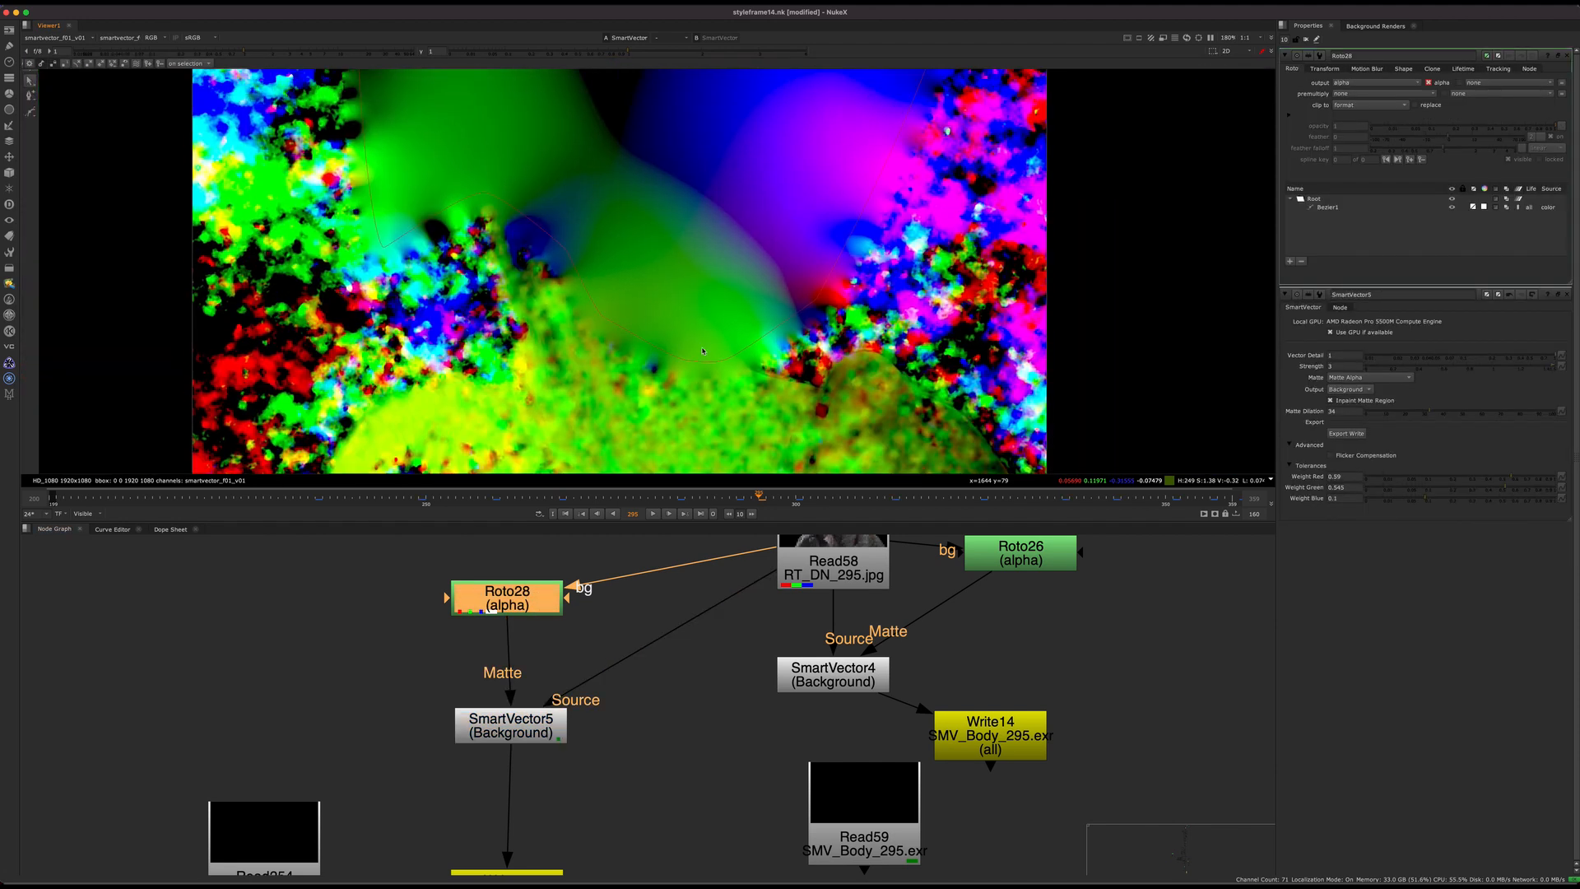
Step: View Read58 in the rgba layer and examine how the Roto28 outline follows the jaw and neck
click(832, 568)
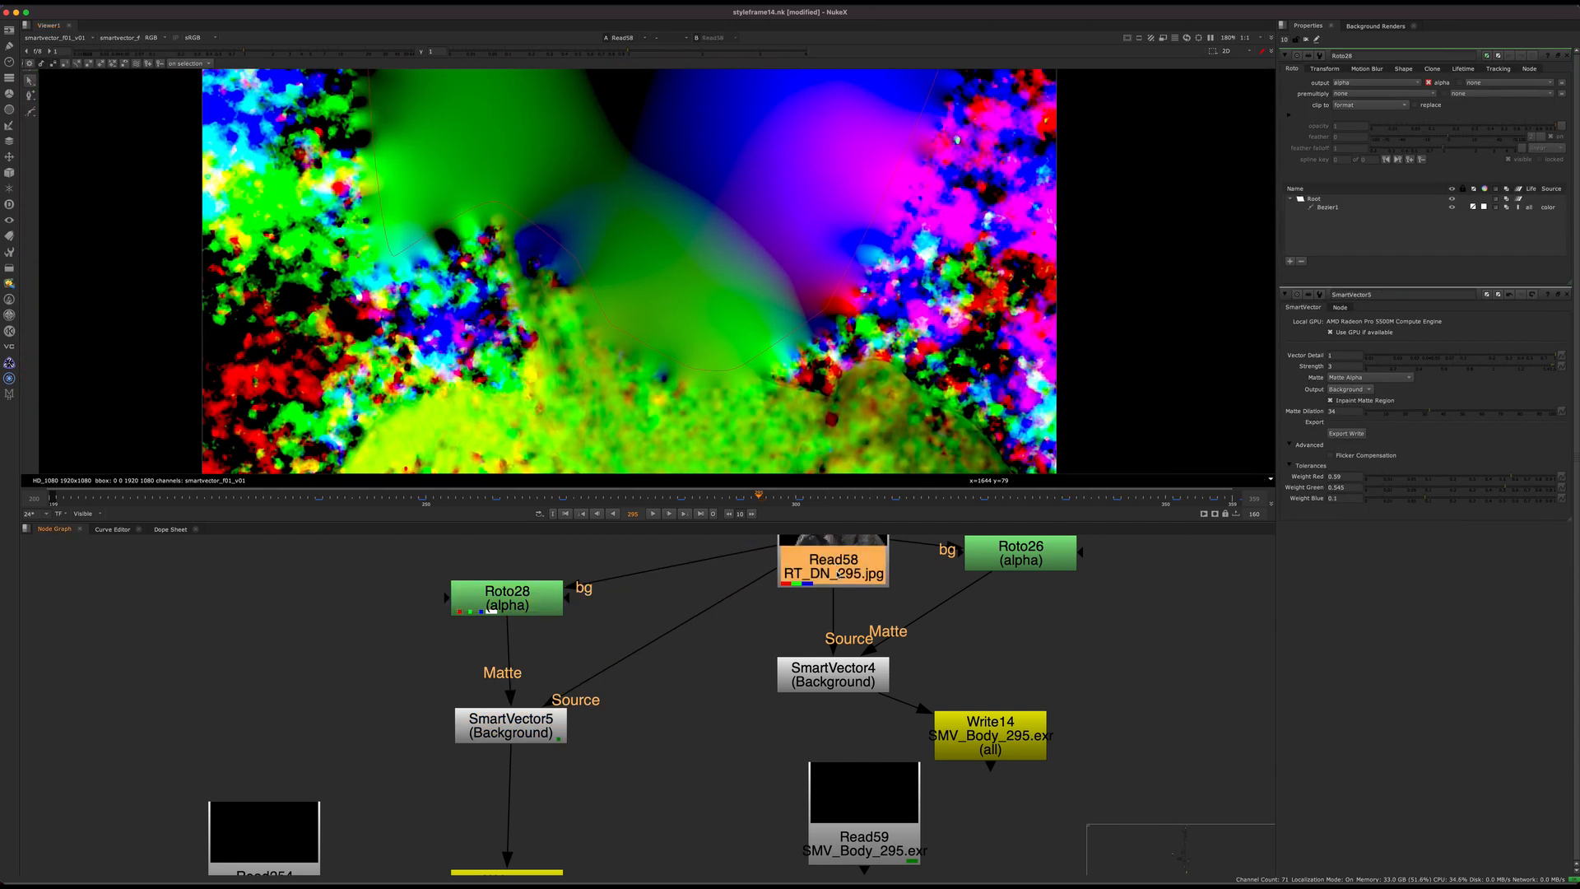
key(1)
middle_drag(620, 310, 603, 349)
click(60, 38)
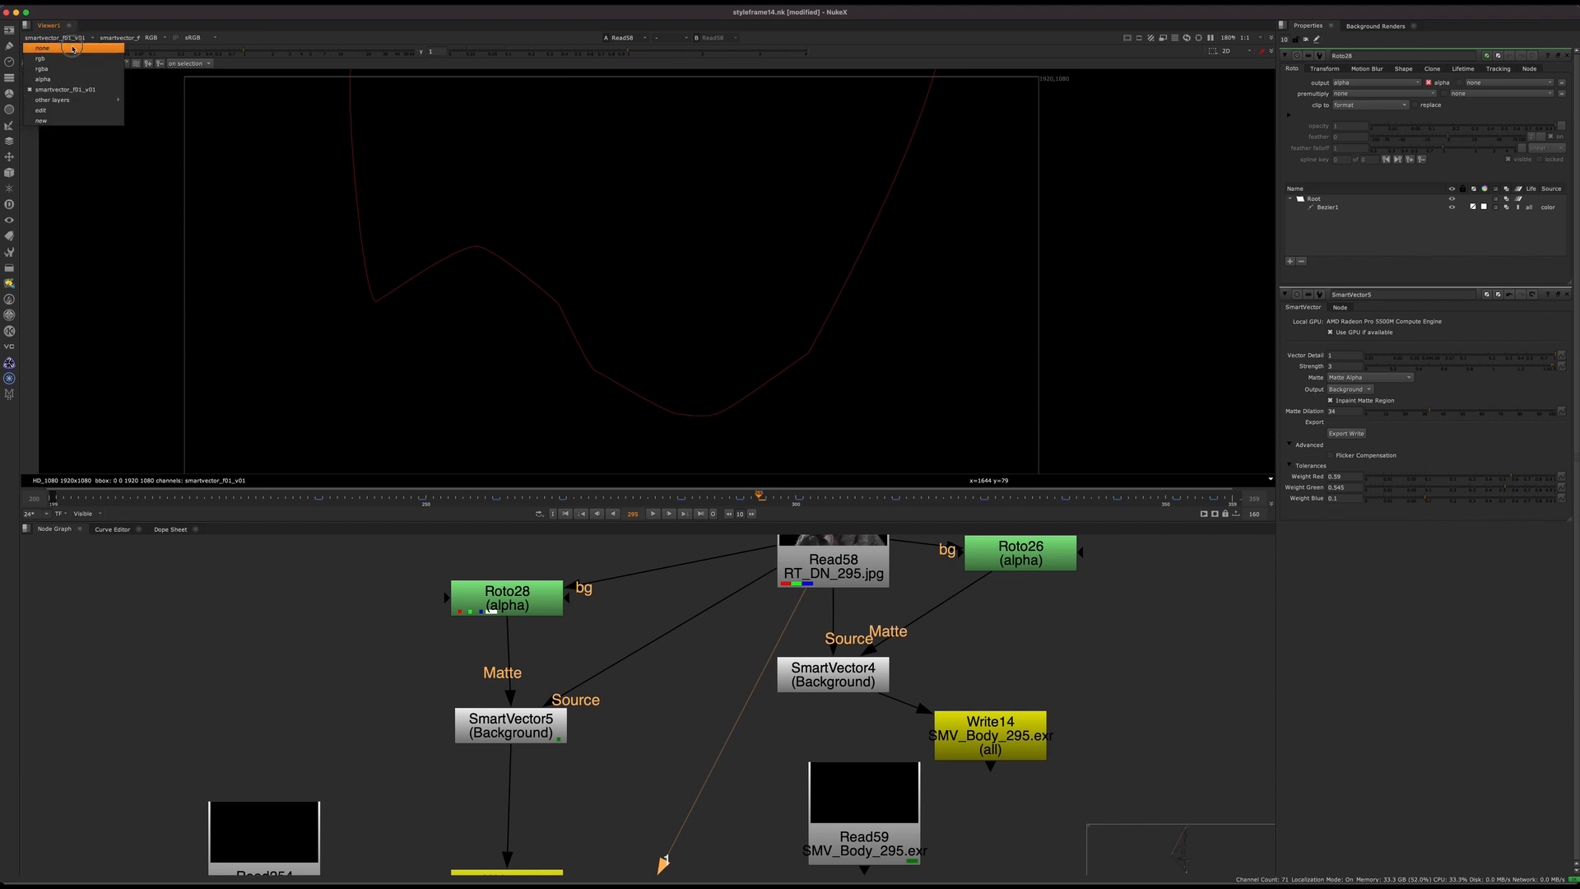
click(64, 69)
scroll(666, 320, up, 4)
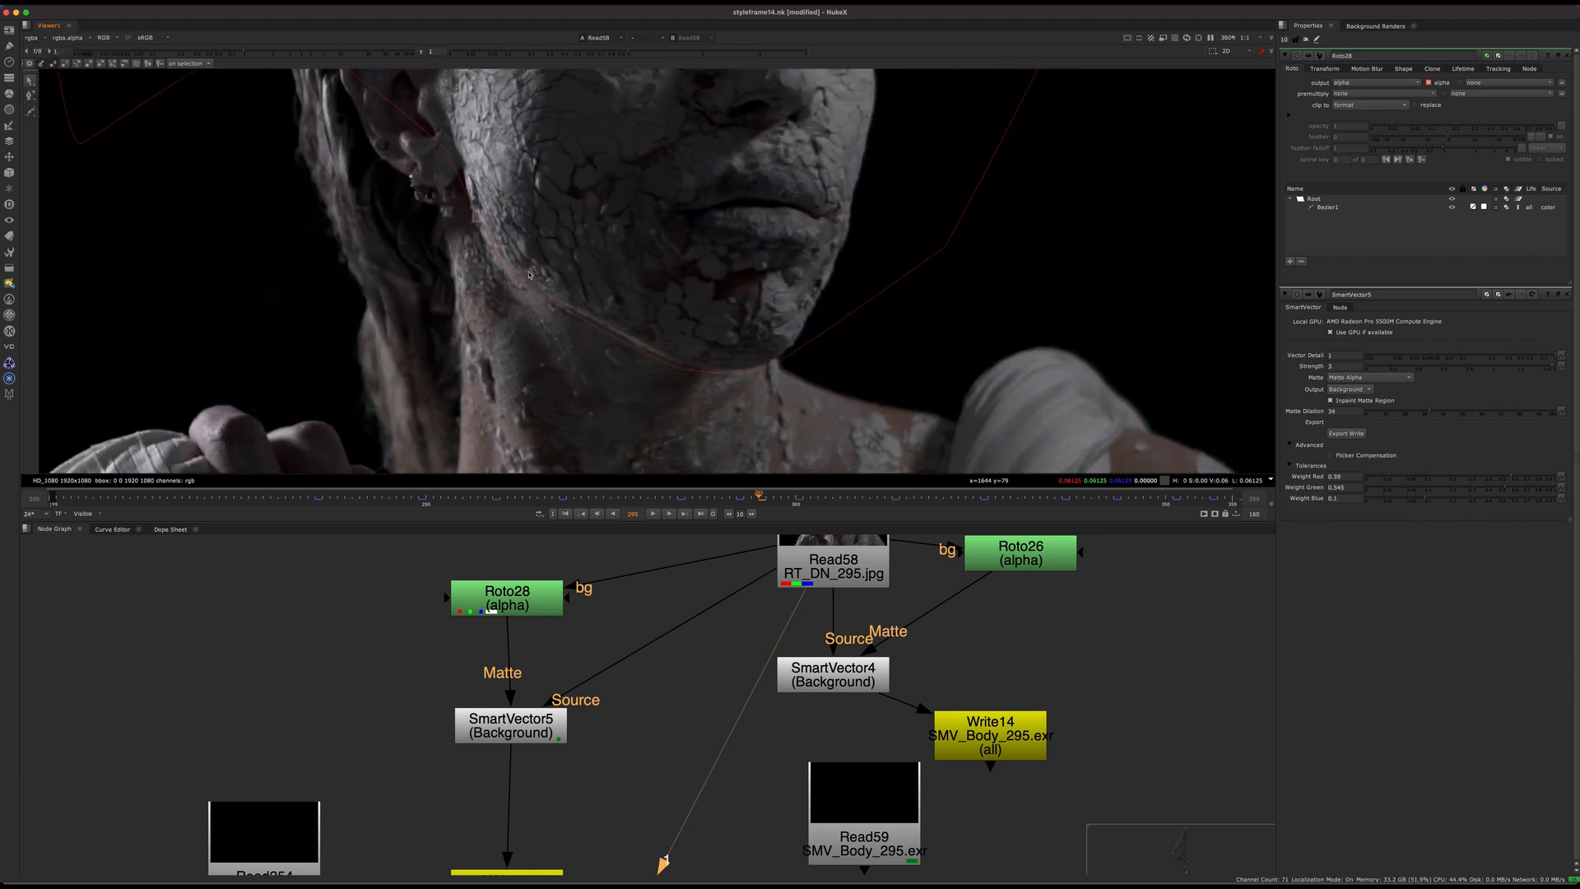
middle_drag(638, 310, 614, 349)
scroll(636, 256, up, 5)
scroll(534, 212, down, 2)
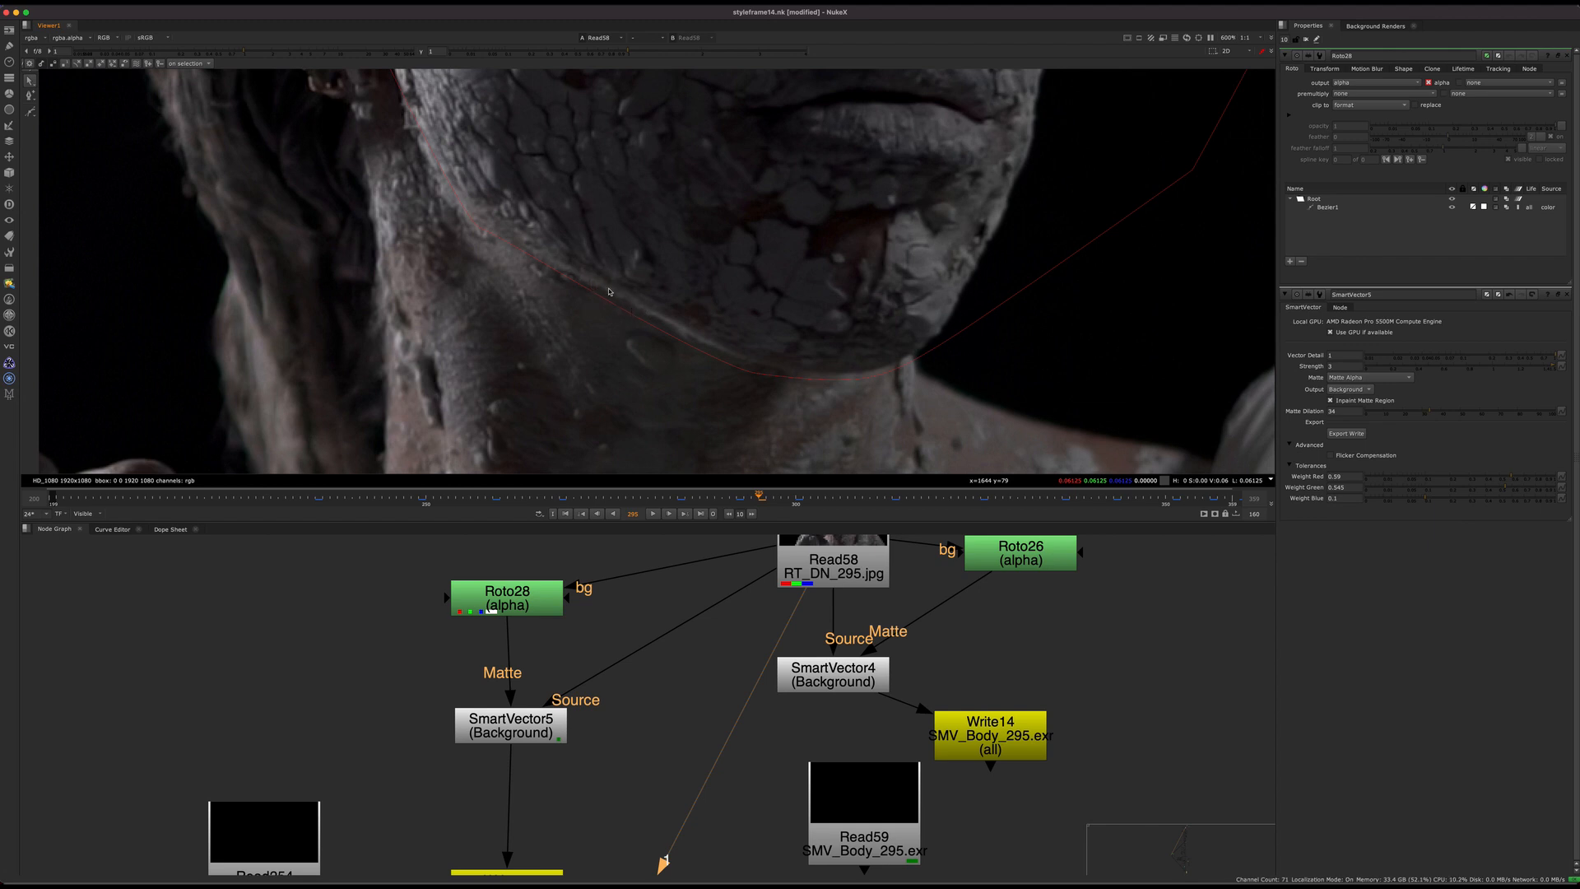
scroll(600, 298, down, 3)
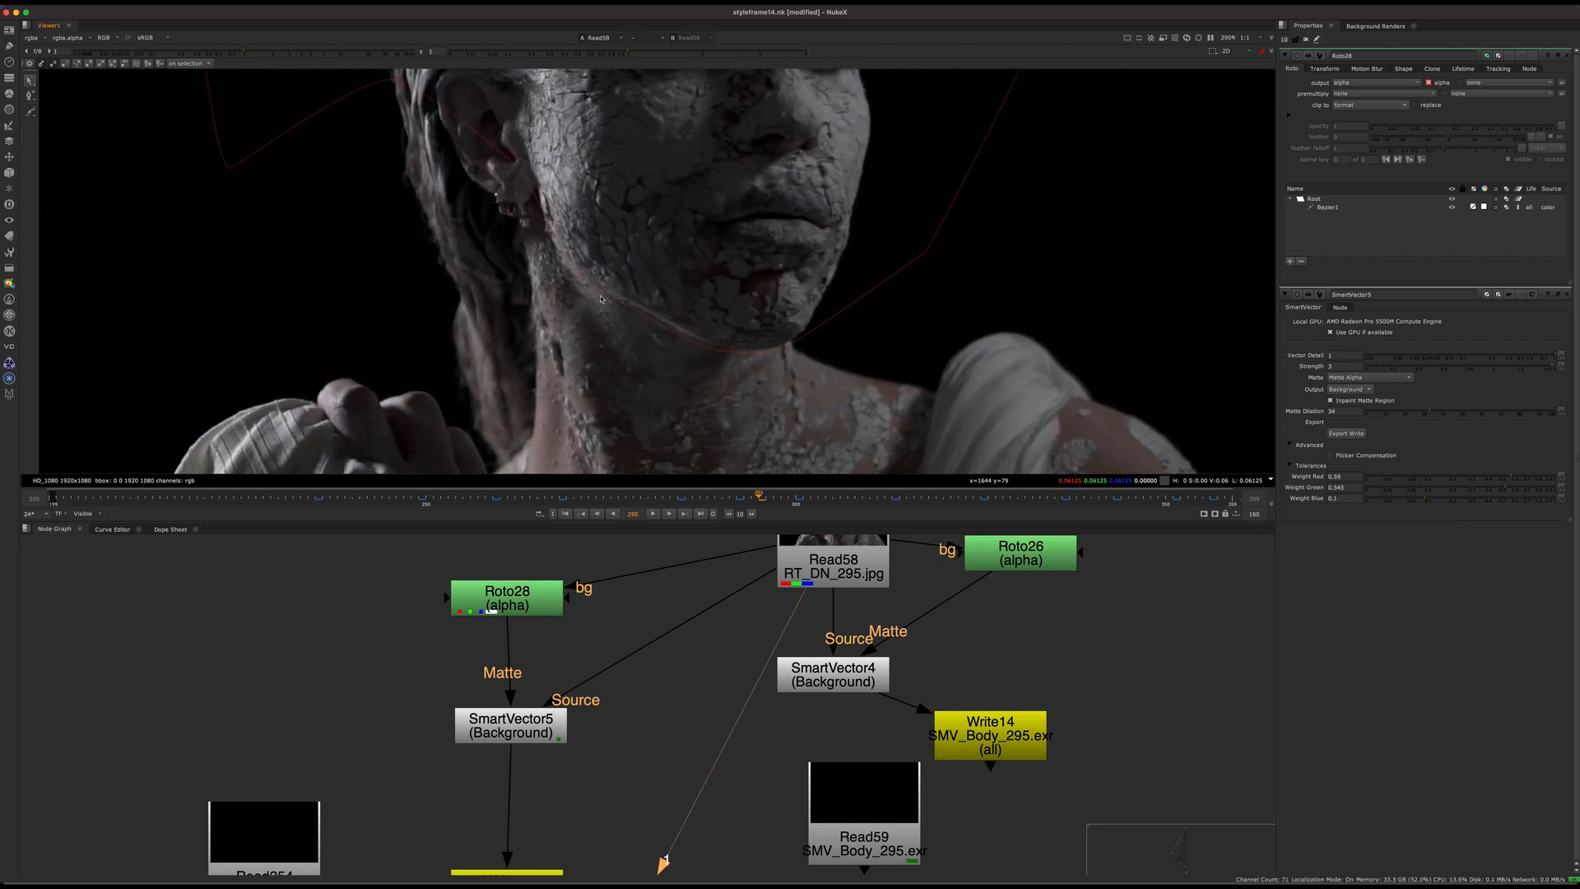
middle_drag(696, 322, 643, 250)
Step: Open SmartVector5's properties and display its smartvector_f01_v01 layer in the viewer
middle_drag(551, 754, 585, 690)
double_click(568, 703)
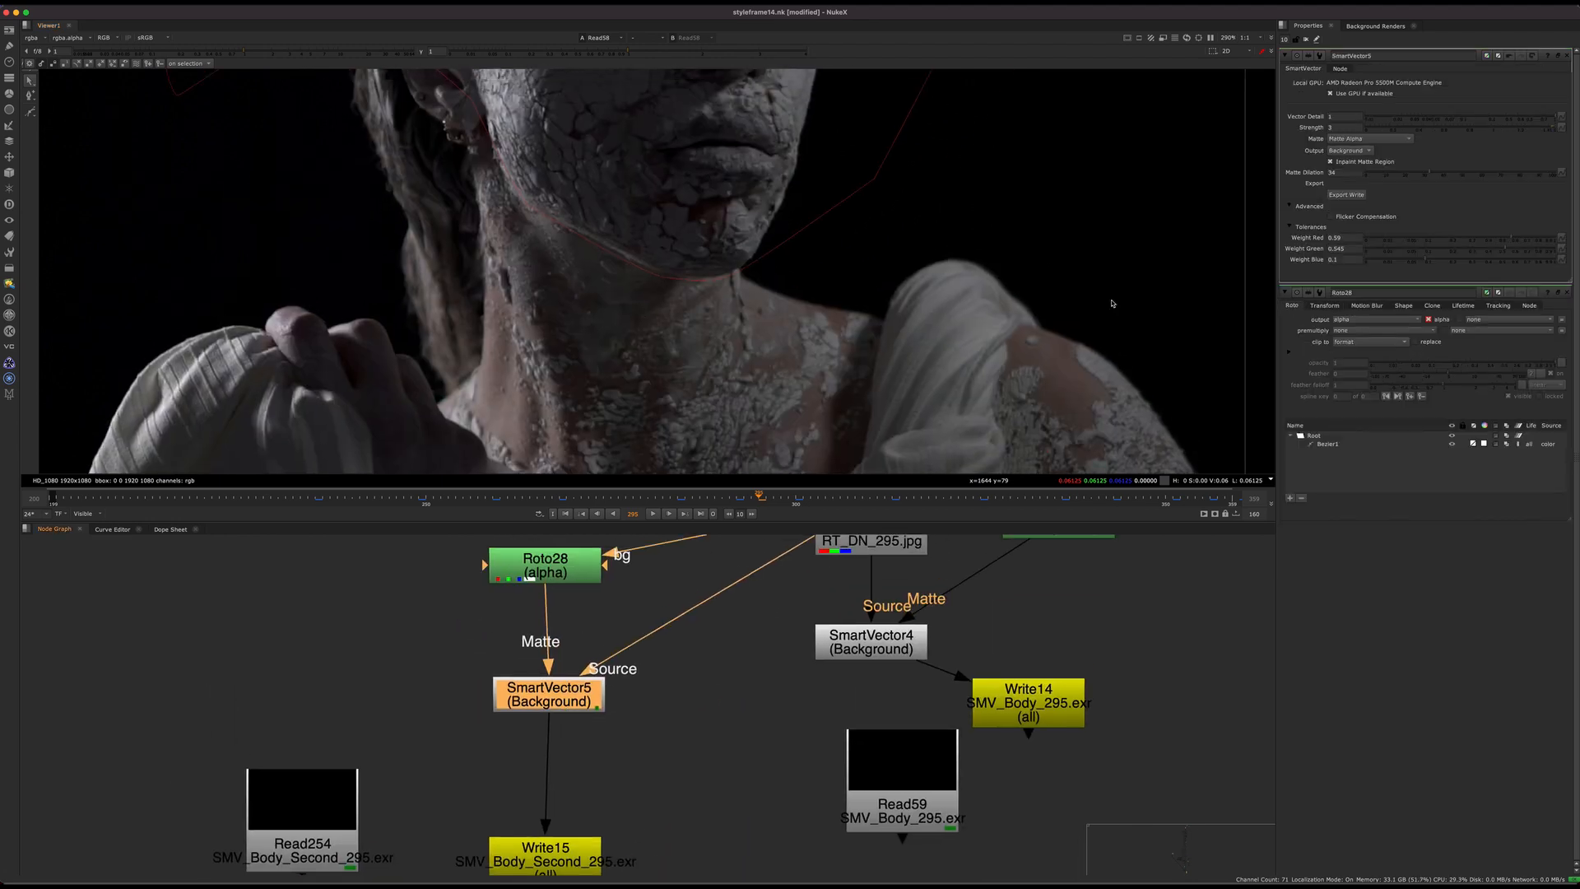
middle_drag(729, 604, 733, 693)
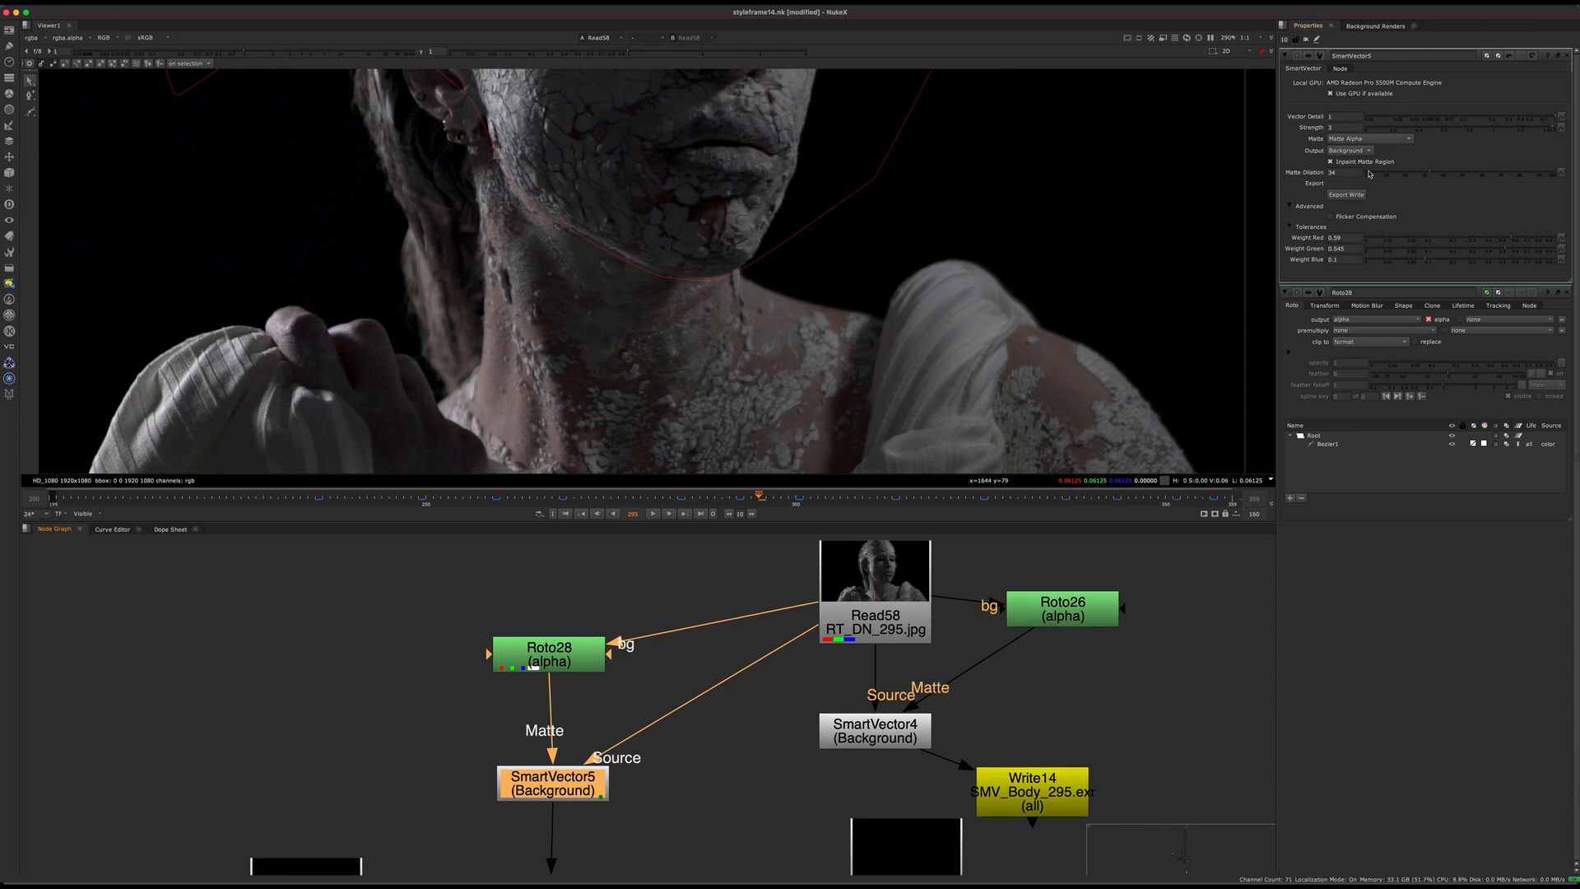
key(1)
click(31, 37)
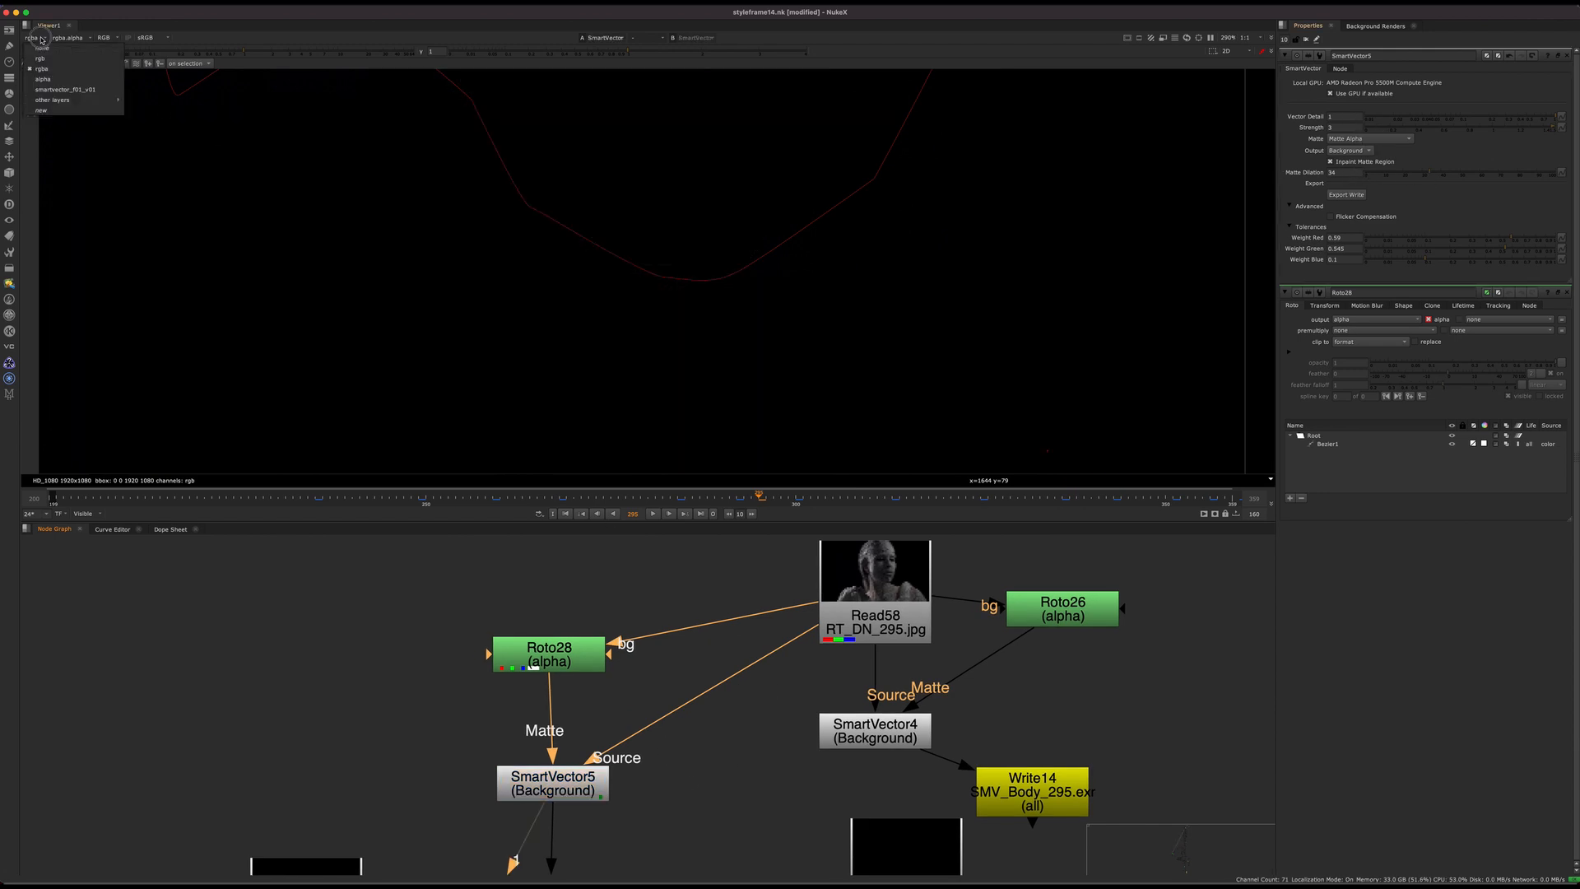
click(66, 88)
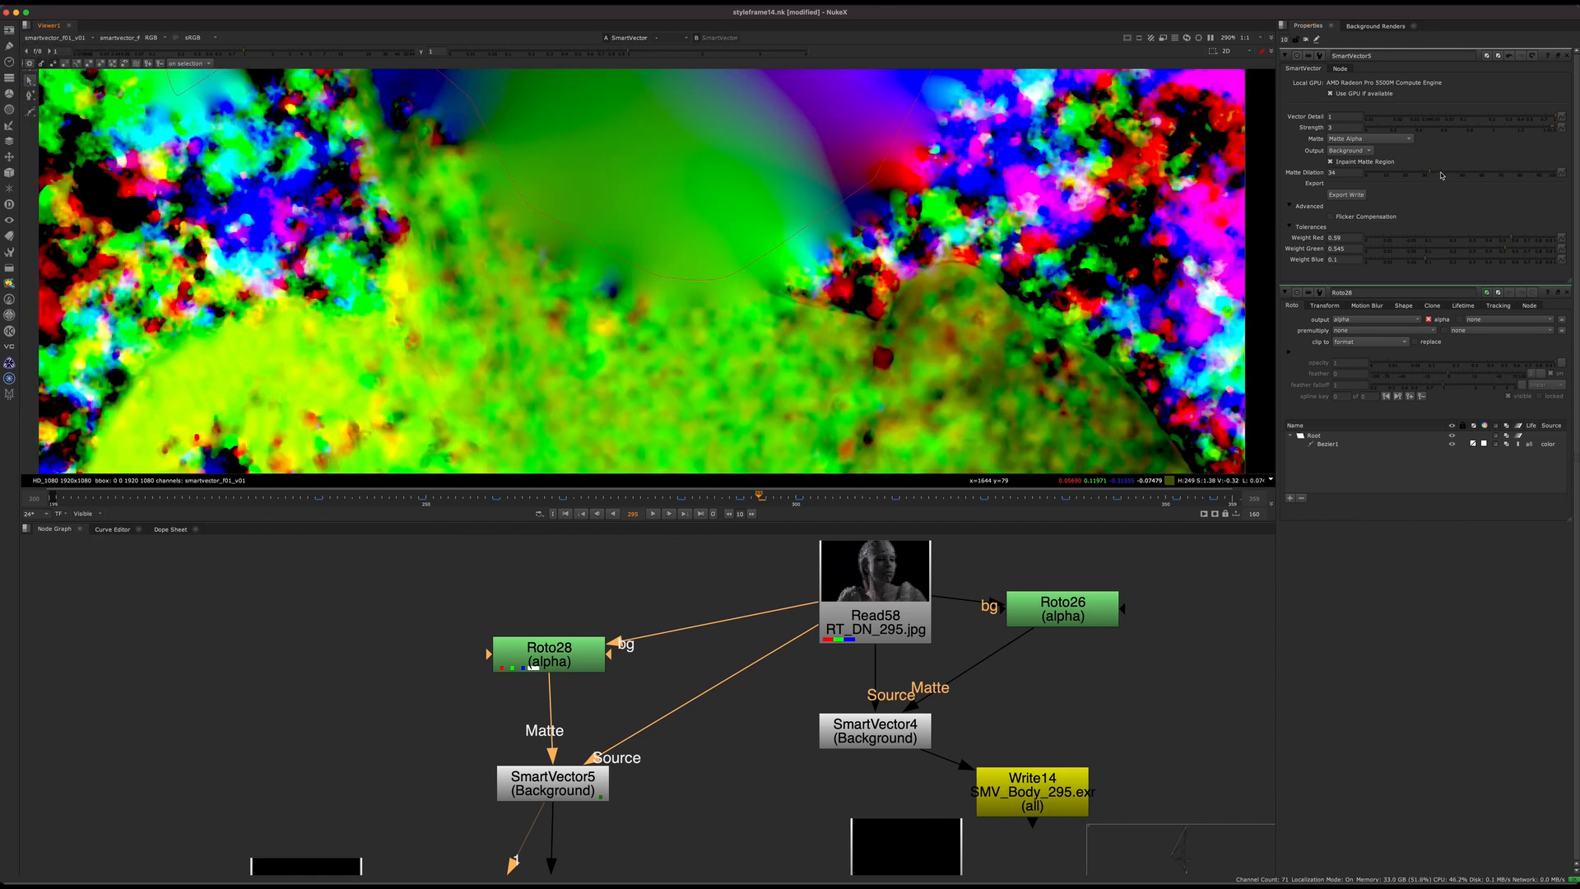
Step: Try reducing SmartVector5's Matte Dilation to 23 and 12.5, and undo both changes
drag(1441, 175, 1409, 176)
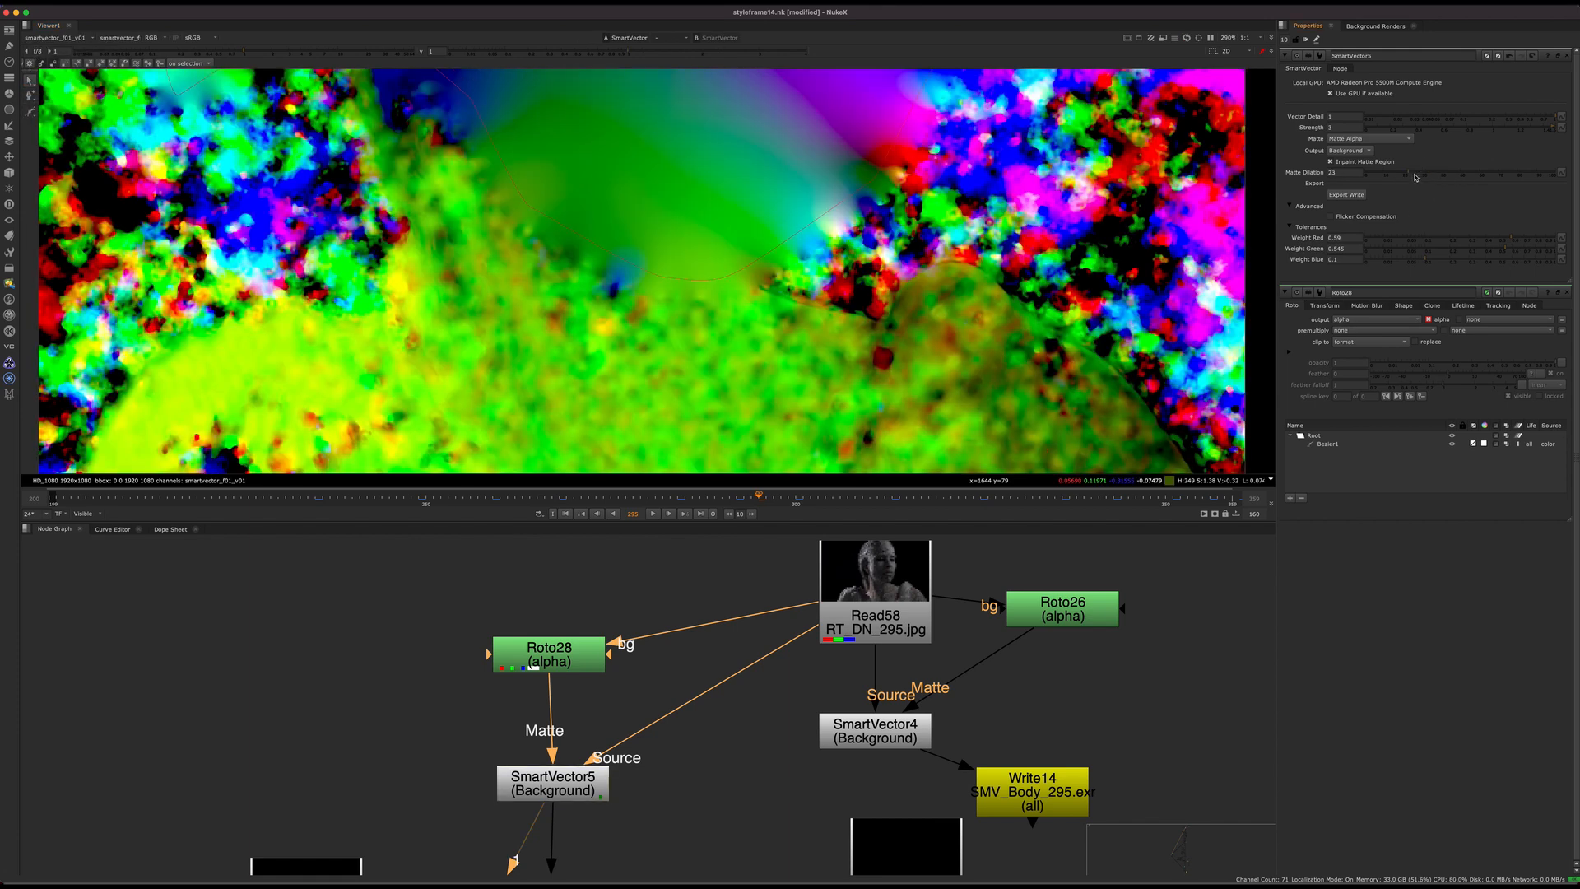
click(1390, 175)
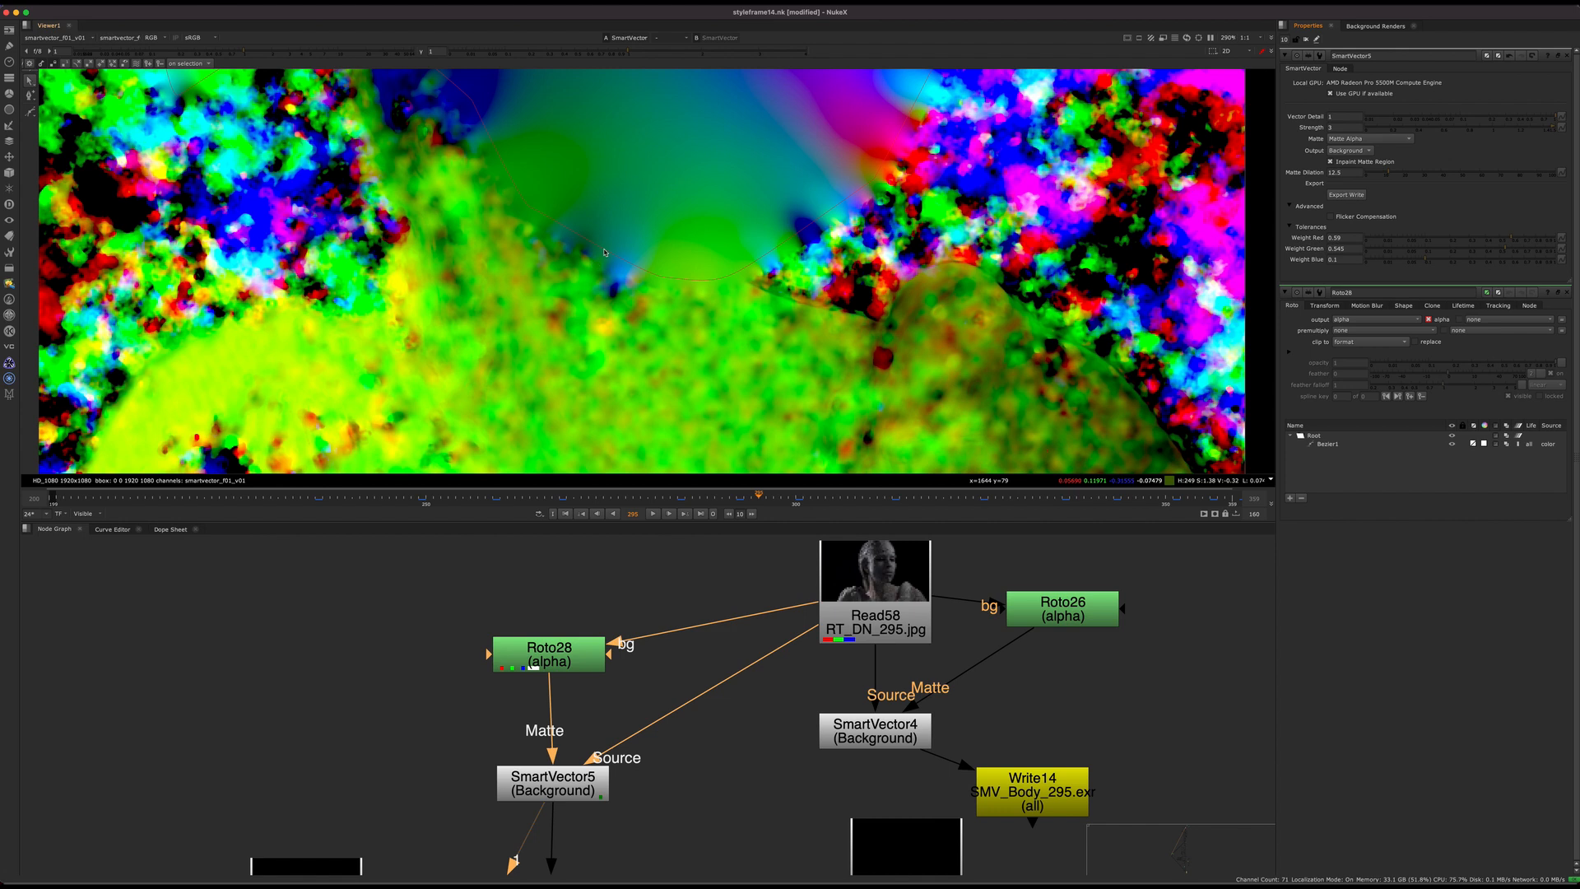
key(super+z)
key(super+z)
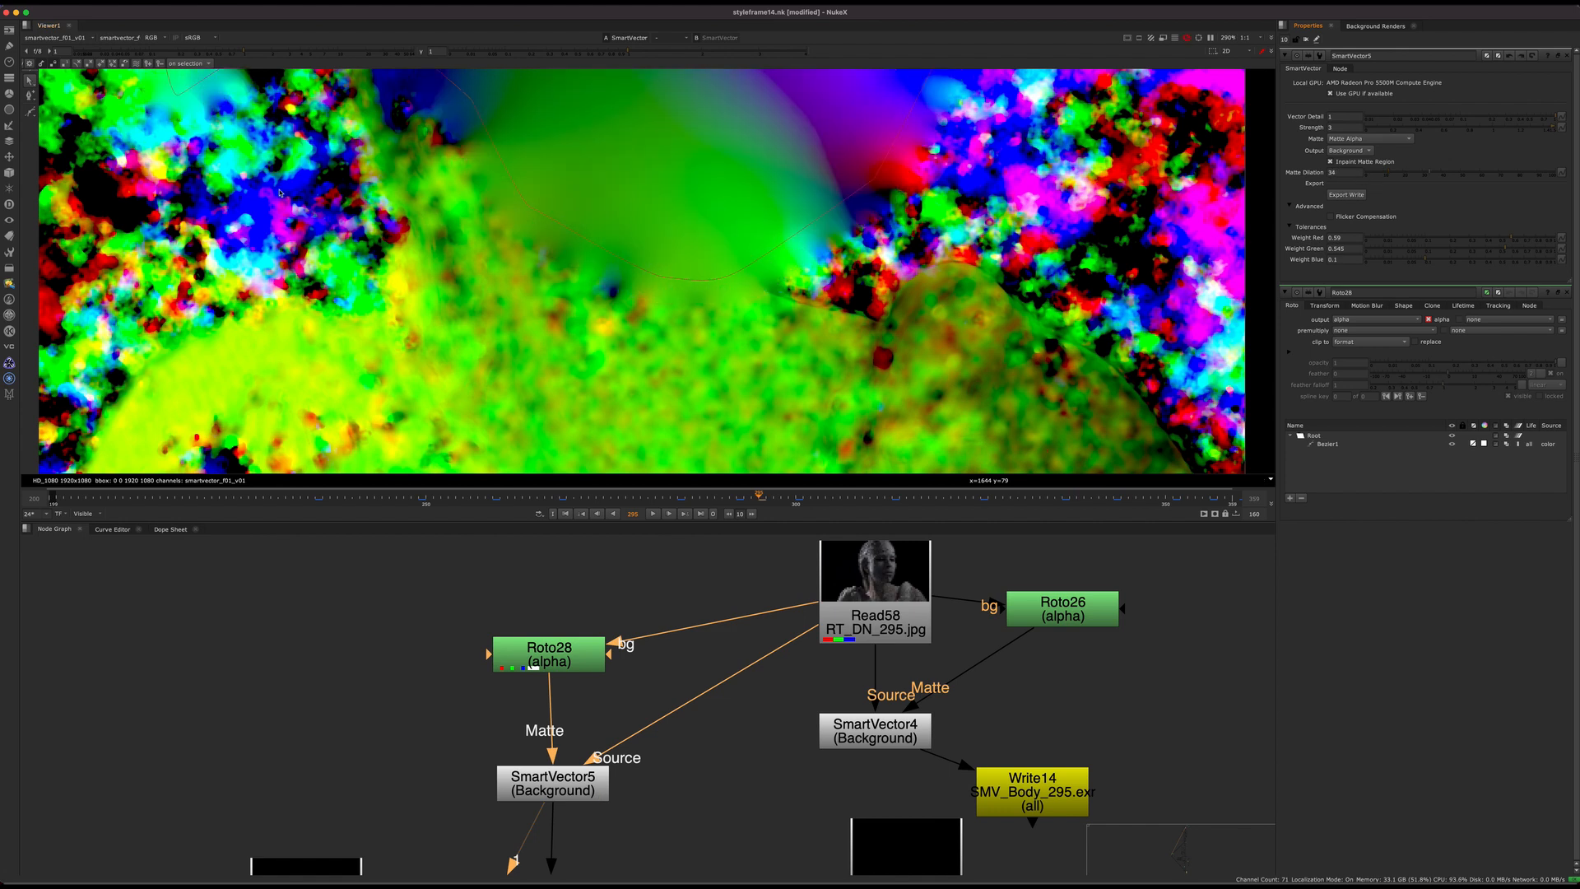
right_click(69, 25)
click(65, 37)
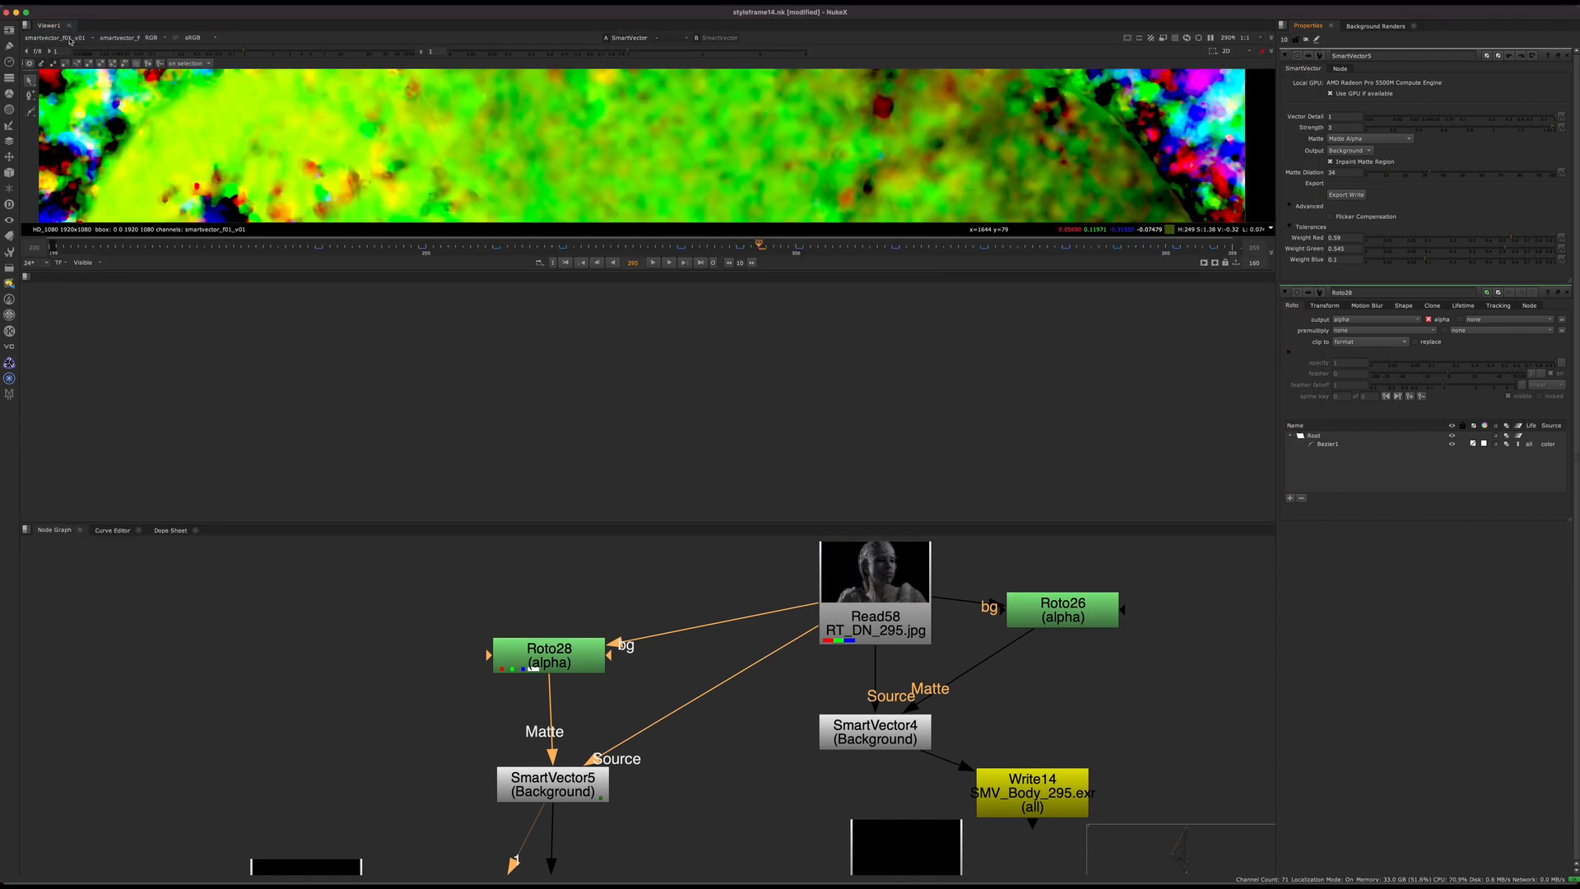
click(26, 276)
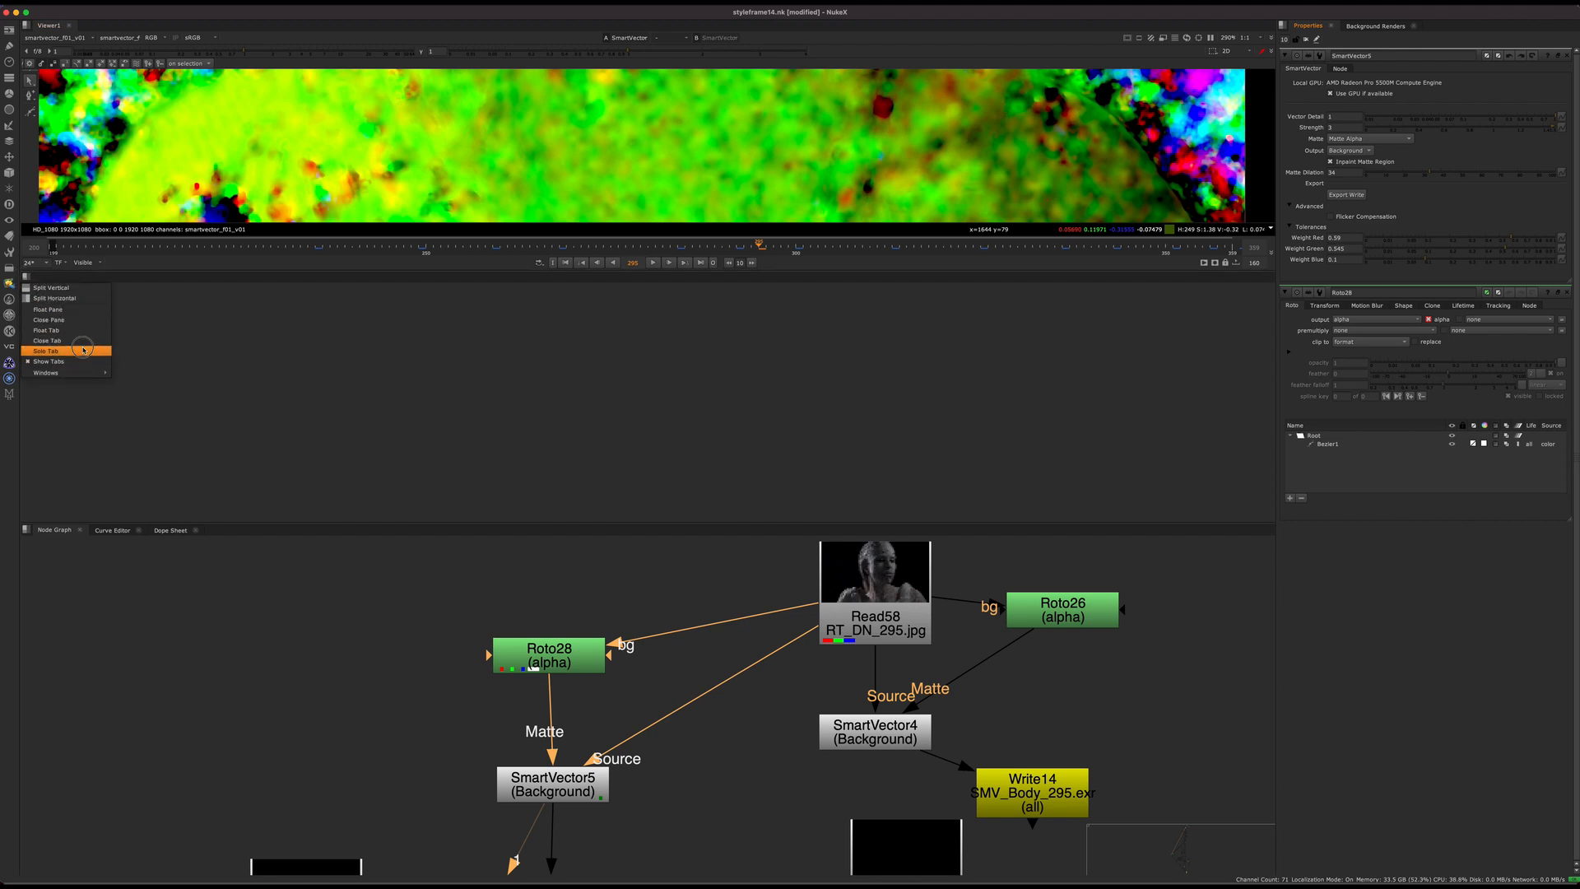
click(77, 325)
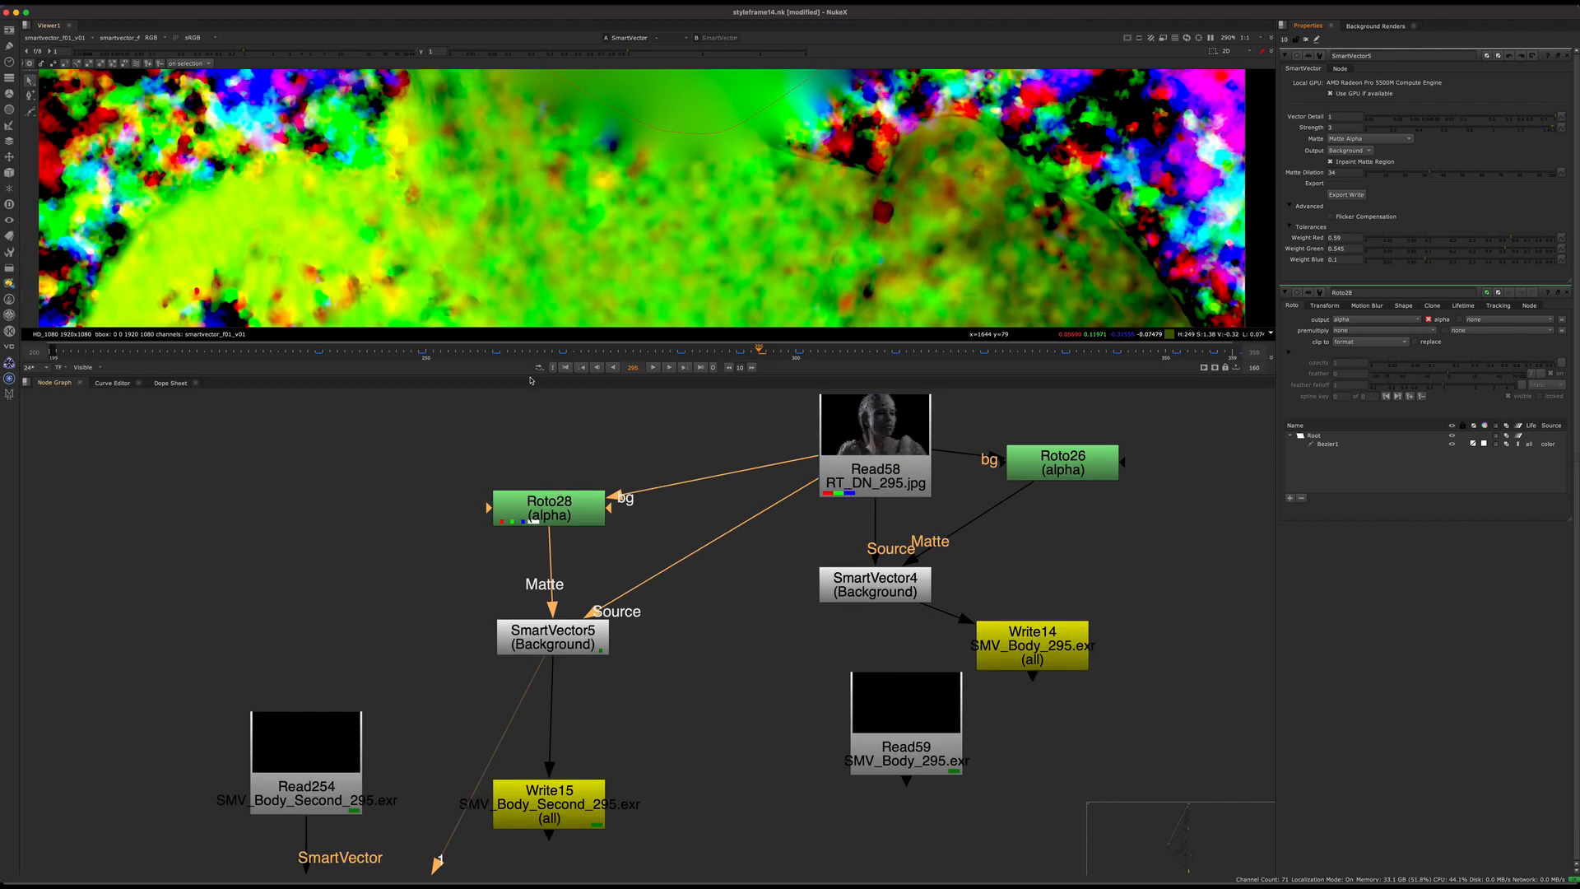
Step: Enlarge the viewer pane, view VectorDistort12 below Read254 and open its properties
drag(531, 380, 730, 657)
scroll(683, 226, down, 5)
middle_drag(493, 856, 571, 679)
scroll(568, 826, down, 3)
middle_drag(569, 826, 591, 715)
click(512, 772)
key(1)
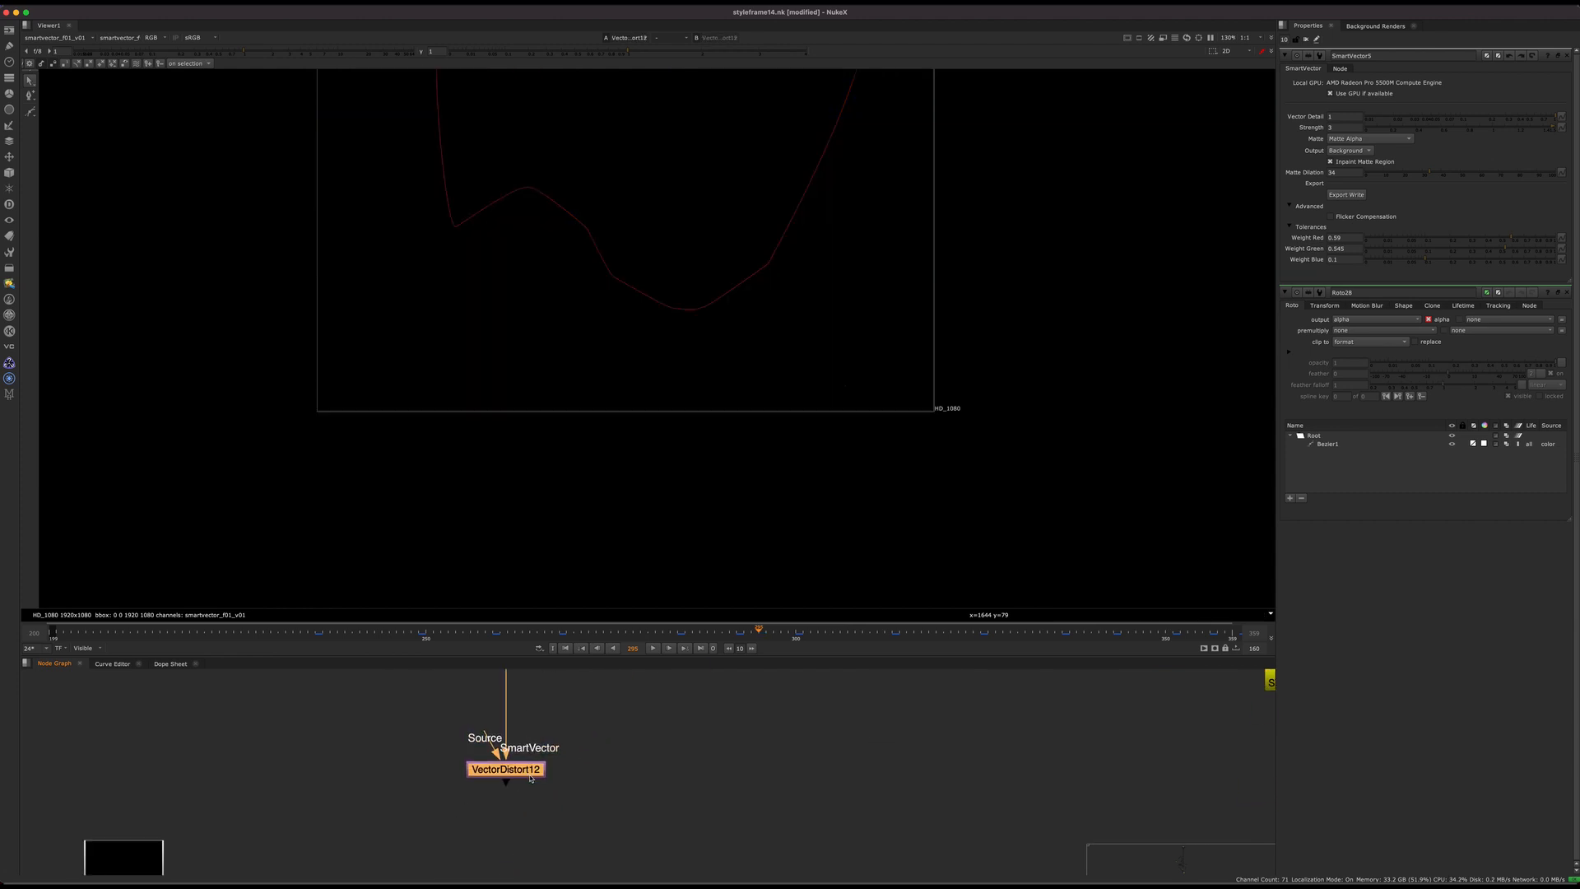
double_click(512, 771)
middle_drag(562, 787, 568, 823)
drag(535, 802, 540, 795)
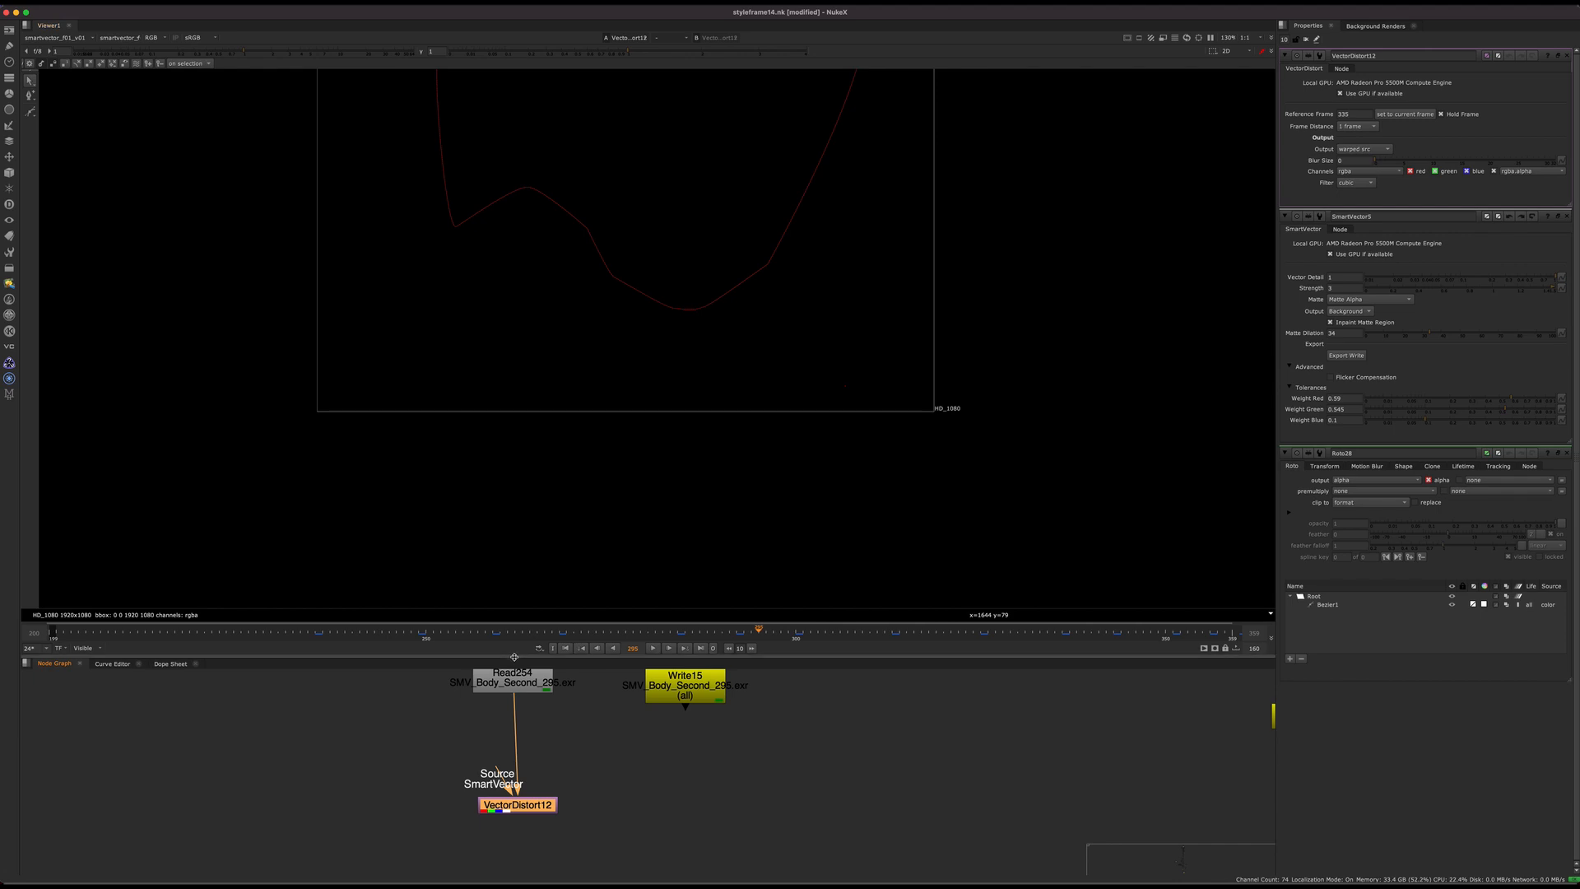
Step: Set VectorDistort12's output to st-map
drag(531, 662, 525, 555)
middle_drag(576, 738, 602, 808)
drag(543, 825, 521, 799)
middle_drag(544, 767, 577, 795)
scroll(536, 764, up, 5)
mouse_move(547, 834)
mouse_down()
mouse_move(524, 823)
mouse_move(549, 816)
mouse_up()
click(1371, 184)
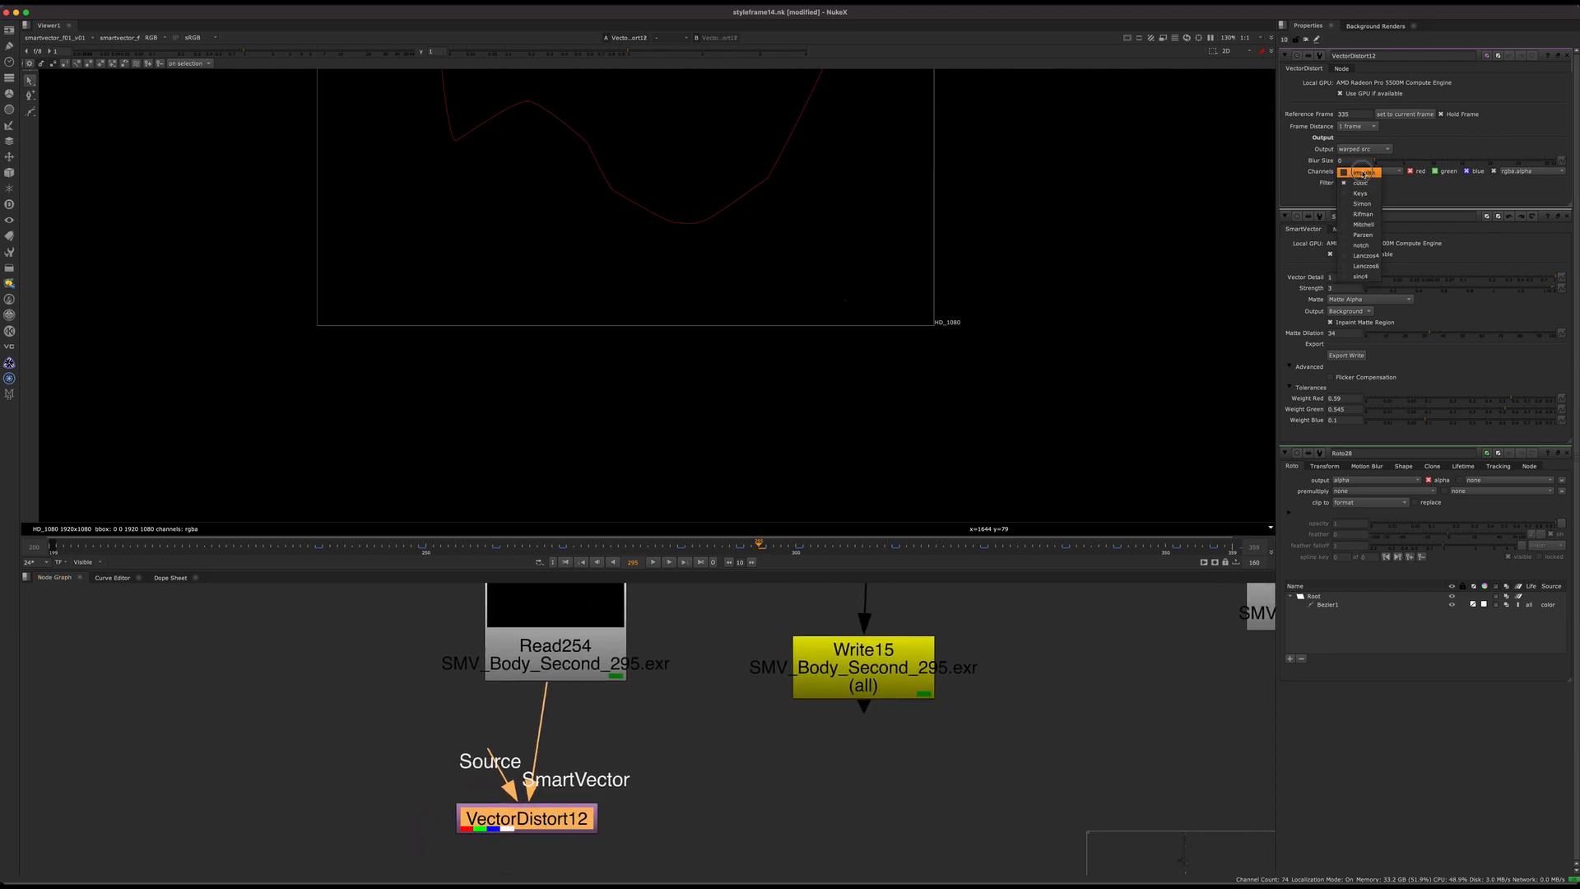
click(1370, 149)
click(1380, 159)
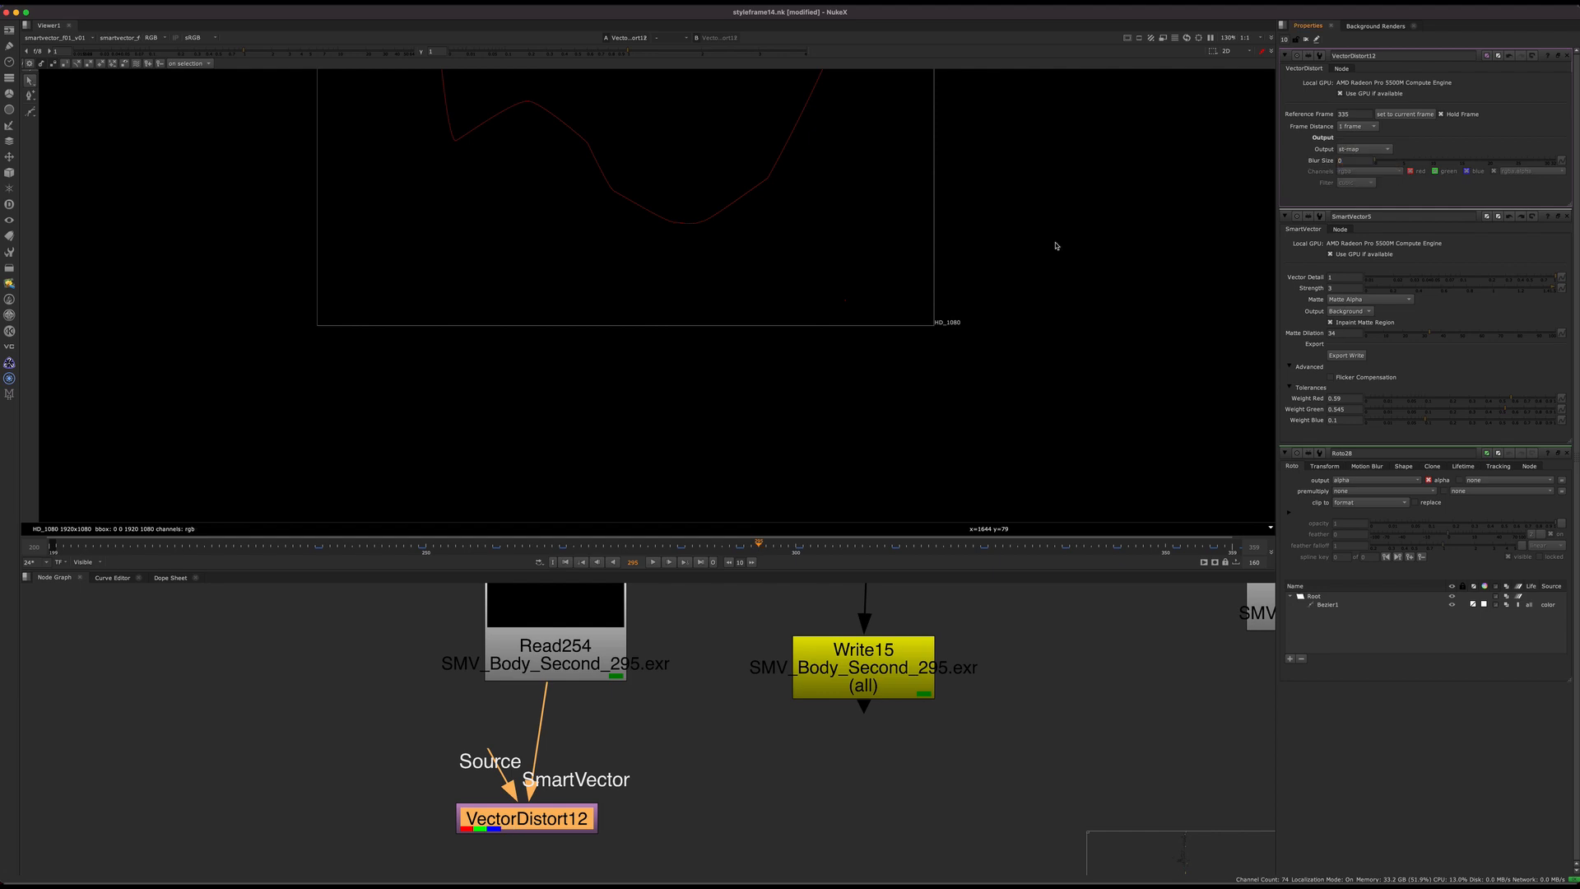
Step: Fit the frame in the viewer with the rgba layer shown, and close all open node properties
key(f)
click(81, 39)
click(89, 94)
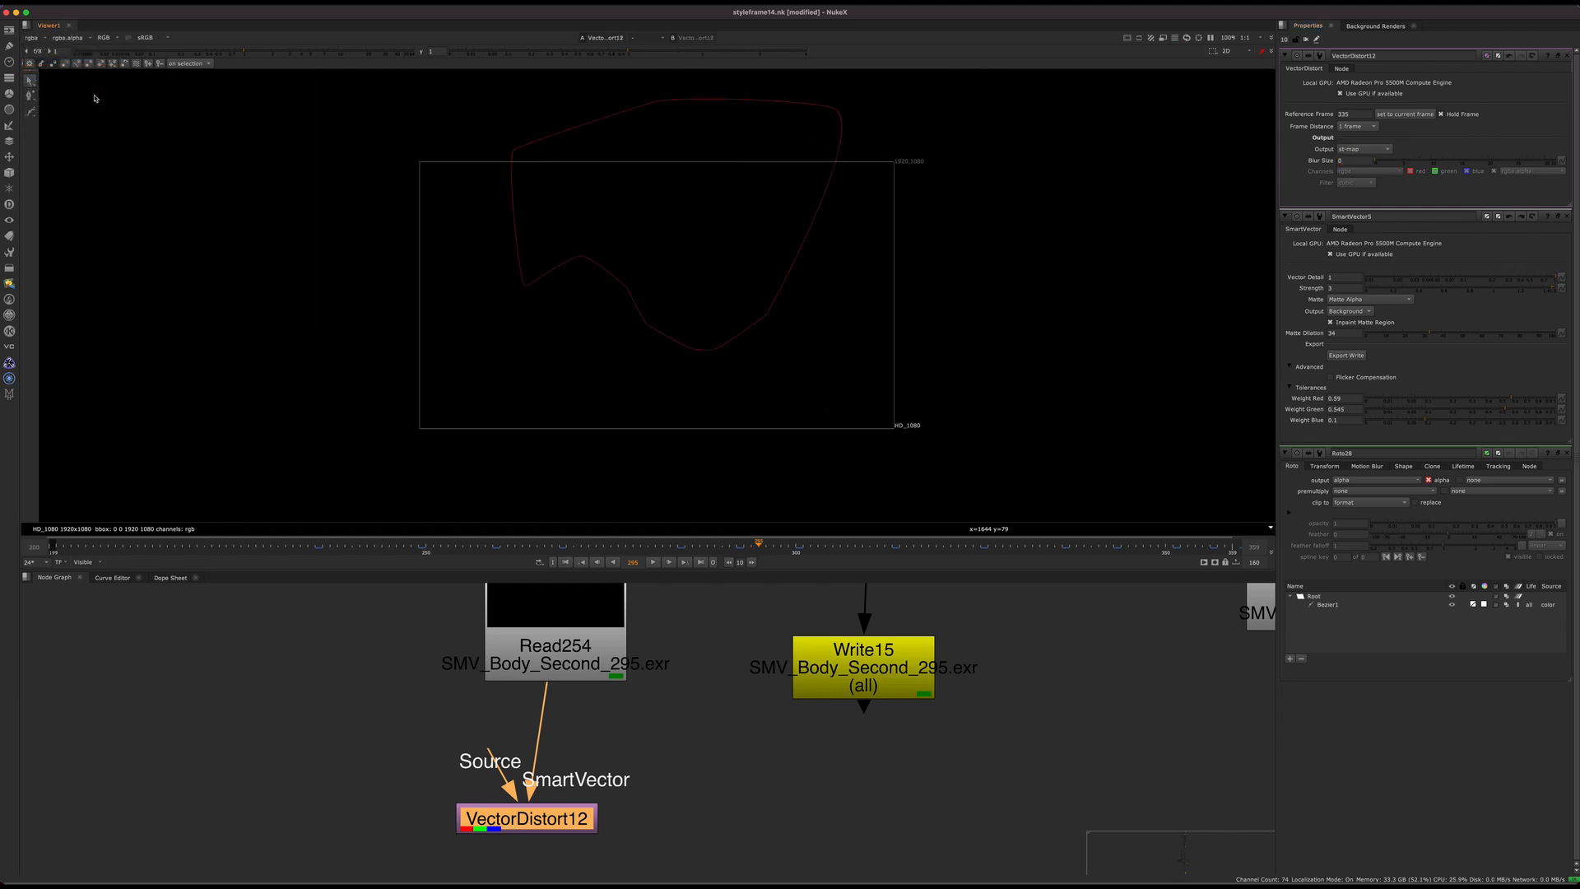
click(815, 721)
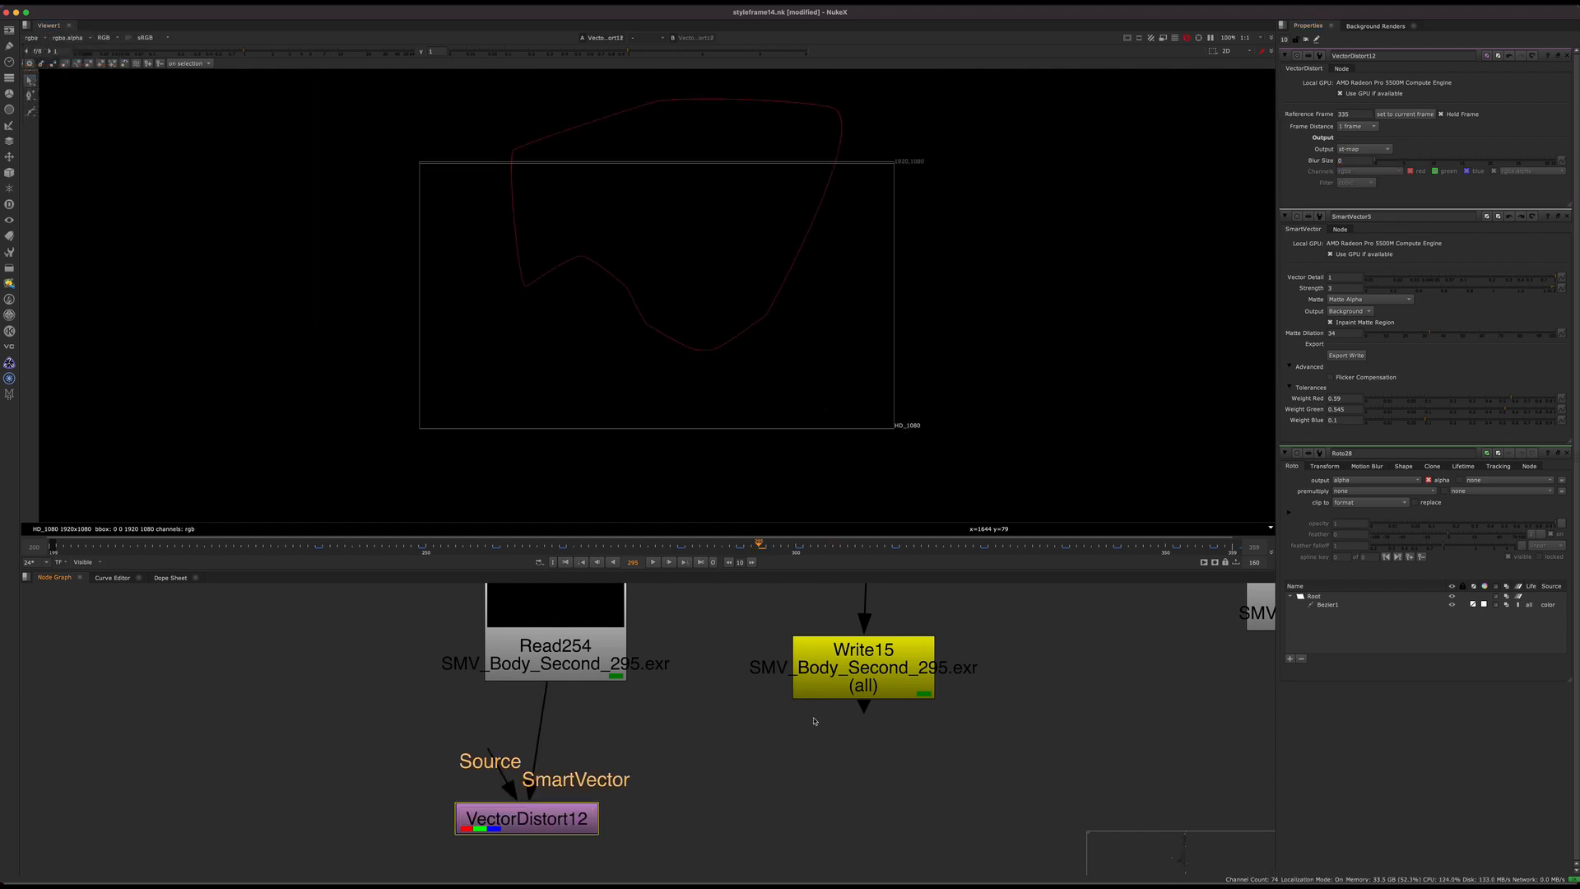
super+click(1568, 56)
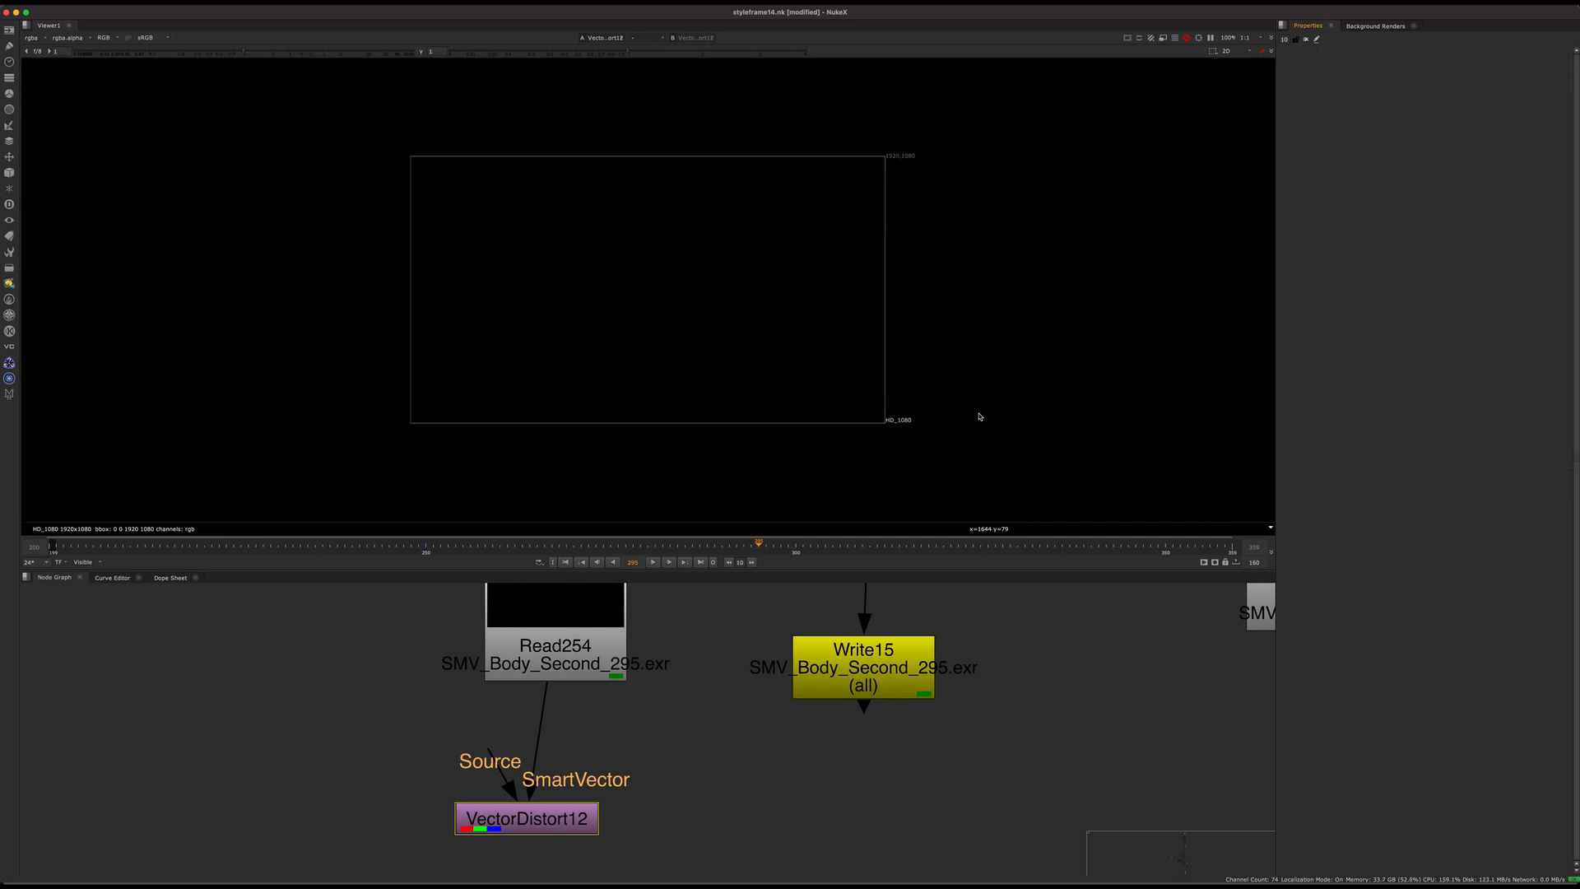
Step: Inspect the red, green and blue channels of VectorDistort12's ST map one by one, and return to the RGB view
drag(693, 773, 384, 874)
middle_drag(615, 755, 518, 720)
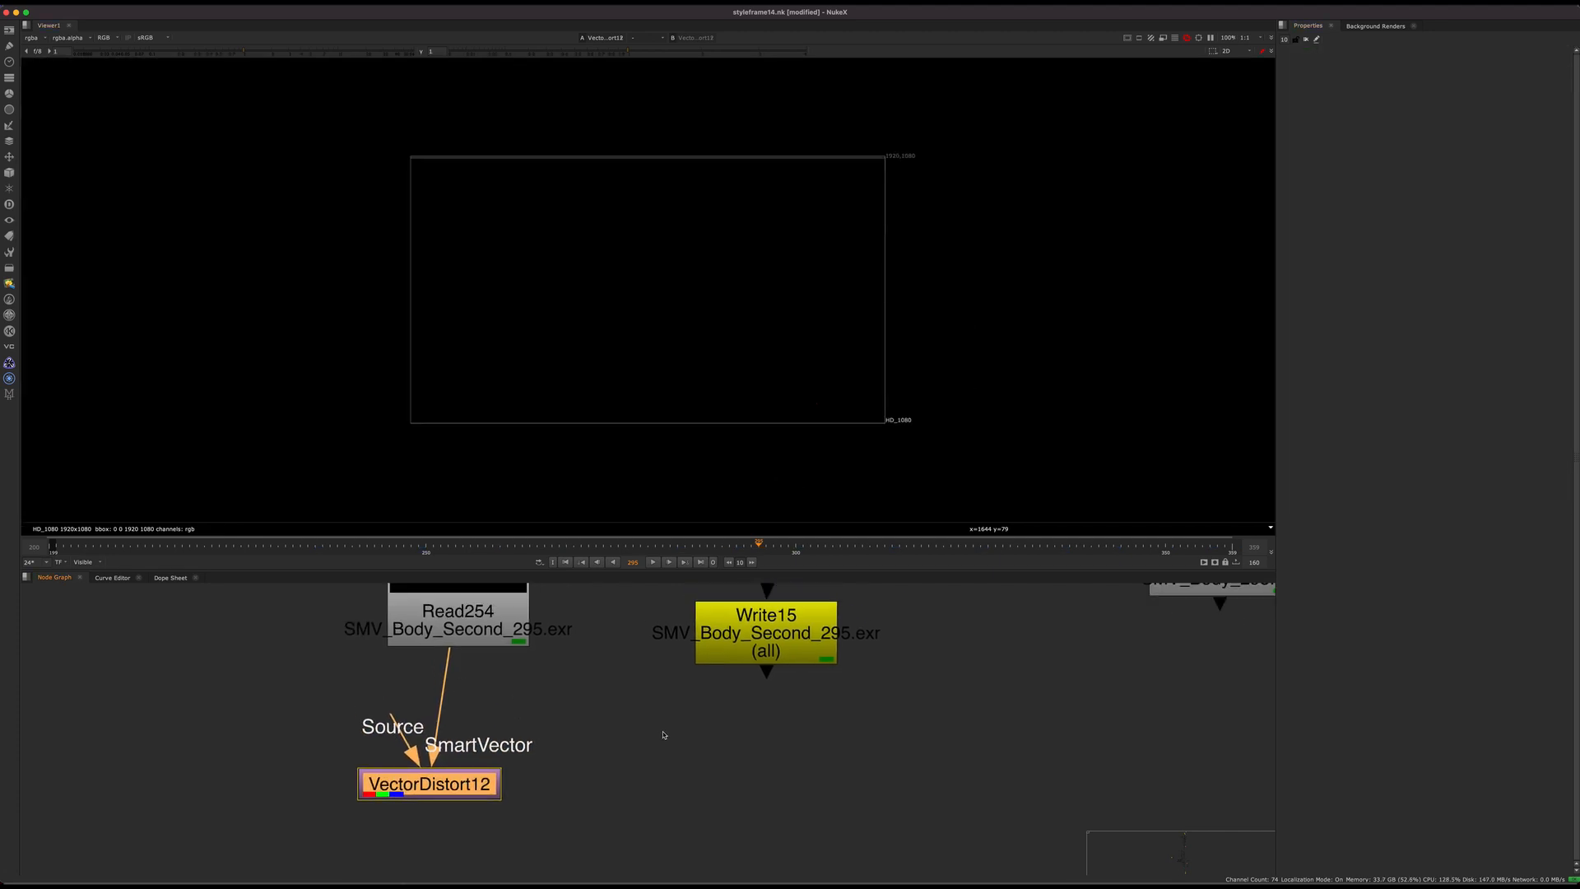
middle_drag(657, 706, 815, 645)
middle_drag(715, 653, 643, 846)
scroll(656, 719, down, 3)
scroll(782, 784, down, 5)
key(r)
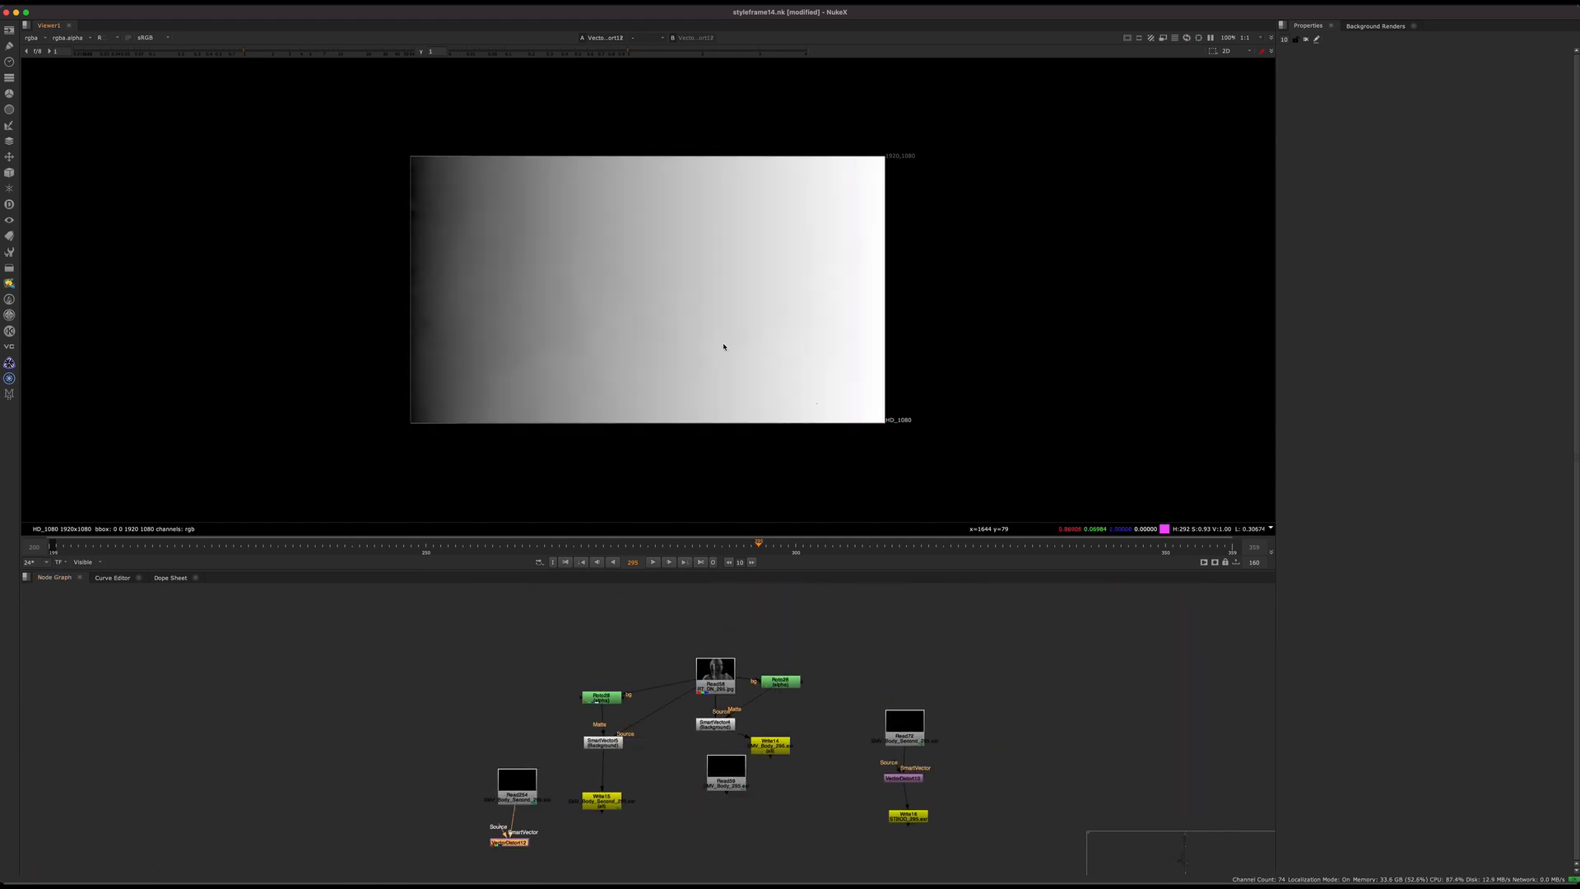
key(g)
key(g)
key(g)
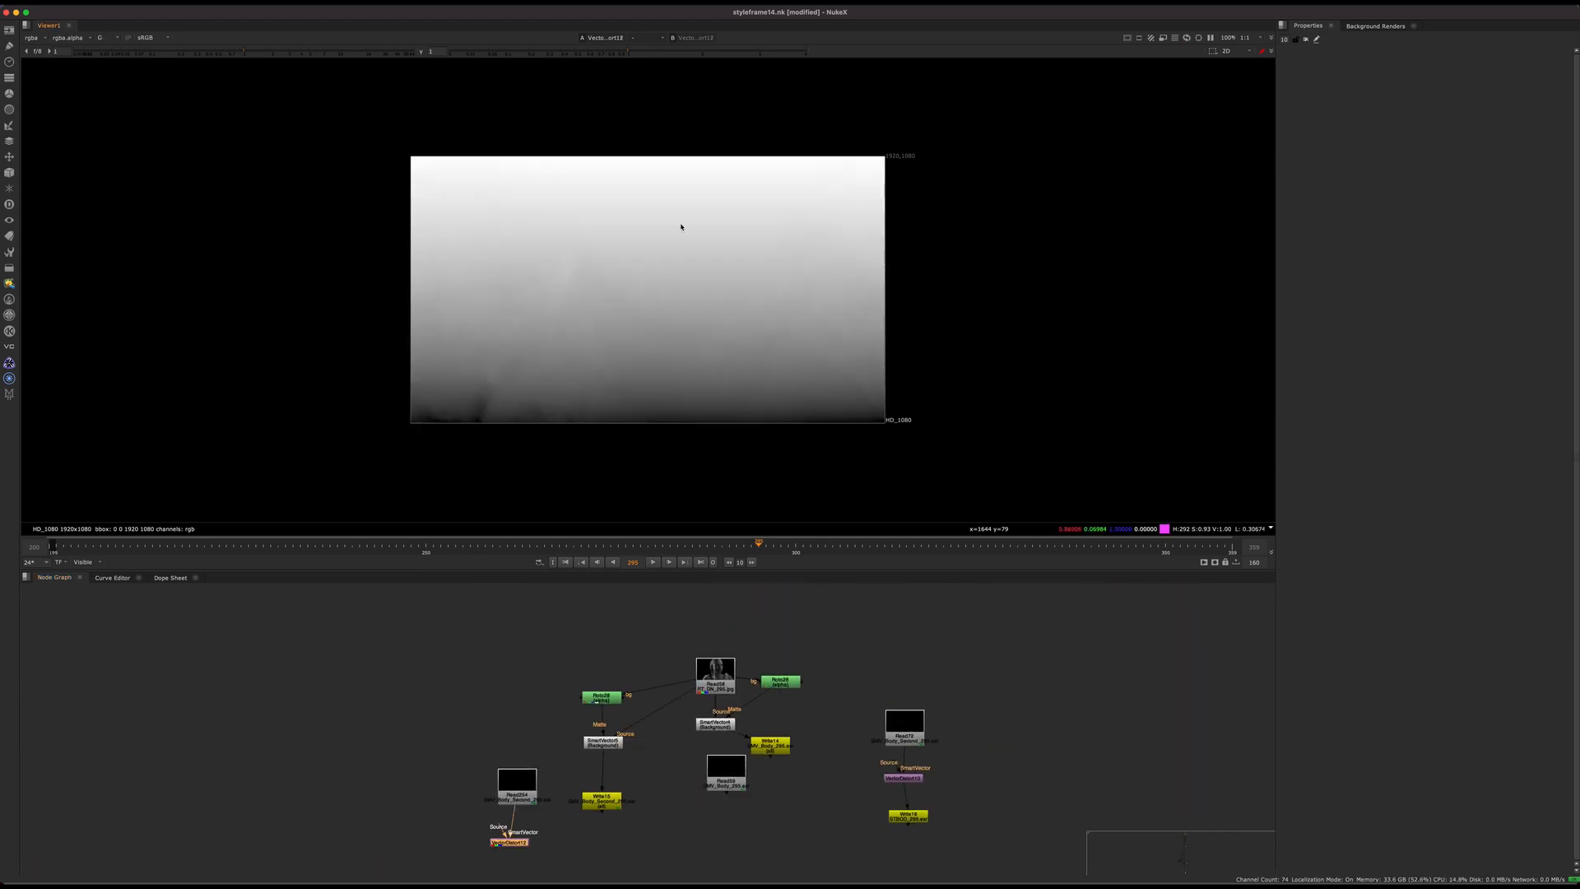
key(b)
key(b)
key(b)
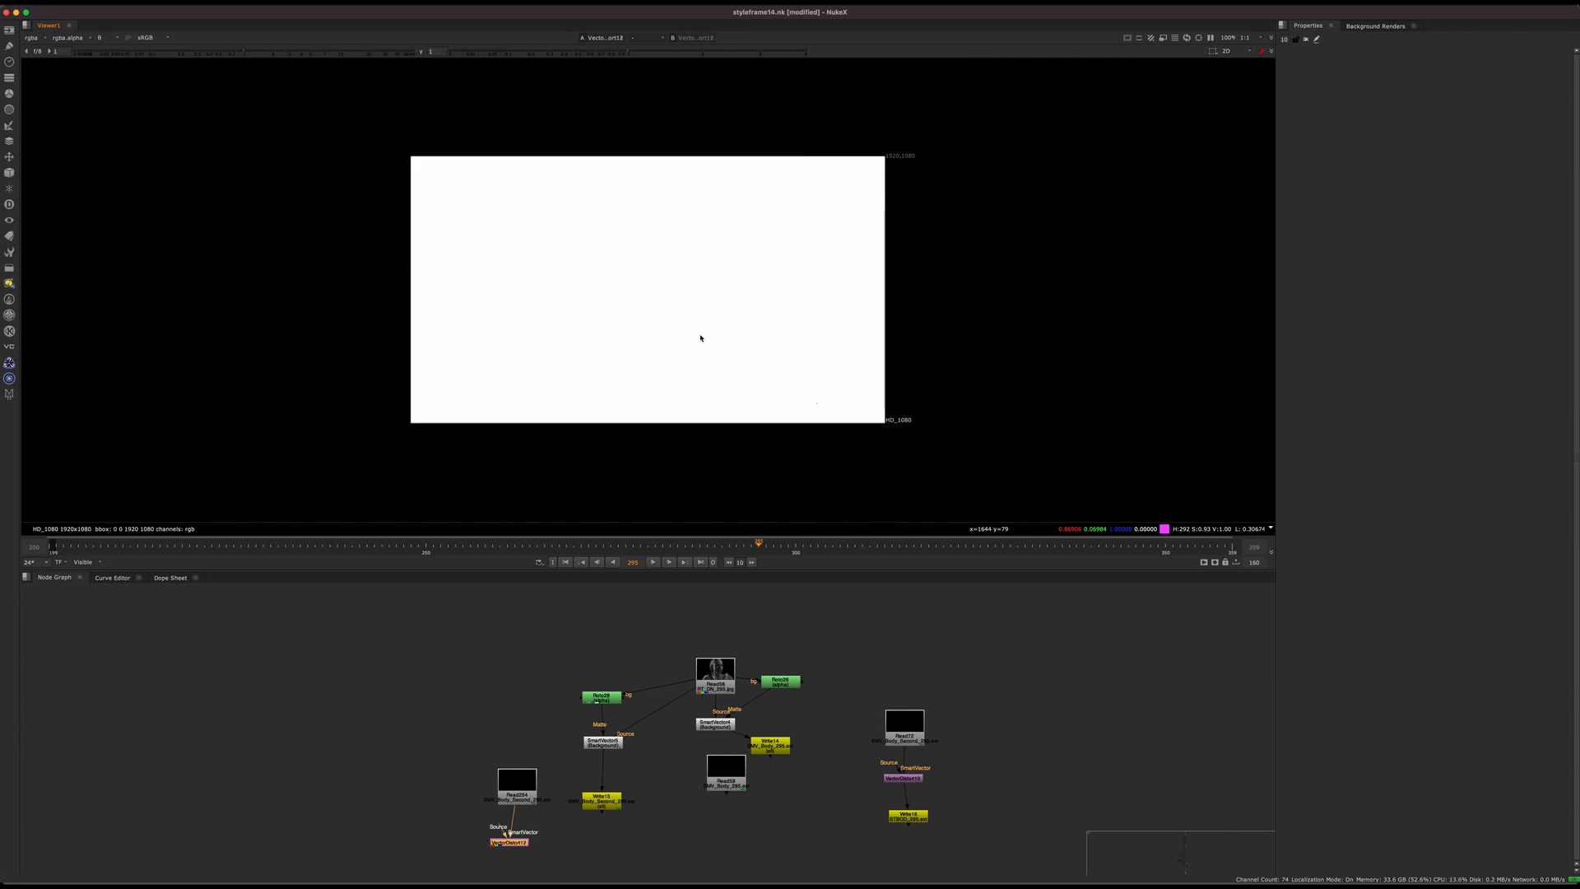
Step: Add an Expression node after VectorDistort12 and set its blue channel expression to 0
key(b)
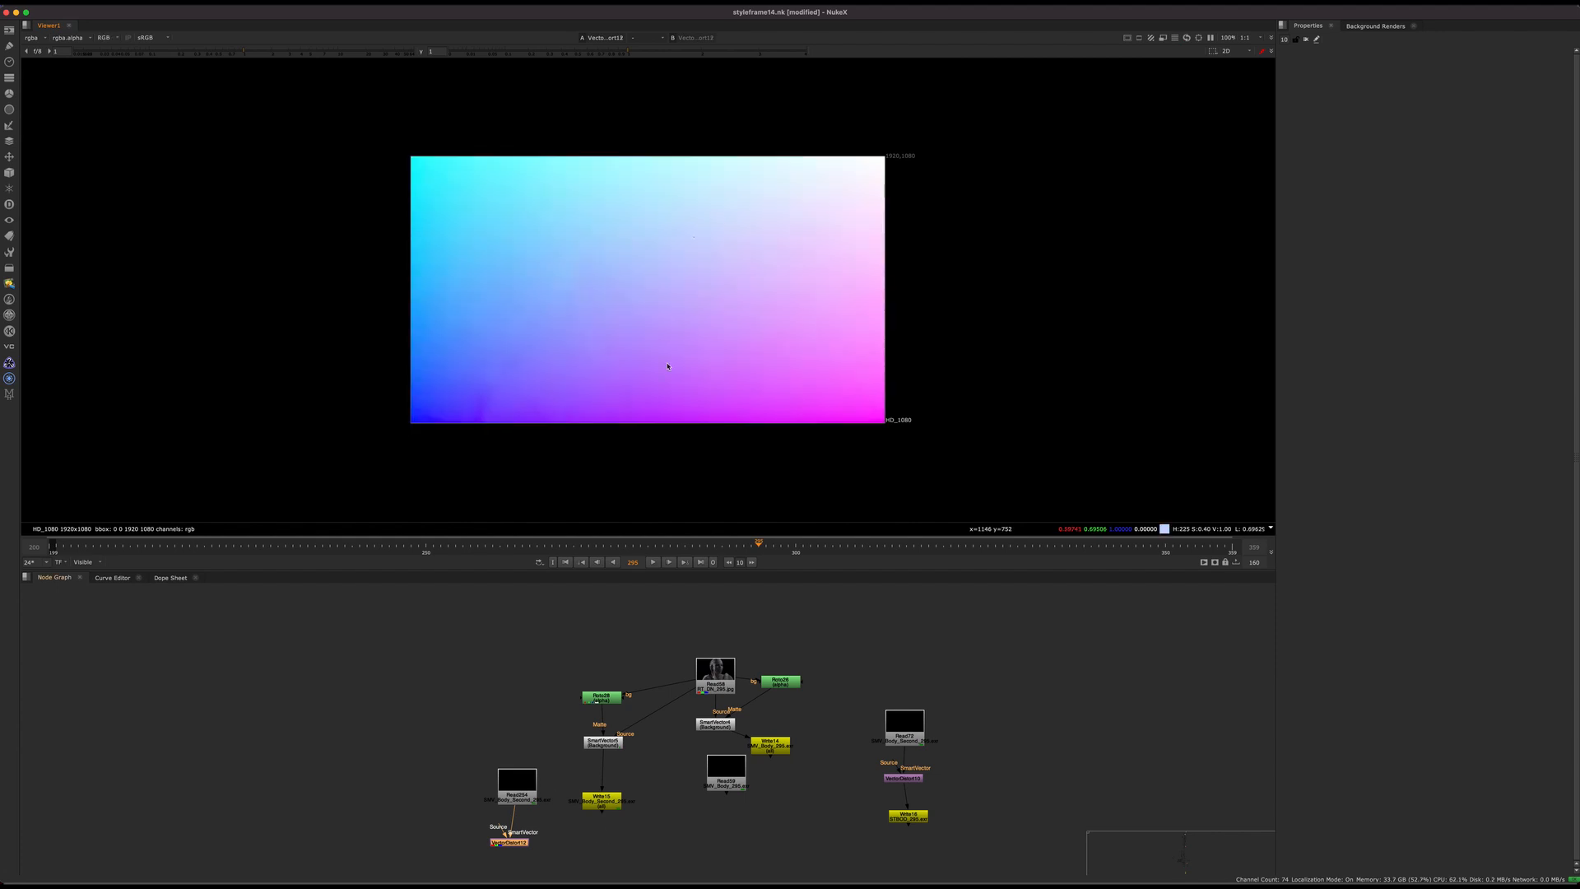
scroll(576, 671, up, 5)
middle_drag(523, 821, 615, 704)
scroll(616, 704, up, 3)
key(b)
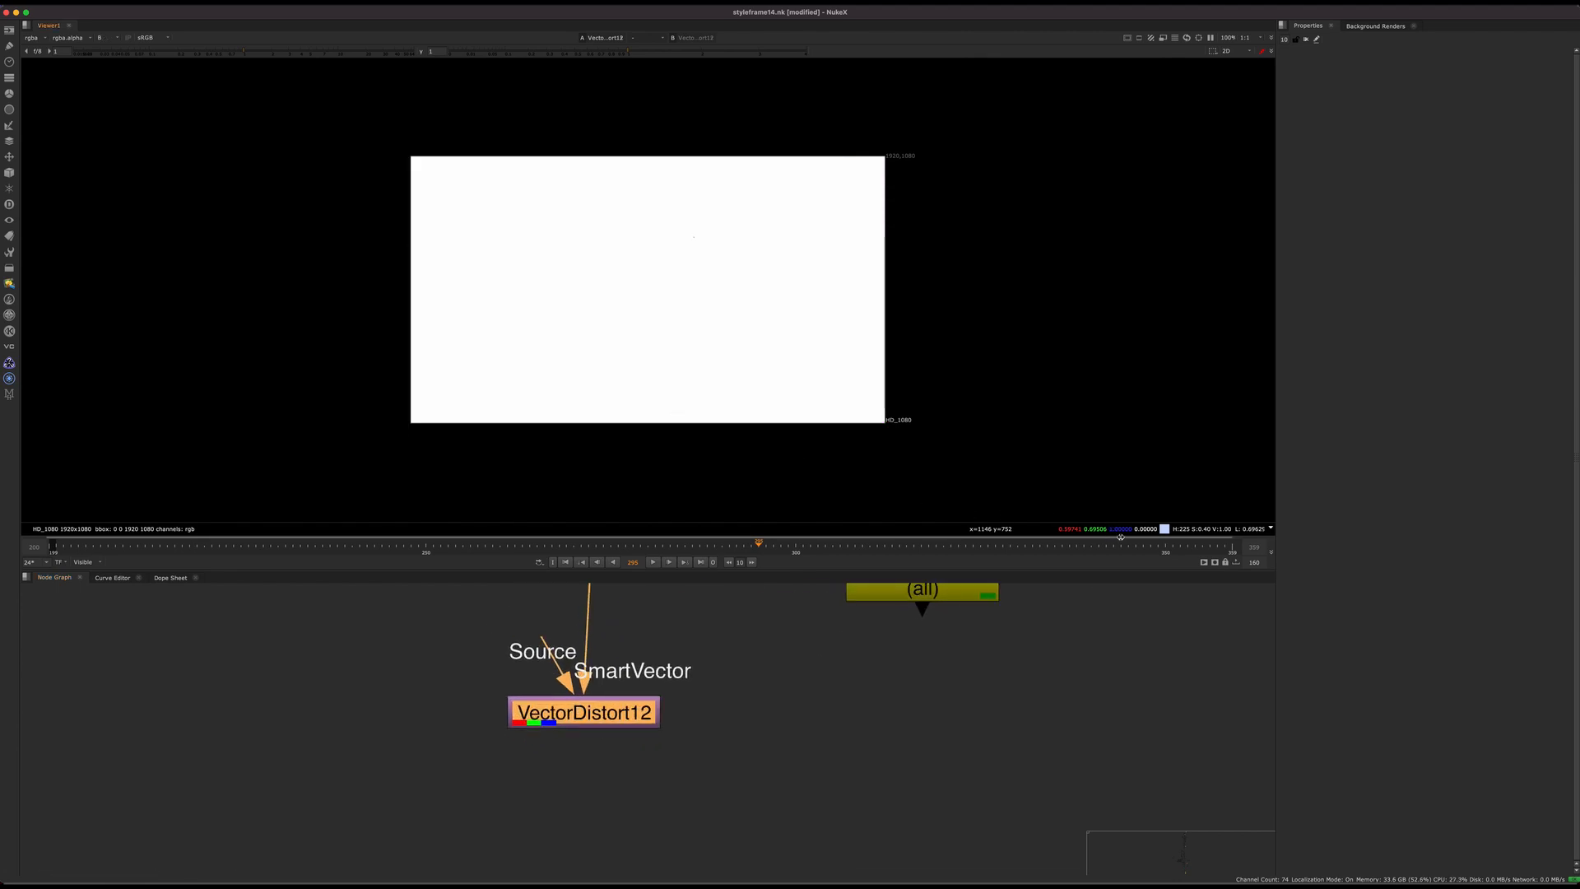
key(Tab)
text(express)
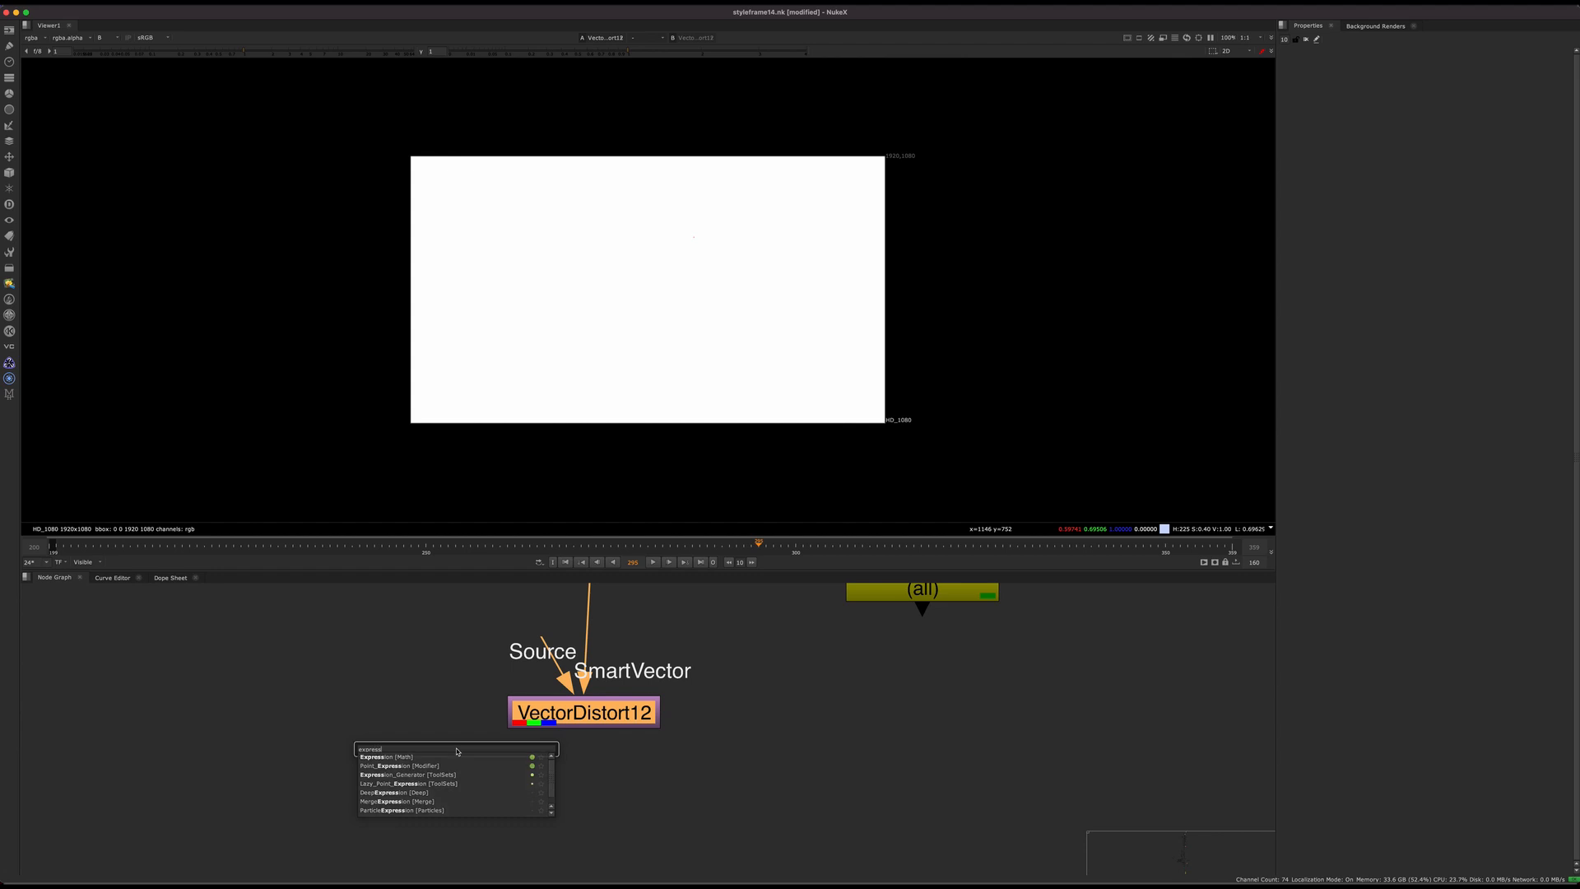
key(Return)
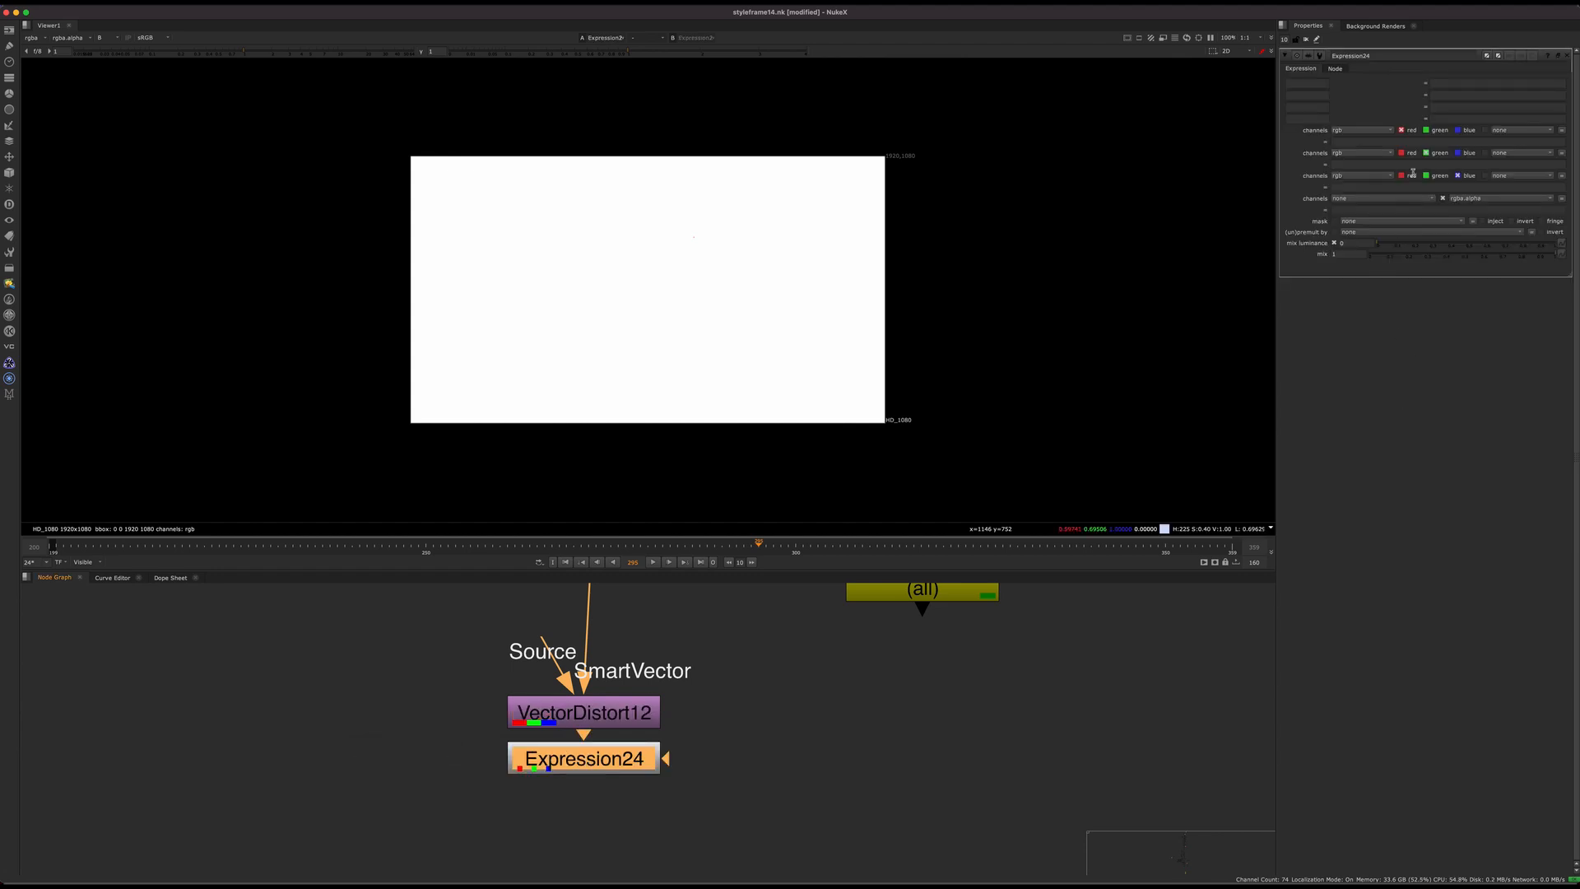
click(1452, 190)
text(0)
click(826, 748)
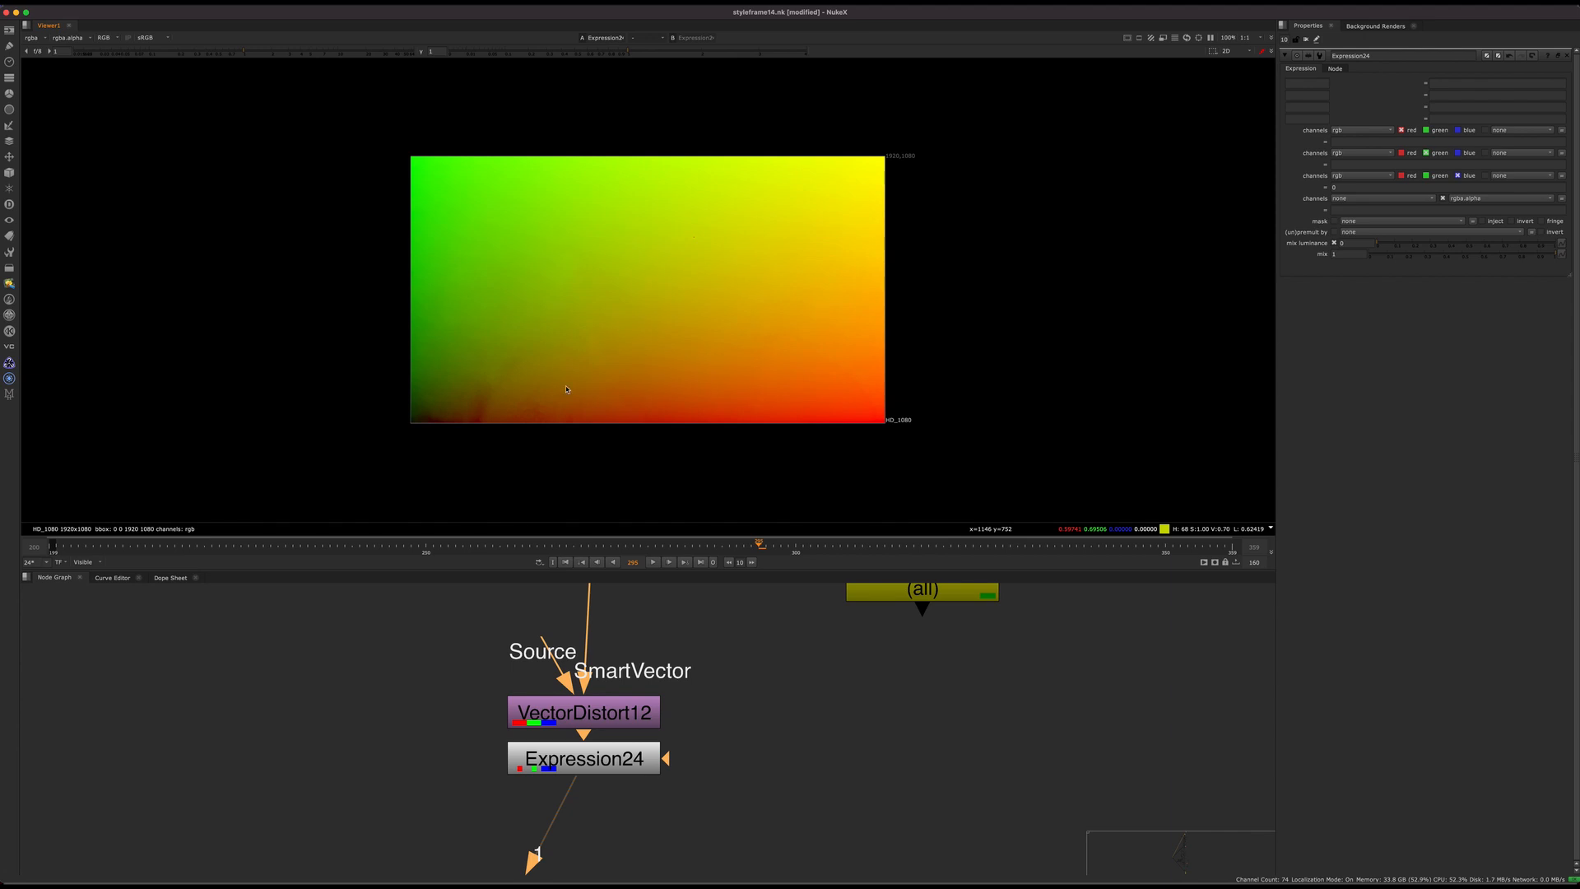
Step: Toggle Expression24 off and on to compare the ST map colours, leaving it enabled and spaced further below VectorDistort12
drag(634, 759, 640, 774)
key(d)
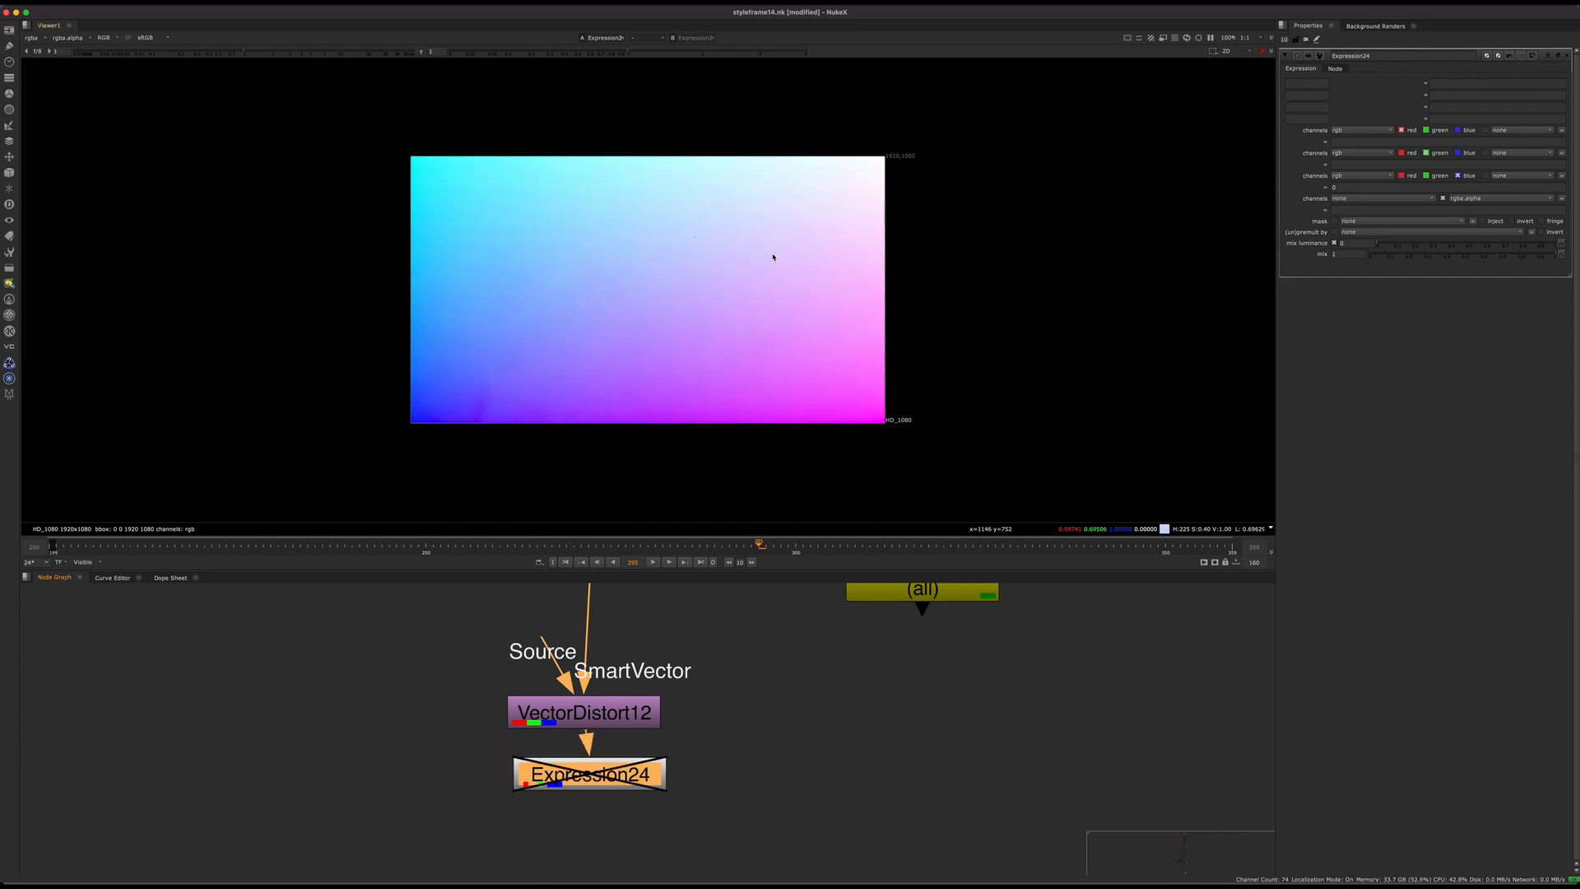
key(d)
key(d)
key(d)
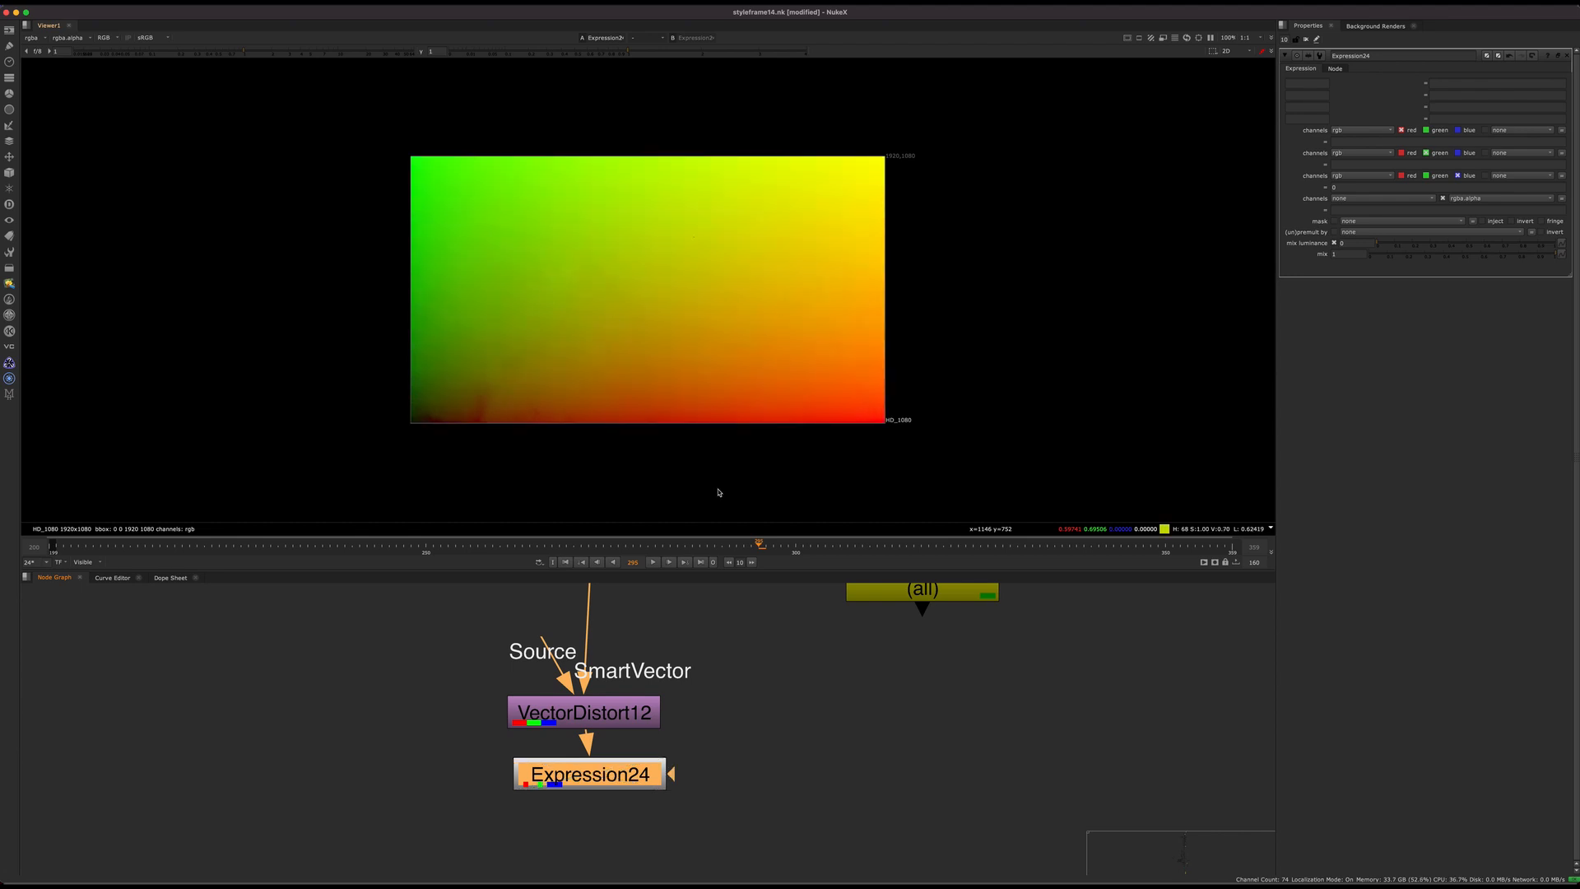
key(d)
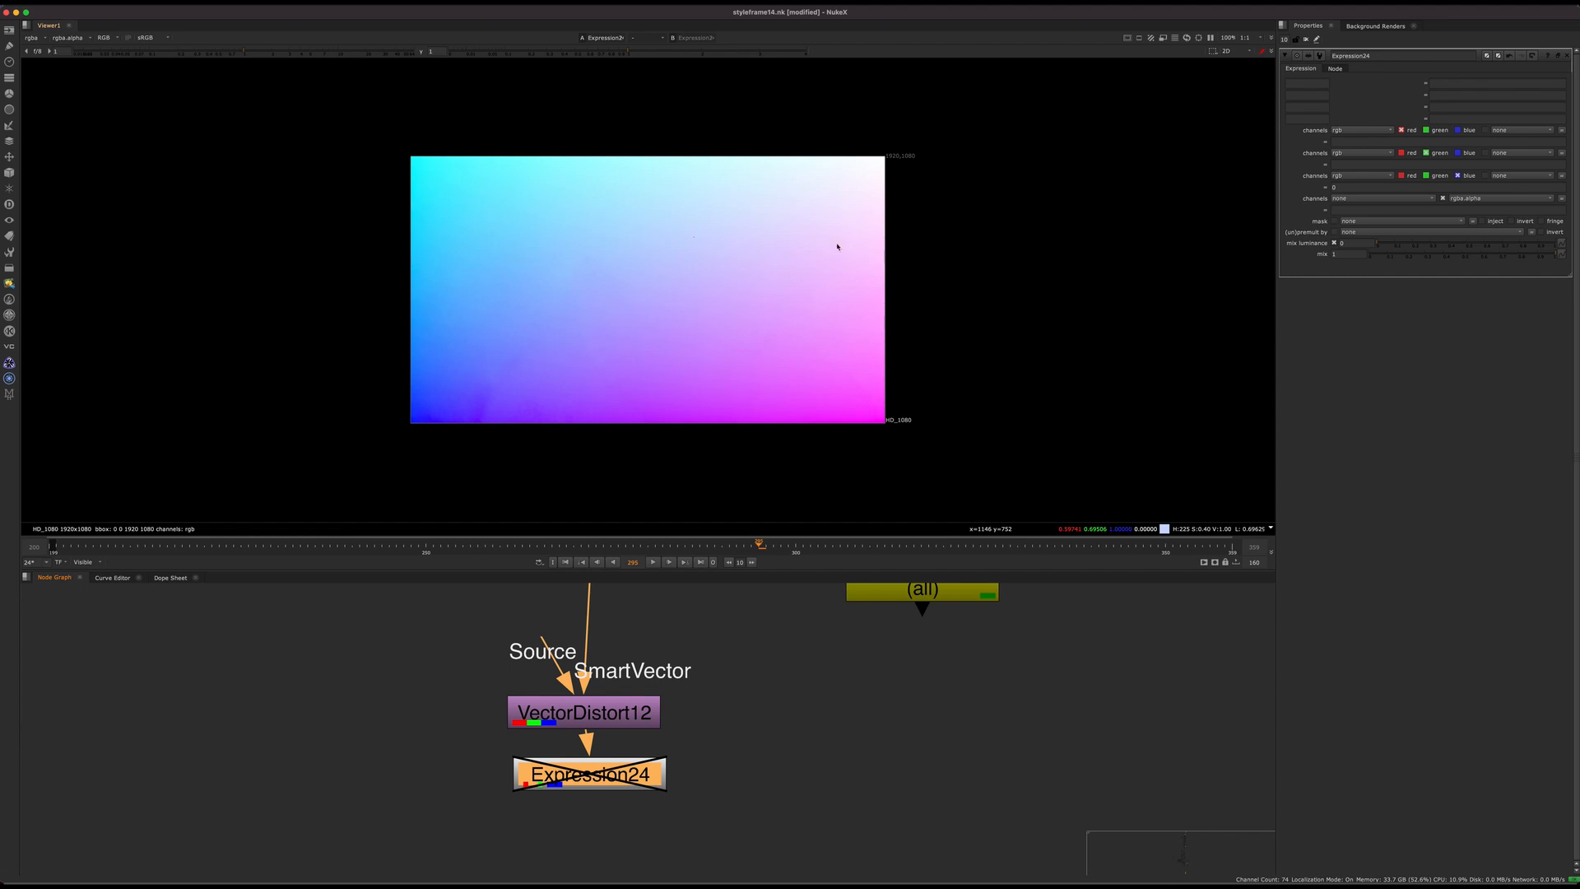
drag(610, 772, 585, 839)
key(d)
scroll(605, 691, down, 3)
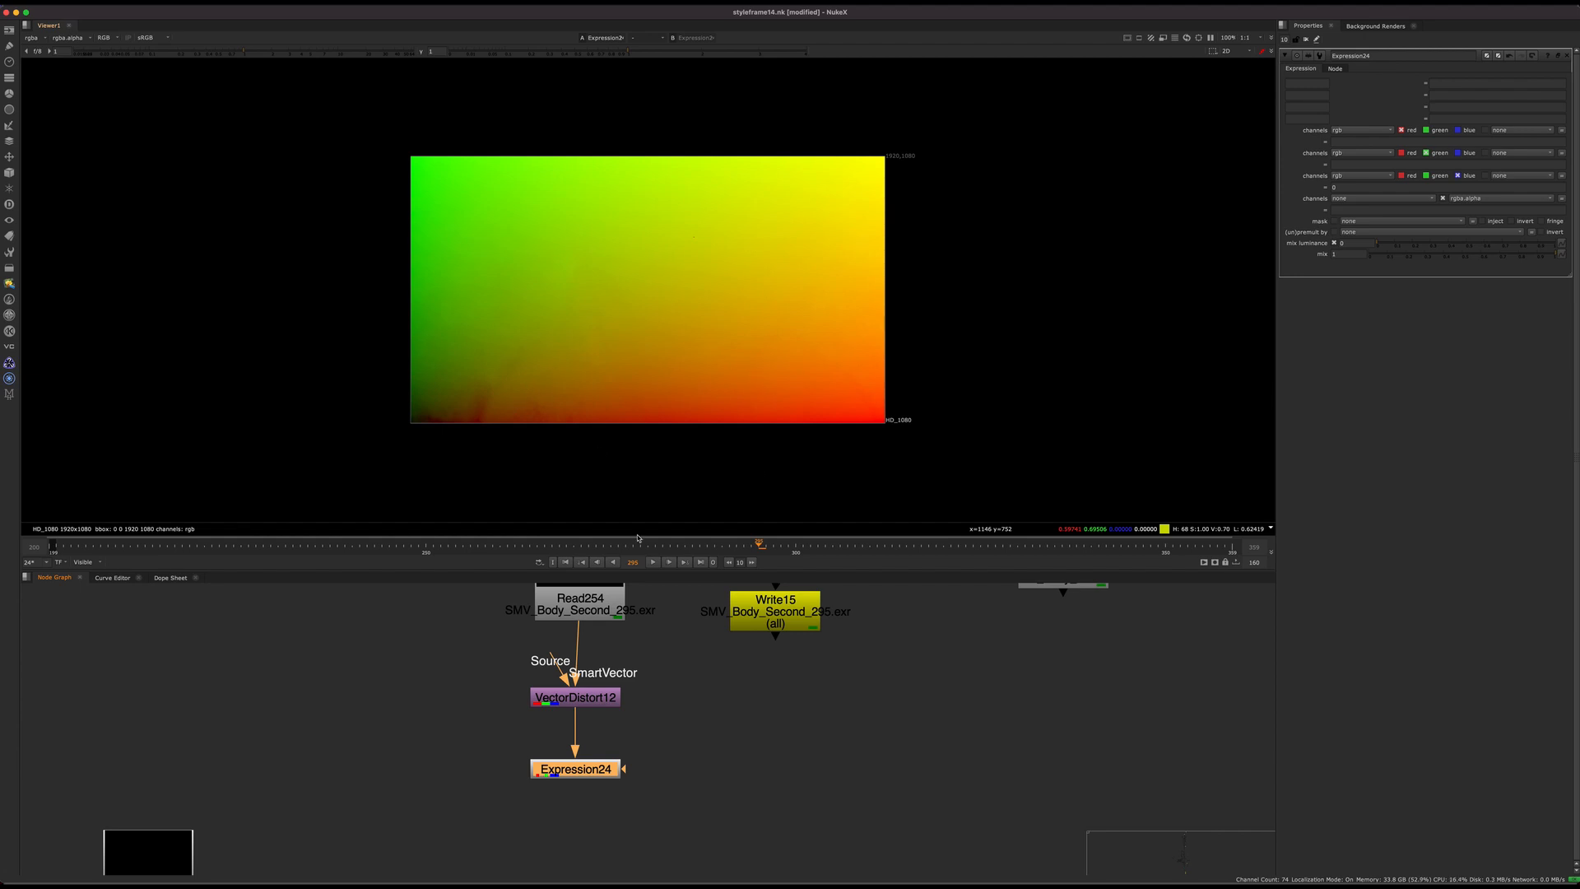
Step: Examine the VectorDistort12 branch with its Read254, SmartVector5 and Write15 nodes, undoing the accidental node move
middle_drag(677, 704, 845, 663)
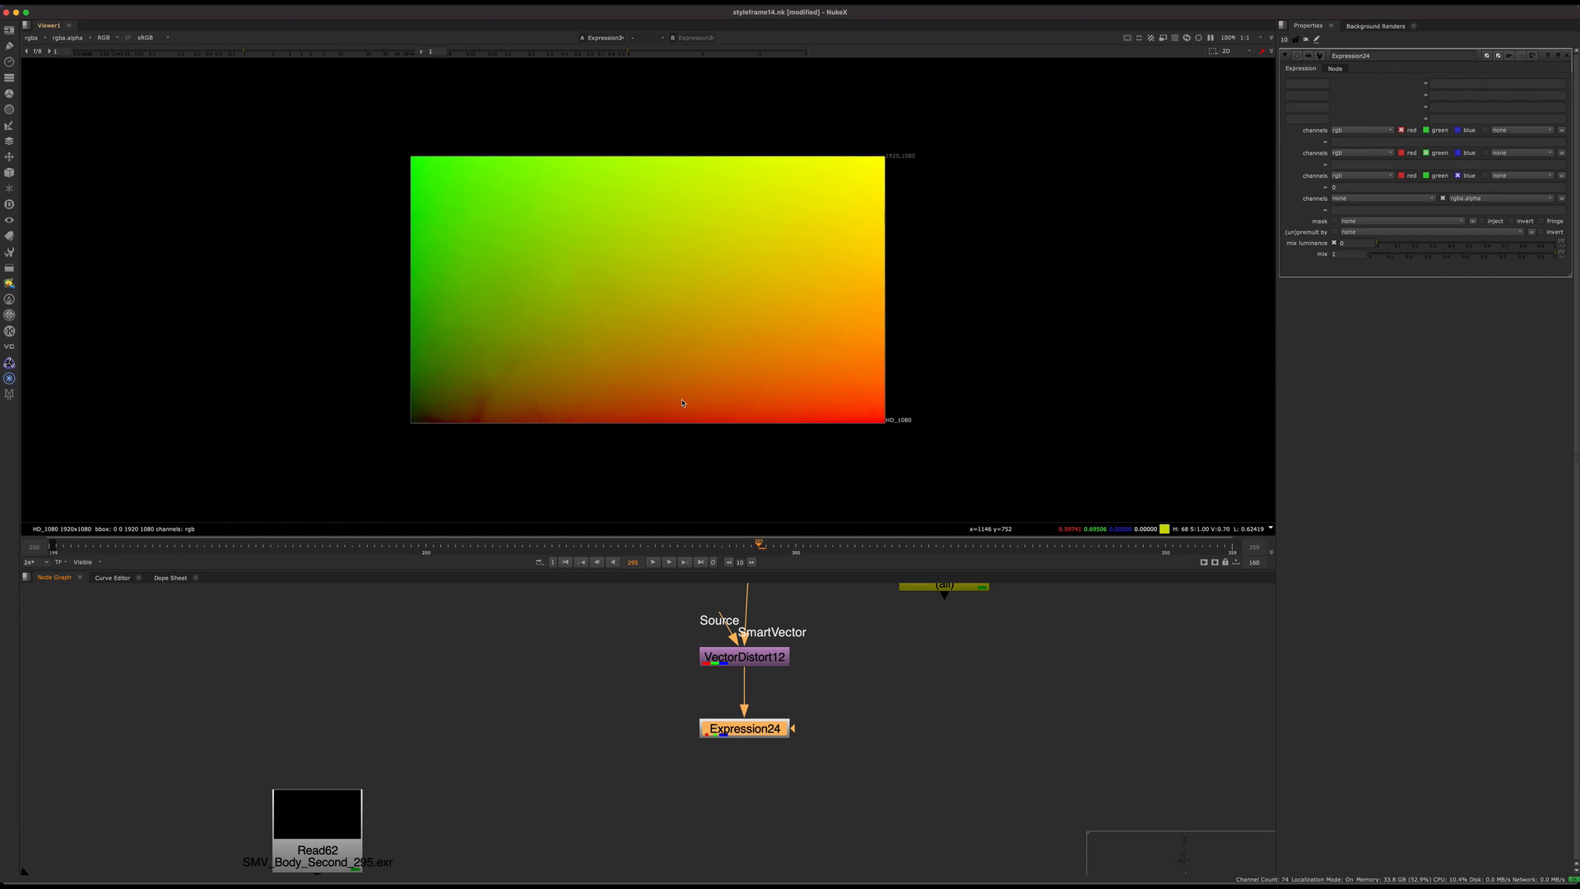
middle_drag(671, 643, 455, 804)
middle_drag(730, 587, 602, 671)
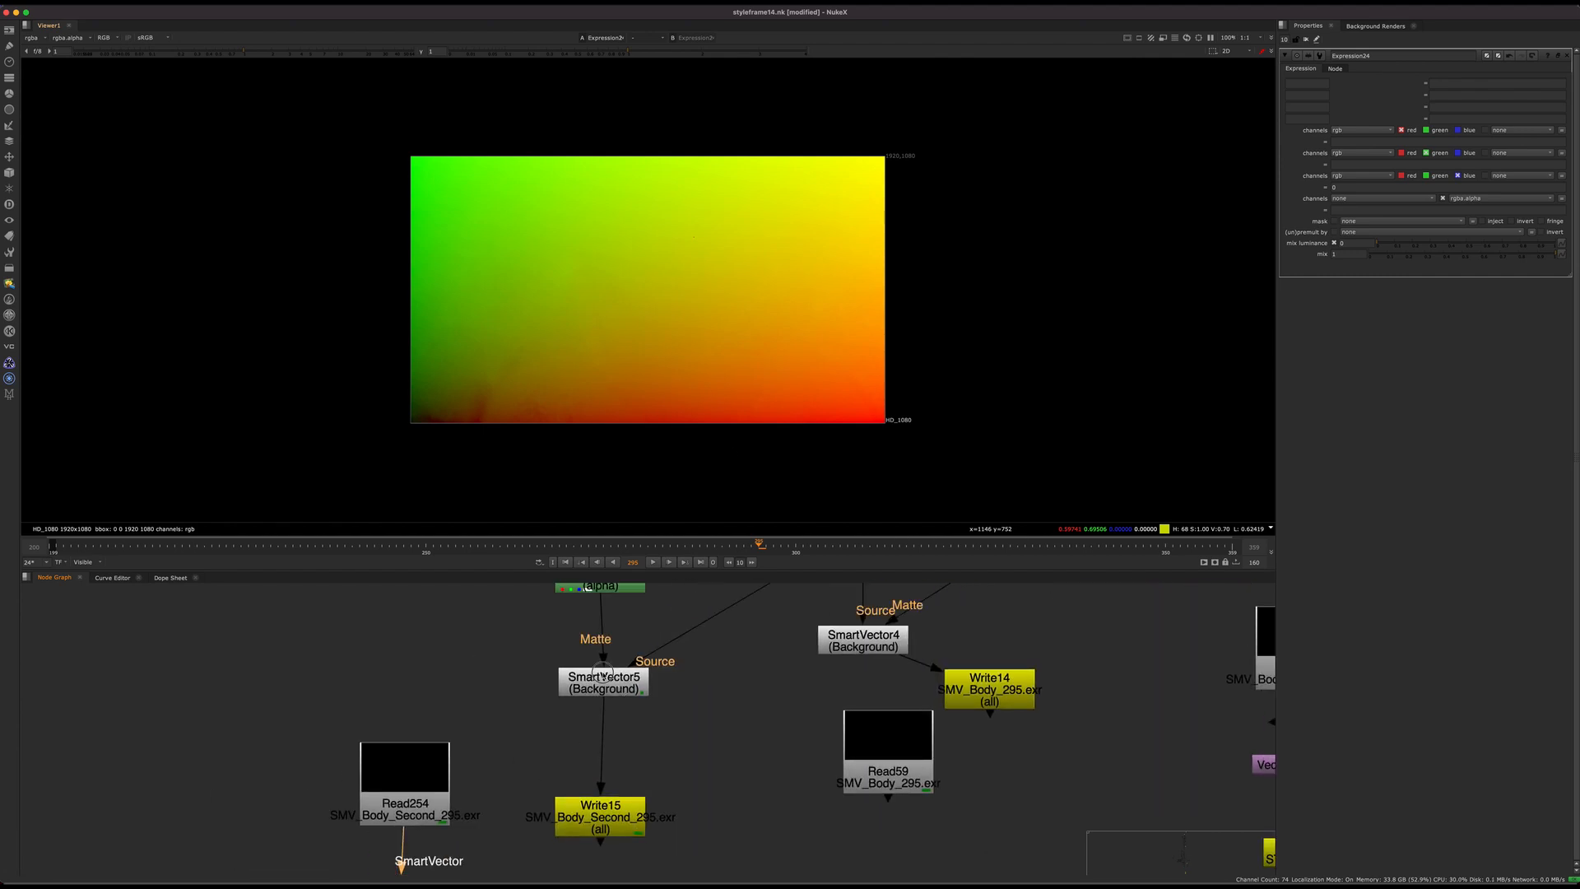
drag(601, 671, 602, 668)
key(super+z)
middle_drag(642, 730, 762, 585)
middle_drag(630, 781, 589, 699)
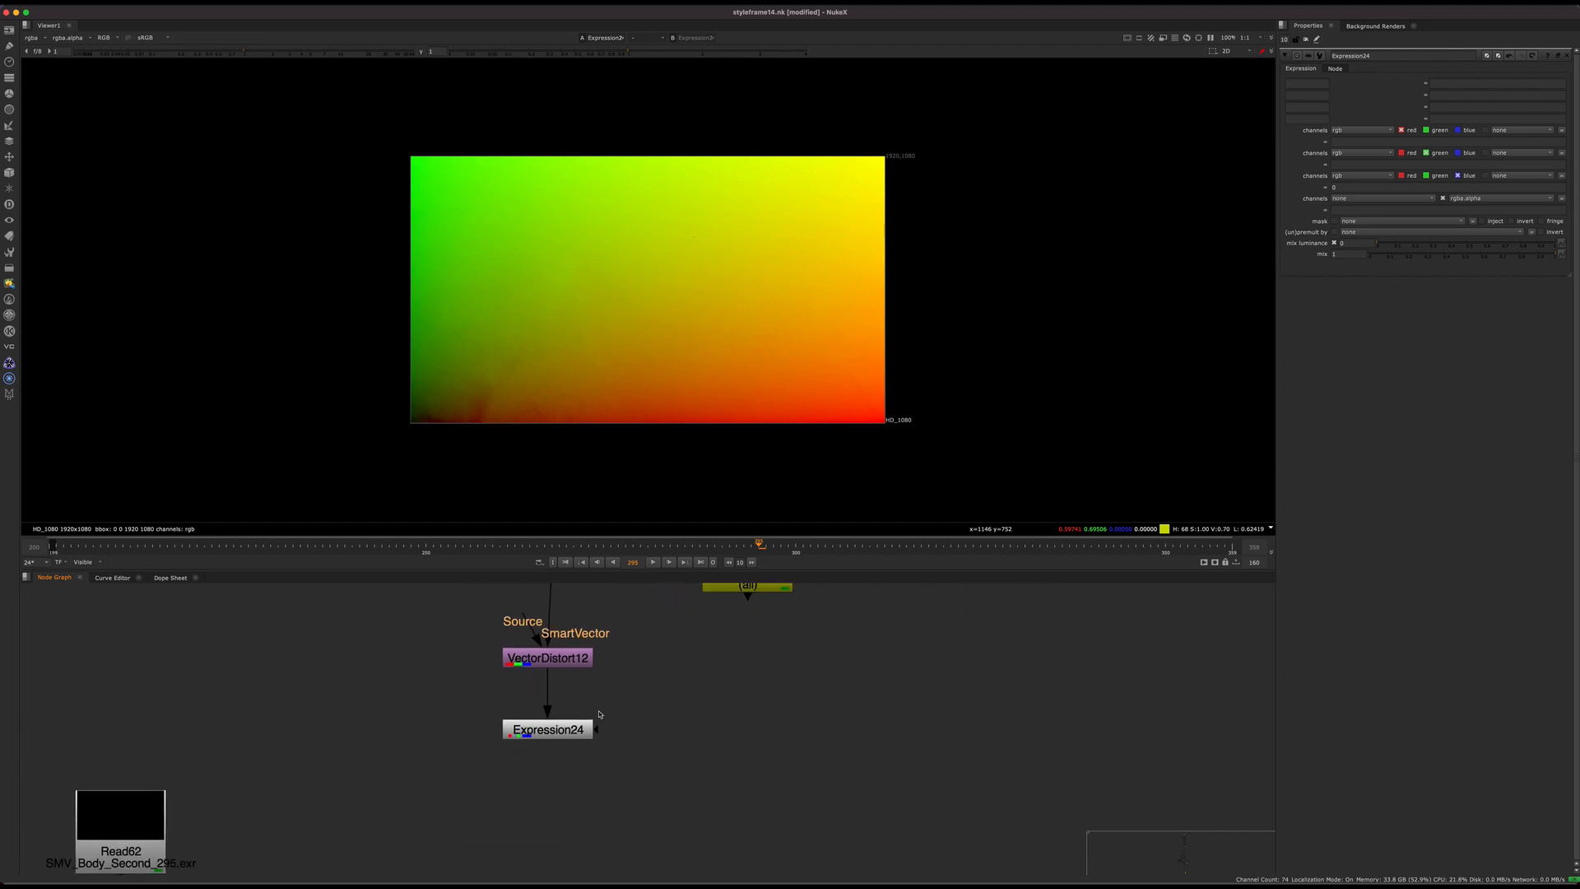
middle_drag(646, 644, 631, 844)
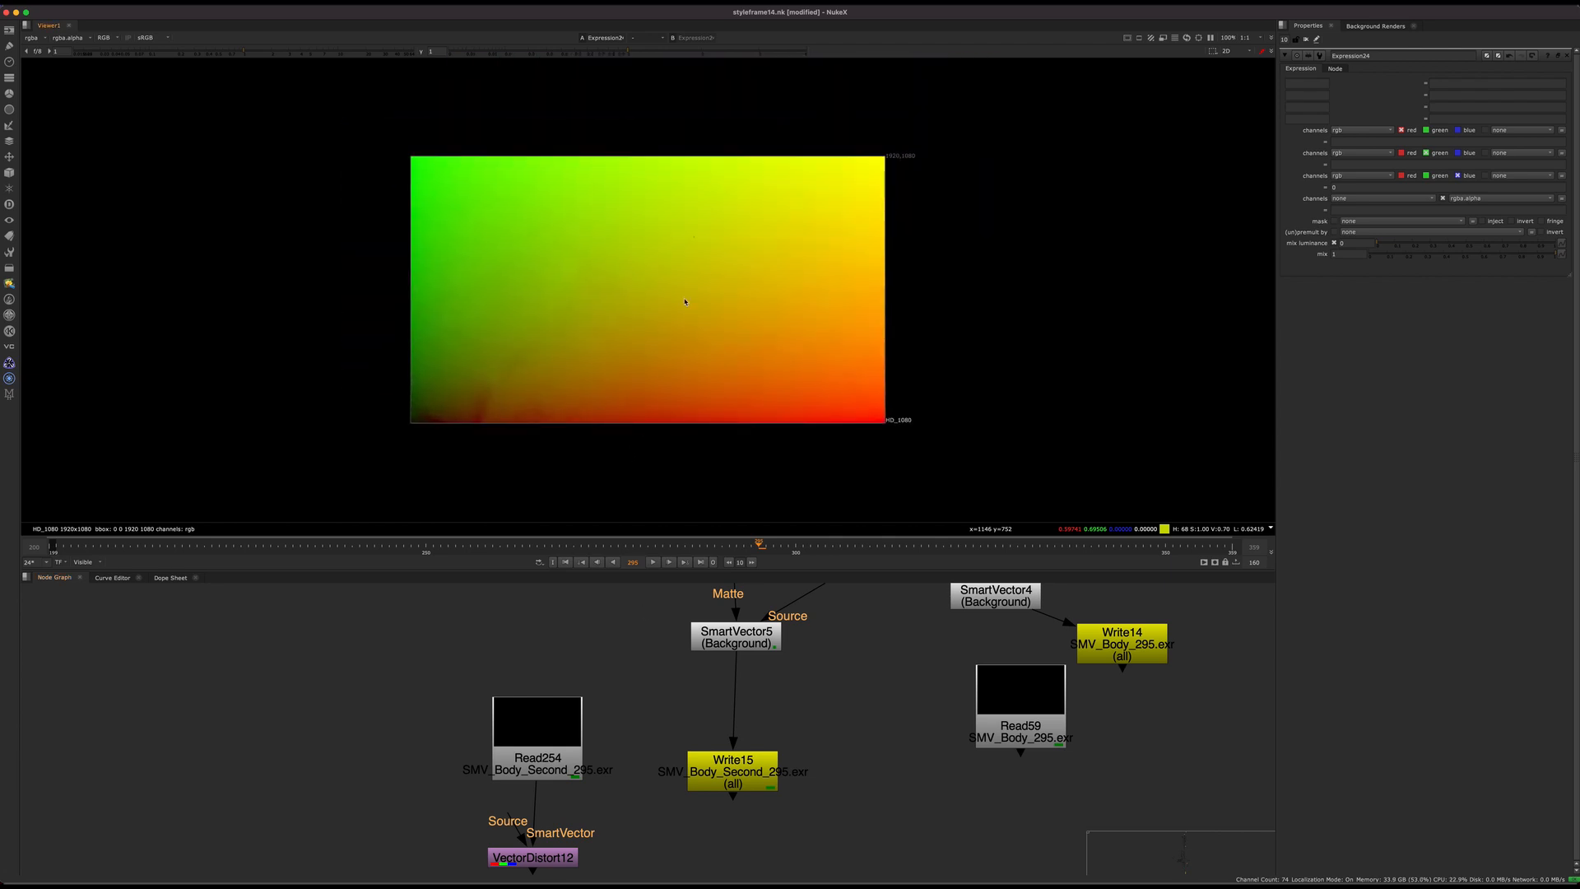
Step: Show the pre-rendered ST map from Read80, the STBOD_295.exr node in BackdropNode19, in the viewer
middle_drag(611, 724, 574, 694)
scroll(610, 663, down, 10)
middle_drag(528, 797, 618, 633)
scroll(490, 652, up, 10)
middle_drag(490, 652, 664, 460)
scroll(605, 677, up, 5)
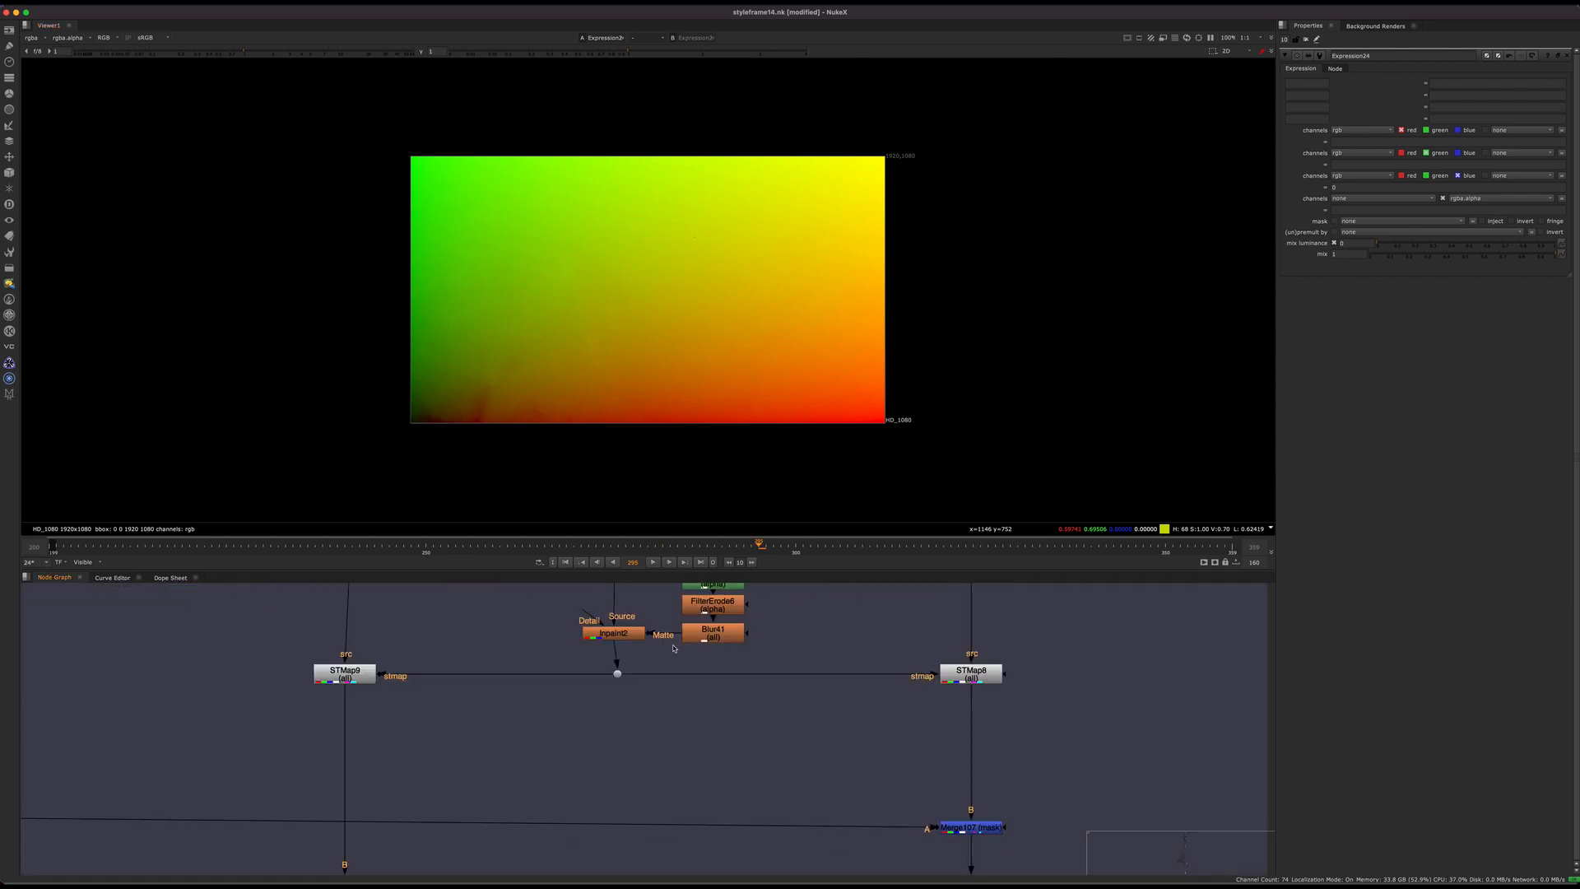
middle_drag(673, 601, 565, 864)
middle_drag(557, 589, 560, 867)
middle_drag(557, 587, 552, 702)
click(543, 687)
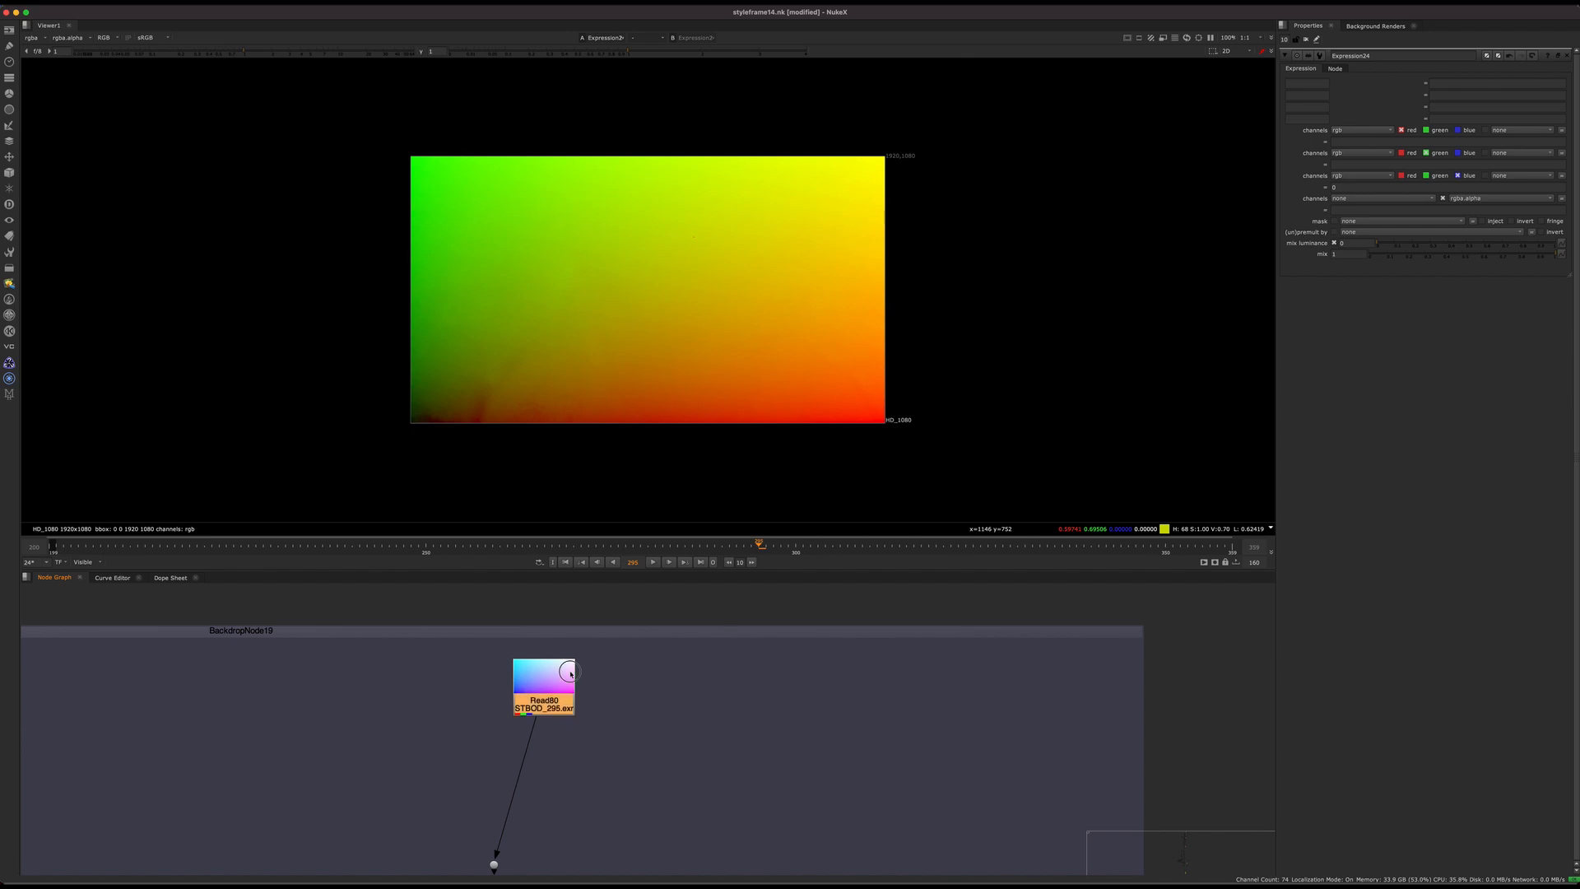
key(1)
Step: Inspect the green and red channels of Read80's ST map, and return to the RGB view fitted to the frame
key(a)
key(g)
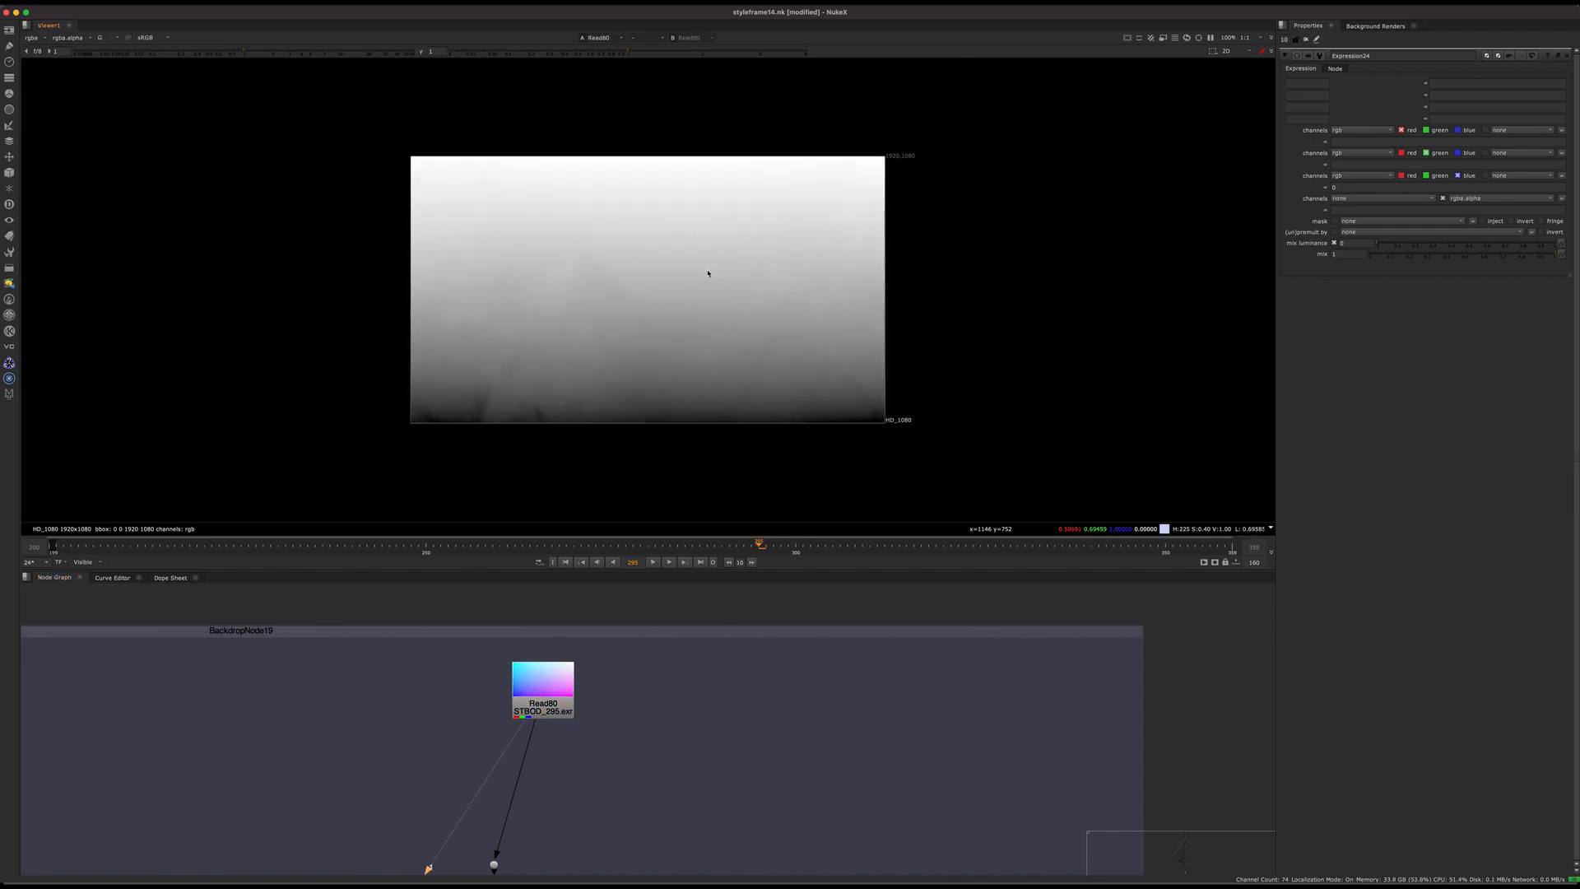
key(r)
key(r)
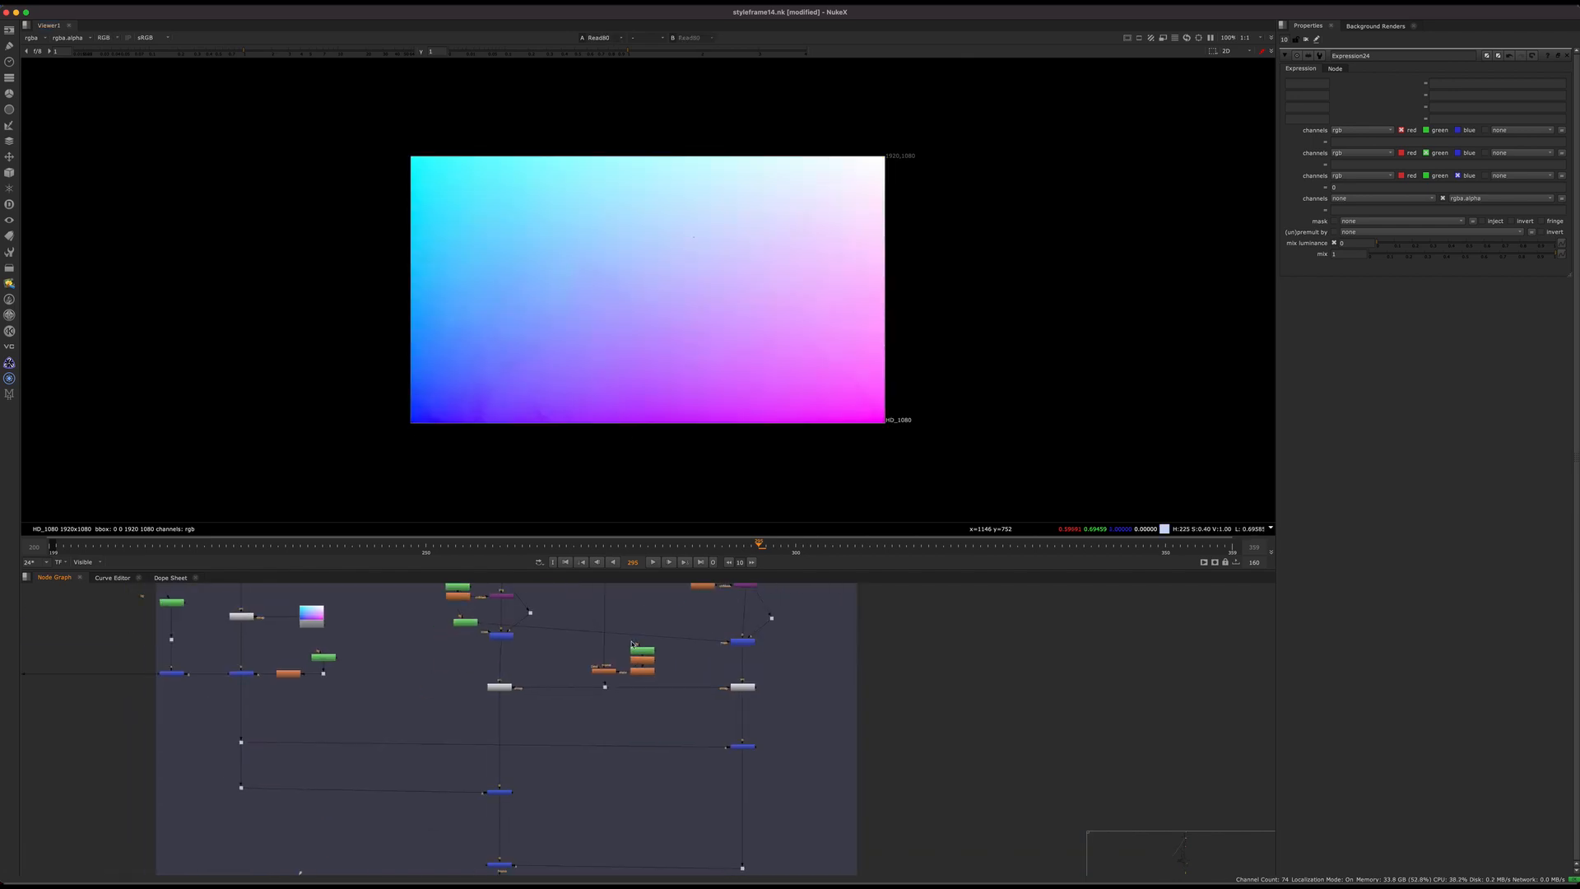
key(g)
scroll(735, 360, up, 5)
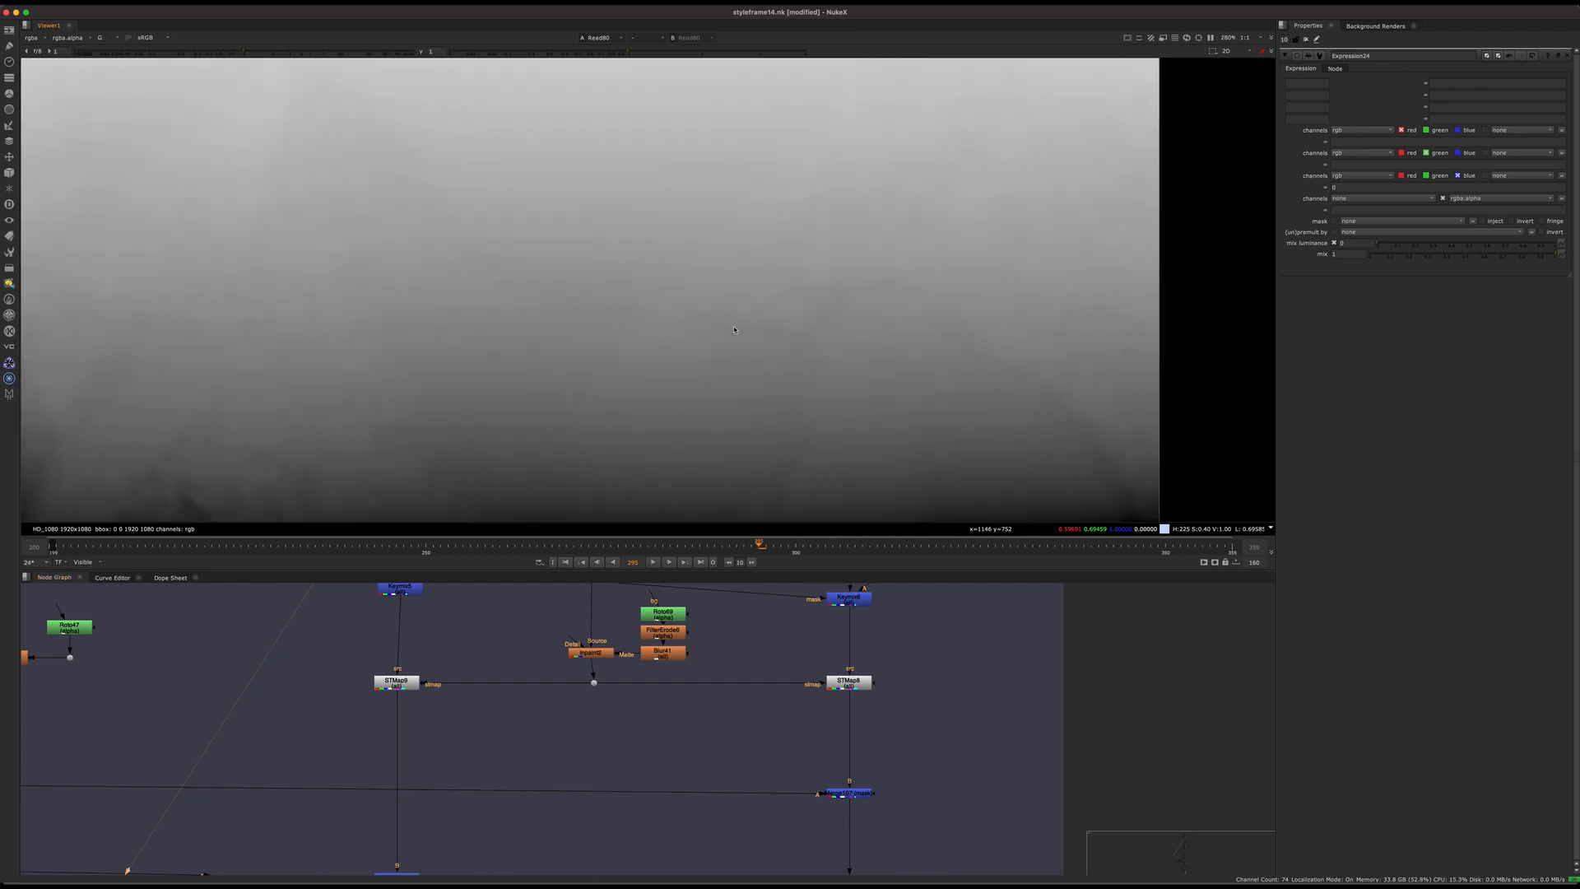
key(g)
key(f)
Step: Show the merged cracked-statue composite in the viewer and examine the neck and shoulder edge up close
scroll(488, 696, down, 5)
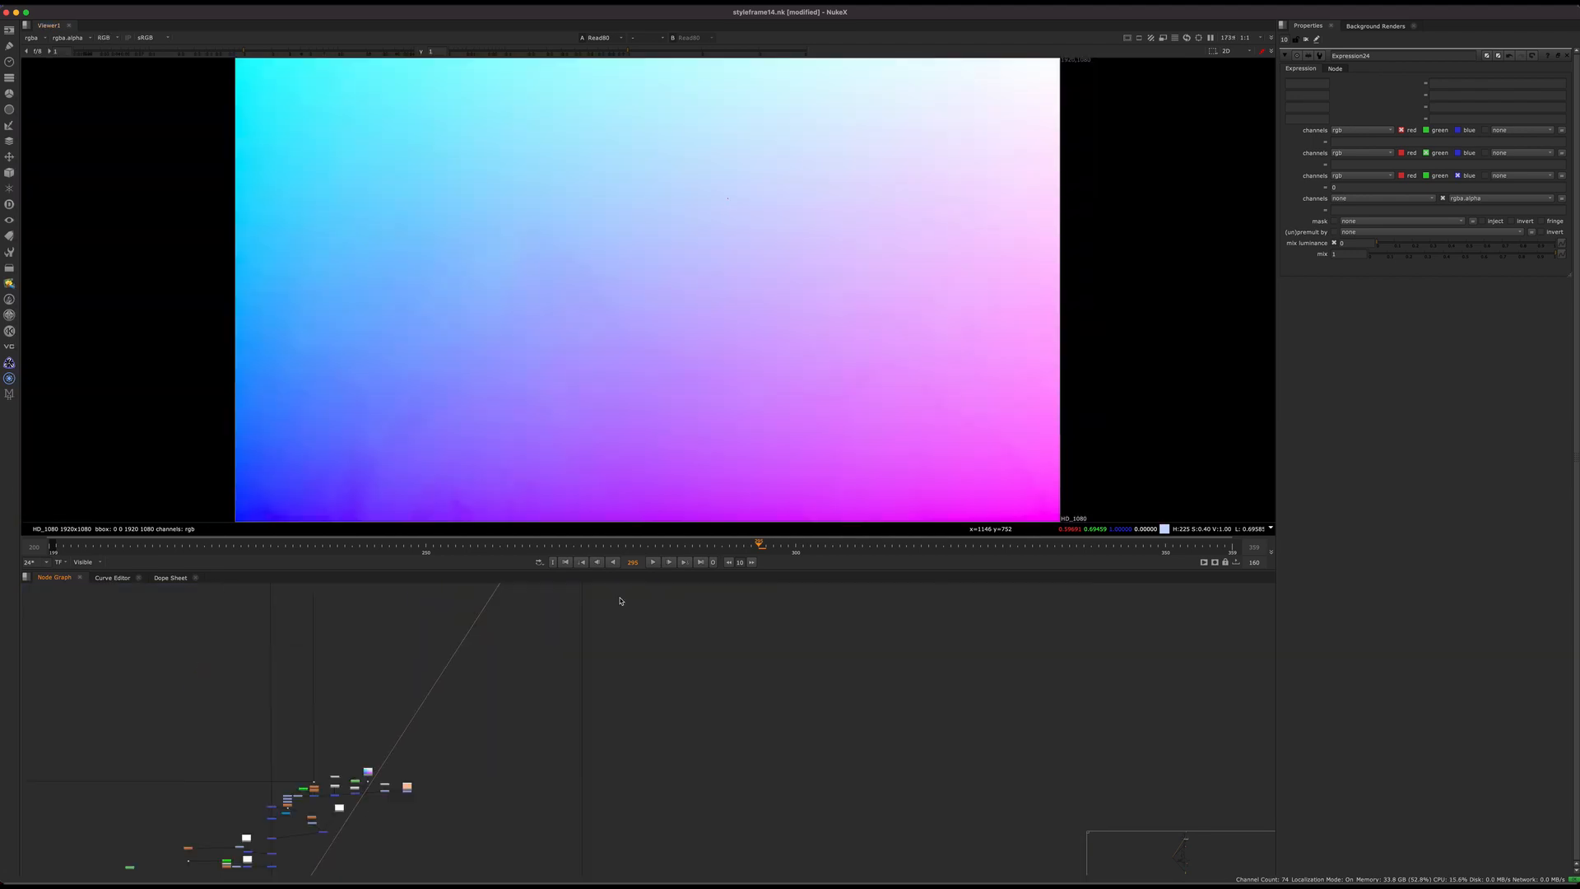
middle_drag(321, 869, 488, 698)
scroll(488, 699, up, 5)
drag(509, 691, 461, 728)
key(1)
scroll(761, 364, up, 7)
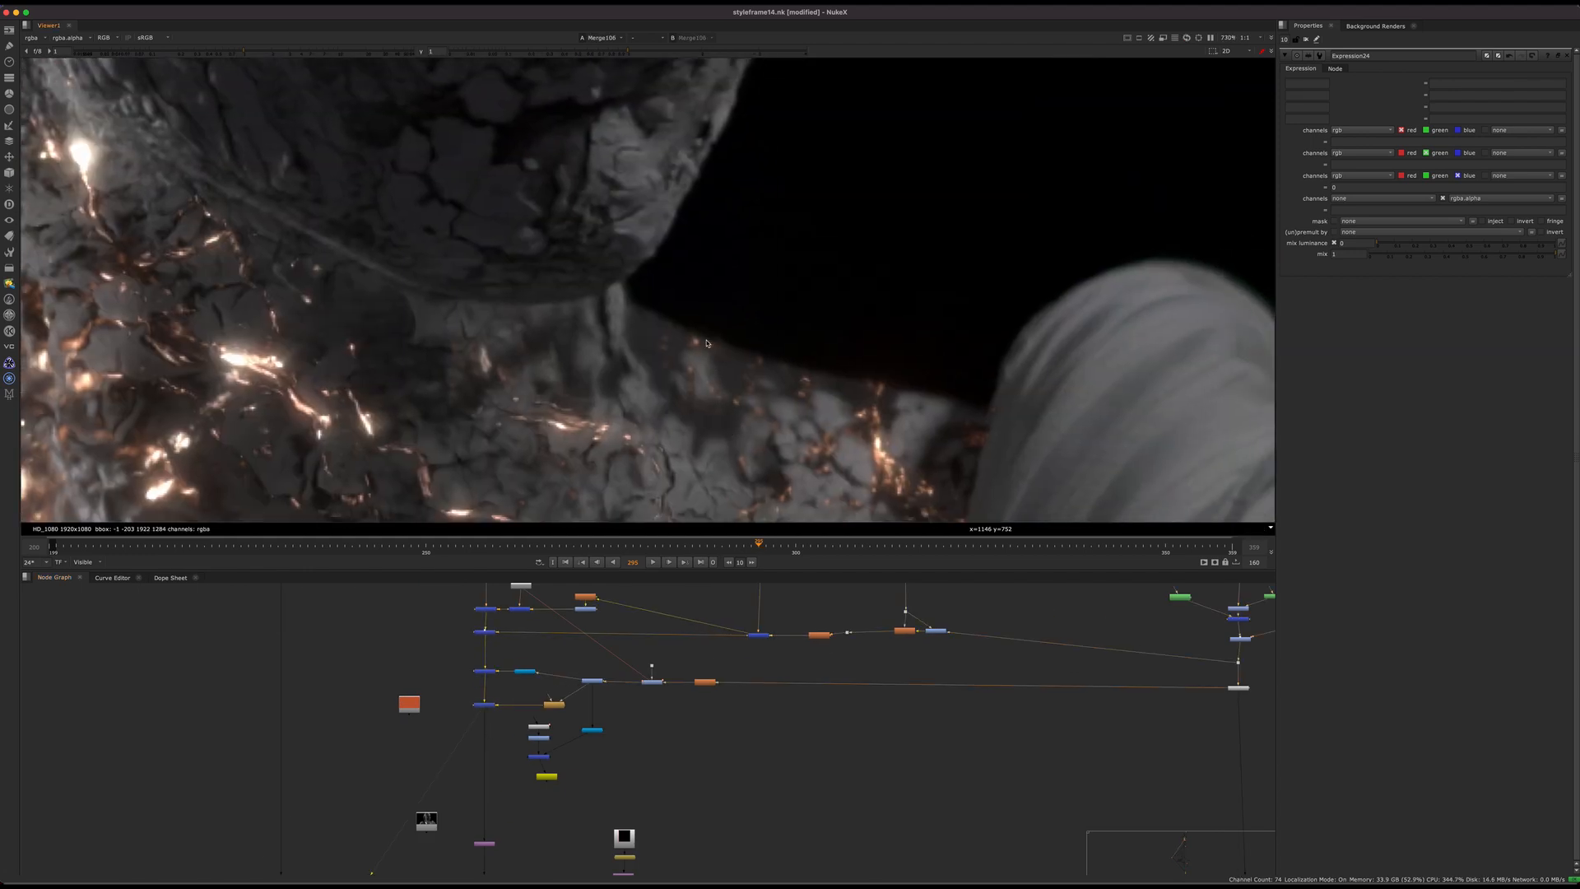
Step: Open the properties of Inpaint2 and Roto69 between STMap9 and STMap8, and fit the frame in the viewer
scroll(769, 687, down, 5)
middle_drag(765, 632, 618, 582)
scroll(502, 823, up, 4)
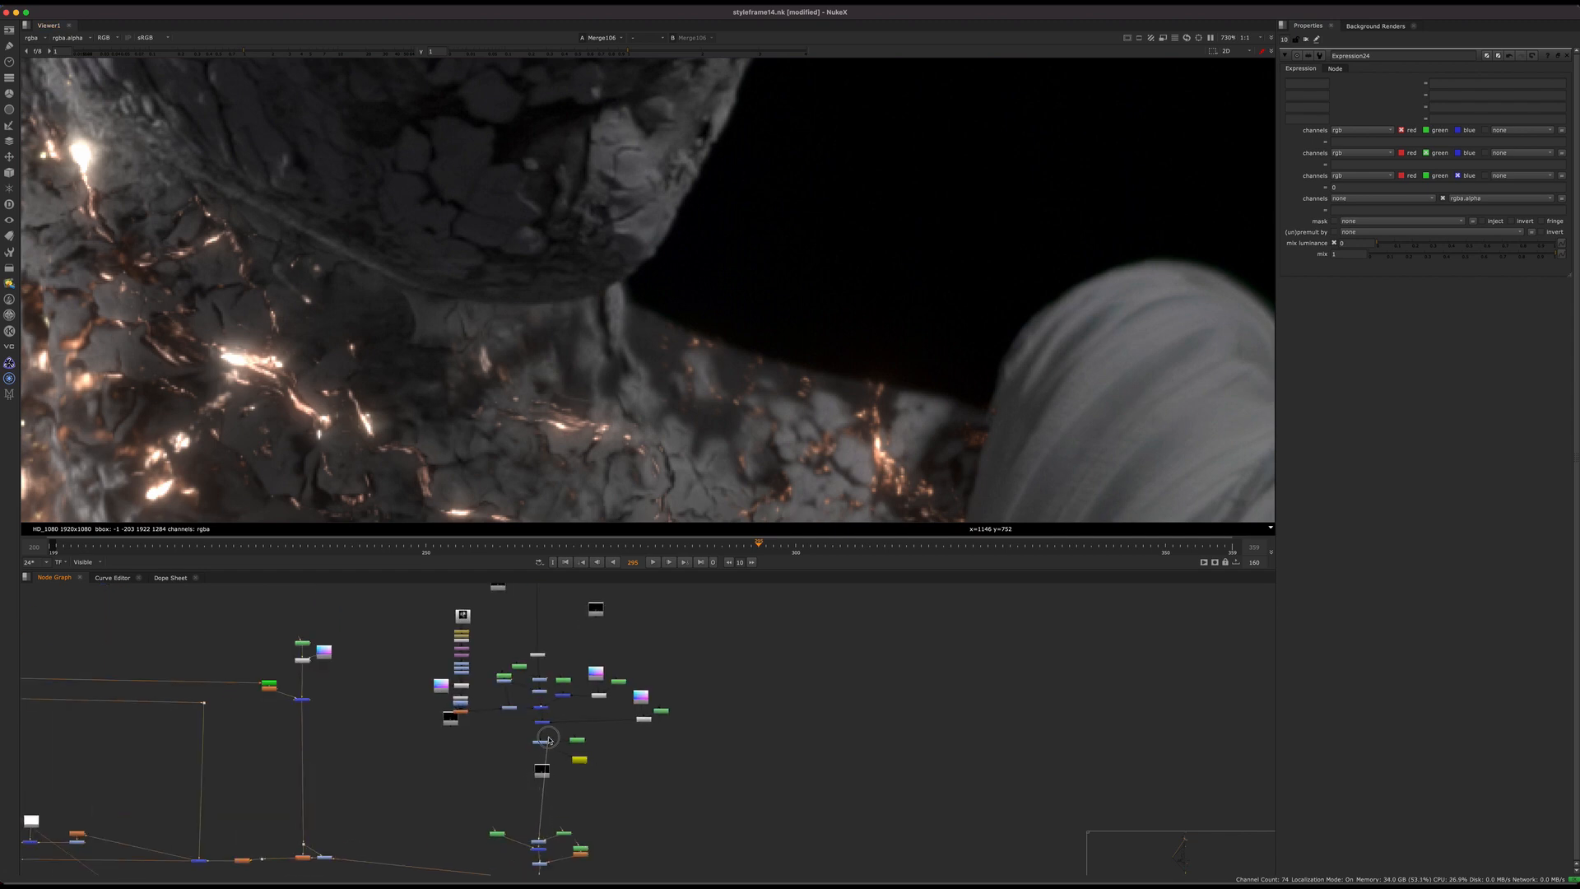
drag(549, 771, 497, 779)
scroll(502, 777, down, 4)
middle_drag(502, 724, 520, 848)
middle_drag(566, 591, 543, 854)
scroll(544, 839, up, 4)
scroll(577, 779, up, 6)
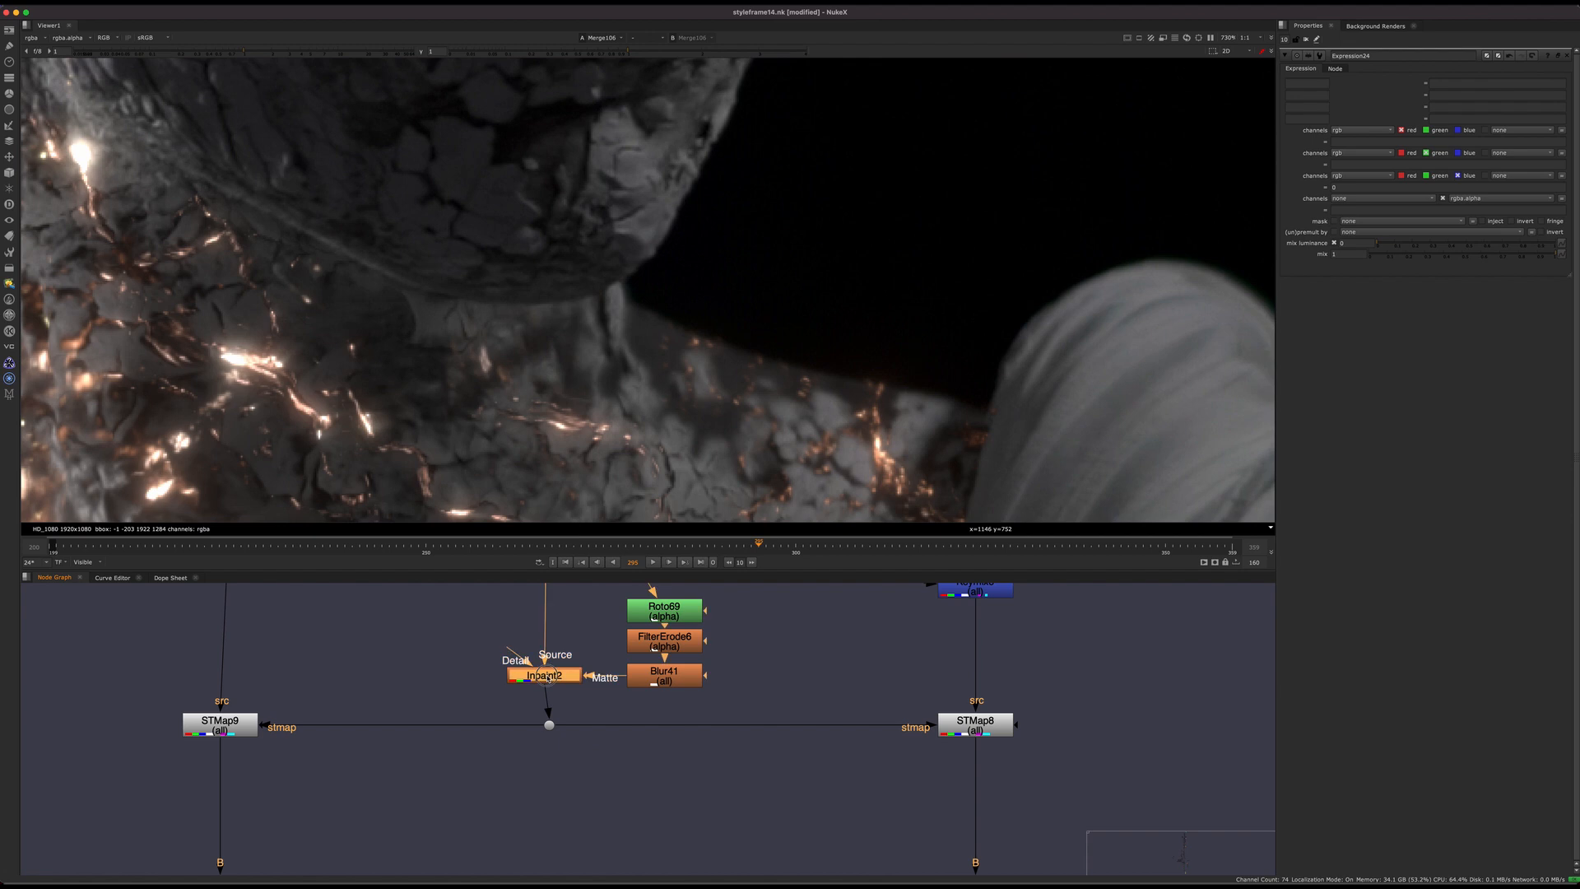
double_click(559, 680)
double_click(664, 611)
key(f)
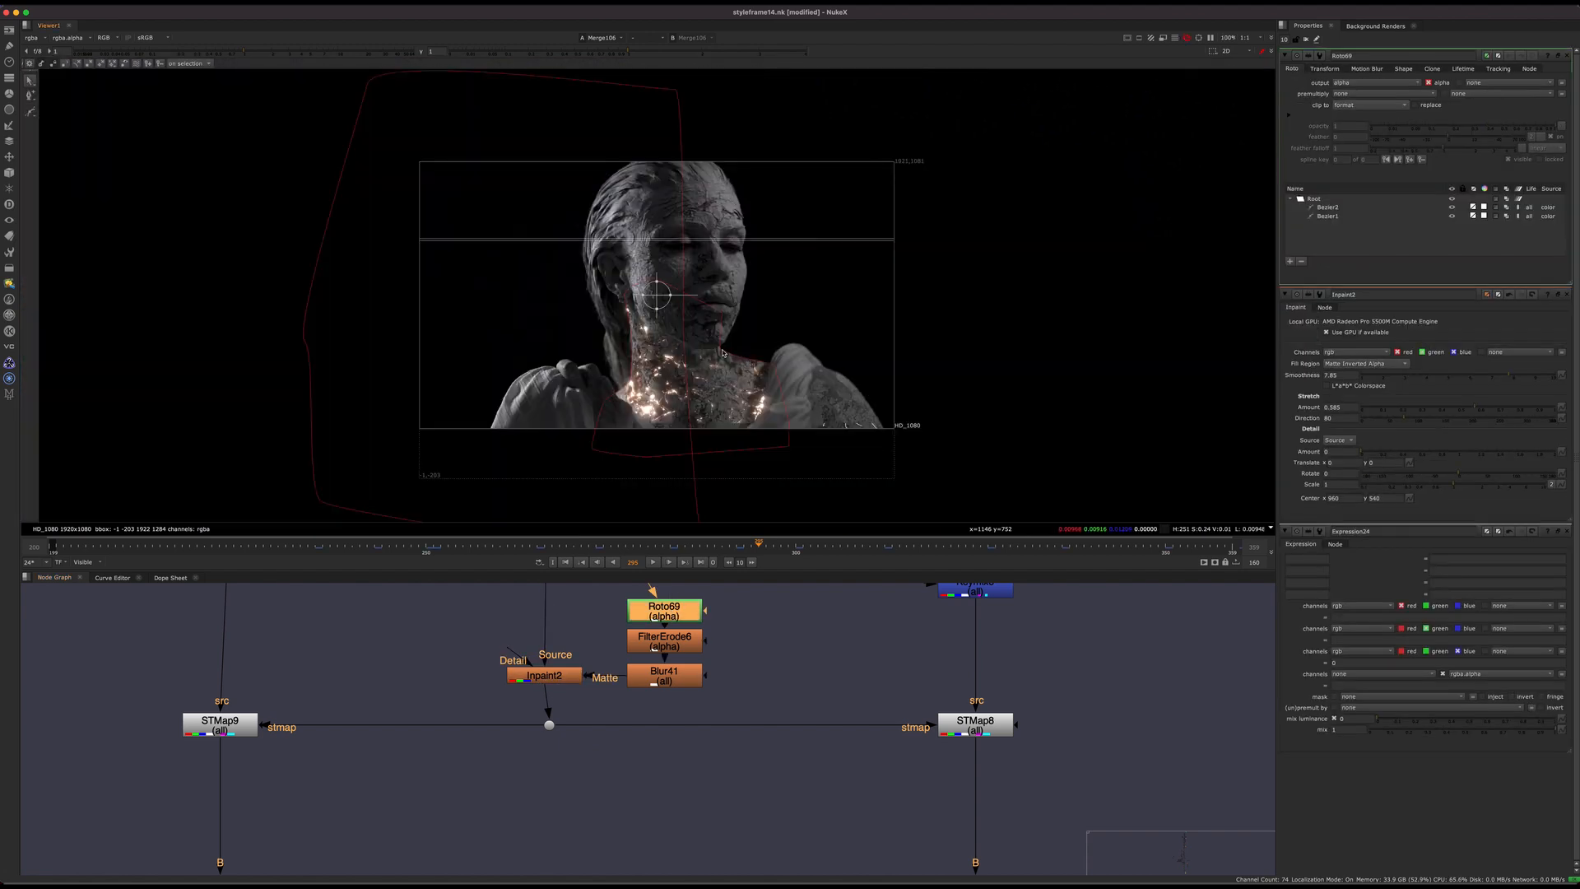
Step: Hide the viewer overlays and toggle Inpaint2 off and on to compare the cracks along the neck and shoulder edge
scroll(748, 375, up, 5)
scroll(804, 378, up, 3)
middle_drag(624, 701, 664, 733)
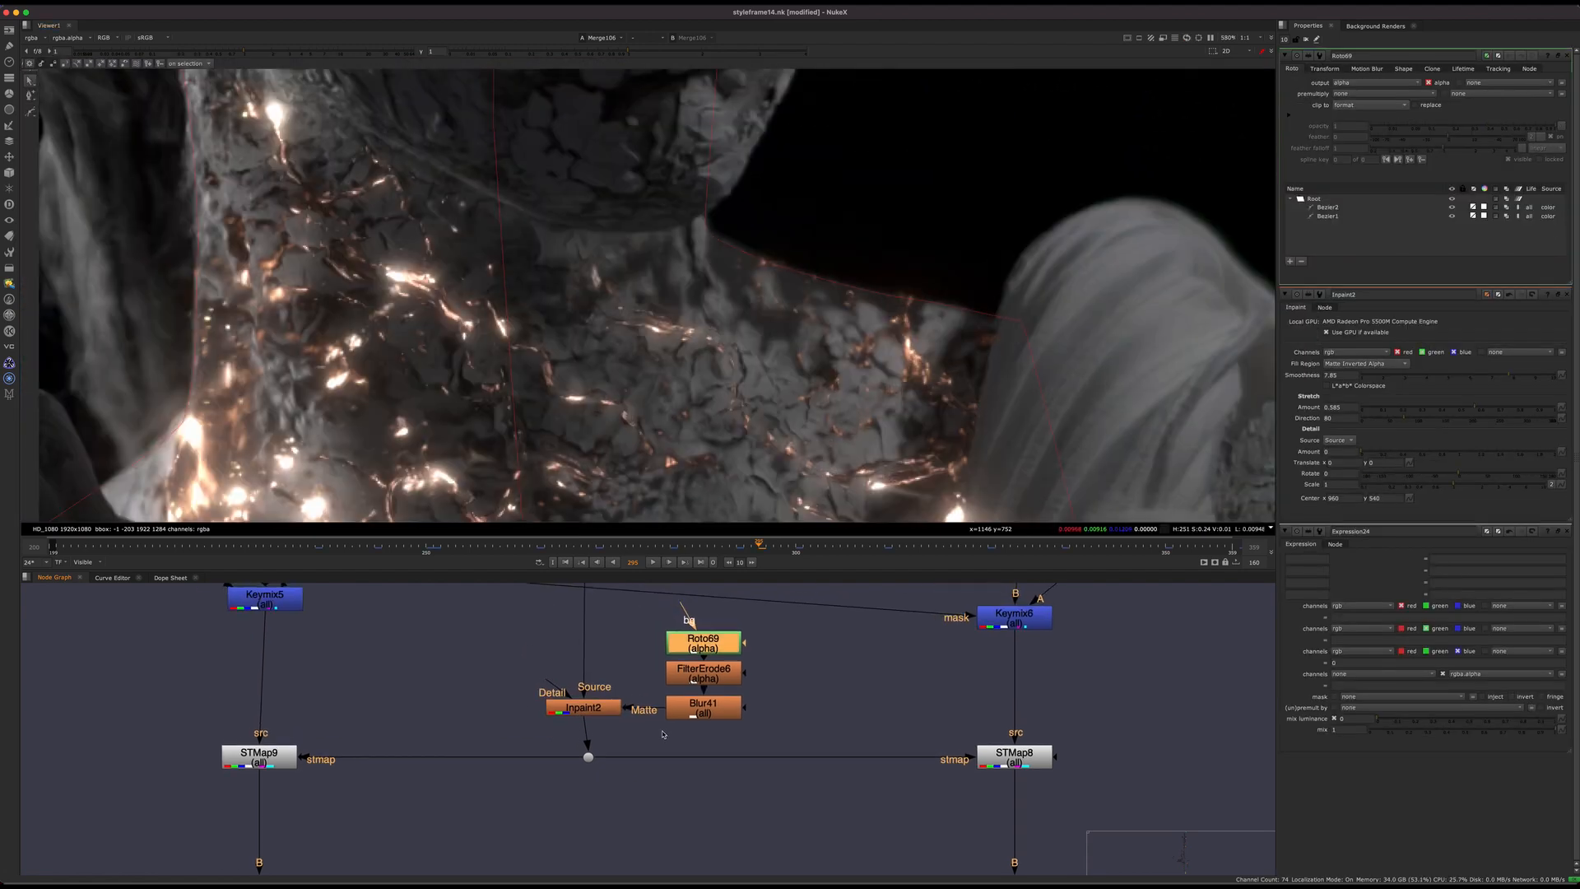
drag(642, 657, 494, 742)
key(d)
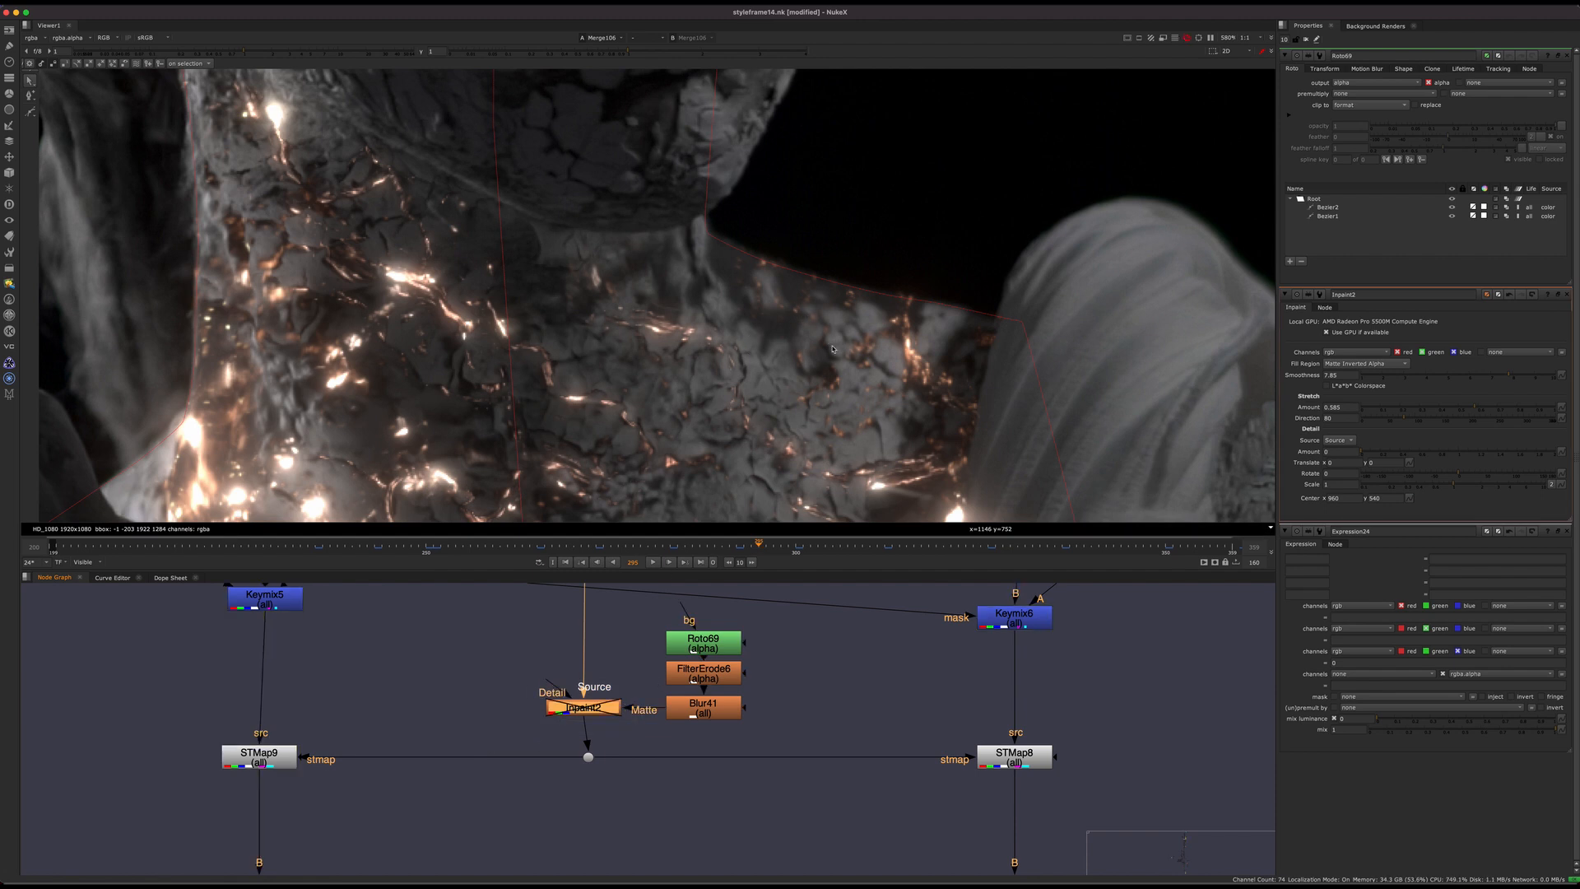
key(o)
scroll(810, 283, up, 4)
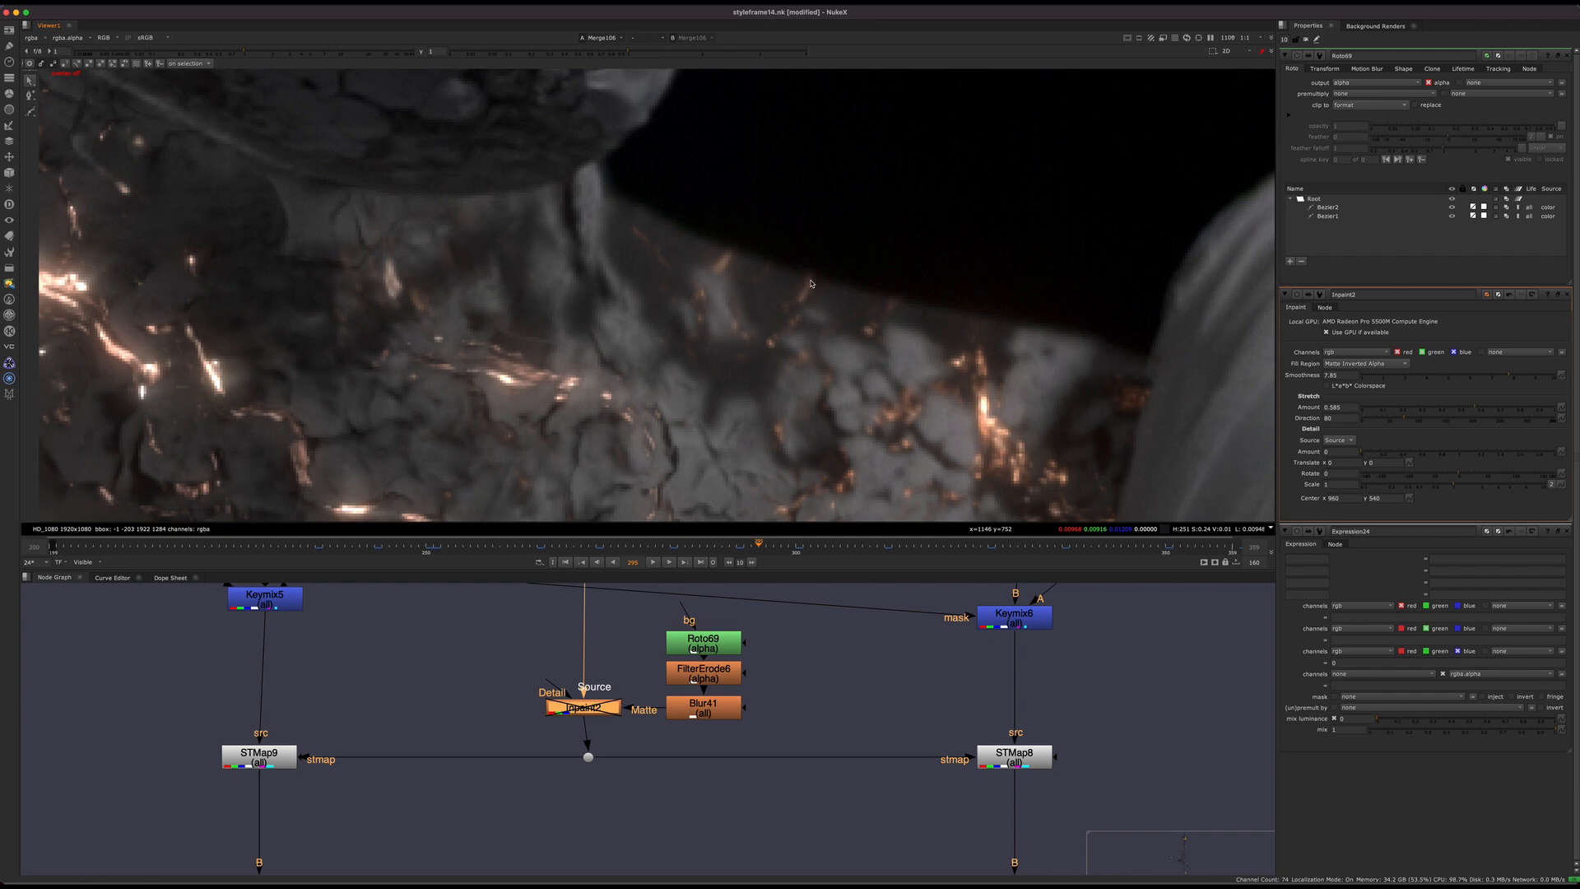
scroll(808, 295, up, 2)
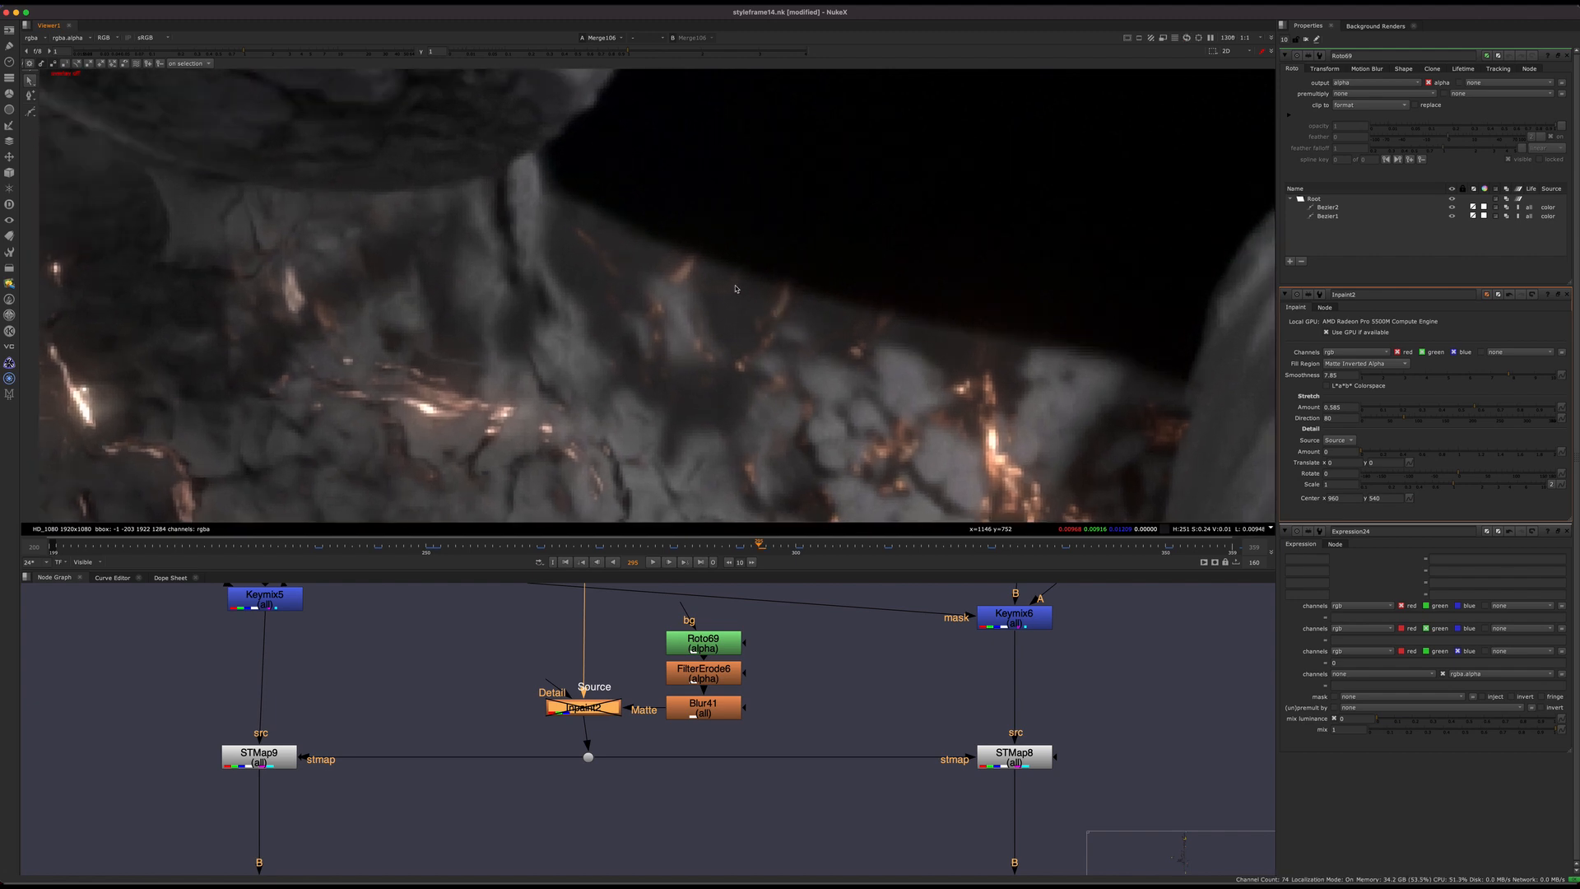
mouse_move(1148, 379)
middle_down()
mouse_move(719, 283)
mouse_move(1170, 395)
middle_up()
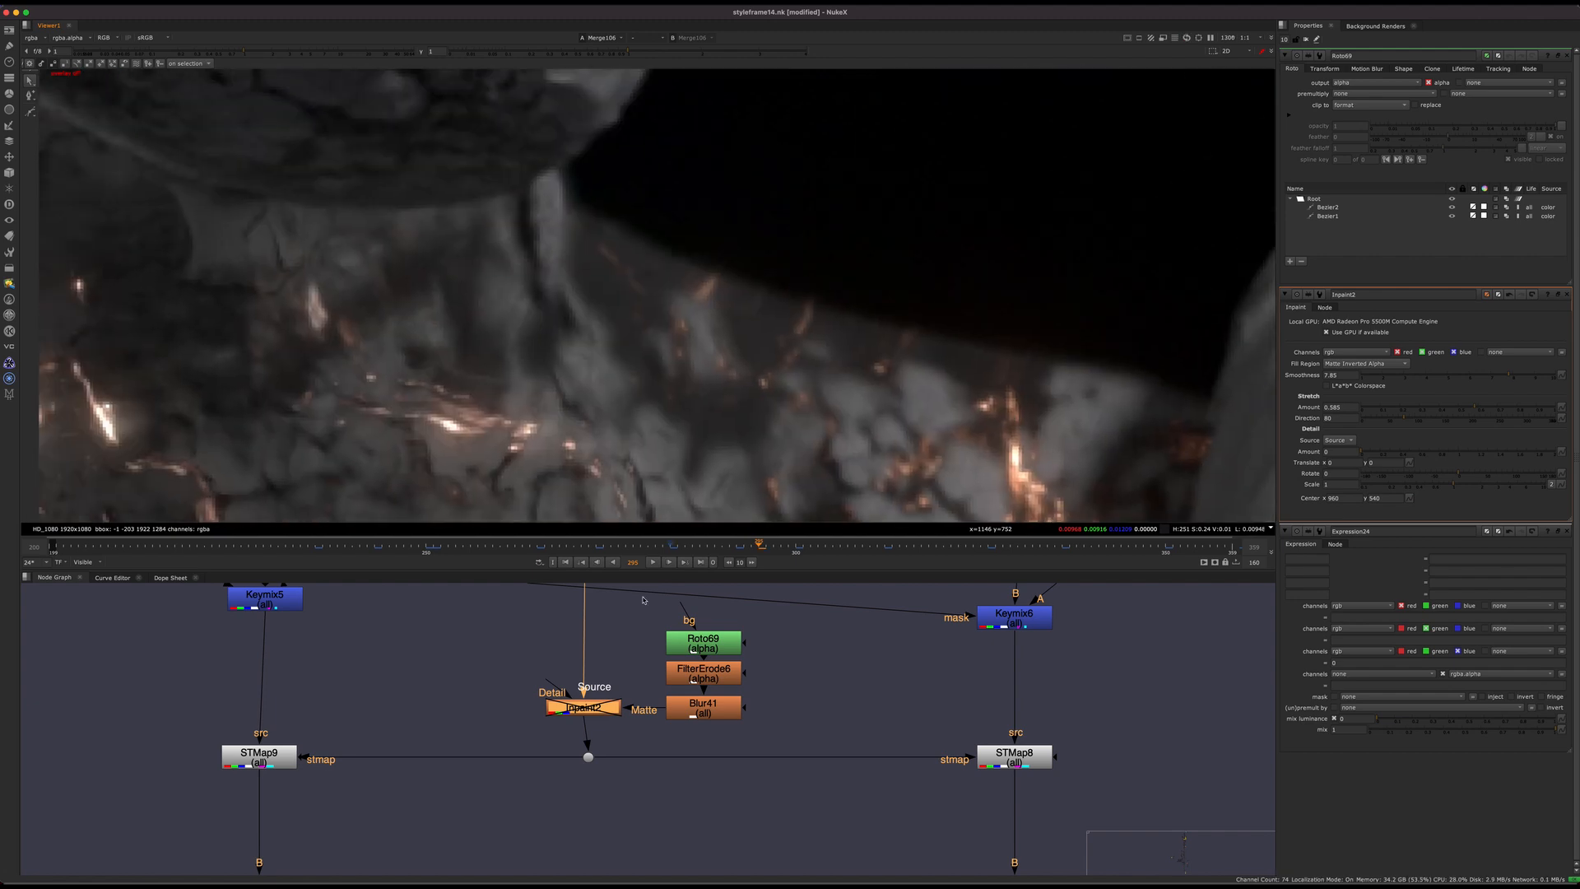
drag(642, 663, 497, 732)
key(d)
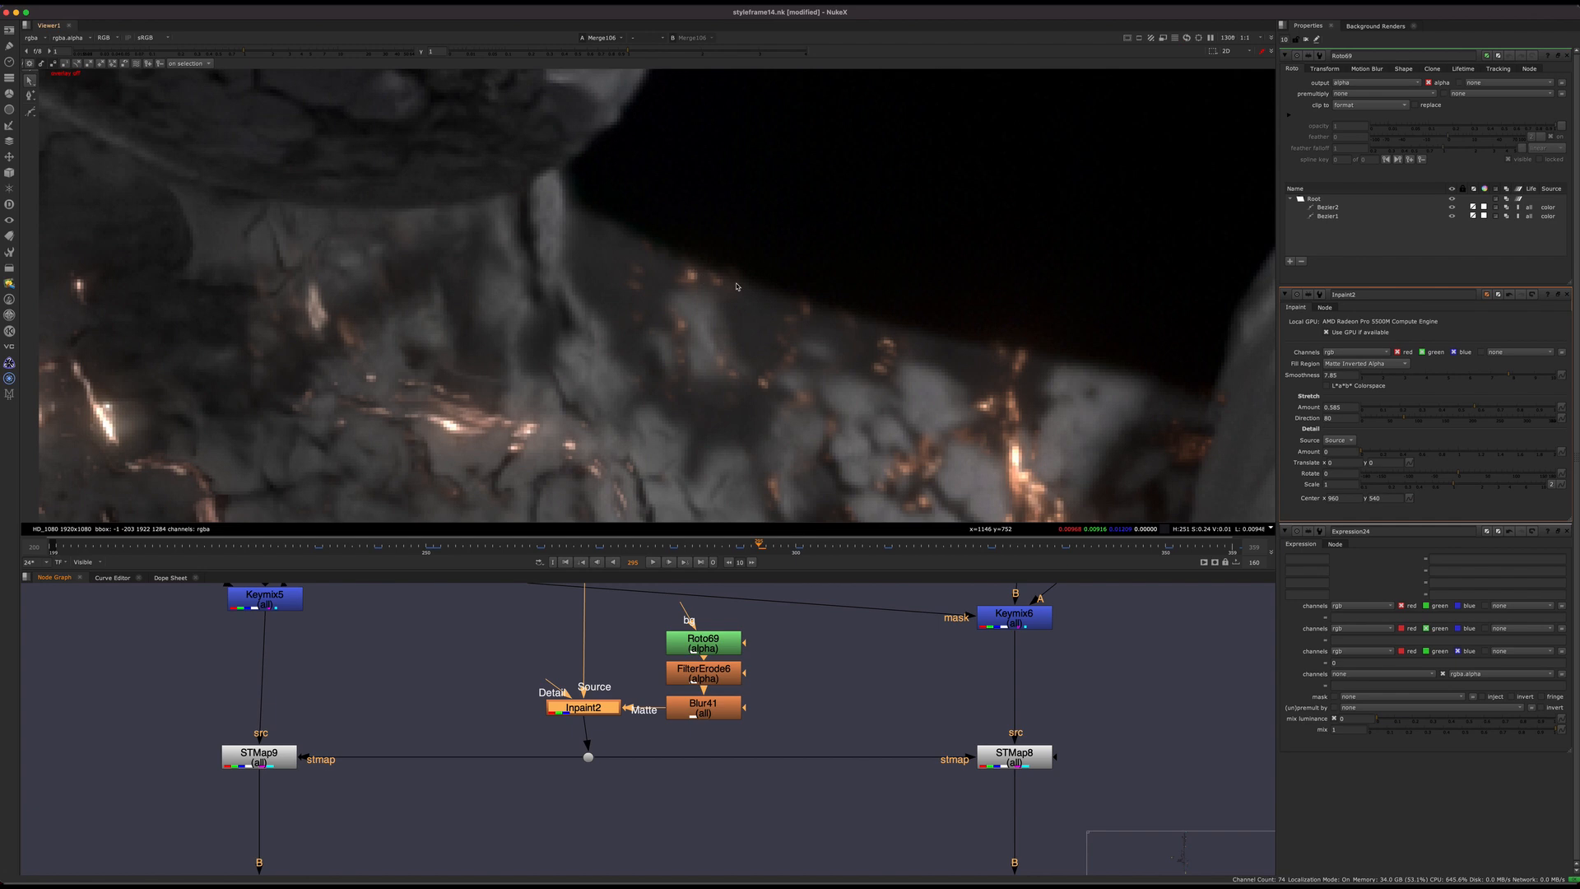
Step: Show Inpaint2's stretched ST map in the viewer and examine the filled area beyond the shoulder
click(731, 643)
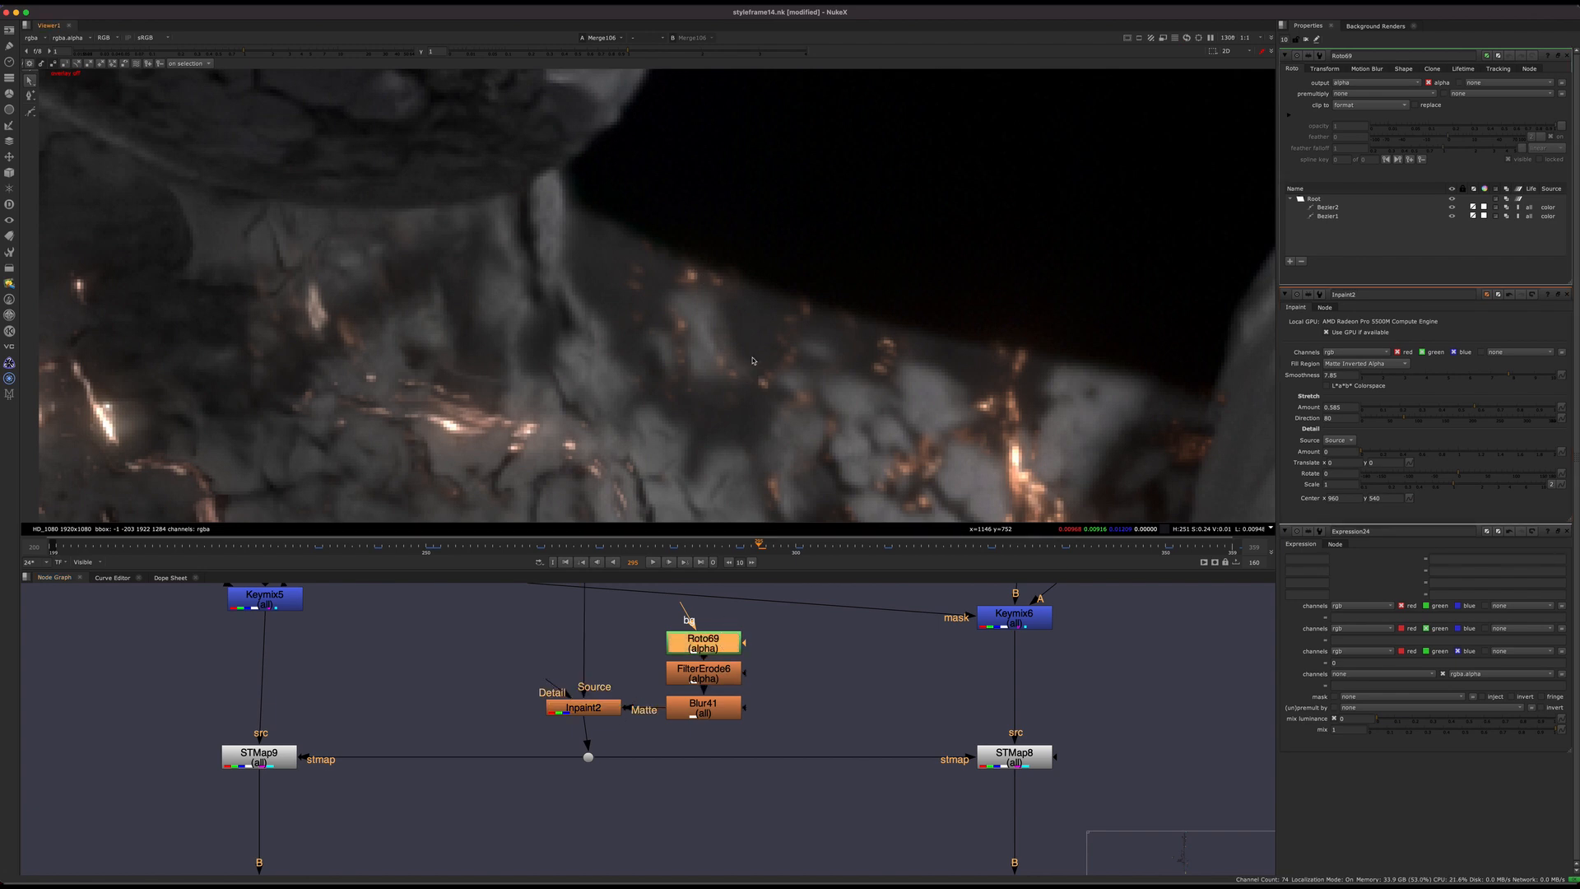
key(f)
scroll(588, 790, up, 3)
click(586, 682)
key(1)
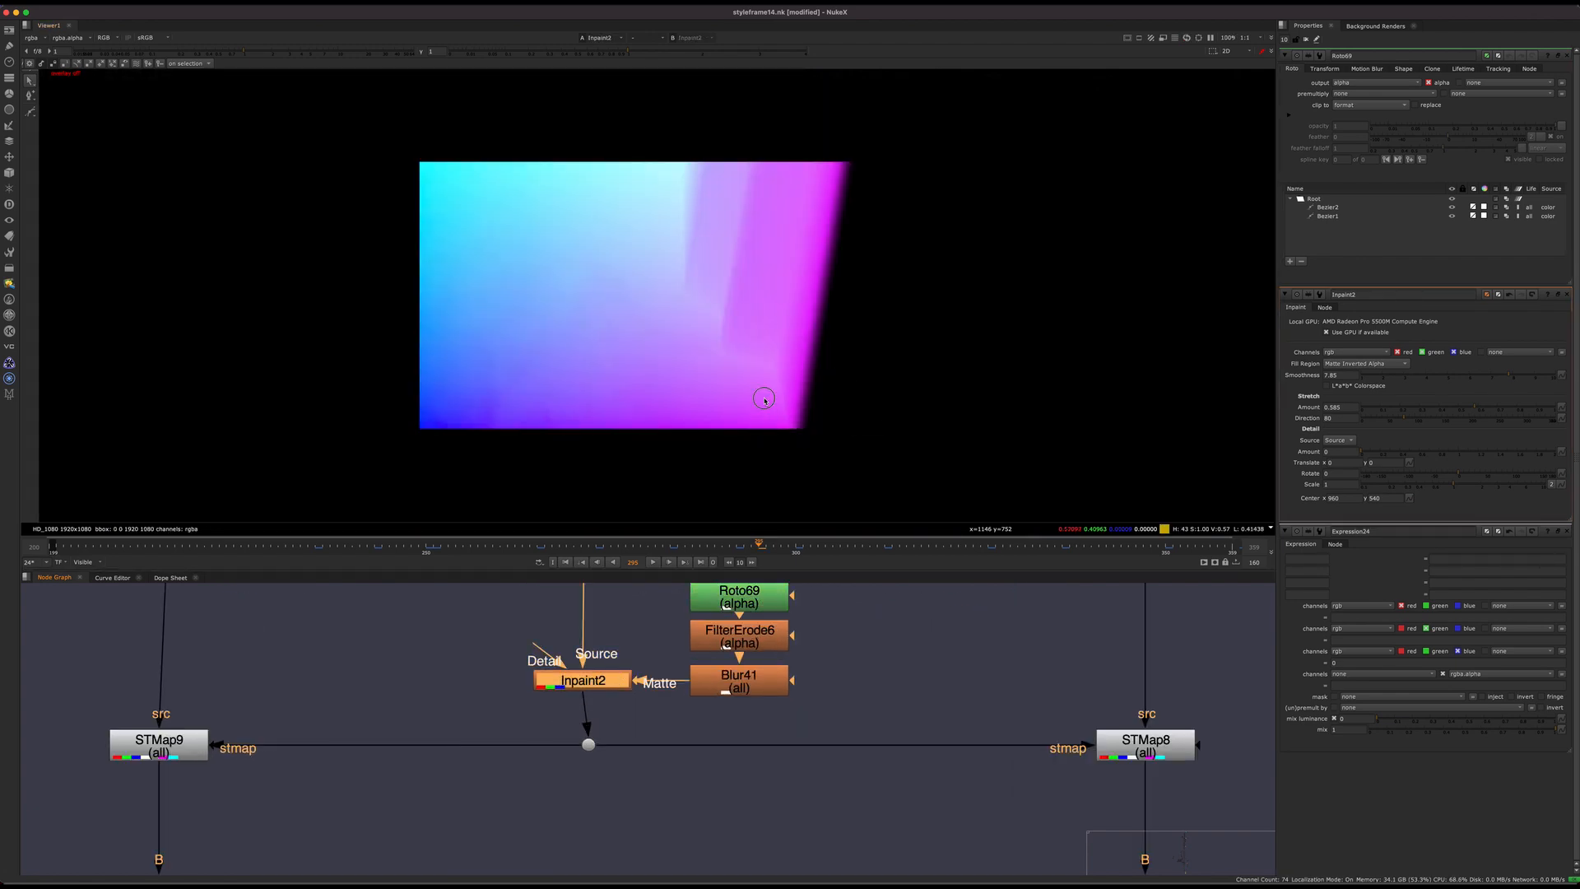
scroll(764, 401, up, 4)
click(749, 612)
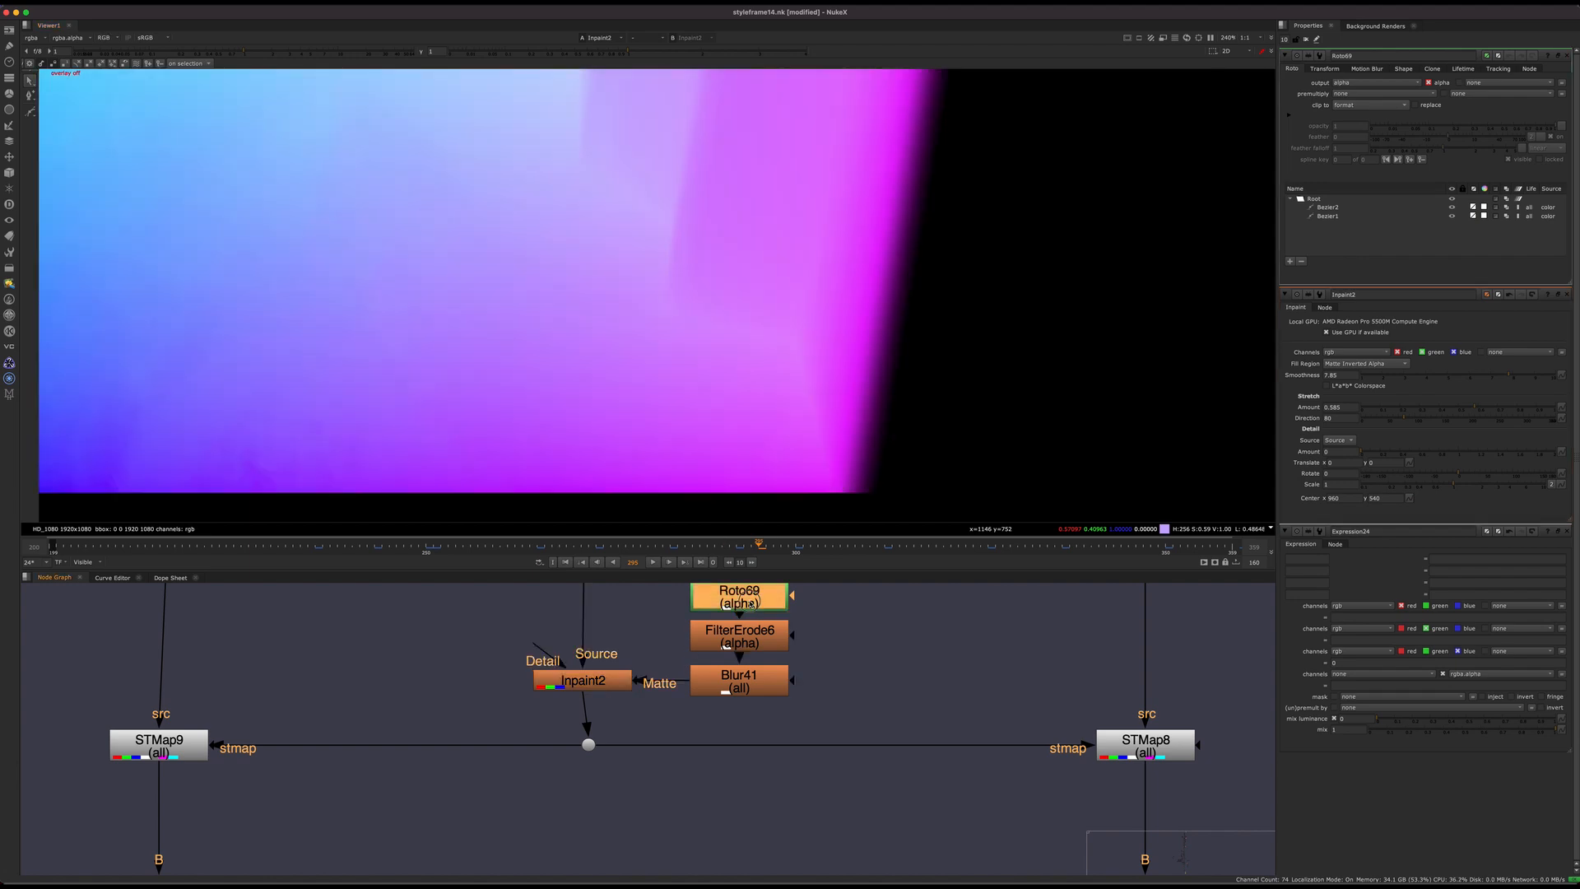
Step: Bring up Inpaint2's properties and lower the viewer gain to darken the display of its ST map
click(605, 683)
double_click(608, 684)
middle_drag(607, 684, 701, 781)
scroll(642, 708, down, 2)
scroll(751, 346, down, 2)
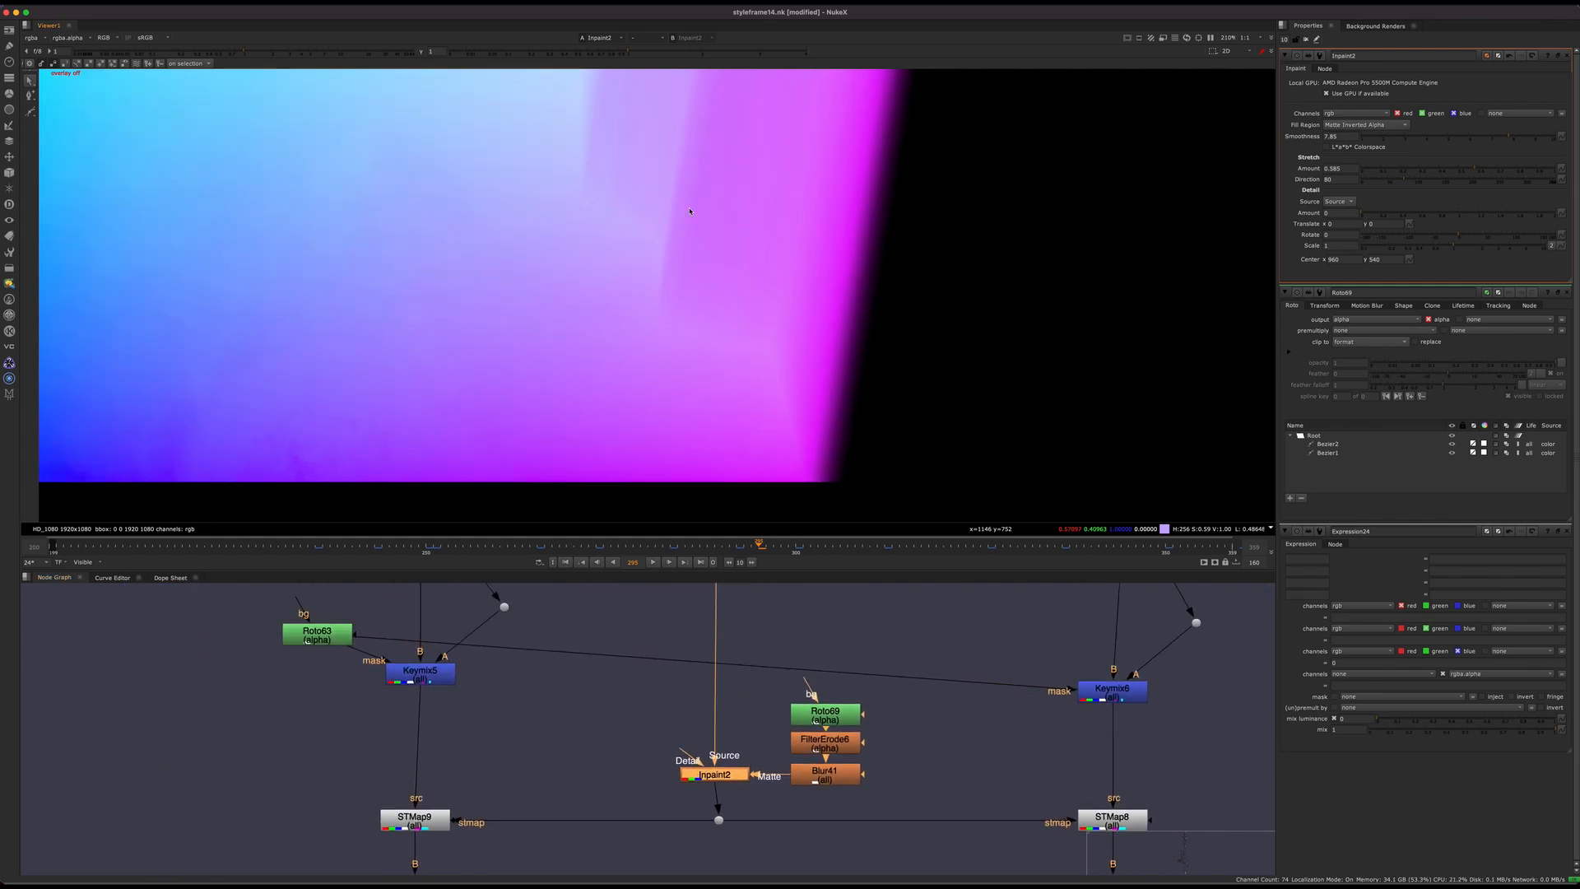
drag(212, 52, 190, 56)
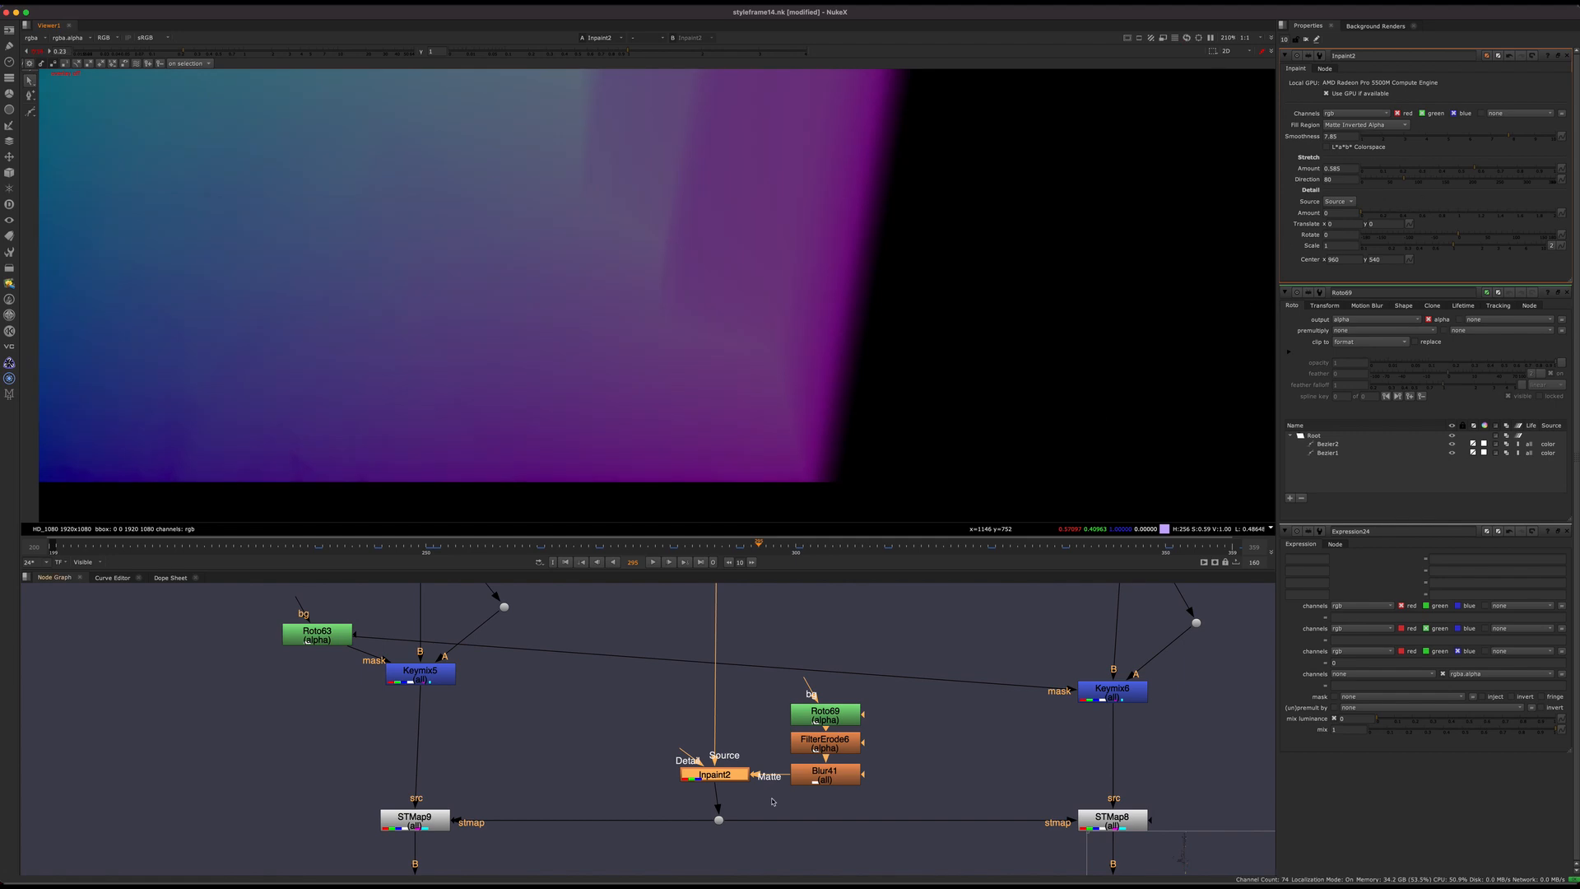
scroll(767, 731, up, 4)
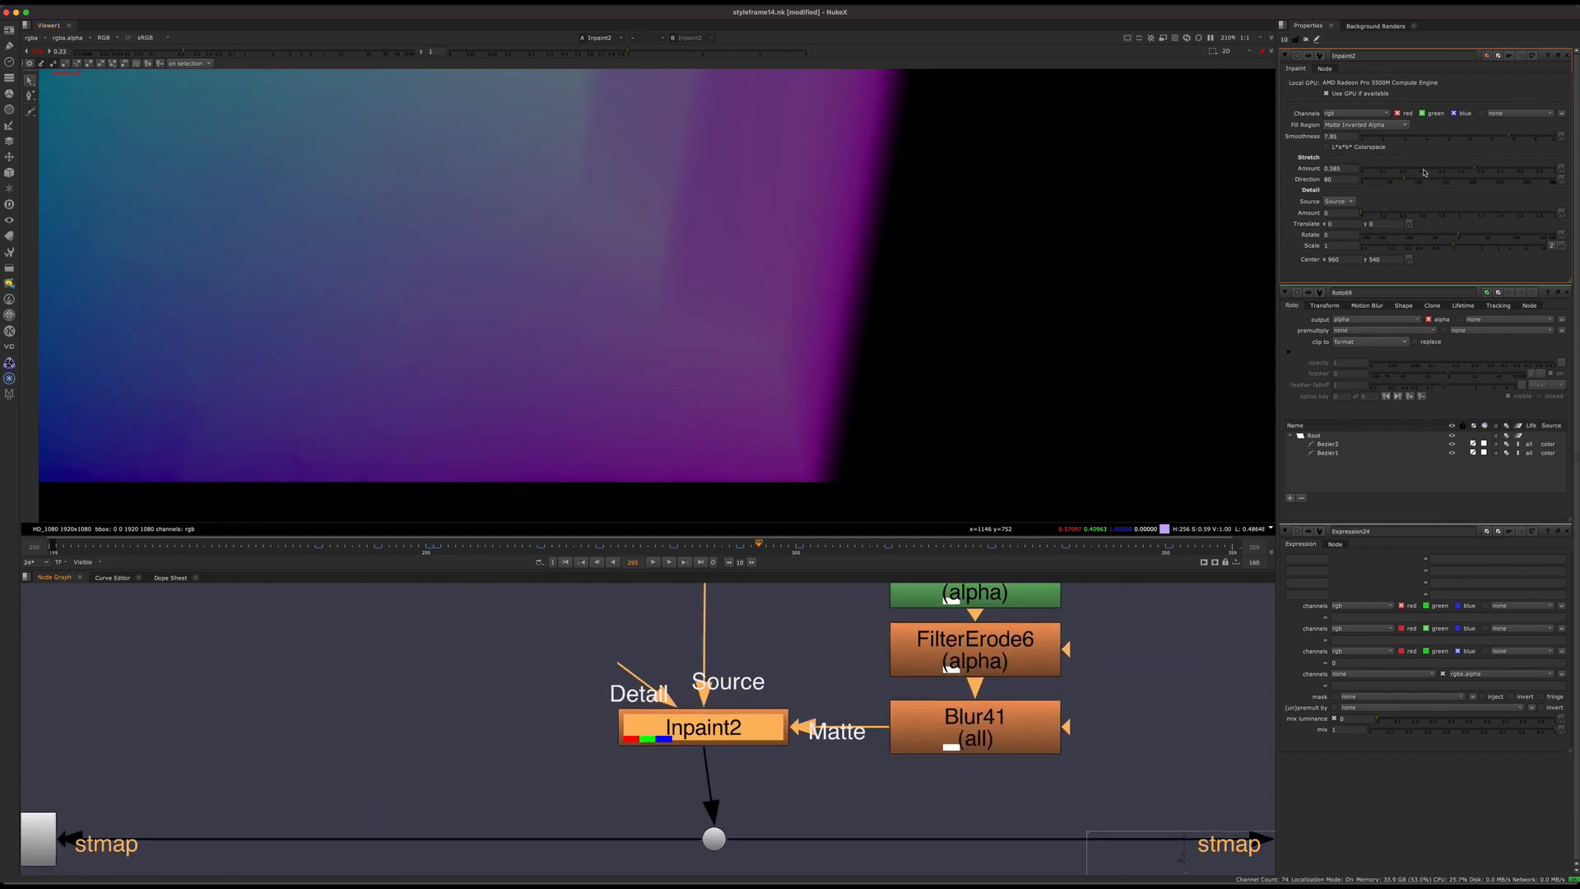
Step: Try other stretch settings on Inpaint2, including a direction of 52, and return the stretch direction to 80
drag(1394, 186, 1417, 173)
key(super+z)
key(super+z)
mouse_move(742, 738)
mouse_down()
mouse_move(786, 738)
mouse_move(726, 745)
mouse_move(762, 723)
mouse_up()
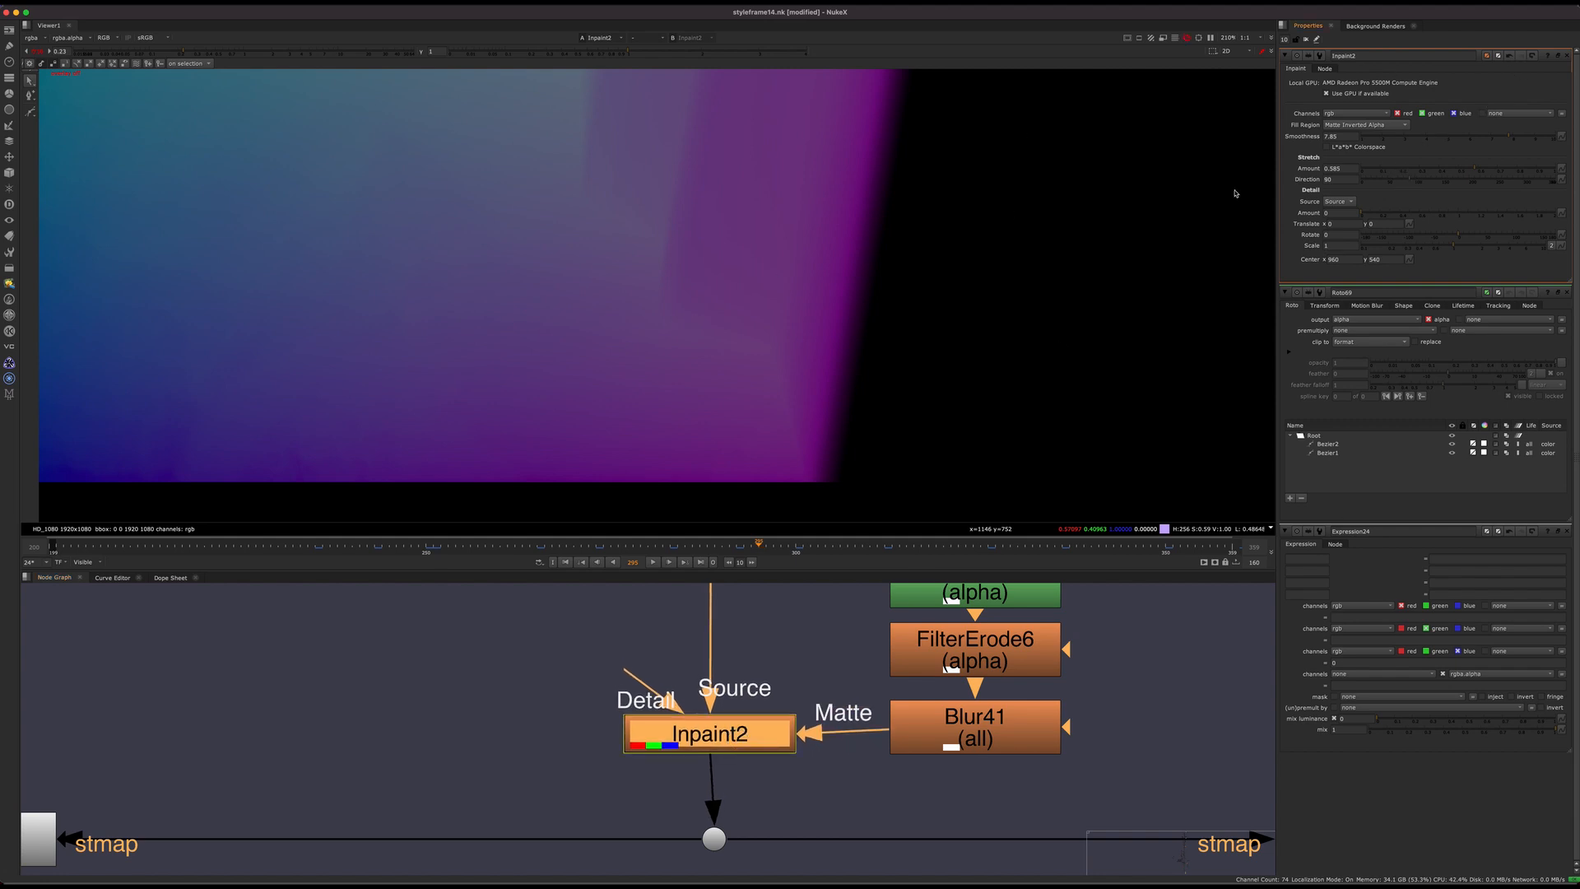
scroll(667, 280, up, 3)
scroll(683, 308, down, 1)
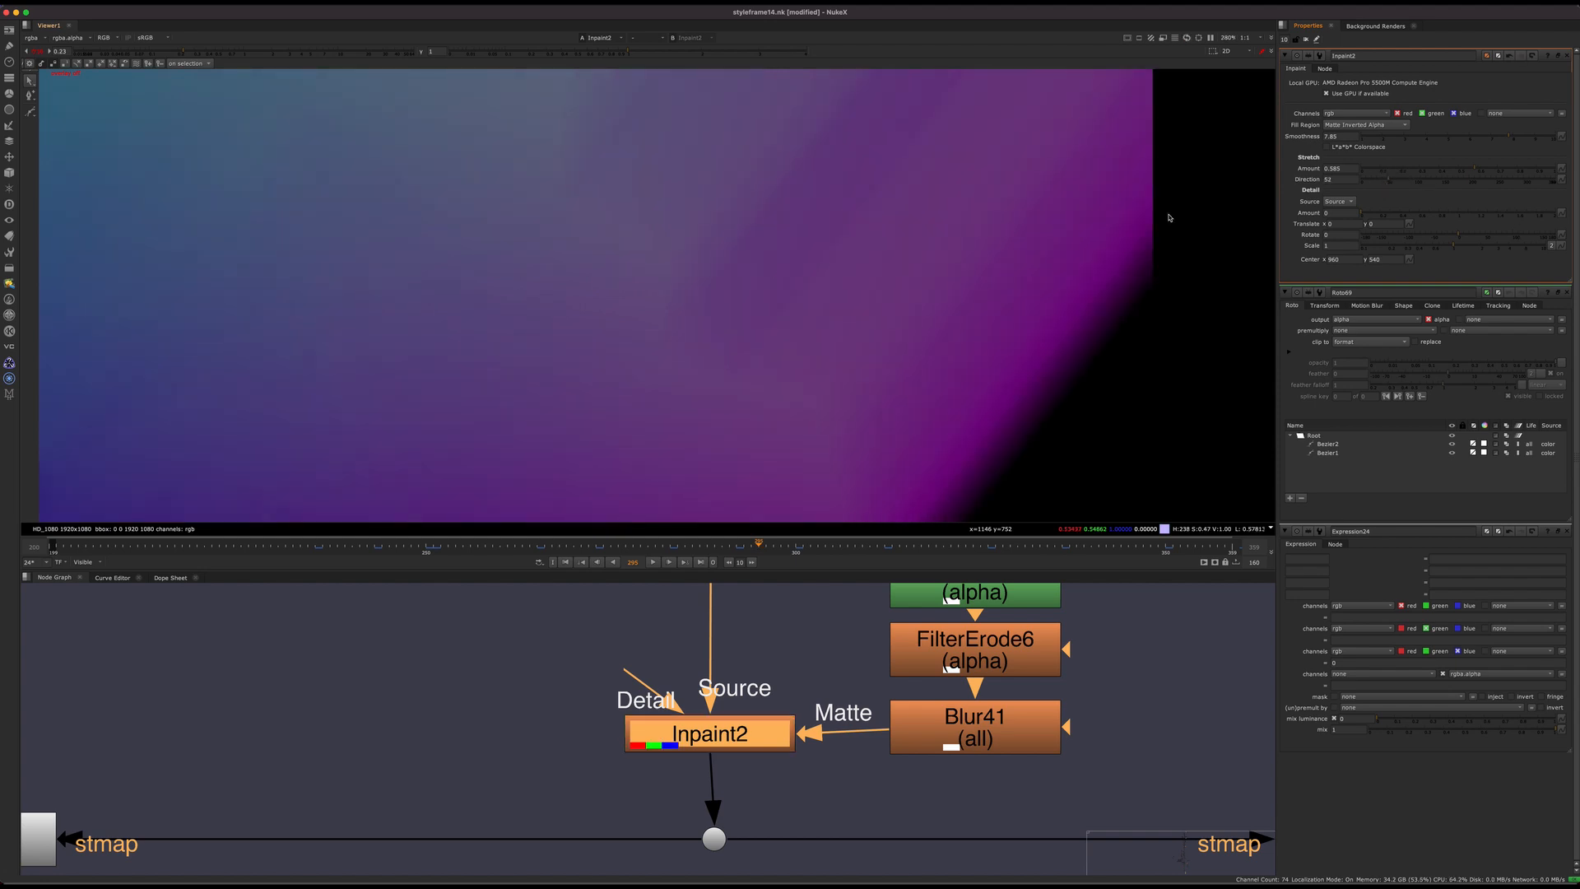
scroll(690, 298, down, 1)
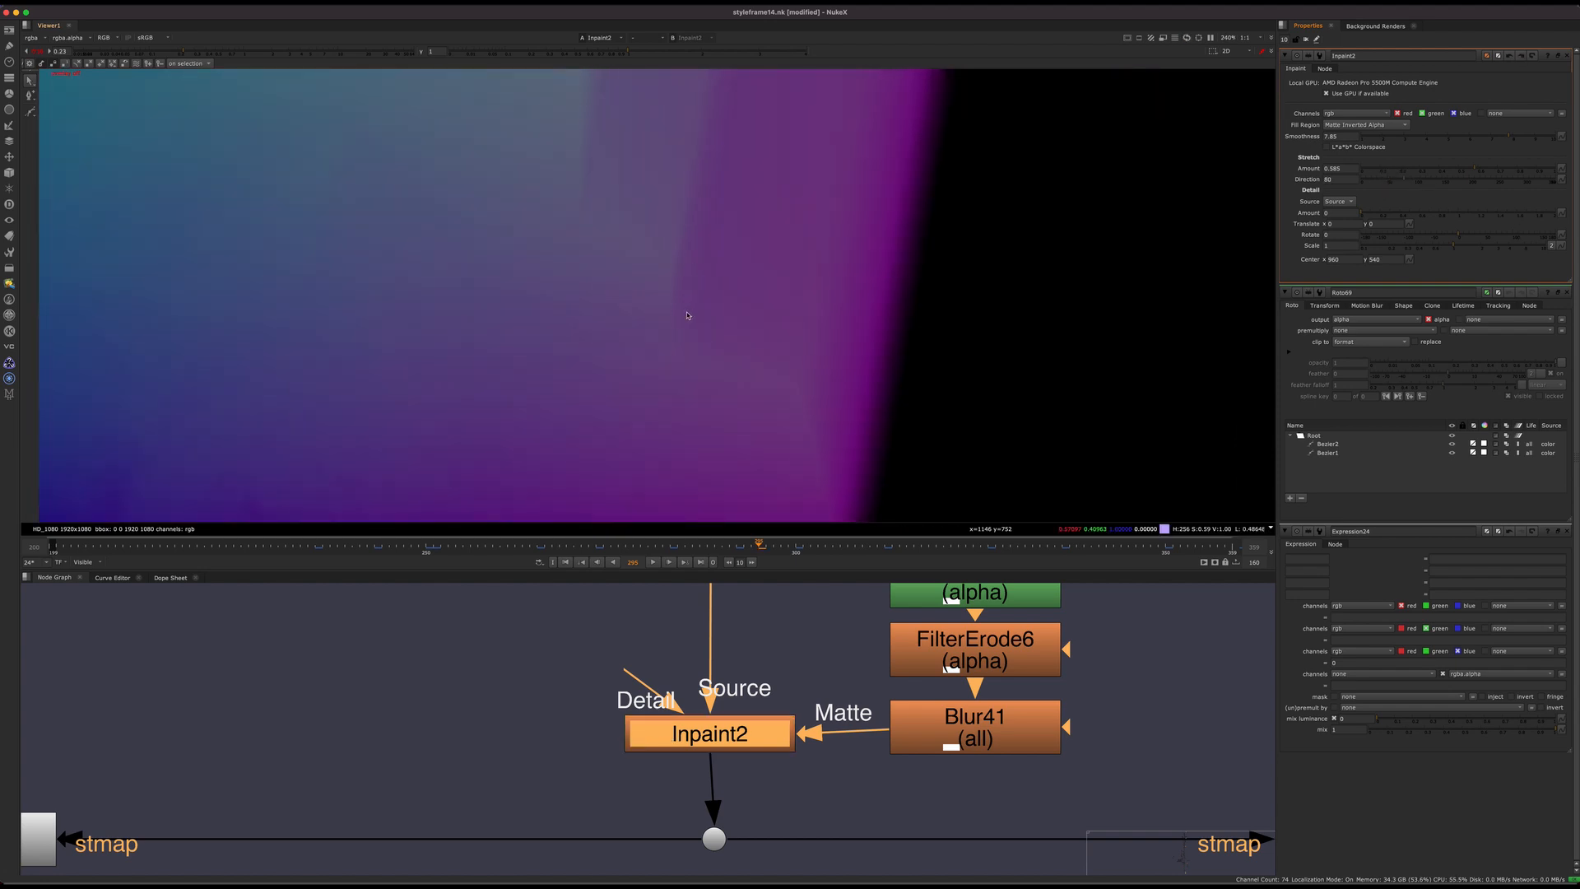
scroll(680, 310, down, 1)
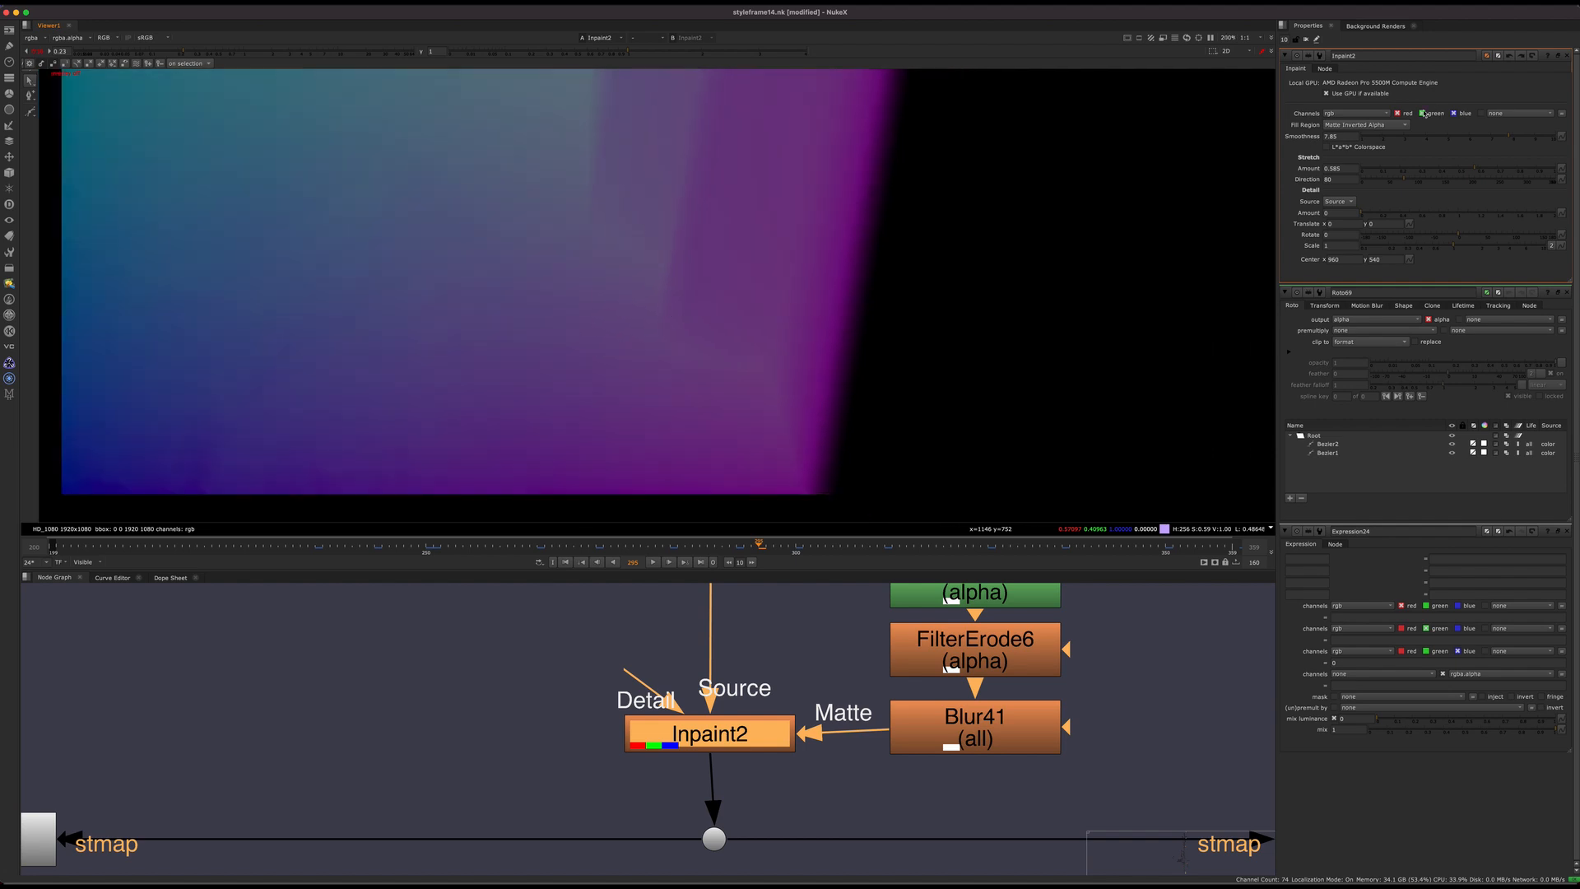
Step: Check Inpaint2's smoothness setting, keeping it at 7.85, and close all open node properties
click(1482, 138)
click(1515, 136)
click(1567, 56)
click(1566, 56)
click(1567, 56)
middle_drag(716, 745, 607, 797)
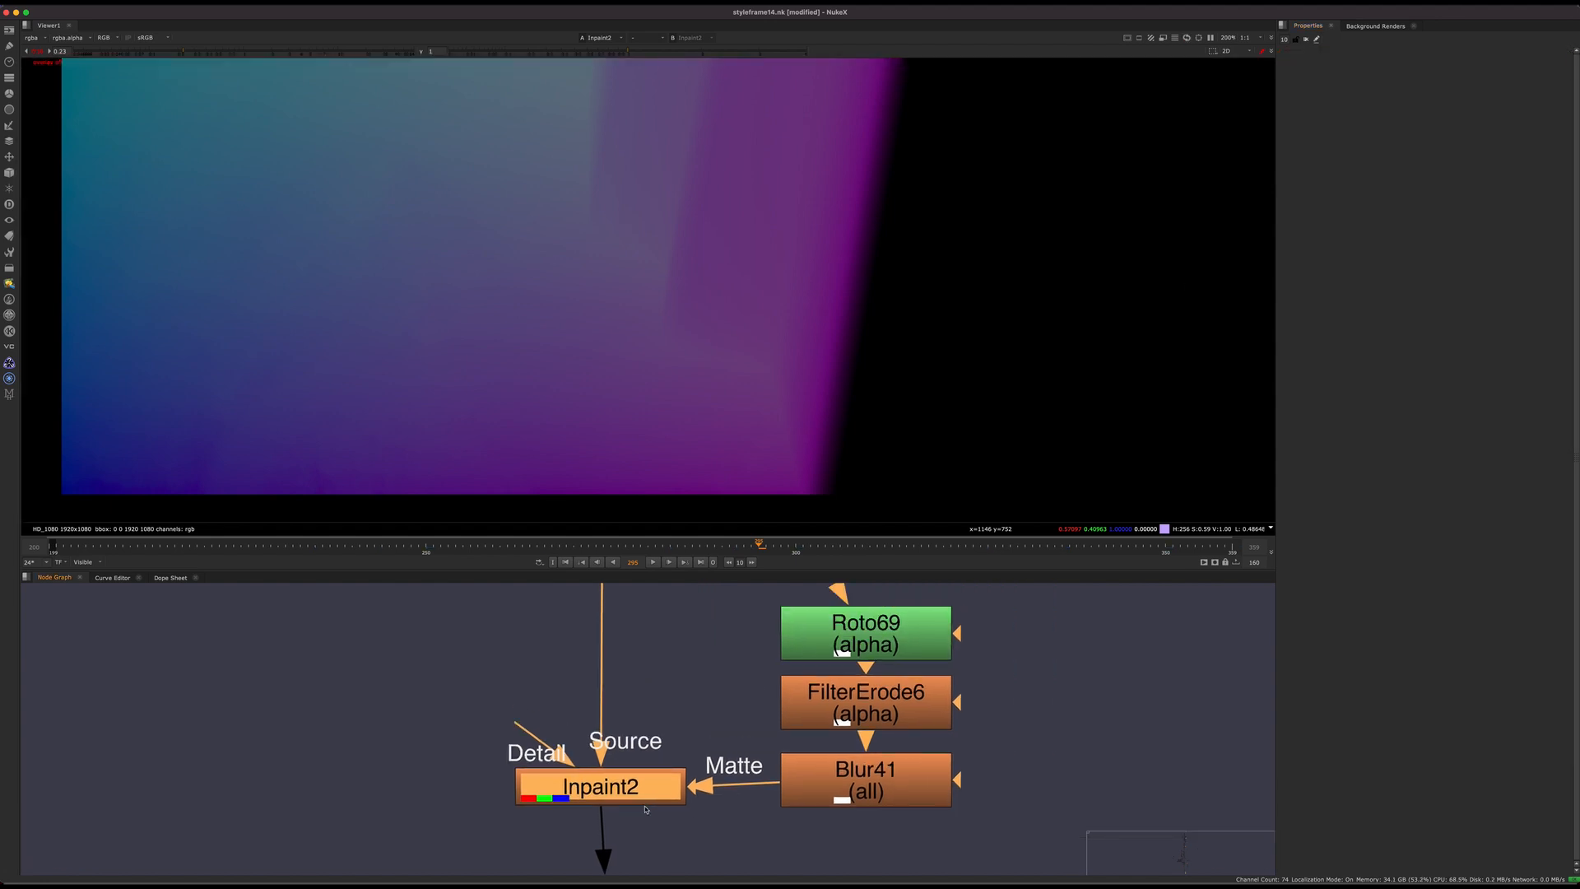
Step: Realign Inpaint2 above the dot that feeds both STMap nodes, and reopen its properties briefly before closing them
mouse_move(599, 802)
mouse_down()
mouse_move(604, 732)
mouse_move(601, 805)
mouse_up()
middle_drag(615, 800, 742, 775)
mouse_move(750, 770)
mouse_down()
mouse_move(743, 747)
mouse_move(756, 756)
mouse_up()
double_click(757, 756)
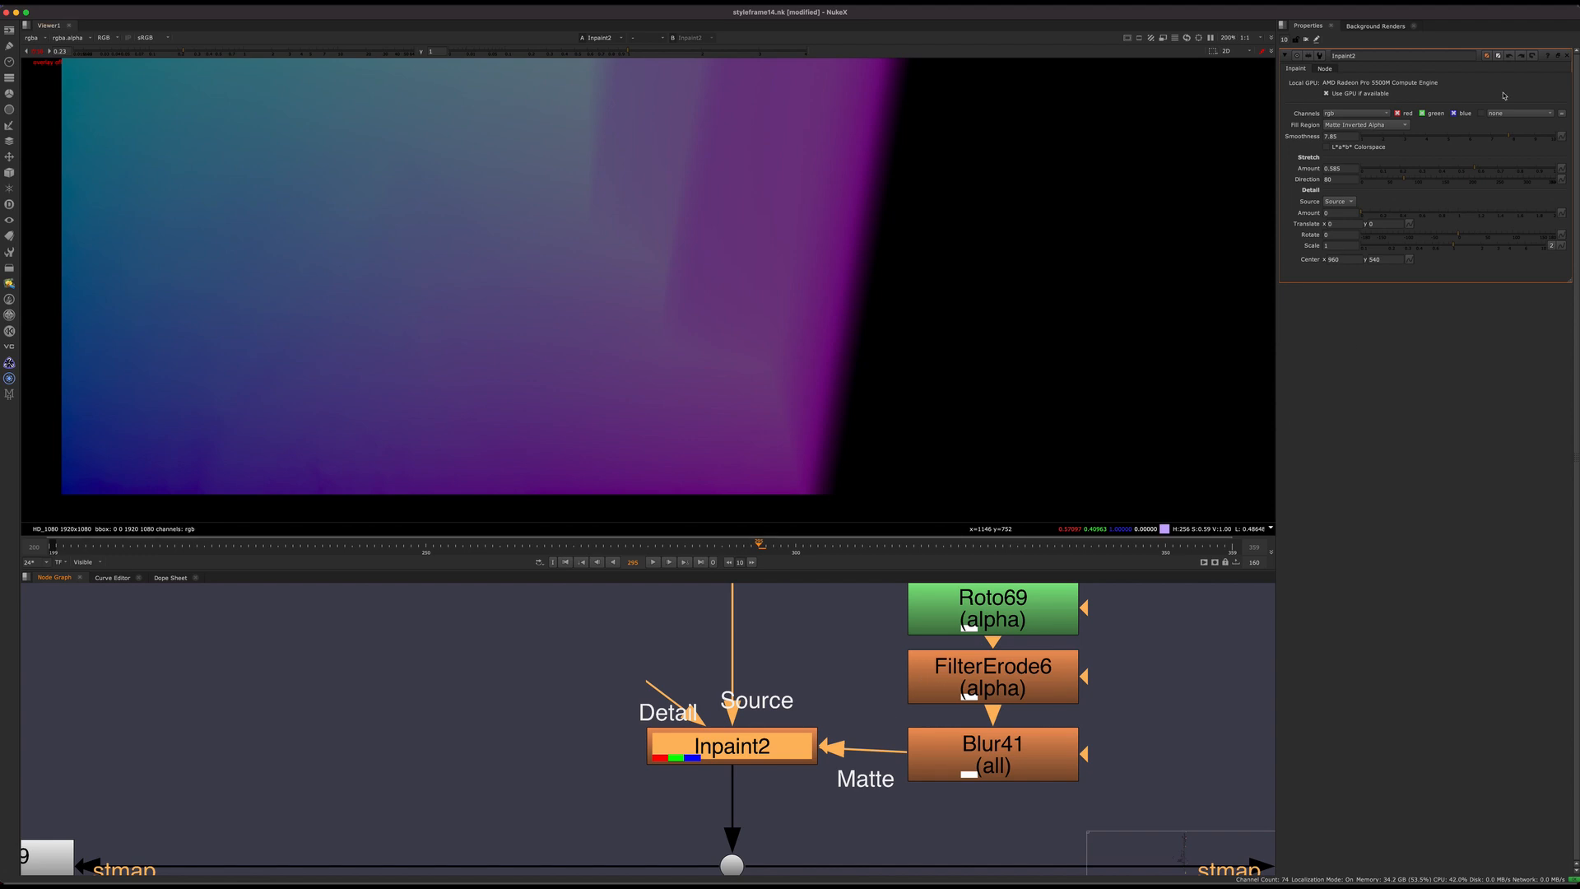
click(1569, 57)
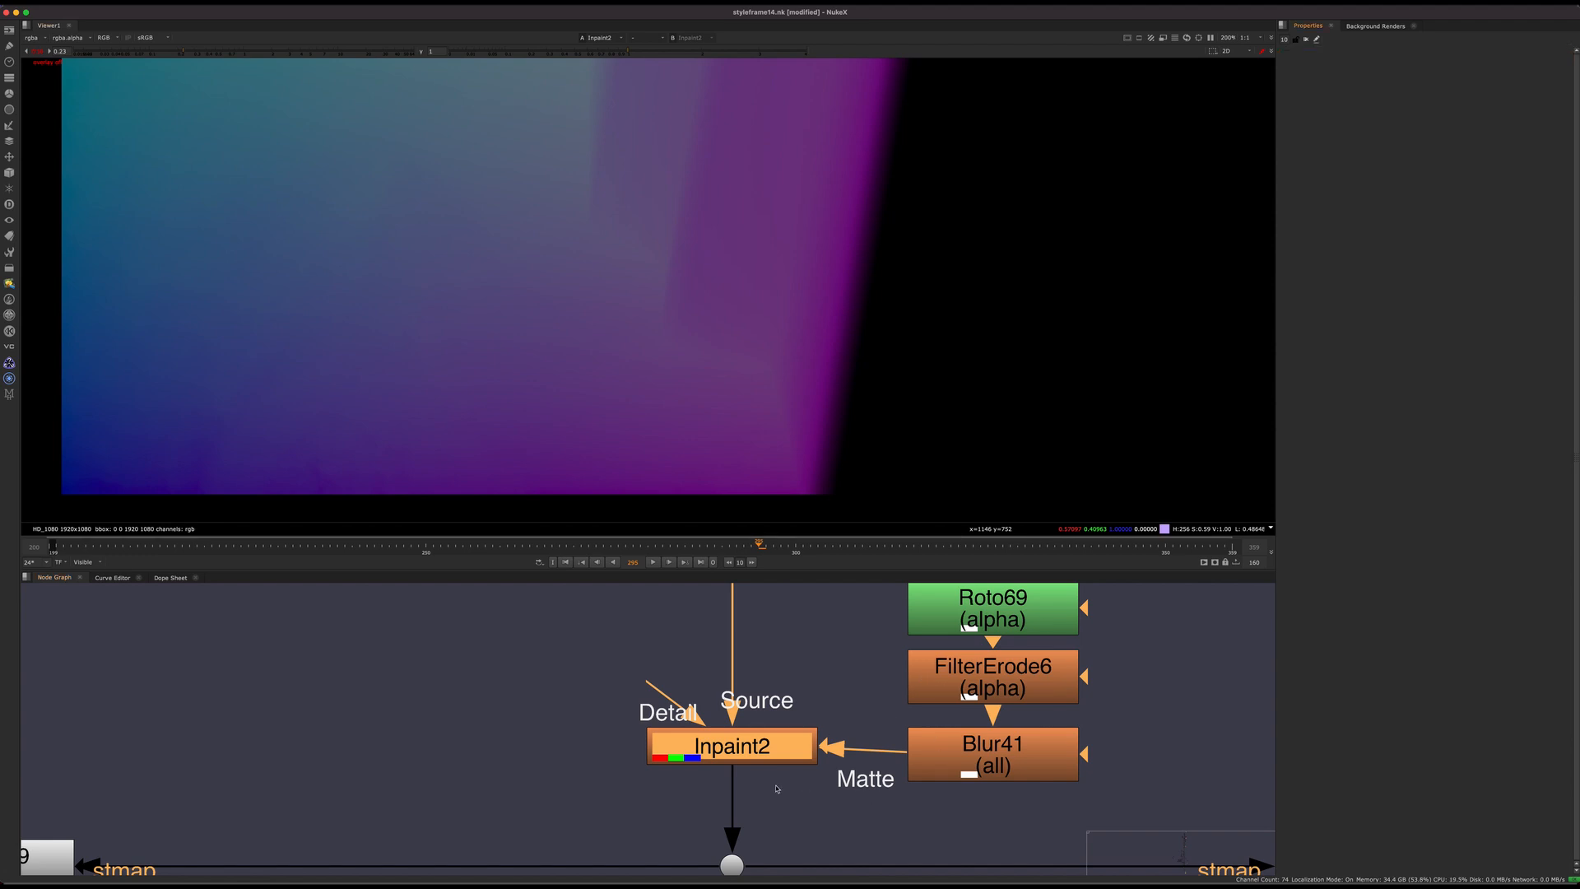
Step: Select the Roto69, FilterErode6 and Blur41 nodes that feed Inpaint2's matte input
scroll(789, 769, down, 5)
scroll(788, 769, up, 3)
drag(751, 772, 746, 777)
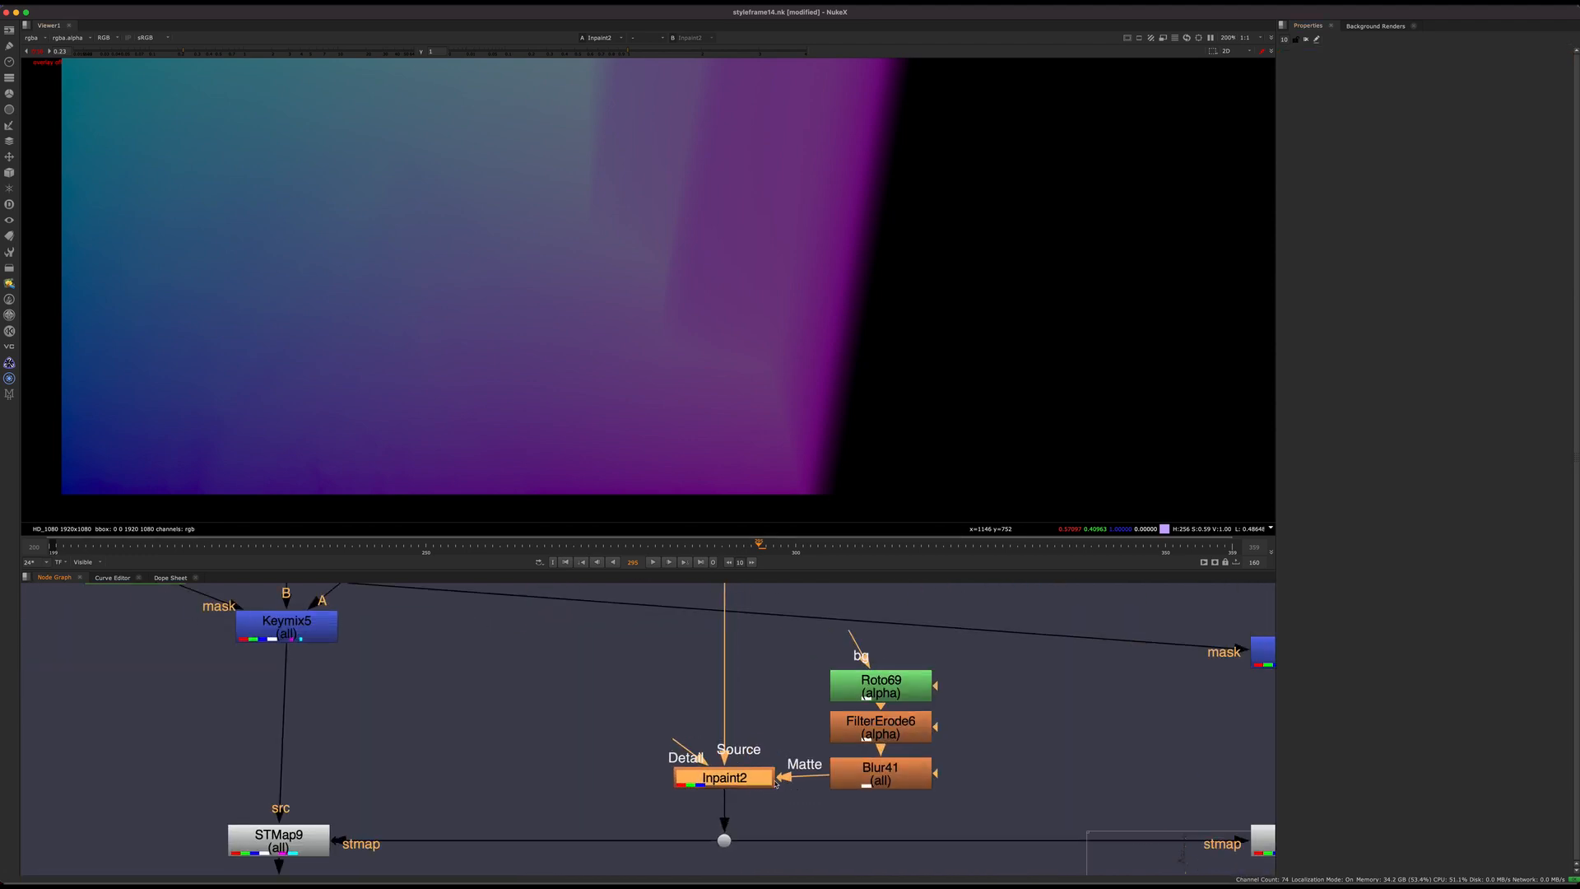
middle_drag(755, 738, 675, 718)
drag(910, 639, 698, 798)
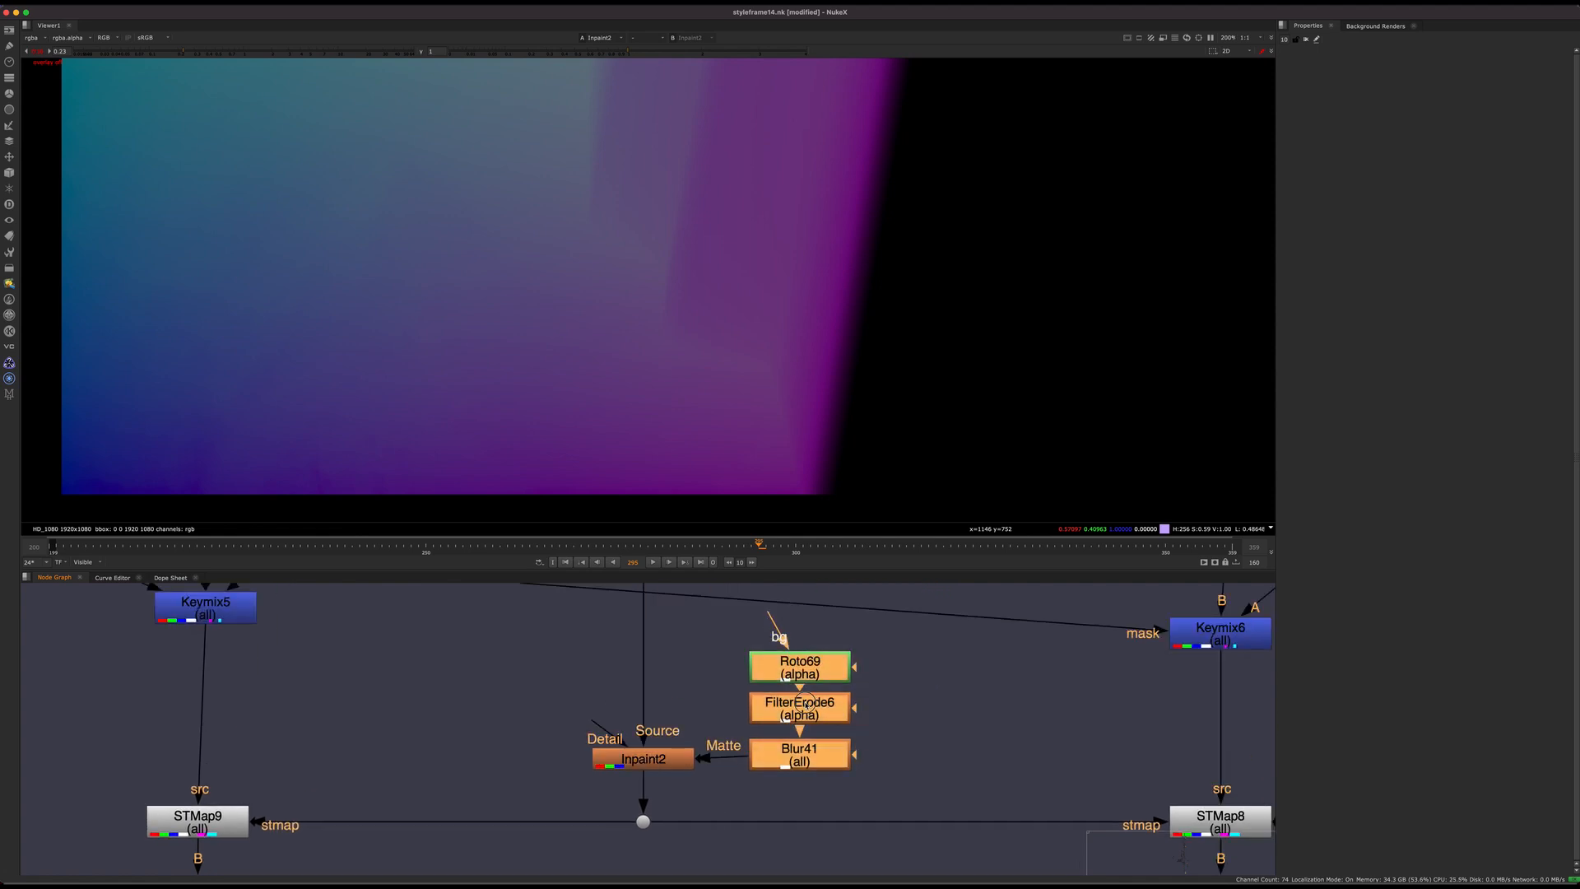
drag(790, 667, 820, 670)
click(637, 759)
middle_drag(589, 687, 811, 767)
click(613, 674)
Step: Show the RT_DN_295.jpg plate at the head of the node tree in the viewer, with the viewer gain restored to 1
scroll(766, 697, down, 12)
middle_drag(695, 609, 651, 817)
middle_drag(626, 648, 665, 815)
scroll(625, 728, up, 10)
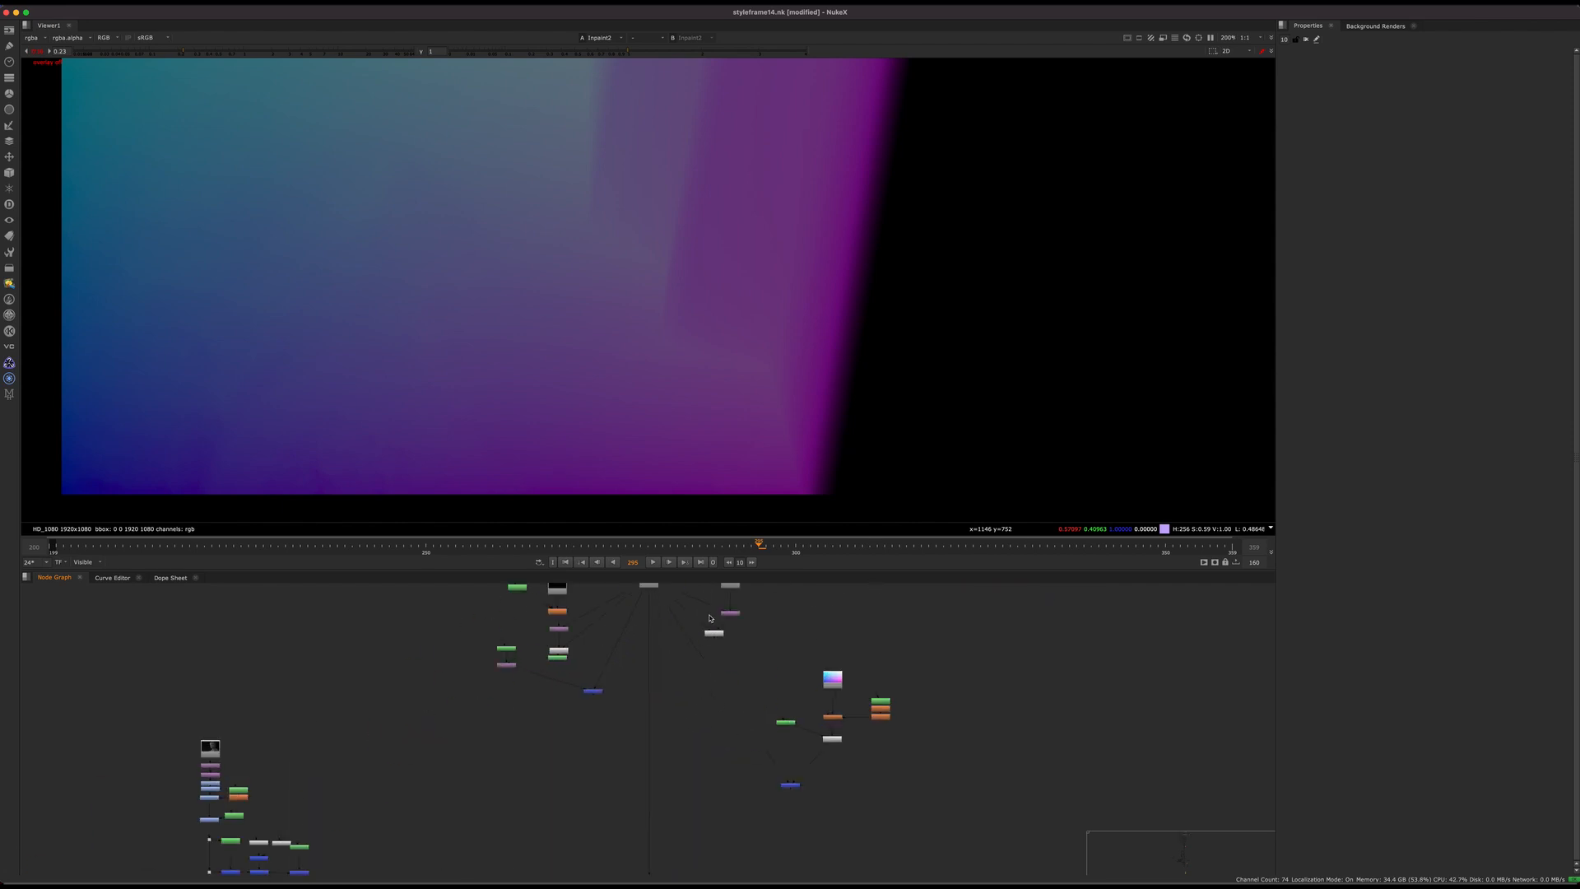
click(596, 735)
key(1)
click(668, 715)
middle_drag(667, 715, 248, 832)
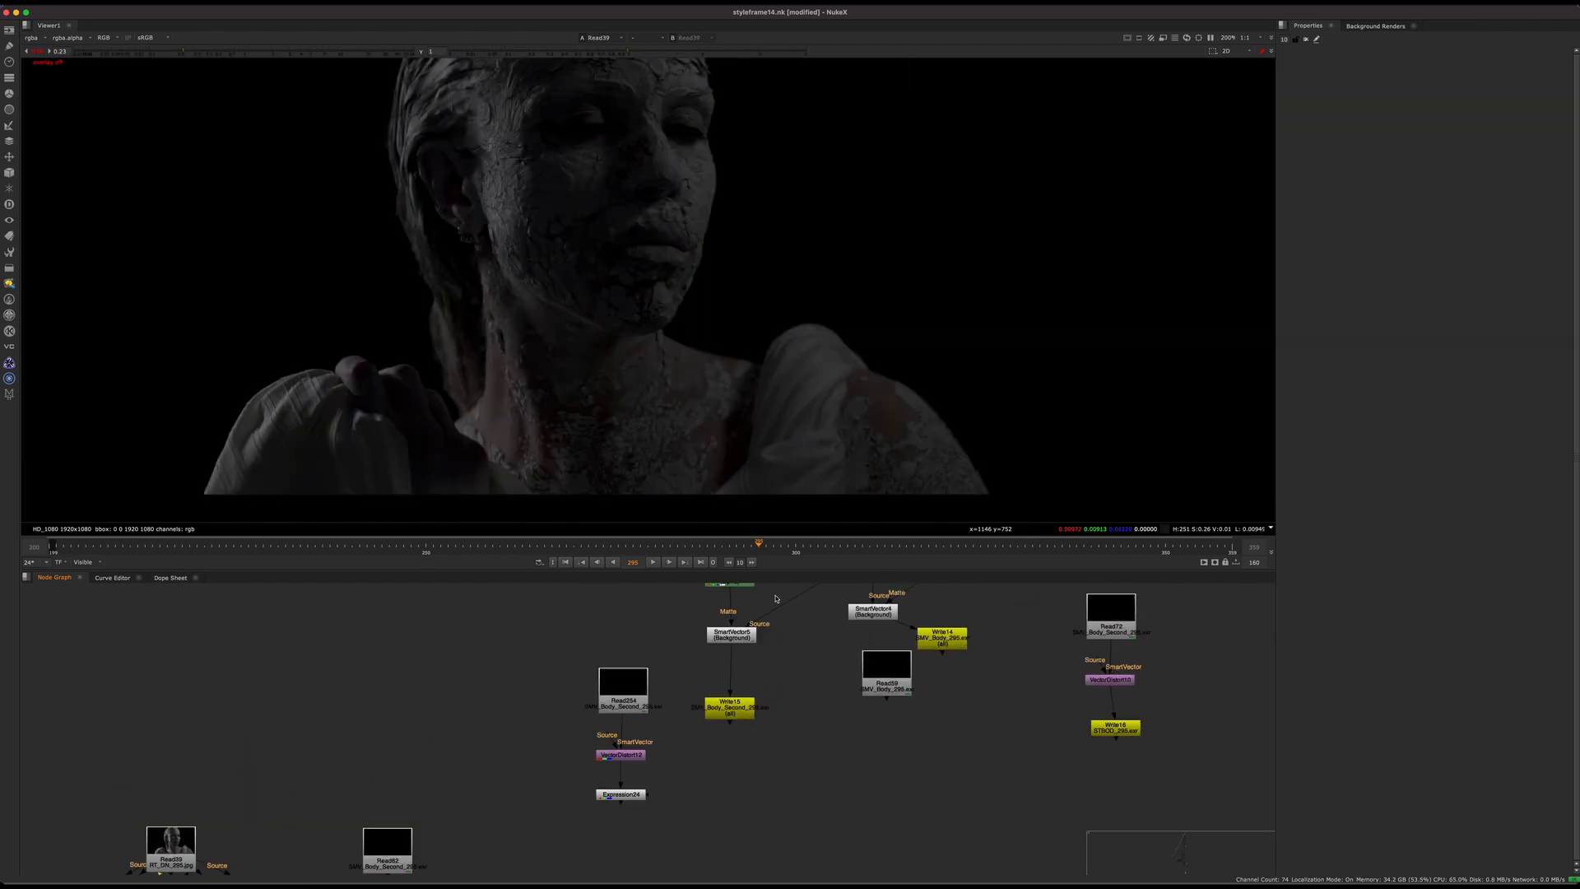
click(28, 52)
Step: Examine the body's SmartVector and VectorDistort node groups beside the source plate
middle_drag(1085, 610, 733, 666)
mouse_move(732, 666)
mouse_down()
mouse_move(807, 619)
mouse_move(748, 662)
mouse_up()
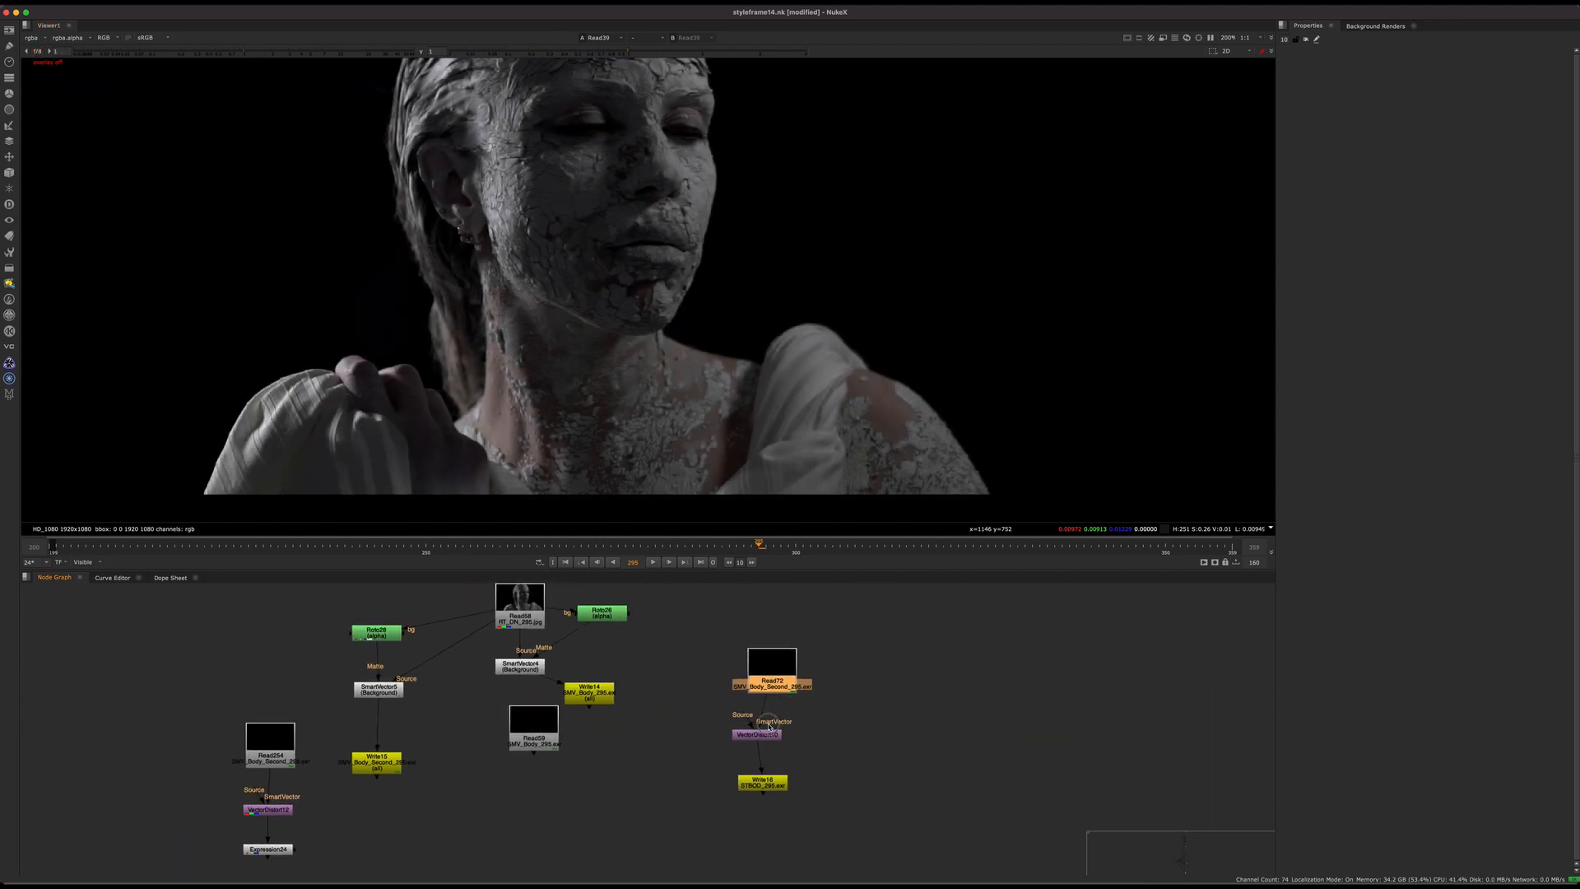
scroll(764, 743, up, 5)
drag(569, 713, 570, 715)
drag(783, 727, 790, 733)
scroll(799, 761, down, 5)
scroll(605, 650, up, 3)
middle_drag(601, 650, 753, 670)
Step: Disconnect Roto26 from SmartVector4's matte input and open SmartVector4's properties at the vector detail setting
drag(680, 725, 686, 726)
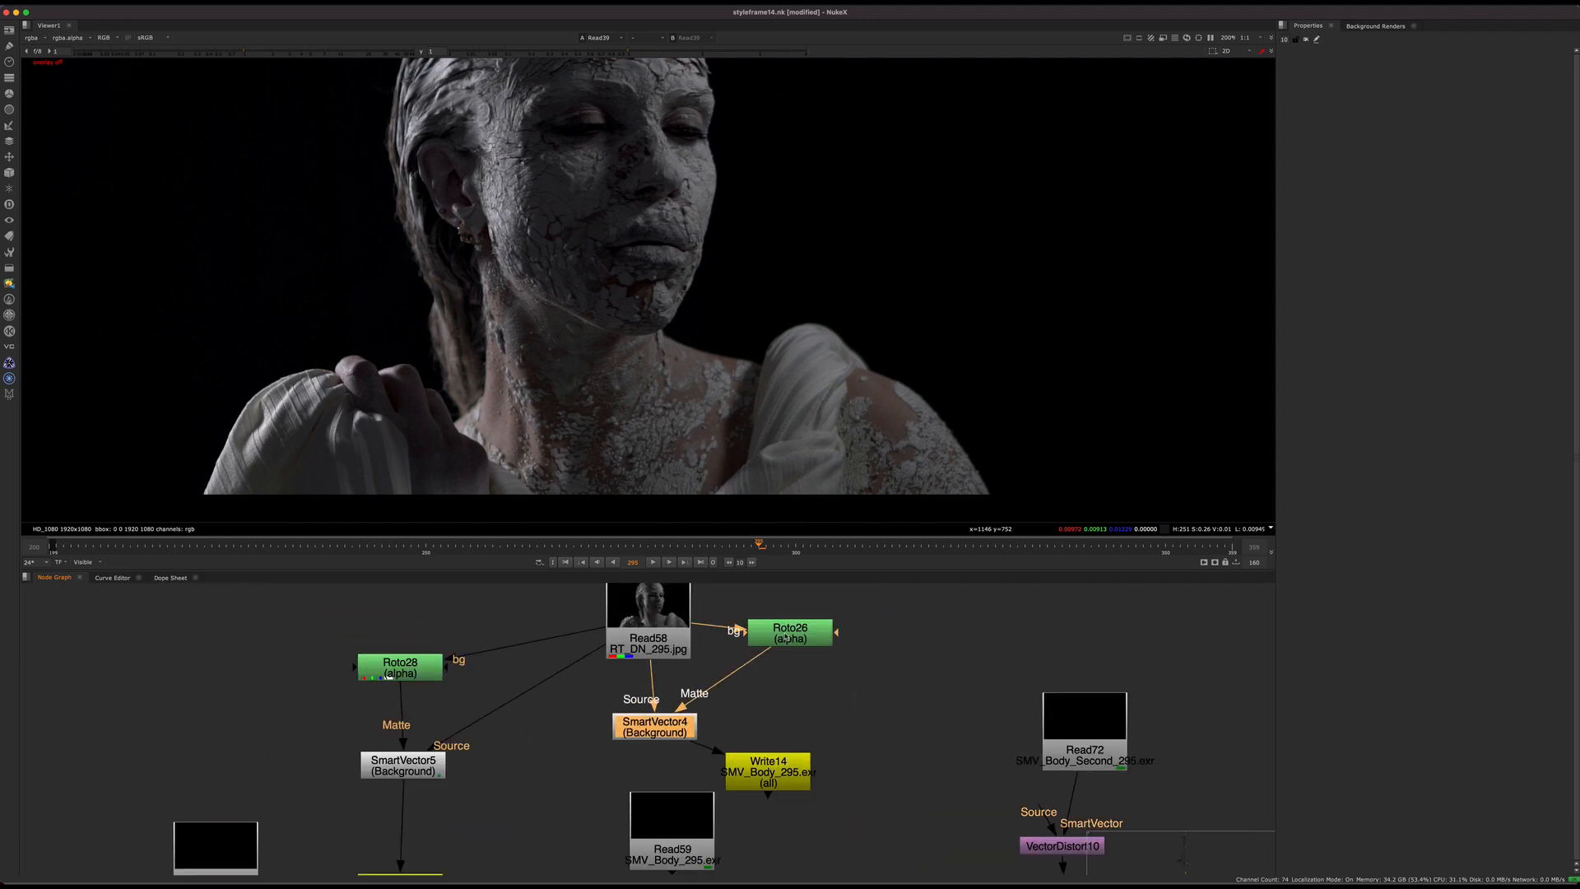
drag(786, 637, 851, 646)
middle_drag(904, 646, 764, 637)
drag(718, 634, 774, 689)
mouse_move(524, 725)
mouse_down()
mouse_move(529, 749)
mouse_move(507, 732)
mouse_up()
double_click(511, 733)
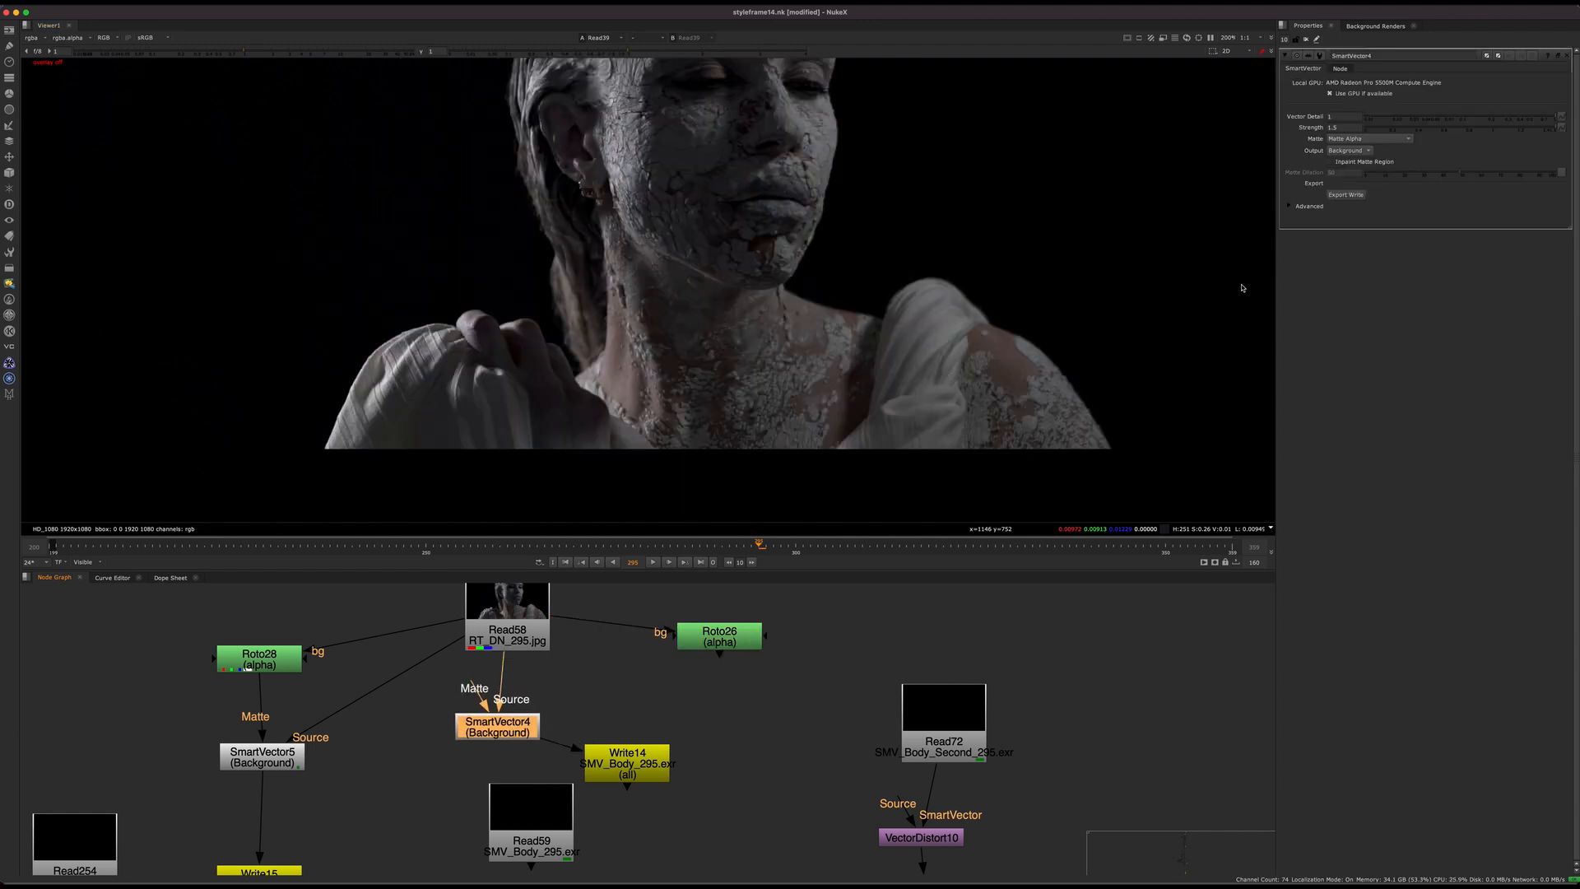
double_click(1338, 114)
Step: Inspect the jawline, neck and shoulder areas of the plate up close in the viewer
middle_drag(754, 409, 673, 408)
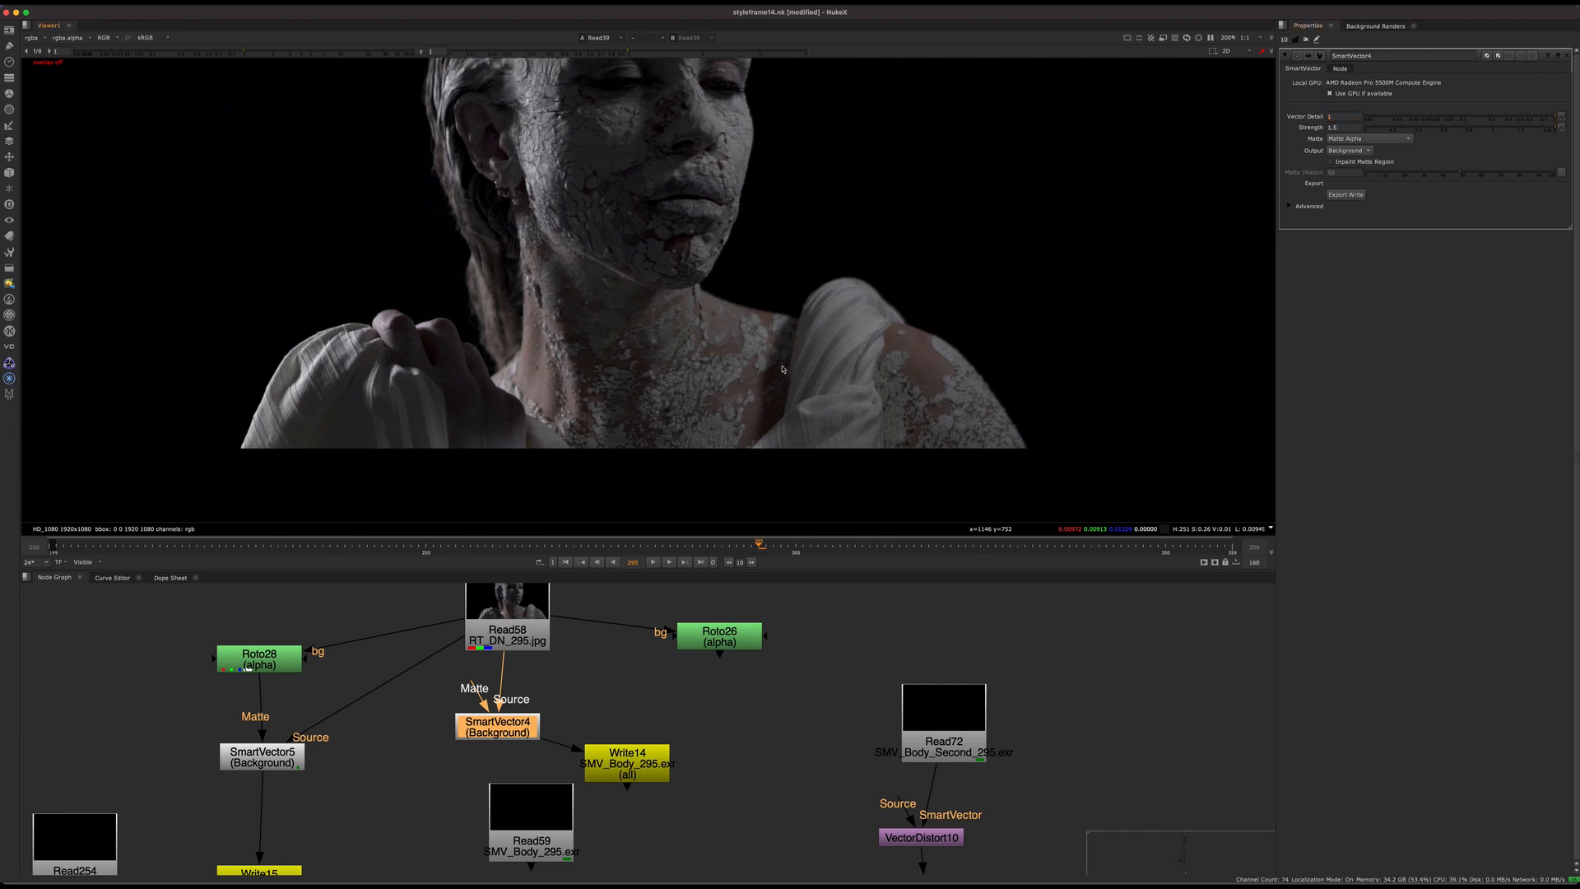
scroll(676, 395, down, 1)
middle_drag(704, 267, 775, 277)
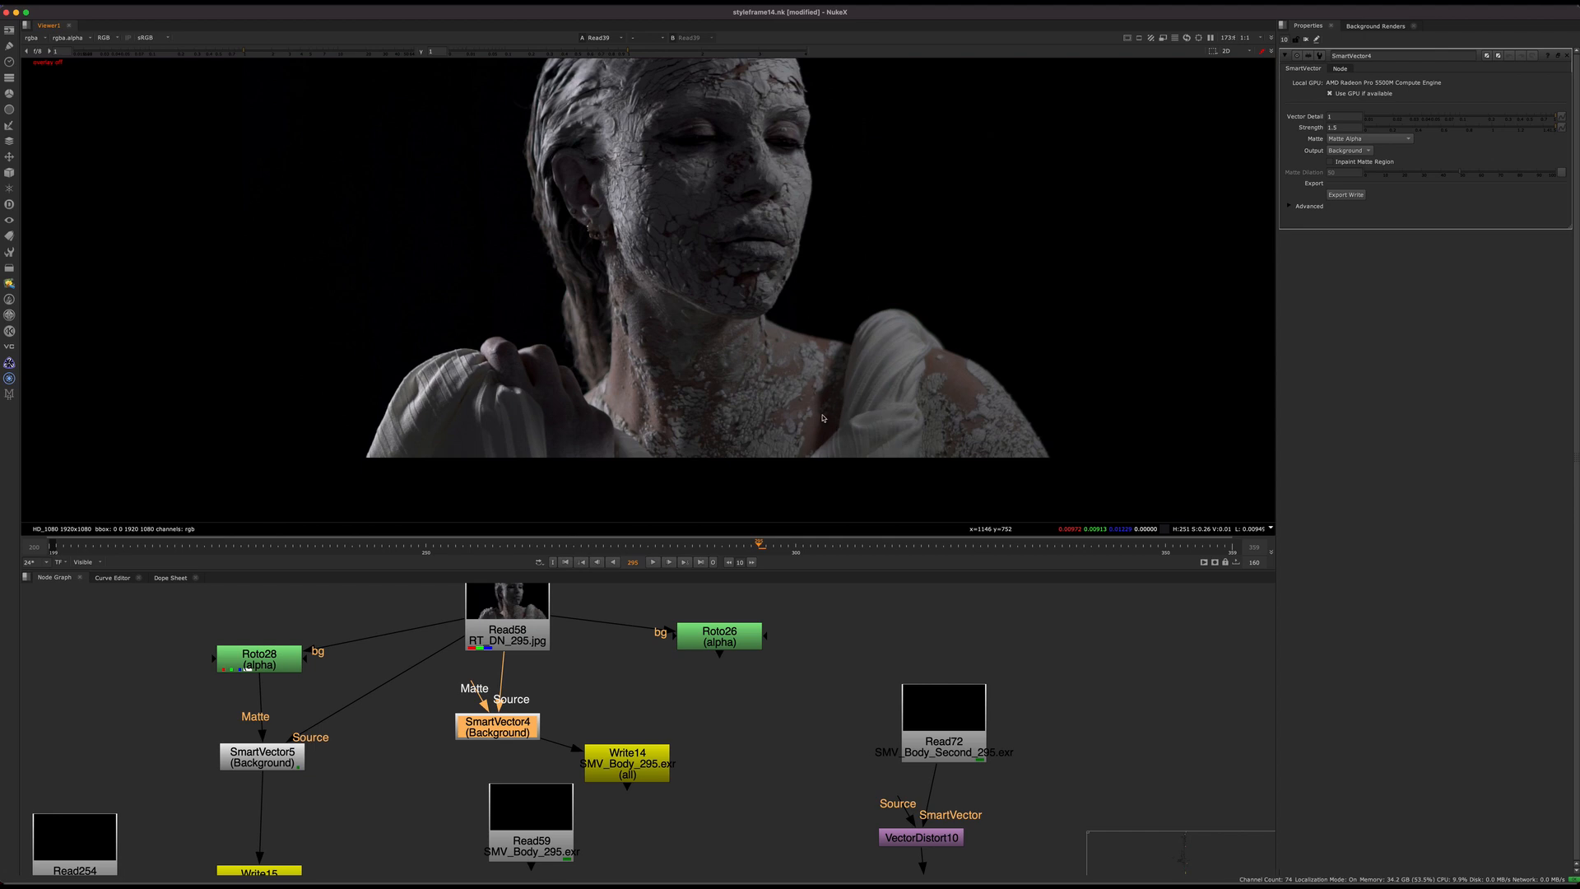
scroll(809, 408, up, 4)
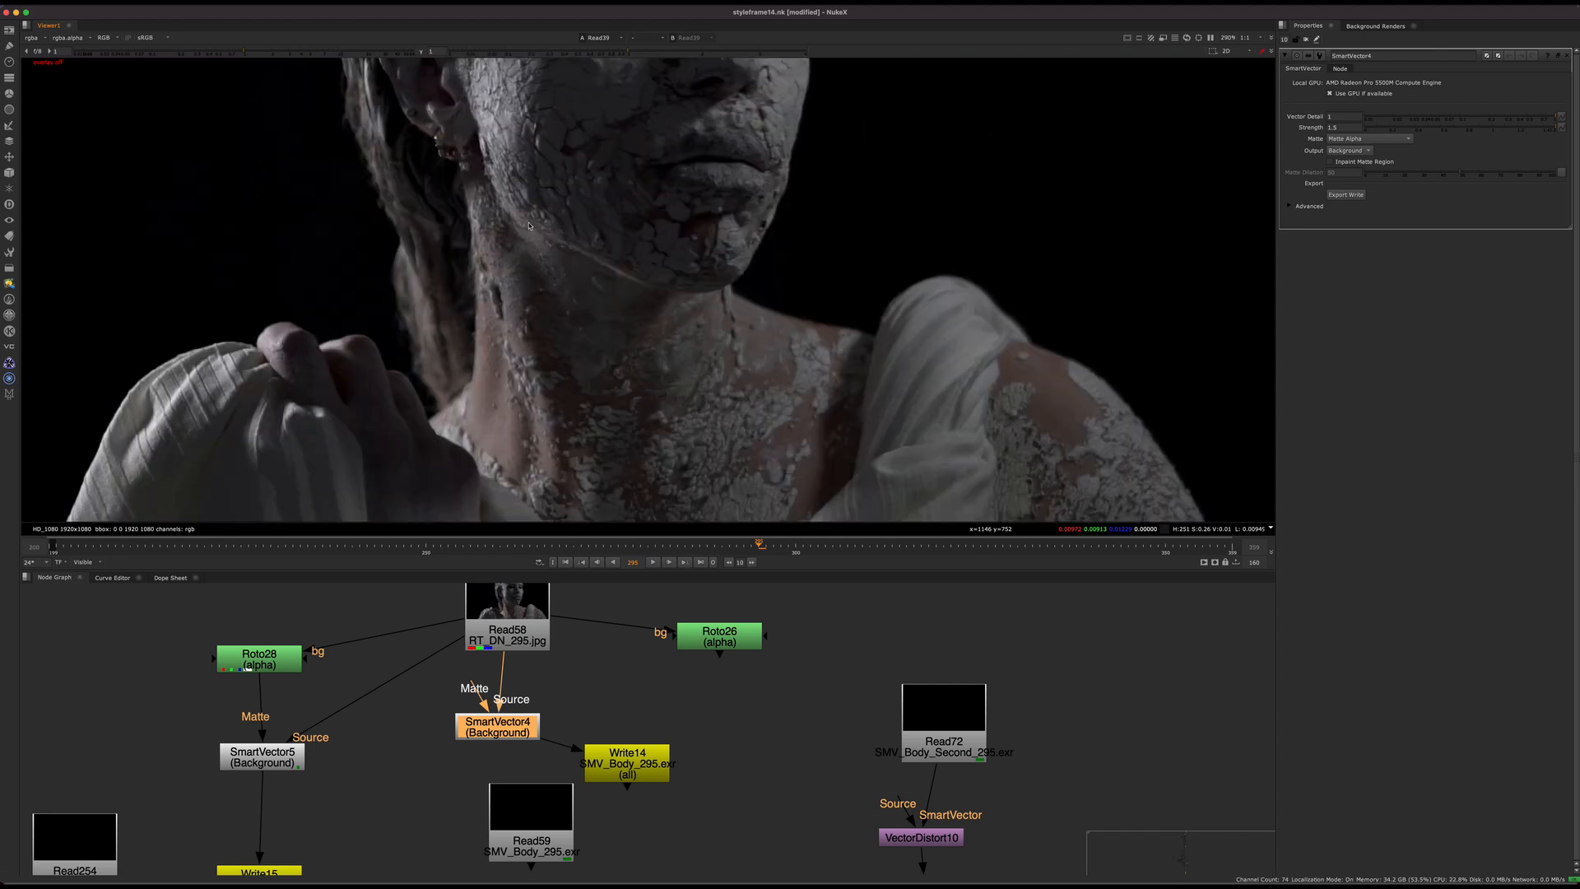
middle_drag(827, 364, 768, 322)
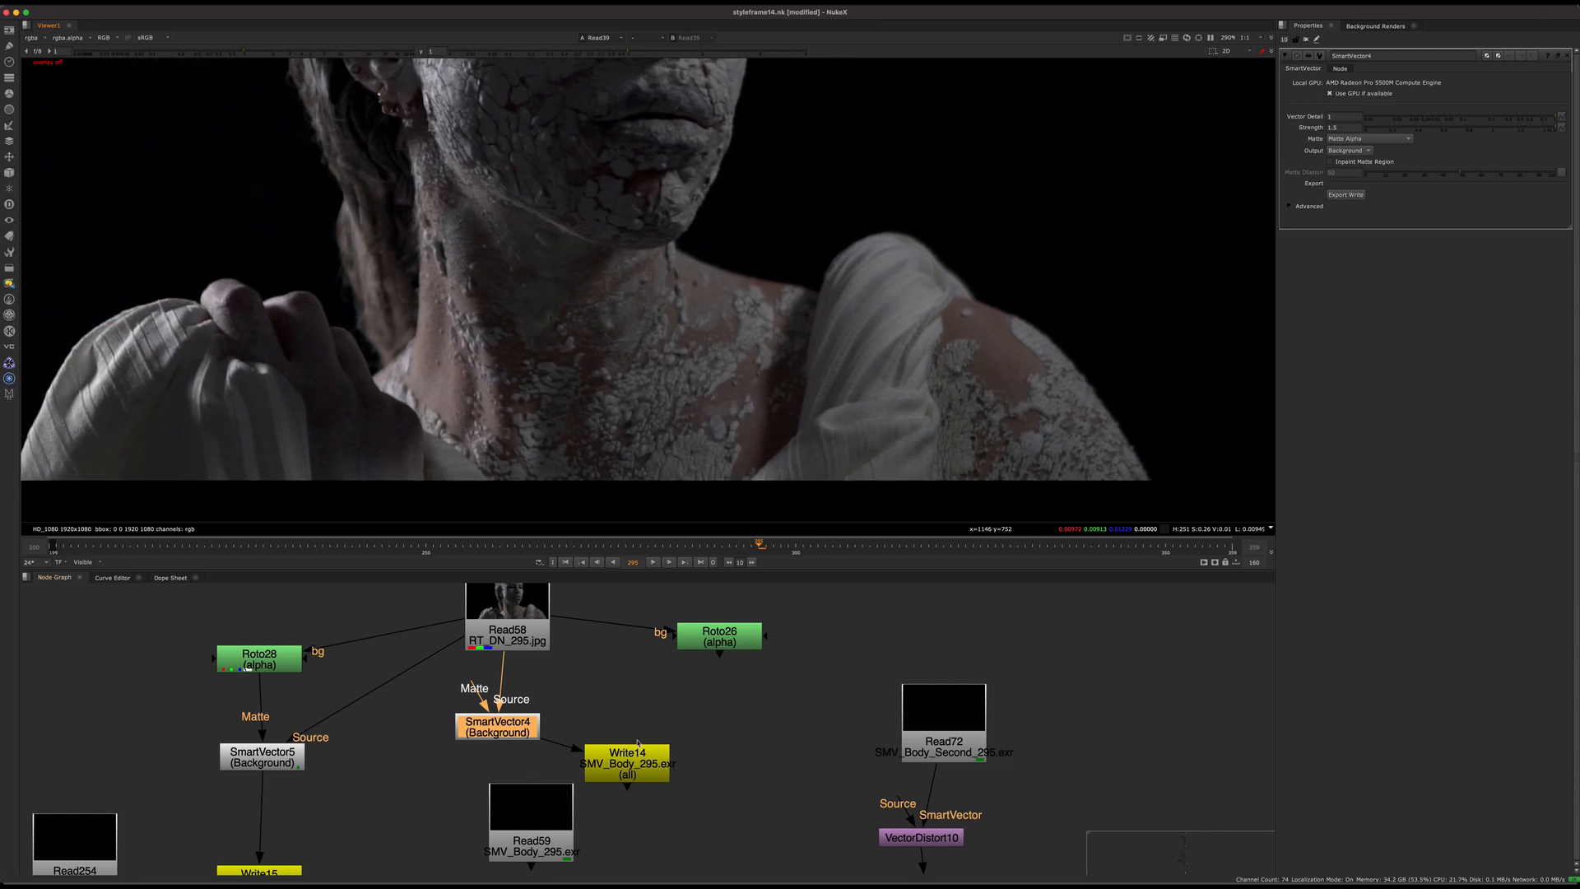
mouse_move(497, 728)
mouse_down()
mouse_move(487, 742)
mouse_move(503, 742)
mouse_up()
scroll(744, 275, up, 2)
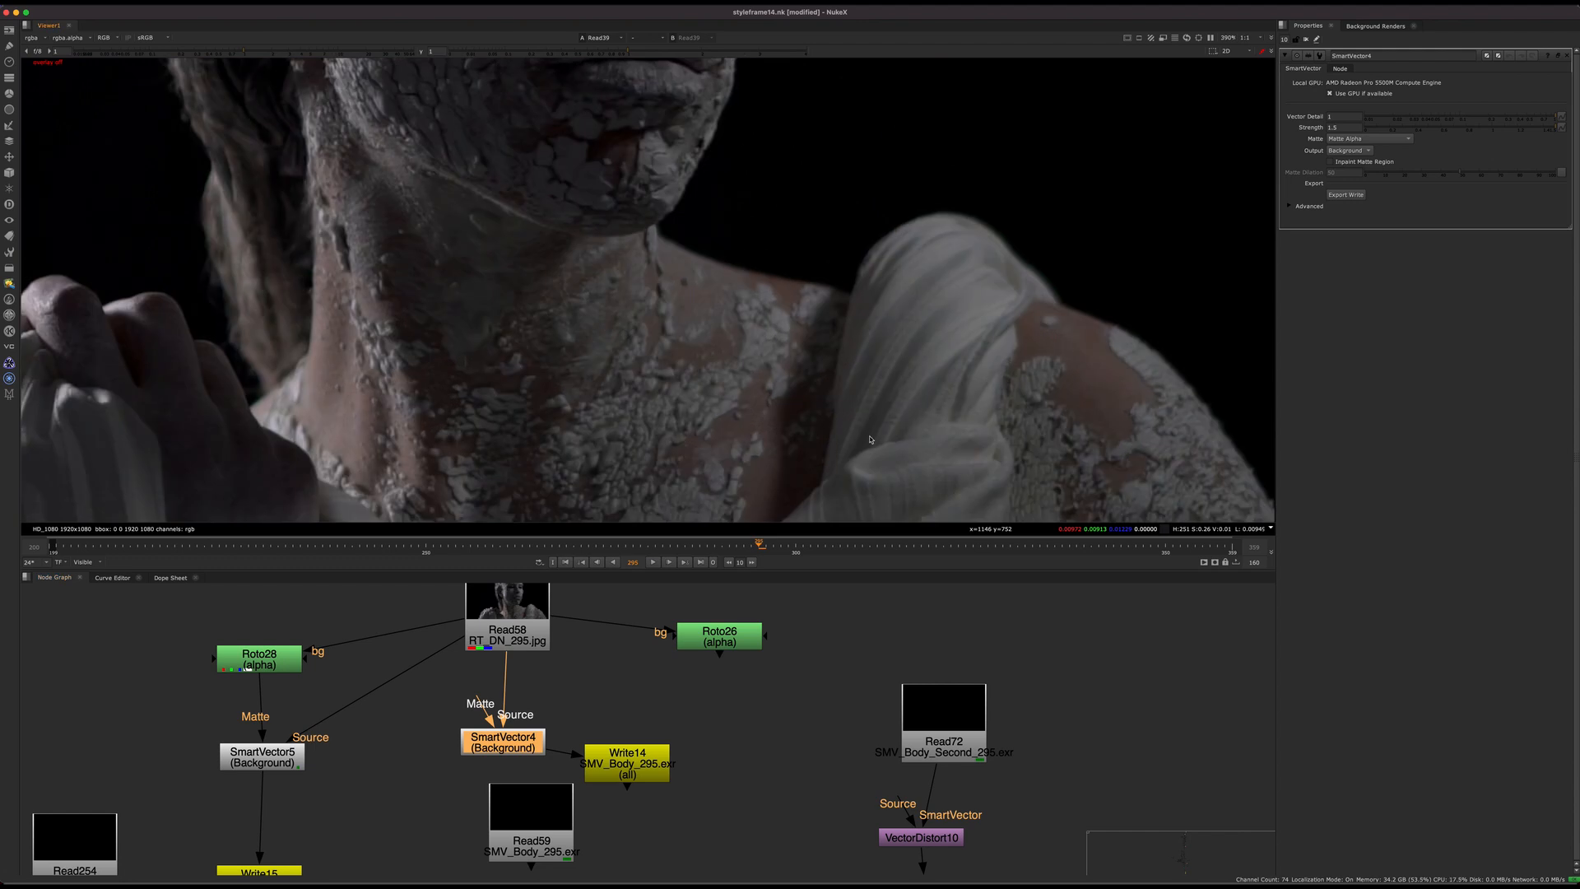
Step: Select the VectorDistort12 node under Read254 and examine its chain down to Expression24
middle_drag(784, 769, 973, 647)
scroll(670, 855, down, 2)
middle_drag(671, 855, 649, 737)
middle_drag(476, 738, 653, 748)
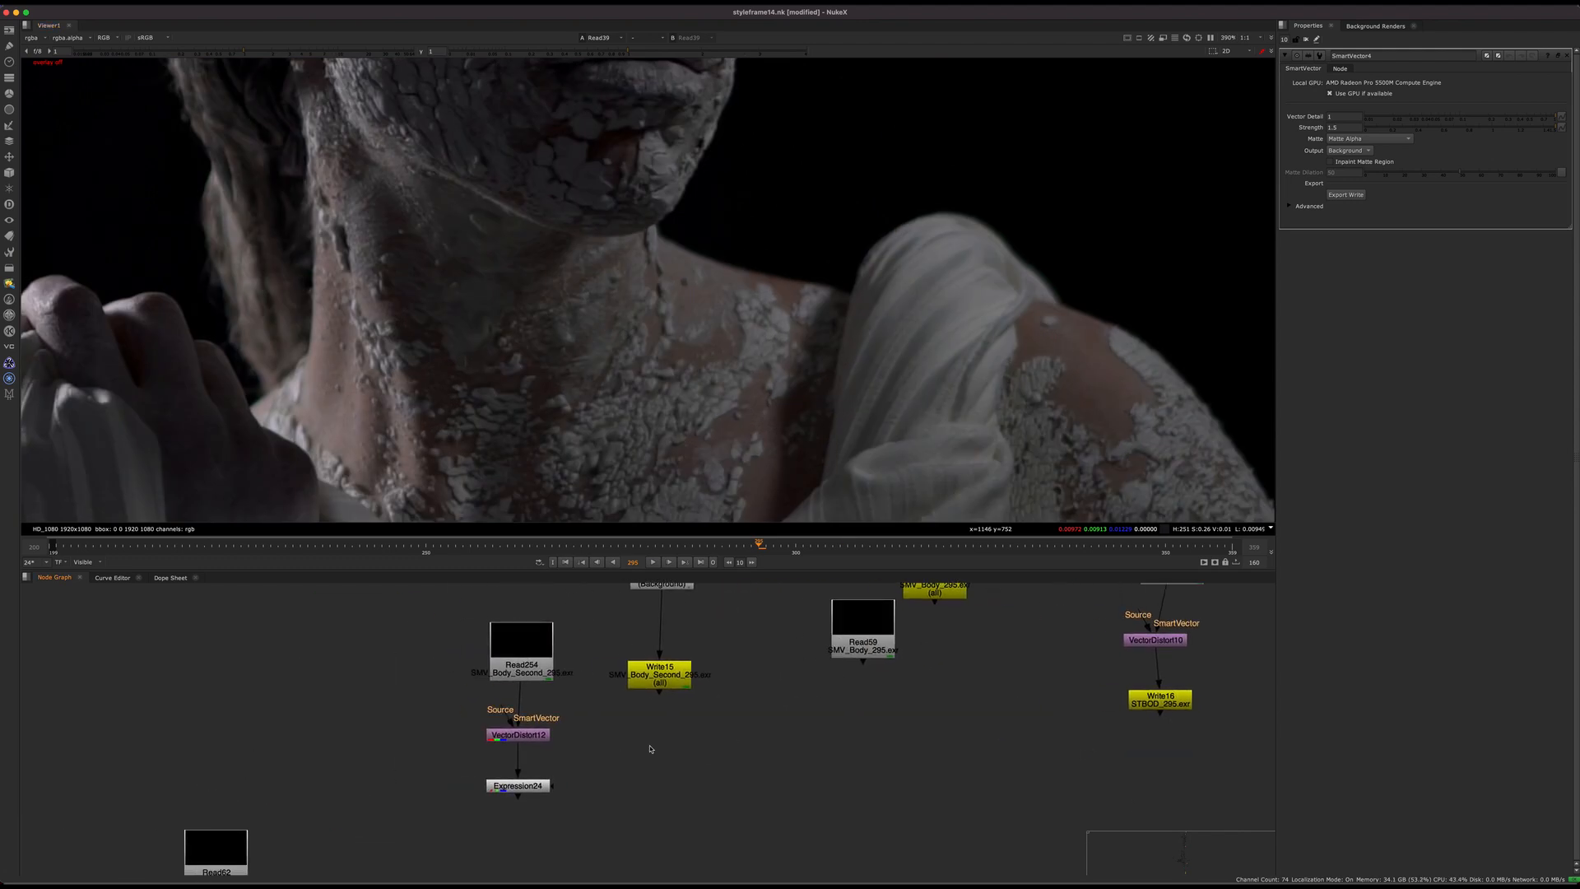
click(515, 735)
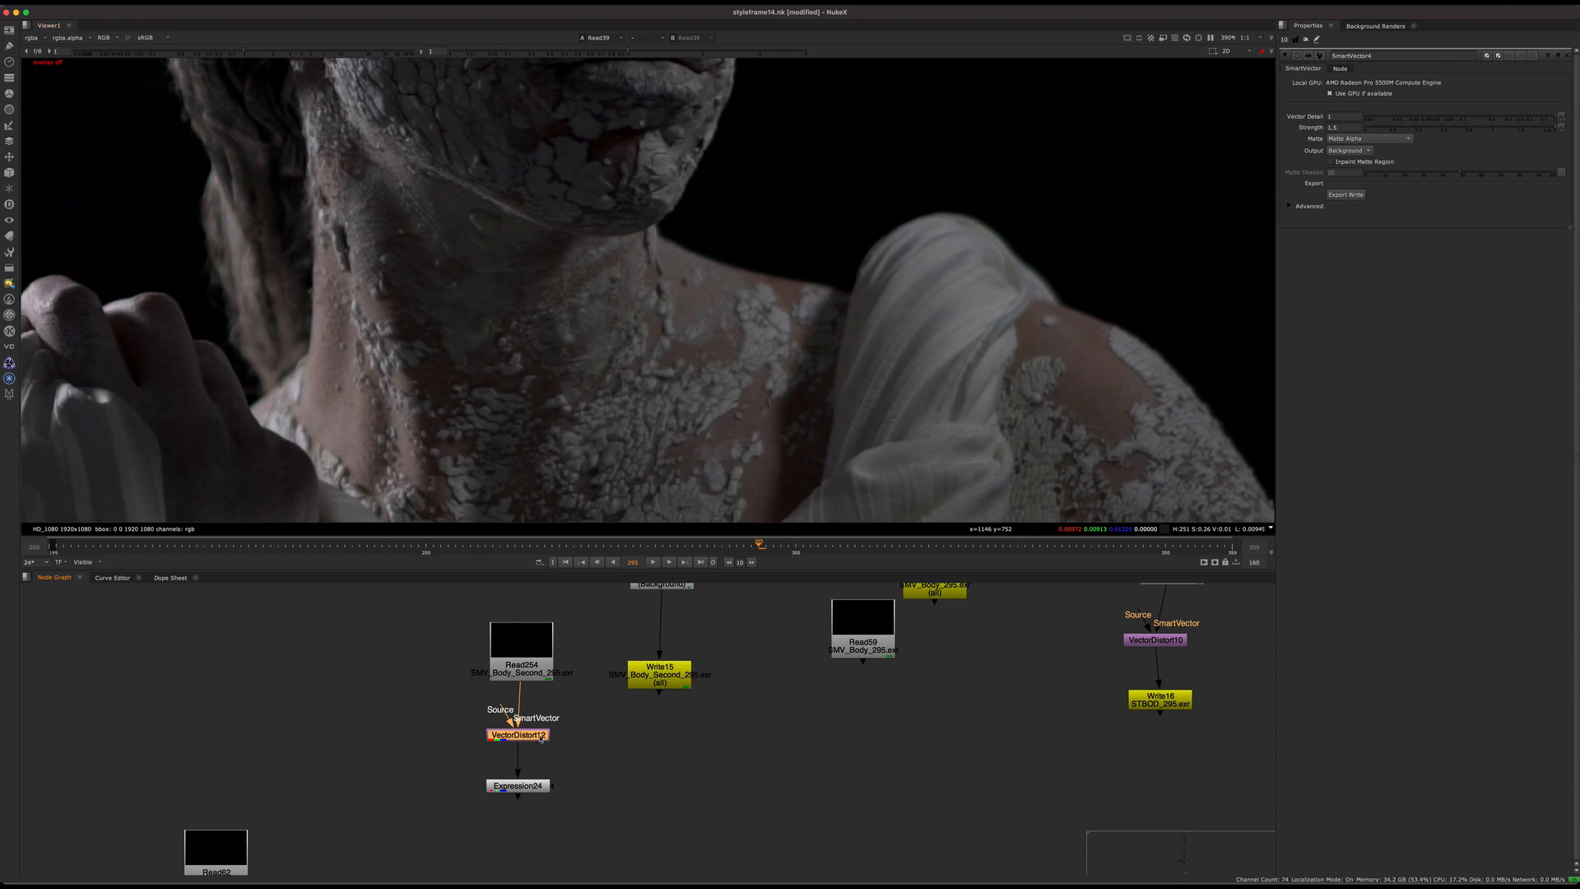
drag(541, 738, 527, 730)
middle_drag(589, 781, 568, 862)
mouse_move(489, 809)
mouse_down()
mouse_move(517, 803)
mouse_move(502, 808)
mouse_up()
Step: Reconnect SmartVector4's matte input to Roto26
scroll(656, 769, down, 2)
middle_drag(839, 753, 648, 785)
click(709, 790)
scroll(696, 705, up, 1)
middle_drag(697, 705, 655, 786)
scroll(685, 690, up, 3)
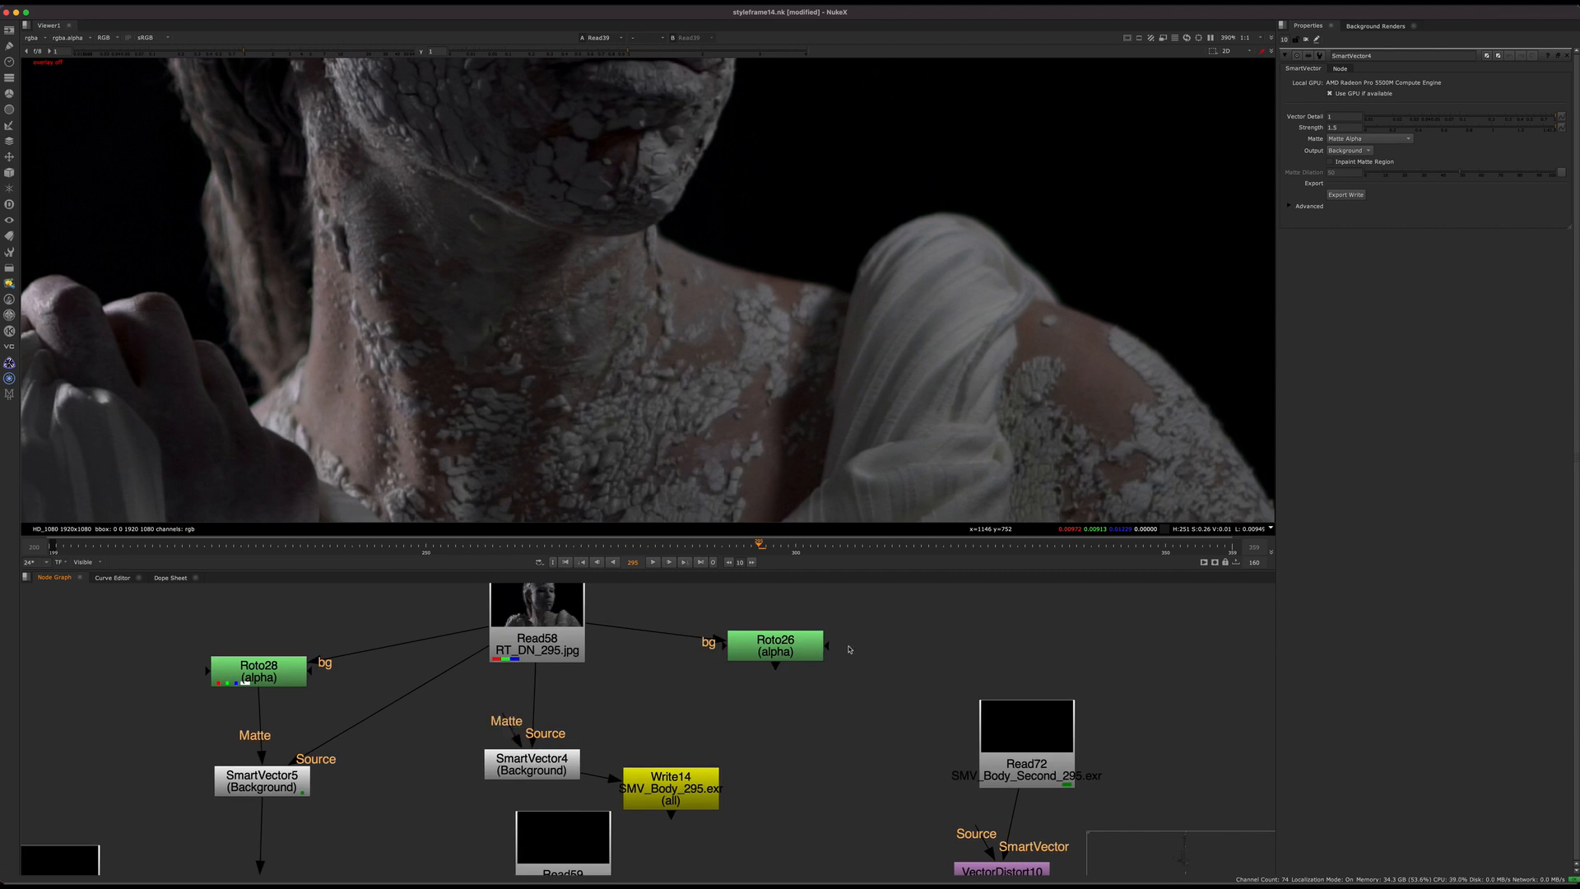
drag(512, 731, 790, 654)
Step: Display the VectorDistort12 output in the viewer and fit the image to the viewer's height
middle_drag(741, 823, 842, 629)
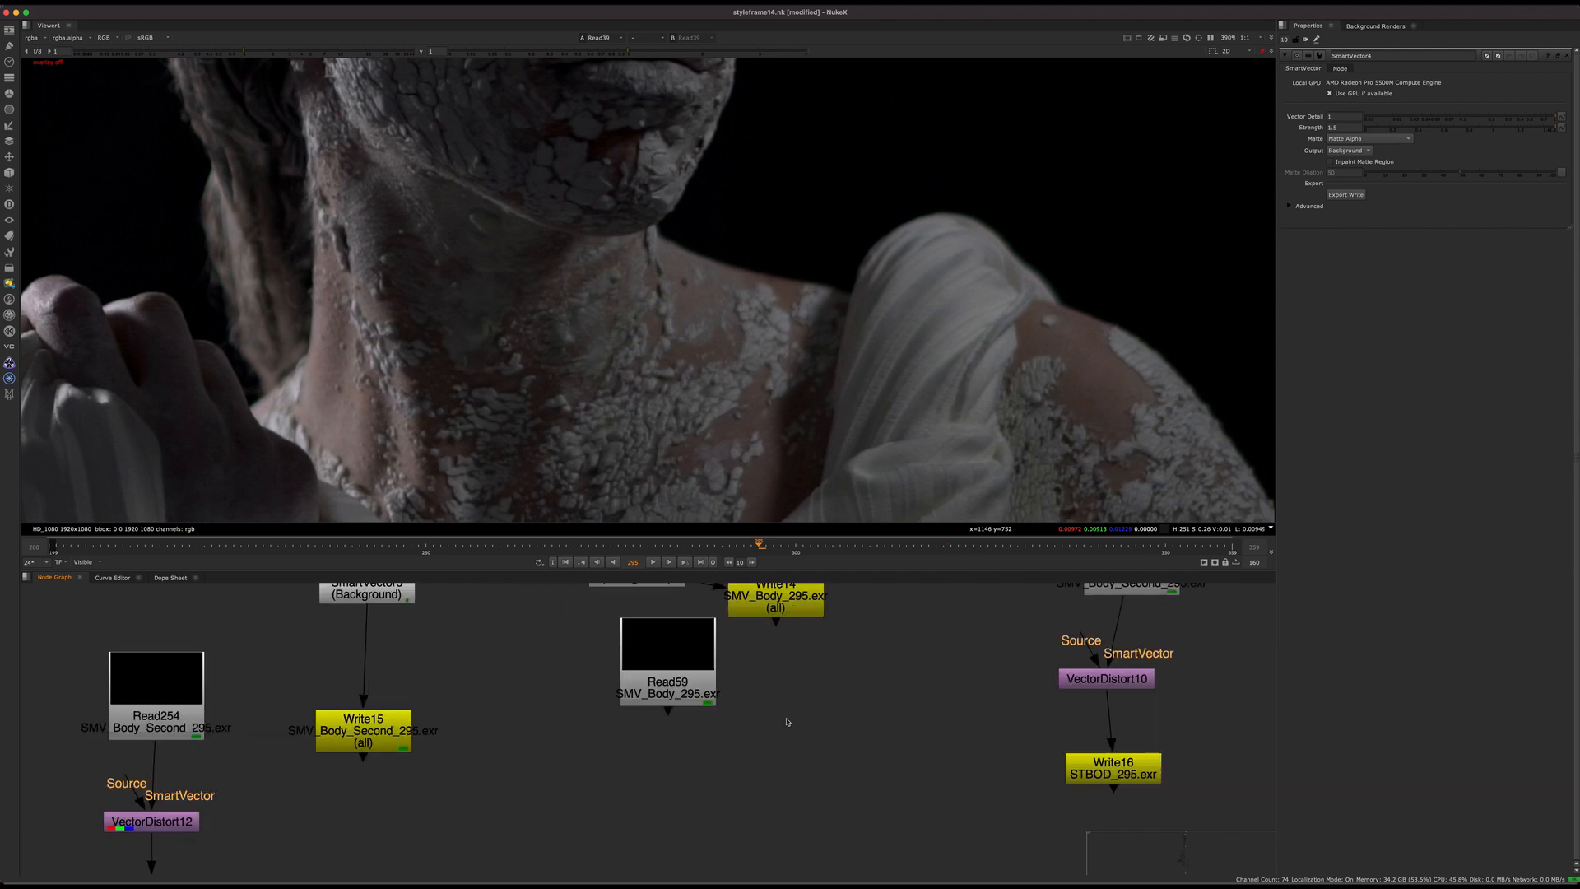
scroll(761, 754, down, 2)
middle_drag(787, 722, 724, 809)
middle_drag(454, 763, 617, 727)
click(486, 711)
key(1)
click(525, 758)
key(f)
key(h)
Step: Undo the last node change and reposition VectorDistort12 between Read254 and Expression24
drag(619, 674, 611, 720)
middle_drag(611, 720, 677, 660)
key(super+z)
mouse_move(502, 661)
mouse_down()
mouse_move(532, 674)
mouse_move(498, 681)
mouse_up()
scroll(603, 737, up, 3)
middle_drag(603, 737, 660, 663)
click(539, 711)
drag(539, 713, 547, 706)
middle_drag(560, 737, 557, 727)
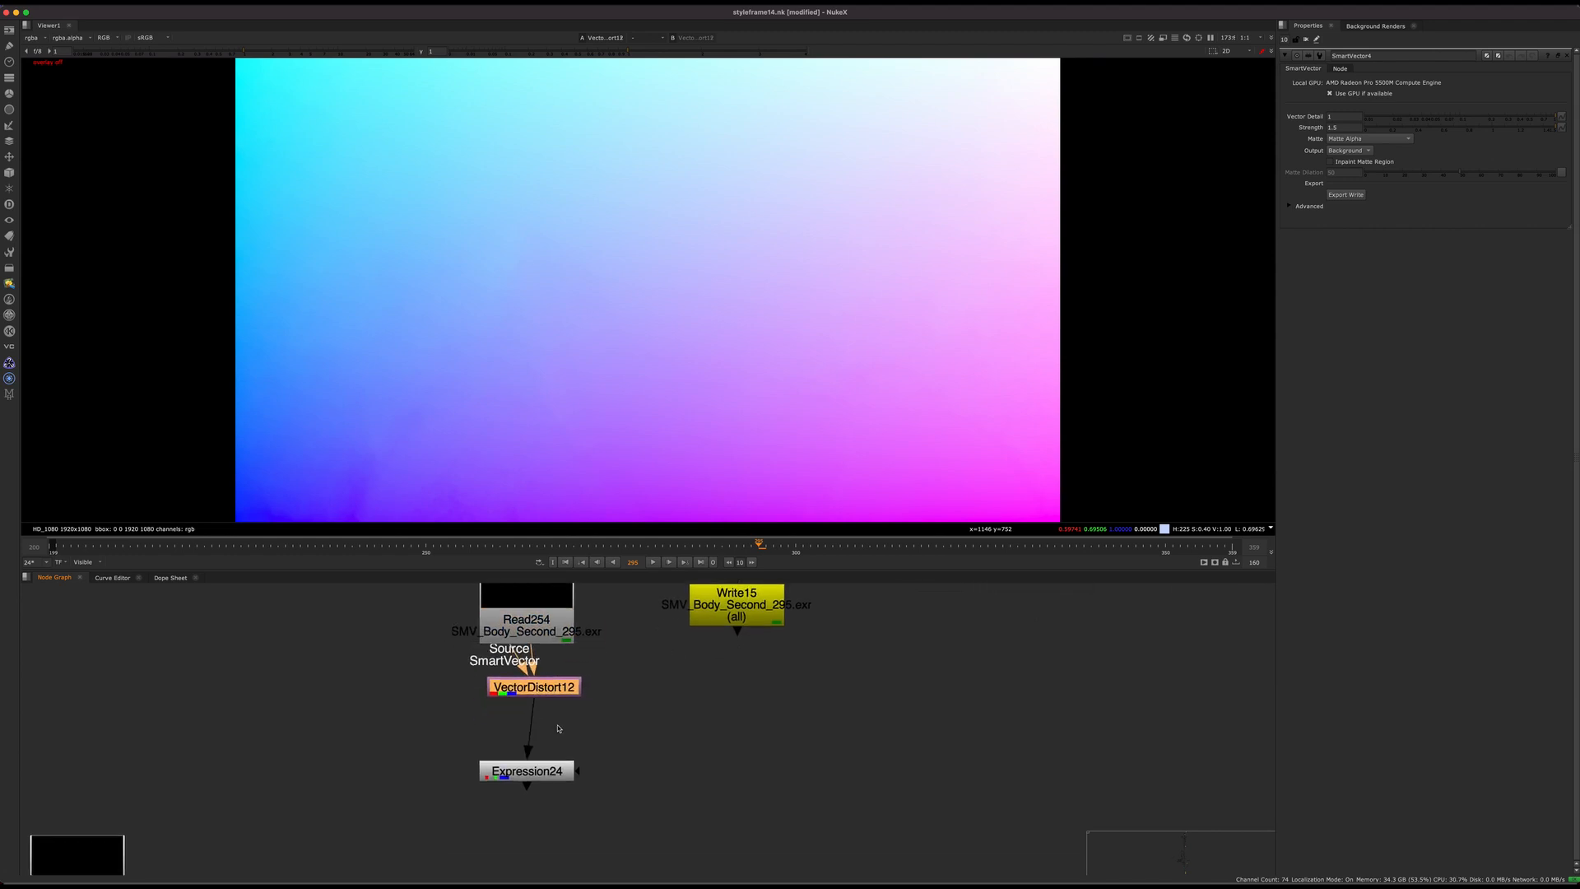
Step: Check Expression24's output channel by channel in the viewer and disable the Expression24 node
drag(637, 719, 411, 809)
key(r)
key(g)
key(1)
click(470, 768)
key(b)
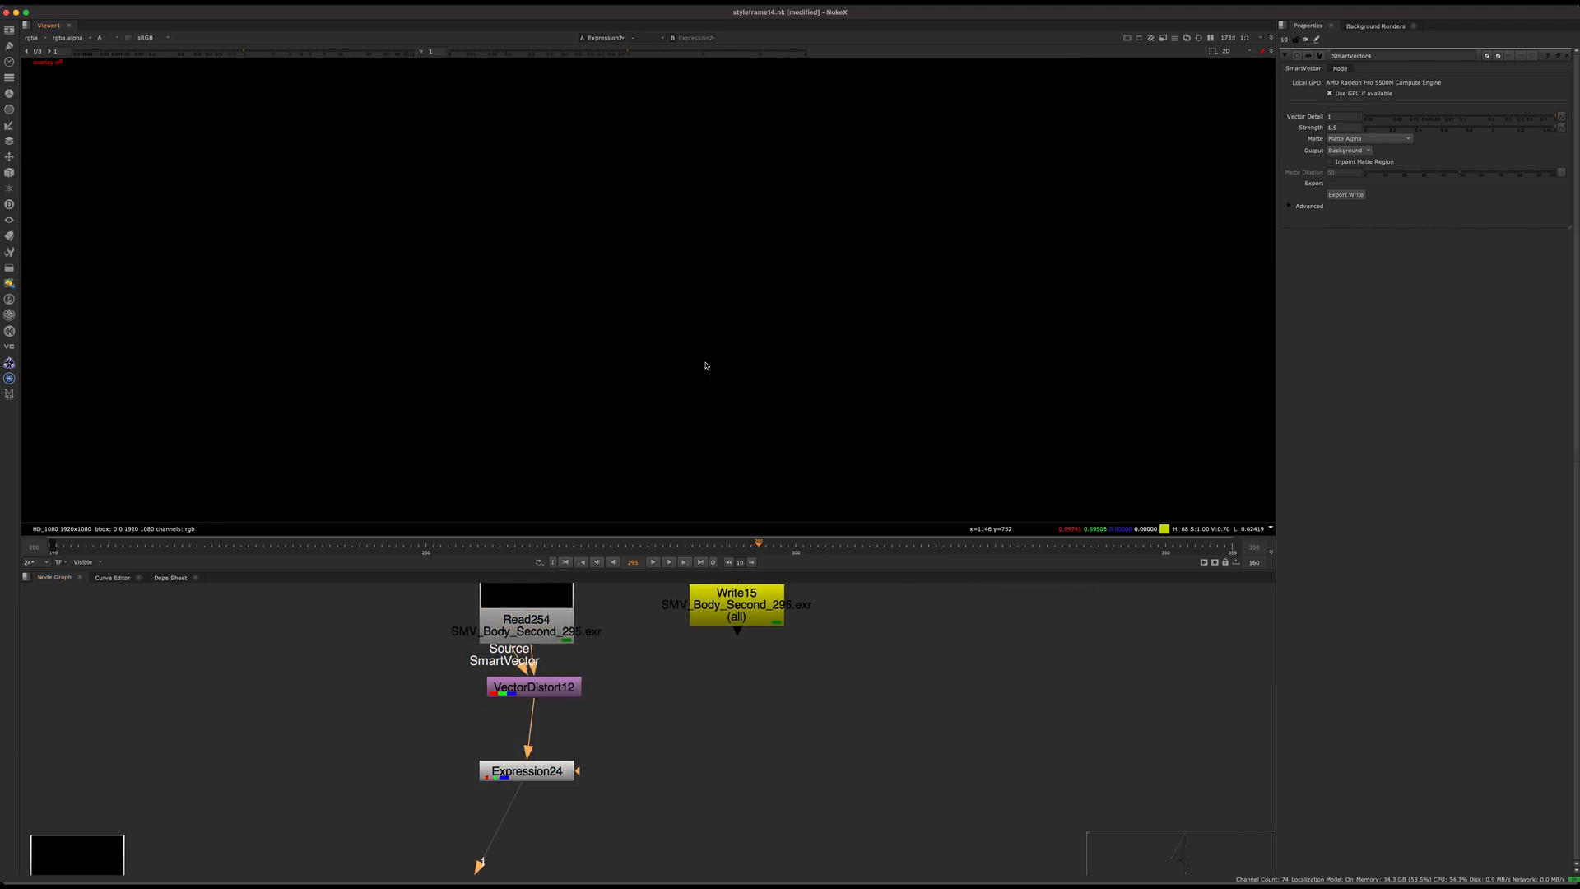
key(b)
drag(634, 706, 395, 831)
key(d)
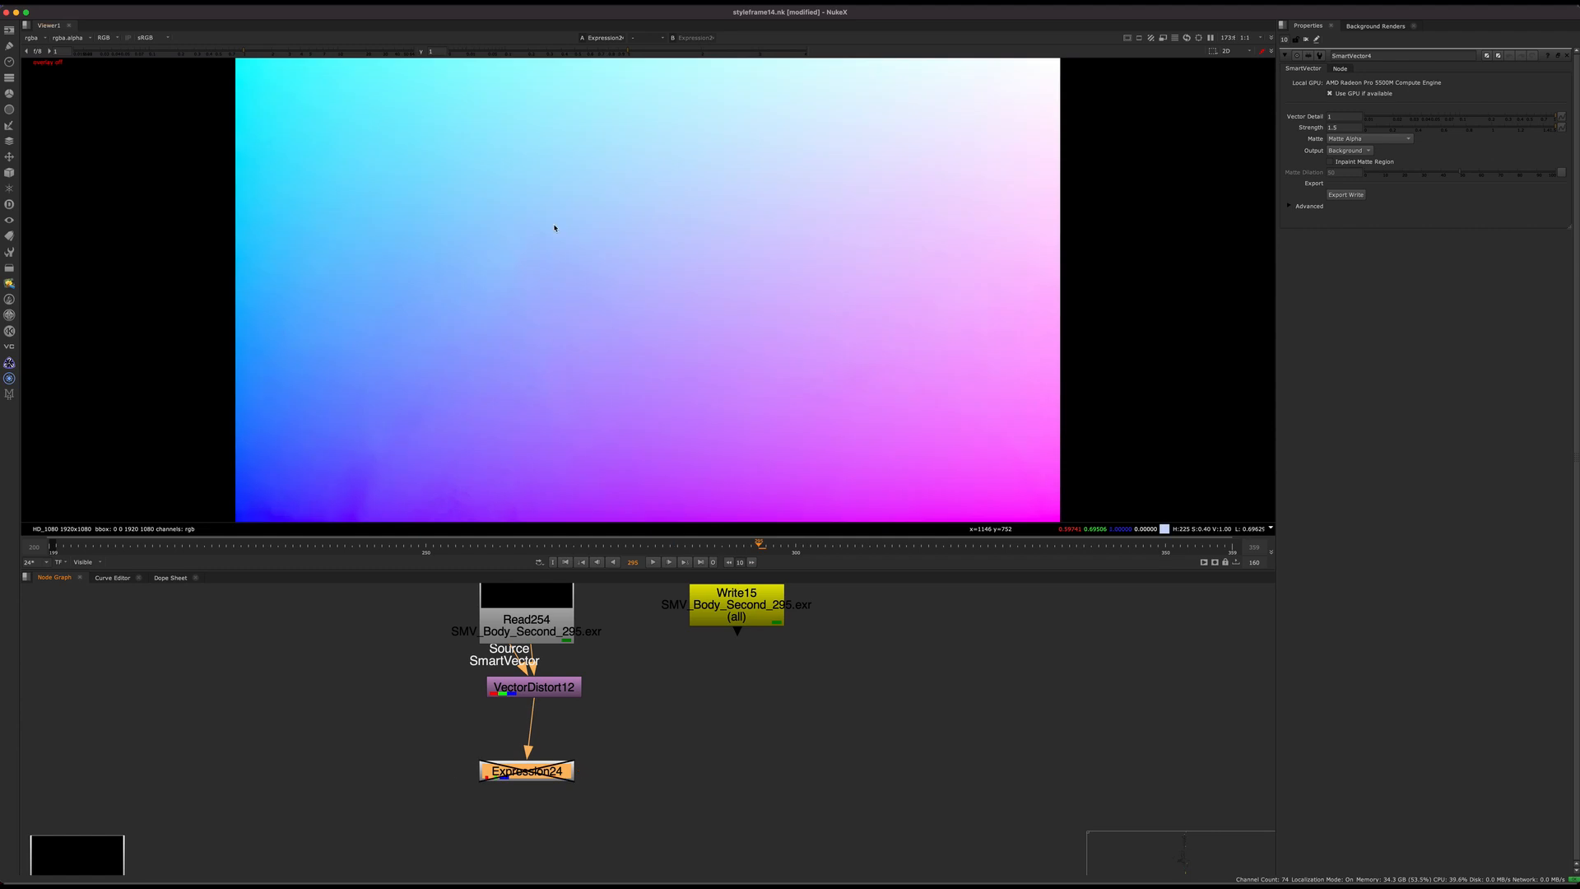
Step: Realign VectorDistort12 under Read254 and check the edges of the ST map in the viewer
drag(535, 688, 523, 704)
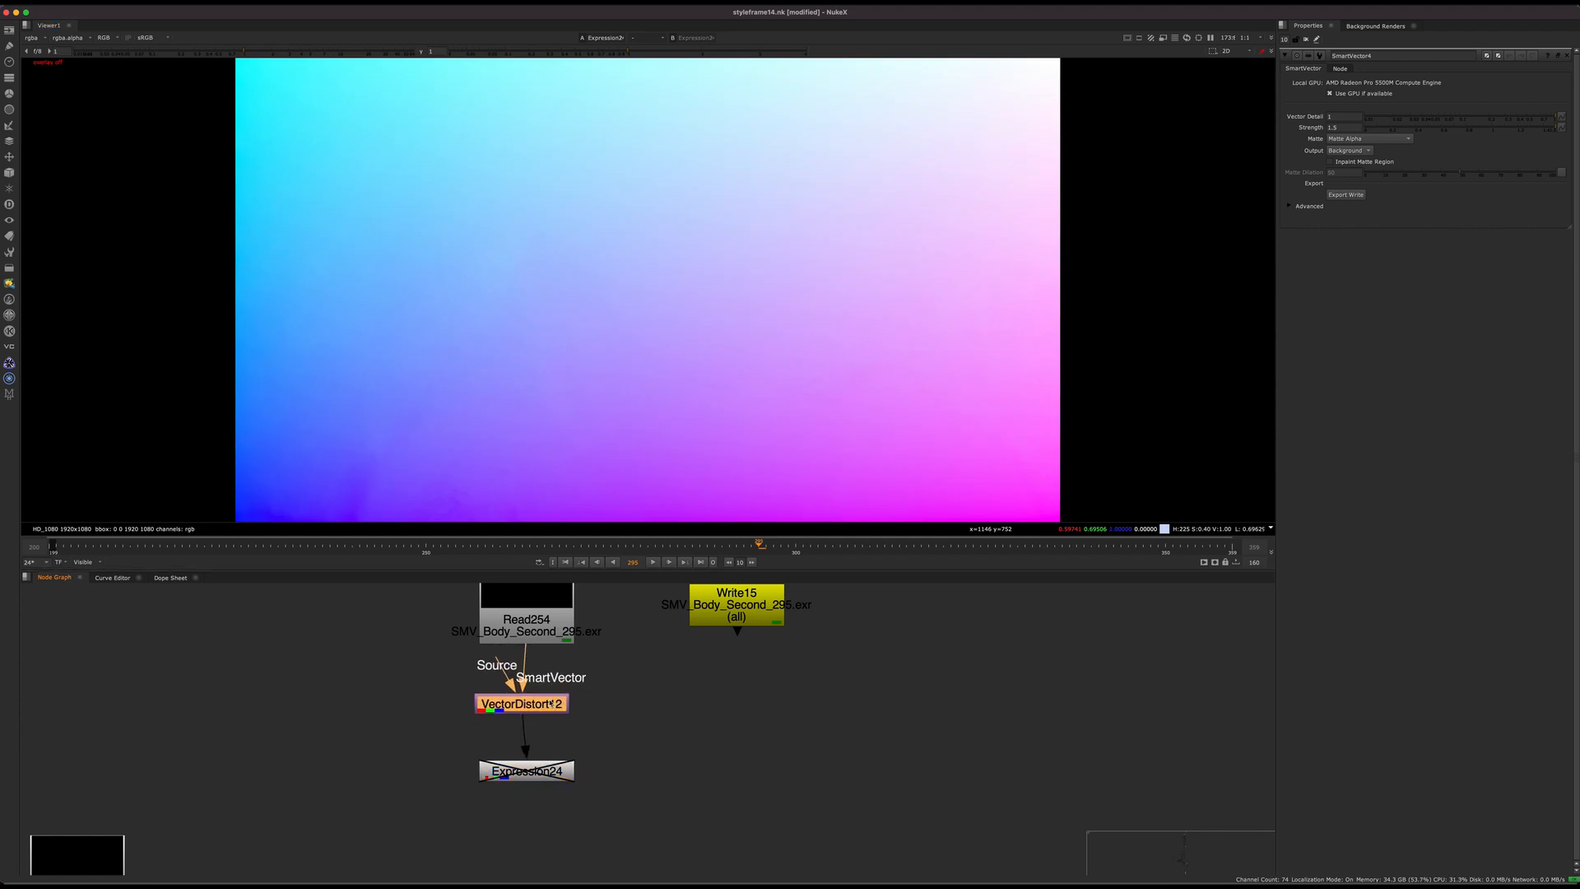
click(584, 469)
scroll(297, 196, down, 5)
drag(246, 121, 747, 395)
key(f)
Step: Try a duplicate of the Write15 node connected to VectorDistort12, and delete the duplicate
middle_drag(560, 683, 633, 700)
click(810, 632)
drag(811, 632, 811, 668)
click(764, 761)
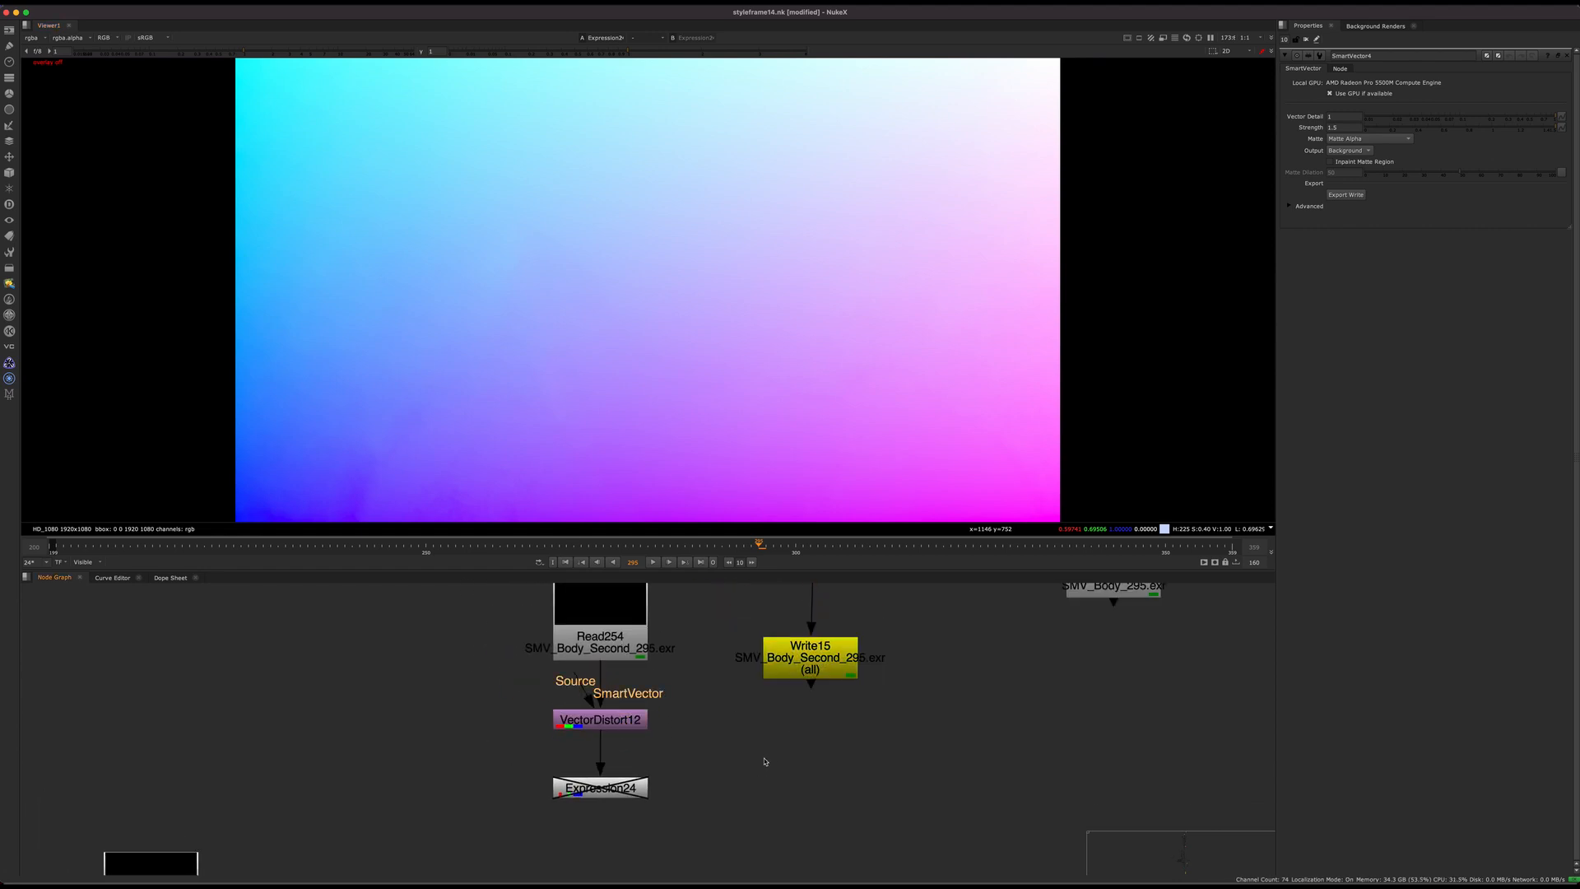
key(ctrl+v)
drag(724, 734, 589, 719)
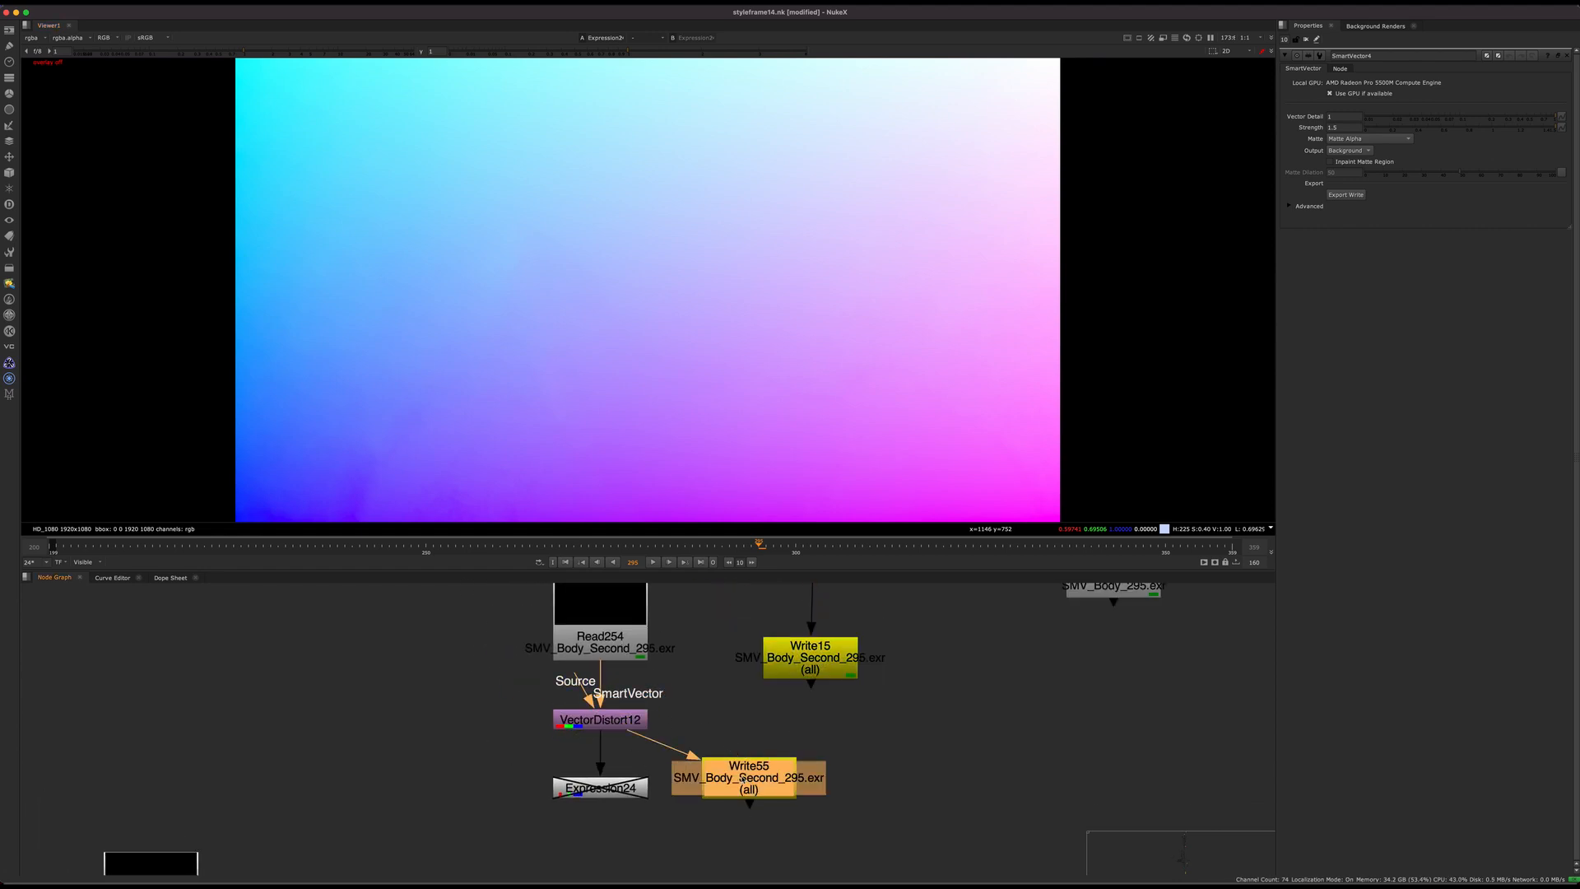
drag(694, 775, 809, 813)
mouse_move(678, 754)
middle_down()
mouse_move(594, 707)
mouse_move(689, 735)
middle_up()
key(Delete)
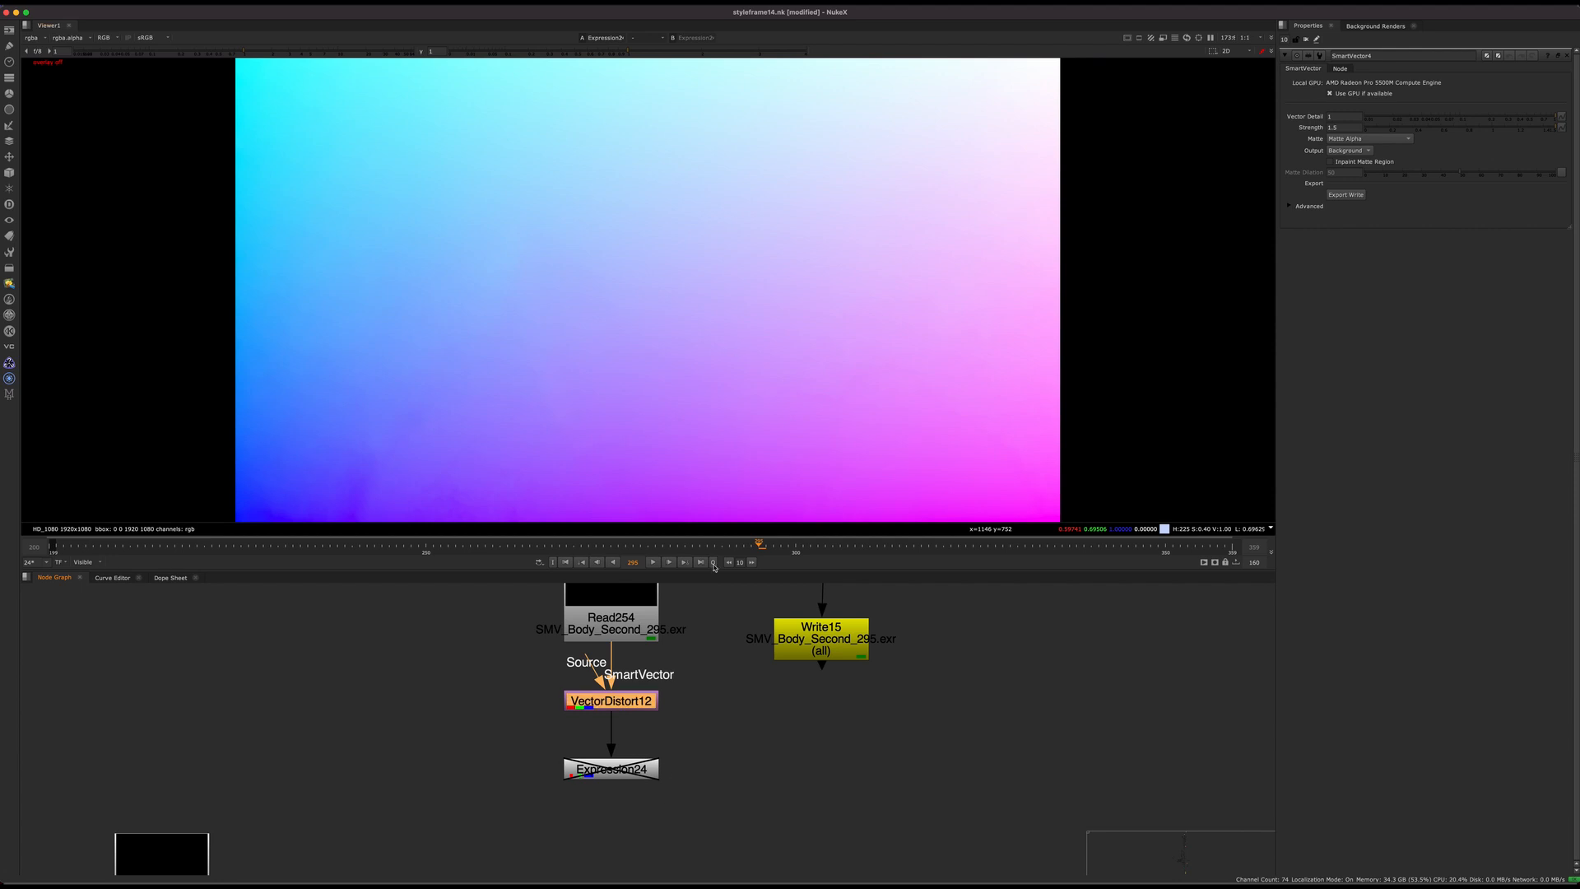
Step: Locate the ST map Read node in the Effect backdrop and view the dot directly below it
scroll(688, 736, down, 12)
middle_drag(671, 827, 697, 646)
scroll(584, 714, down, 3)
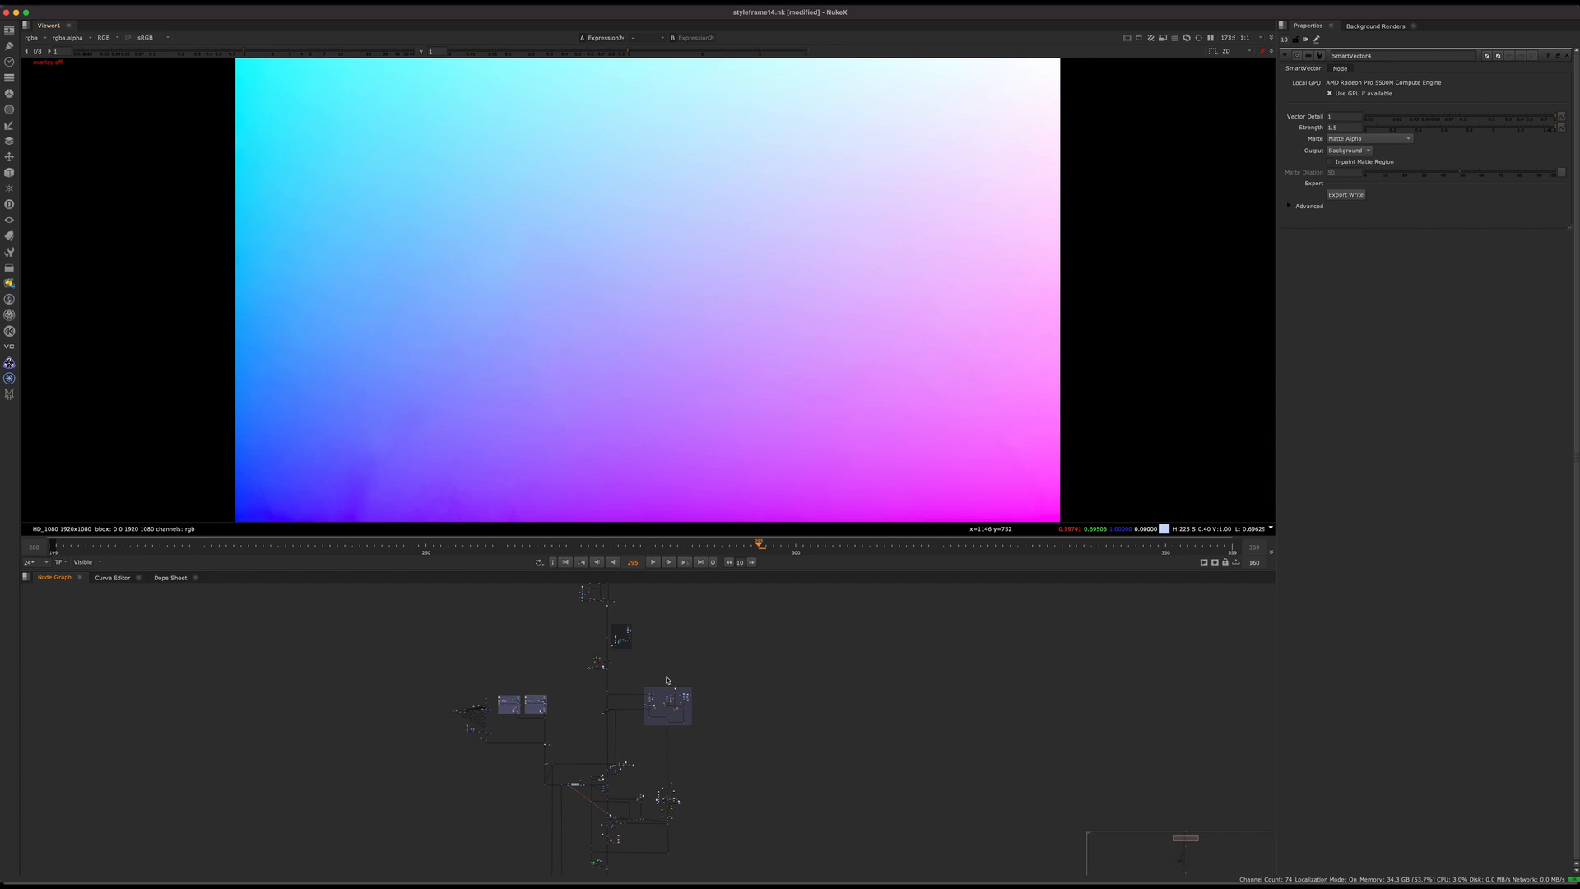
scroll(667, 680, up, 10)
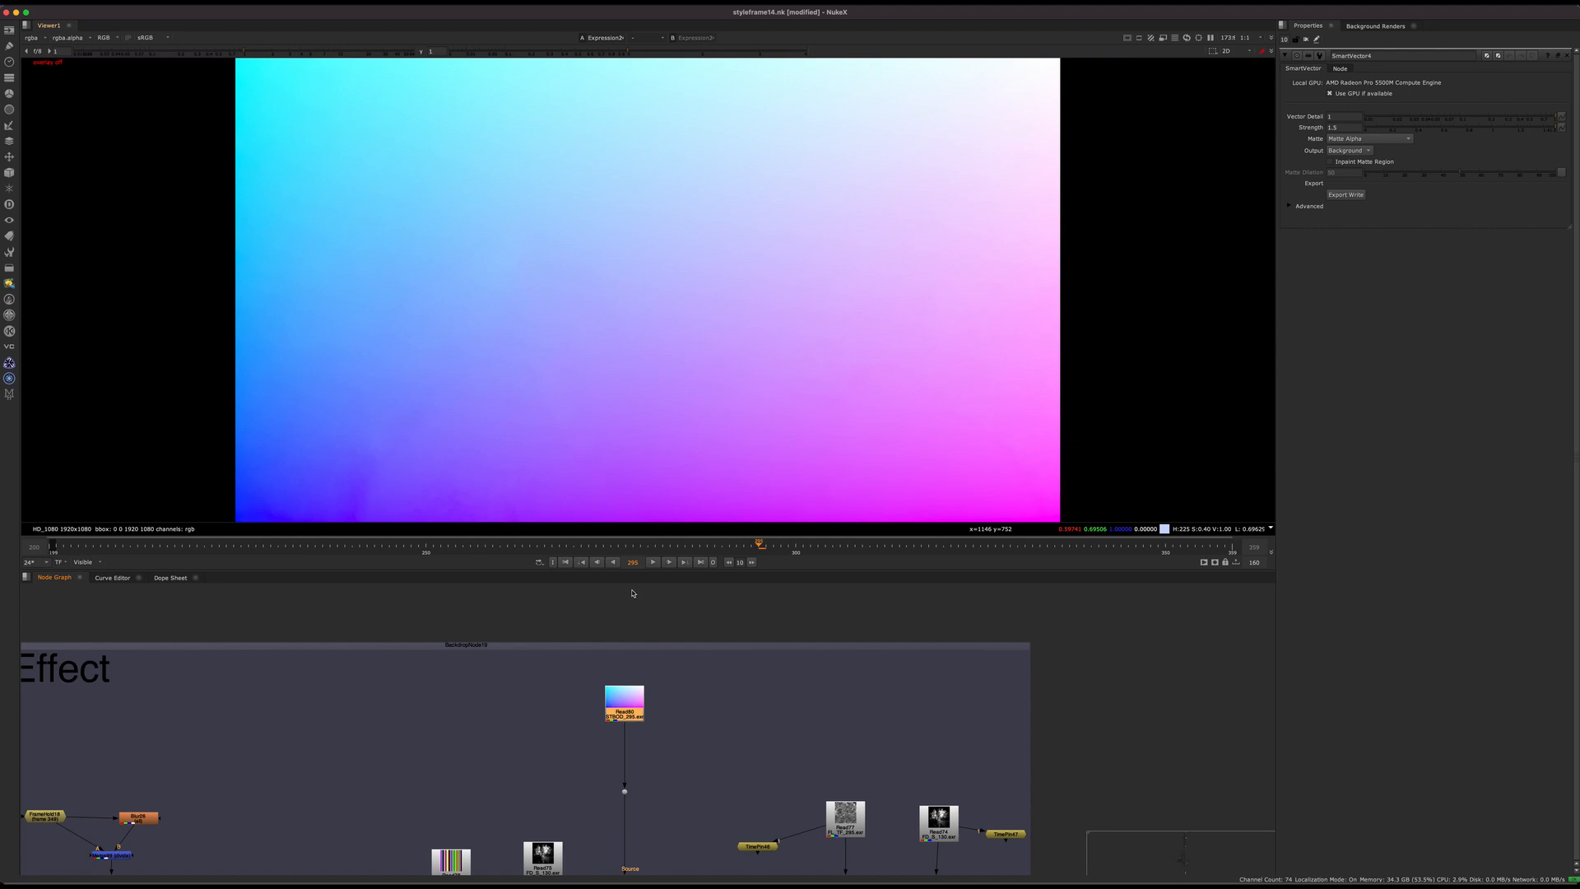
scroll(670, 732, down, 3)
click(698, 676)
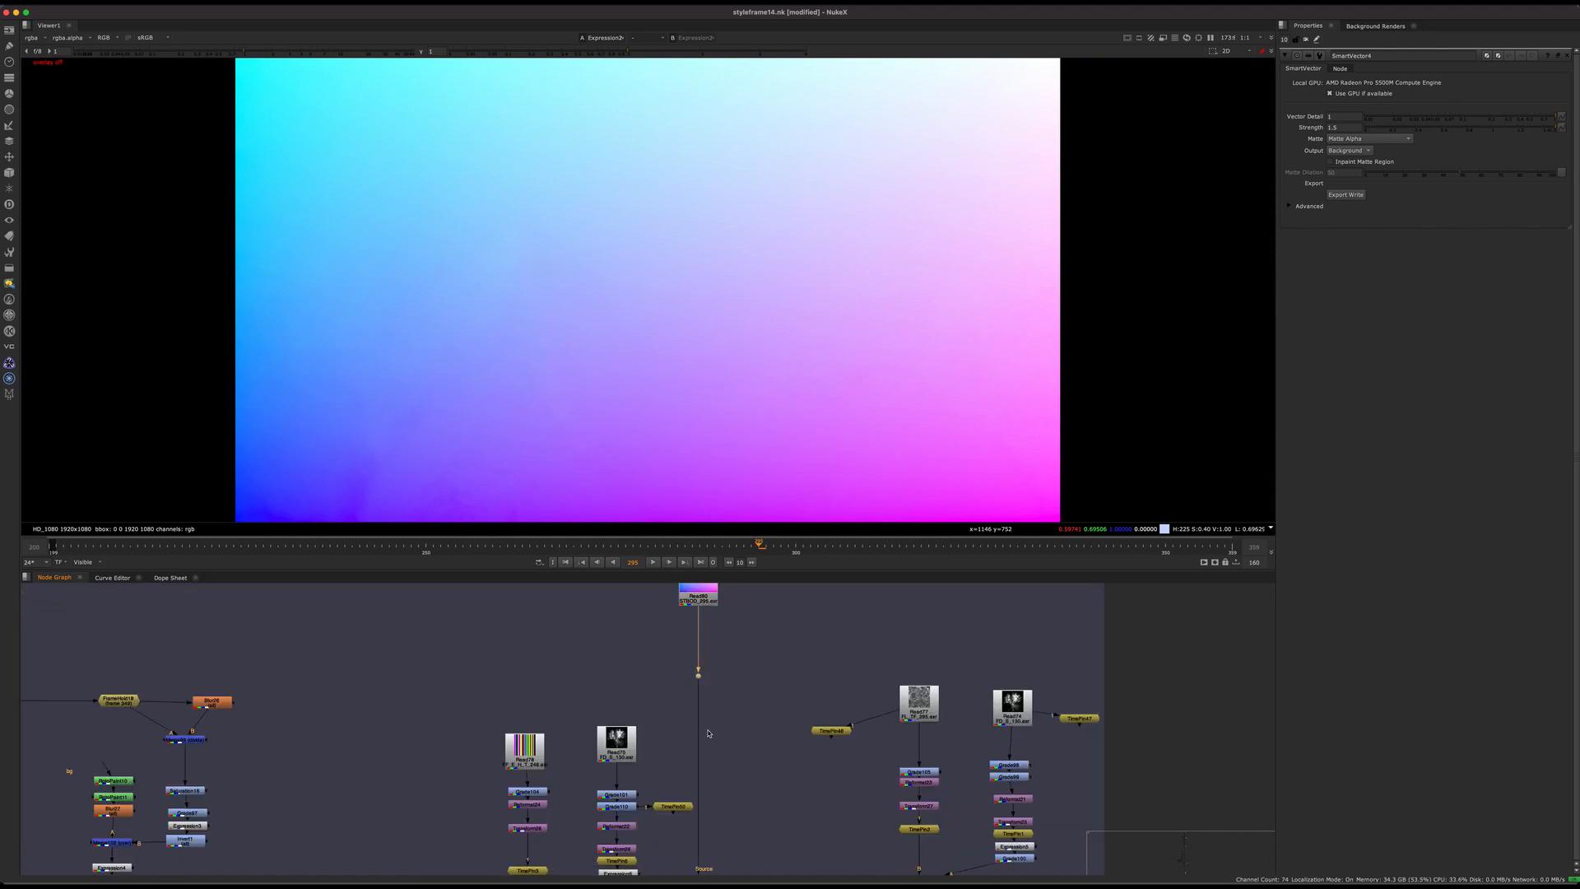
key(1)
Step: Follow the ST map pipe down and select the Inpaint2 node above the dot feeding the STMap nodes
middle_drag(753, 771, 608, 866)
mouse_move(539, 693)
mouse_down()
mouse_move(539, 665)
mouse_move(531, 678)
mouse_up()
middle_drag(549, 745, 557, 638)
scroll(560, 639, down, 3)
middle_drag(572, 856, 600, 696)
scroll(600, 695, up, 7)
click(589, 700)
middle_drag(487, 717, 747, 674)
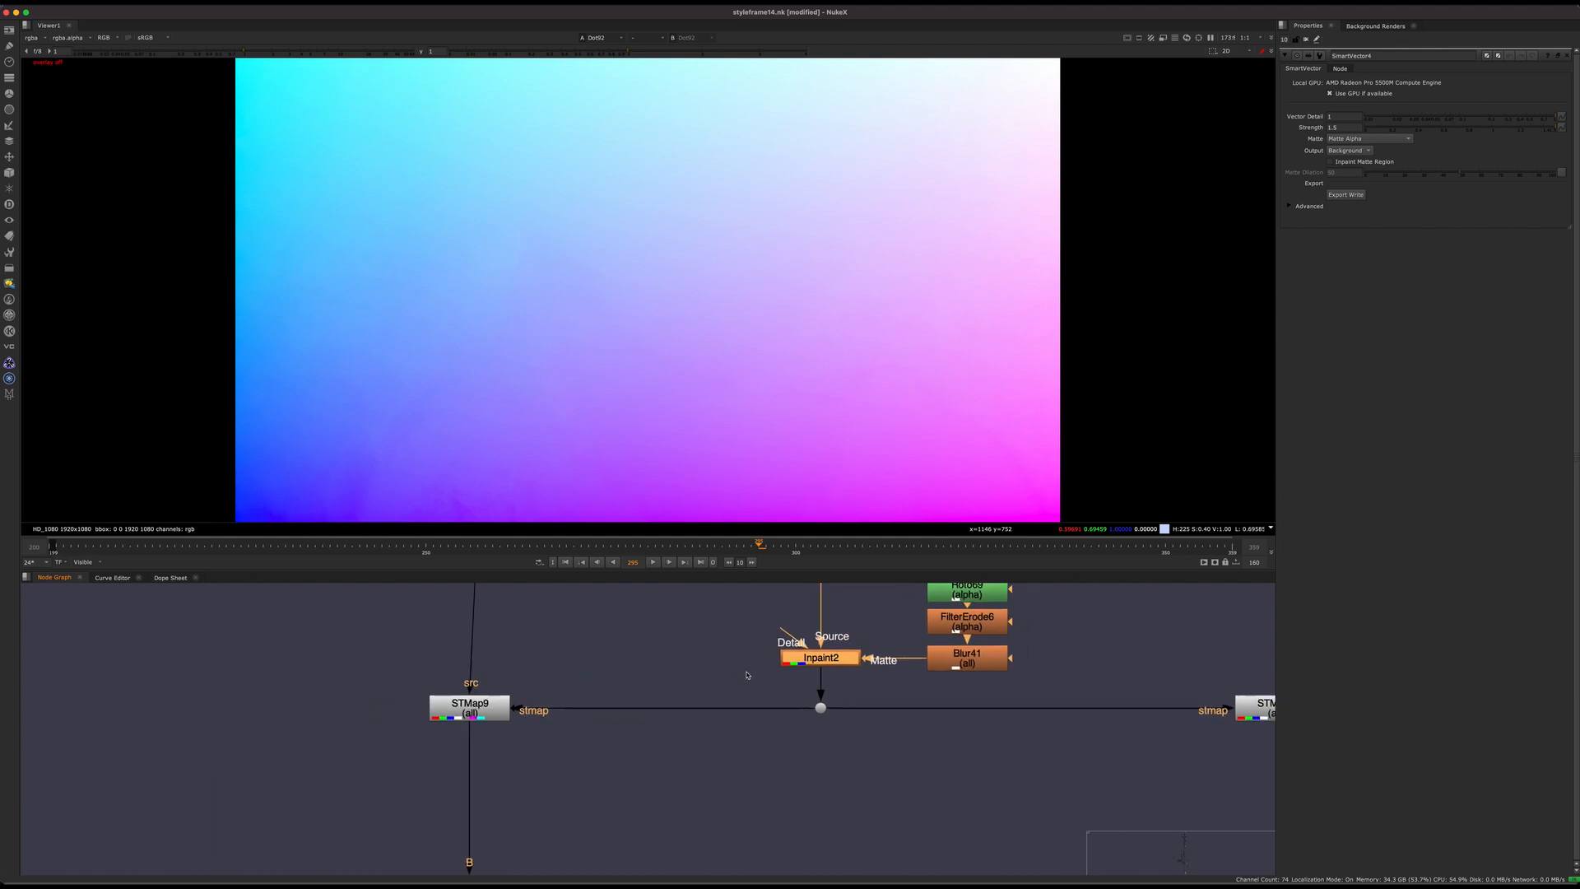
drag(473, 709, 496, 724)
middle_drag(571, 595, 576, 743)
scroll(576, 743, down, 5)
key(super+z)
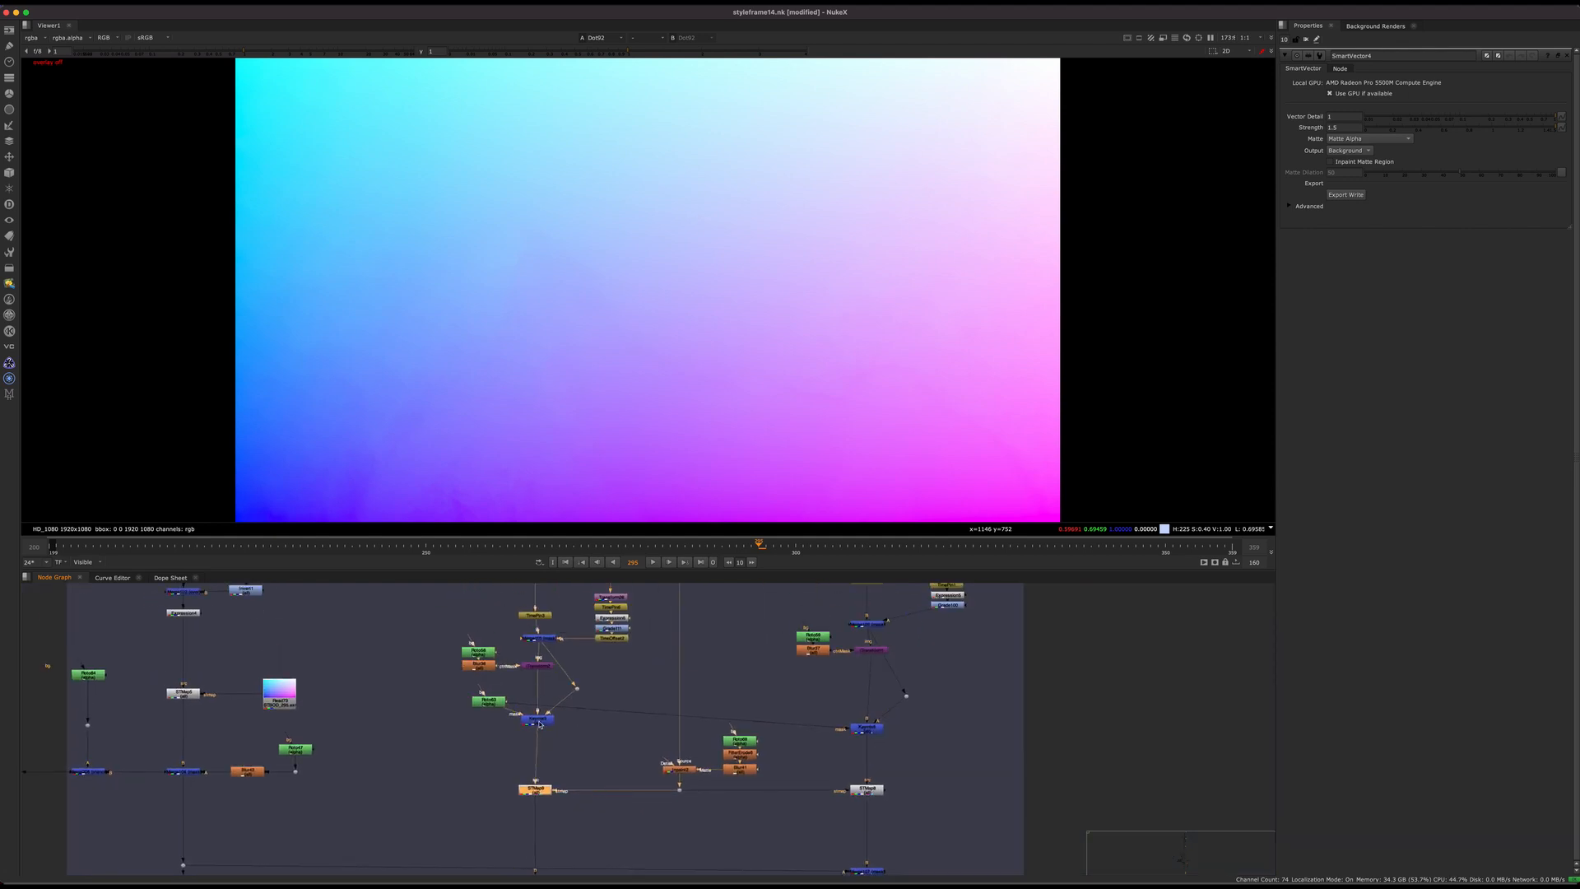
Step: Compare the crack texture before and after distortion by viewing the Keymix node and STMap9
click(540, 718)
key(1)
middle_drag(768, 769, 610, 729)
click(377, 748)
key(1)
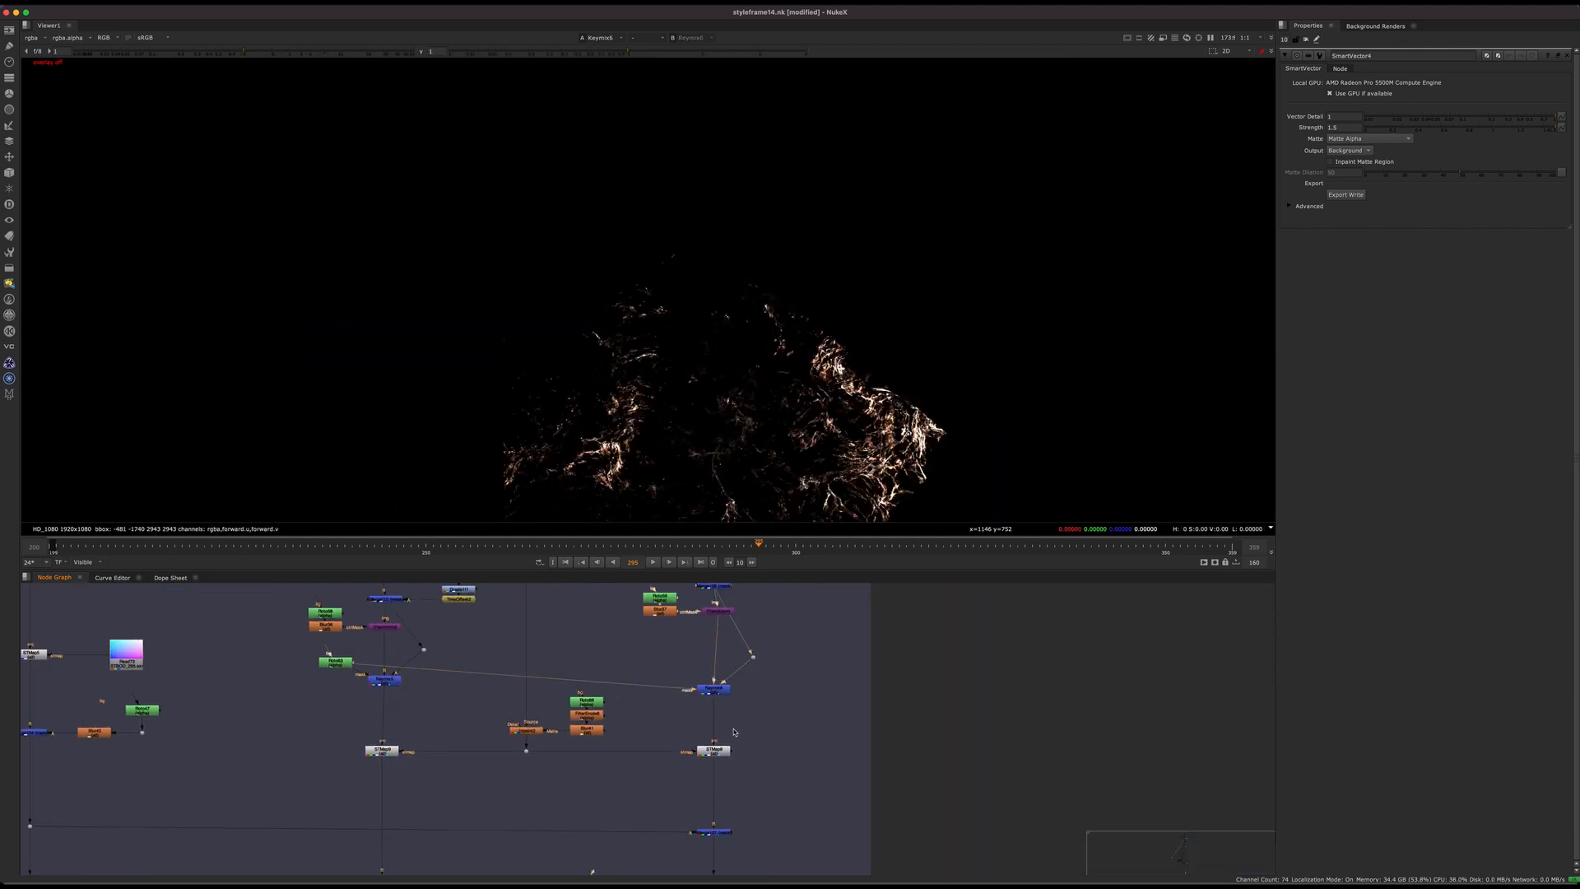
scroll(375, 766, up, 8)
scroll(394, 648, down, 10)
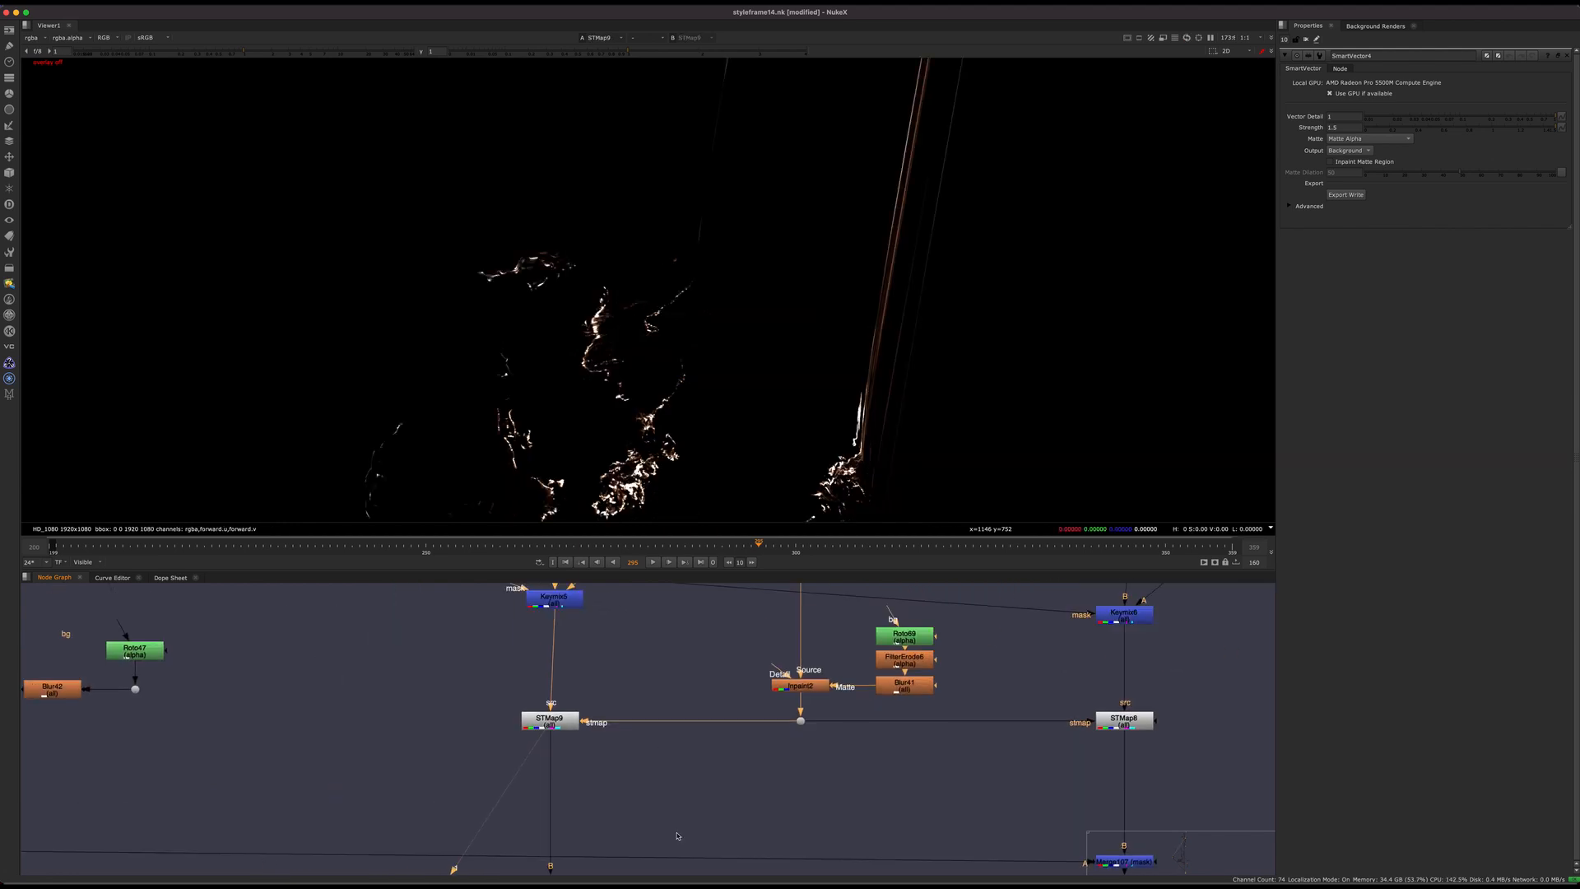
scroll(696, 734, up, 5)
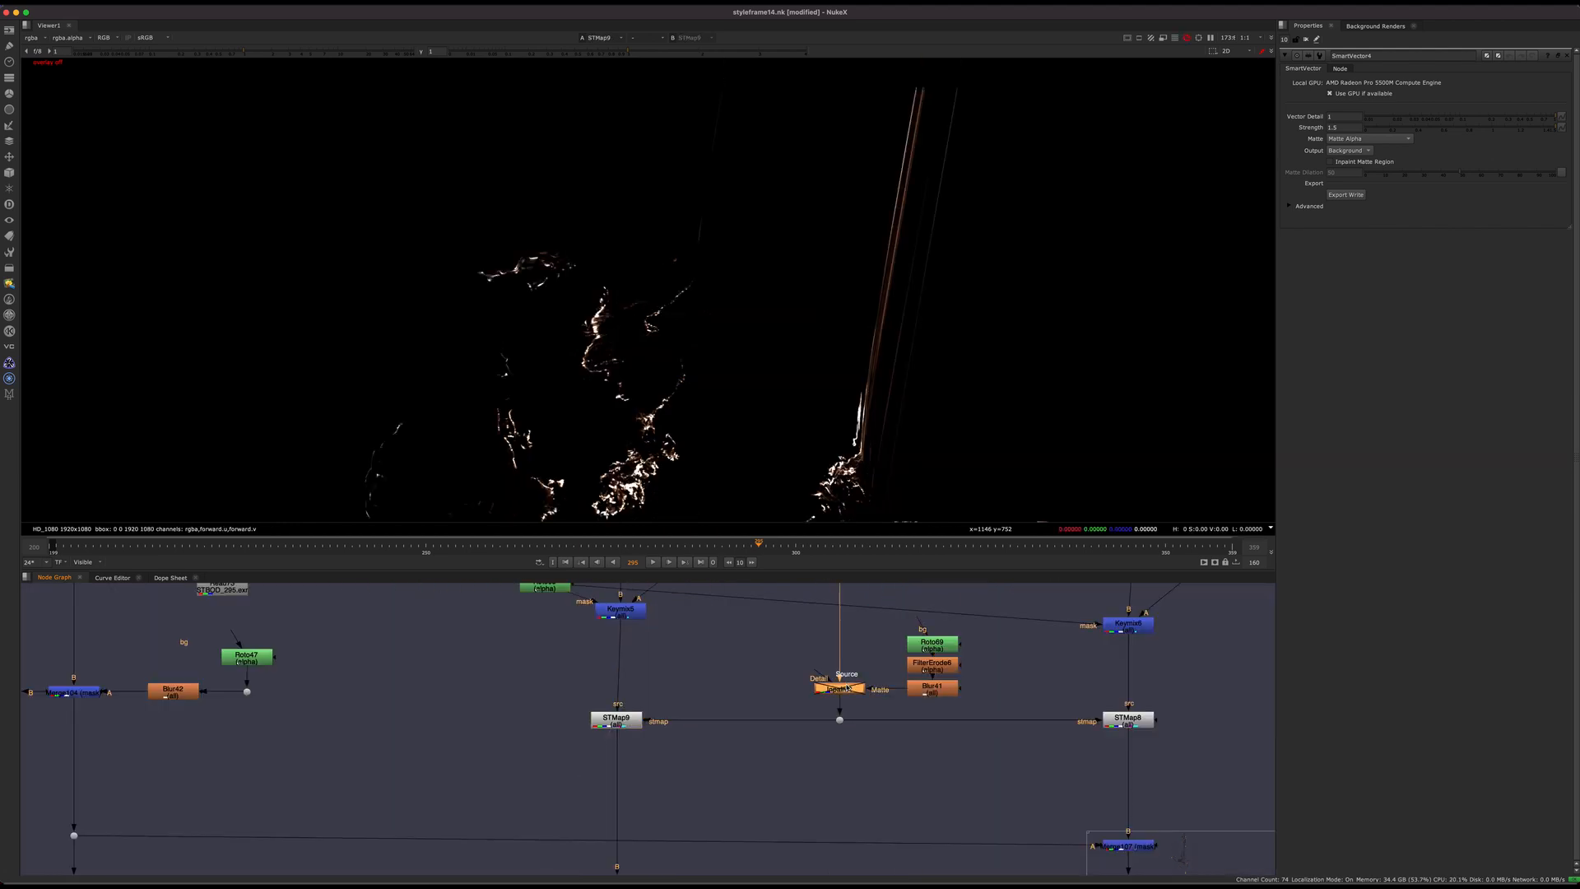
scroll(705, 755, down, 10)
Step: View the composited statue result from the main pipe dot beside the hand backdrop
middle_drag(705, 755, 725, 872)
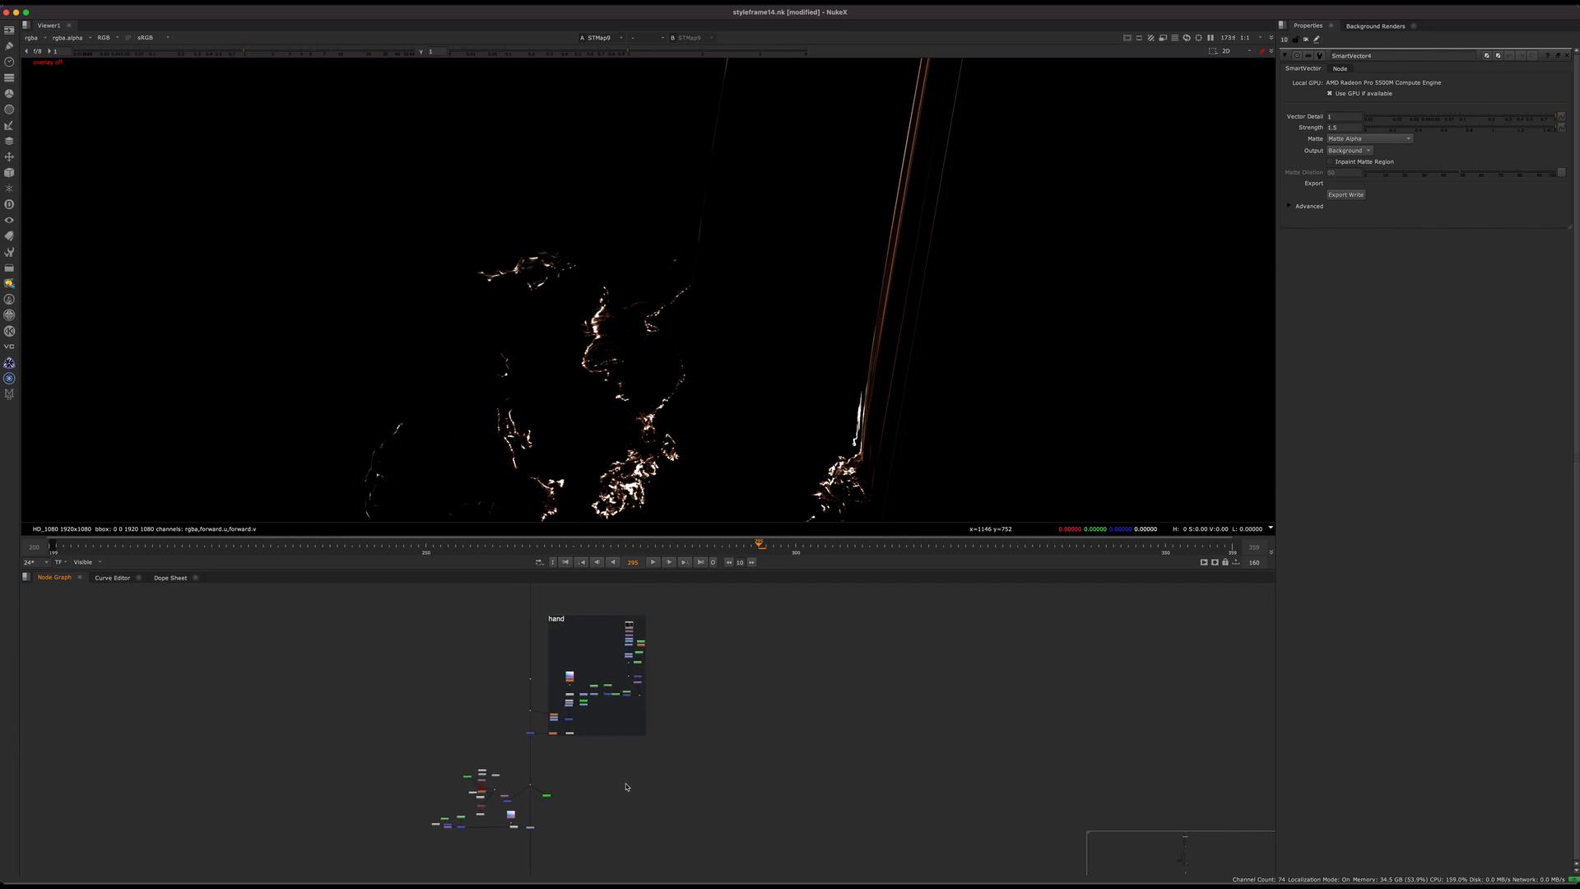
scroll(499, 753, up, 5)
drag(585, 649, 498, 696)
key(1)
middle_drag(598, 645, 651, 731)
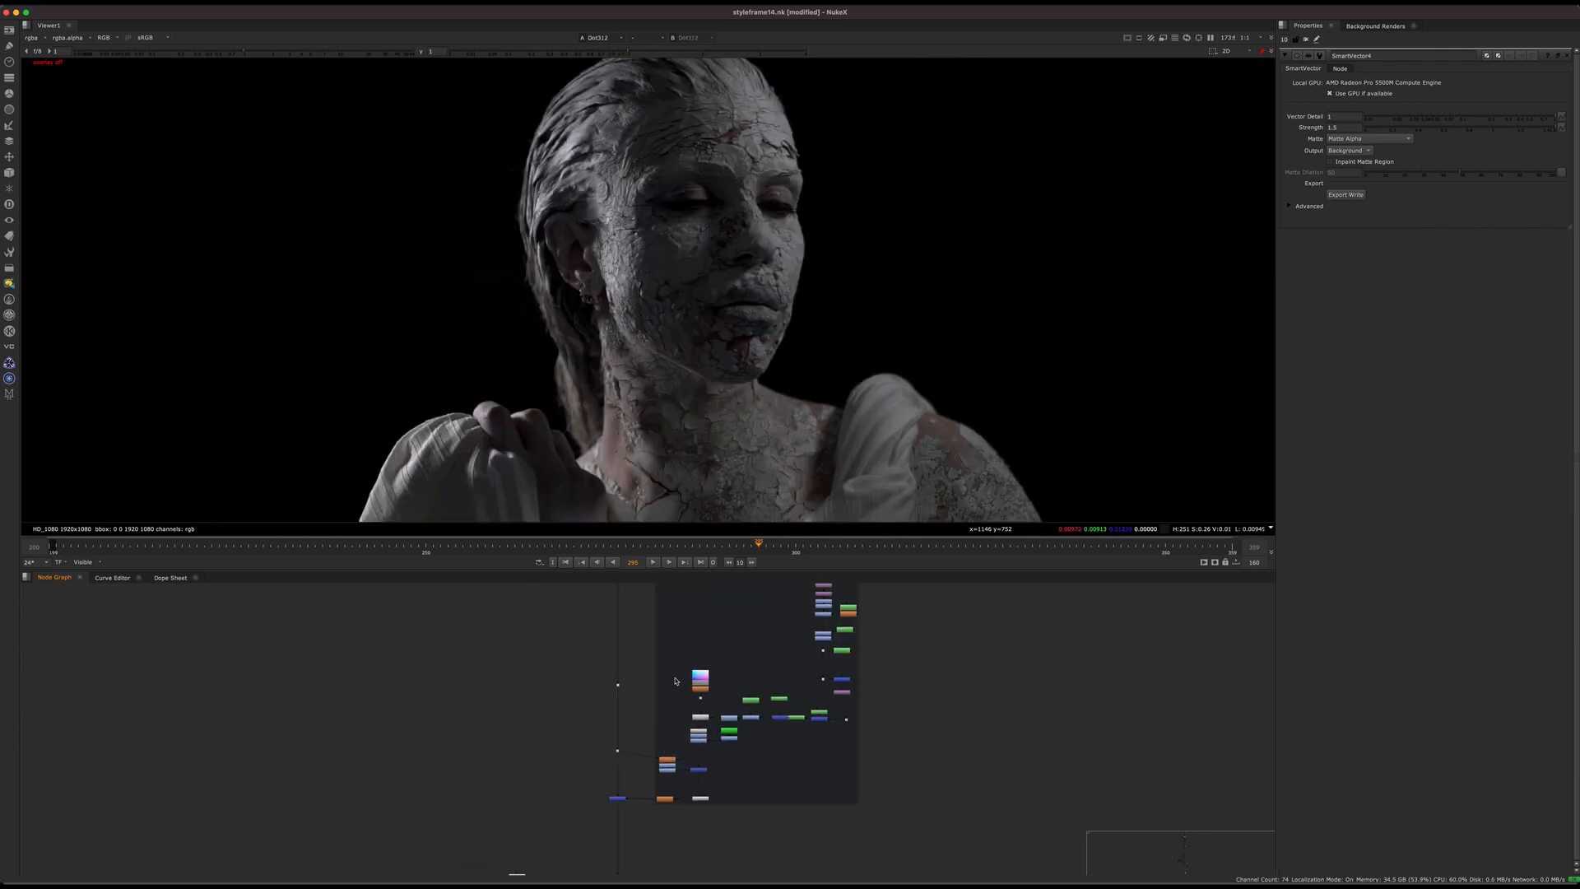
Step: Expand the node graph to full size and read the "What you need to do" note and the adjacent course outline note
scroll(676, 681, down, 5)
middle_drag(675, 599, 648, 870)
middle_drag(670, 739, 645, 881)
key(space)
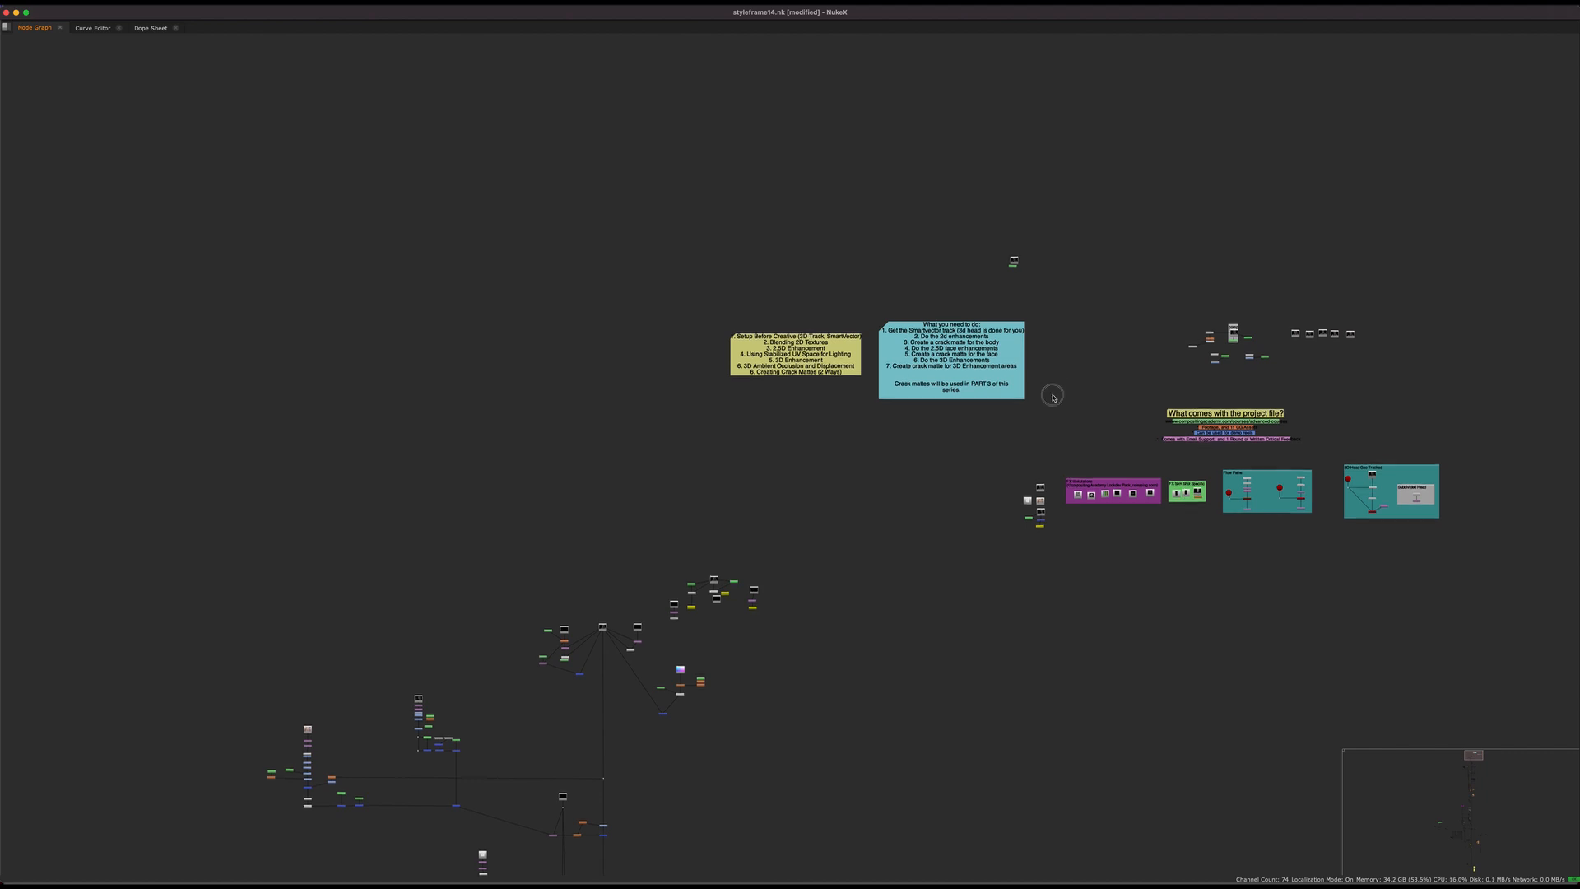
scroll(1049, 393, up, 5)
middle_drag(1050, 394, 1047, 534)
scroll(865, 500, up, 5)
click(674, 427)
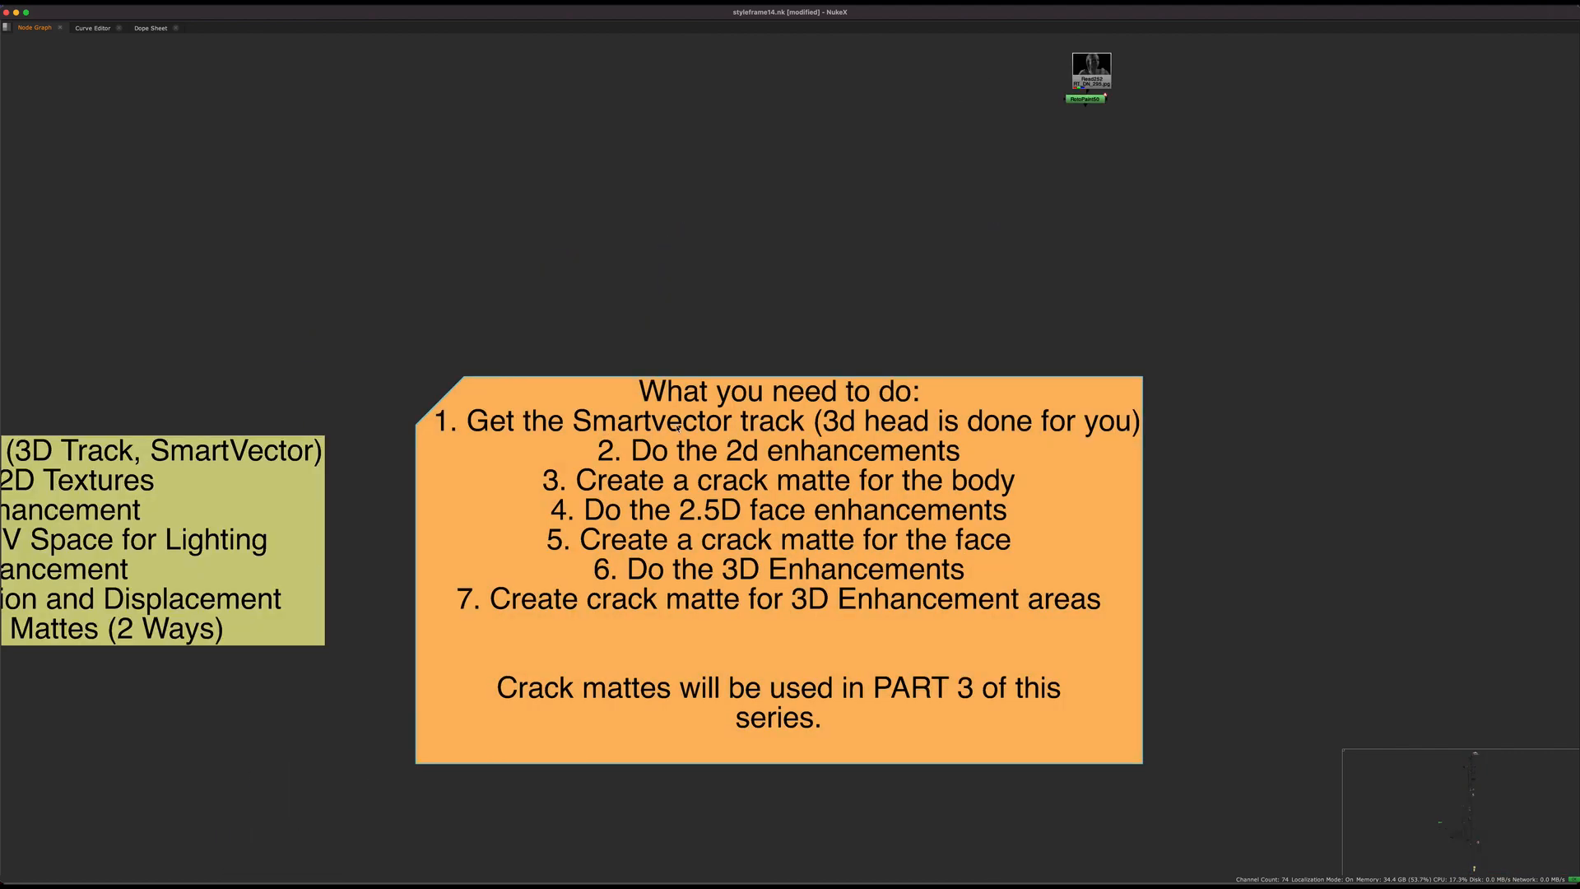
middle_drag(1077, 462, 1020, 452)
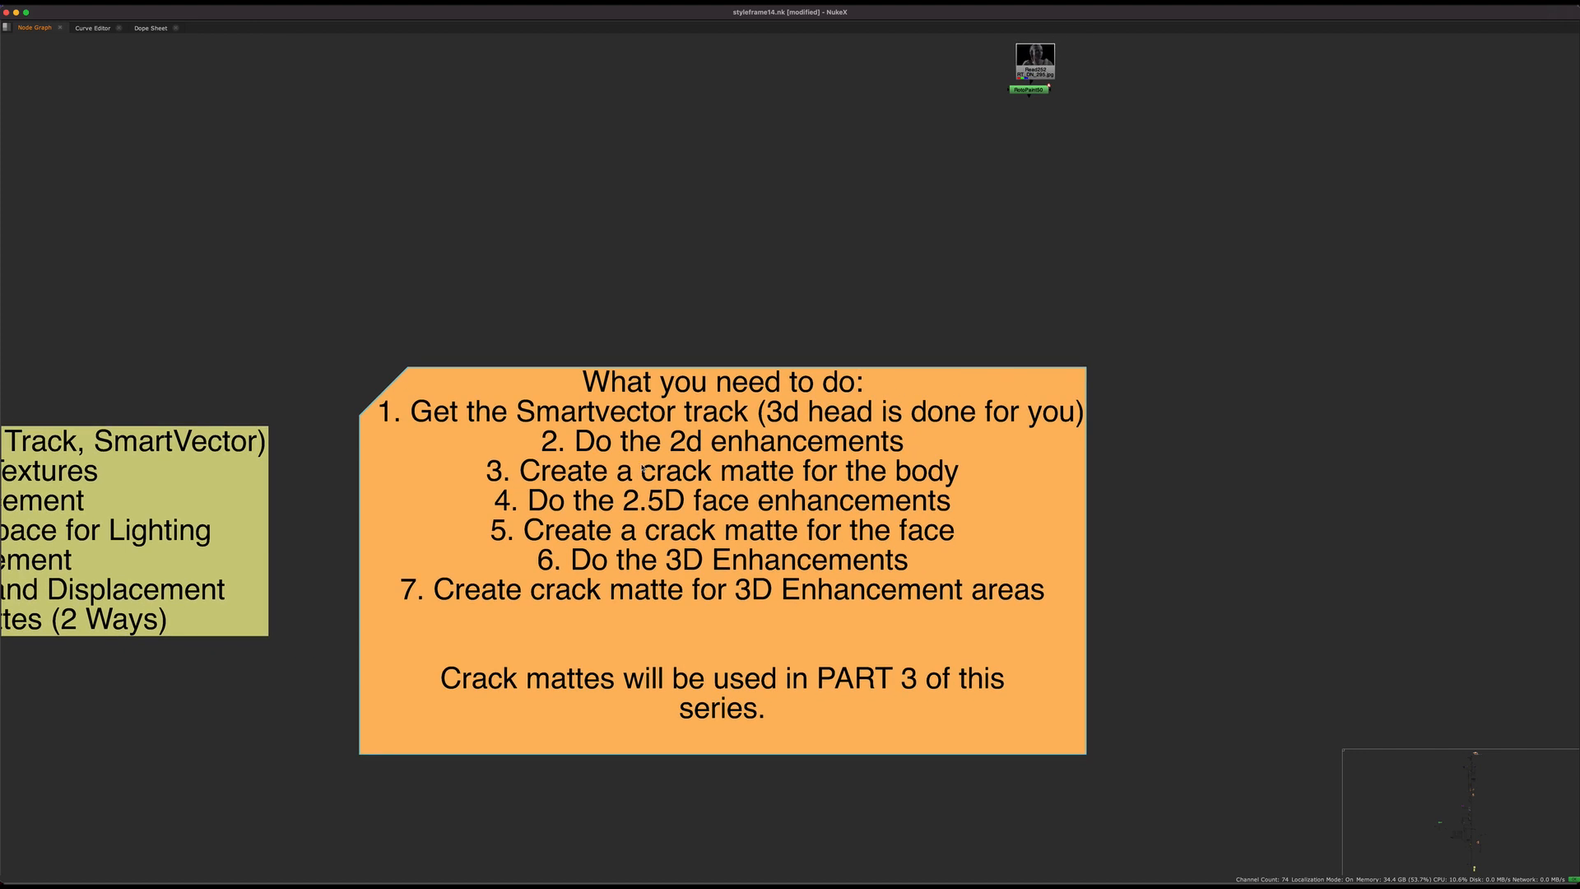
scroll(790, 419, left, 15)
click(674, 516)
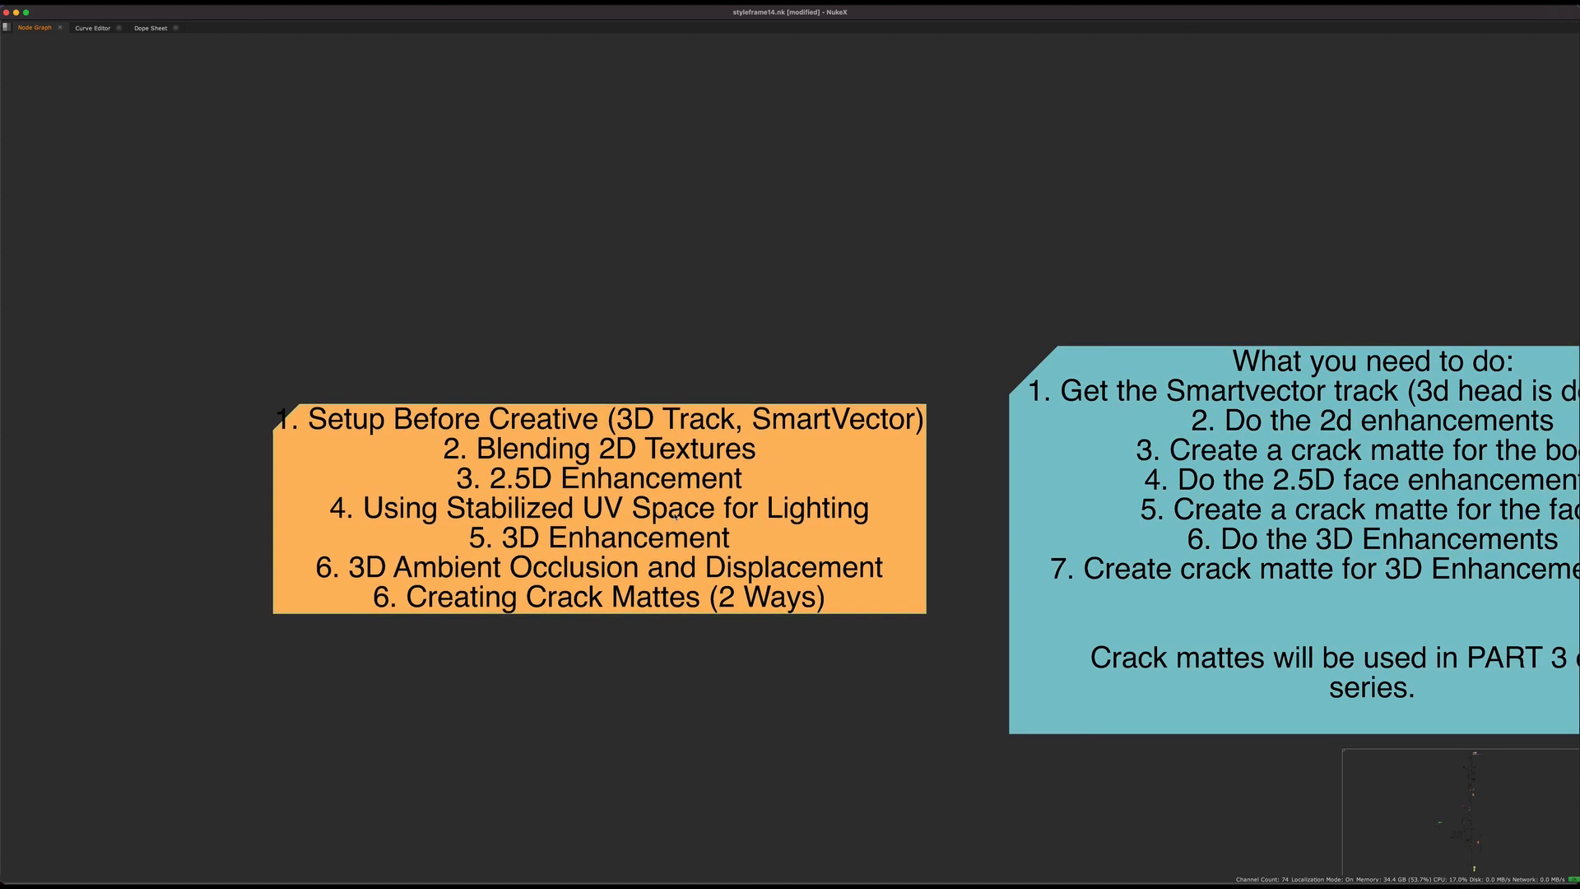
Step: Read the course outline note beside the "What you need to do" note
drag(963, 455, 137, 497)
middle_drag(713, 496, 795, 451)
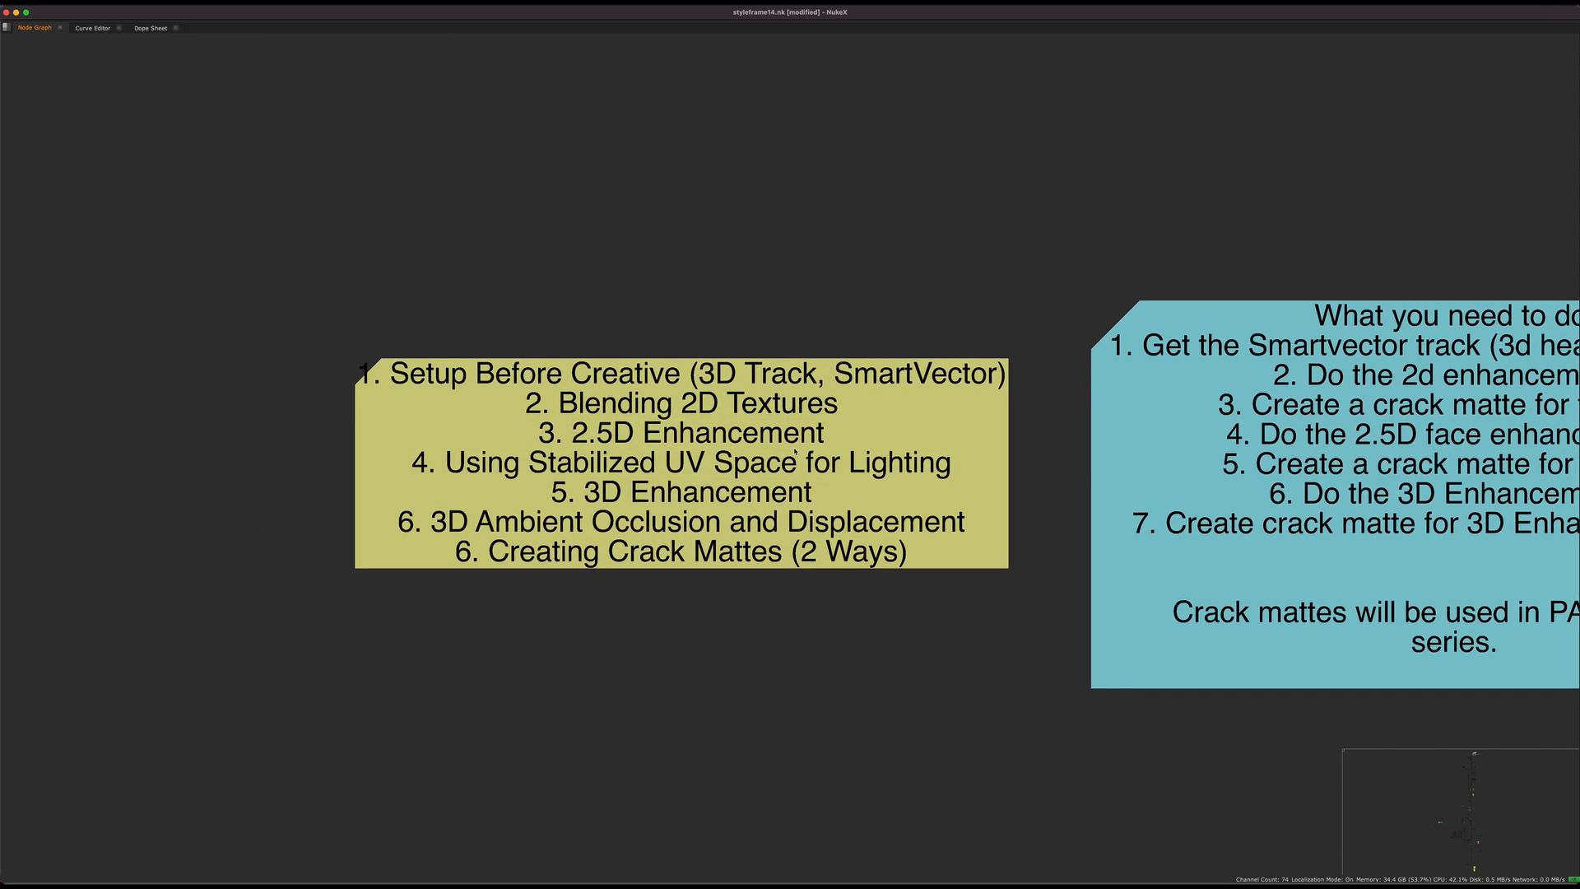
mouse_move(1070, 440)
mouse_down()
mouse_move(346, 461)
mouse_move(261, 486)
mouse_move(778, 568)
mouse_move(279, 656)
mouse_up()
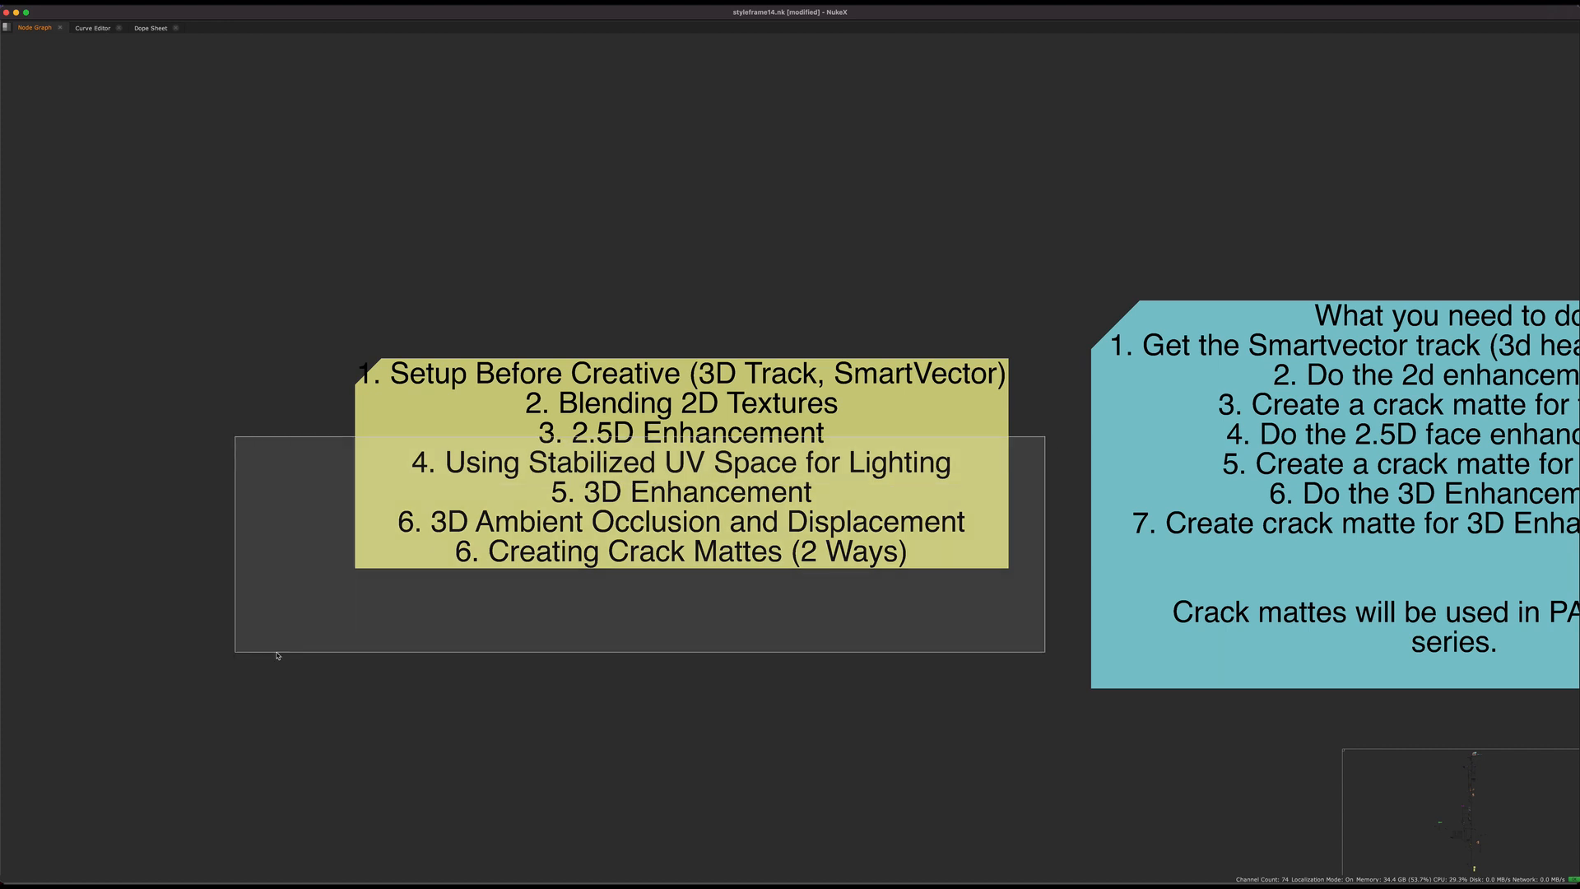
middle_drag(696, 551, 703, 487)
Step: Return to the main pipe and view the masked grade, followed by the body crack composite at Merge77
scroll(702, 486, down, 5)
middle_drag(765, 557, 832, 222)
middle_drag(790, 627, 930, 351)
middle_drag(889, 543, 1012, 654)
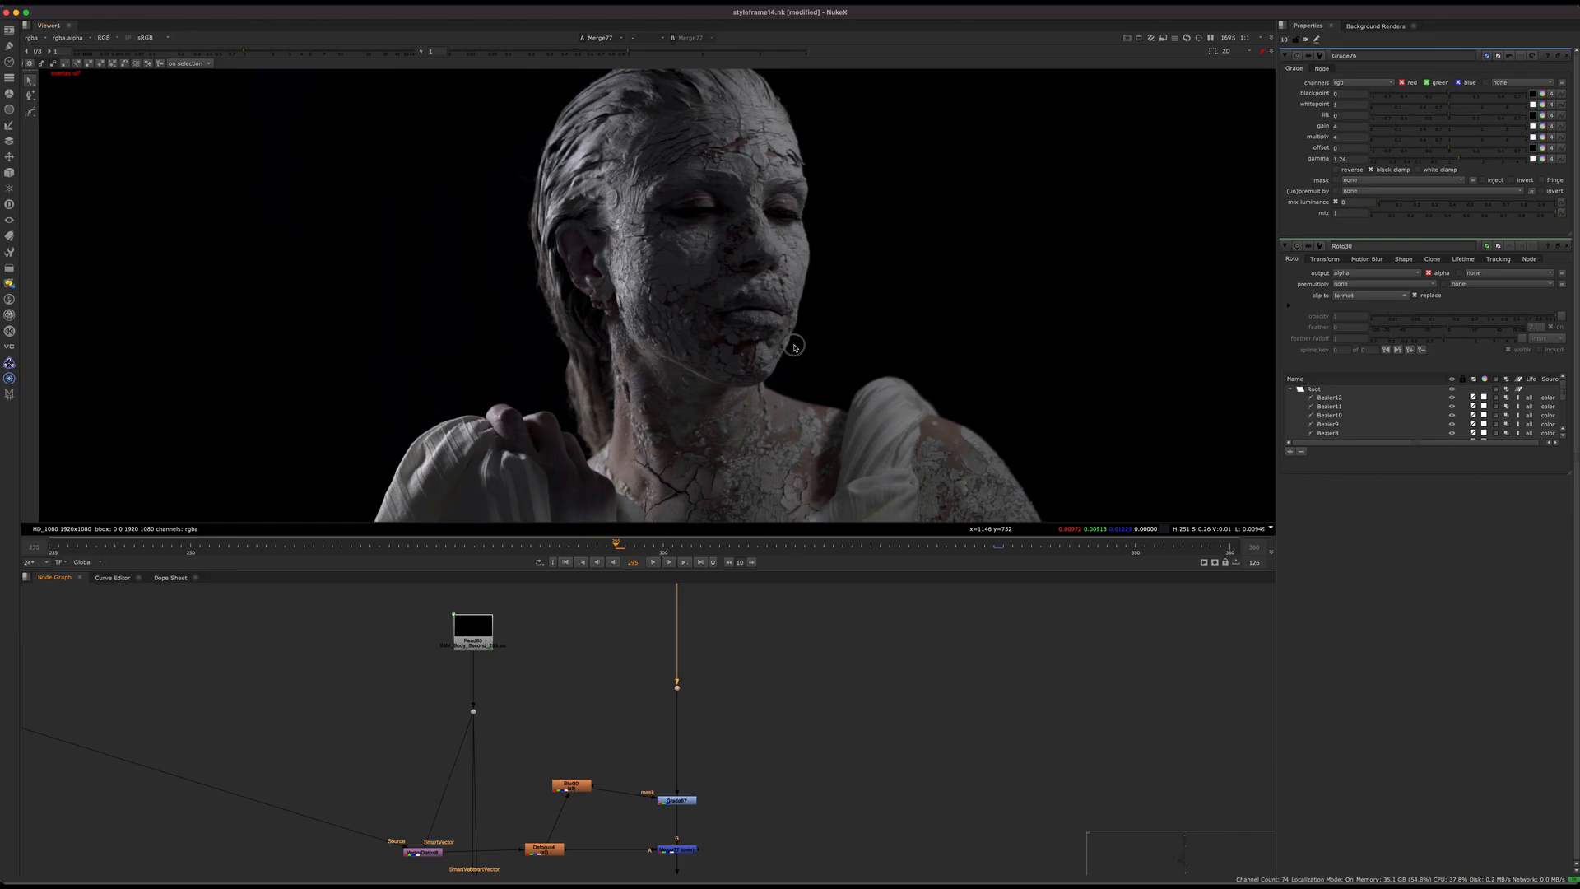
key(1)
middle_drag(656, 712, 775, 609)
click(810, 695)
key(1)
click(812, 744)
key(1)
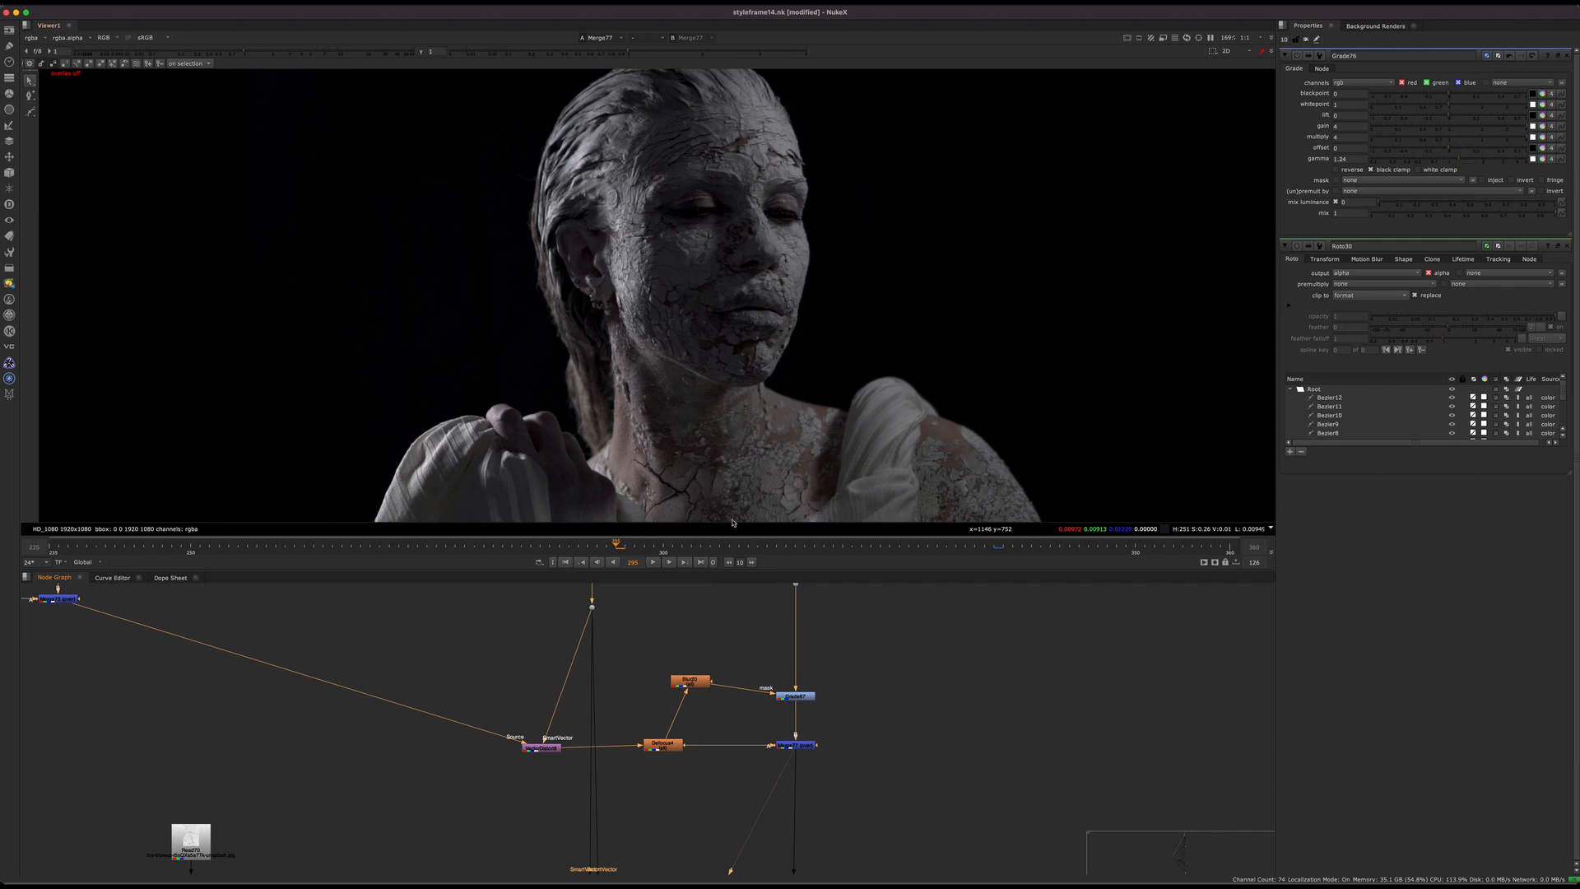
Step: Locate and inspect the Read65 node that feeds SMV_Body_Second_295.exr into the body crack distortion
scroll(702, 697, down, 5)
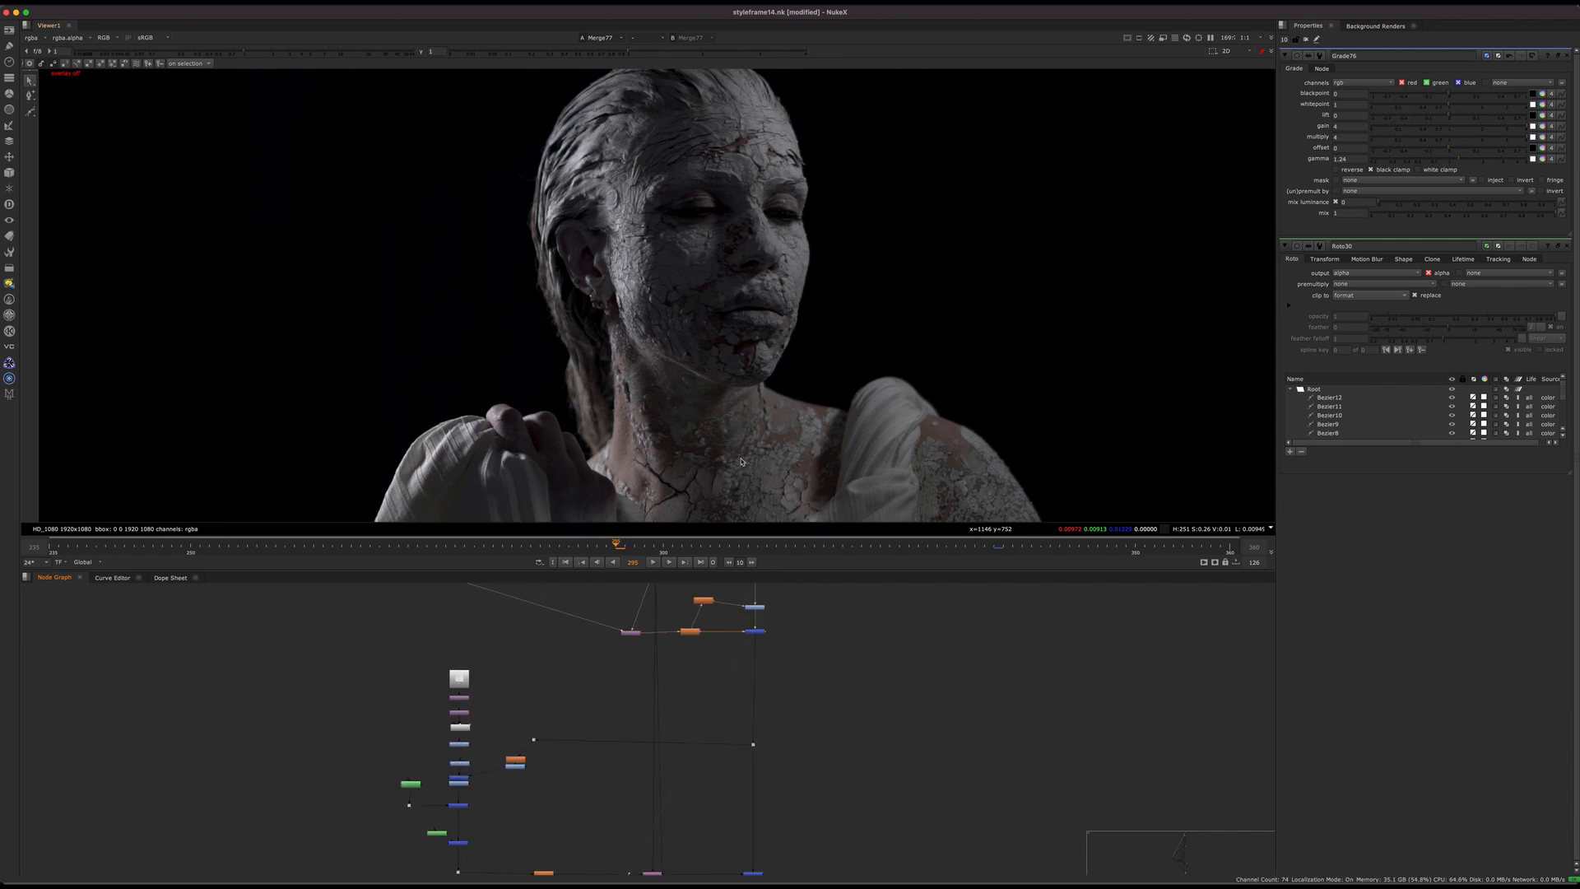
middle_drag(637, 650, 671, 776)
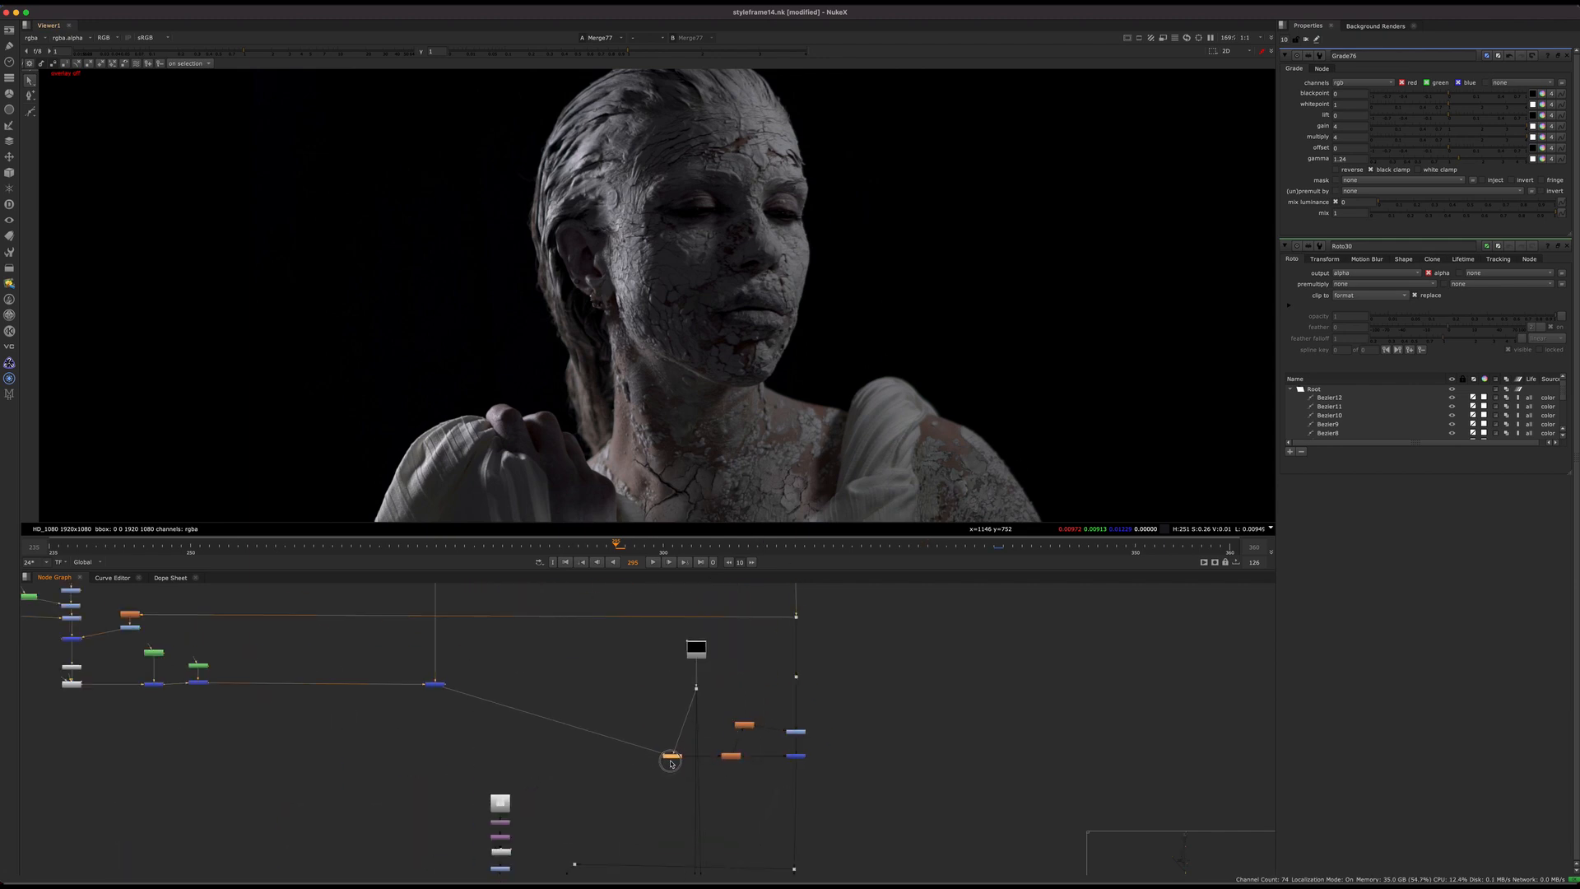
scroll(767, 705, up, 3)
click(765, 699)
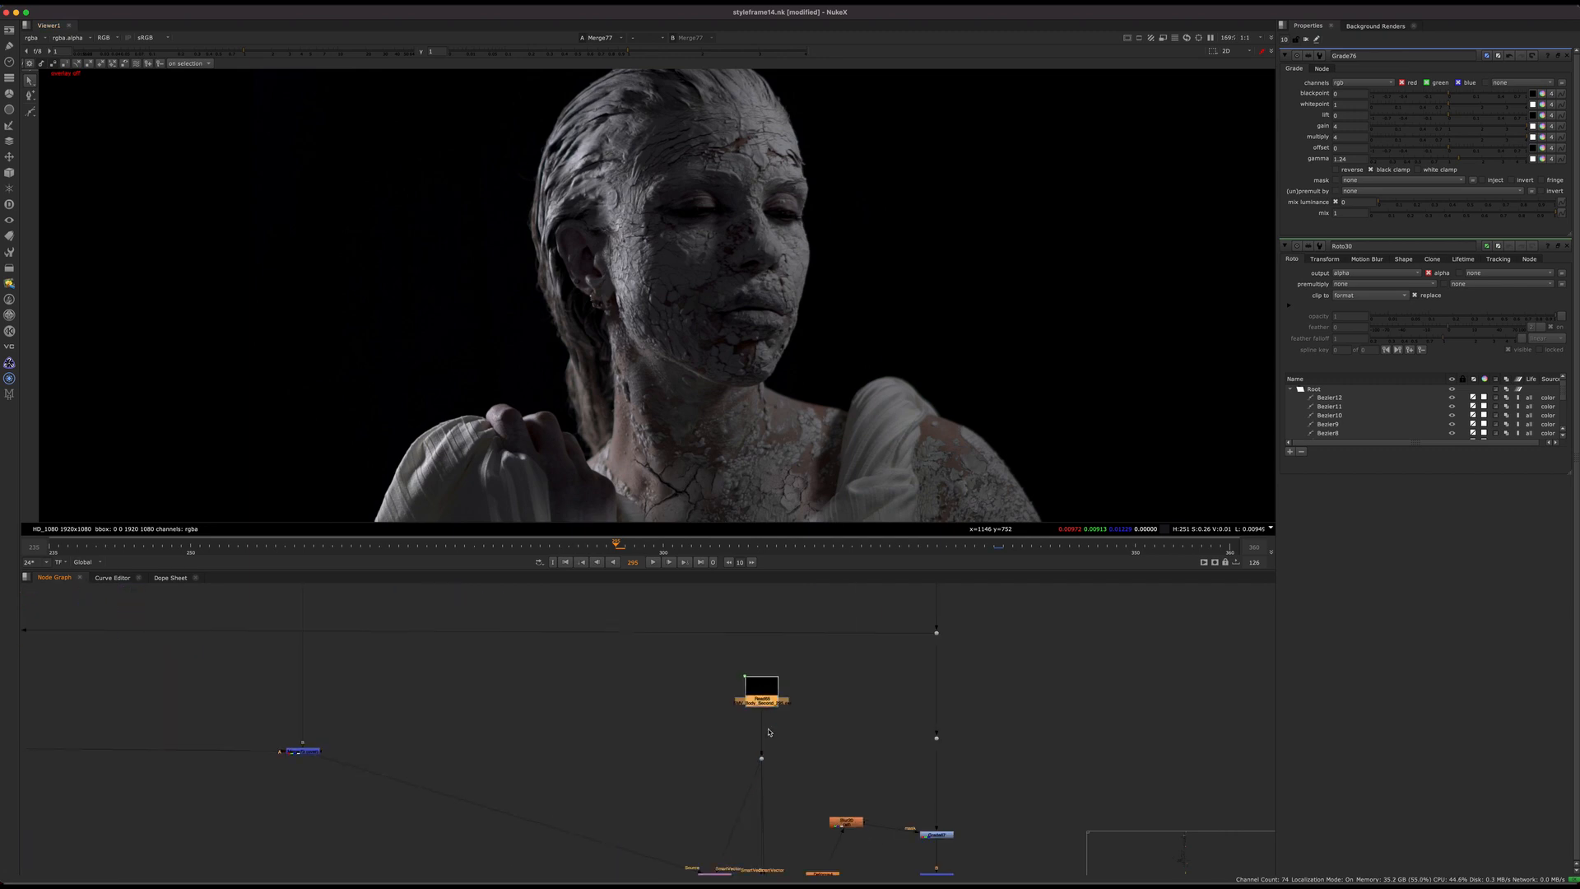
scroll(767, 691, up, 6)
mouse_move(765, 653)
mouse_down()
mouse_move(738, 662)
mouse_move(766, 668)
mouse_up()
drag(800, 417, 1058, 206)
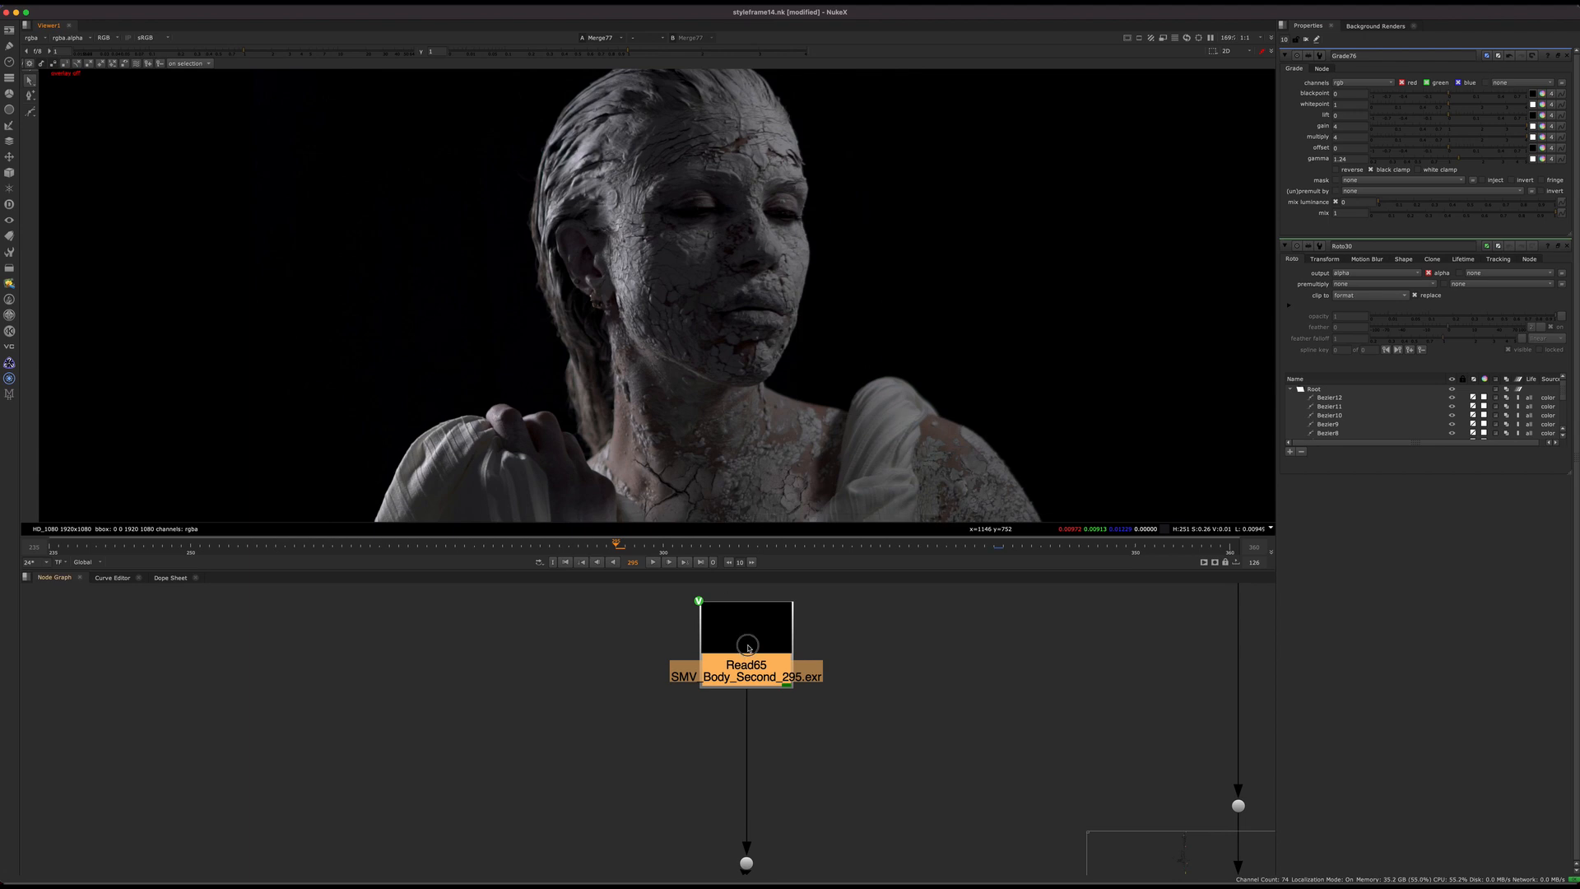
drag(749, 644, 745, 644)
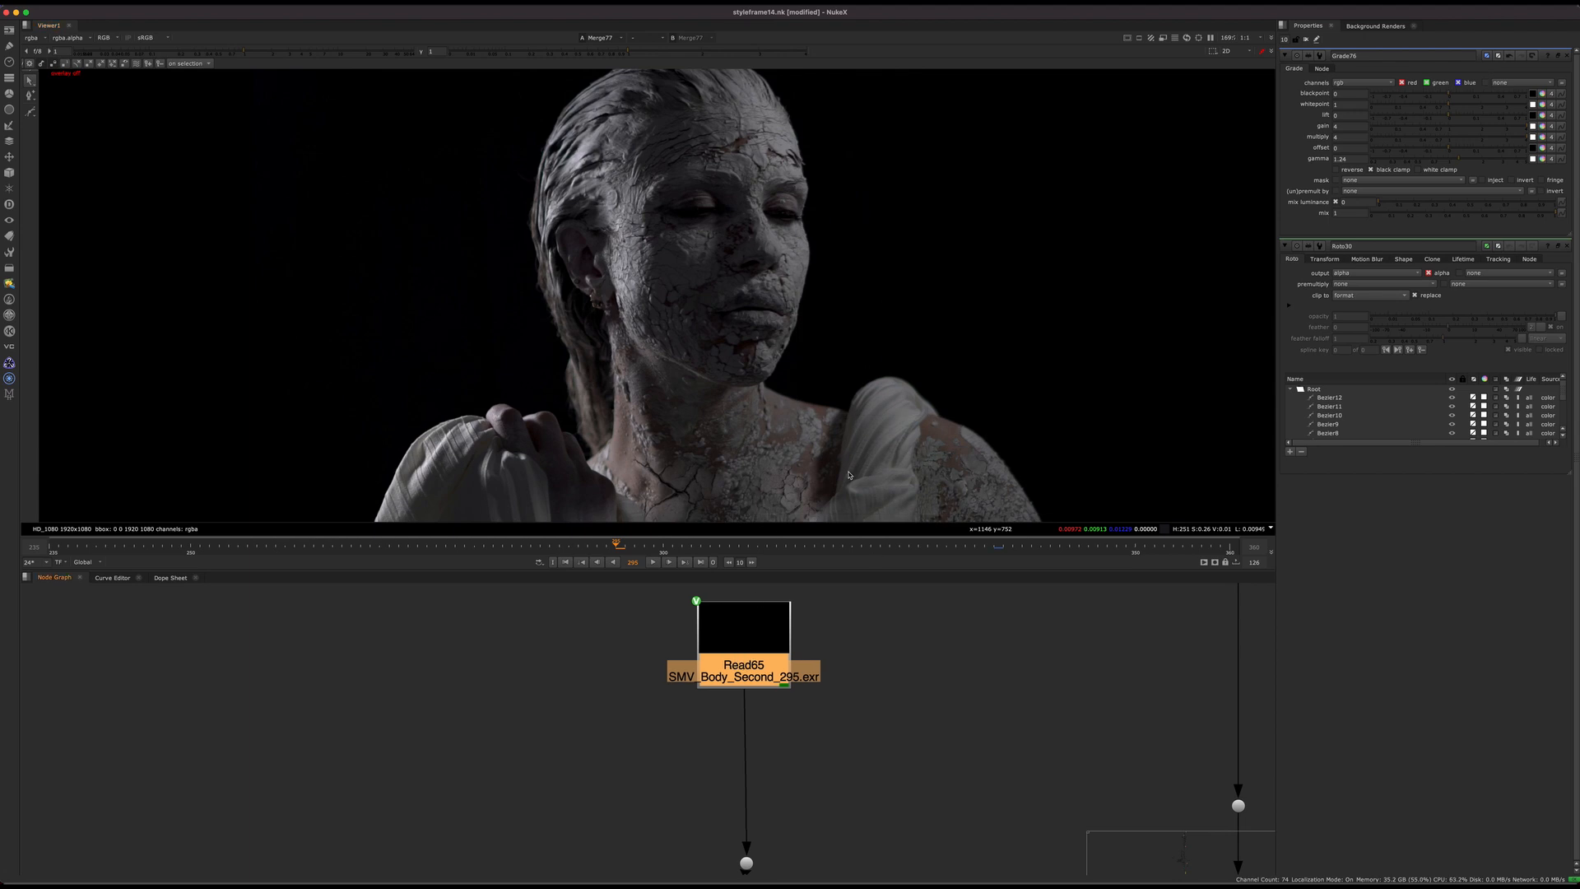
middle_drag(849, 475, 830, 453)
scroll(642, 634, down, 7)
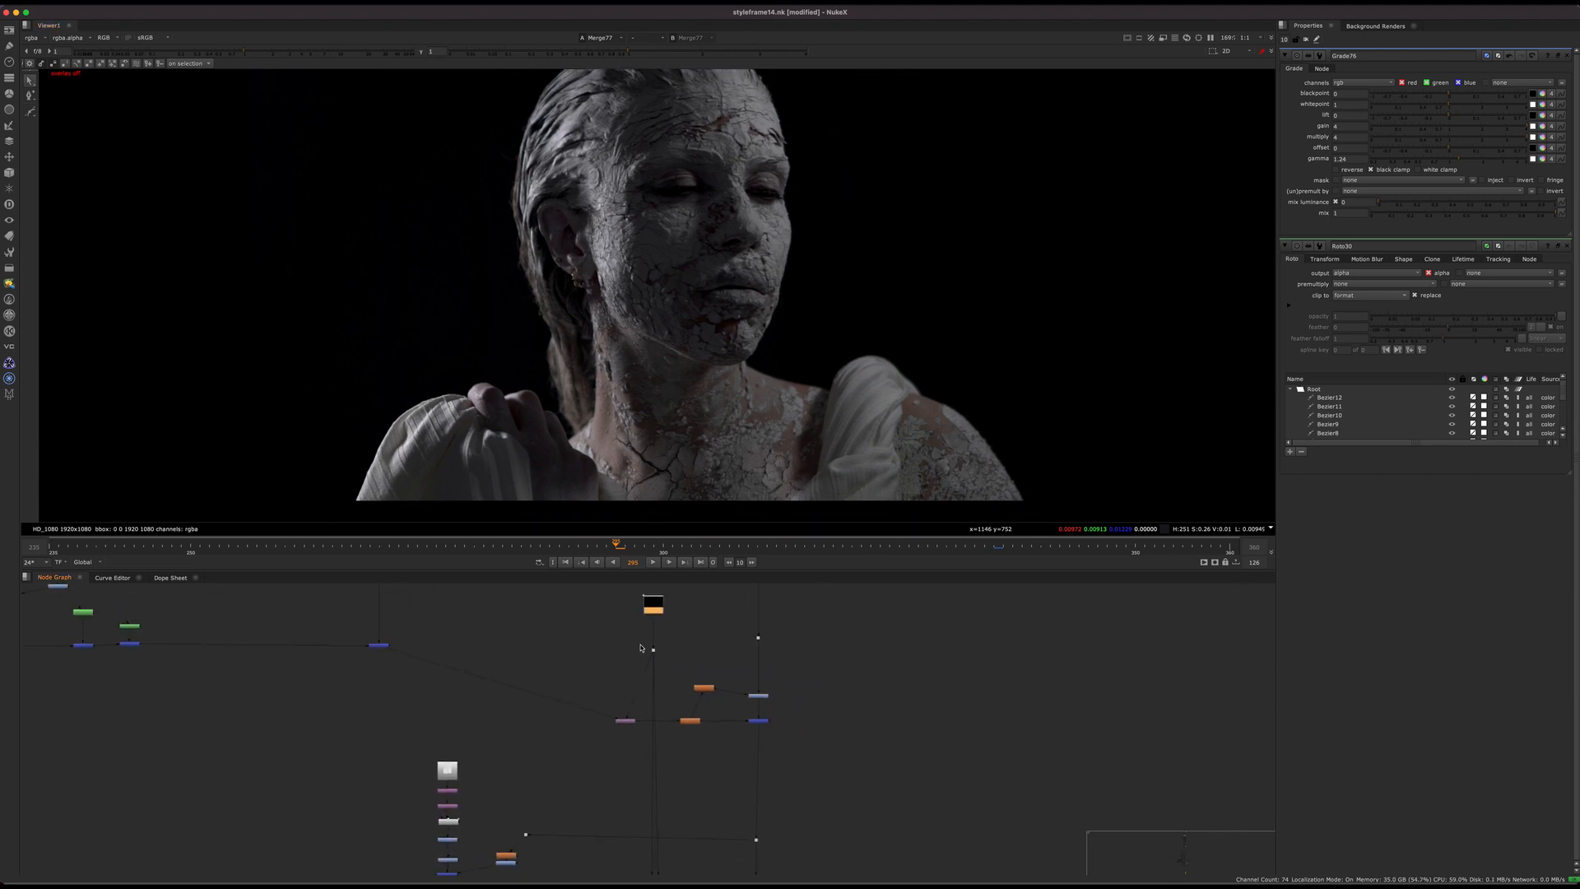
Step: View the statue composite at the main pipe dot above the body crack merge
click(756, 640)
key(1)
middle_drag(744, 656, 1068, 772)
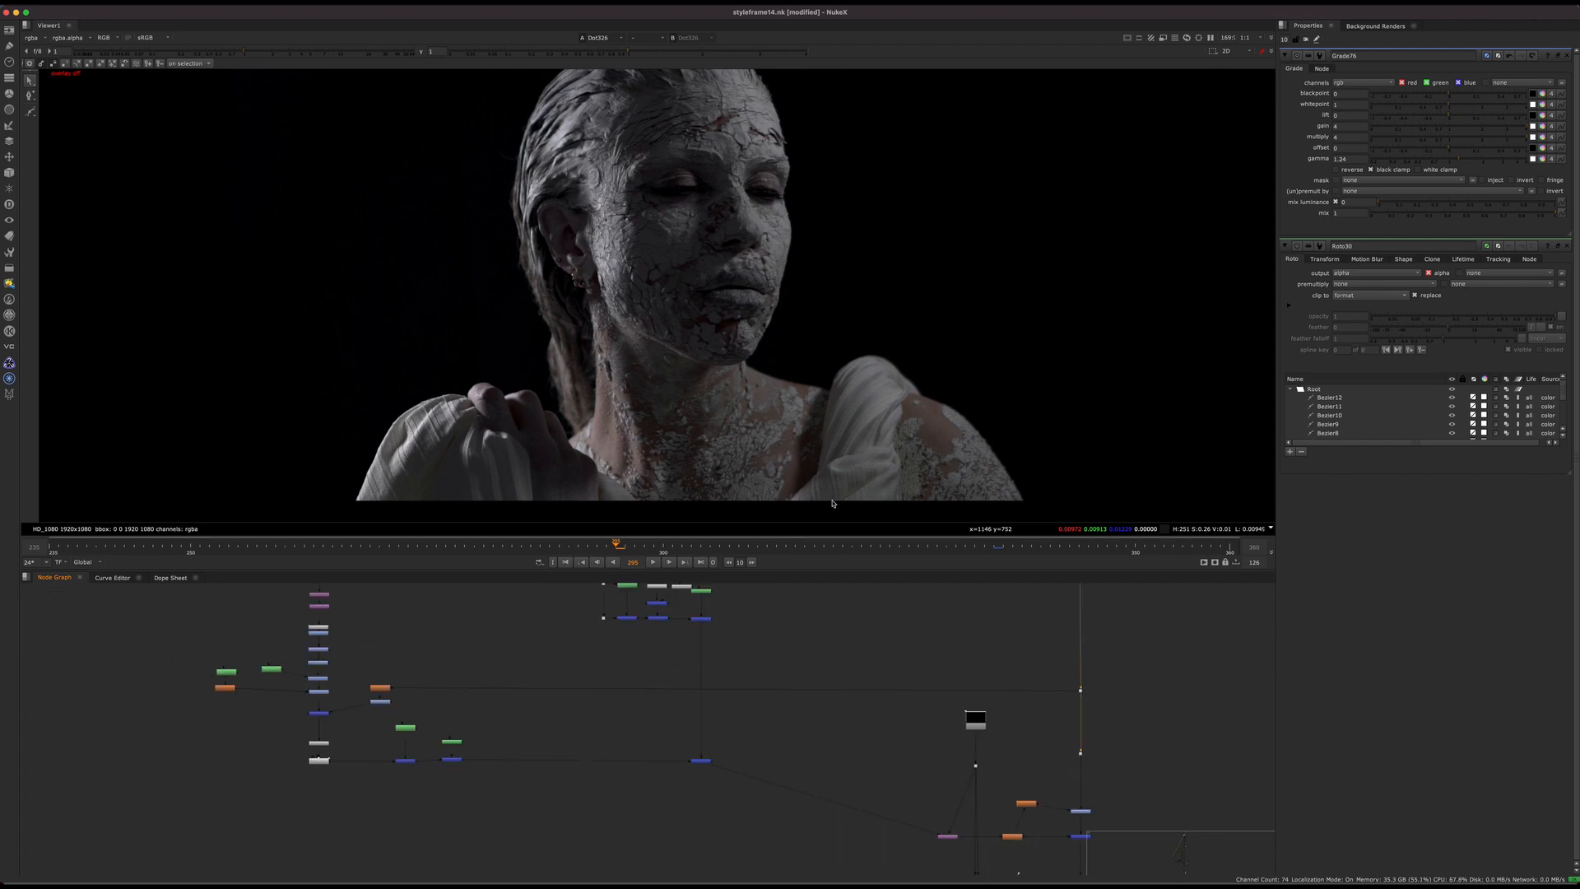
middle_drag(828, 611, 927, 699)
Step: Step through the stone head texture's grading by viewing Grade65, Grade86, Grade66 and Grade68
scroll(691, 660, up, 6)
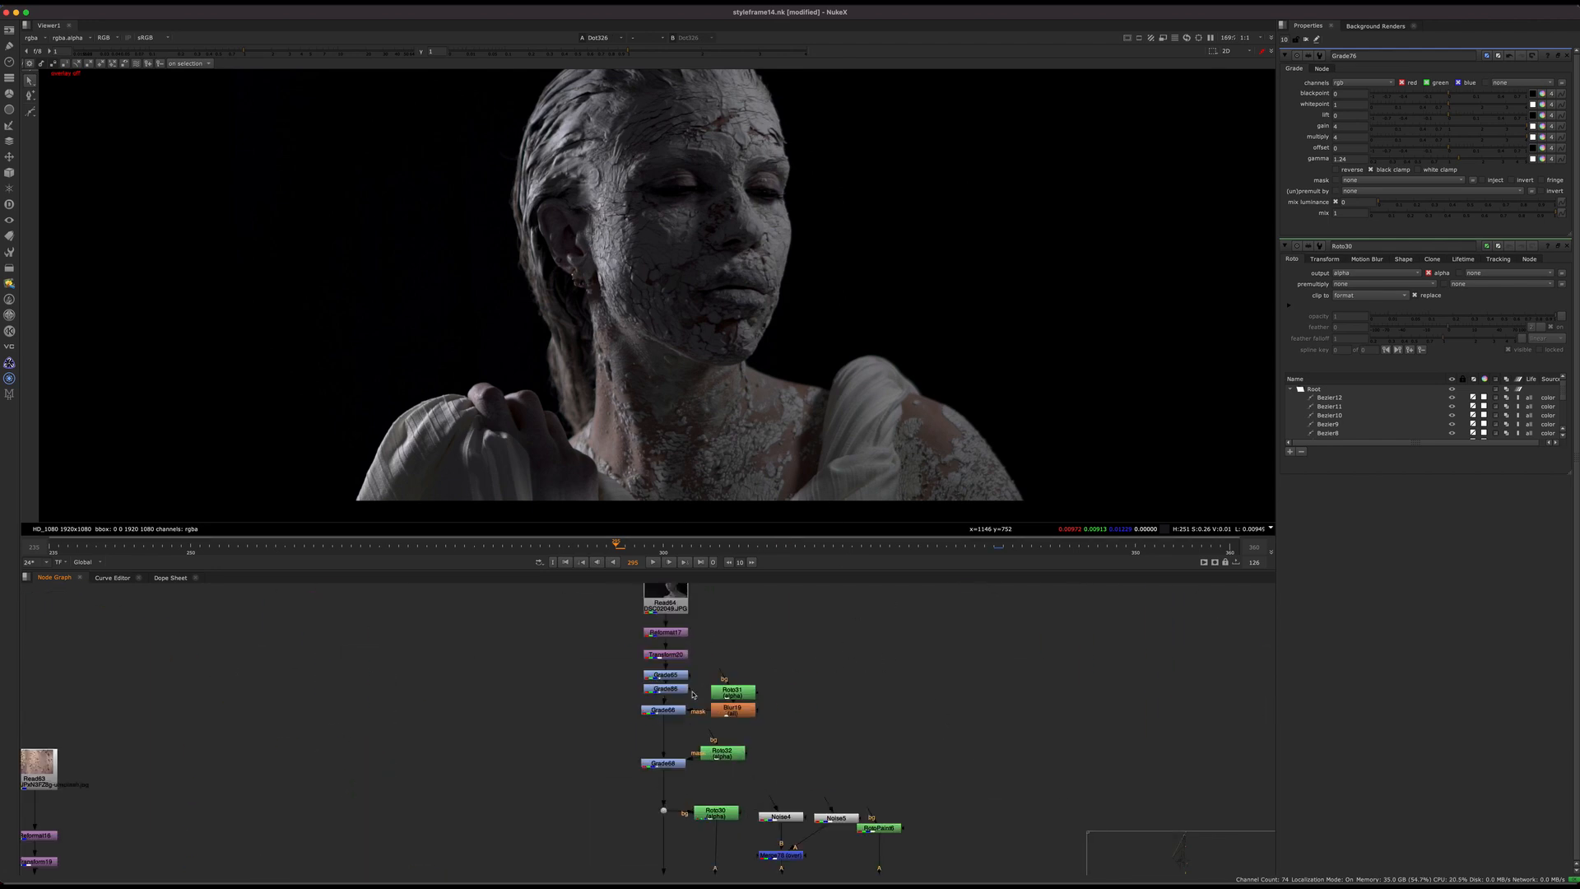
click(691, 654)
key(1)
click(692, 673)
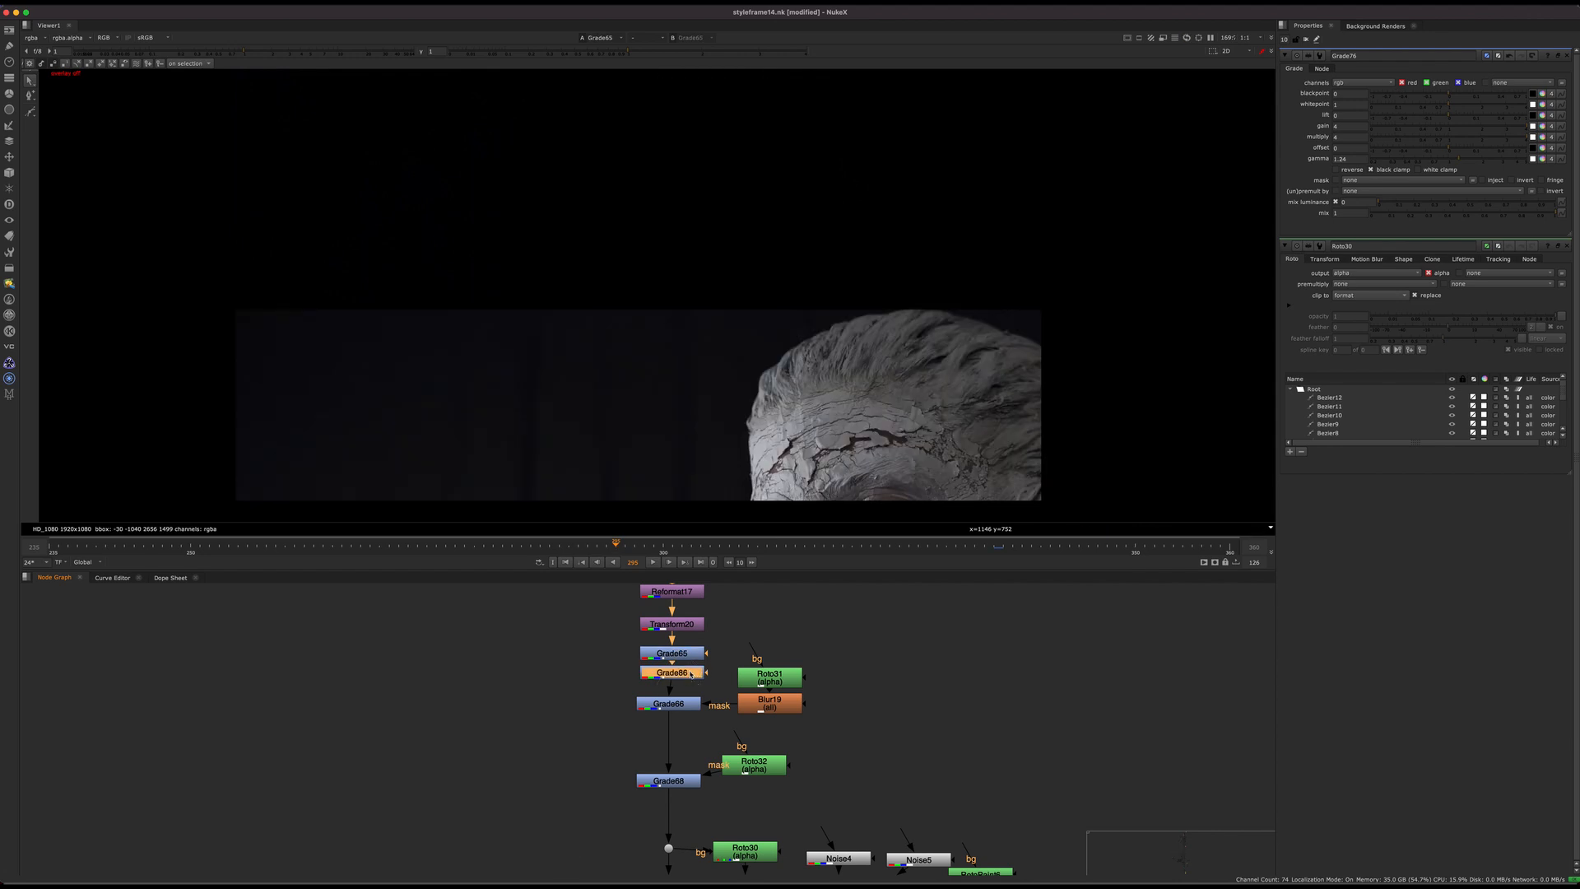
key(1)
click(691, 706)
key(1)
middle_drag(658, 720, 572, 640)
click(617, 715)
key(1)
Step: Move the Roto32 mask node farther away from Grade68 in the node graph
scroll(646, 723, down, 3)
middle_drag(711, 713, 671, 853)
drag(581, 770, 656, 752)
scroll(563, 772, up, 5)
middle_drag(563, 773, 720, 581)
middle_drag(713, 811, 710, 713)
scroll(711, 713, down, 4)
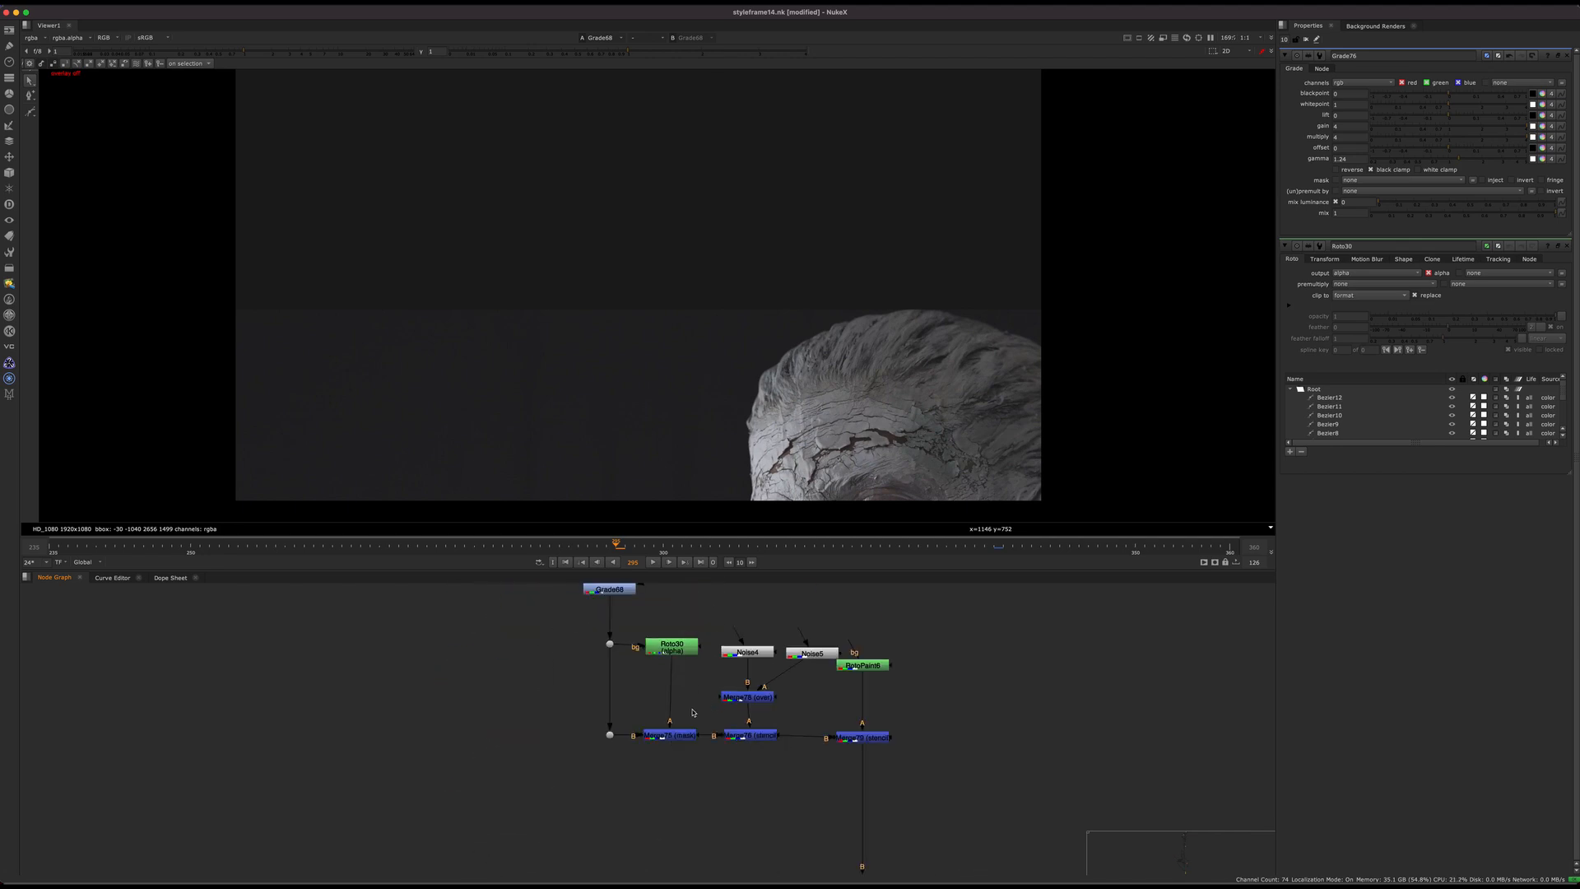
scroll(632, 690, up, 3)
middle_drag(656, 610, 642, 713)
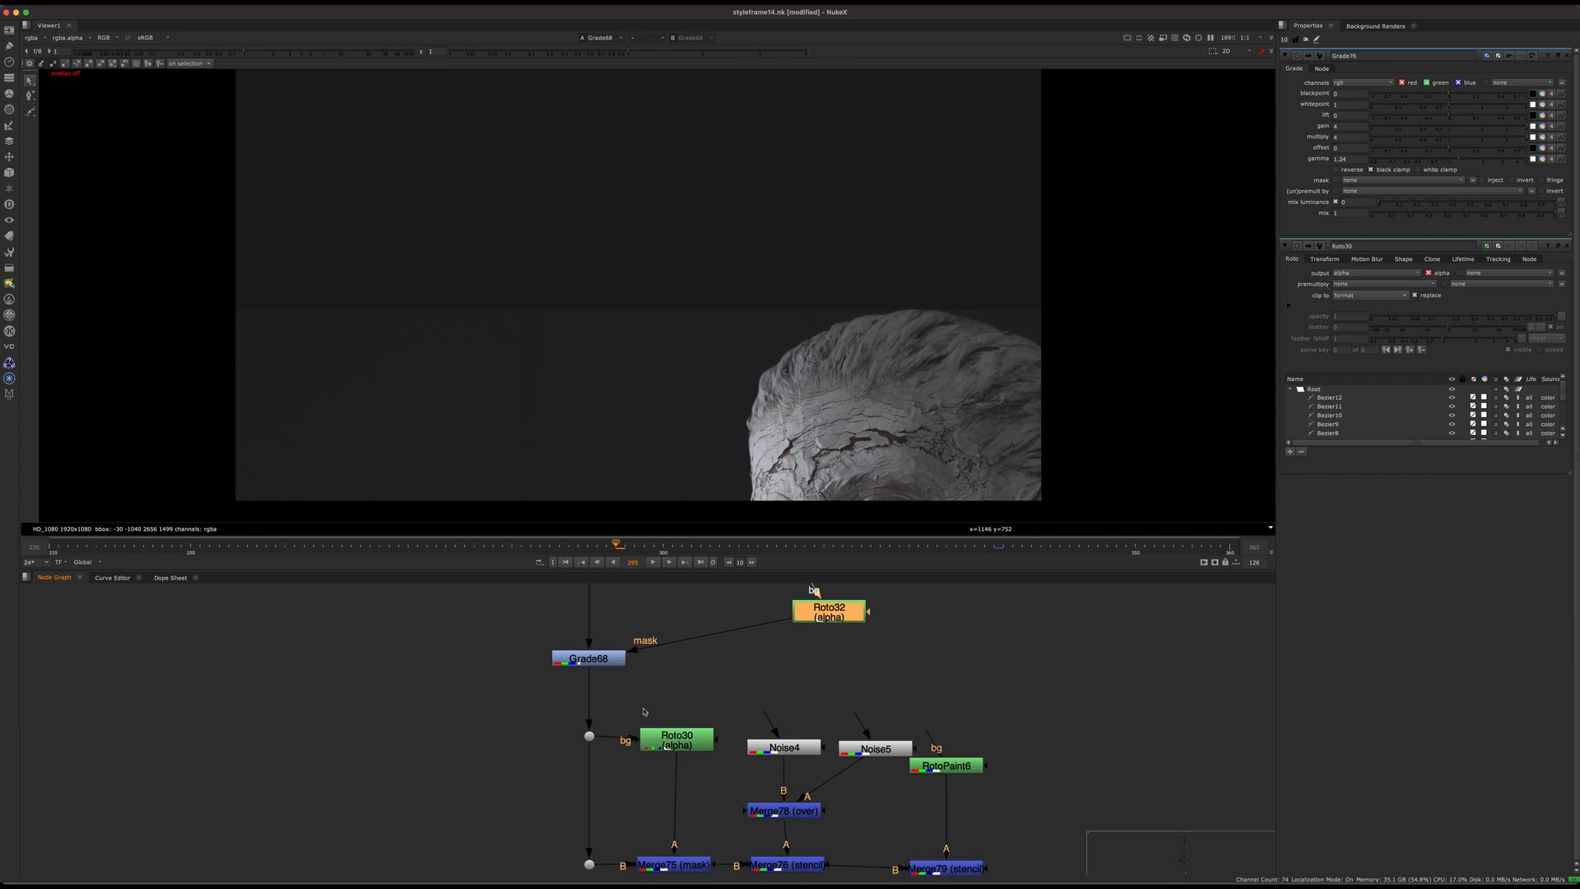
click(633, 696)
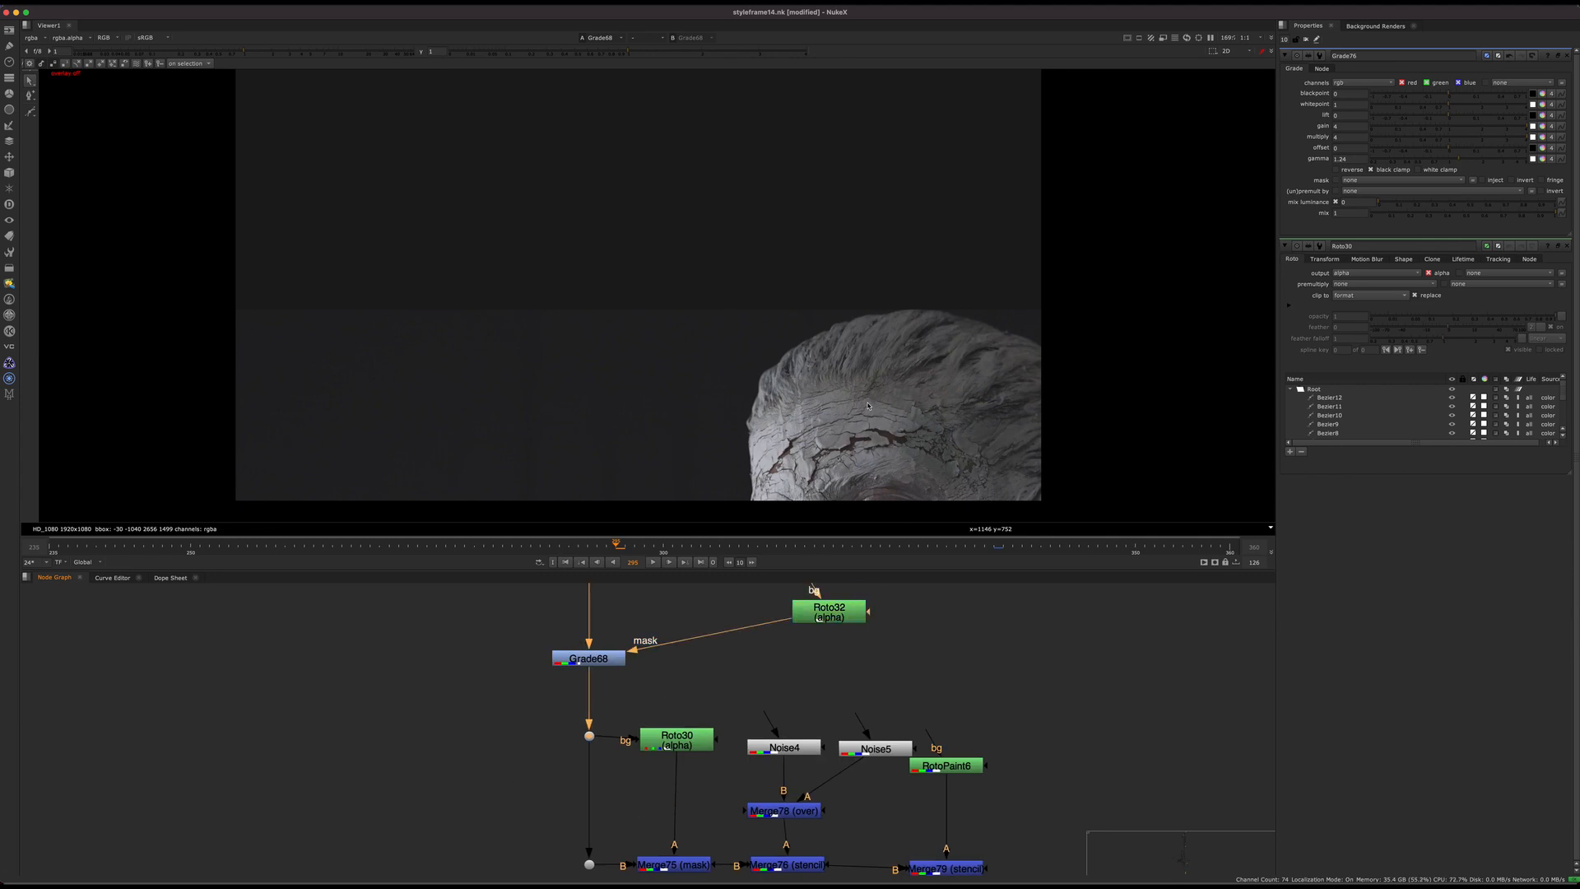
Step: Compare the graded stone head at the dots below Grade68 with the cut-out piece at Merge75 (mask)
key(1)
drag(645, 713, 622, 875)
key(1)
middle_drag(619, 856, 532, 778)
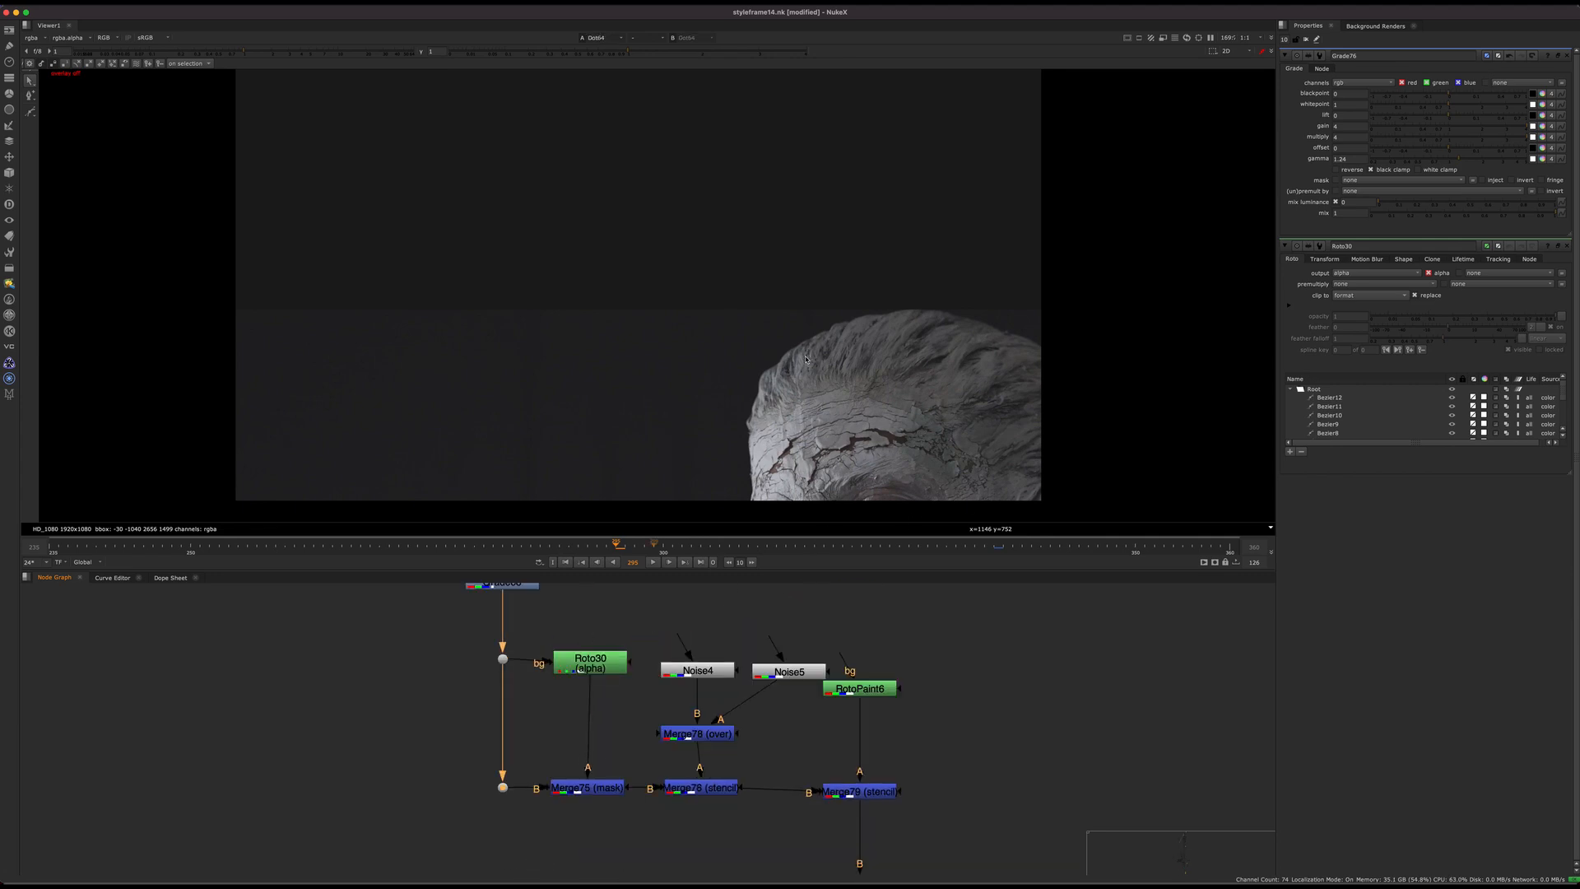
click(598, 791)
key(1)
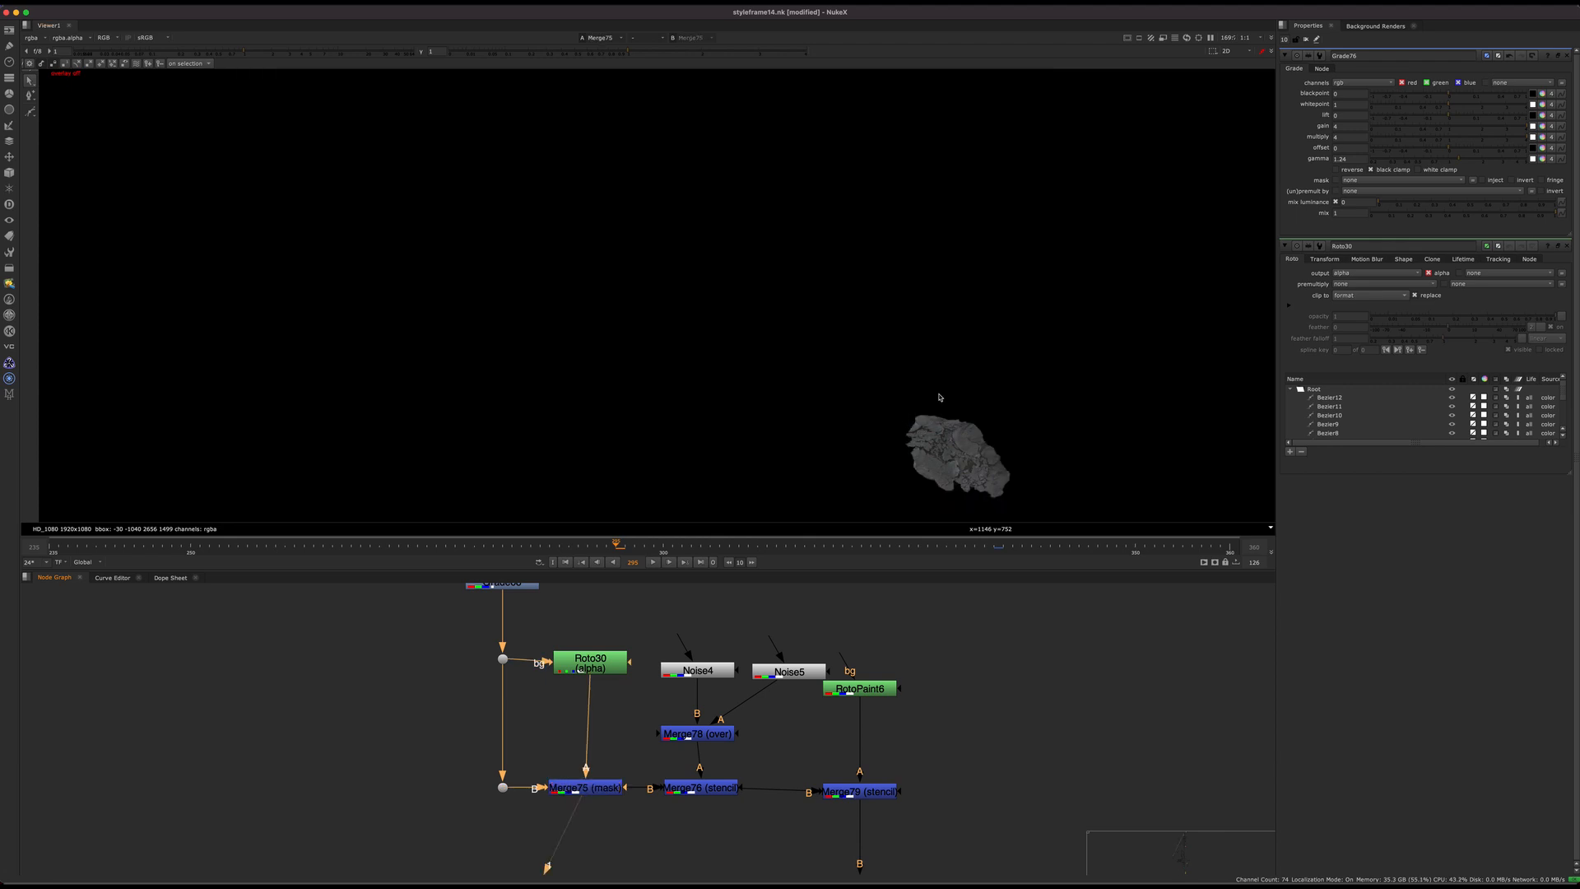
Step: Open Roto30's properties and examine its shape outlines over the cut-out piece, toggling the overlay
scroll(621, 699, up, 3)
double_click(575, 644)
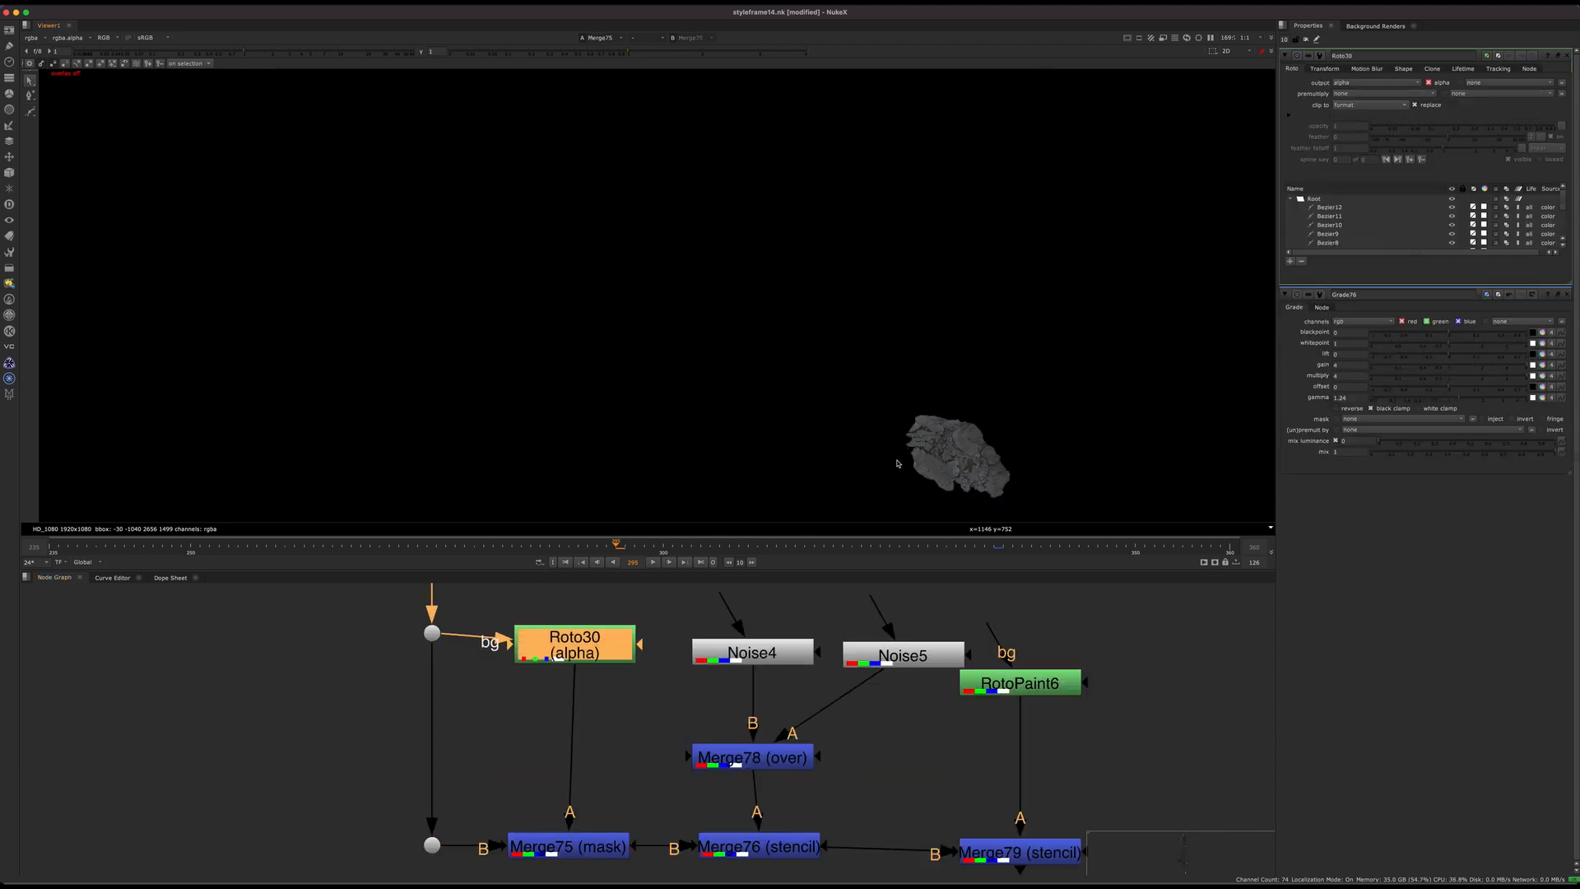
scroll(859, 405, up, 5)
middle_drag(859, 405, 729, 384)
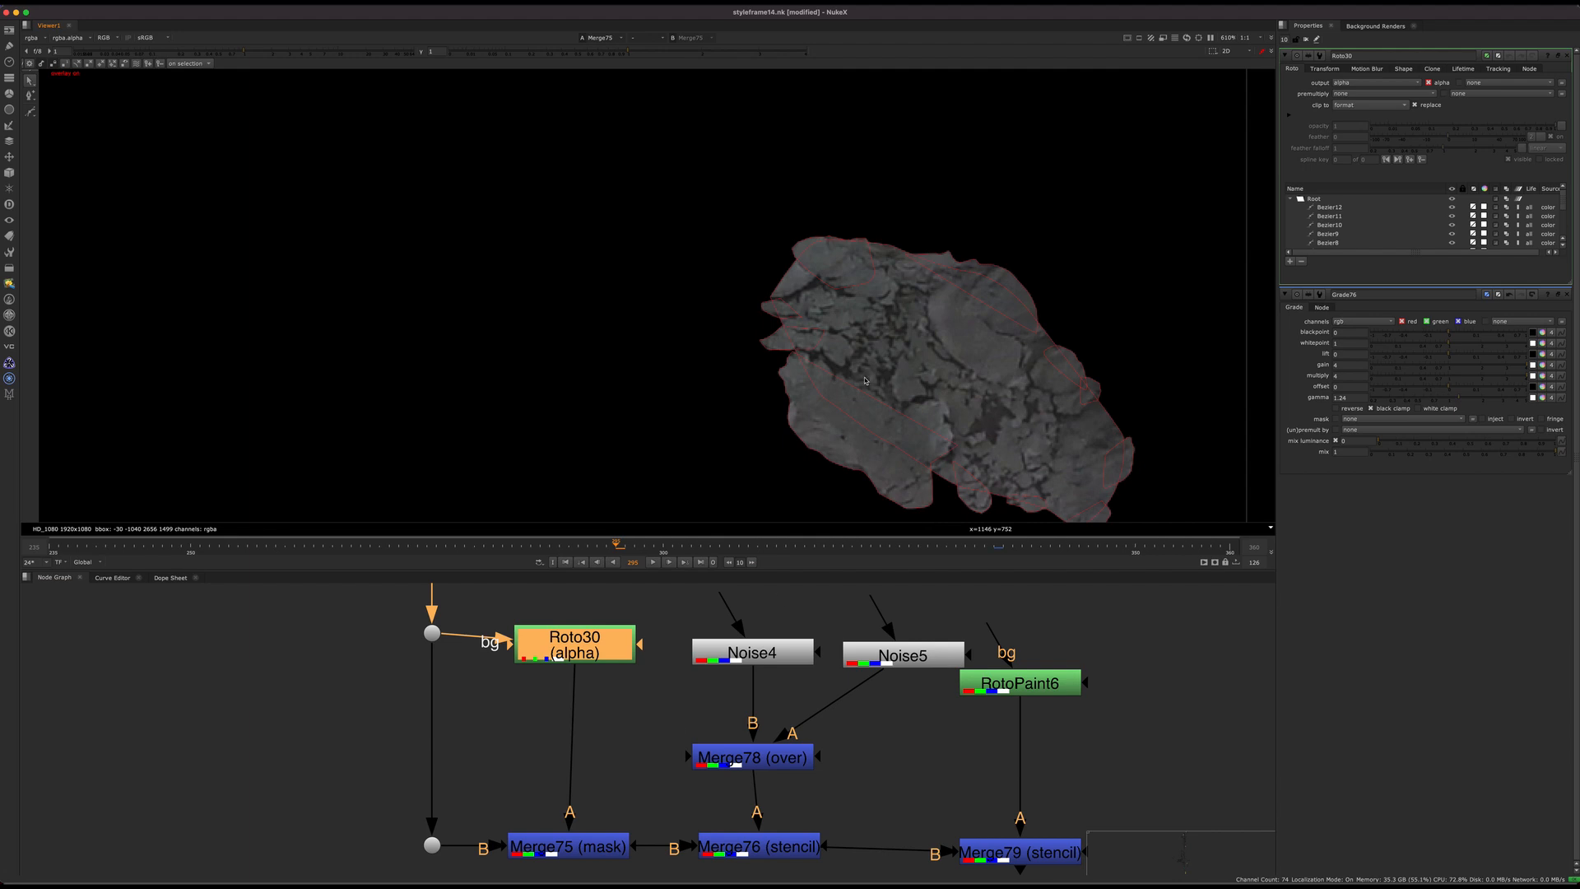
key(o)
scroll(787, 367, down, 1)
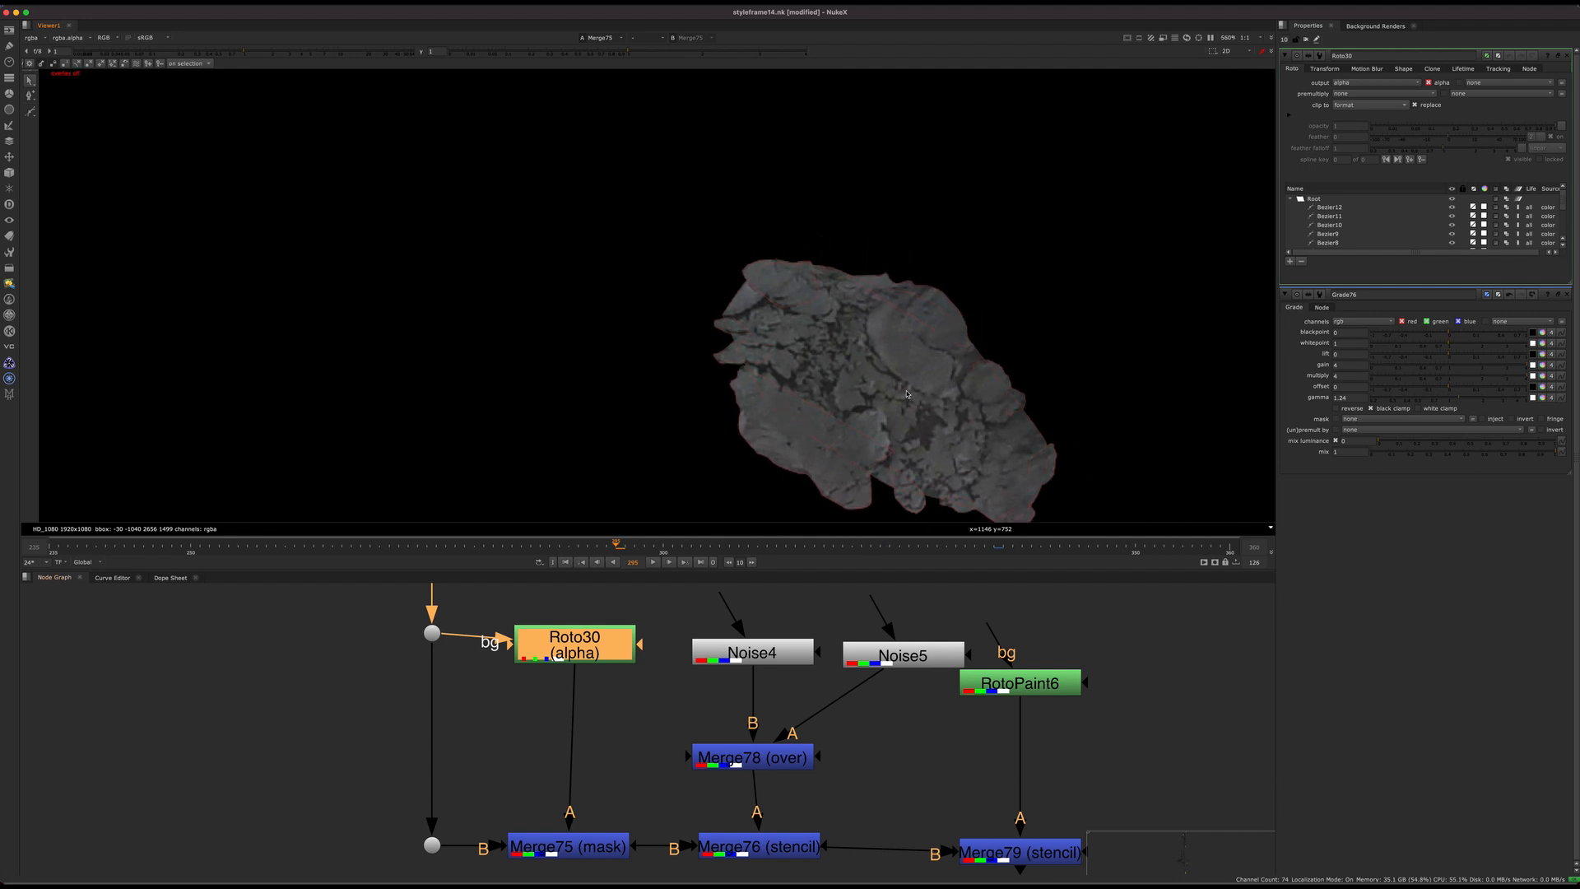
key(o)
Step: Delete several Bezier shapes along the cut-out's edge in Roto30 and undo the deletion
click(730, 311)
click(725, 332)
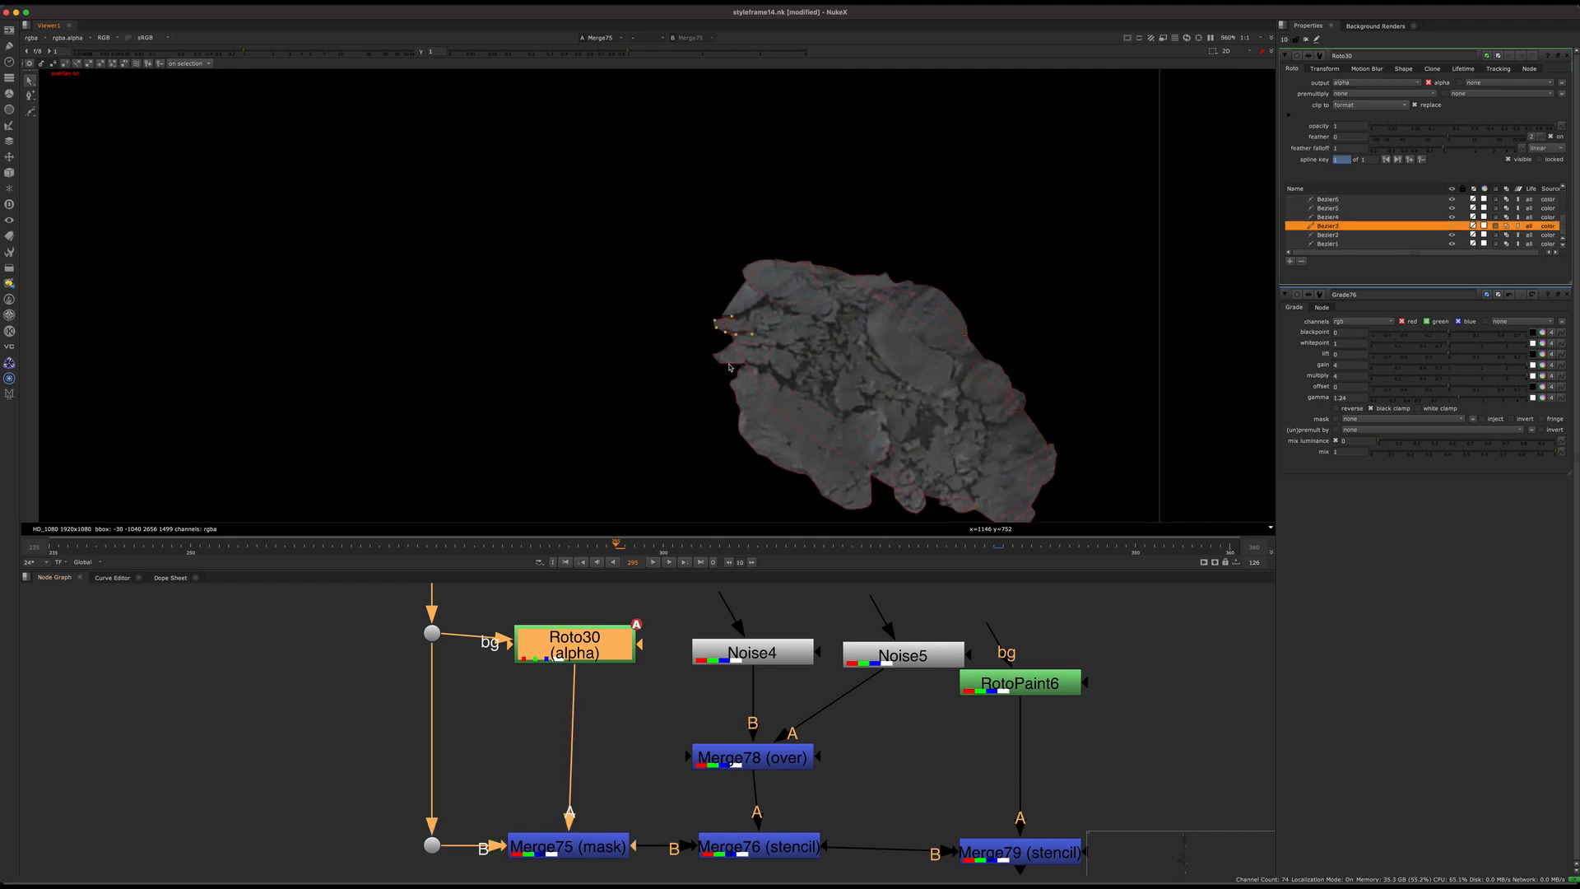
shift+click(796, 307)
shift+click(943, 294)
shift+click(1001, 370)
shift+click(1025, 402)
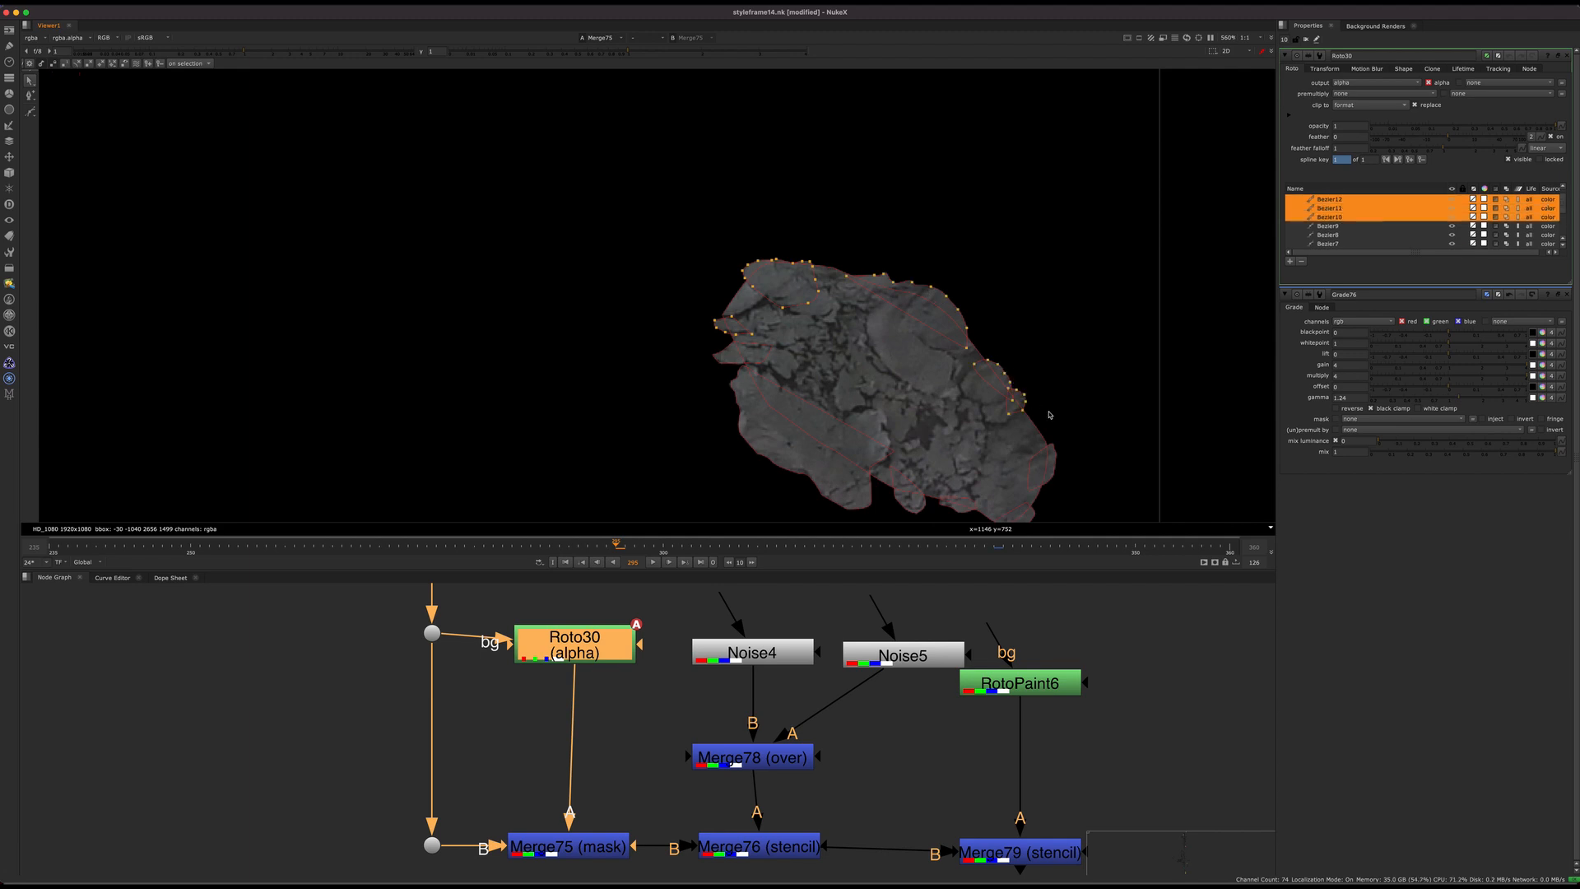
key(Delete)
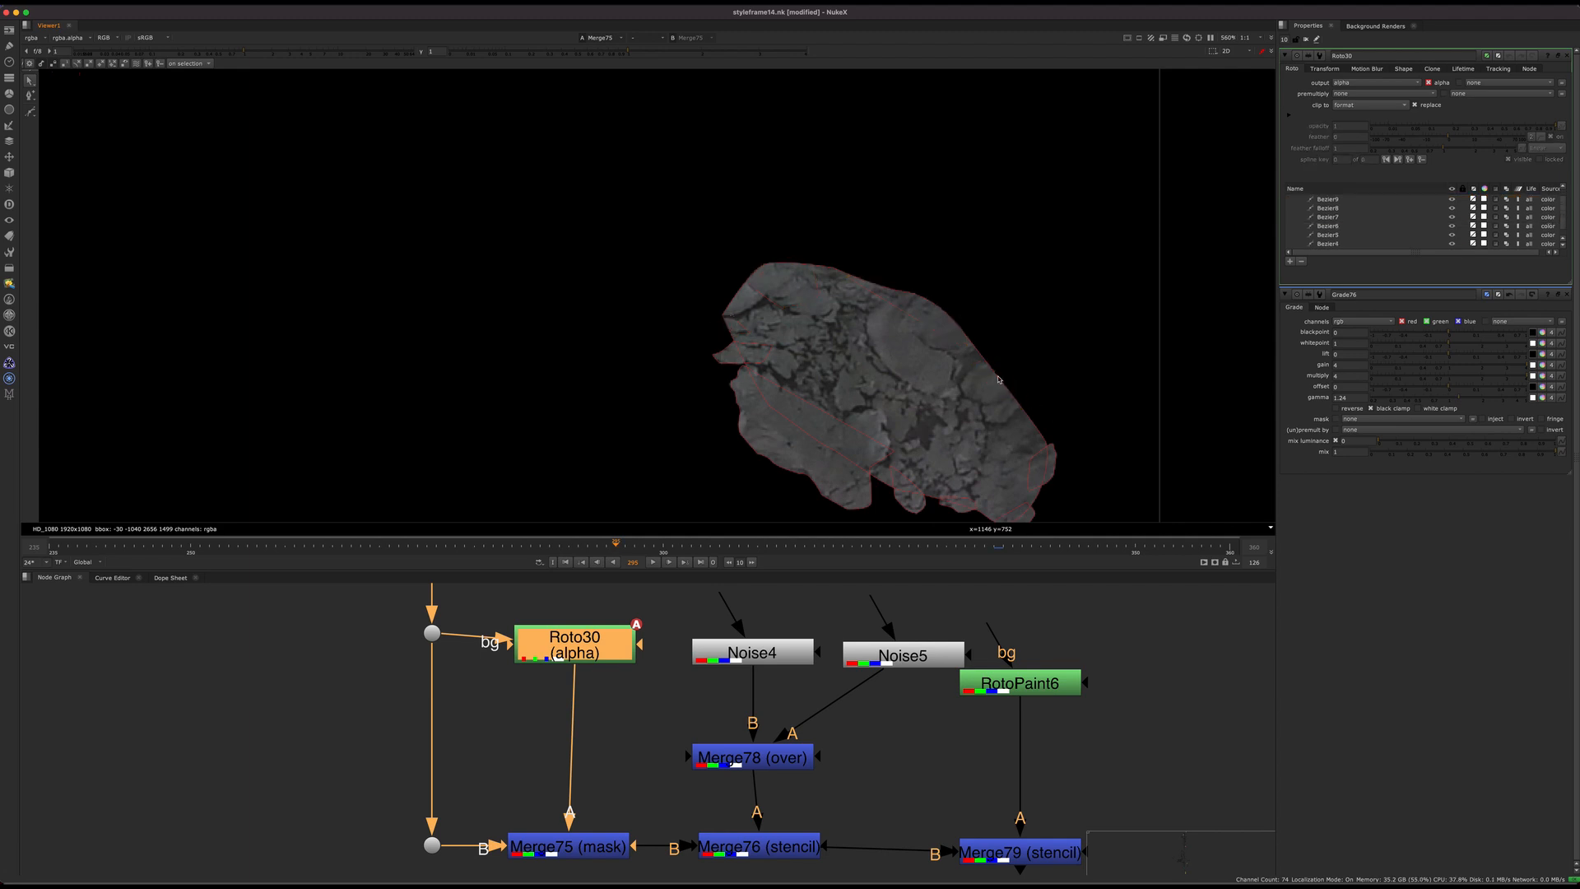
key(ctrl+z)
Step: Hide the roto overlay and view the noise-stencilled piece at Merge76 (stencil)
key(o)
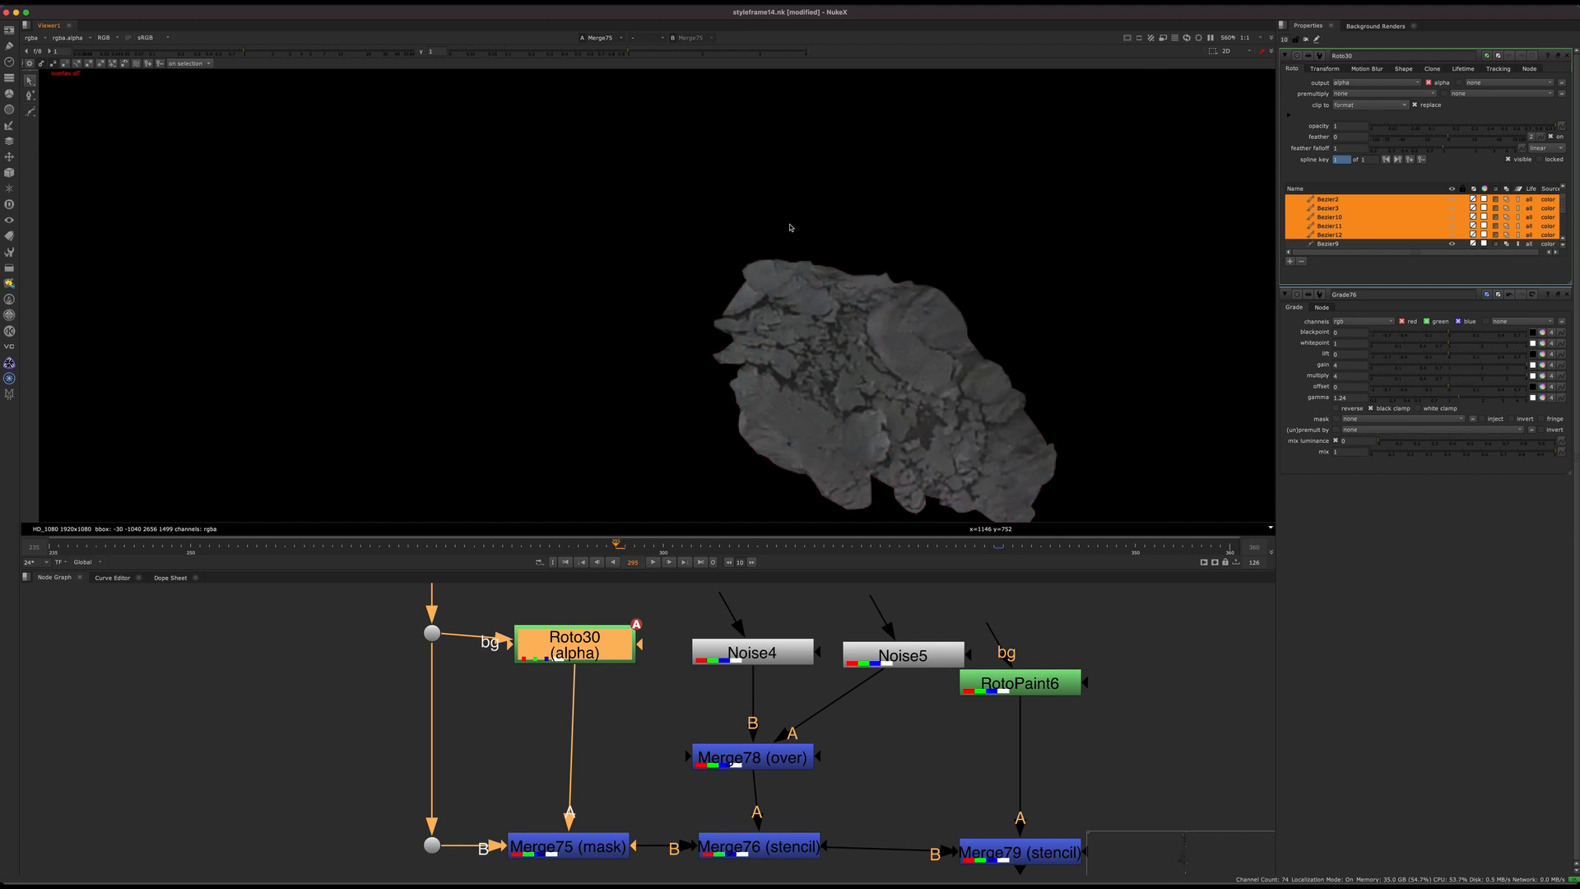
scroll(839, 378, down, 3)
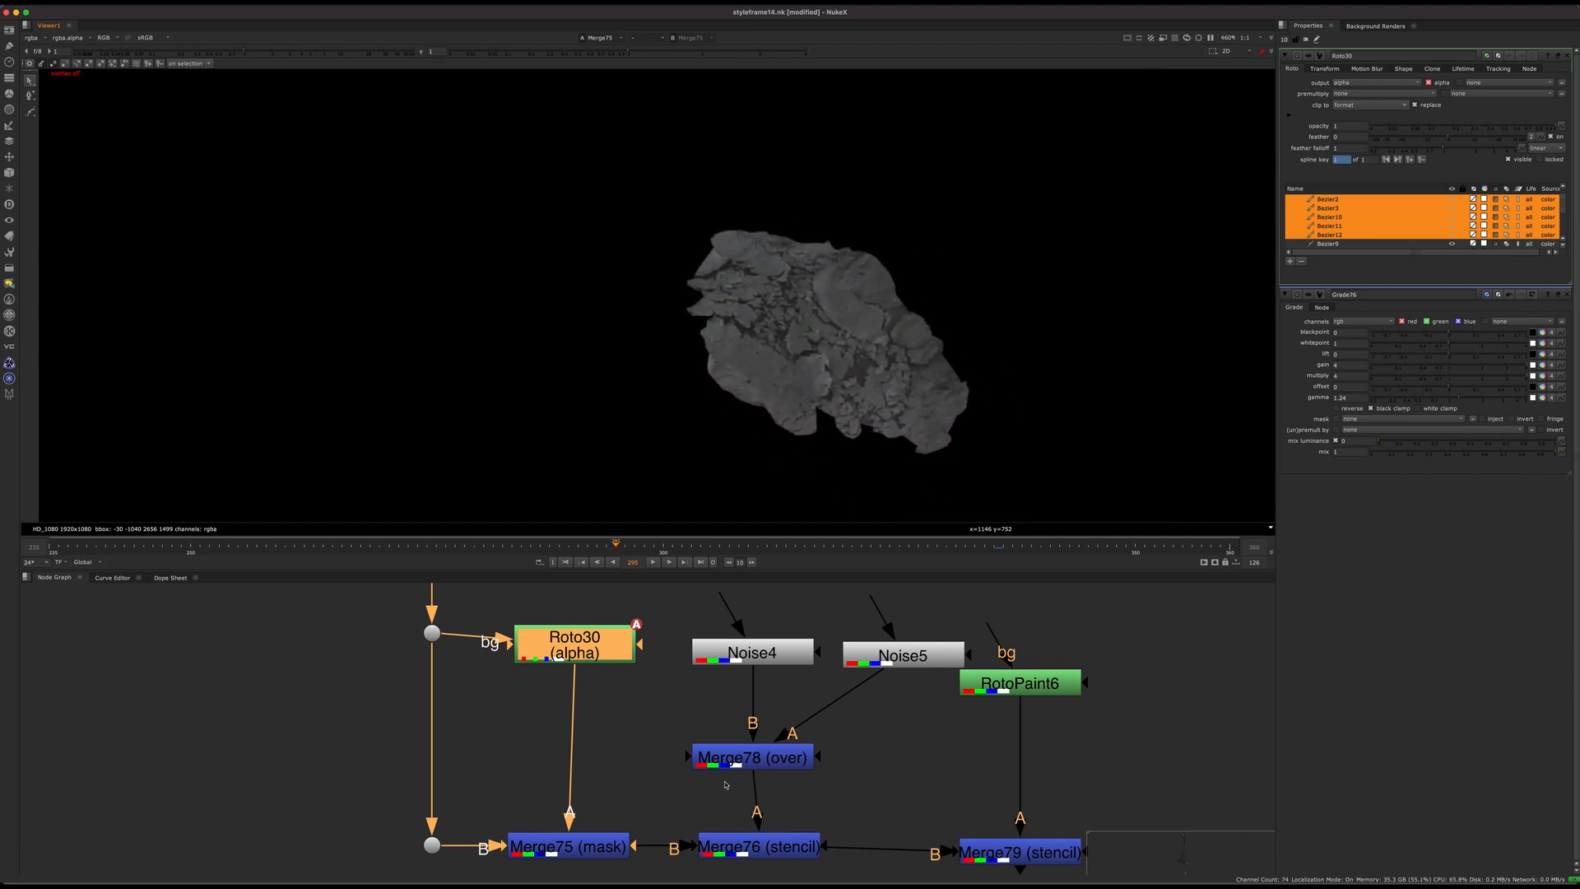
middle_drag(783, 767, 761, 628)
click(734, 710)
key(1)
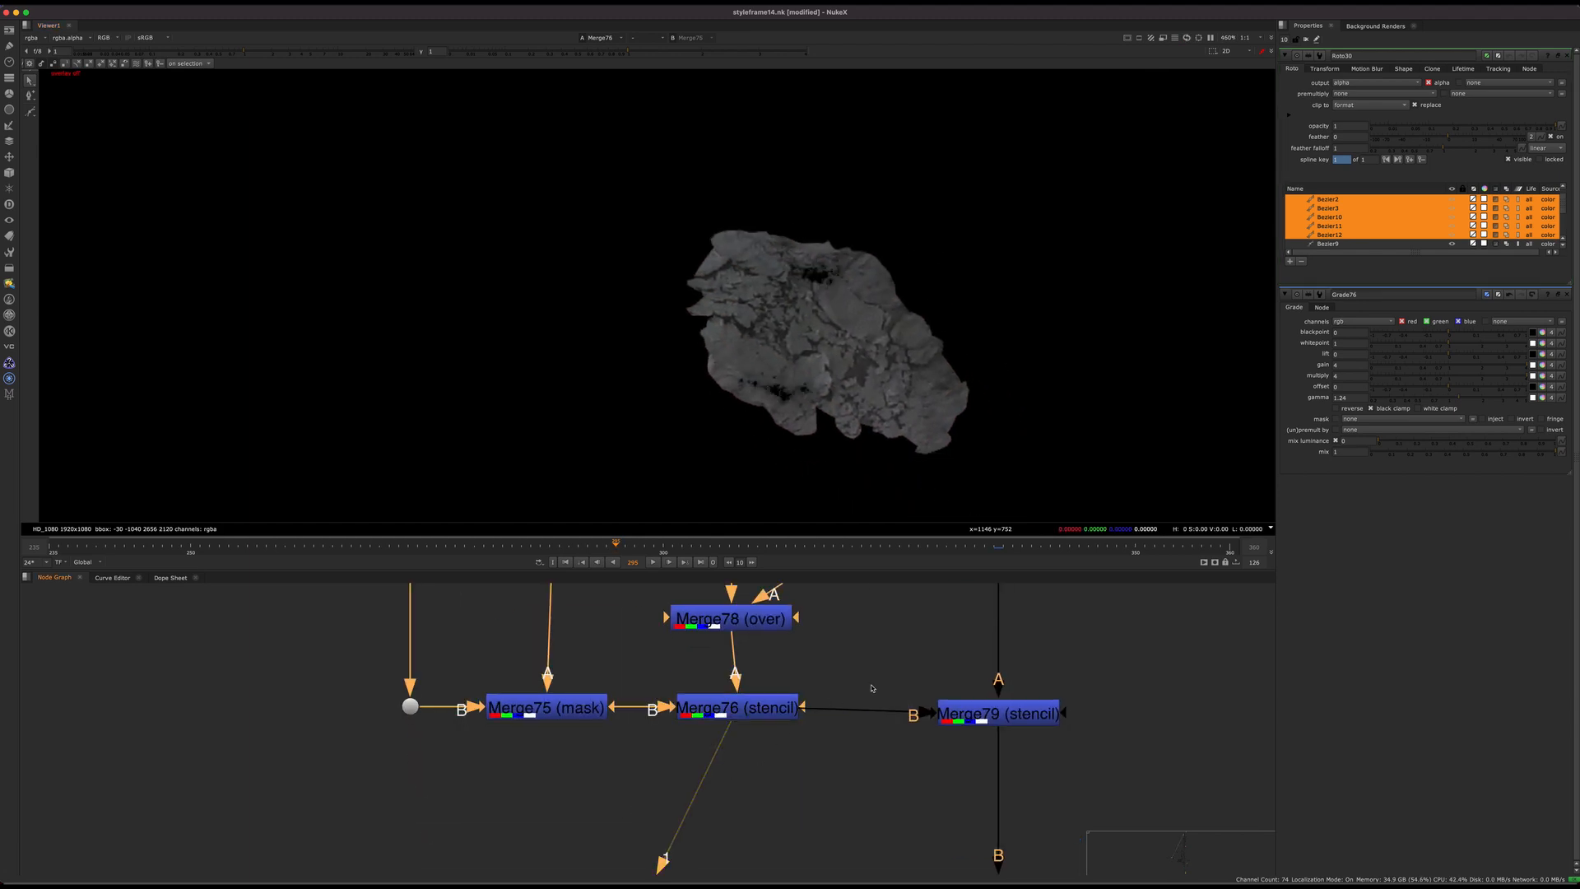
Step: Examine the RotoPaint6 erosion by viewing Merge79 (stencil) and toggling it off and on
drag(847, 661, 697, 737)
middle_drag(698, 737, 561, 811)
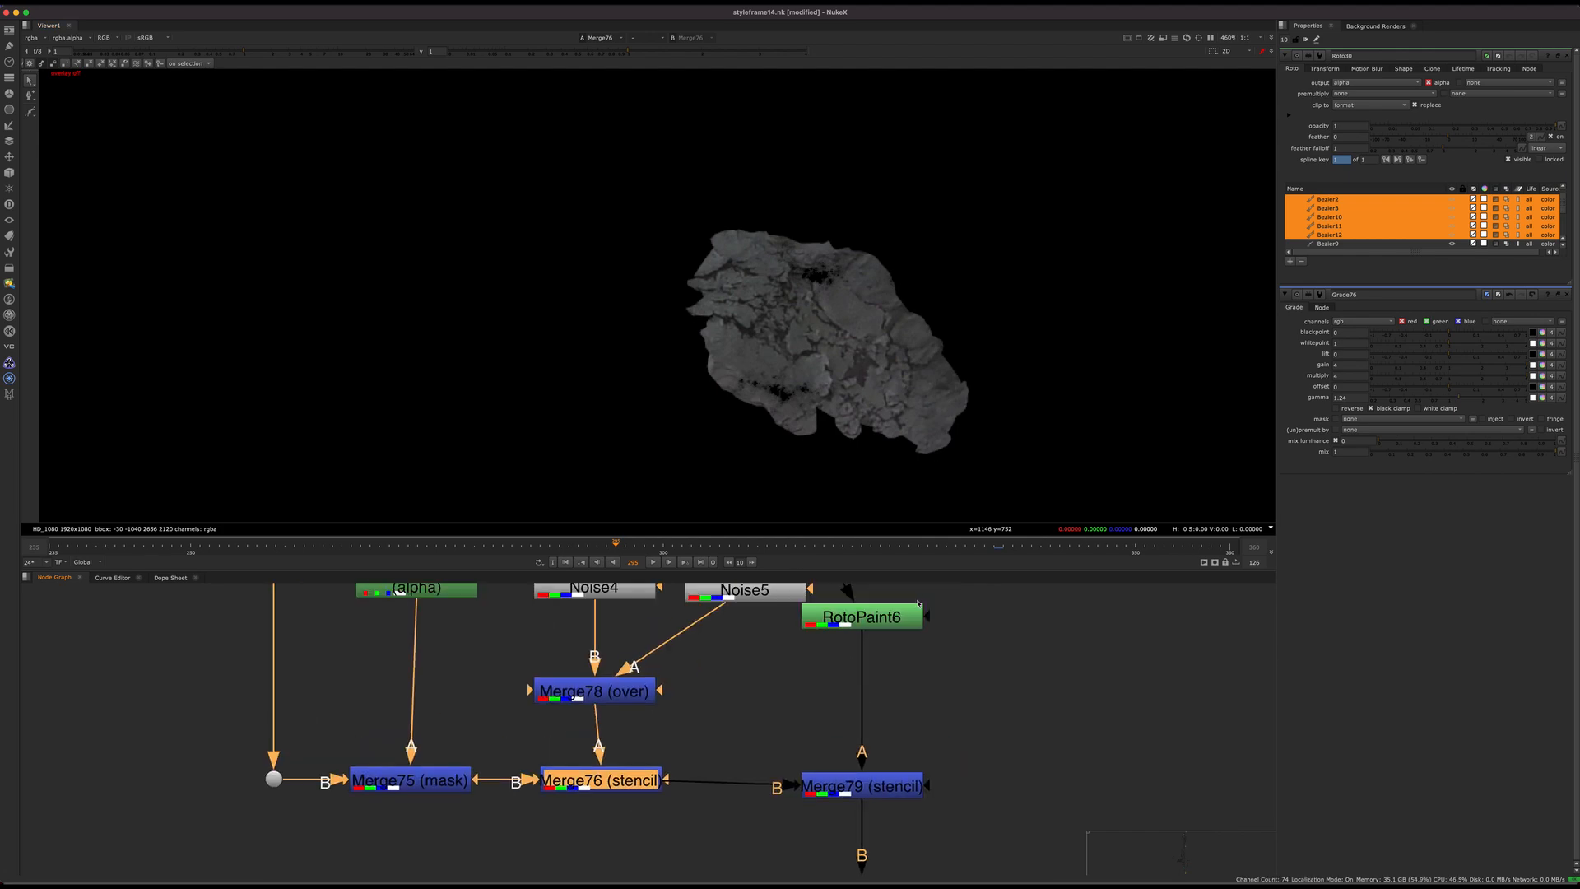
drag(767, 735, 991, 846)
key(1)
click(992, 846)
drag(753, 728, 959, 823)
key(d)
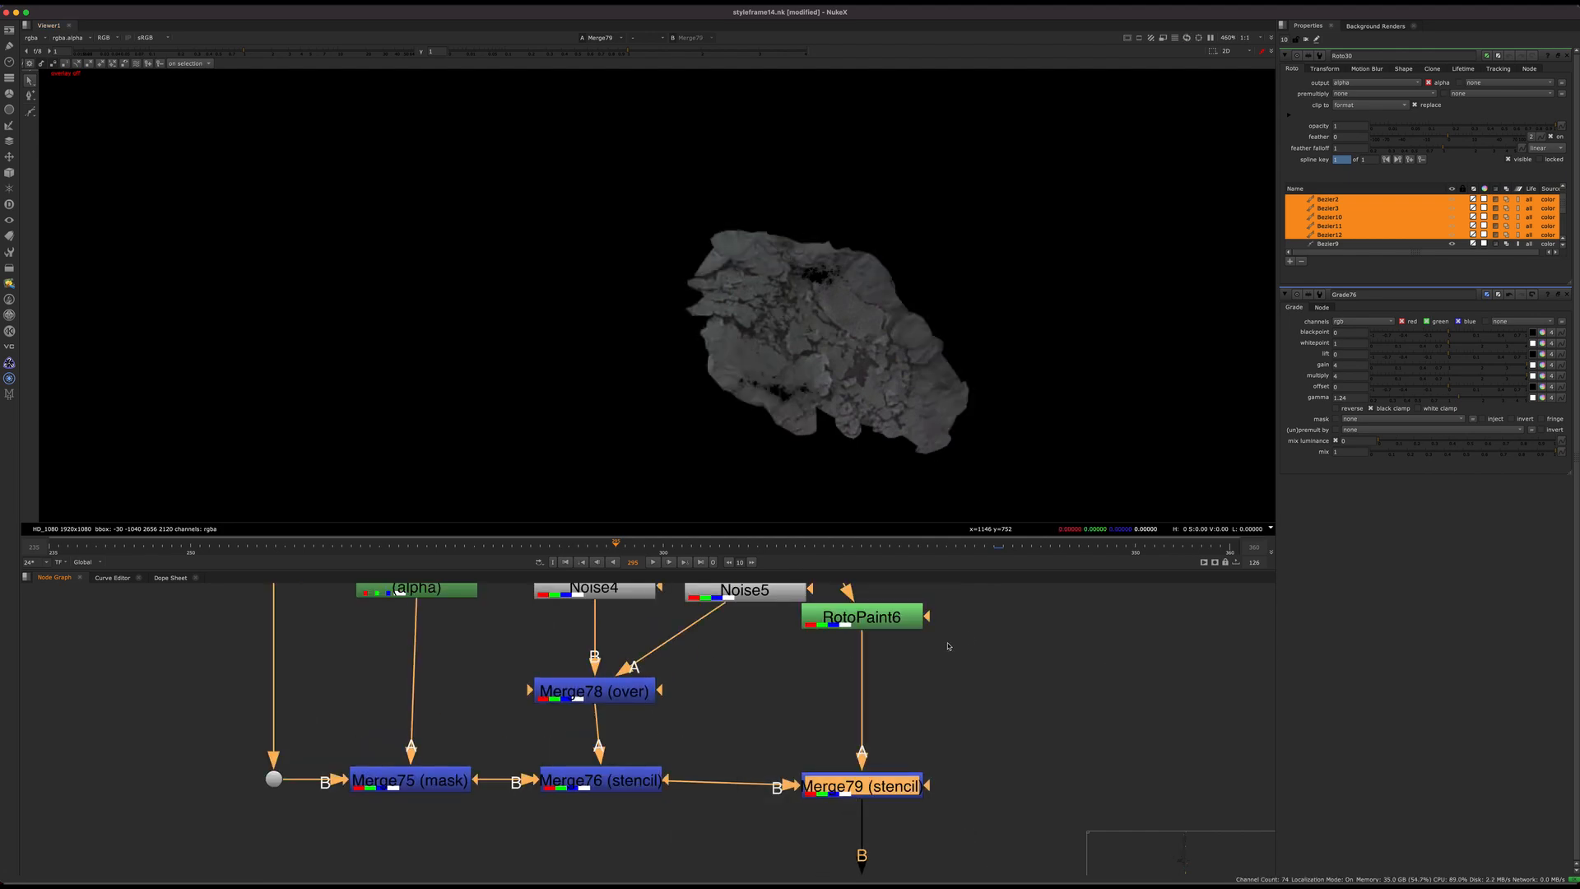
key(d)
Step: View Merge77 and examine the neck and shoulder area of the composited statue up close
scroll(782, 704, down, 8)
middle_drag(1087, 805, 895, 756)
click(867, 739)
key(1)
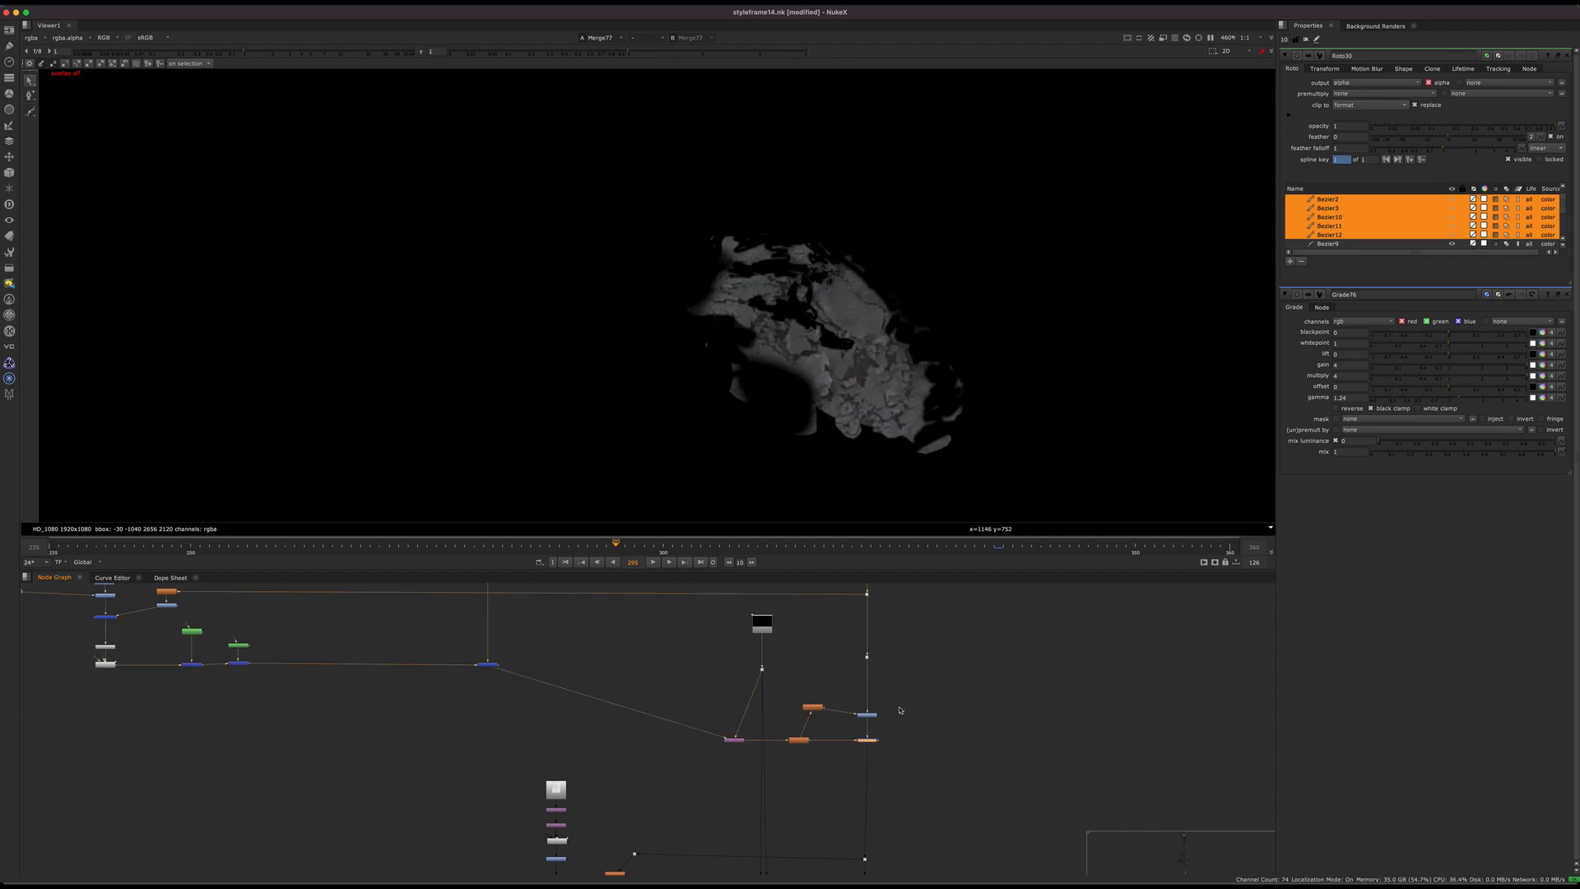
middle_drag(806, 383, 1042, 393)
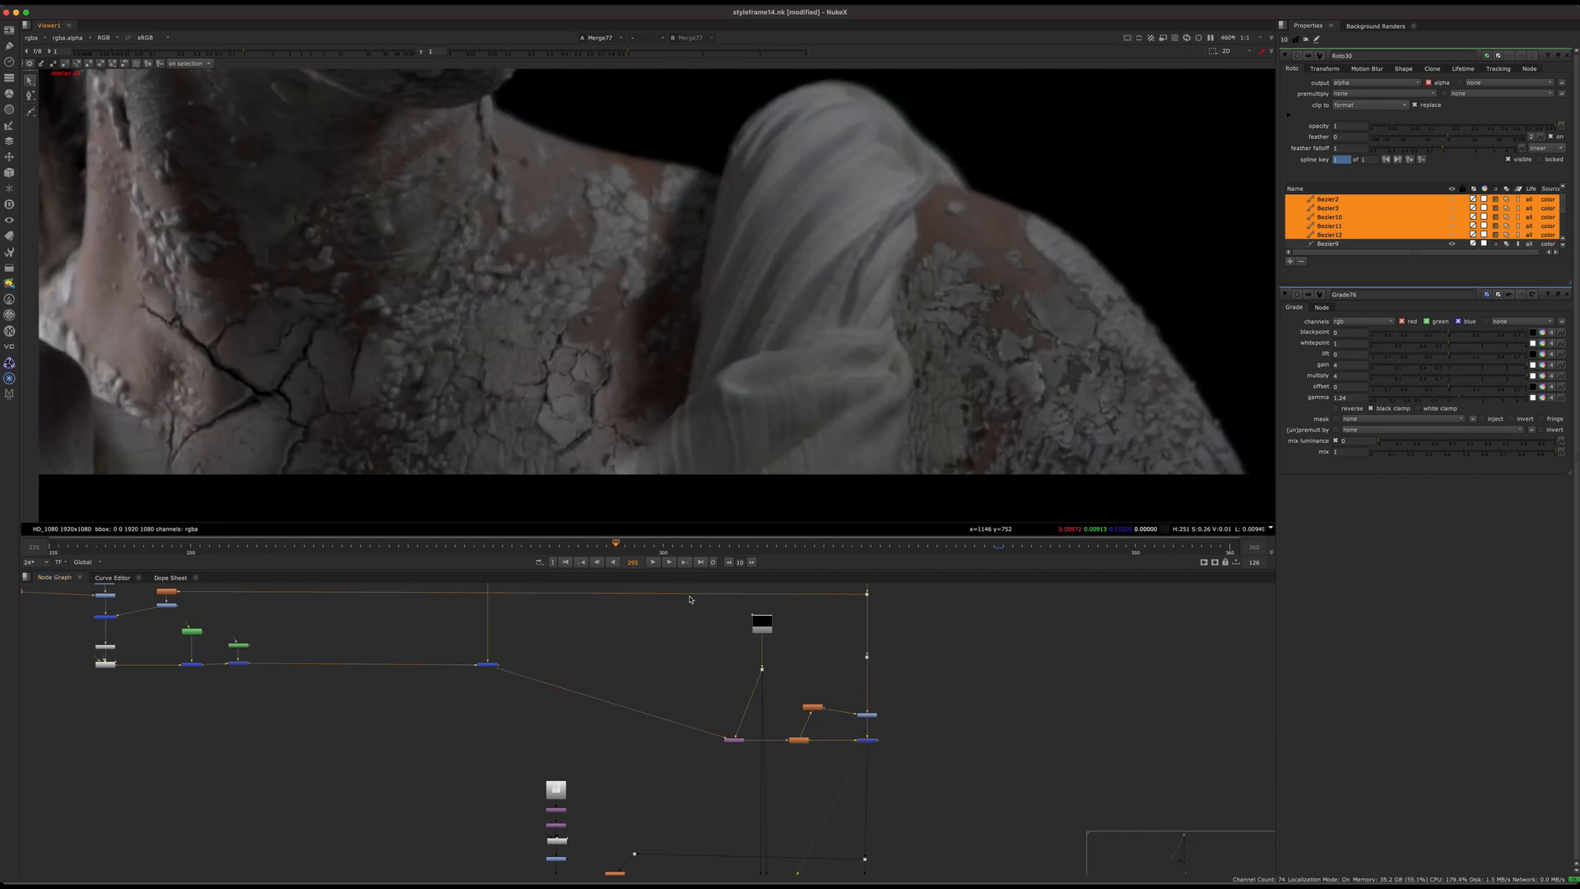
Step: Compare the neck with and without cracks by toggling the crack branch's last merge before the distortion node
middle_drag(691, 600, 832, 629)
middle_drag(699, 437, 872, 447)
drag(741, 668, 547, 758)
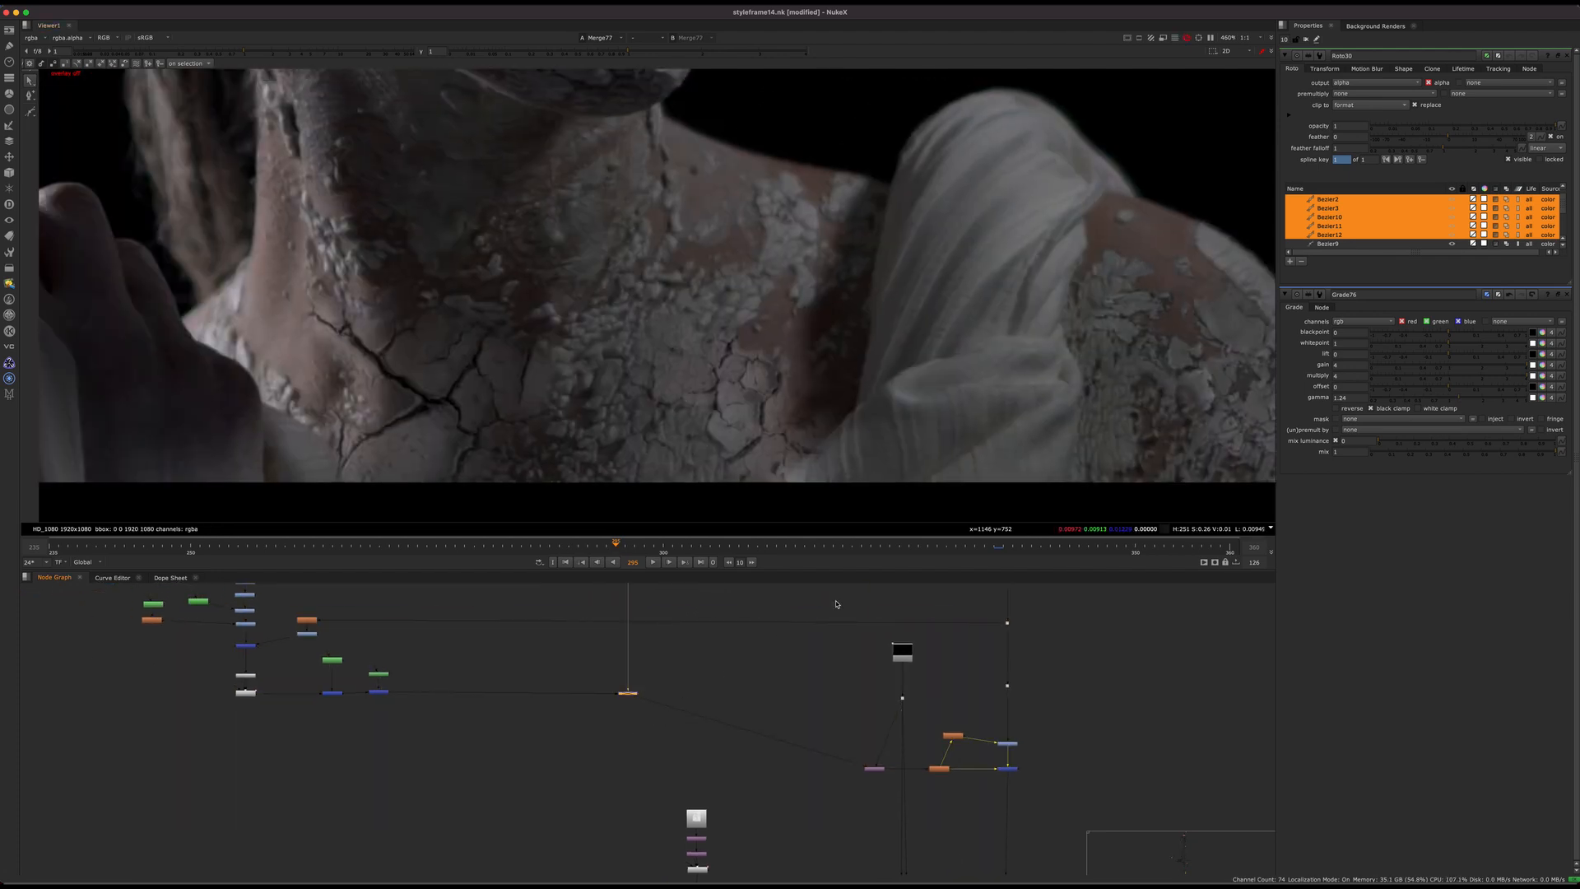
key(d)
key(d)
key(d)
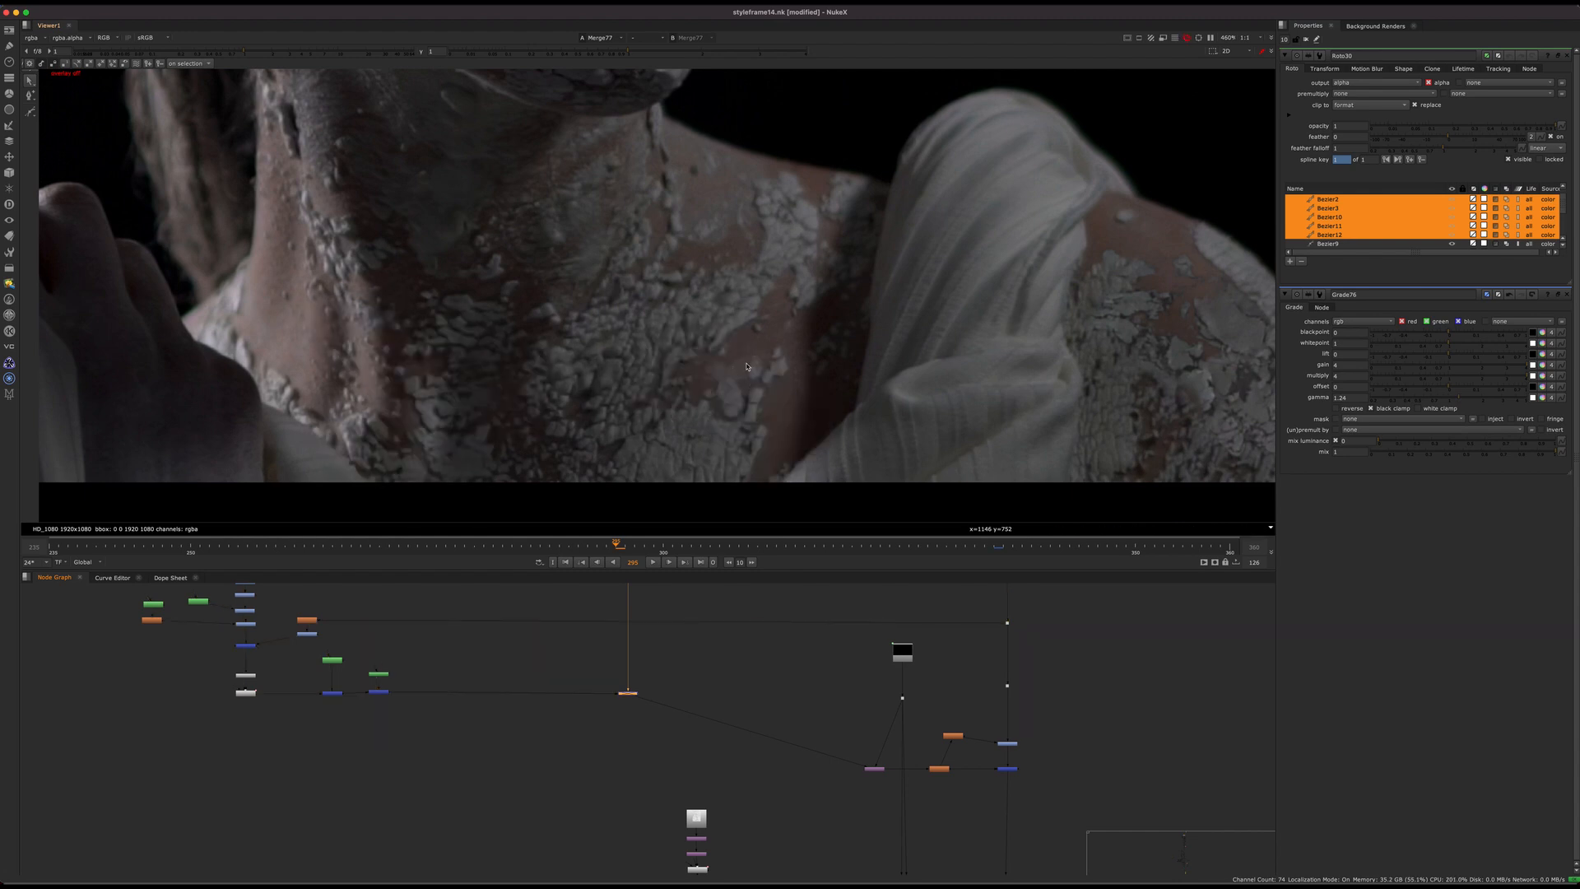
key(d)
Step: View Grade78 in the crack texture branch and fit the graded texture in the viewer
scroll(715, 651, up, 5)
middle_drag(715, 650, 744, 699)
drag(716, 689, 585, 741)
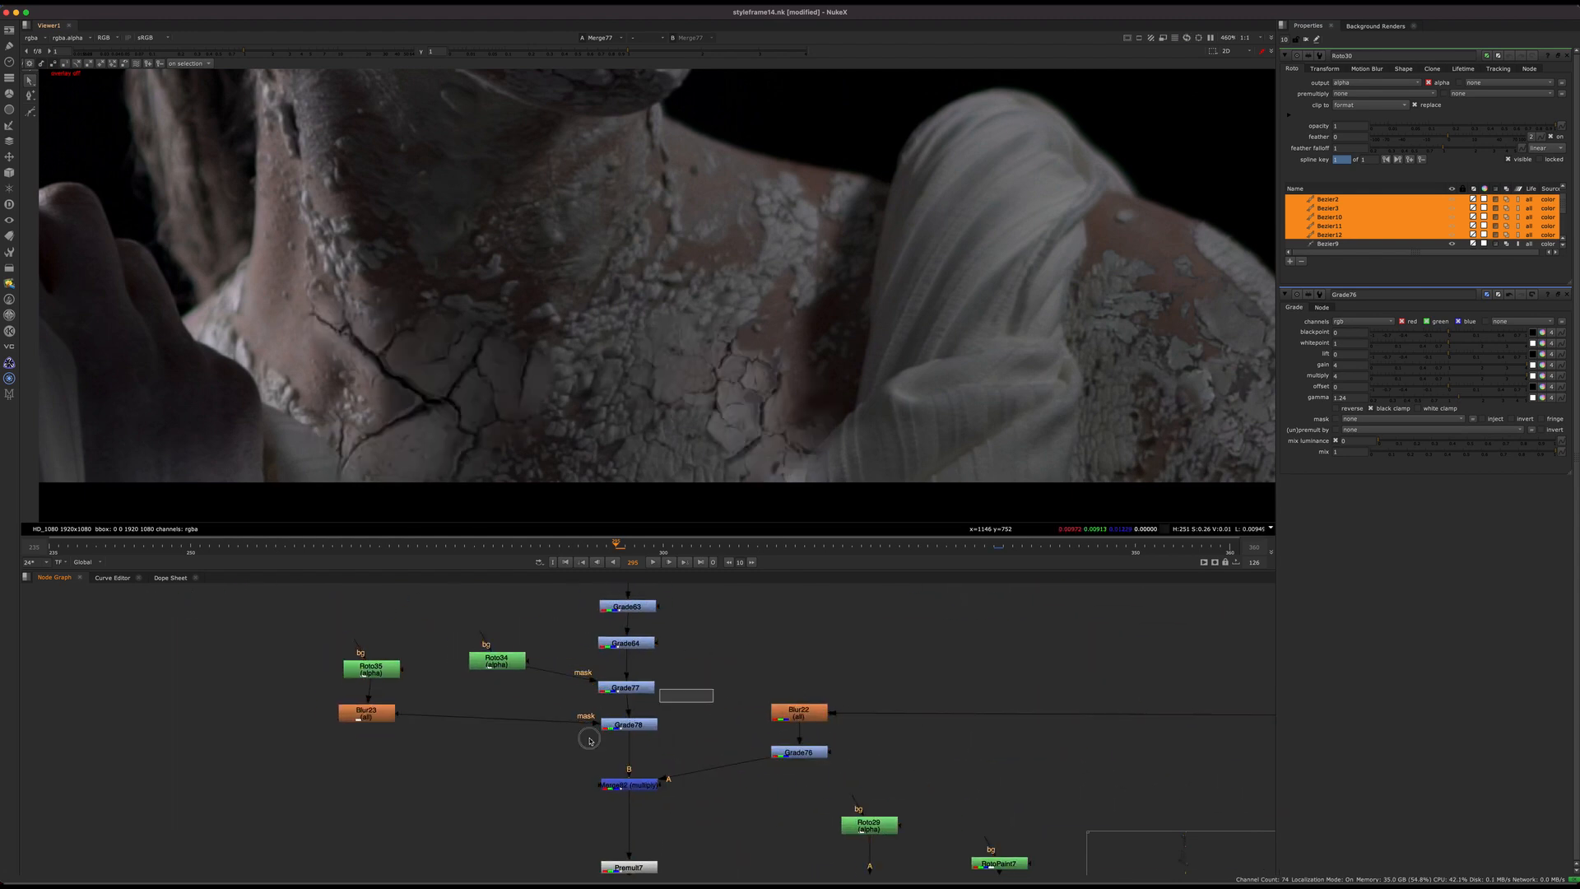
key(1)
key(f)
drag(642, 287, 573, 321)
middle_drag(786, 677, 659, 681)
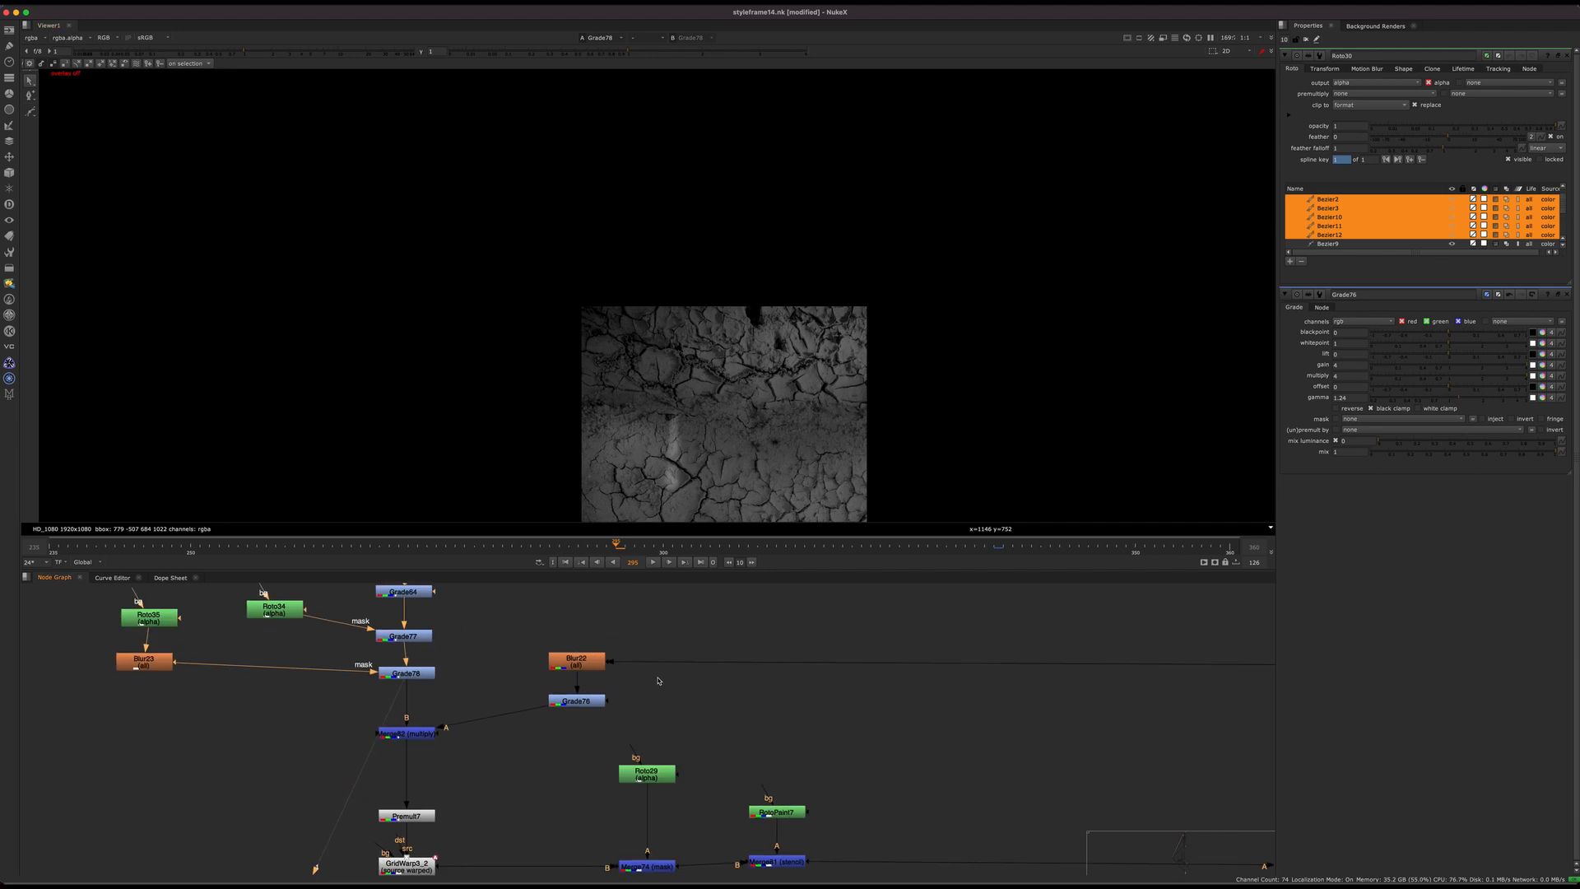
Step: Trace the Blur22 and Grade76 branch feeding Merge82 (multiply), and view Grade78 in the crack texture branch
ctrl+drag(939, 663, 662, 665)
scroll(671, 683, up, 5)
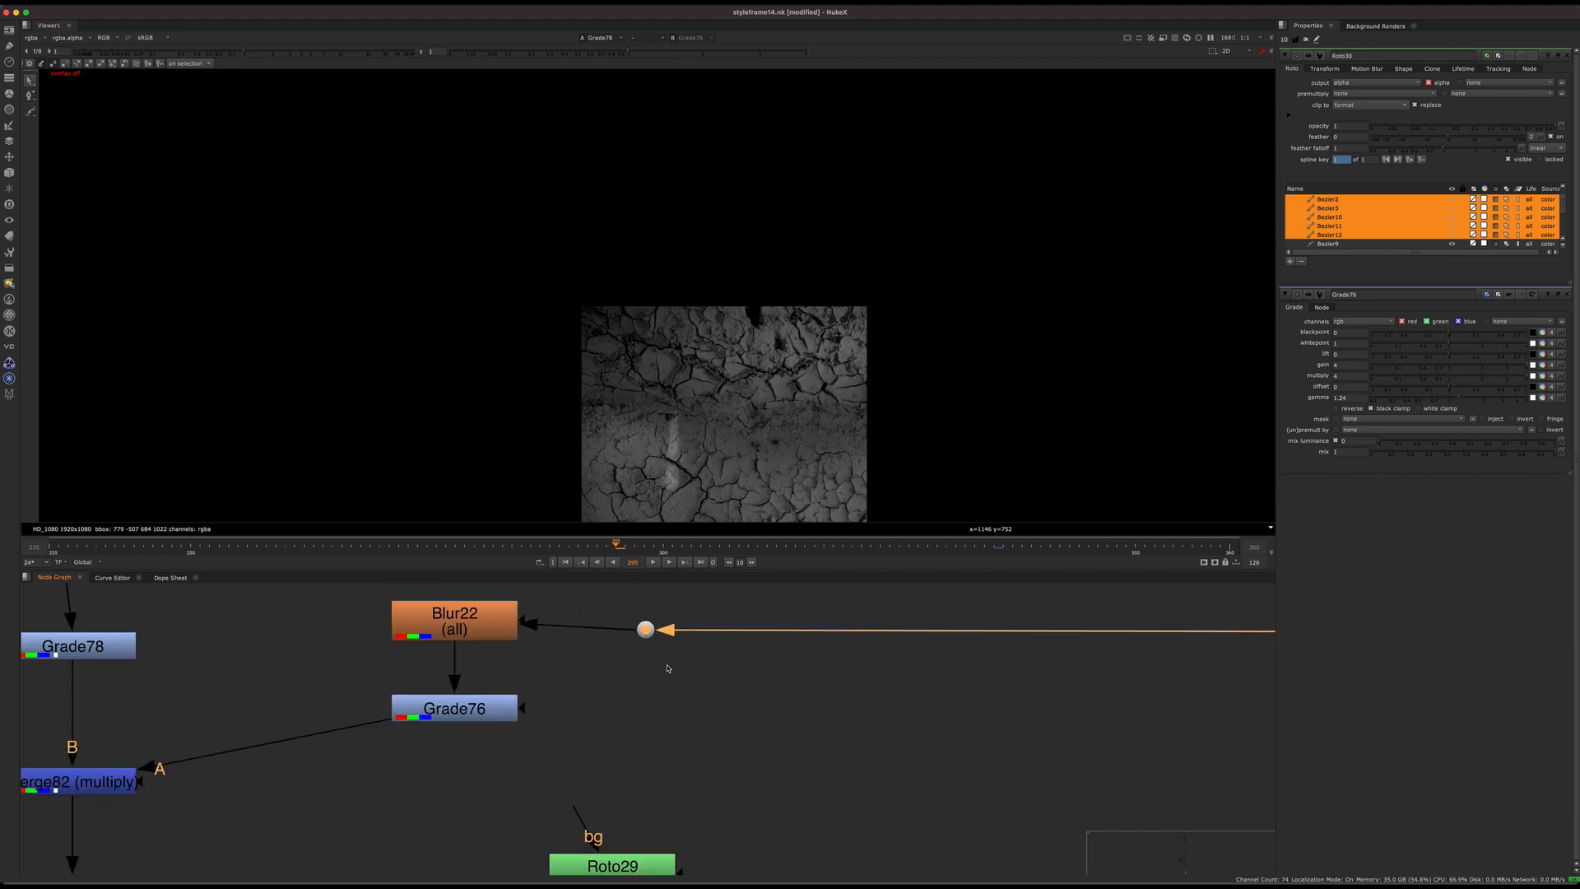
middle_drag(670, 670, 819, 690)
key(1)
middle_drag(662, 679, 987, 714)
click(578, 693)
key(1)
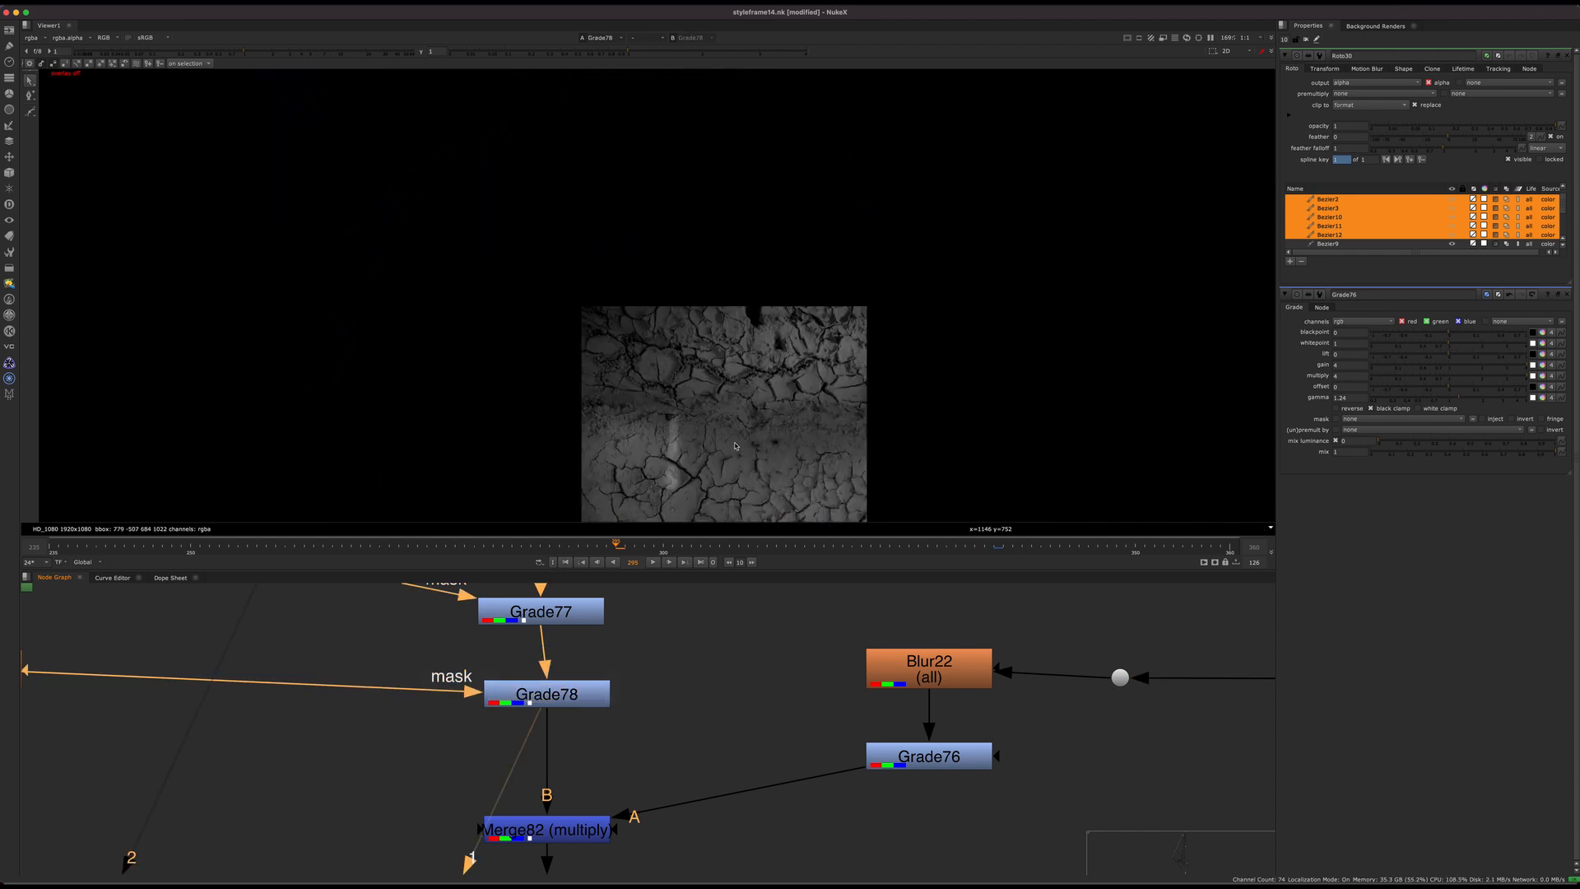
Step: Disable Merge82 (multiply) in the crack texture branch and view Merge77 to check the neck composite
scroll(726, 745, down, 1)
middle_drag(727, 752, 722, 712)
click(573, 778)
key(d)
scroll(677, 736, down, 5)
middle_drag(657, 815, 593, 715)
click(562, 754)
scroll(607, 734, down, 5)
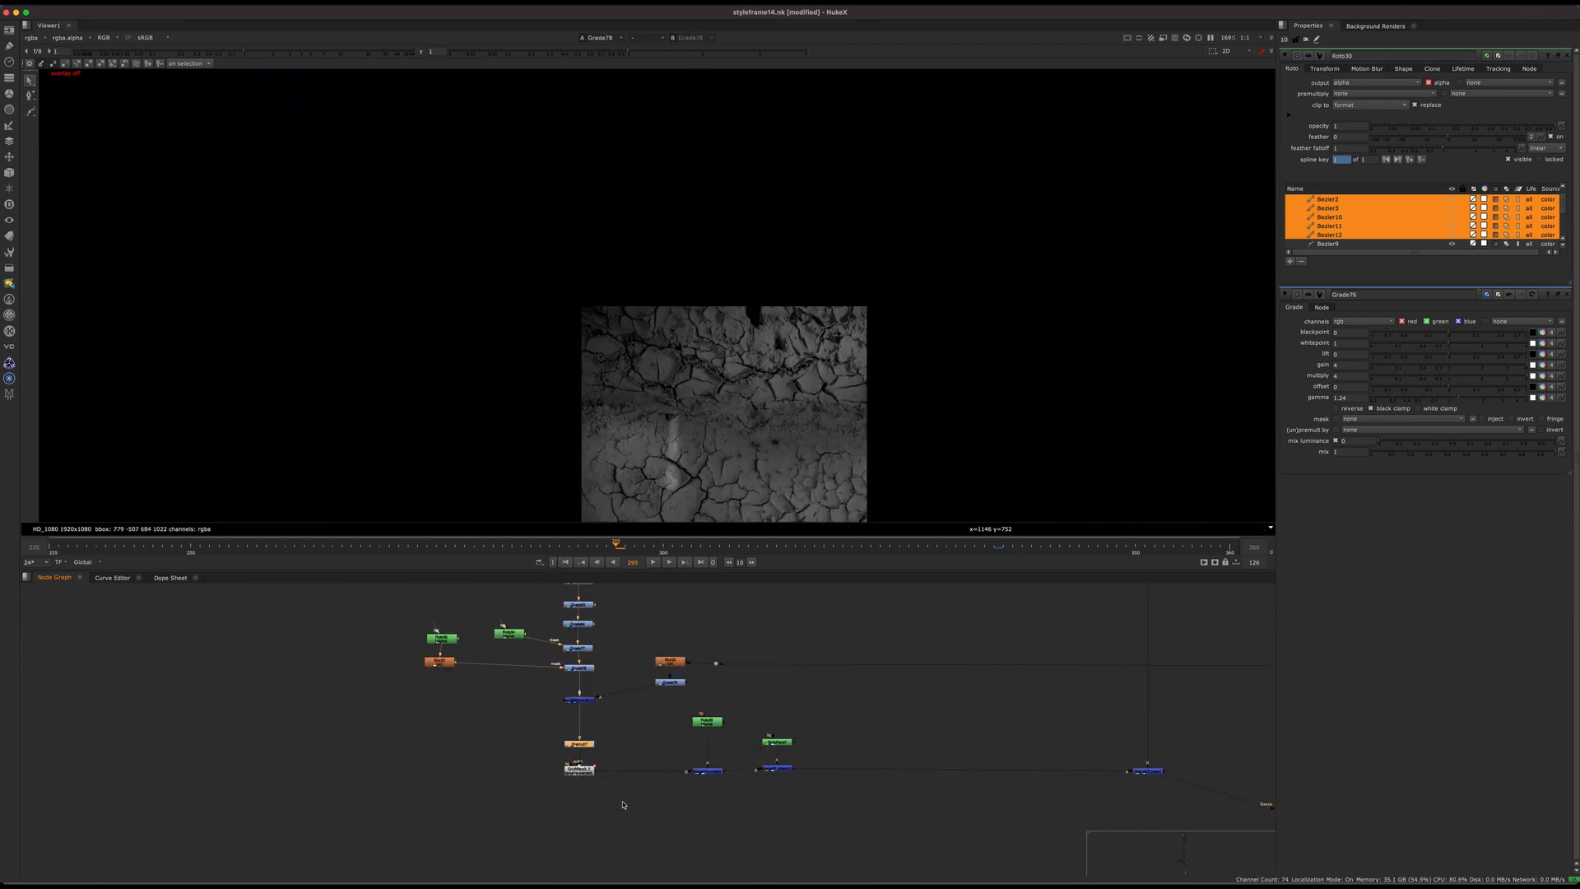
middle_drag(624, 804, 322, 750)
middle_drag(1015, 752, 716, 667)
click(985, 730)
key(1)
click(639, 745)
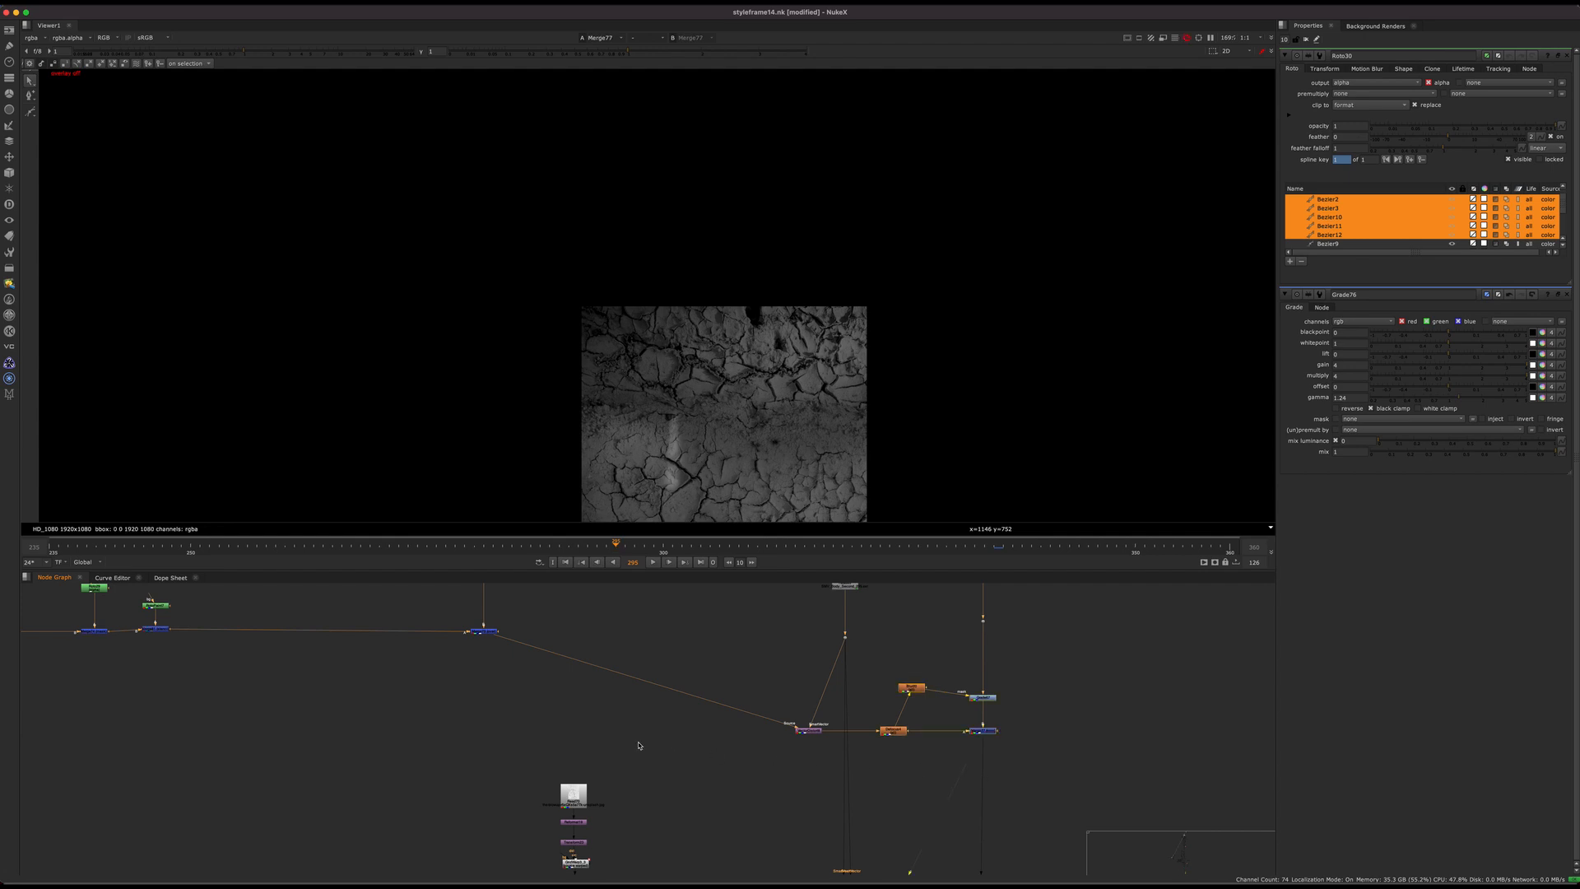
middle_drag(639, 745, 978, 789)
scroll(642, 497, up, 6)
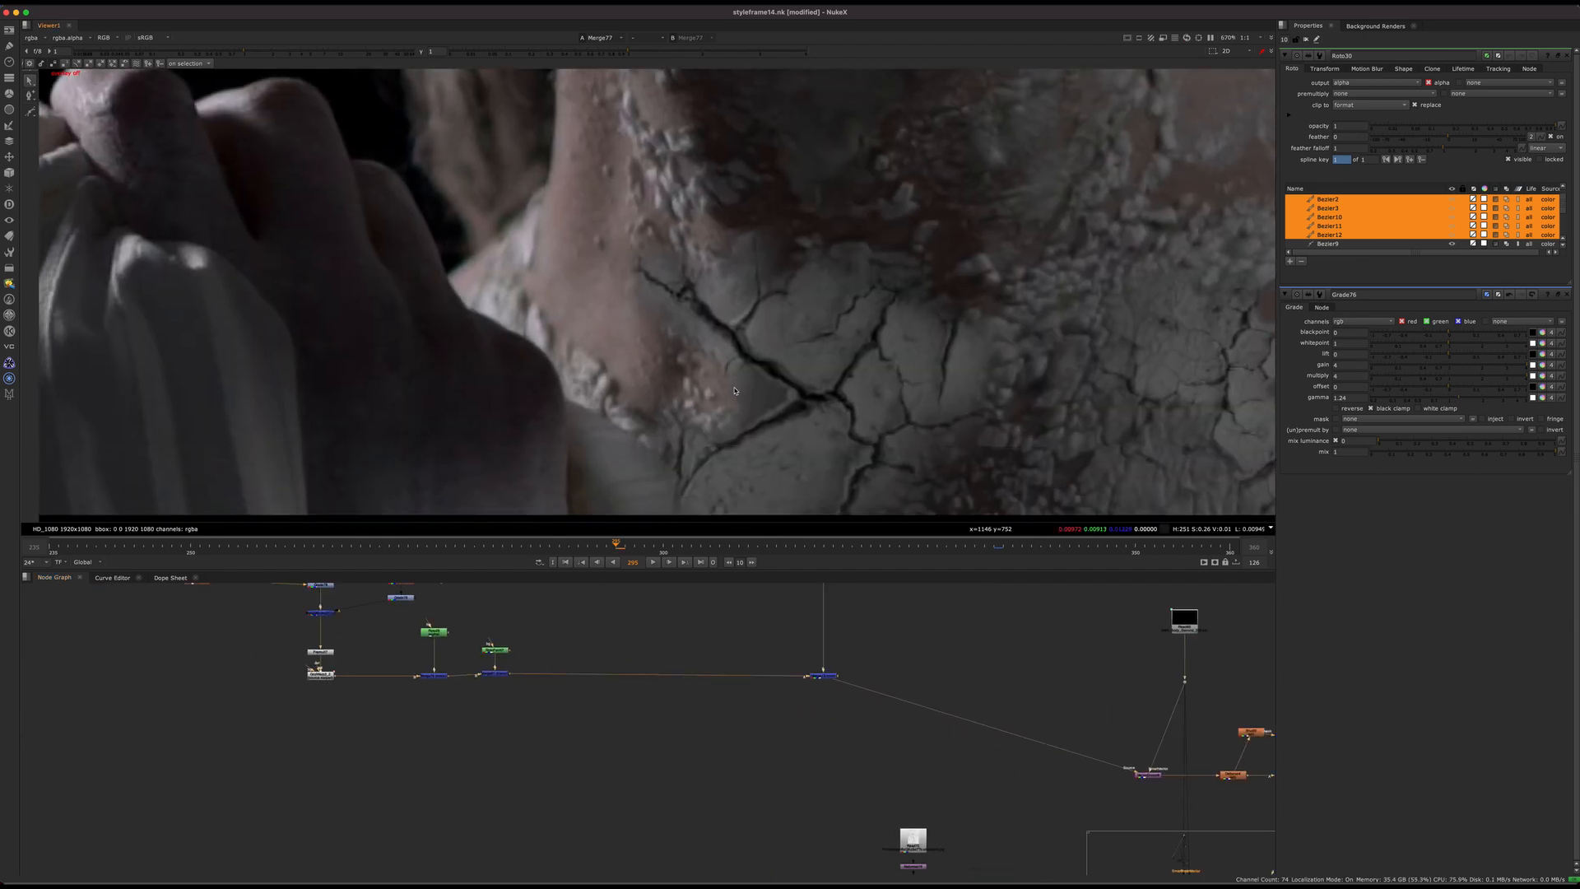
Step: Compare the neck with Merge74 (mask) and Merge81 (stencil) toggled off and on together
scroll(533, 705, up, 5)
middle_drag(532, 705, 609, 550)
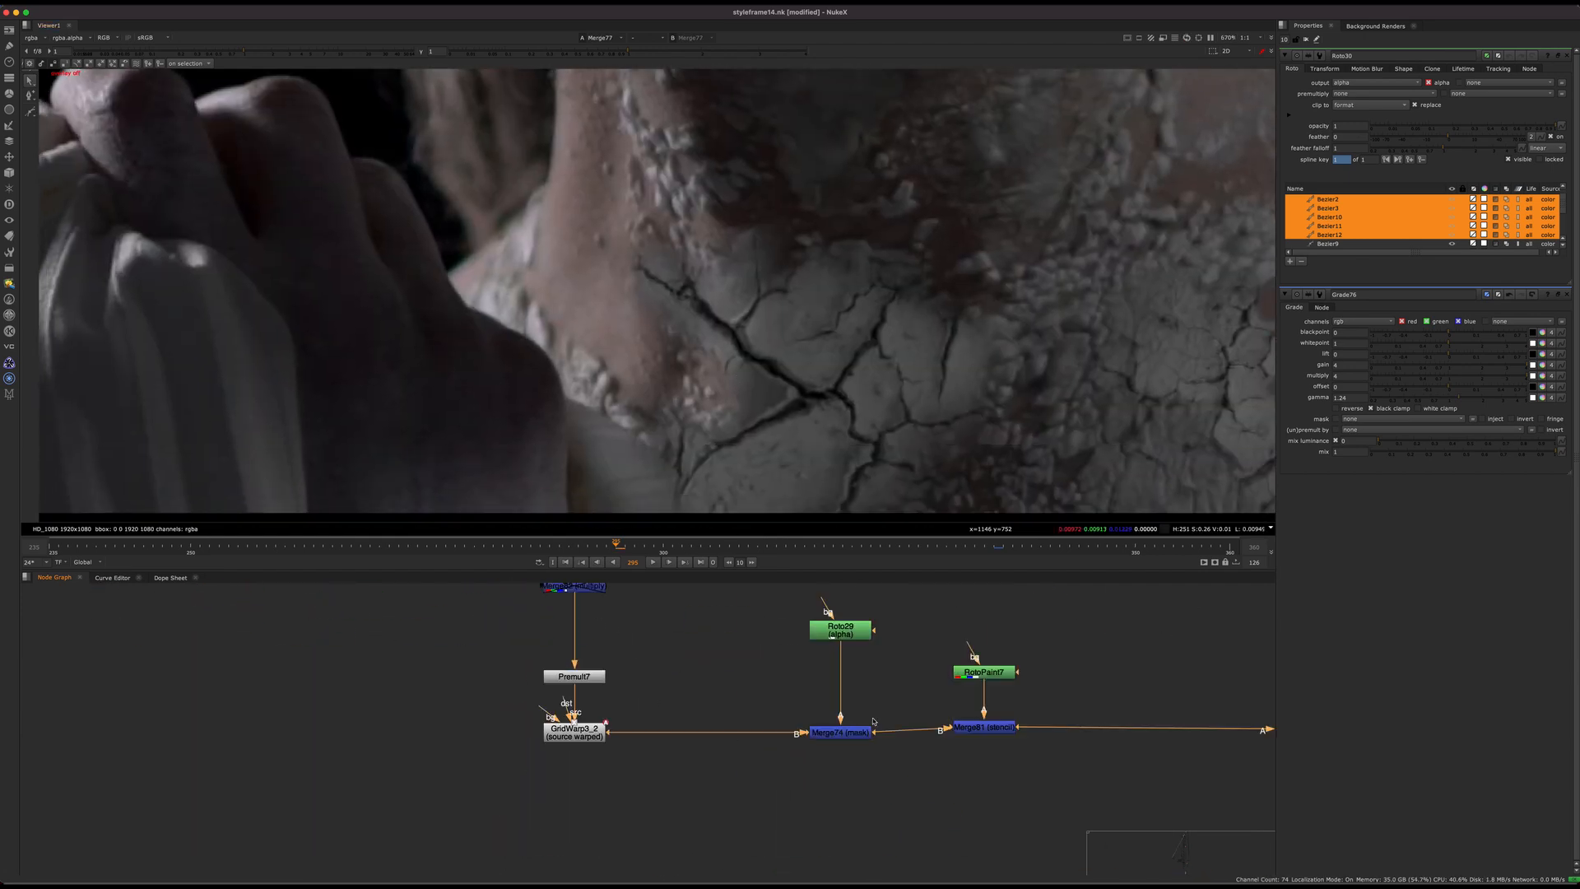
drag(1061, 696, 723, 797)
key(d)
key(d)
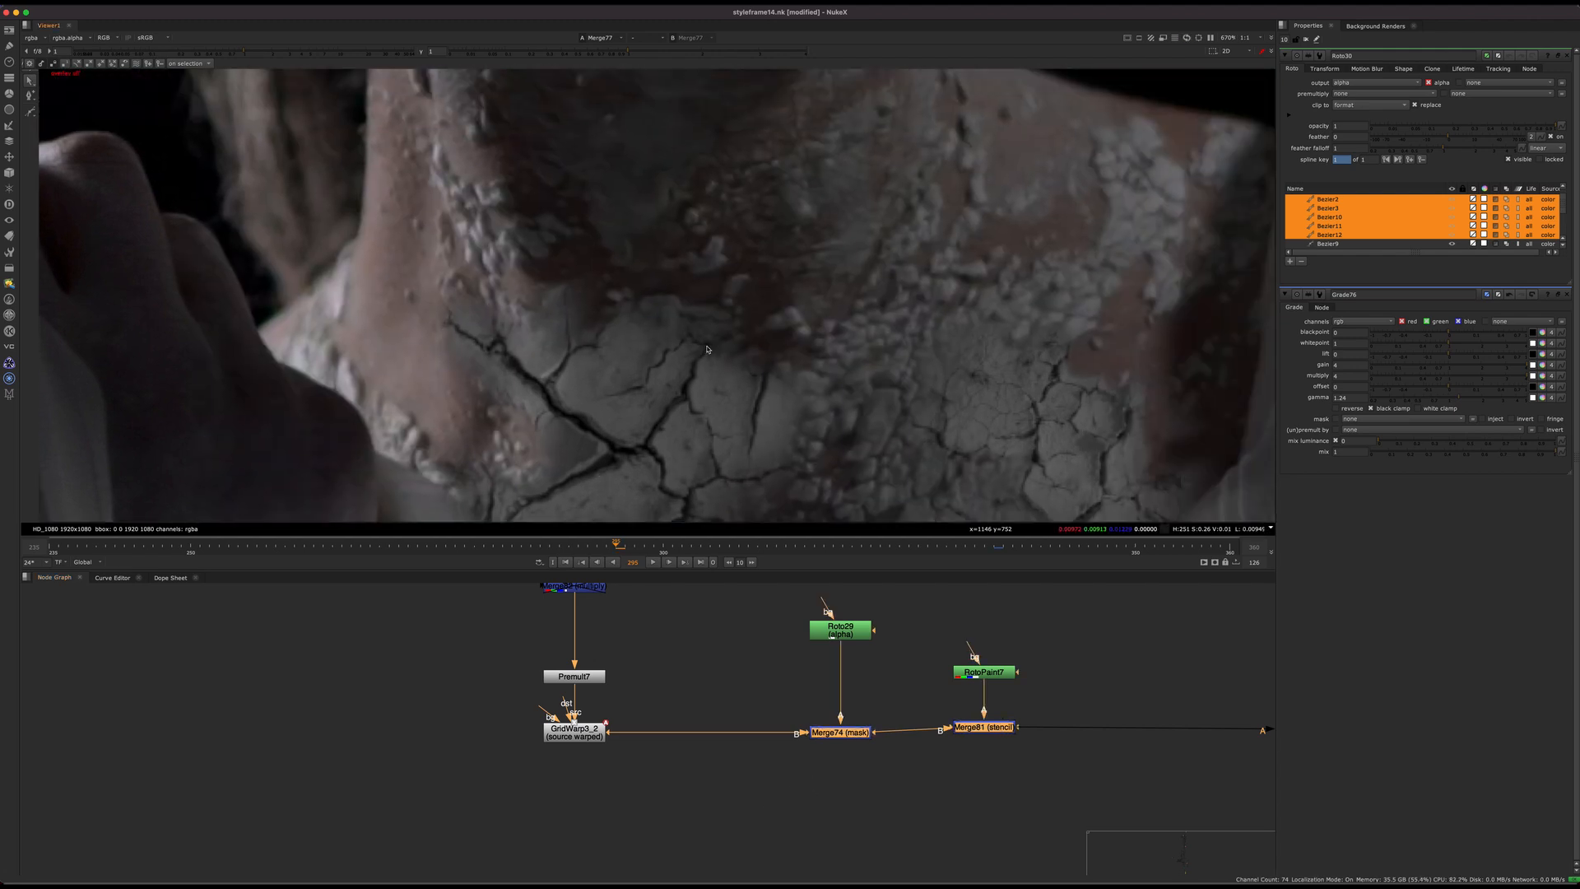
Step: Compare the neck cracks with and without grading by toggling the four Grade nodes above Merge82 off and on
middle_drag(731, 628, 628, 769)
middle_drag(557, 628, 663, 674)
drag(661, 668, 586, 714)
middle_drag(609, 682, 623, 696)
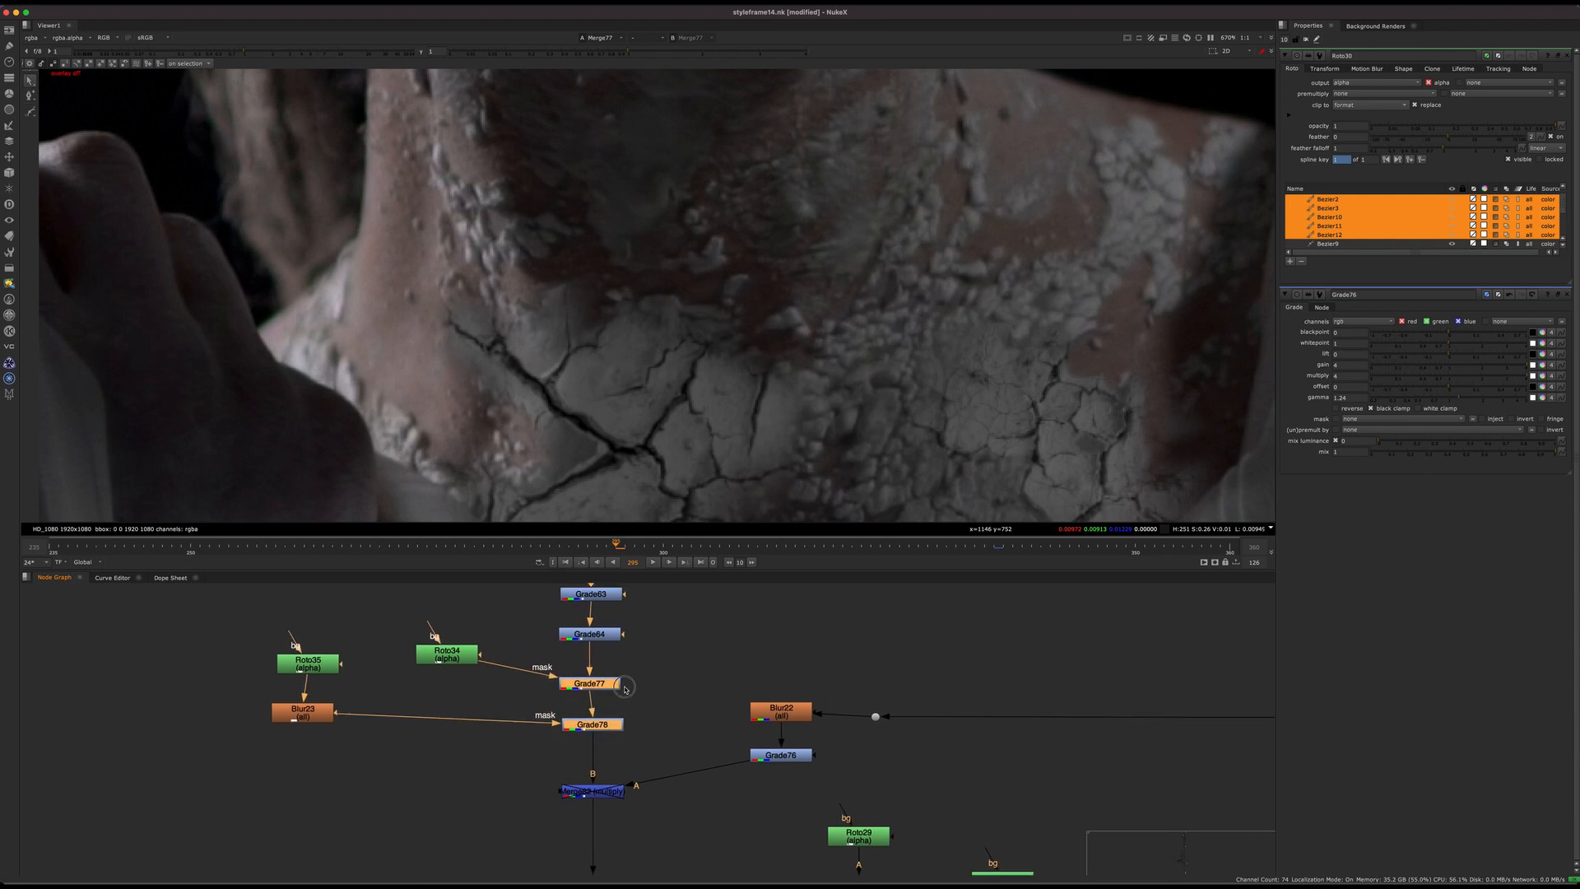
scroll(624, 696, down, 3)
drag(647, 623, 593, 729)
key(d)
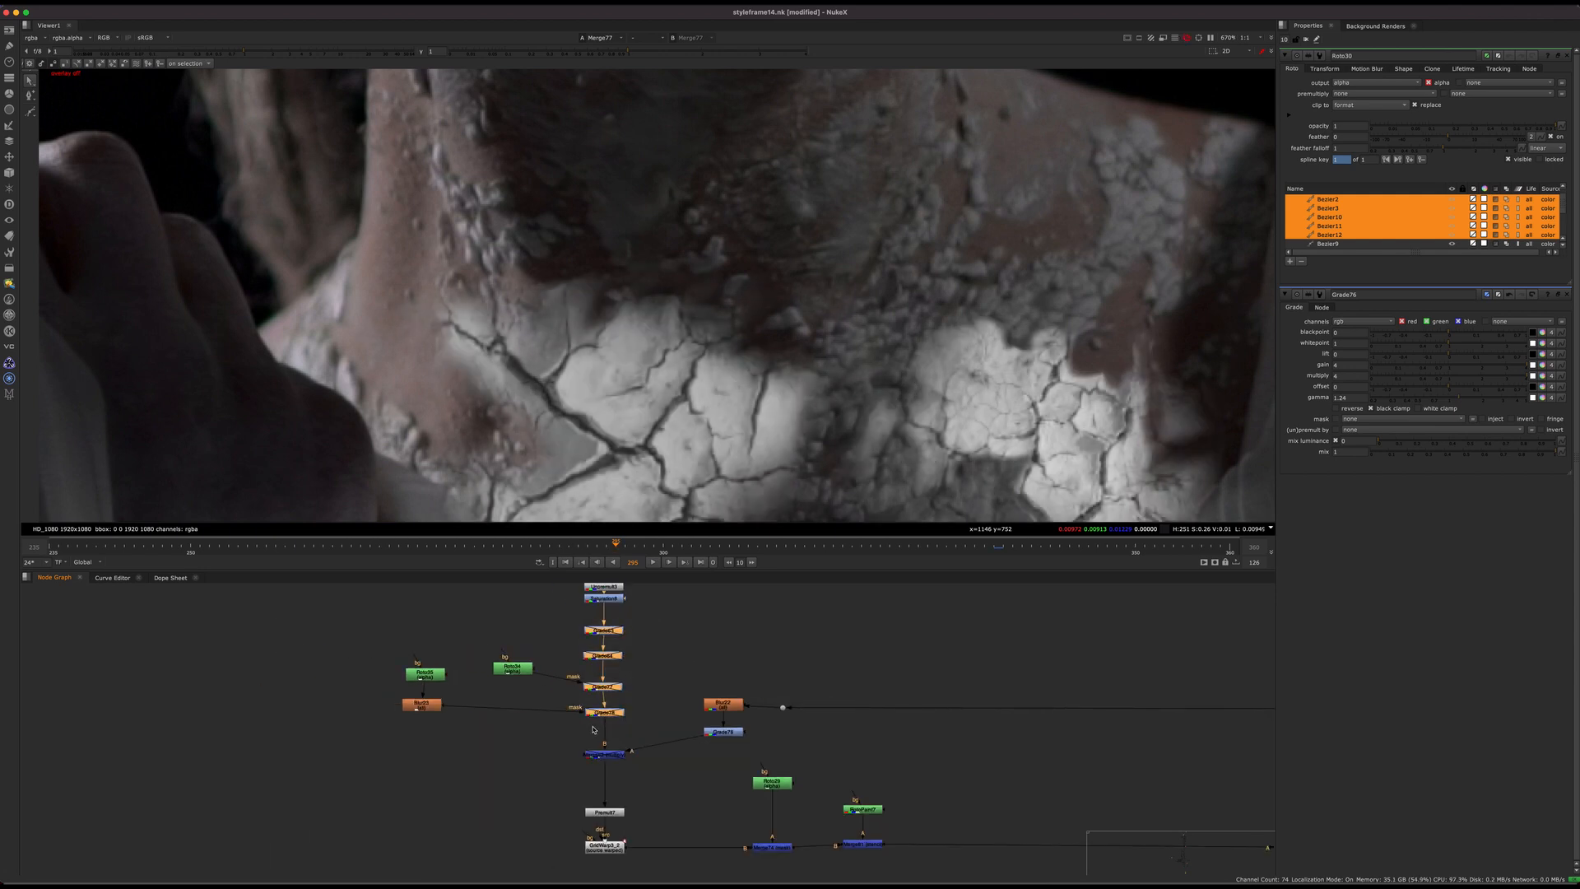
key(d)
key(d)
key(d)
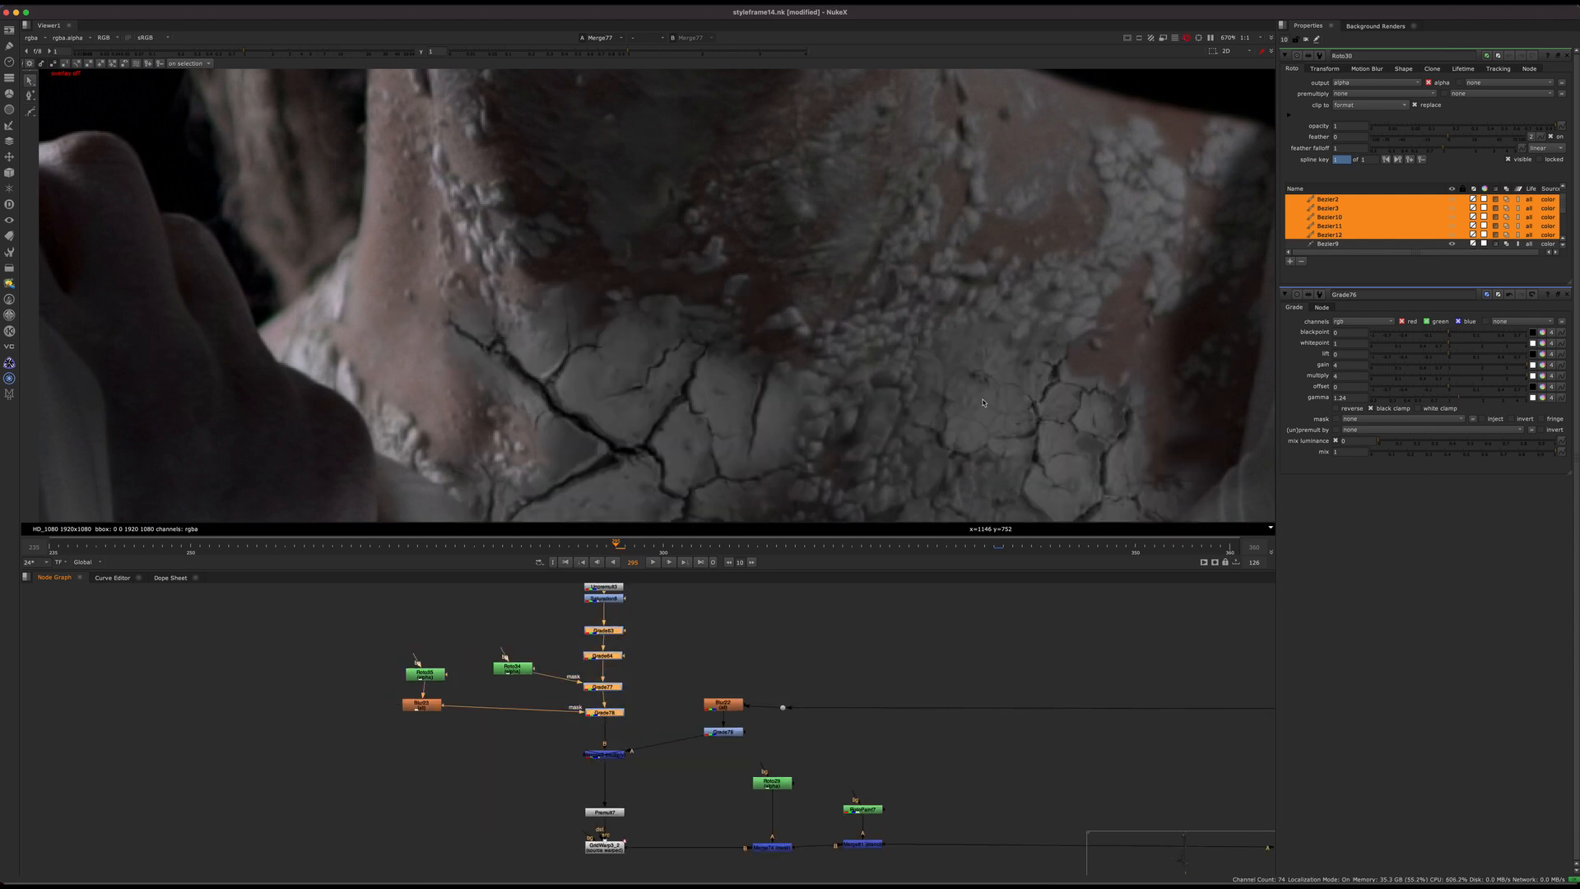
Step: Examine the Merge77 neck composite and the Blur22 node feeding Grade76 and the A input of Merge82
scroll(735, 372, down, 4)
middle_drag(684, 739, 675, 783)
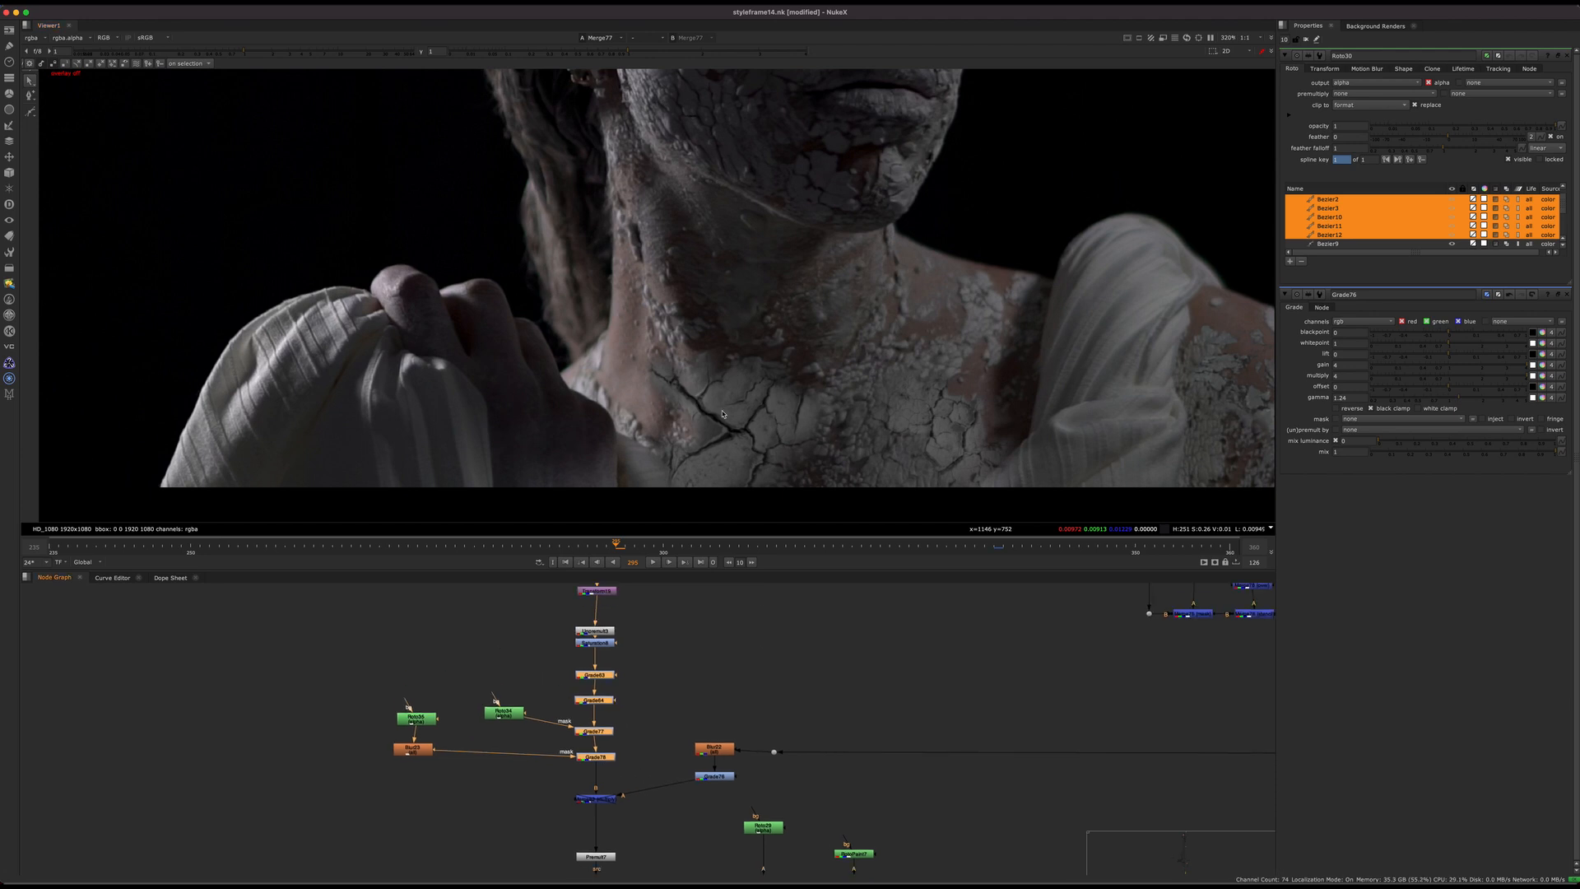
scroll(777, 707, up, 5)
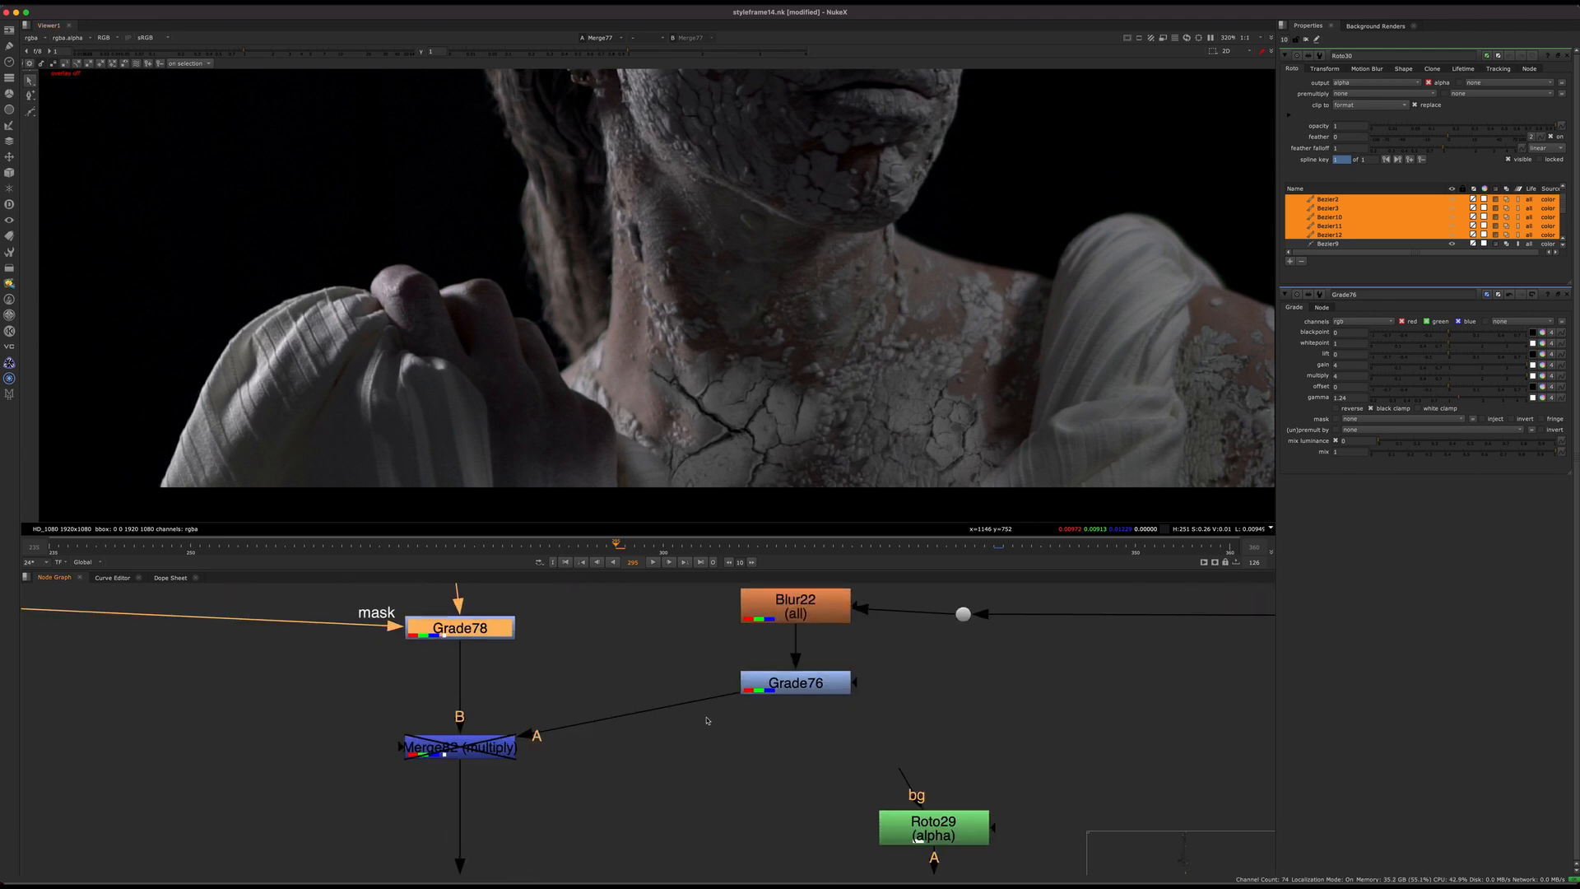
click(790, 614)
drag(790, 616, 811, 629)
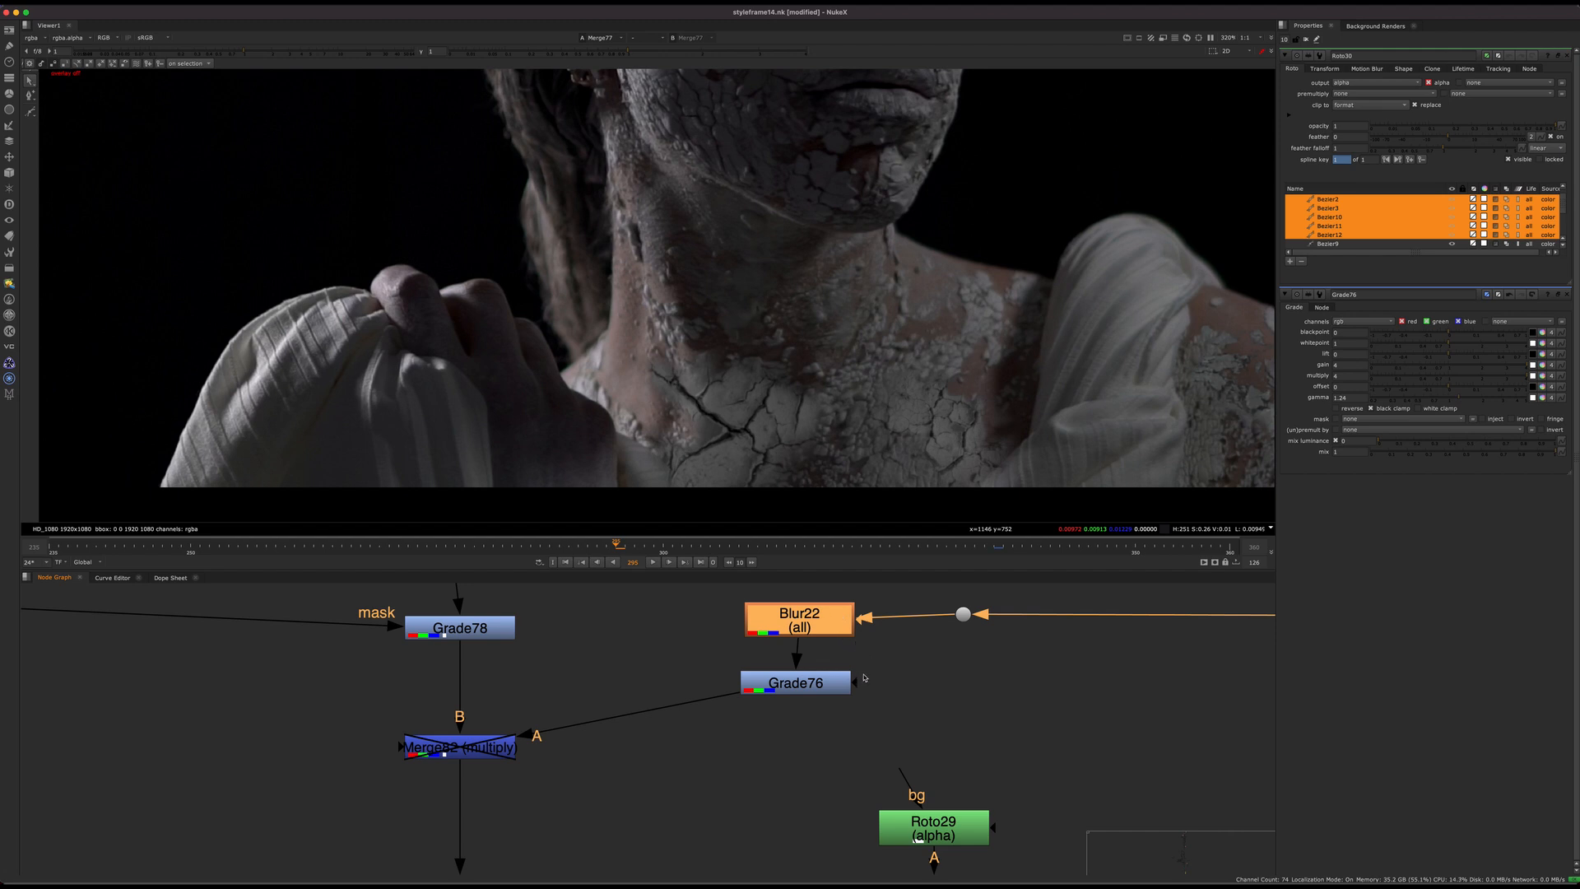
drag(814, 629, 837, 626)
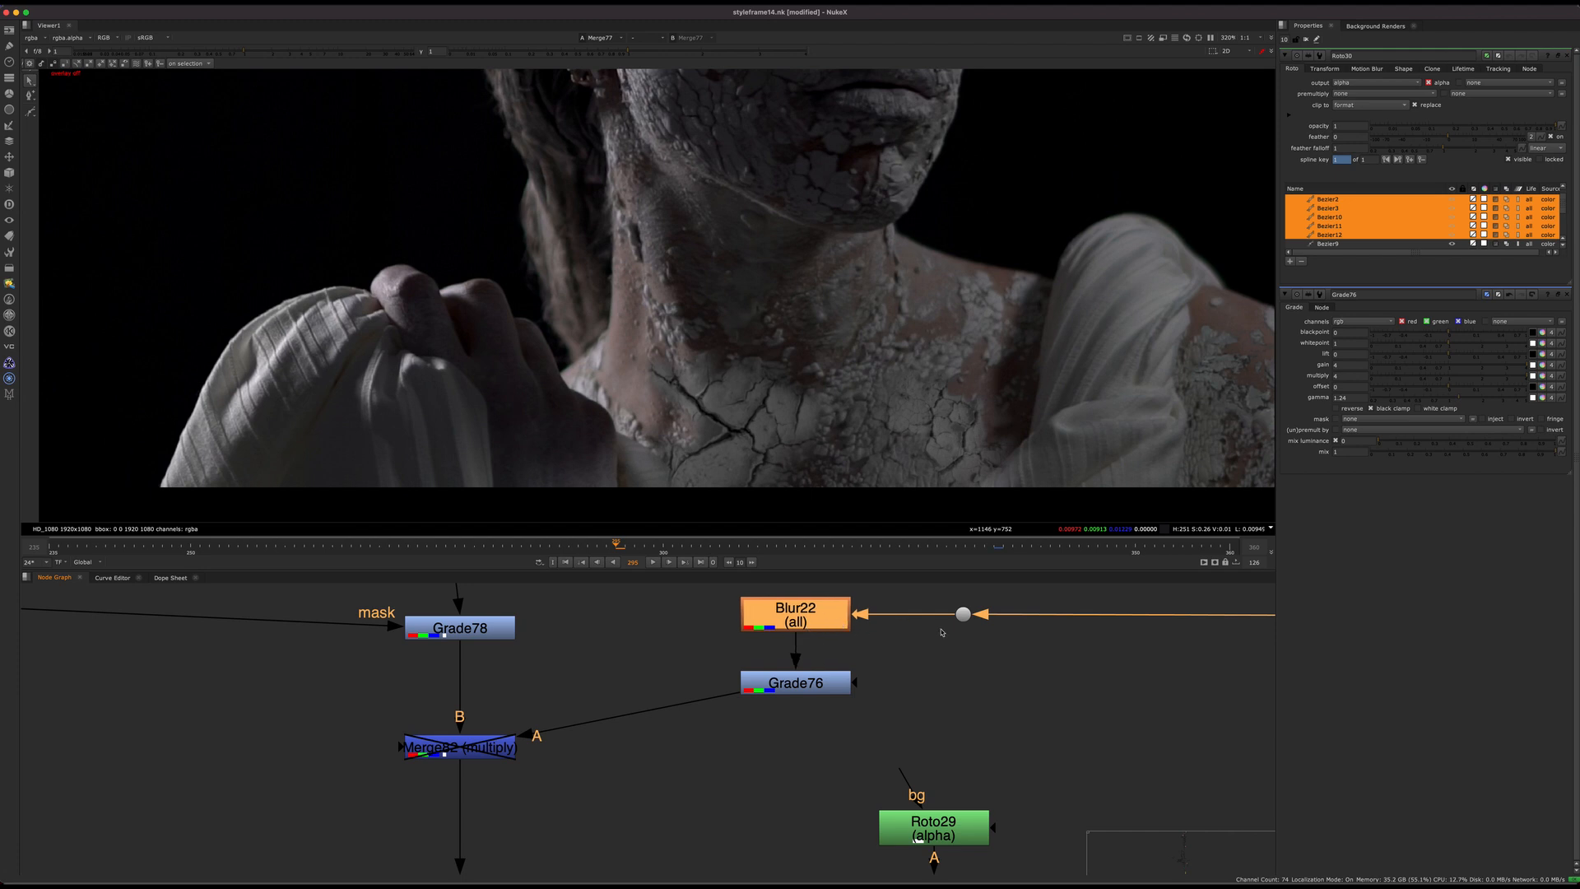
Step: Load the dot feeding Blur22 into viewer input 2 and compare the original body with the Merge77 composite
click(965, 614)
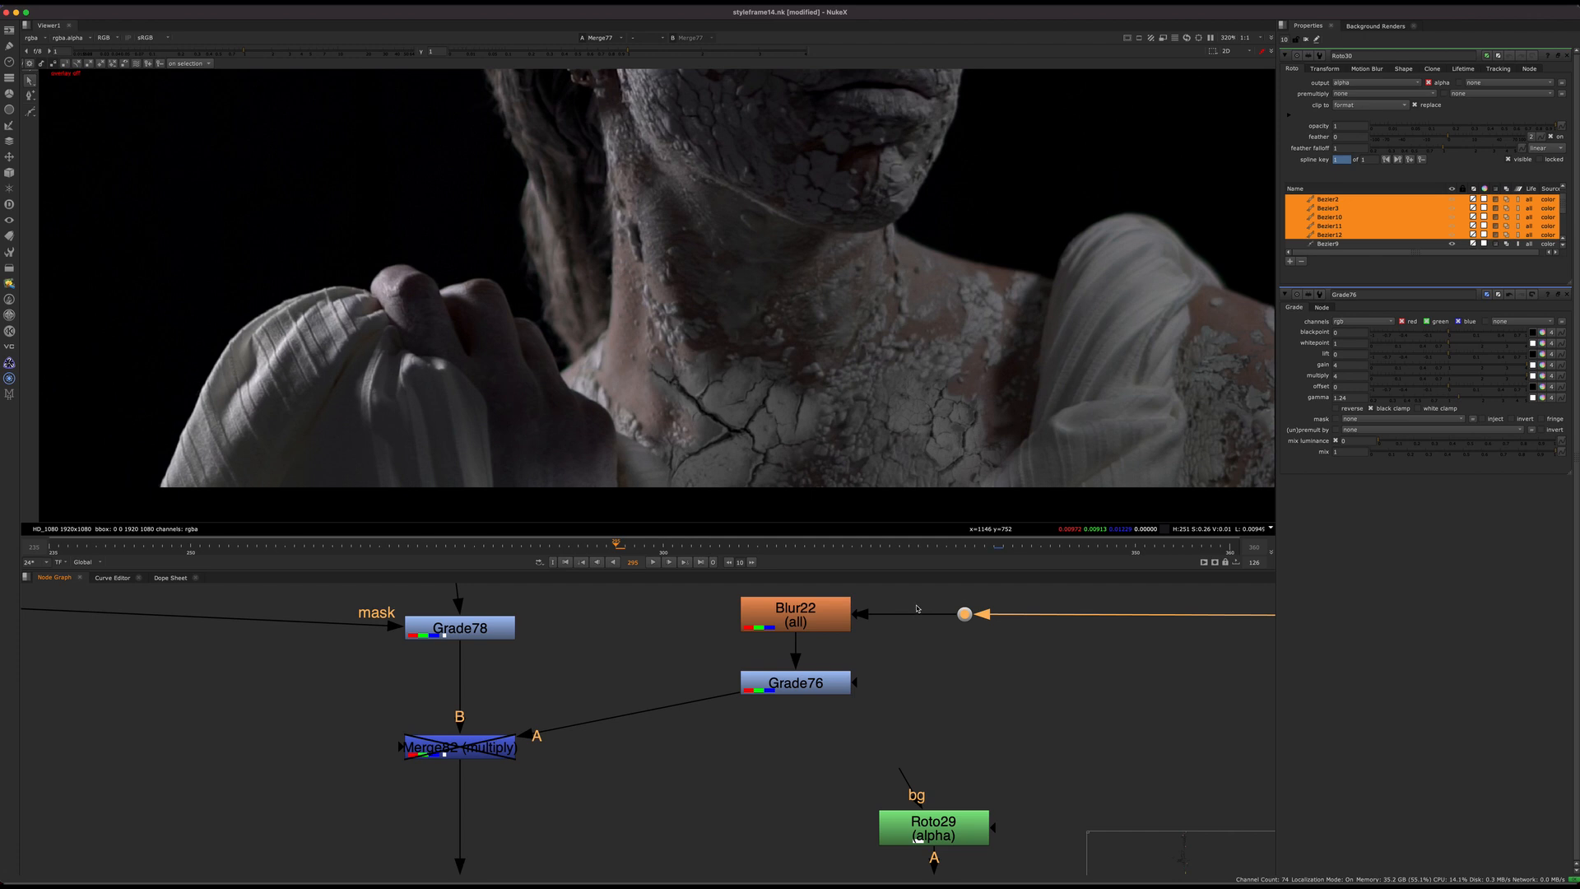
mouse_move(864, 656)
middle_down()
mouse_move(714, 690)
mouse_move(886, 648)
middle_up()
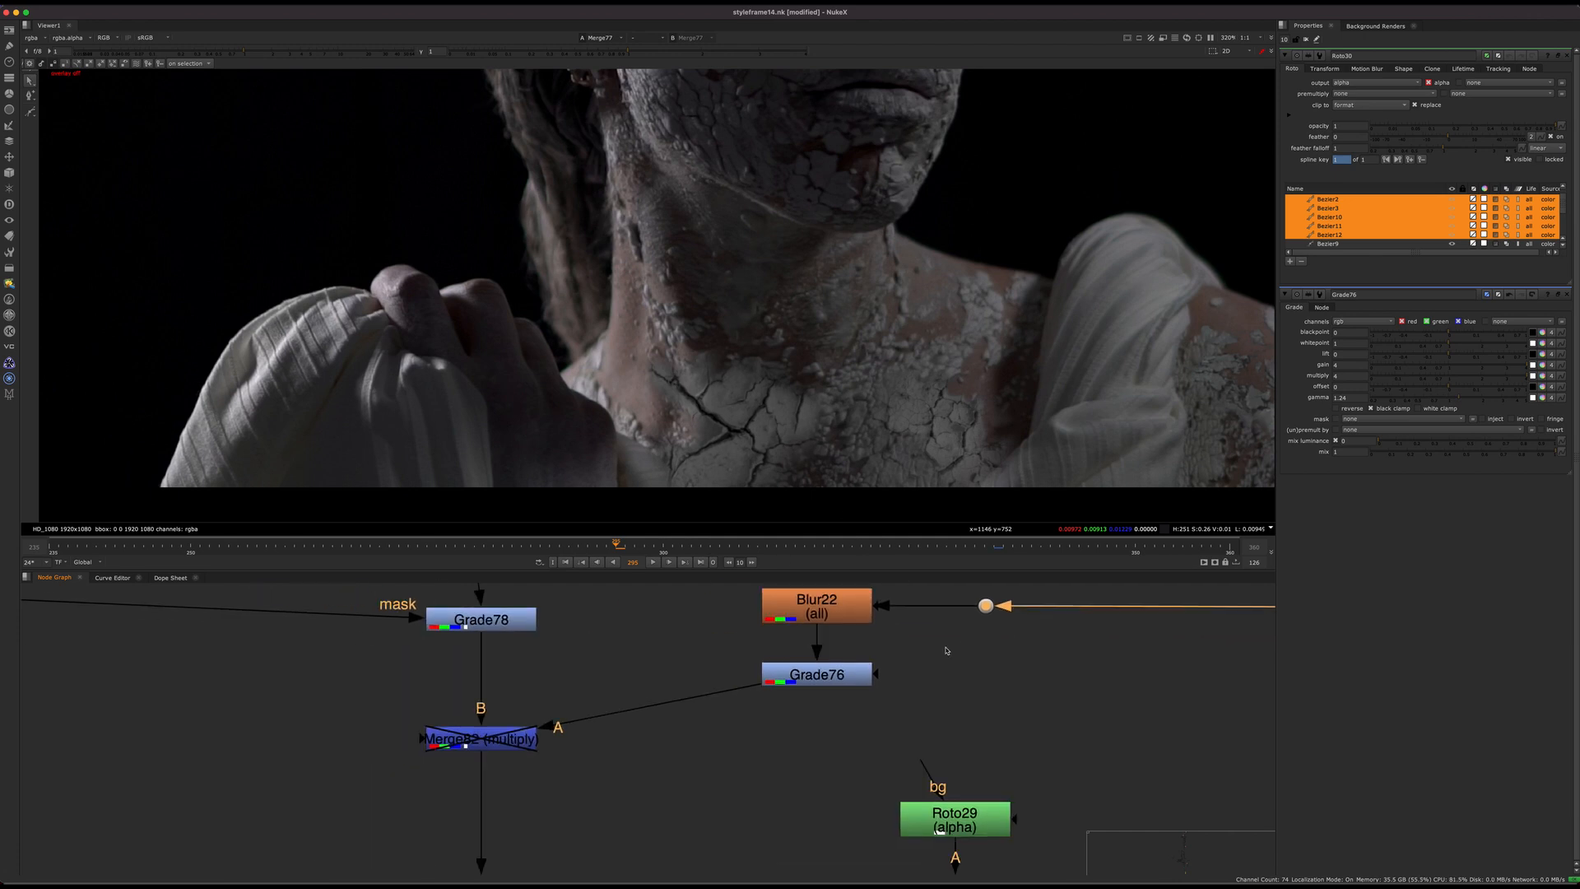
key(2)
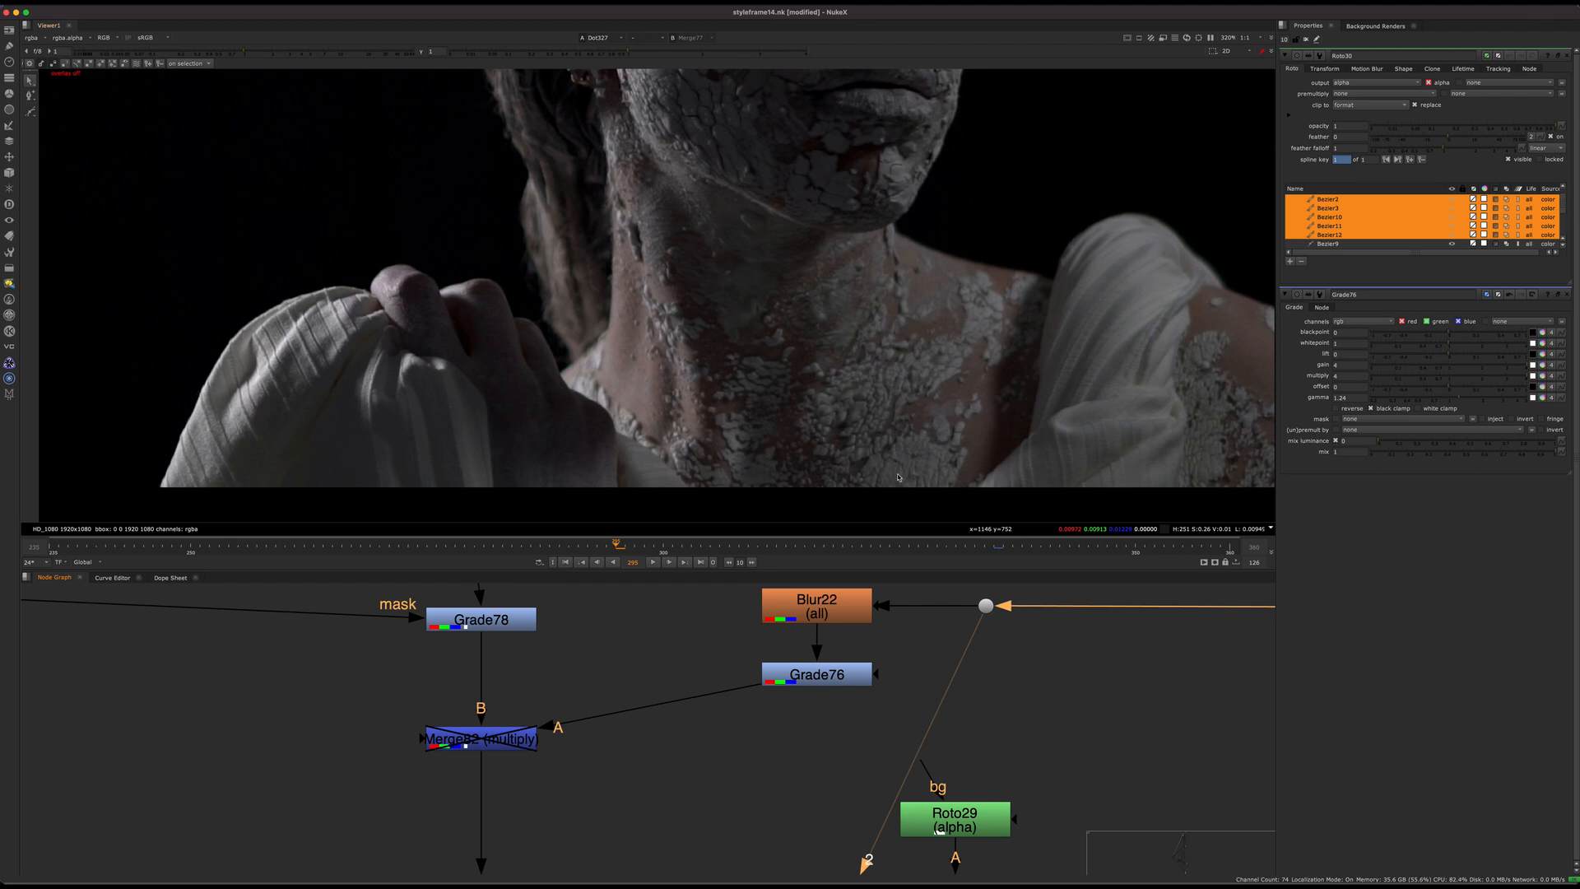
key(1)
key(2)
key(1)
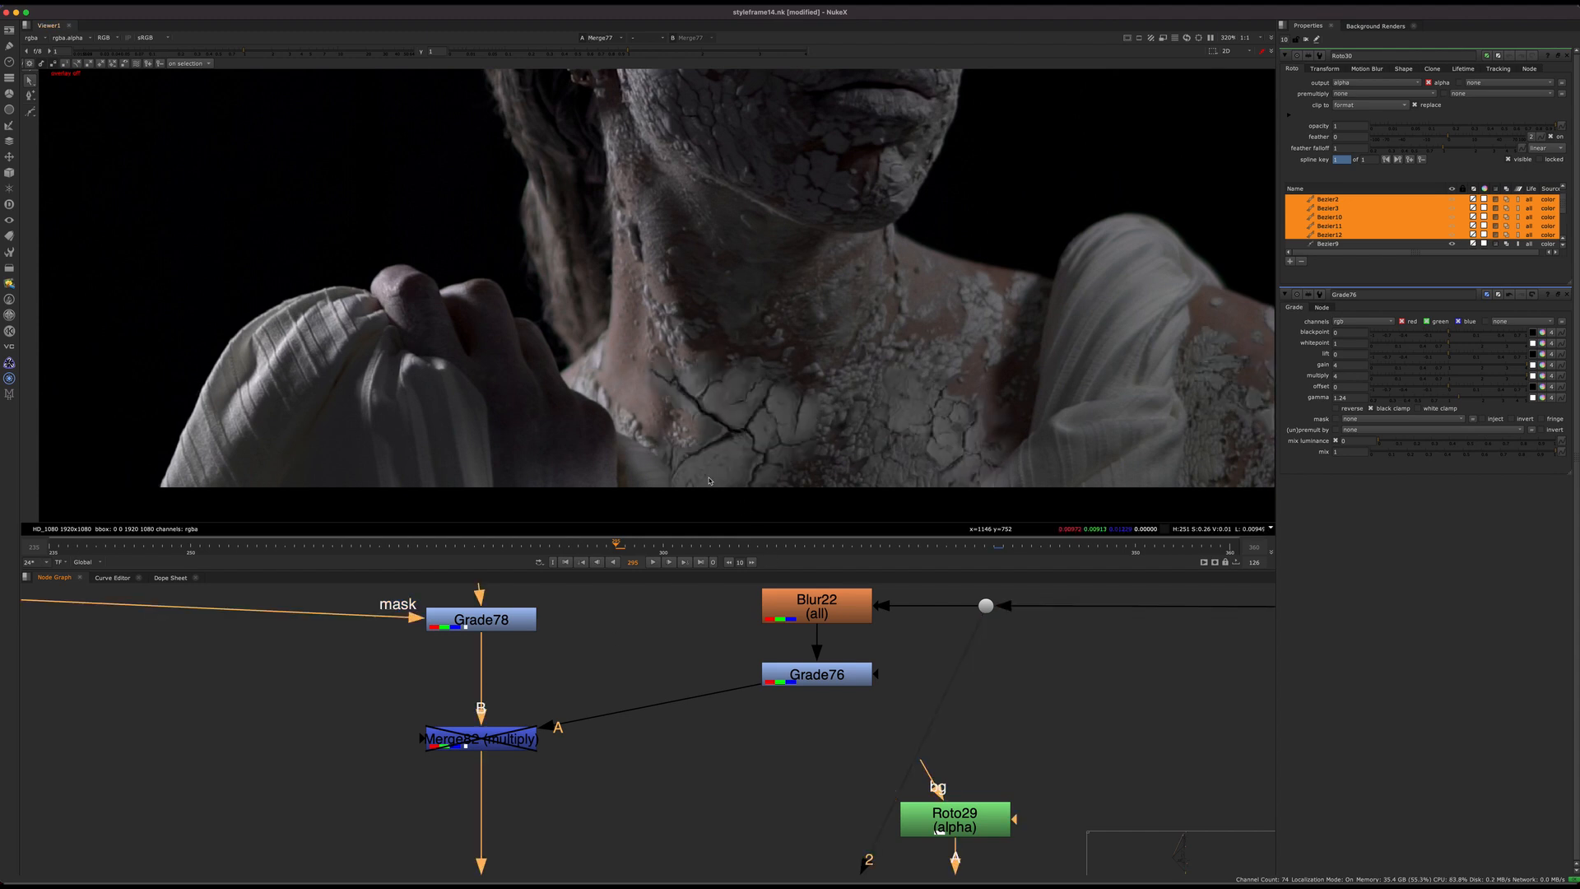
middle_drag(821, 625, 689, 694)
key(2)
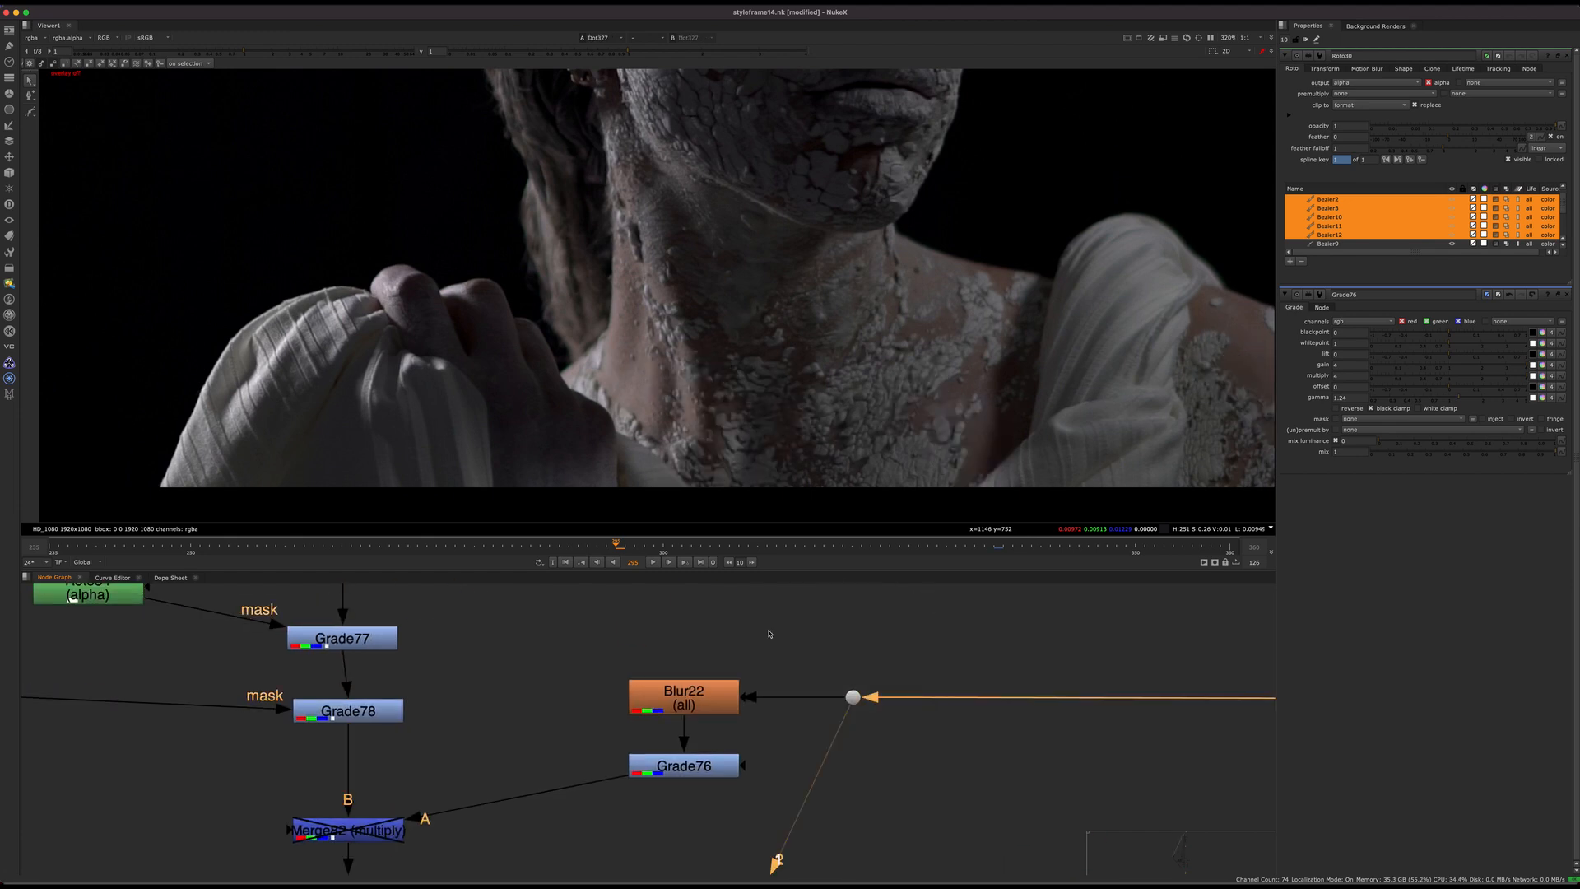
Step: View Blur22, re-enable Merge82 (multiply), and view its multiplied crack texture
click(689, 694)
key(1)
click(715, 778)
middle_drag(715, 780, 923, 701)
drag(390, 827, 677, 689)
key(d)
key(1)
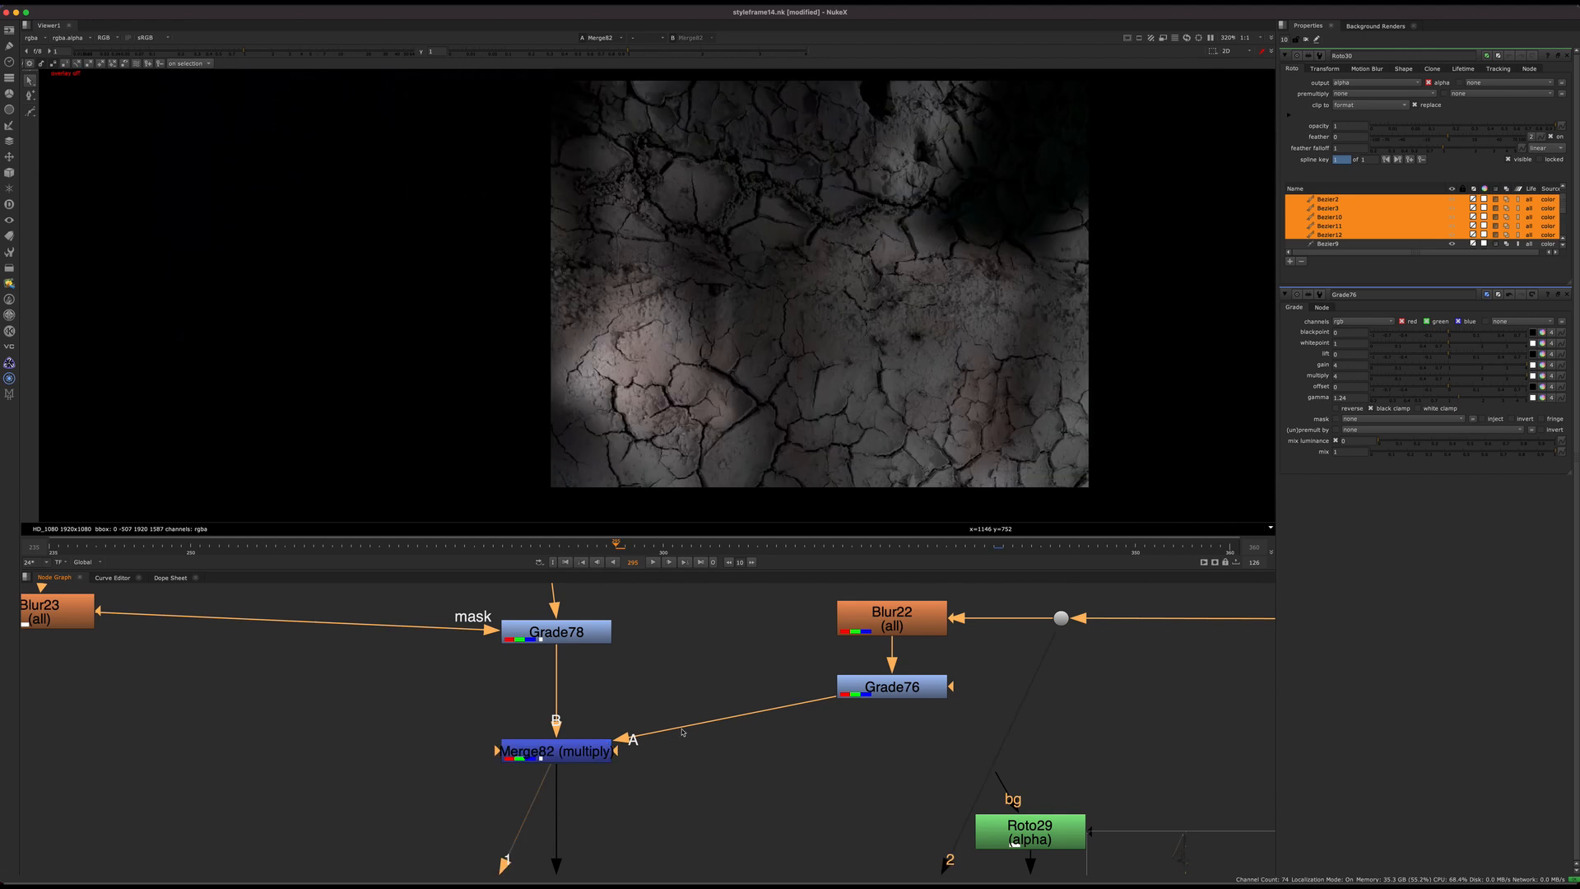
Step: Compare the crack texture with and without the multiplied body lighting by toggling Merge82 off and on
key(d)
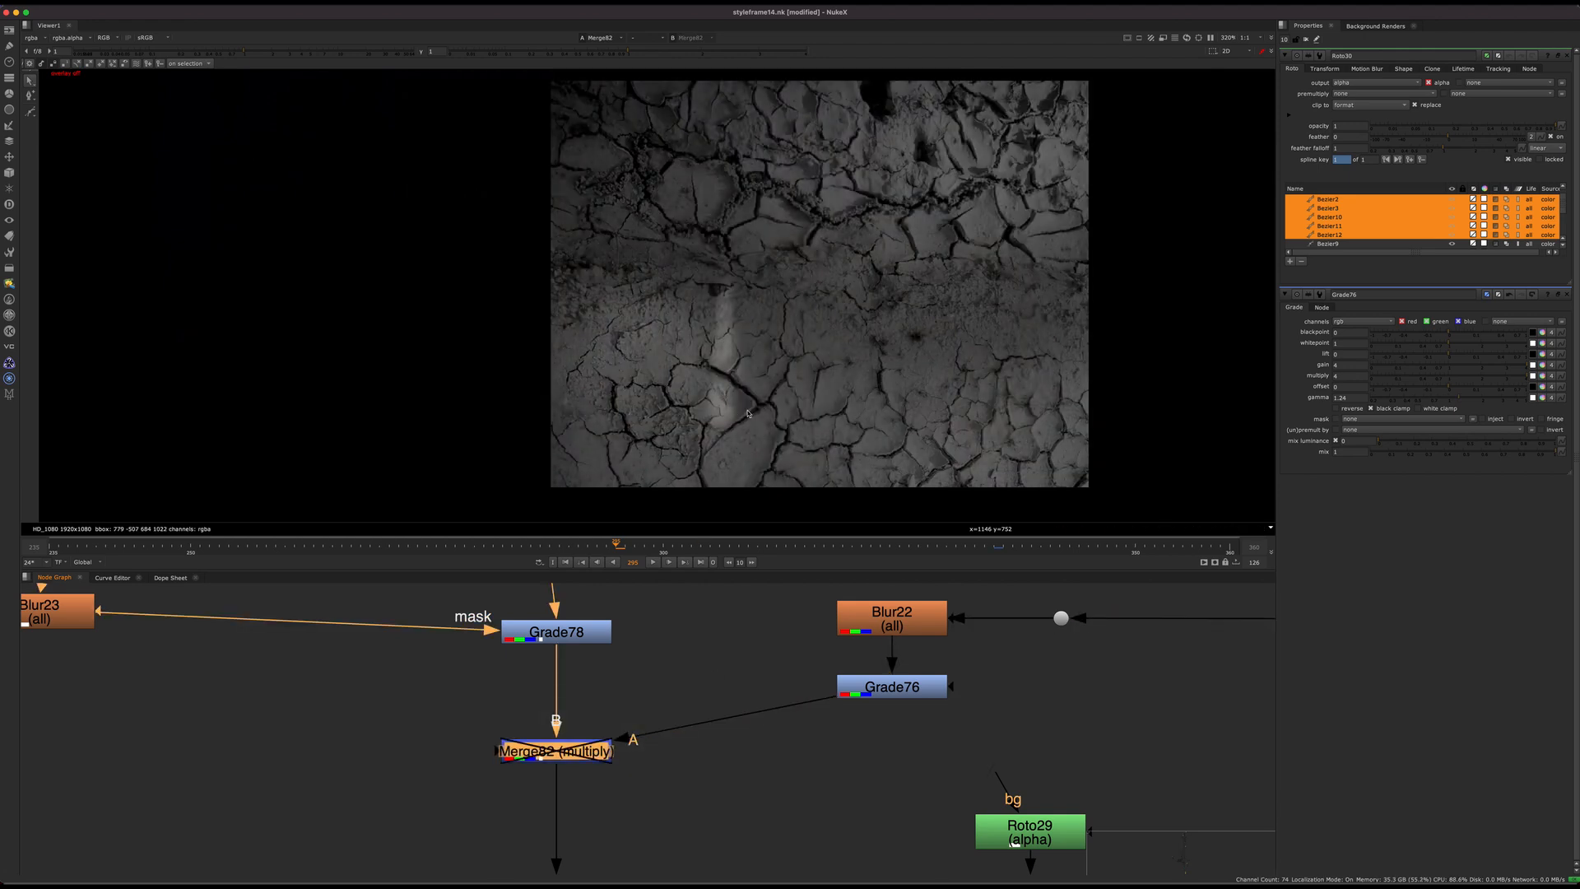
key(d)
key(d)
key(d)
key(d)
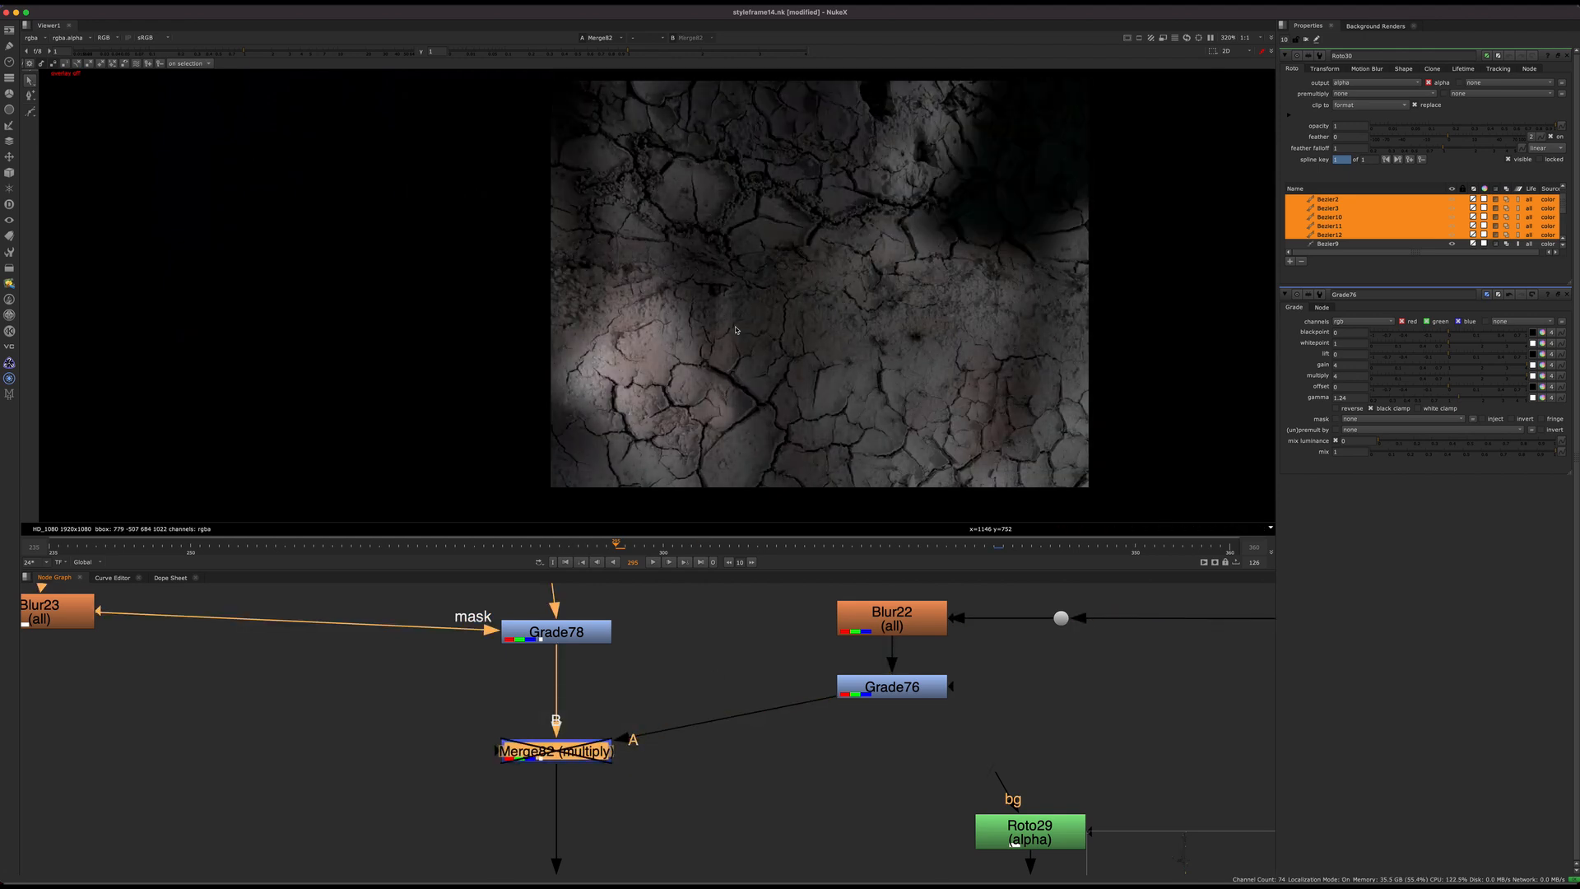
key(d)
key(d)
key(d)
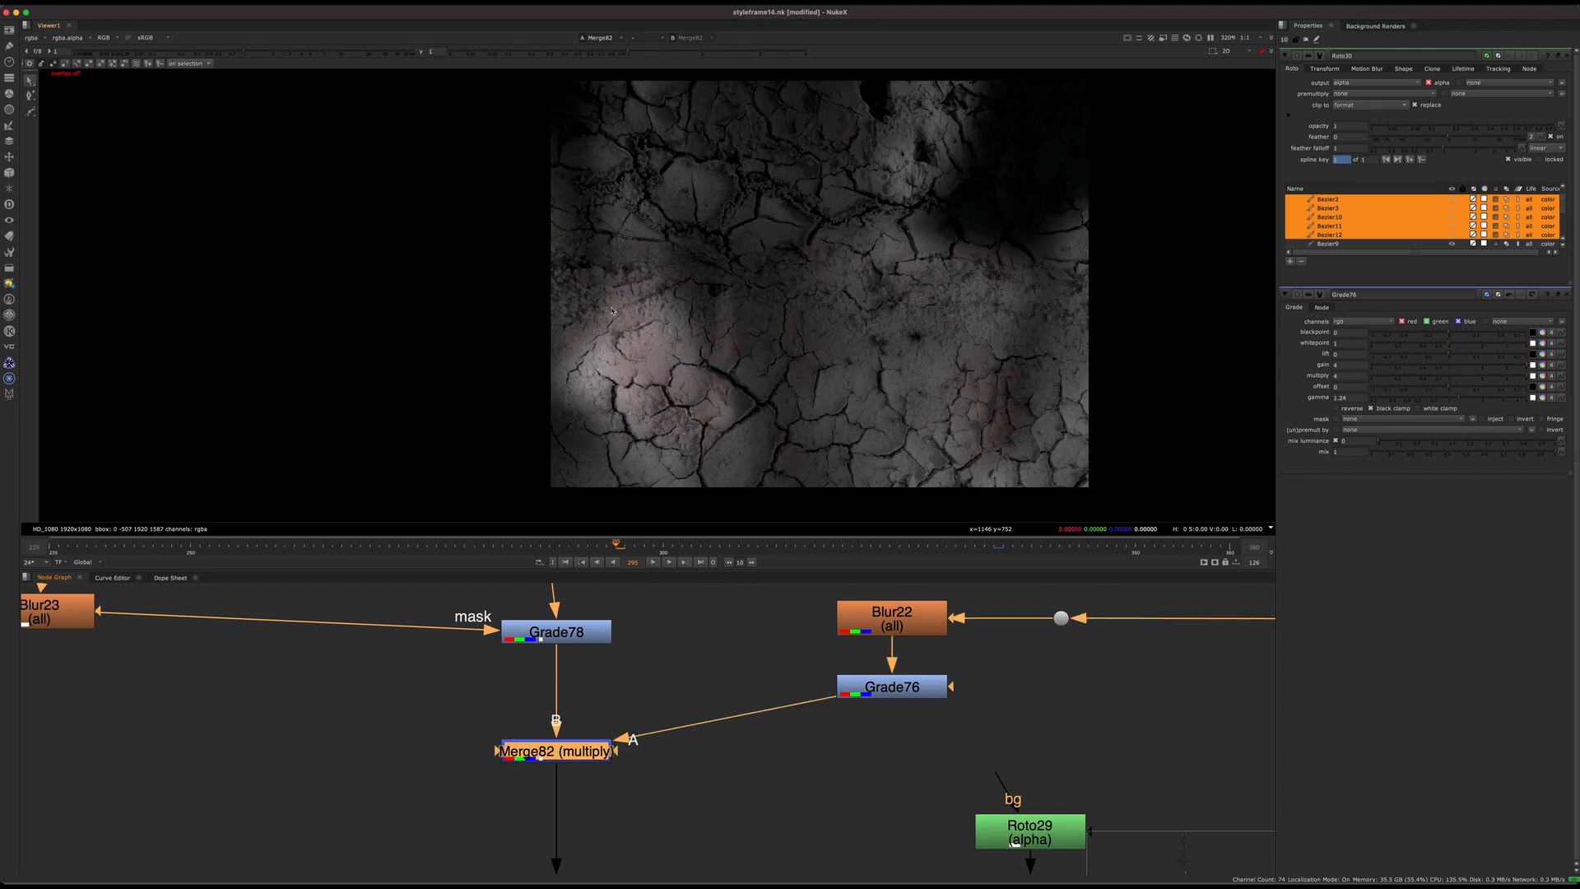
Step: Follow the crack branch past Premult7 and GridWarp3_2, and view the final Merge77 composite
scroll(688, 698, down, 6)
scroll(733, 650, up, 3)
middle_drag(734, 647, 691, 515)
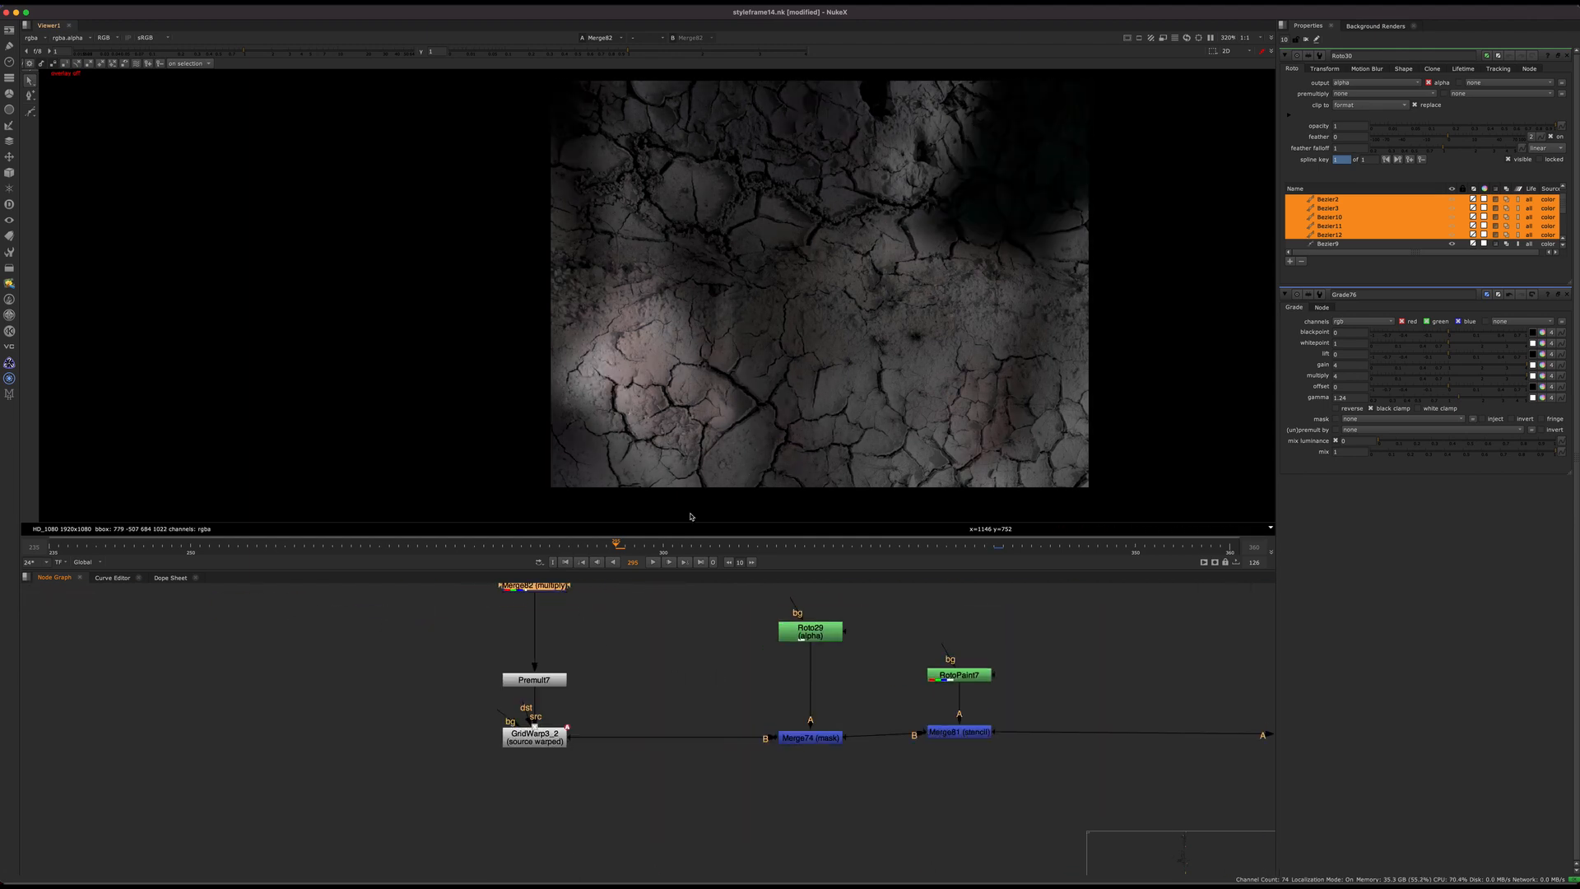
drag(607, 661, 539, 735)
key(1)
scroll(619, 709, down, 6)
middle_drag(788, 770, 572, 737)
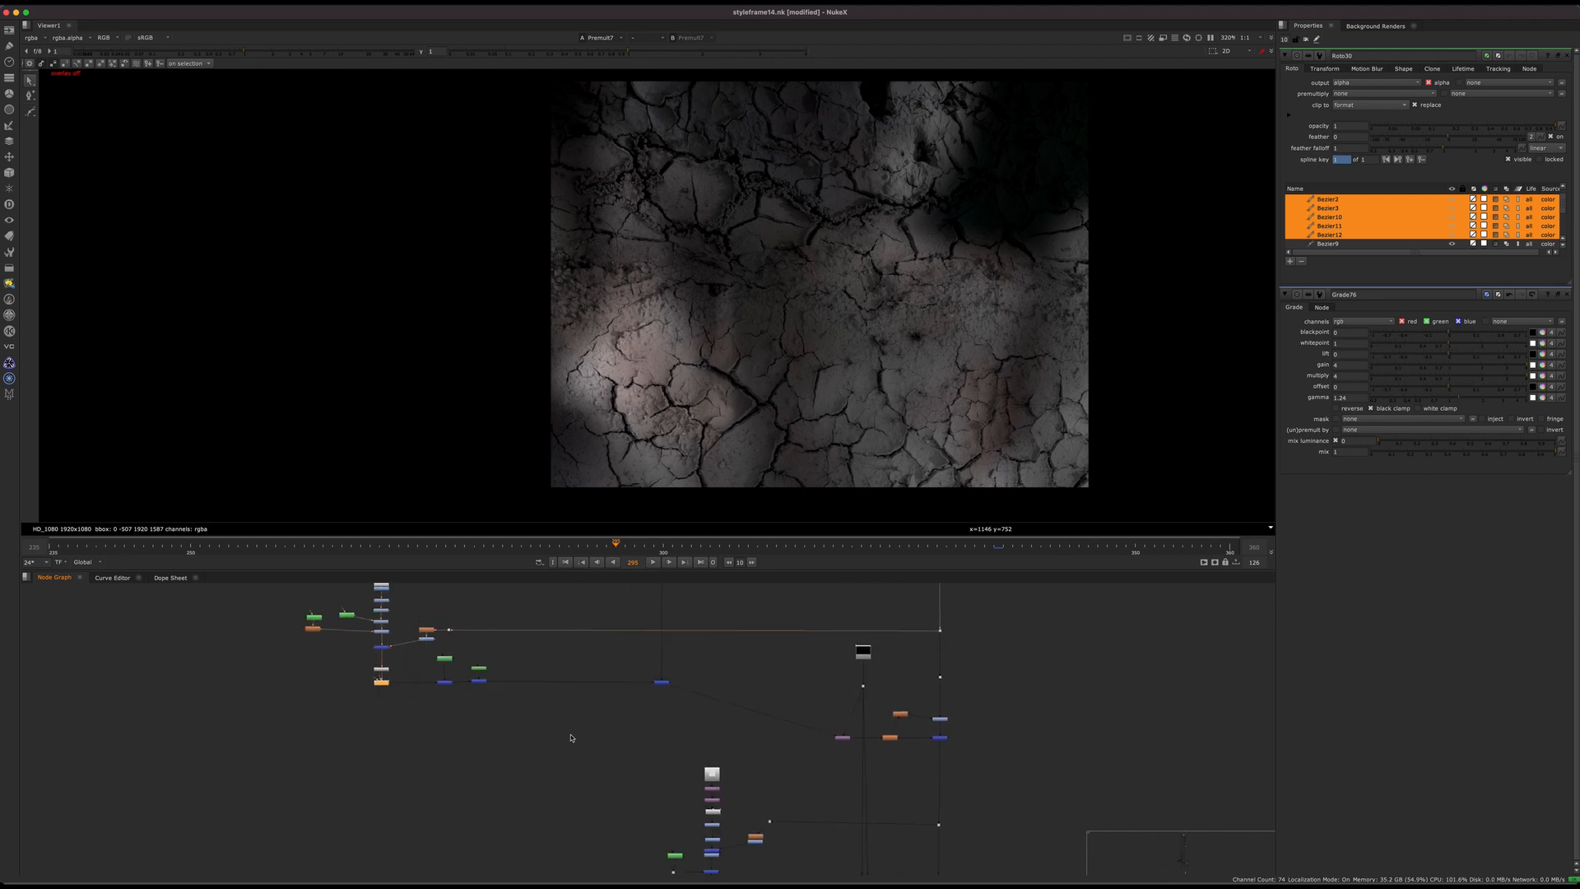
drag(991, 713, 926, 757)
key(1)
middle_drag(608, 679, 755, 726)
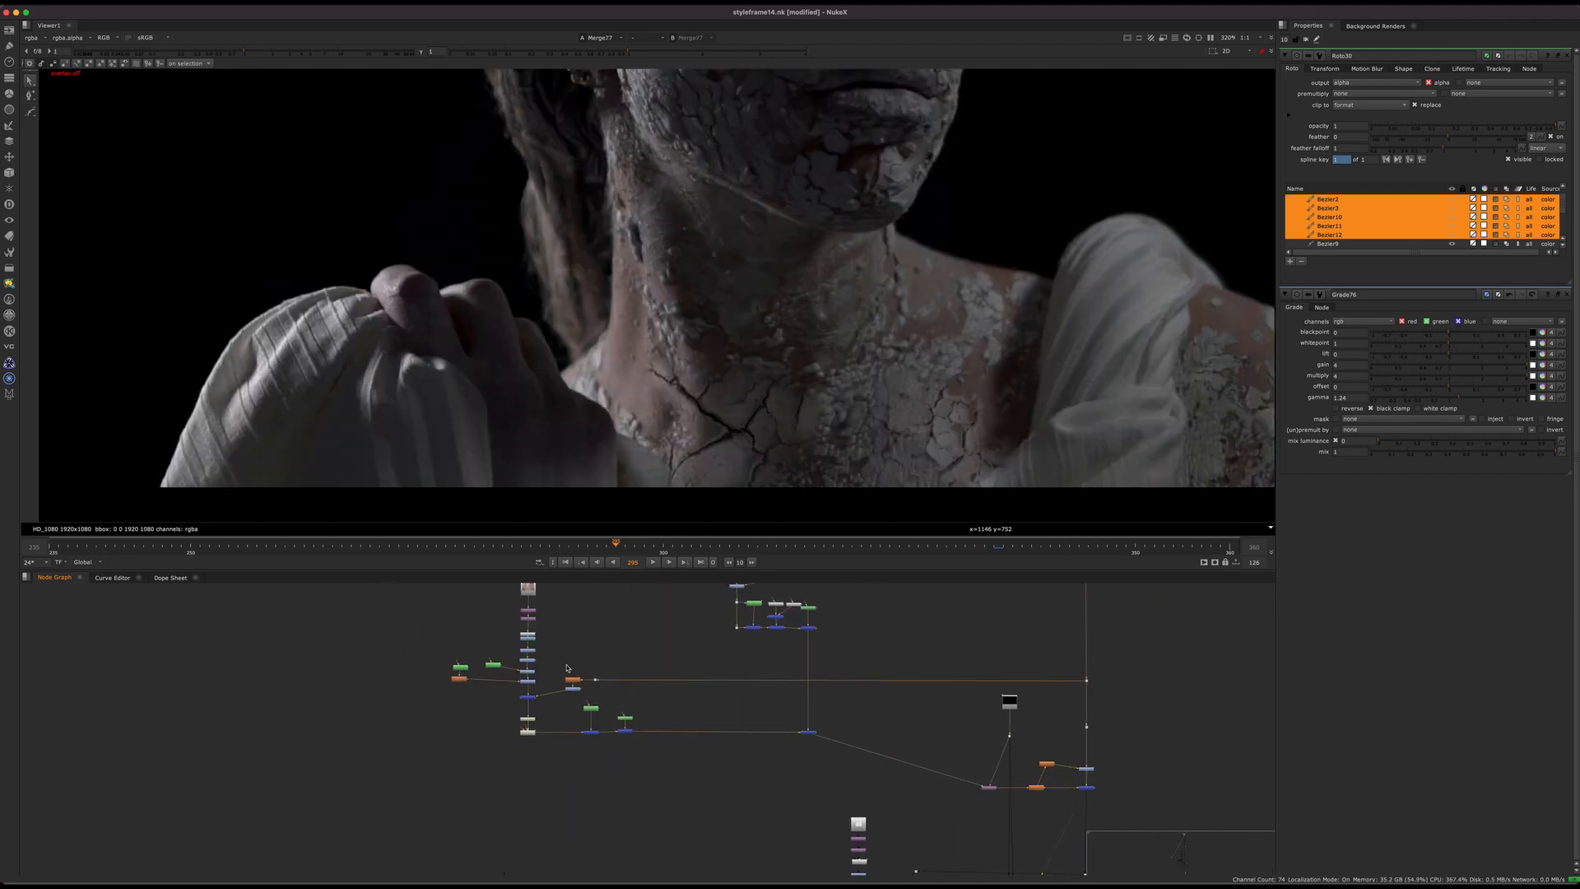
Step: Compare the neck cracks up close with Merge82 (multiply) off and on, and move that node slightly closer to Premult7
scroll(570, 665, up, 4)
click(487, 734)
scroll(487, 735, up, 5)
key(d)
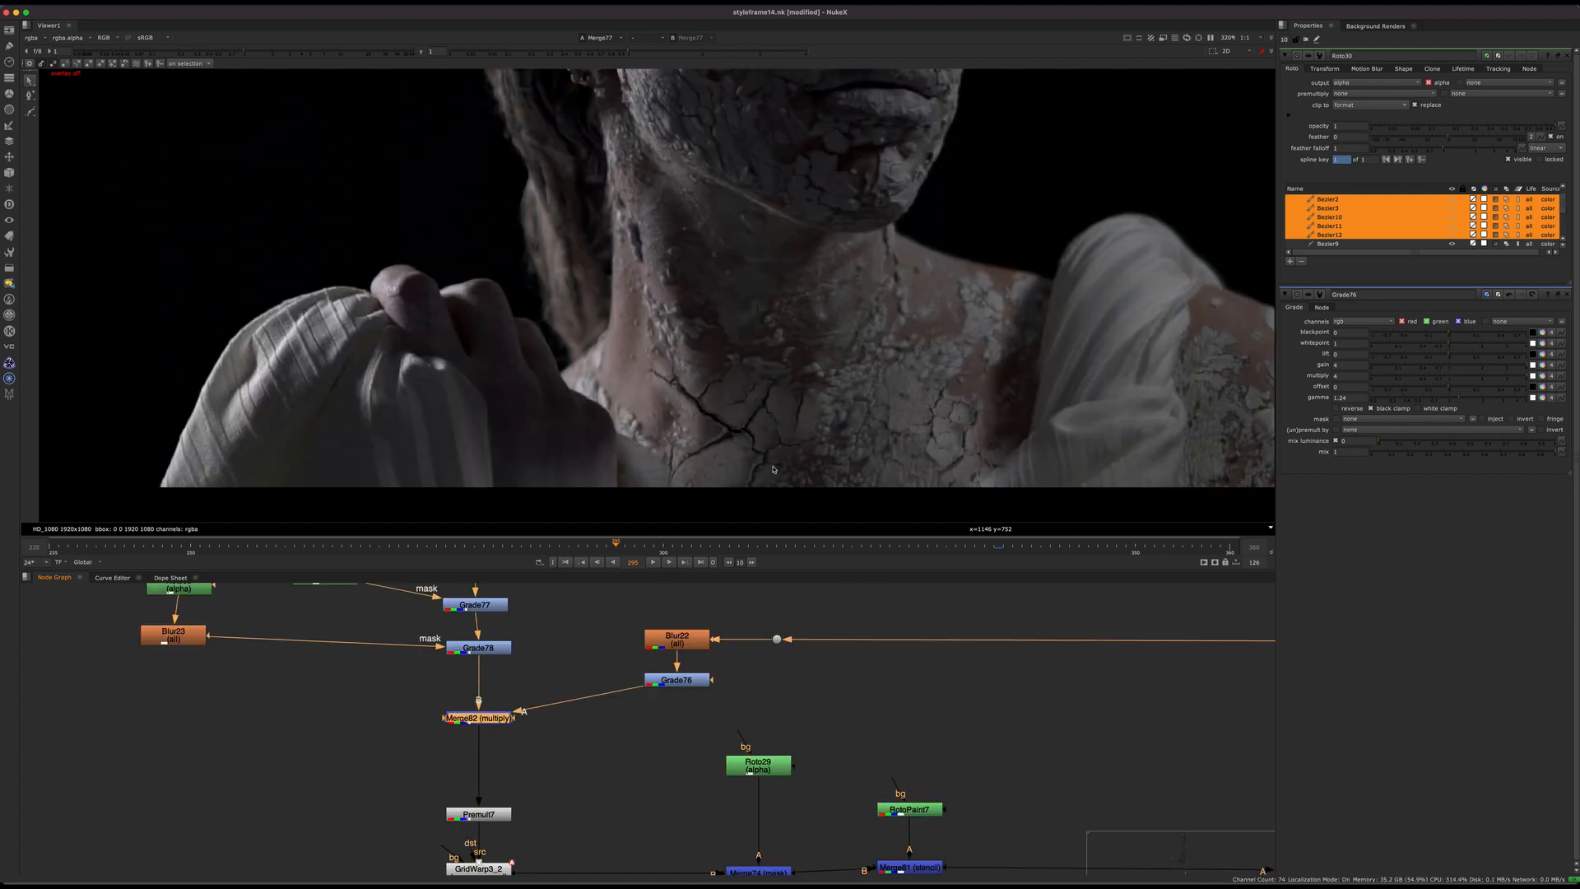
key(d)
scroll(465, 330, up, 2)
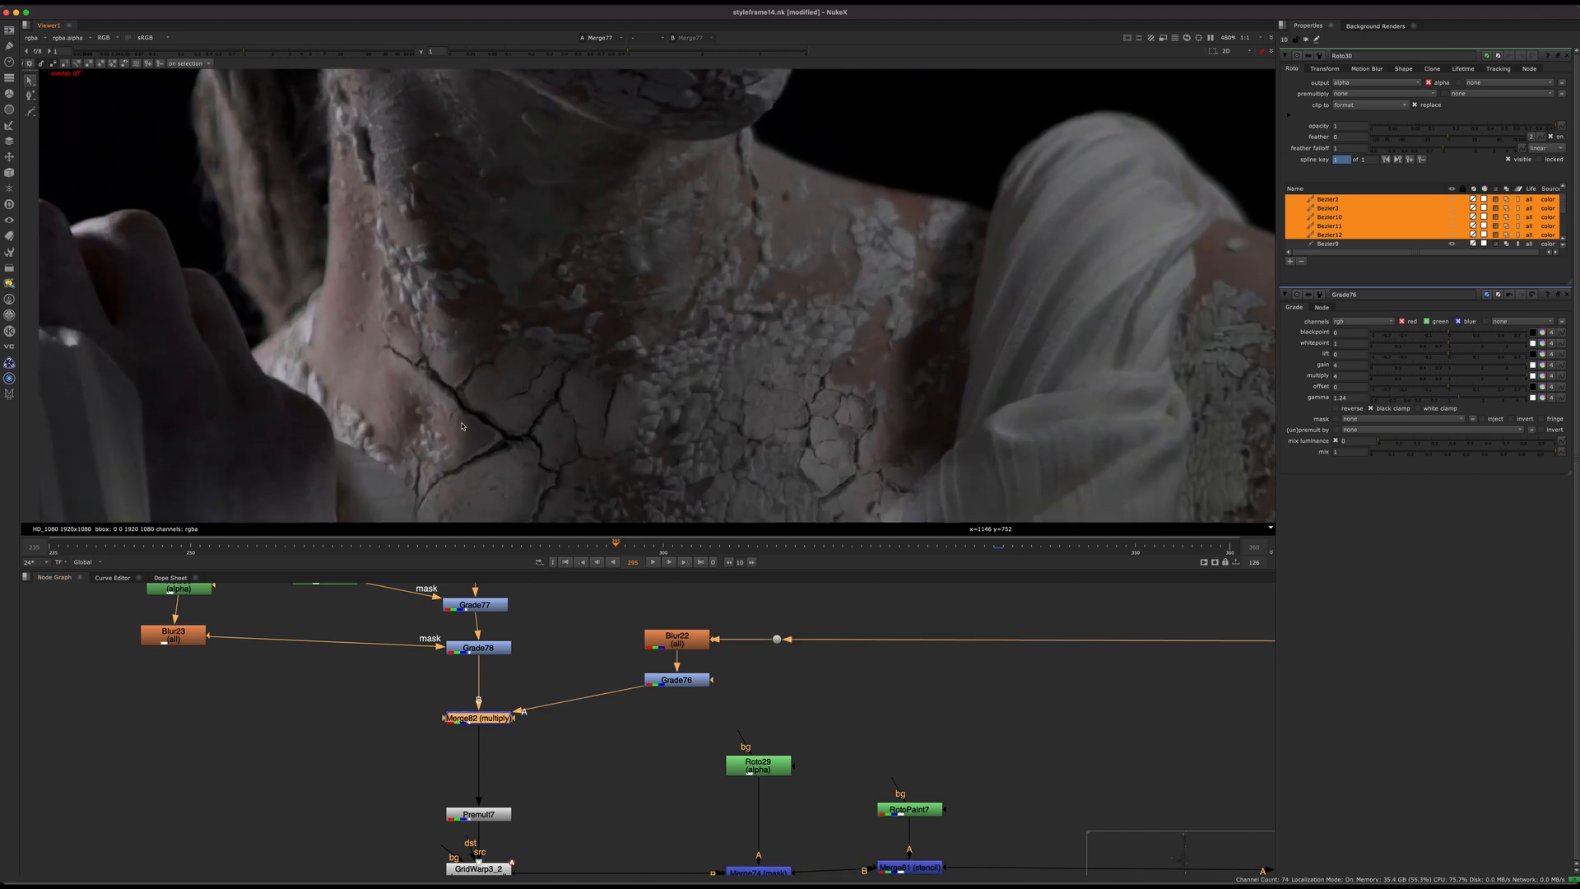
middle_drag(660, 399, 728, 436)
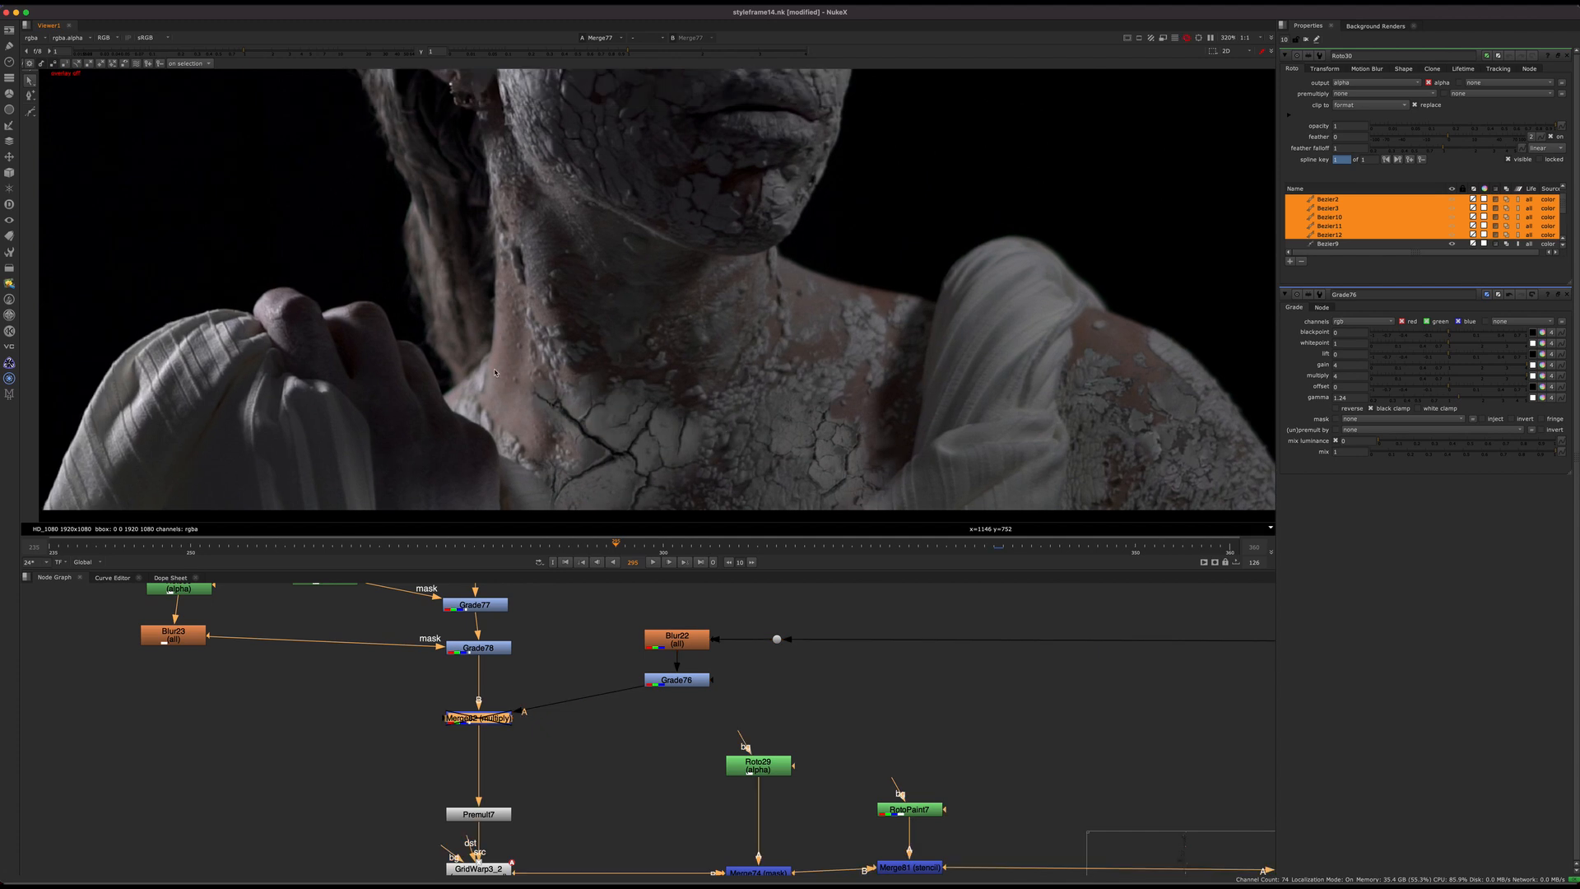
scroll(626, 416, down, 2)
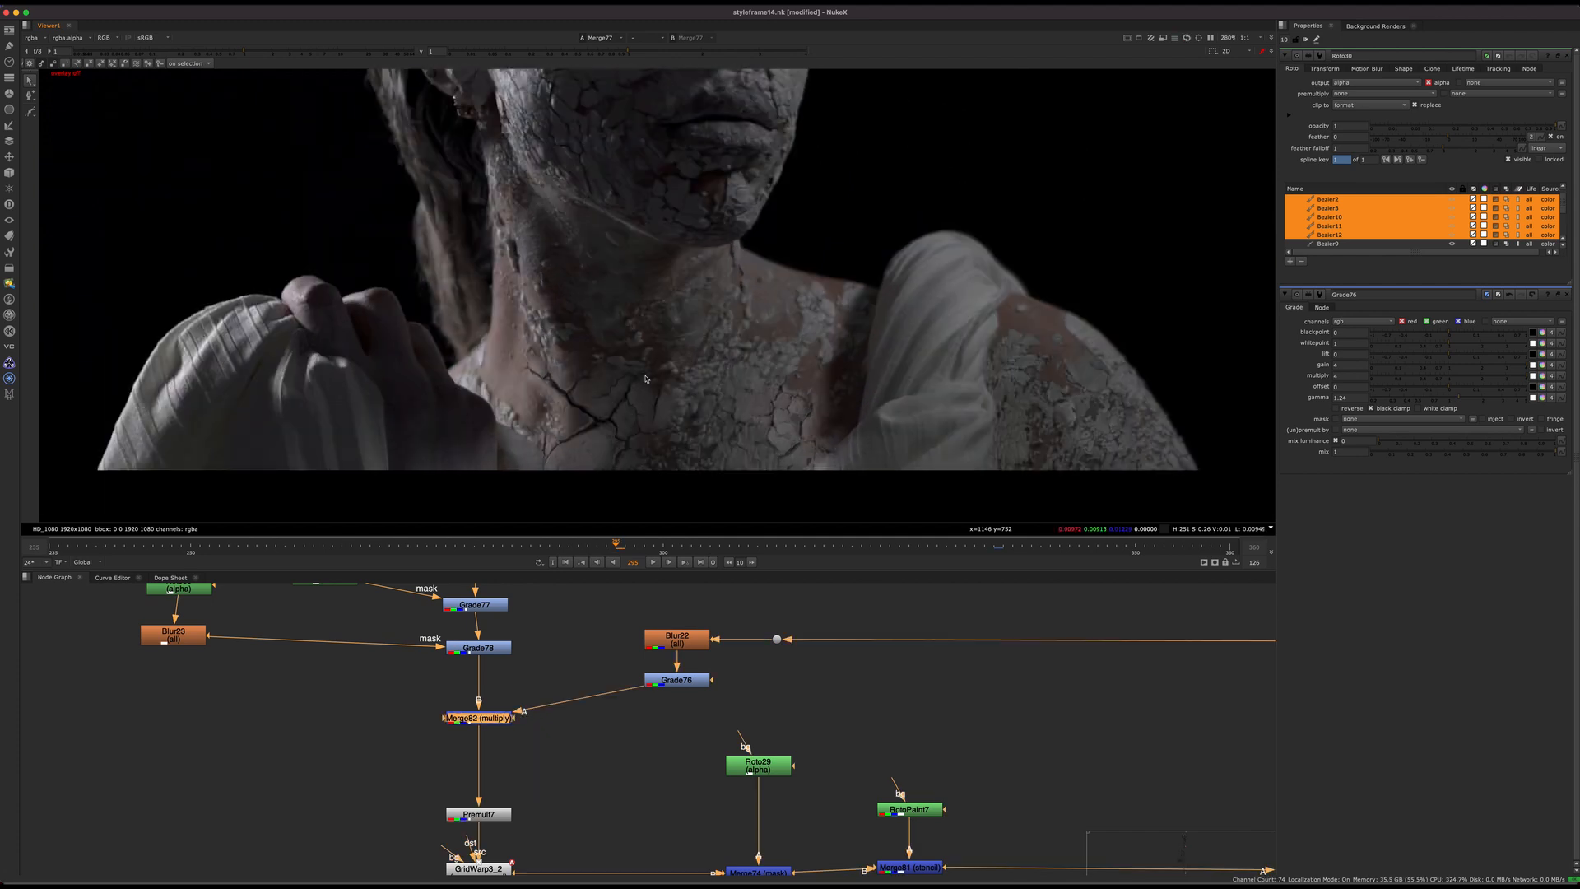
scroll(588, 416, up, 2)
drag(496, 718, 496, 738)
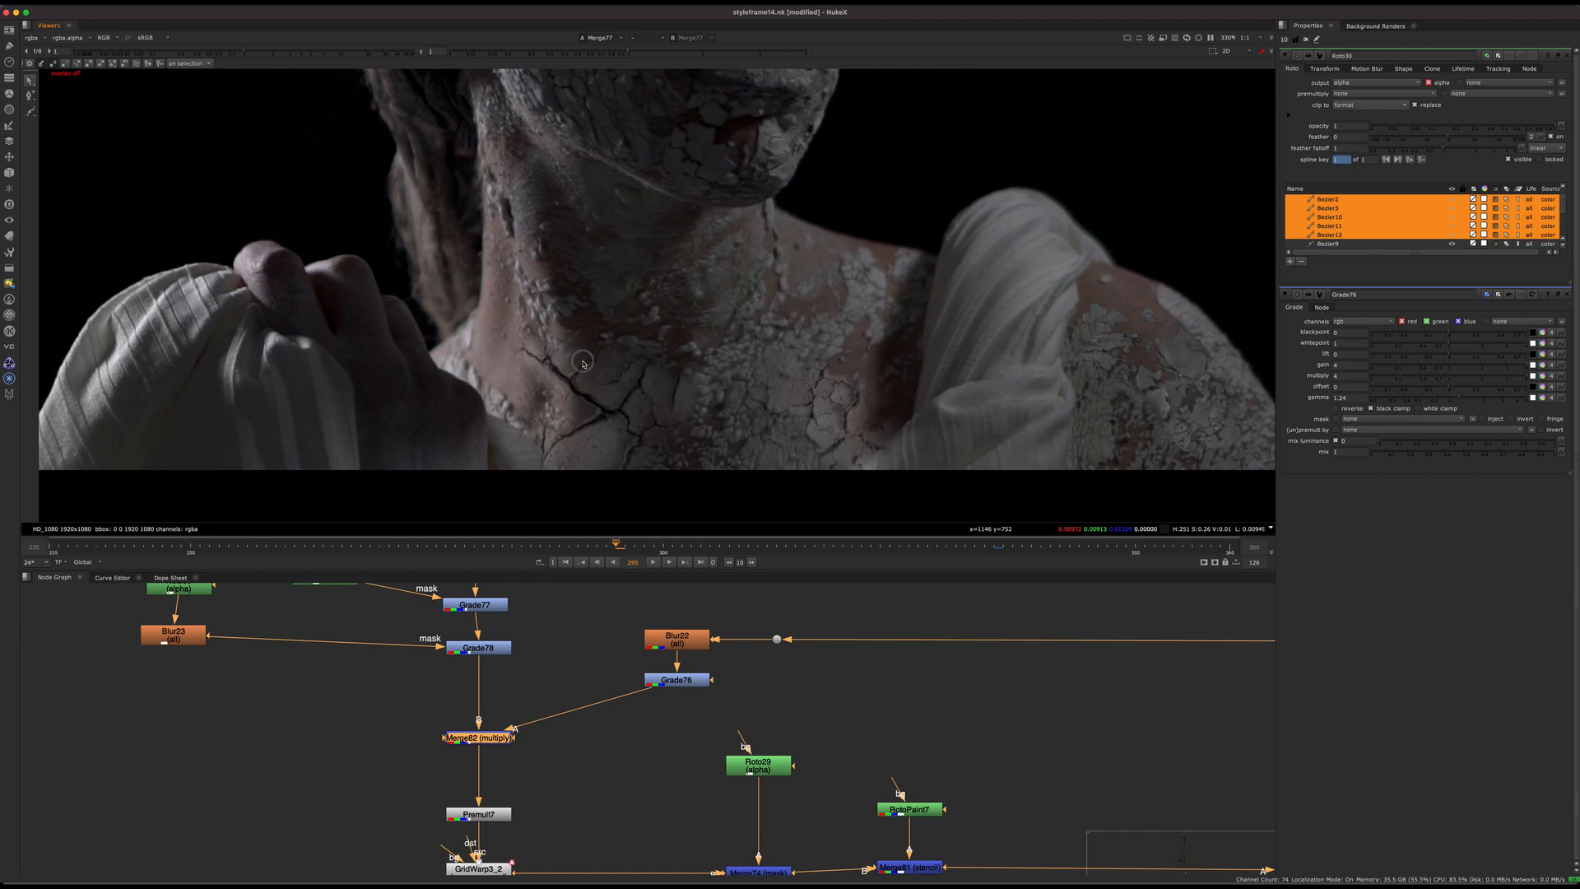
Step: Examine the neck cracks up close and the whole statue in the Merge77 composite
scroll(582, 363, down, 5)
scroll(621, 425, up, 8)
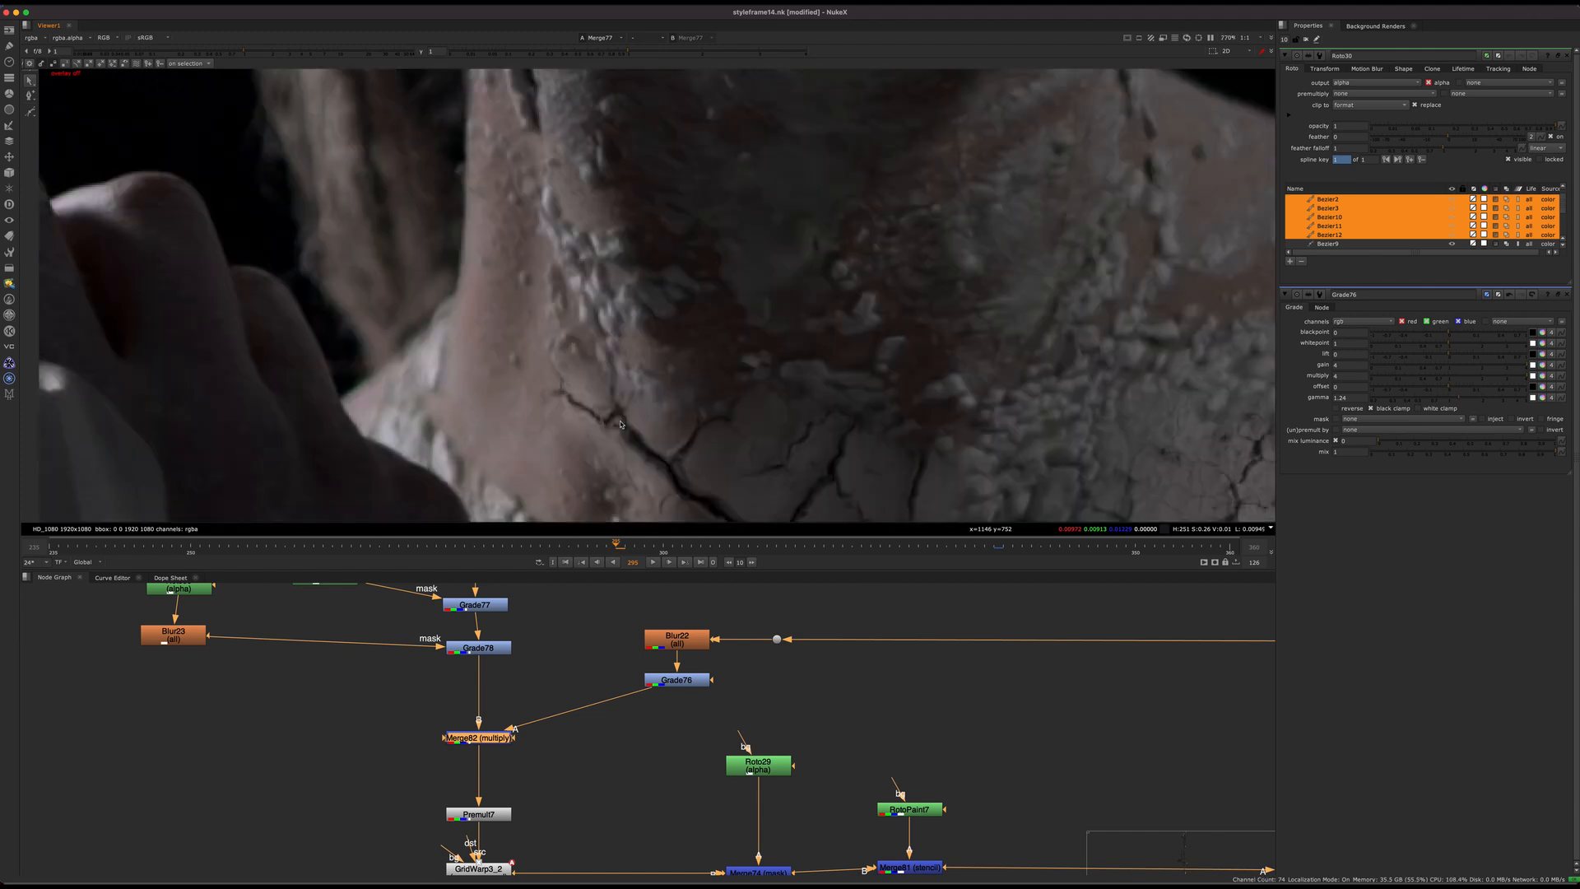
scroll(619, 386, down, 5)
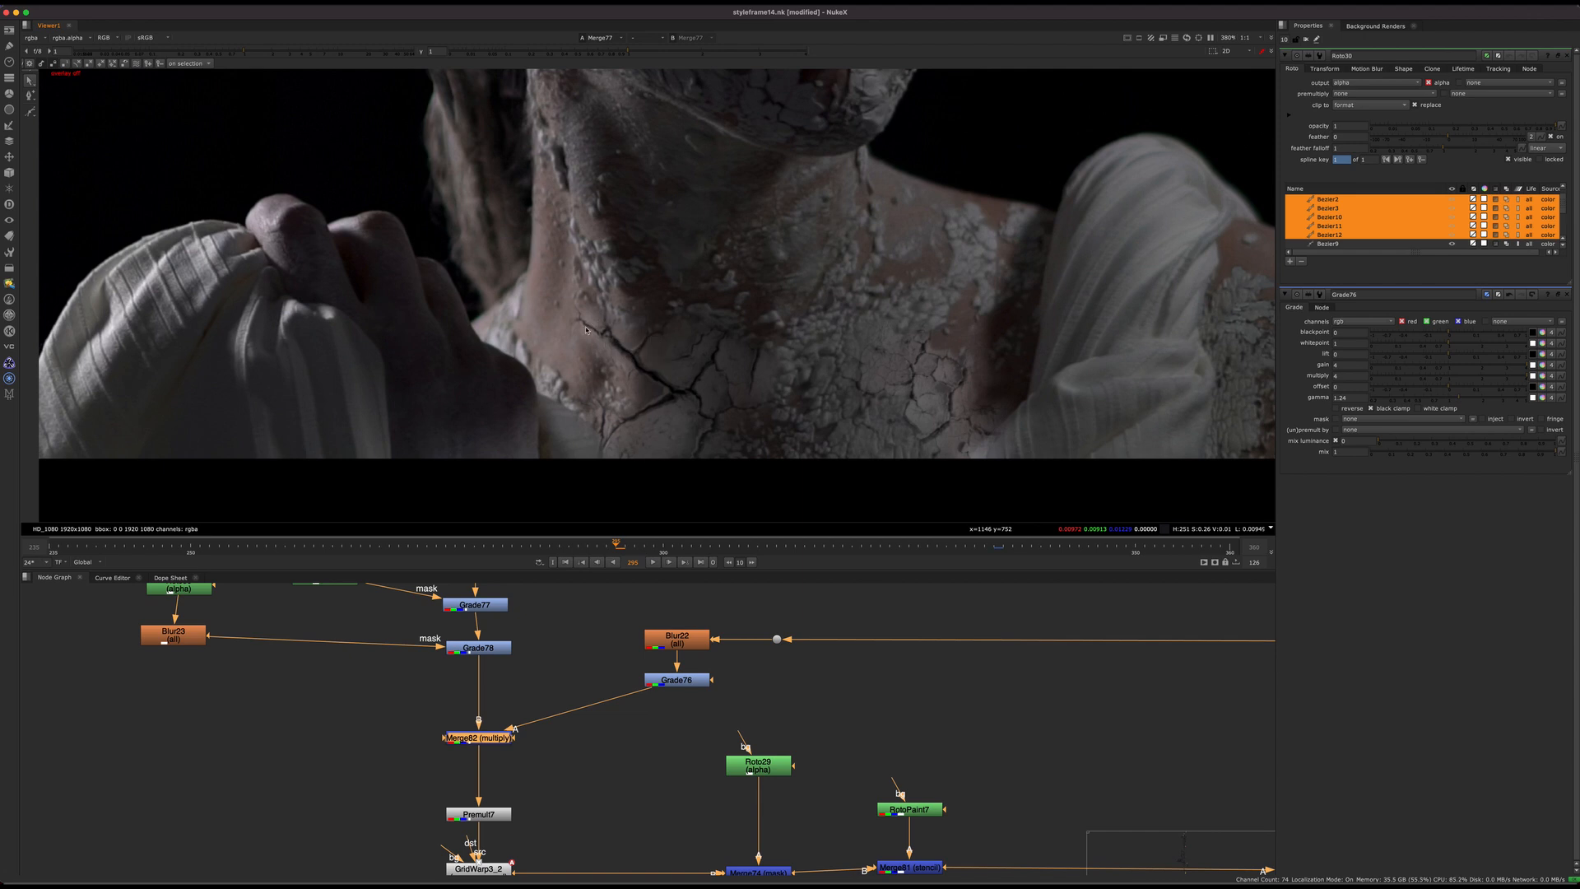
scroll(580, 386, up, 3)
scroll(562, 399, up, 2)
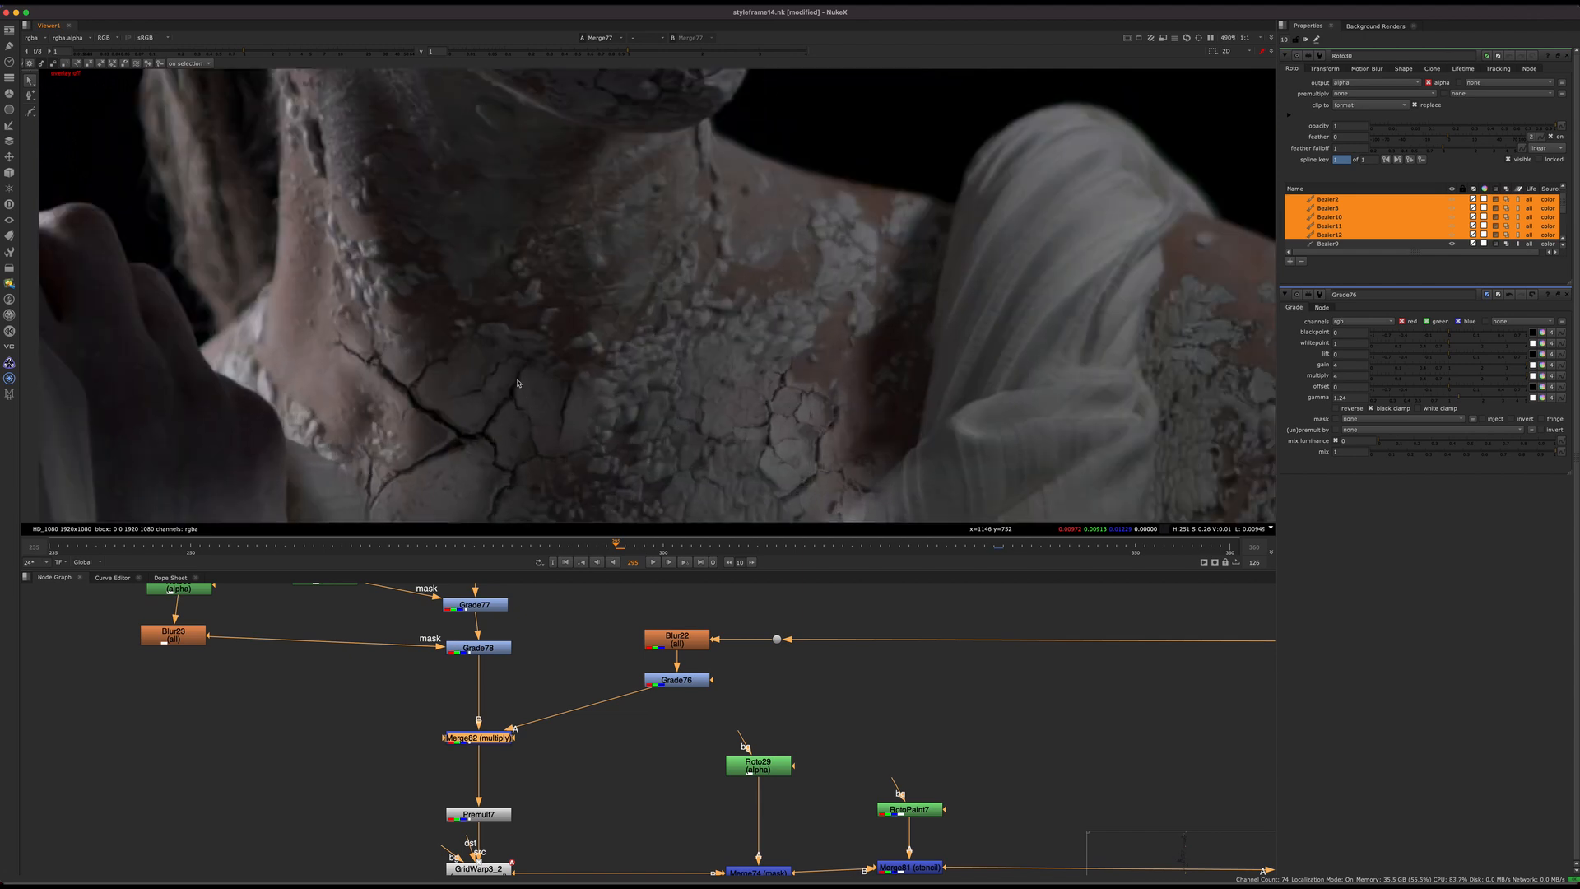
scroll(489, 349, down, 7)
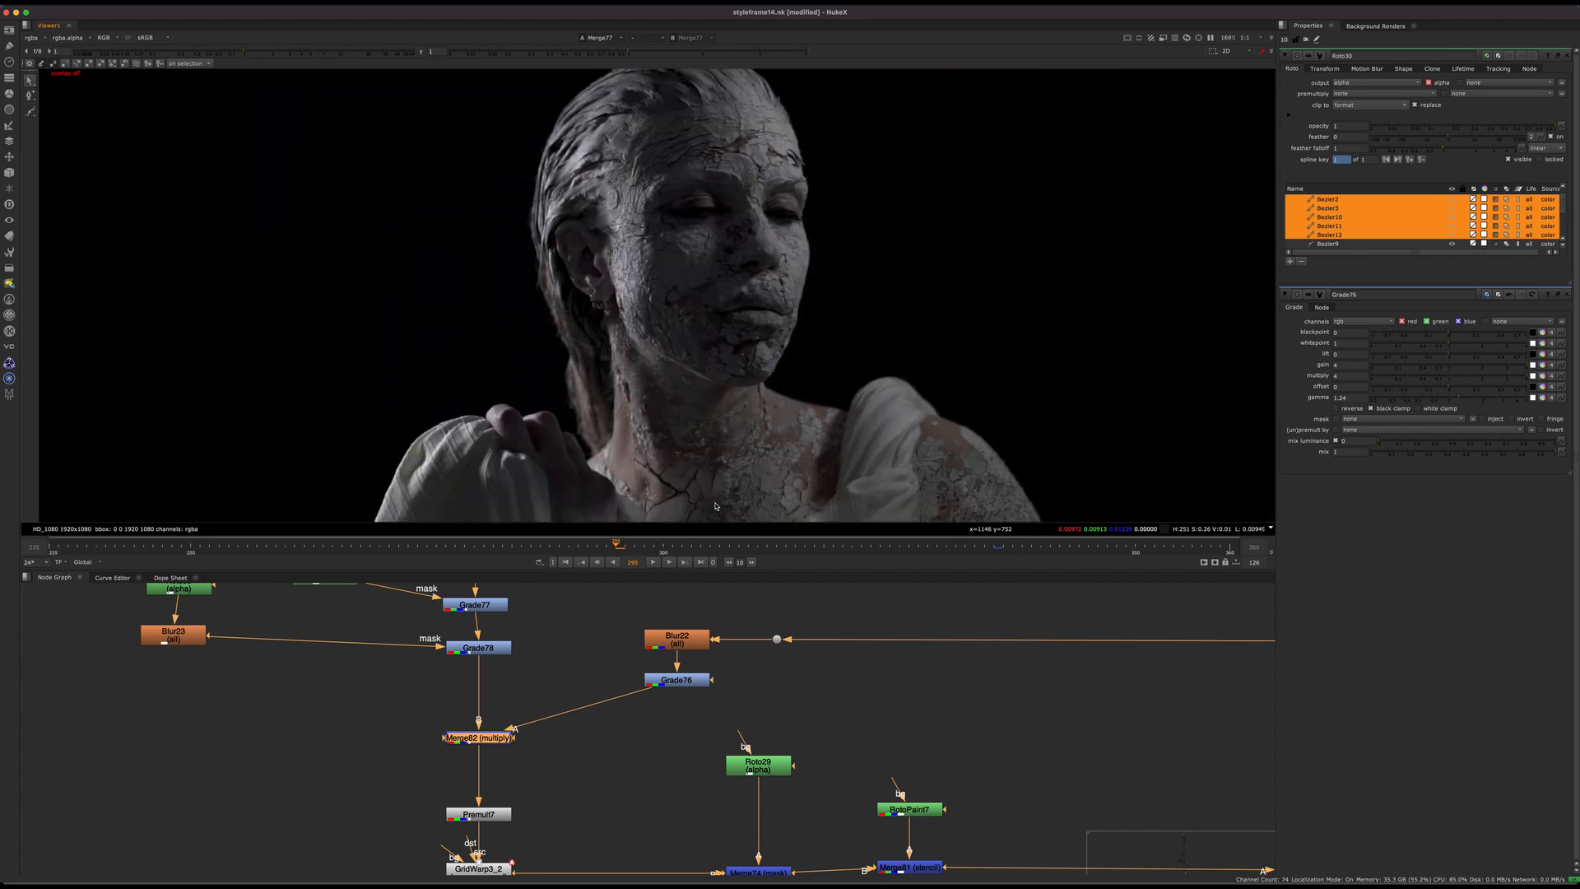
Step: Locate the comp backdrop in the node graph and view its Read242 image sequence
scroll(578, 726, down, 5)
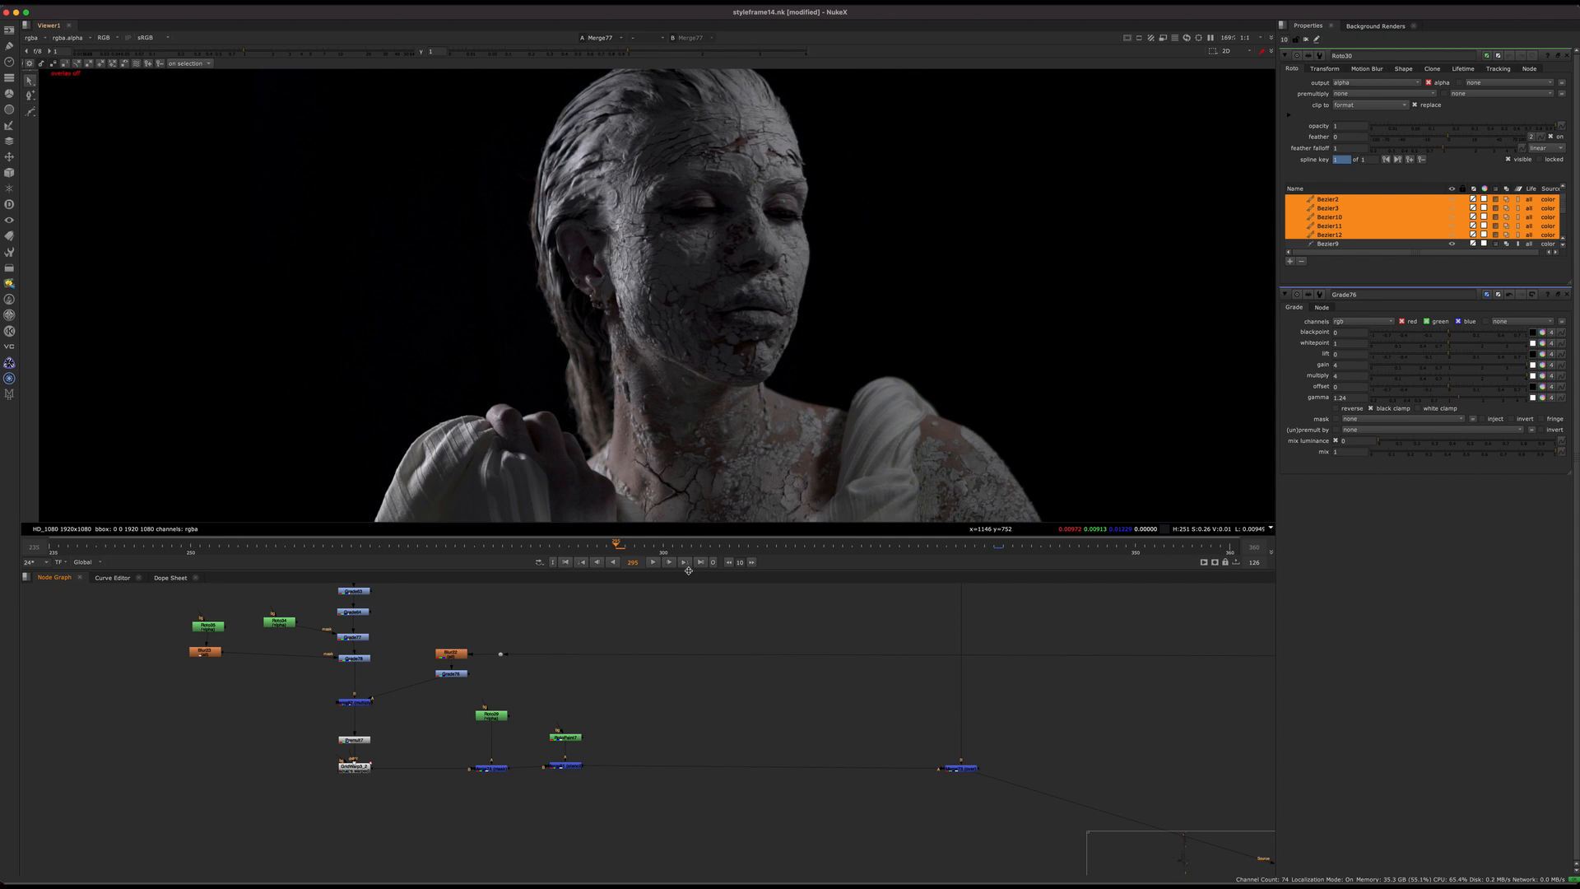
middle_drag(662, 673, 656, 664)
scroll(656, 663, down, 10)
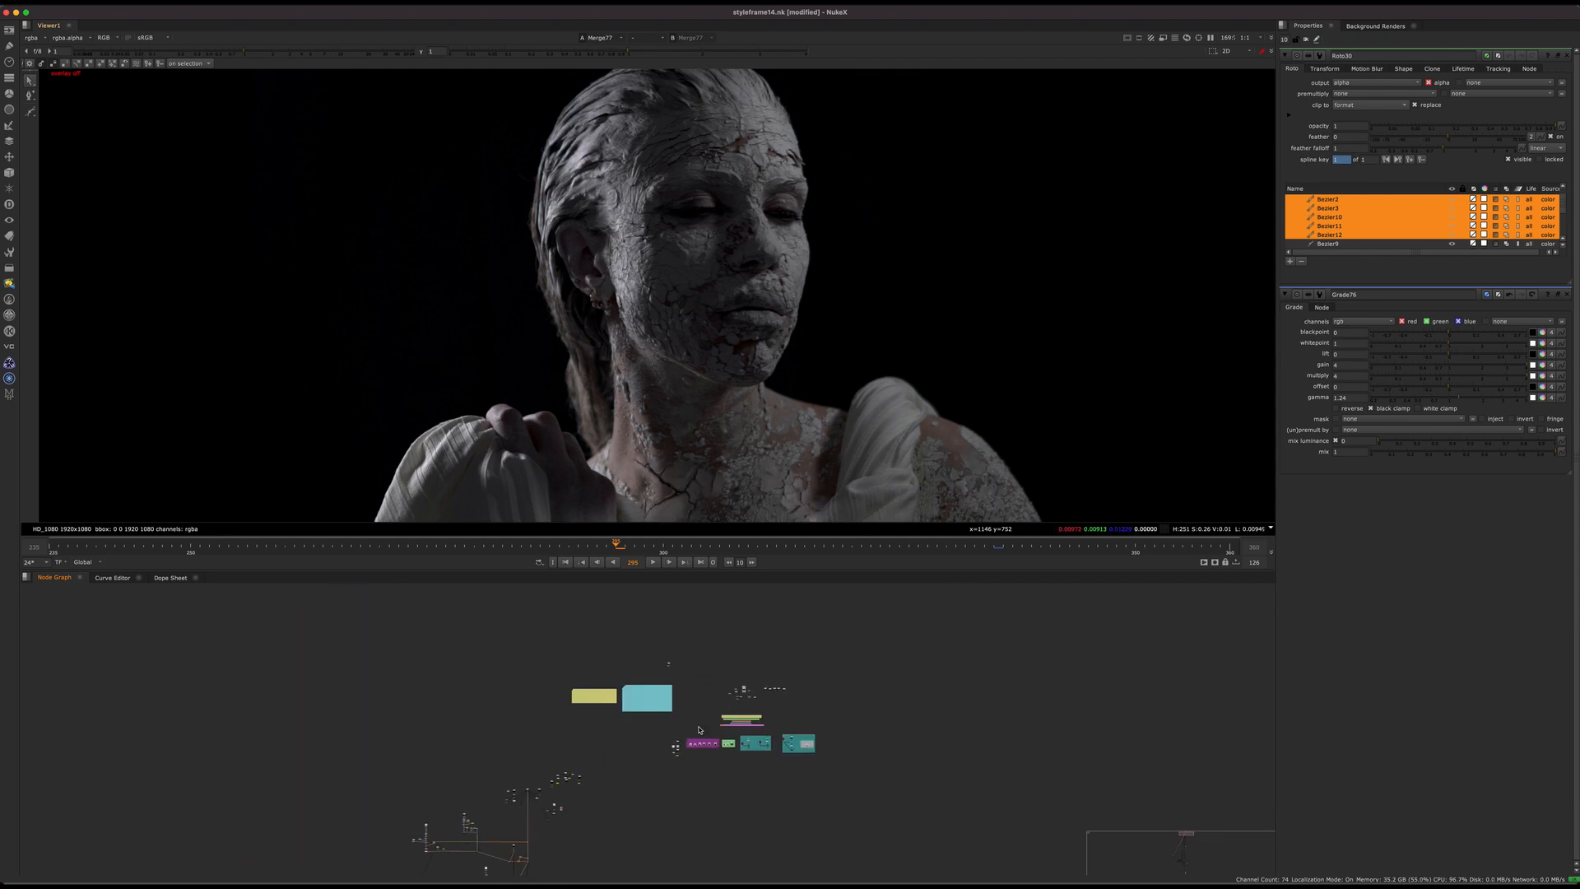
middle_drag(735, 698, 632, 805)
scroll(642, 799, up, 10)
click(657, 749)
key(1)
click(689, 695)
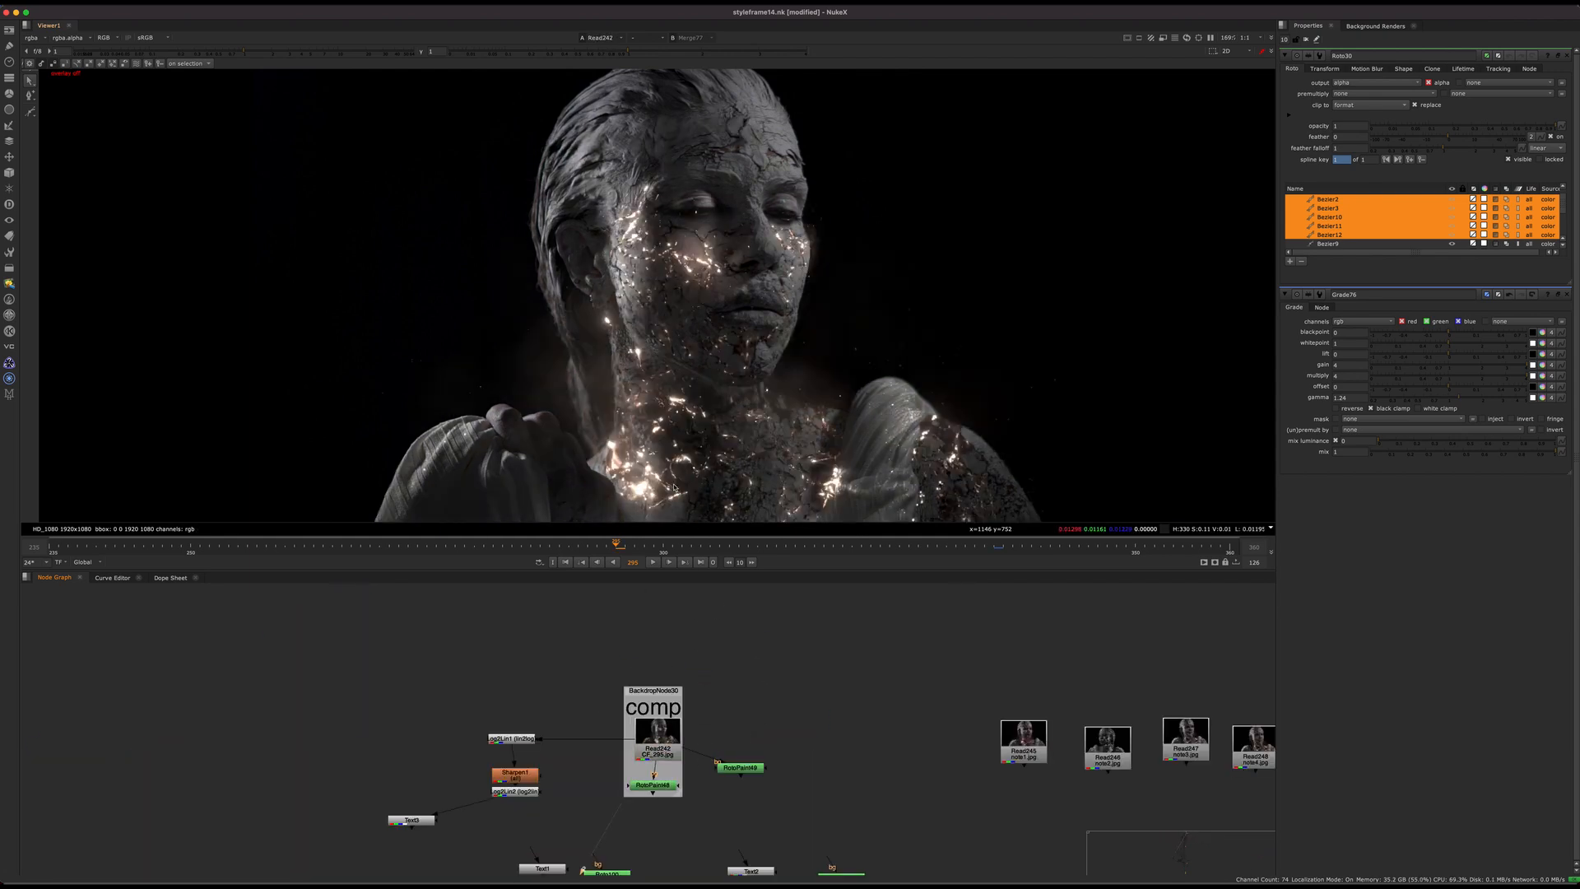
Step: Play back the finished comp sequence, examine the glowing neck cracks, and park the playhead at frame 244
drag(563, 548, 107, 549)
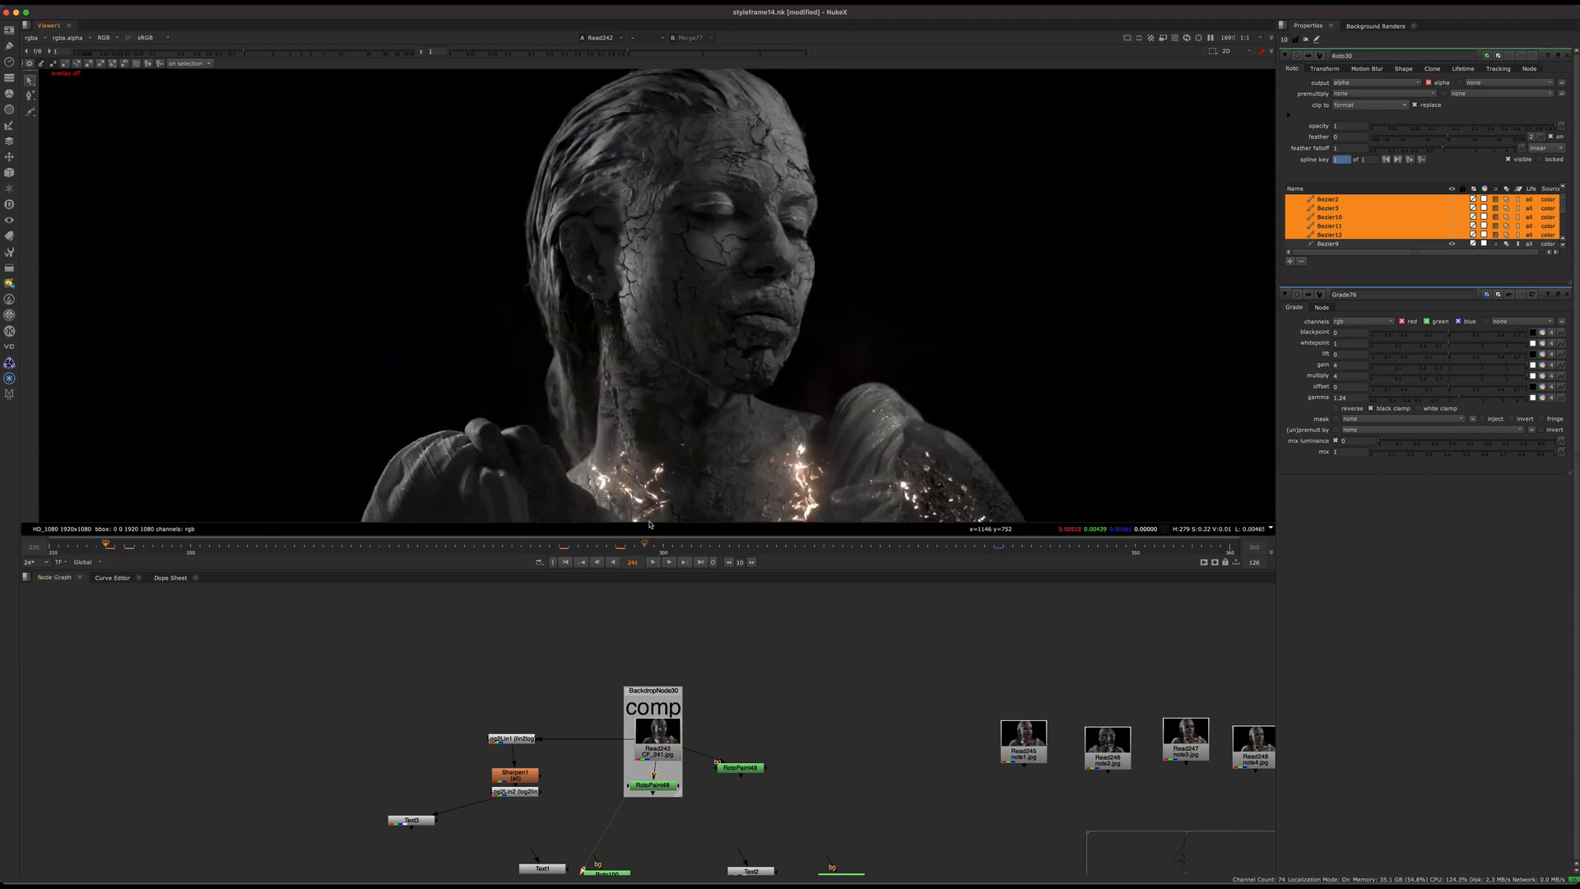
scroll(650, 494, up, 5)
scroll(651, 495, down, 5)
click(655, 562)
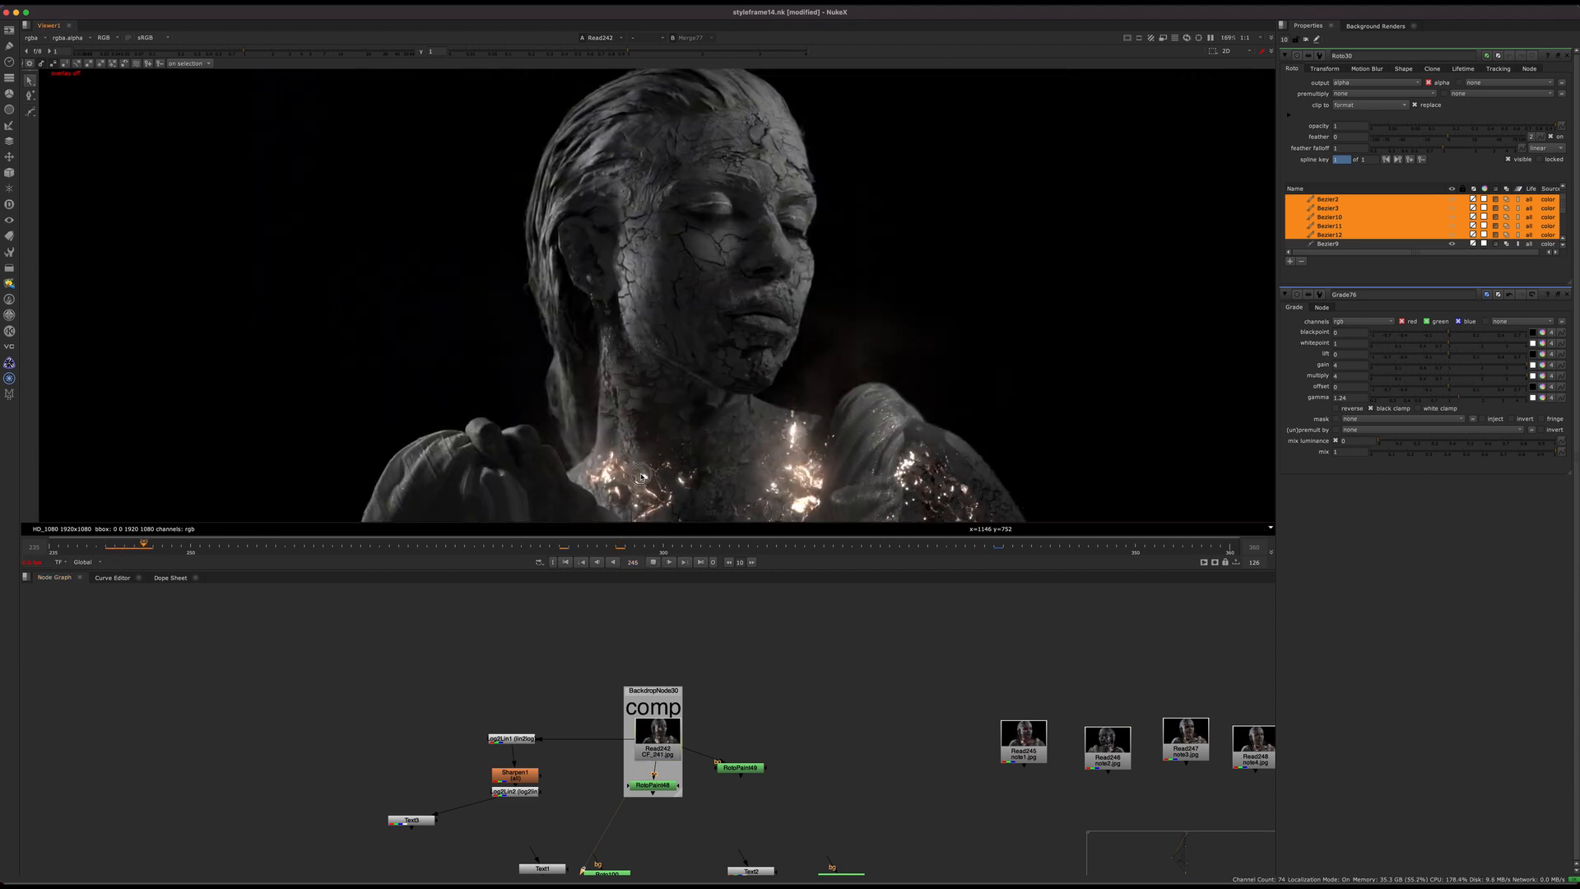
click(646, 548)
click(653, 562)
drag(582, 548, 134, 547)
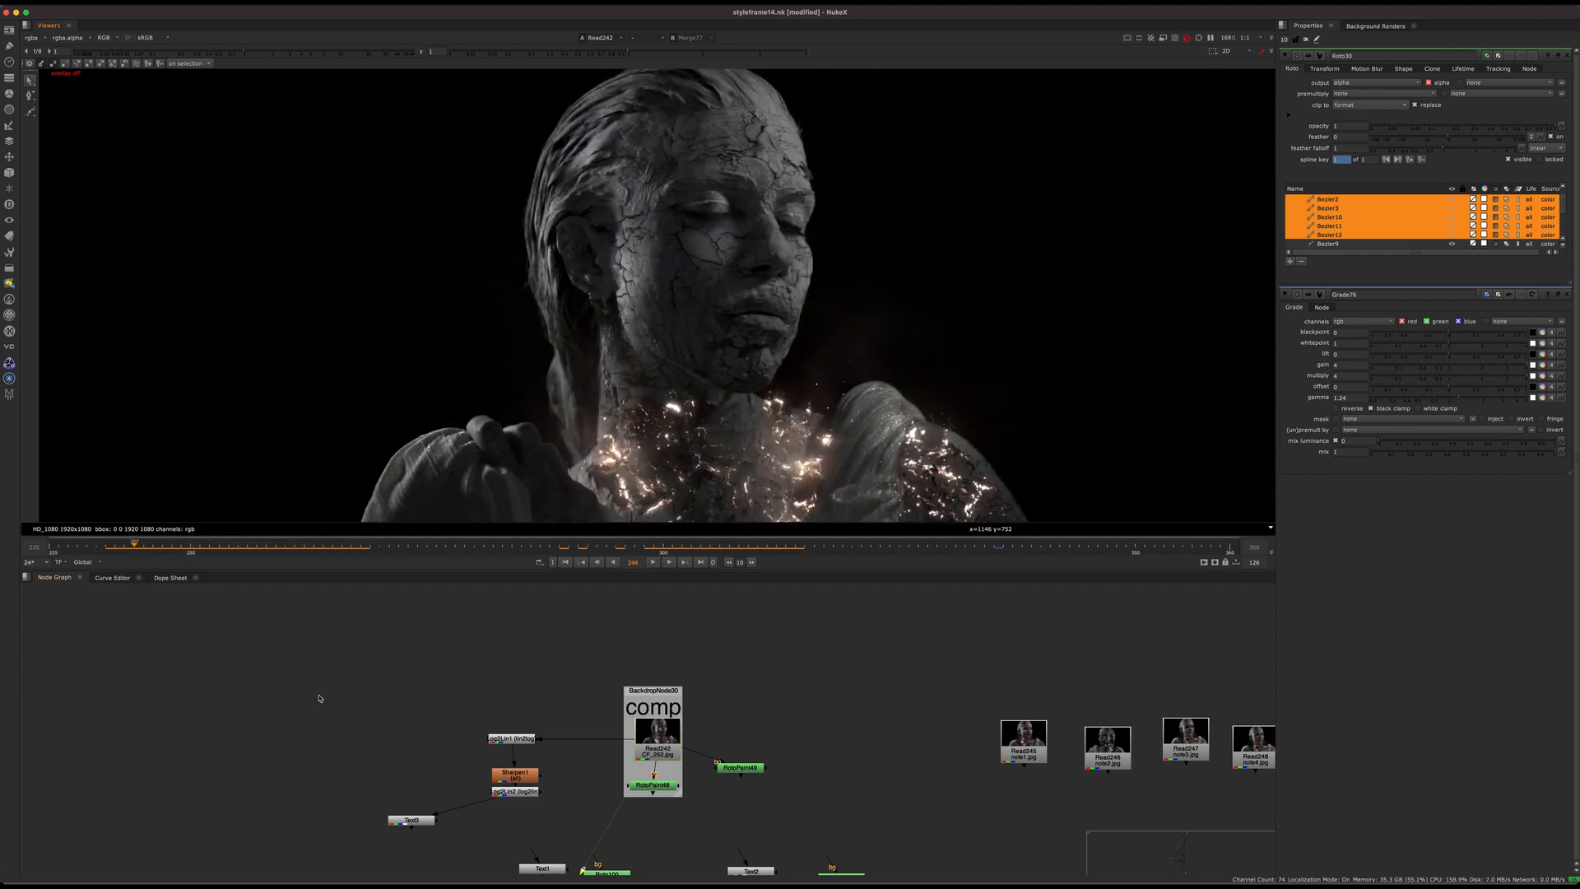
Step: Return the viewer to the Merge77 composite and locate Merge82 (multiply) in the crack branch
key(2)
scroll(503, 677, down, 8)
middle_drag(504, 677, 518, 561)
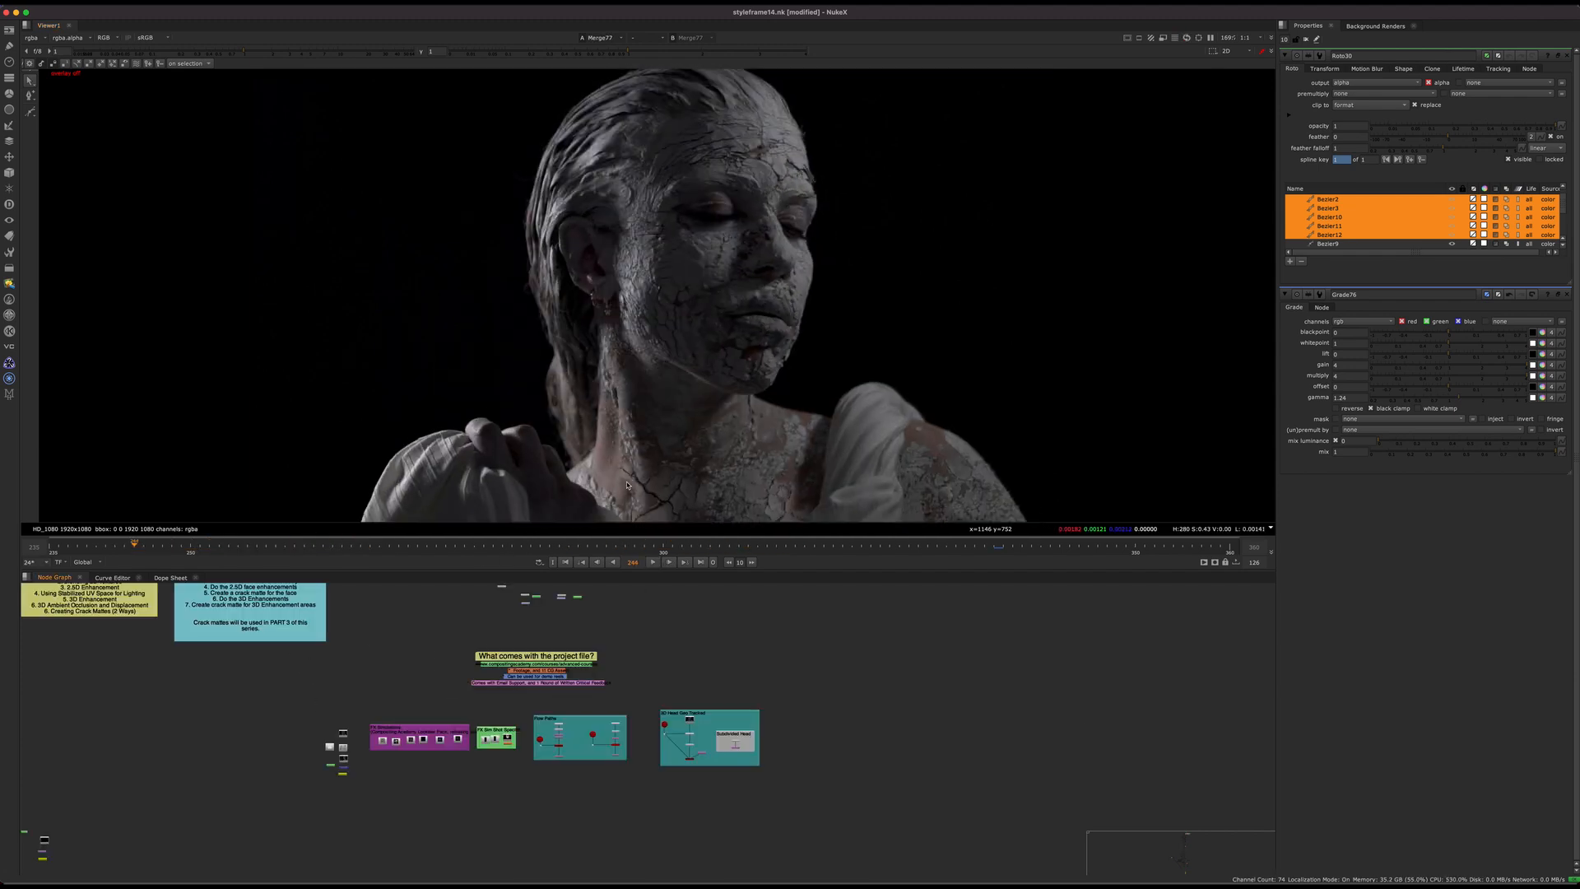
middle_drag(341, 840, 705, 702)
scroll(693, 690, down, 4)
middle_drag(397, 868, 713, 679)
scroll(518, 712, up, 10)
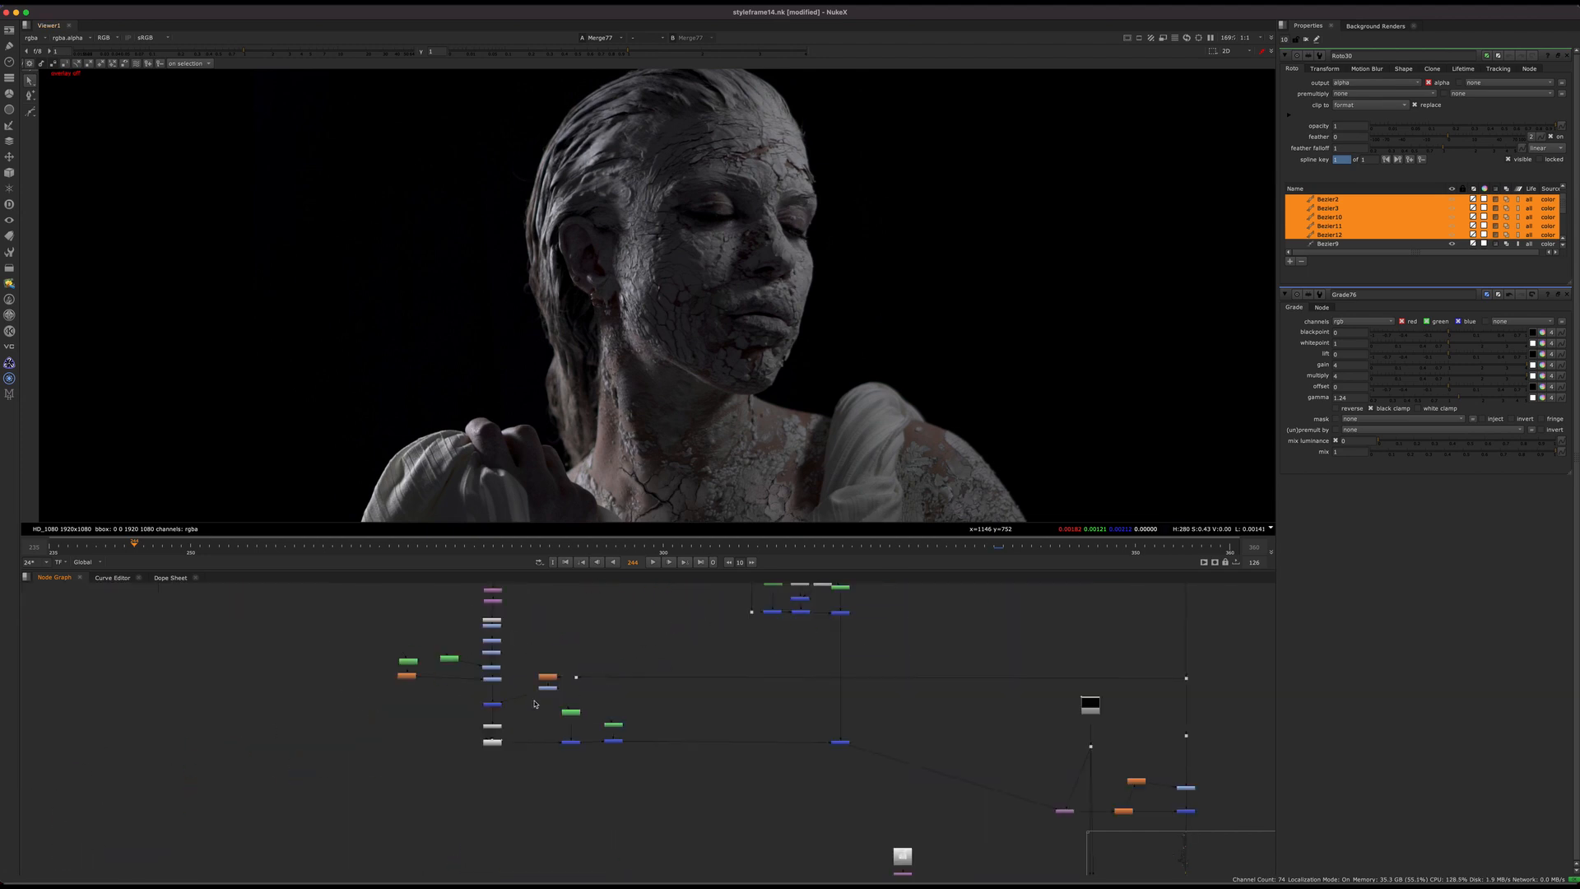
middle_drag(371, 712, 569, 760)
scroll(569, 761, up, 2)
Step: Compare the full statue with Merge82 (multiply) disabled and enabled
click(657, 731)
key(d)
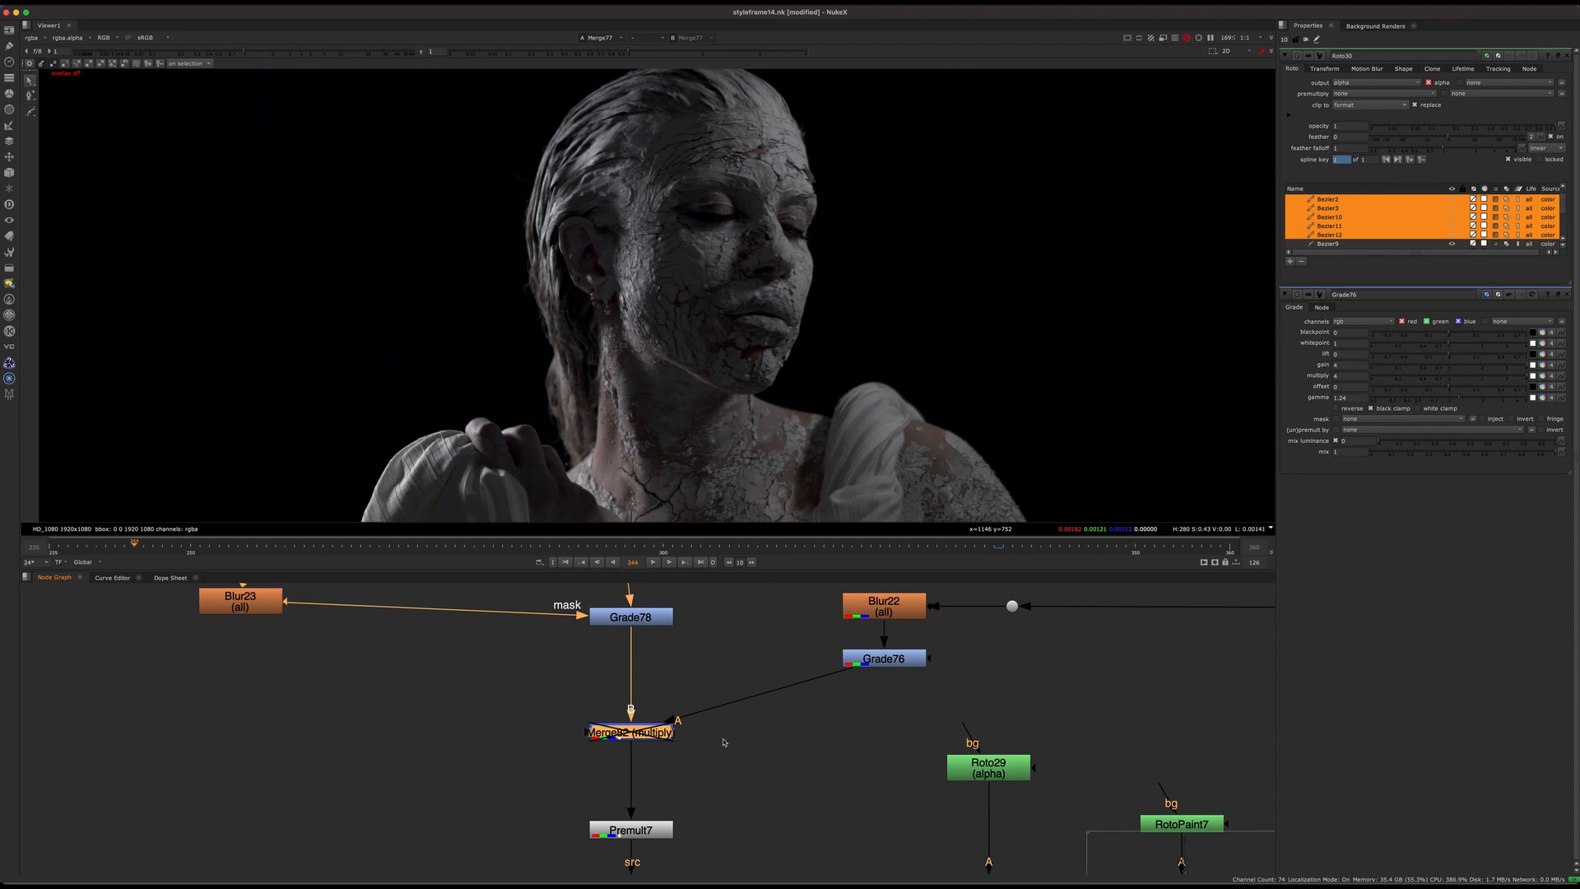
key(d)
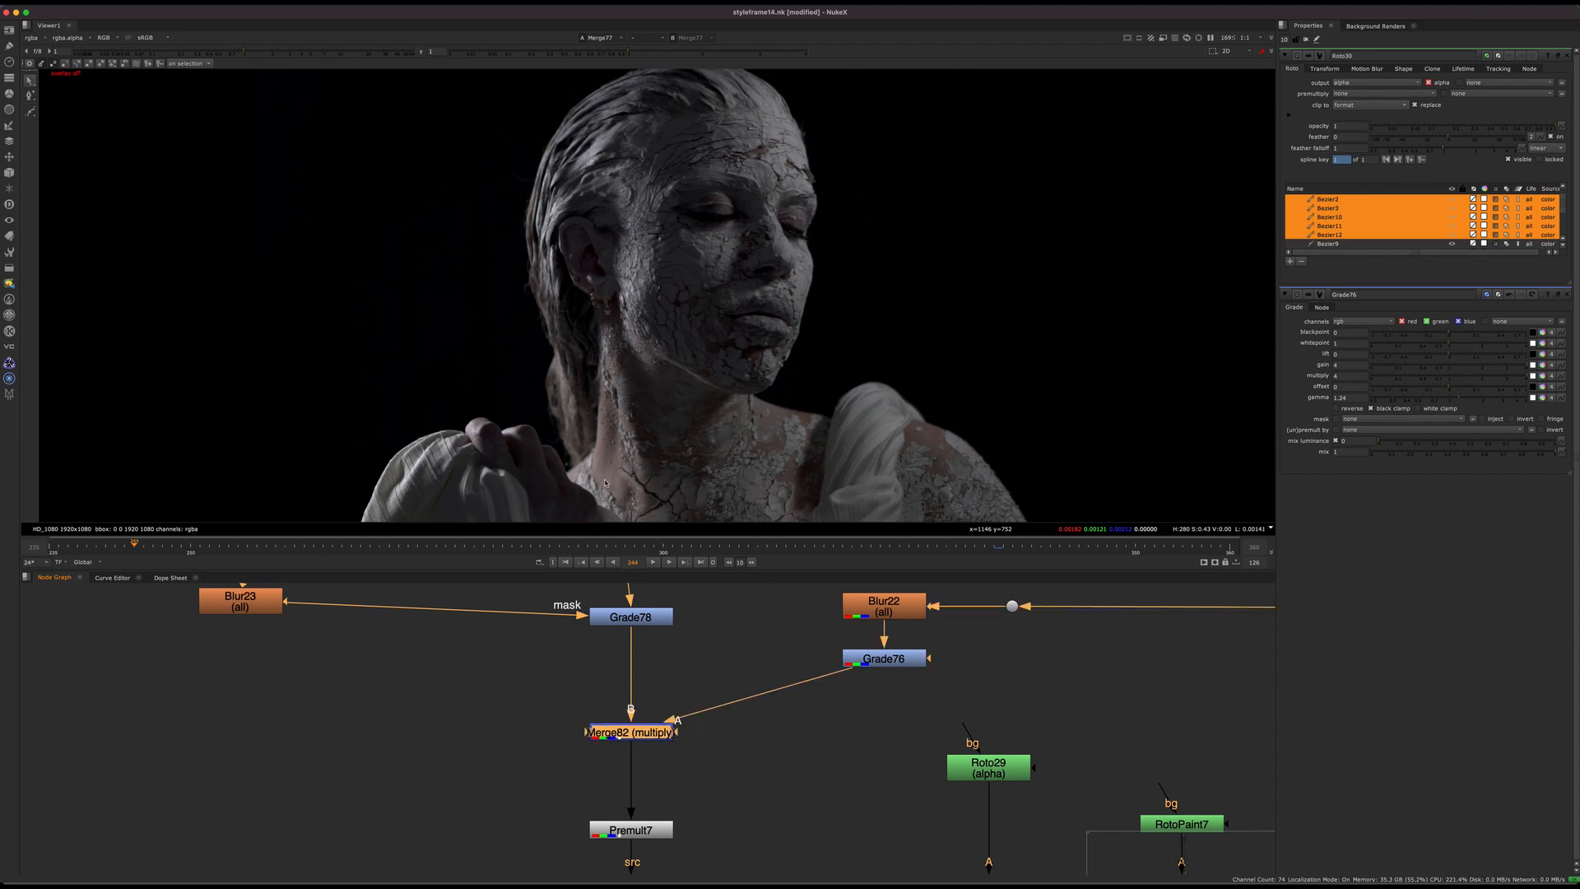
key(d)
key(d)
Step: Zoom in on the neck and compare the crack lighting with Merge82 (multiply) off and on
key(d)
scroll(795, 492, up, 6)
middle_drag(795, 492, 918, 405)
key(d)
key(d)
key(d)
middle_drag(716, 658, 571, 683)
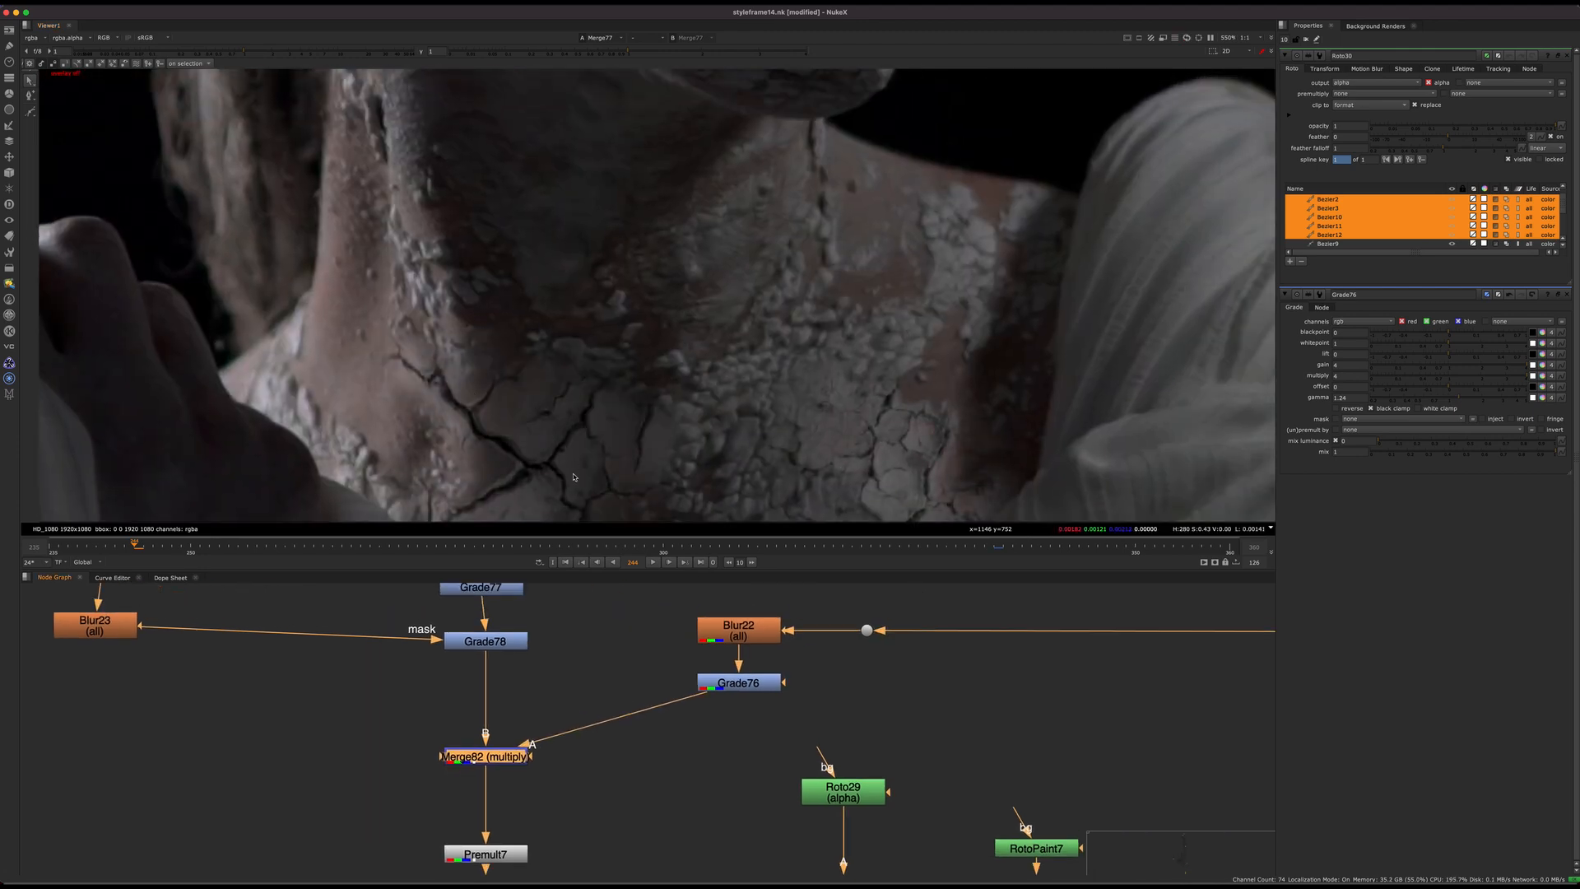
key(d)
key(d)
key(d)
key(d)
Step: Try desaturating the multiplied body lighting with a Saturation node after Grade76, set to about 0.22
click(577, 737)
click(738, 683)
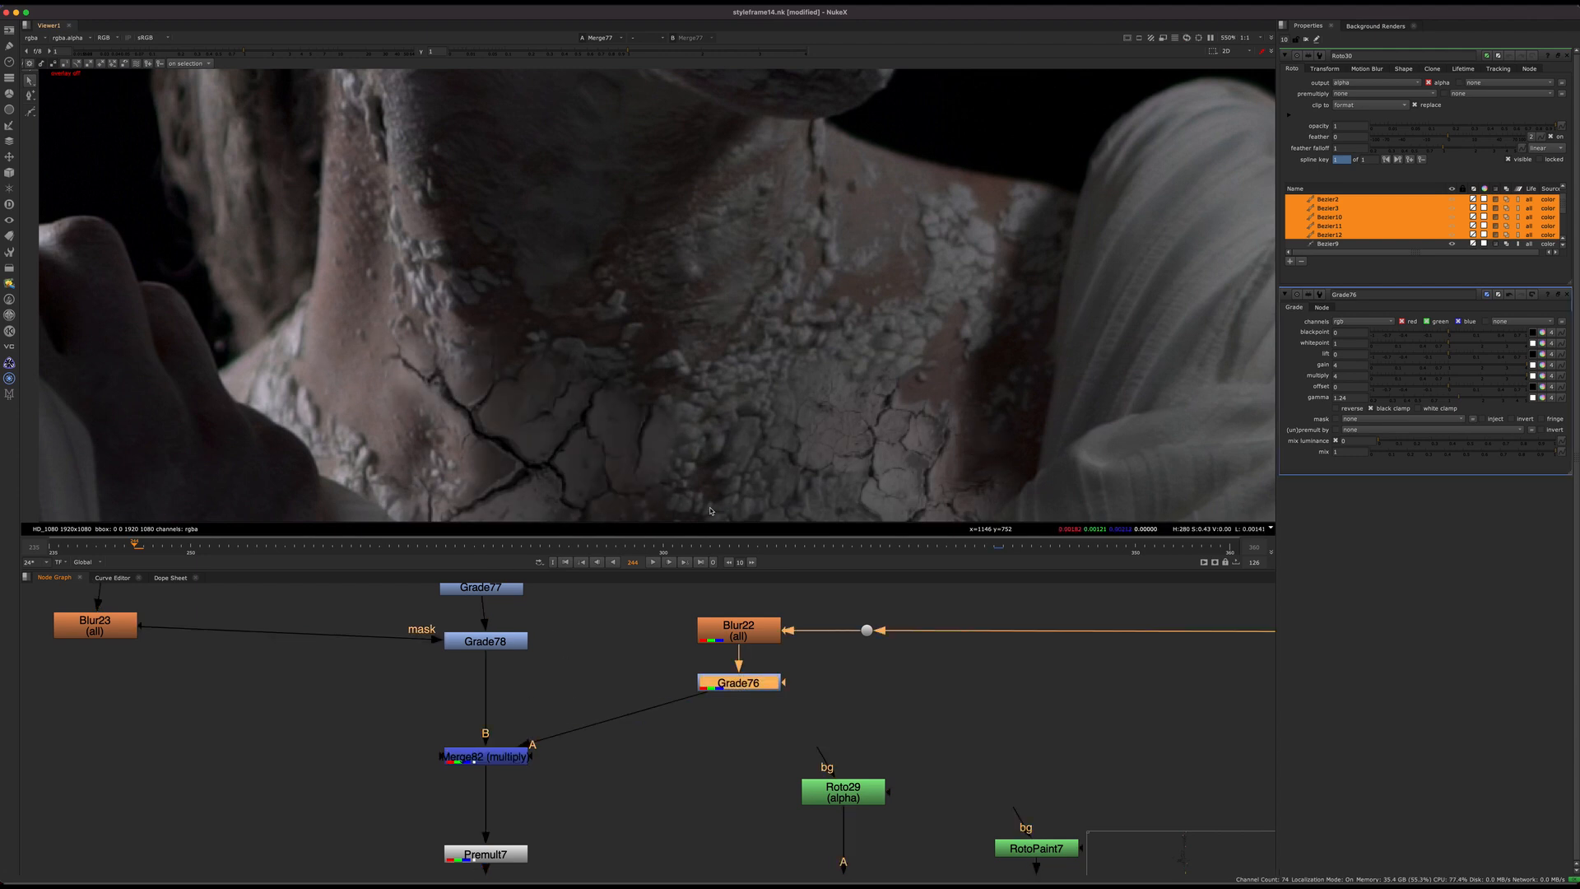
click(486, 756)
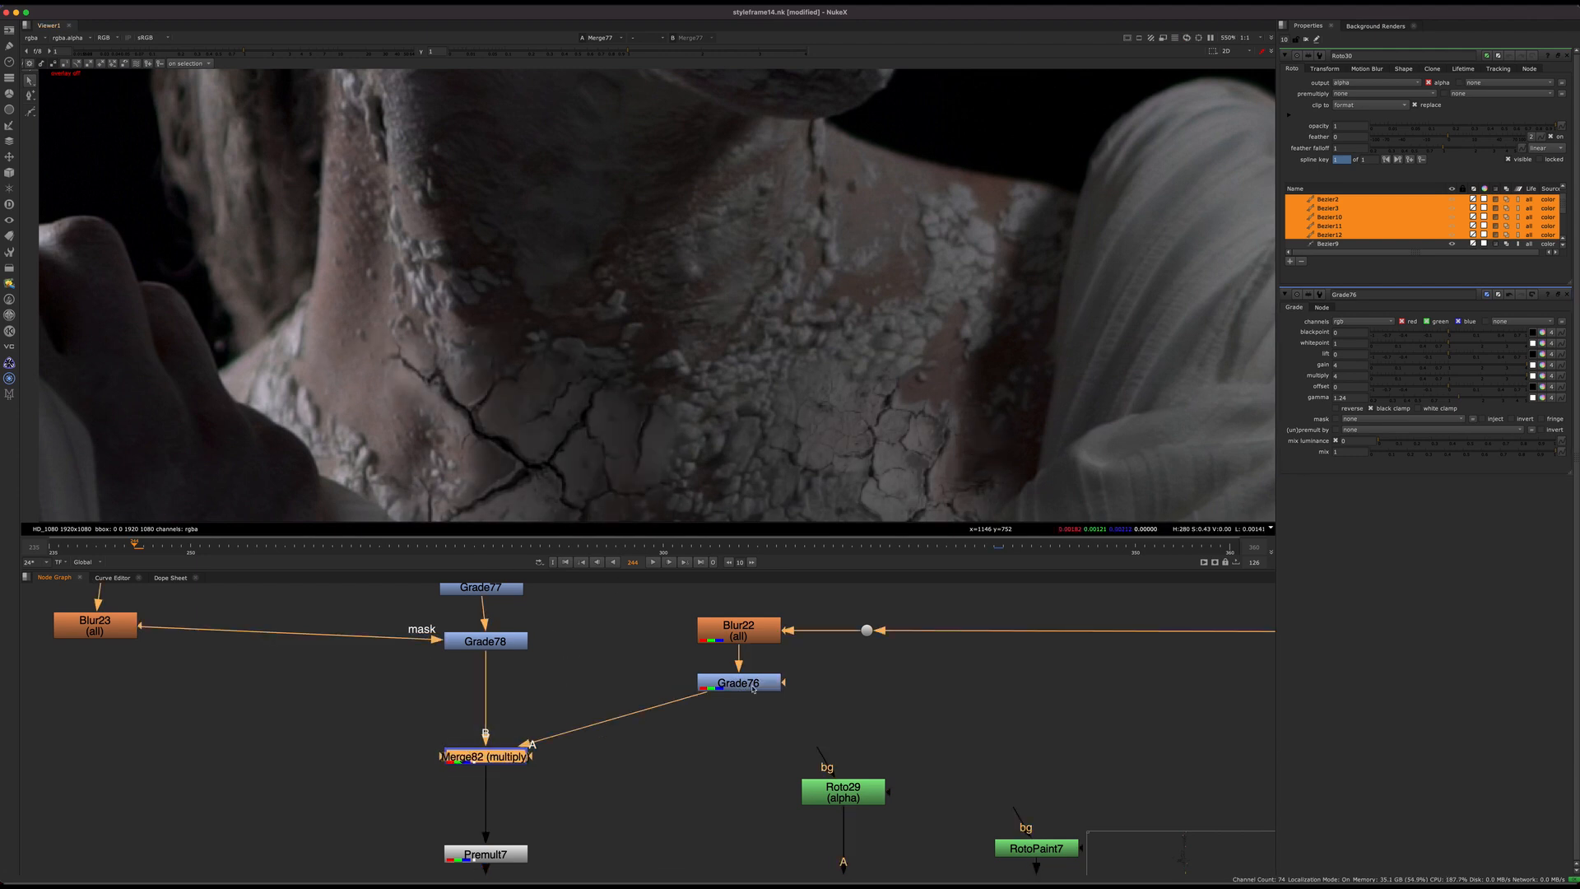
click(713, 685)
key(Tab)
text(sat)
key(Return)
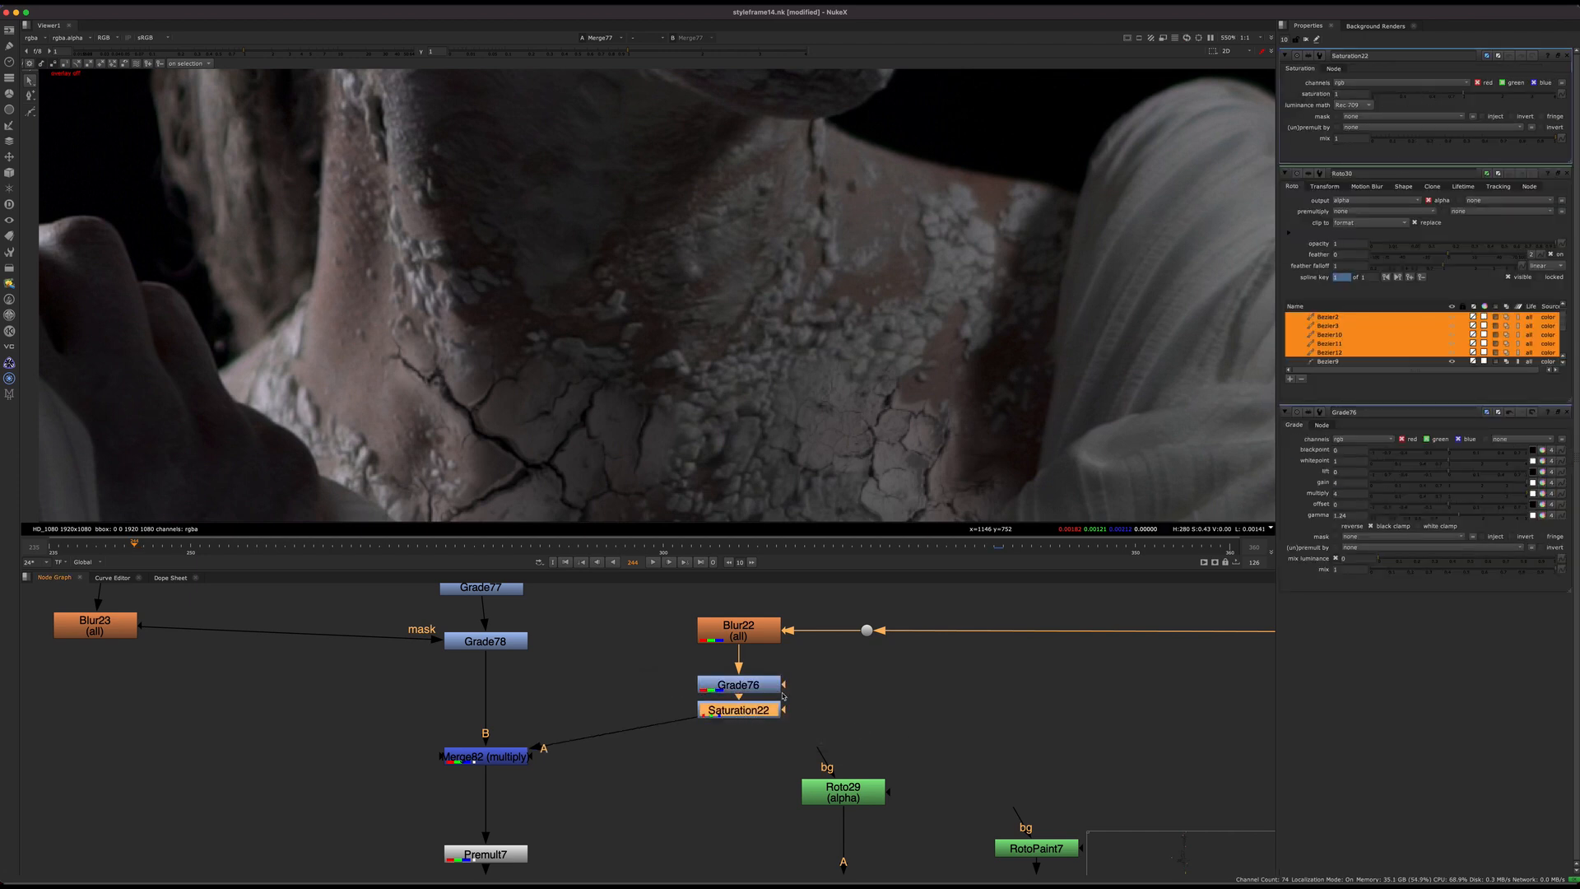
click(1410, 93)
drag(387, 694, 696, 844)
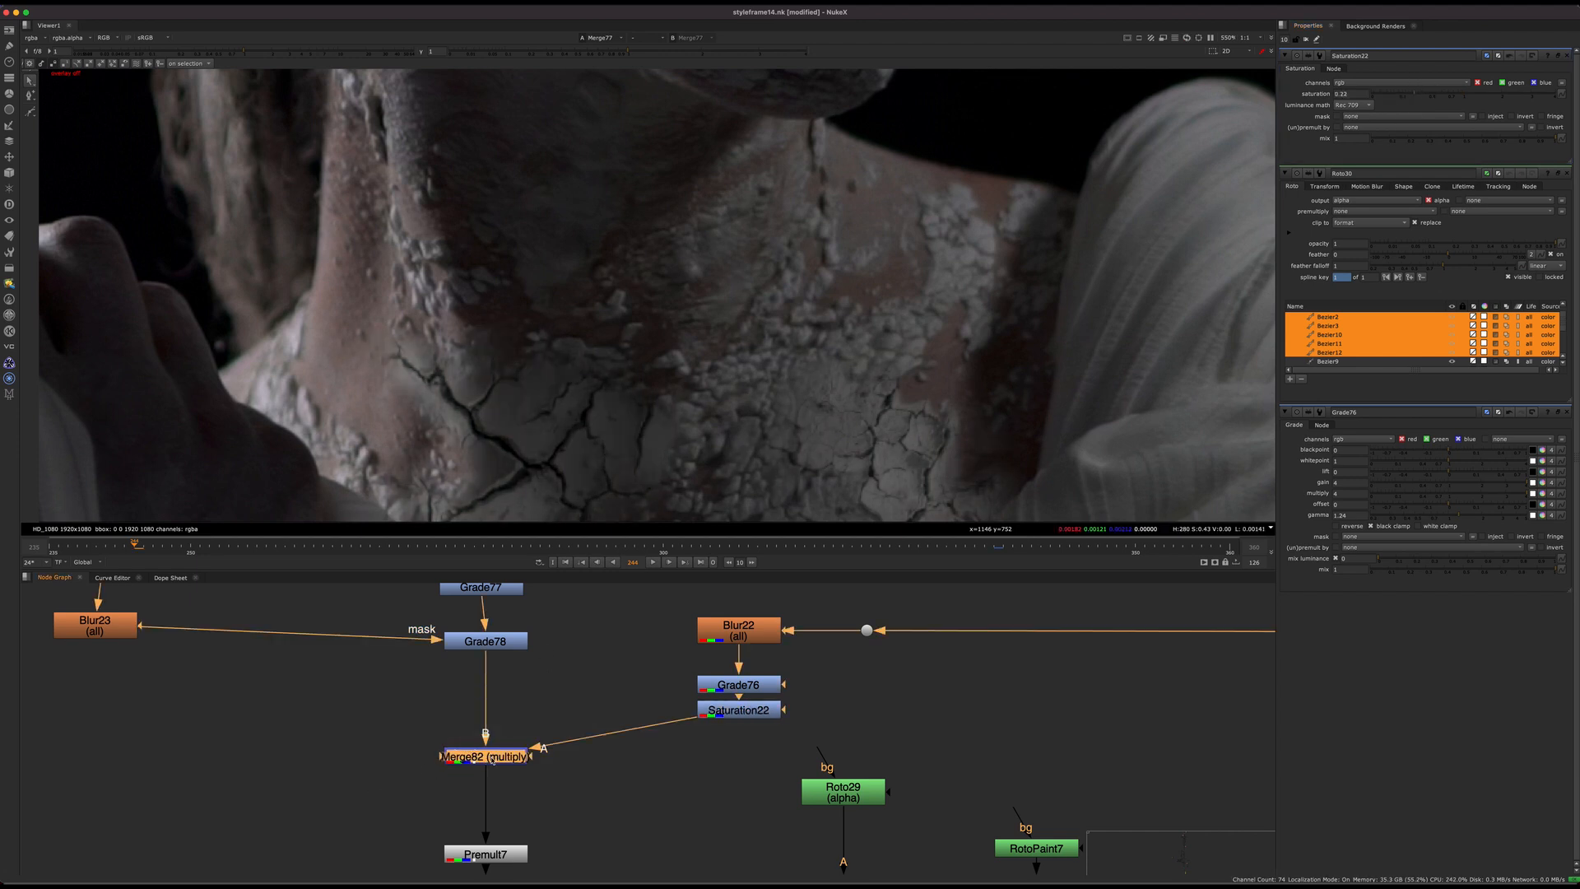
Step: Inspect the neck with the desaturated lighting, and delete the Saturation node below Grade76
scroll(464, 404, down, 3)
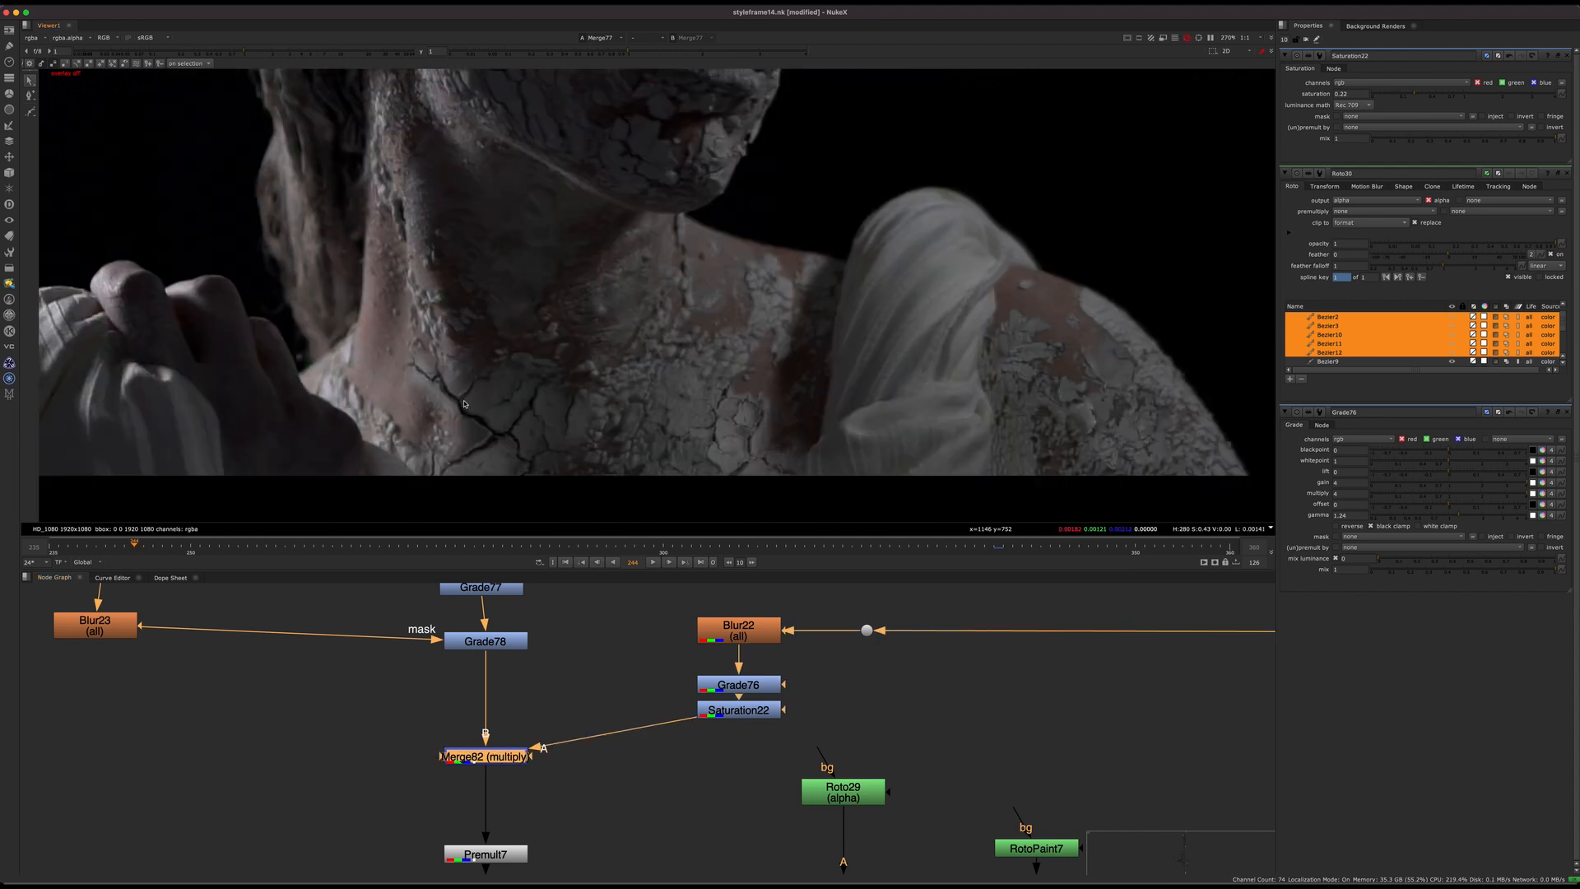
scroll(464, 399, up, 3)
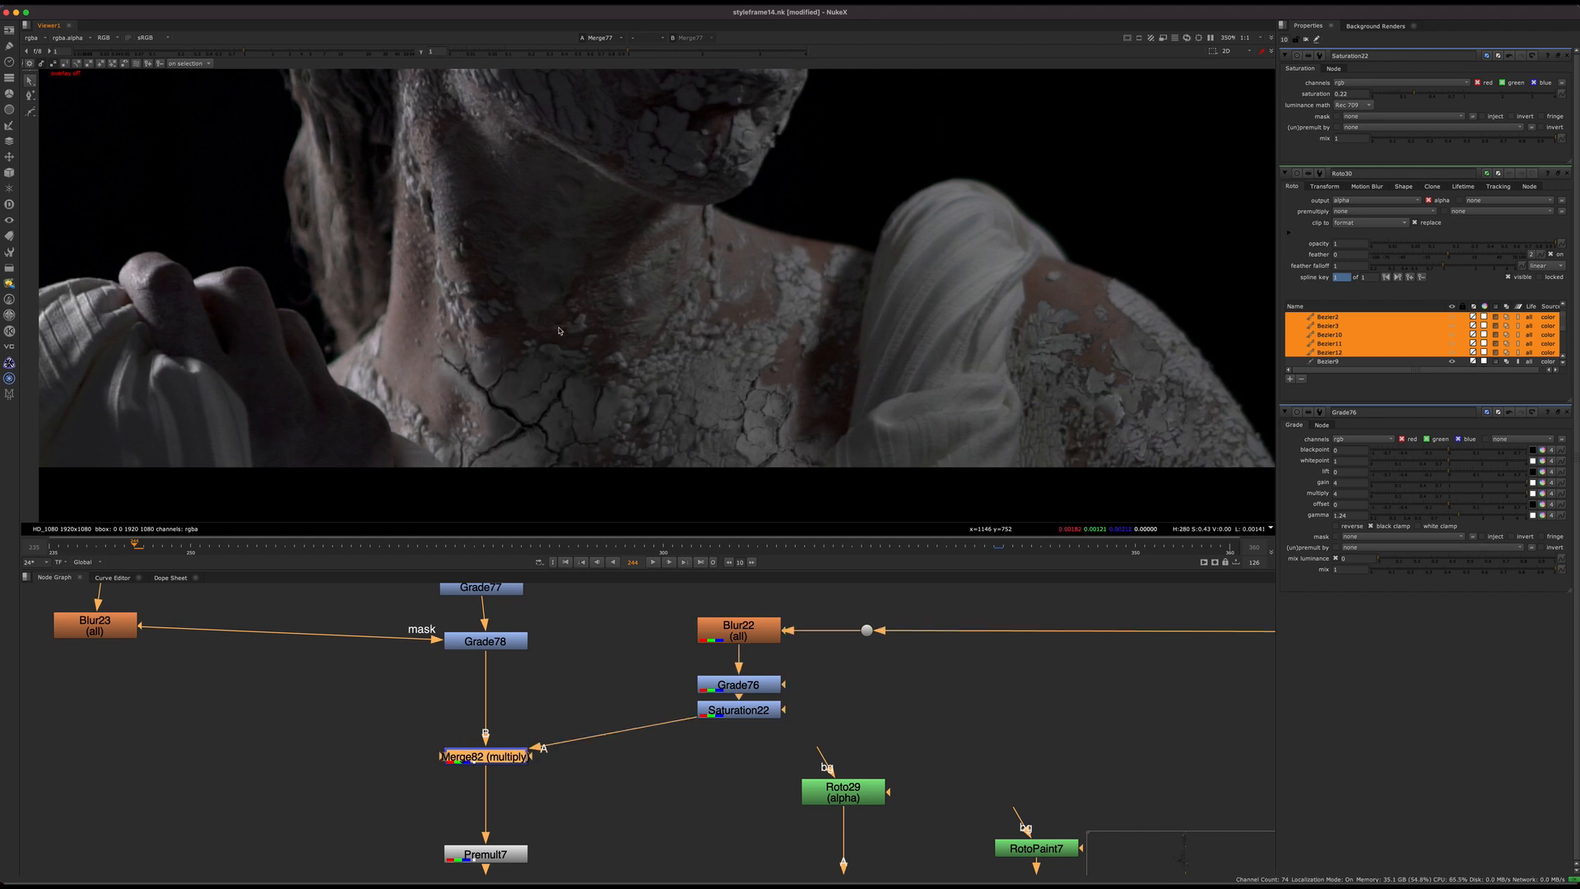
click(754, 715)
key(Delete)
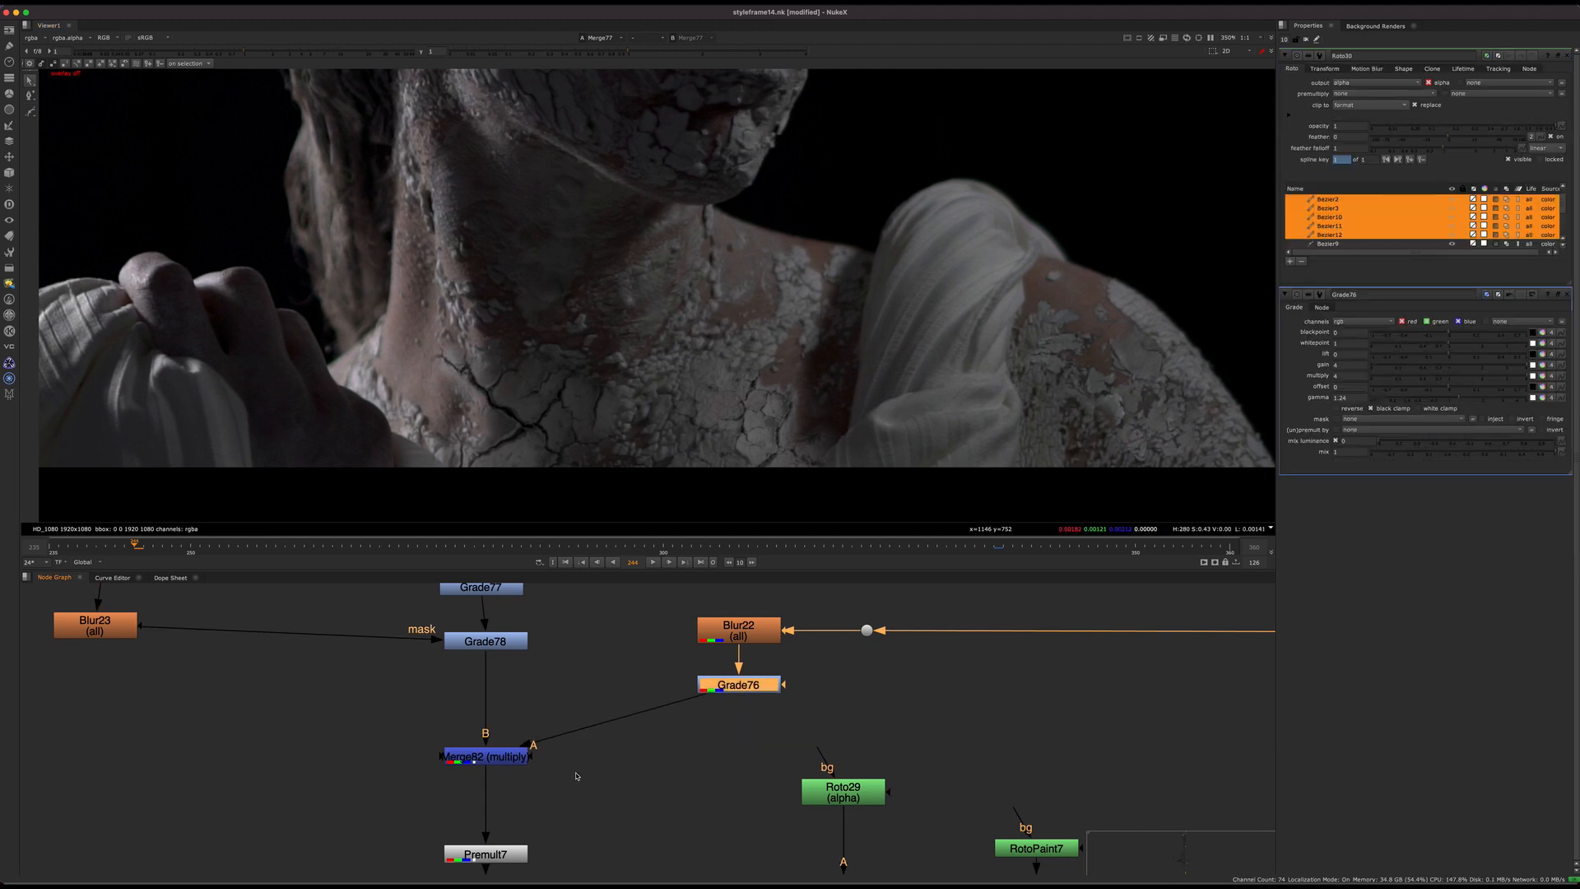
Step: Fit the statue in the viewer and trace the node graph down from the neck crack branch to the remaining branches
middle_drag(614, 752, 567, 701)
scroll(566, 701, down, 5)
key(f)
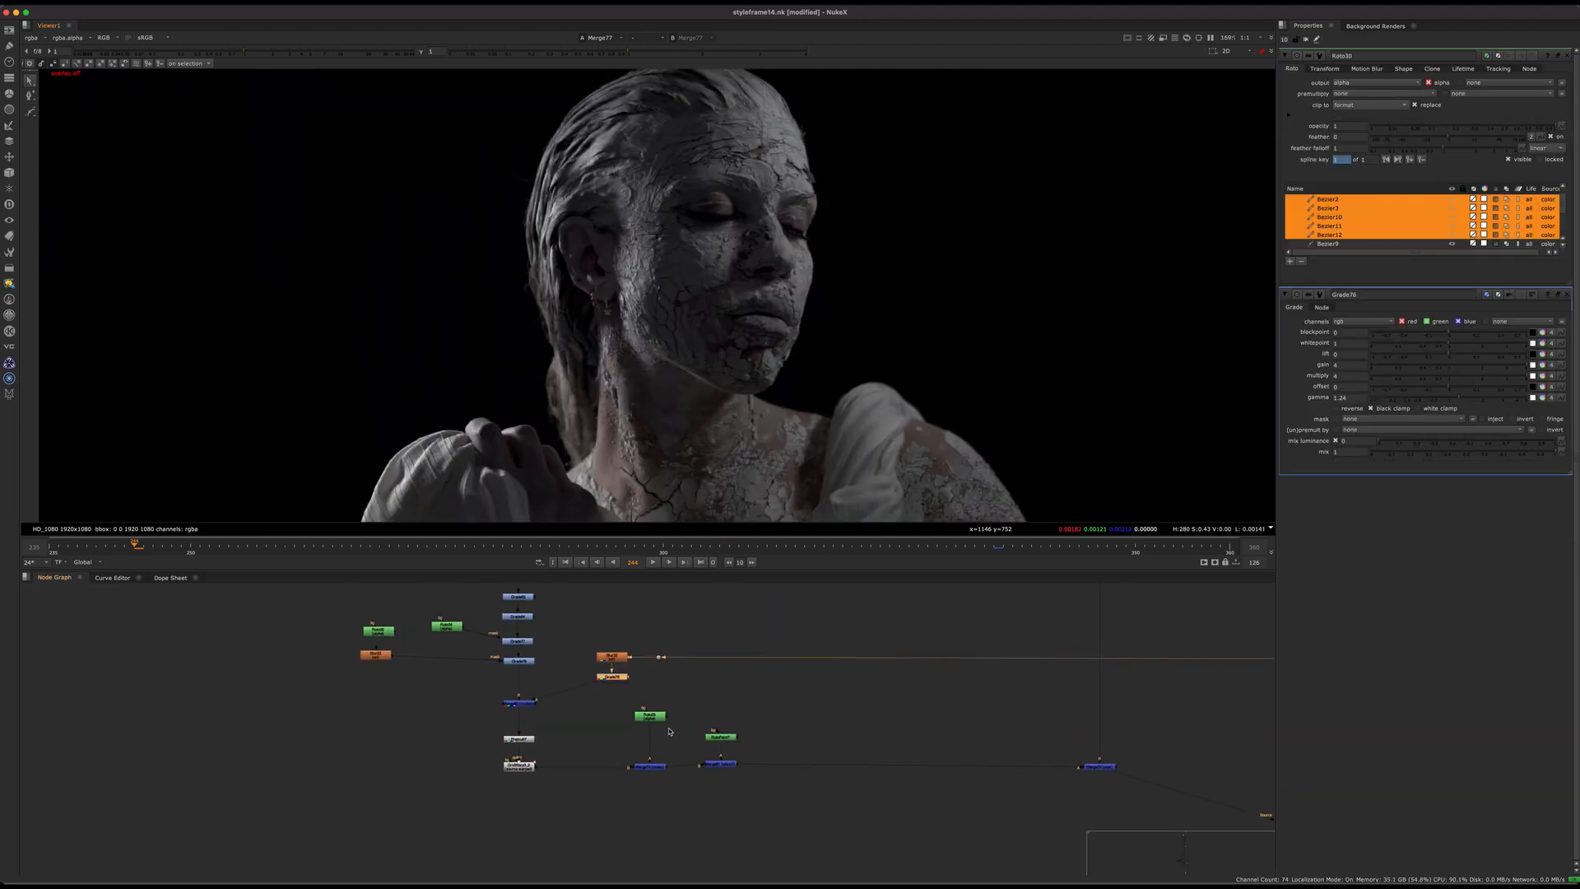
middle_drag(671, 645, 606, 691)
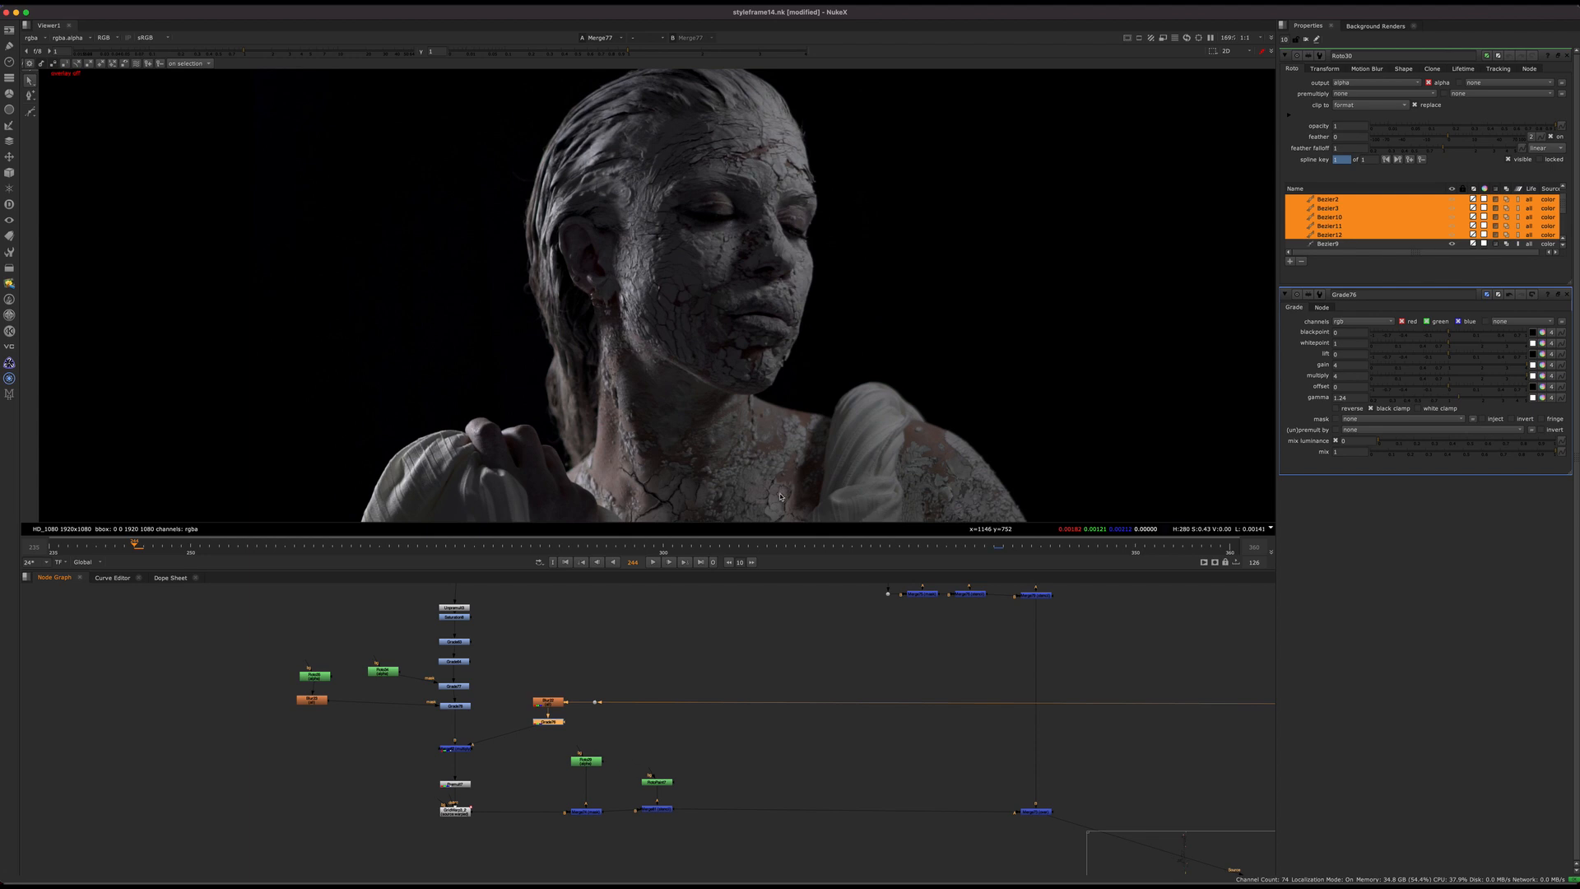
middle_drag(772, 740, 499, 692)
middle_drag(851, 742, 413, 650)
scroll(551, 688, down, 5)
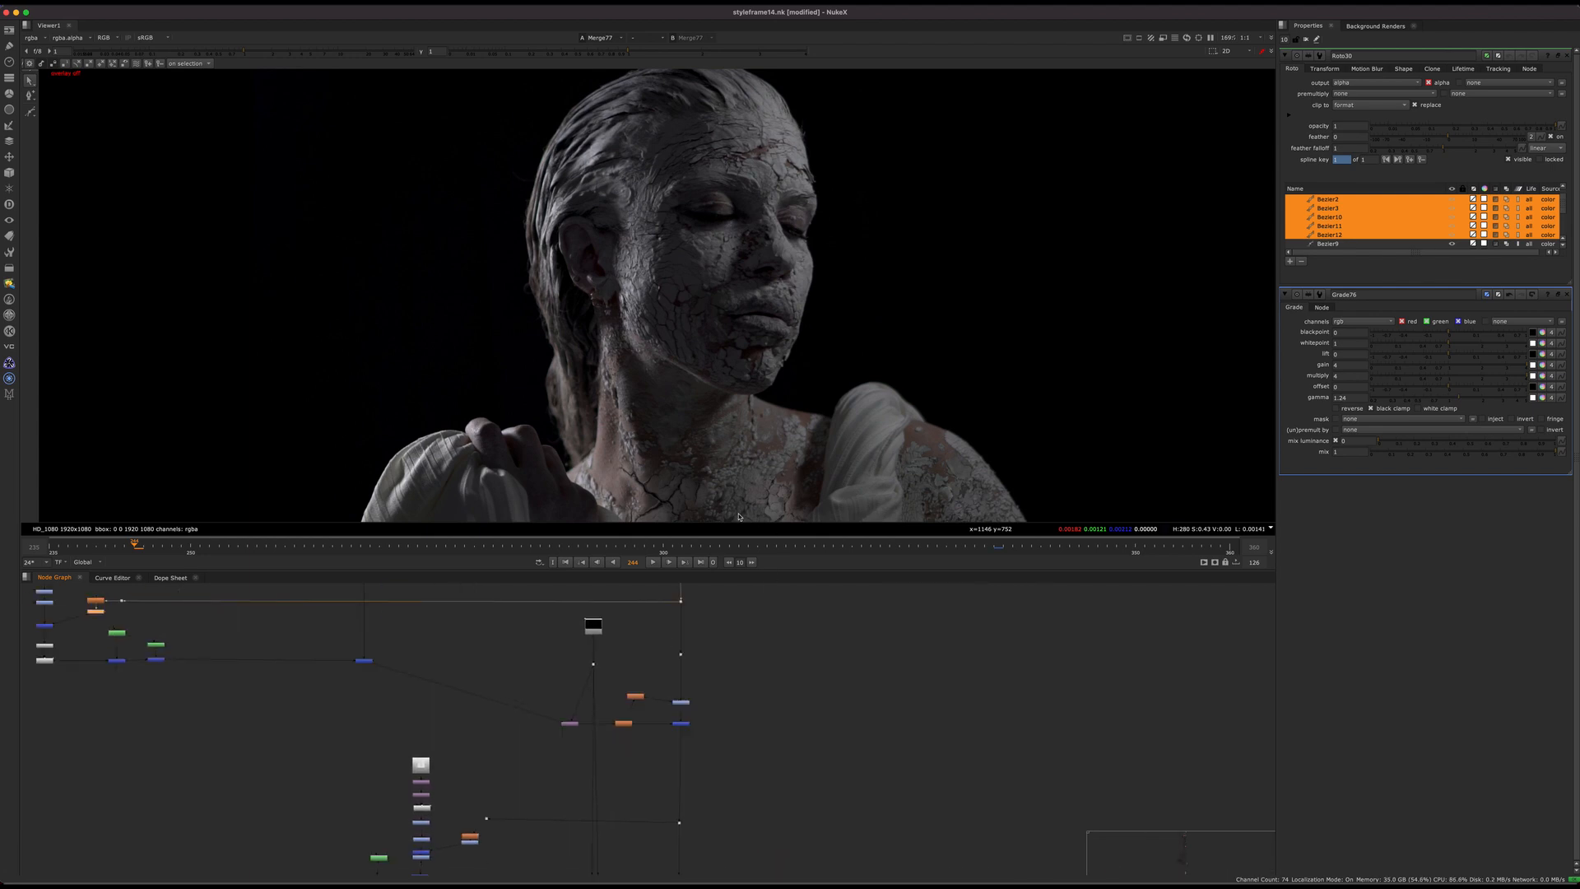
middle_drag(676, 759, 675, 601)
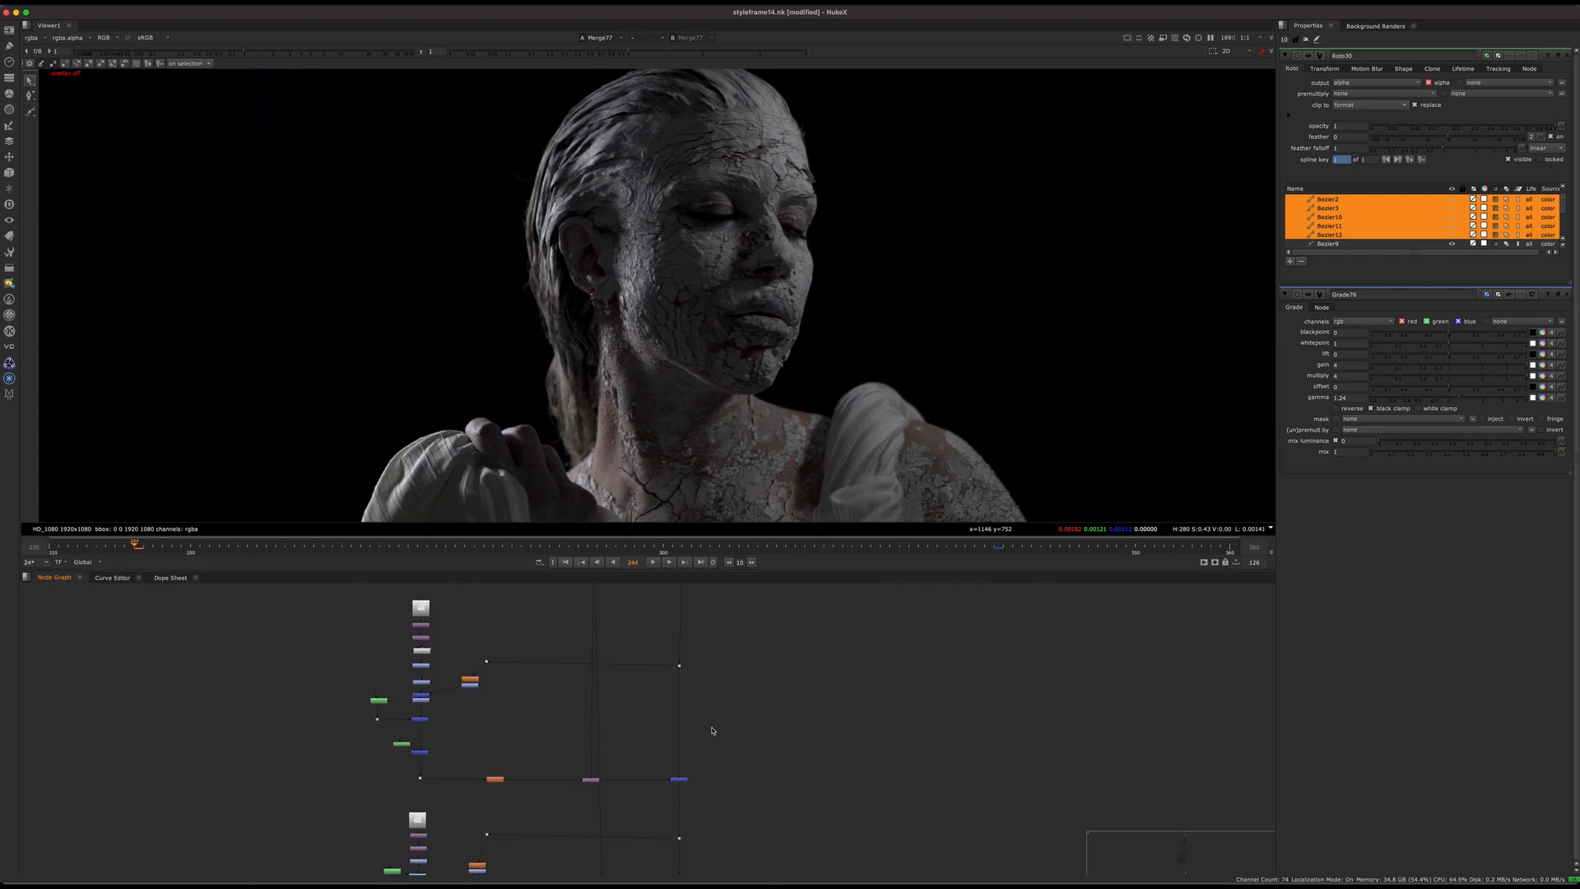
middle_drag(752, 762, 780, 639)
Step: View the final merge before the Write node, and the pre-rendered statue frame in Read79
key(1)
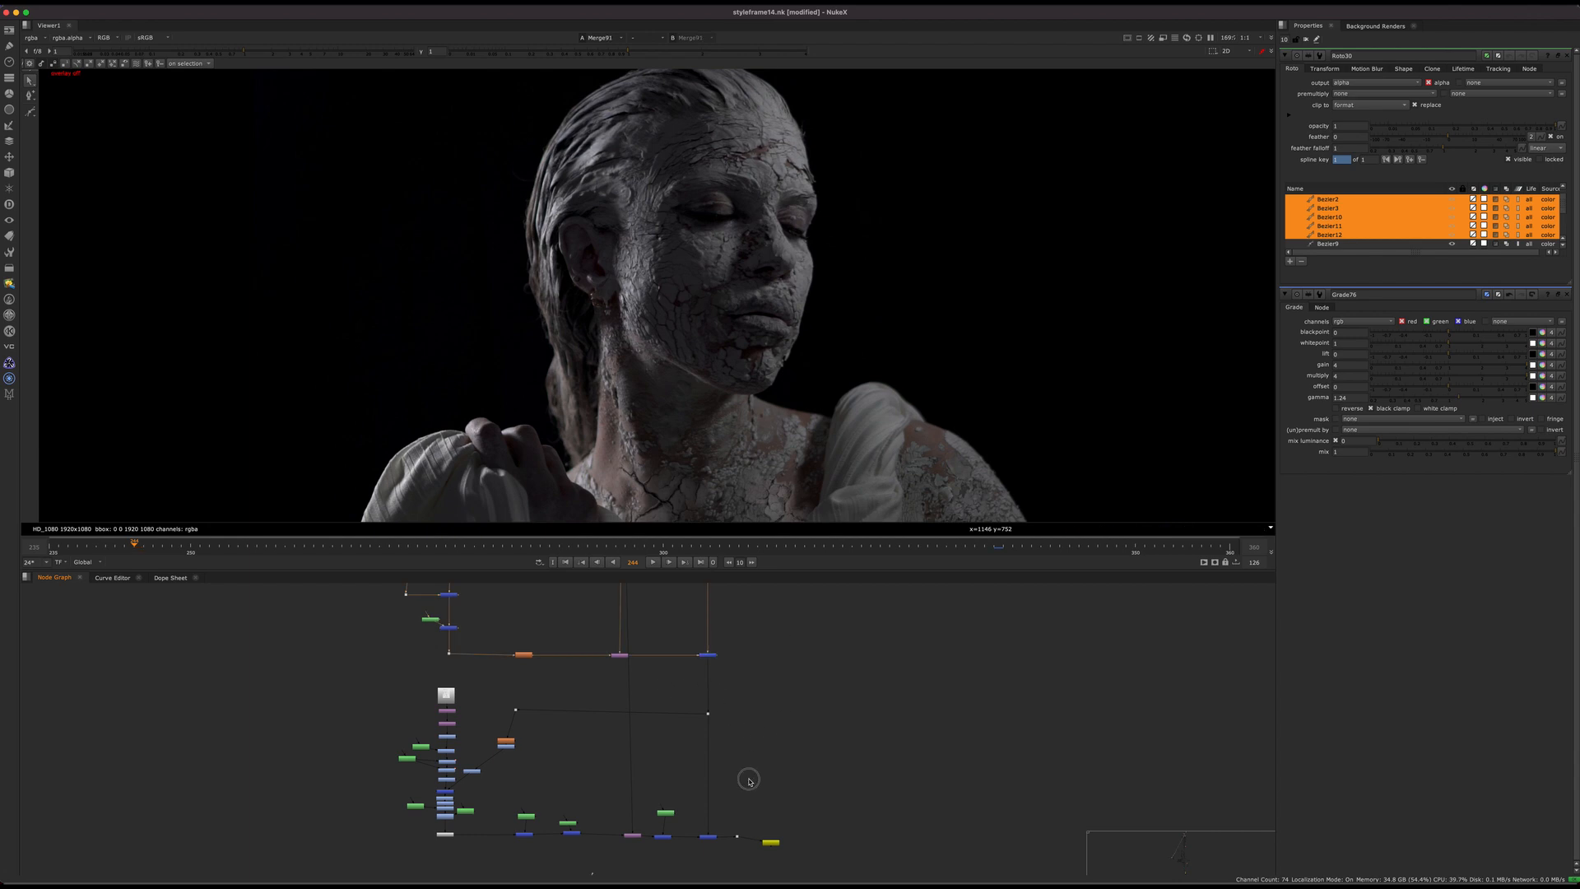
mouse_move(749, 781)
middle_down()
mouse_move(734, 633)
mouse_move(747, 698)
middle_up()
scroll(744, 677, up, 5)
drag(753, 669, 635, 769)
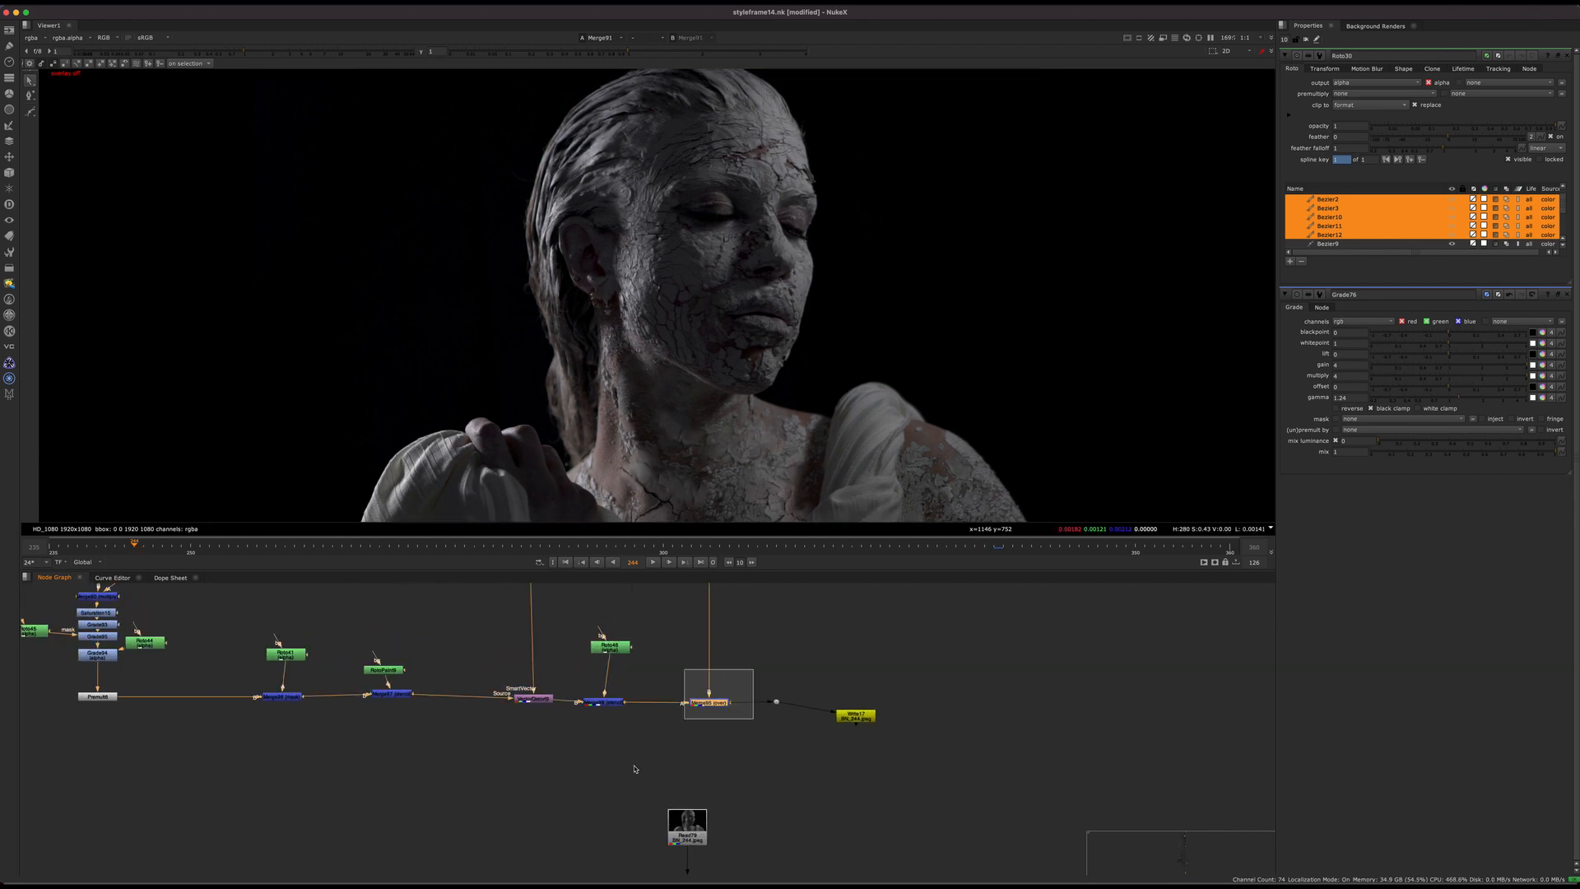
key(1)
middle_drag(688, 627, 651, 507)
click(652, 710)
key(1)
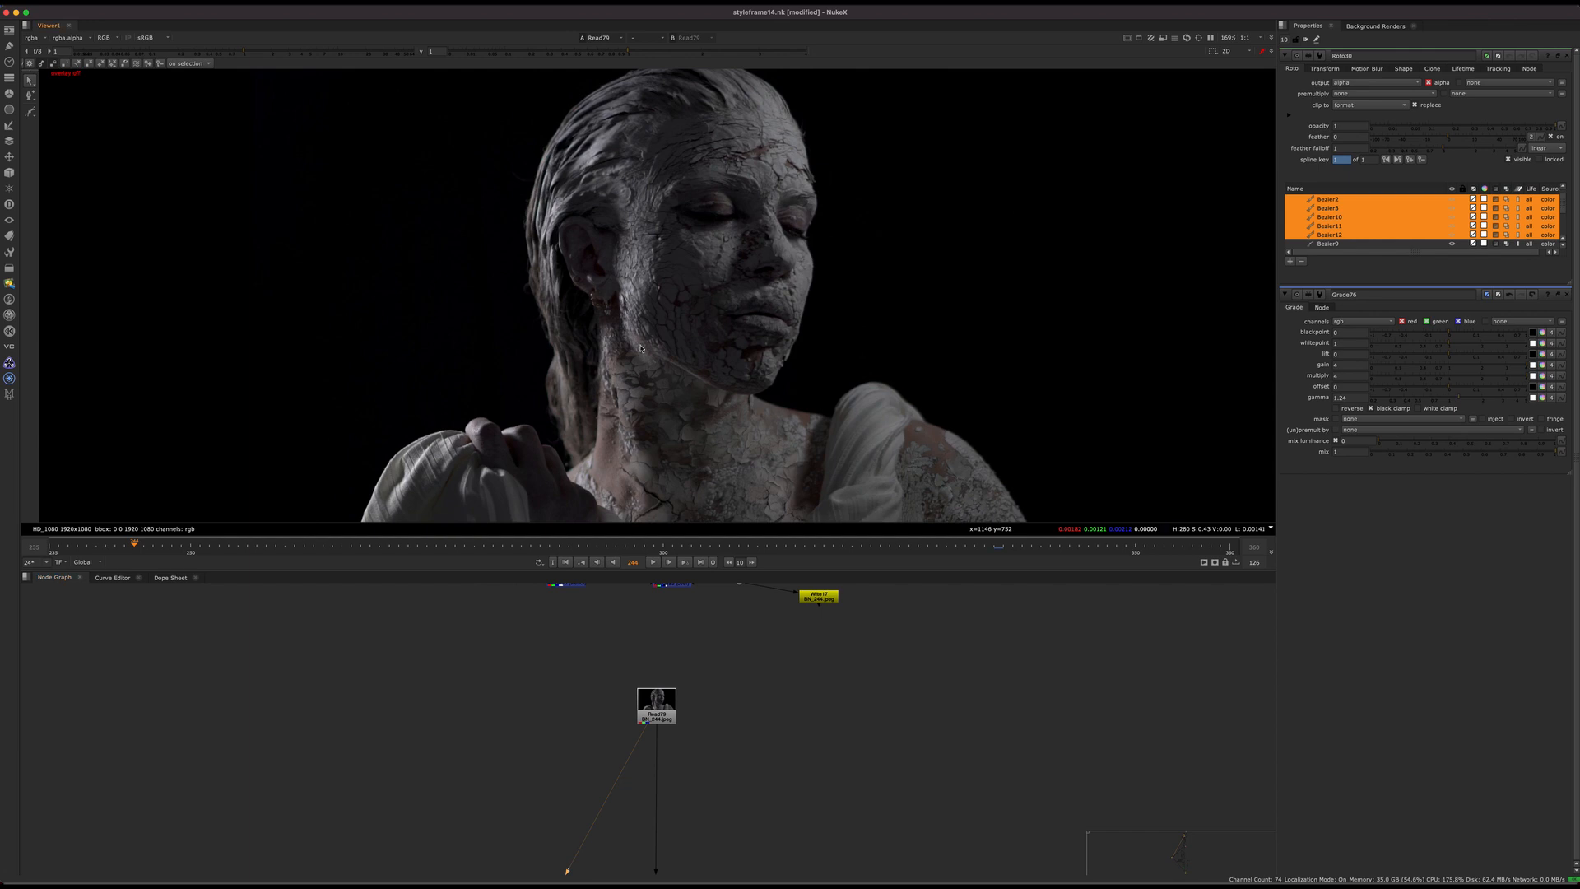
Step: Go to the top of the last crack branch and view the Read71 texture and its Transform24 output
middle_drag(660, 605, 702, 831)
scroll(702, 733, down, 4)
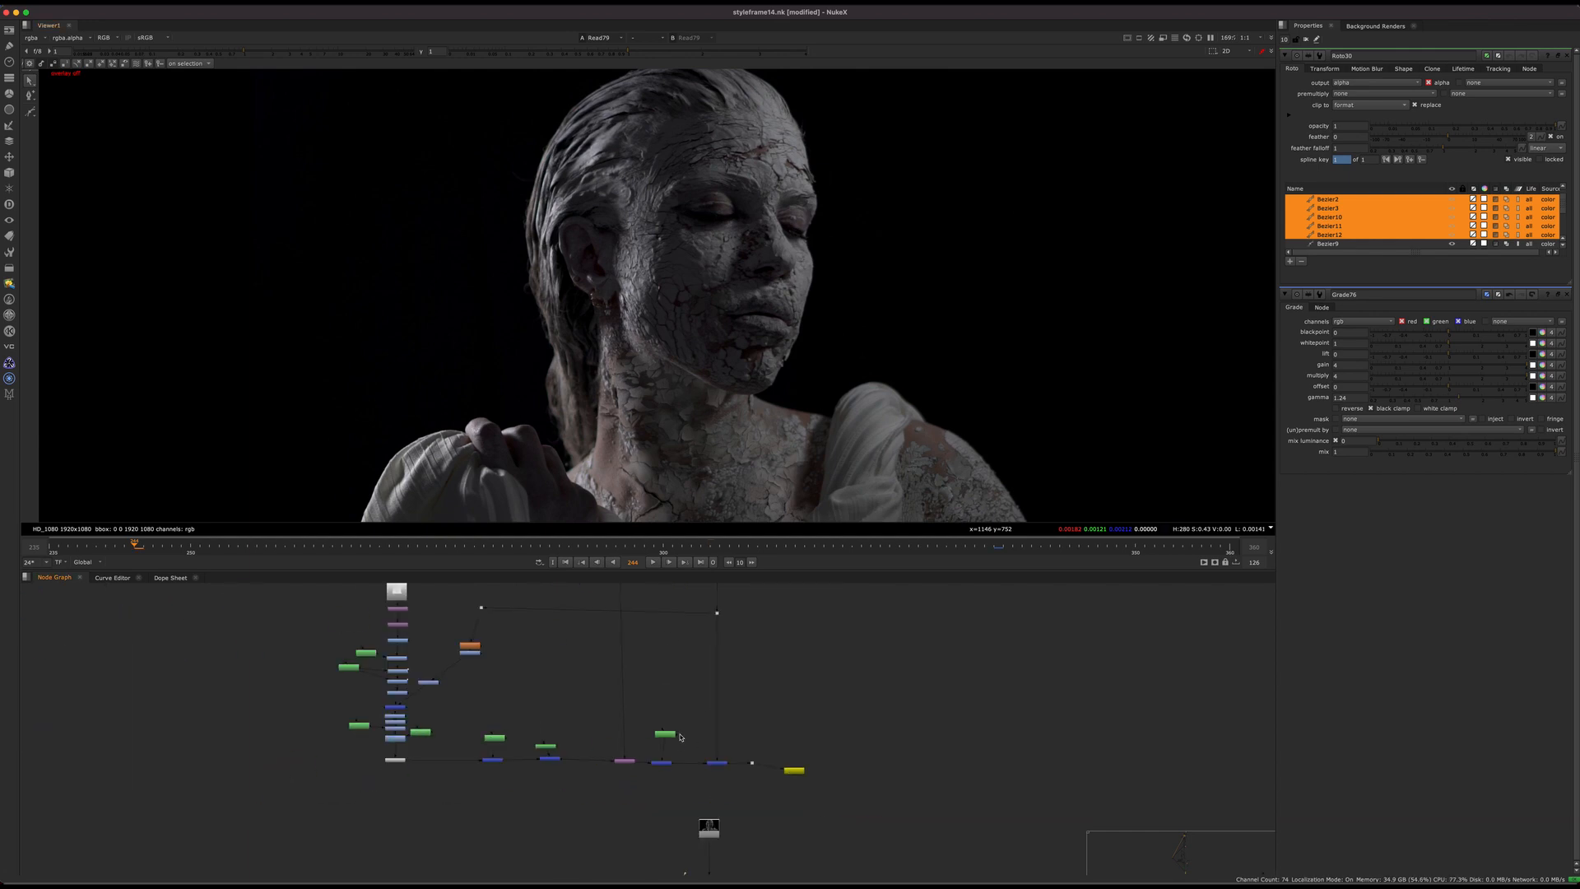
middle_drag(680, 737, 778, 812)
scroll(506, 679, up, 8)
click(473, 618)
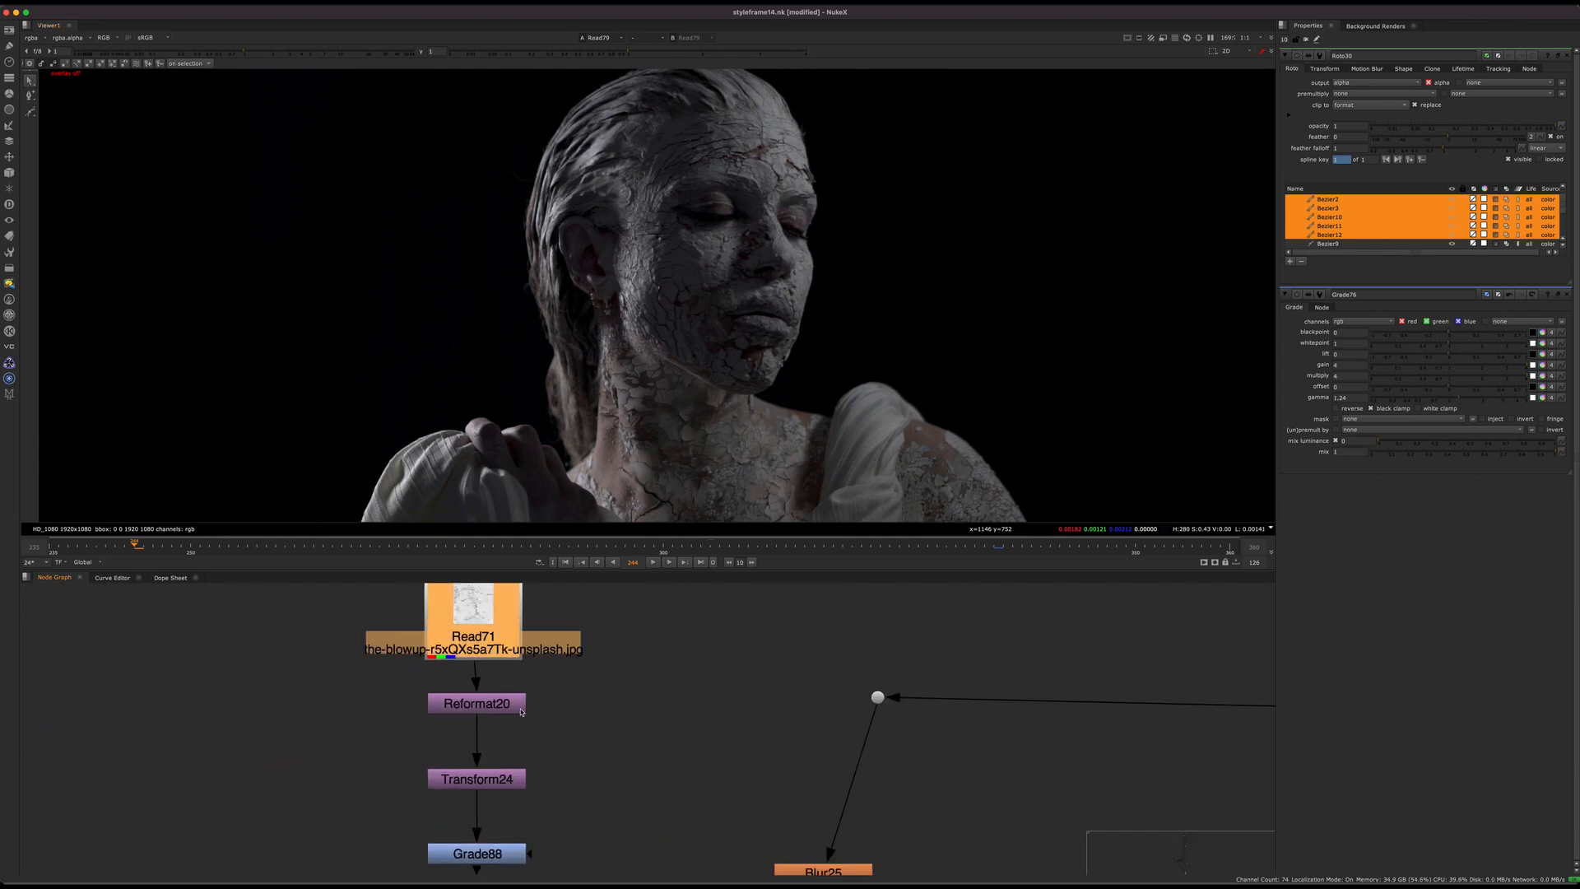
key(1)
key(f)
click(478, 779)
key(1)
scroll(568, 731, down, 3)
middle_drag(573, 816, 564, 659)
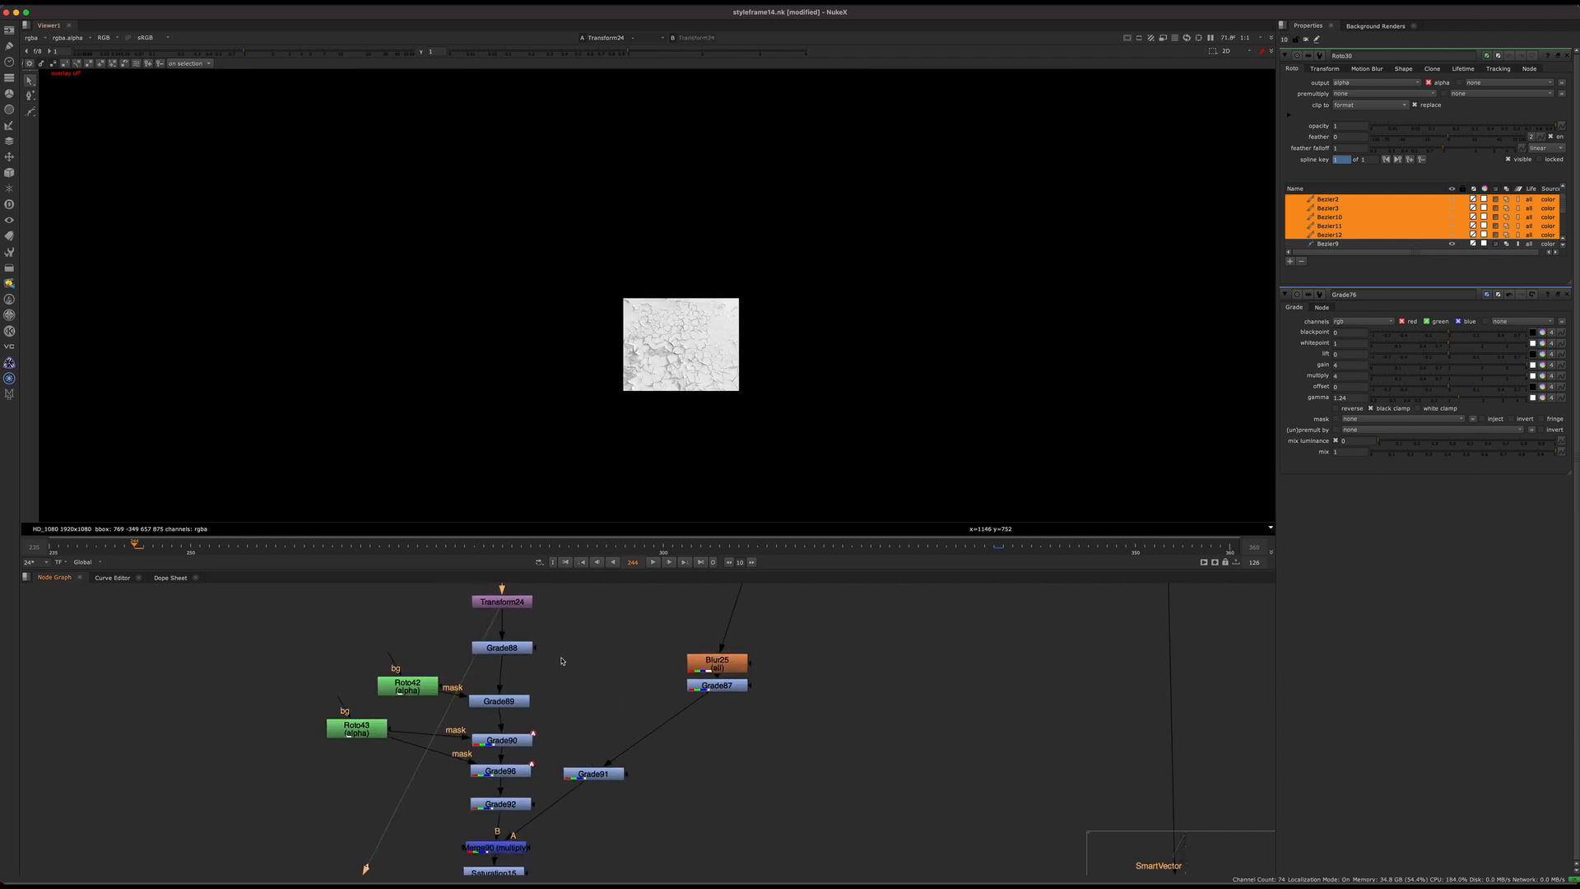
Step: View the graded crack texture through Grade88, Grade90 and Grade96, including the Roto43-masked area
click(501, 648)
key(1)
click(494, 701)
click(499, 740)
key(1)
click(499, 771)
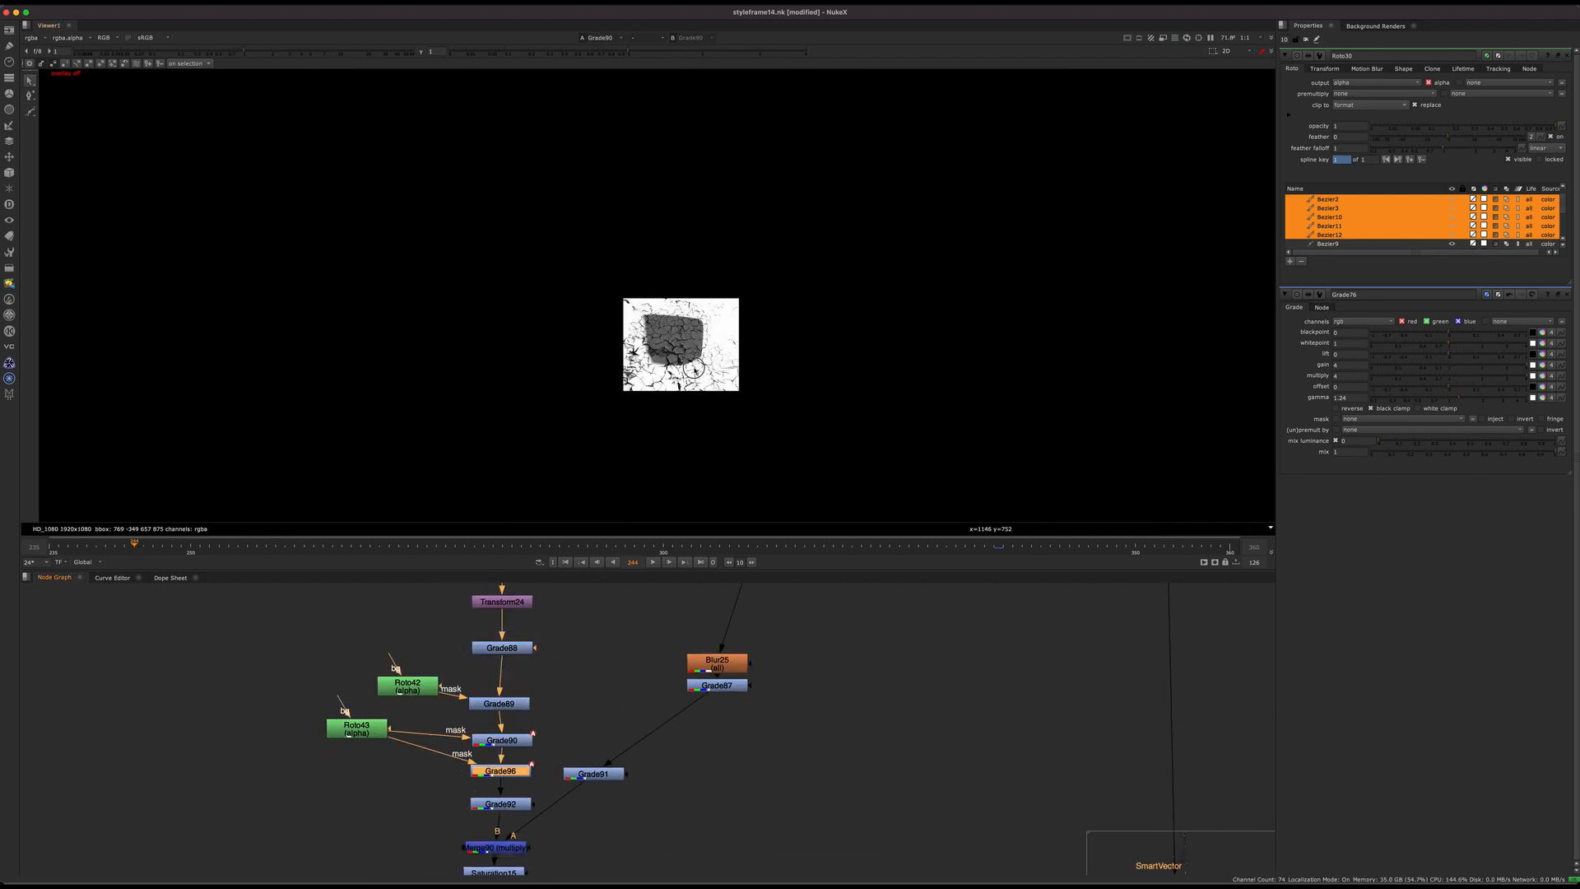
scroll(695, 361, up, 4)
middle_drag(619, 728, 641, 628)
key(1)
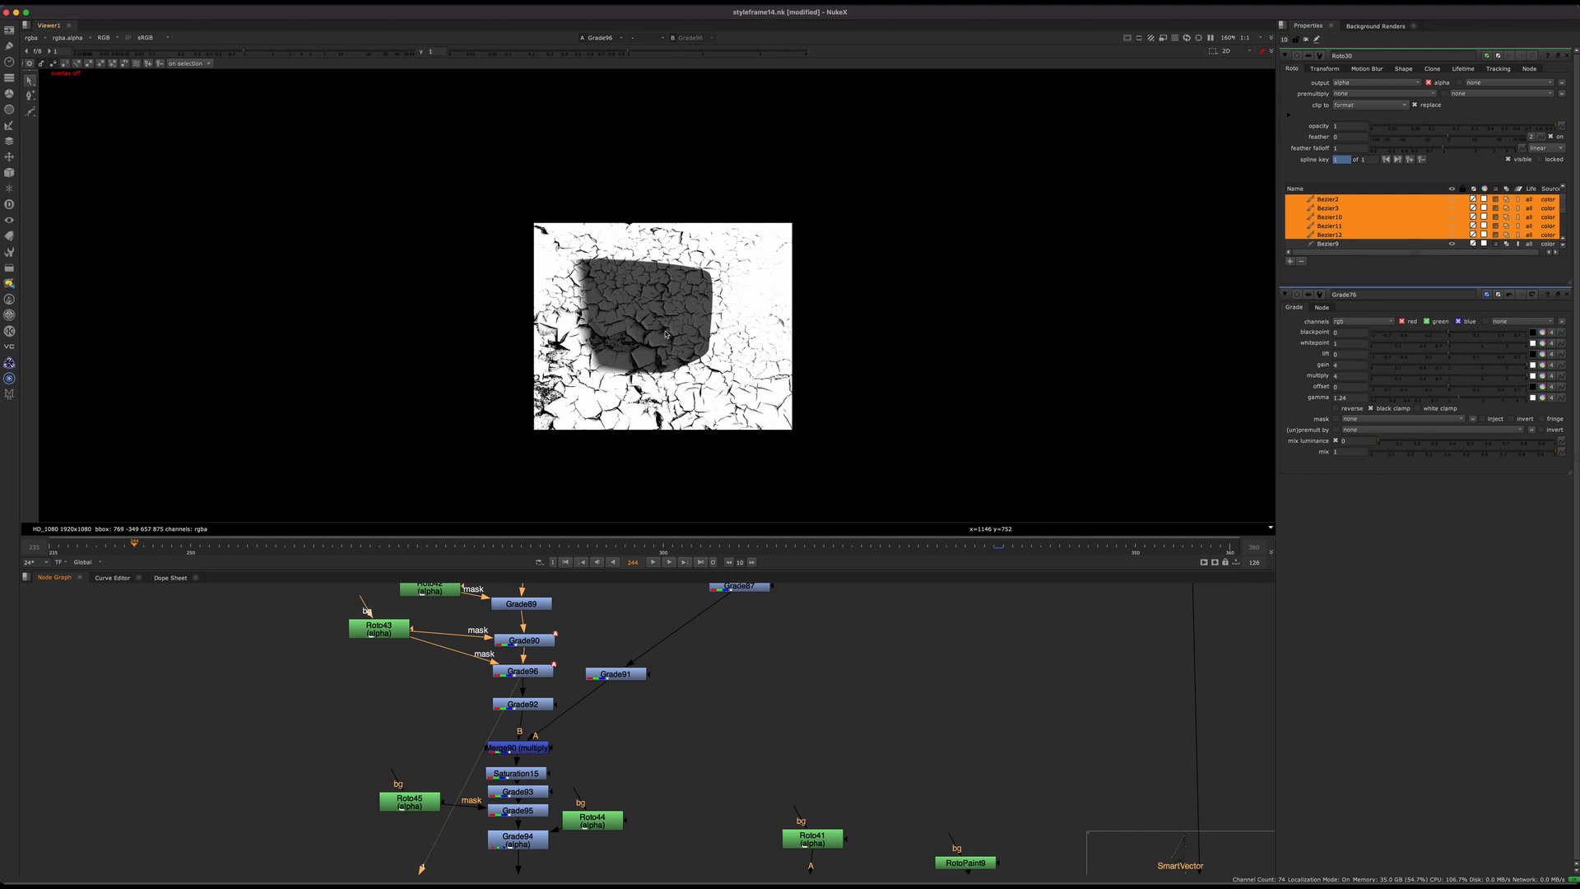
Step: View Grade92, and follow the branch to view the final merge before the Write node
click(533, 707)
key(1)
scroll(539, 714, down, 3)
middle_drag(943, 869, 826, 741)
click(1017, 706)
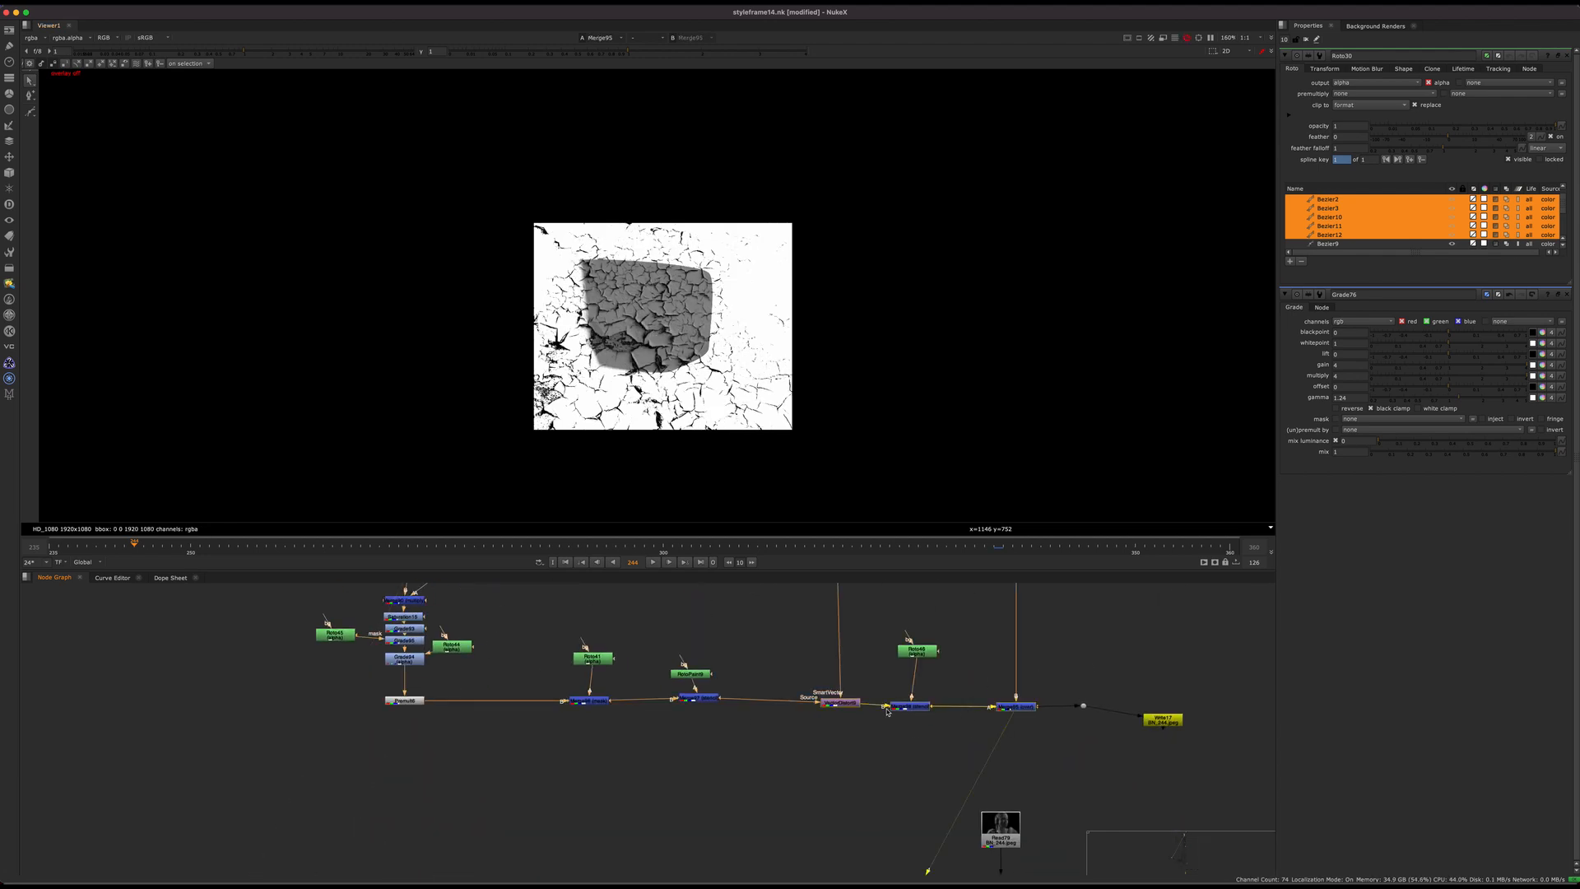
Step: View the final merge and disable the neck crack branch's nodes from Grade89 down to Grade94, including Merge90
key(1)
middle_drag(487, 592, 646, 719)
click(564, 727)
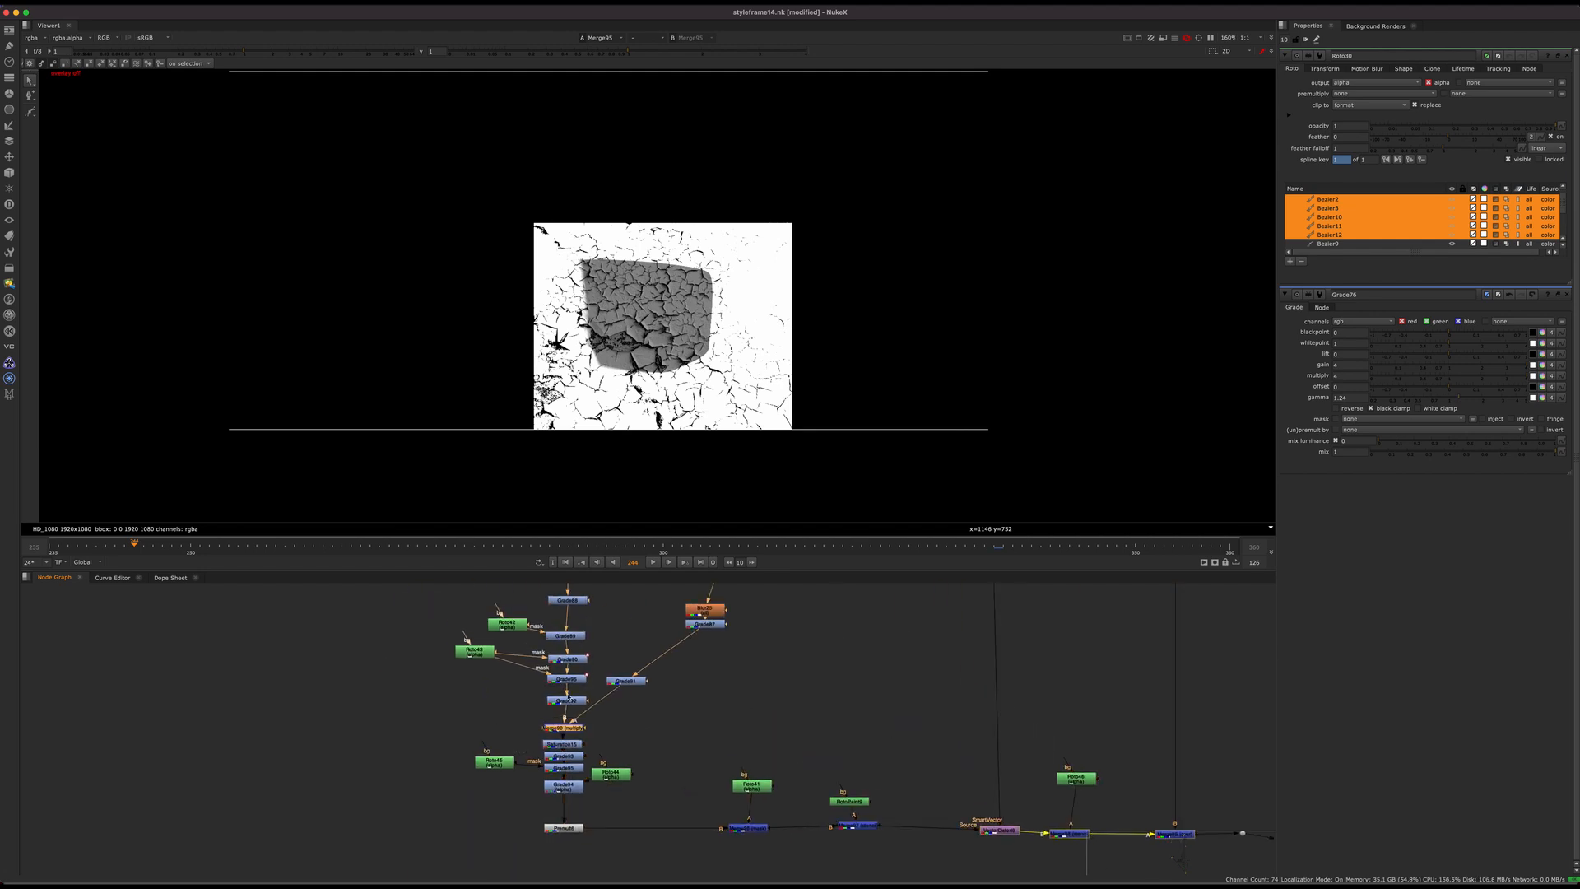
drag(597, 626, 521, 809)
middle_drag(714, 713, 531, 692)
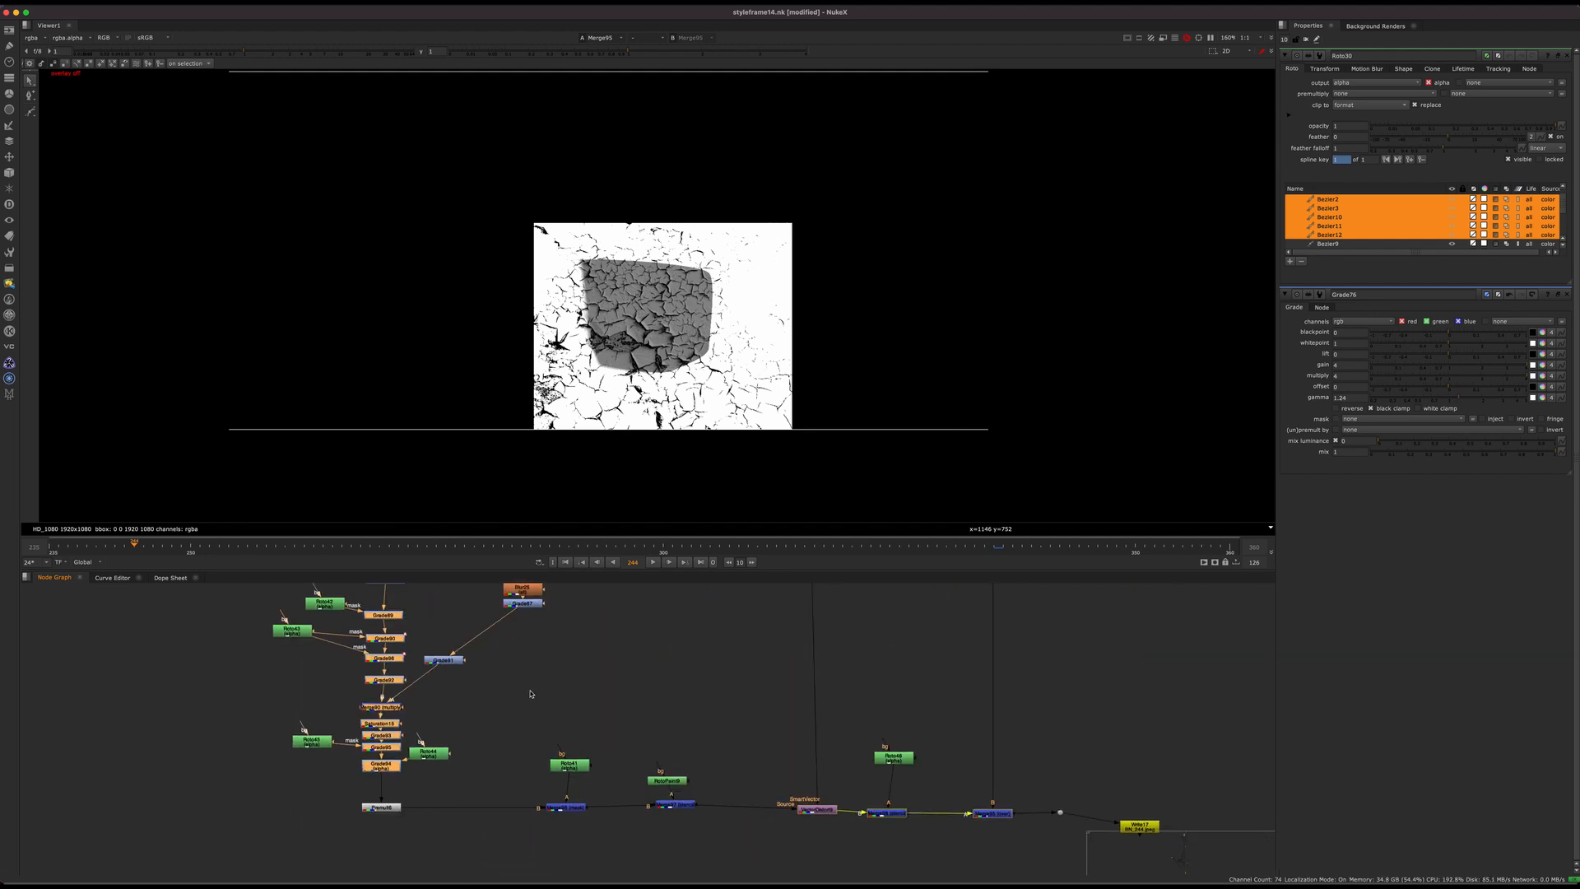
middle_drag(816, 822, 653, 740)
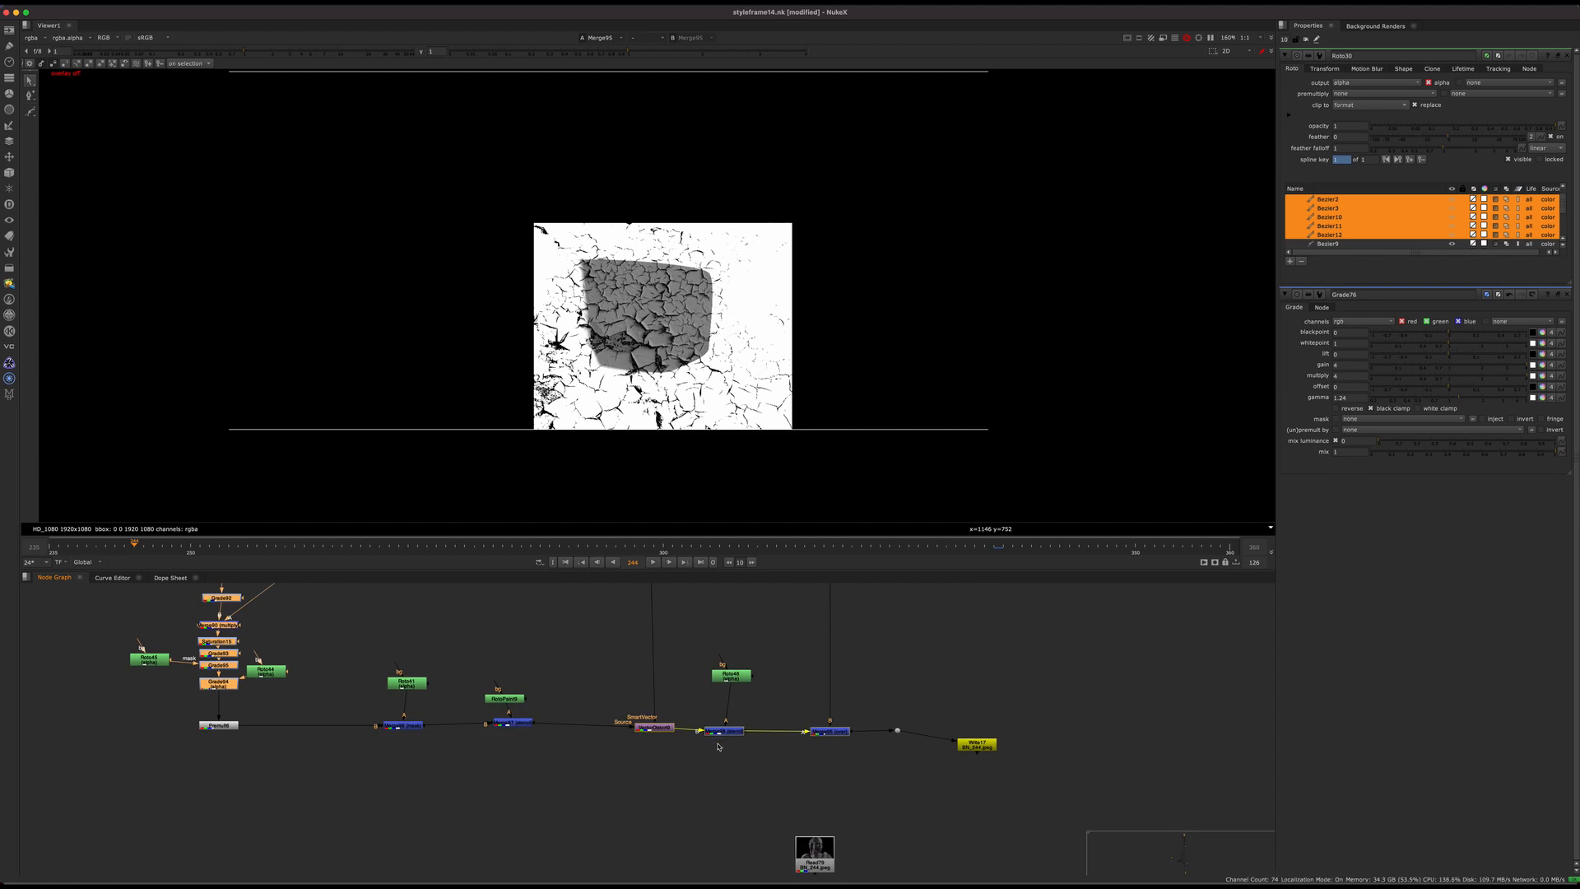
middle_drag(560, 689, 779, 760)
middle_drag(653, 368, 704, 457)
scroll(704, 457, up, 1)
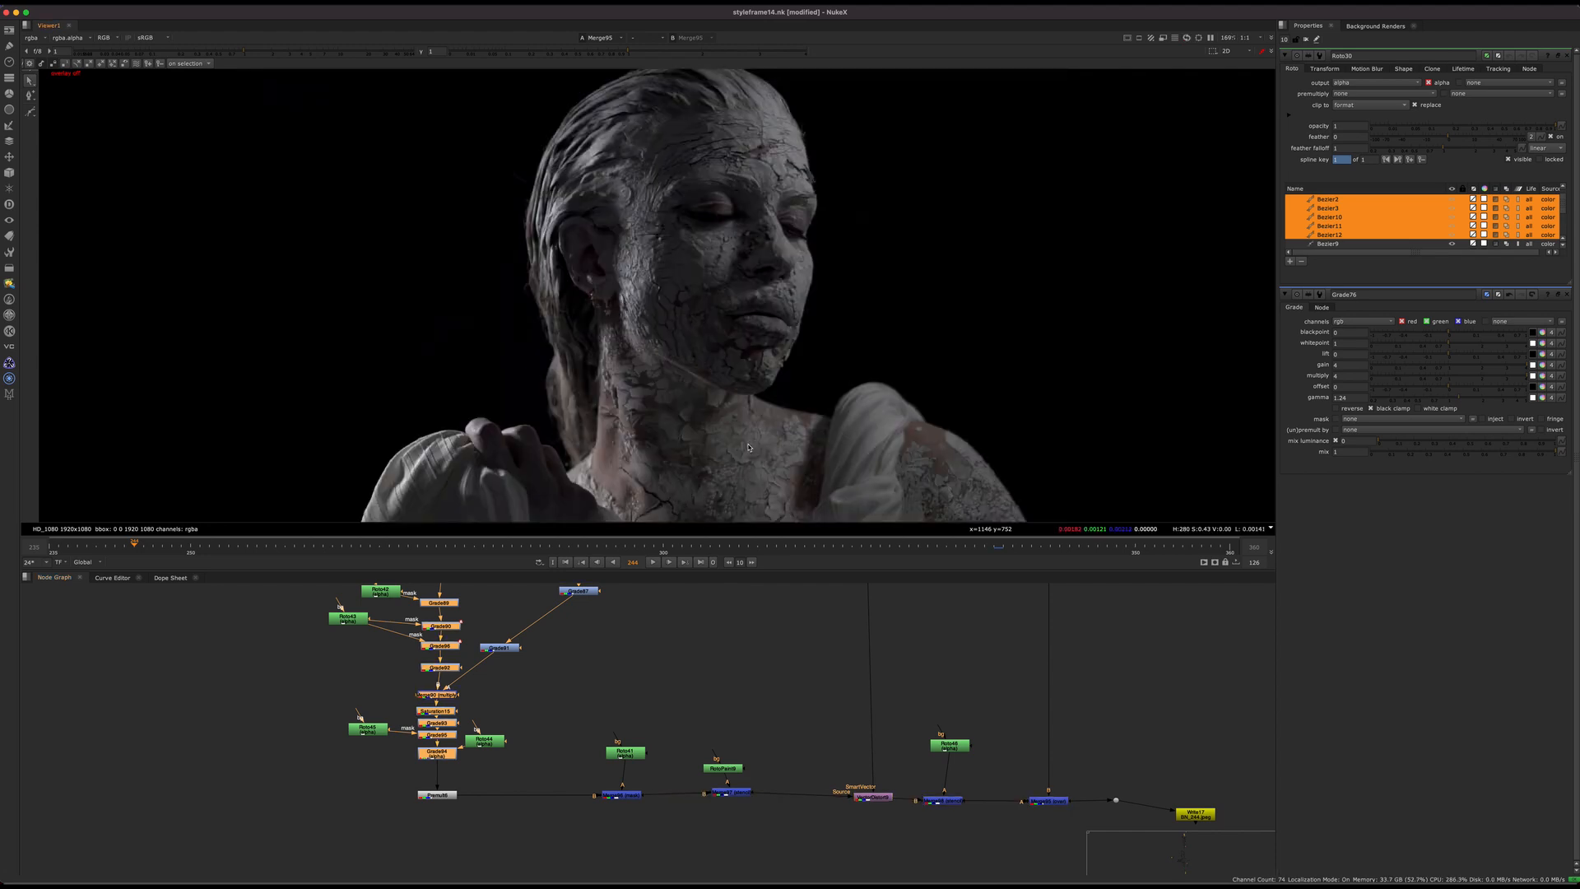
mouse_move(744, 713)
middle_down()
mouse_move(648, 685)
mouse_move(509, 711)
mouse_move(758, 693)
middle_up()
key(d)
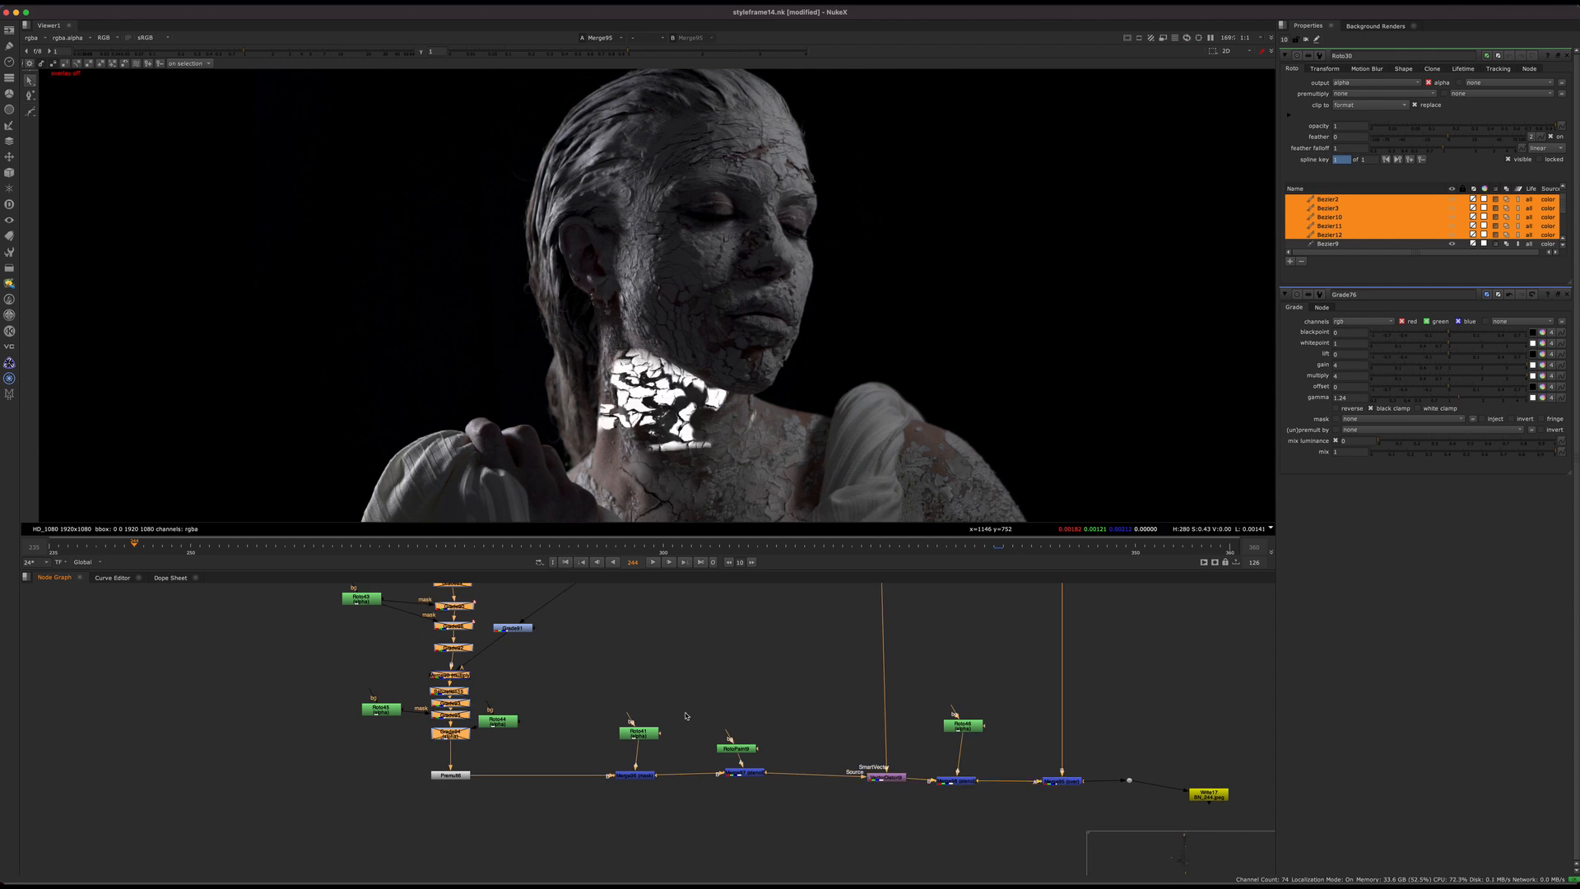
Step: Re-enable Grade89 in the neck crack branch, with the viewer framed closely on the neck
middle_drag(641, 715, 767, 767)
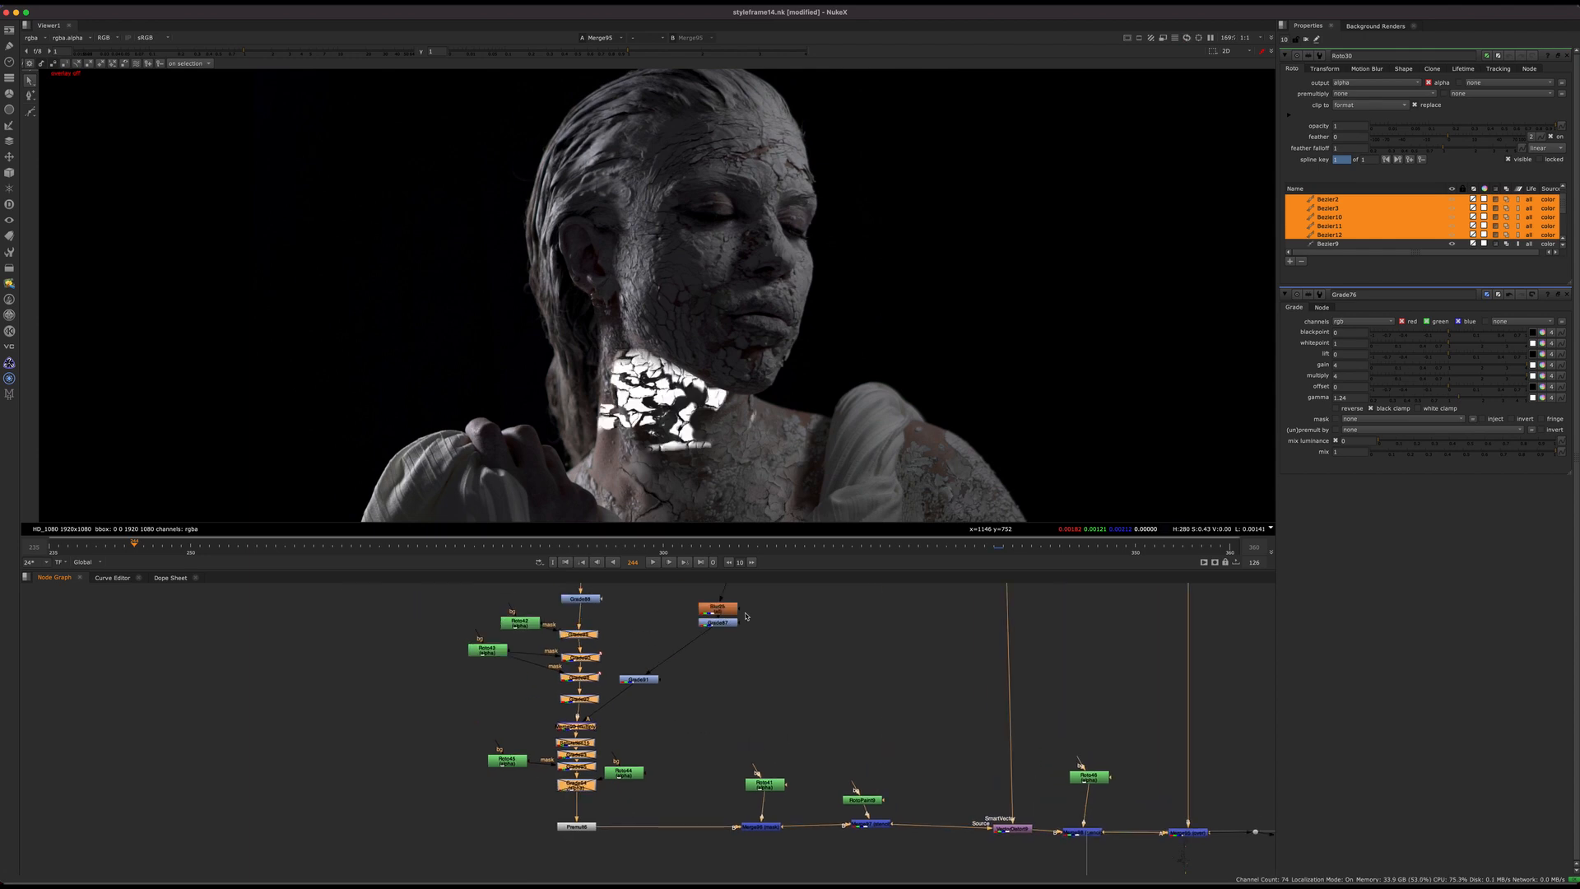
scroll(666, 438, up, 5)
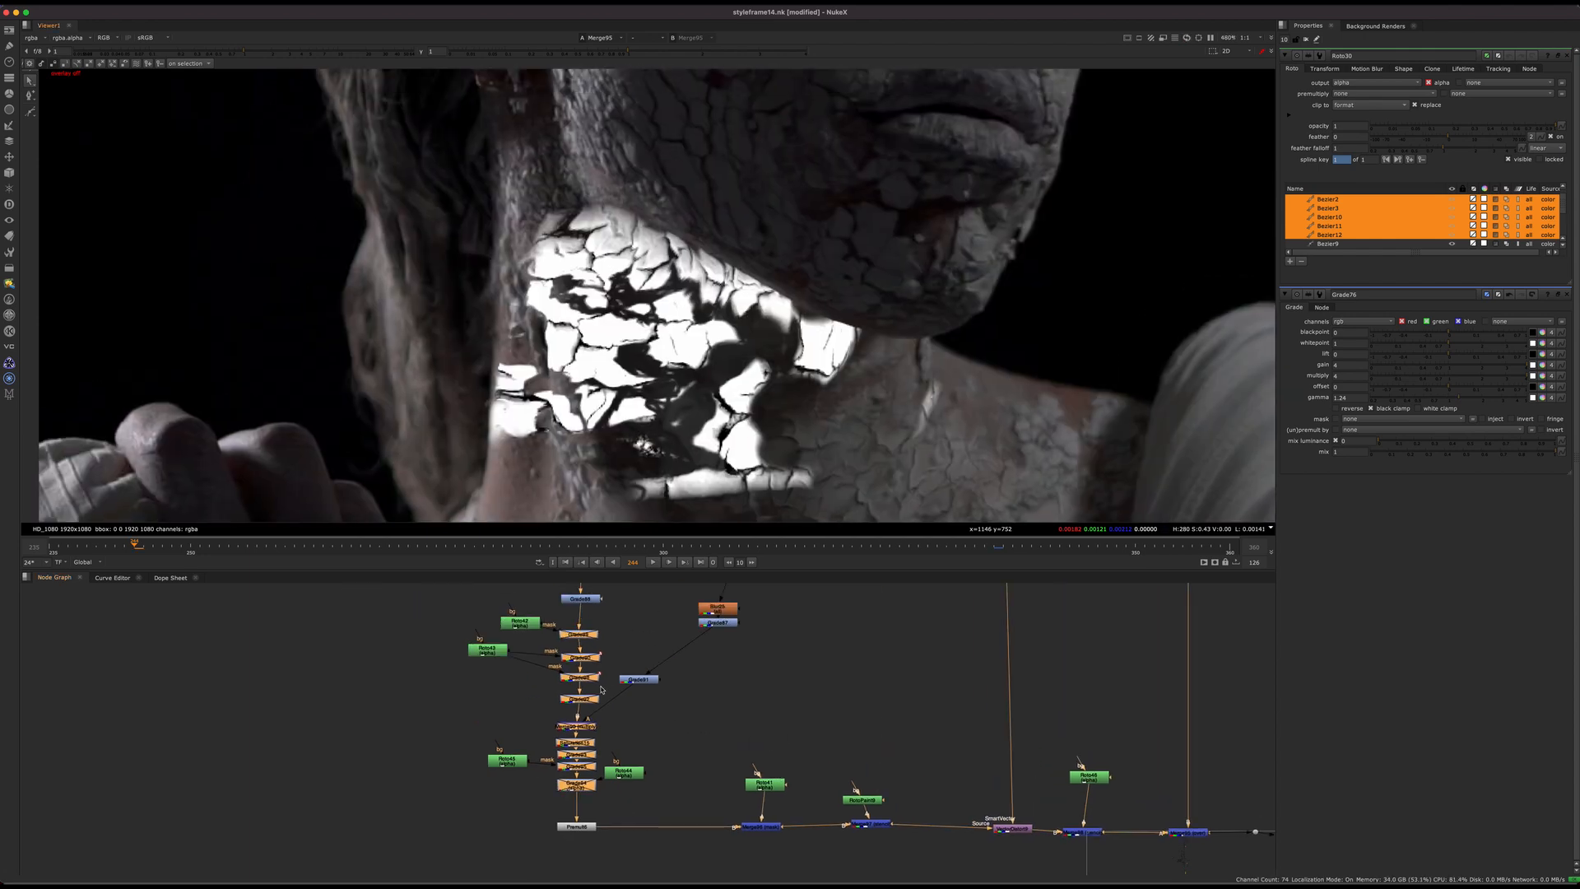
click(578, 635)
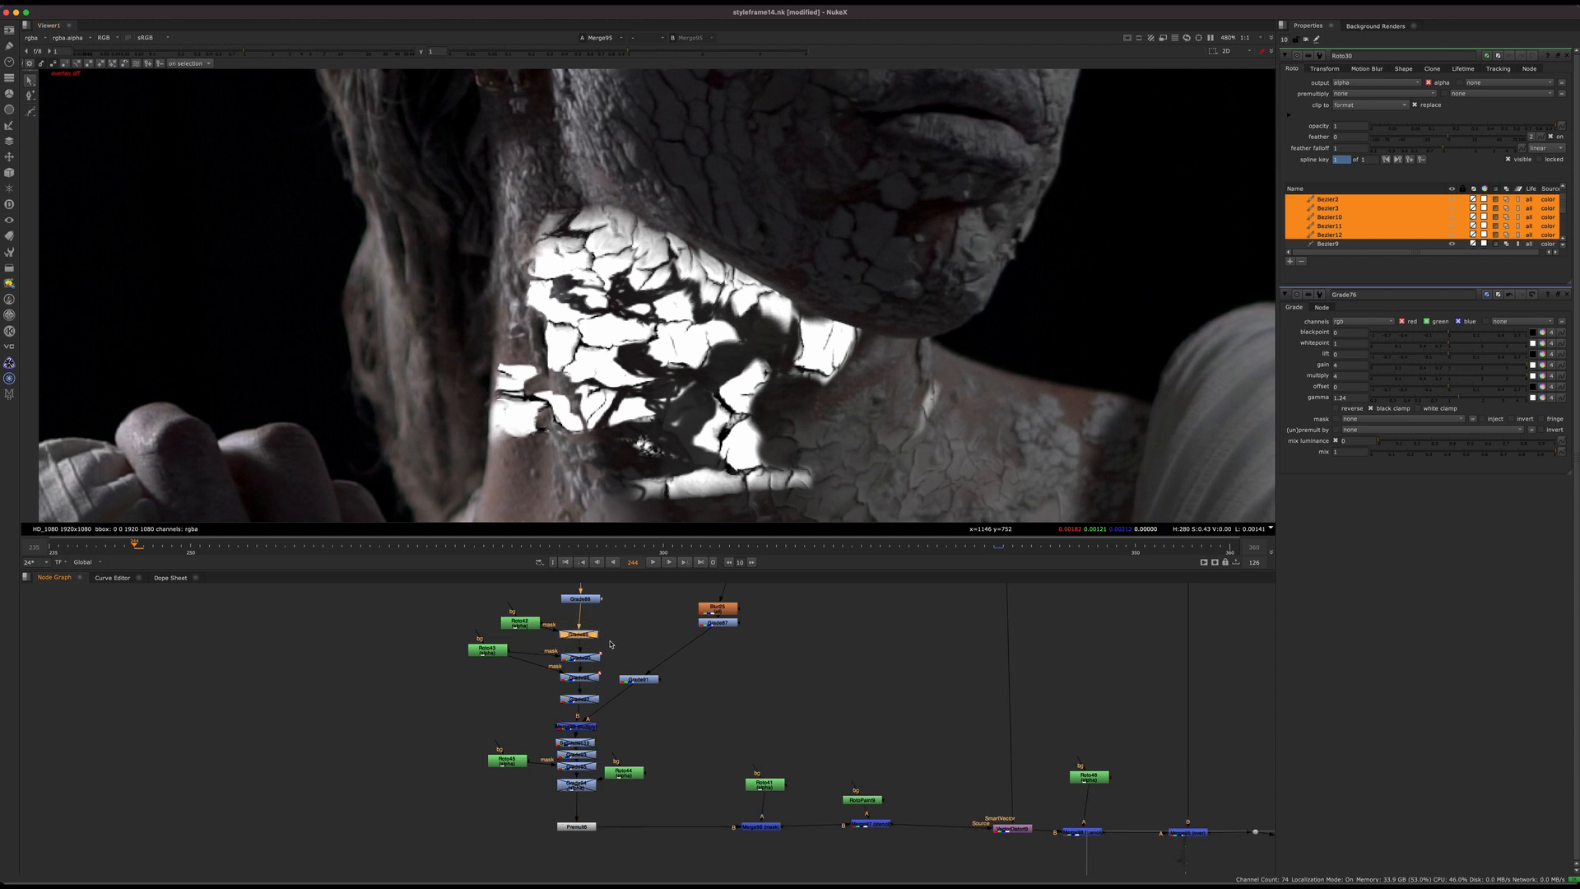
key(d)
Step: Re-enable the Roto43-masked Grade90 and Grade96, together with Grade92 below them
scroll(573, 623, up, 2)
drag(639, 645, 525, 718)
key(d)
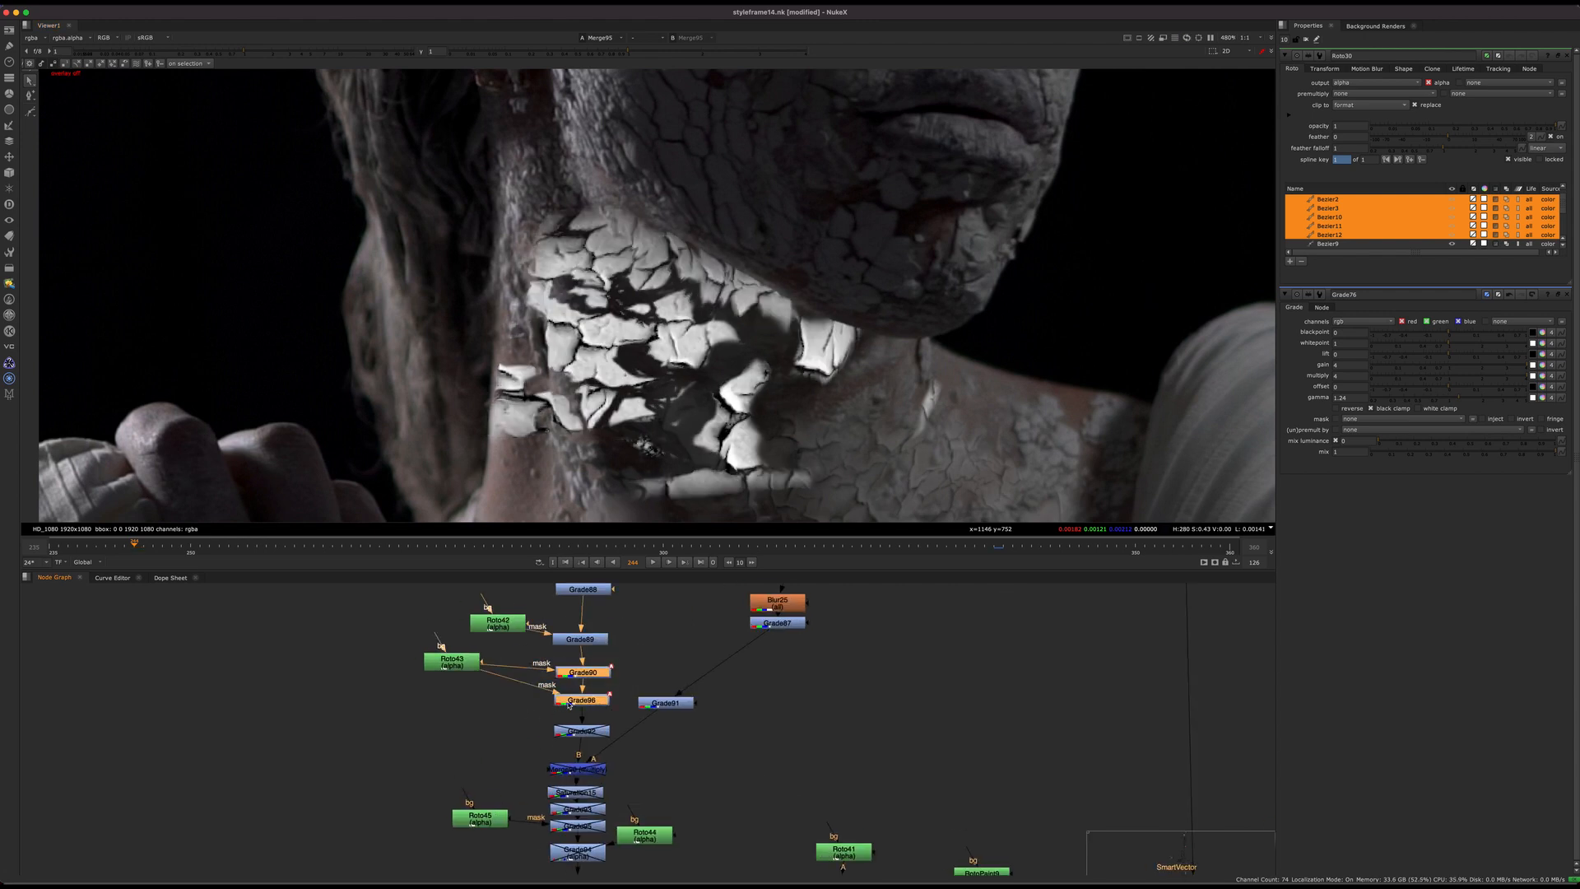
click(580, 730)
key(d)
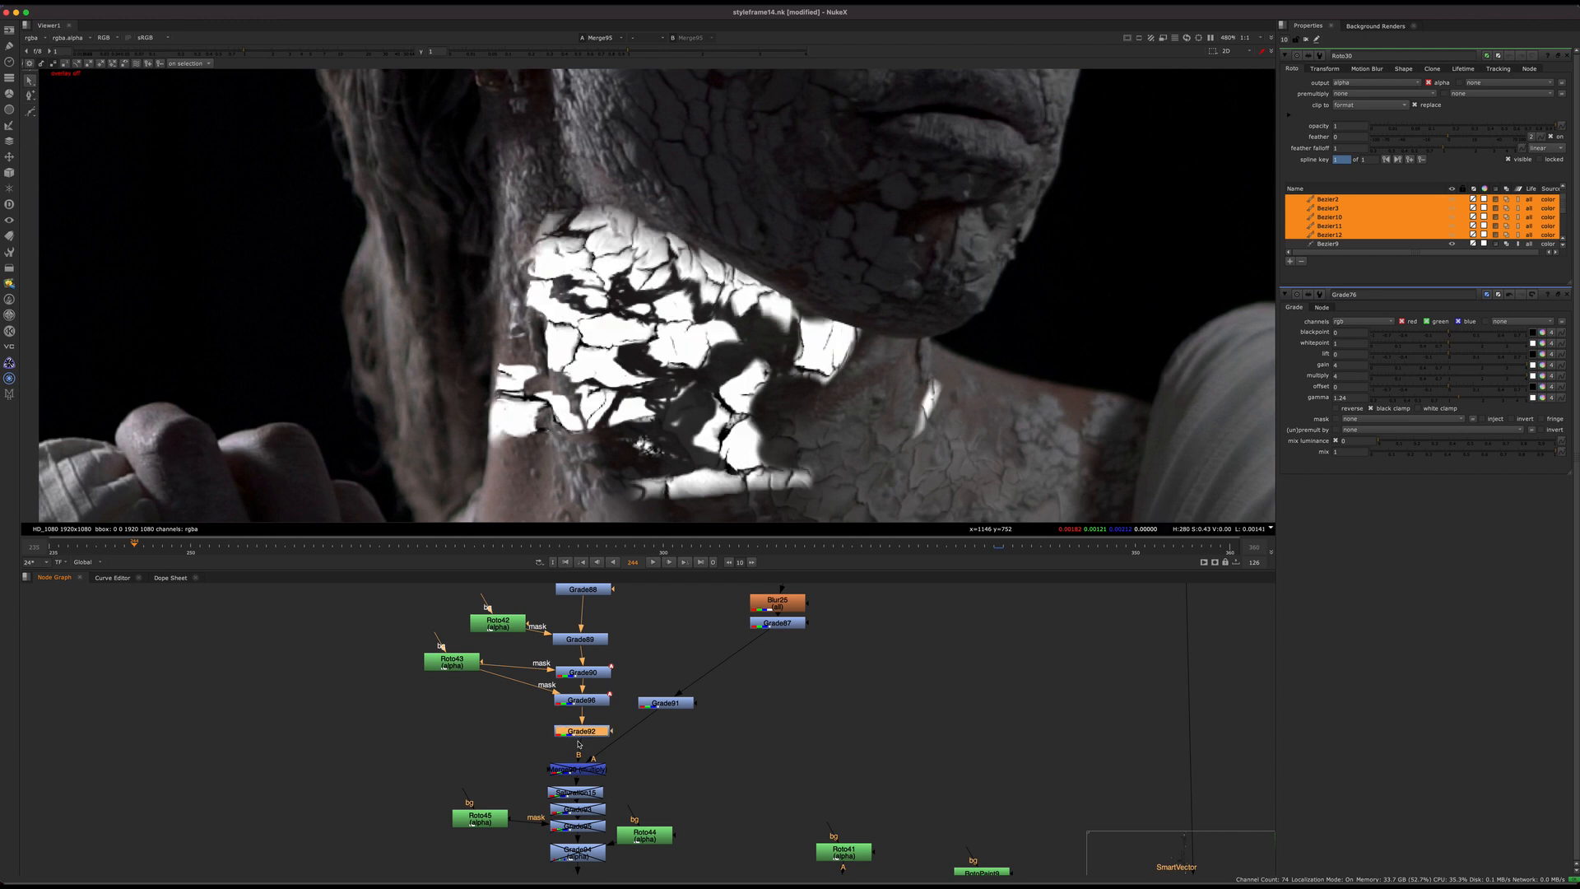
Step: Re-enable the Merge90 multiply that combines the graded cracks with the body lighting
click(630, 753)
click(582, 775)
scroll(612, 741, up, 3)
key(d)
middle_drag(621, 759, 691, 667)
drag(664, 724, 684, 721)
scroll(649, 443, down, 4)
scroll(711, 425, up, 3)
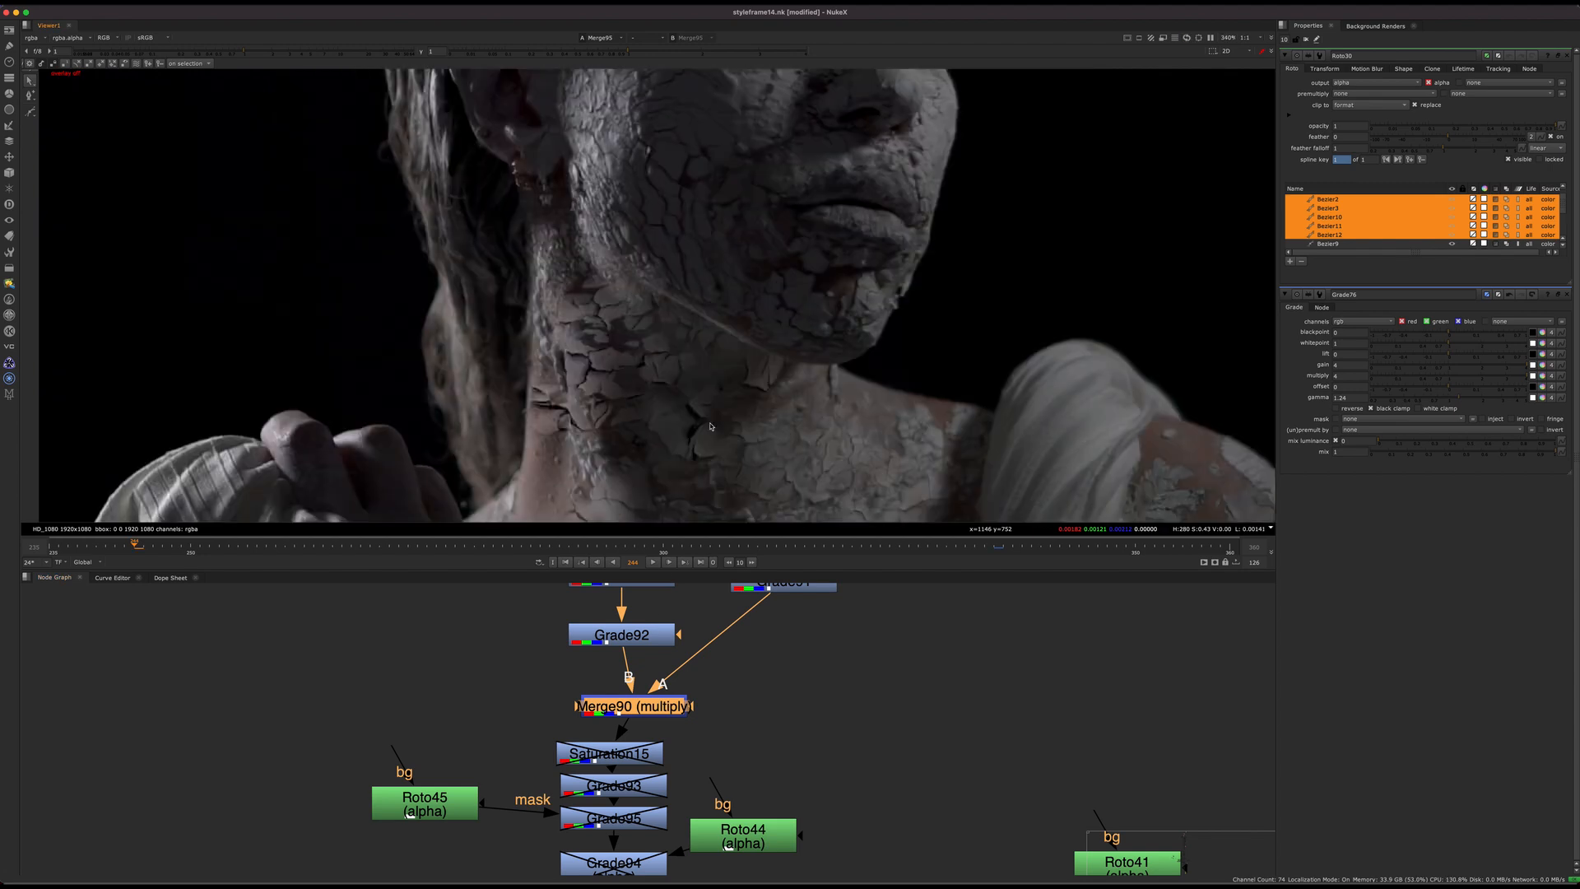
Step: Switch Grade92 off and on repeatedly to compare its effect on the neck cracks
middle_drag(670, 652, 700, 704)
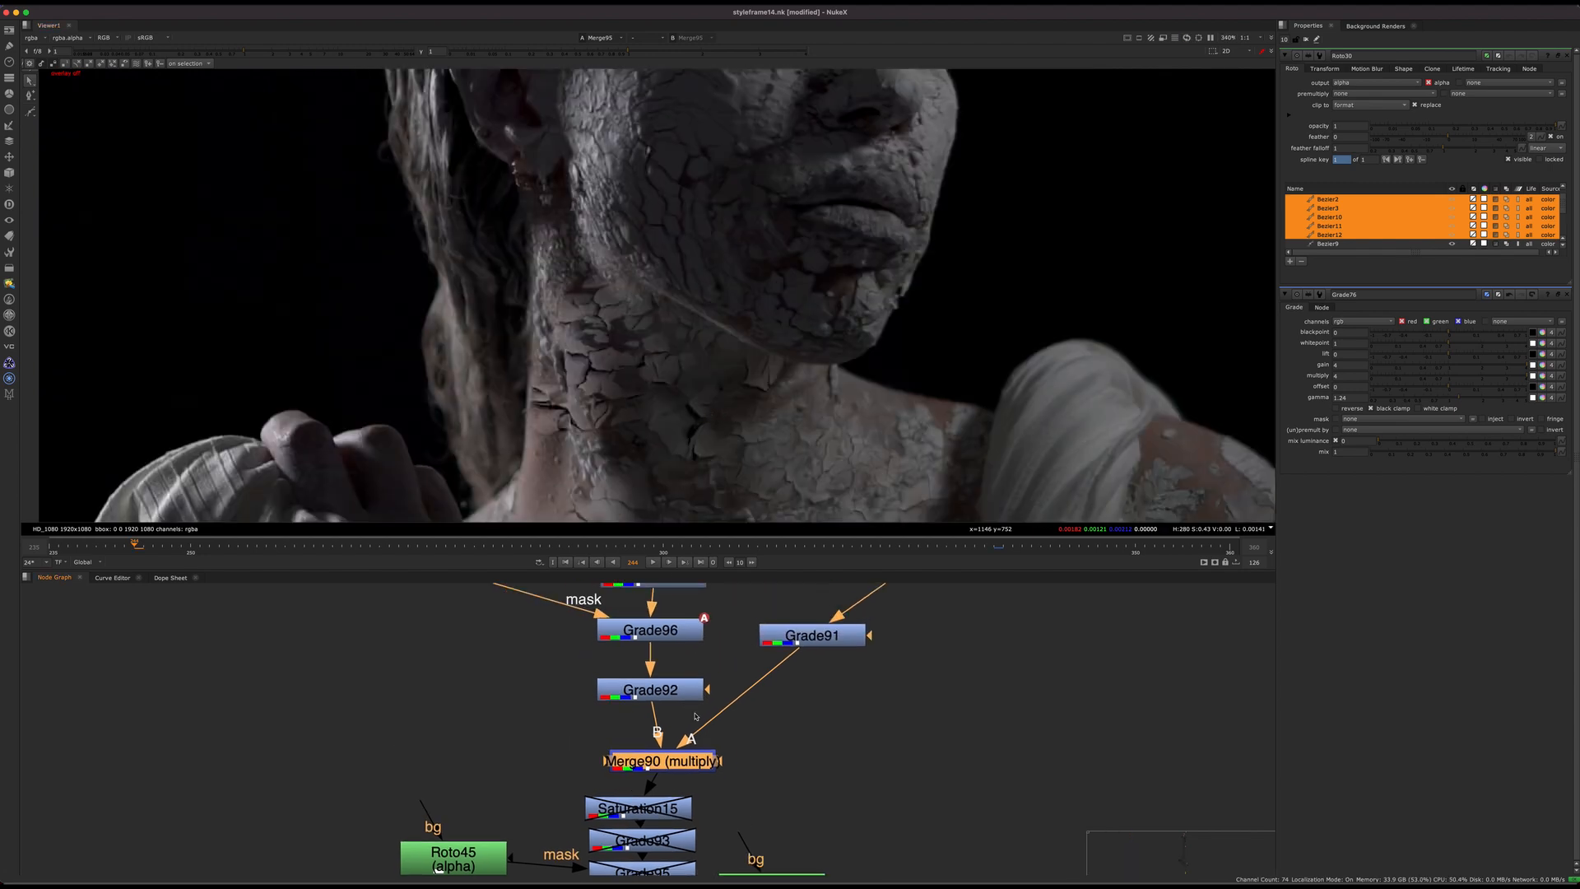
click(674, 689)
key(d)
drag(675, 689, 685, 709)
drag(680, 767, 699, 695)
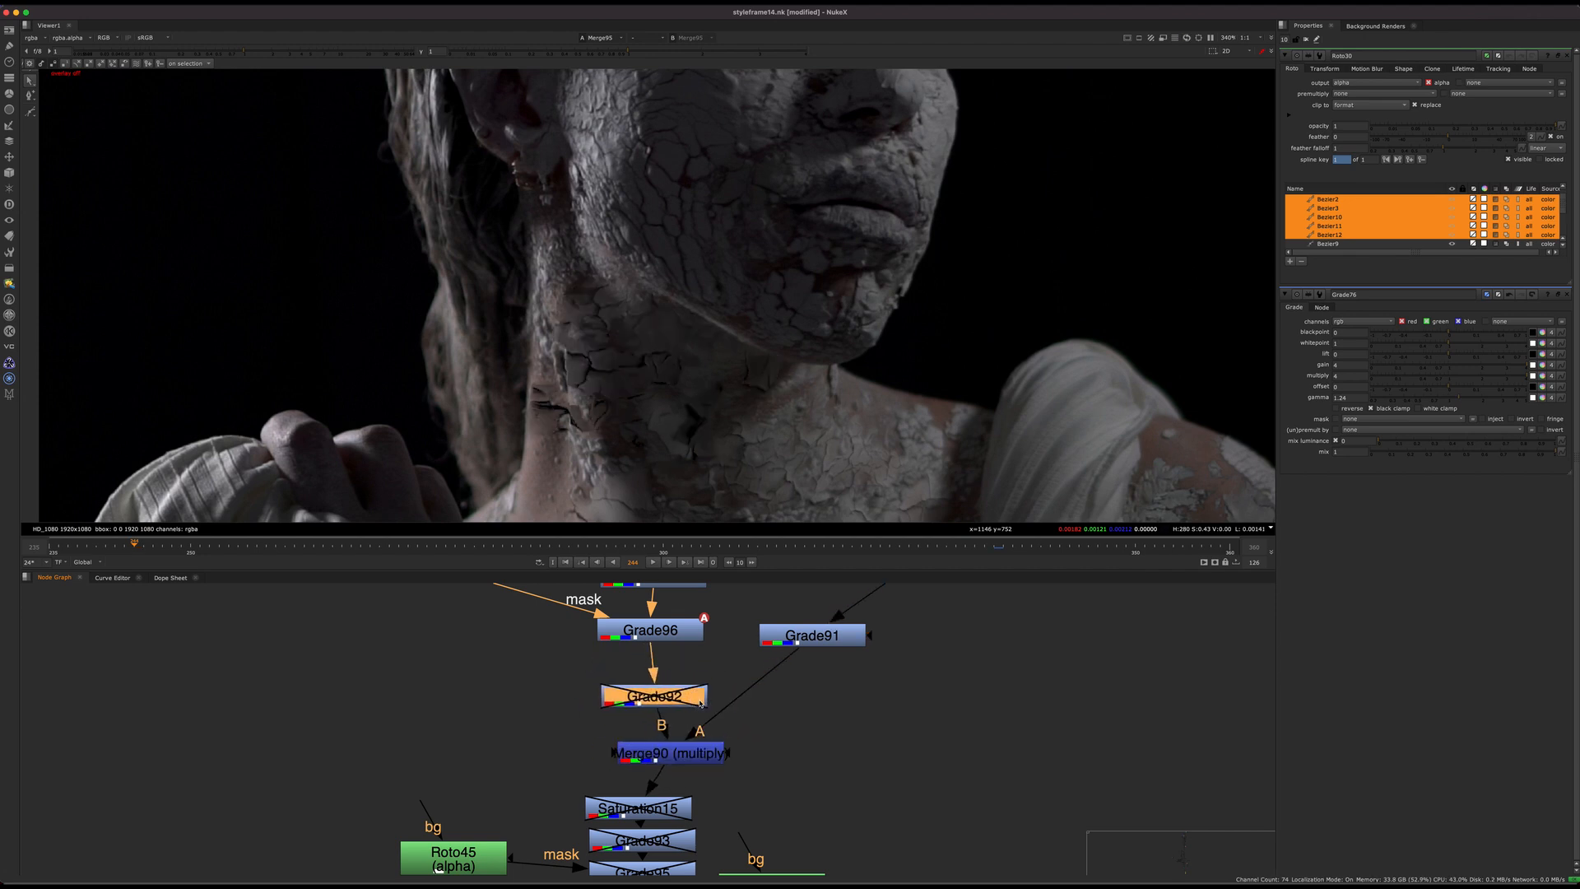
key(d)
key(d)
key(d)
key(d)
key(d)
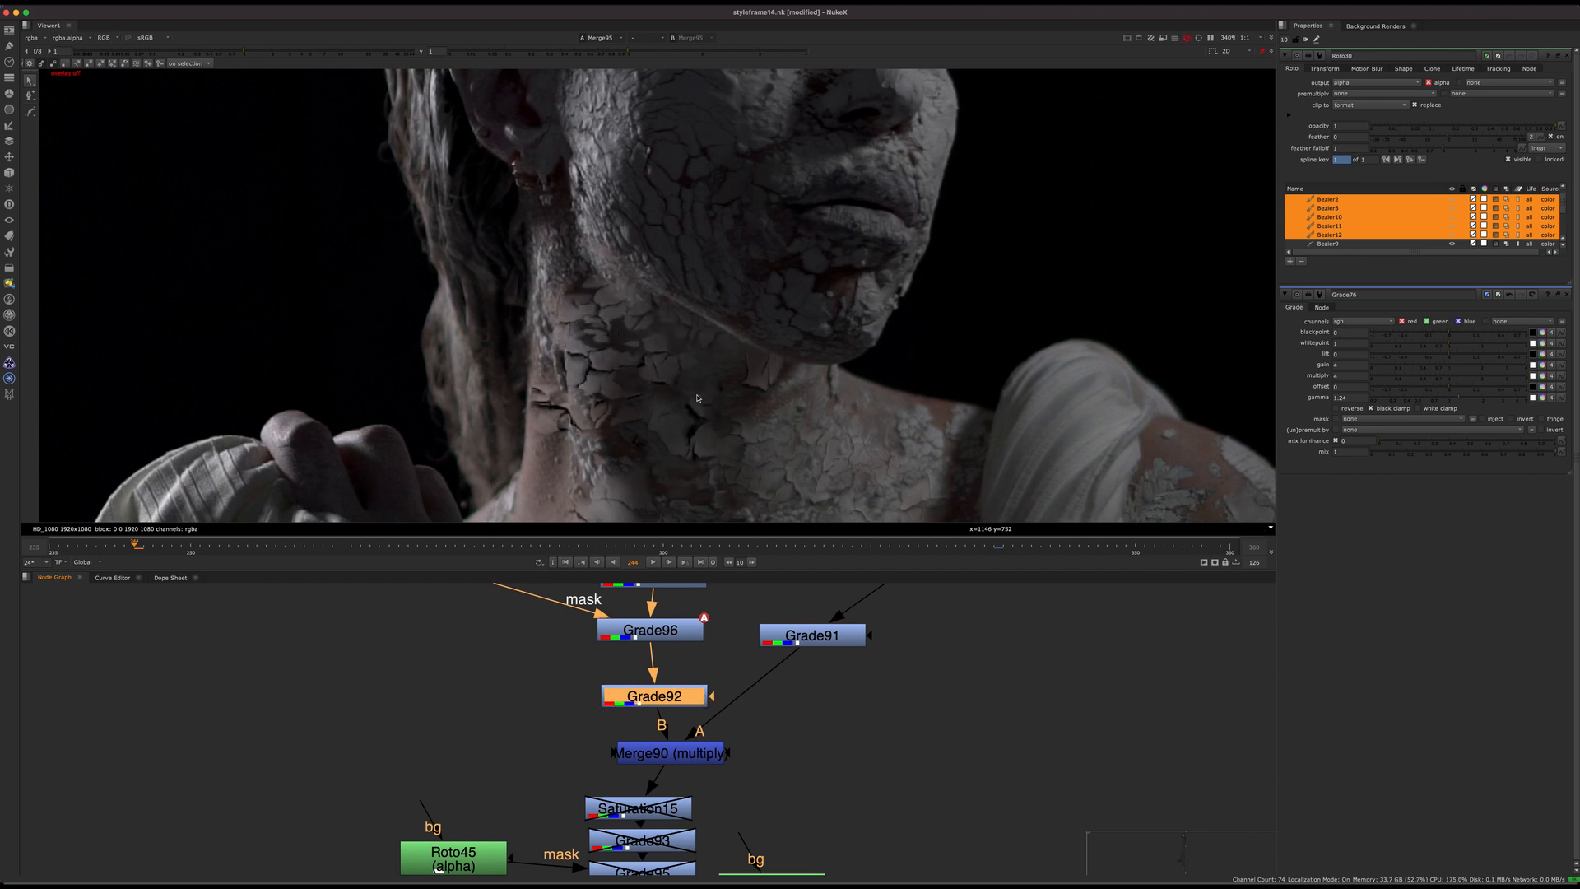
key(d)
key(d)
Step: Re-enable Saturation15, Grade93, Grade95 and Grade94 below Merge90, toggling them together to compare the neck before and after
drag(671, 759, 655, 751)
middle_drag(706, 807, 698, 665)
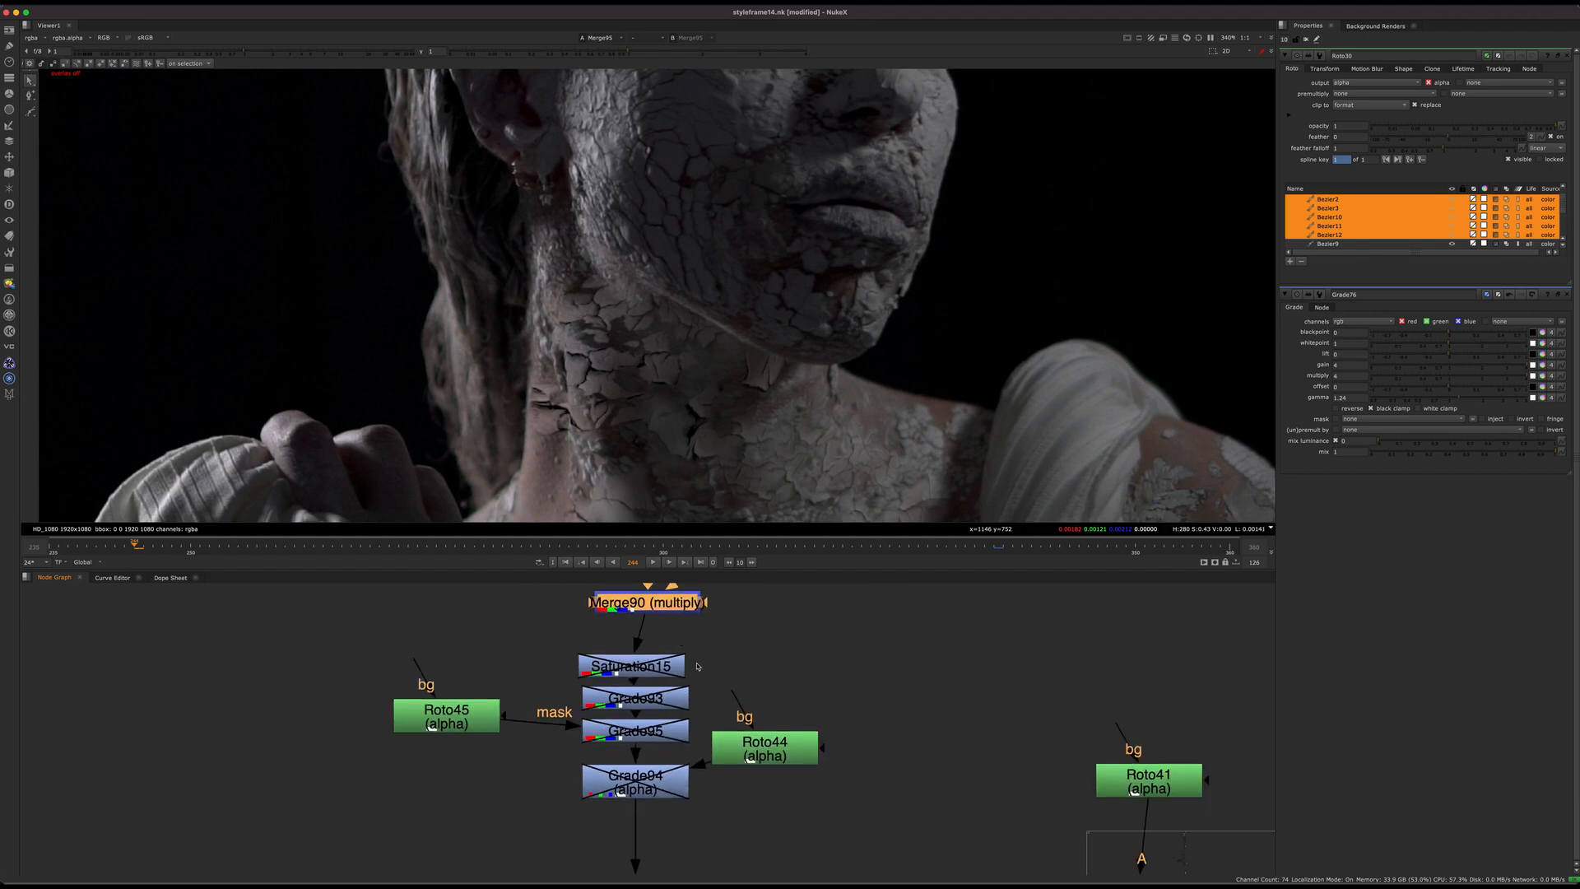
drag(575, 828, 701, 646)
key(d)
key(d)
key(d)
key(d)
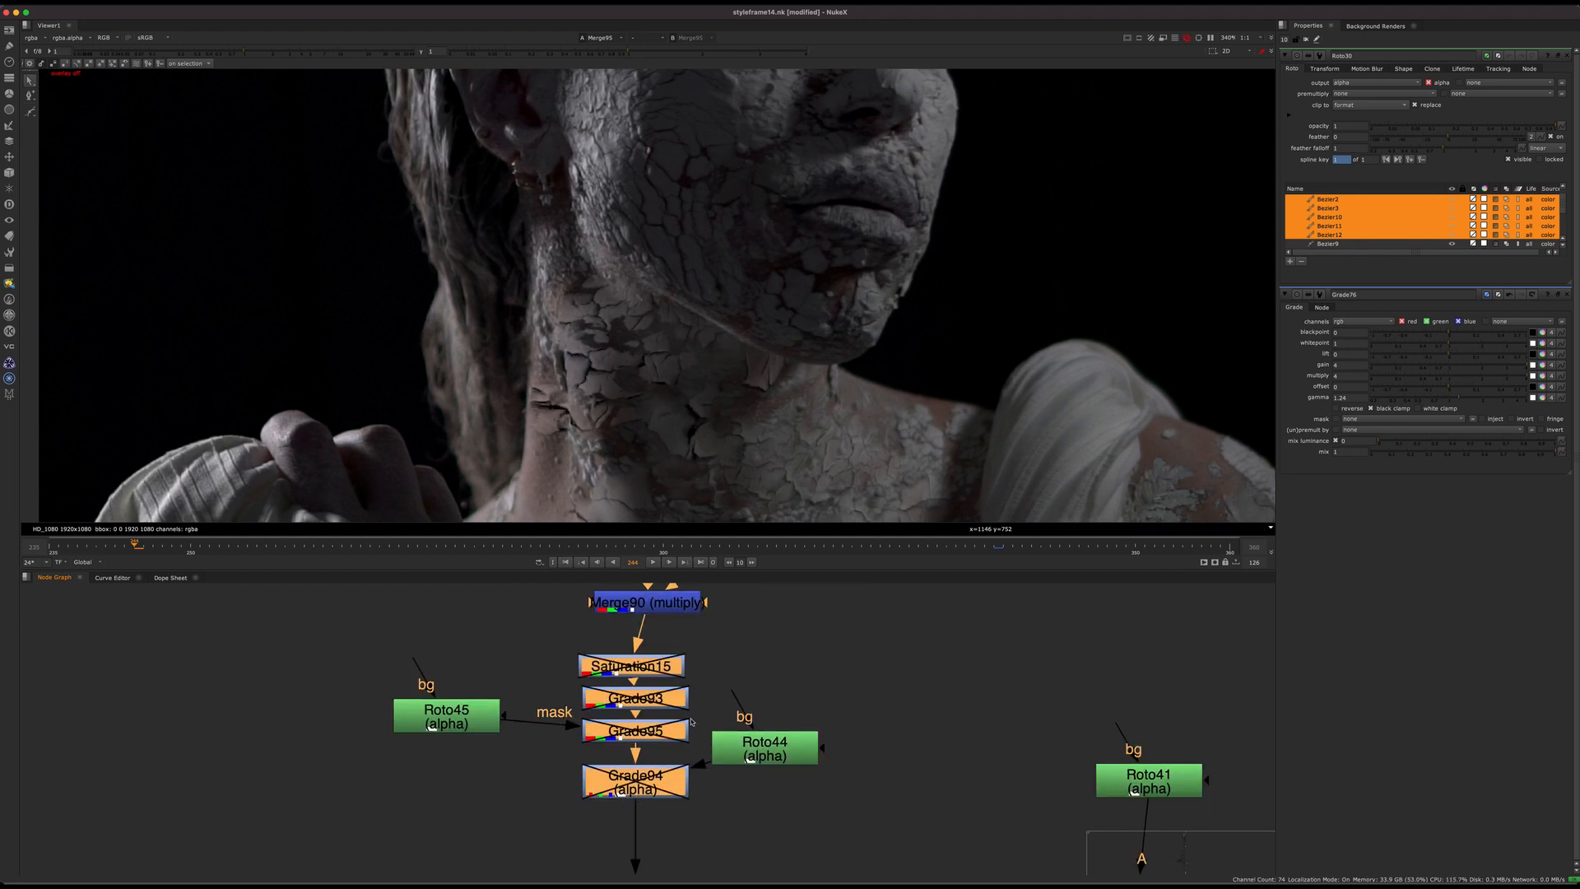
key(d)
scroll(666, 426, down, 7)
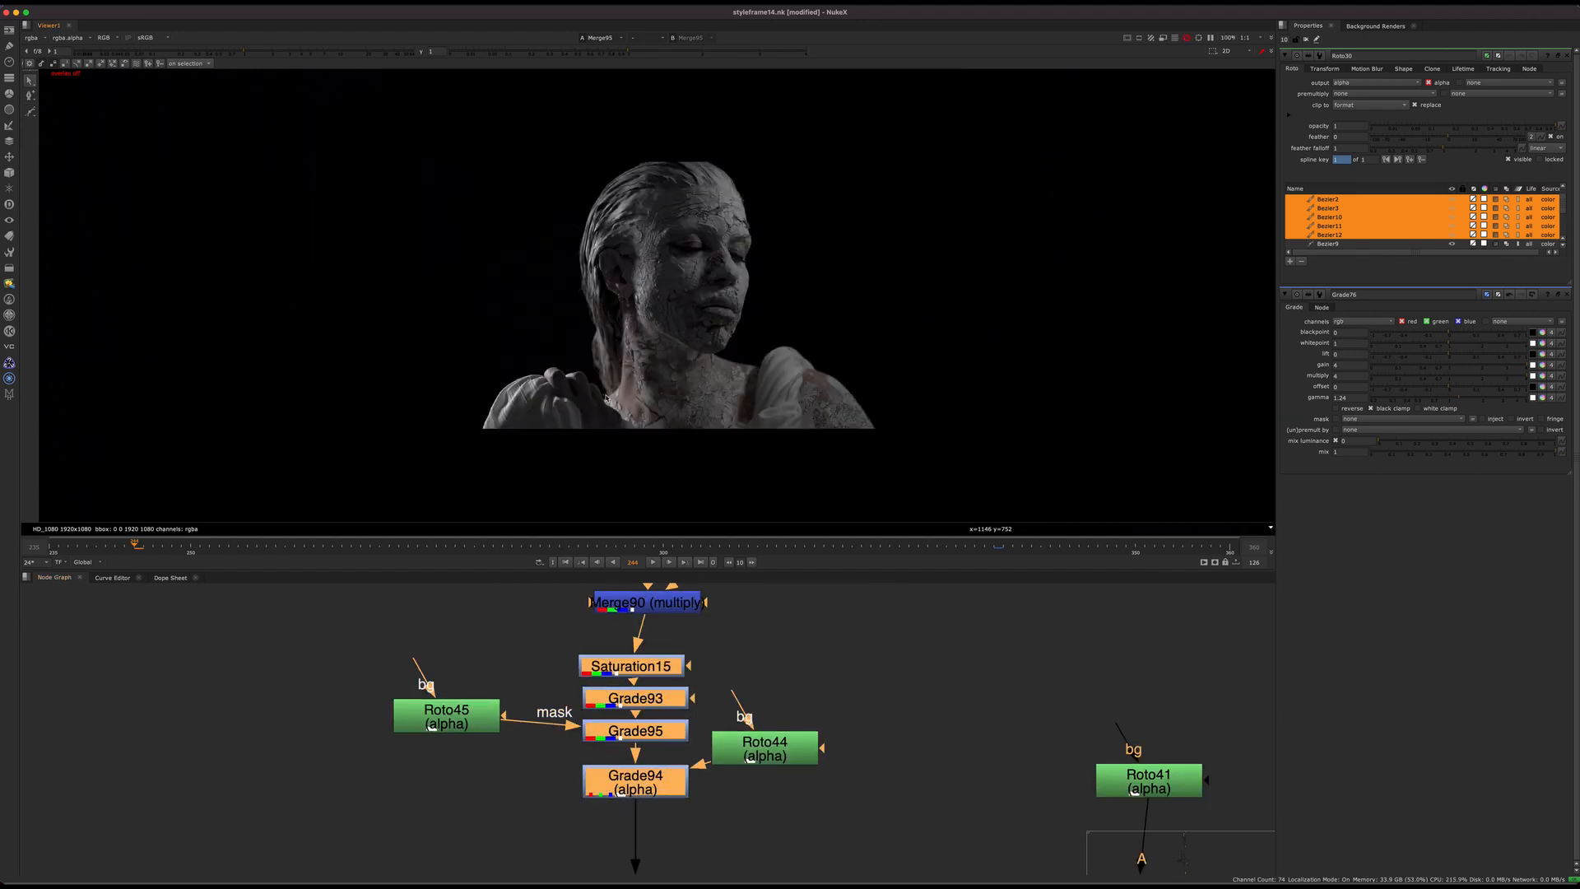
scroll(666, 426, up, 3)
Step: Go back over the Merge90 inputs, and view the pre-rendered statue frames in Read79
middle_drag(694, 602, 666, 730)
drag(665, 730, 666, 750)
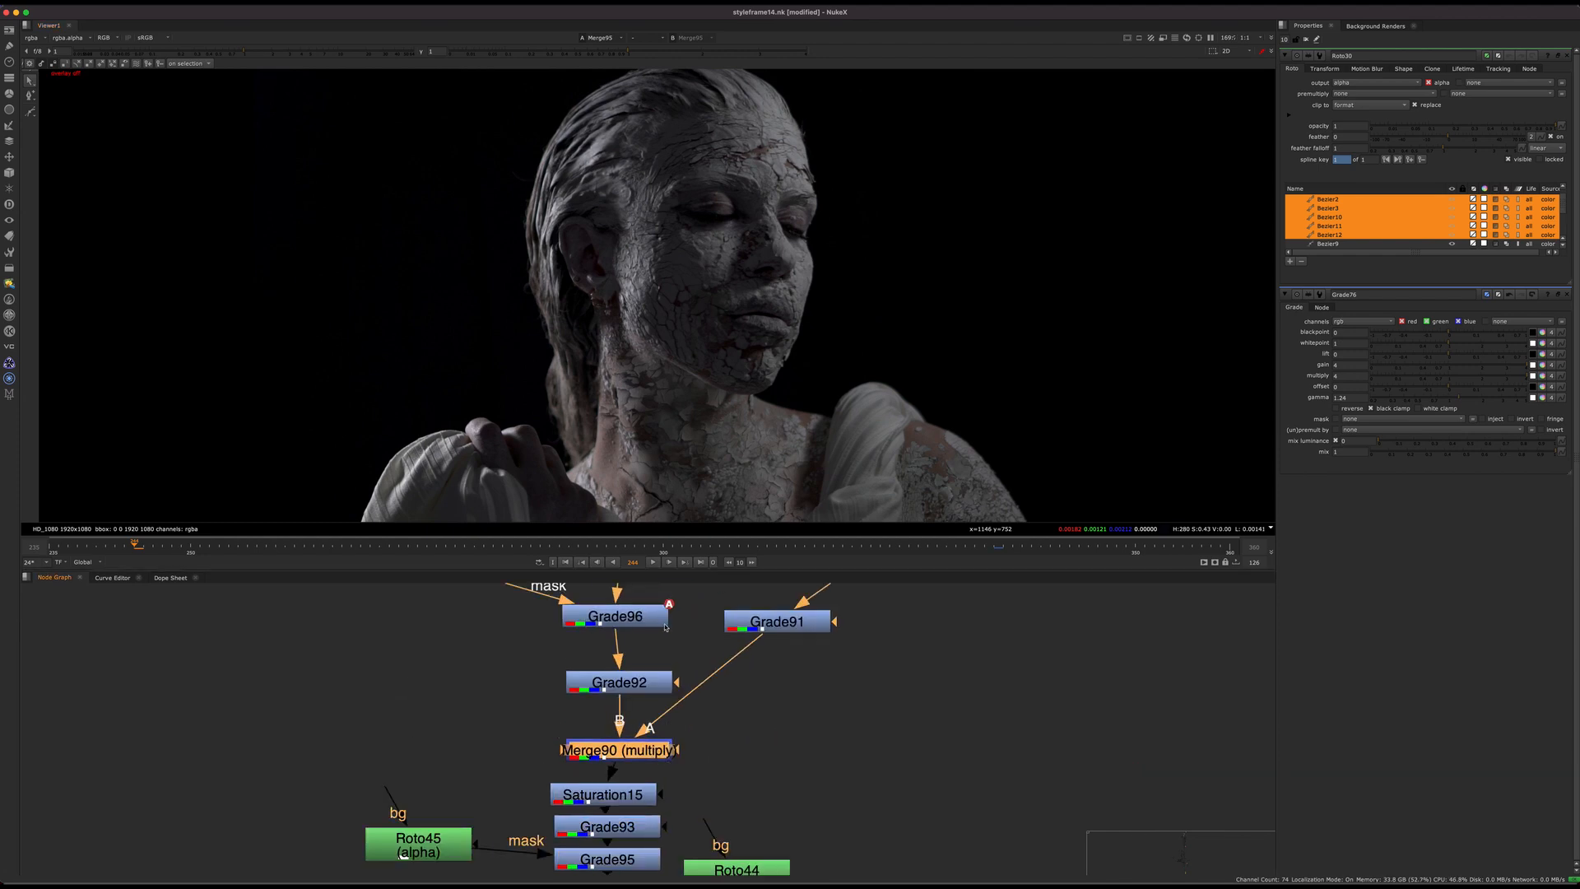
scroll(722, 665, down, 5)
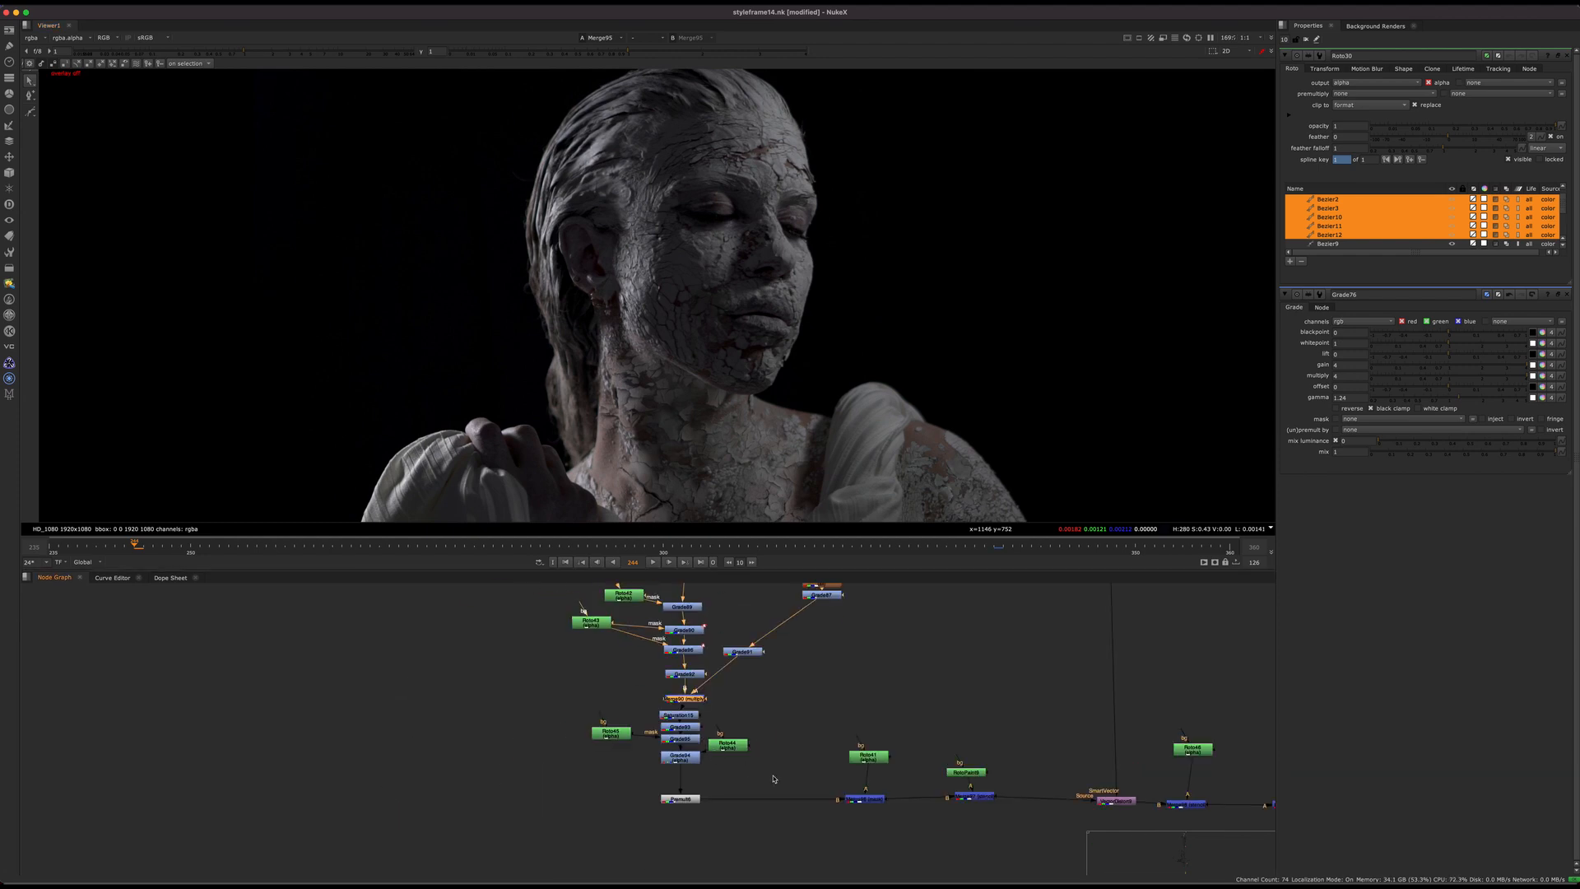
middle_drag(776, 779, 498, 650)
middle_drag(716, 777, 501, 694)
click(780, 713)
key(1)
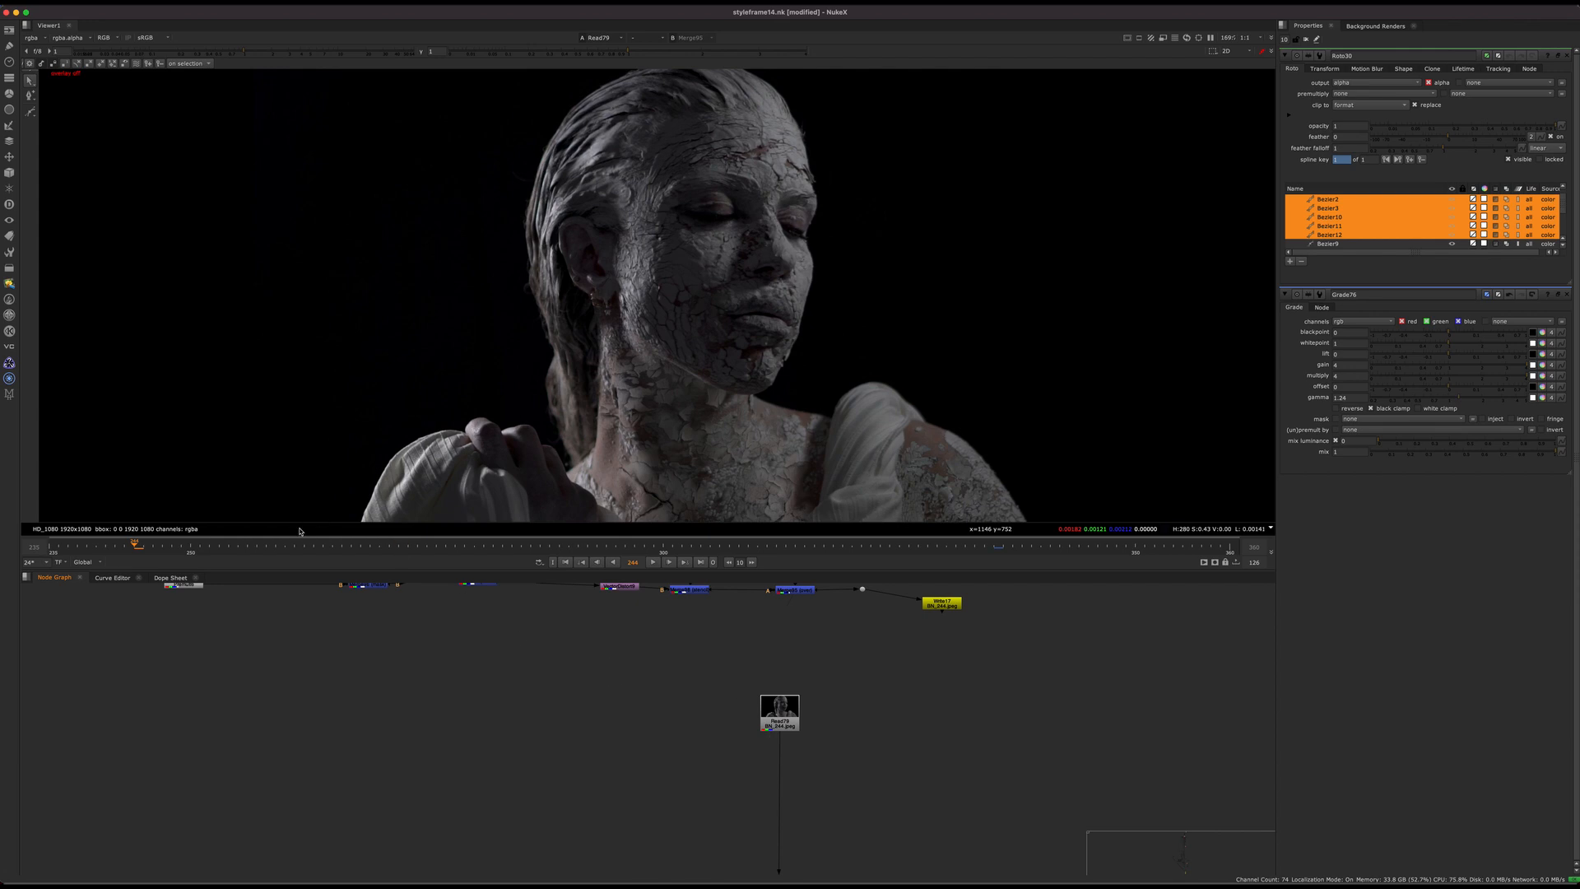
Step: Check the Read79 render at several later frames, inspecting the neck cracks up close
click(479, 547)
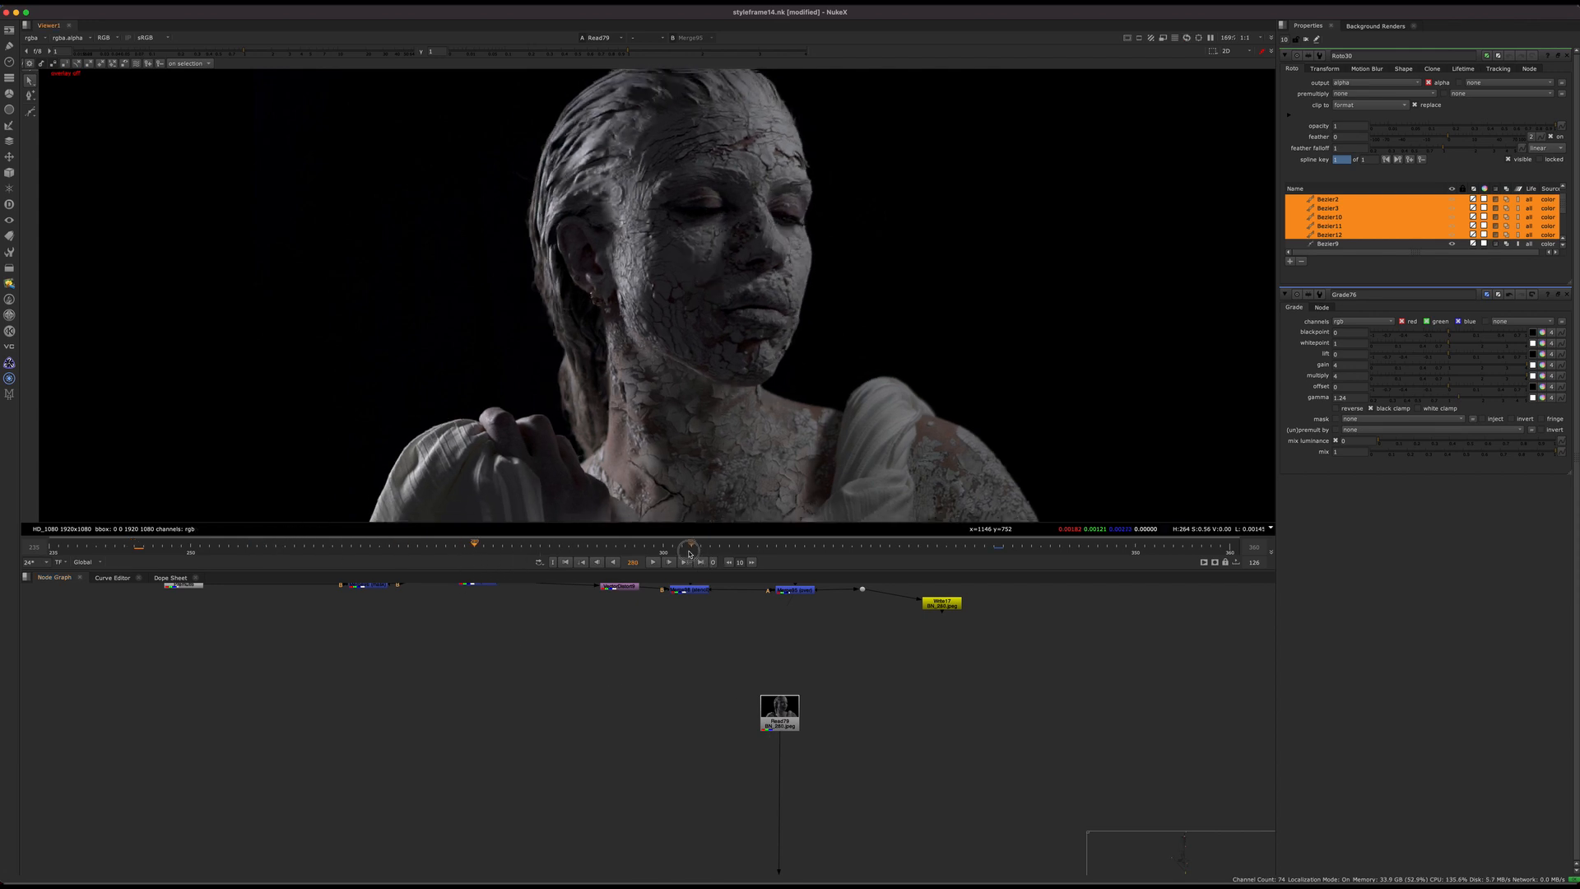
click(699, 546)
drag(853, 539, 727, 497)
scroll(643, 445, up, 4)
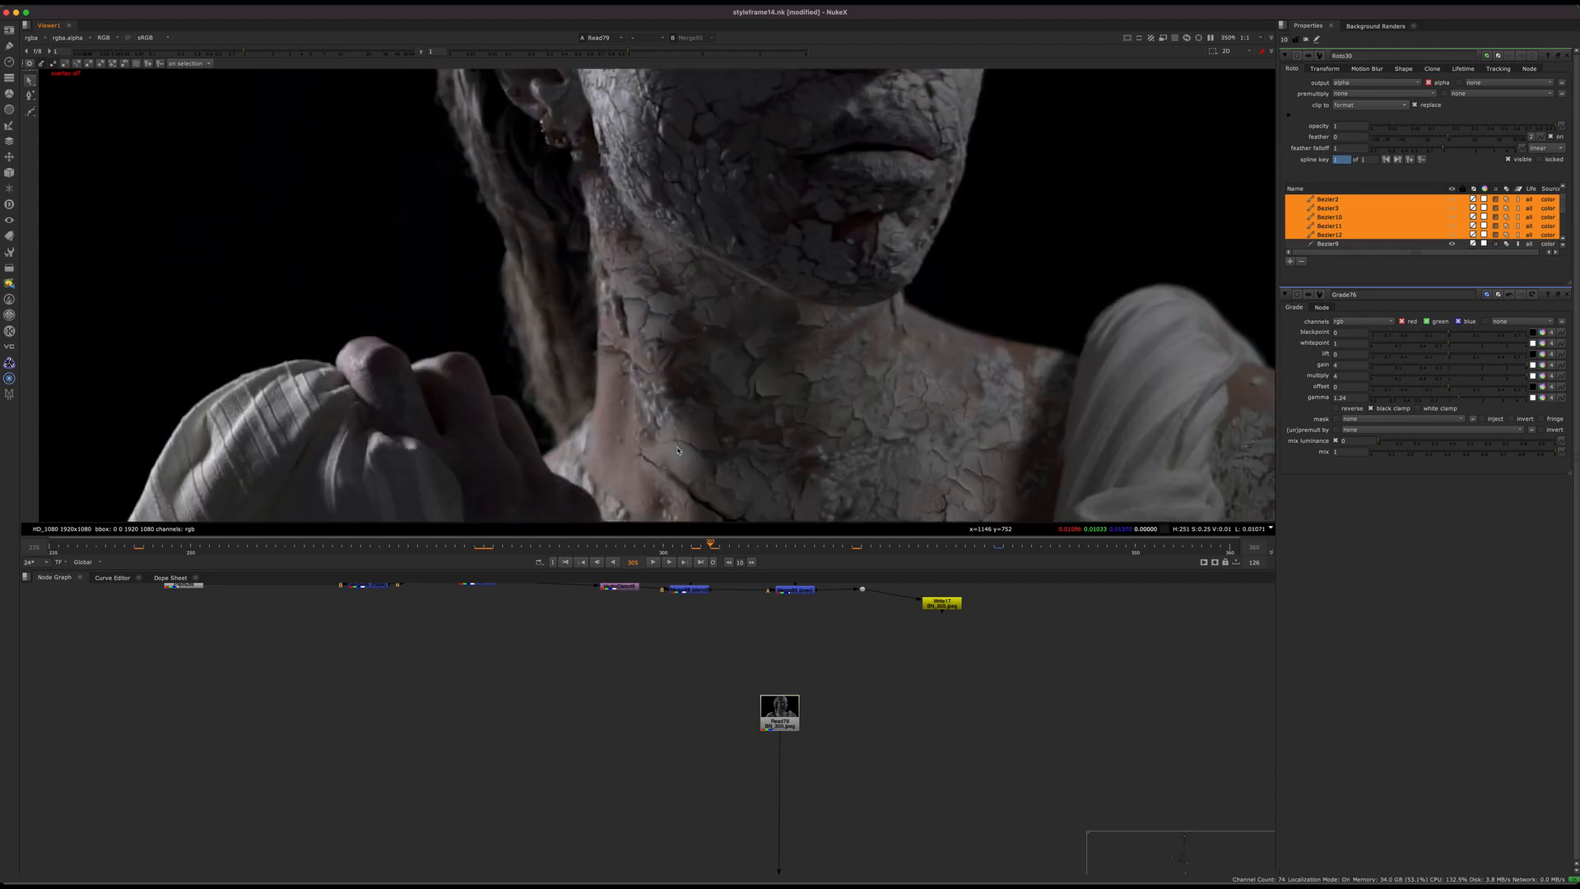
scroll(677, 463, down, 2)
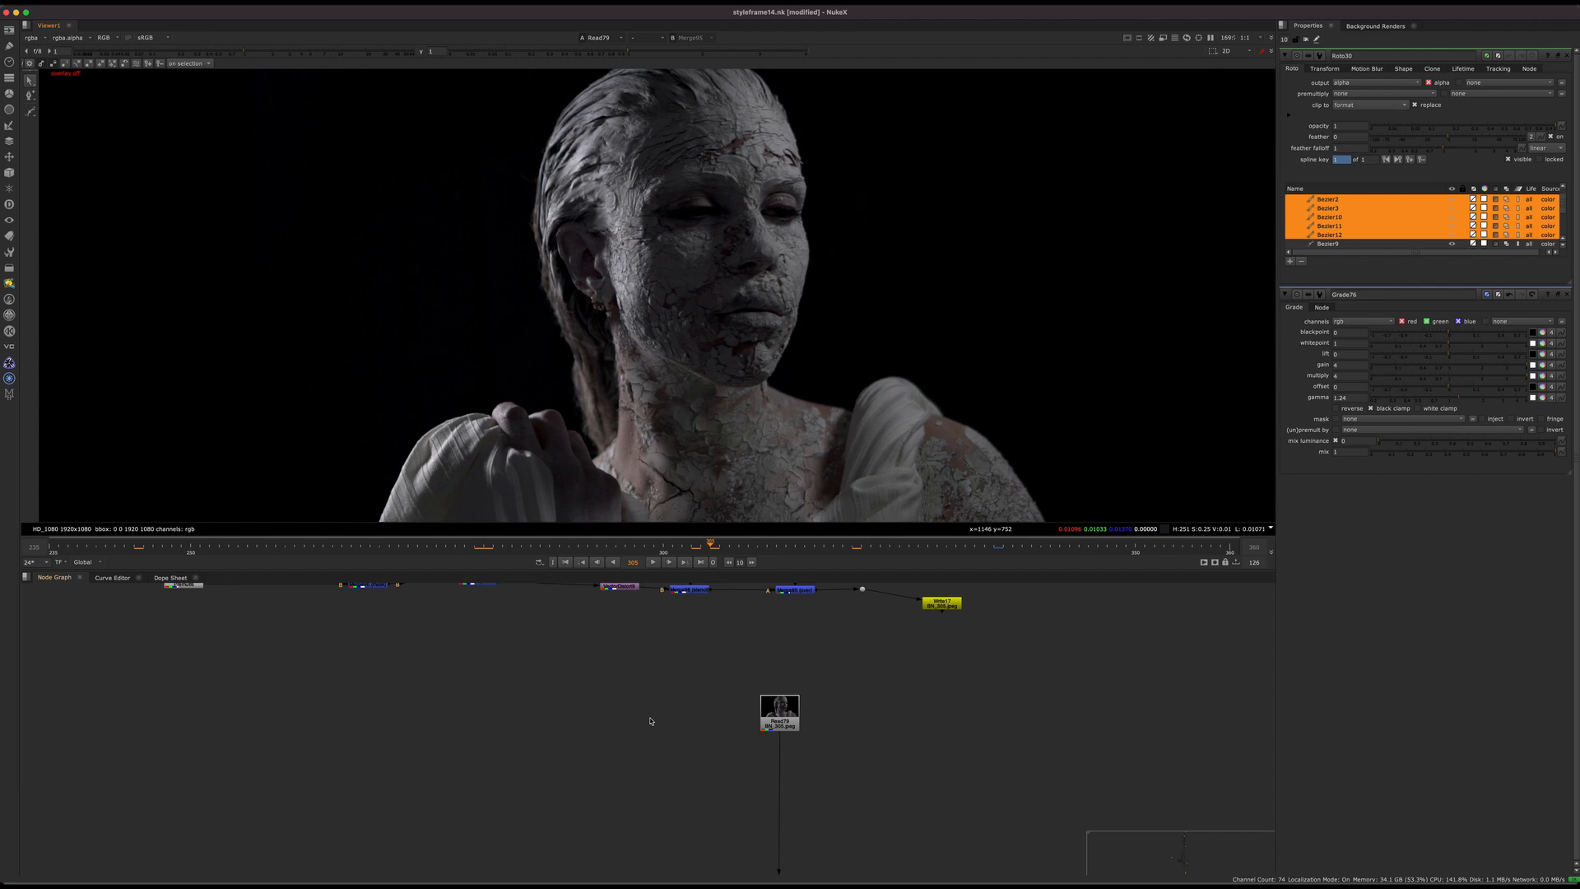
Step: Go to the comp backdrop and view the finished composite in Read242
middle_drag(650, 721, 448, 773)
scroll(447, 778, down, 10)
middle_drag(648, 601, 688, 647)
middle_drag(687, 585, 605, 609)
scroll(656, 680, up, 5)
scroll(773, 680, up, 4)
scroll(799, 641, up, 3)
middle_drag(797, 639, 810, 627)
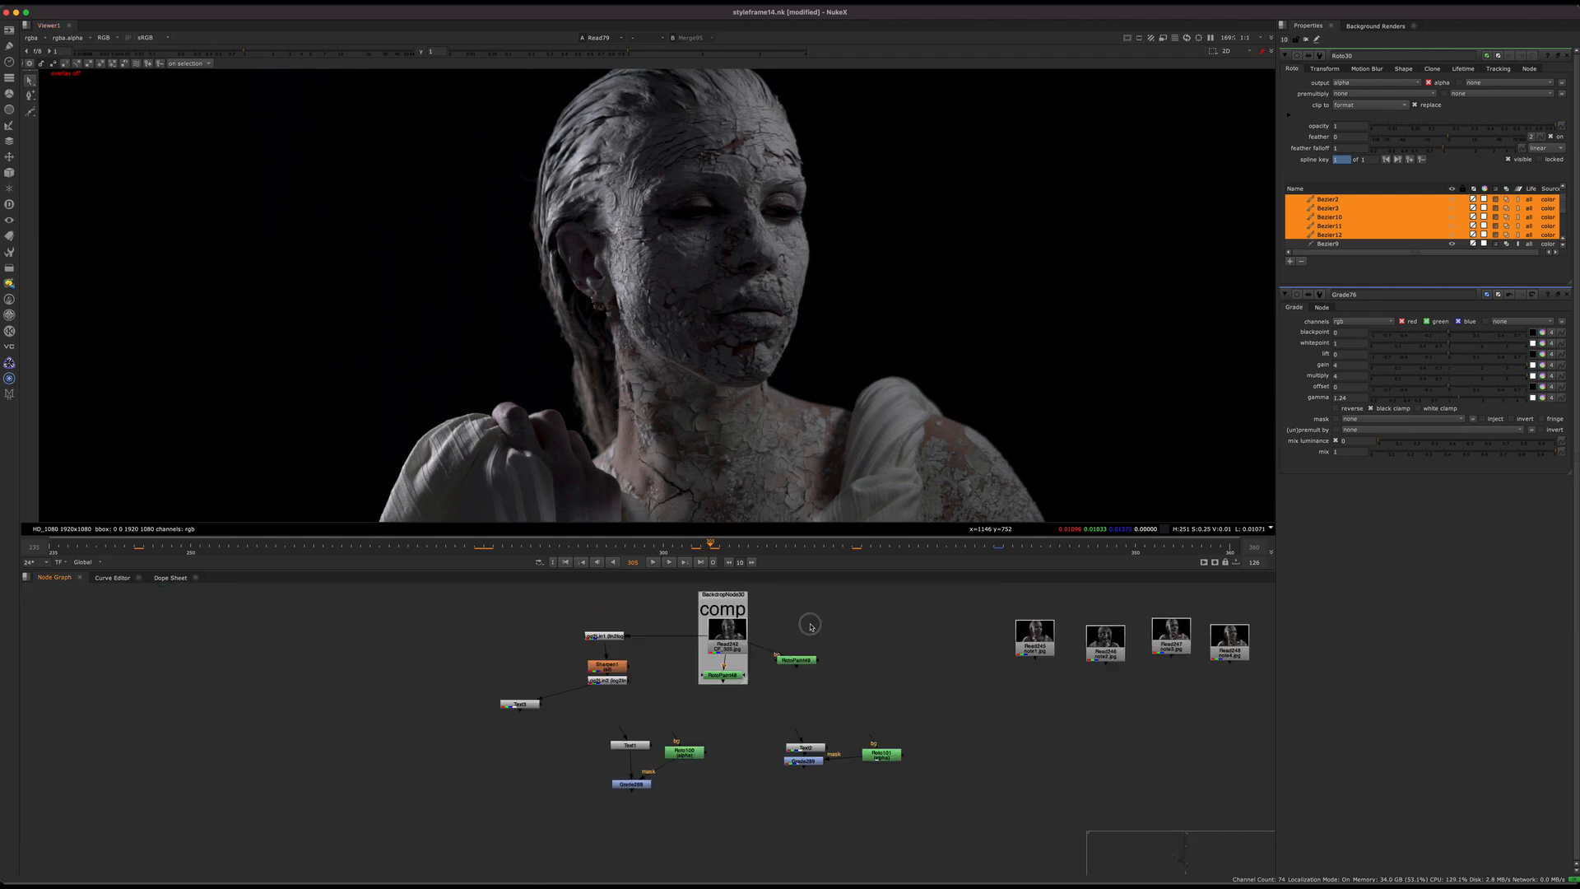
scroll(810, 626, up, 1)
click(716, 630)
key(1)
key(2)
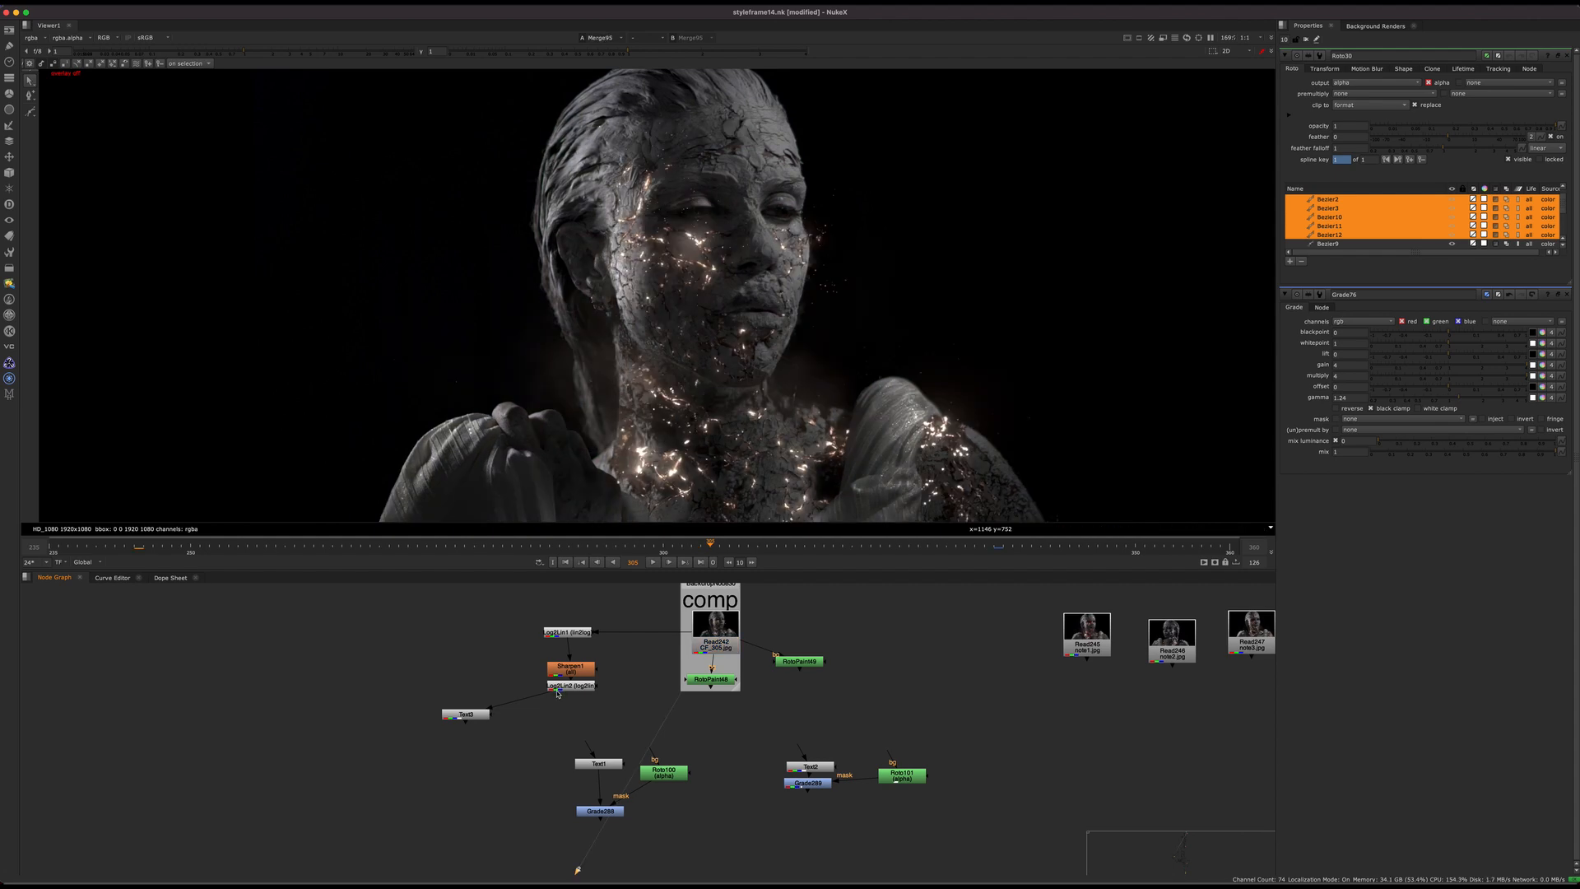
key(1)
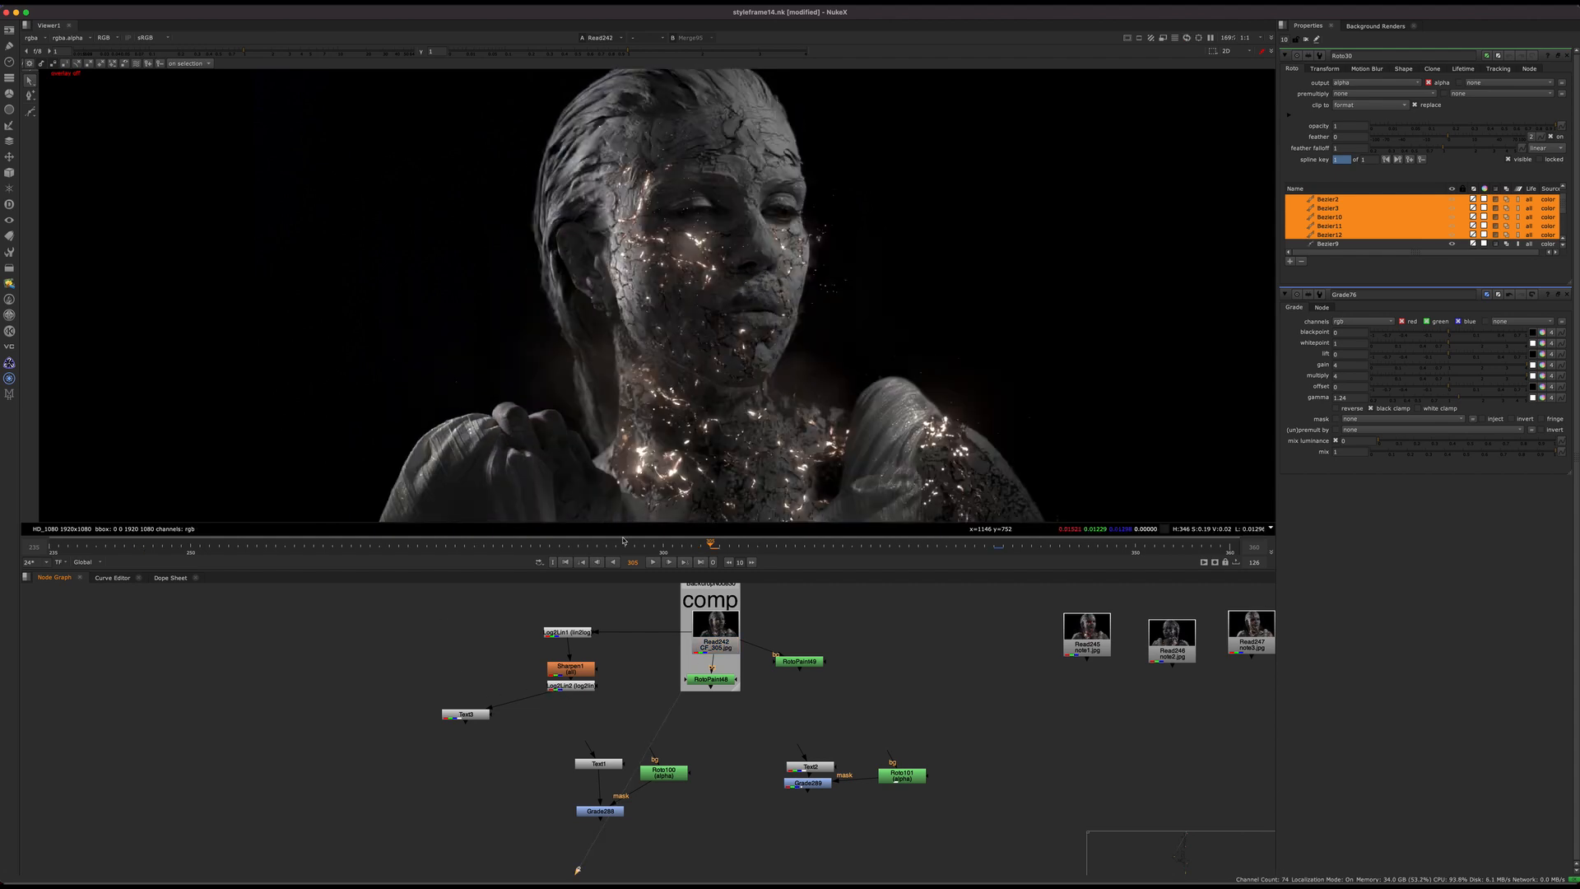
Step: Play and scrub the Read242 composite from its early frames to review the glowing cracks in motion
drag(218, 547, 163, 547)
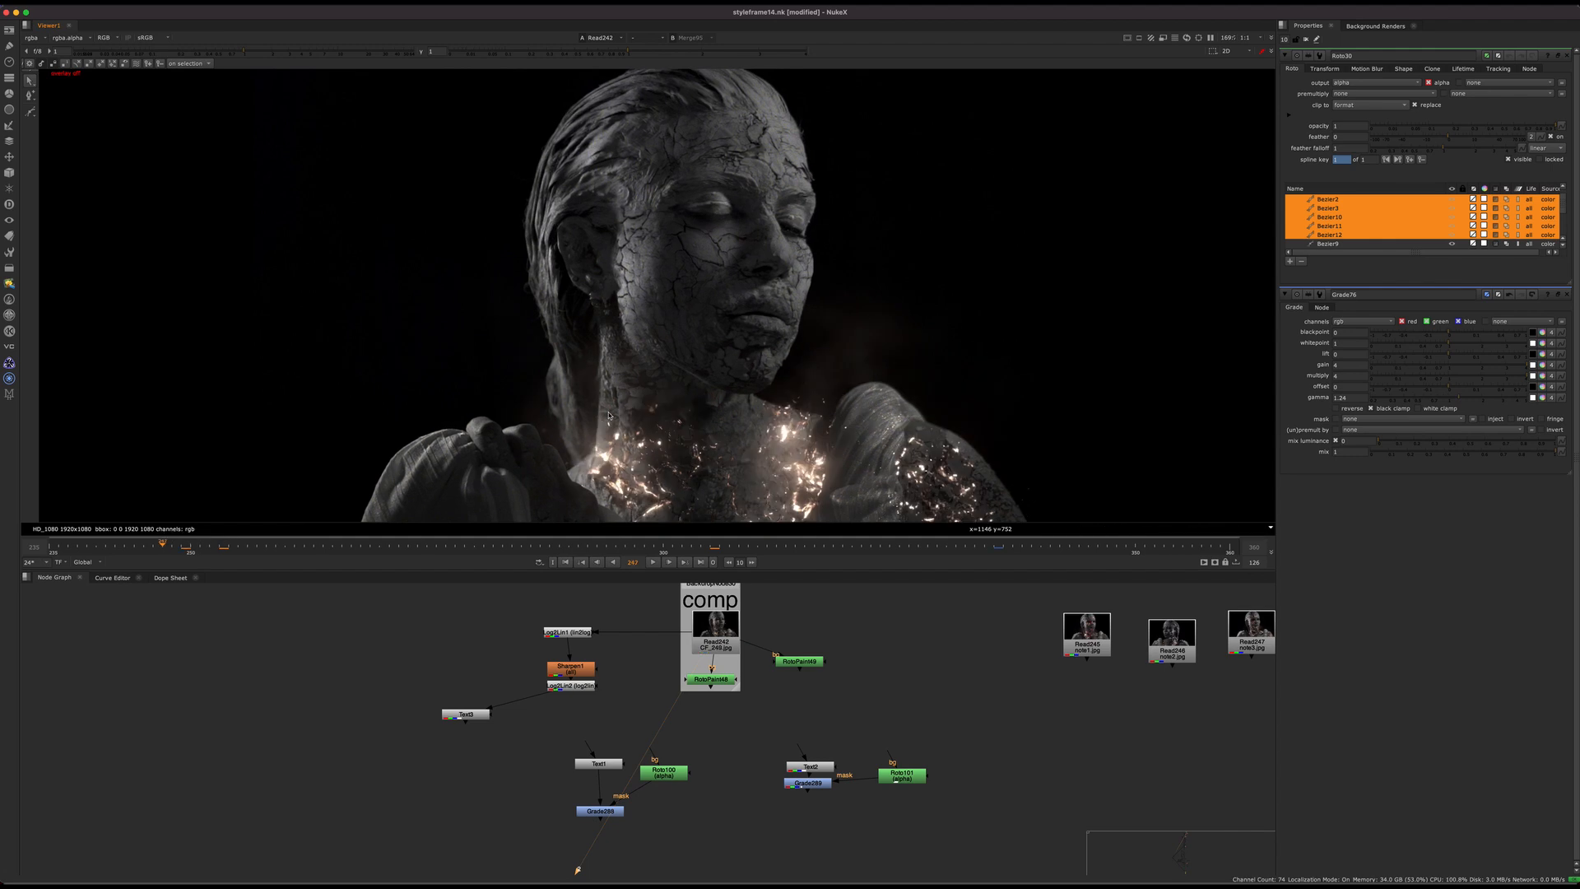
click(671, 563)
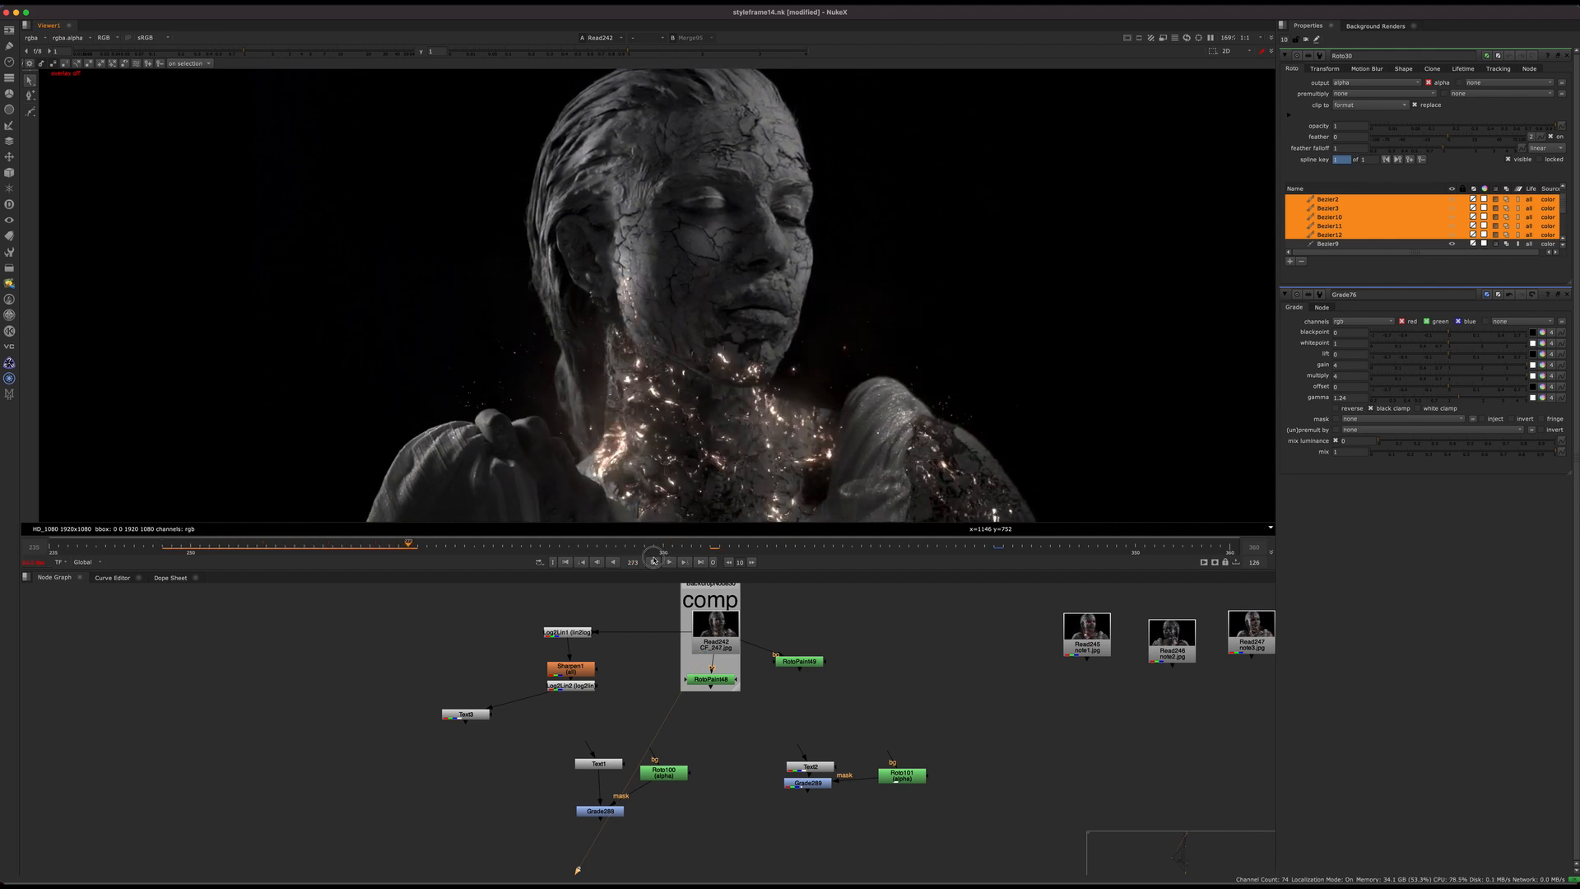
click(295, 546)
drag(294, 546, 531, 523)
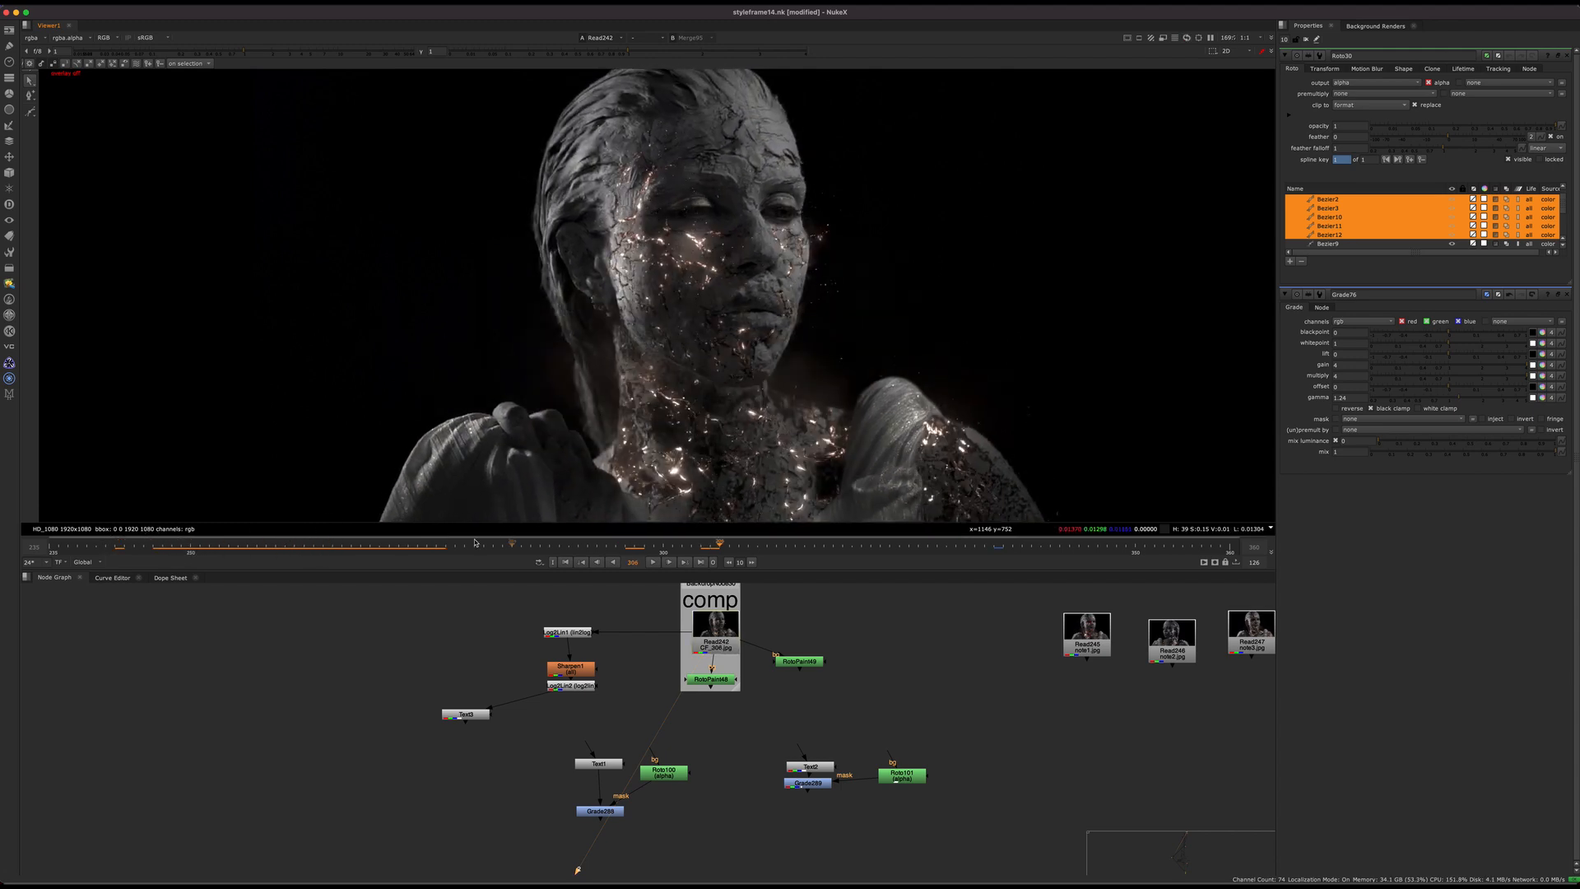
Step: Return to an early frame and view the Read79 statue render again
click(173, 548)
scroll(497, 672, down, 5)
middle_drag(576, 710, 984, 497)
middle_drag(504, 772, 829, 632)
middle_drag(633, 873, 727, 624)
click(646, 638)
key(1)
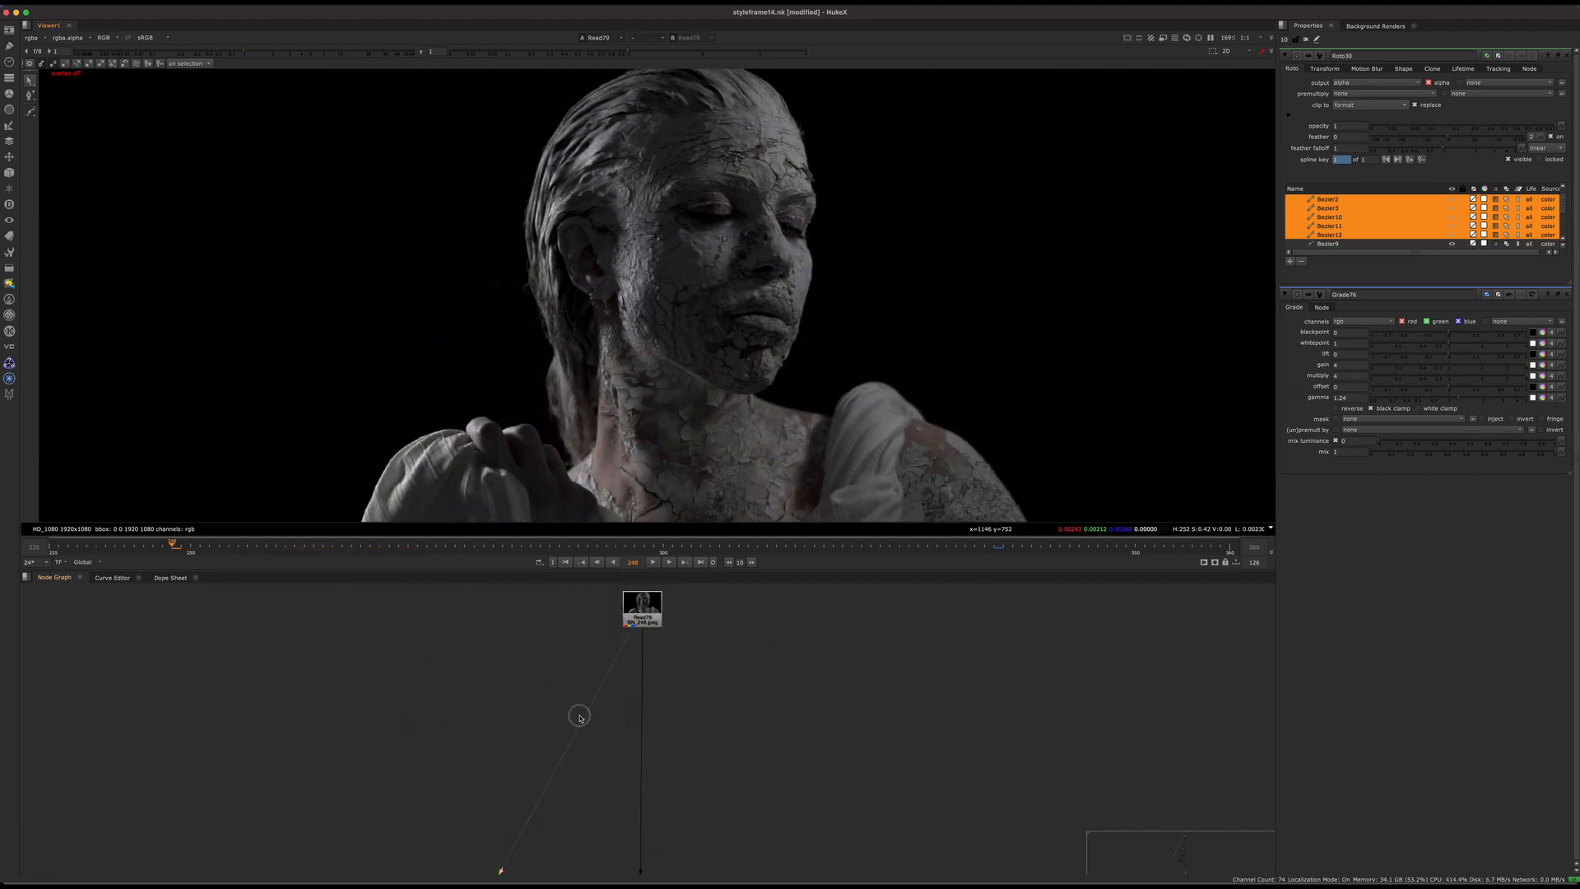
Step: Follow the main pipe below Read79 to the effects section and view the cracked statue there at a later frame
scroll(629, 732, down, 5)
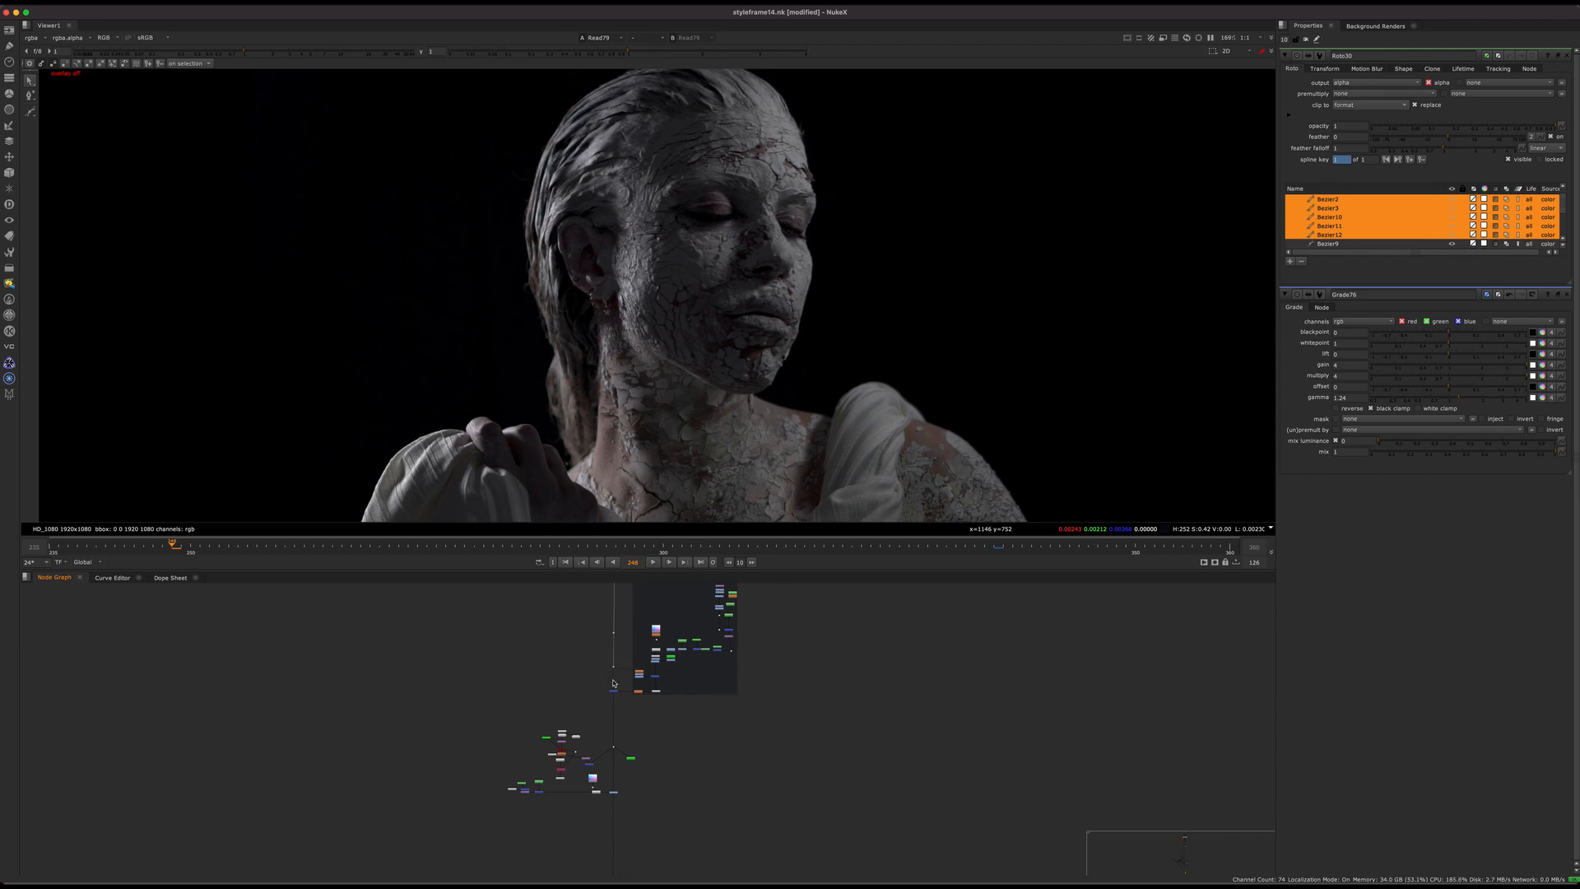
middle_drag(648, 840, 661, 698)
scroll(664, 723, down, 3)
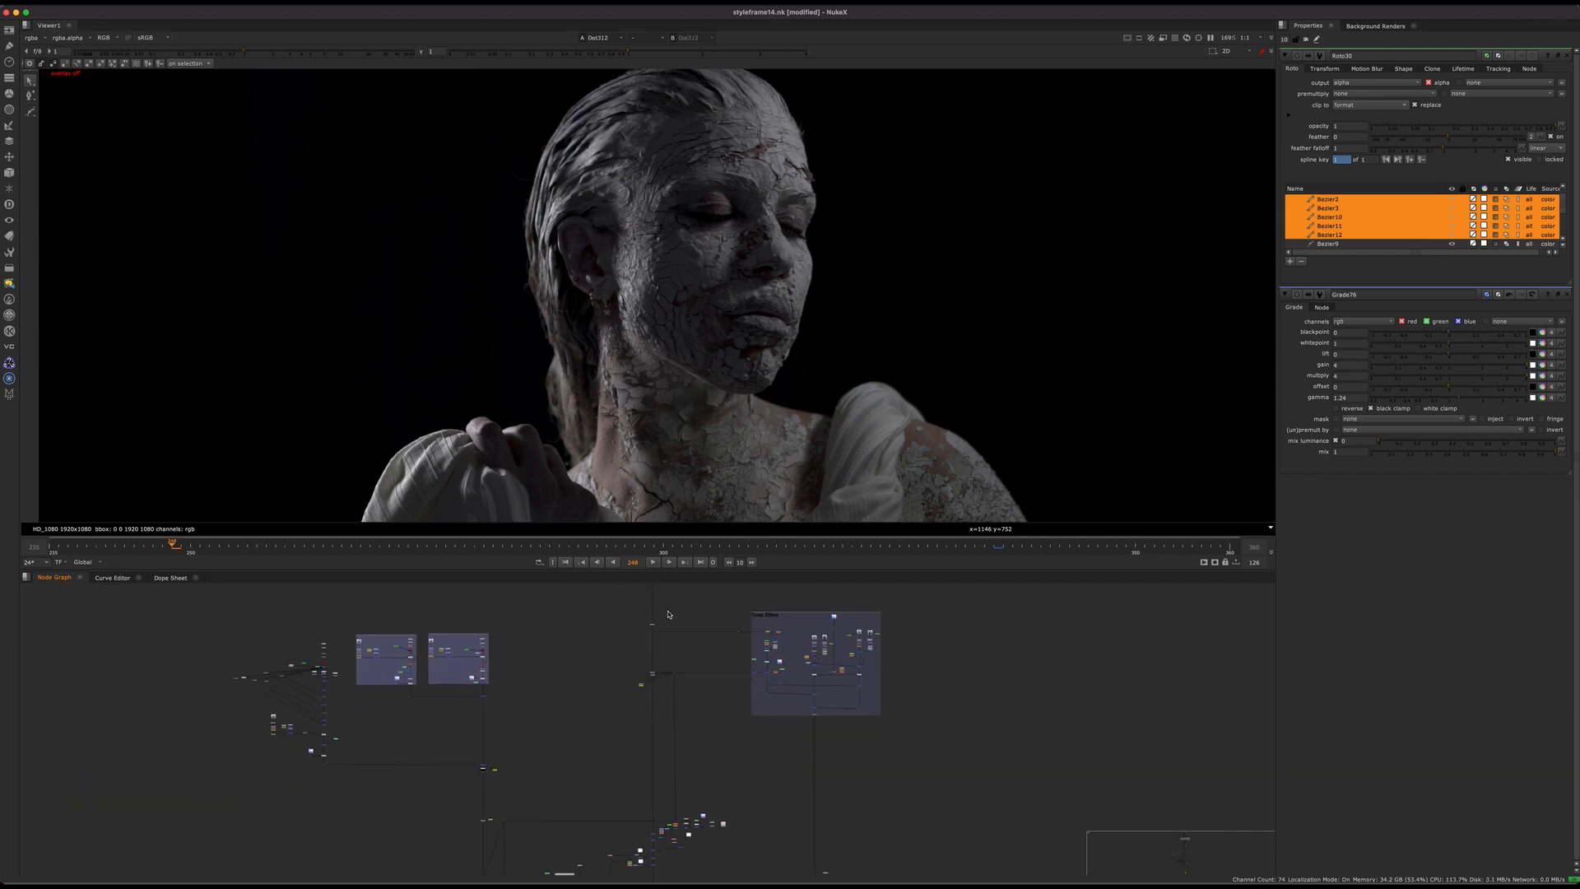
click(669, 563)
scroll(654, 742, up, 5)
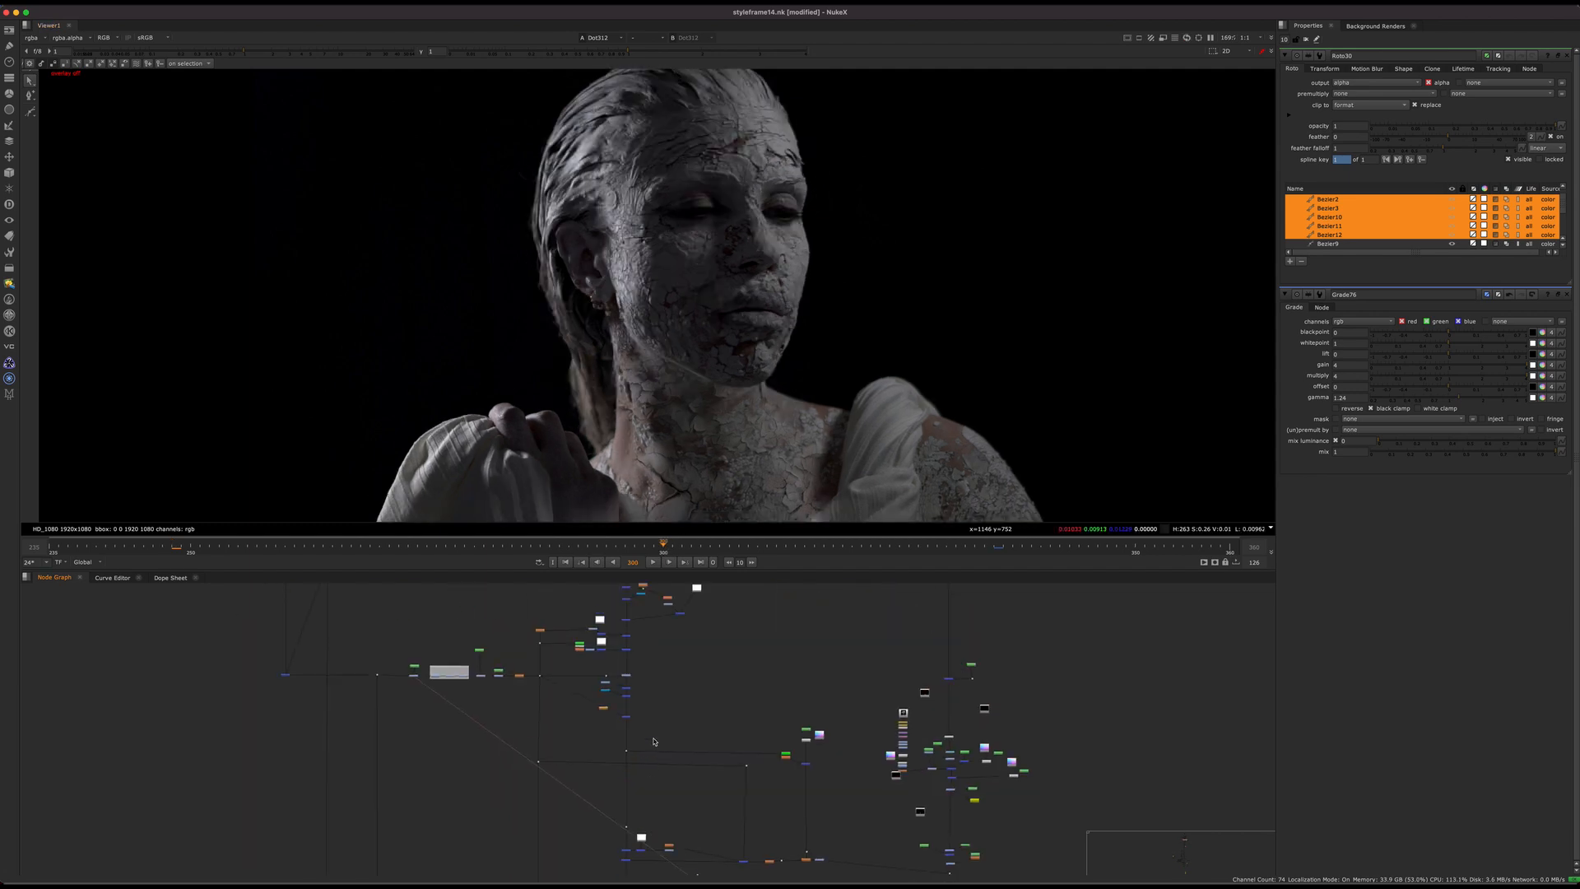
Step: View the glowing-crack neck result at the dot below the effects branches and follow the main pipe downstream
click(626, 751)
key(1)
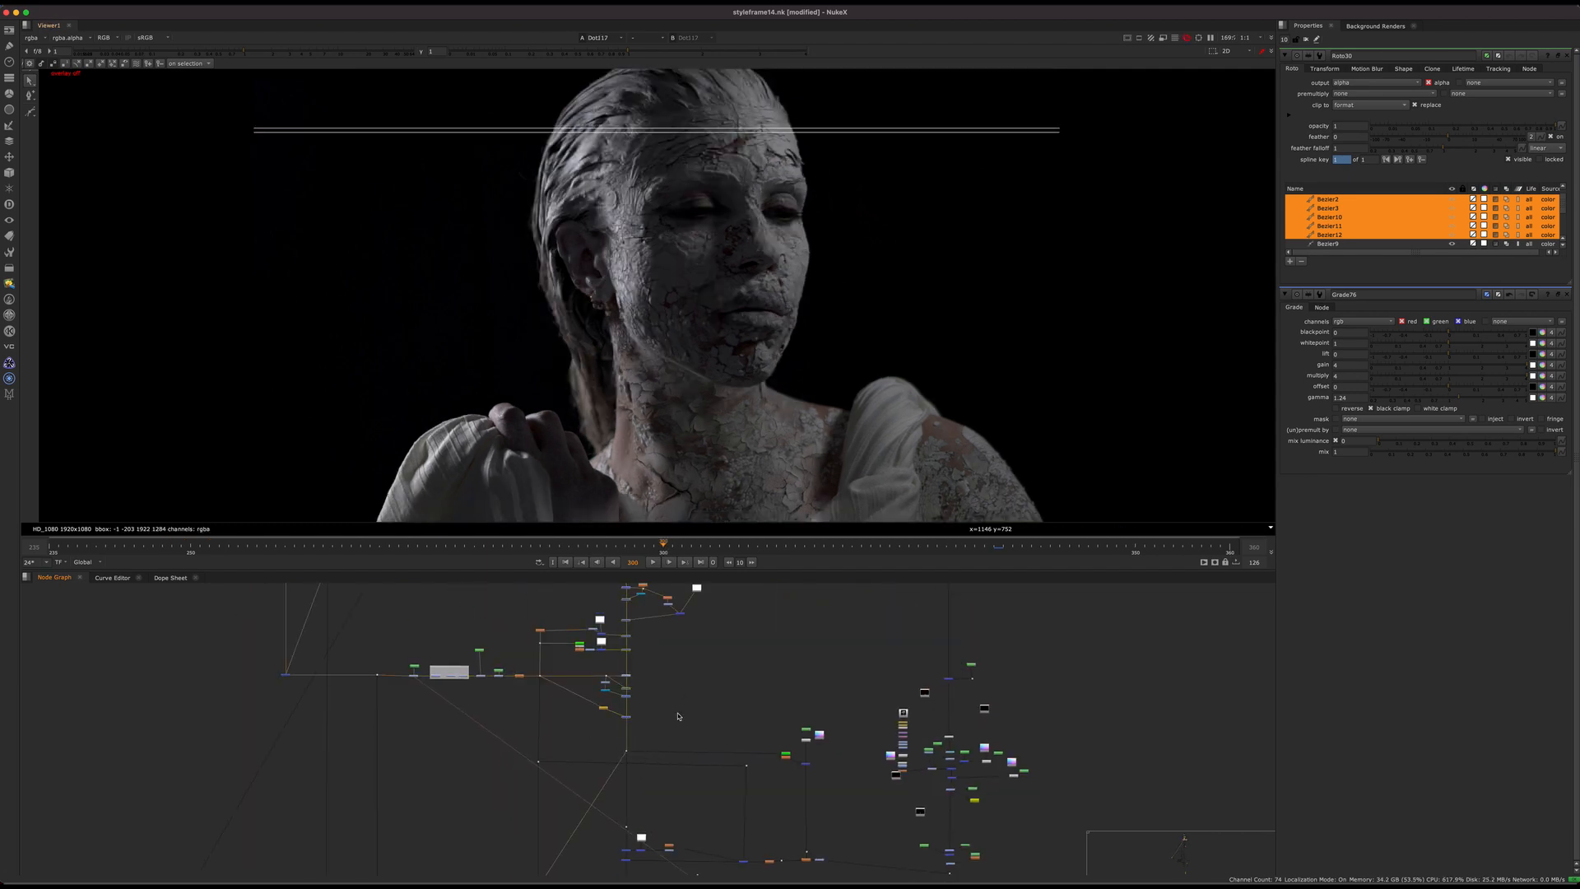
middle_drag(680, 734, 678, 782)
scroll(668, 631, down, 4)
middle_drag(658, 860, 720, 618)
scroll(719, 618, up, 4)
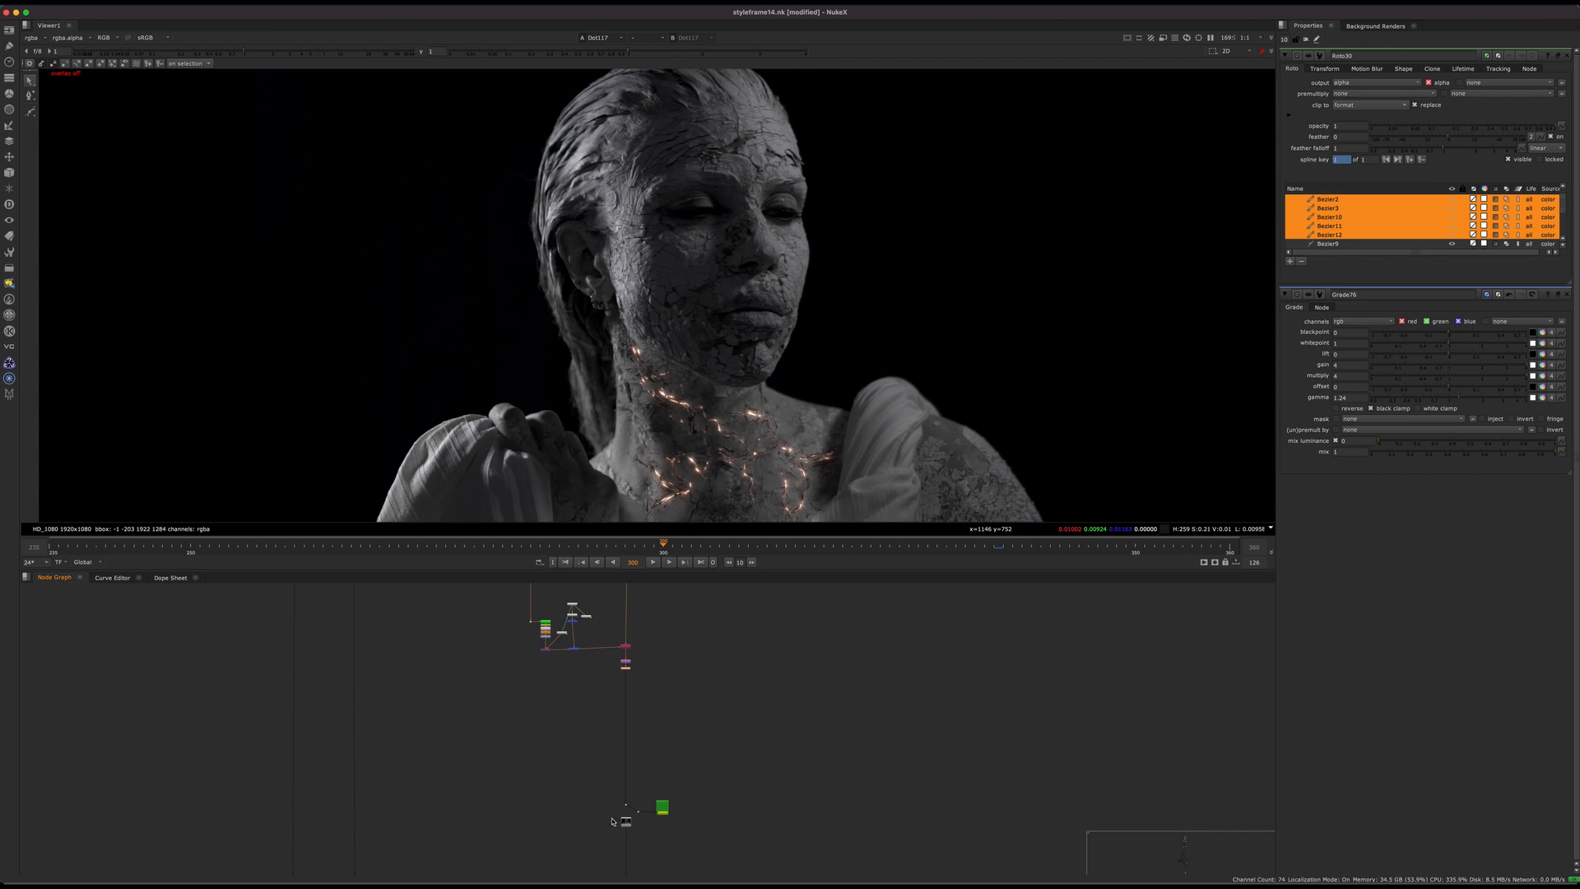
Step: View the pre-rendered Read node beneath the main pipe, next to the green write backdrop
scroll(645, 811, up, 8)
middle_drag(667, 776, 700, 643)
click(612, 723)
key(1)
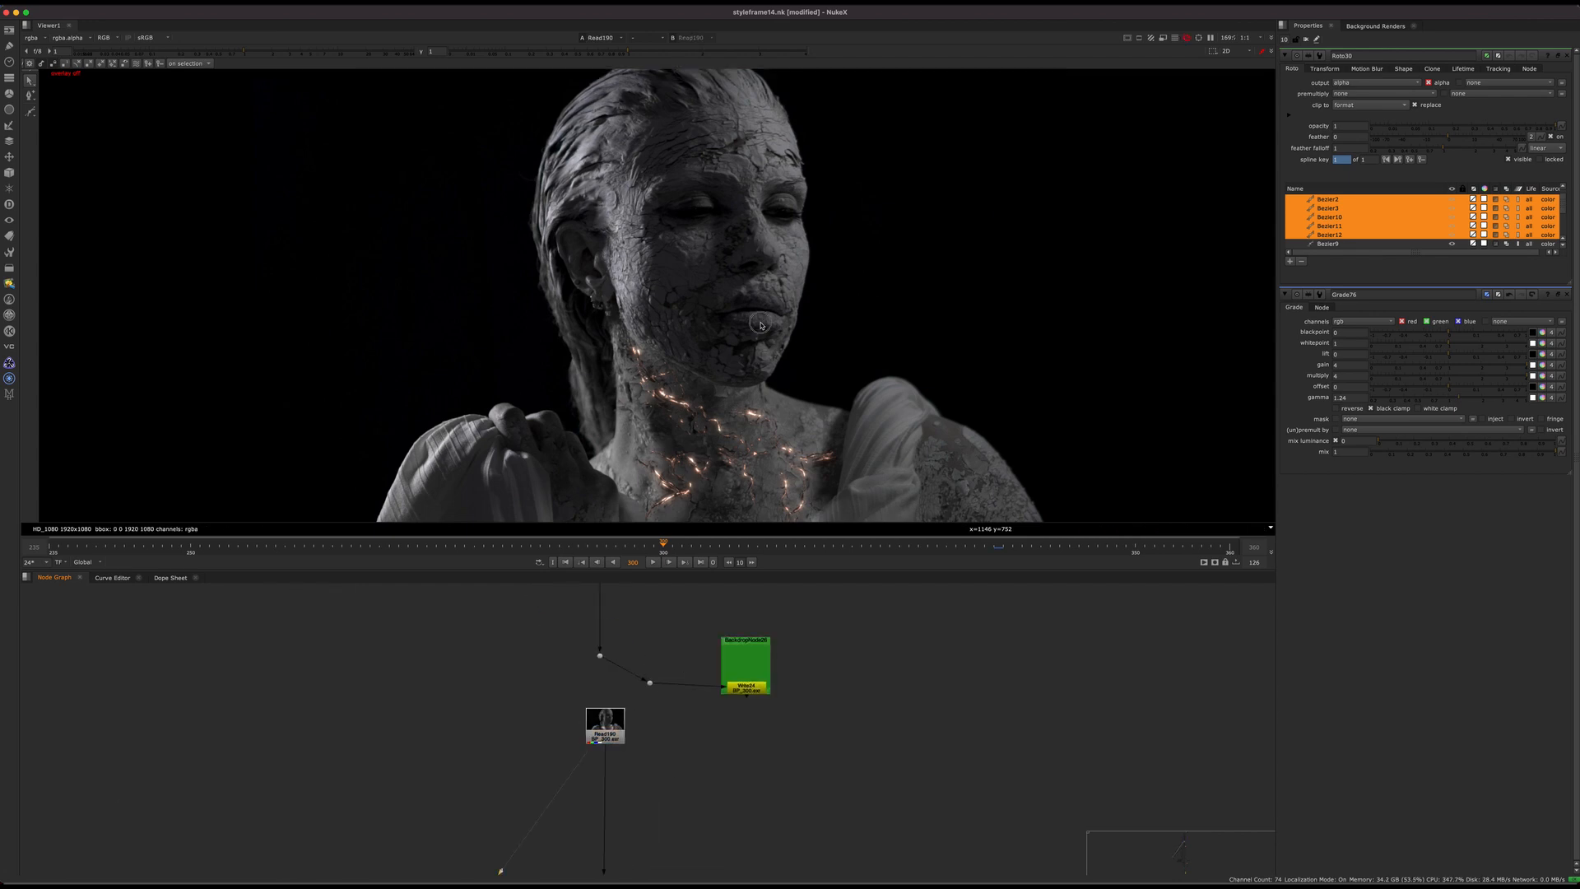
Step: Follow the main pipe past the brown, purple and orange backdrops and view the composite at Merge113
scroll(628, 727, down, 8)
middle_drag(628, 726, 635, 369)
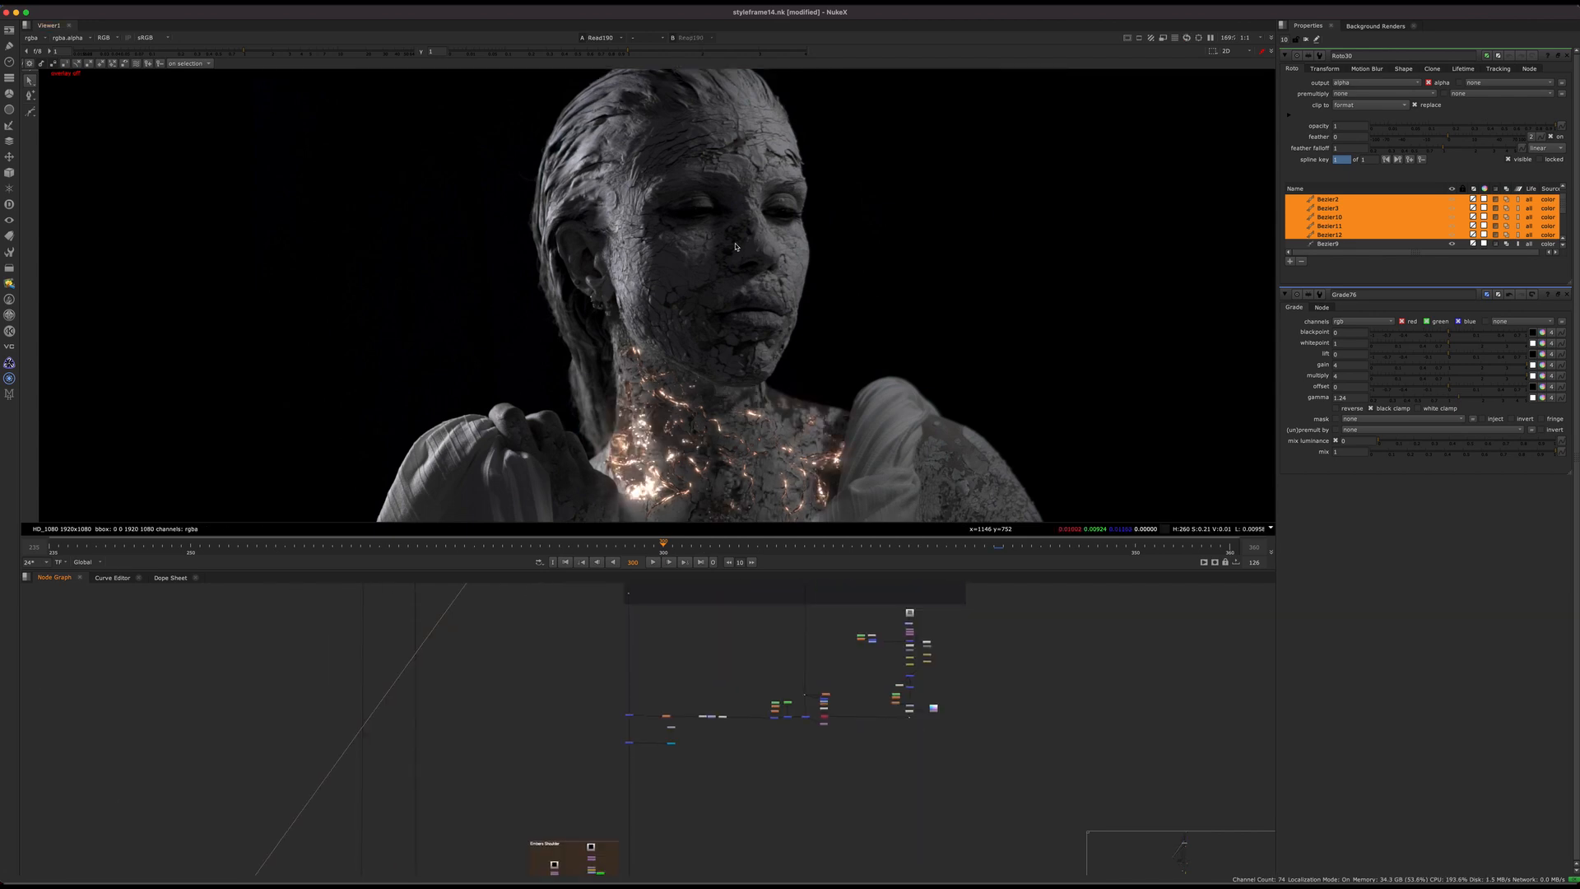
middle_drag(607, 744, 742, 499)
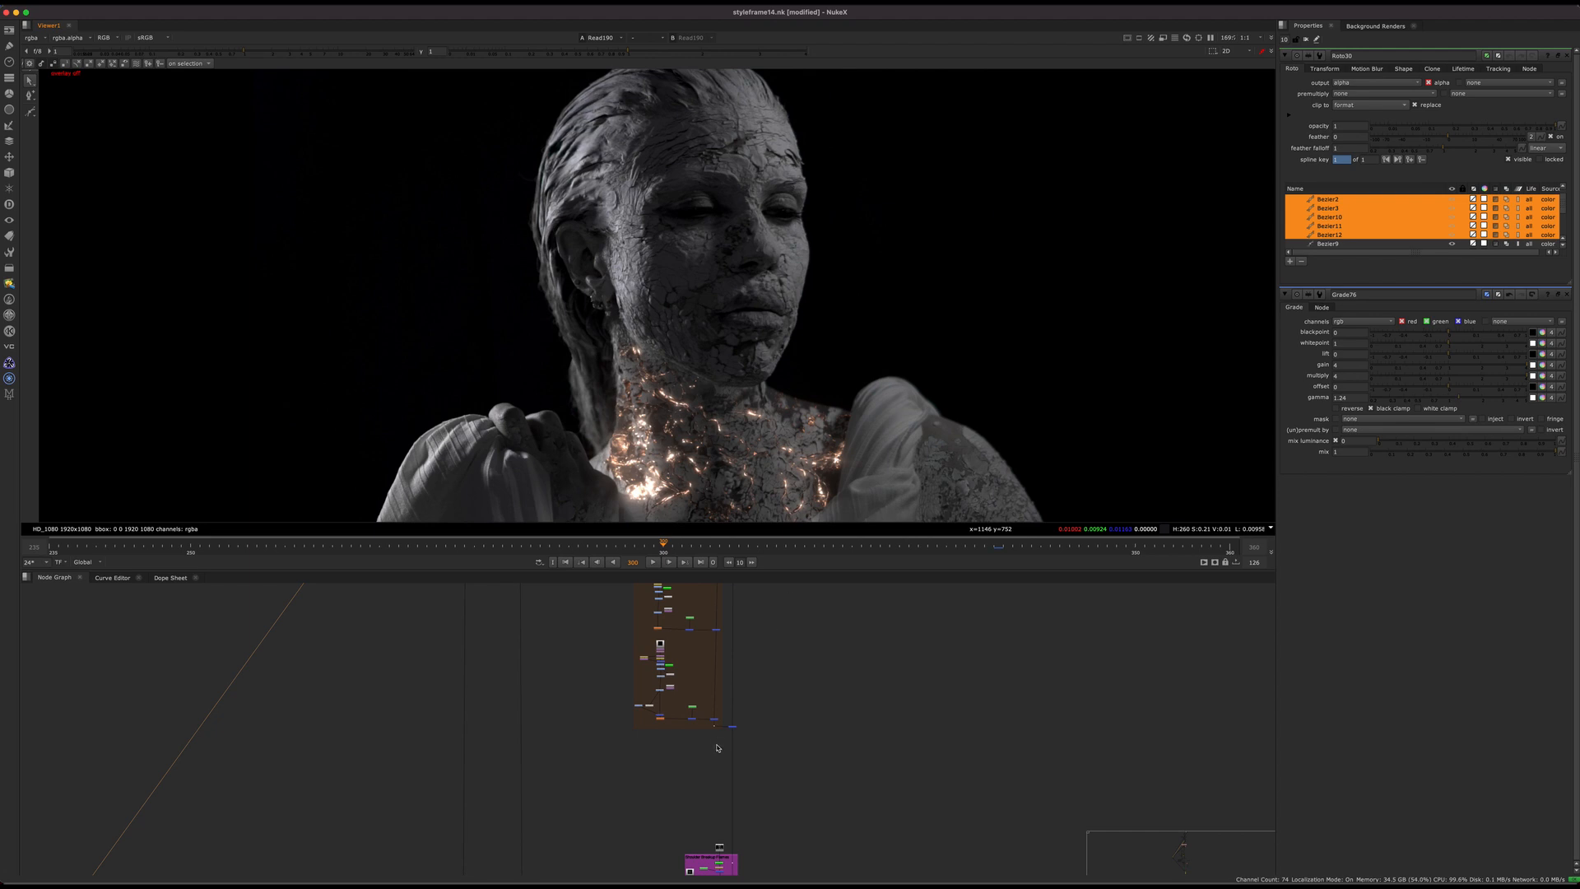
mouse_move(812, 858)
middle_down()
mouse_move(627, 624)
mouse_move(631, 598)
middle_up()
middle_drag(550, 813, 634, 647)
mouse_move(648, 828)
middle_down()
mouse_move(639, 748)
mouse_move(681, 691)
mouse_move(668, 667)
middle_up()
scroll(640, 744, up, 4)
scroll(666, 739, down, 5)
middle_drag(668, 739, 651, 636)
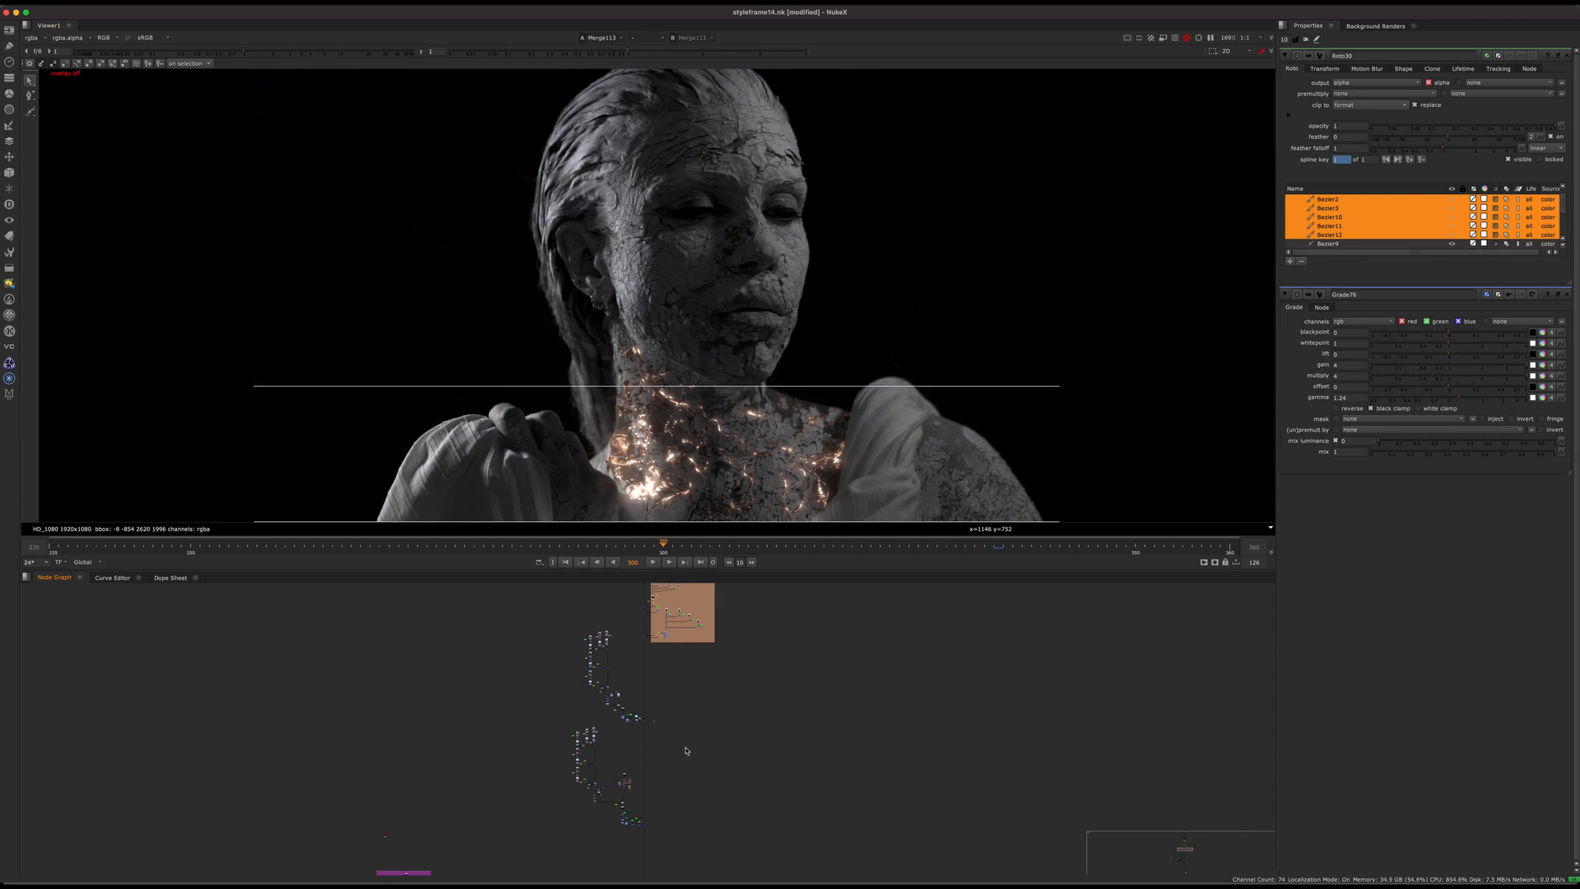
scroll(698, 655, down, 5)
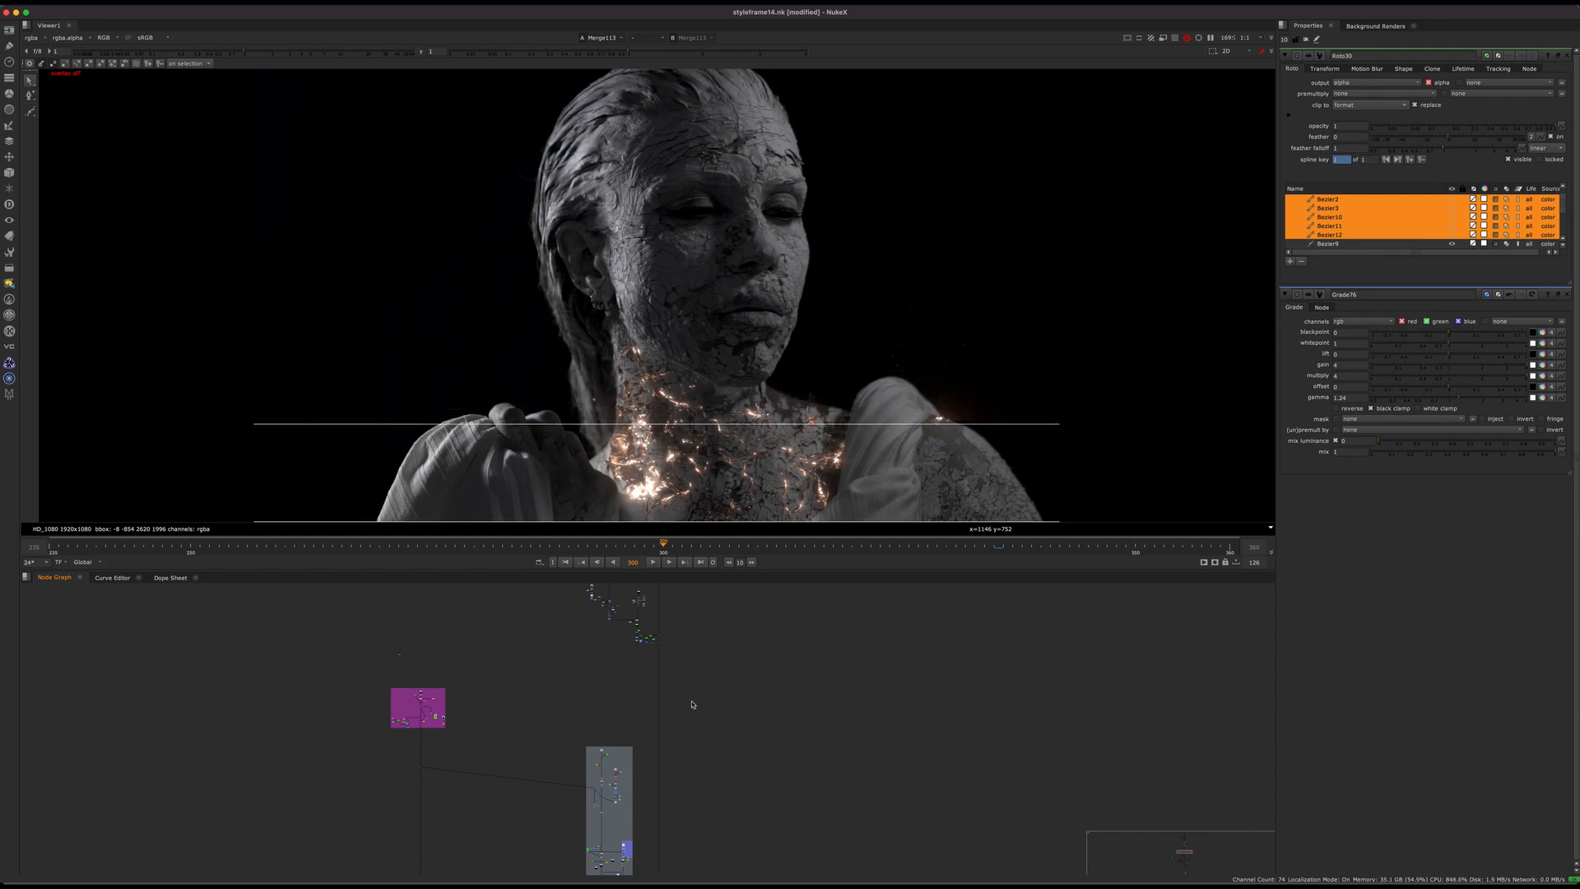
Step: Search the node graph around the purple and grey backdrops for the 3D head geometry setup
scroll(688, 638, down, 5)
middle_drag(689, 716, 687, 801)
middle_drag(633, 607, 589, 617)
scroll(600, 693, up, 10)
scroll(610, 674, down, 5)
scroll(646, 674, down, 5)
drag(679, 617, 580, 803)
middle_drag(483, 679, 613, 836)
drag(516, 806, 490, 797)
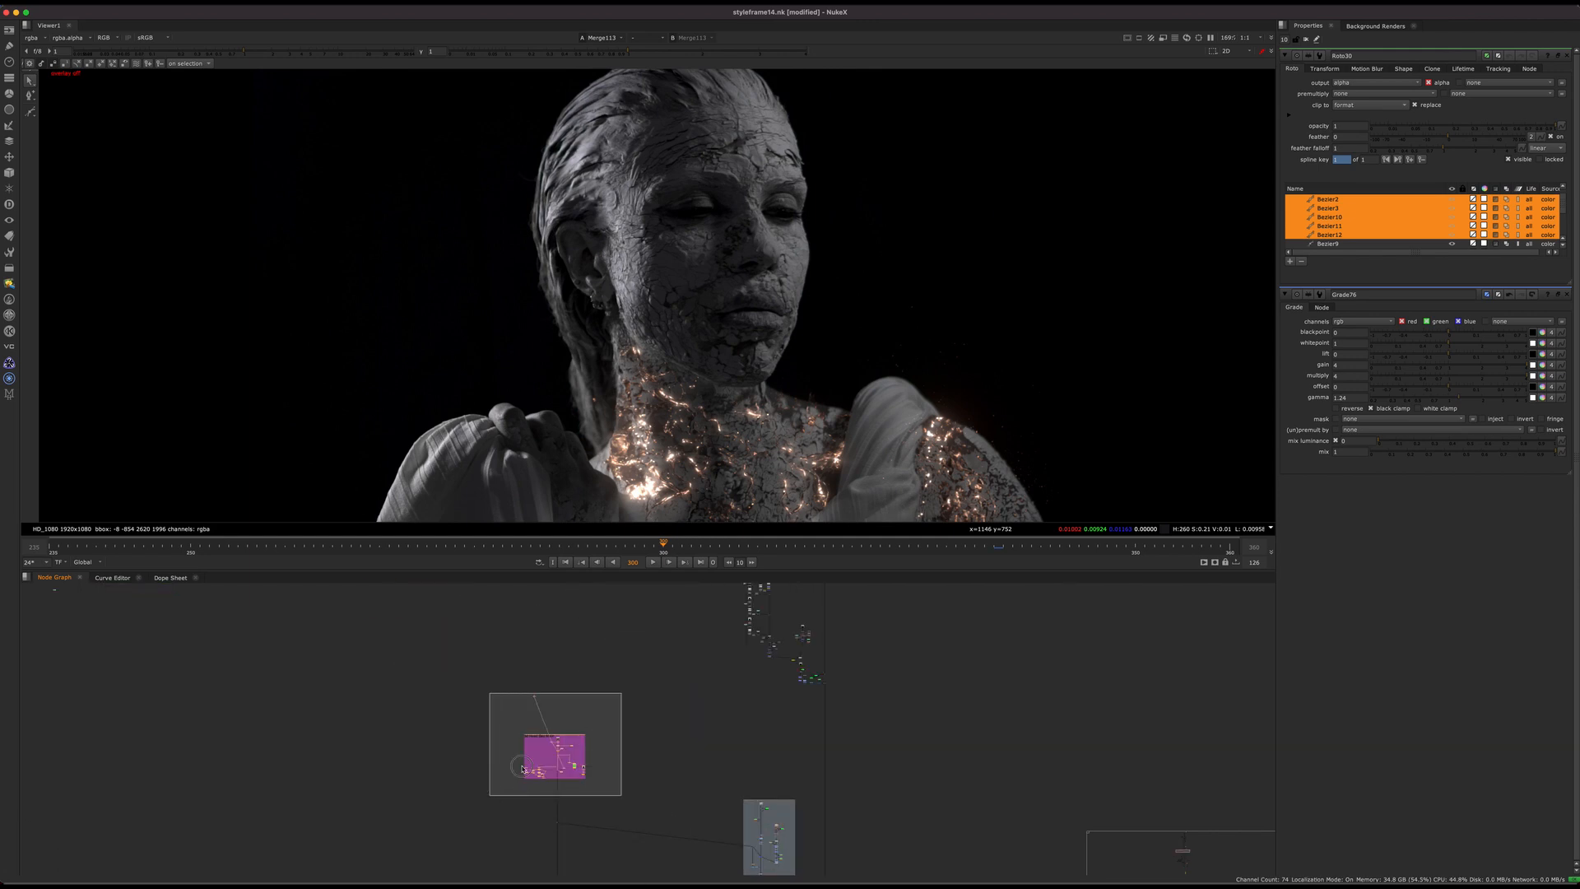
Step: Go into the 3d Head Geo Main backdrop and view its source Read node
scroll(517, 787, up, 6)
mouse_move(854, 760)
middle_down()
mouse_move(694, 696)
mouse_move(872, 791)
middle_up()
drag(822, 657, 403, 802)
scroll(574, 706, up, 5)
scroll(649, 675, up, 3)
click(618, 685)
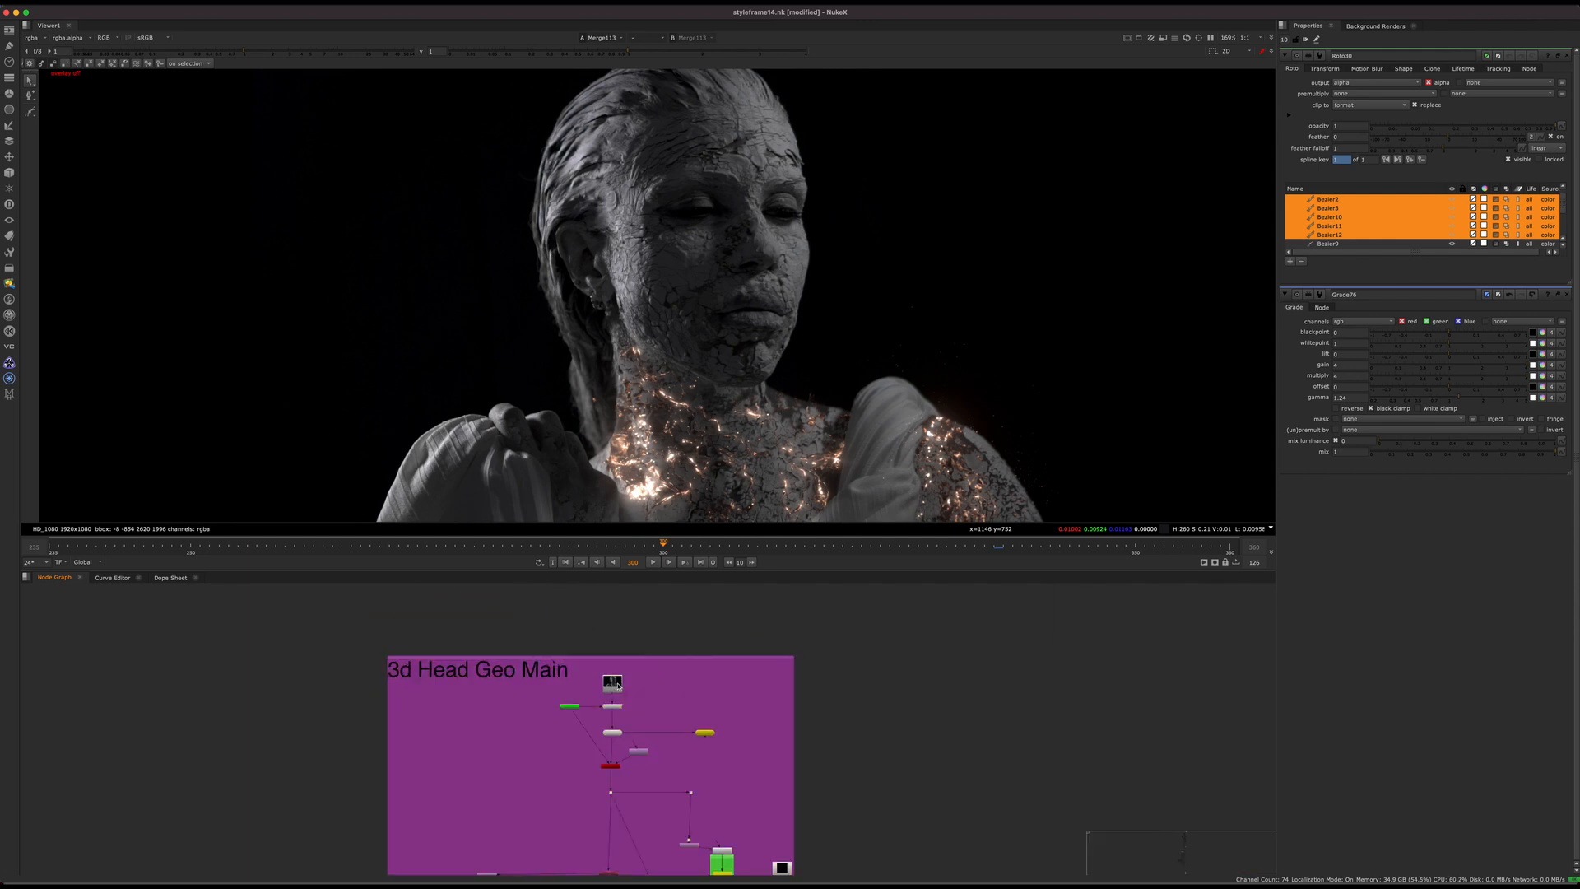
key(1)
scroll(631, 724, up, 3)
scroll(621, 733, up, 3)
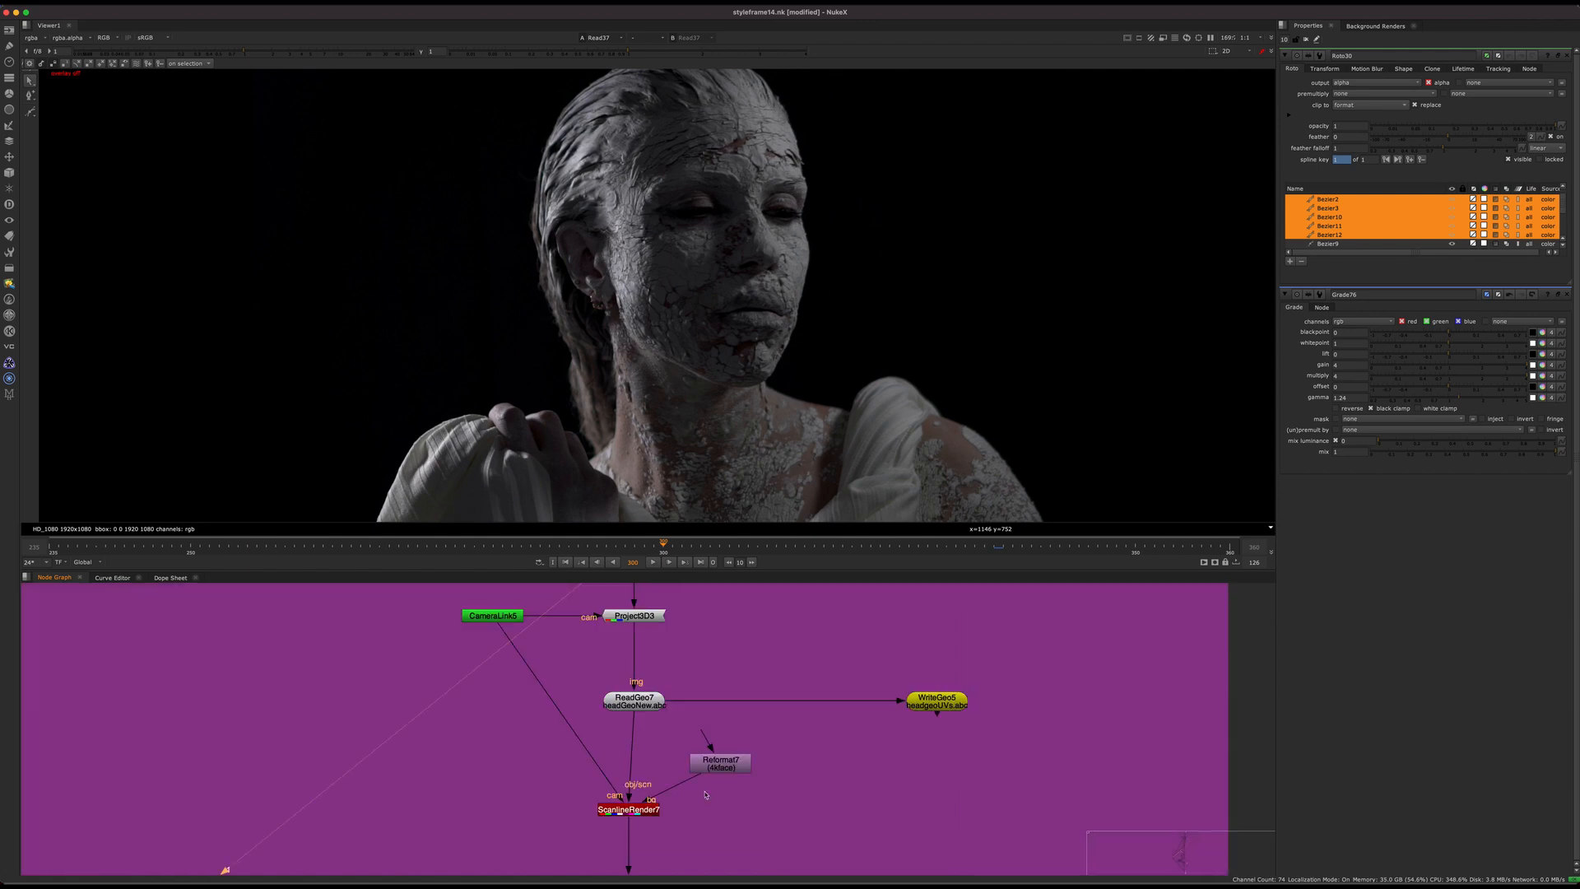
Step: View the ScanlineRender7 output and examine the unwrapped face texture up close
drag(716, 780, 543, 836)
key(1)
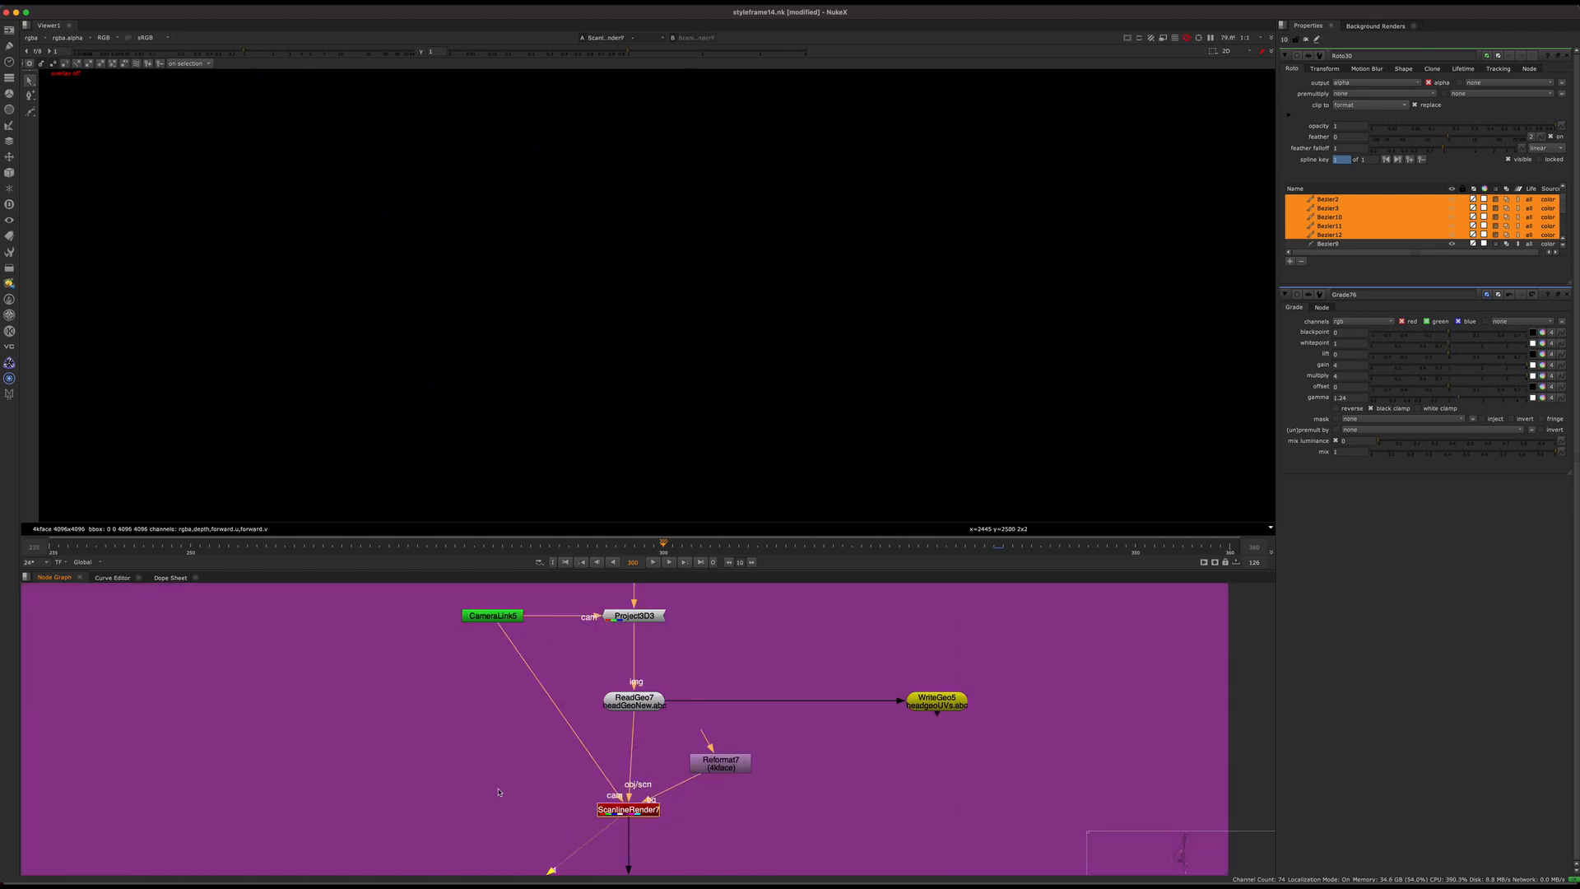
scroll(743, 346, down, 2)
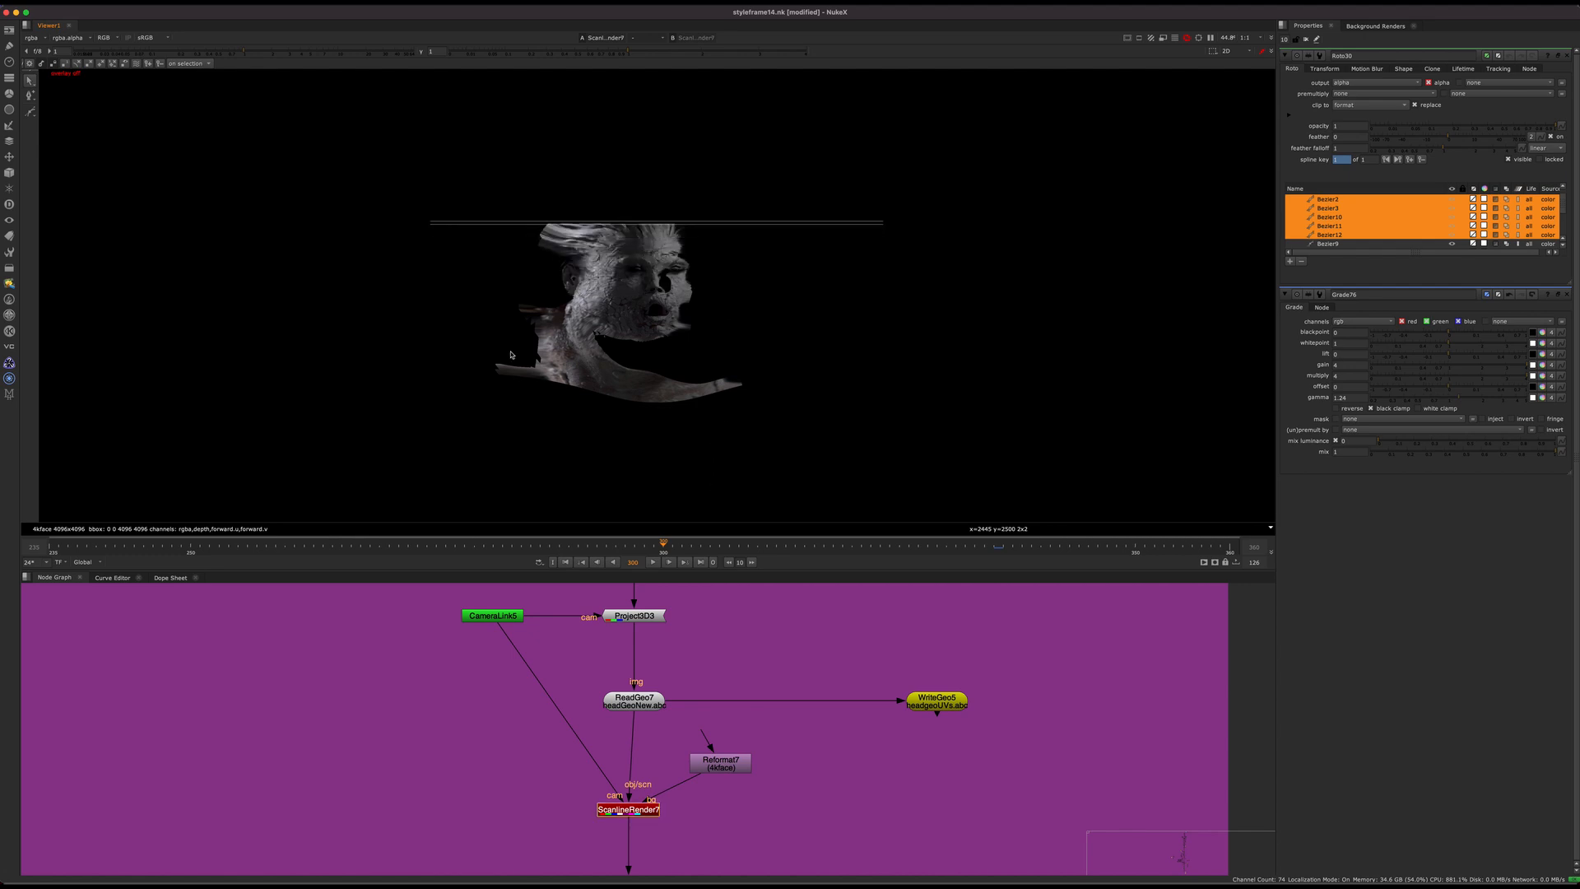
scroll(664, 297, up, 2)
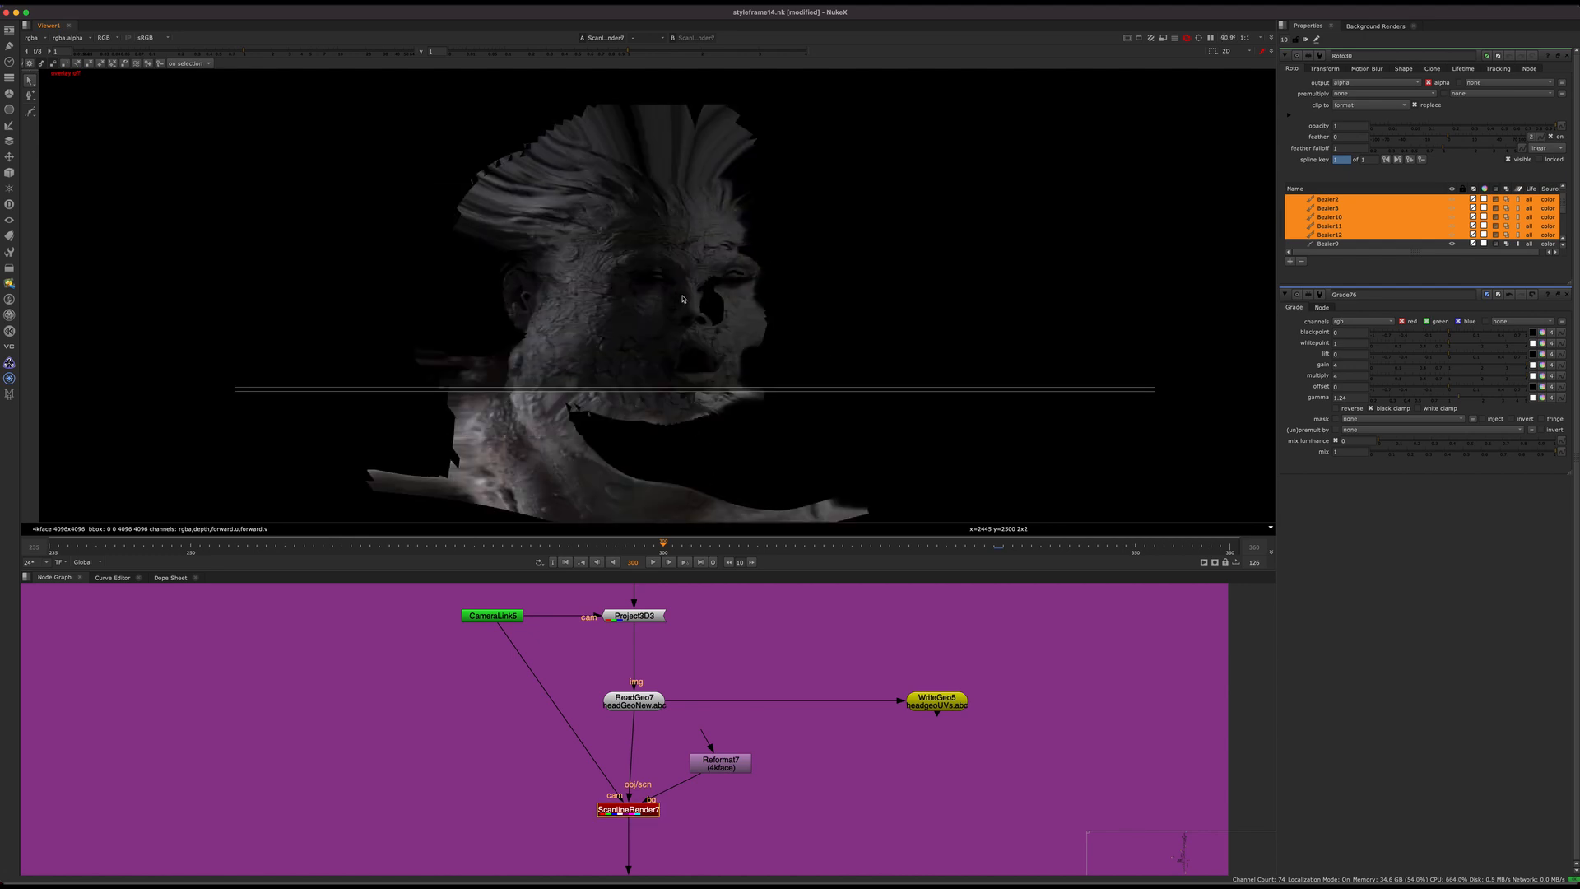
scroll(669, 298, up, 1)
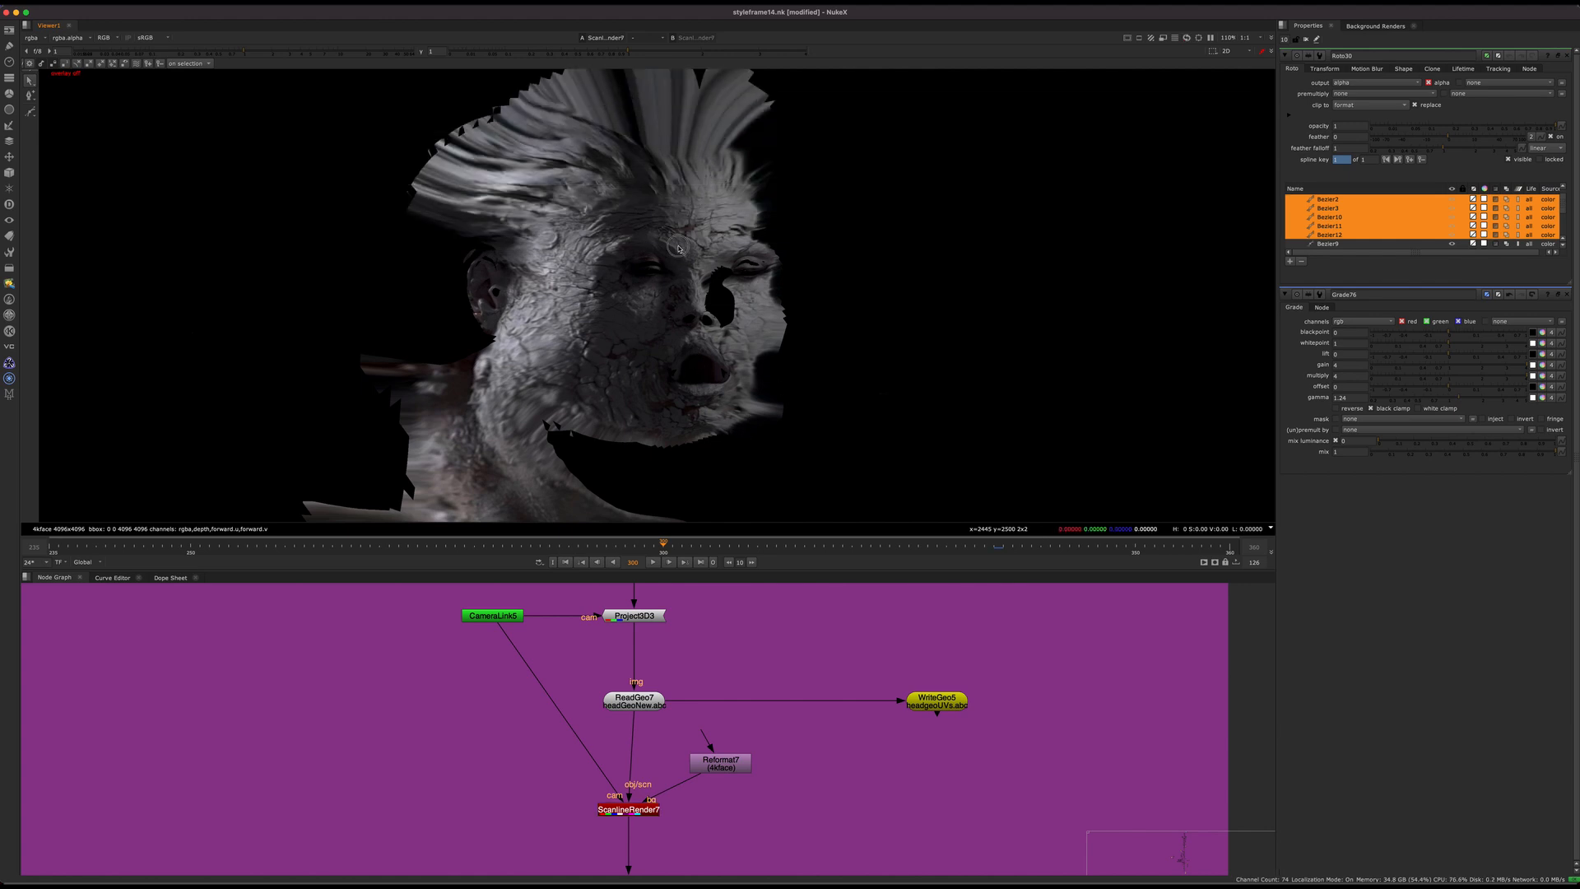
scroll(470, 689, down, 6)
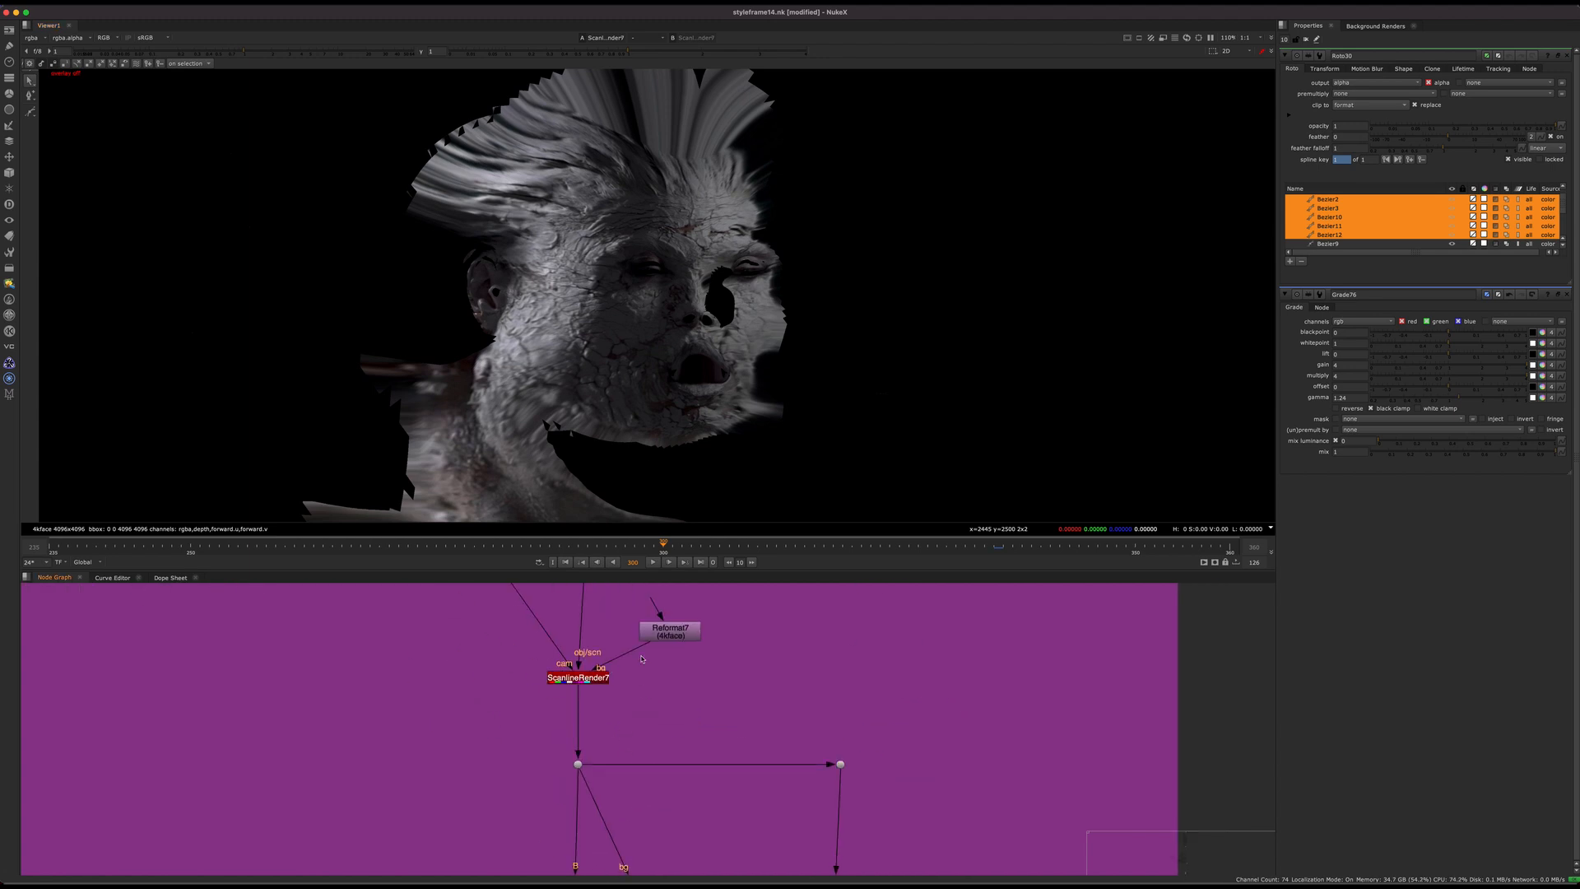
Step: Return to the source Read node in 3d Head Geo Main and view the statue plate again
middle_drag(614, 711, 622, 717)
scroll(607, 665, up, 6)
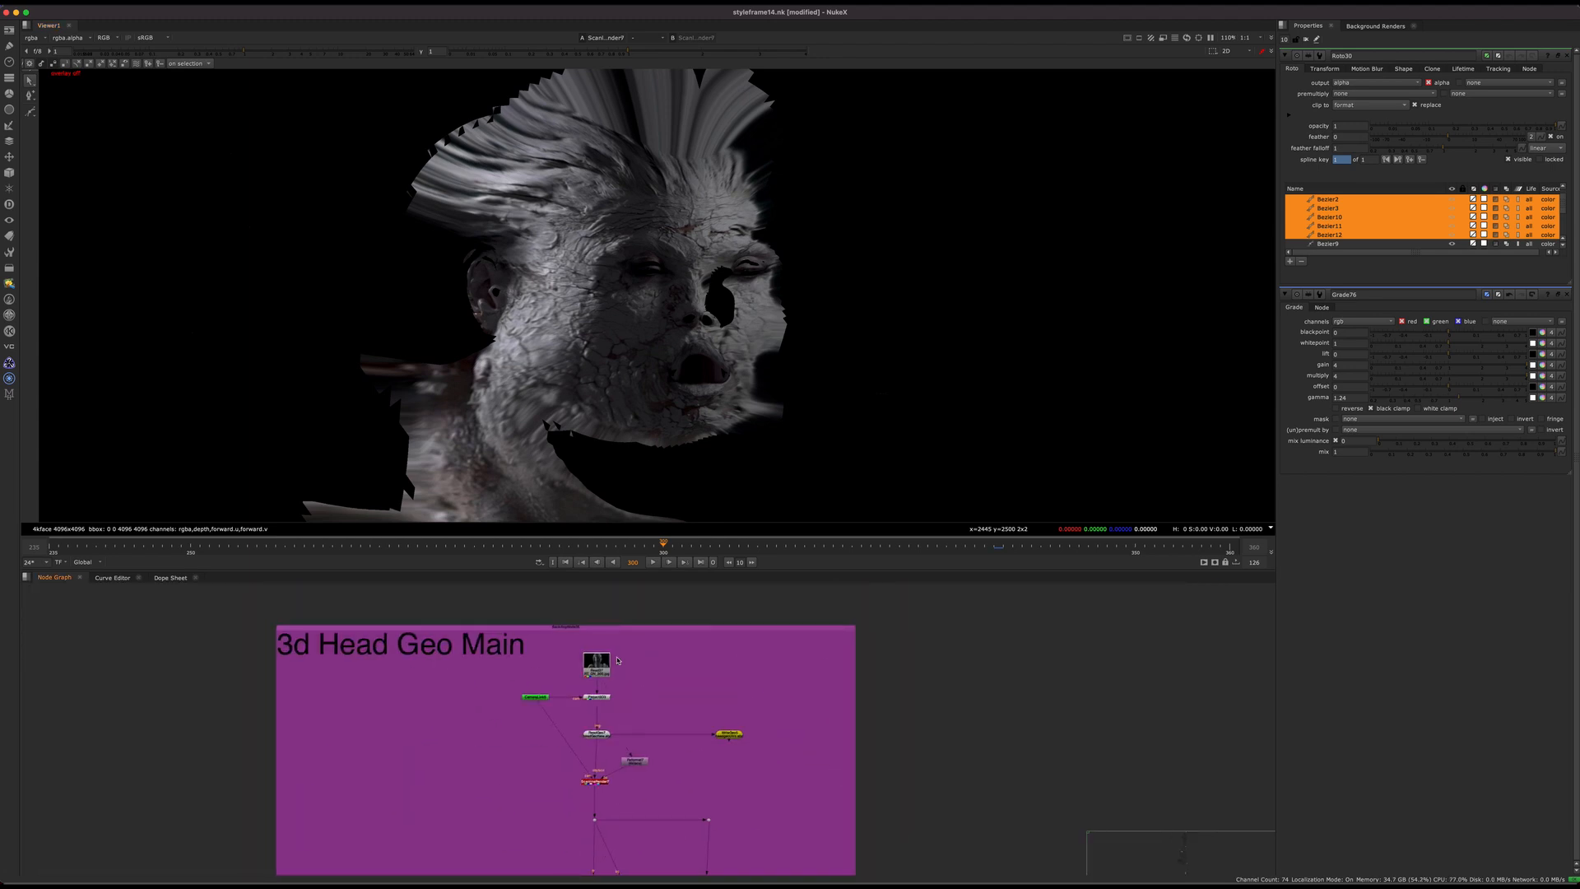
middle_drag(628, 773, 642, 652)
key(1)
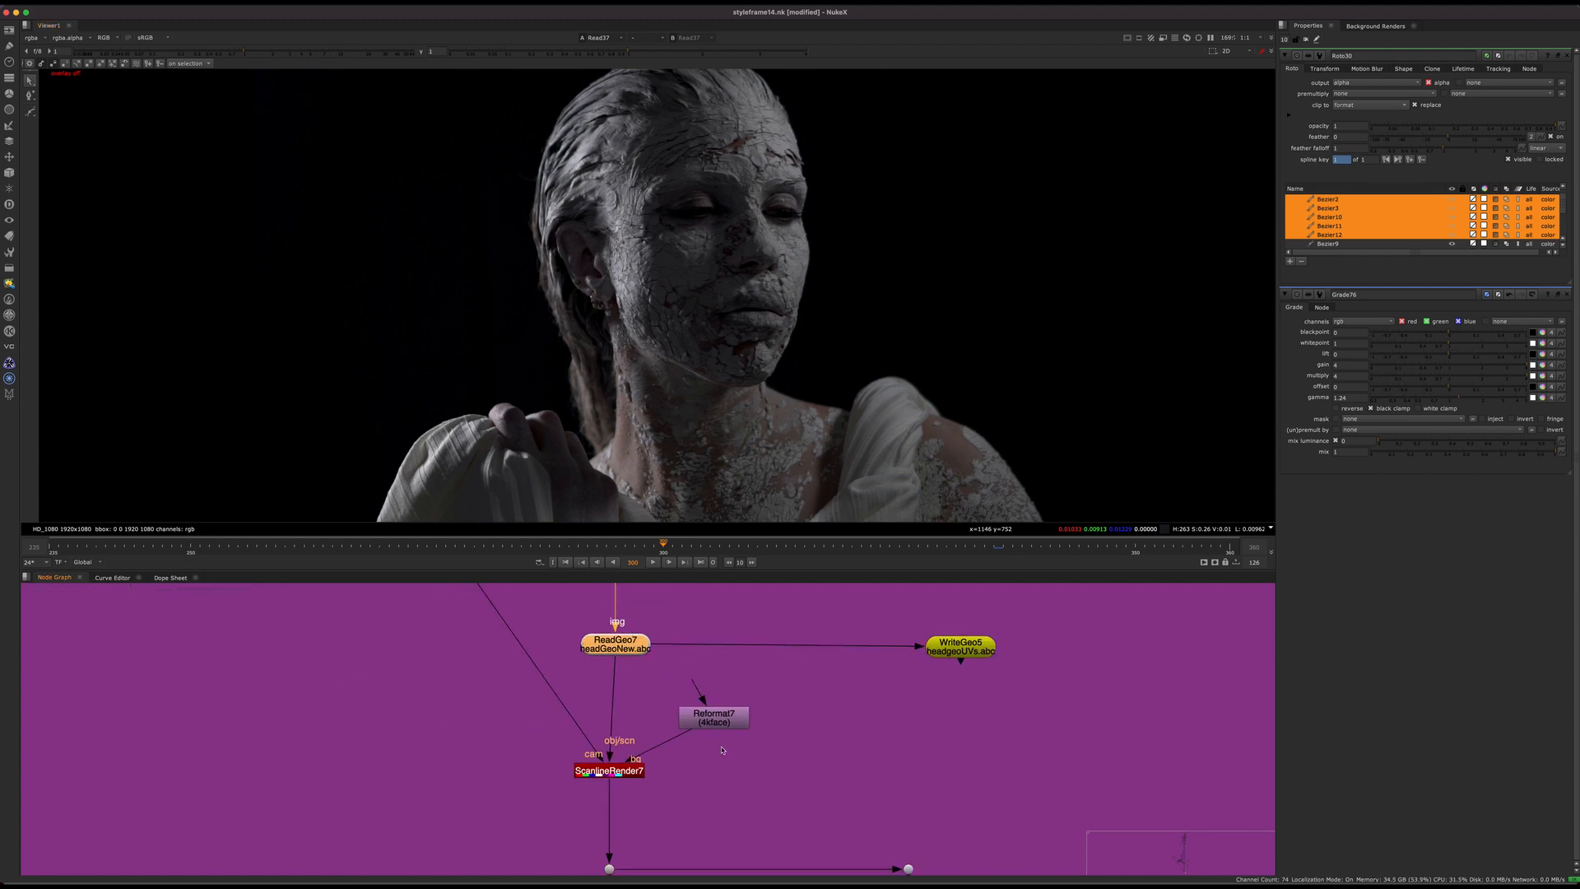
Step: View ScanlineRender7 once more and open its properties to examine the uv projection mode
click(619, 771)
key(1)
double_click(619, 771)
mouse_move(685, 717)
mouse_down()
mouse_move(723, 705)
mouse_move(701, 701)
mouse_up()
click(838, 610)
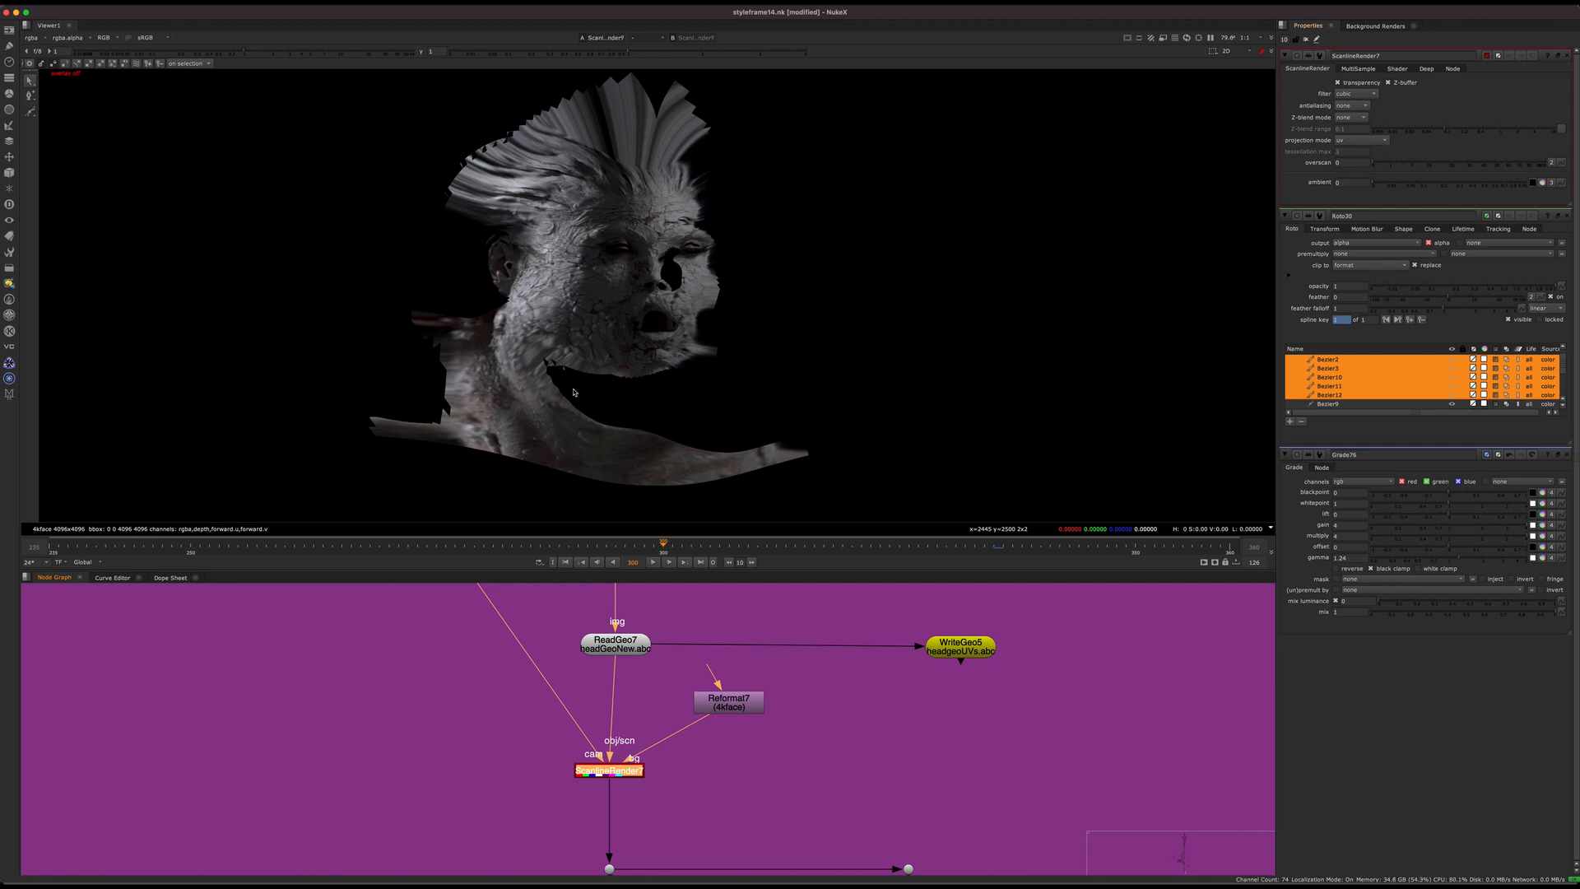
Step: Inspect the unwrapped face up close and compare it at frames 261 and 300
middle_drag(637, 840, 640, 536)
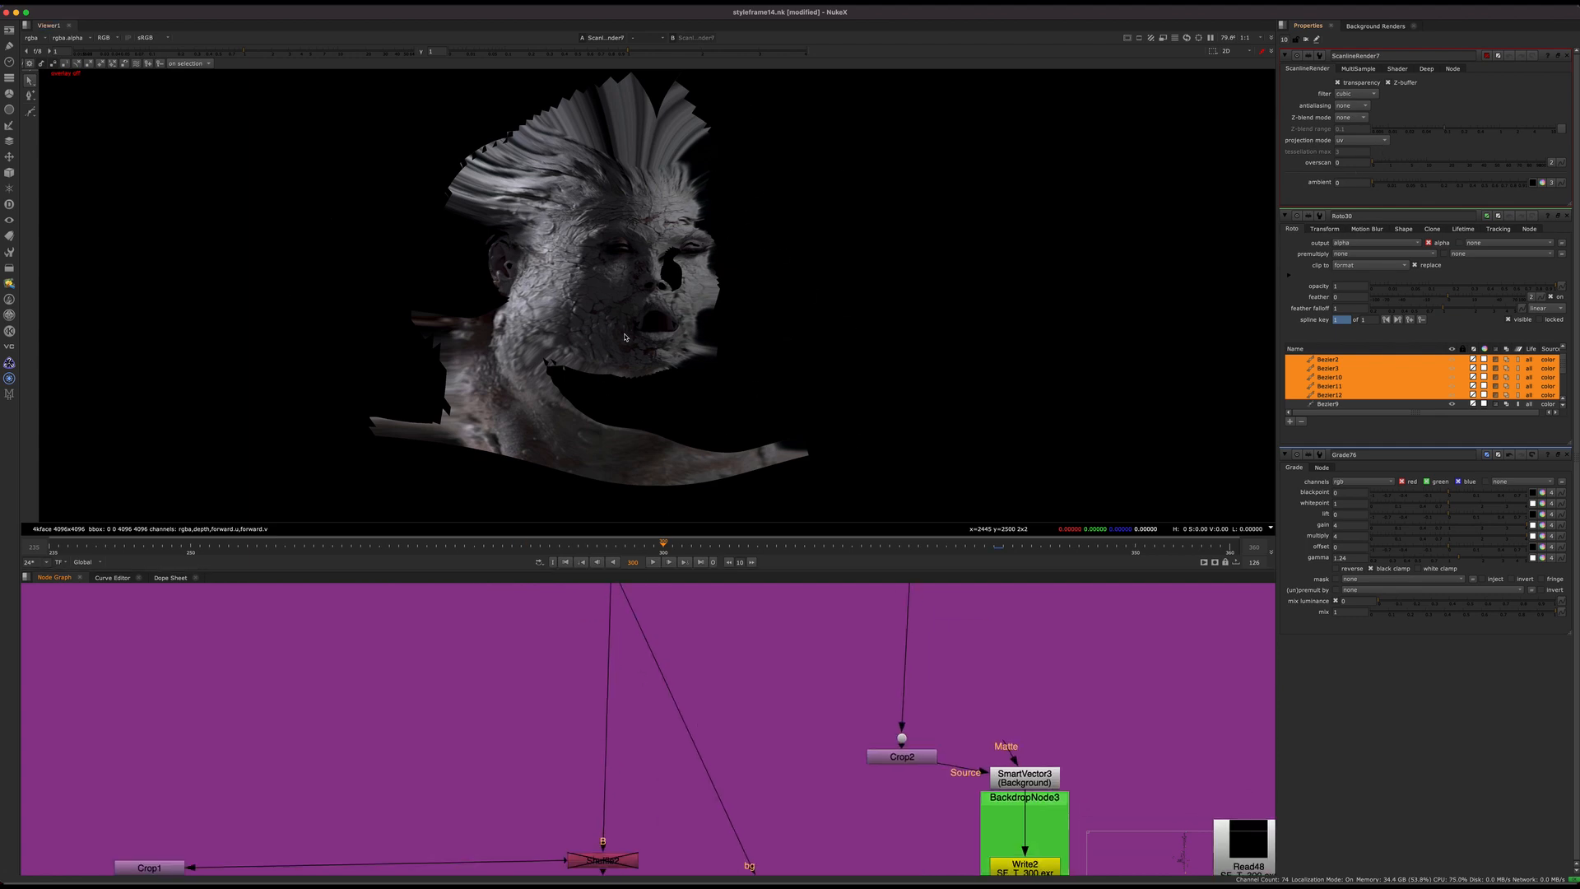
scroll(603, 181, up, 4)
middle_drag(655, 441, 655, 346)
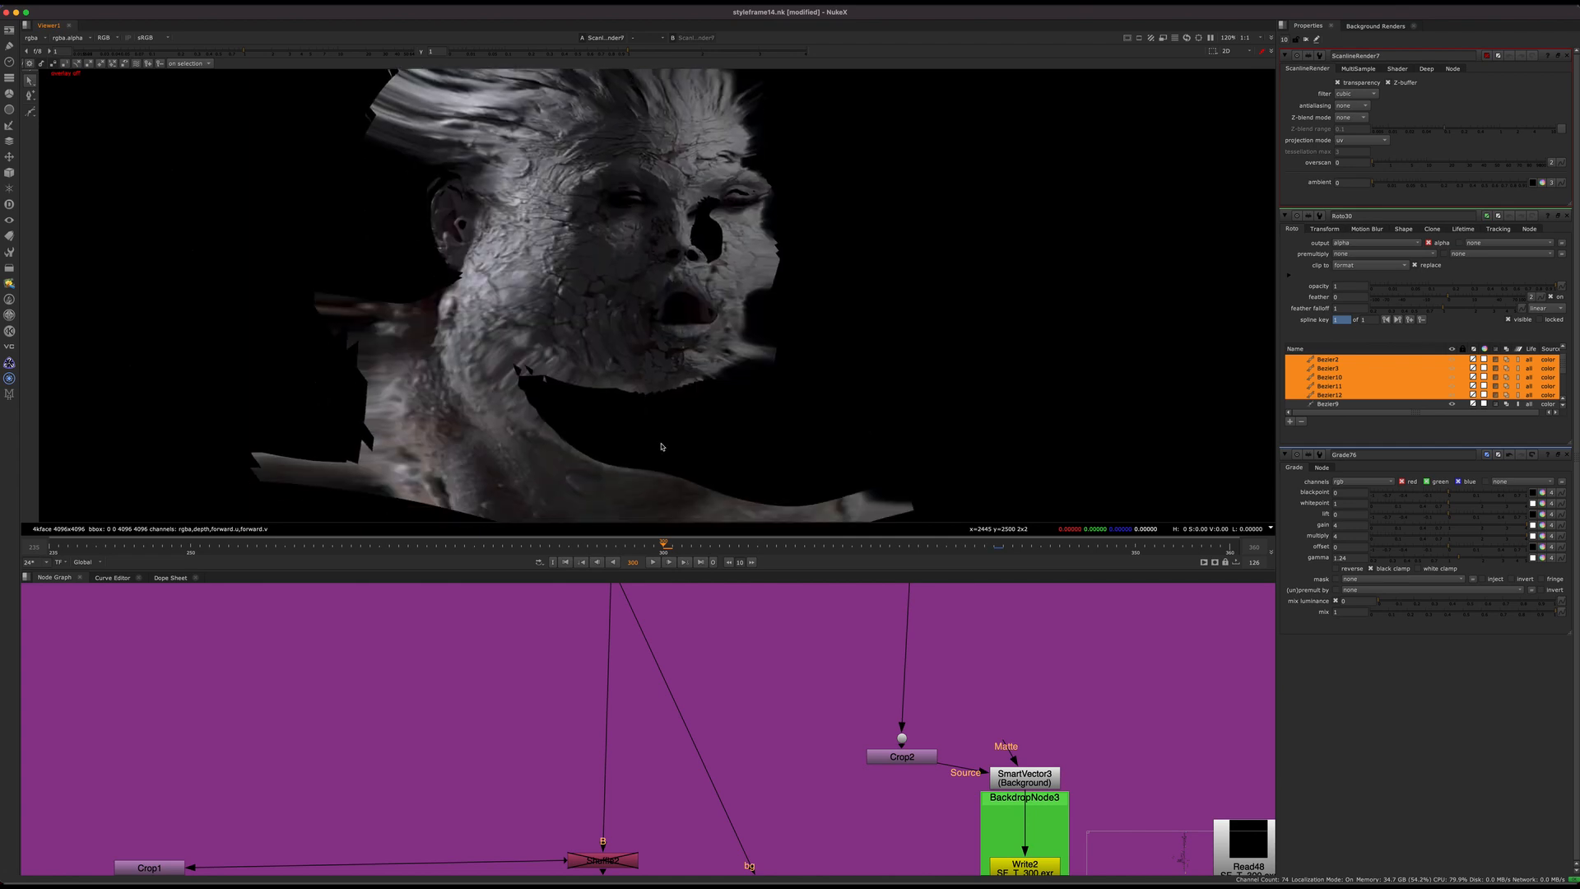
click(306, 548)
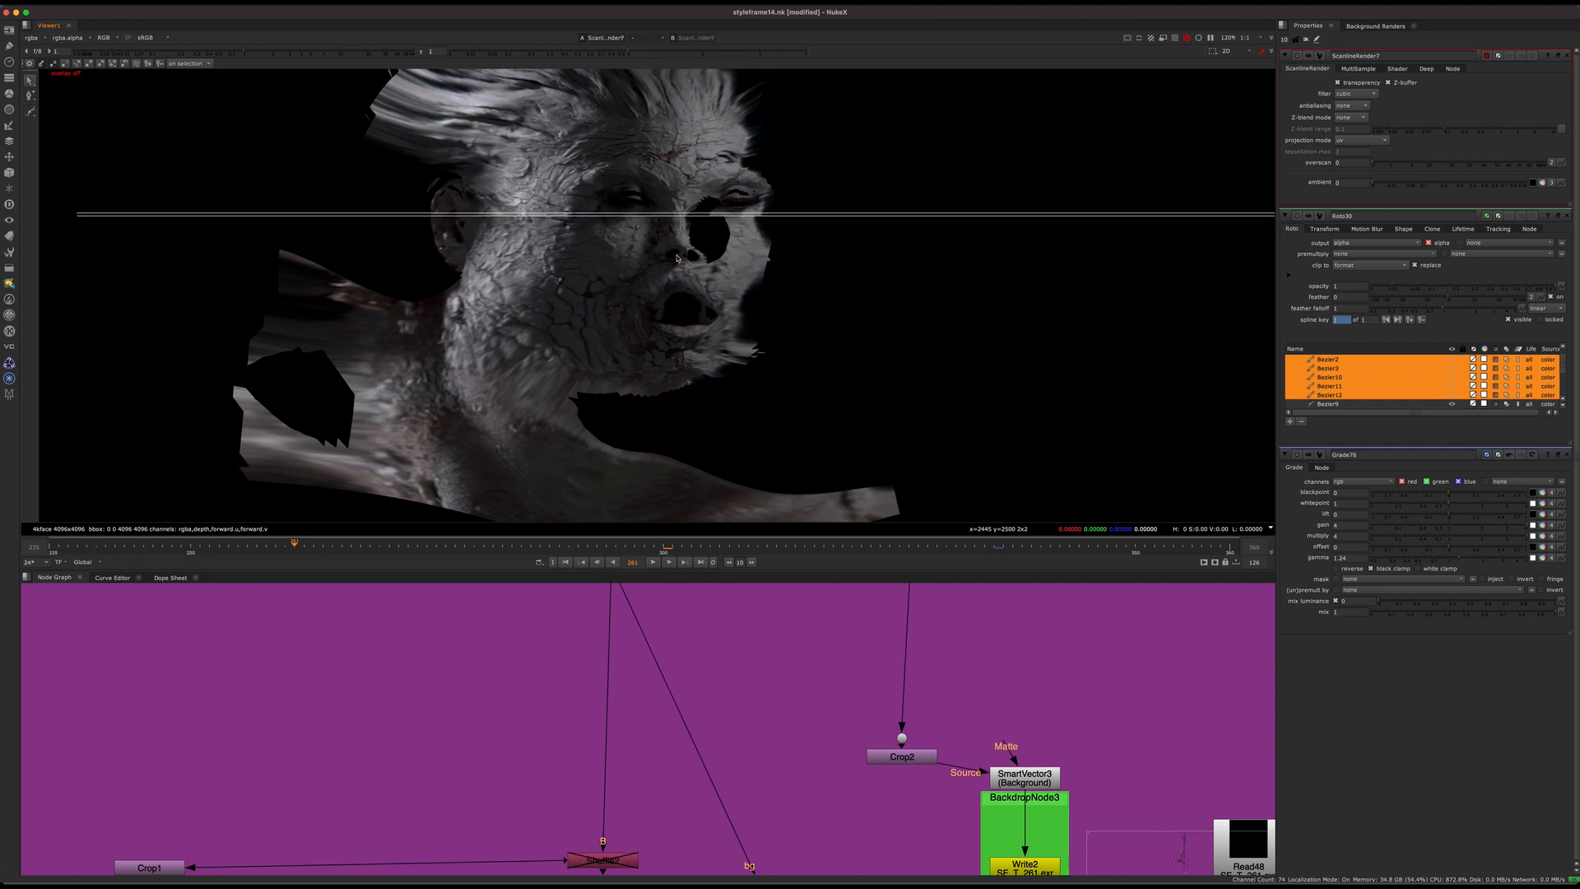
click(663, 547)
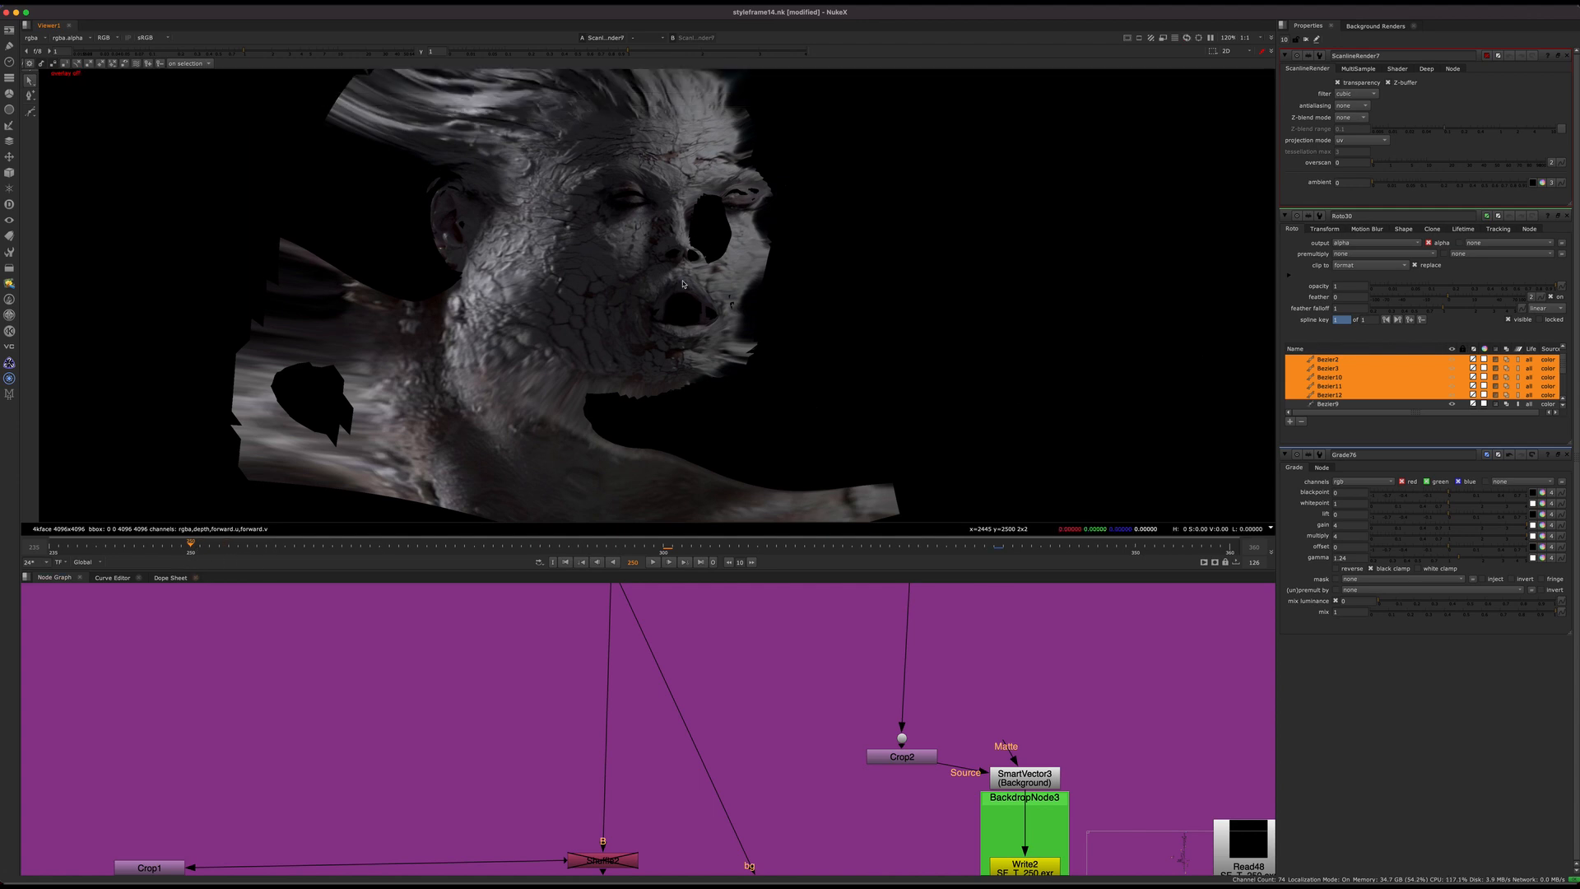
Step: Switch between frames 350, 300 and 250 to compare how the unwrapped face holds its position
click(1134, 547)
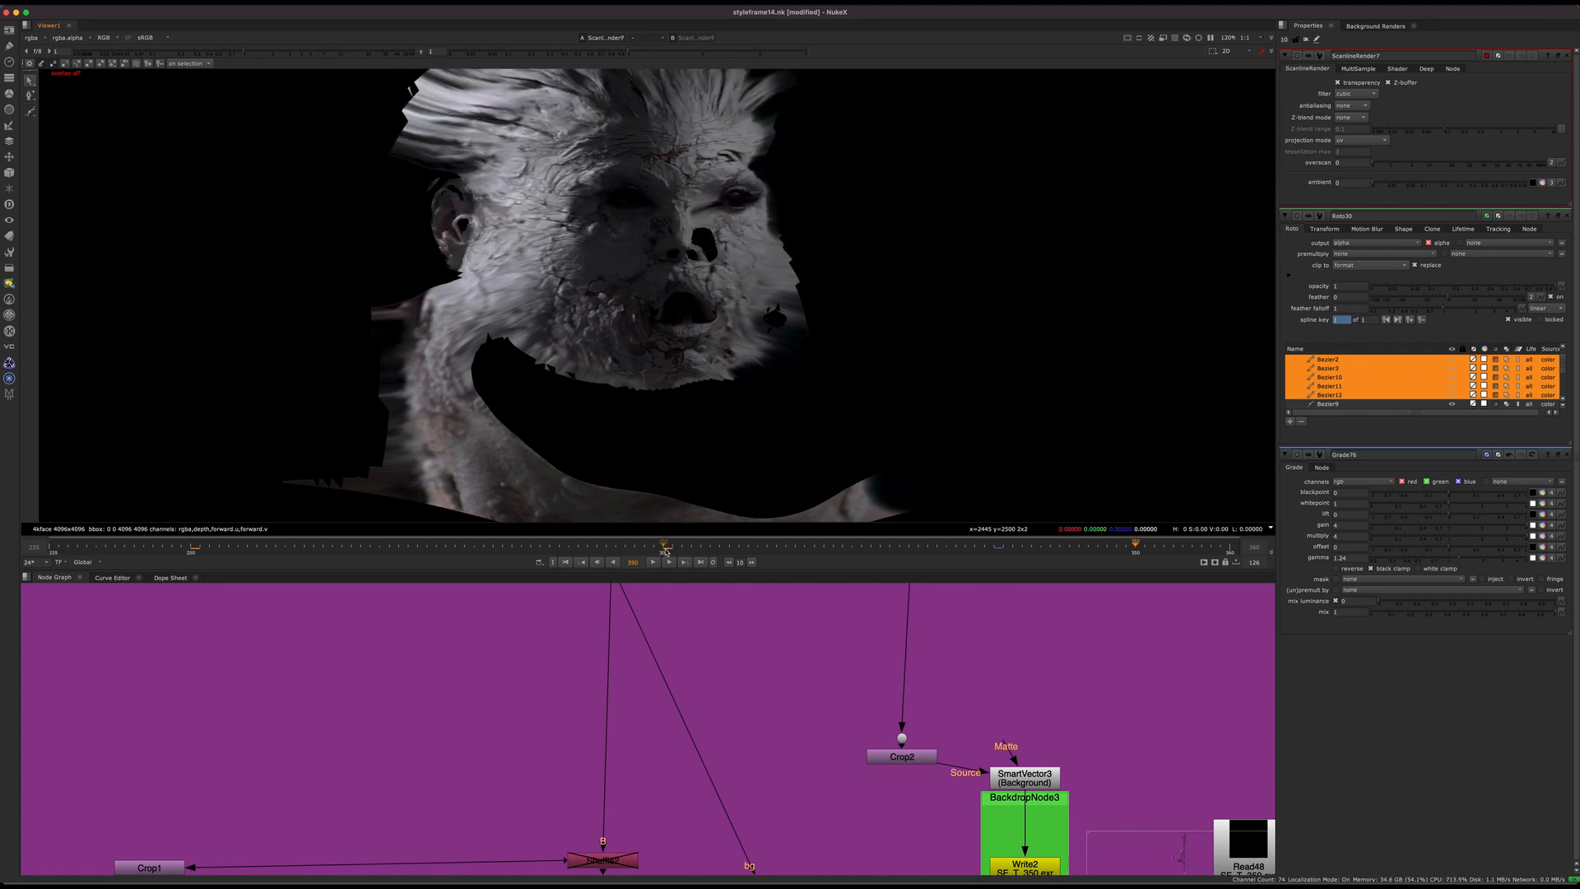
drag(665, 547, 191, 550)
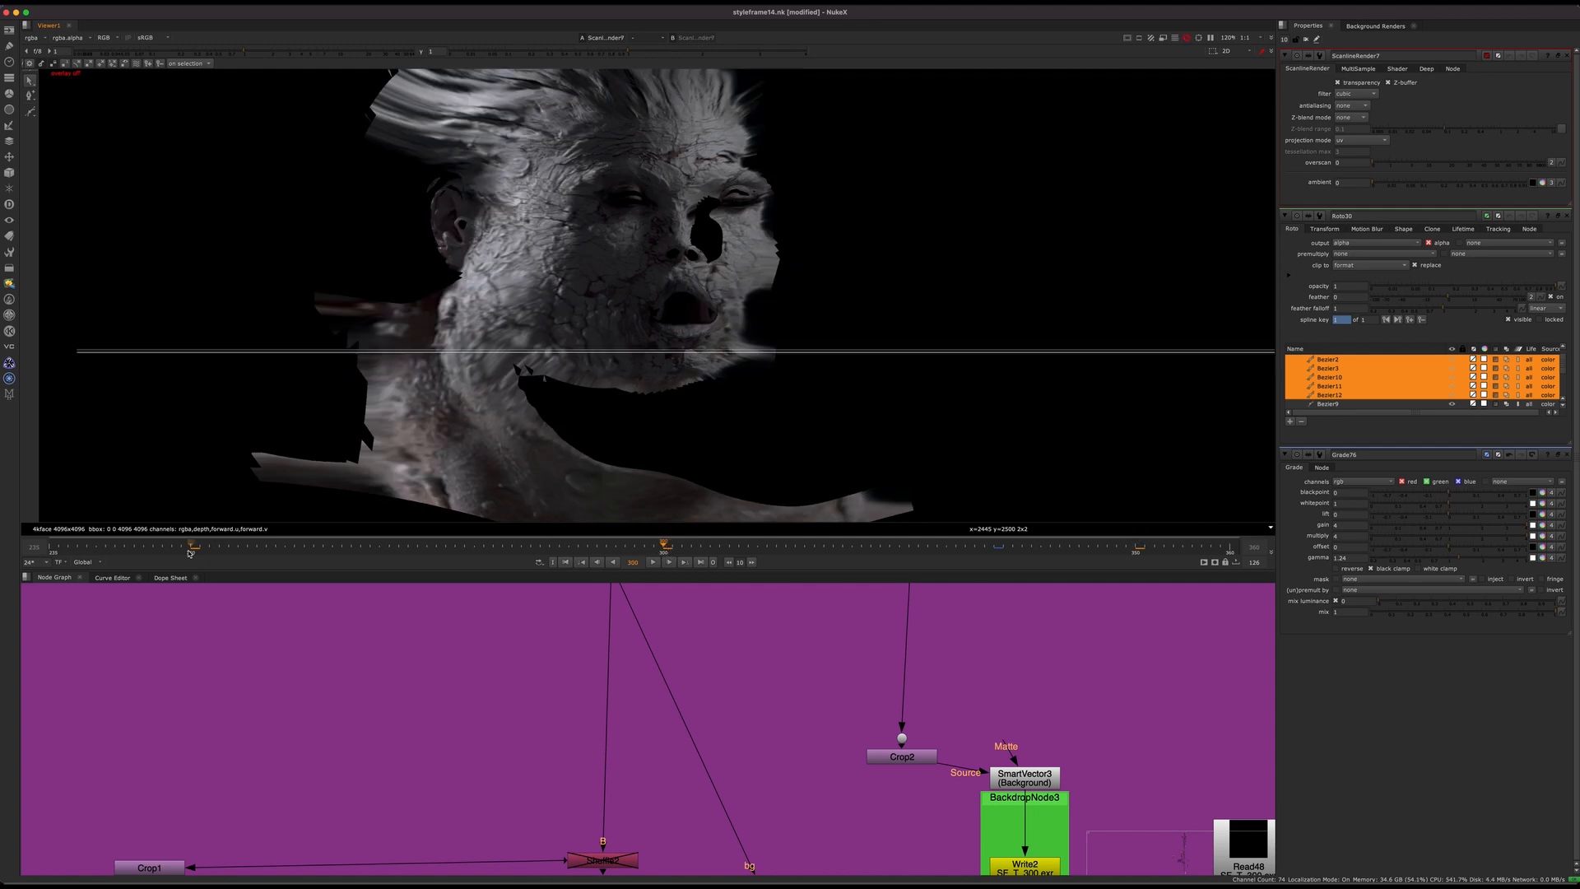
click(665, 548)
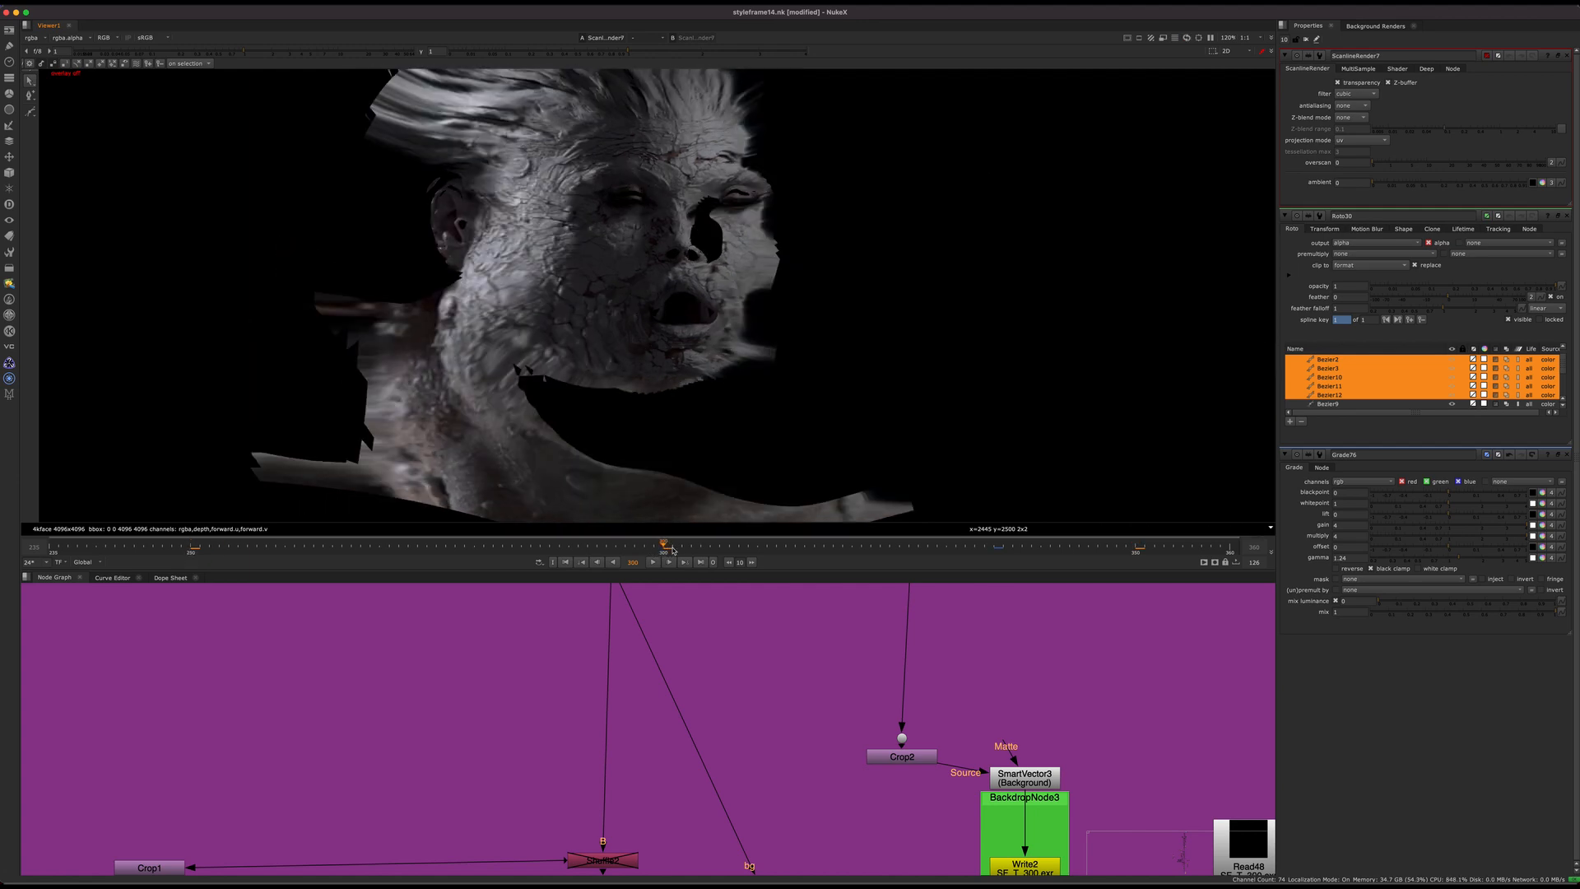
click(1136, 548)
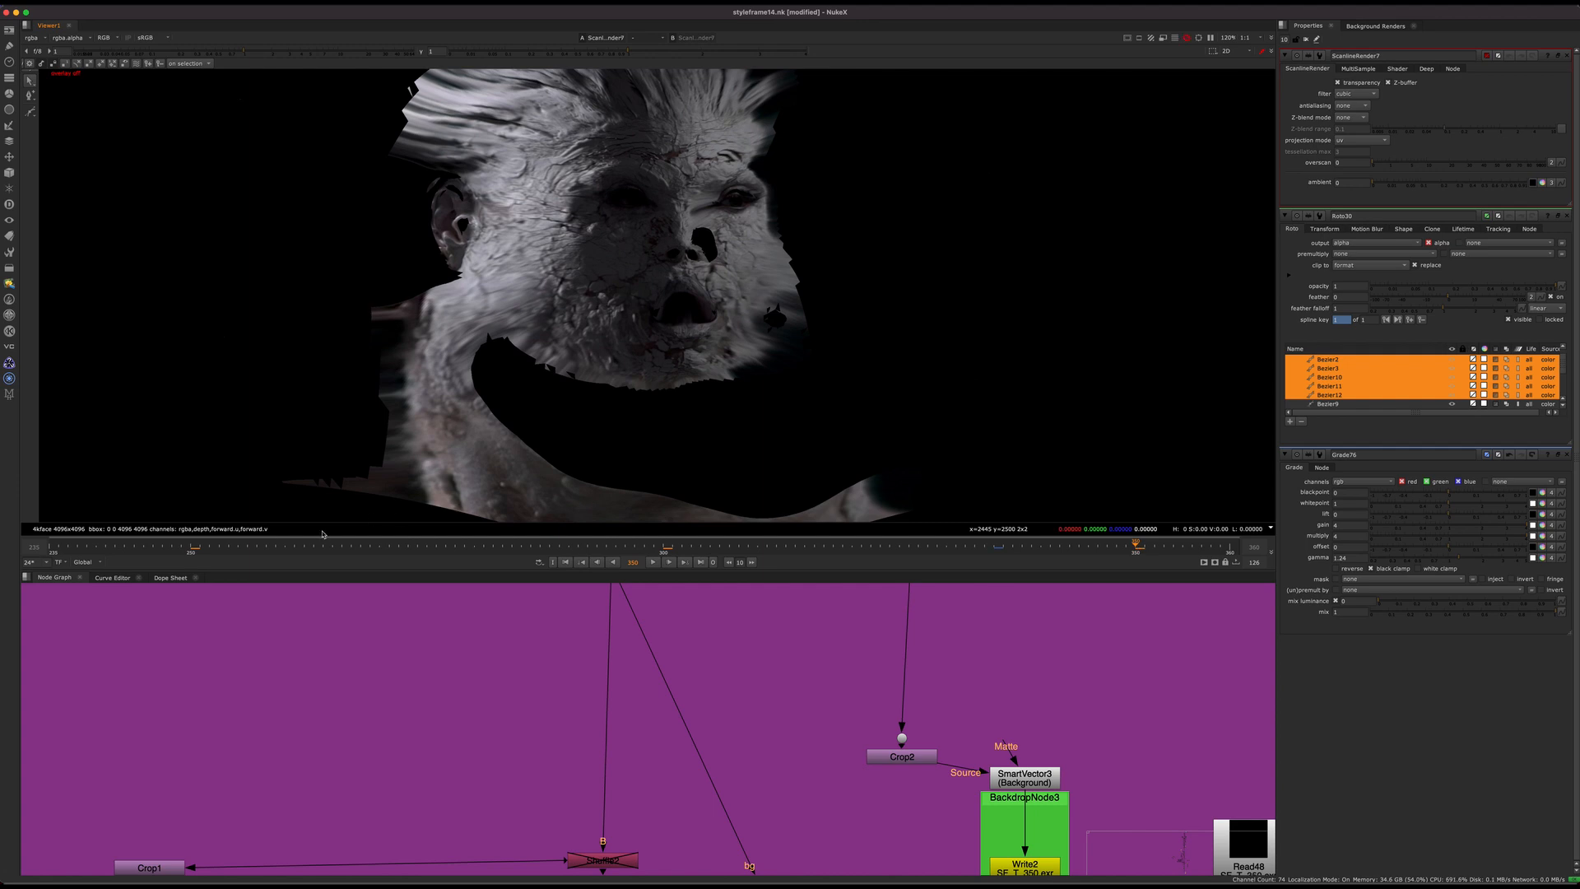
click(190, 547)
Step: Follow the pipe out of the 3d Head Geo Main backdrop to the patch branches and view the Shuffle node there
key(f)
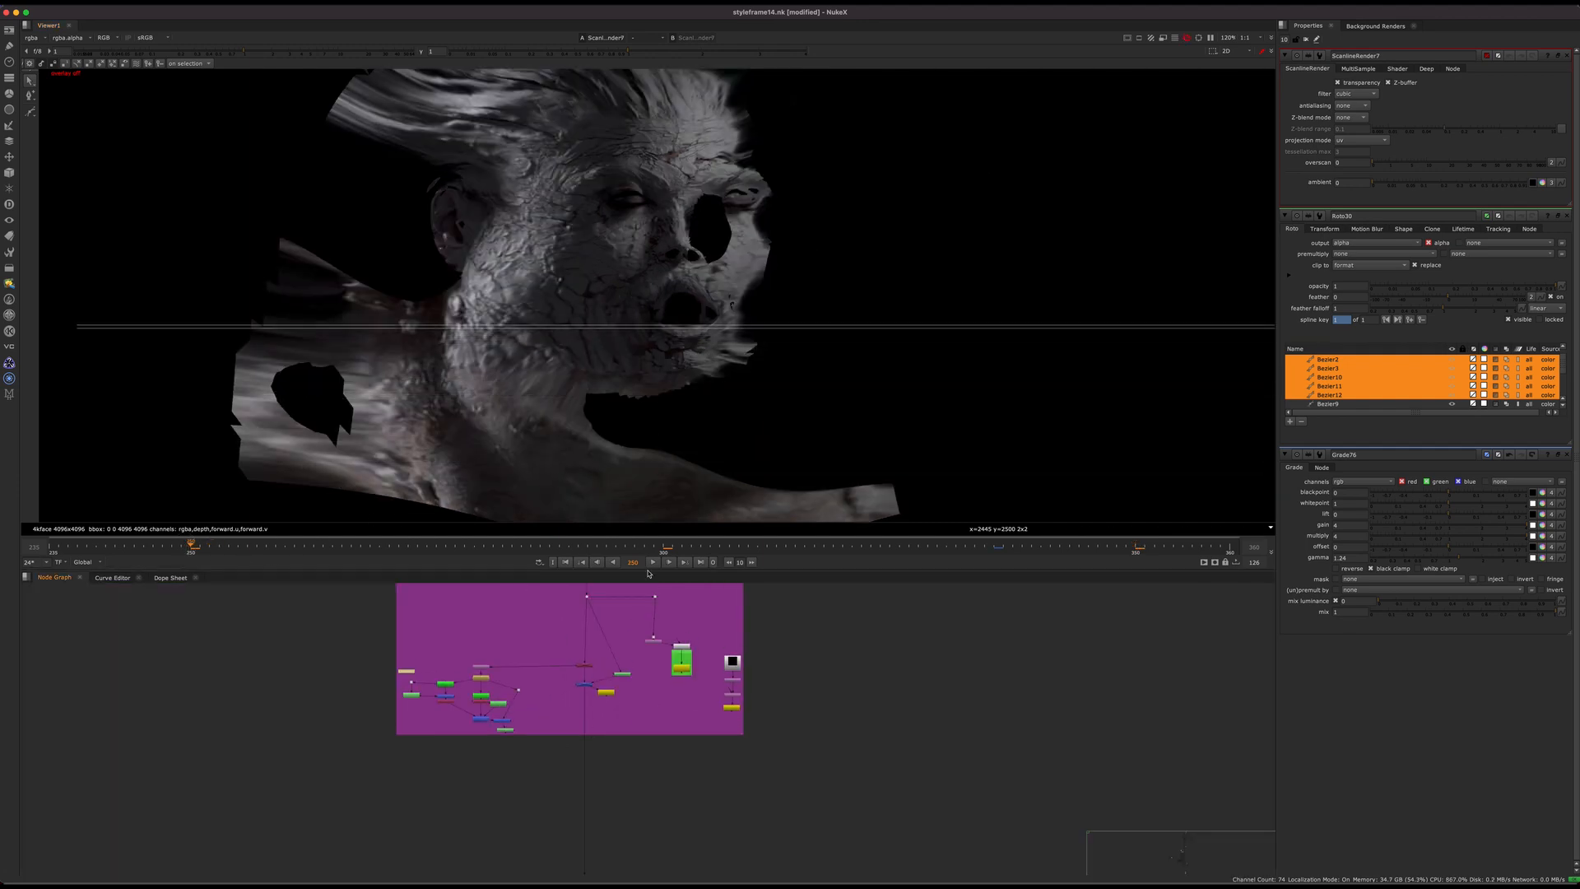
middle_drag(583, 809, 611, 812)
middle_drag(612, 748, 583, 617)
middle_drag(589, 864, 557, 489)
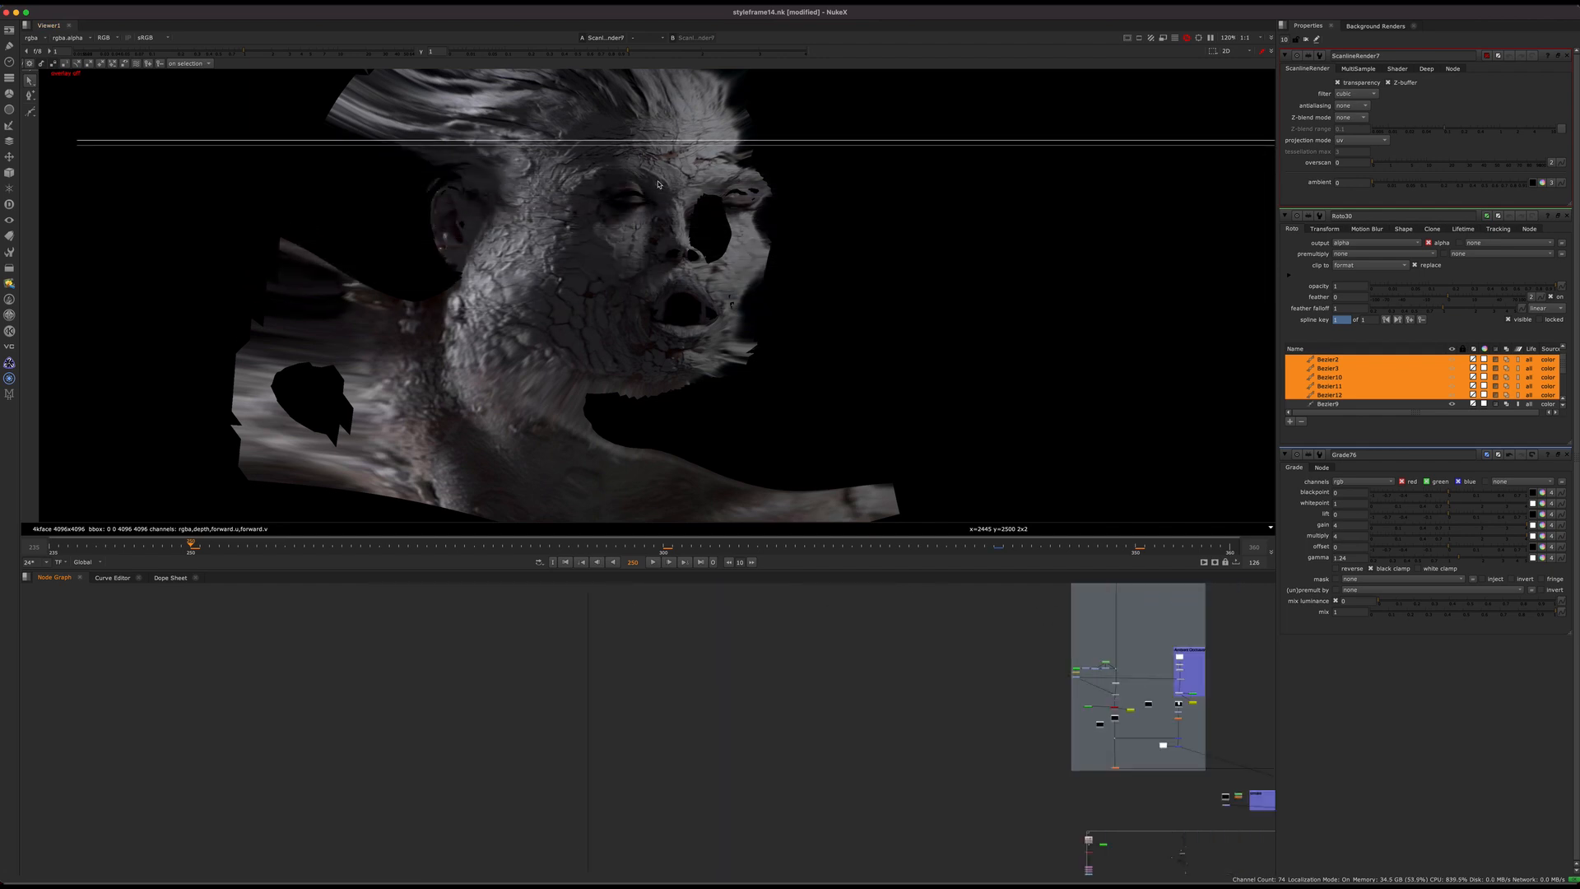
middle_drag(613, 730, 589, 535)
middle_drag(631, 774, 644, 523)
middle_drag(601, 871, 713, 703)
scroll(659, 663, up, 5)
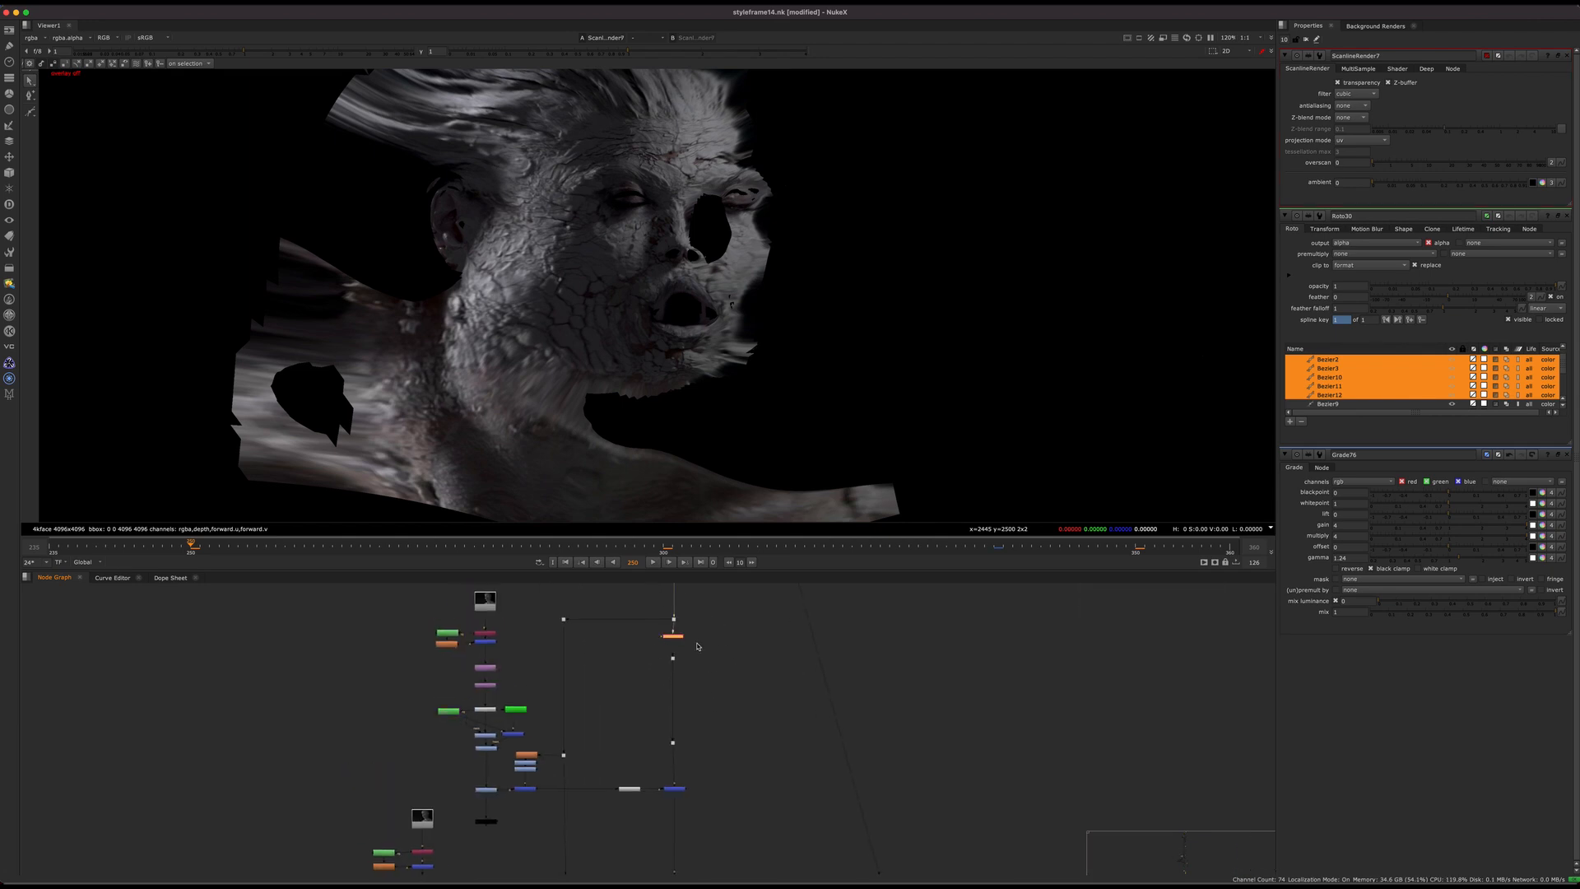
key(1)
scroll(700, 646, up, 5)
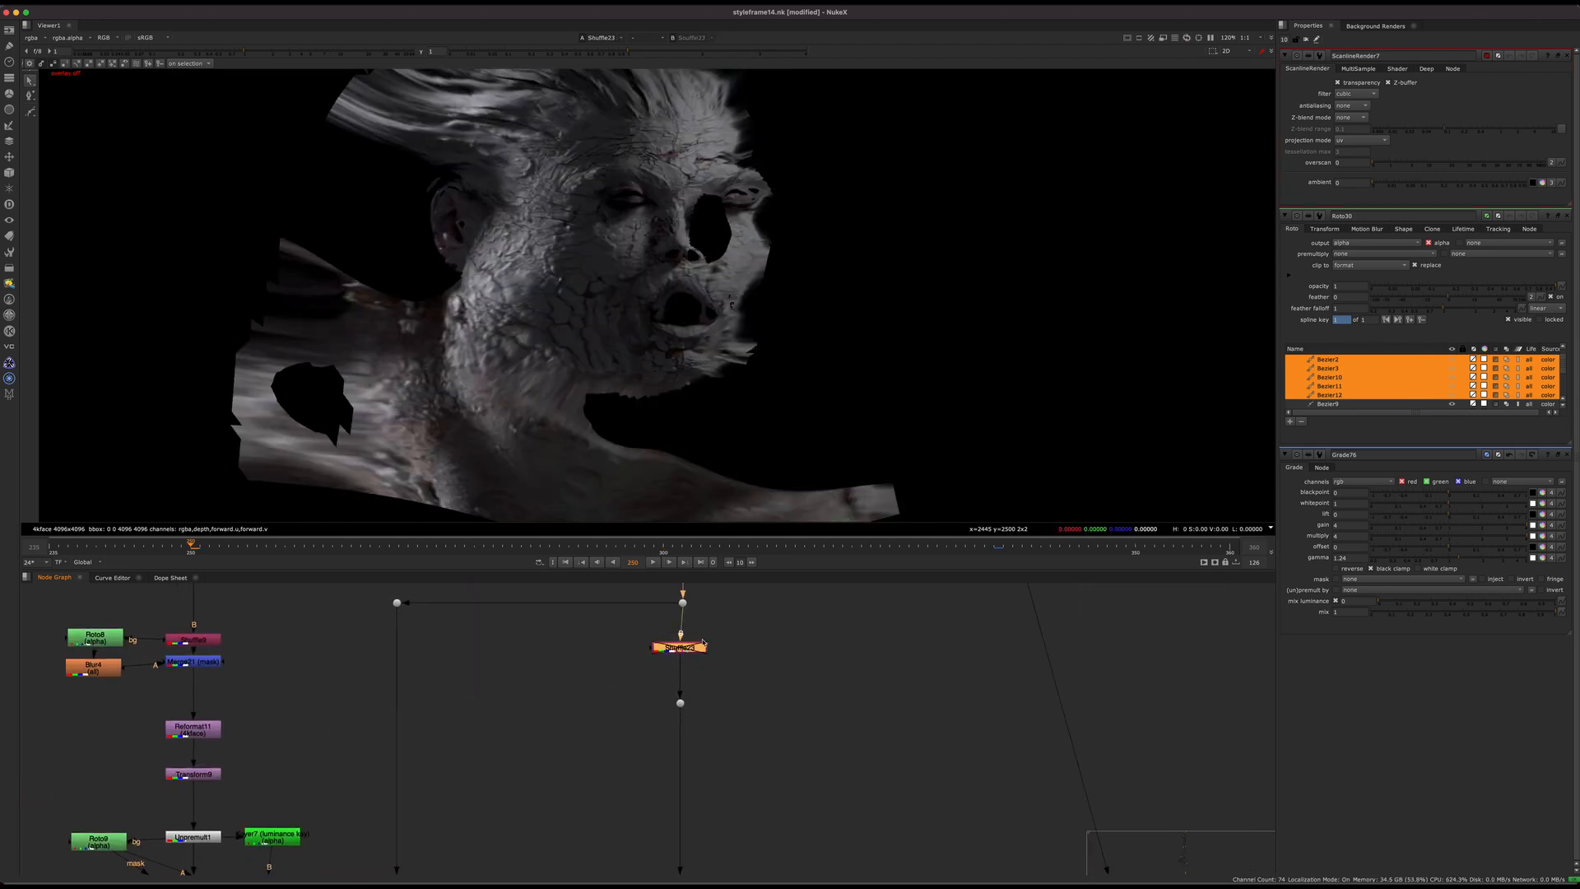
middle_drag(719, 588, 704, 643)
drag(704, 643, 644, 678)
Step: View Merge22, where the first patch joins the main pipe, and examine the cheek cracks in the unwrapped face
scroll(618, 745, down, 5)
mouse_move(661, 594)
middle_down()
mouse_move(645, 659)
mouse_move(660, 570)
middle_up()
drag(681, 684, 607, 733)
key(1)
scroll(638, 307, up, 5)
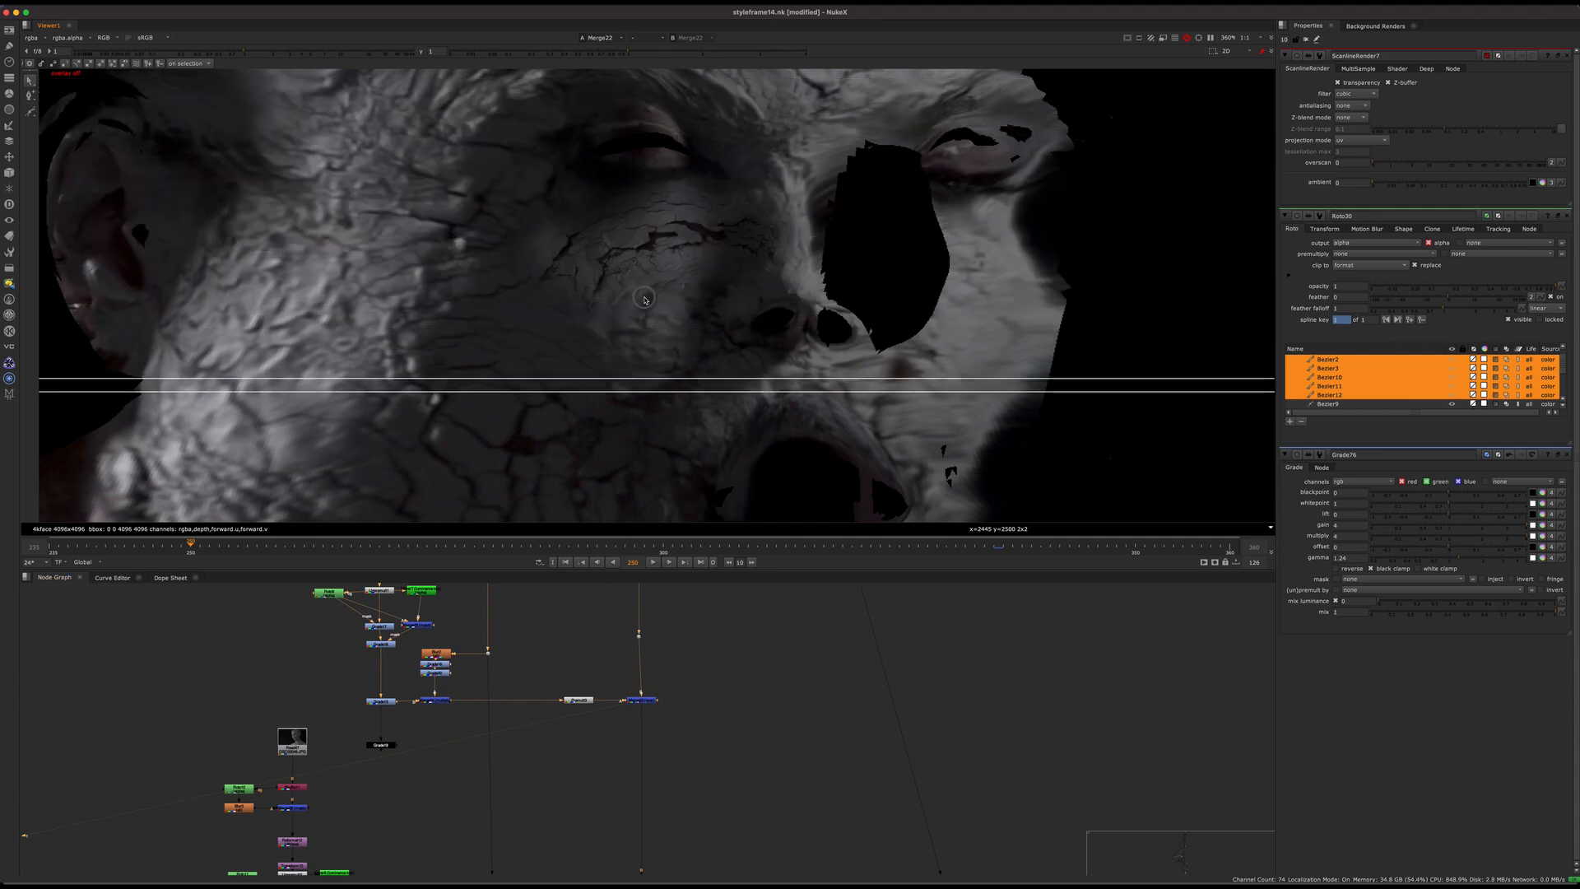
Step: Move down to the next patch branch and view Merge28 on the unwrapped face
scroll(647, 259, down, 3)
middle_drag(637, 727, 646, 558)
drag(717, 668, 640, 743)
key(1)
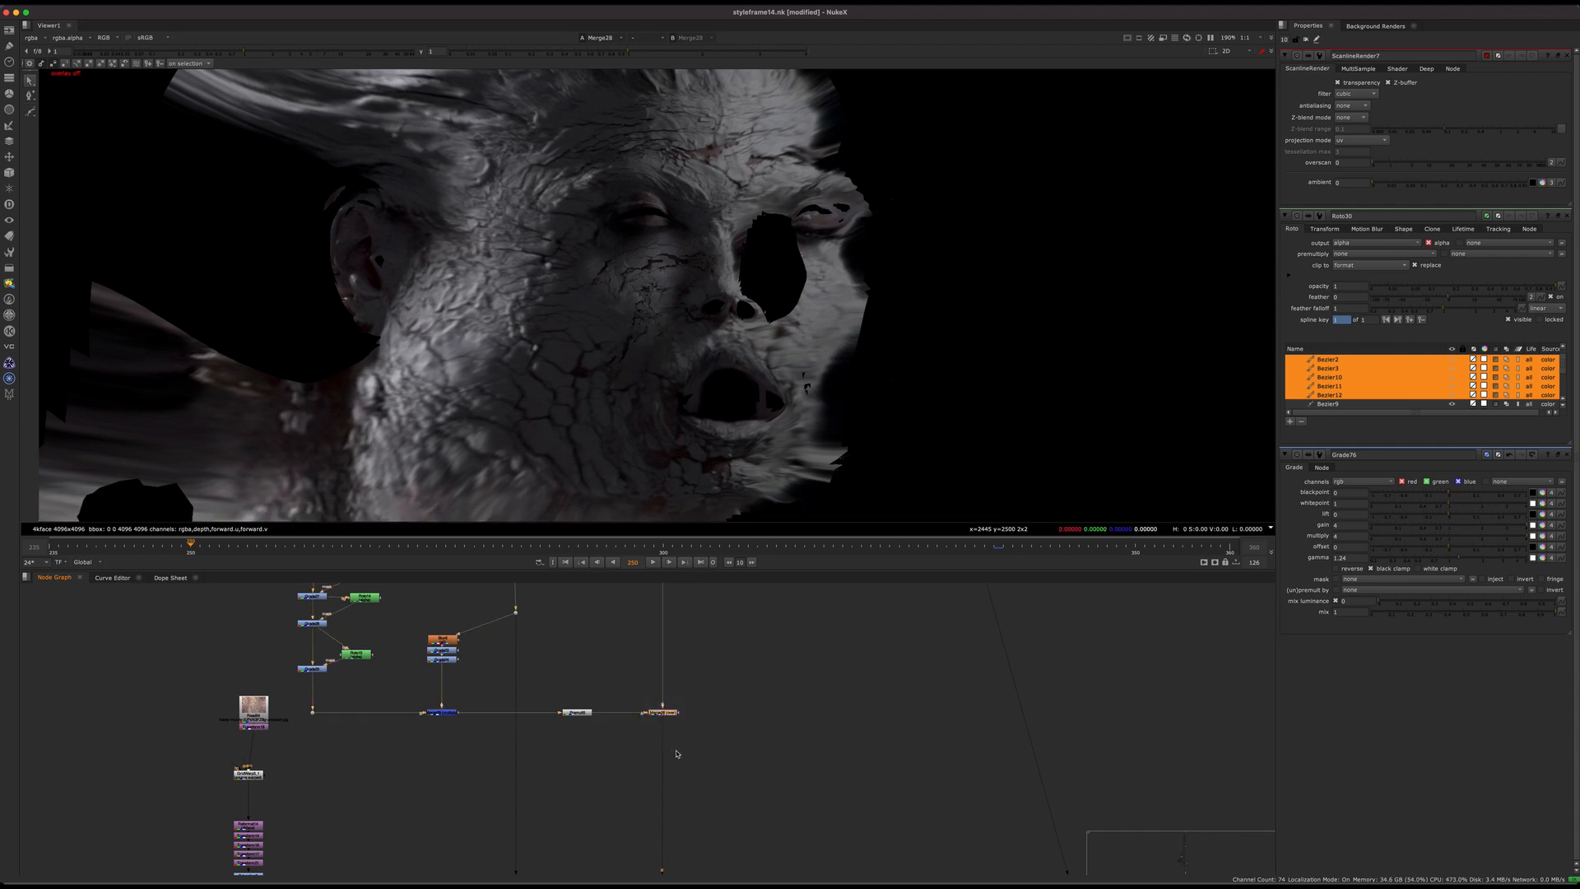
Step: Look over the roto and grade chain that feeds the Merge28 patch
middle_drag(677, 754, 700, 718)
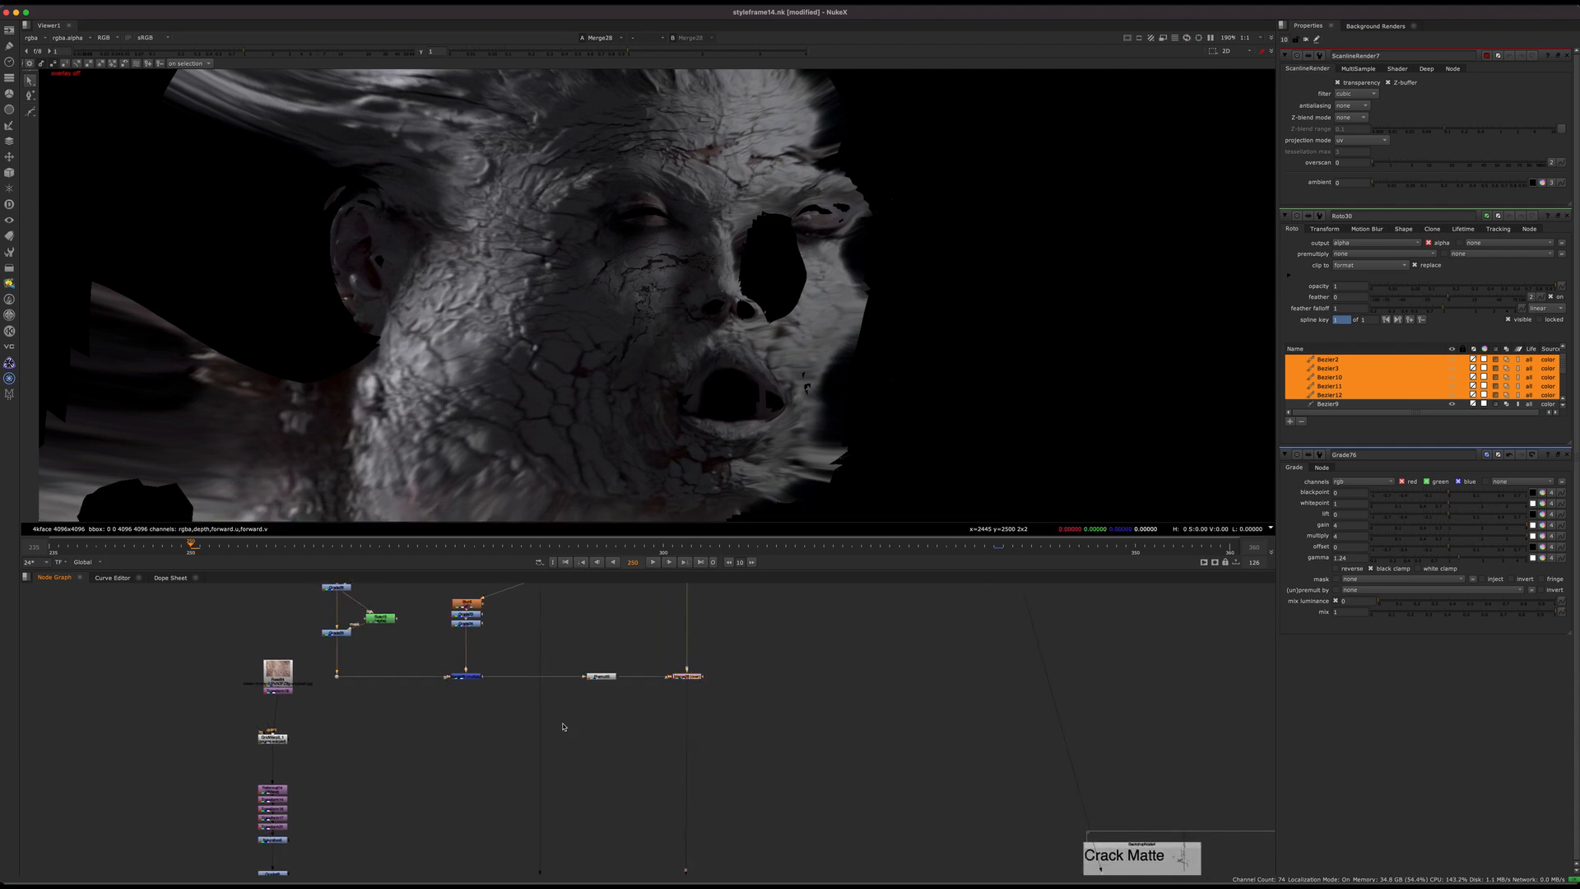
middle_drag(499, 594, 484, 669)
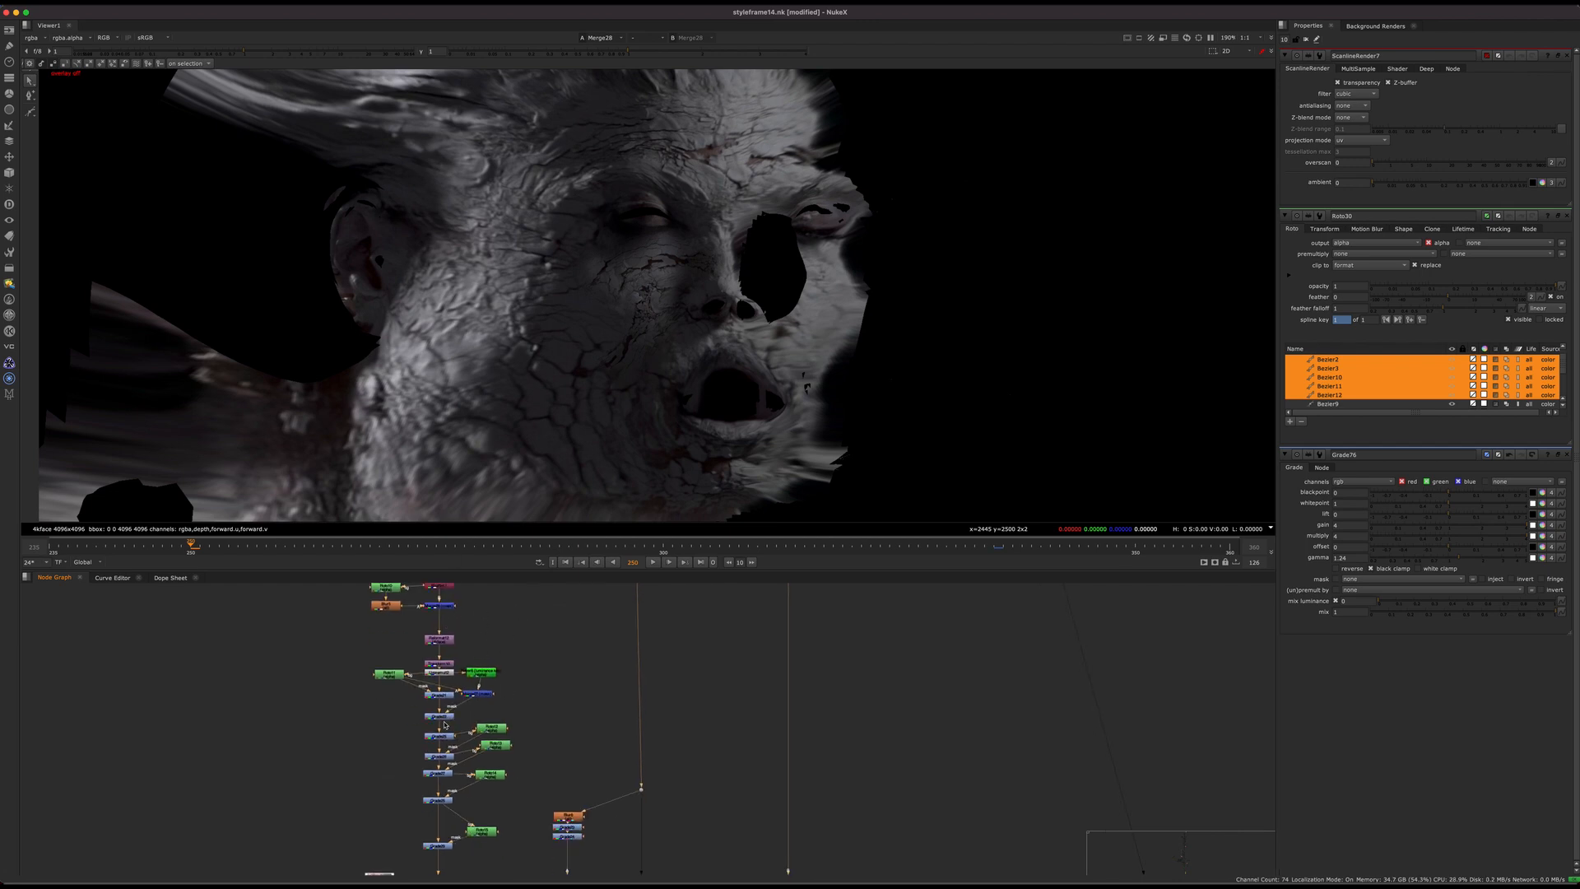
middle_drag(444, 724, 454, 766)
middle_drag(580, 768, 500, 678)
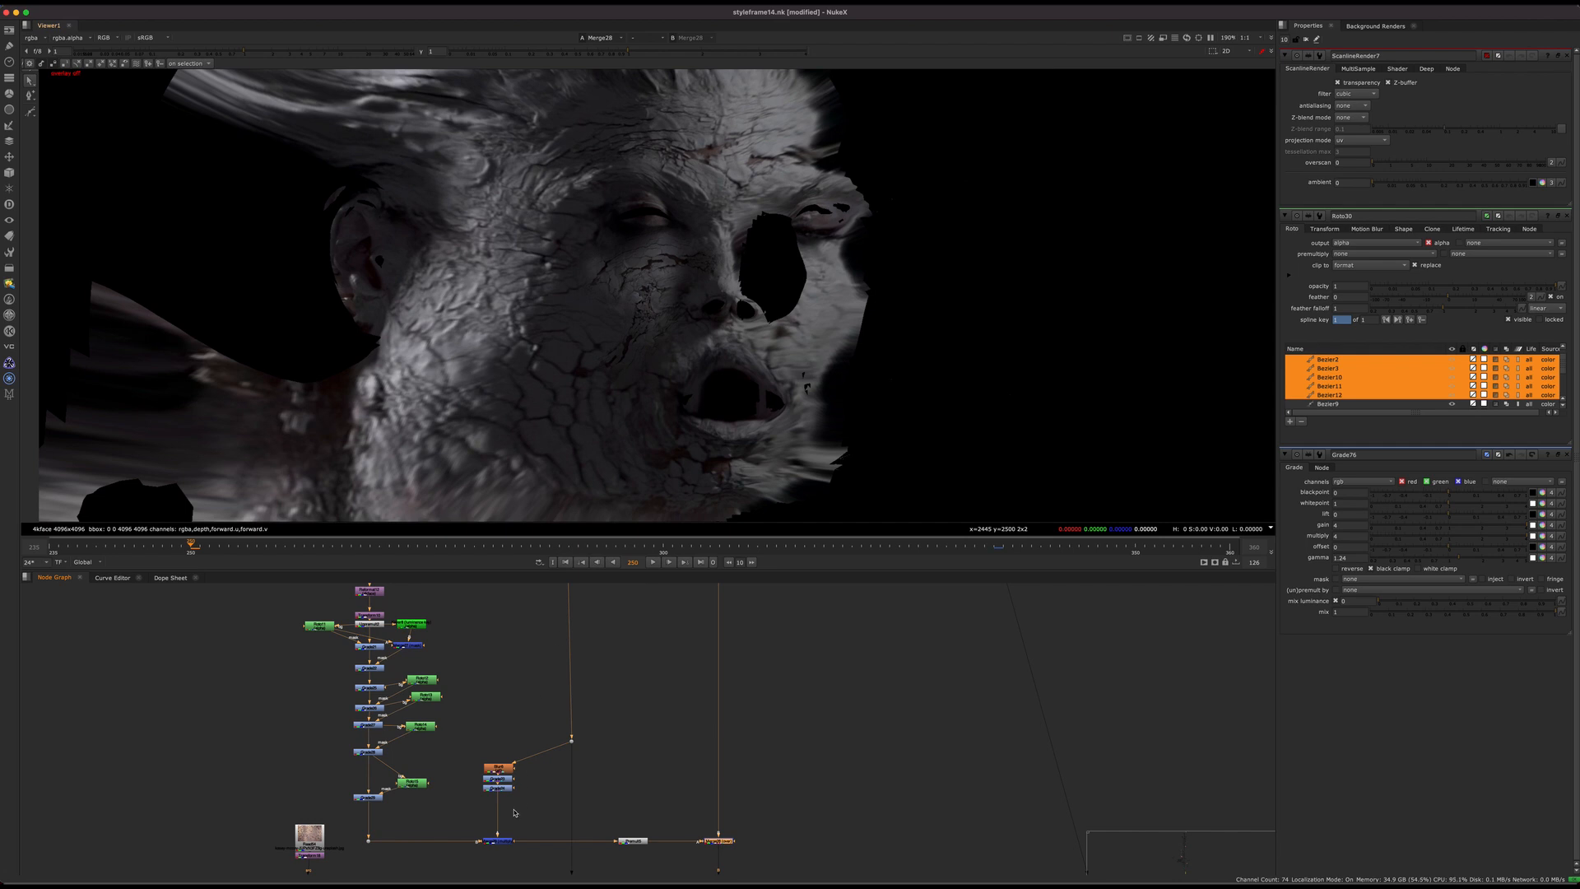
Step: Disable the Merge29 multiply in the patch branch and examine how the cheek patch sits on the unwrapped face
scroll(514, 813, up, 3)
drag(459, 724, 574, 765)
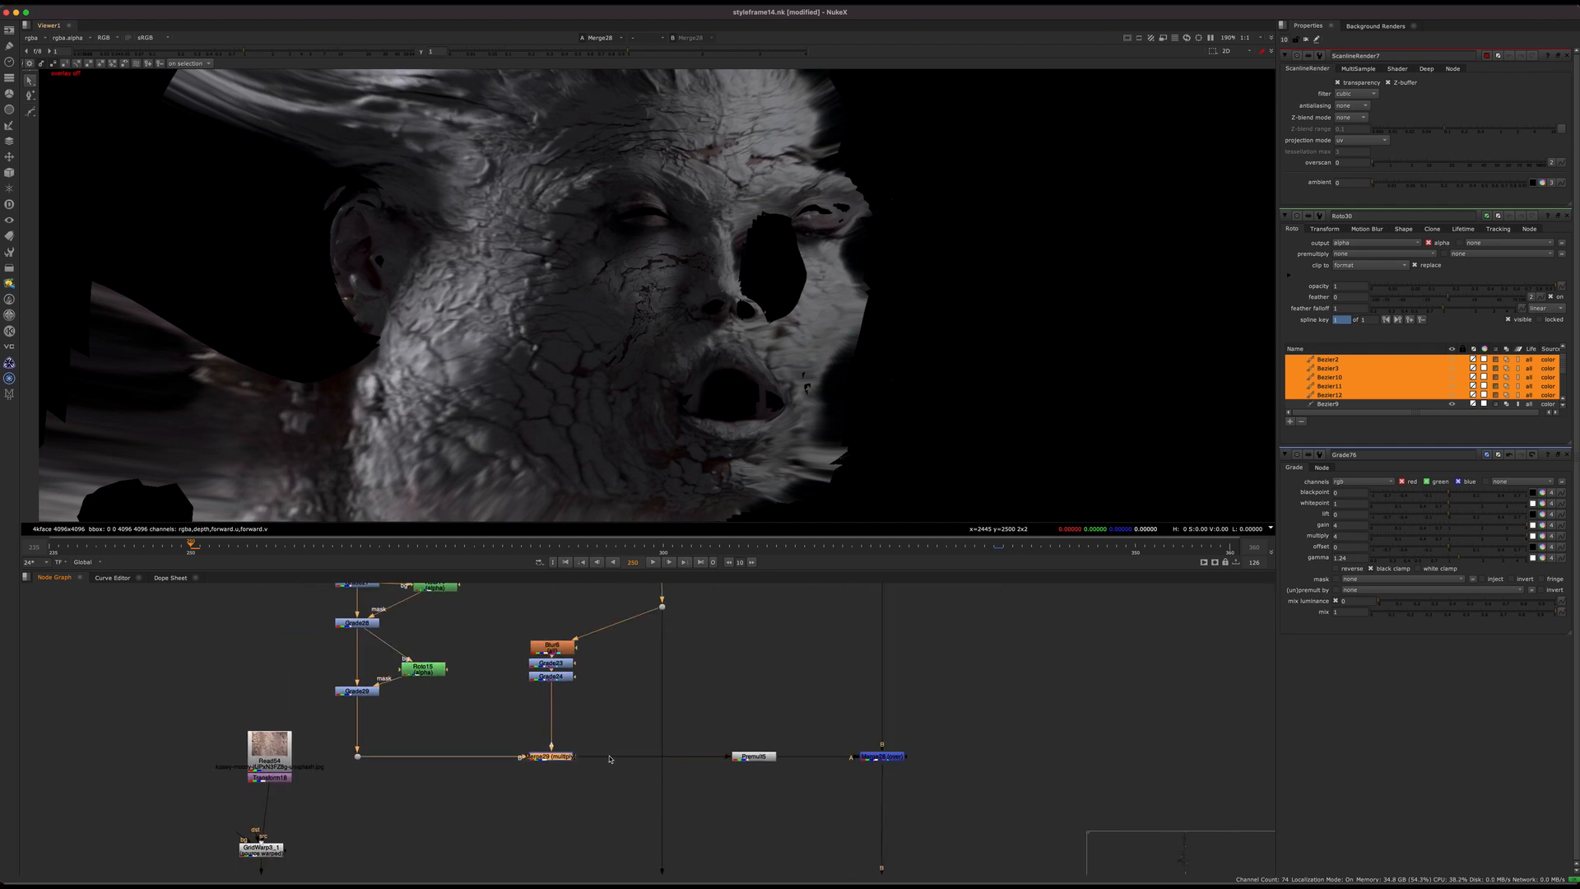
key(d)
scroll(601, 753, up, 3)
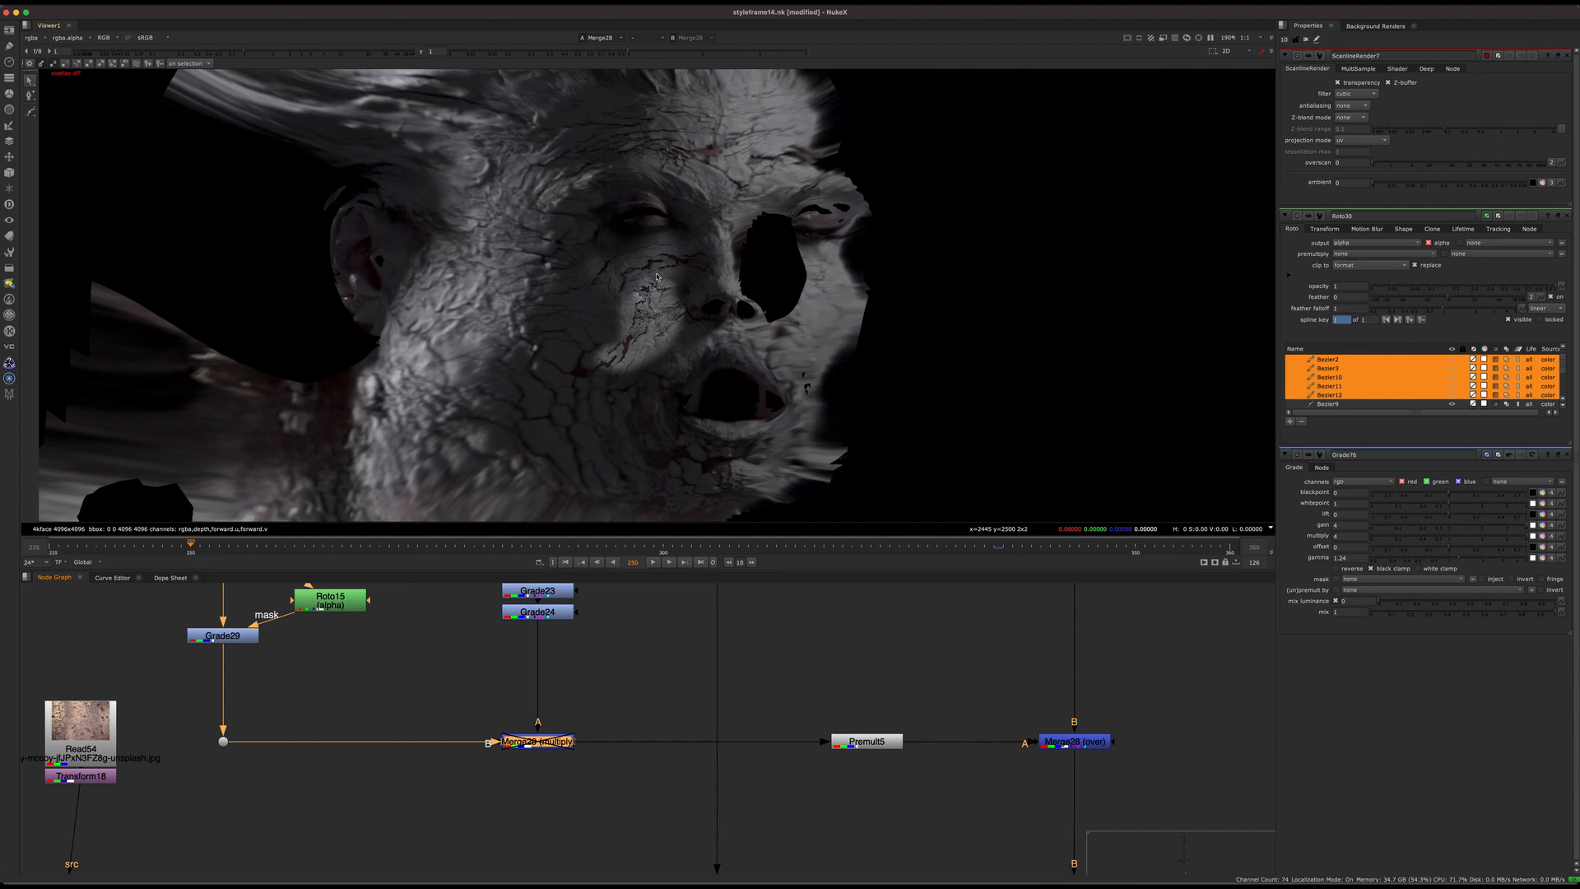
scroll(621, 336, up, 3)
drag(627, 719, 468, 793)
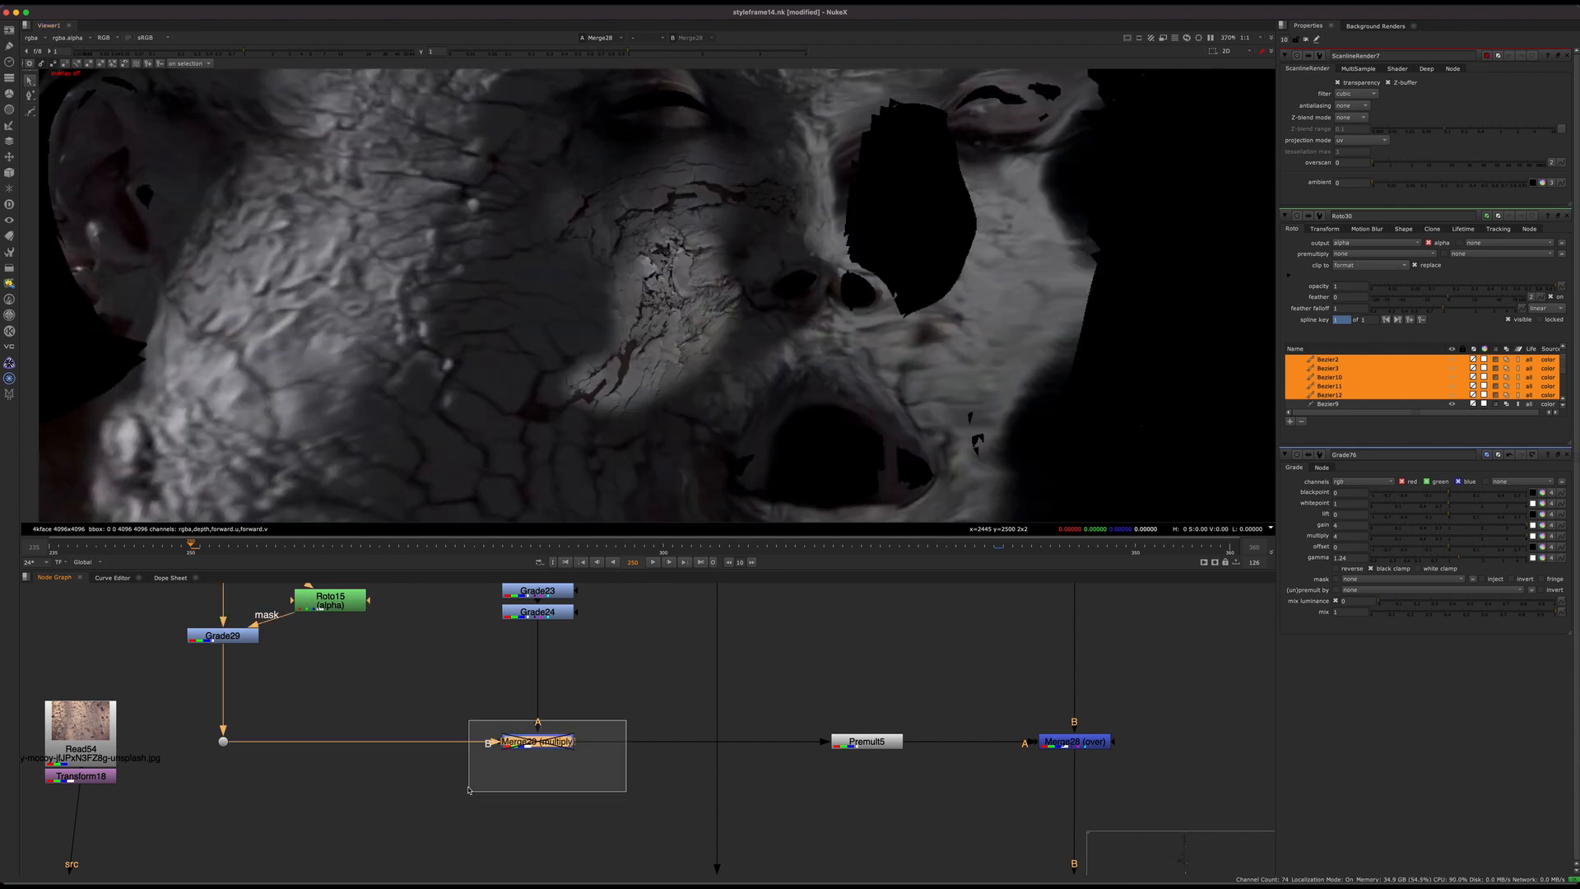
Step: View the Blur6 node that feeds Merge29 and fit the whole blurred head in the viewer
scroll(470, 782, down, 3)
middle_drag(471, 782, 471, 854)
click(531, 723)
key(1)
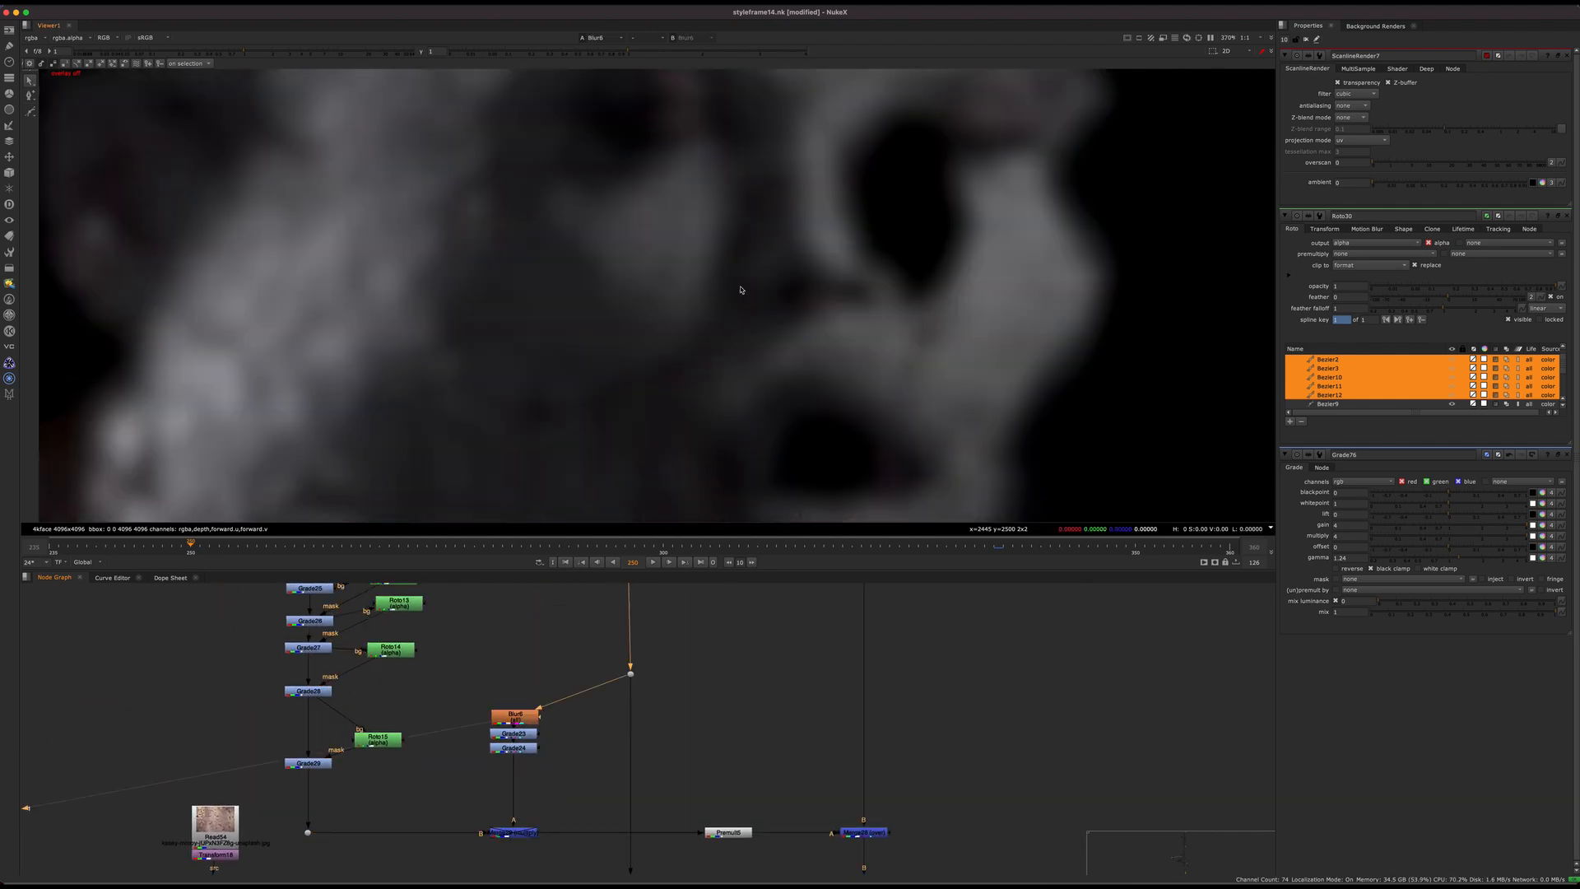
key(f)
scroll(537, 746, up, 3)
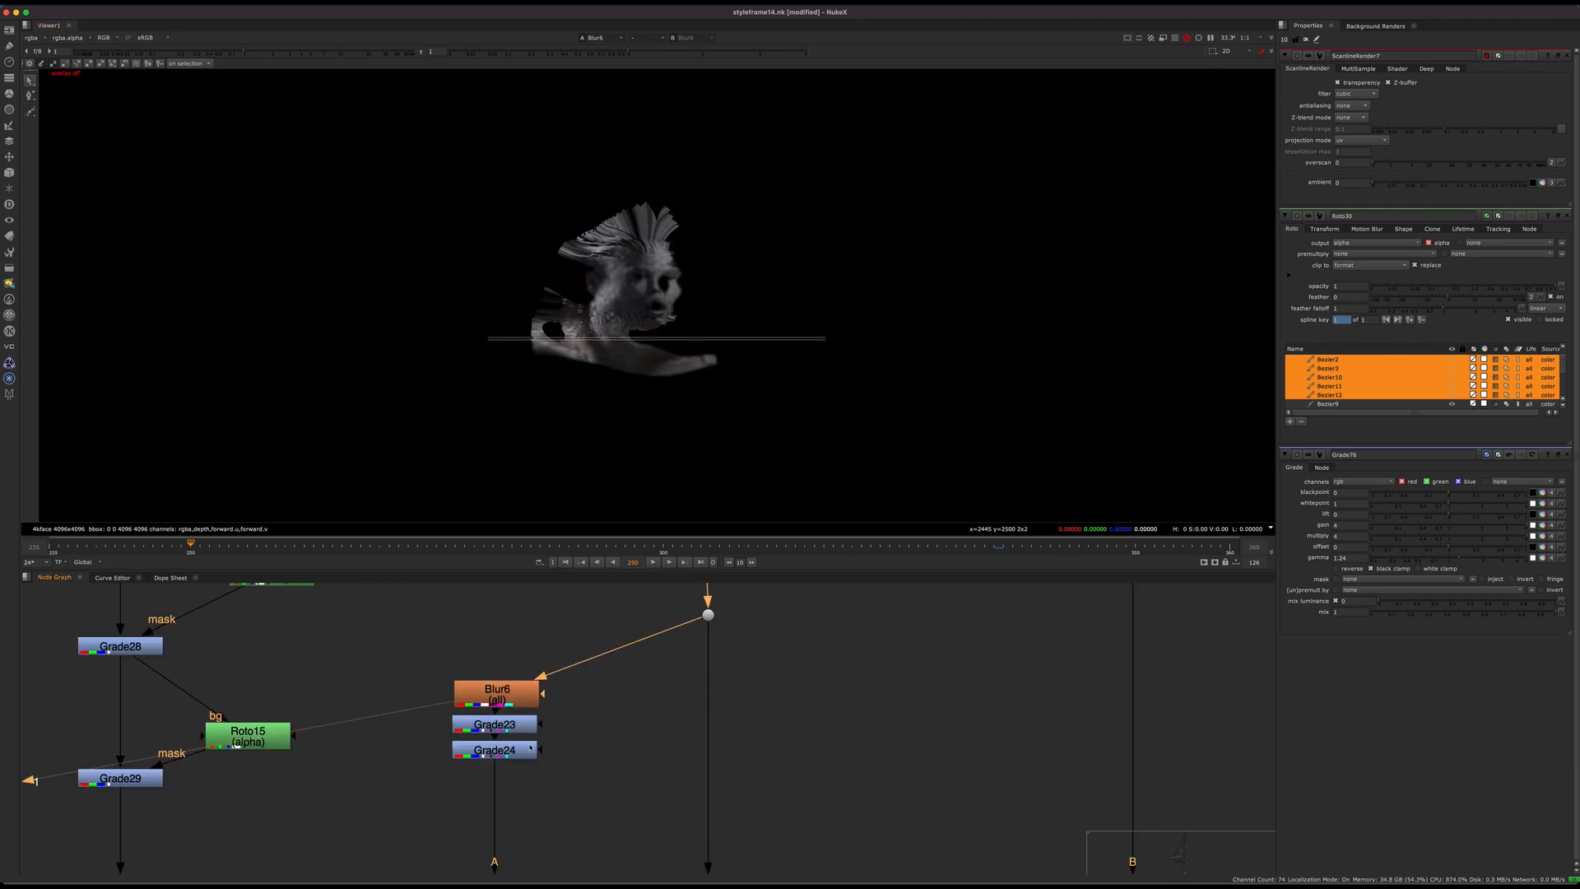
Step: View Grade23 and Grade24 in turn to examine how the blurred head is graded
click(522, 727)
key(1)
click(519, 752)
key(1)
scroll(635, 285, up, 3)
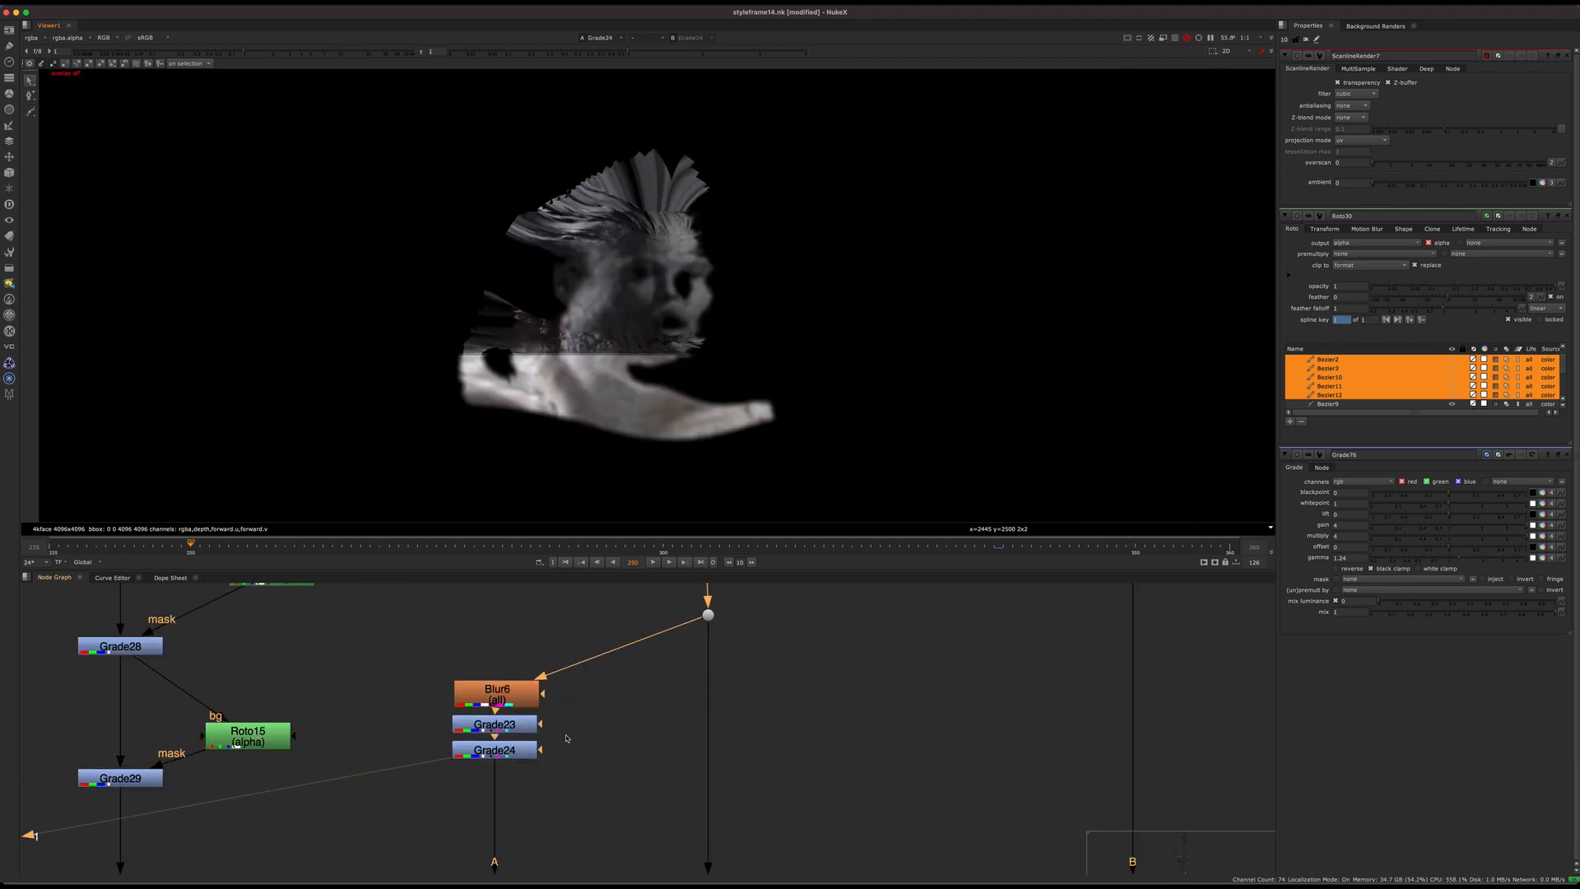
Step: View Merge29, open its properties and look closely at the isolated, multiplied crack patch
scroll(588, 790, down, 2)
middle_drag(587, 790, 547, 684)
click(497, 764)
key(1)
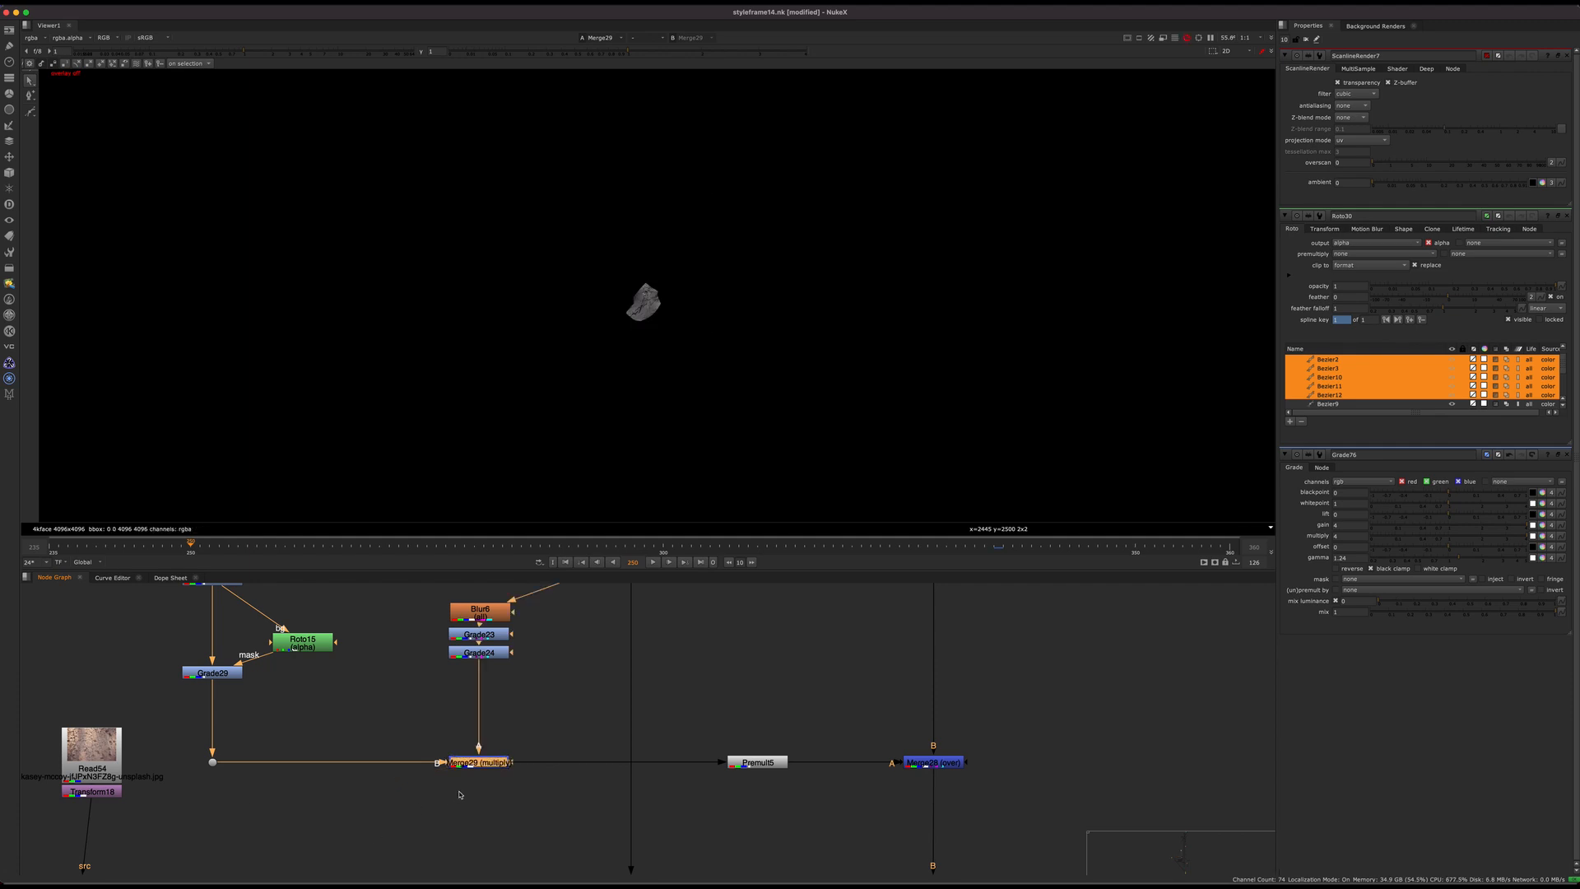
scroll(497, 764, up, 4)
double_click(500, 753)
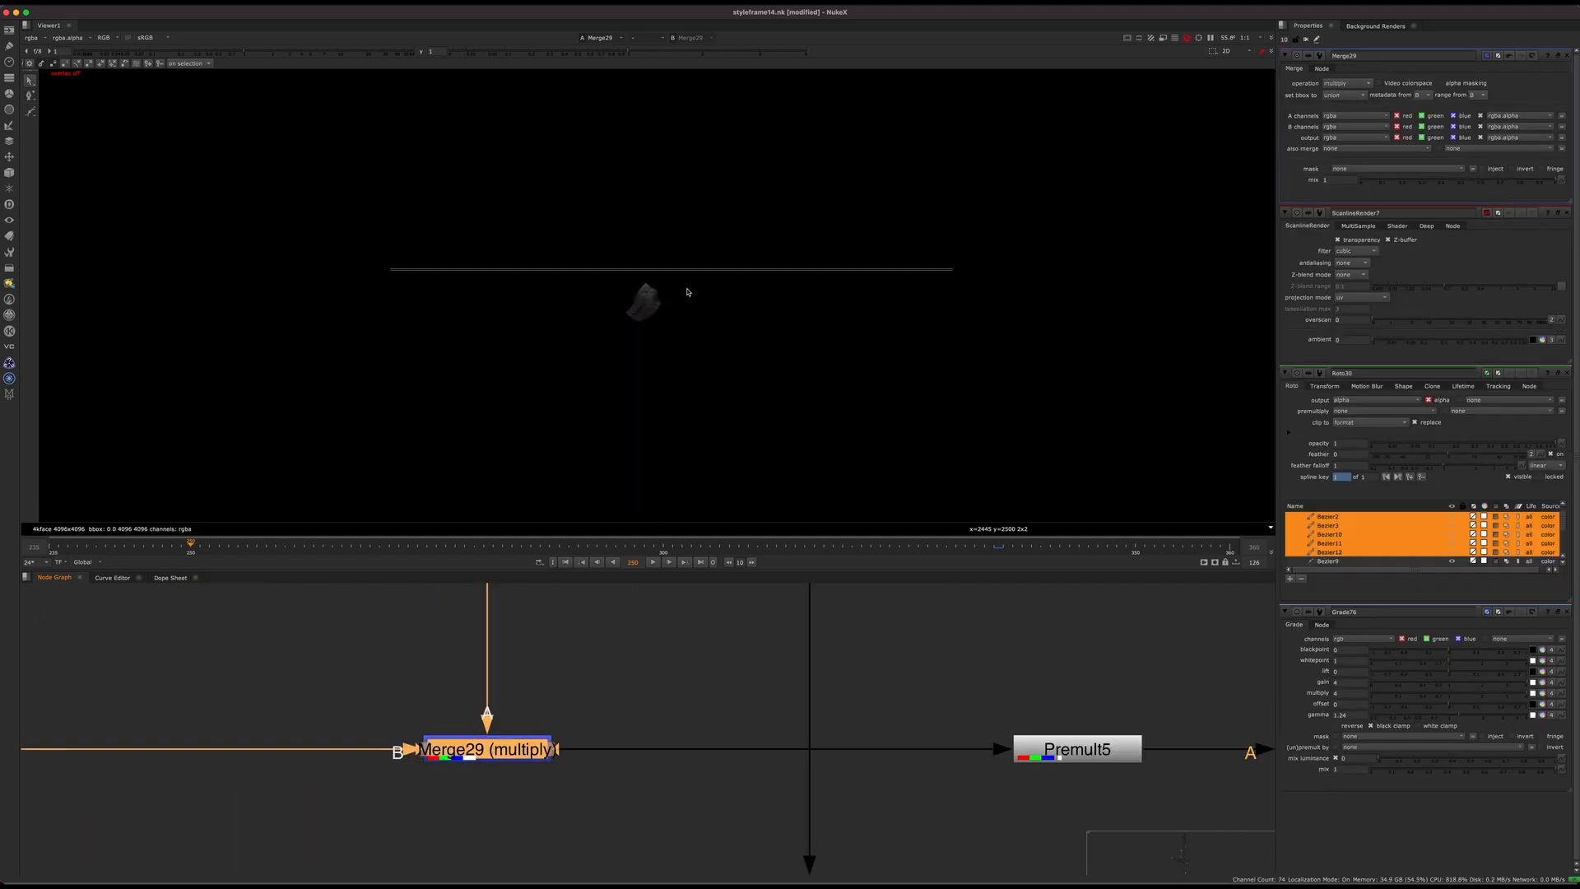
scroll(716, 301, up, 5)
middle_drag(699, 331, 721, 335)
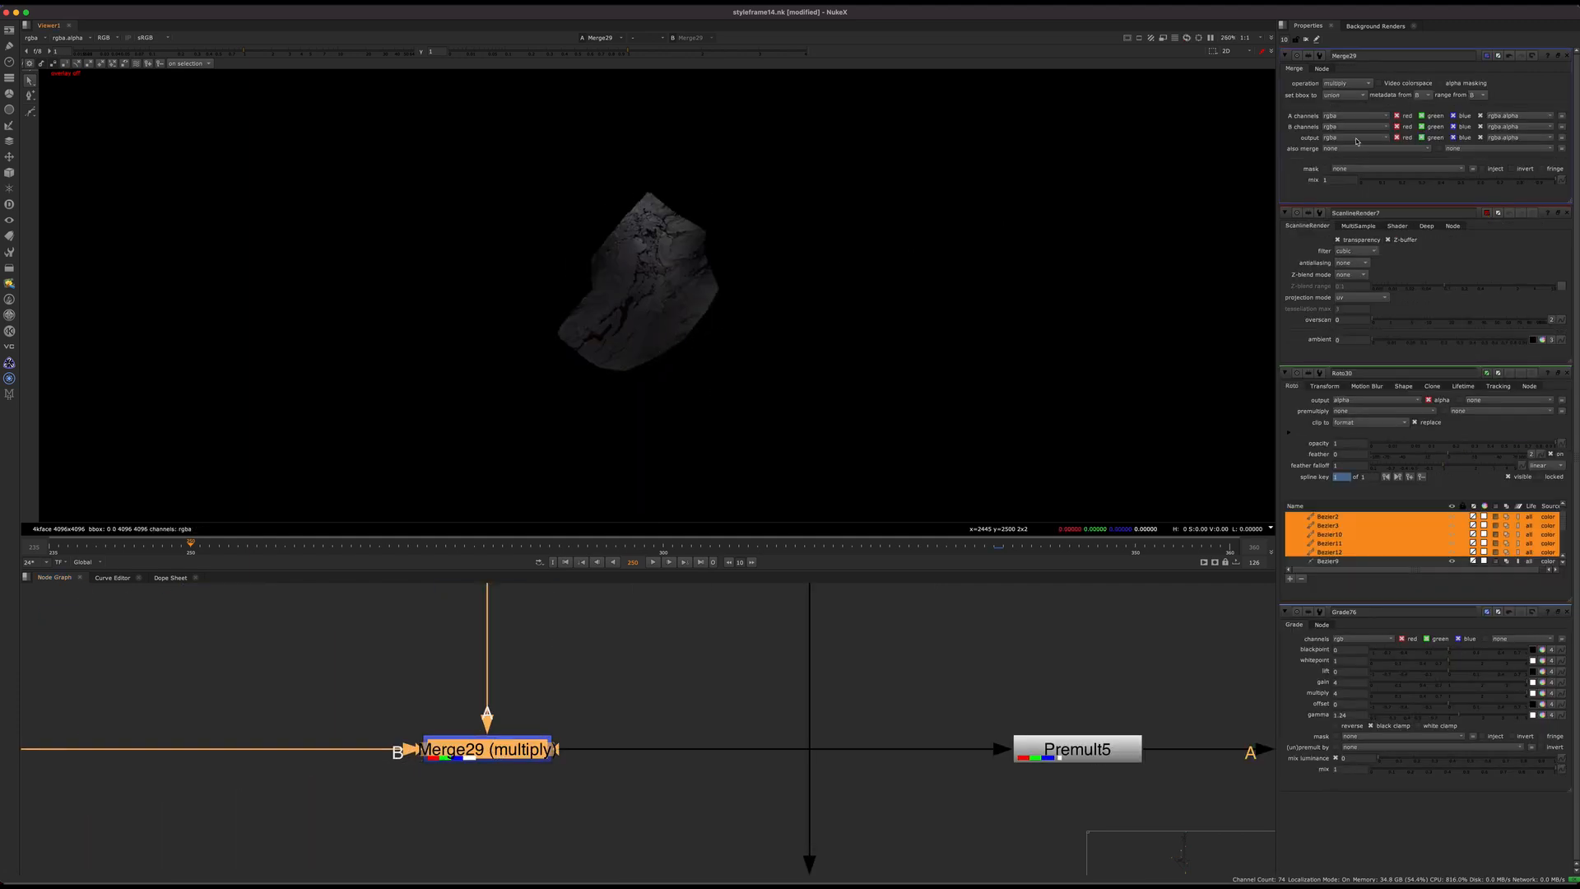
Step: Set Merge29's output channels to rgb
click(1334, 139)
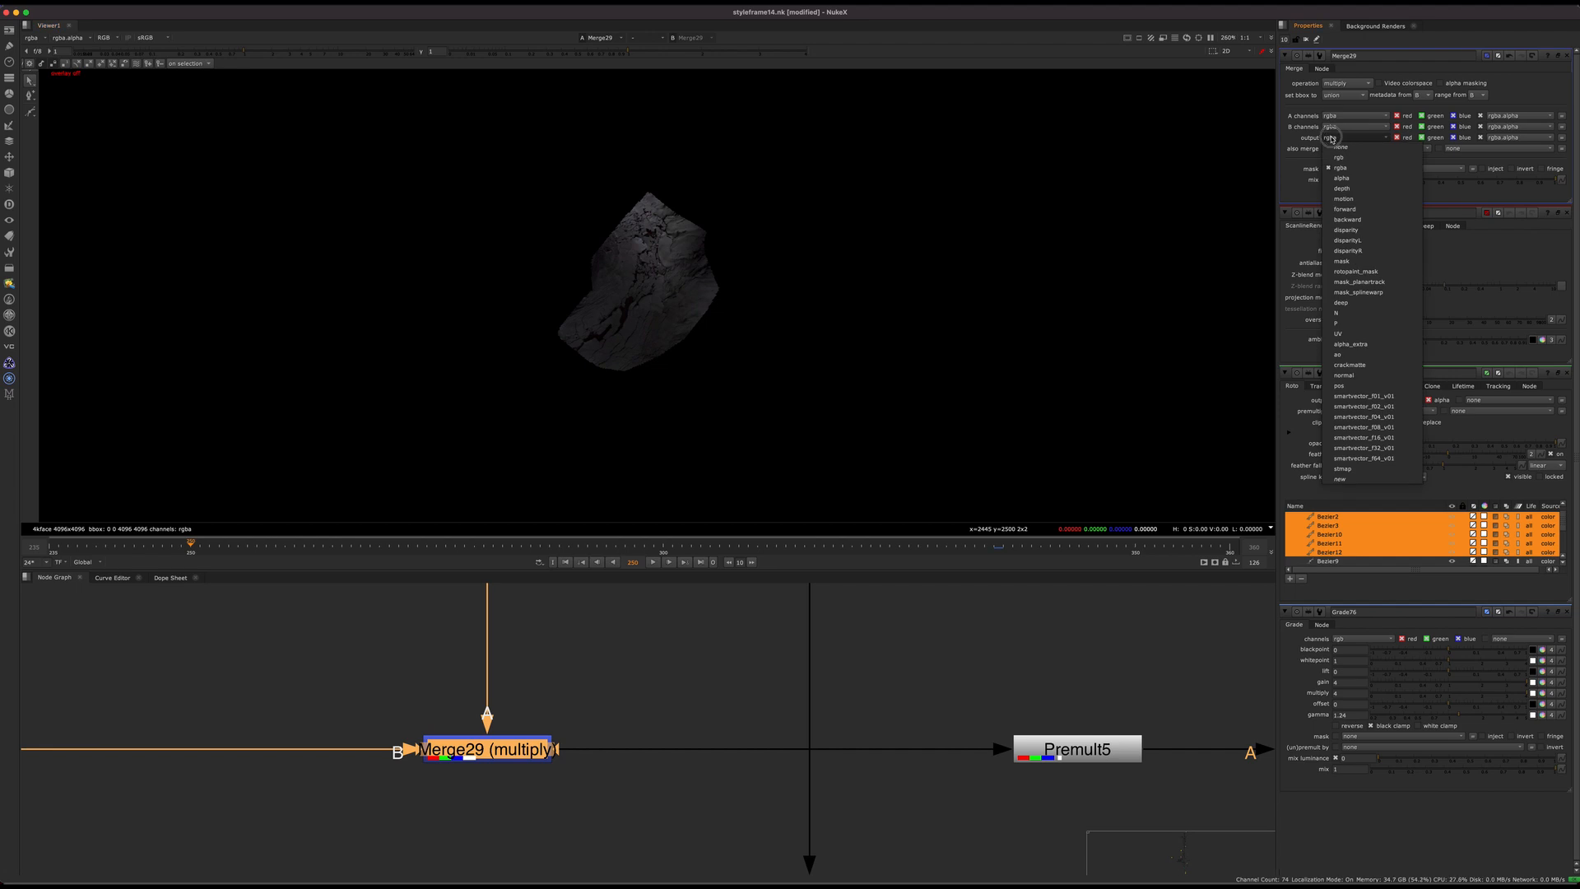
click(1343, 157)
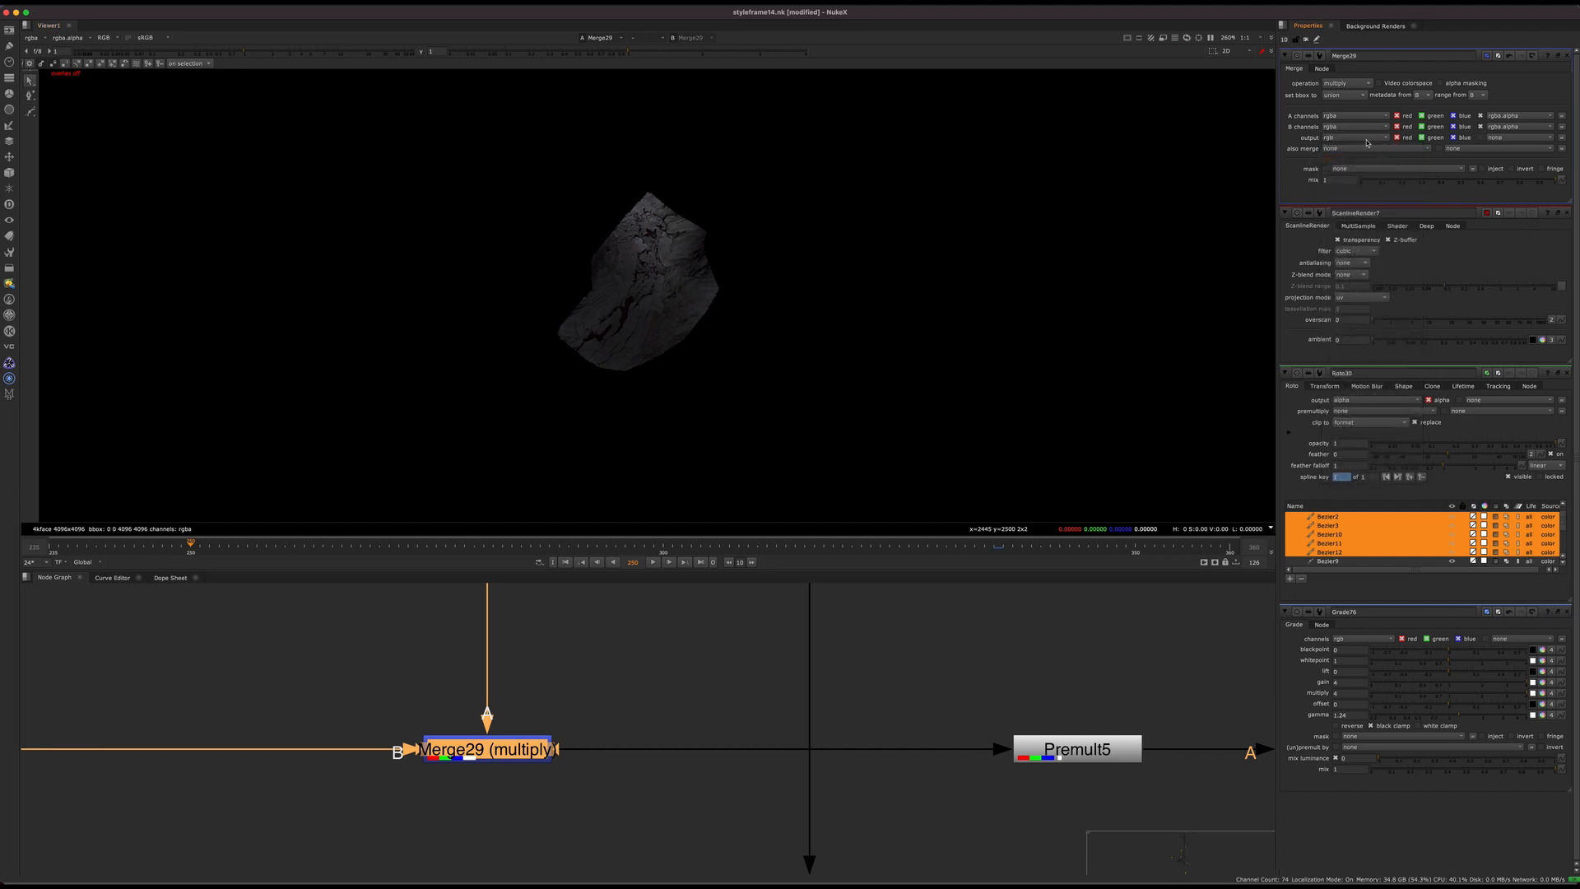
click(1345, 140)
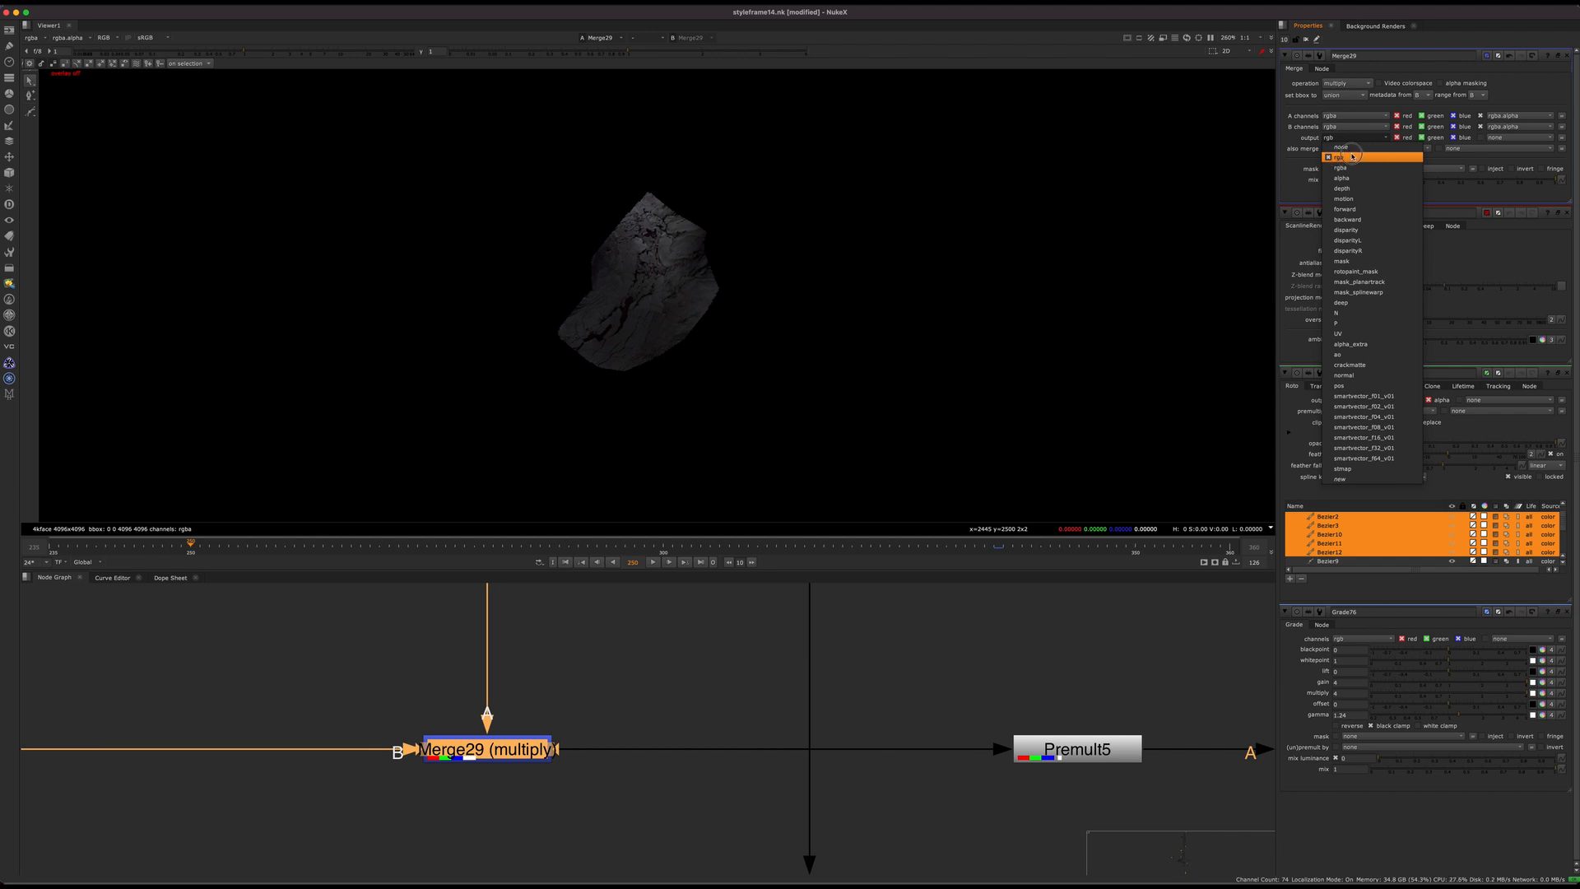
click(1350, 159)
Step: View Merge28 on the unwrapped face and set Merge29's output channels to rgba
scroll(729, 640, down, 3)
middle_drag(724, 641, 608, 649)
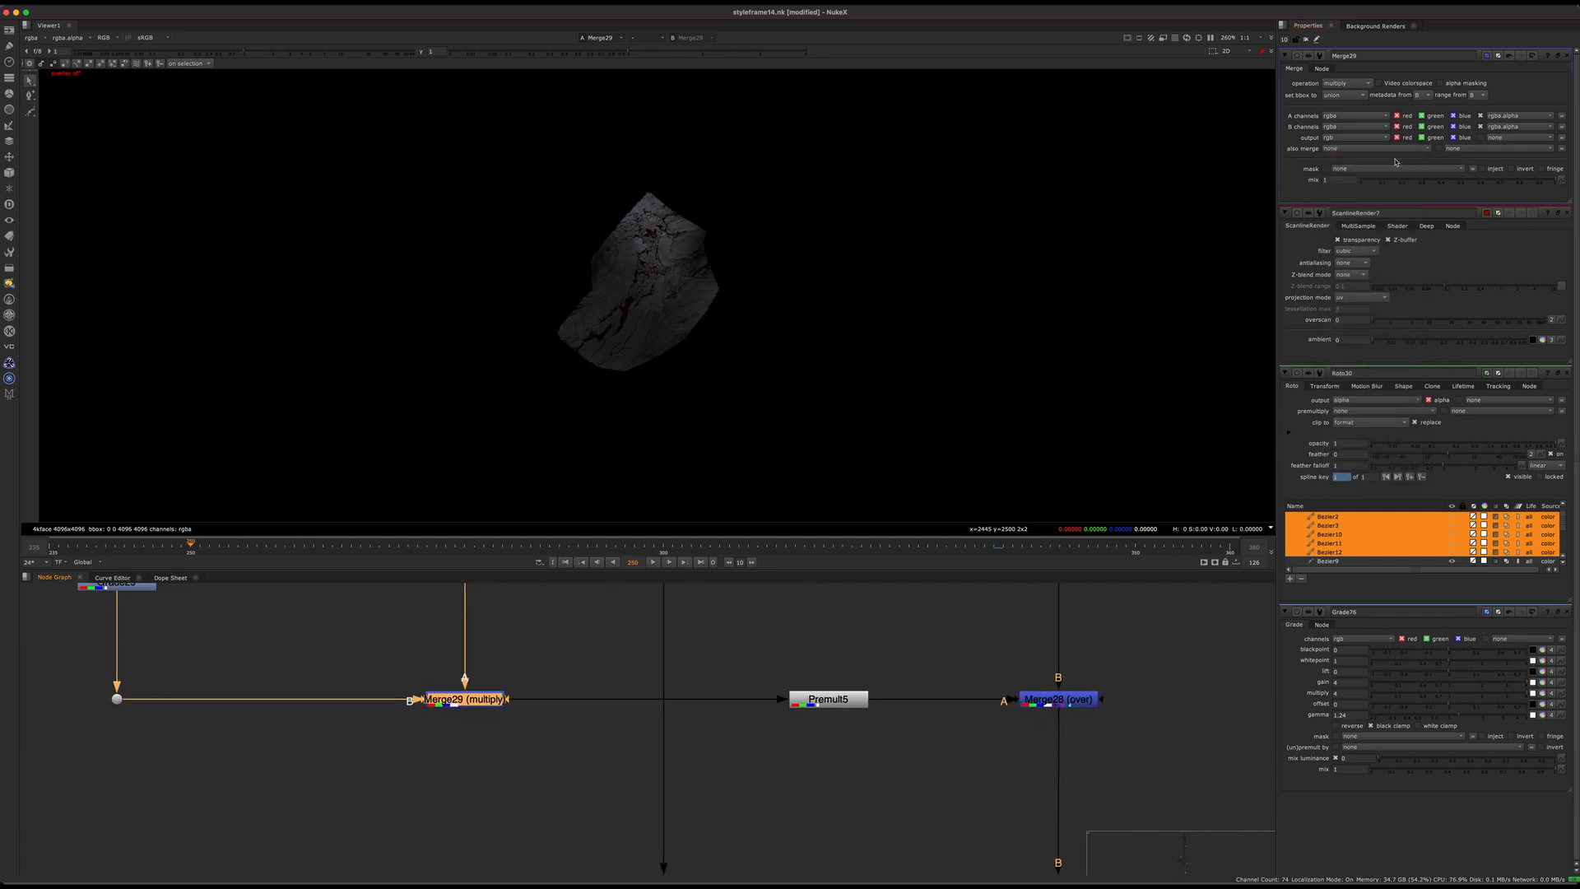
click(1050, 698)
key(1)
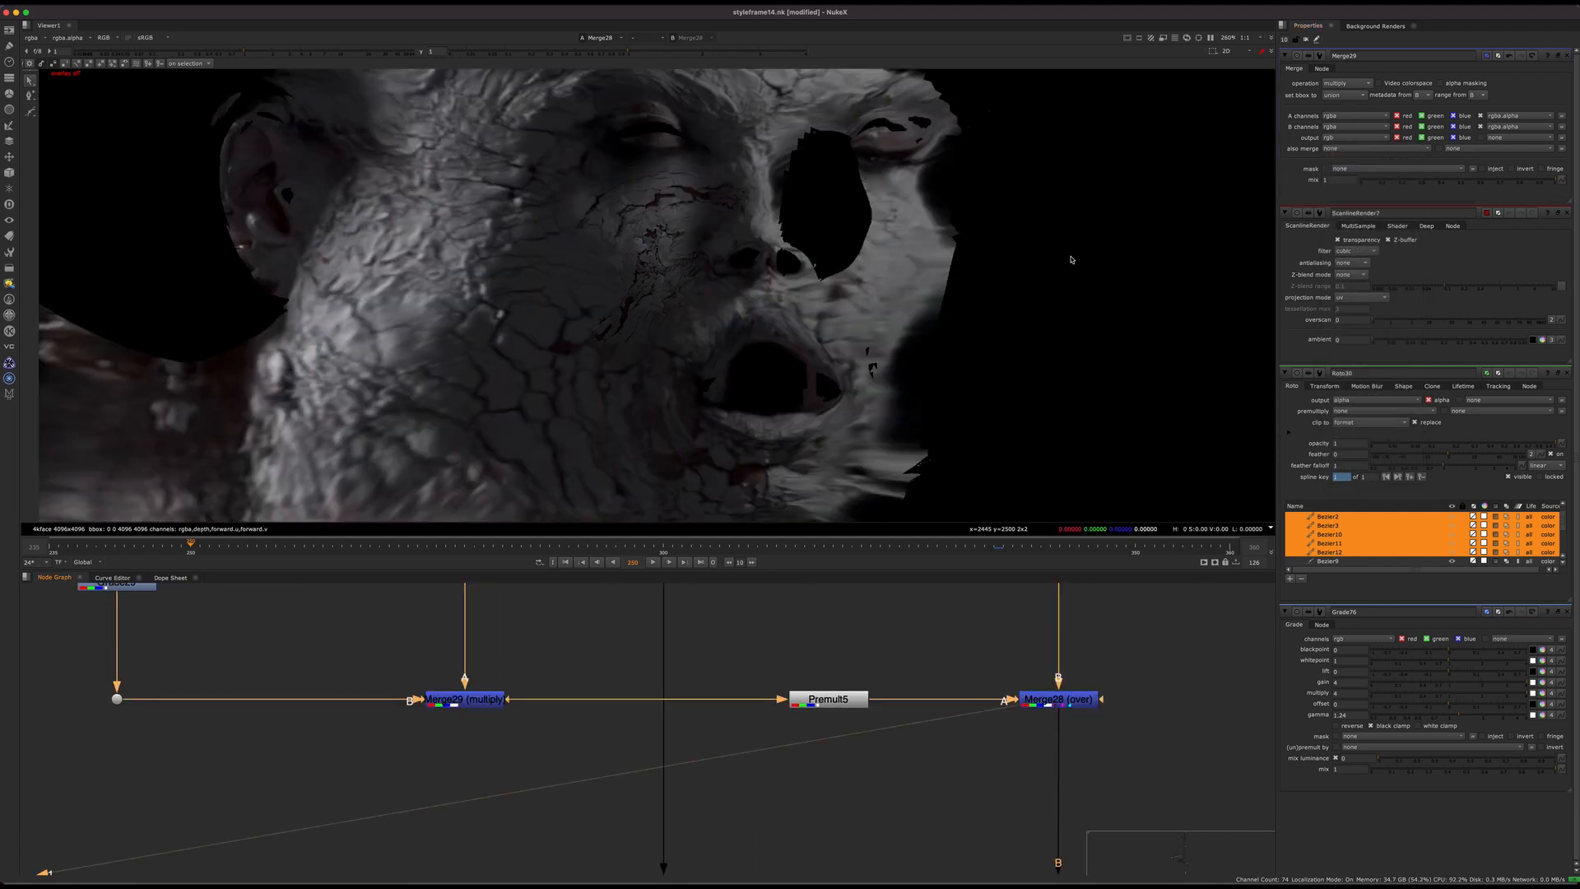
middle_drag(1072, 259, 1121, 232)
click(1341, 138)
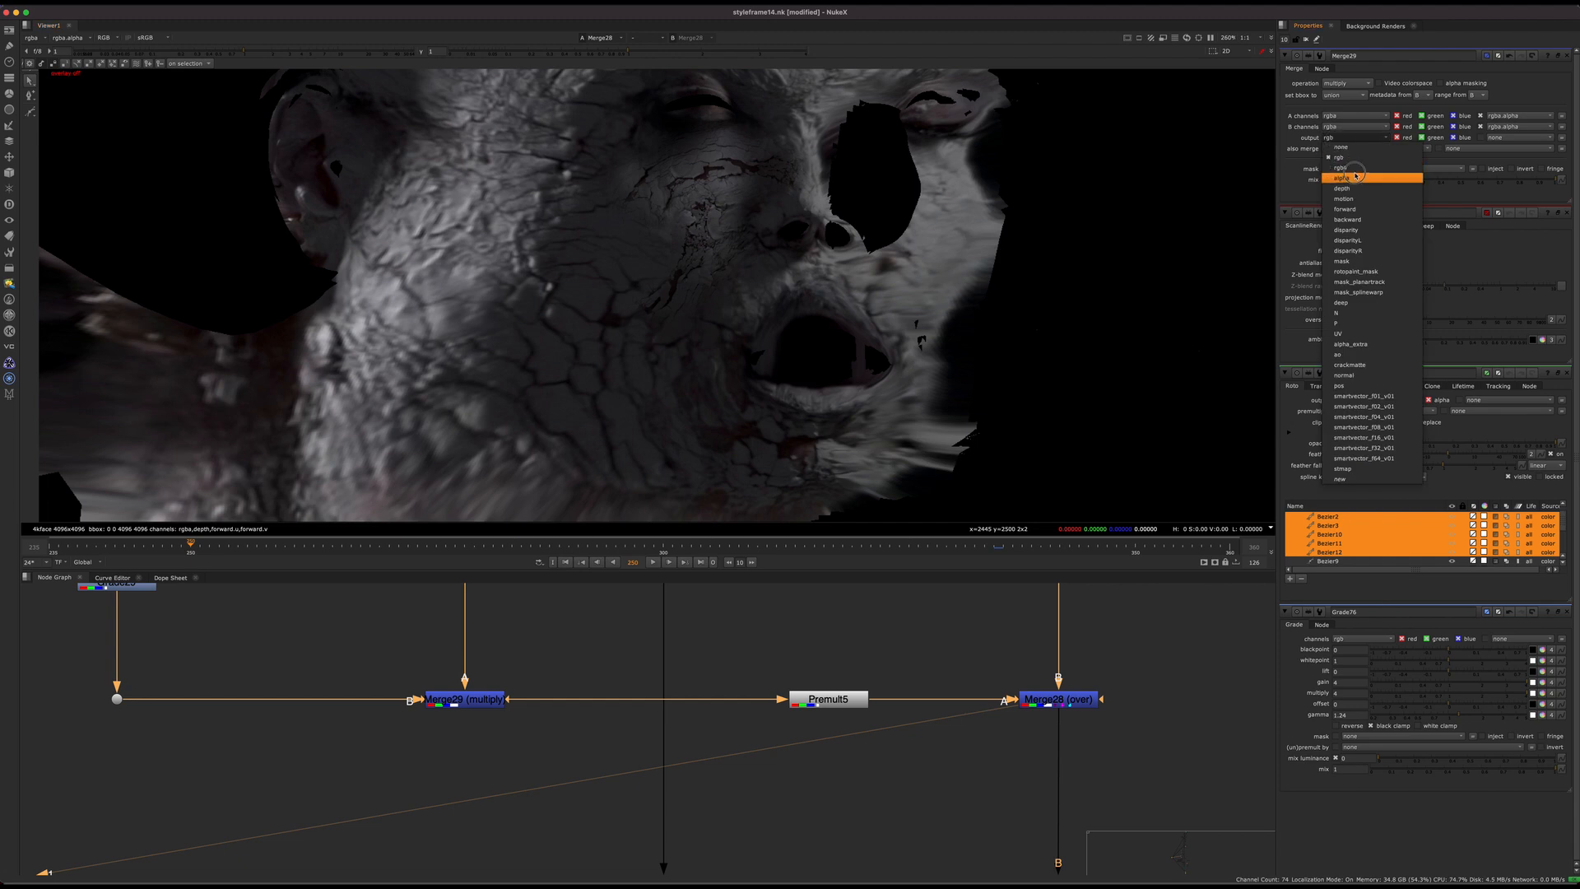
click(1355, 169)
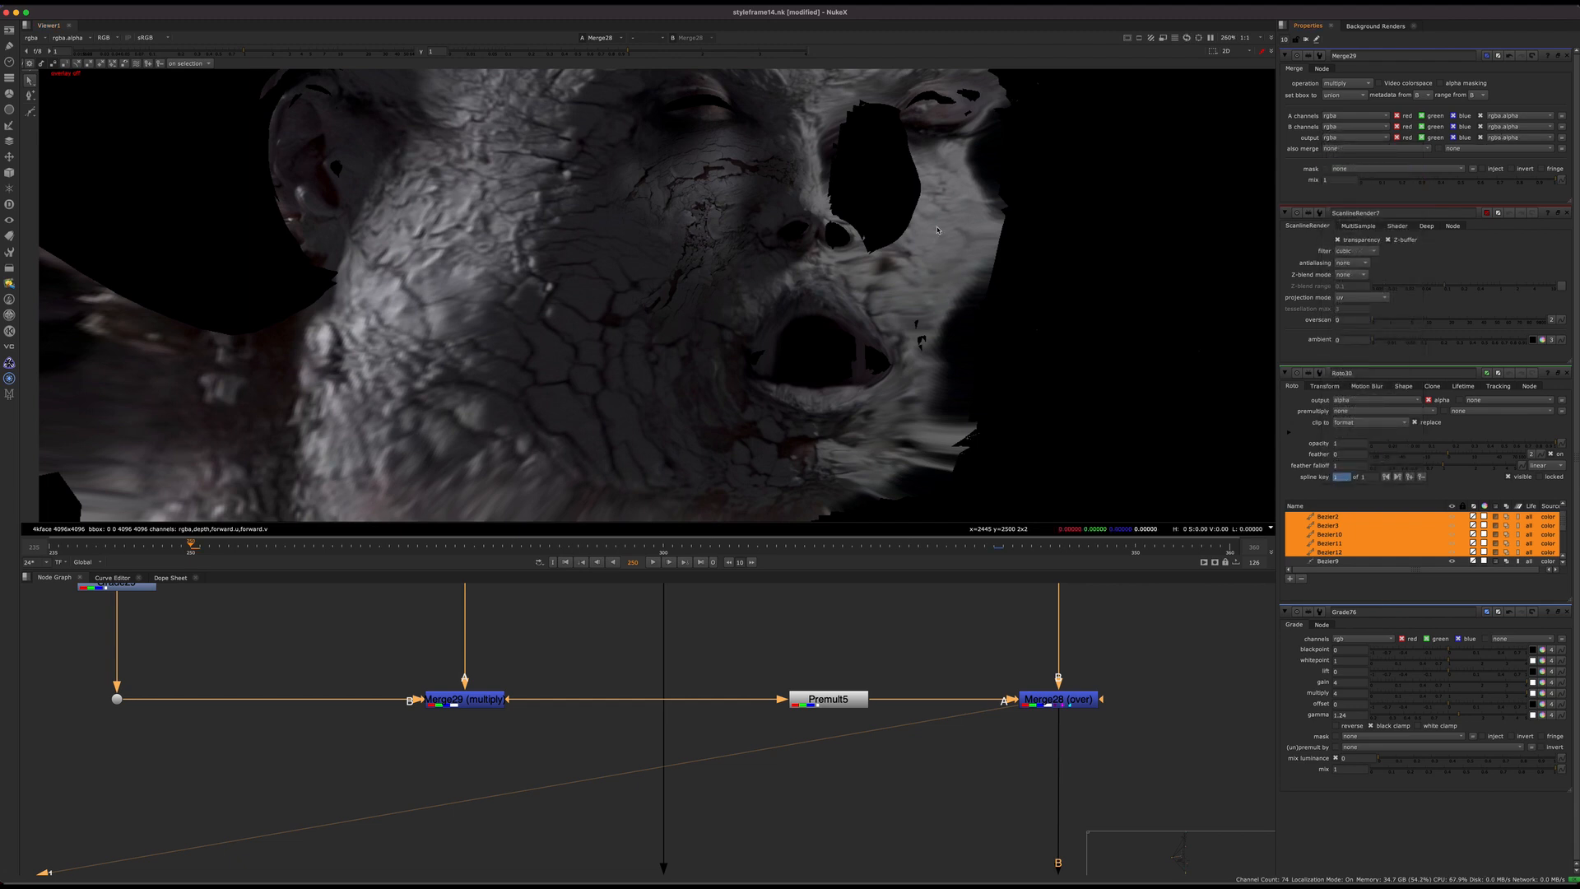
Step: Toggle Merge29 off and on to compare the cheek patch with and without the multiplied face shading
click(465, 699)
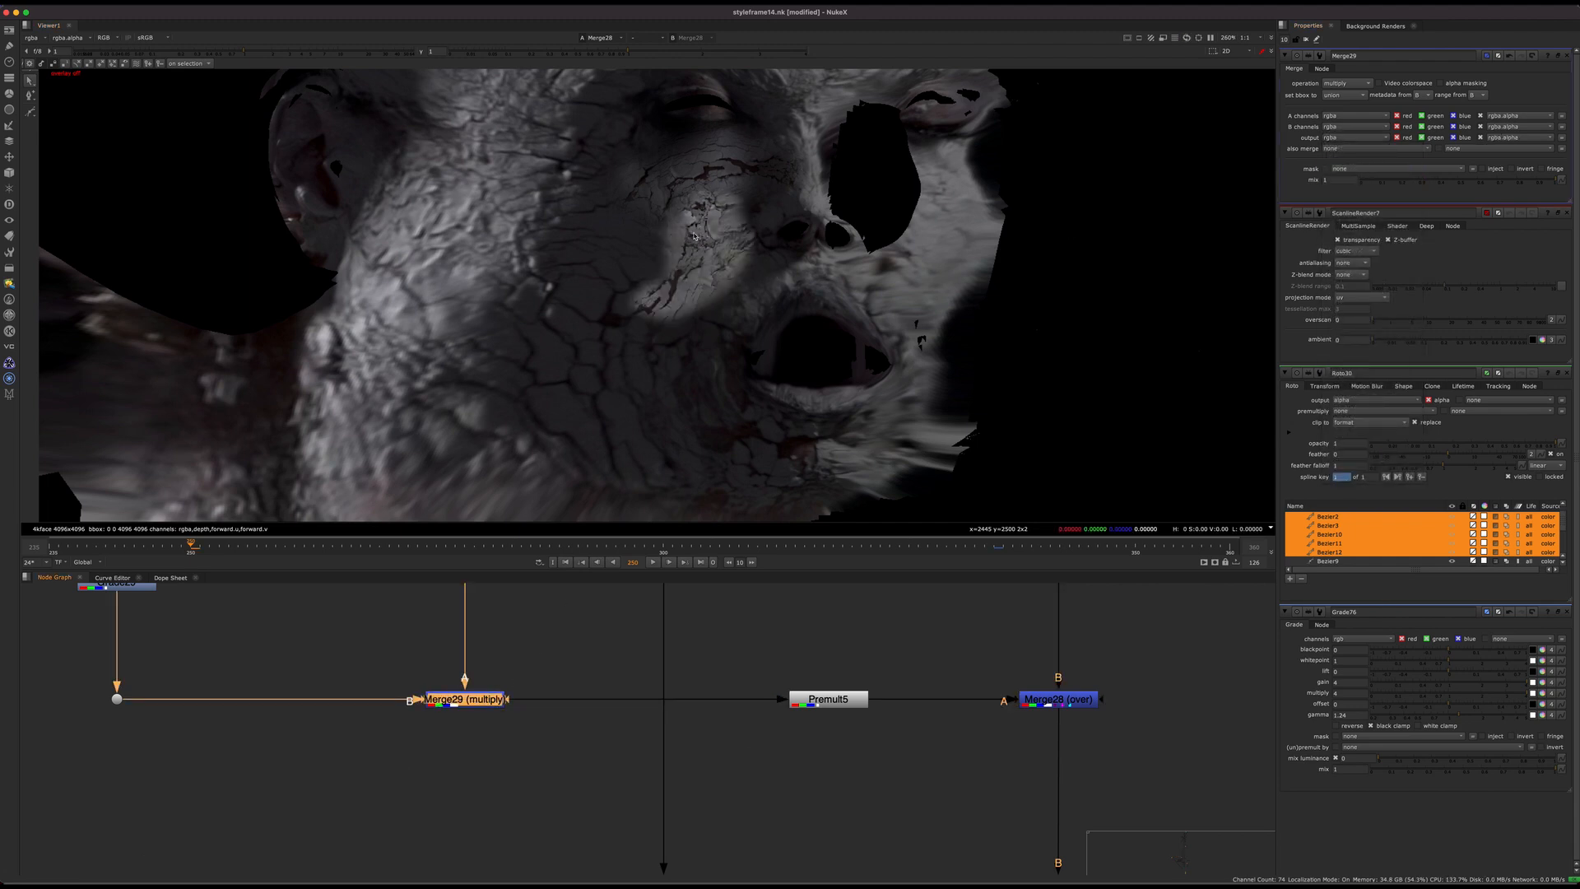
scroll(725, 229, up, 5)
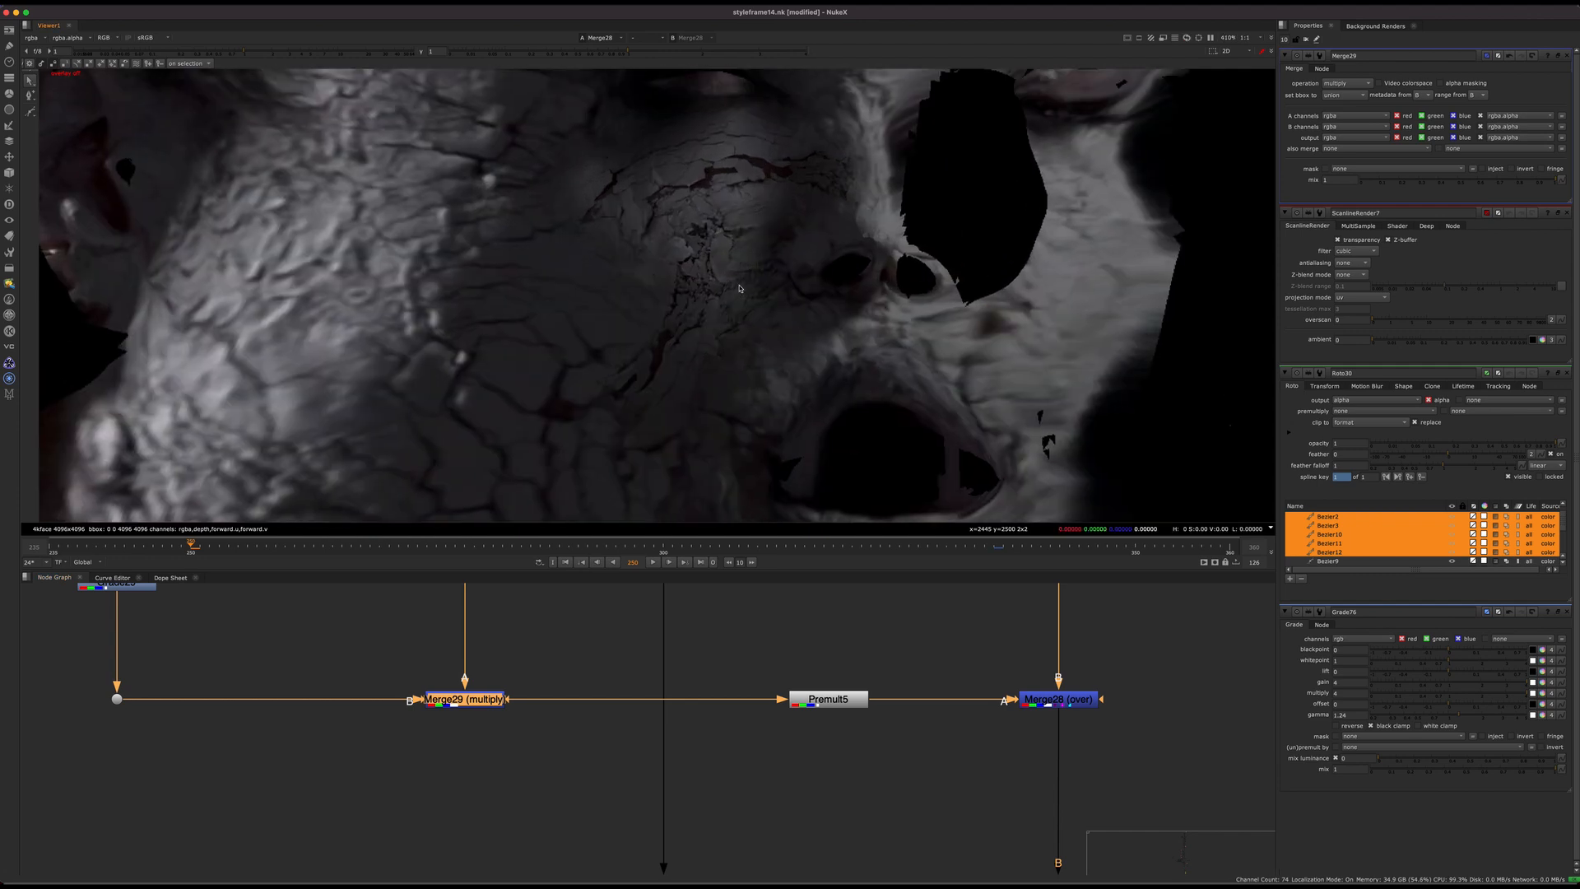
middle_drag(488, 765, 512, 849)
key(d)
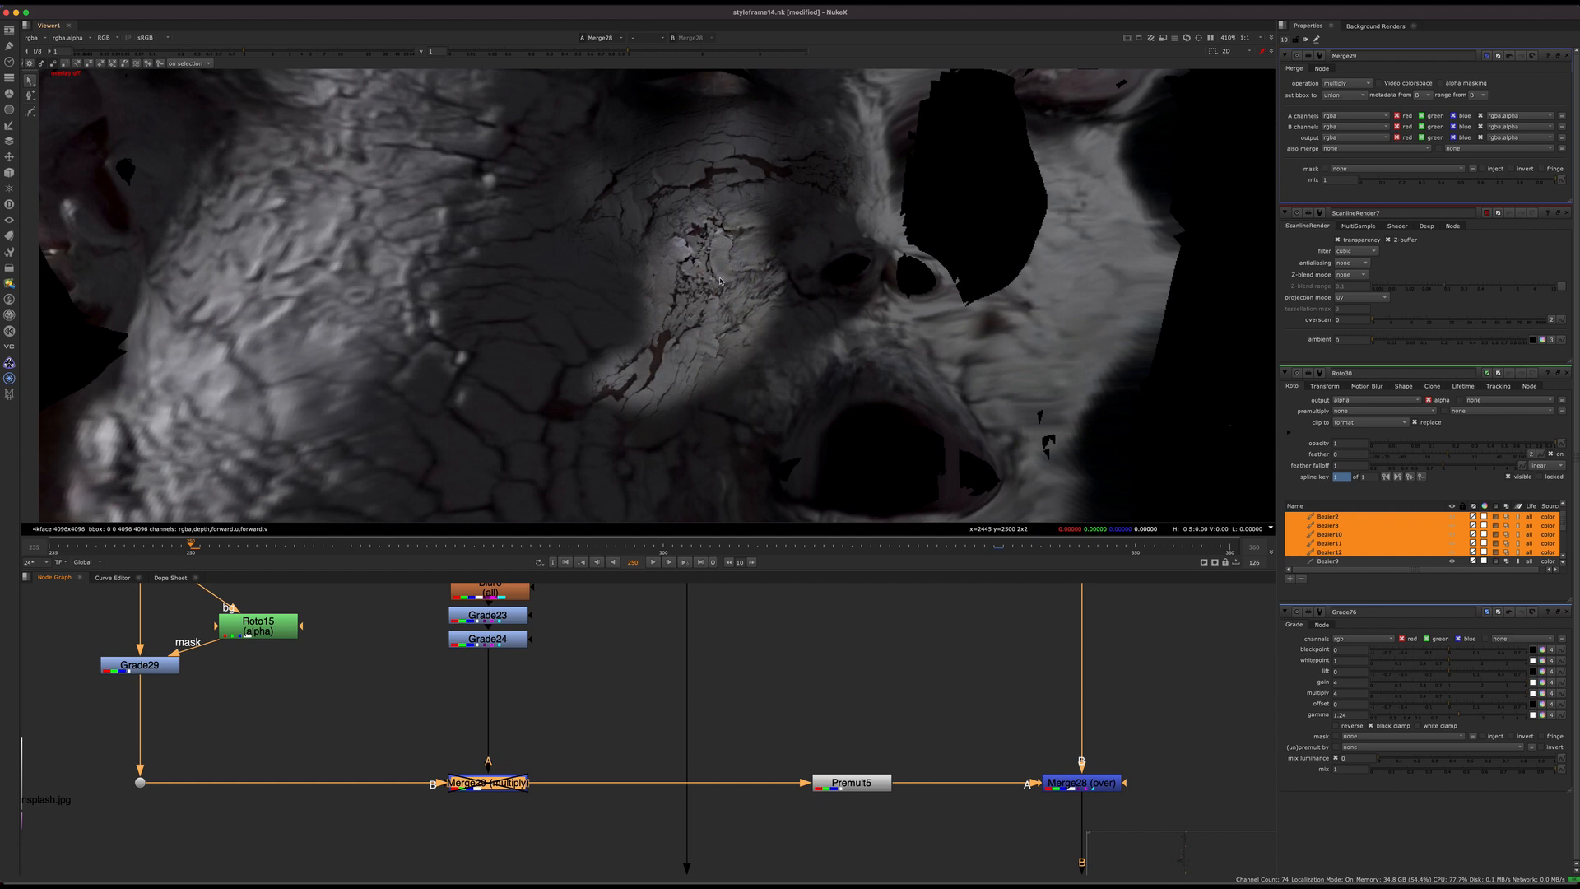
scroll(764, 215, down, 10)
scroll(731, 497, up, 5)
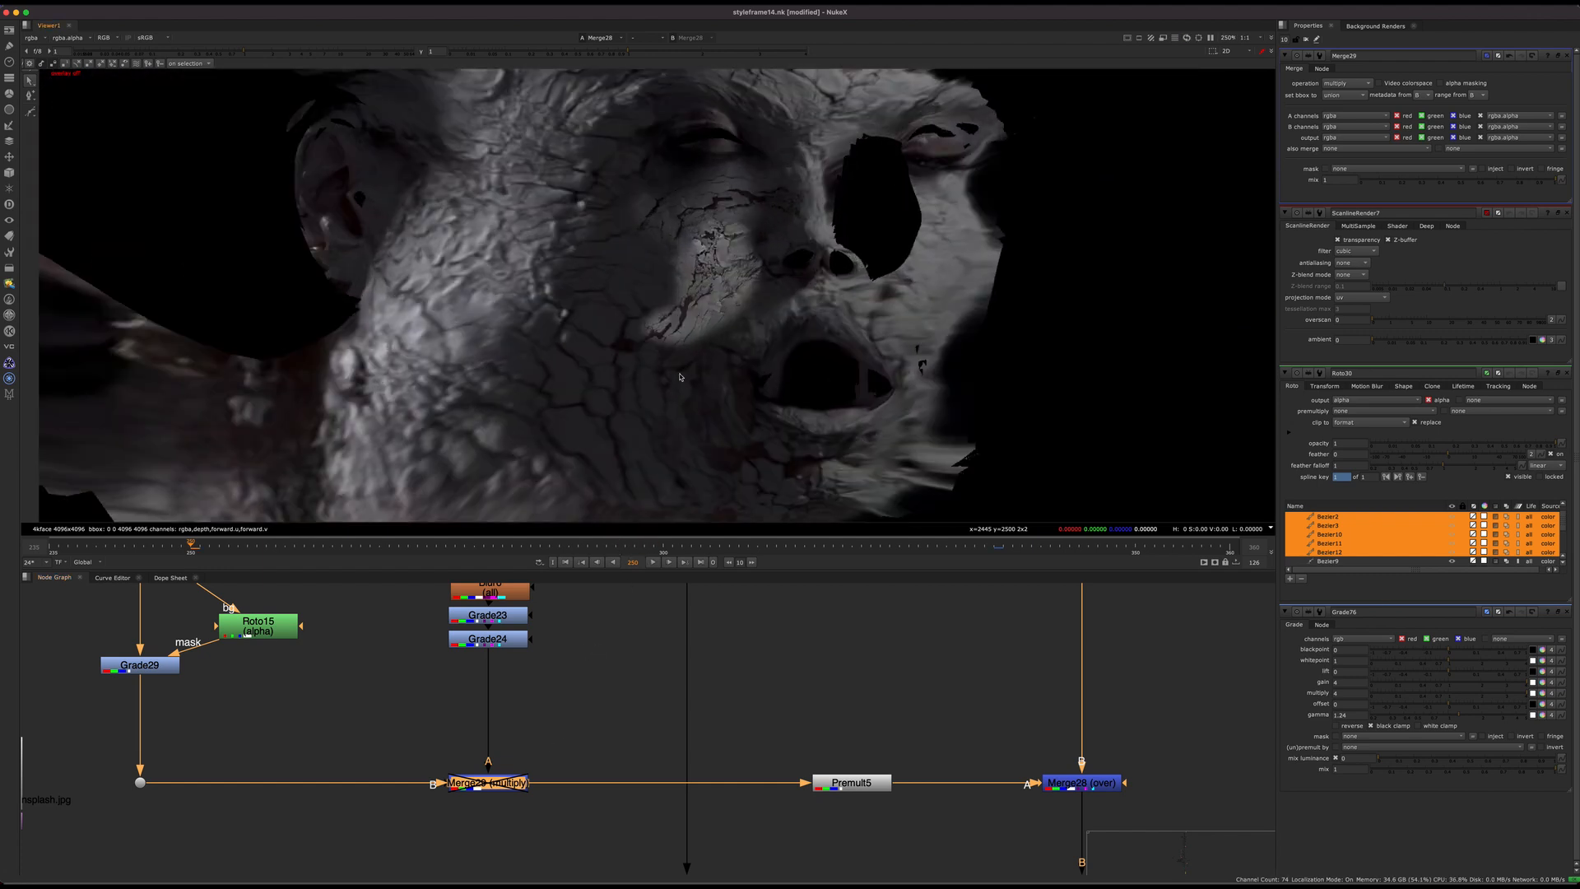
key(d)
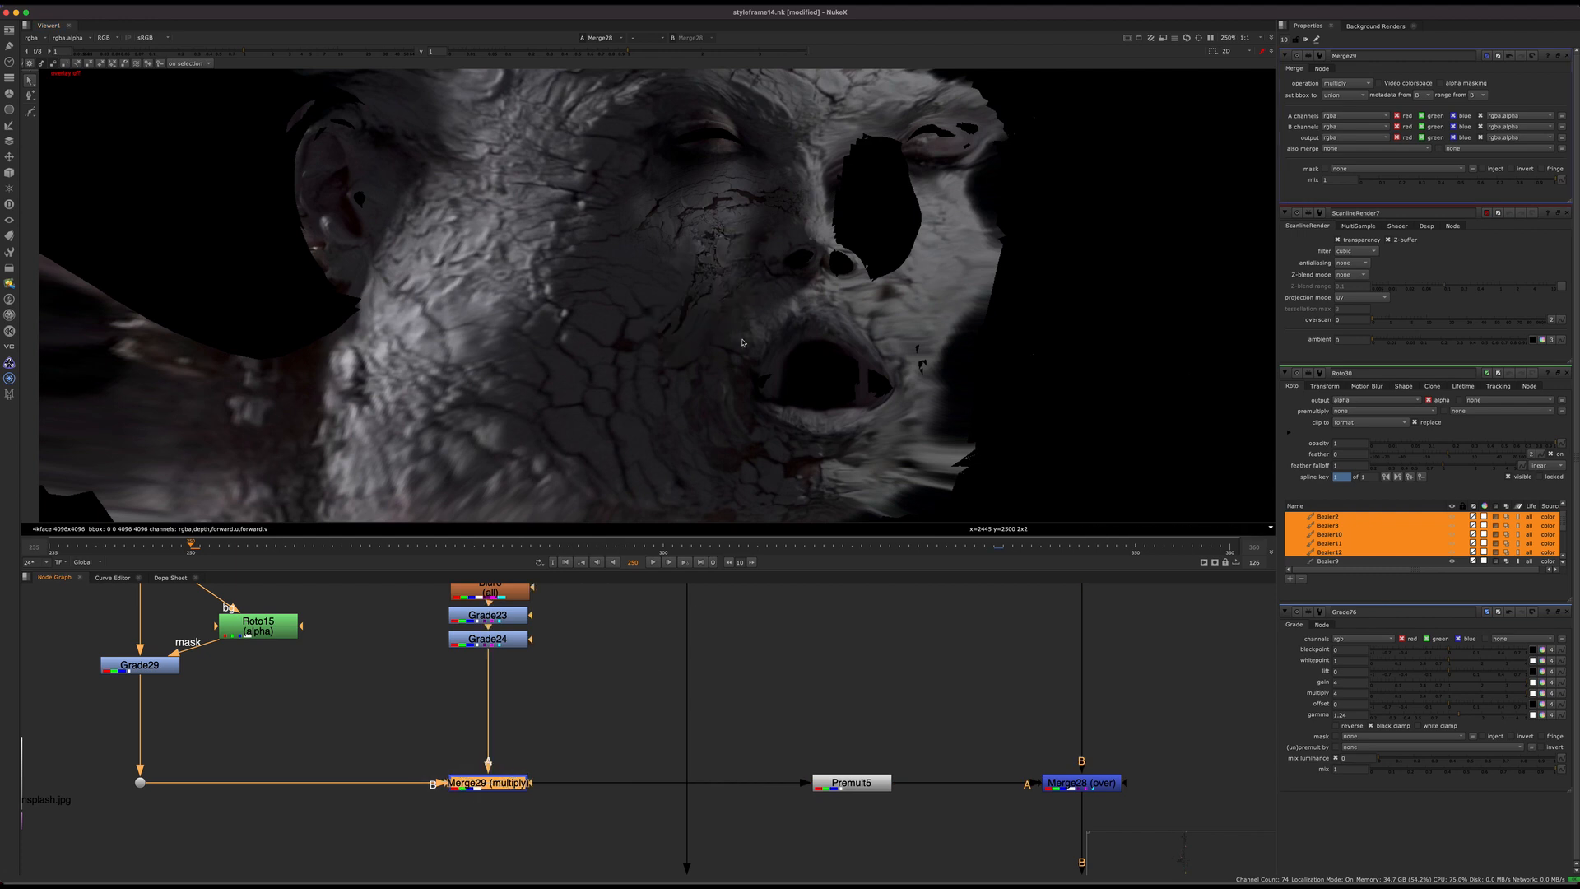
Step: Compare the patch's shading at the marked later frame, return to the starting frame and select Merge28
click(998, 549)
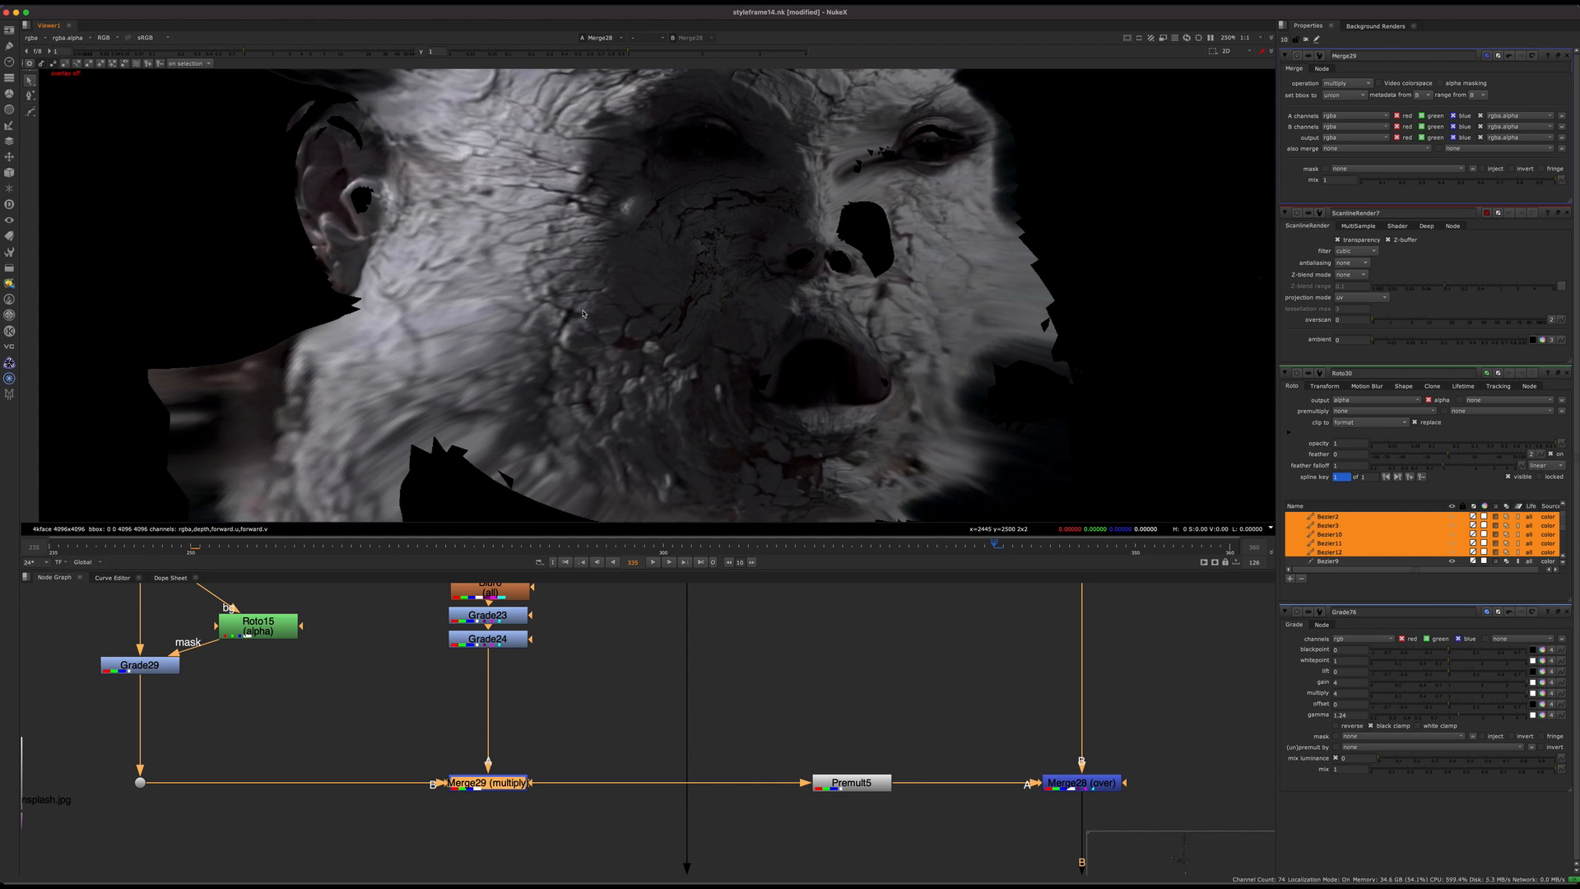
click(191, 549)
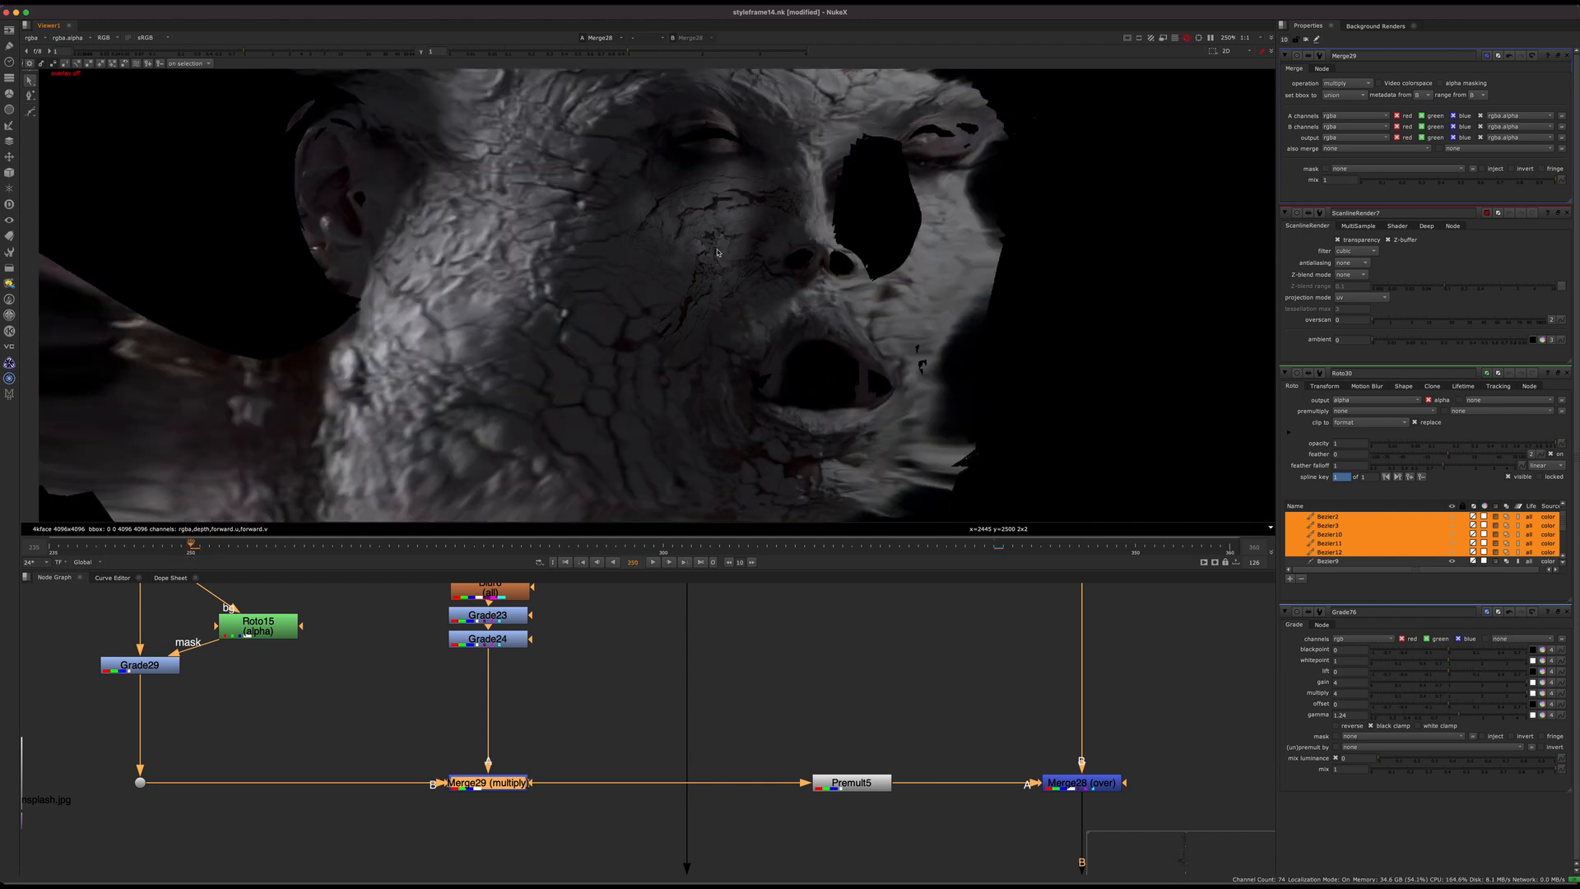
click(1070, 782)
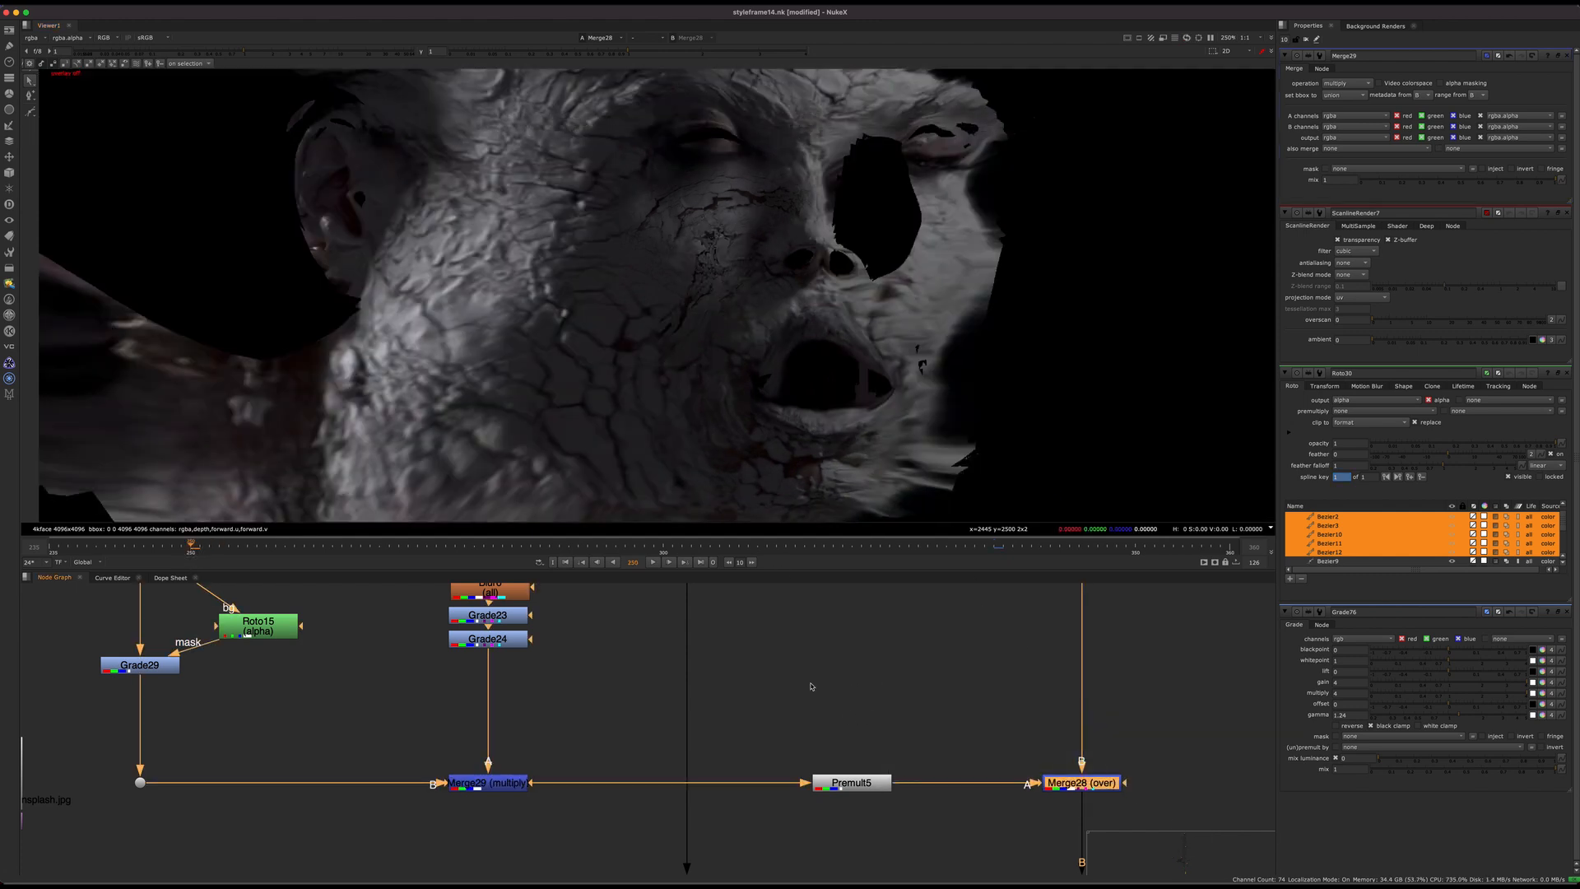
Step: Follow the main pipe down to the next patch's merge, view it and look over the branch that feeds it
scroll(682, 770, down, 4)
middle_drag(682, 770, 545, 643)
middle_drag(663, 674, 684, 459)
click(735, 810)
key(1)
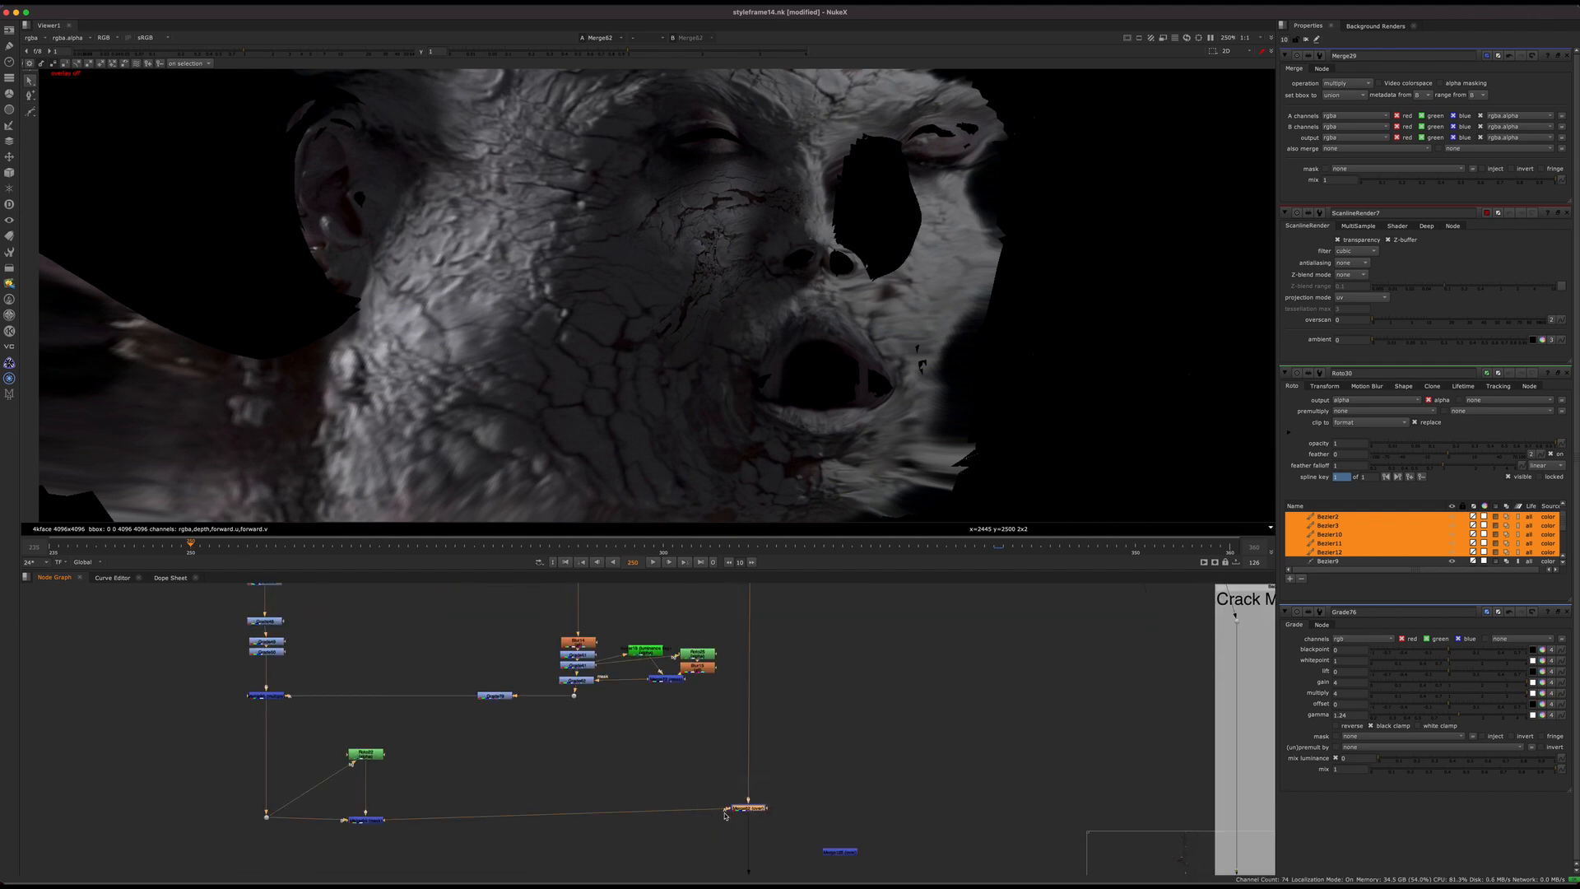
middle_drag(652, 780, 758, 726)
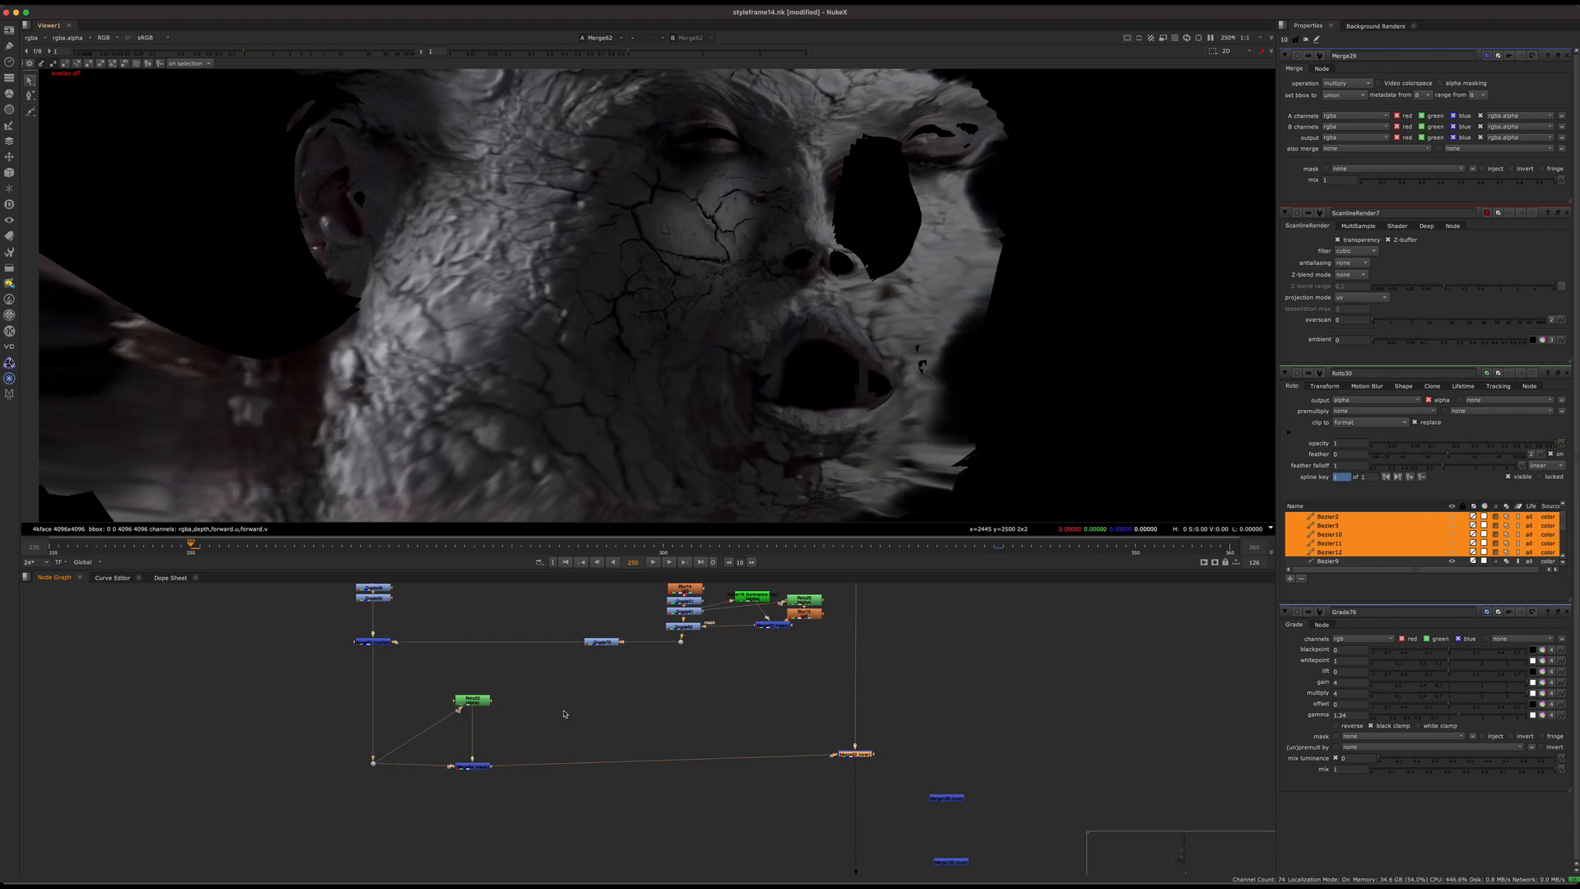
middle_drag(564, 715, 778, 758)
middle_drag(682, 585, 613, 709)
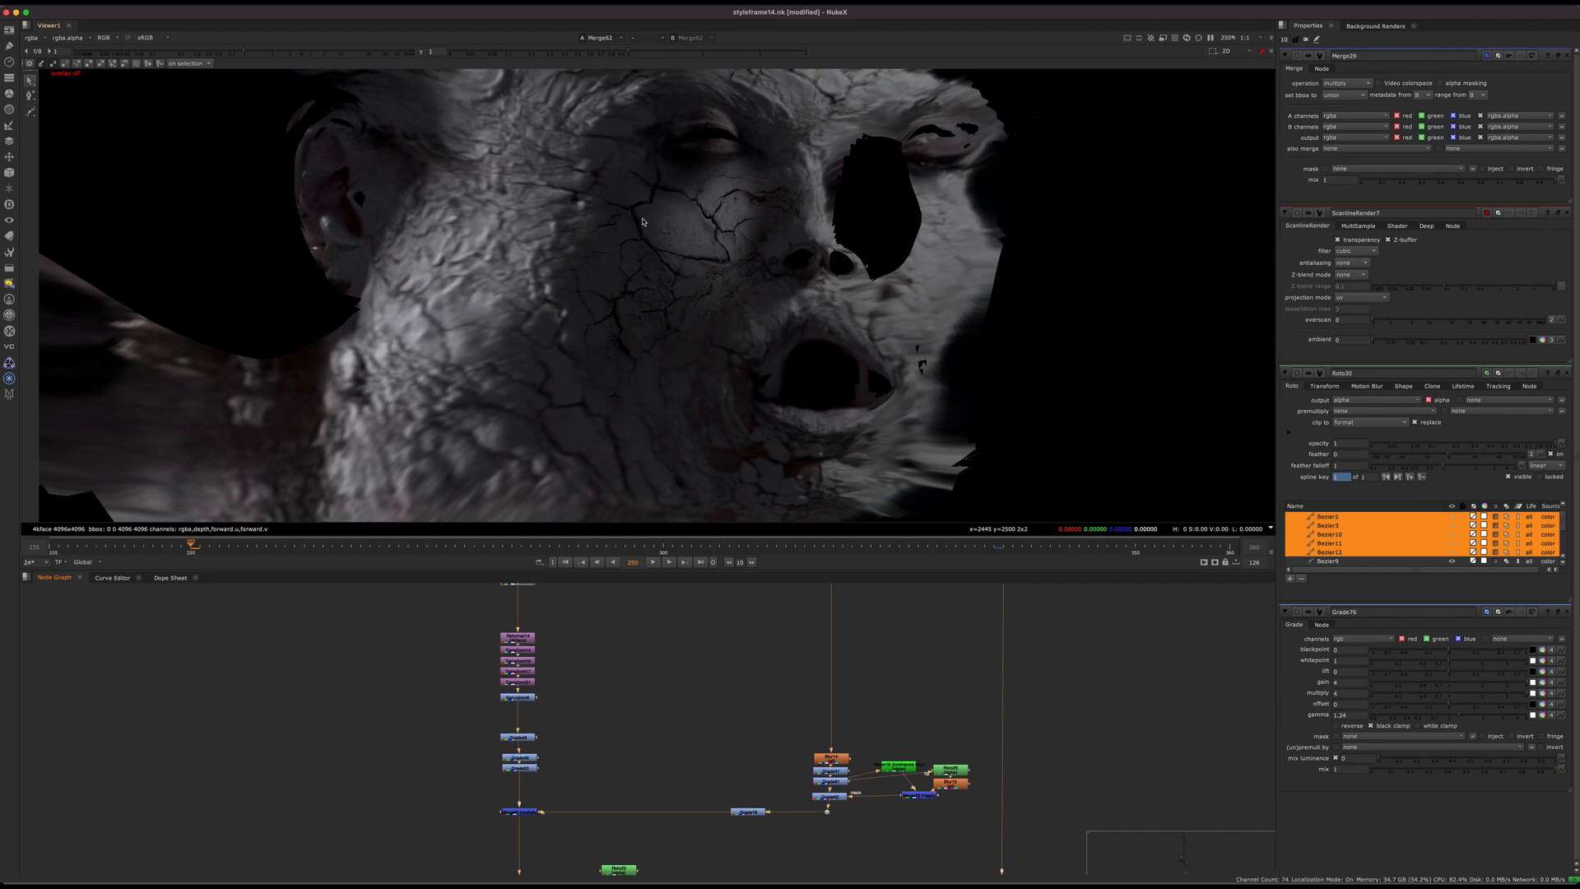
Step: Examine the new cheek cracks on the unwrapped face up close
scroll(688, 293, up, 4)
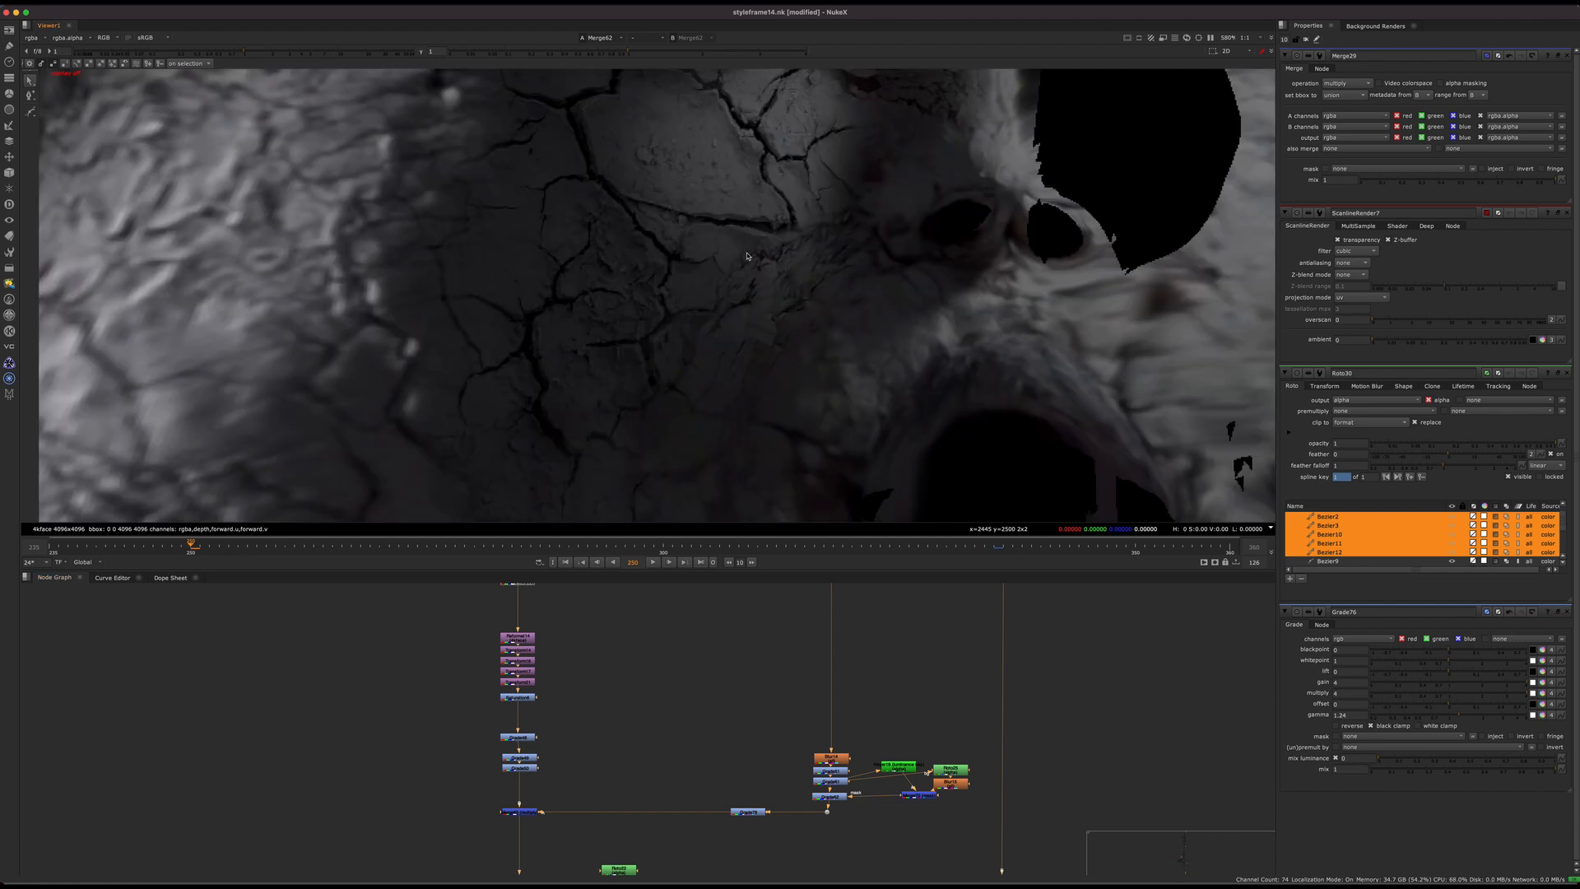
middle_drag(647, 239, 694, 219)
scroll(670, 230, down, 7)
scroll(671, 257, up, 4)
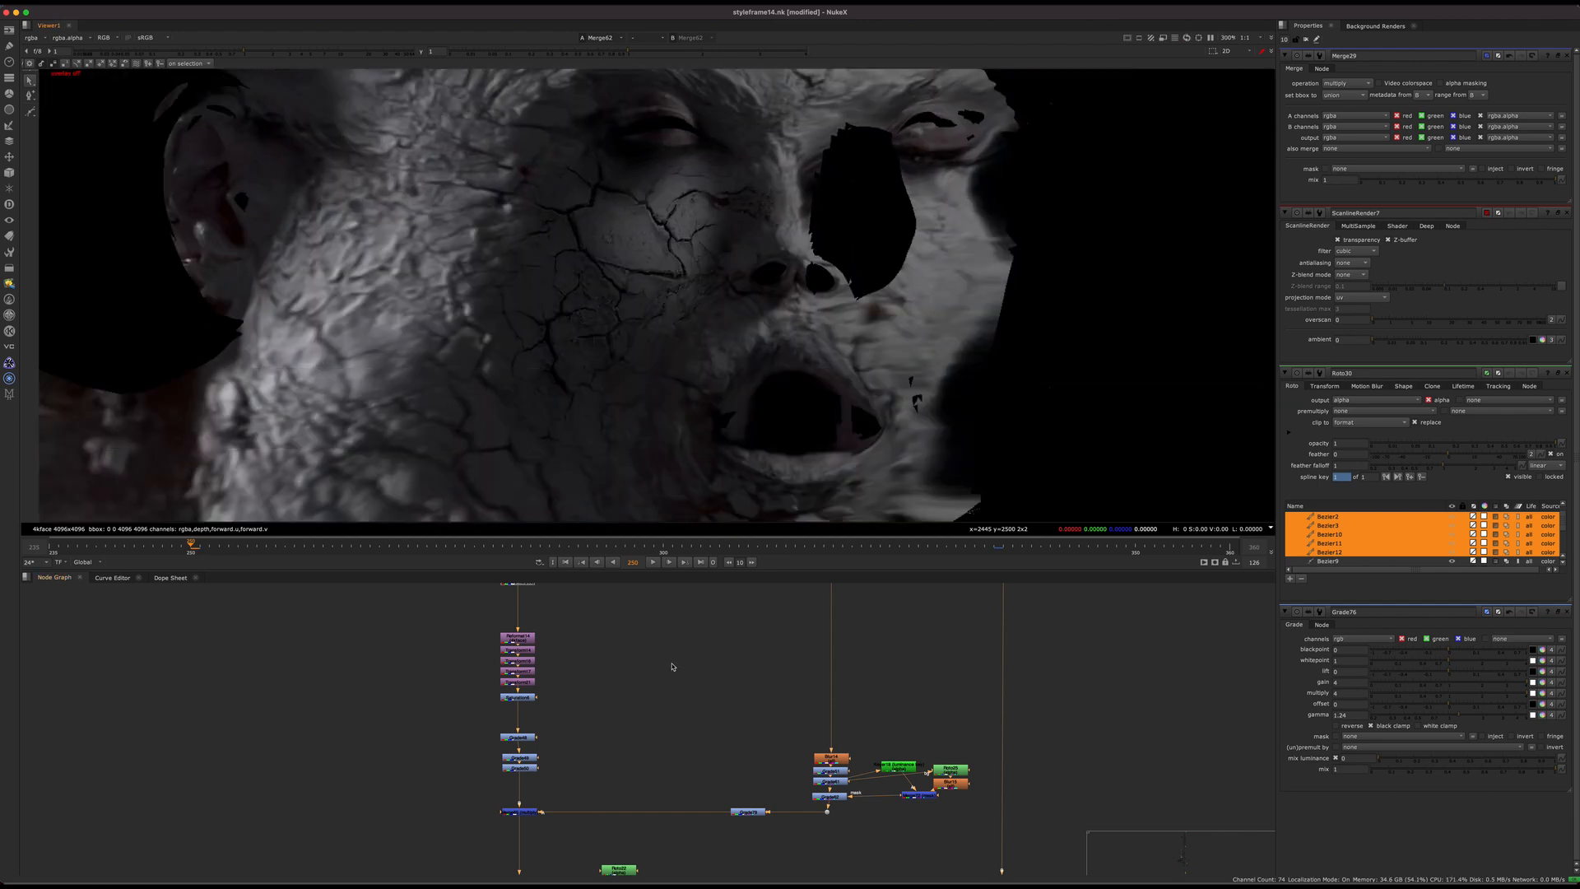
Step: Disable the merge that combines this crack patch with the blurred shading and examine the flat patch on the cheek
scroll(624, 660, down, 2)
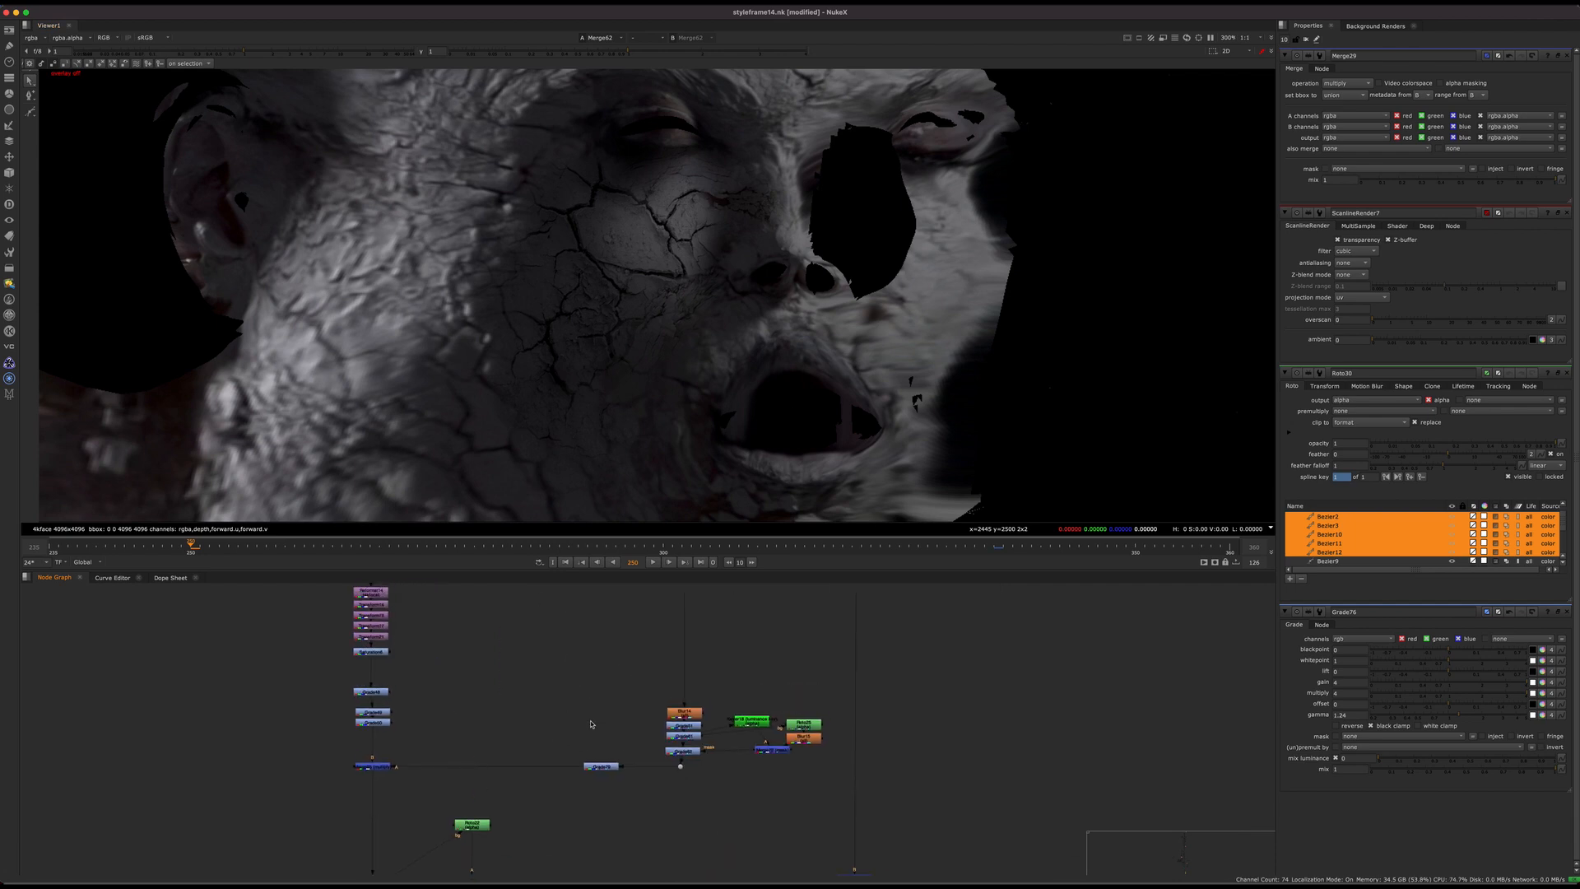
scroll(535, 740, up, 3)
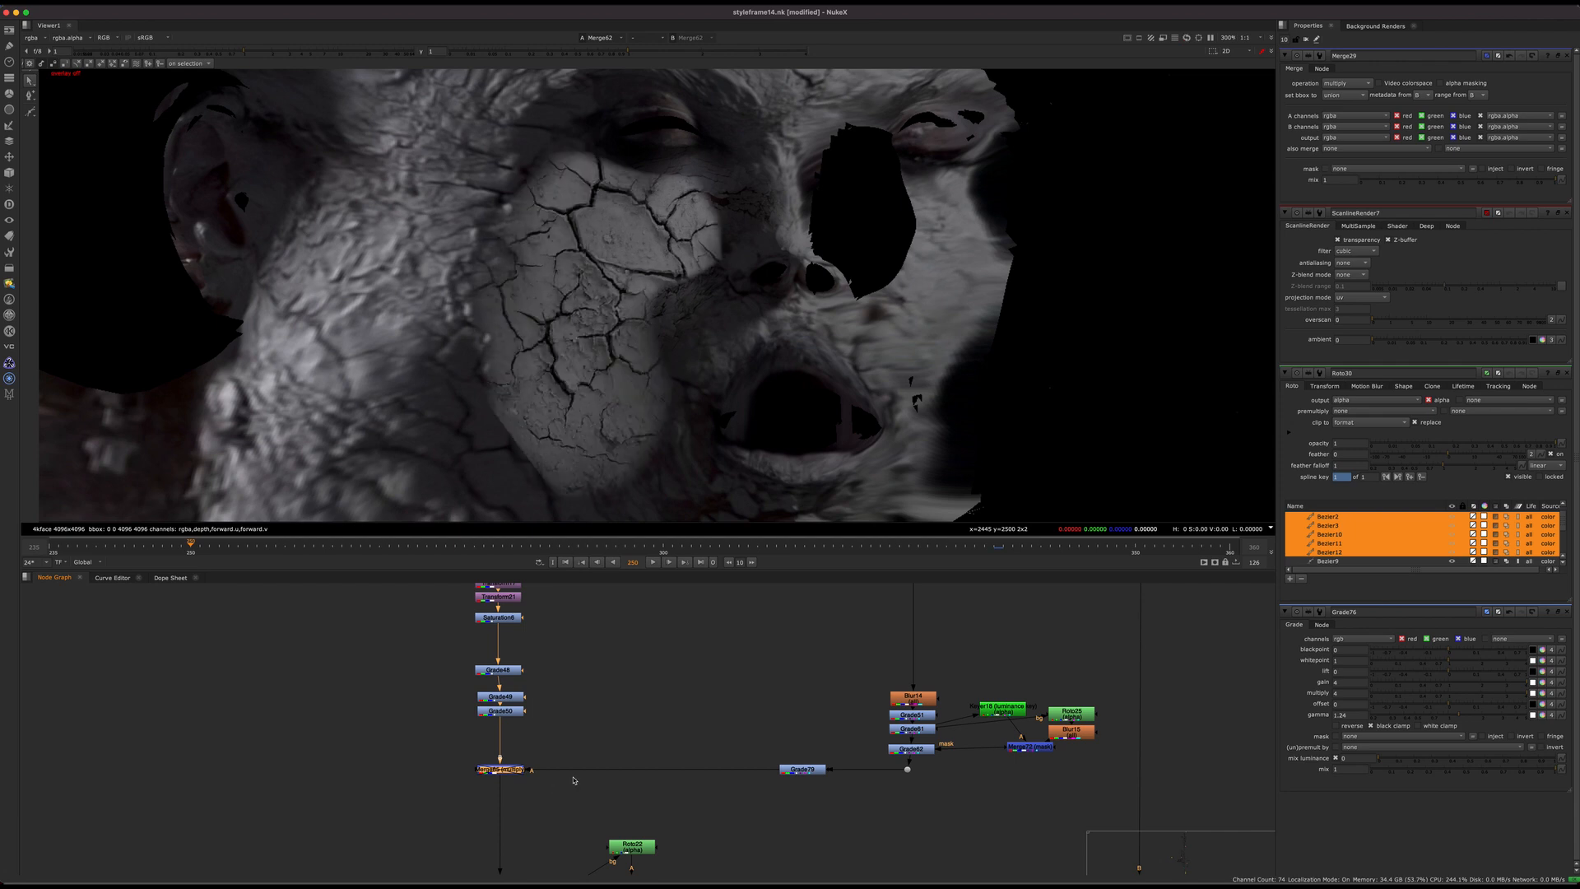
scroll(615, 272, down, 2)
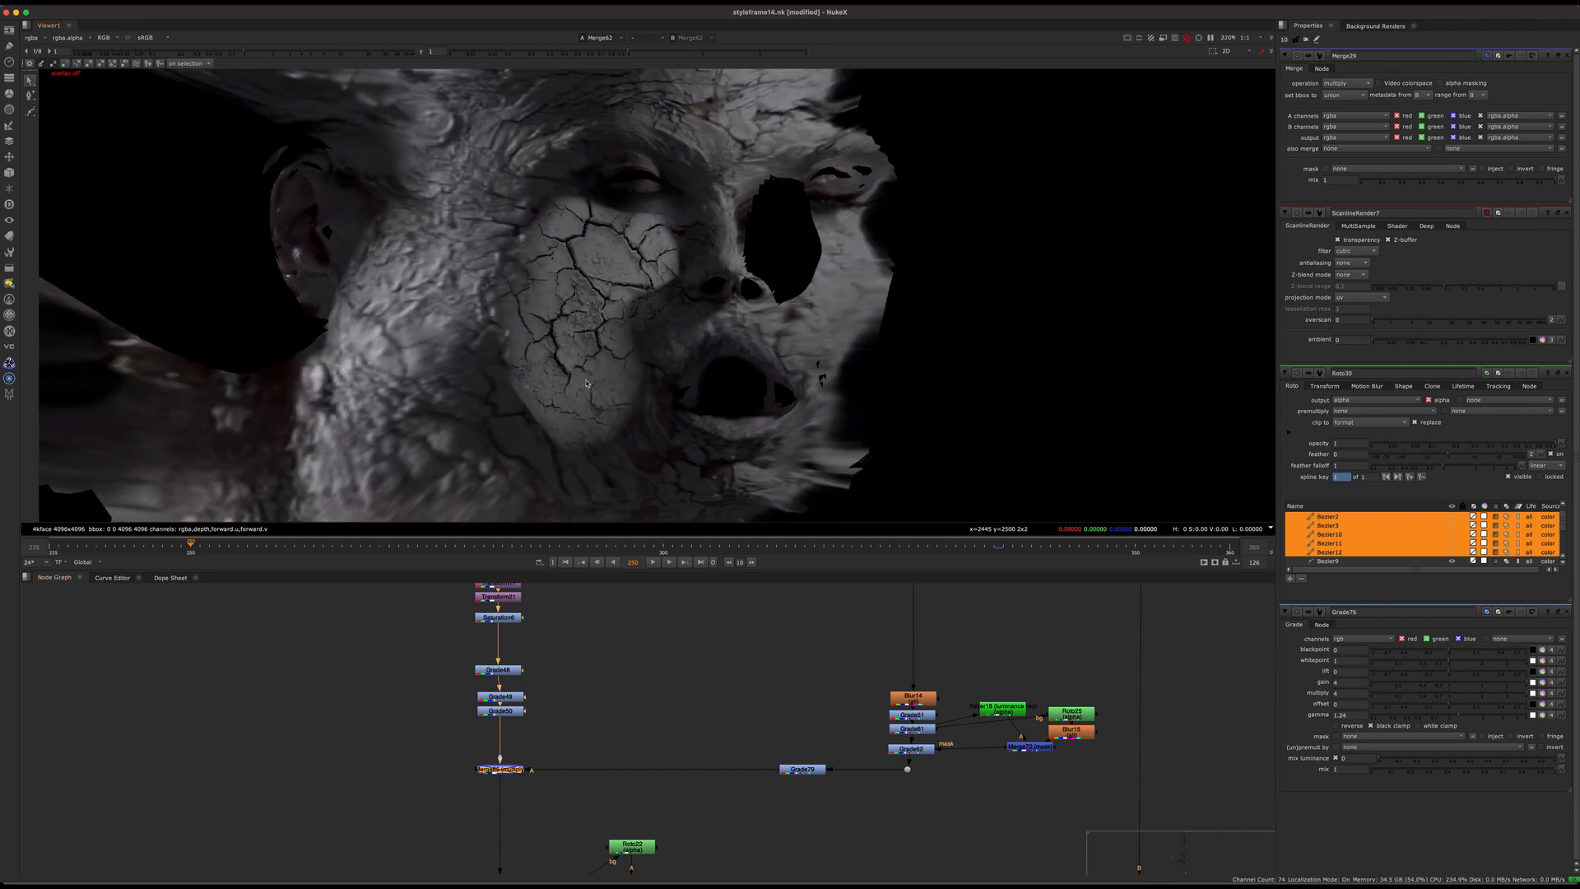
Step: View the blurred face shading stage by stage through Grade51, Grade62 and Grade79, ending on the multiply merge
click(923, 715)
key(1)
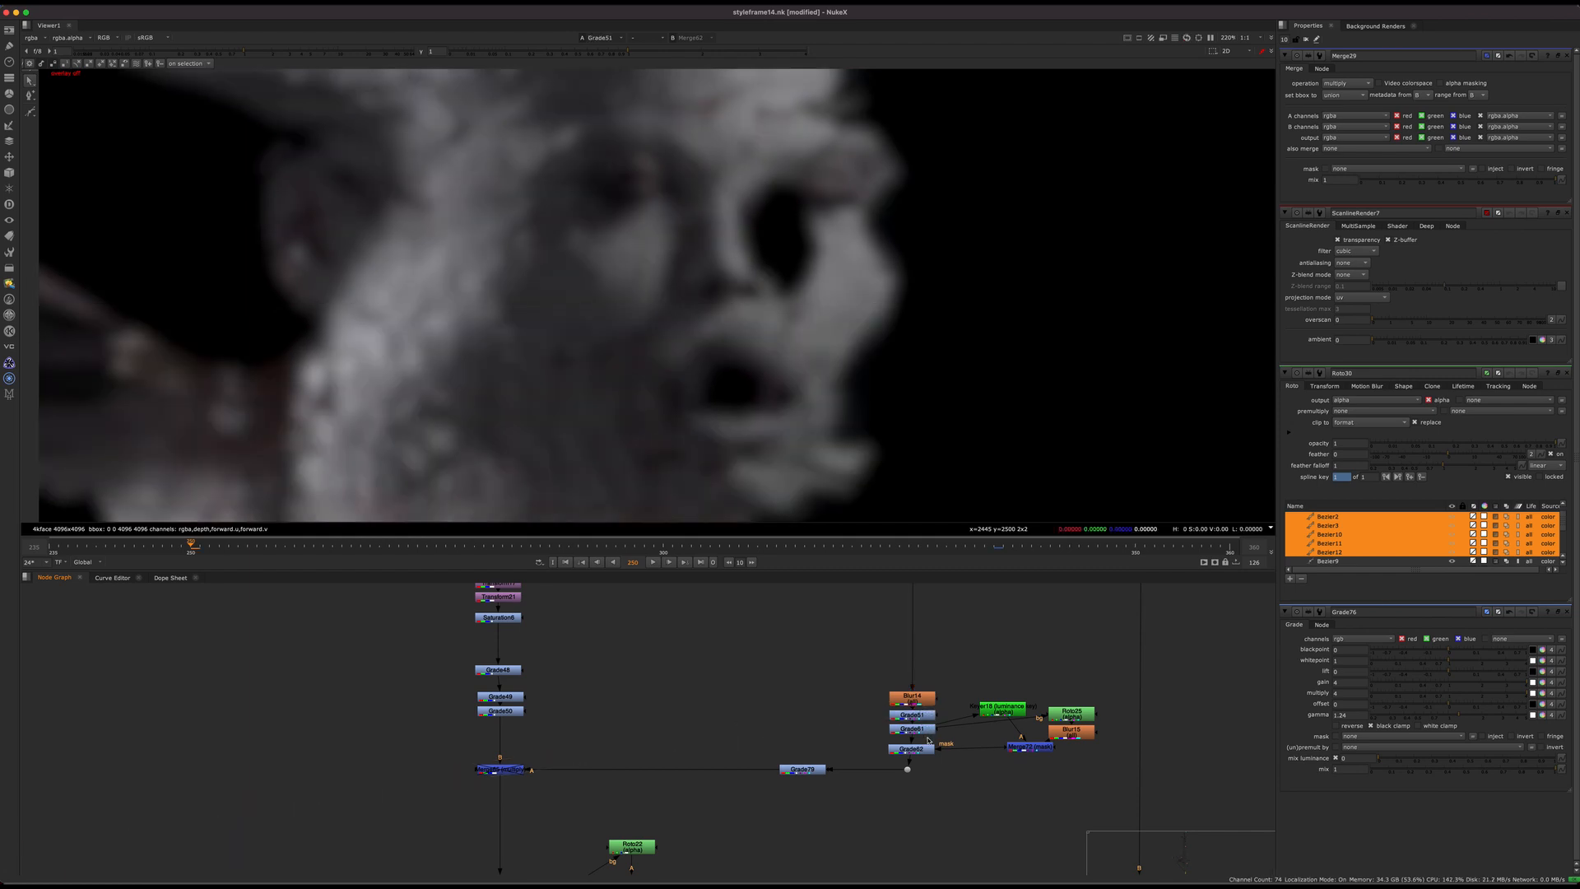
click(915, 748)
key(1)
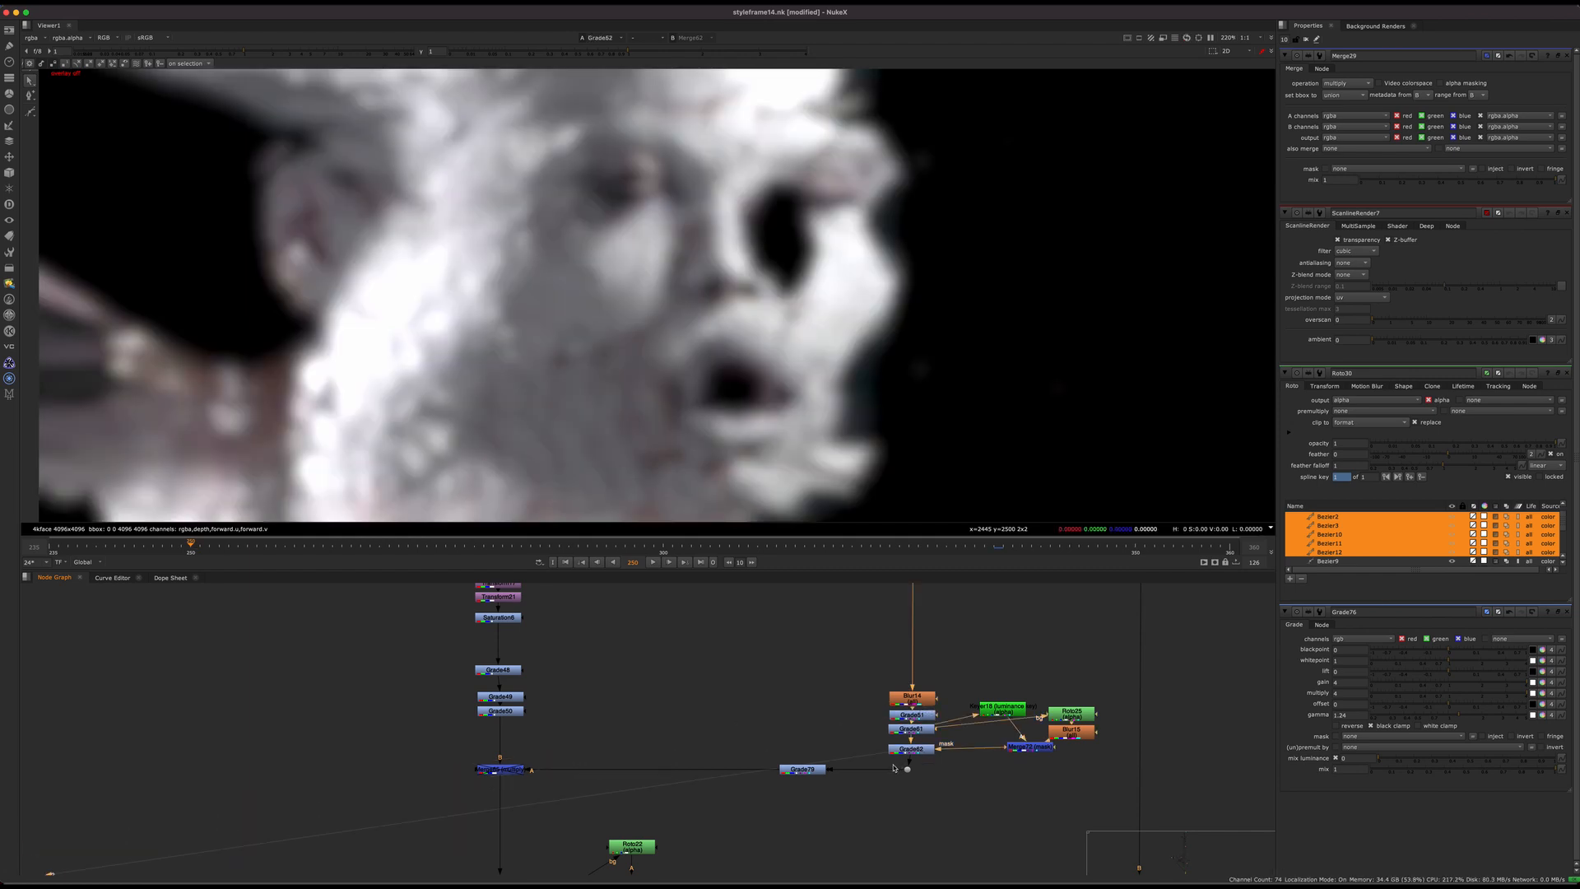
click(802, 769)
key(1)
click(499, 768)
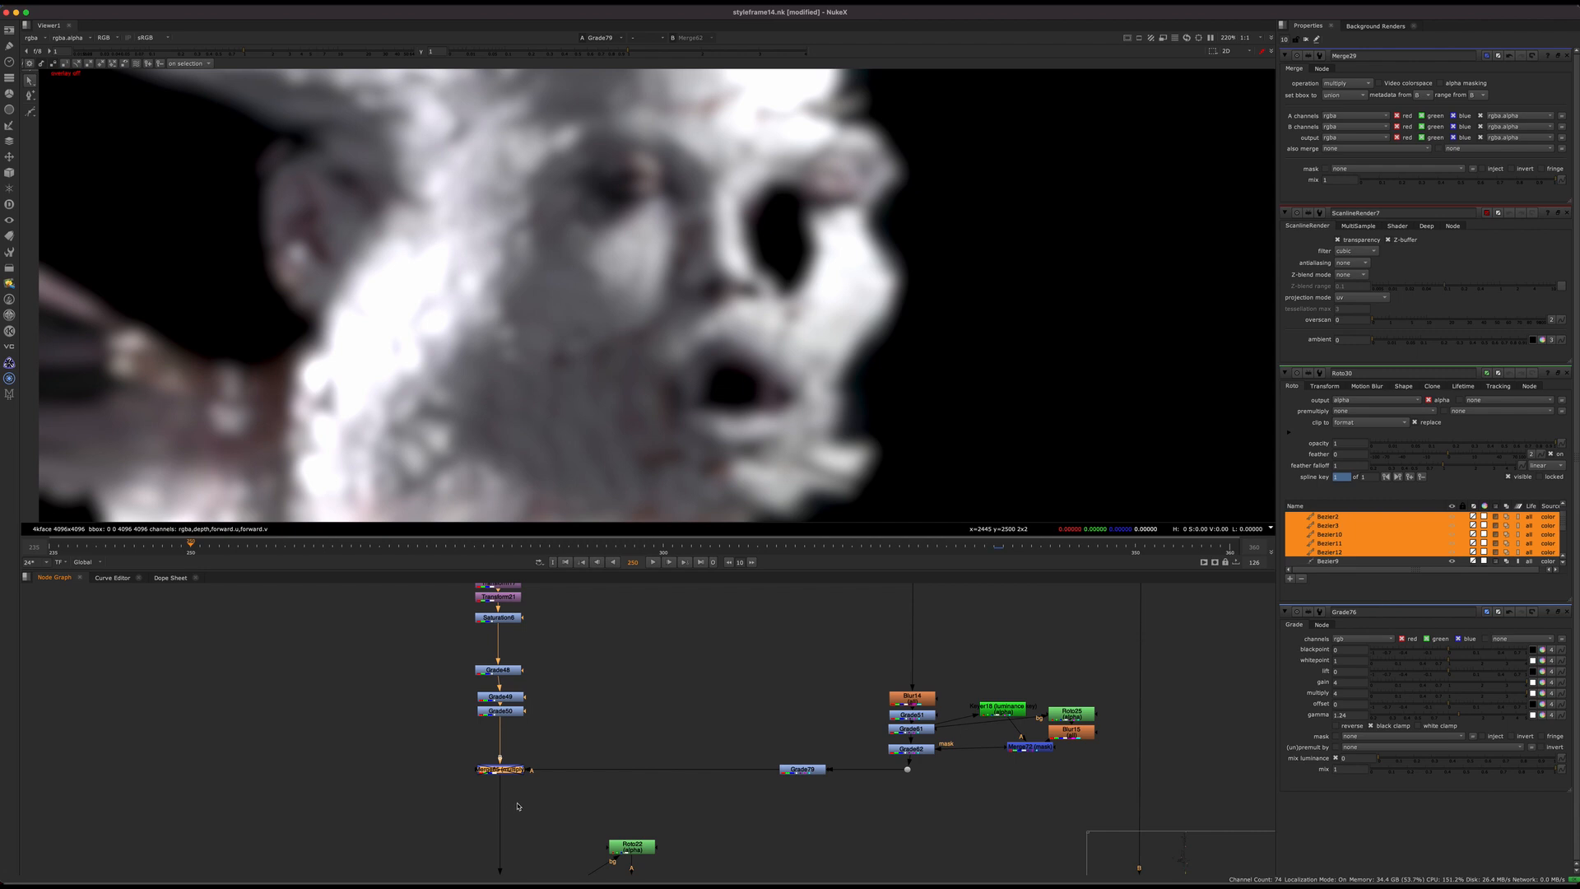
key(1)
Step: Toggle the multiply merge off and on repeatedly to compare the crack patch with and without the blurred shading
drag(596, 739, 389, 821)
key(d)
key(d)
Step: View Blur14, compare the face with the blur disabled and enabled, and check it at frame 307 before returning to frame 250
key(d)
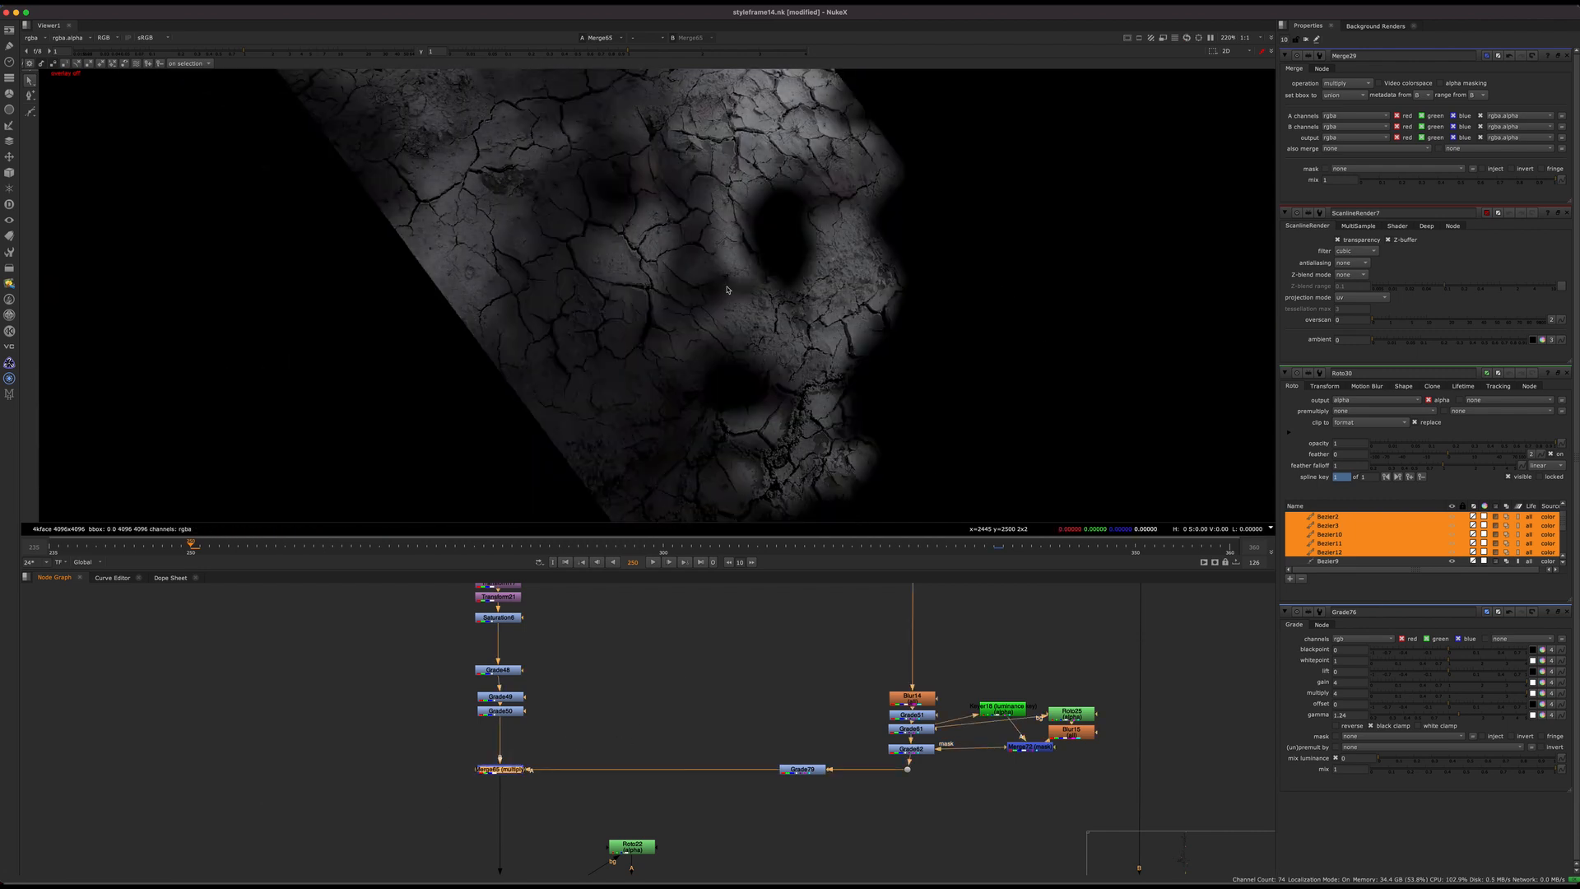
key(d)
key(d)
key(d)
key(d)
click(923, 697)
key(1)
key(d)
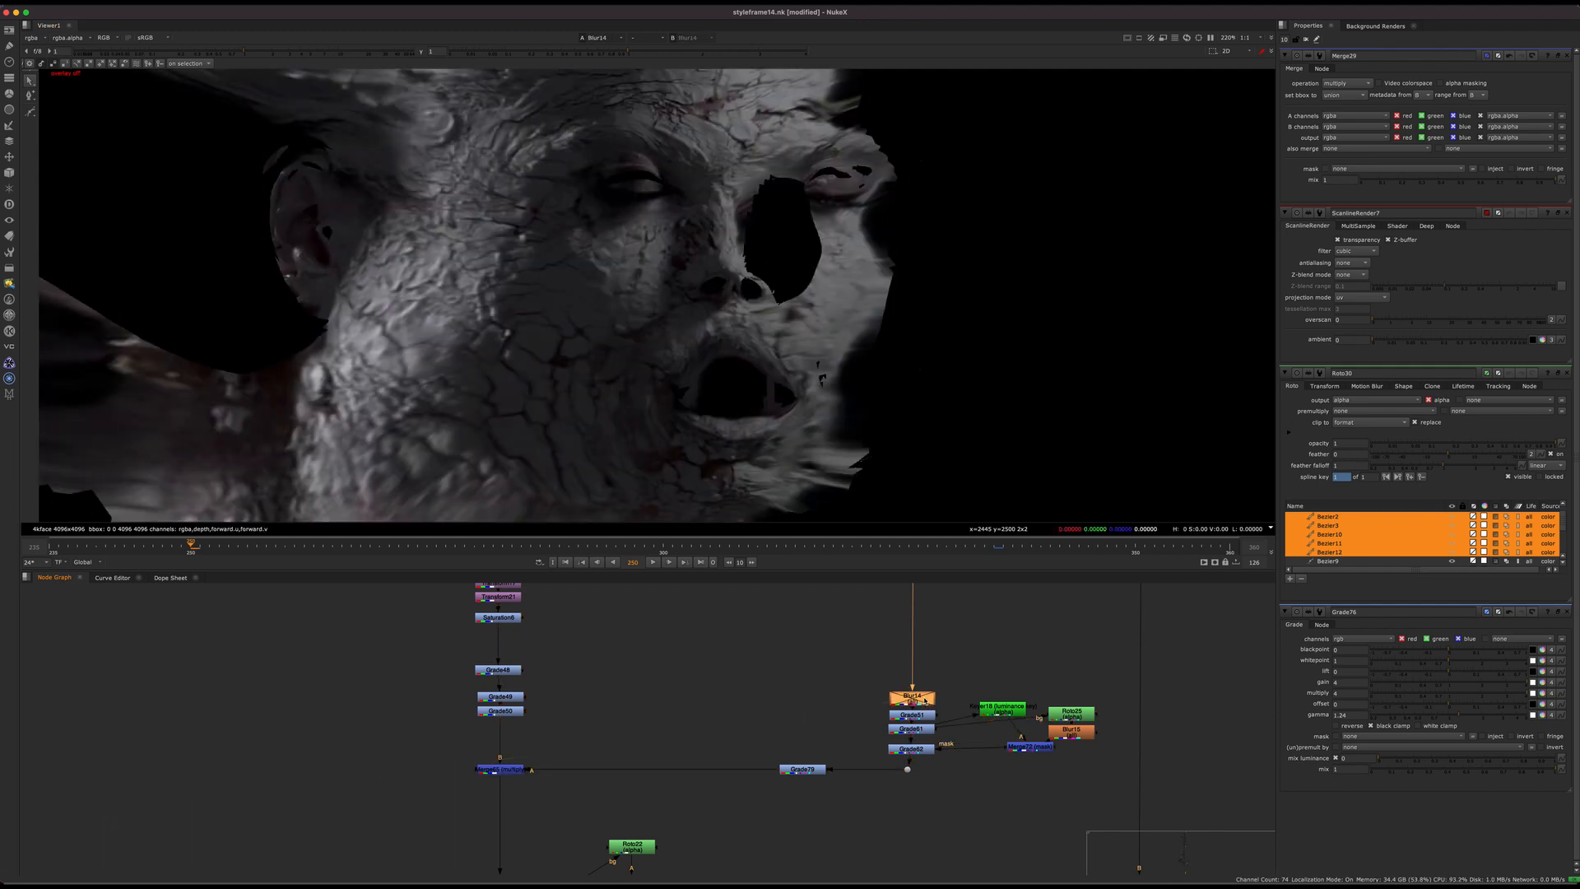
key(d)
key(d)
key(d)
click(729, 545)
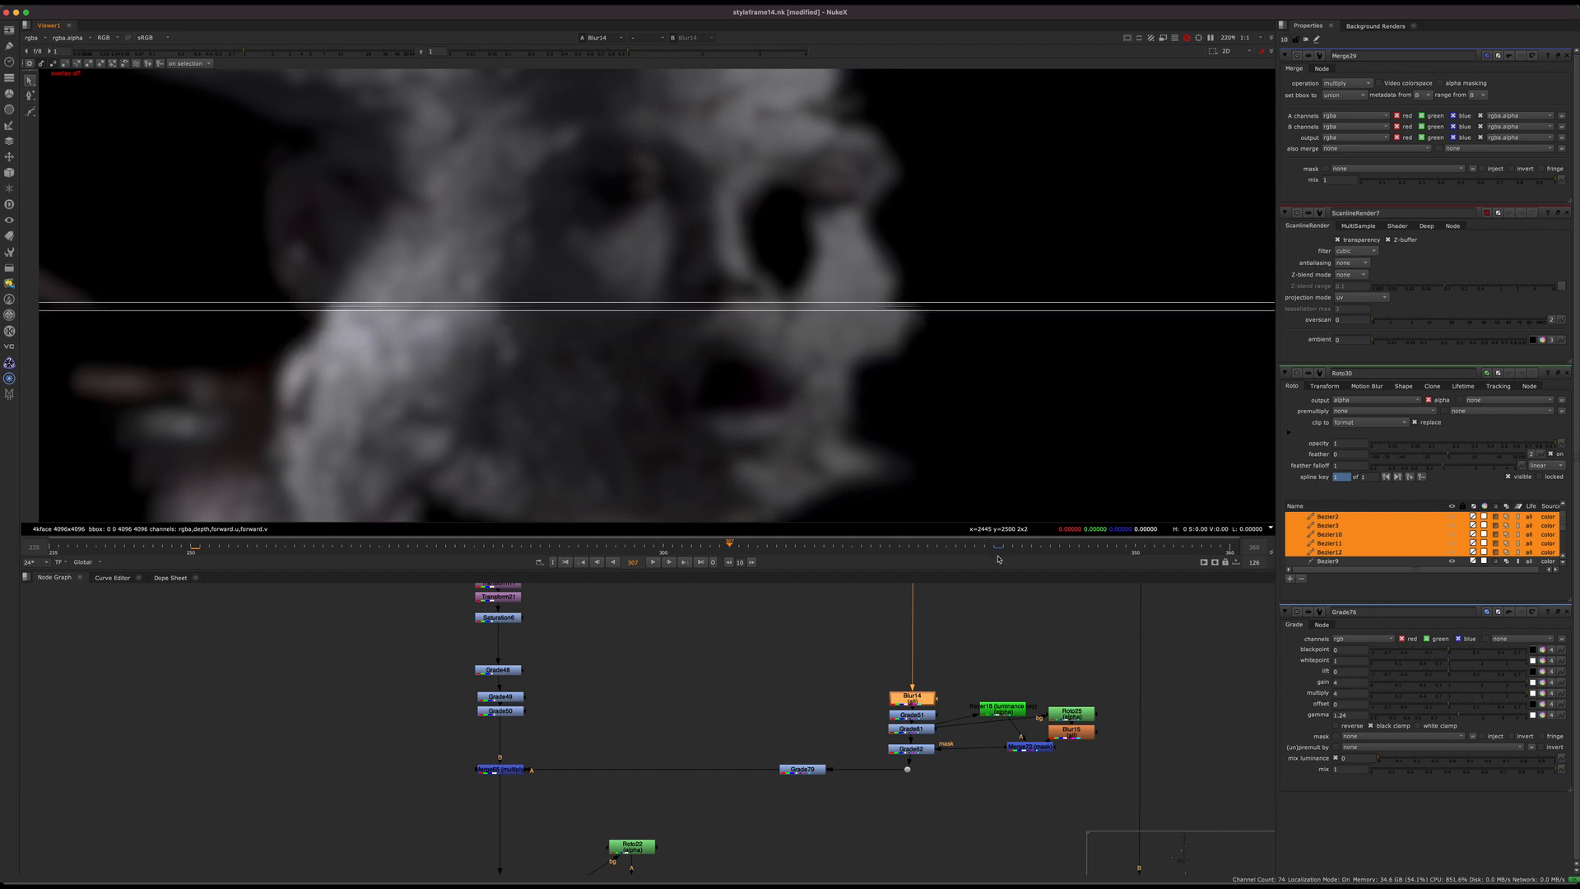
click(190, 546)
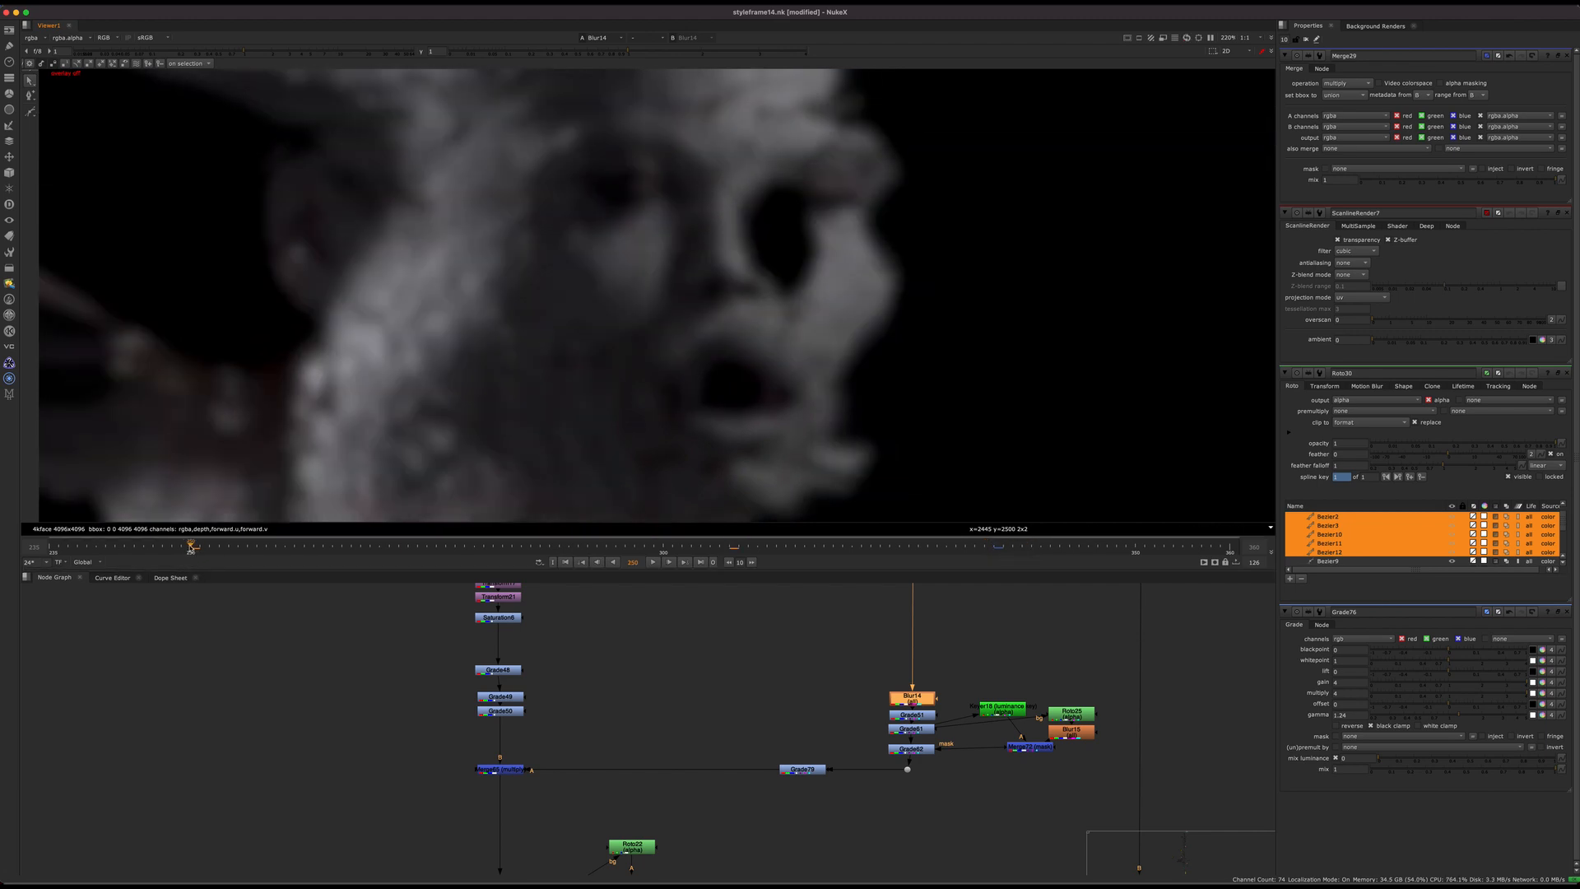
Step: View the multiply merge's result and examine the luminance keyer and roto mask branch that feeds Grade62
click(521, 770)
key(1)
middle_drag(748, 835, 568, 740)
scroll(568, 740, down, 3)
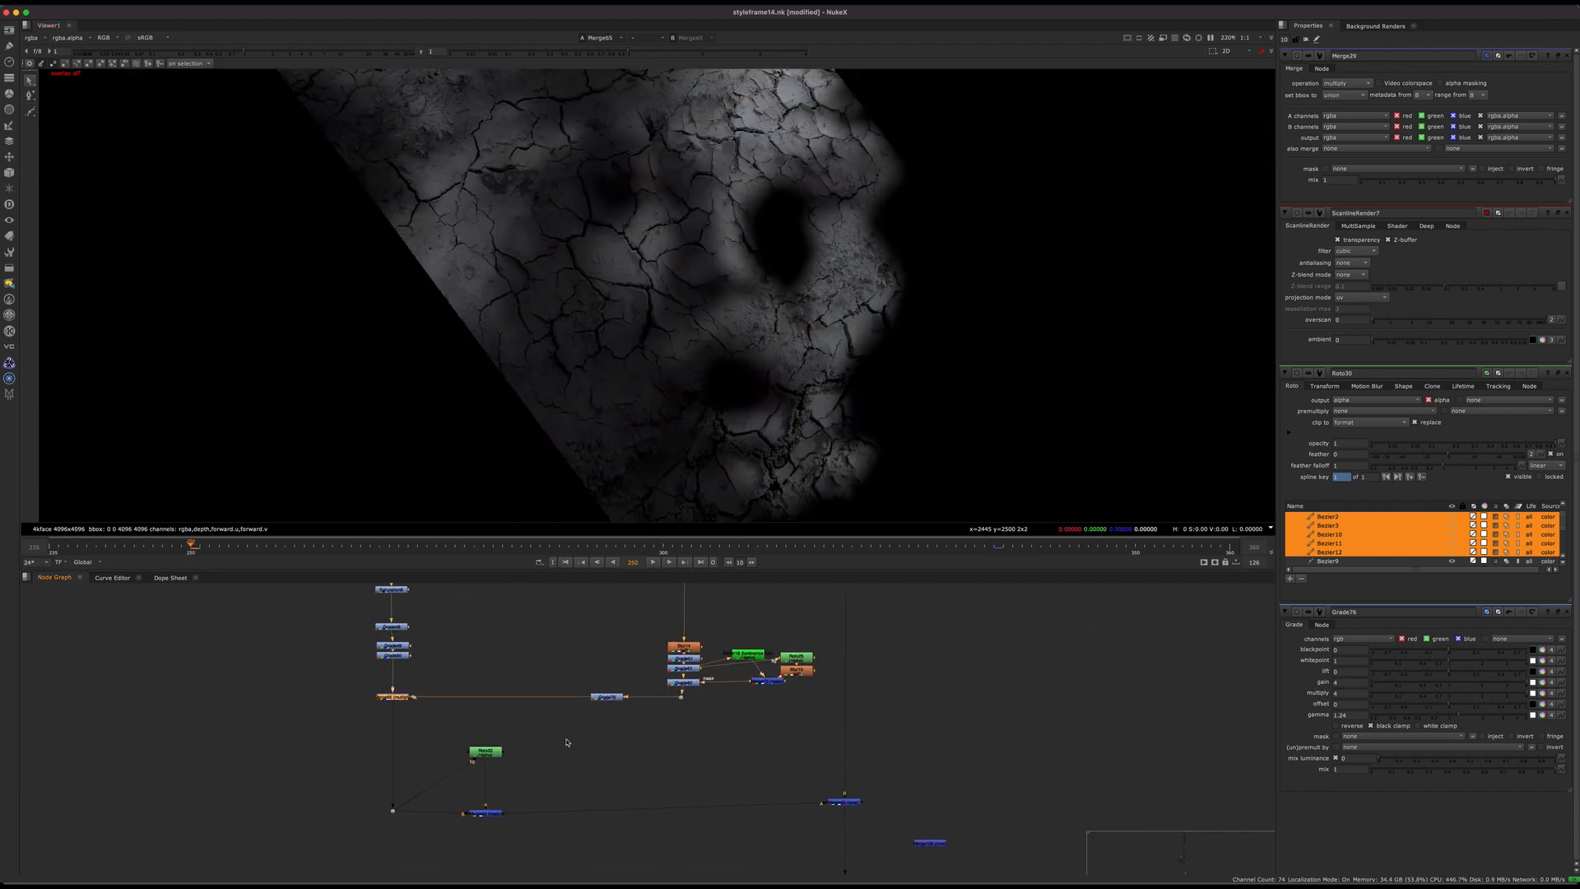
scroll(714, 687, up, 6)
click(668, 663)
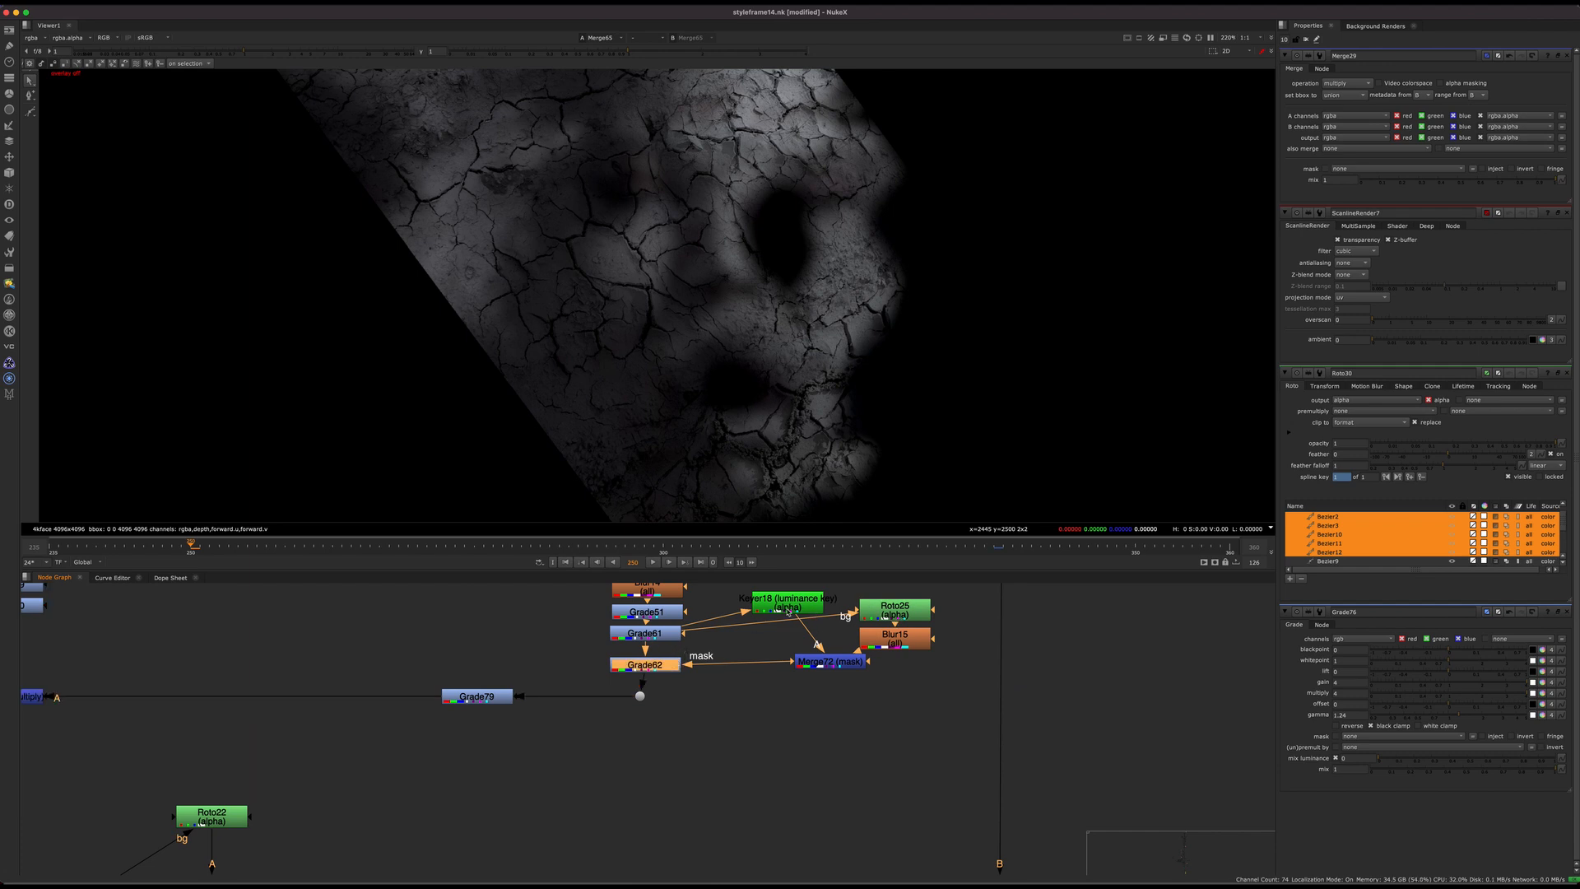
scroll(775, 726, down, 3)
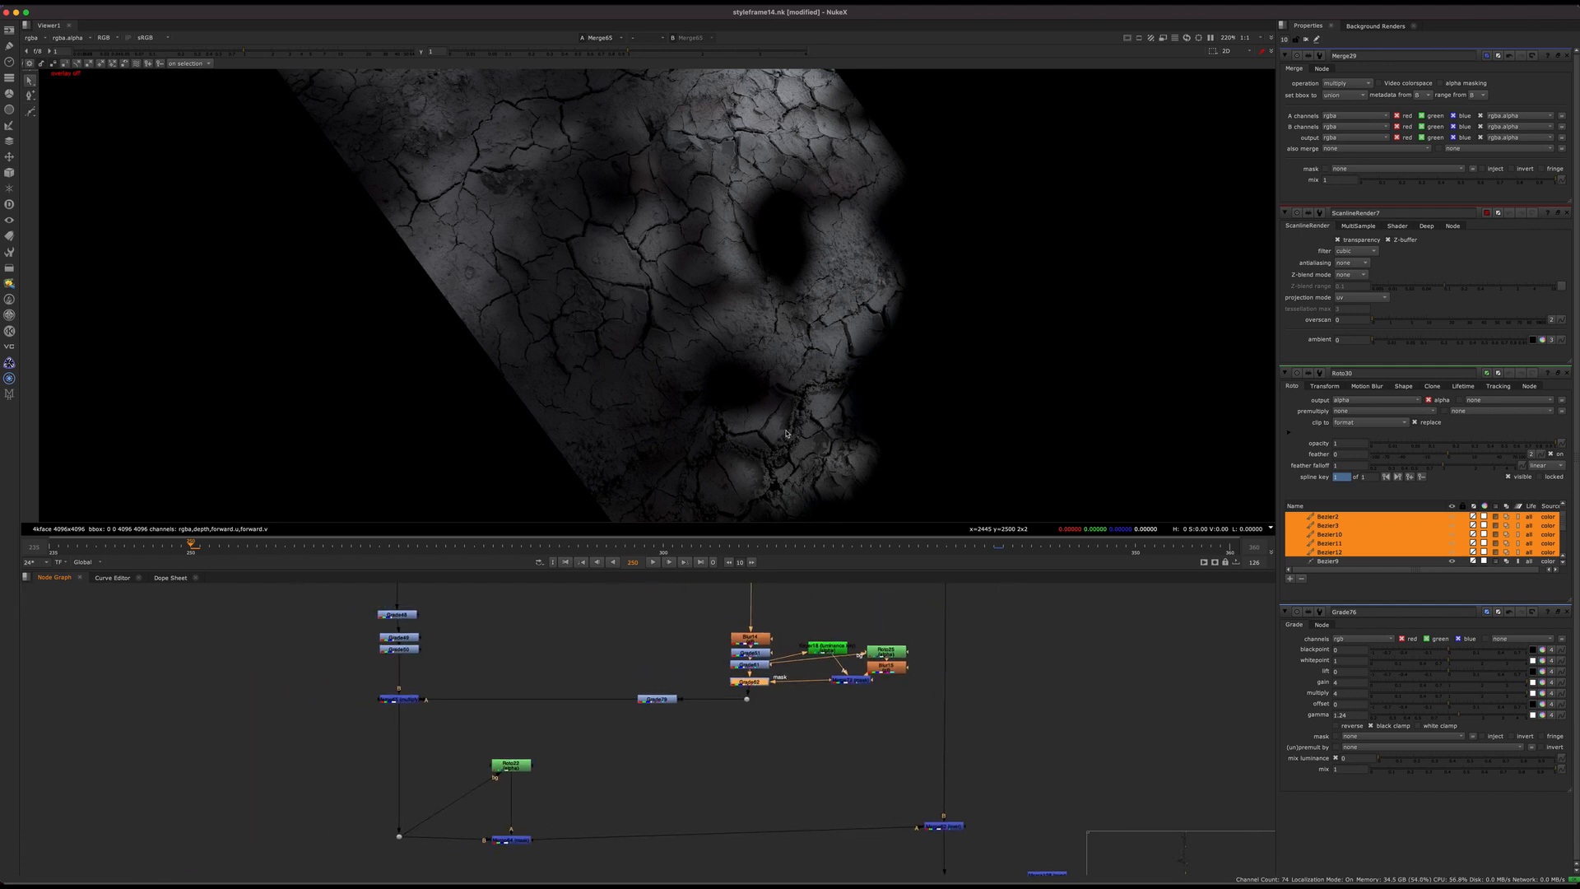
scroll(763, 702, up, 2)
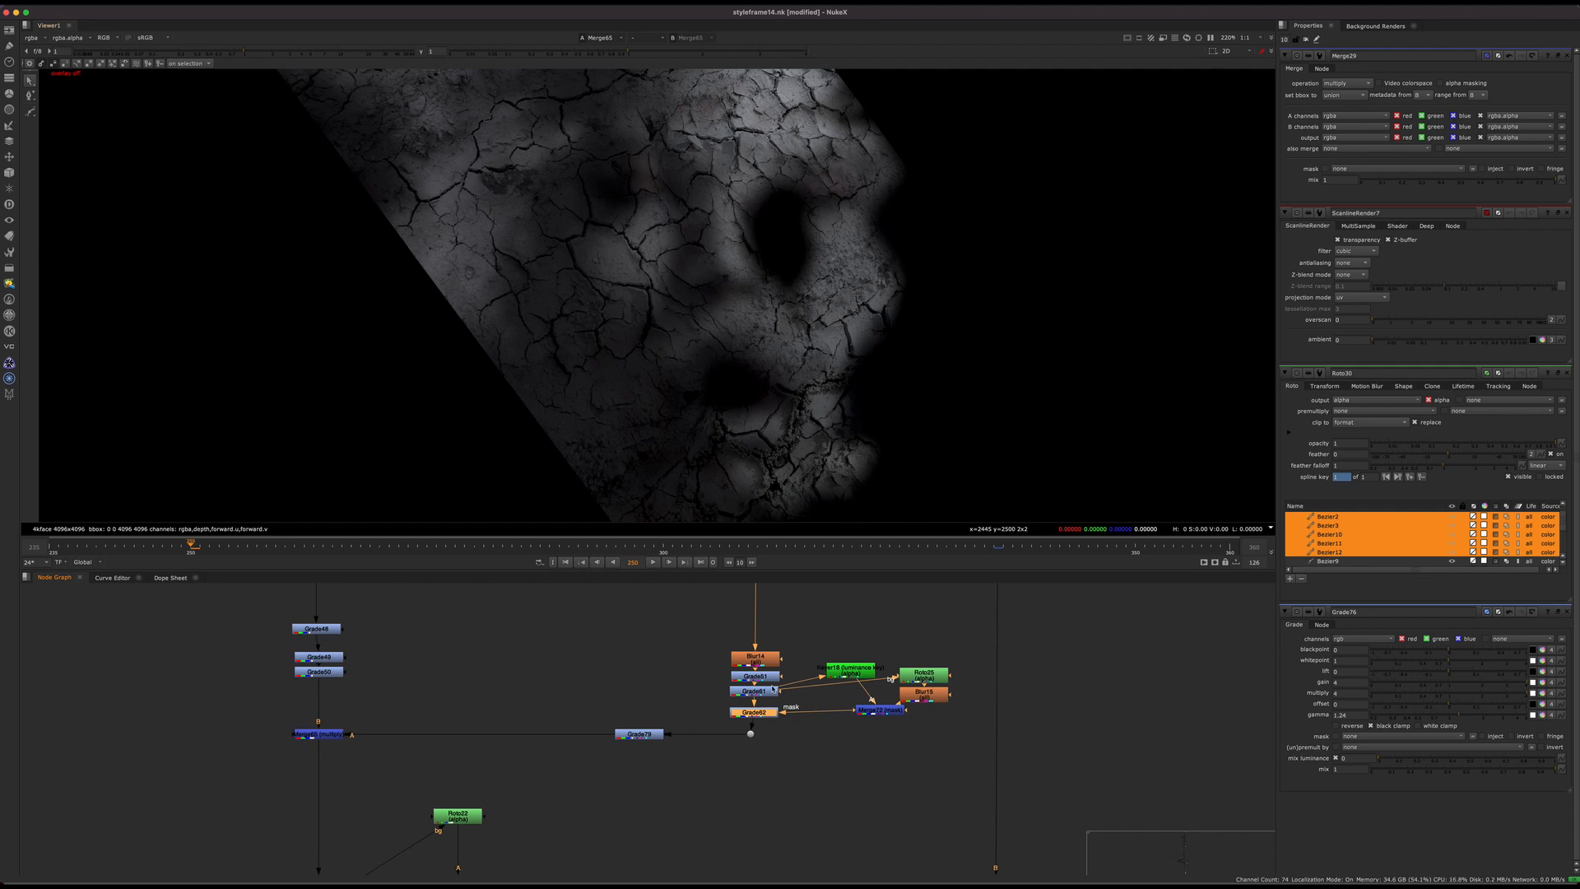
scroll(772, 688, up, 2)
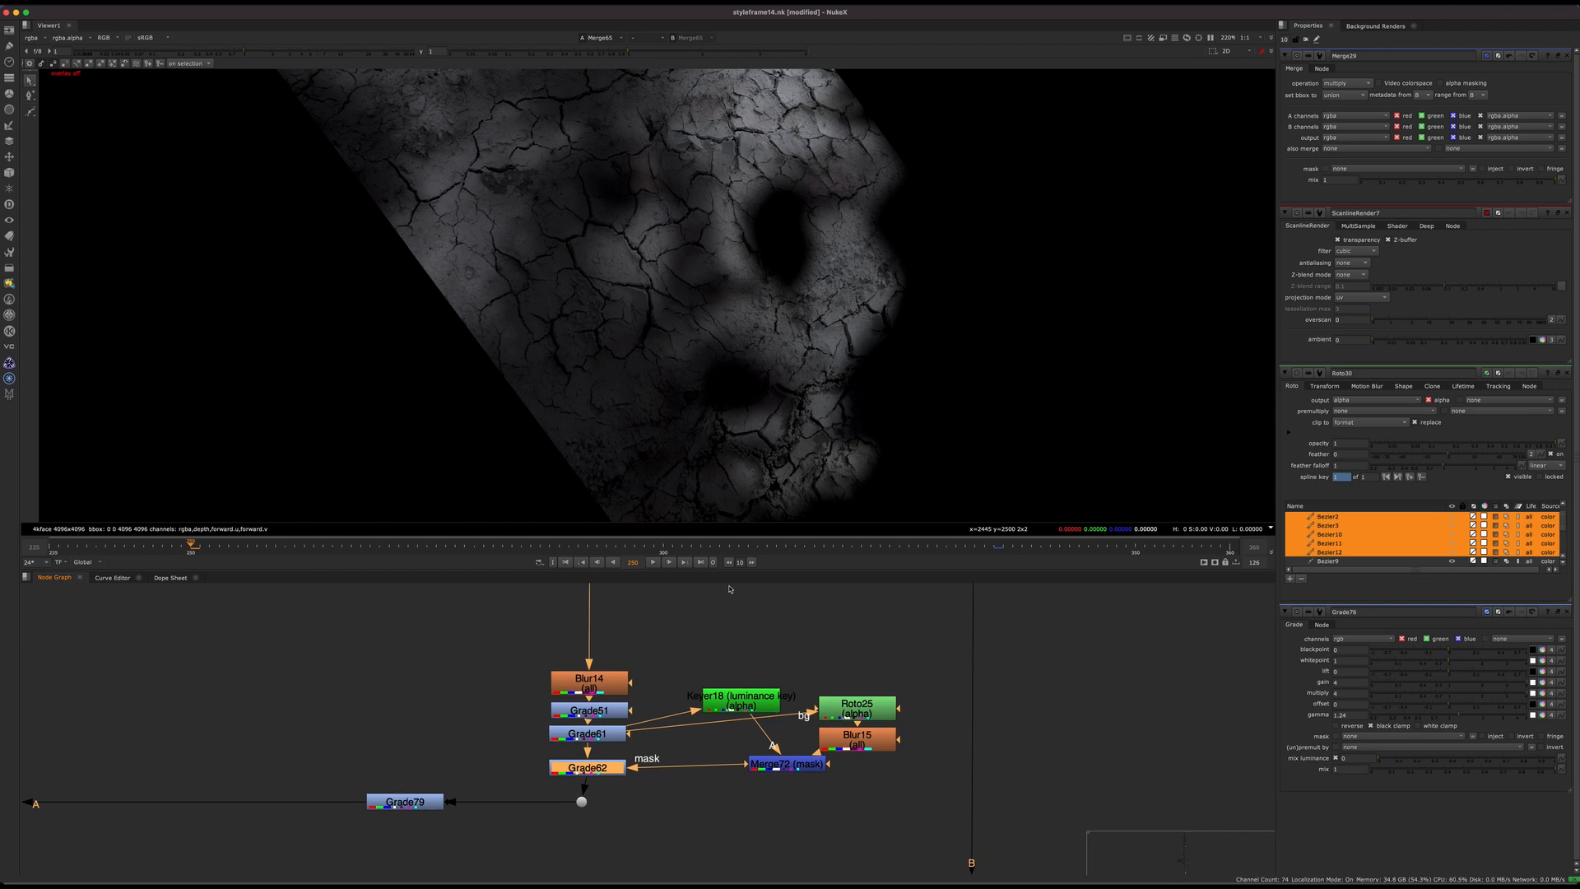
Step: Spread out the mask branch of Grade62 by moving Blur15, Merge72 and Keyer18 lower in the node graph
middle_drag(705, 663, 776, 601)
drag(929, 647, 956, 691)
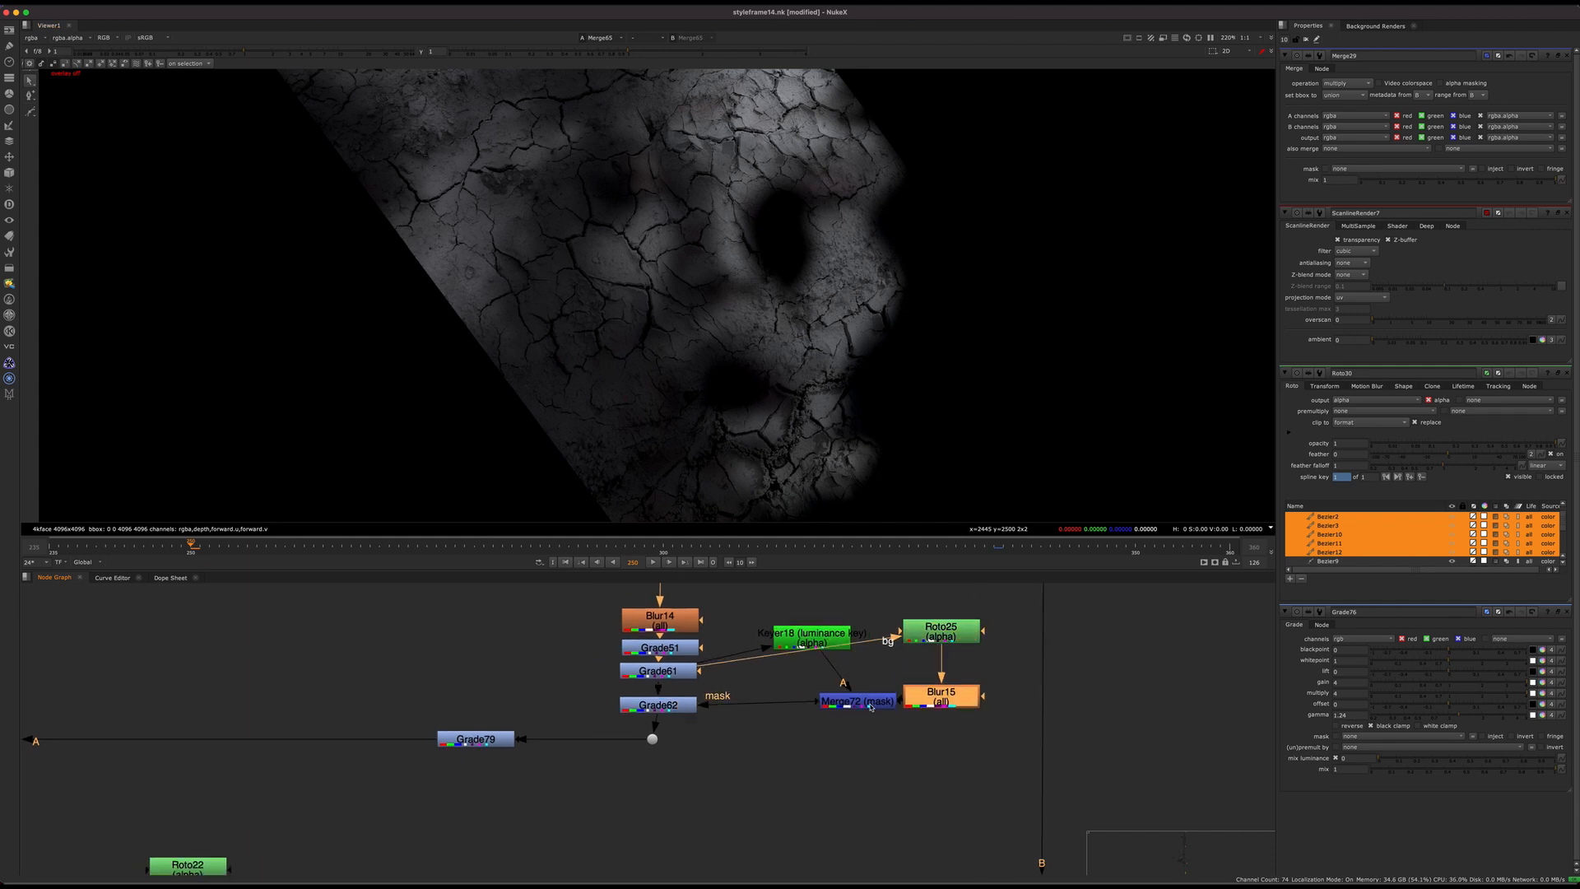
drag(858, 701, 841, 782)
drag(835, 645, 841, 703)
Step: View Merge62 on the main pipe and check the combined crack patches on the whole unwrapped face
scroll(822, 669, down, 5)
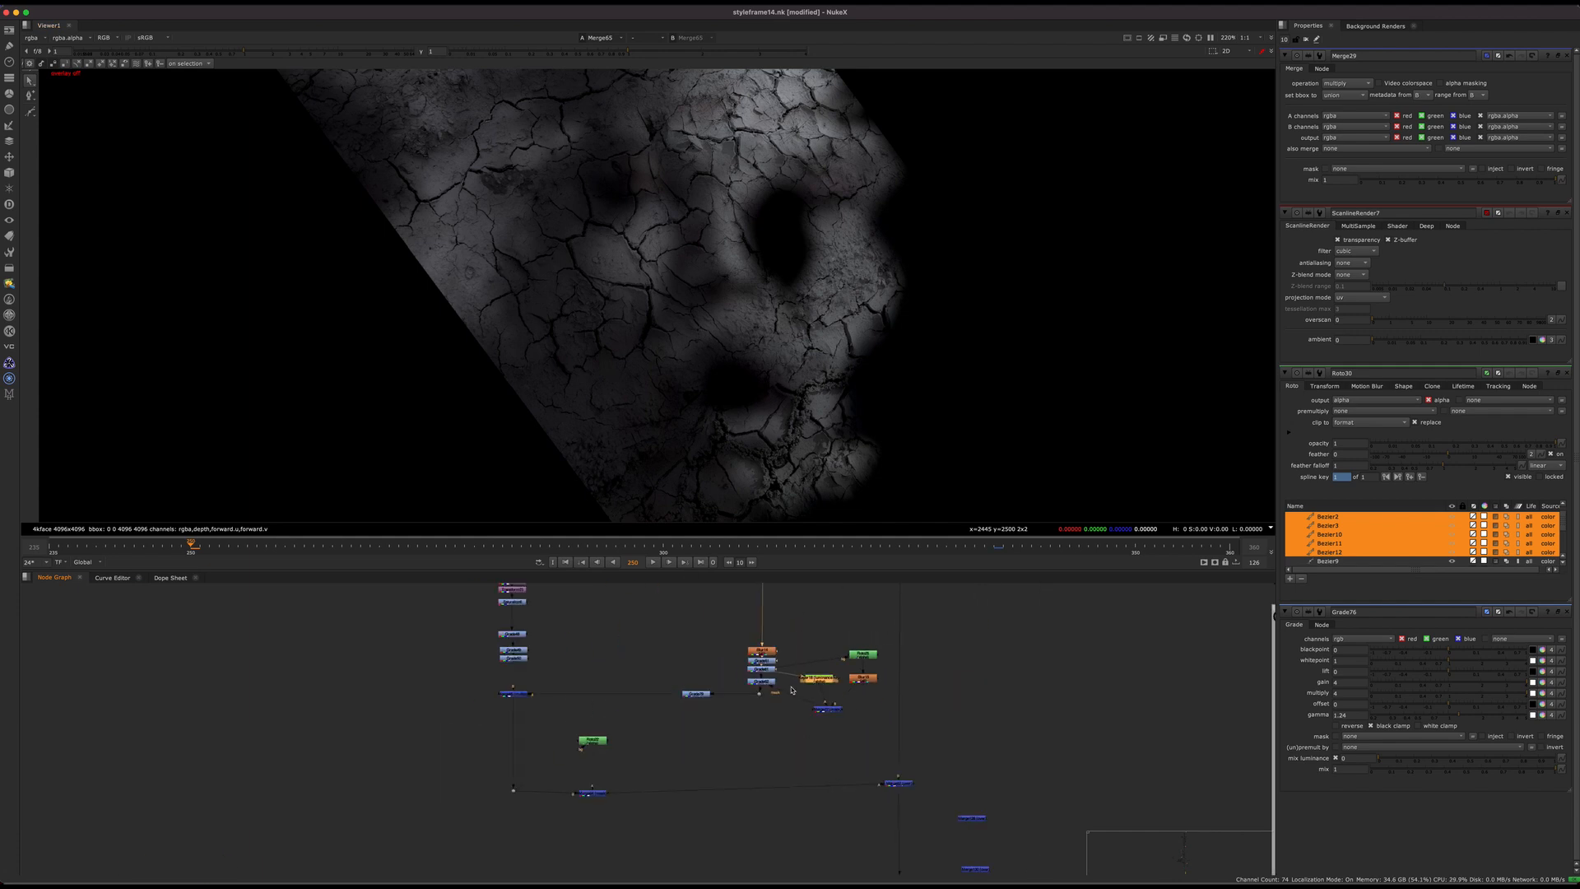
middle_drag(954, 743, 851, 645)
drag(853, 646, 733, 705)
key(1)
scroll(683, 370, down, 8)
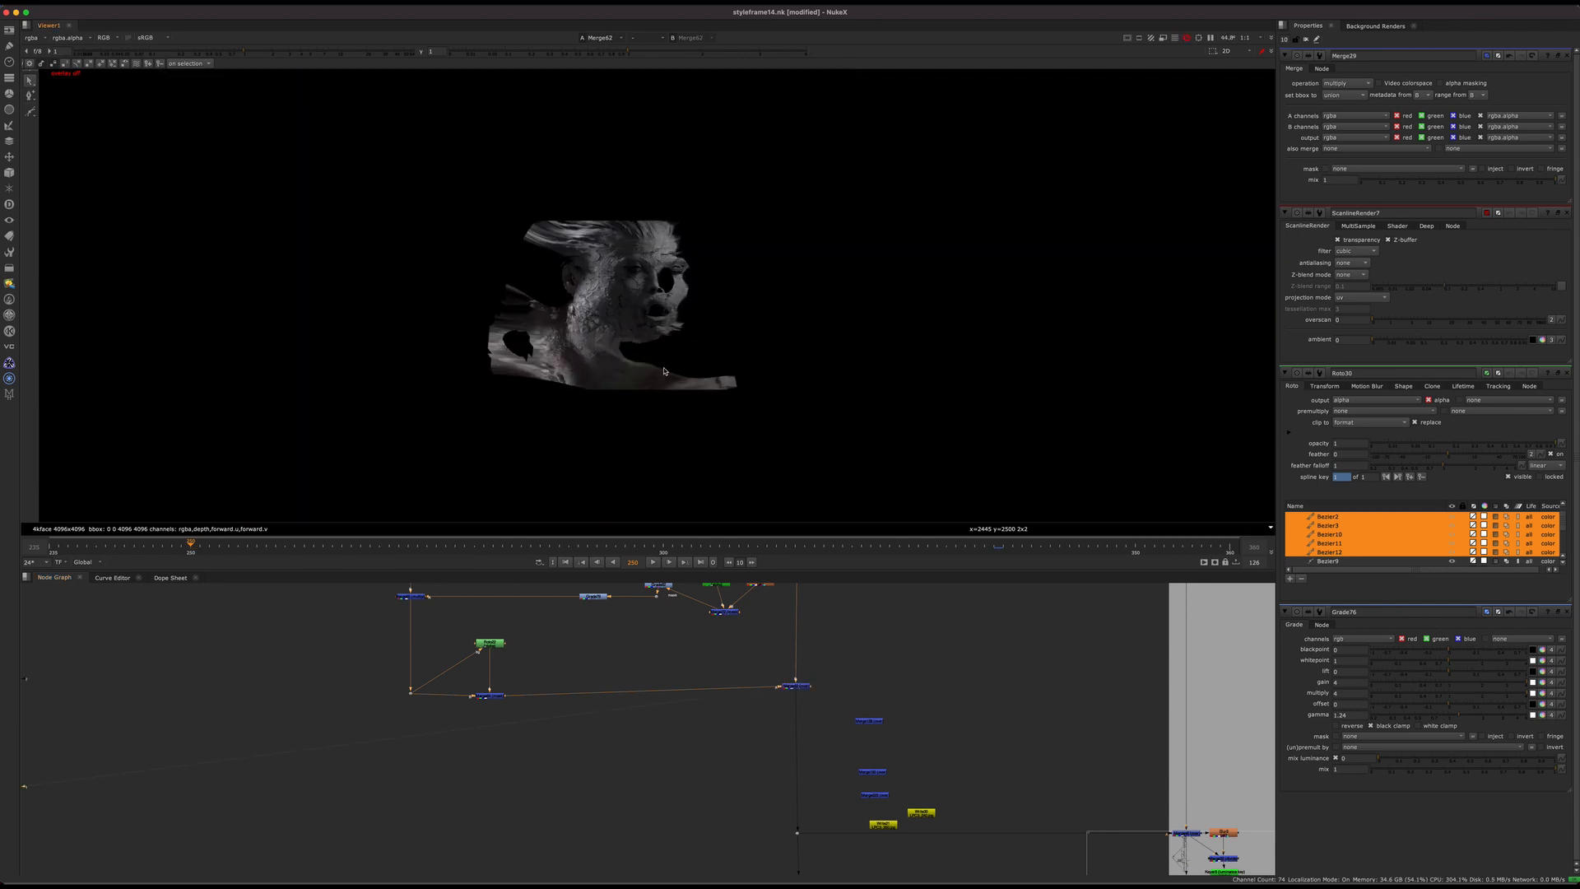
scroll(665, 722, down, 4)
scroll(666, 722, up, 5)
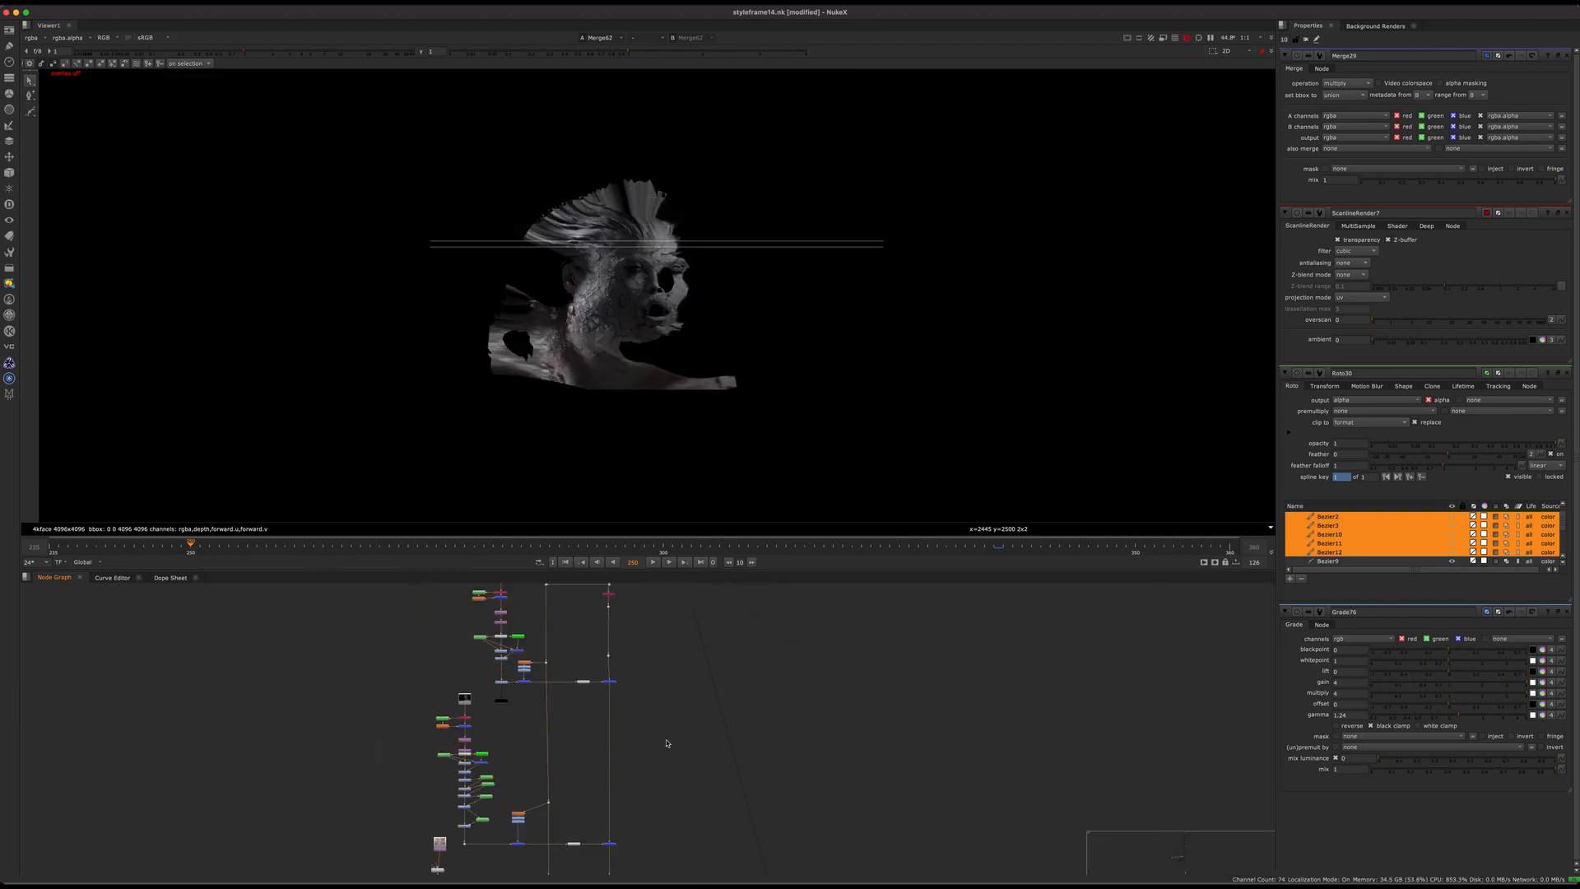
Step: Trace the main pipe back up to Shuffle23, enable the node and view its output
scroll(599, 372, up, 5)
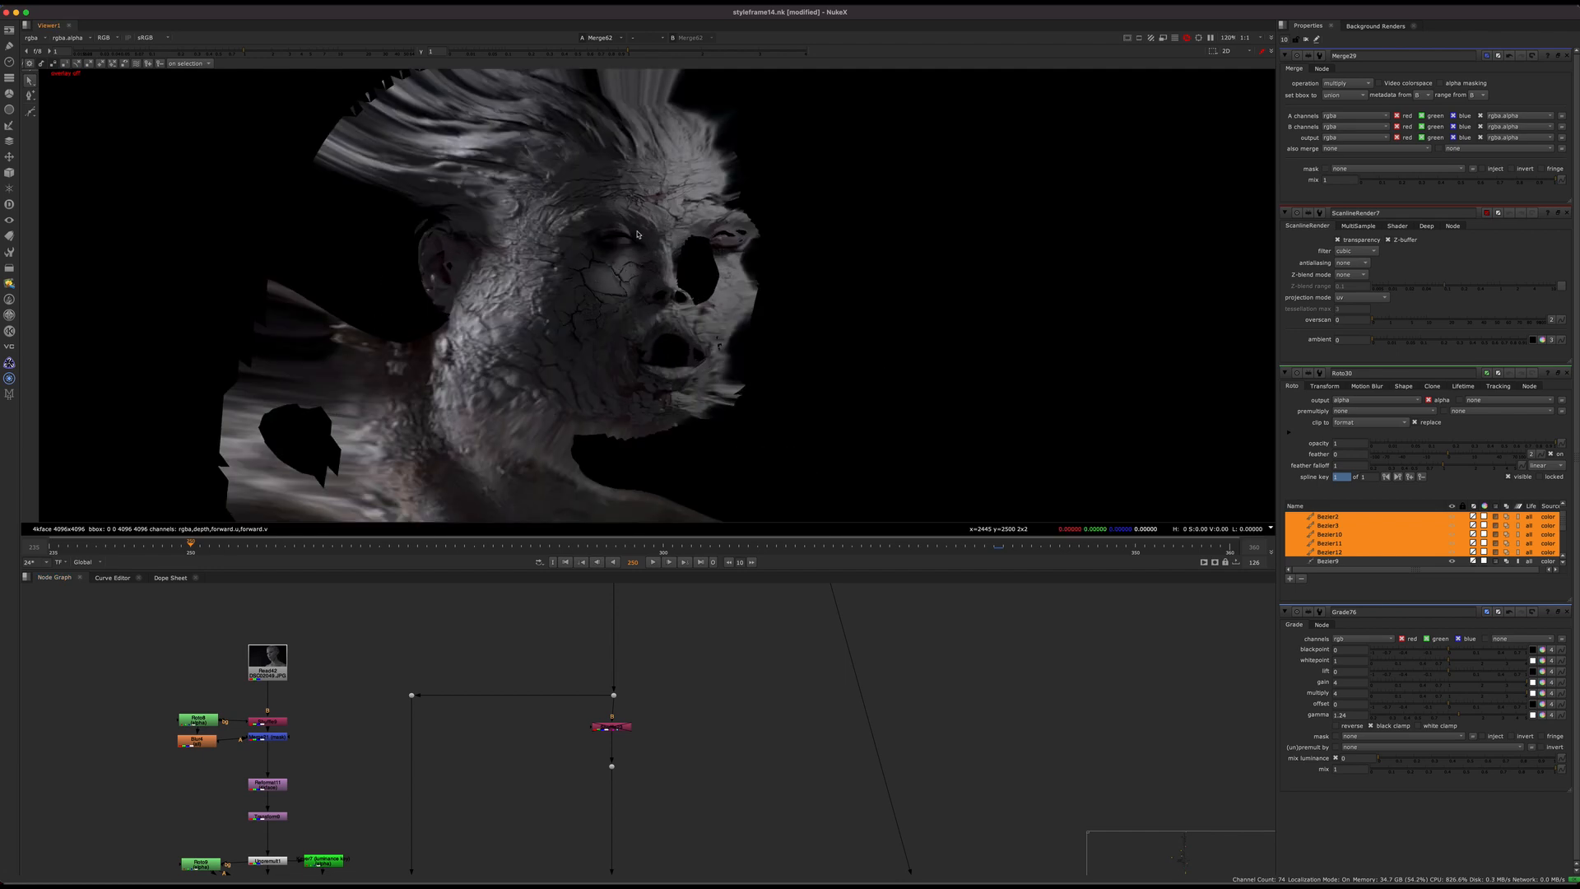
scroll(658, 728, up, 3)
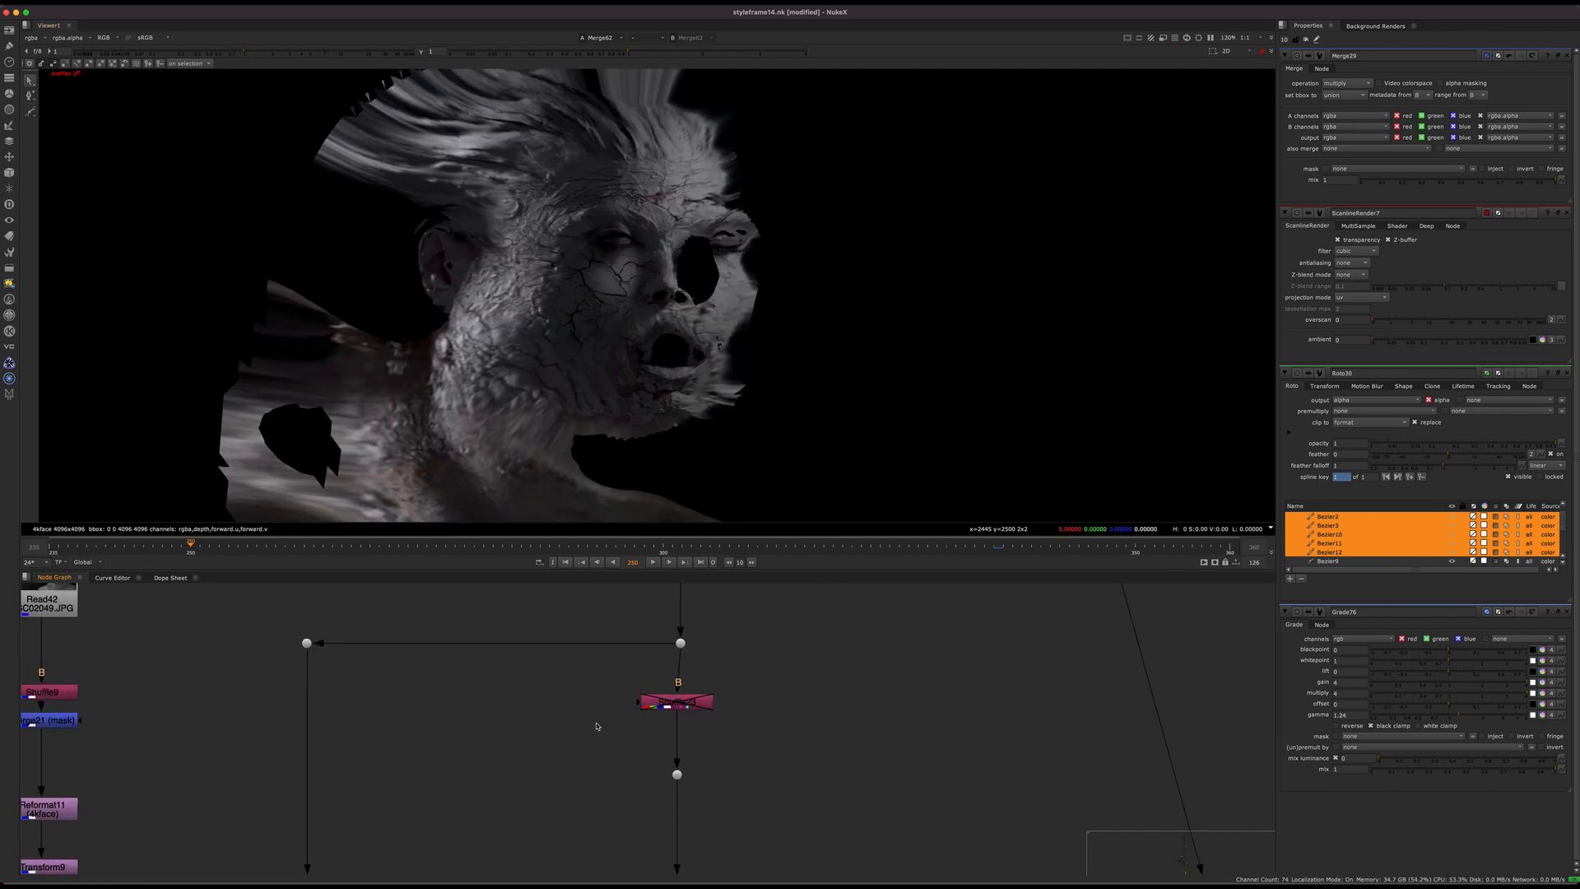
scroll(658, 728, down, 7)
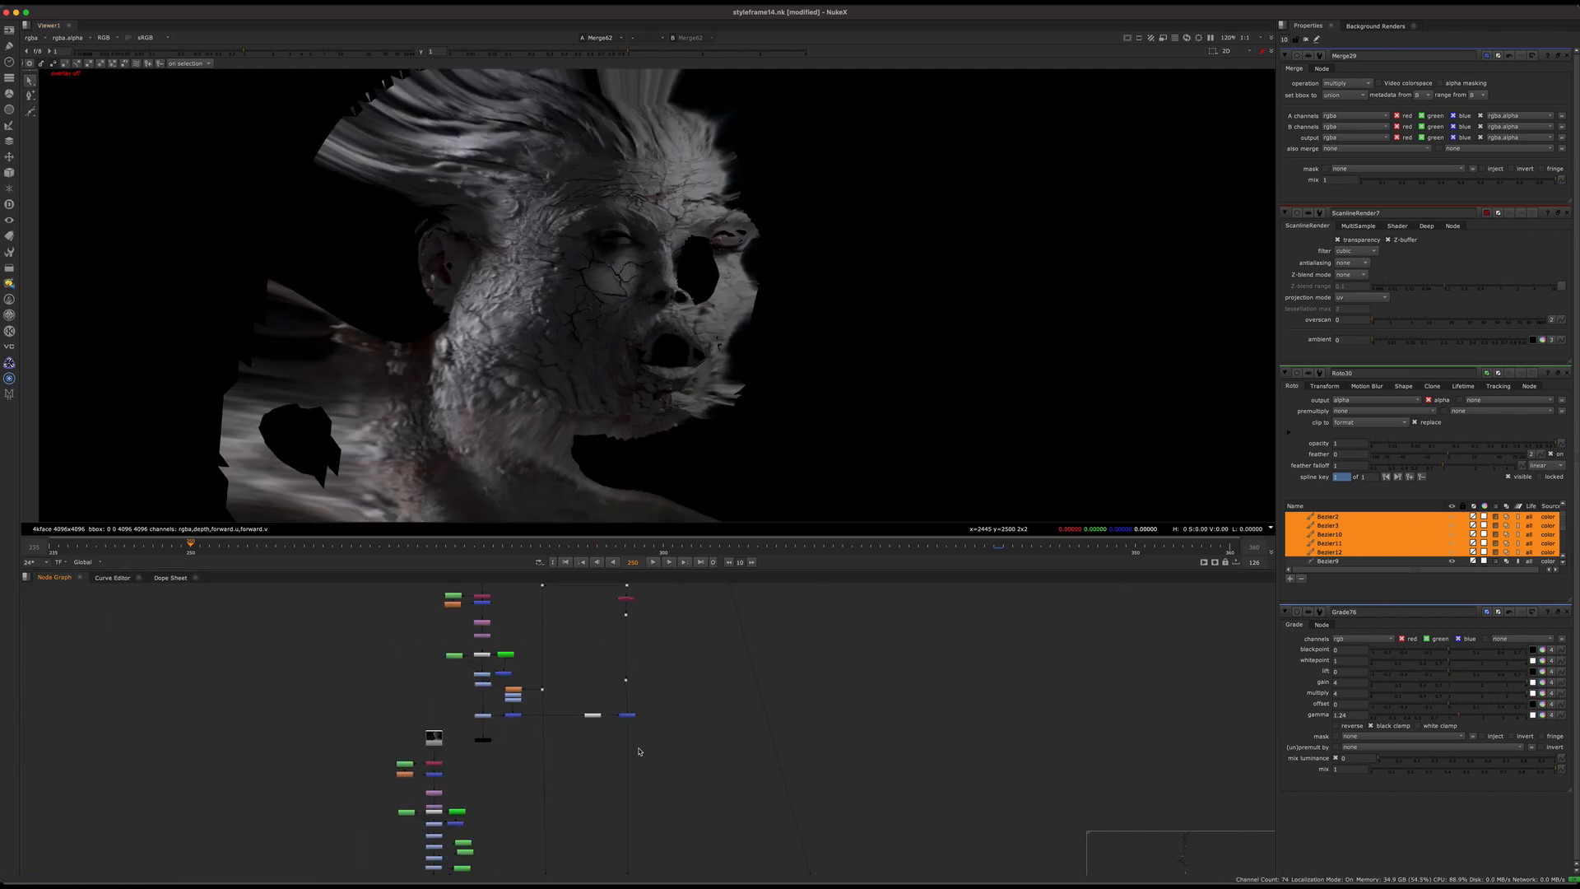
scroll(640, 751, up, 5)
click(618, 668)
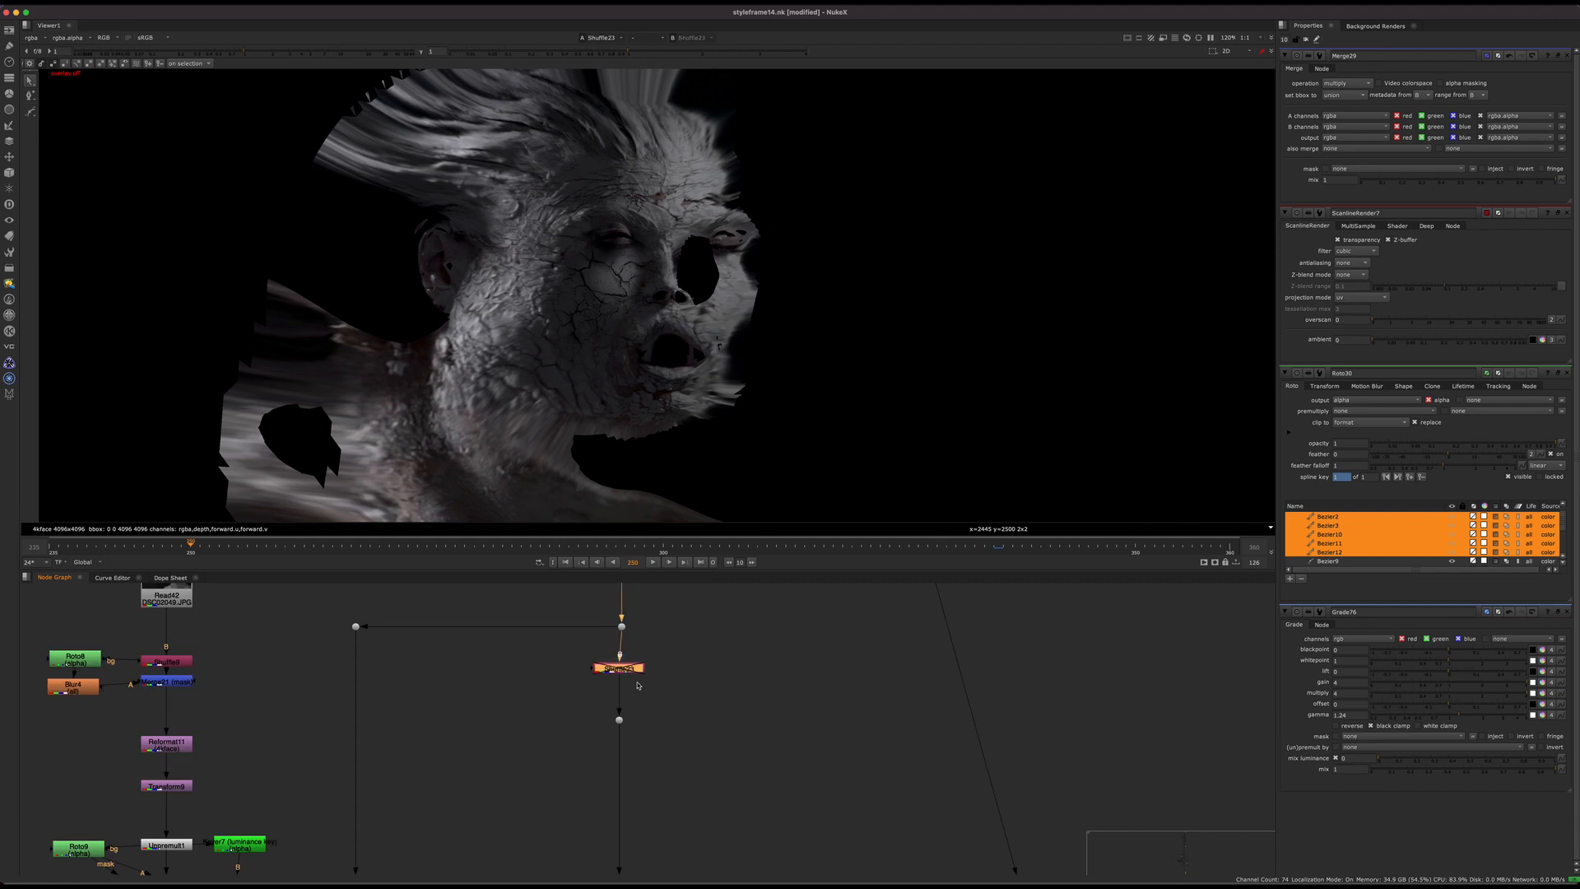
key(1)
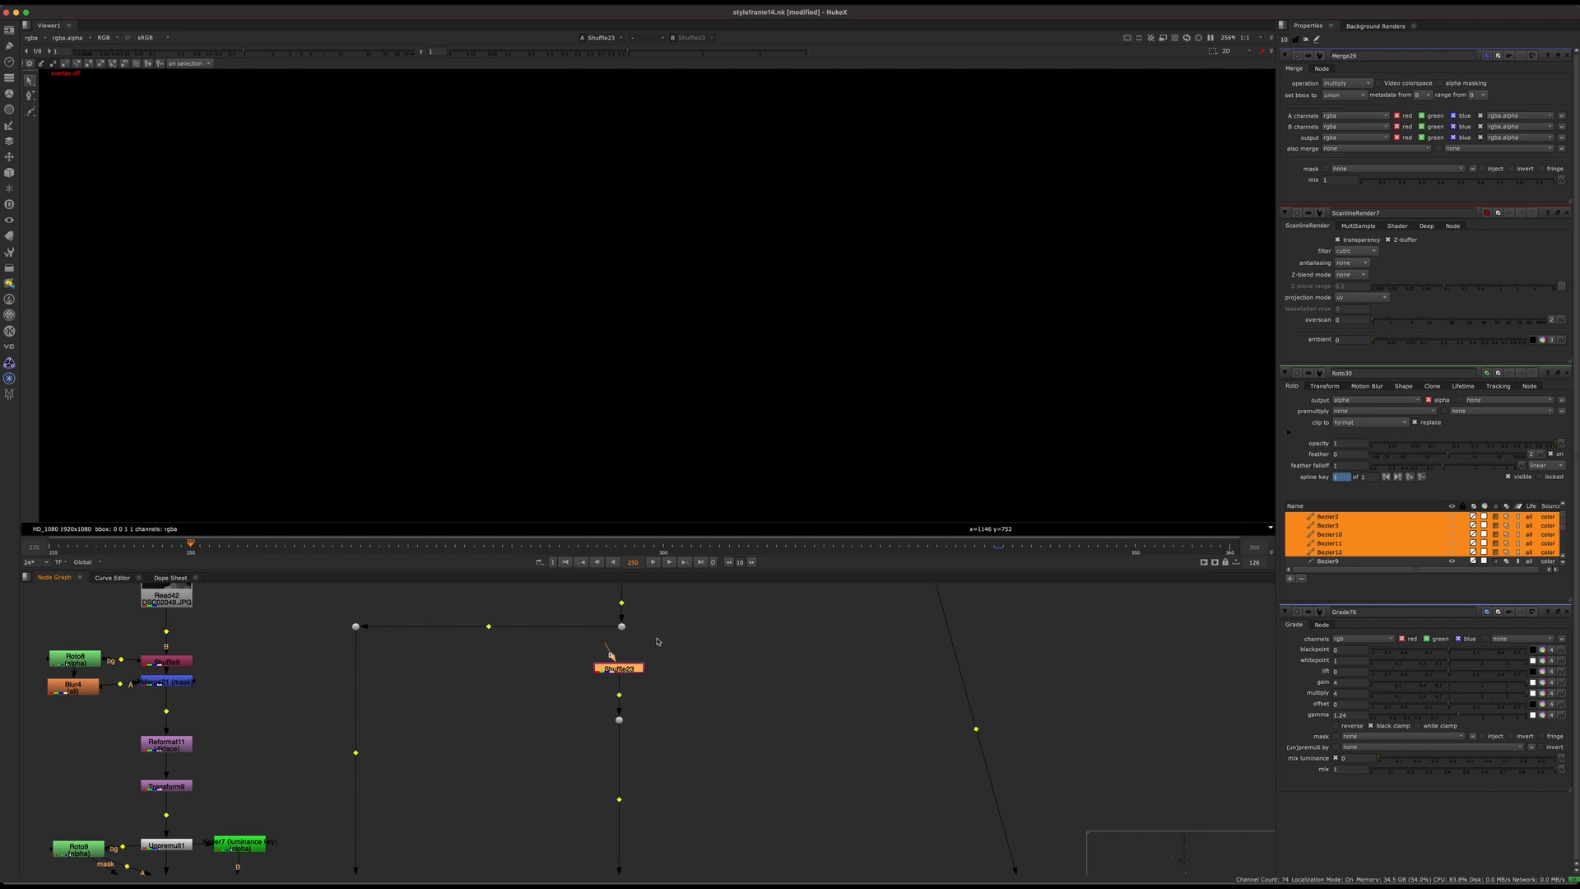
Step: View the merges down the main pipe one after another through Merge62 to examine the accumulating crack patches alone
scroll(679, 741, down, 4)
middle_drag(679, 745, 684, 664)
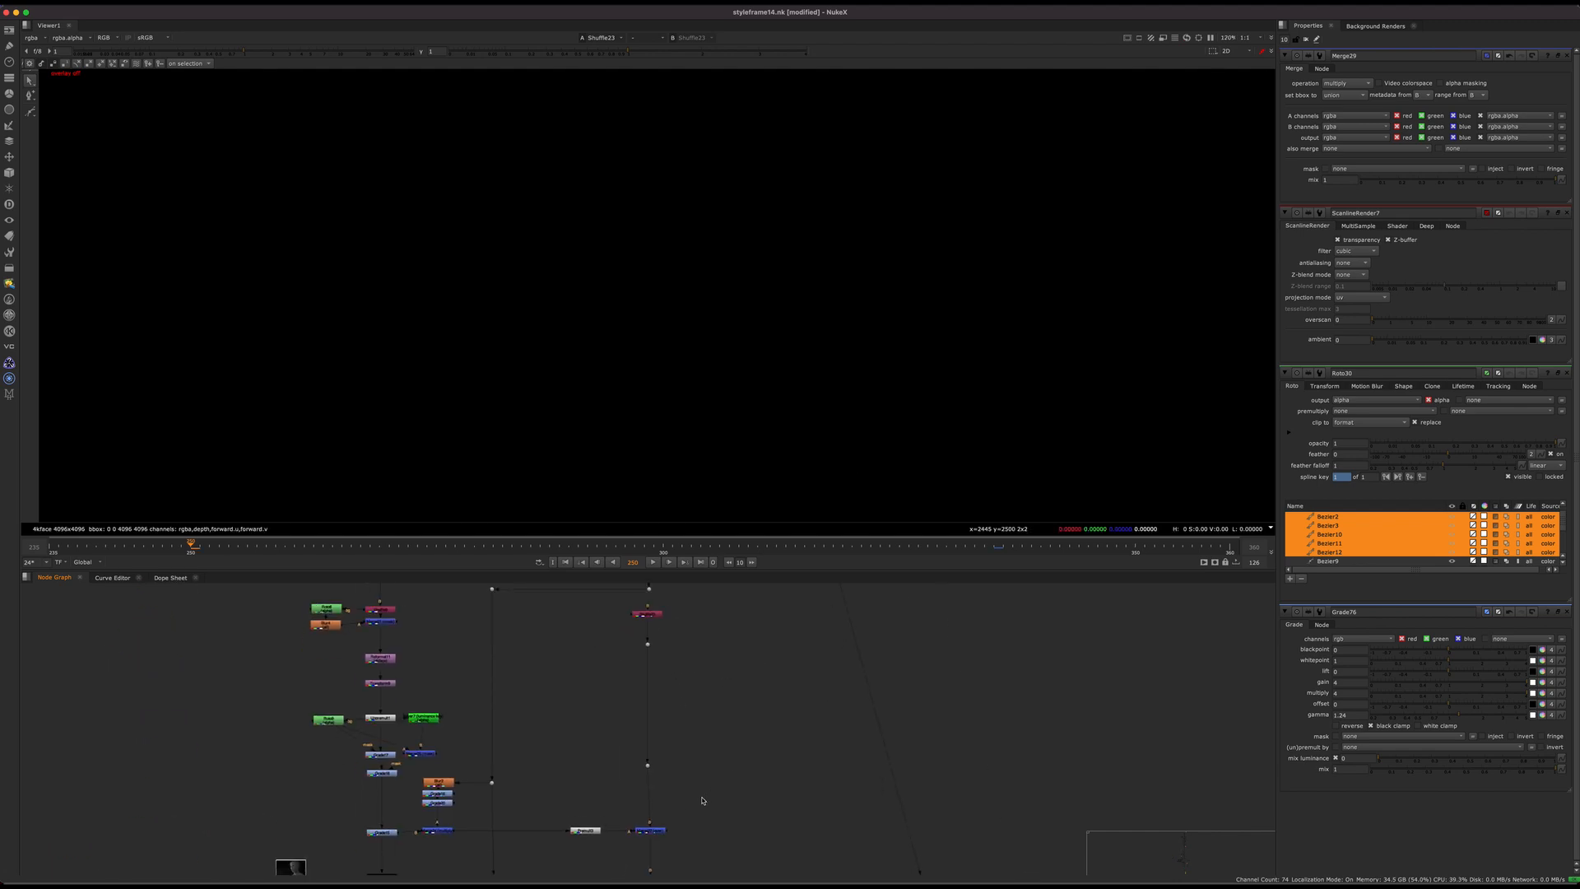
click(645, 829)
key(1)
middle_drag(673, 791, 650, 504)
scroll(645, 674, down, 2)
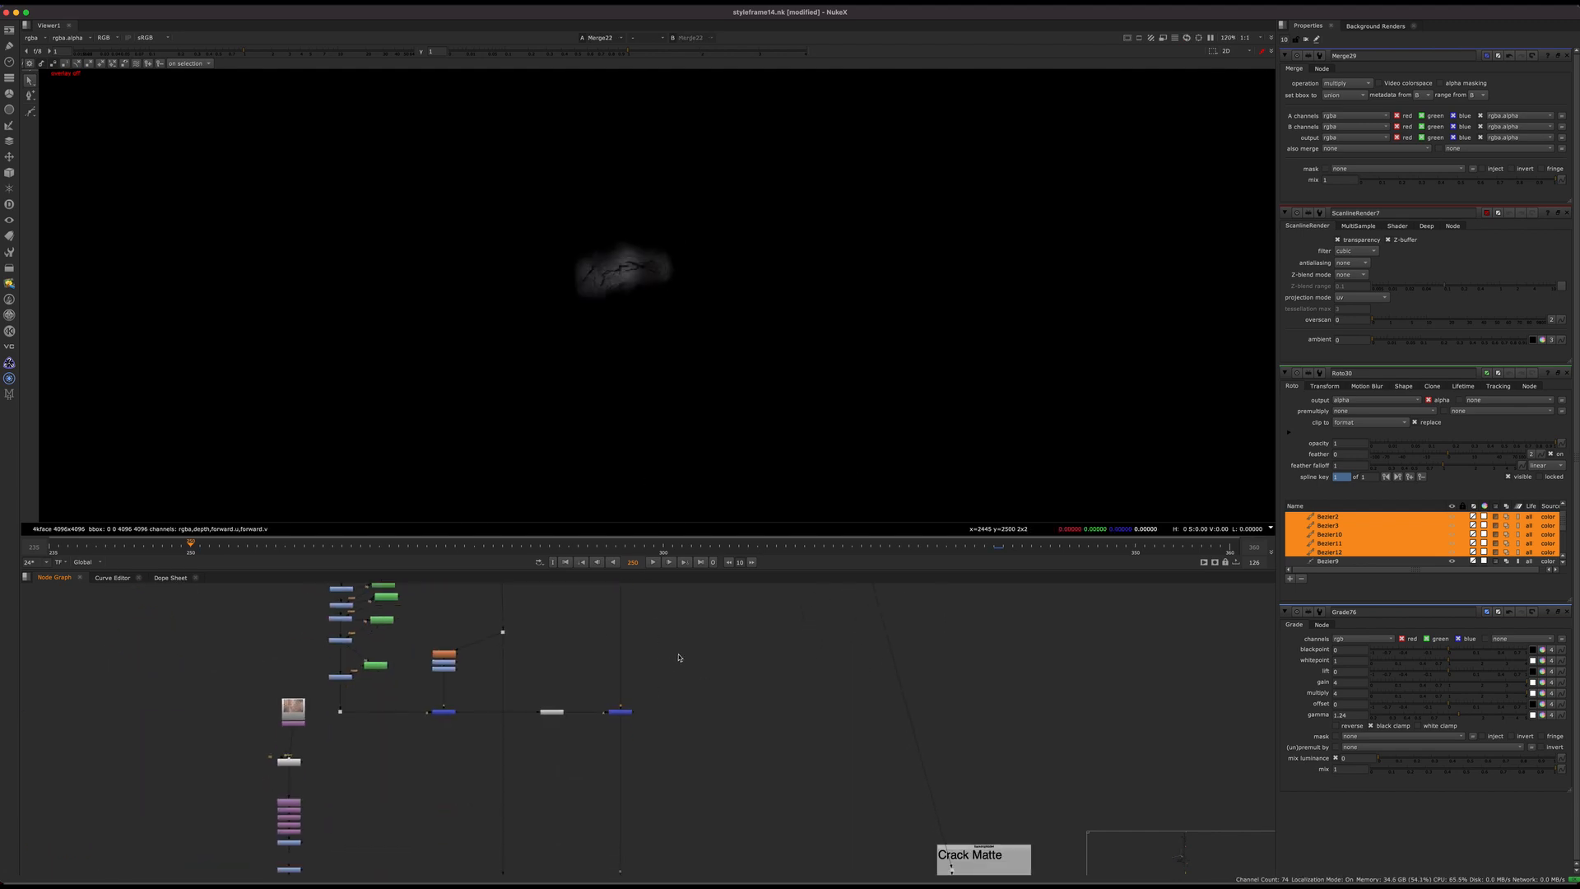
click(620, 712)
key(1)
middle_drag(620, 714, 626, 463)
click(627, 743)
key(1)
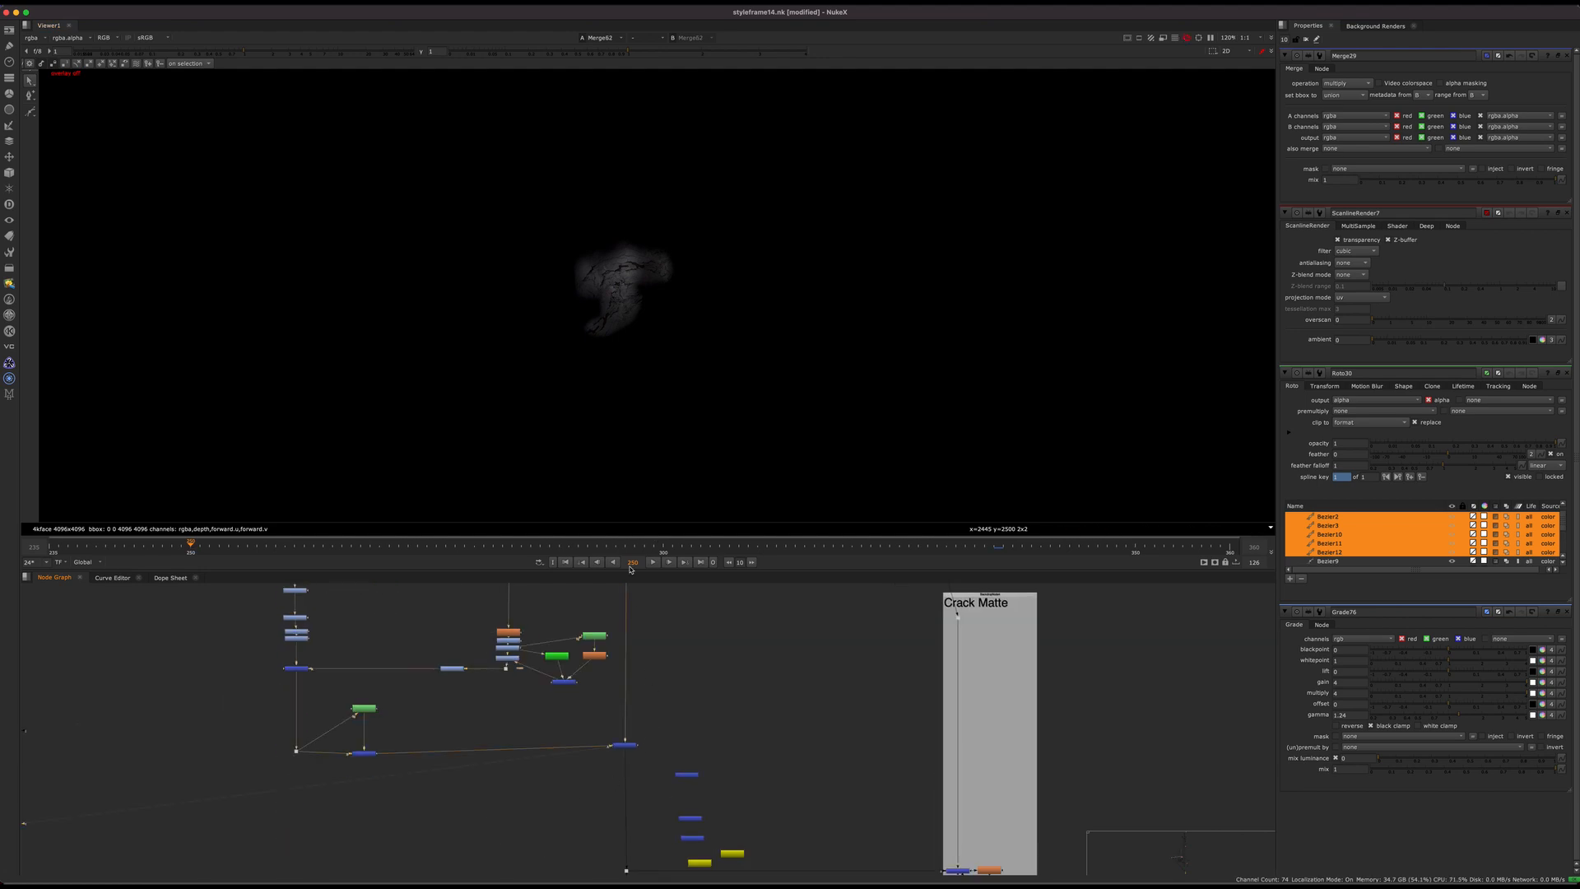
Step: Follow the pipe down to ScanlineRender8, undo the accidental node move and view the rendered patches in Read67
drag(672, 710, 600, 748)
scroll(582, 646, down, 5)
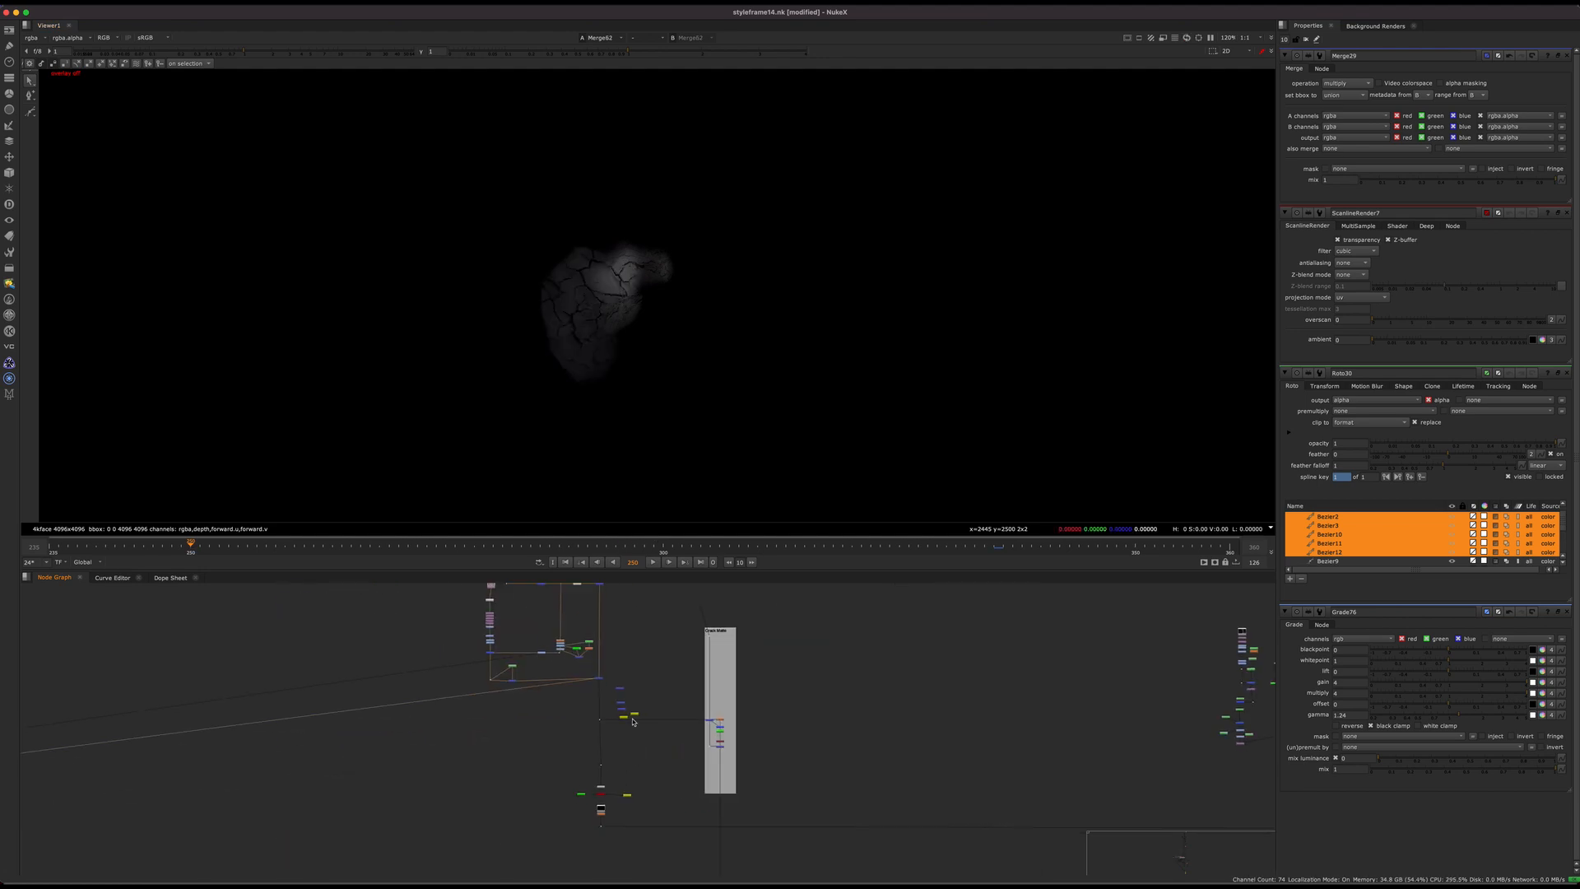
middle_drag(587, 782, 590, 690)
scroll(591, 690, up, 6)
drag(640, 746, 646, 746)
scroll(639, 782, up, 5)
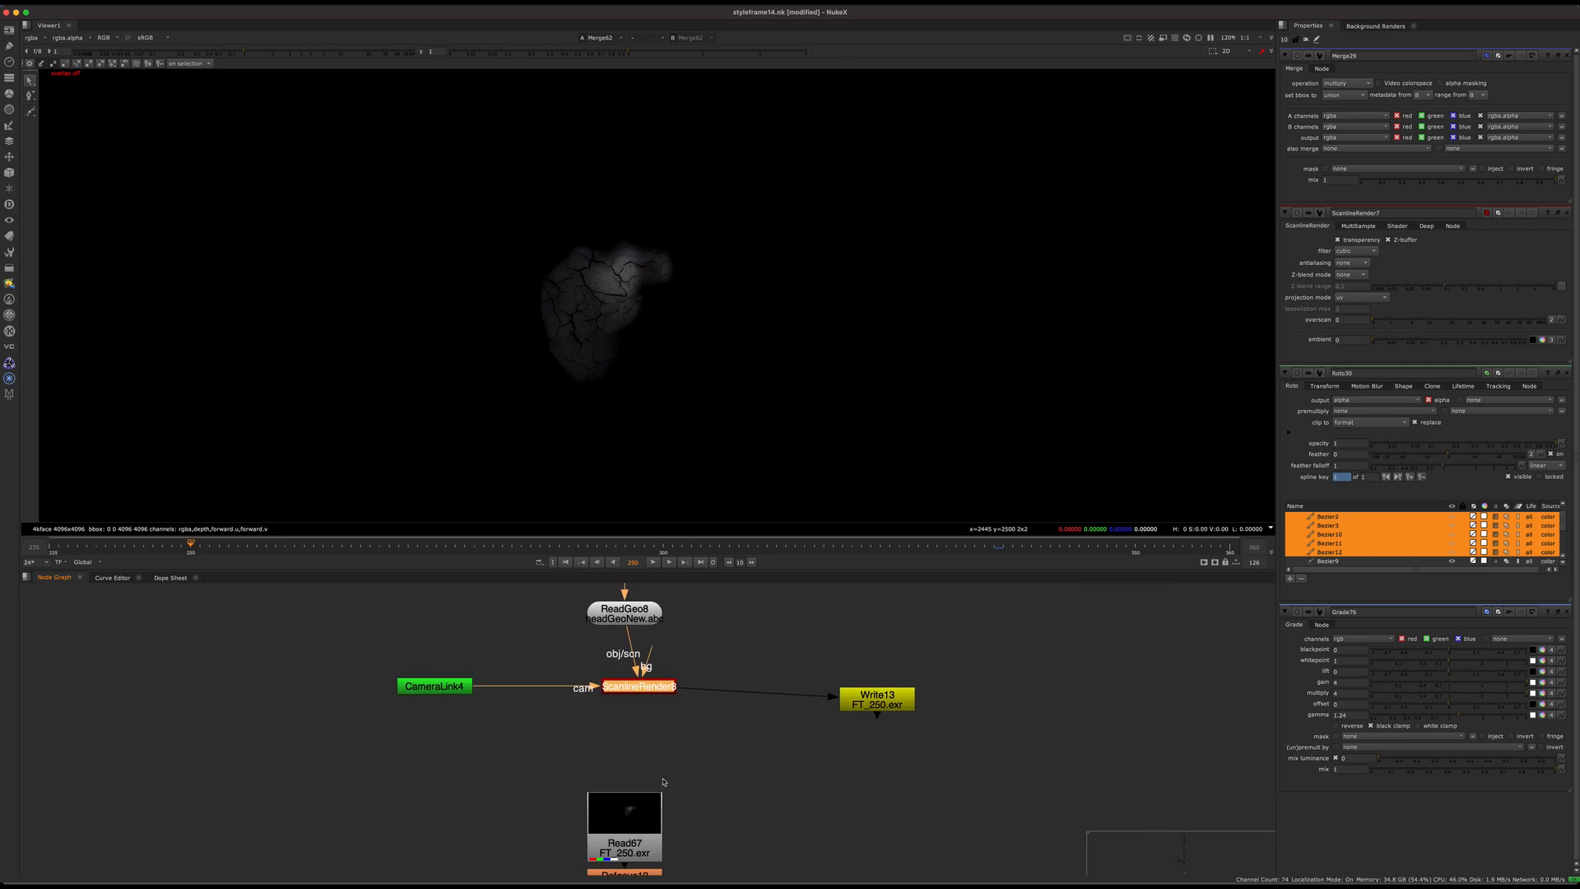
key(ctrl+z)
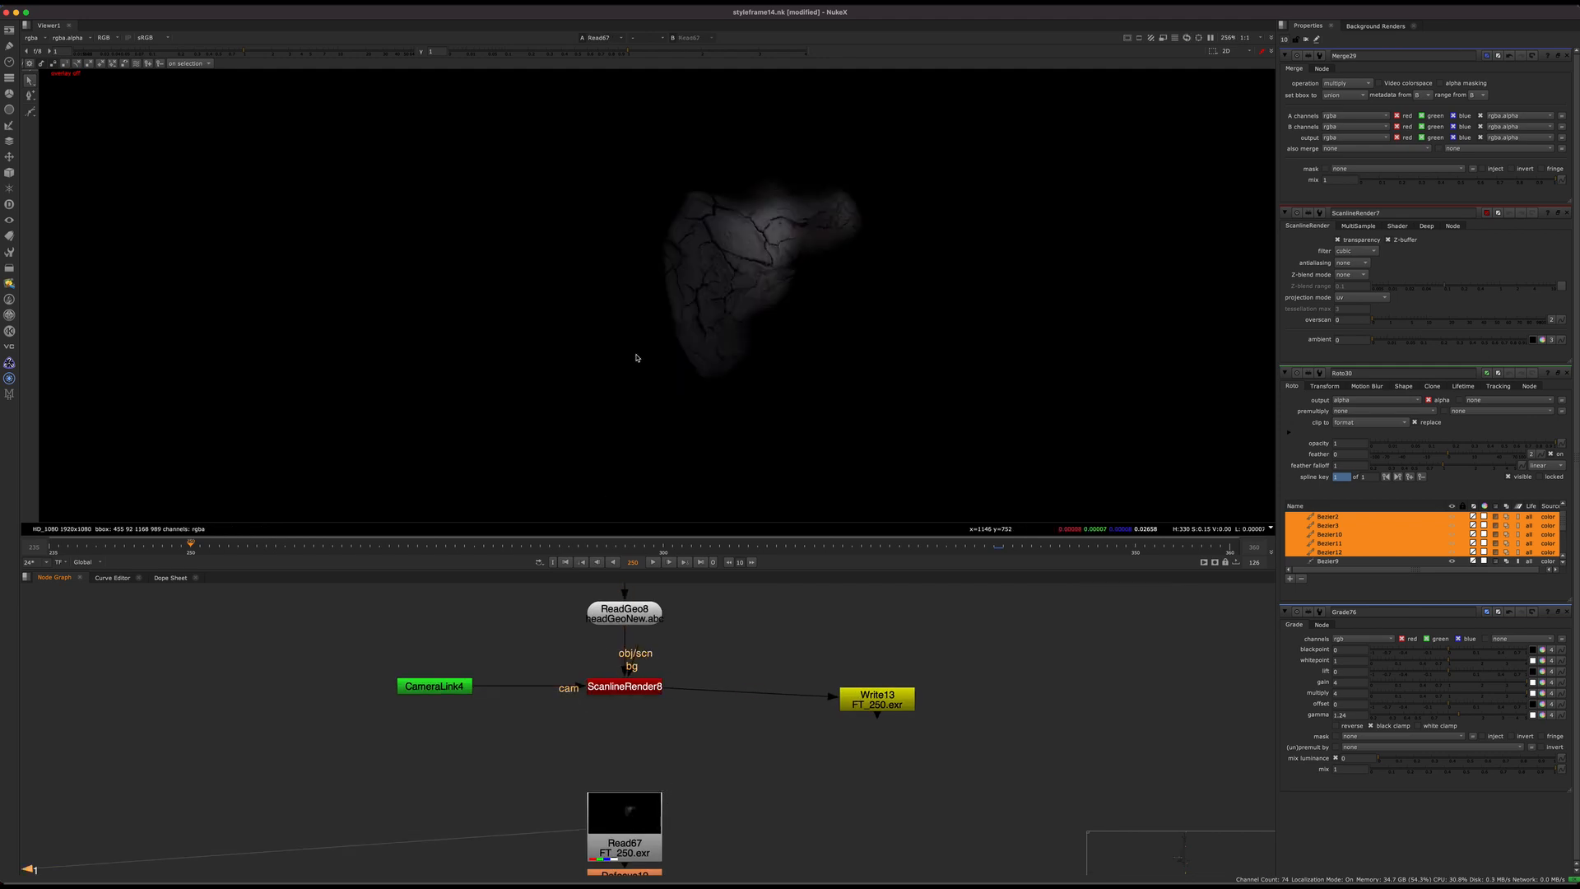
scroll(731, 267, down, 3)
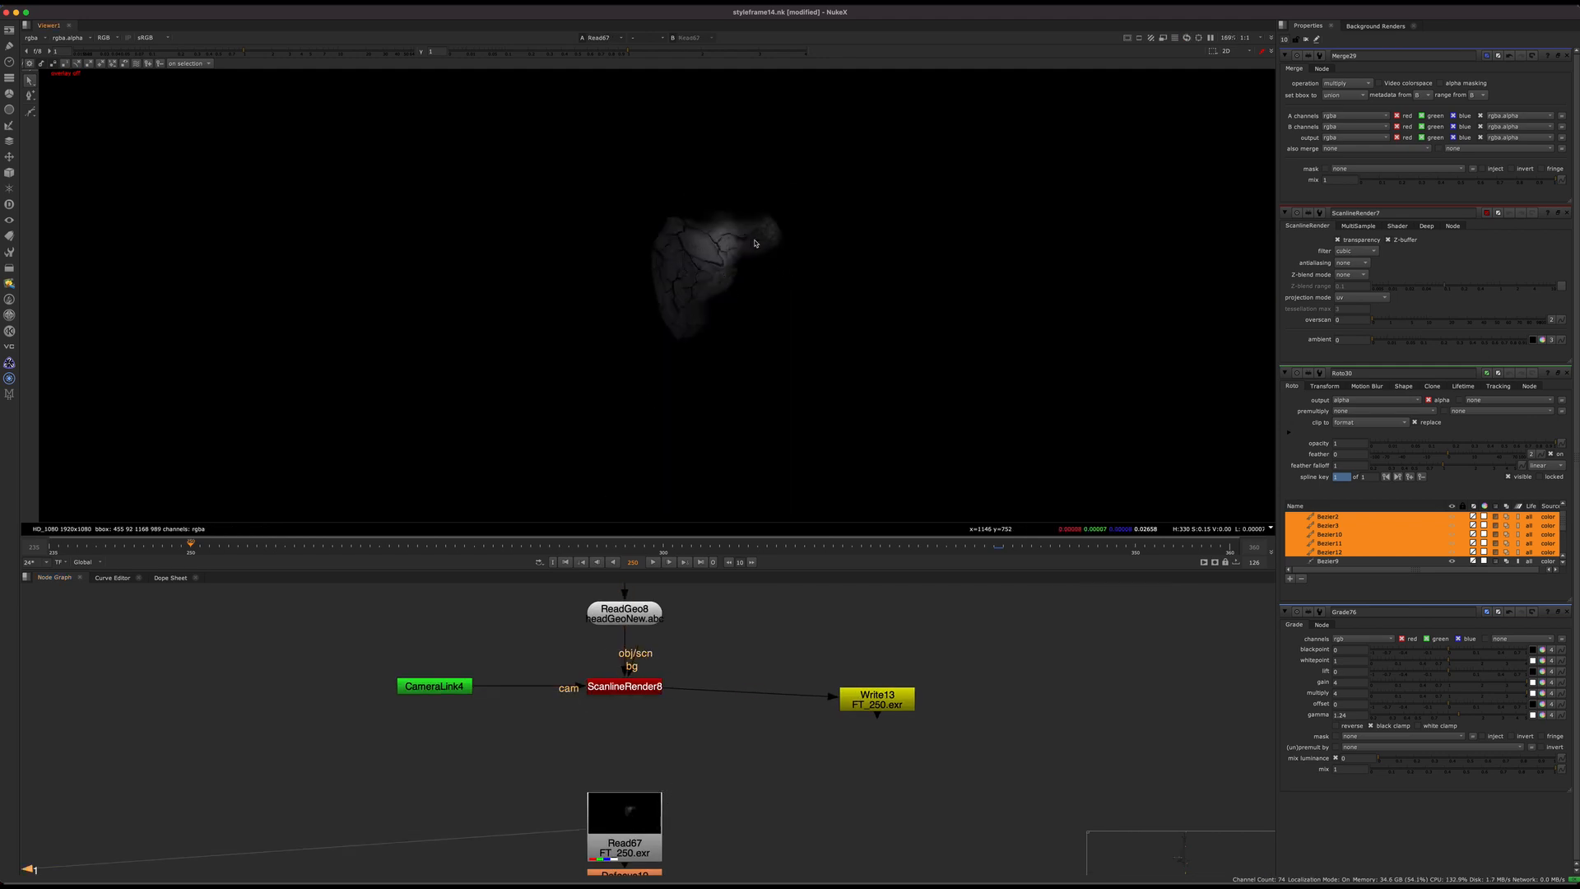
Step: Play back the rendered patches, return to frame 251 and close all open node properties
click(655, 560)
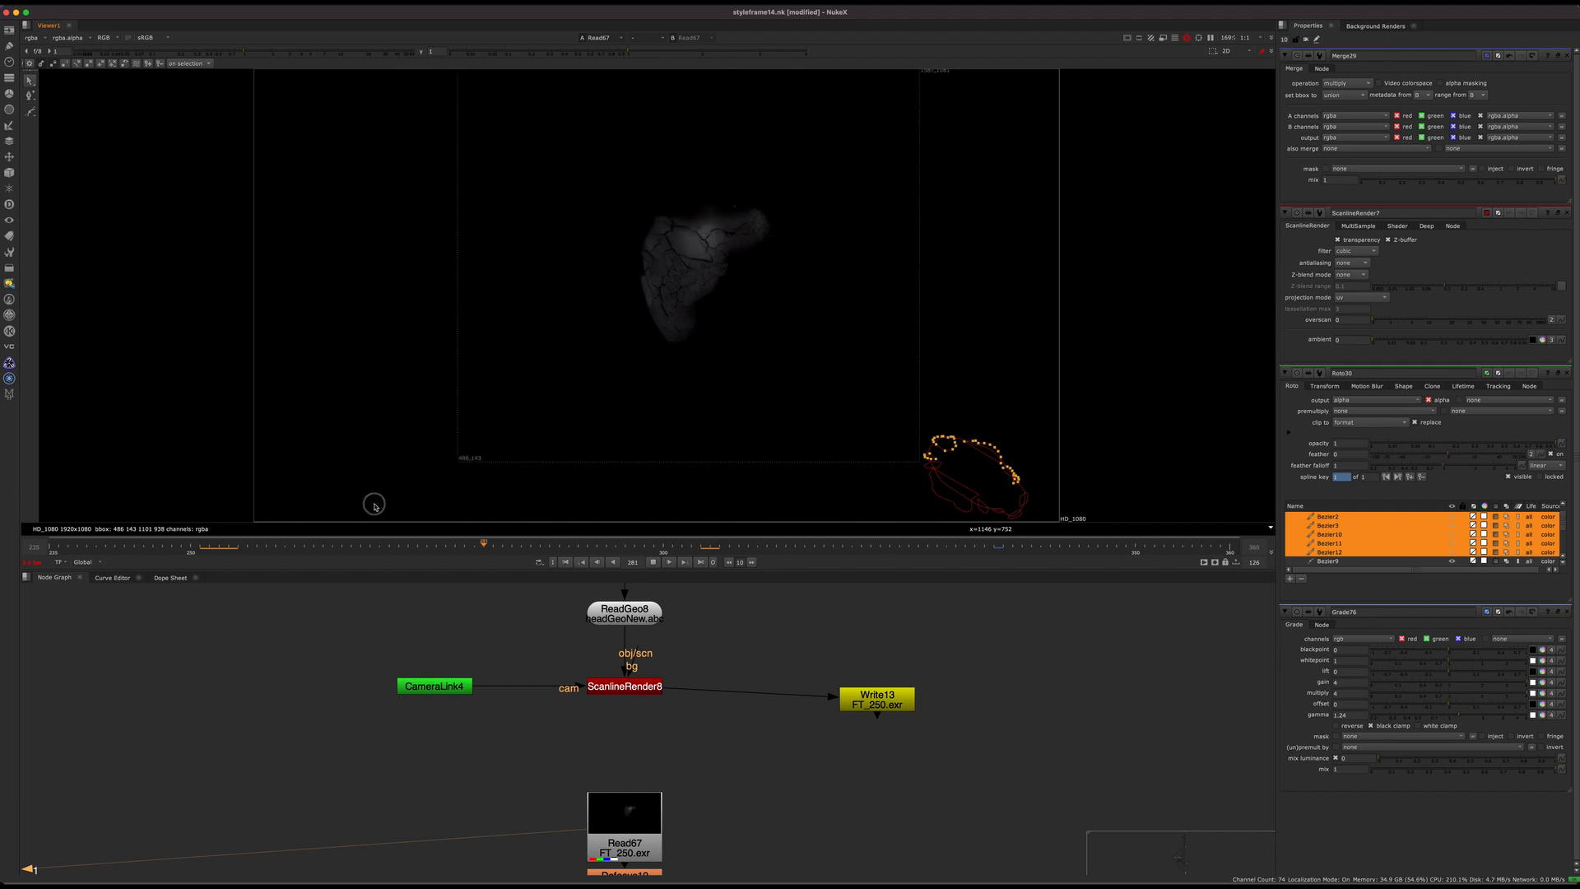
click(211, 543)
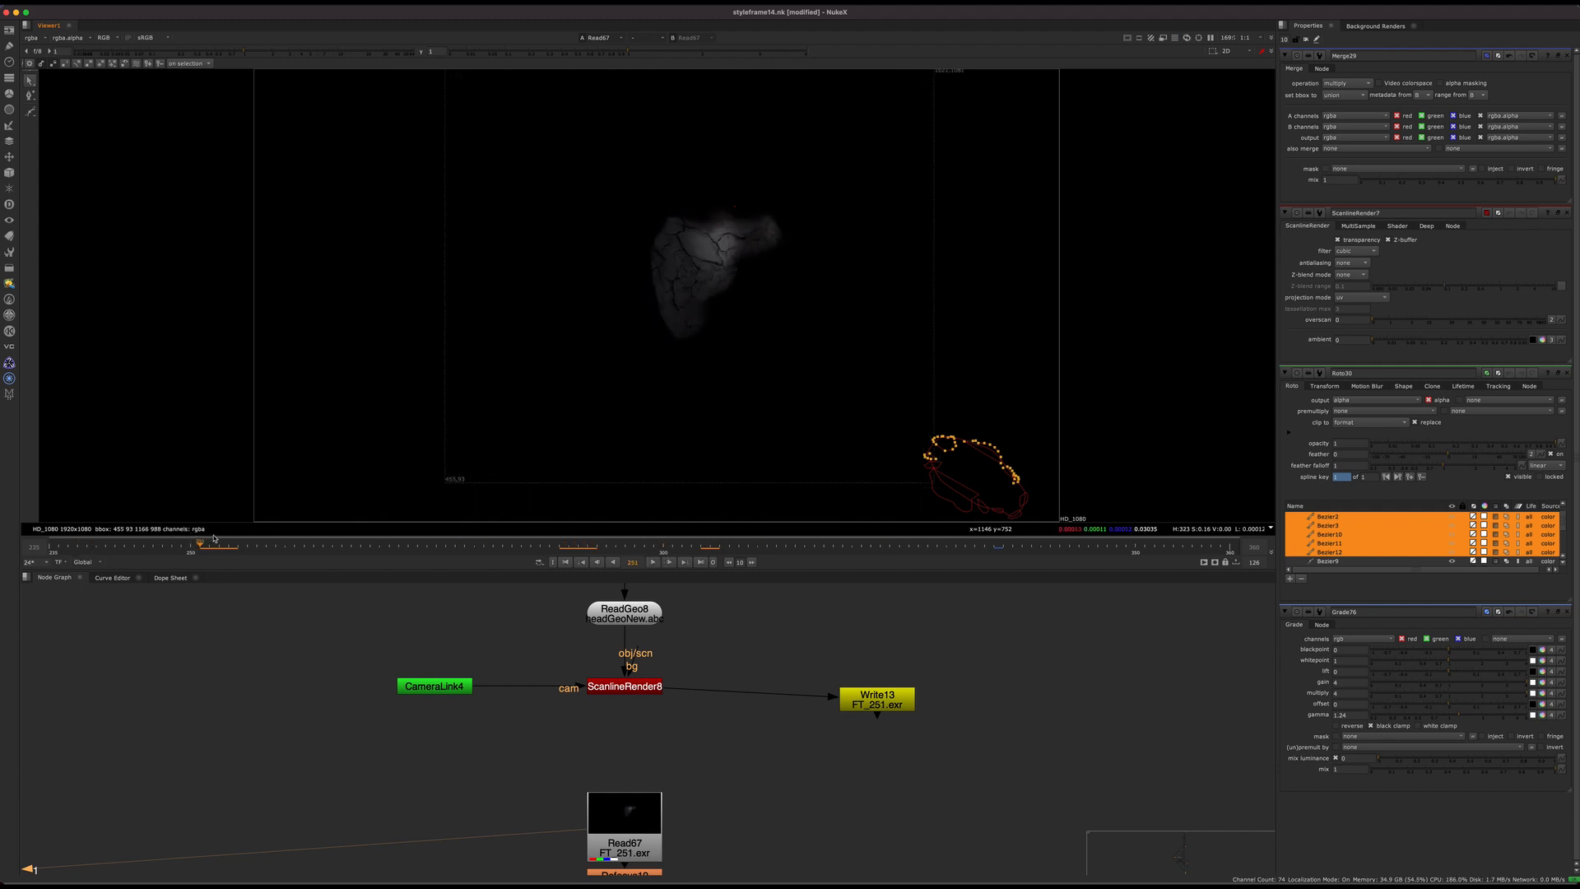
click(1566, 55)
click(1566, 55)
click(1566, 55)
click(1566, 55)
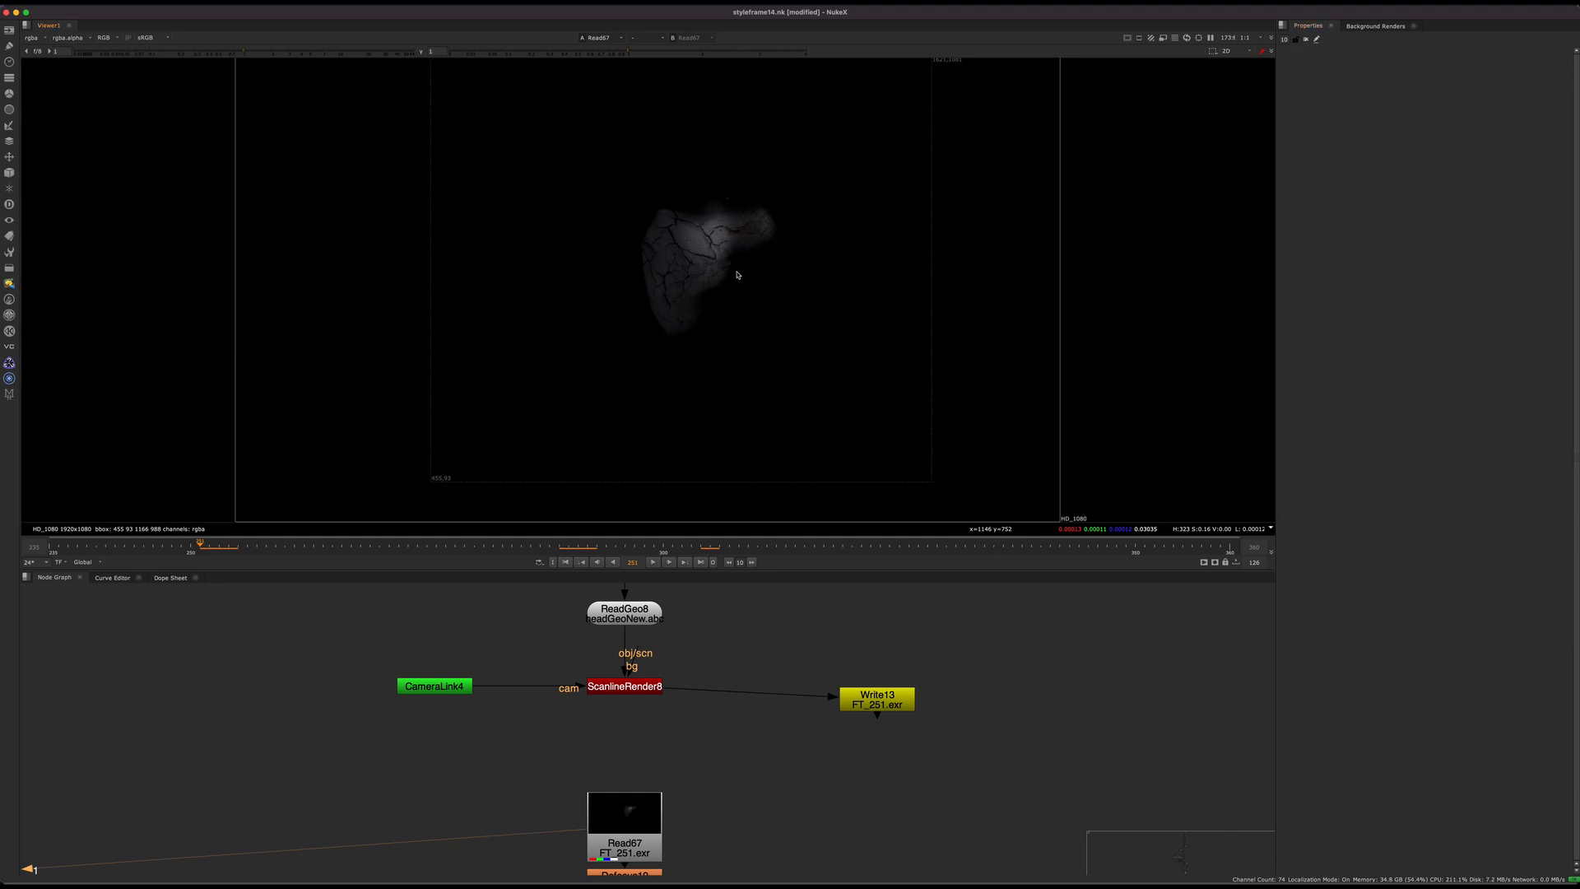
Step: Follow the pipe from the rendered patches across to the main composite and view the final render in Read160
scroll(711, 674, down, 5)
middle_drag(711, 673, 629, 626)
middle_drag(943, 734, 540, 734)
scroll(699, 733, down, 3)
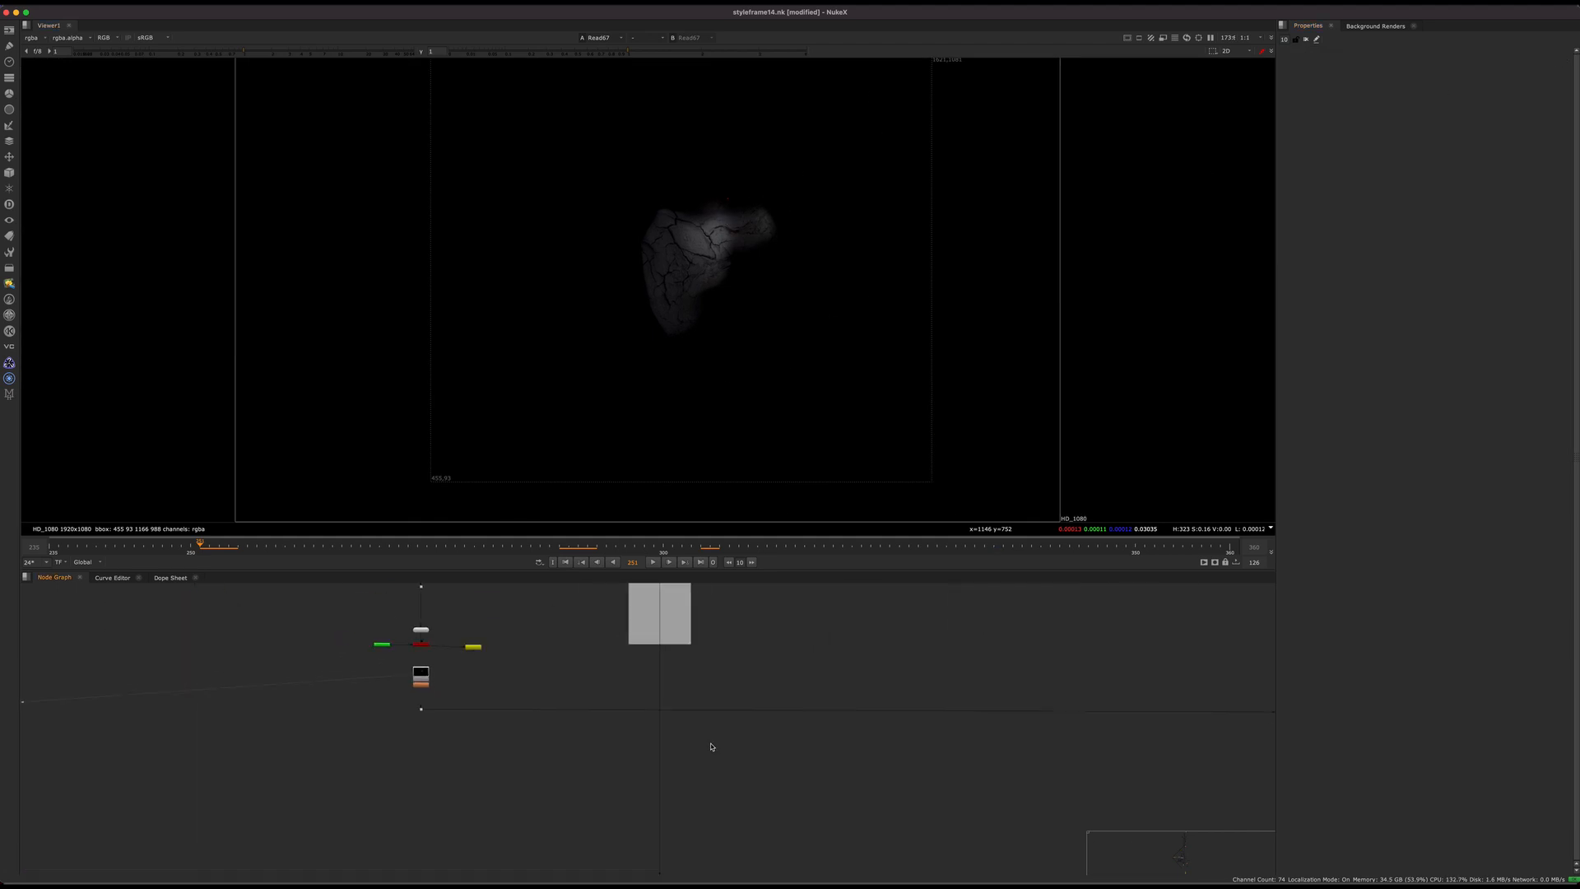
middle_drag(954, 686, 548, 689)
scroll(634, 719, up, 5)
mouse_move(880, 708)
middle_down()
mouse_move(590, 723)
mouse_move(877, 693)
middle_up()
click(551, 729)
click(763, 810)
key(1)
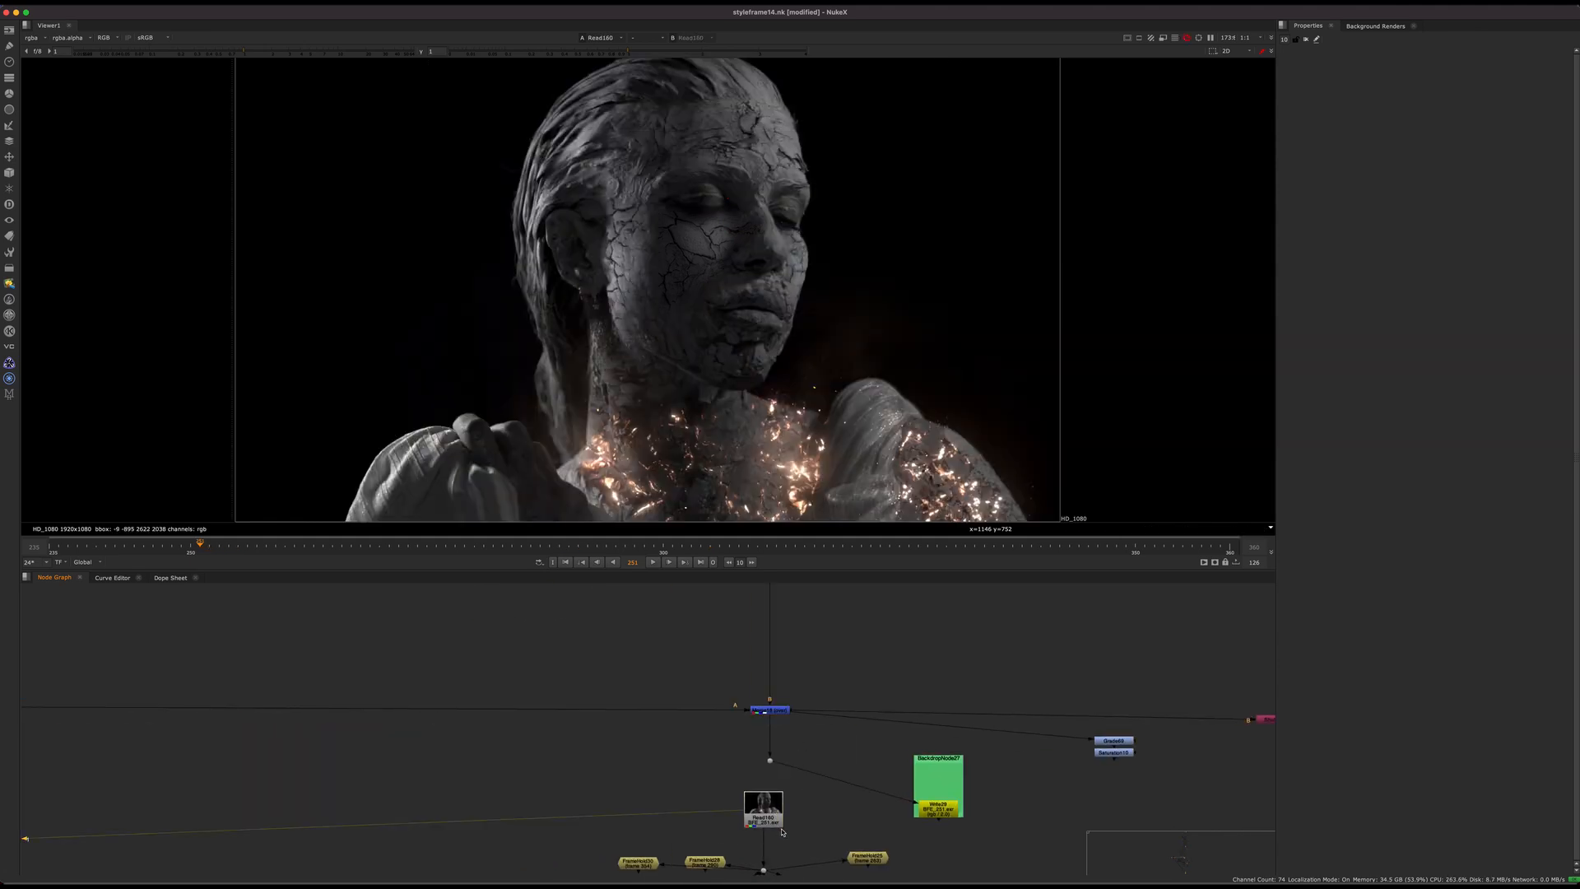
Step: Scrub the final render to frame 325 and examine the cracks on the statue's face up close
drag(684, 536, 908, 459)
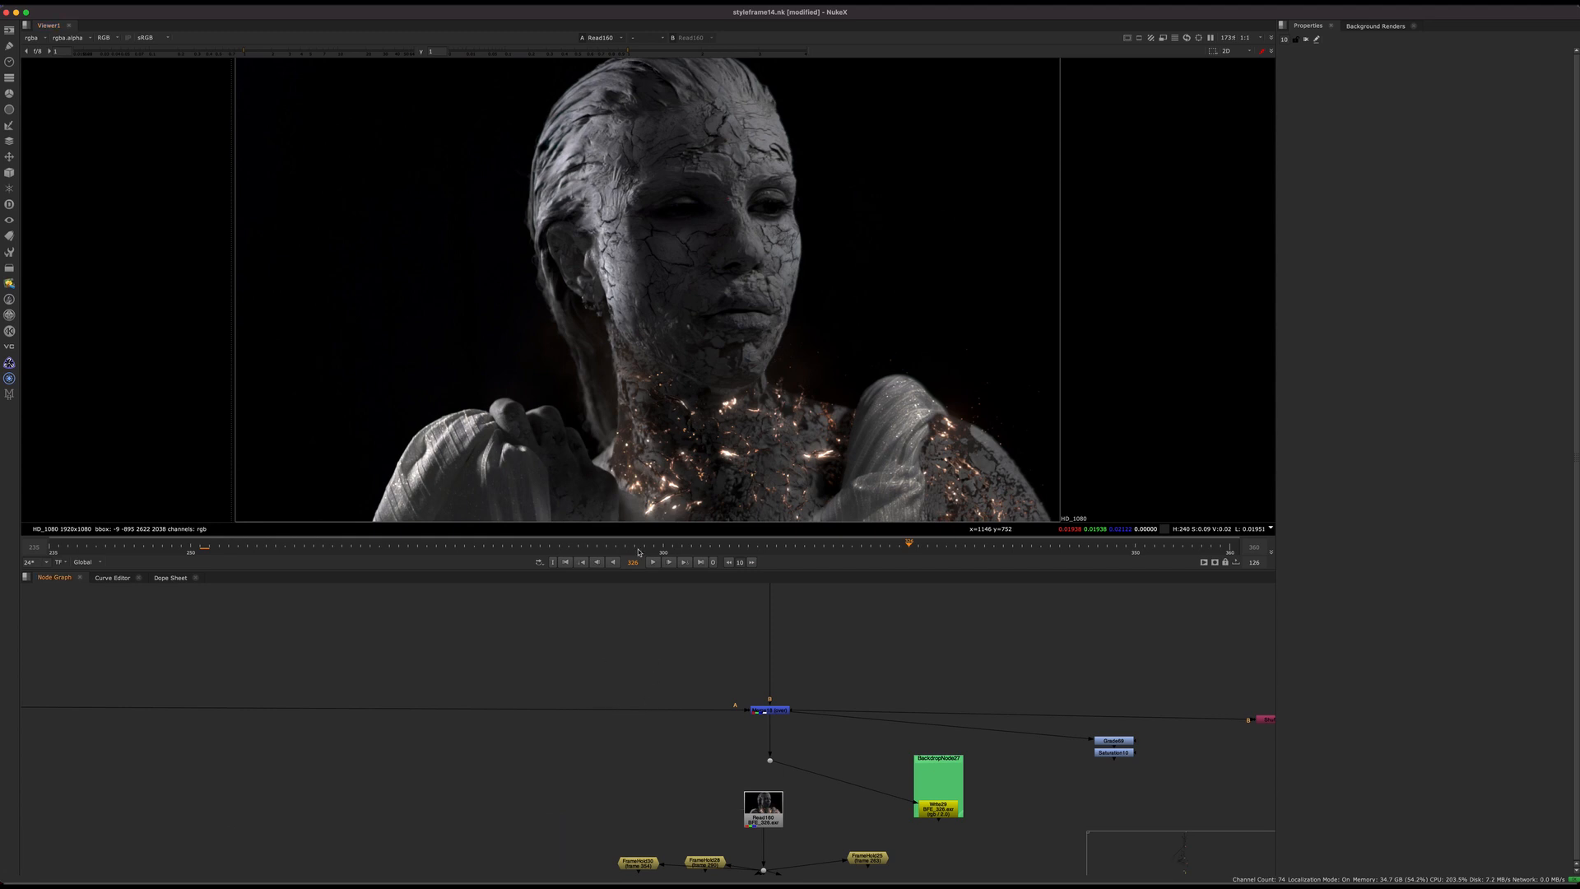
drag(535, 537, 899, 527)
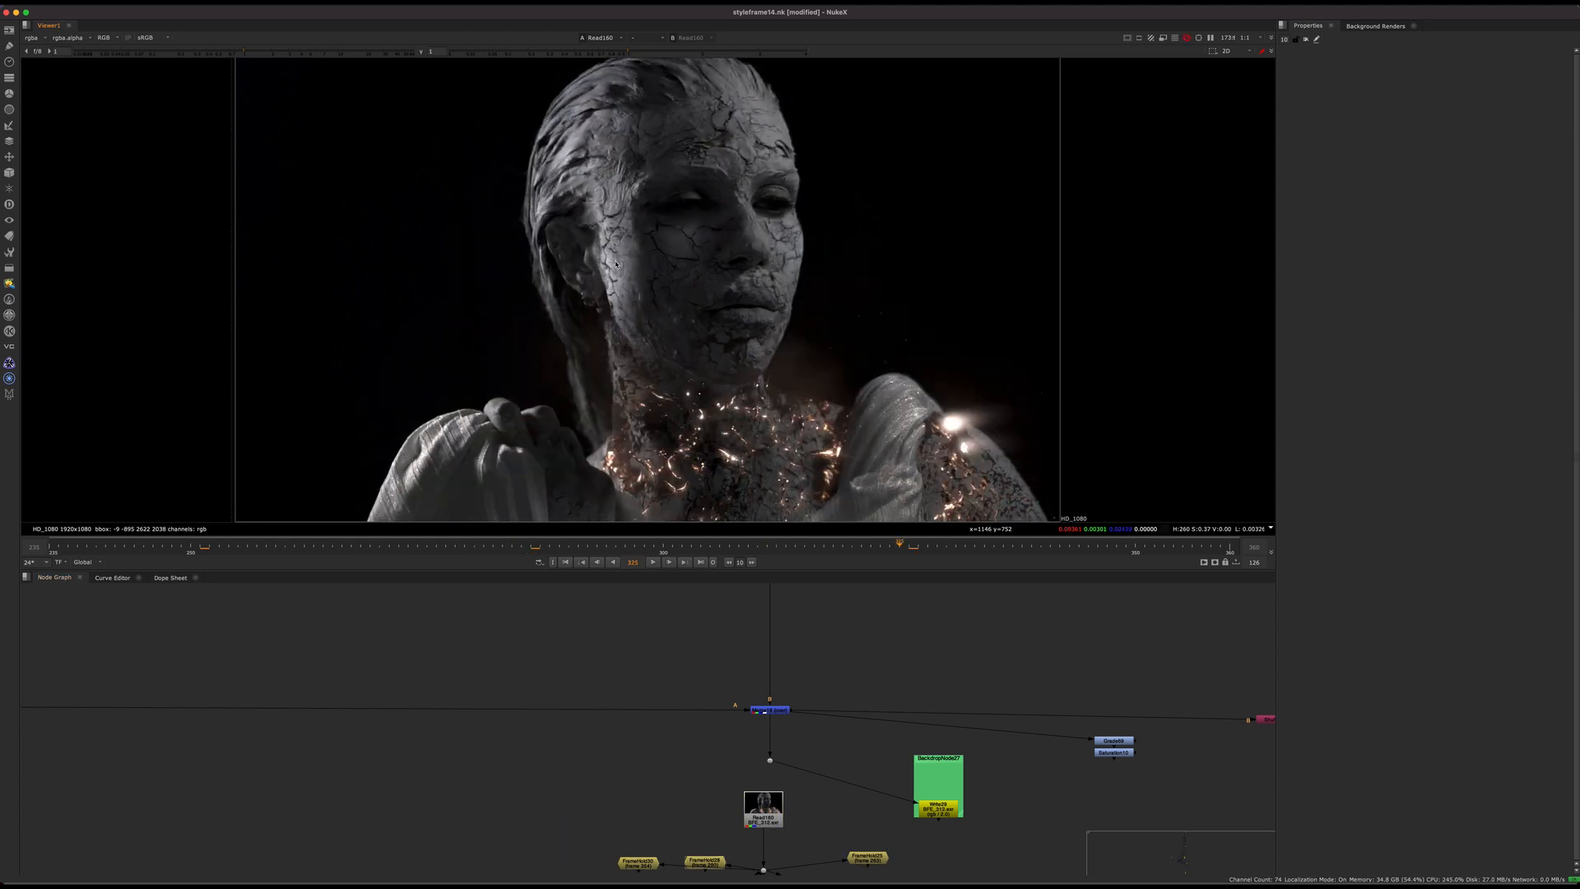
scroll(617, 258, up, 4)
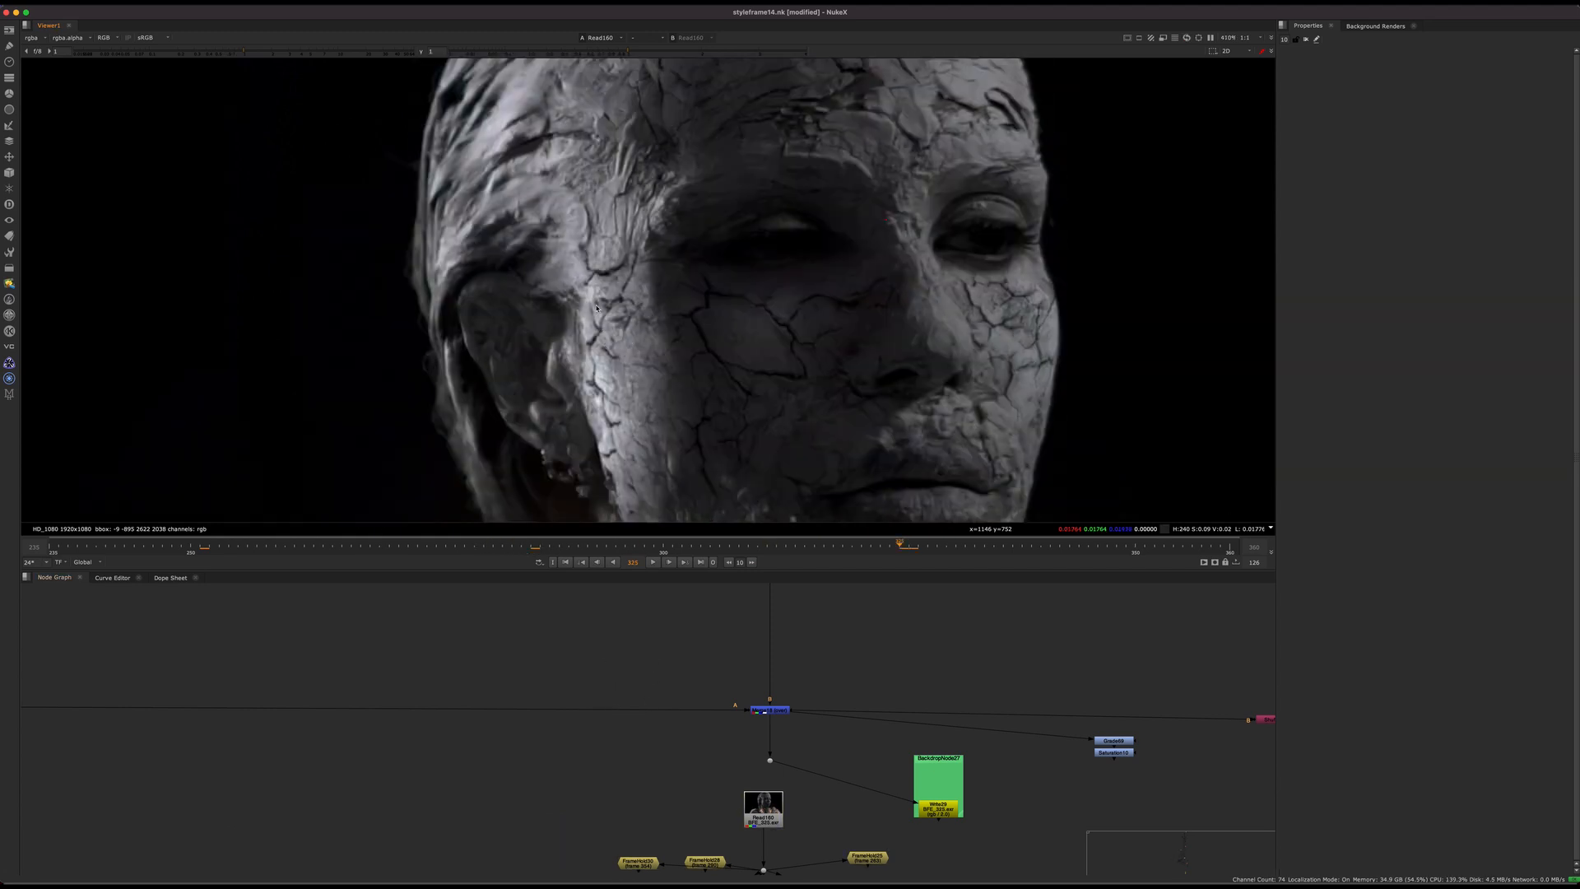
Step: Examine the cracks across the statue's head, fit the whole final render in the viewer and scrub through the shot
middle_drag(690, 509, 564, 588)
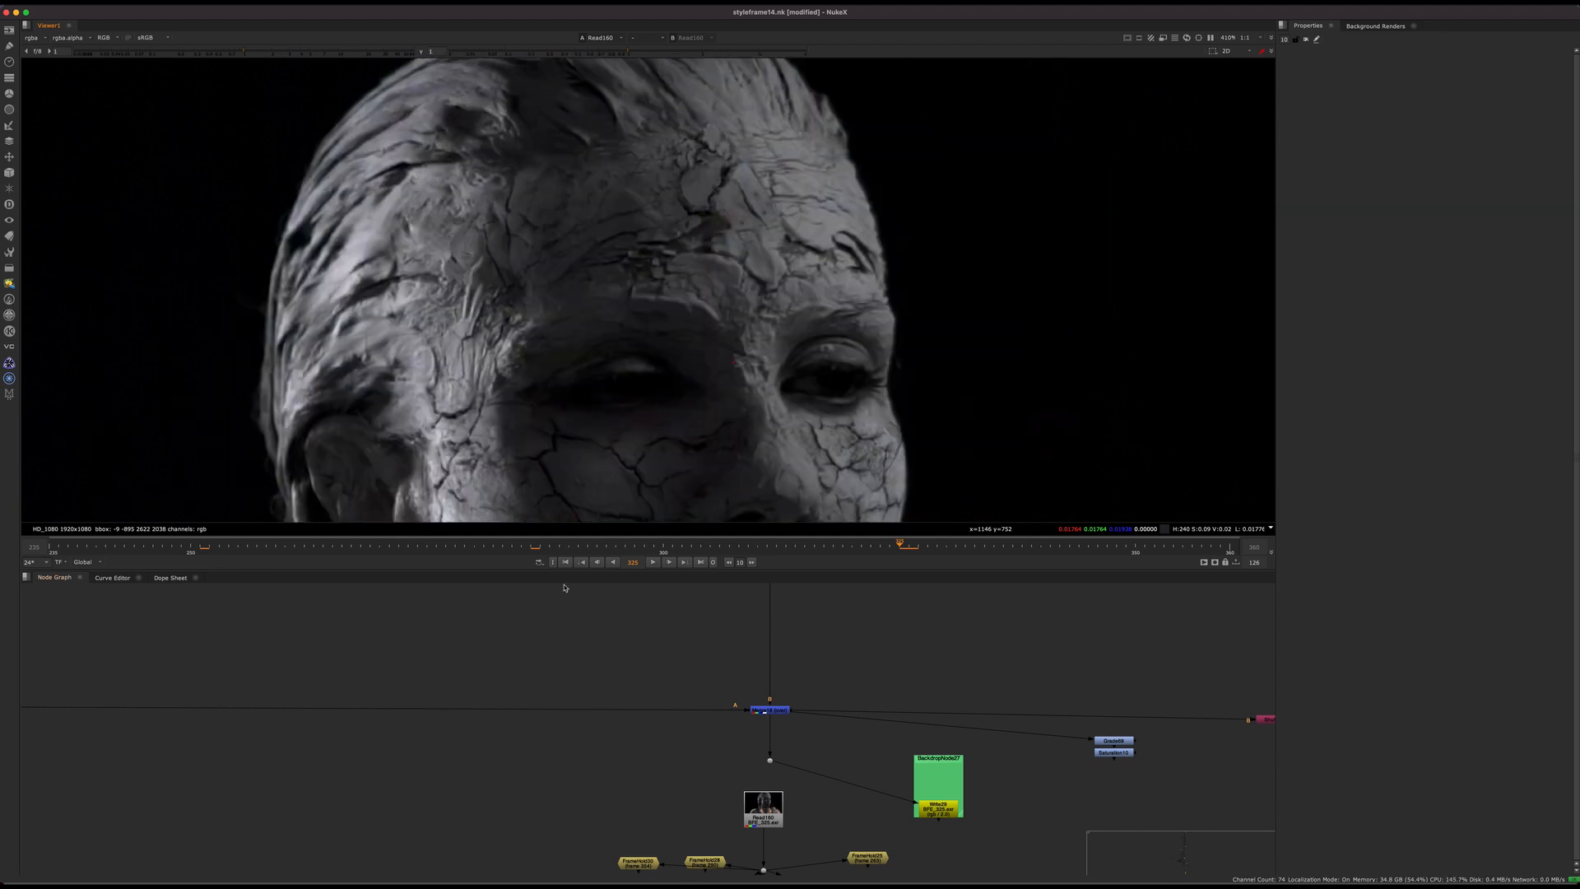
middle_drag(495, 459, 642, 240)
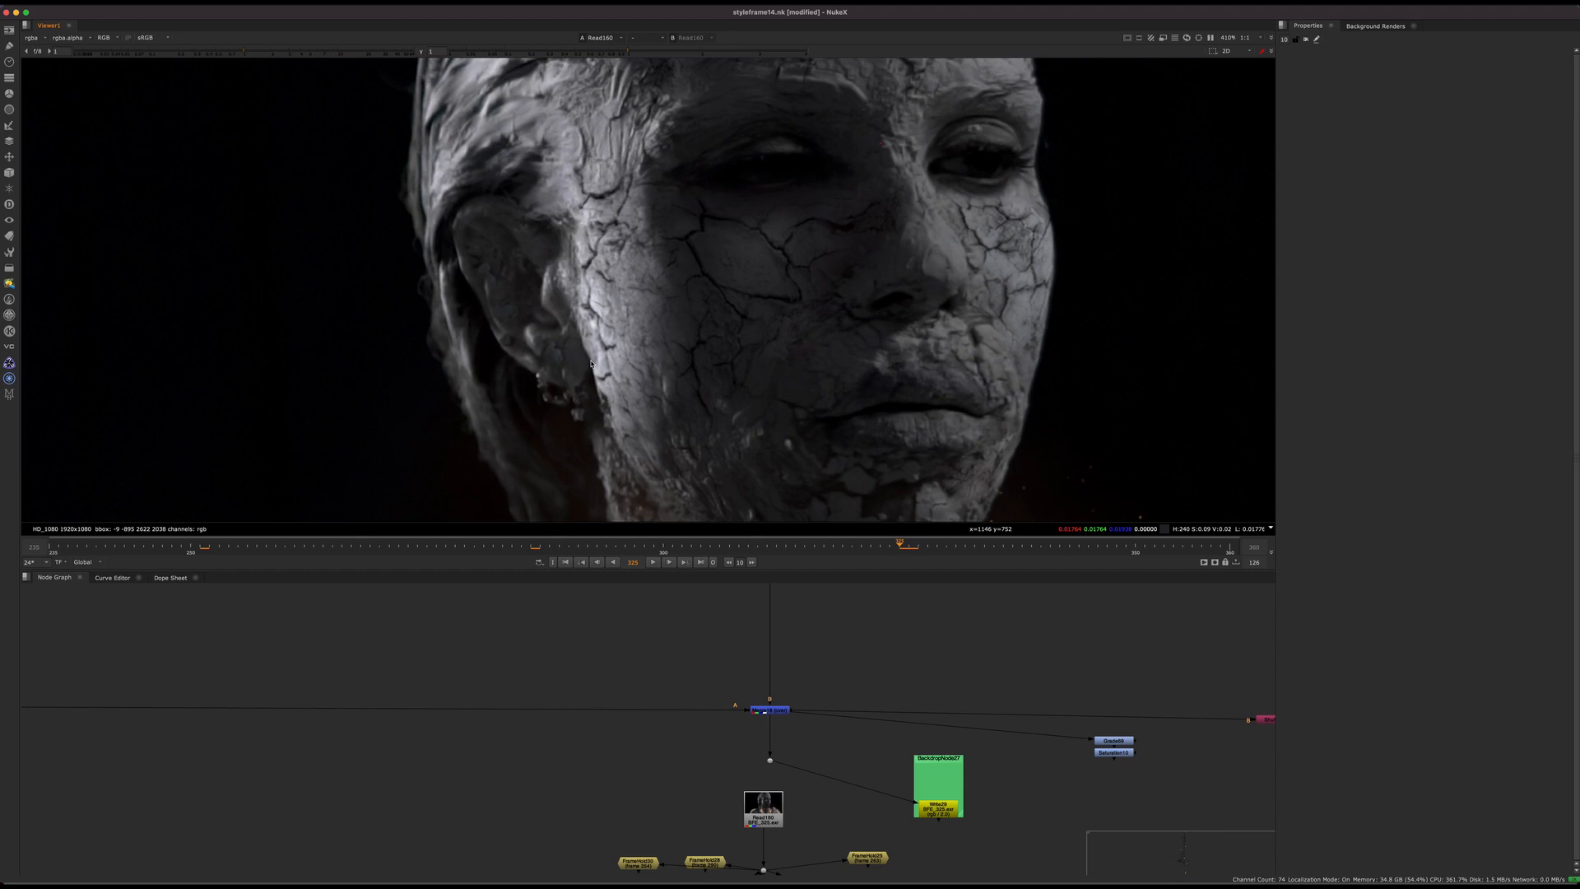
key(f)
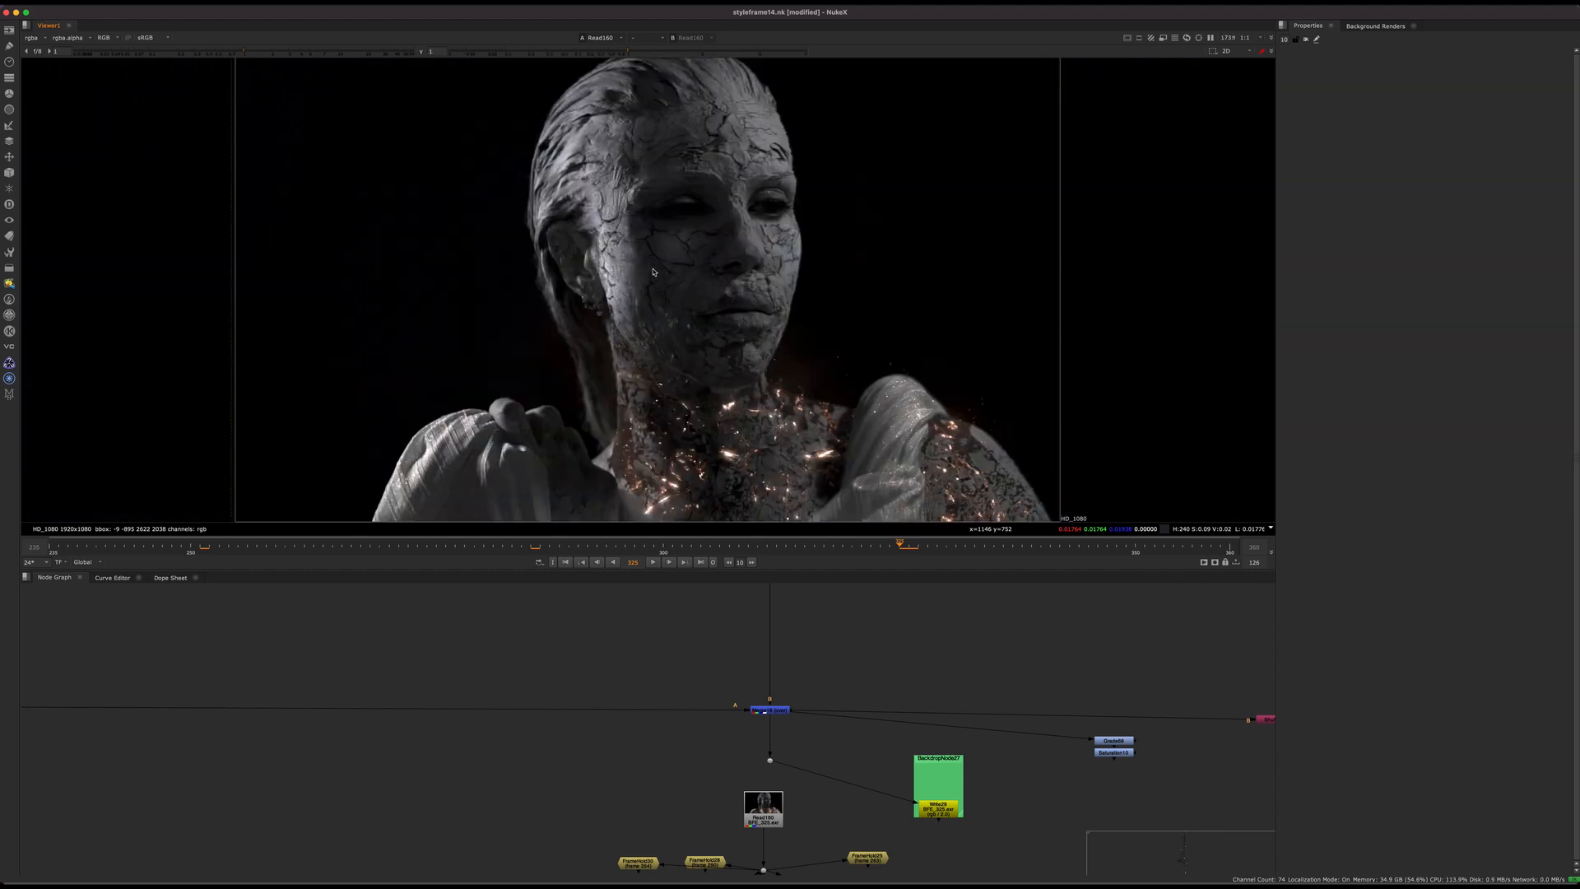
drag(653, 271, 627, 290)
middle_drag(773, 473, 785, 538)
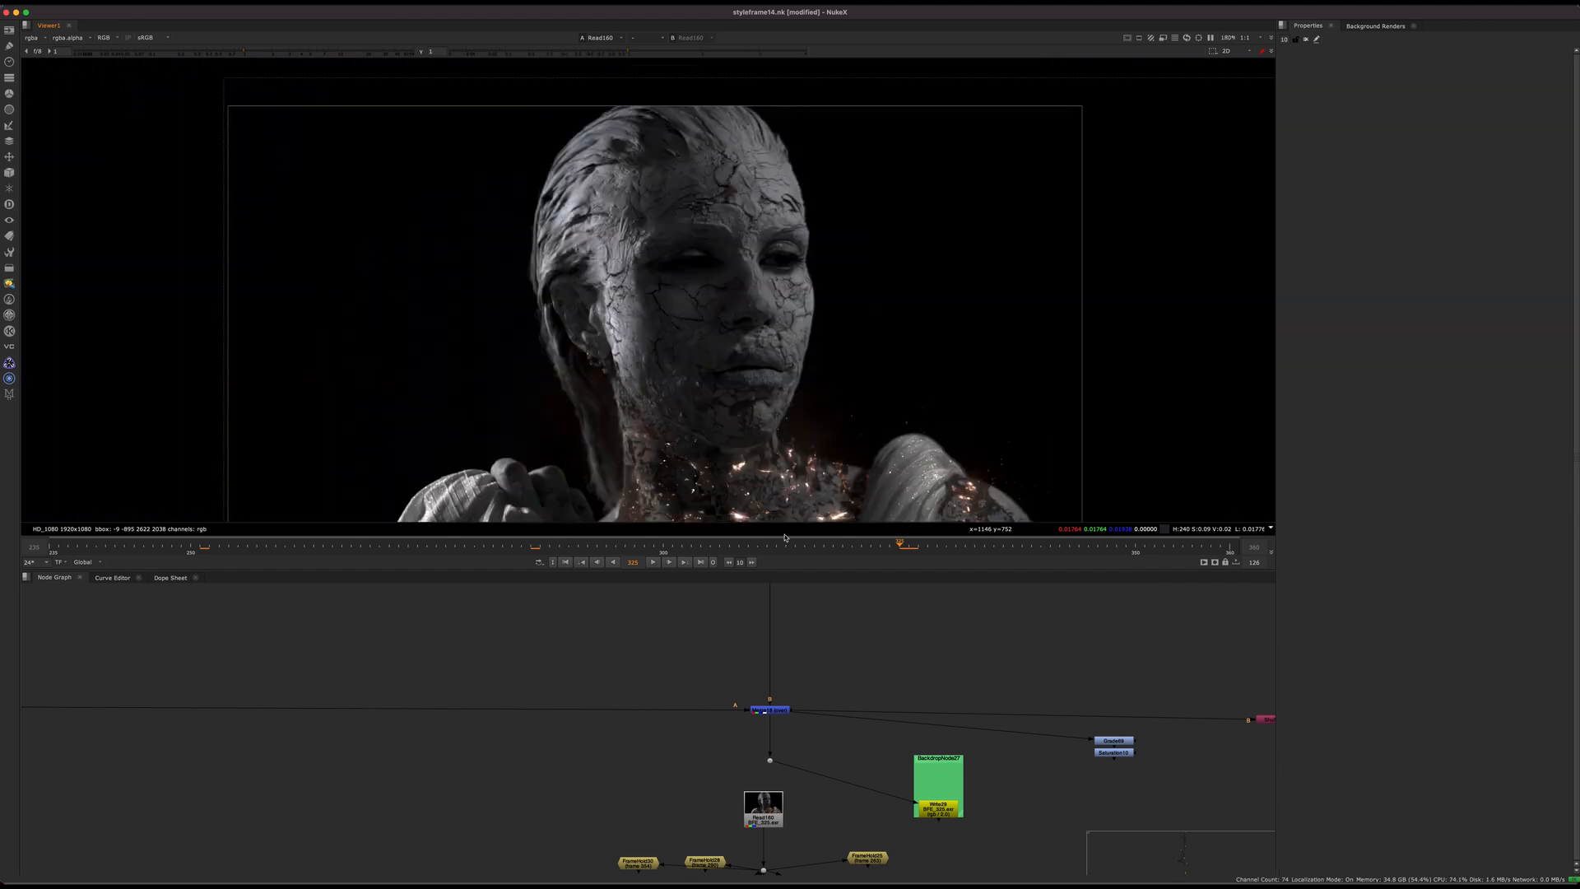
drag(836, 545, 233, 545)
drag(673, 544, 909, 545)
Step: Trace the main composite pipe back up the node graph past the crack setups towards its source sections
scroll(653, 664, down, 8)
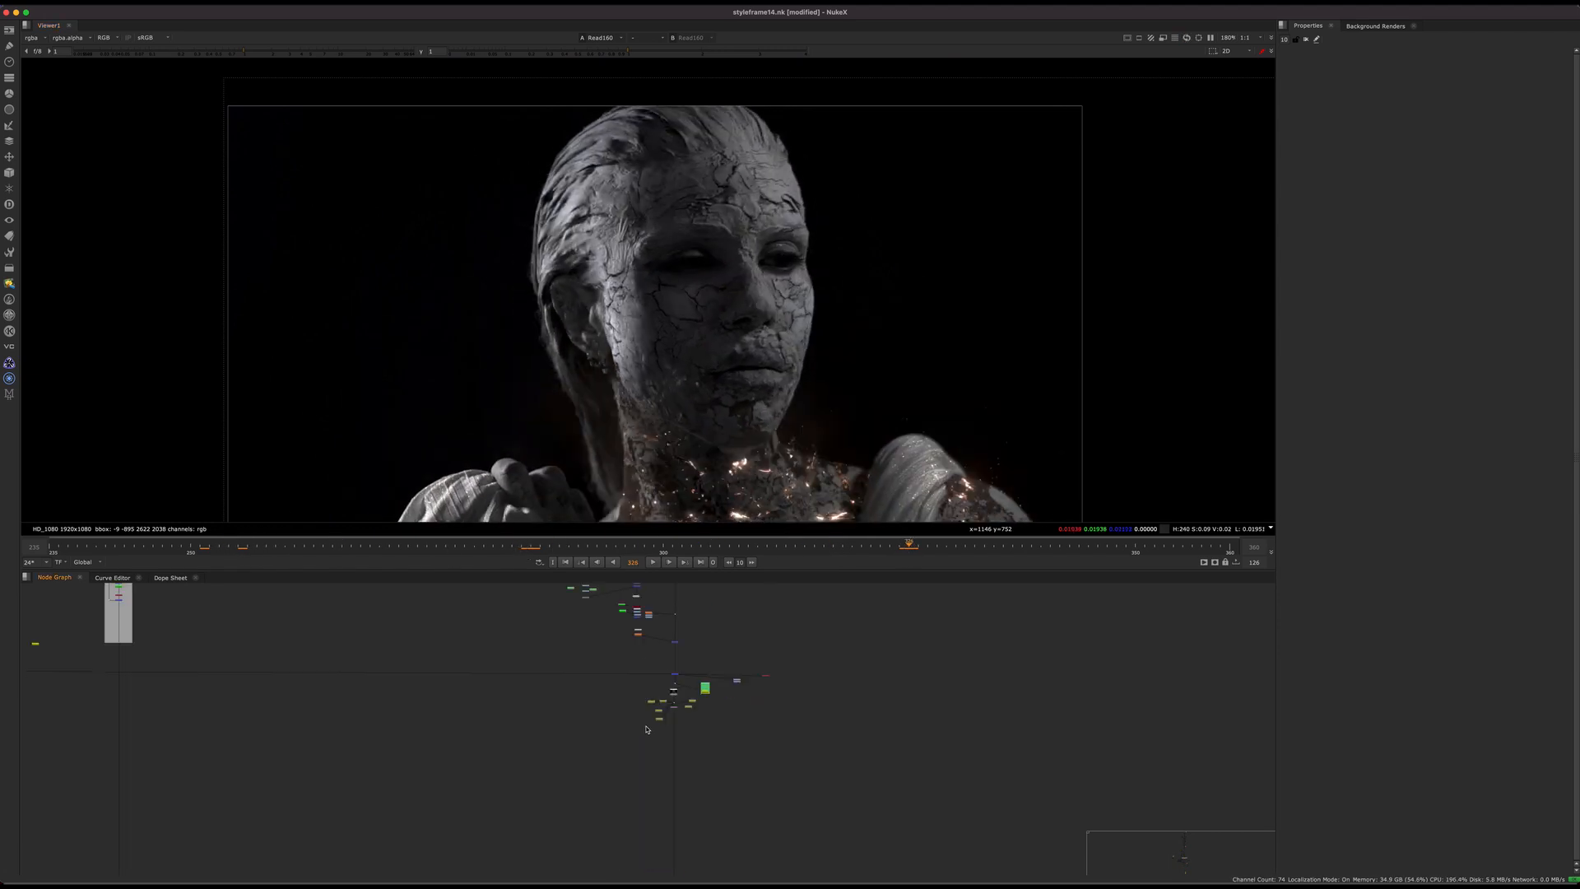
middle_drag(674, 596, 649, 841)
scroll(657, 708, down, 4)
middle_drag(645, 720, 710, 812)
middle_drag(651, 599, 721, 825)
middle_drag(649, 633, 634, 747)
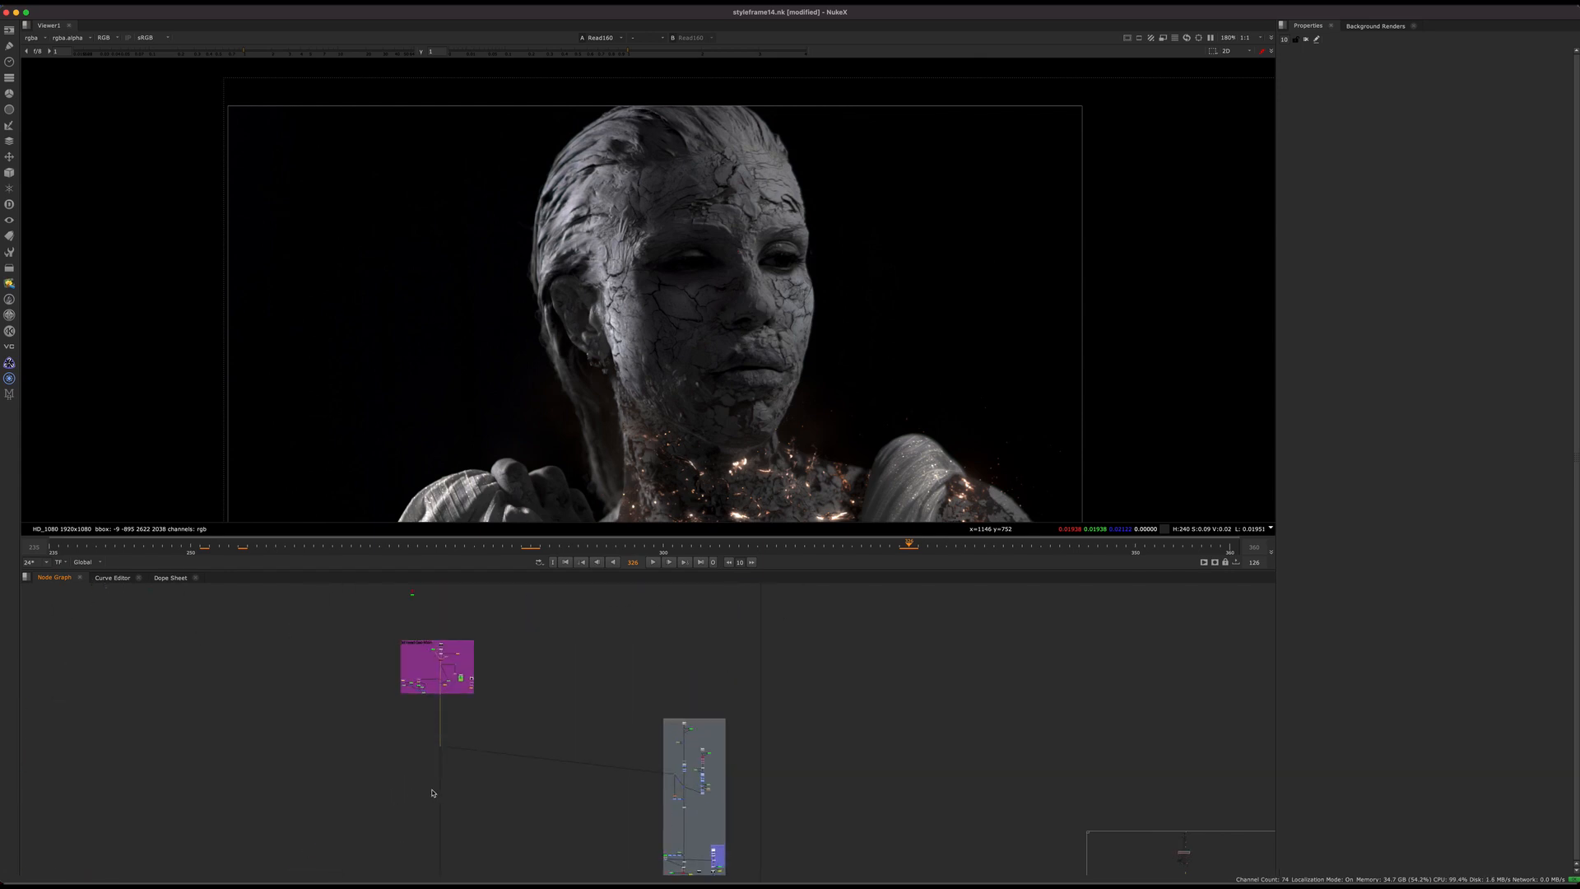
middle_drag(768, 847, 701, 752)
drag(867, 714, 726, 775)
middle_drag(706, 727, 711, 660)
drag(907, 659, 779, 708)
mouse_move(738, 642)
middle_down()
mouse_move(737, 727)
mouse_move(688, 804)
middle_up()
scroll(709, 668, down, 3)
middle_drag(704, 710, 710, 754)
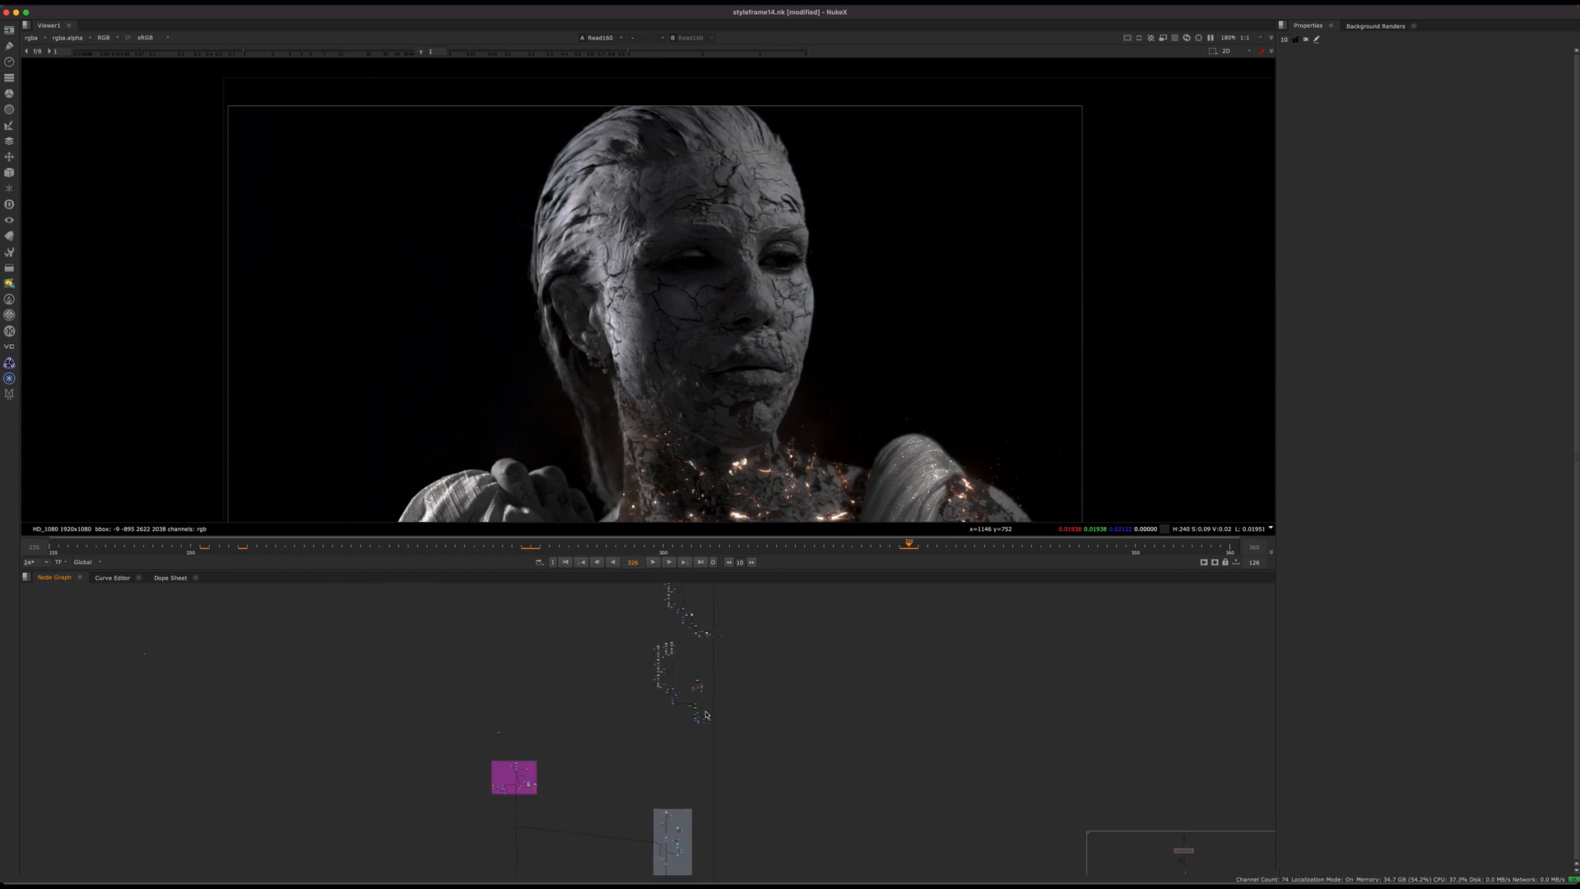
scroll(726, 671, down, 6)
middle_drag(726, 679, 710, 794)
middle_drag(718, 699, 700, 782)
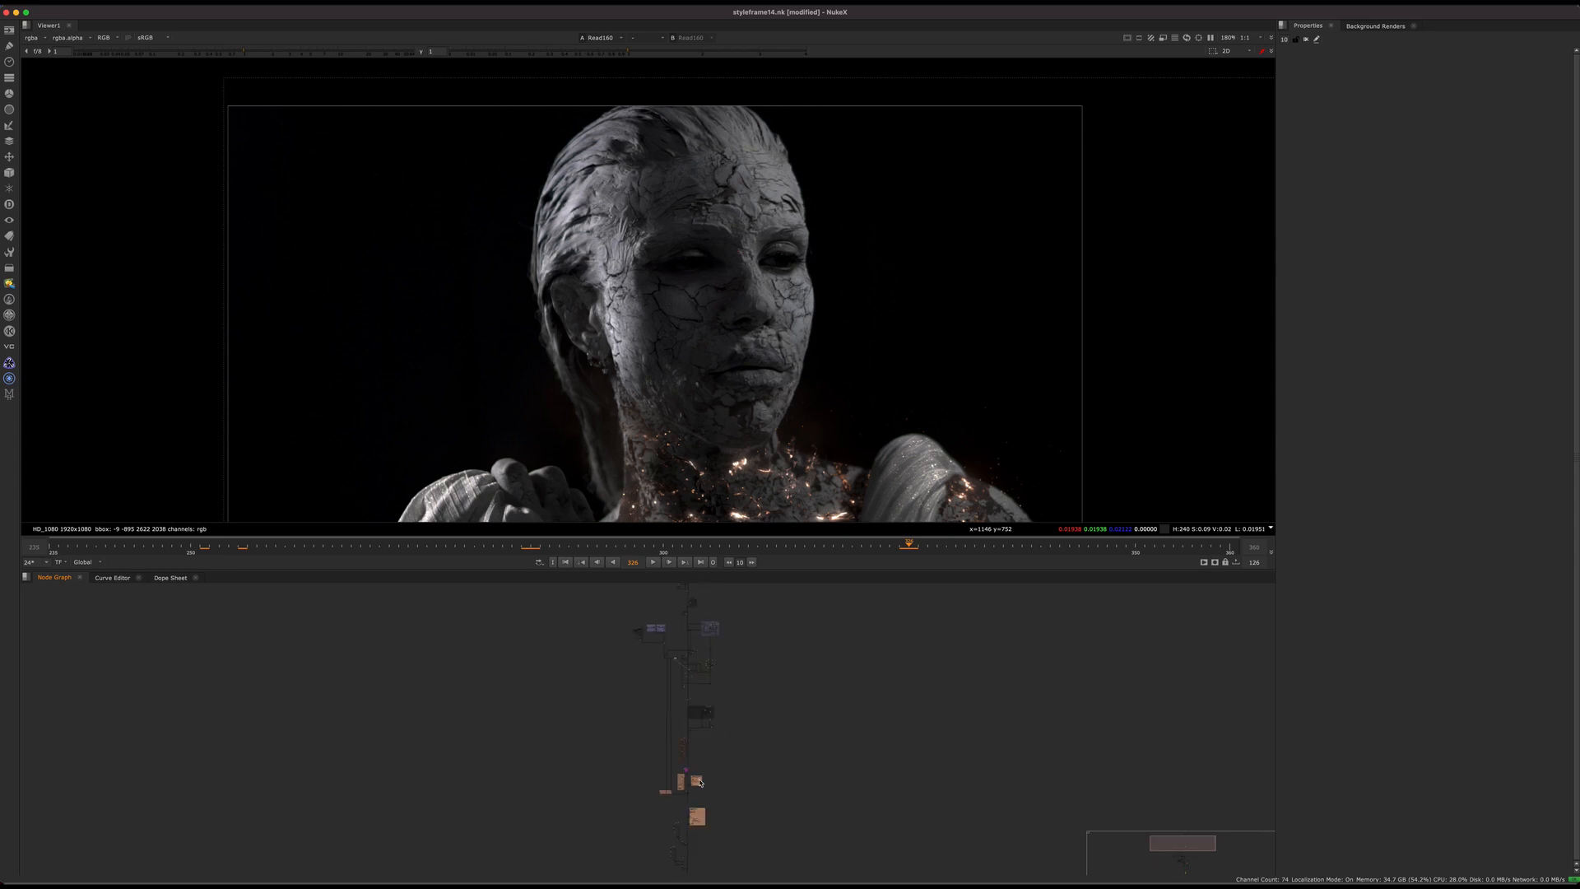
scroll(697, 820, up, 8)
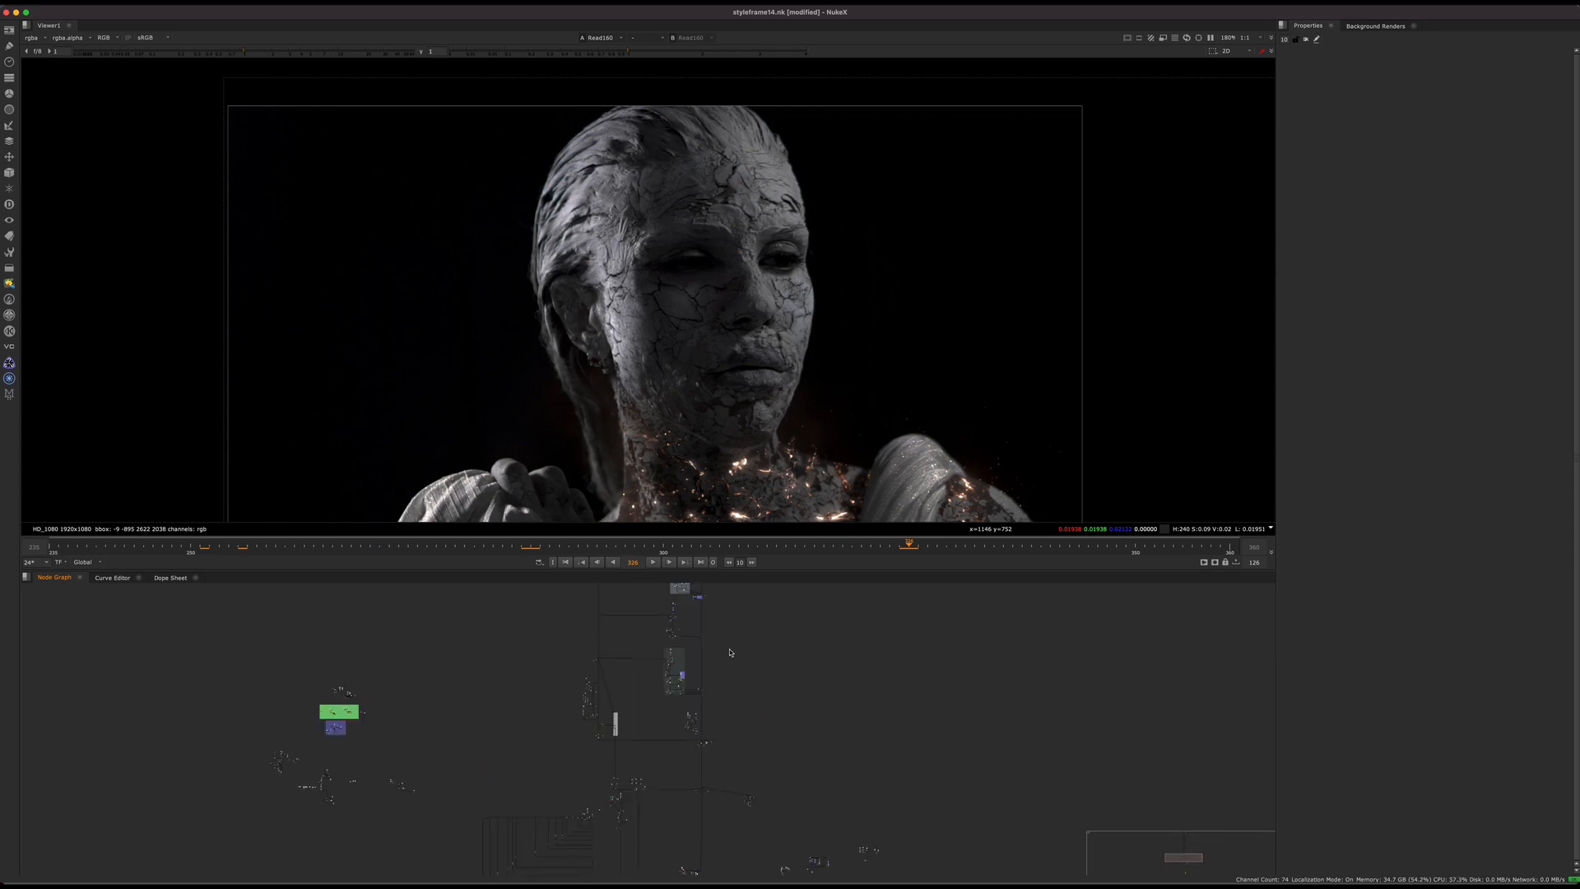
Step: Locate the purple head unwrap section and view its scanline render output
middle_drag(317, 720, 338, 801)
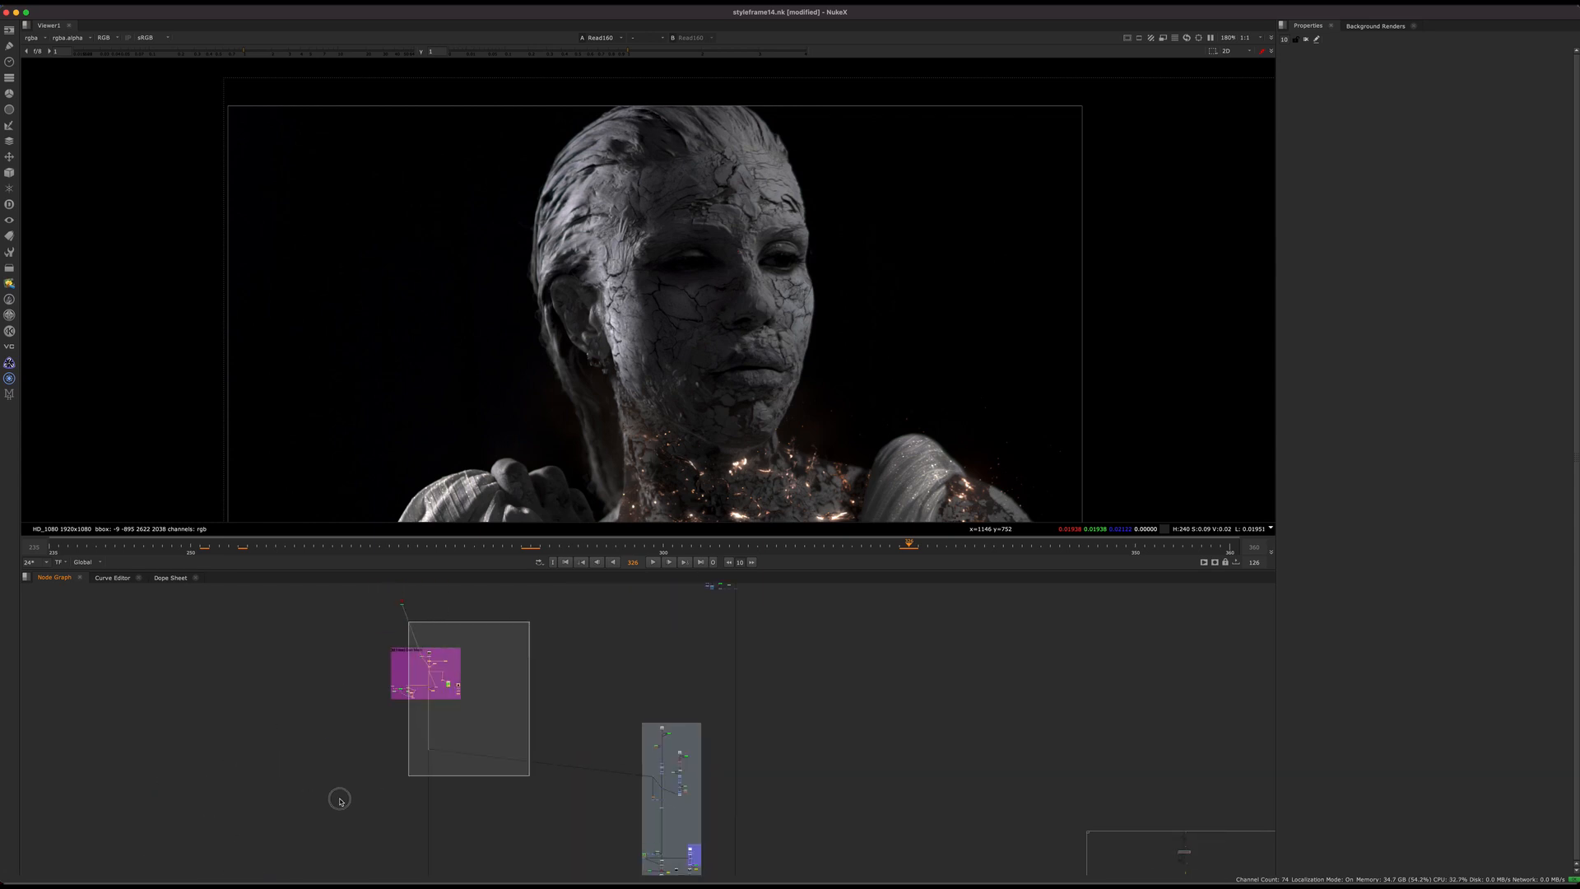
mouse_move(474, 682)
middle_down()
mouse_move(501, 653)
mouse_move(490, 688)
middle_up()
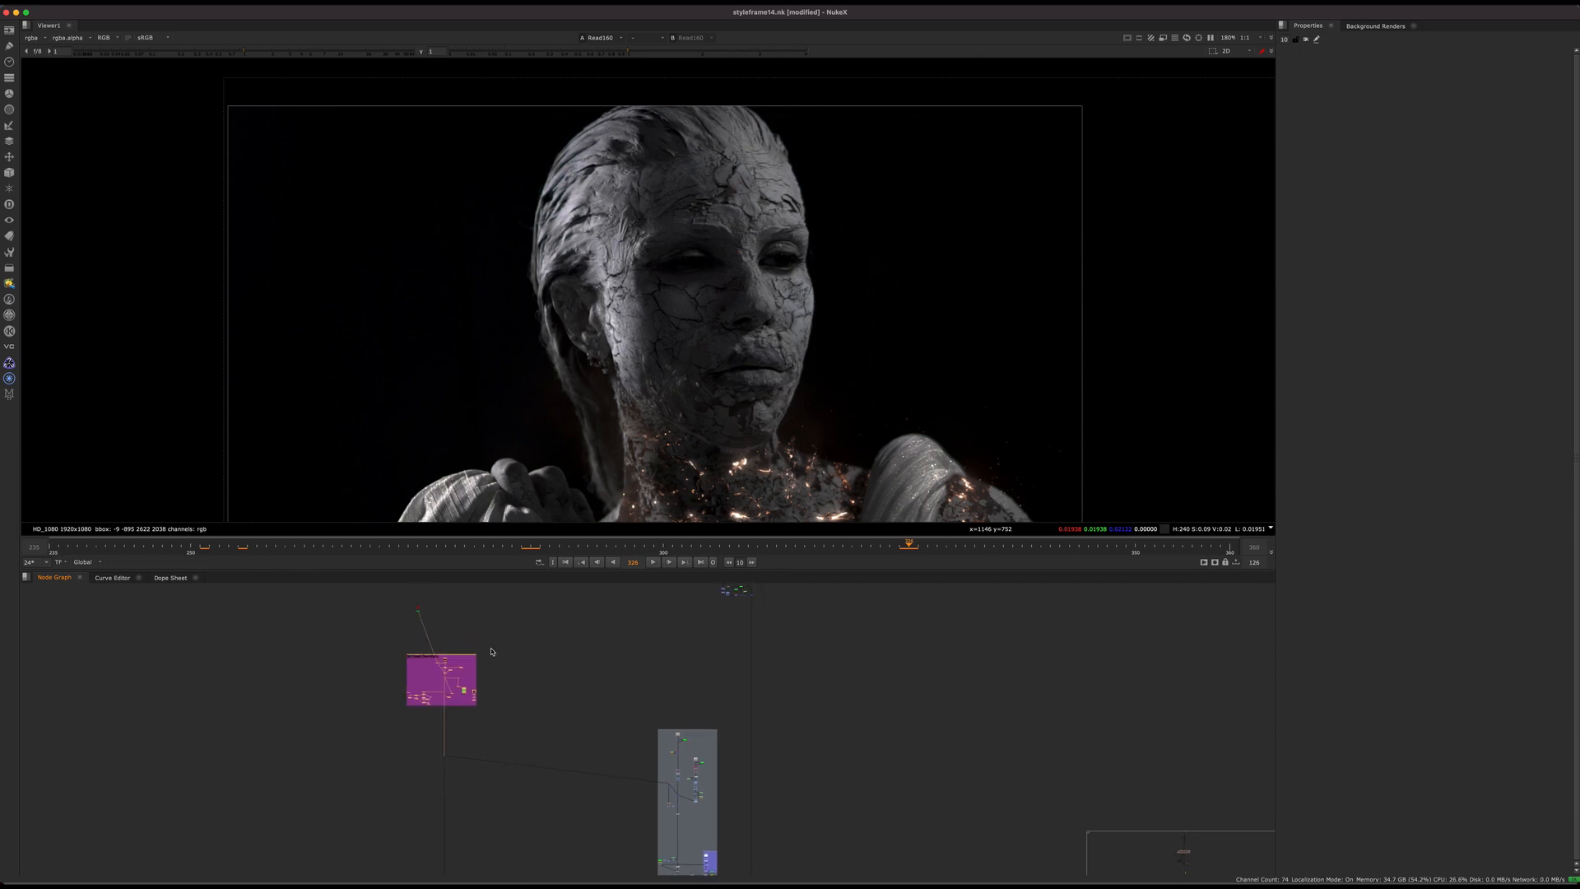
scroll(461, 665, up, 8)
click(451, 673)
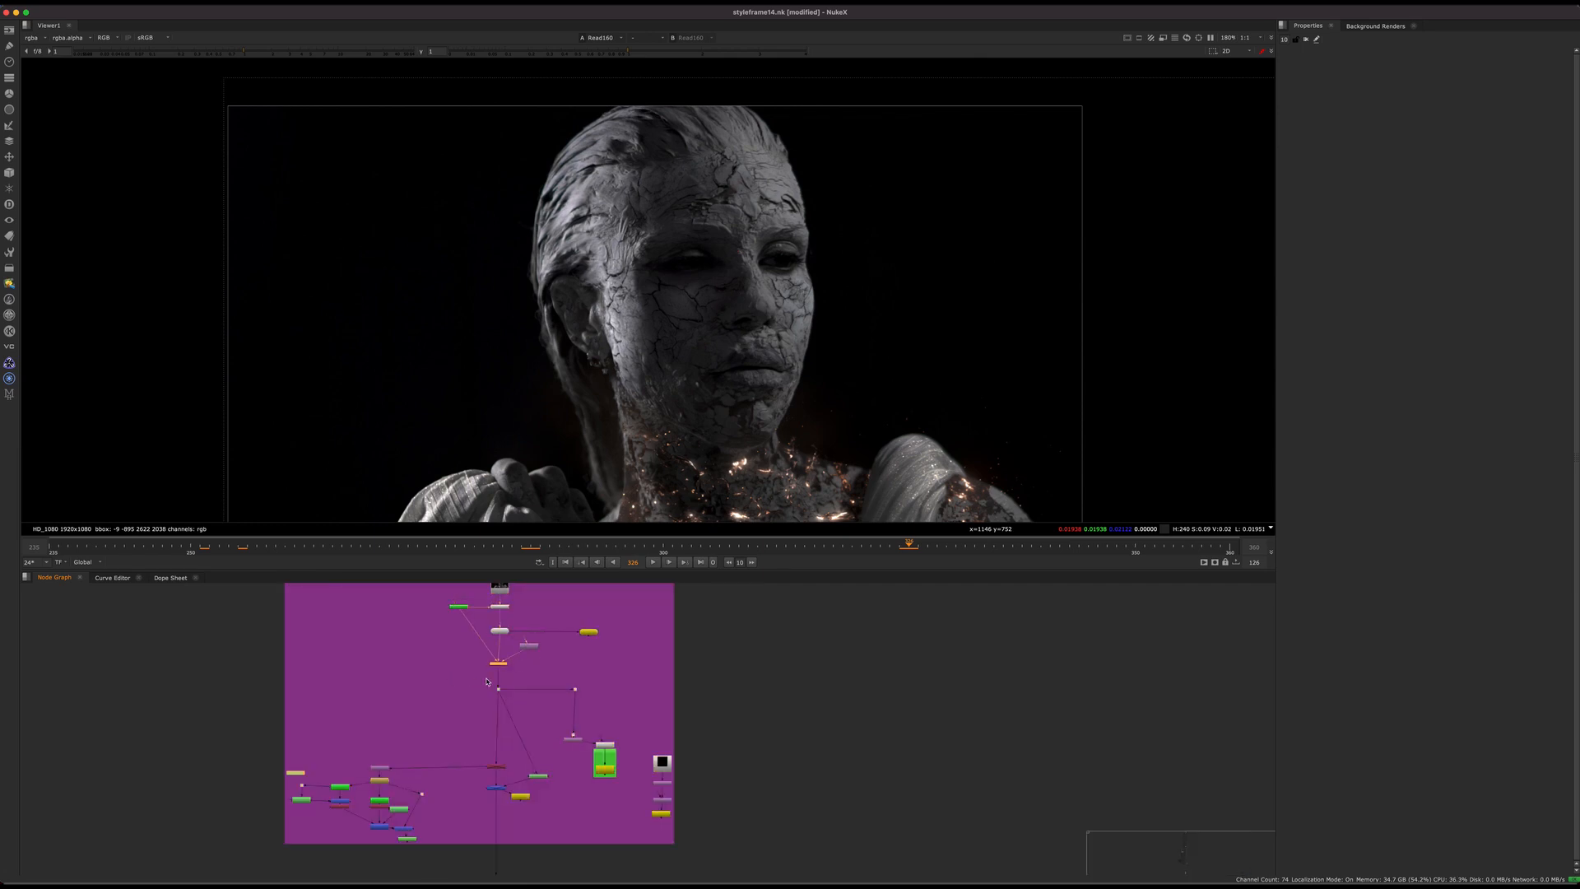
key(1)
scroll(517, 715, down, 8)
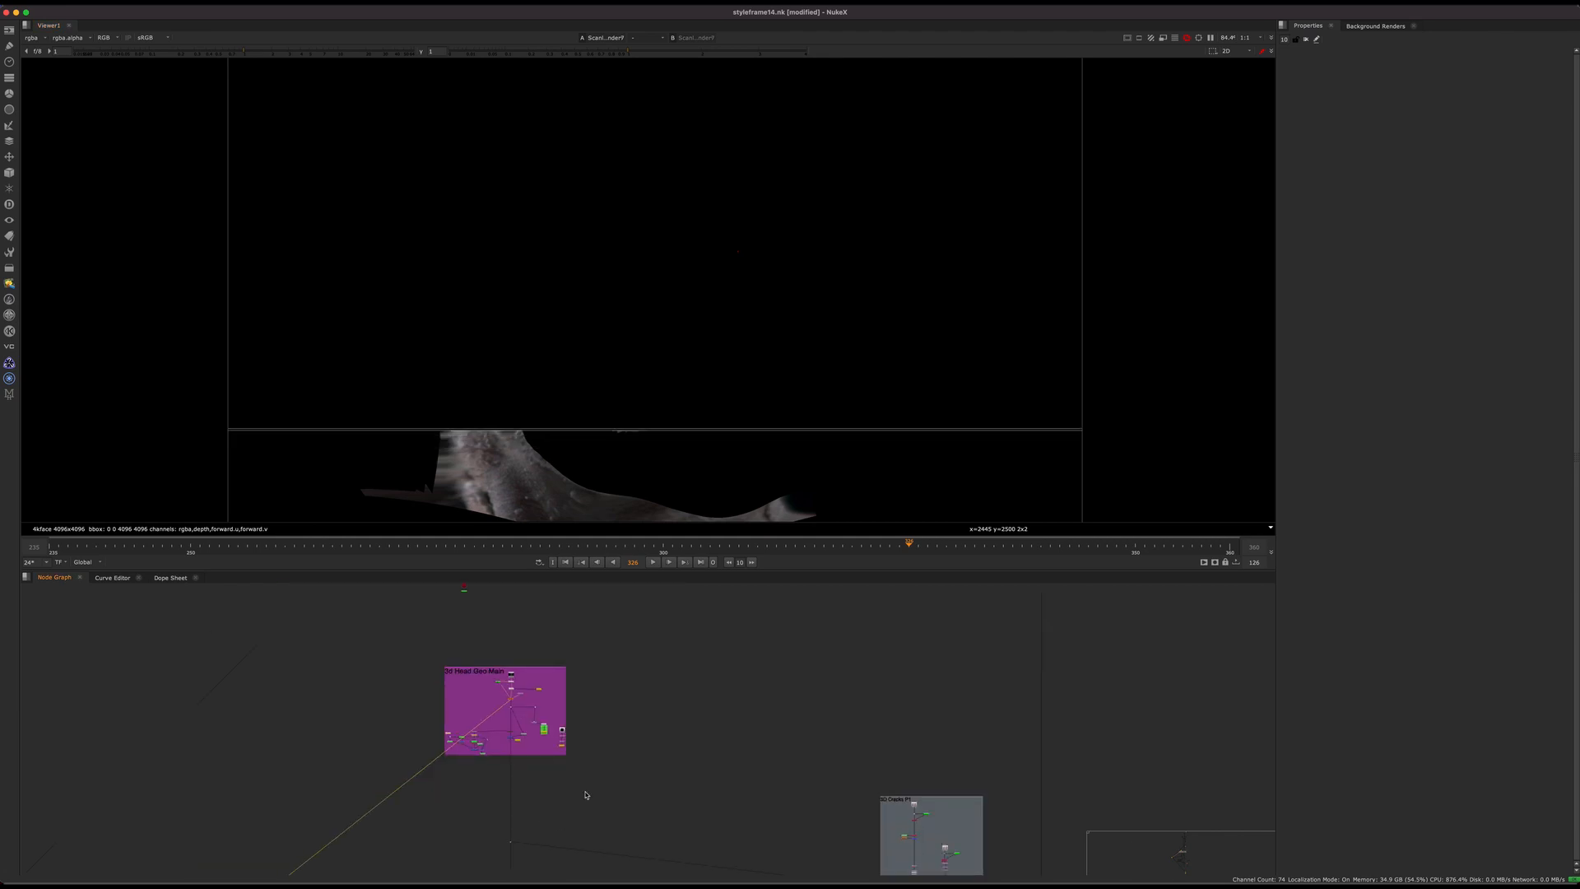
Step: Follow the pipe out of the head unwrap section to the dot feeding the 3D cracks setup and view it
middle_drag(613, 860, 529, 740)
scroll(539, 699, down, 5)
scroll(670, 659, up, 5)
drag(766, 612, 614, 772)
drag(326, 629, 251, 692)
key(1)
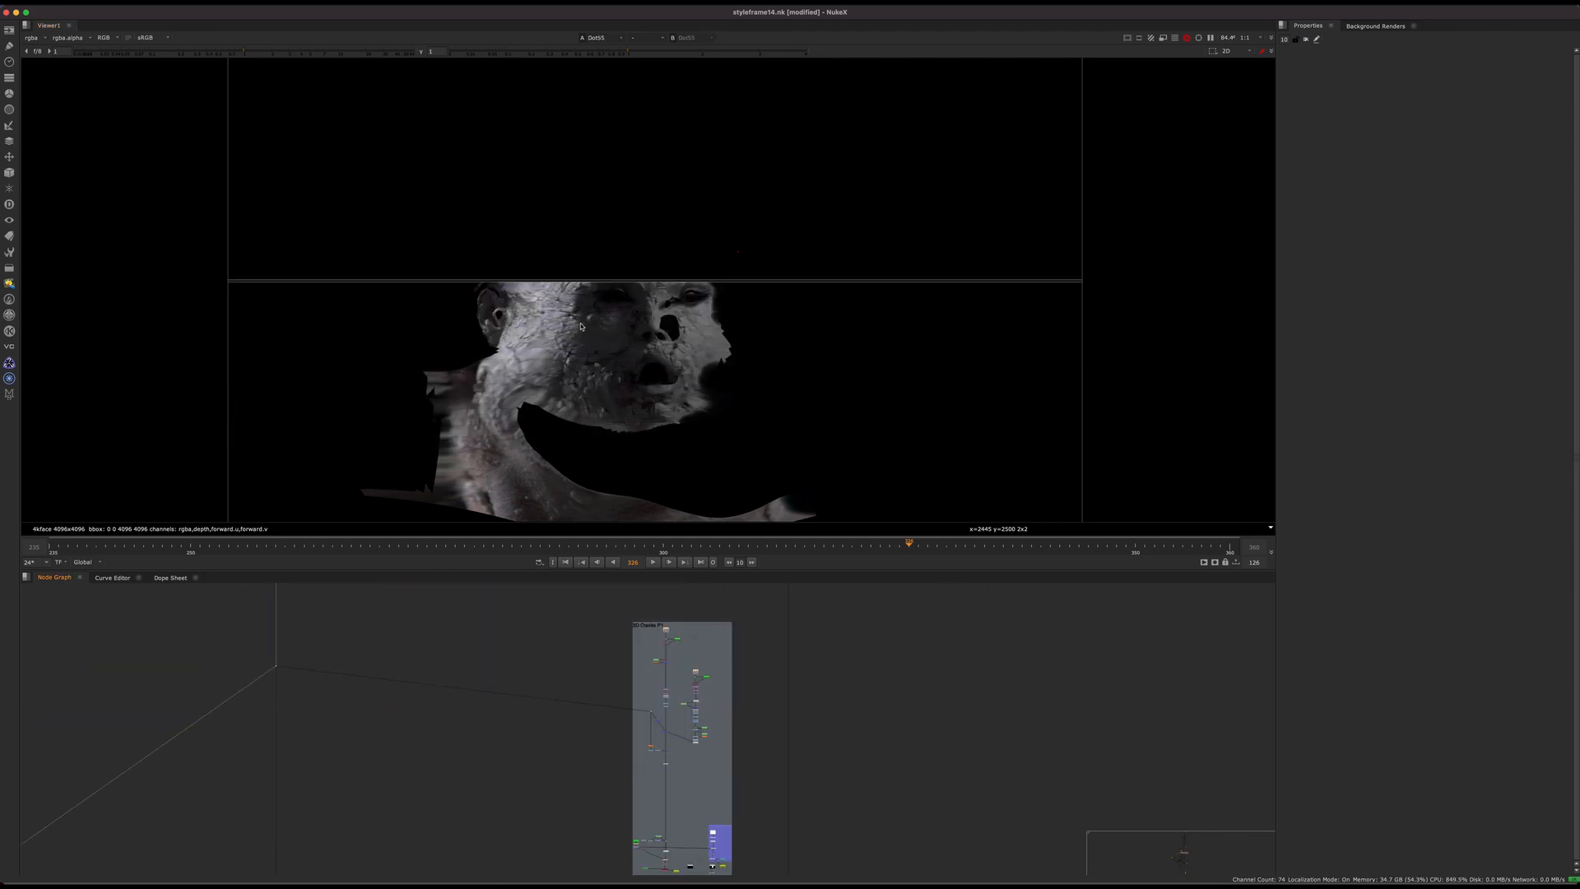
Step: View the blurred head texture at Blur16, followed by its combination with the crack patches at Merge66
scroll(653, 710, up, 5)
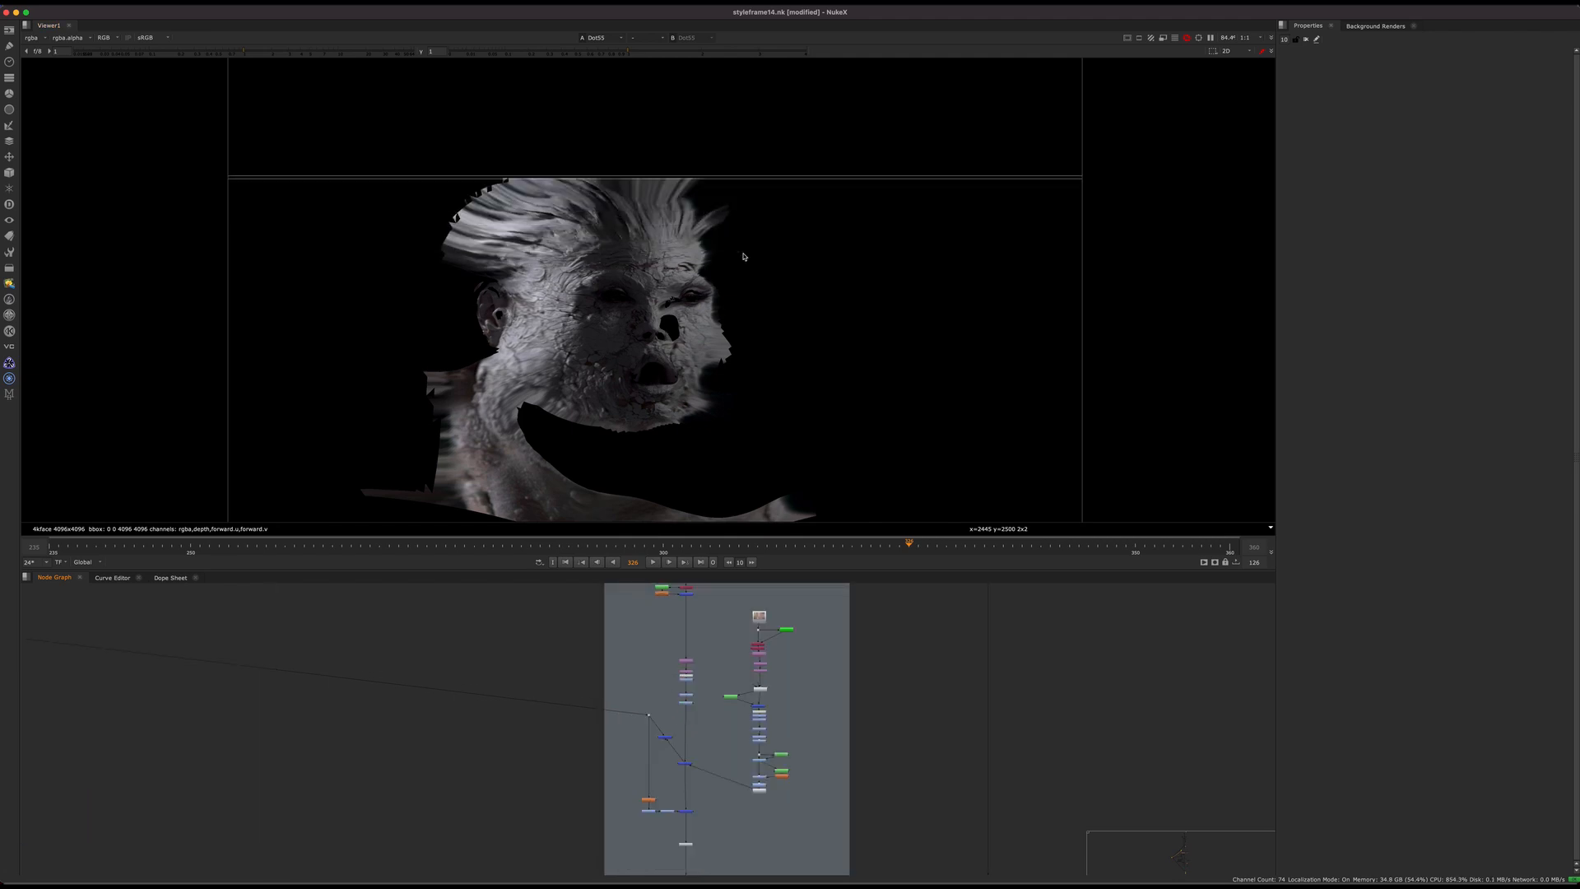
scroll(651, 783, up, 6)
click(642, 837)
key(1)
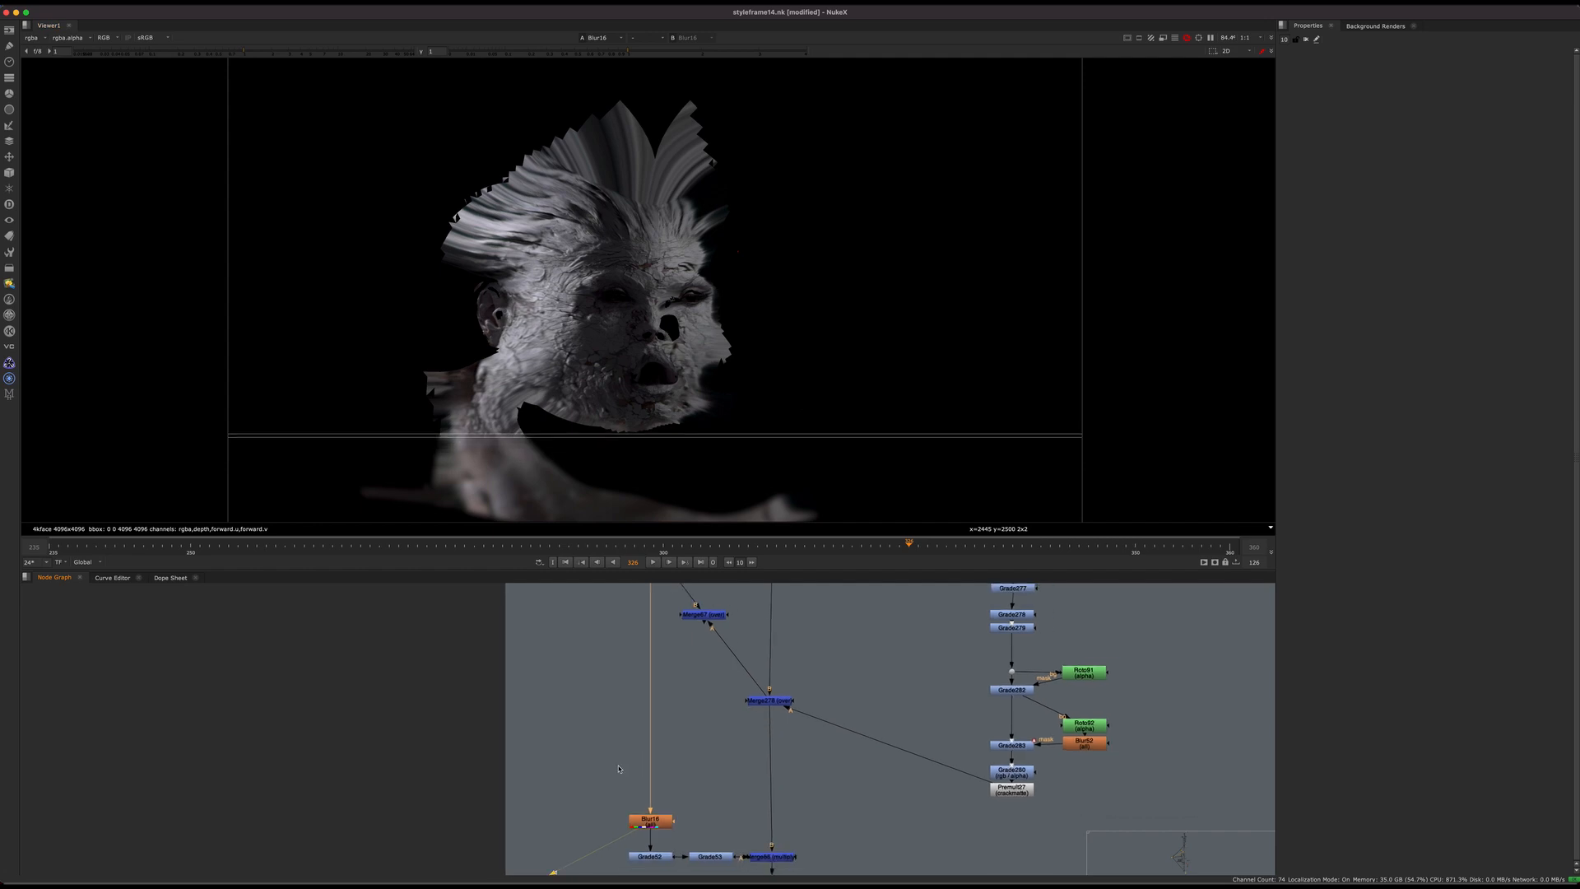
scroll(667, 720, down, 5)
scroll(709, 819, up, 5)
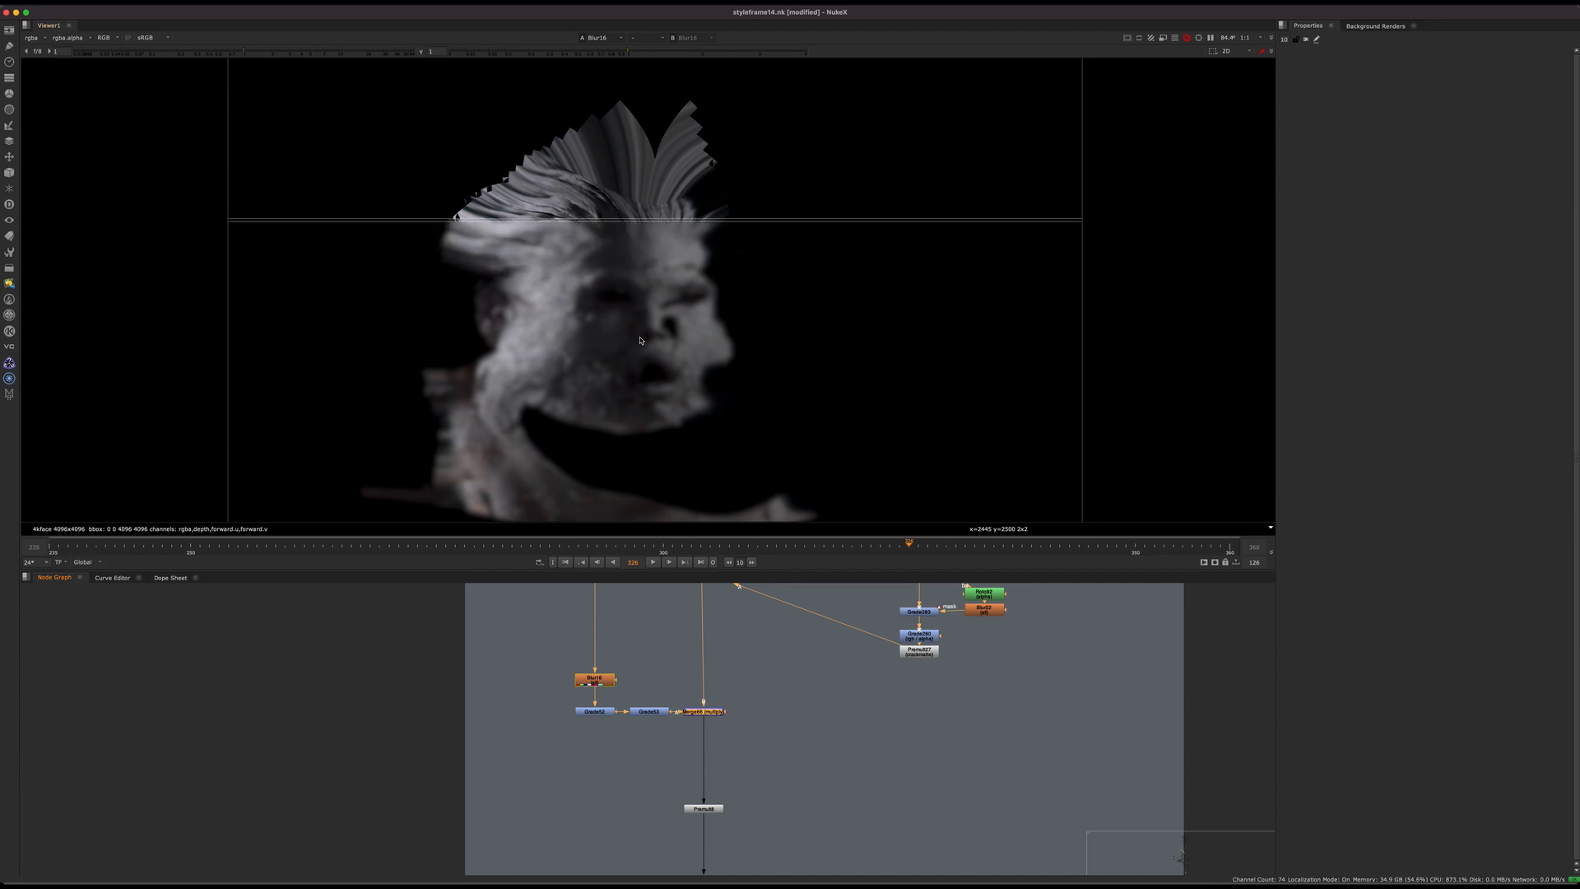
key(1)
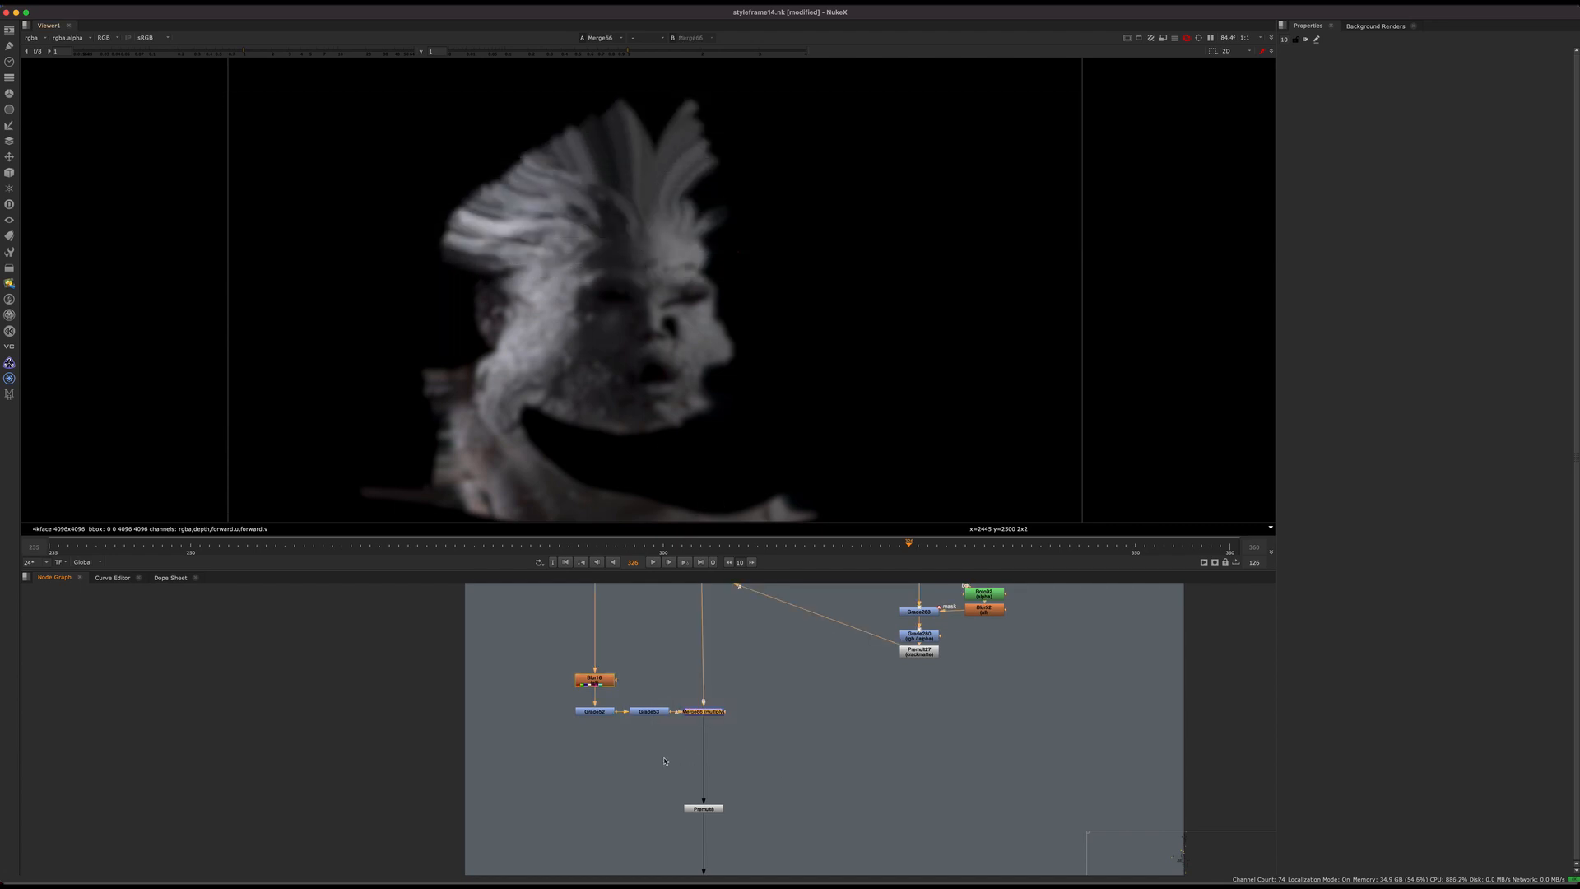
Step: Return to the dot below the purple head unwrap section and view the unblurred head texture
scroll(705, 757, down, 8)
scroll(469, 699, down, 2)
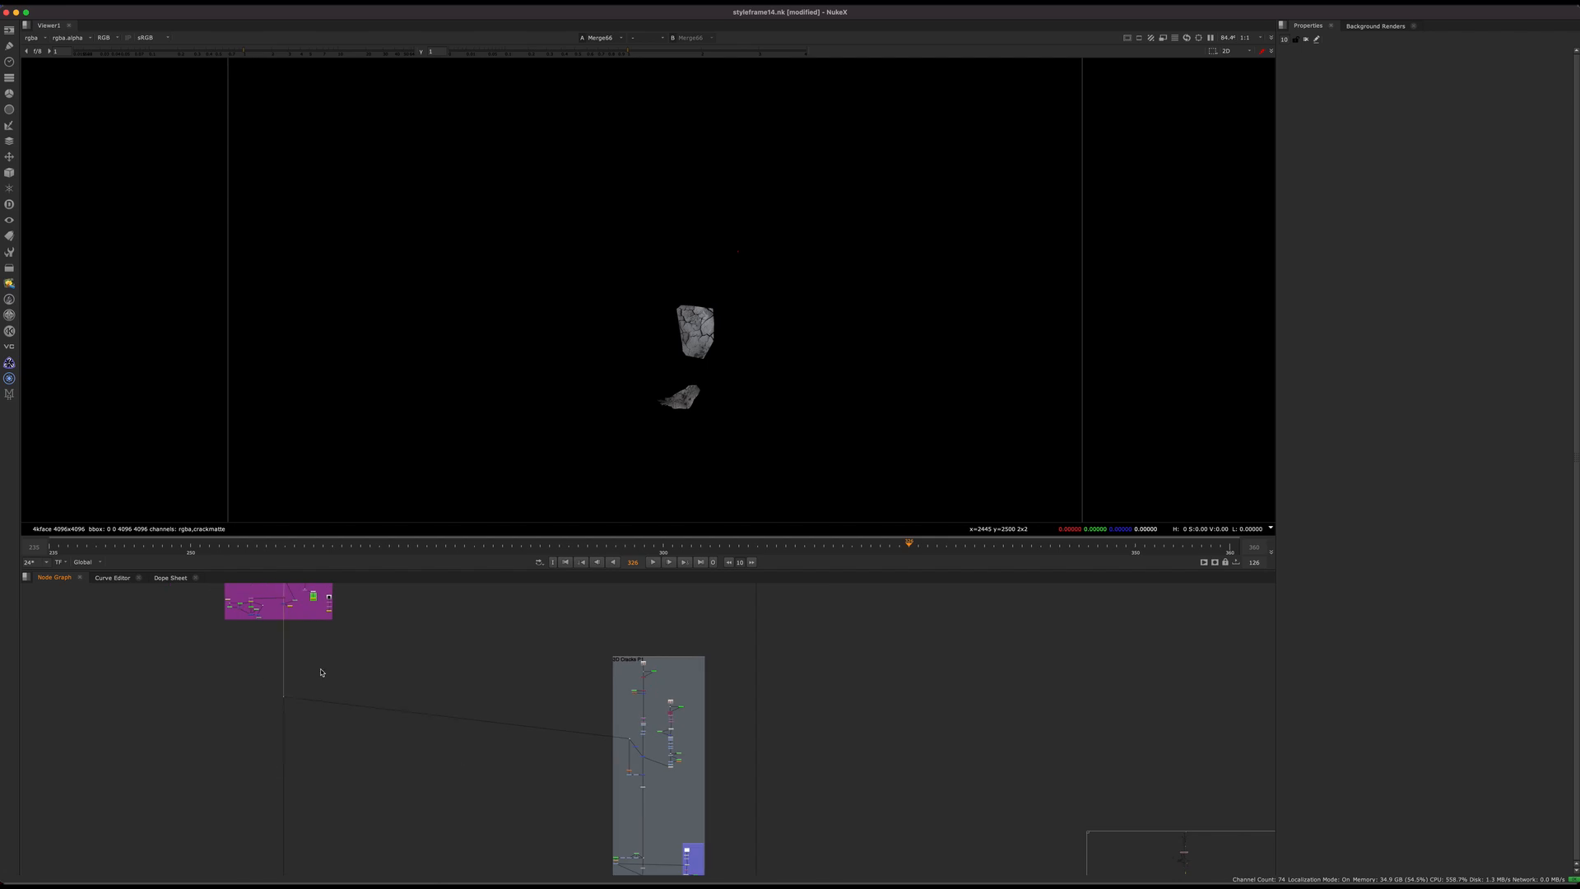
middle_drag(366, 653, 423, 652)
scroll(447, 755, down, 2)
scroll(447, 755, down, 1)
scroll(424, 663, down, 5)
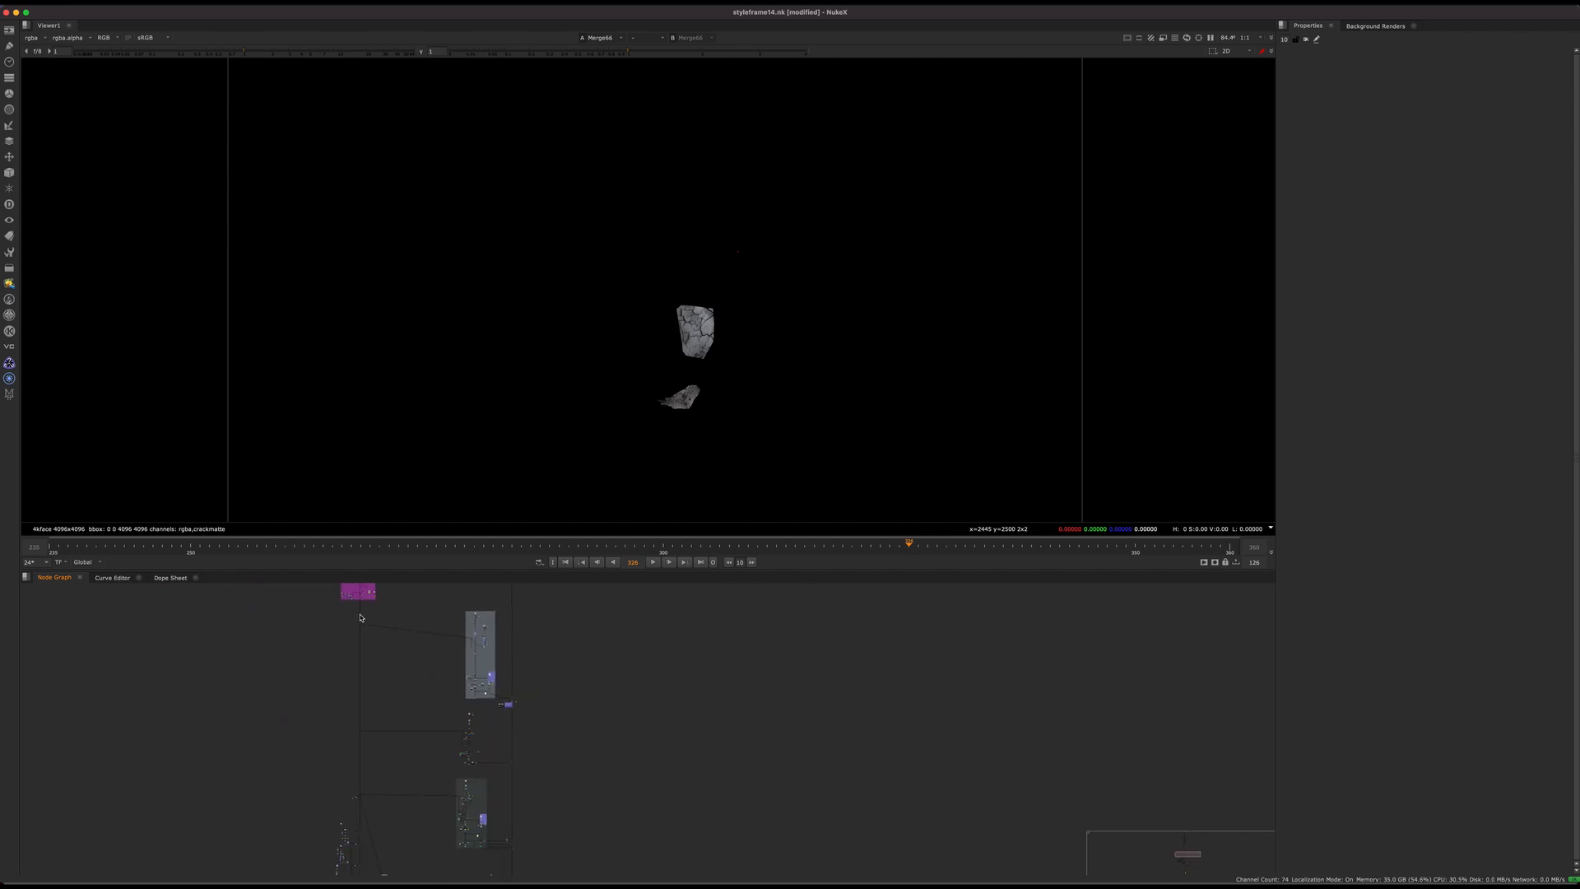
key(1)
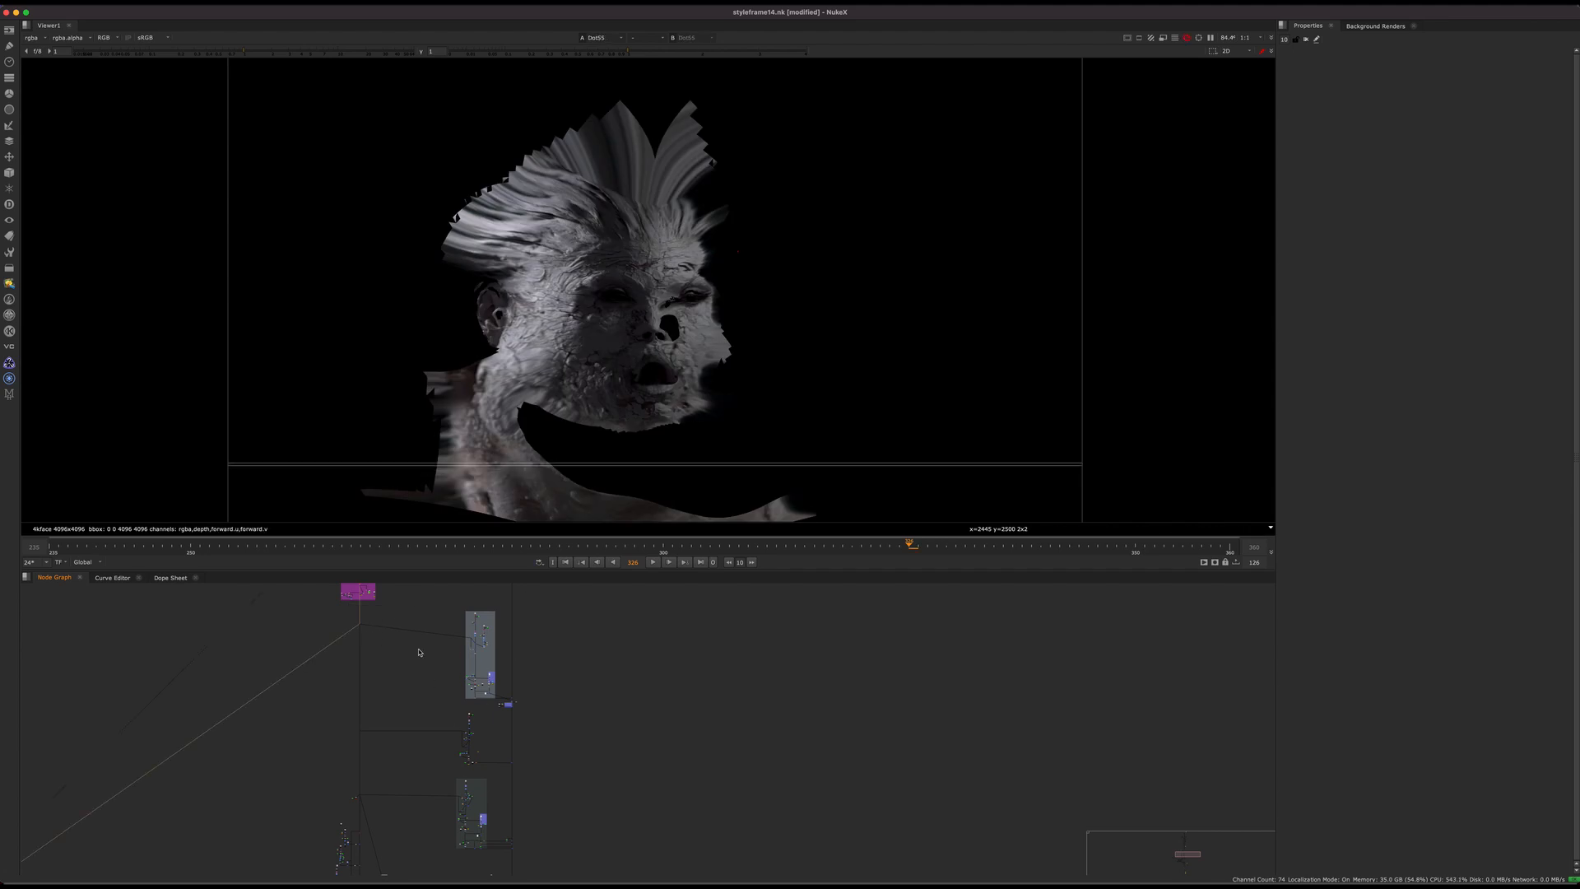
Step: Compare the merged crack patches at Merge278 with the result of multiplying in the blurred head at Merge66
middle_drag(542, 600, 544, 596)
scroll(471, 650, up, 10)
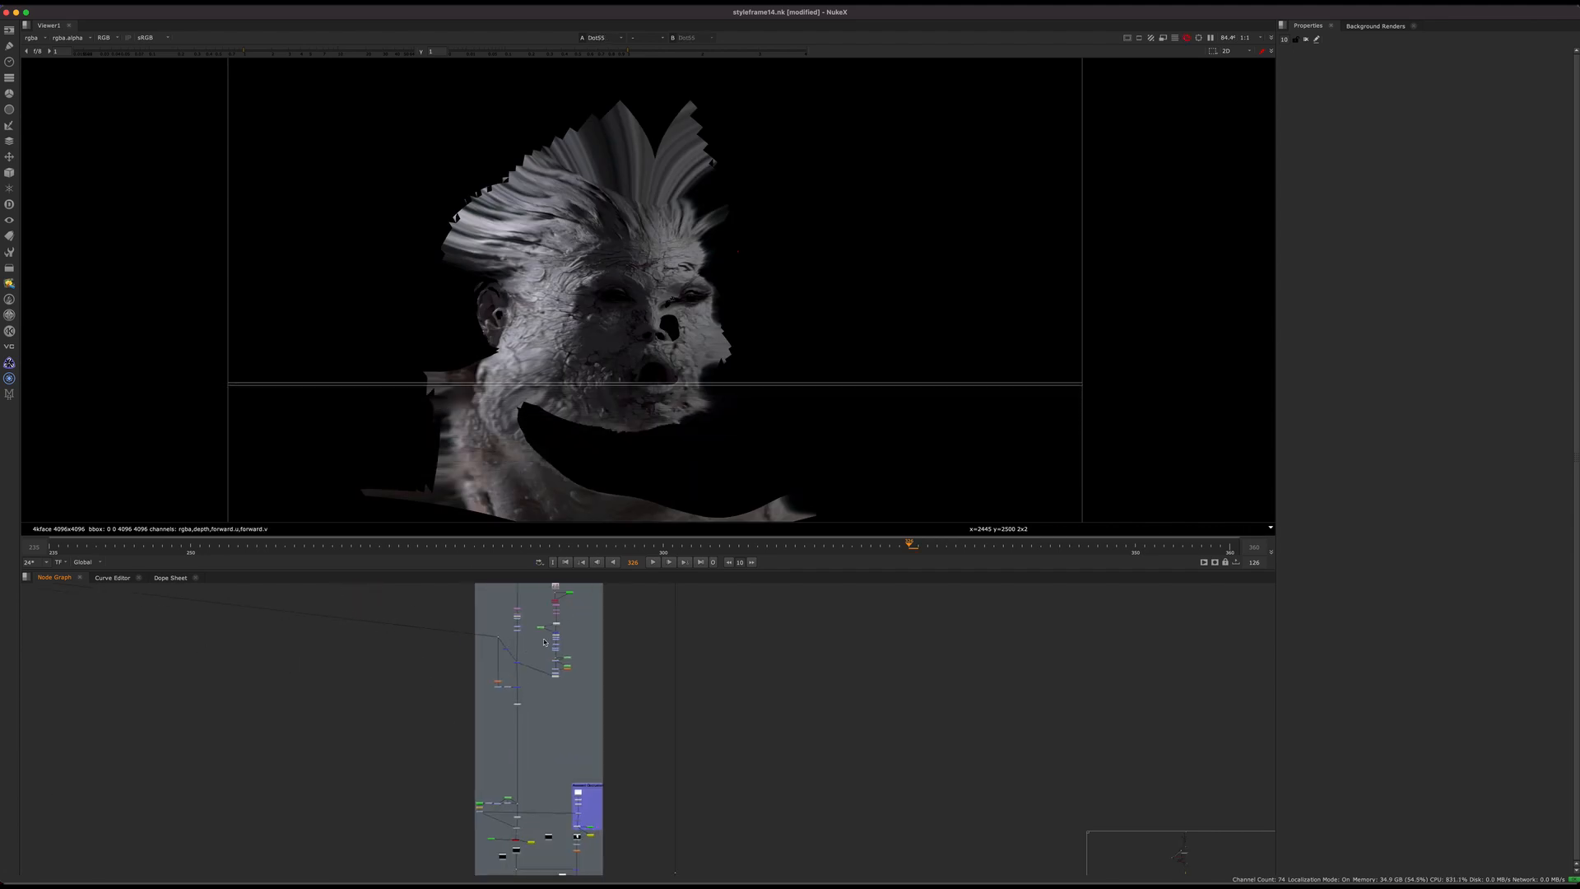
key(1)
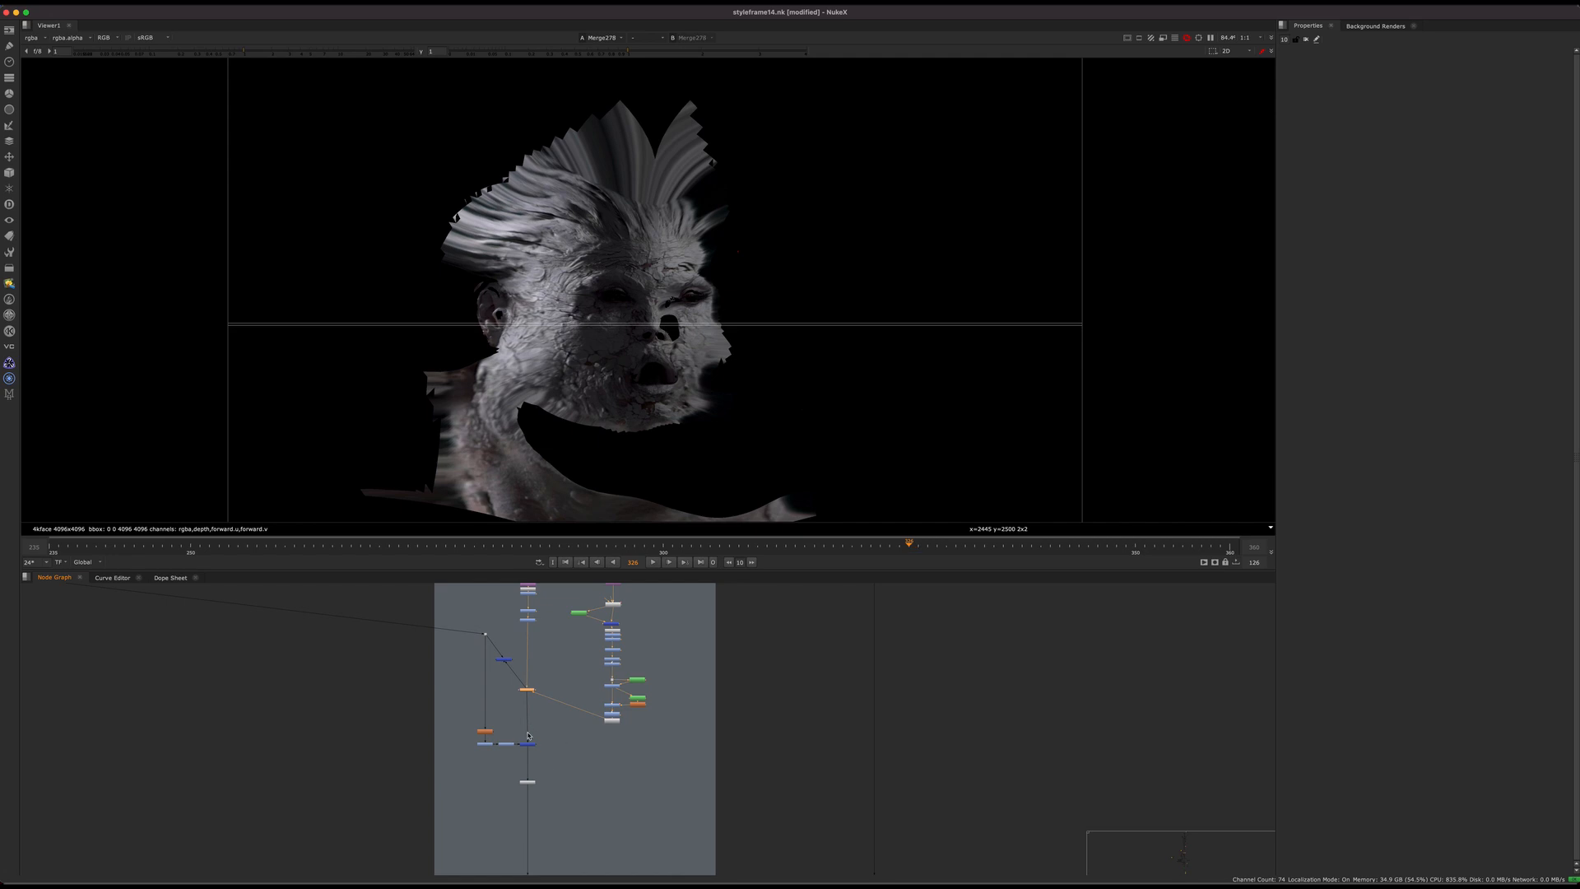
scroll(525, 749, up, 8)
drag(574, 771, 514, 728)
key(1)
scroll(596, 698, down, 8)
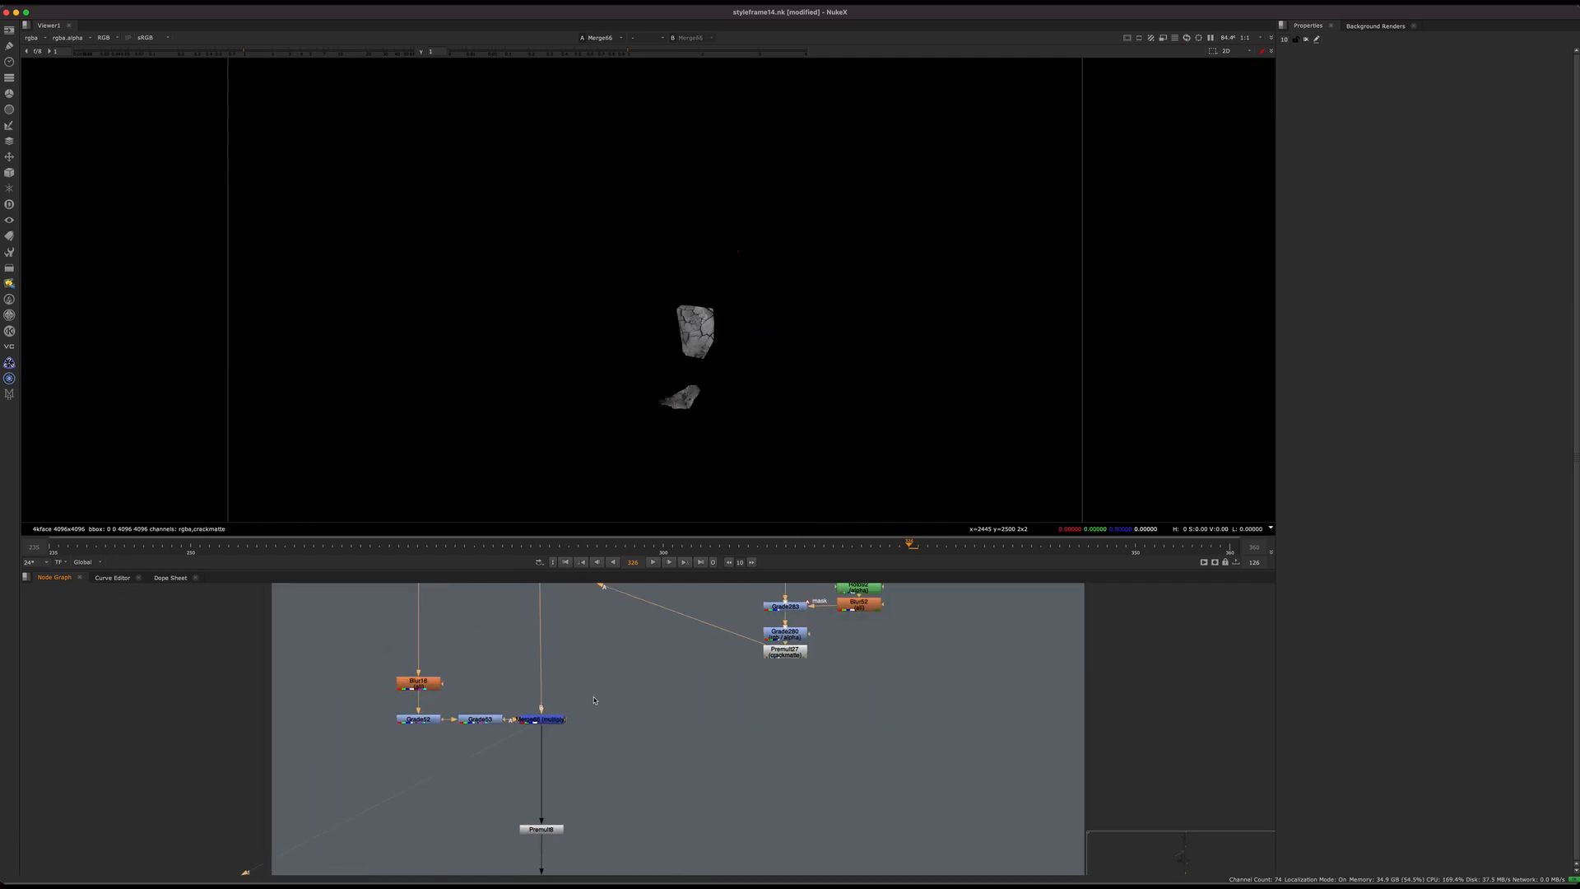
Step: Go up to the start of the 3D Cracks P1 section and view the masked source crack texture at Merge63
middle_drag(611, 655, 595, 790)
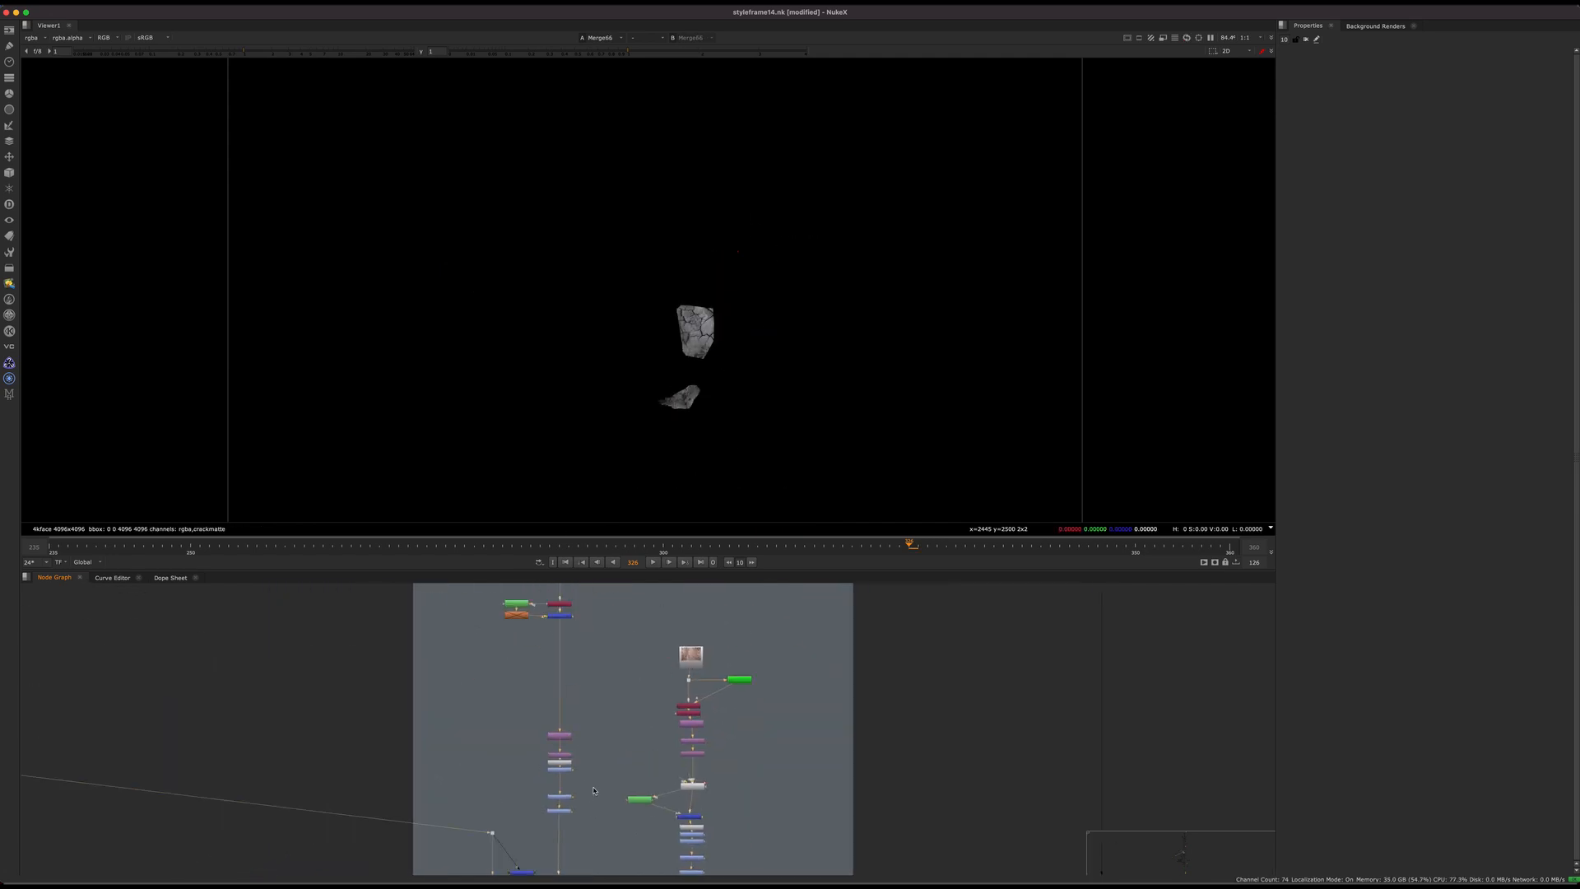
middle_drag(606, 587, 578, 790)
middle_drag(533, 701, 596, 644)
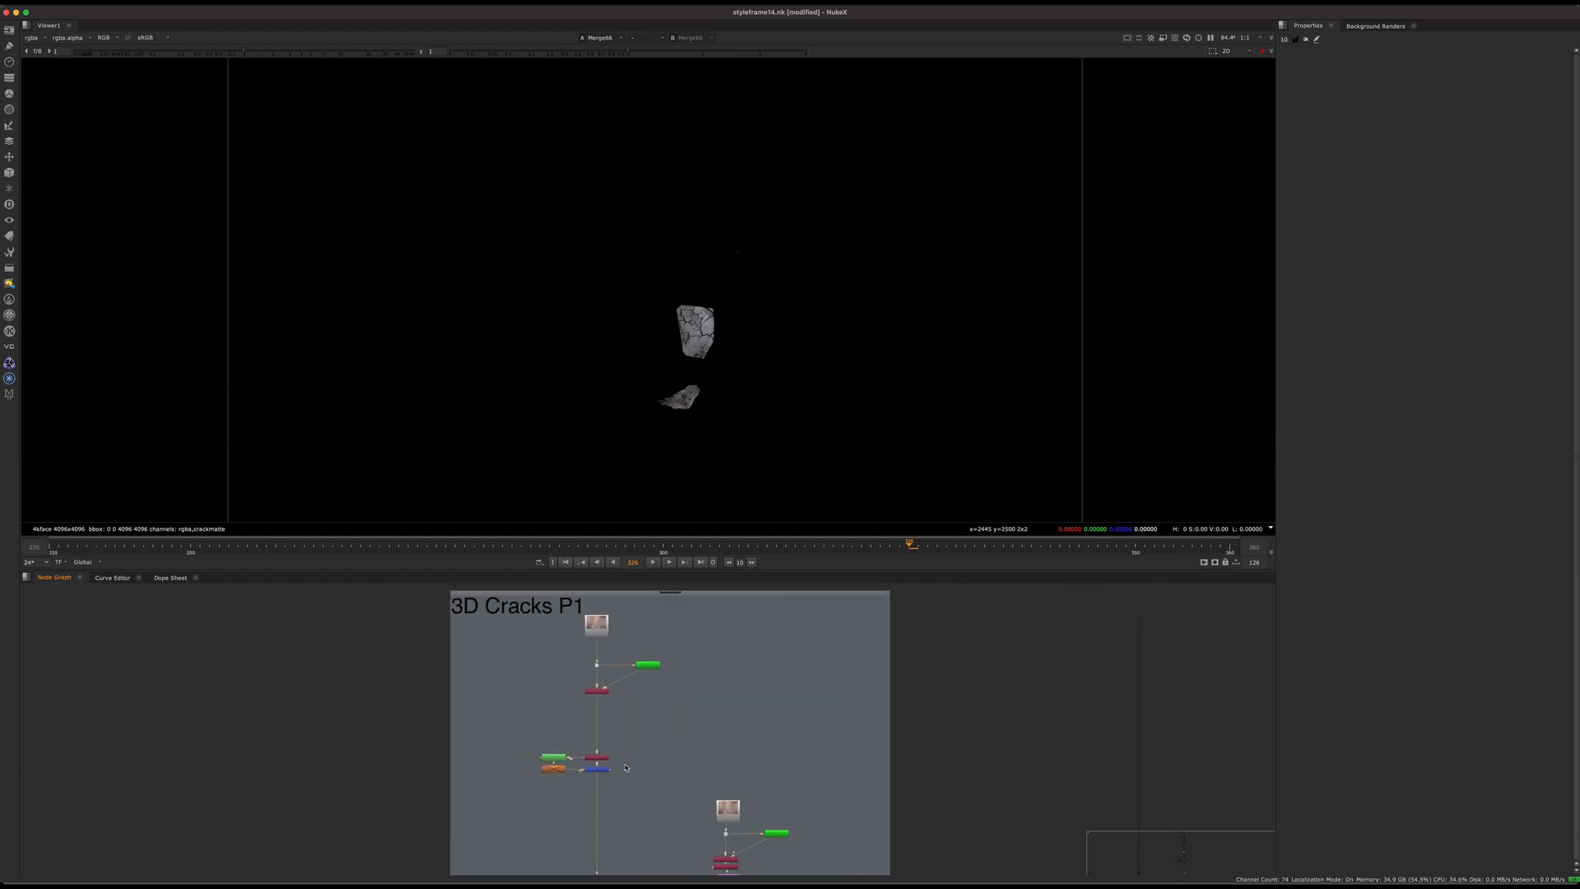
click(596, 758)
key(1)
middle_drag(627, 823, 650, 551)
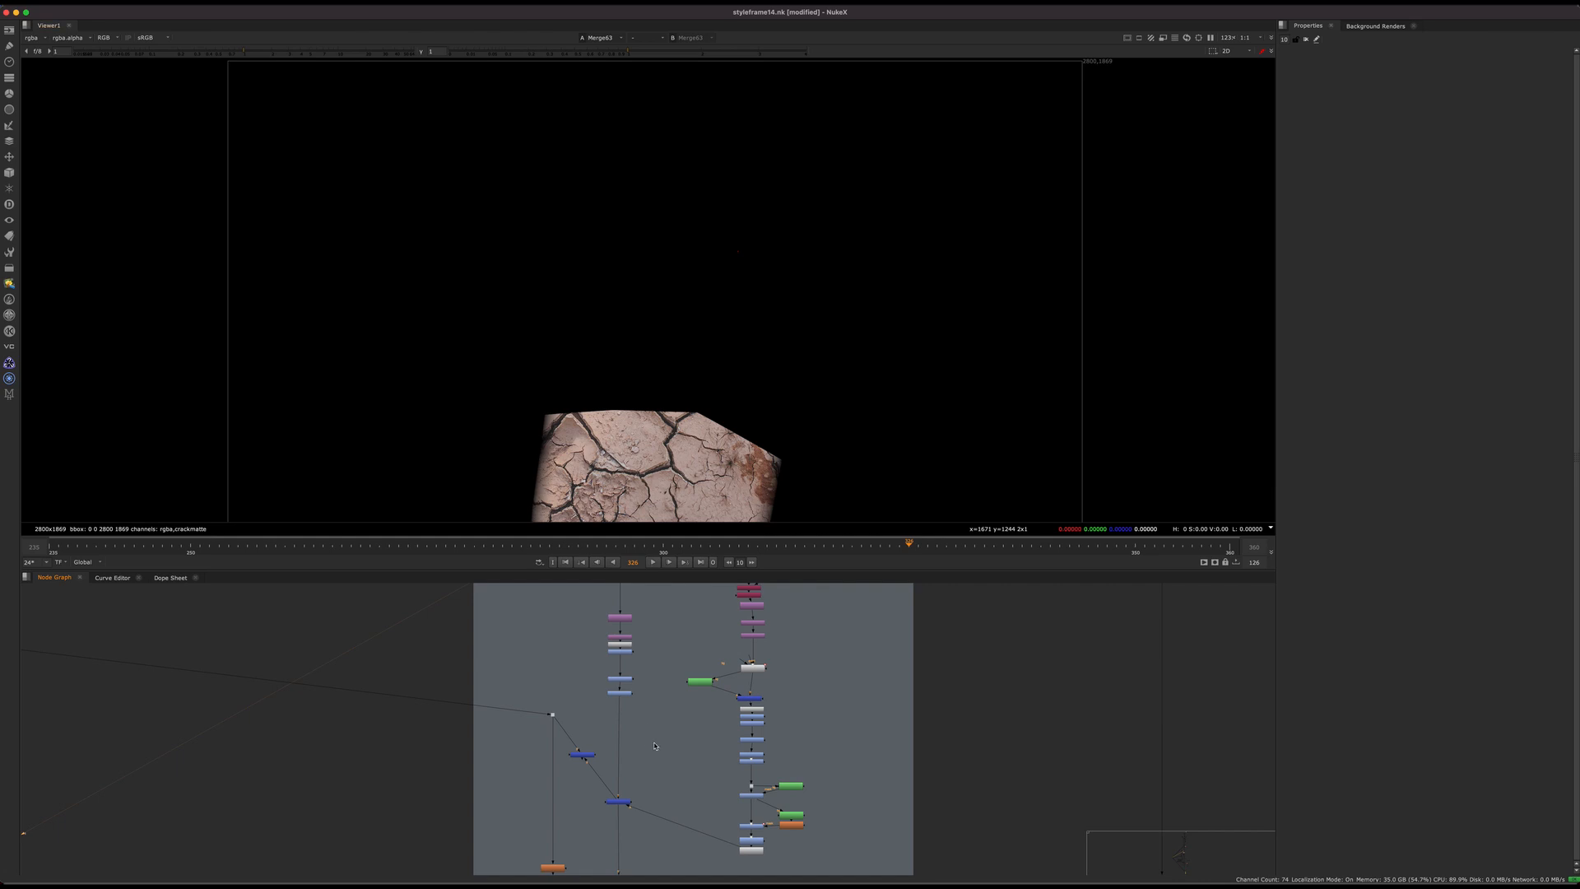
Step: View the graded patch at Grade55 and the shaded patch at Merge66, and examine the shaded patch up close
click(622, 693)
key(1)
middle_drag(675, 460, 690, 354)
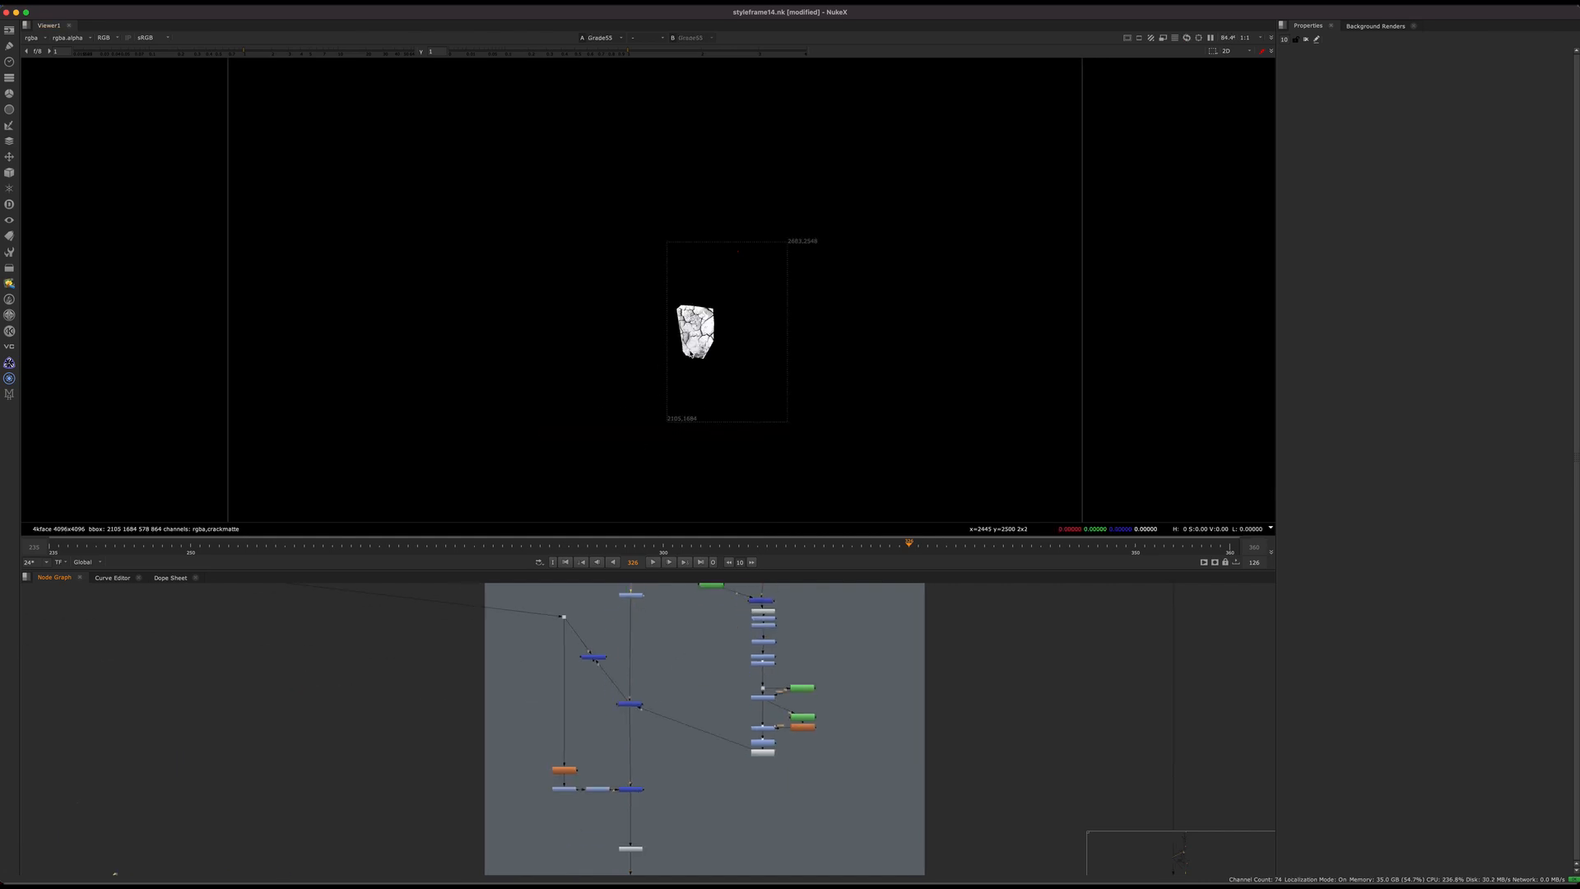
middle_drag(660, 771, 685, 723)
click(656, 742)
key(1)
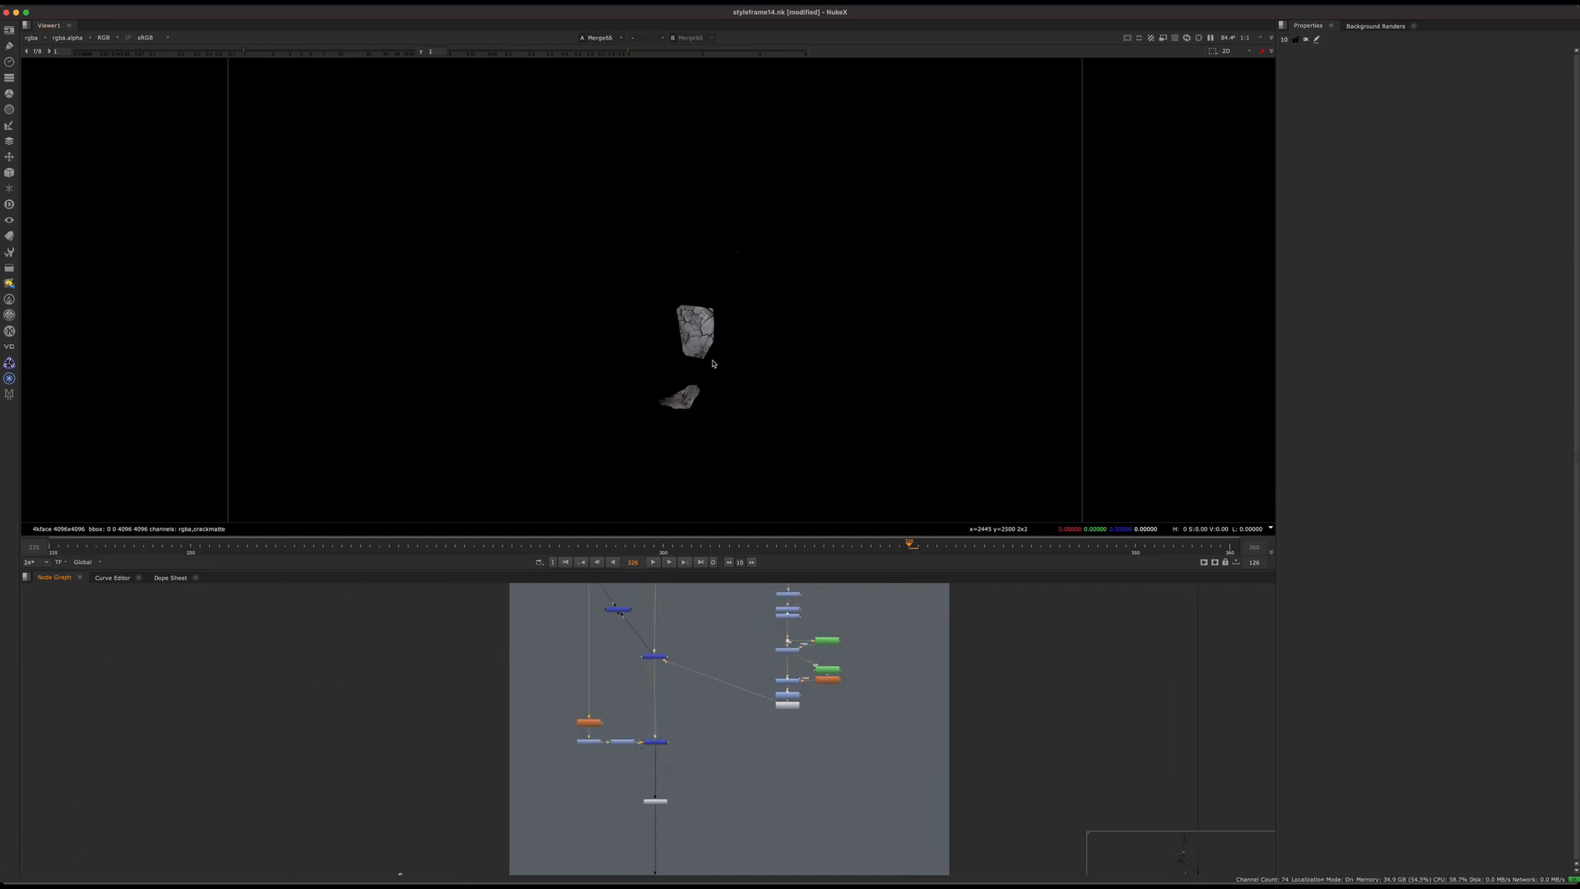
scroll(697, 340, up, 5)
scroll(612, 766, up, 3)
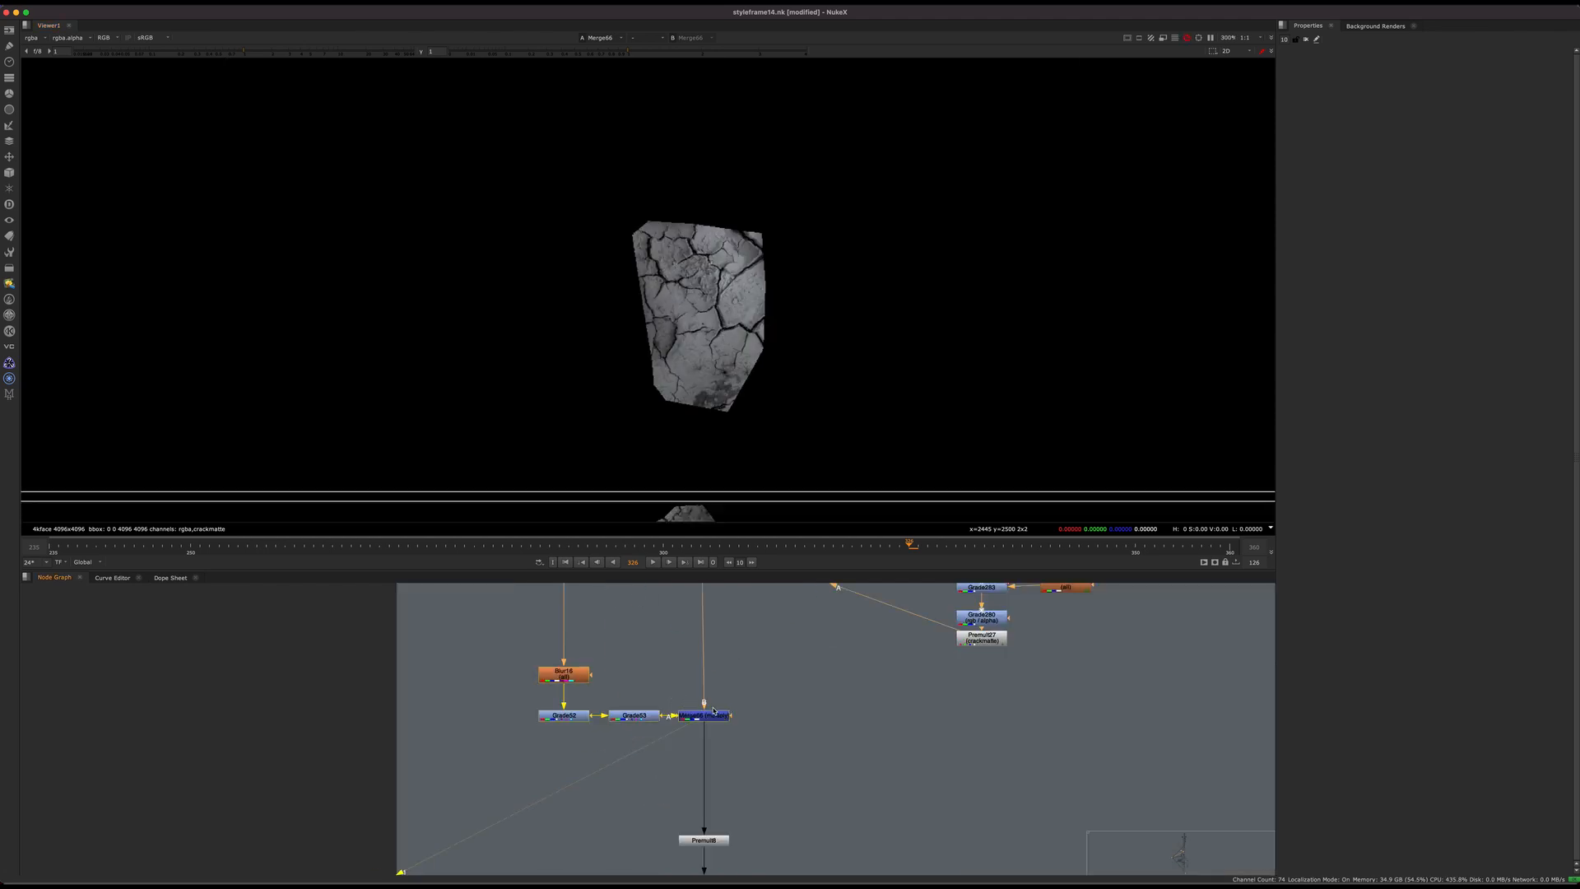
Step: Toggle Merge66 off and back on to compare the shading, and view the premultiplied patches at the Premult below it
key(d)
key(d)
middle_drag(721, 773, 695, 609)
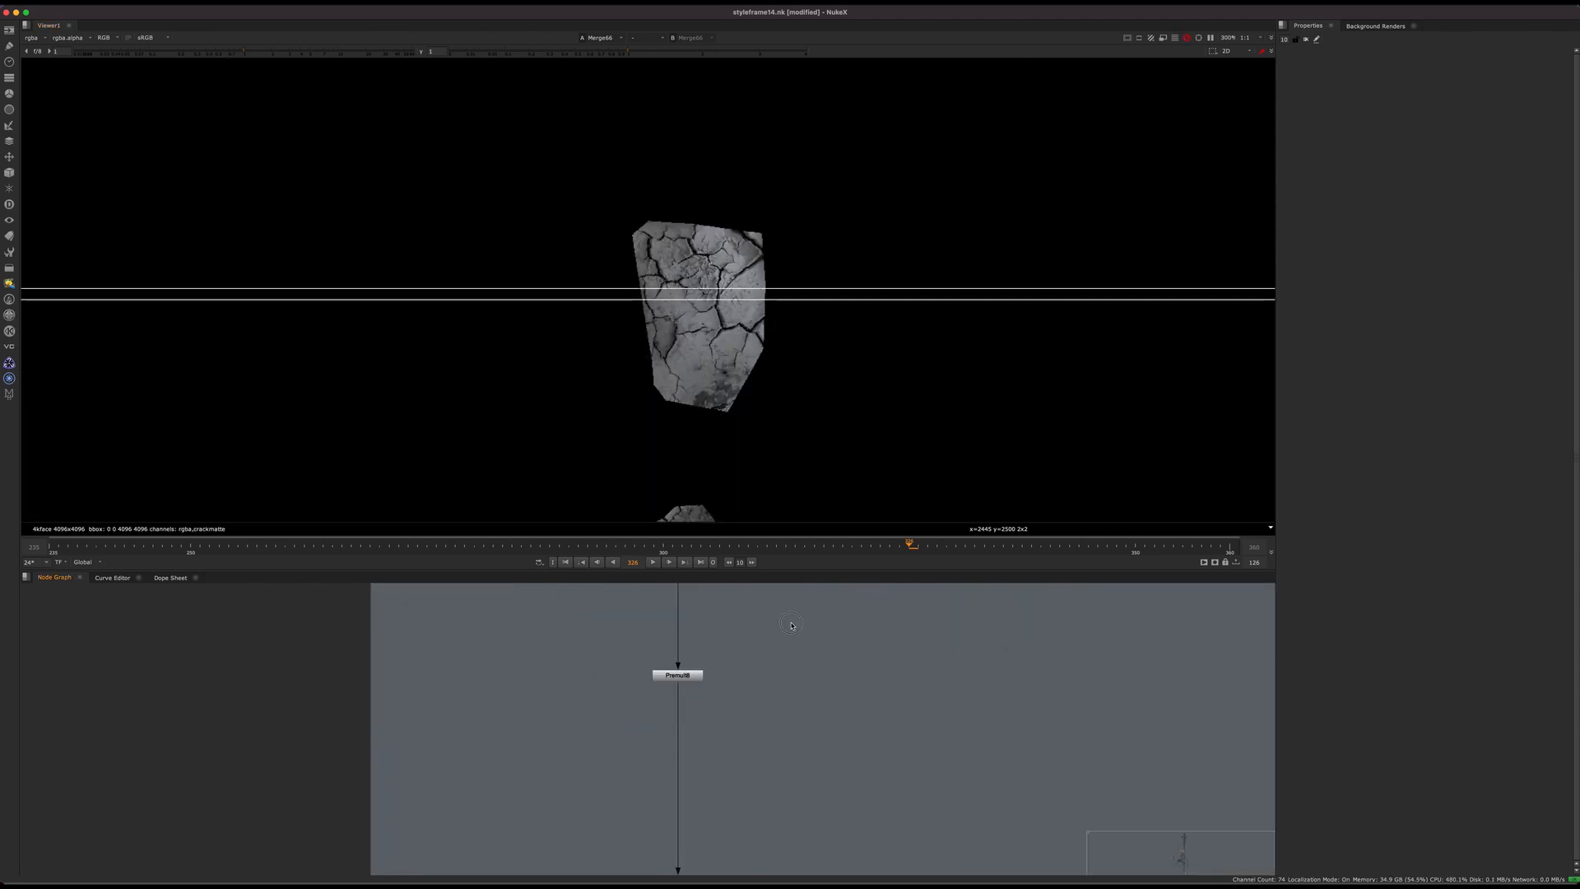
click(690, 676)
key(1)
Step: Inspect the ReadGeo13, DisplaceGeo4 and ScanlineRender14 chain, and view the patch texture at the dot feeding its displacement branch
scroll(772, 794, down, 5)
middle_drag(778, 794, 712, 663)
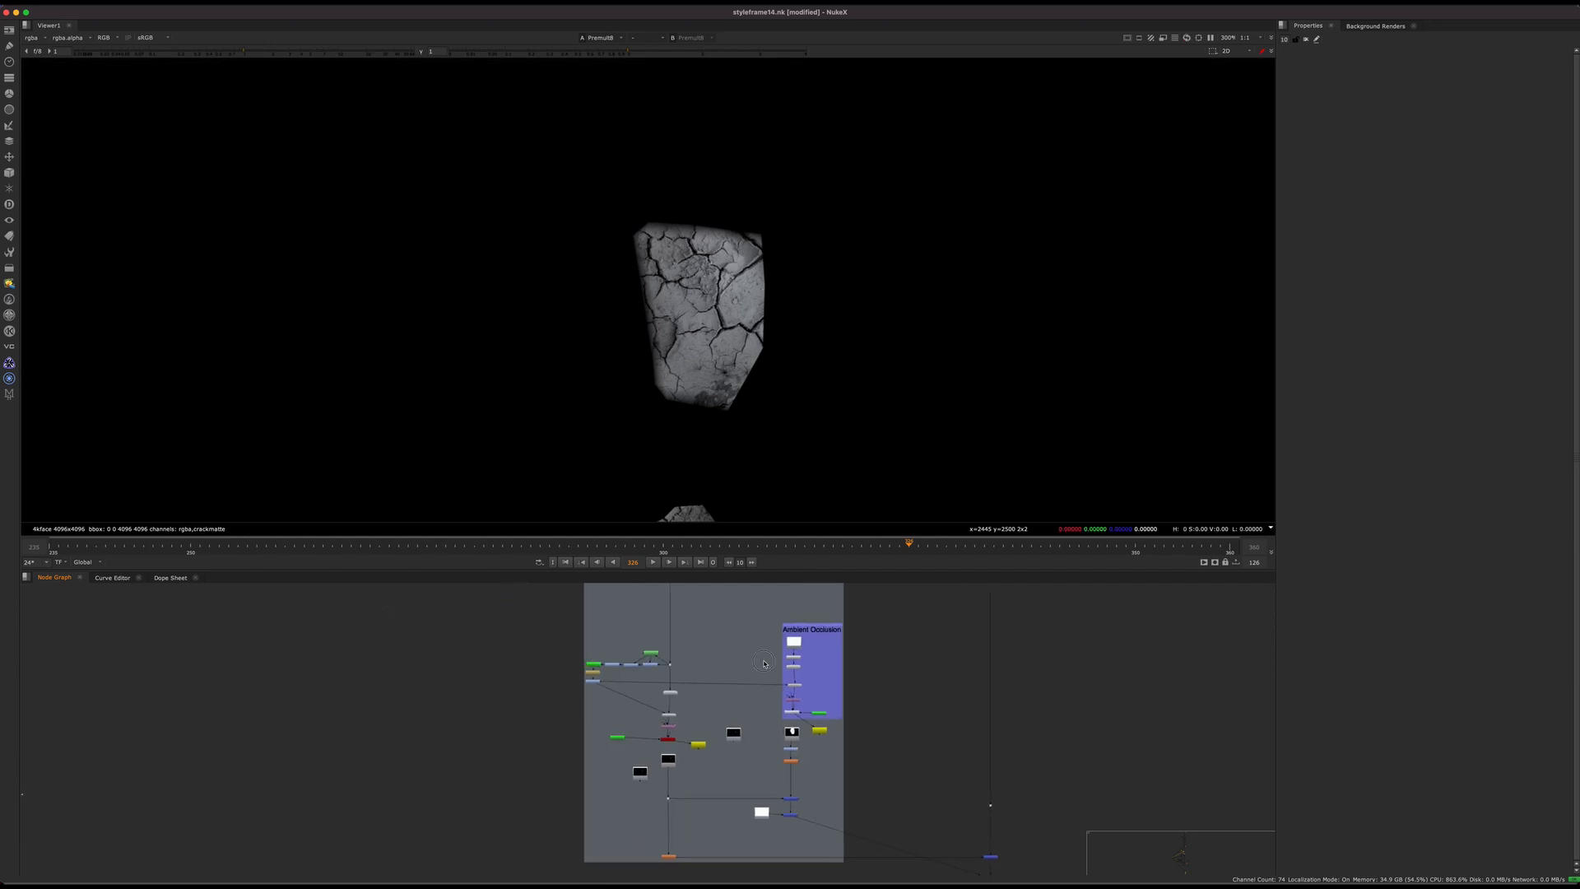
scroll(712, 665, up, 4)
middle_drag(646, 716, 658, 699)
scroll(658, 699, down, 4)
scroll(631, 771, up, 5)
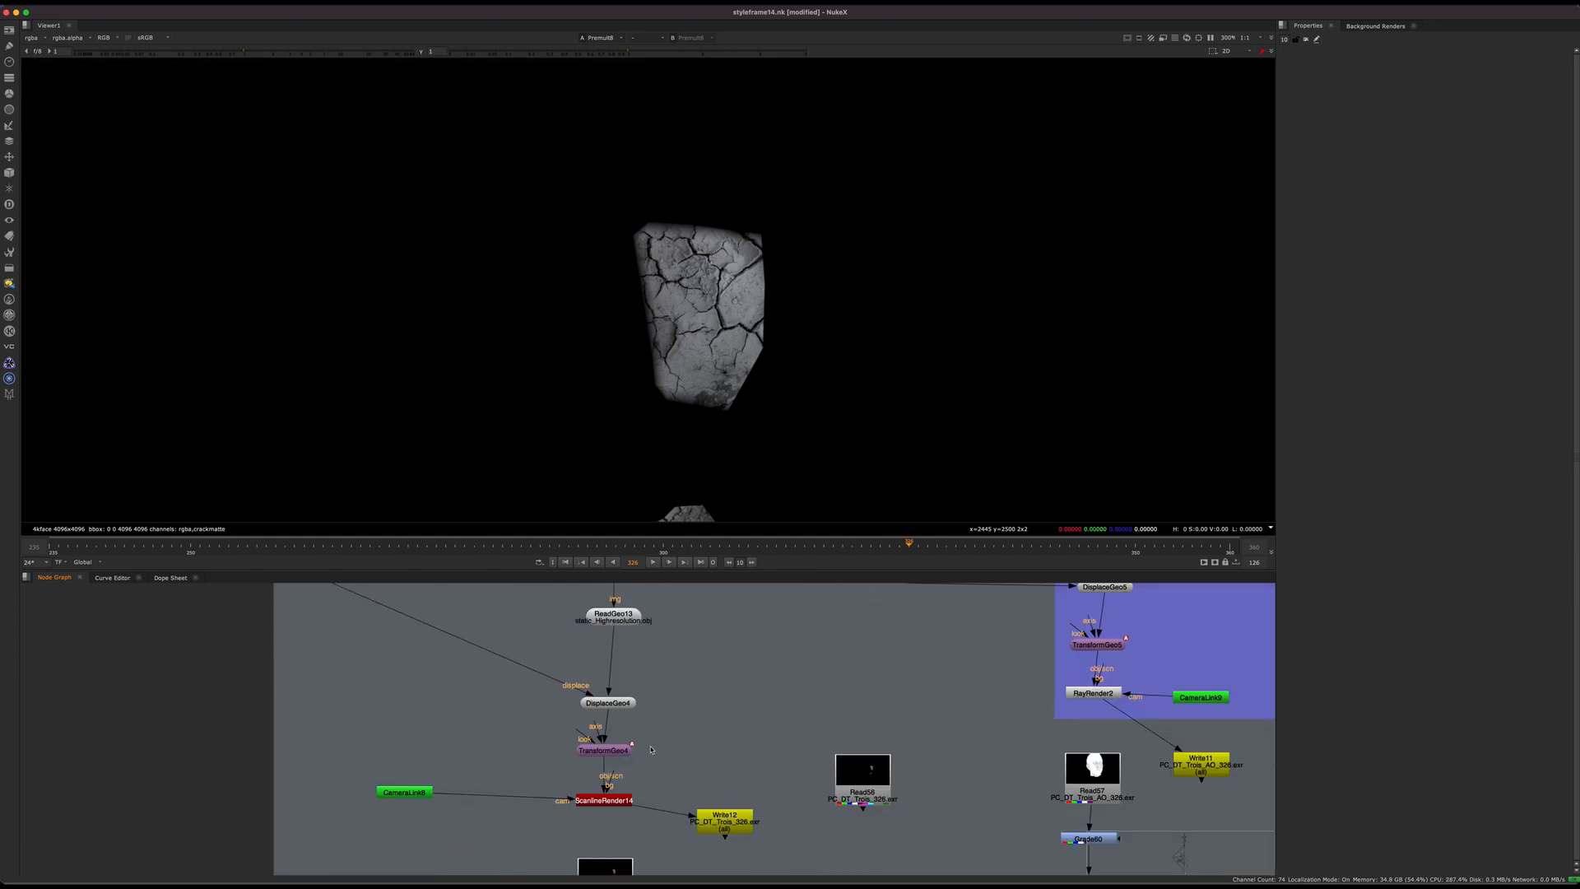
click(627, 702)
drag(628, 702, 622, 698)
middle_drag(630, 675, 639, 843)
click(623, 675)
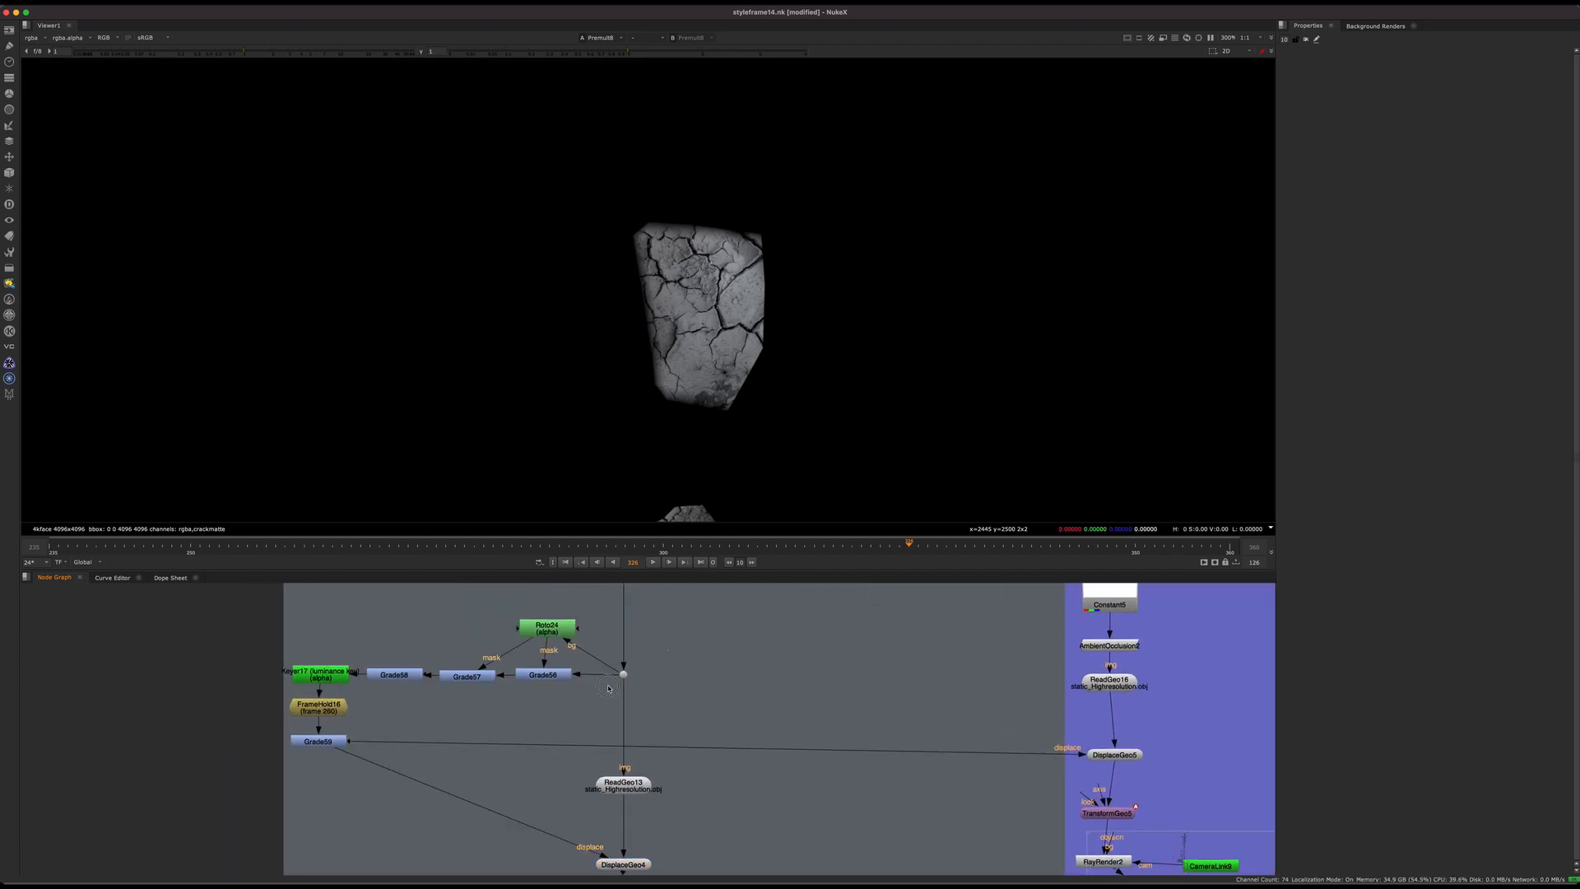
key(1)
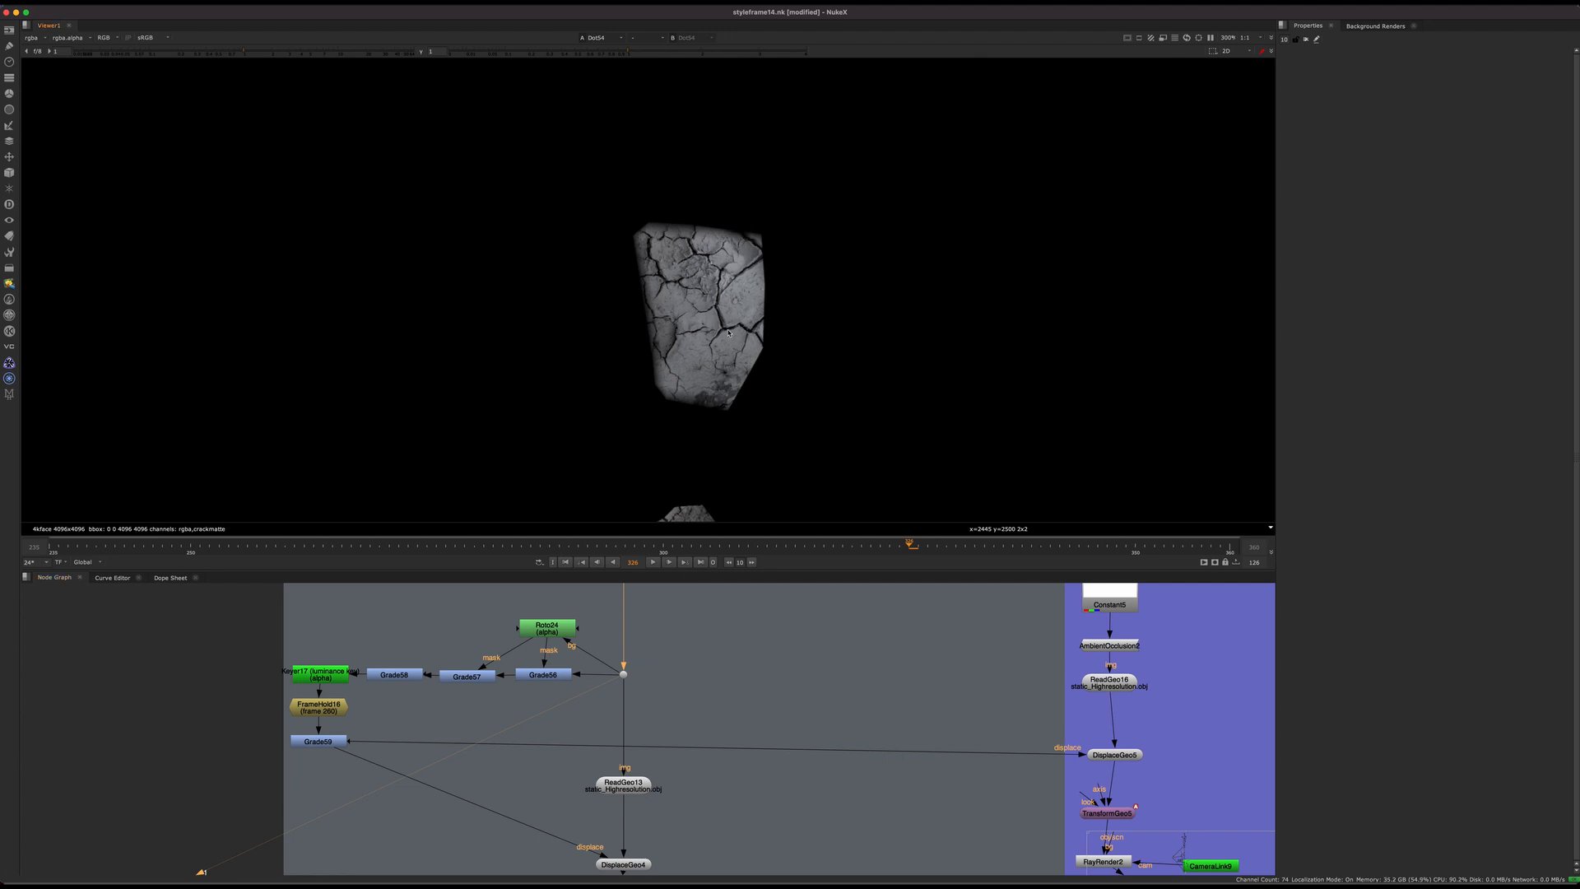
Step: Trace the displacement branch through ReadGeo13 and DisplaceGeo4 to ScanlineRender14, and return to the grades beside Roto24
middle_drag(571, 675, 719, 679)
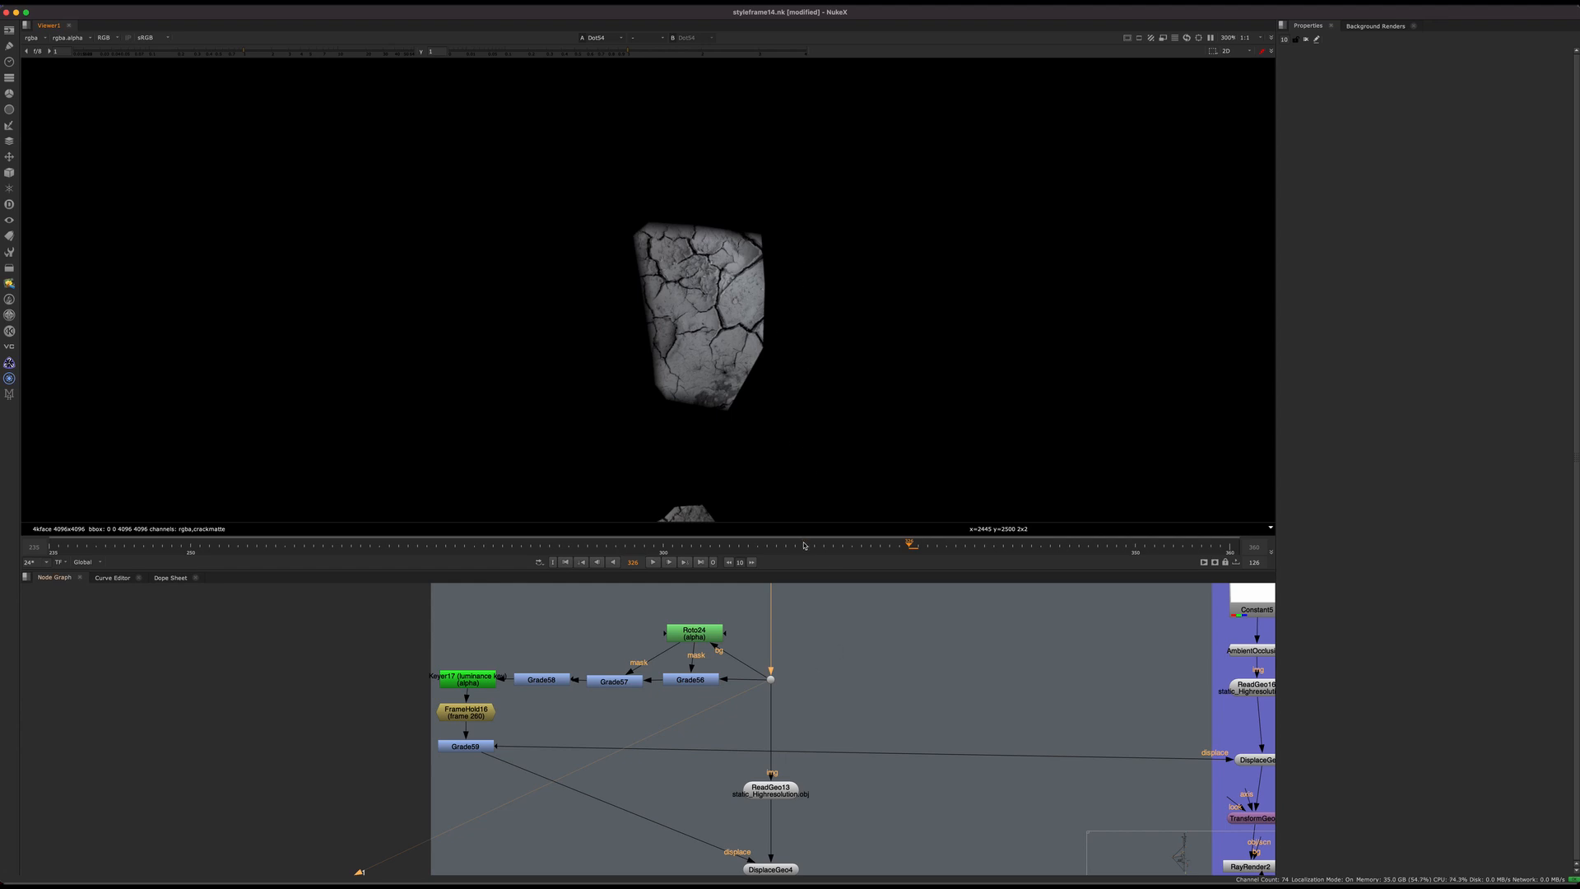
middle_drag(774, 660, 697, 683)
scroll(629, 729, up, 5)
middle_drag(629, 728, 740, 697)
scroll(806, 757, down, 4)
scroll(740, 697, down, 2)
middle_drag(740, 697, 618, 641)
middle_drag(676, 794, 656, 702)
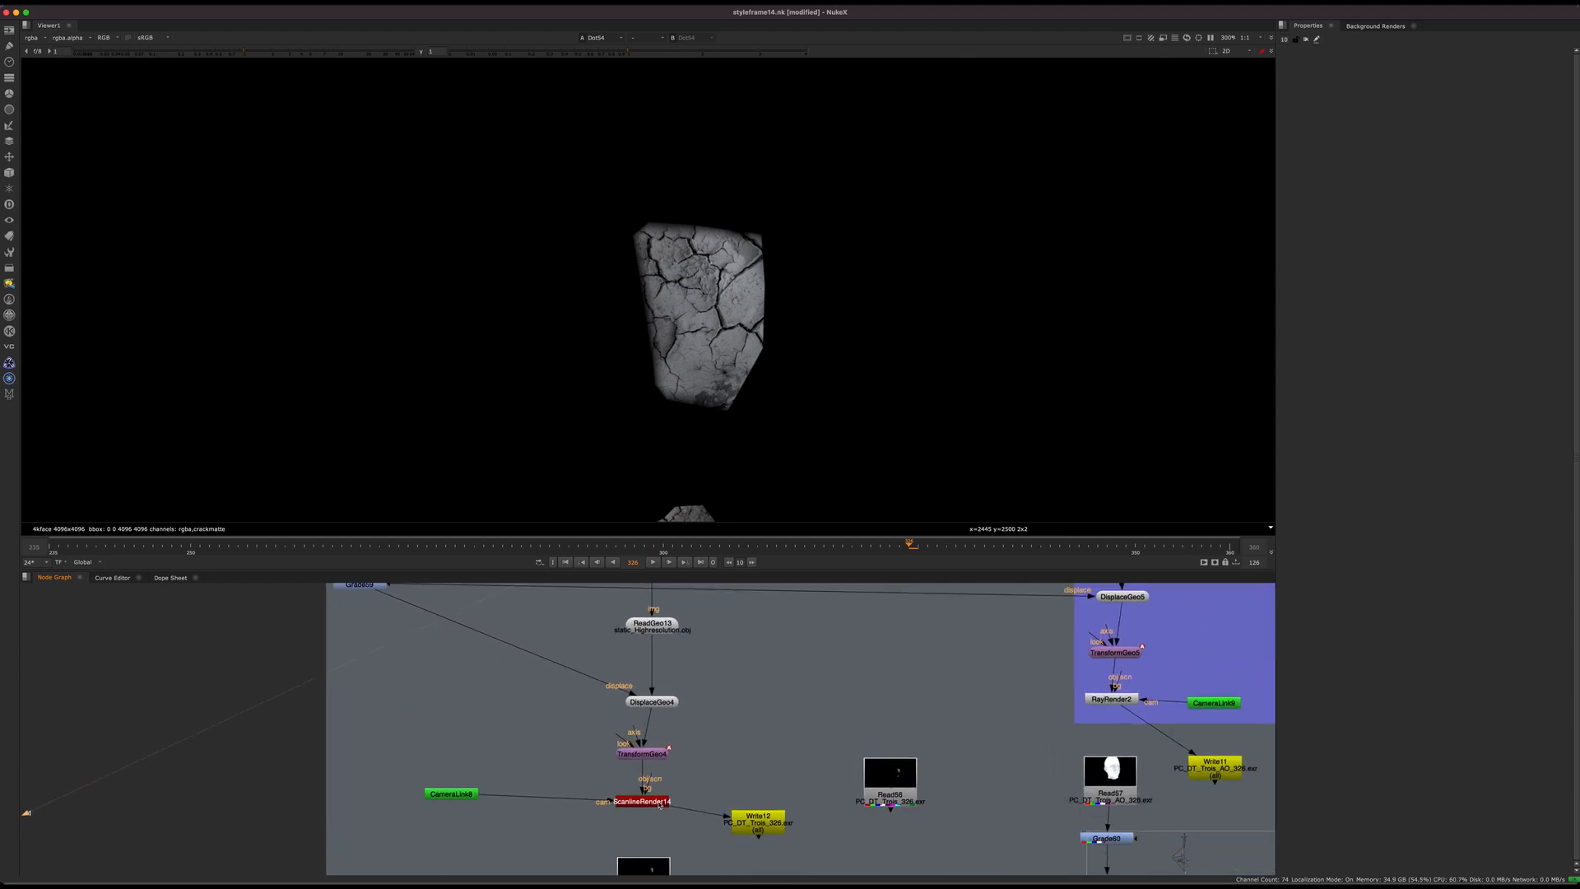
middle_drag(656, 819, 659, 706)
scroll(737, 280, down, 6)
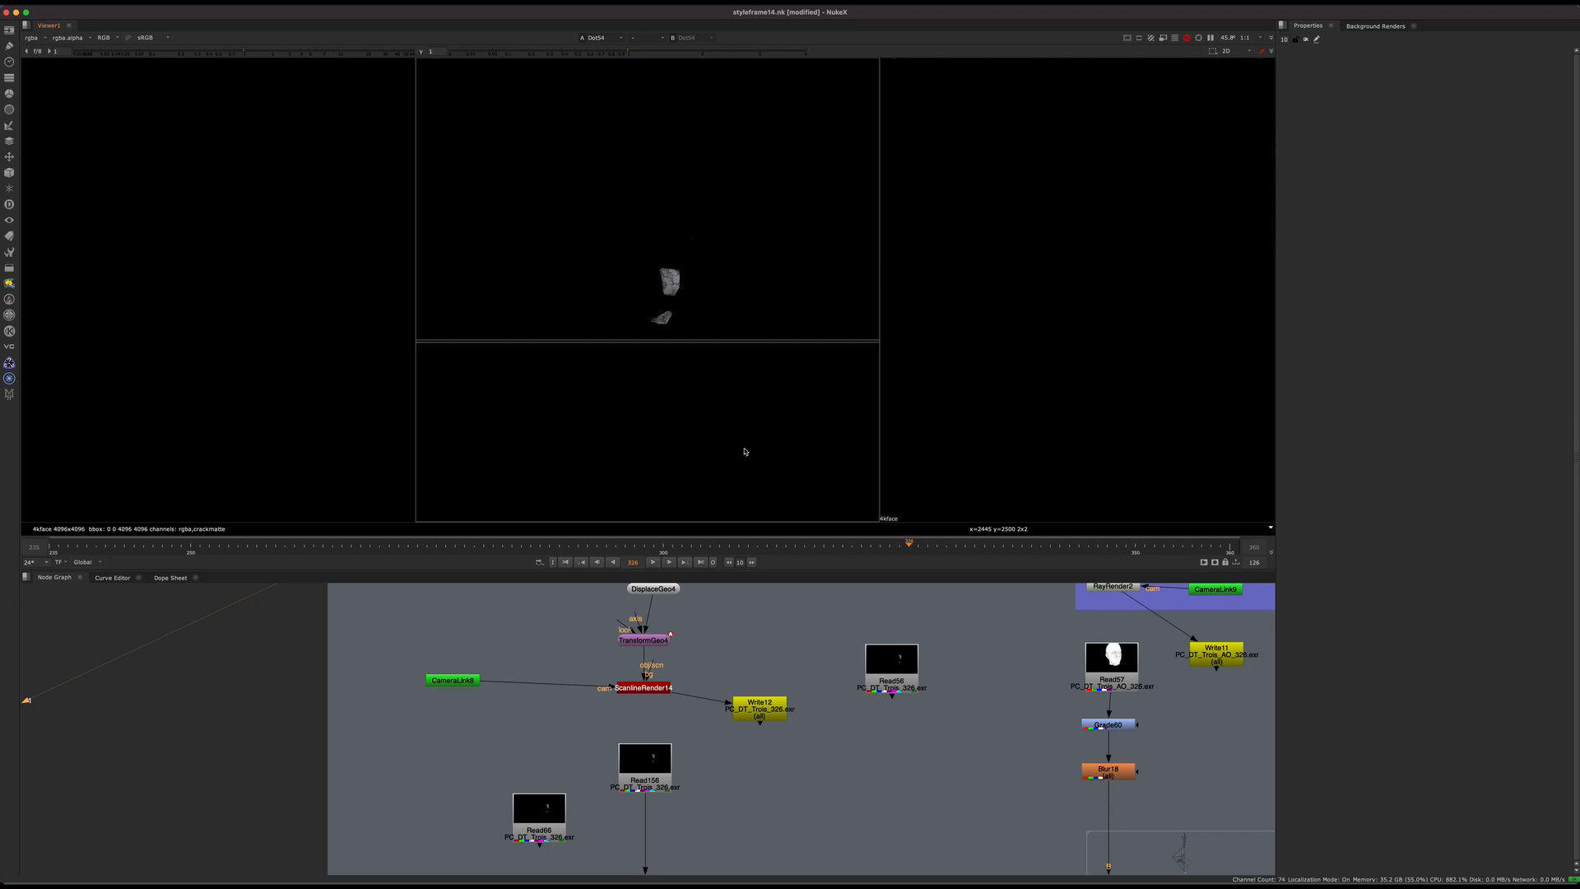
middle_drag(681, 632, 653, 761)
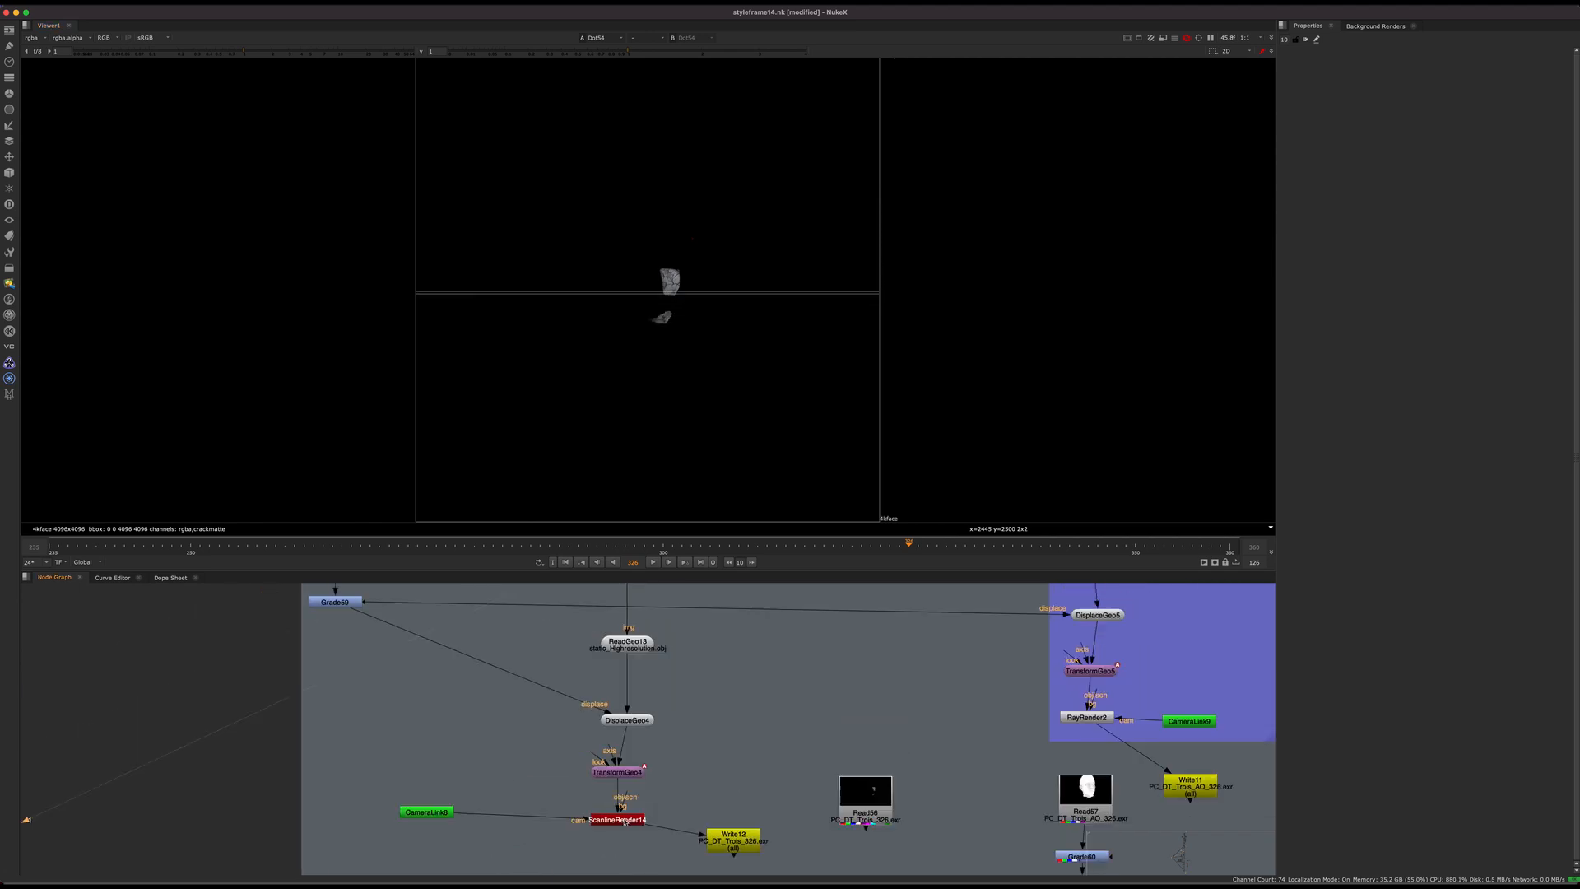
middle_drag(633, 633, 691, 760)
scroll(669, 288, up, 4)
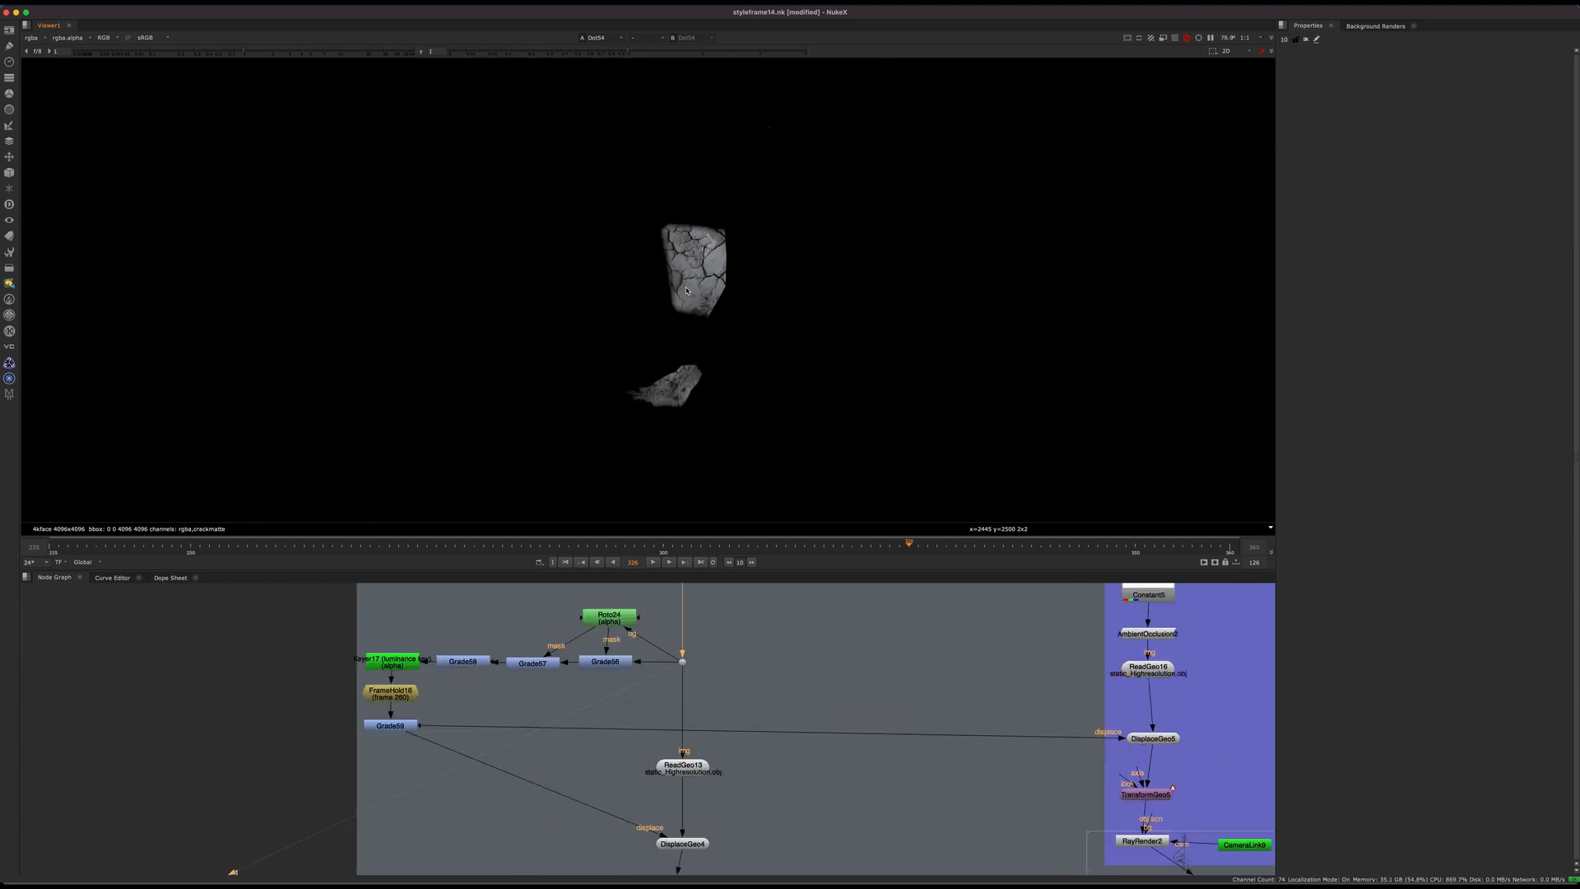
Step: View the crack patches at Grade56, and check their alpha channel along Grade57 and Grade58
middle_drag(669, 288, 685, 315)
key(1)
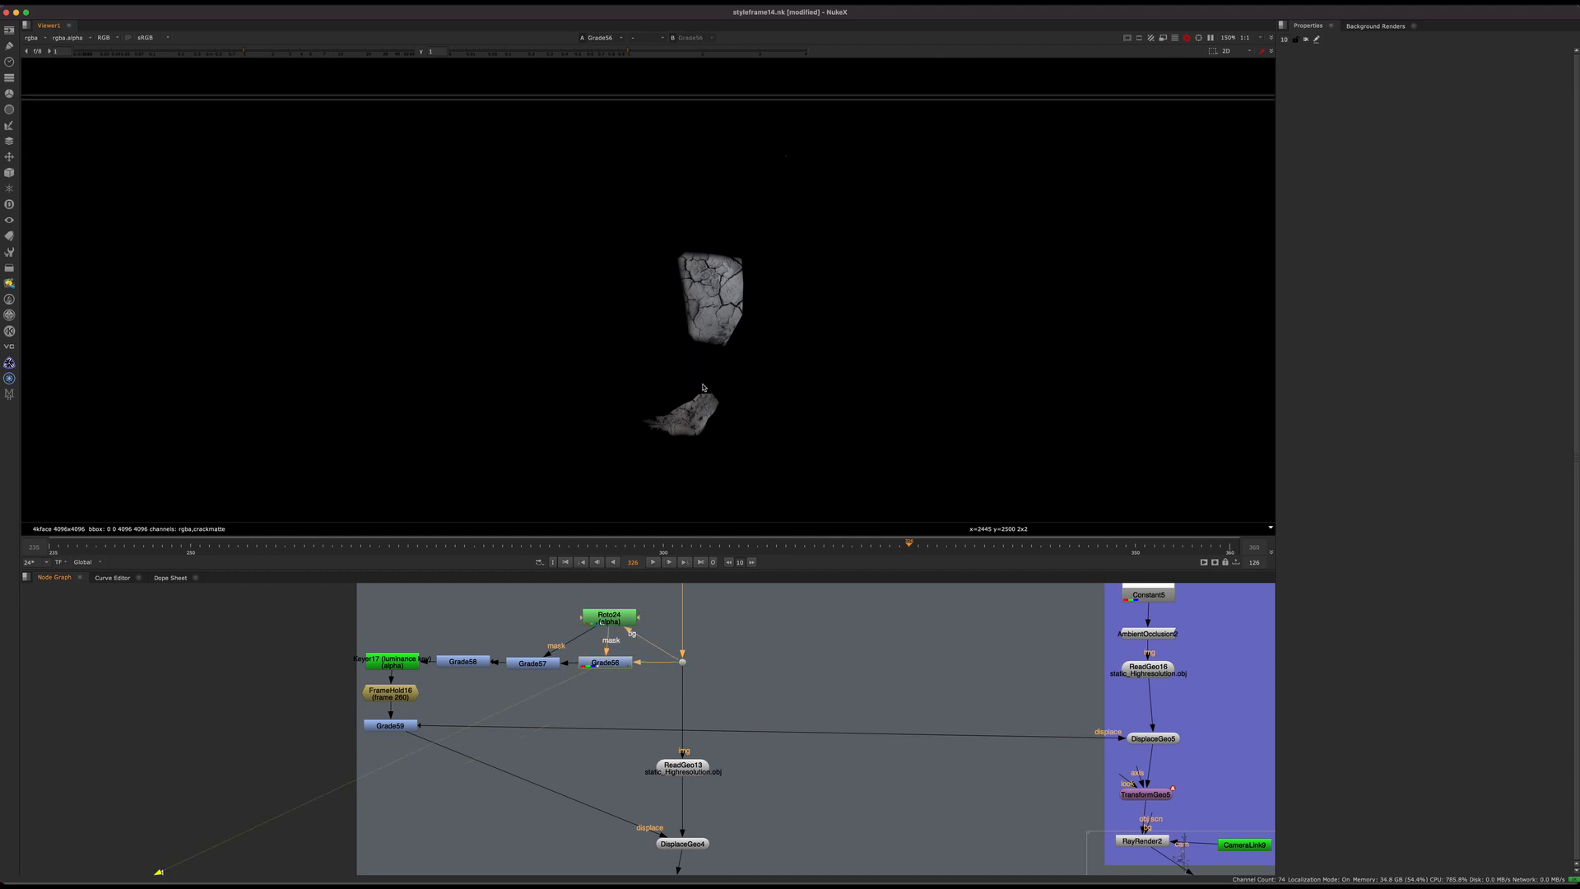
key(a)
click(533, 663)
key(1)
click(488, 668)
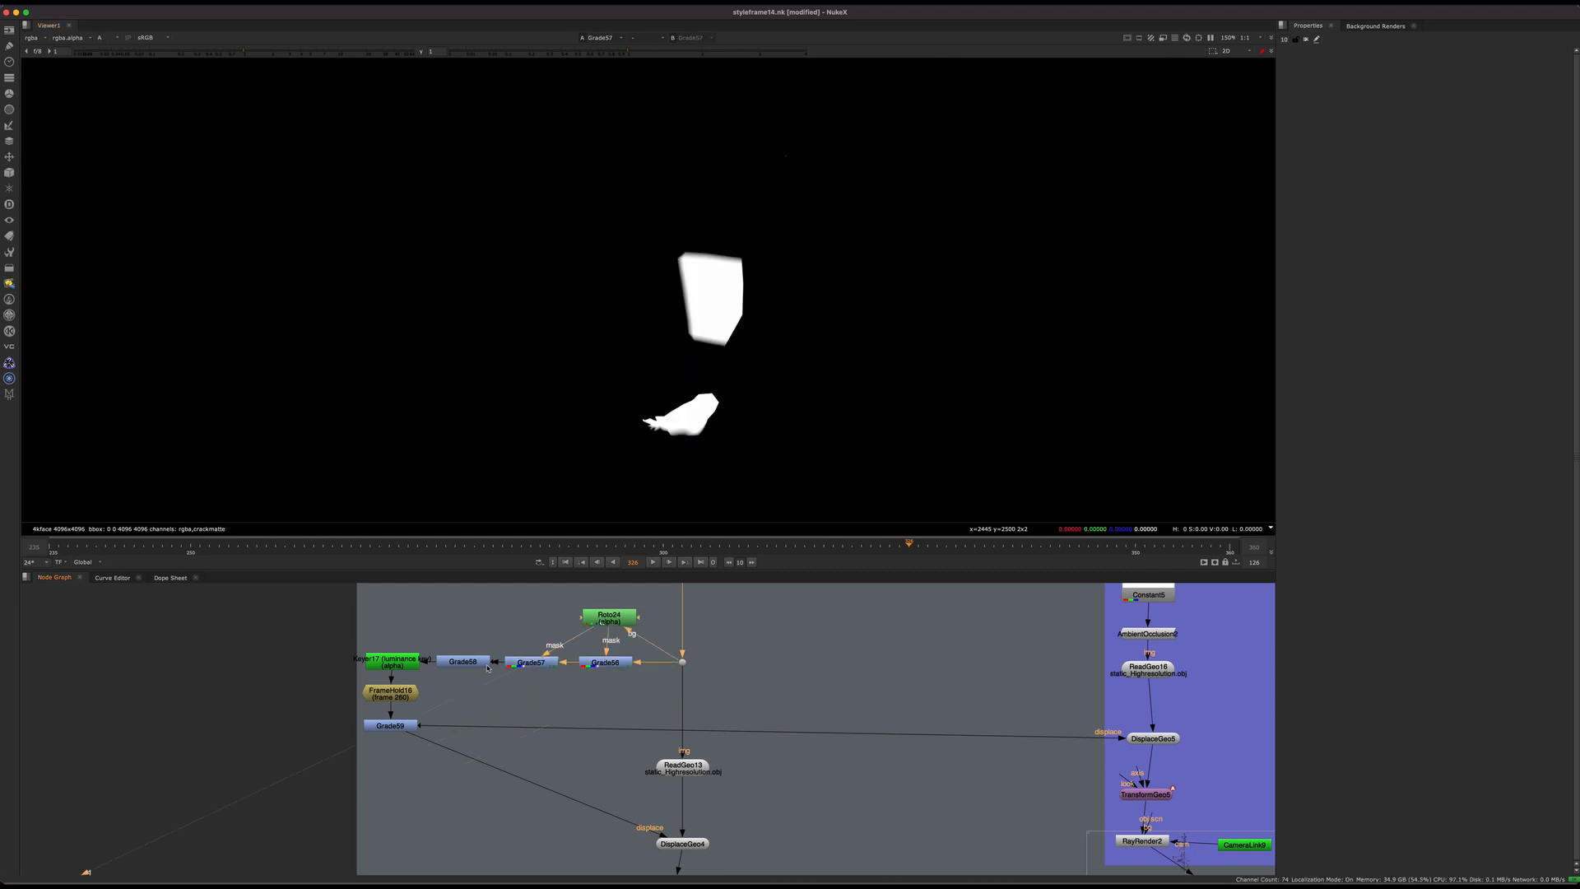
key(1)
Step: View the patches at Keyer17 in colour and in alpha, and open the settings of Grade58
key(a)
click(391, 666)
key(1)
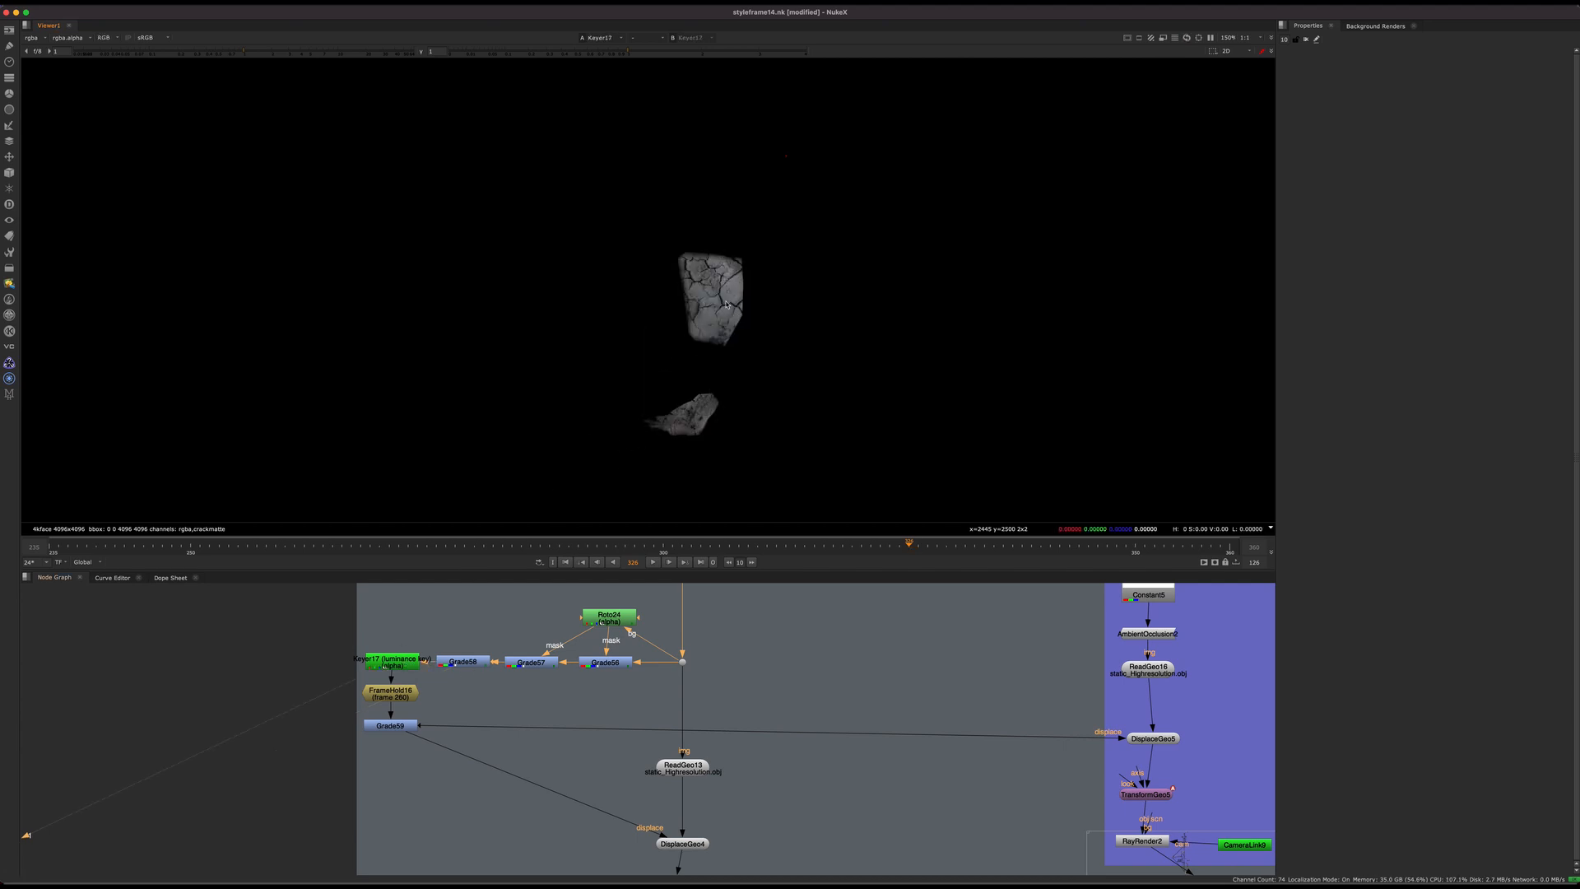
key(a)
double_click(464, 661)
key(1)
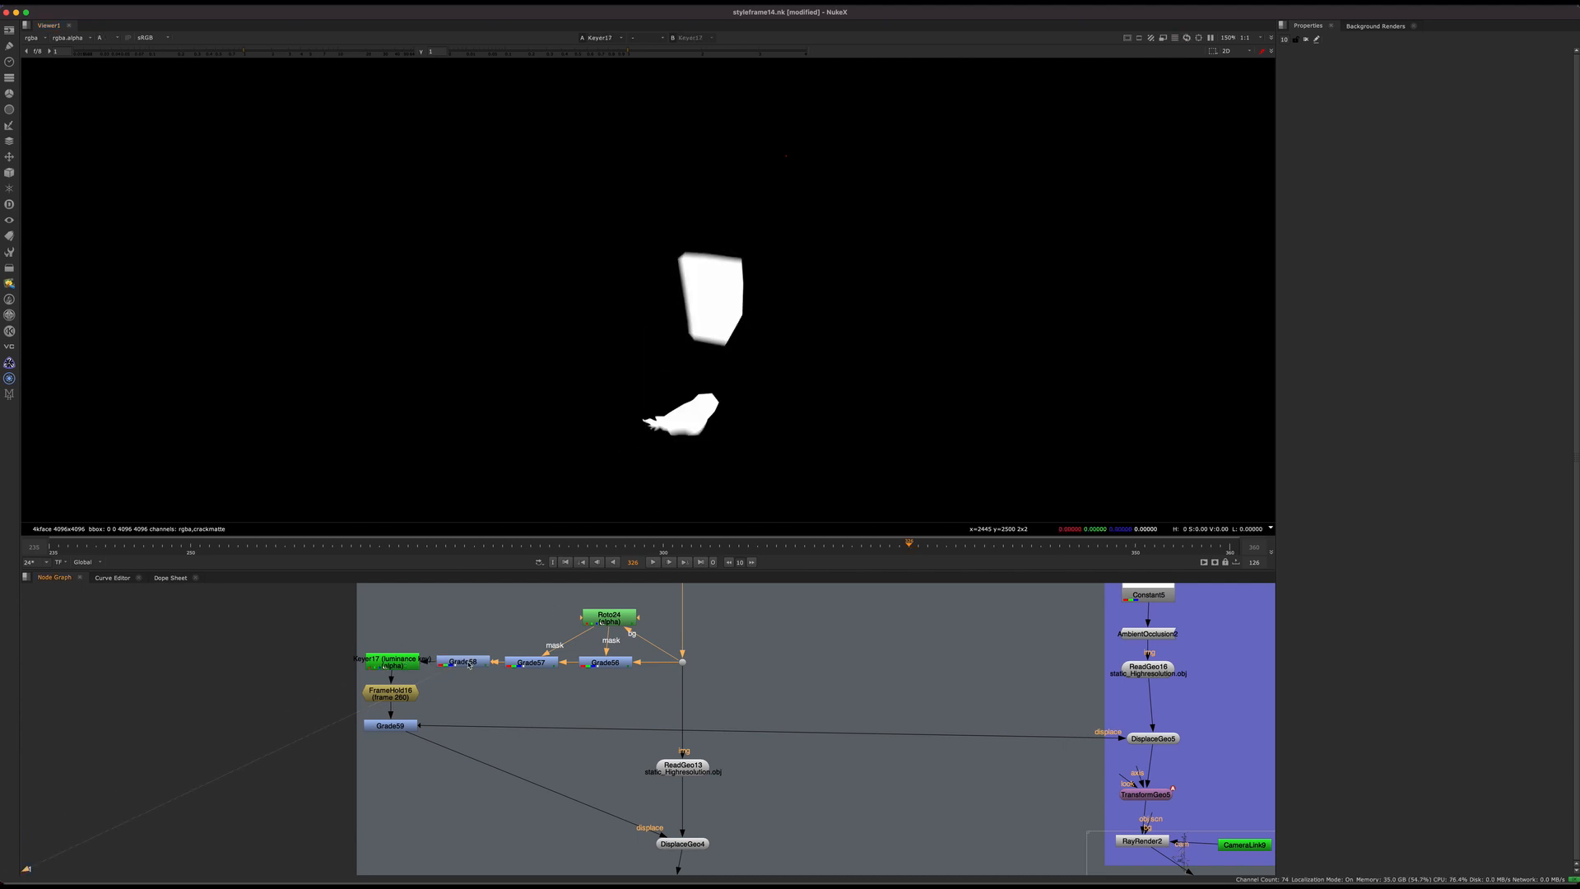
Step: Compare the colour and luminance-key alpha at Keyer17, and examine the upper patch's matte up close
key(a)
click(399, 667)
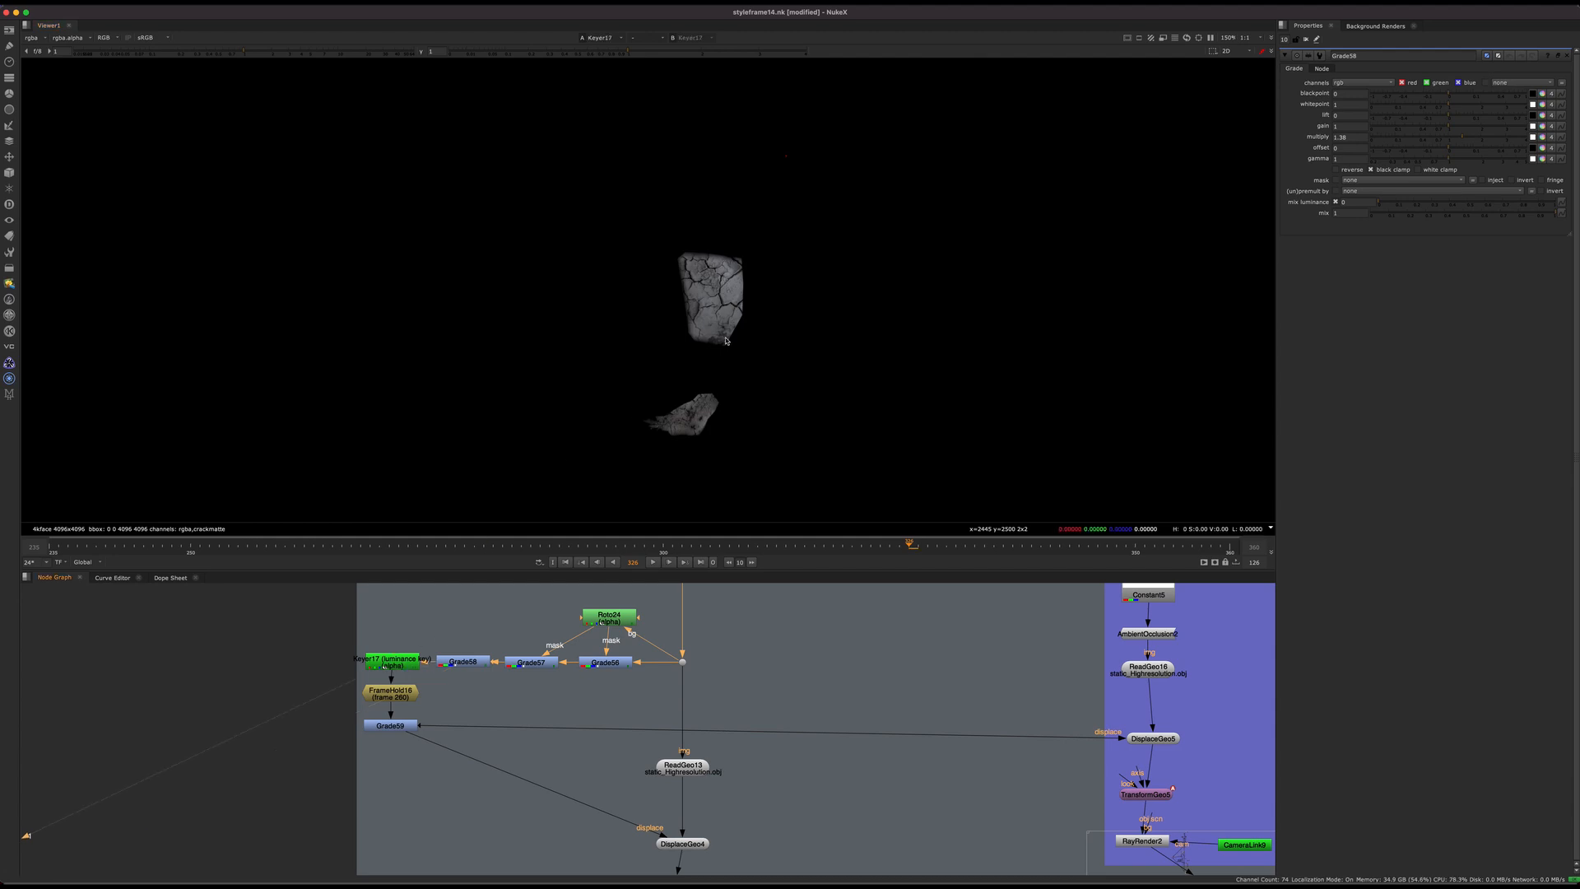
key(1)
key(a)
scroll(784, 339, up, 4)
scroll(784, 339, up, 4)
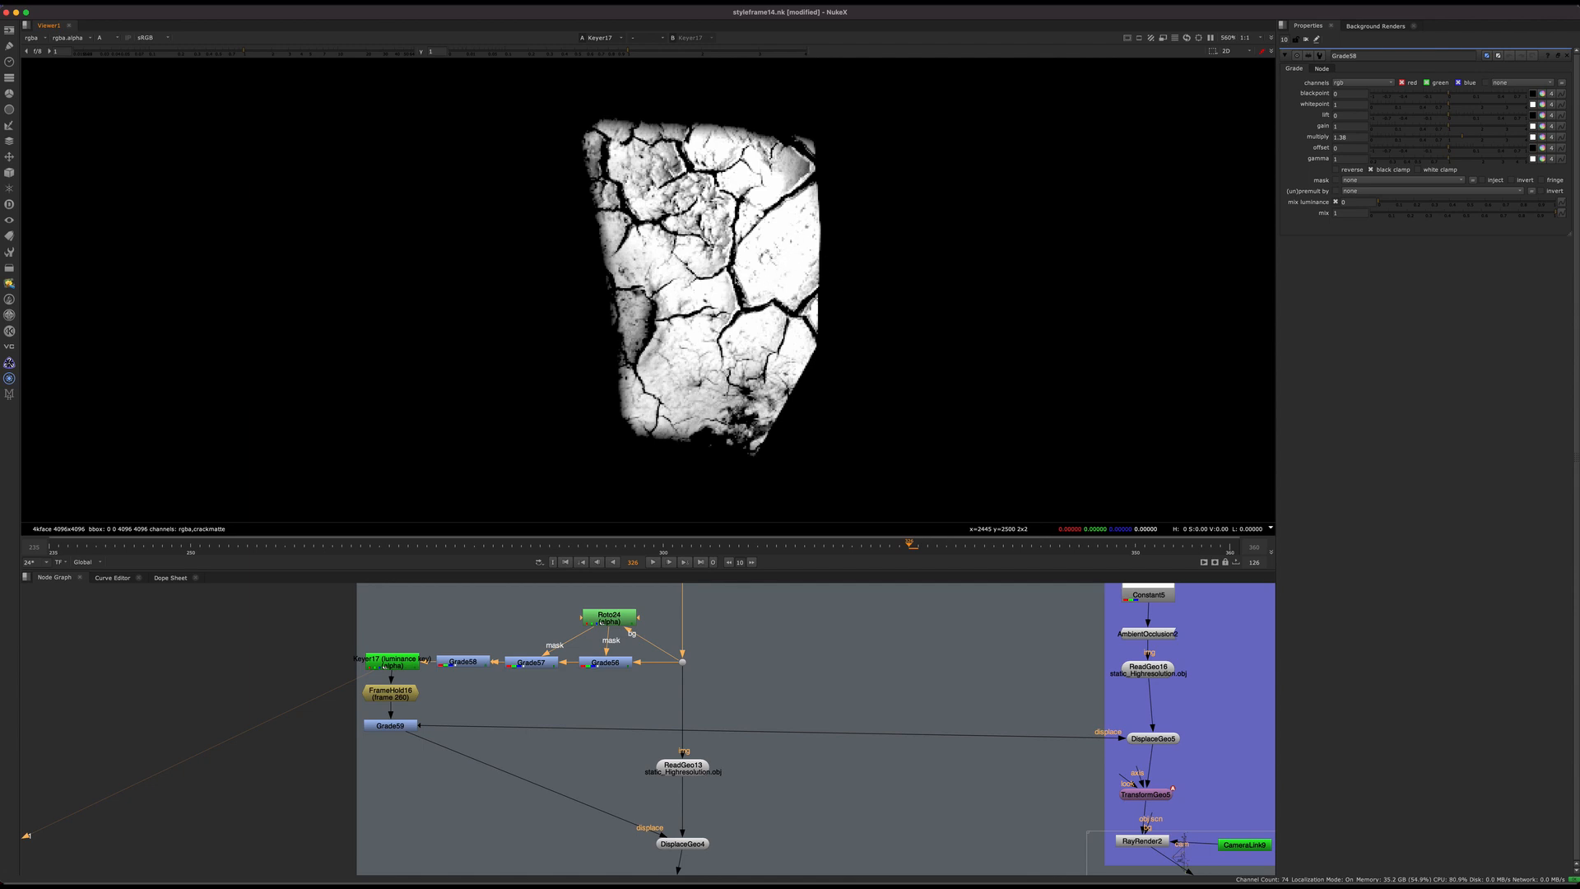
Step: View the held frame at FrameHold16, first its alpha matte and then its colour image
scroll(188, 758, up, 4)
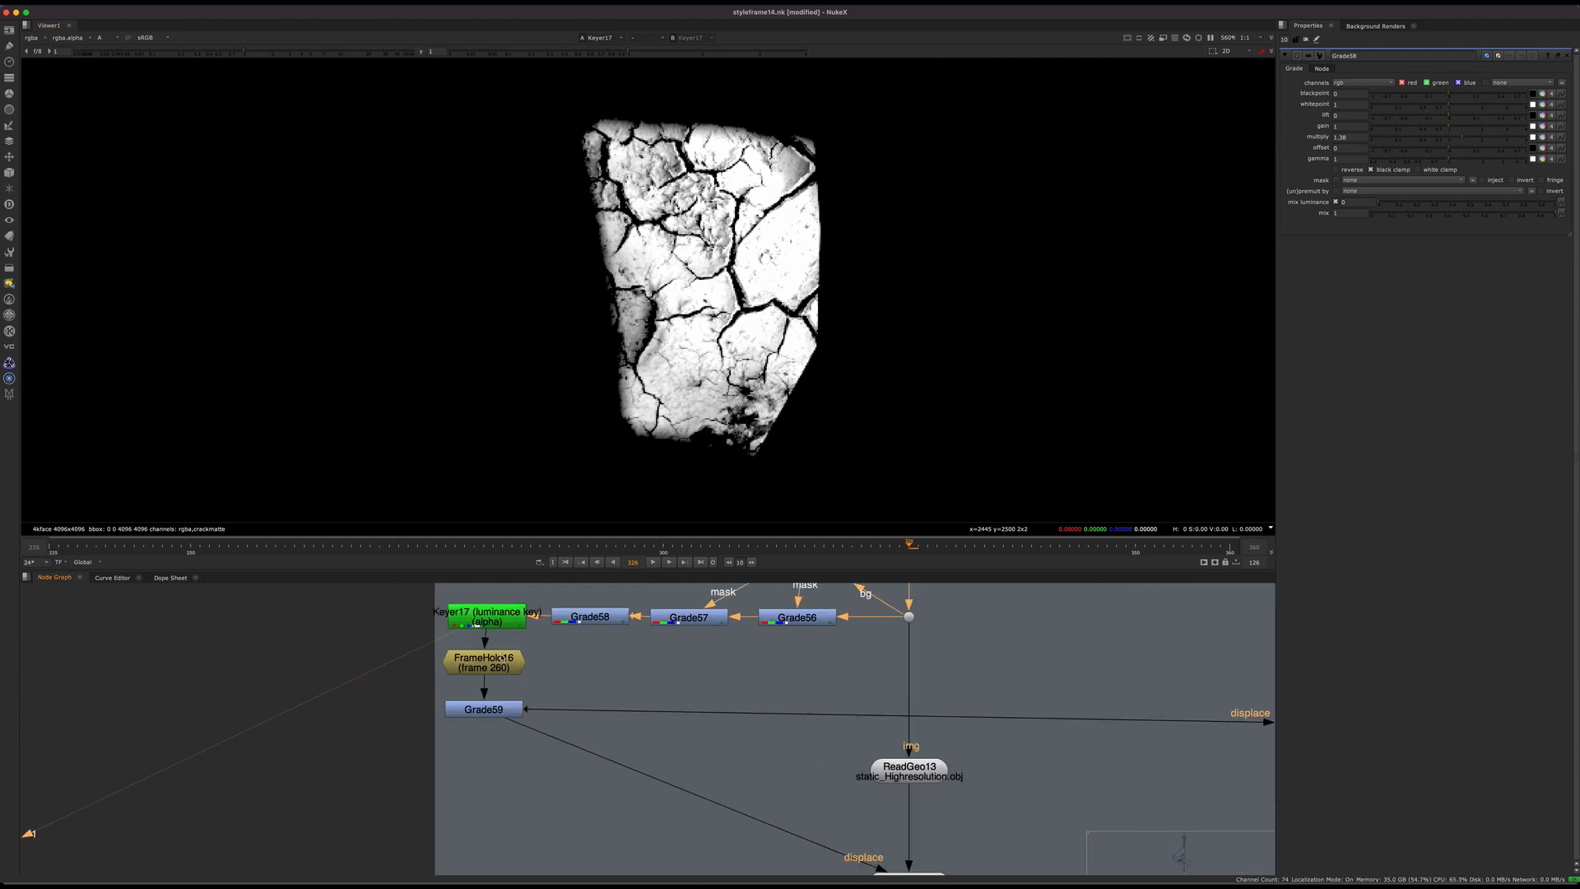
click(506, 669)
key(1)
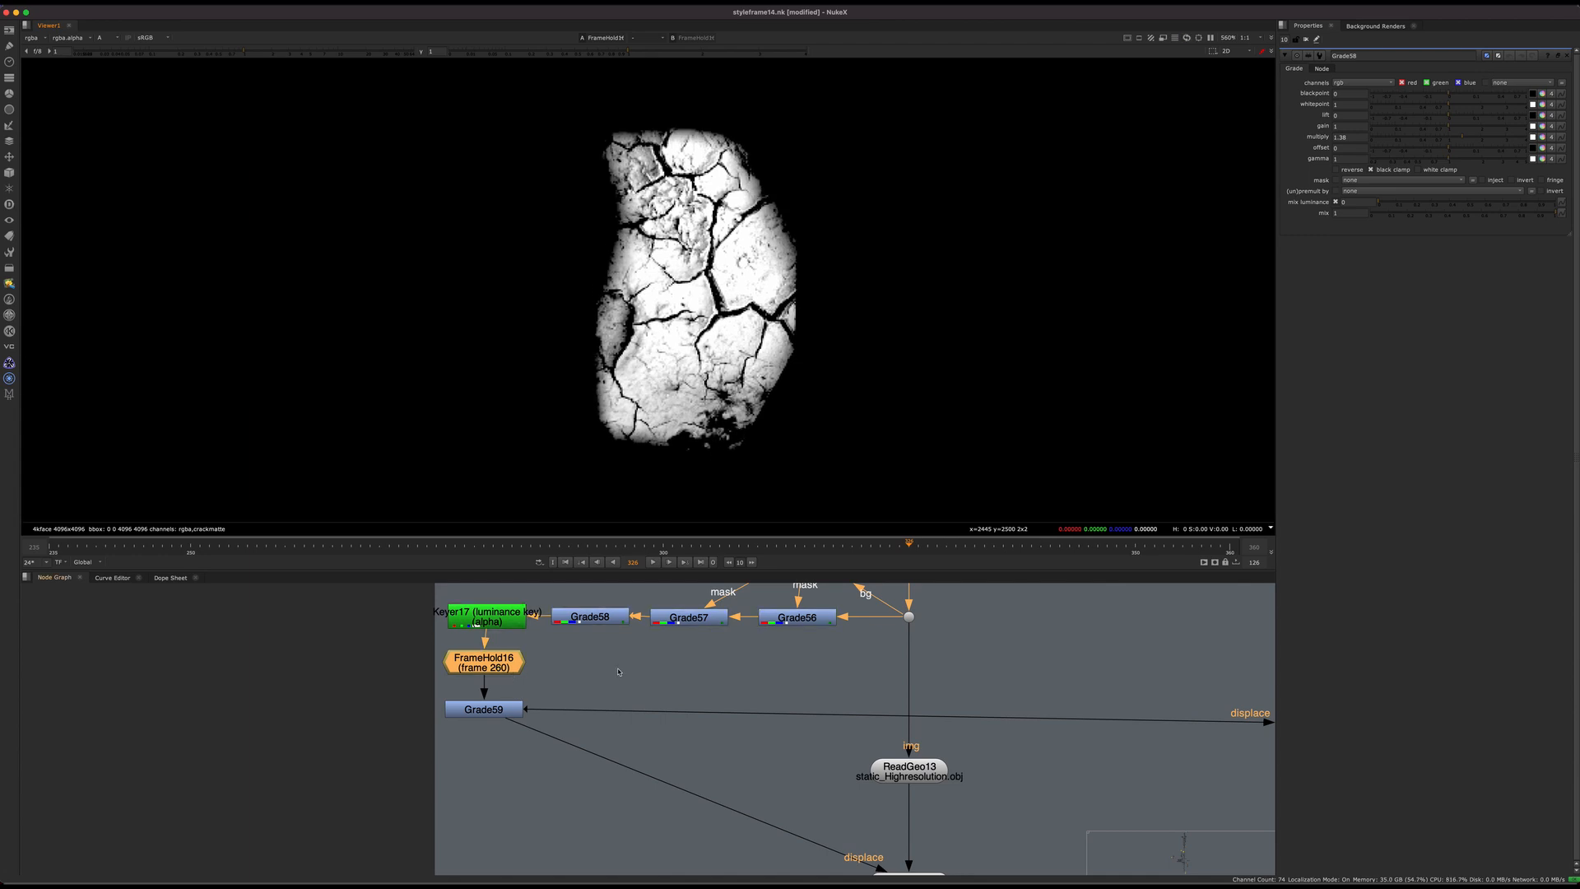
scroll(619, 671, down, 3)
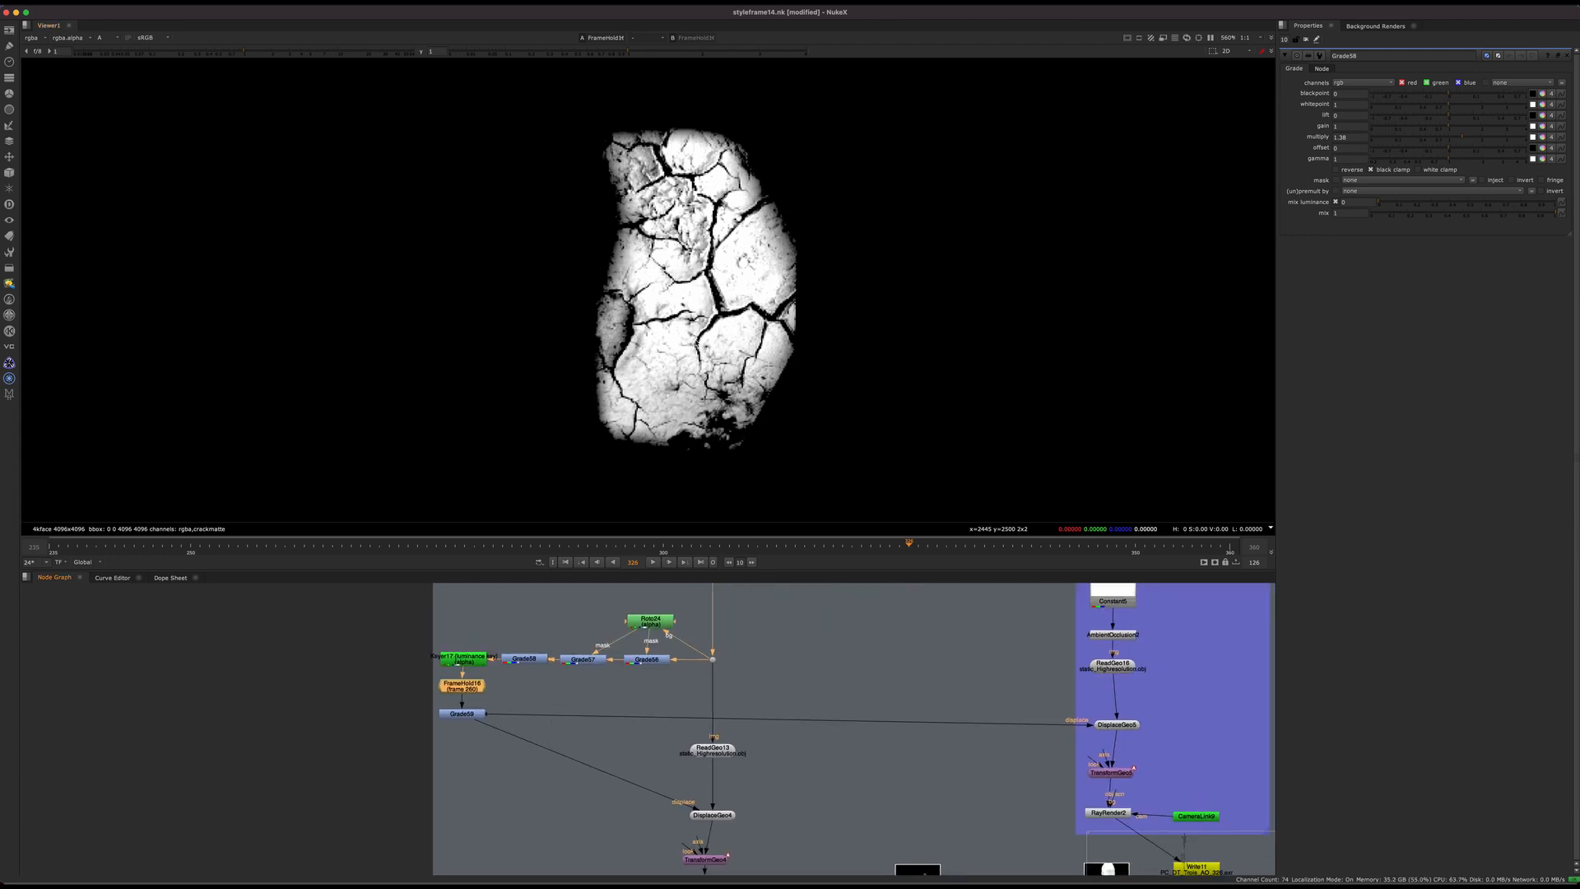
key(a)
Step: Select the DisplaceGeo4 node that receives the displacement from Grade59
middle_drag(714, 703, 684, 608)
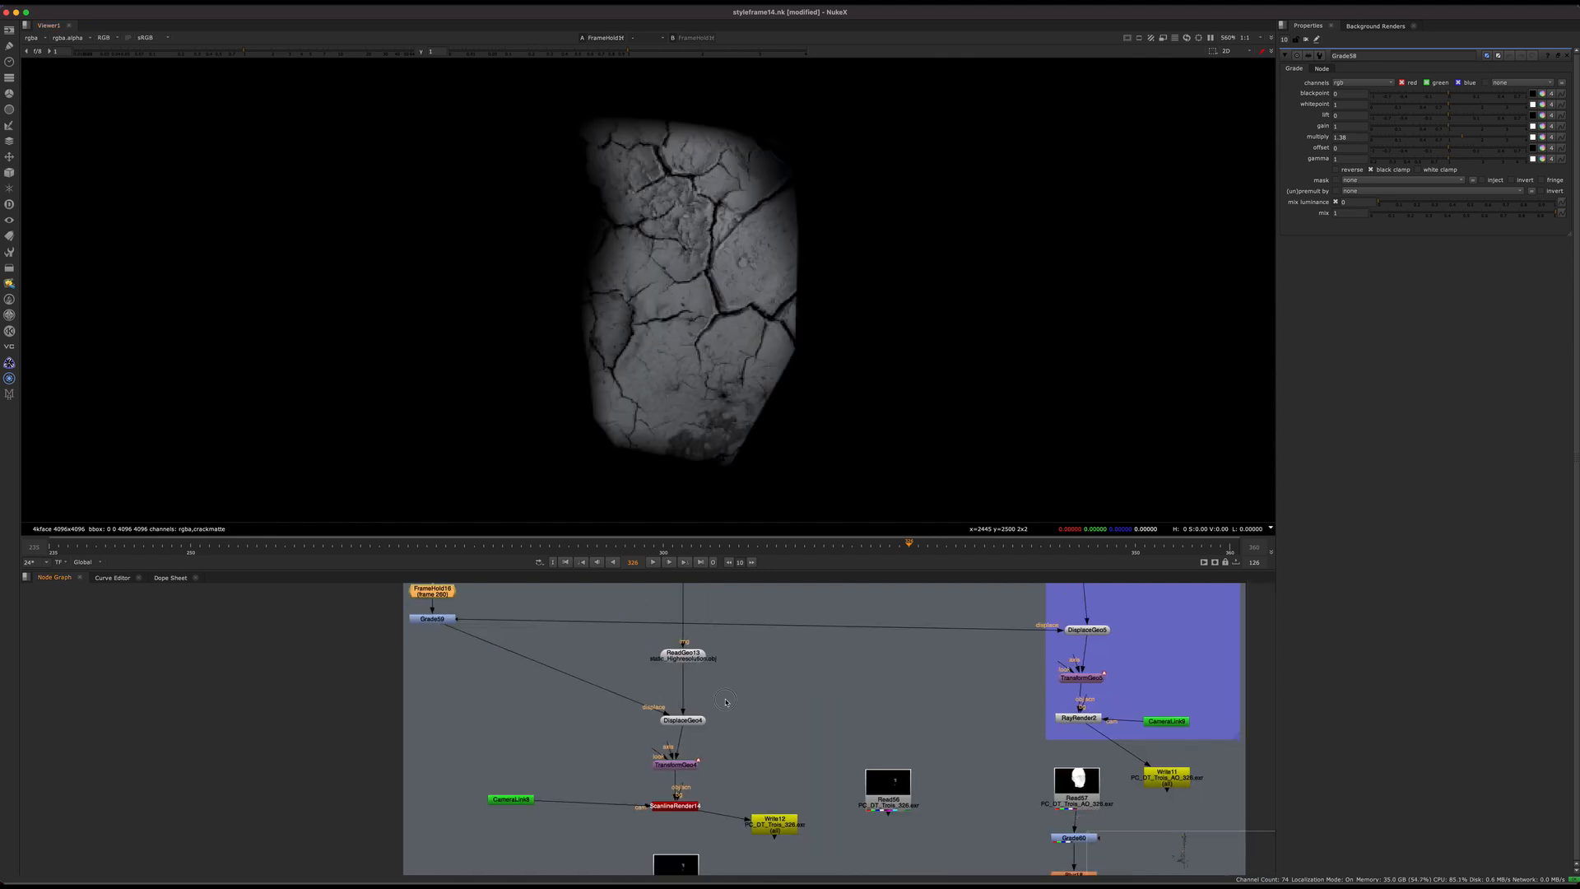
click(683, 720)
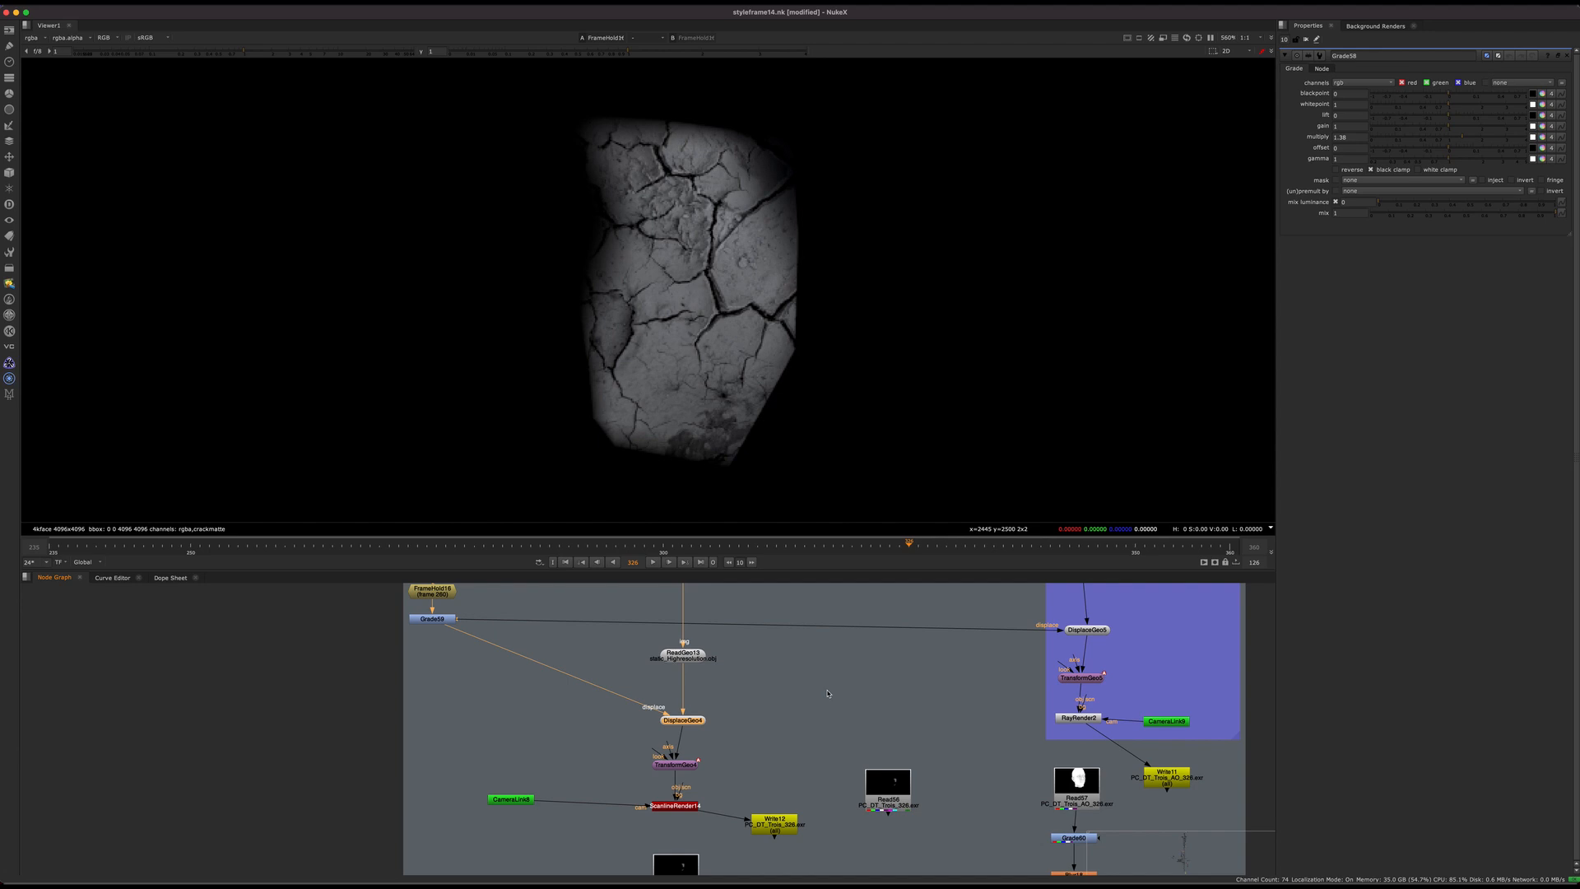
Step: View DisplaceGeo4's displaced head in 3D and look at its geometry with the wireframe selected and deselected
key(1)
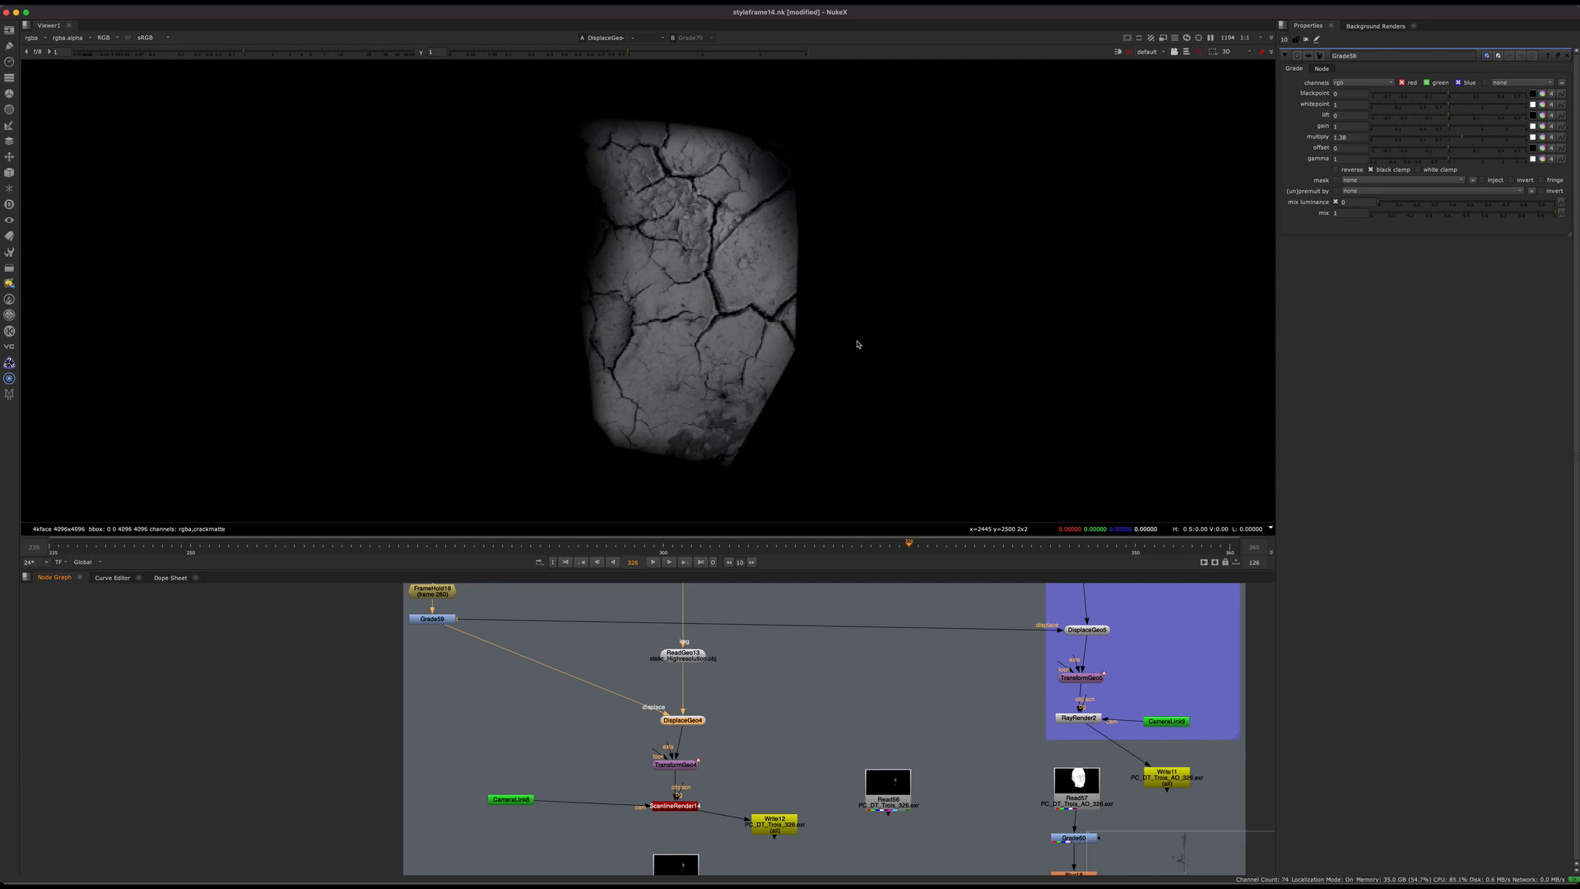
key(Tab)
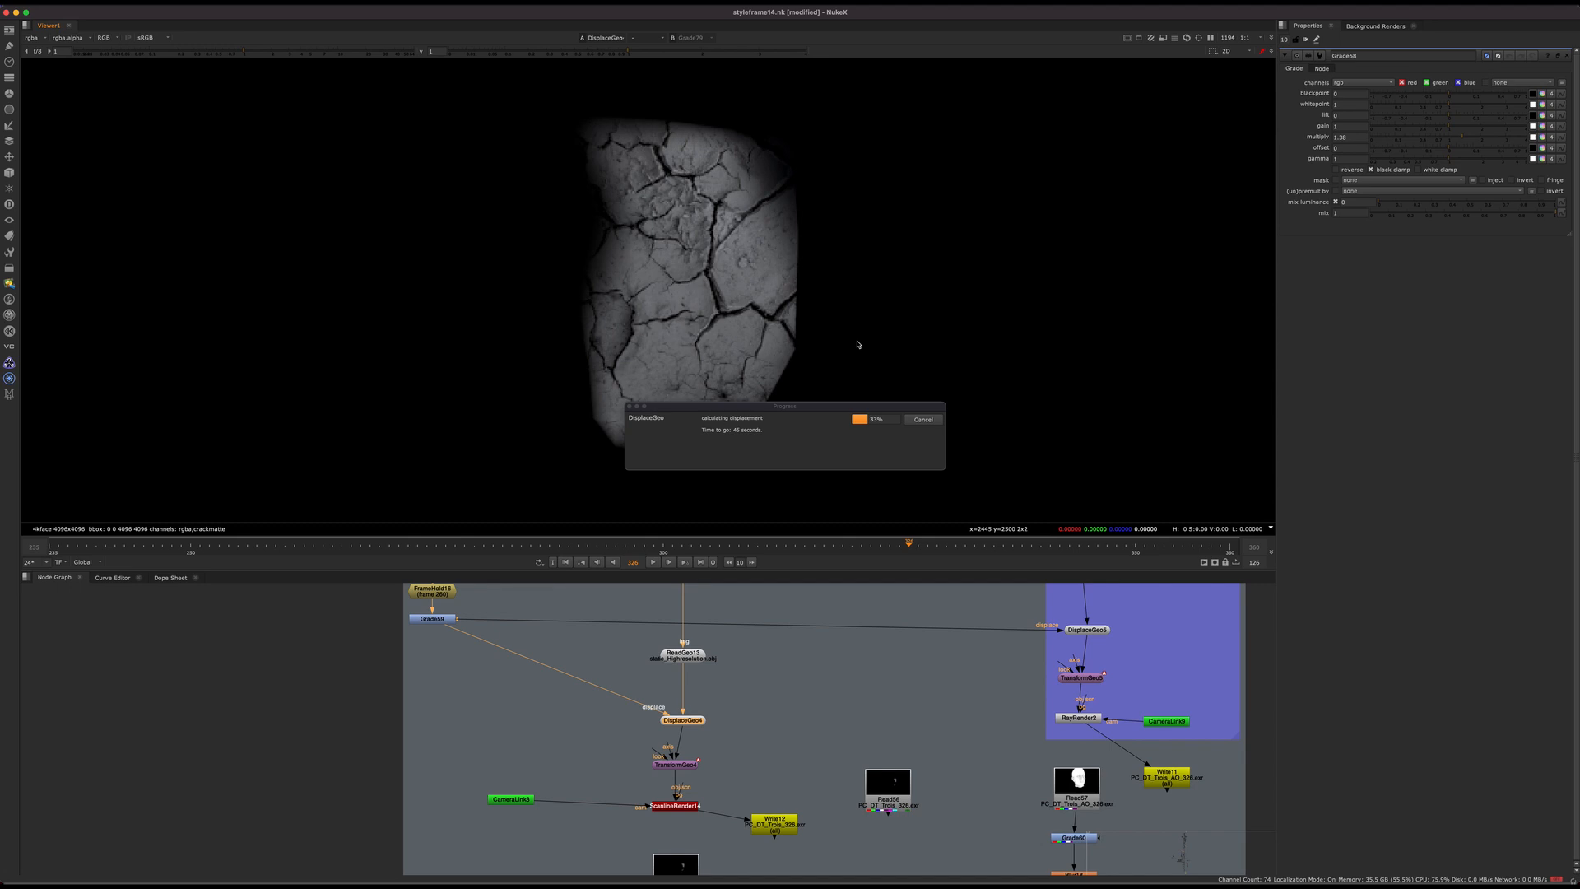
middle_drag(806, 725, 716, 792)
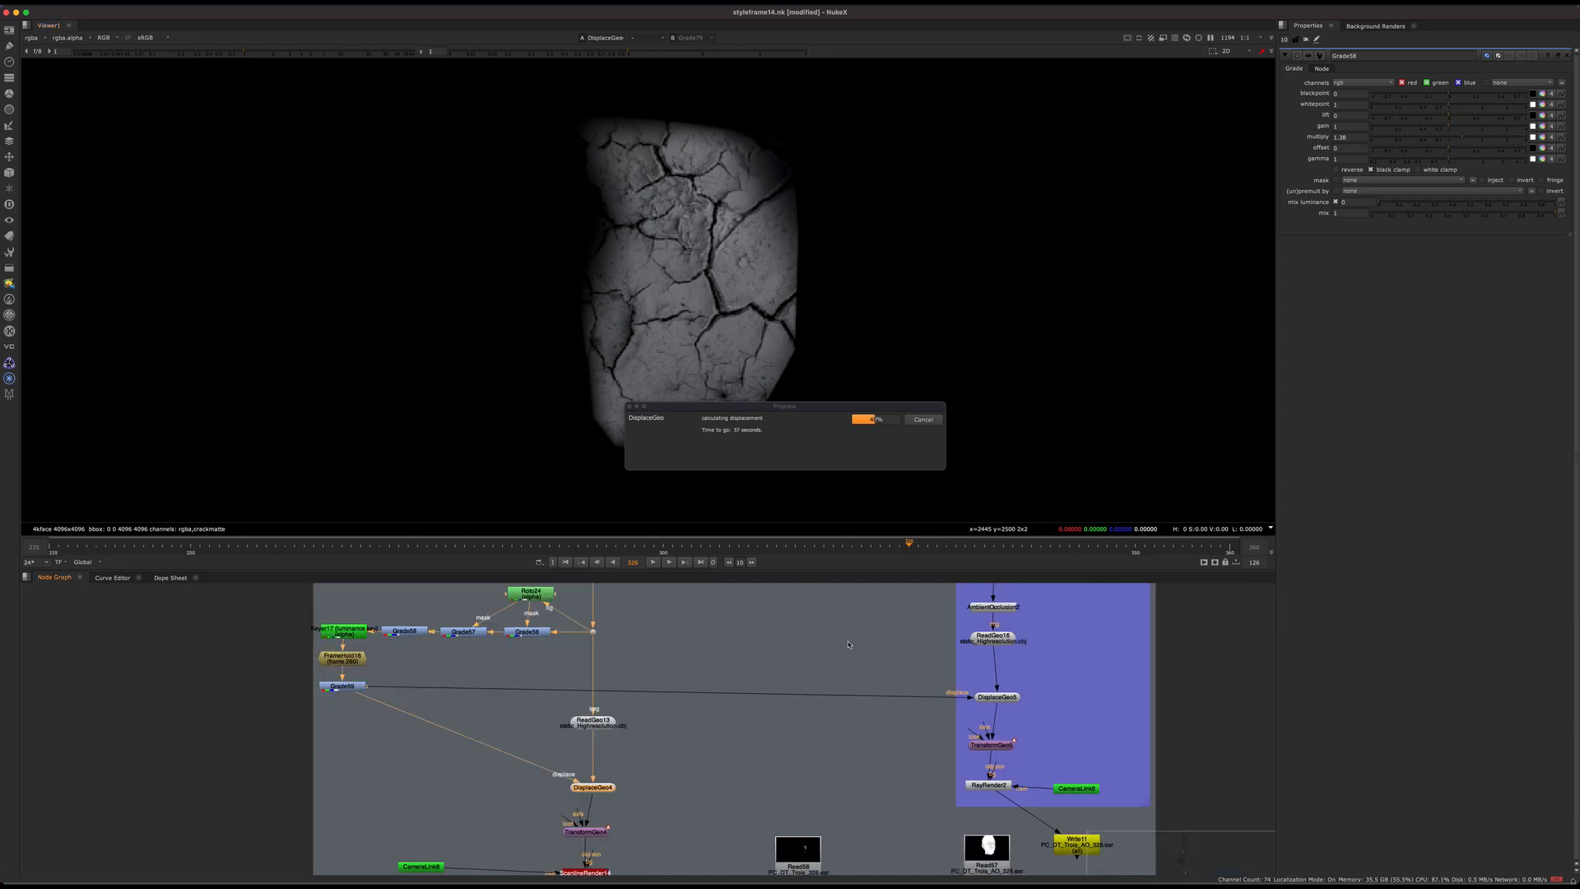
middle_drag(777, 692, 848, 644)
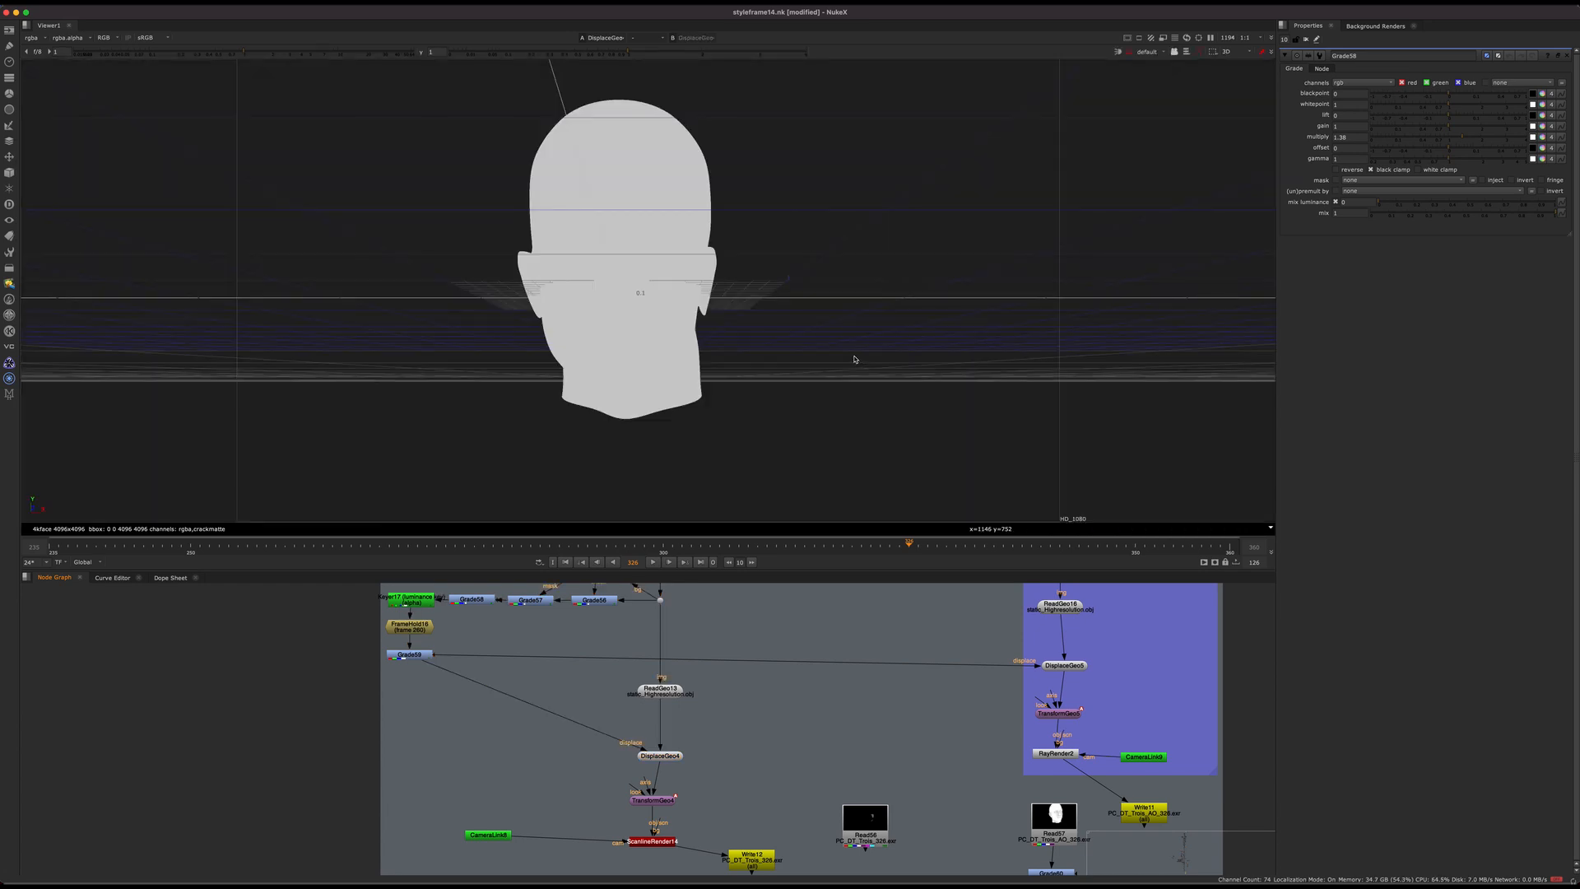
super+drag(855, 384, 881, 343)
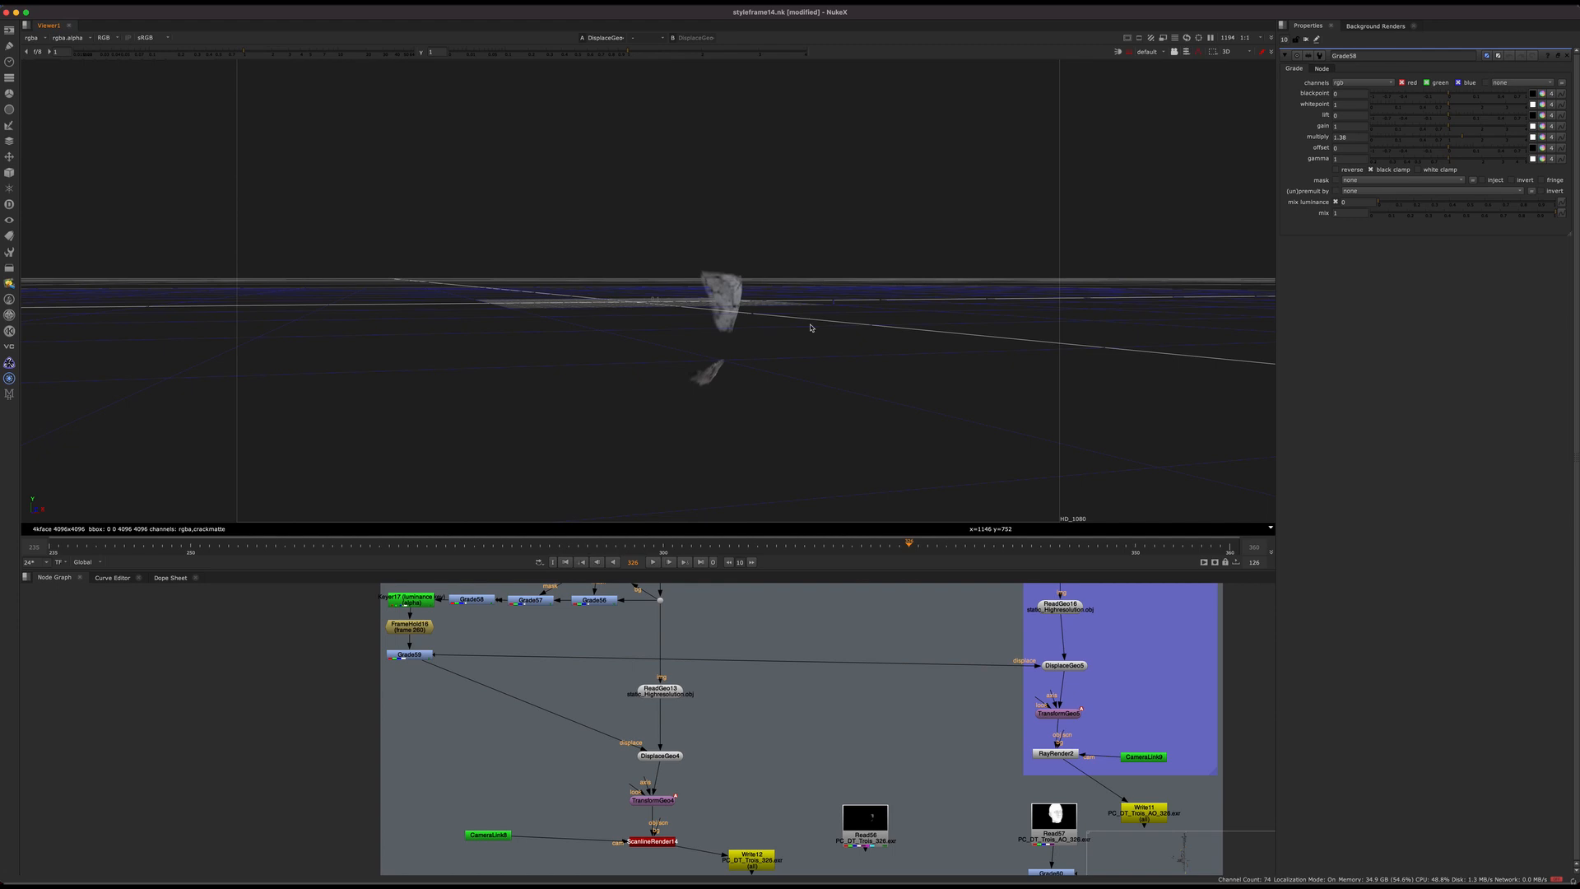
click(729, 301)
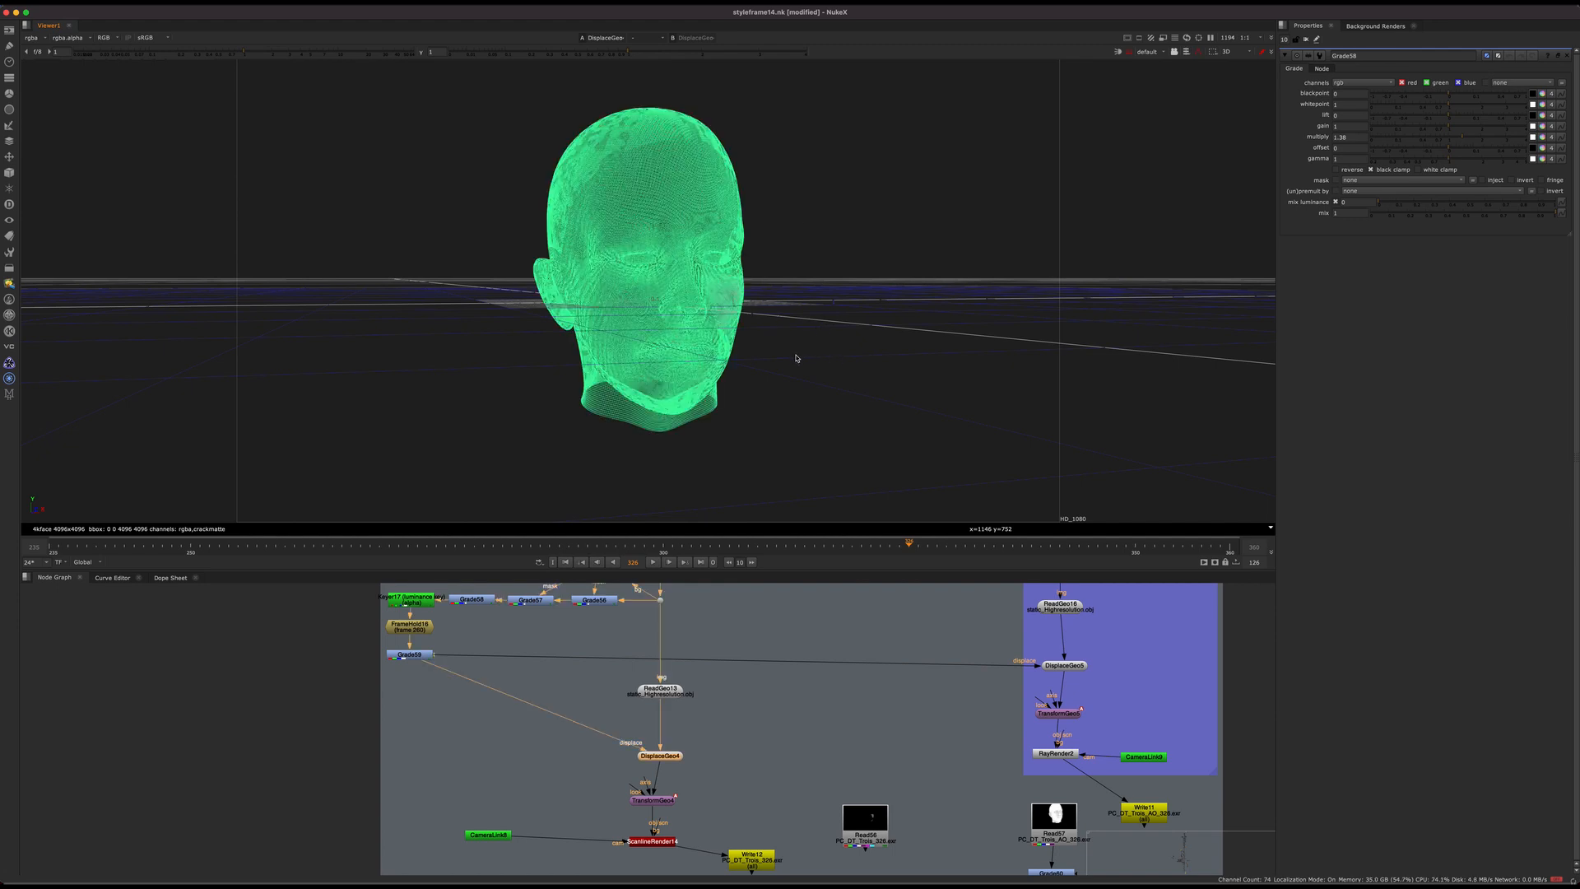
click(849, 349)
scroll(859, 350, up, 5)
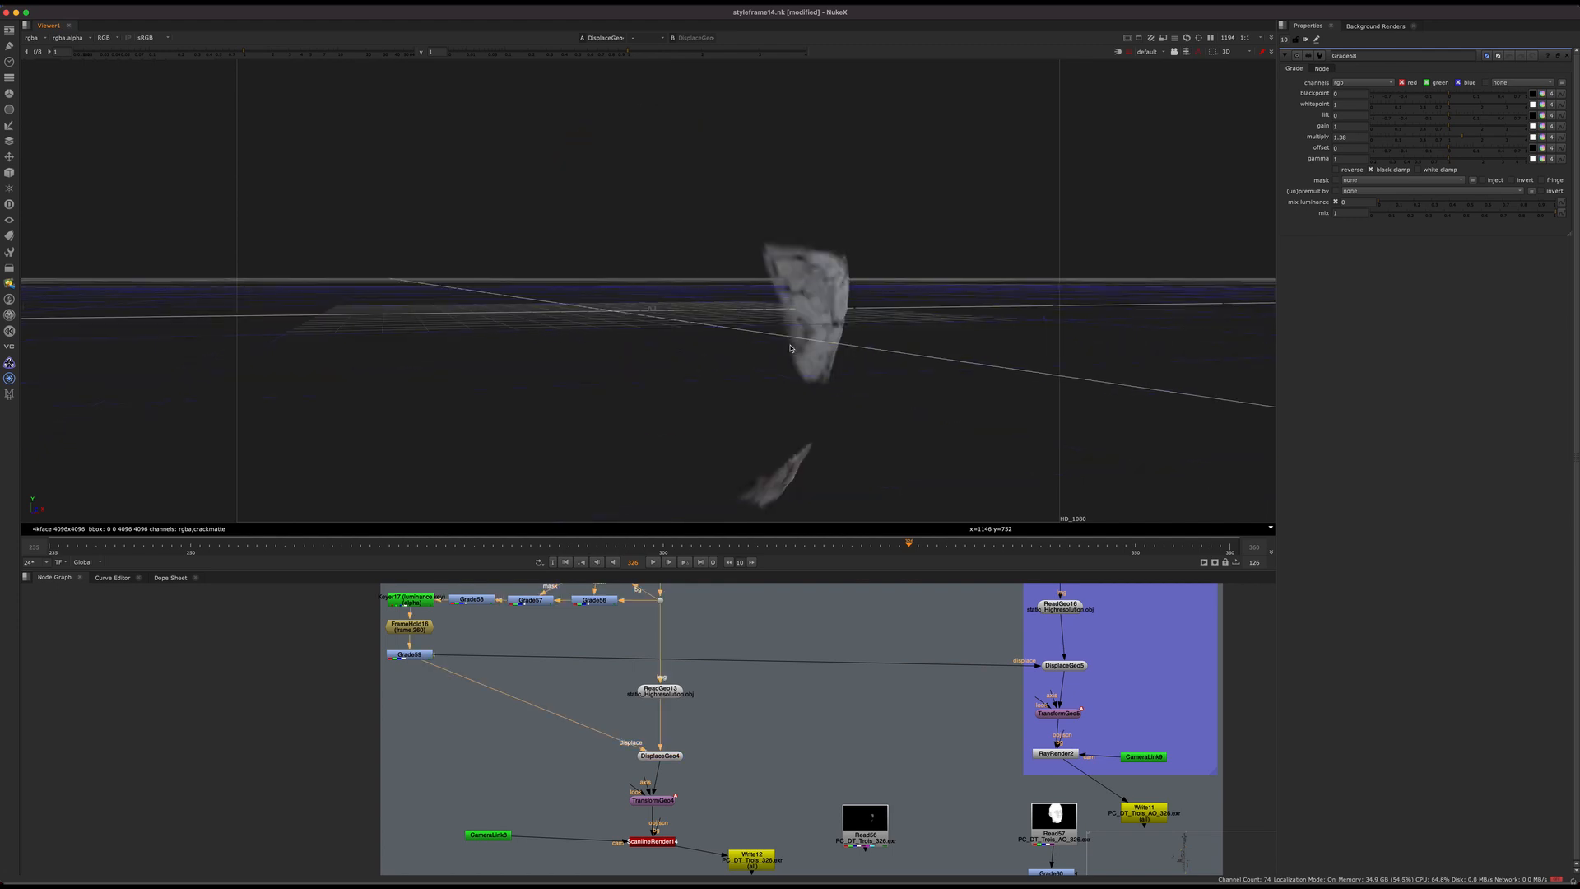
scroll(893, 330, up, 8)
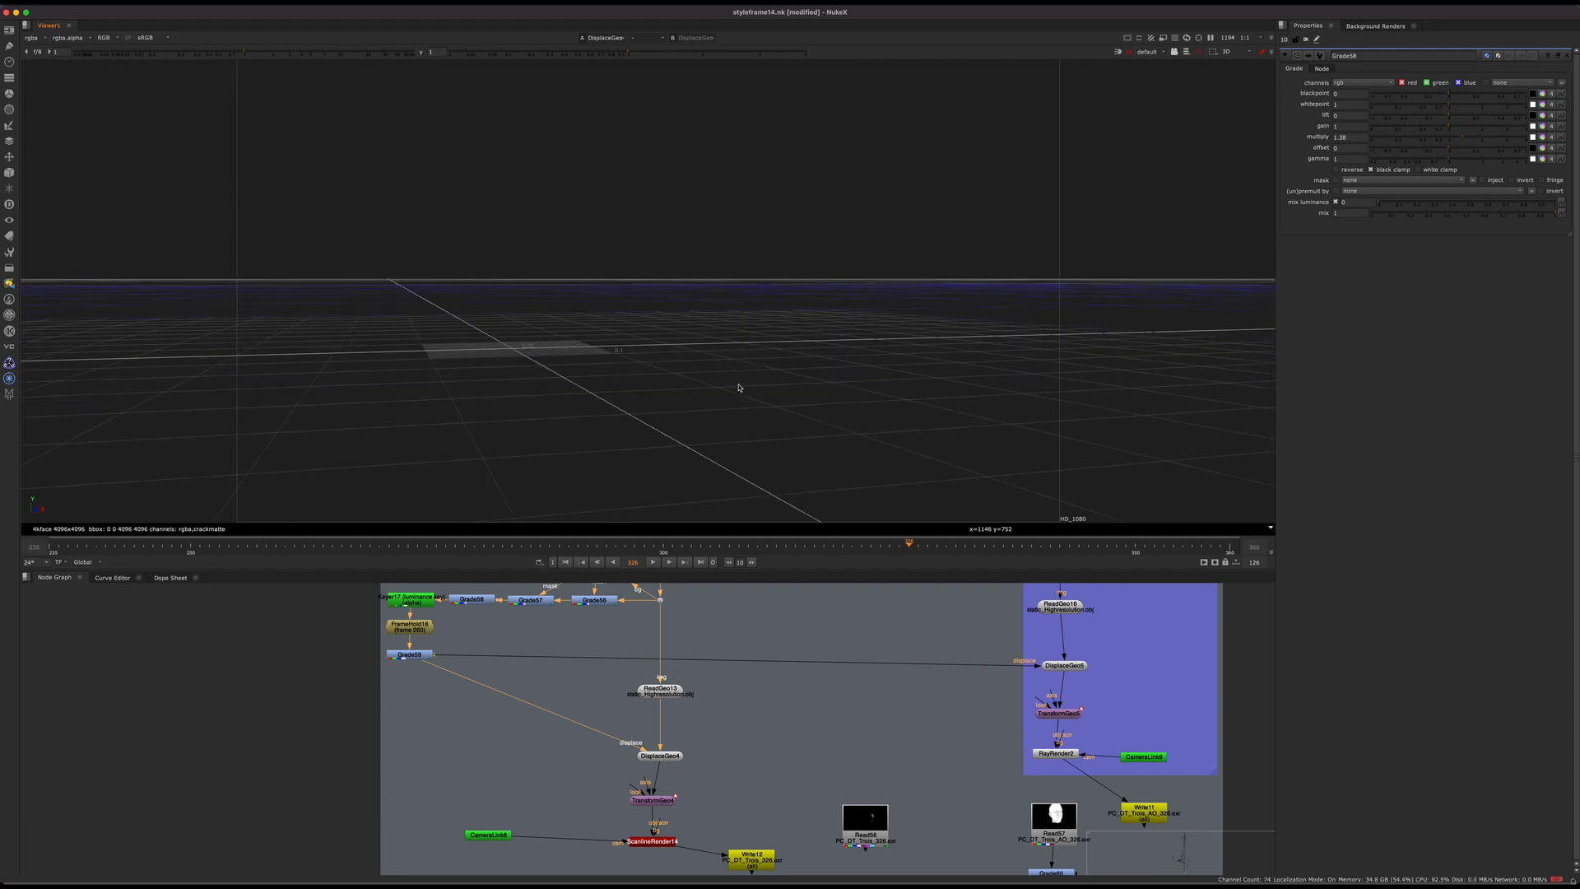
Step: Select the displaced head mesh and examine the relief of its cheek and chin crack patches from several angles
scroll(799, 356, down, 5)
middle_drag(748, 350, 659, 355)
scroll(713, 367, up, 5)
scroll(702, 385, down, 4)
click(705, 355)
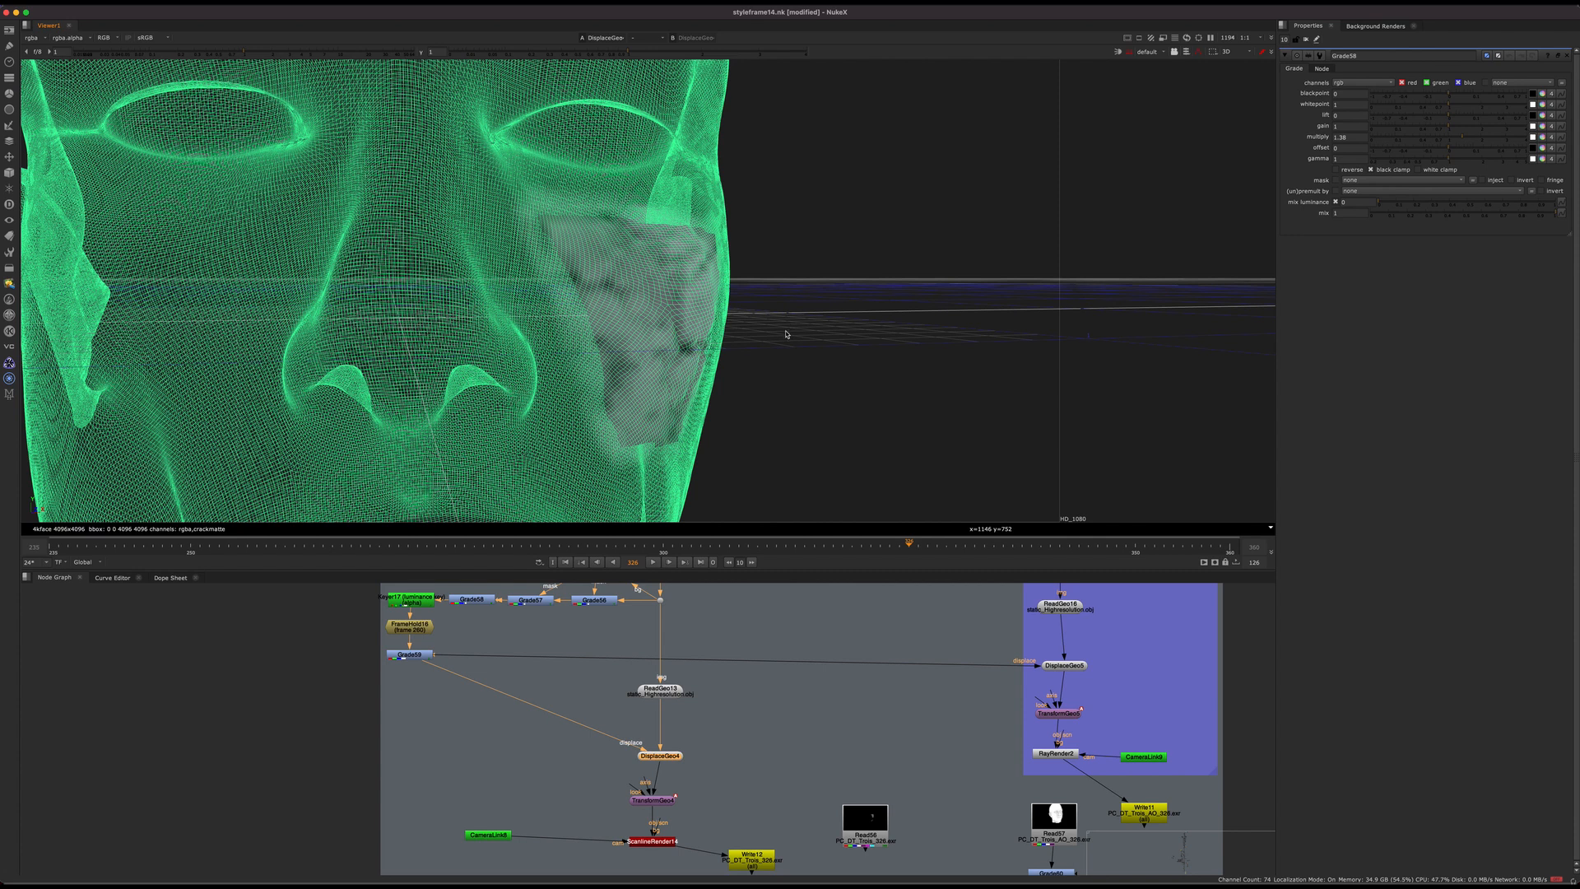
ctrl+drag(714, 318, 488, 269)
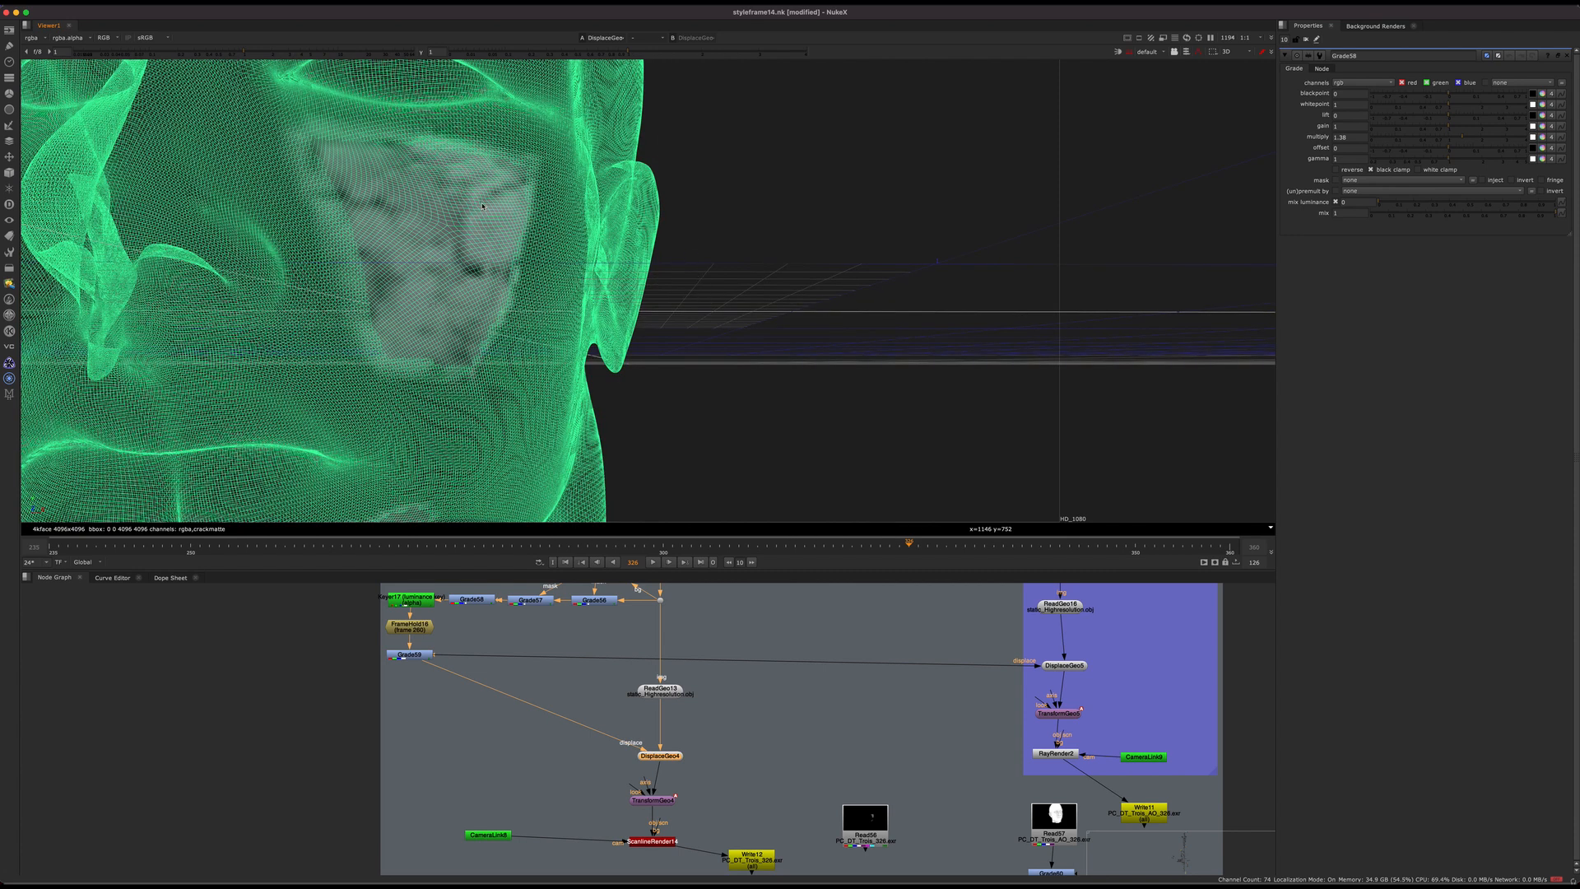
ctrl+drag(850, 303, 861, 331)
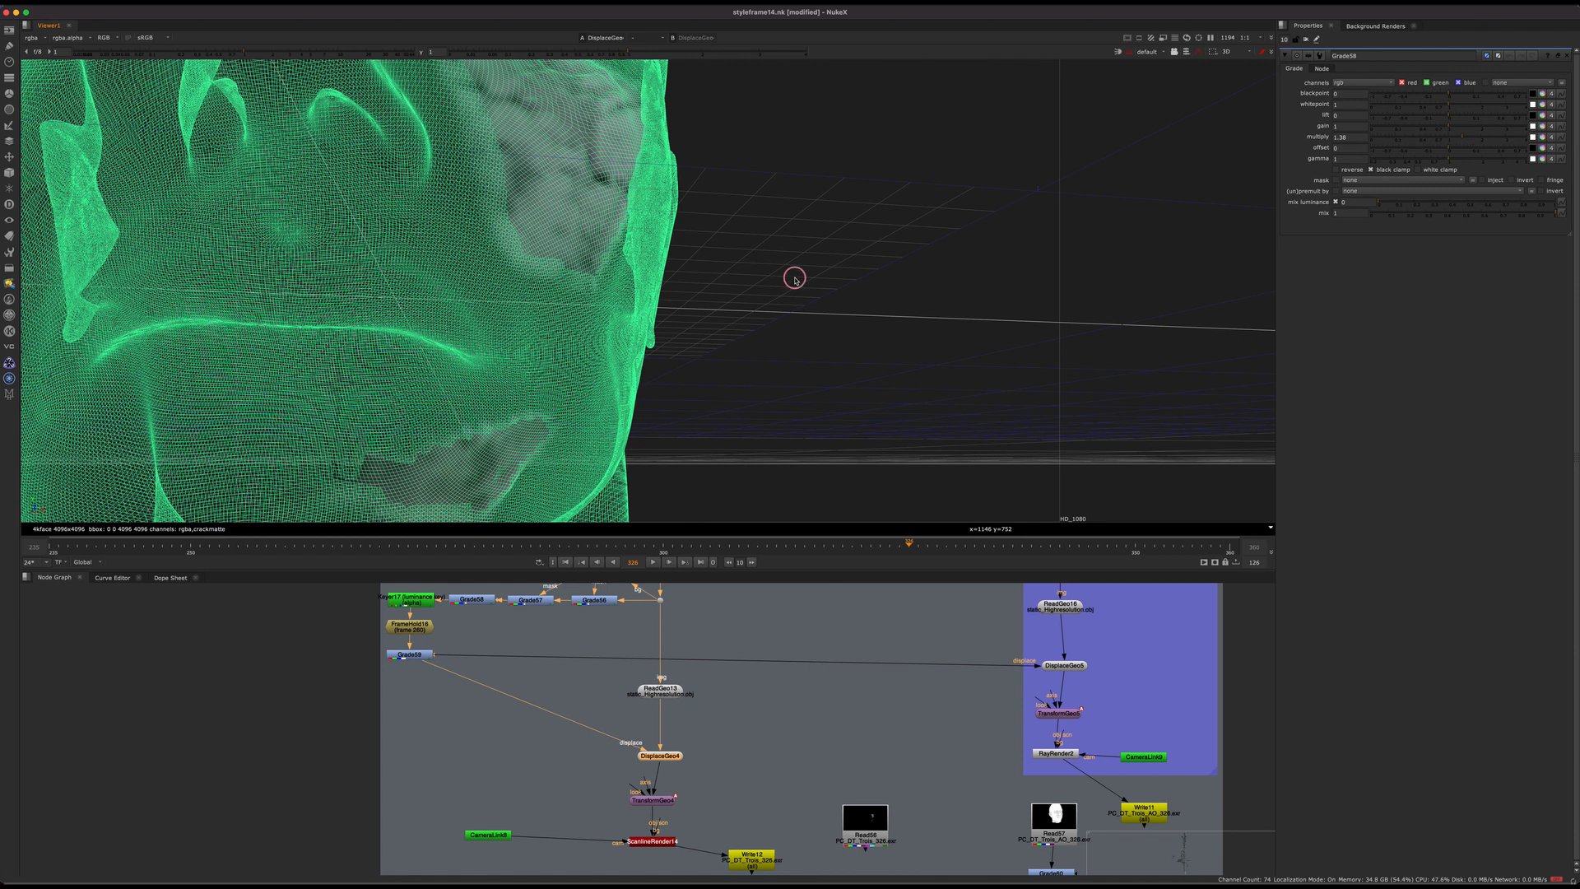
ctrl+drag(794, 255, 726, 239)
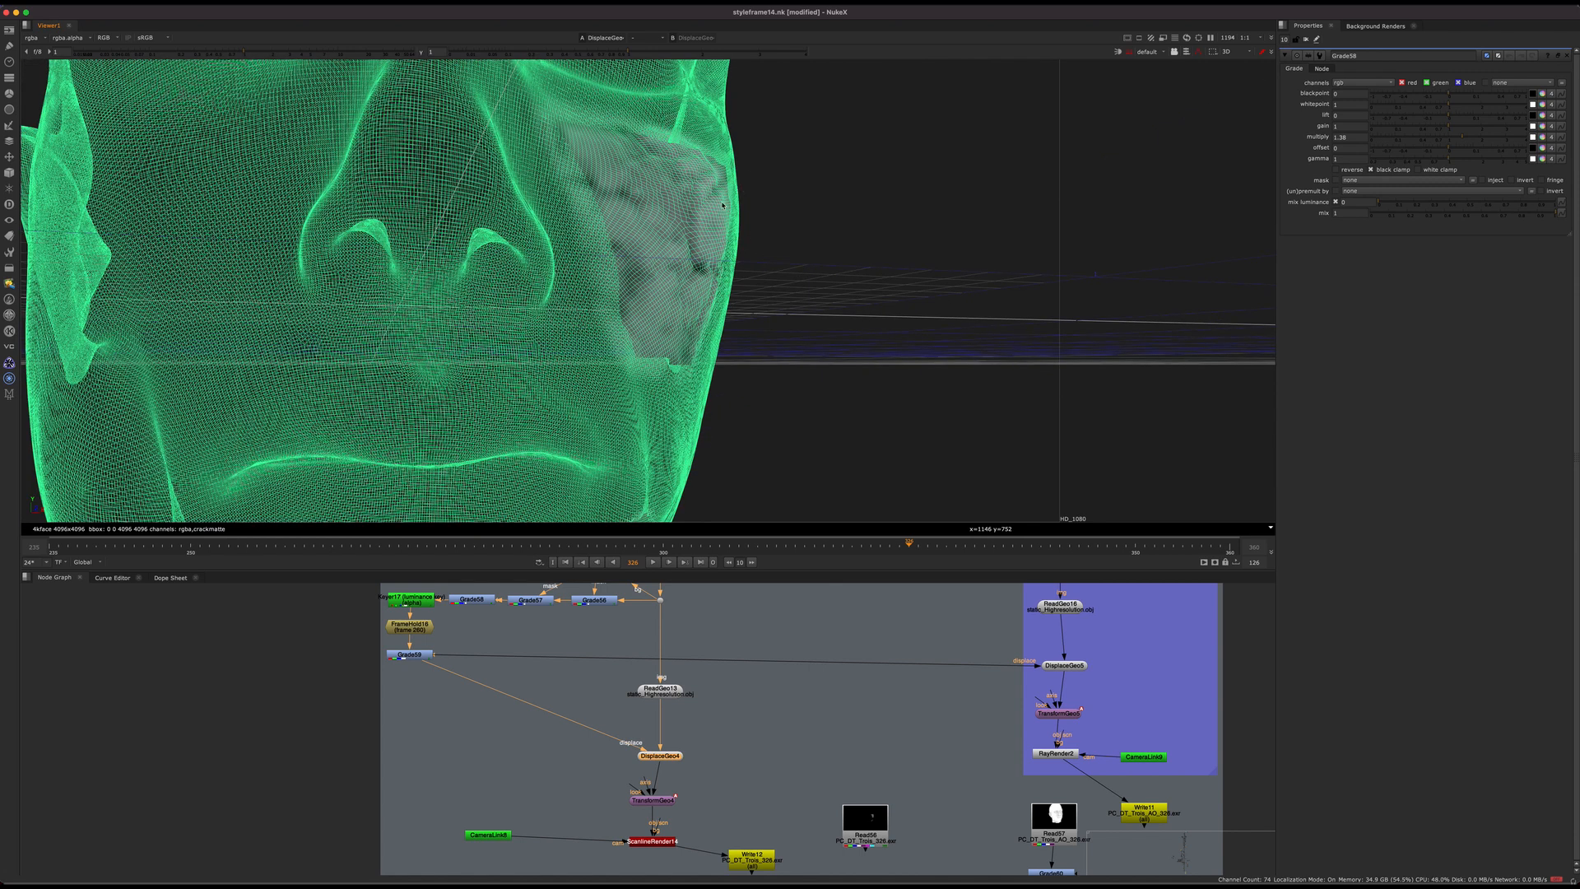
Step: View the rendered crack patches at Read156 and examine the upper patch's cracks up close, edges included
click(743, 783)
middle_drag(743, 783, 726, 613)
click(641, 732)
key(1)
click(698, 725)
key(f)
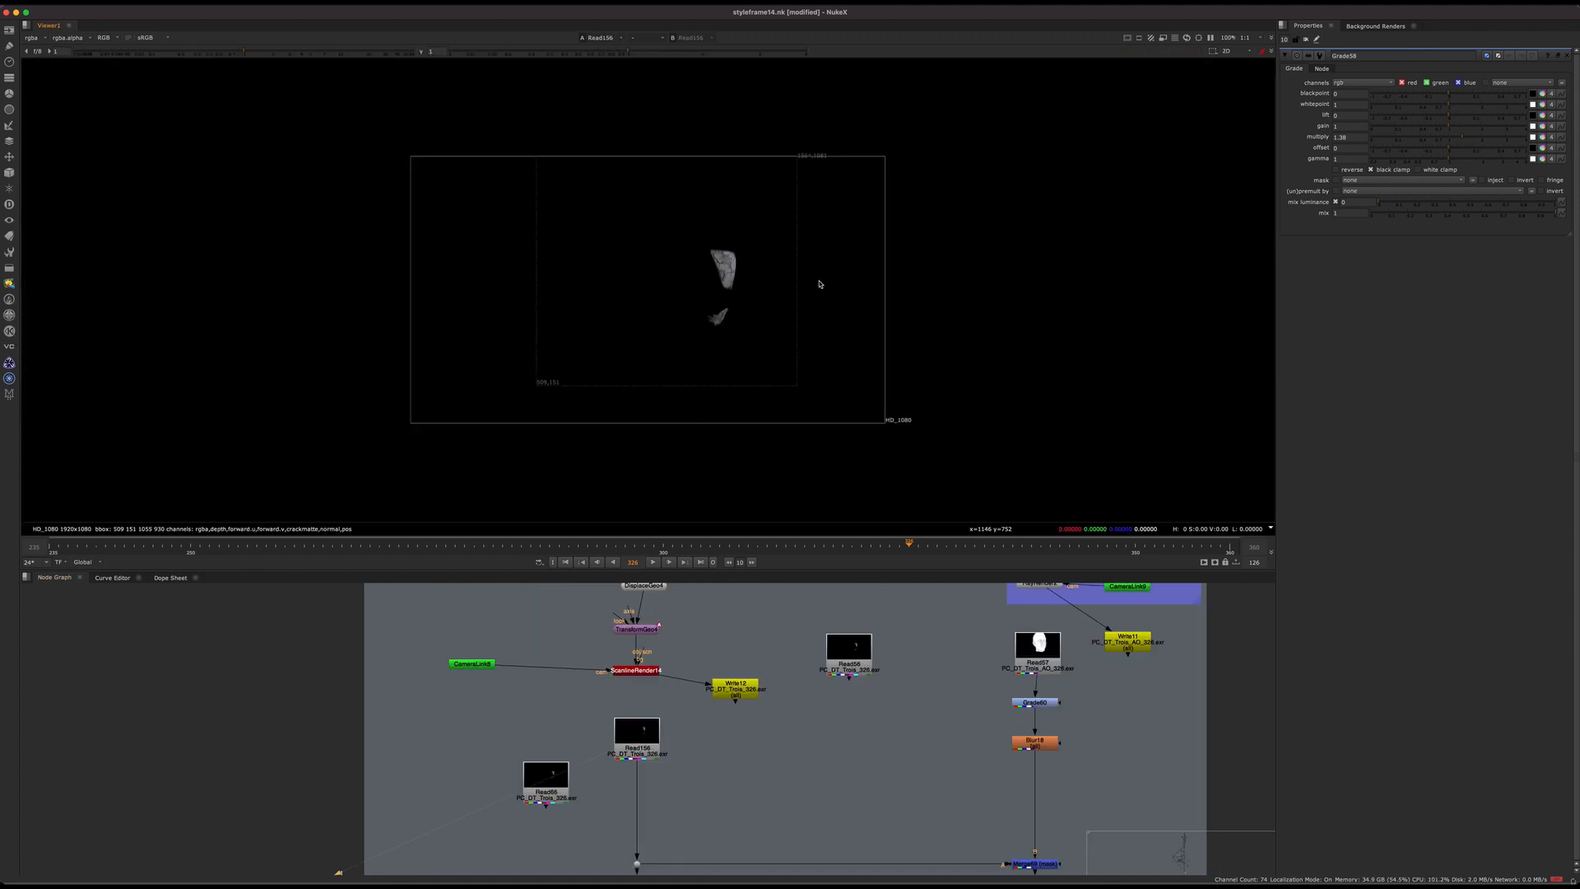
scroll(771, 284, up, 8)
scroll(771, 284, up, 5)
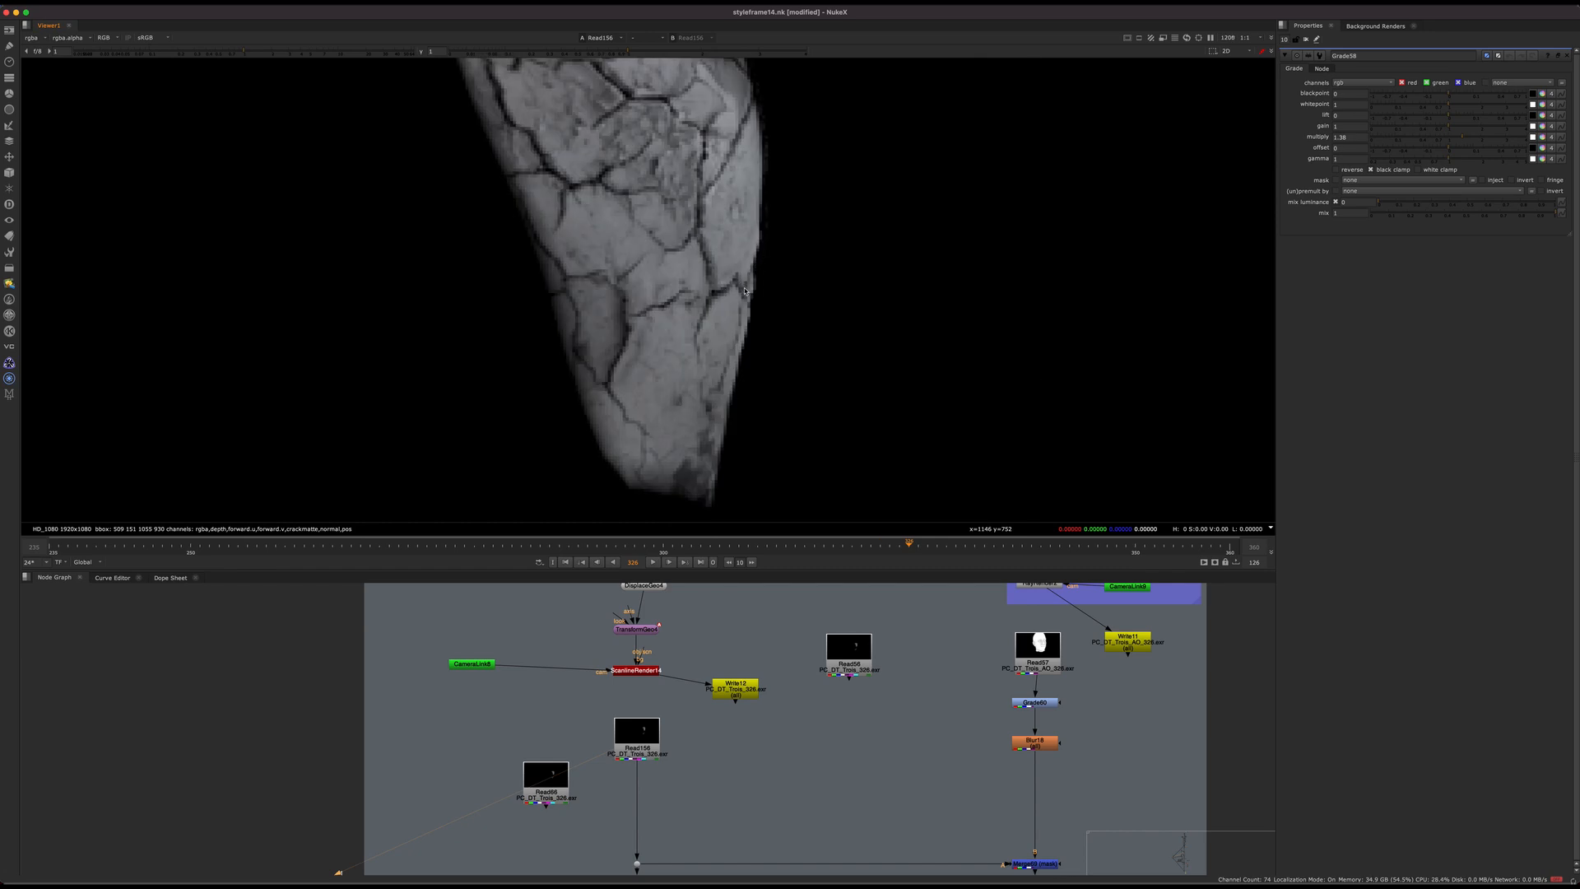
middle_drag(738, 112, 843, 276)
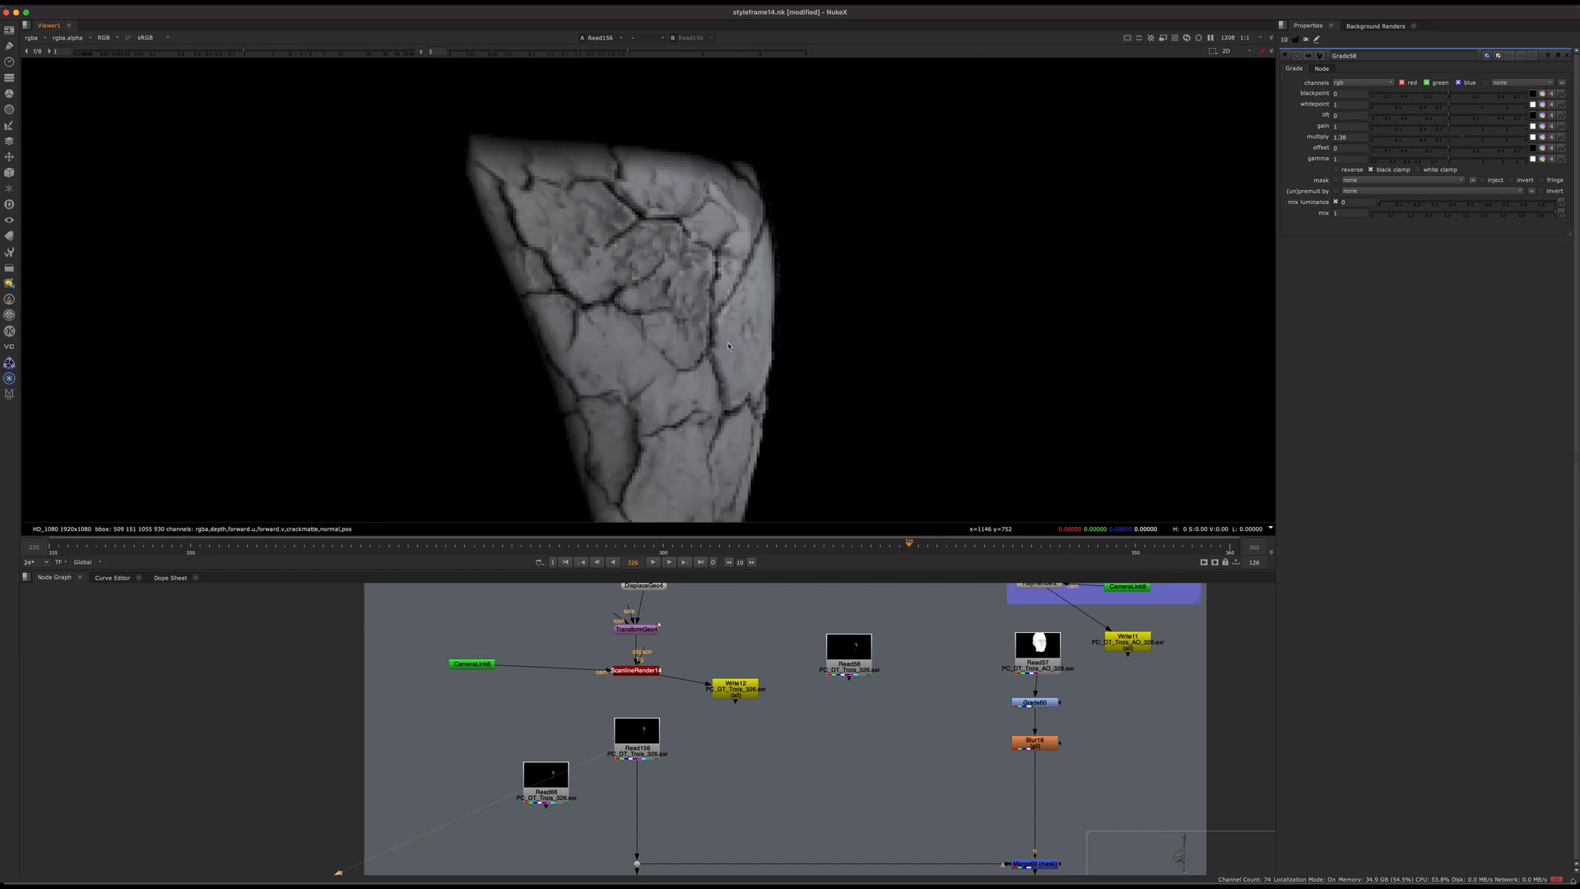
key(f)
scroll(807, 262, up, 6)
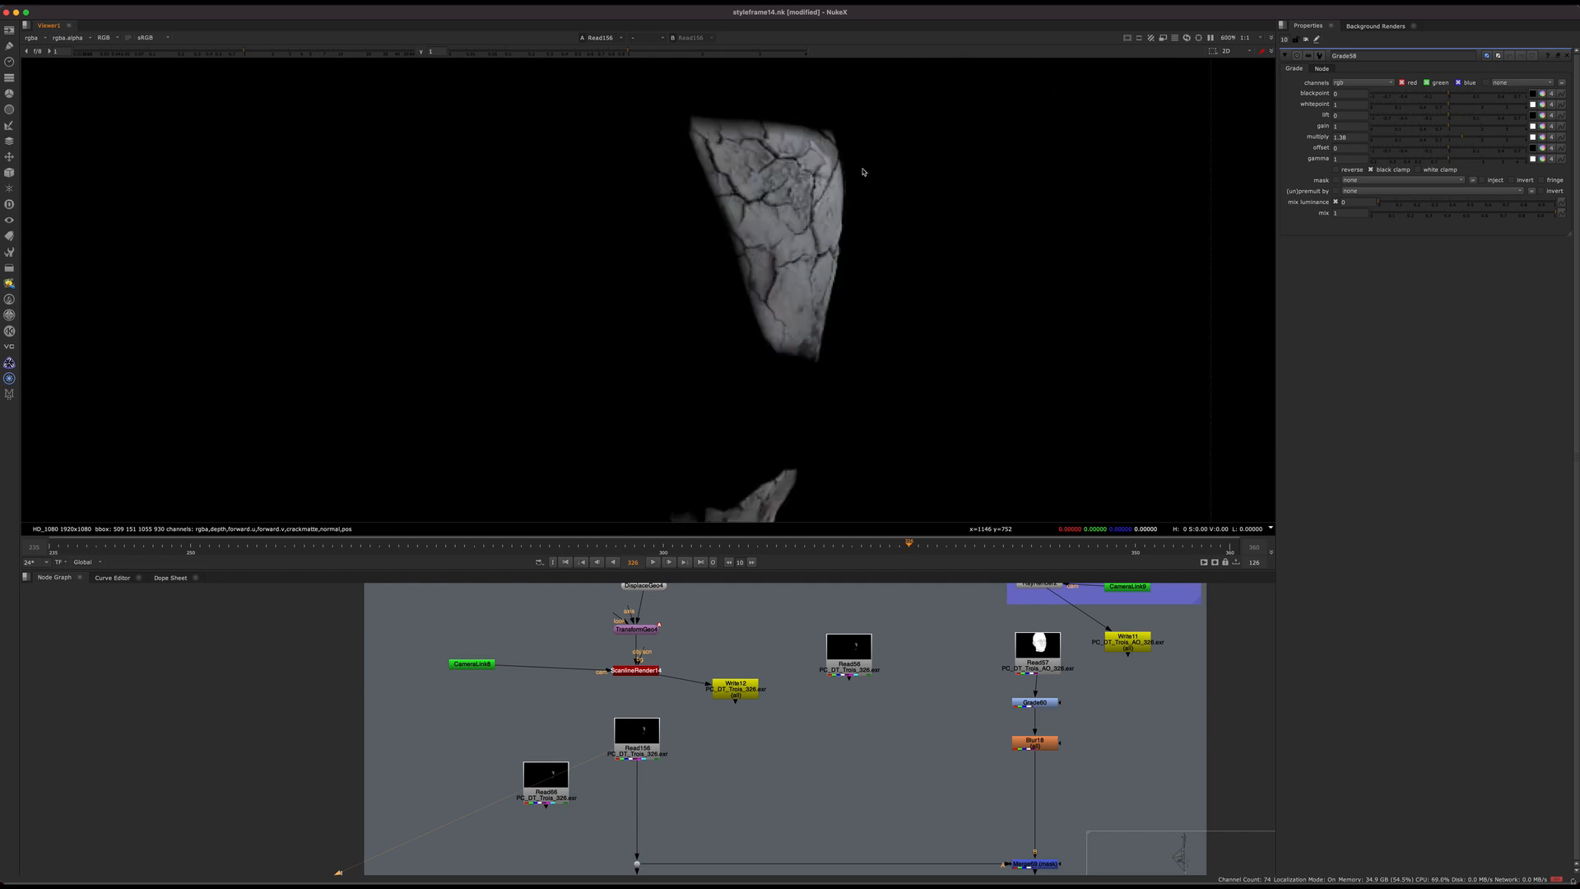
key(f)
Step: Return to the displacement branch and select the ReadGeo13 and DisplaceGeo4 nodes
scroll(713, 648, down, 2)
middle_drag(775, 790, 557, 741)
middle_drag(749, 611, 719, 802)
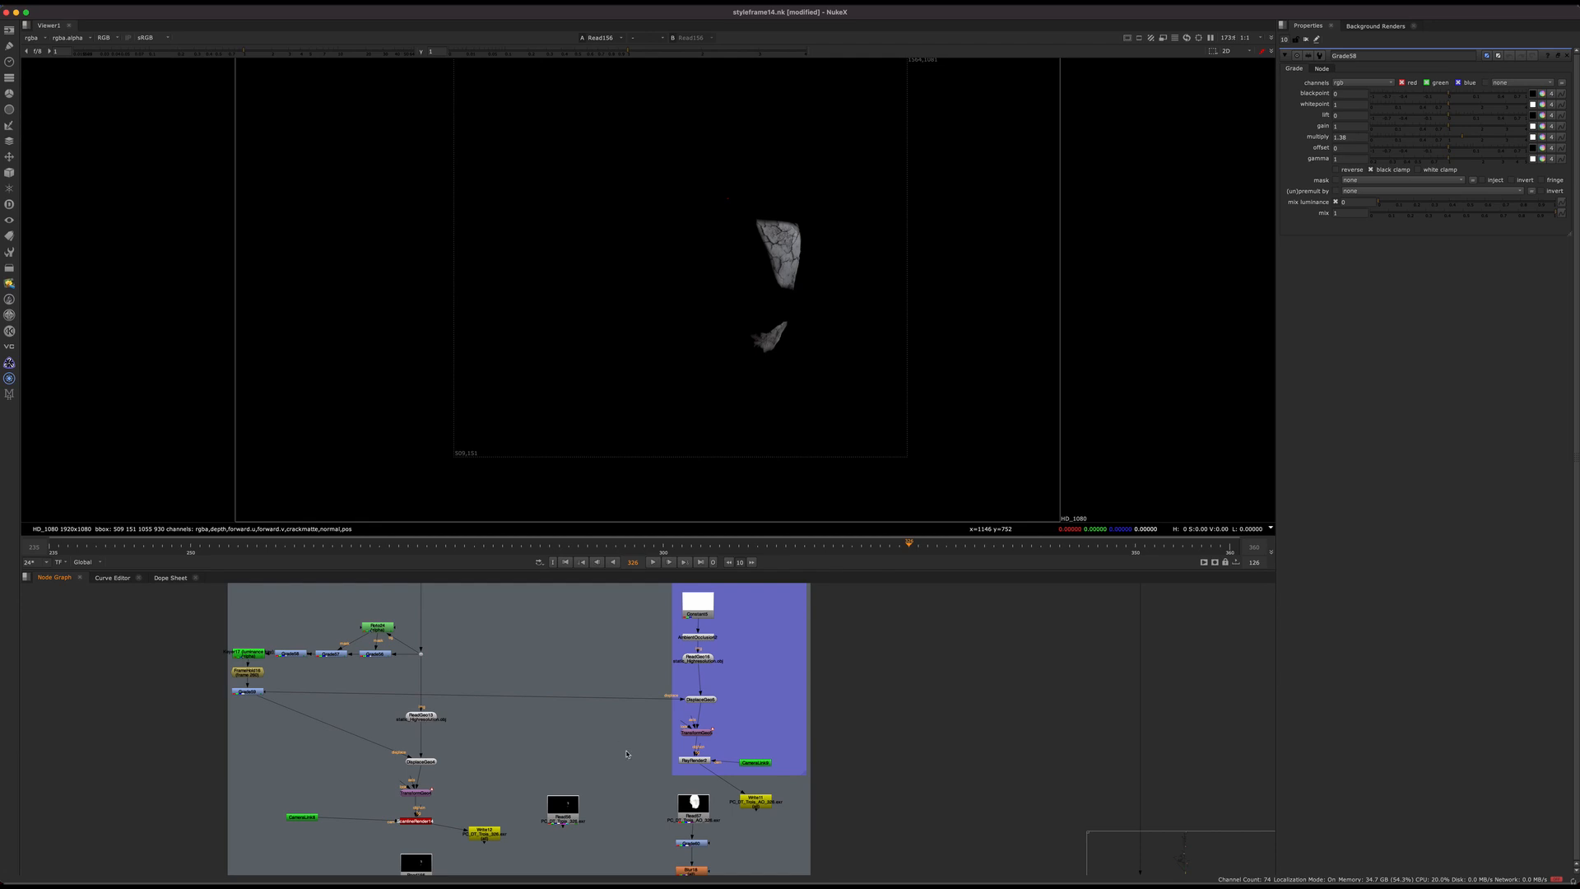
scroll(457, 745, up, 3)
middle_drag(472, 724, 616, 679)
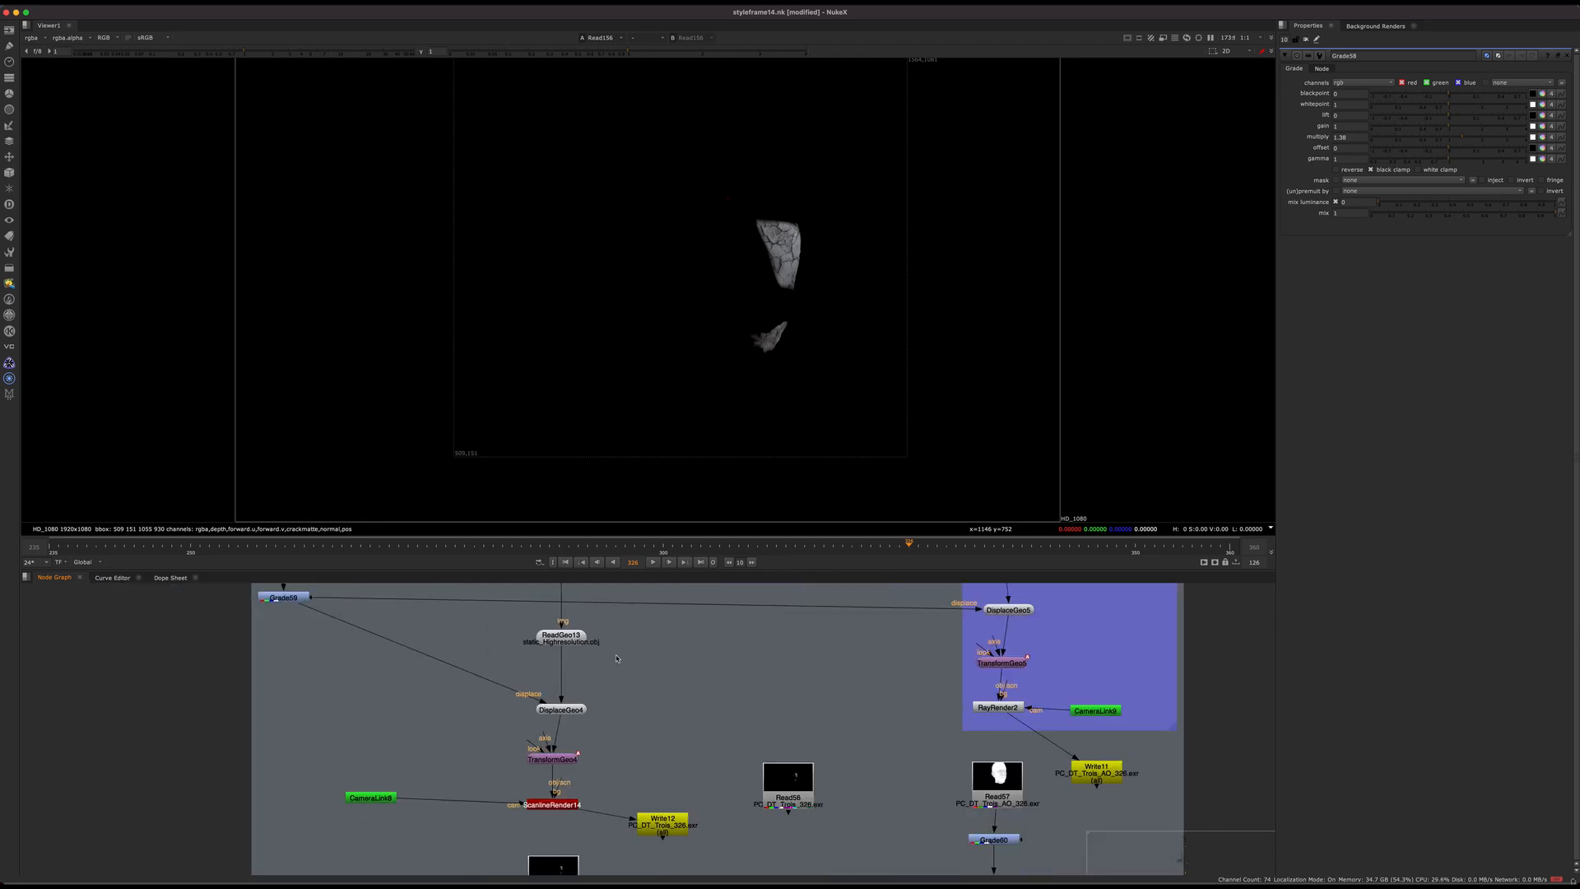
drag(622, 622, 554, 715)
mouse_move(576, 648)
mouse_down()
mouse_move(562, 644)
mouse_move(594, 663)
mouse_up()
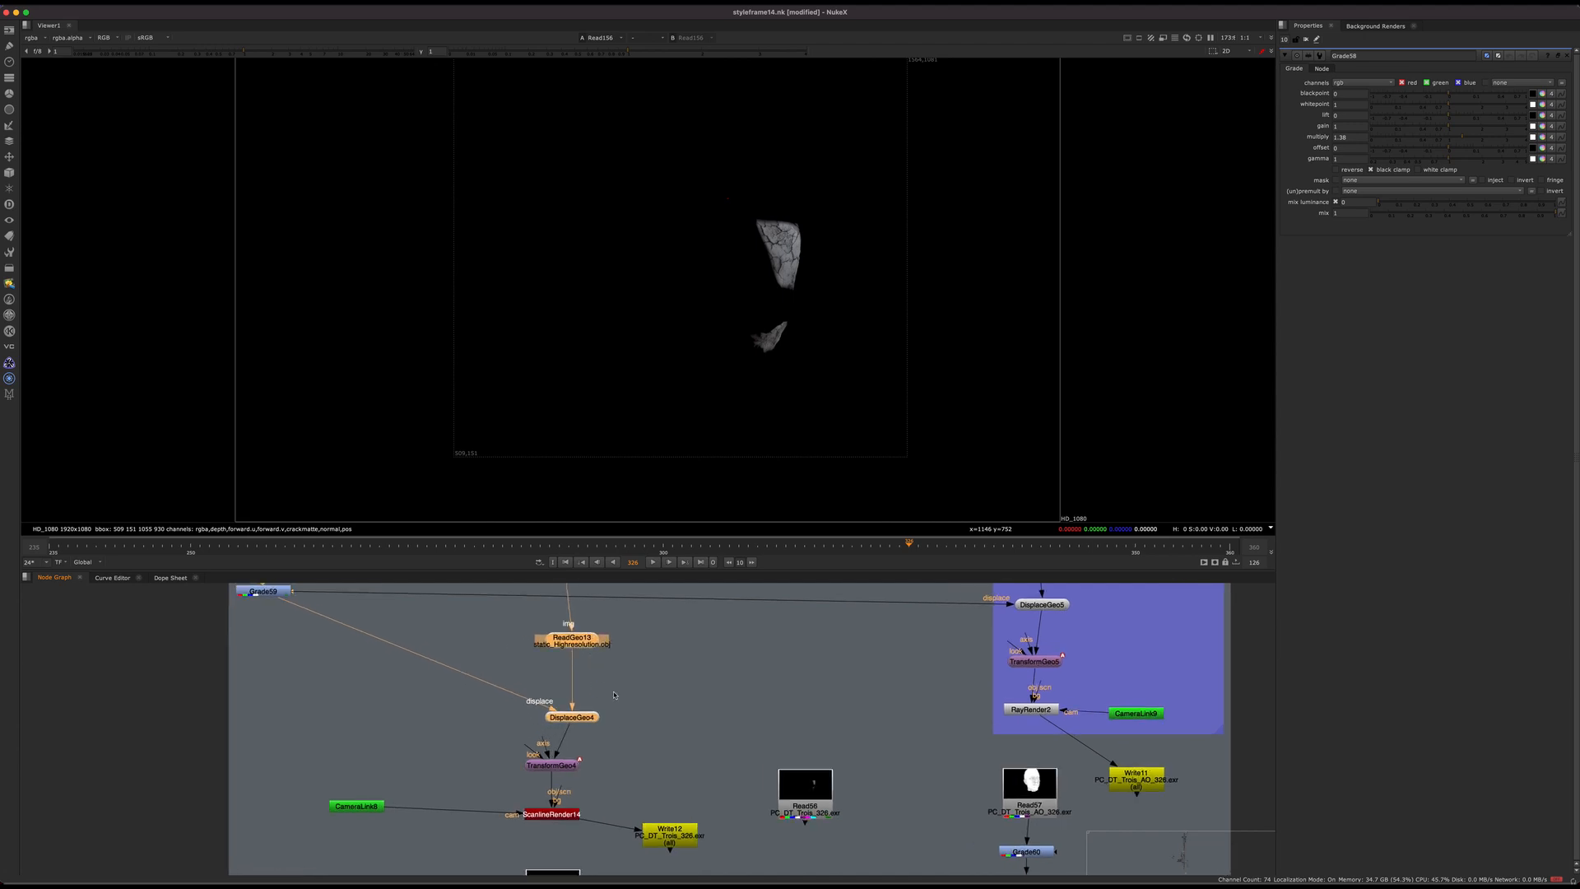
Step: Move the TransformGeo4 node directly beneath DisplaceGeo4 in the node graph
scroll(594, 662, up, 3)
middle_drag(555, 845, 529, 791)
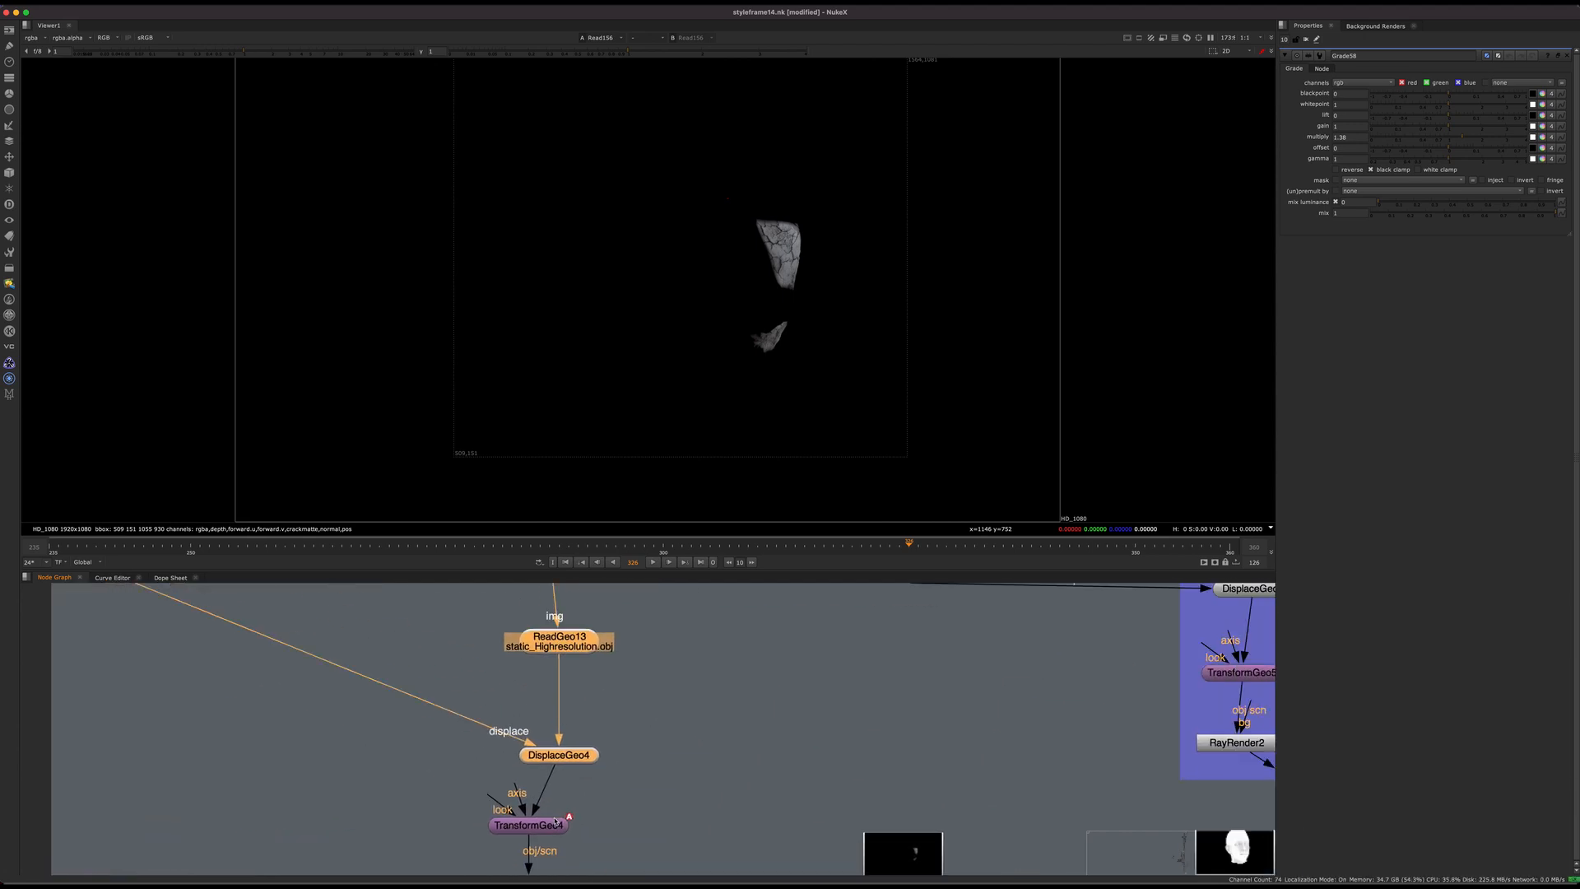
scroll(618, 725, down, 4)
scroll(574, 753, up, 5)
drag(574, 752, 615, 758)
middle_drag(668, 635, 612, 696)
scroll(613, 741, down, 2)
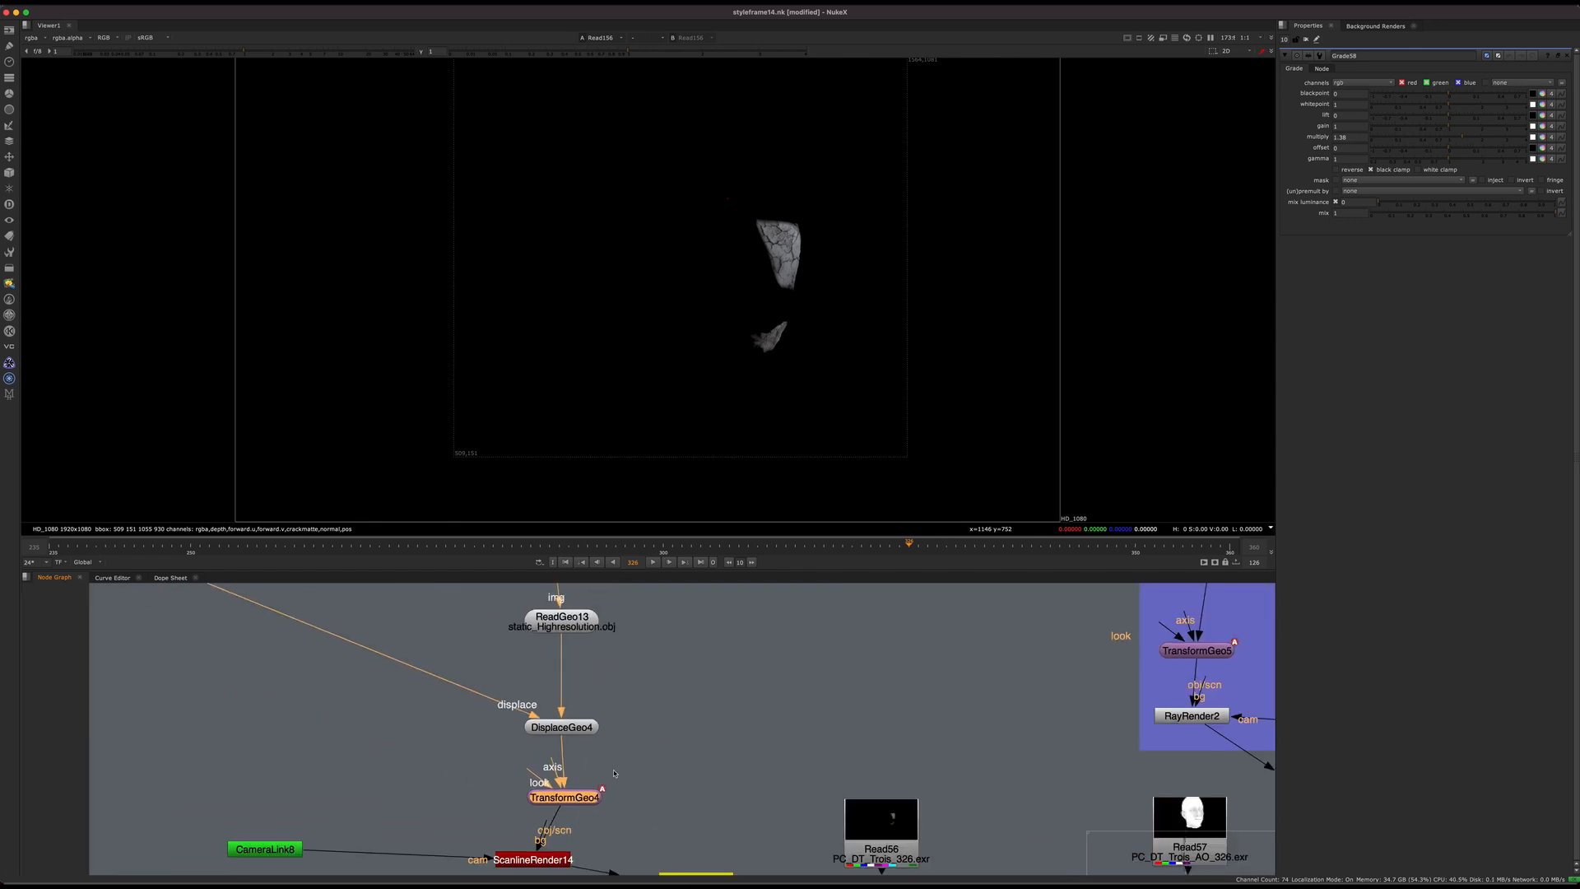
key(ctrl+v)
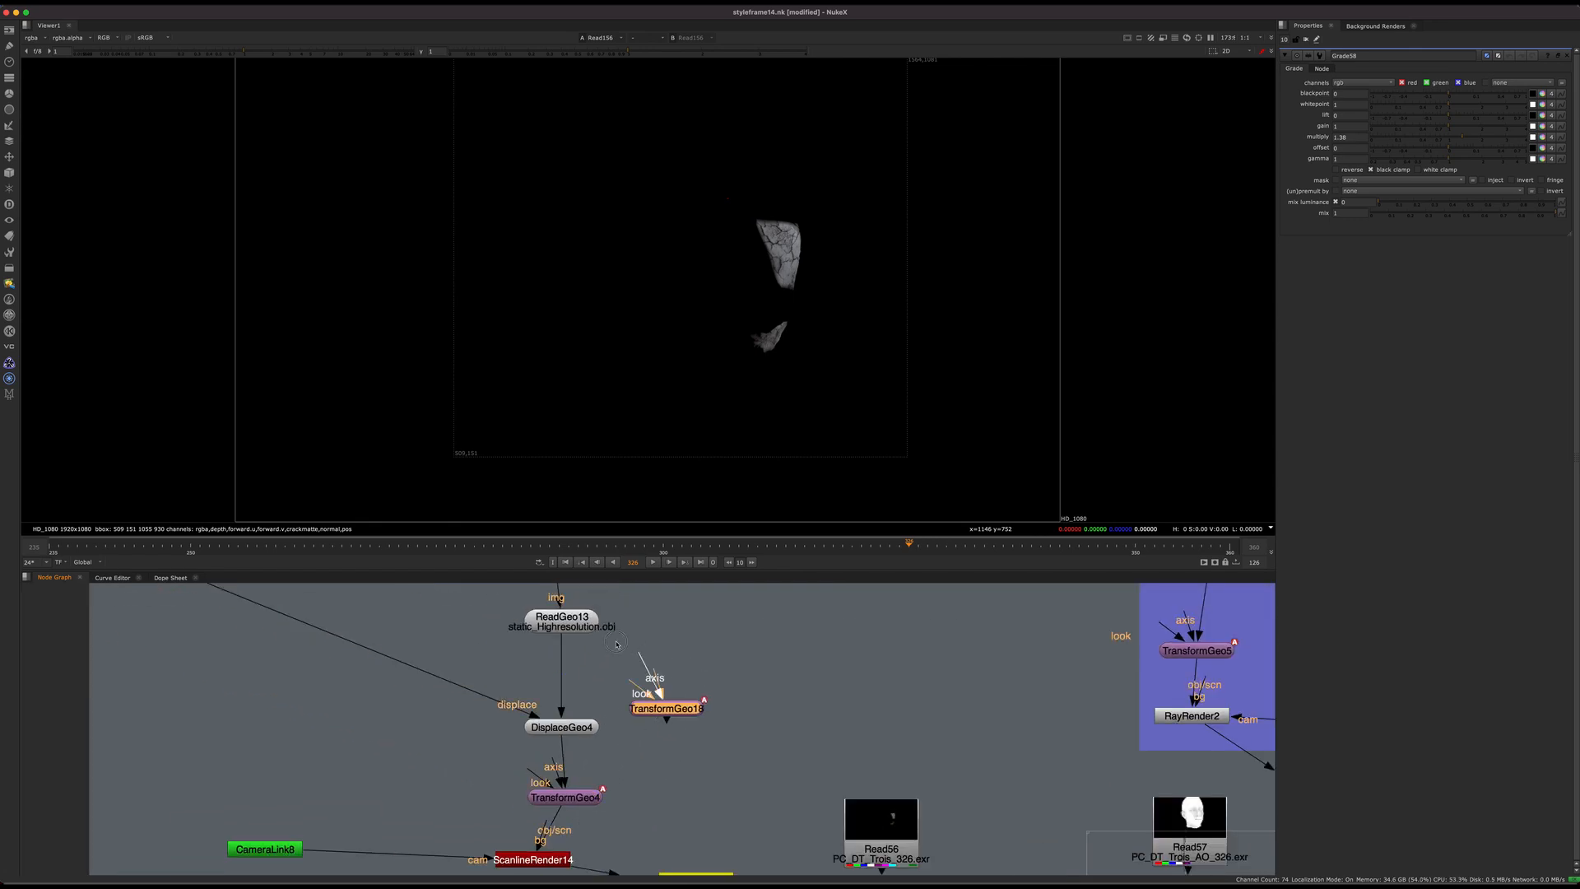
drag(617, 645, 582, 627)
click(646, 658)
drag(685, 710, 698, 746)
key(Delete)
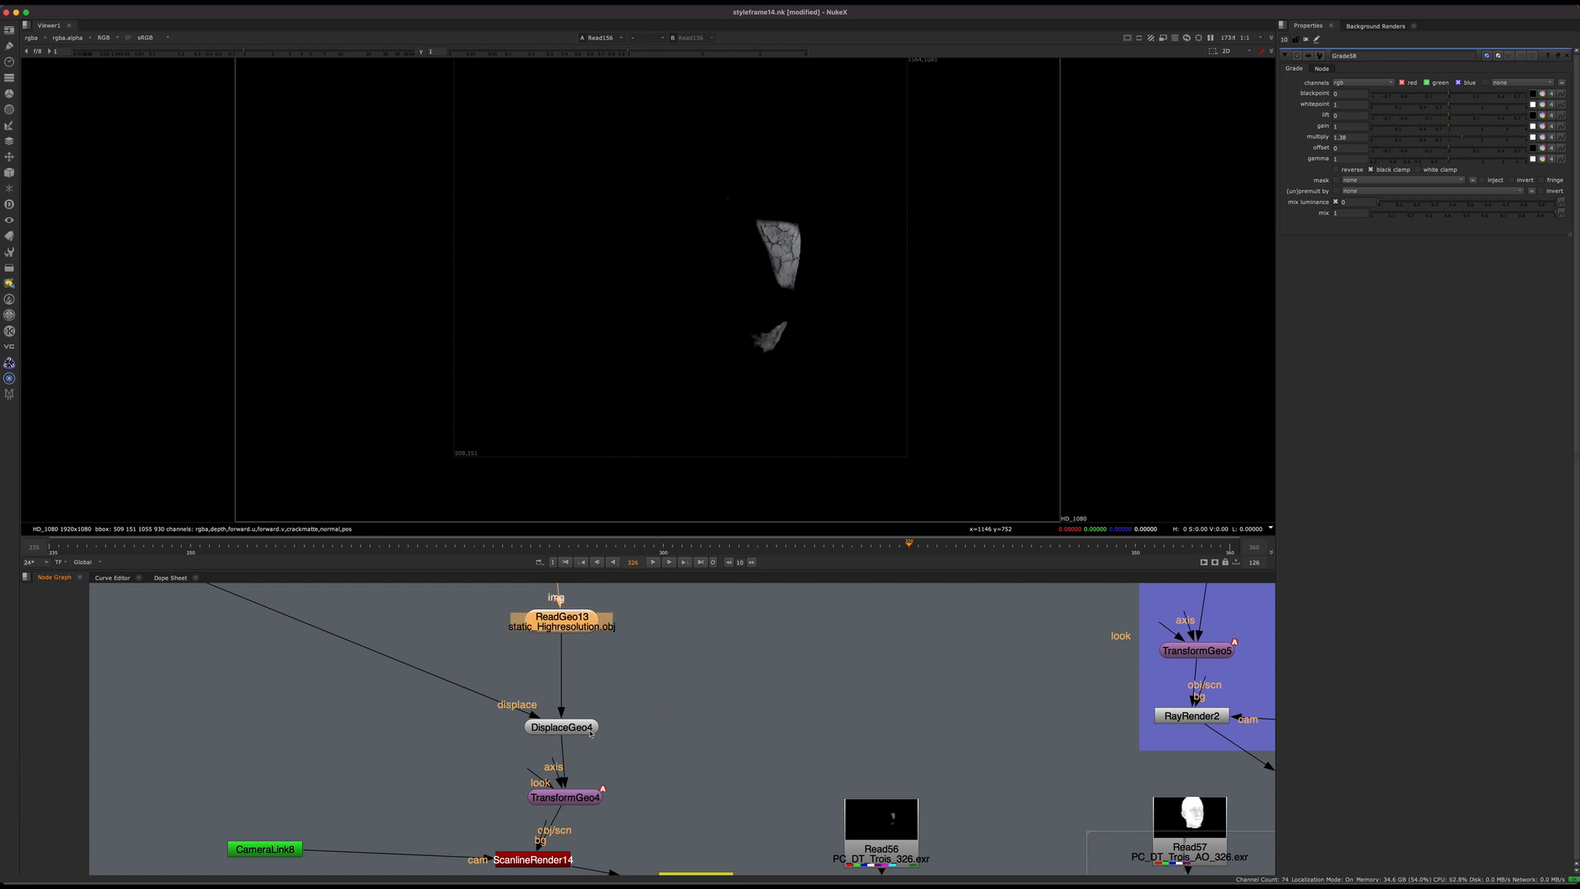
Step: Select the ReadGeo13, DisplaceGeo4 and TransformGeo4 nodes together
drag(590, 731, 588, 724)
mouse_move(589, 724)
middle_down()
mouse_move(580, 708)
mouse_move(612, 717)
middle_up()
scroll(611, 716, down, 2)
drag(646, 624, 570, 782)
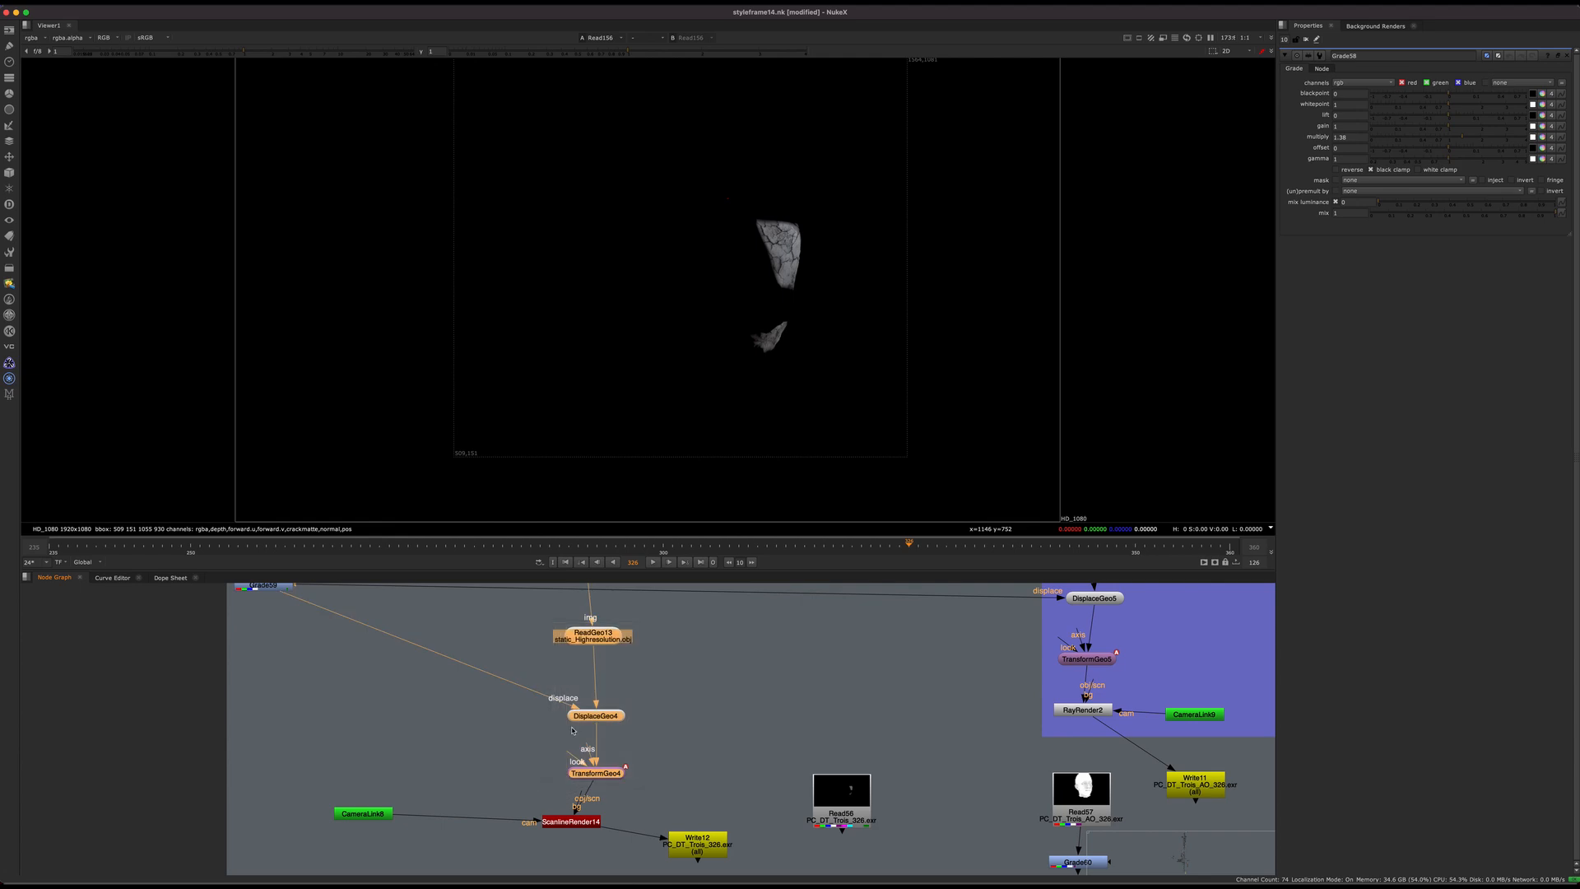
Step: Nudge ReadGeo13 and DisplaceGeo4 slightly within their chain above TransformGeo4, and look closer at the rendered patches
drag(596, 640, 687, 664)
scroll(611, 648, up, 3)
click(702, 654)
middle_drag(696, 700, 653, 692)
drag(640, 660, 633, 673)
mouse_move(633, 673)
middle_down()
mouse_move(644, 595)
mouse_move(632, 666)
middle_up()
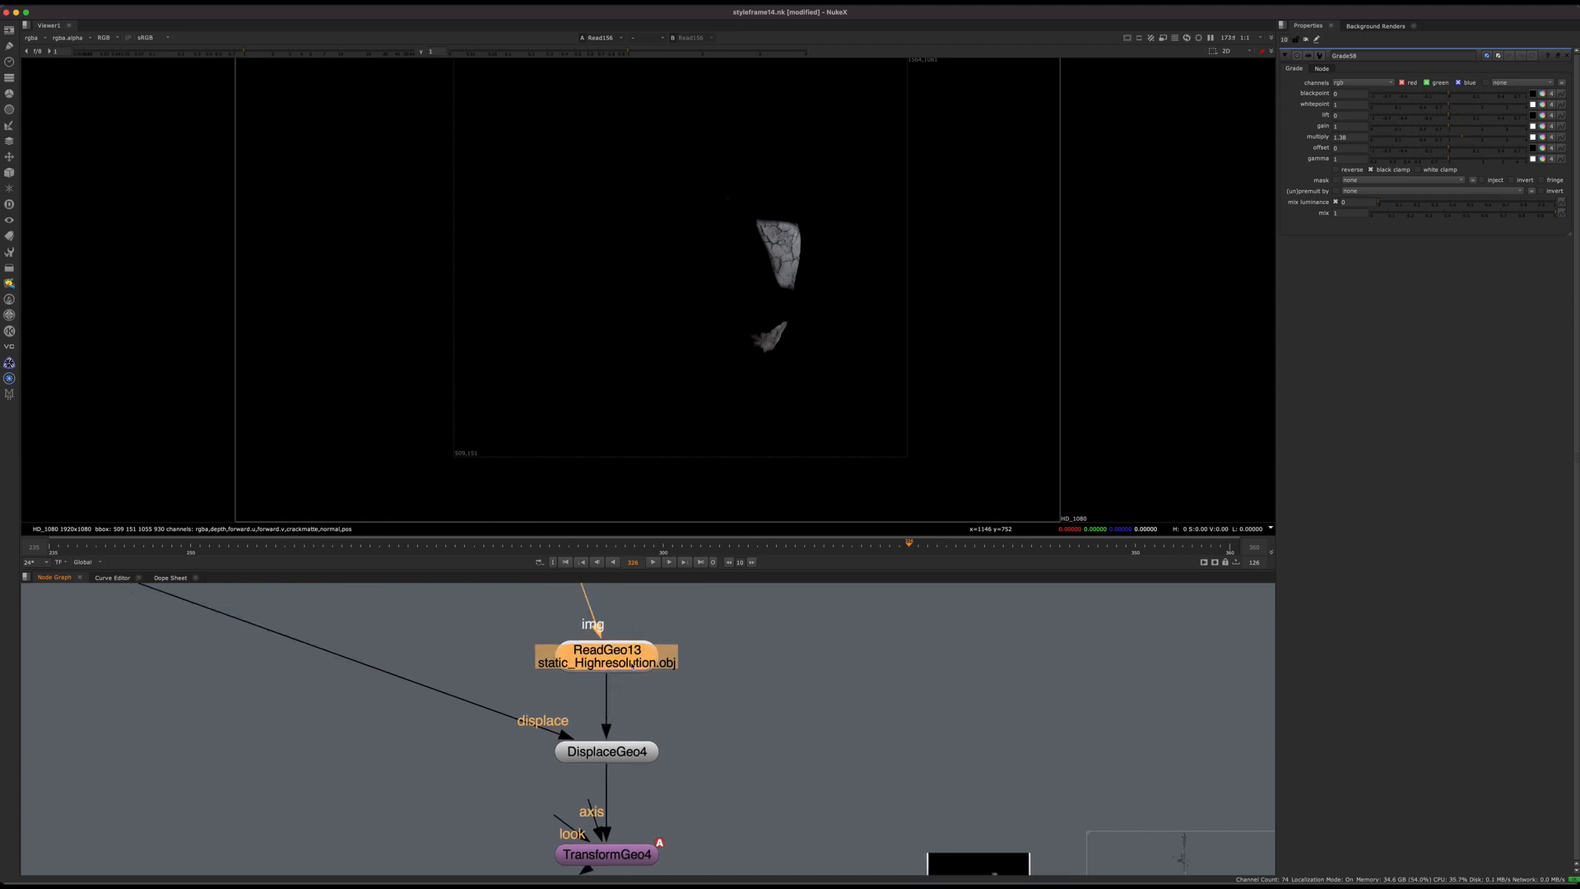
drag(632, 664, 631, 660)
drag(642, 751, 651, 748)
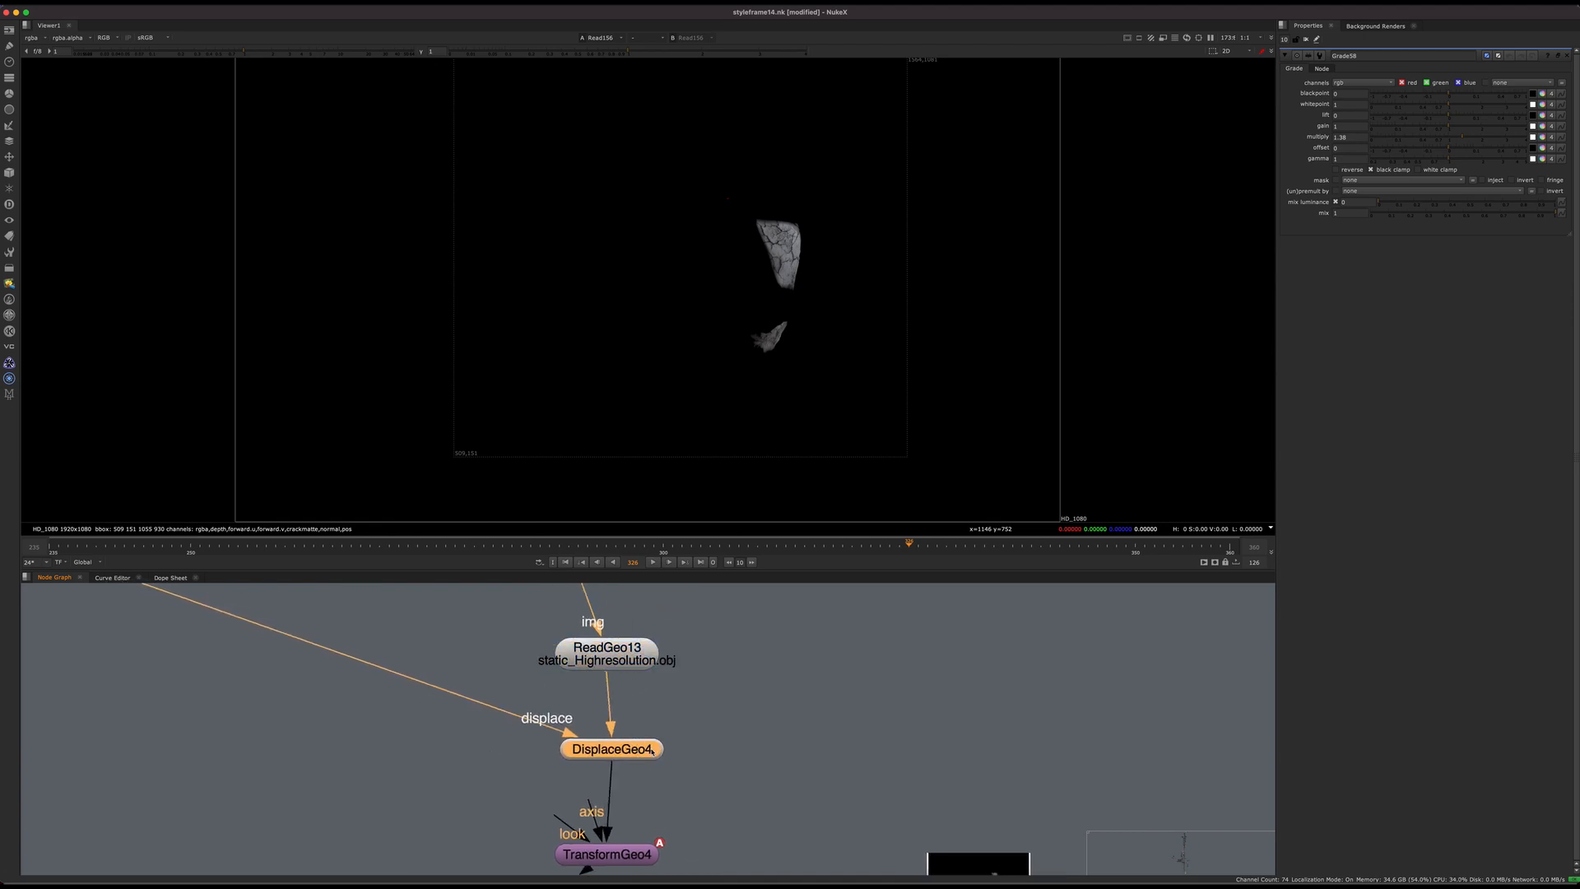
scroll(826, 264, up, 5)
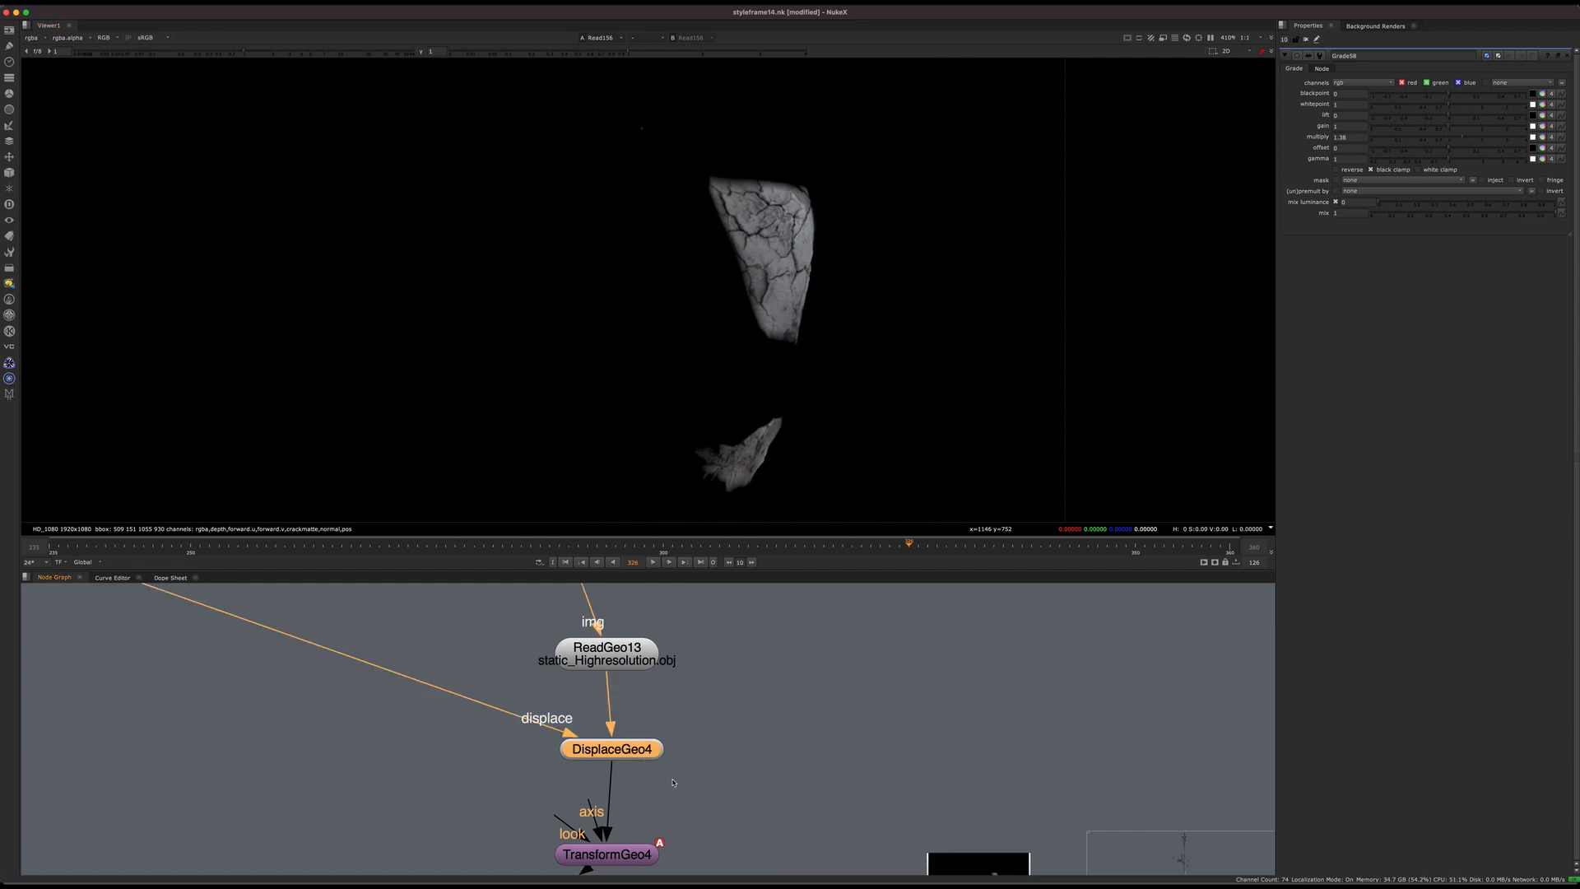
Step: Trace the render branch from ReadGeo13 down to Read156, and compare its position with the neighbouring ambient occlusion branch
scroll(694, 713, down, 4)
drag(572, 656, 497, 771)
drag(522, 666, 462, 649)
click(569, 686)
middle_drag(613, 711, 547, 730)
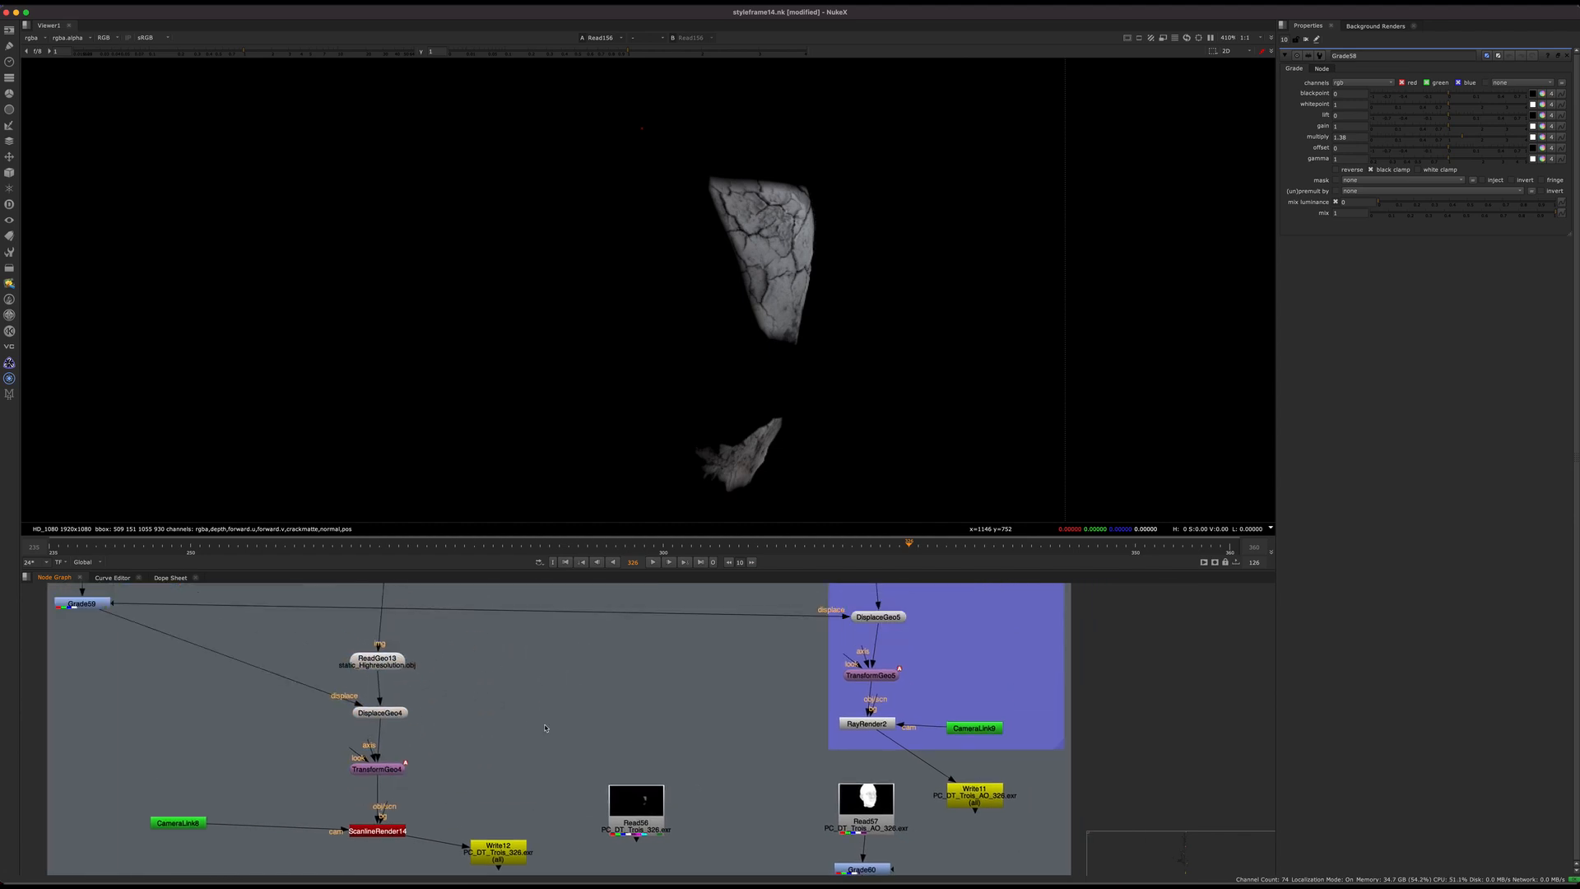
drag(389, 663, 391, 661)
middle_drag(644, 760, 462, 729)
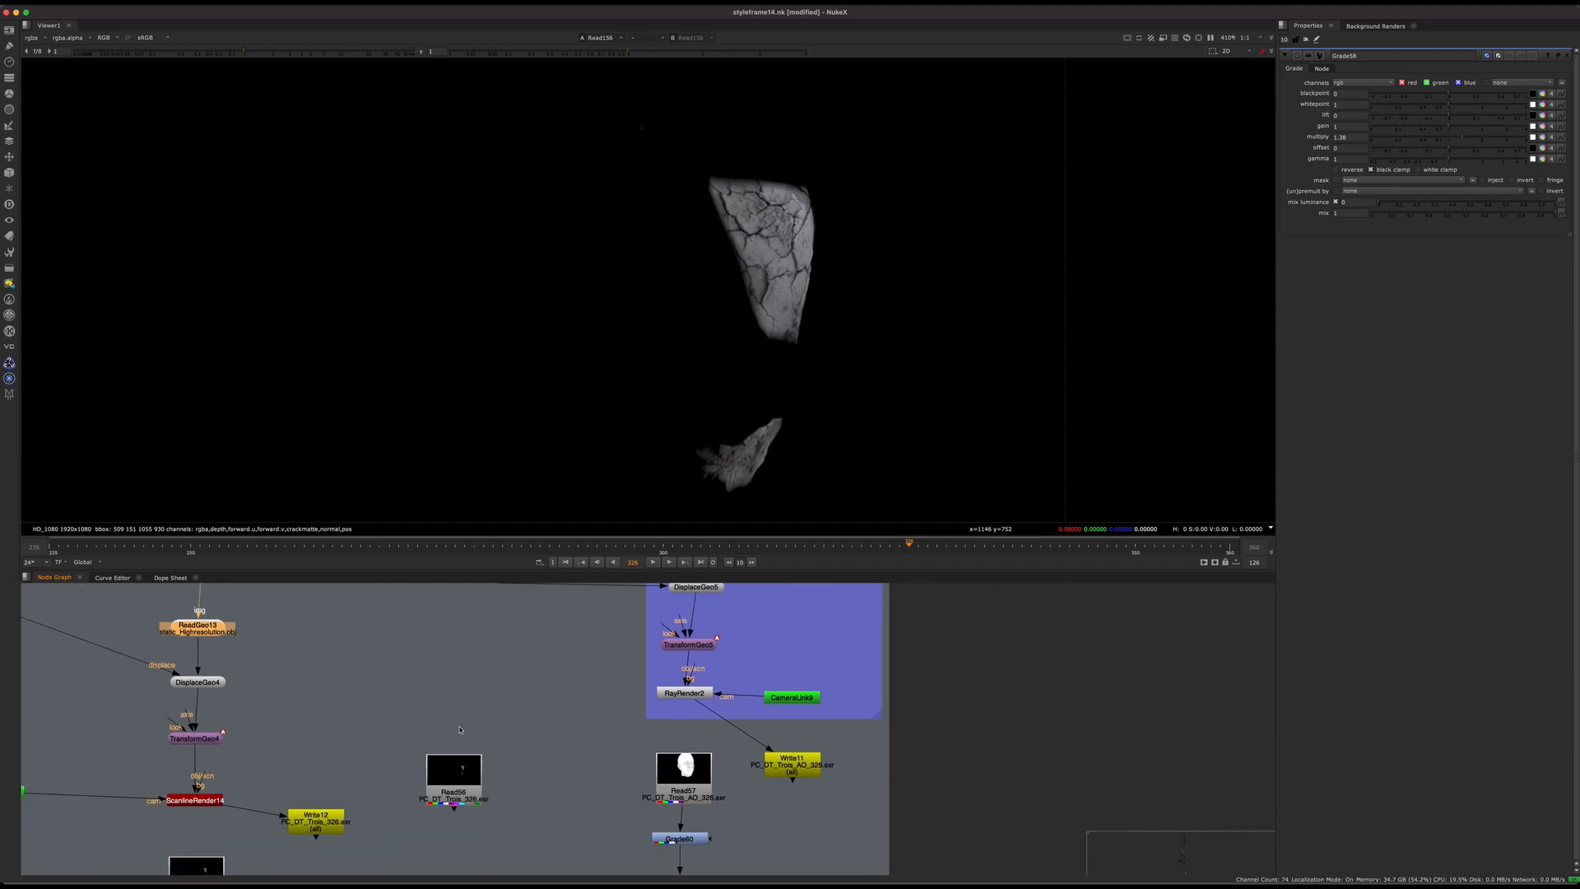
middle_drag(585, 717, 766, 586)
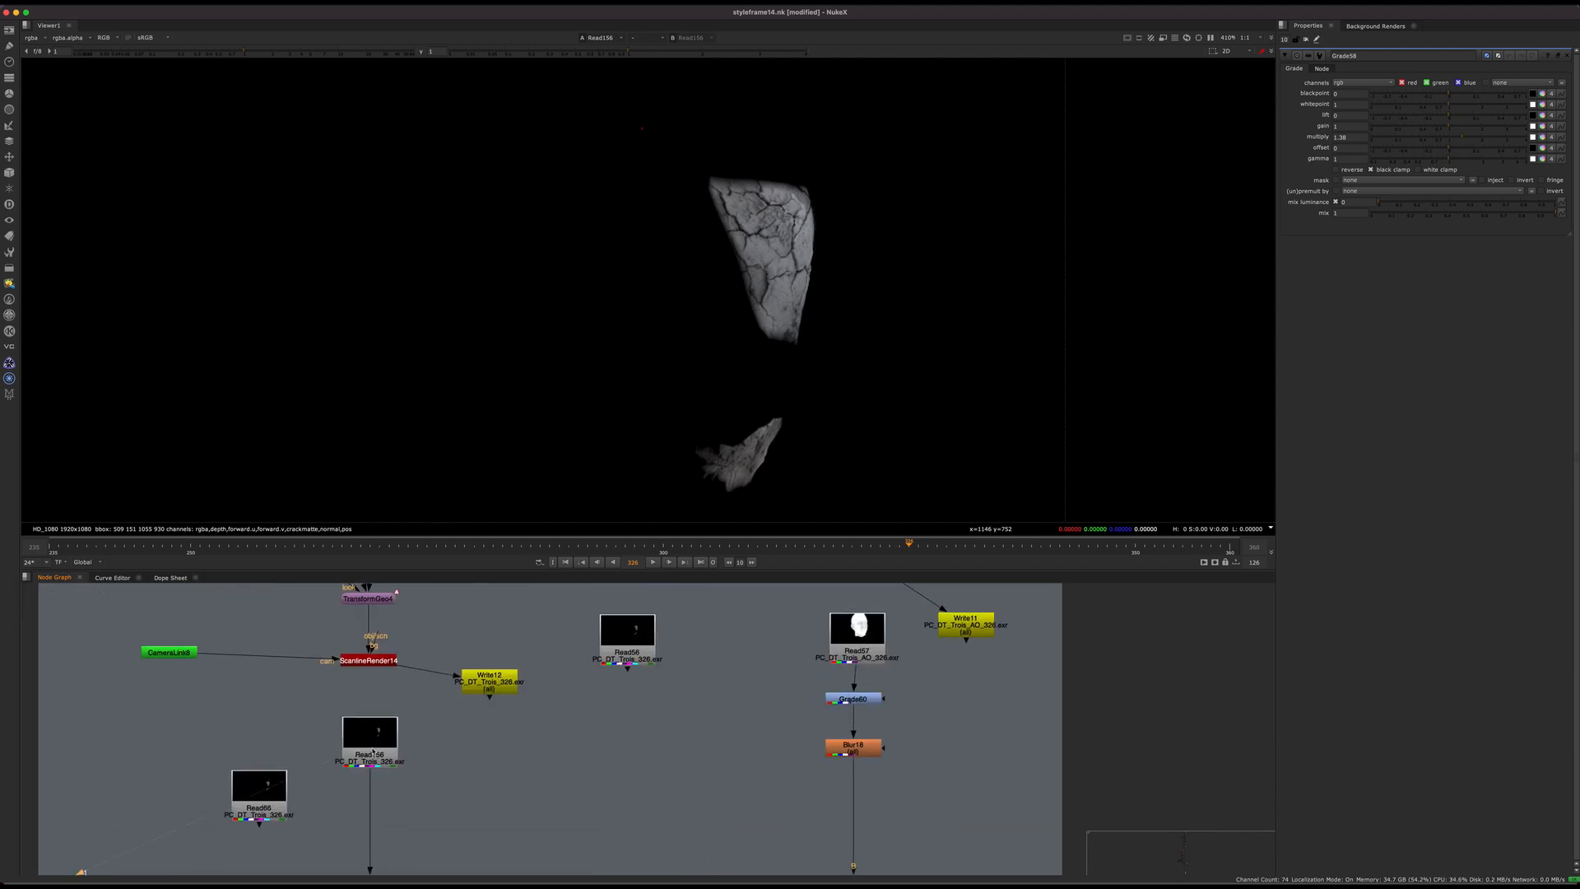
middle_drag(633, 765, 583, 735)
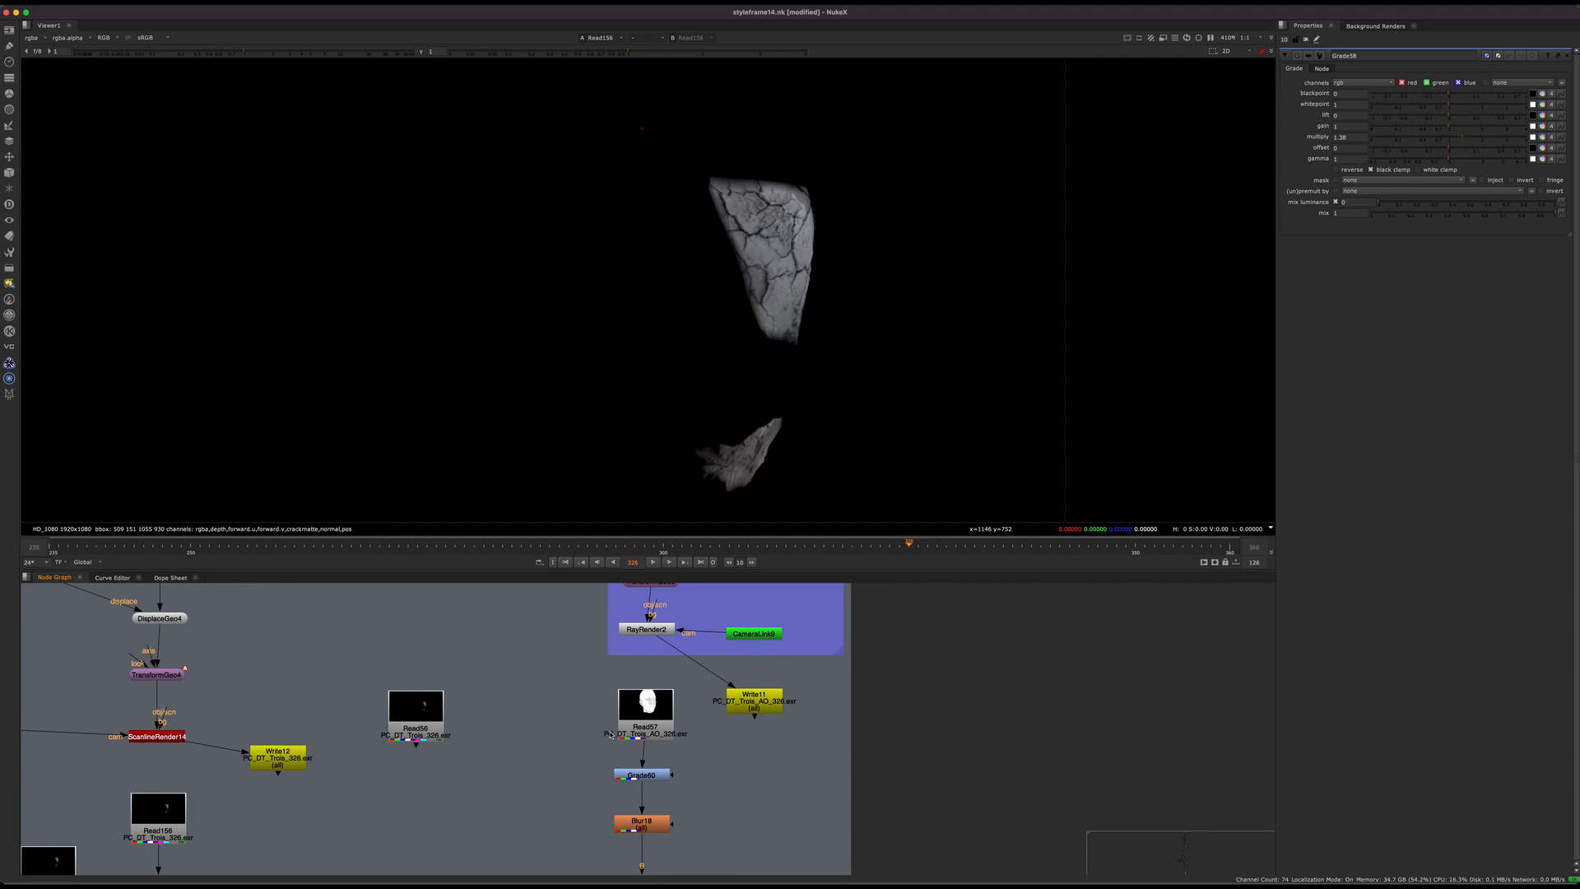
Step: Select the ambient occlusion render Read57 and locate the Ambient Occlusion group that produces it
middle_drag(609, 738, 638, 759)
scroll(626, 759, up, 6)
scroll(706, 715, down, 5)
middle_drag(724, 736, 626, 829)
click(641, 756)
scroll(635, 759, down, 6)
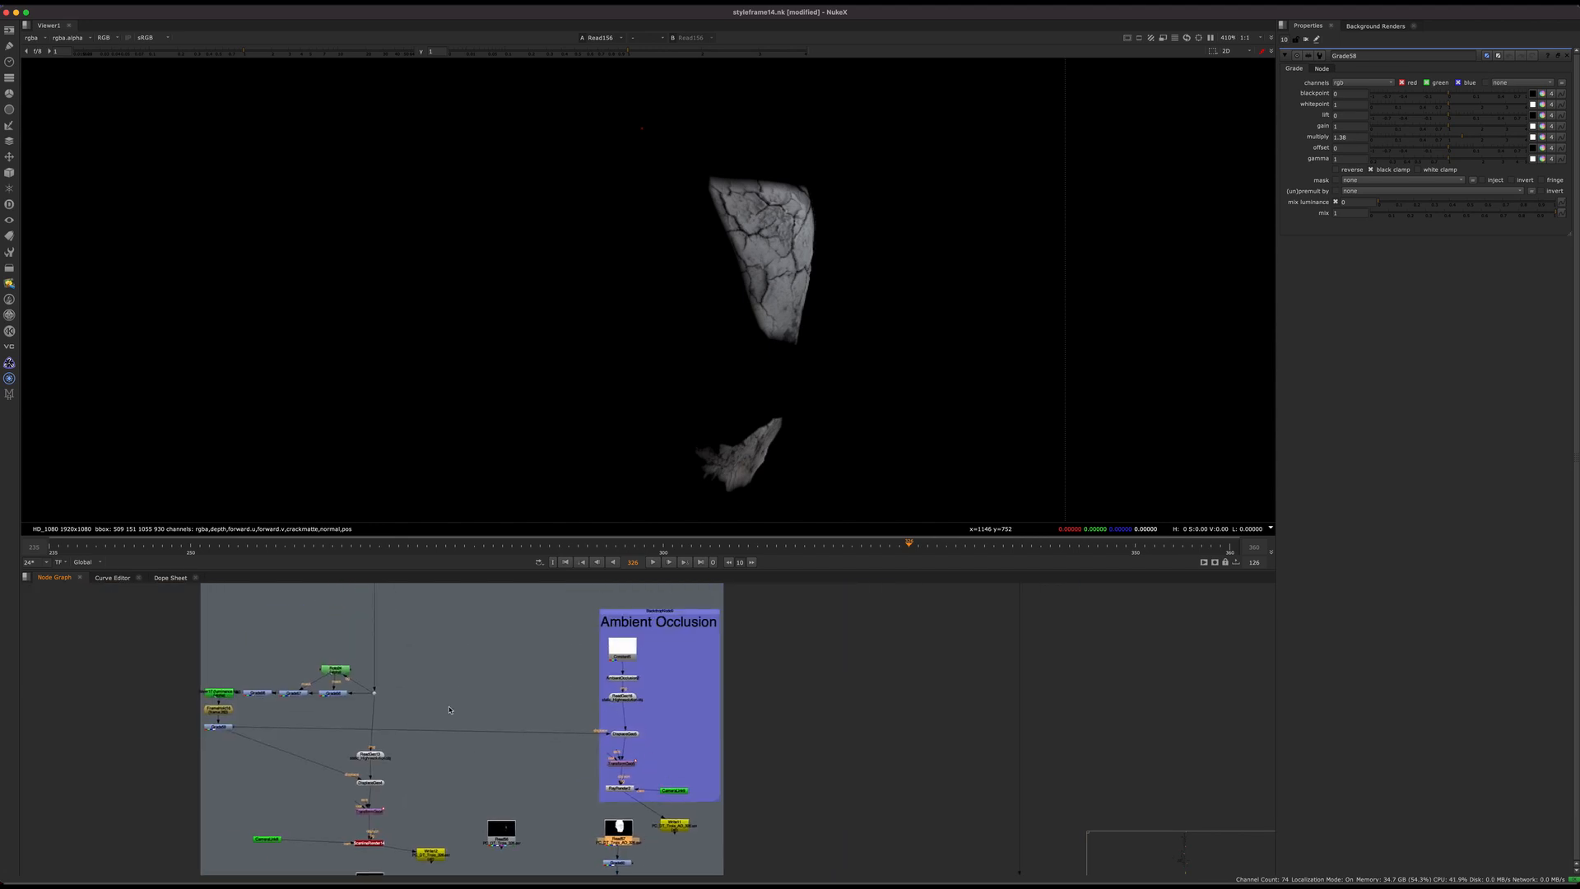
Step: Review the Ambient Occlusion group, selecting DisplaceGeo5 with its displacement input and the RayRender2 node
click(629, 696)
scroll(629, 720, up, 5)
click(641, 744)
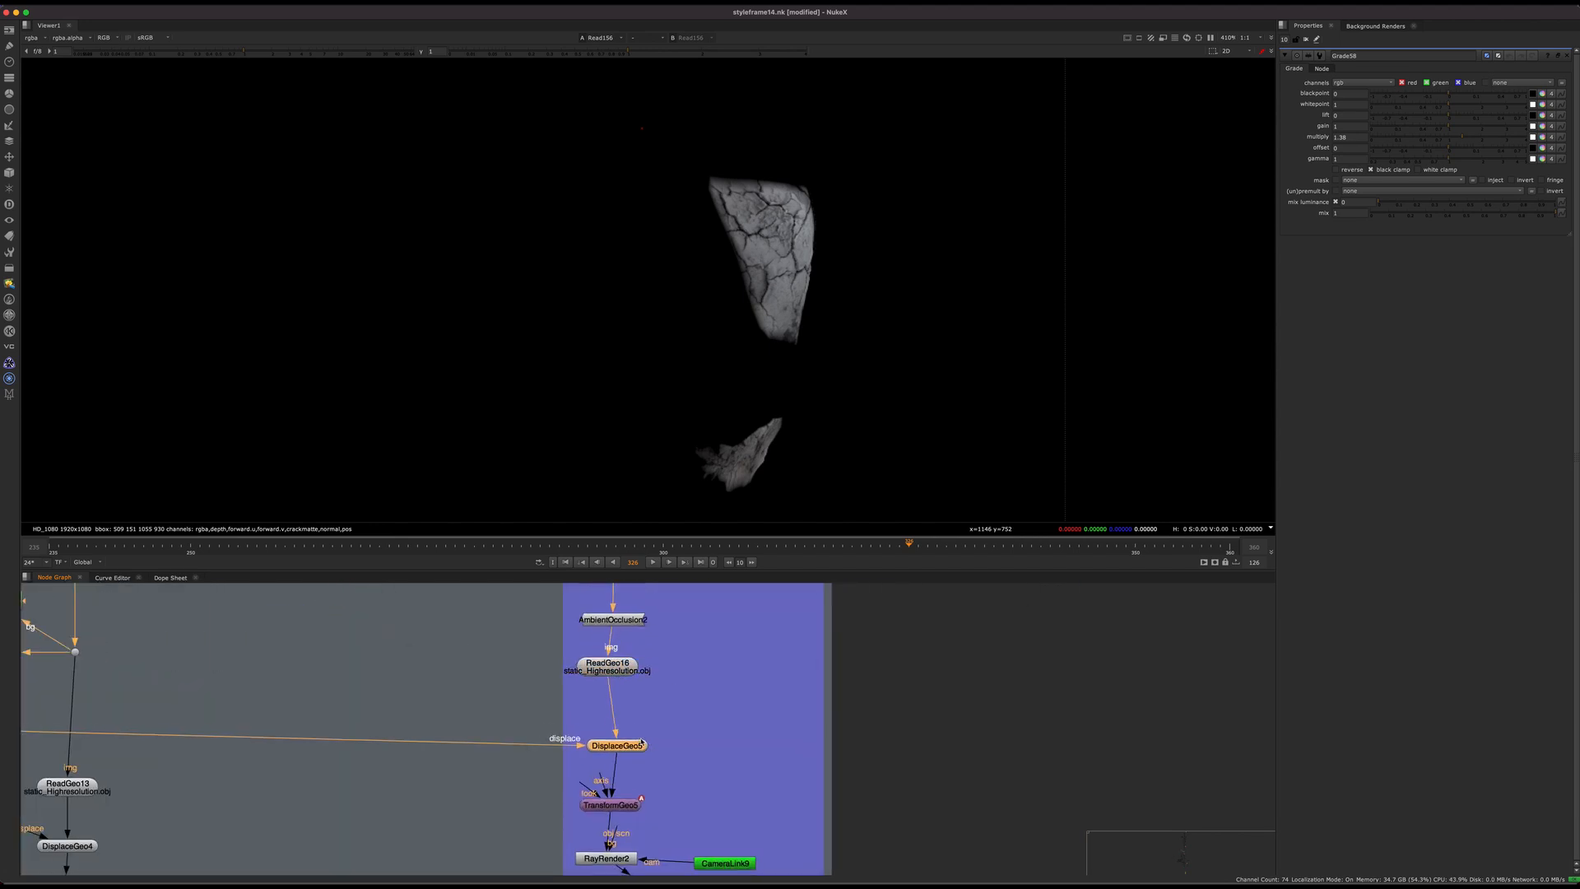
scroll(641, 743, down, 5)
middle_drag(251, 704, 288, 706)
scroll(686, 771, up, 3)
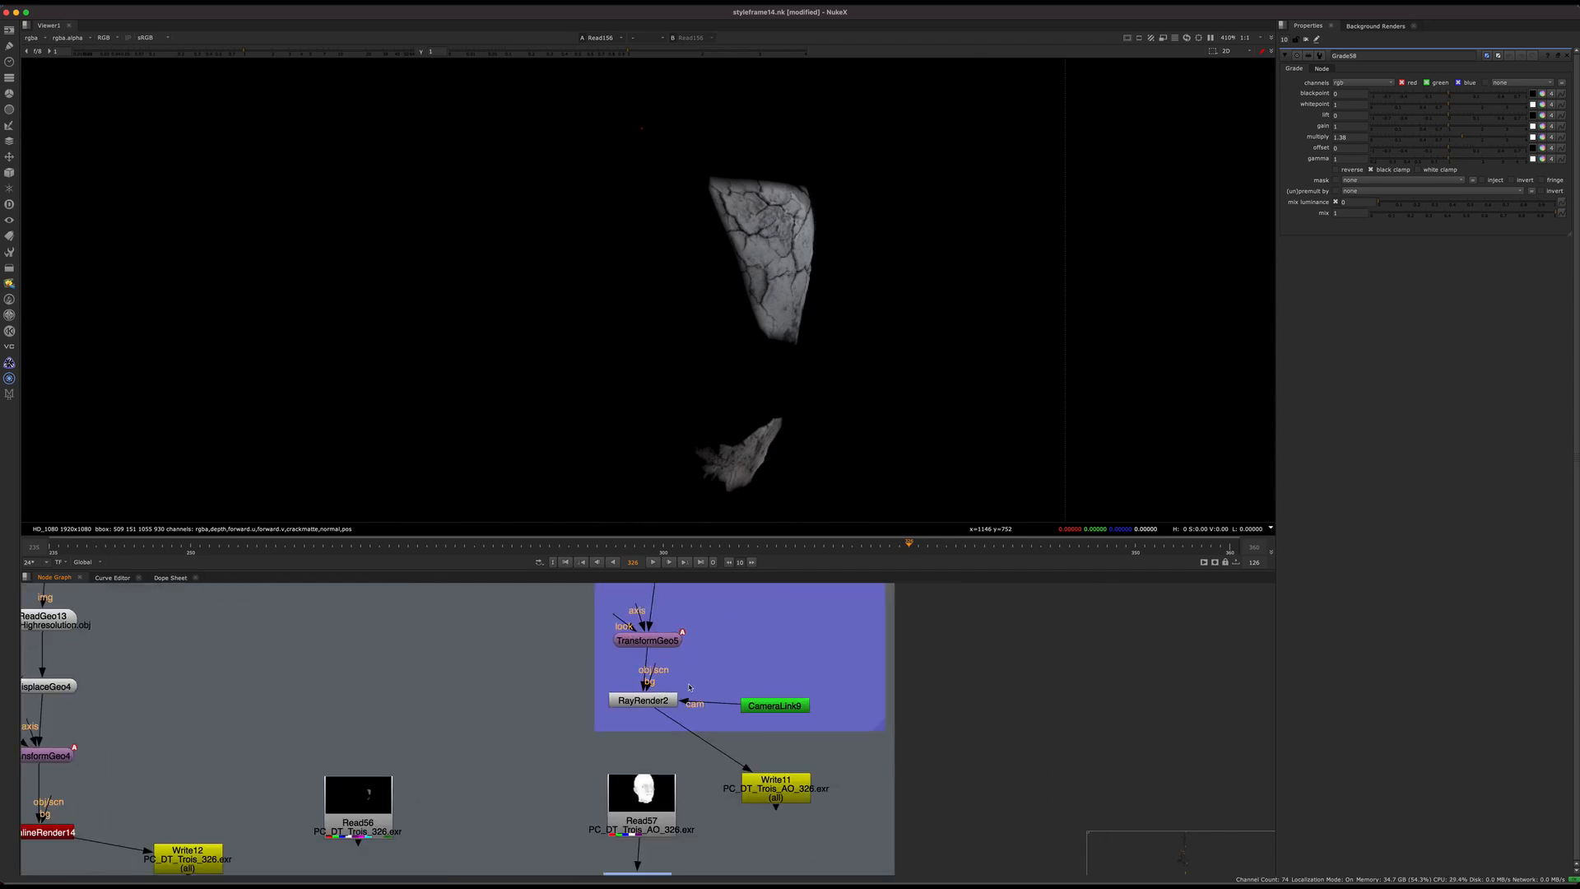
click(650, 701)
scroll(660, 663, down, 5)
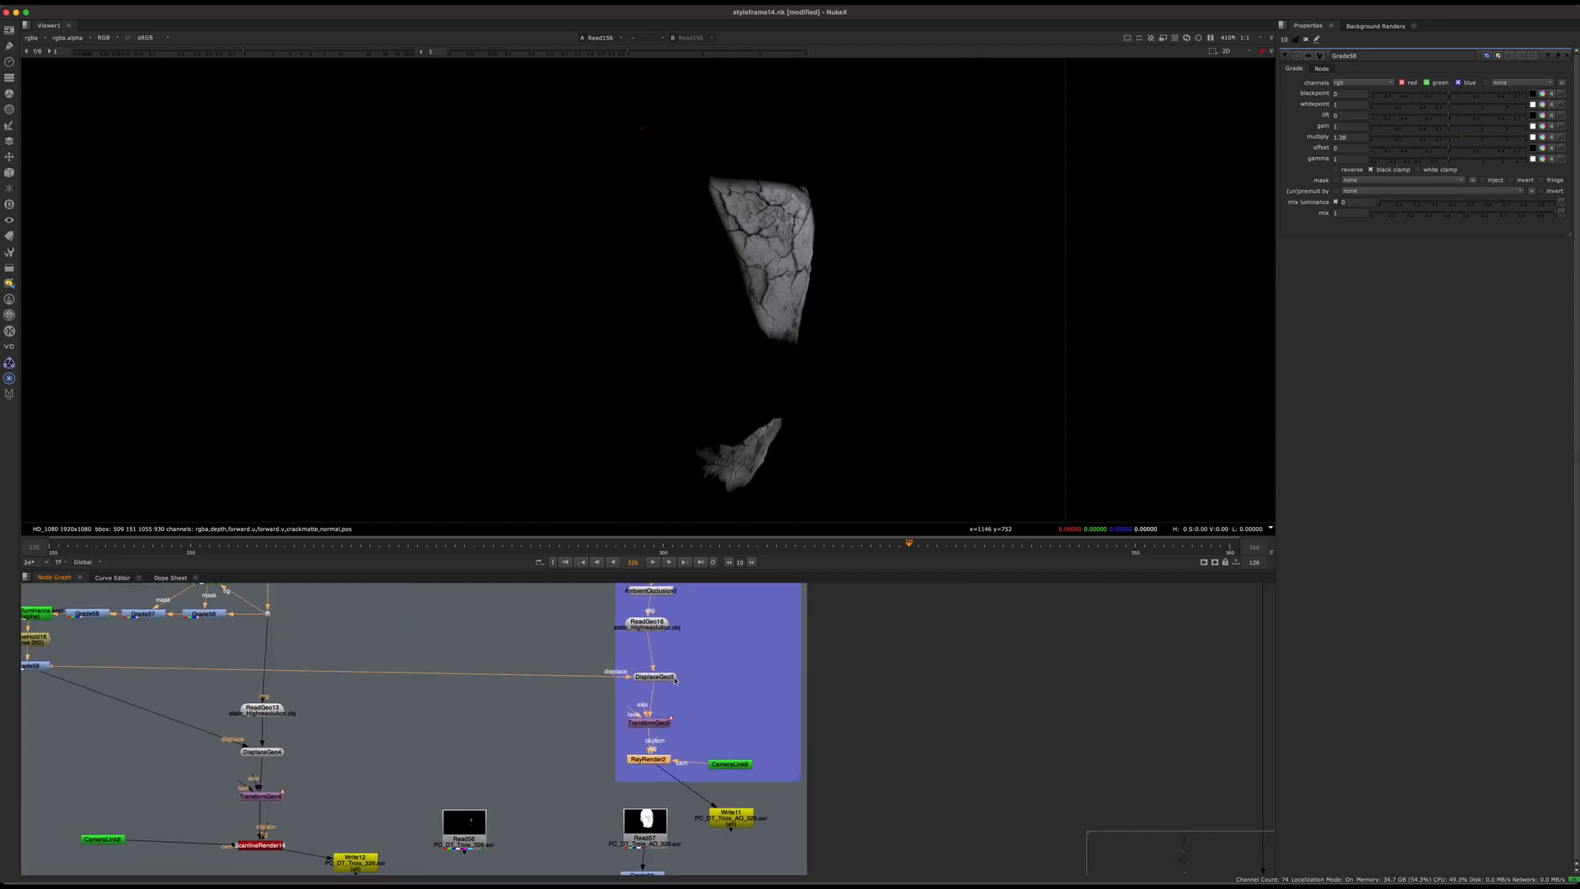
Step: Review the Ambient Occlusion group down to RayRender2, display Read57, and examine the displaced patch on the cheek up close
drag(650, 652, 645, 622)
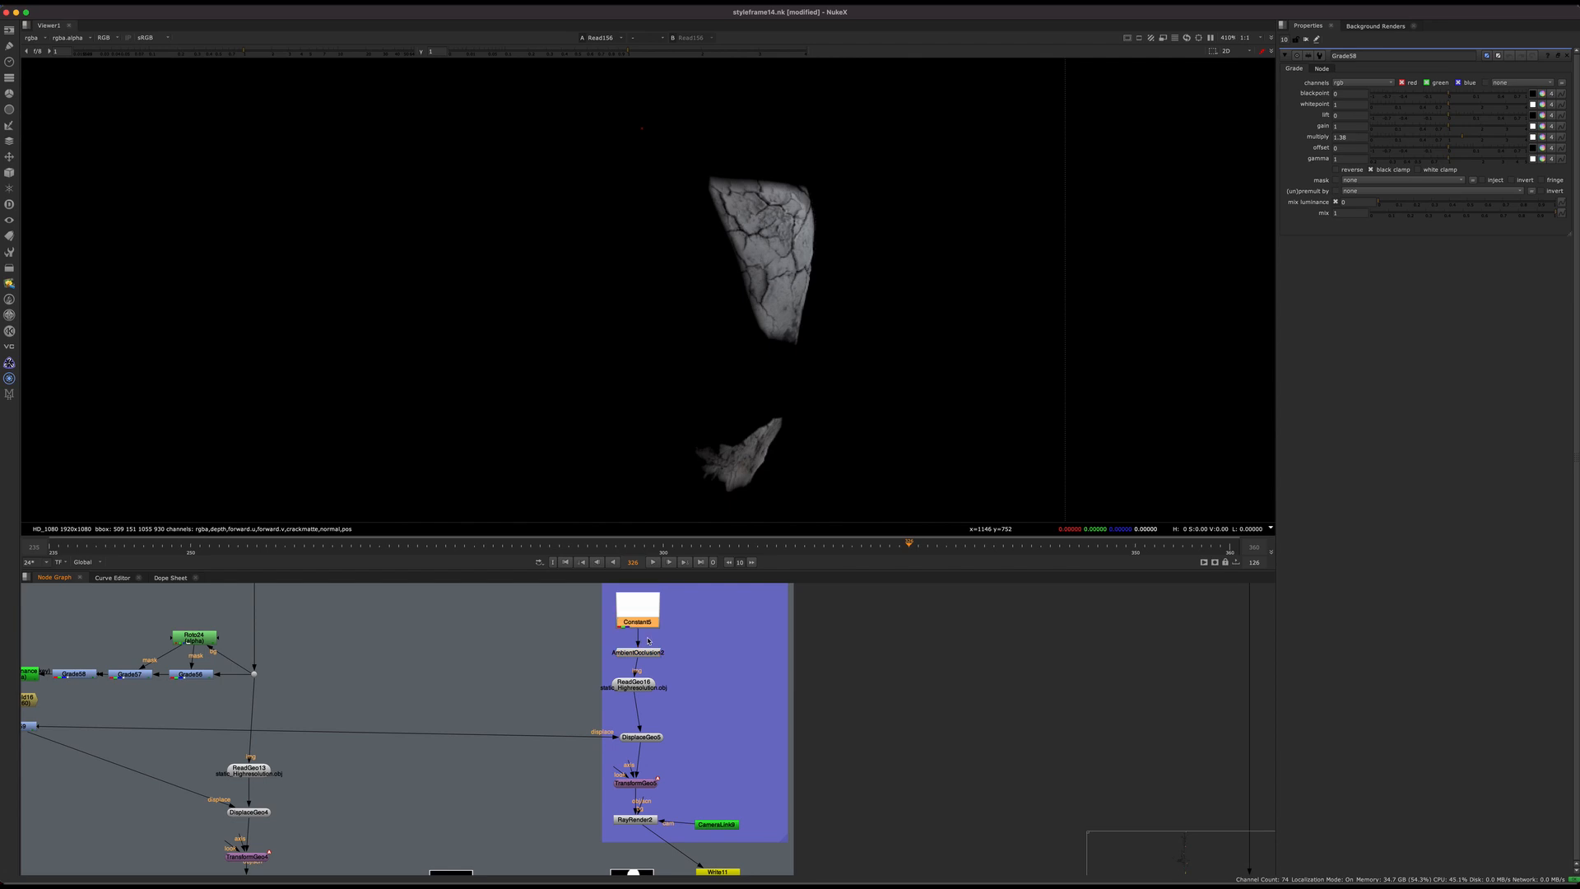
click(647, 651)
middle_drag(658, 696, 650, 585)
scroll(646, 751, up, 4)
click(613, 810)
key(1)
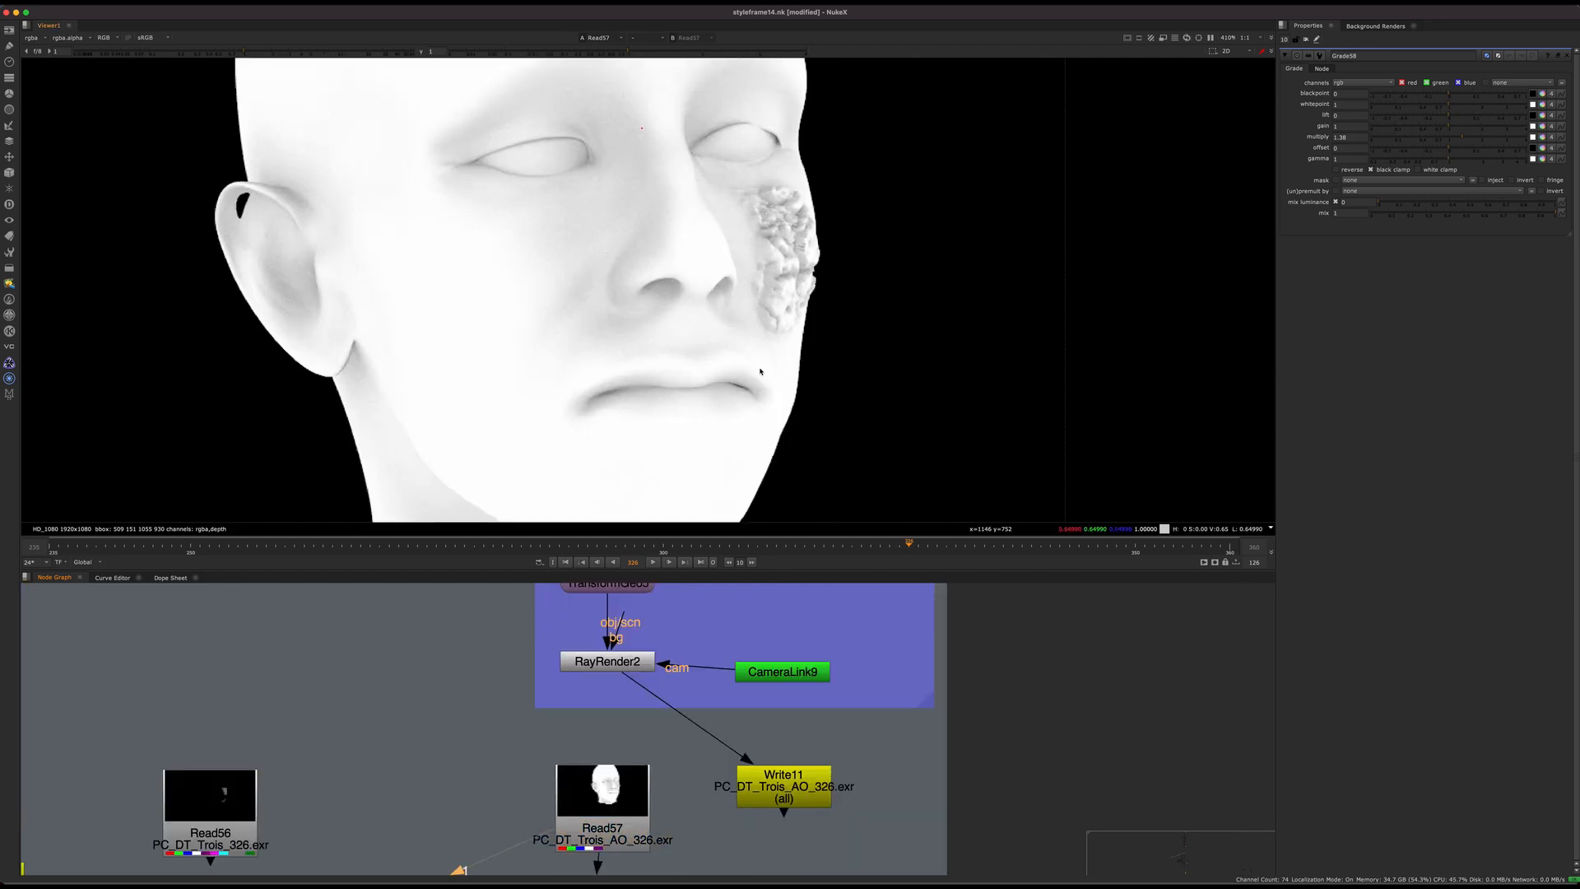
scroll(785, 247, down, 4)
scroll(780, 244, up, 4)
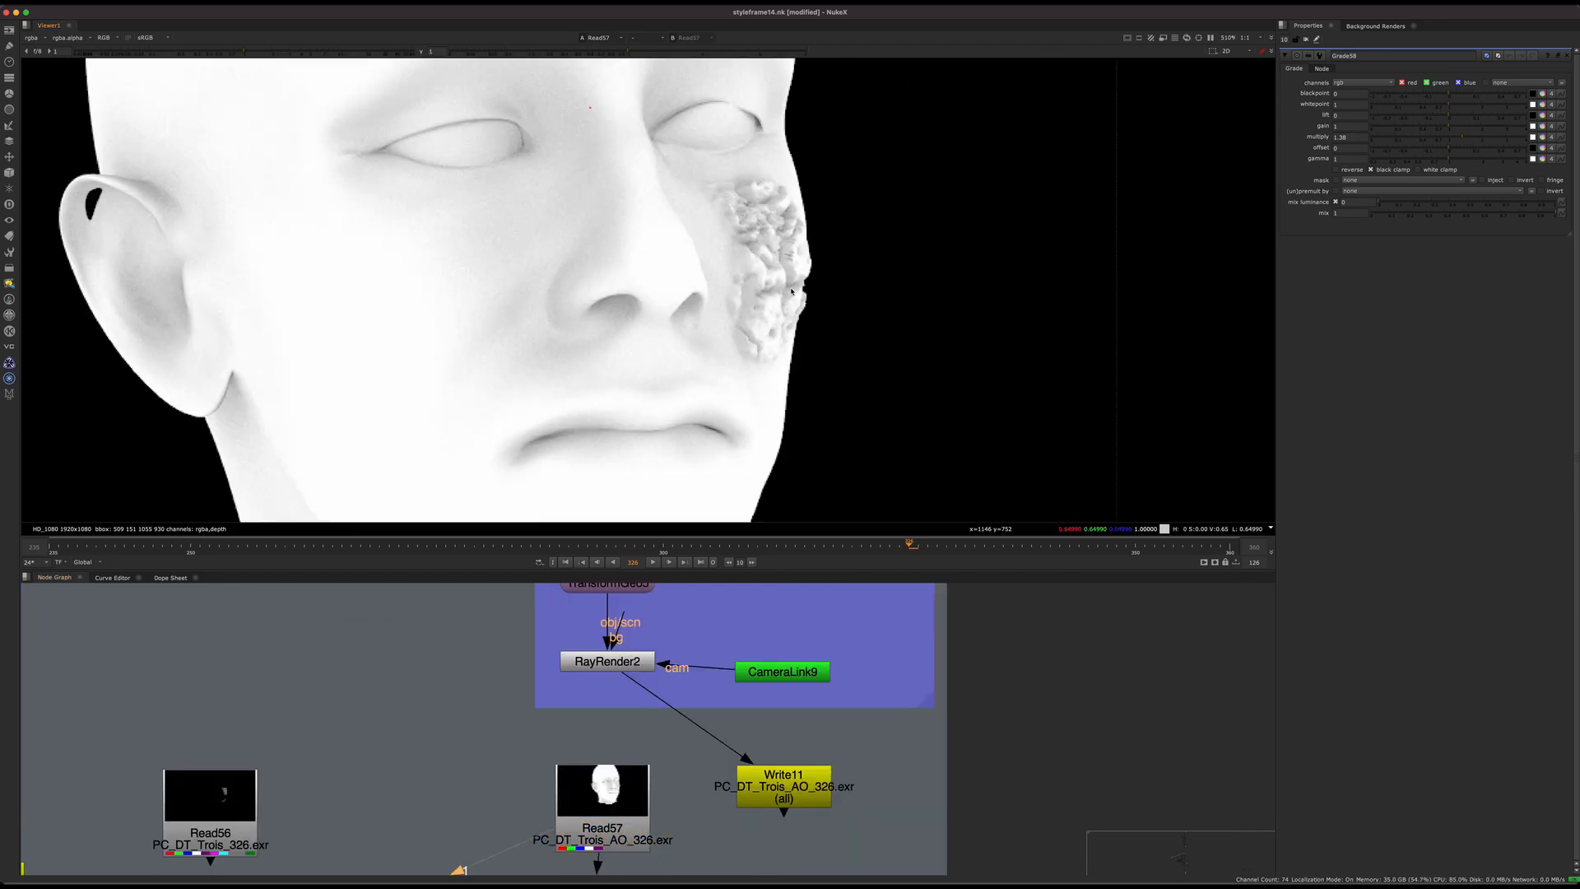
scroll(821, 259, down, 4)
scroll(820, 259, up, 4)
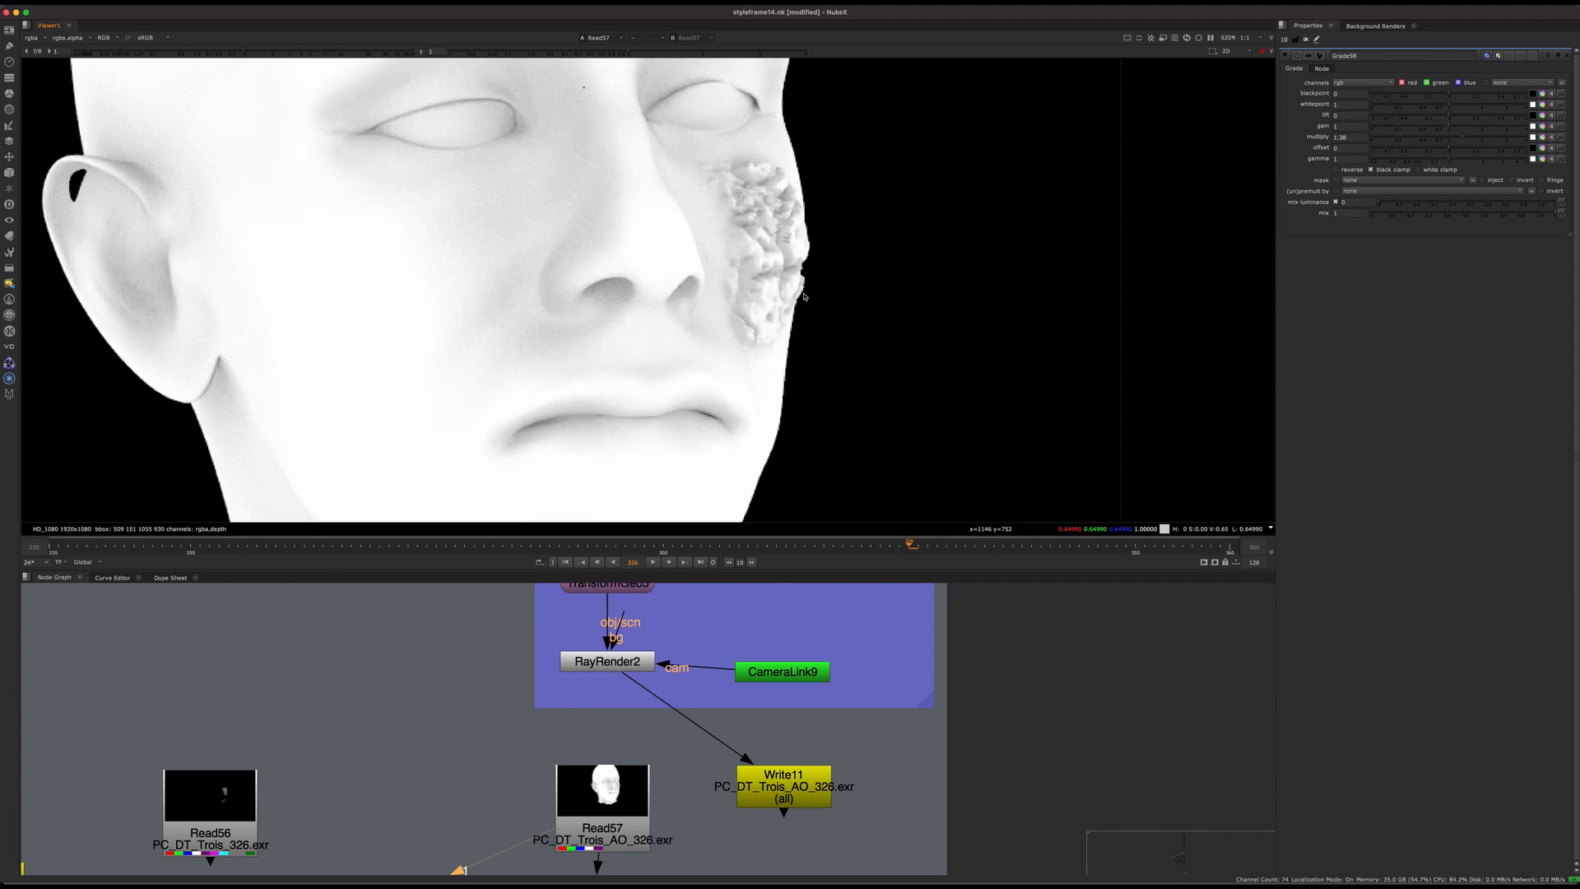
Step: Open the properties of DisplaceGeo5 and DisplaceGeo4 to compare their displacement settings
middle_drag(689, 700, 876, 878)
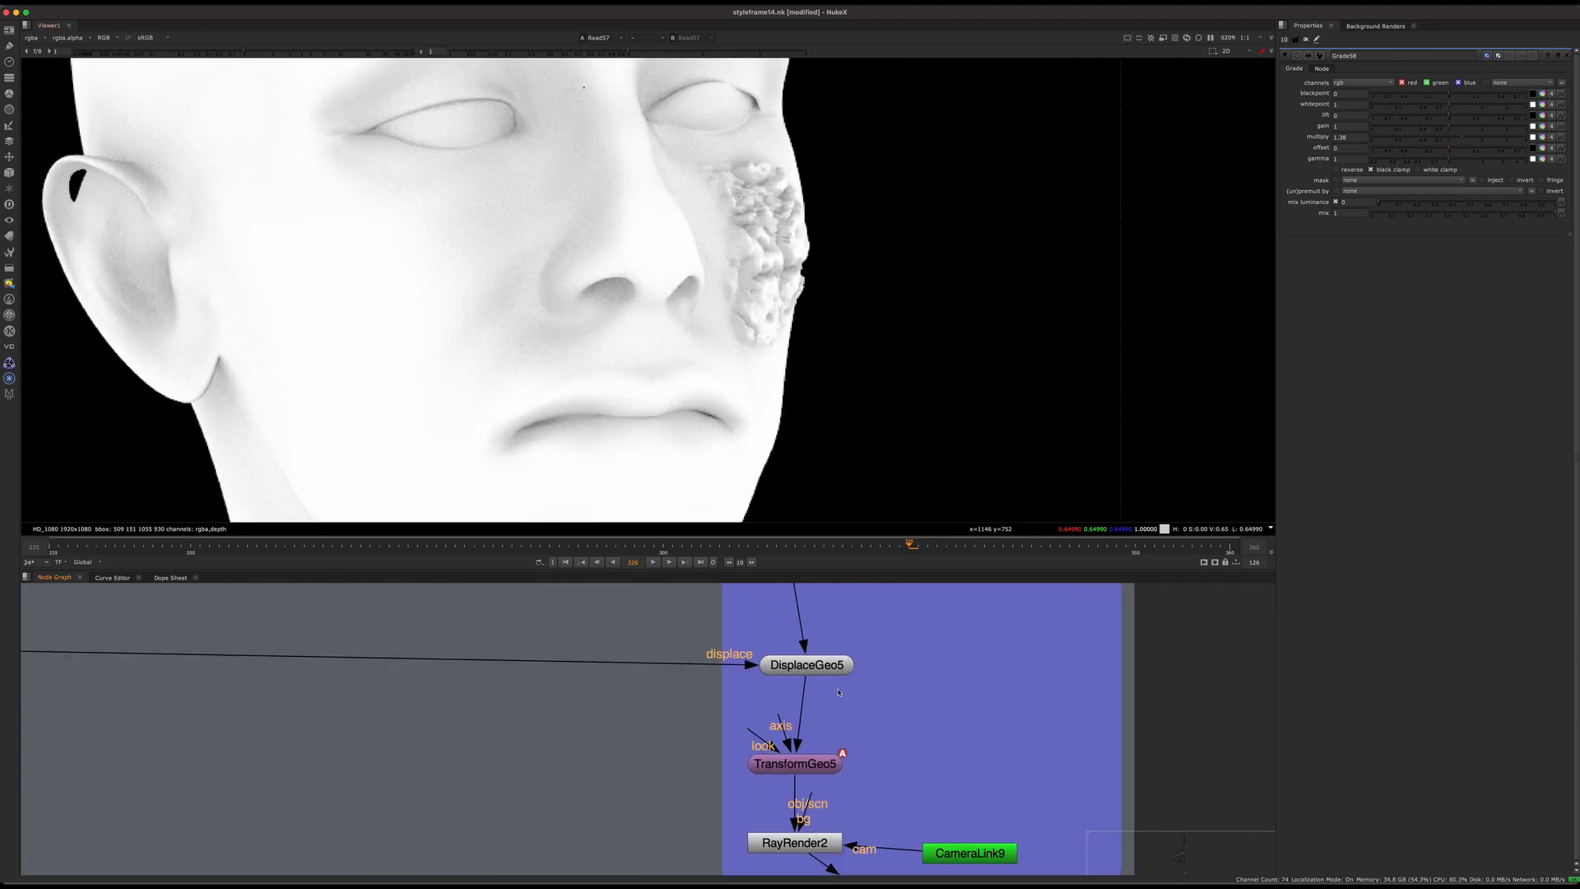
click(827, 668)
double_click(805, 668)
scroll(916, 724, down, 5)
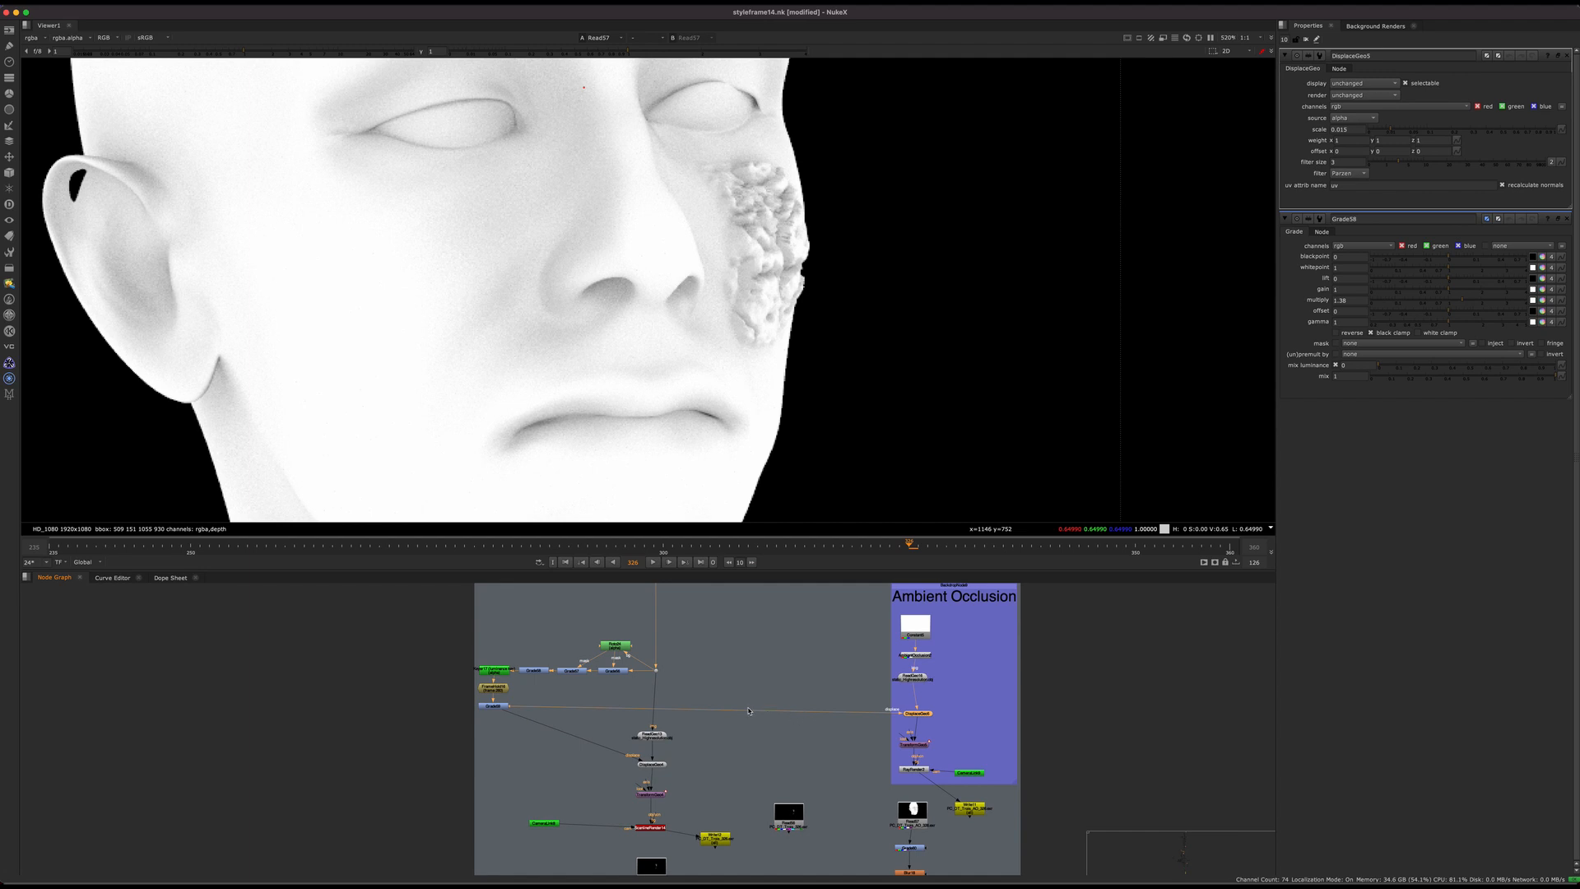
double_click(653, 763)
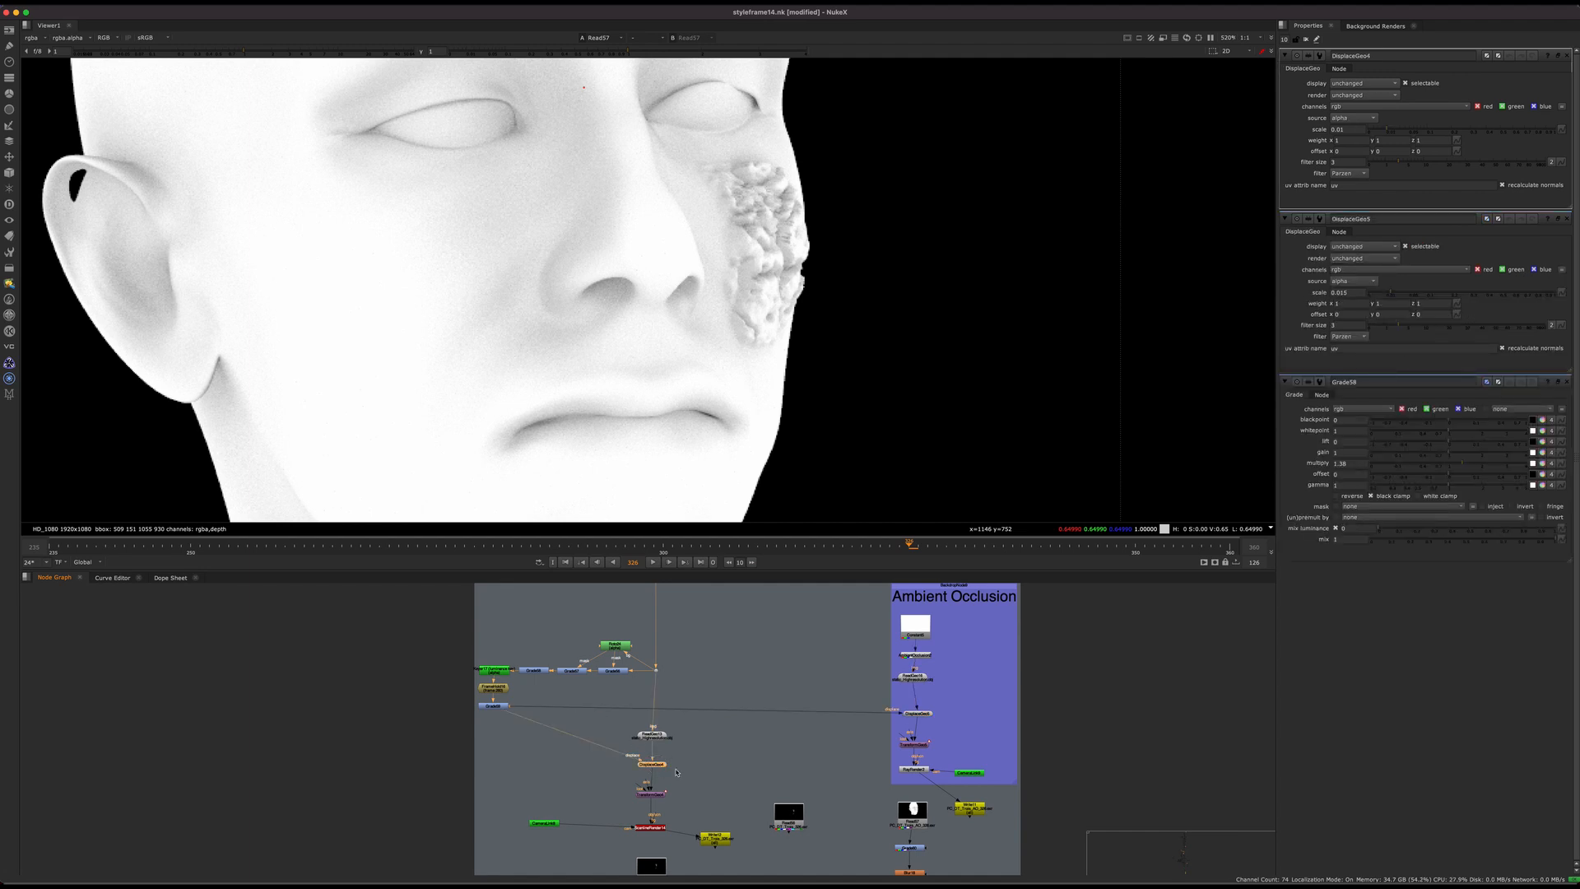
Step: Follow the ambient occlusion branch from Read57 to Grade60 and Blur18, checking the ungraded Read57 render
middle_drag(940, 856, 772, 679)
scroll(680, 829, up, 5)
click(621, 753)
click(692, 736)
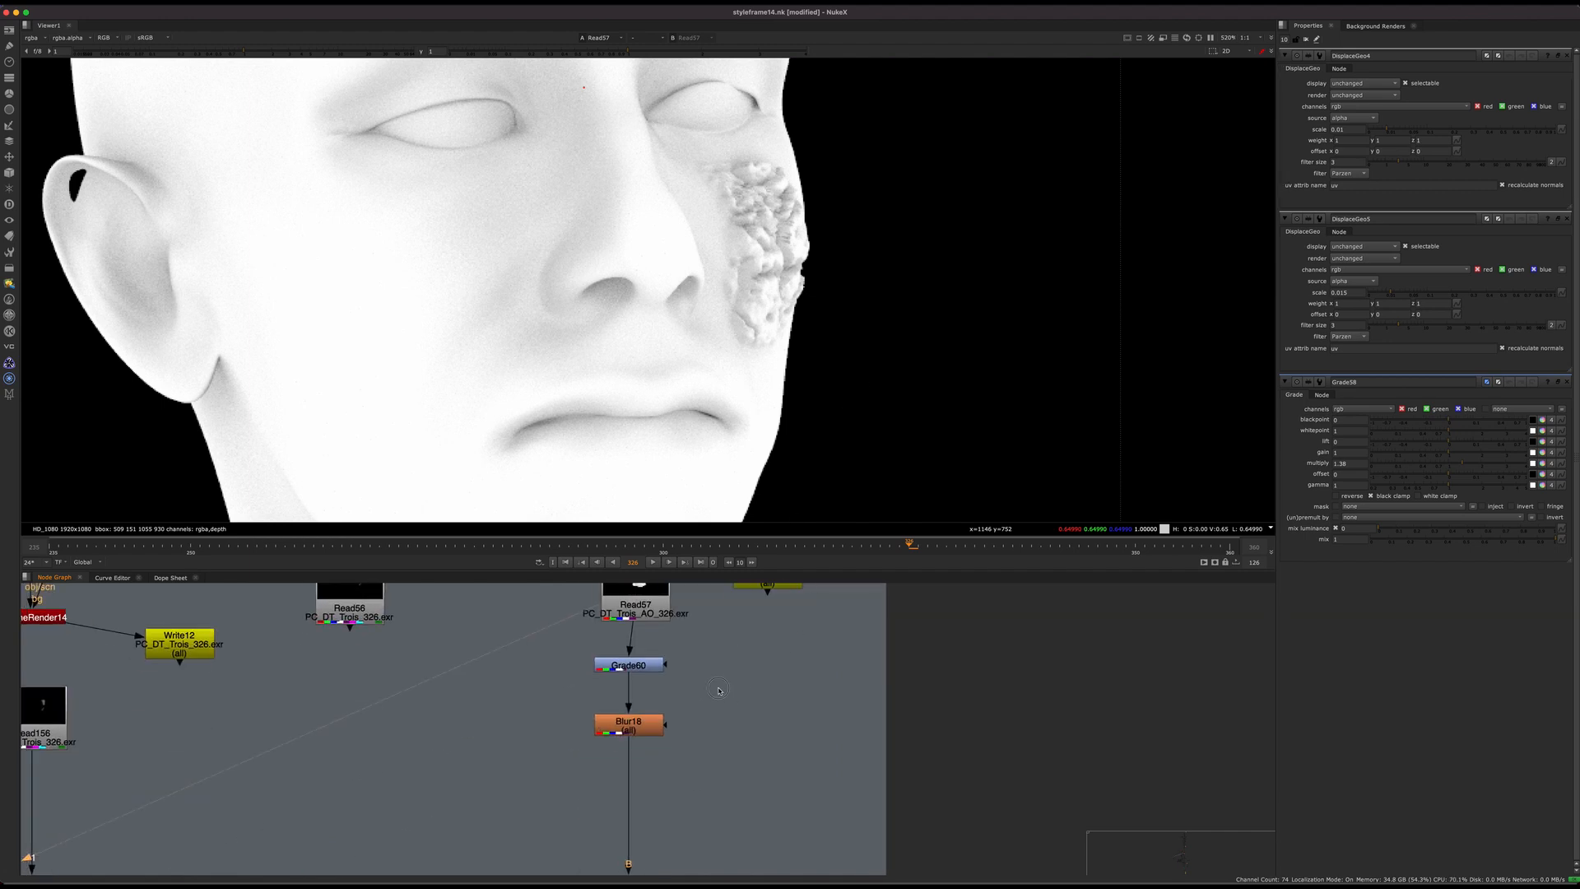
click(617, 729)
key(1)
middle_drag(617, 730, 614, 850)
click(632, 719)
key(1)
click(698, 687)
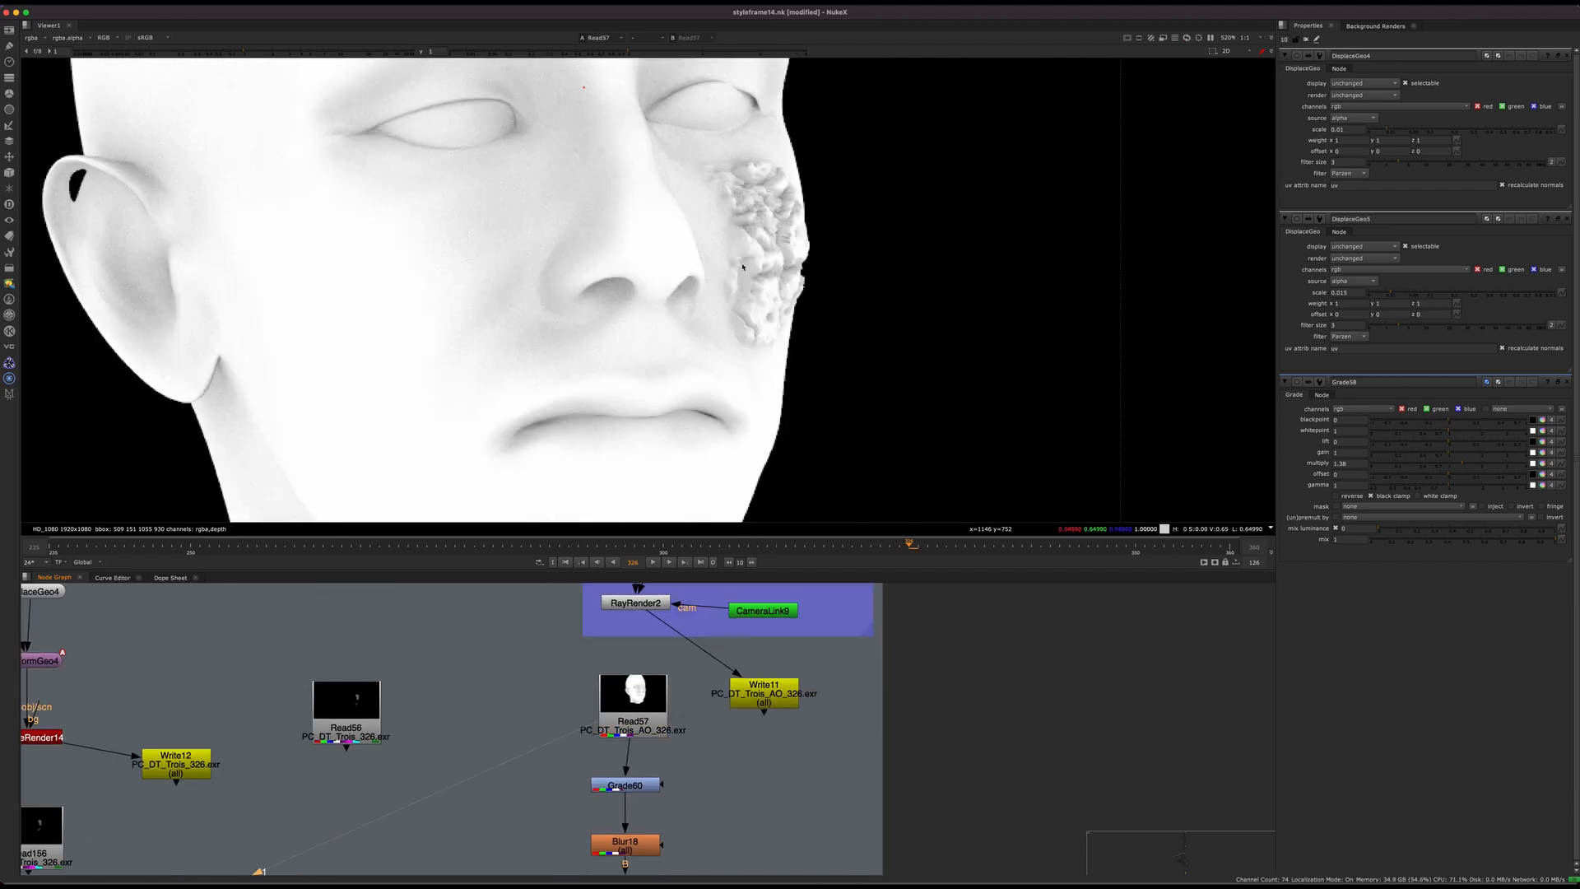
Step: Compare the outputs of Grade60, Blur18 and the original Read57, finishing with the blurred occlusion
click(634, 785)
key(1)
middle_drag(695, 714, 724, 620)
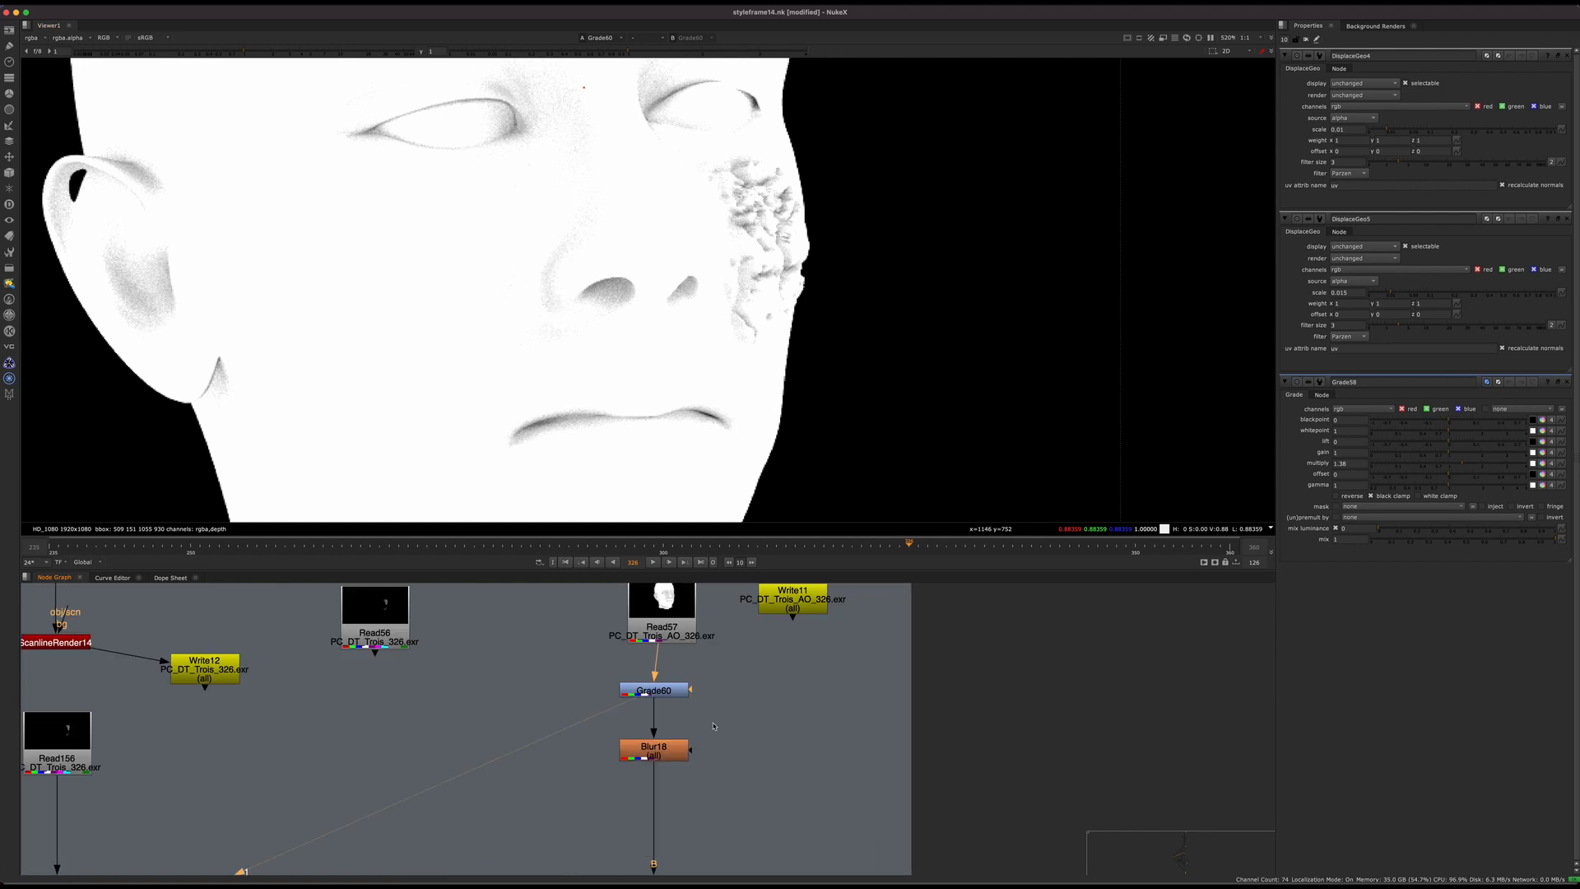
click(655, 749)
key(1)
click(660, 609)
key(1)
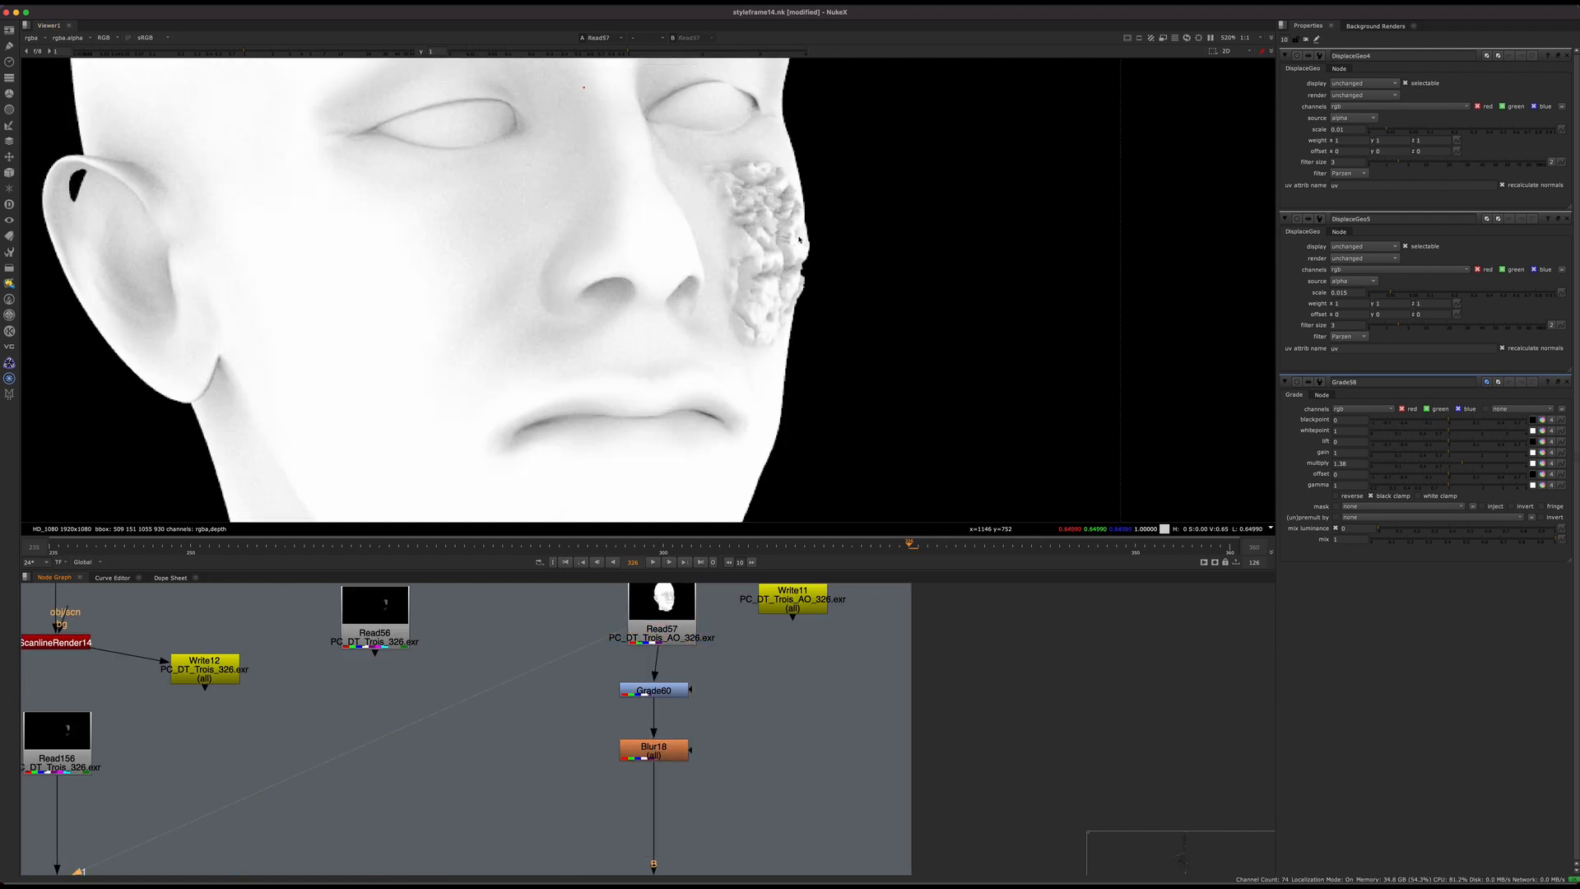
drag(575, 659, 715, 767)
key(1)
scroll(709, 730, down, 5)
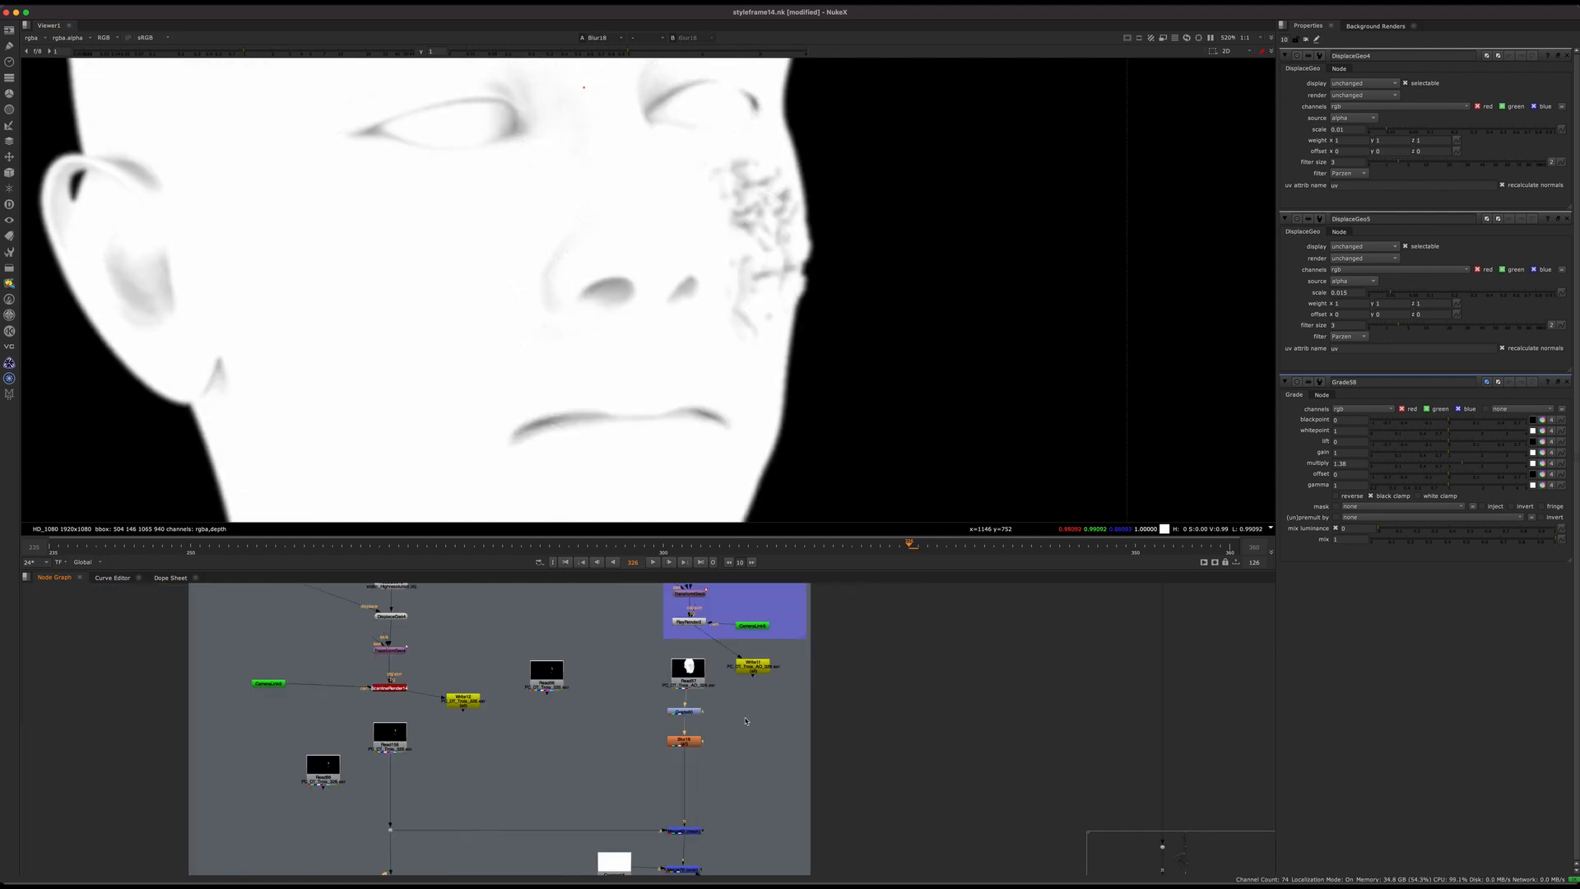
Step: Trace the blurred occlusion branch to the main comp and display the multiply merge Merge71
middle_drag(722, 874, 759, 717)
scroll(760, 716, up, 5)
click(696, 705)
click(695, 633)
scroll(758, 679, down, 8)
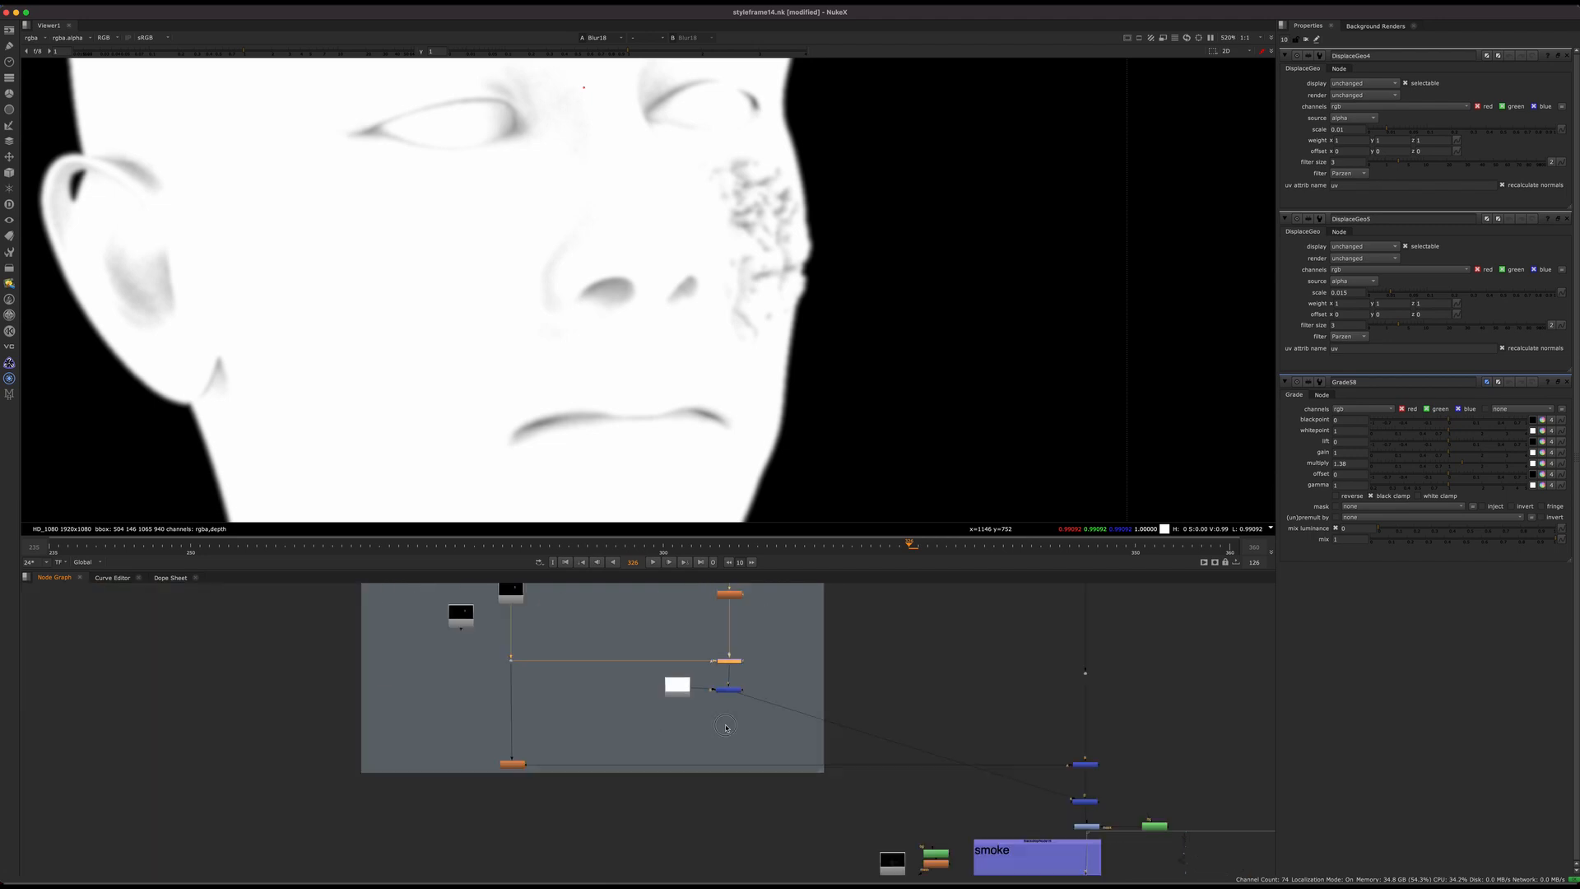
middle_drag(1032, 790, 901, 765)
scroll(923, 771, up, 5)
drag(1010, 735, 872, 778)
key(1)
click(955, 738)
scroll(955, 738, up, 5)
middle_drag(942, 739, 938, 769)
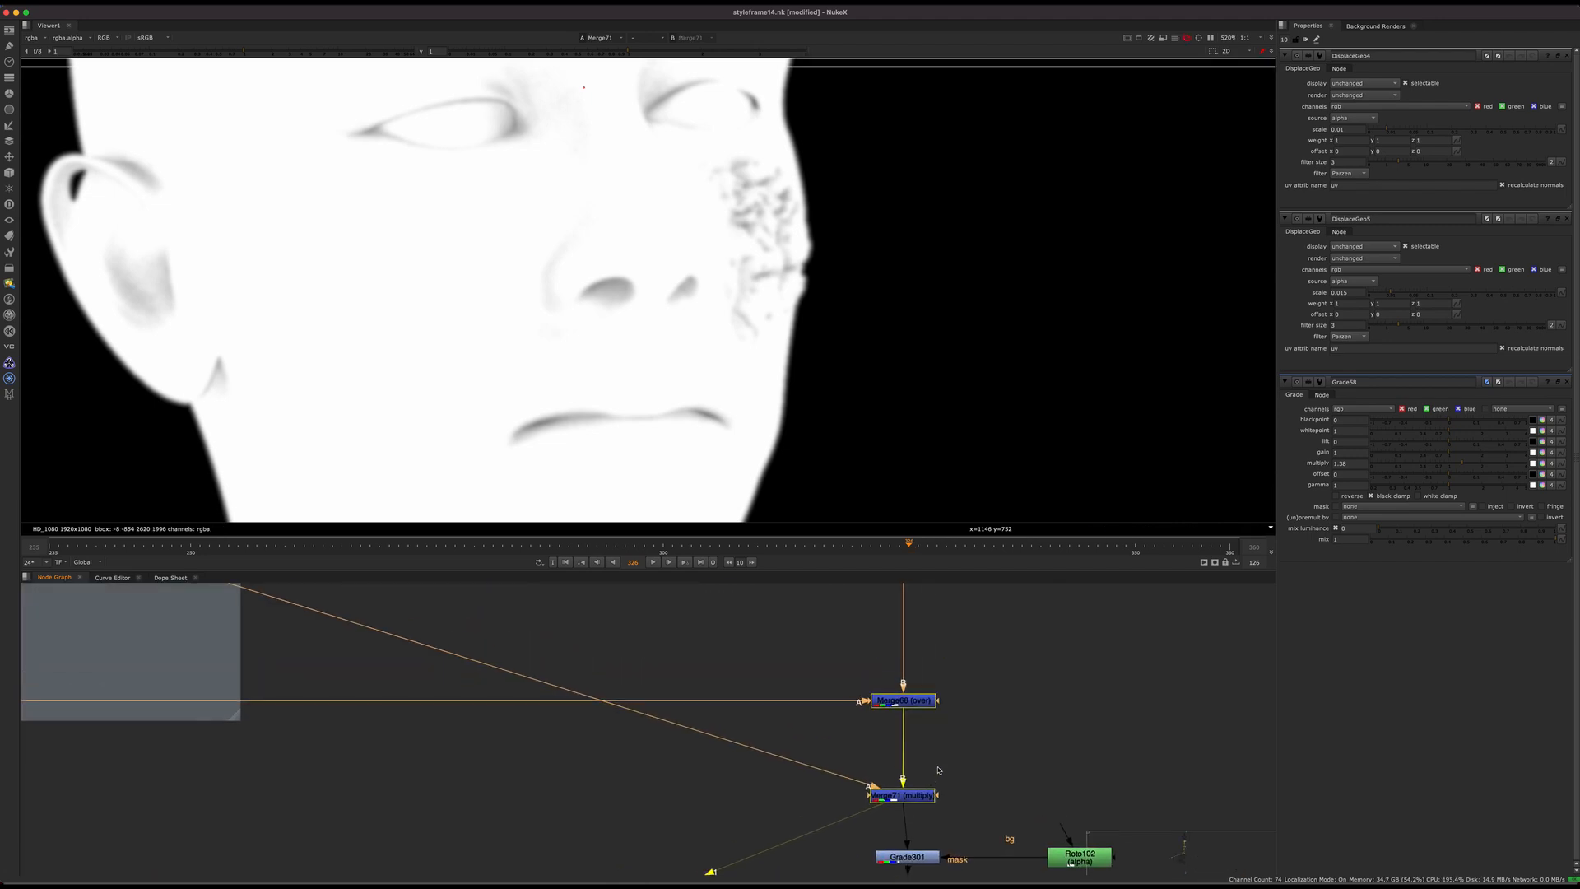
Step: Return to the masking merge below Blur18 and display Merge70, which combines the masked occlusion with Constant6
scroll(782, 744, down, 8)
middle_drag(723, 781, 746, 850)
scroll(537, 697, up, 6)
middle_drag(536, 698, 642, 729)
key(1)
click(624, 652)
drag(685, 655, 571, 772)
scroll(766, 257, down, 5)
key(1)
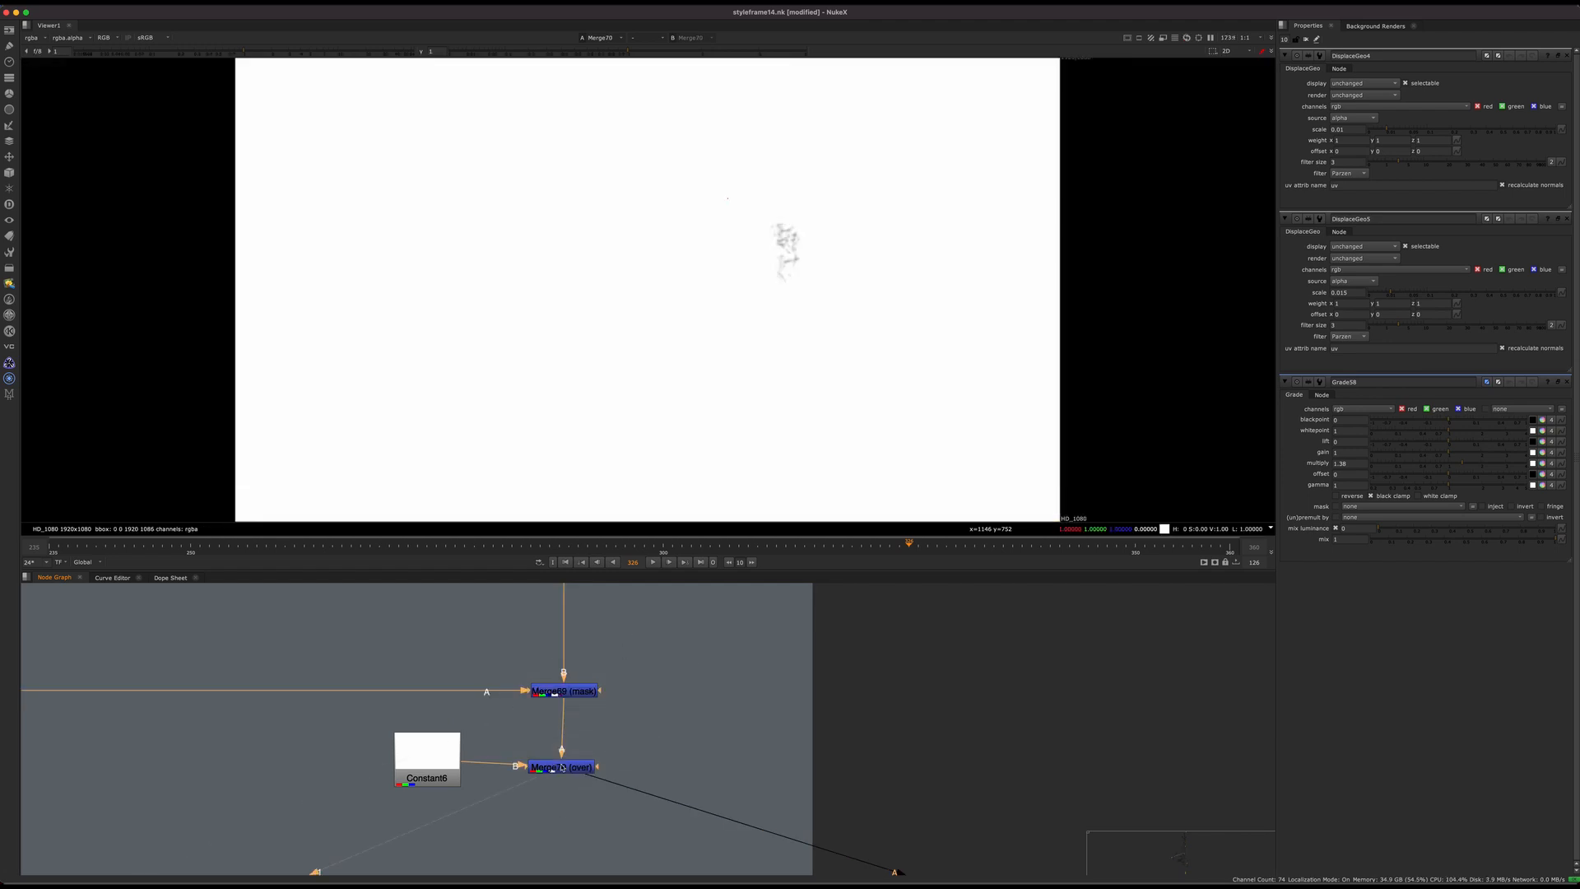
Step: Move Constant6 farther away from Merge70 and inspect the isolated cheek occlusion on white
drag(420, 773, 346, 800)
click(575, 767)
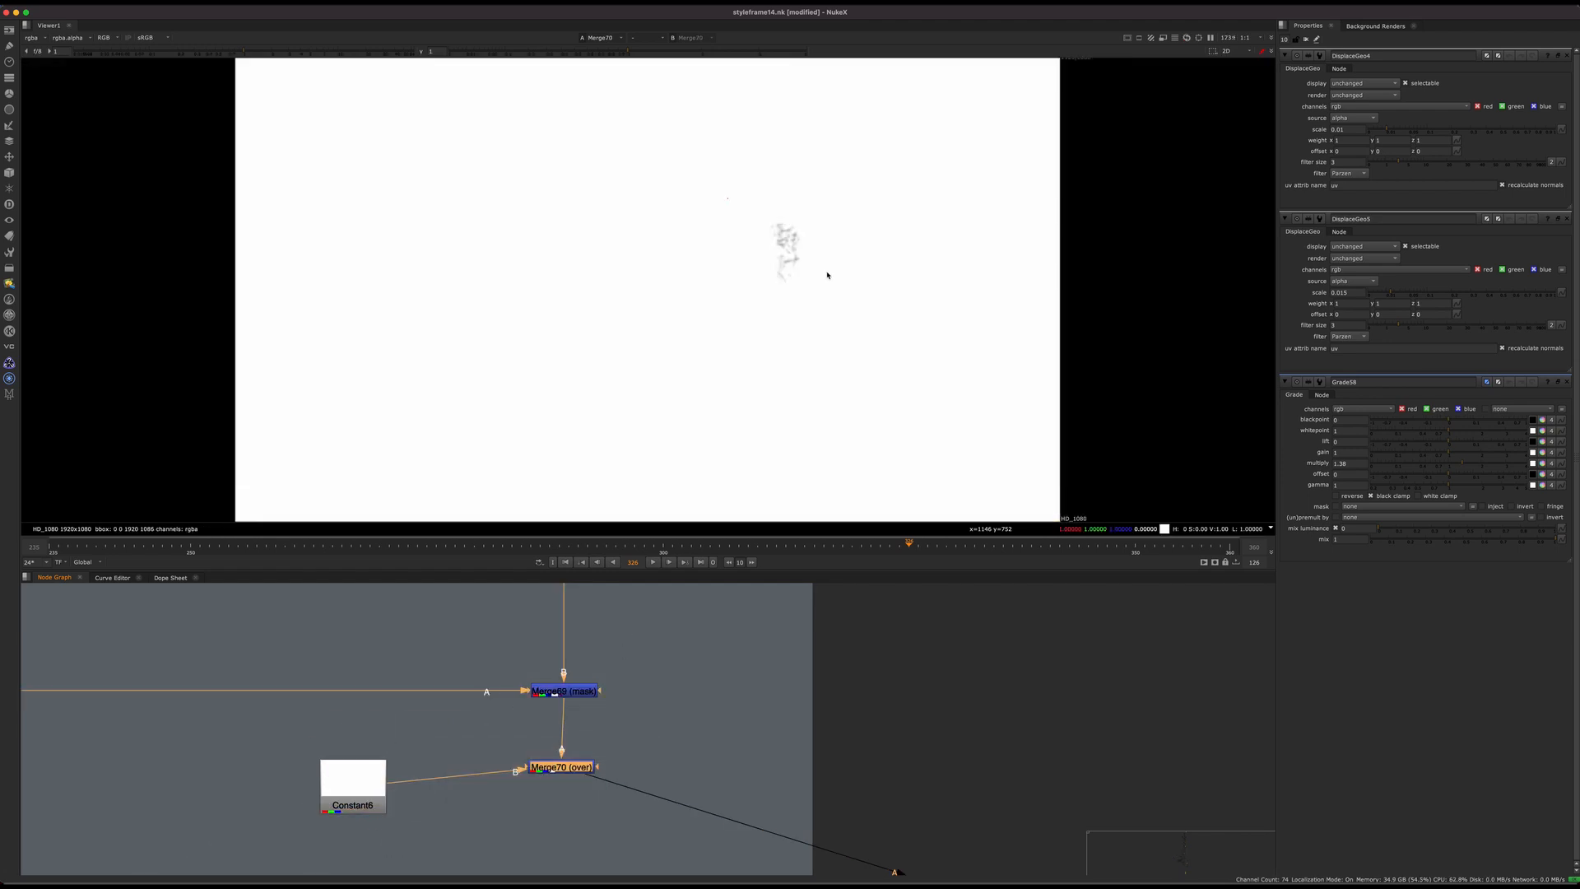
scroll(810, 278, up, 3)
middle_drag(800, 264, 816, 288)
key(f)
middle_drag(784, 692, 255, 362)
scroll(608, 646, down, 3)
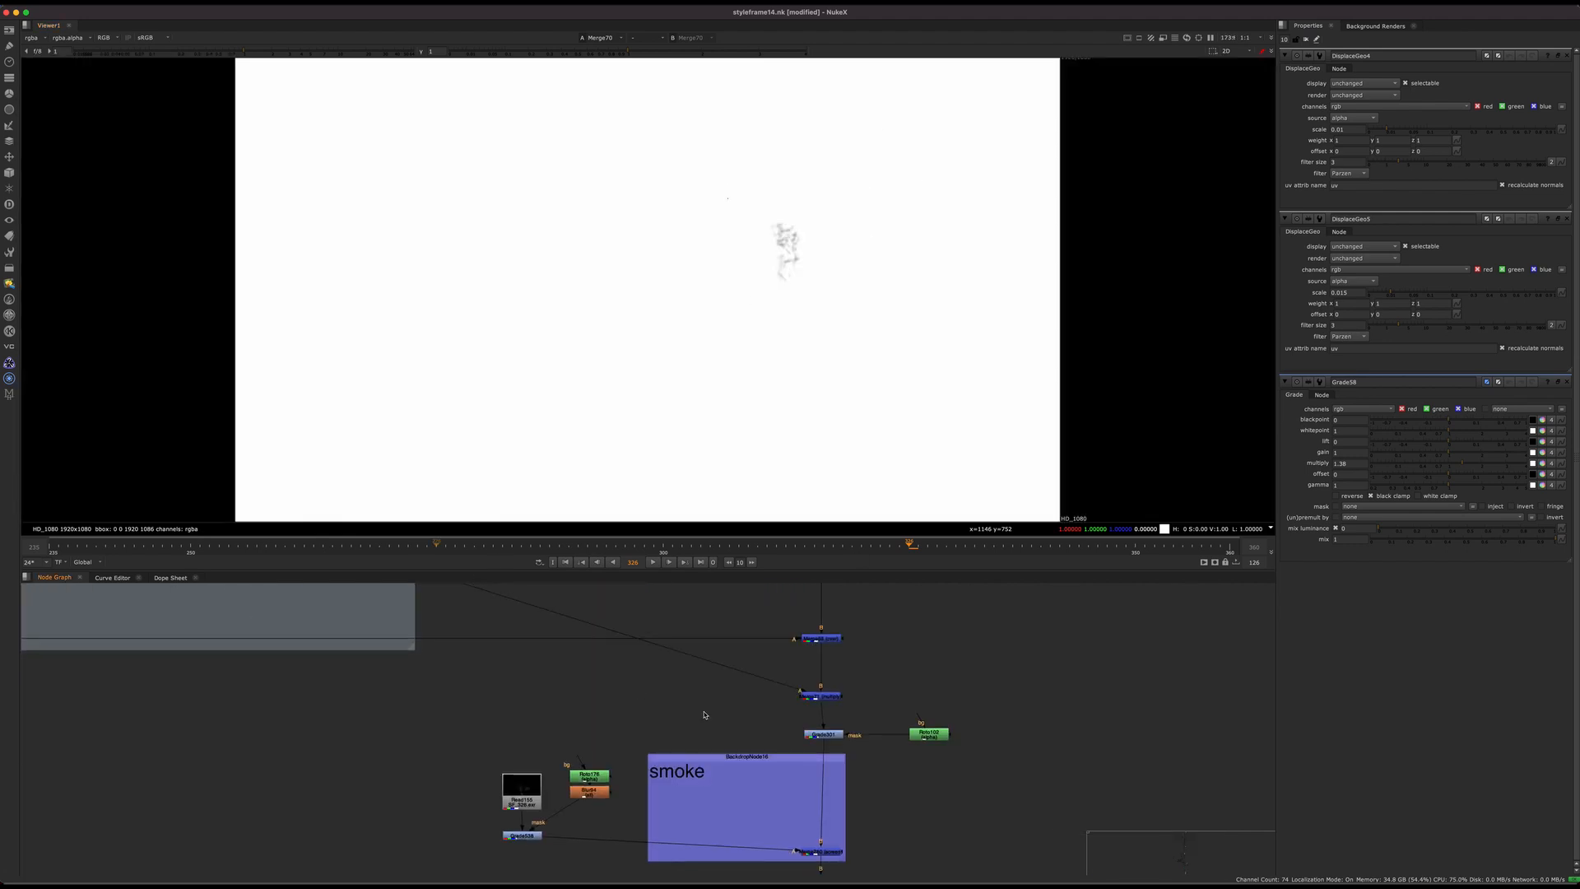
Step: Display Merge71 and examine the occlusion multiplied onto the cheek cracks, both in close-up and full frame
click(818, 694)
key(1)
scroll(846, 698, up, 3)
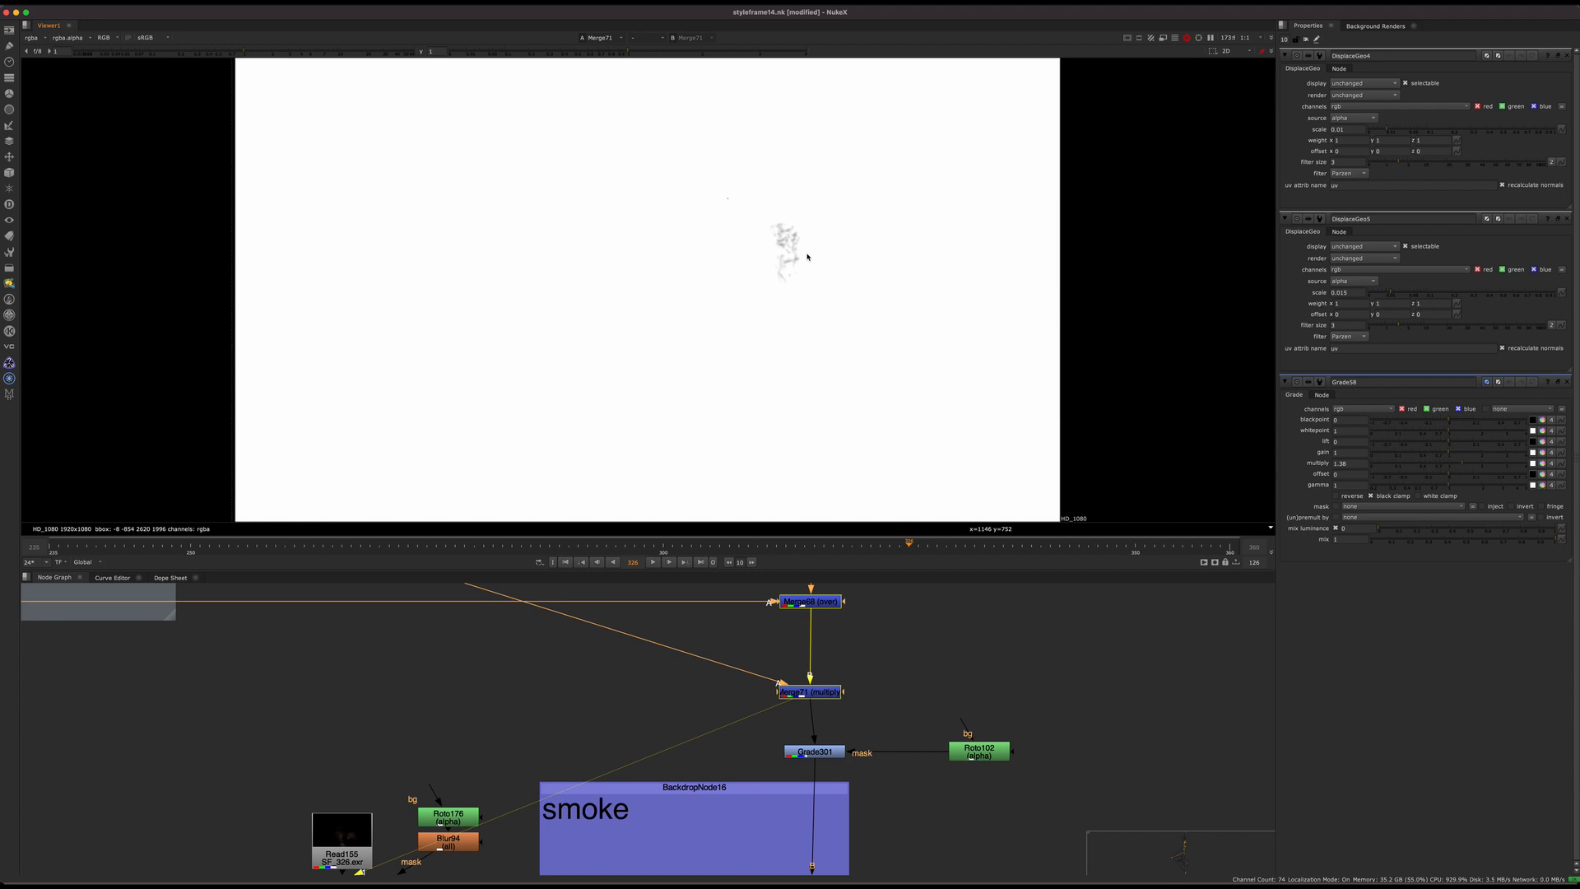
scroll(653, 697, down, 10)
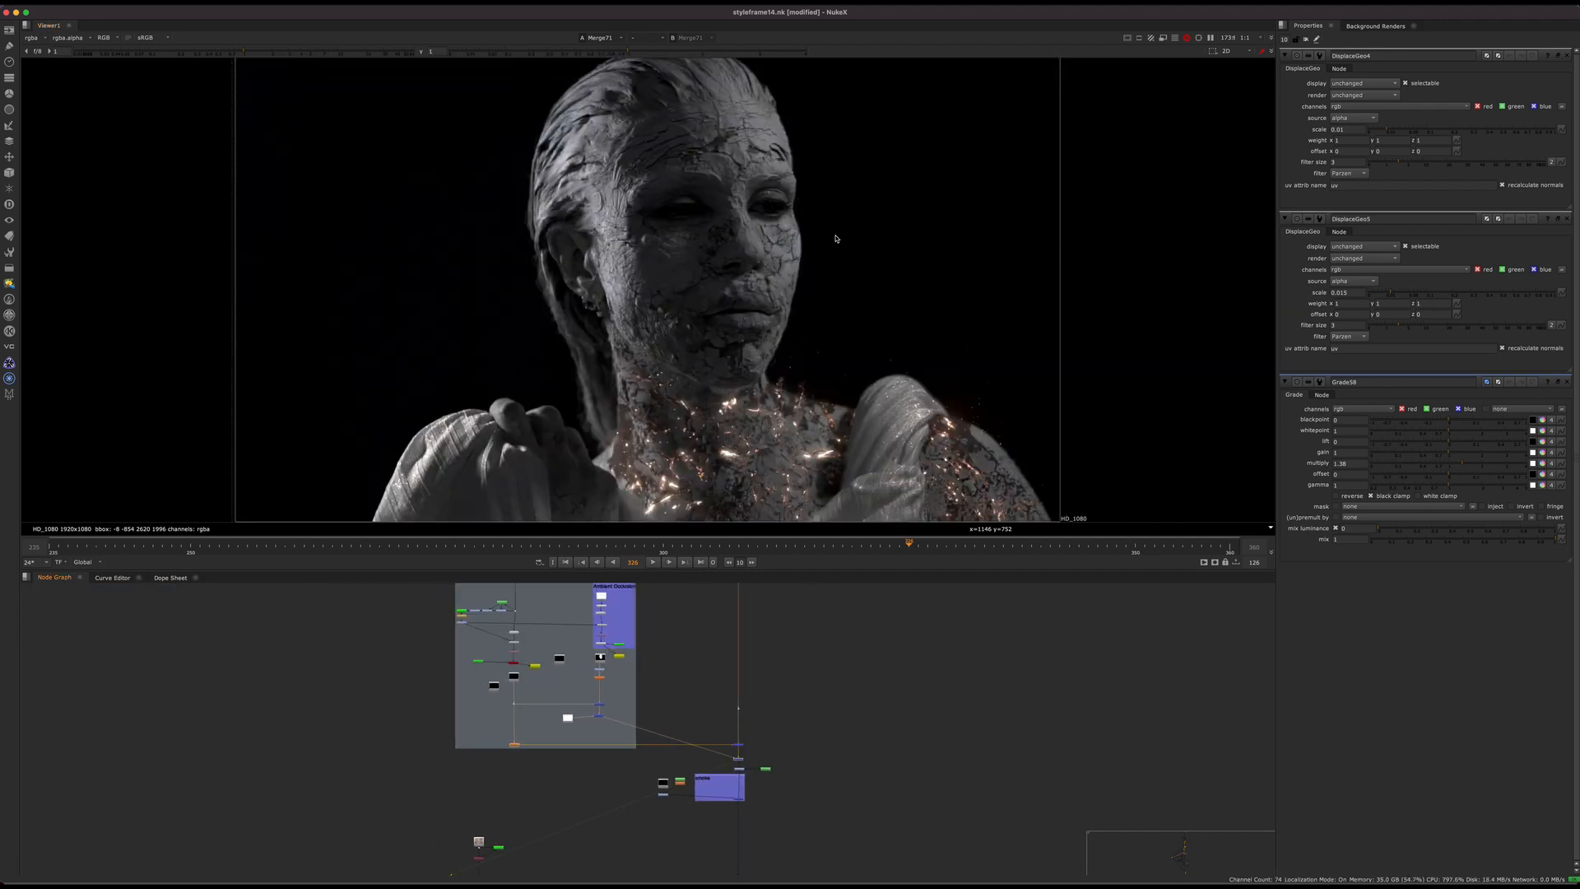
scroll(822, 239, up, 8)
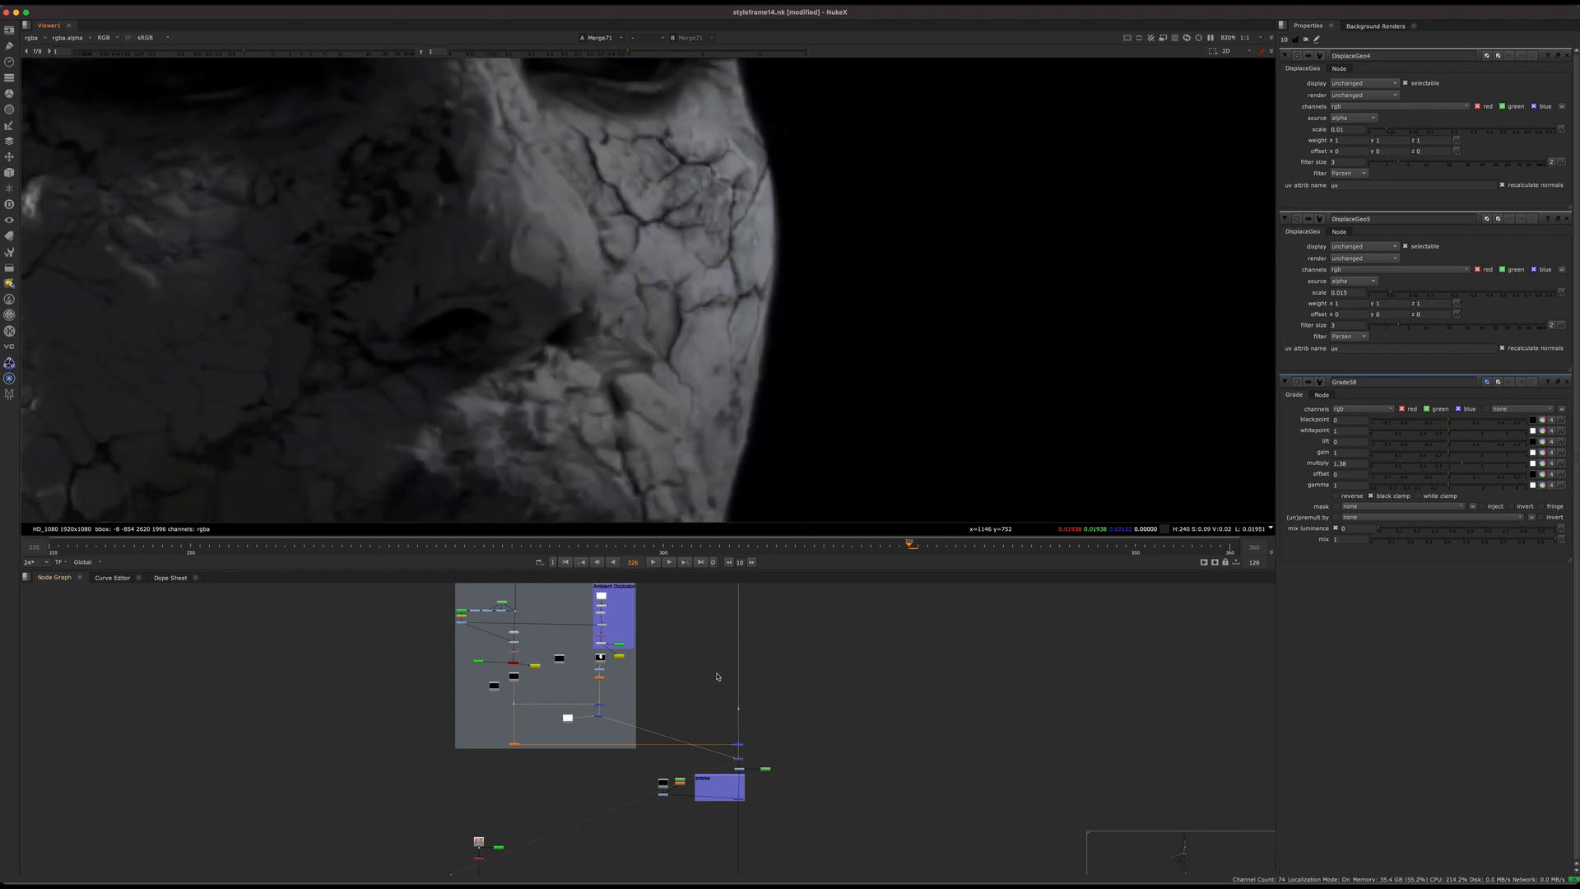
scroll(740, 786, up, 5)
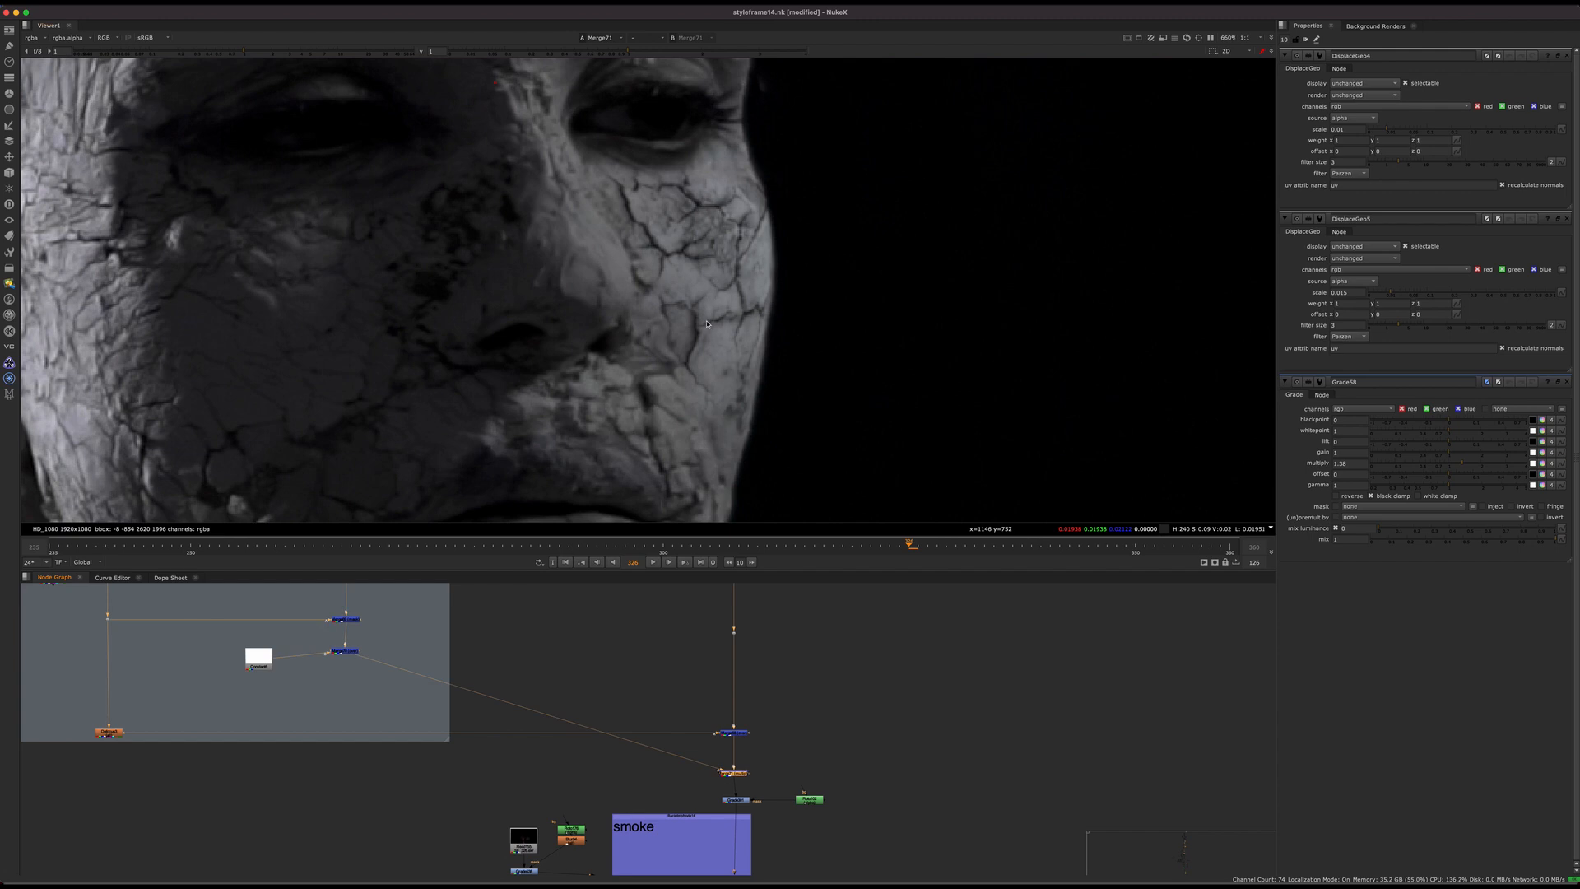
key(f)
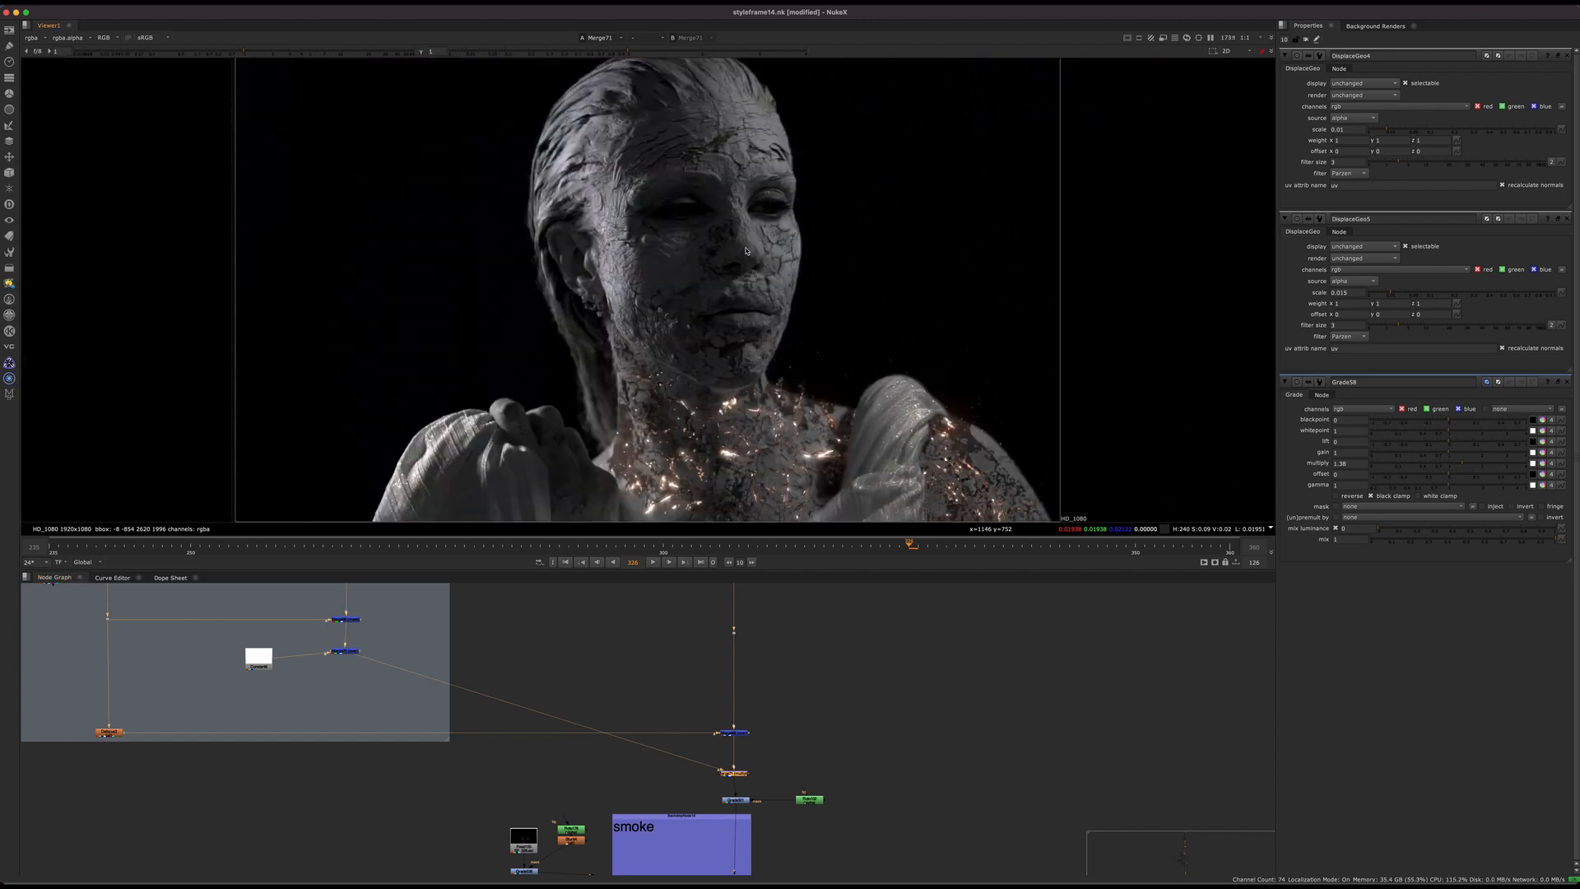
Step: Select the merge inside the smoke group and close all open node property panels
click(771, 672)
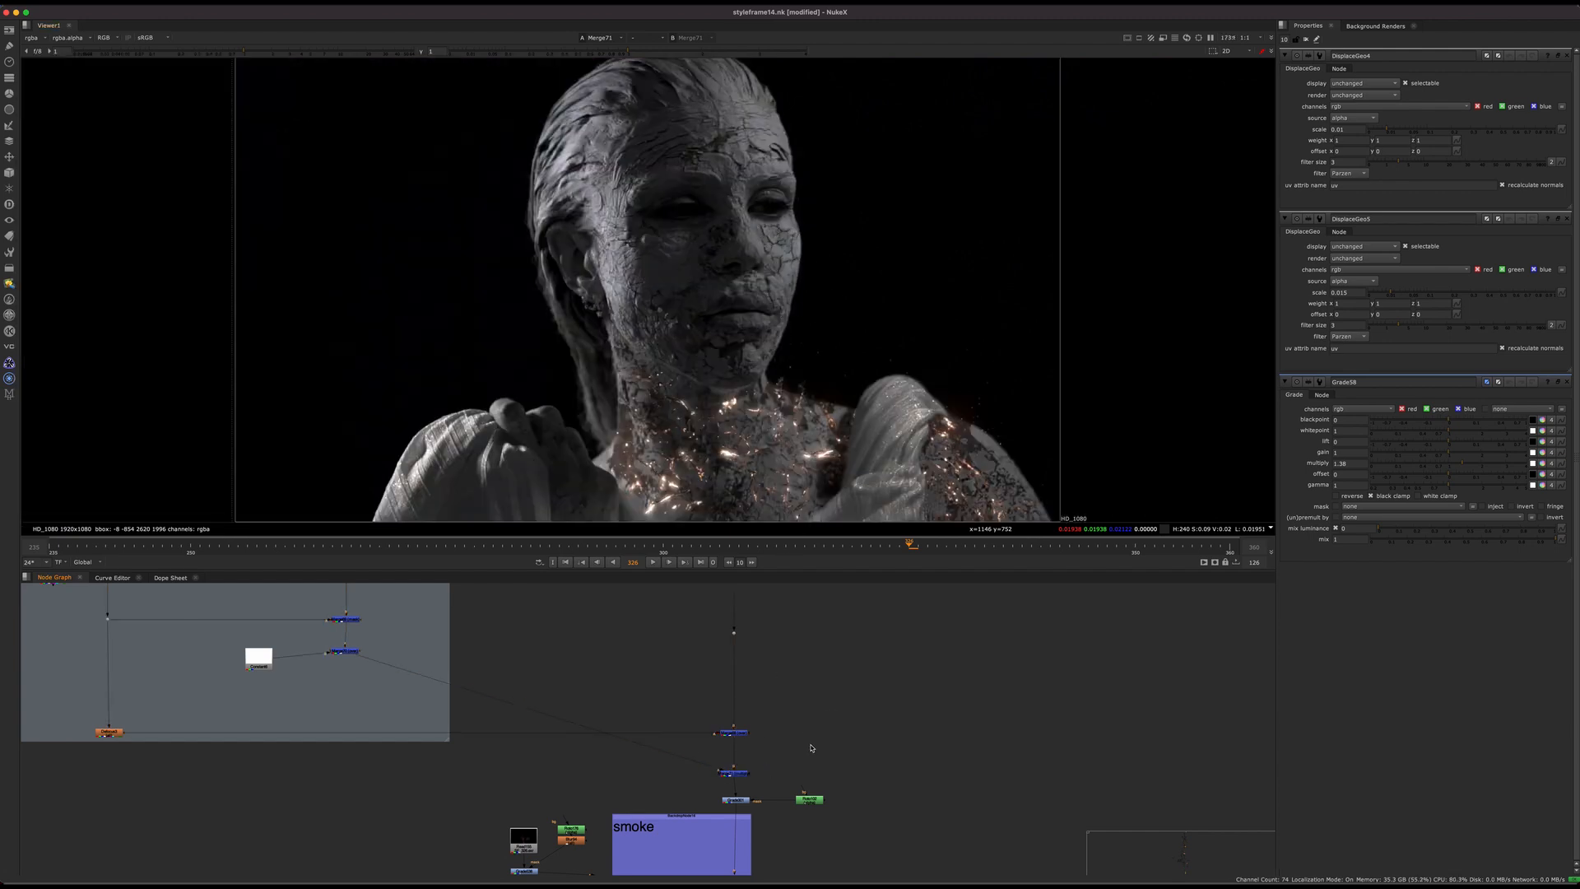
middle_drag(811, 748, 704, 650)
scroll(695, 658, up, 3)
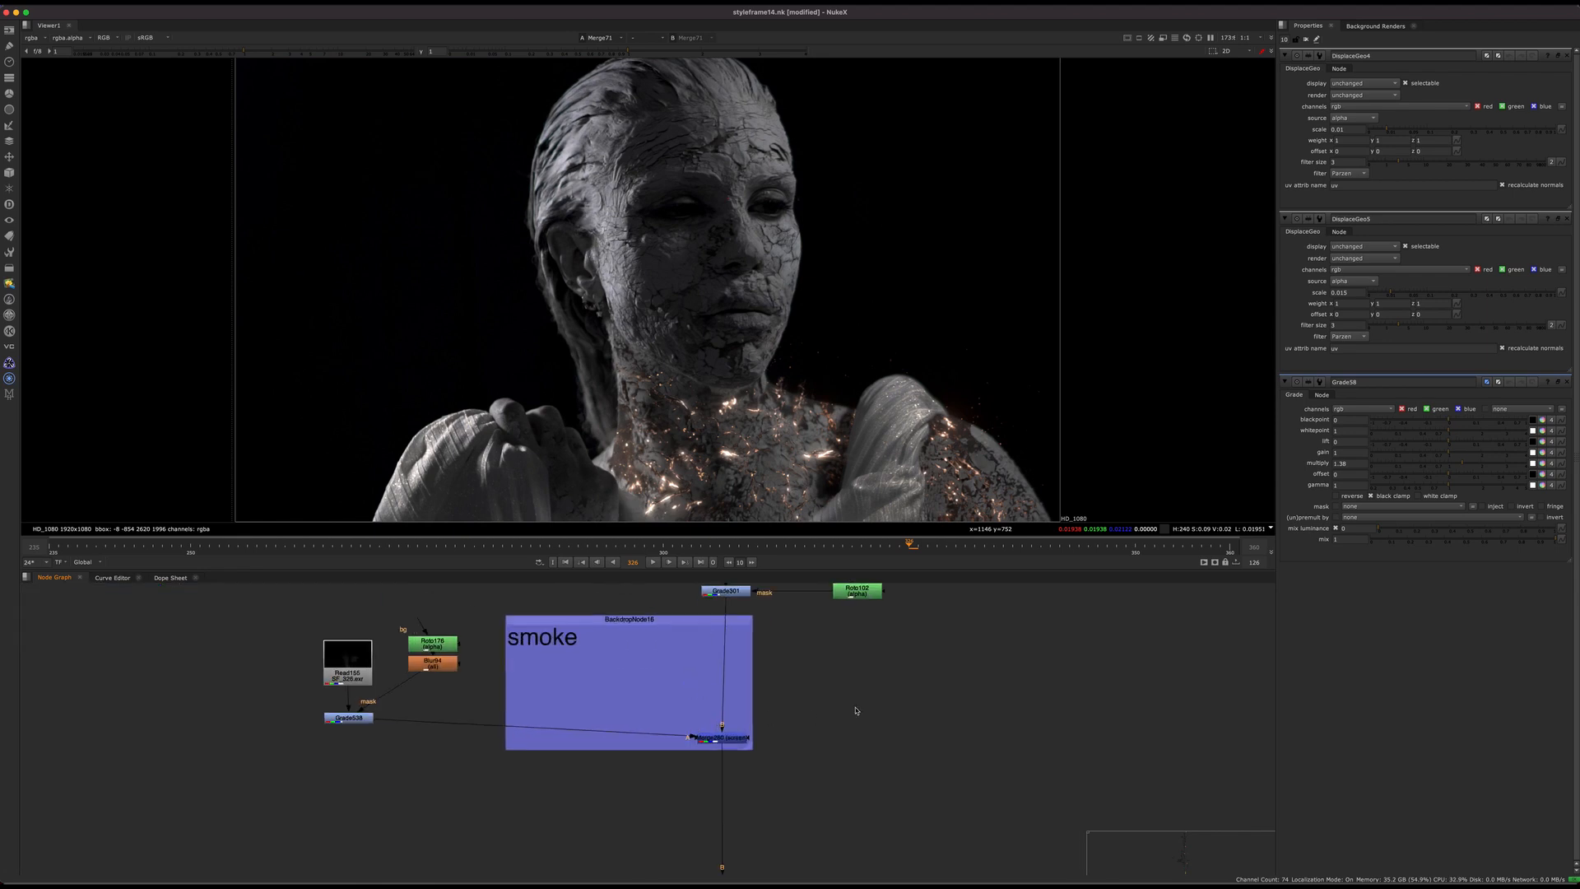
click(1568, 56)
click(1568, 56)
click(1568, 56)
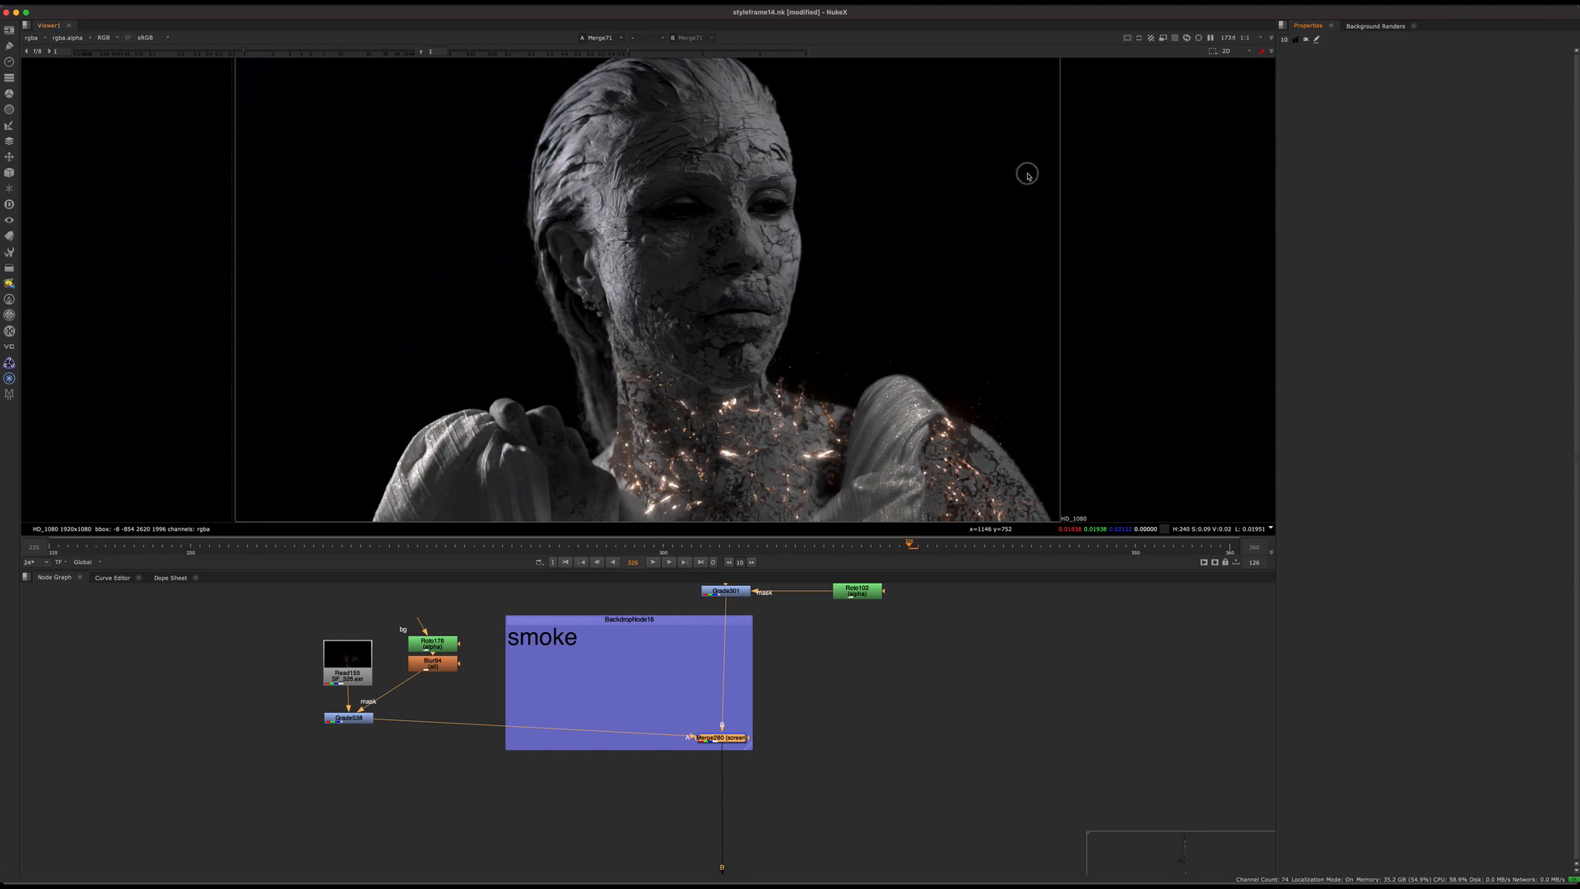
Step: Zoom the viewer out to the whole frame and widen the smoke backdrop around its merge
scroll(747, 369, down, 3)
key(f)
scroll(752, 400, down, 2)
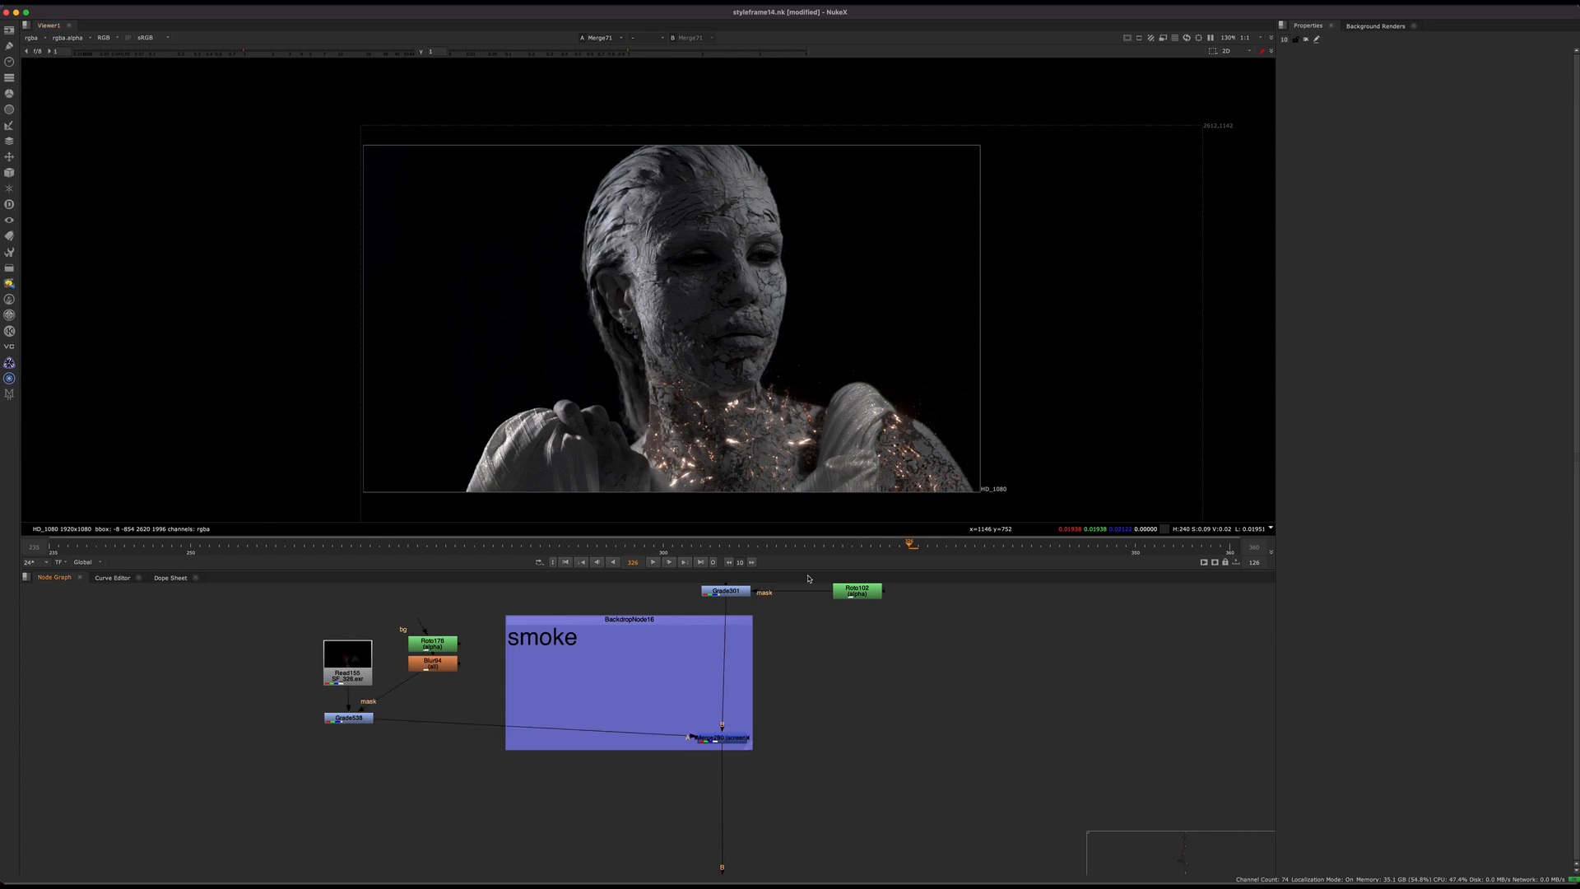
middle_drag(639, 797, 571, 784)
drag(671, 726, 735, 787)
click(658, 708)
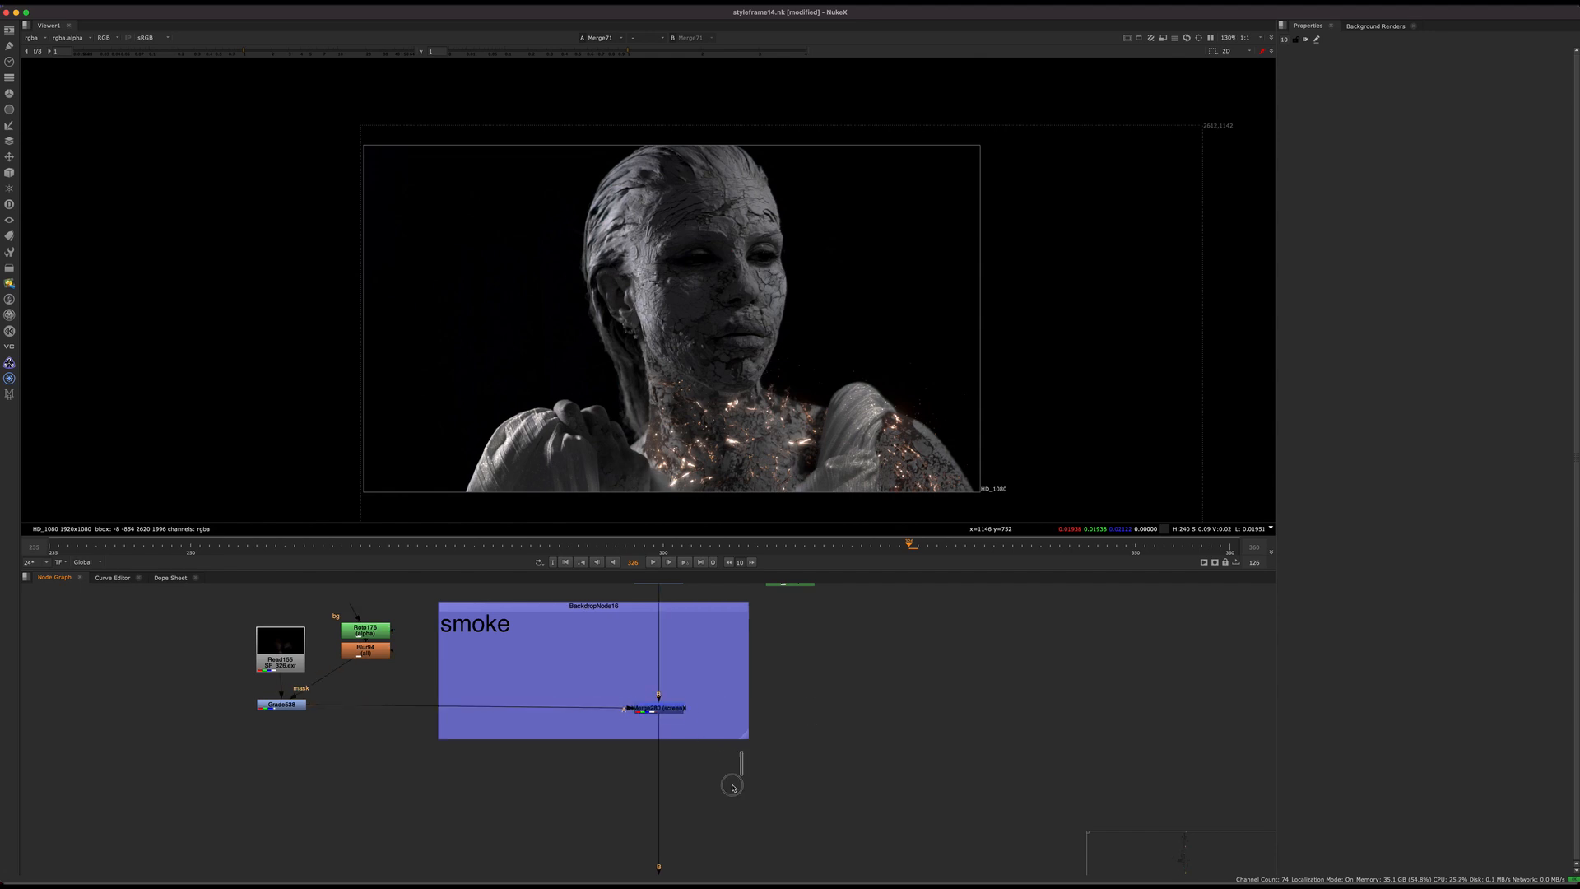
scroll(732, 790, down, 5)
scroll(582, 704, up, 7)
Step: Space out the smoke branch by moving Roto178 above Blur94 and Read155 above its grade, and save the script
drag(576, 755, 582, 699)
drag(474, 790, 480, 697)
scroll(485, 741, up, 3)
scroll(500, 697, down, 3)
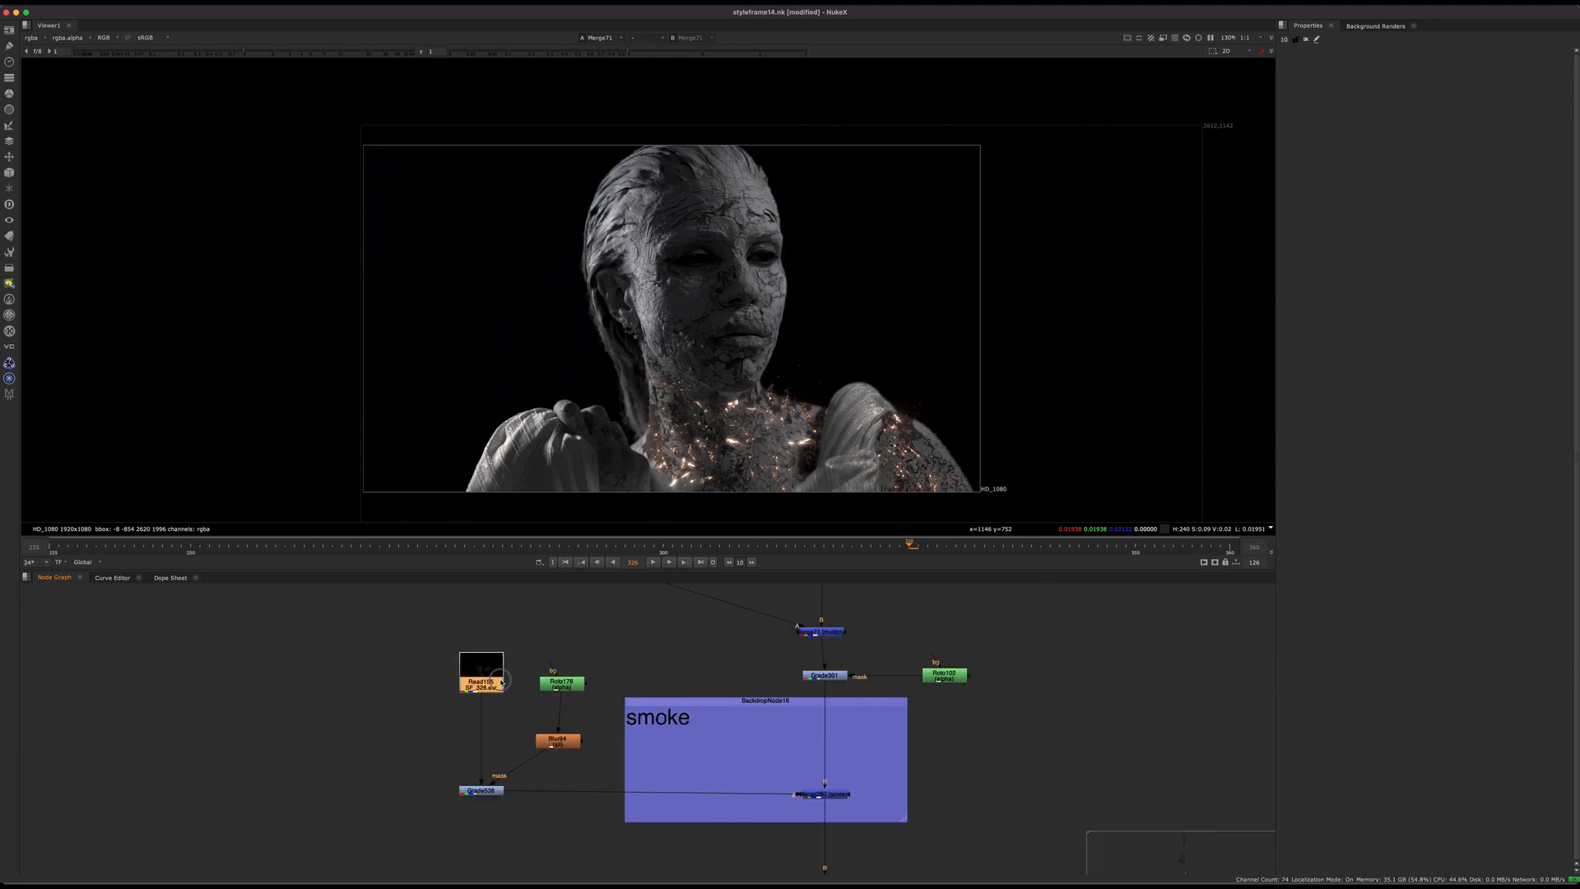
middle_drag(500, 697, 413, 687)
key(super+s)
Step: Locate the crack branch above the Left Face 3D Cracks group and select its PC_DT_DUO_326 render feeding Defocus2
scroll(612, 677, down, 5)
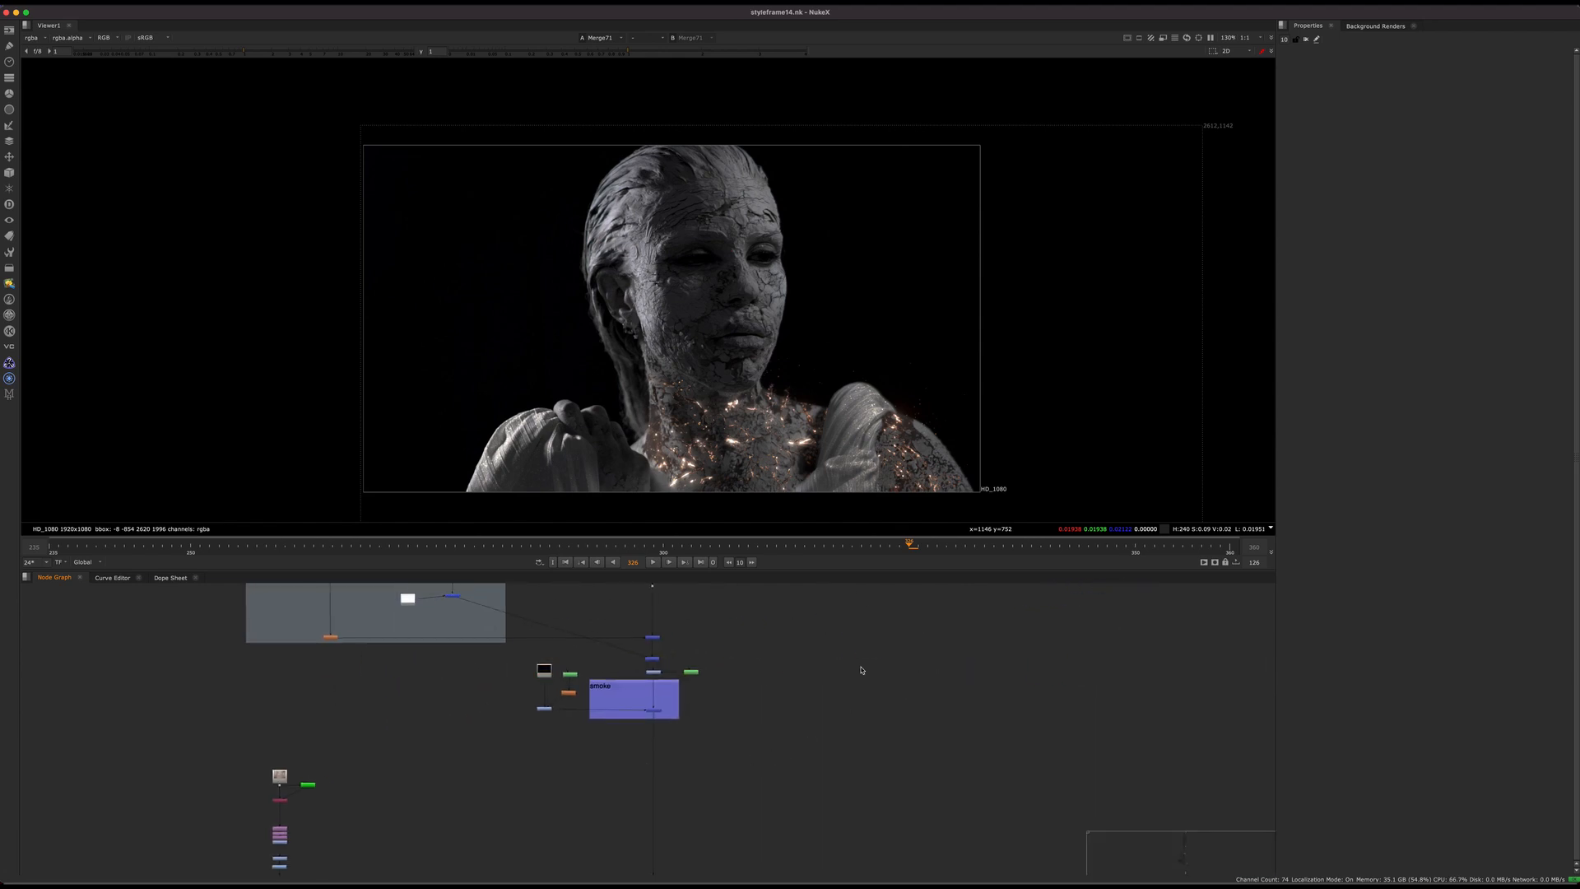
middle_drag(707, 801, 744, 674)
scroll(841, 675, down, 5)
middle_drag(705, 845, 732, 604)
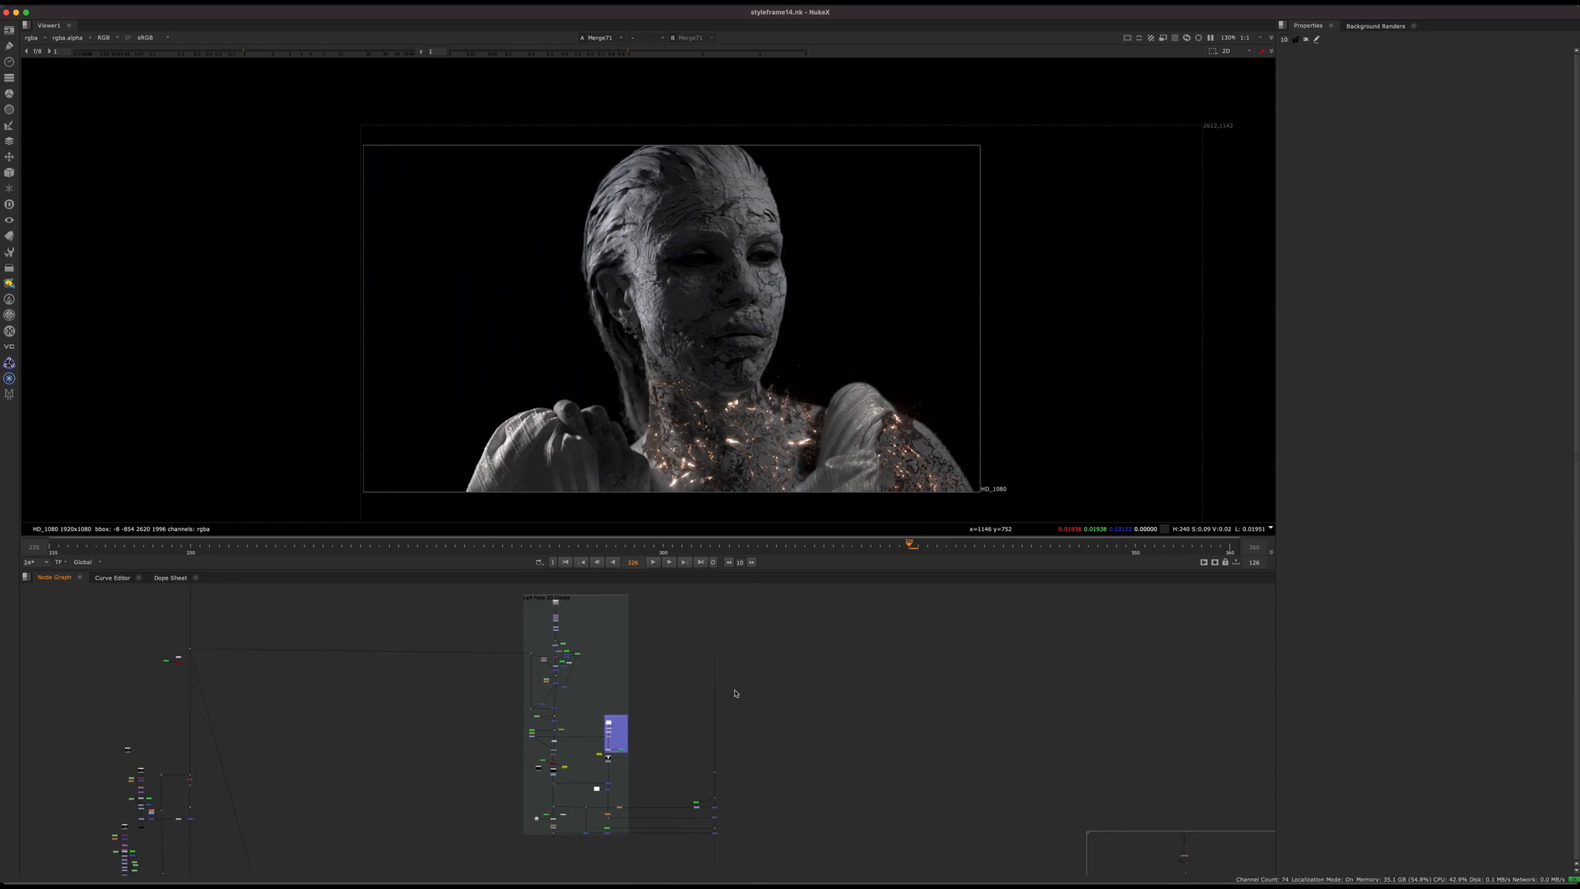
middle_drag(736, 693, 705, 717)
scroll(692, 694, up, 3)
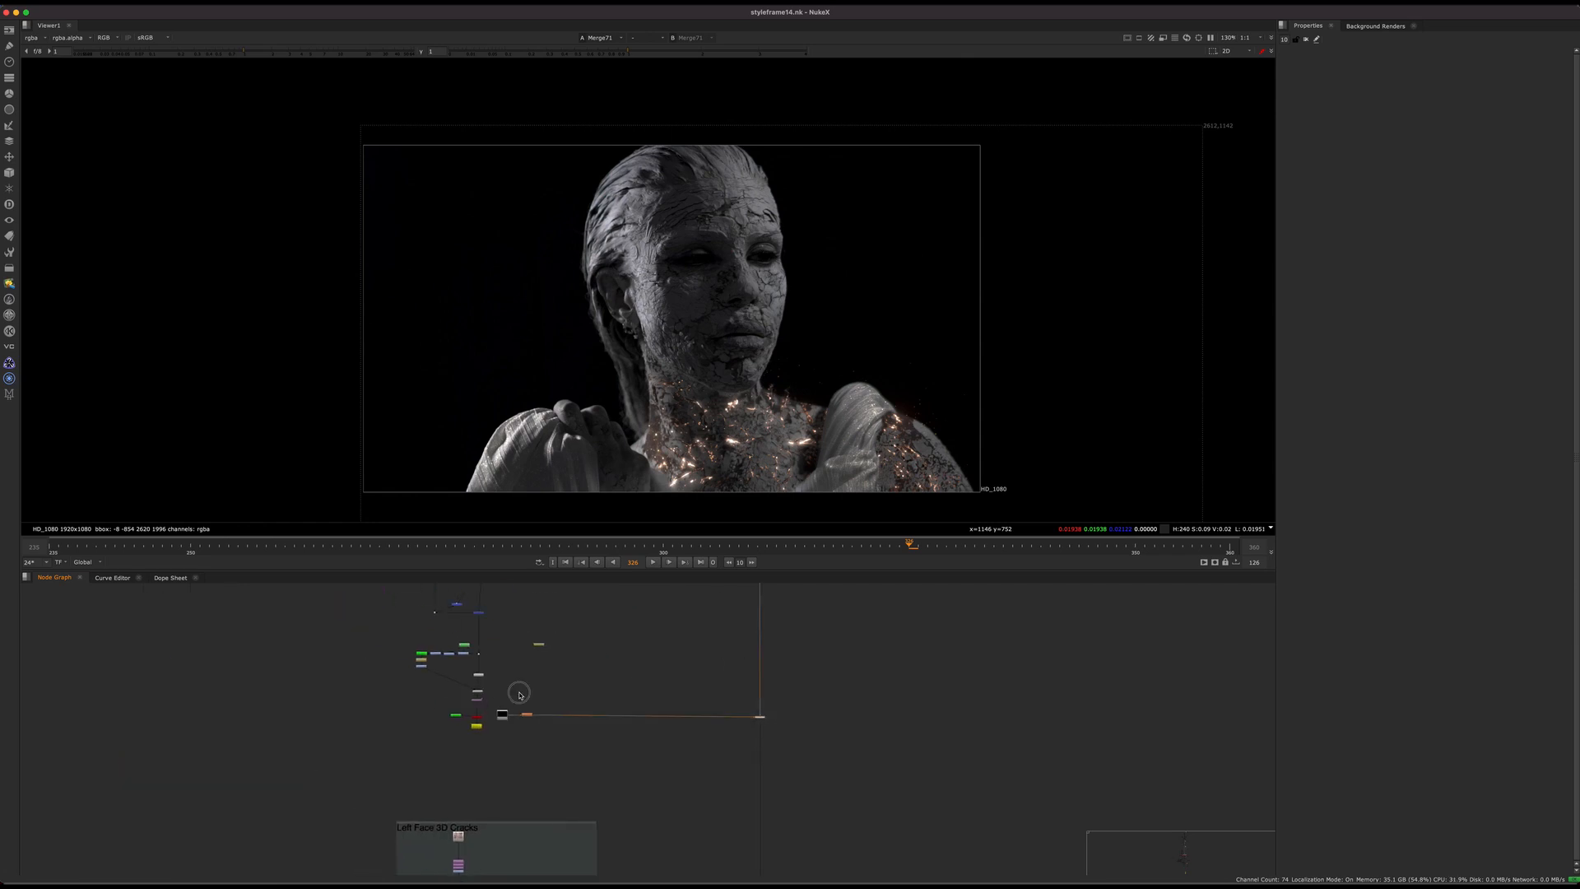
scroll(526, 720, up, 10)
click(536, 735)
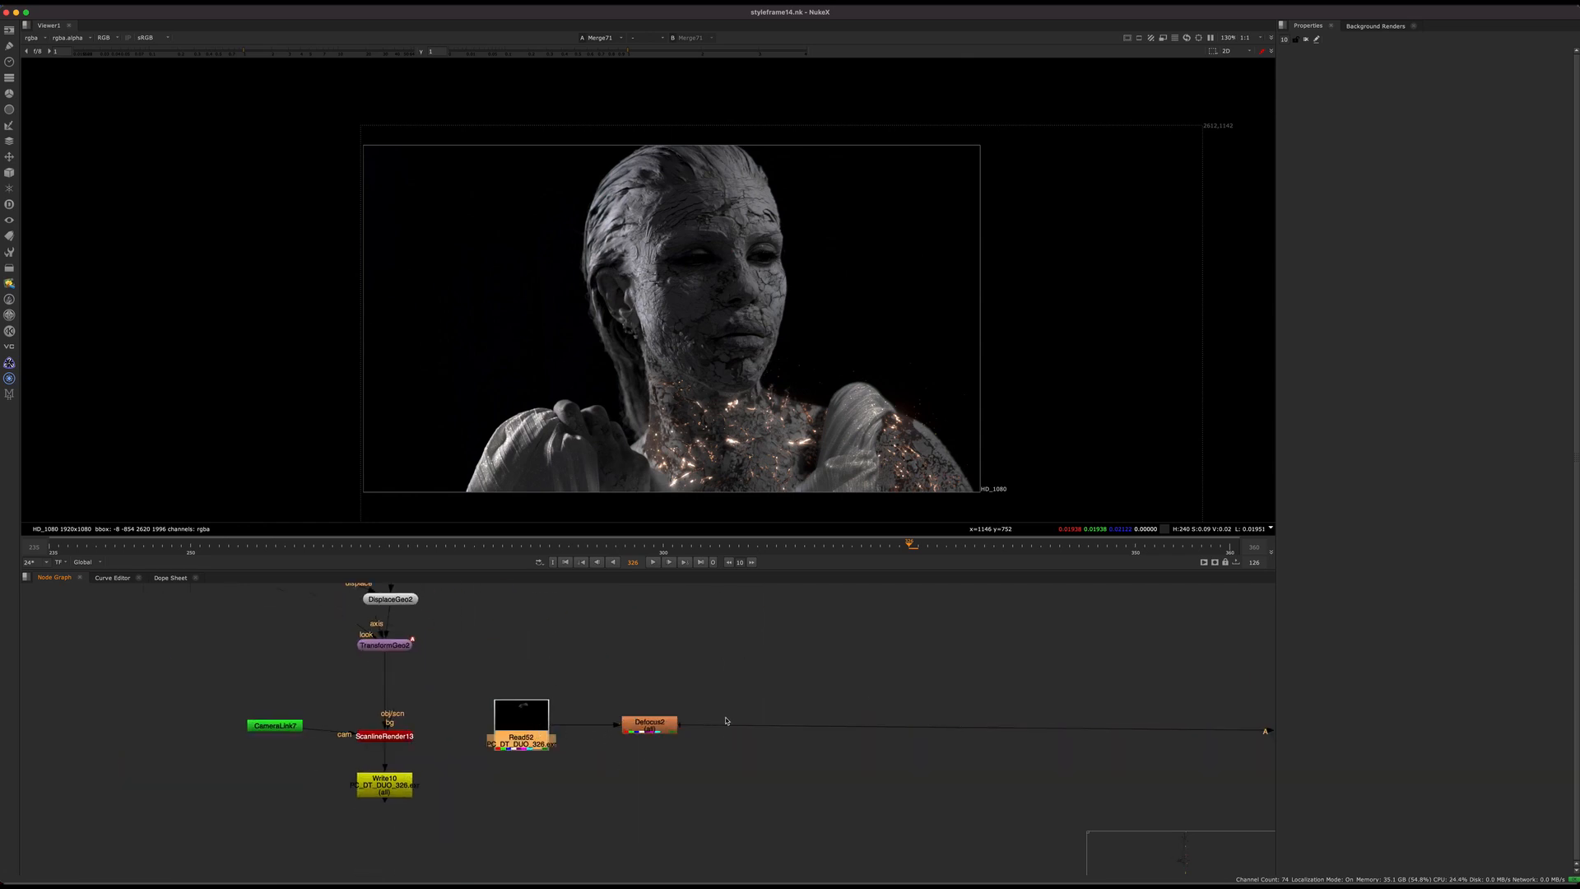
Step: Follow Defocus2 to its merge on the main comp line and display the combined statue there
scroll(726, 721, down, 5)
drag(709, 720, 1161, 811)
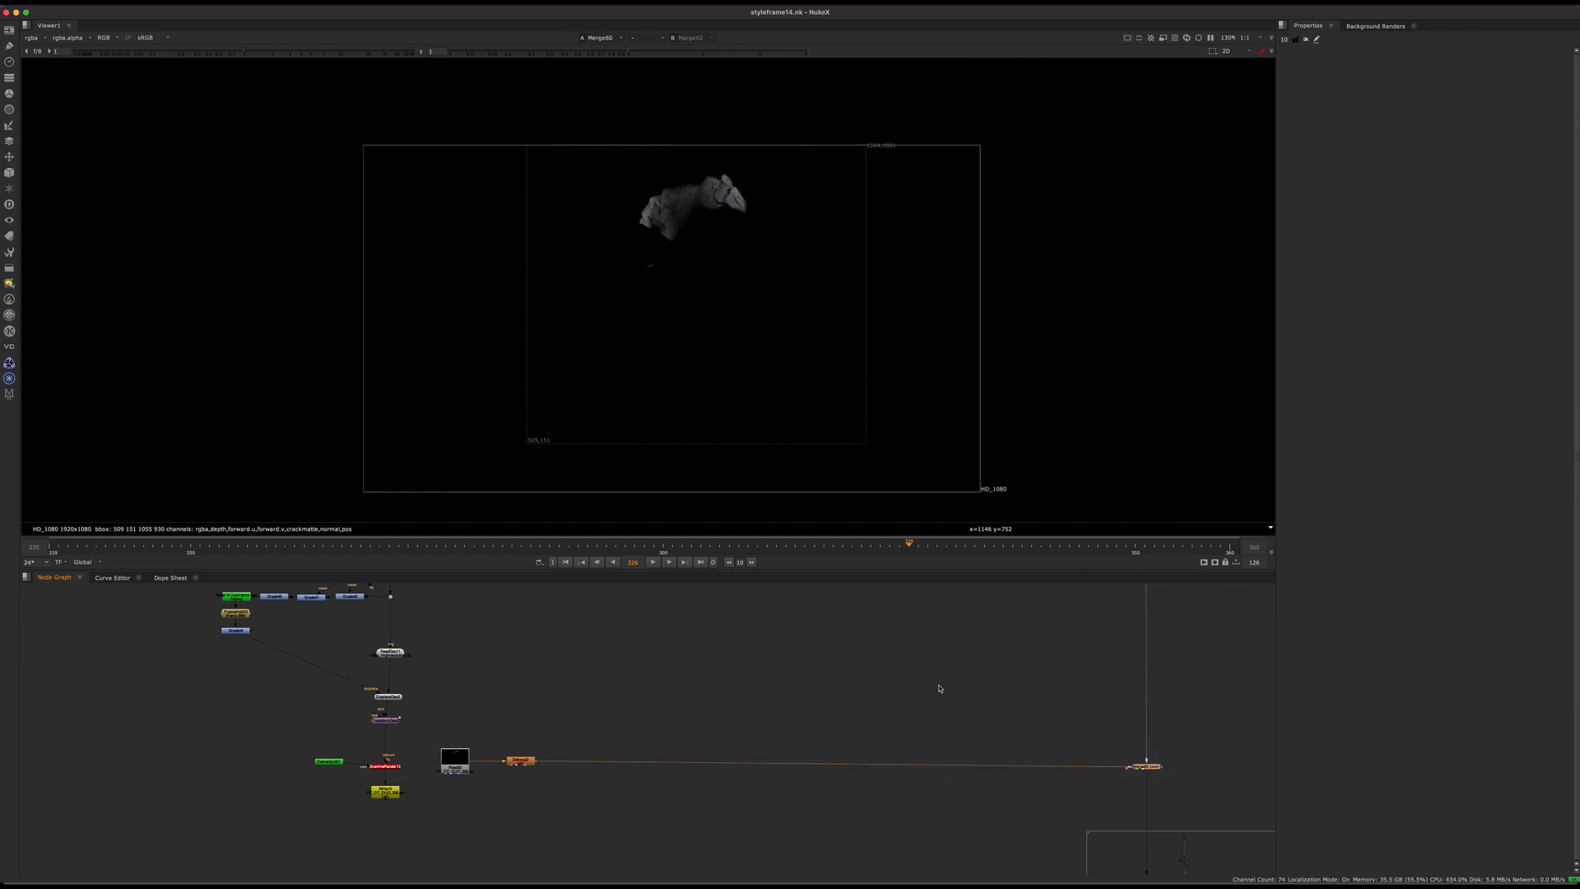
middle_drag(920, 722, 701, 706)
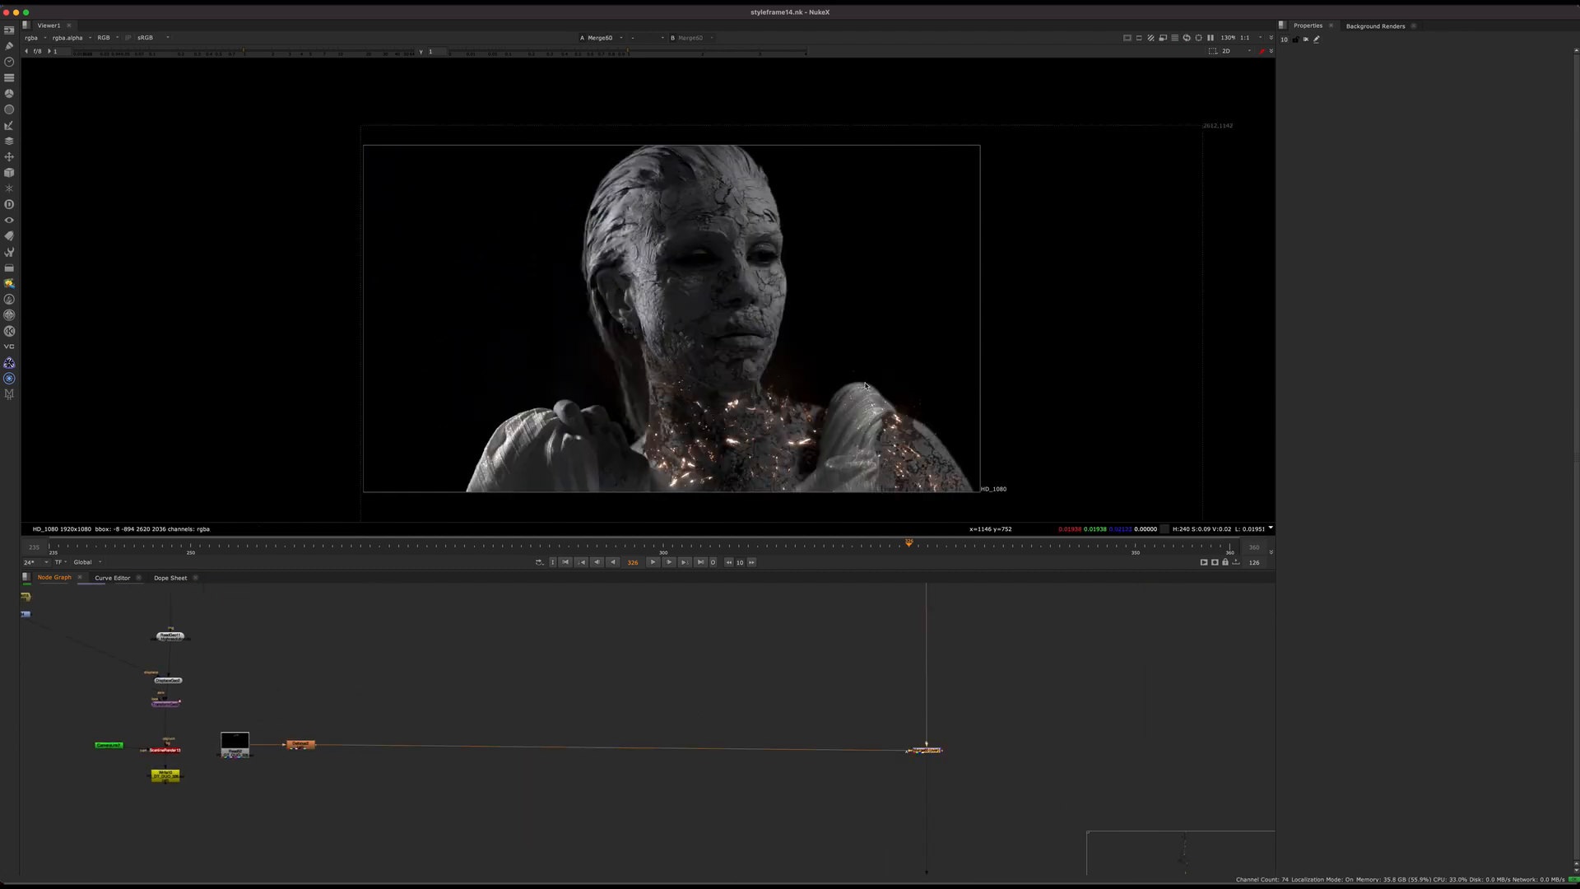
middle_drag(837, 710, 716, 692)
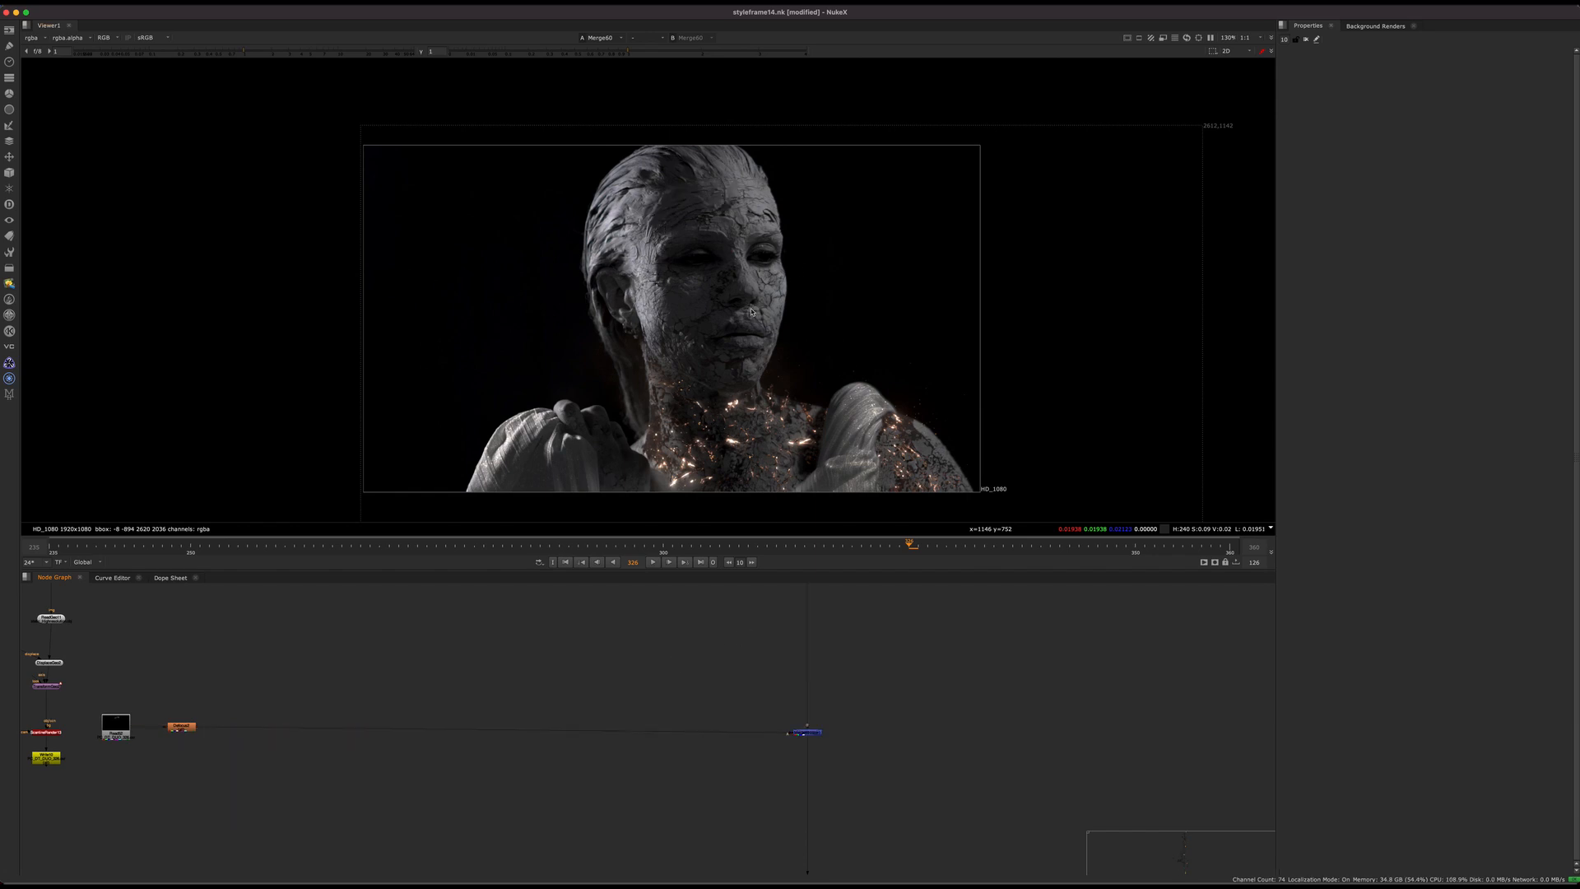
Step: Save the script and display the original plate's Read node near the start of the node tree
scroll(609, 725, down, 10)
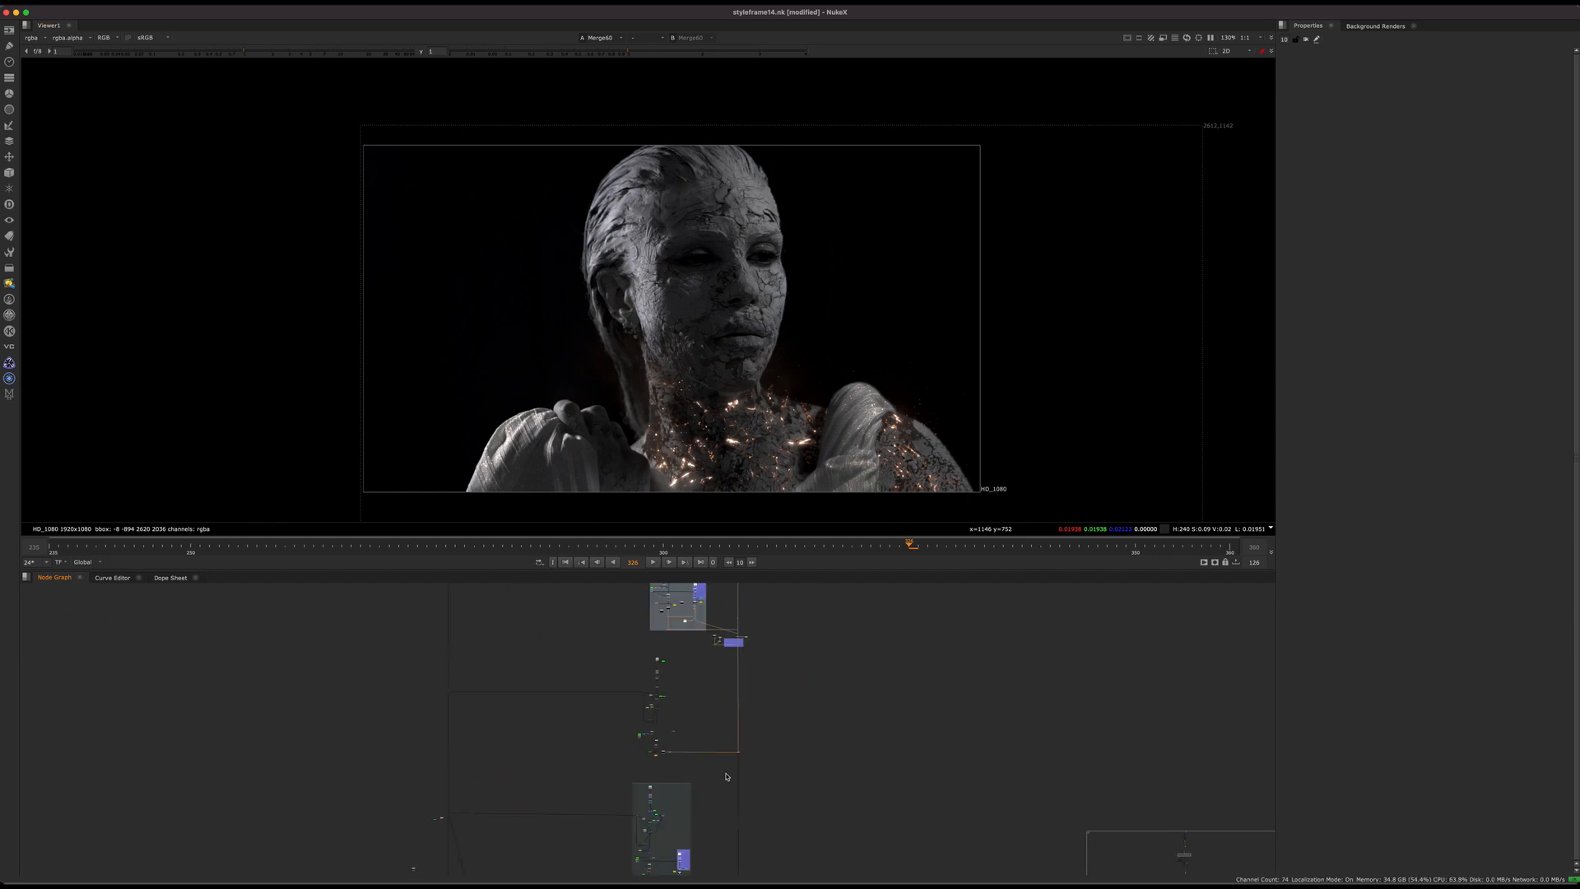
key(super+s)
middle_drag(729, 605, 678, 880)
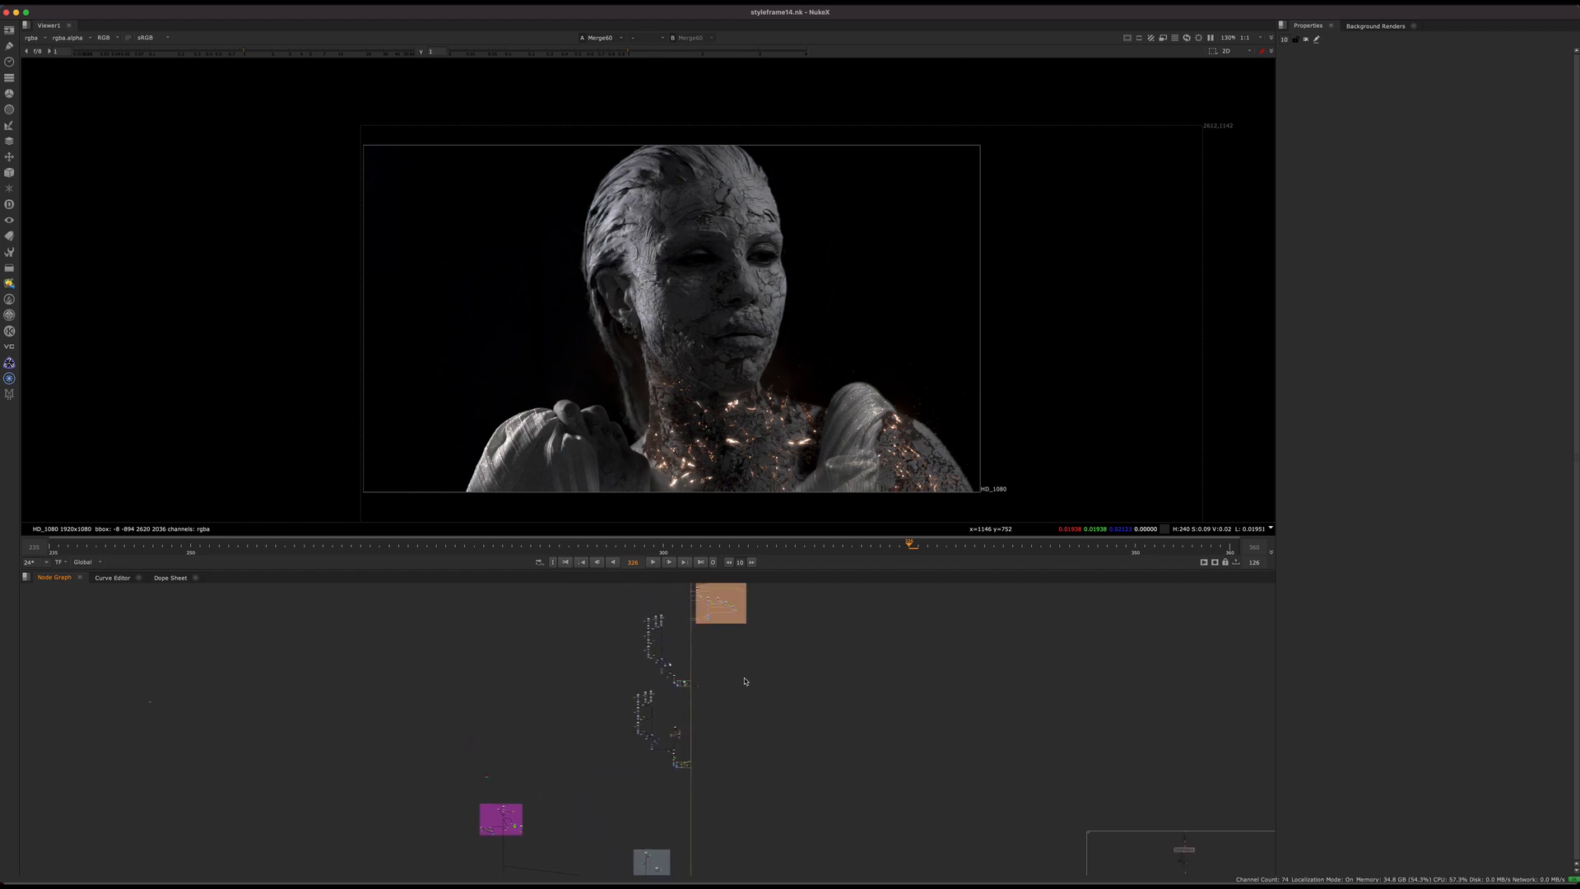
scroll(687, 781, up, 5)
middle_drag(677, 619, 821, 775)
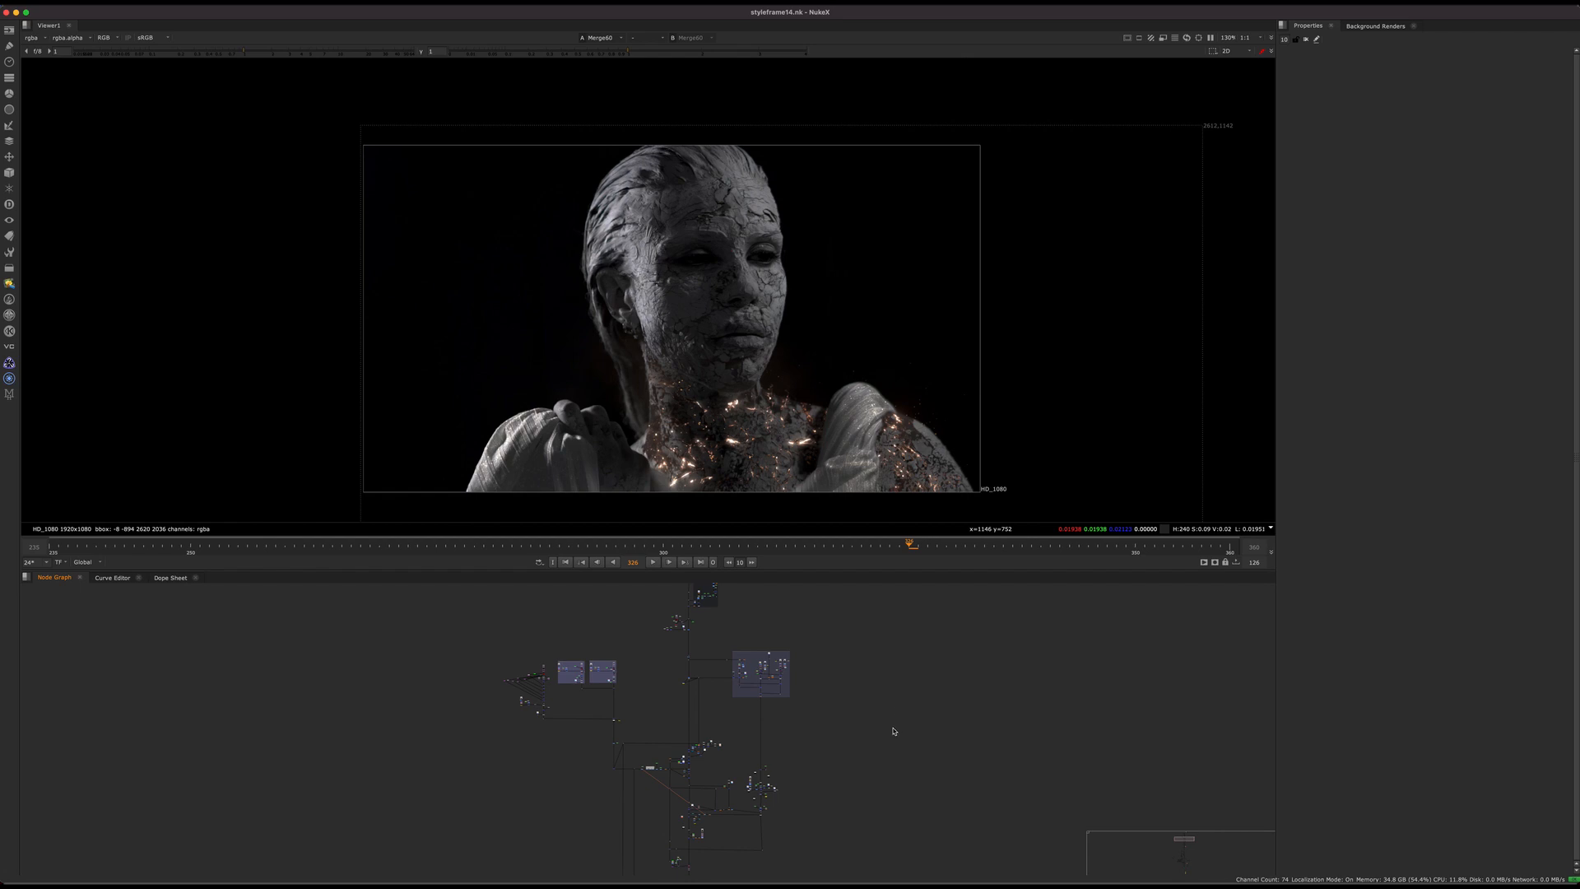
middle_drag(865, 727, 840, 813)
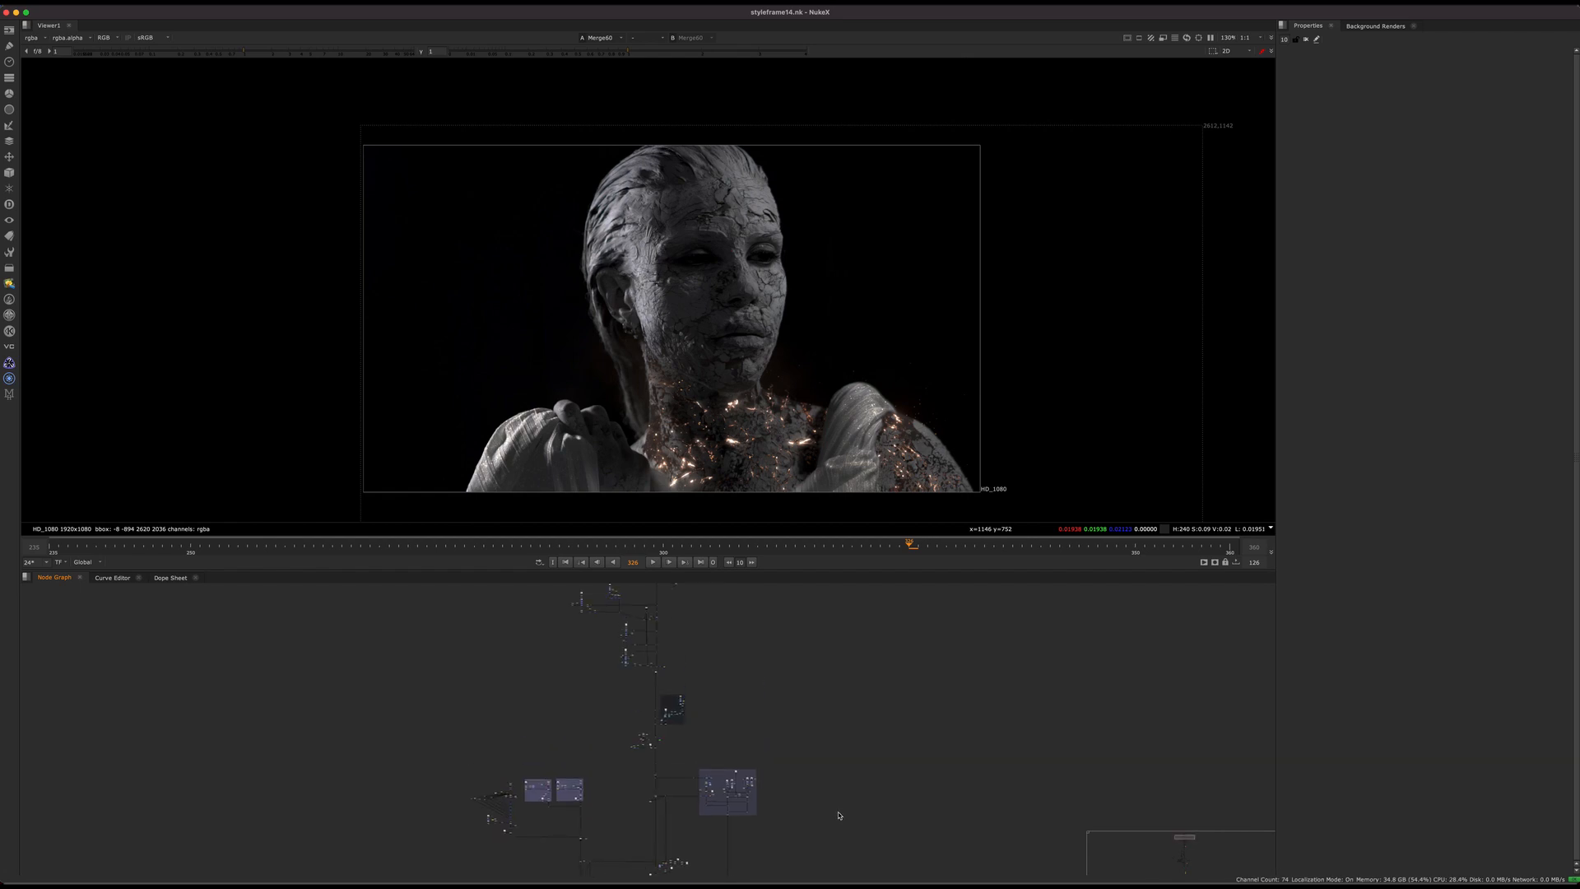
middle_drag(751, 673, 805, 789)
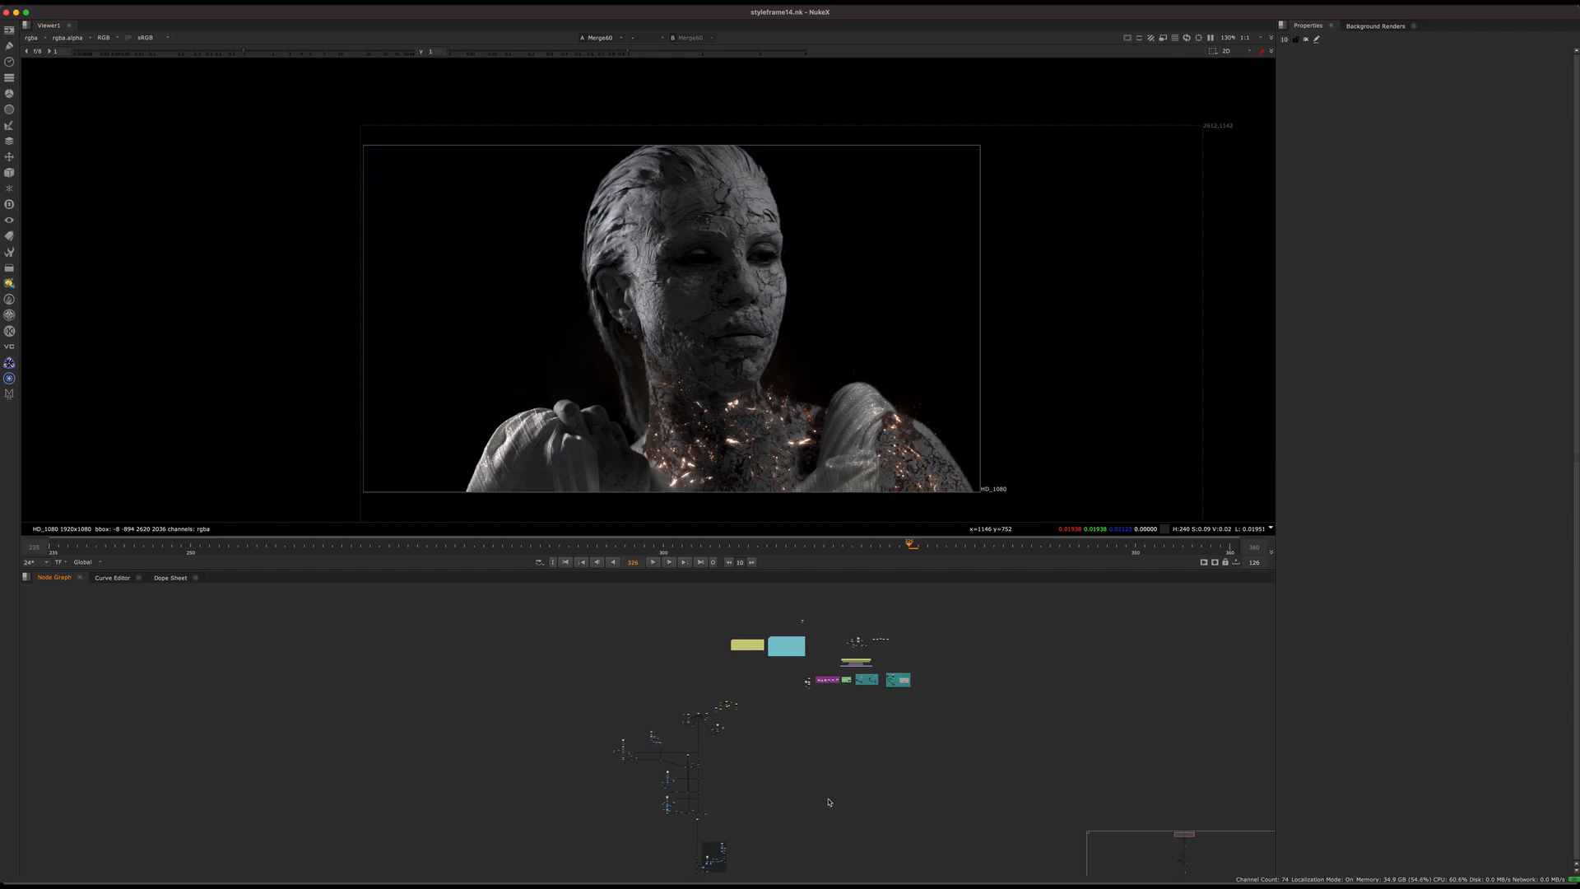
scroll(763, 767, up, 6)
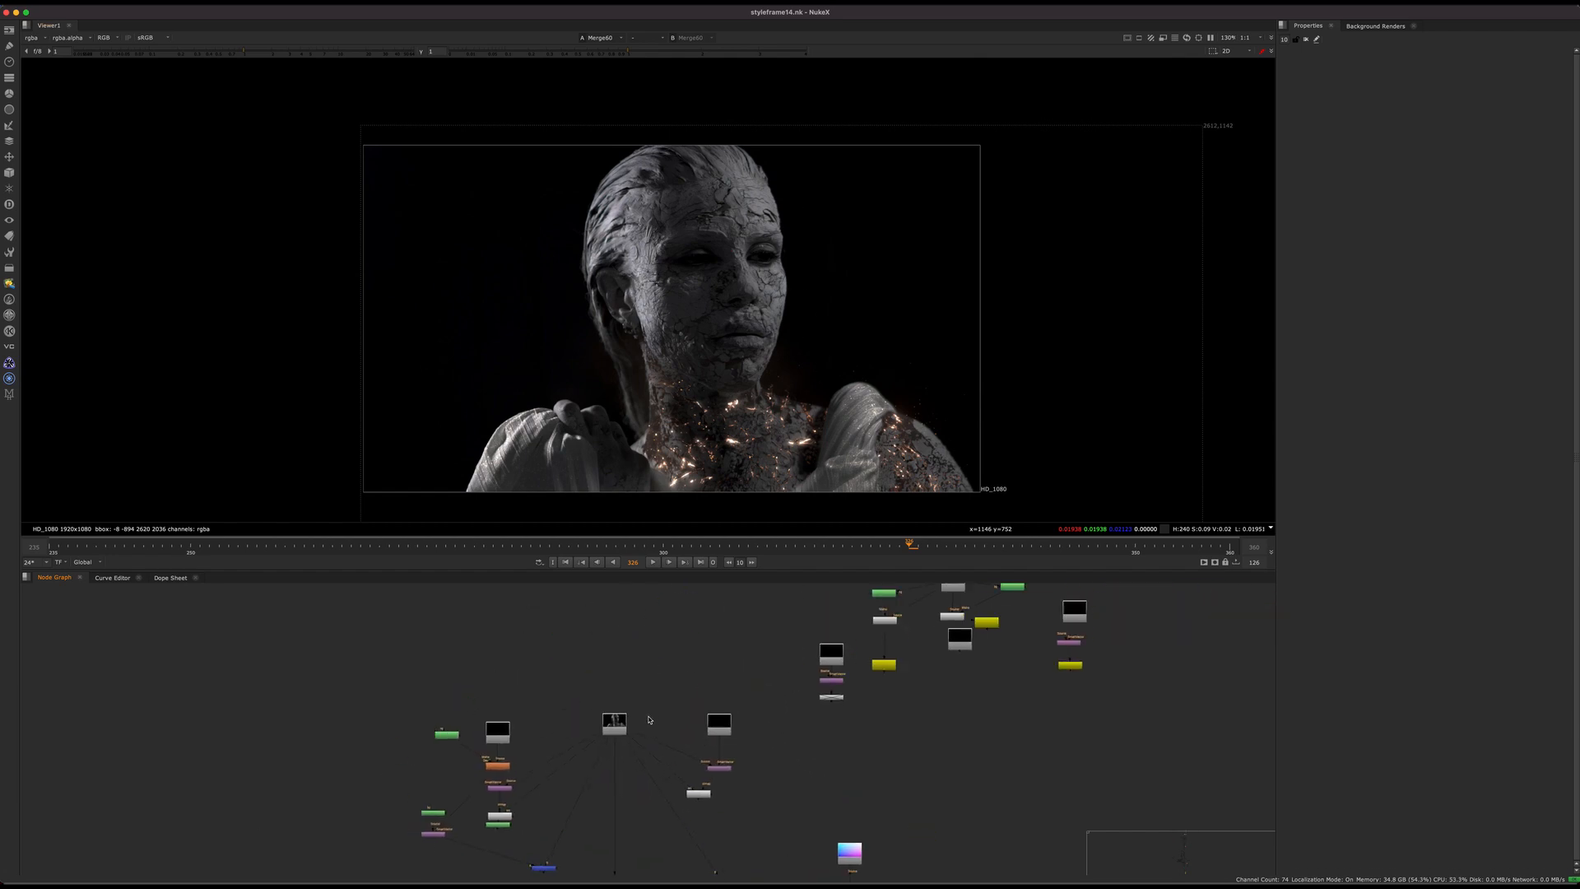
click(614, 725)
key(1)
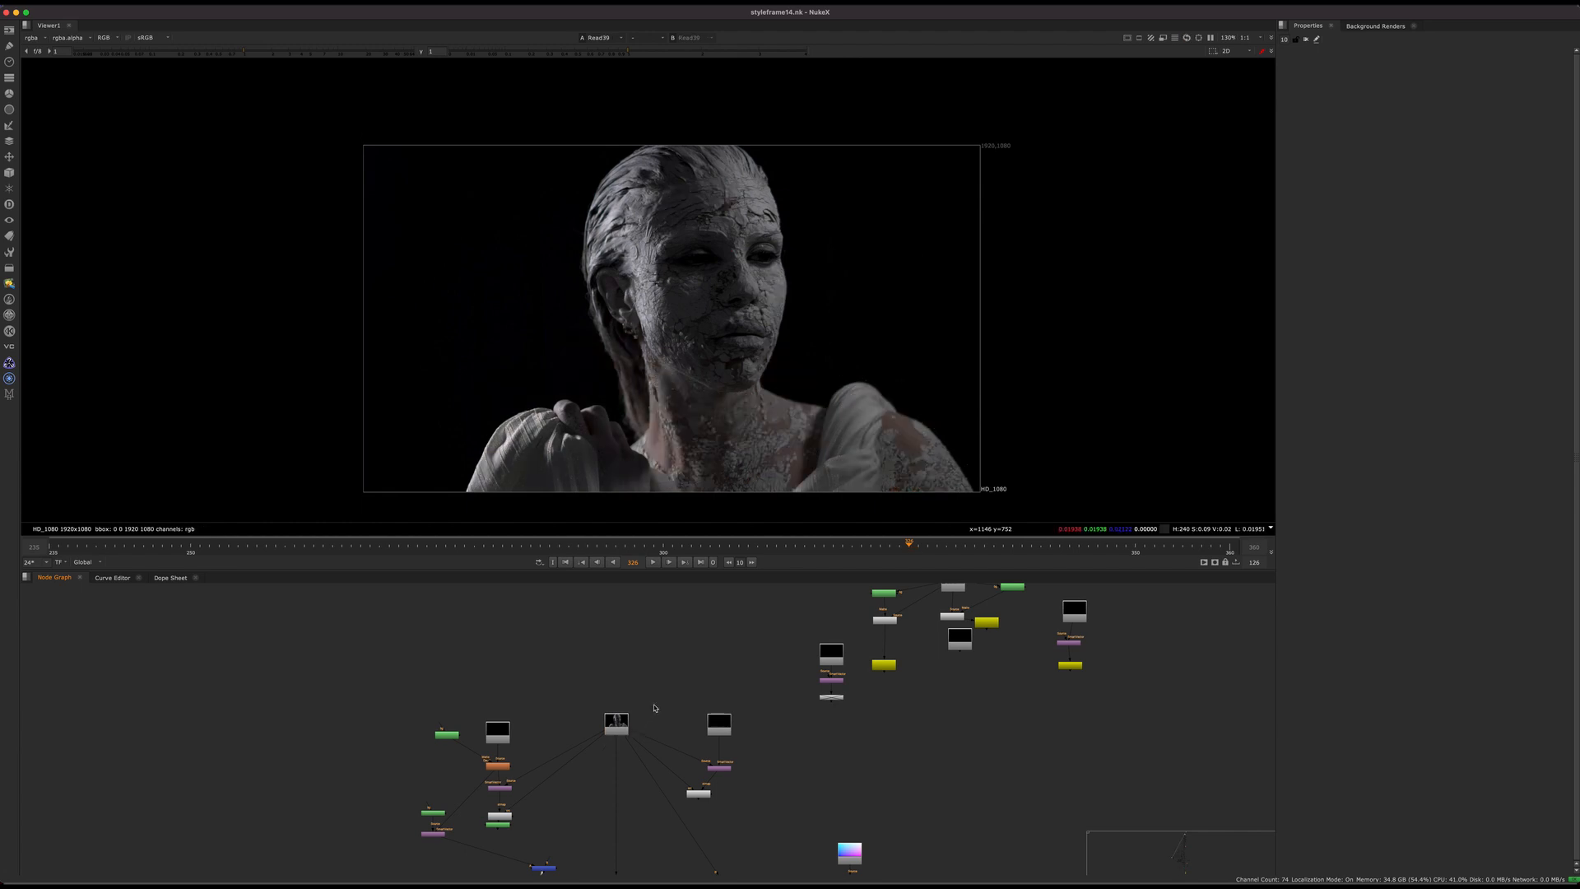
Step: Locate the yellow outline note at the beginning of the script and open its properties
scroll(658, 650, down, 5)
middle_drag(716, 672, 649, 839)
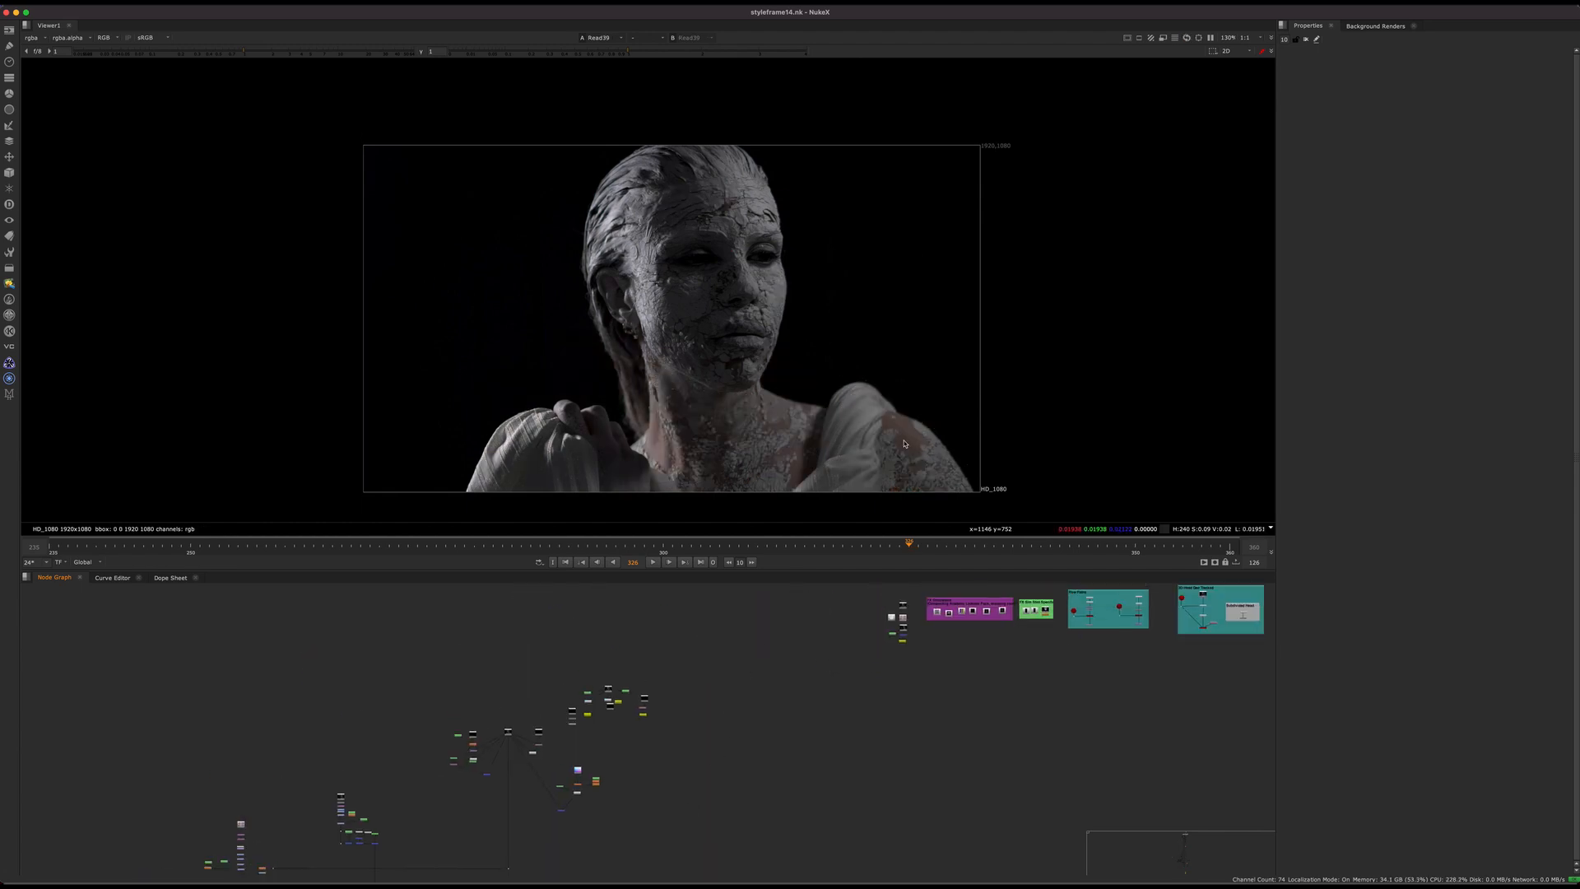
middle_drag(648, 740, 737, 827)
middle_drag(652, 656, 645, 858)
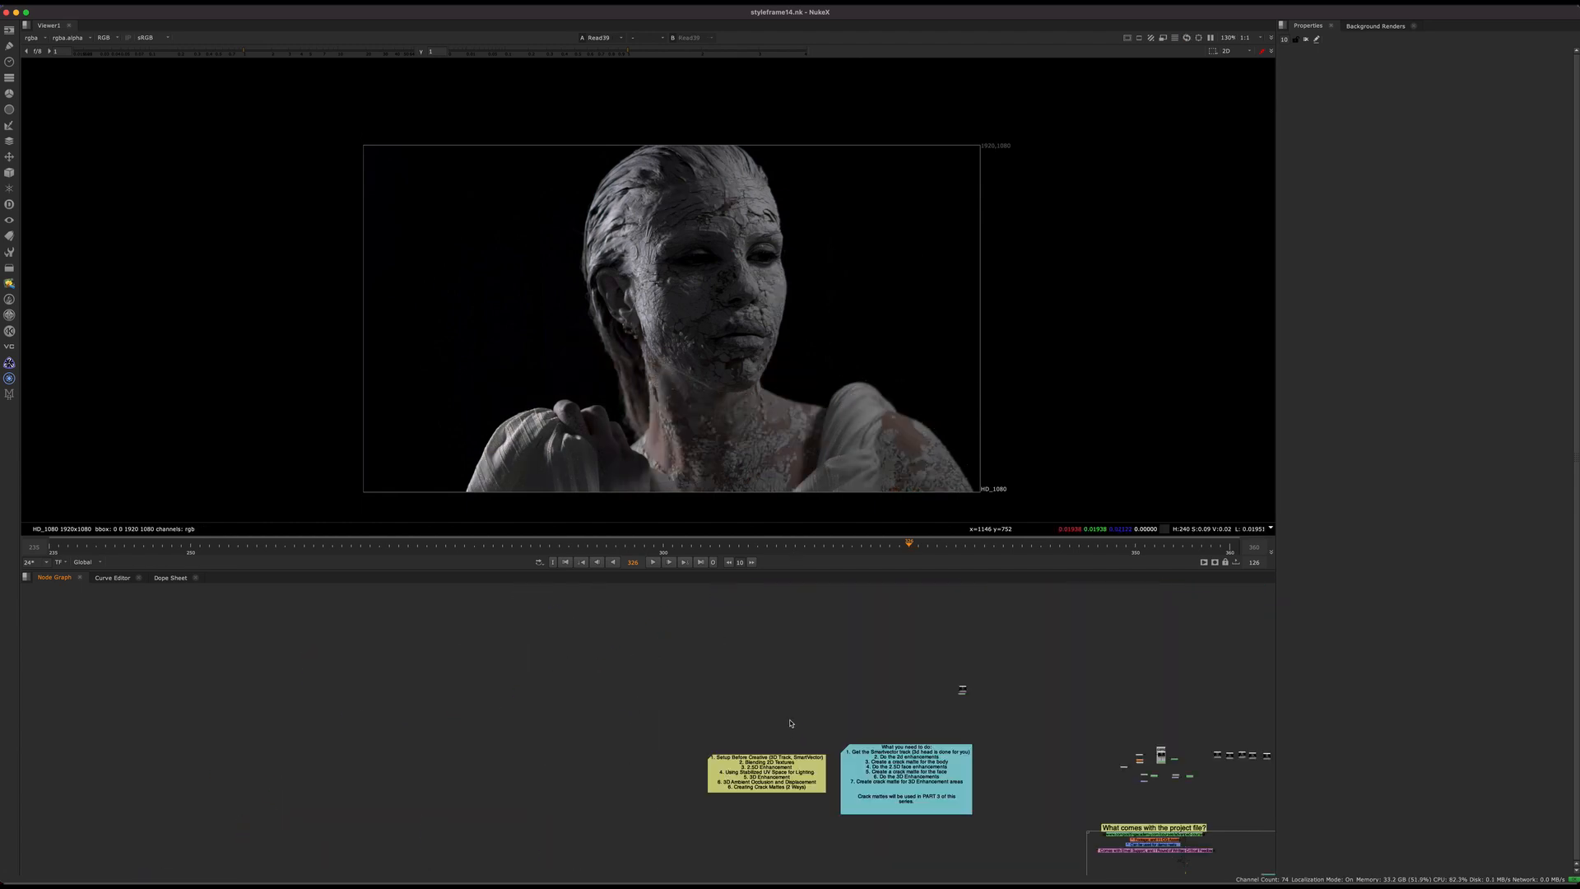
scroll(746, 776, up, 6)
double_click(804, 784)
middle_drag(804, 783, 647, 708)
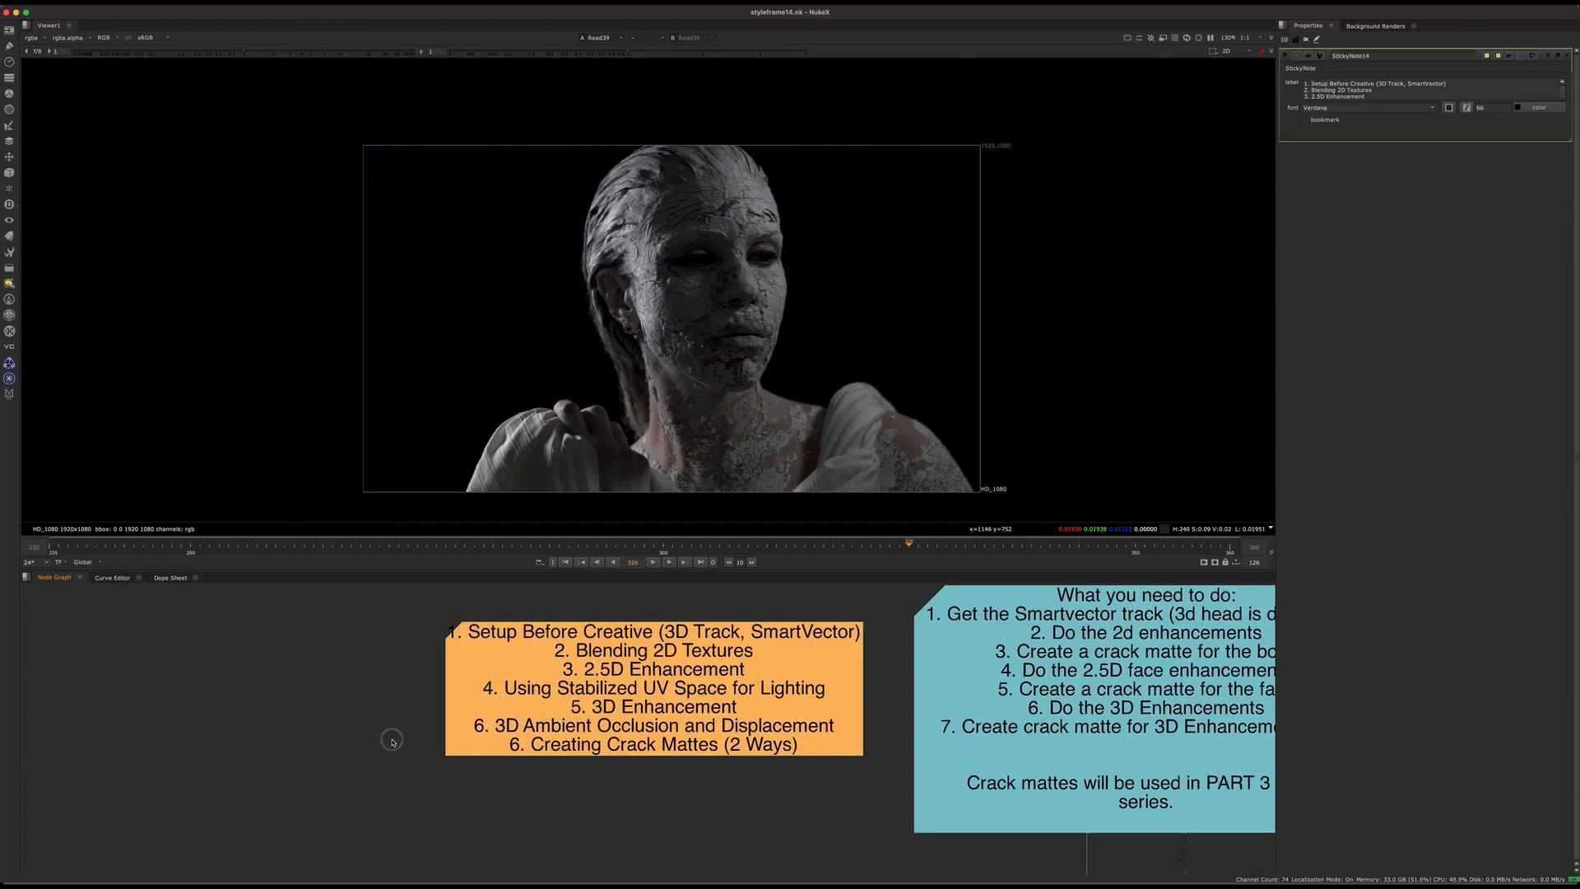
Step: Review the outline note's topics, down to Creating Crack Mattes (2 Ways), alongside the blue "What you need to do" note
drag(392, 739, 905, 795)
drag(894, 730, 410, 778)
middle_drag(885, 645, 726, 611)
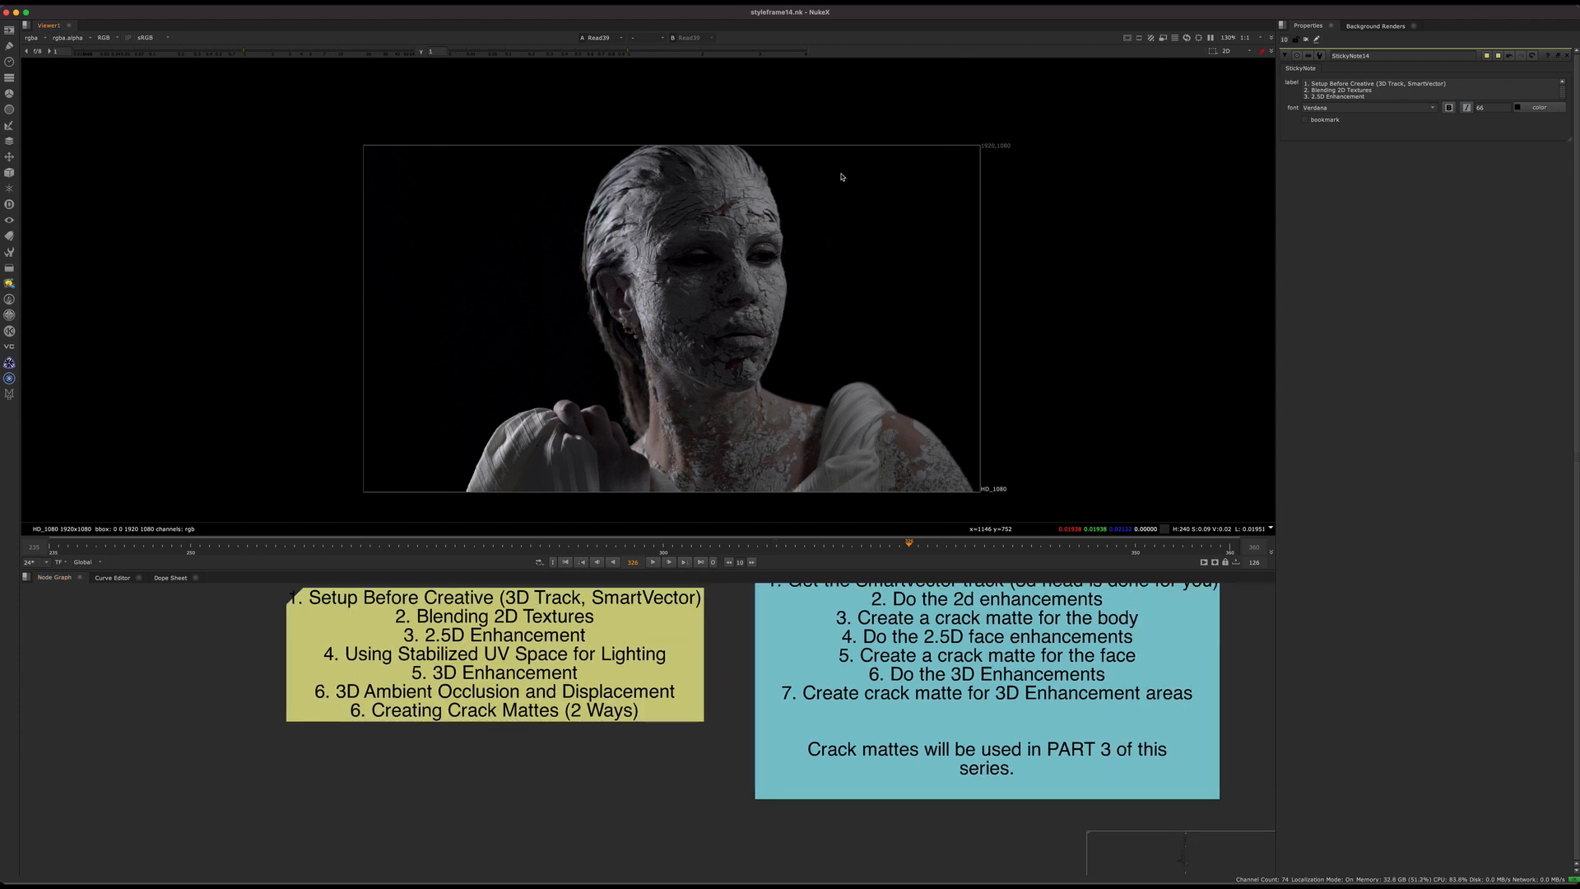
scroll(604, 691, down, 6)
middle_drag(648, 711, 688, 773)
scroll(687, 773, up, 6)
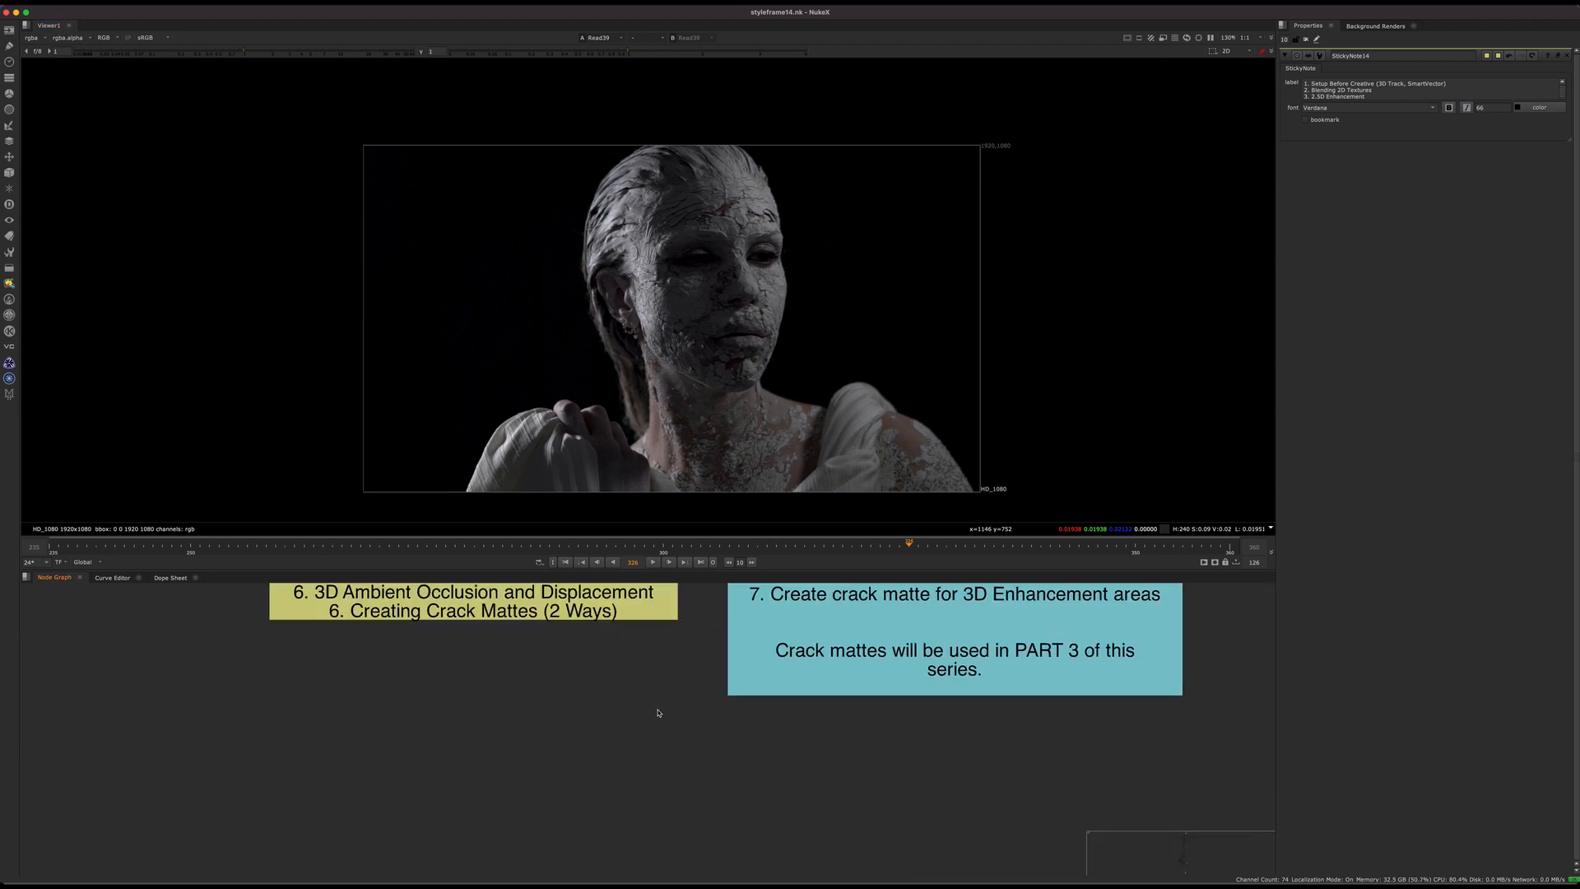
middle_drag(635, 613, 714, 768)
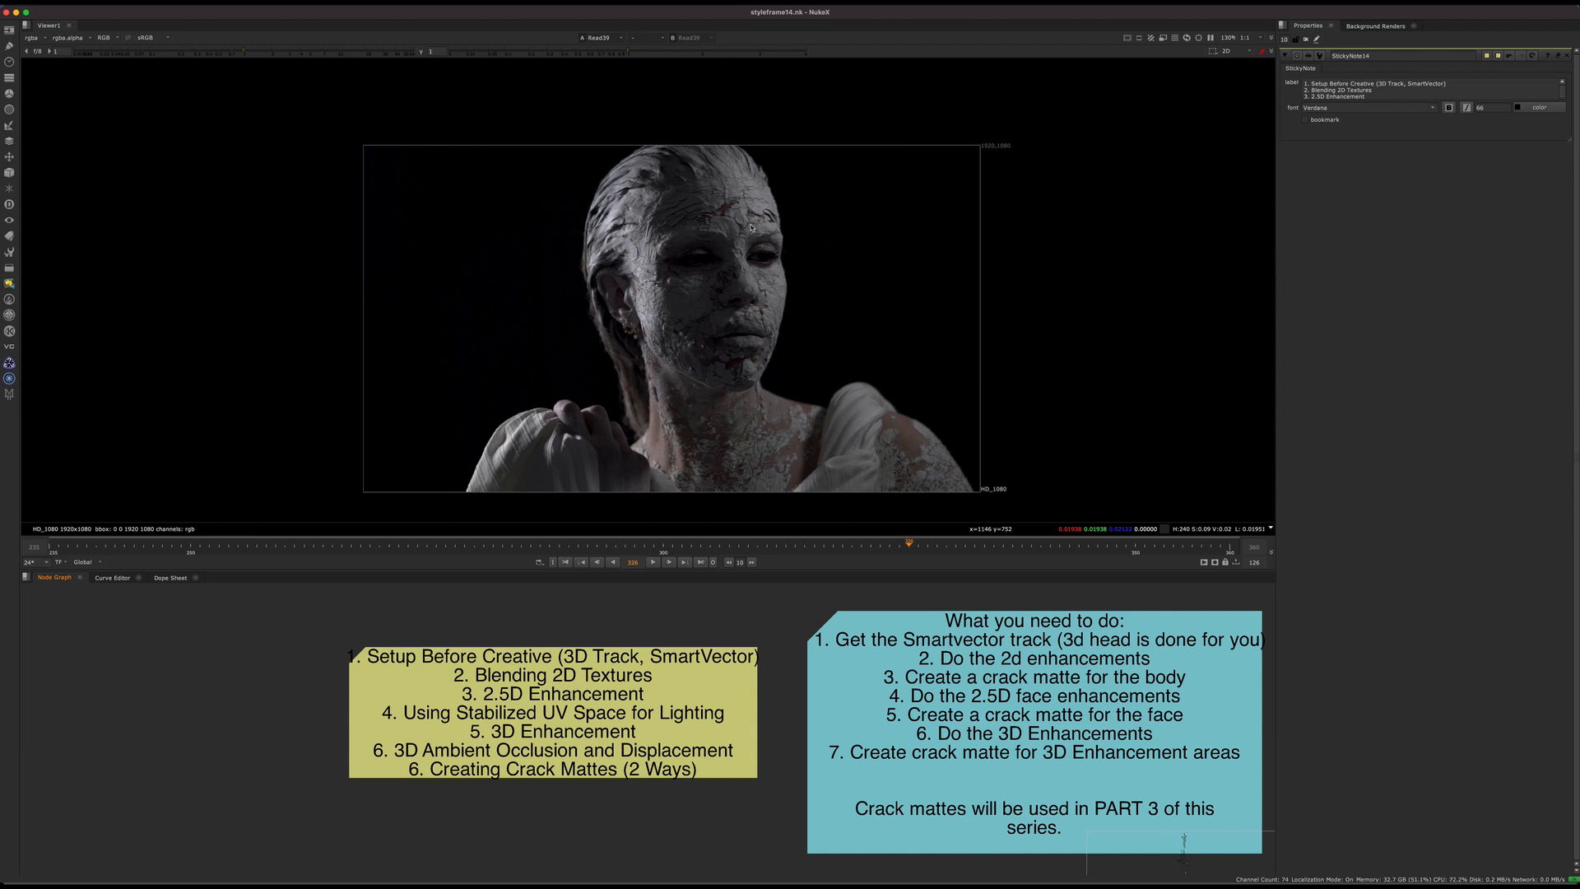
Step: Locate the rendered crack patch in Read67 above its Defocus node and view it close up
scroll(695, 724, down, 12)
middle_drag(691, 733, 695, 685)
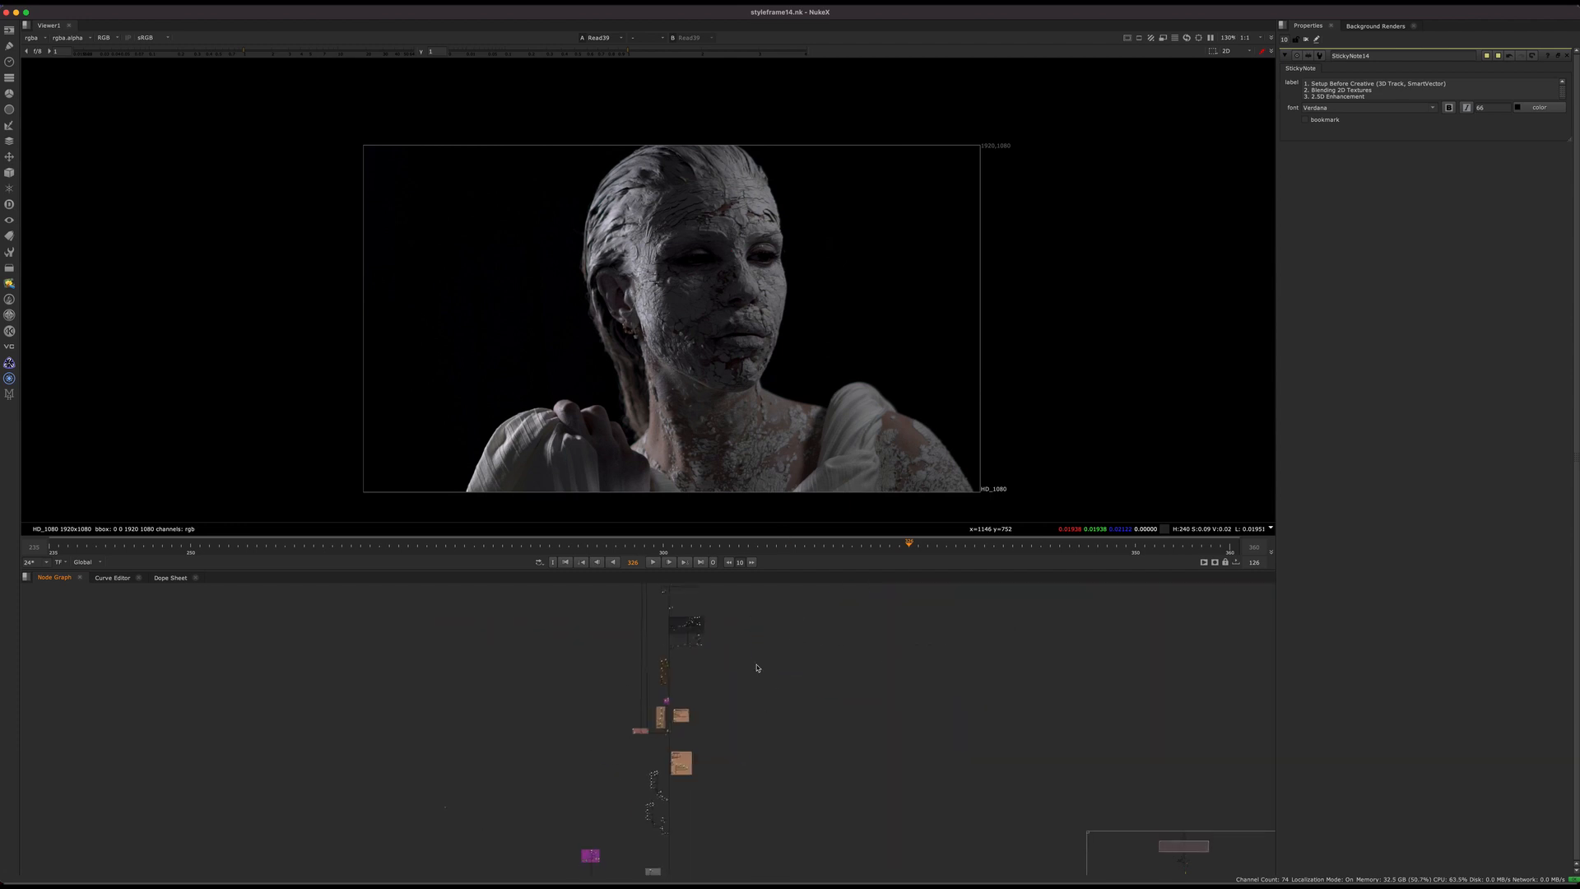
scroll(757, 667, up, 8)
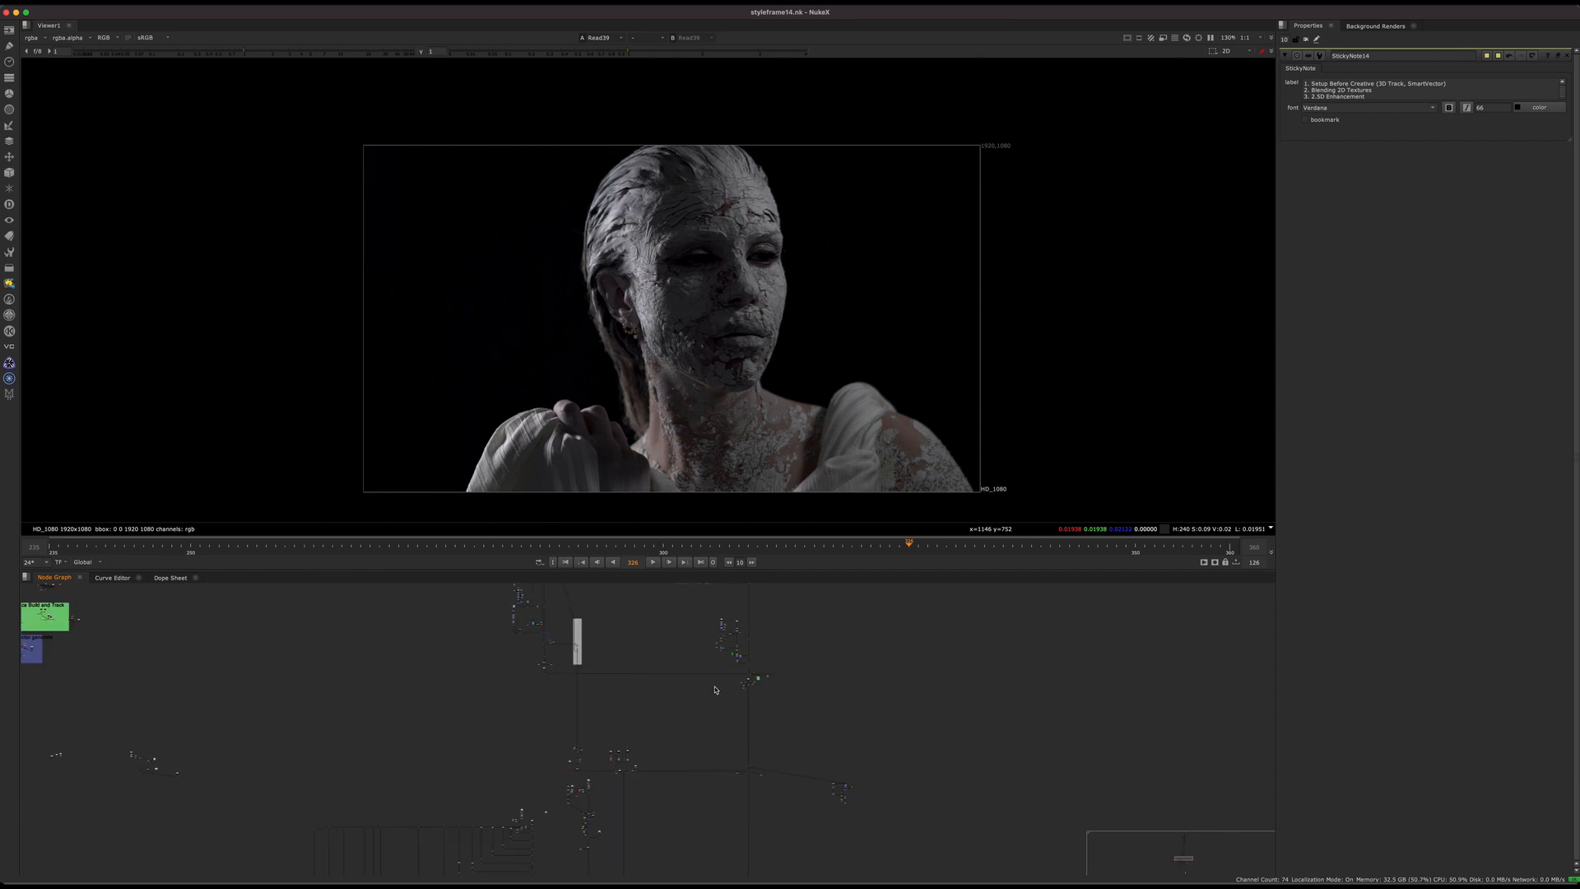
scroll(663, 685, up, 3)
scroll(428, 652, up, 9)
middle_drag(572, 596, 625, 709)
drag(632, 693, 635, 675)
key(1)
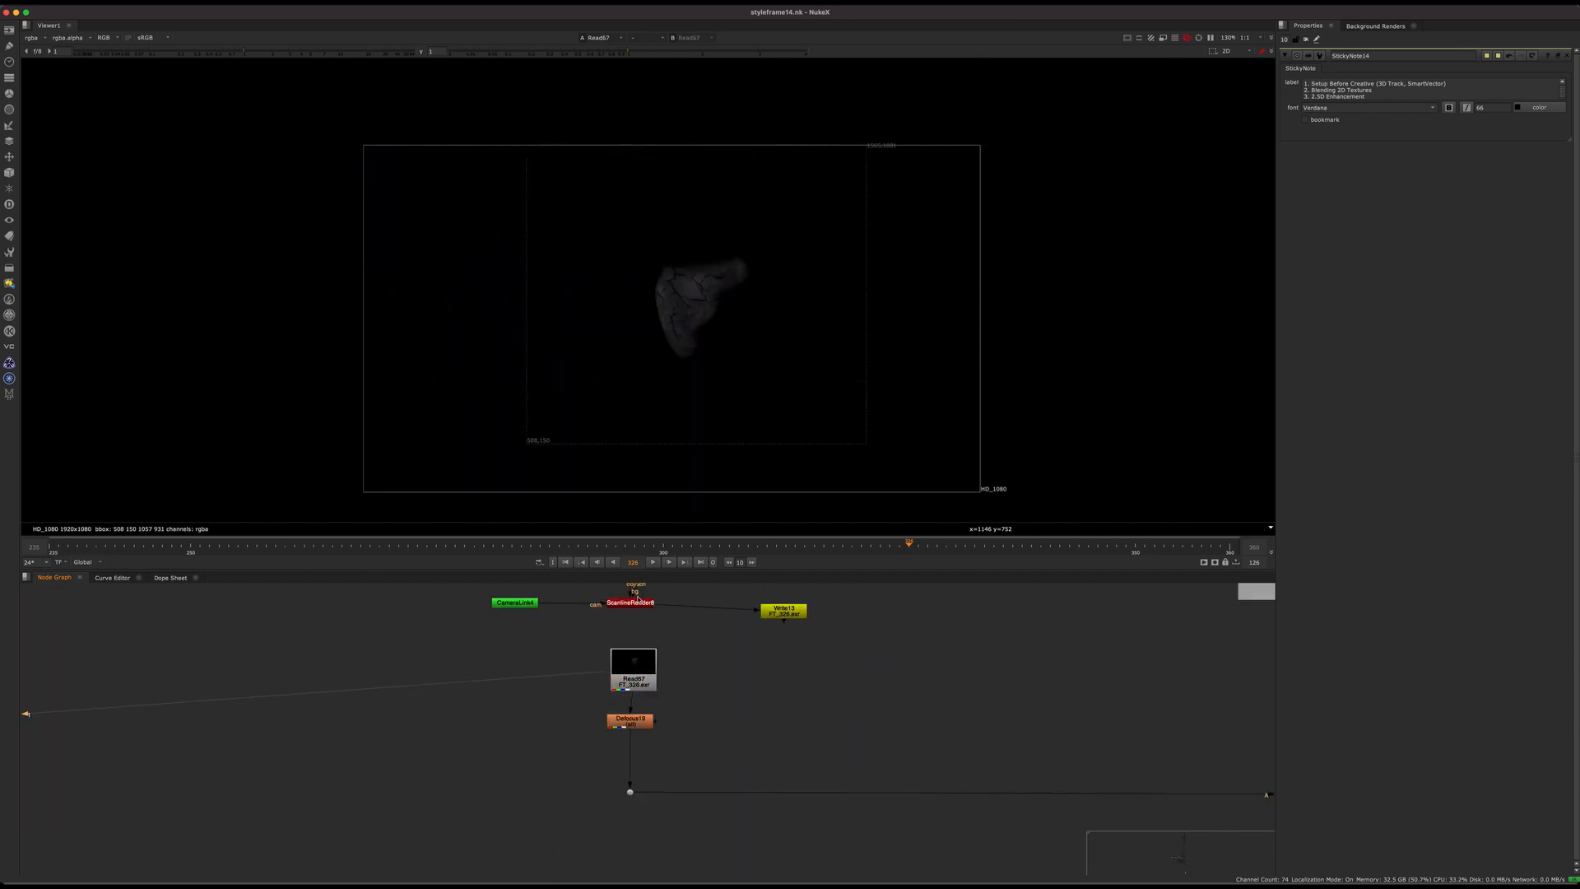
scroll(723, 264, up, 6)
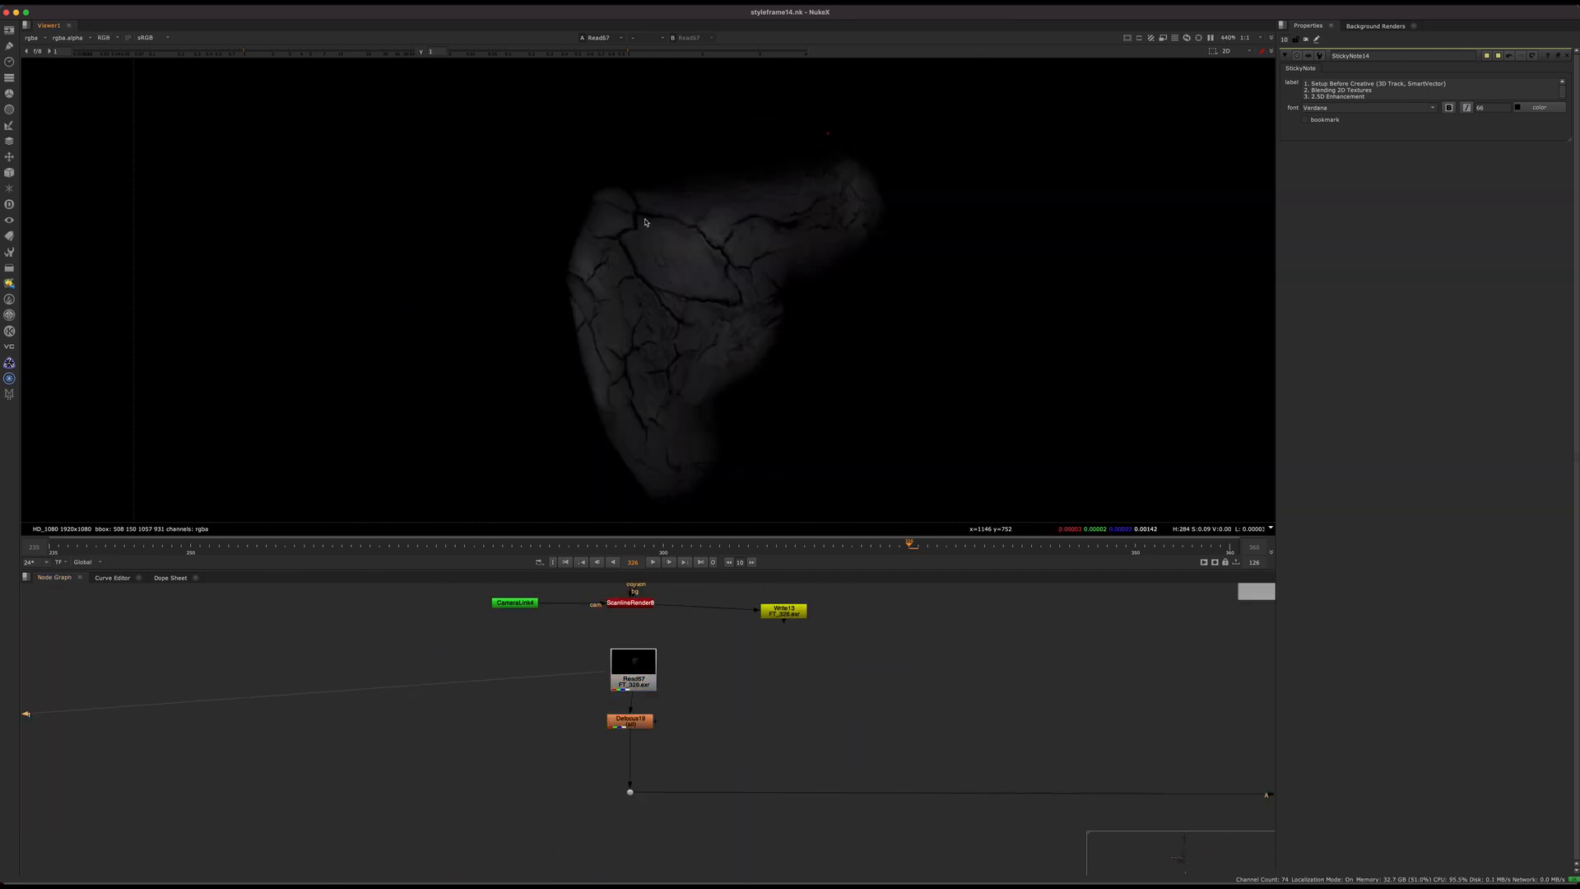
Step: Follow the crack patch branch to the dot feeding the Crack Matte group and display it fitted to the viewer
scroll(730, 751, down, 10)
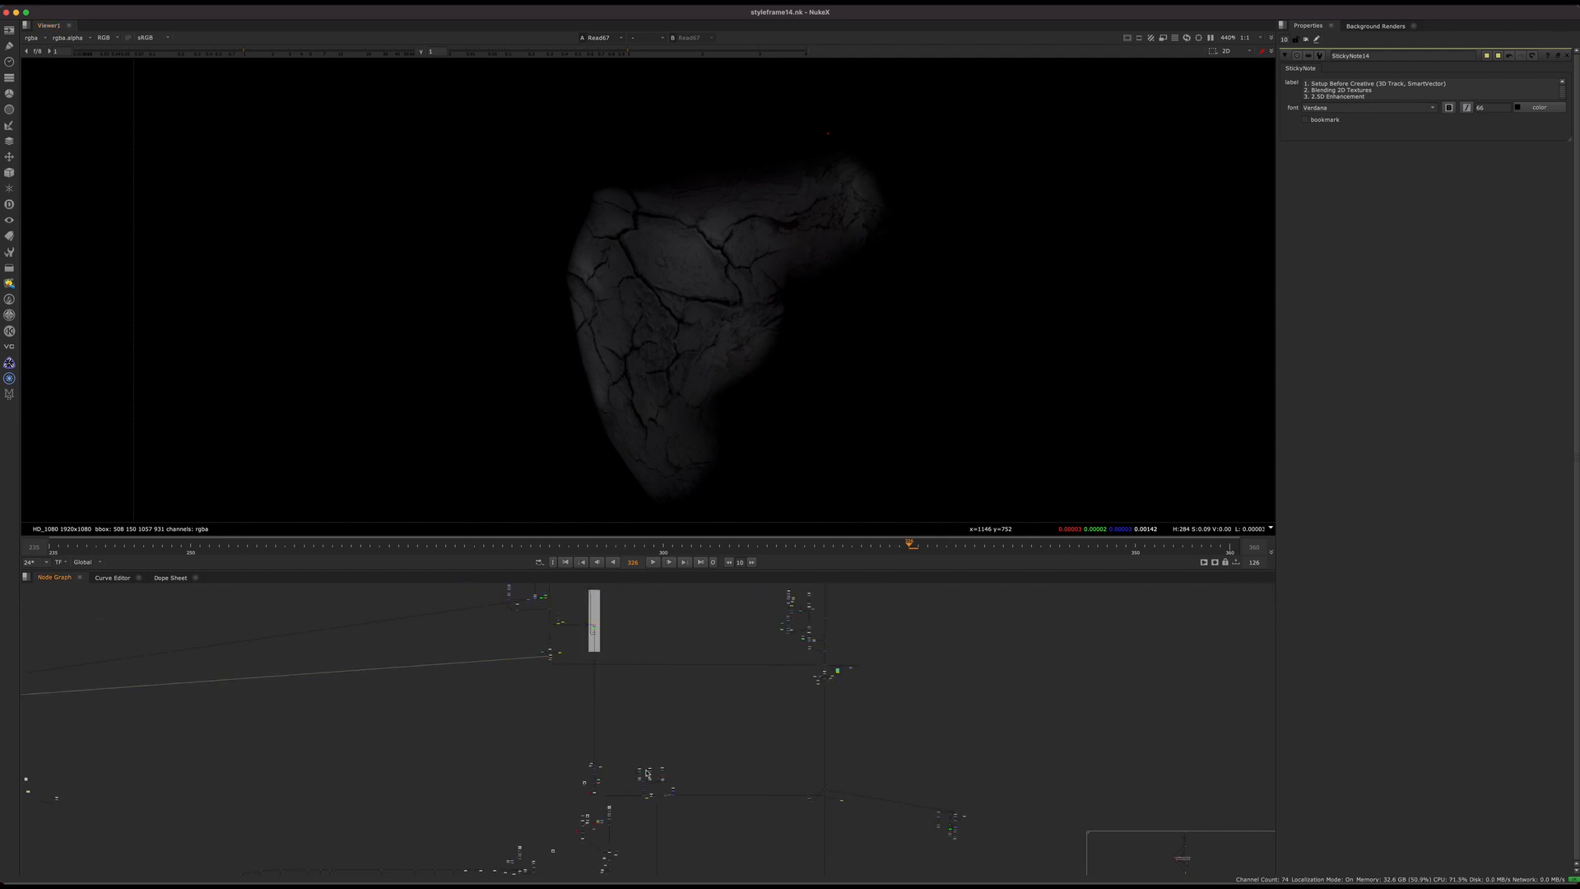
scroll(457, 708, up, 1)
middle_drag(458, 708, 551, 865)
scroll(510, 782, down, 5)
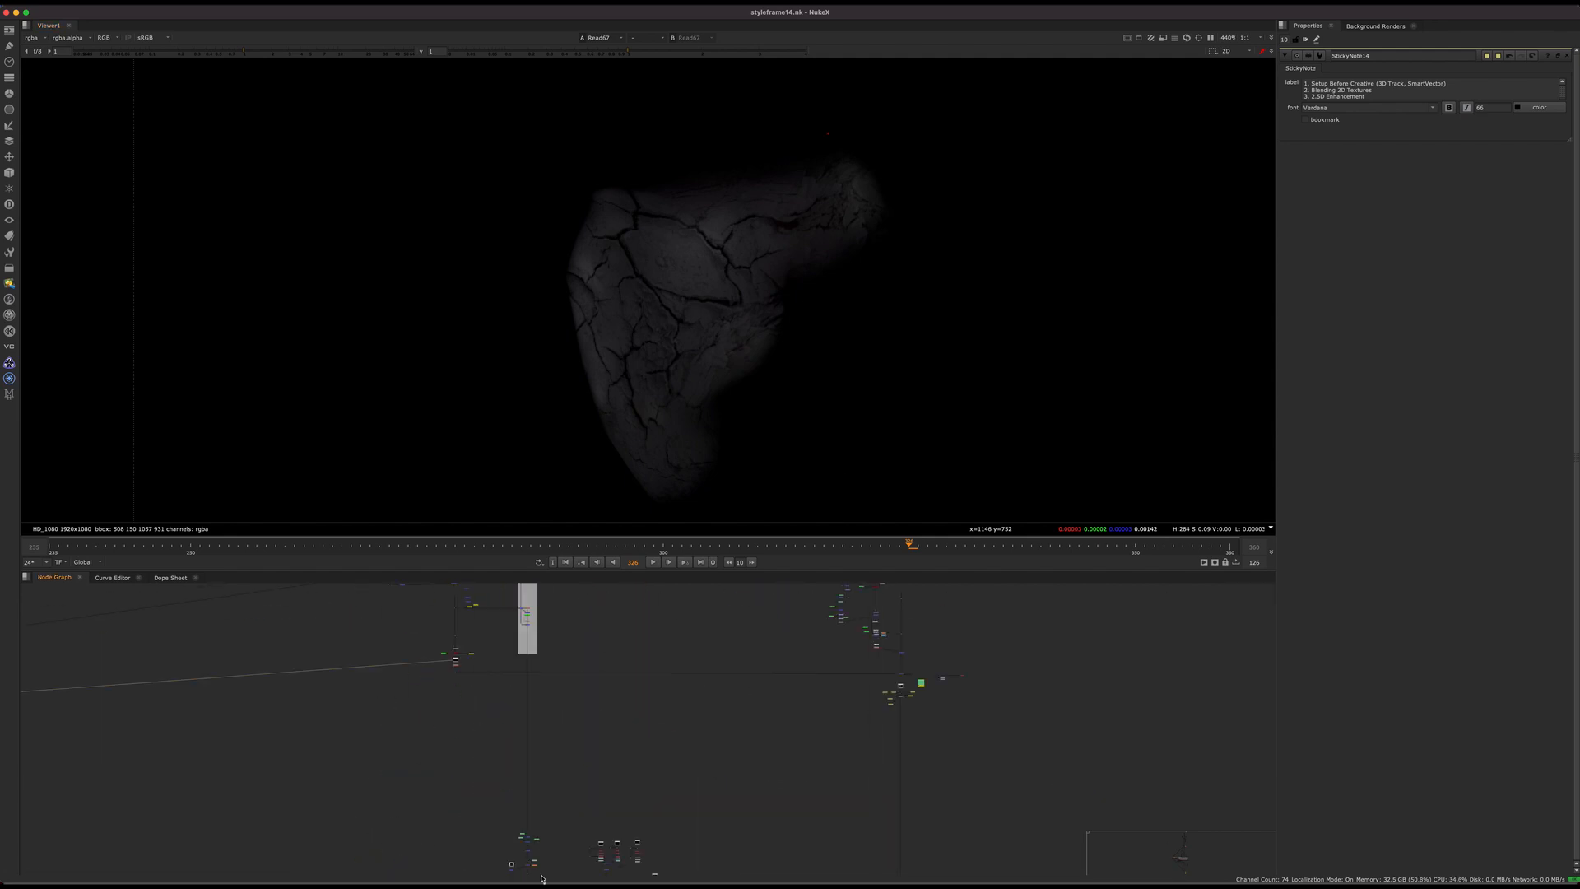
middle_drag(492, 599, 502, 710)
scroll(511, 708, up, 6)
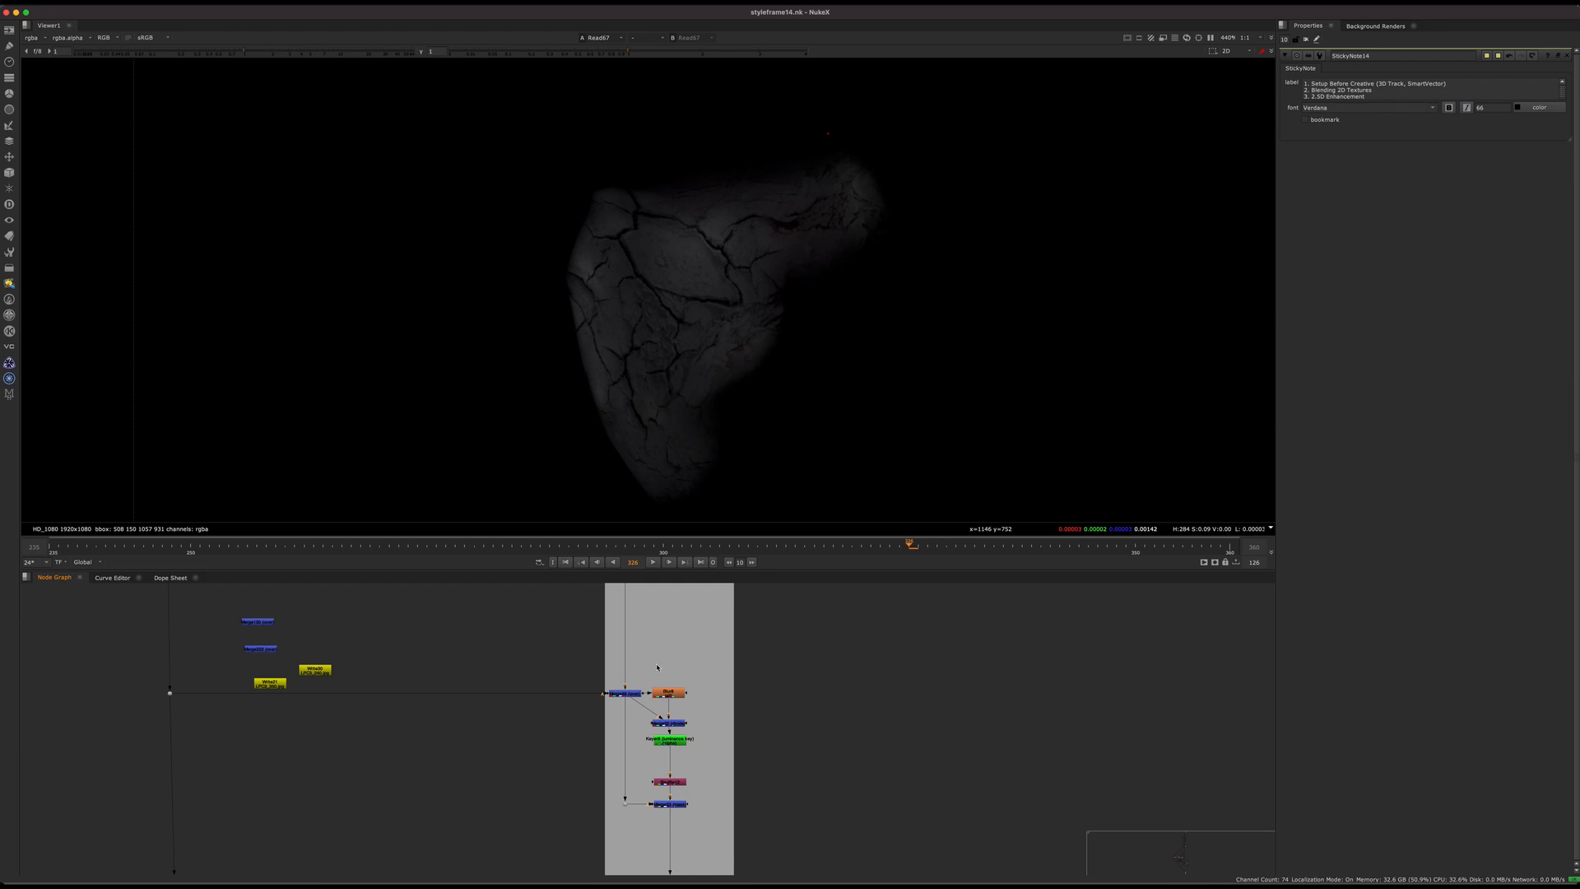
middle_drag(497, 737, 581, 765)
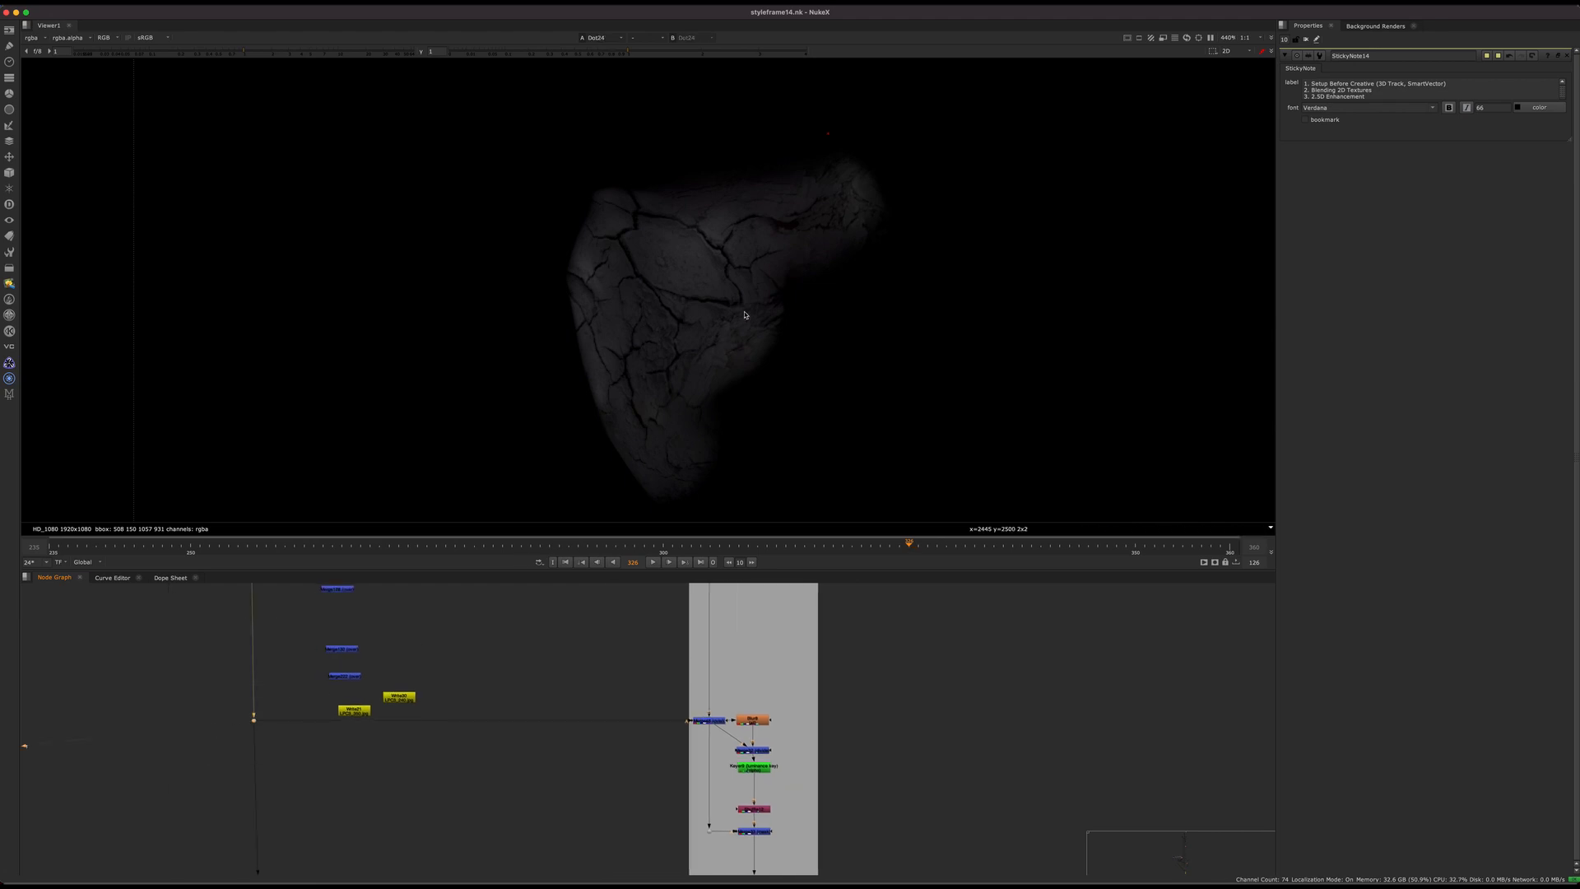
drag(783, 240, 743, 344)
key(f)
key(f)
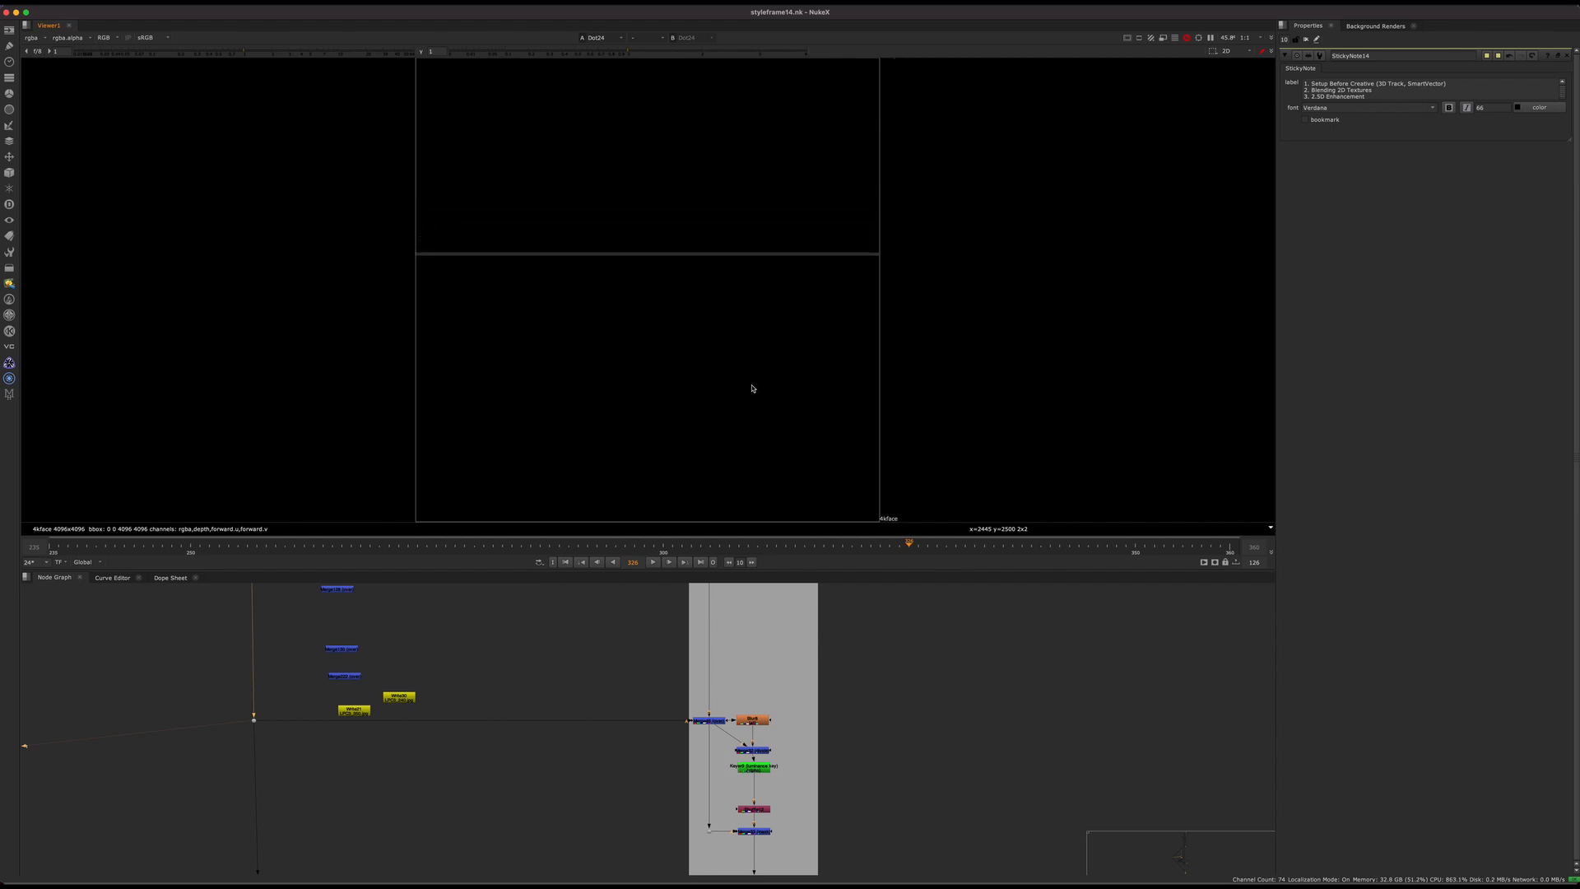
Step: Display the unwrapped face entering the Crack Matte group at its first dot and view the face close up
scroll(576, 716, down, 5)
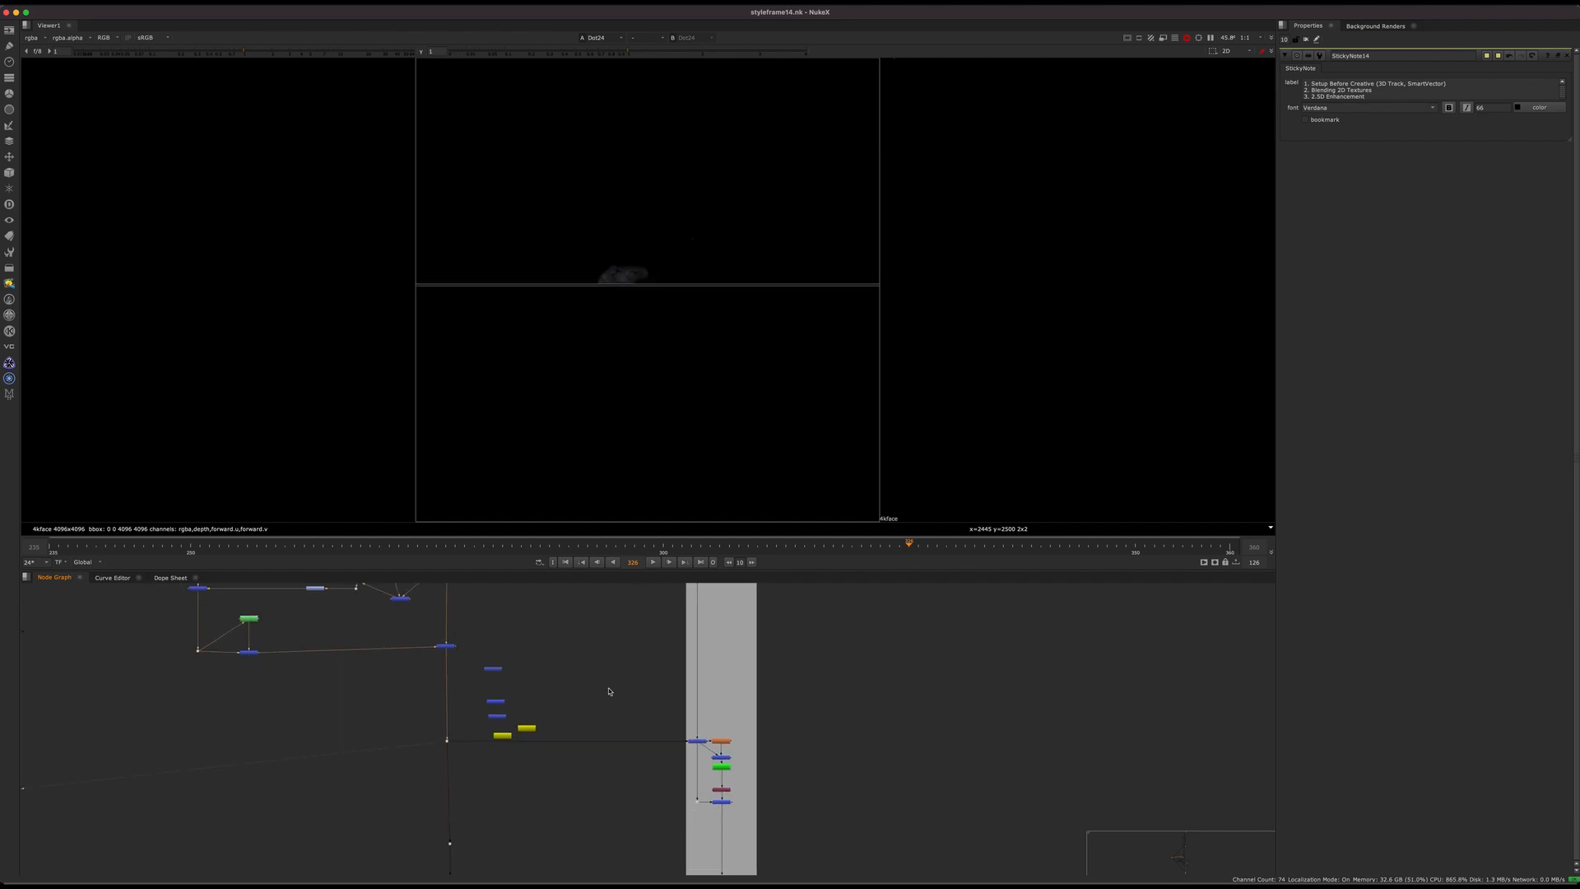
scroll(609, 691, down, 5)
middle_drag(609, 658, 617, 705)
scroll(576, 650, up, 5)
scroll(549, 741, down, 5)
scroll(610, 709, up, 5)
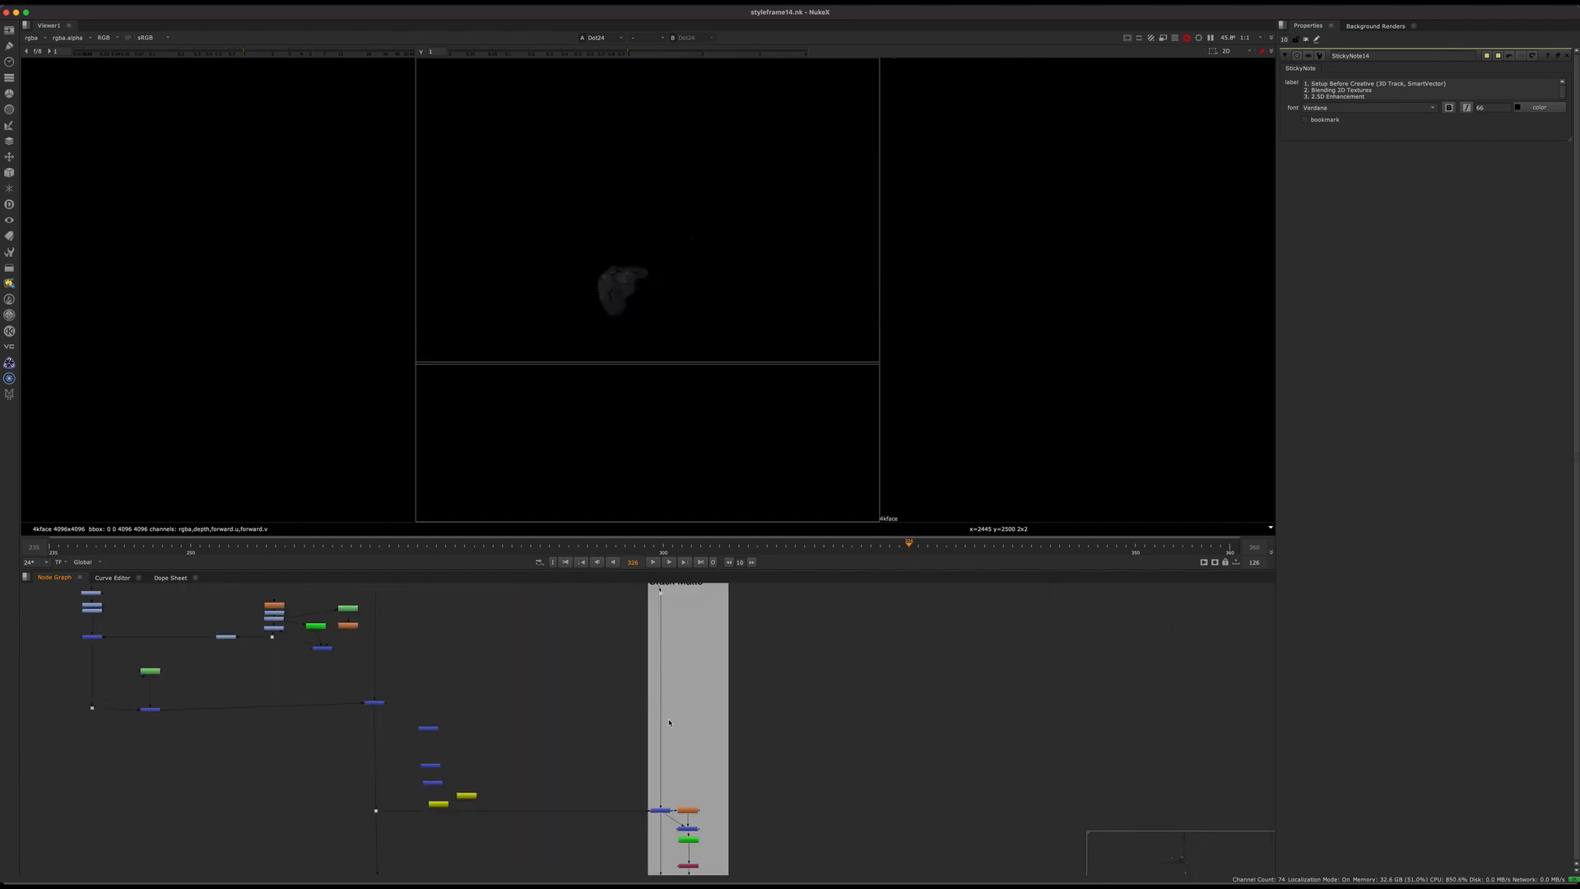
middle_drag(663, 772, 642, 876)
click(639, 700)
key(1)
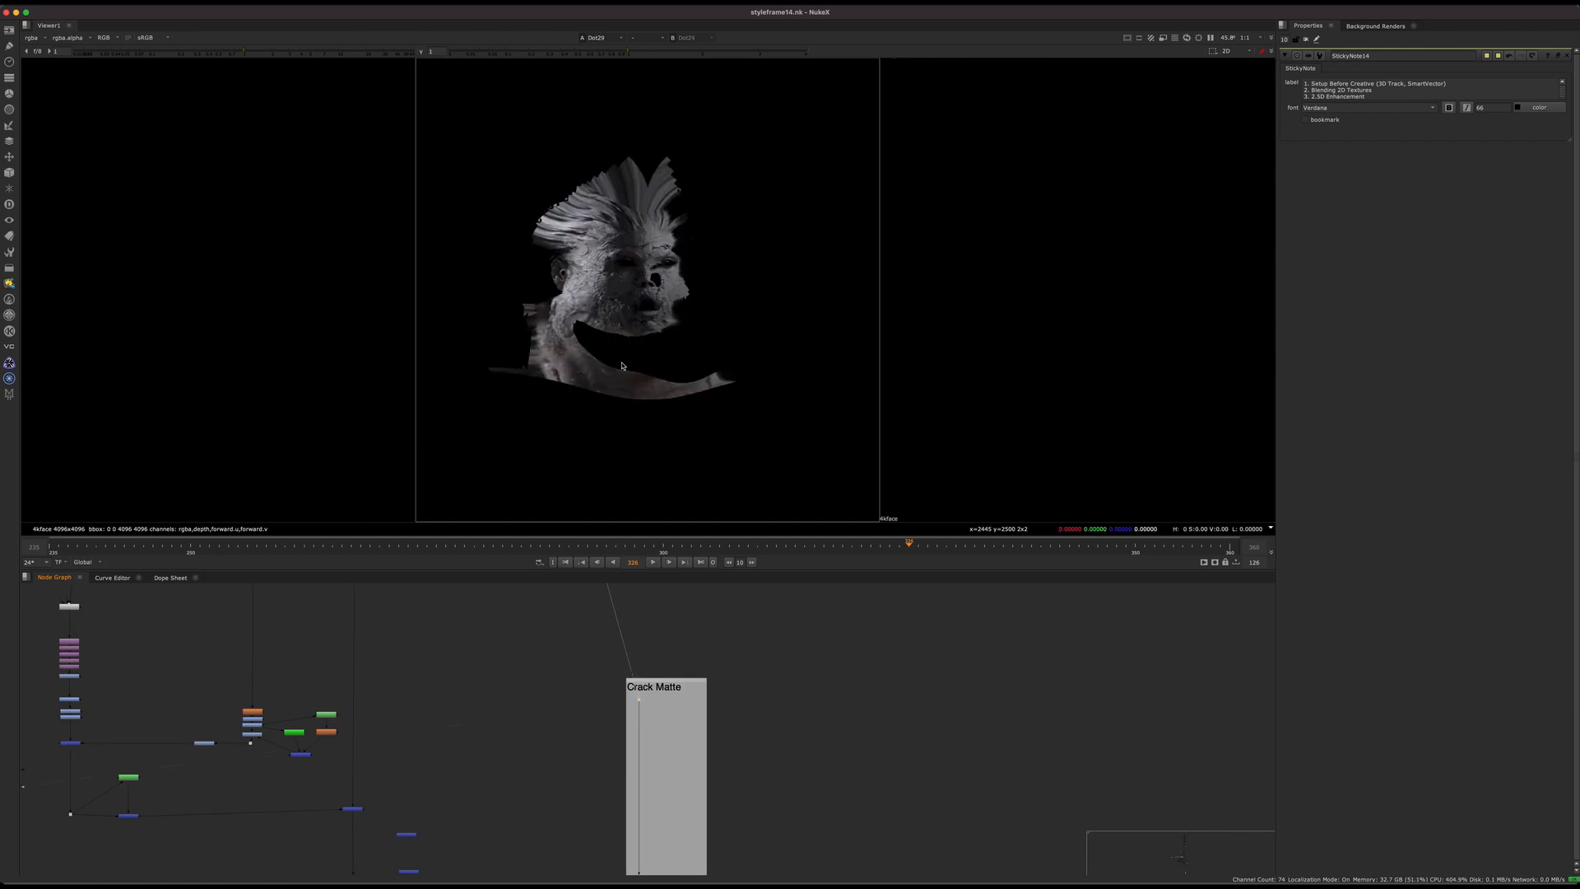
scroll(653, 304, up, 6)
middle_drag(638, 860, 645, 725)
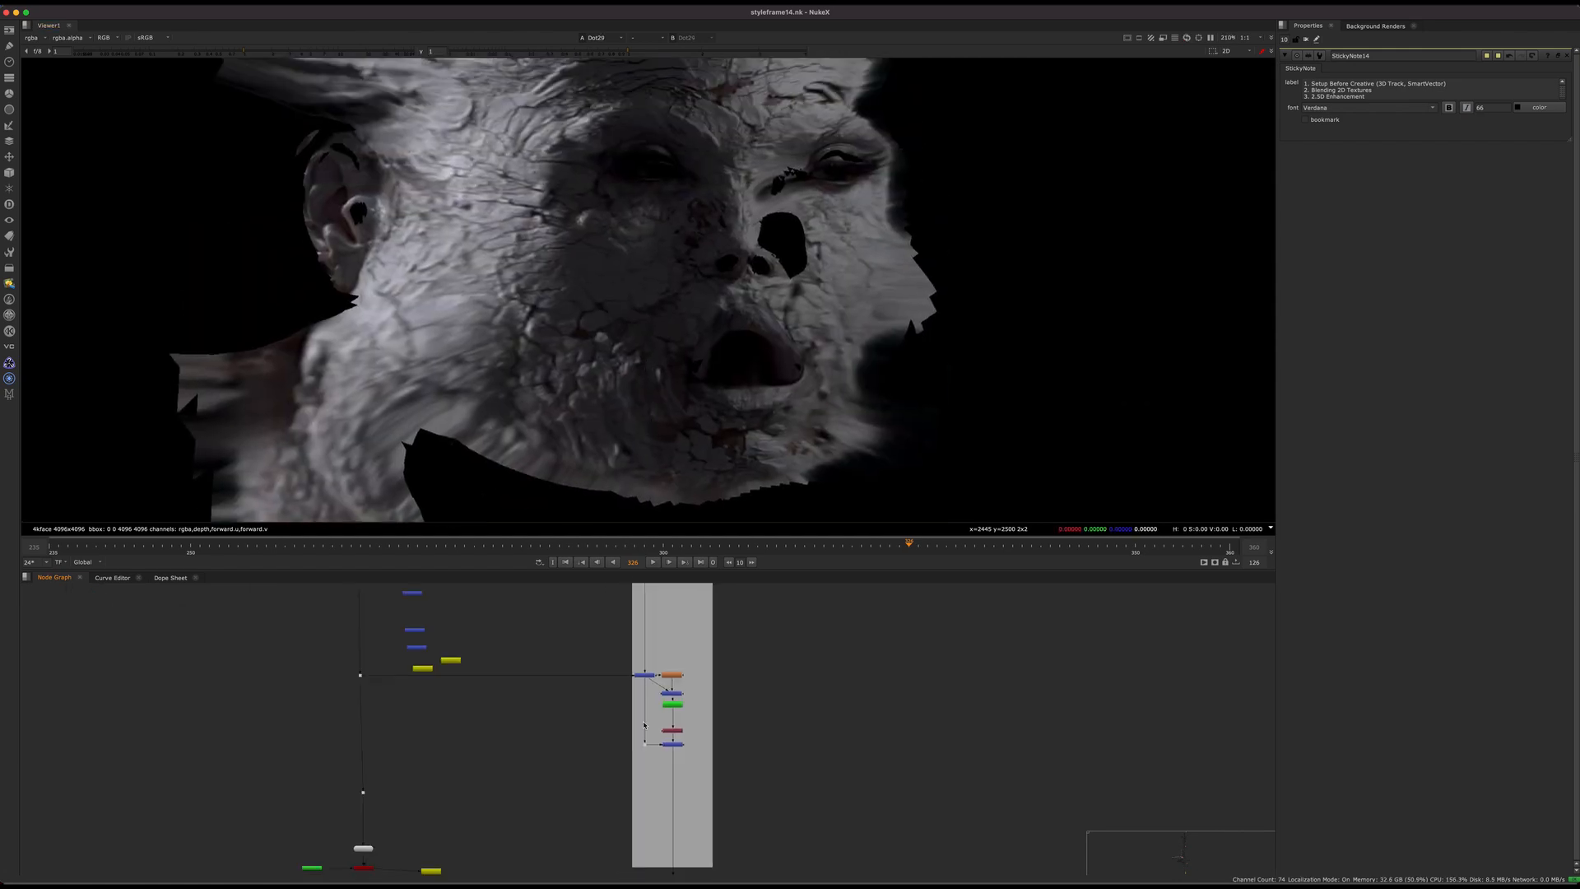
Step: Display Merge46 in the Crack Matte group to view the crack patch over the unwrapped face
scroll(657, 655, up, 5)
click(612, 742)
key(1)
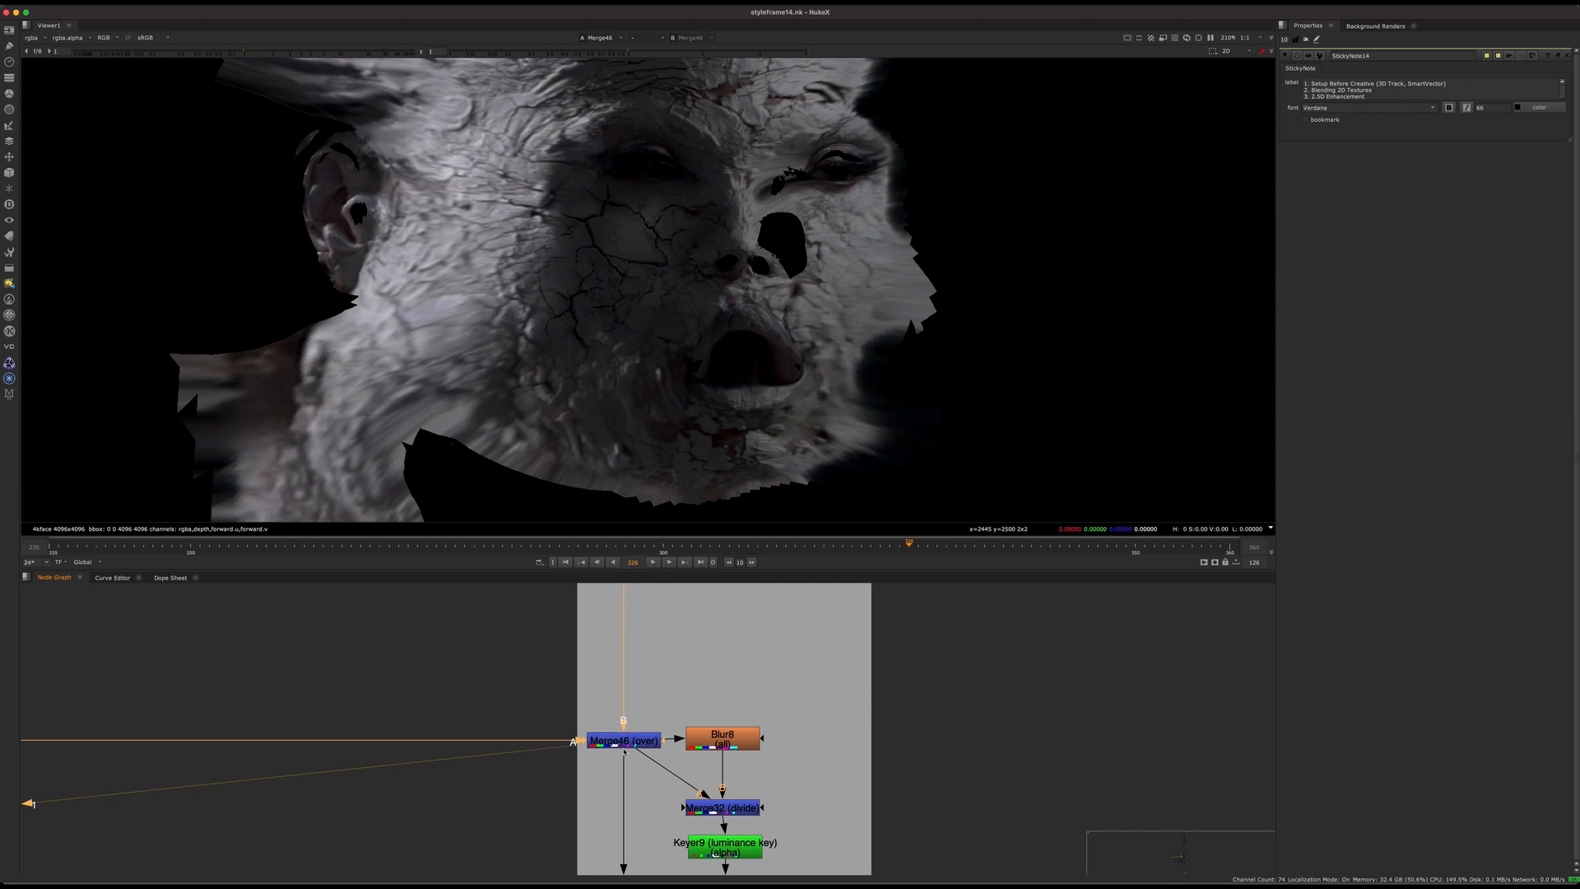
scroll(617, 740, down, 5)
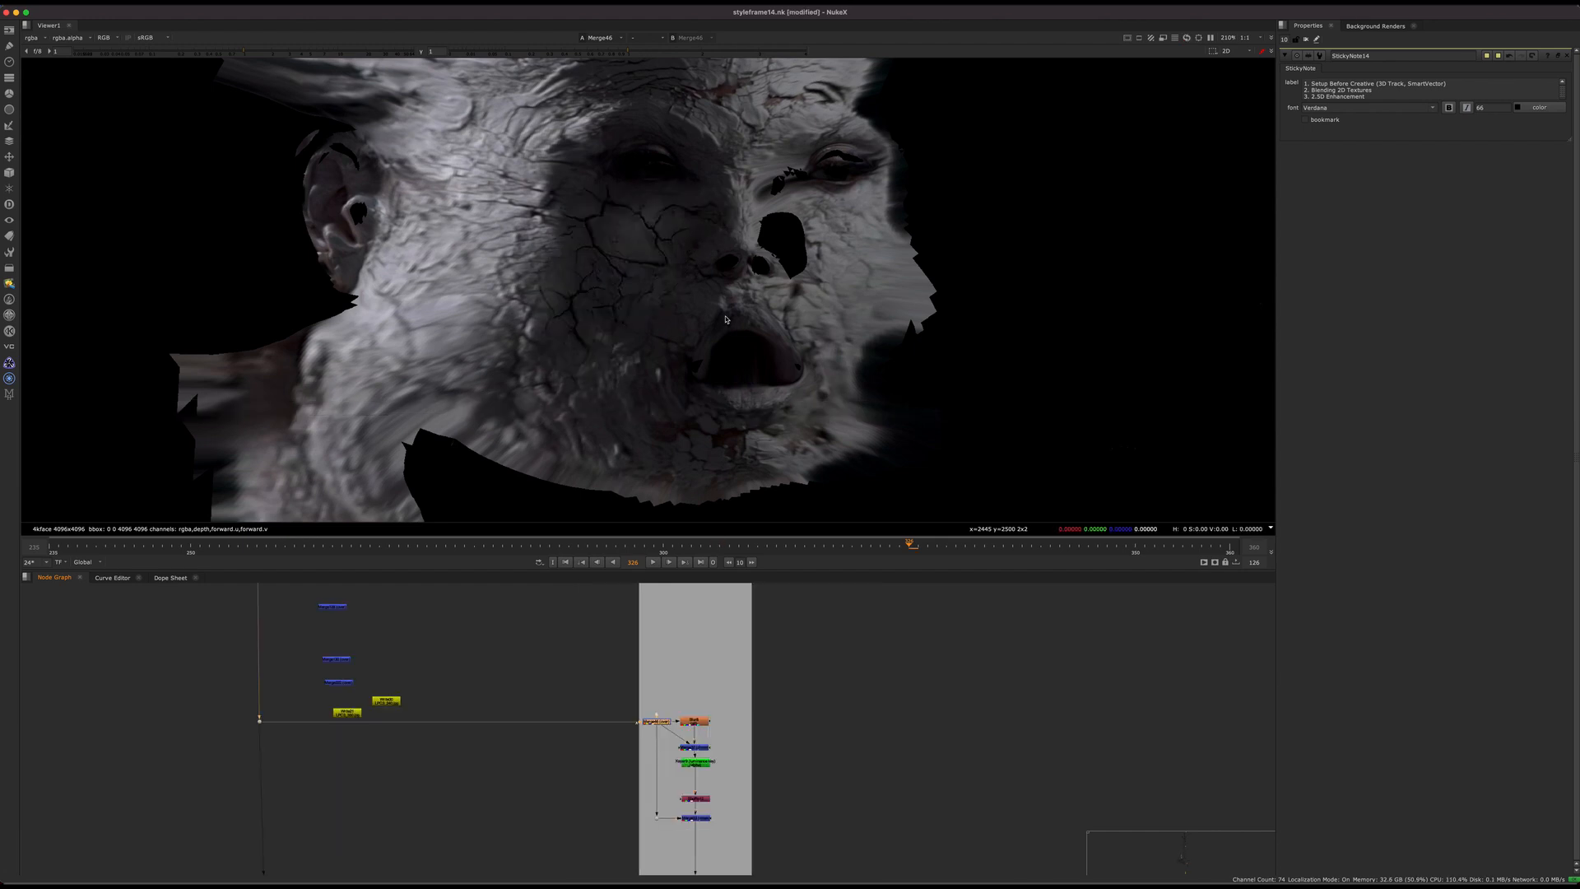
scroll(684, 316, down, 2)
scroll(764, 667, down, 3)
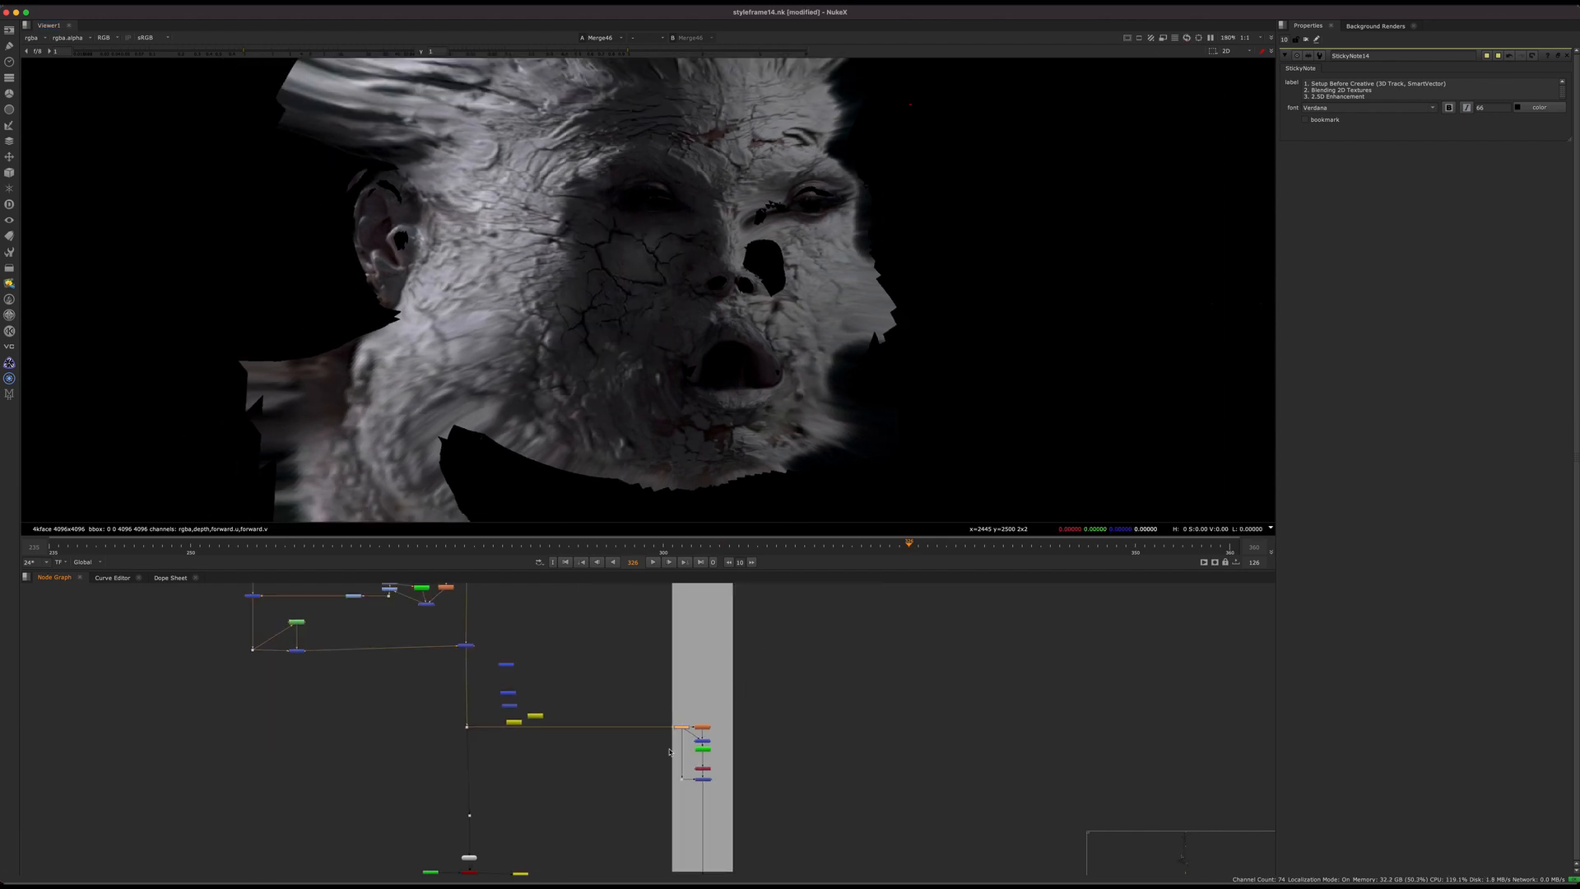
Step: Examine the cheek cracks on the unwrapped face together with the Blur8, Merge32 divide and Keyer9 chain
scroll(669, 751, up, 4)
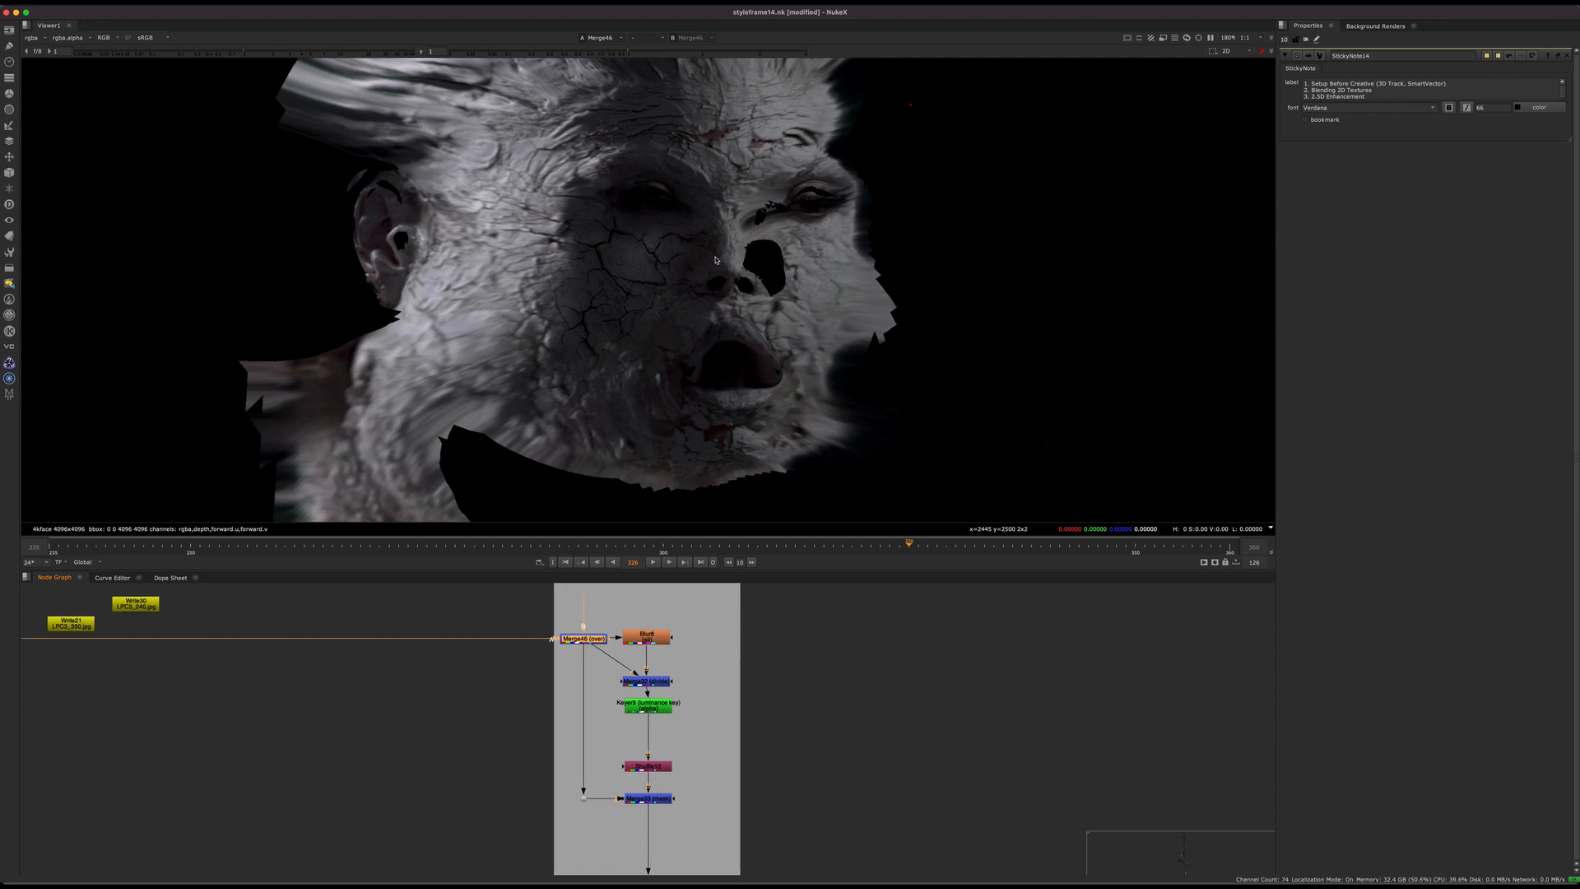
middle_drag(715, 260, 728, 282)
scroll(699, 642, up, 1)
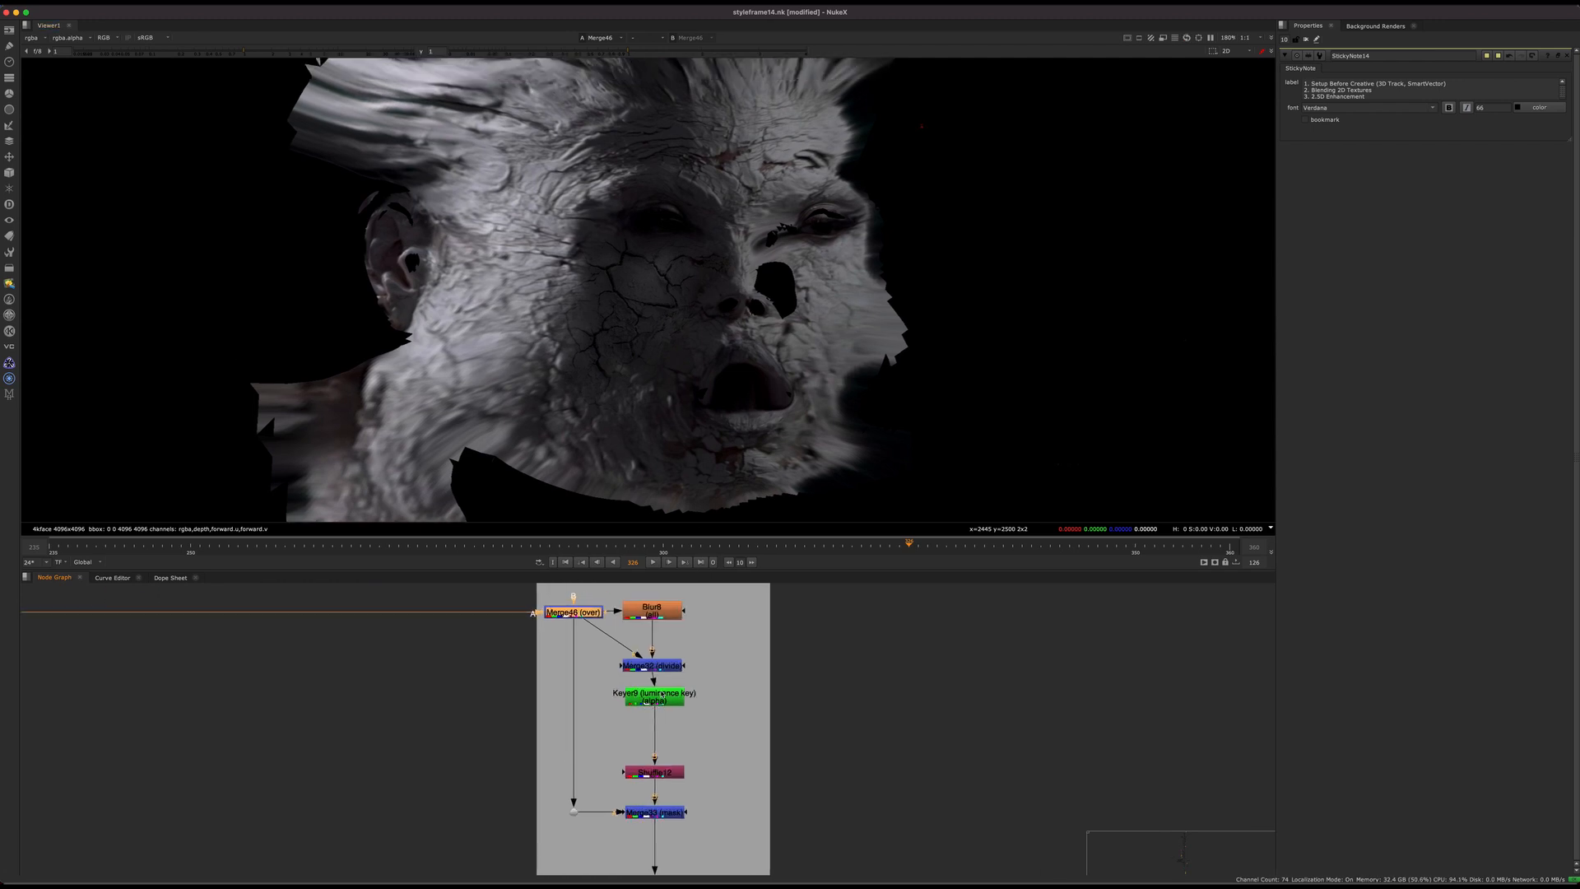
middle_drag(743, 378, 803, 378)
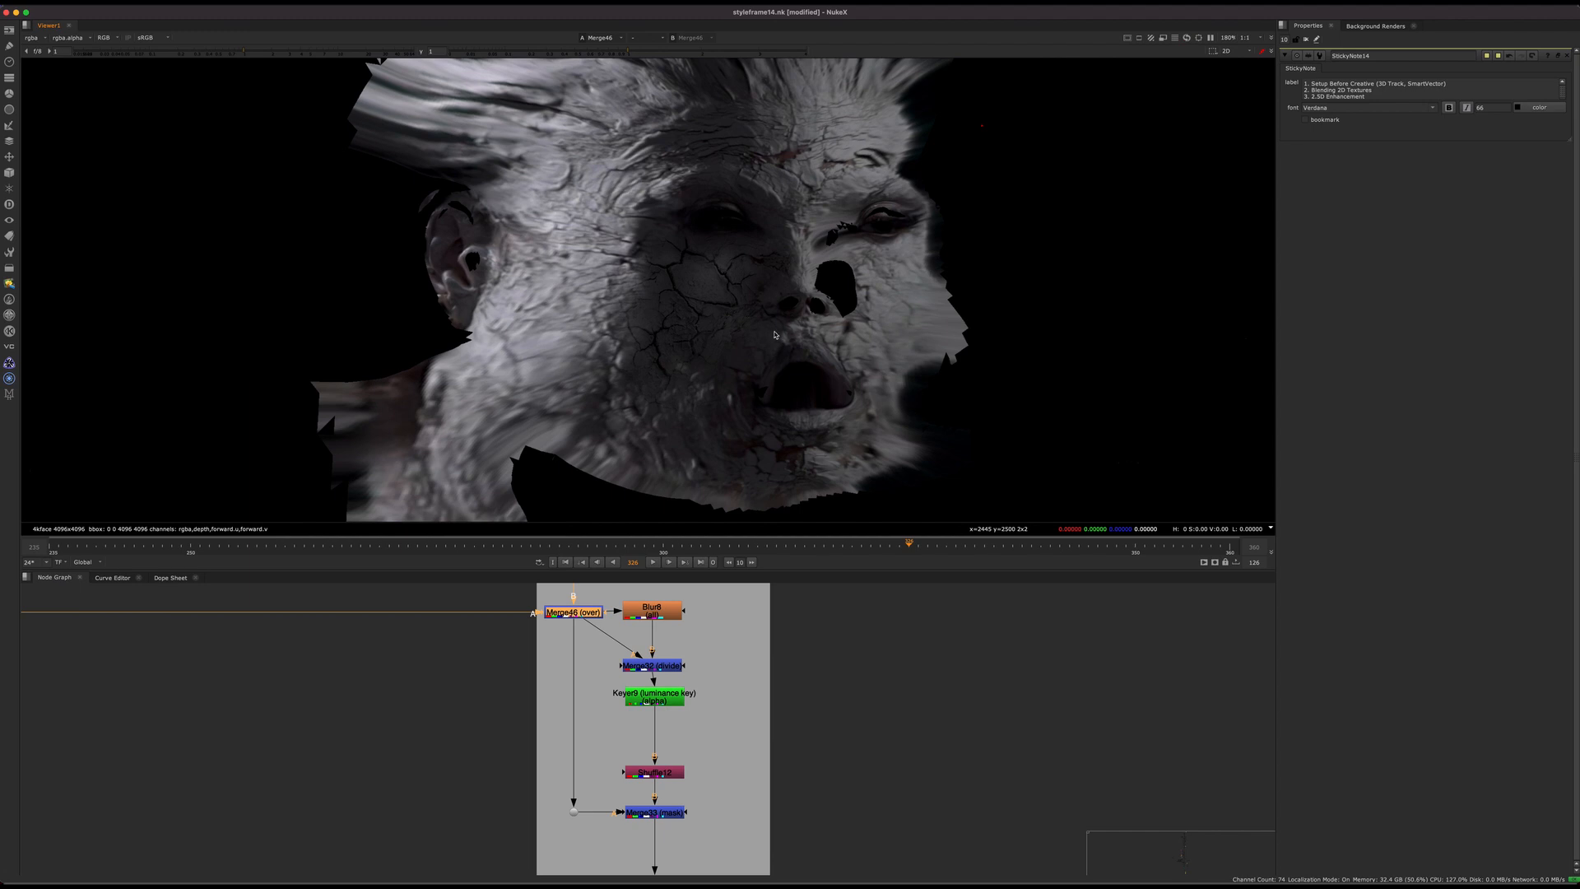
middle_drag(795, 204, 766, 239)
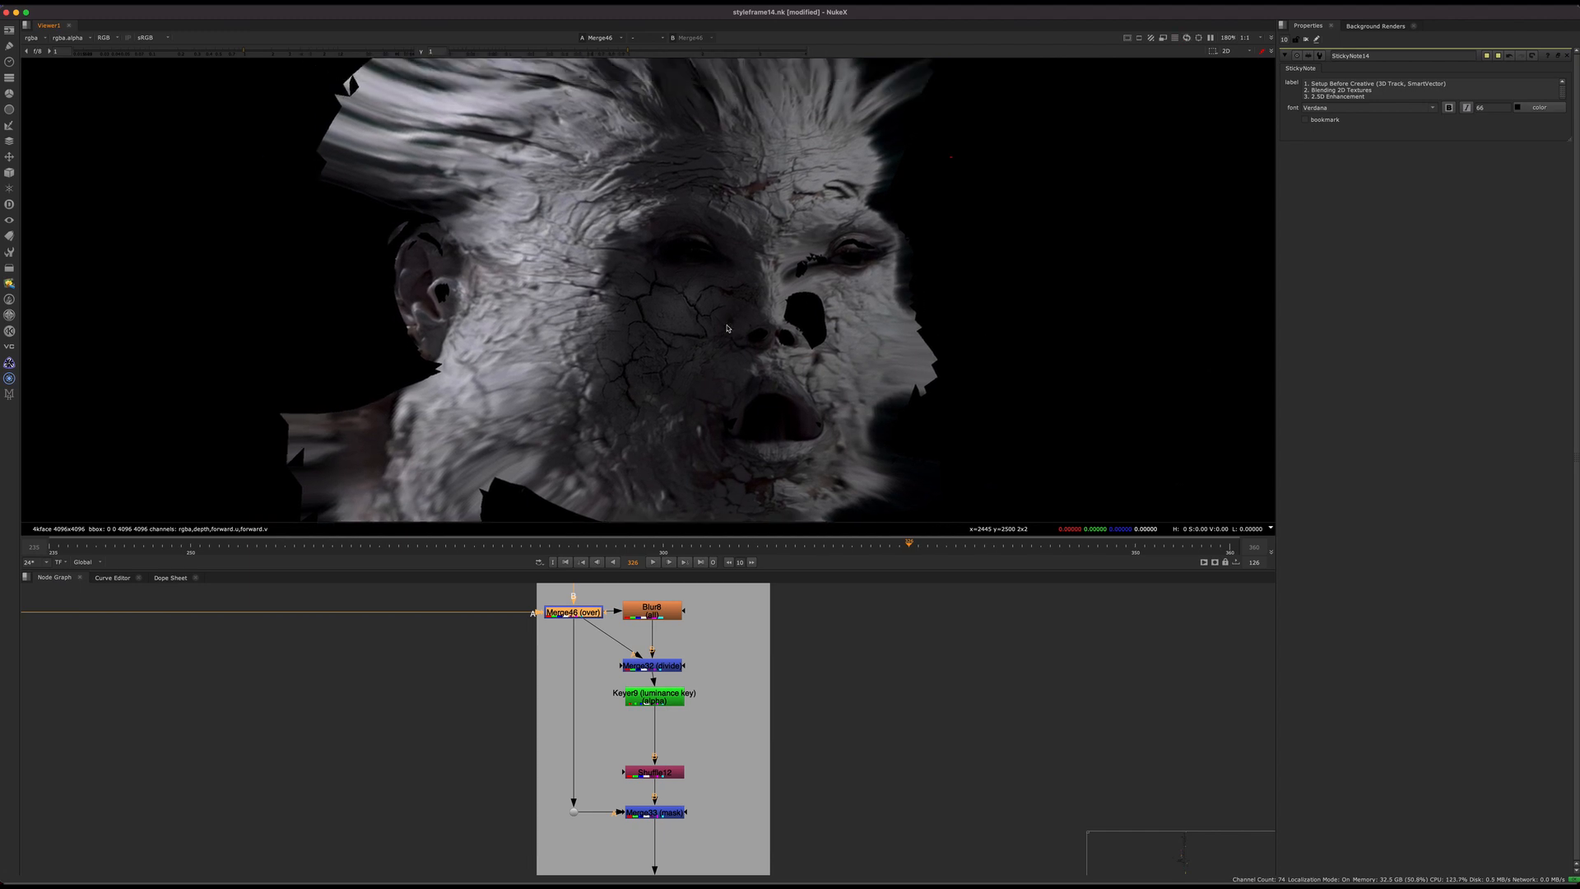
middle_drag(630, 313, 635, 358)
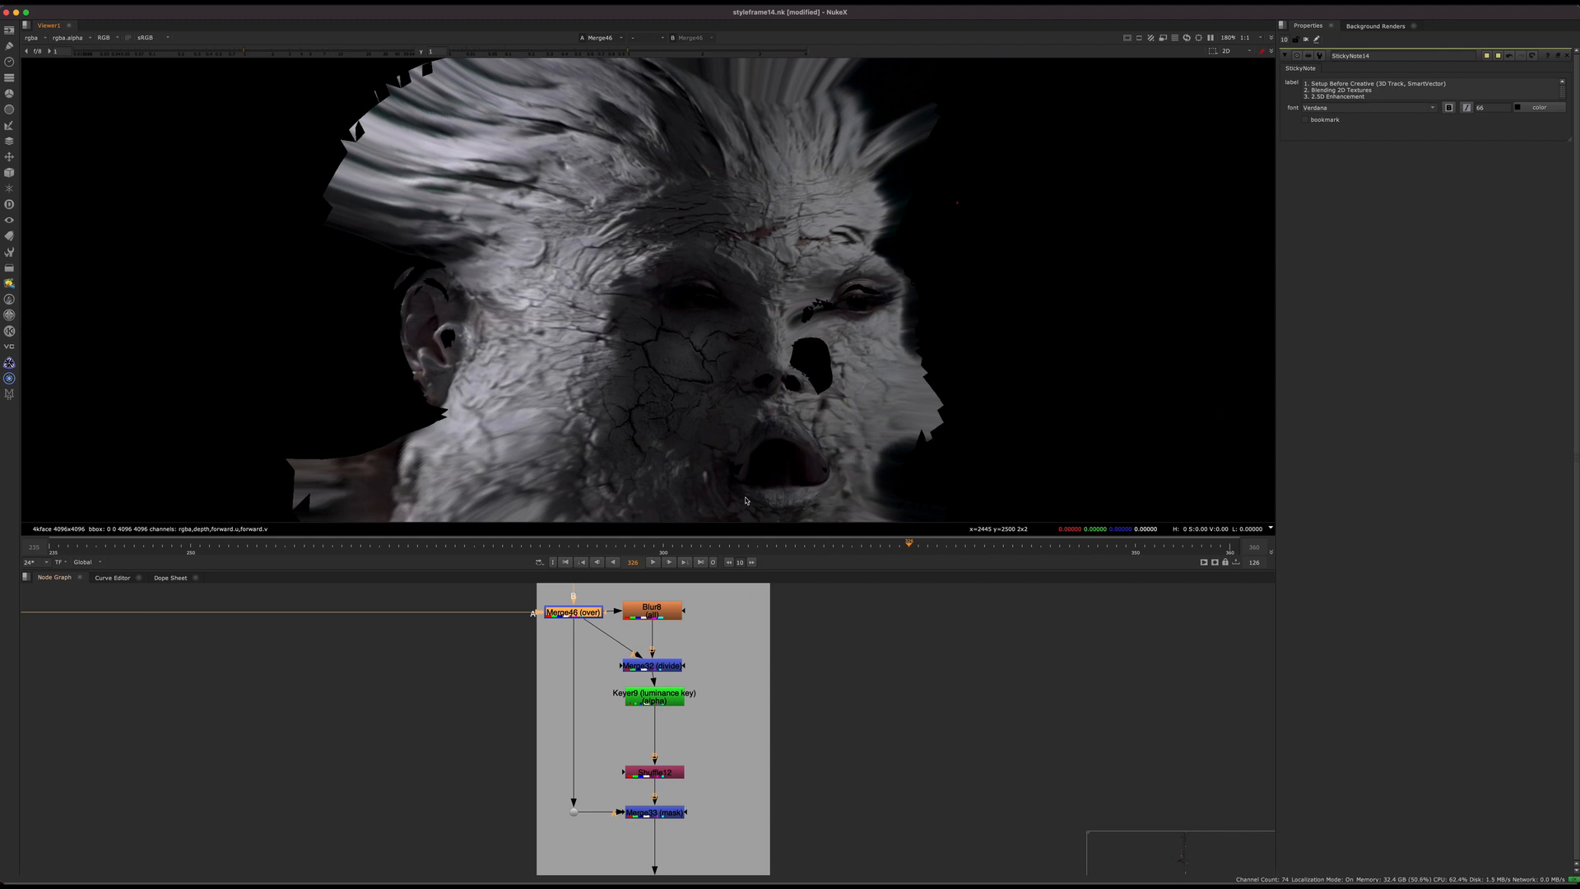
scroll(706, 646, up, 3)
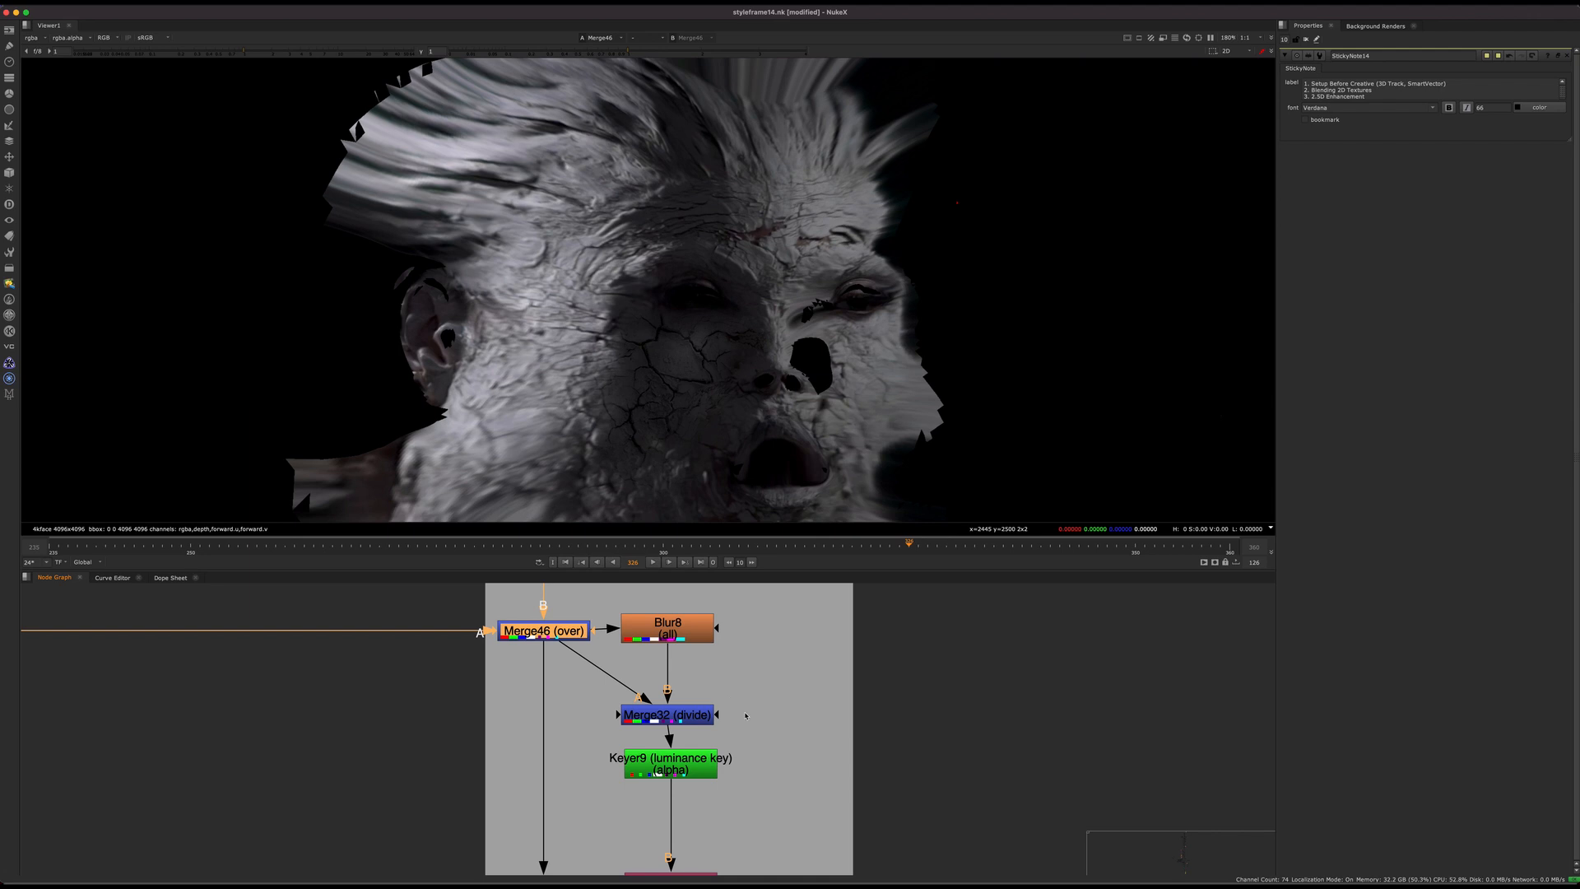
Step: Open the Blur8 settings, display its blurred face, and display the Merge32 divide result in the viewer
click(805, 726)
double_click(700, 636)
key(1)
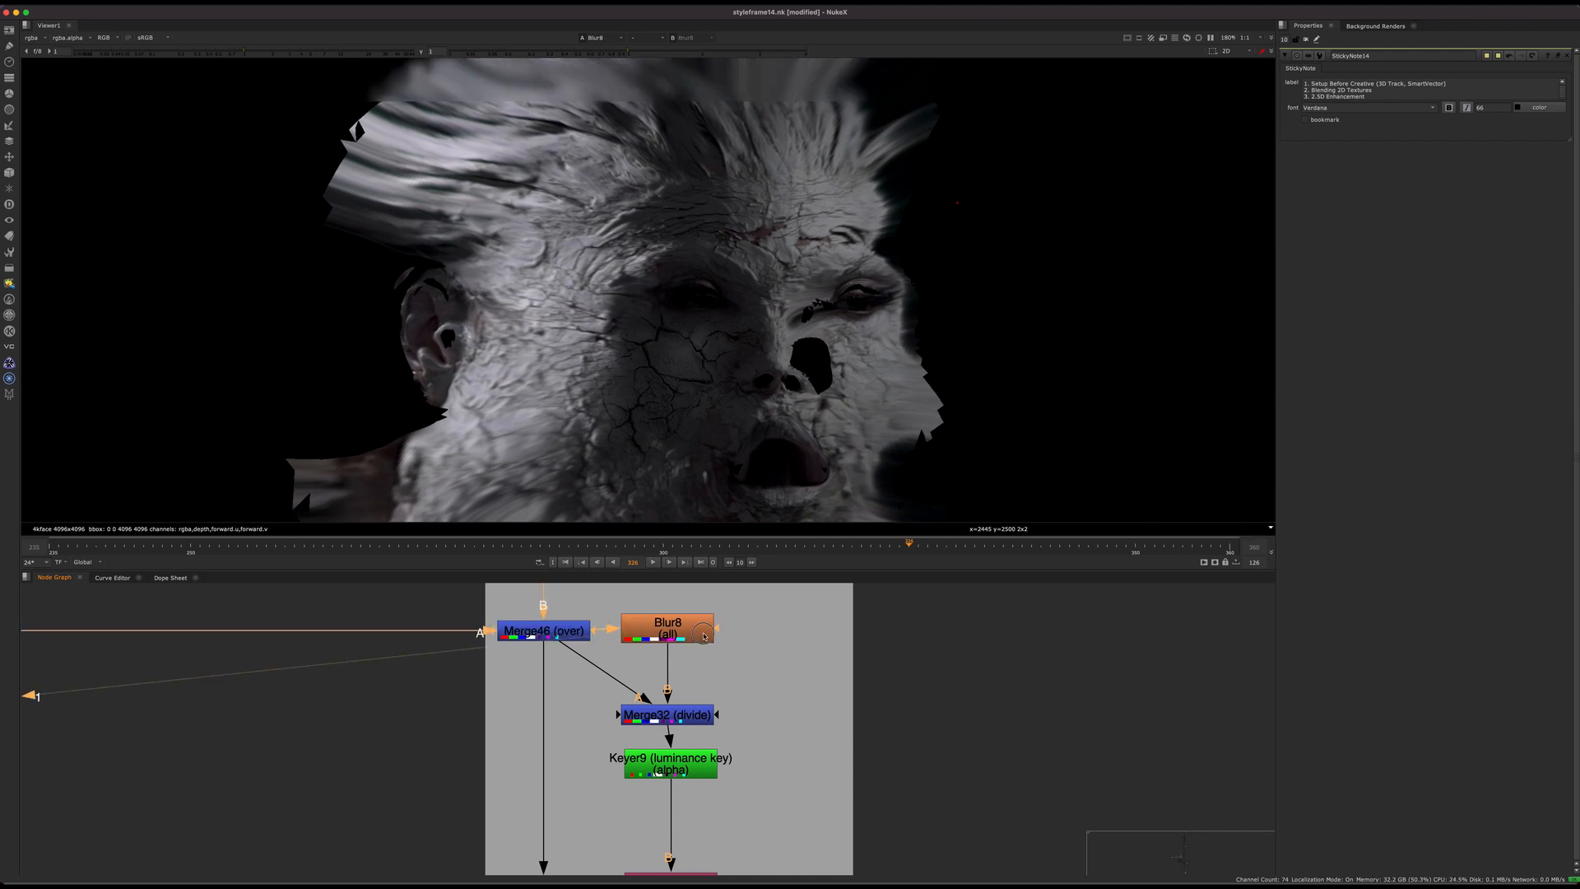
click(698, 717)
key(1)
click(798, 776)
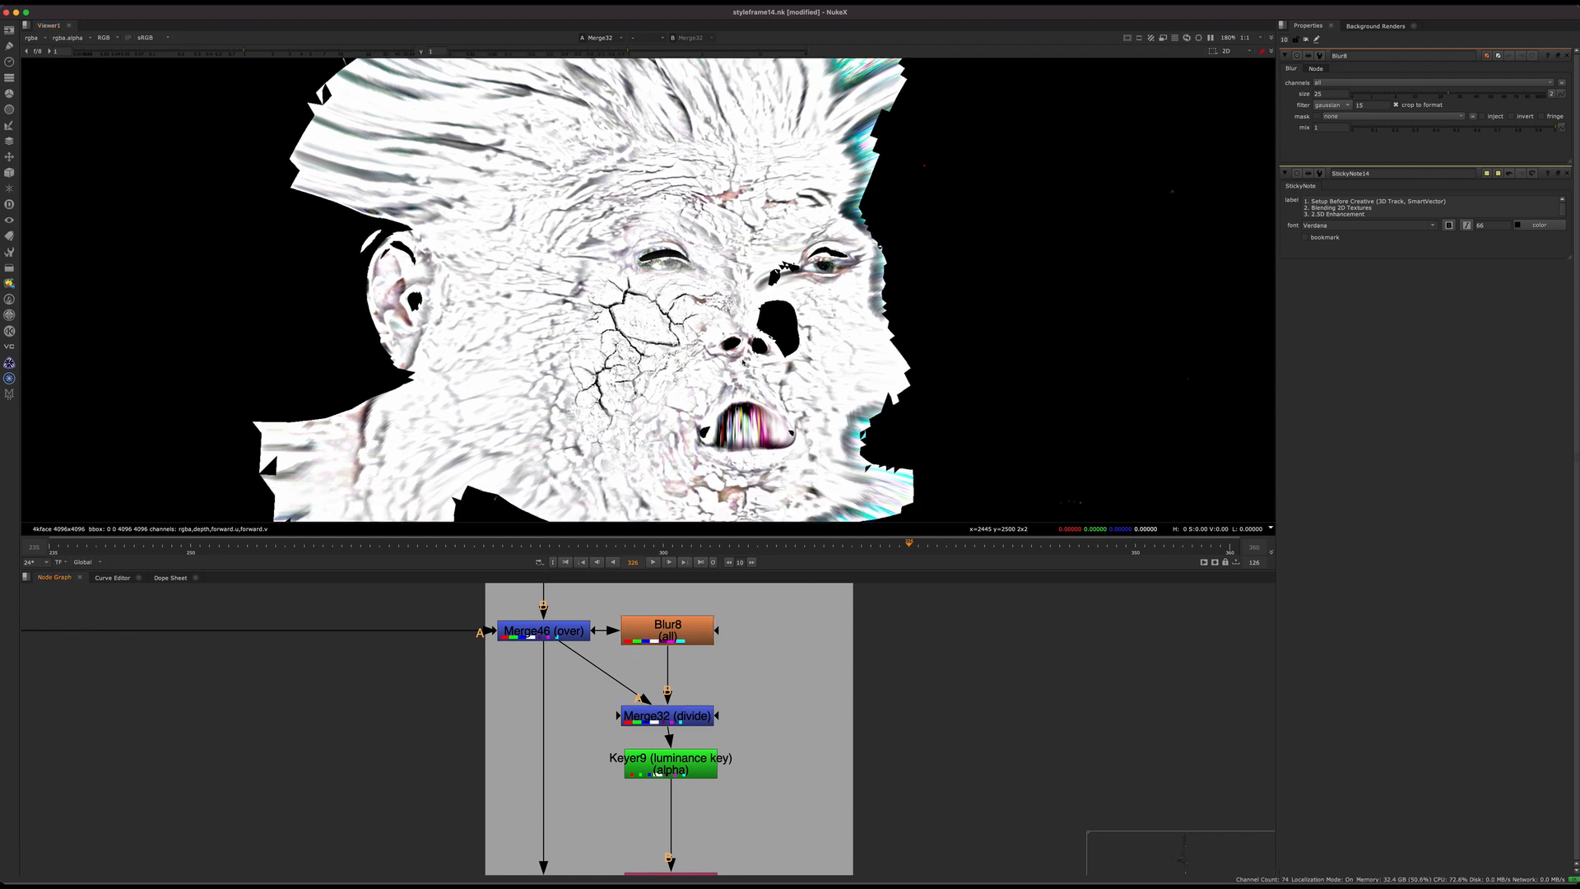
Step: Display the alpha of the Keyer9 luminance key and inspect the crack matte across the whole unwrapped face and close up
drag(720, 771, 716, 772)
key(1)
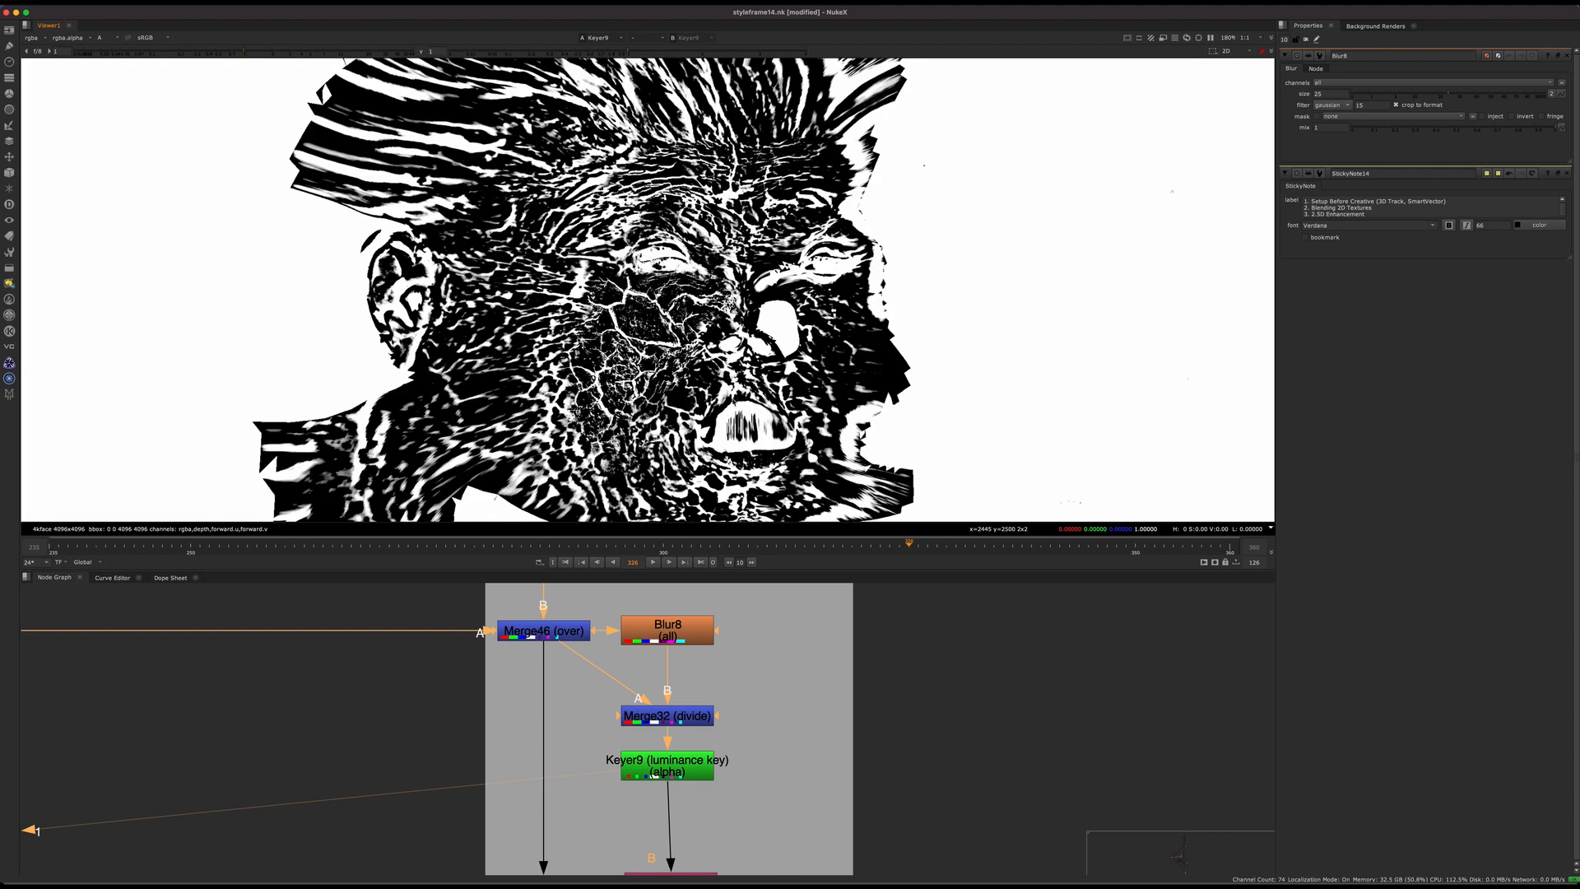
scroll(632, 293, down, 5)
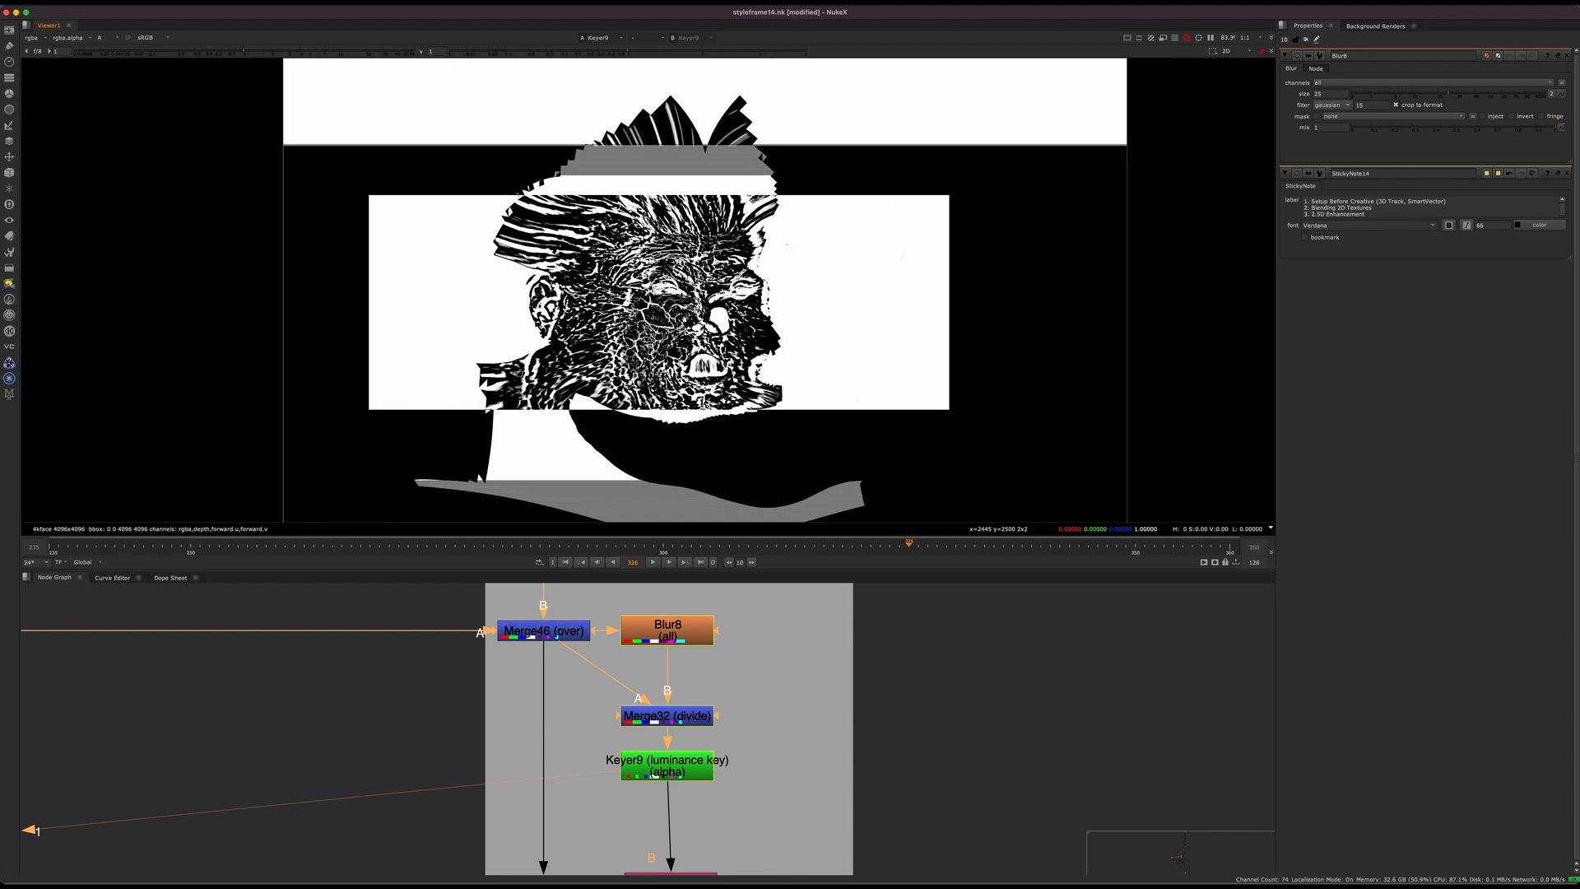
scroll(632, 294, up, 3)
click(785, 762)
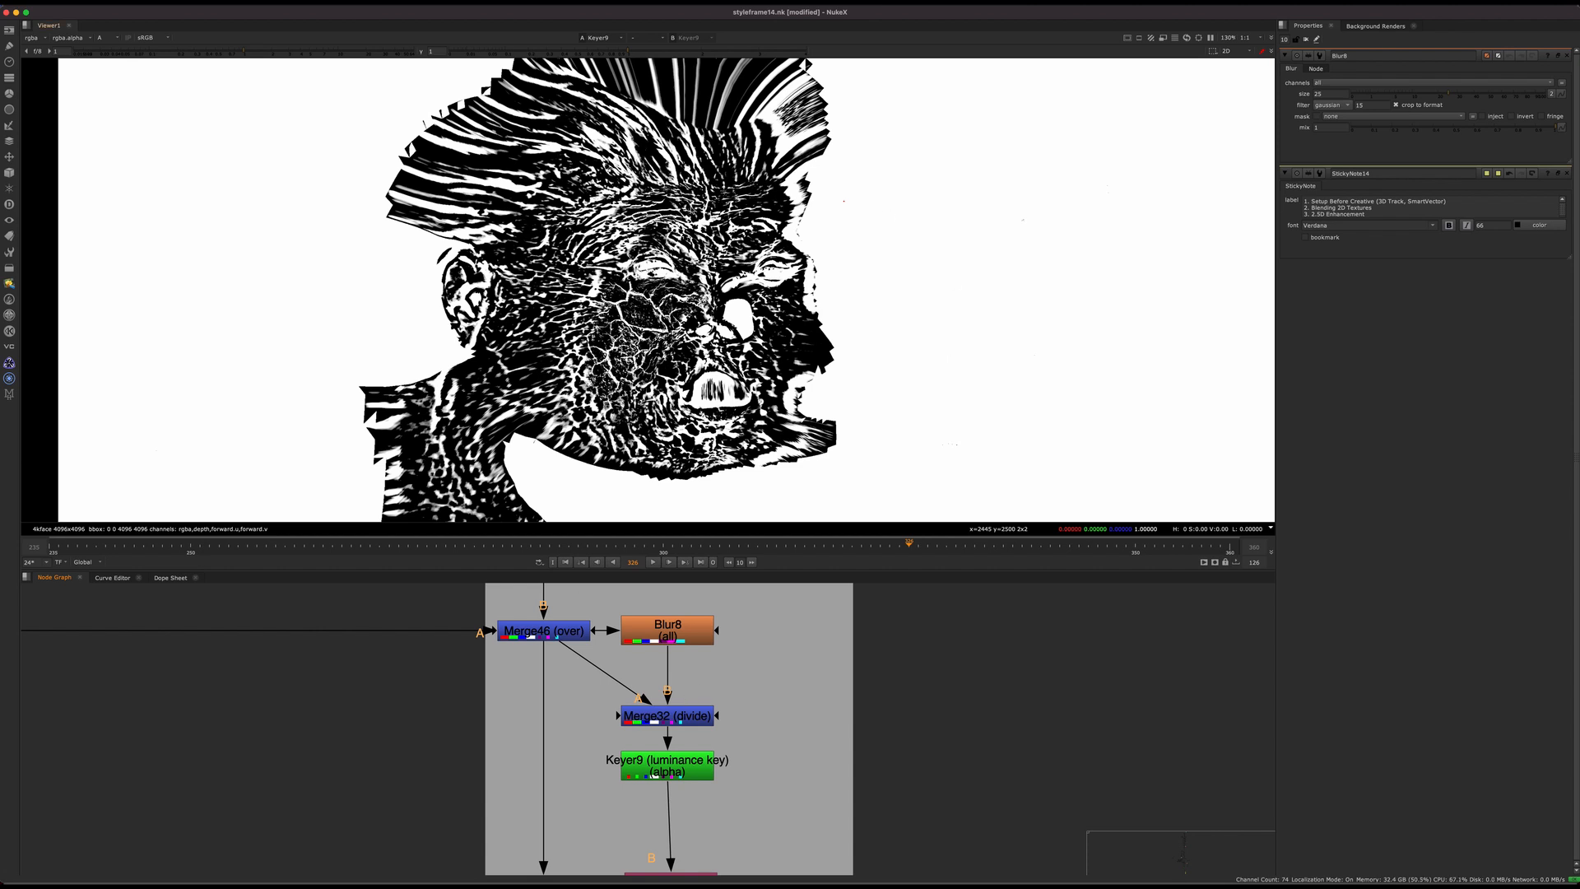
Step: Return to Merge46 and display the colour image of the unwrapped face
middle_drag(646, 663, 620, 835)
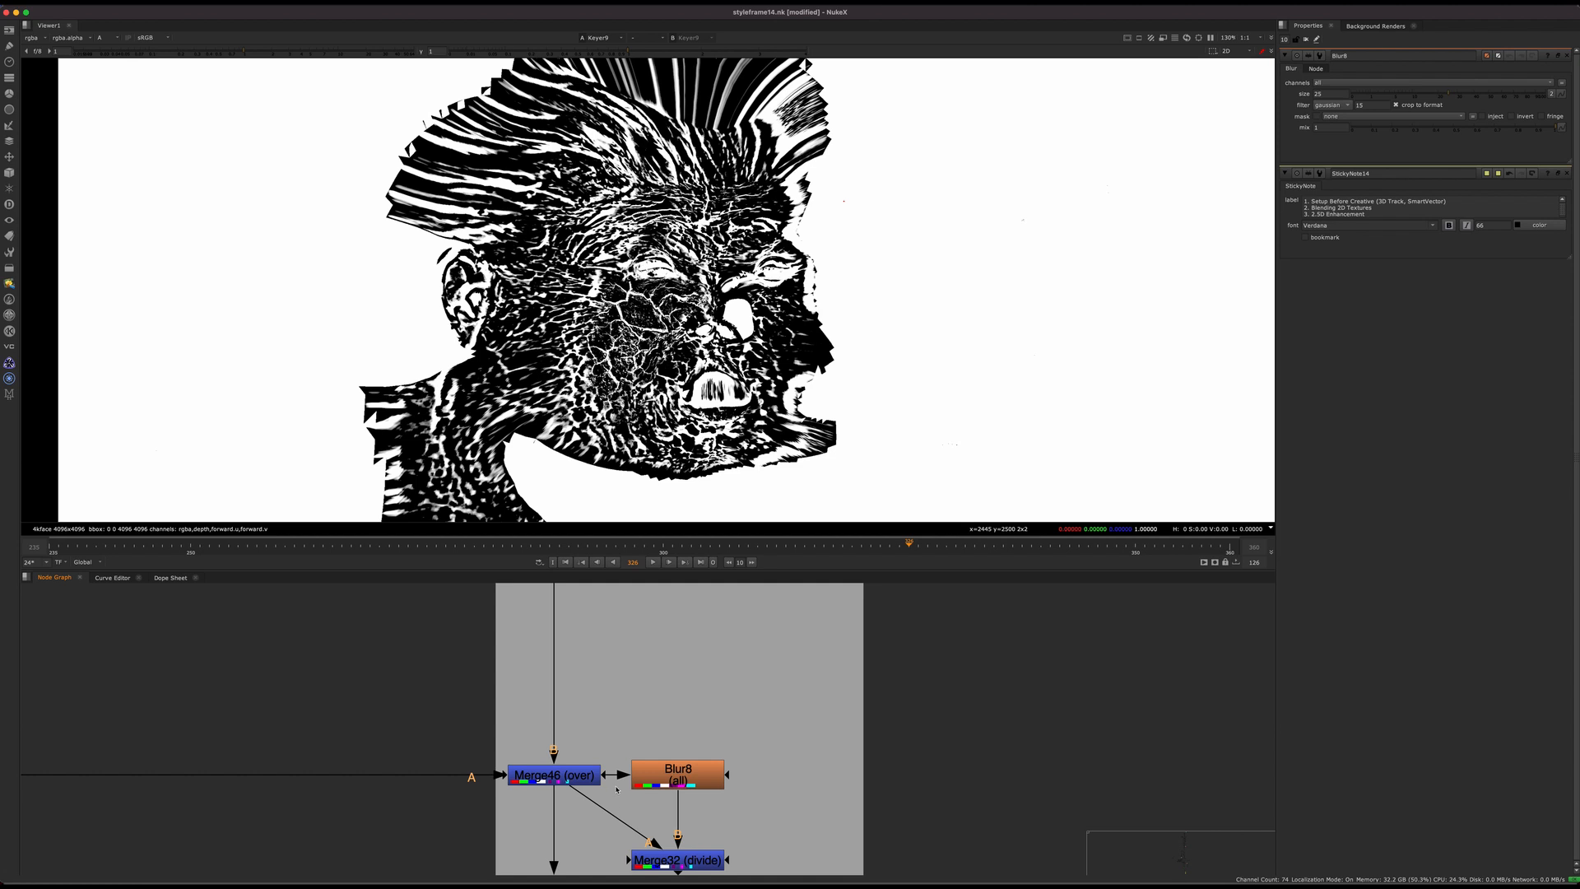
middle_drag(678, 774, 714, 665)
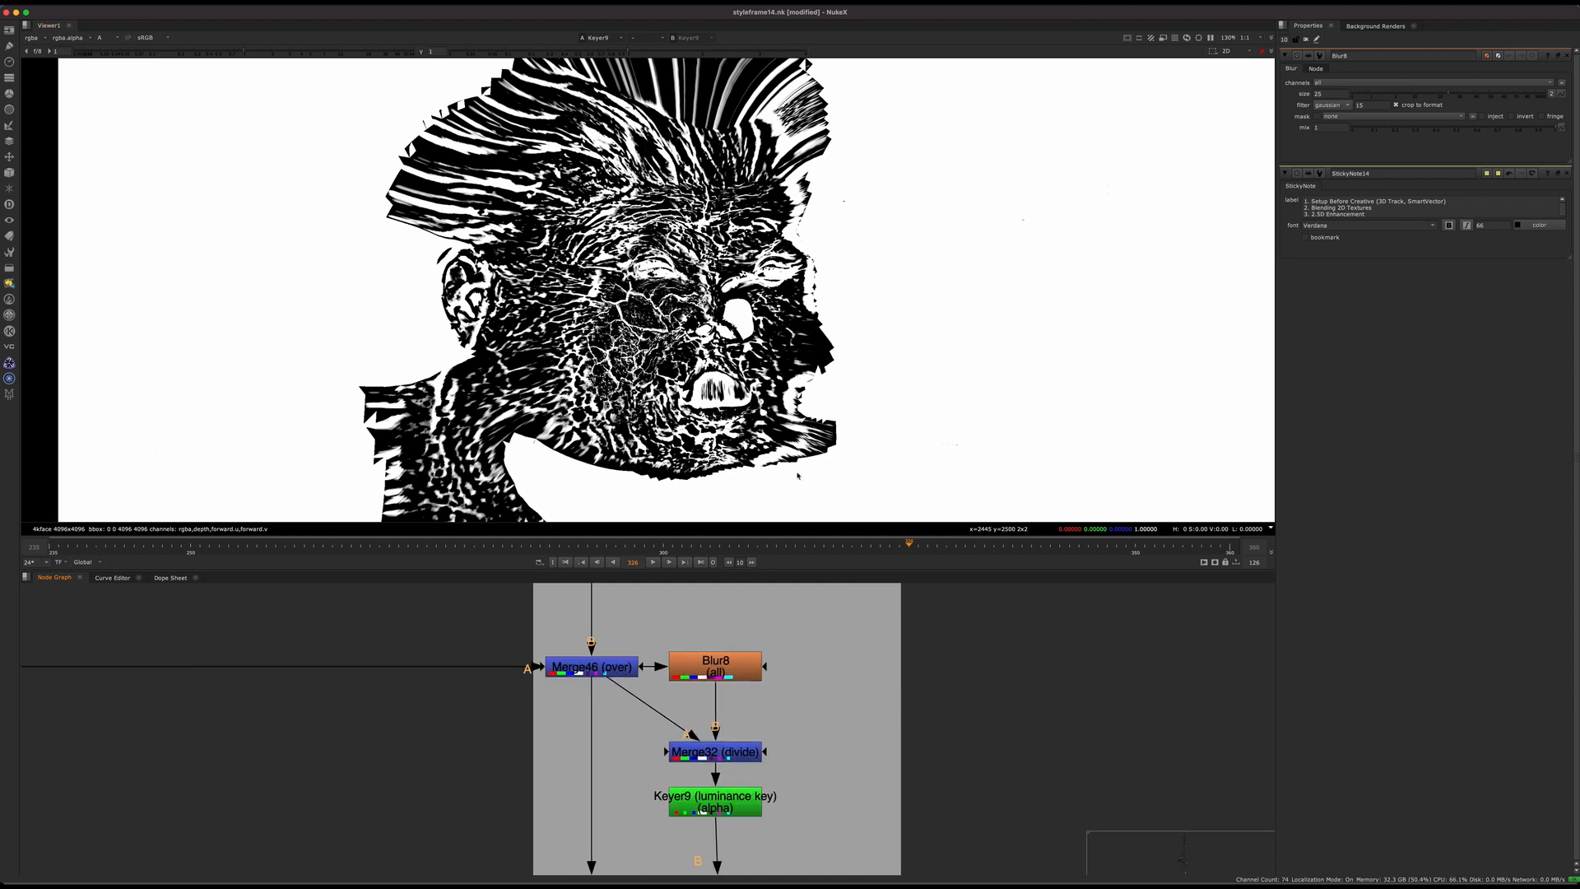
click(629, 671)
key(1)
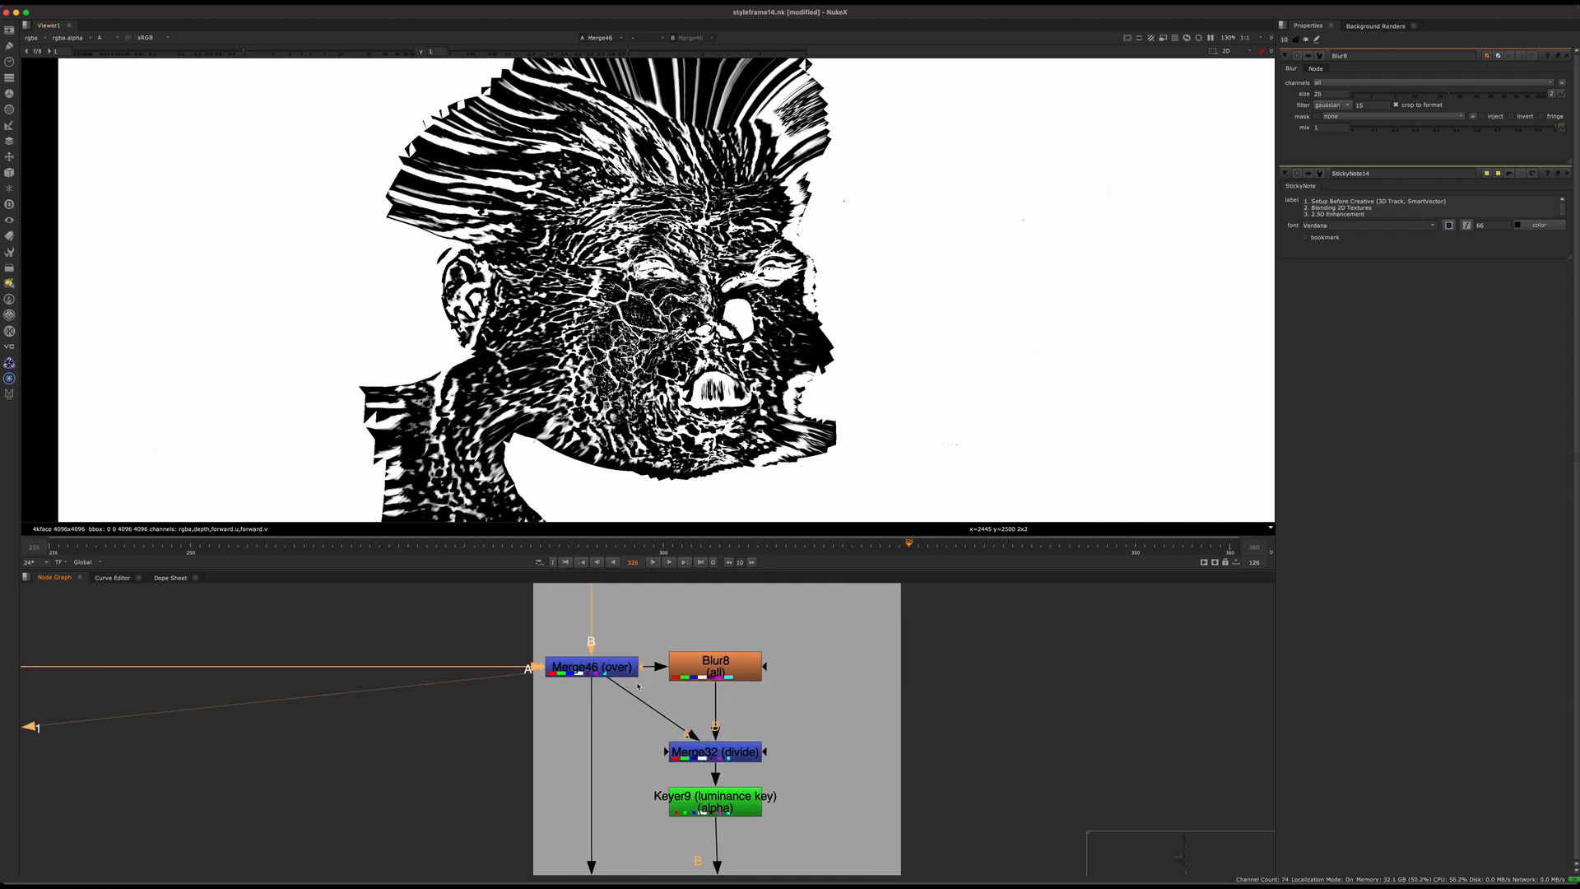
key(a)
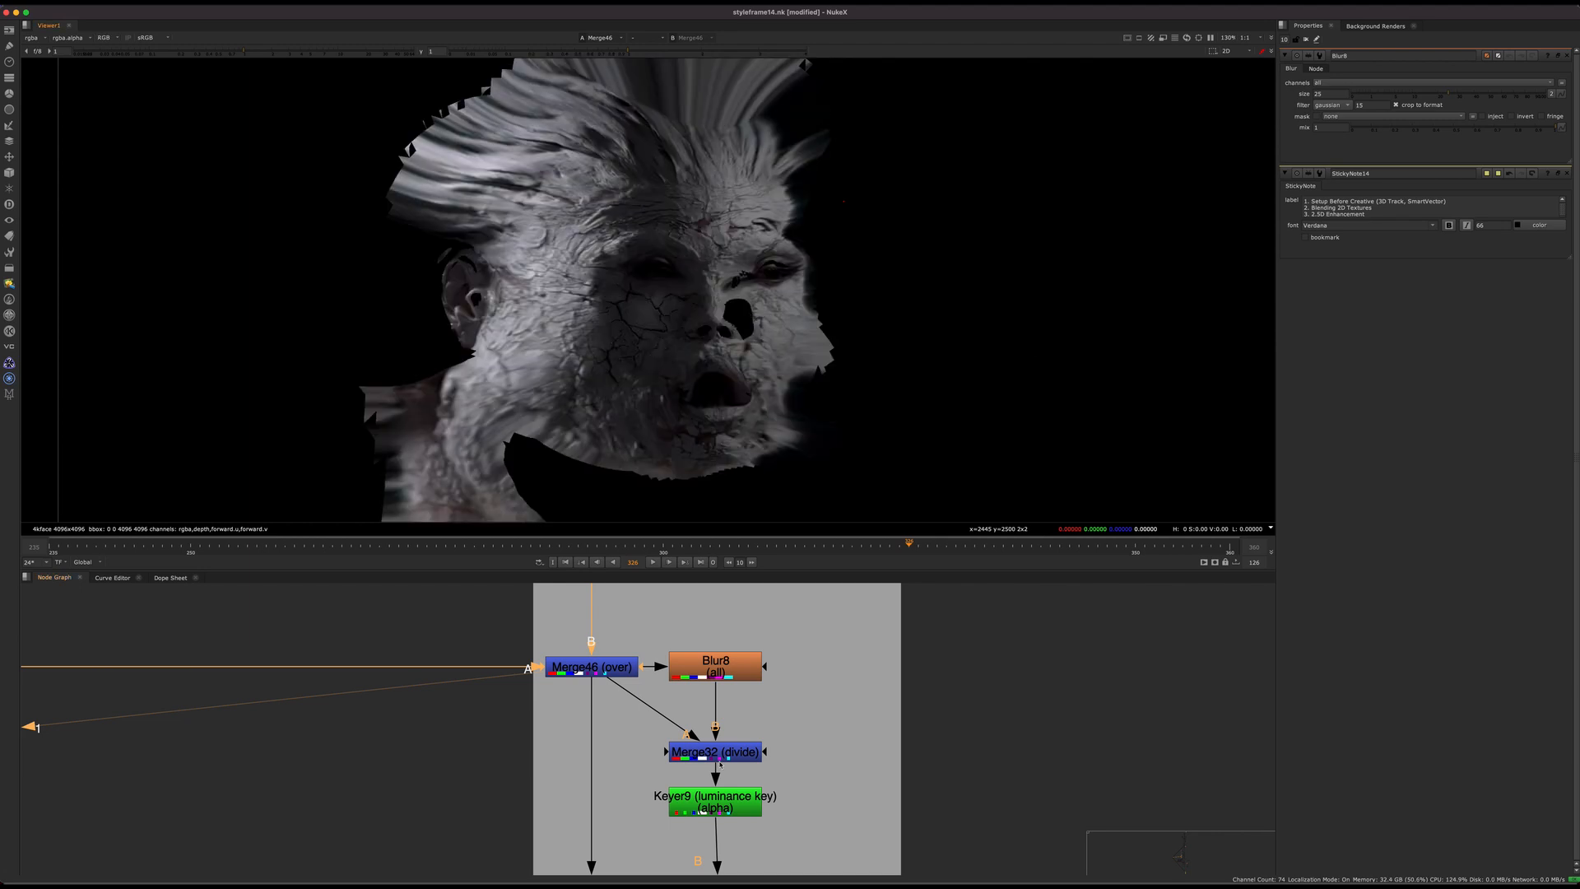
Step: Compare the Merge32 divide result with the alpha of the Keyer9 luminance key
middle_drag(720, 763, 719, 670)
click(663, 724)
key(1)
click(680, 670)
key(1)
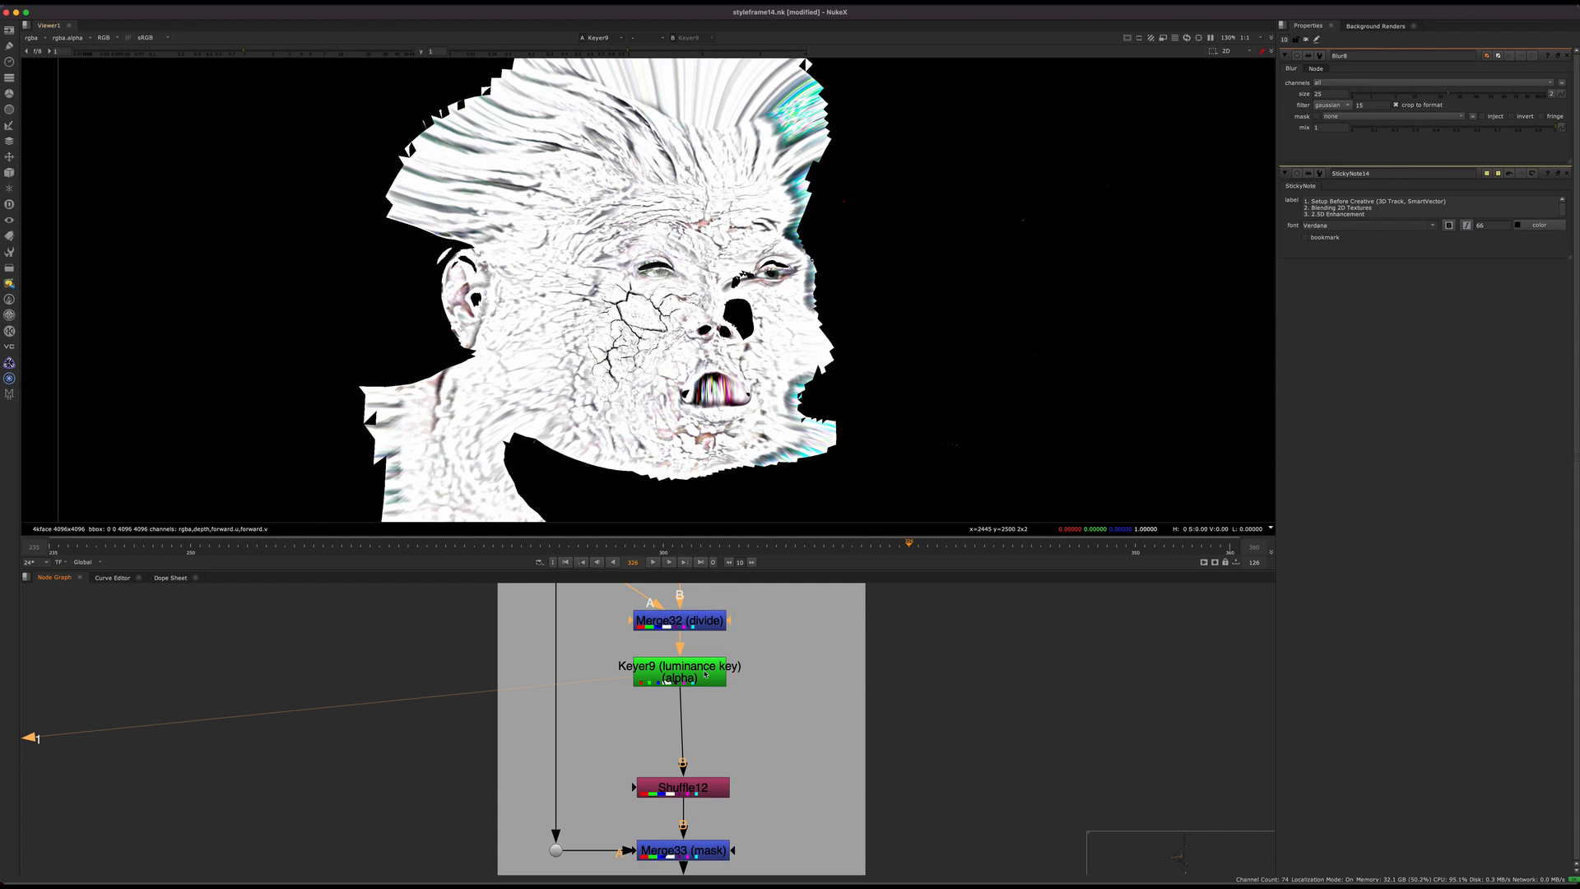
key(a)
Step: Display the Merge33 mask result below Shuffle12 in colour to view the matte limited to the face
middle_drag(700, 810, 699, 707)
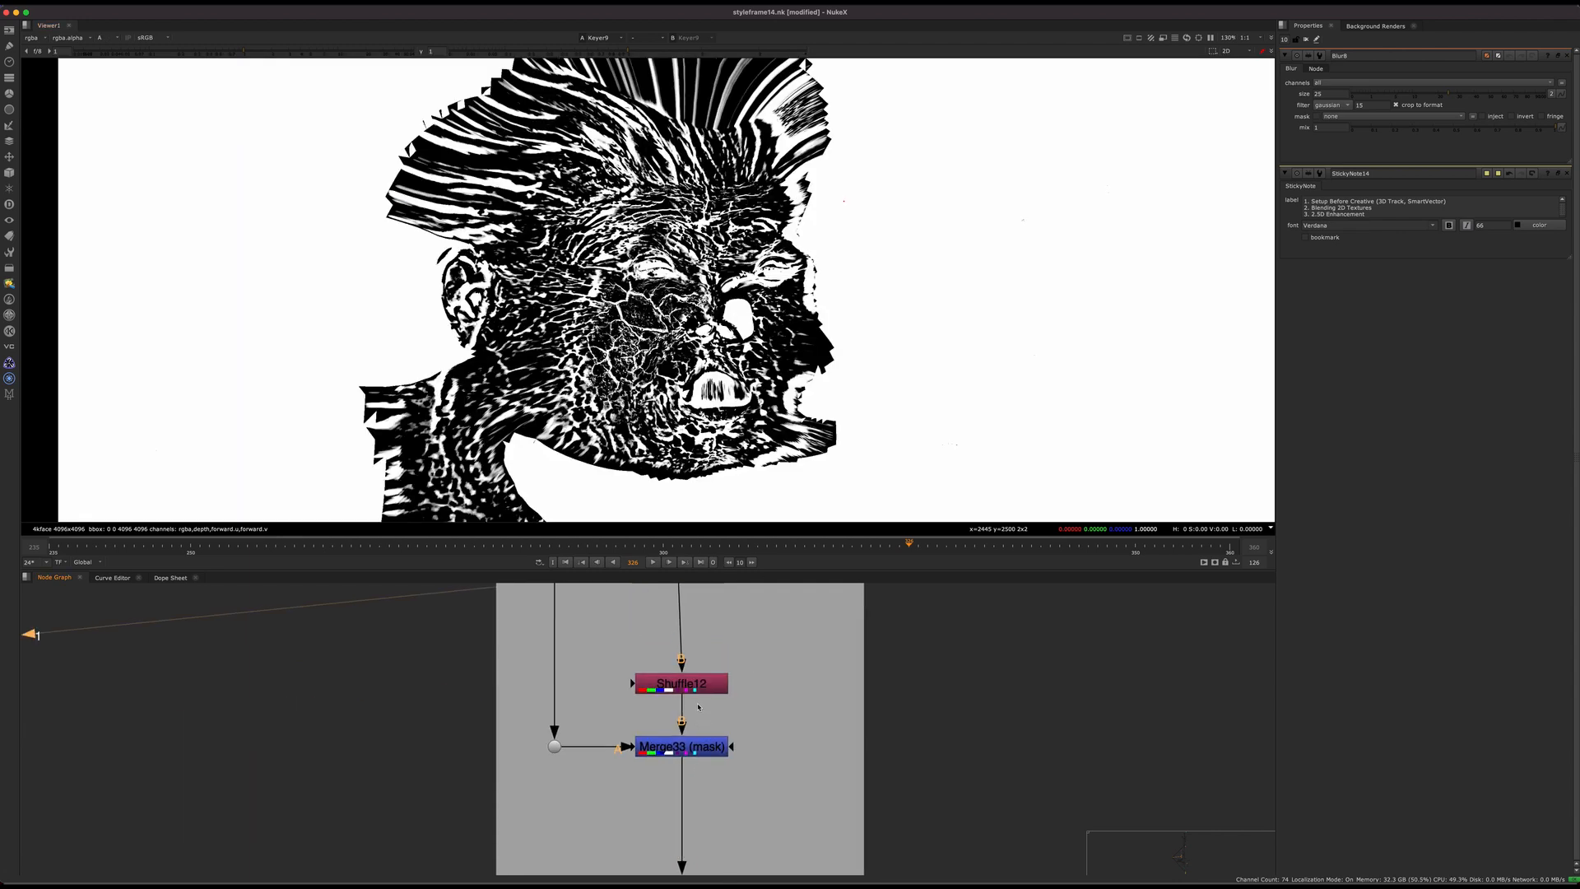
click(682, 746)
key(1)
key(a)
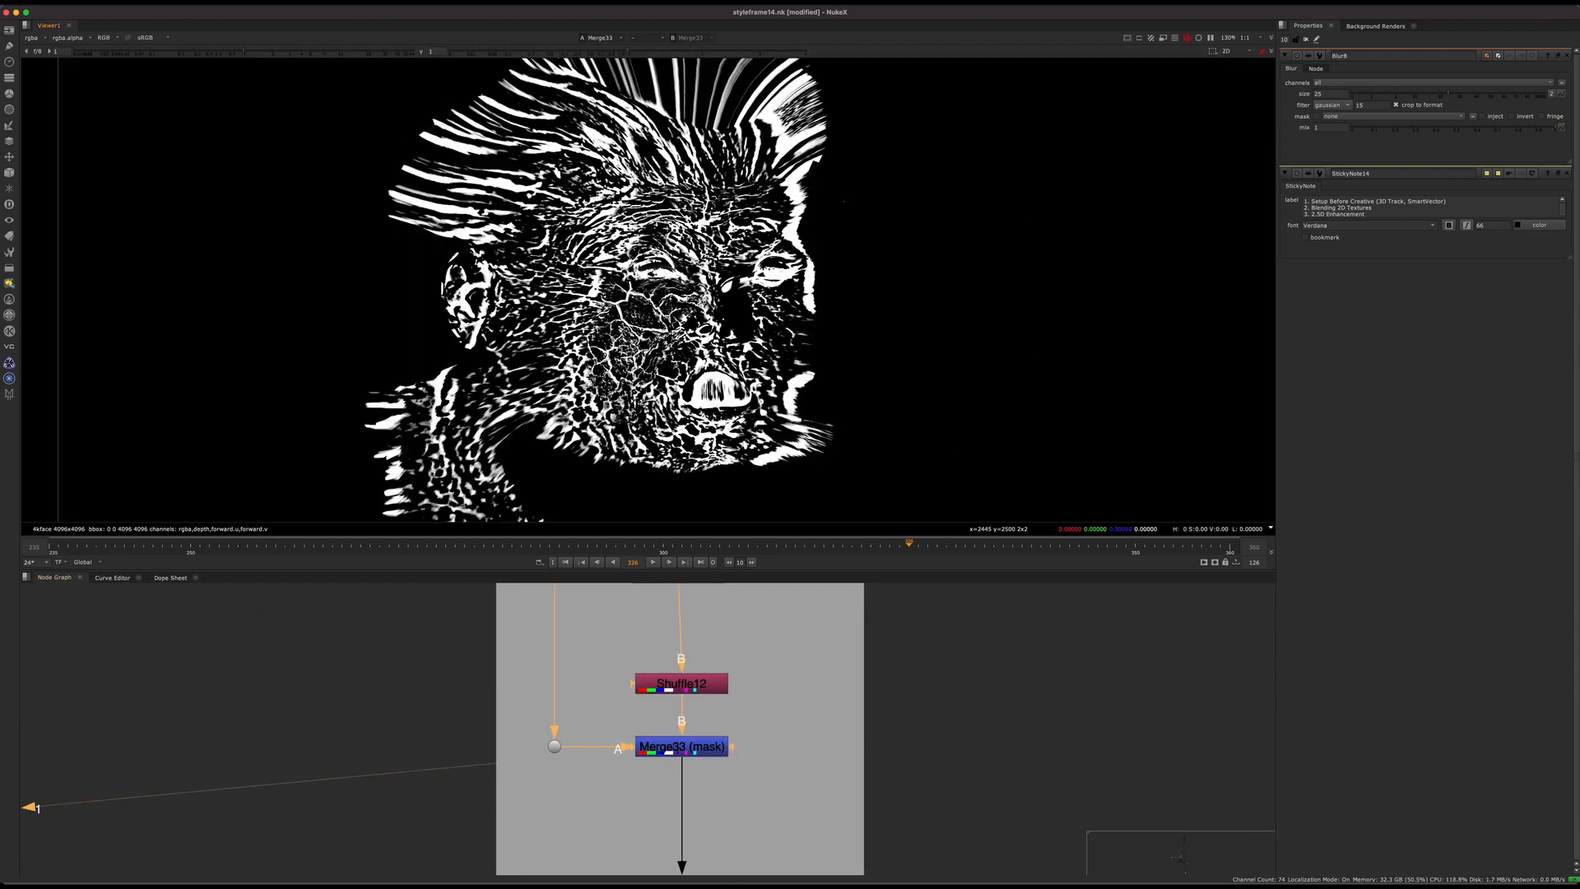
Step: Follow the crack matte branch to the ScanlineRender fed by ReadGeo10 and Camera18, and display the projected matte
scroll(671, 738, down, 5)
middle_drag(671, 740, 626, 734)
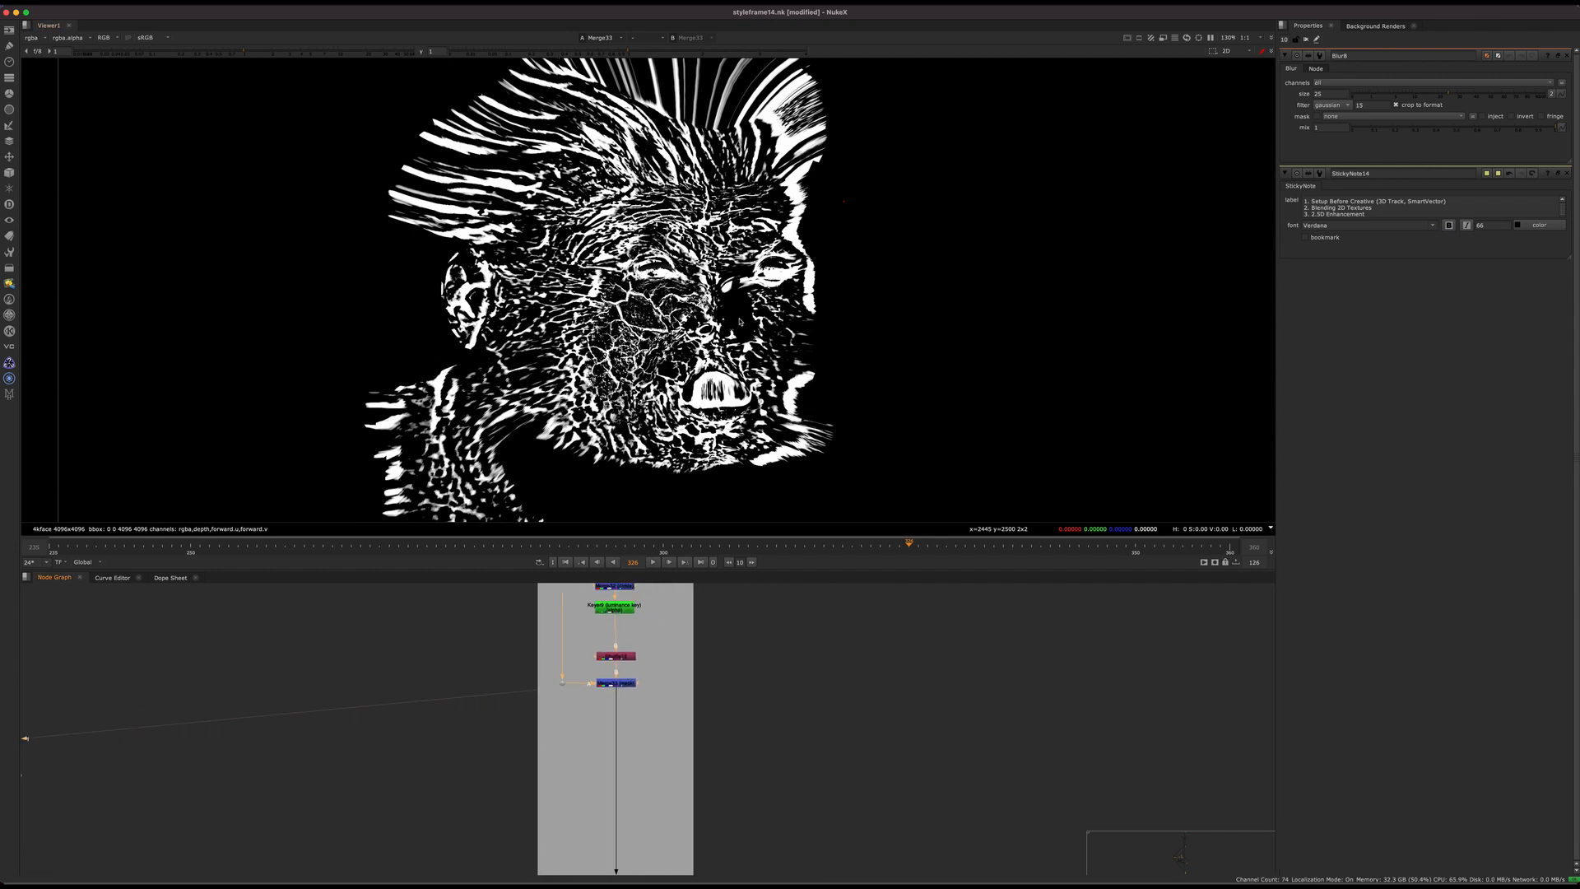
scroll(608, 621, down, 6)
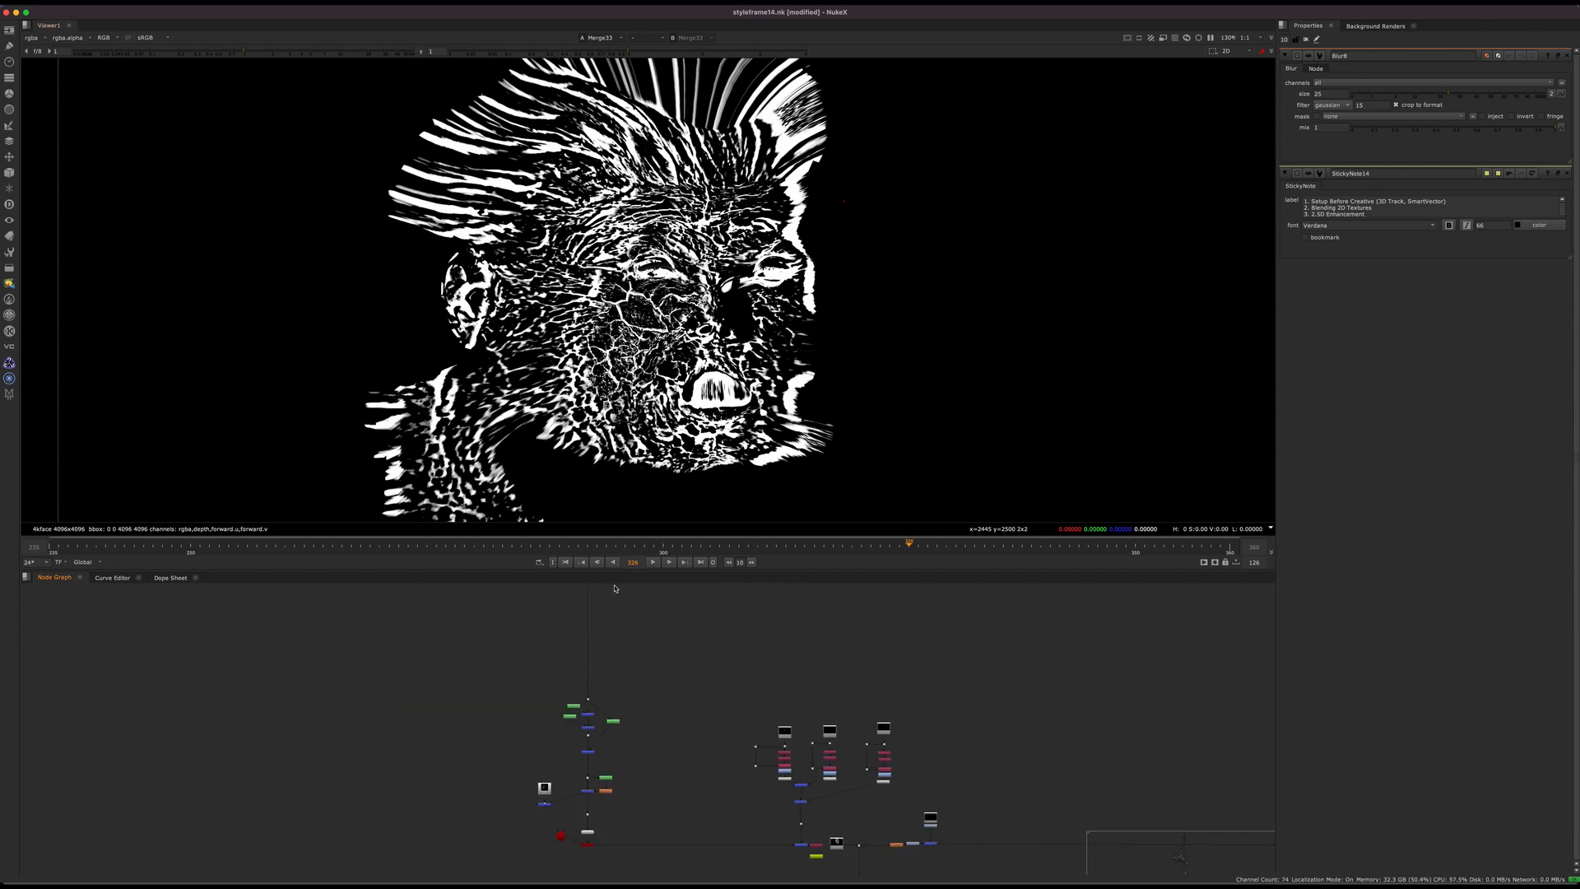
middle_drag(602, 630, 627, 714)
scroll(602, 722, up, 6)
drag(667, 772, 520, 843)
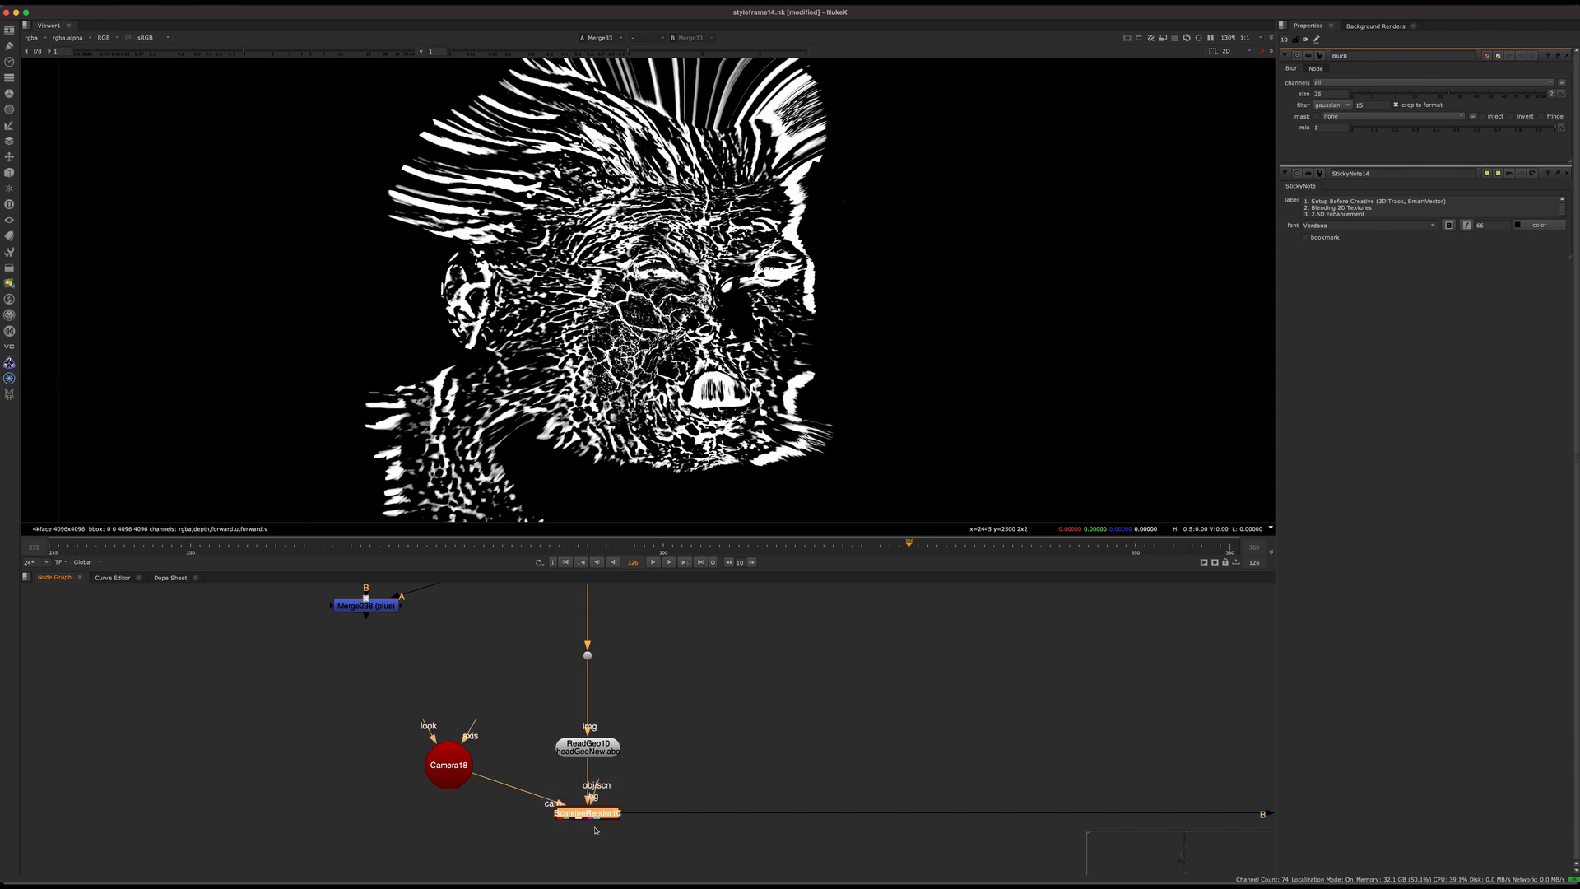
key(1)
click(666, 758)
Step: Go back up the branch to the dot above Roto36 and Roto37 and display the unwrapped crack matte there
scroll(665, 760, down, 5)
middle_drag(662, 599, 654, 718)
scroll(658, 645, up, 3)
scroll(844, 327, down, 4)
middle_drag(649, 558, 625, 738)
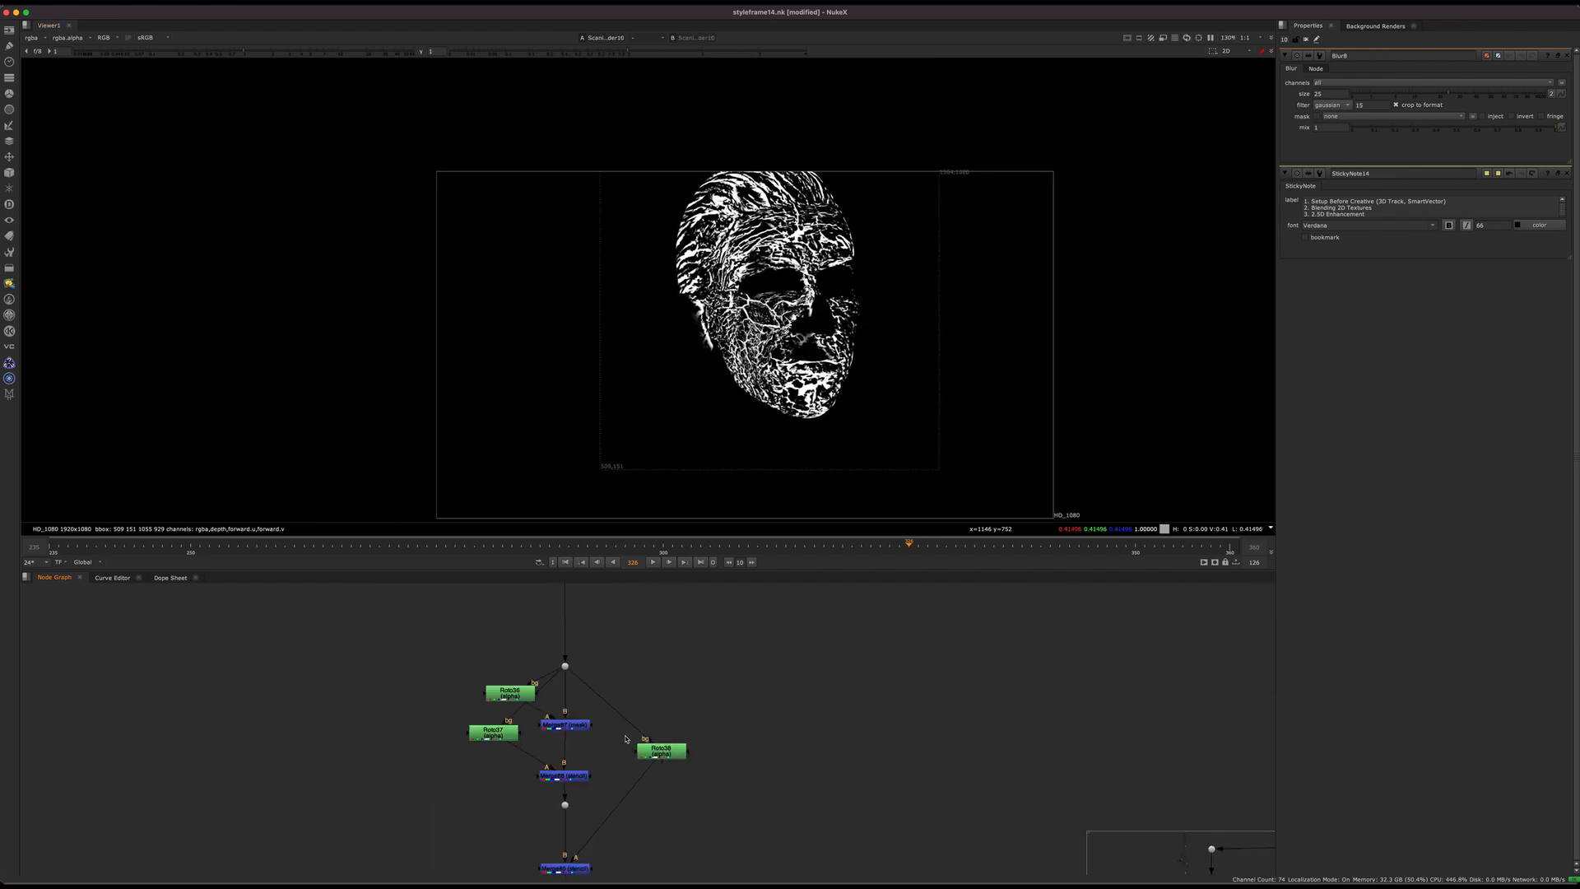
click(565, 724)
key(1)
Step: Display Merge87 (mask) and toggle it off and on to compare the matte with and without the Roto36 mask
scroll(569, 716, up, 3)
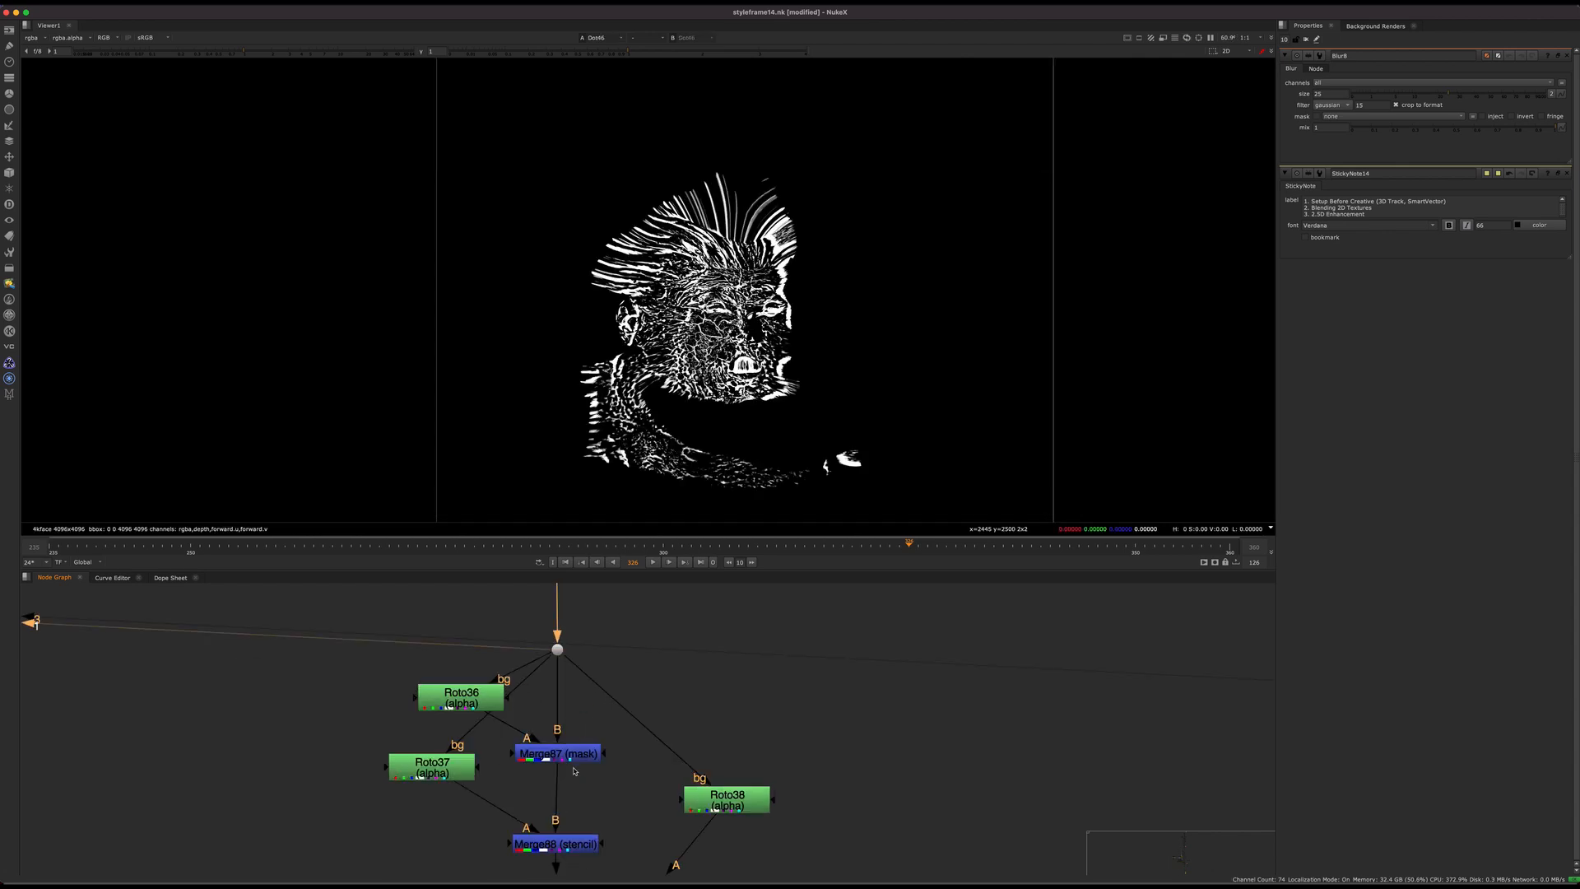
scroll(719, 366, up, 4)
click(568, 759)
key(d)
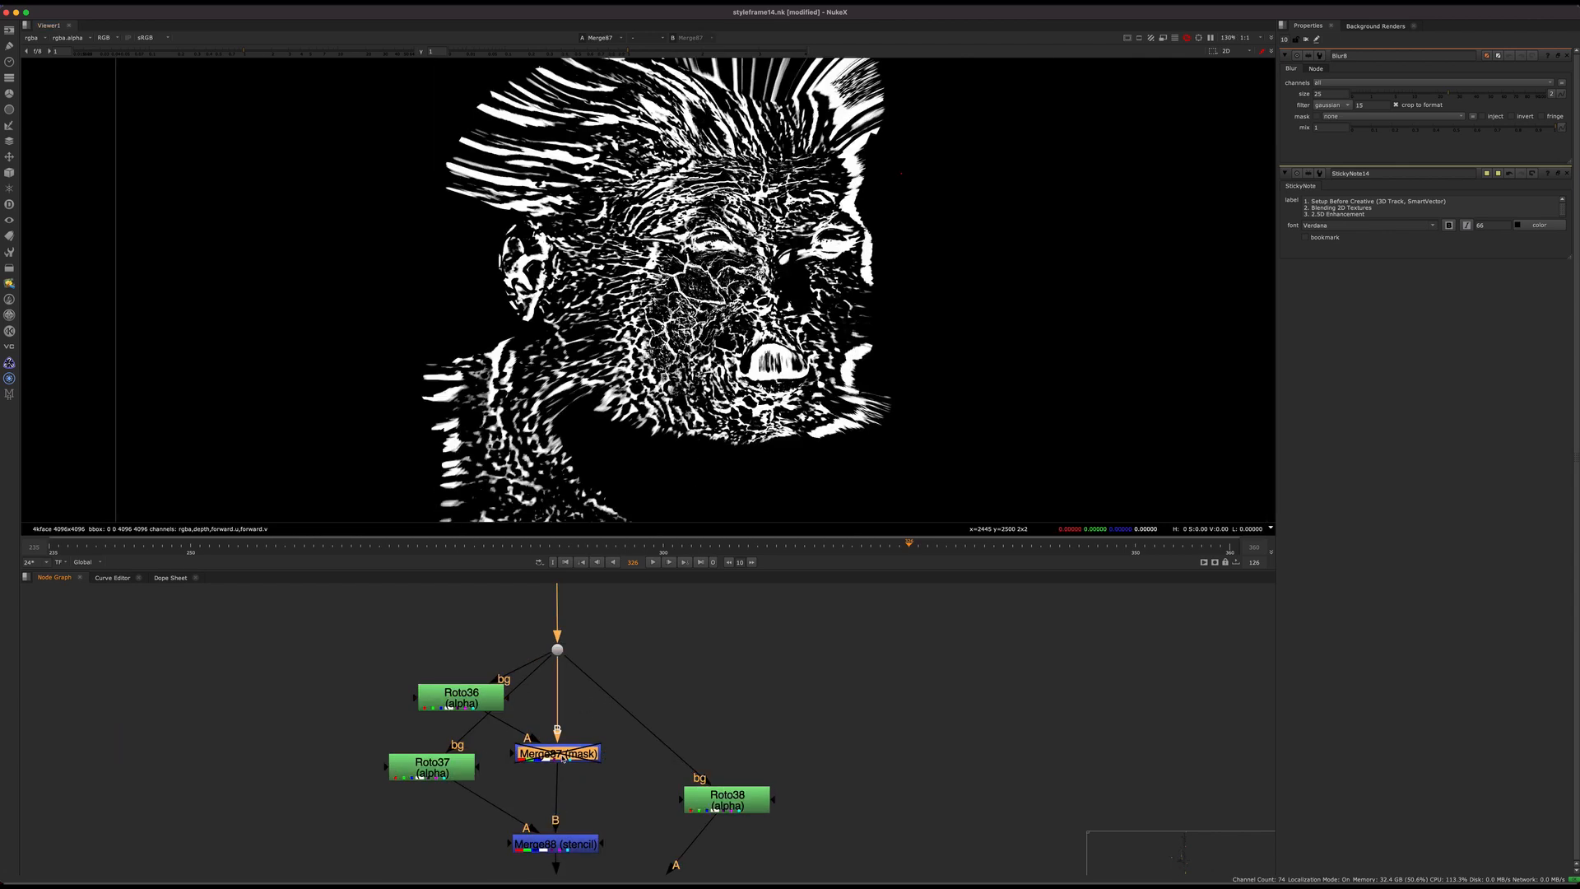
key(d)
Step: Toggle Merge88 (stencil) off and on with the view close on the eyes to compare the removed areas
key(d)
key(d)
Step: Display Merge88 (stencil) to view the crack matte with the Roto37 shapes cut out
middle_drag(574, 802, 587, 725)
click(581, 766)
key(1)
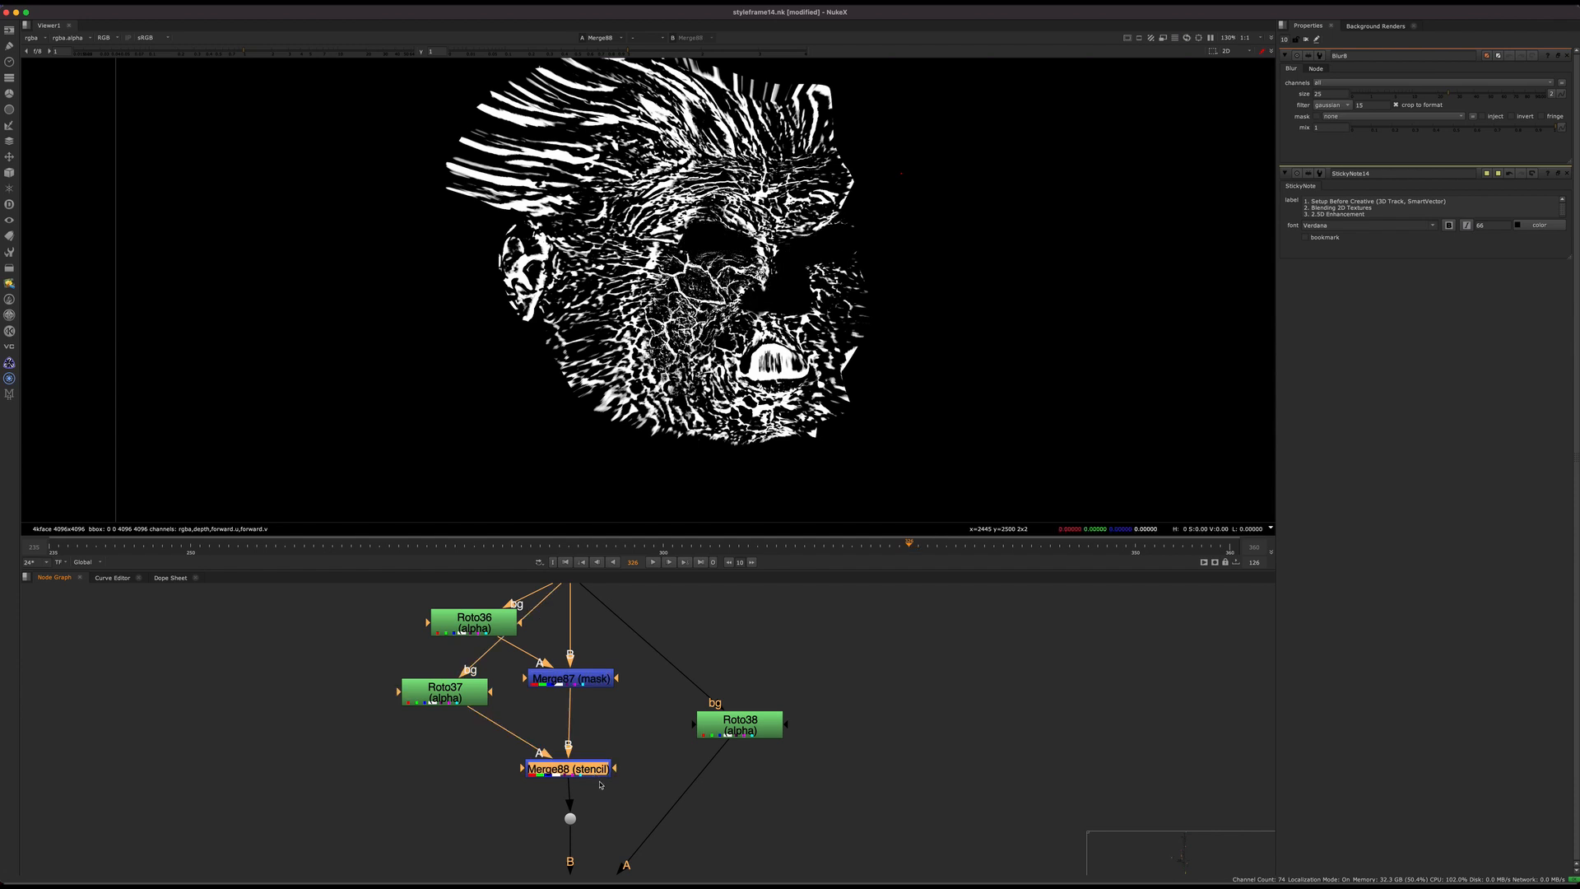
click(599, 781)
mouse_move(588, 790)
middle_down()
mouse_move(588, 642)
mouse_move(592, 760)
middle_up()
click(593, 761)
key(d)
scroll(753, 265, up, 6)
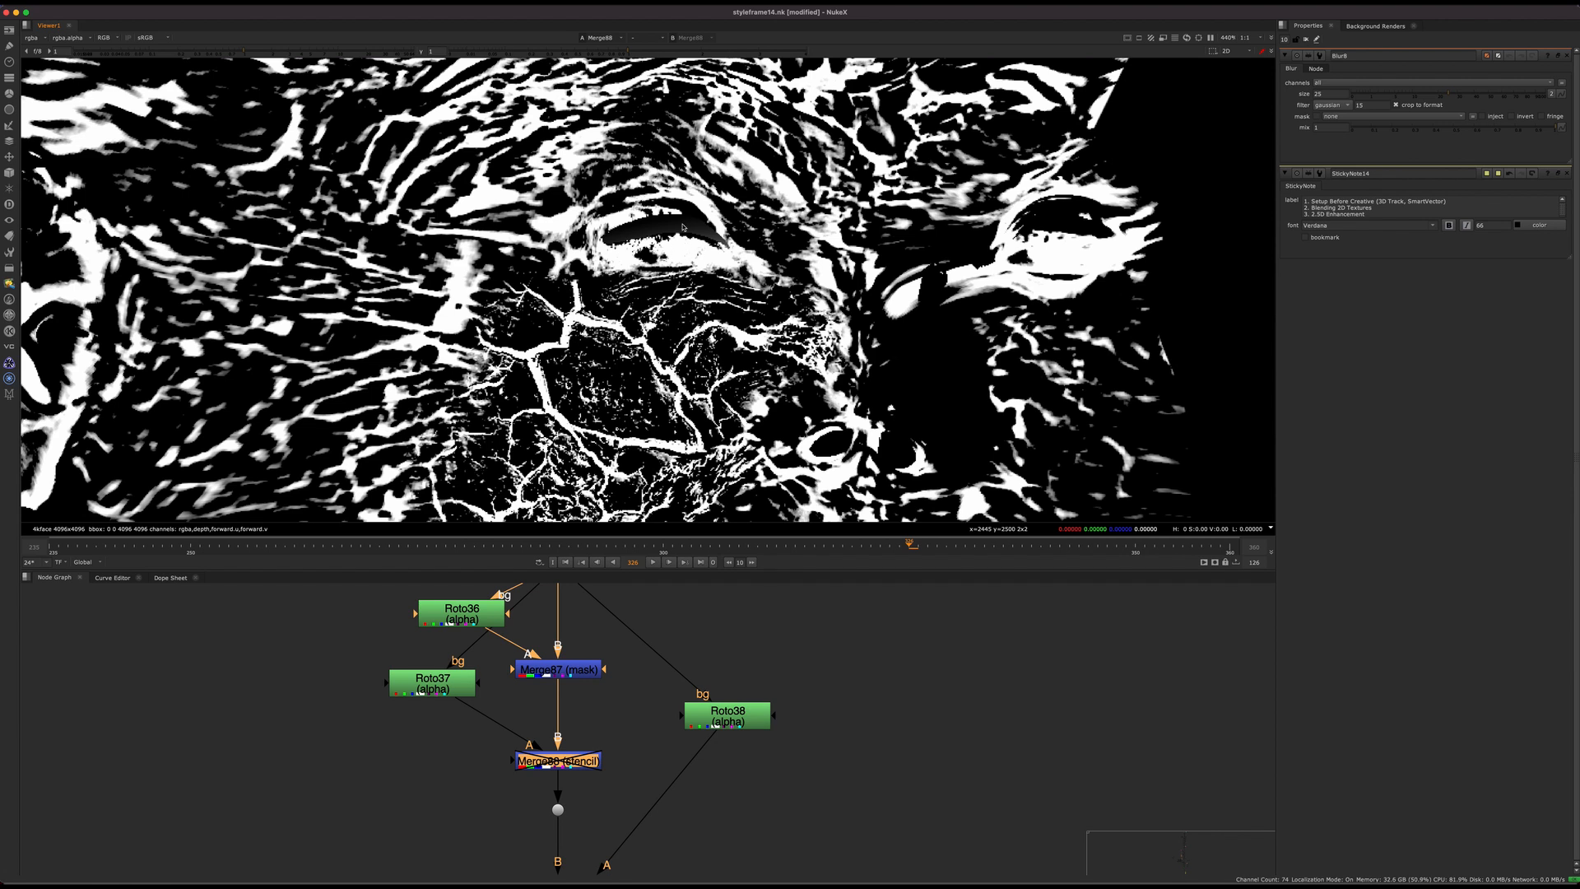
middle_drag(574, 728, 692, 663)
key(d)
Step: Display the merge fed by Roto38 and Merge40 (stencil) to view the remaining roto cut-outs in the crack matte
scroll(695, 705, down, 2)
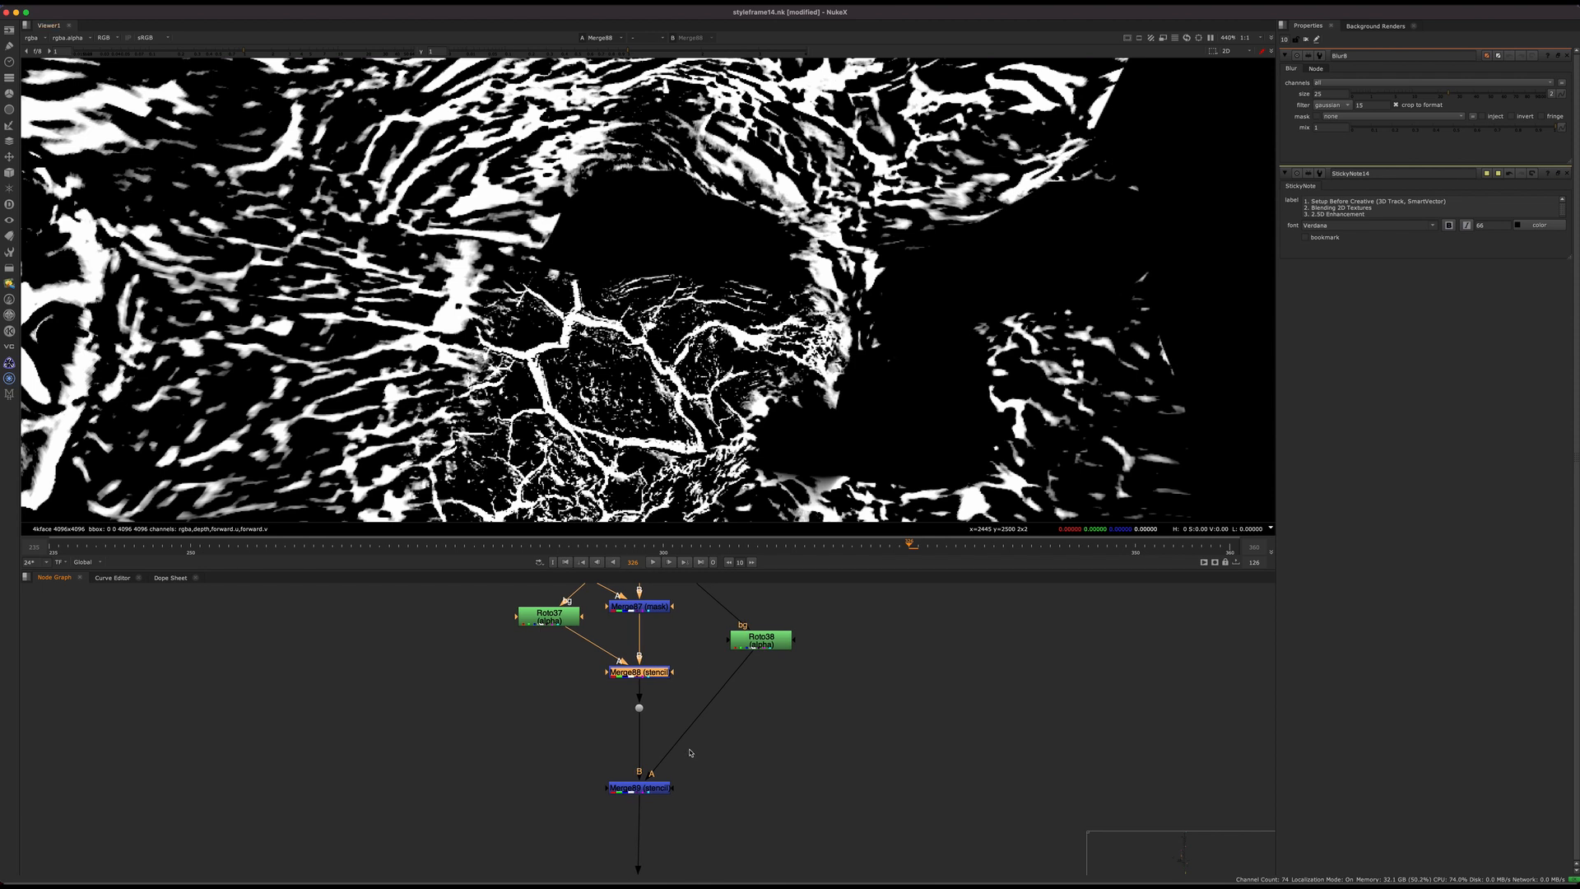
click(658, 792)
key(1)
scroll(660, 797, down, 3)
middle_drag(659, 797, 630, 665)
middle_drag(632, 461, 788, 420)
scroll(590, 782, up, 4)
click(673, 732)
key(1)
Step: Display the ScanlineRender below ReadGeo10 to view the cleaned crack matte projected onto the face
scroll(690, 395, down, 5)
scroll(793, 785, down, 2)
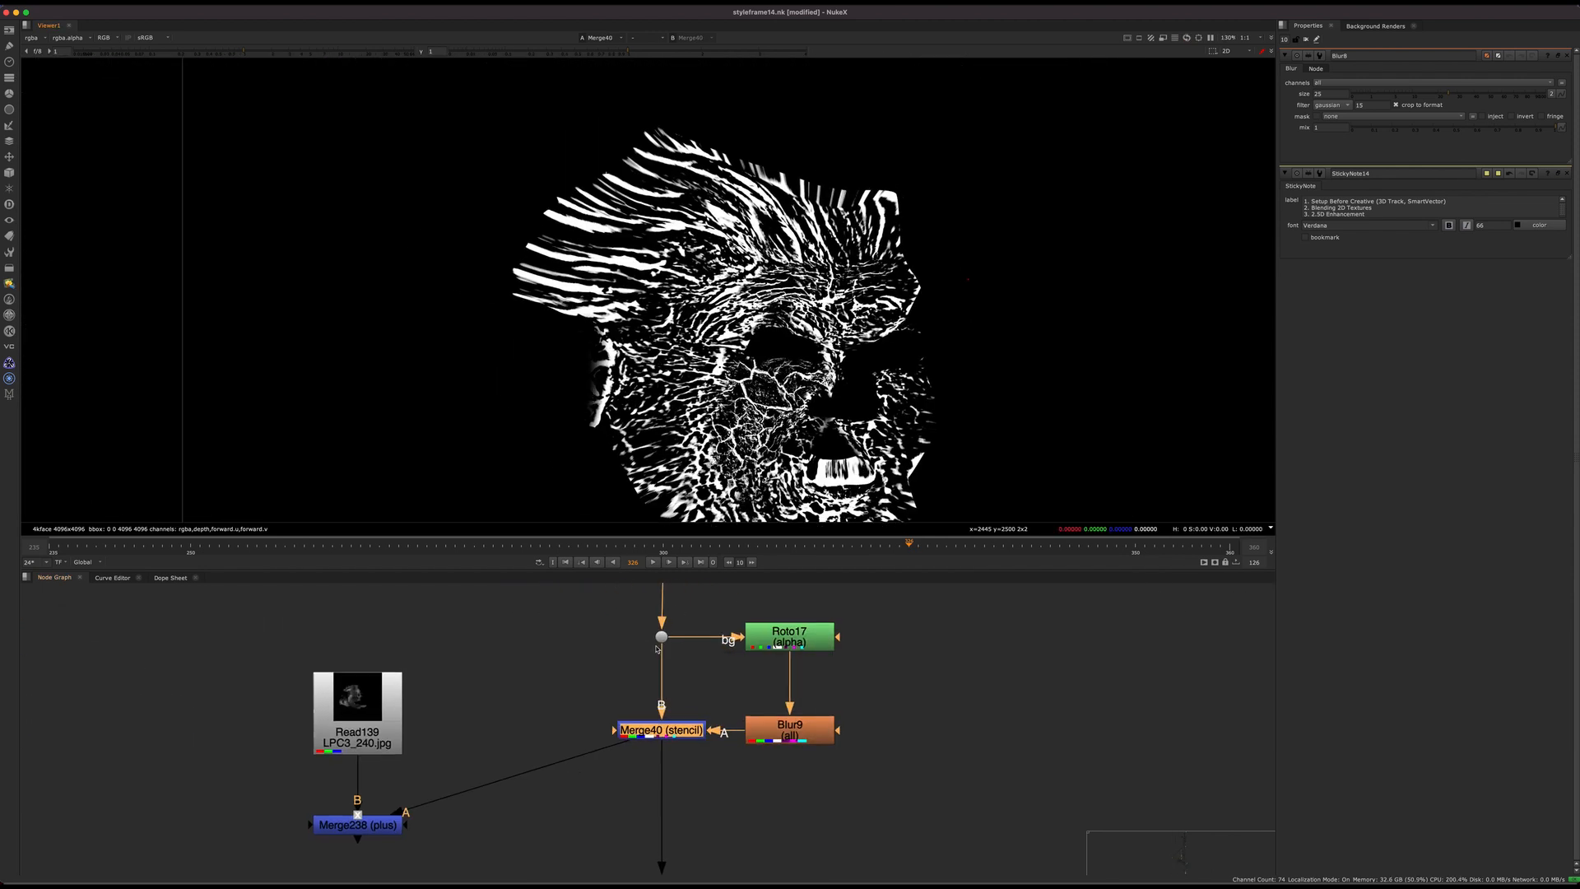
middle_drag(794, 785, 624, 688)
scroll(646, 823, down, 2)
middle_drag(646, 823, 617, 730)
click(512, 758)
key(1)
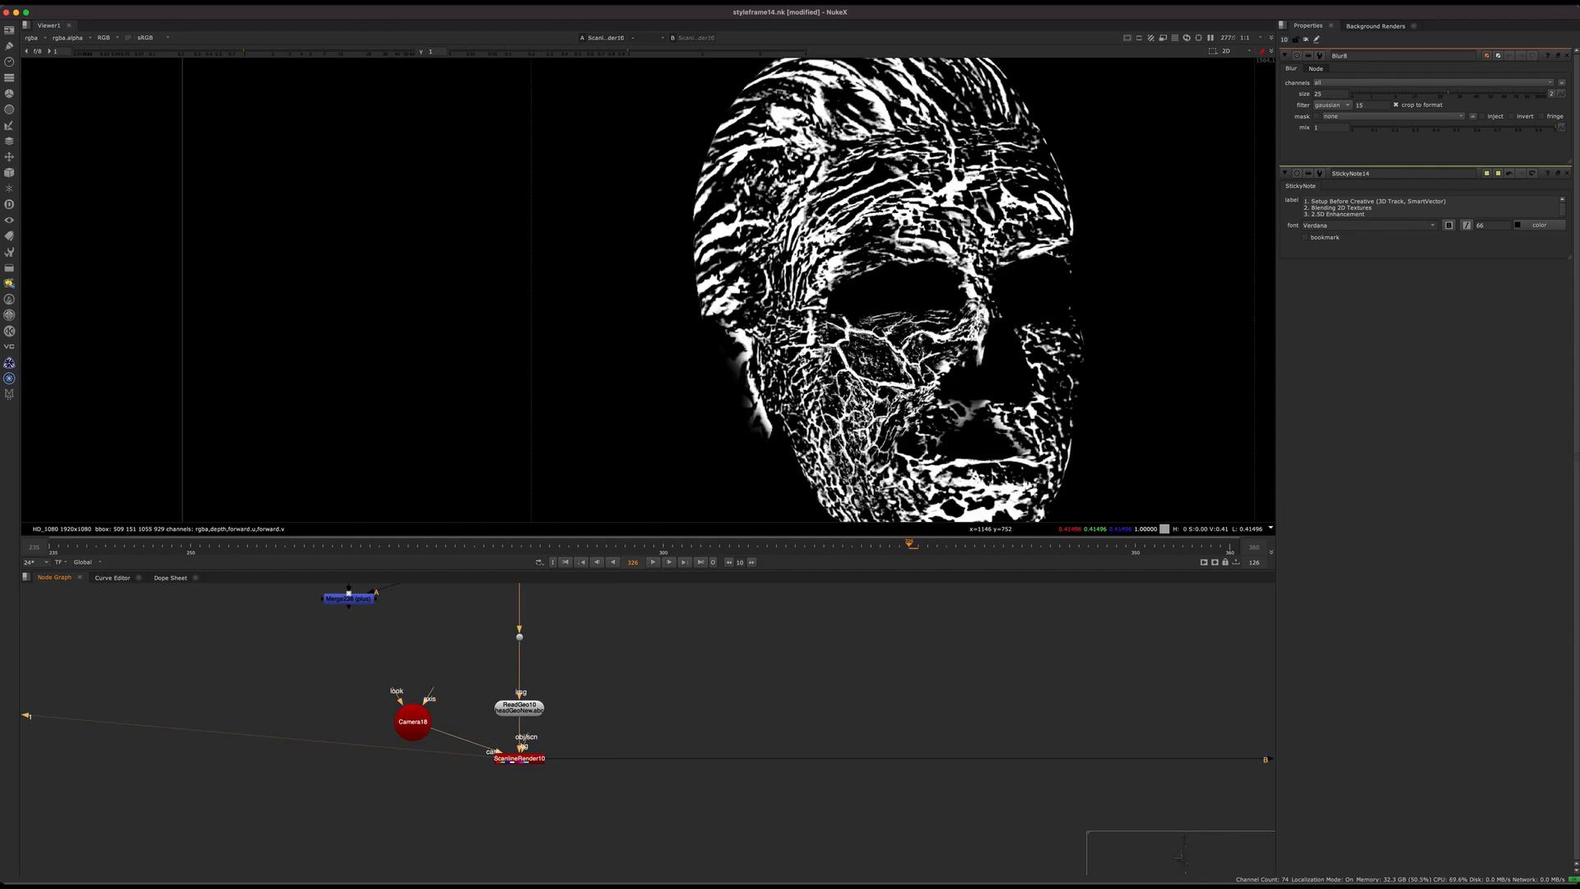
key(f)
Step: Move along the matte branch to the dot below the three crack patch merges and display the extra patch mattes
scroll(665, 806, down, 3)
middle_drag(665, 806, 596, 730)
middle_drag(839, 691, 511, 781)
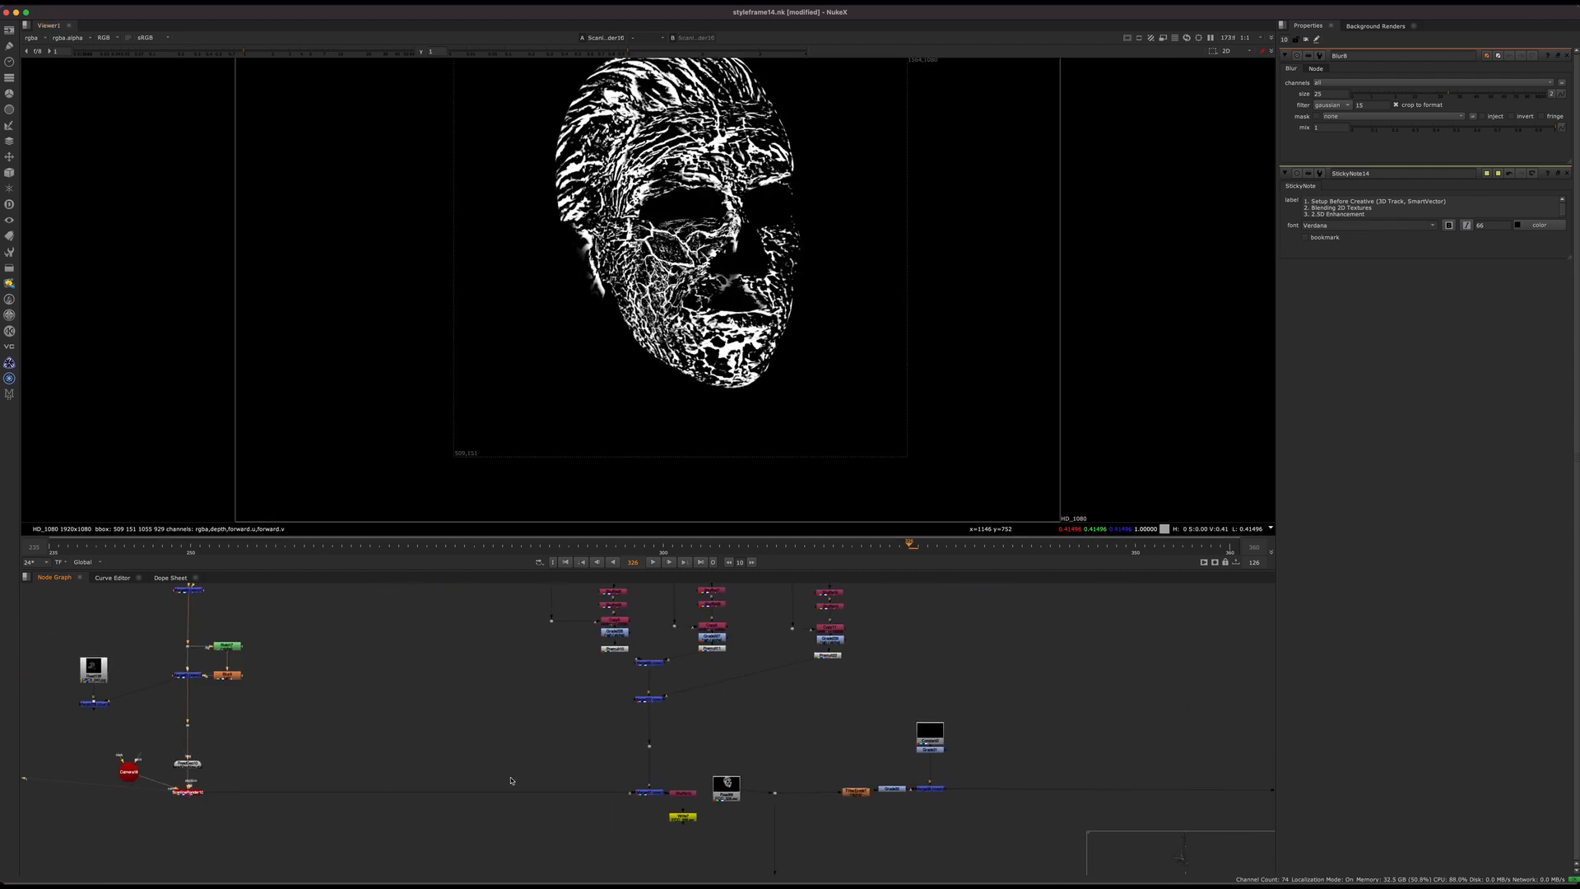
scroll(650, 746, up, 3)
click(650, 746)
key(1)
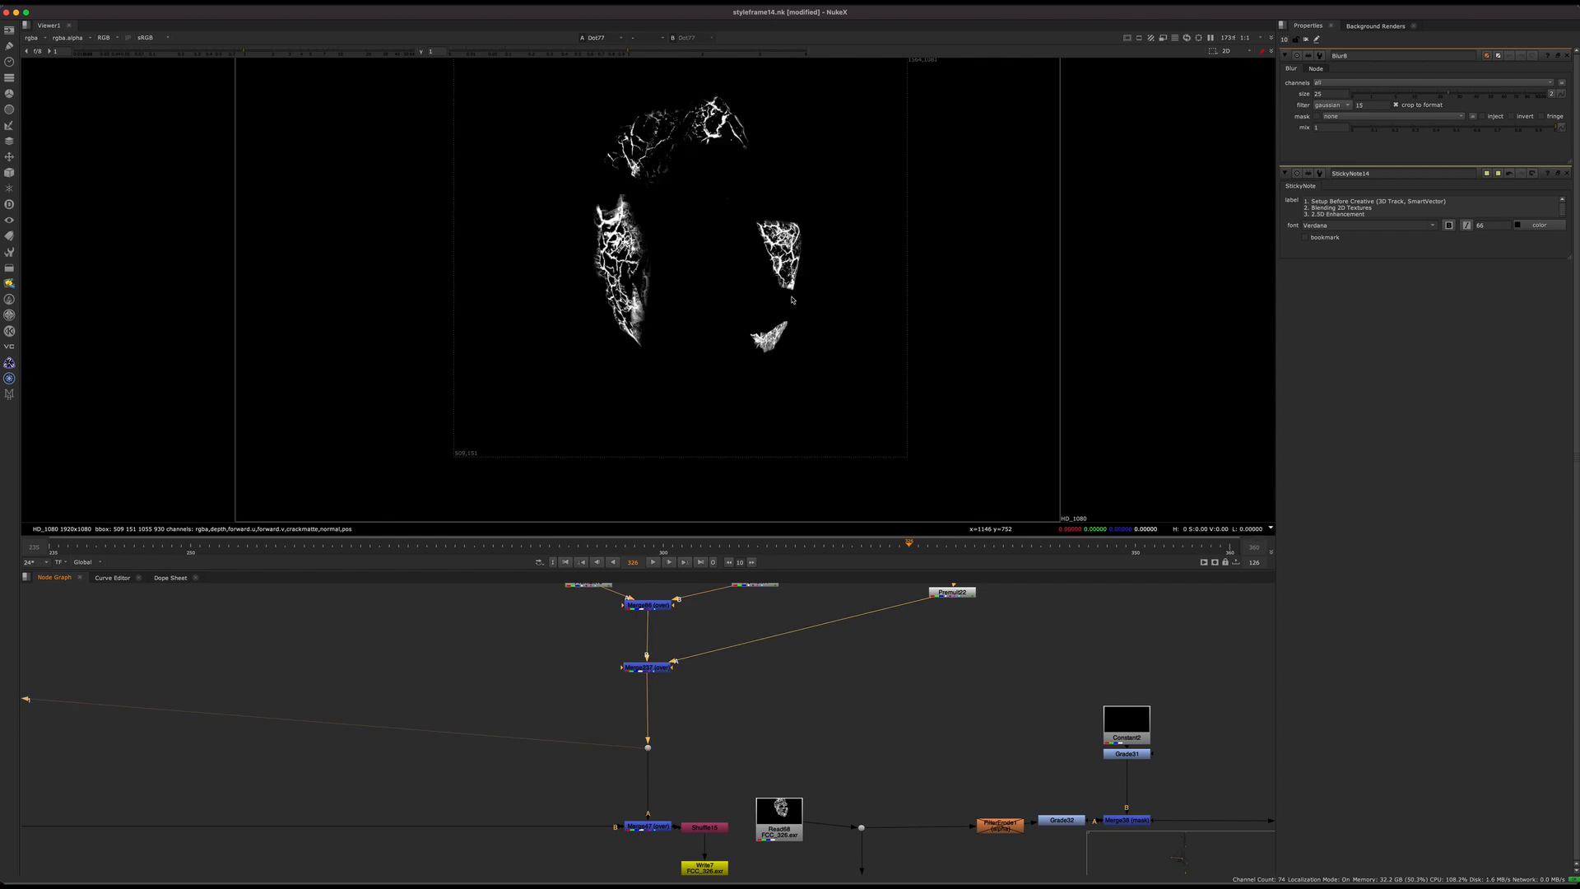
Step: Display the merge combining the face and patch mattes, and compare it with the pre-rendered FCC_326.exr matte
drag(588, 853, 681, 786)
key(1)
middle_drag(682, 758, 656, 705)
click(669, 741)
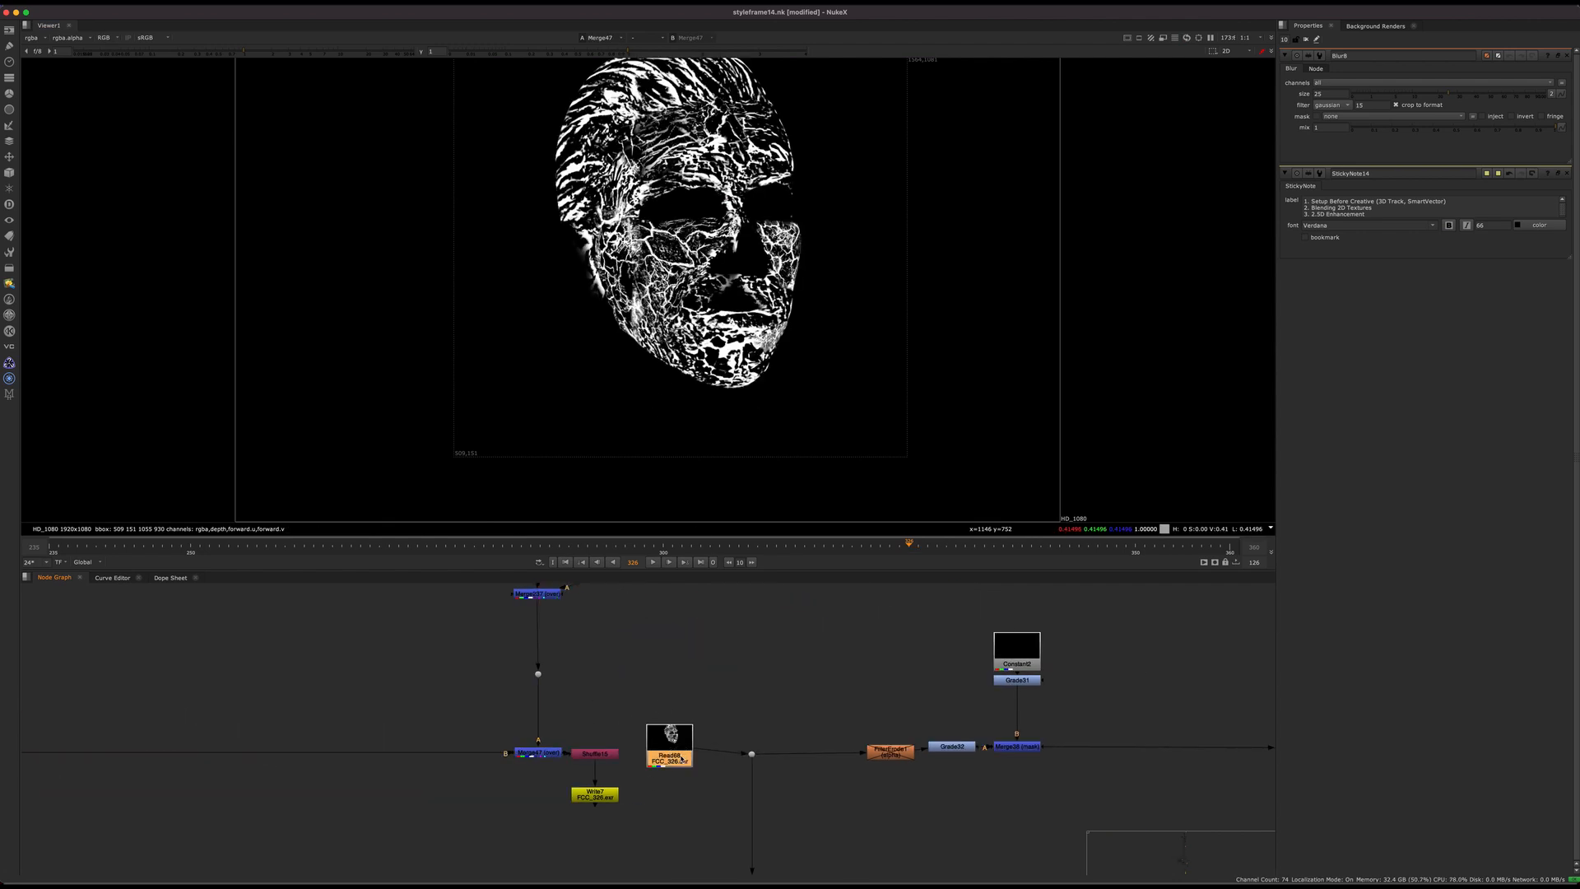
key(1)
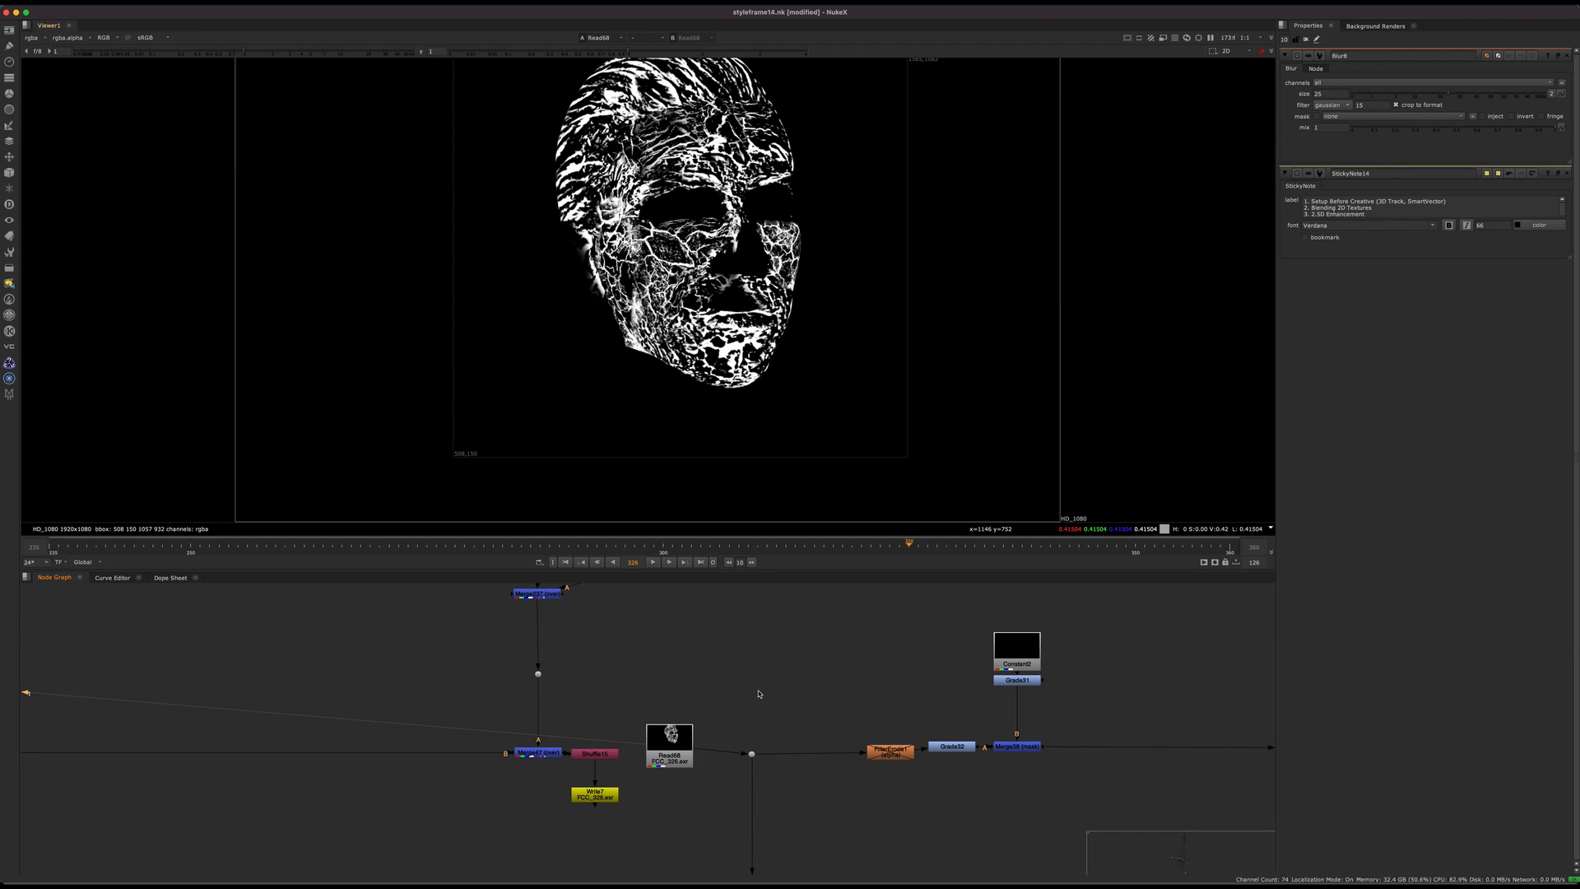
Step: Display the dot below the crack patch merges again to isolate the additional patch mattes
middle_drag(622, 623, 555, 691)
scroll(554, 691, down, 5)
click(518, 710)
key(1)
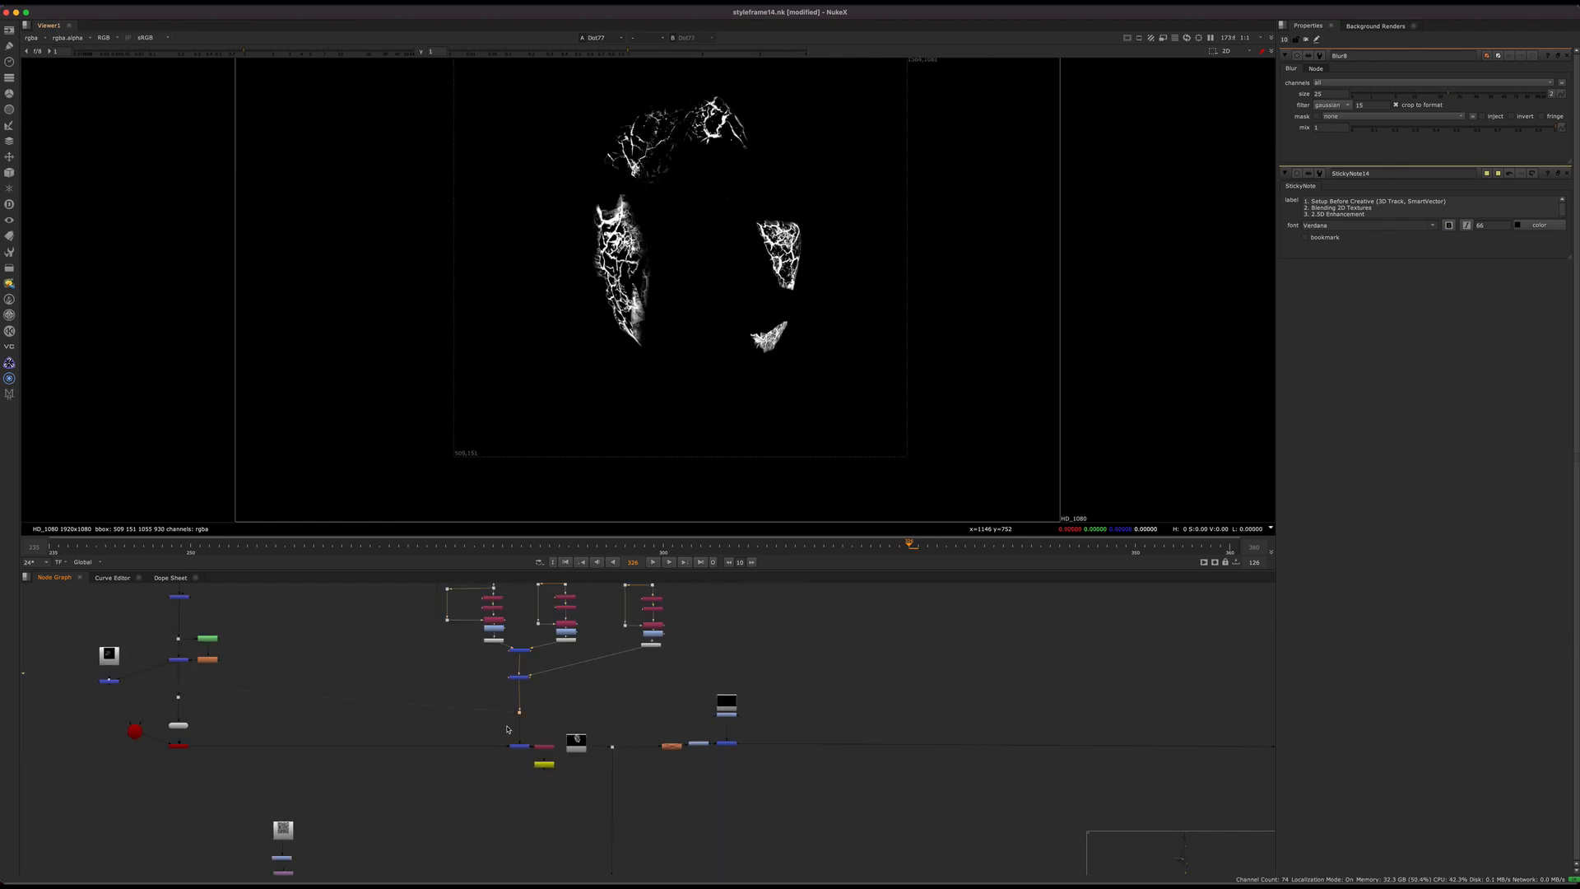
Step: Examine the three crack patch sources Read140, Read69 and Read138 that feed the additional mattes
middle_drag(607, 612, 608, 683)
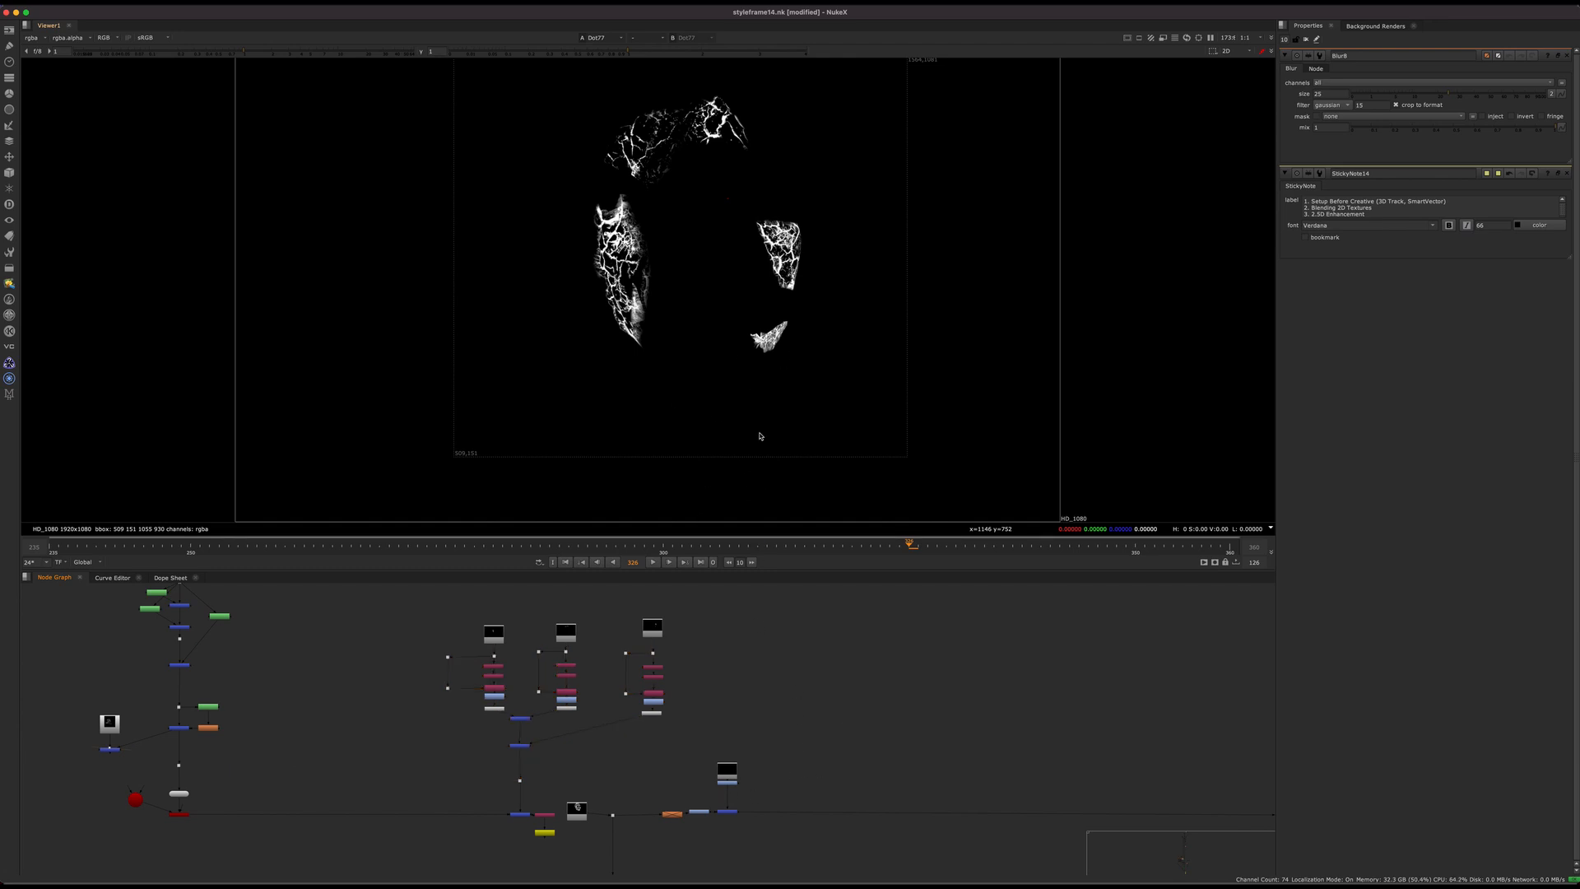
middle_drag(746, 658, 748, 746)
scroll(498, 747, up, 4)
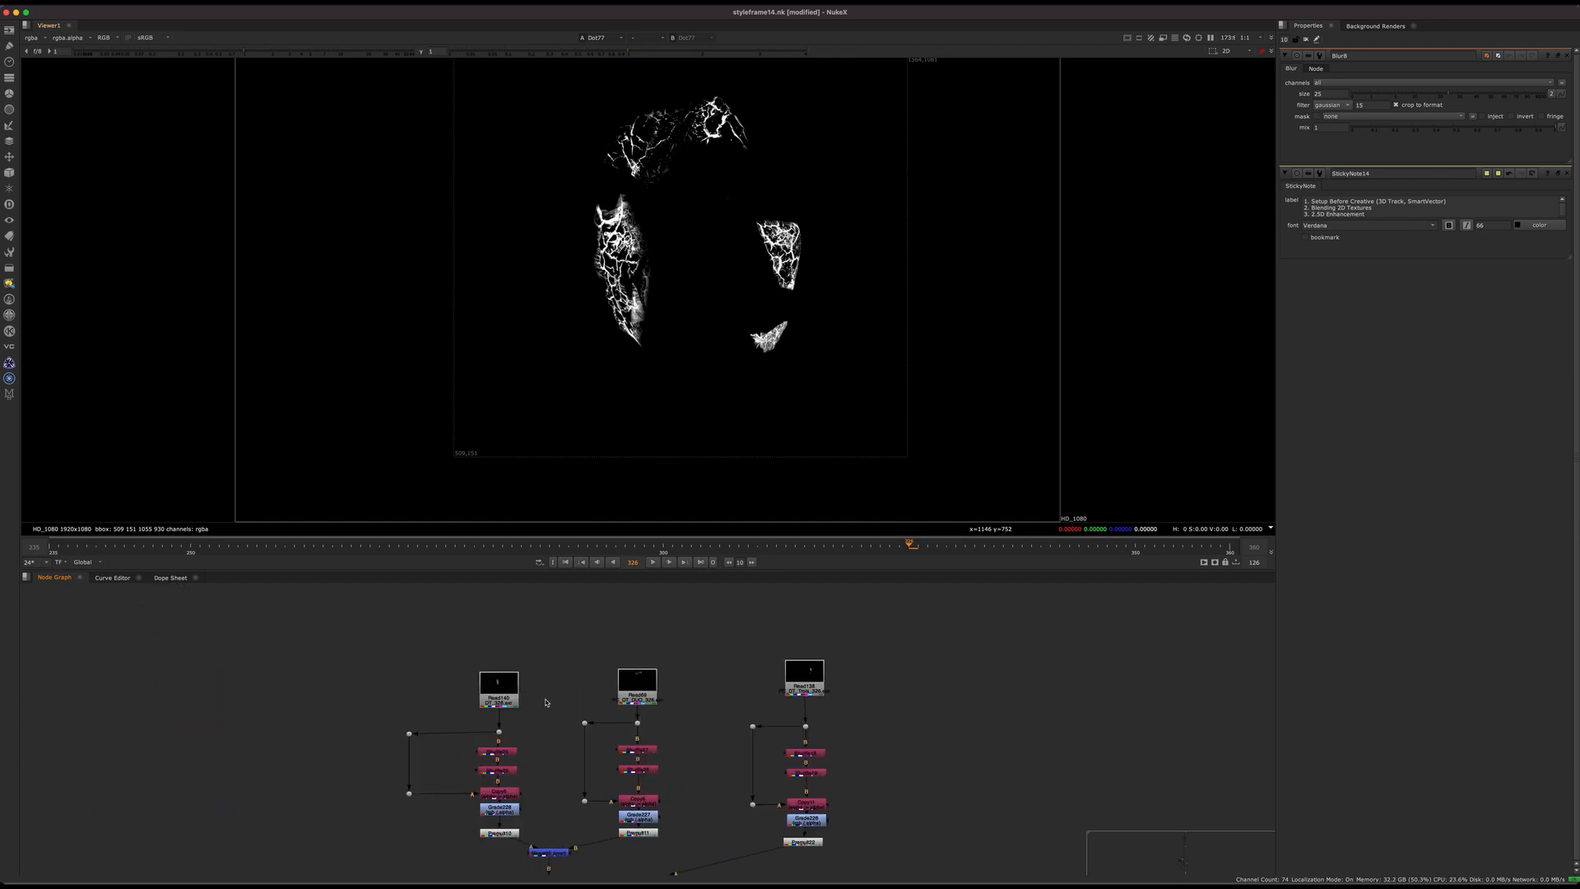
middle_drag(547, 692, 543, 689)
scroll(542, 689, up, 4)
middle_drag(580, 741, 571, 810)
drag(462, 774, 461, 747)
middle_drag(461, 746, 467, 736)
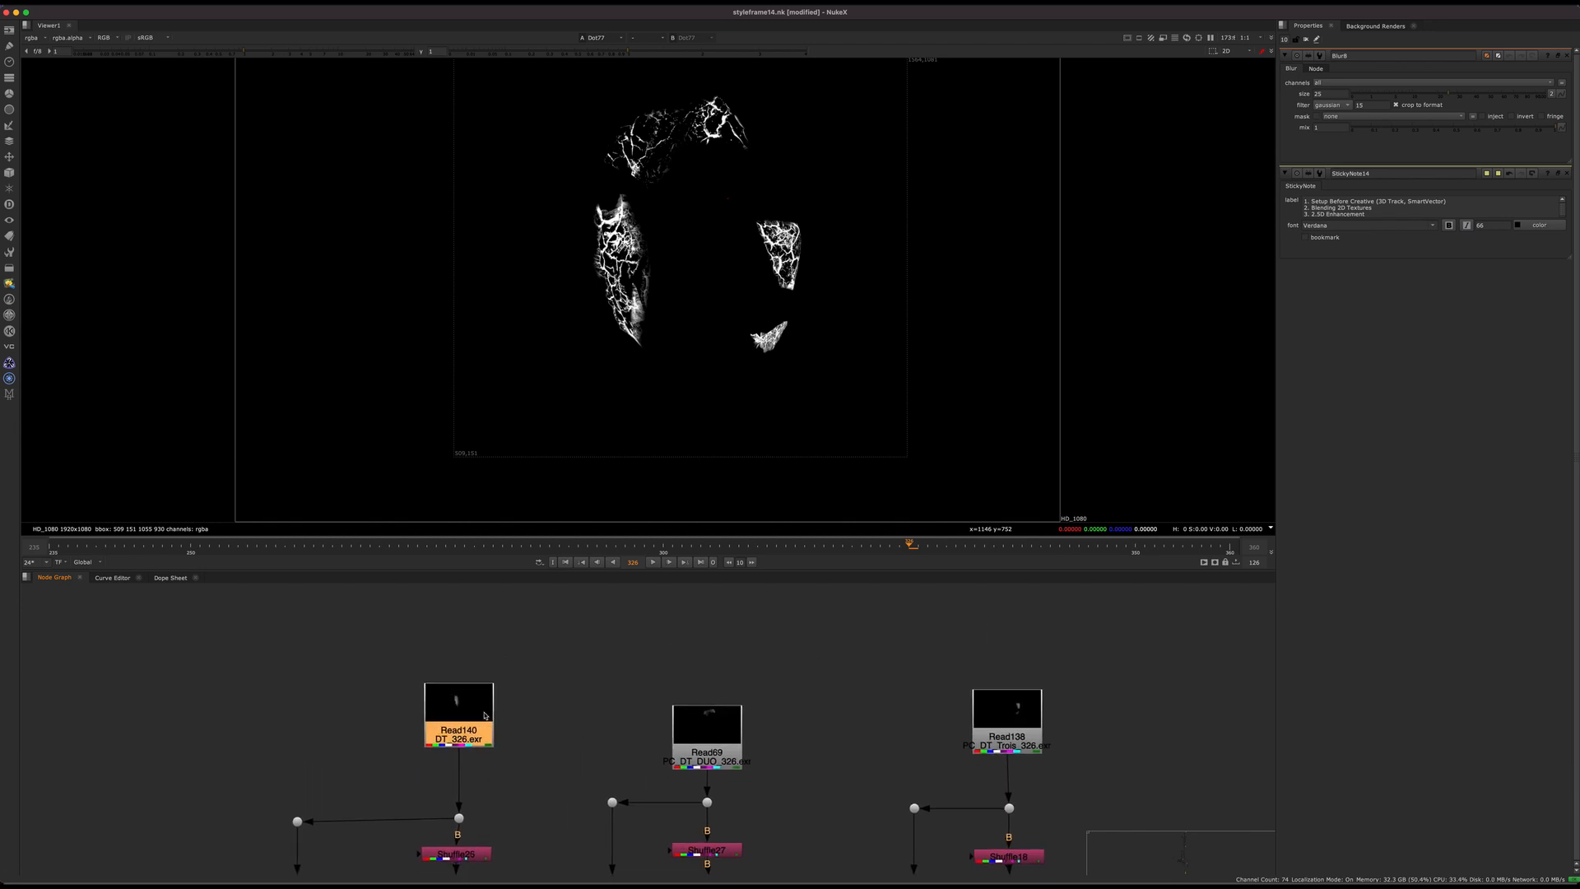
Step: Display Merge237, which joins the three crack patch branches, to view the combined patch mattes
scroll(475, 724, down, 4)
middle_drag(584, 723, 616, 650)
scroll(576, 699, down, 3)
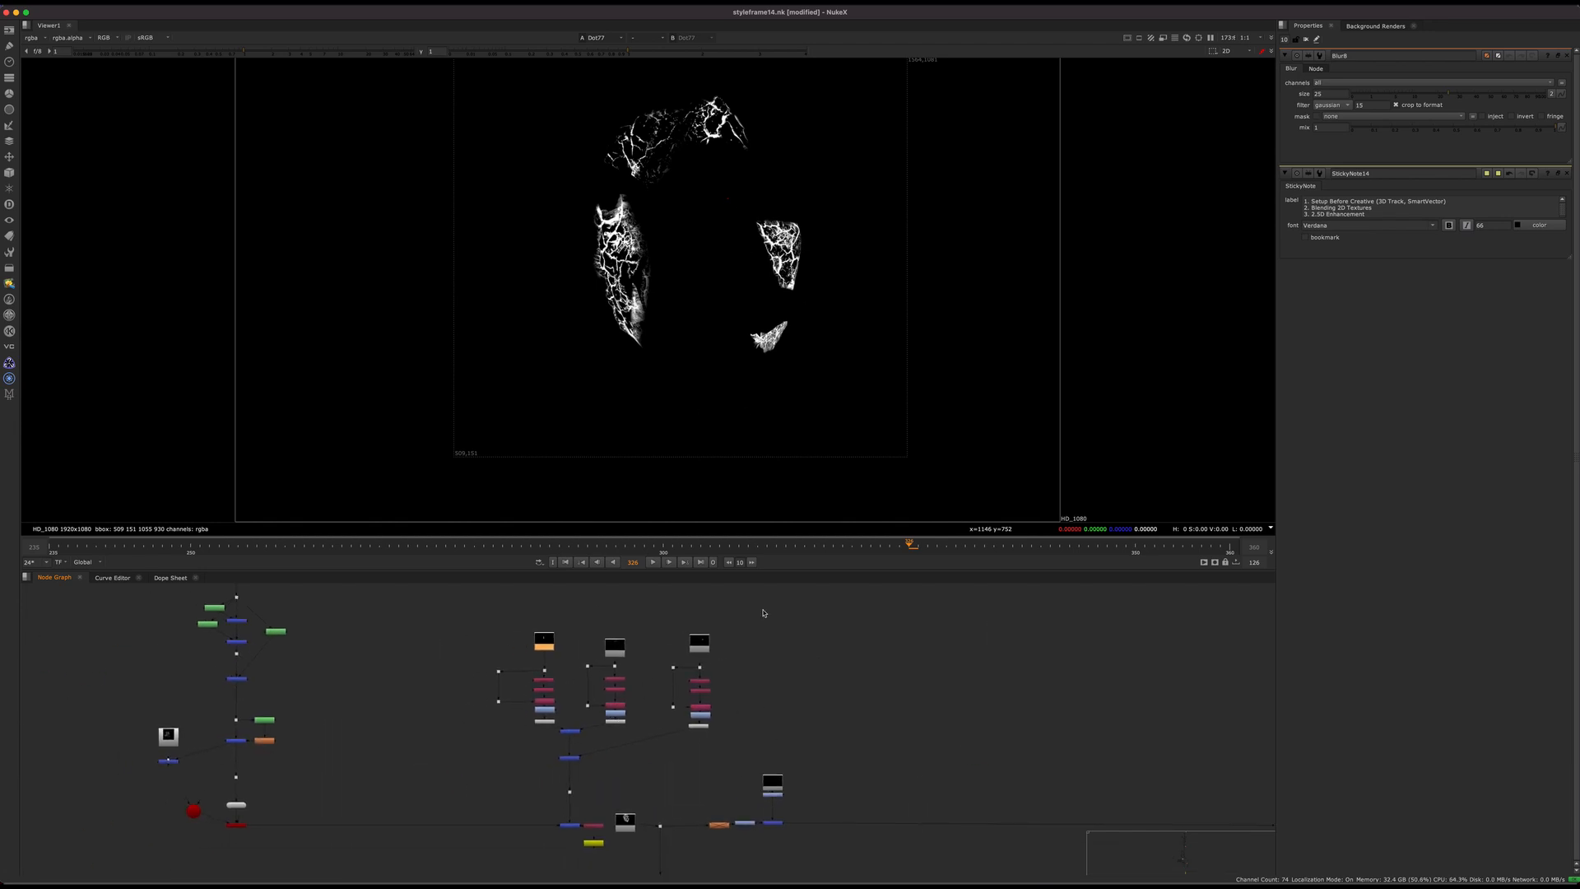
drag(759, 608, 459, 787)
scroll(545, 745, up, 4)
drag(680, 742, 564, 781)
key(1)
click(603, 779)
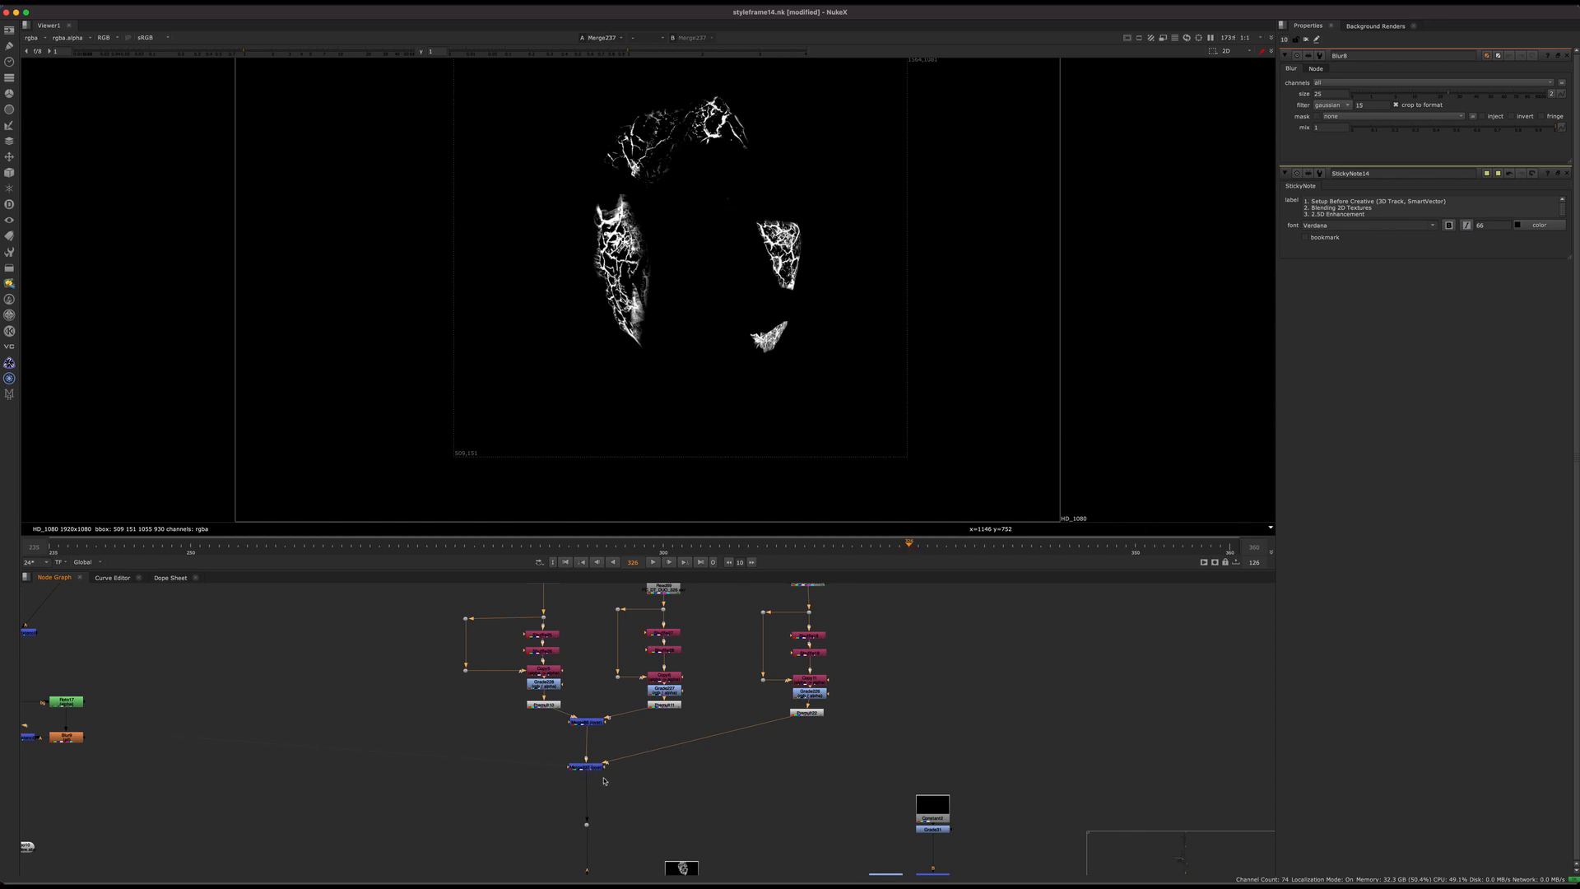
Step: Move from the crack matte branches to an overview of the script and view the combined patch mattes close up
middle_drag(623, 718, 658, 769)
scroll(699, 658, down, 5)
middle_drag(741, 625, 702, 769)
scroll(702, 768, down, 5)
middle_drag(737, 671, 697, 772)
middle_drag(733, 615, 665, 739)
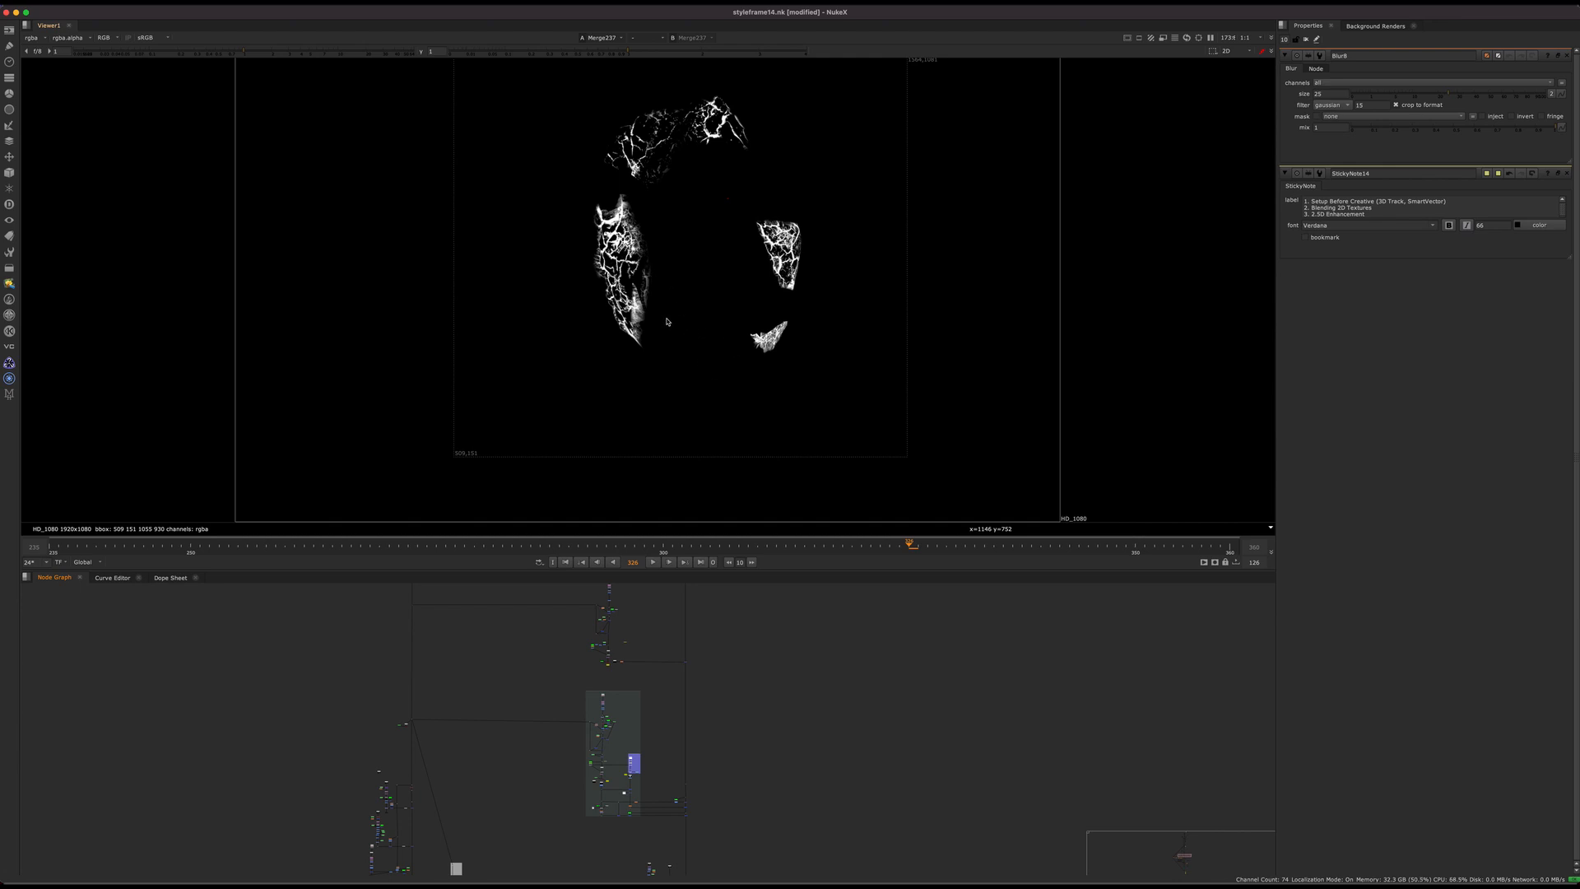
scroll(667, 321, up, 3)
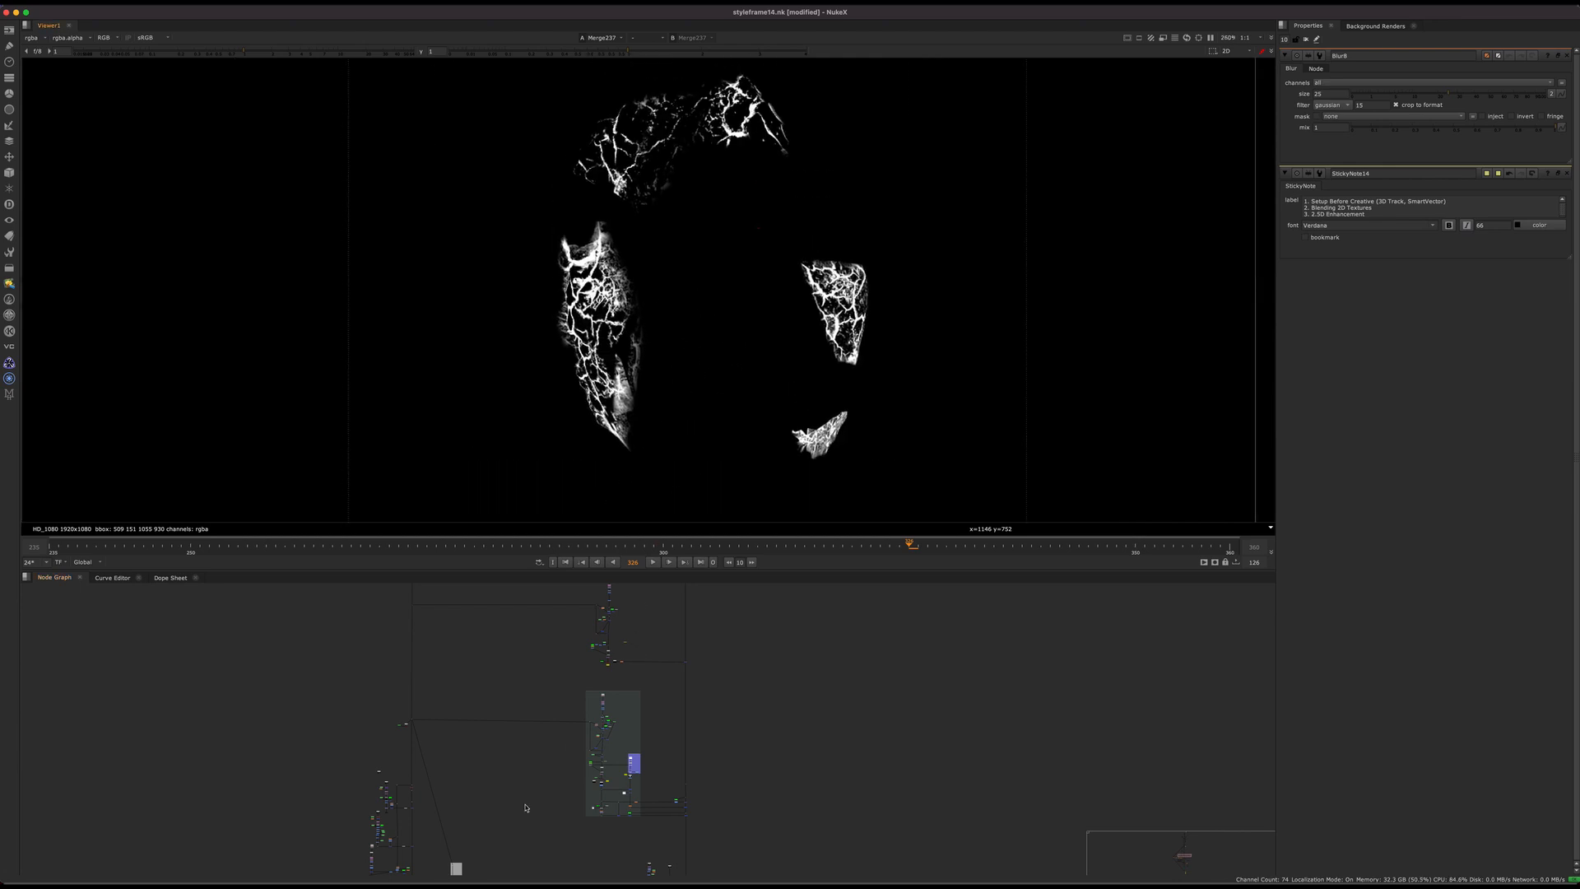
Step: Follow the face texture from its dot into the Crack Matte group and display the group's first merge
scroll(526, 808, up, 8)
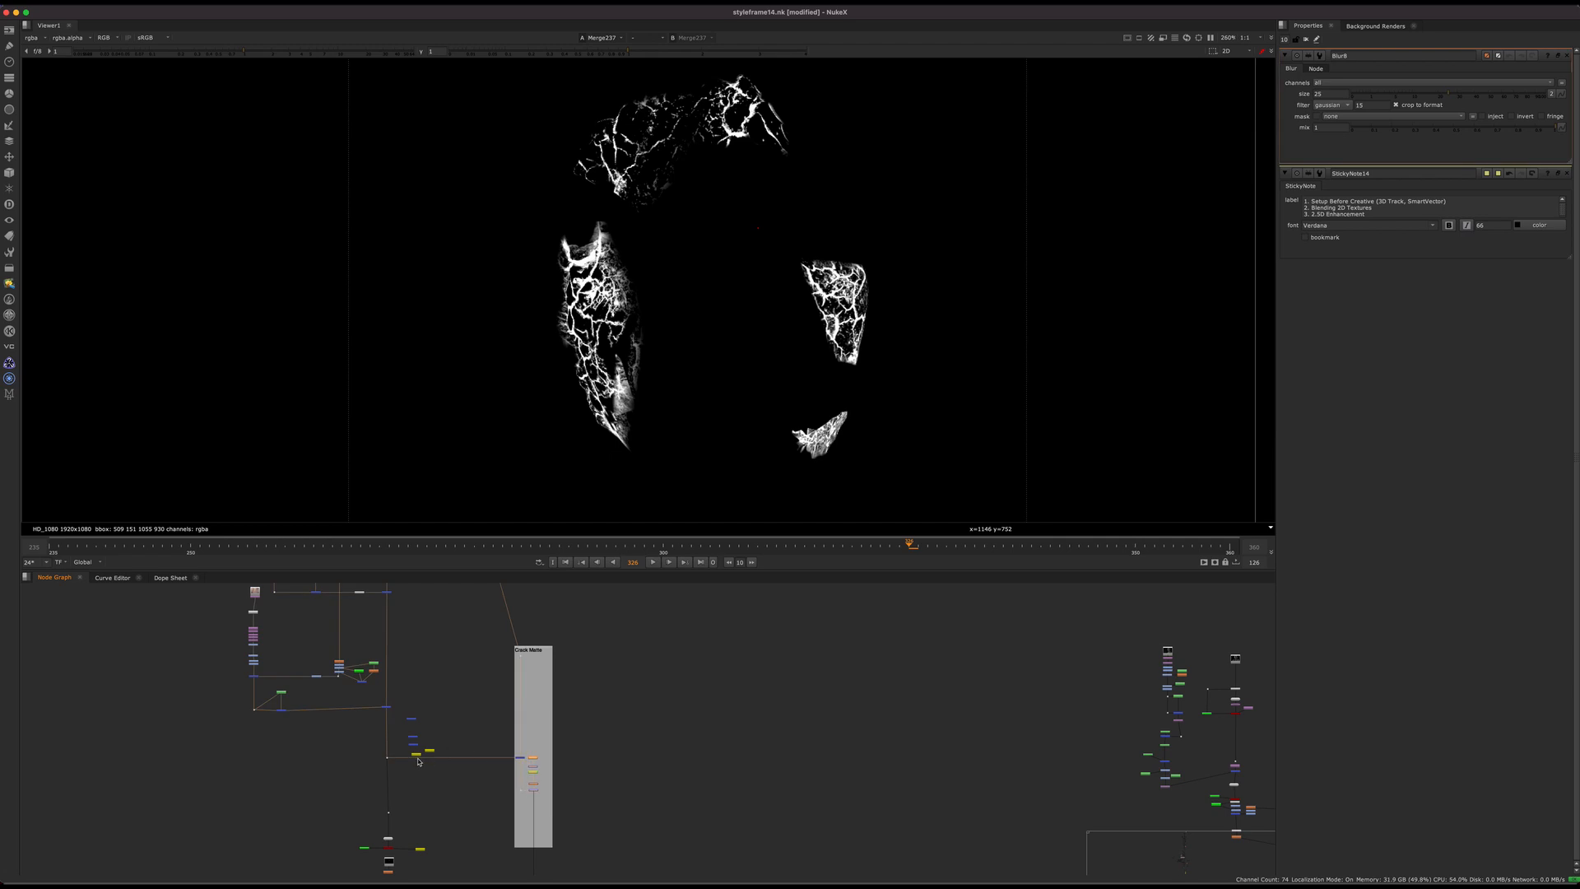
click(387, 757)
key(1)
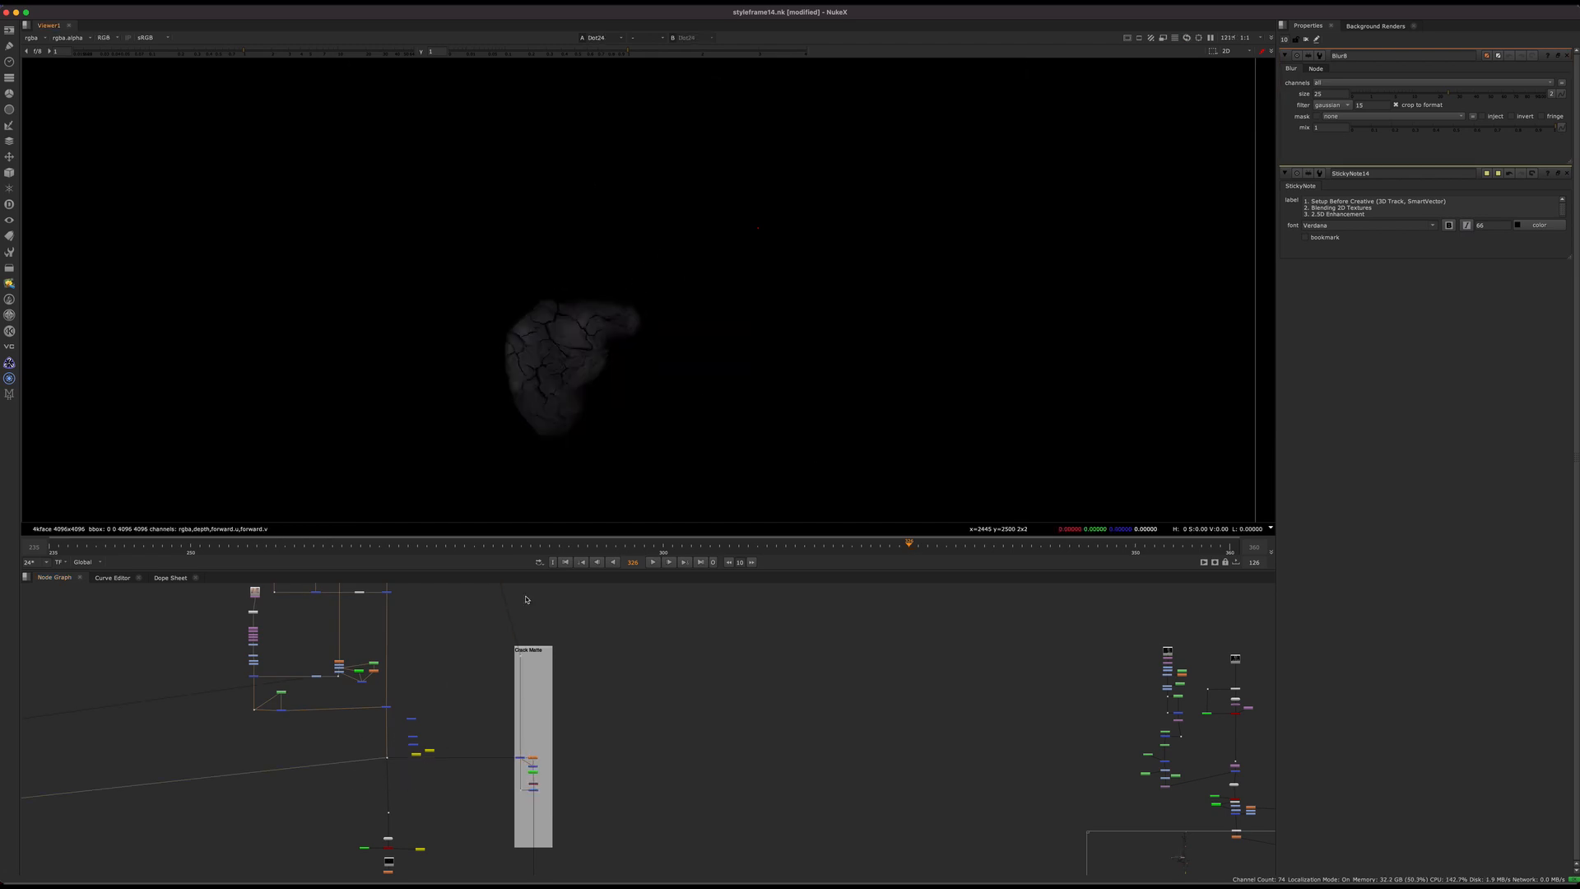
drag(563, 718, 521, 741)
scroll(511, 762, up, 6)
click(542, 745)
key(1)
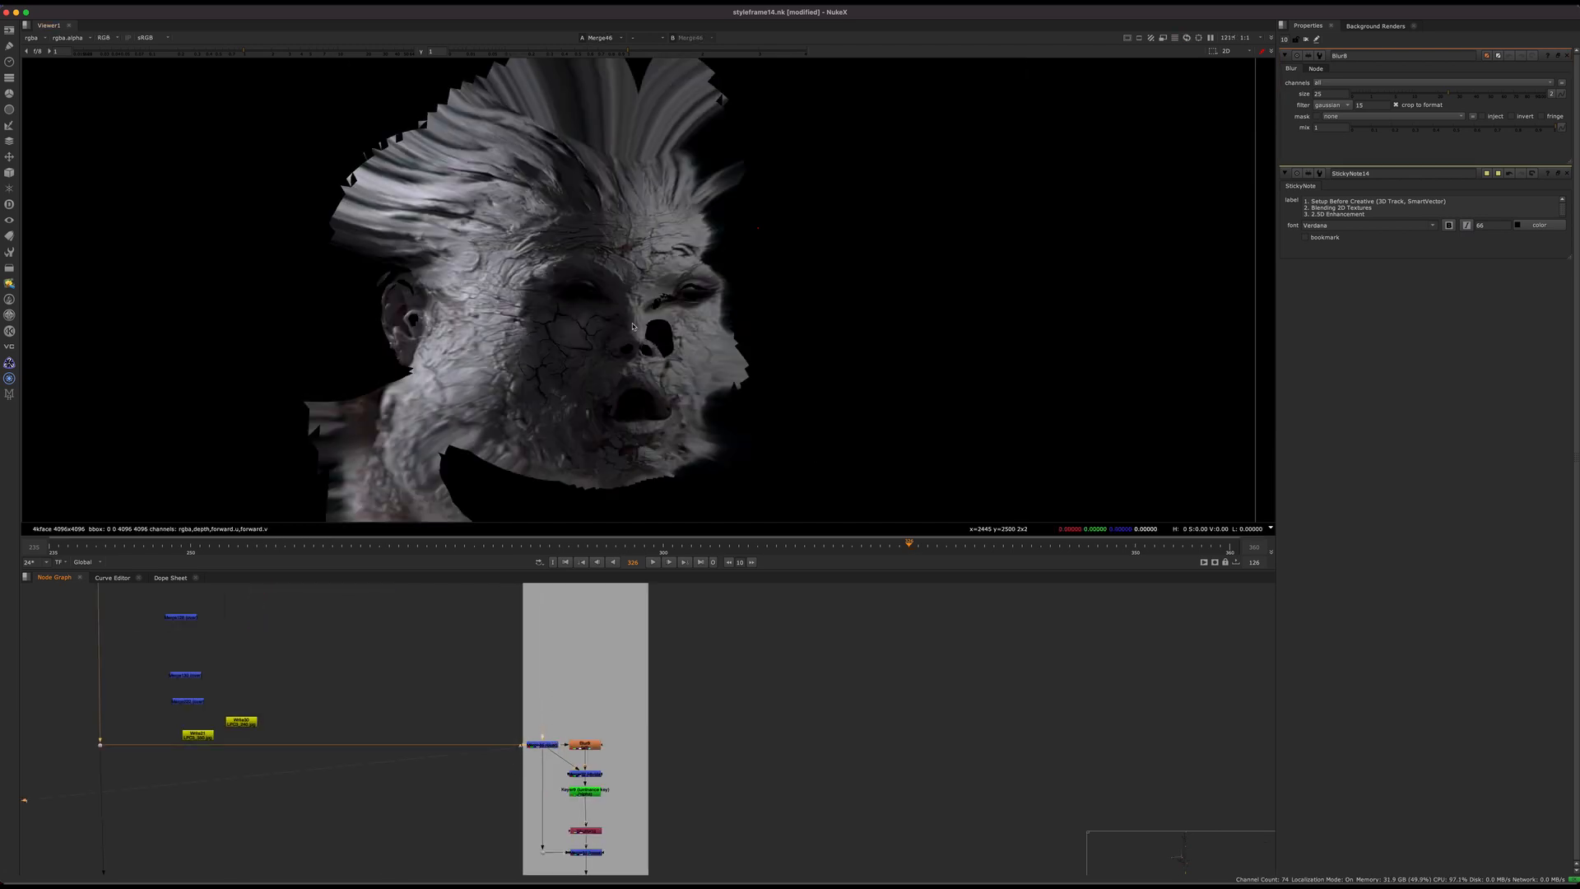
Step: Display the last merge of the Crack Matte group and inspect the keyed face crack matte close up
scroll(596, 753, up, 2)
click(590, 829)
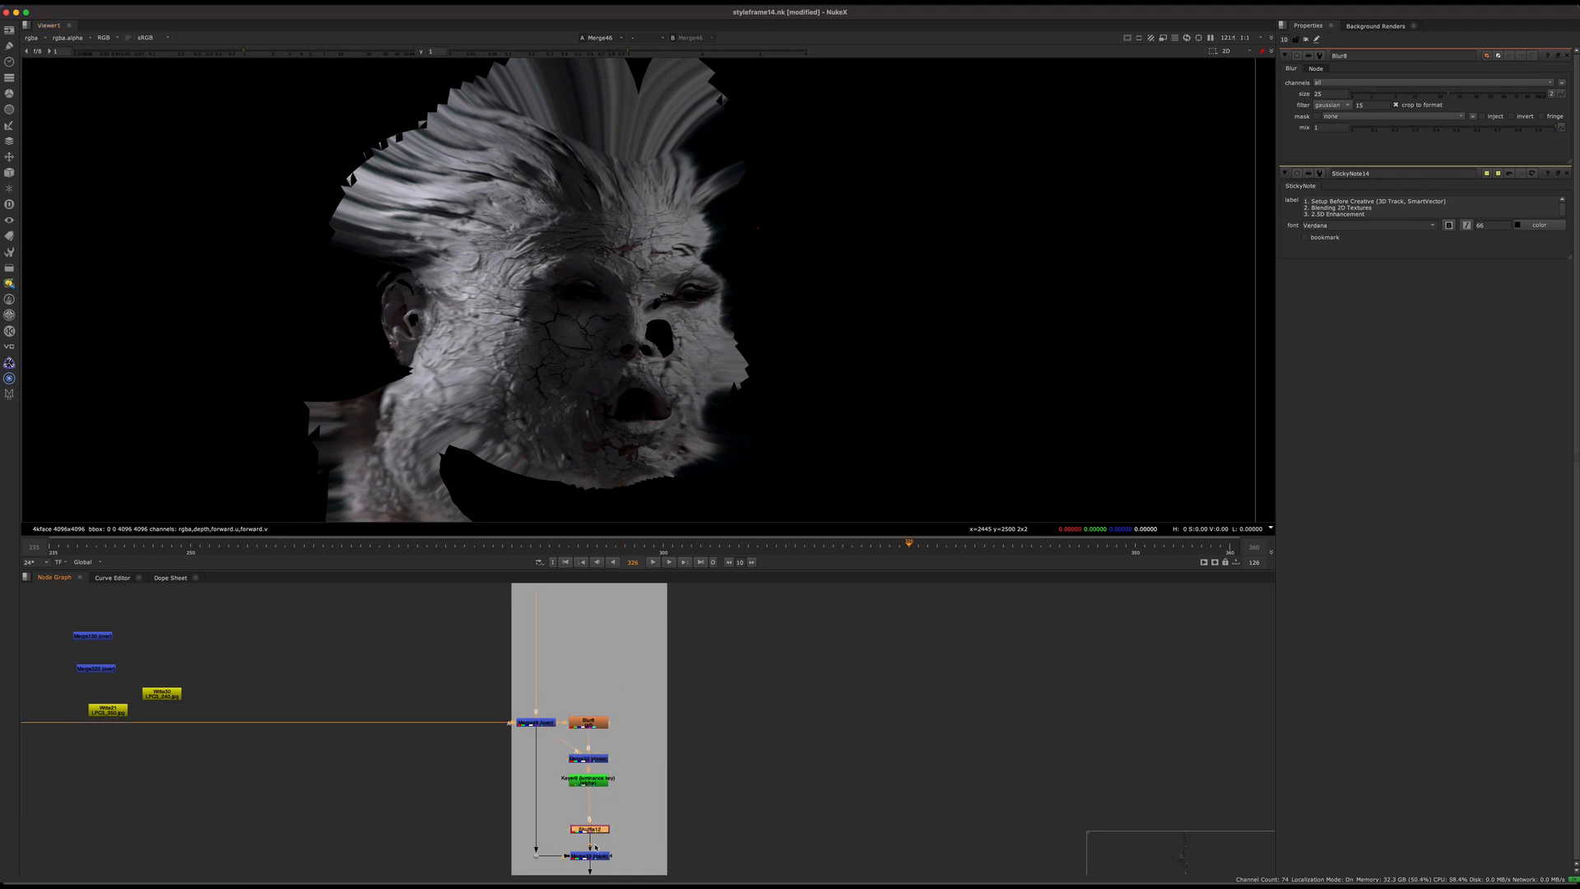
middle_drag(636, 841, 651, 743)
click(607, 757)
key(1)
click(638, 795)
middle_drag(594, 650, 576, 758)
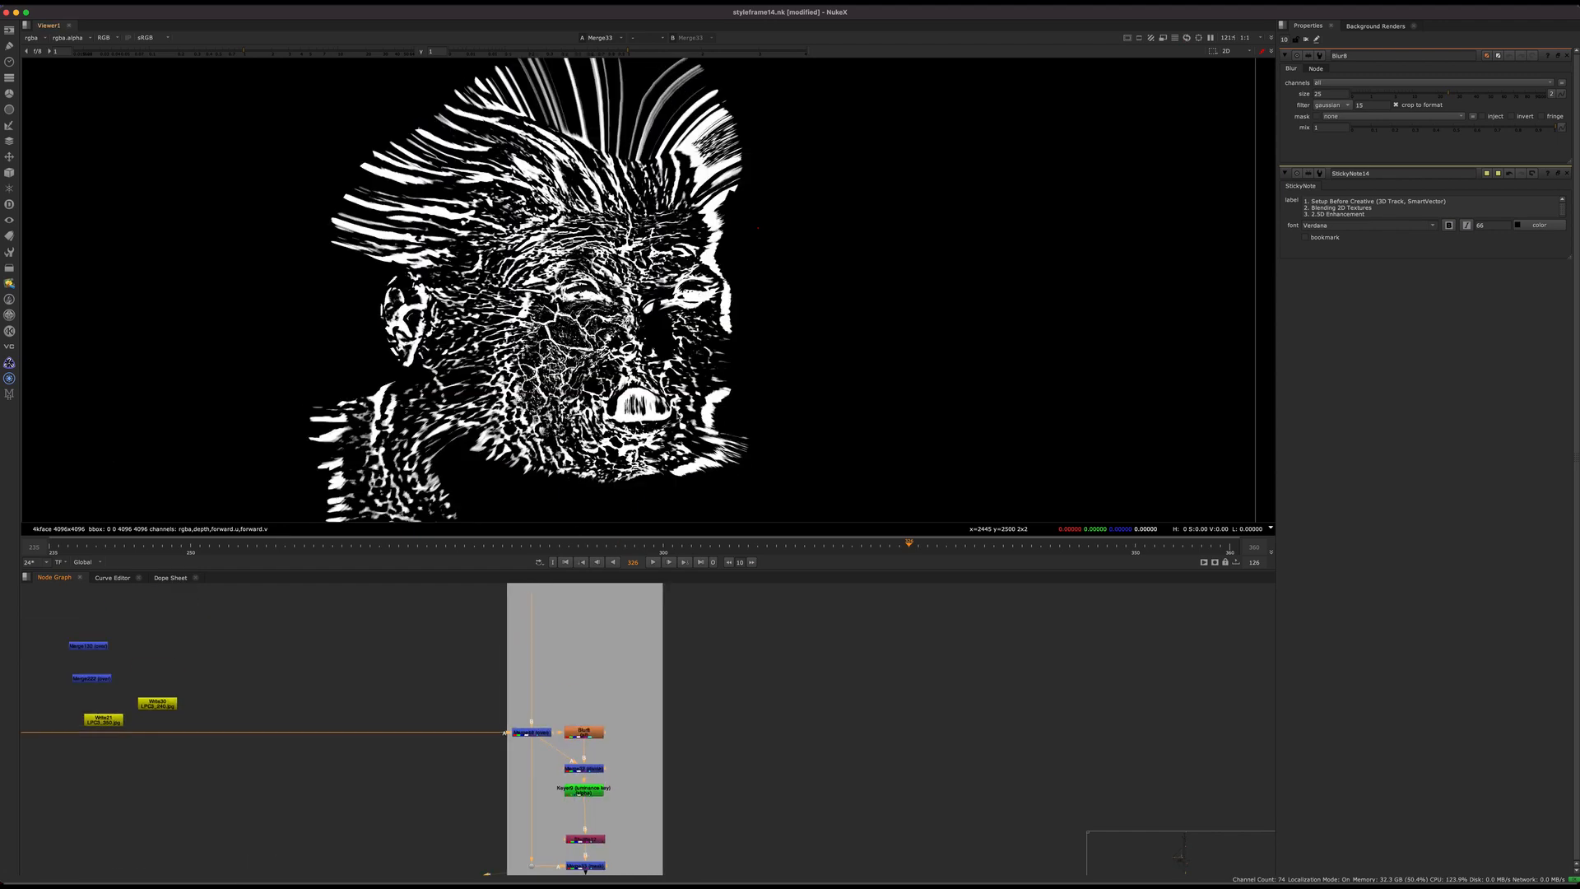
scroll(419, 258, up, 5)
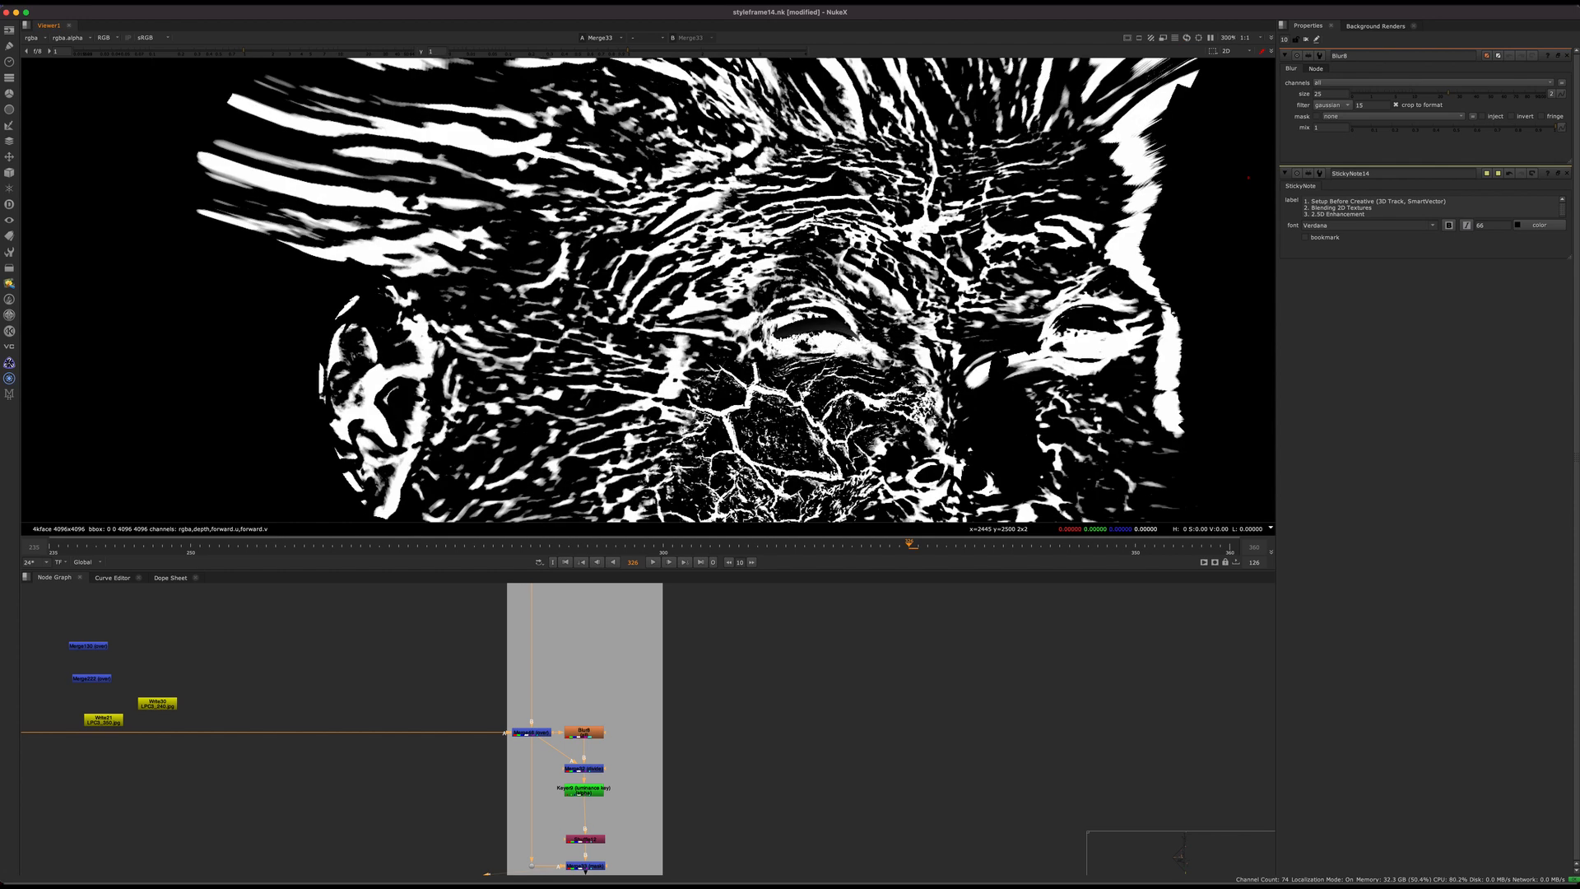
Step: Examine the node chain of blur, merge, luminance keyer and final merge inside the Crack Matte group
middle_drag(587, 790, 594, 750)
scroll(594, 749, down, 2)
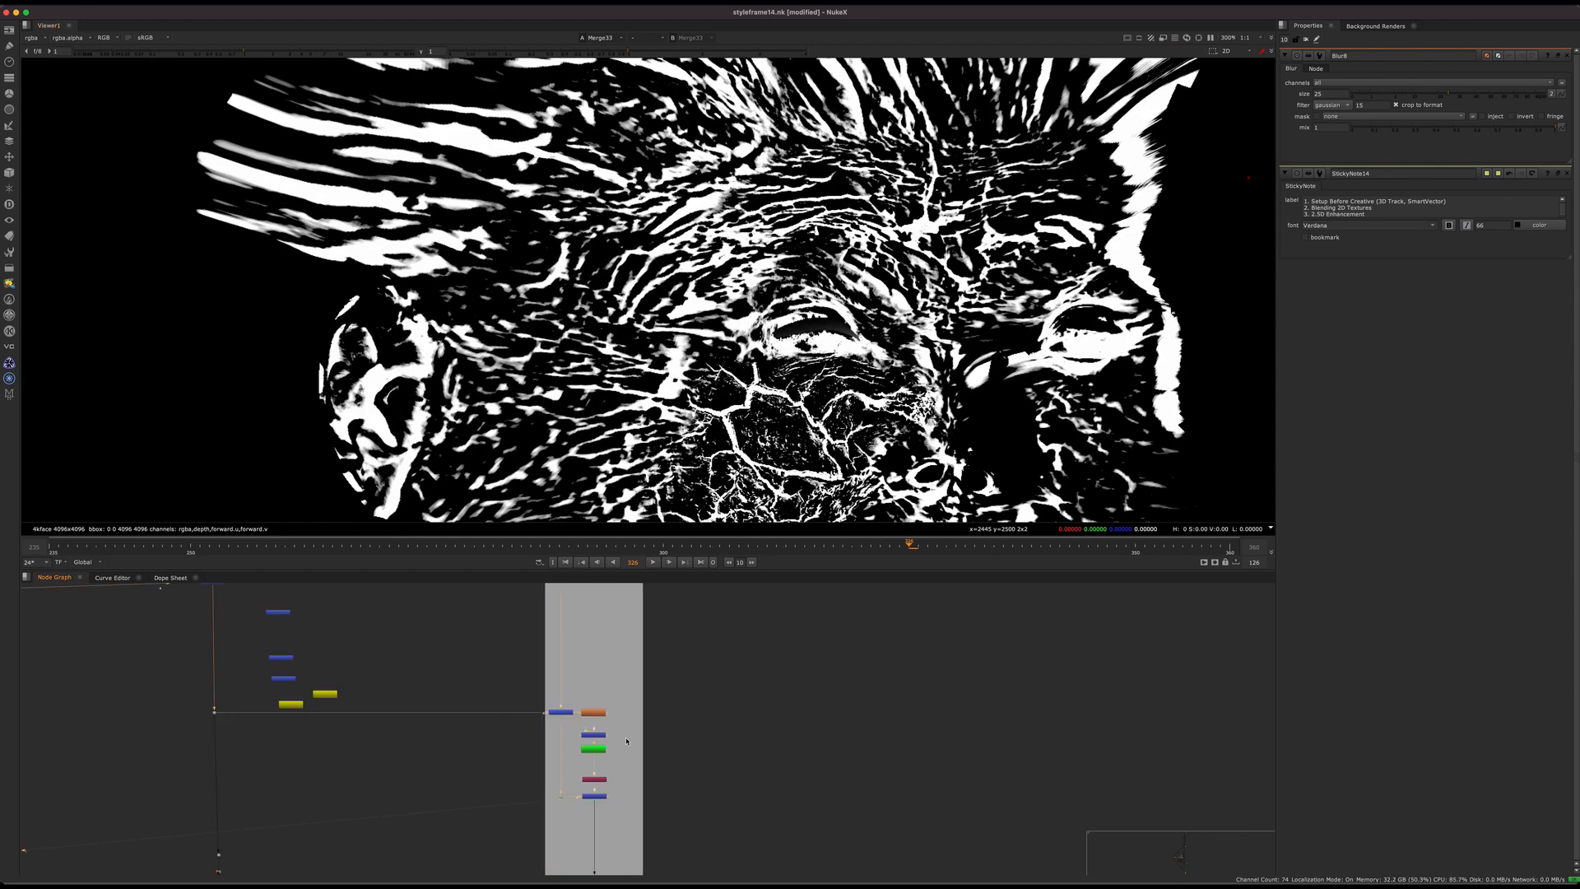
middle_drag(623, 693, 582, 718)
drag(582, 717, 483, 826)
middle_drag(577, 775, 580, 744)
scroll(580, 743, up, 2)
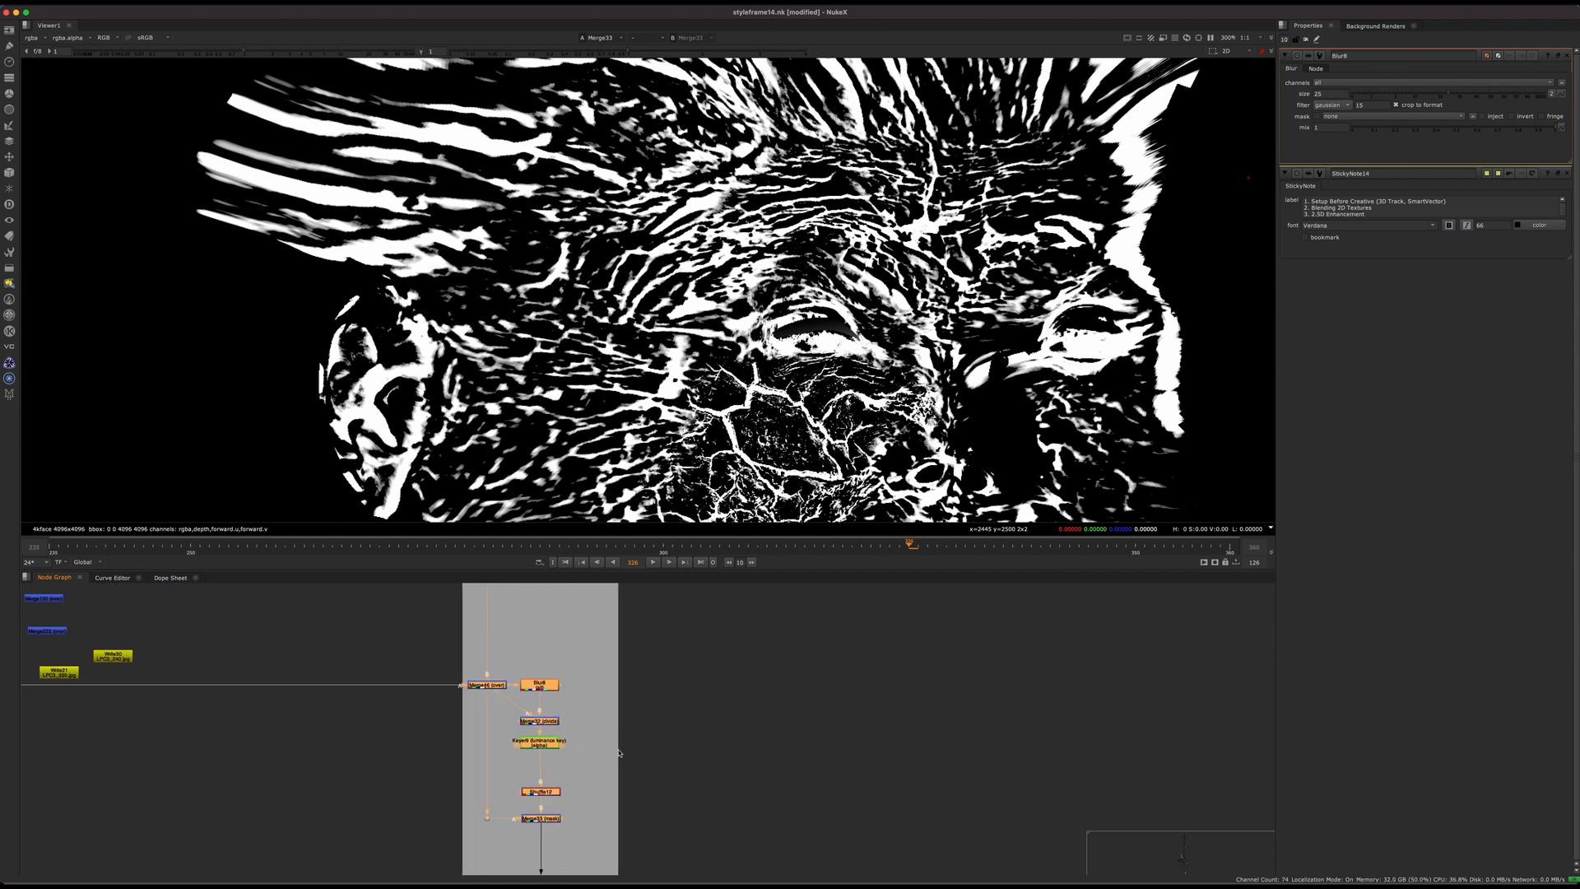
middle_drag(649, 792, 539, 736)
scroll(537, 743, down, 6)
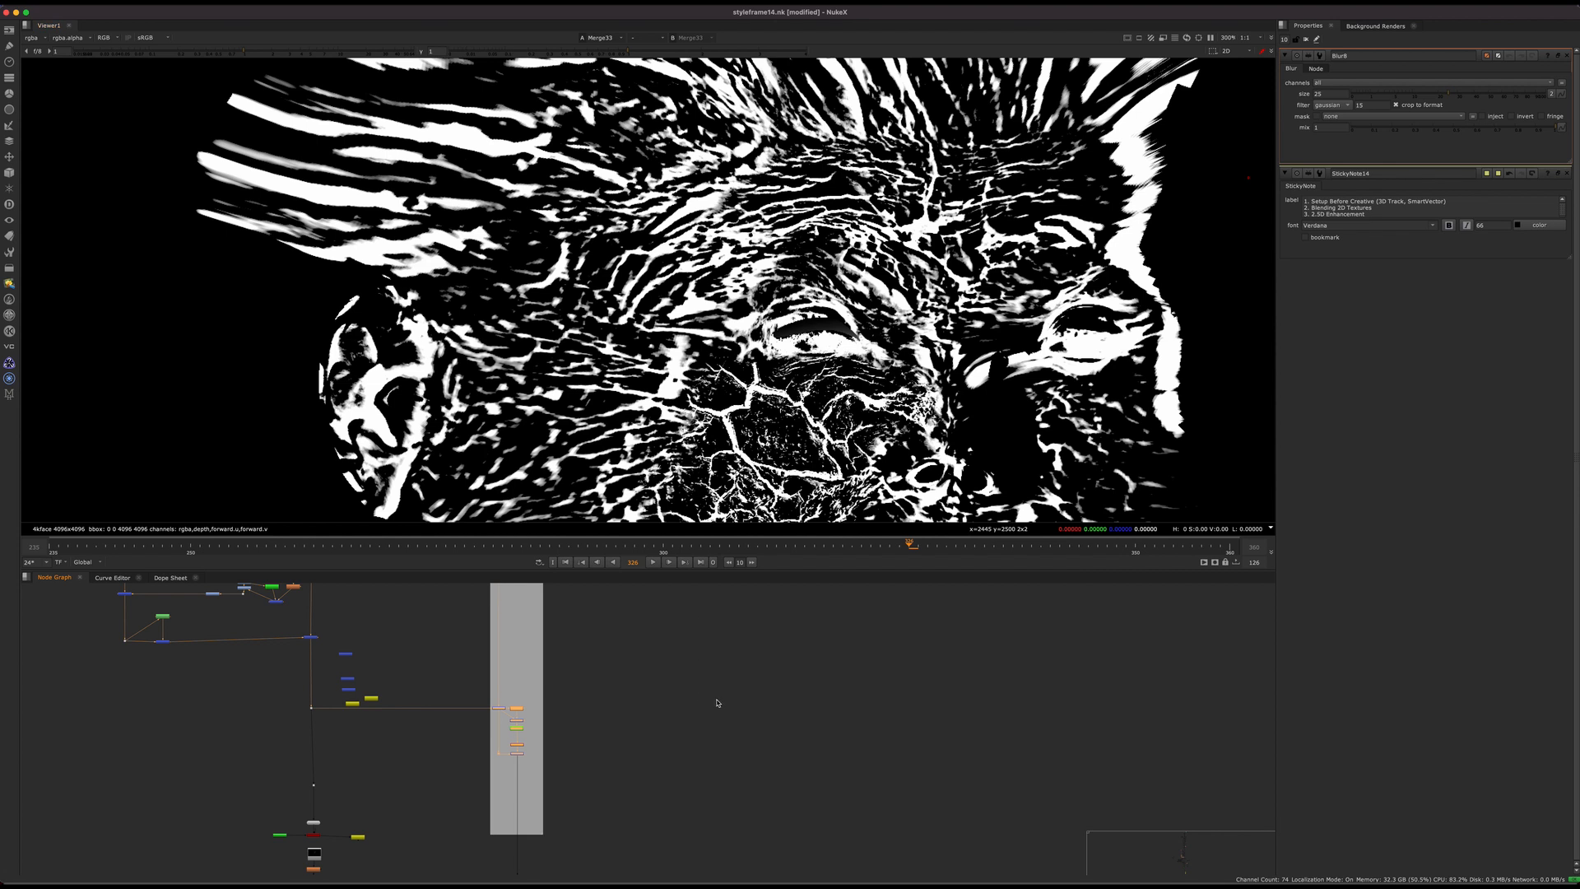
Step: Display Read52, the pre-rendered forehead crack patch beside ScanlineRender13, fitted to the viewer
scroll(638, 706, down, 6)
middle_drag(790, 638, 581, 853)
scroll(590, 687, up, 6)
middle_drag(590, 688, 615, 848)
scroll(578, 706, up, 8)
click(554, 798)
key(1)
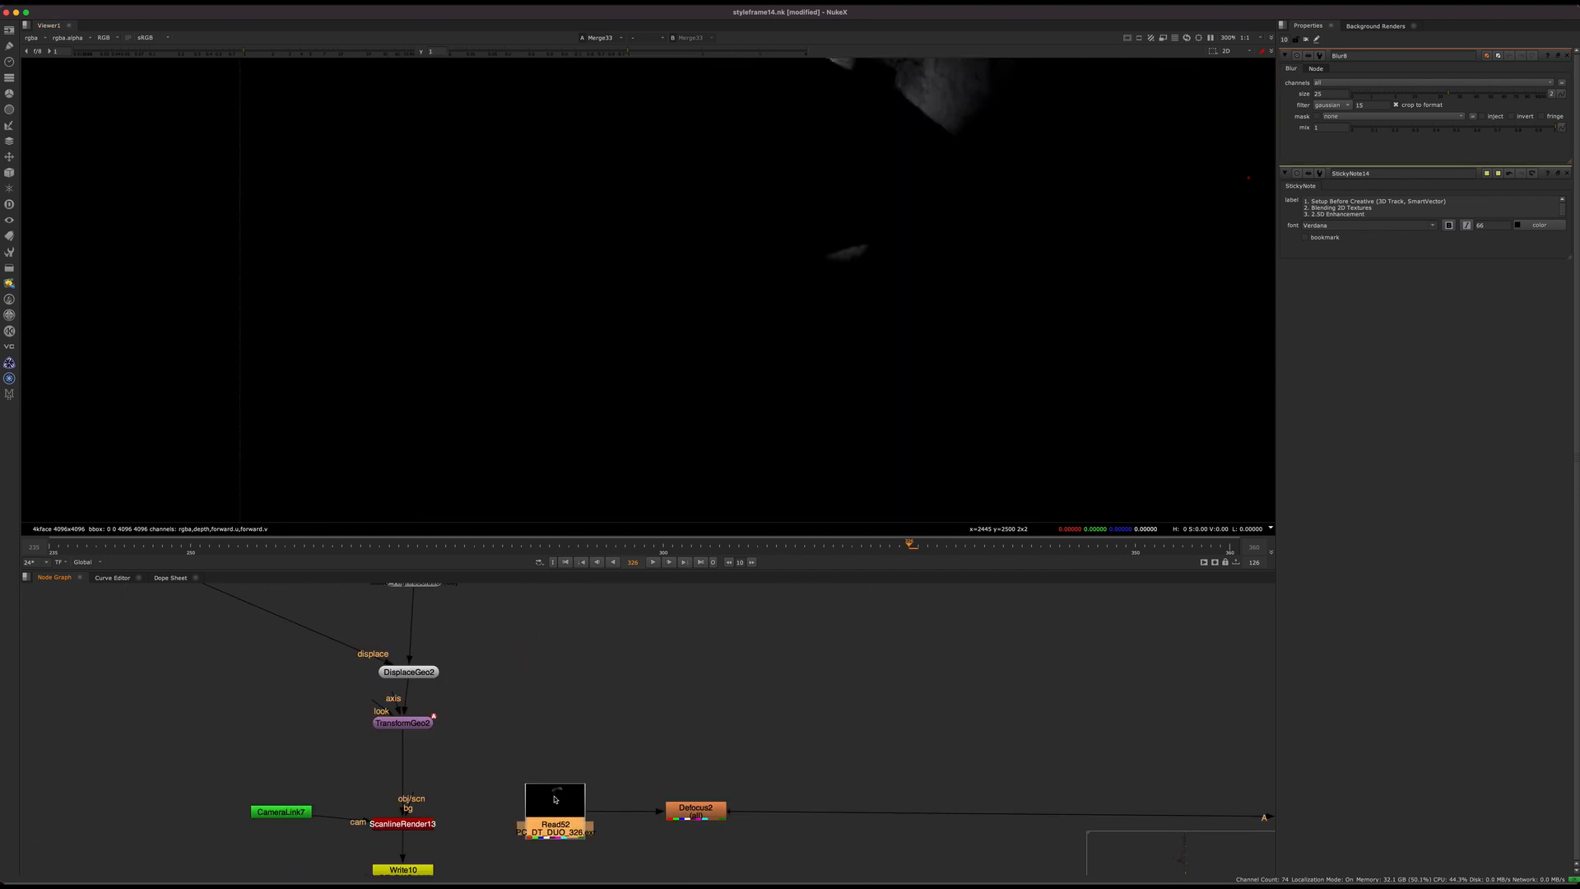
click(622, 728)
key(f)
scroll(543, 668, down, 3)
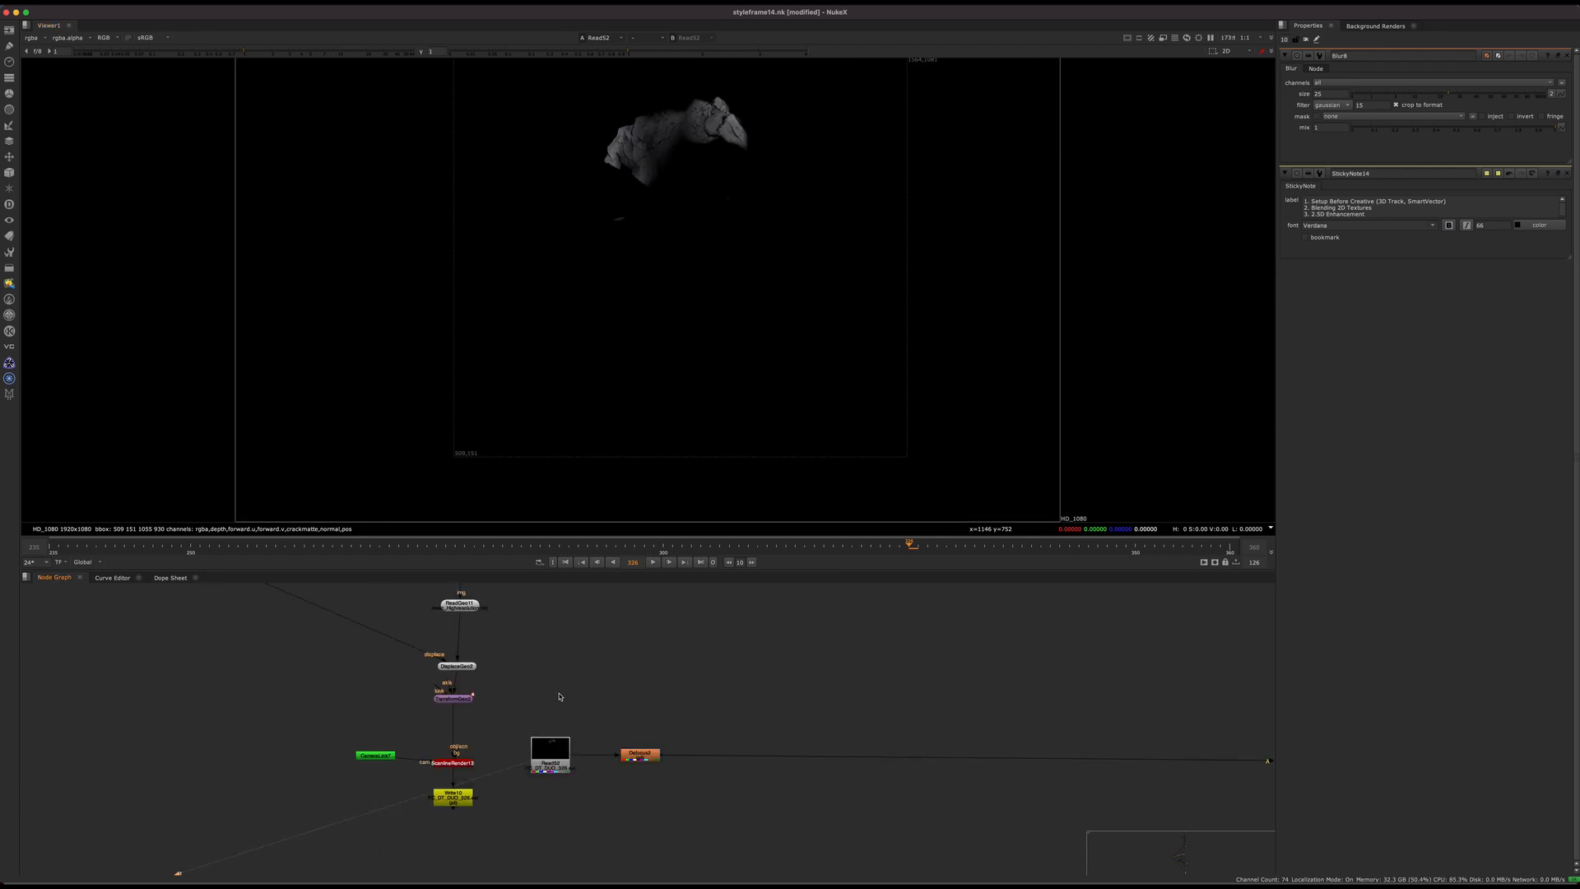
Step: Display the disabled under merge below the masked forehead patch in UV space and hide the viewer overlays
middle_drag(553, 687, 585, 797)
scroll(589, 771, down, 3)
middle_drag(604, 716, 617, 846)
drag(593, 714, 525, 752)
key(1)
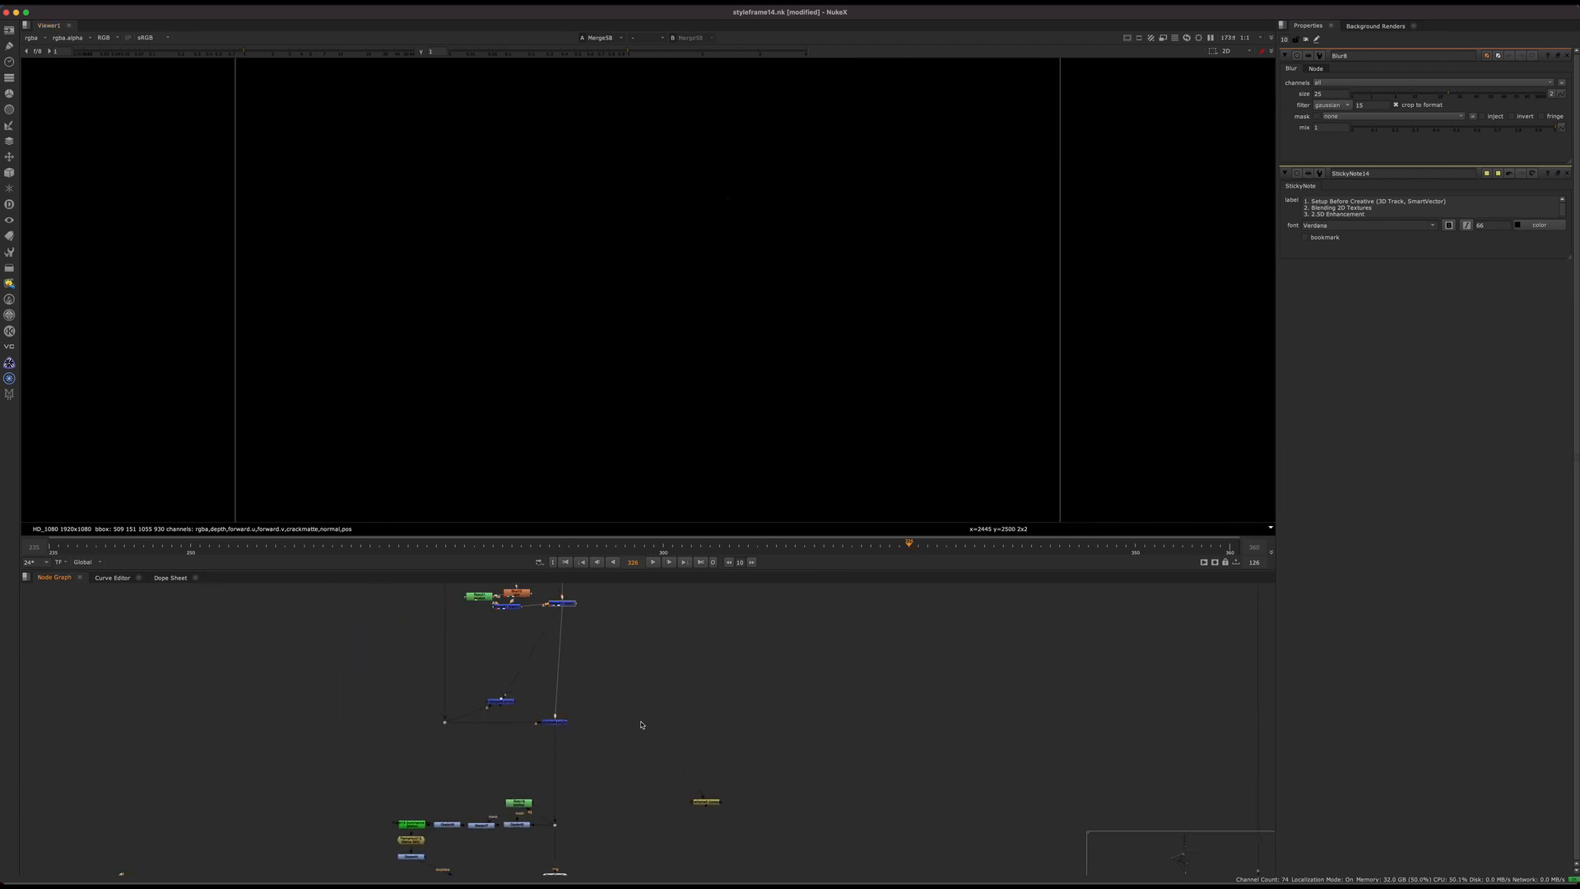
scroll(672, 225, up, 3)
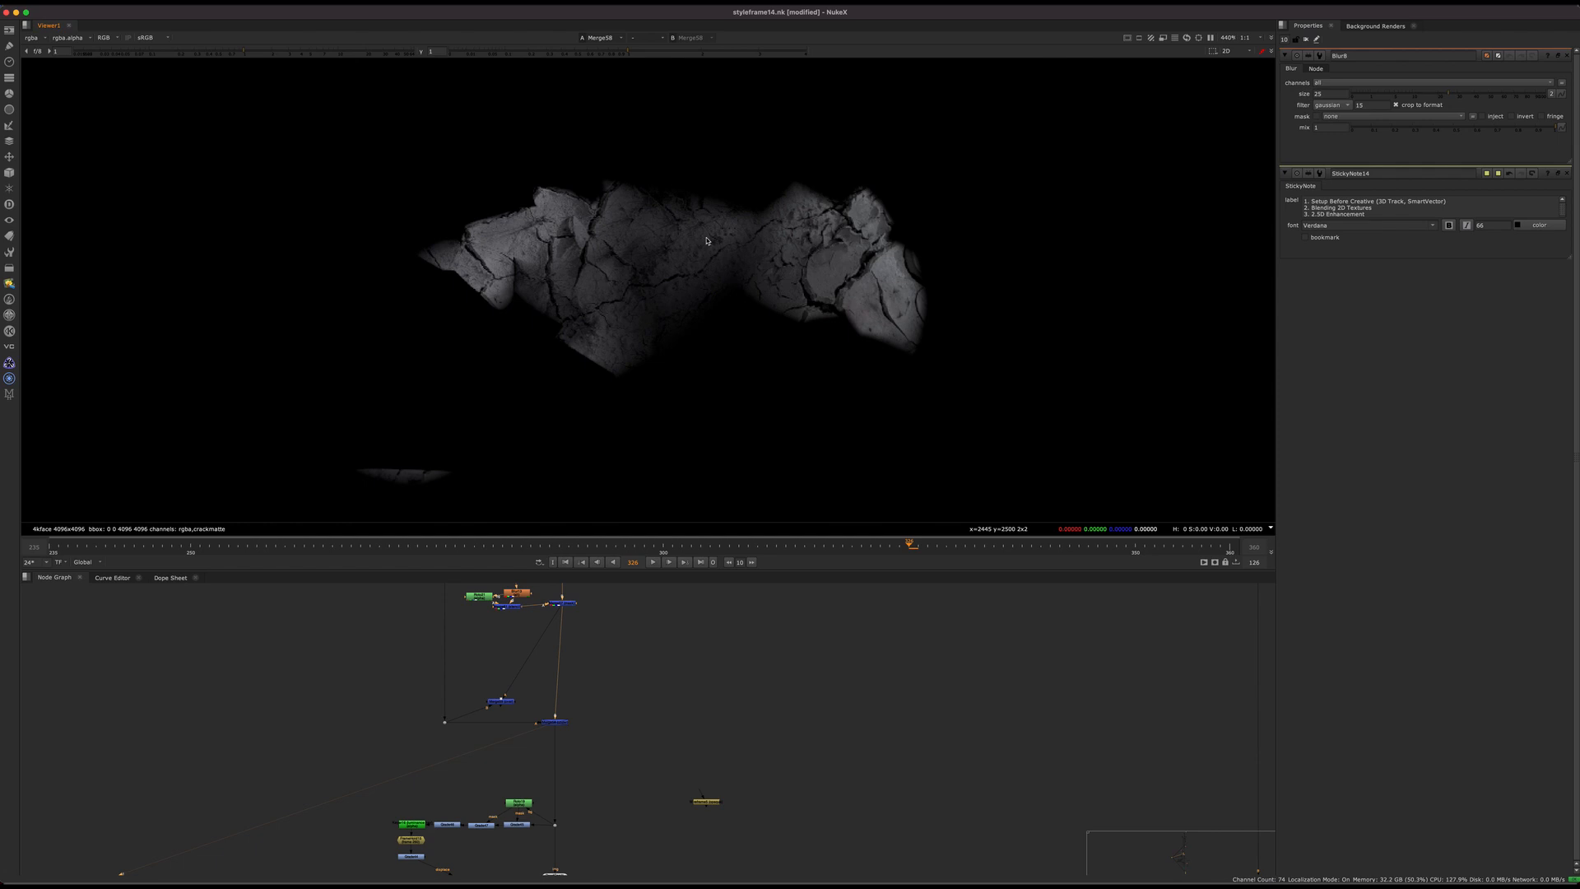
key(f)
key(q)
scroll(631, 268, up, 5)
scroll(611, 796, down, 4)
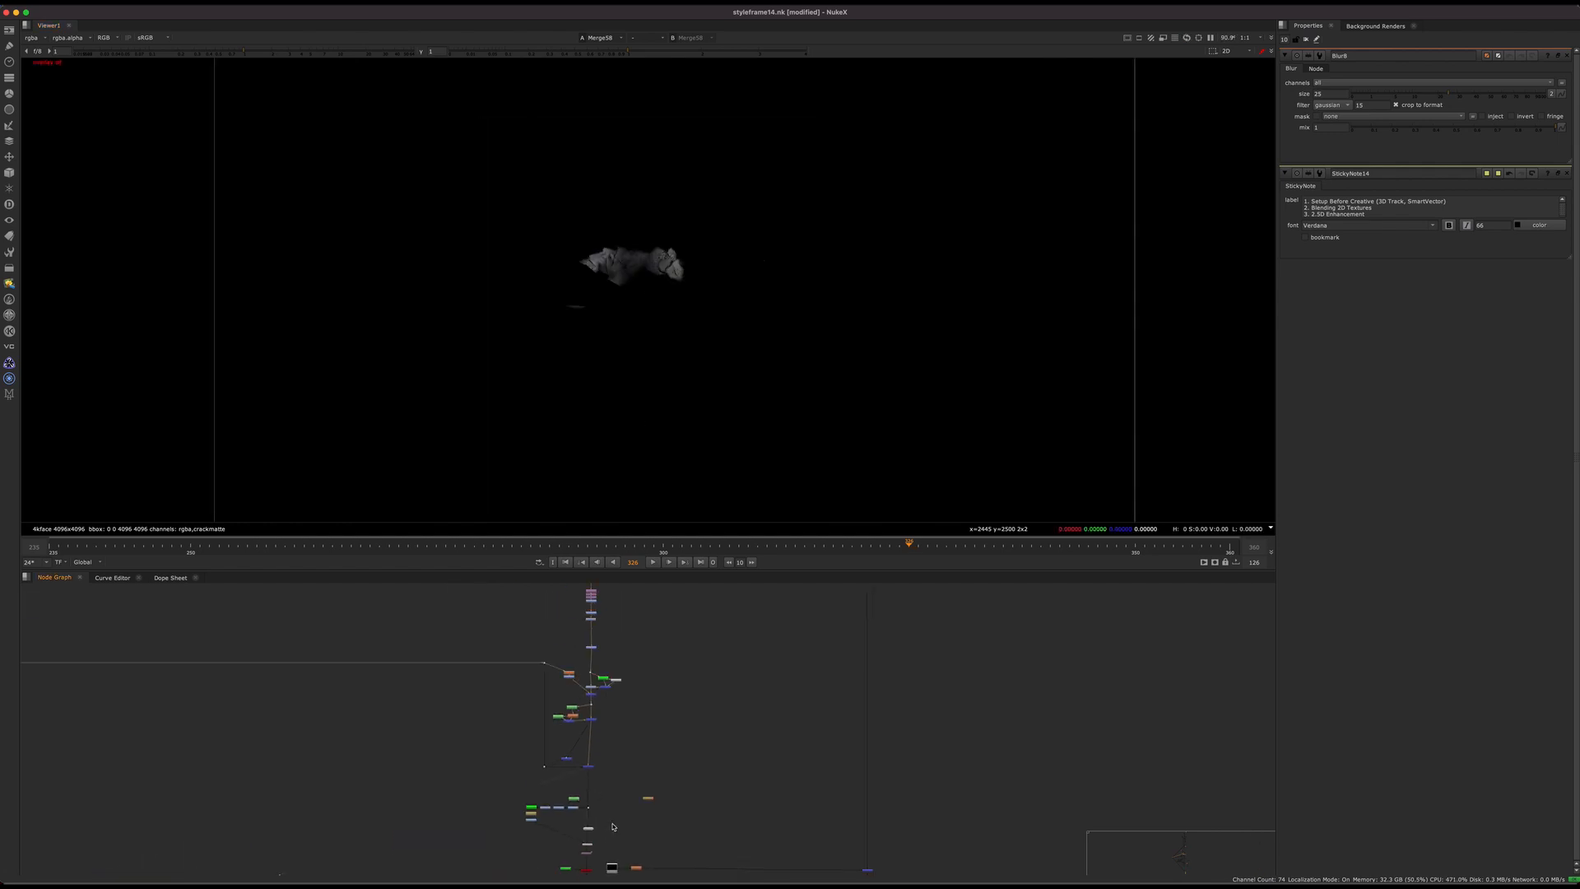
Step: Display Merge59 to view the crack patch branch merged over the UV face texture
scroll(613, 826, up, 8)
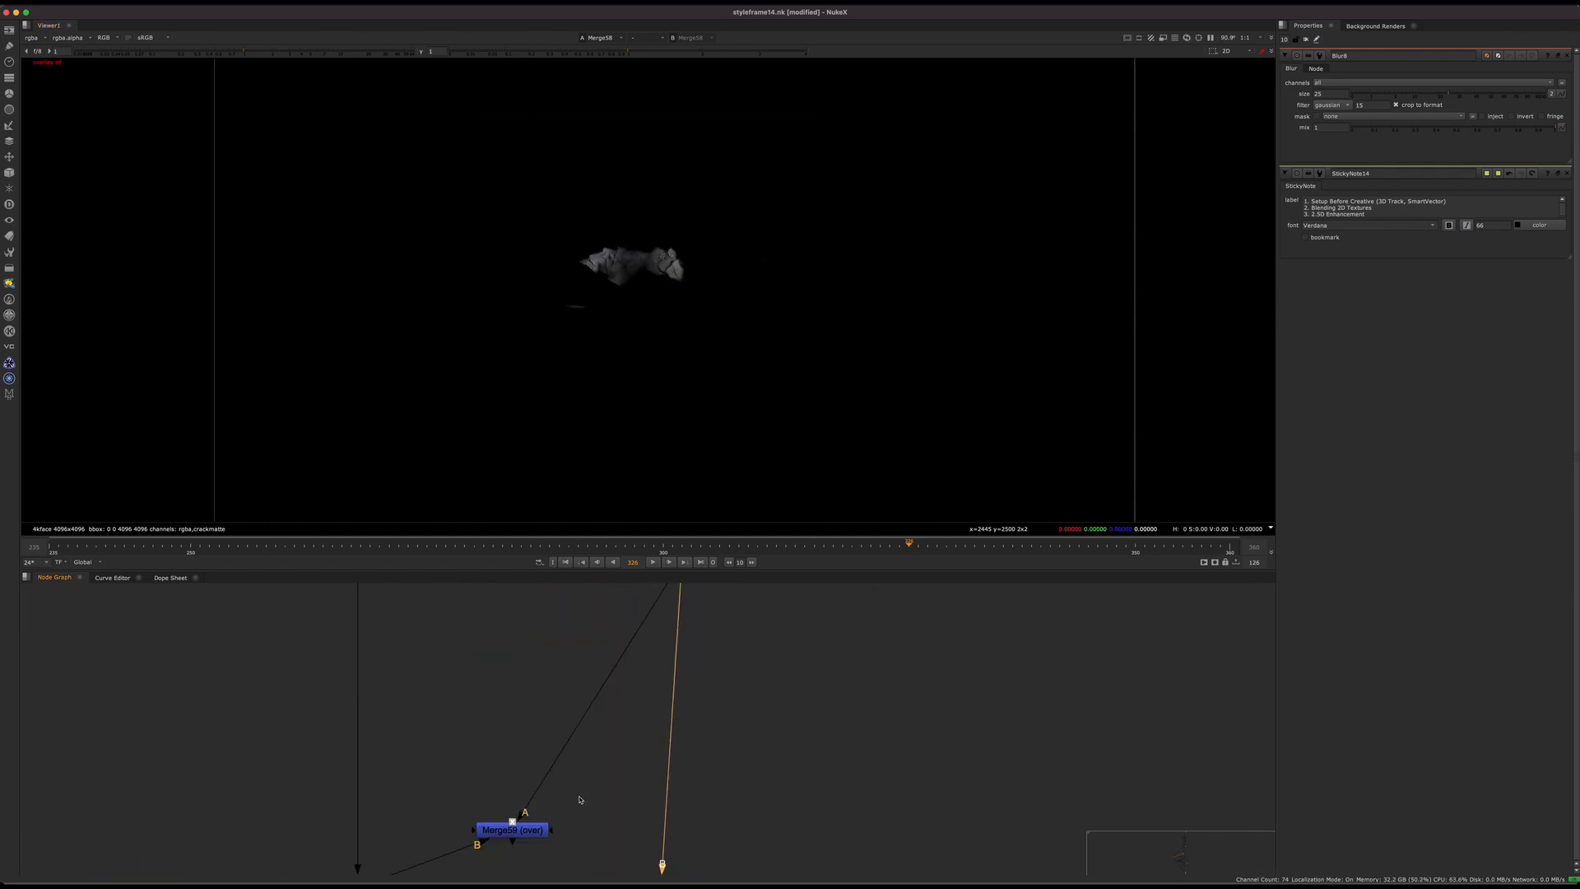
middle_drag(579, 800, 652, 664)
drag(642, 674, 515, 748)
key(1)
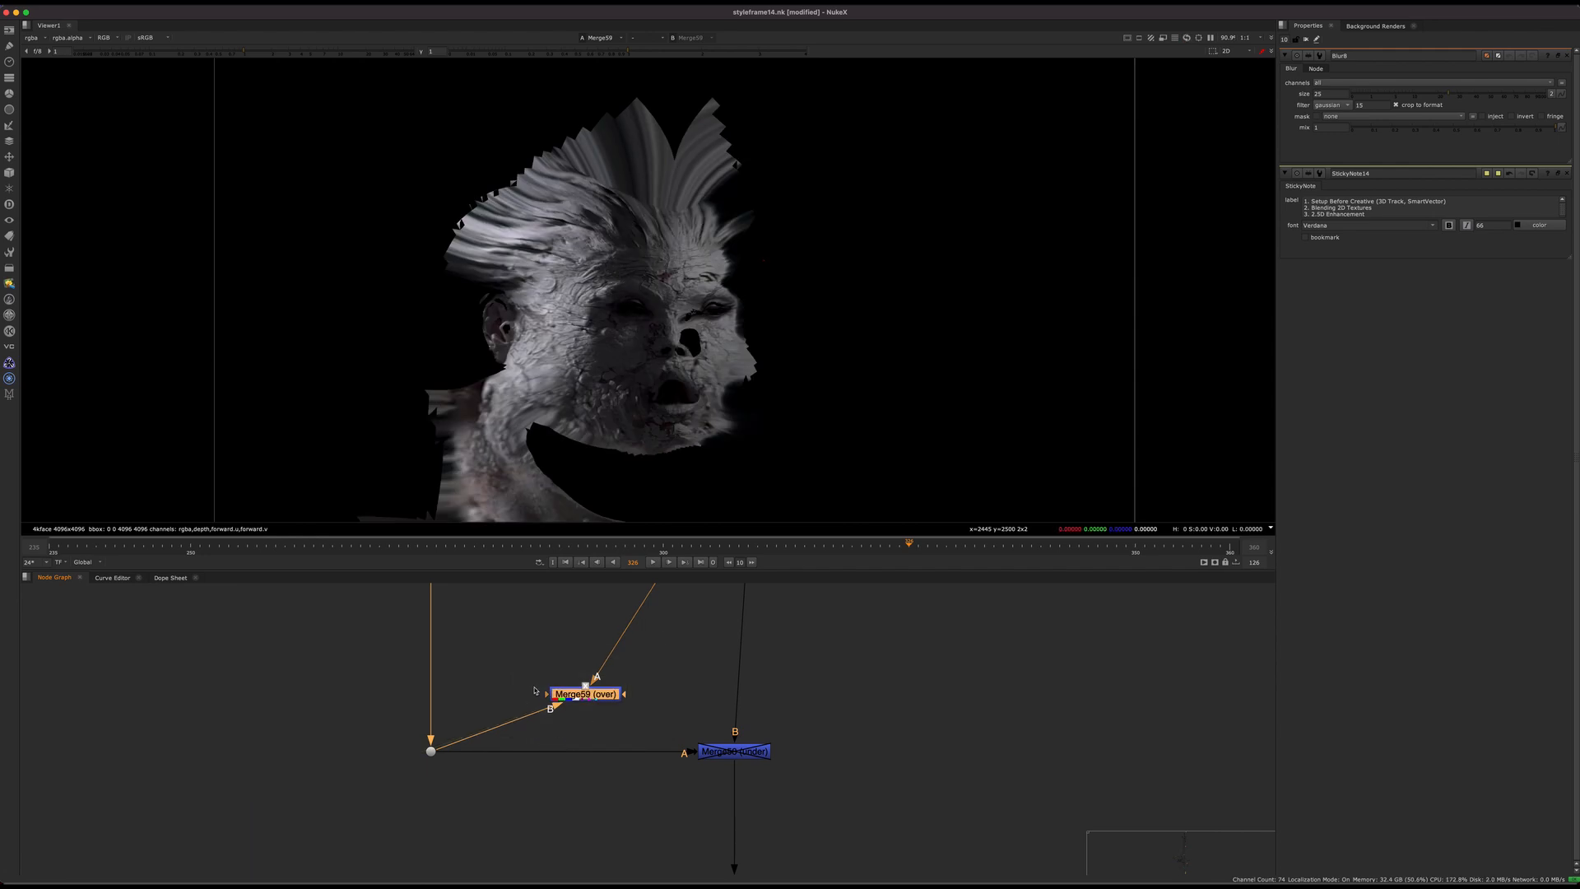
scroll(678, 285, up, 2)
scroll(646, 747, down, 6)
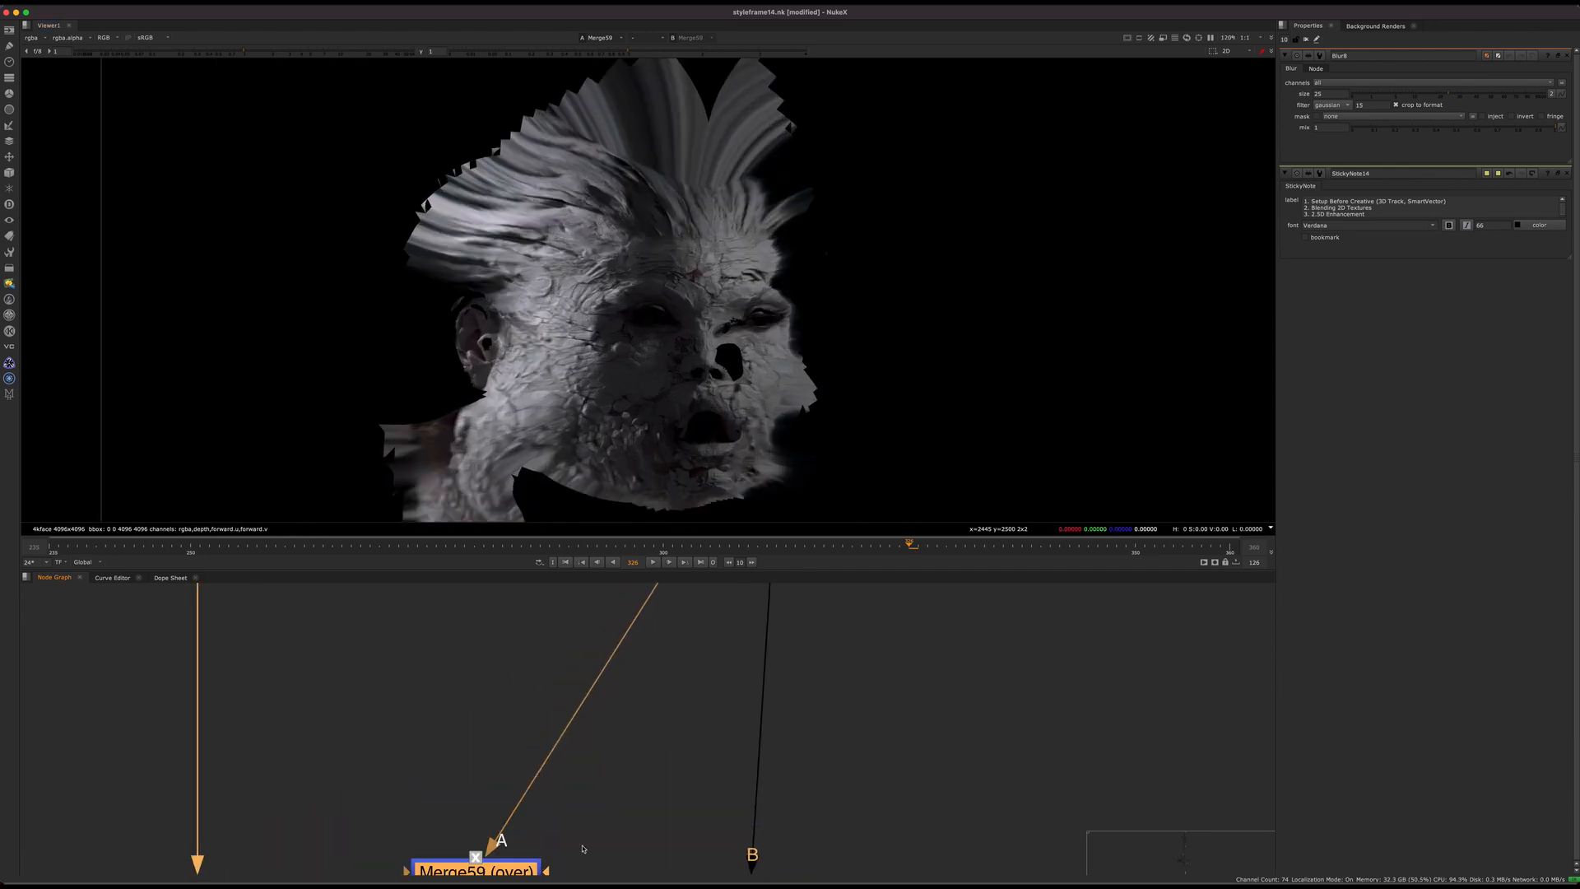
Step: Try adding an Expression node below Grade42 with its alpha expression set to 1
scroll(646, 747, up, 10)
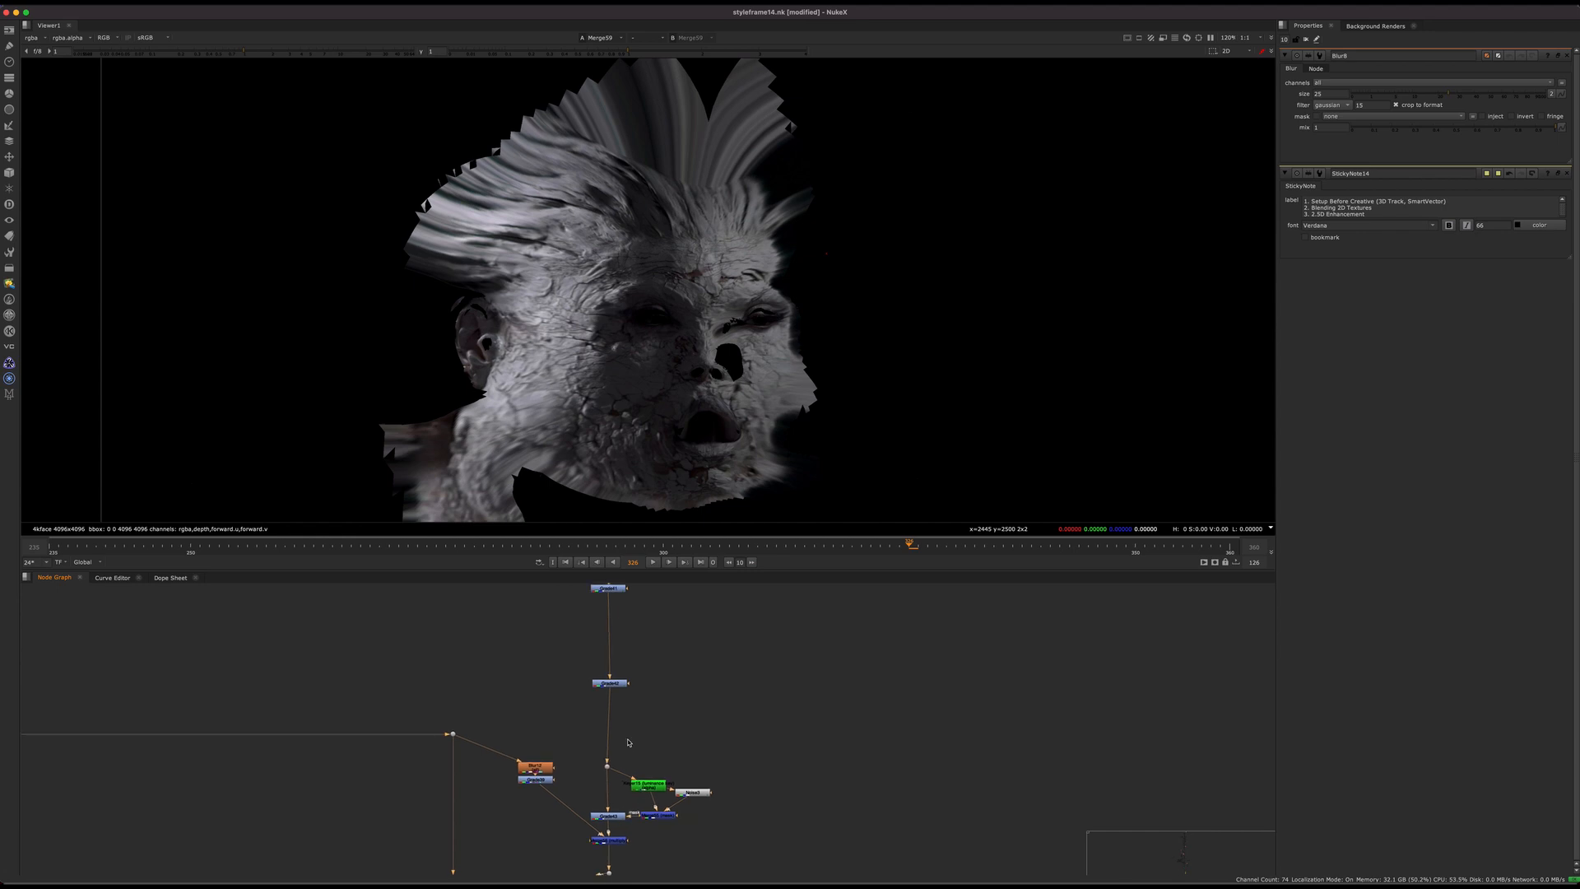
scroll(593, 770, up, 3)
key(Tab)
text(ex)
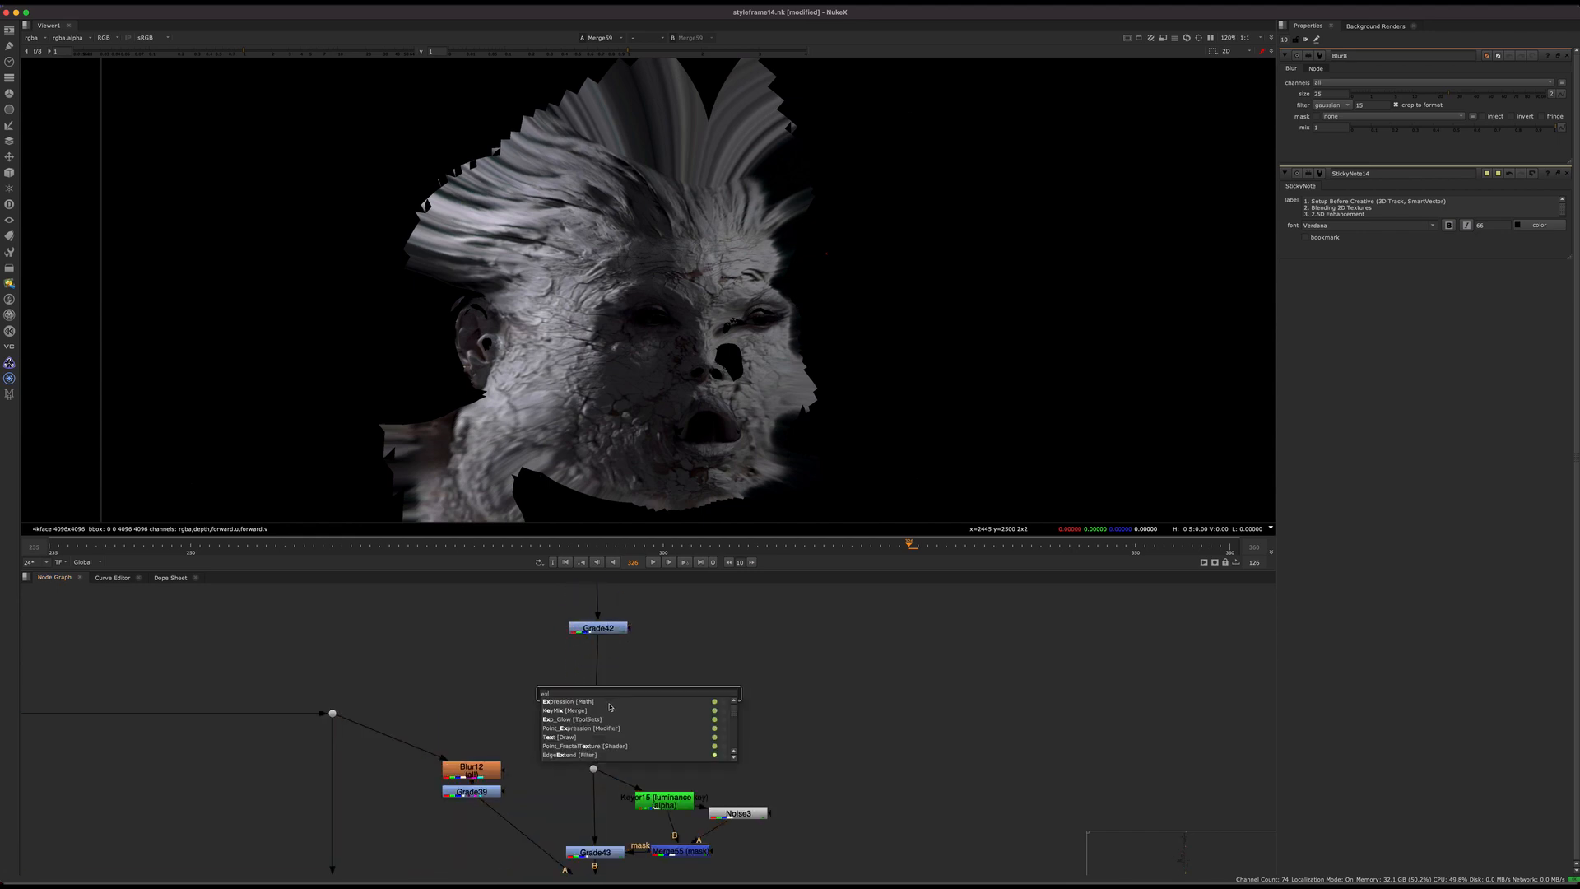
key(Return)
drag(646, 674, 600, 688)
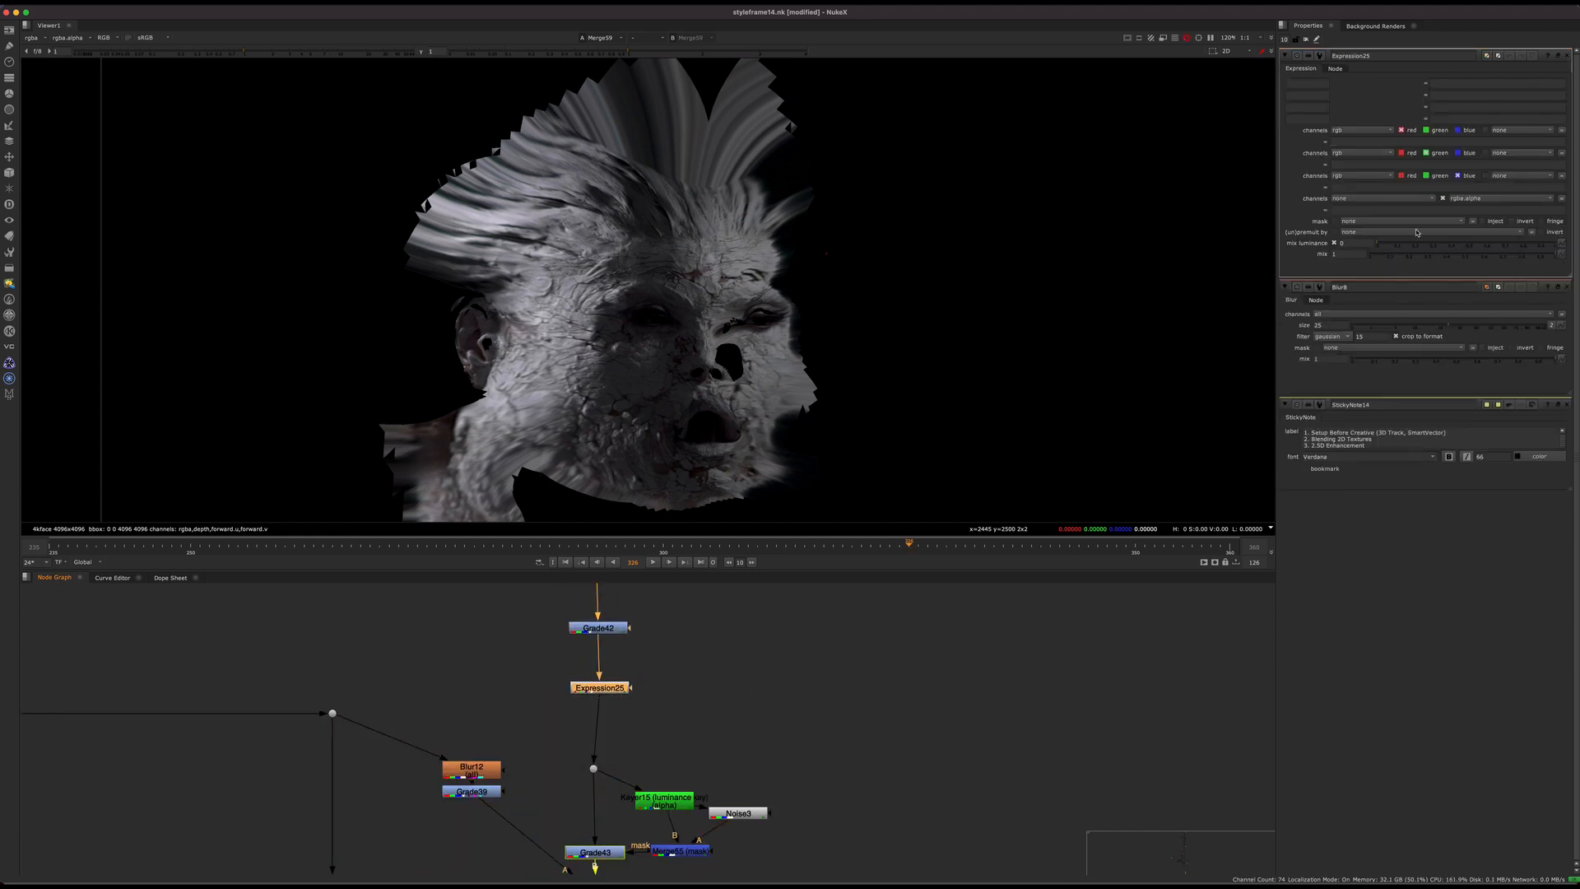
click(1366, 211)
text(1)
click(791, 711)
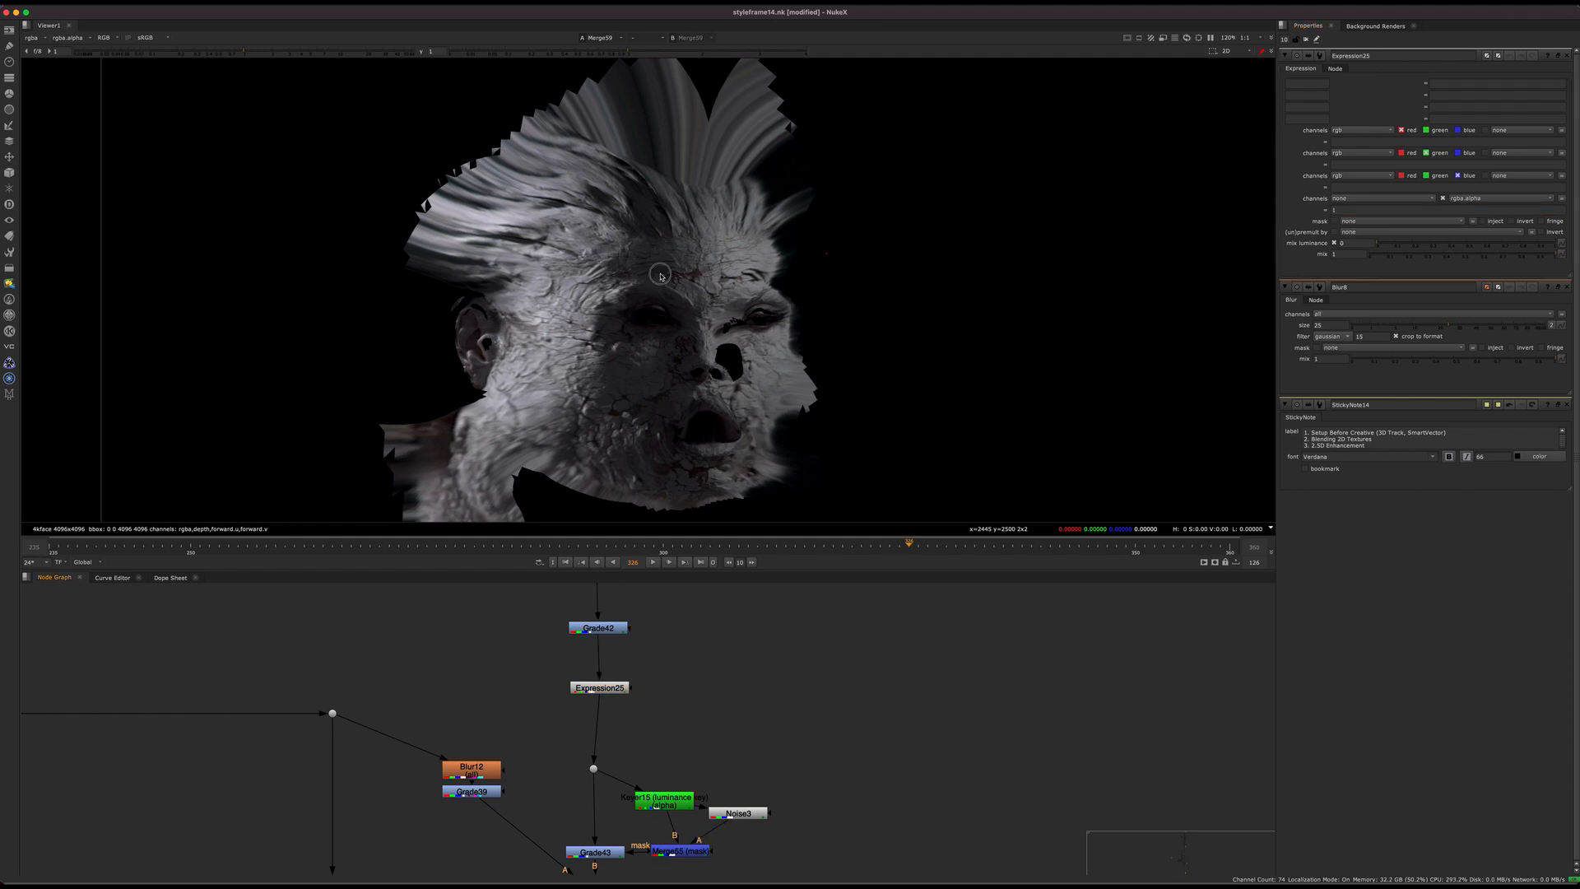
scroll(660, 275, up, 5)
click(599, 689)
key(Delete)
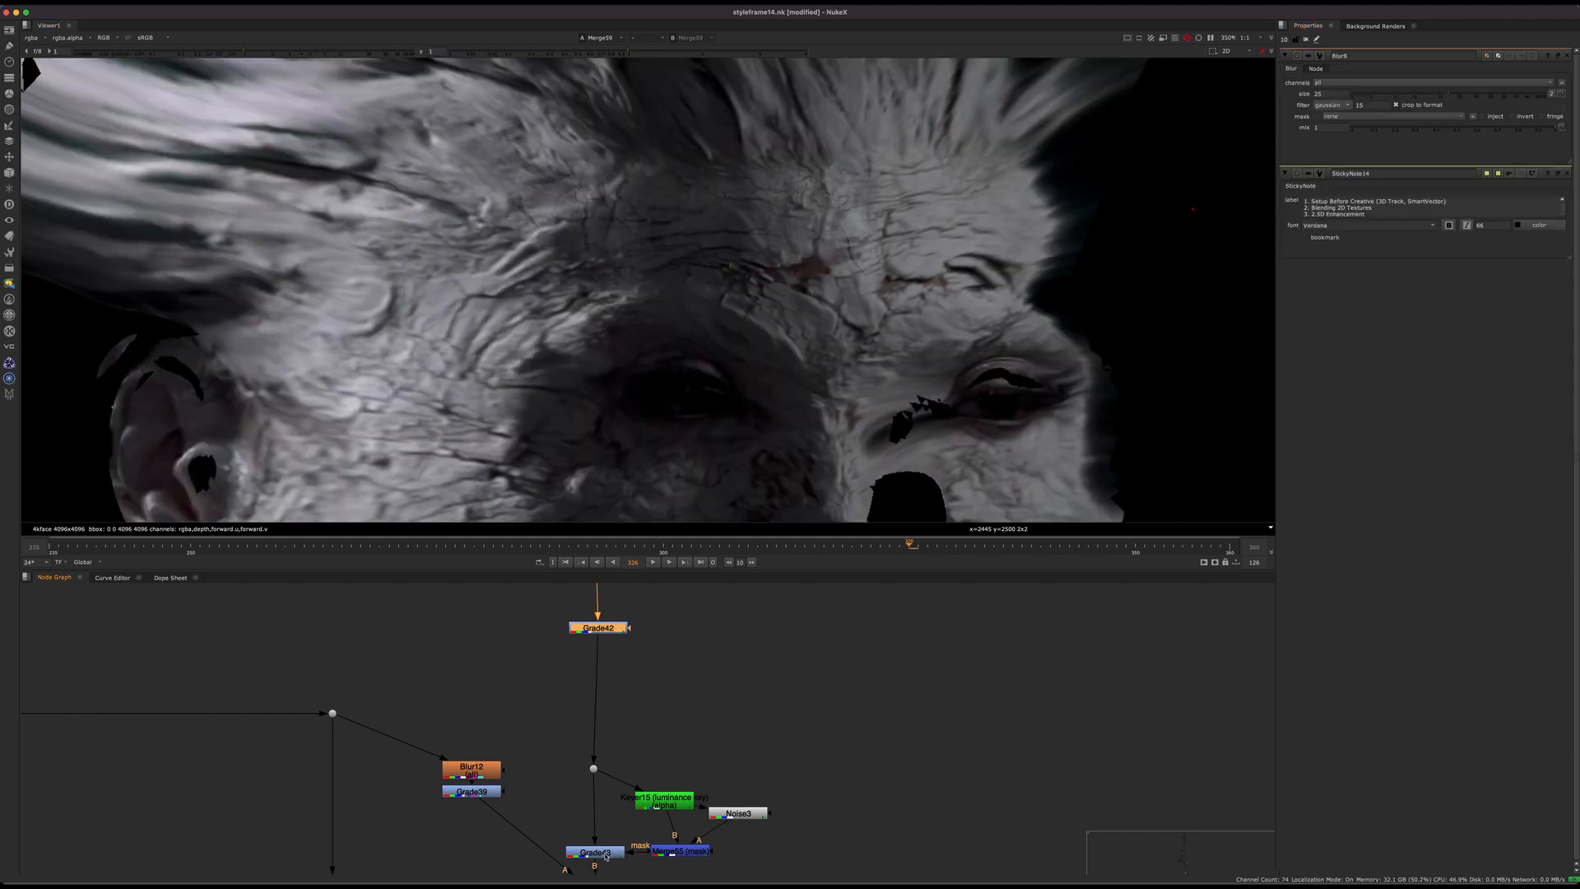
Step: Display Grade43 and check the RGB and alpha of the graded crack texture in the full UV frame
click(594, 852)
key(1)
key(a)
key(a)
key(f)
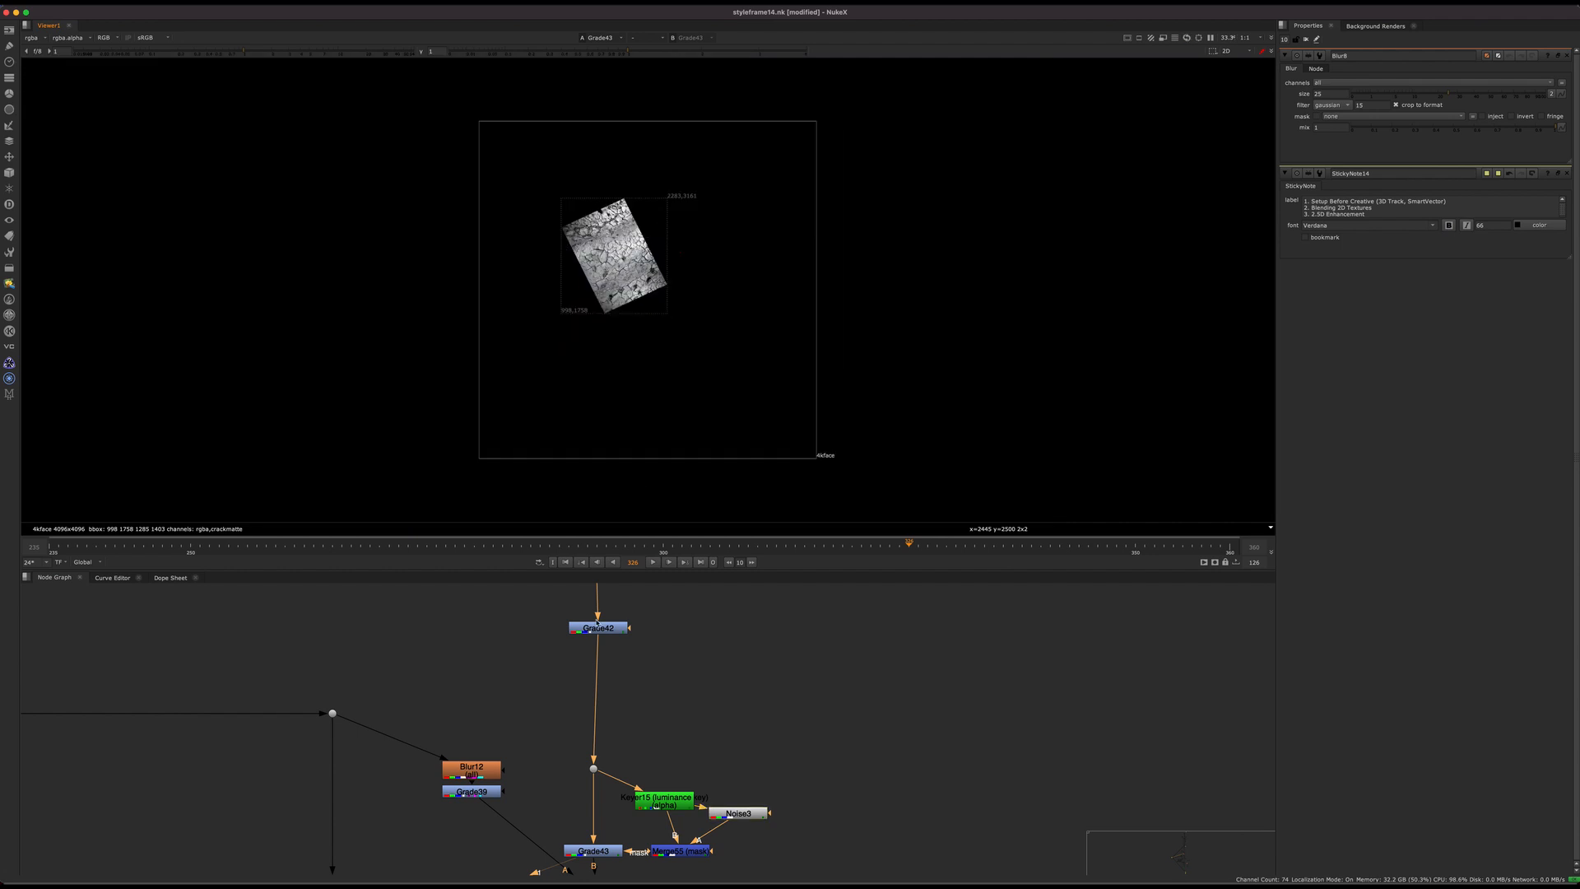
Step: Display the merge below Grade43 to view the crack texture combined with the blurred and graded face texture
middle_drag(551, 856, 599, 605)
scroll(594, 660, down, 2)
click(629, 647)
key(1)
scroll(602, 246, up, 5)
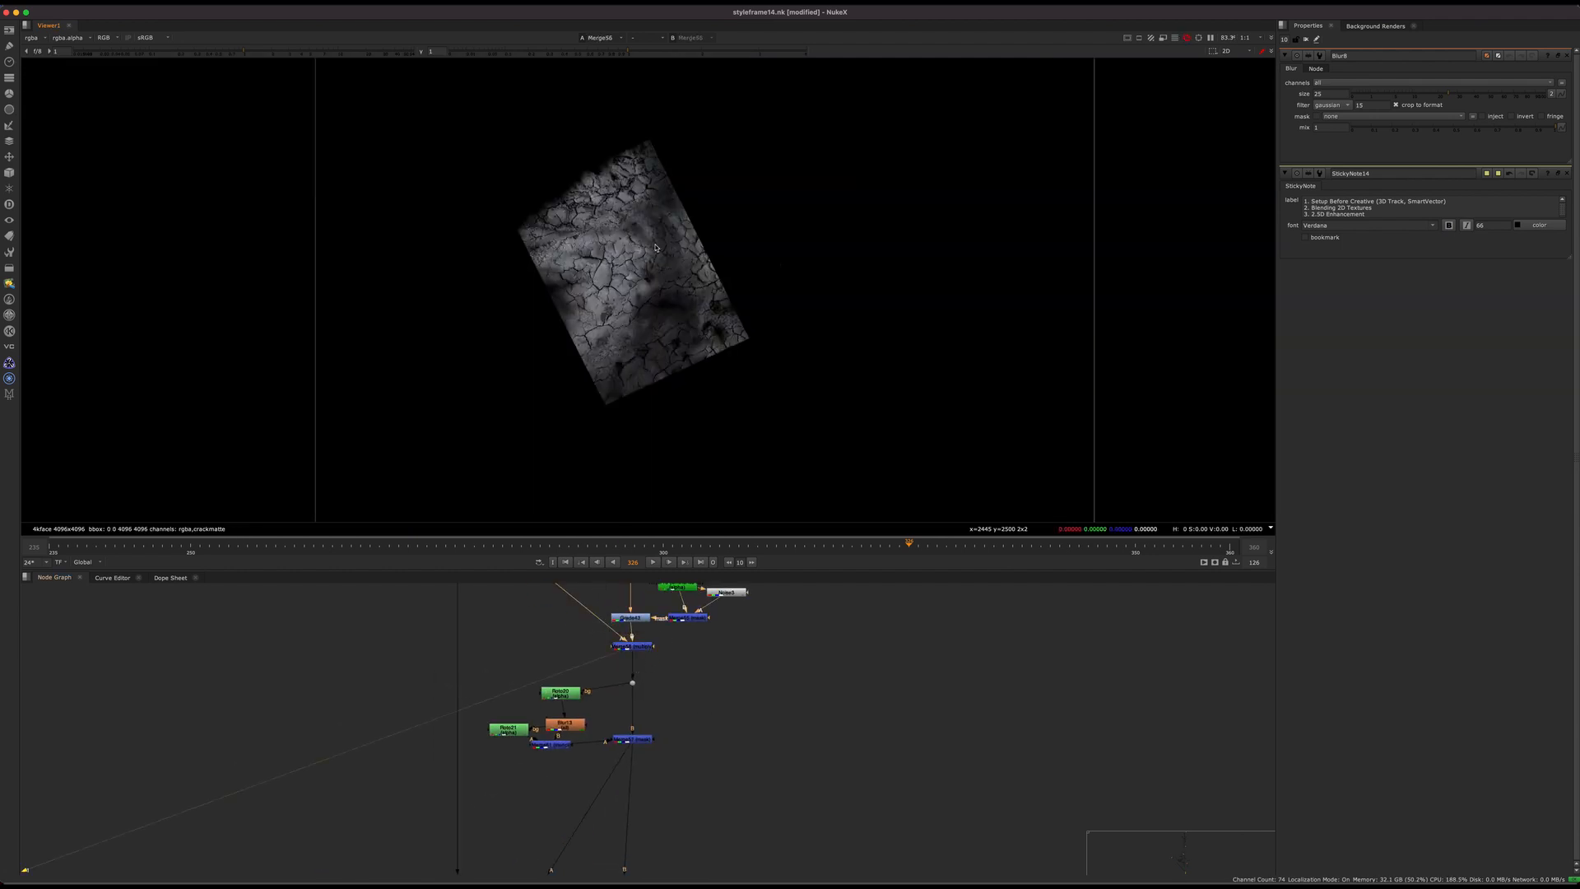
Step: Display Merge57 and check the RGB and alpha of the roto-masked forehead patch
click(631, 740)
key(1)
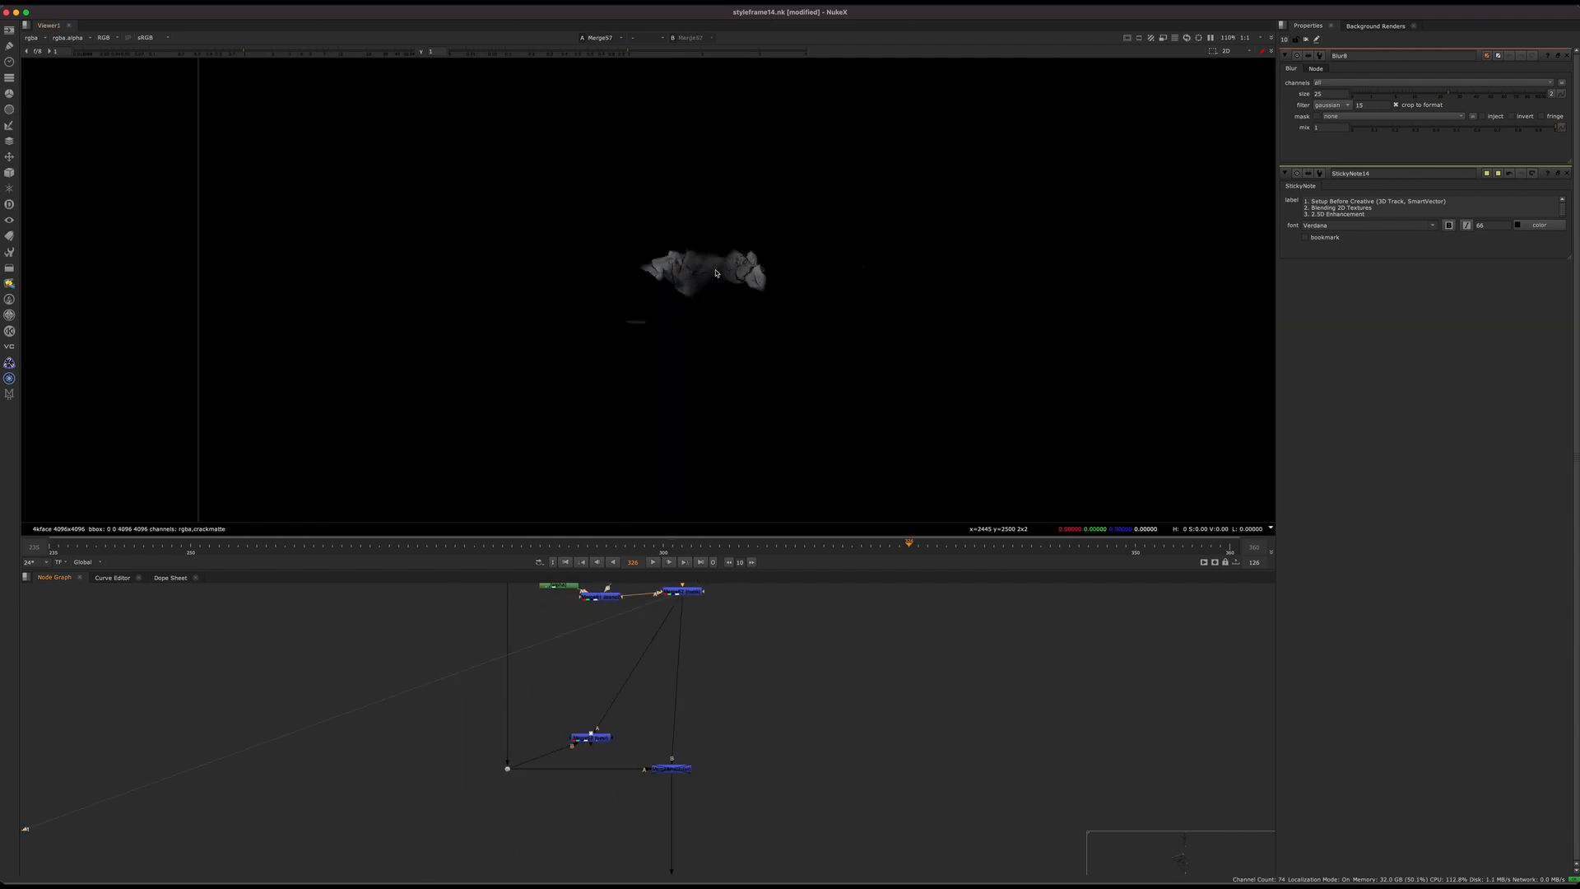
scroll(662, 678, up, 3)
key(a)
key(a)
middle_drag(695, 605, 606, 755)
drag(707, 630, 492, 734)
key(d)
middle_drag(631, 695, 608, 782)
key(d)
Step: Insert an Expression node above Merge57 with its alpha expression set to 1 and check the patch's alpha
click(565, 673)
key(Tab)
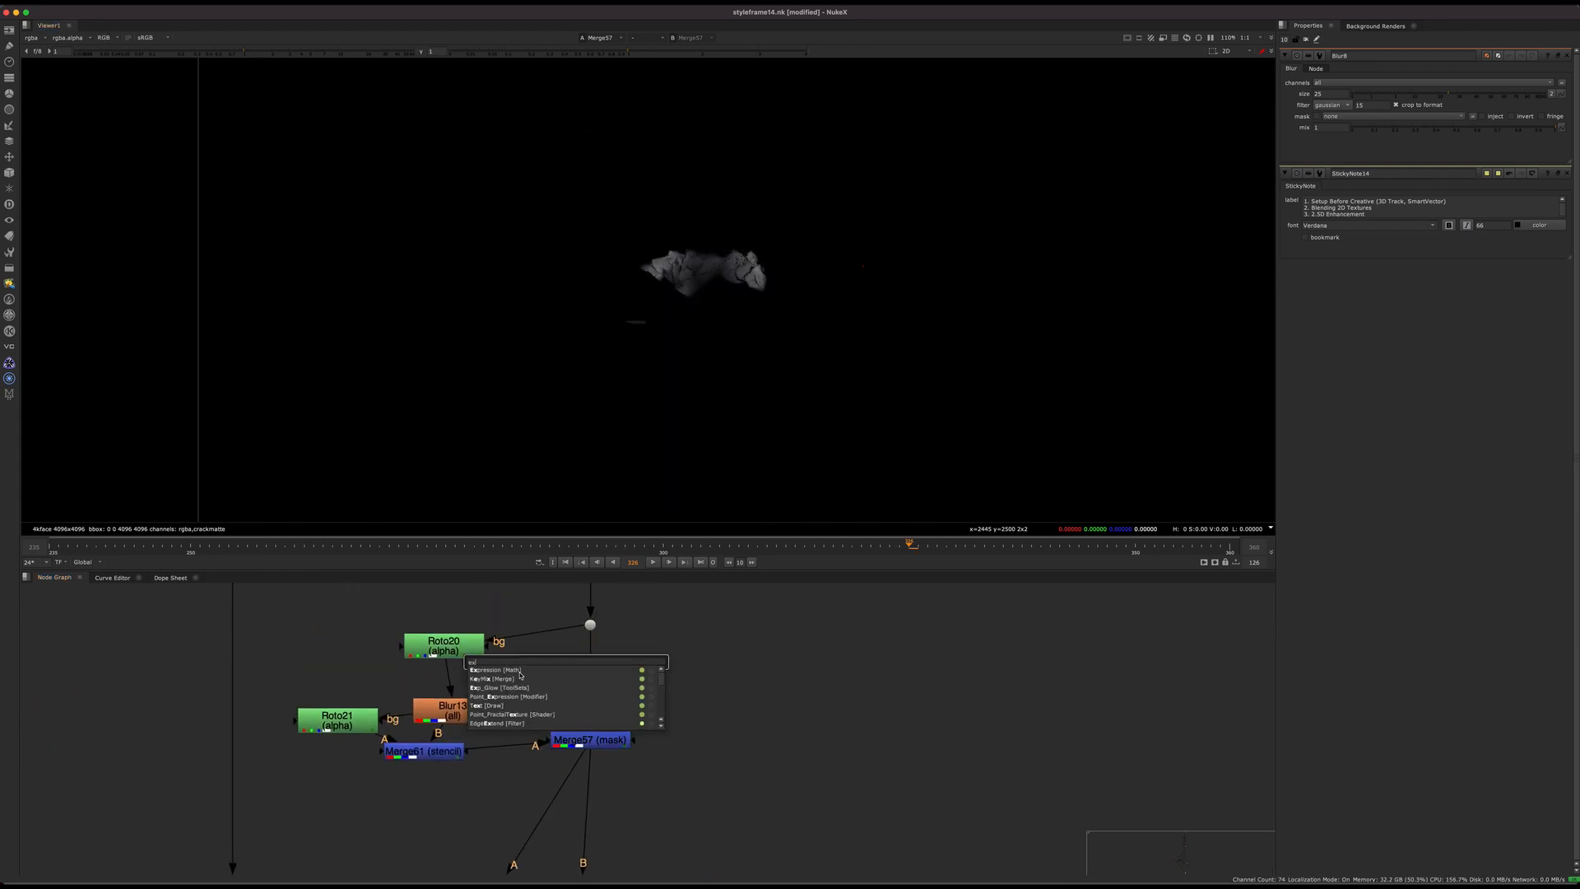
key(Escape)
click(1396, 211)
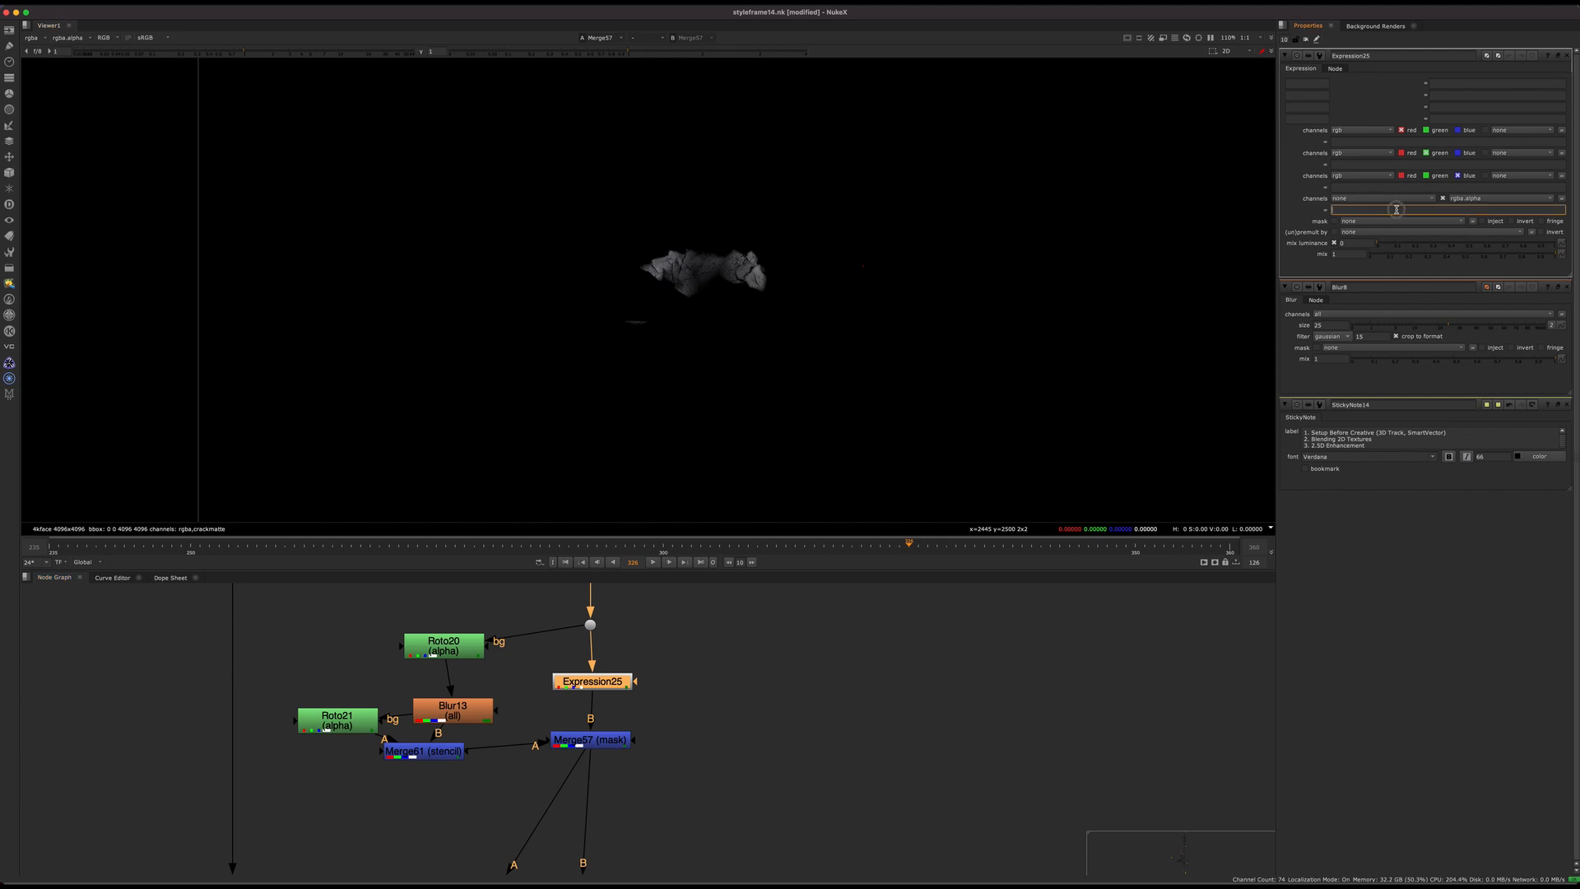
text(1)
click(790, 797)
key(a)
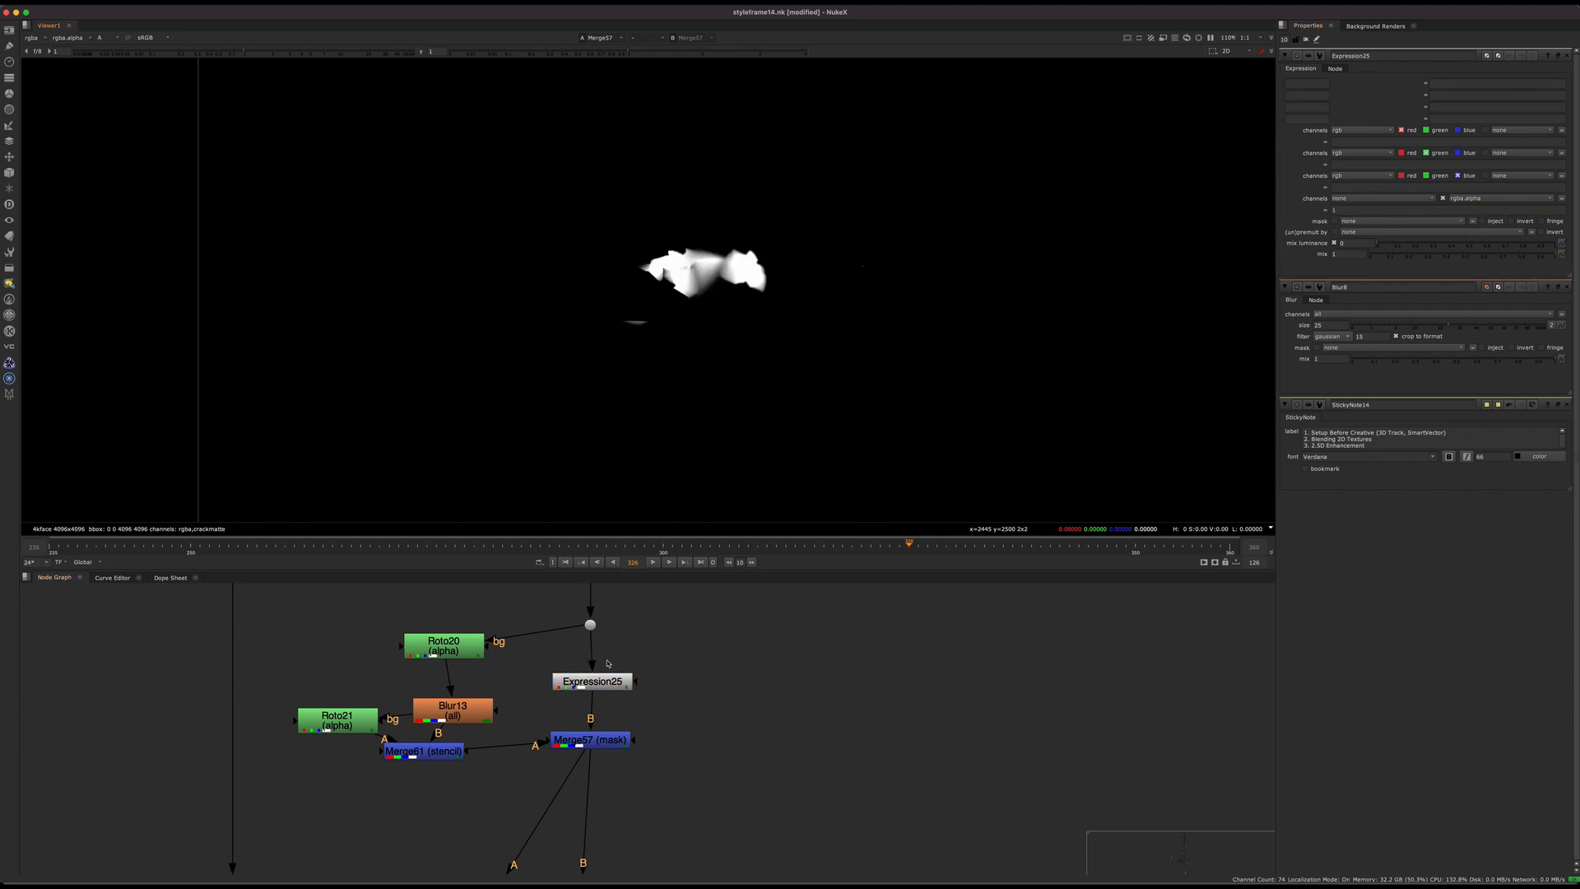
key(a)
Step: Display Merge59 and test a lower mix for the forehead crack patch, restoring the full mix
middle_drag(663, 705, 776, 417)
click(520, 758)
key(1)
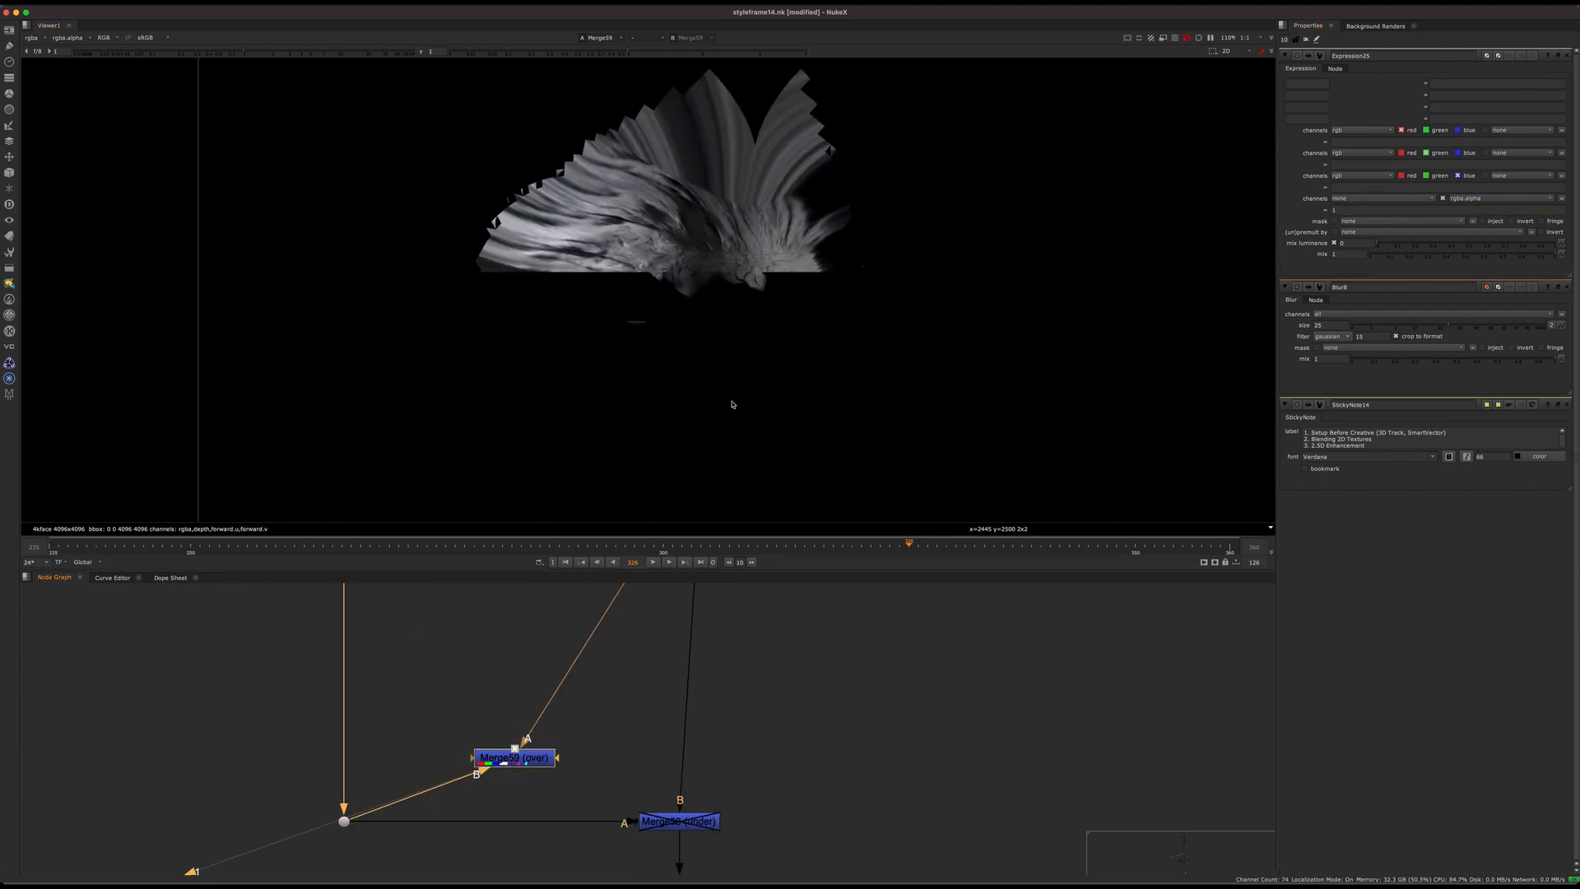
middle_drag(627, 609, 734, 573)
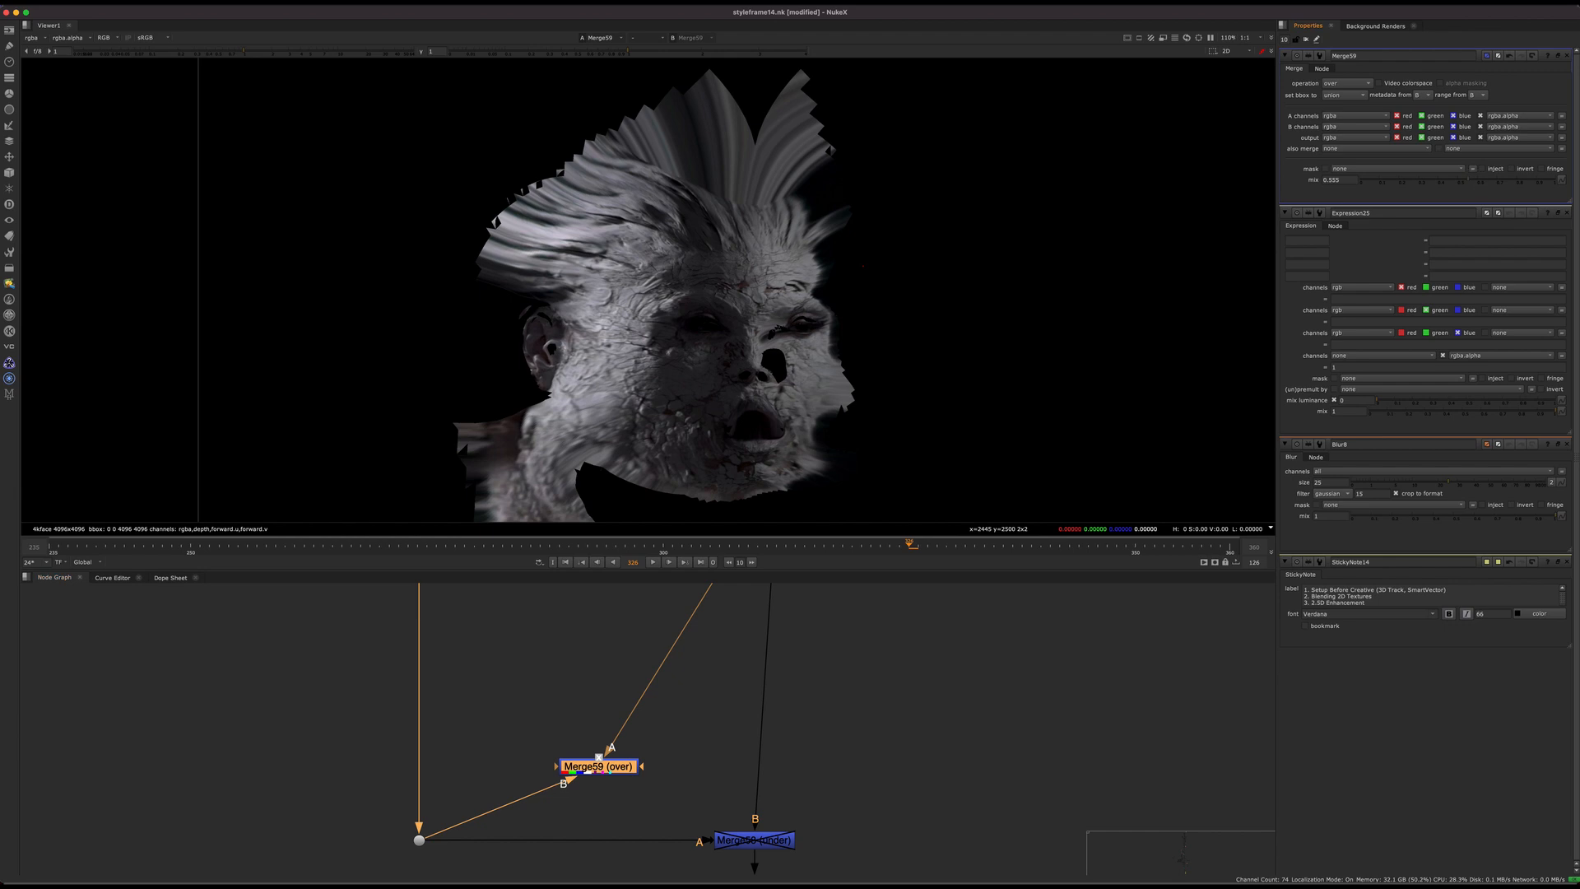
key(super+z)
Step: Disable and re-enable Merge59 to compare the forehead close up with and without the crack patch
scroll(696, 336, up, 6)
middle_drag(696, 337, 693, 505)
key(d)
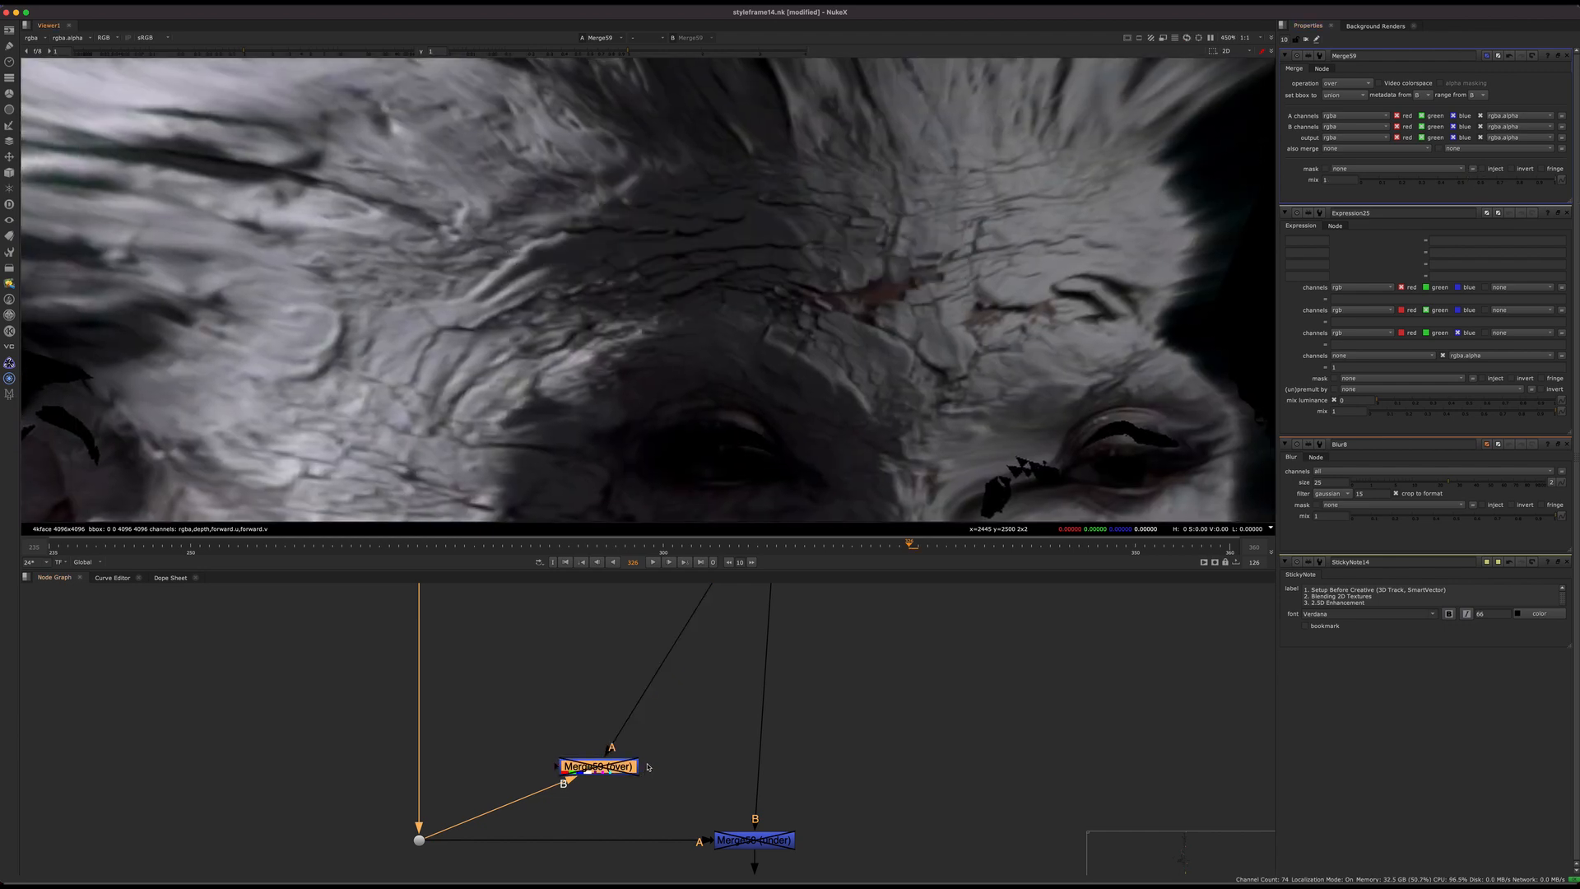
key(d)
Step: Review the script around the crack patch branch and toggle Merge59 again, leaving it disabled
middle_drag(653, 718, 673, 766)
scroll(634, 744, down, 6)
middle_drag(591, 602, 571, 694)
scroll(559, 658, down, 7)
click(189, 708)
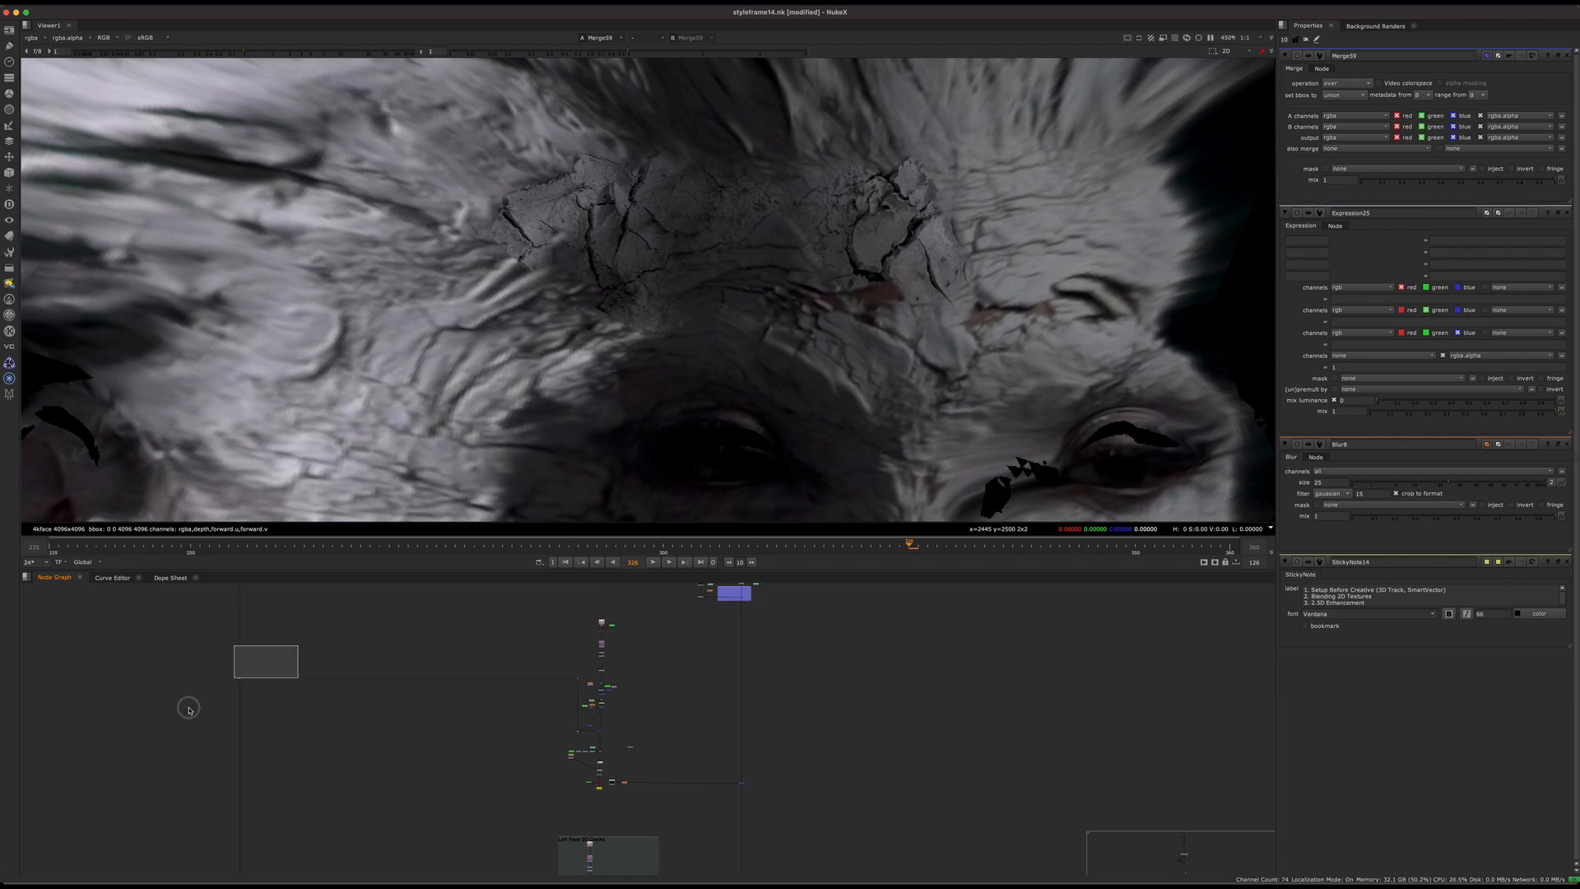
scroll(537, 696, up, 4)
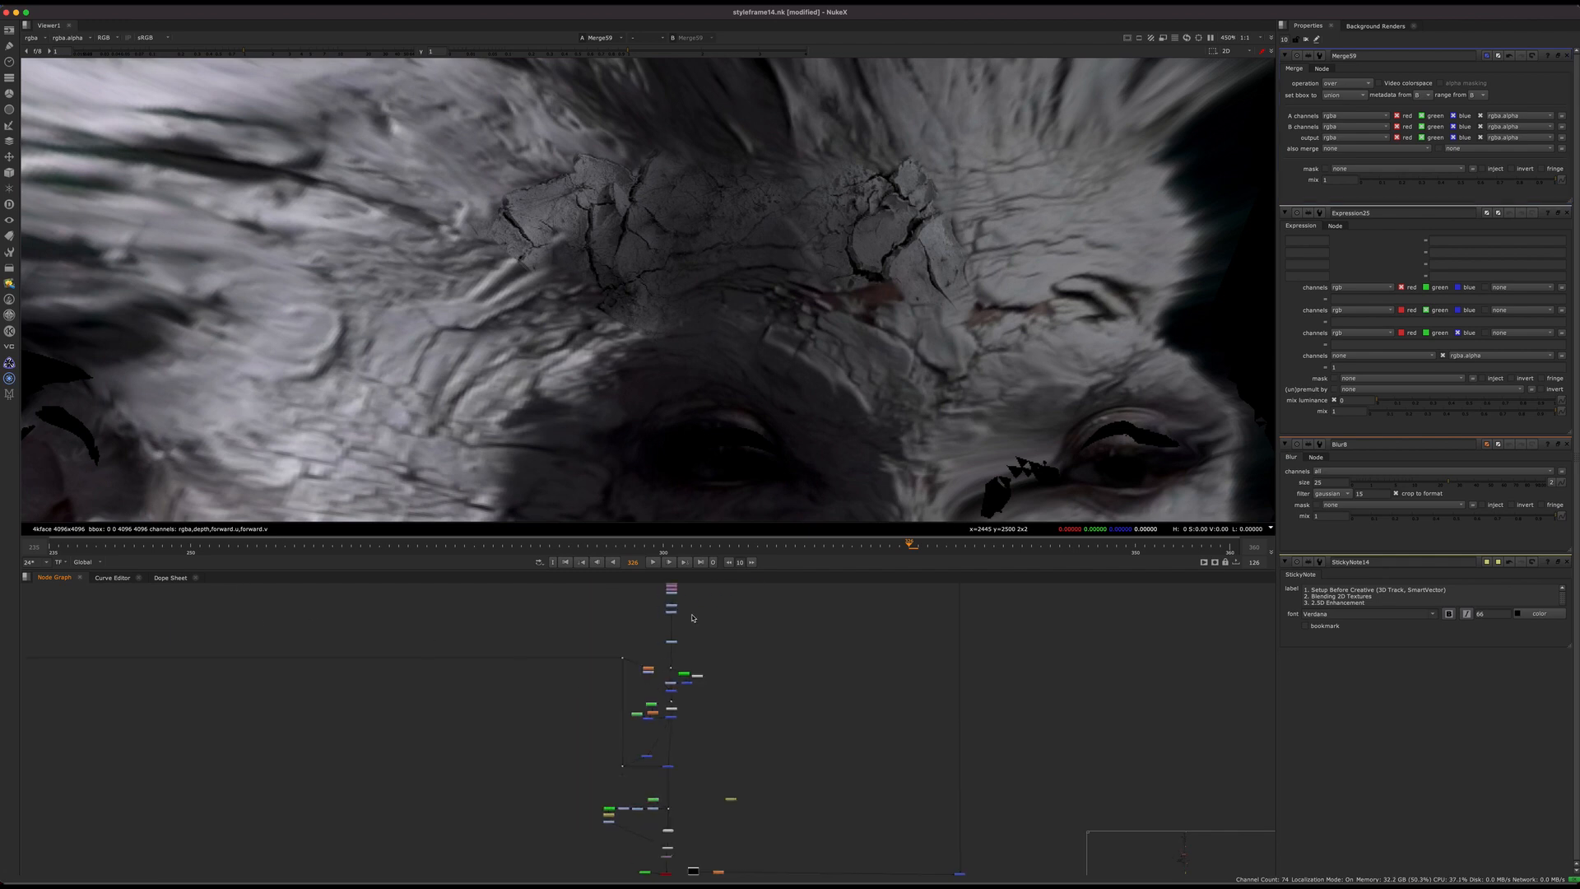
scroll(665, 744, up, 5)
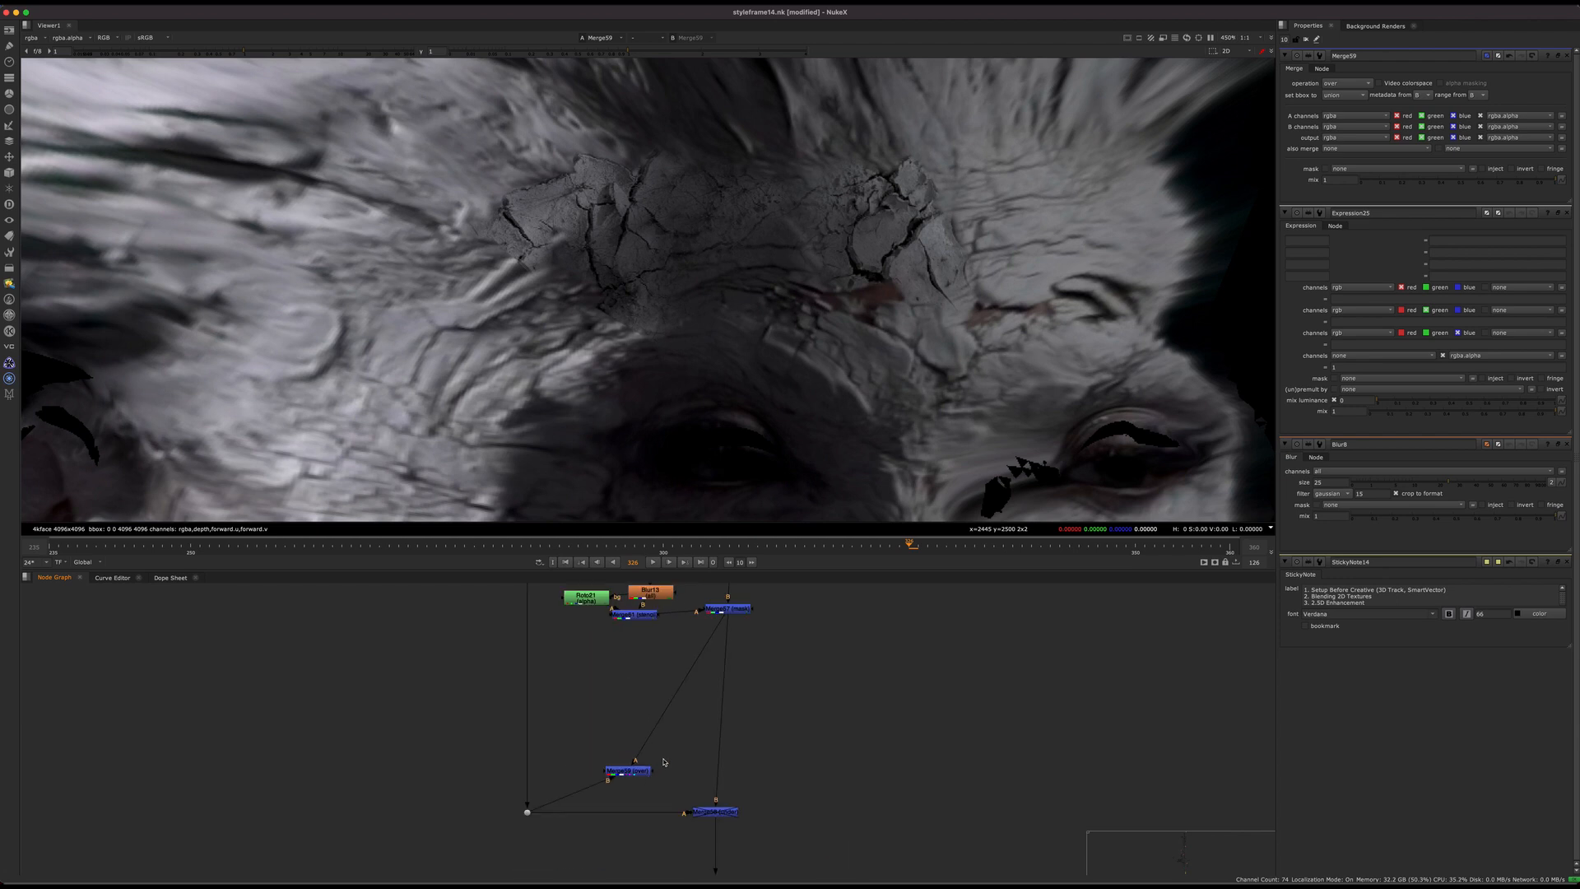
key(d)
key(d)
key(d)
key(d)
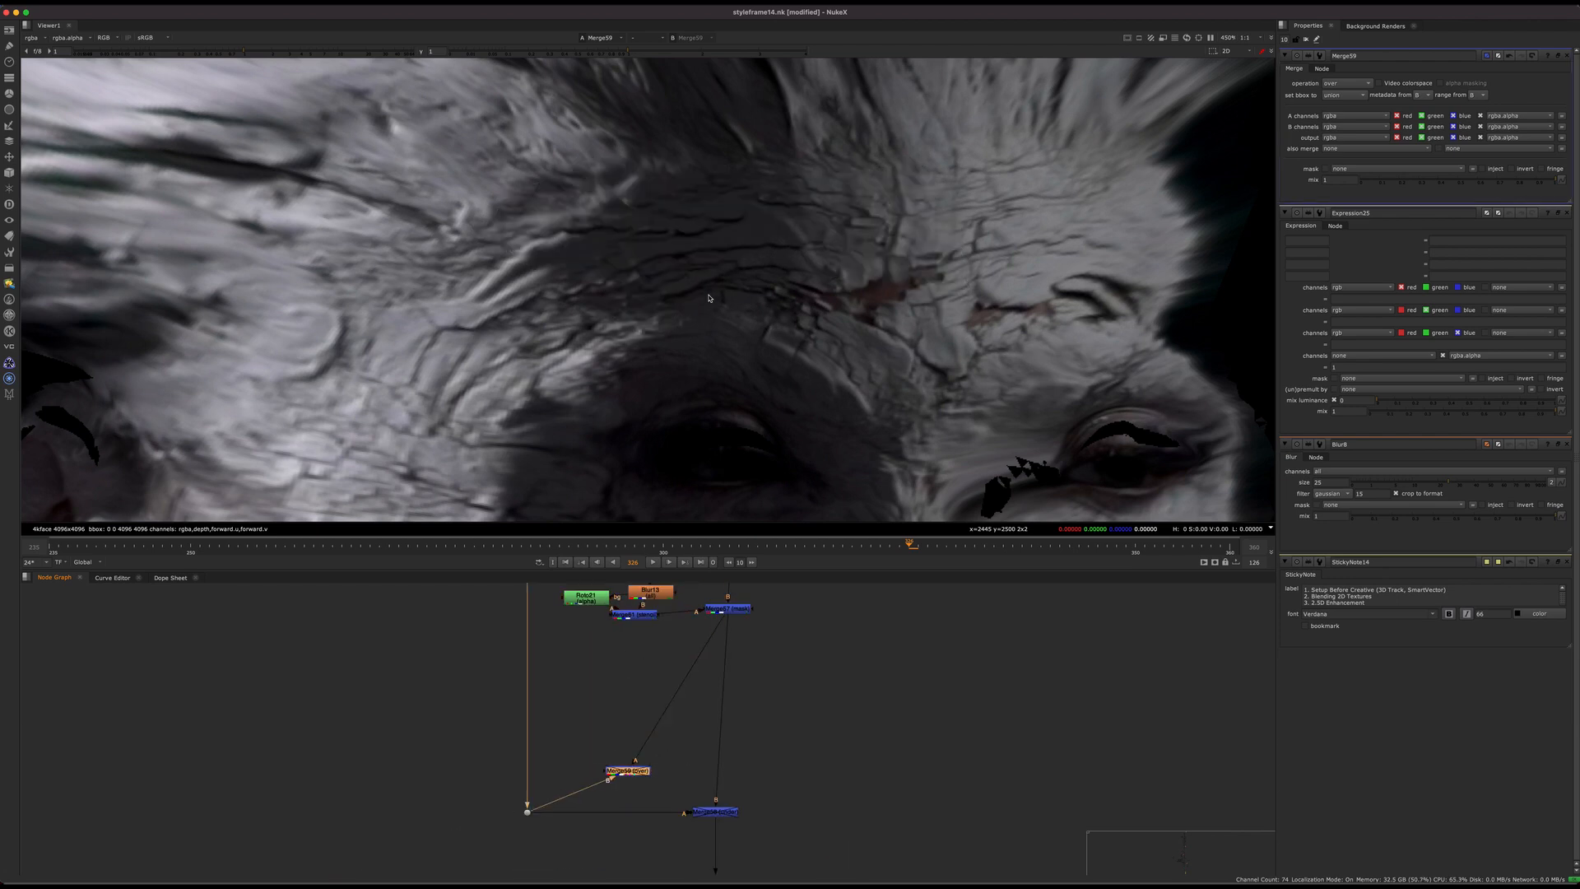
Step: Toggle Merge59 repeatedly to compare the forehead with and without the crack patch, leaving the merge enabled
middle_drag(660, 738, 579, 724)
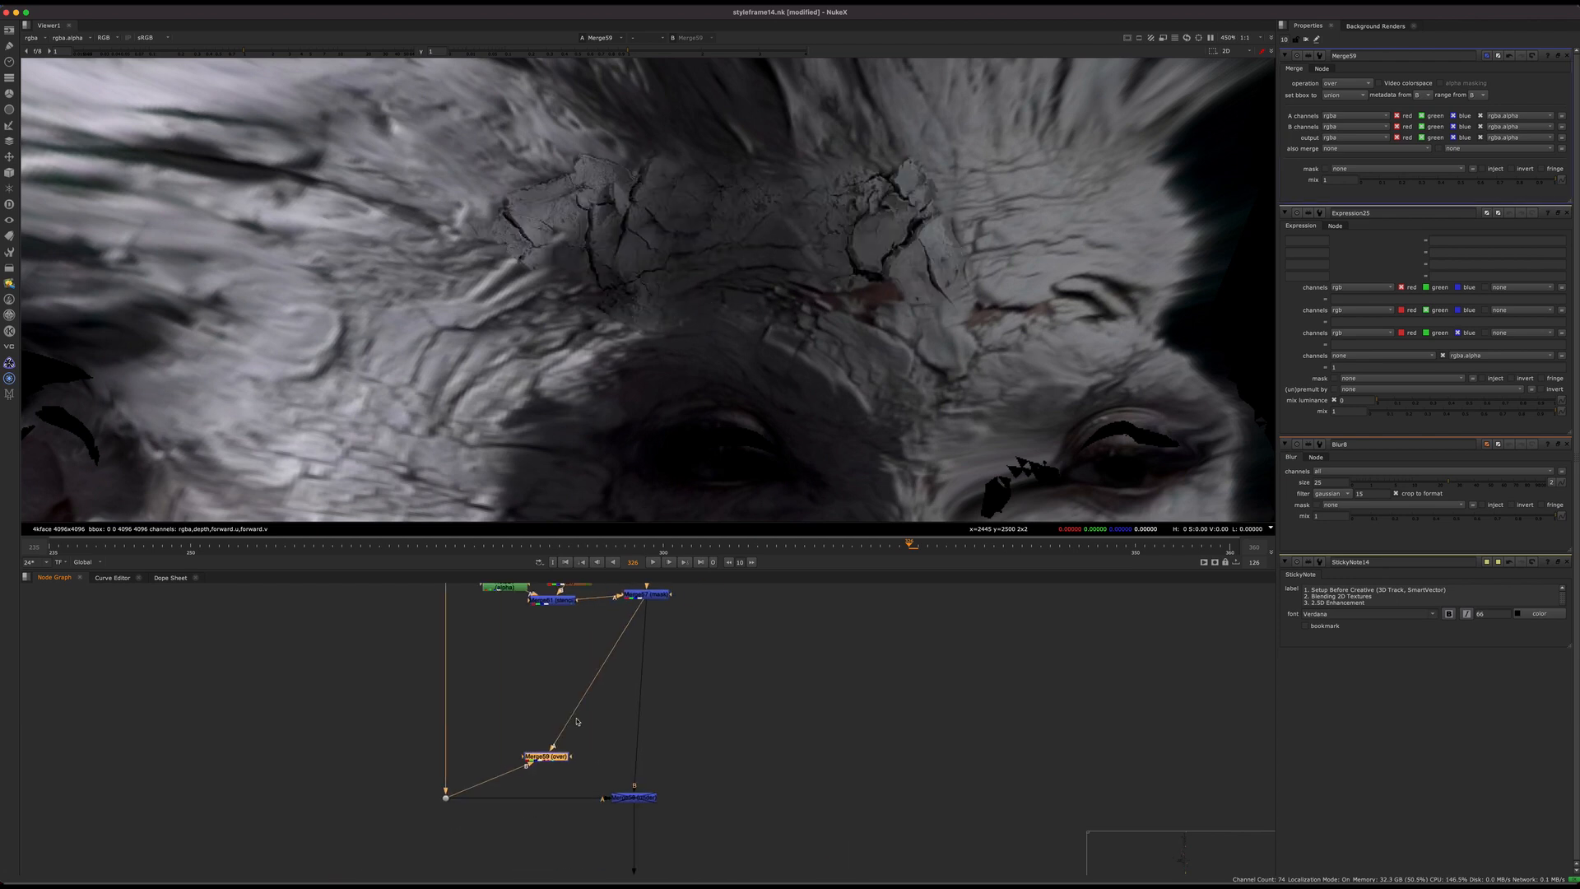
scroll(533, 789, up, 3)
mouse_move(579, 731)
mouse_down()
mouse_move(472, 730)
mouse_move(566, 715)
mouse_up()
key(d)
key(d)
key(d)
key(d)
Step: Delete the Expression node above Merge57 in the crack patch branch
middle_drag(612, 744, 628, 711)
scroll(518, 728, down, 3)
click(647, 617)
key(Delete)
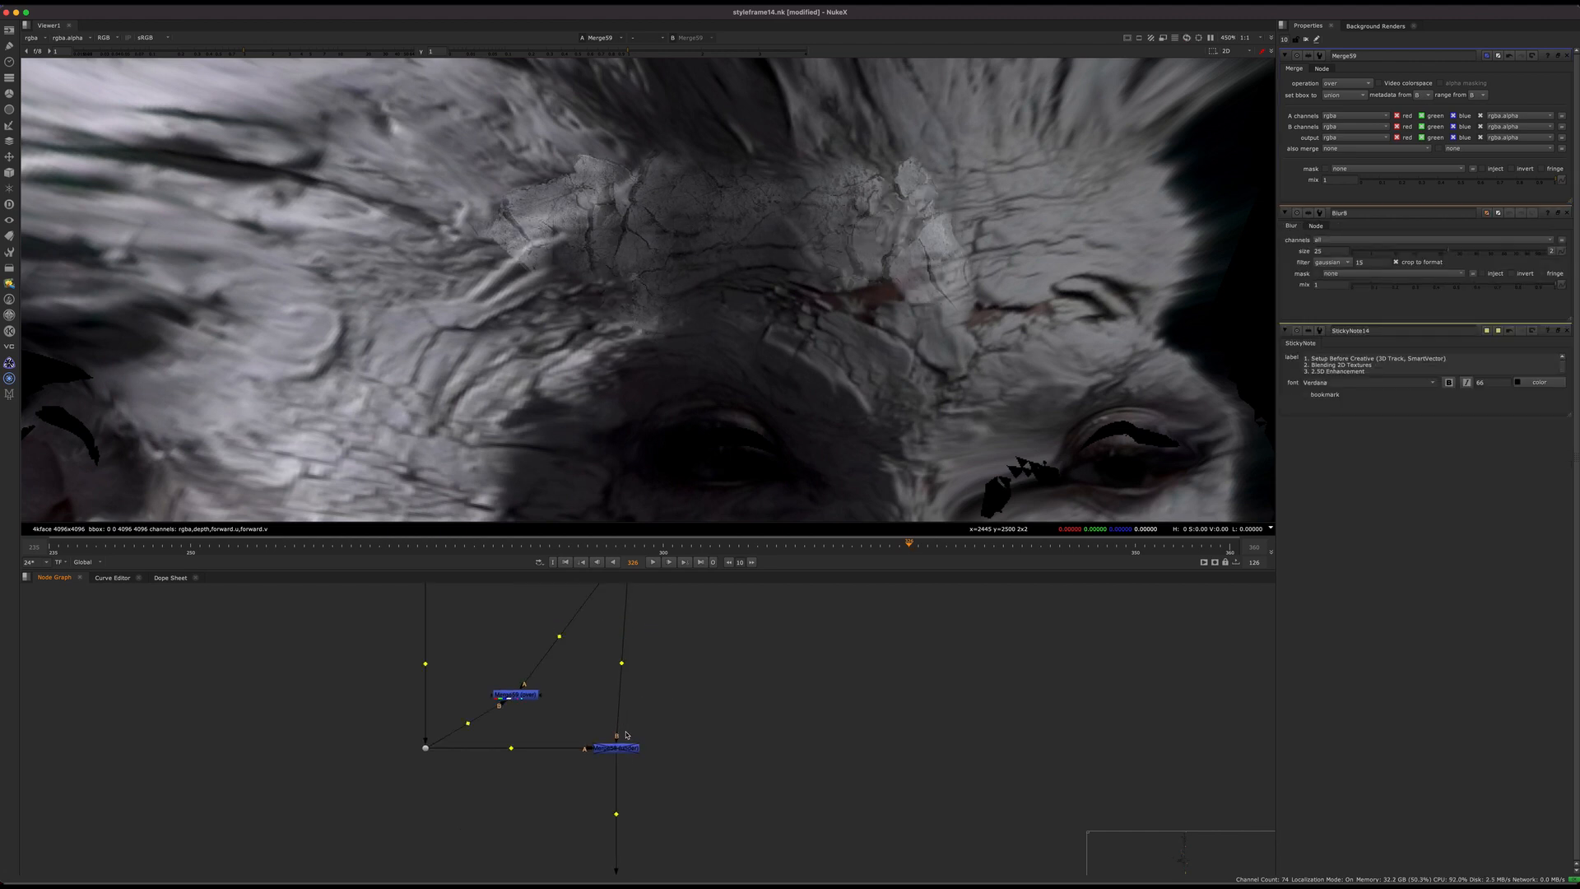
Step: Display the masked crack patch merge, and examine its projected render in Read52 close up
click(613, 747)
key(1)
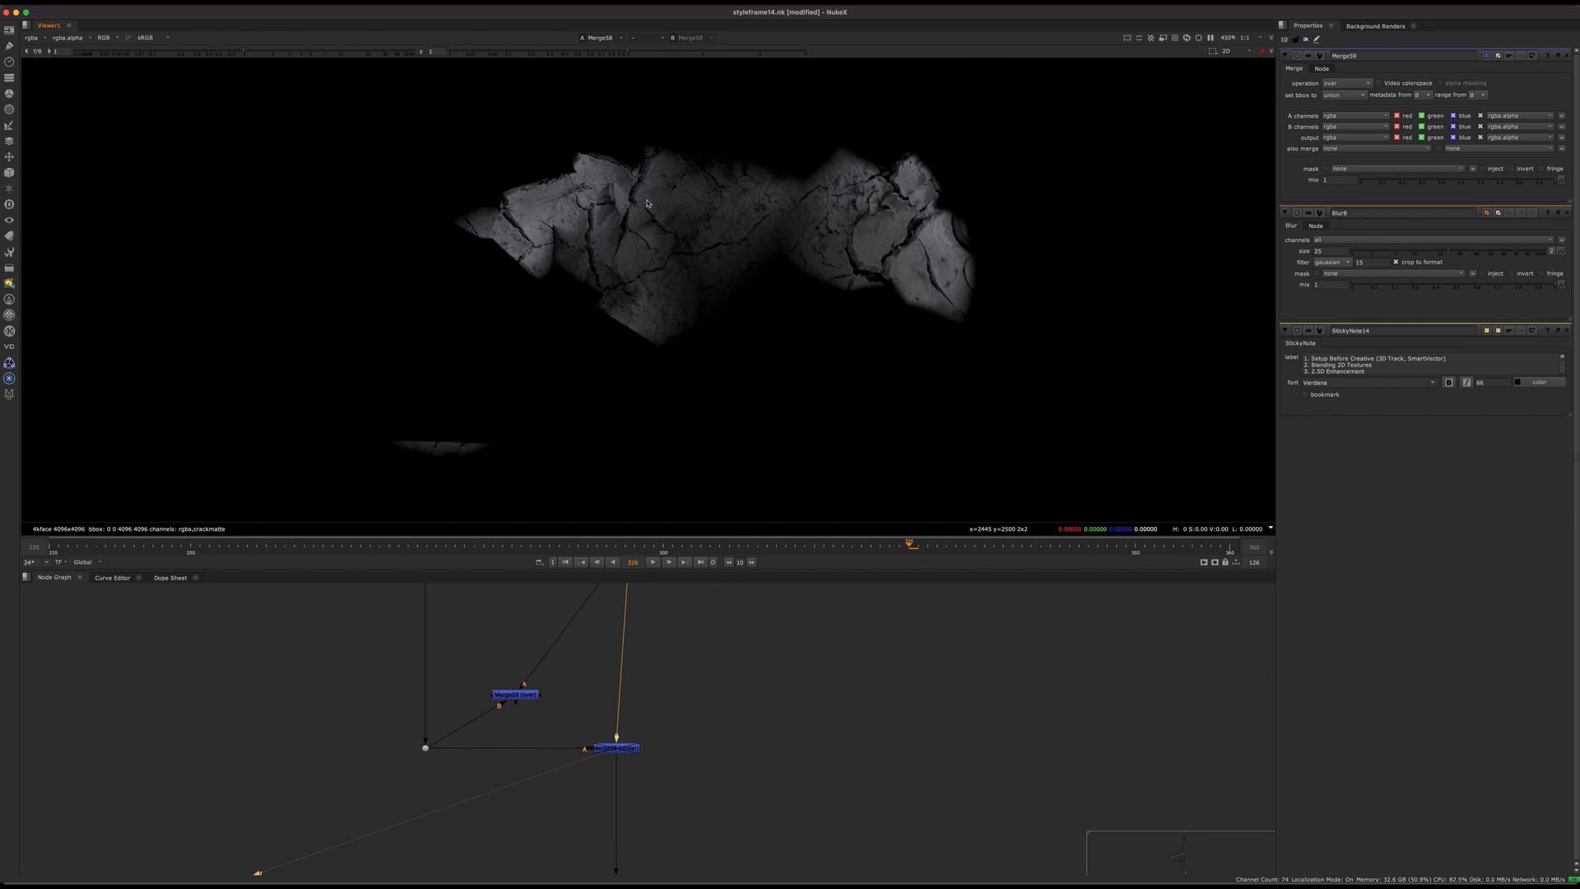
scroll(633, 700, down, 4)
middle_drag(634, 765, 613, 606)
scroll(620, 810, up, 8)
click(761, 715)
key(1)
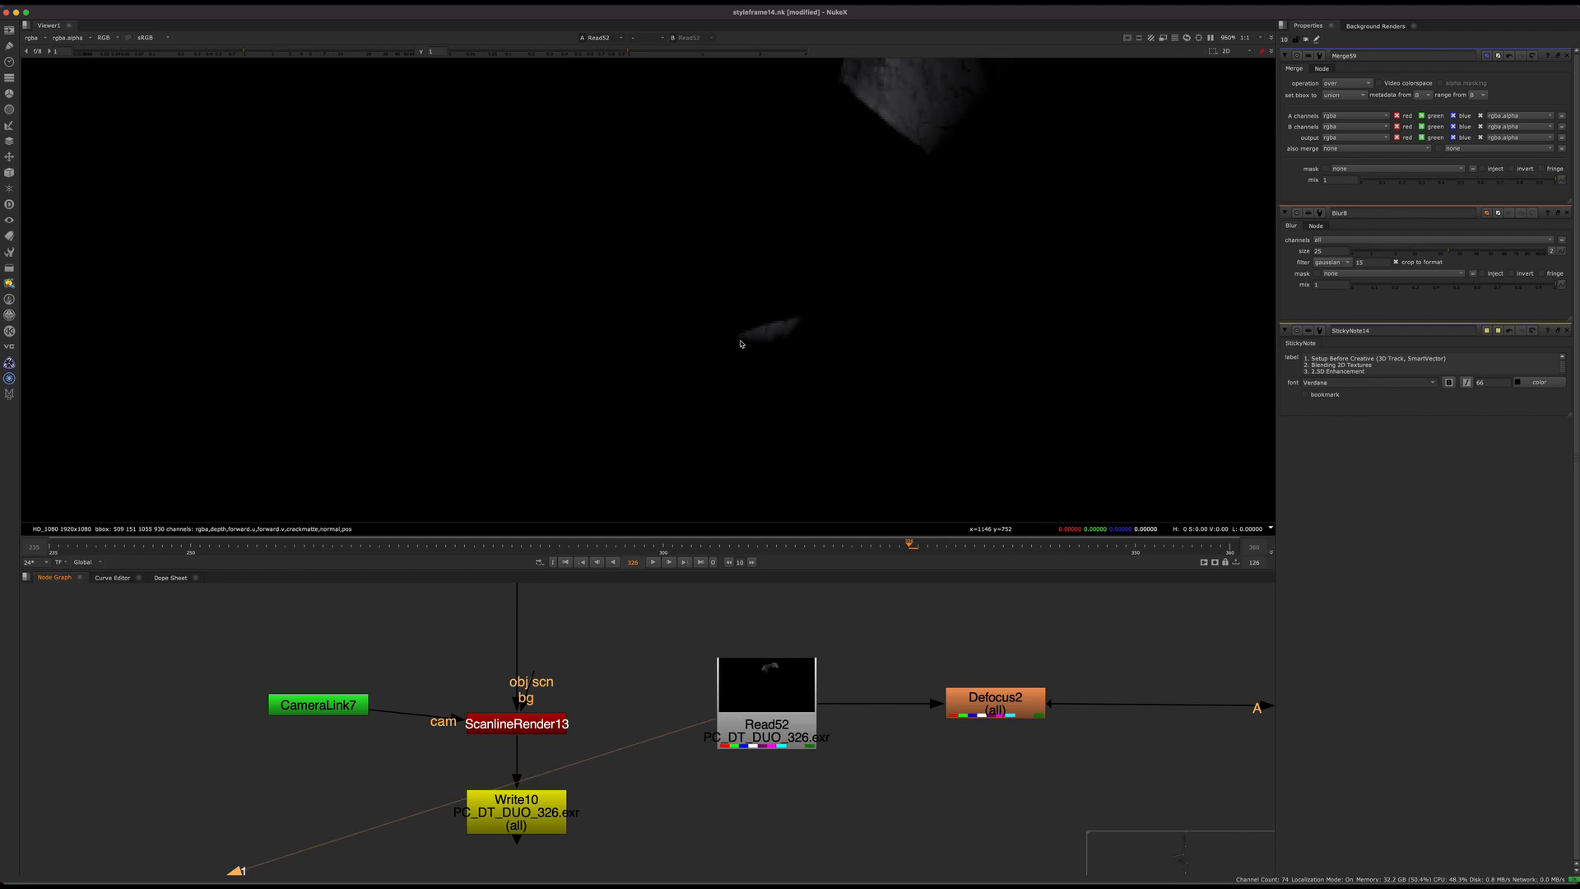
scroll(741, 344, down, 10)
scroll(729, 171, up, 6)
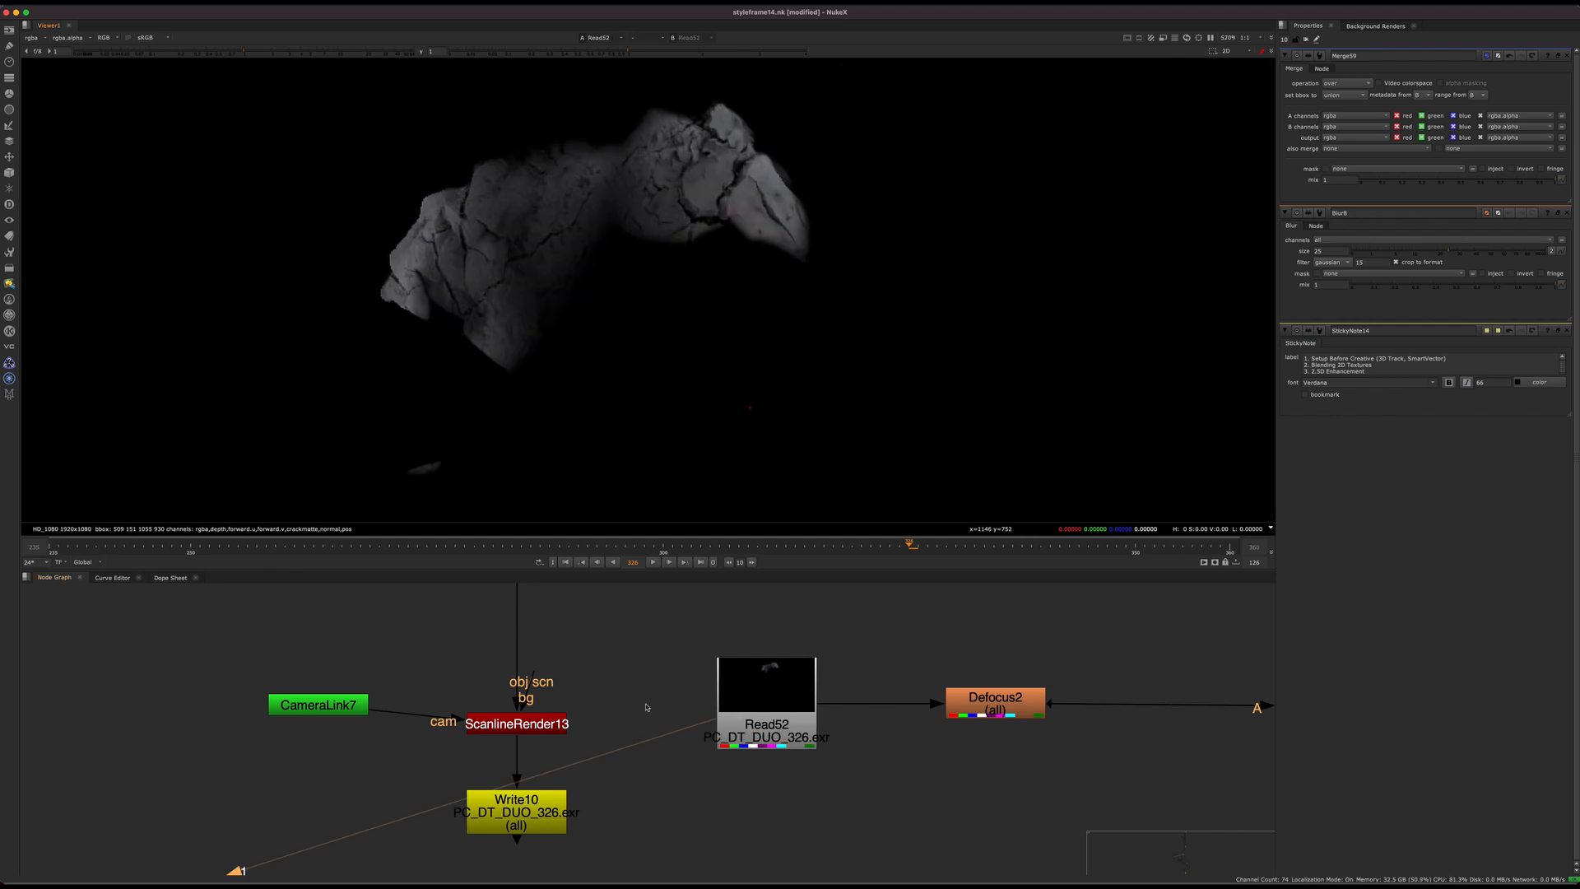
scroll(646, 707, down, 8)
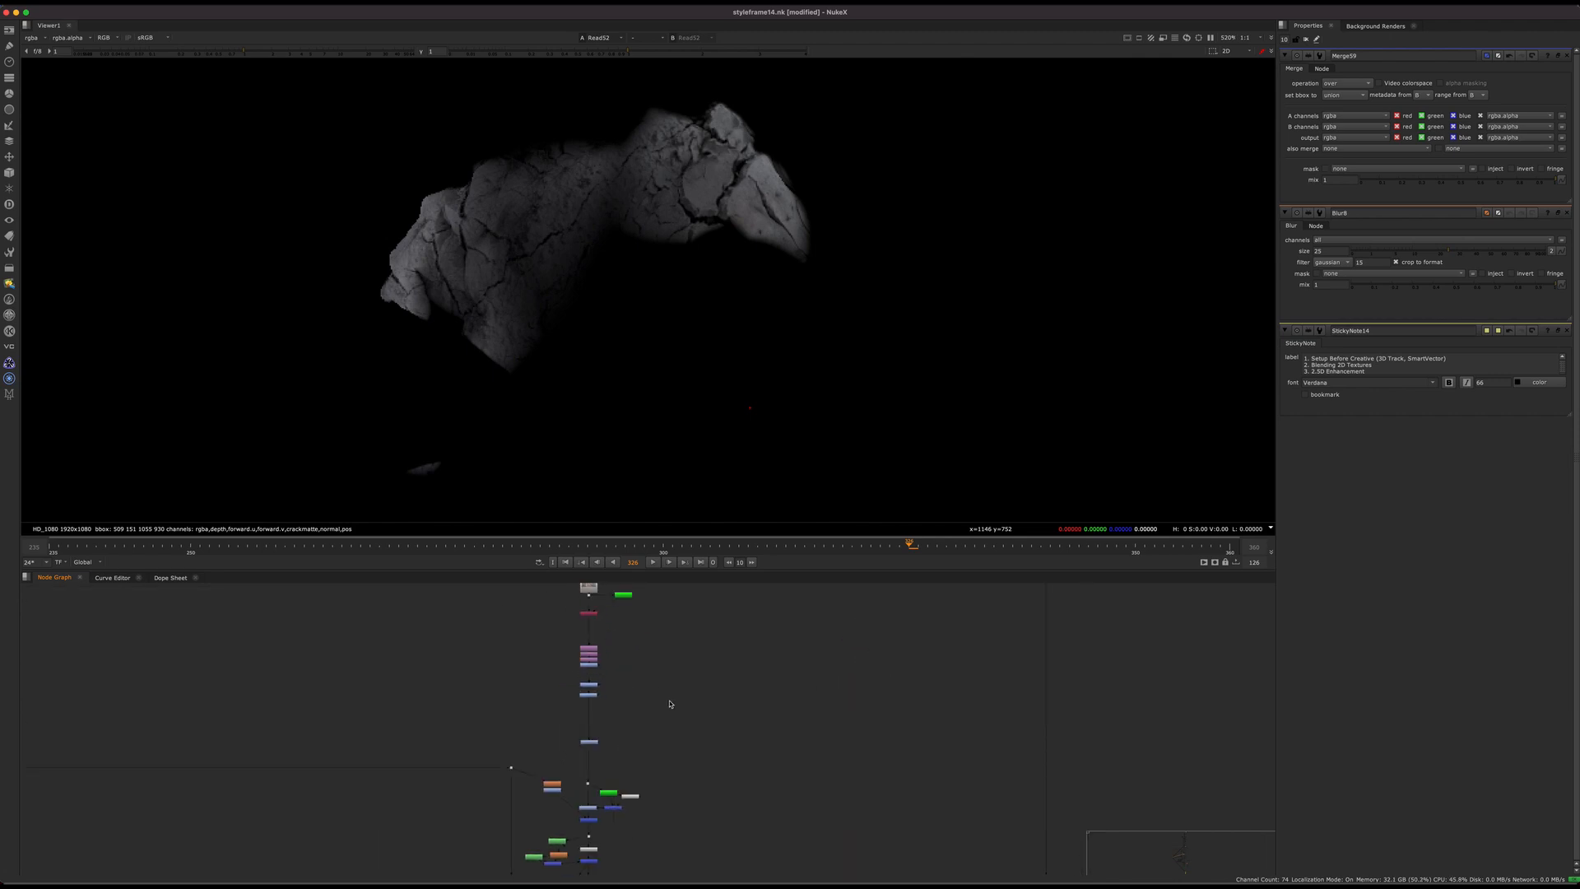
Step: Go to the Read51 crack texture branch at the start of the setup and move Shuffle22 slightly lower
middle_drag(670, 704, 646, 821)
scroll(573, 725, up, 5)
click(565, 743)
scroll(574, 763, up, 3)
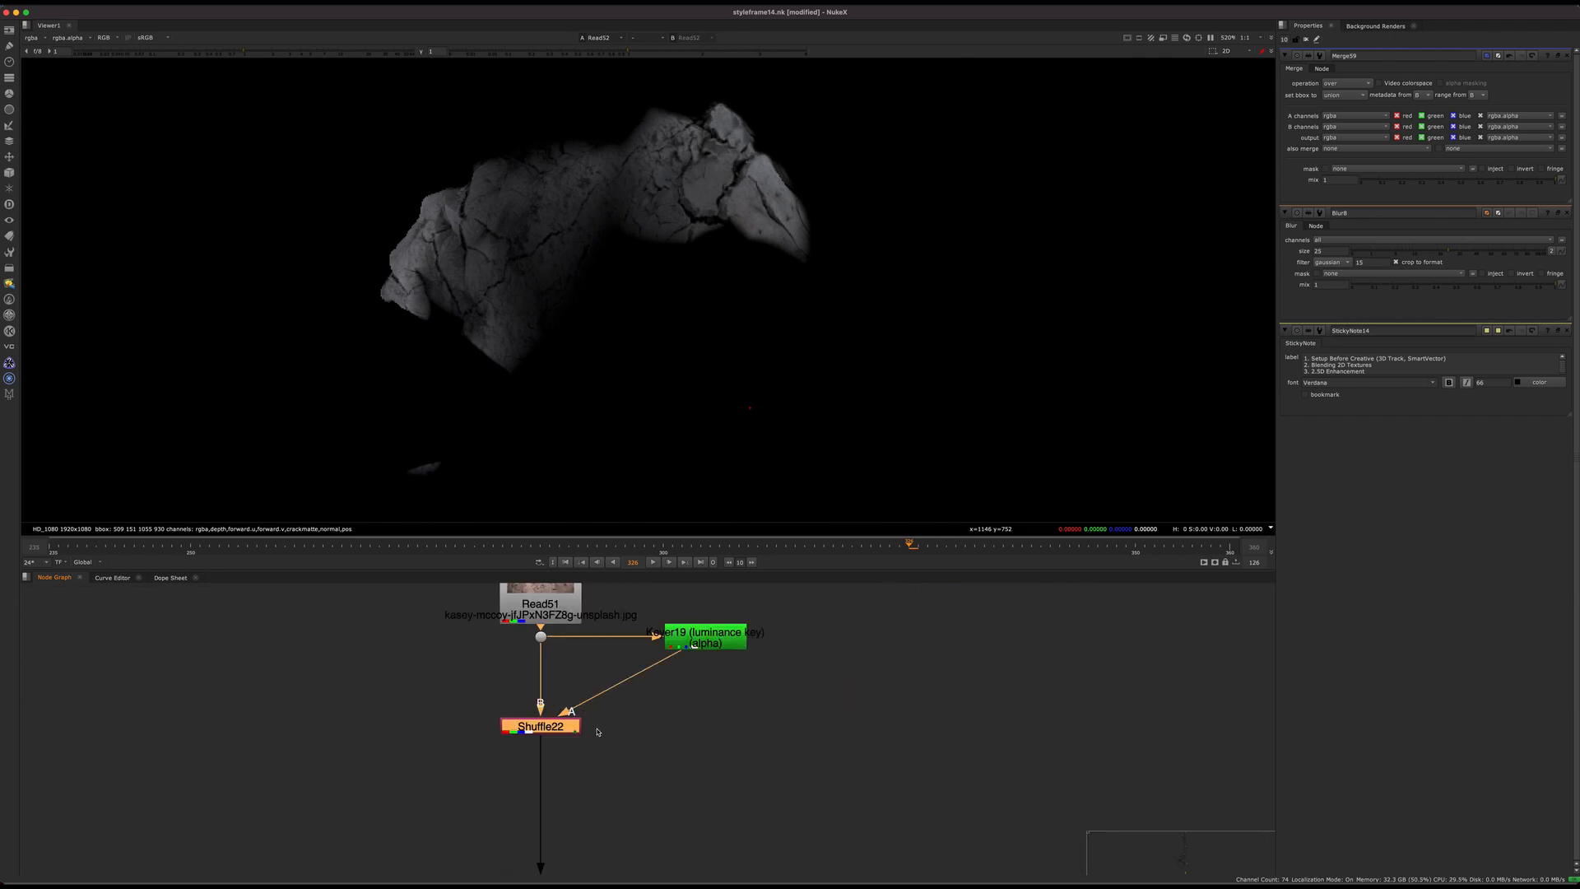
drag(550, 586, 566, 639)
middle_drag(615, 726, 682, 722)
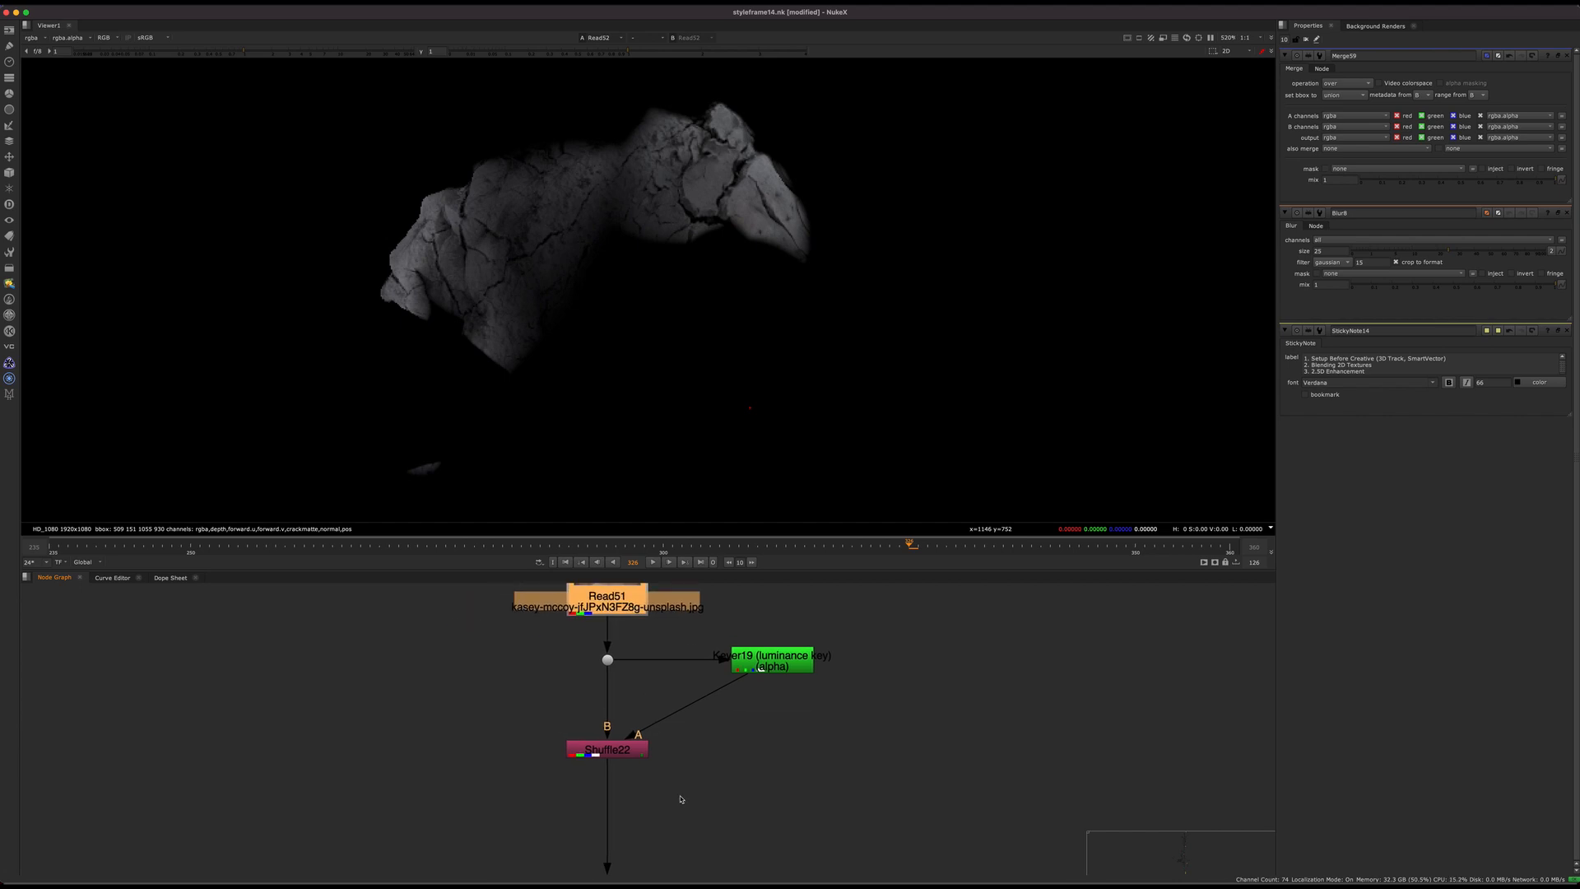
click(630, 753)
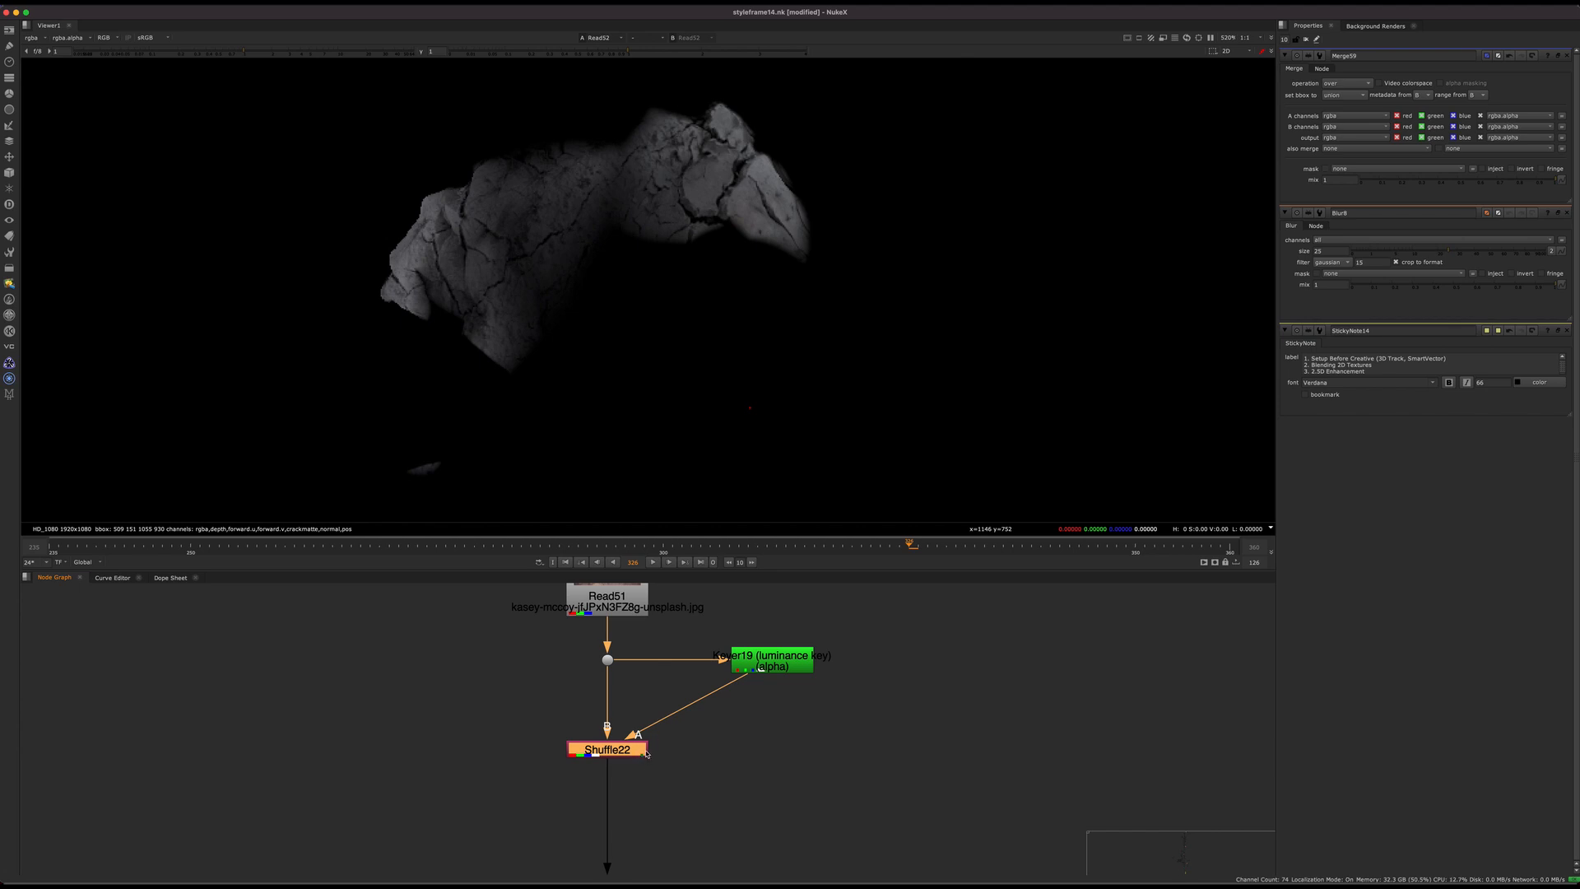
mouse_move(642, 754)
mouse_down()
mouse_move(640, 781)
mouse_move(640, 767)
mouse_up()
Step: Check the viewer's available layers and display the Read51 crack texture from the Dot above Shuffle22
click(609, 660)
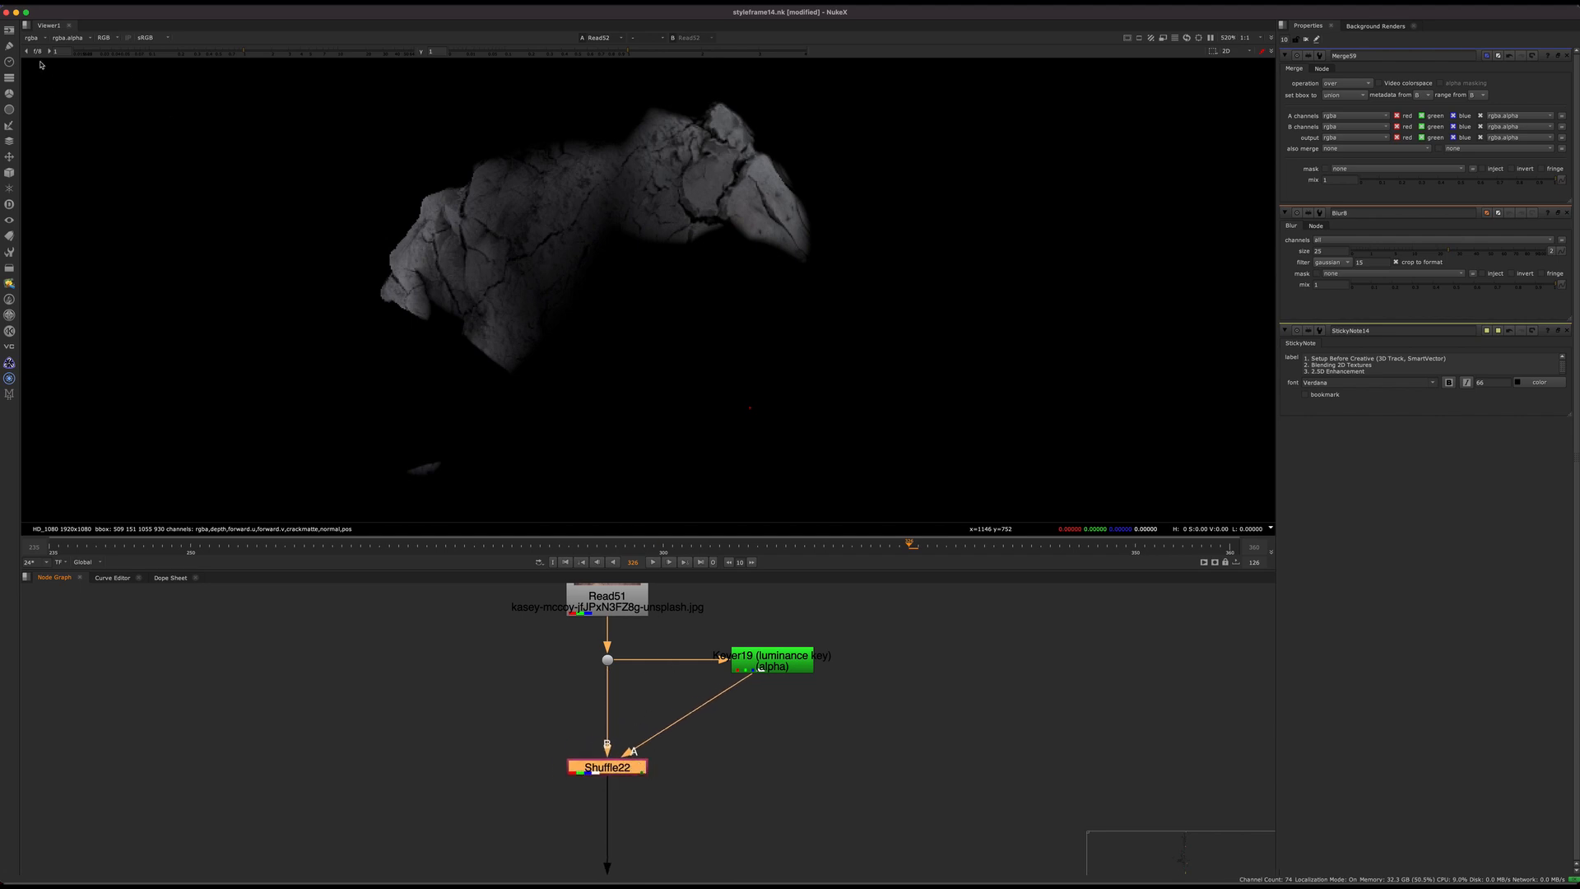
click(33, 37)
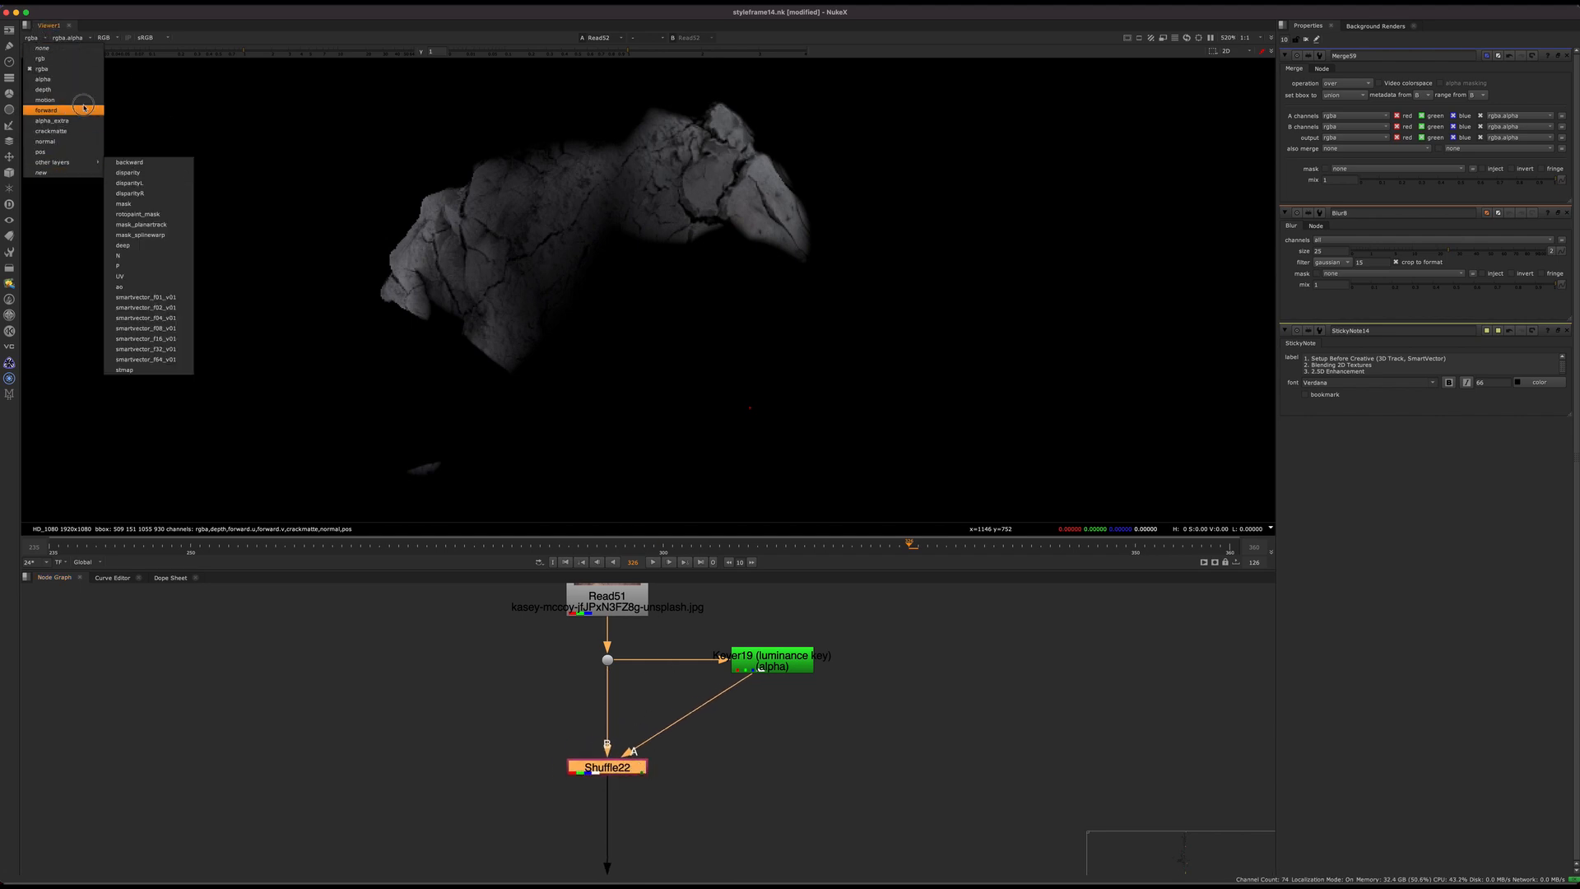
click(683, 624)
click(608, 659)
key(1)
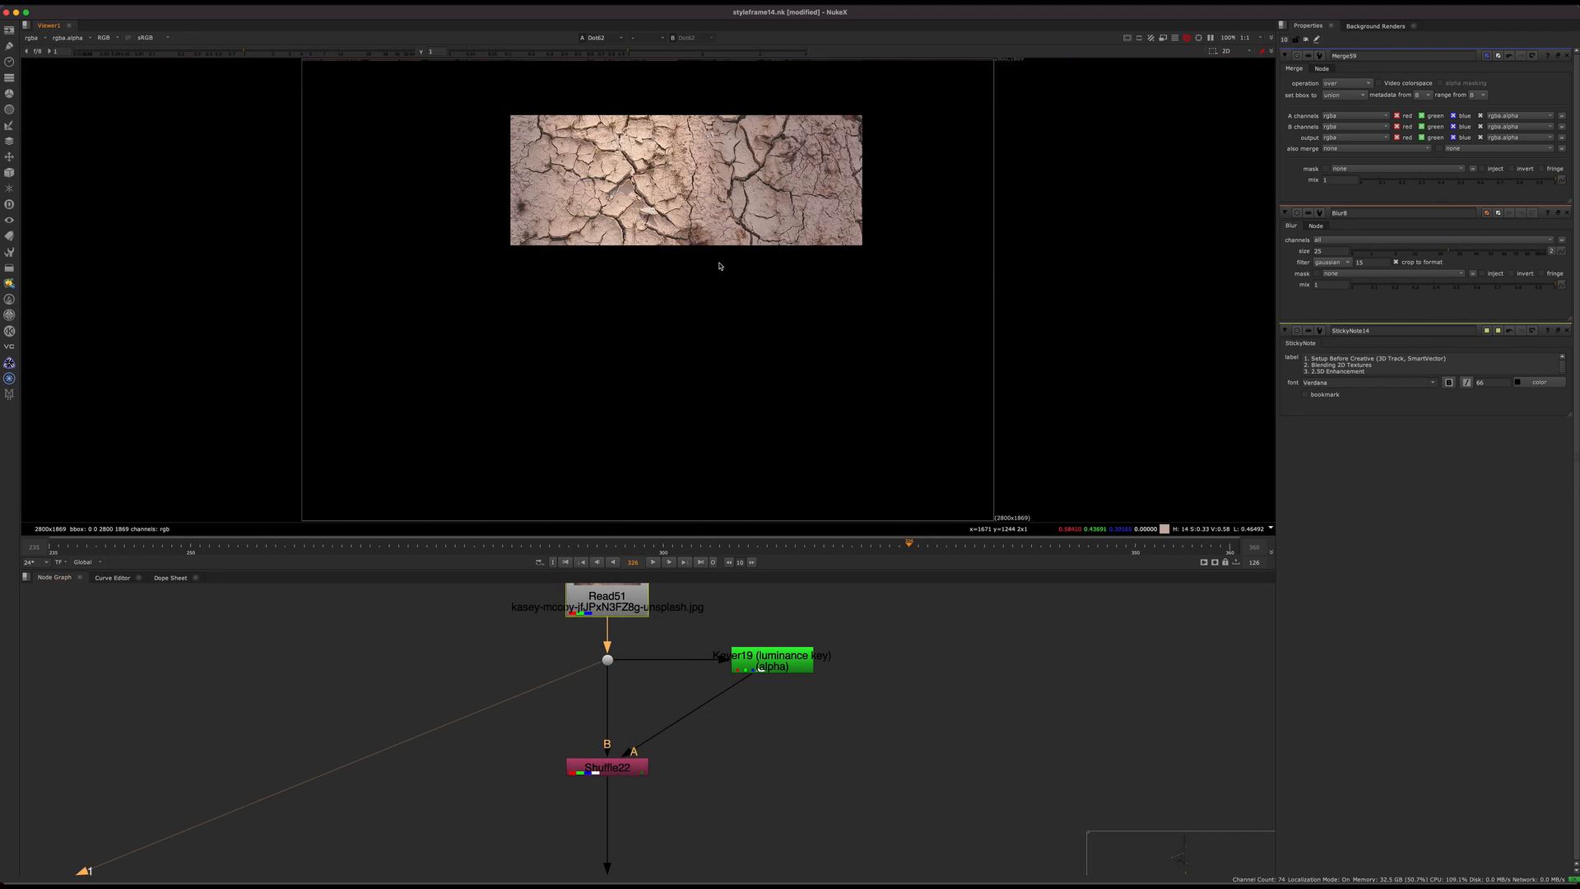
Step: Display Keyer19 and check its luminance-keyed alpha, returning the viewer to full colour
click(776, 637)
click(772, 658)
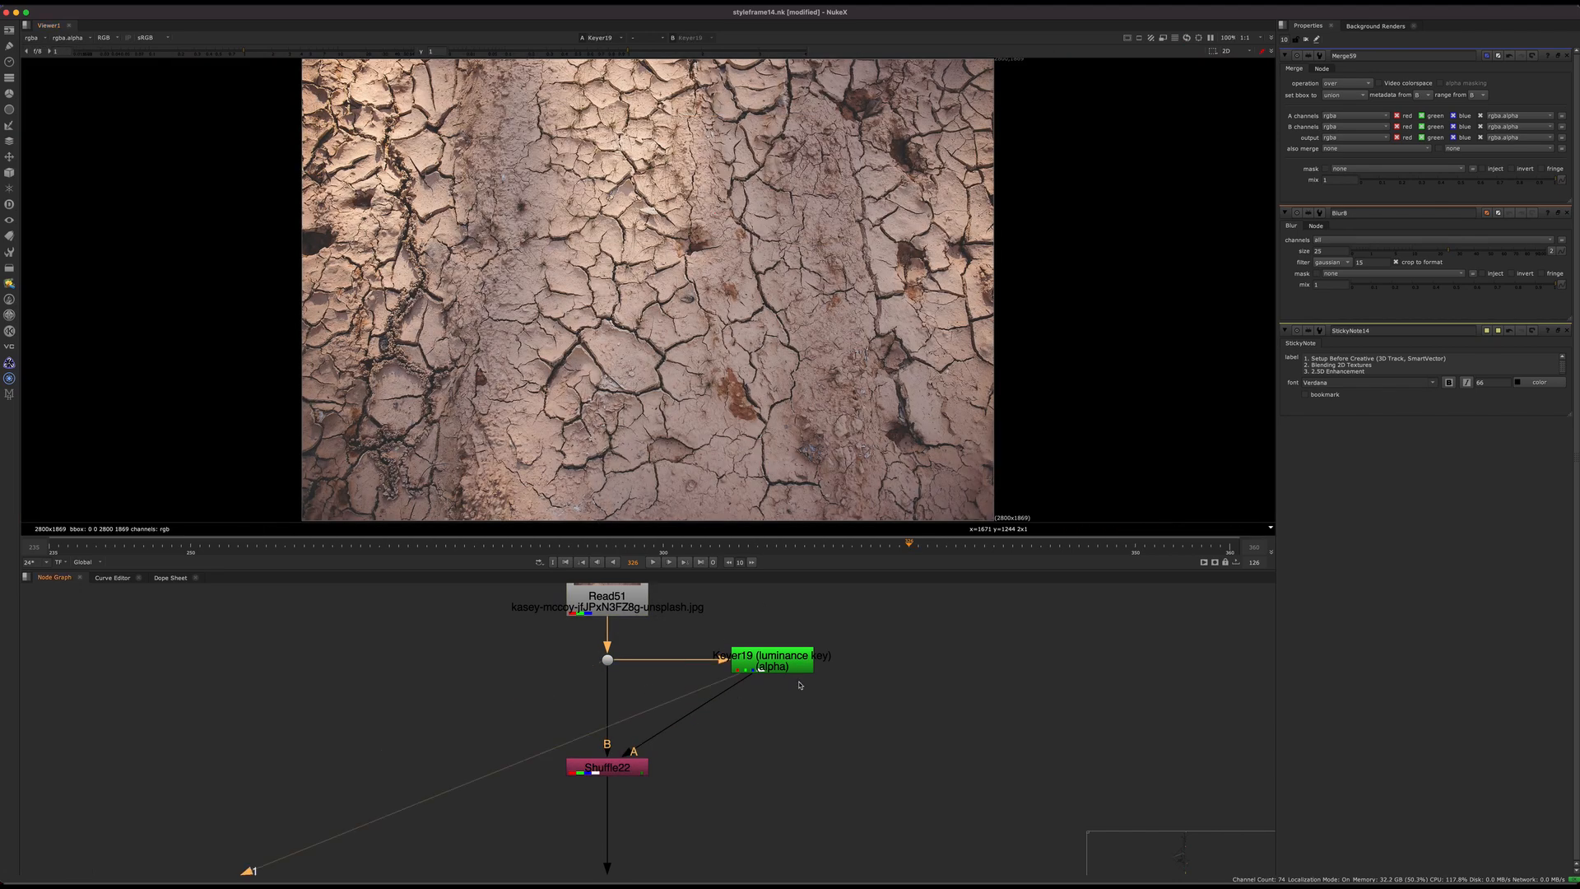
key(1)
key(a)
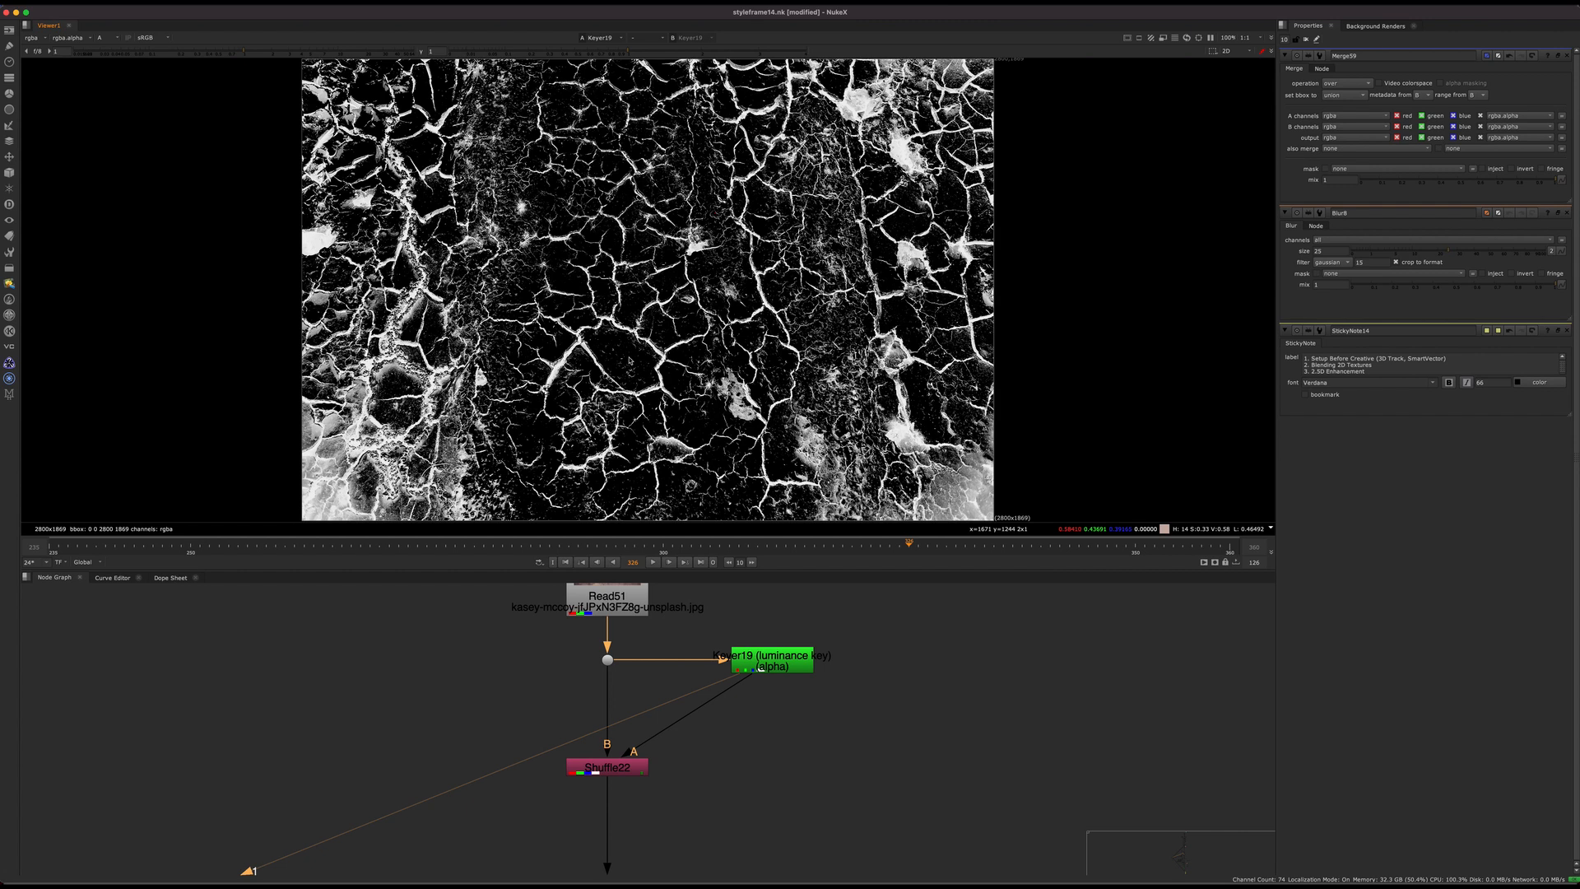
key(a)
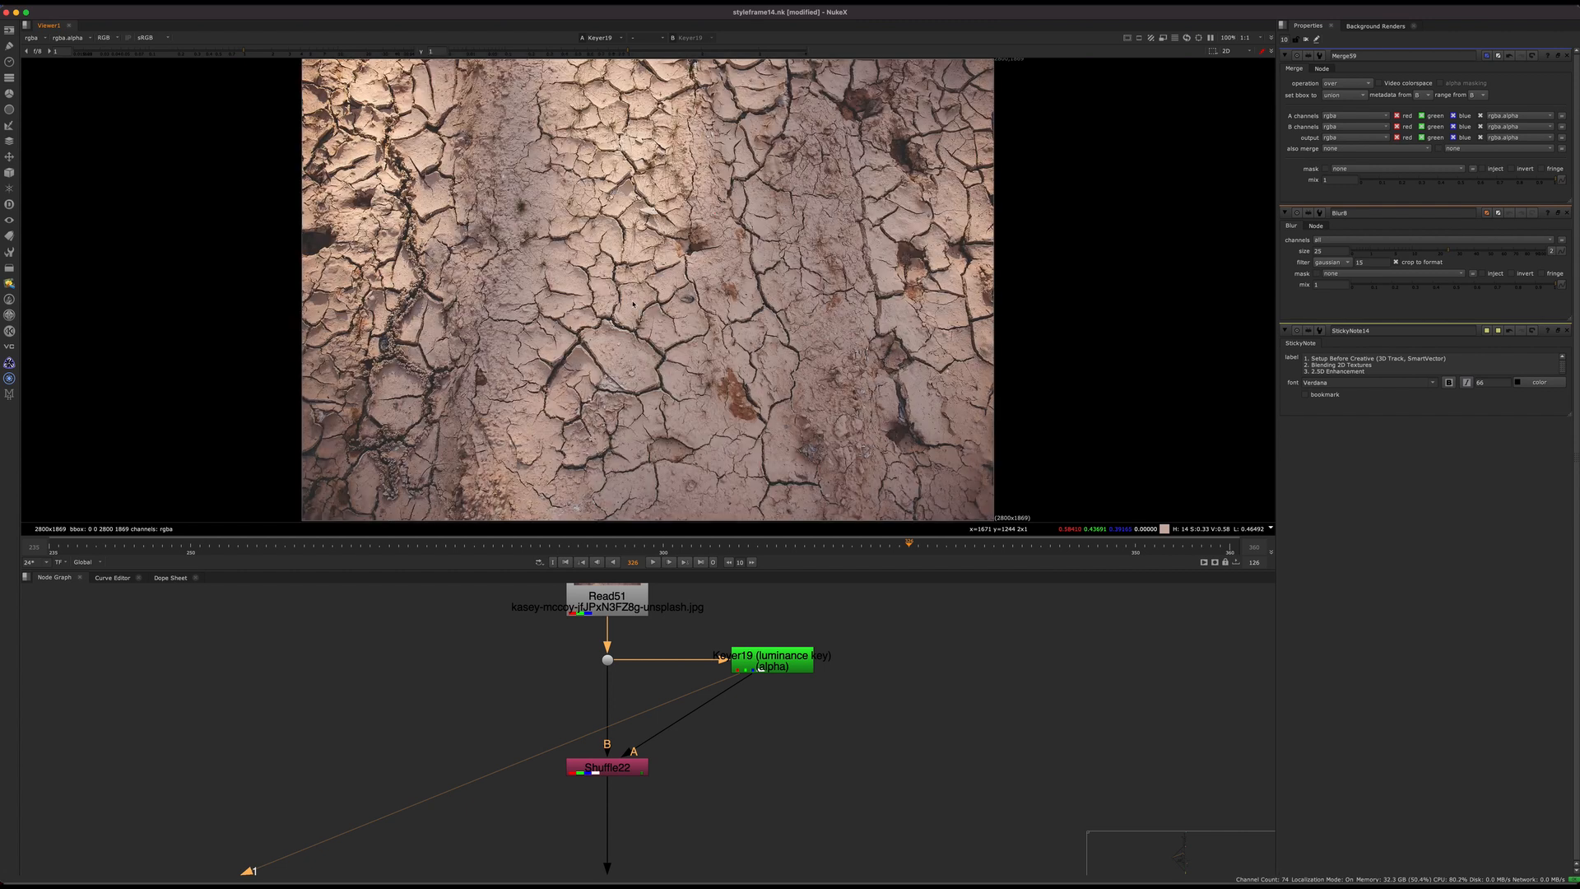
Step: Display Shuffle22 with its properties open and close the other nodes' property panels
click(630, 767)
key(1)
double_click(630, 769)
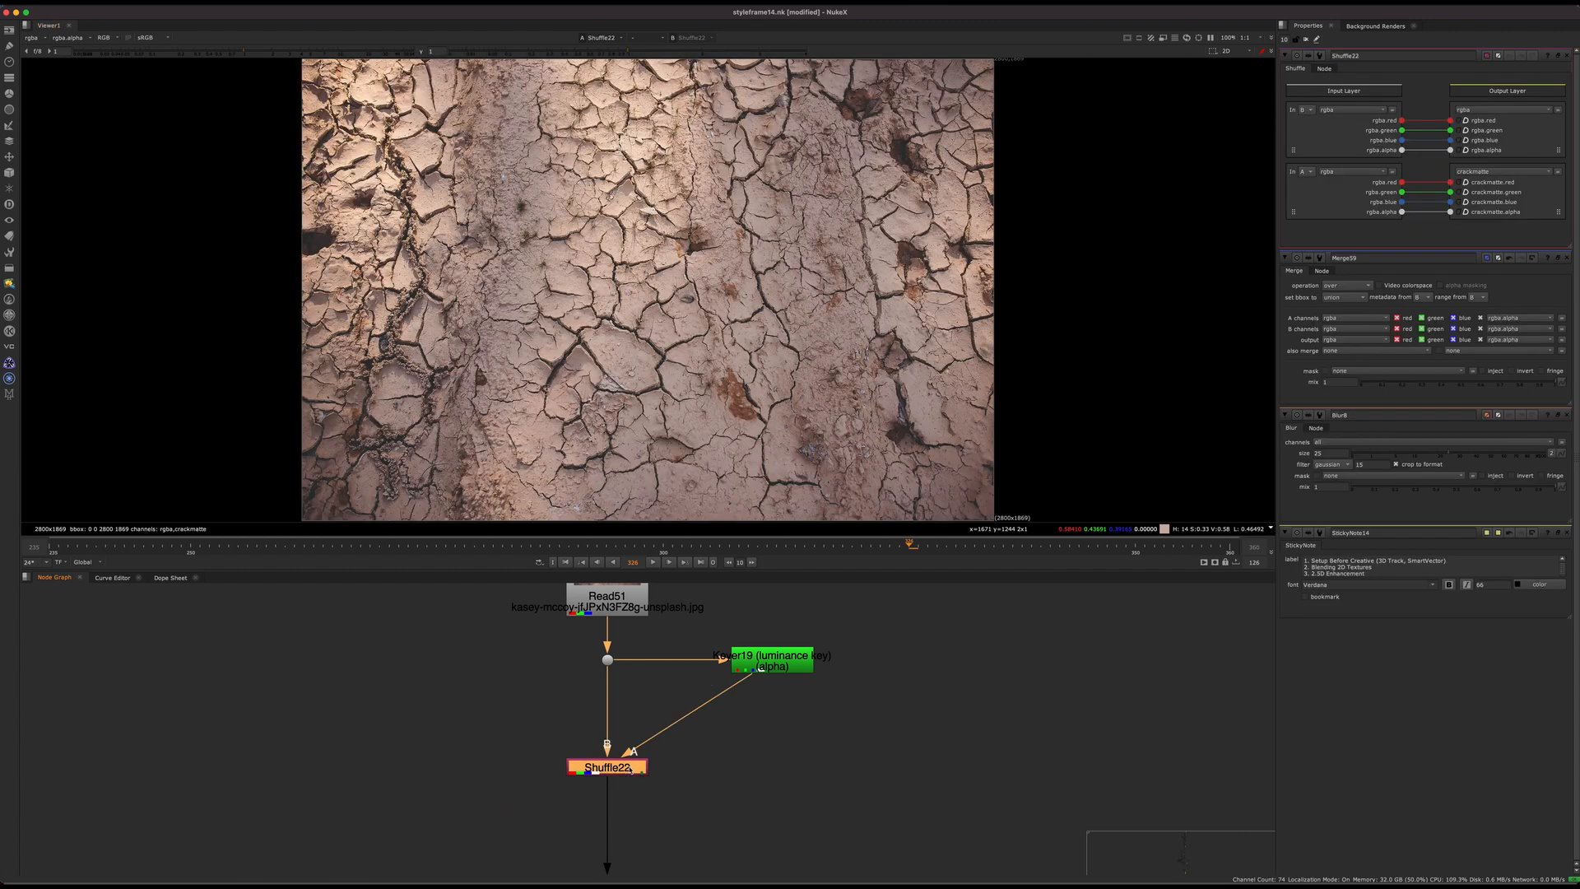
click(1567, 257)
click(1567, 258)
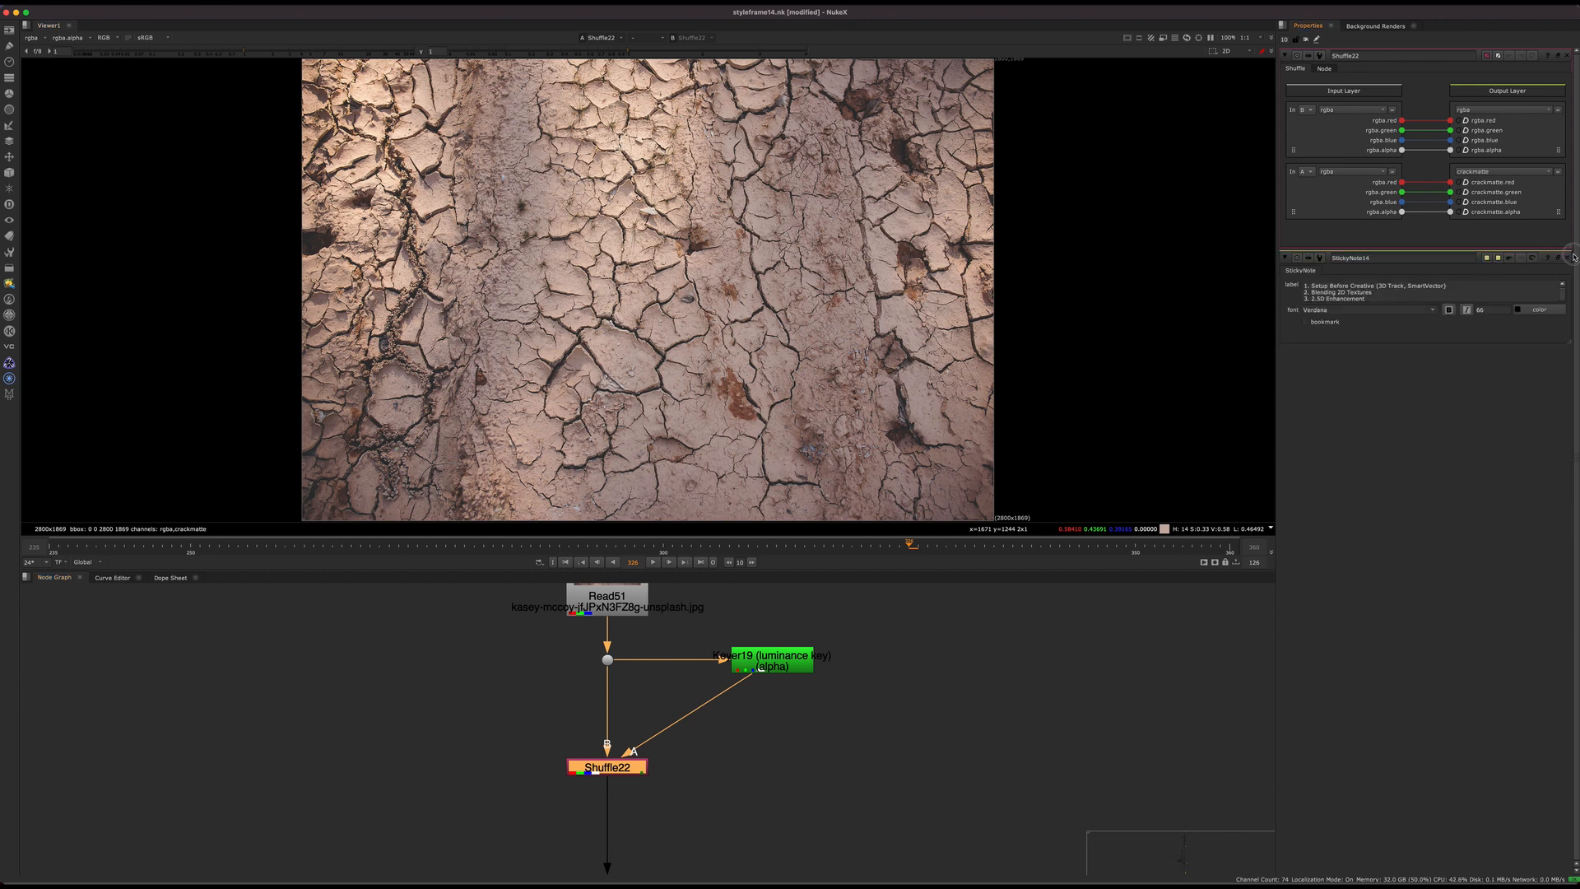
click(1567, 258)
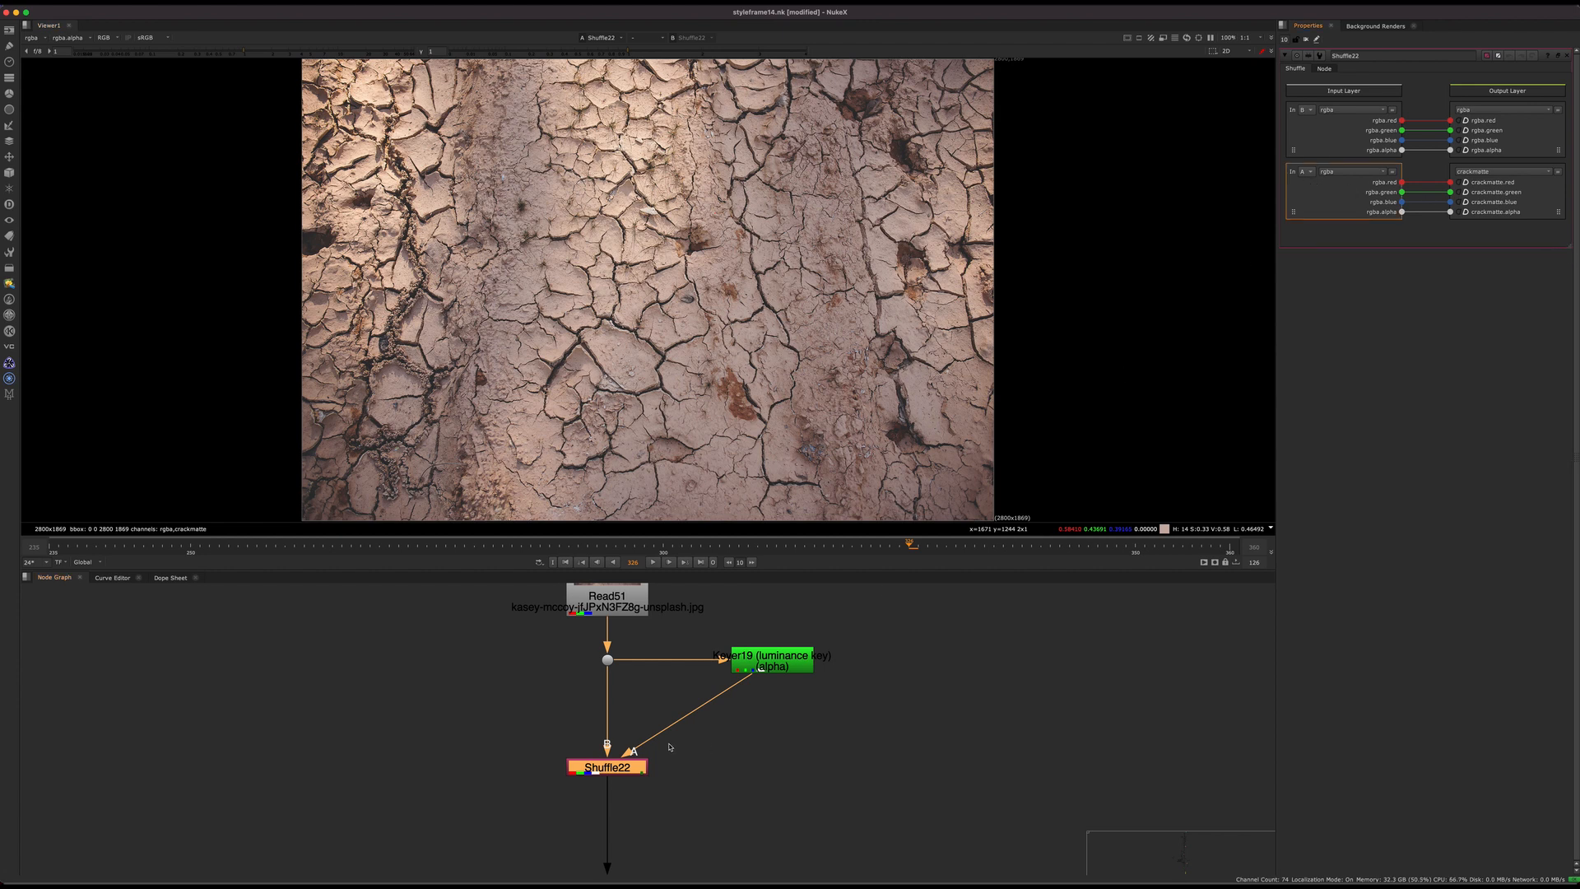
Step: Review the layer choices for the second output of Shuffle22, including the option for a new layer
scroll(713, 740, up, 2)
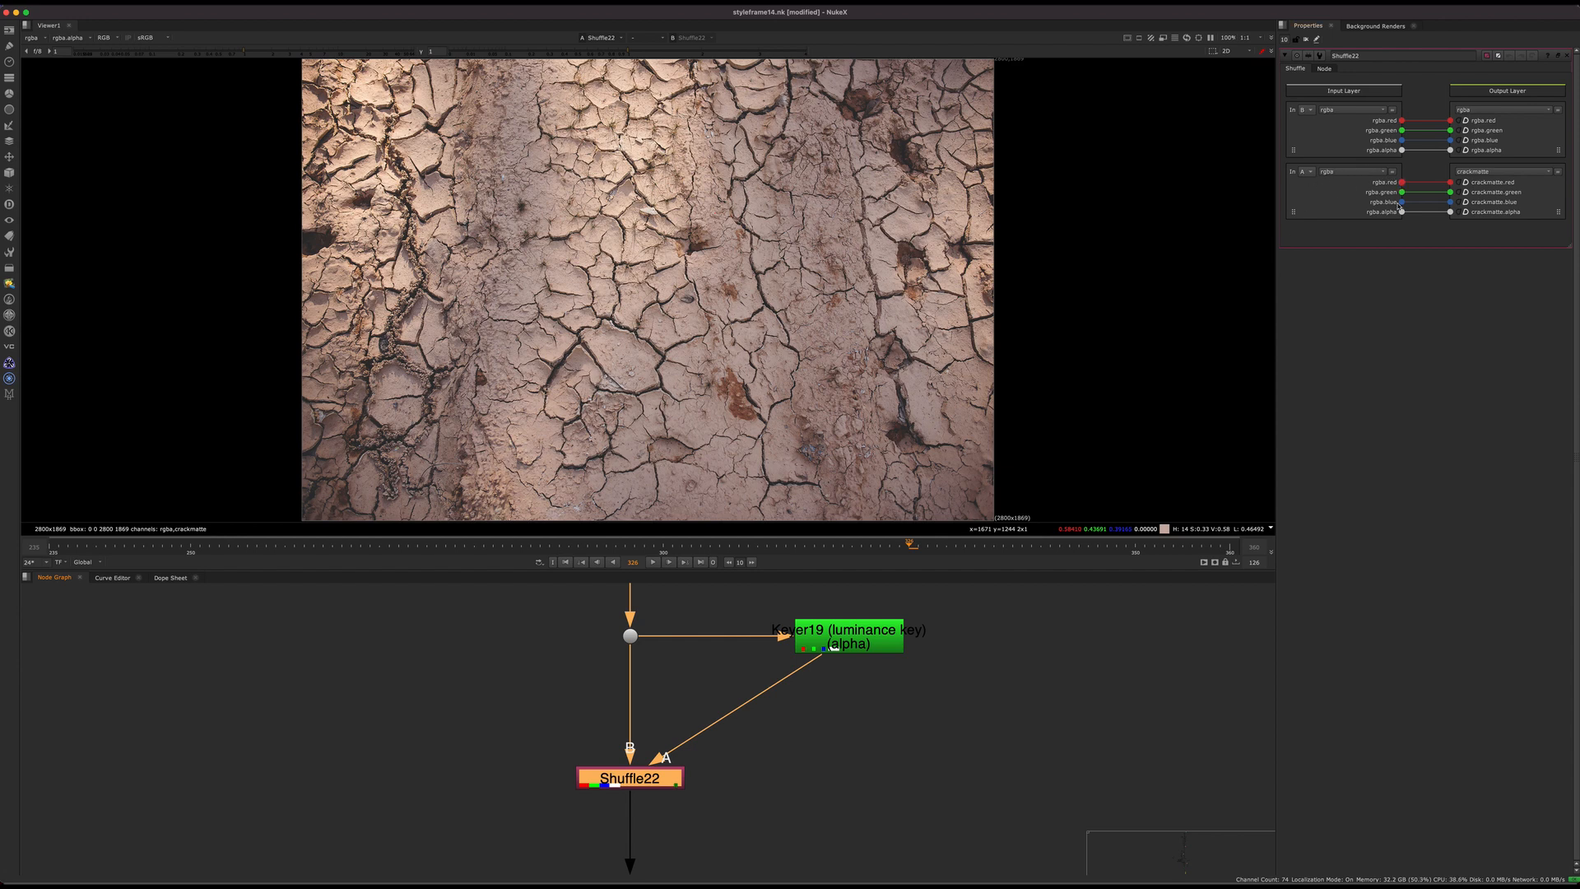
click(1488, 175)
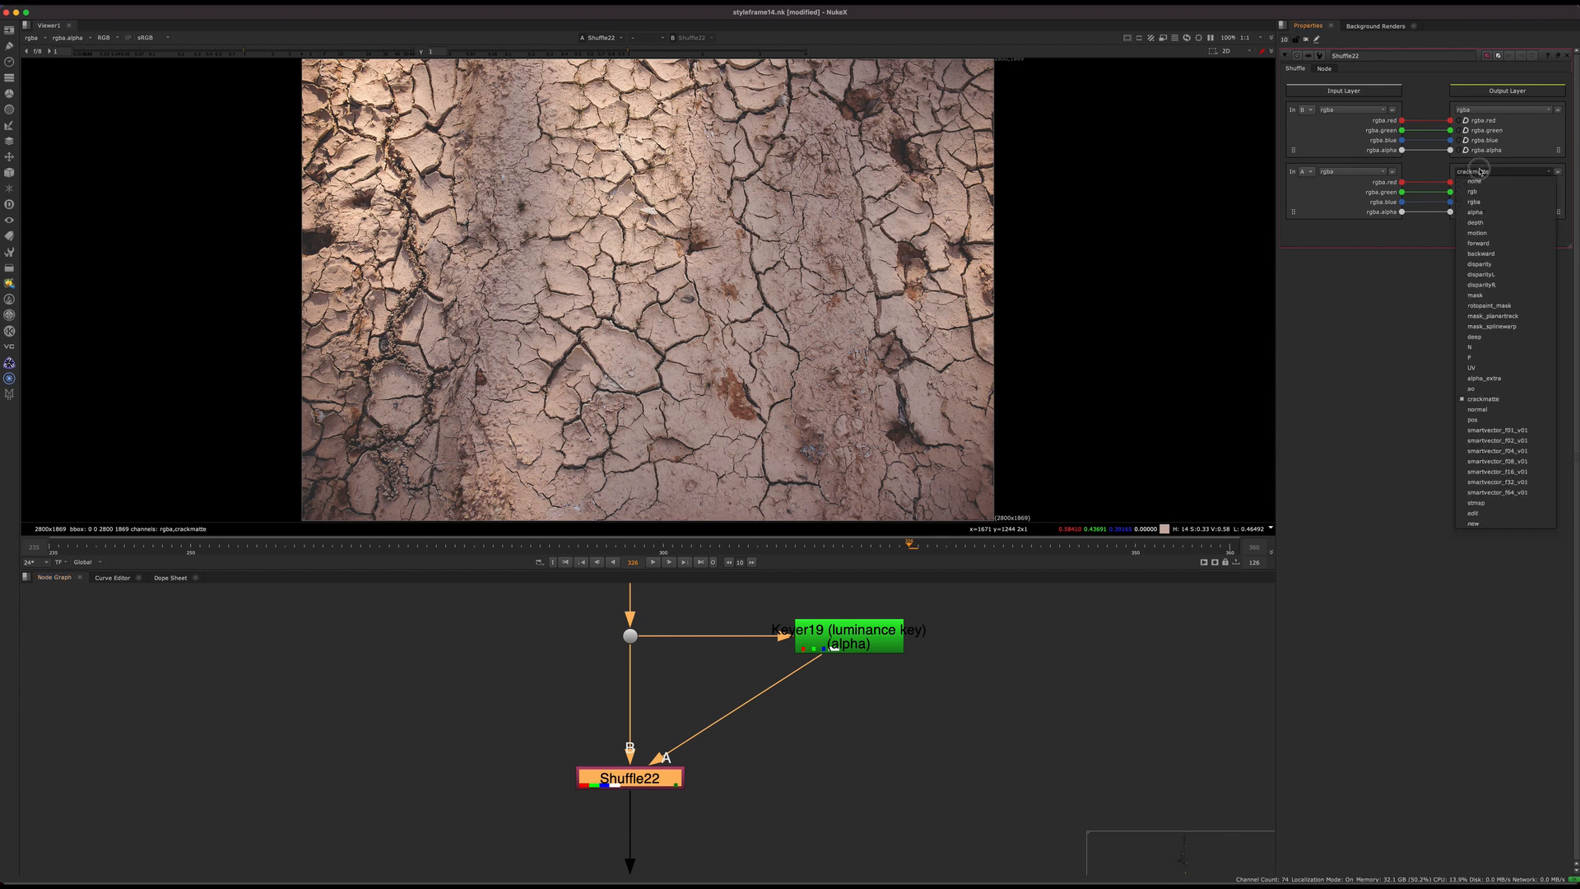
drag(1480, 521, 1345, 355)
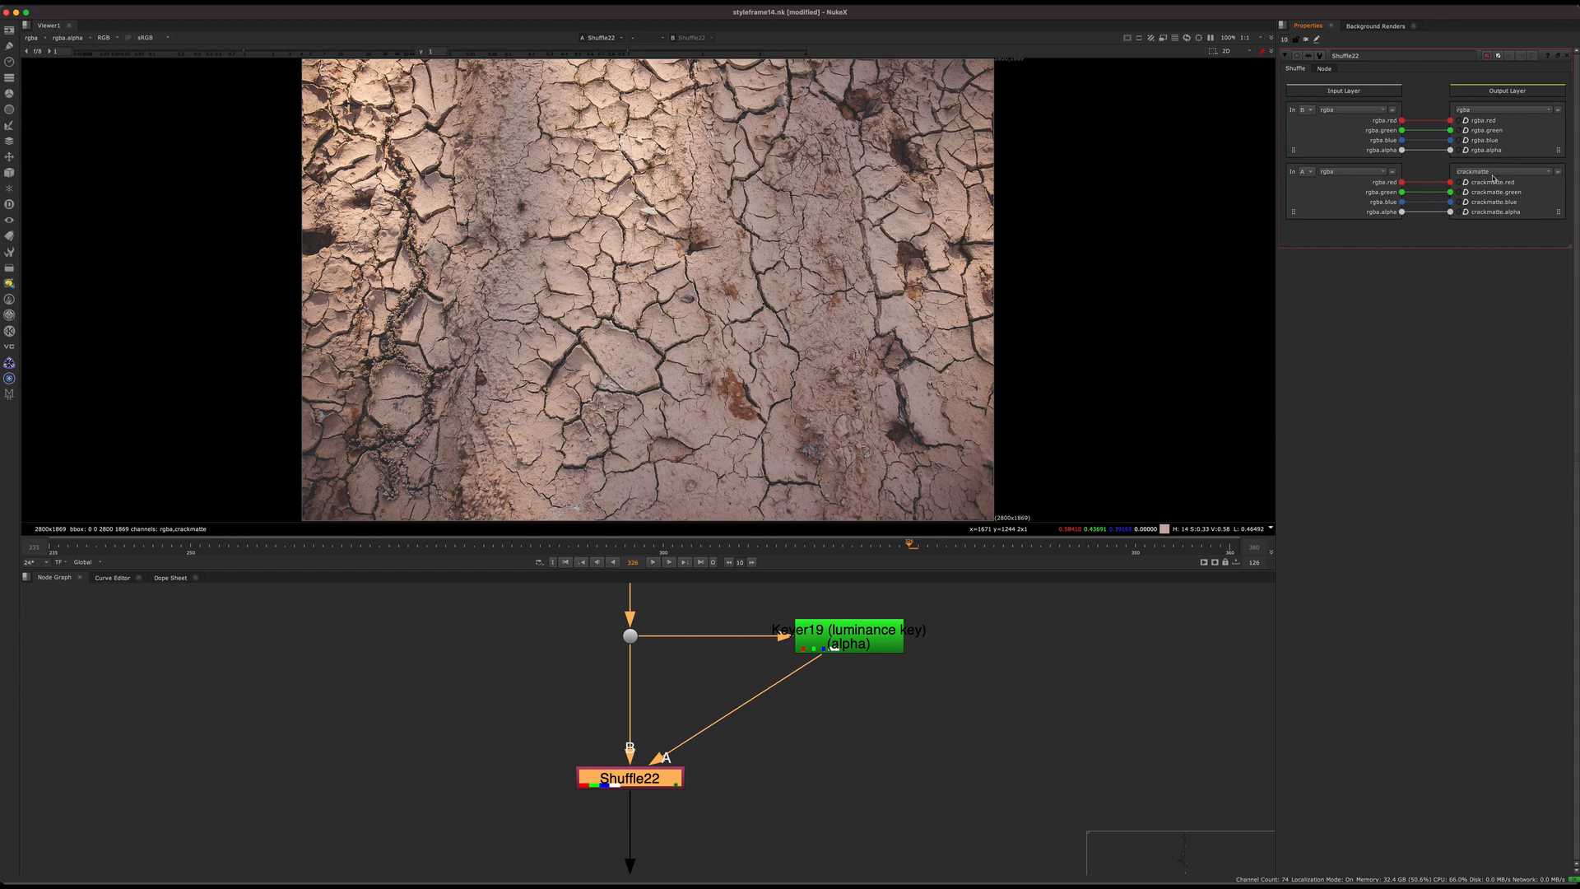
Step: View Shuffle22's crackmatte layer and its alpha, and restore the viewer to the main colour layer
click(814, 784)
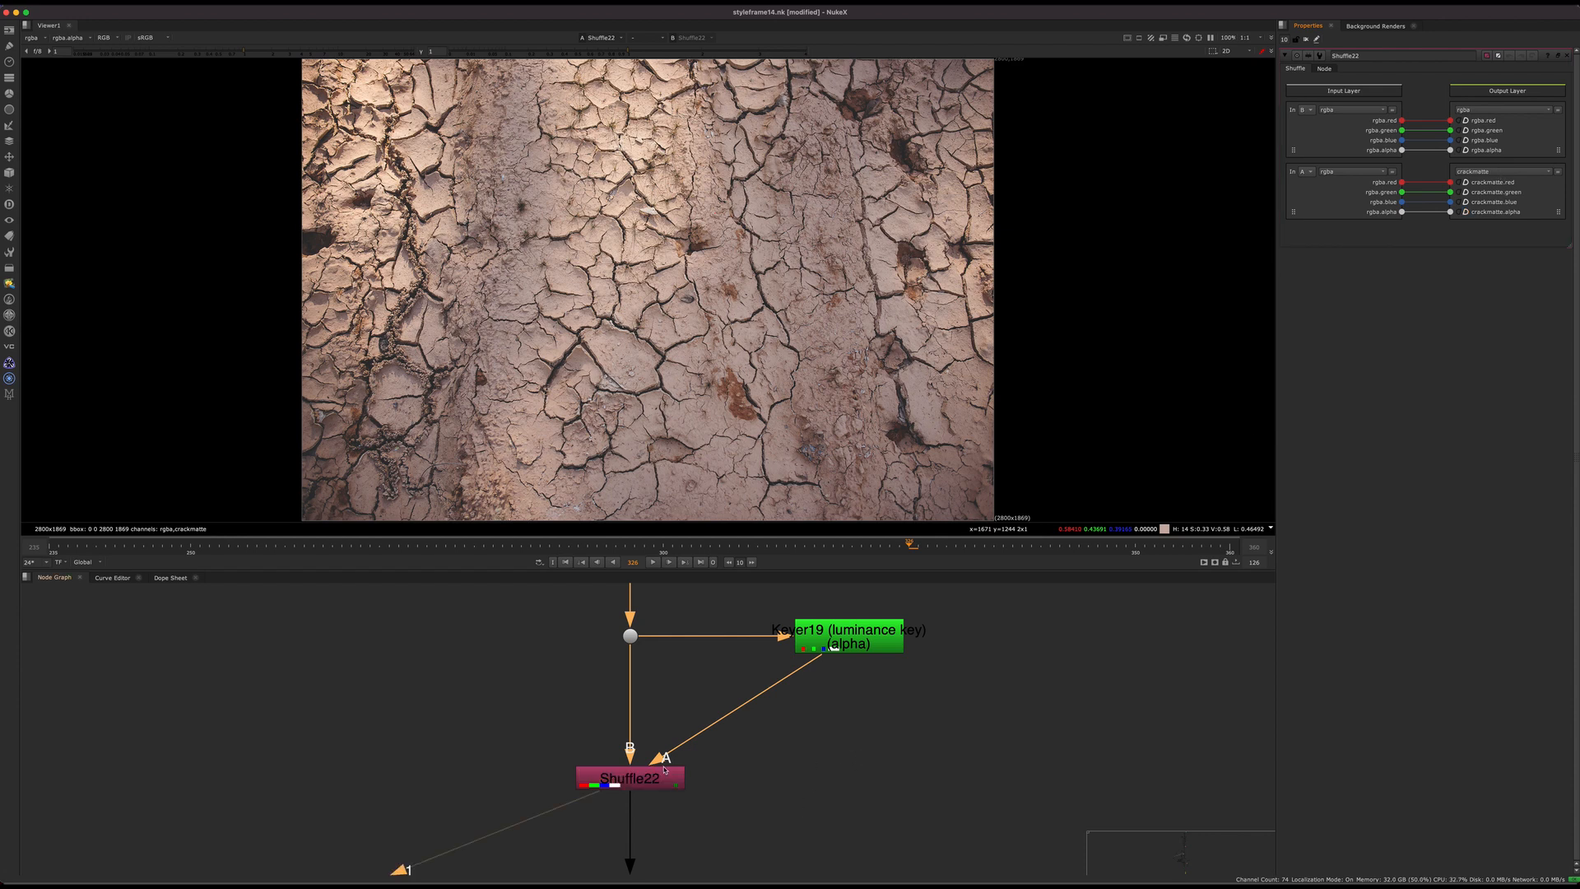
mouse_move(663, 783)
mouse_down()
mouse_move(636, 775)
mouse_move(669, 793)
mouse_up()
click(560, 740)
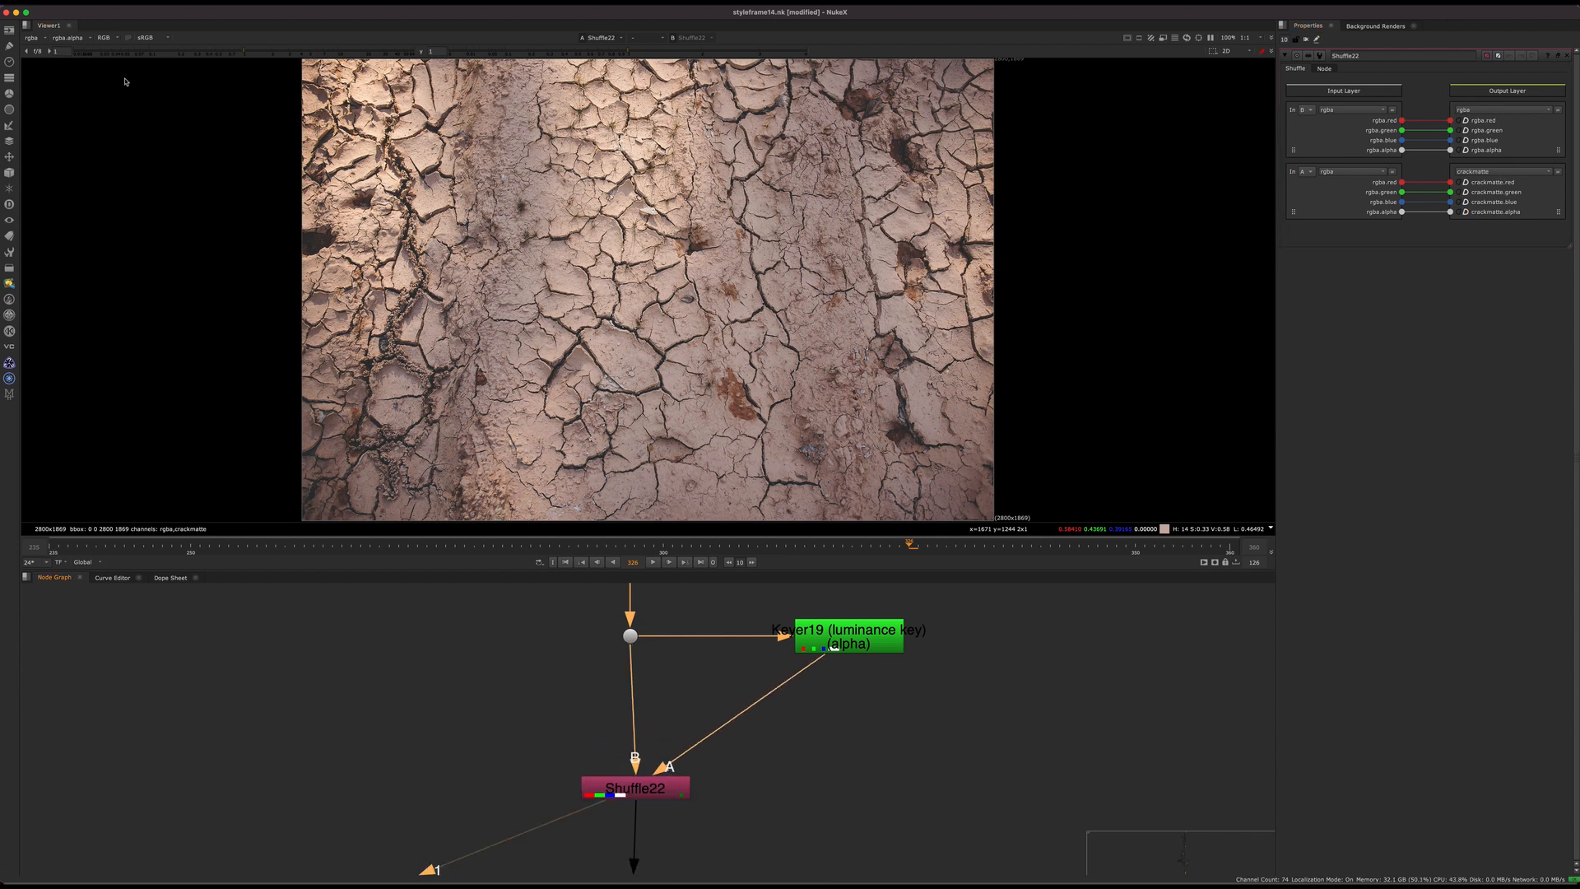
click(44, 43)
click(47, 100)
key(a)
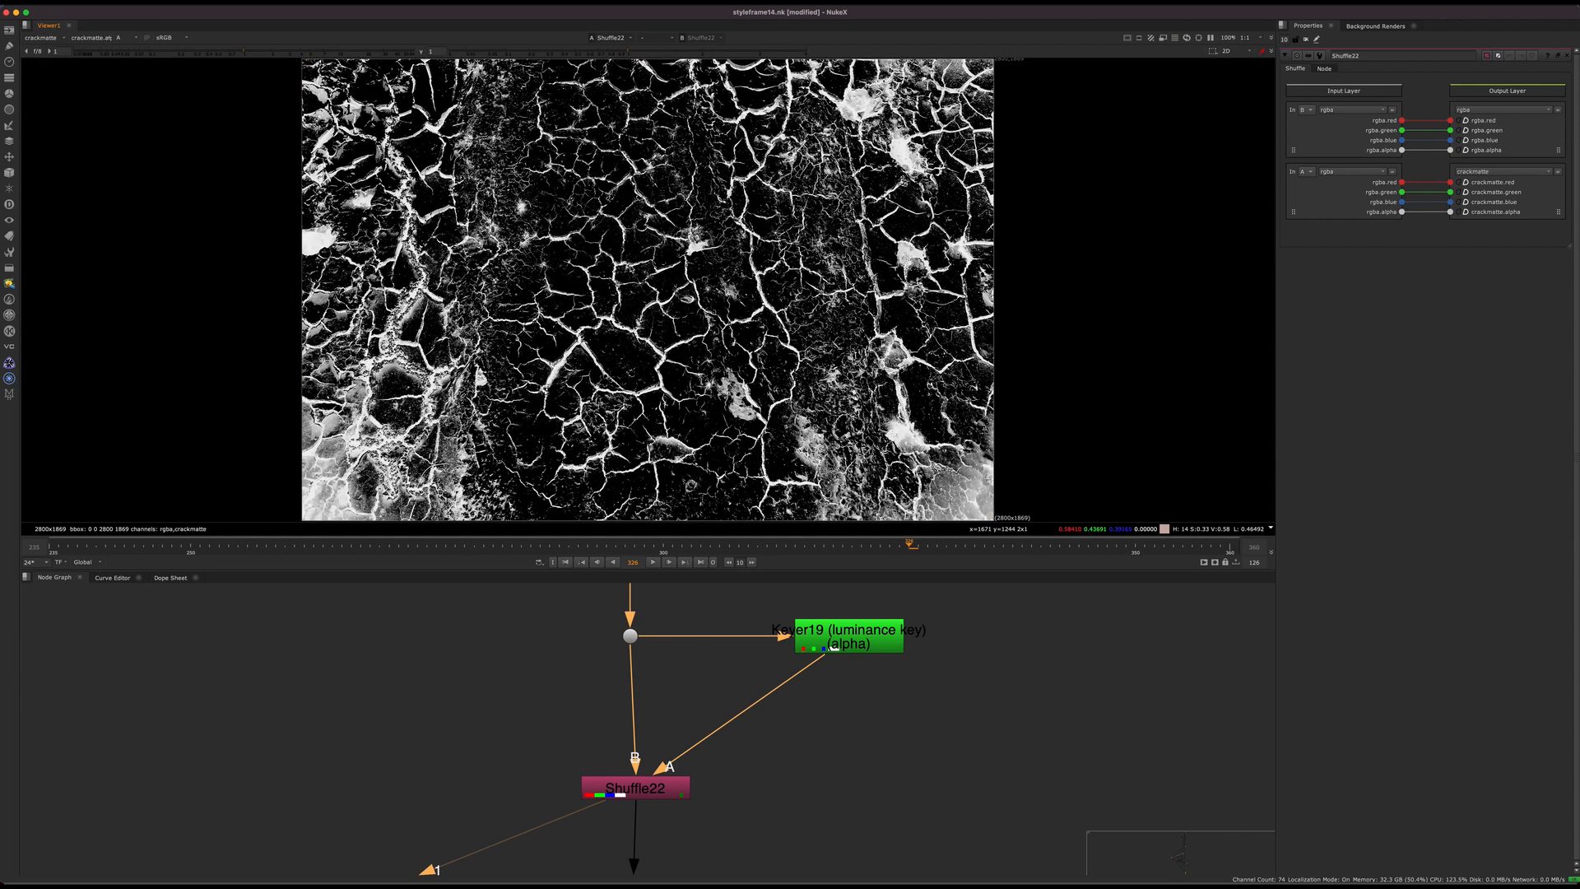
key(a)
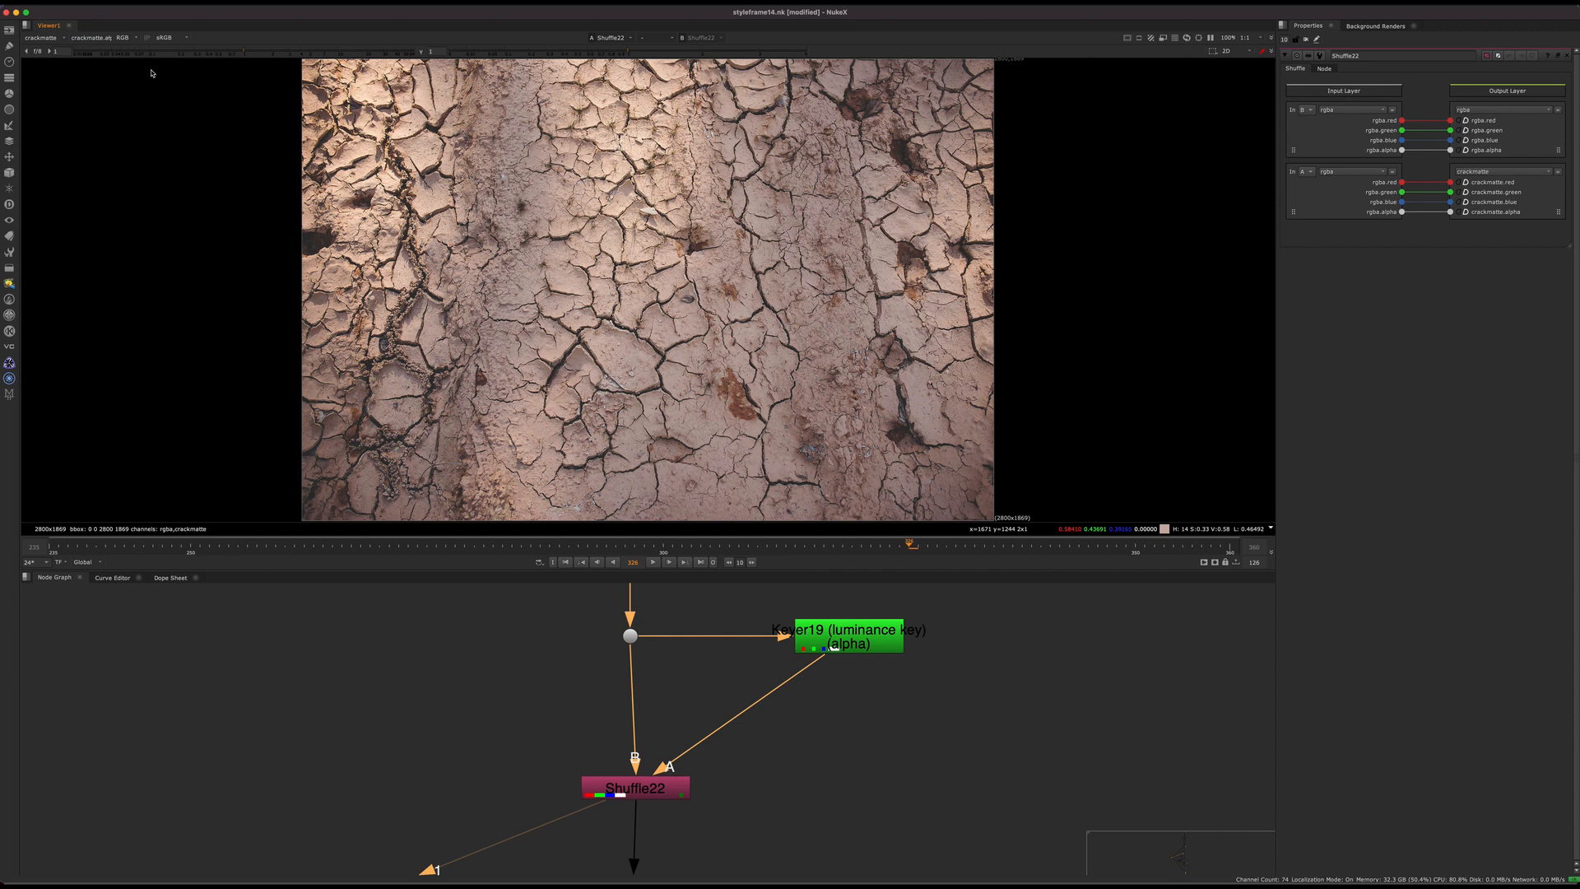
click(41, 38)
click(41, 60)
Step: Open the properties of Write10 below ScanlineRender13 to review the channels it writes
scroll(632, 730, down, 10)
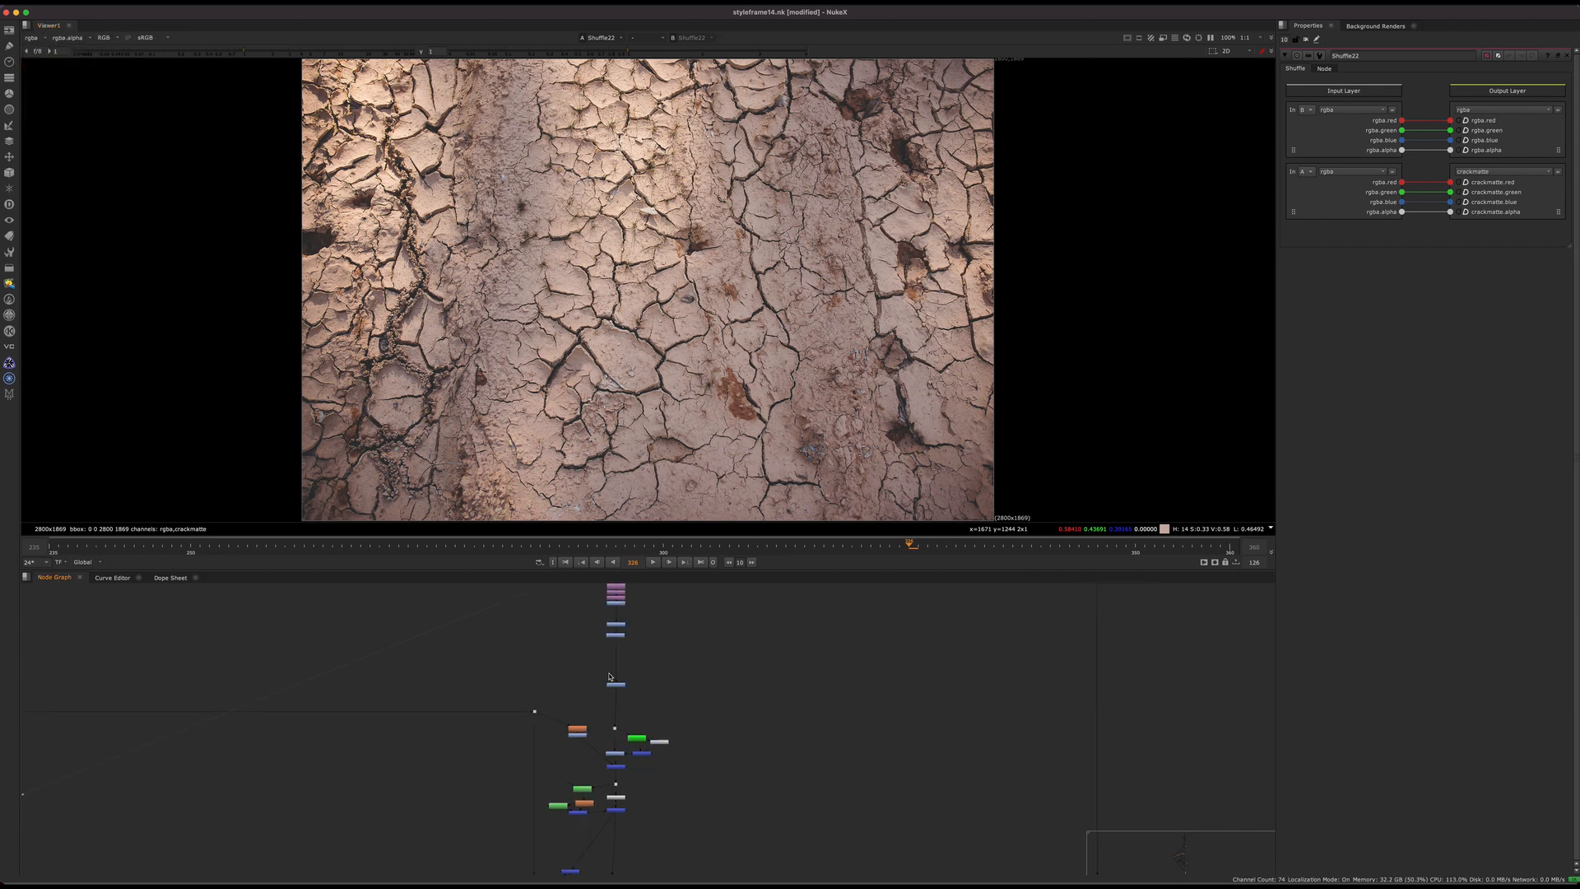
middle_drag(653, 836, 642, 625)
middle_drag(607, 862, 627, 723)
scroll(625, 722, up, 7)
click(591, 708)
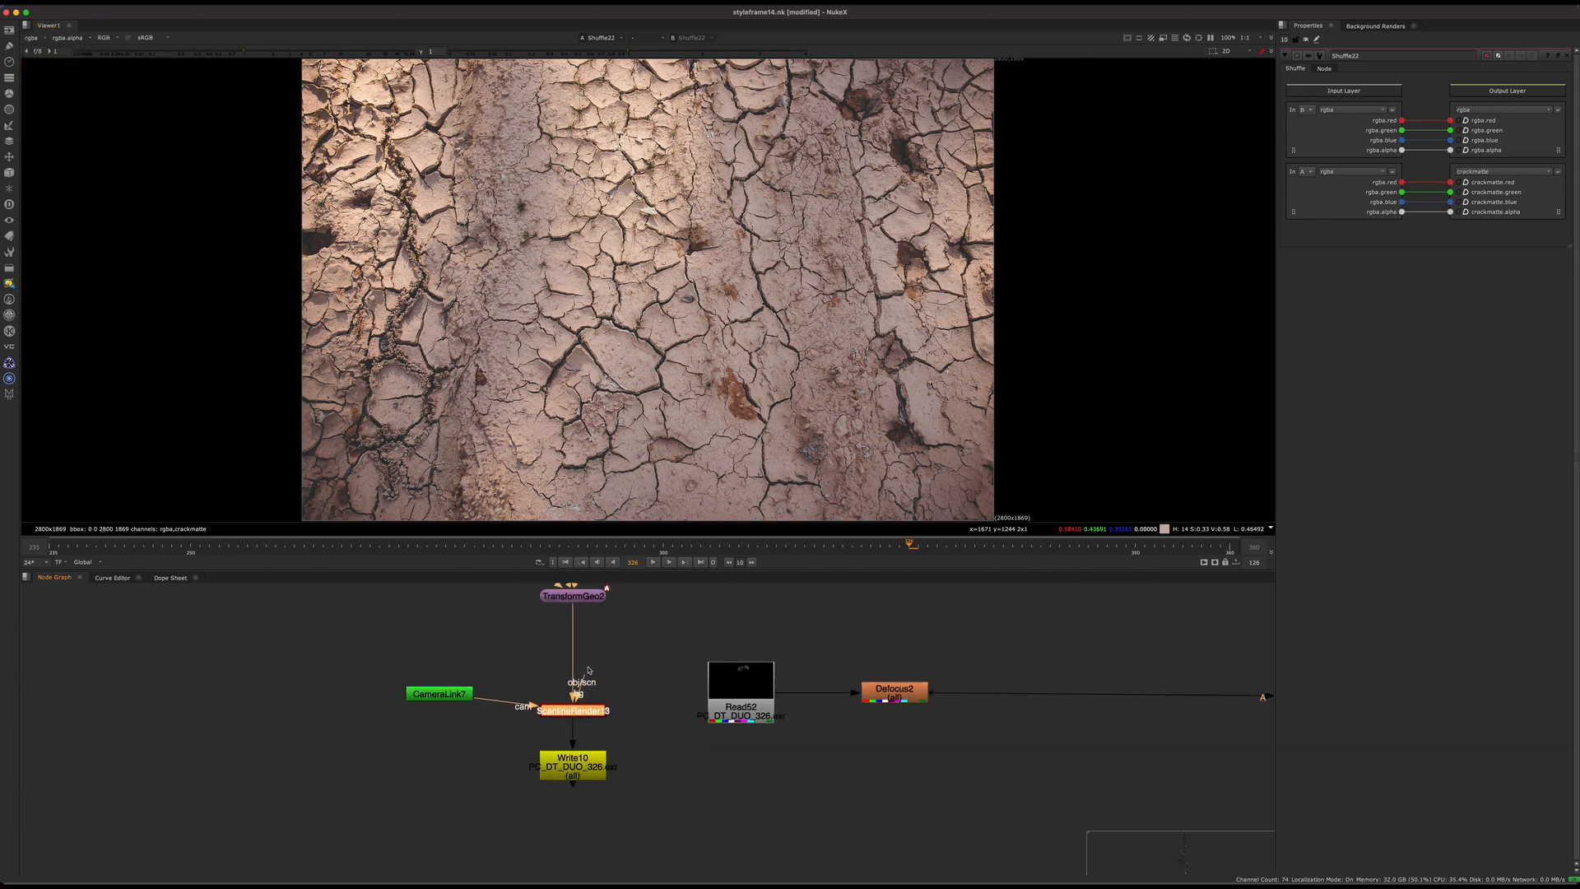
scroll(637, 789, up, 3)
double_click(612, 771)
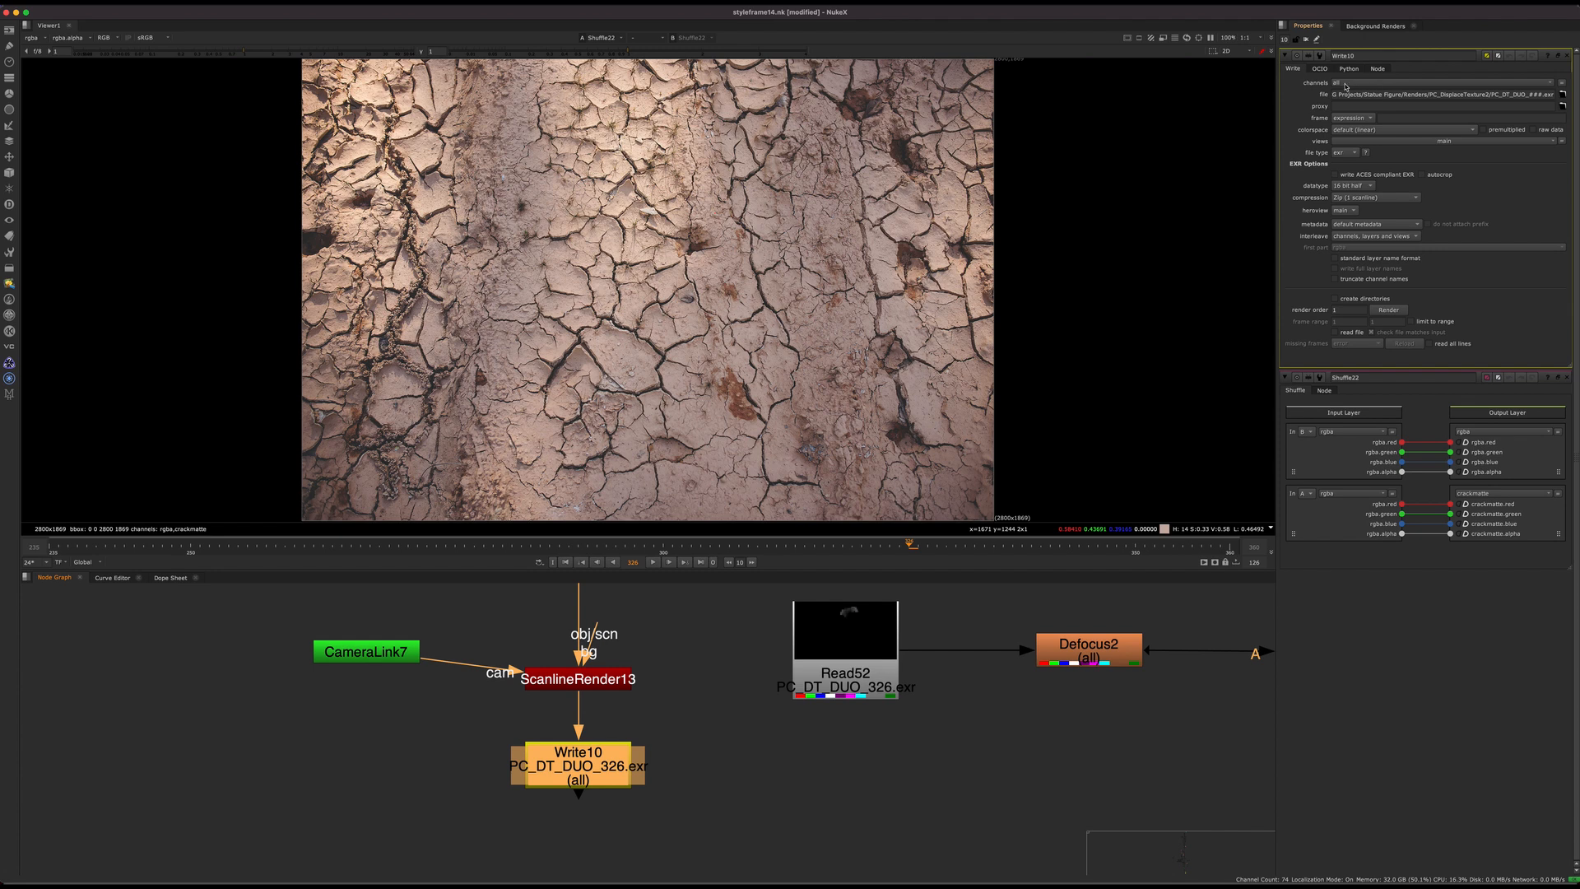
Step: Display the pre-rendered Read52 and close the Write10 and Shuffle22 property panels
middle_drag(866, 690, 707, 699)
drag(688, 684, 688, 693)
key(1)
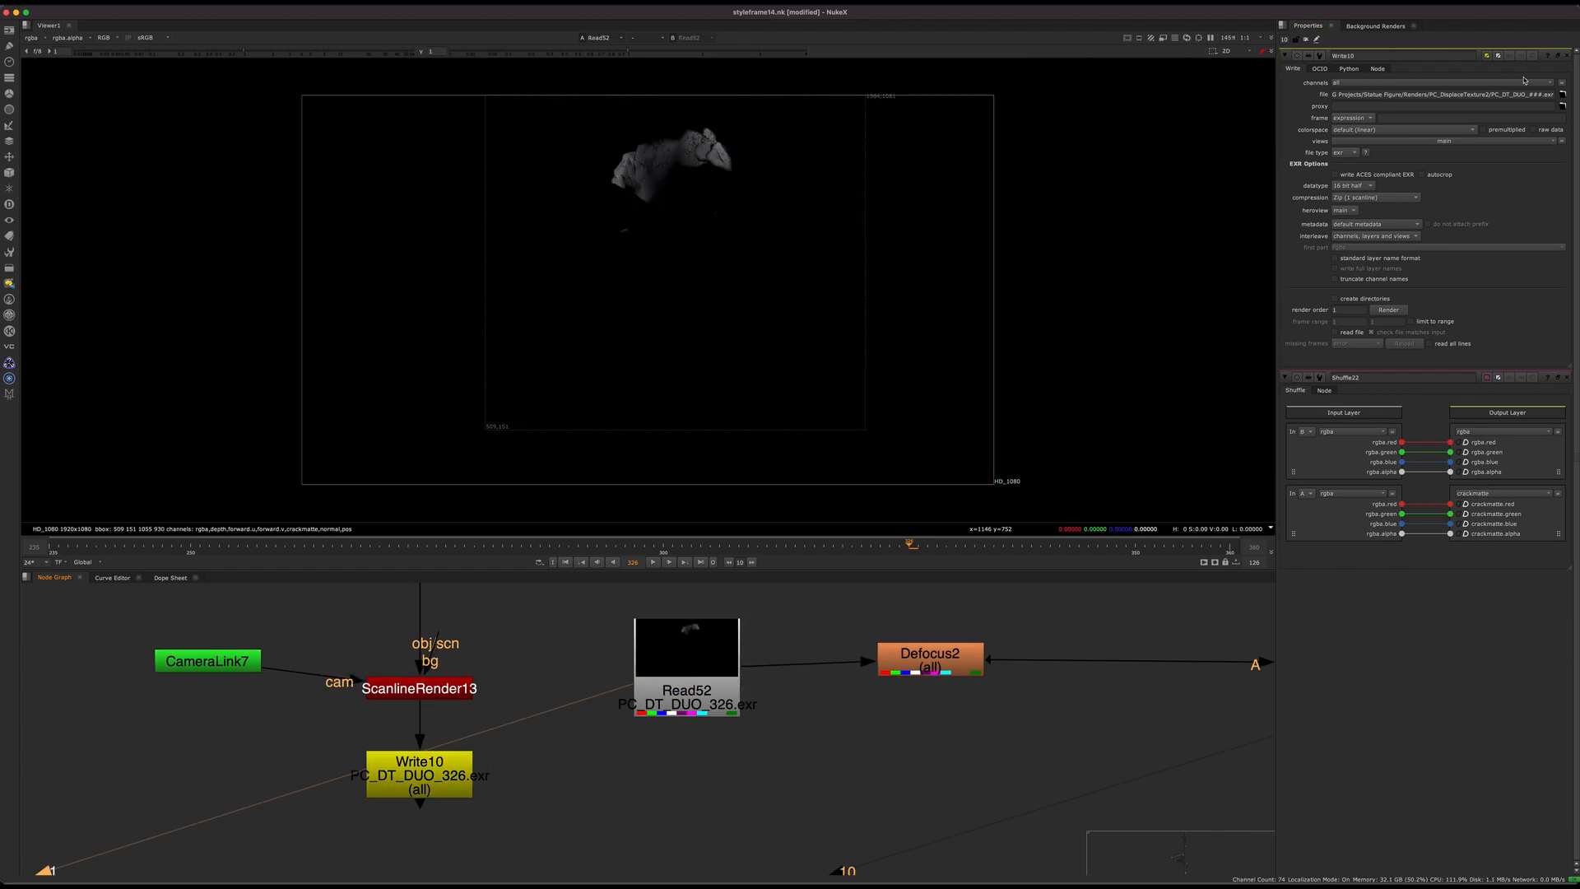
click(1566, 55)
click(1566, 55)
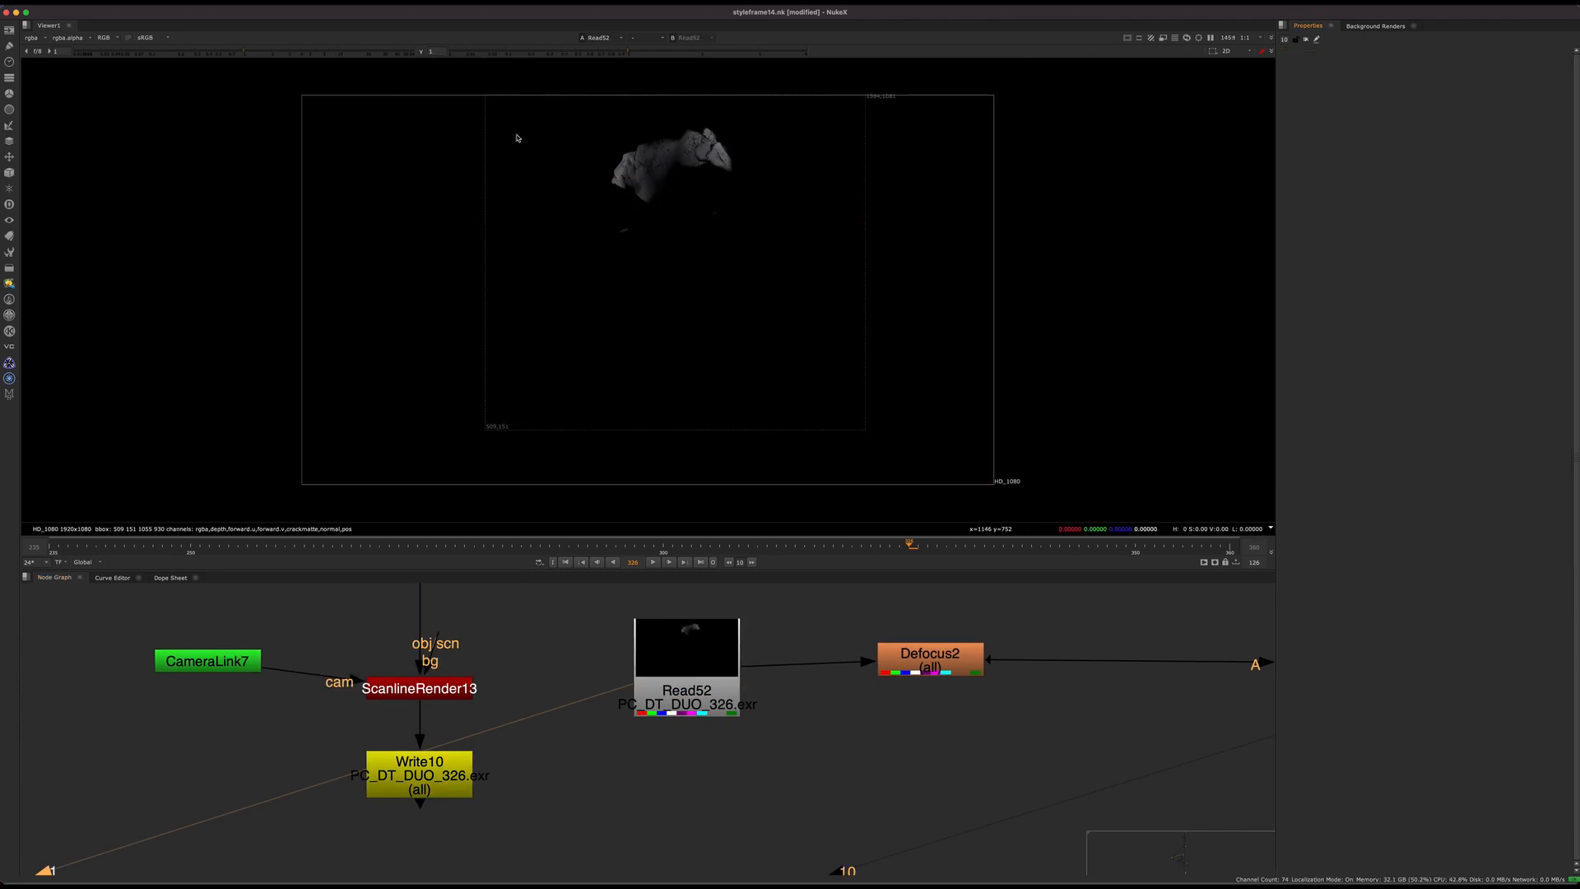
Step: Show Read52's crackmatte layer and examine it close up, switching between its alpha and colour
click(35, 38)
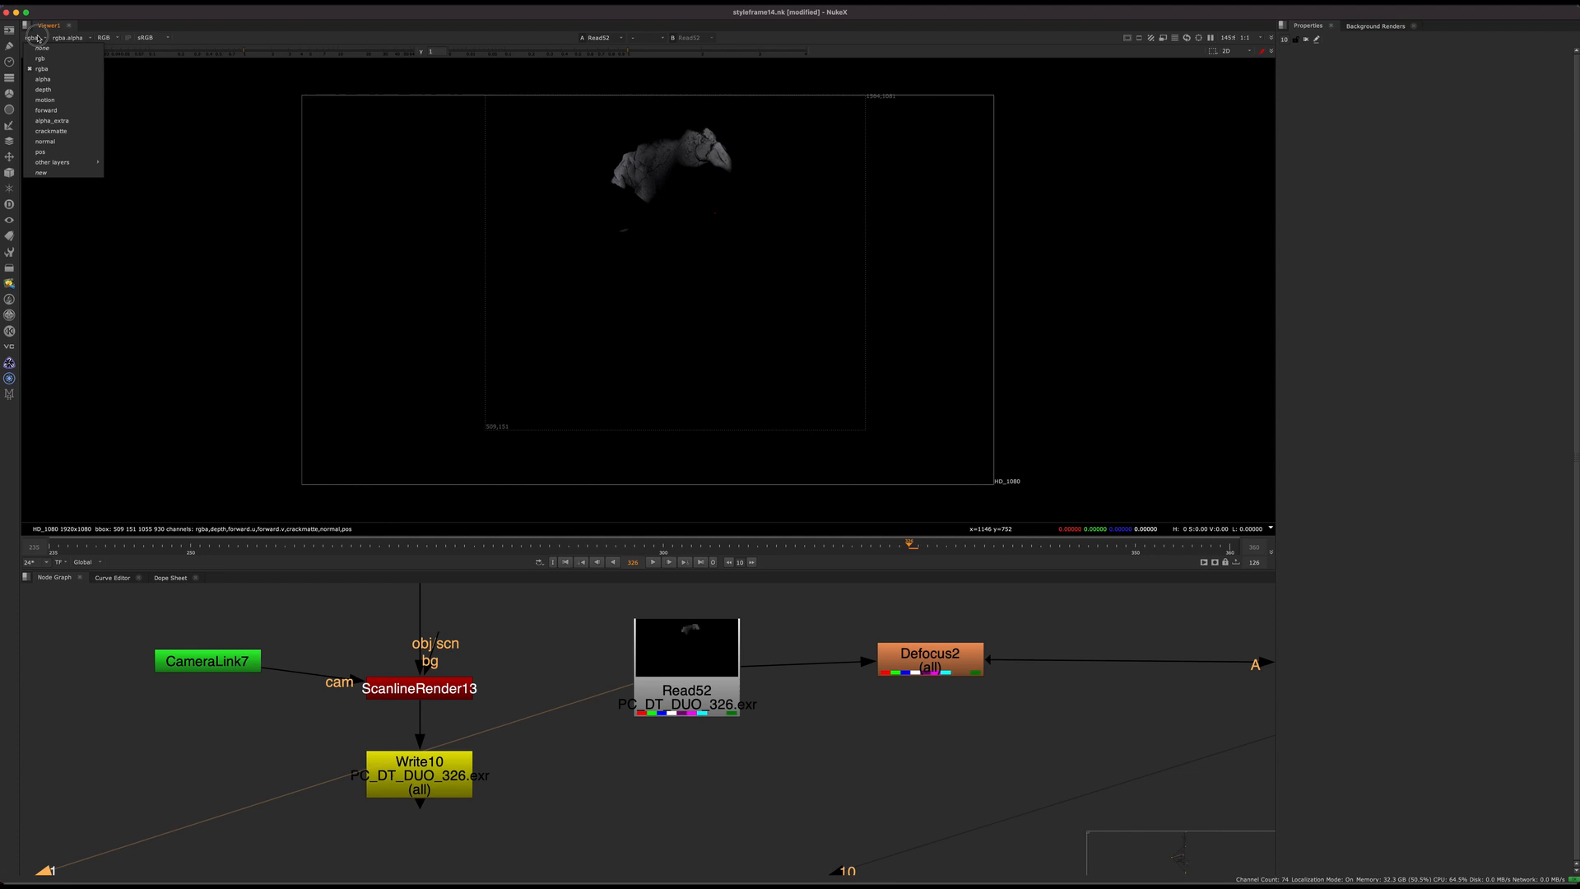
click(51, 132)
scroll(700, 208, up, 5)
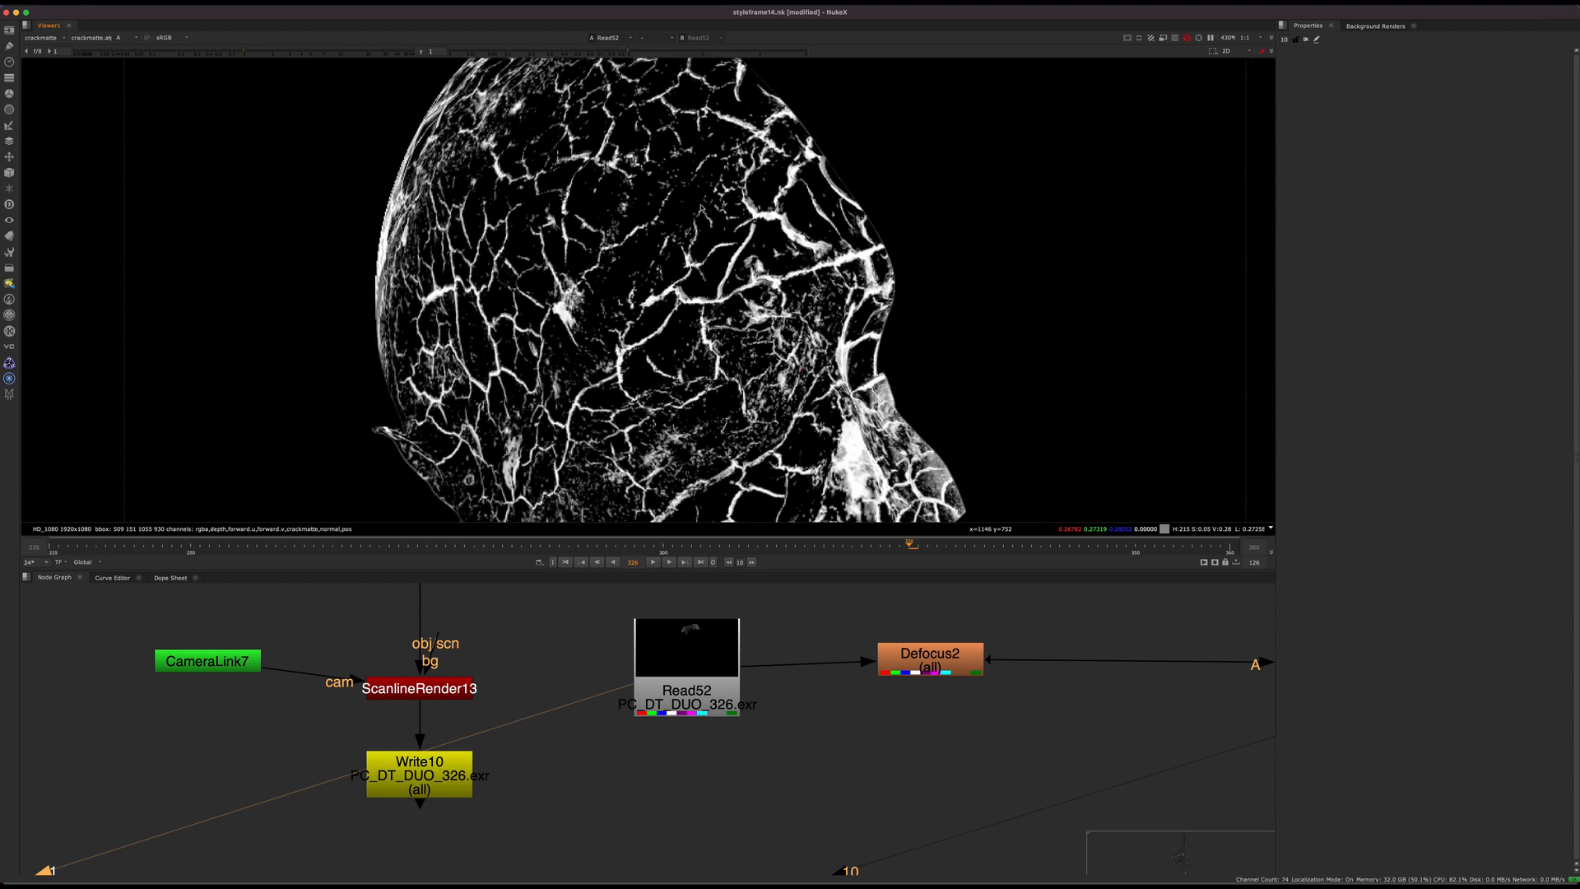
scroll(700, 208, down, 4)
key(a)
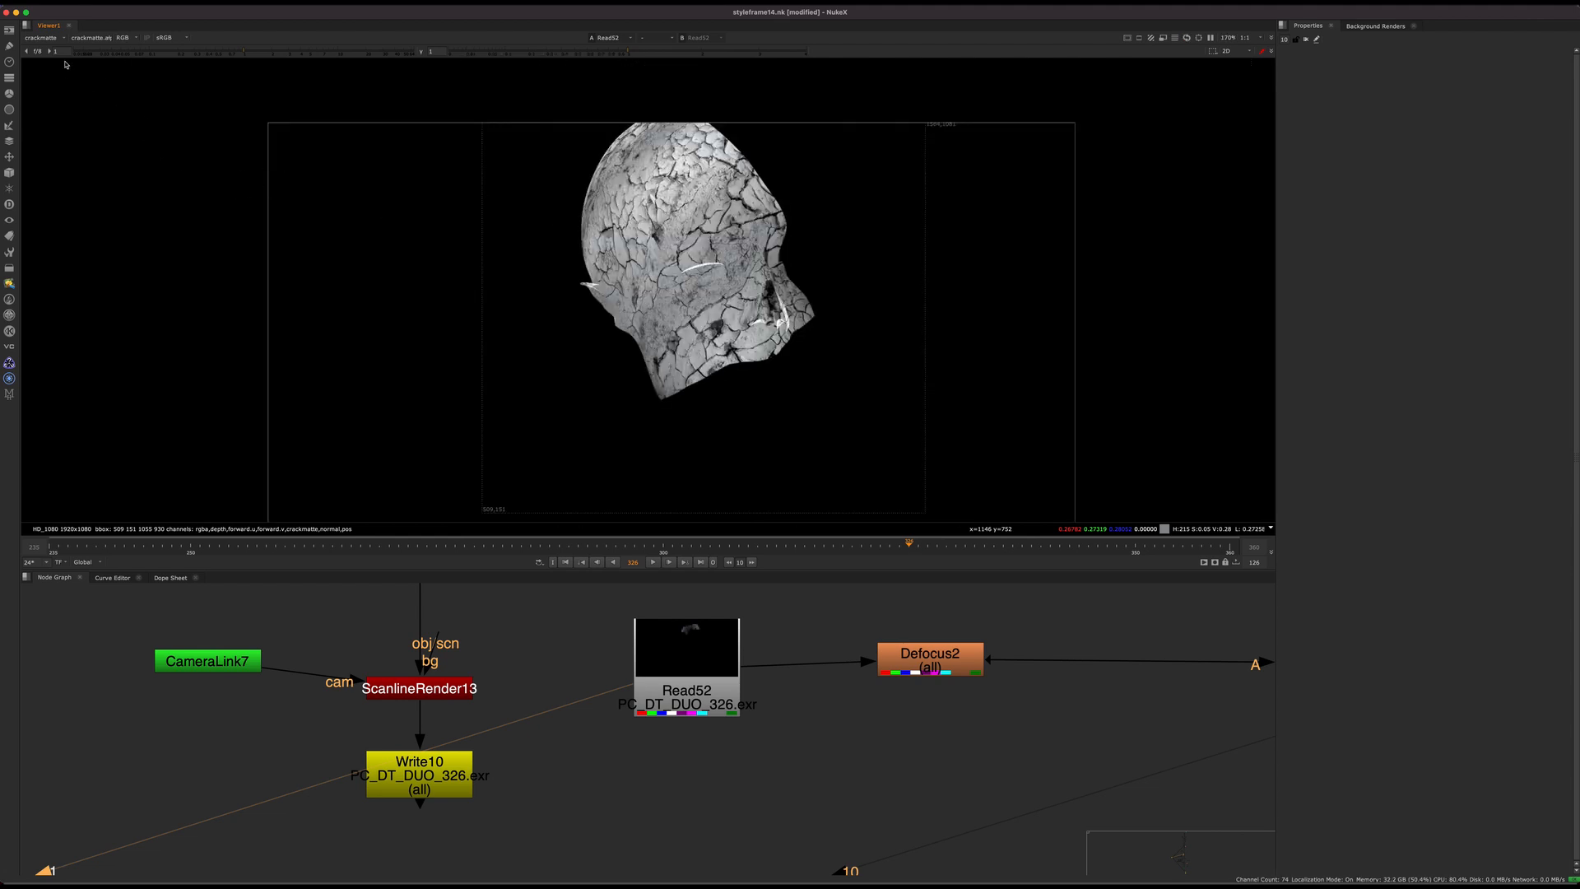
scroll(740, 223, up, 5)
key(a)
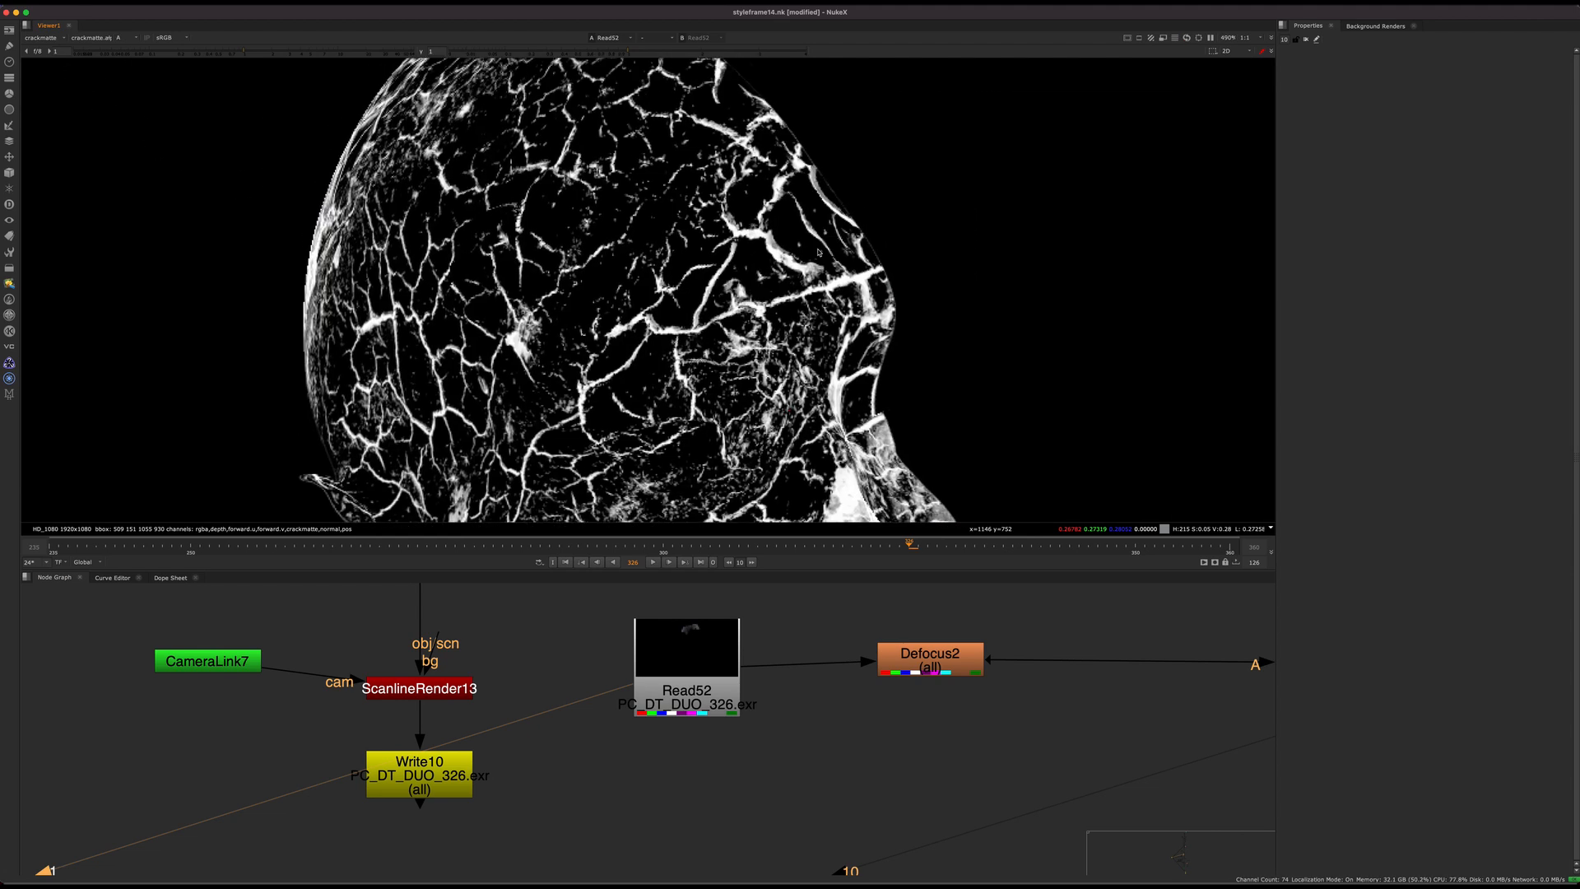
middle_drag(663, 689, 693, 793)
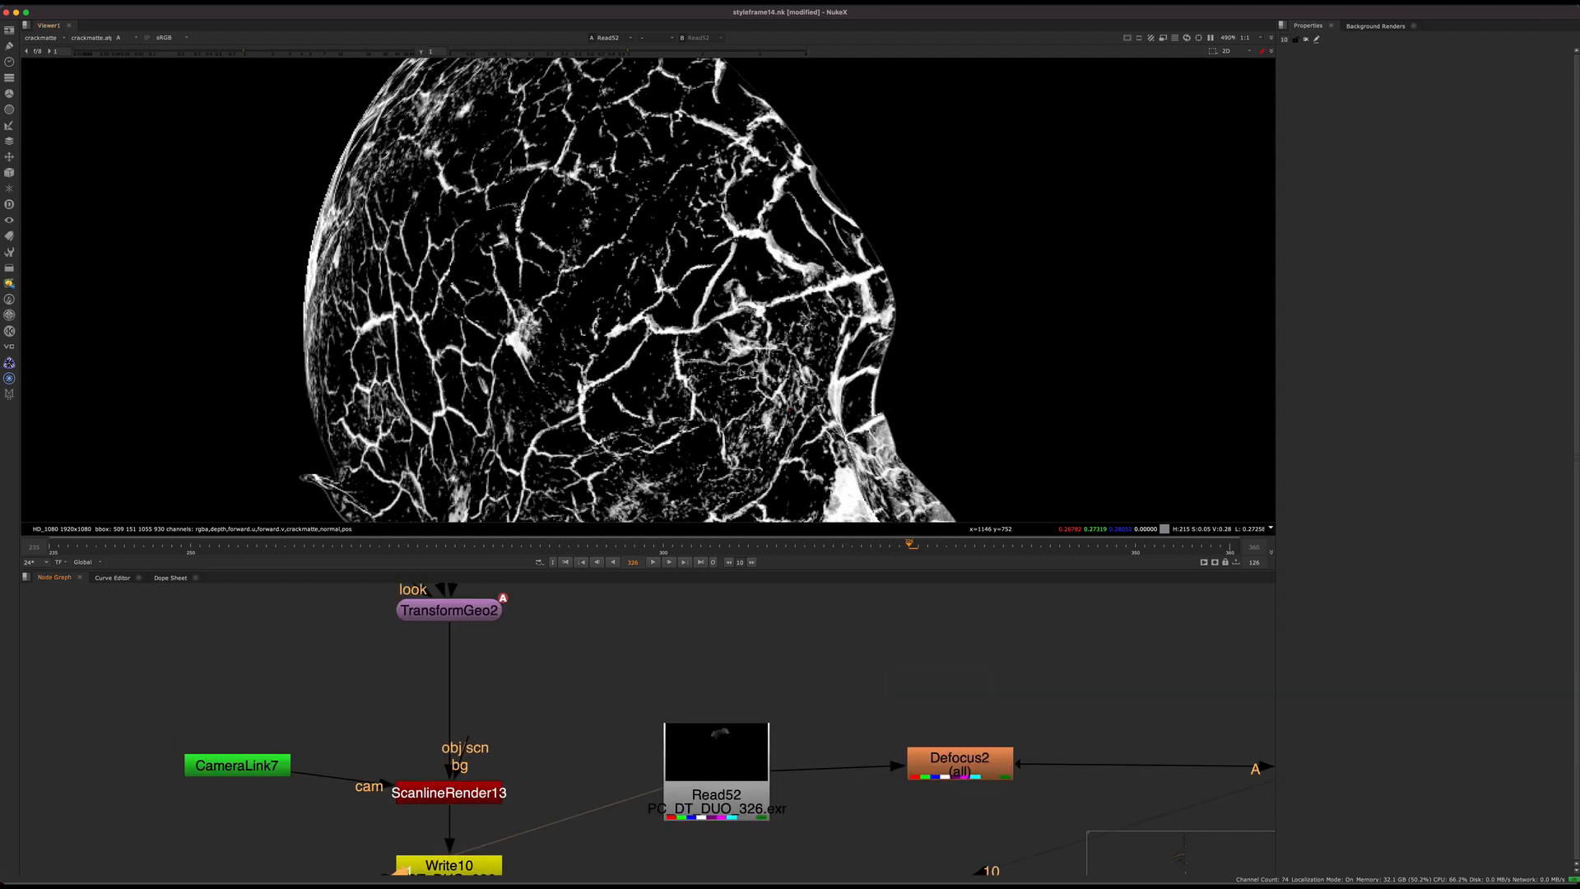
Step: Trace the geometry branch from DisplaceGeo2 through TransformGeo2 and display ScanlineRender13's crackmatte output in the viewer
middle_drag(721, 689, 780, 686)
scroll(709, 638, down, 5)
middle_drag(664, 665, 688, 812)
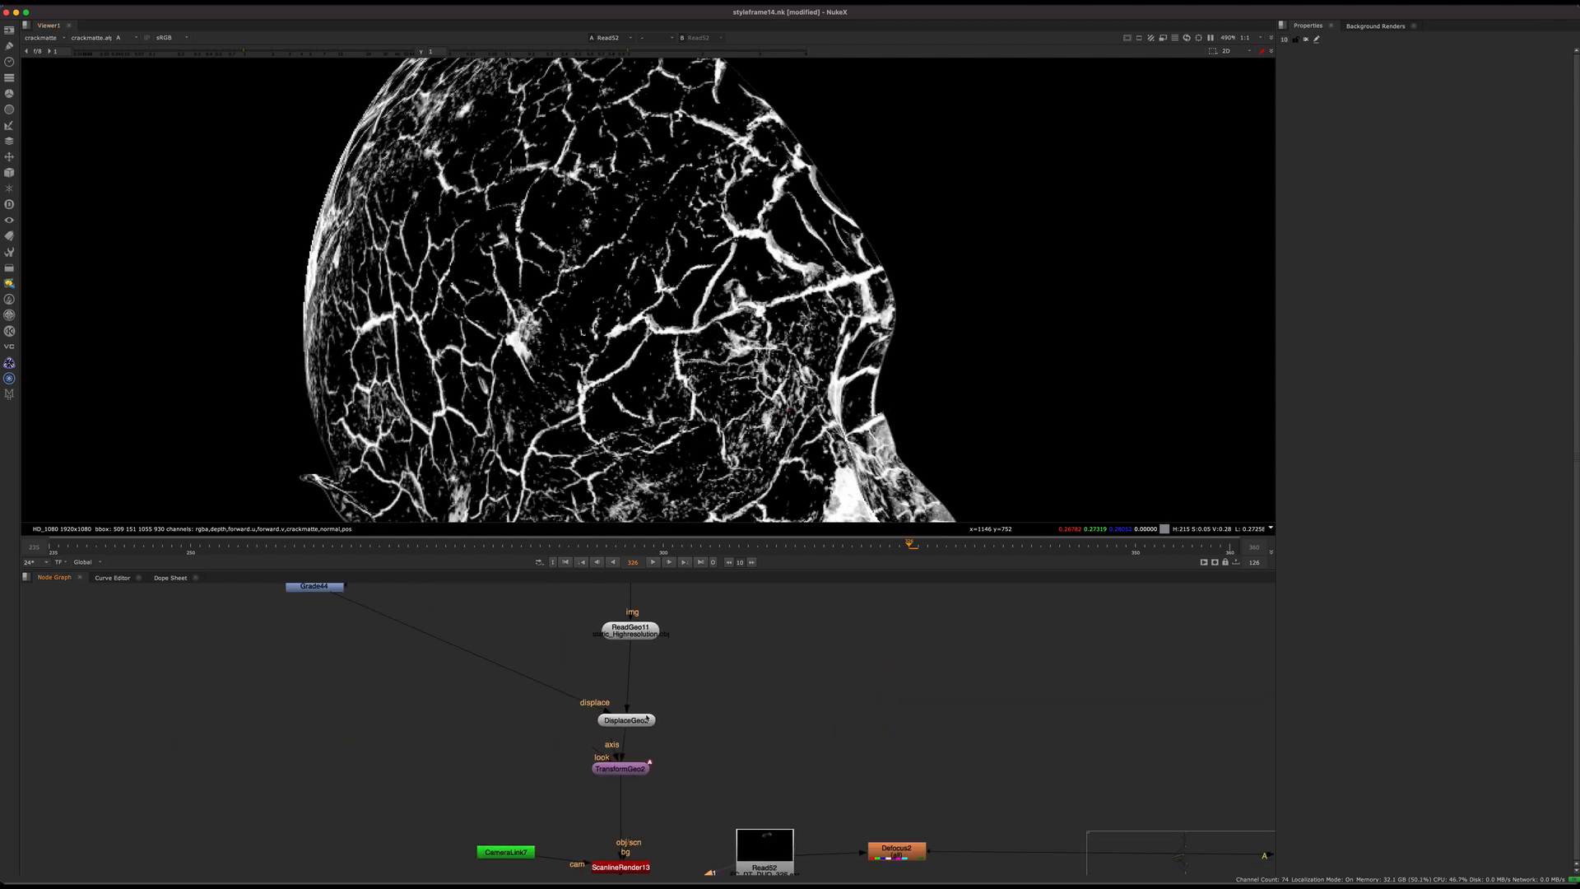
drag(630, 719, 659, 682)
scroll(660, 687, up, 3)
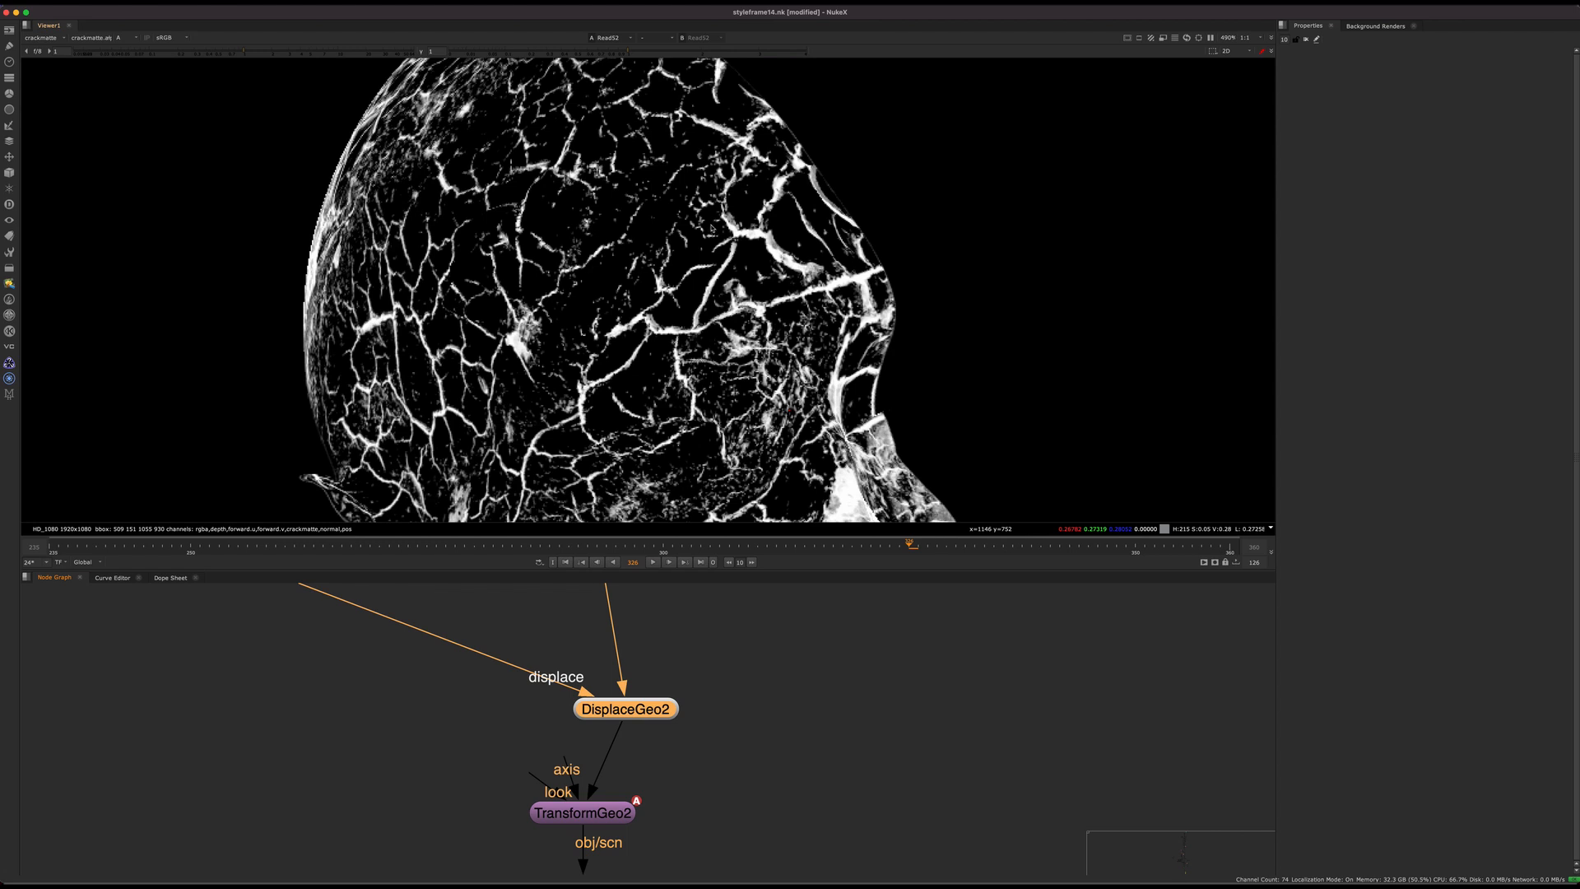
middle_drag(644, 740, 628, 670)
scroll(627, 664, down, 4)
middle_drag(643, 805, 631, 710)
click(587, 705)
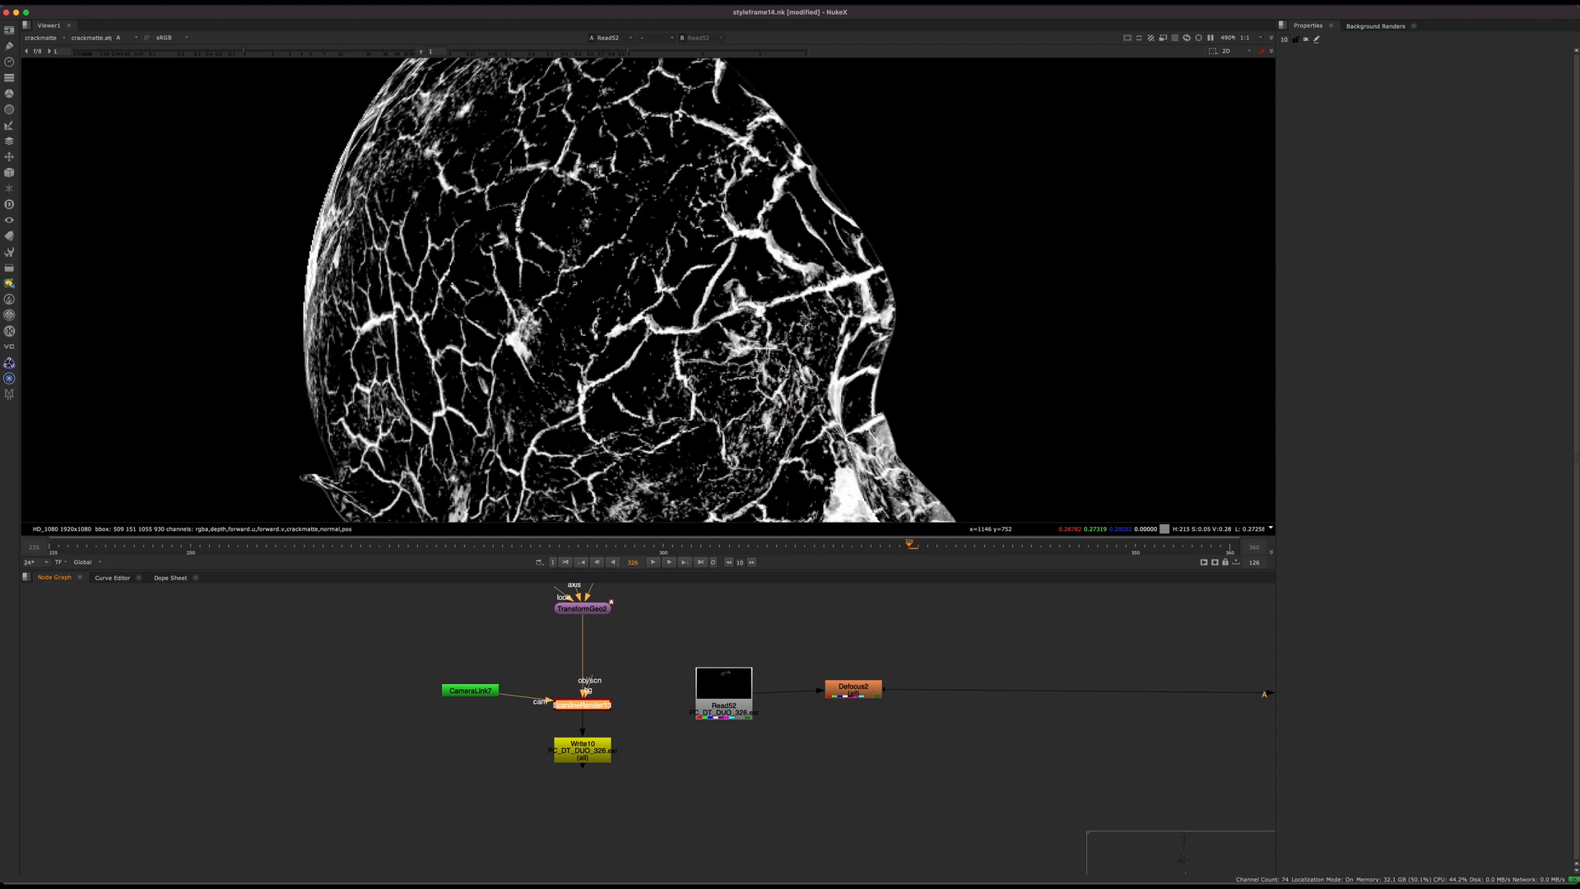
key(1)
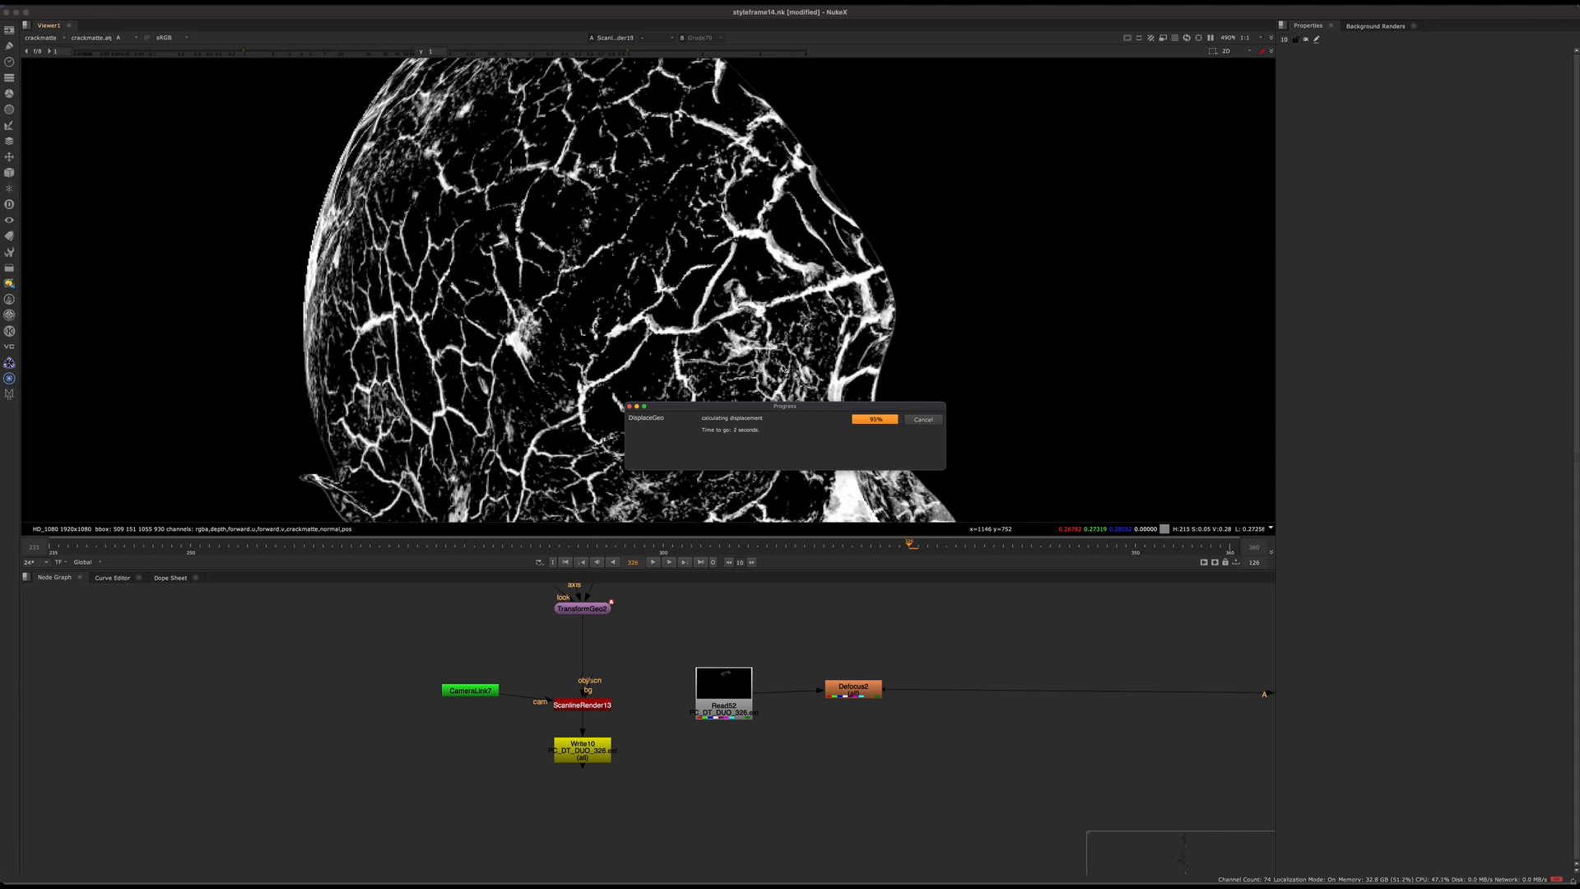
Step: Locate DisplaceGeo2 above TransformGeo2 in the live render branch and return the viewer to Read52
scroll(600, 745, up, 5)
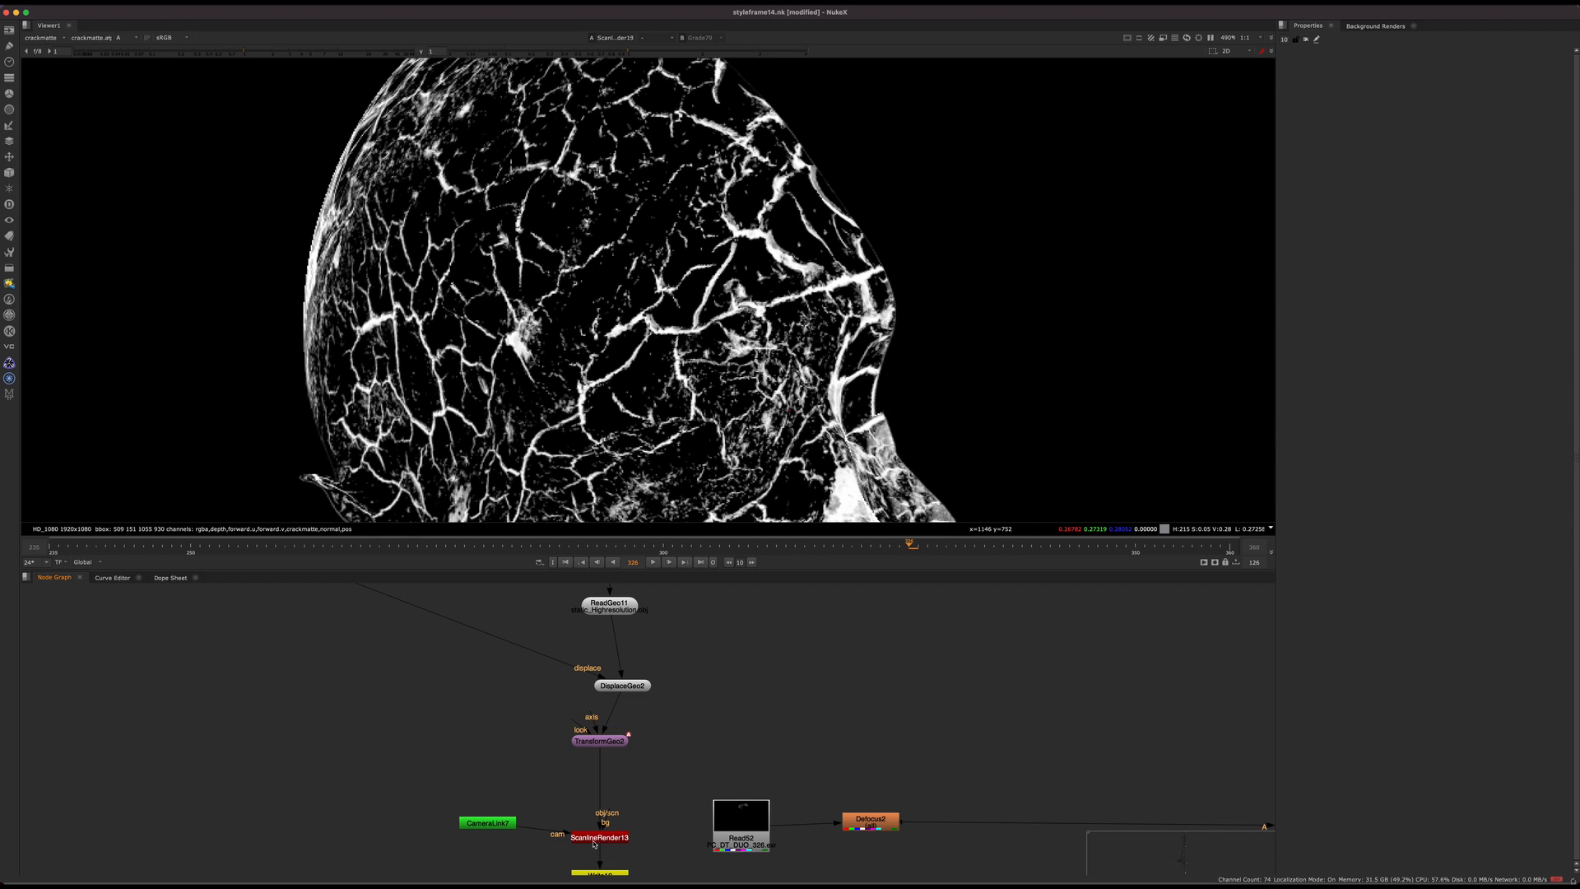
scroll(625, 827, up, 2)
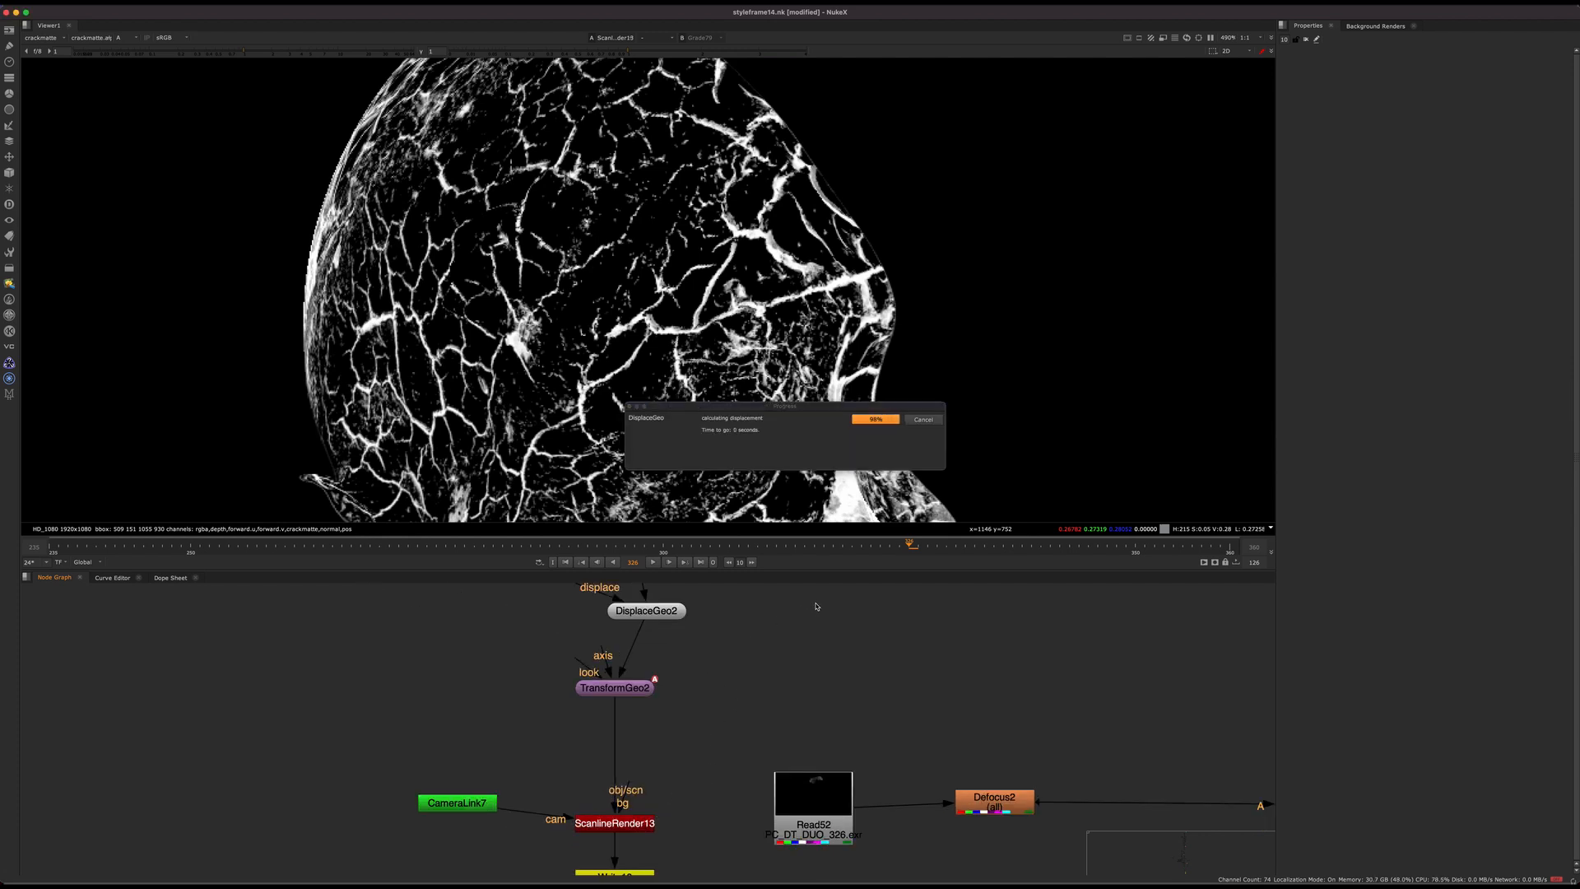
middle_drag(745, 625, 739, 674)
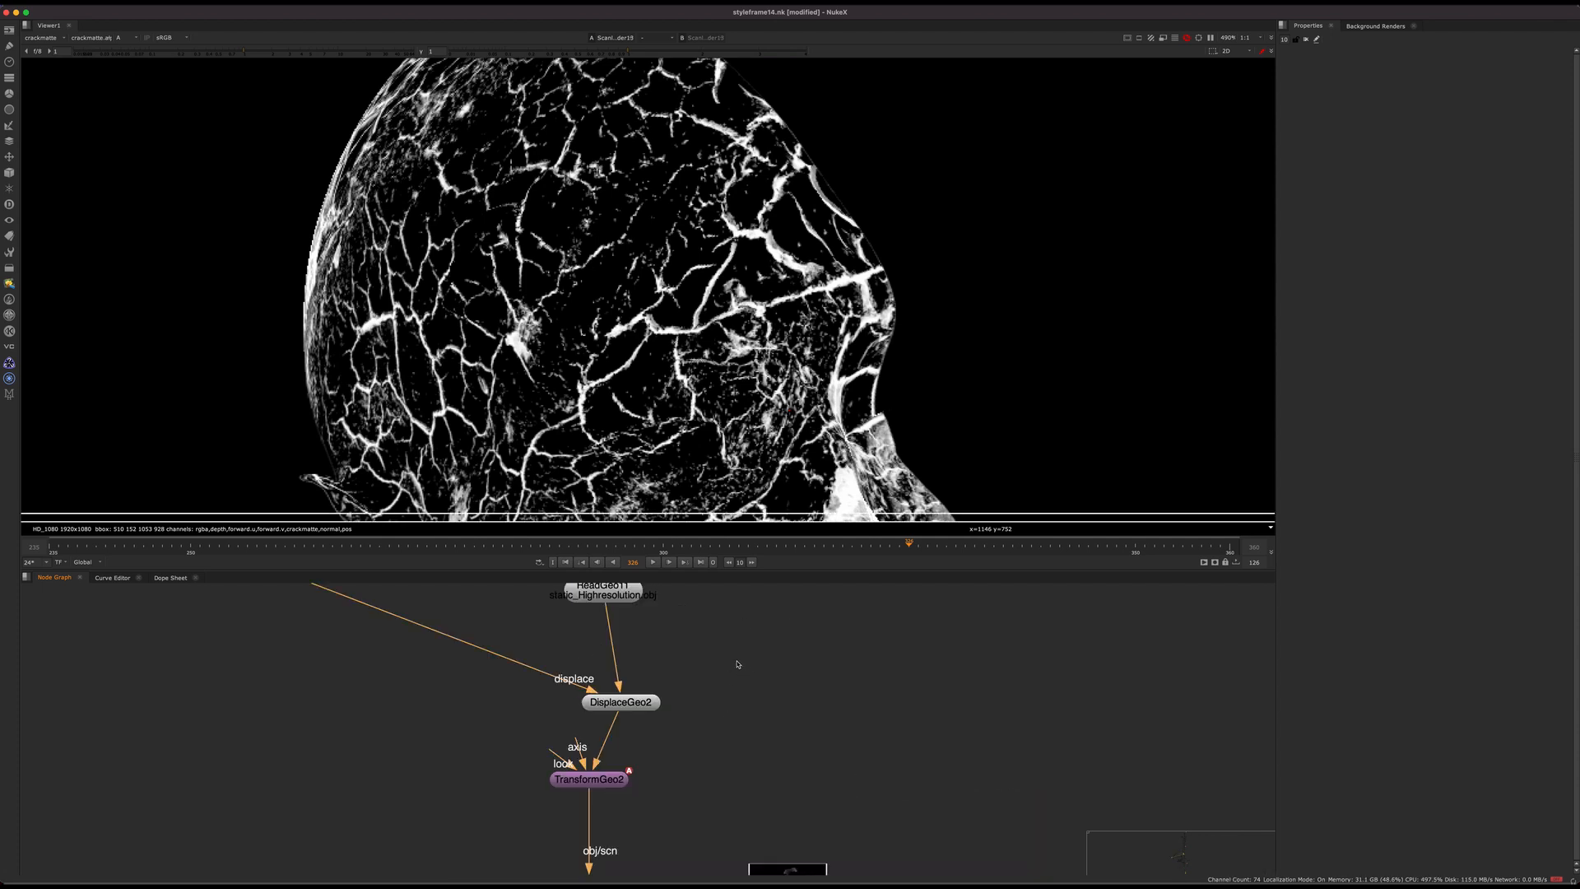
click(655, 702)
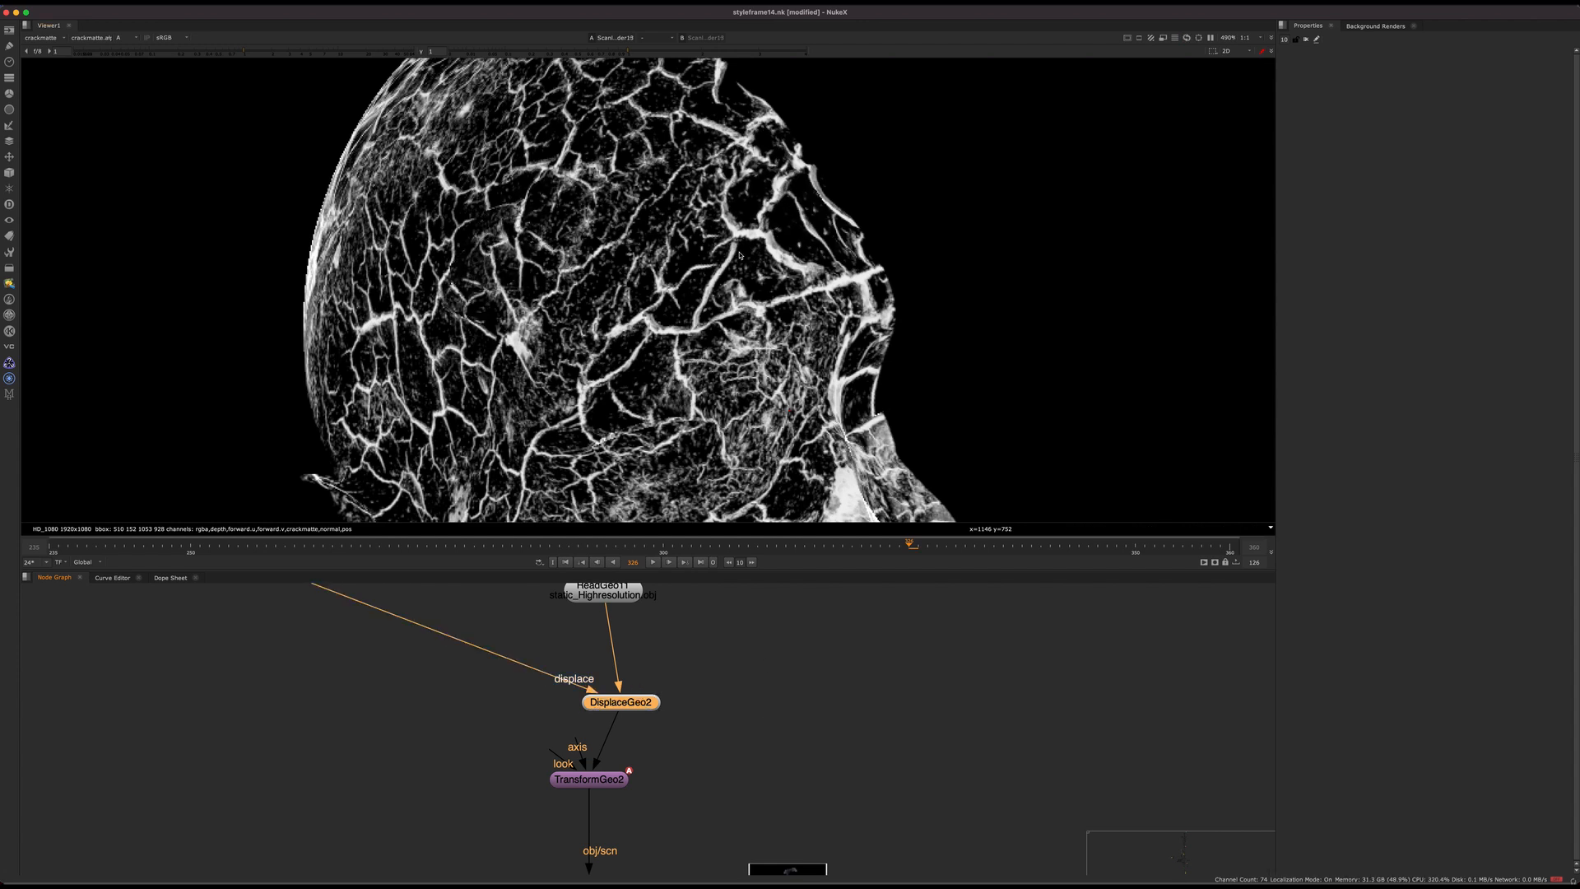
drag(618, 703, 609, 697)
middle_drag(609, 697, 530, 658)
scroll(530, 658, down, 1)
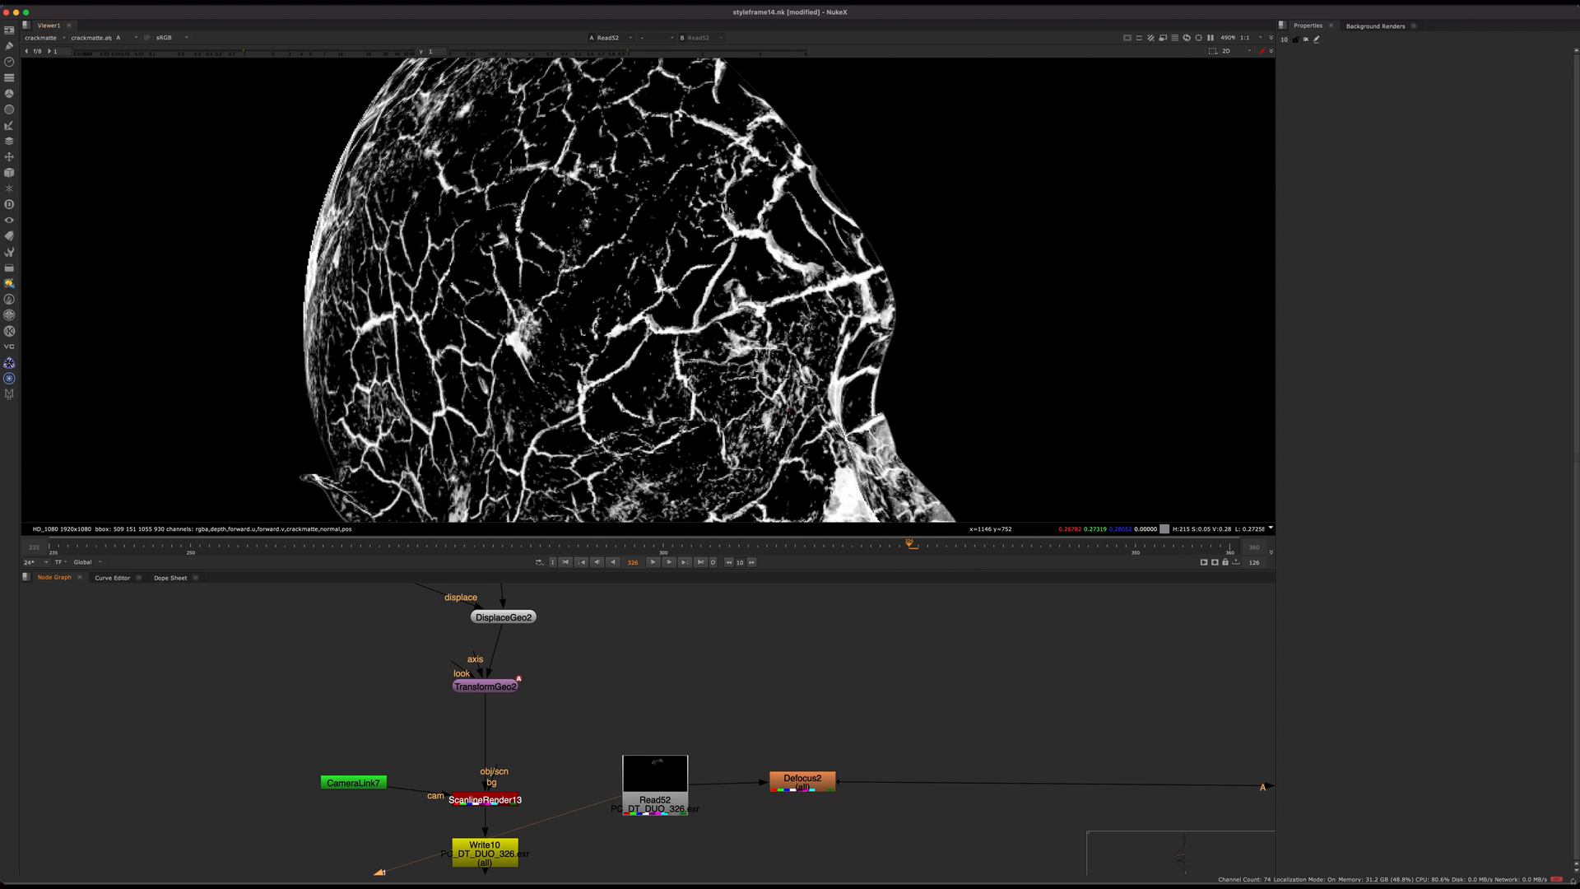
Step: Switch the viewer from crackmatte to the rgba layer, inspect Read52's cracked pieces up close and refit the image
scroll(706, 674, down, 3)
middle_drag(705, 674, 429, 632)
middle_drag(1034, 730, 623, 682)
drag(788, 632, 1061, 711)
middle_drag(730, 600, 973, 685)
click(58, 38)
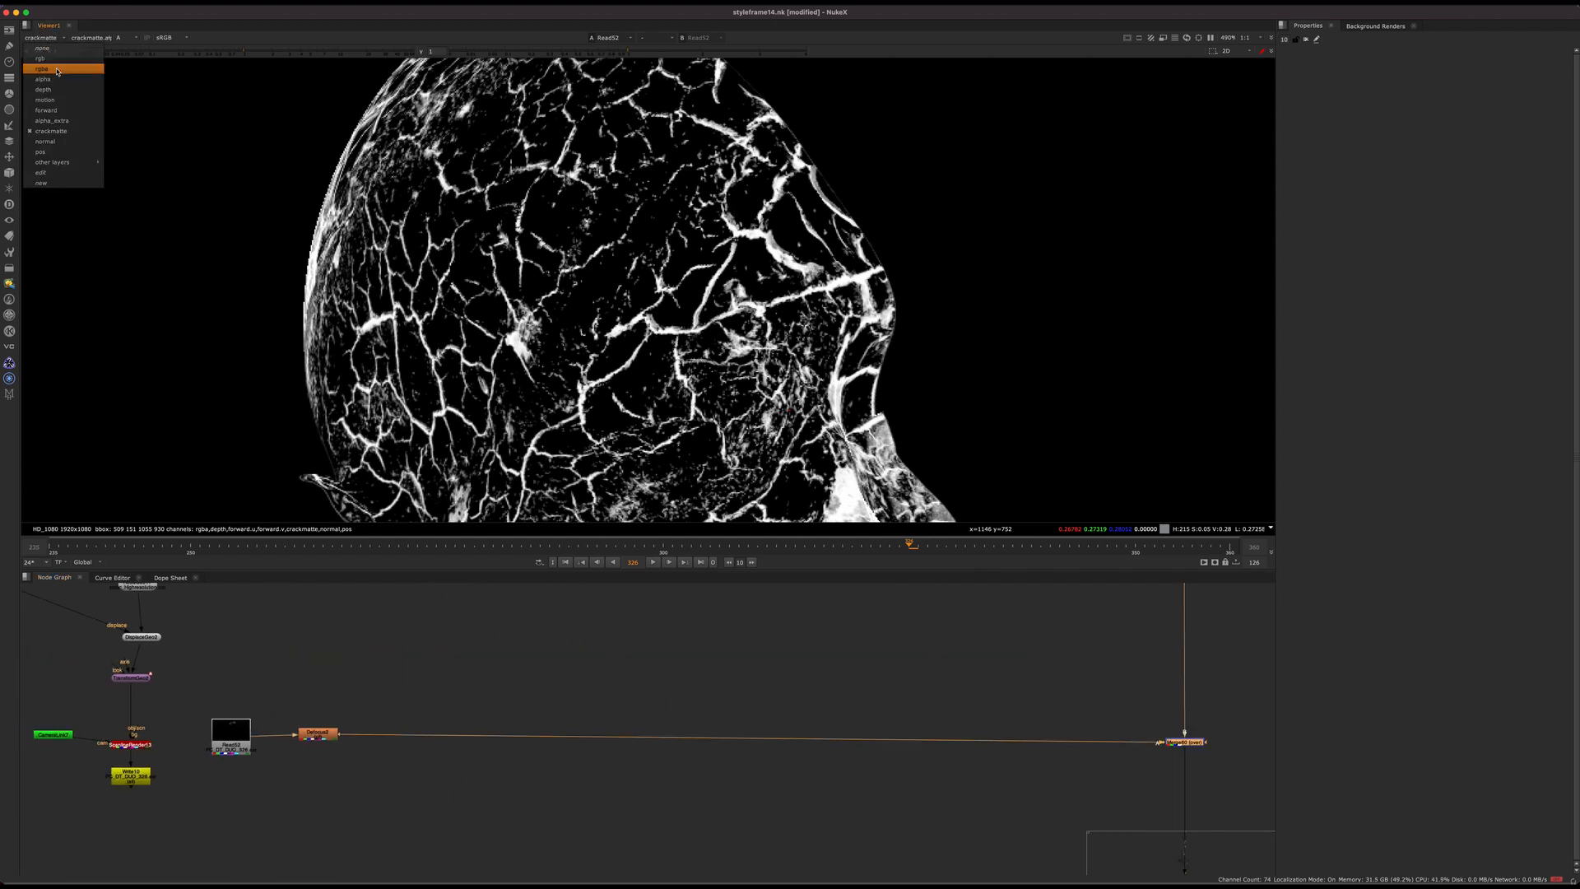
click(45, 59)
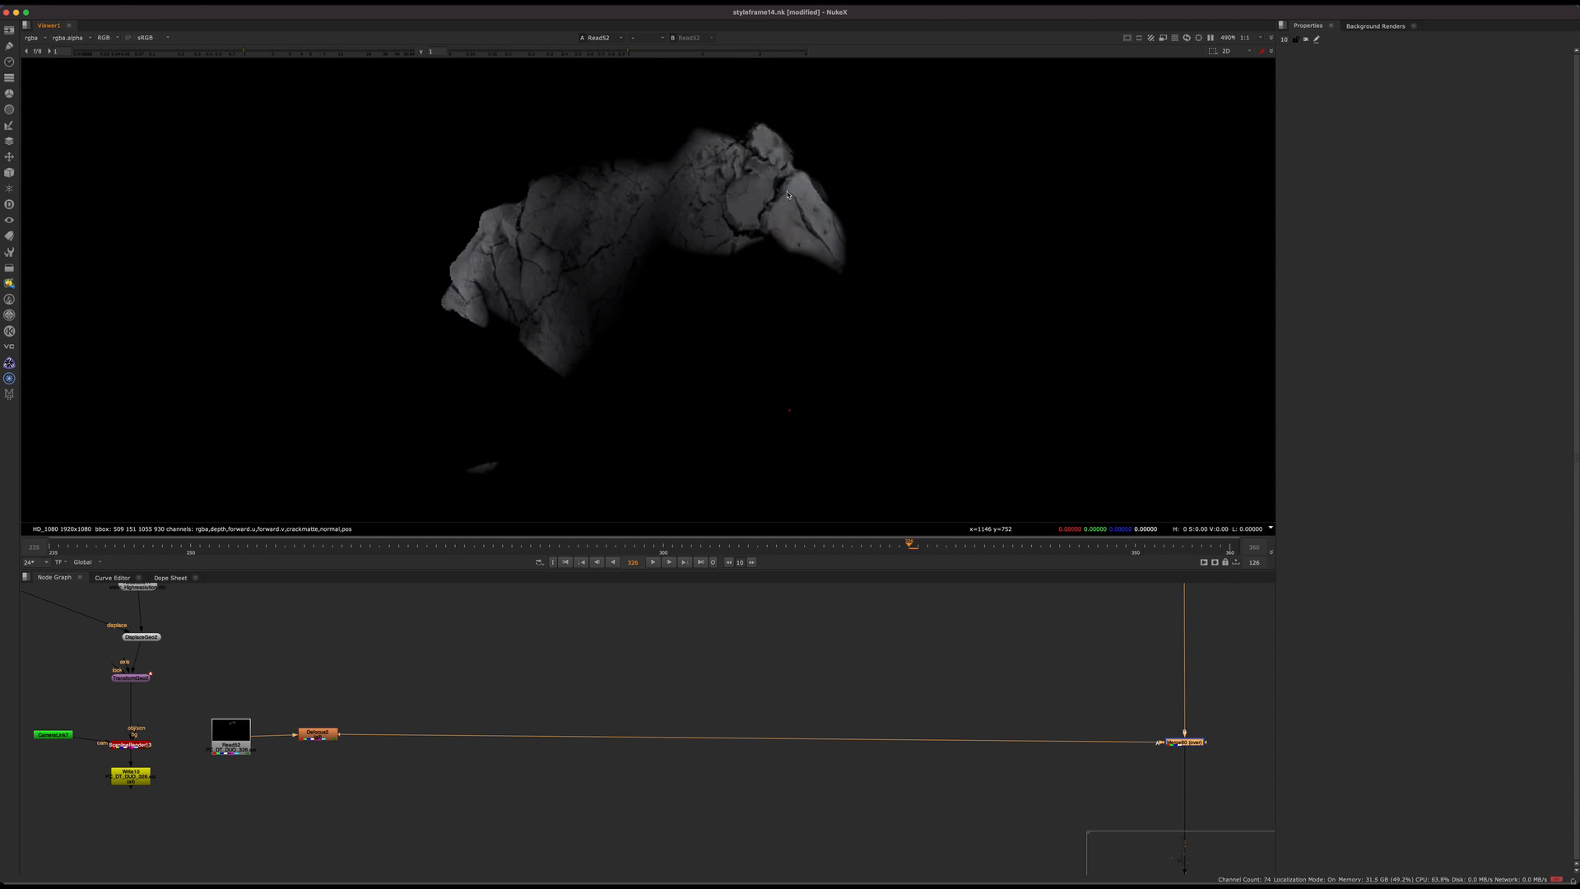
scroll(762, 217, up, 4)
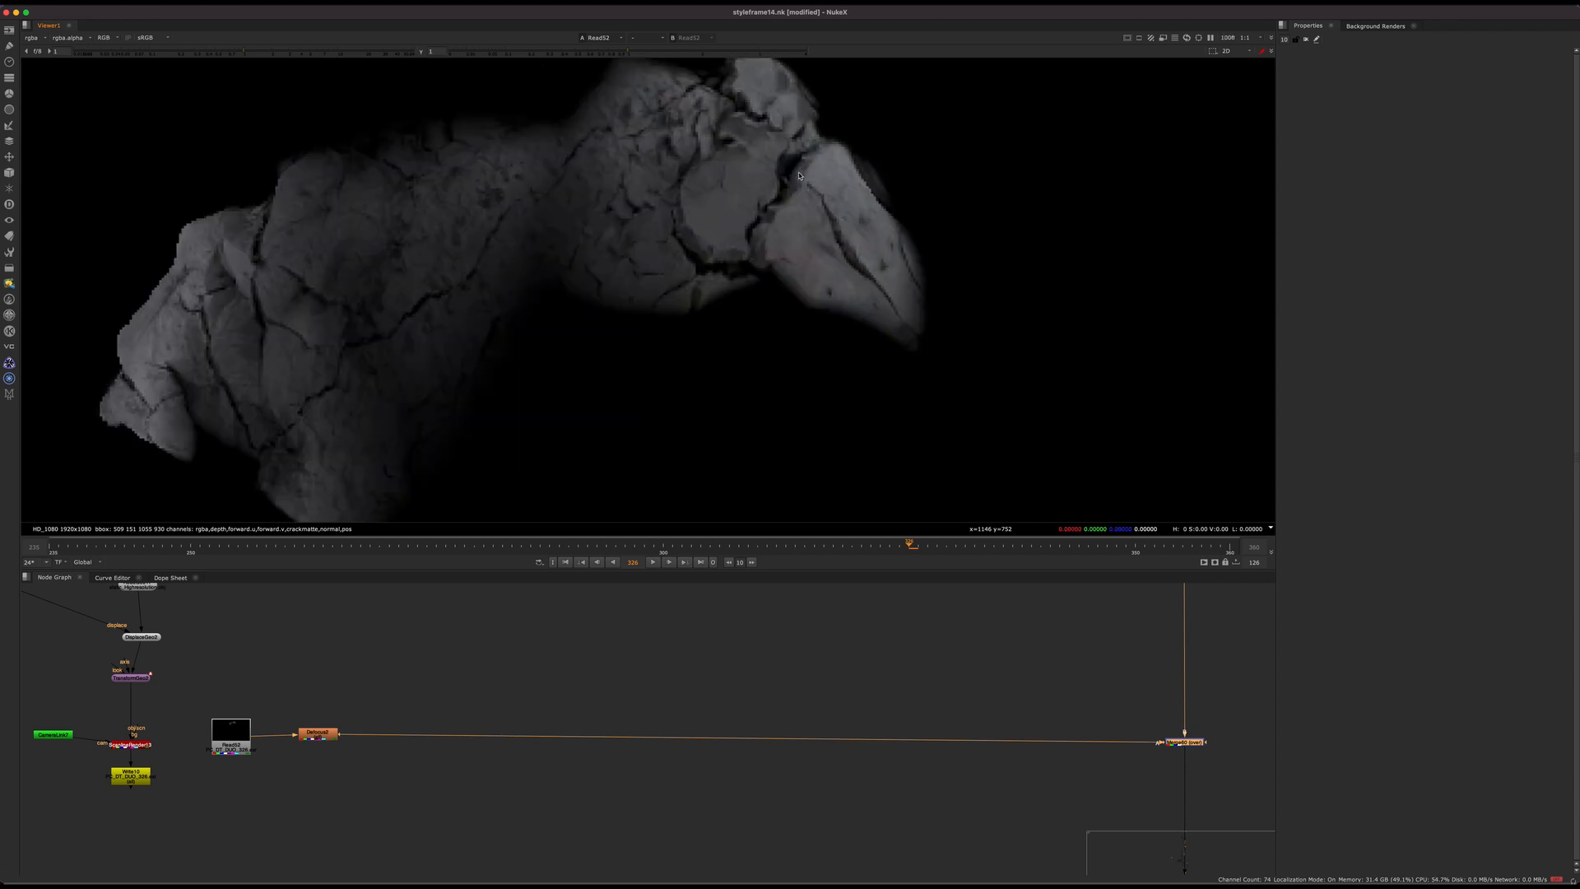
key(f)
Step: Follow Defocus2's output to its merge, return to Read52 and toggle the viewer to alpha and back
middle_drag(942, 741, 716, 665)
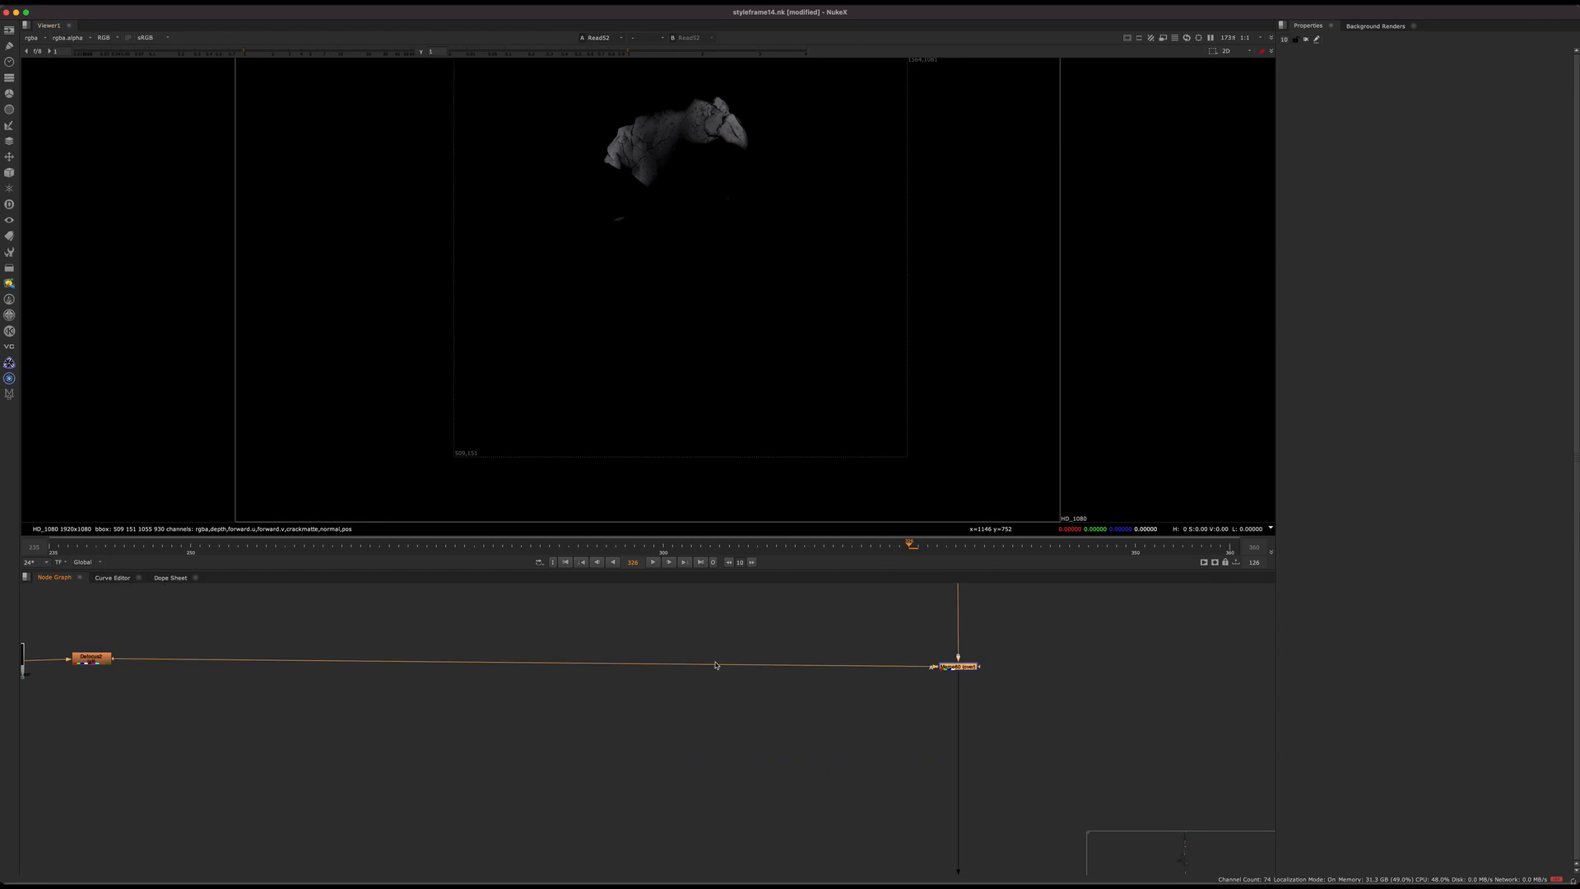
click(726, 790)
scroll(832, 772, down, 5)
scroll(586, 687, up, 6)
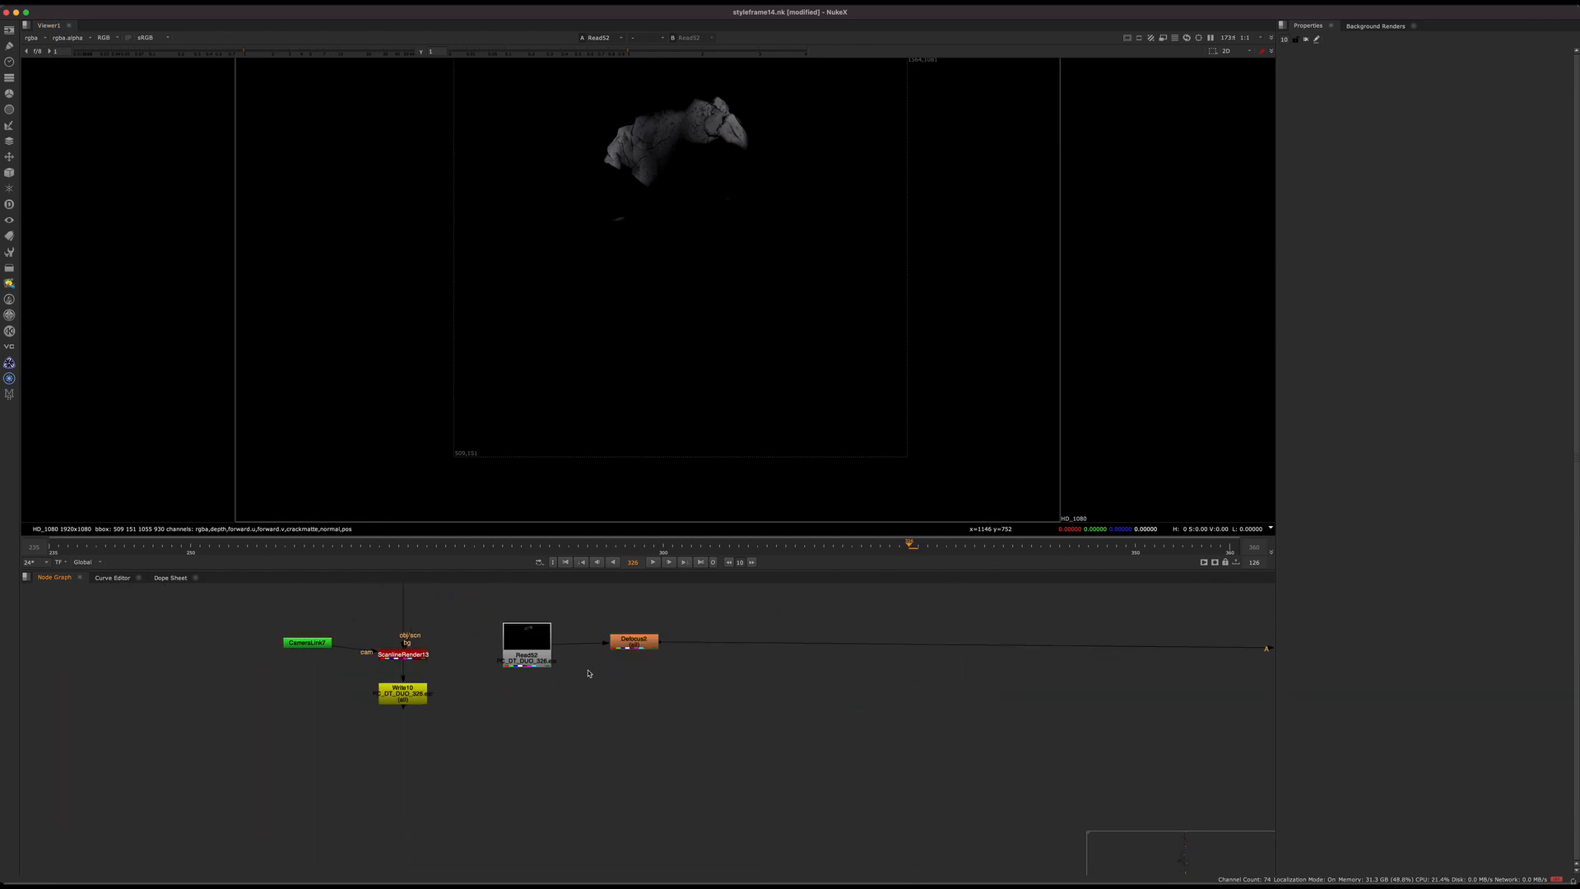
key(a)
key(a)
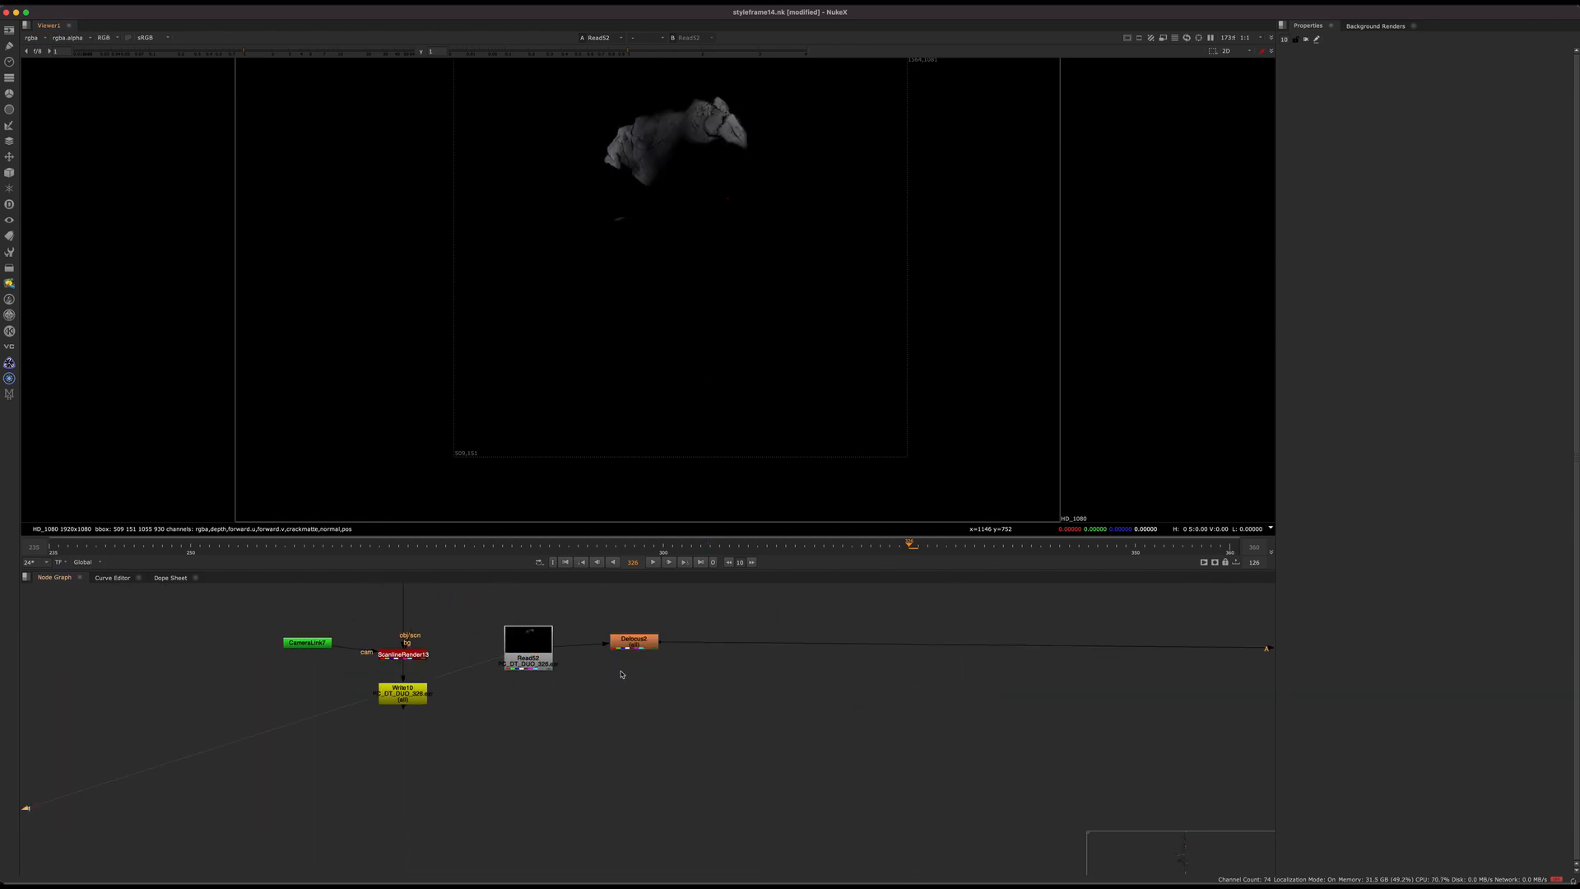
Step: Find the face crack projection branch and display its ScanlineRender output in the viewer
scroll(626, 704, down, 6)
middle_drag(638, 852, 638, 589)
scroll(676, 648, down, 4)
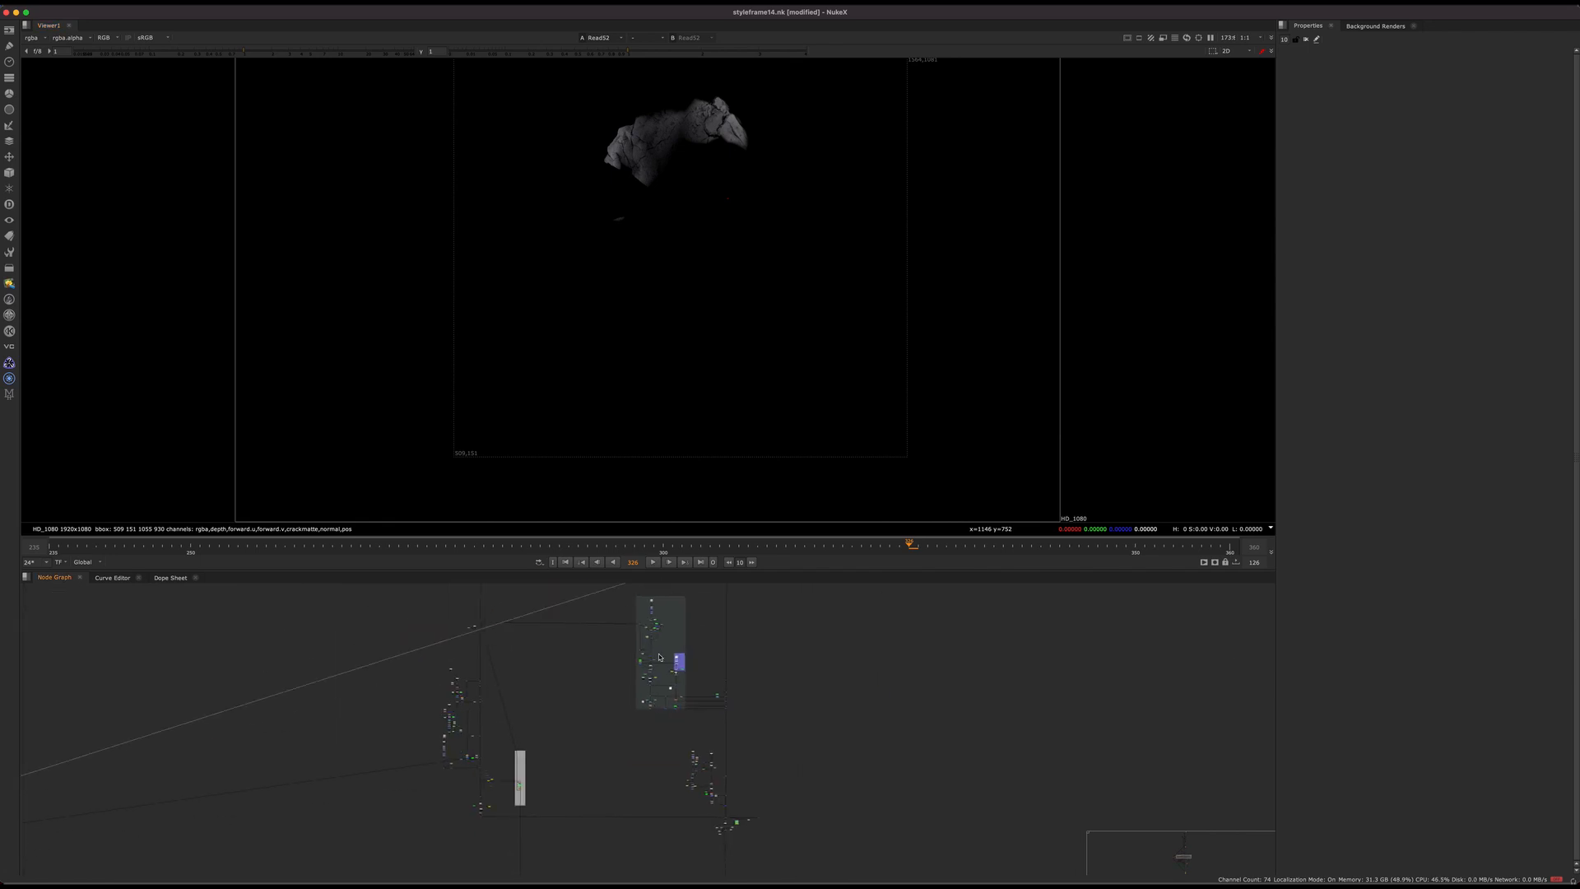
middle_drag(569, 809, 594, 597)
scroll(595, 660, up, 8)
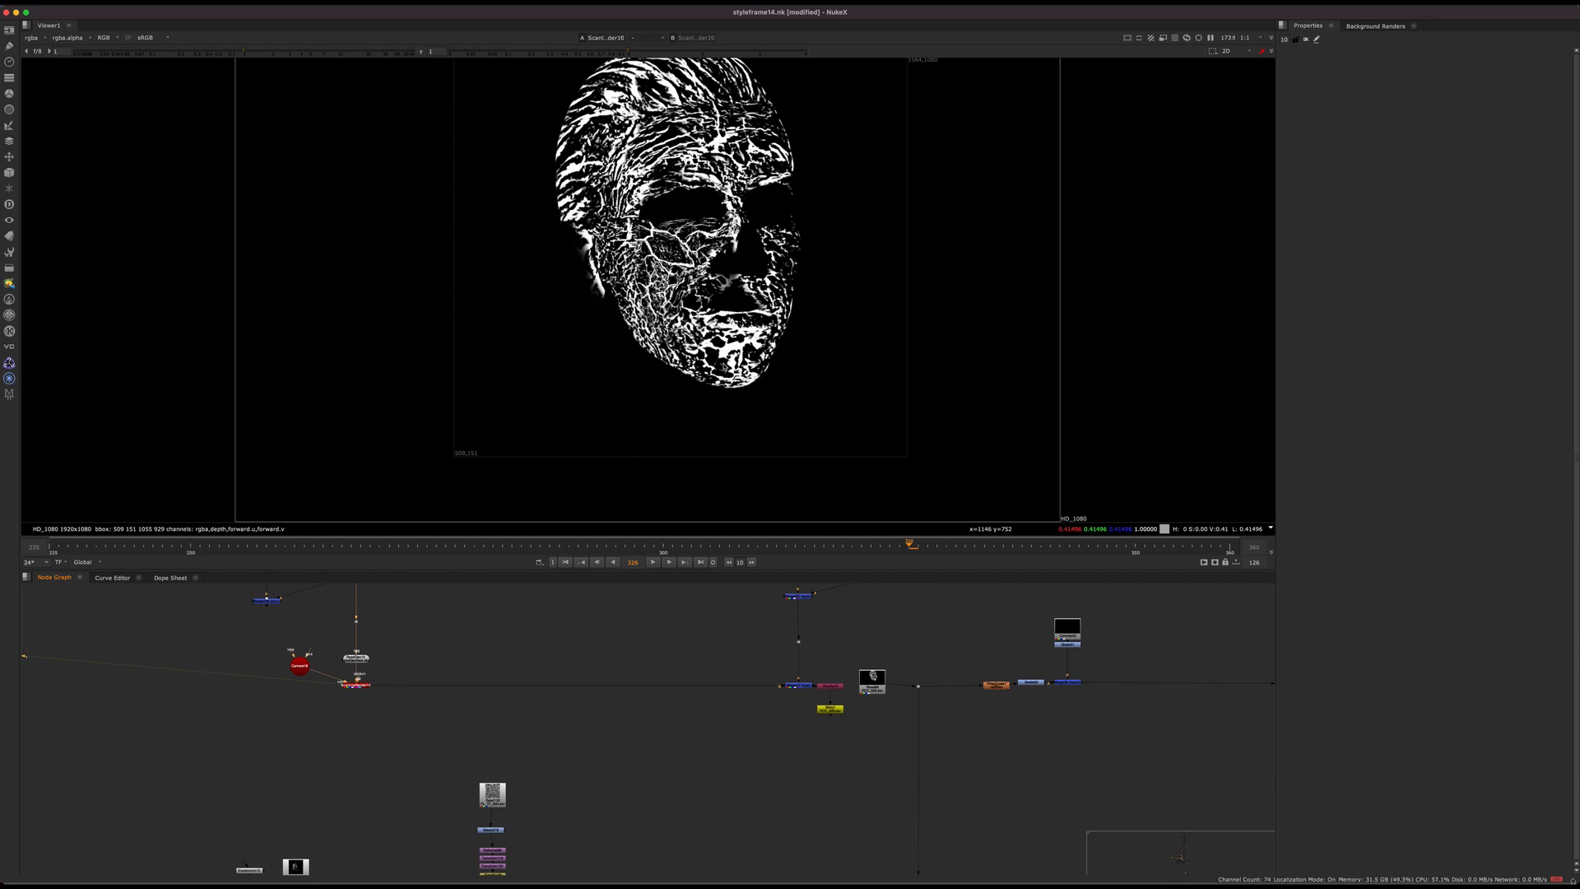
Step: Display Merge47 before Shuffle15 and toggle it off and on twice to compare the crack matte with and without its A input
scroll(856, 706, up, 7)
middle_drag(811, 747, 769, 852)
click(619, 745)
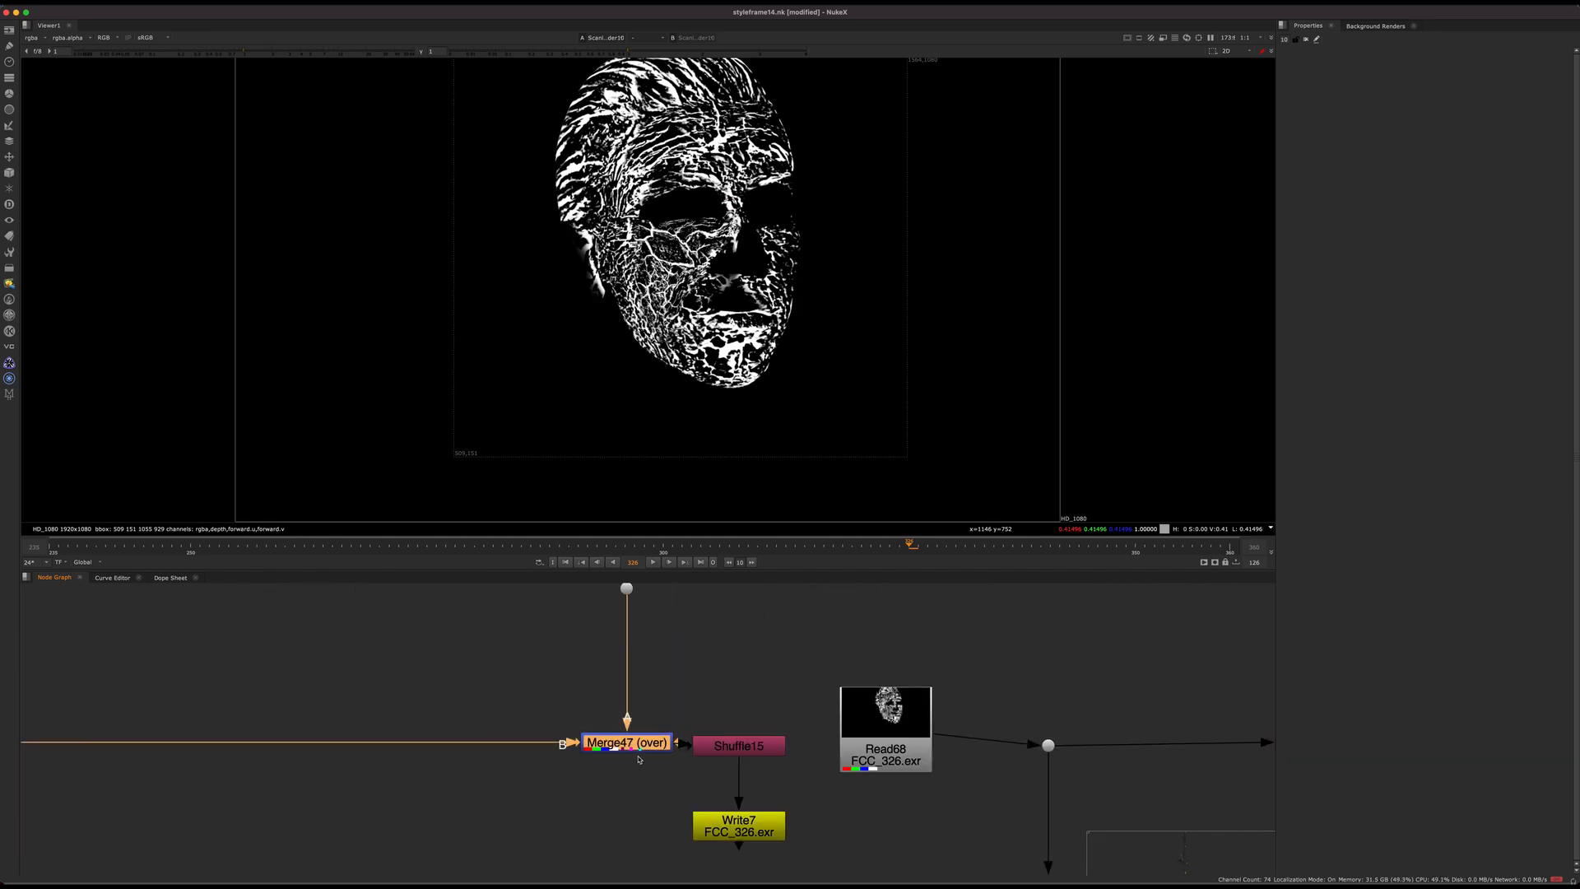
drag(620, 745, 622, 751)
key(1)
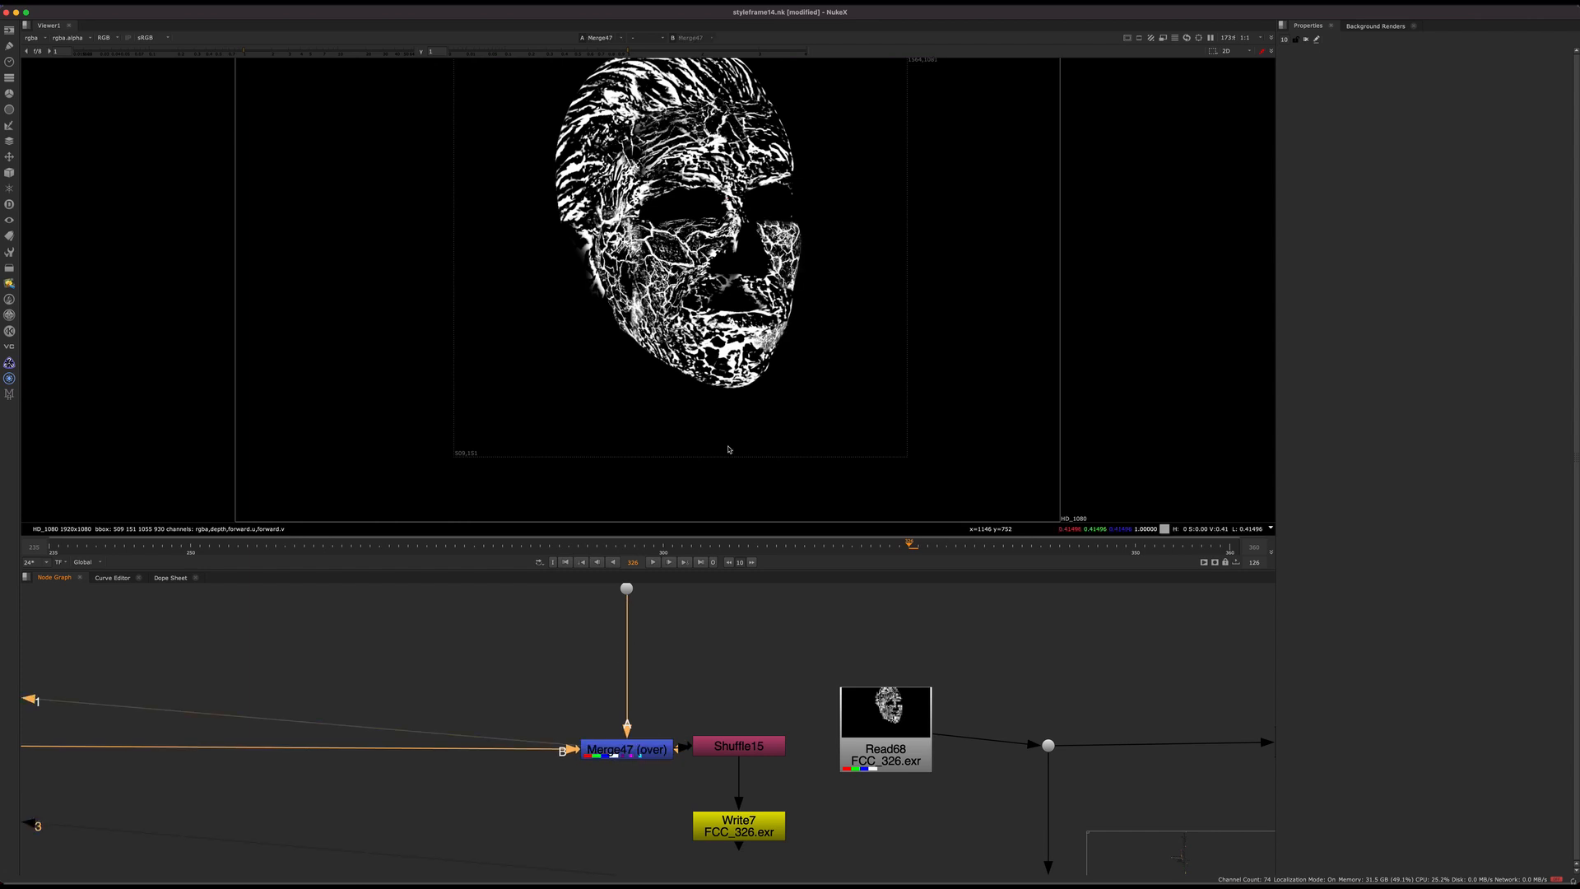
drag(688, 711, 519, 803)
key(d)
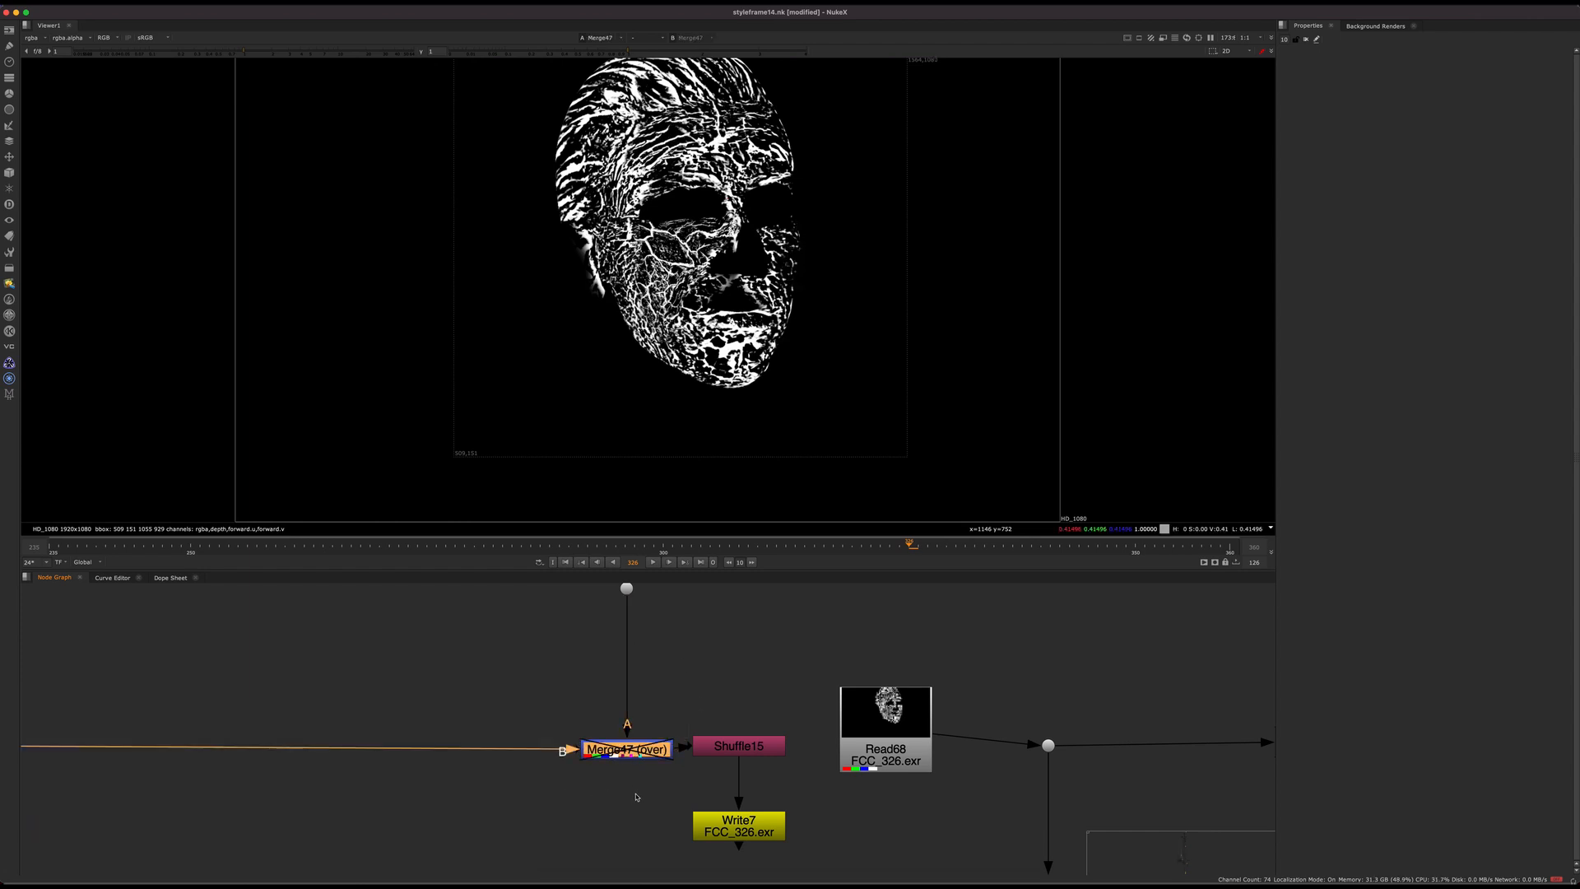
key(d)
scroll(640, 797, down, 3)
middle_drag(640, 798, 575, 797)
key(d)
key(d)
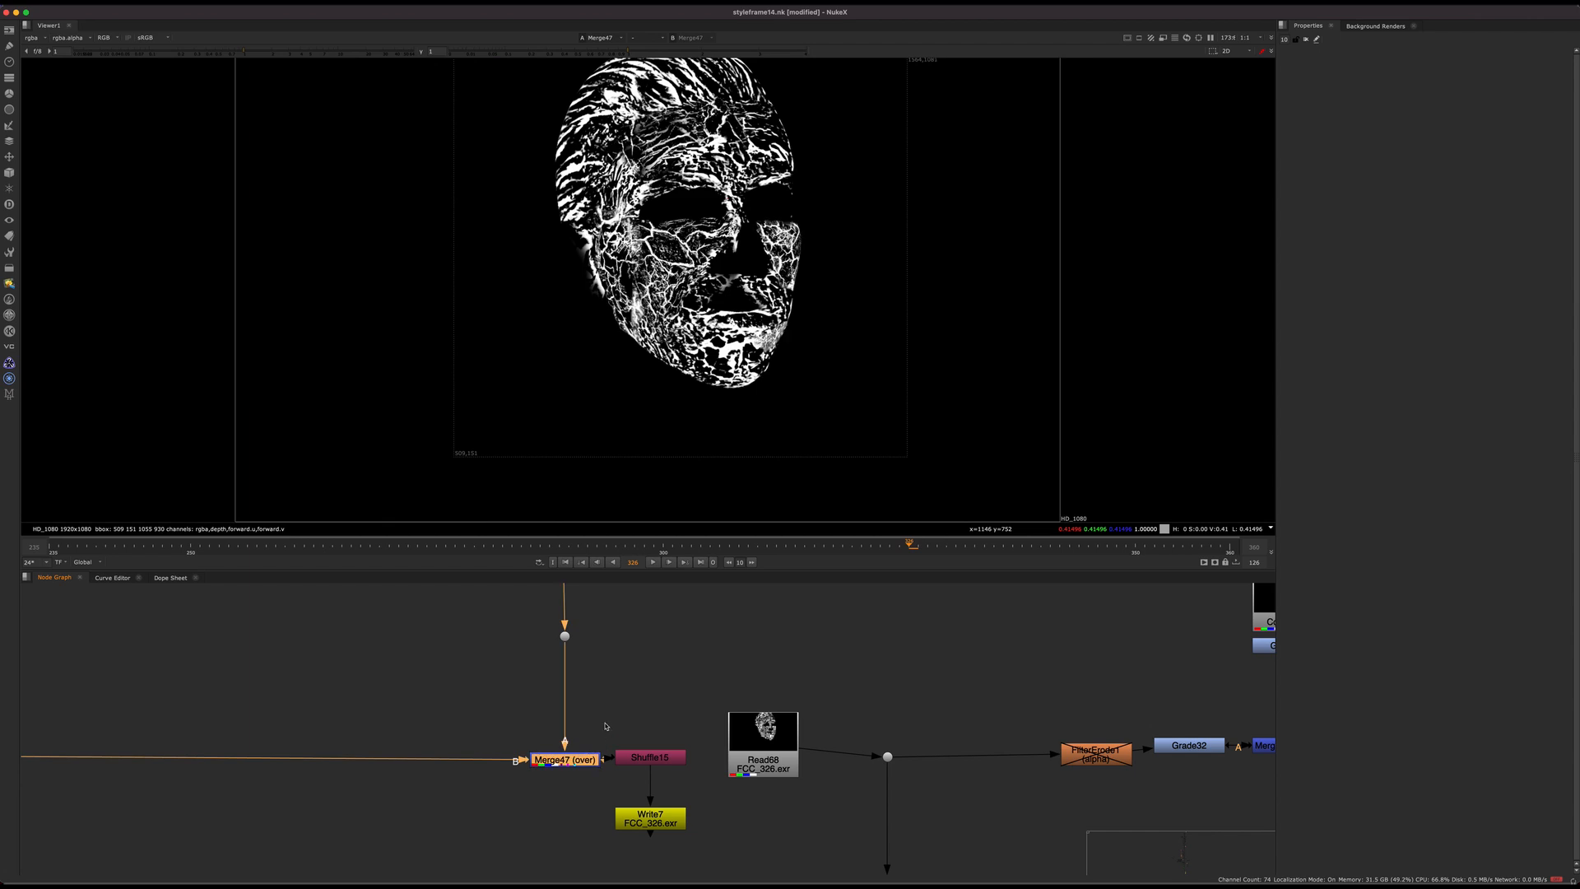
Step: Trace Merge47's A input up to the Read branches and display the middle one, Read69
middle_drag(606, 727, 584, 865)
middle_drag(656, 588, 645, 794)
scroll(655, 719, down, 3)
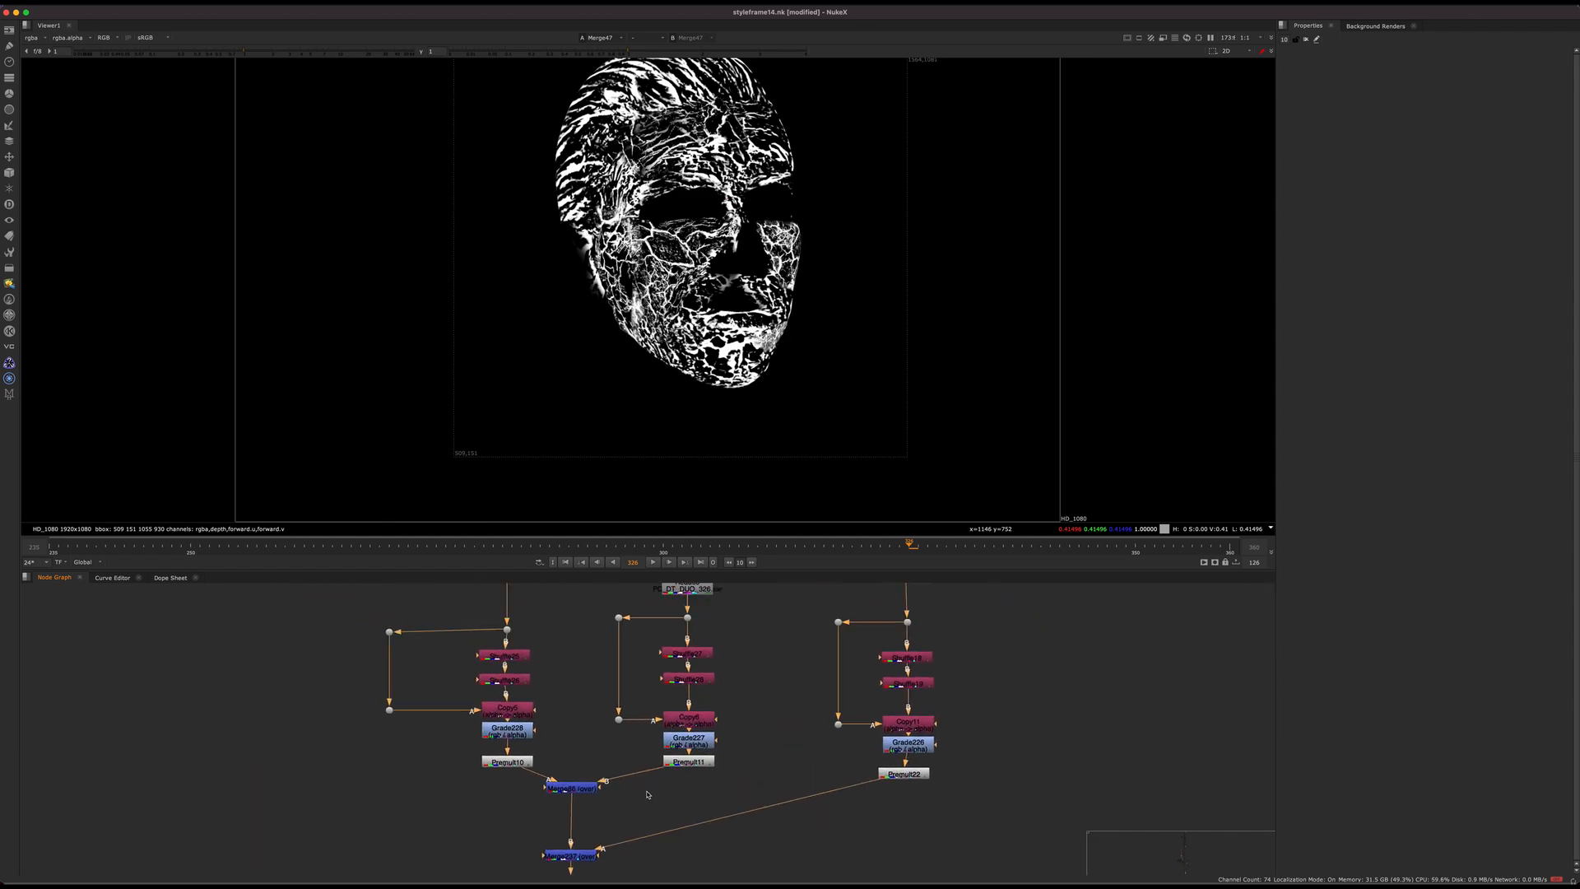
middle_drag(698, 608, 671, 687)
scroll(671, 686, up, 2)
click(665, 668)
key(1)
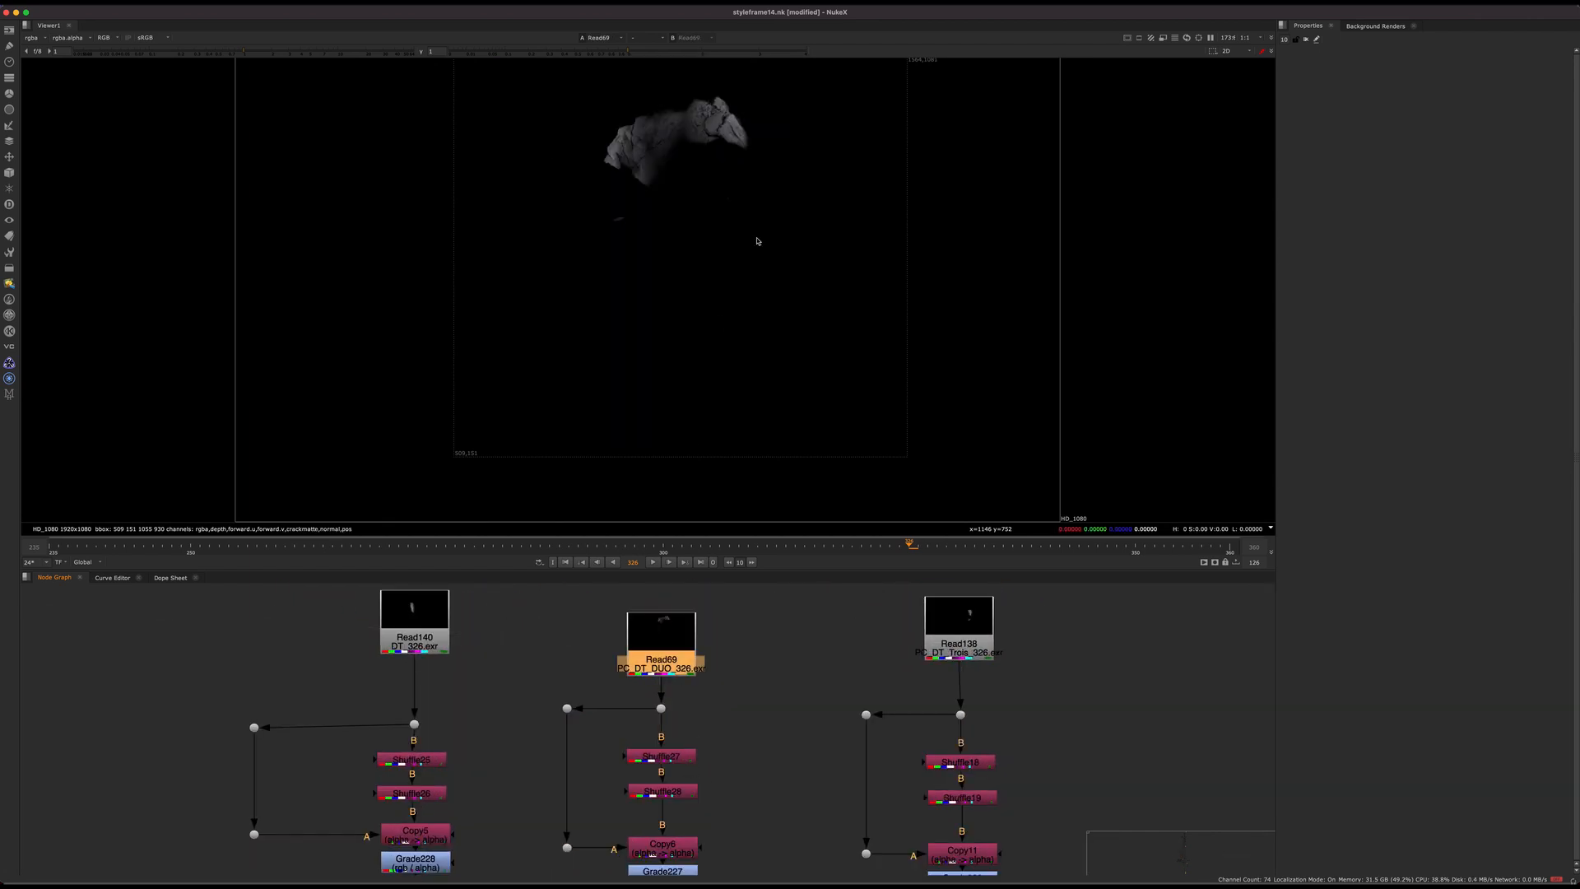
Step: Open the properties of Shuffle27 below Read69 and examine its crackmatte-to-rgba output close up
double_click(660, 755)
key(1)
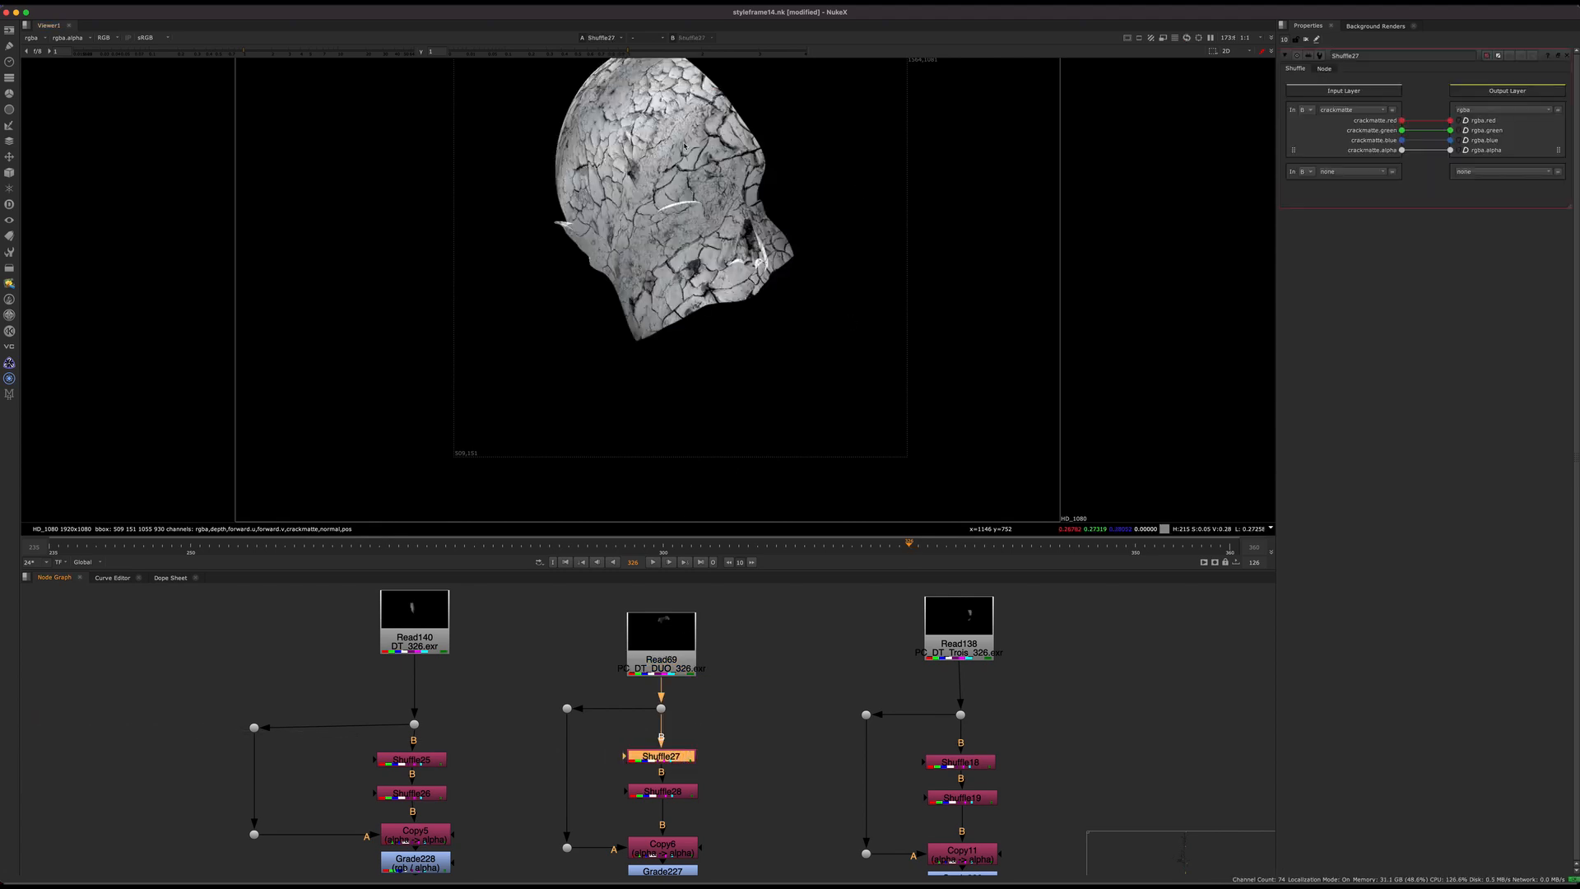
scroll(684, 146, up, 5)
scroll(748, 218, down, 3)
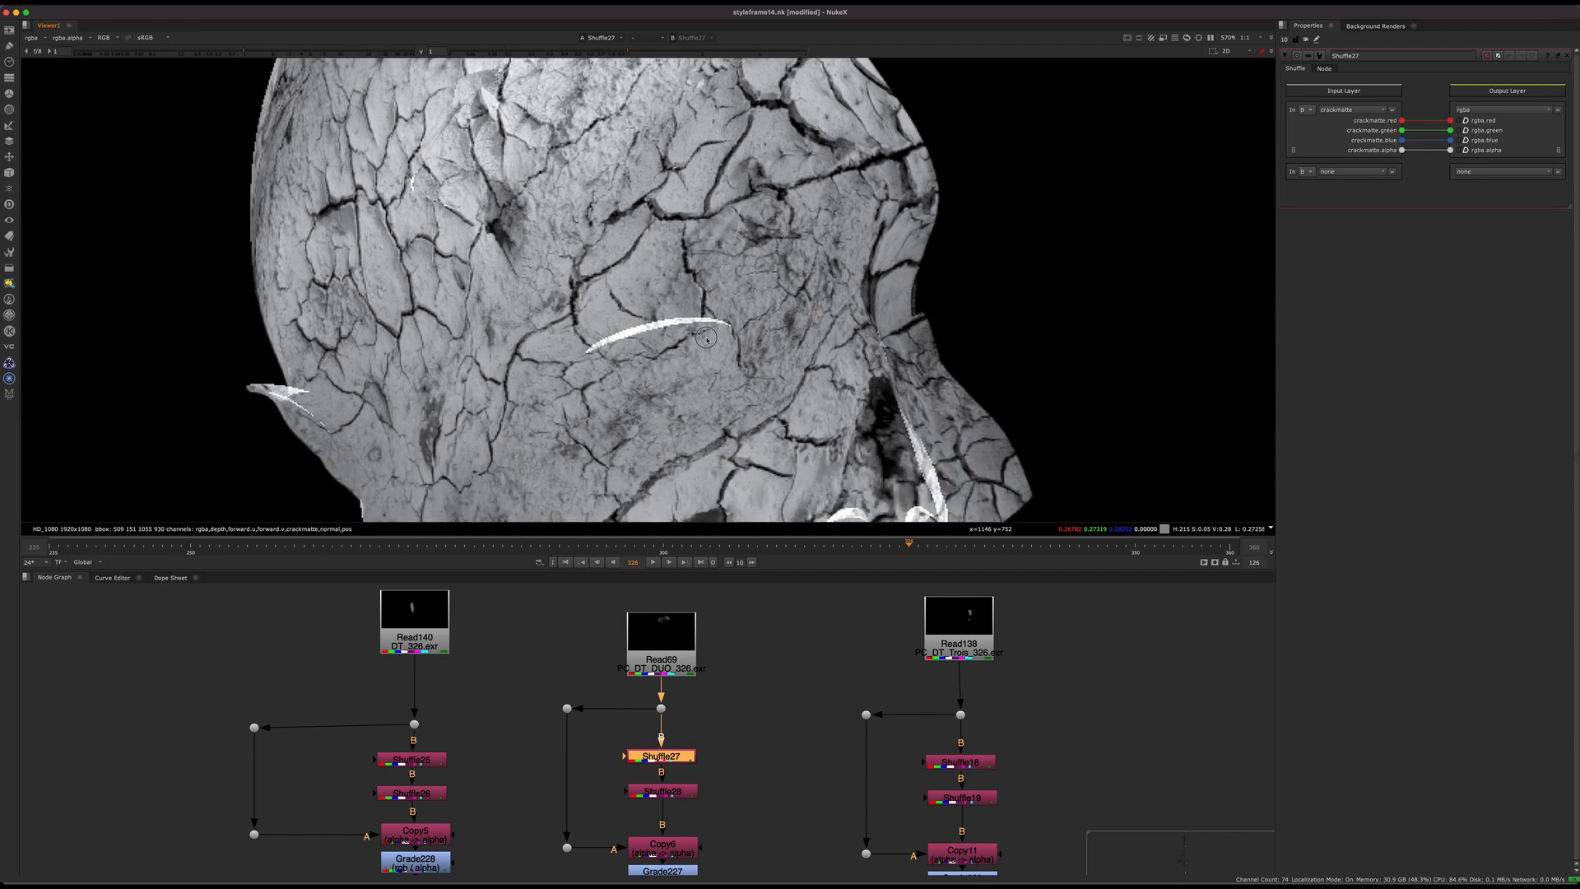
Step: Compare Read69's main colour image with Shuffle27's output by displaying each in turn
click(671, 659)
key(1)
click(708, 583)
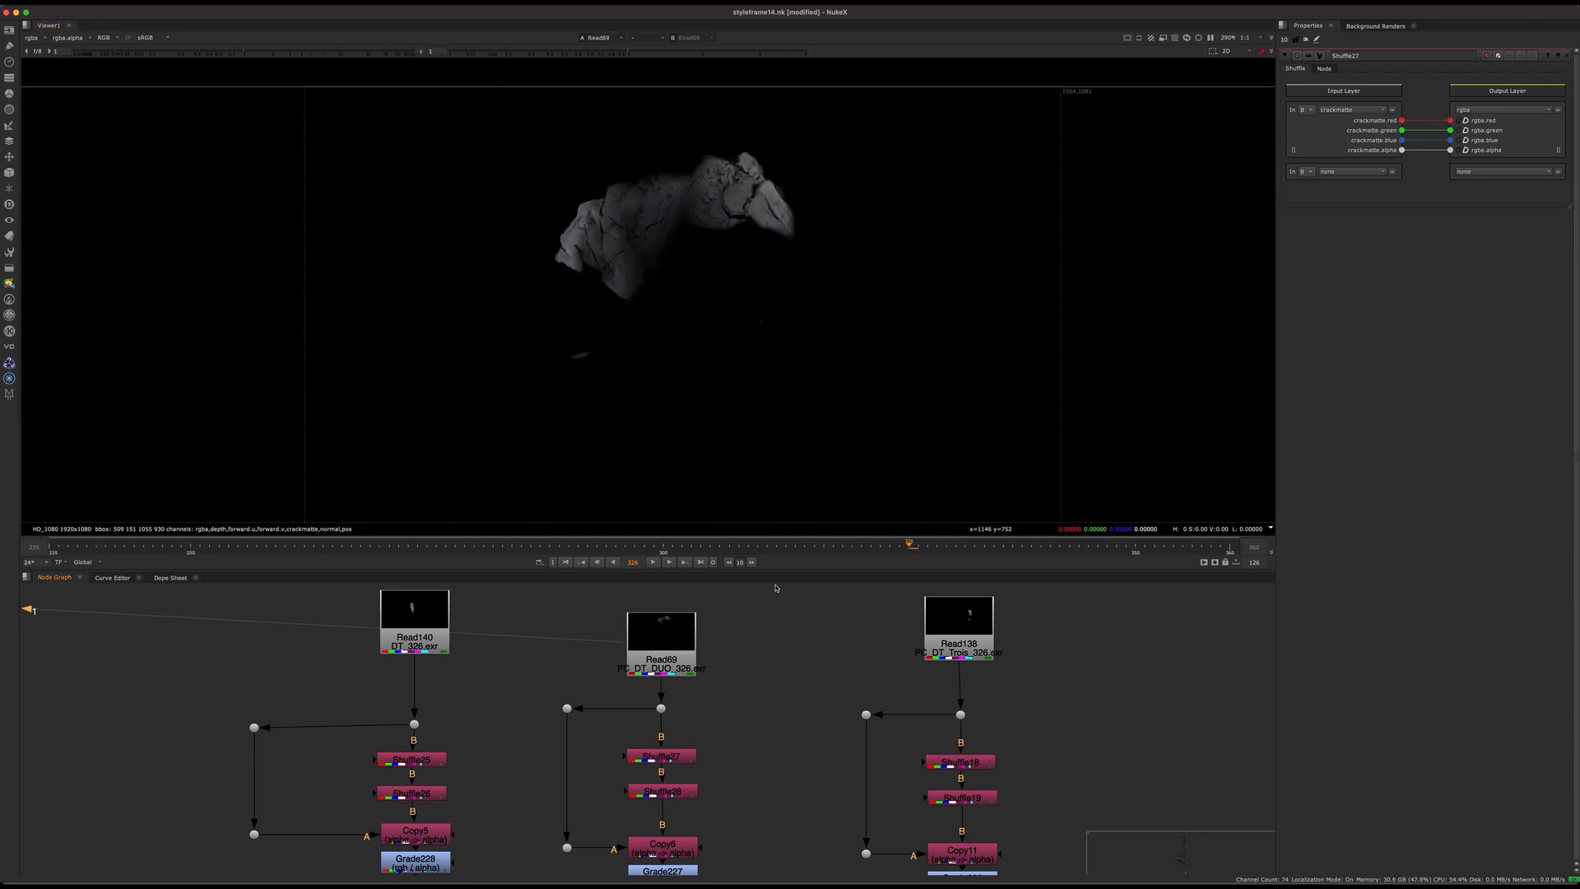
drag(691, 678, 690, 667)
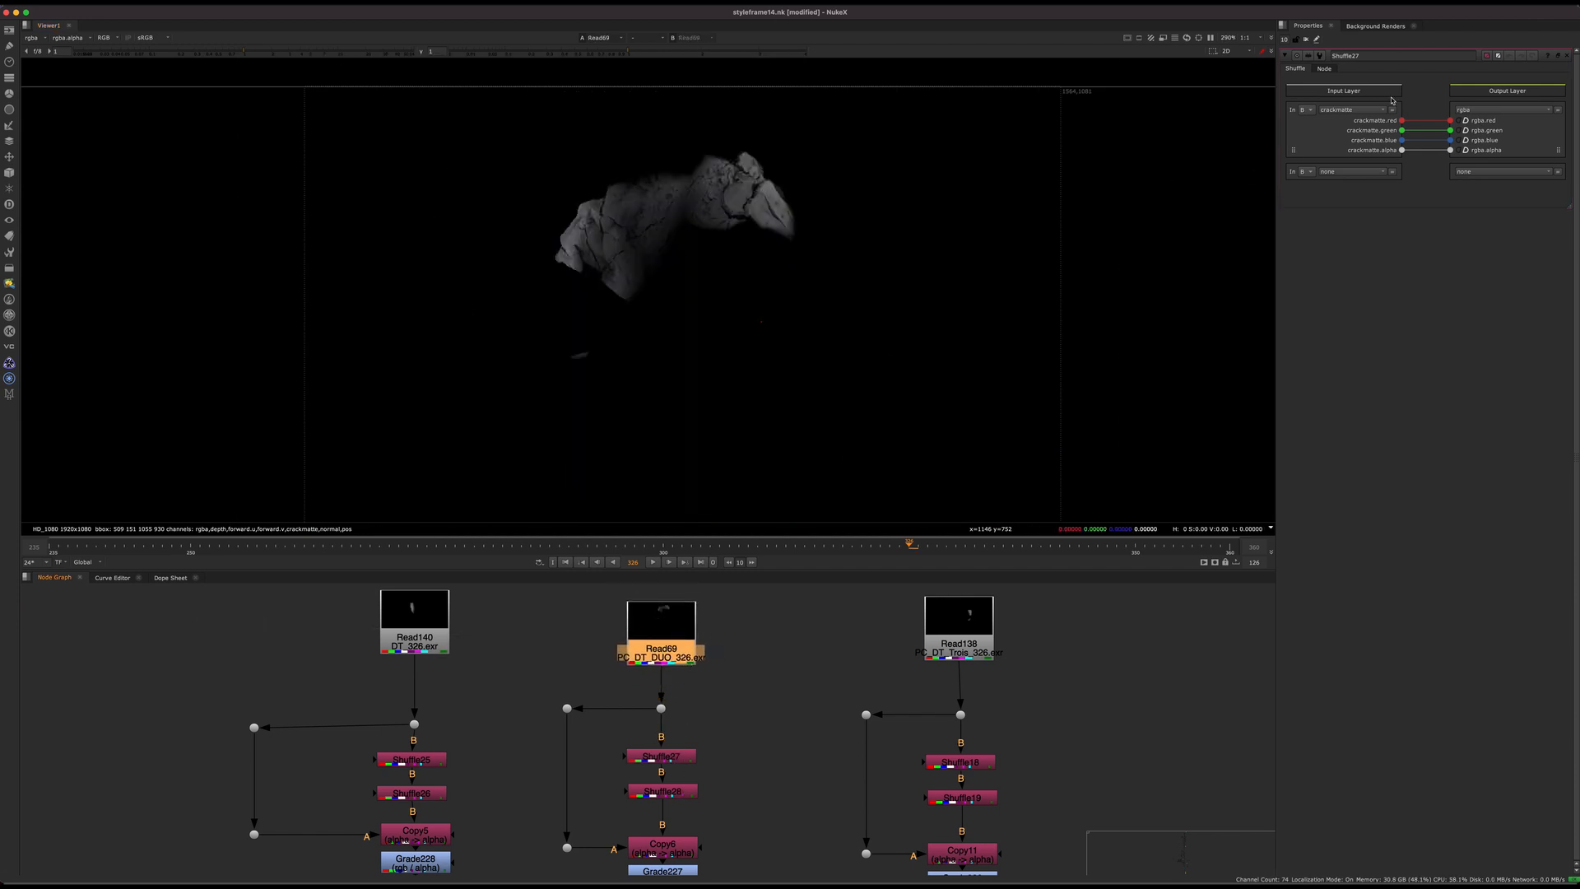
click(661, 757)
key(1)
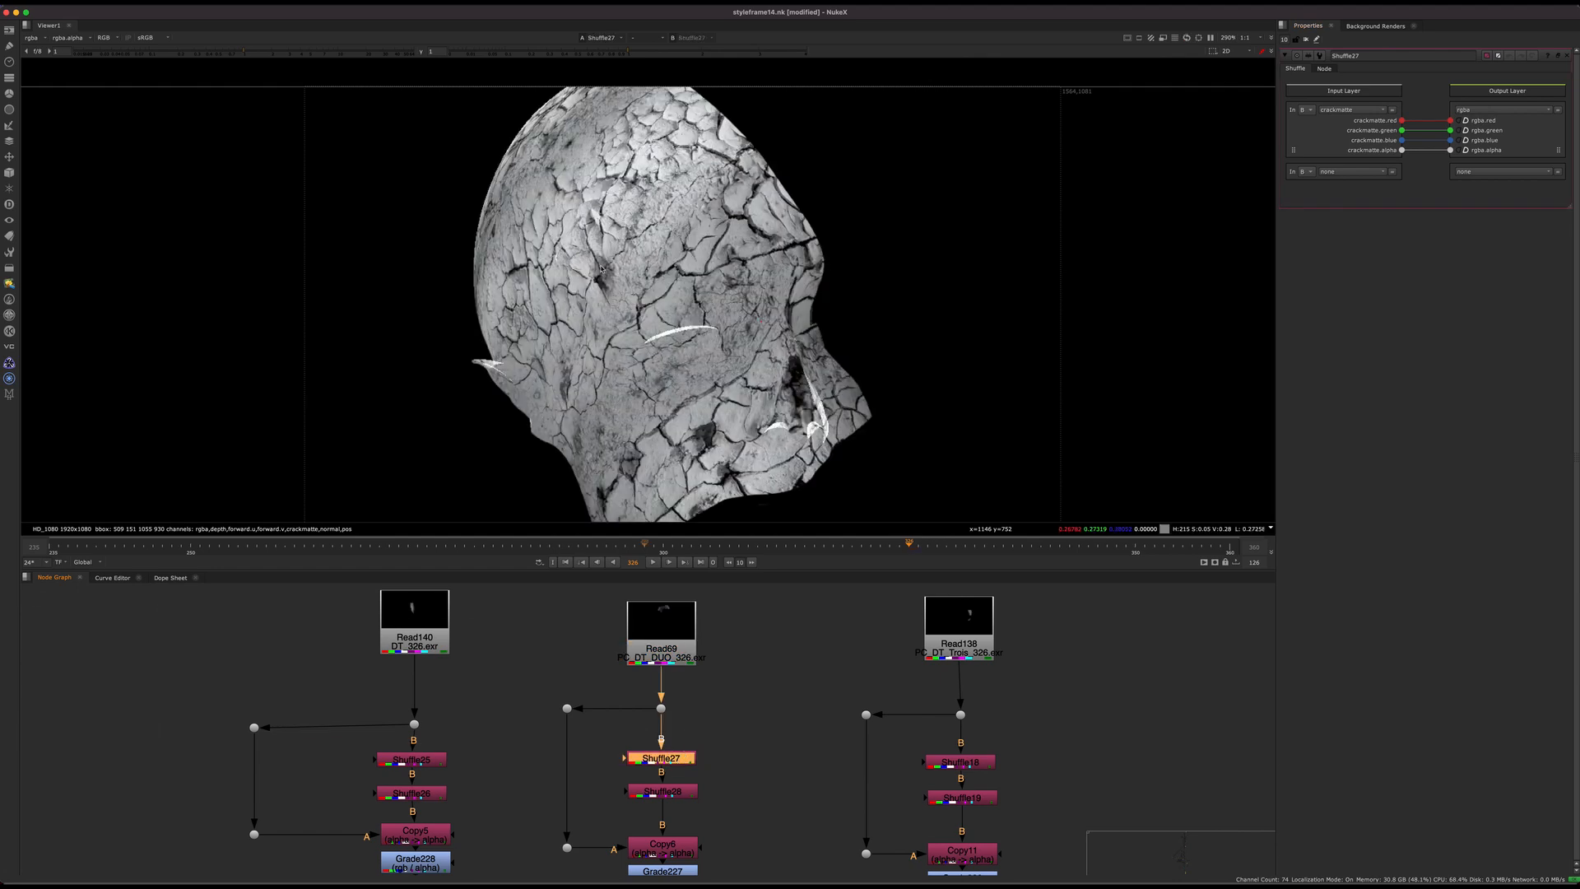
Step: Open the properties of Shuffle28 and display its output with the alpha routed into all colour channels
middle_drag(684, 780, 683, 703)
double_click(661, 714)
key(1)
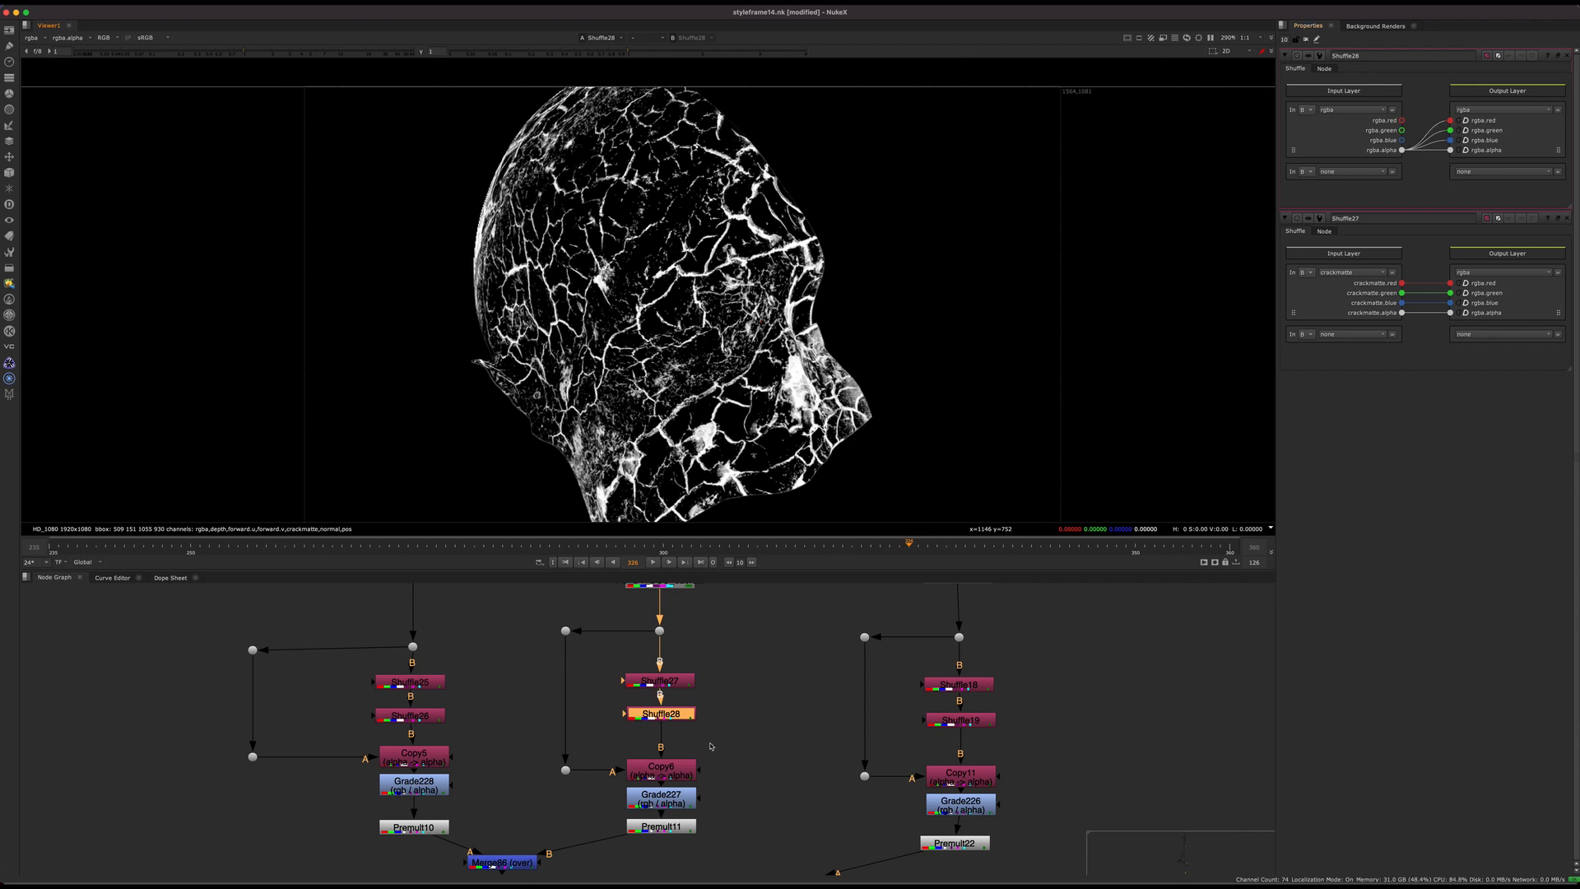
scroll(703, 751, up, 3)
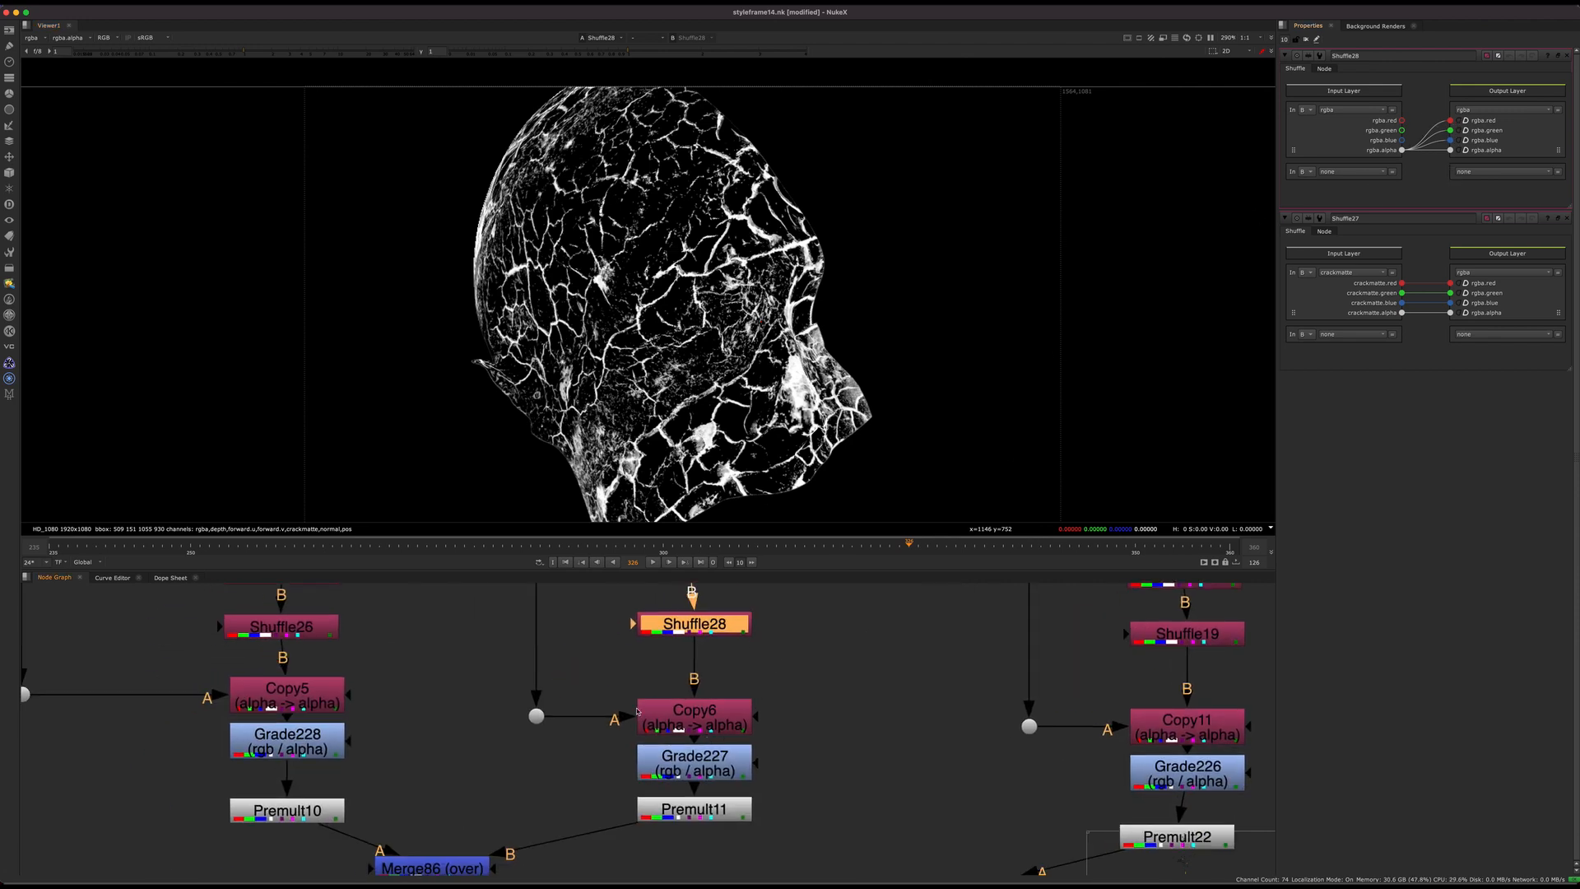
scroll(638, 712, down, 3)
Step: Display the dot that carries Read69's original image around the shuffles to Copy6's A input
middle_drag(638, 712, 610, 757)
click(532, 623)
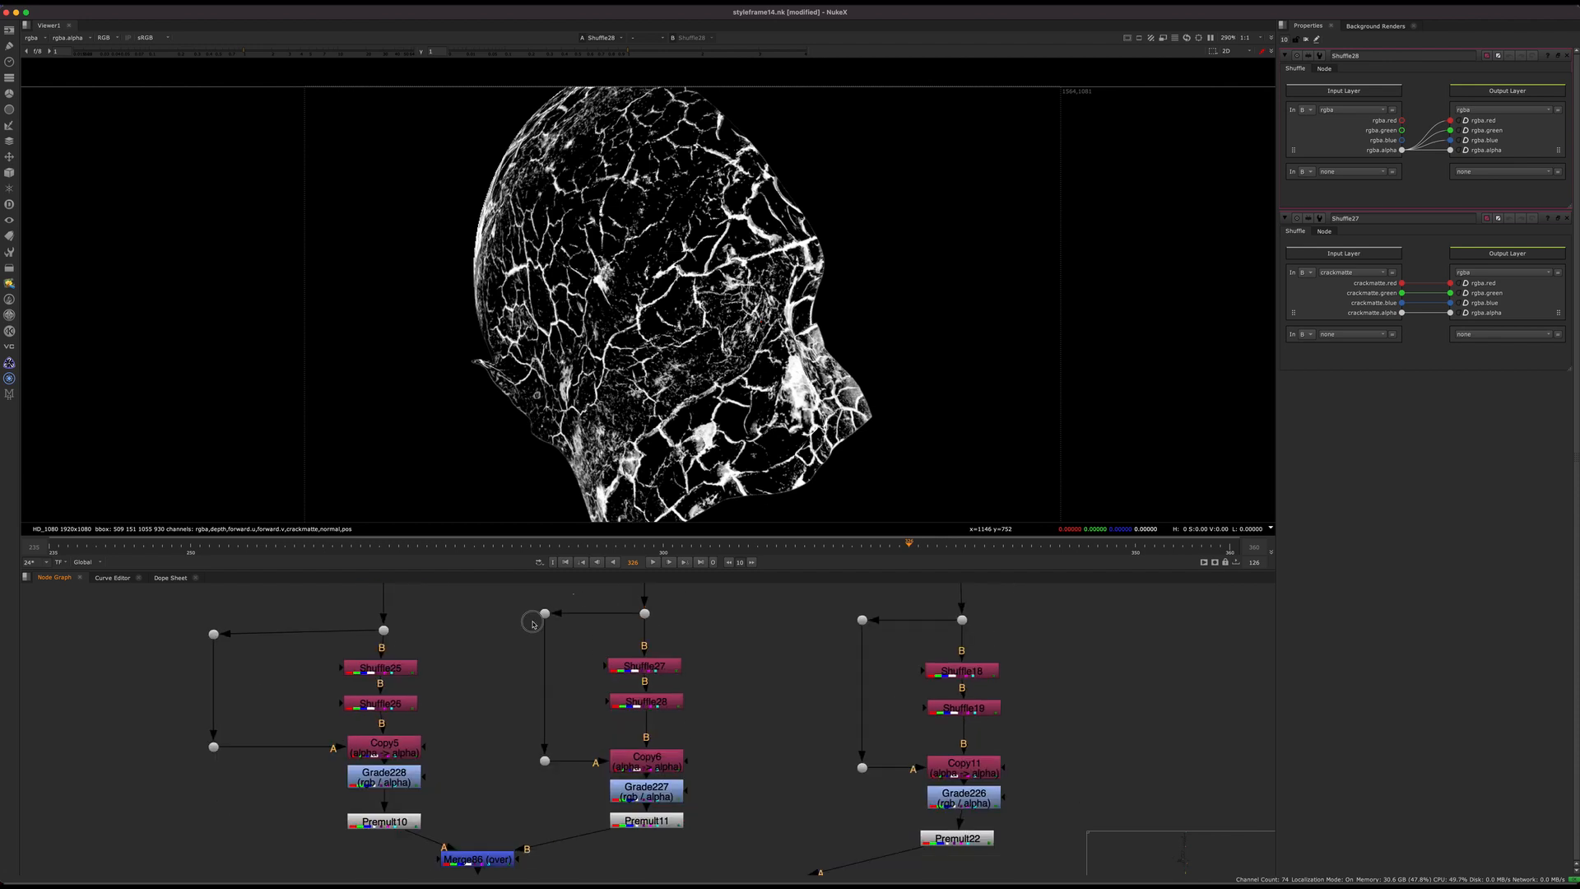
click(545, 613)
key(1)
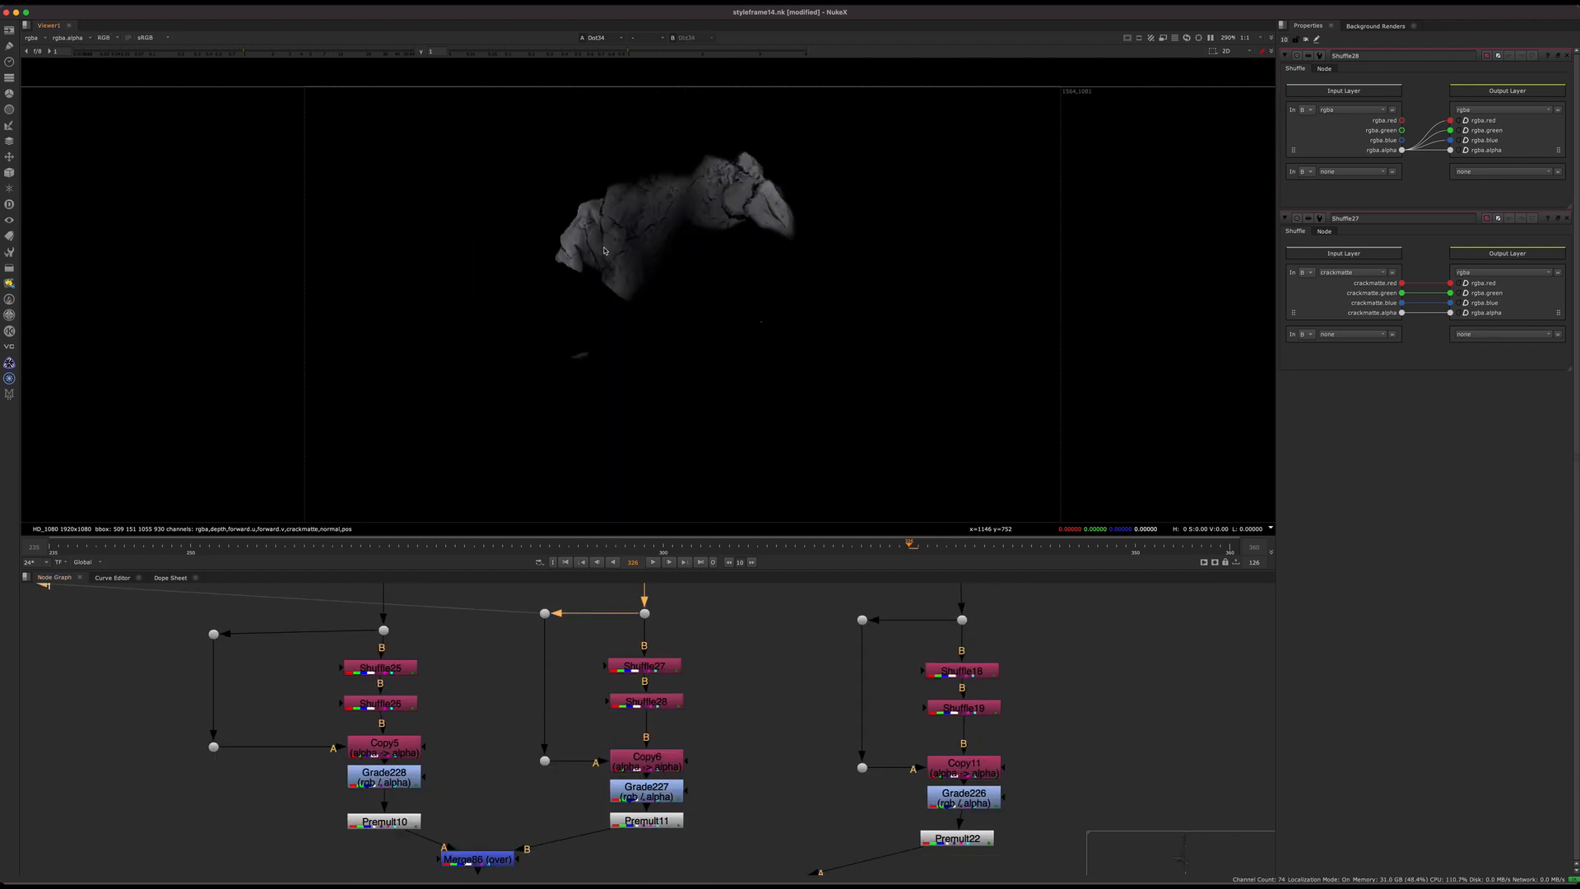
Step: Display Copy6, view the premultiplied cracks at Premult11, and switch the viewer to Premult11's alpha
click(646, 761)
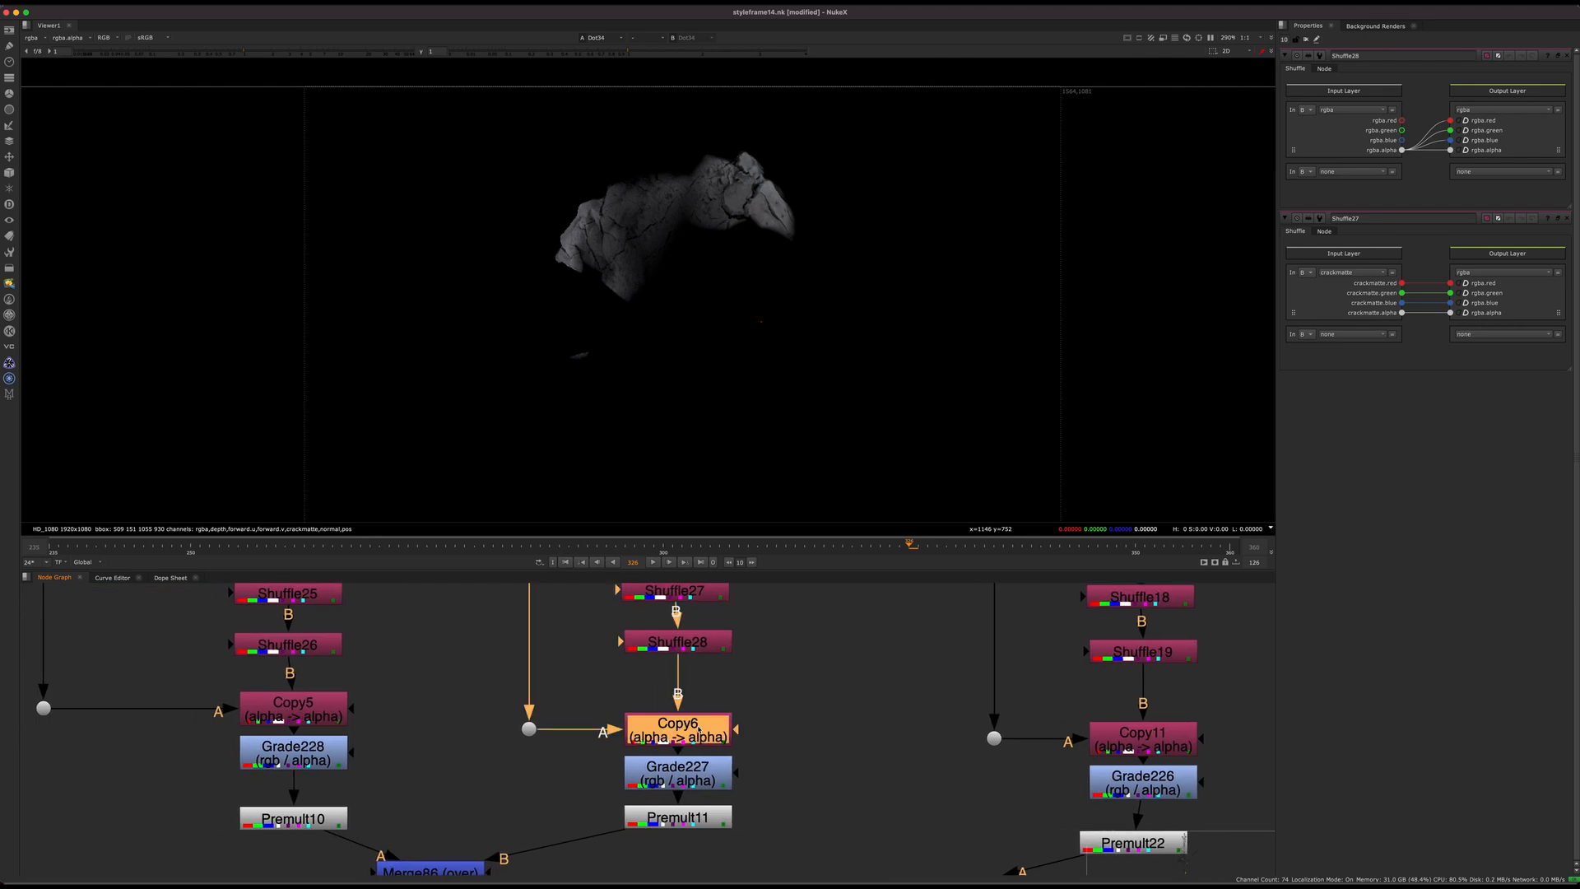
scroll(646, 761, up, 2)
key(1)
middle_drag(752, 813, 755, 723)
click(701, 732)
key(1)
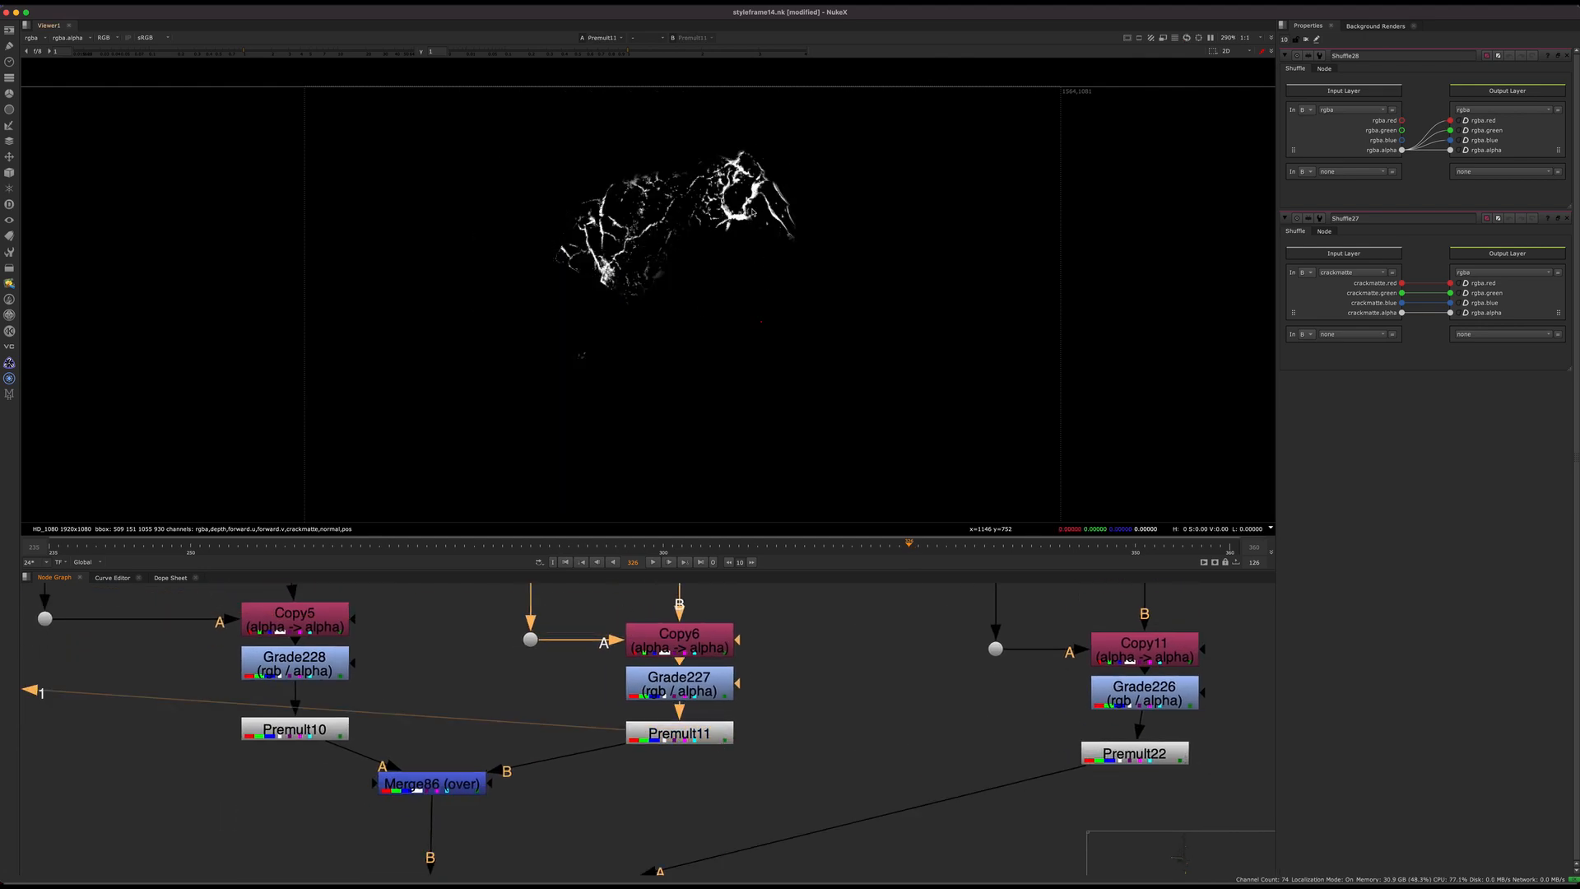
key(a)
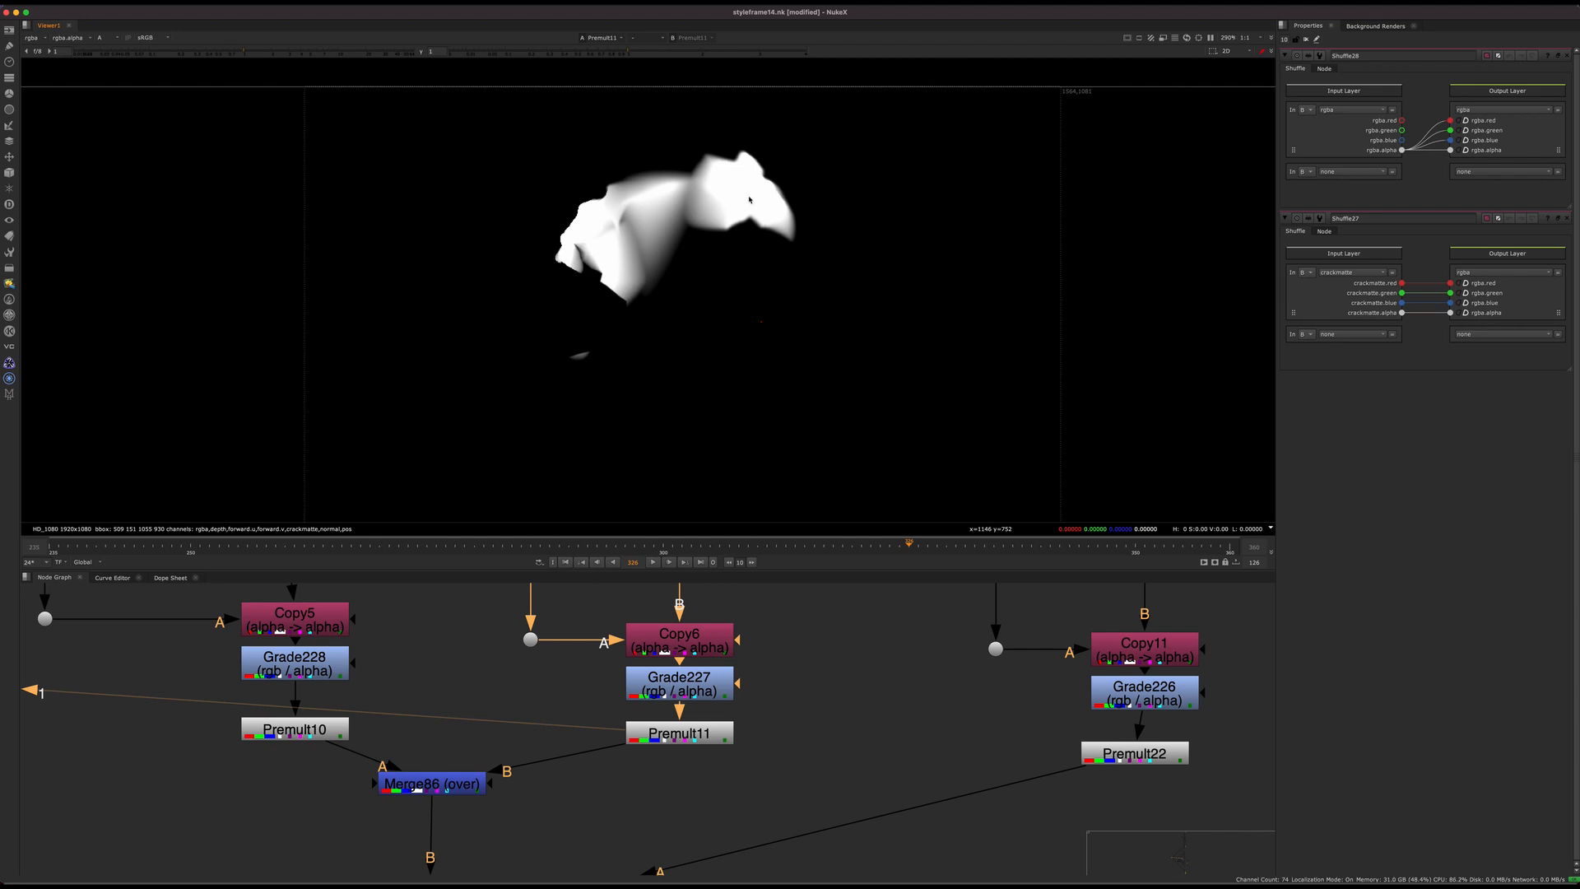
Step: Switch the viewer back to full colour and display Merge47 to view the merged crack mattes over the whole face
key(a)
scroll(613, 700, down, 4)
middle_drag(571, 782, 592, 702)
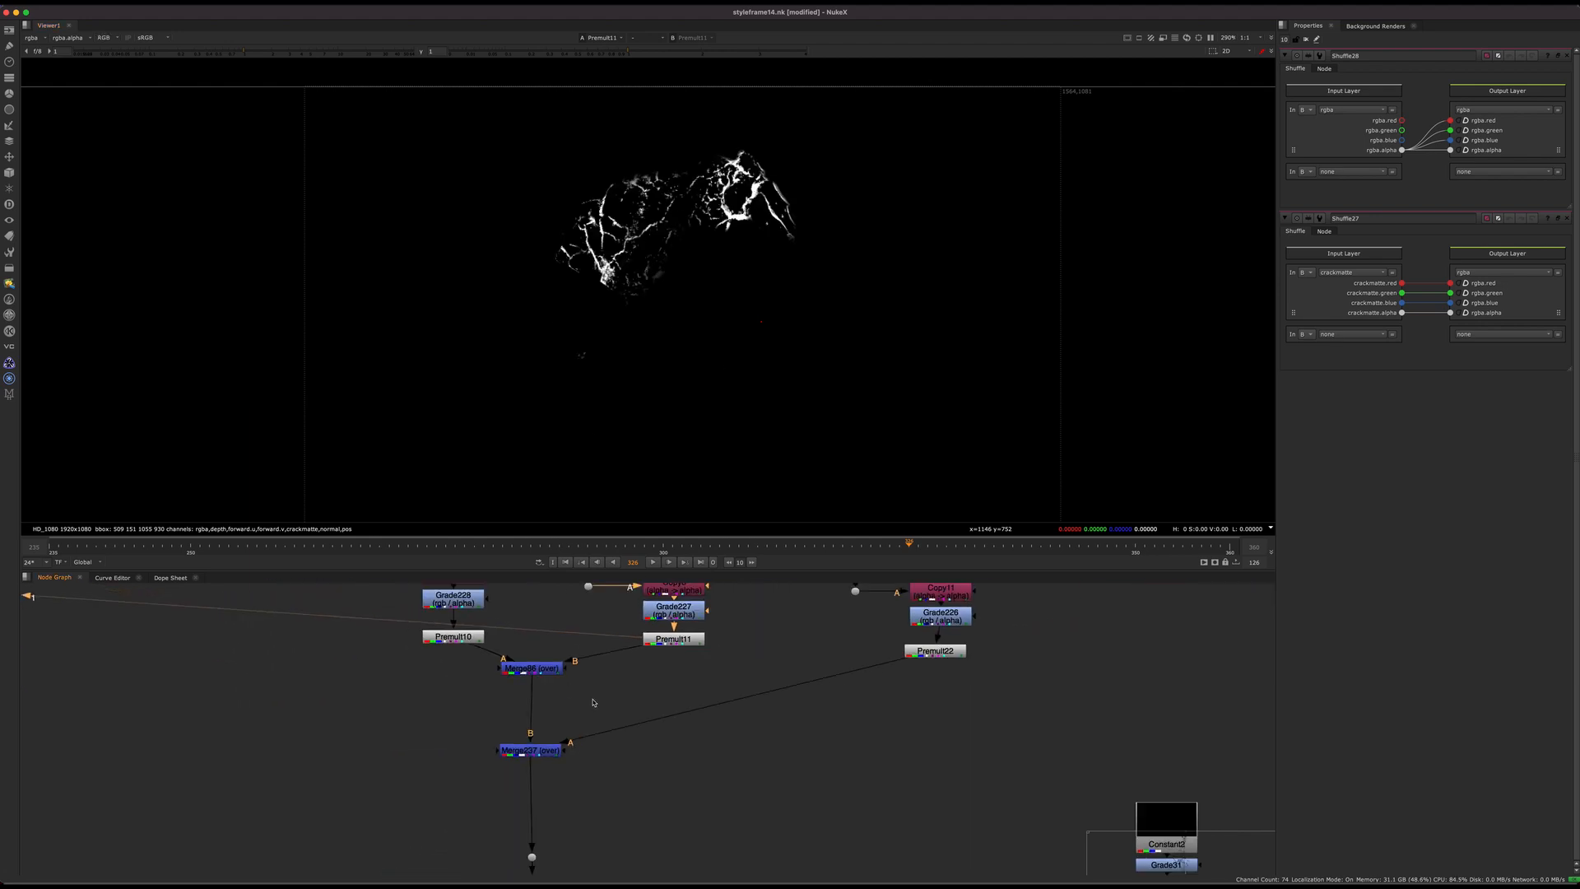
middle_drag(606, 859, 635, 614)
click(555, 720)
key(1)
scroll(544, 747, up, 4)
click(585, 730)
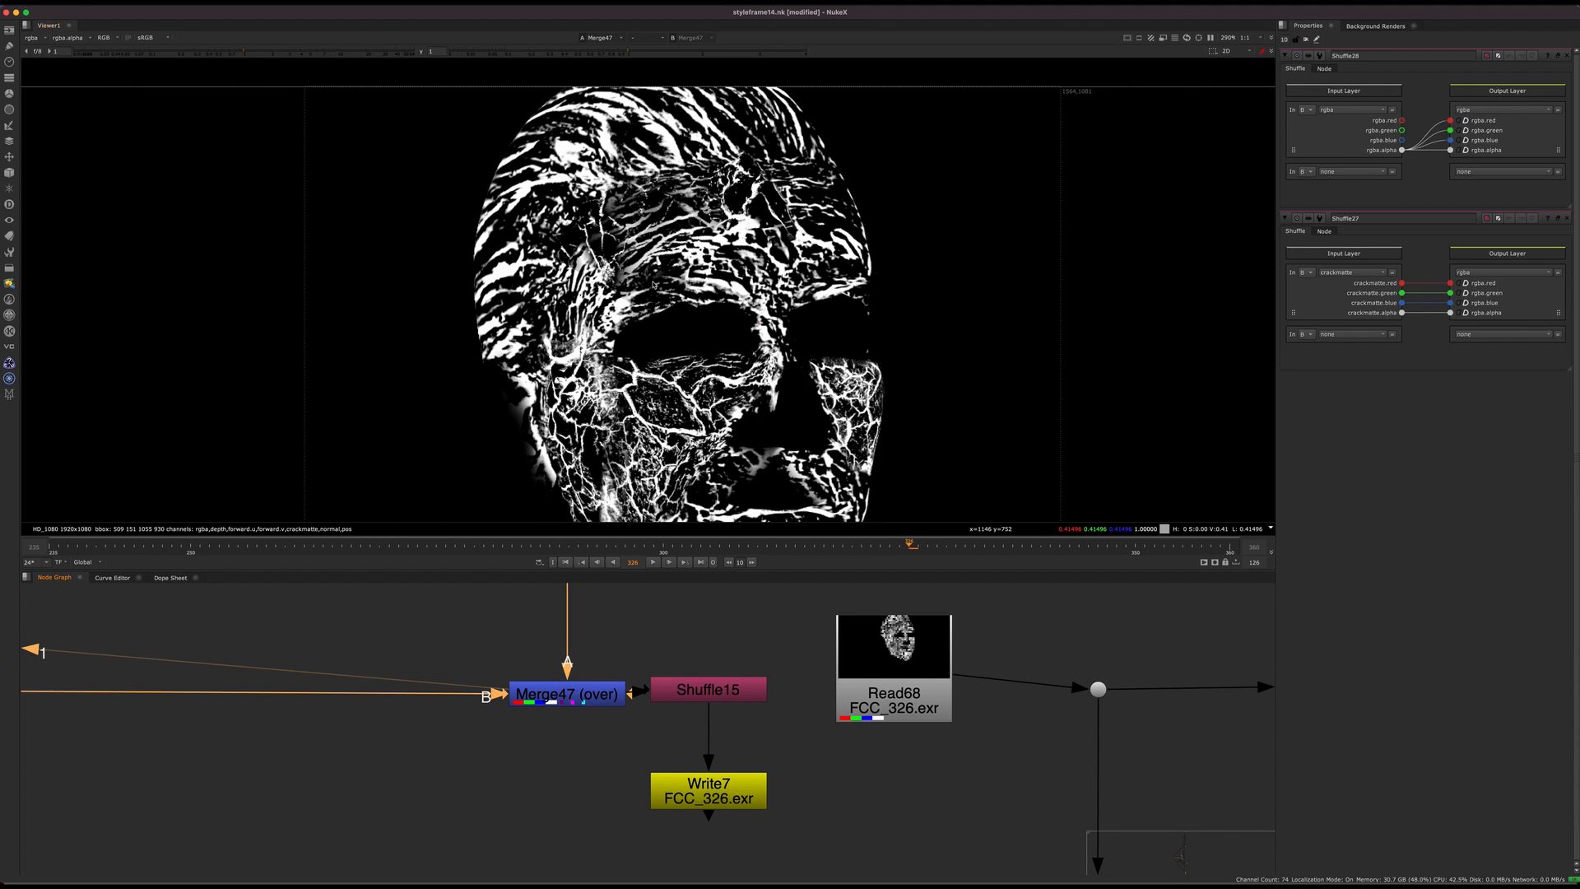
drag(647, 644, 501, 753)
middle_drag(634, 691, 605, 710)
scroll(630, 688, down, 3)
middle_drag(773, 366, 639, 260)
scroll(703, 337, down, 2)
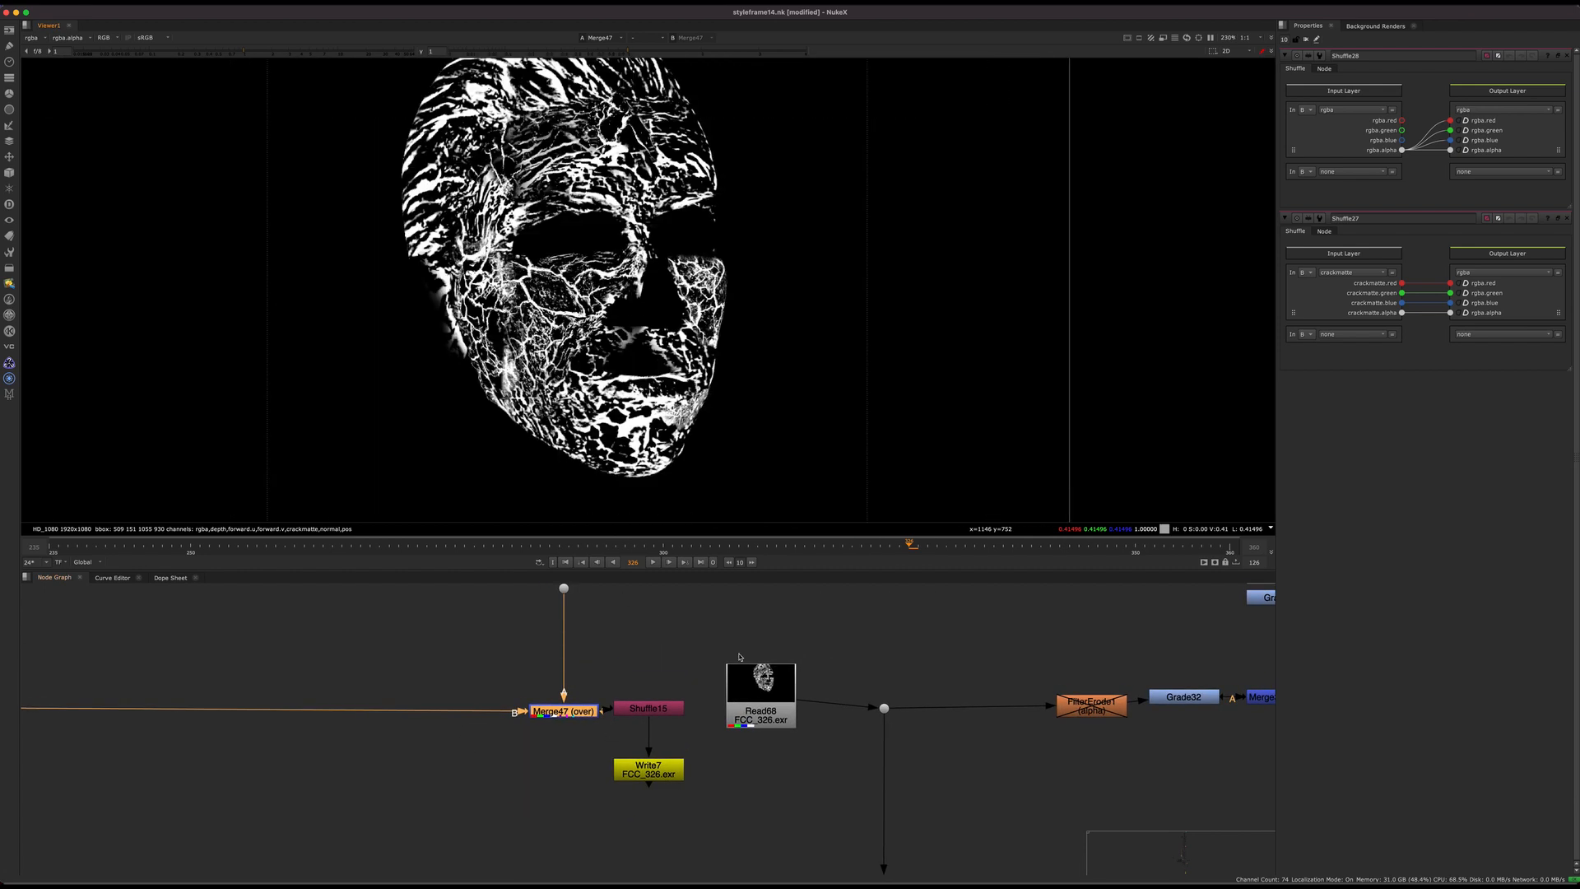
Step: Display the pre-rendered crack matte Read68 and fit the image in the viewer
click(745, 679)
key(1)
key(f)
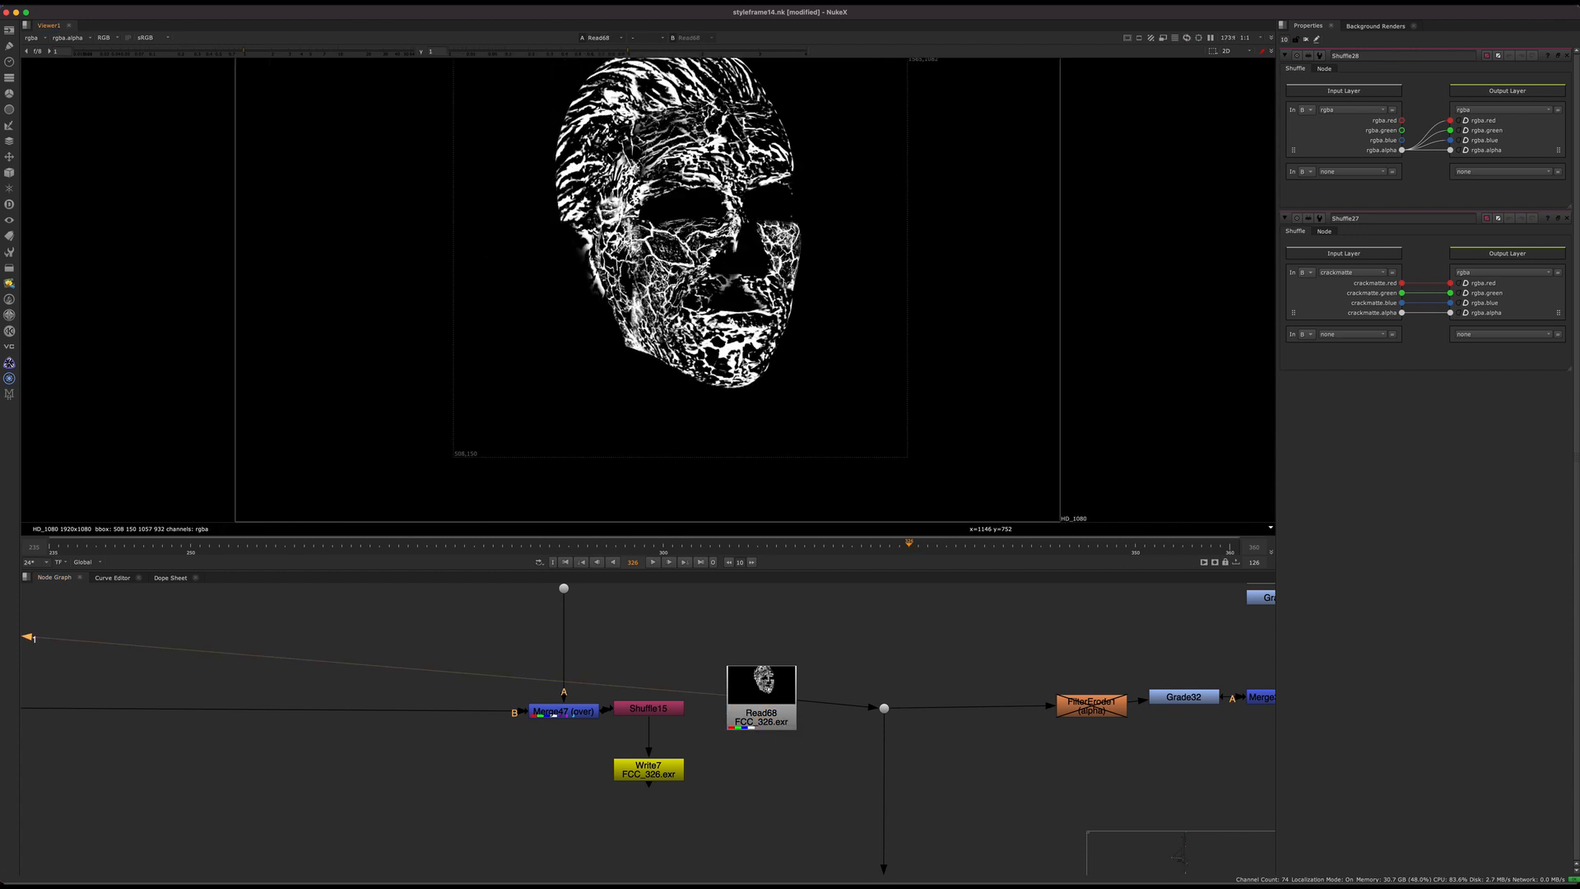
scroll(739, 613, down, 3)
middle_drag(739, 613, 395, 682)
click(414, 749)
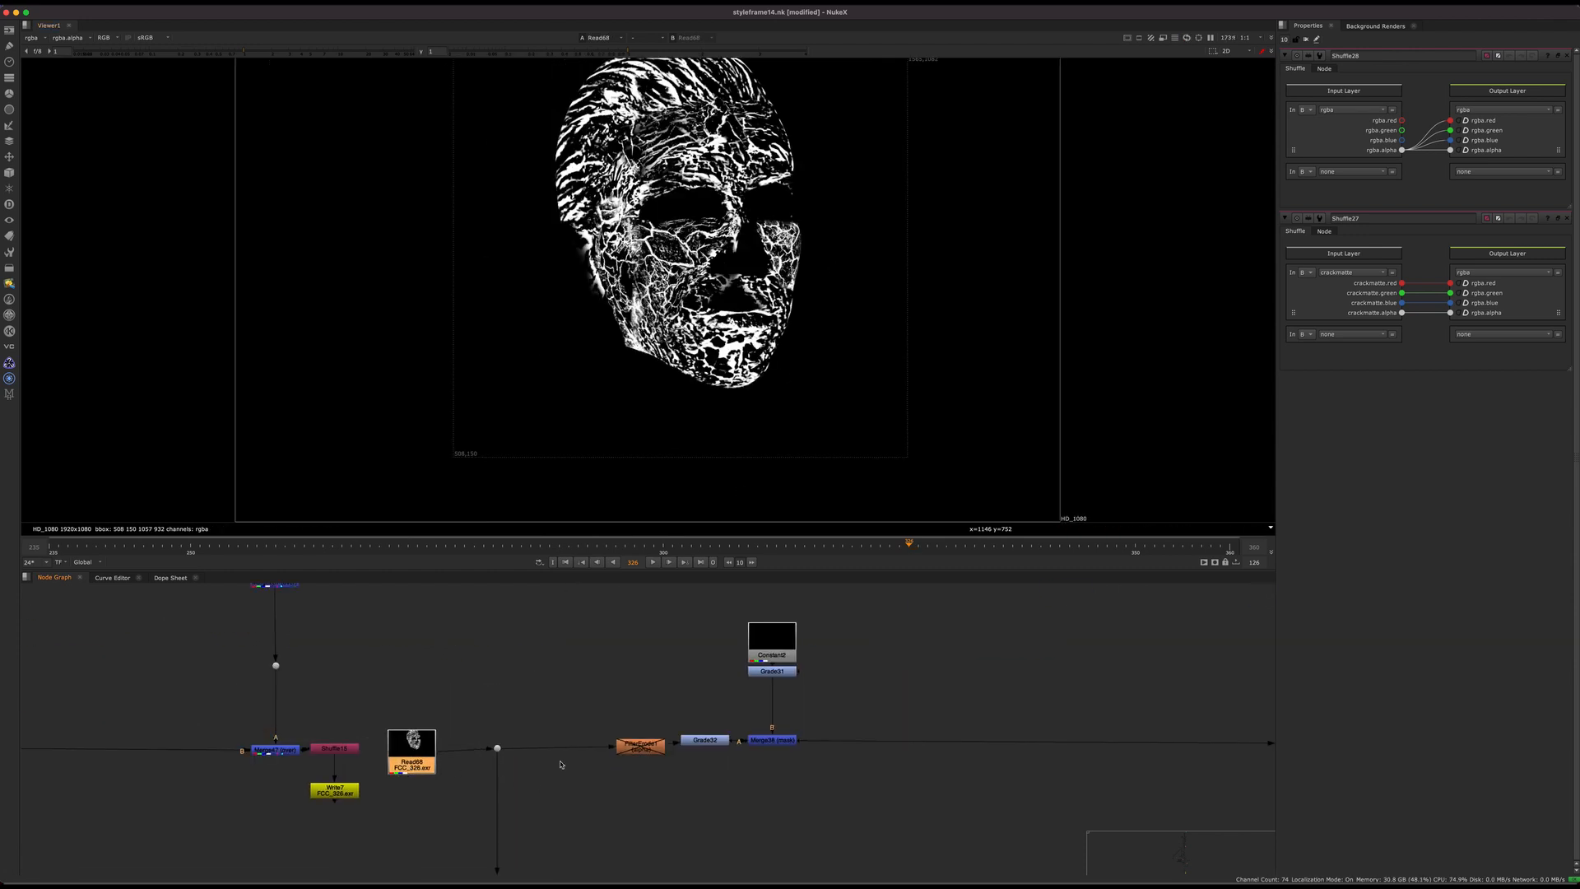
Step: Examine the branch that carries Read68's crack matte through FilterErode1, Grade32 and the following merge
scroll(543, 765, down, 1)
middle_drag(852, 791, 370, 823)
scroll(670, 743, down, 3)
middle_drag(624, 793, 267, 814)
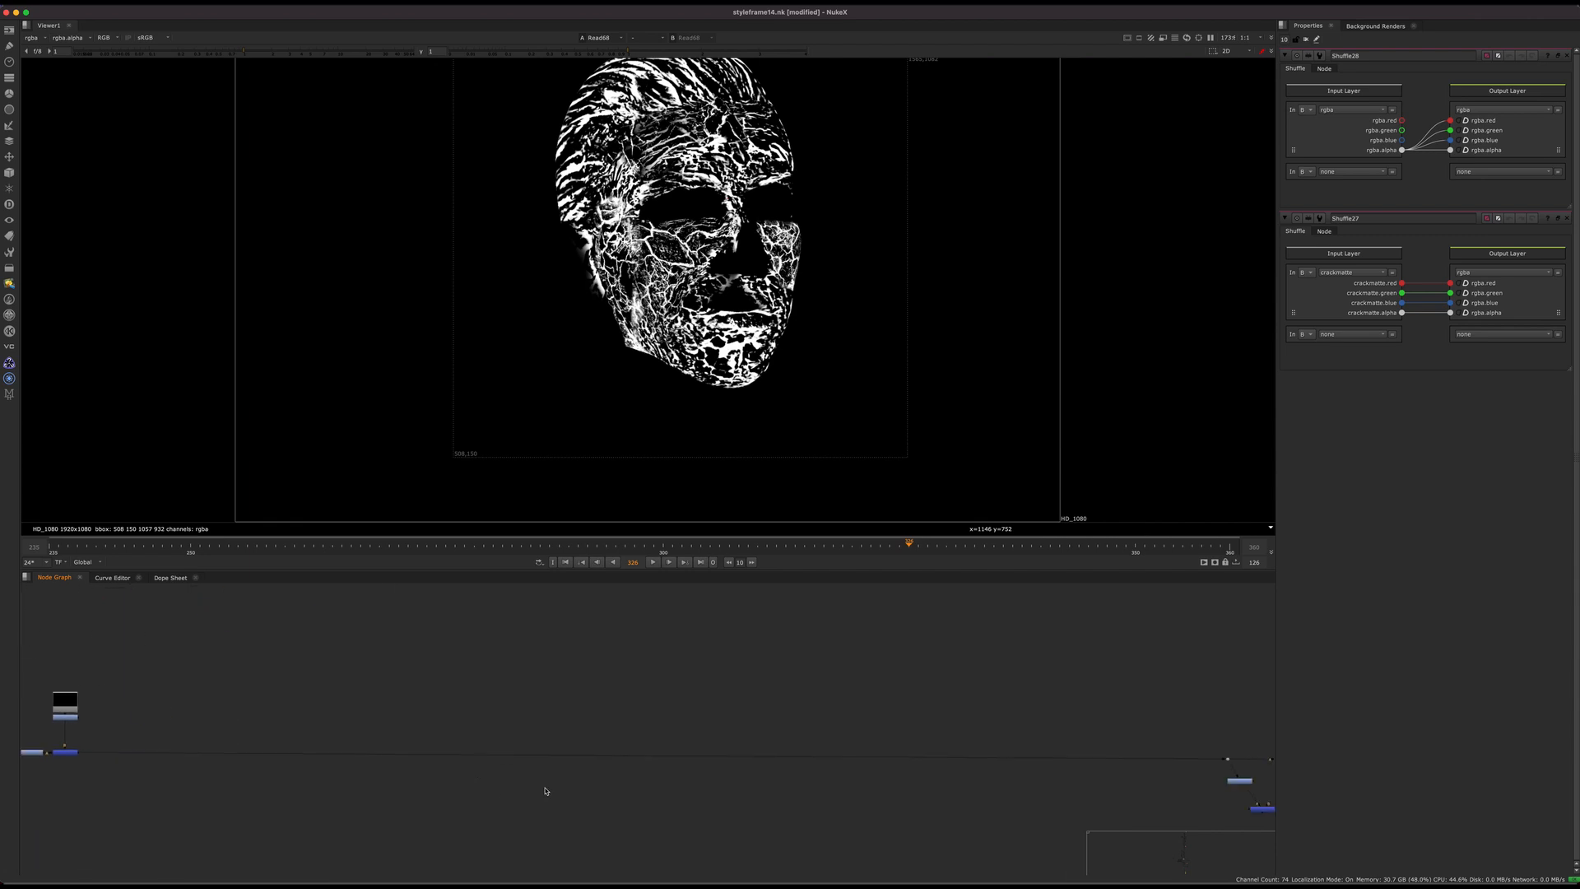
middle_drag(861, 781, 254, 691)
middle_drag(795, 681, 639, 677)
click(604, 664)
middle_drag(115, 747, 666, 882)
scroll(535, 736, up, 3)
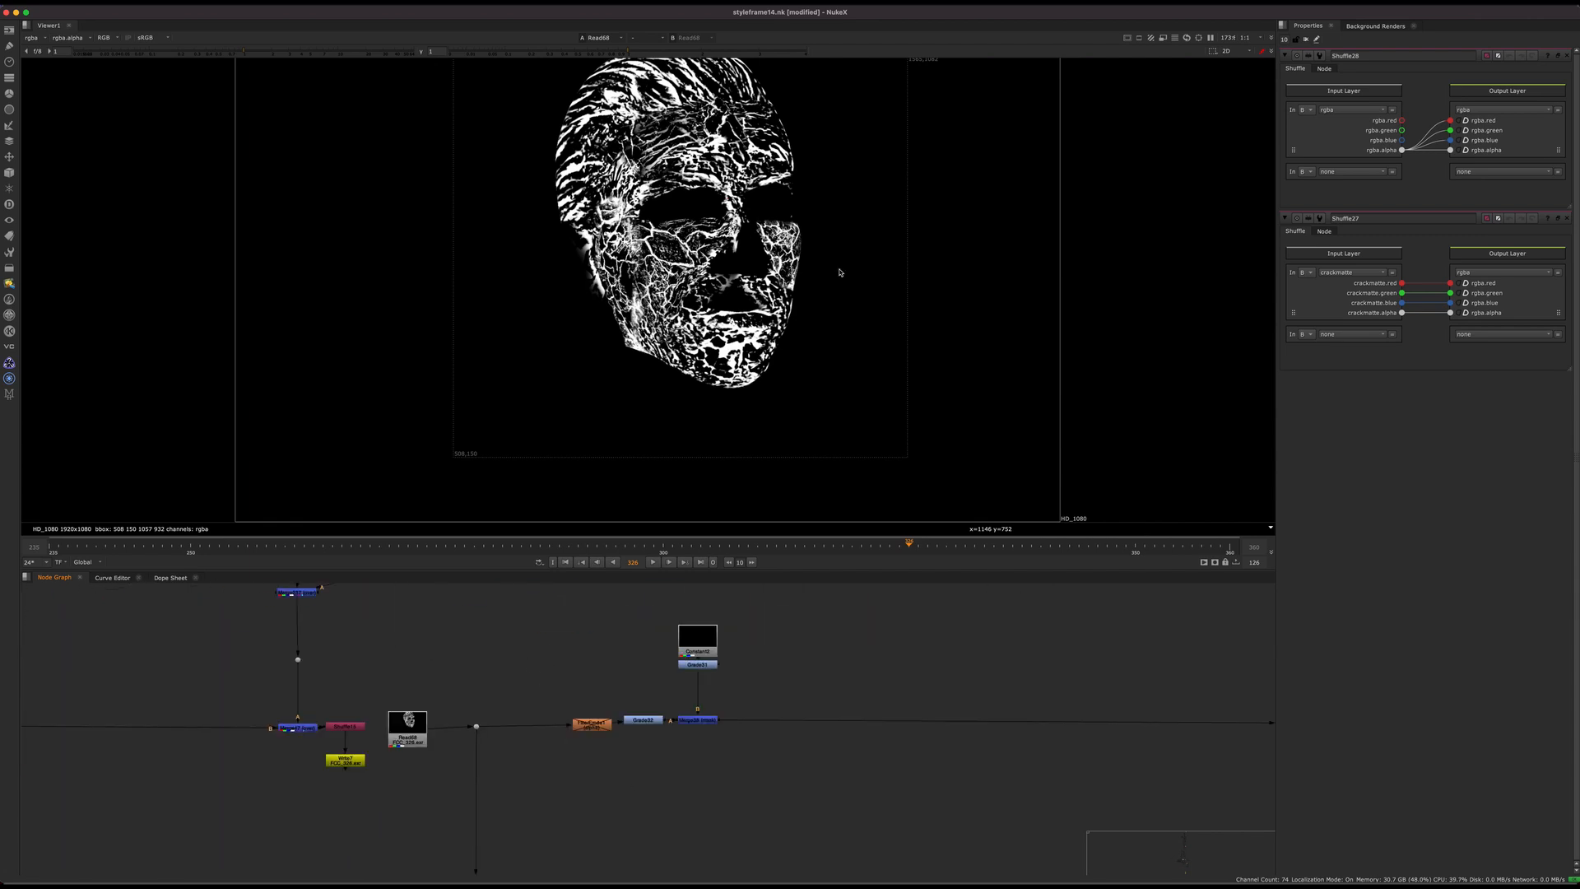
middle_drag(839, 272, 872, 330)
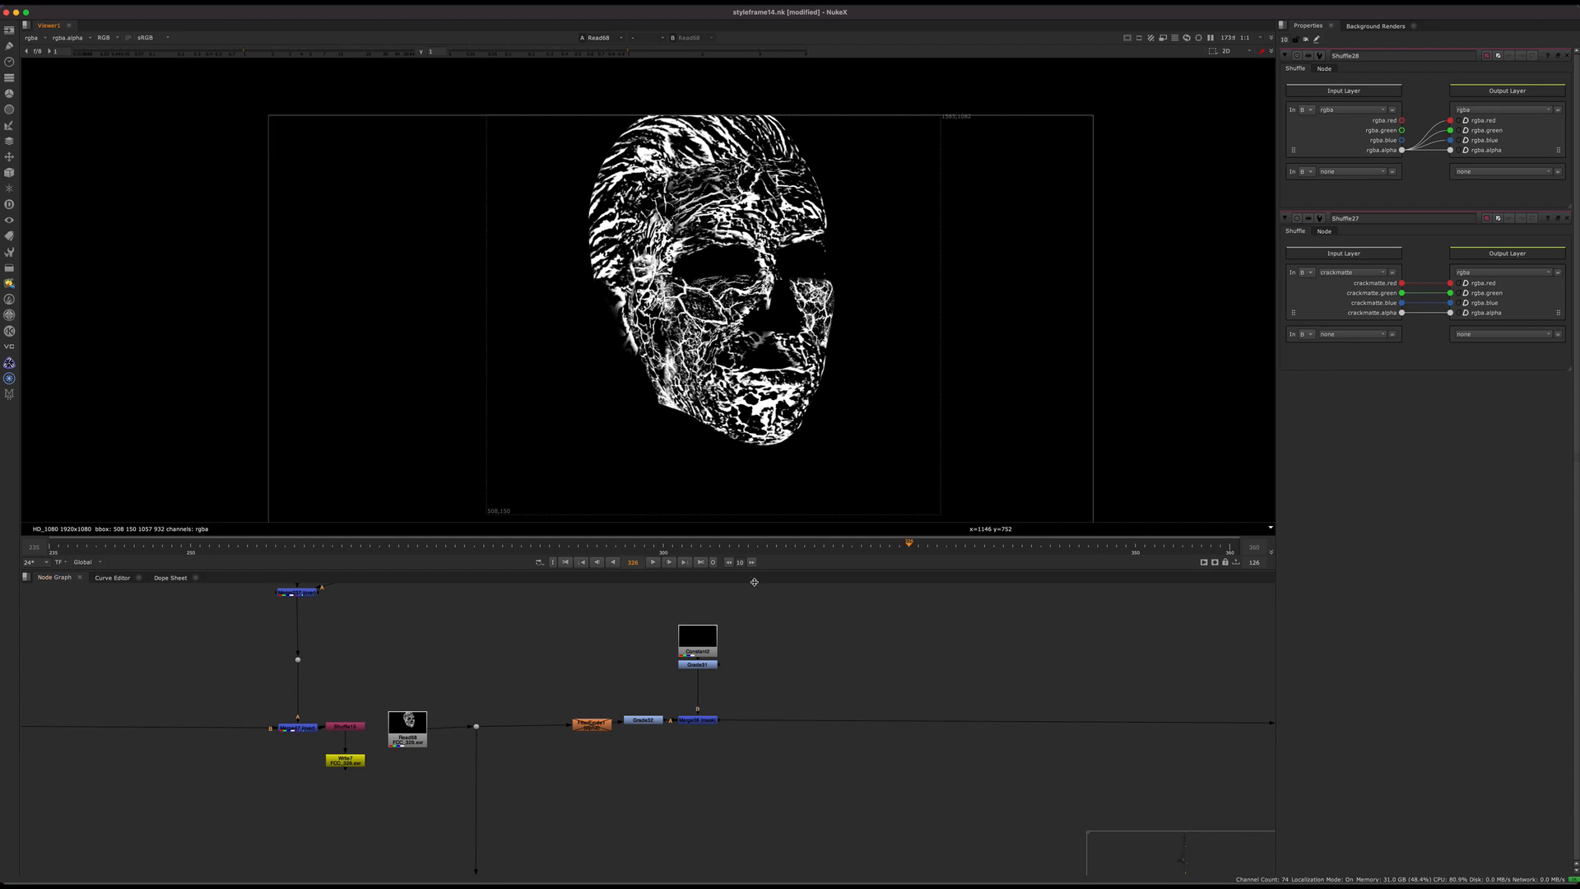
scroll(706, 679, up, 4)
click(706, 743)
scroll(572, 718, down, 10)
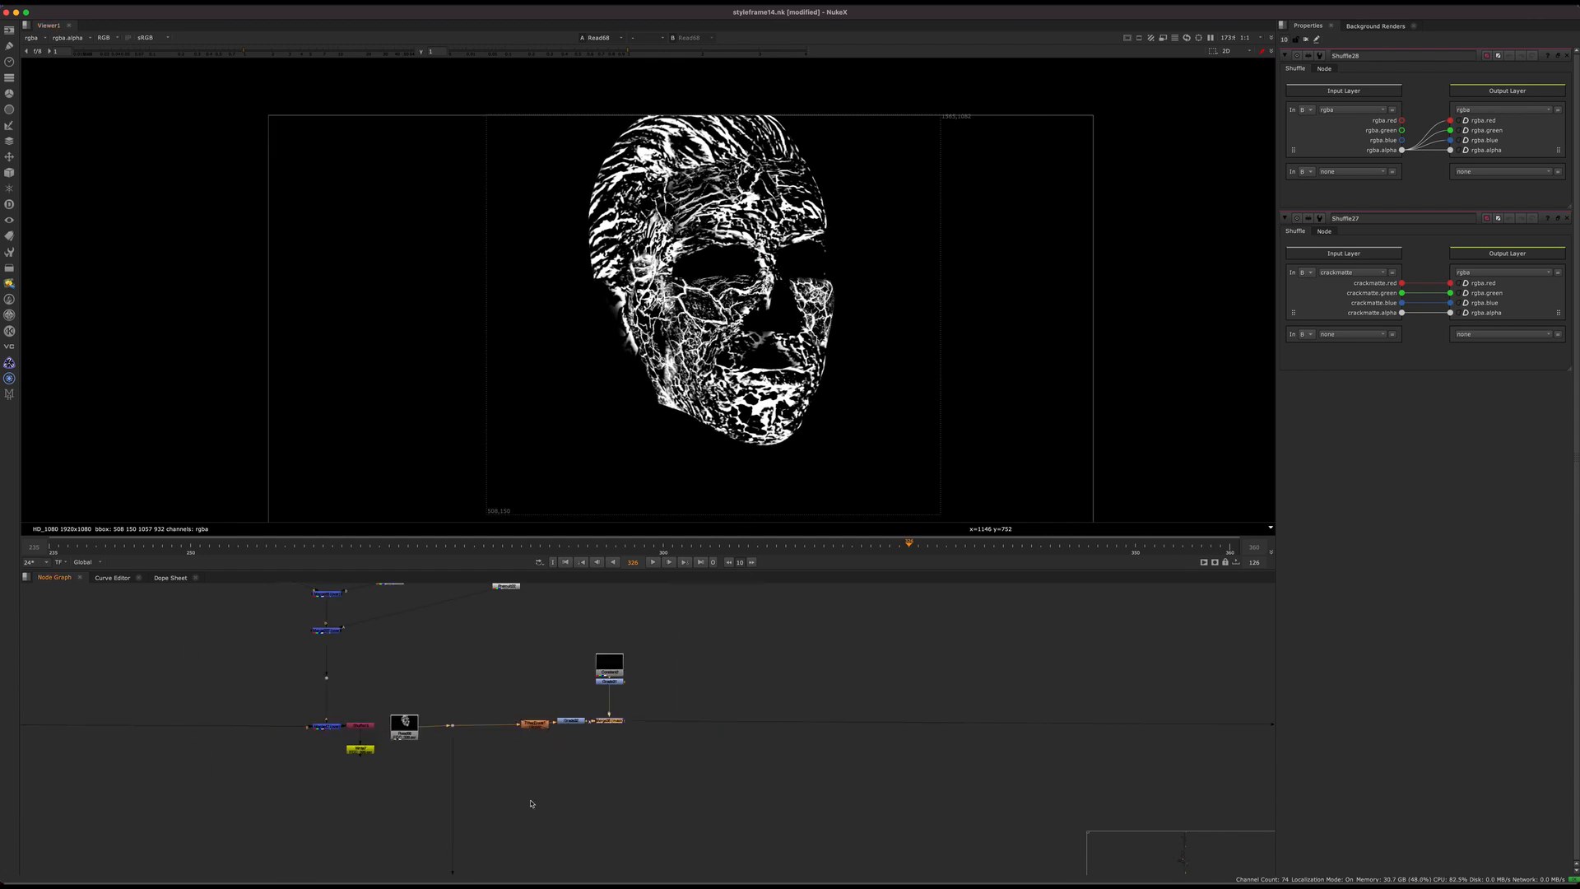
Step: Display Merge213 in the column of merges below the coloured UV image and zoom in on its glowing crack detail
scroll(613, 778, up, 3)
middle_drag(608, 789, 893, 654)
scroll(618, 669, down, 8)
middle_drag(551, 737, 627, 652)
scroll(626, 651, up, 5)
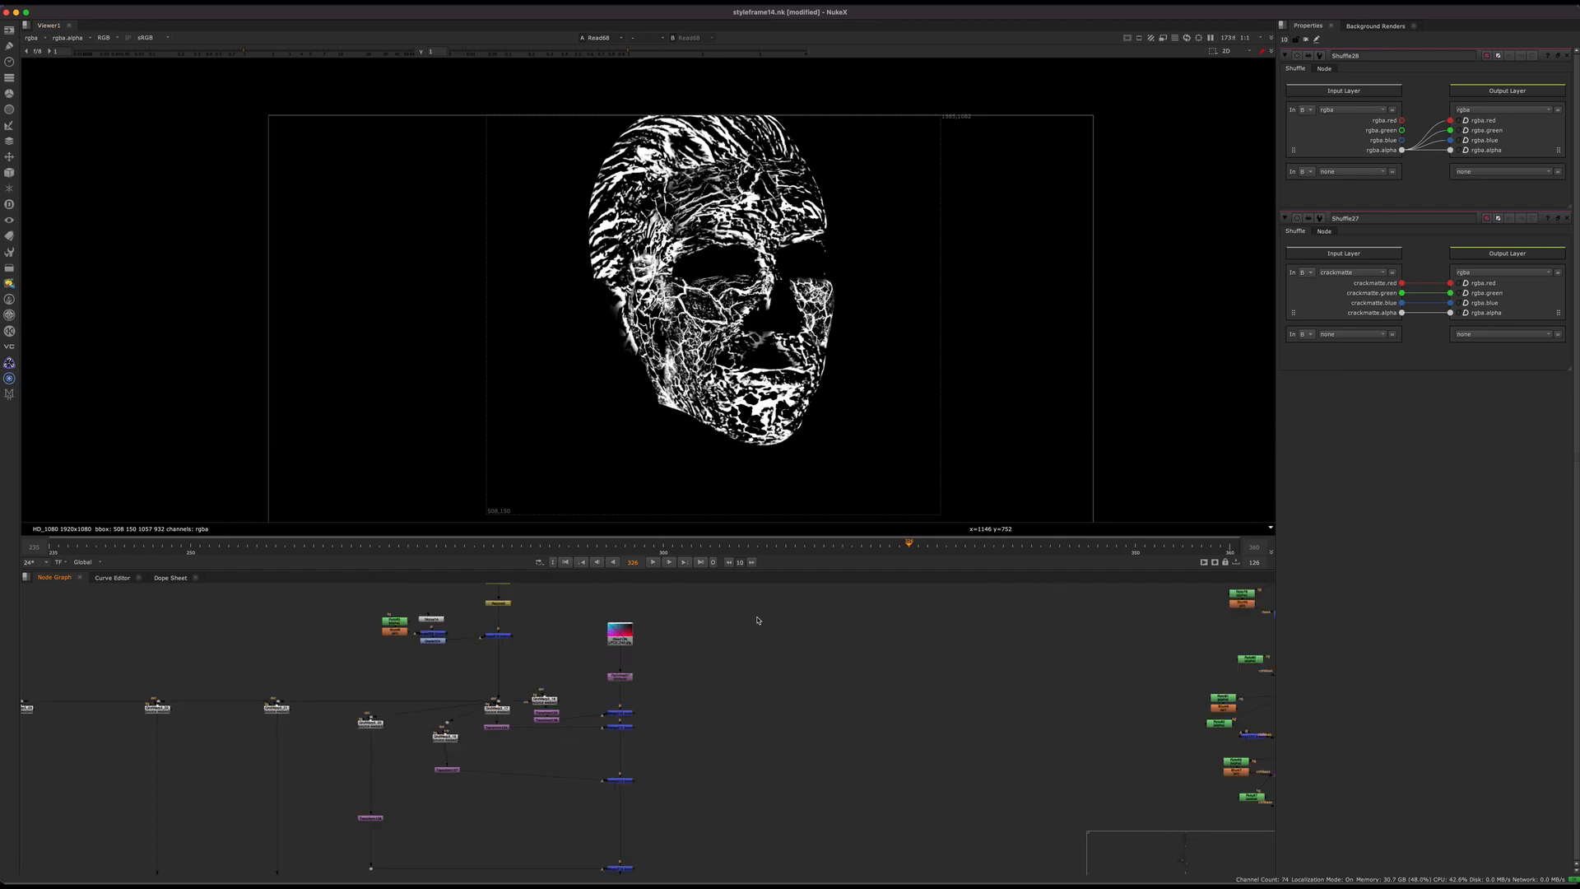
click(620, 780)
key(1)
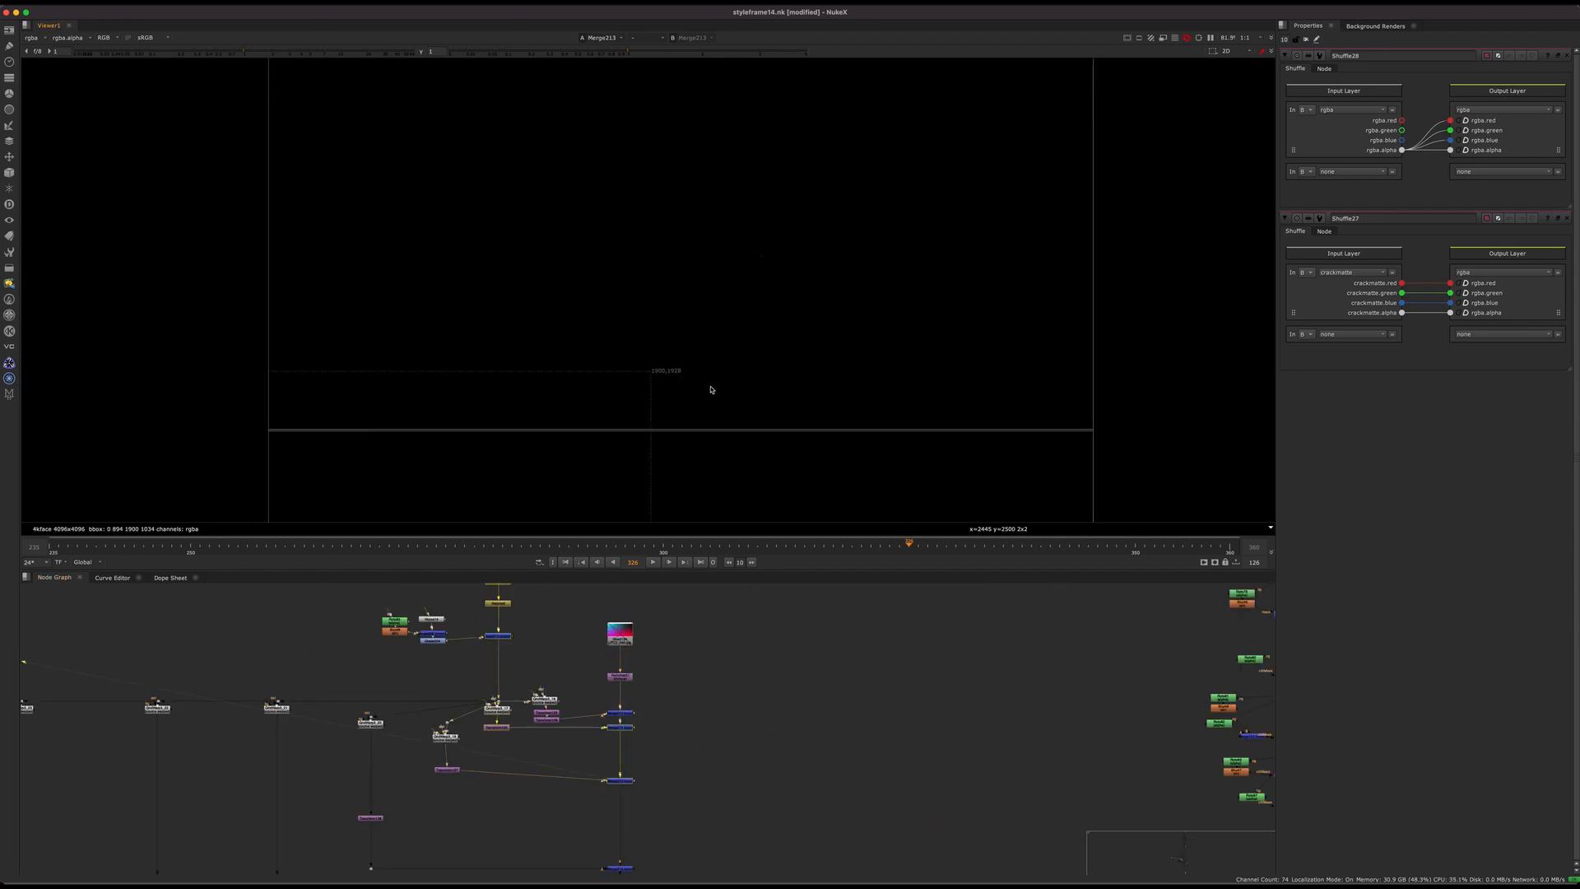
middle_drag(648, 738, 730, 771)
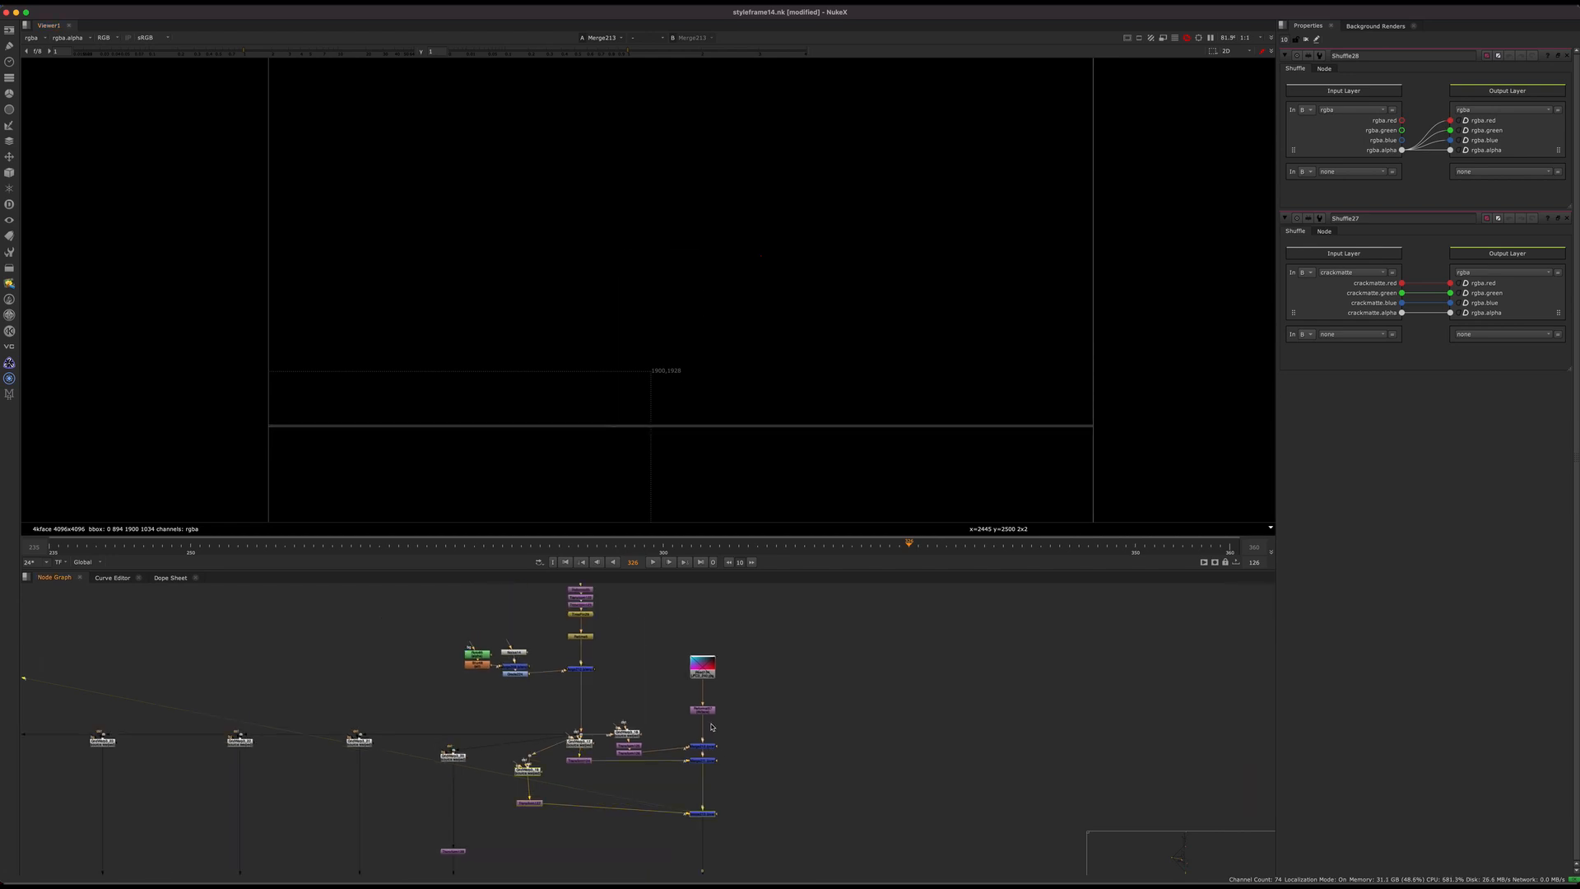
scroll(639, 451, up, 5)
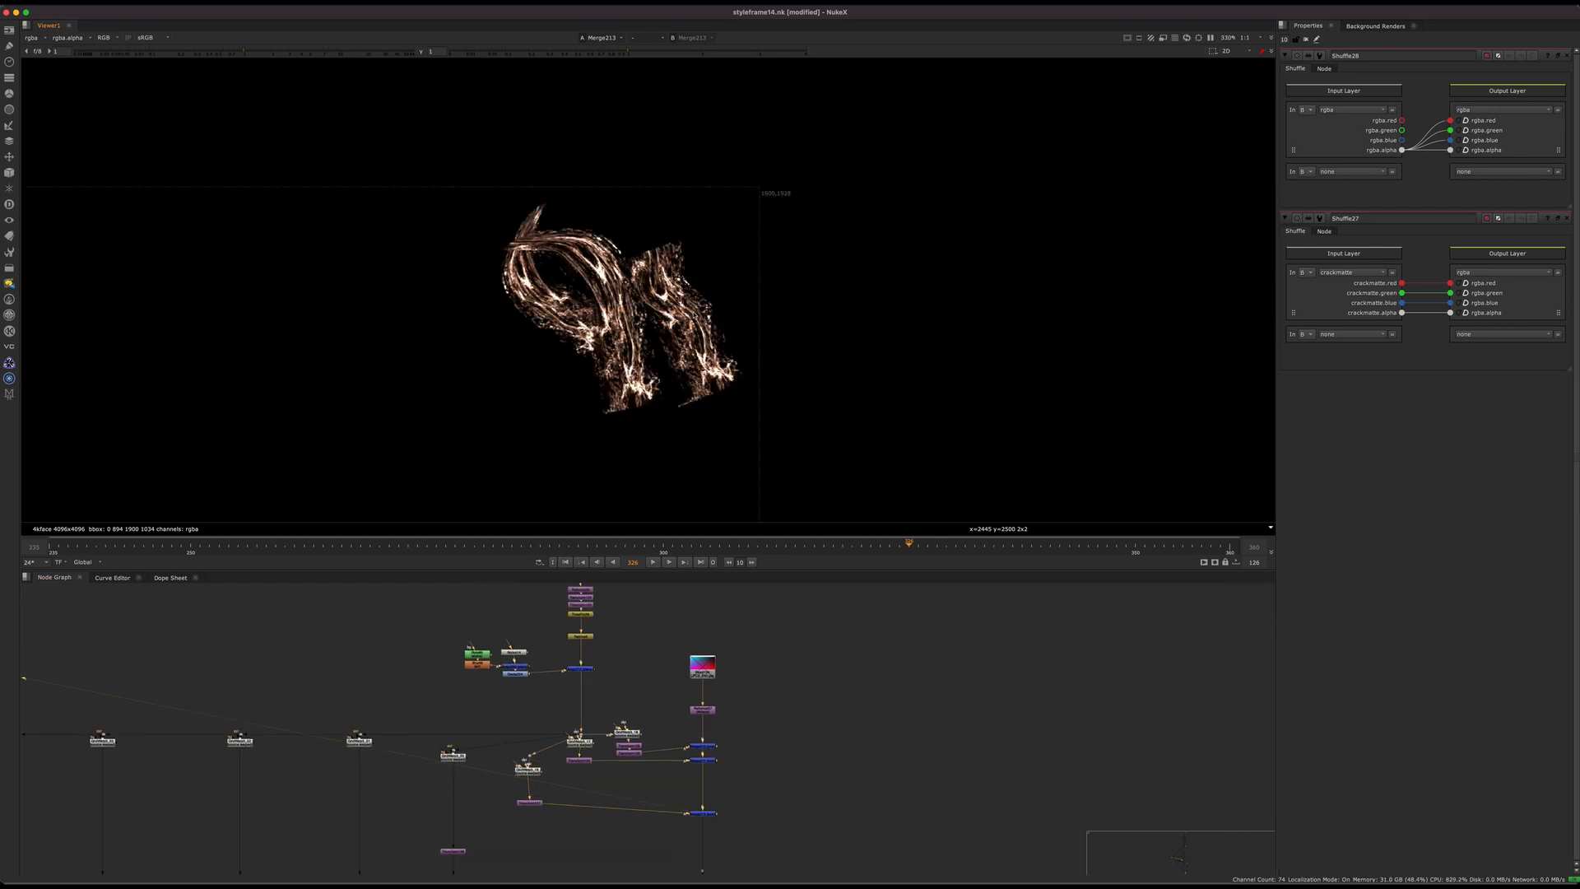
Step: Fit the viewer to the frame and display the read node holding the rendered copper-coloured crack lines of the face
key(f)
scroll(817, 671, down, 5)
middle_drag(818, 773, 782, 626)
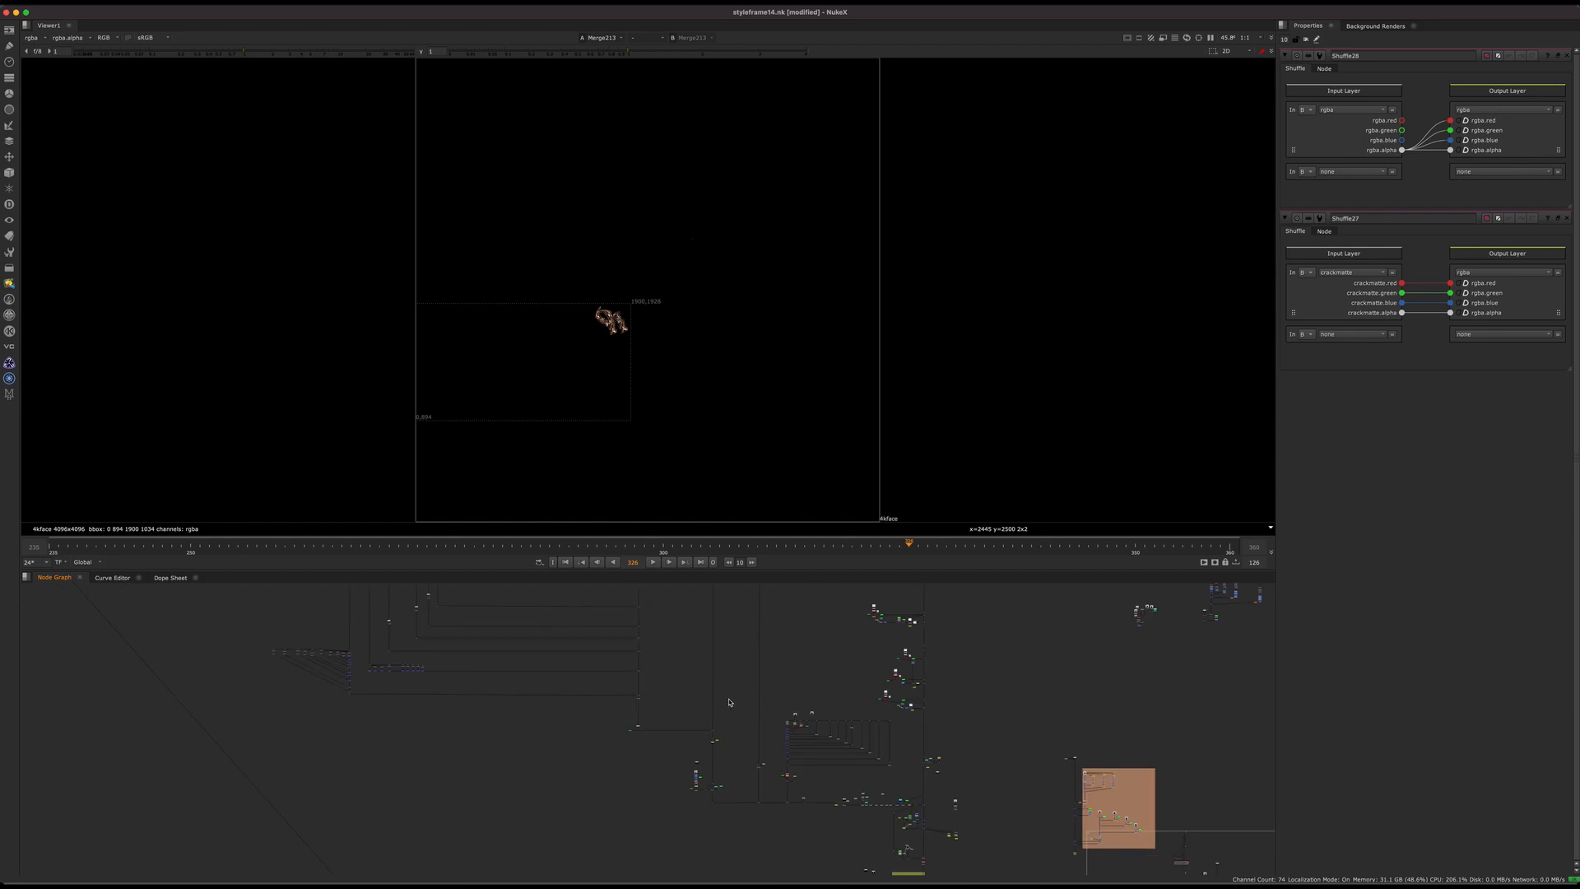
middle_drag(921, 807, 690, 702)
scroll(660, 729, up, 5)
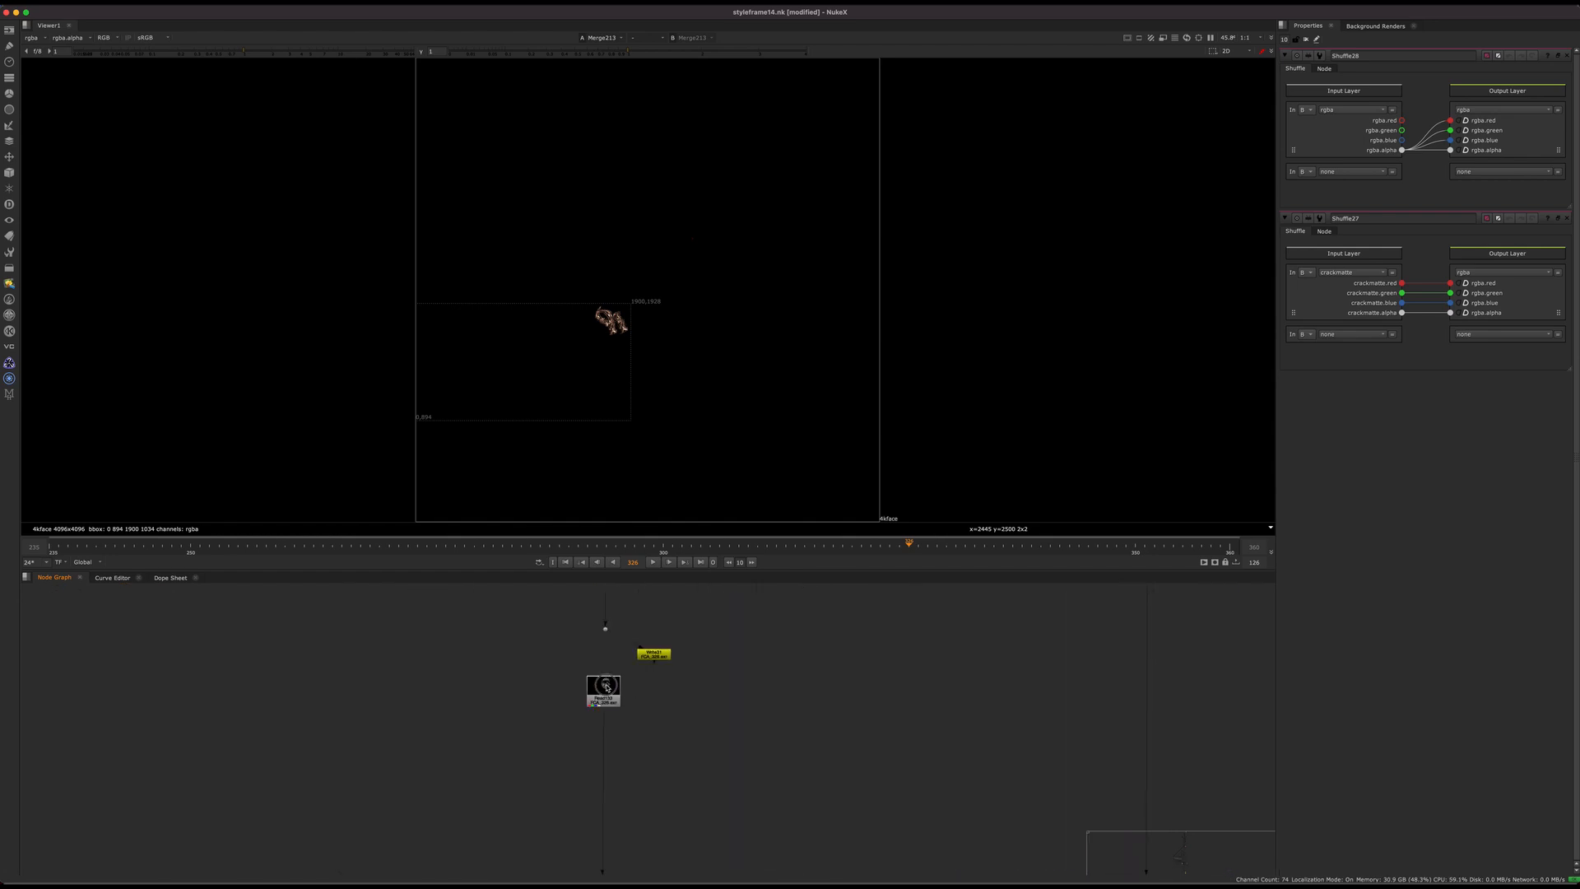
click(605, 692)
key(1)
Step: Display the merge beneath the red node with the green side branch, and view its alpha channel up close
scroll(659, 680, down, 4)
middle_drag(721, 760, 426, 734)
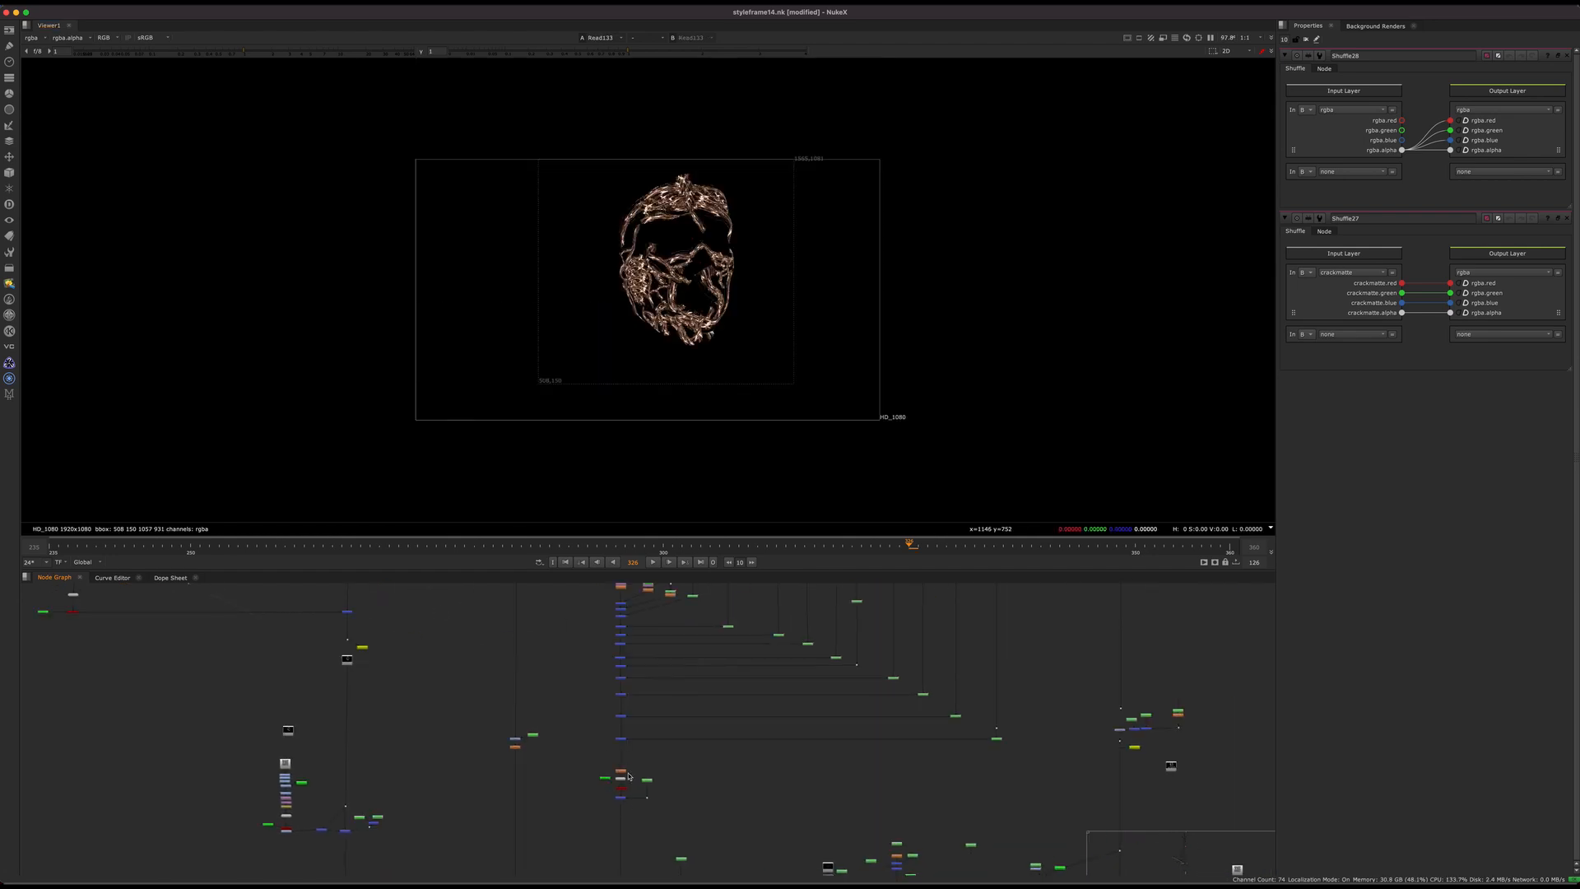
middle_drag(630, 776, 616, 652)
scroll(669, 666, up, 4)
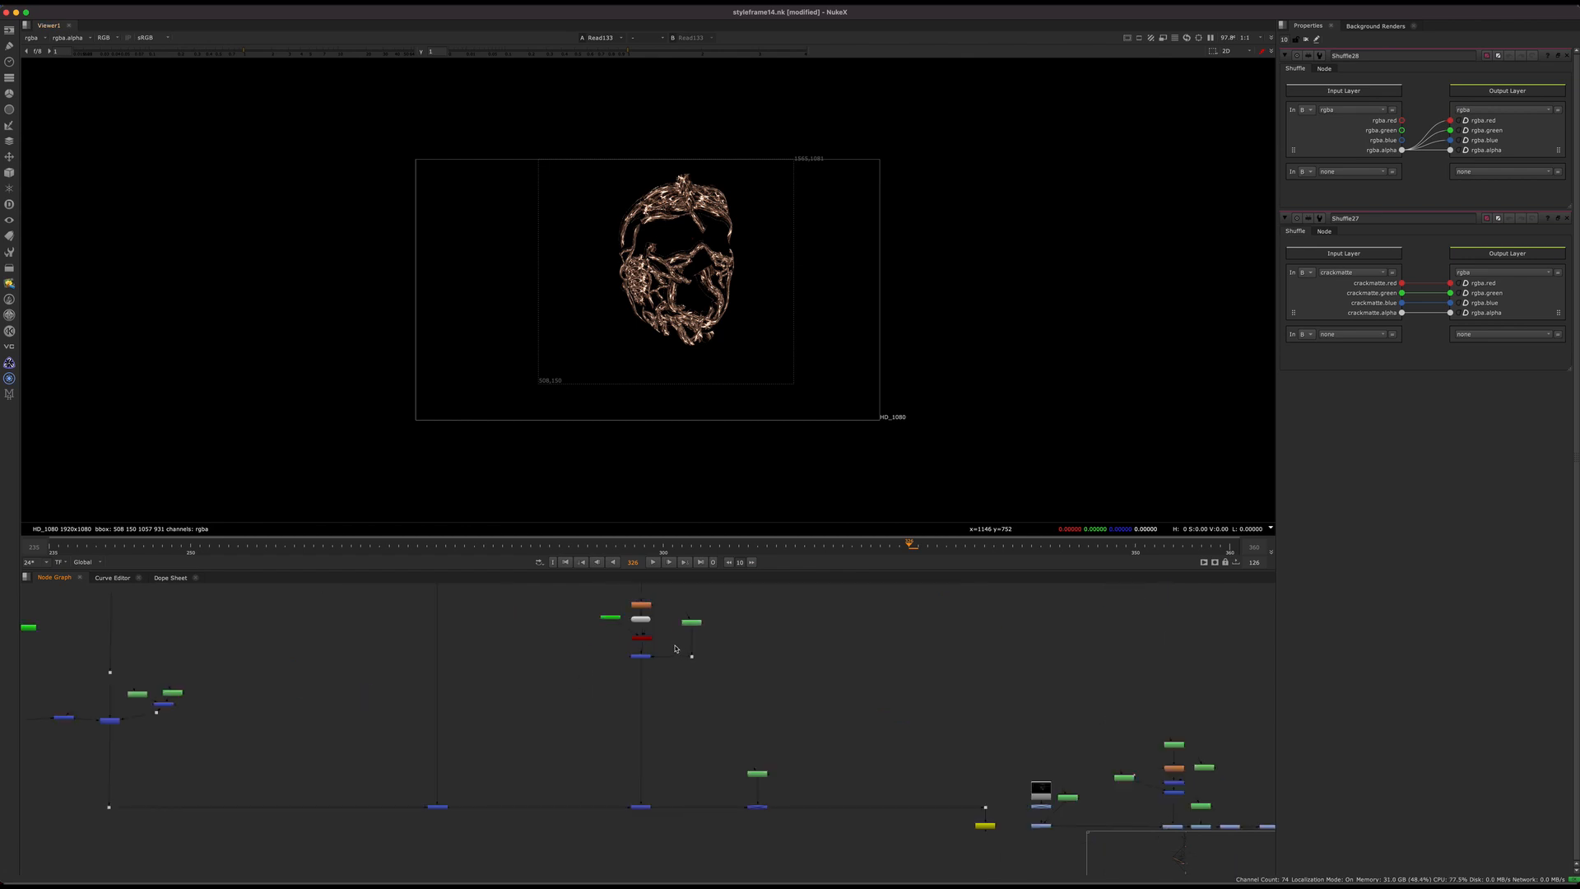
key(1)
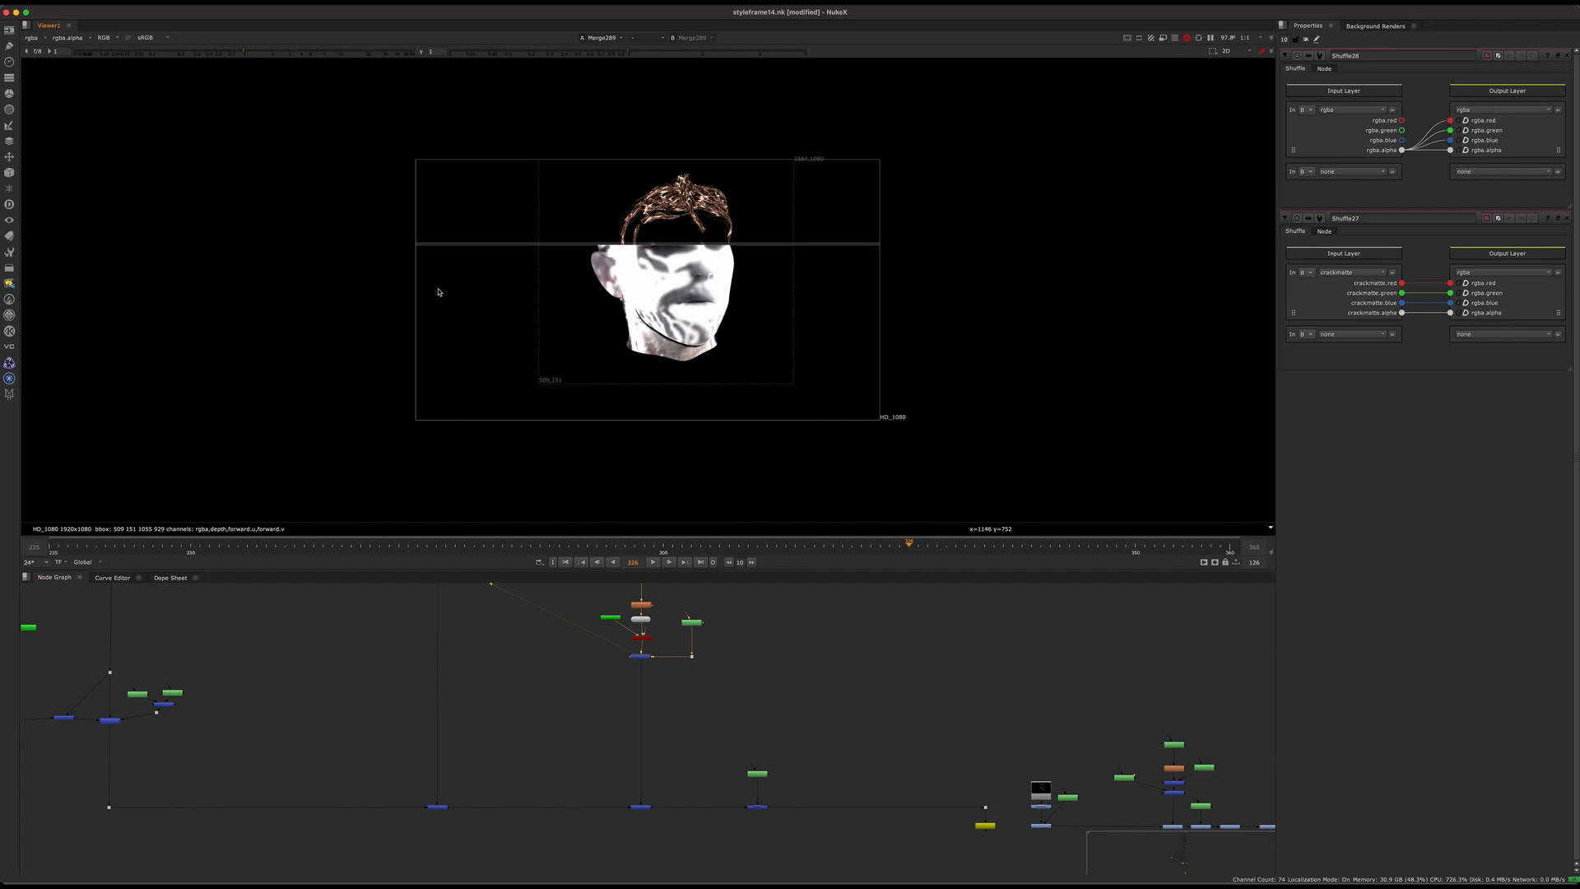
key(a)
scroll(666, 300, up, 4)
middle_drag(691, 540, 660, 562)
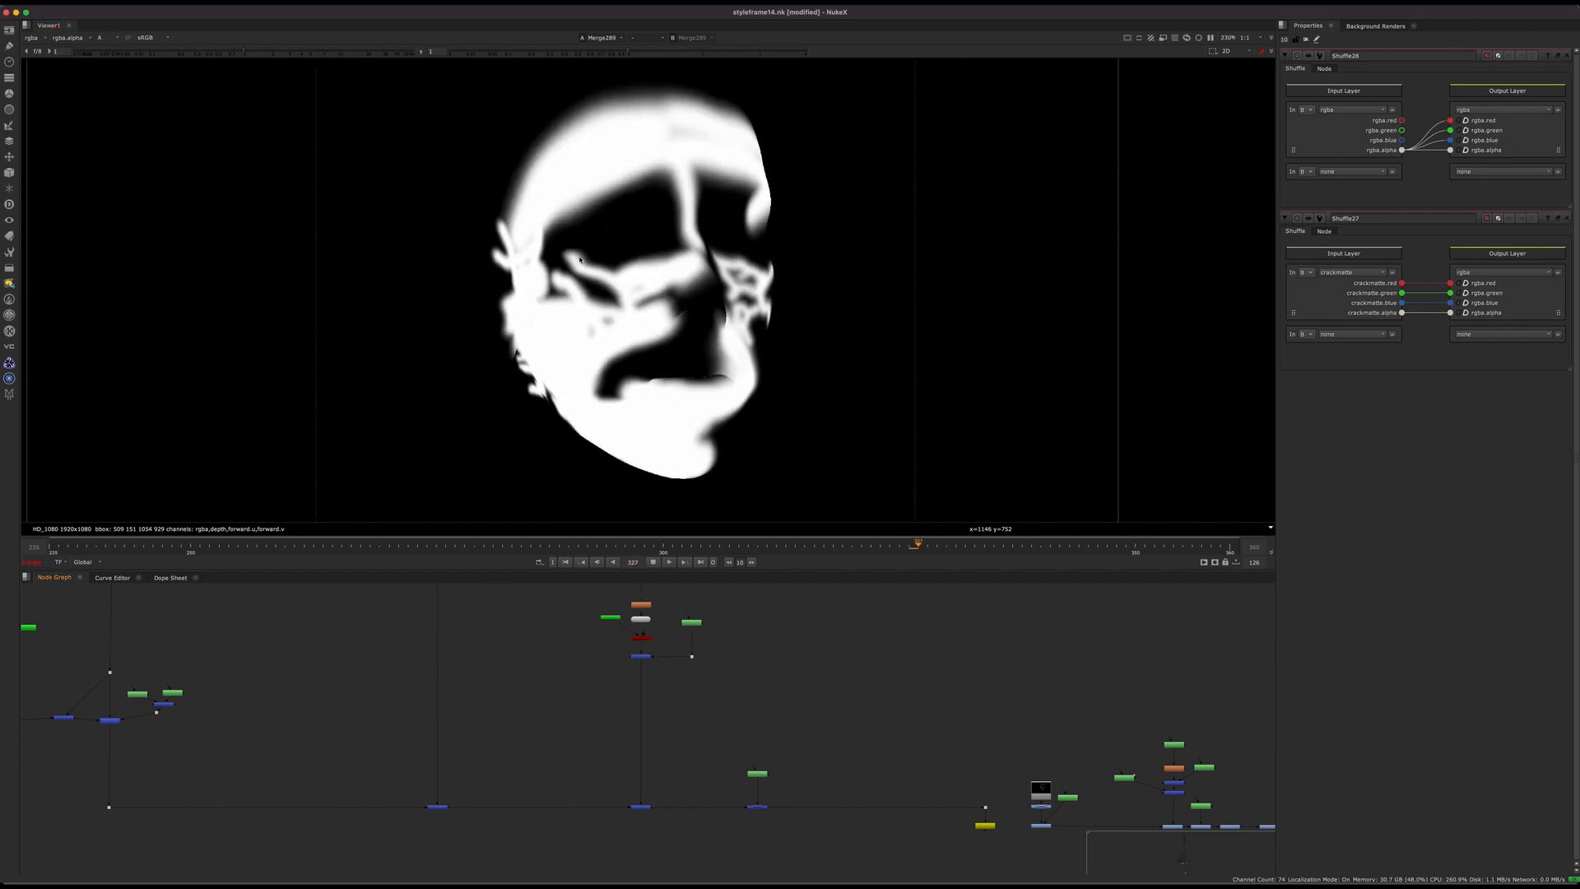
Step: Play the merge's alpha from several points in the timeline to check the matte's growth, stopping at frame 291
key(Right)
click(436, 546)
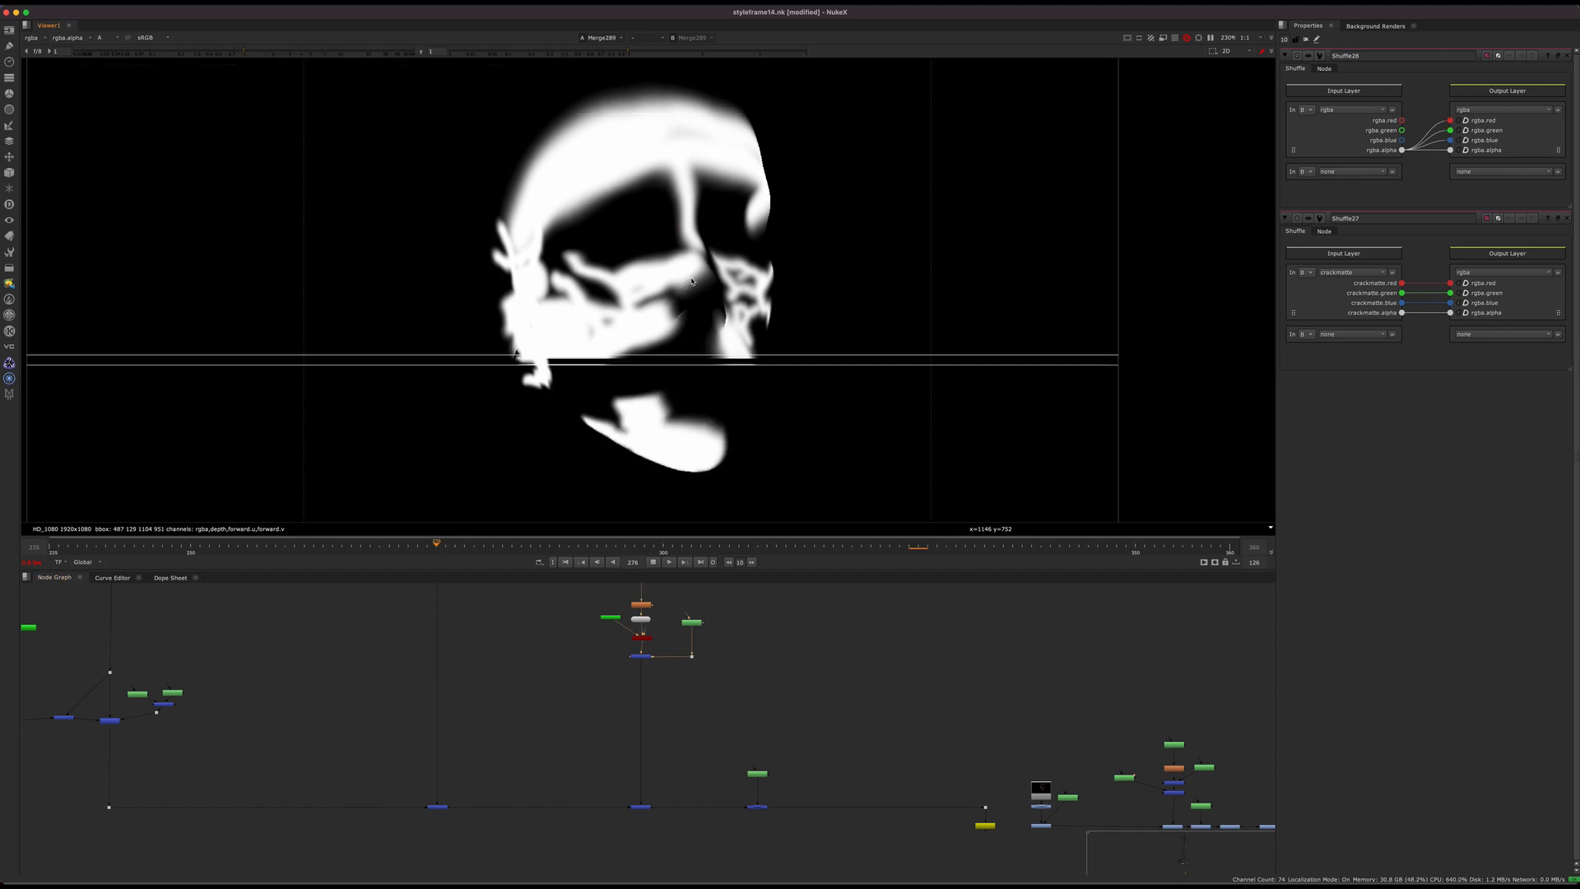
key(Right)
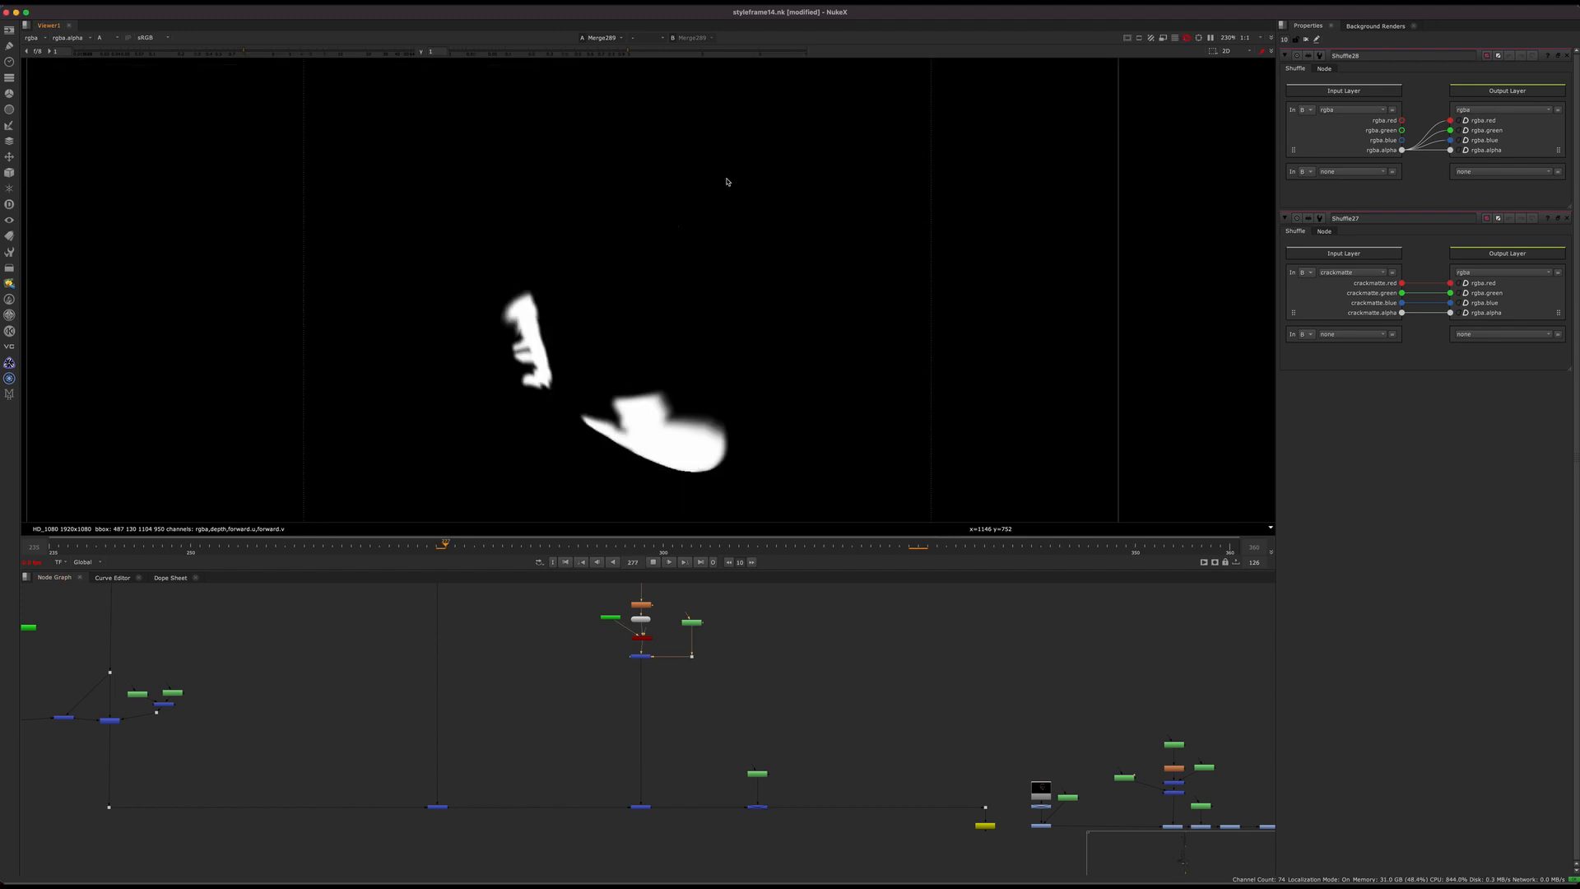
click(569, 545)
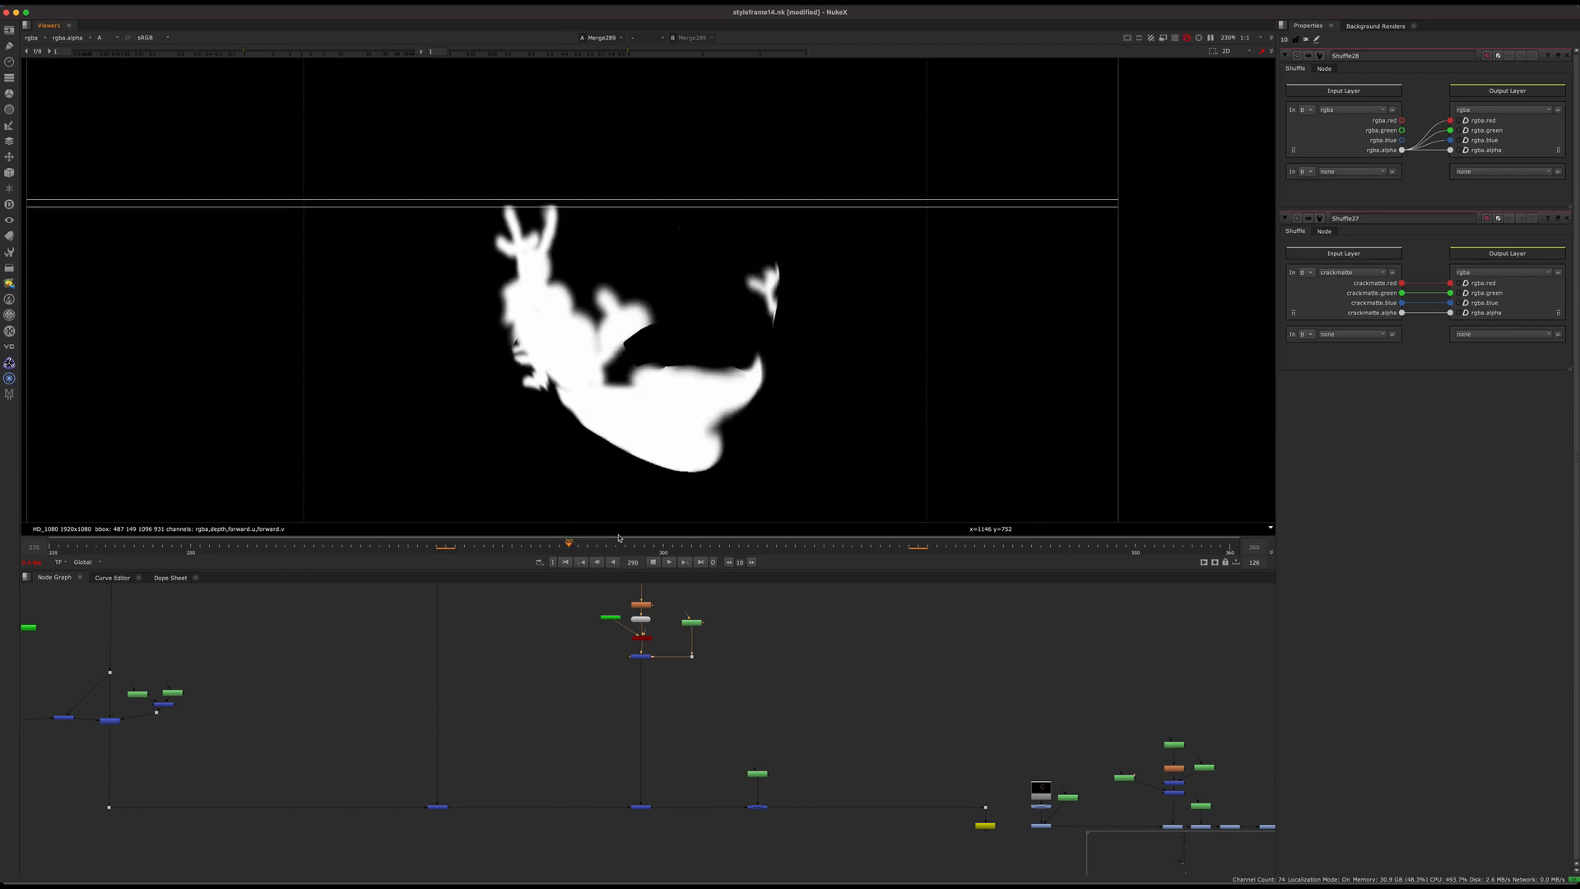
click(652, 561)
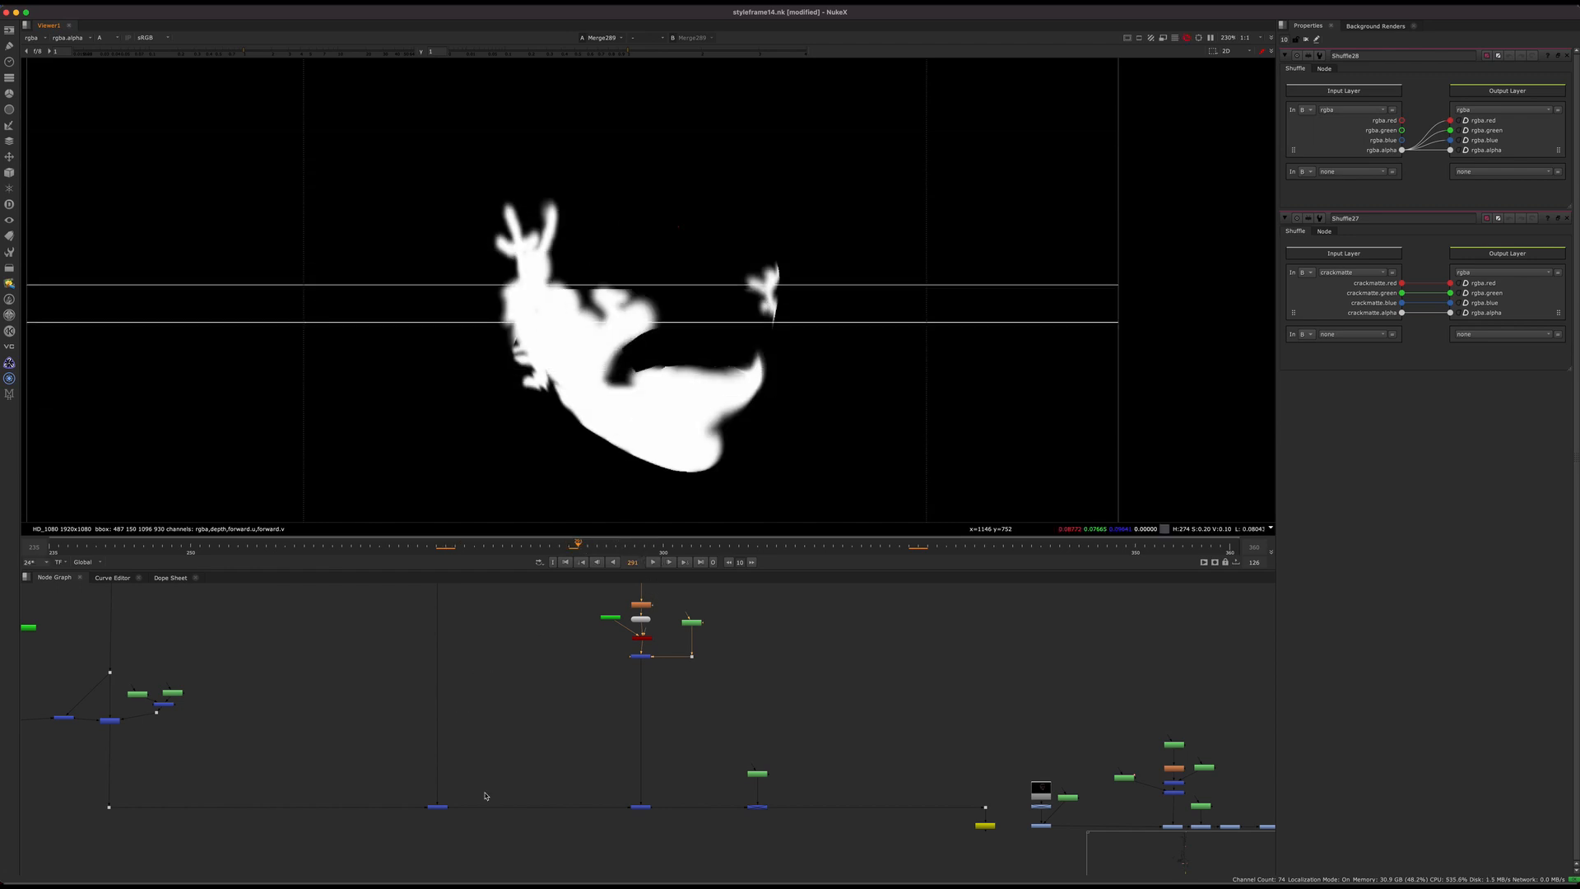
Step: Display the pre-rendered crack matte read node that starts the next branch after the yellow write node
middle_drag(796, 820, 414, 780)
click(664, 765)
key(1)
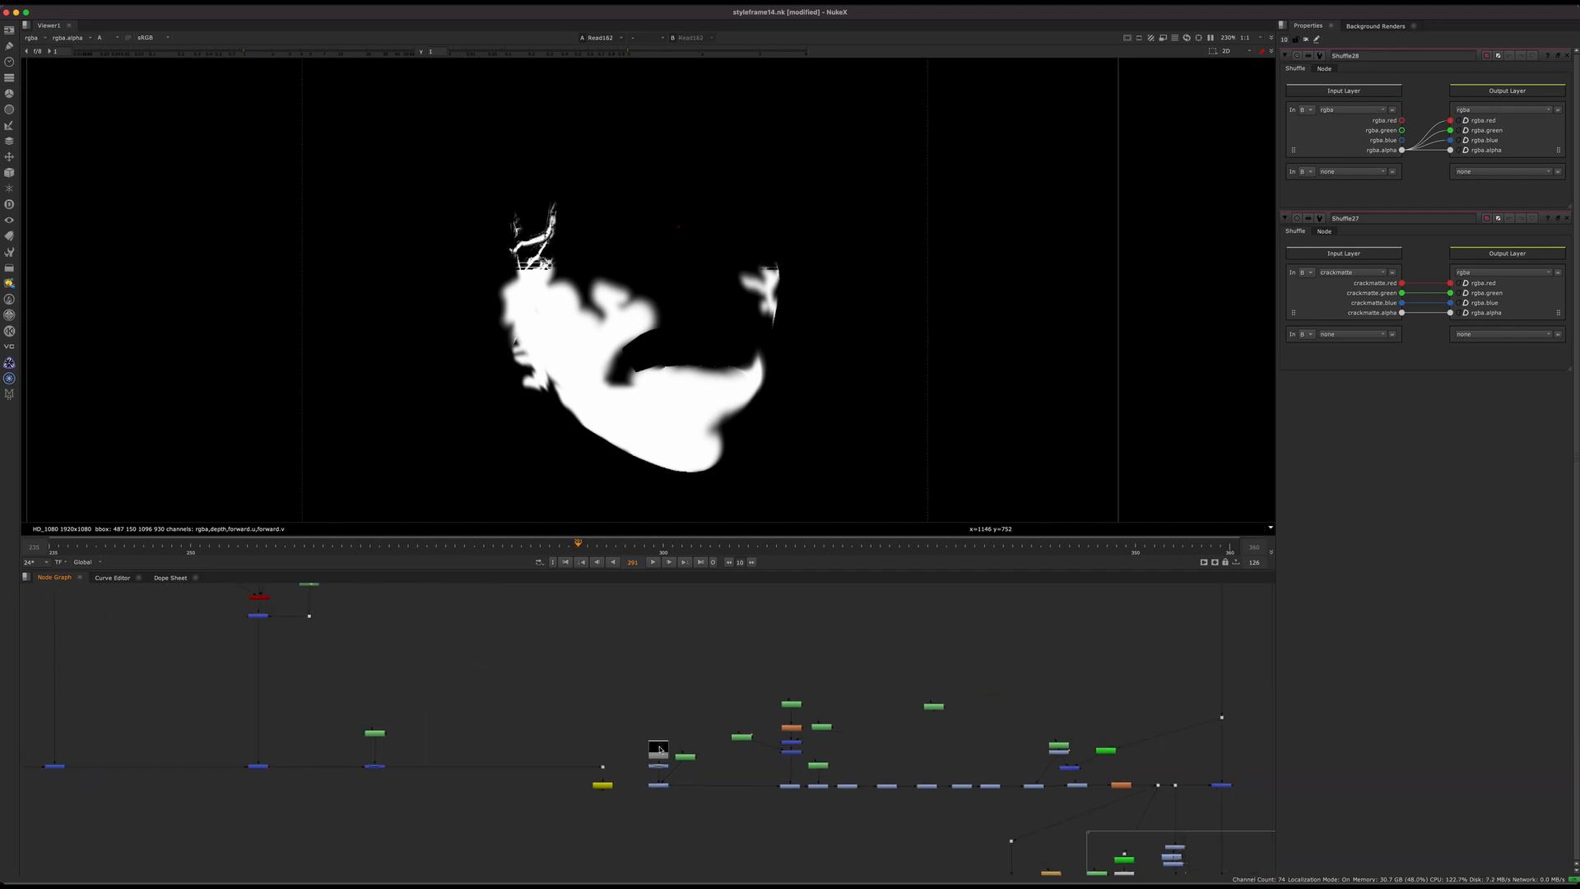
Step: Look through the node graph up to the project notes and display the read node above the "What you need to do" note
scroll(634, 756, down, 8)
middle_drag(630, 650, 574, 856)
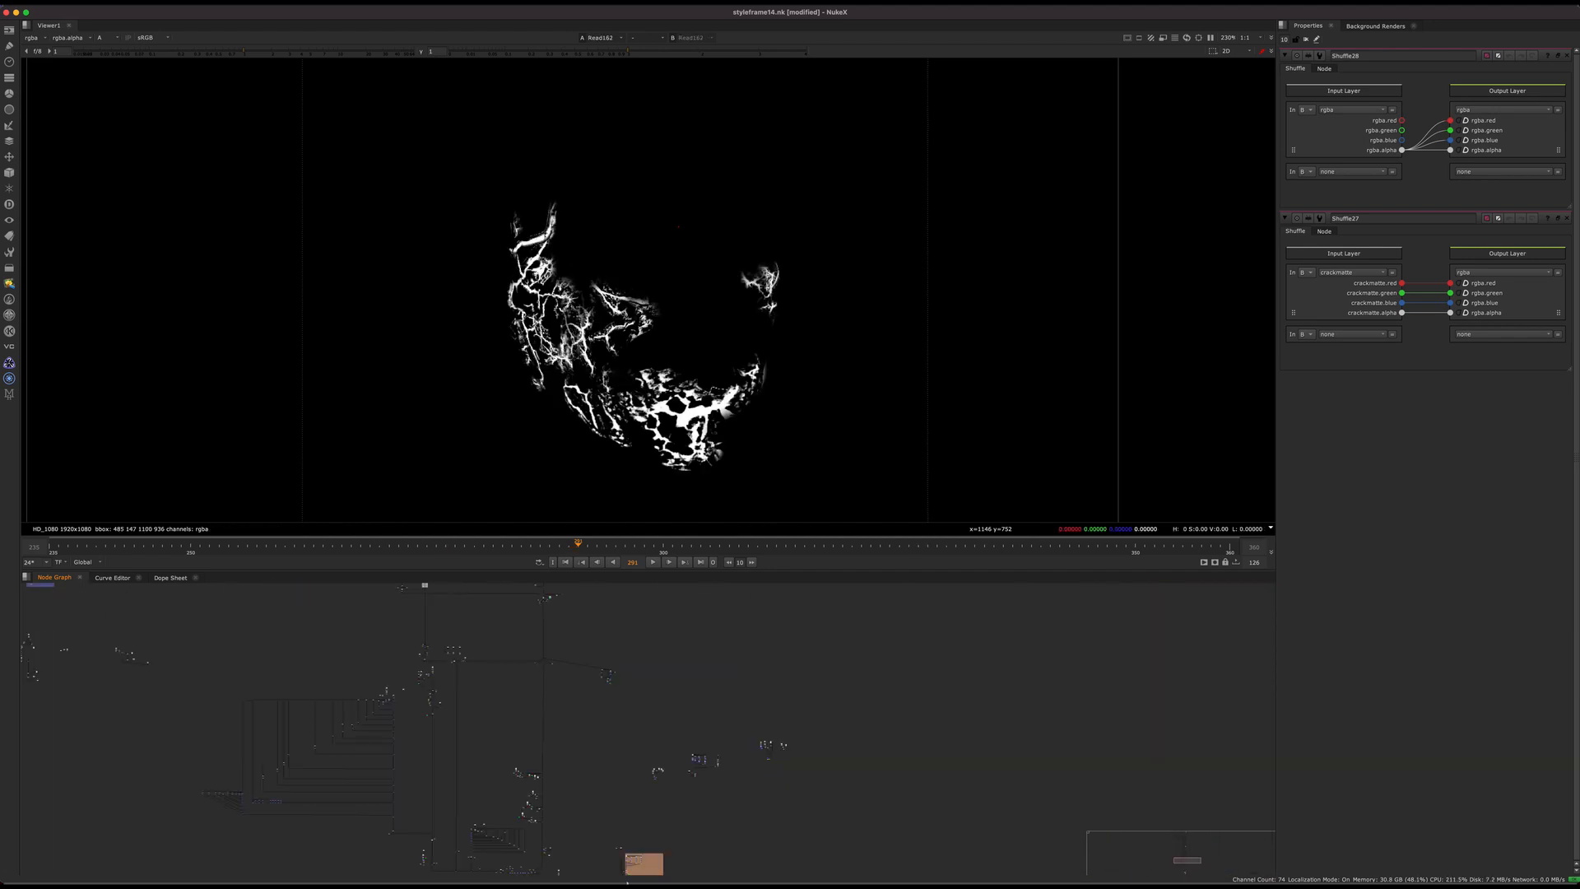
middle_drag(634, 617, 654, 753)
scroll(652, 751, up, 10)
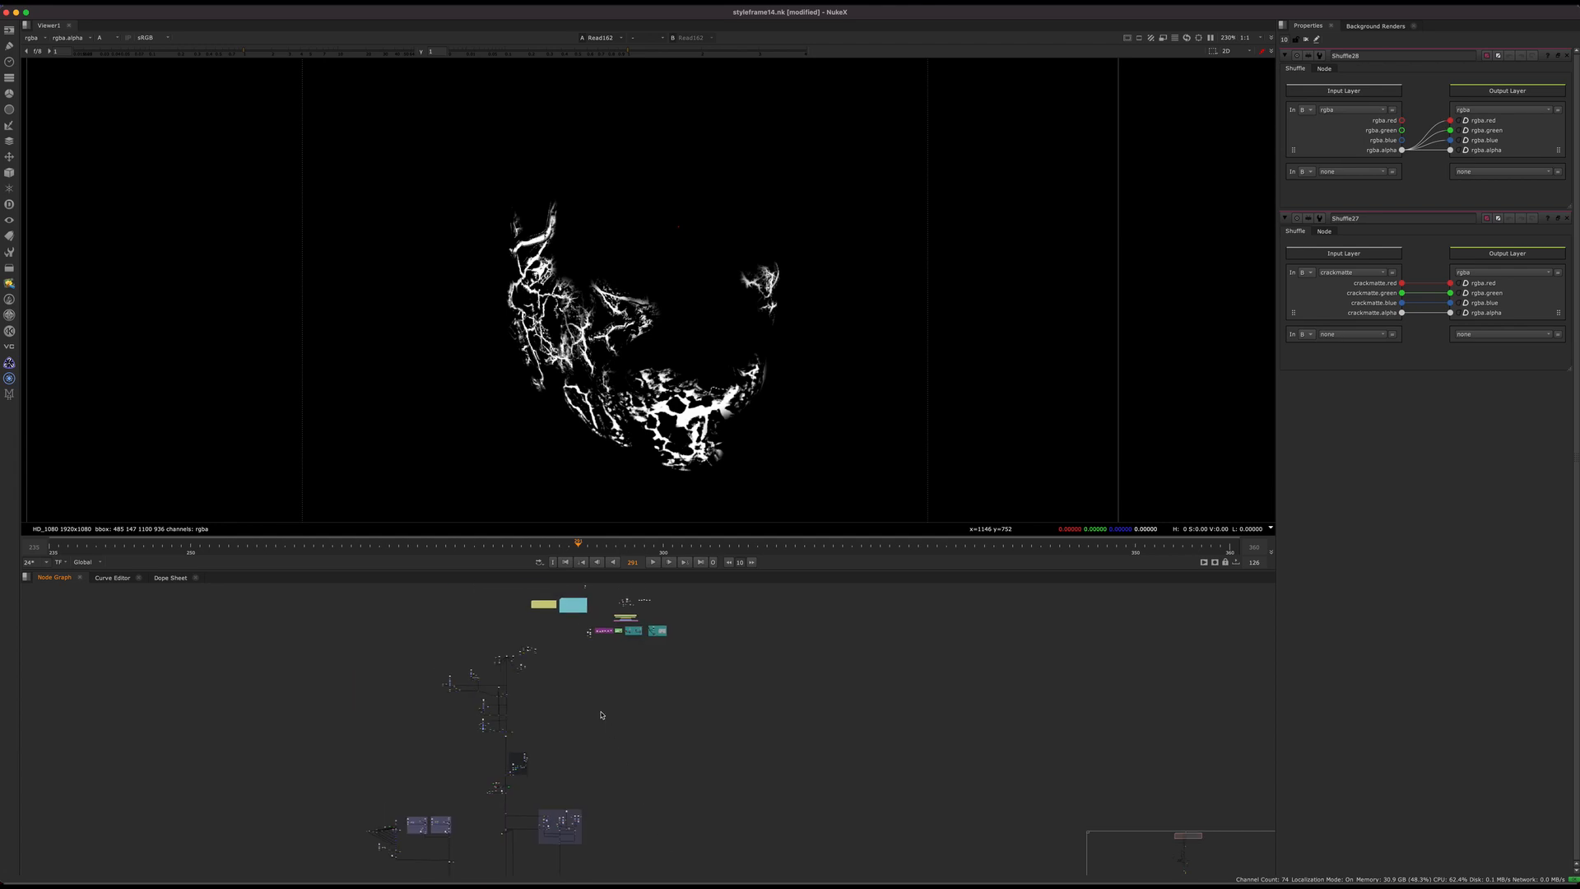
drag(507, 713, 611, 804)
middle_drag(580, 821, 600, 811)
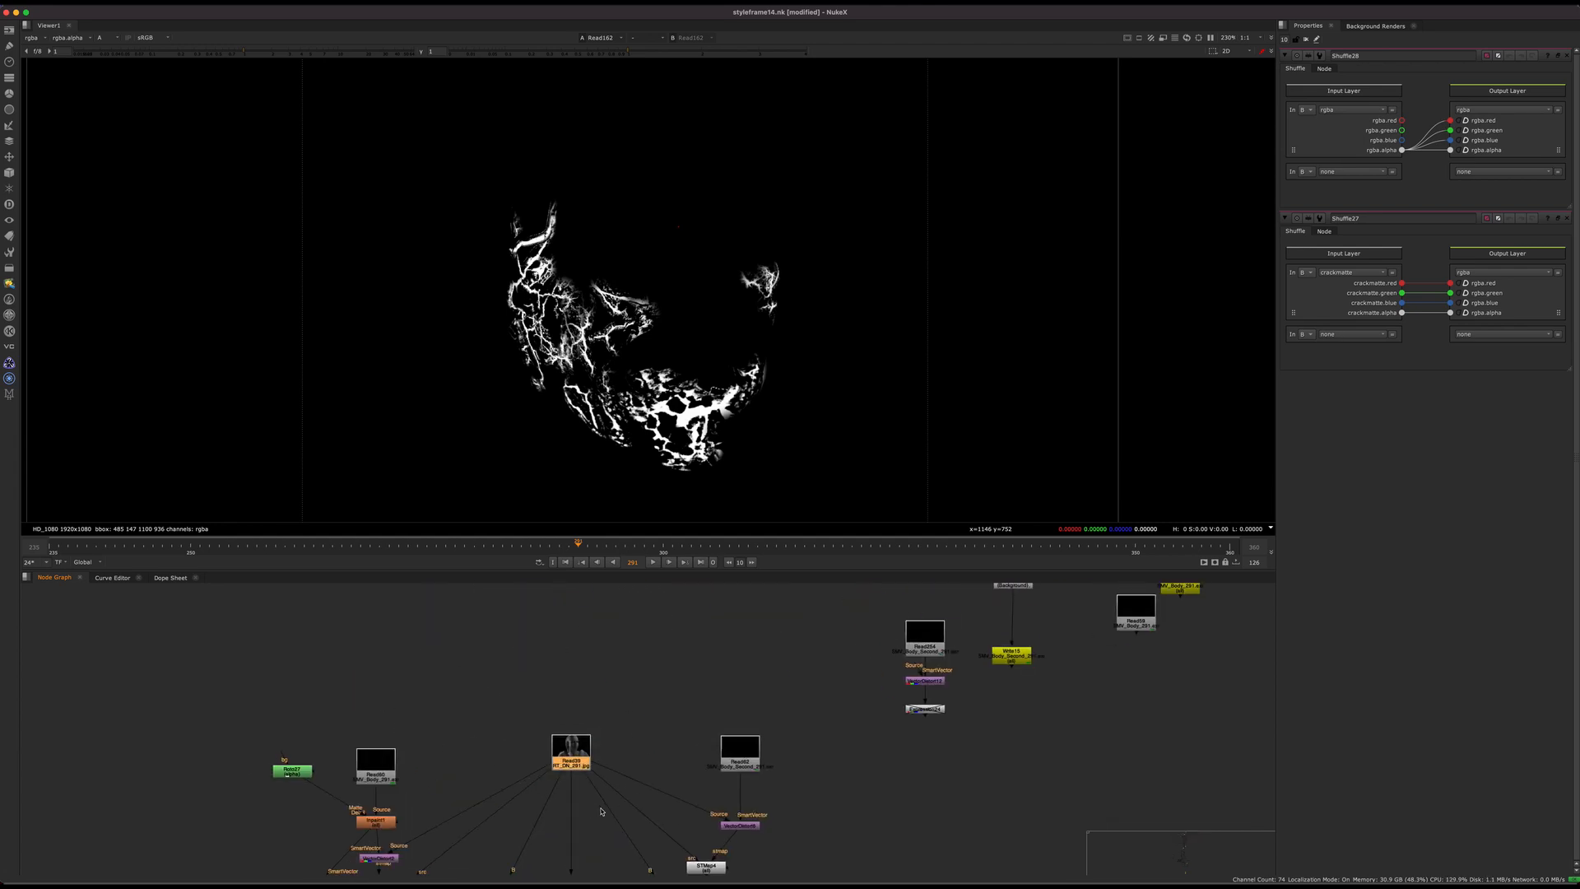
scroll(600, 811, down, 10)
middle_drag(724, 693, 563, 868)
middle_drag(770, 702, 527, 708)
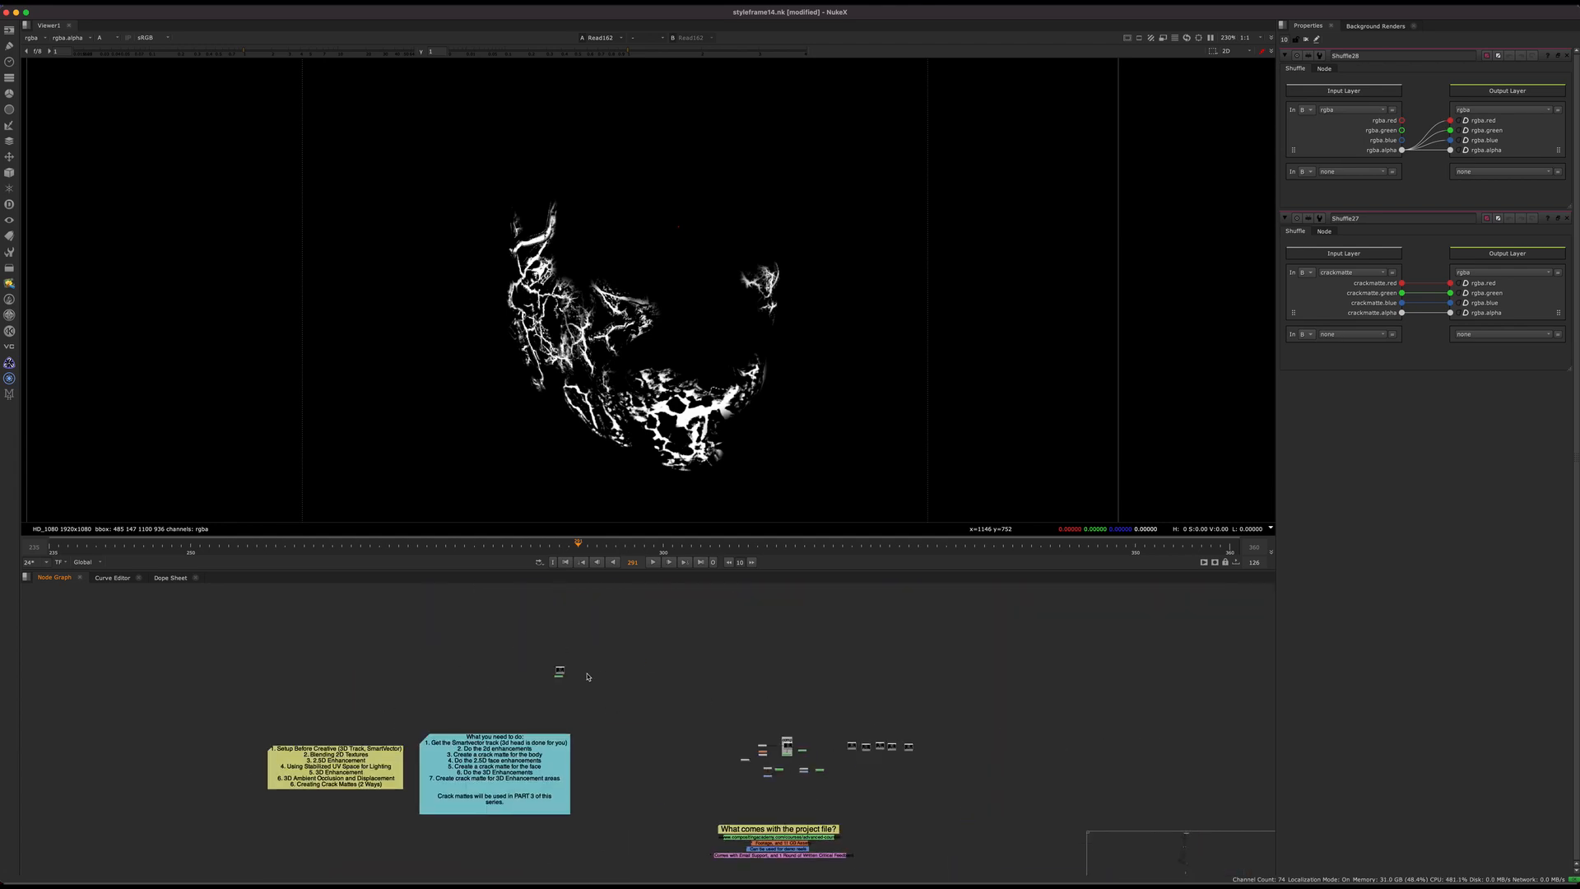
scroll(609, 675, up, 10)
key(1)
scroll(618, 675, down, 15)
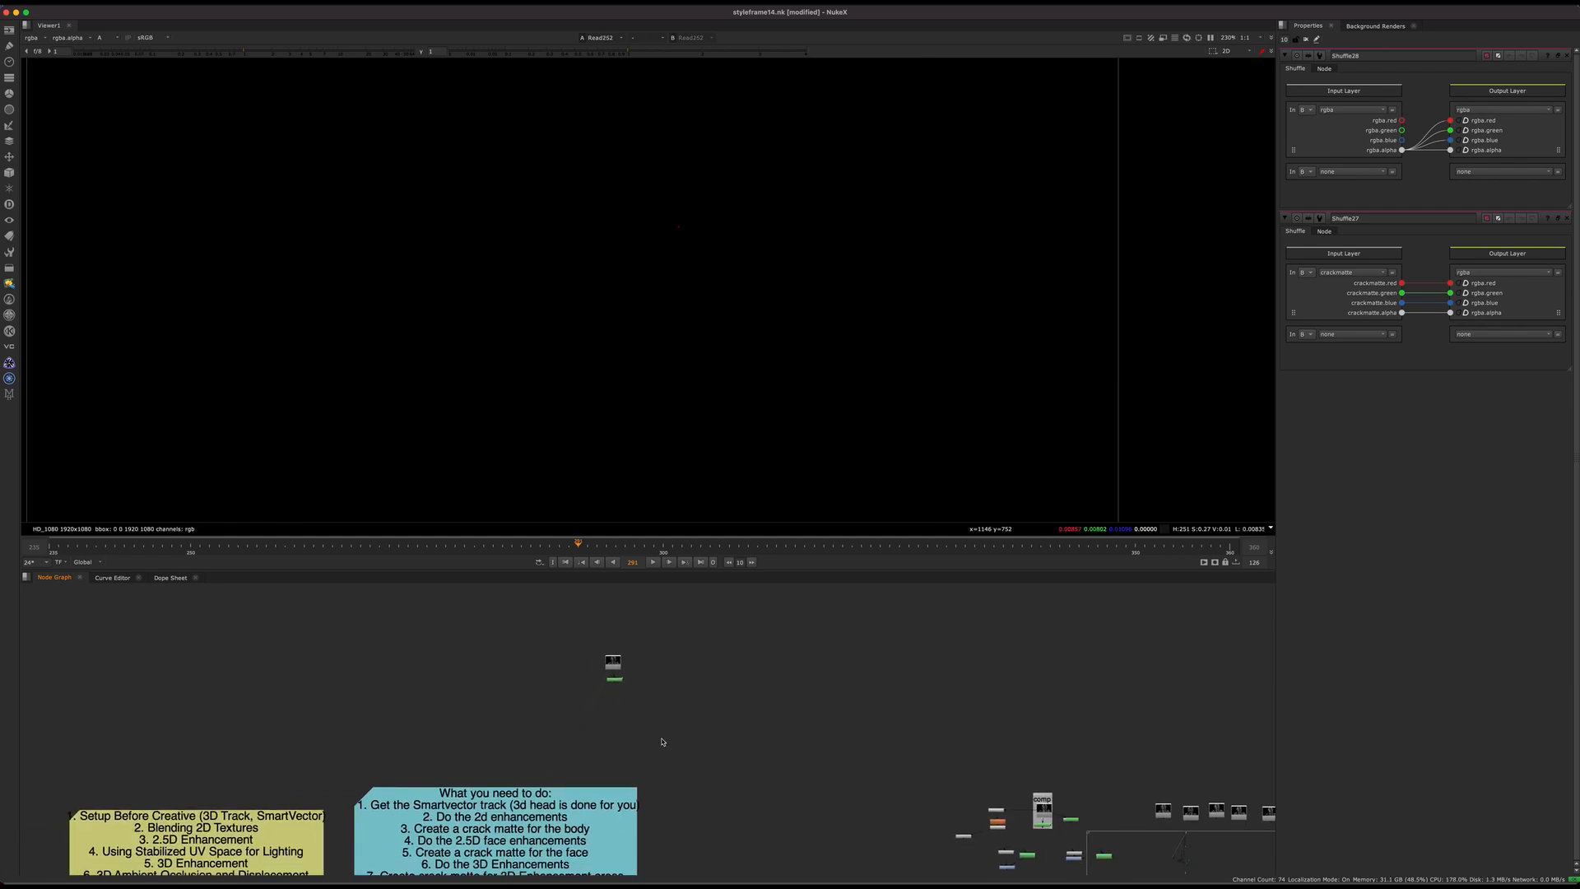
Step: Display the final comp render Read242 in the "comp" backdrop and switch the viewer from alpha to full colour
middle_drag(795, 752, 622, 782)
scroll(621, 783, up, 10)
scroll(657, 768, up, 5)
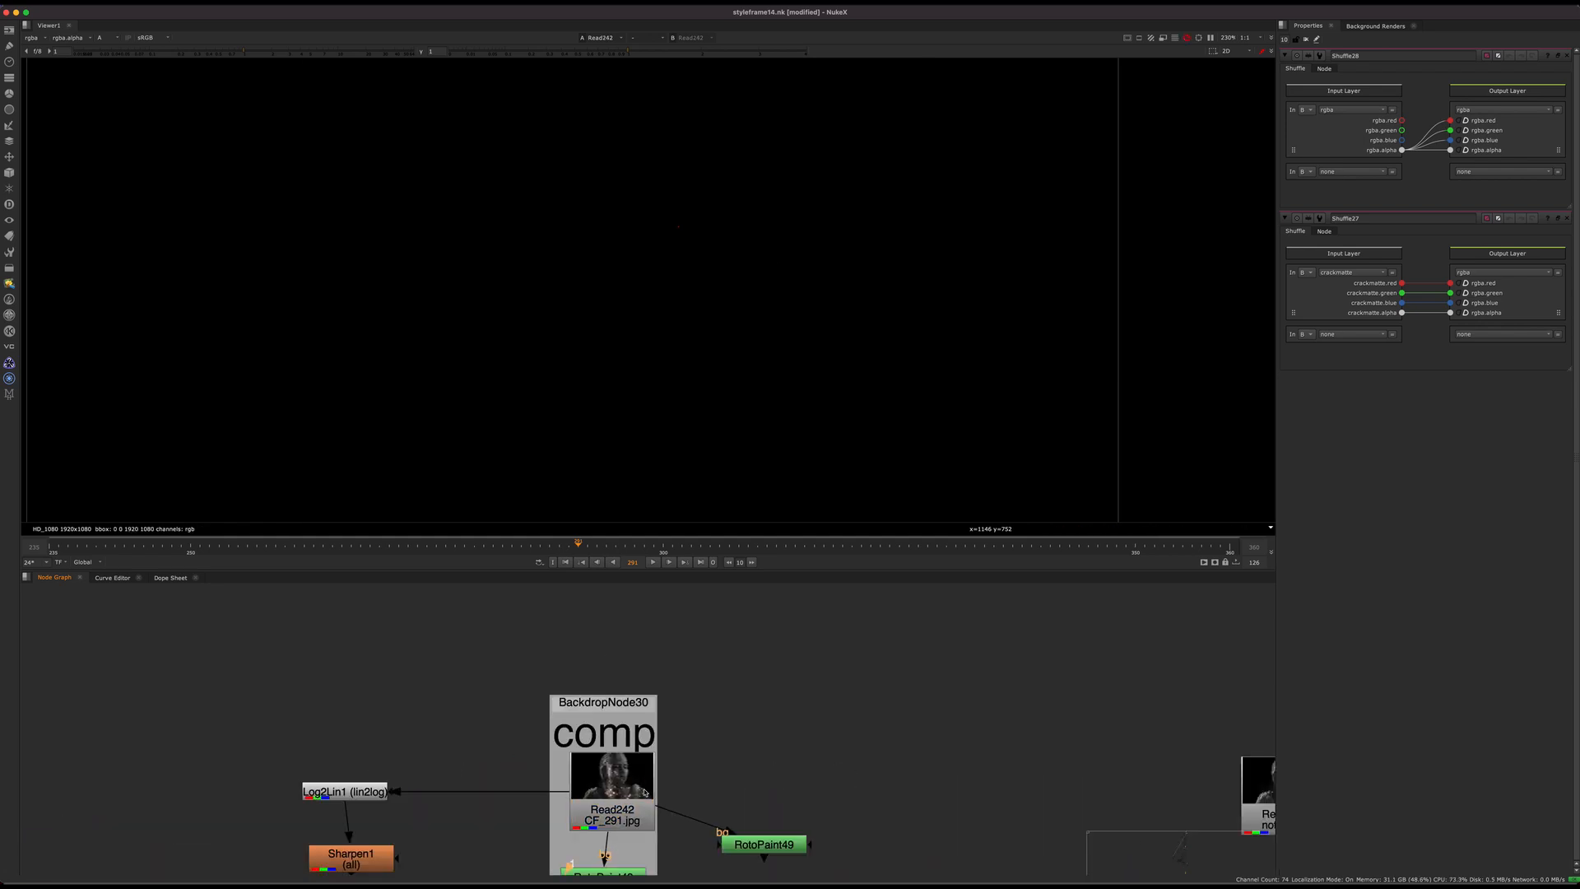
key(1)
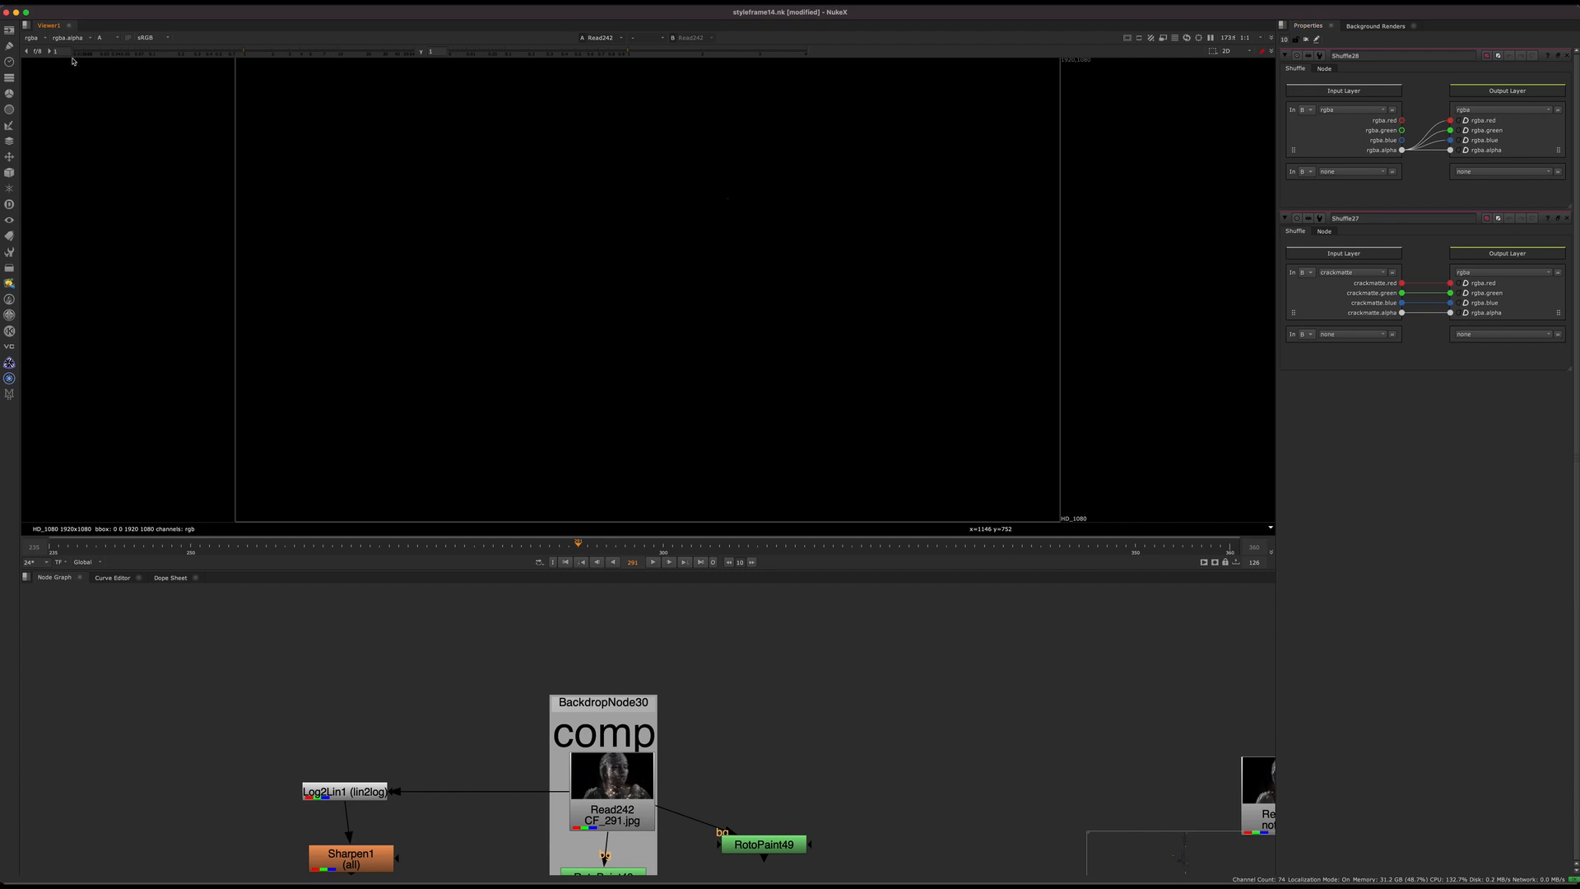
key(a)
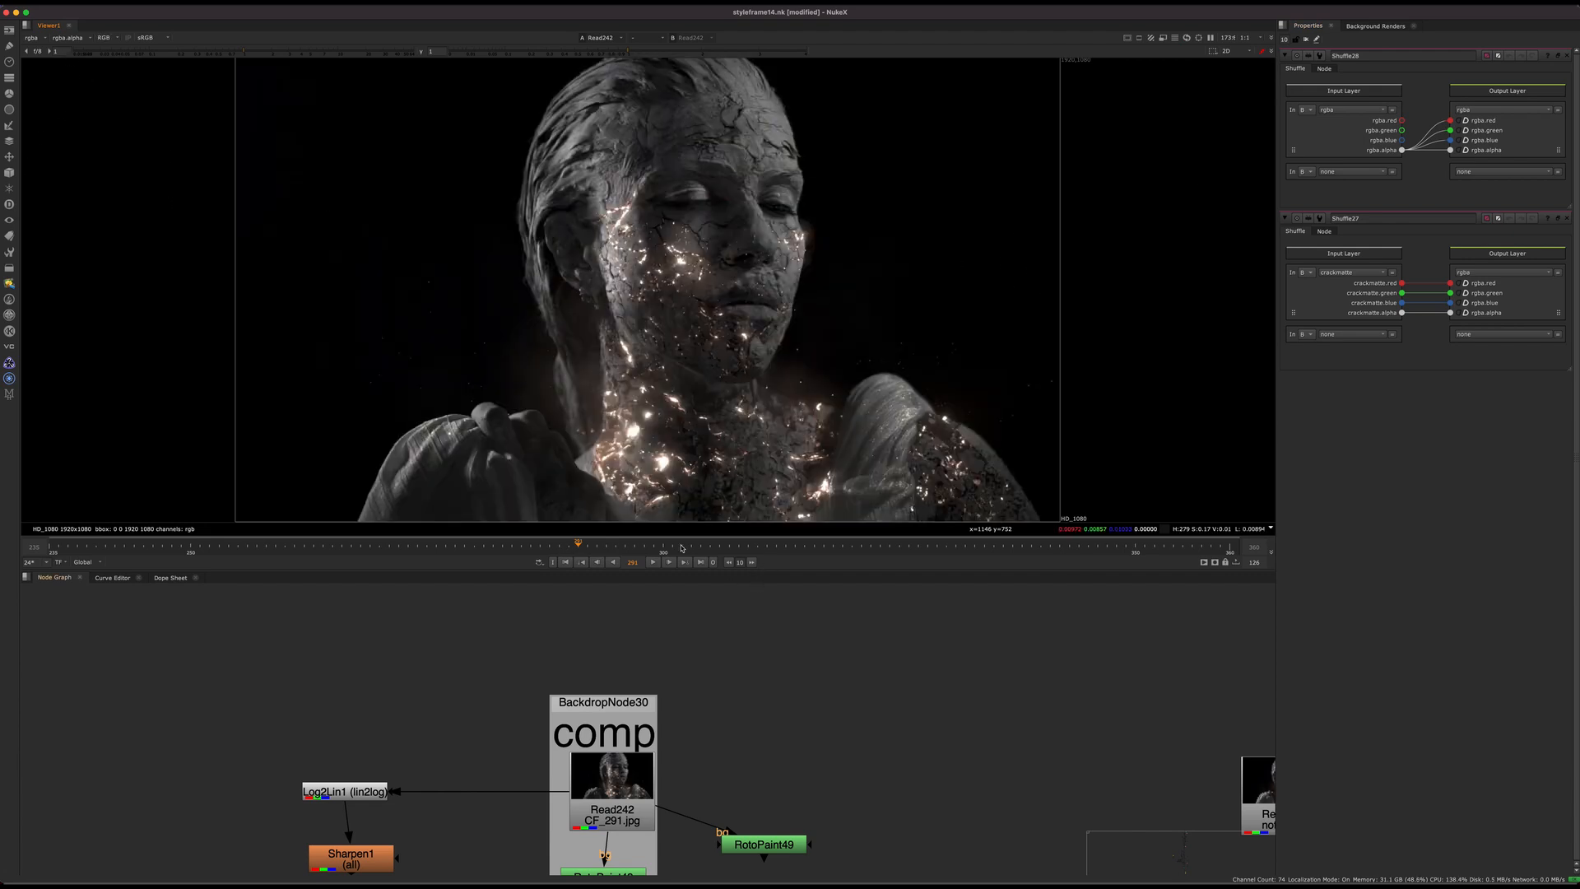
Step: Scrub the comp render to frame 314 and play it forward, stopping at frame 343
drag(696, 547, 796, 547)
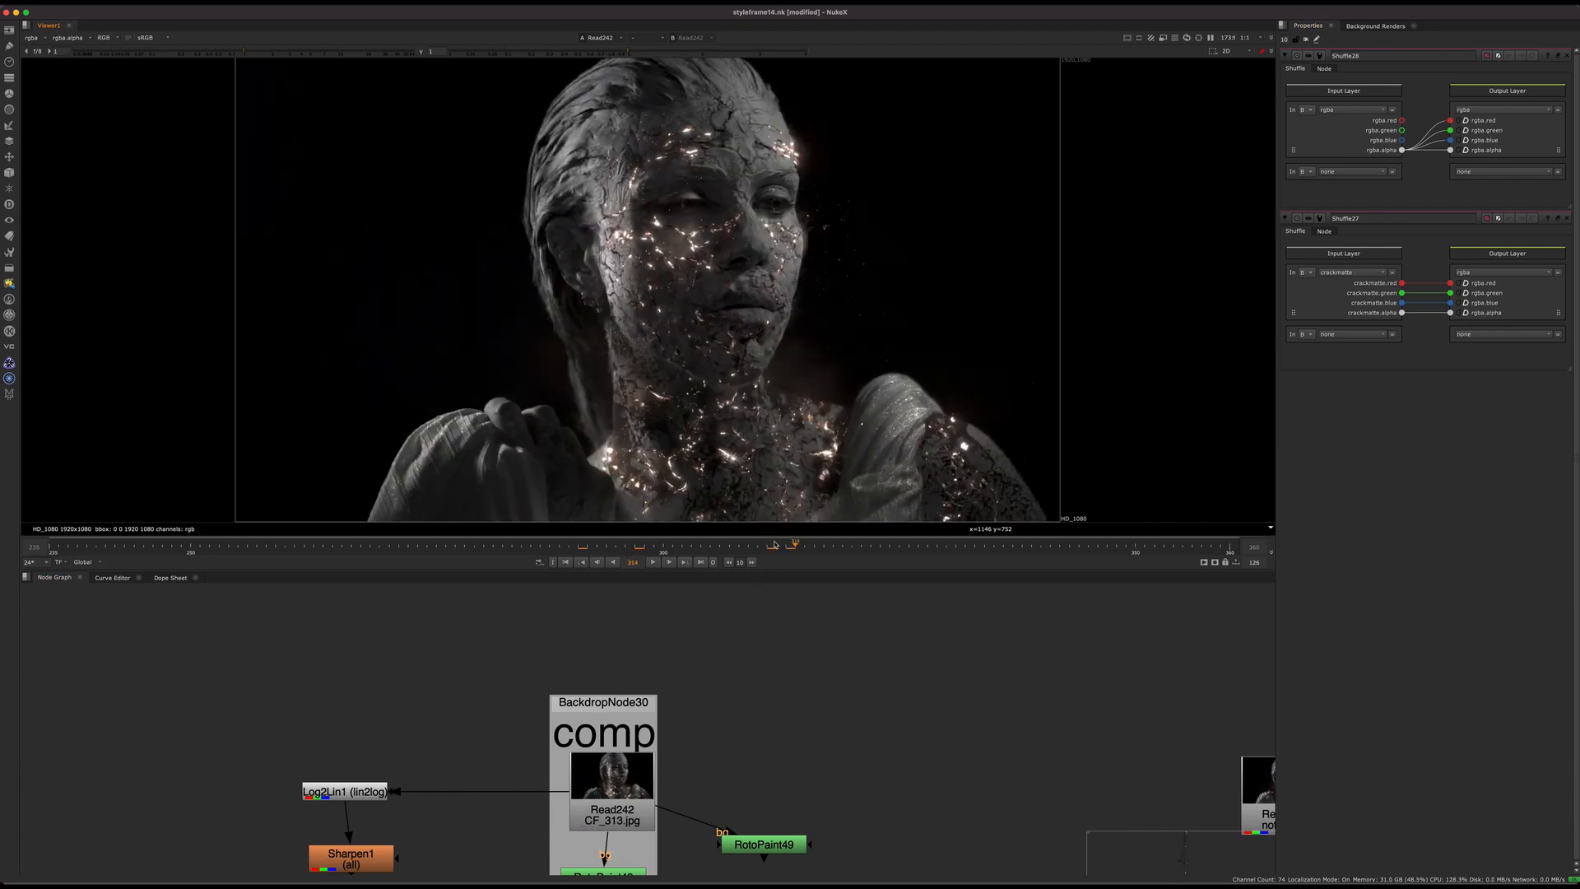
click(654, 564)
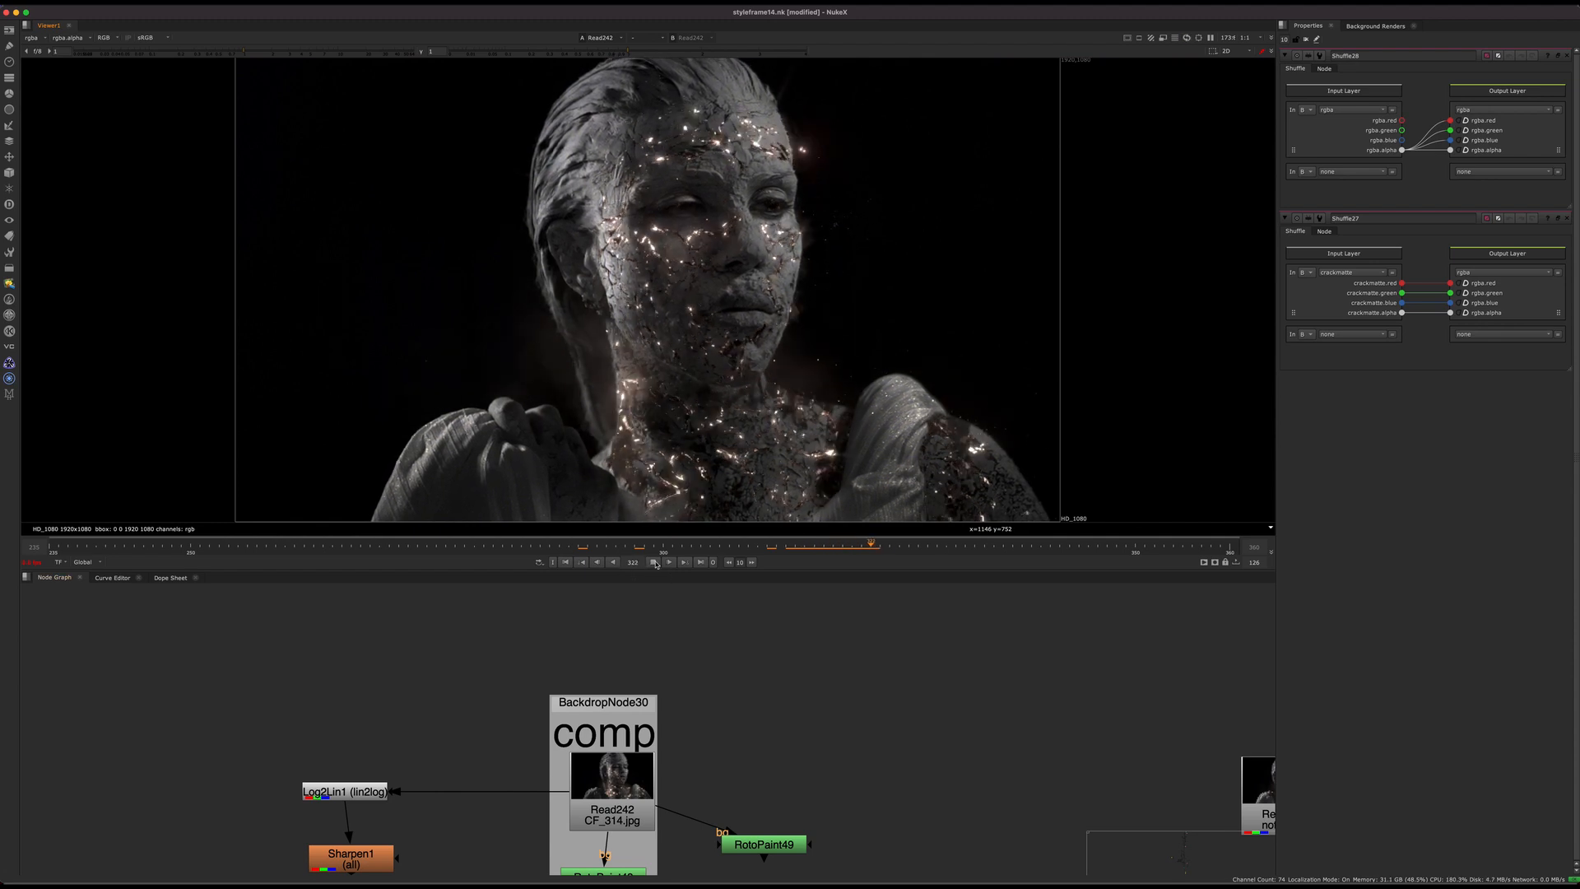
click(654, 562)
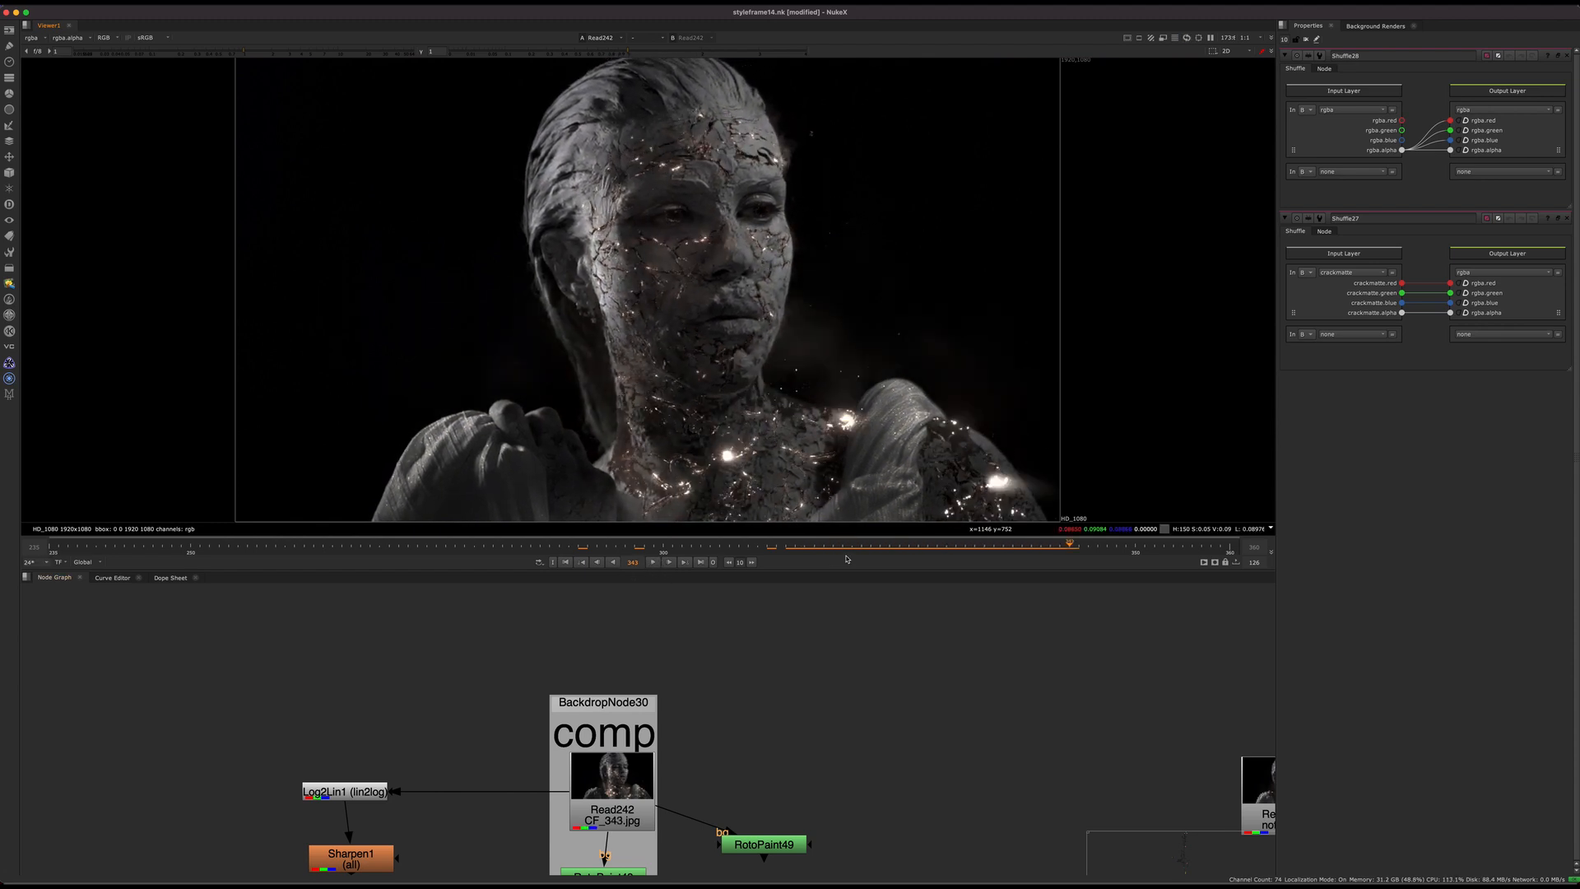